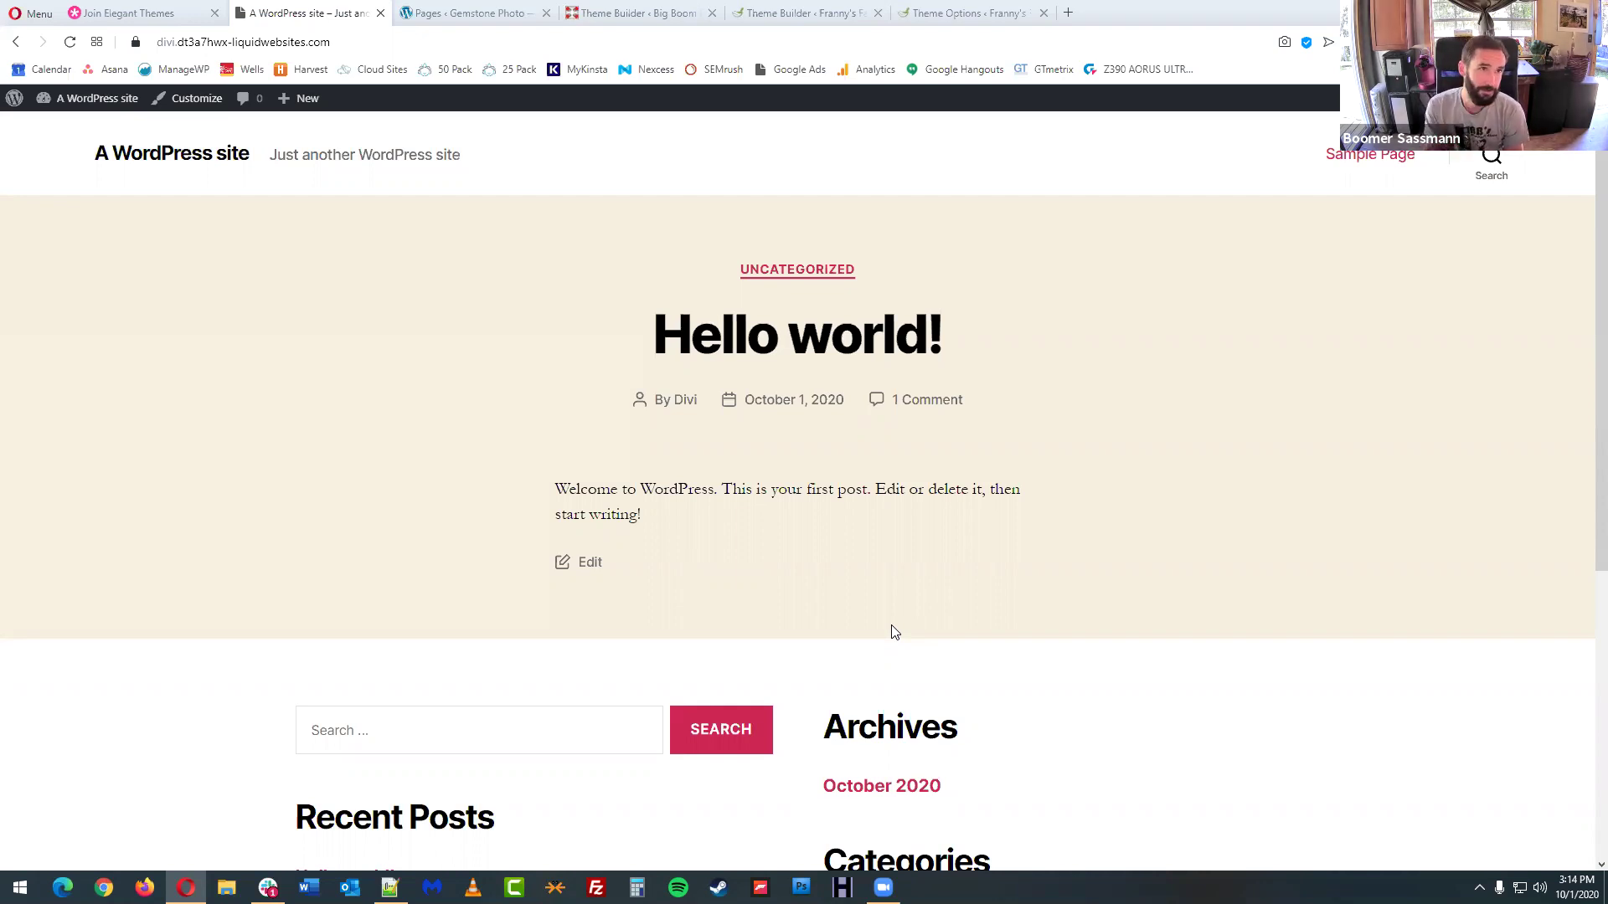
# - Look over the site's front page, and go through the admin dashboard to the page for adding new themes
pyautogui.scroll(-5, 894, 632)
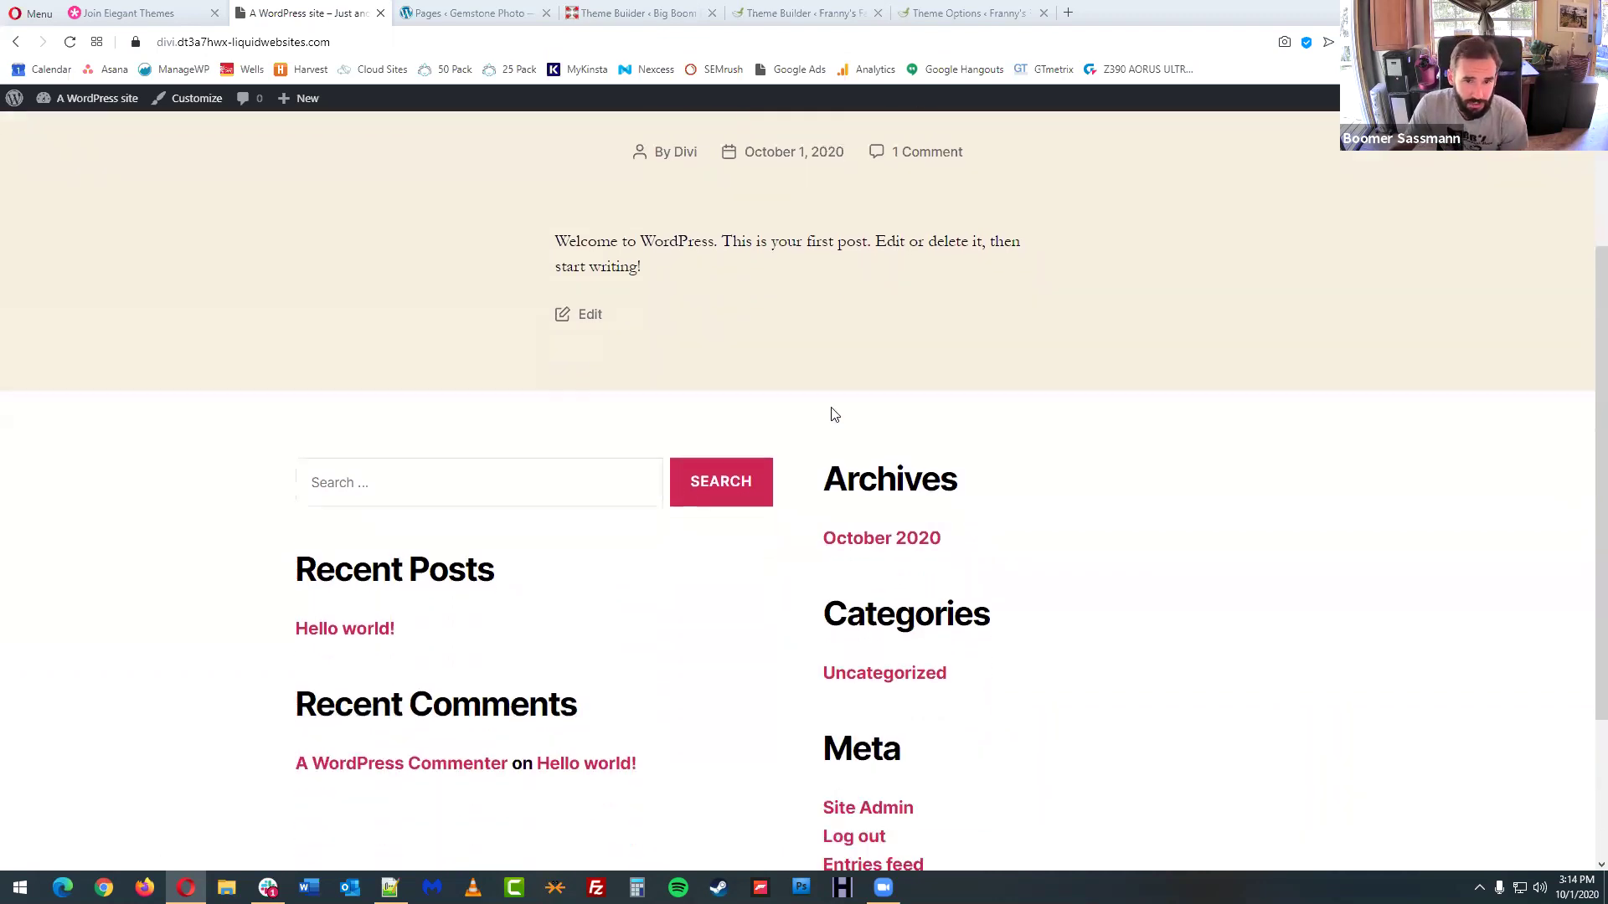
pyautogui.scroll(5, 1057, 434)
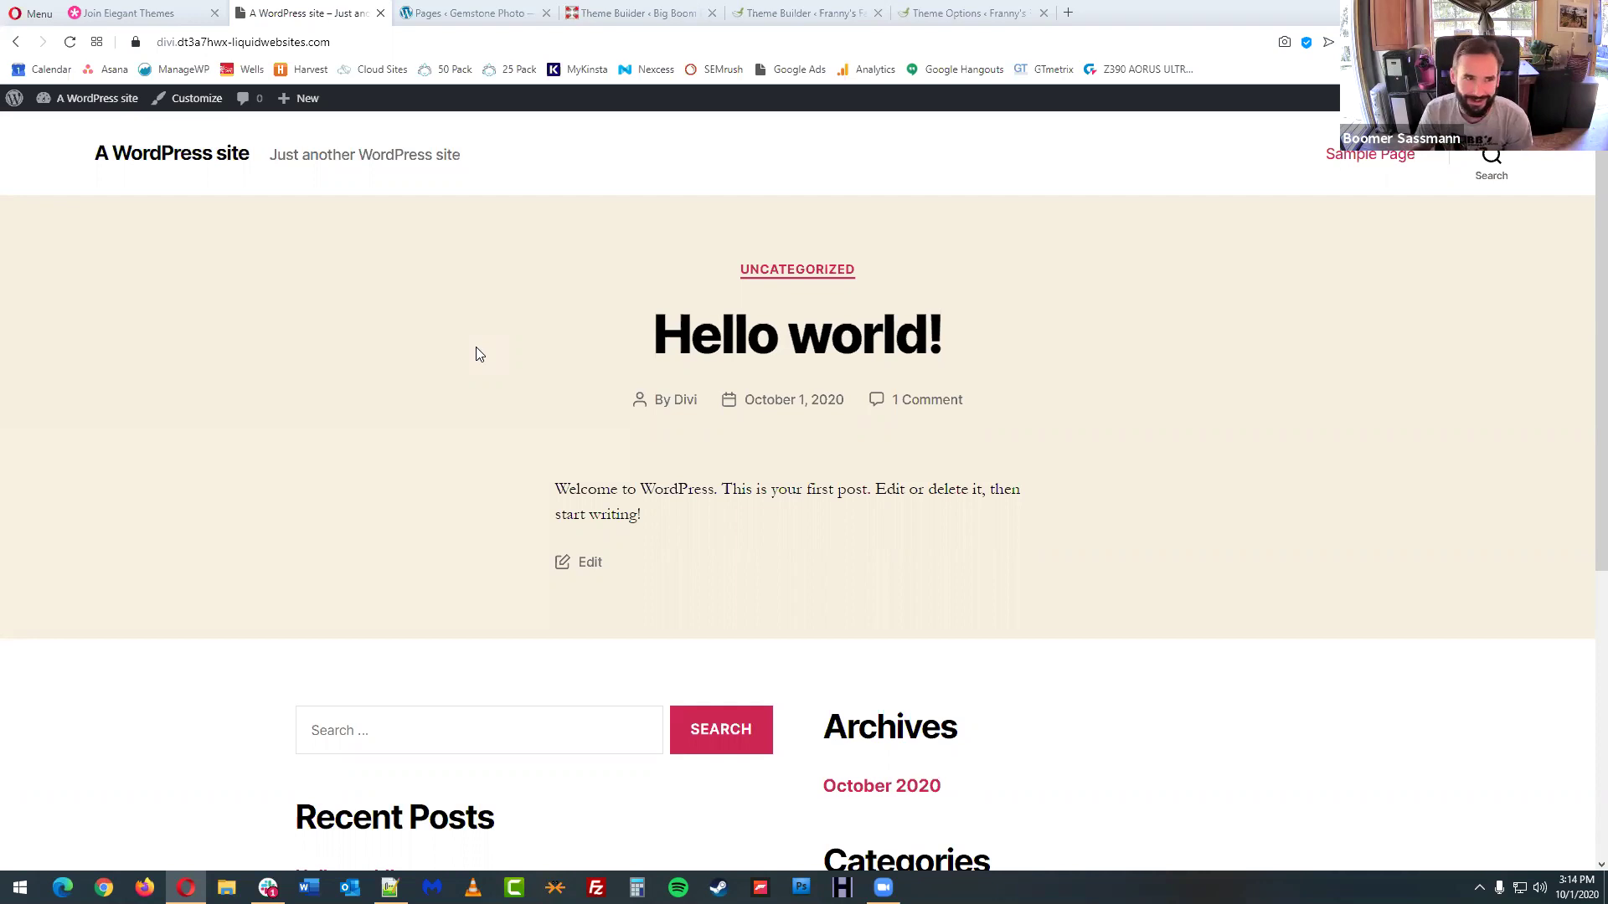
pyautogui.moveTo(101, 100)
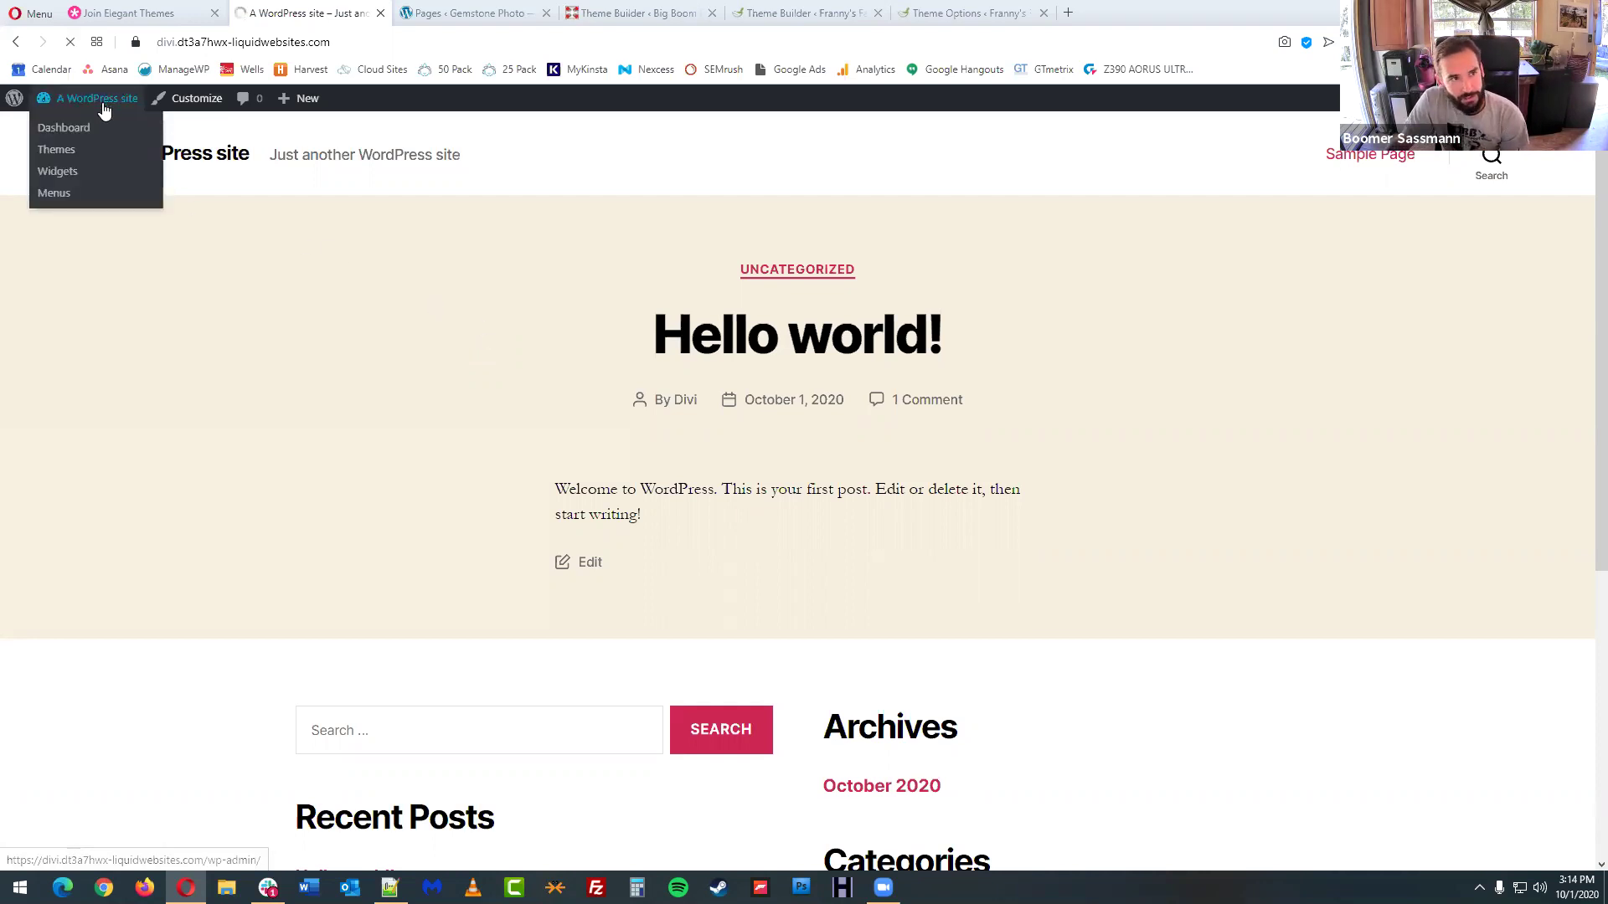
pyautogui.click(105, 104)
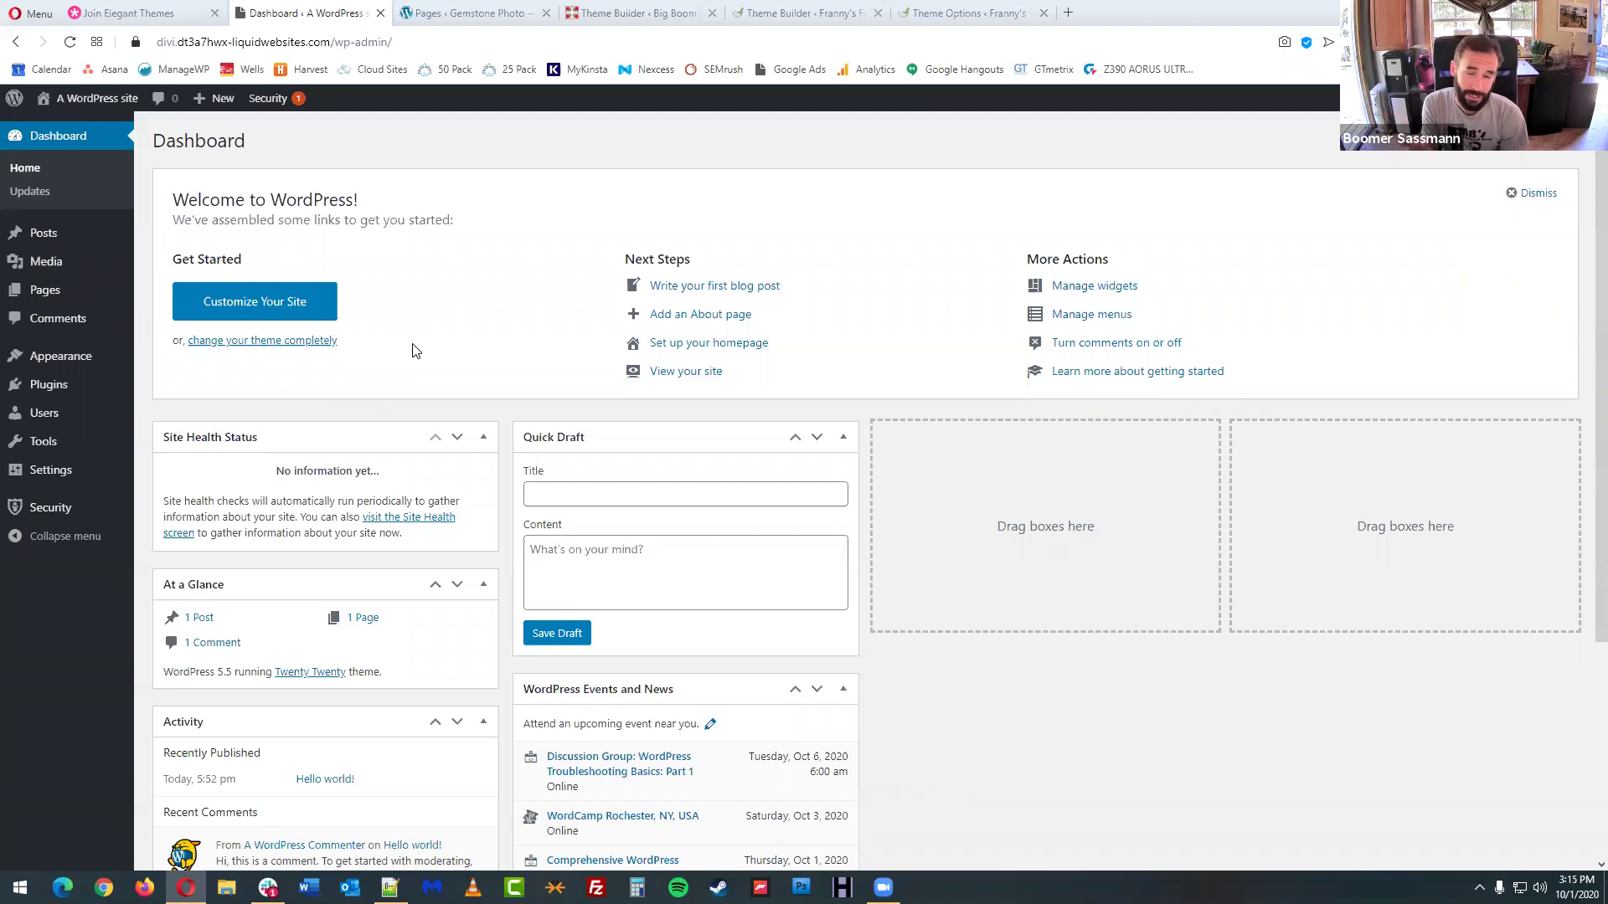
pyautogui.click(72, 361)
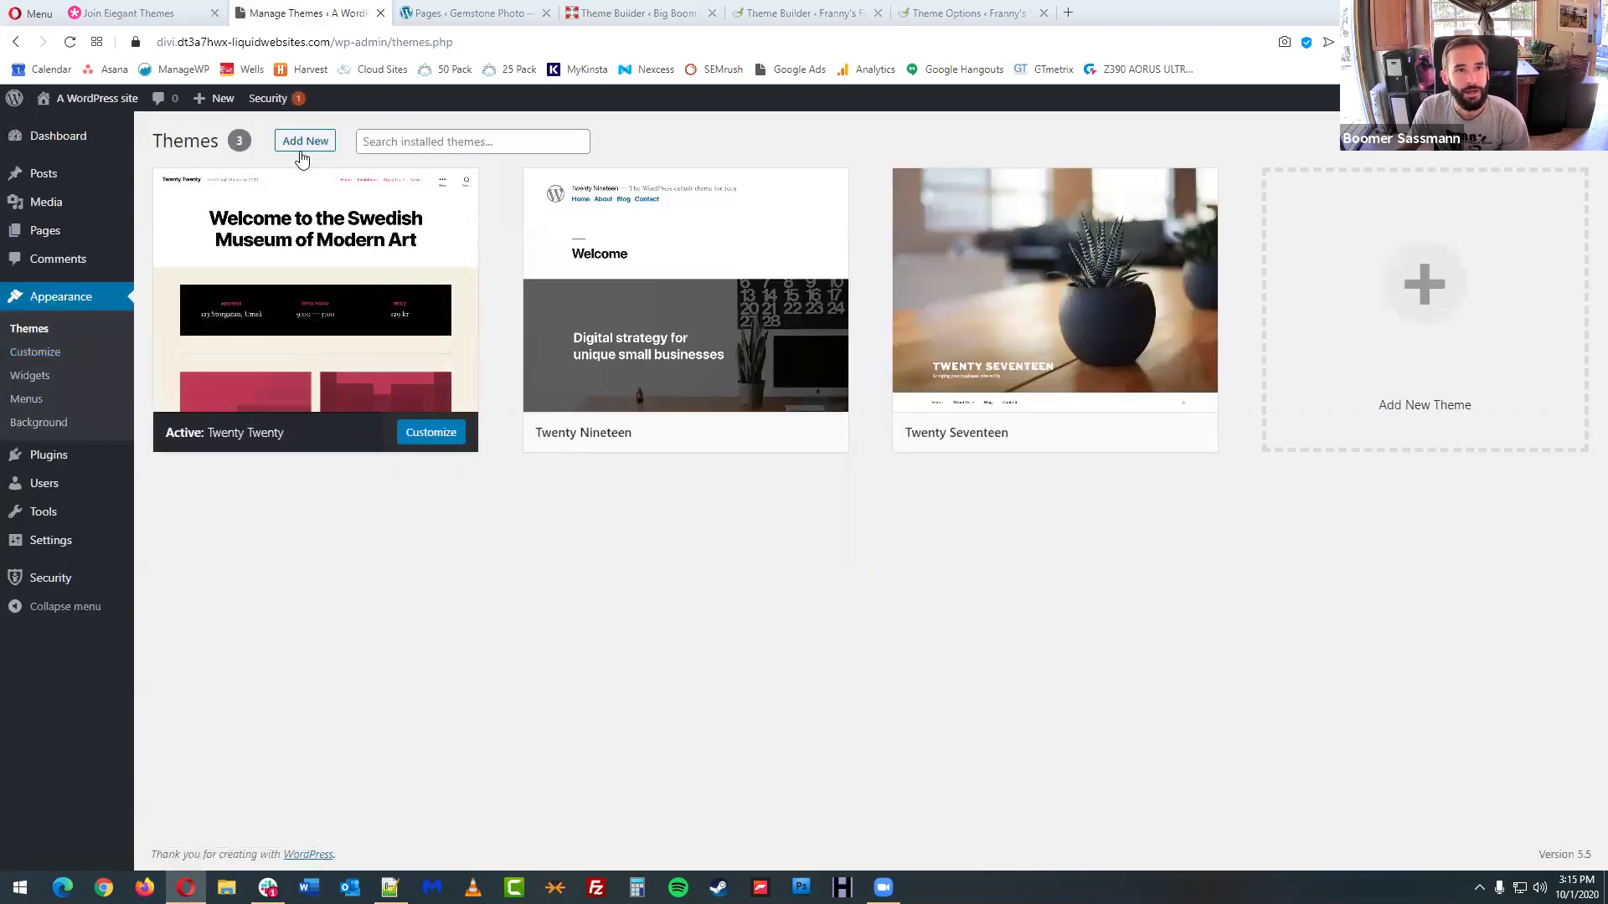
pyautogui.moveTo(781, 352)
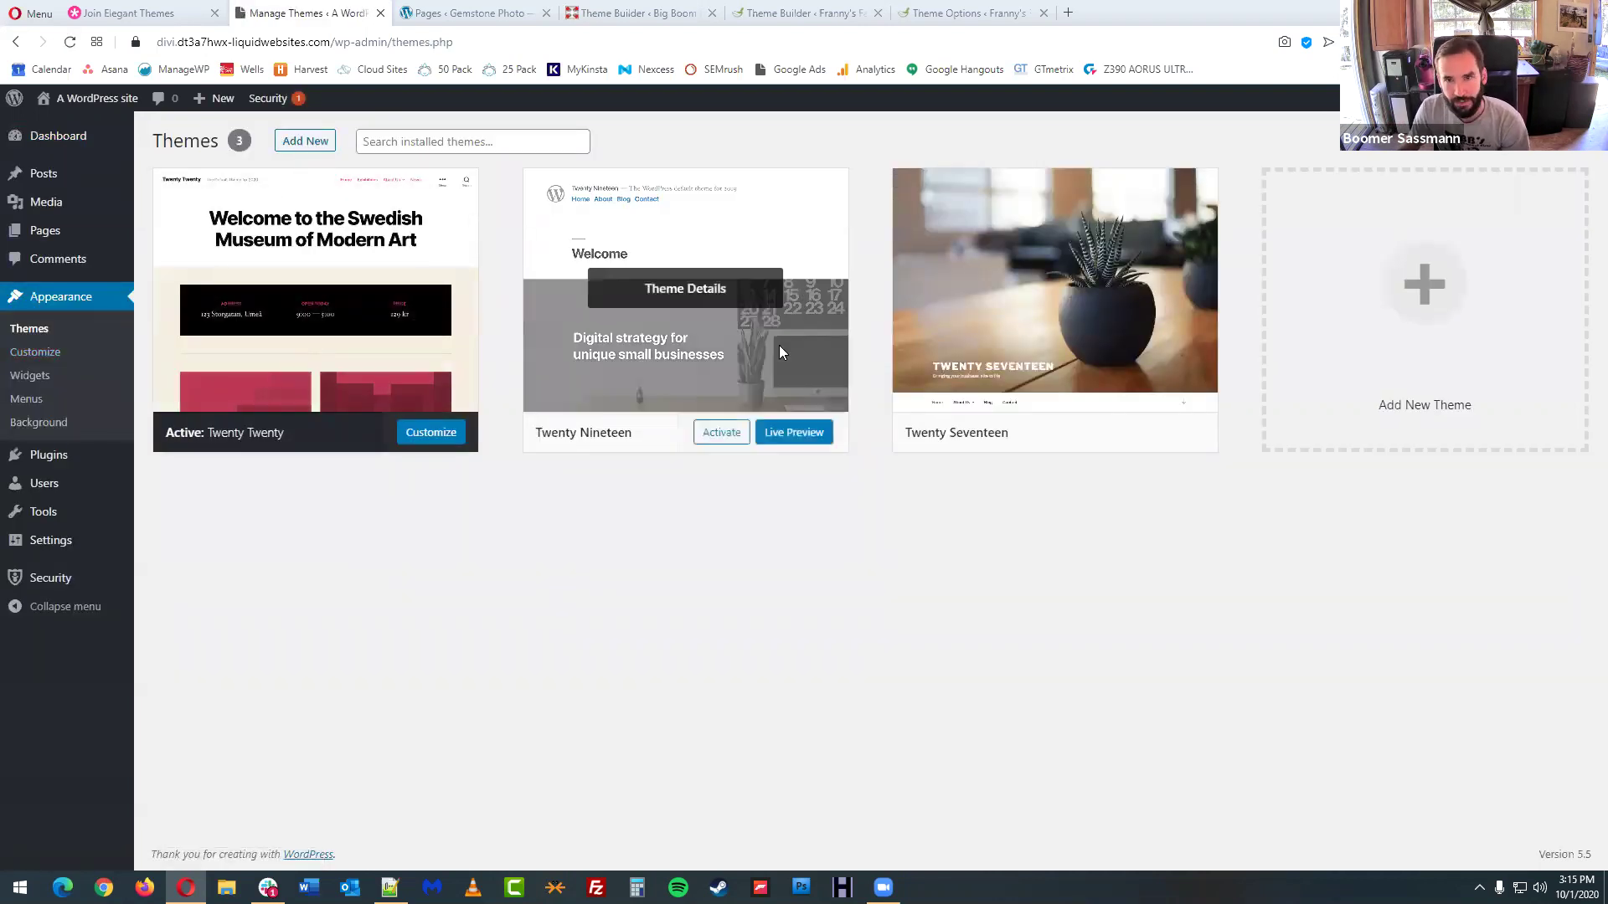
pyautogui.click(305, 143)
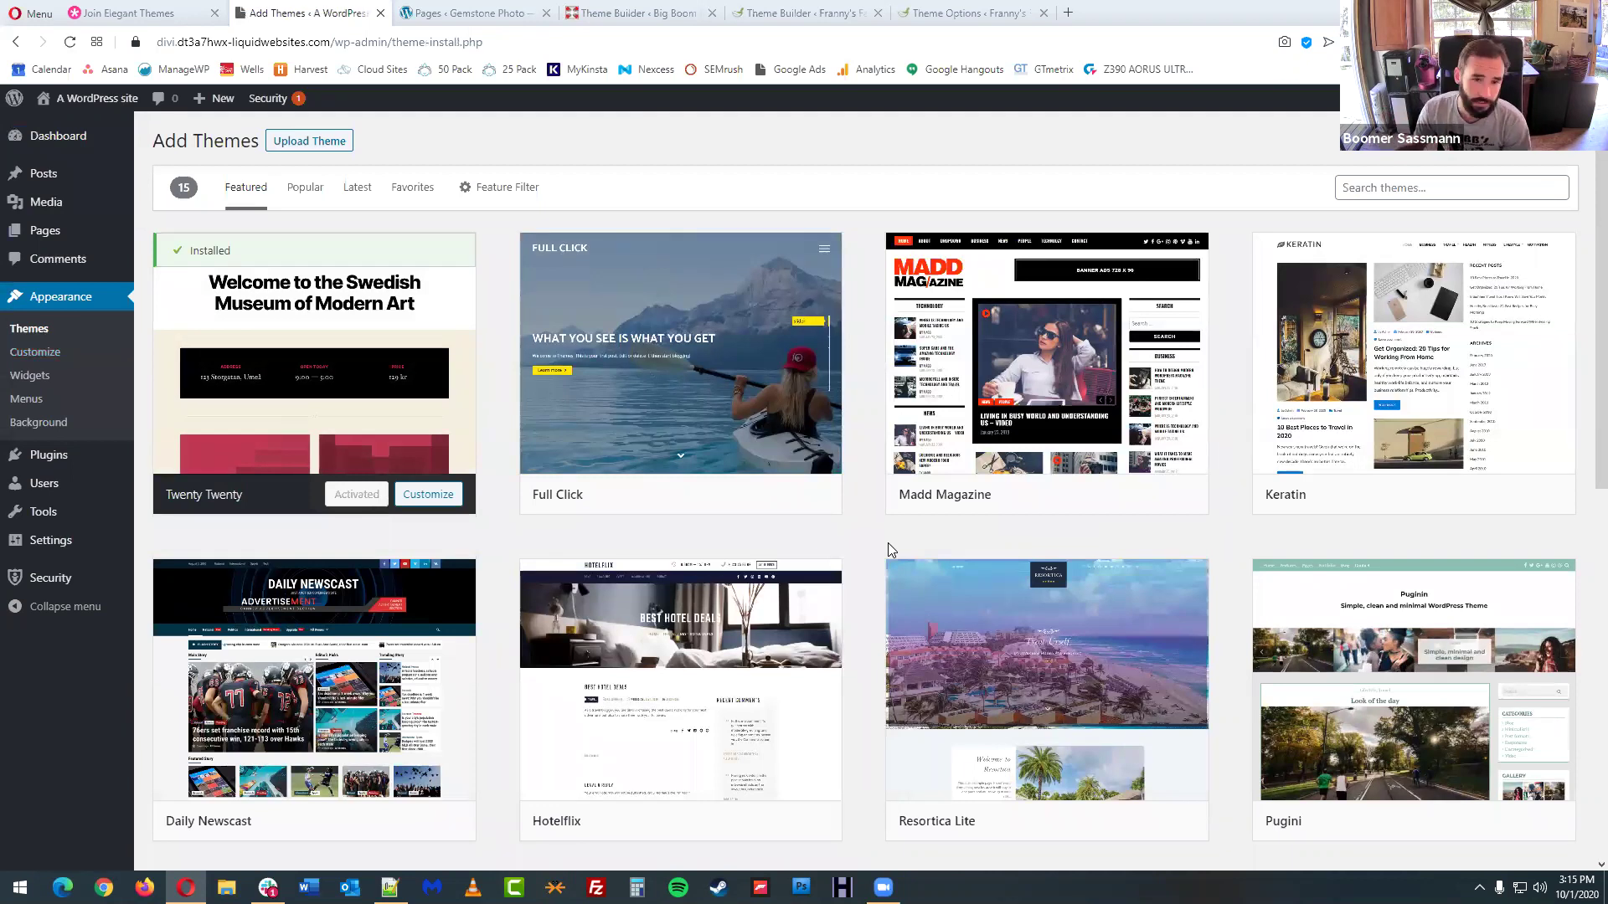
# - Upload and install the theme from Divi (4).zip in the Downloads folder, and activate it
pyautogui.moveTo(598, 584)
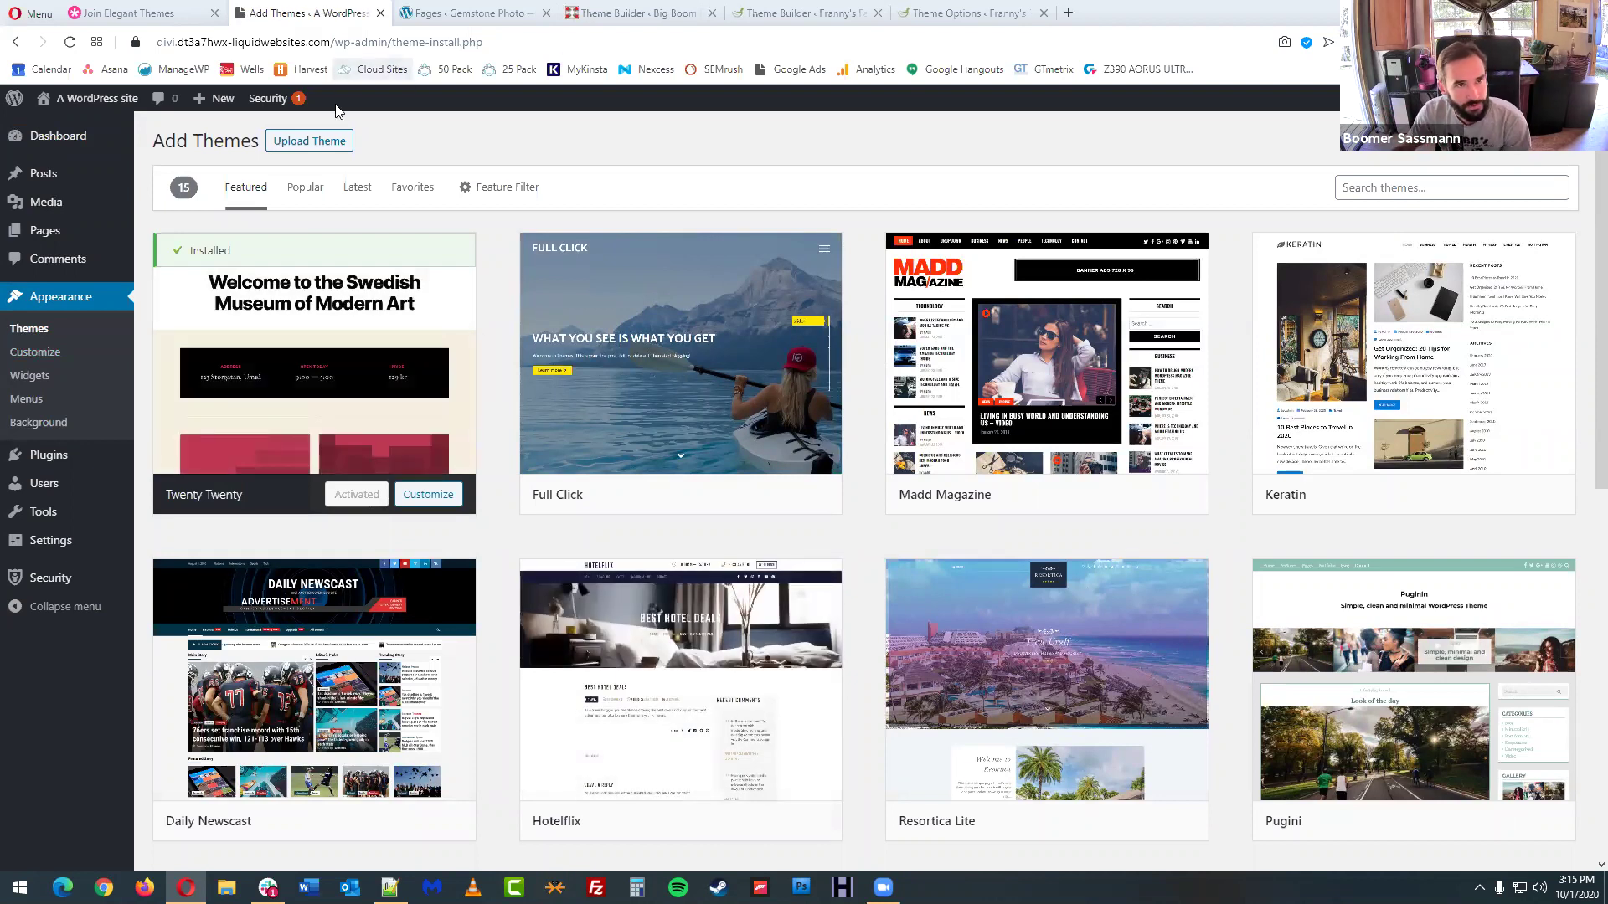
pyautogui.click(318, 149)
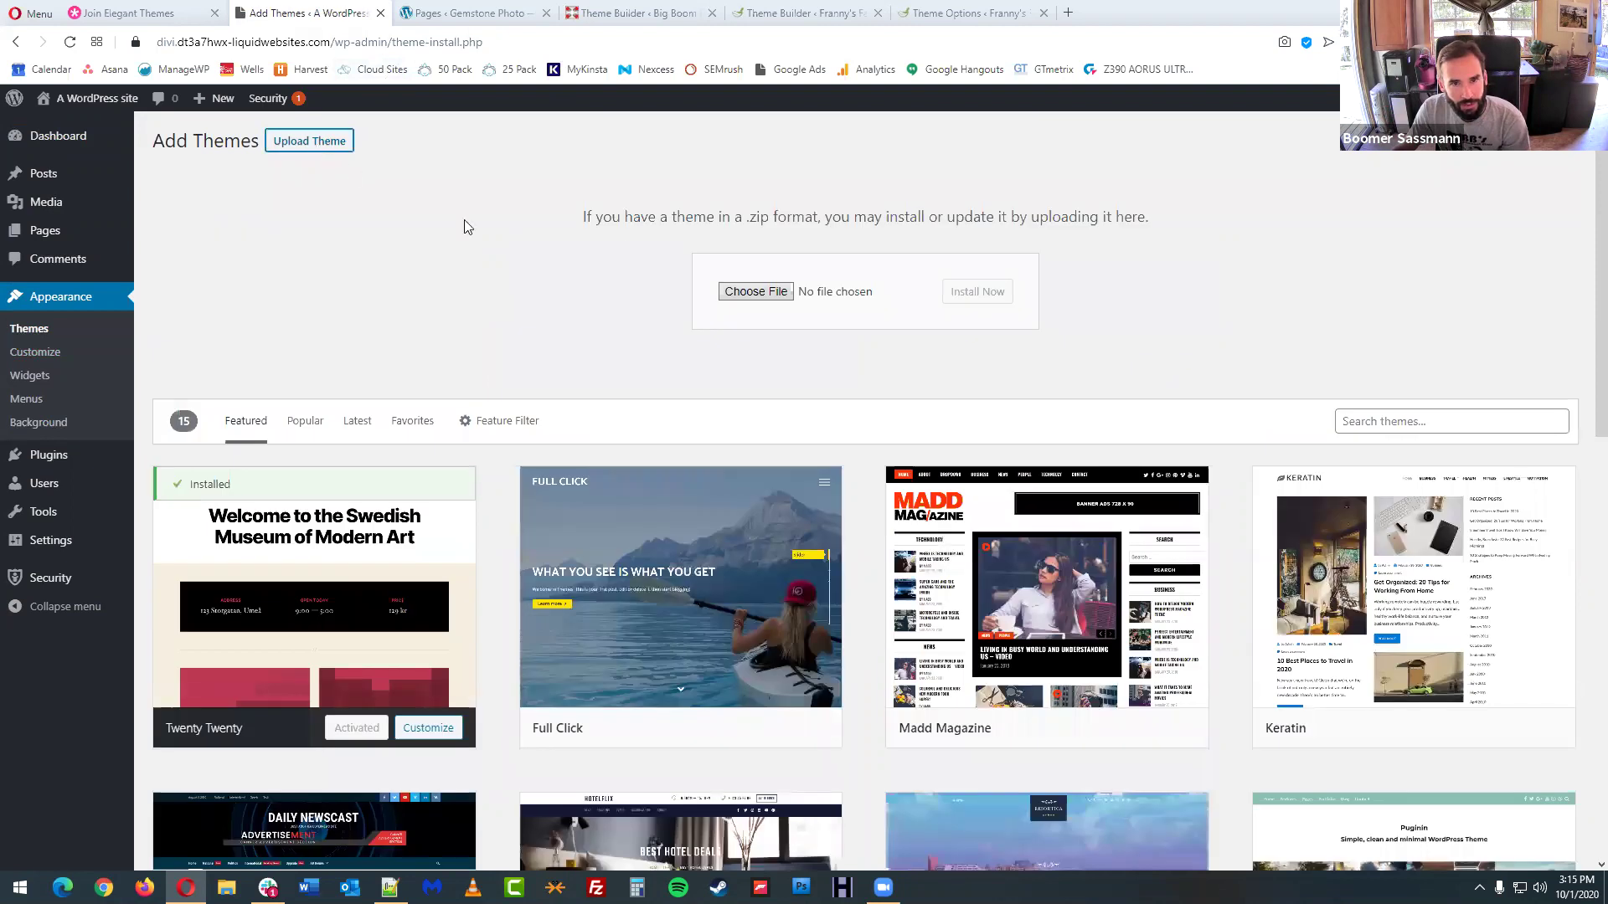
pyautogui.click(756, 291)
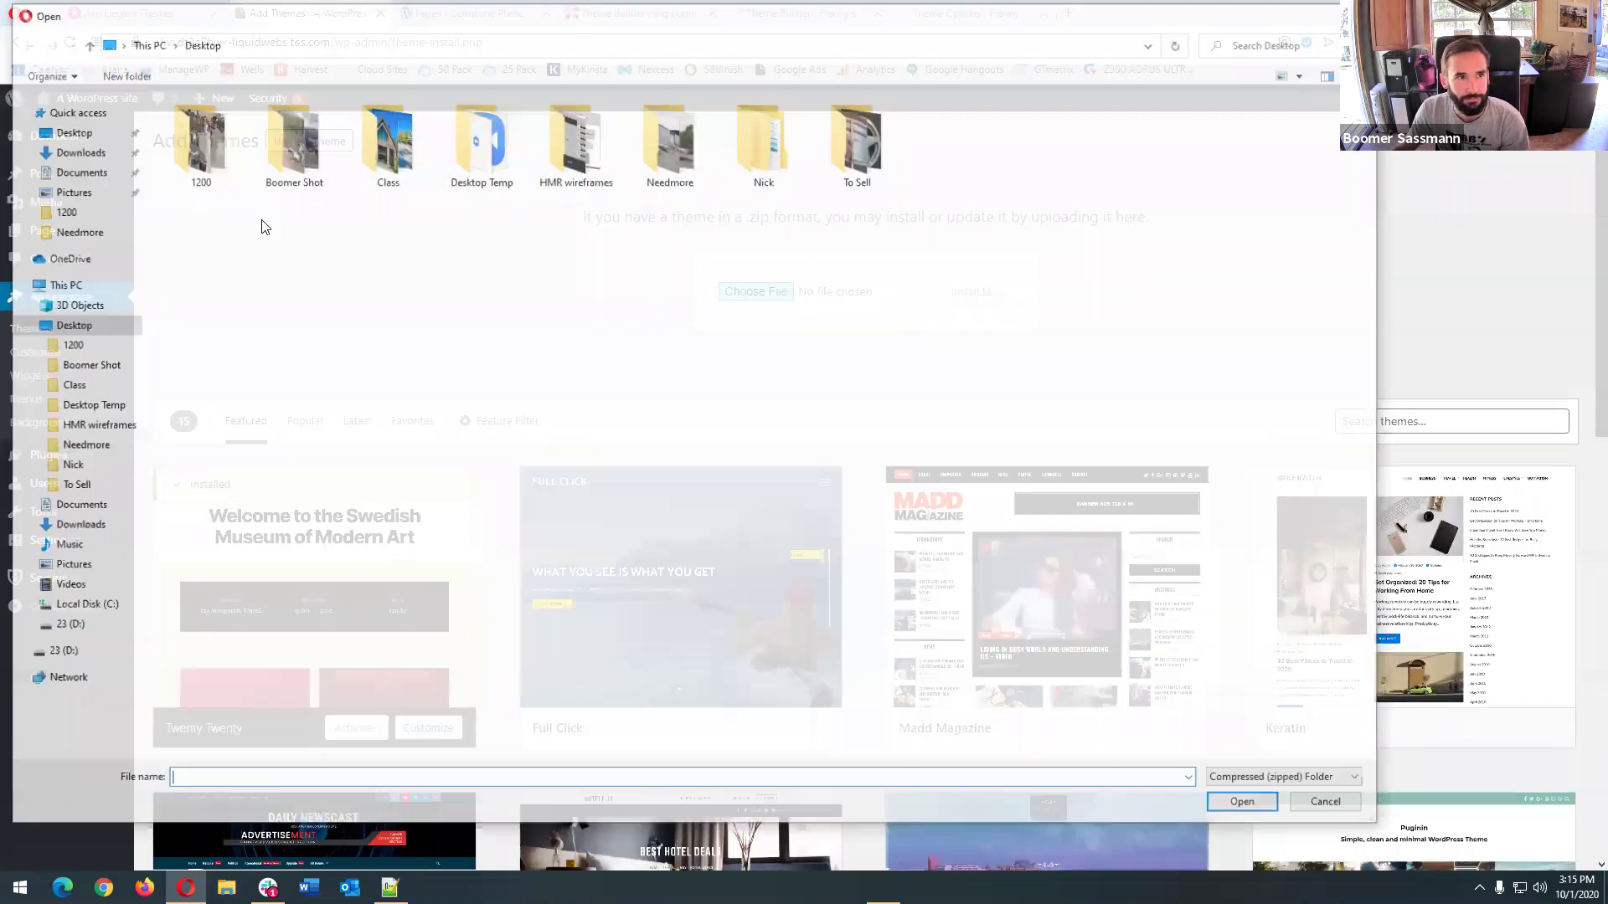
pyautogui.click(77, 151)
pyautogui.click(213, 162)
pyautogui.click(1256, 809)
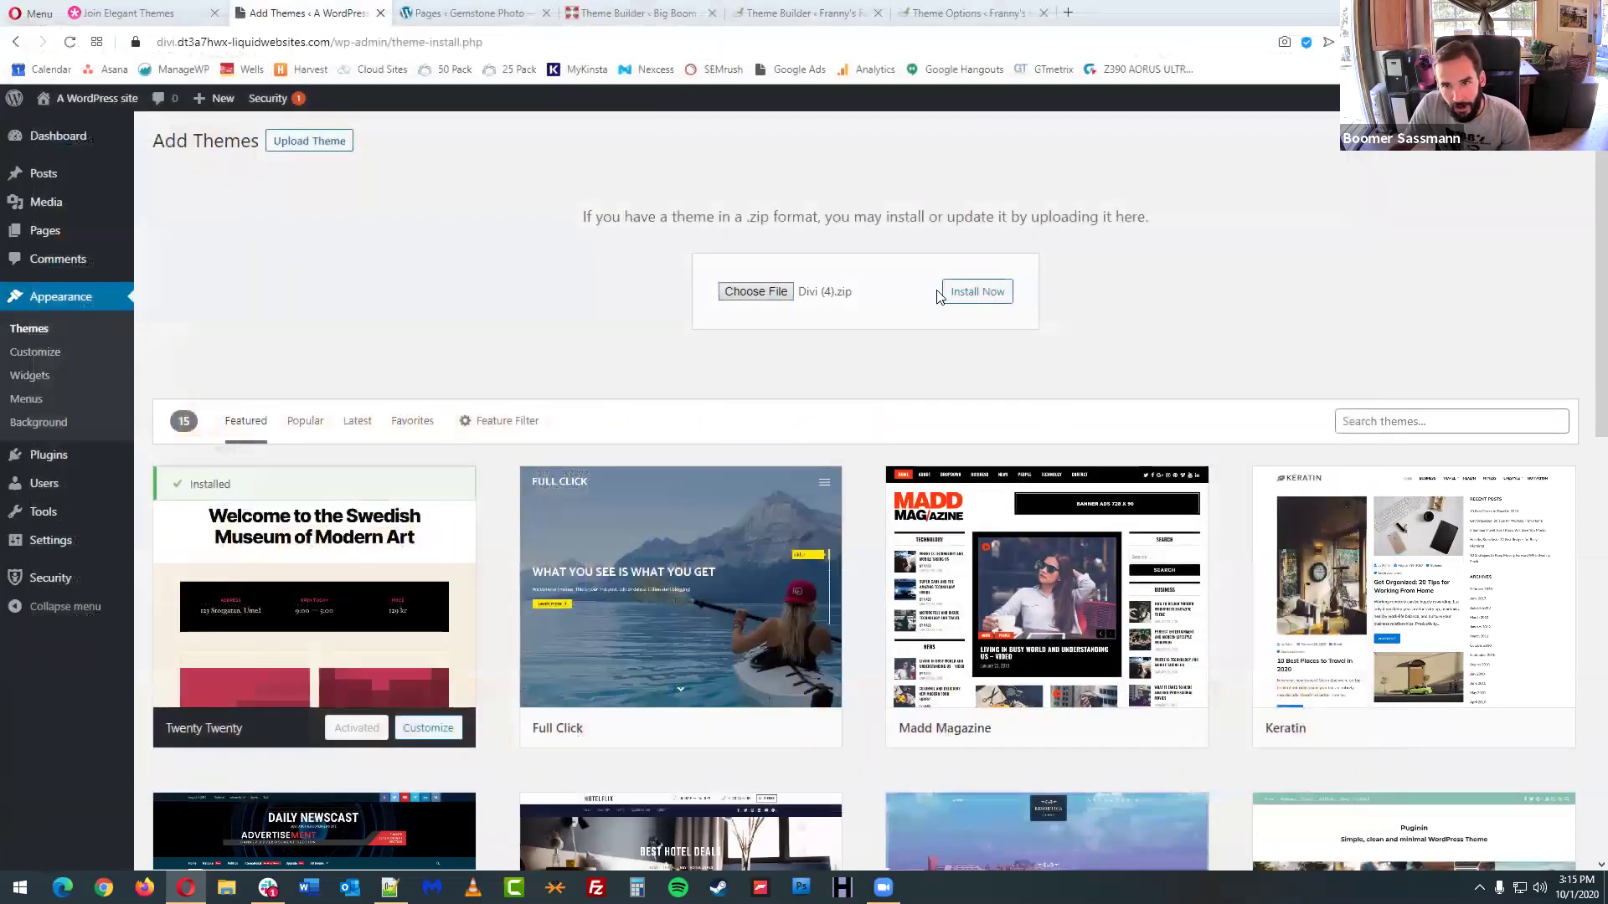
pyautogui.click(993, 293)
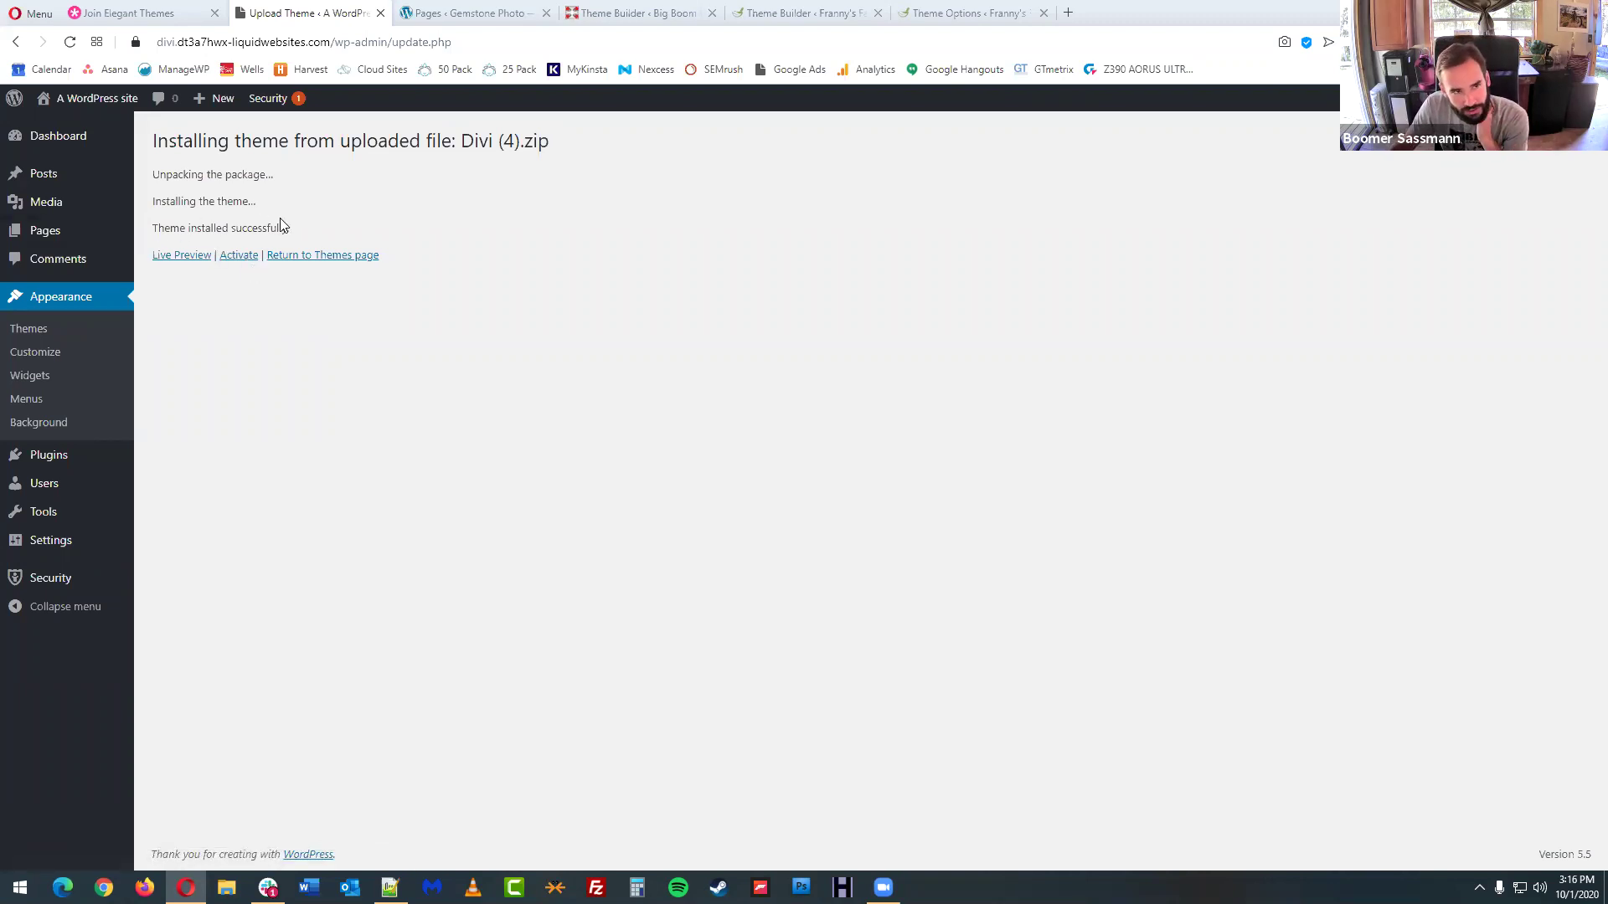
pyautogui.click(239, 255)
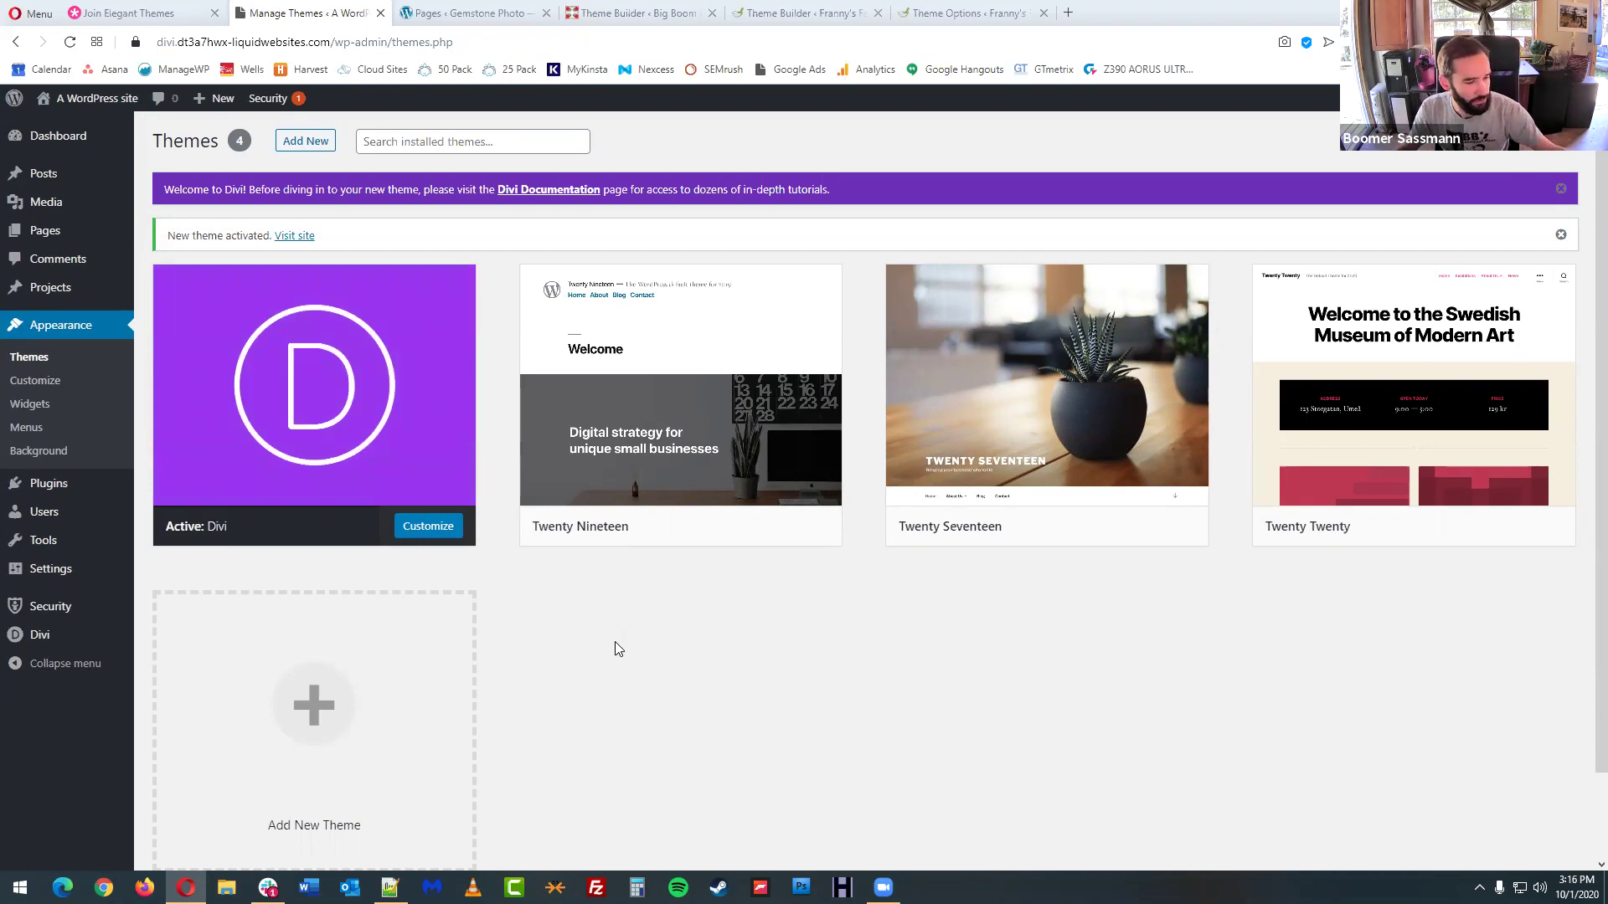
# - Open the update settings in the Divi Theme Options and paste in the account username
pyautogui.moveTo(59, 643)
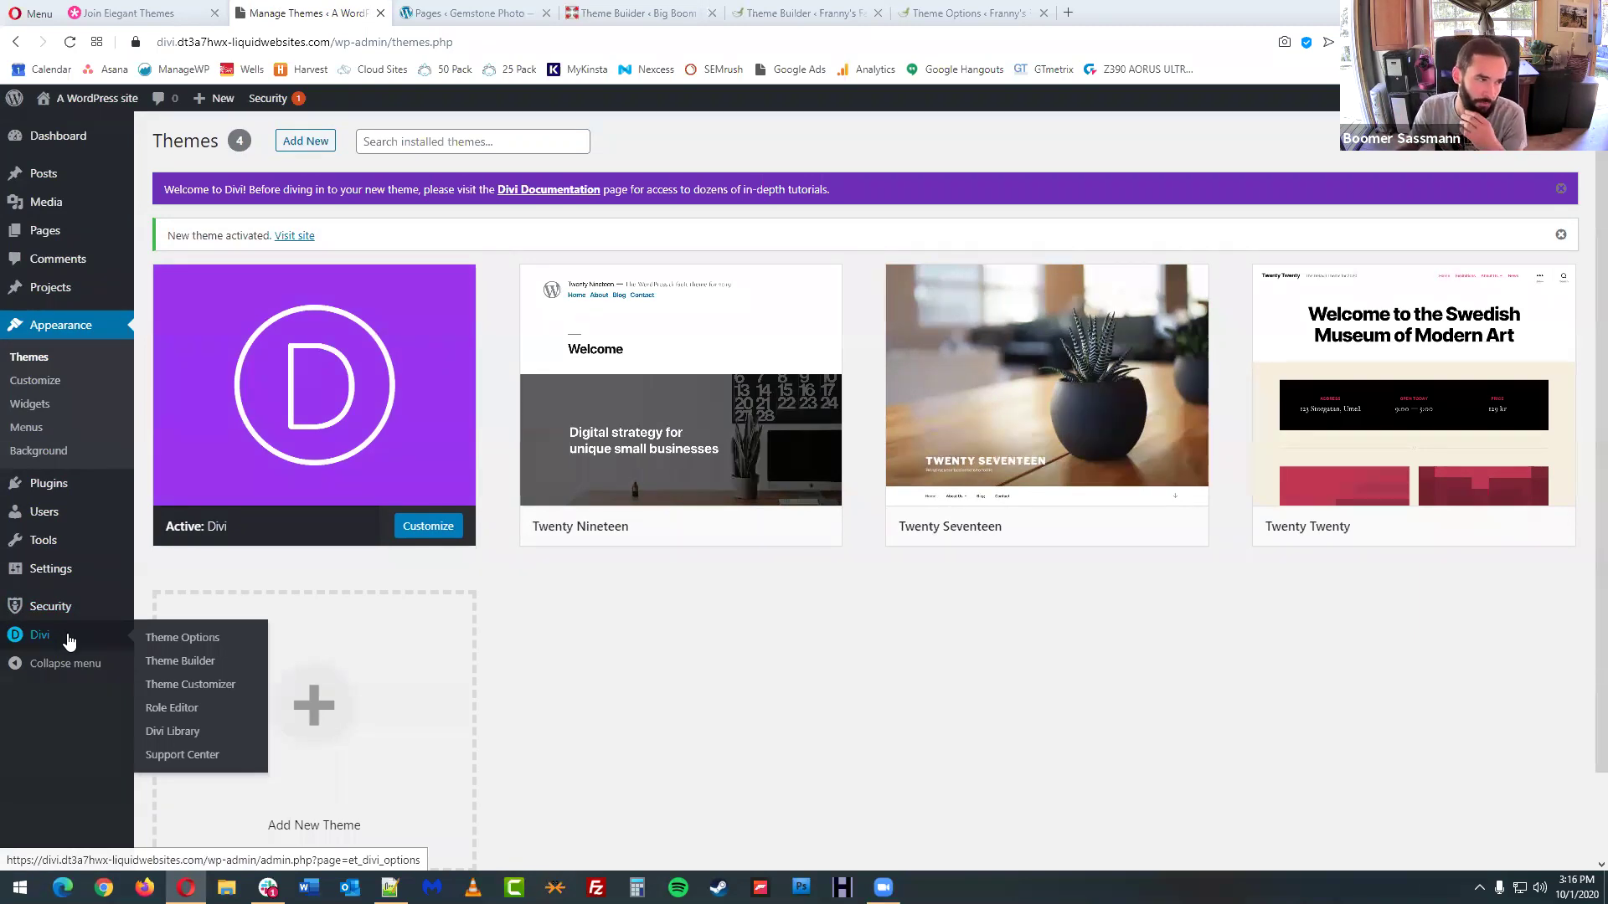
pyautogui.click(67, 633)
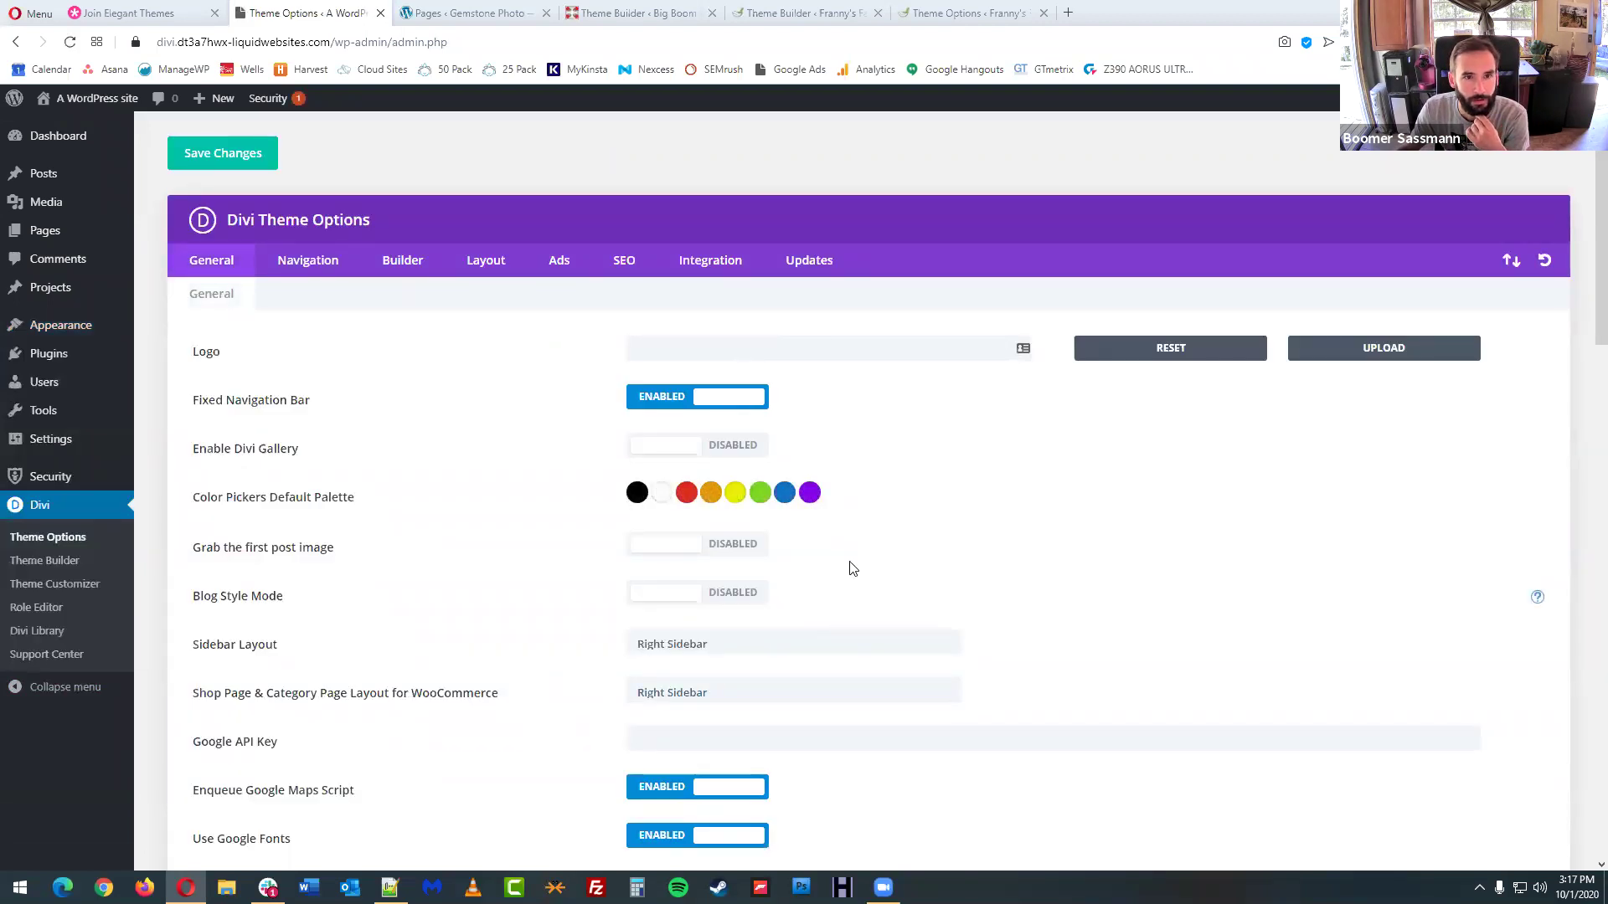
pyautogui.click(817, 266)
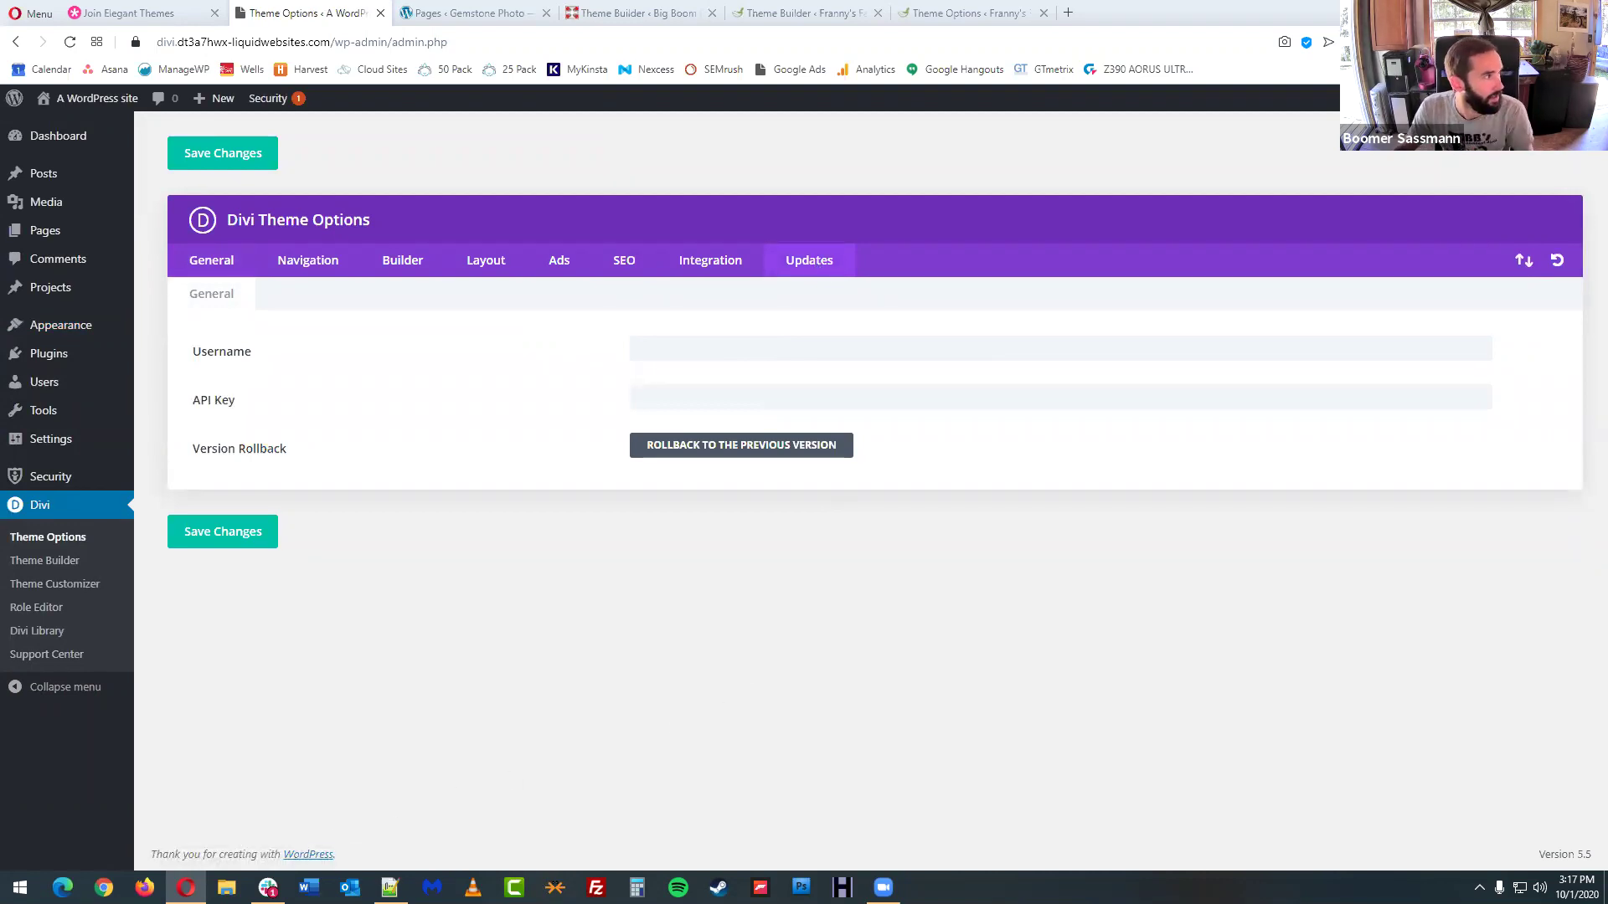
pyautogui.hotkey('alt', 'Tab')
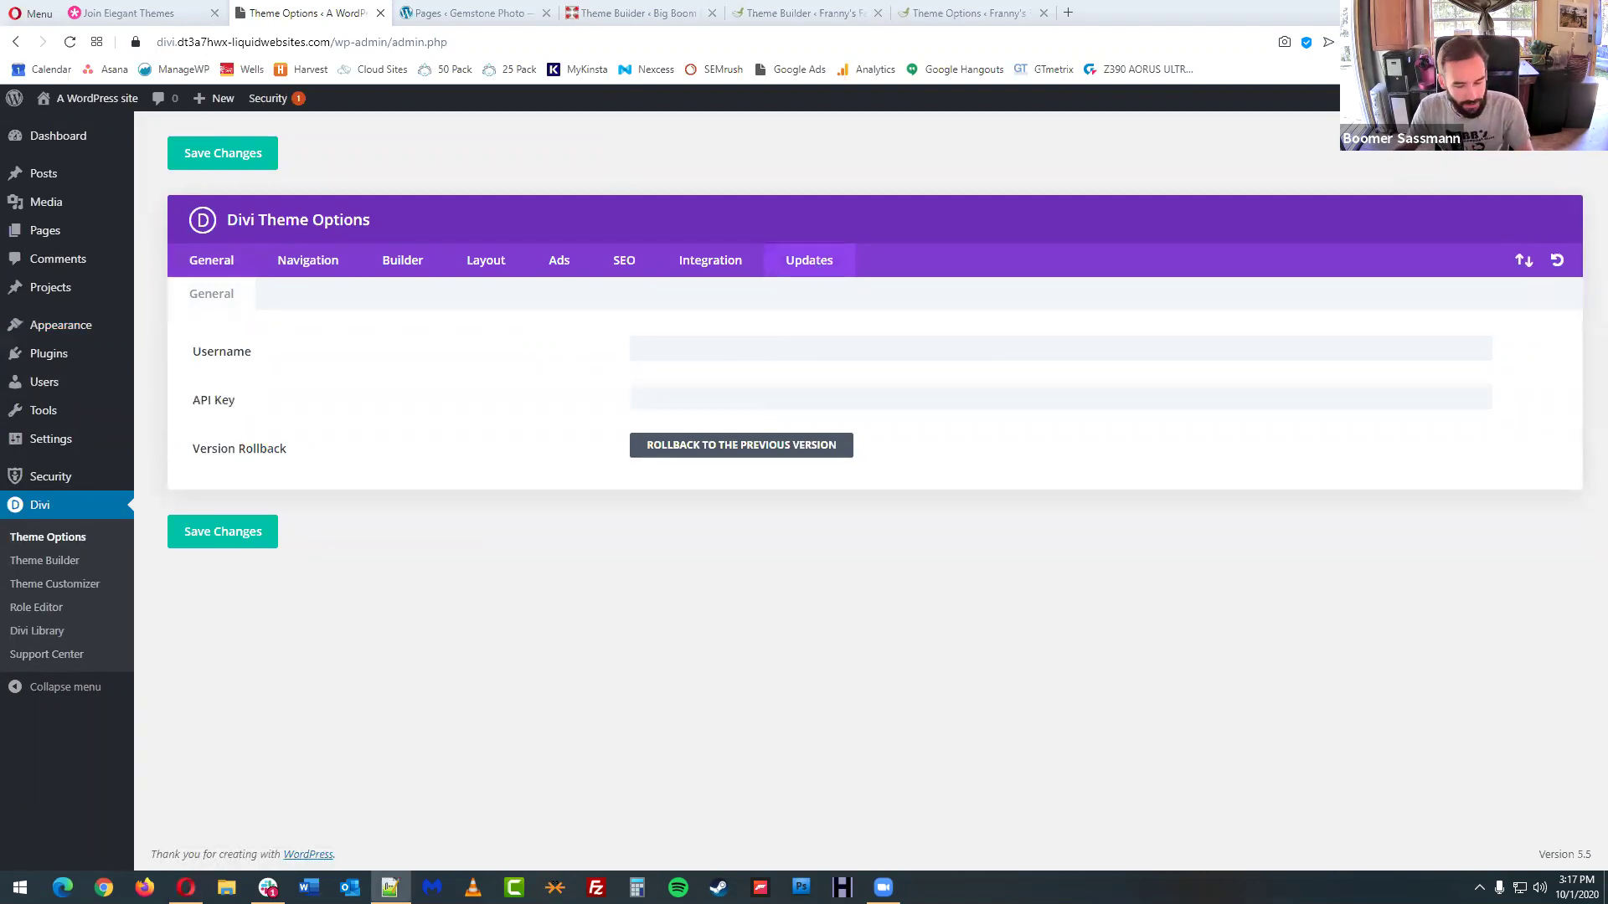
pyautogui.hotkey('ctrl', 'v')
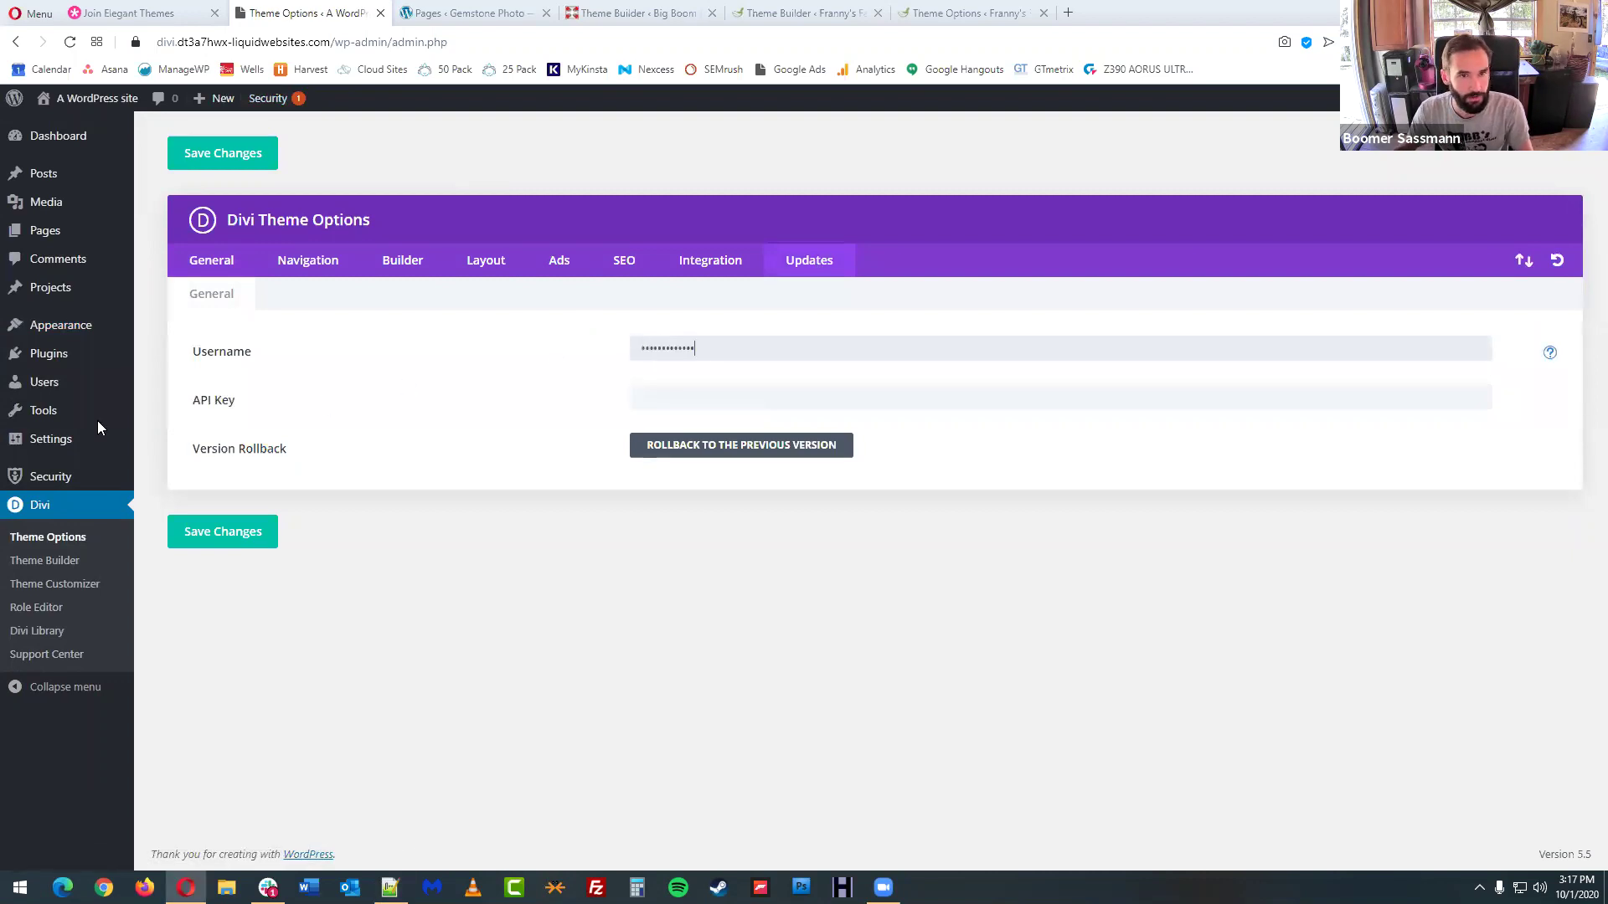
# - Paste the API key into the Divi update settings and save the changes
pyautogui.hotkey('alt', 'Tab')
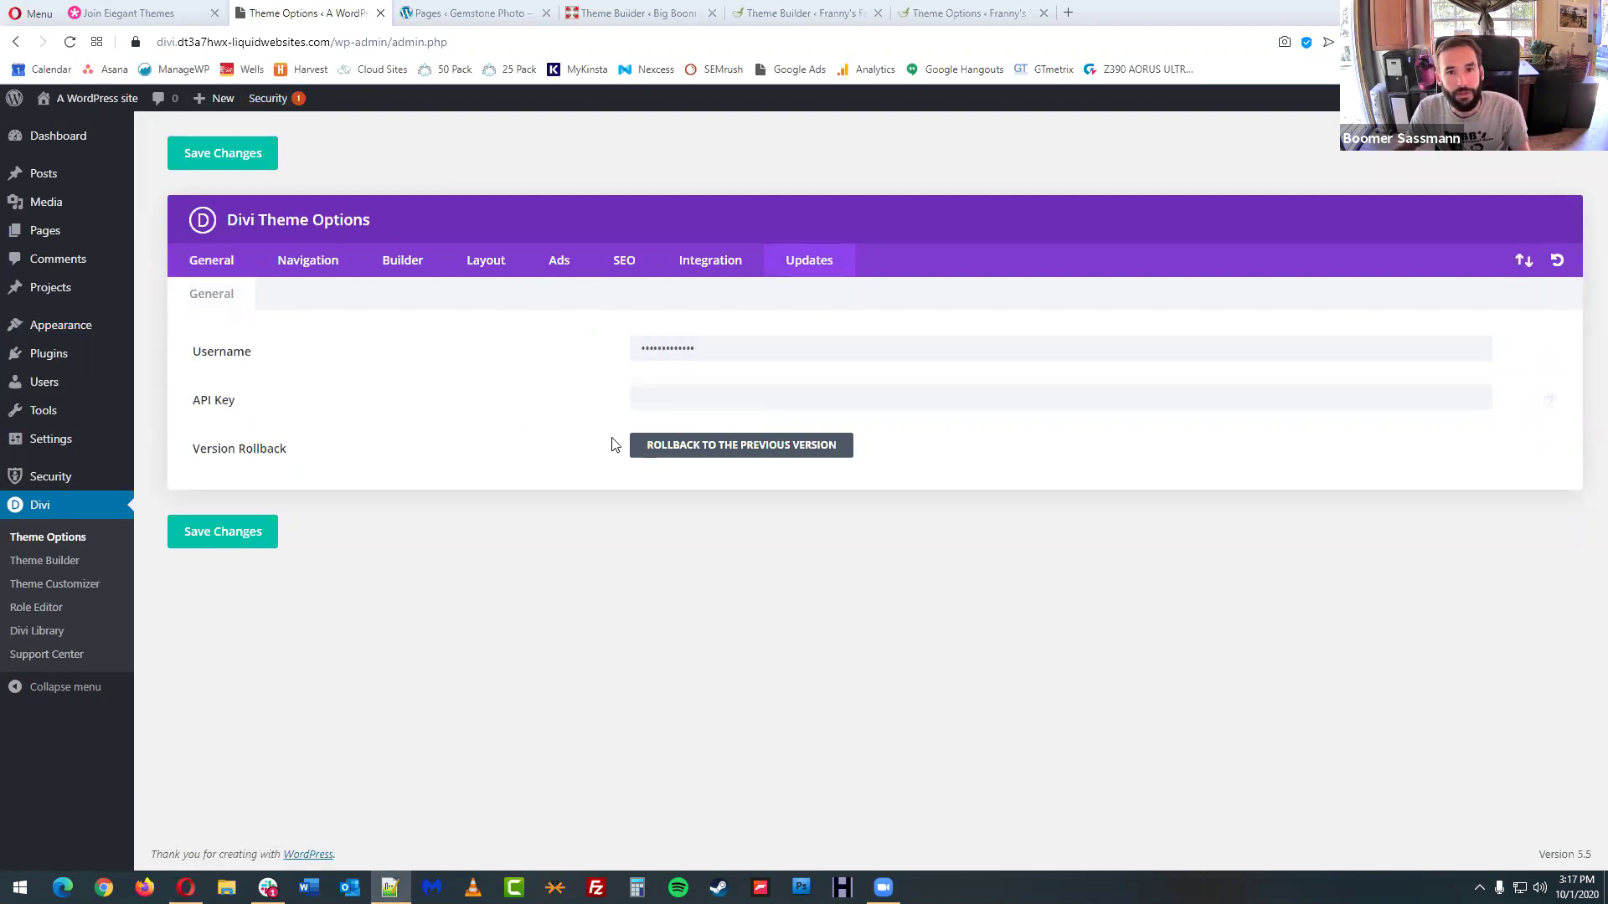
pyautogui.hotkey('alt', 'Tab')
pyautogui.click(663, 397)
pyautogui.hotkey('ctrl', 'v')
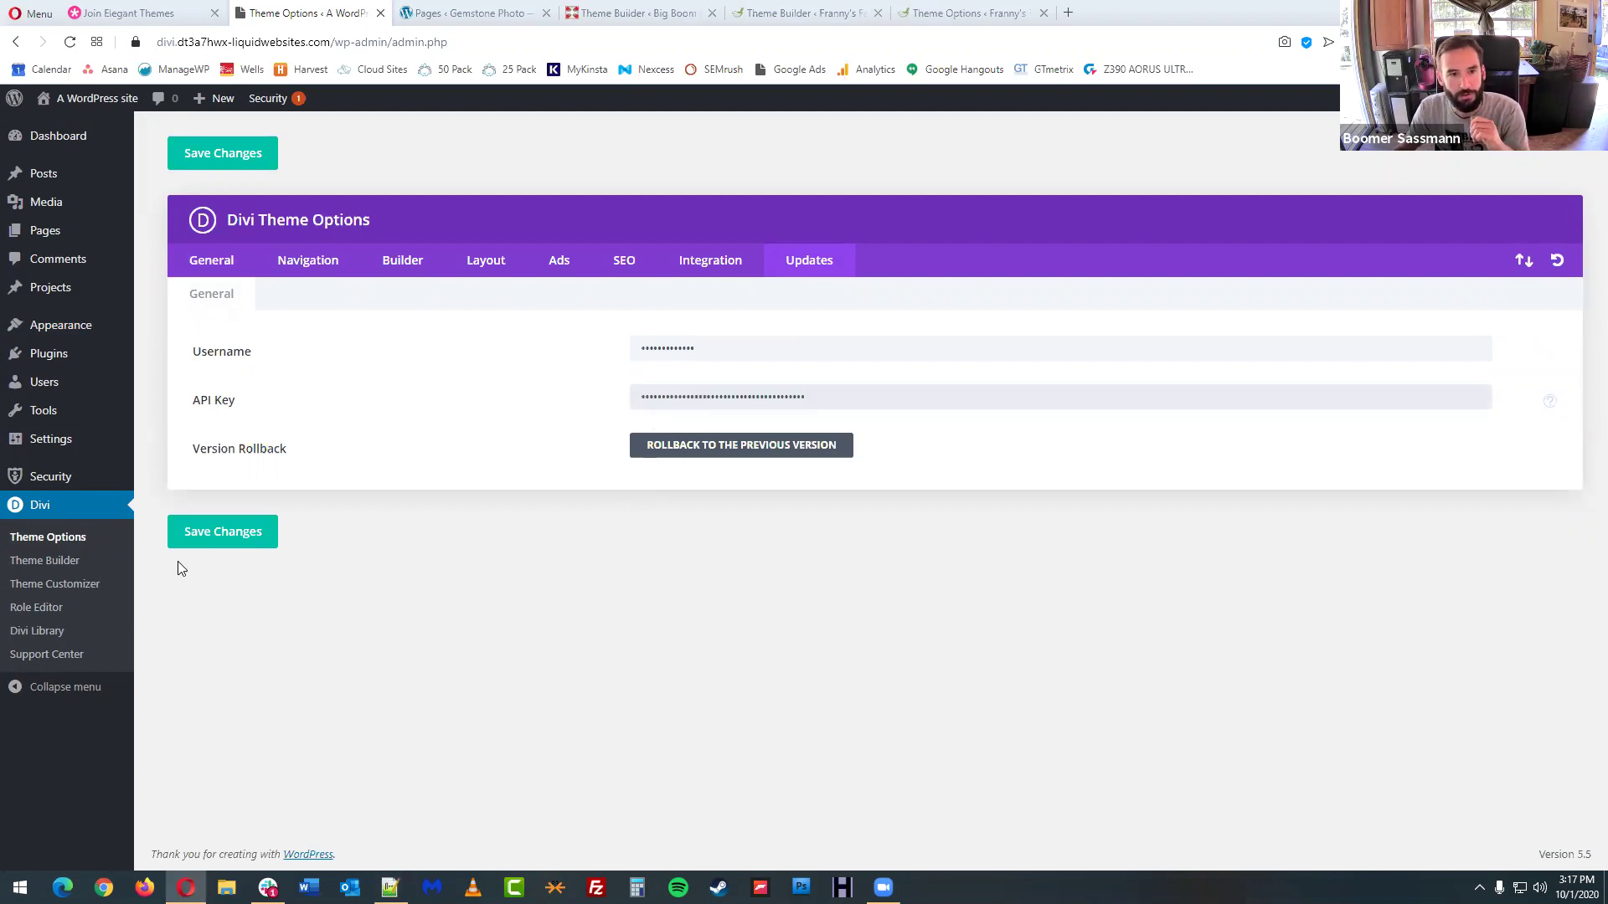
pyautogui.click(239, 533)
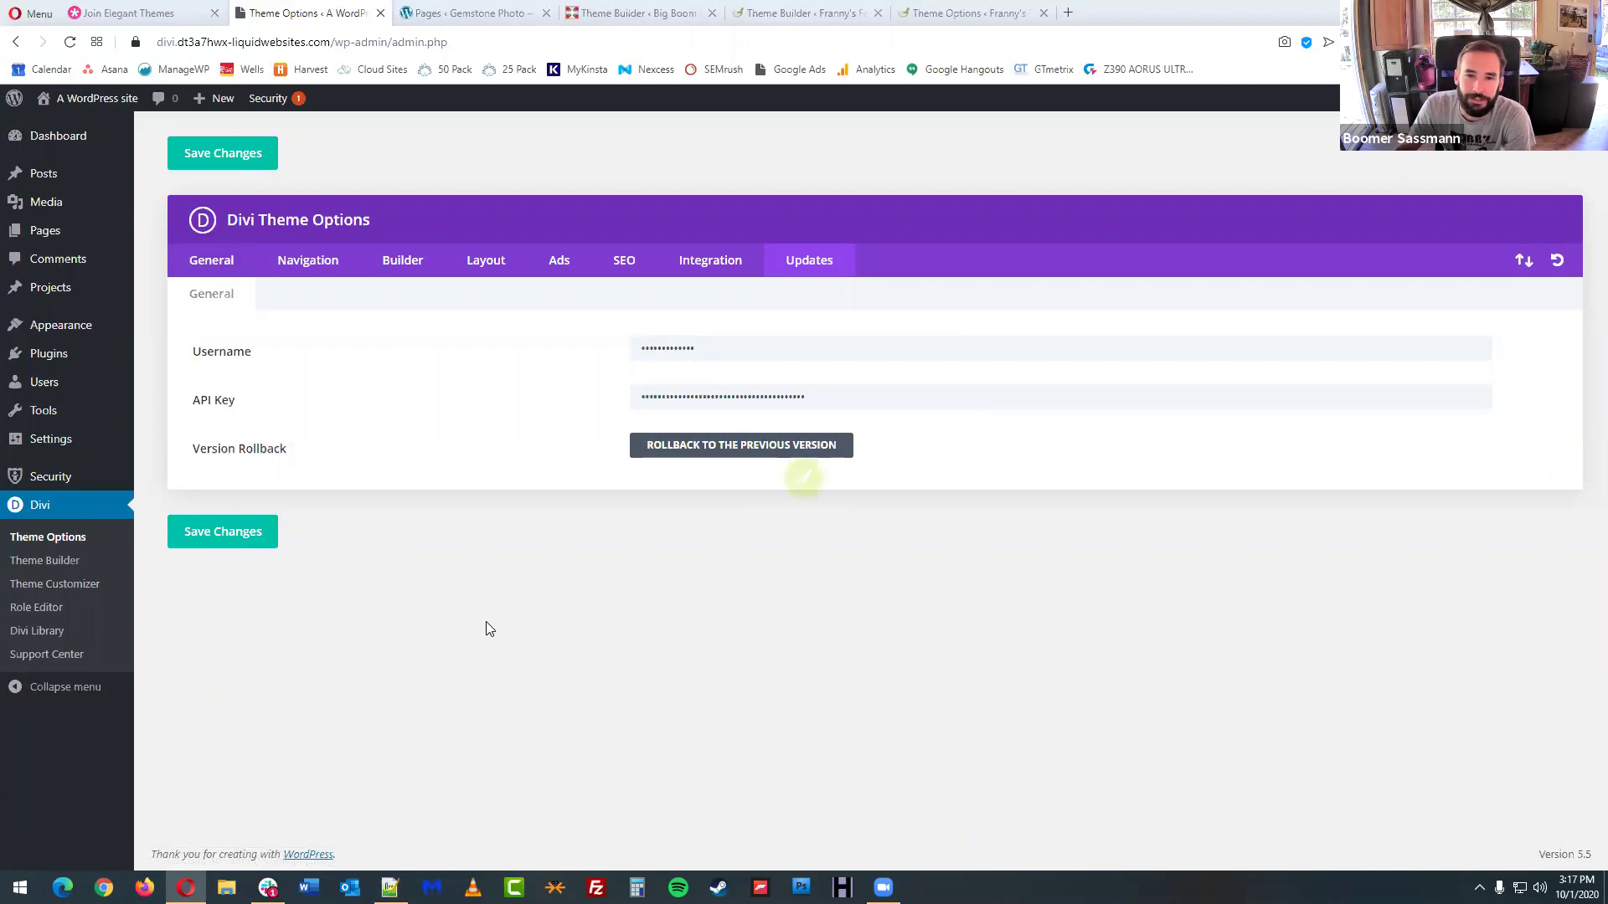
# - View the site's front page and check the account details in the Elegant Themes members area, closing that tab when done
pyautogui.moveTo(122, 106)
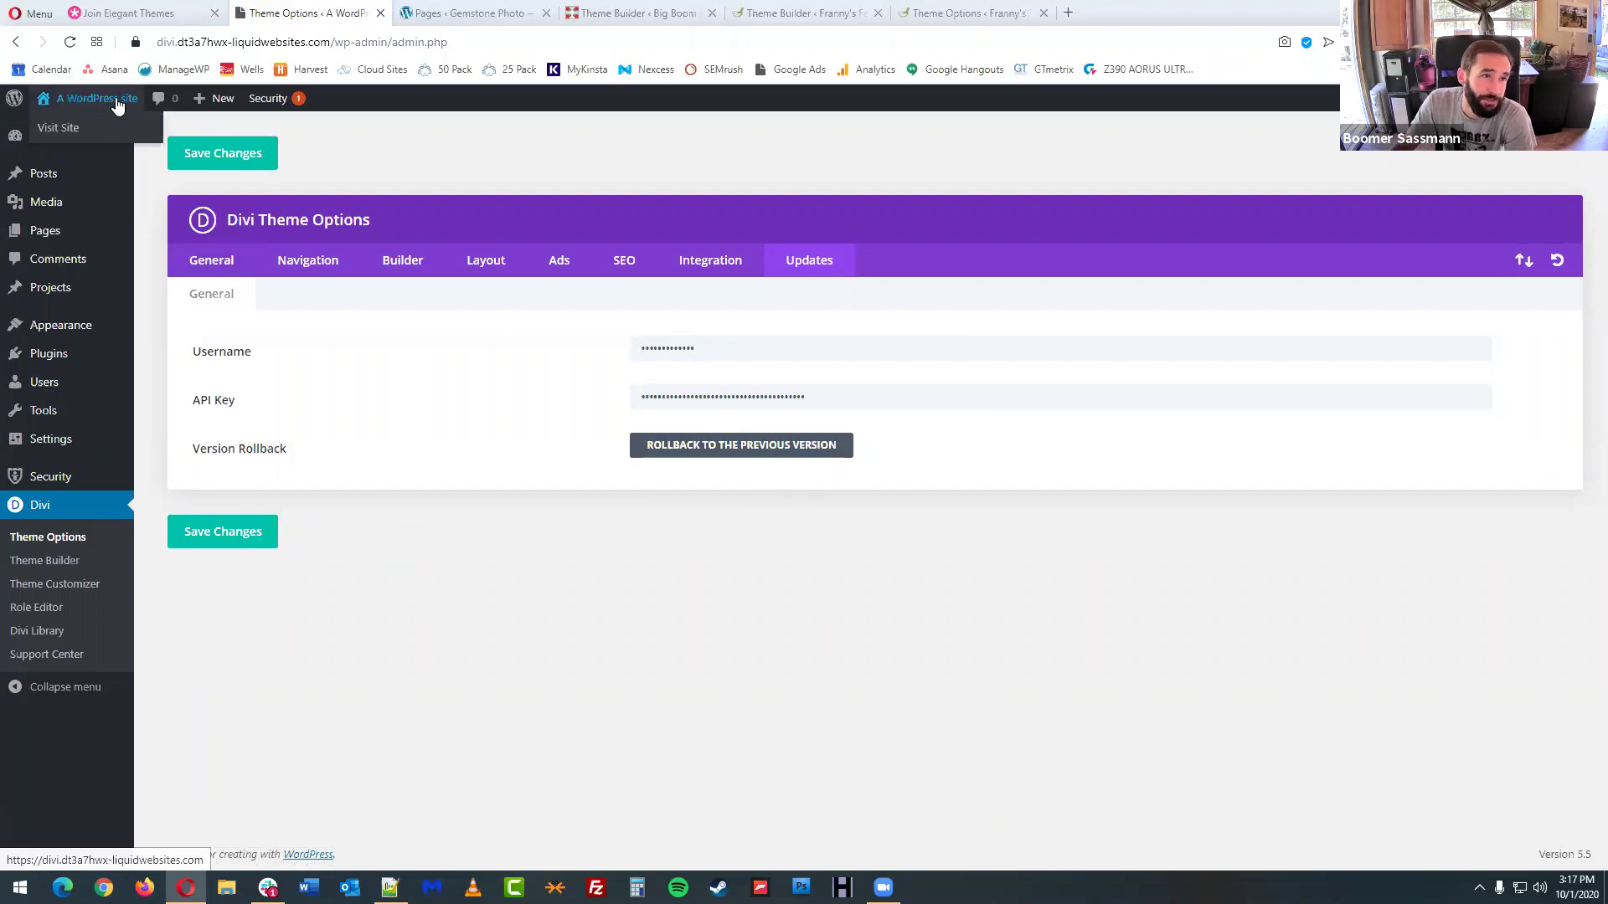
pyautogui.click(118, 107)
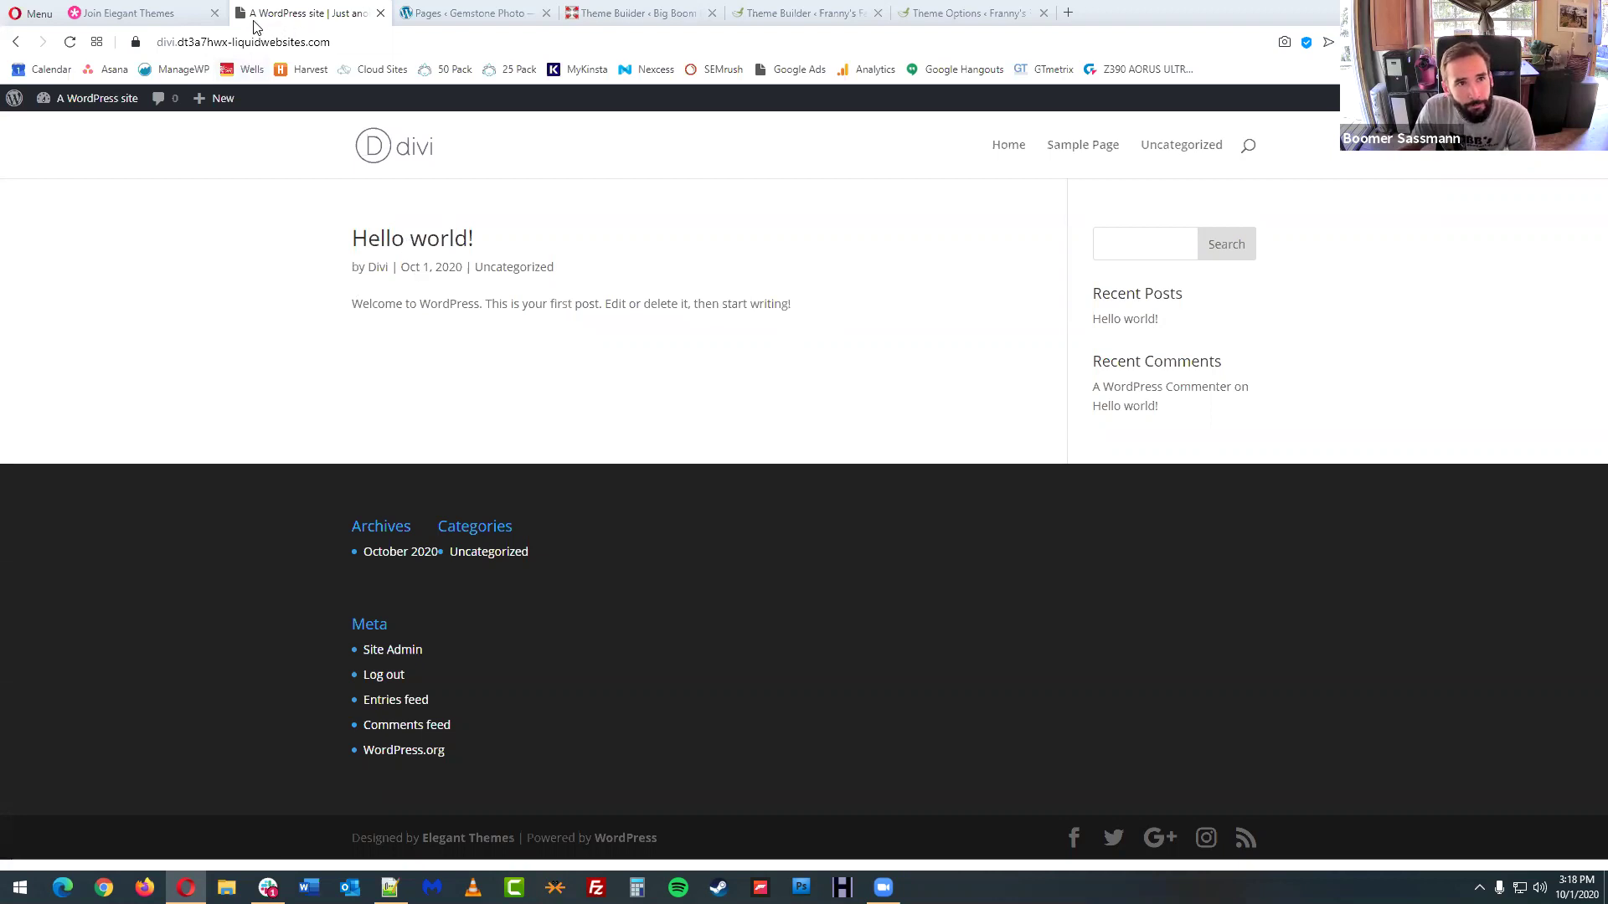
pyautogui.click(176, 22)
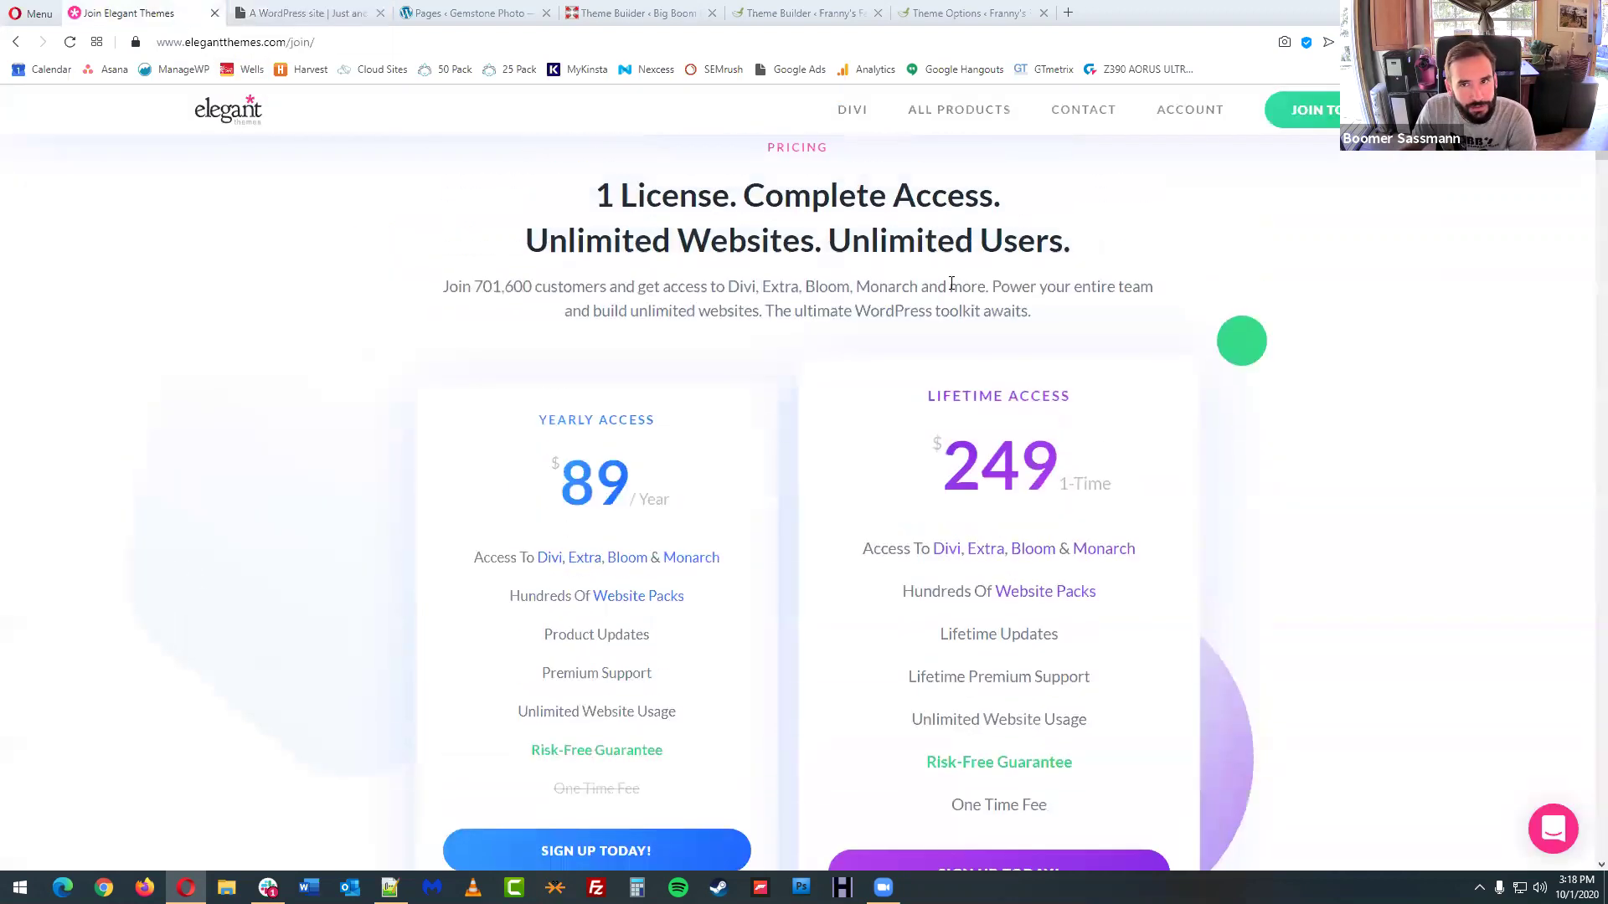
pyautogui.scroll(1, 951, 285)
pyautogui.moveTo(1185, 144)
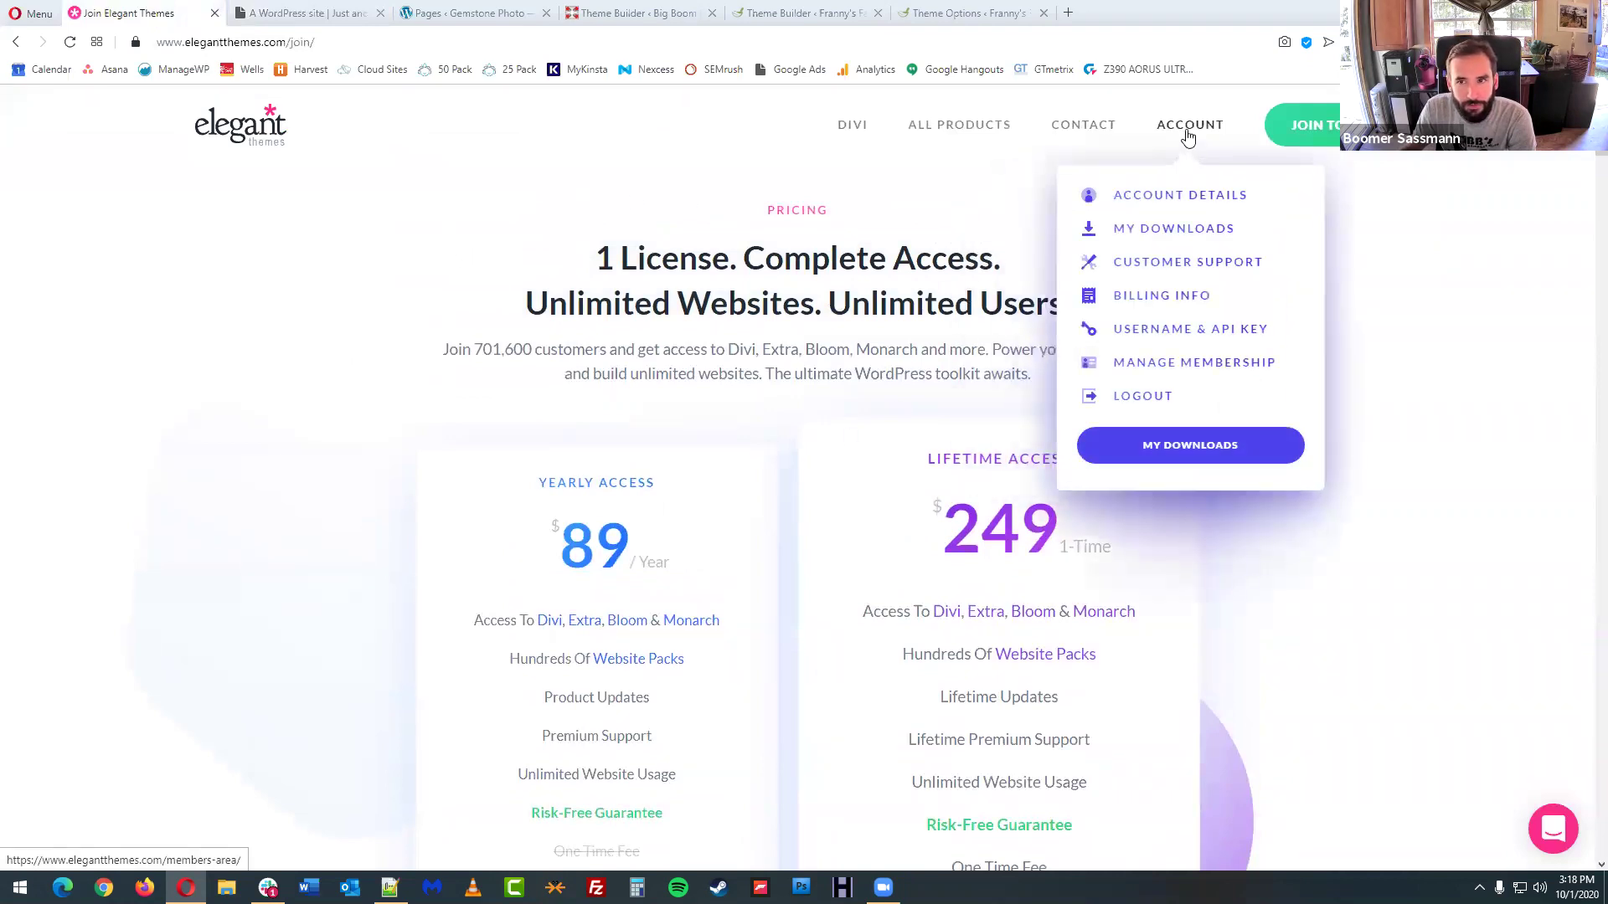
pyautogui.click(1185, 200)
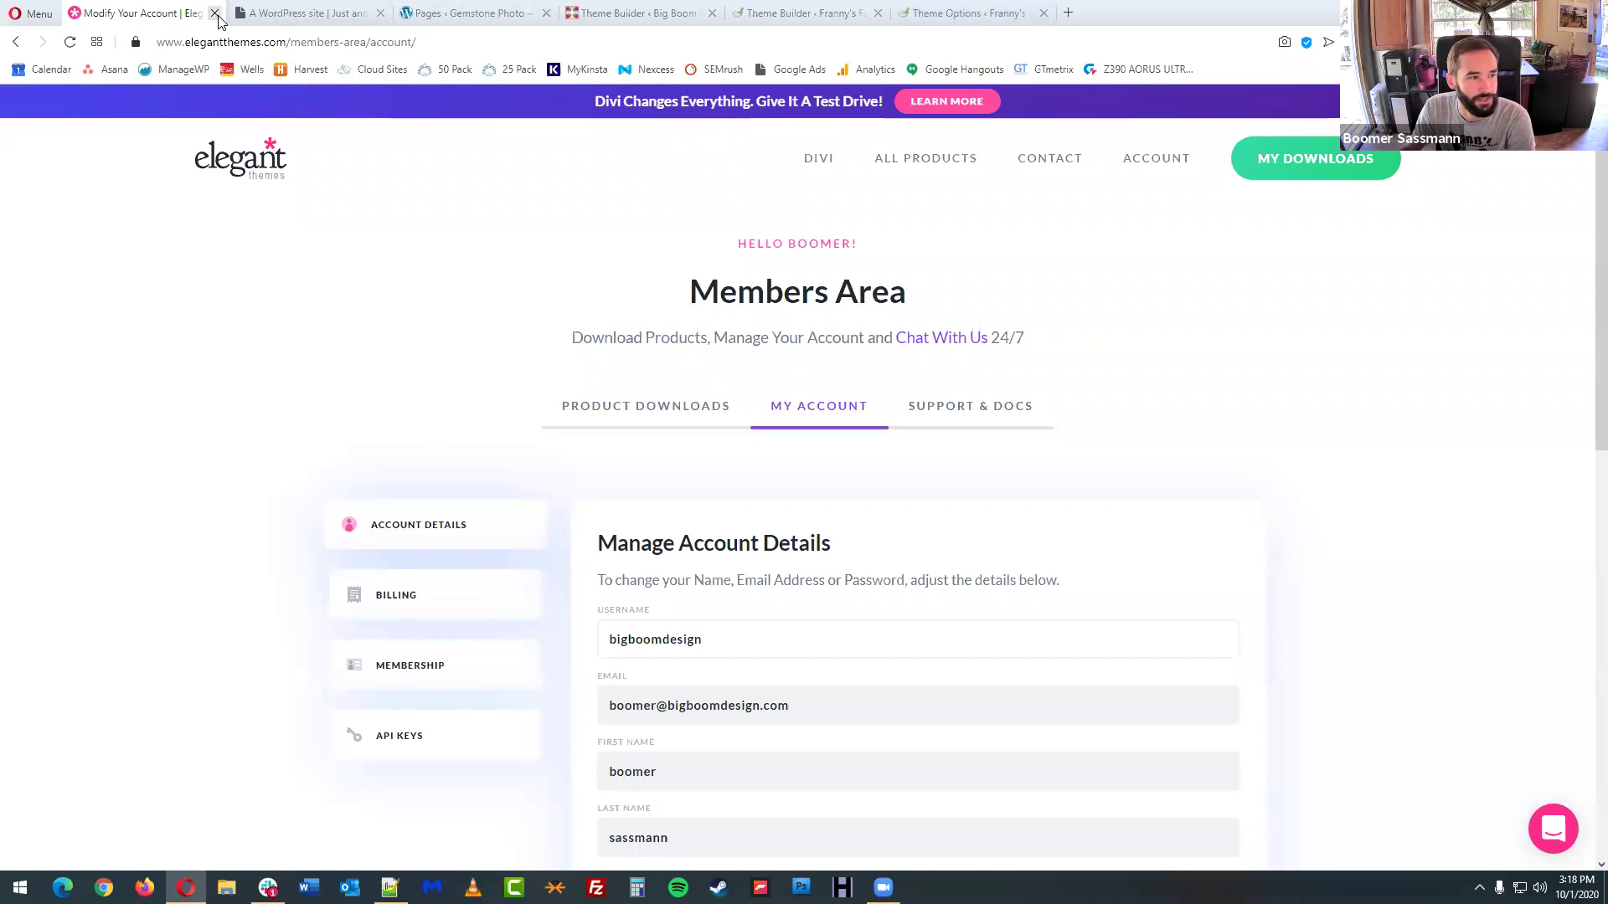
pyautogui.click(215, 14)
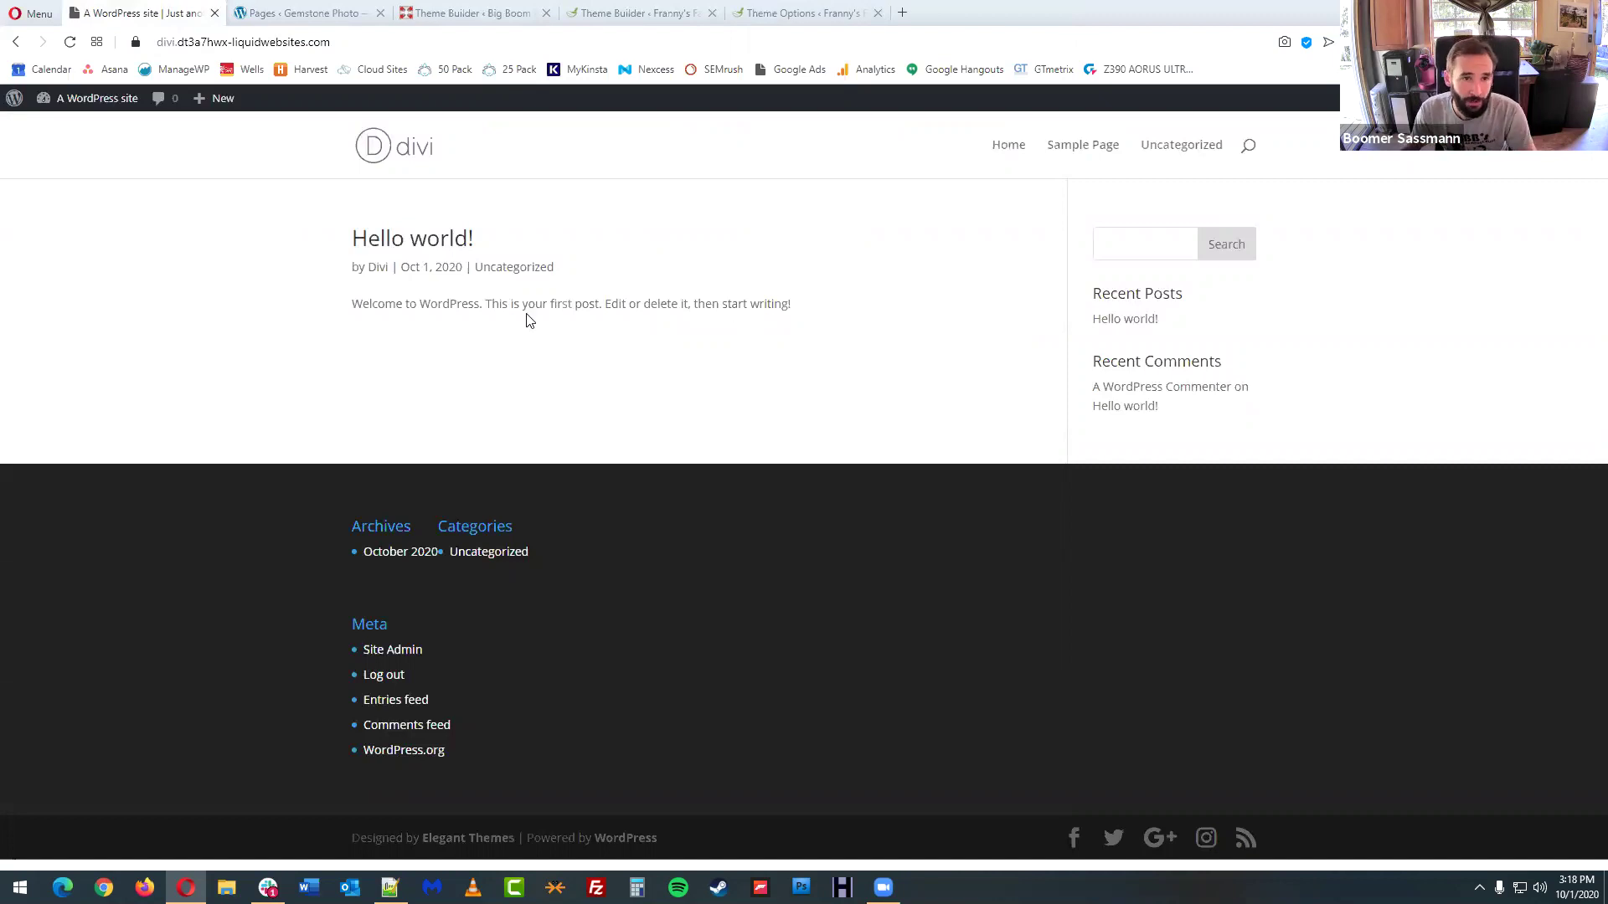
# - Open the list of pages in the site's admin area and move Sample Page to the trash
pyautogui.moveTo(346, 246); pyautogui.dragTo(482, 239)
pyautogui.click(512, 242)
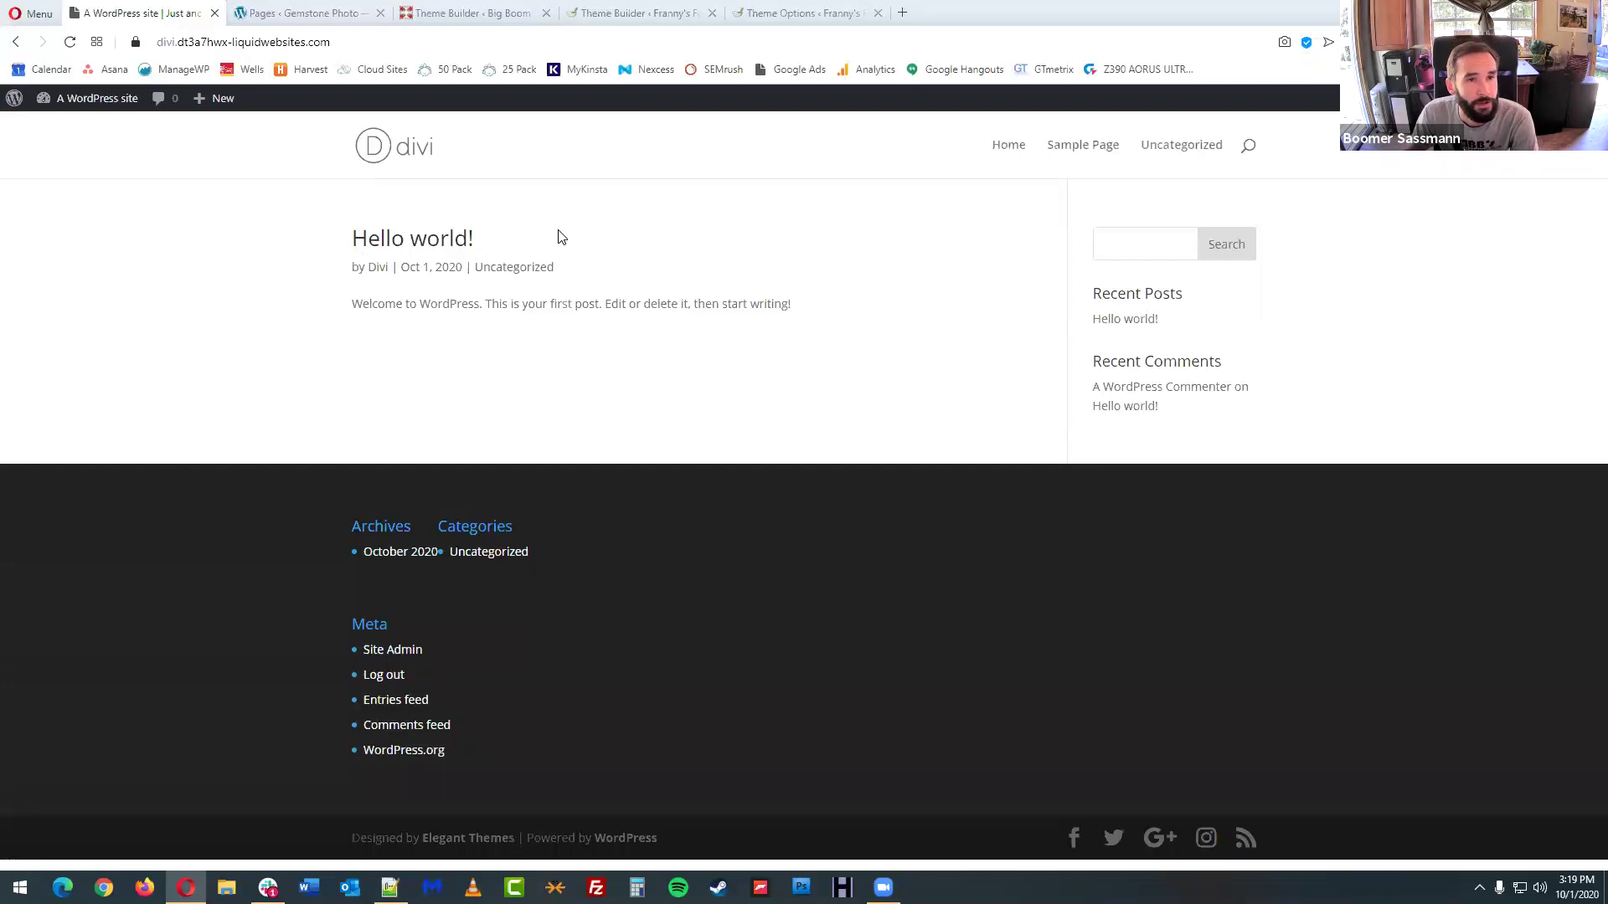
pyautogui.click(107, 112)
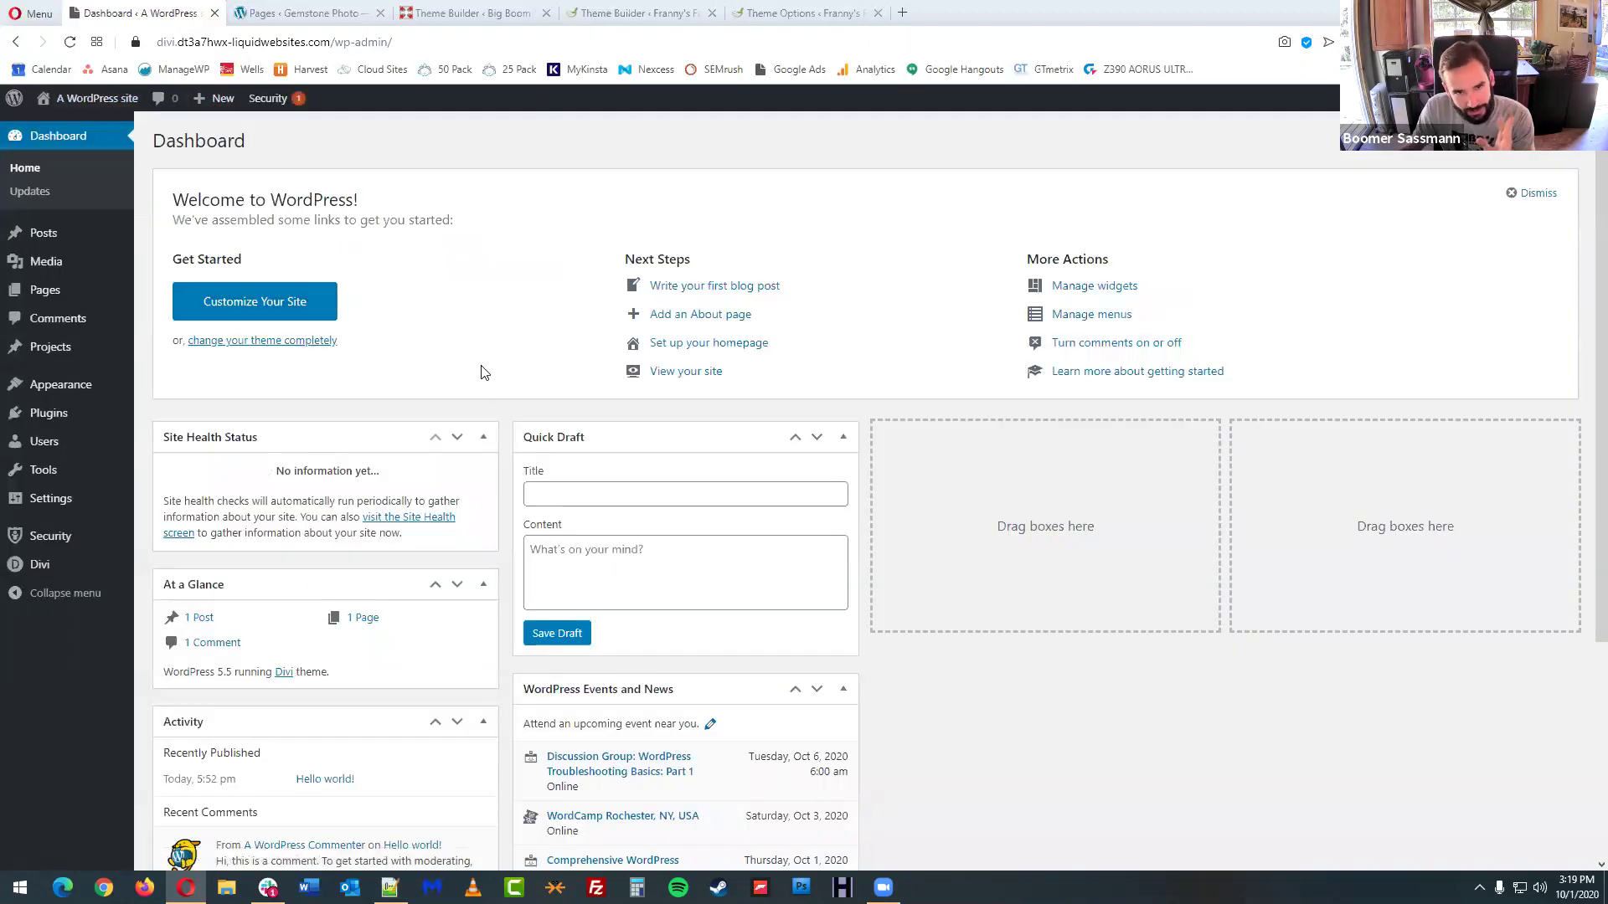
pyautogui.moveTo(62, 295)
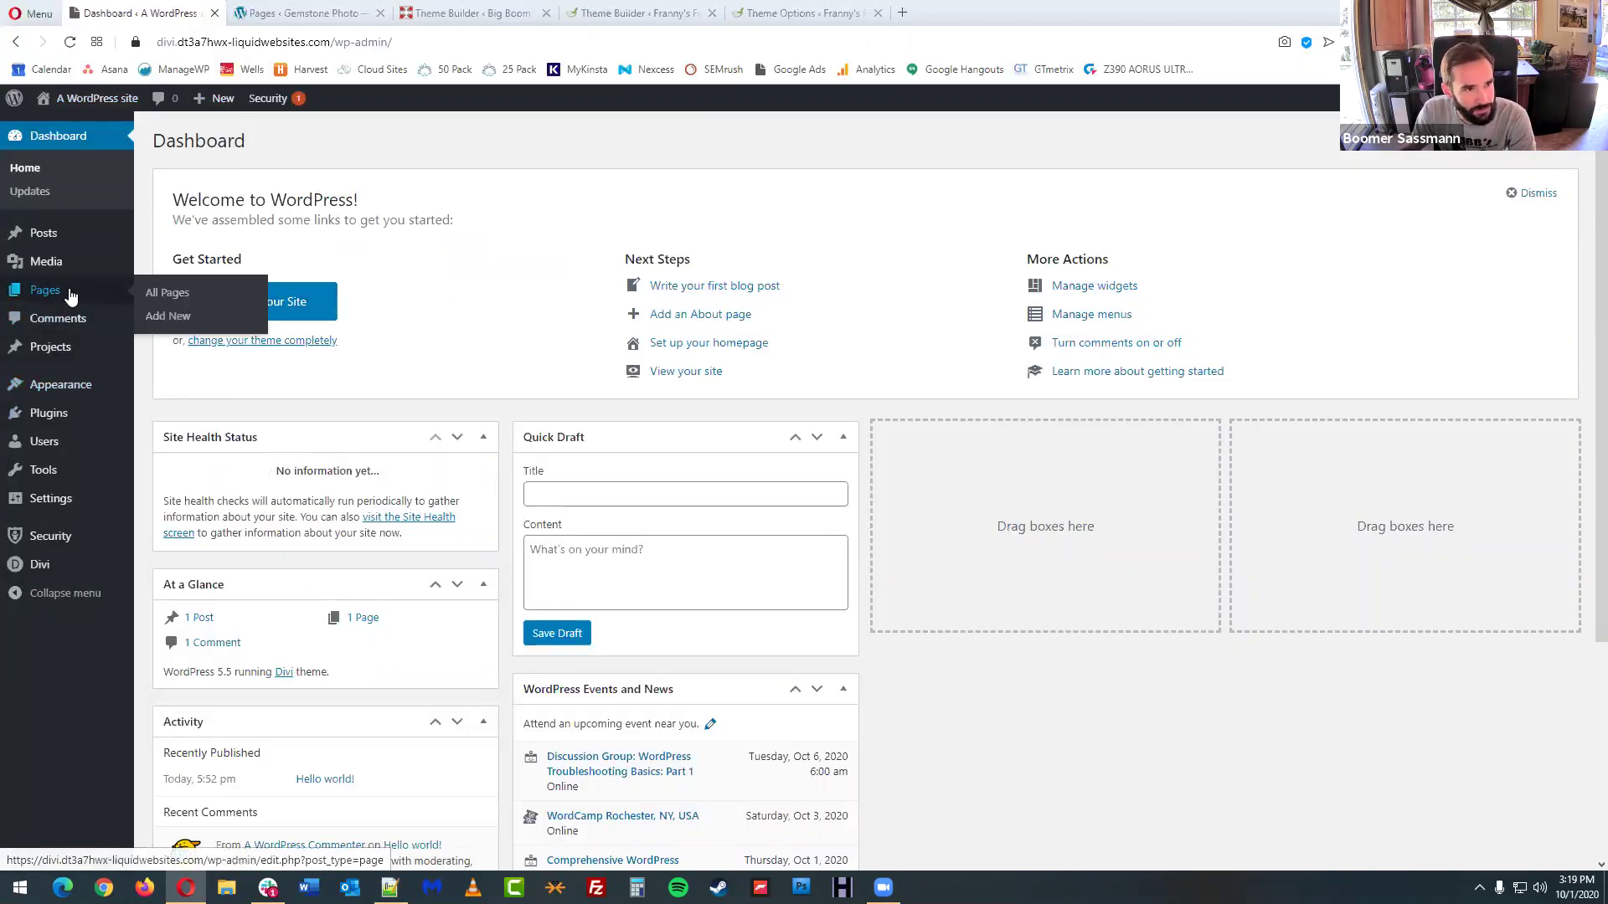
pyautogui.click(57, 295)
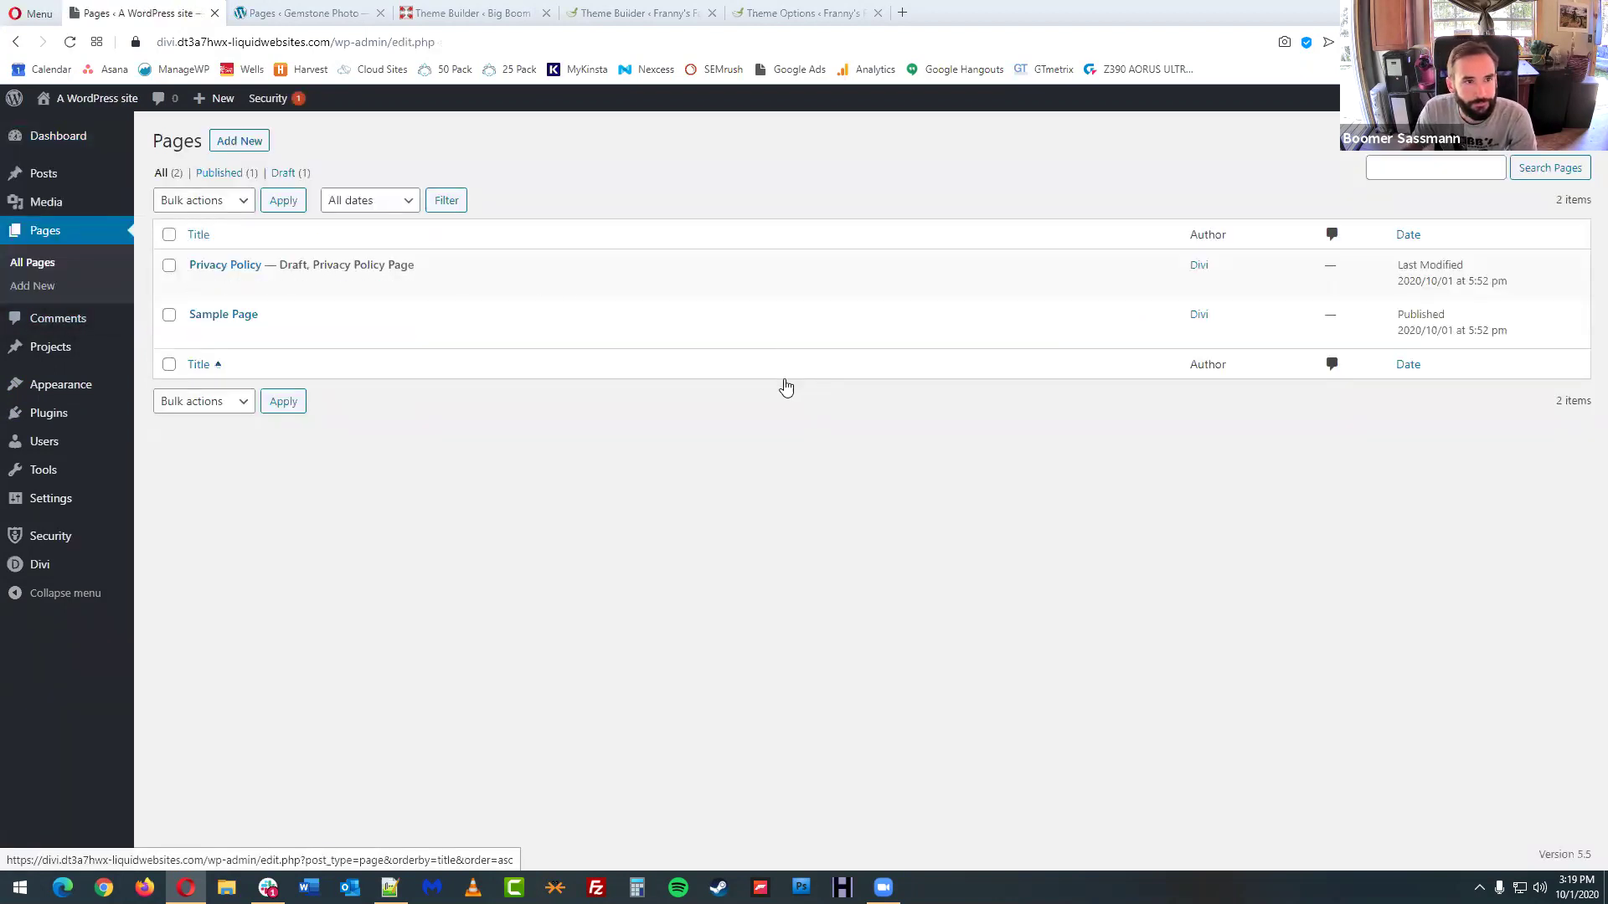
pyautogui.click(285, 335)
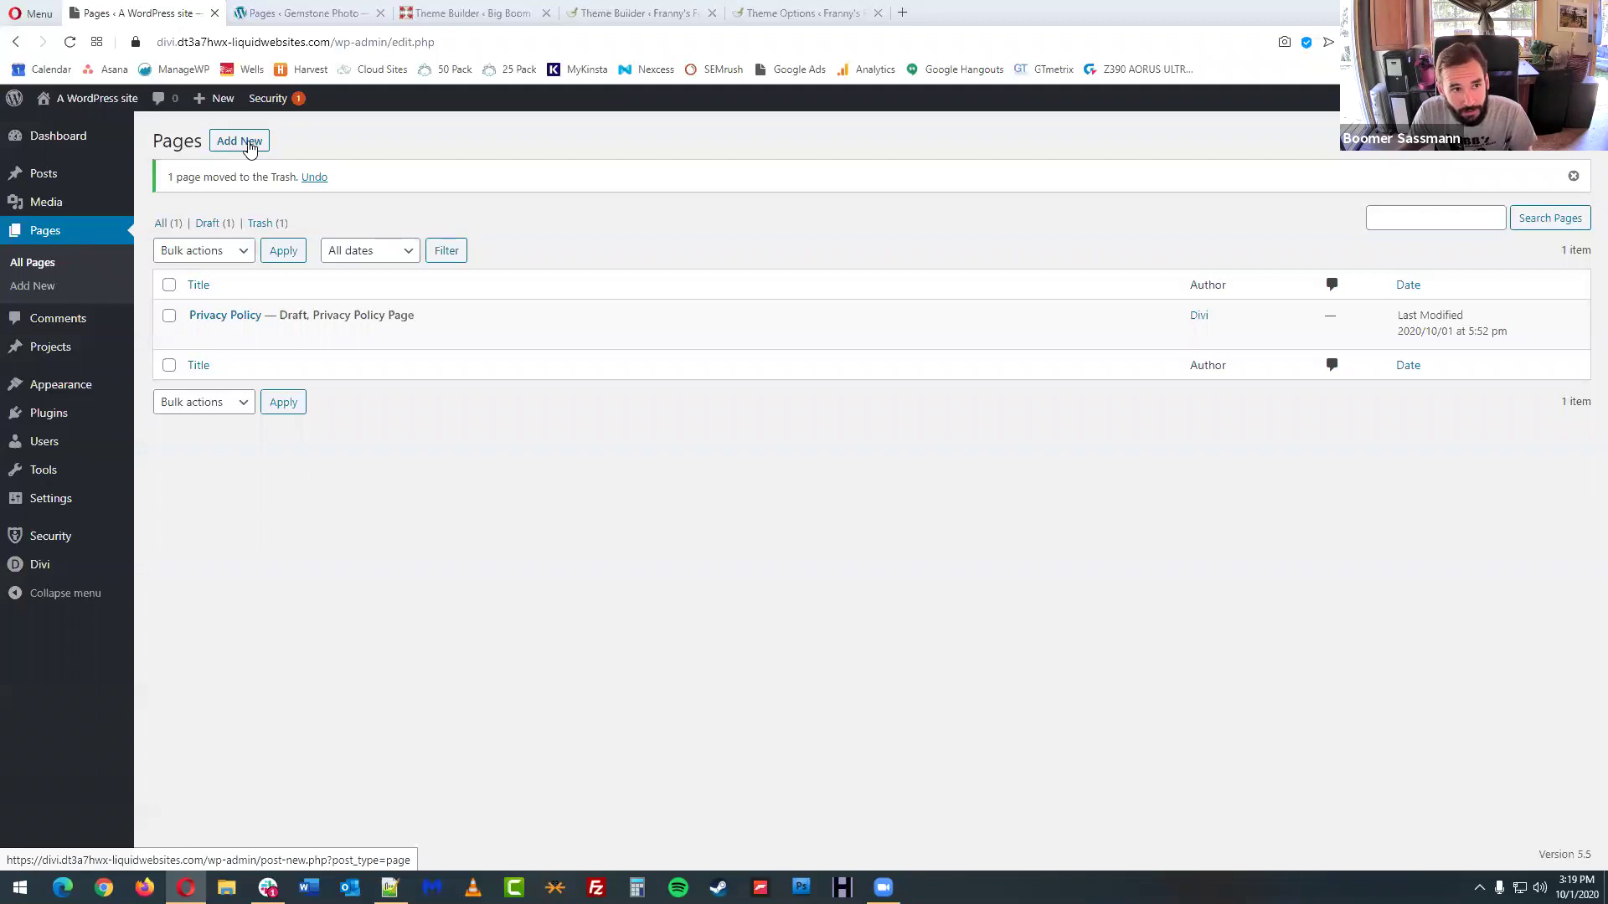
# - Start a new page in a separate tab and dismiss the block editor's welcome guide
pyautogui.middleClick(245, 147)
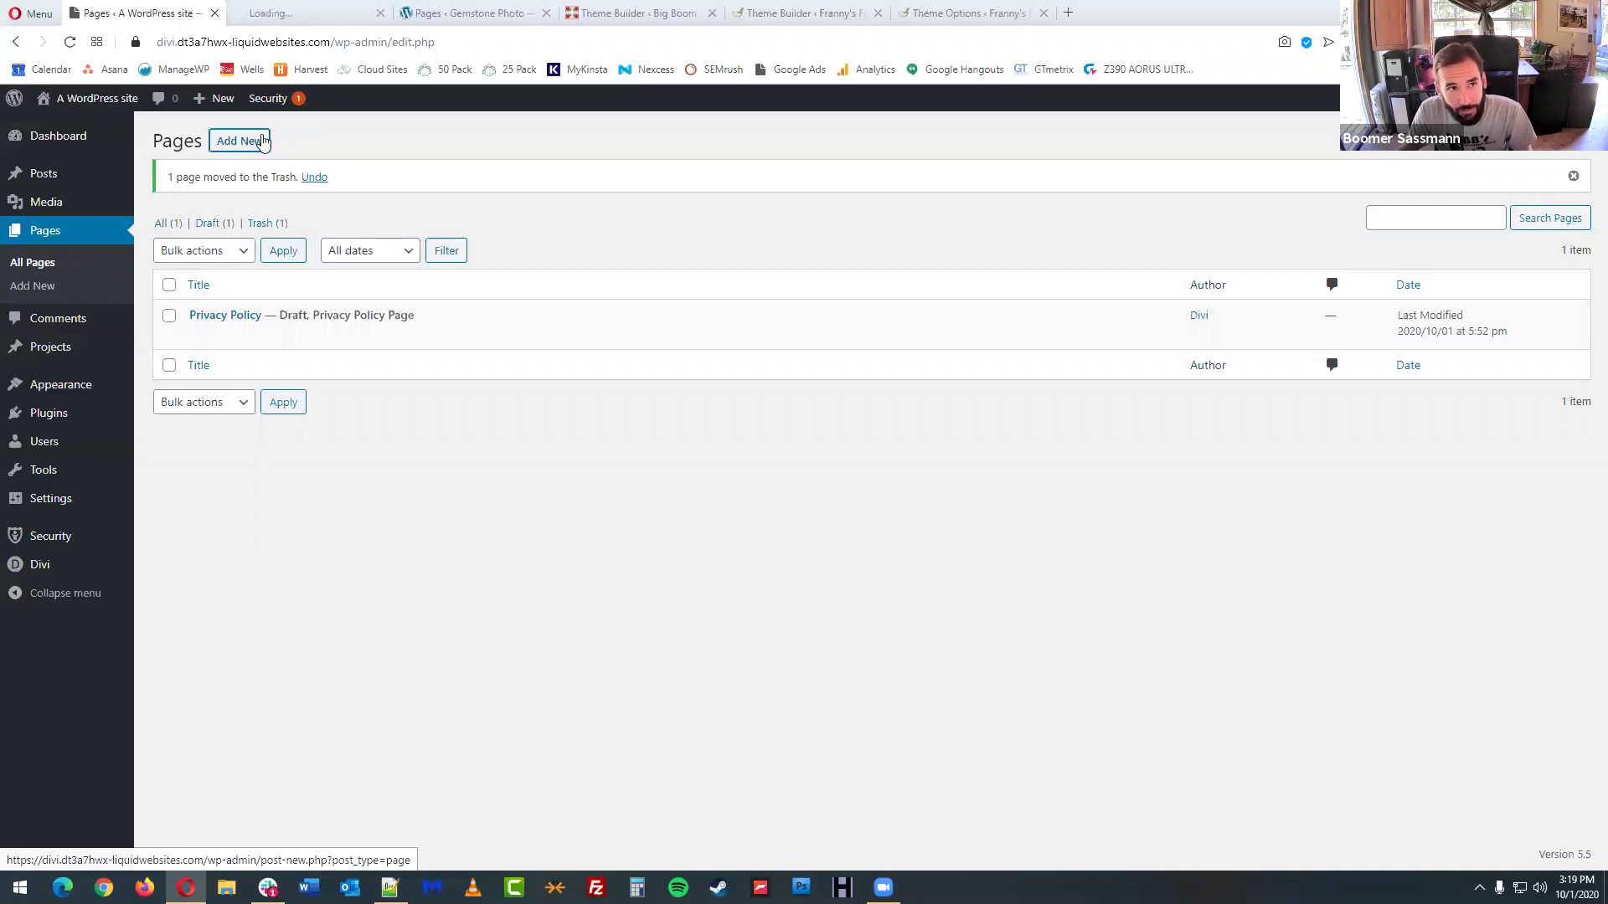
pyautogui.click(307, 17)
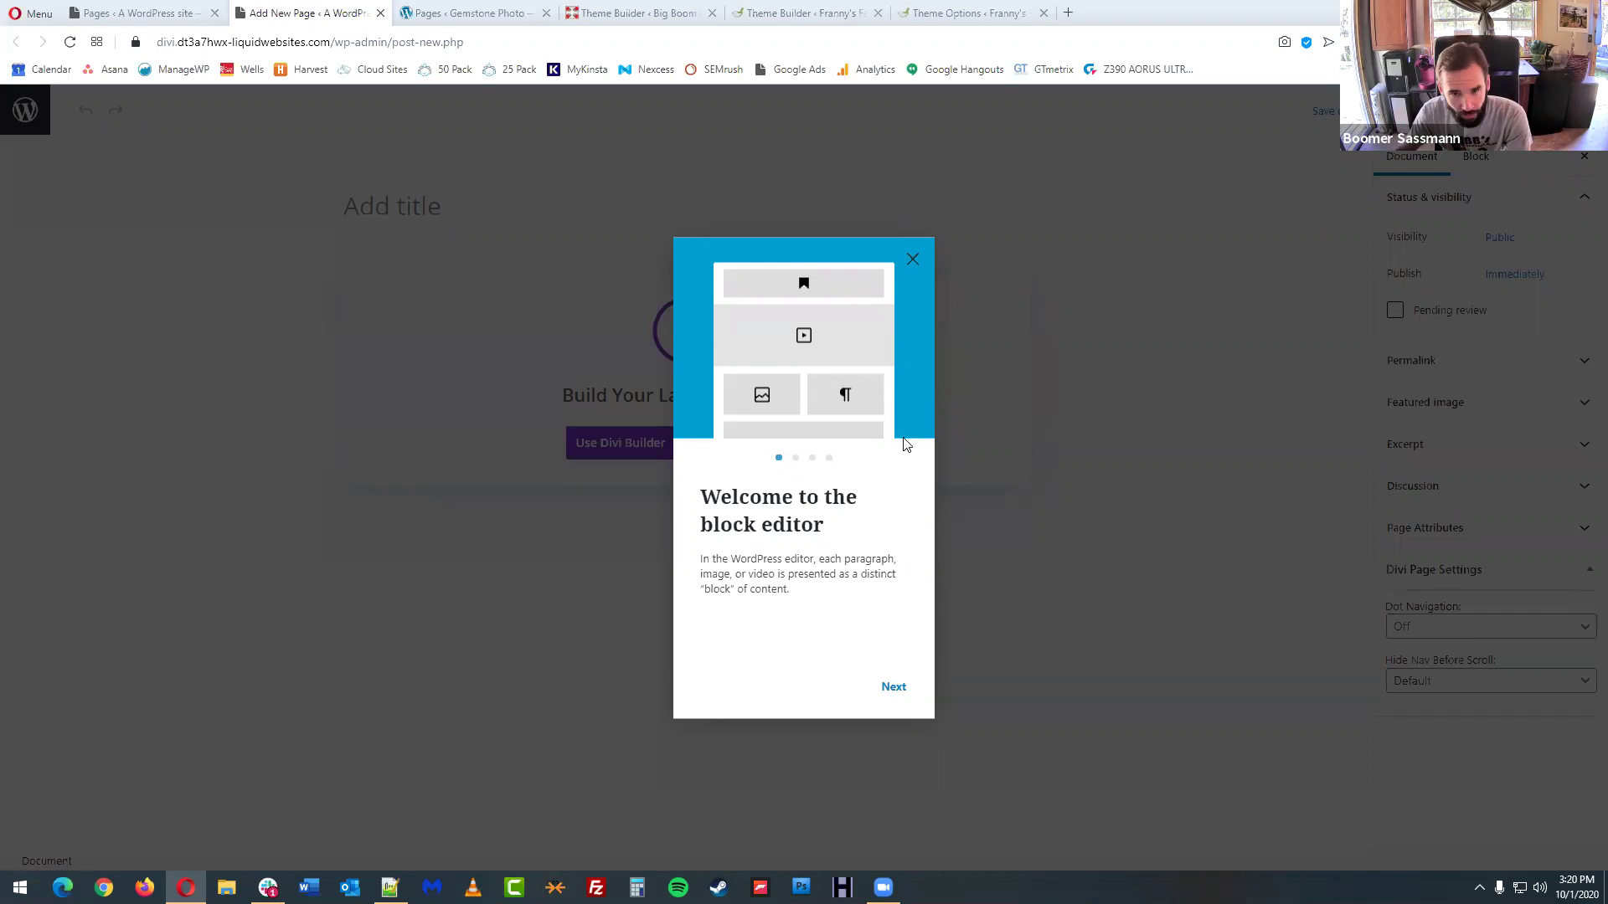
pyautogui.click(913, 261)
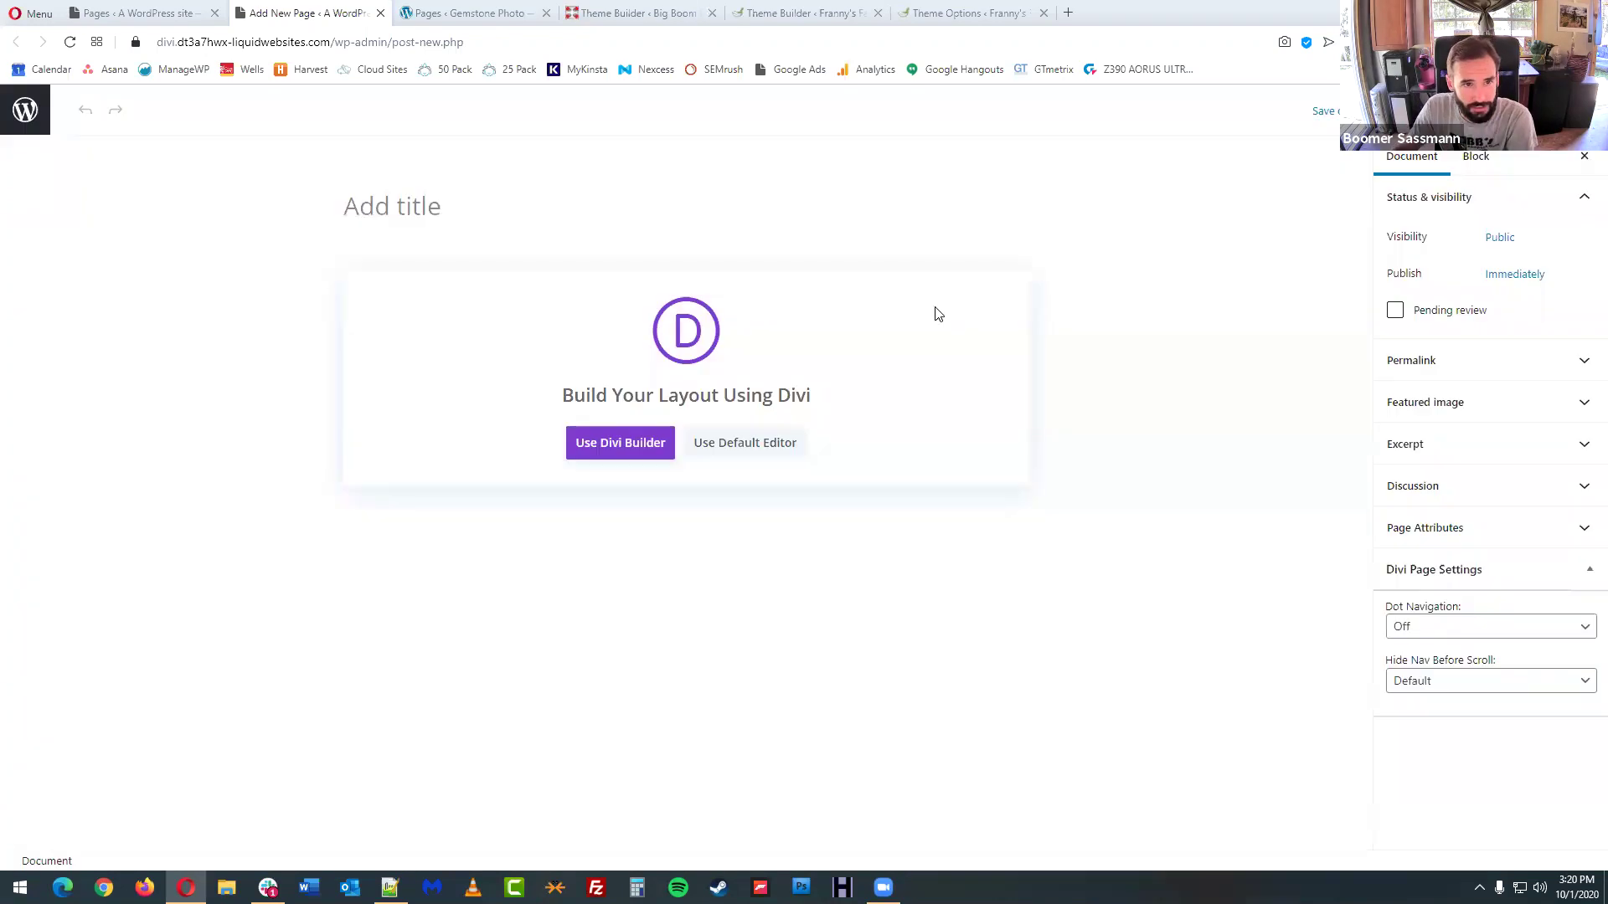
# - Title the new page Welcome, turn off the pre-publish checks and publish the page
pyautogui.click(441, 207)
pyautogui.write('Welcome')
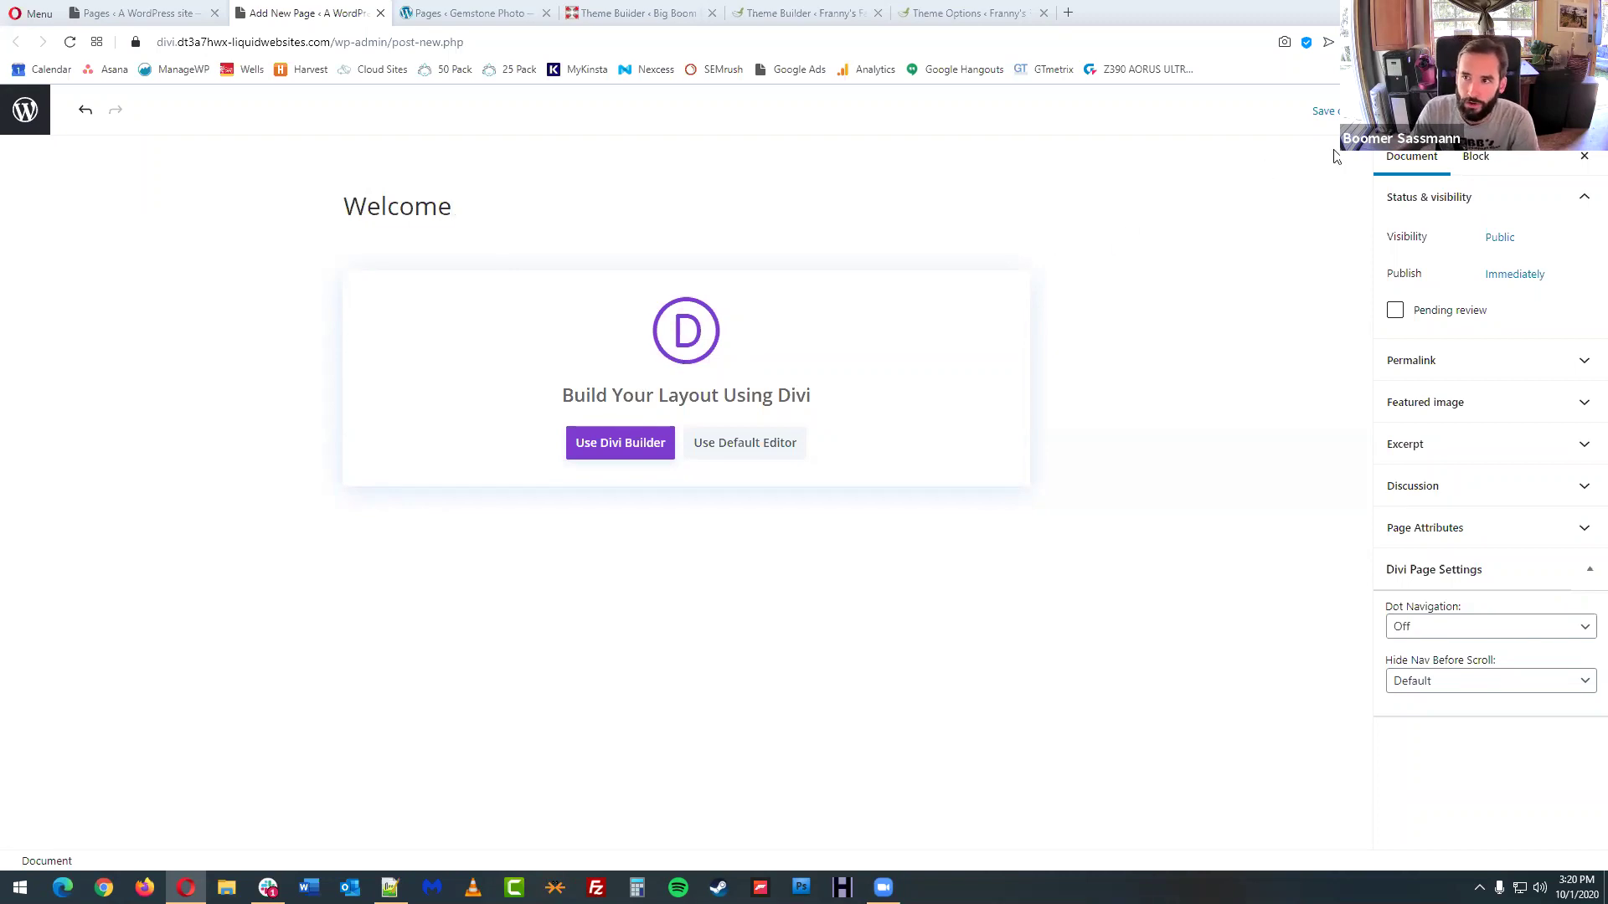
pyautogui.click(1483, 110)
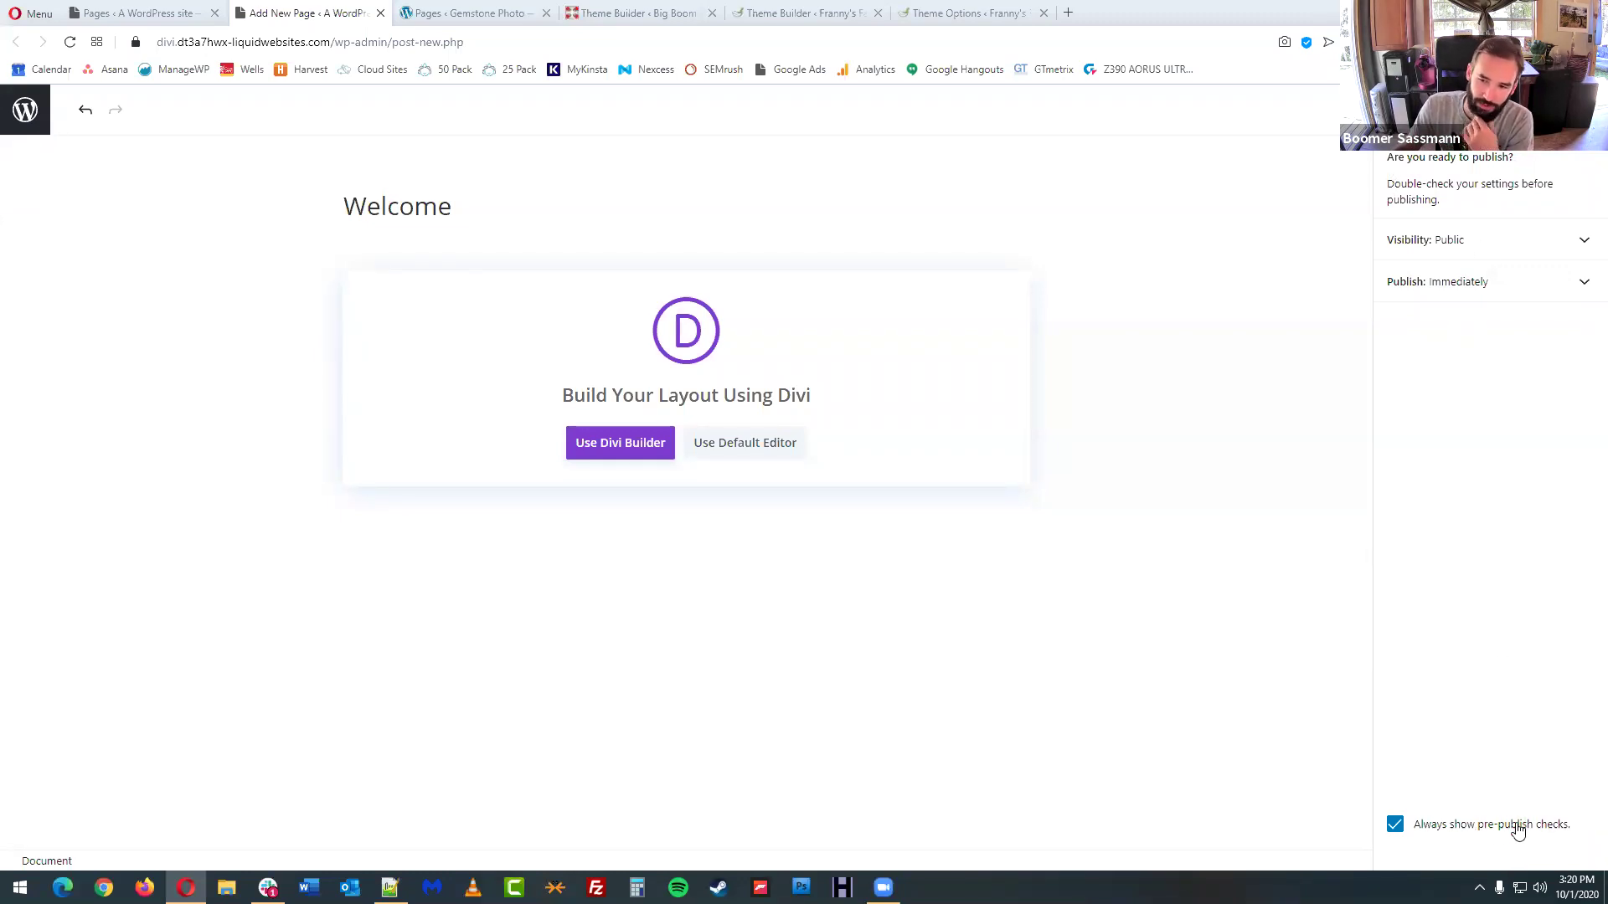
pyautogui.click(1395, 828)
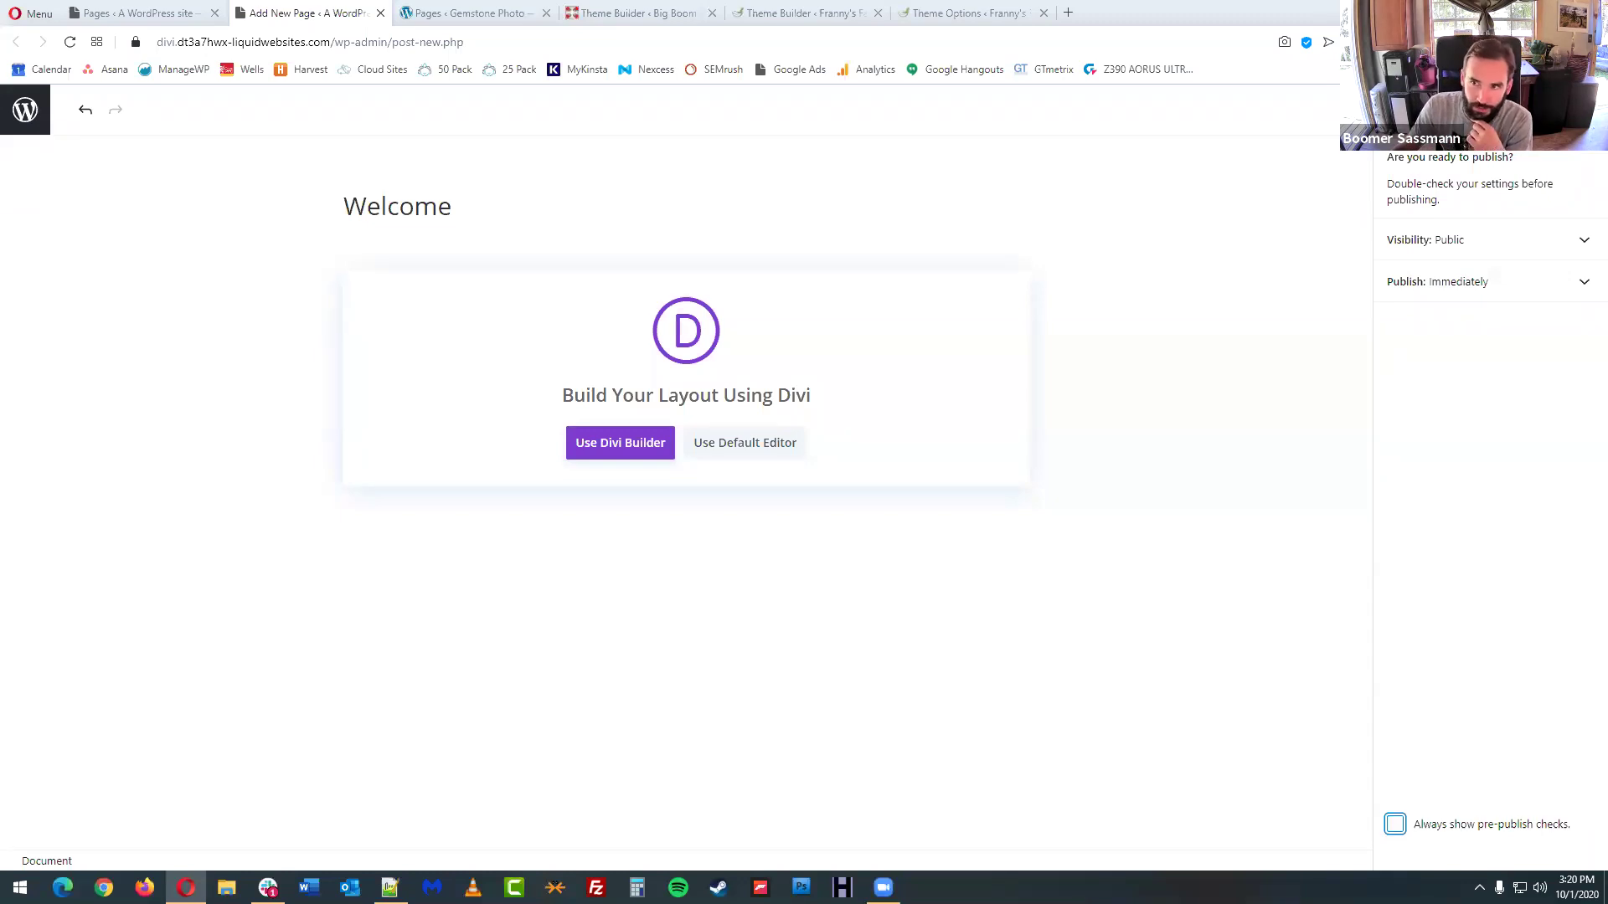
pyautogui.click(1559, 110)
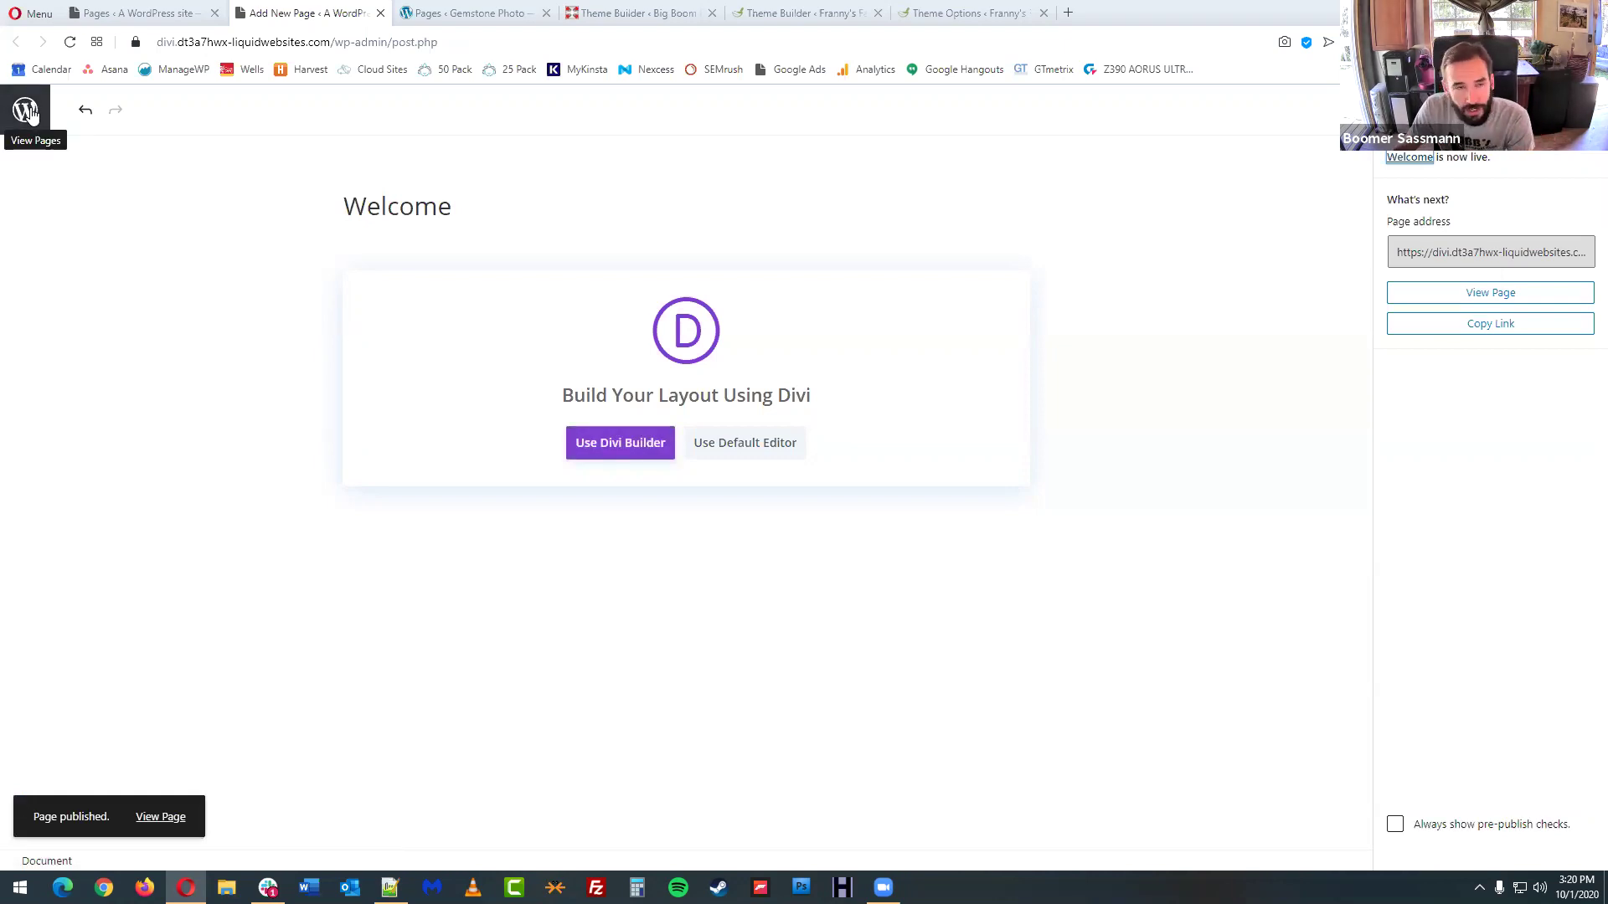
# - Return to the list of pages and open five new page editors in separate tabs
pyautogui.click(26, 111)
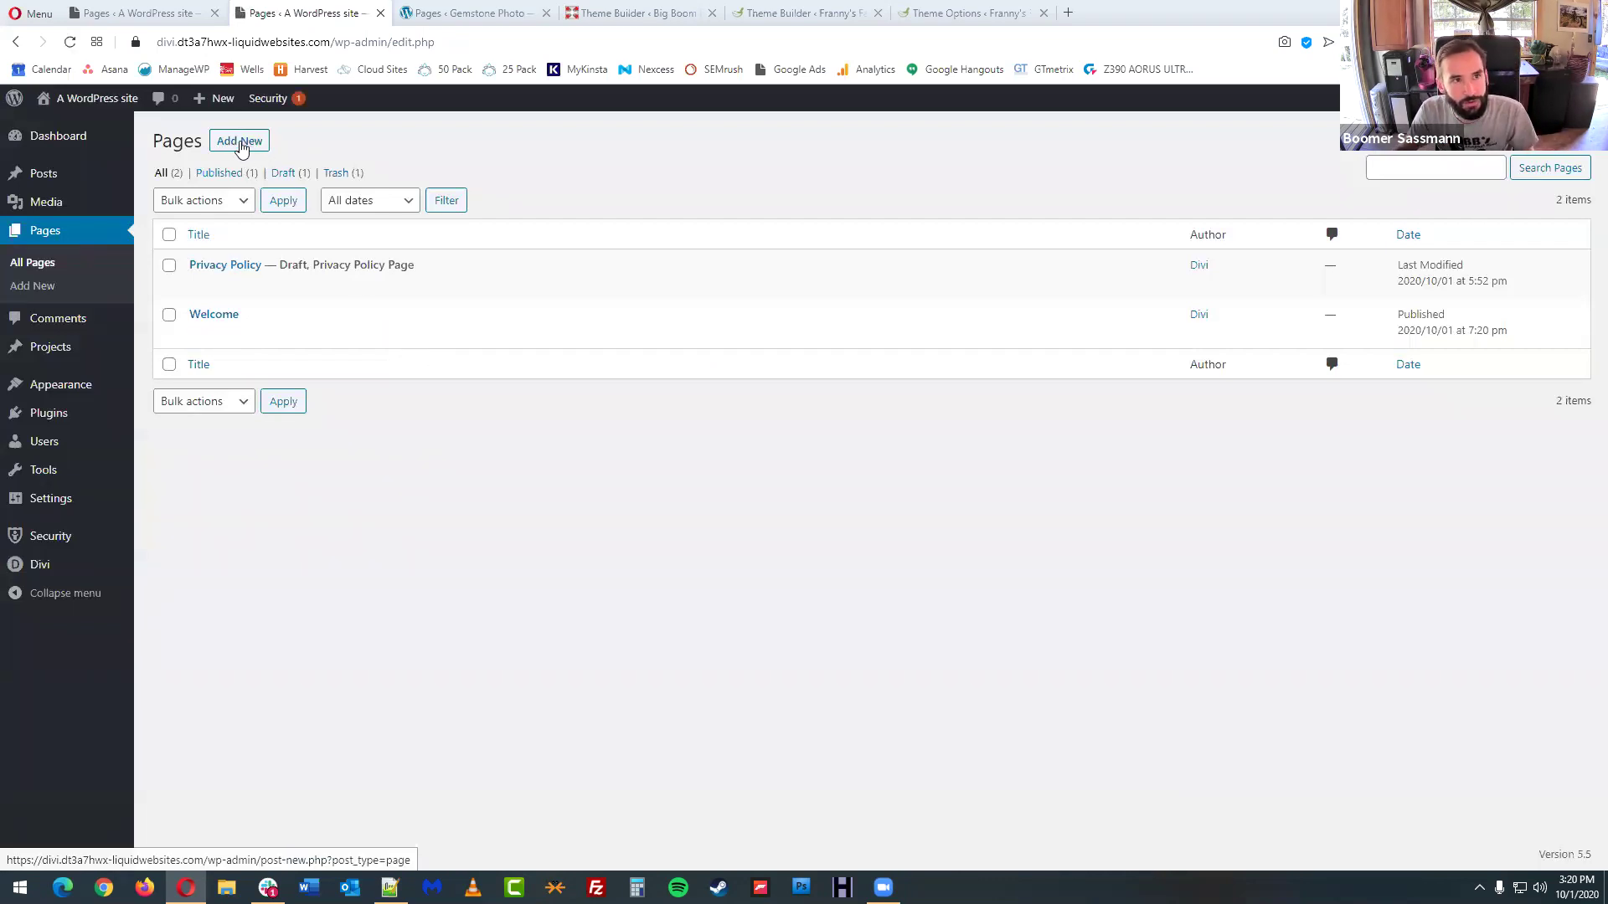
pyautogui.middleClick(242, 147)
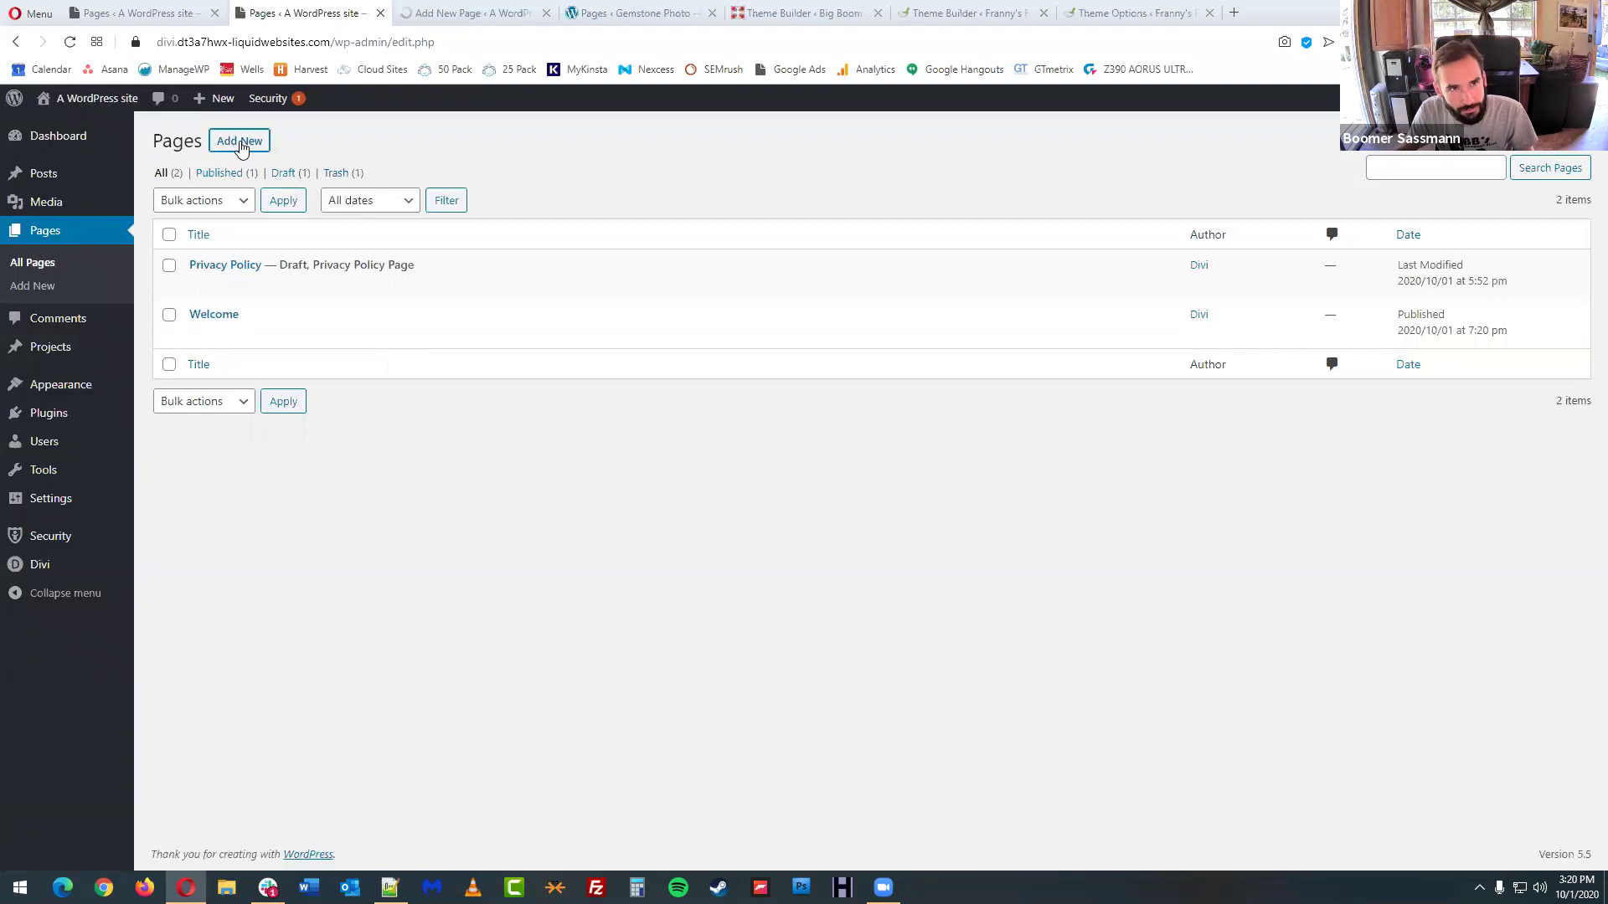
pyautogui.middleClick(242, 147)
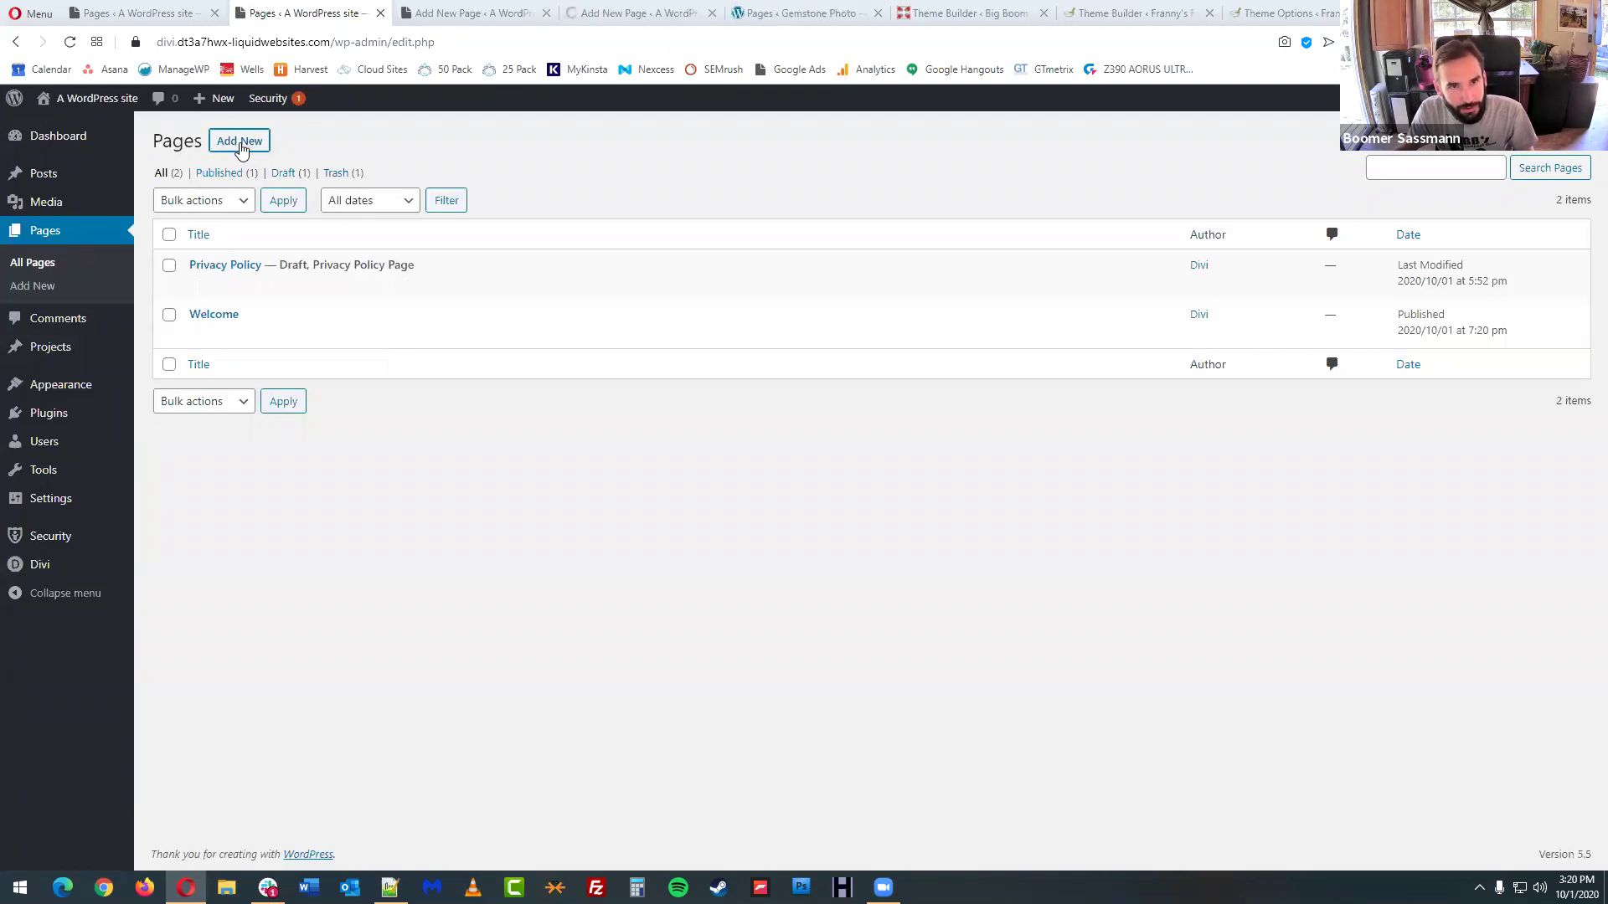
pyautogui.middleClick(242, 148)
pyautogui.middleClick(242, 147)
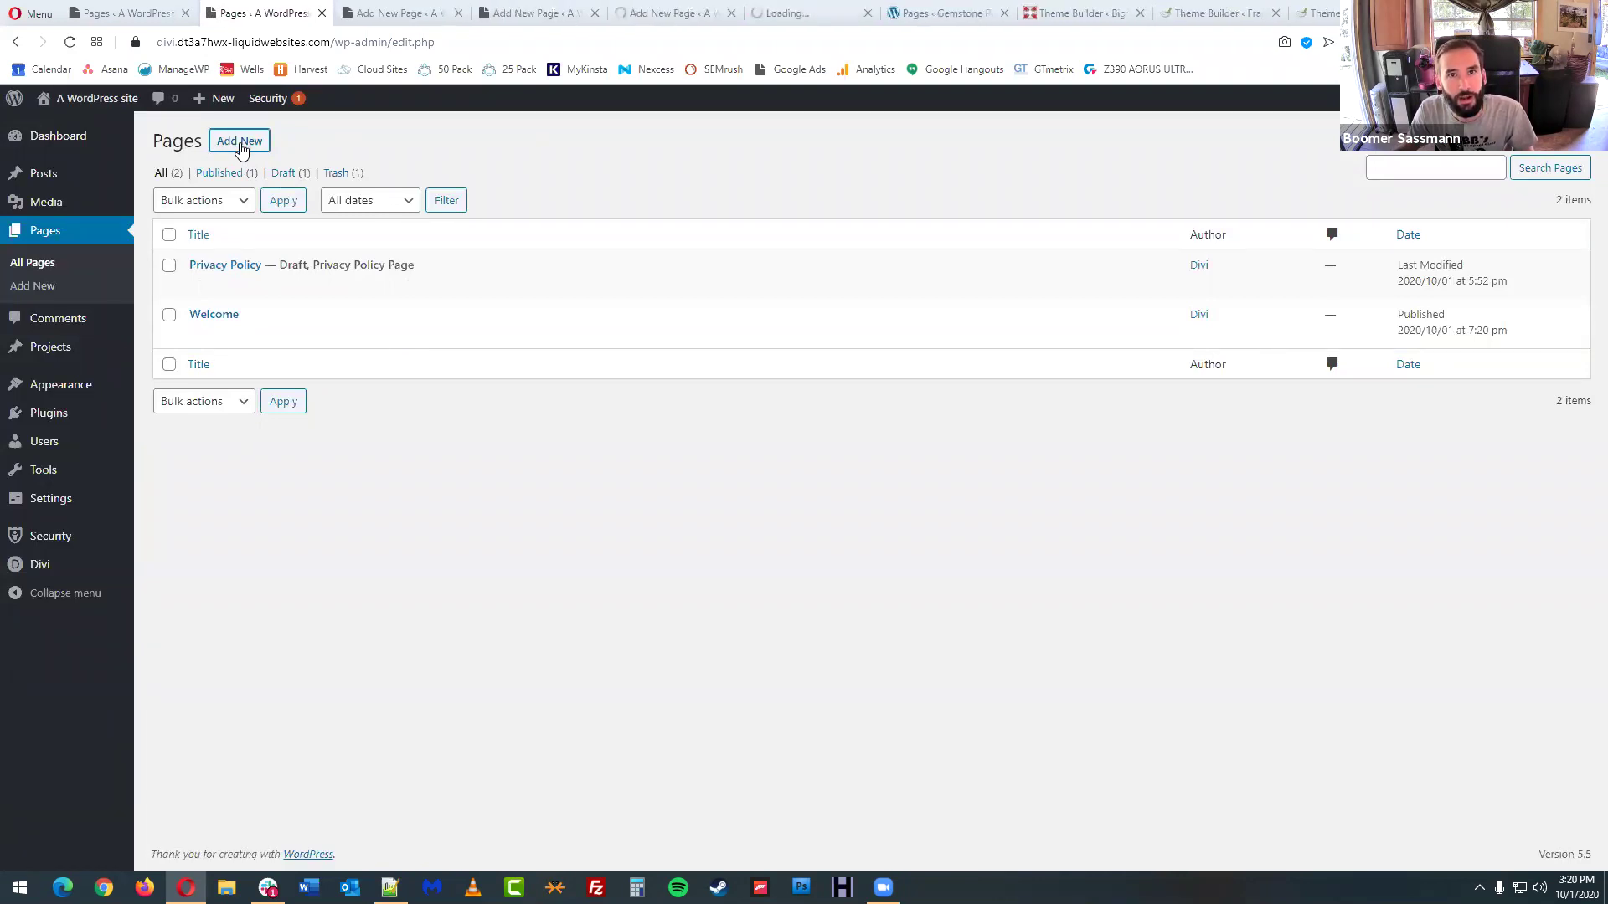
pyautogui.middleClick(242, 148)
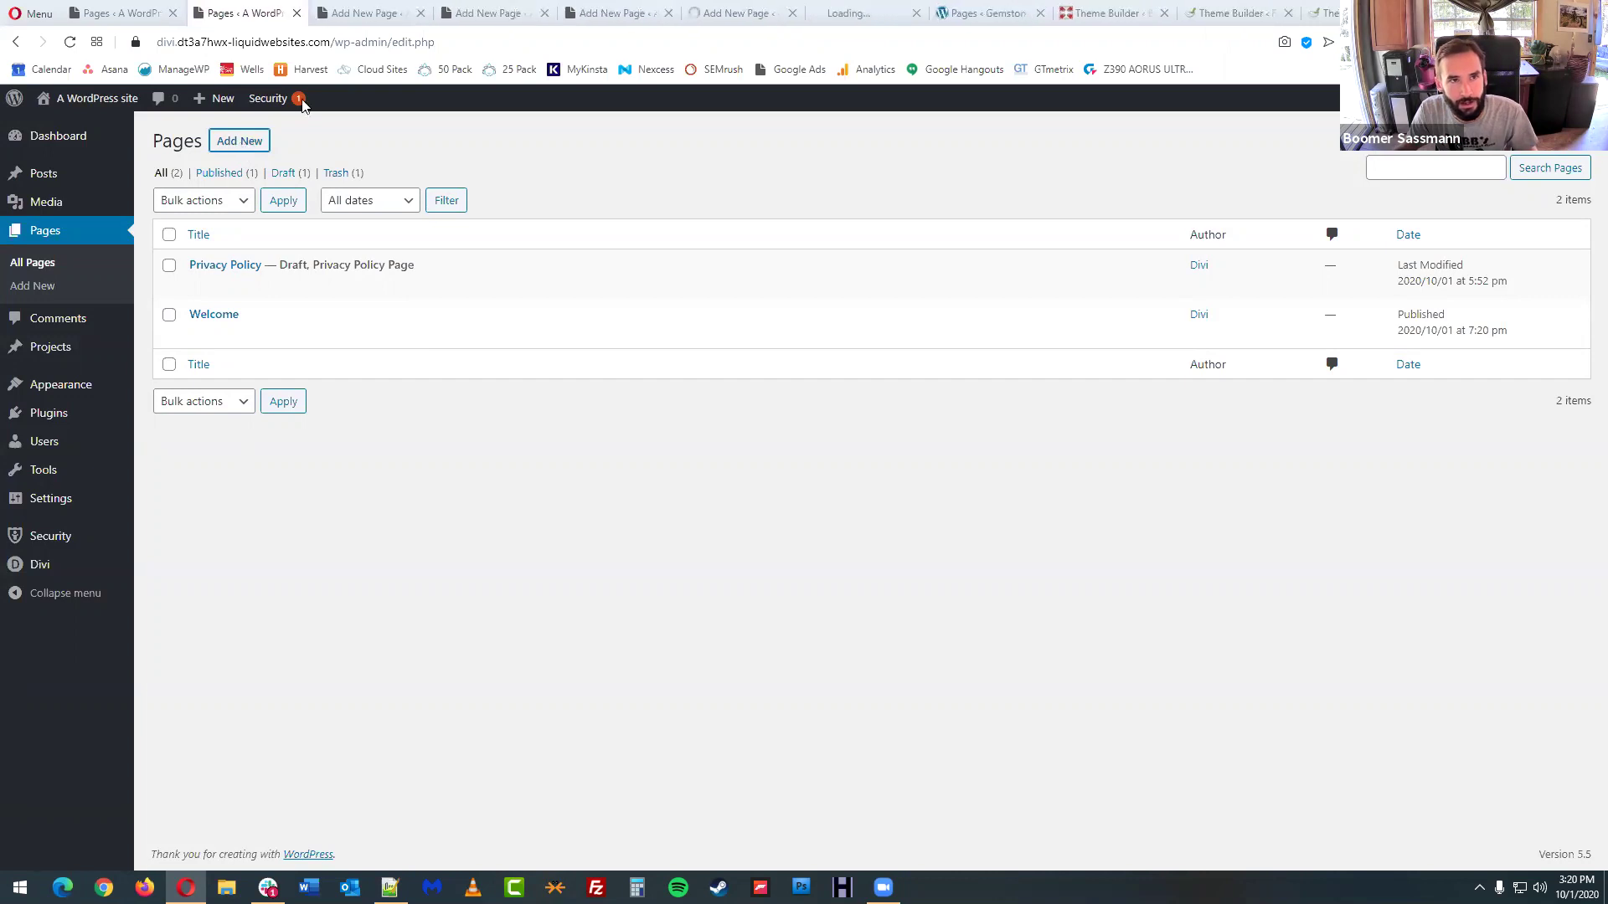
# - Title the first three new pages About Us, Services and Gallery, and publish each one
pyautogui.click(369, 15)
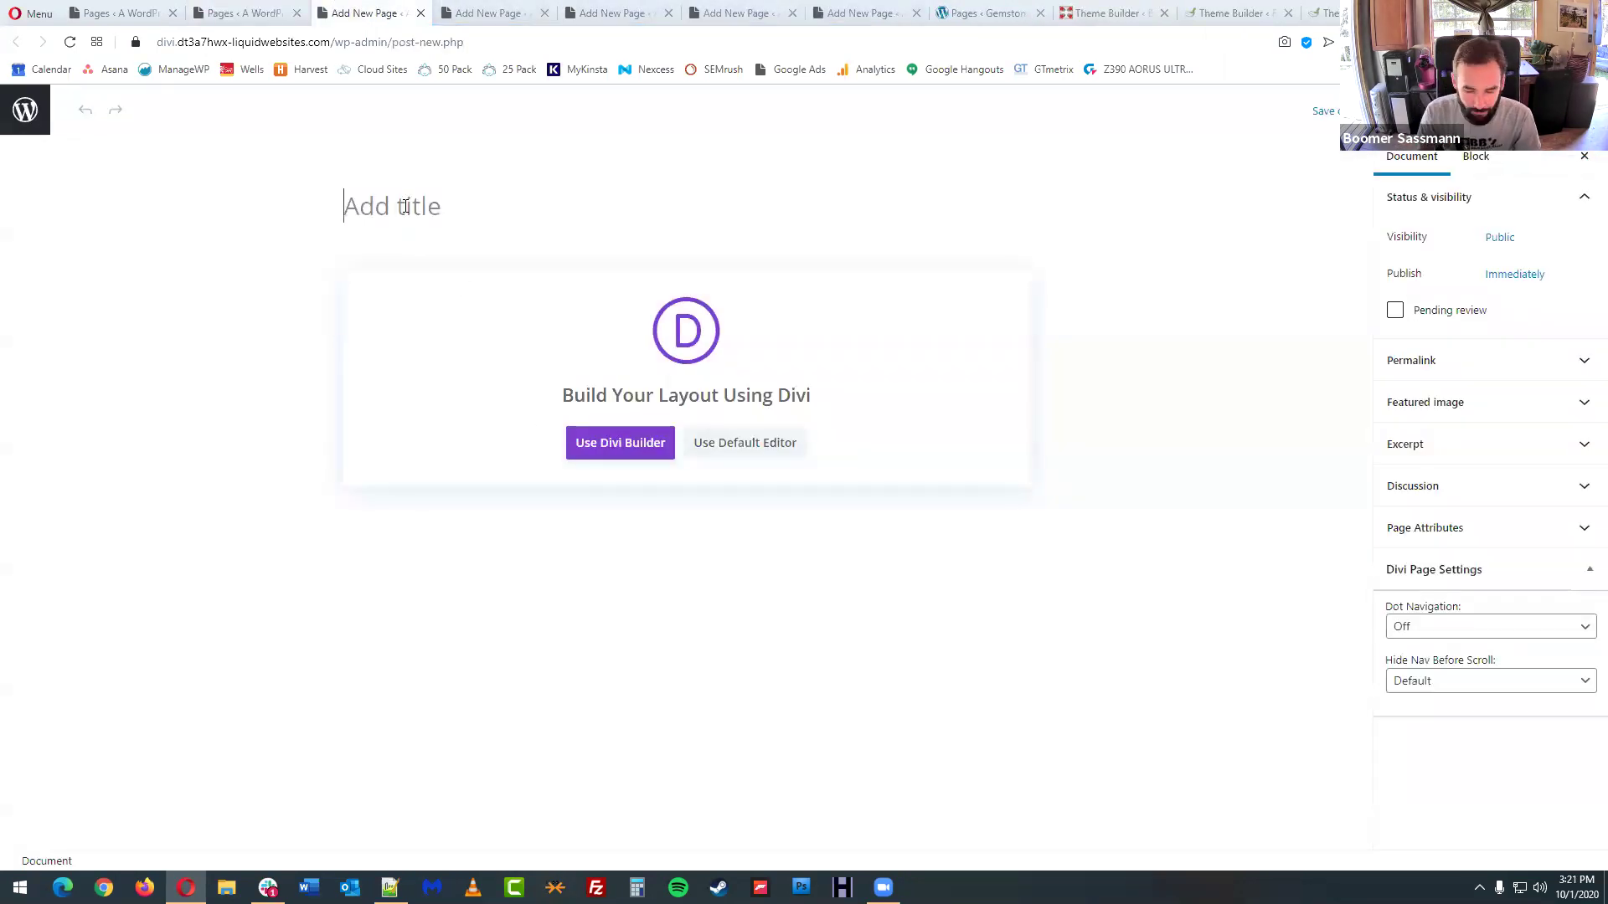
pyautogui.write('About Us')
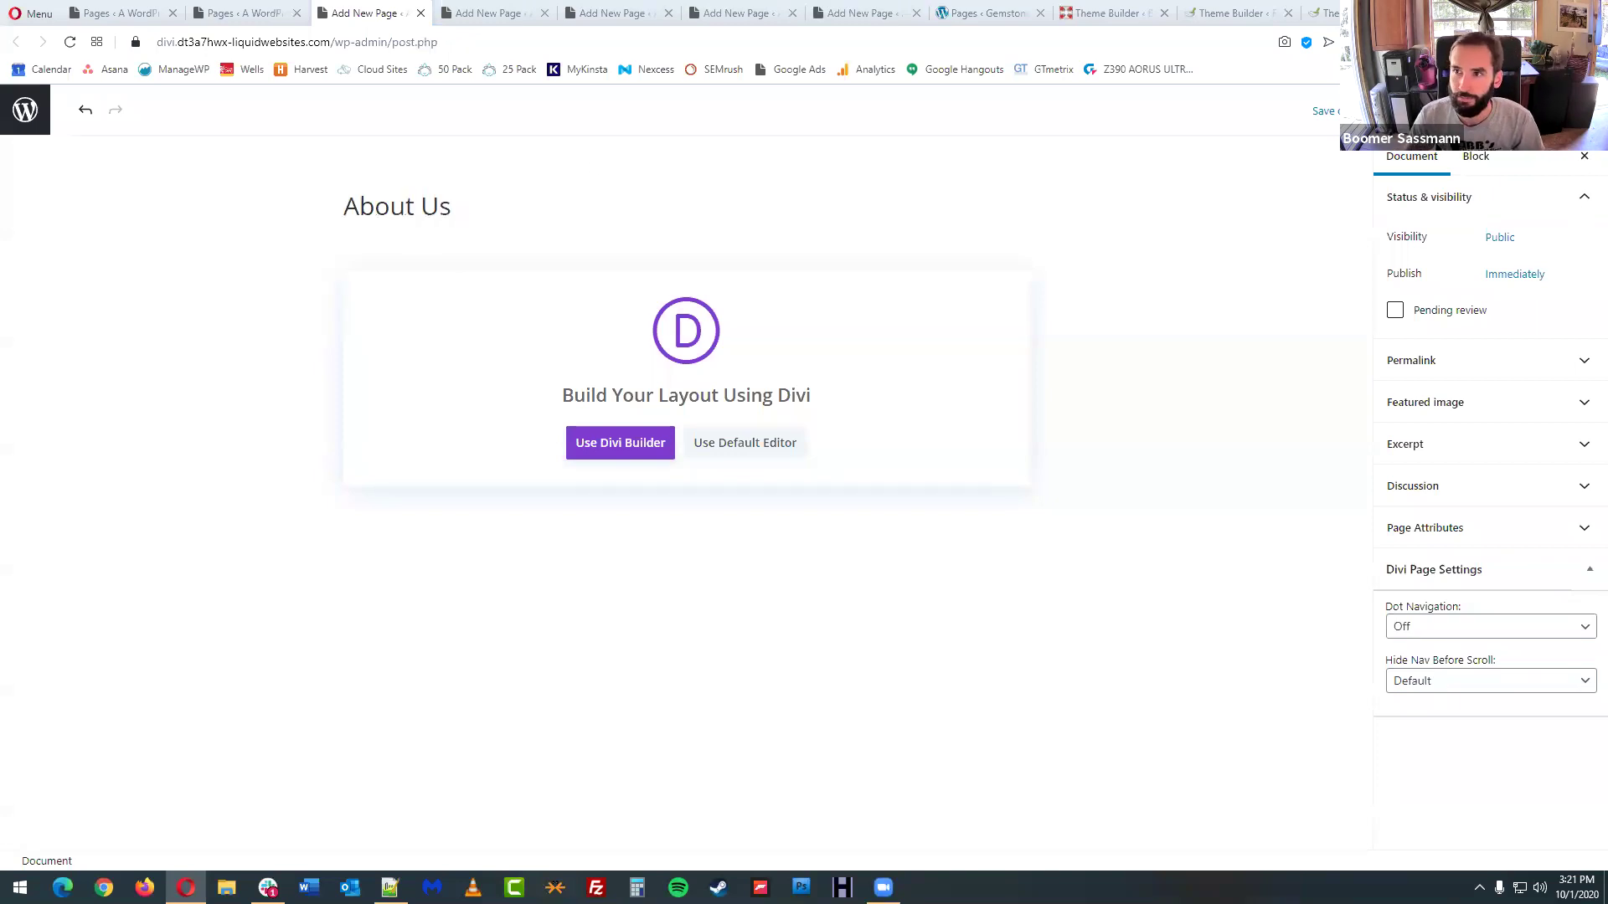
pyautogui.click(494, 13)
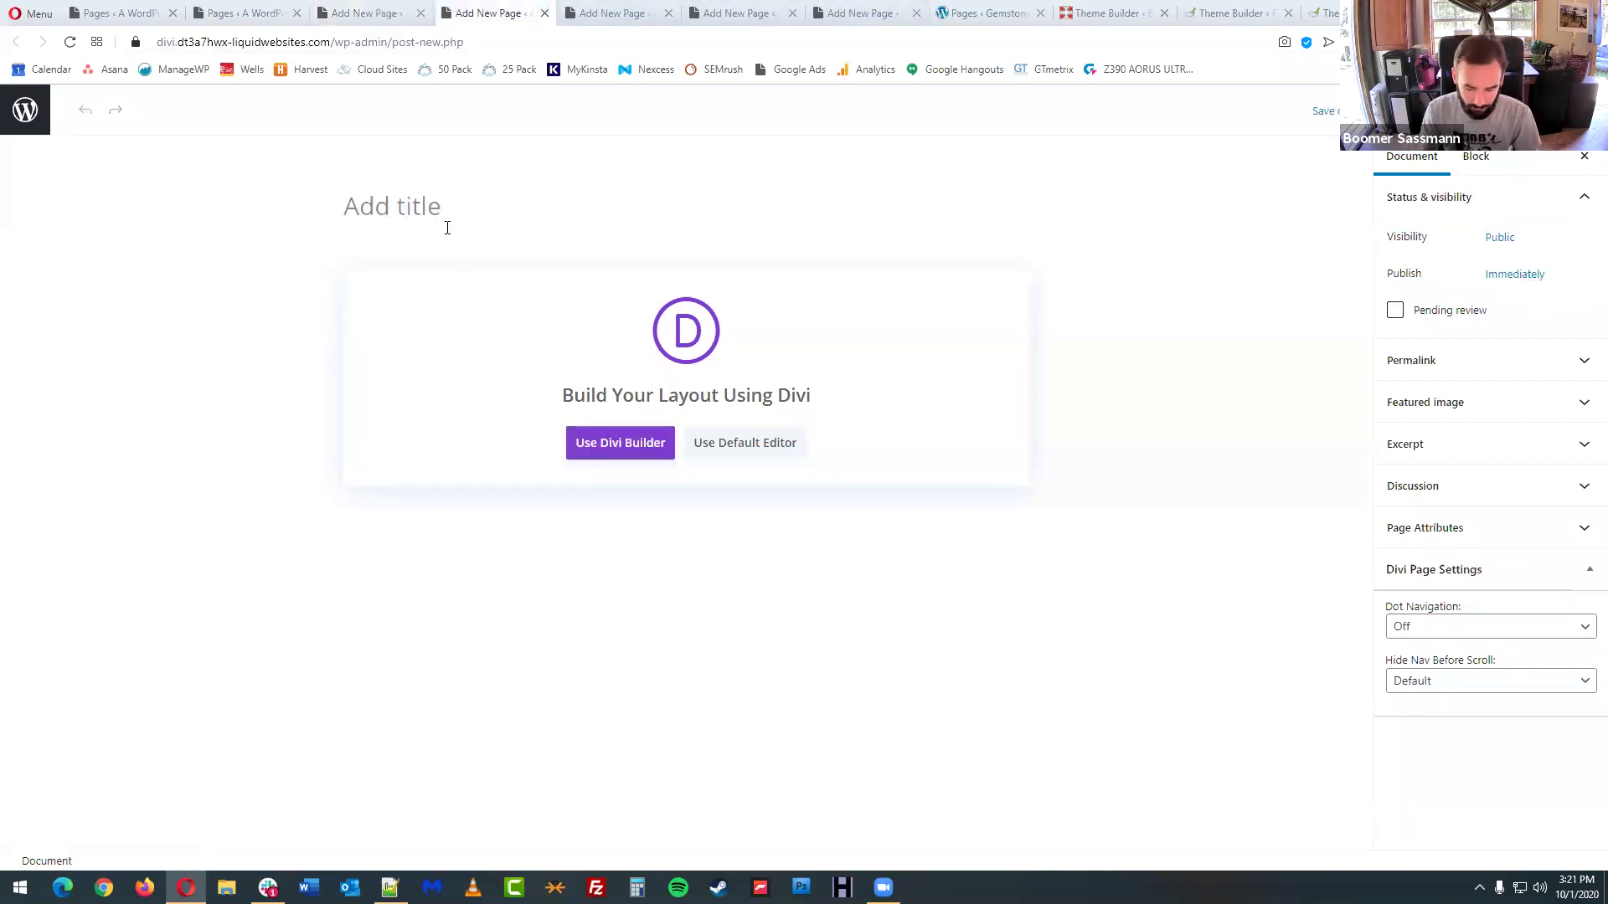
pyautogui.write('Services')
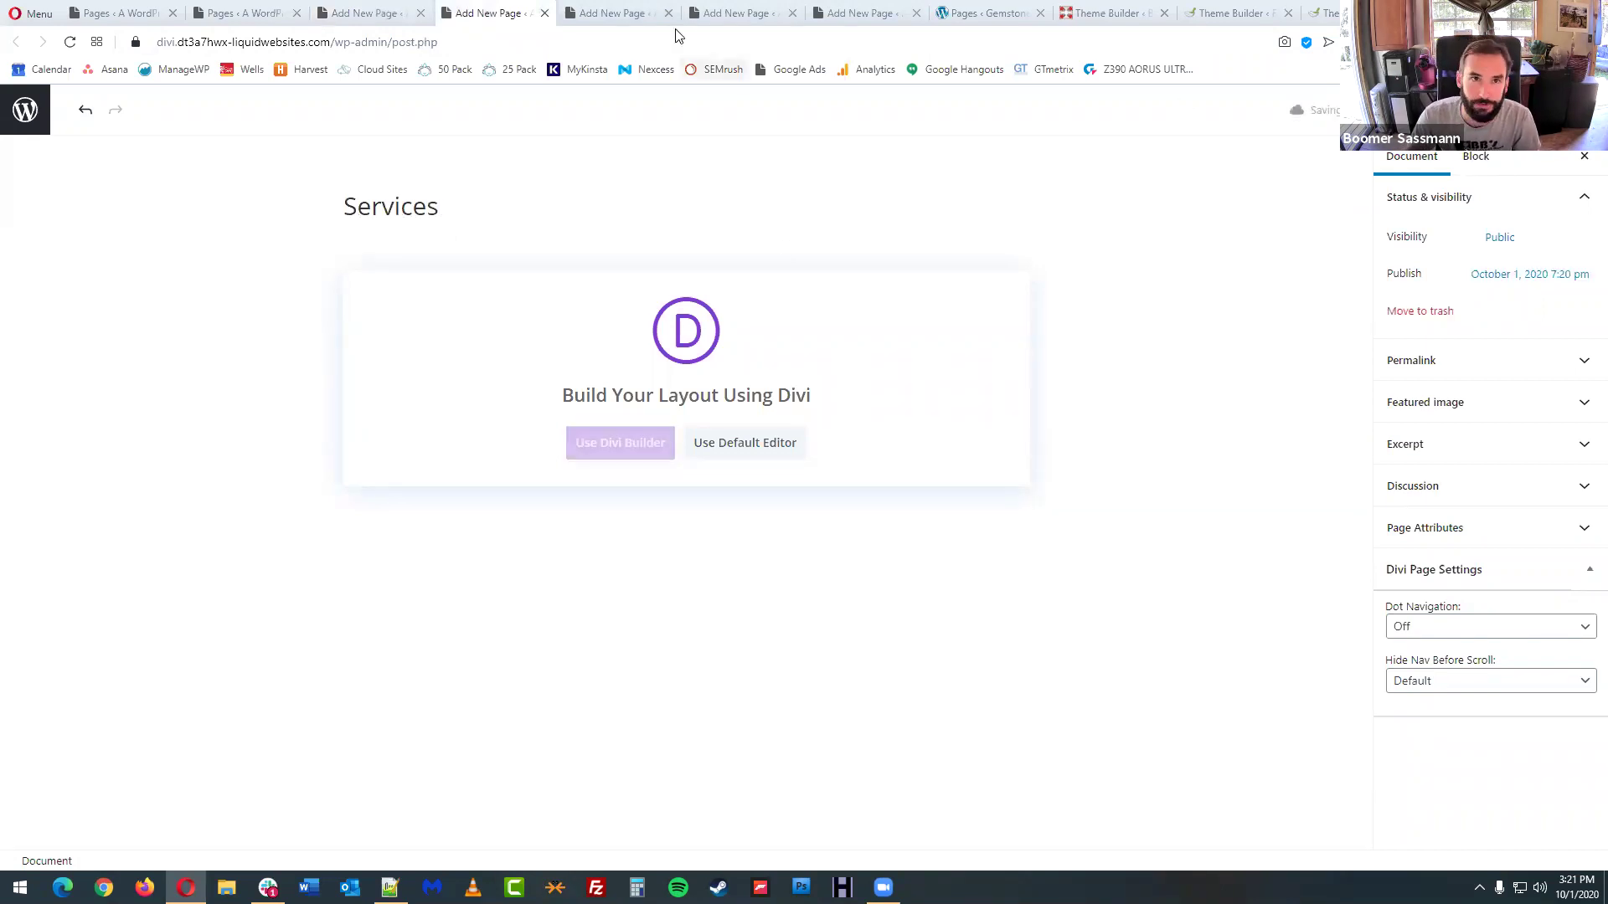
pyautogui.click(618, 12)
pyautogui.write('Gallery')
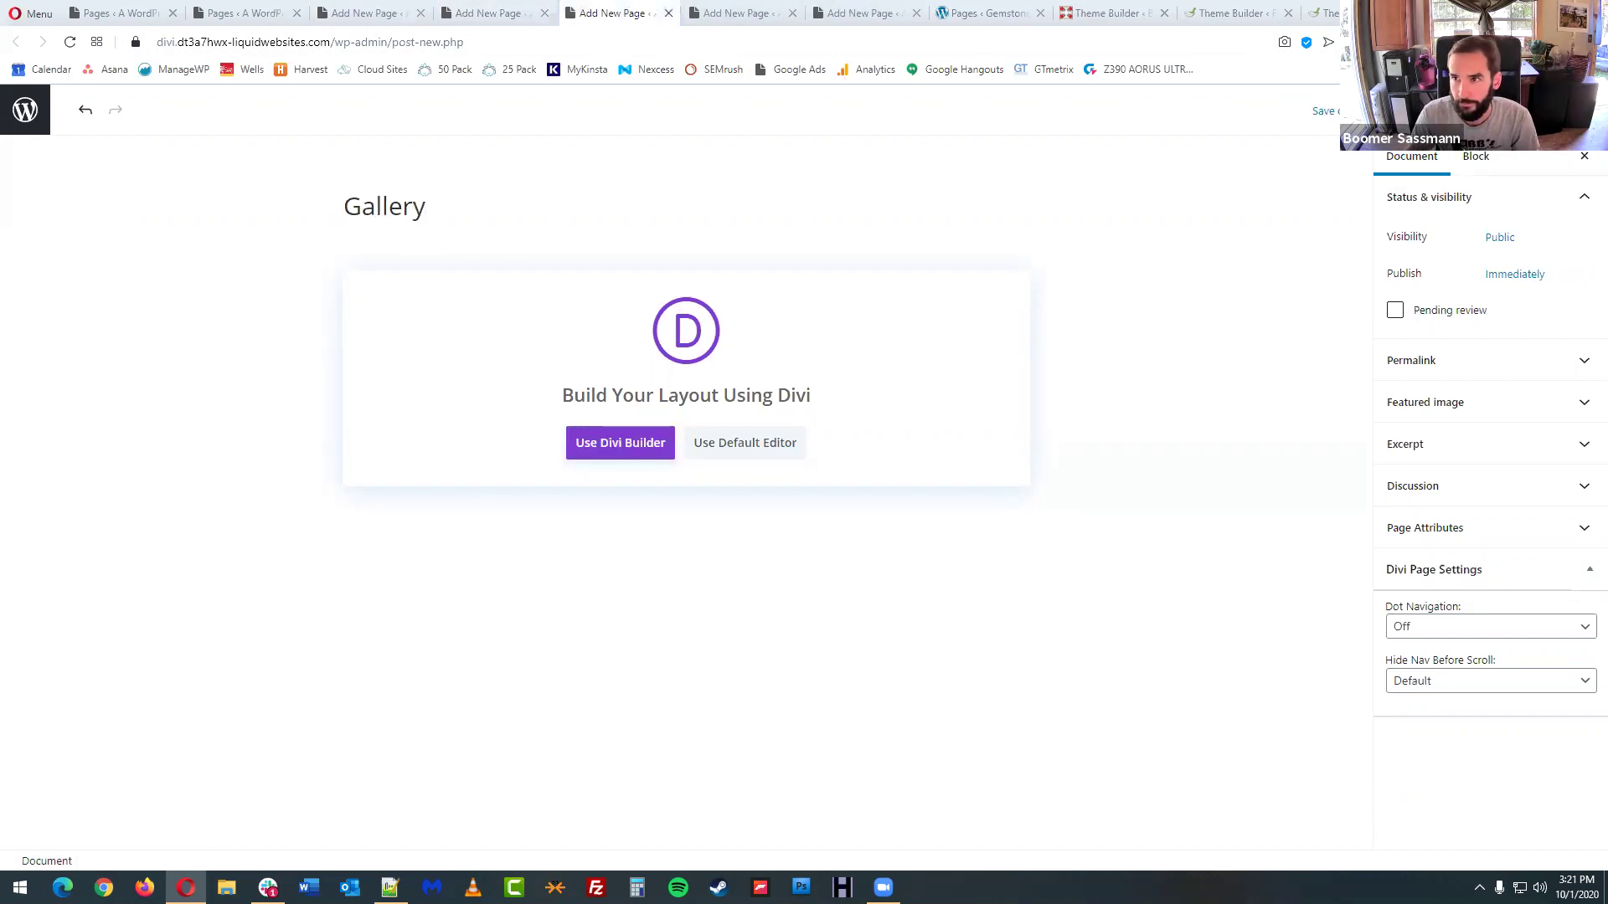
pyautogui.click(1449, 111)
# - Title the remaining two new pages Contact Us and Blog, and publish both
pyautogui.click(737, 13)
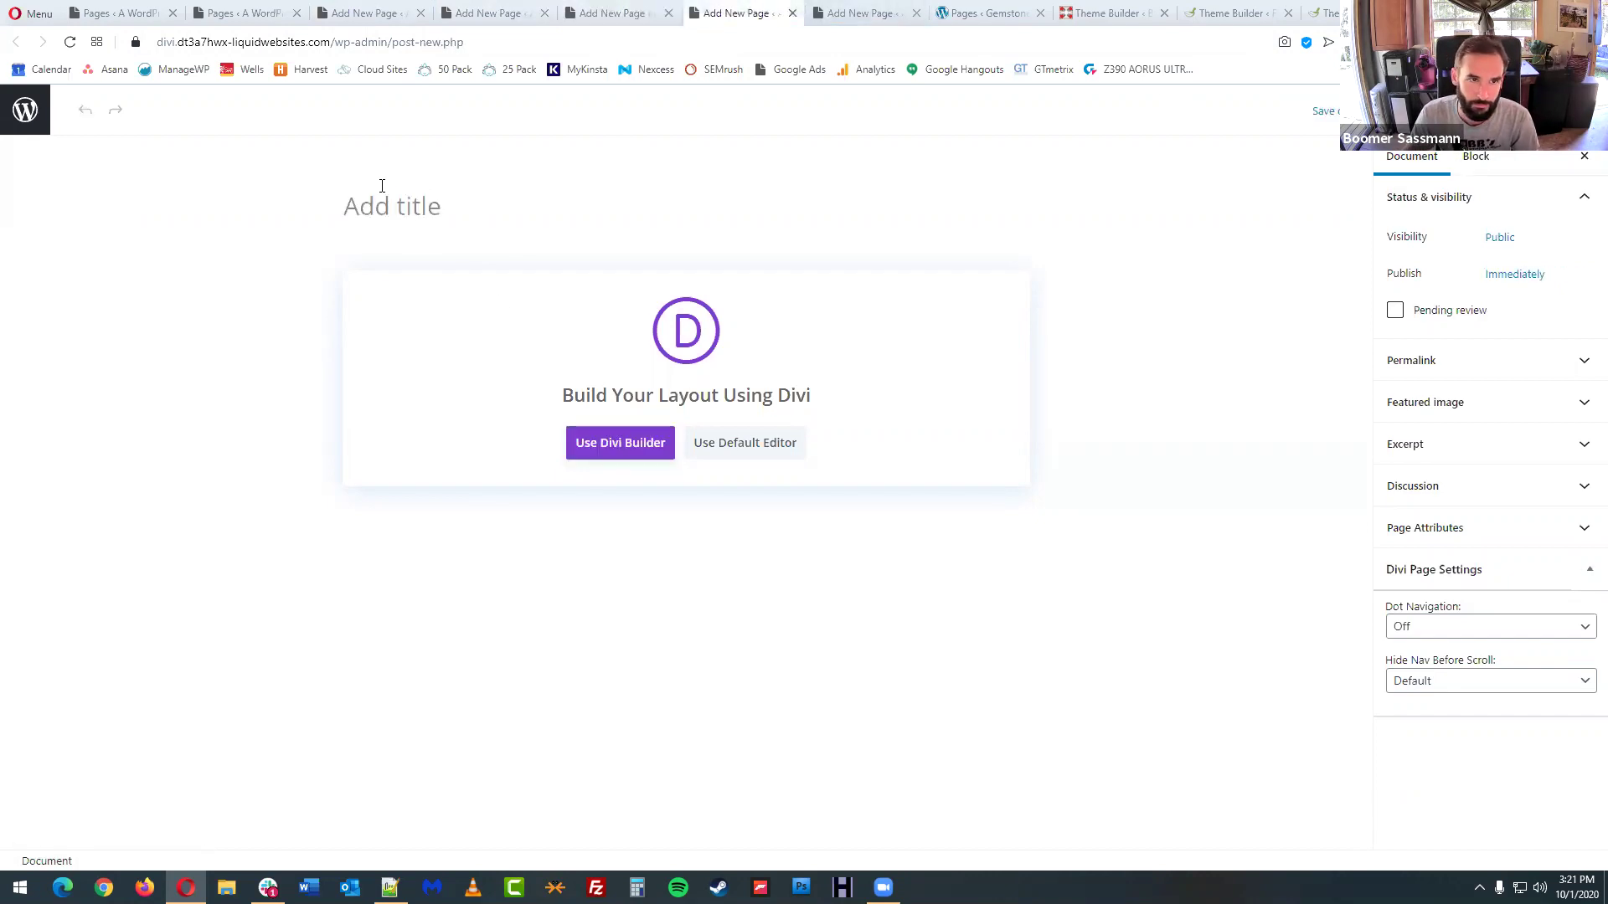
pyautogui.write('Contact Us')
pyautogui.click(1449, 111)
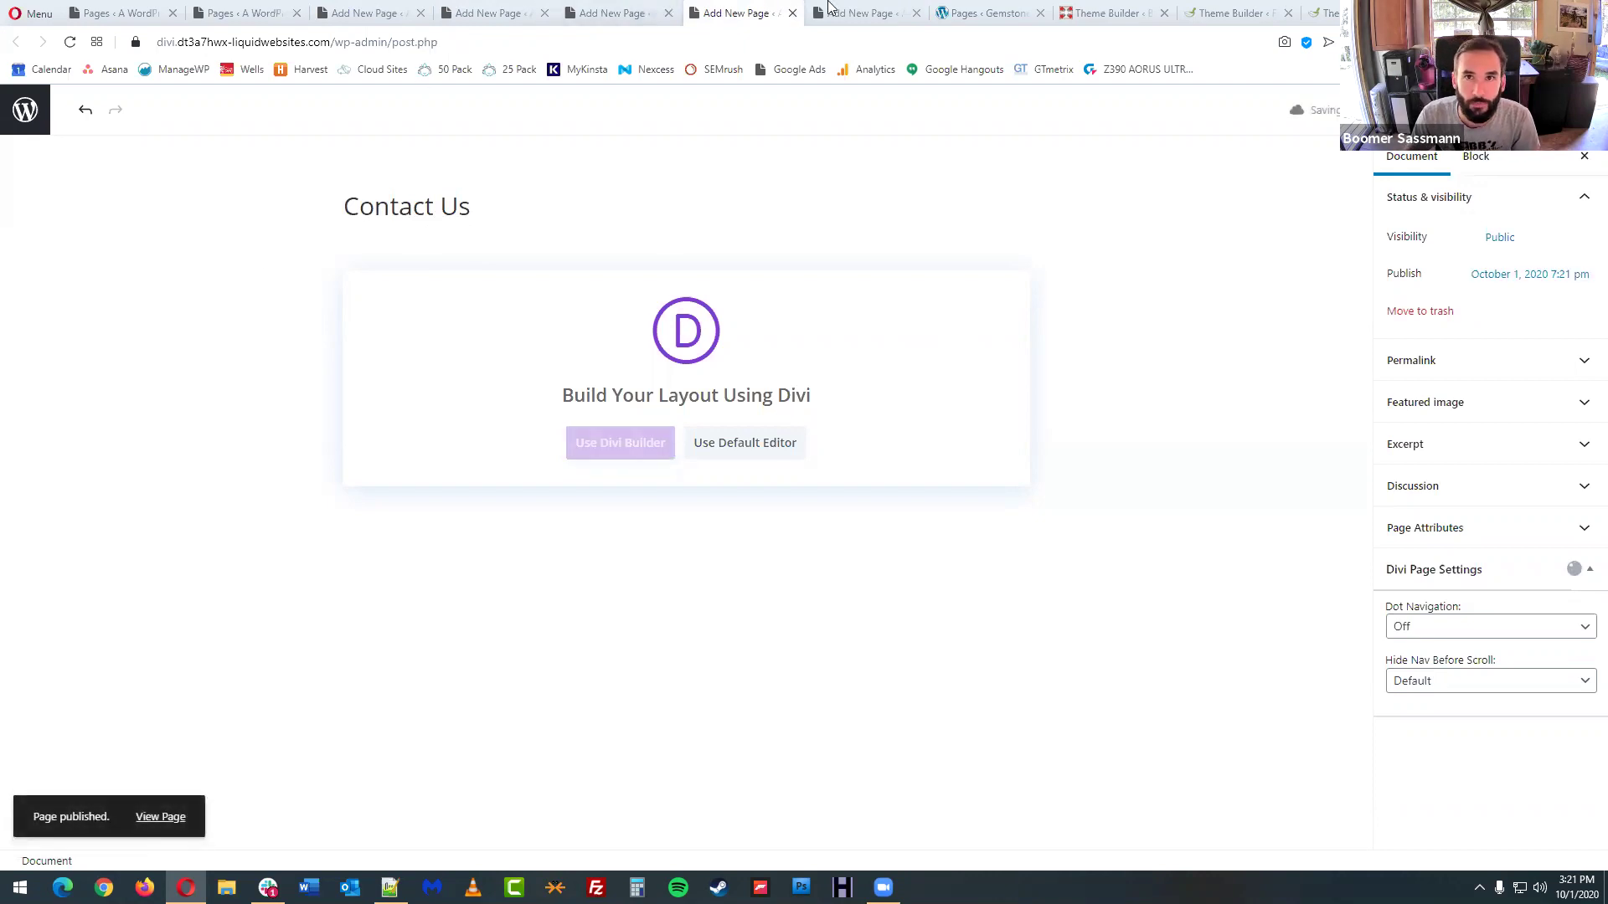
pyautogui.click(829, 10)
pyautogui.write('Blog')
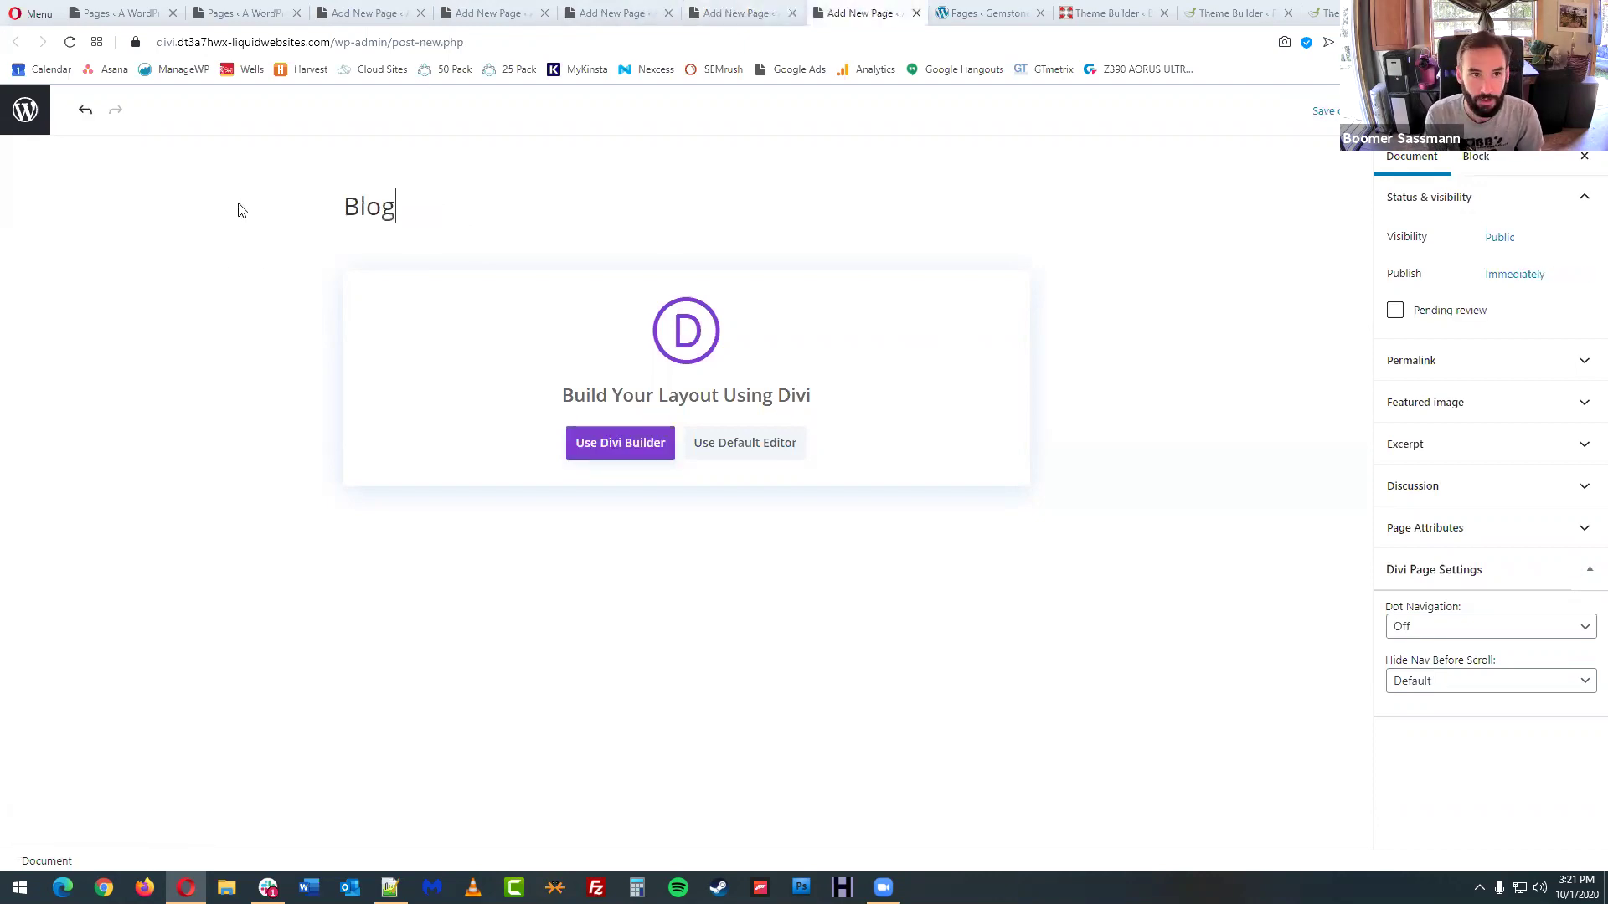
pyautogui.click(1449, 110)
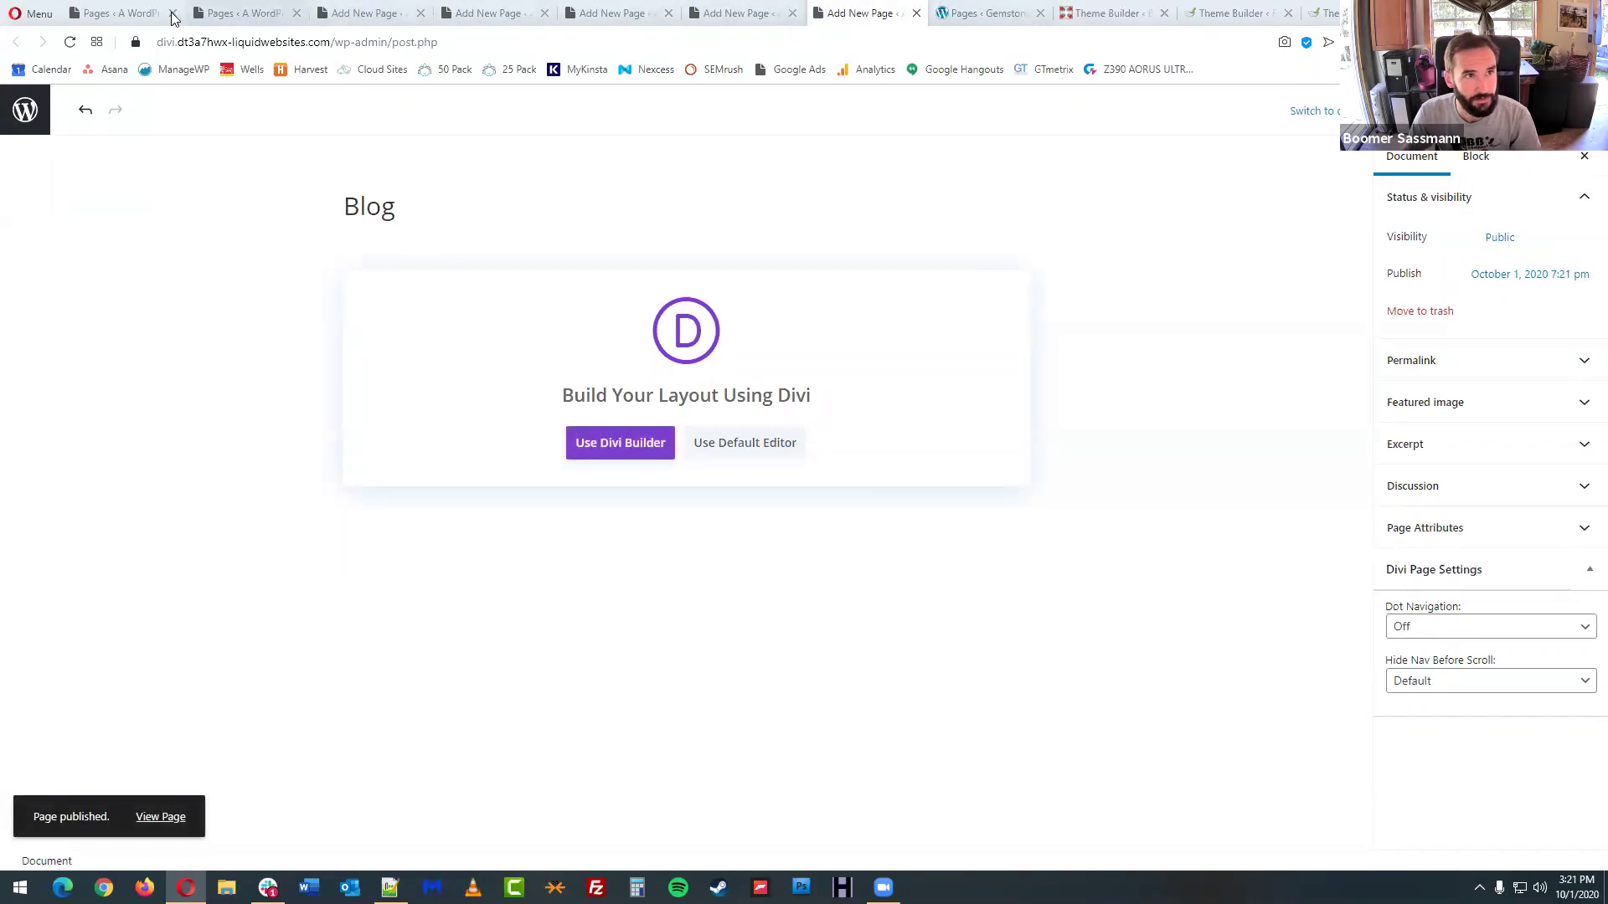
# - Start one more new page from the list of pages in a separate tab, title it Landing and publish it
pyautogui.click(117, 13)
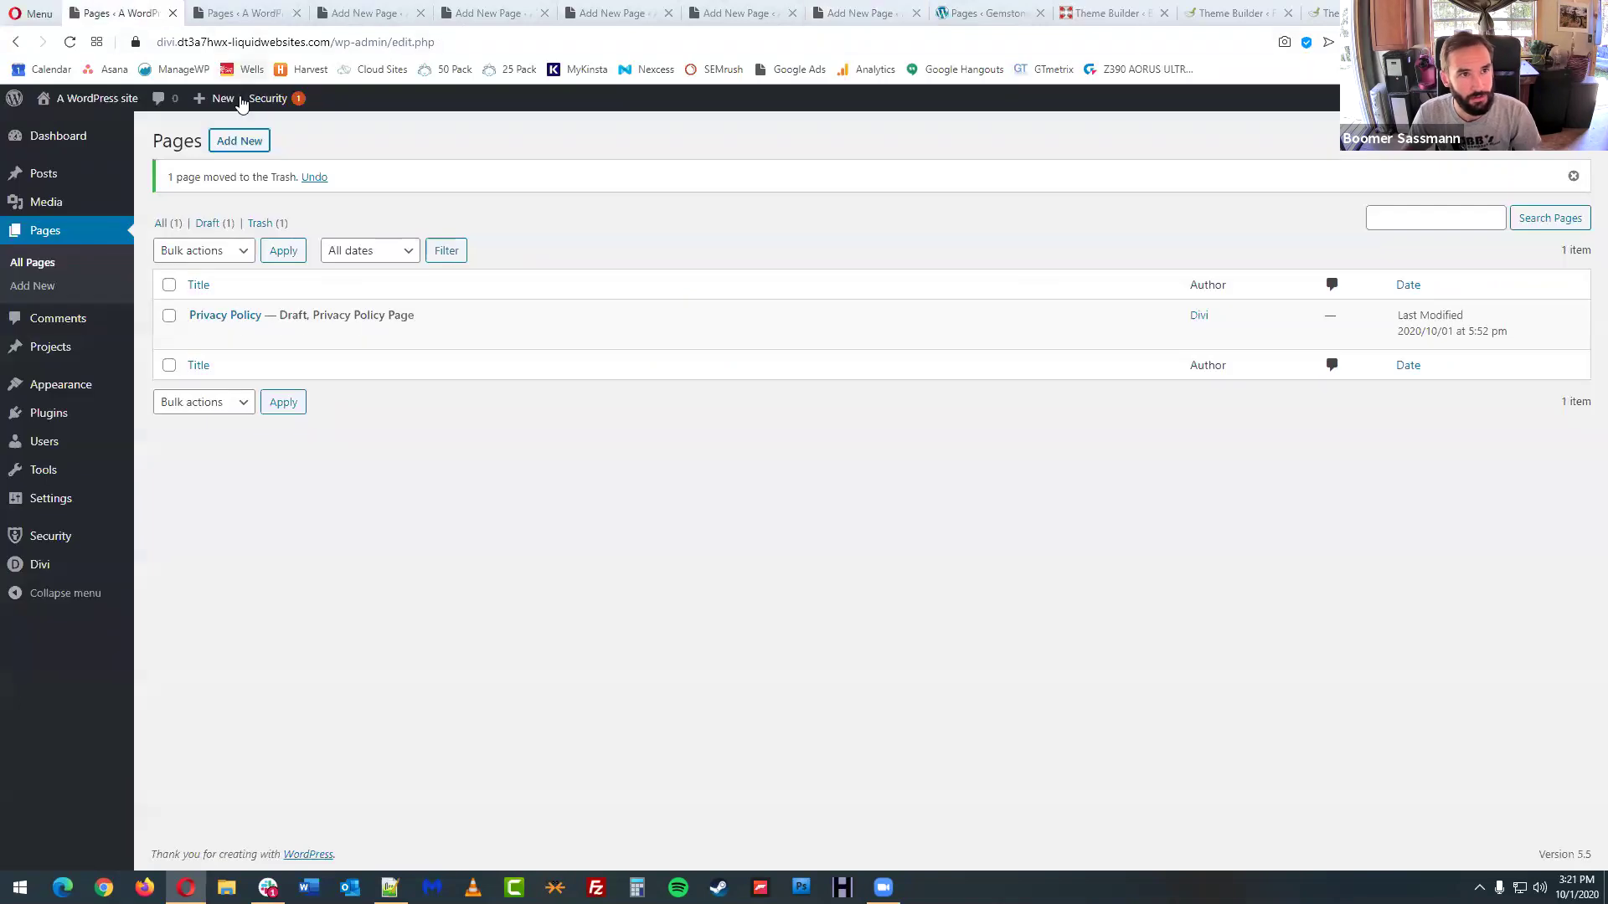
pyautogui.middleClick(257, 146)
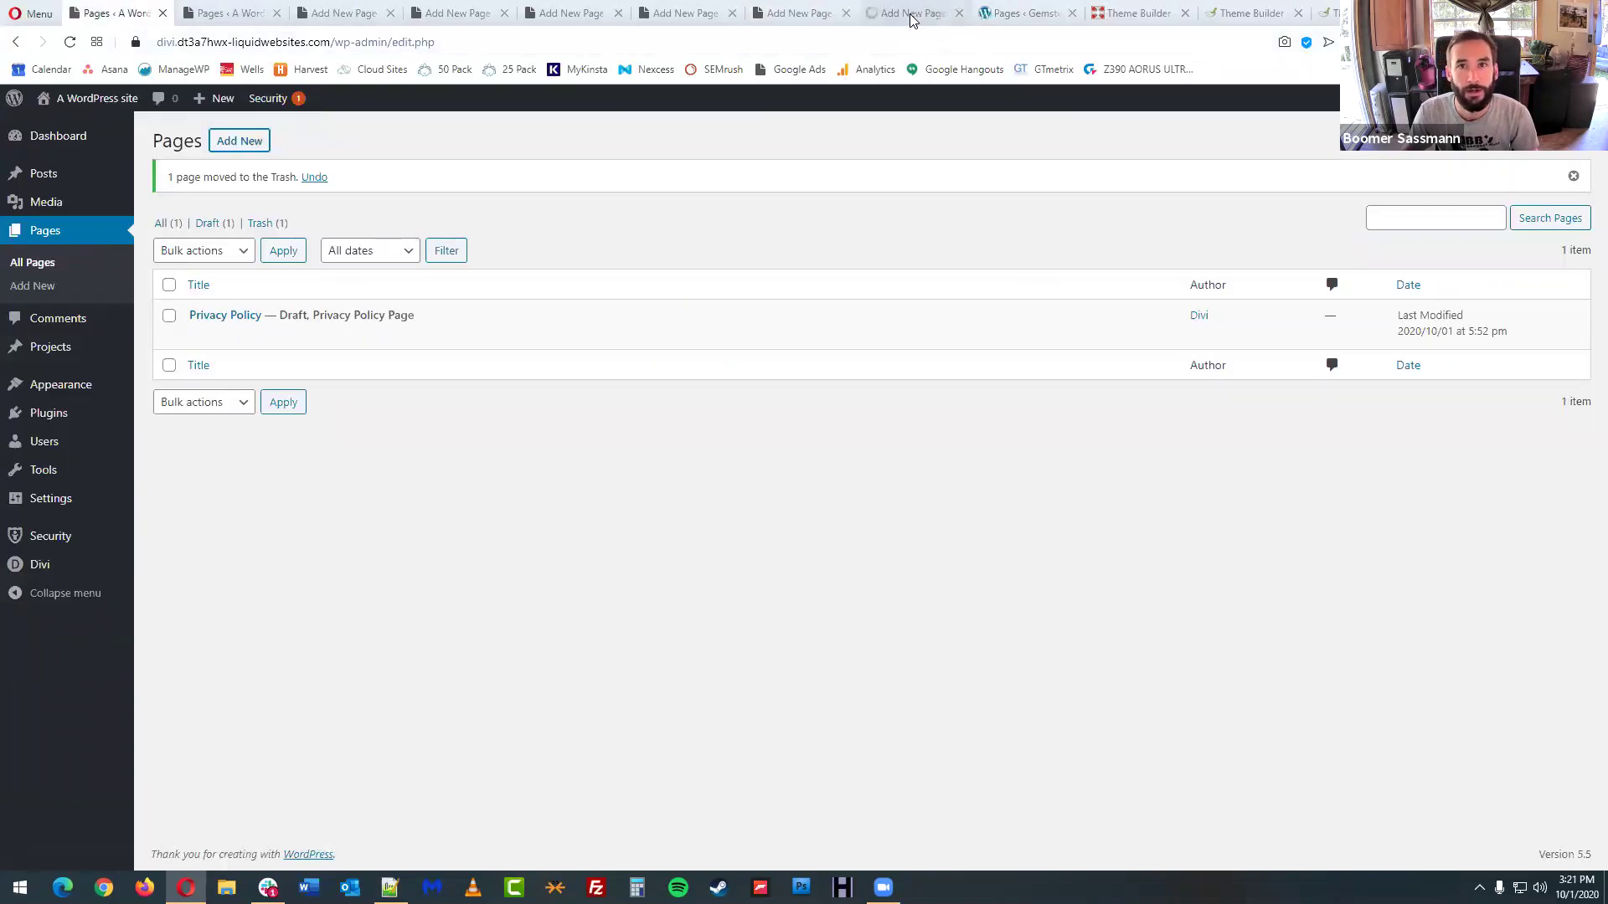
pyautogui.click(911, 23)
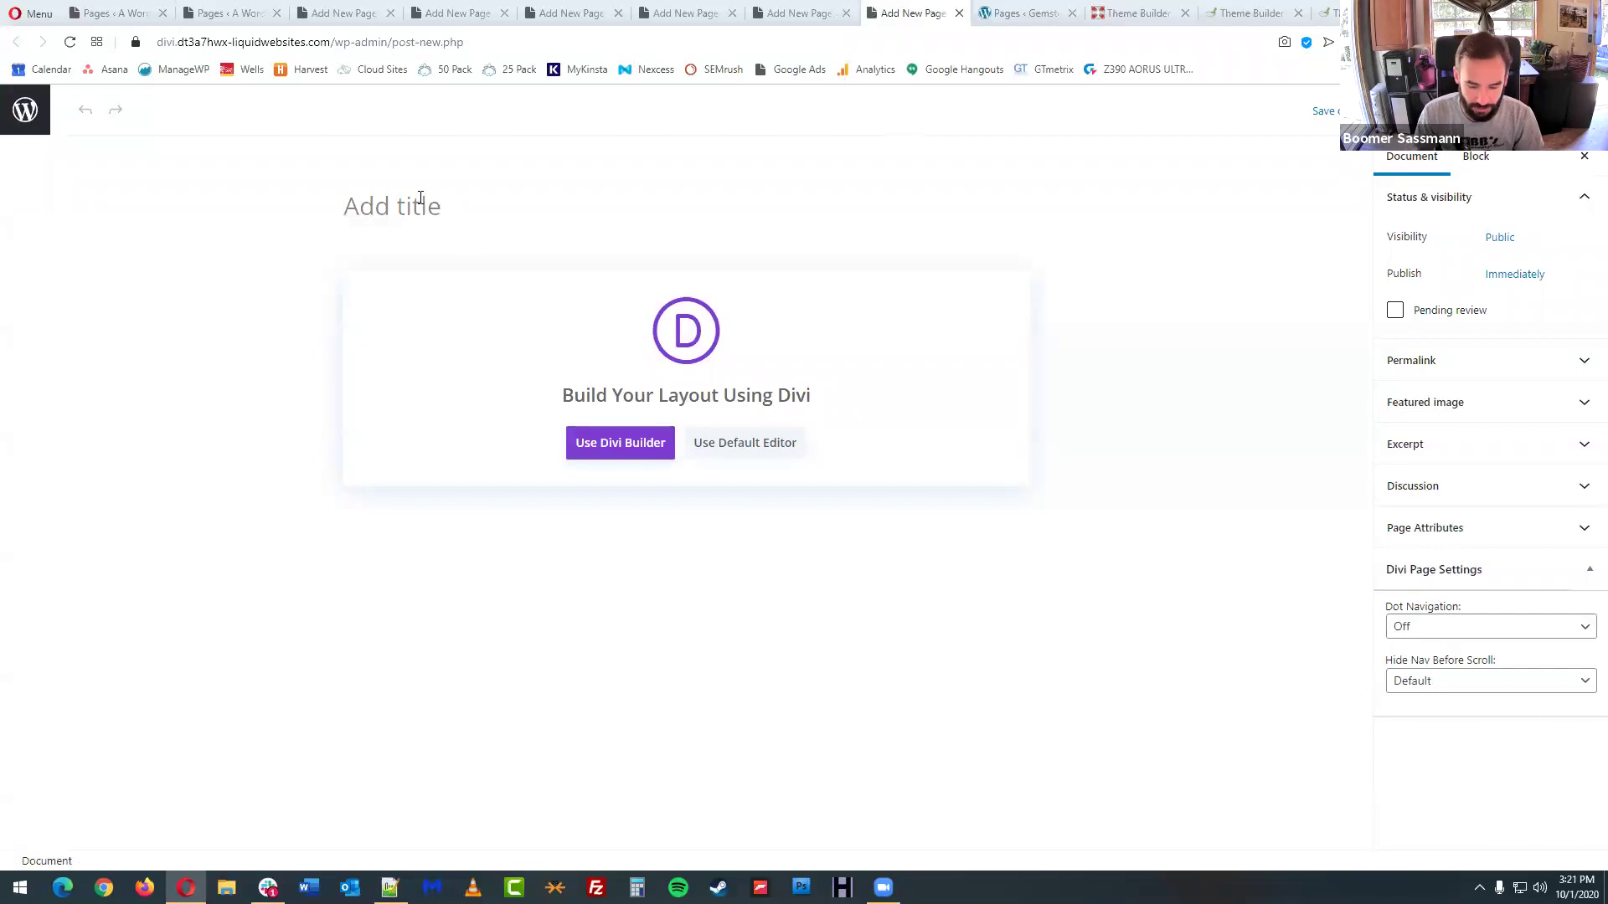
pyautogui.write('Landing')
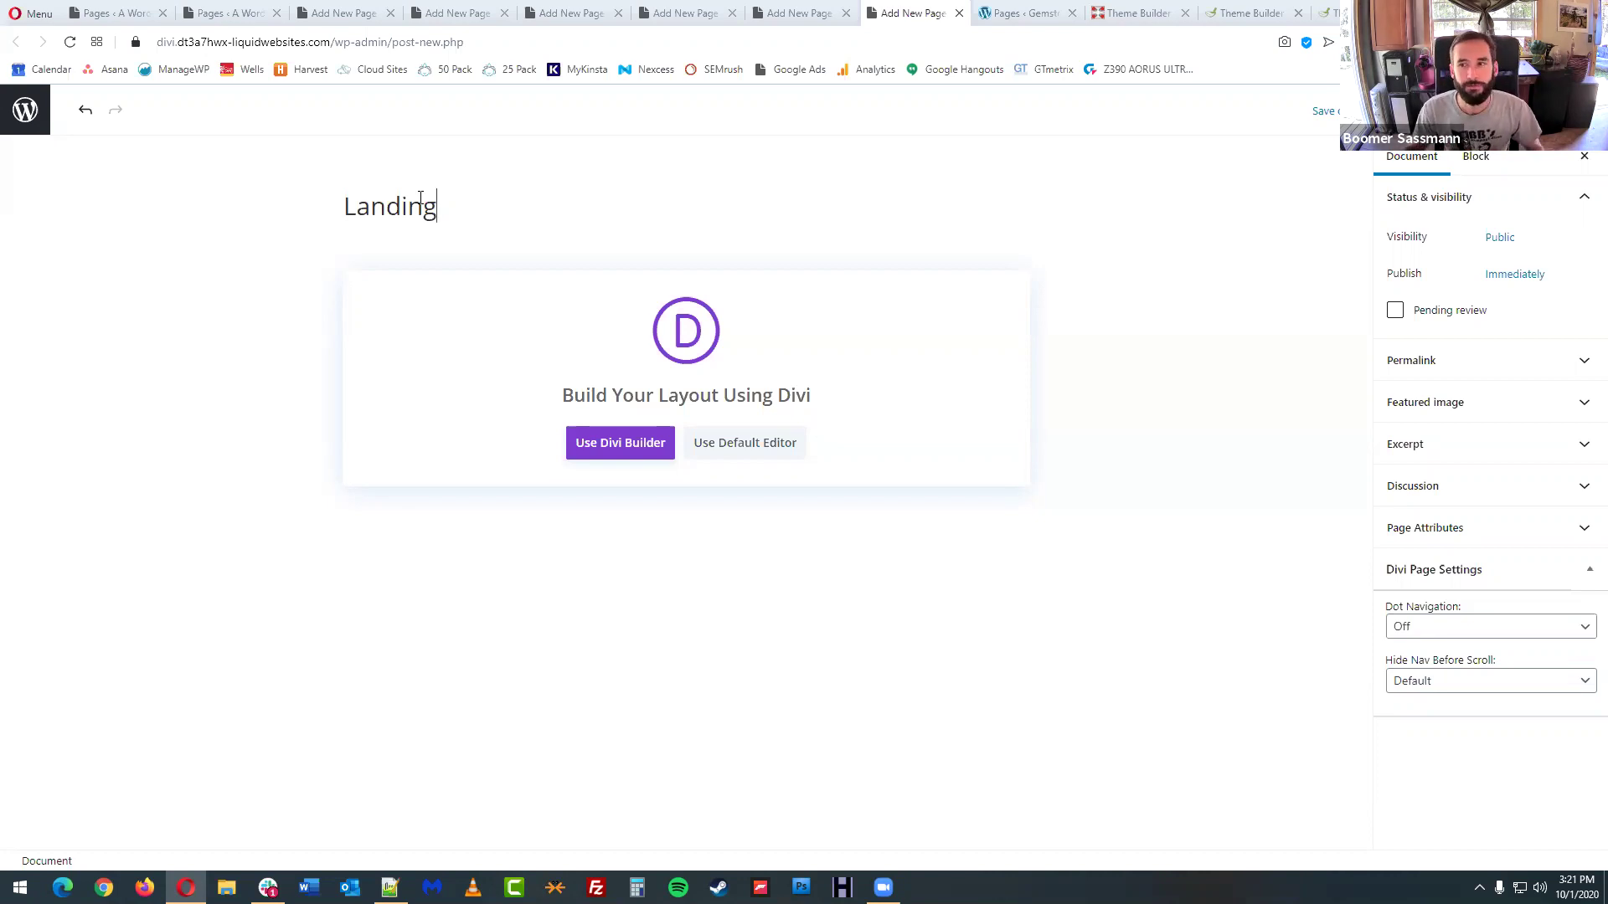
pyautogui.click(1458, 109)
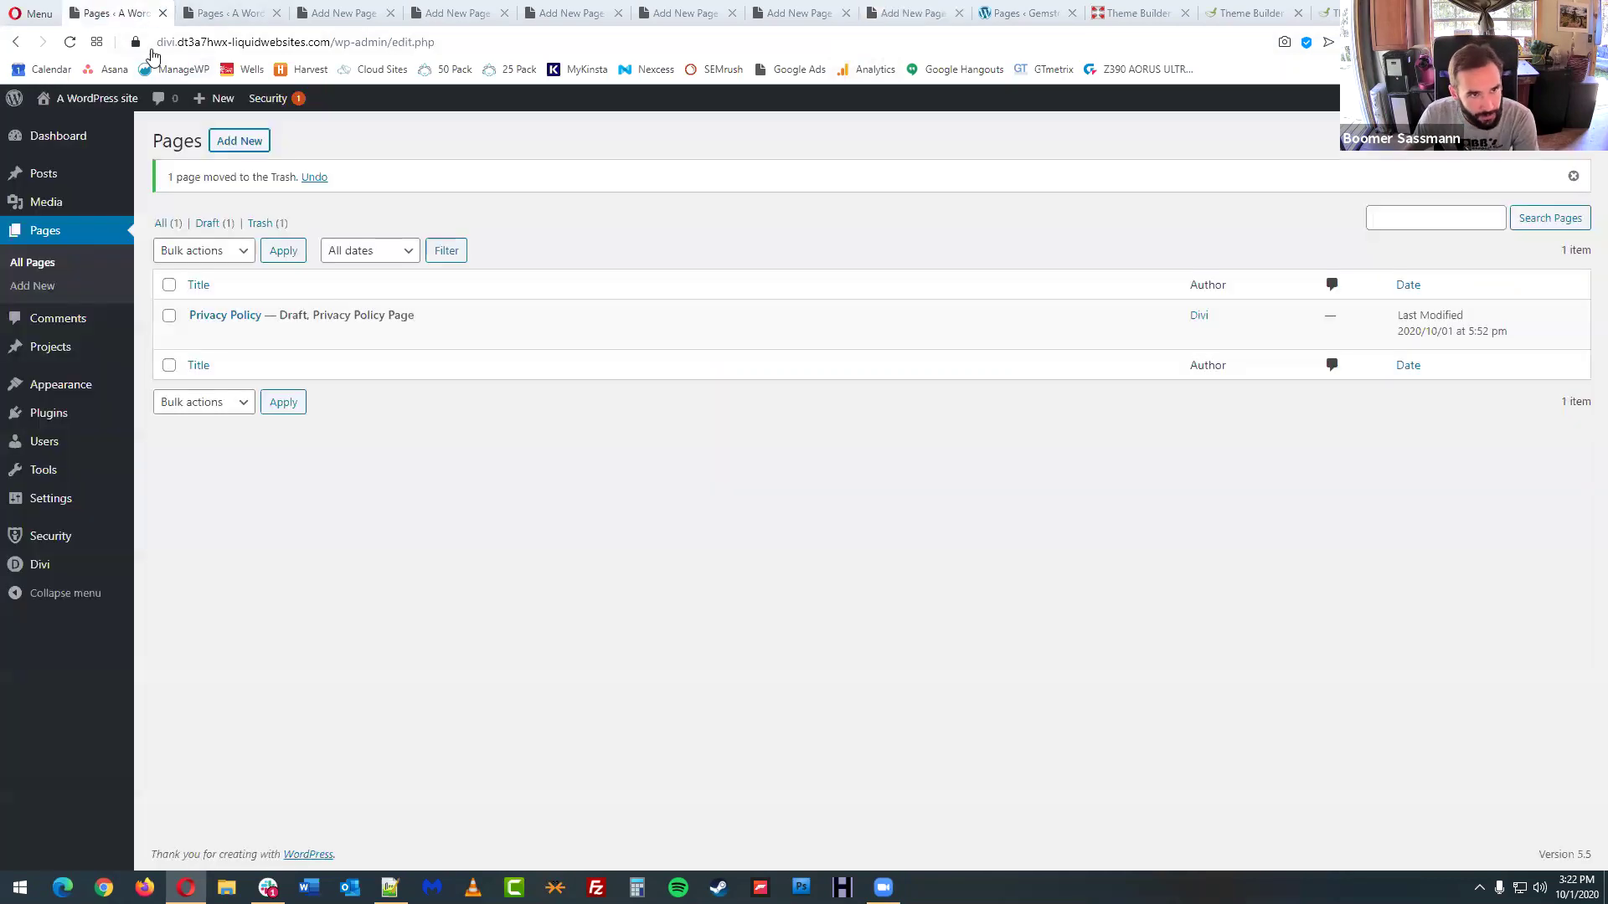
# - Reload the list of pages in the first tab and close the duplicate list and all the finished page editor tabs
pyautogui.click(134, 14)
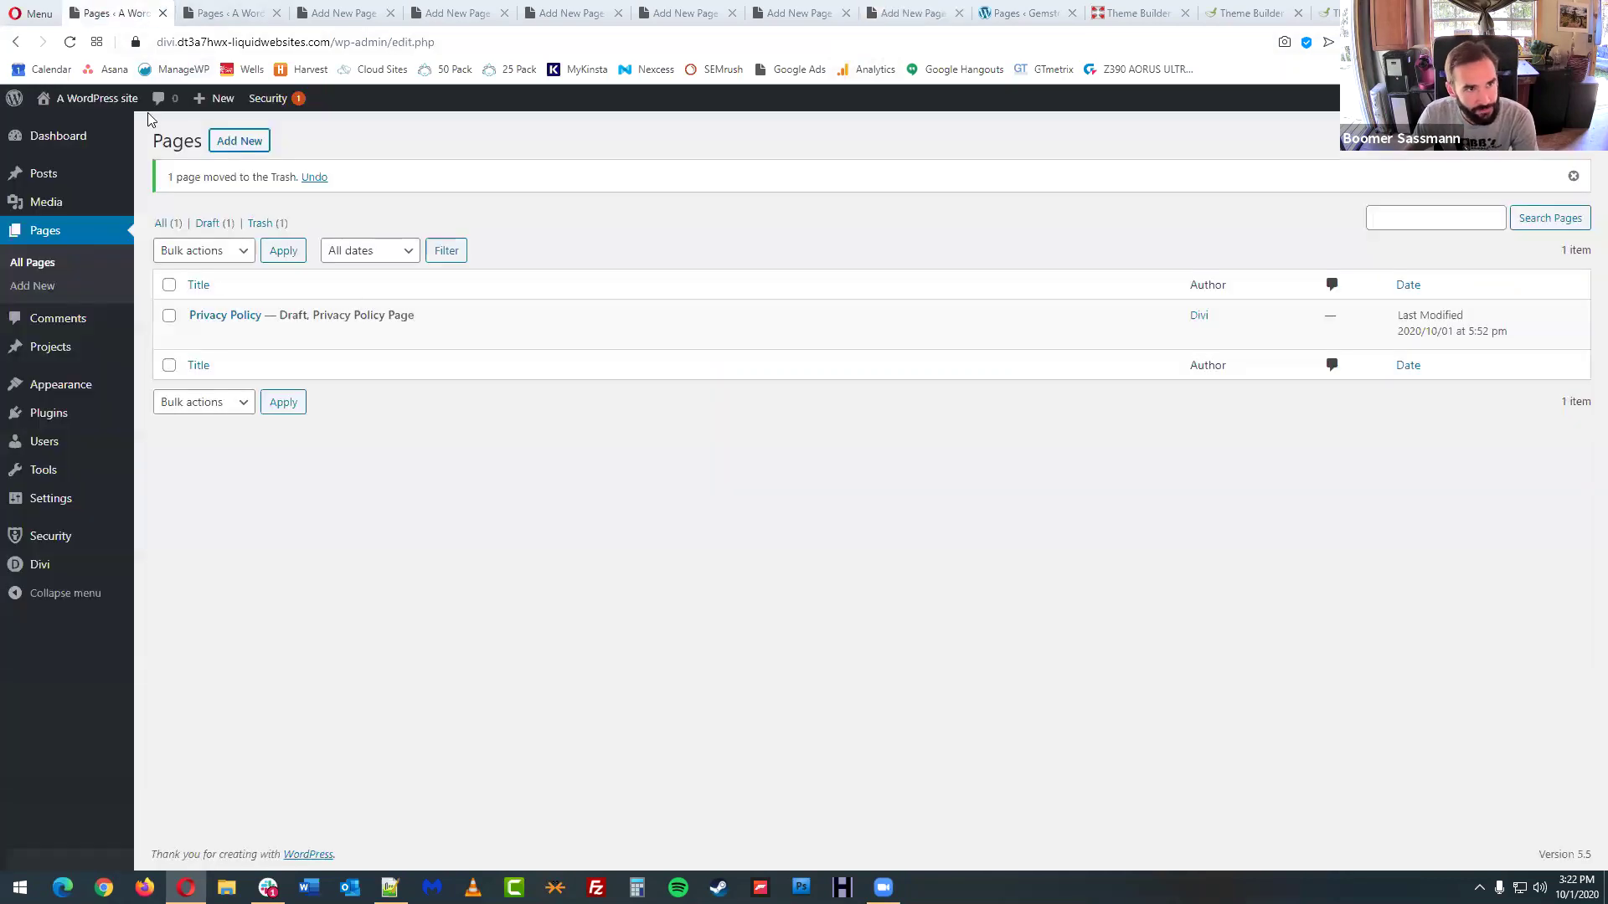
pyautogui.click(70, 41)
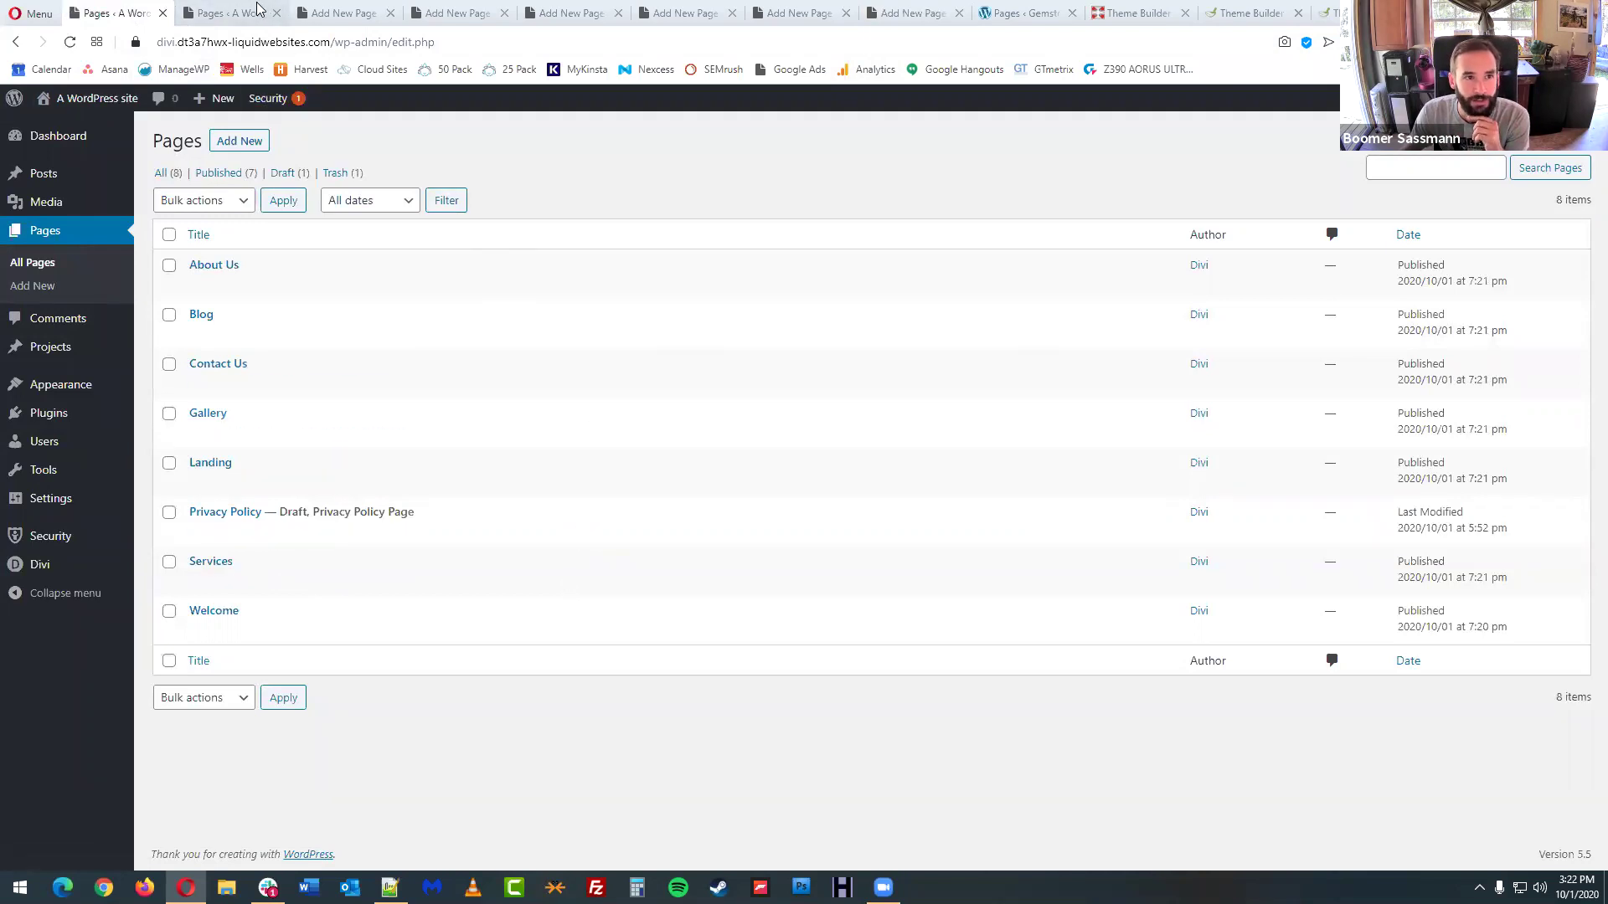
pyautogui.click(257, 10)
pyautogui.click(277, 14)
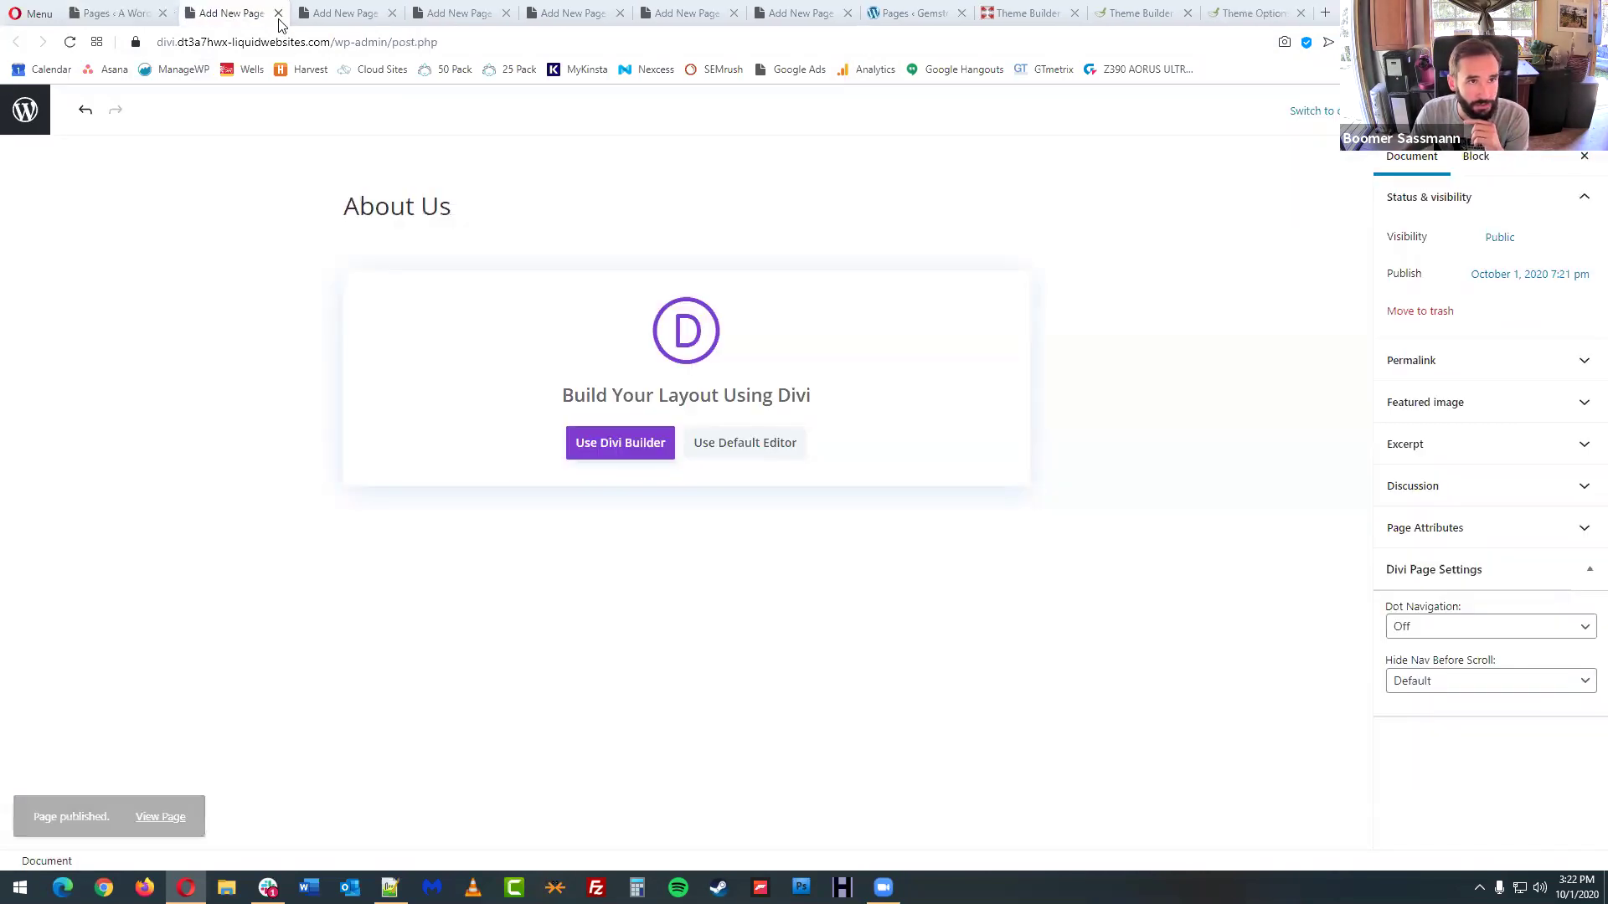
pyautogui.click(277, 15)
pyautogui.click(278, 14)
pyautogui.click(277, 14)
pyautogui.click(277, 14)
pyautogui.click(278, 14)
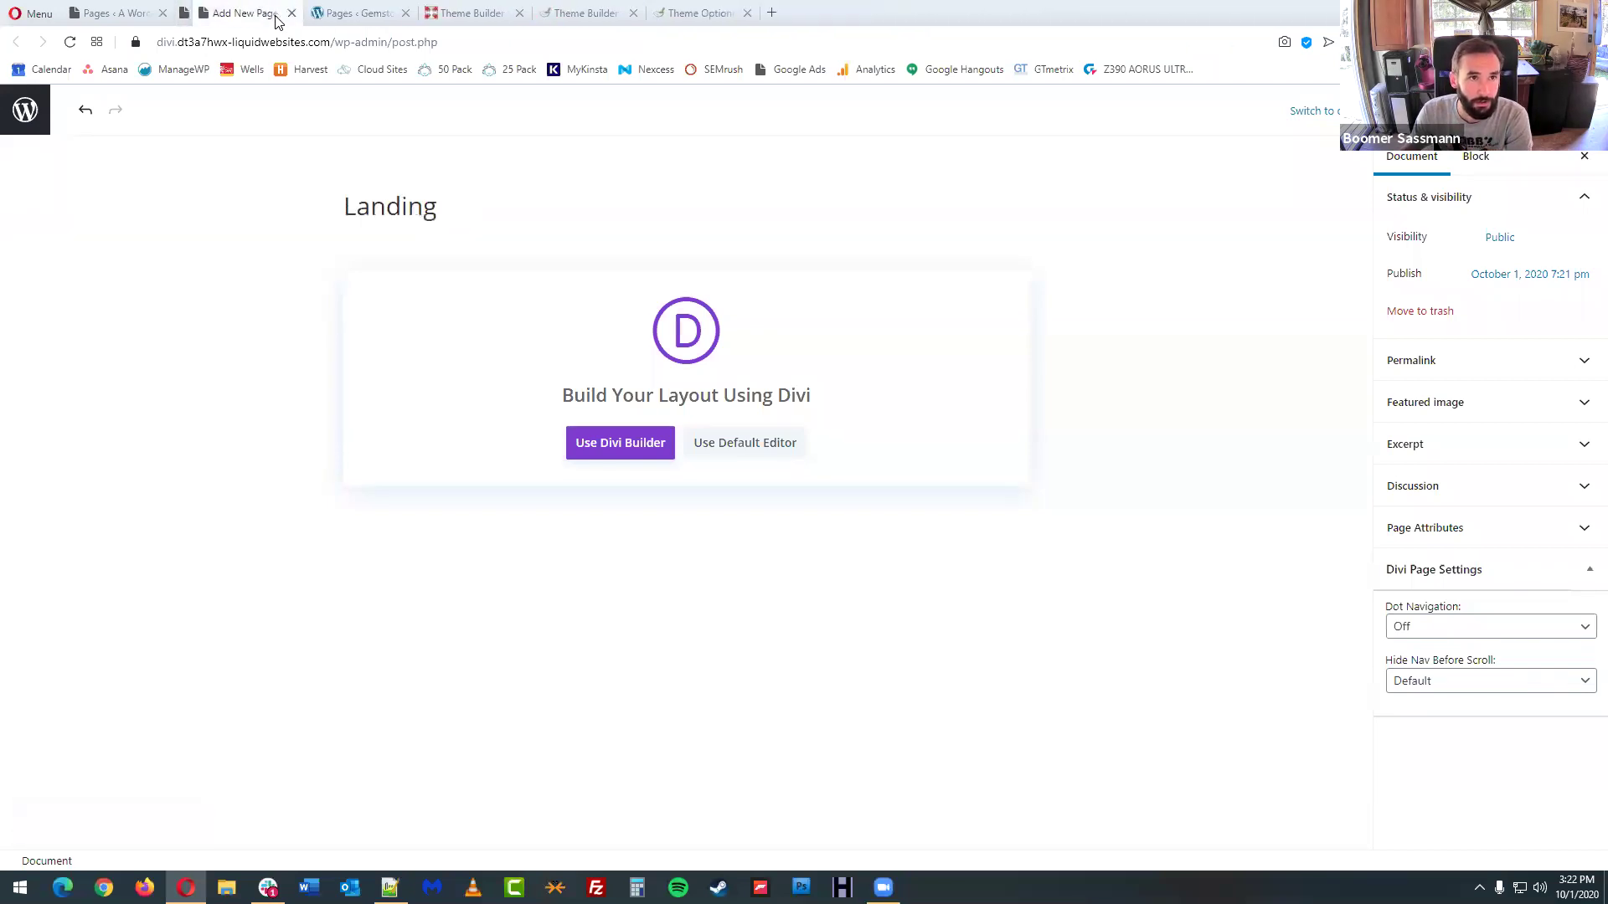
pyautogui.click(277, 14)
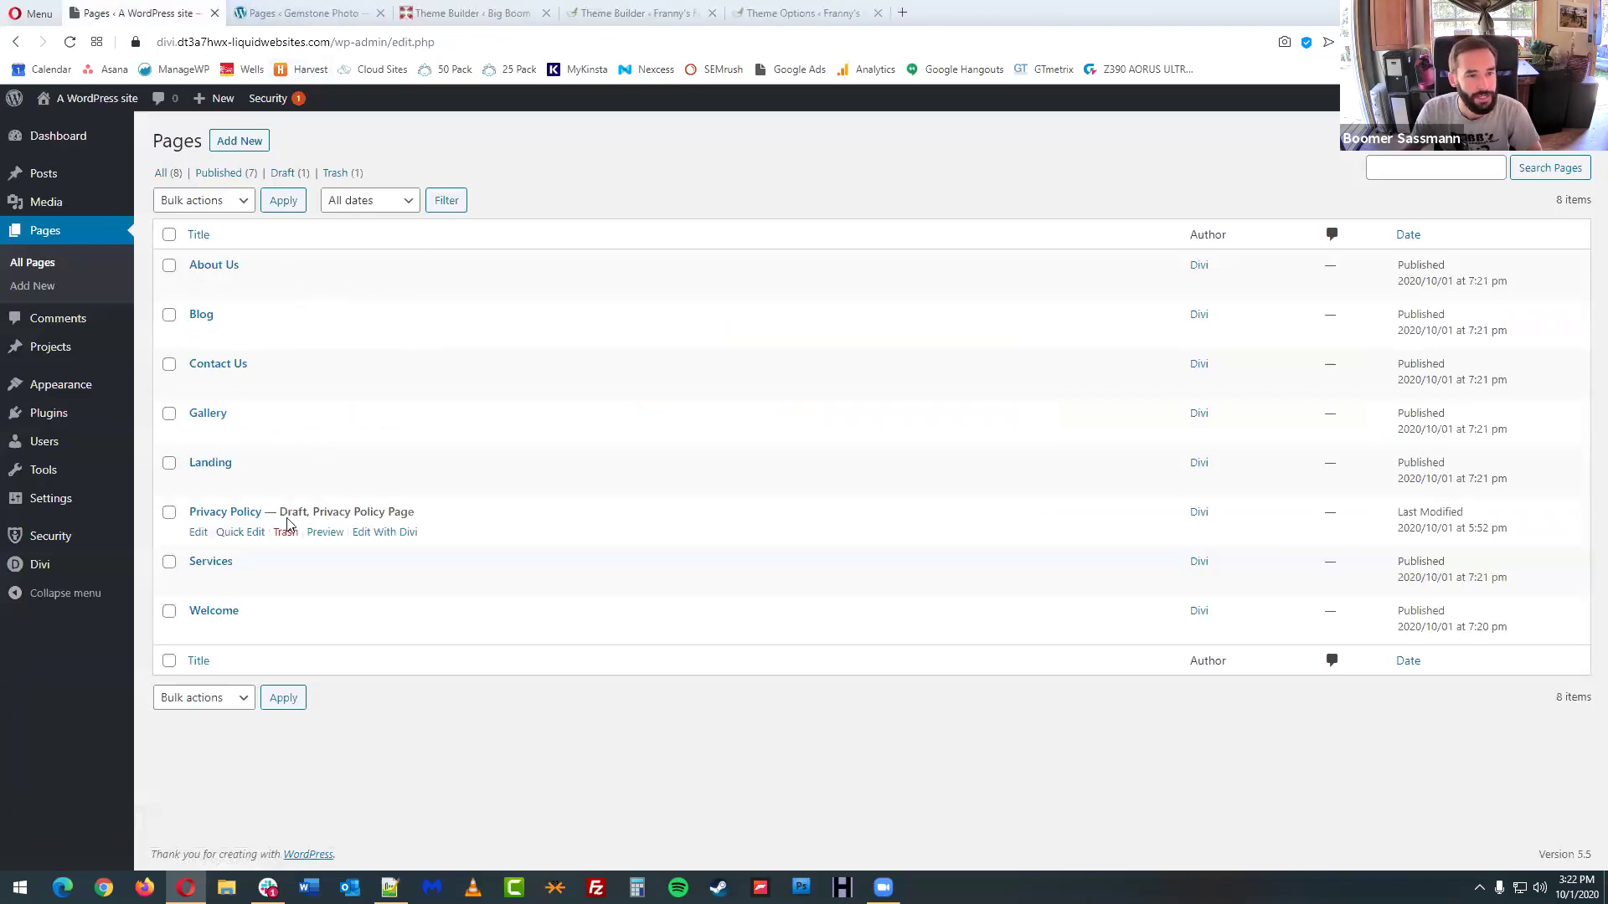
# - In the reading settings, make the homepage display a static page and choose Welcome as the homepage
pyautogui.moveTo(120, 405)
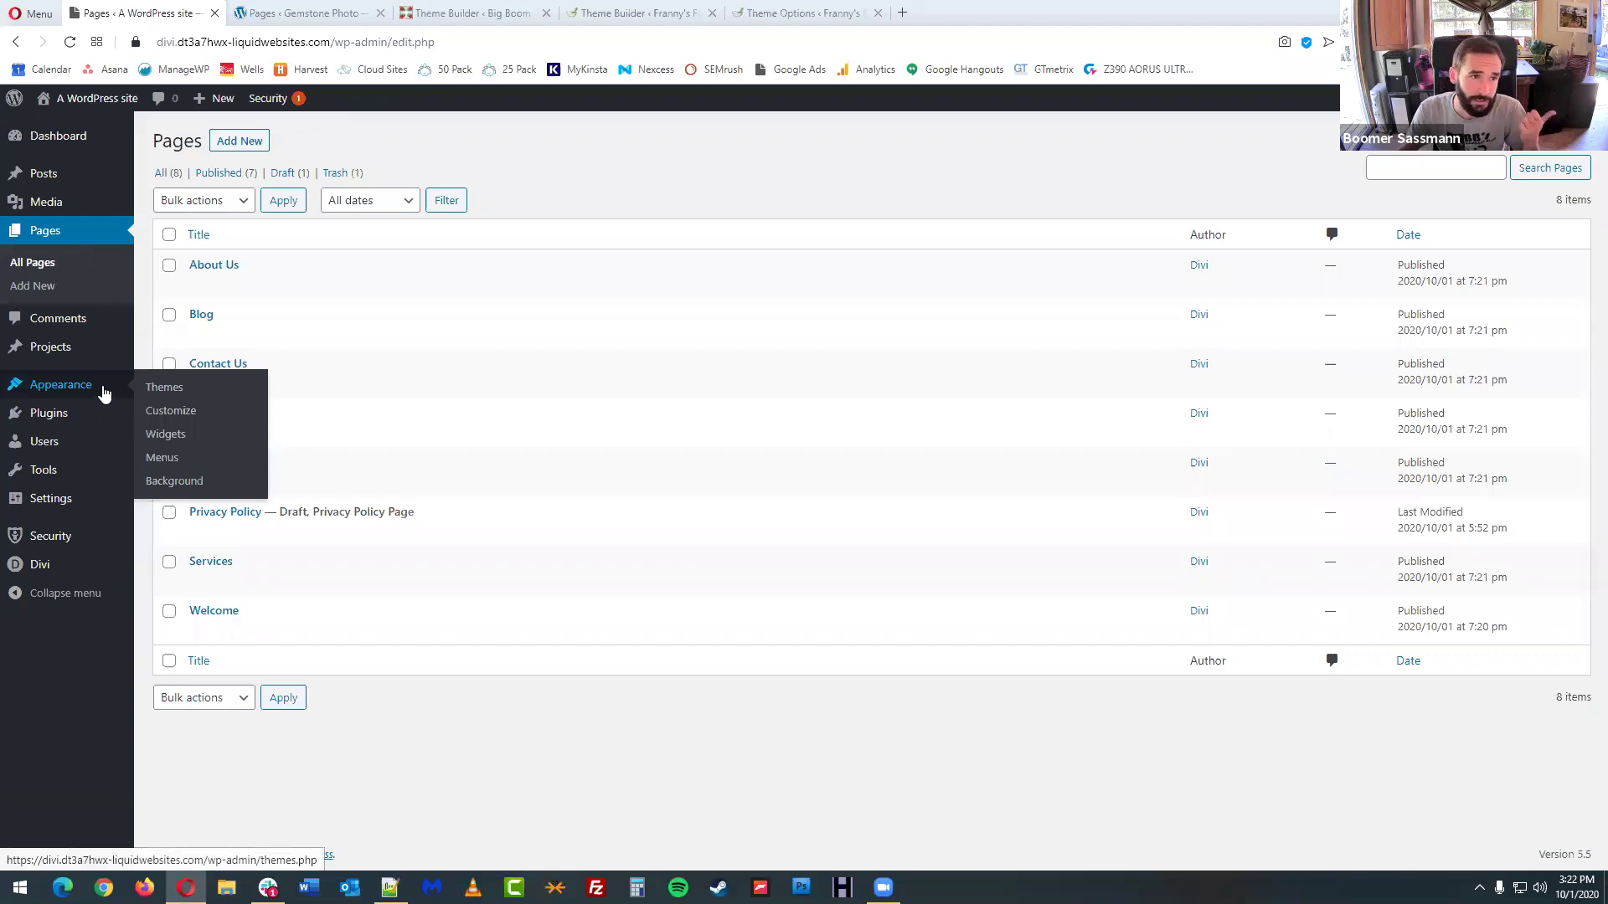
pyautogui.moveTo(93, 502)
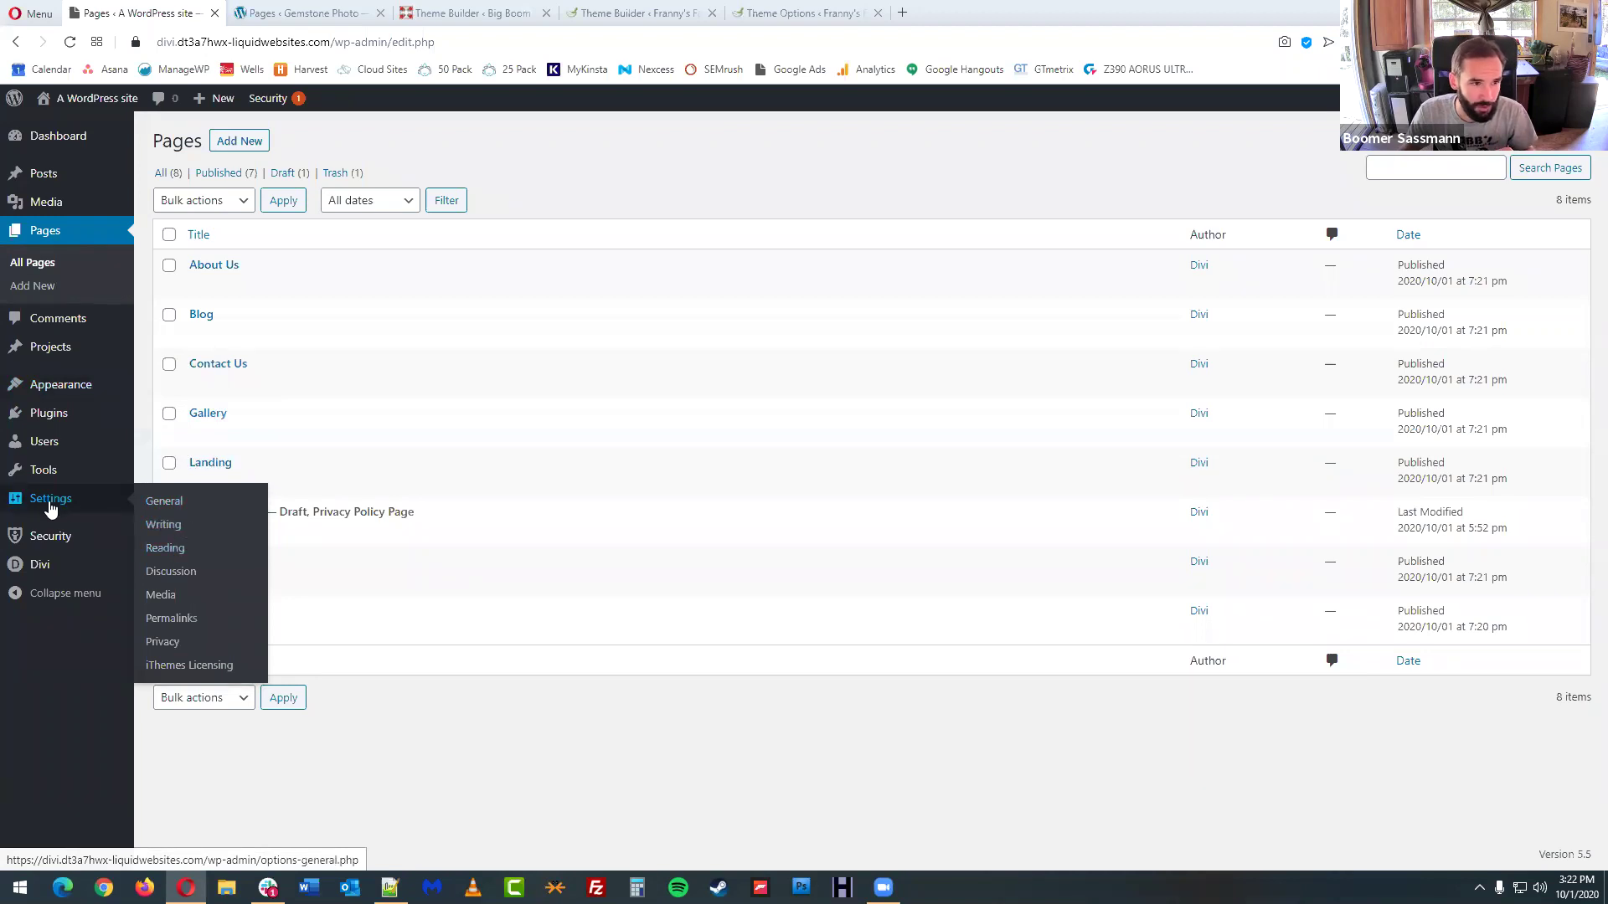
pyautogui.click(168, 551)
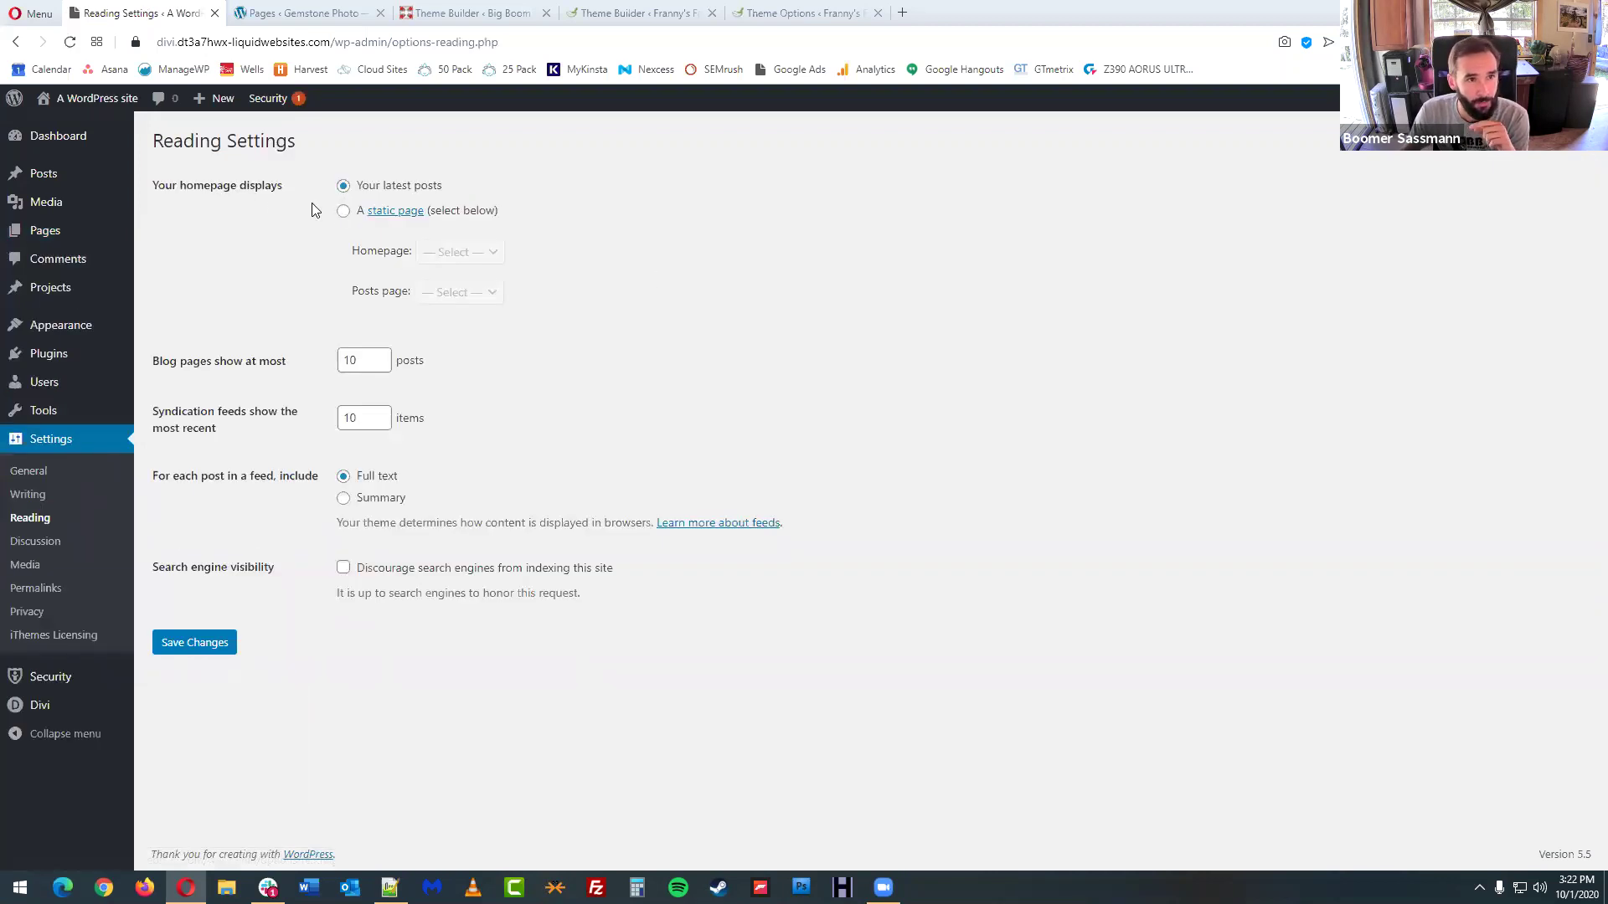
pyautogui.moveTo(150, 184); pyautogui.dragTo(283, 187)
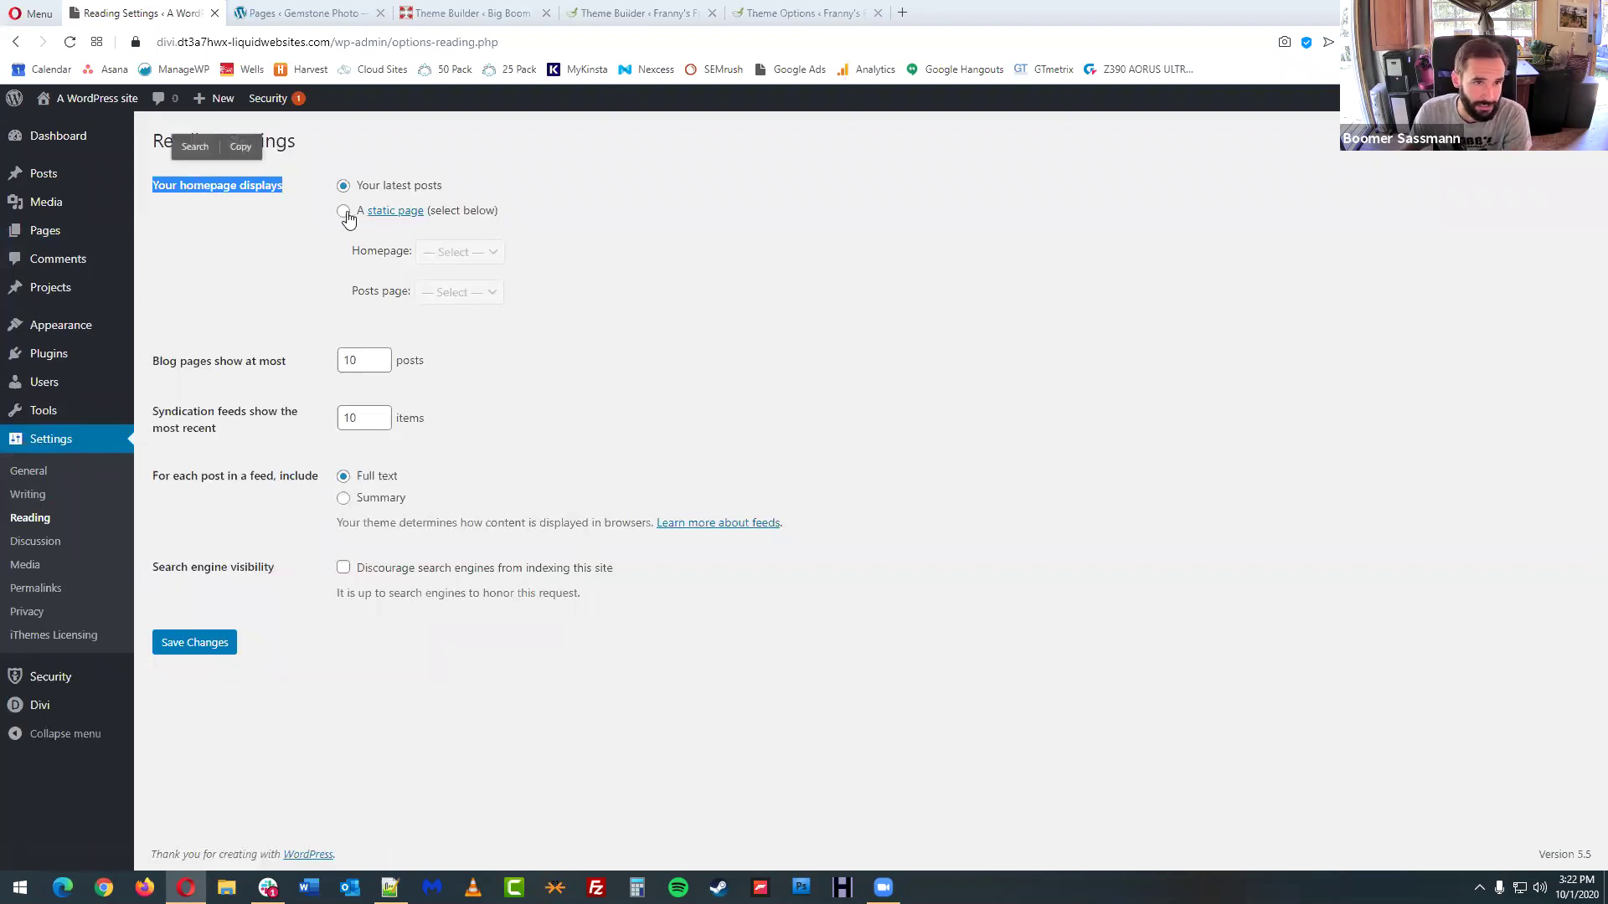
pyautogui.click(343, 212)
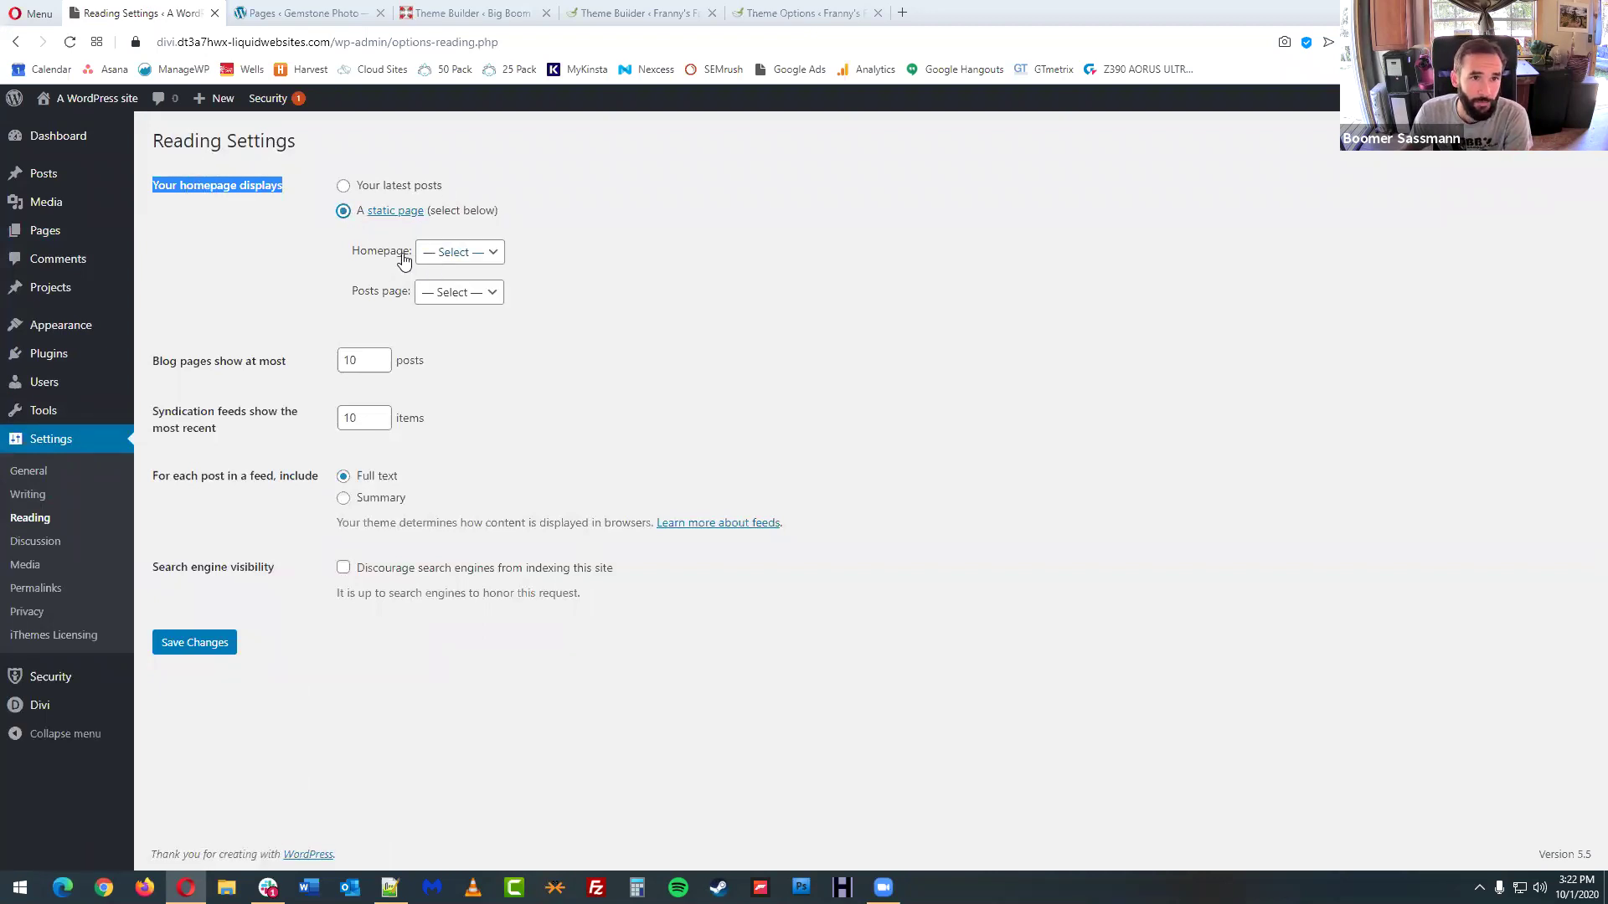
pyautogui.click(488, 254)
pyautogui.click(473, 387)
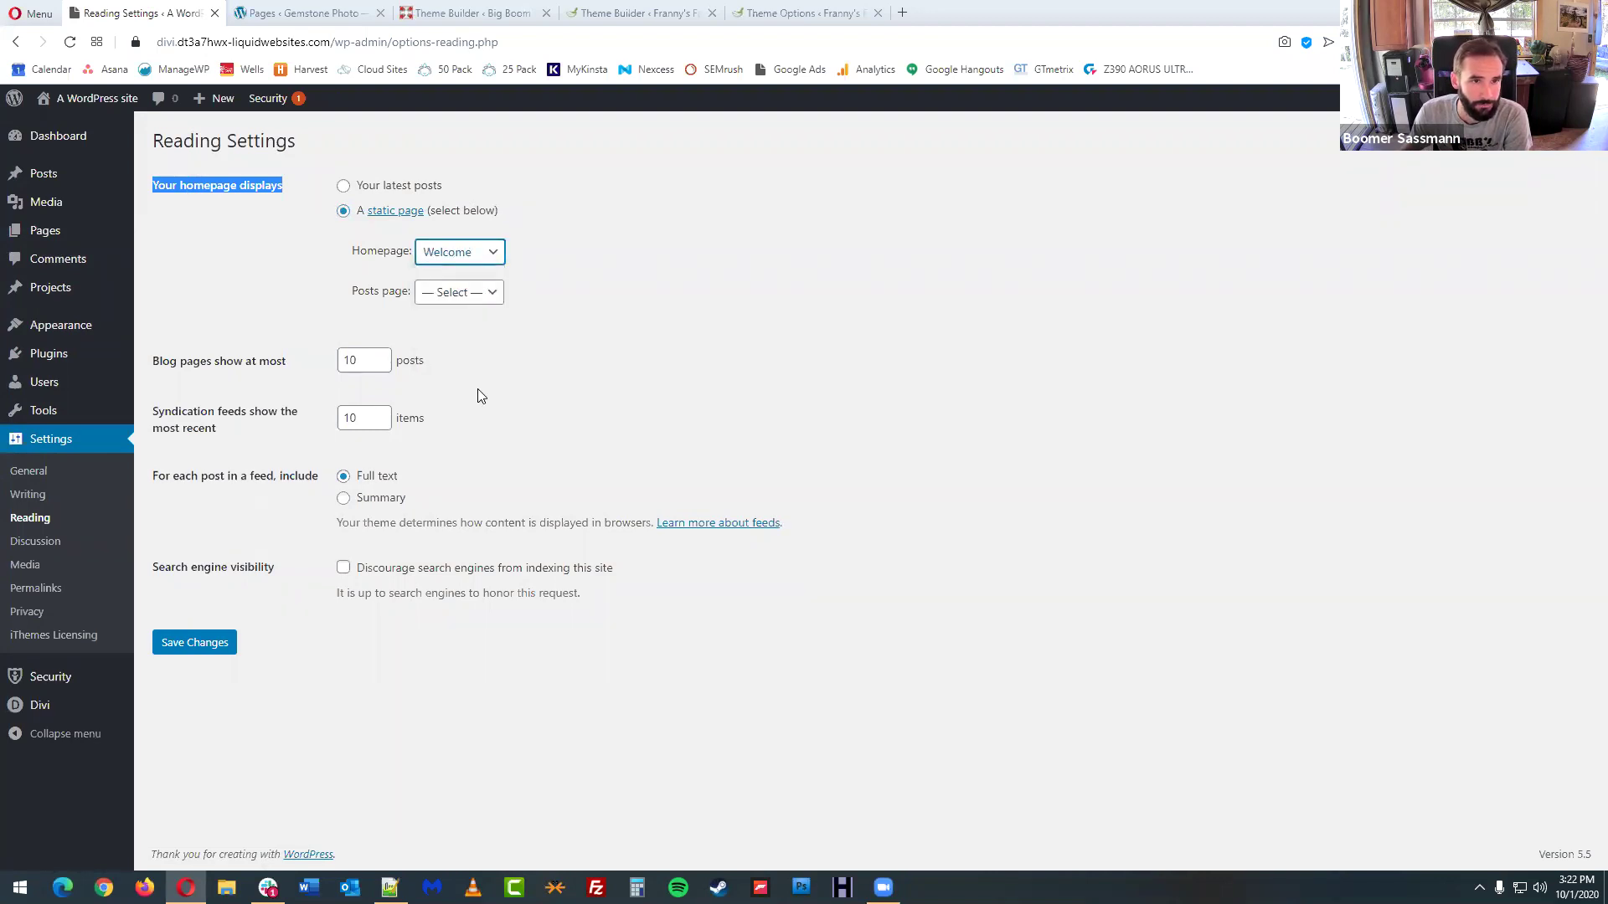
pyautogui.click(538, 341)
# - Choose Blog as the posts page in the reading settings
pyautogui.click(466, 293)
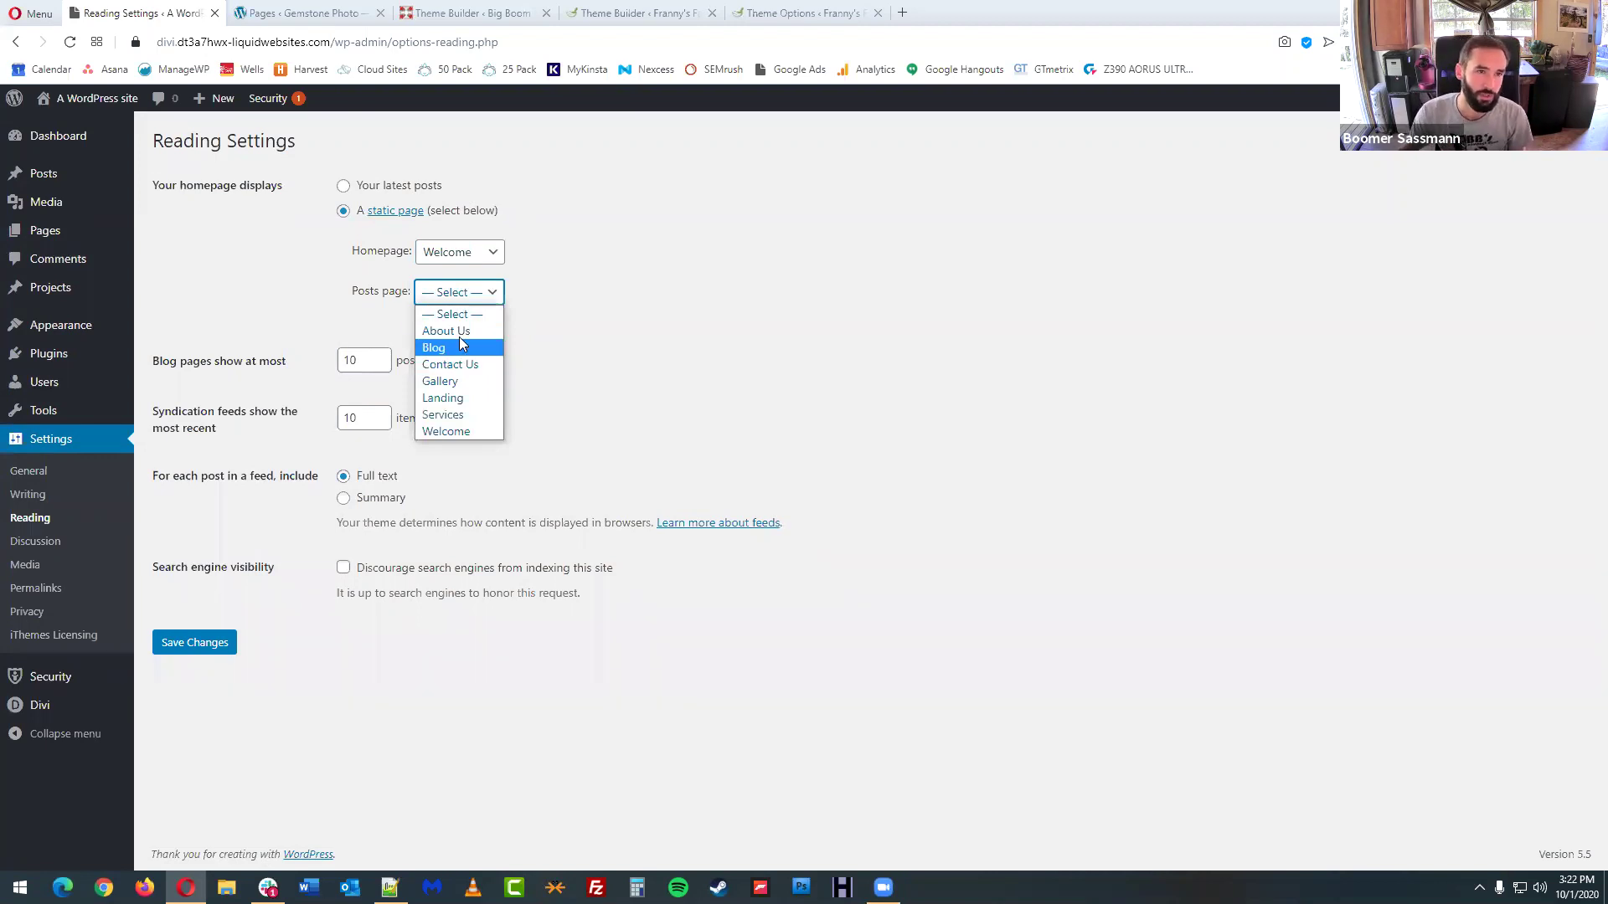
pyautogui.click(530, 333)
pyautogui.moveTo(332, 301); pyautogui.dragTo(409, 302)
pyautogui.moveTo(53, 175)
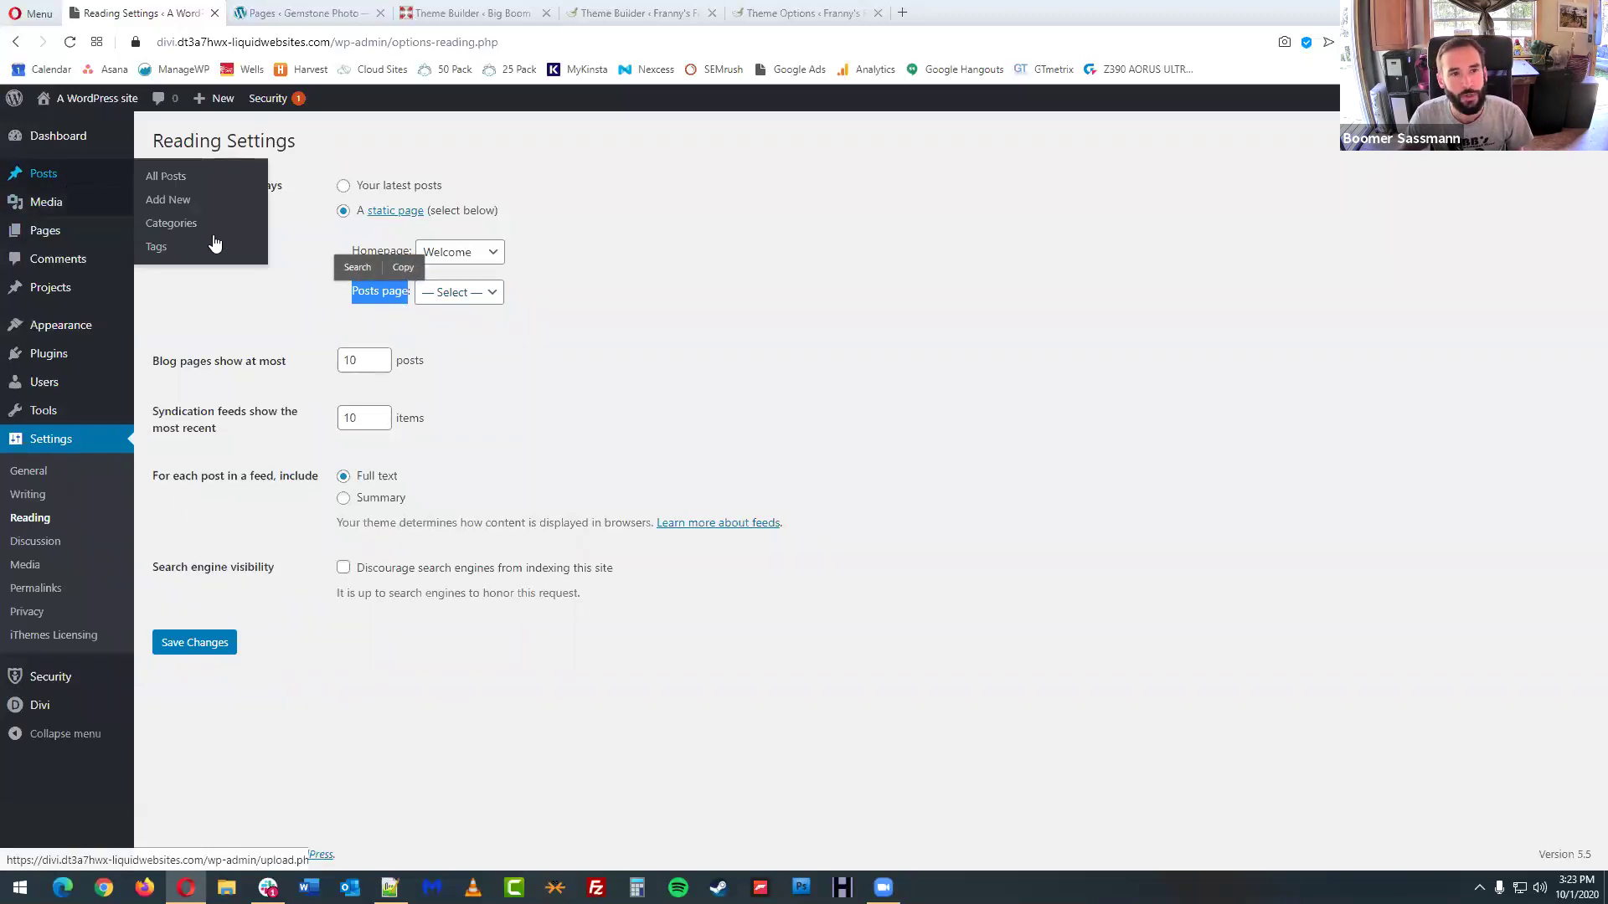
pyautogui.click(539, 297)
pyautogui.click(478, 298)
pyautogui.click(487, 345)
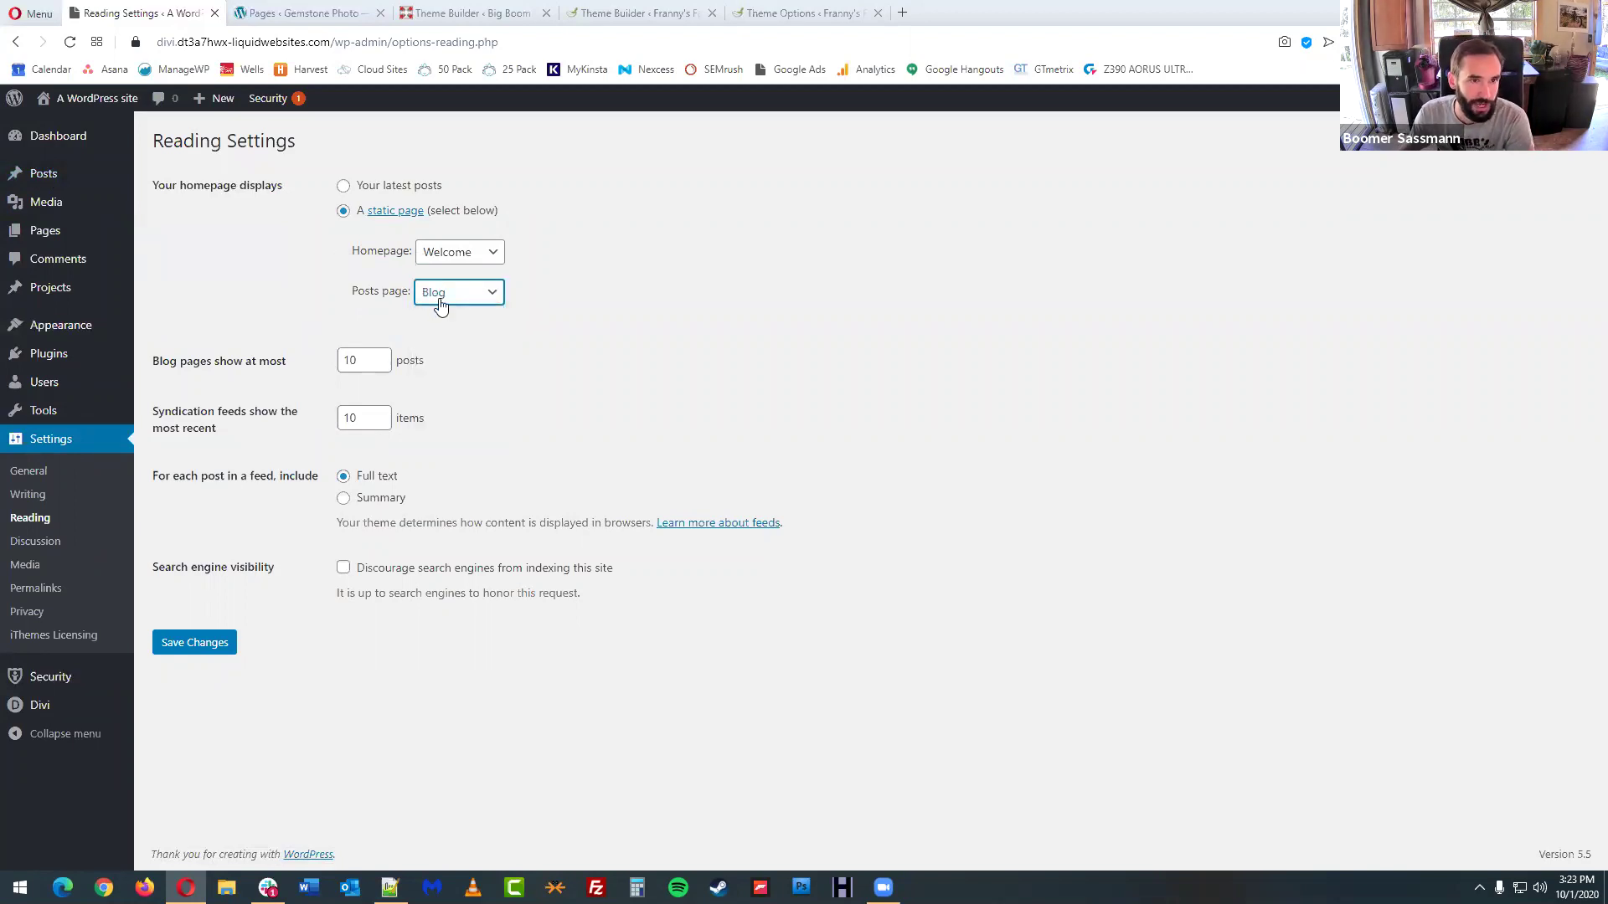
# - Reset the posts page to the blank Select option and save the reading settings
pyautogui.click(474, 299)
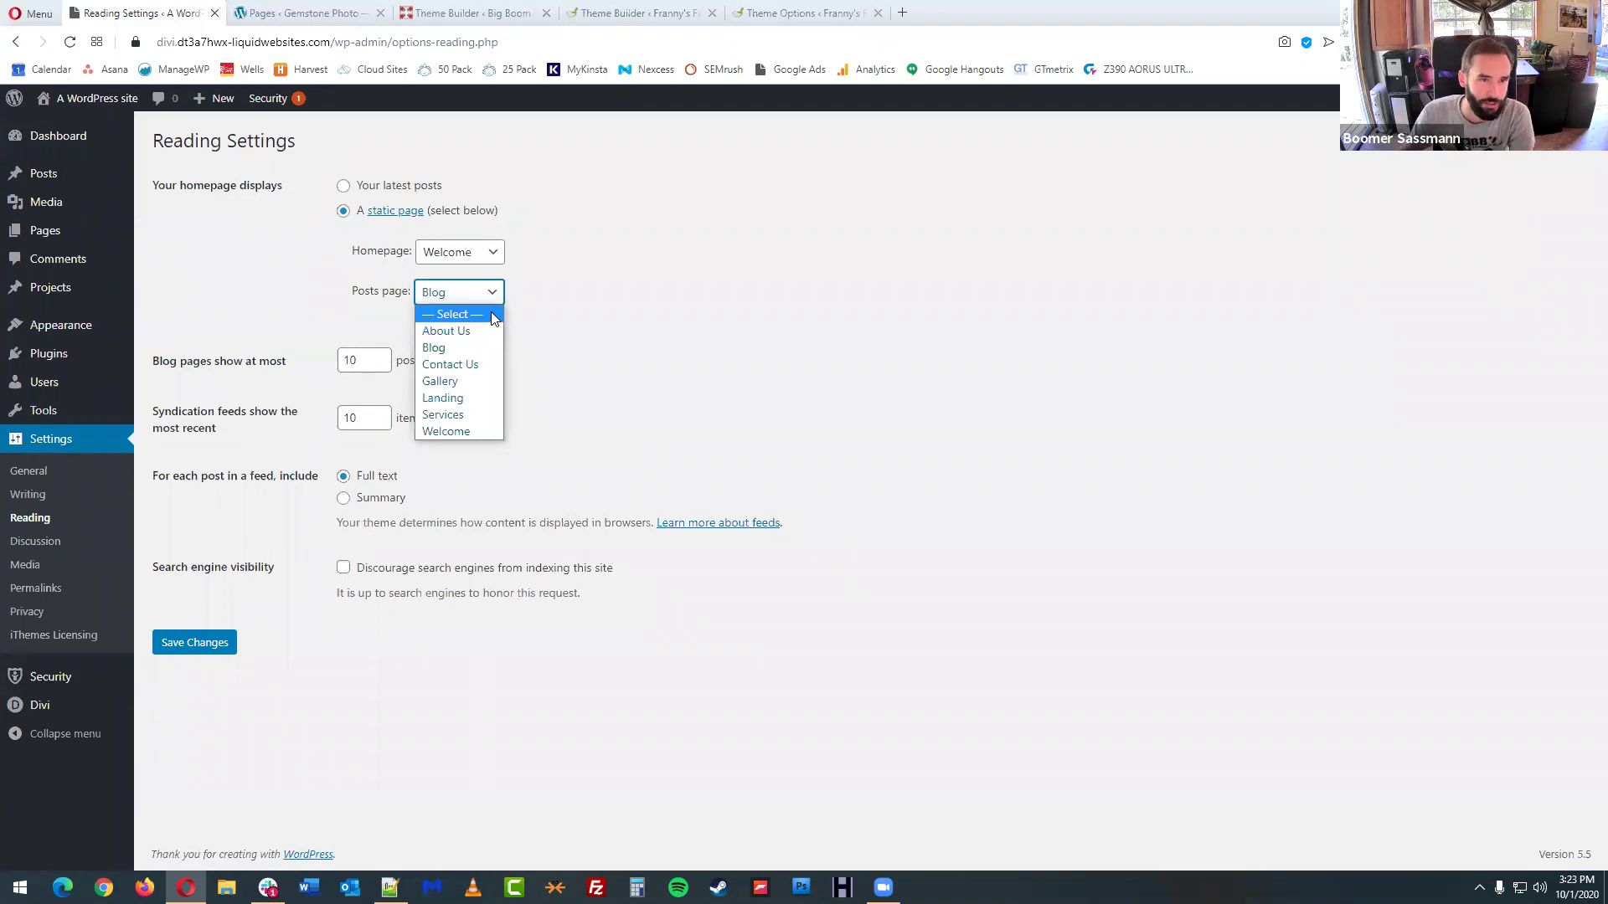
pyautogui.click(494, 315)
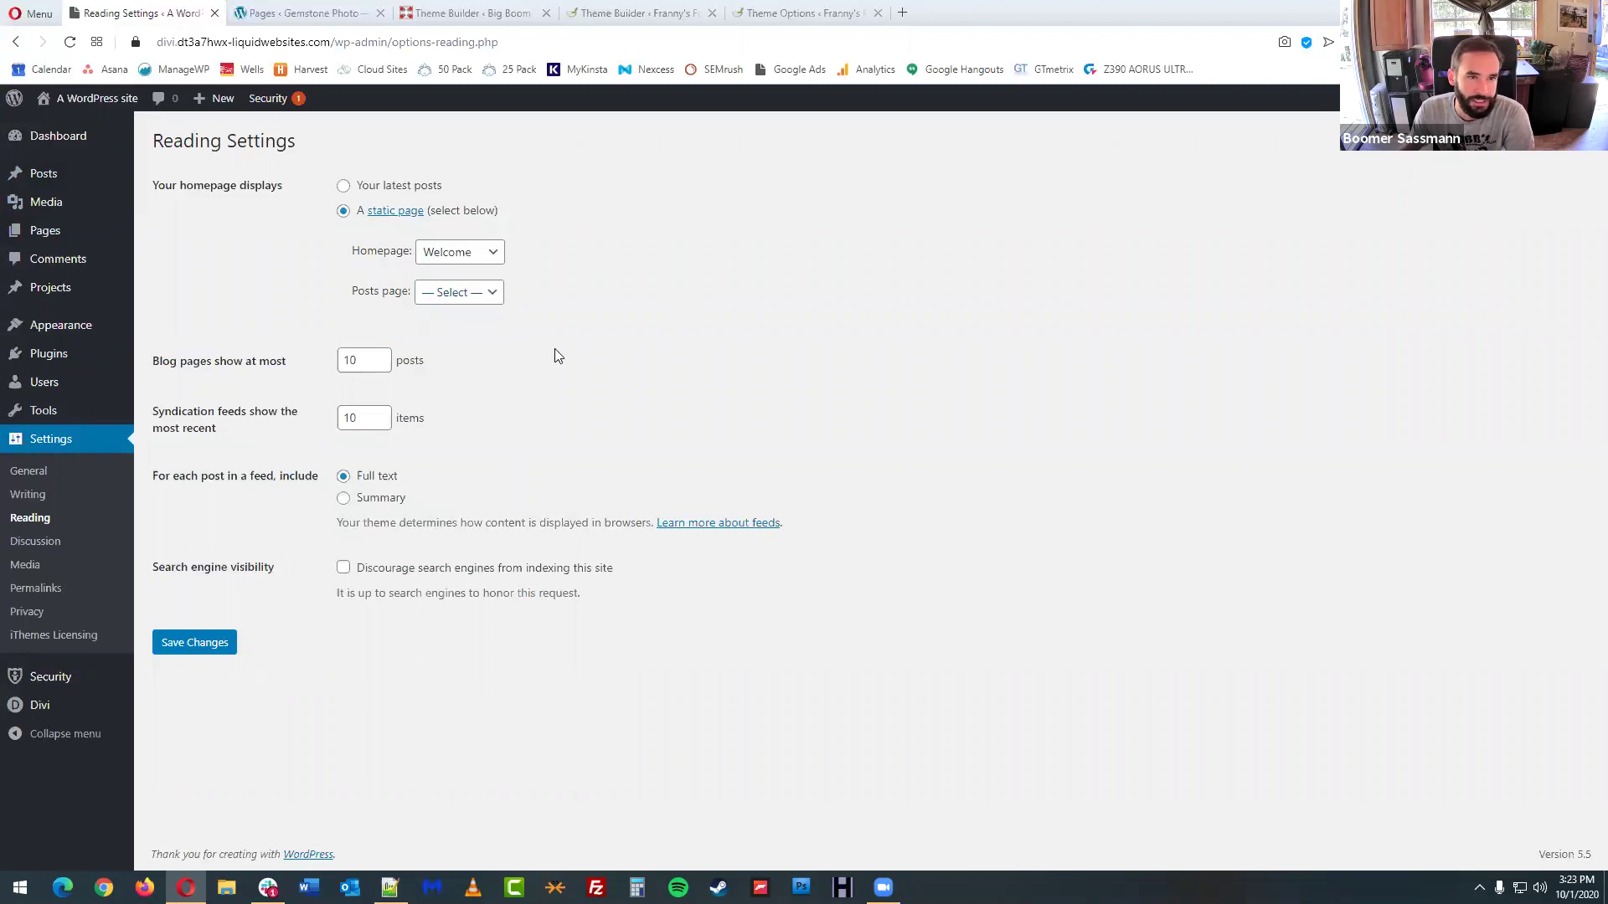
pyautogui.click(212, 643)
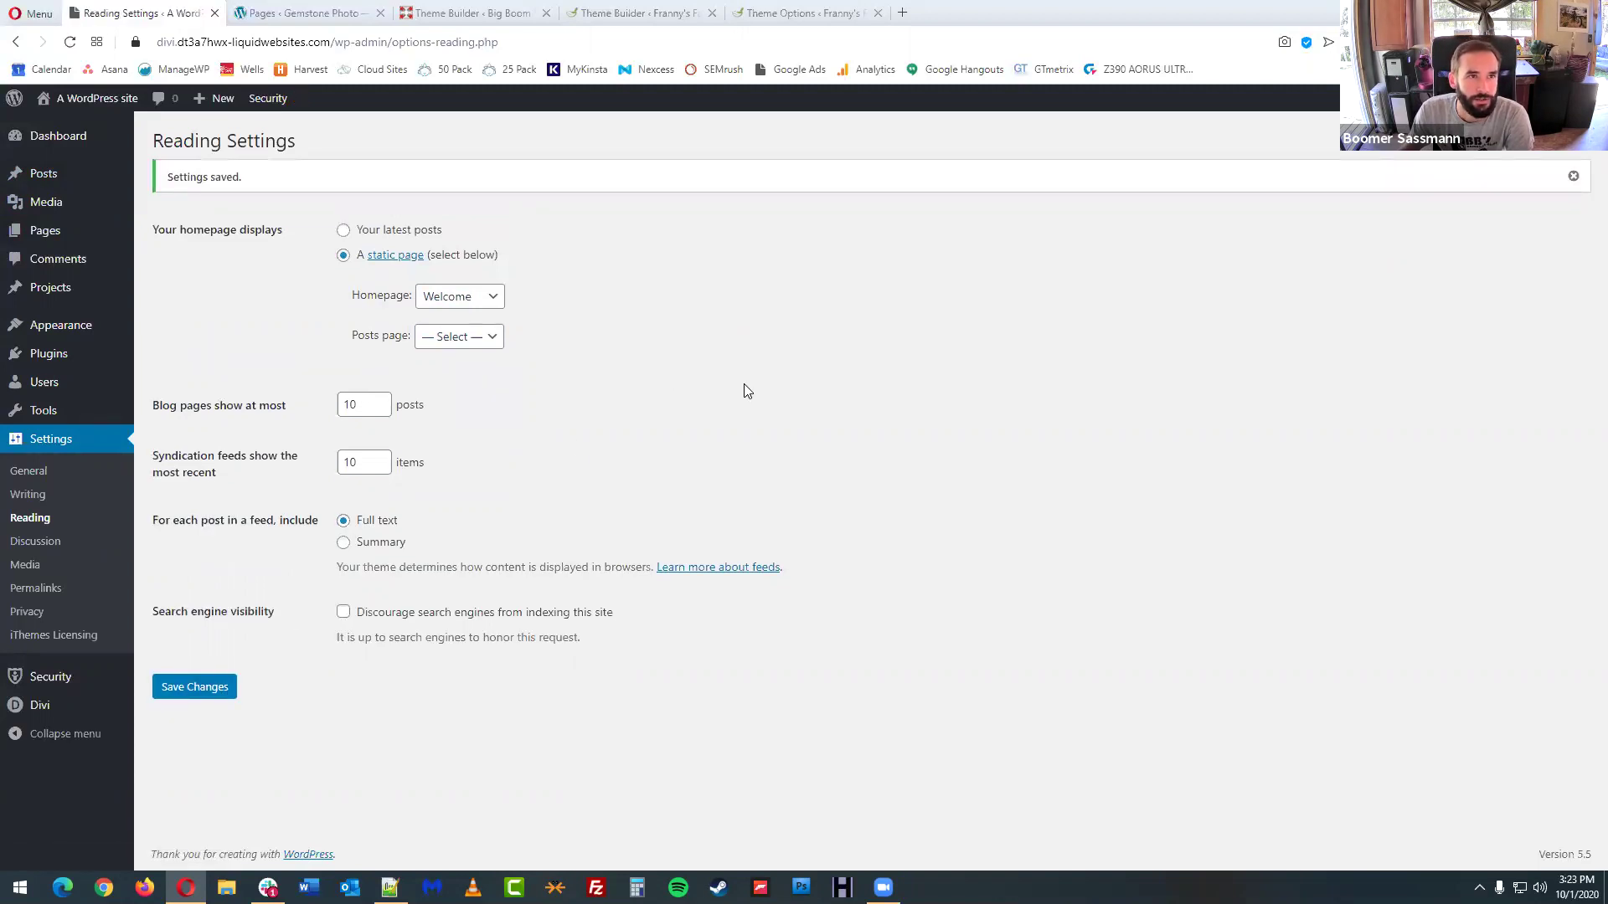
# - Visit the live site to check its homepage and go from there to the navigation menu management
pyautogui.moveTo(105, 108)
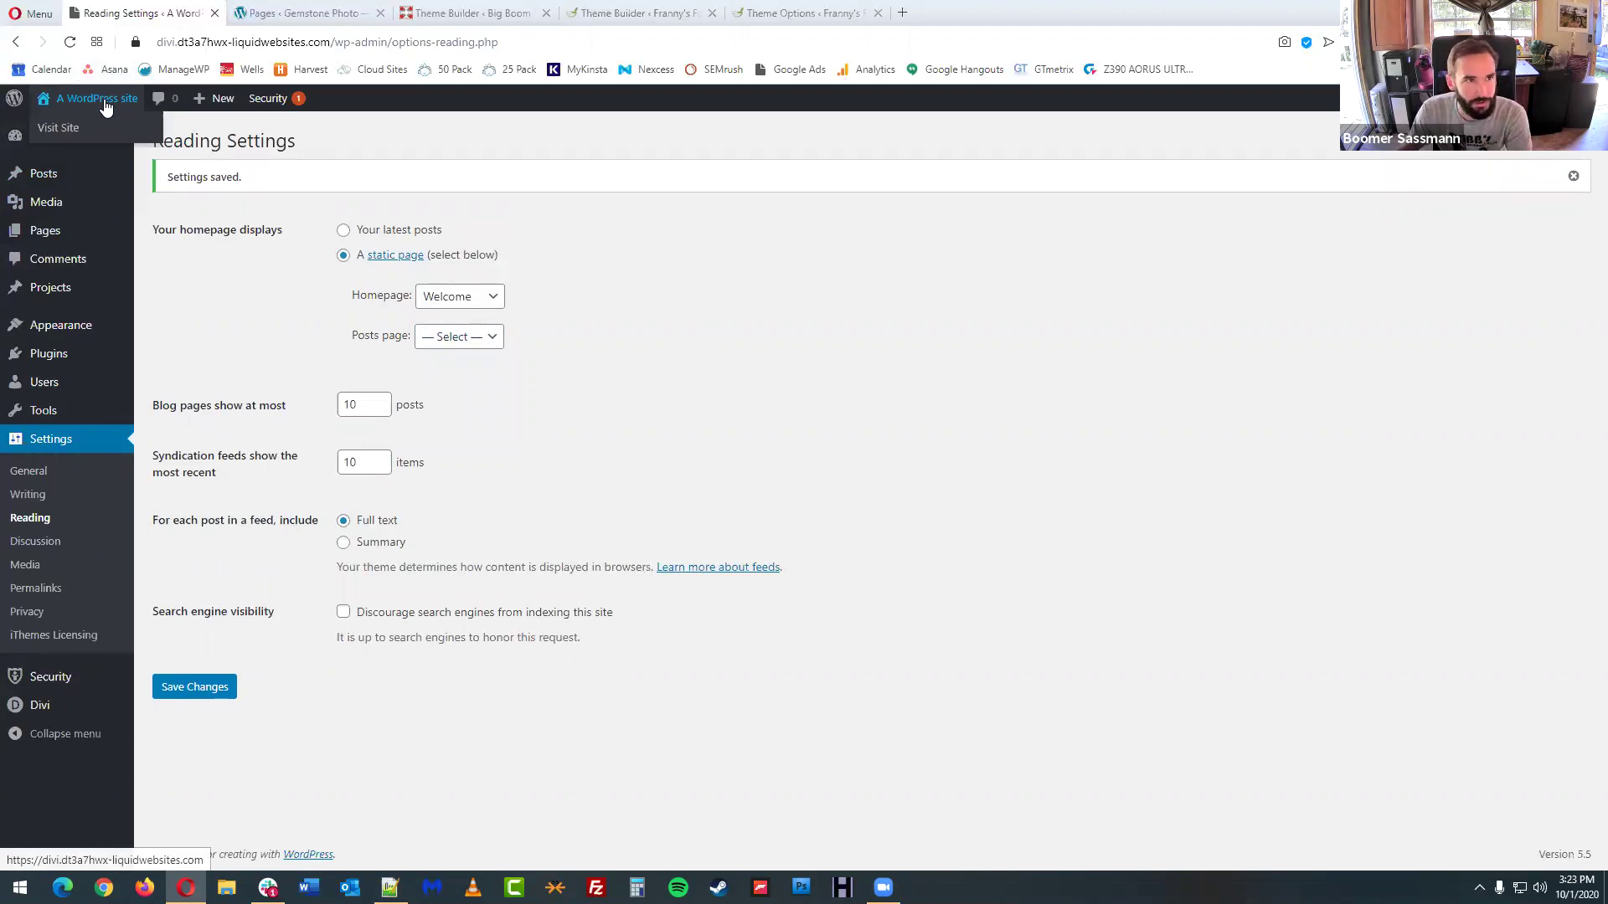
pyautogui.click(104, 98)
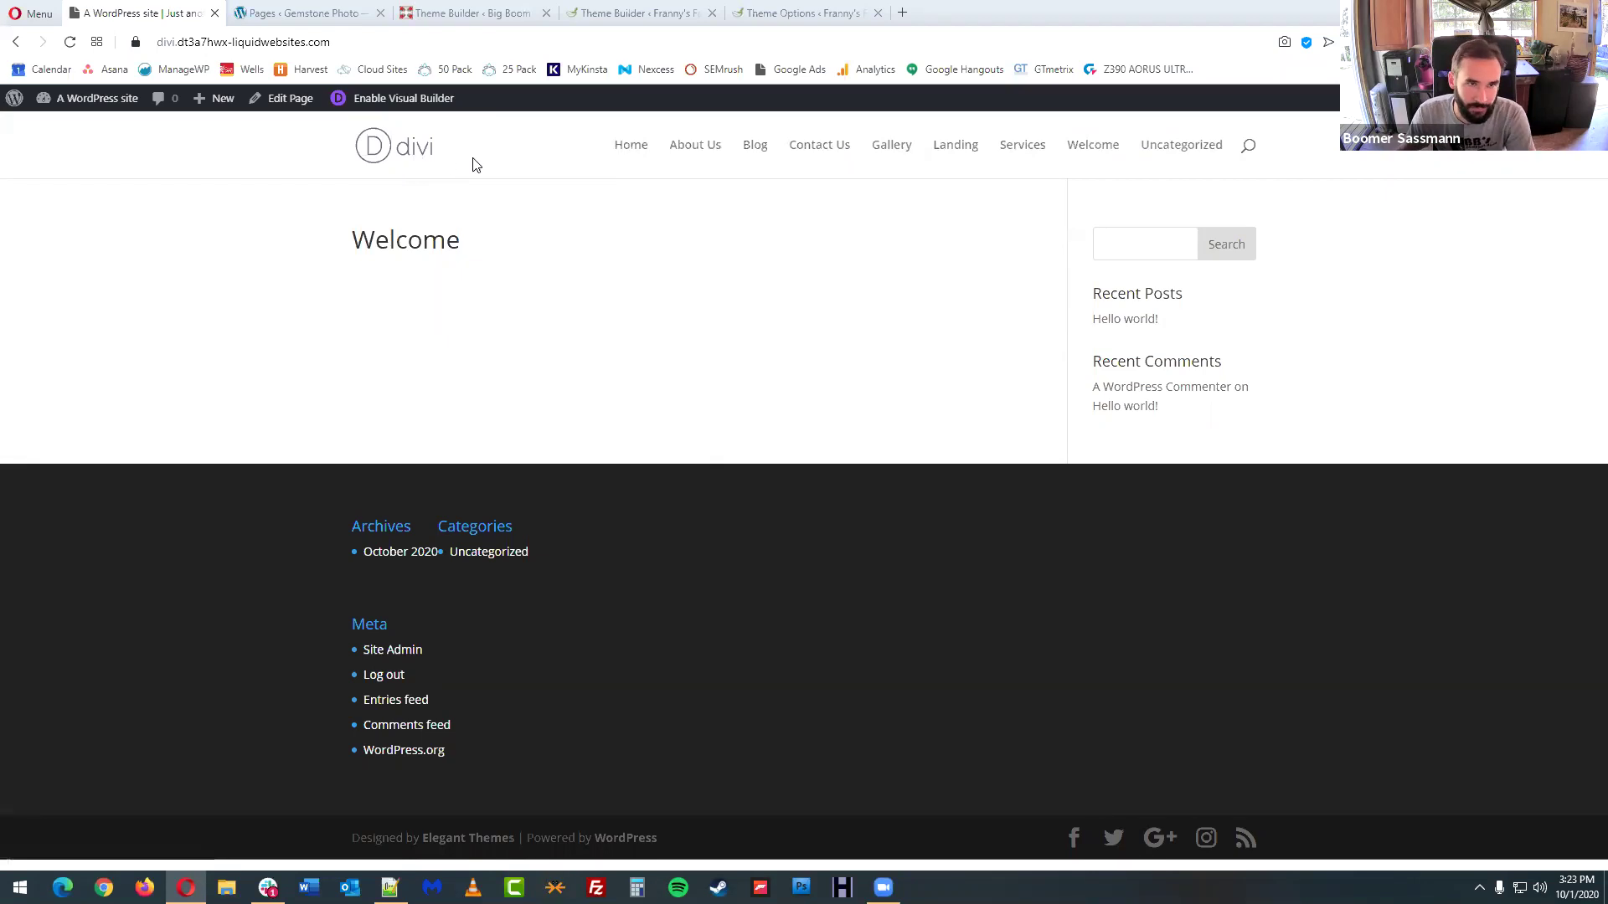
pyautogui.moveTo(88, 105)
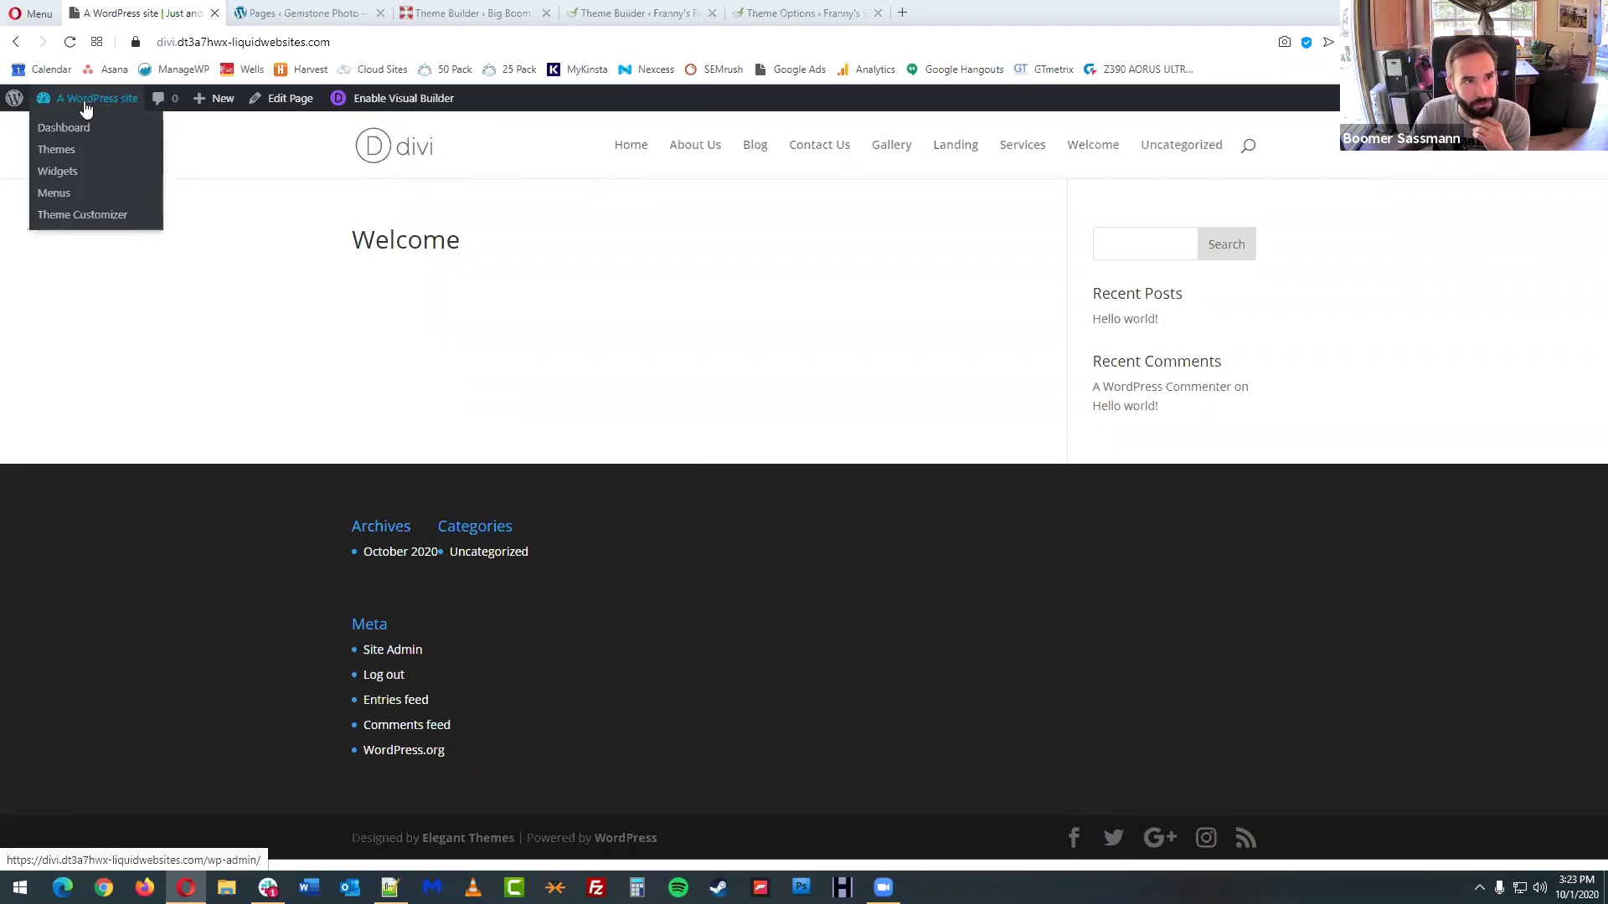
pyautogui.click(55, 194)
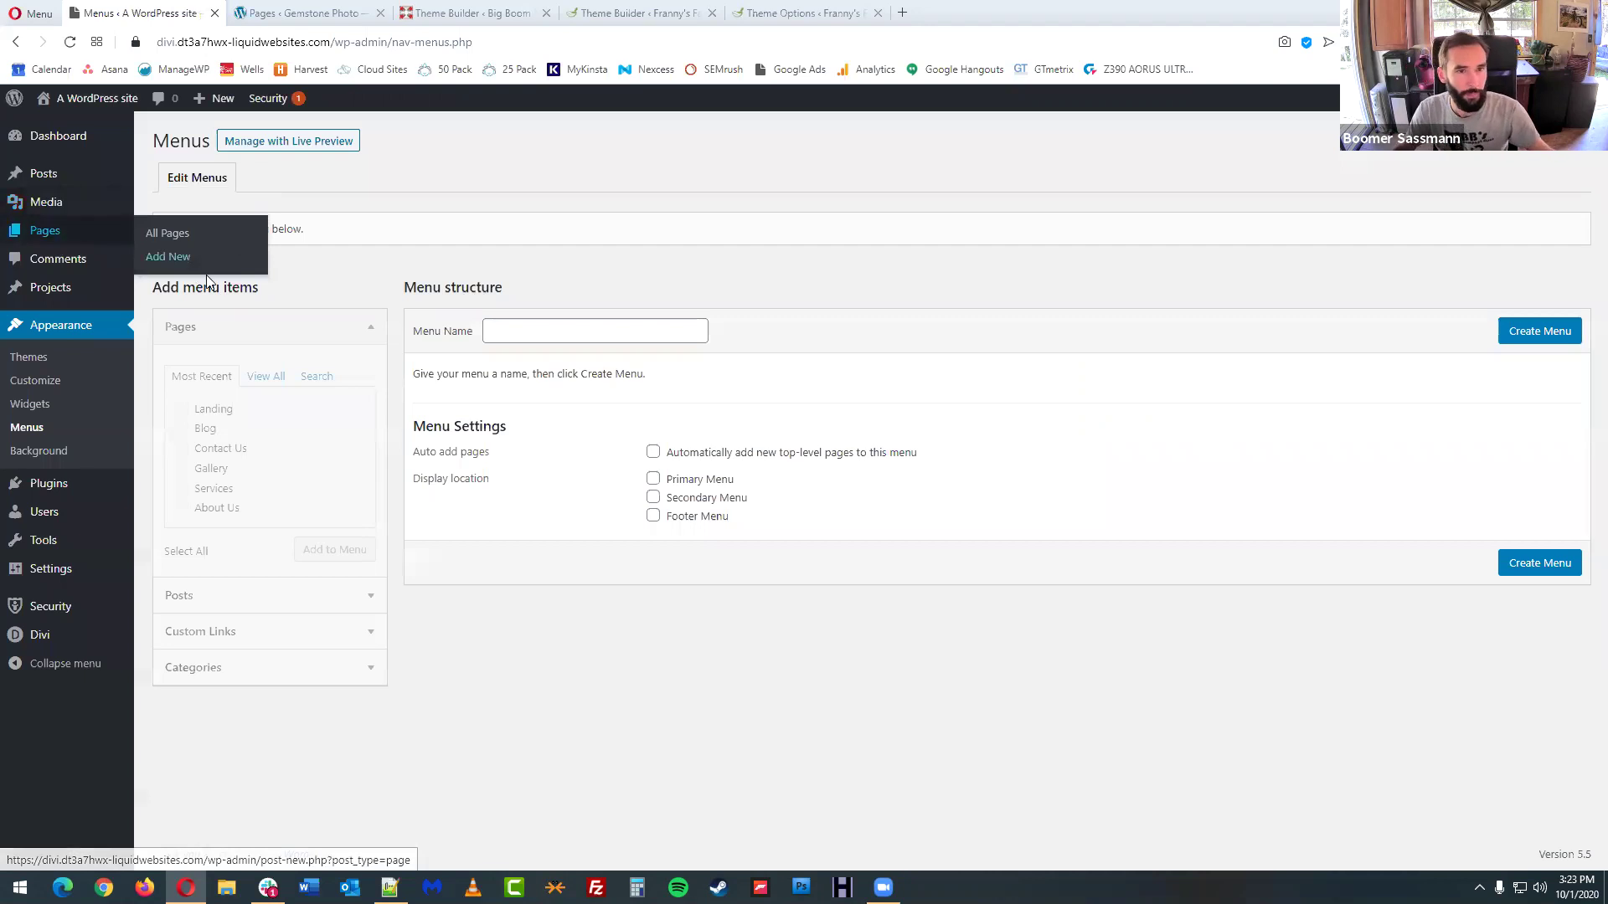
# - Create a new navigation menu named Main Menu
pyautogui.click(586, 335)
pyautogui.write('Main')
pyautogui.write('Menu')
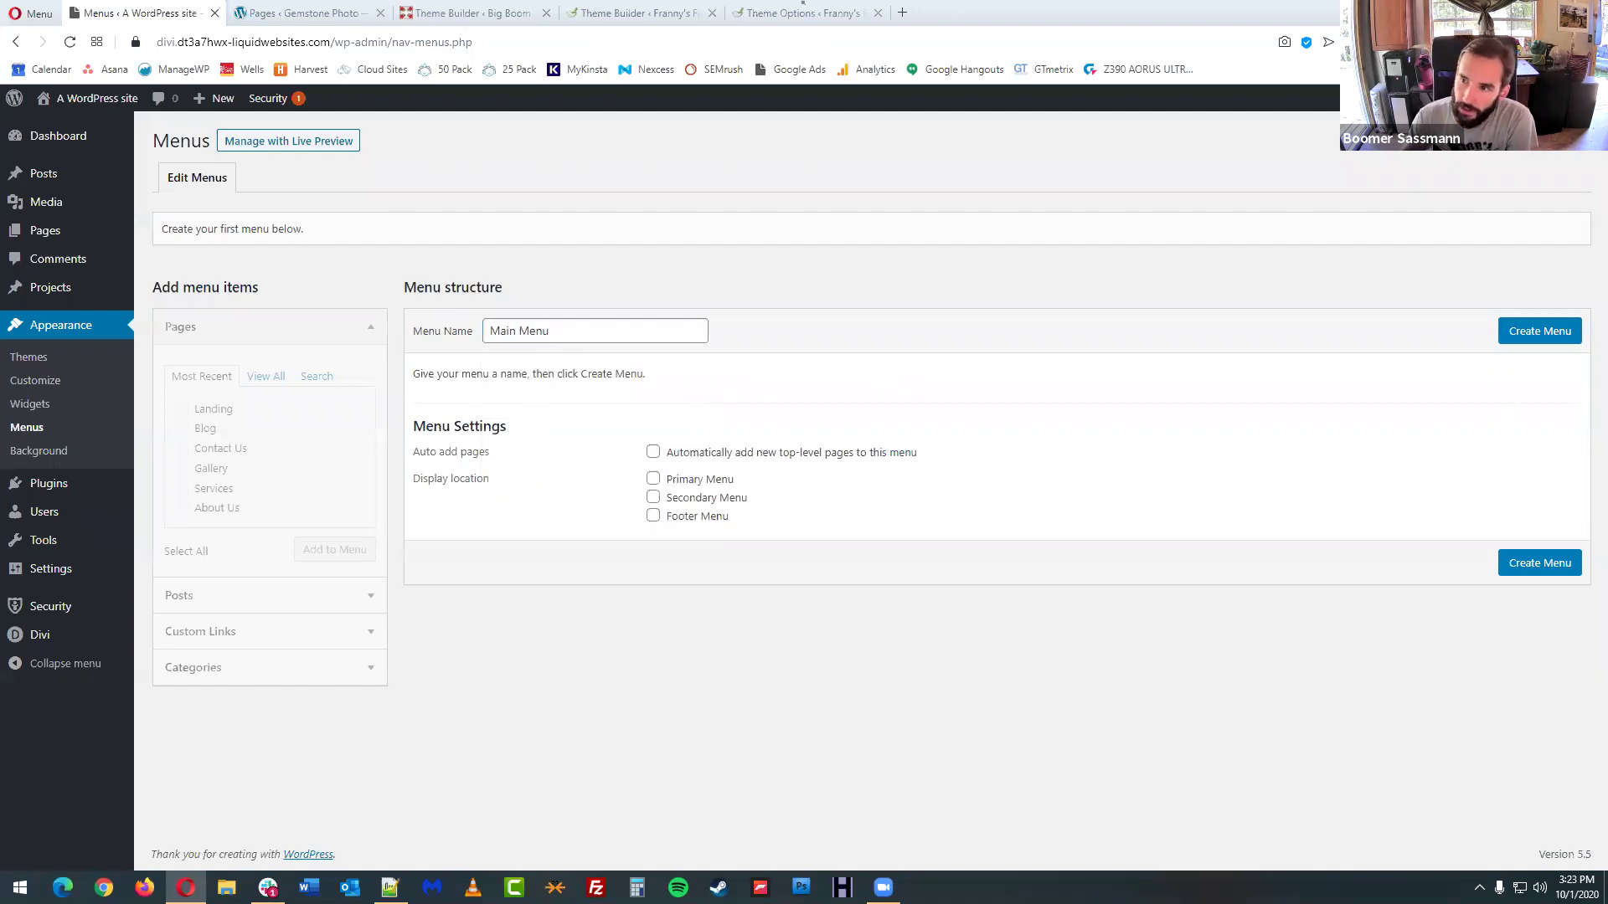
pyautogui.click(1534, 334)
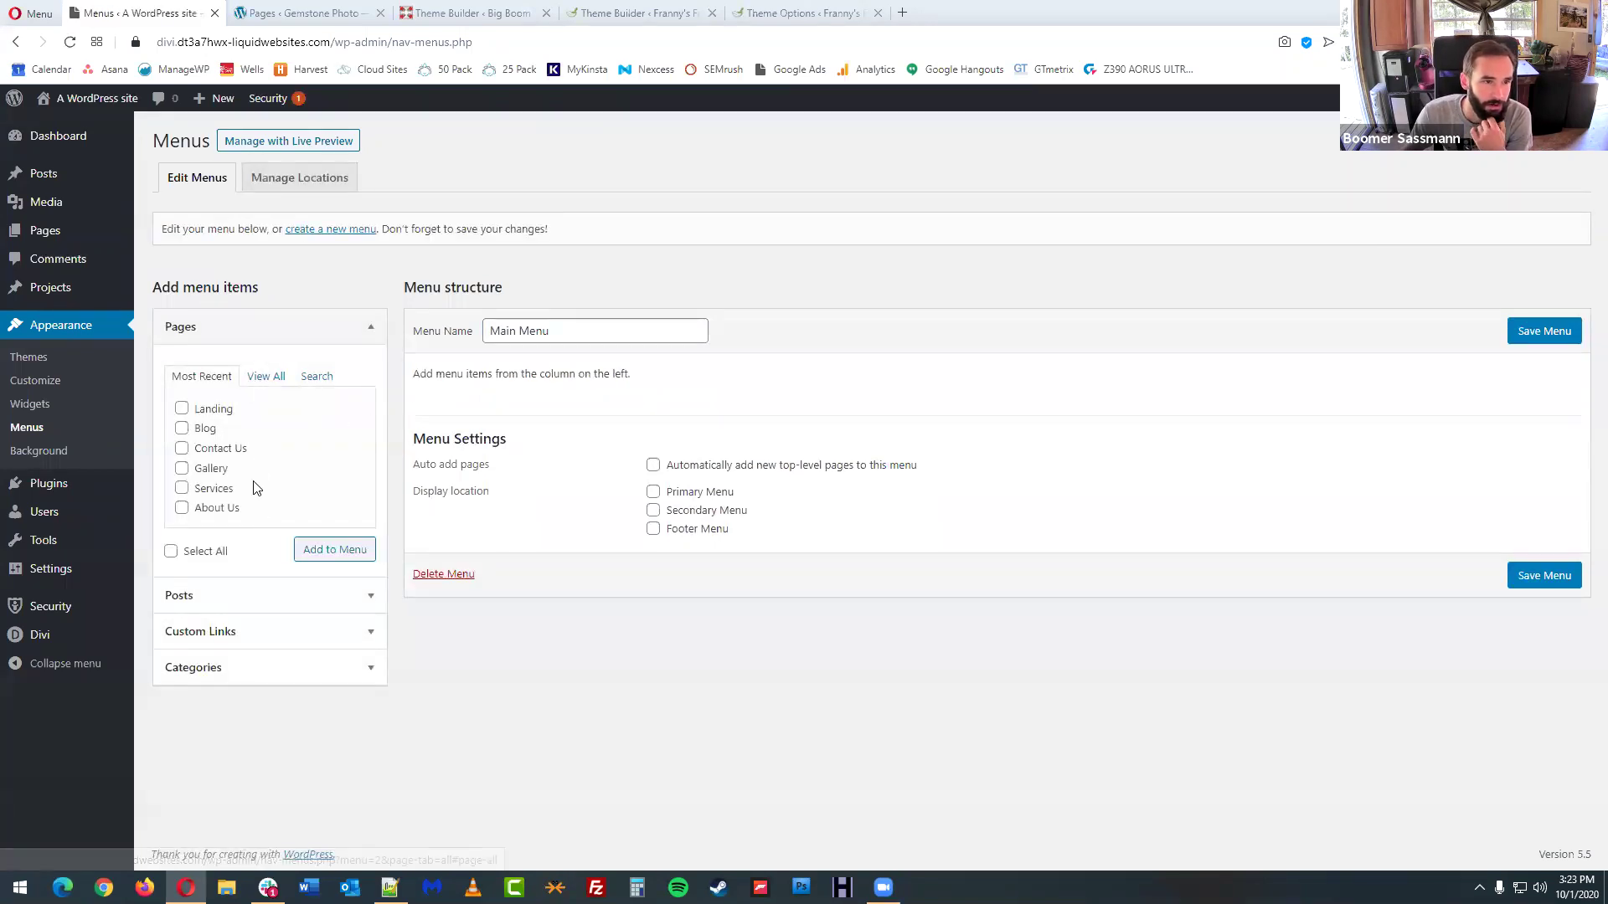
# - Add all the site's pages to Main Menu, including the Welcome front page
pyautogui.click(201, 553)
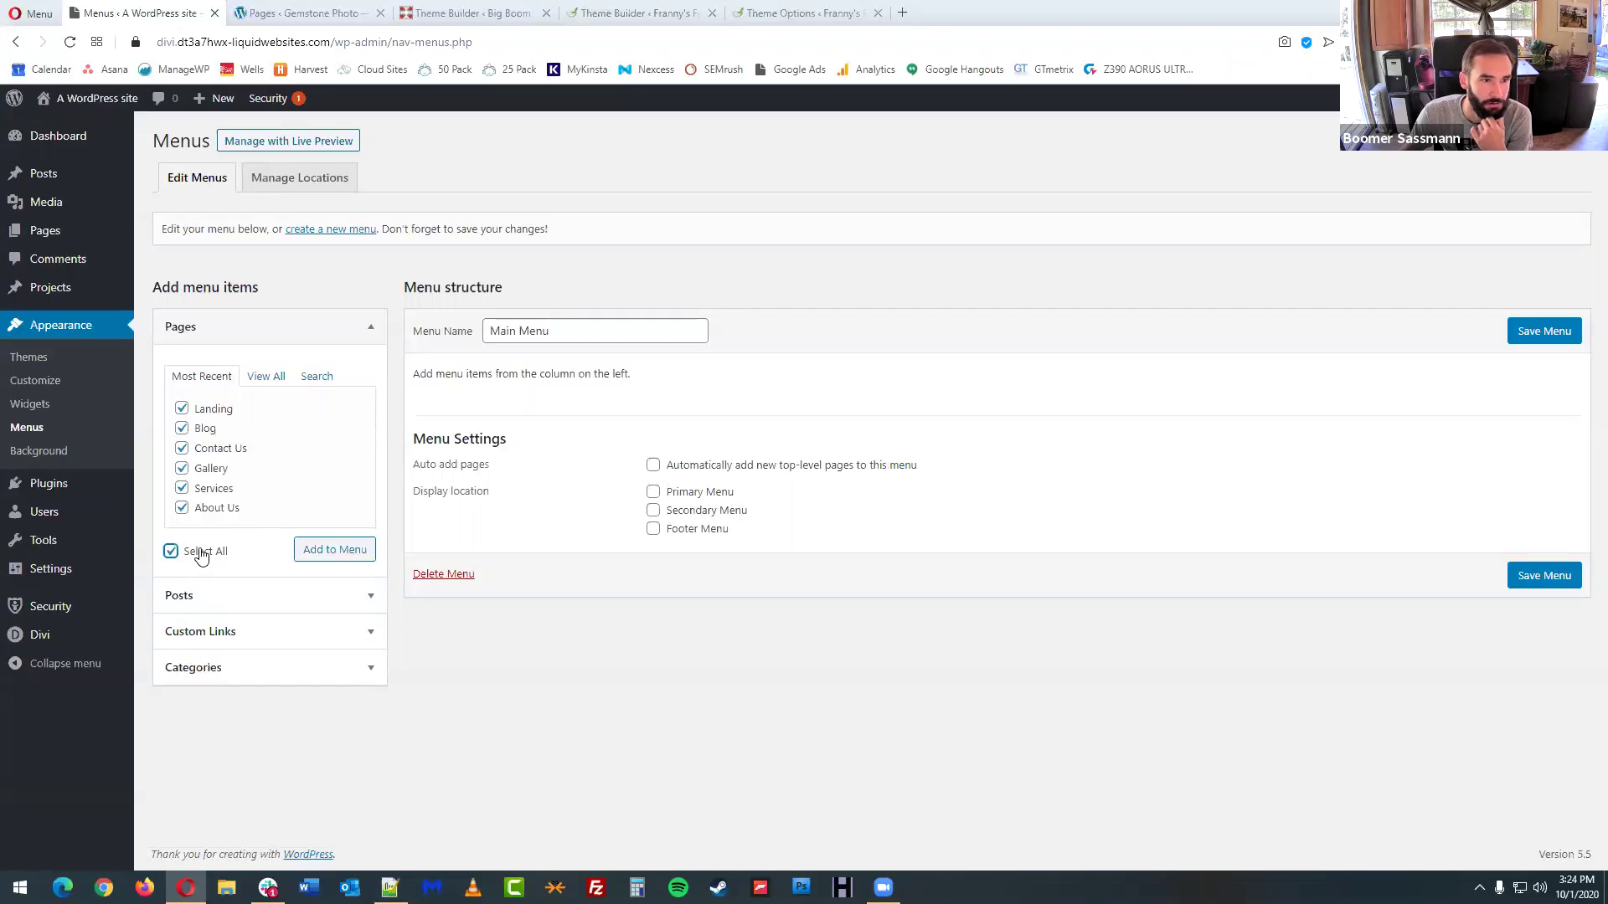
pyautogui.click(266, 379)
pyautogui.click(171, 571)
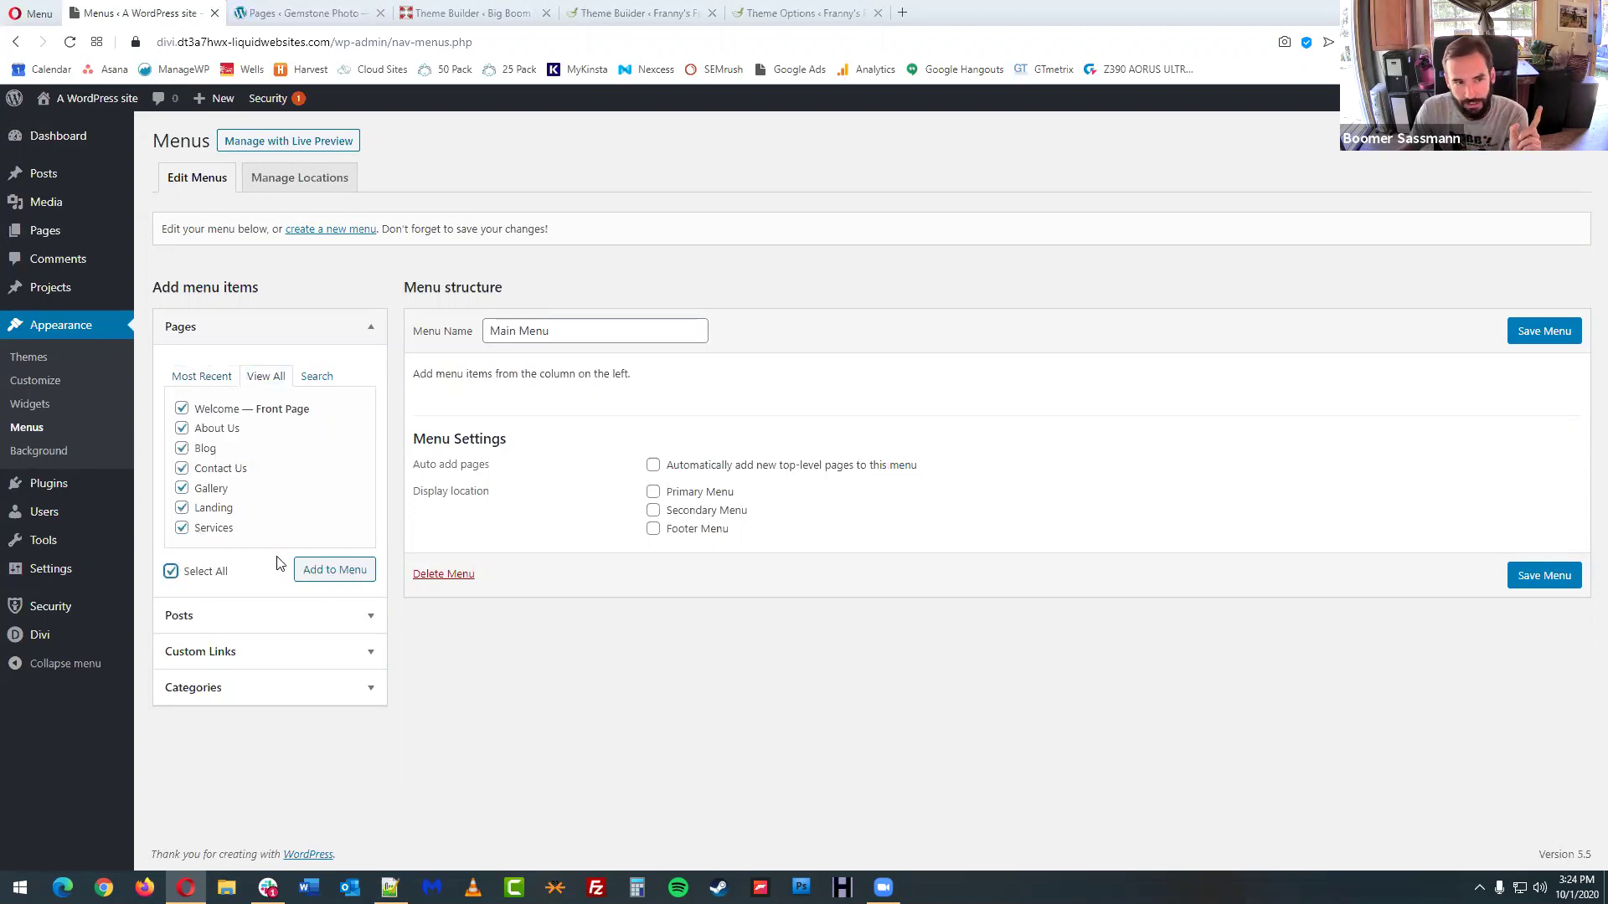
pyautogui.click(326, 573)
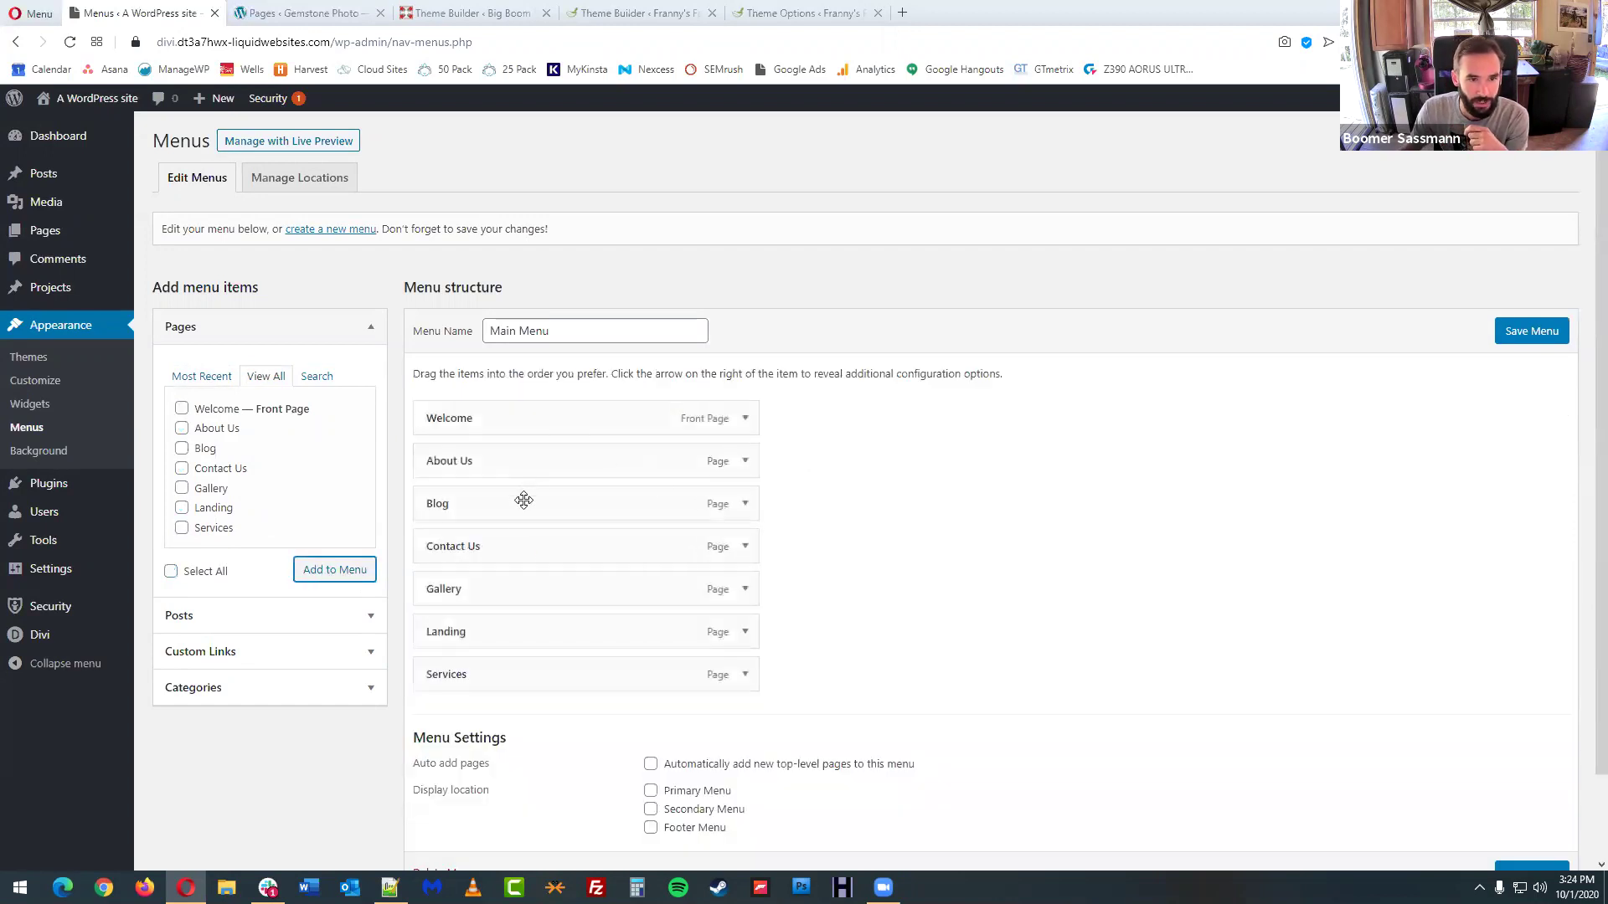
# - Reorder the menu as Welcome, About Us, Services, Gallery, Blog, Contact Us, and nest Landing as a sub item under Welcome
pyautogui.moveTo(502, 541); pyautogui.dragTo(502, 675)
pyautogui.moveTo(502, 509); pyautogui.dragTo(508, 641)
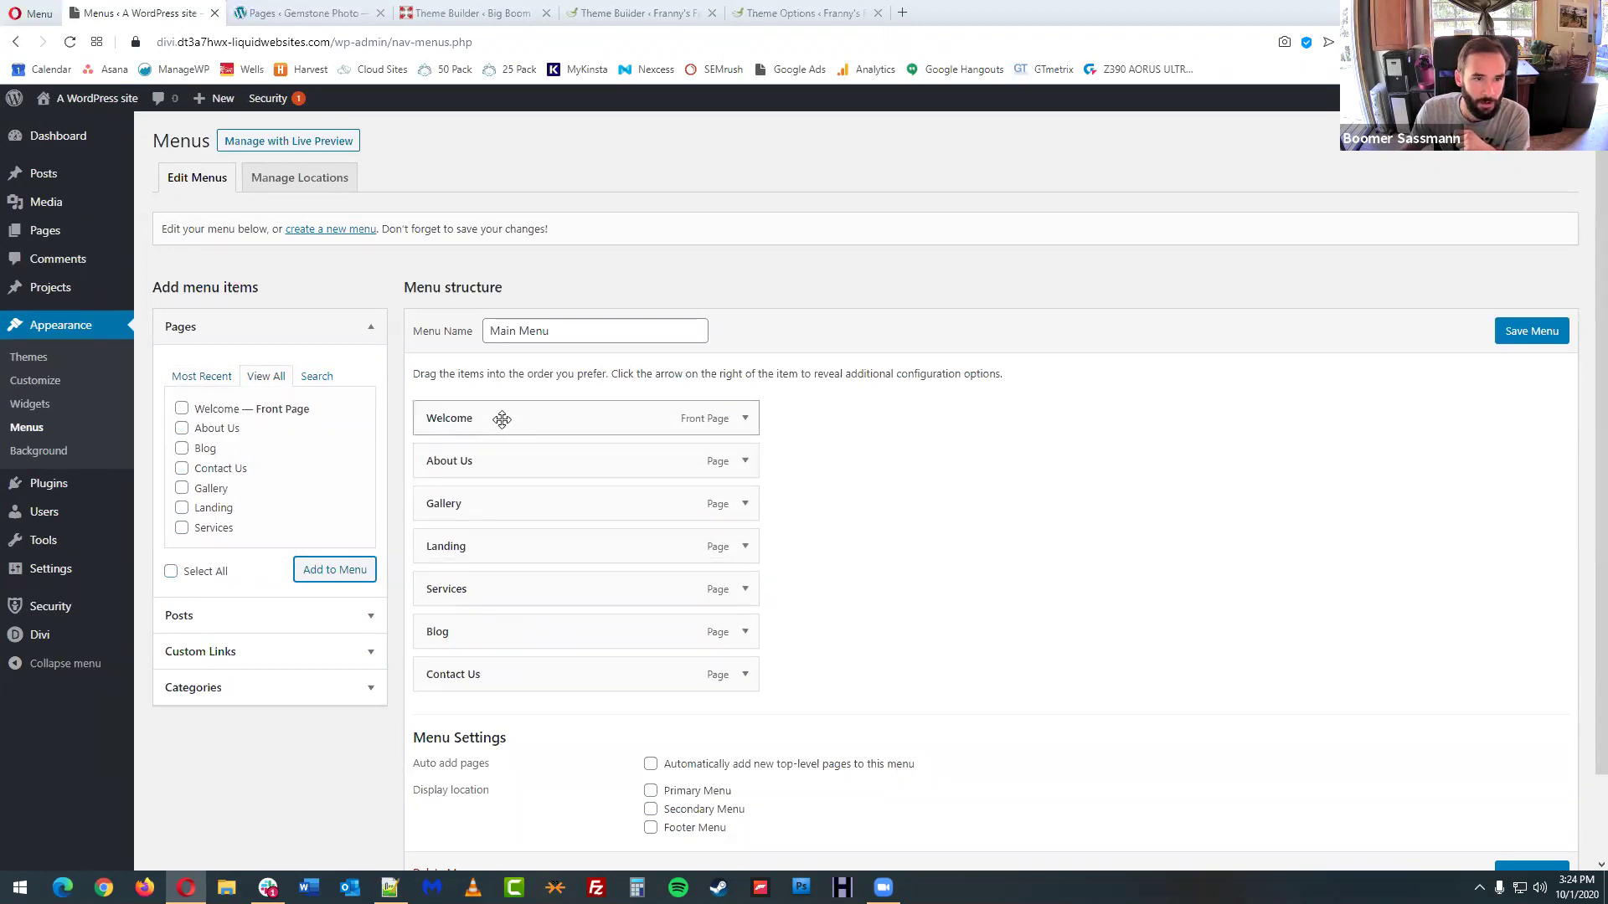
pyautogui.moveTo(466, 574); pyautogui.dragTo(478, 513)
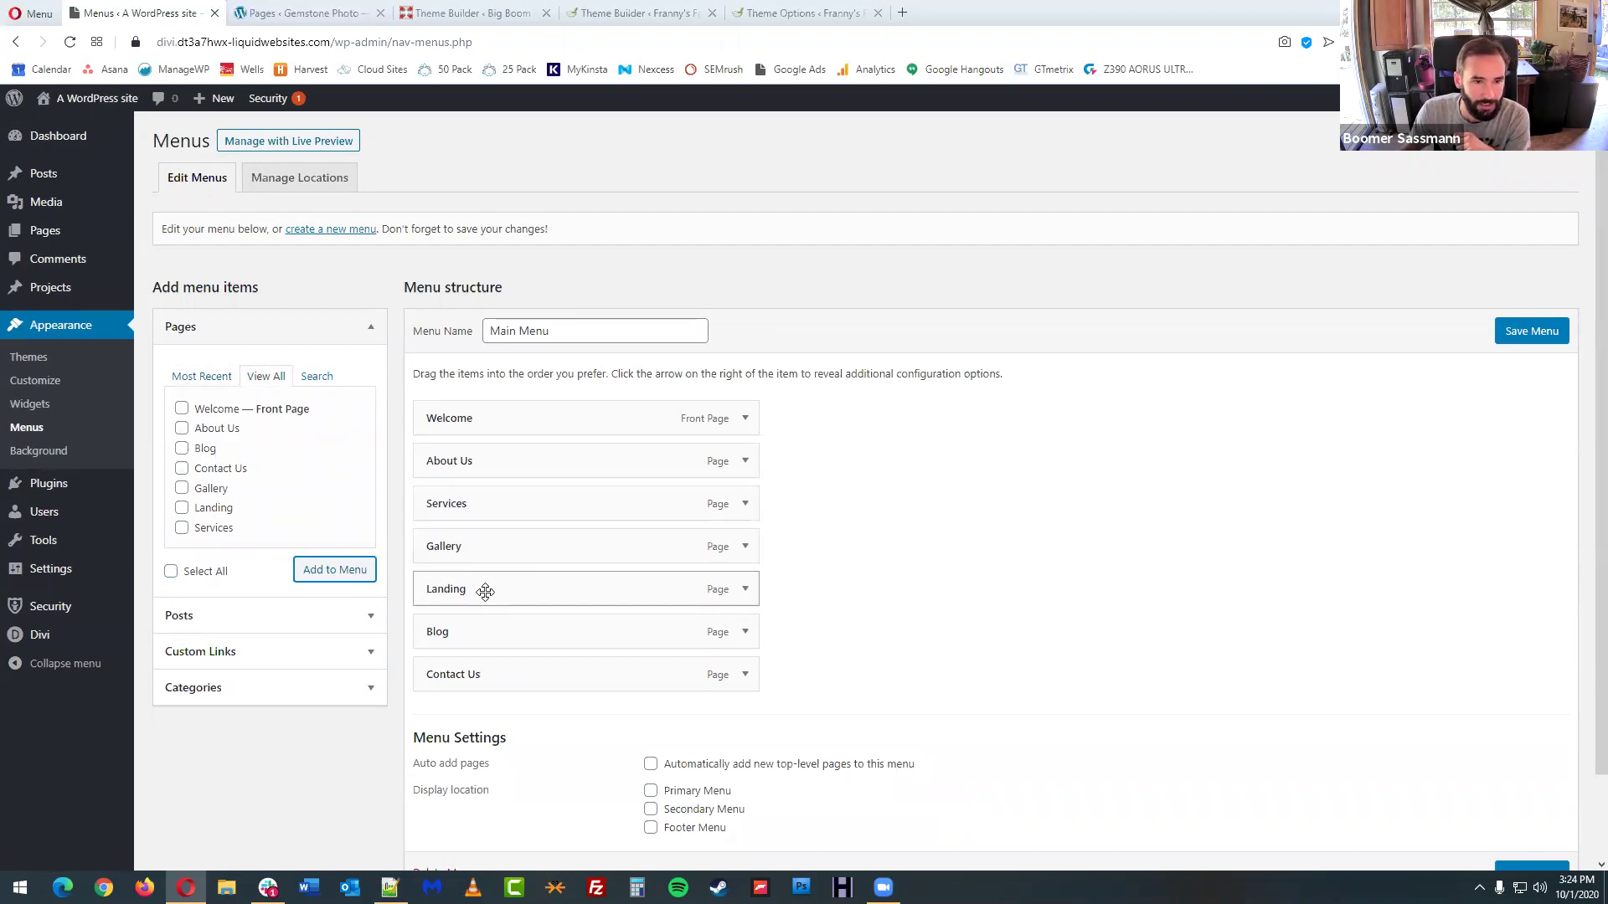
pyautogui.moveTo(479, 588); pyautogui.dragTo(498, 467)
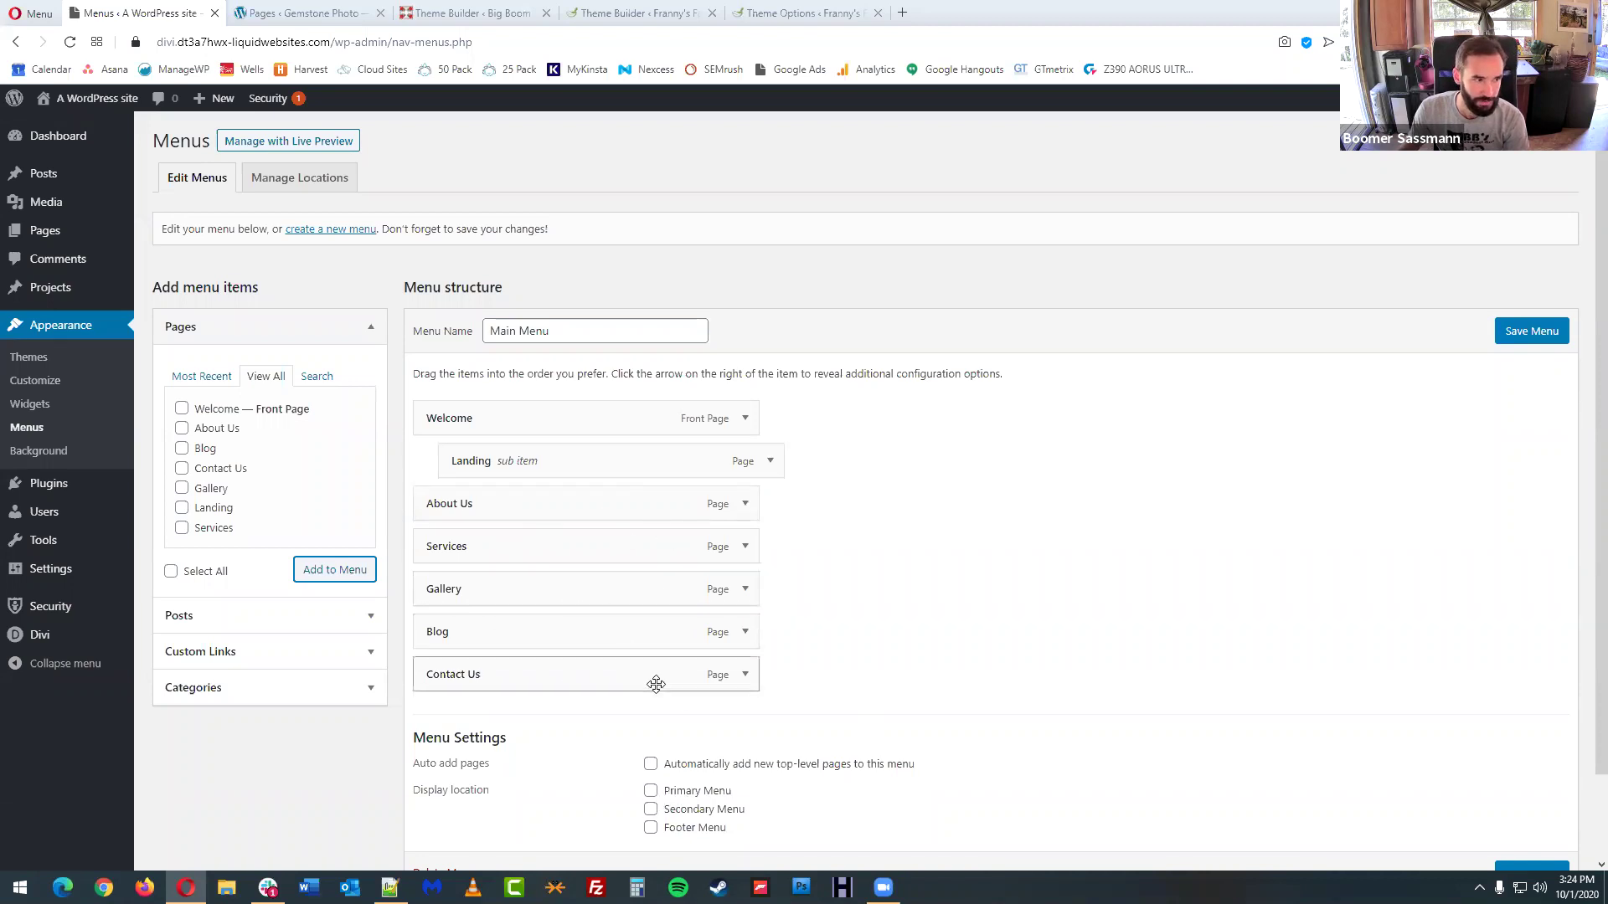
# - Assign Main Menu to the Primary Menu location, save it and visit the live site
pyautogui.click(652, 792)
pyautogui.click(1522, 341)
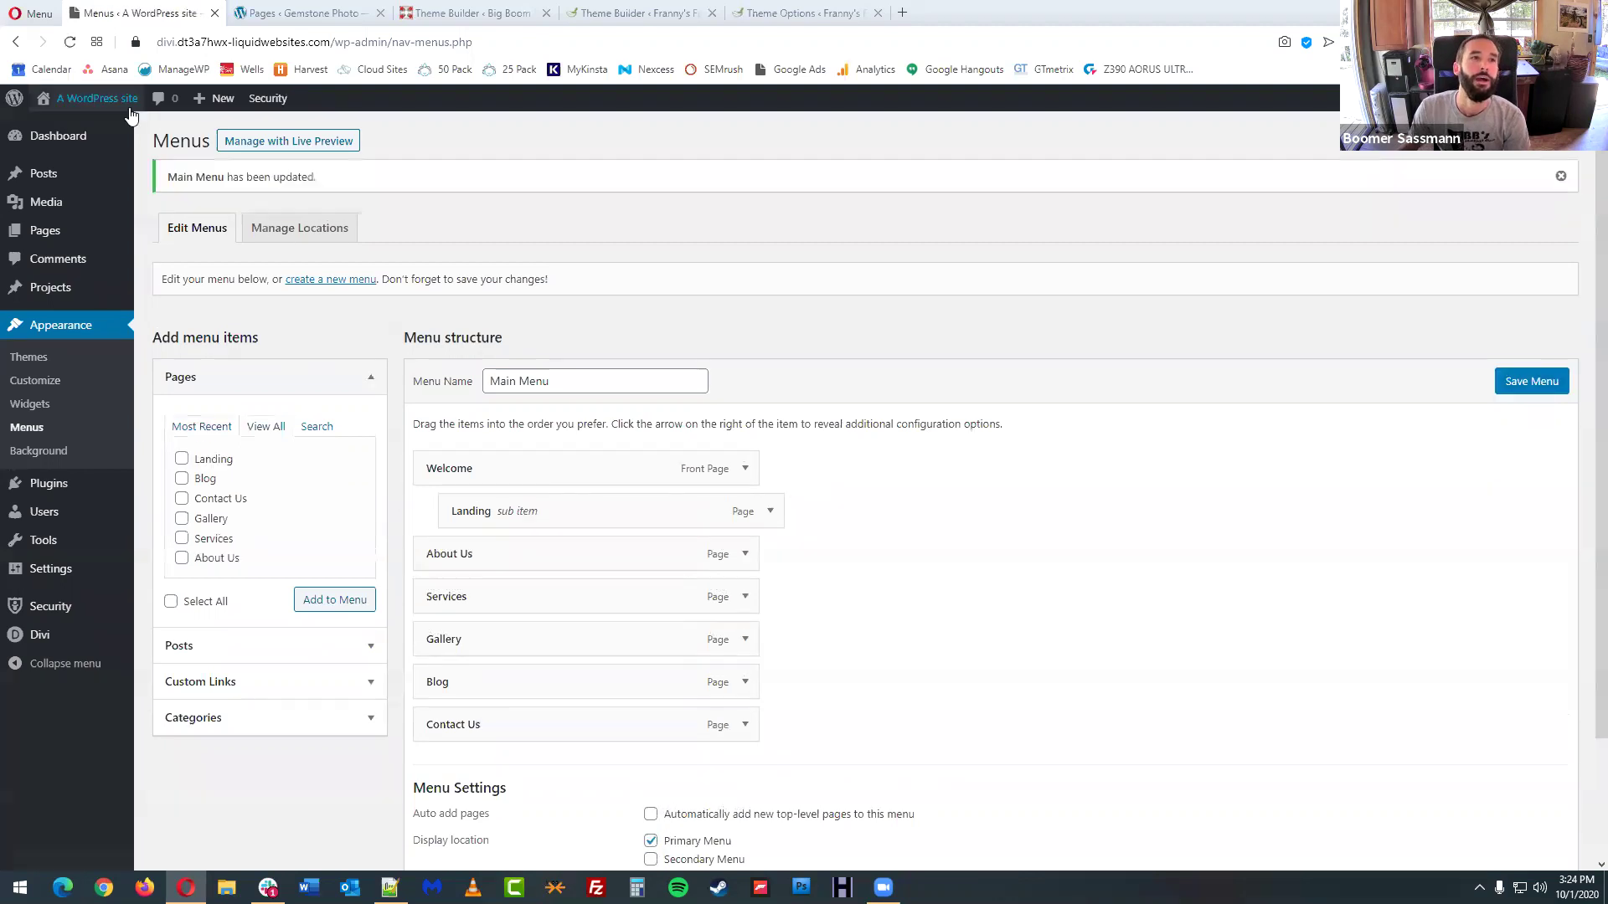
pyautogui.moveTo(109, 104)
pyautogui.click(116, 102)
# - Check the About Us, Services, Gallery and Blog links in the site's navigation and return to the Welcome page
pyautogui.moveTo(908, 144)
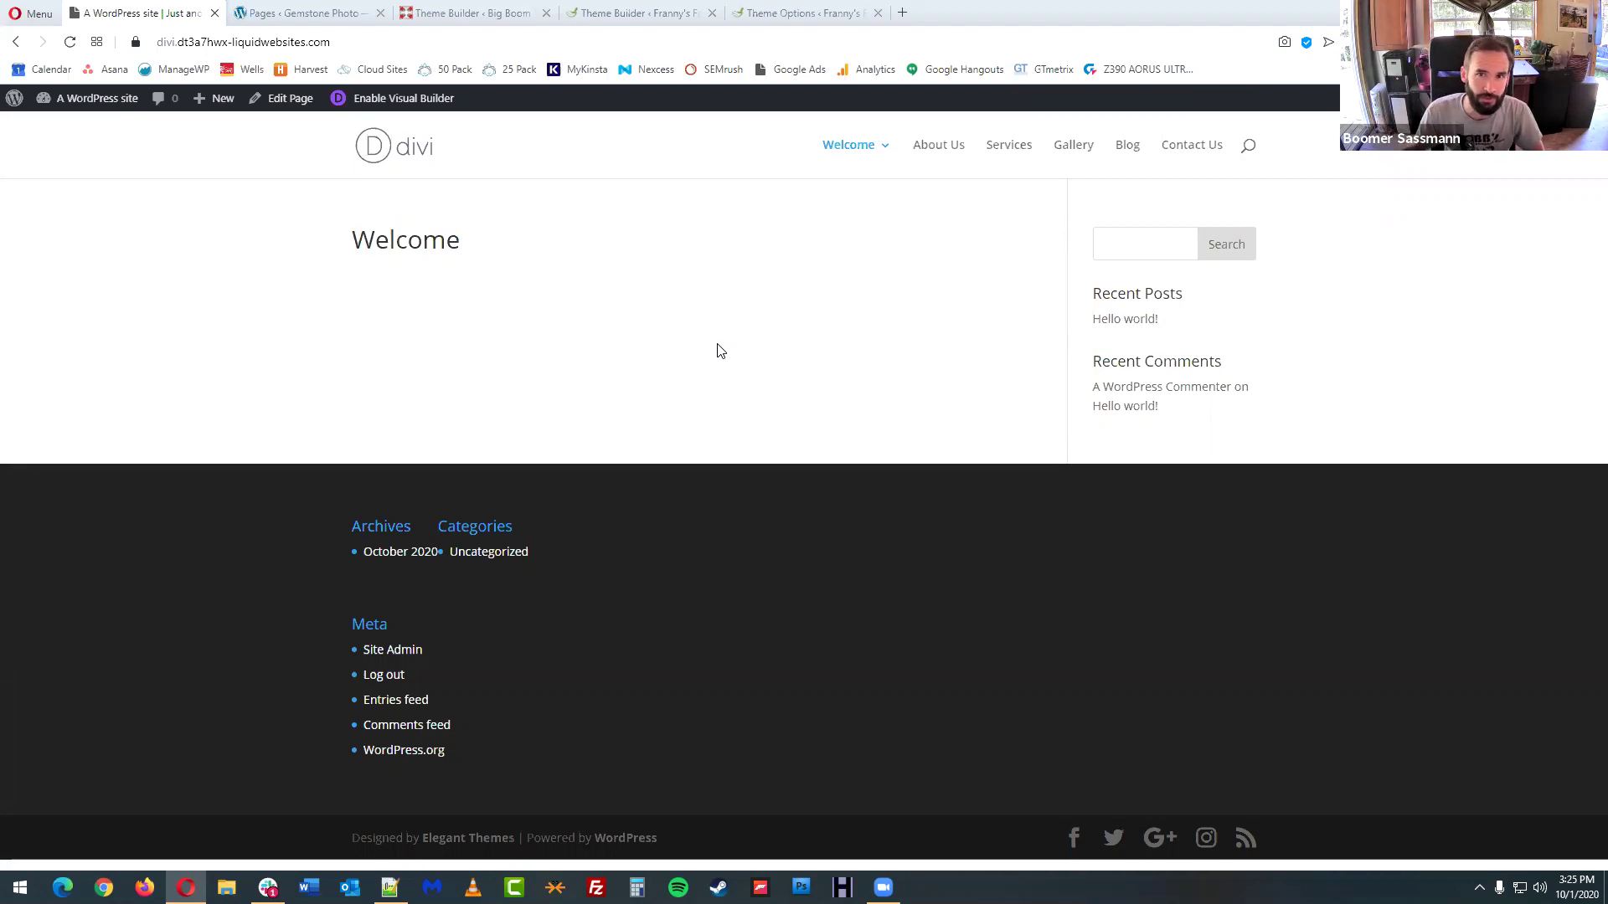
pyautogui.click(943, 150)
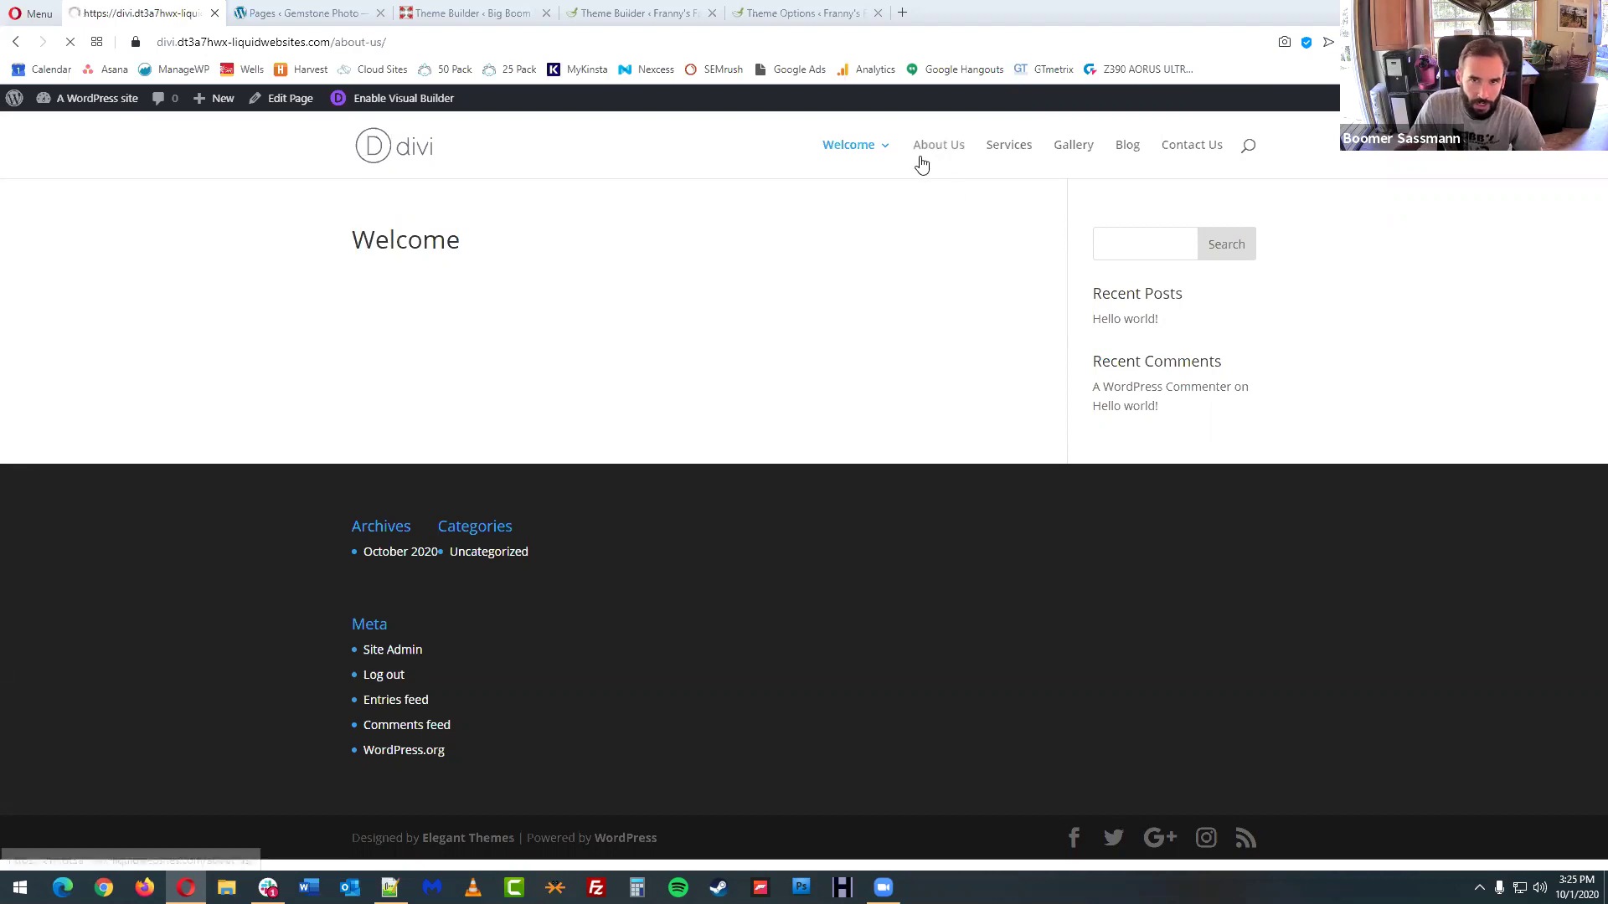
pyautogui.moveTo(387, 42); pyautogui.dragTo(335, 42)
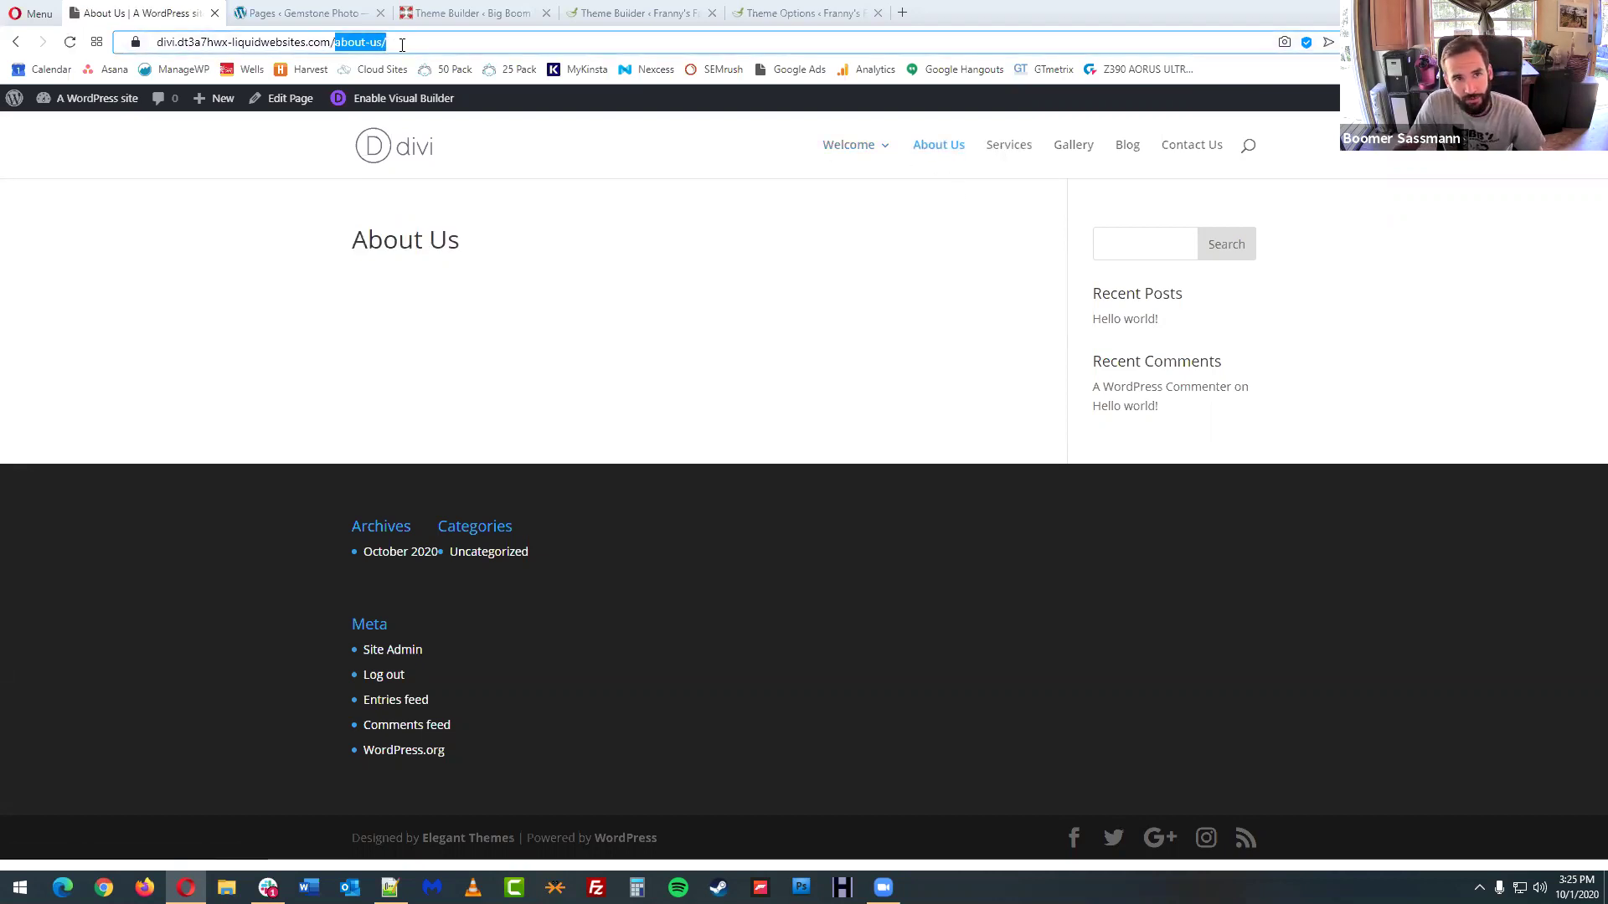
pyautogui.click(1027, 151)
pyautogui.click(1069, 155)
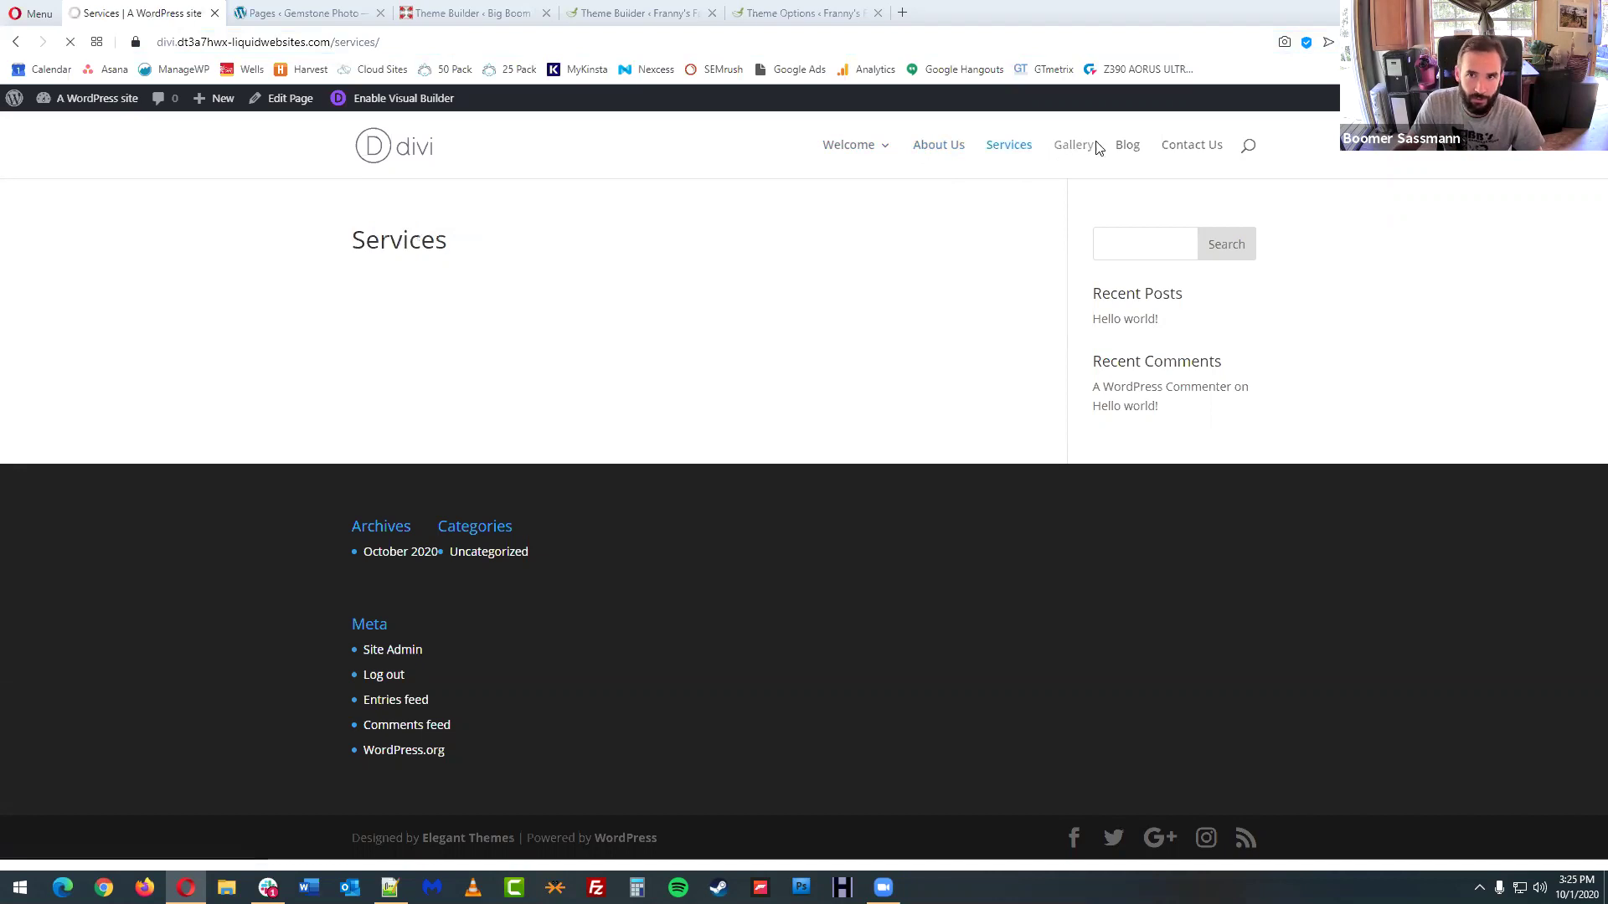
pyautogui.click(1129, 154)
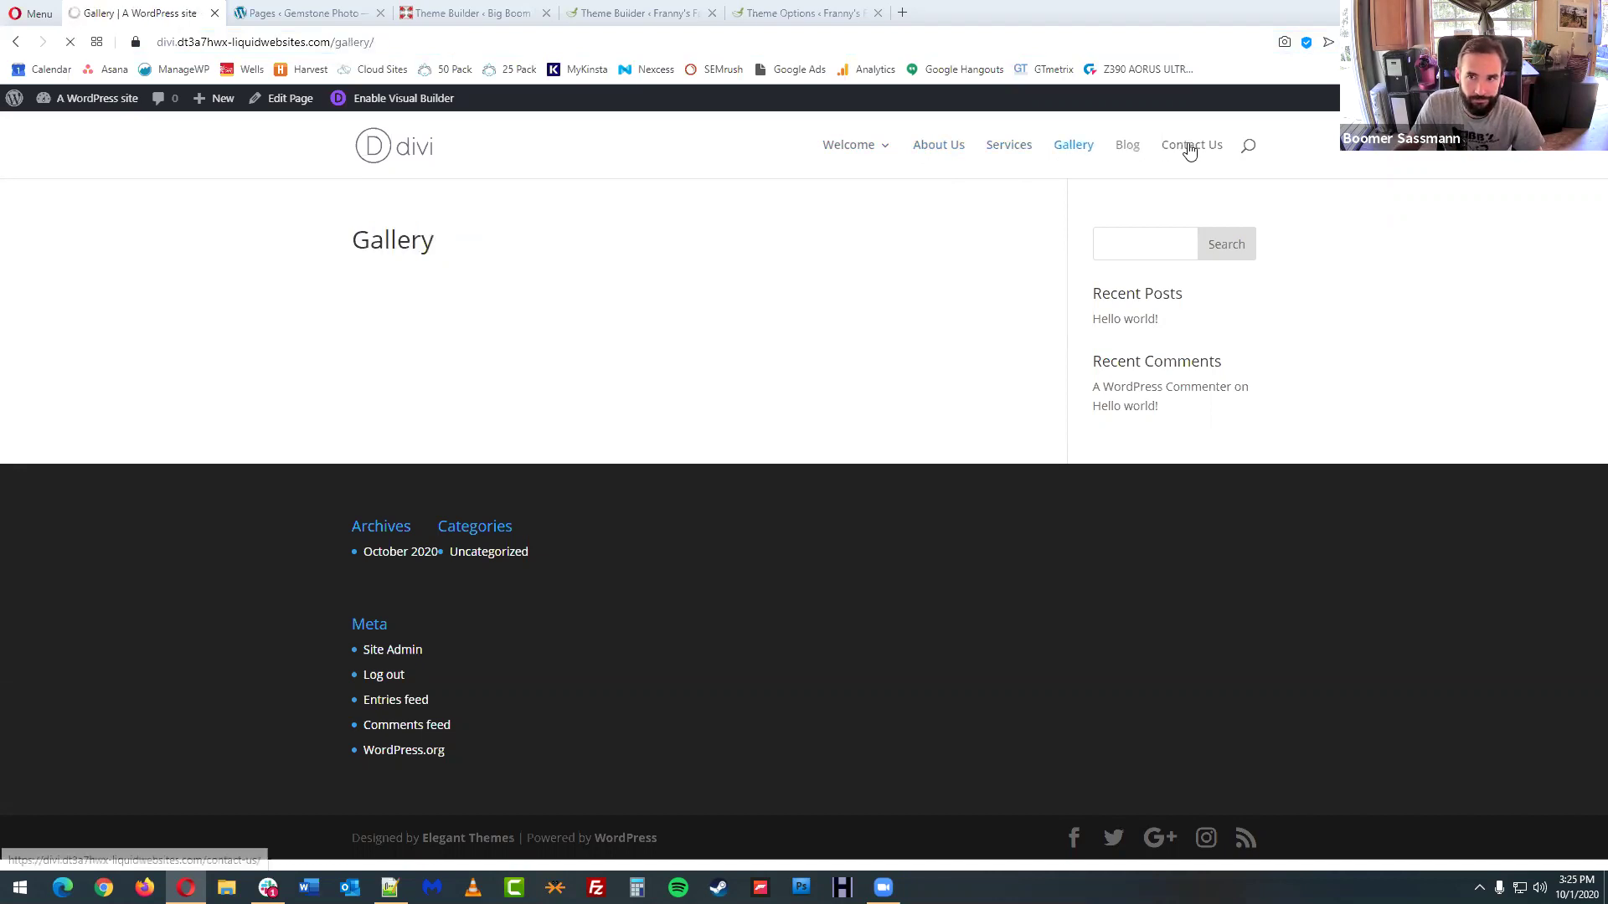
pyautogui.click(849, 149)
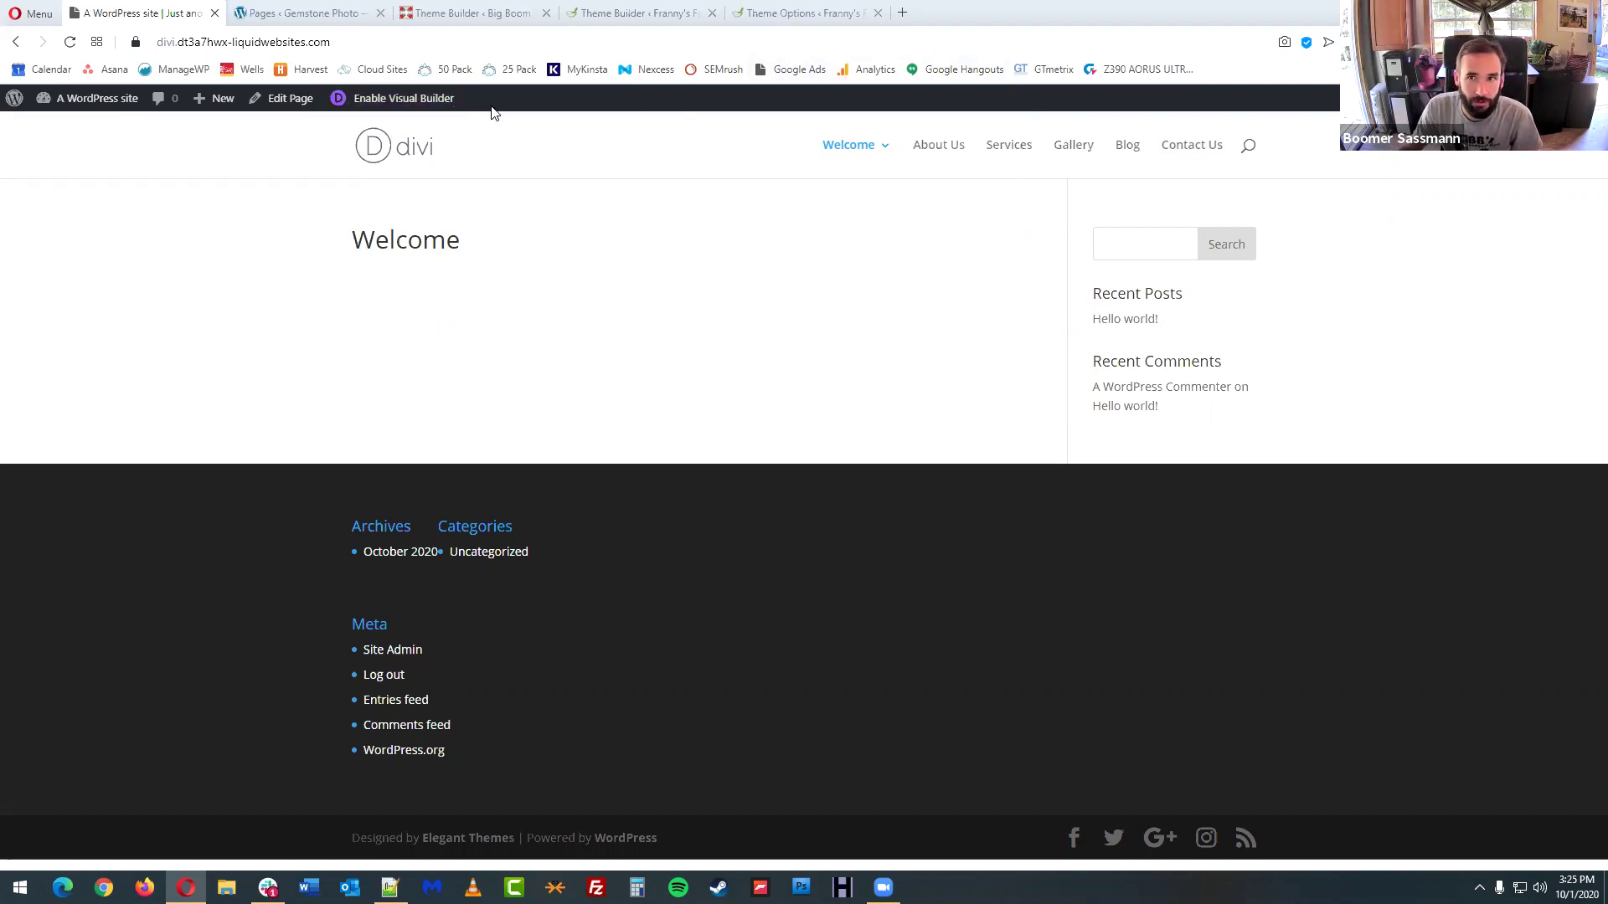
# - Enable the Visual Builder on the Welcome page, start building and choose to use a premade layout
pyautogui.click(404, 99)
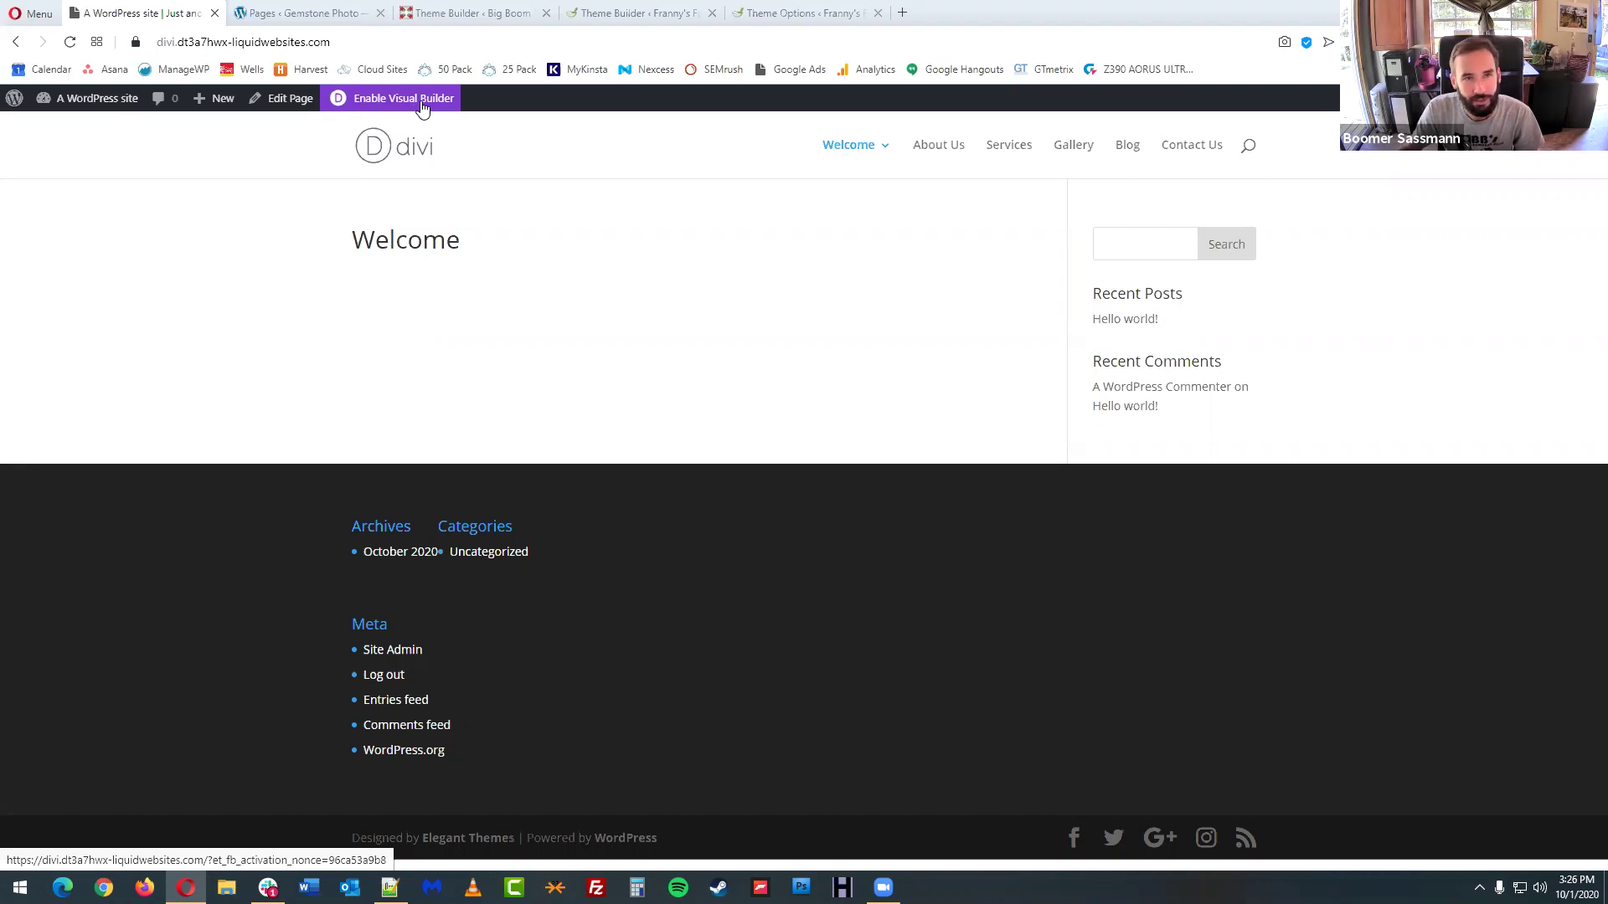
pyautogui.click(423, 109)
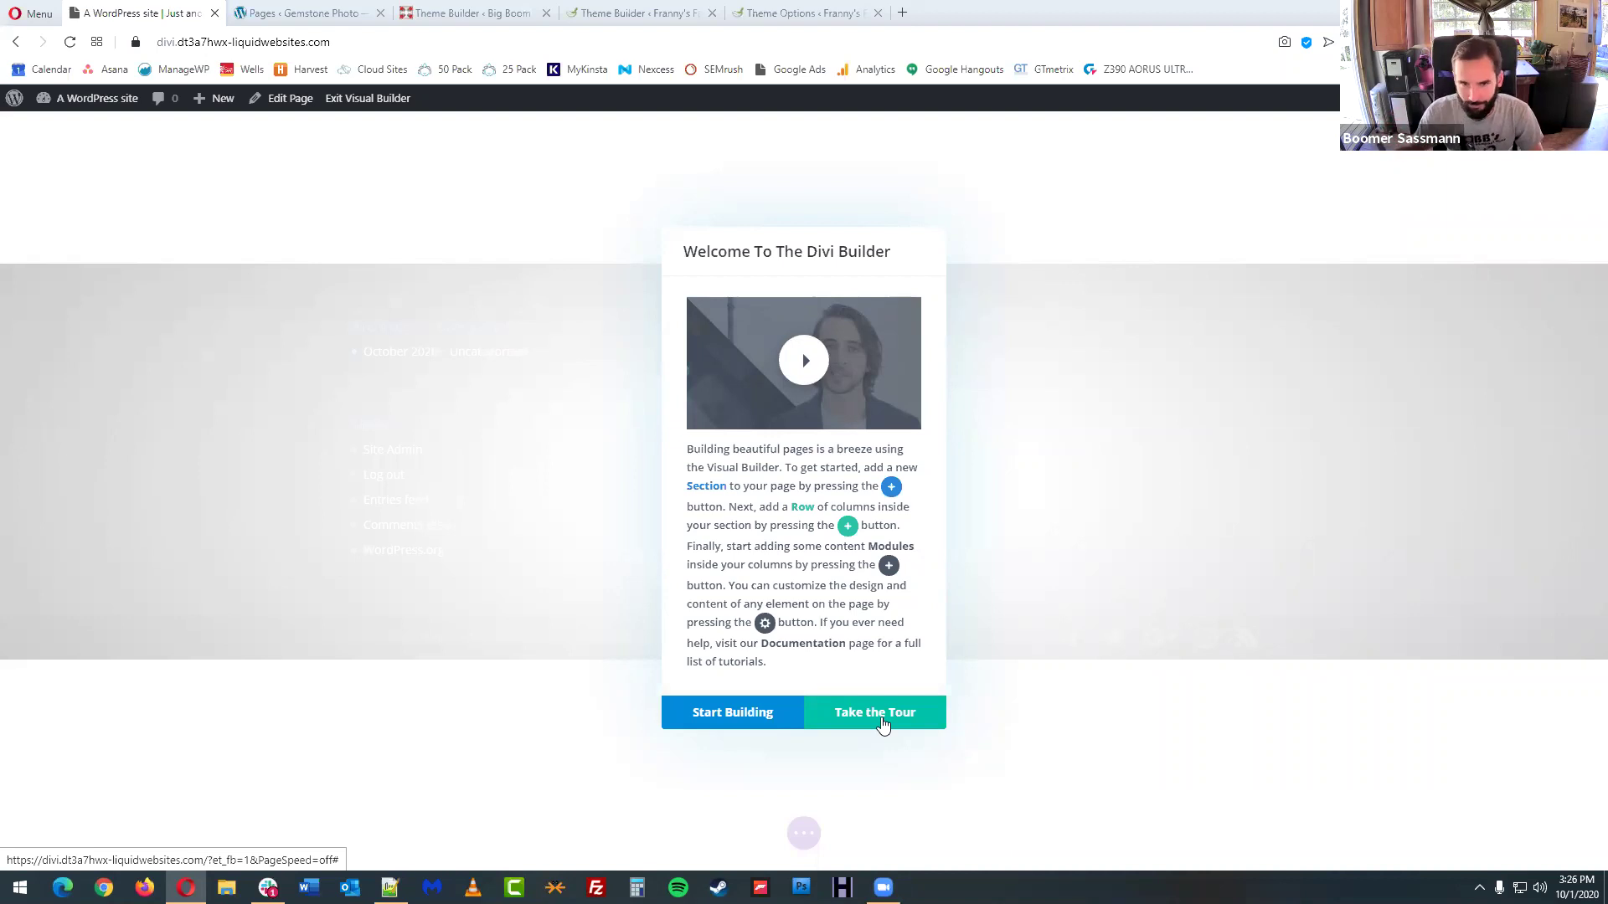
pyautogui.click(750, 722)
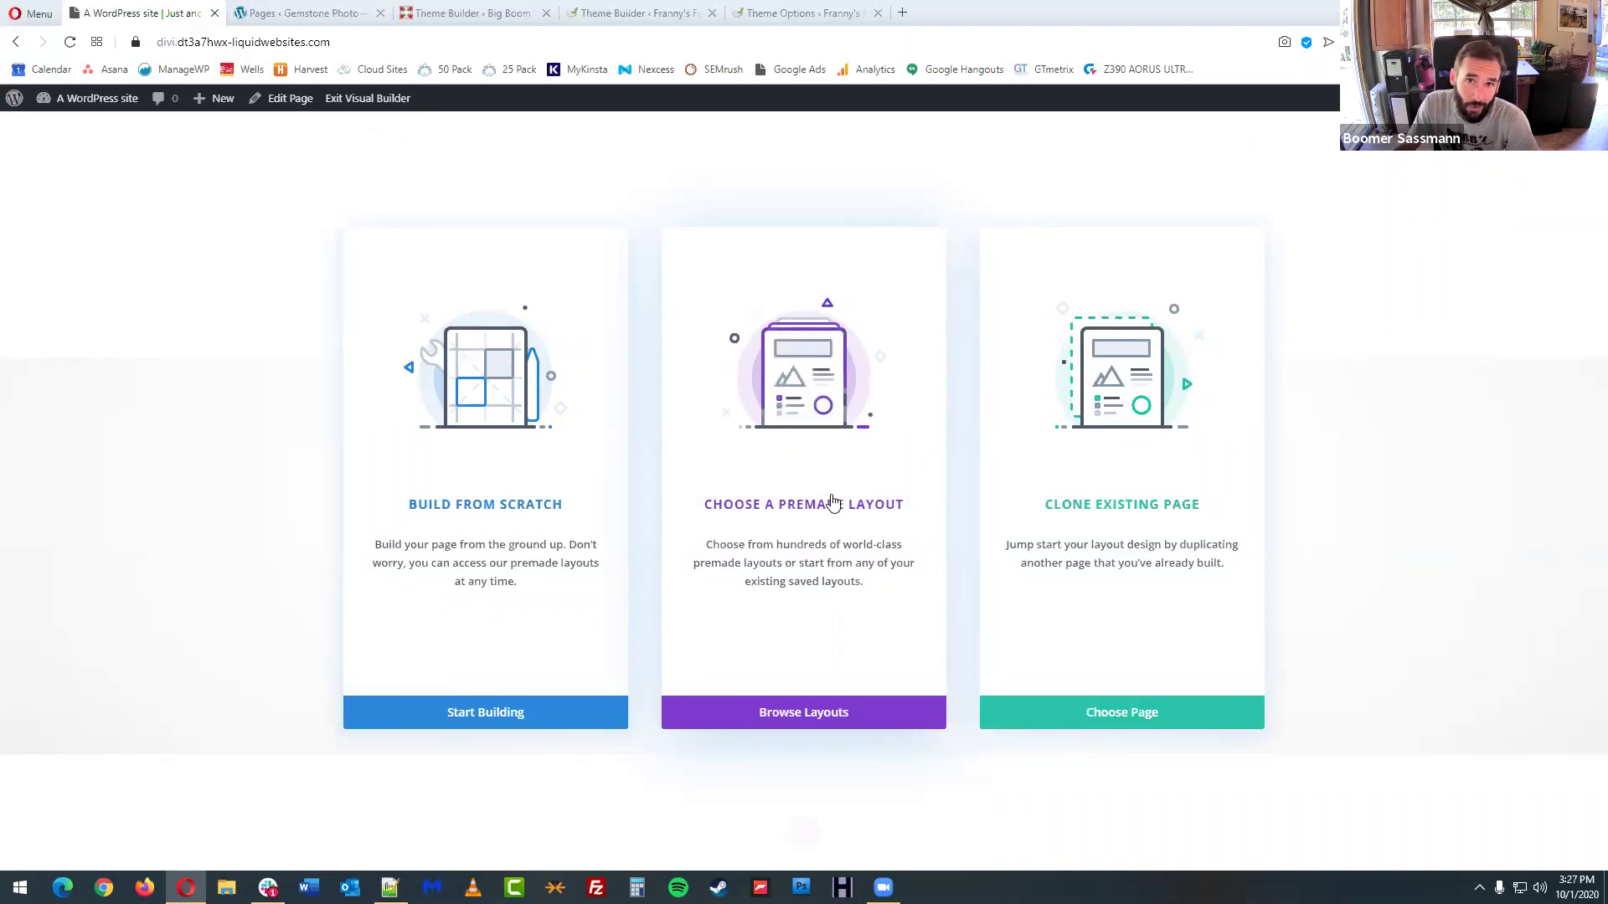
pyautogui.click(798, 419)
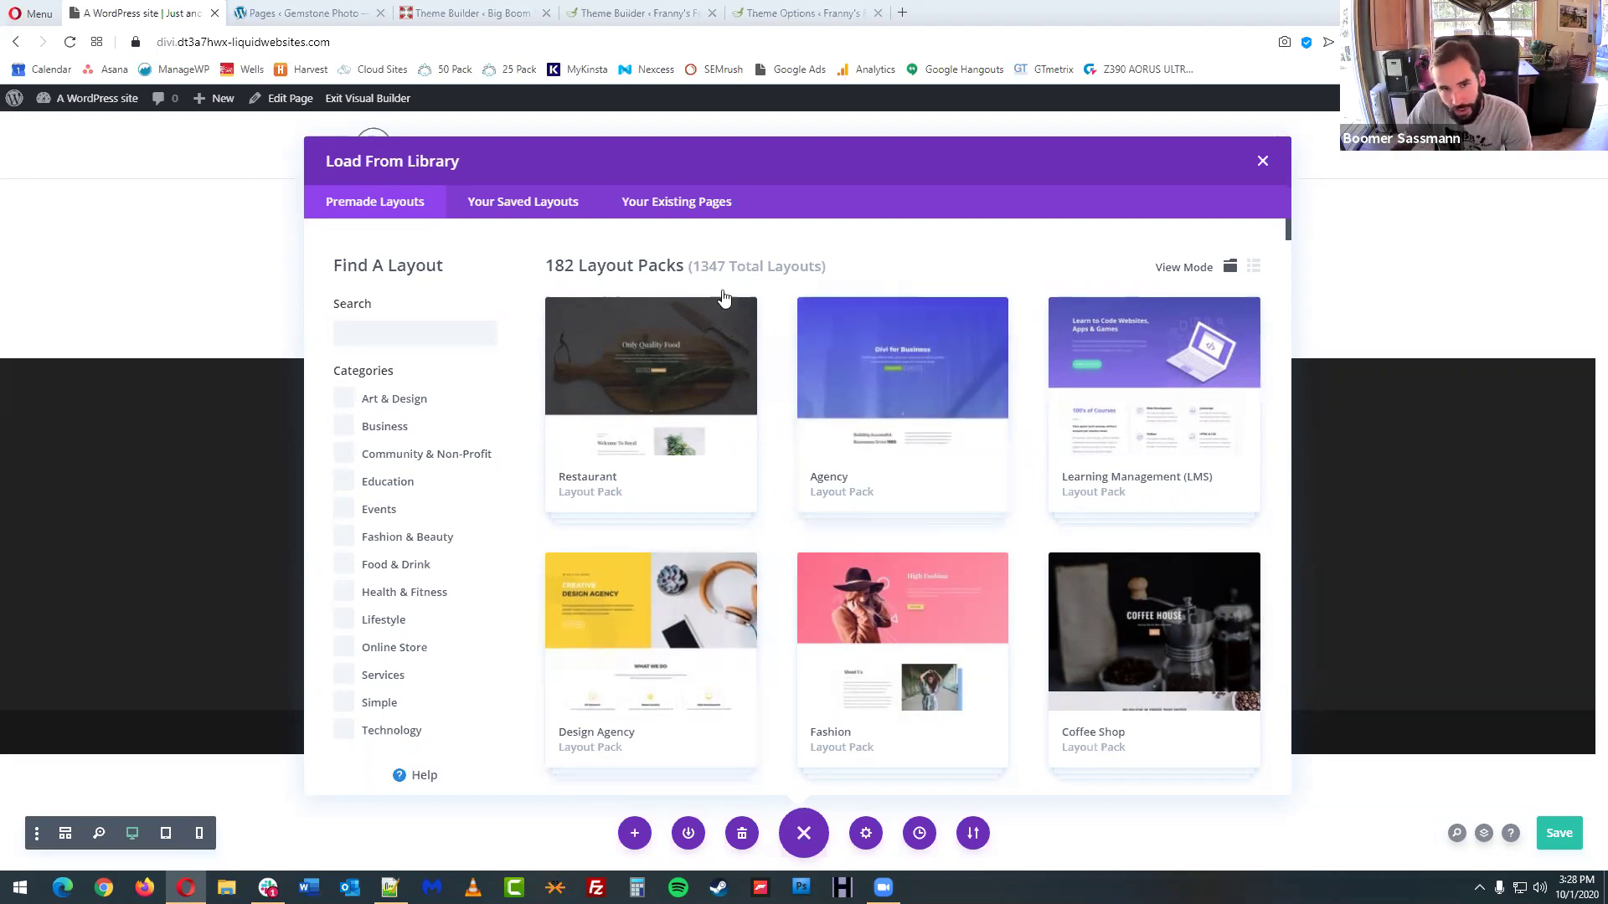
# - Look through the premade layout packs and the list of layout categories in the library
pyautogui.moveTo(548, 265); pyautogui.dragTo(685, 267)
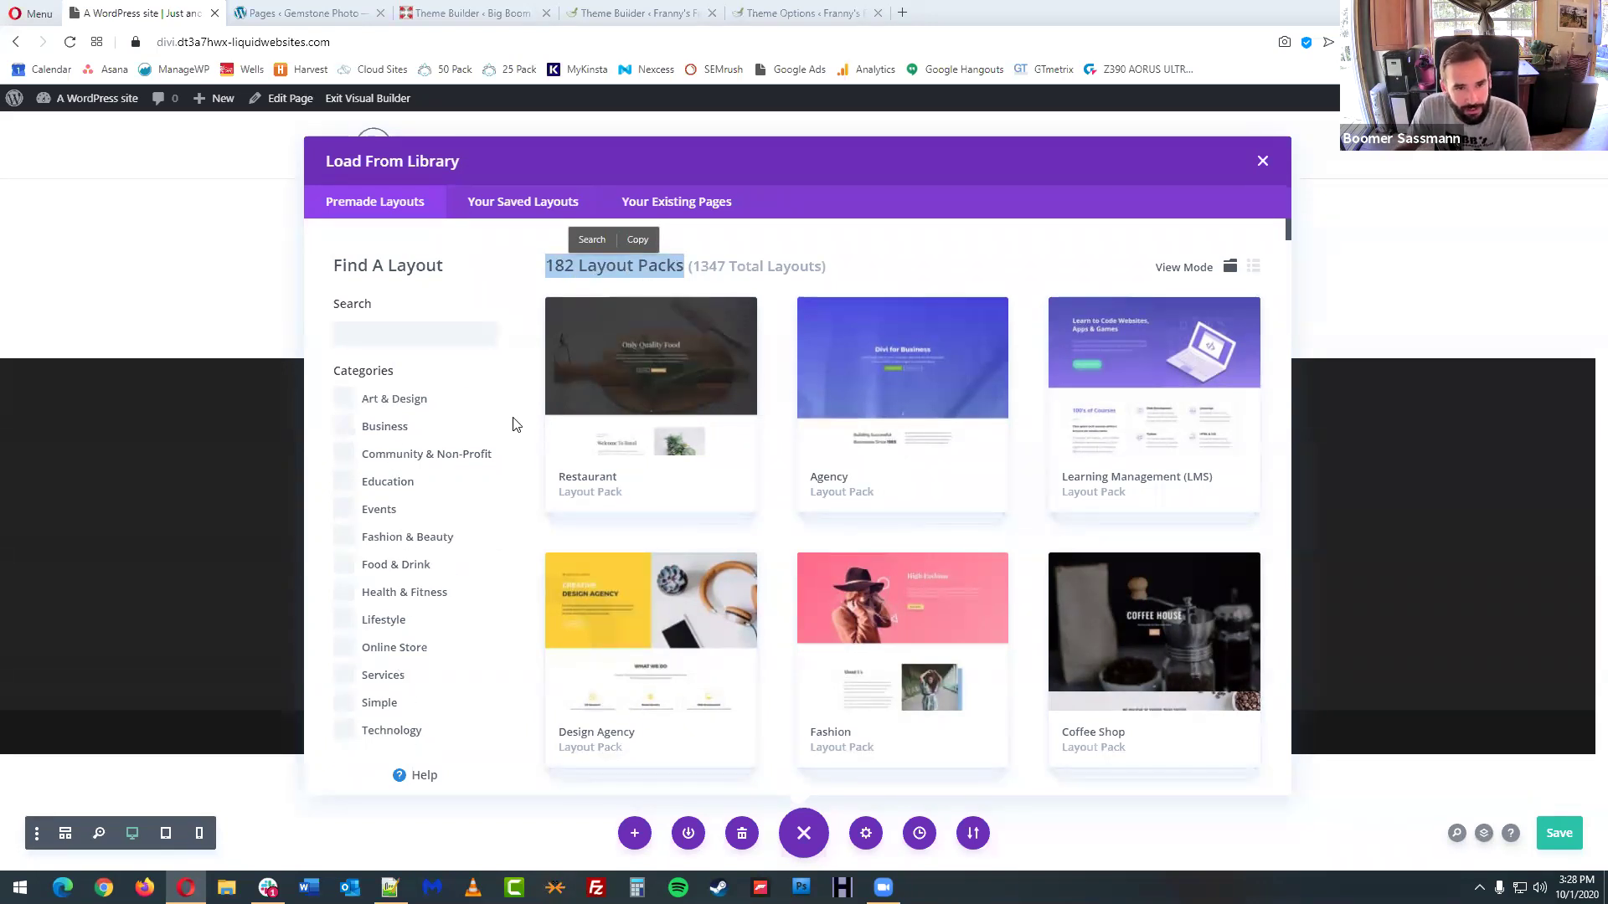
pyautogui.click(483, 336)
pyautogui.click(511, 348)
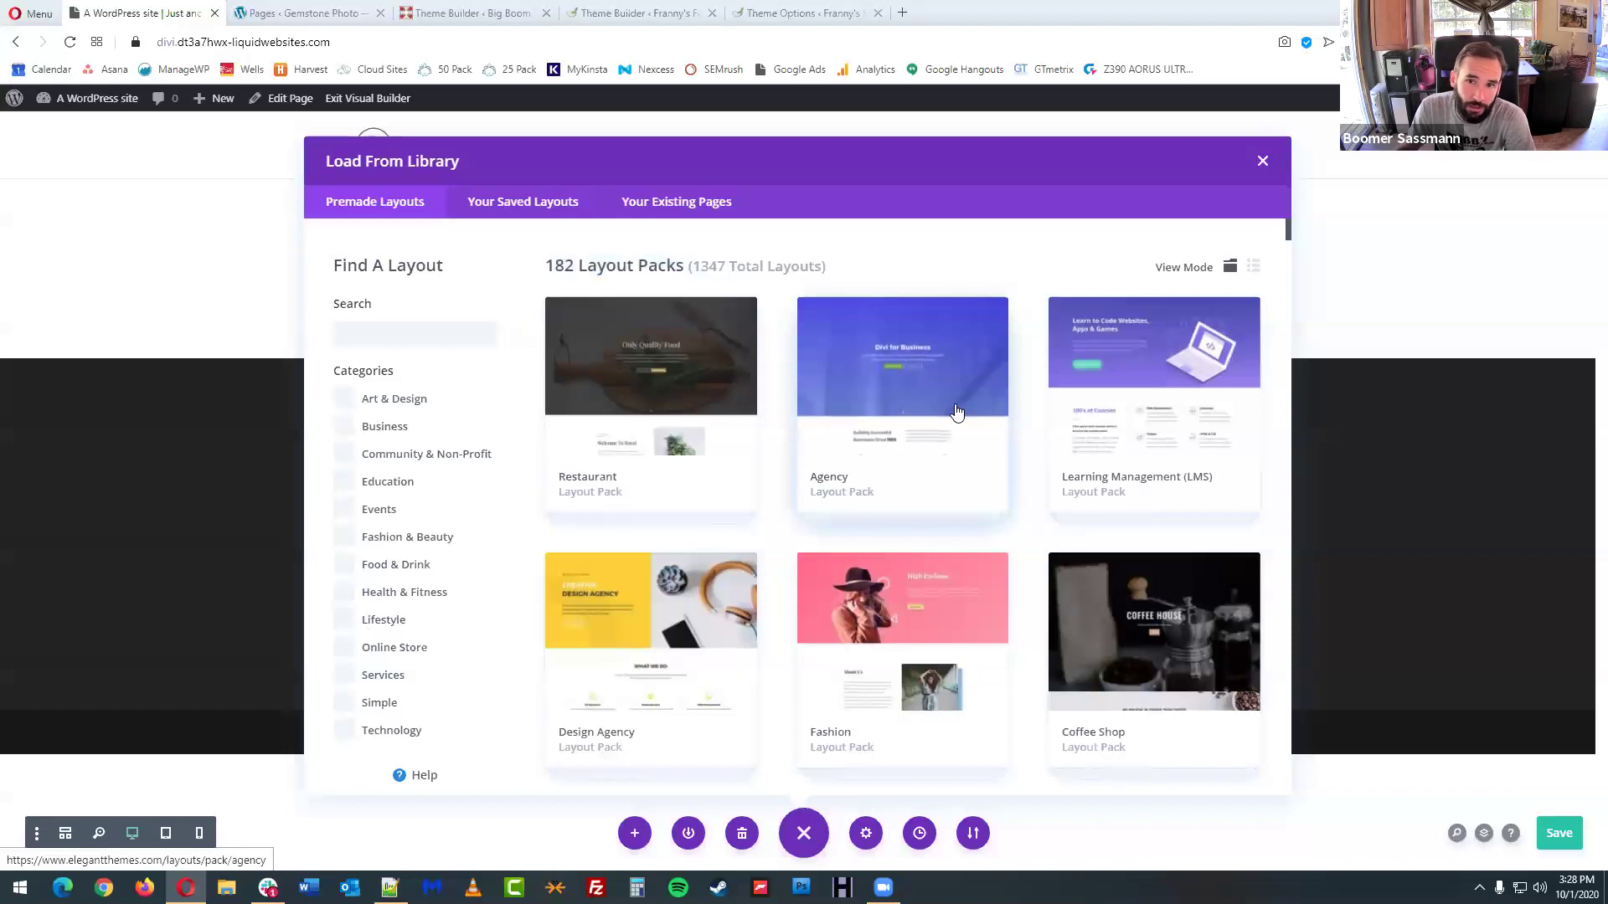
pyautogui.scroll(-15, 941, 410)
pyautogui.scroll(-15, 990, 478)
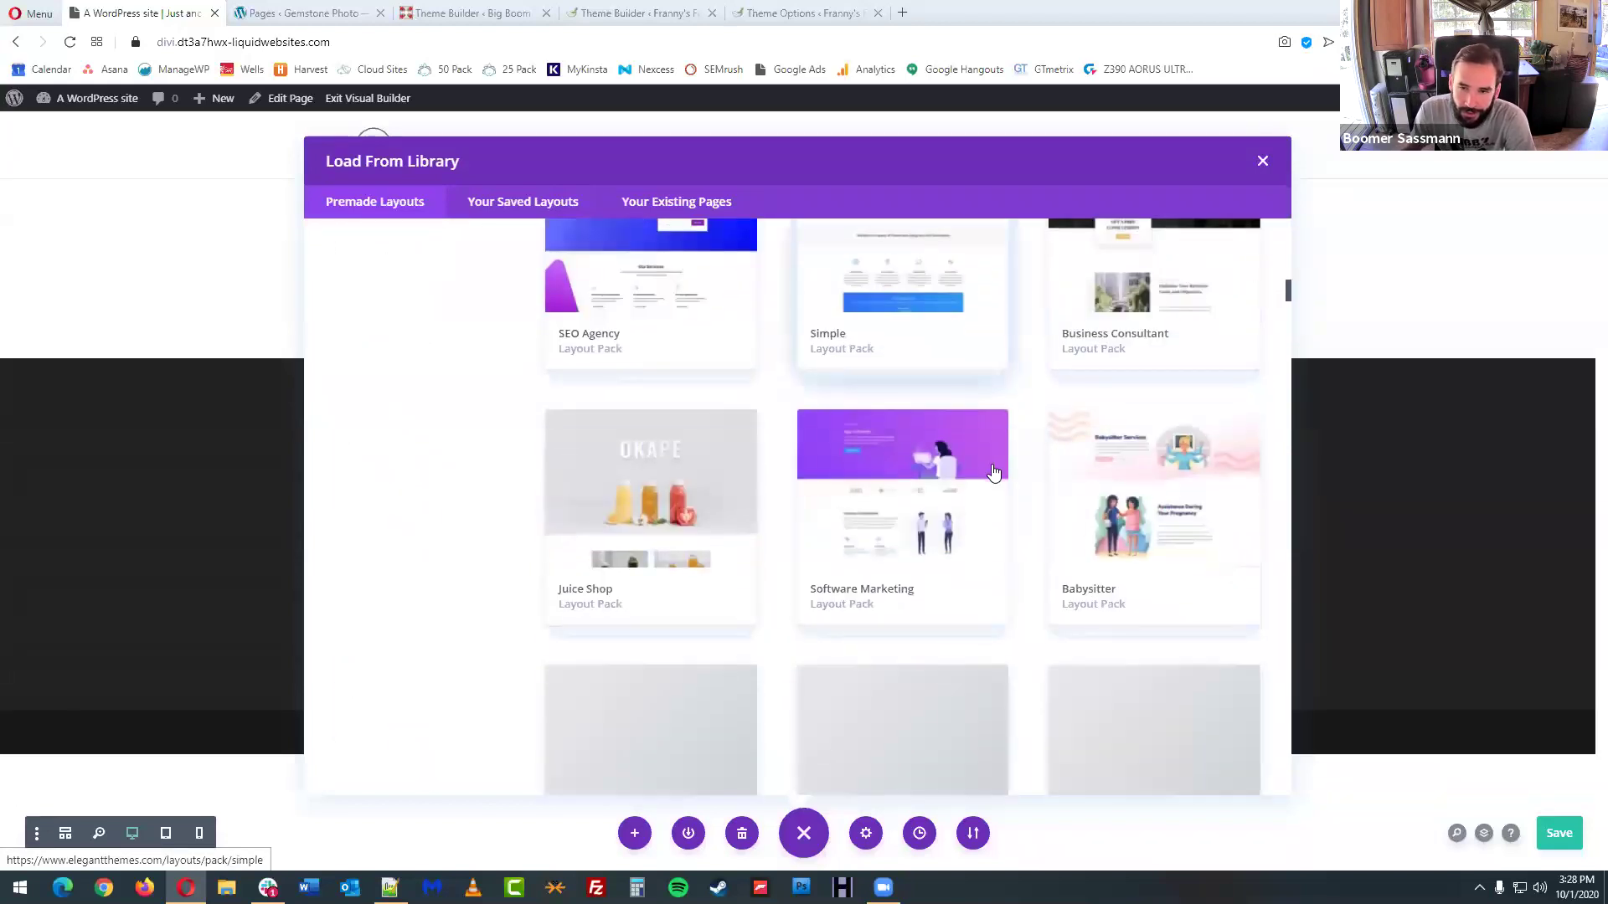
pyautogui.scroll(15, 1013, 461)
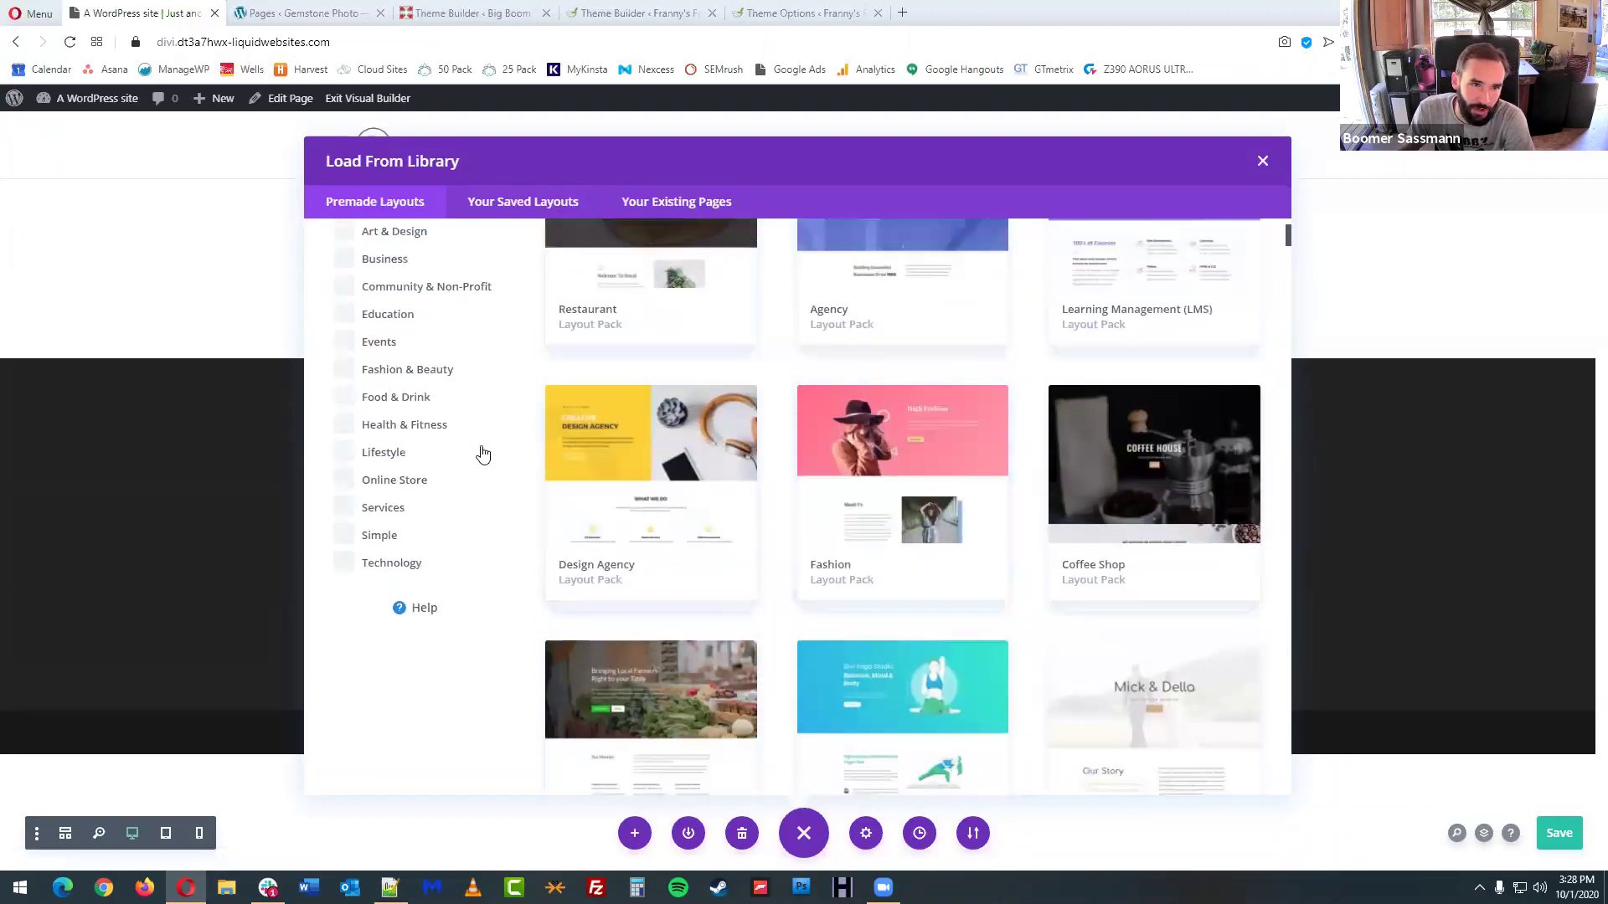
pyautogui.scroll(2, 431, 514)
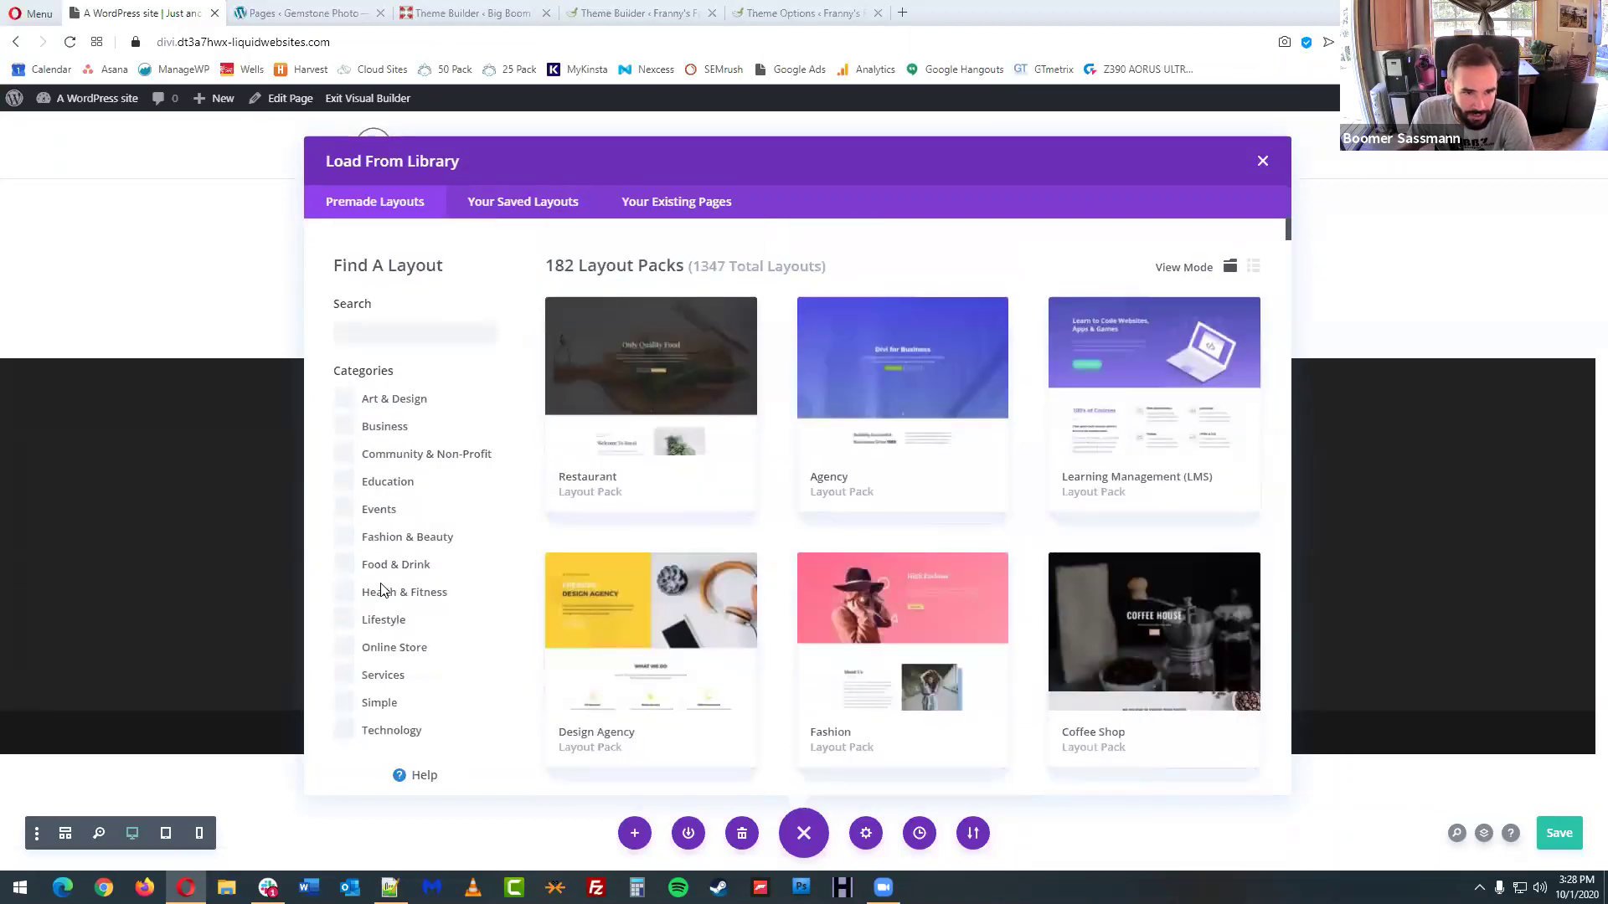
# - Try filtering the layout packs by Online Store and Technology, and clear both category filters
pyautogui.click(386, 651)
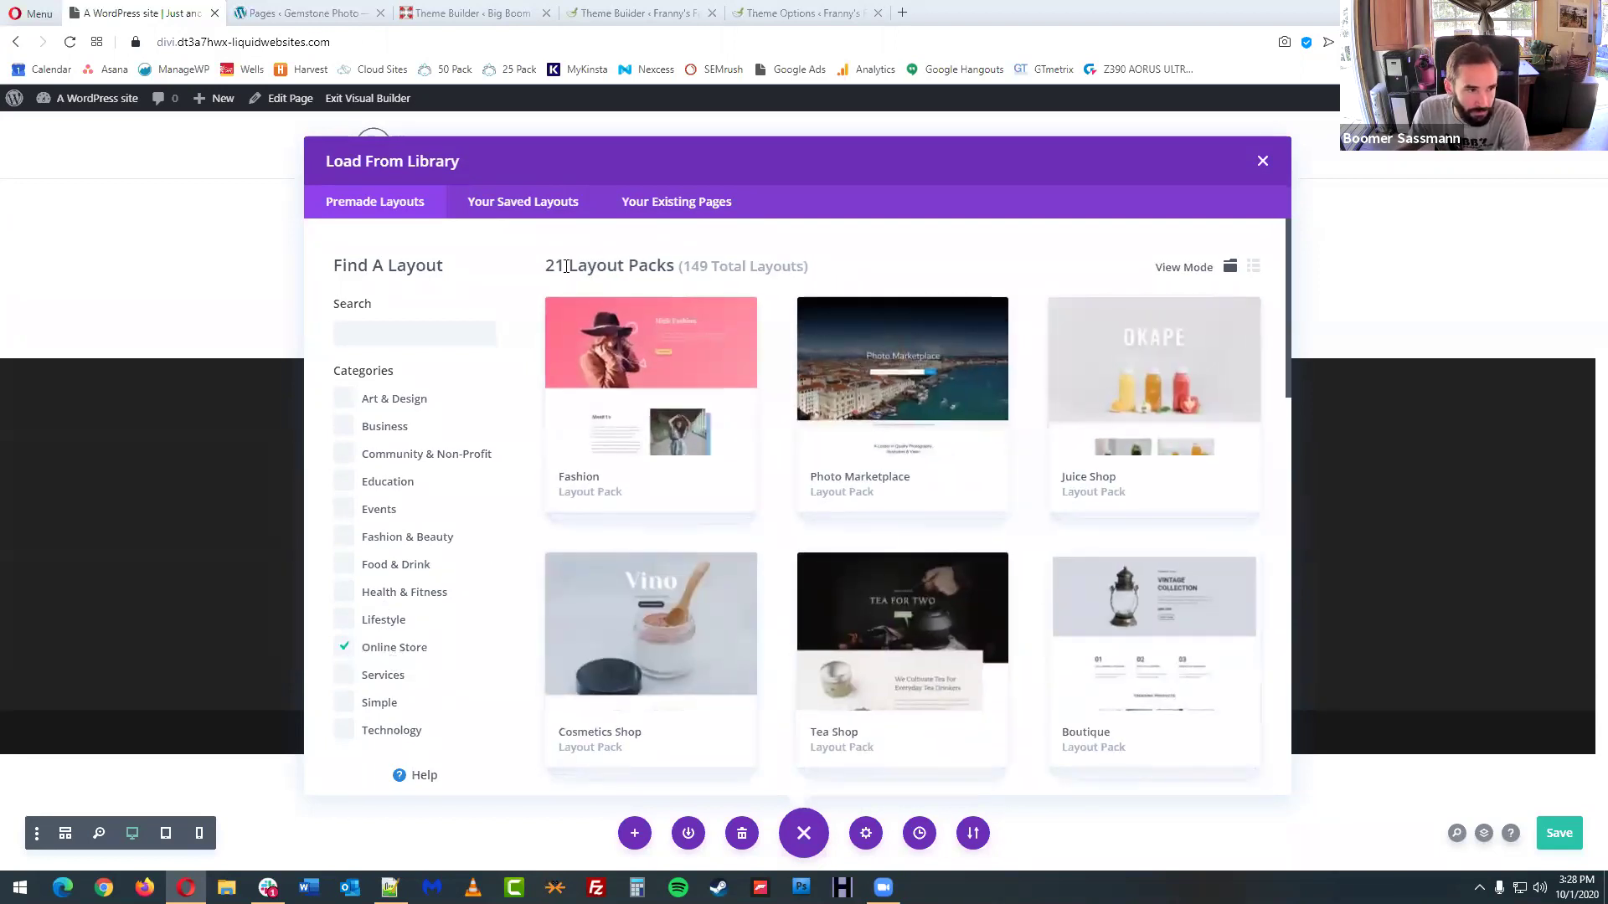
pyautogui.click(343, 737)
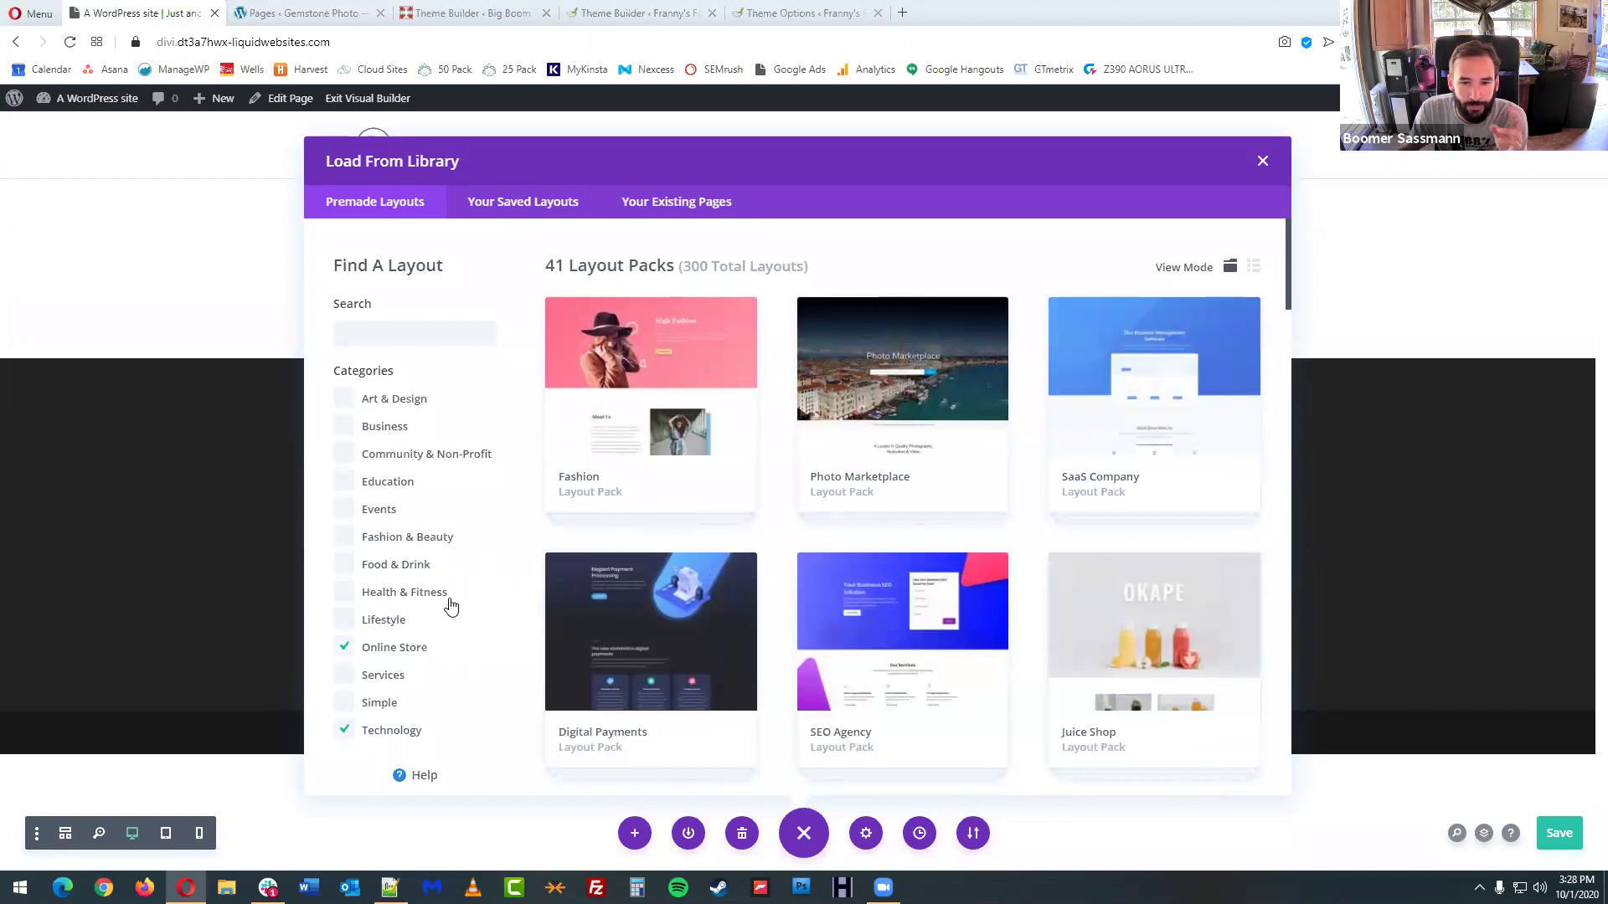
pyautogui.click(349, 653)
pyautogui.click(345, 731)
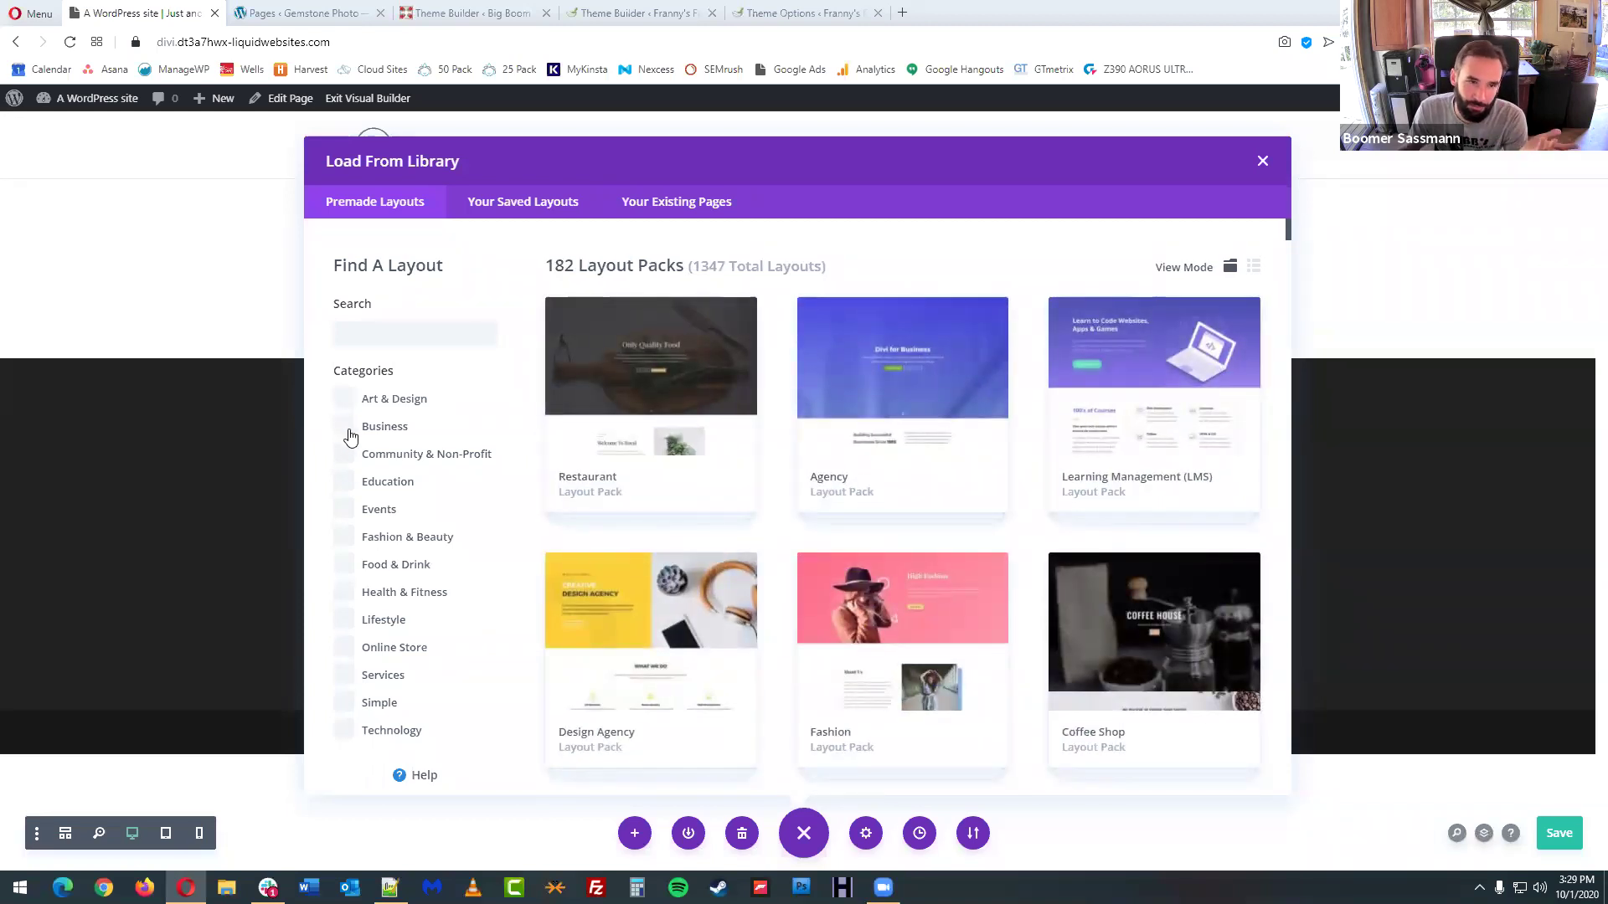
# - Filter the layout packs by the Business category and open the Copywriter pack
pyautogui.click(344, 427)
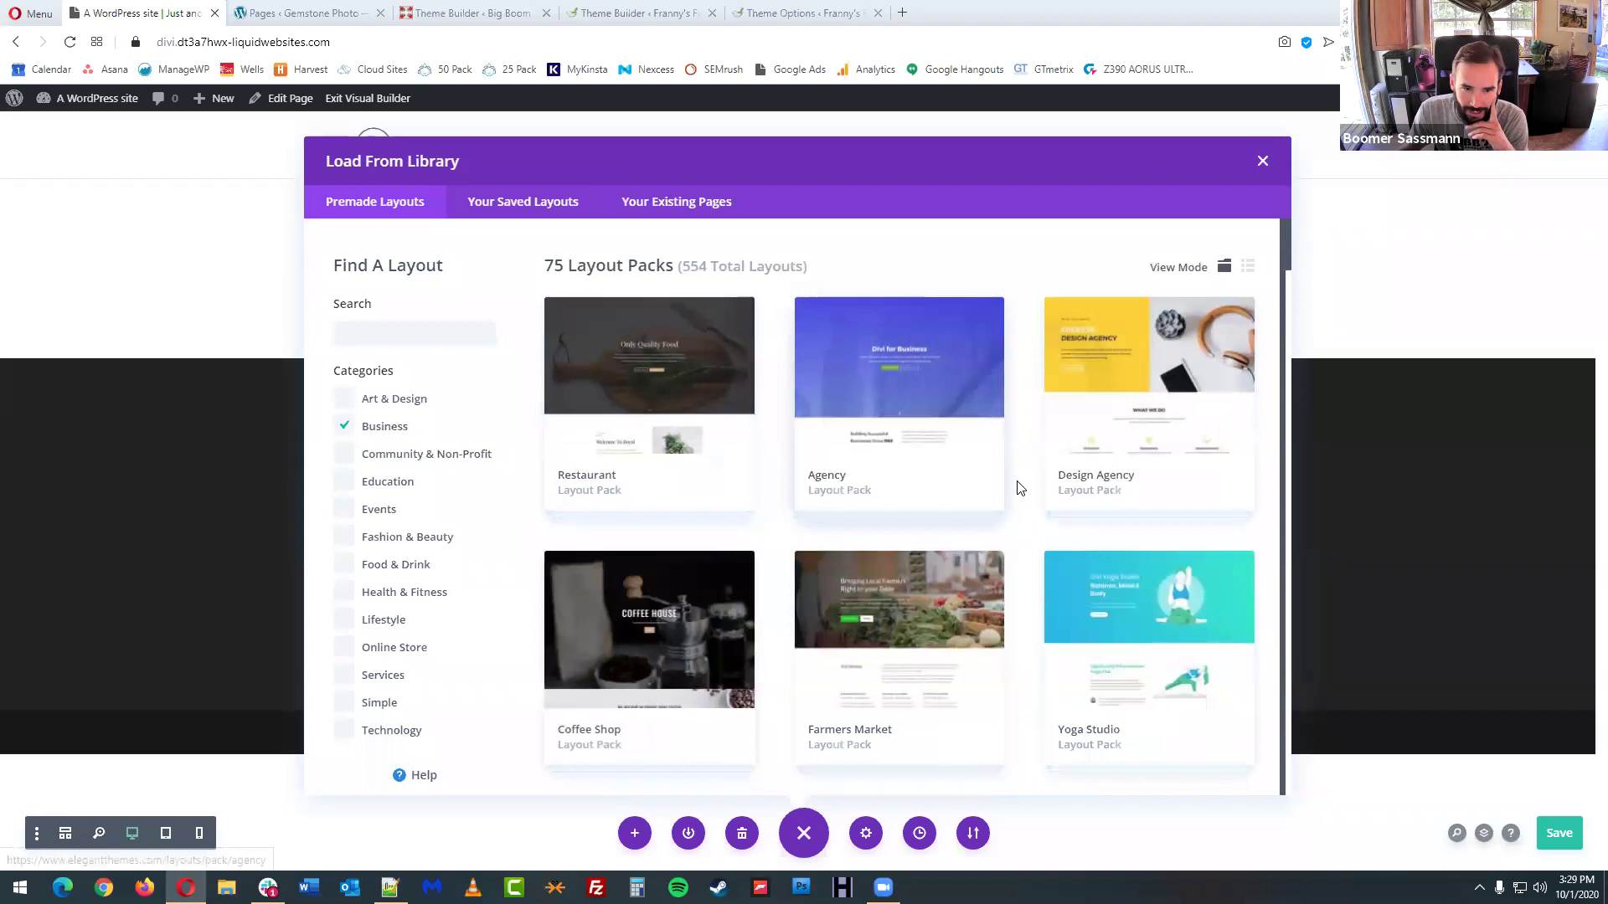
pyautogui.scroll(-3, 1011, 500)
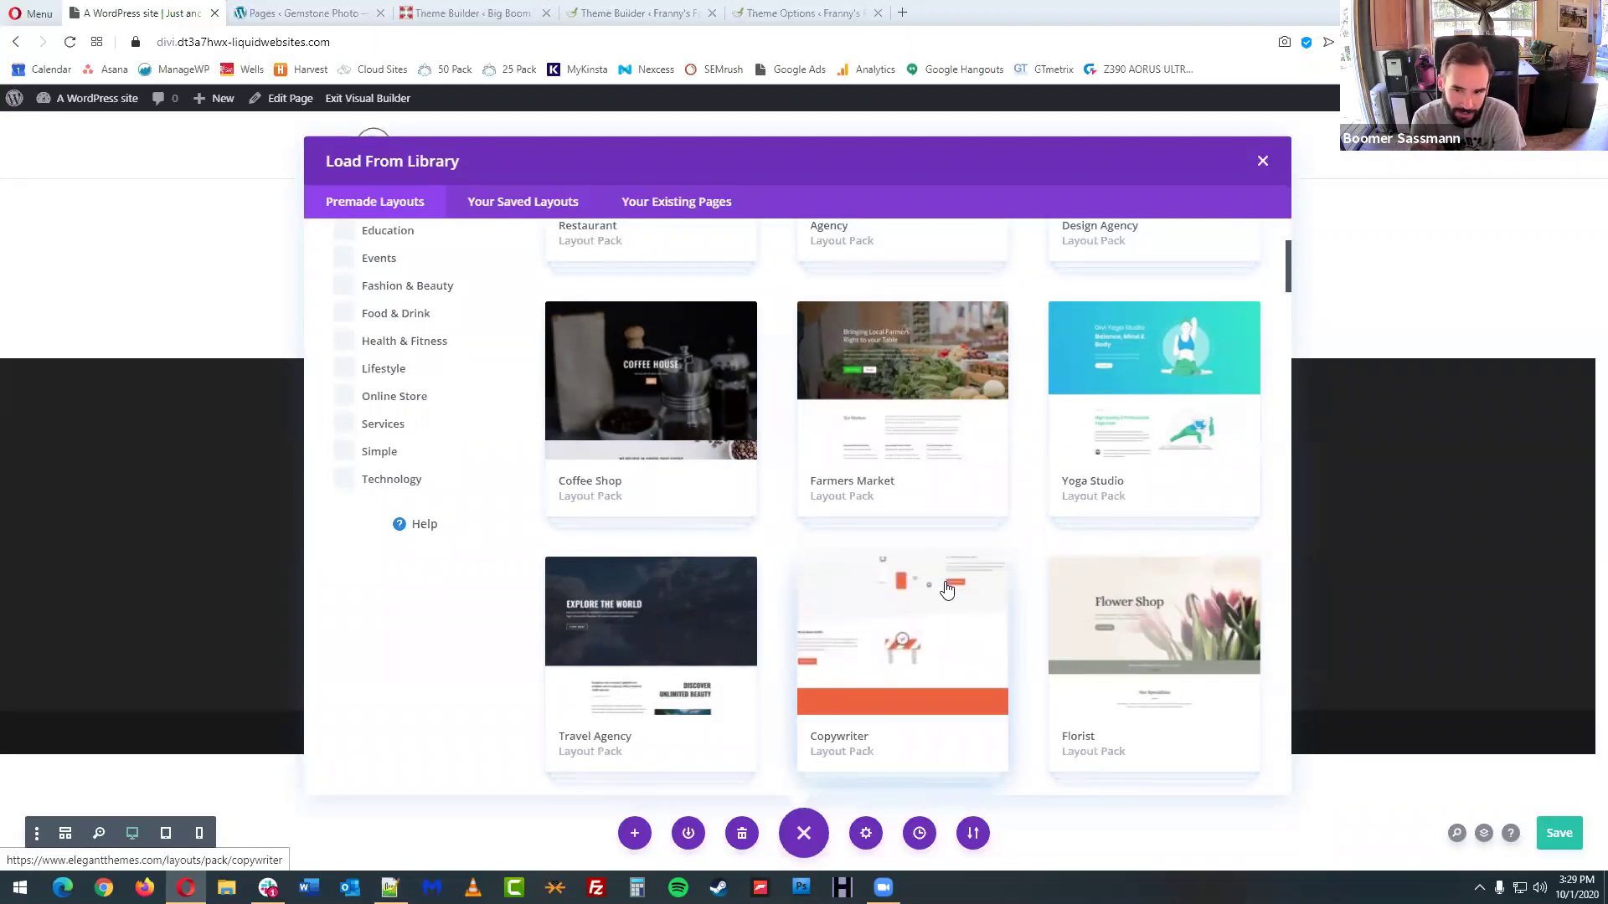
pyautogui.click(924, 637)
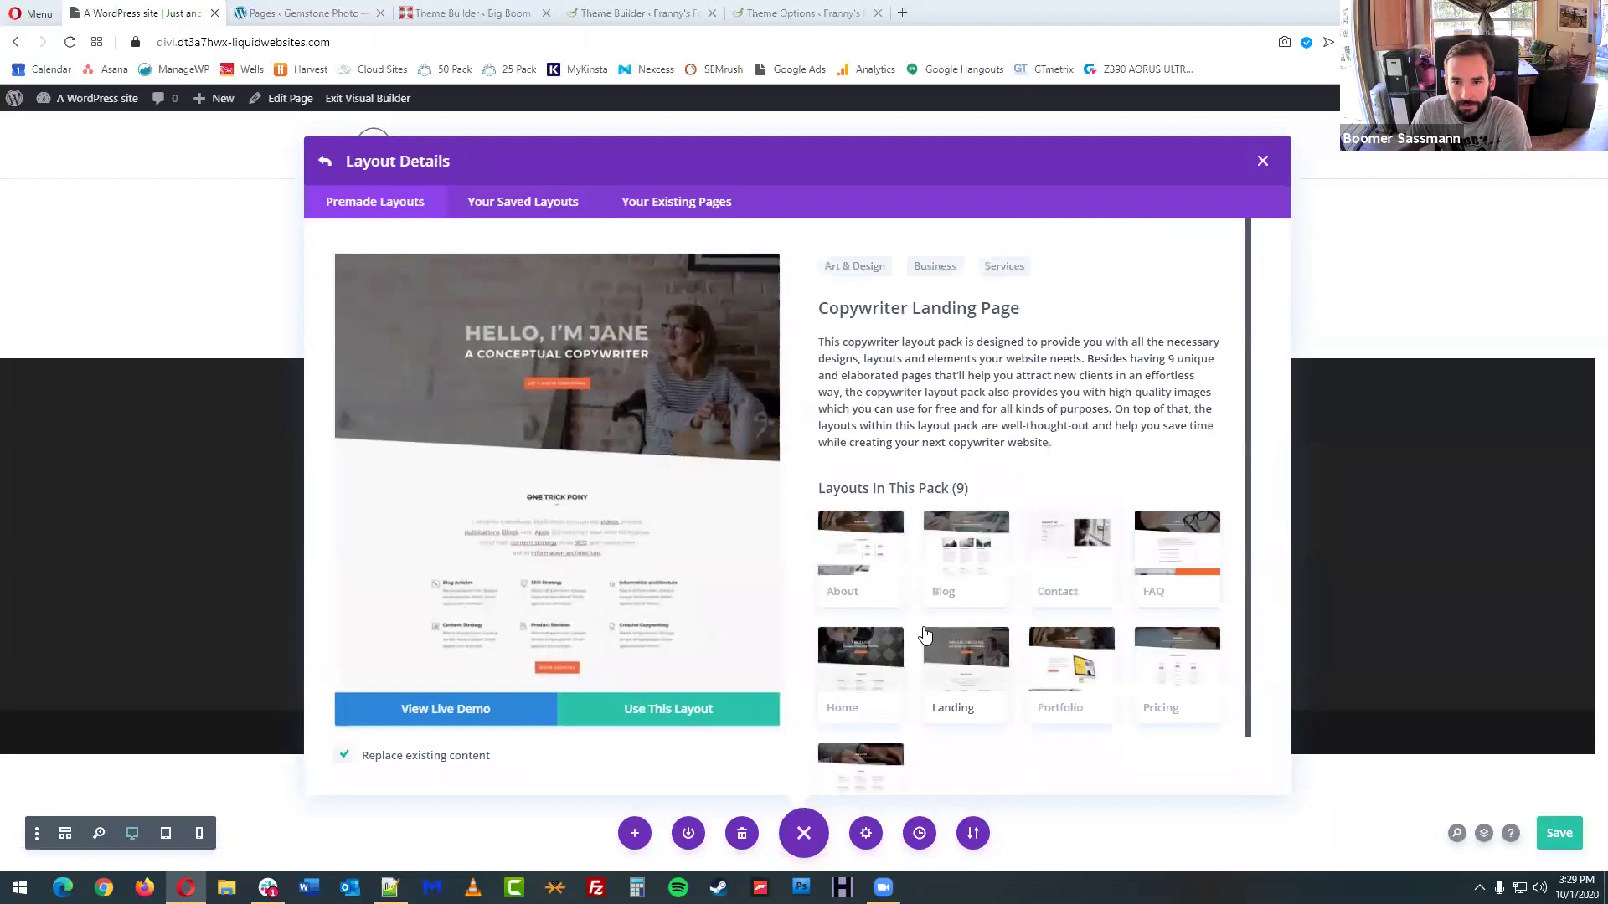
# - Preview the Copywriter Landing Page layout and apply it to the Welcome page, replacing existing content
pyautogui.scroll(-1, 1087, 521)
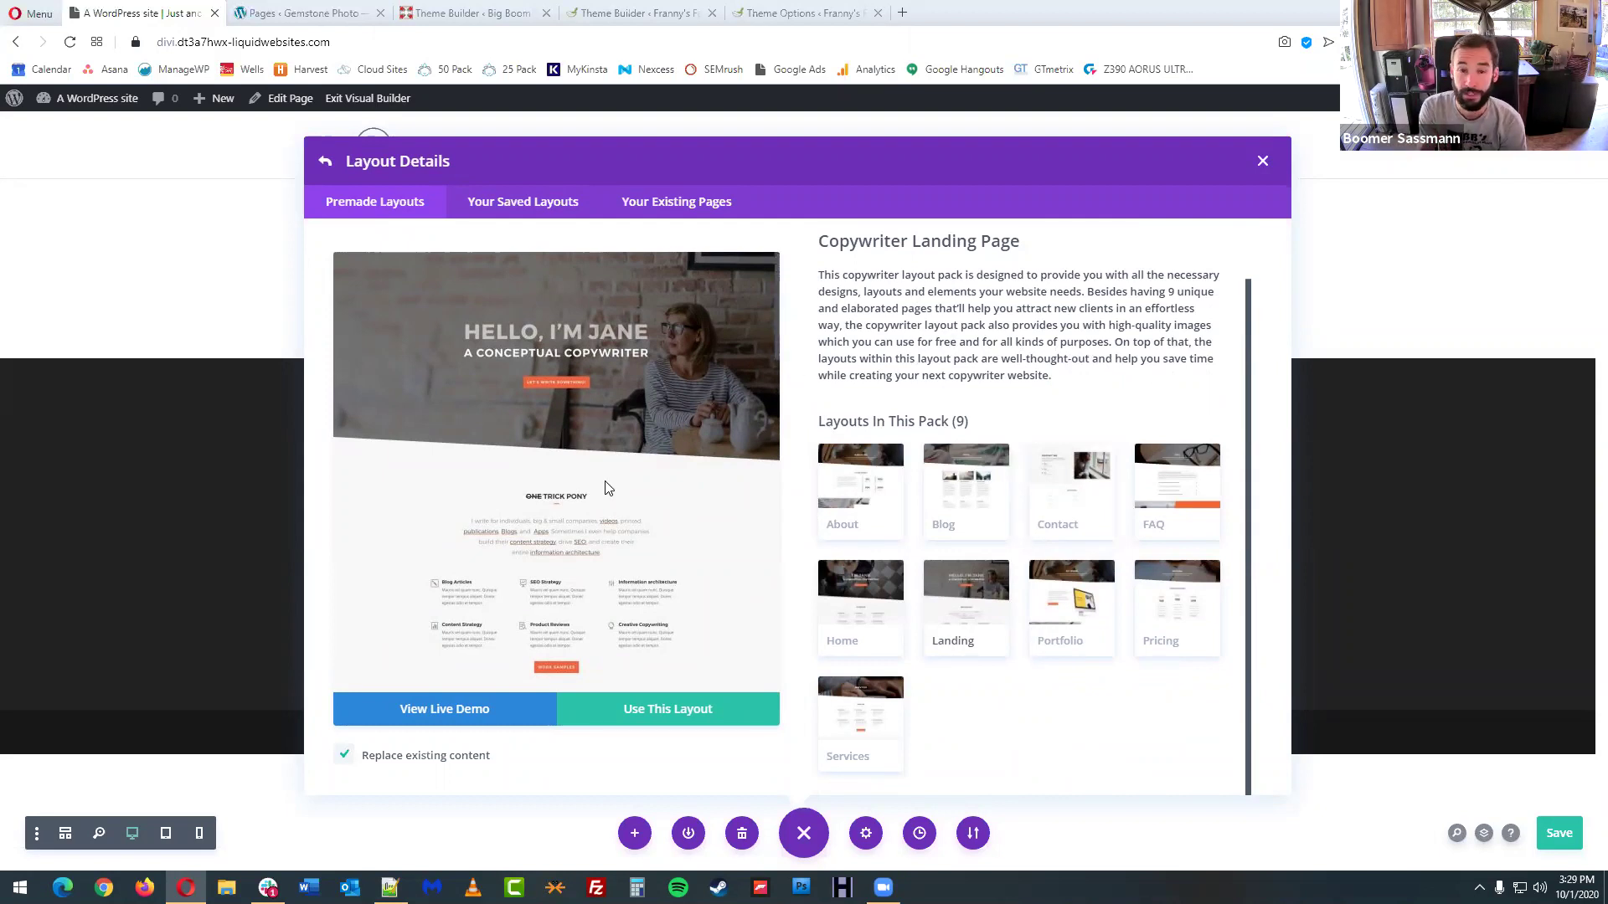
pyautogui.scroll(-10, 497, 524)
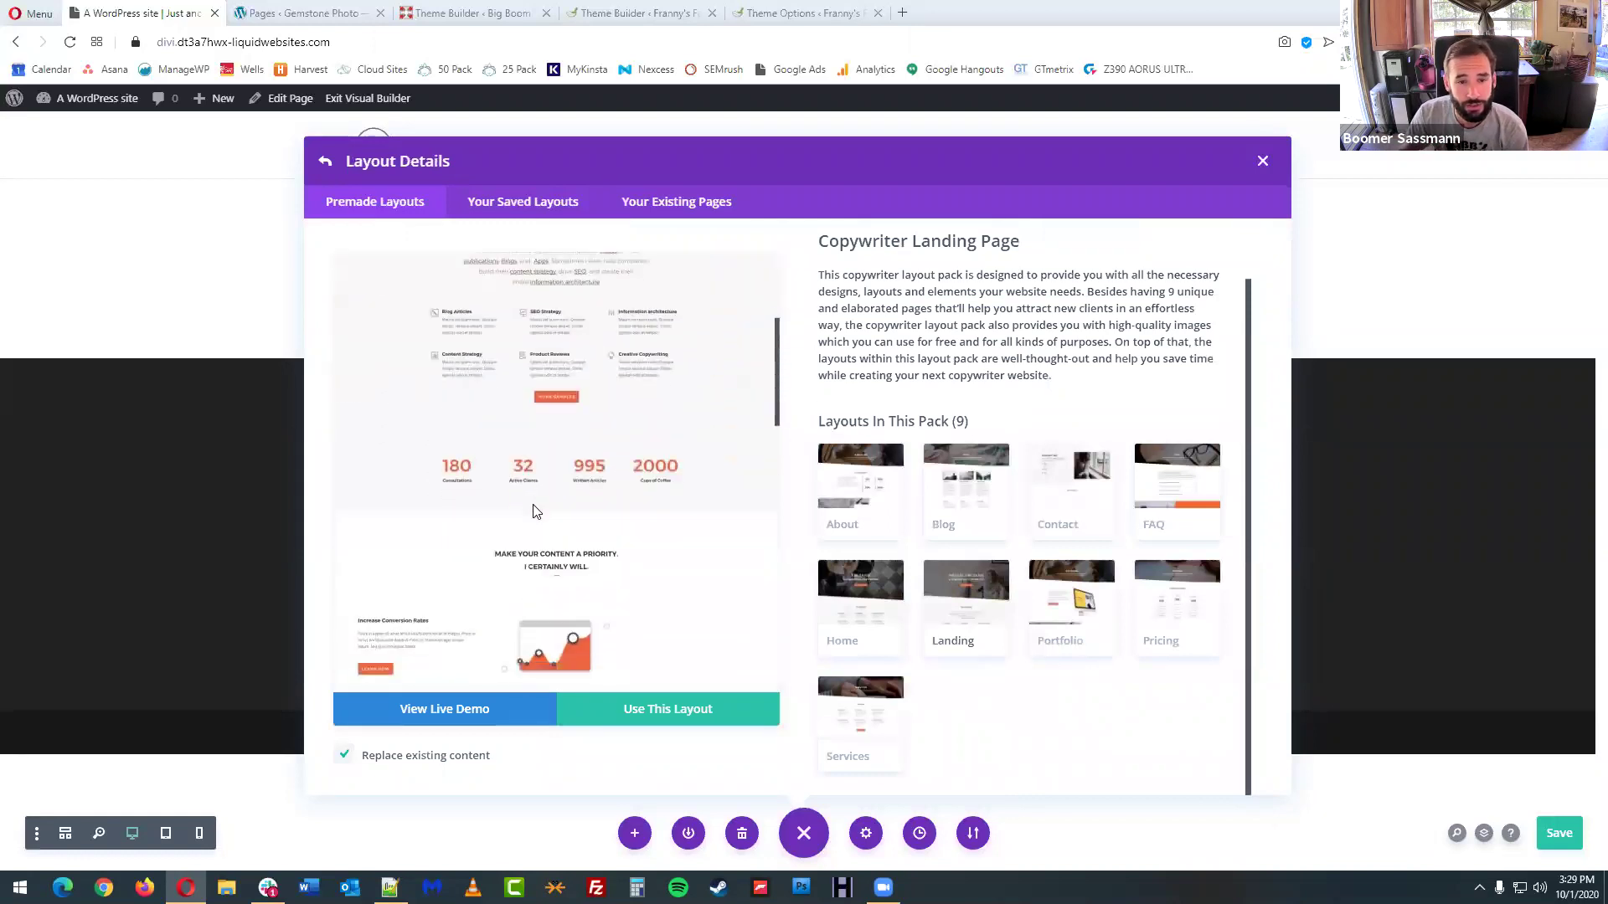
pyautogui.scroll(-6, 569, 494)
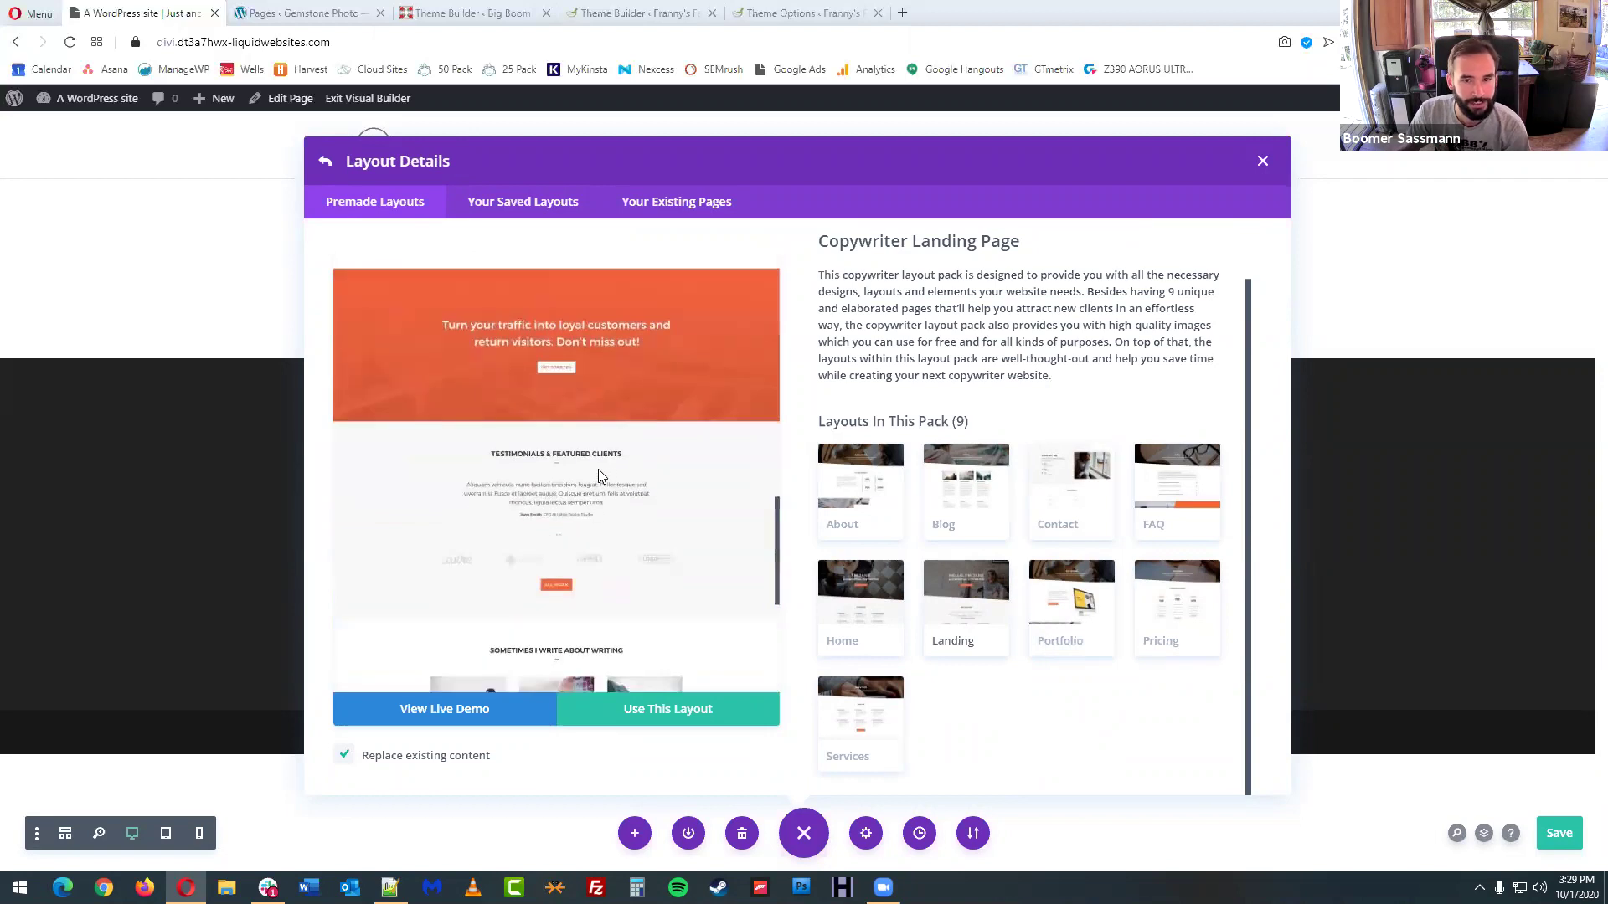
pyautogui.scroll(5, 598, 473)
pyautogui.scroll(5, 596, 479)
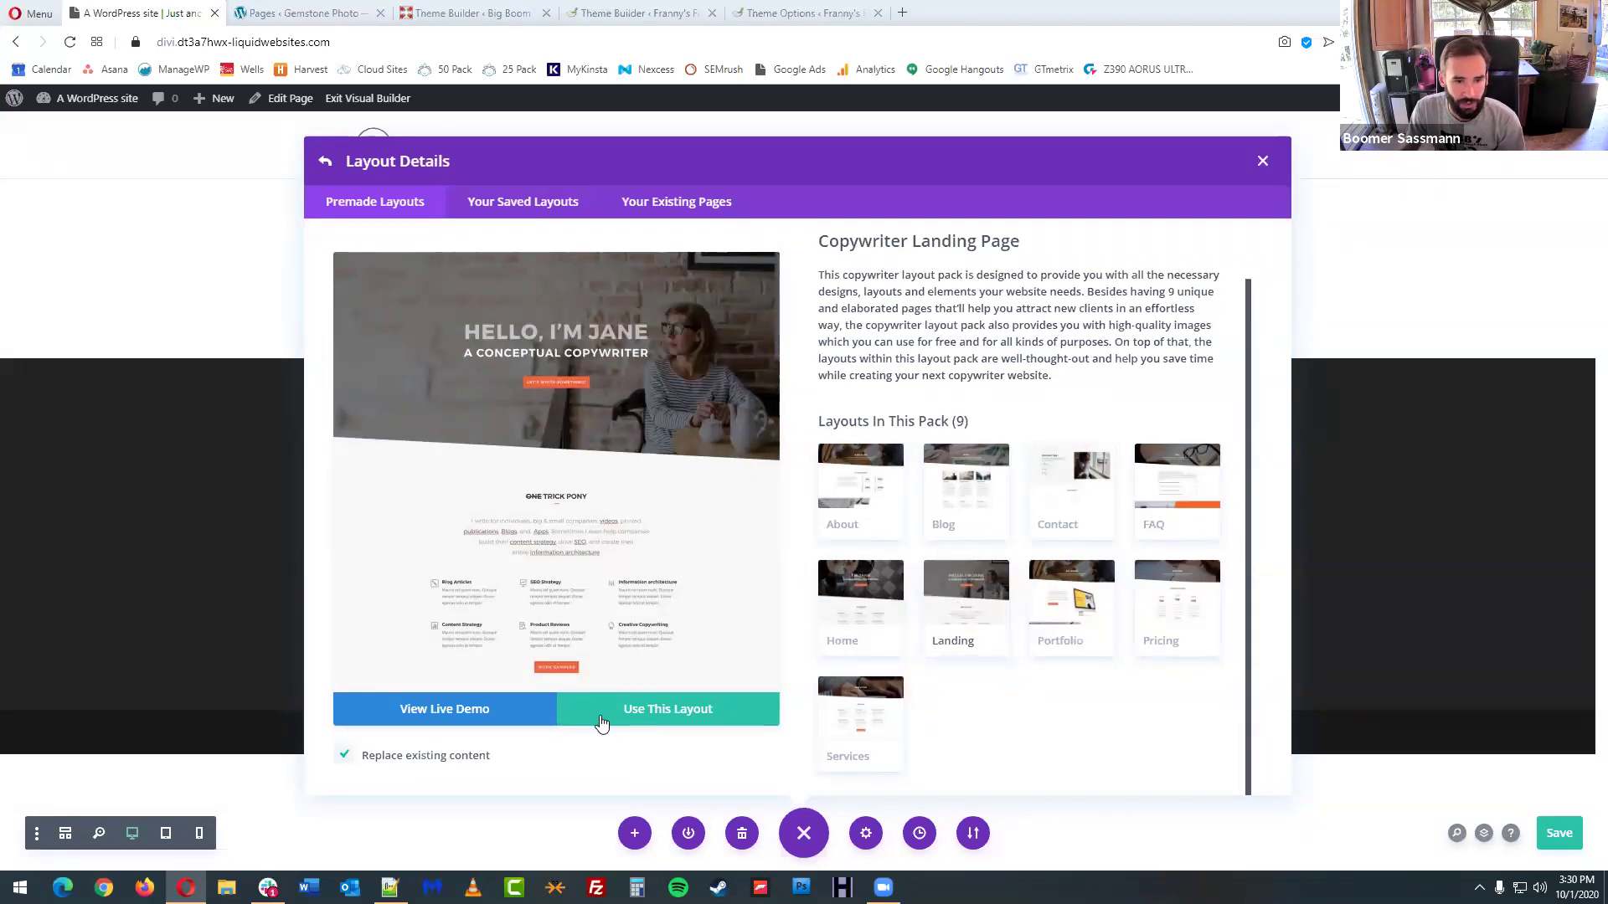
pyautogui.click(671, 715)
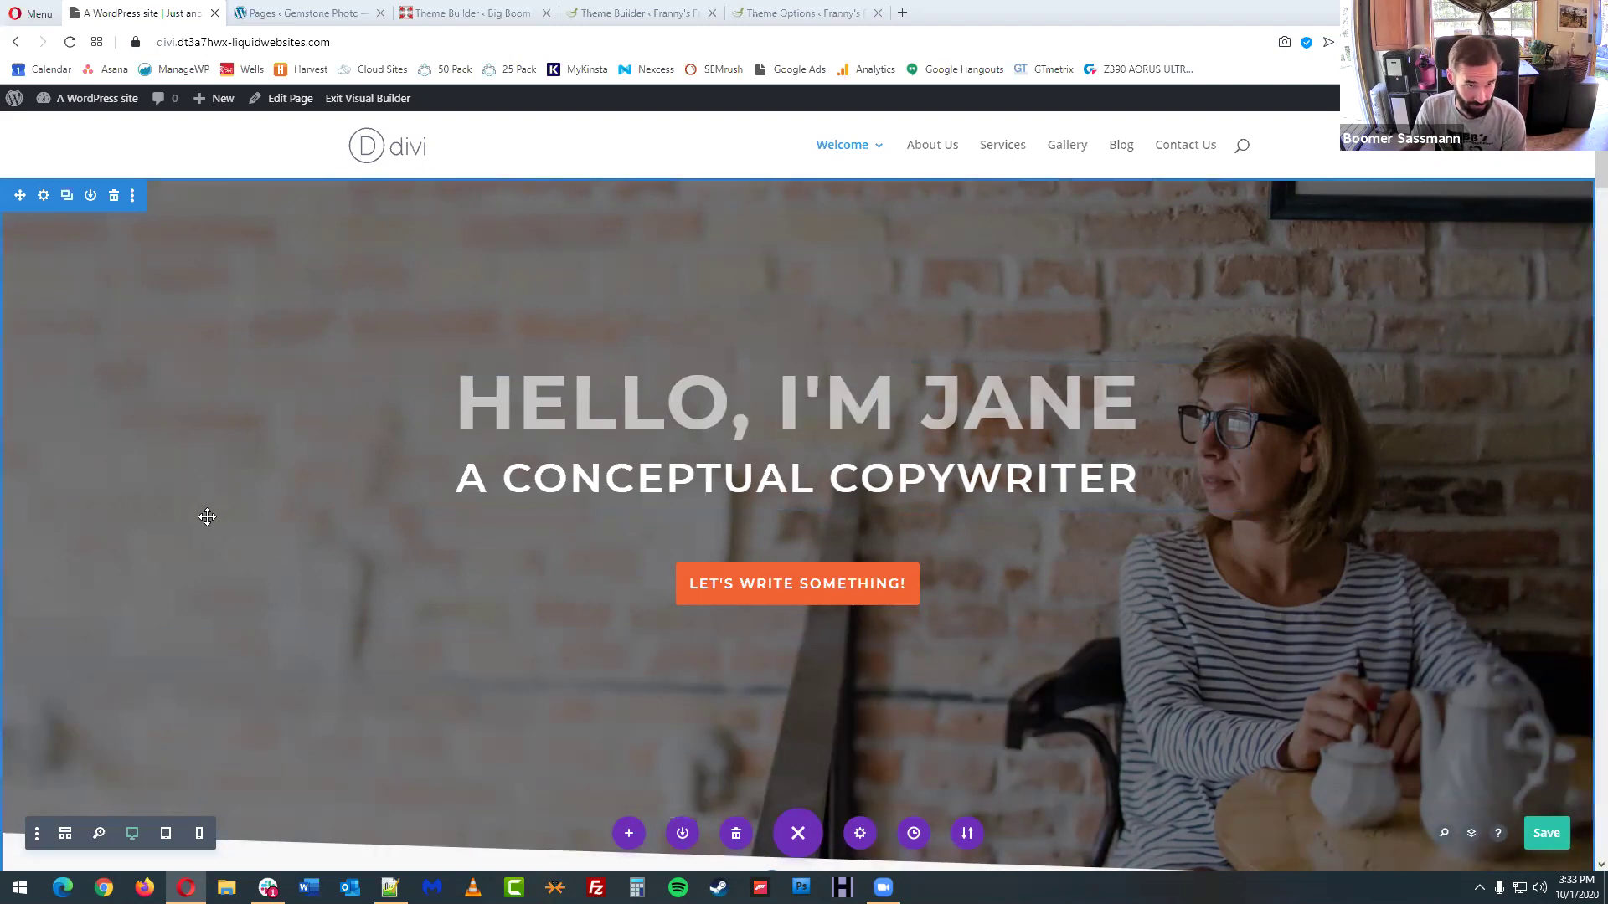
# - Examine the imported layout's hero section, the One Trick Pony text and the service blurbs in the Visual Builder
pyautogui.scroll(-1, 222, 517)
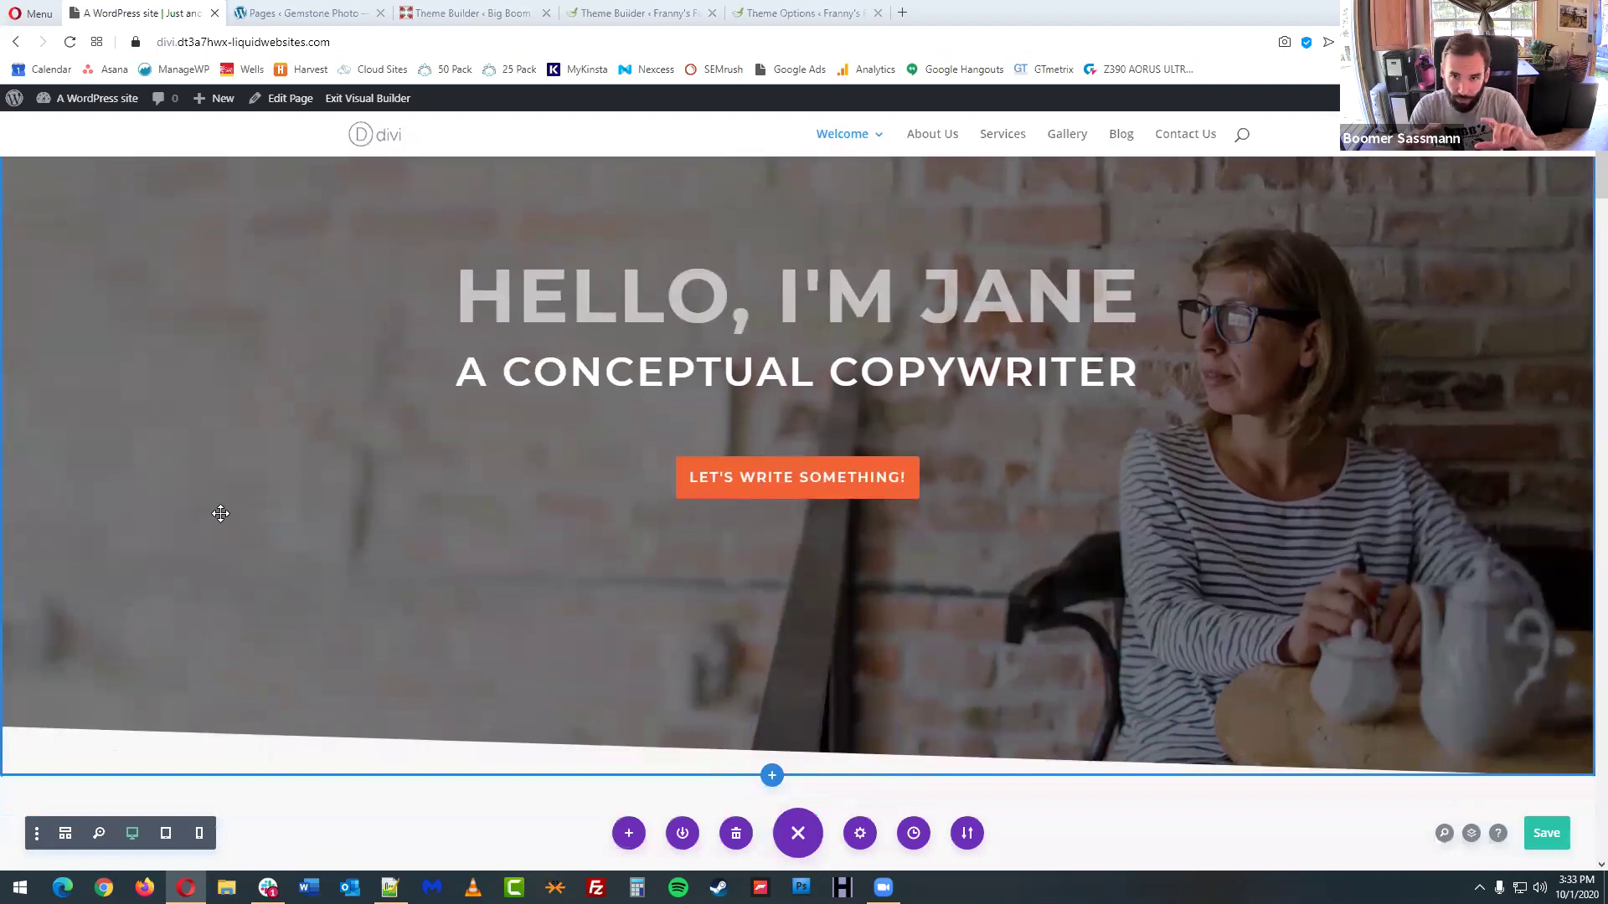
pyautogui.scroll(1, 276, 476)
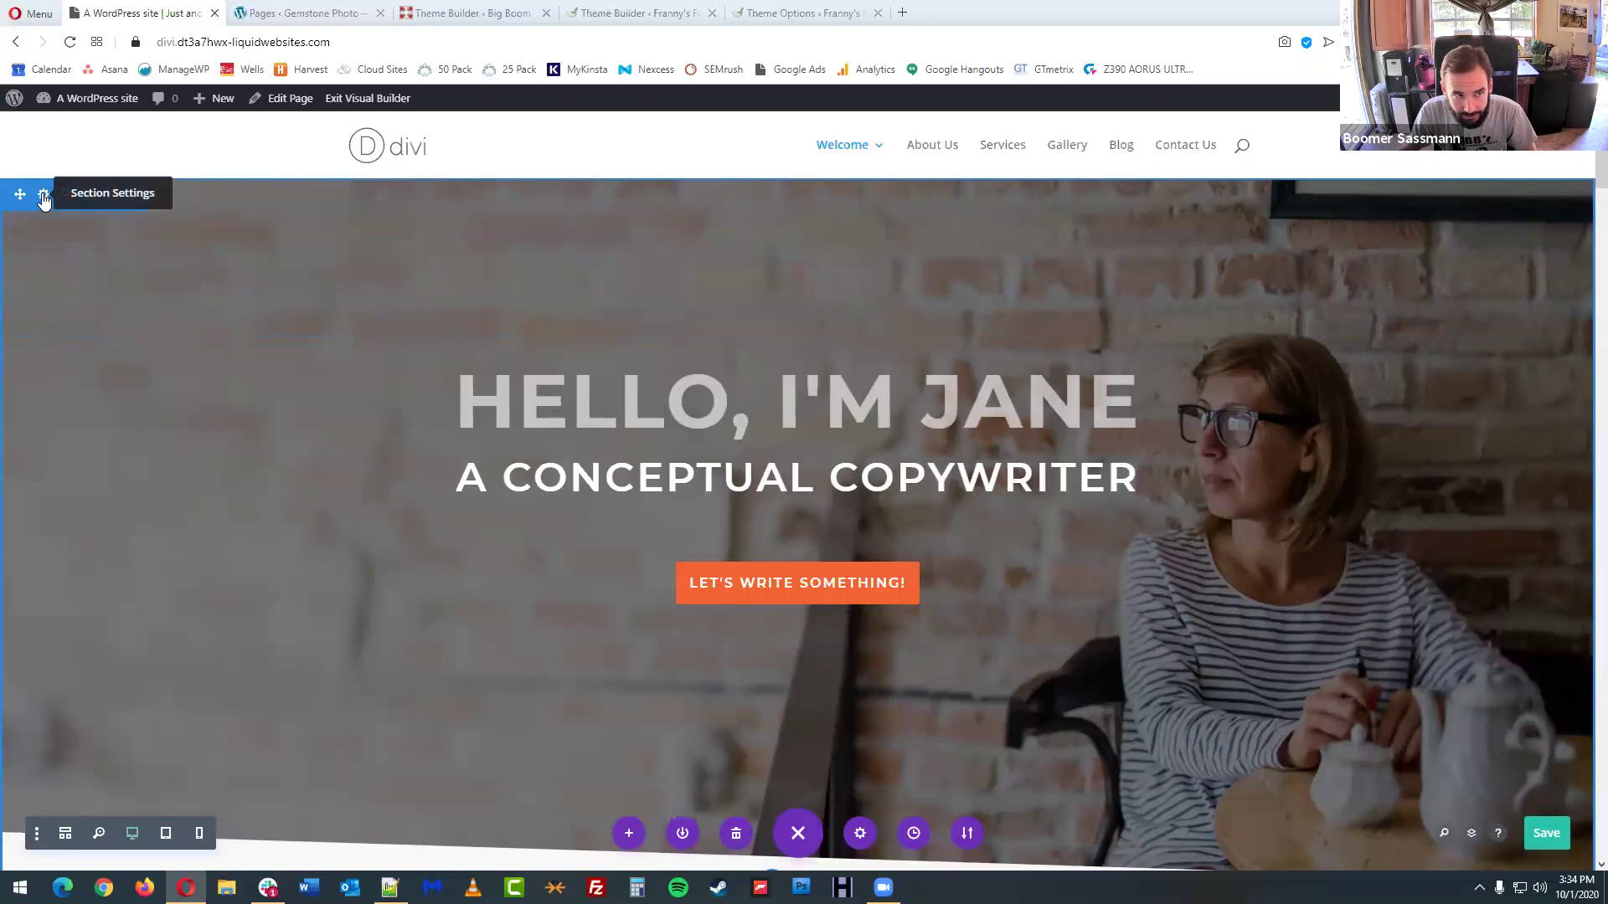
pyautogui.moveTo(376, 419)
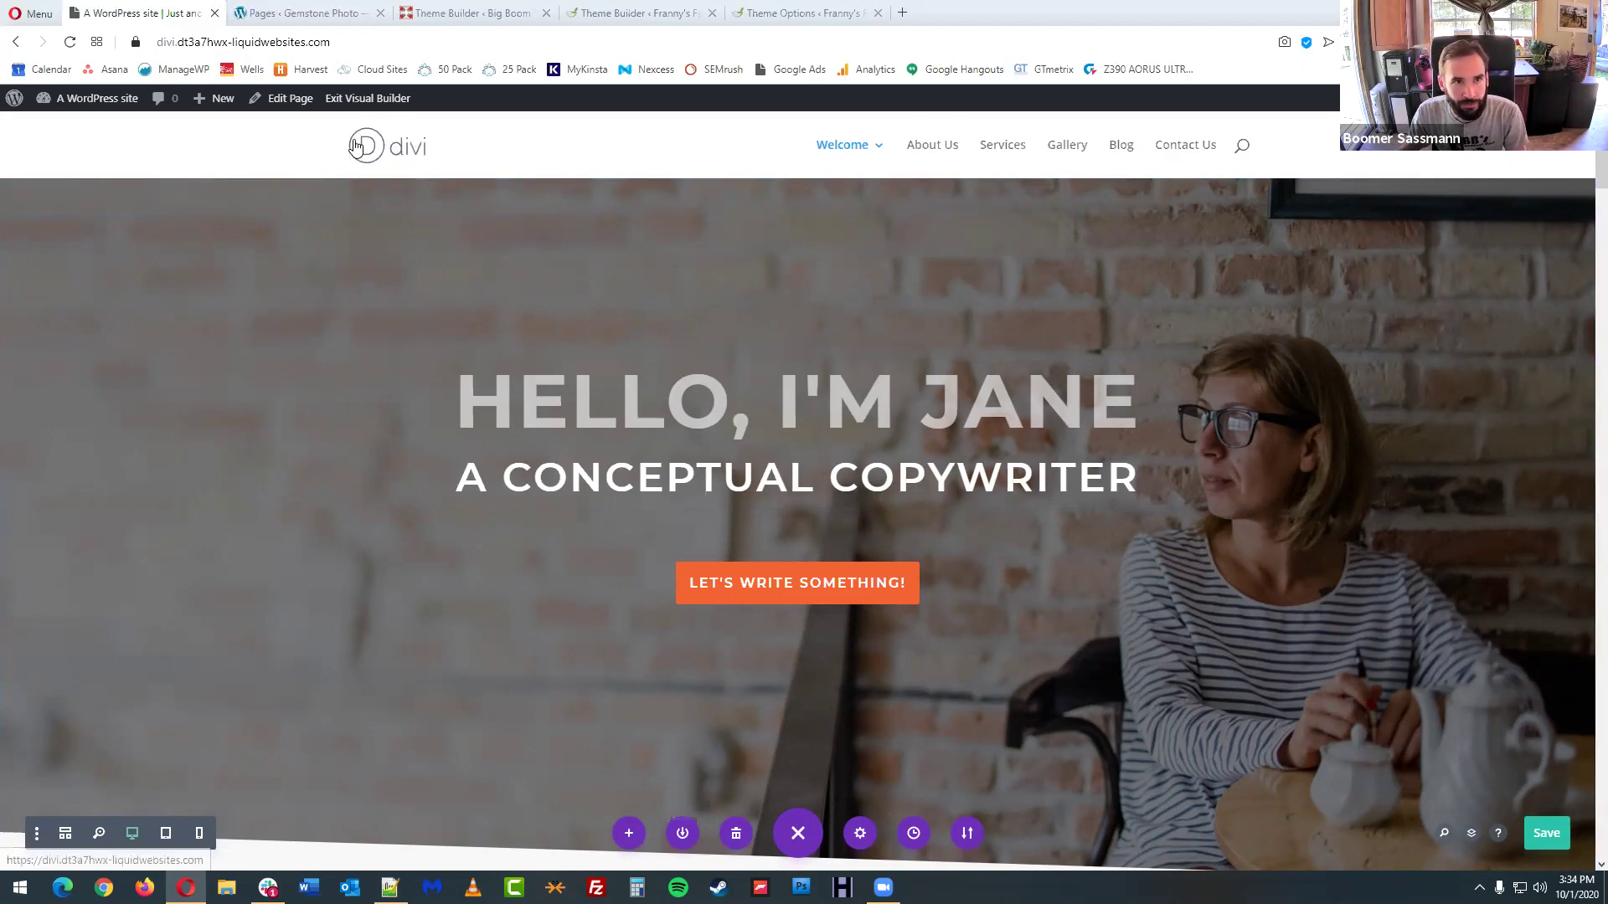
pyautogui.moveTo(878, 151)
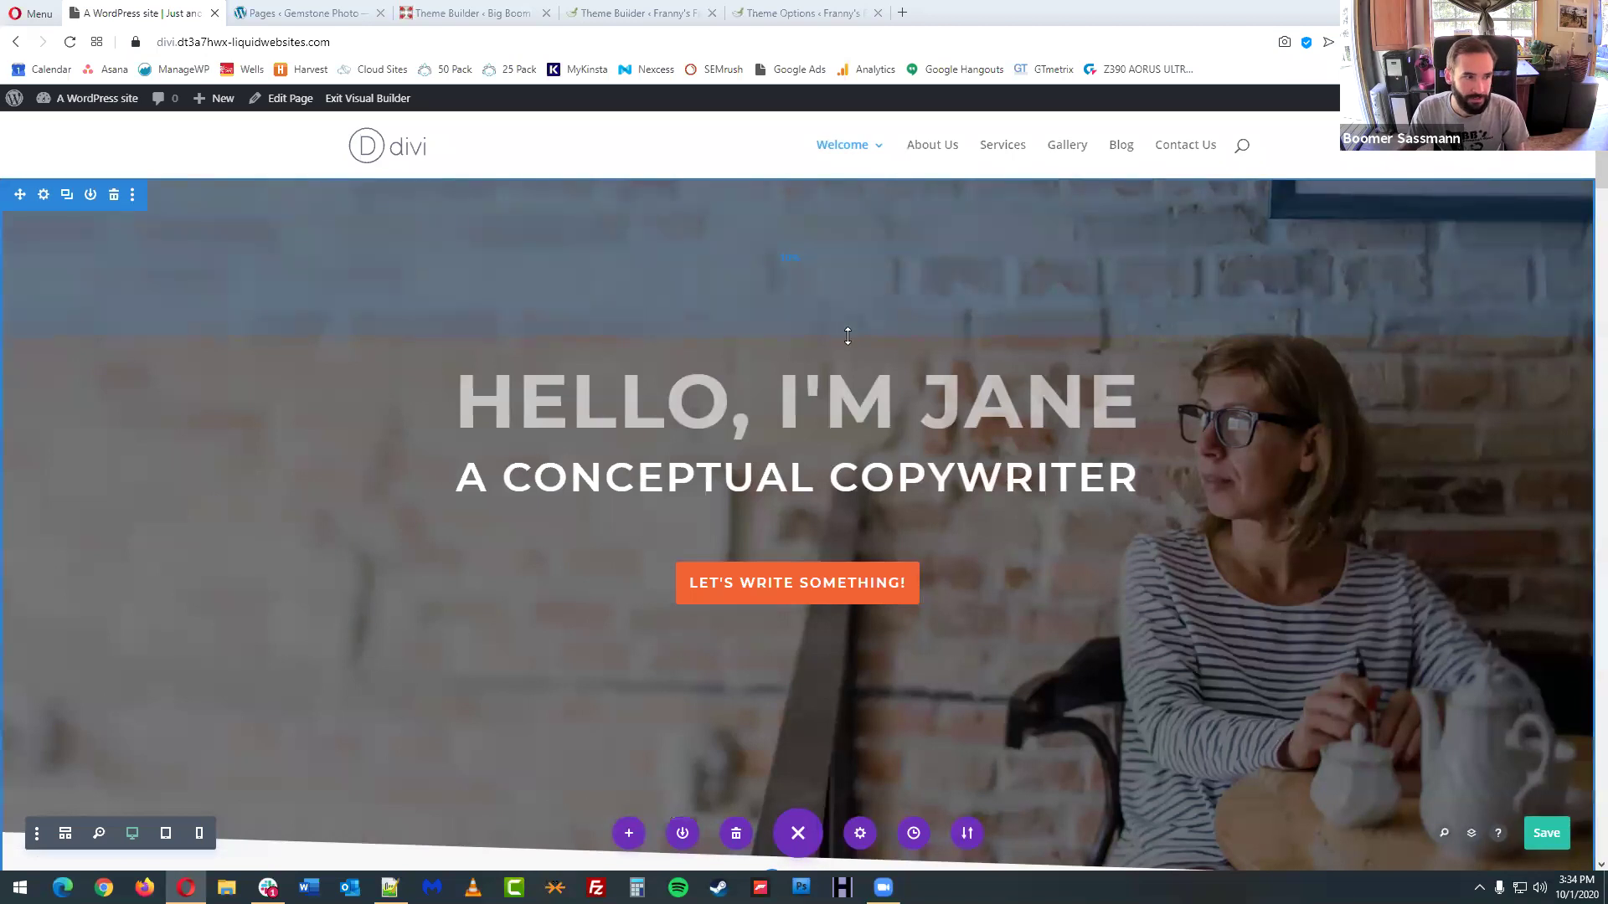
pyautogui.scroll(-2, 598, 619)
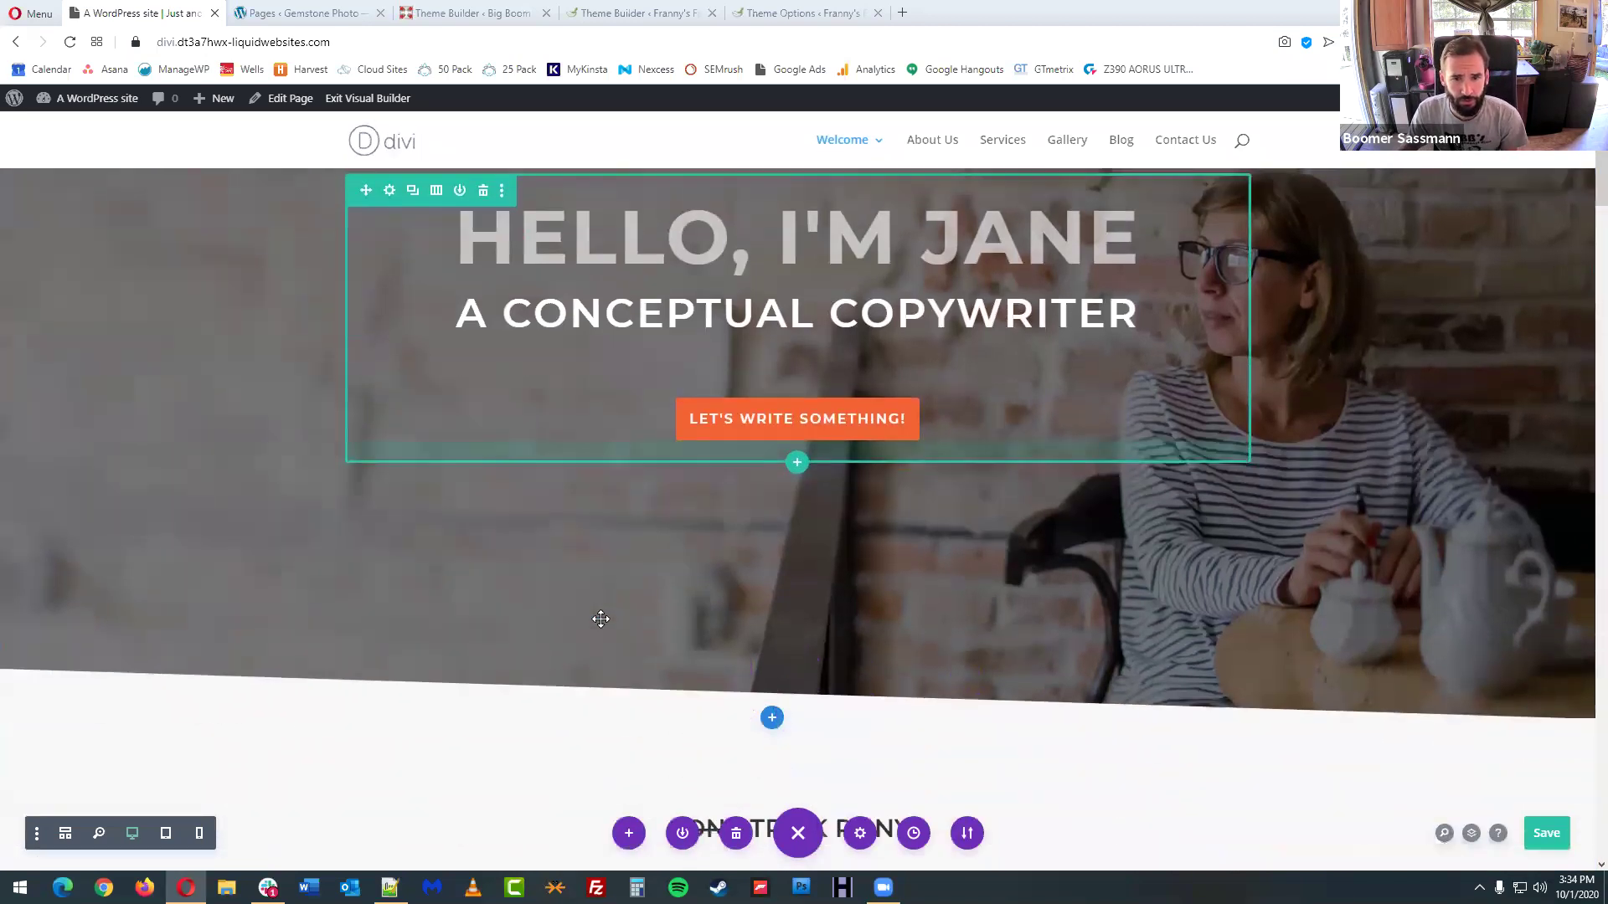
pyautogui.scroll(-2, 599, 619)
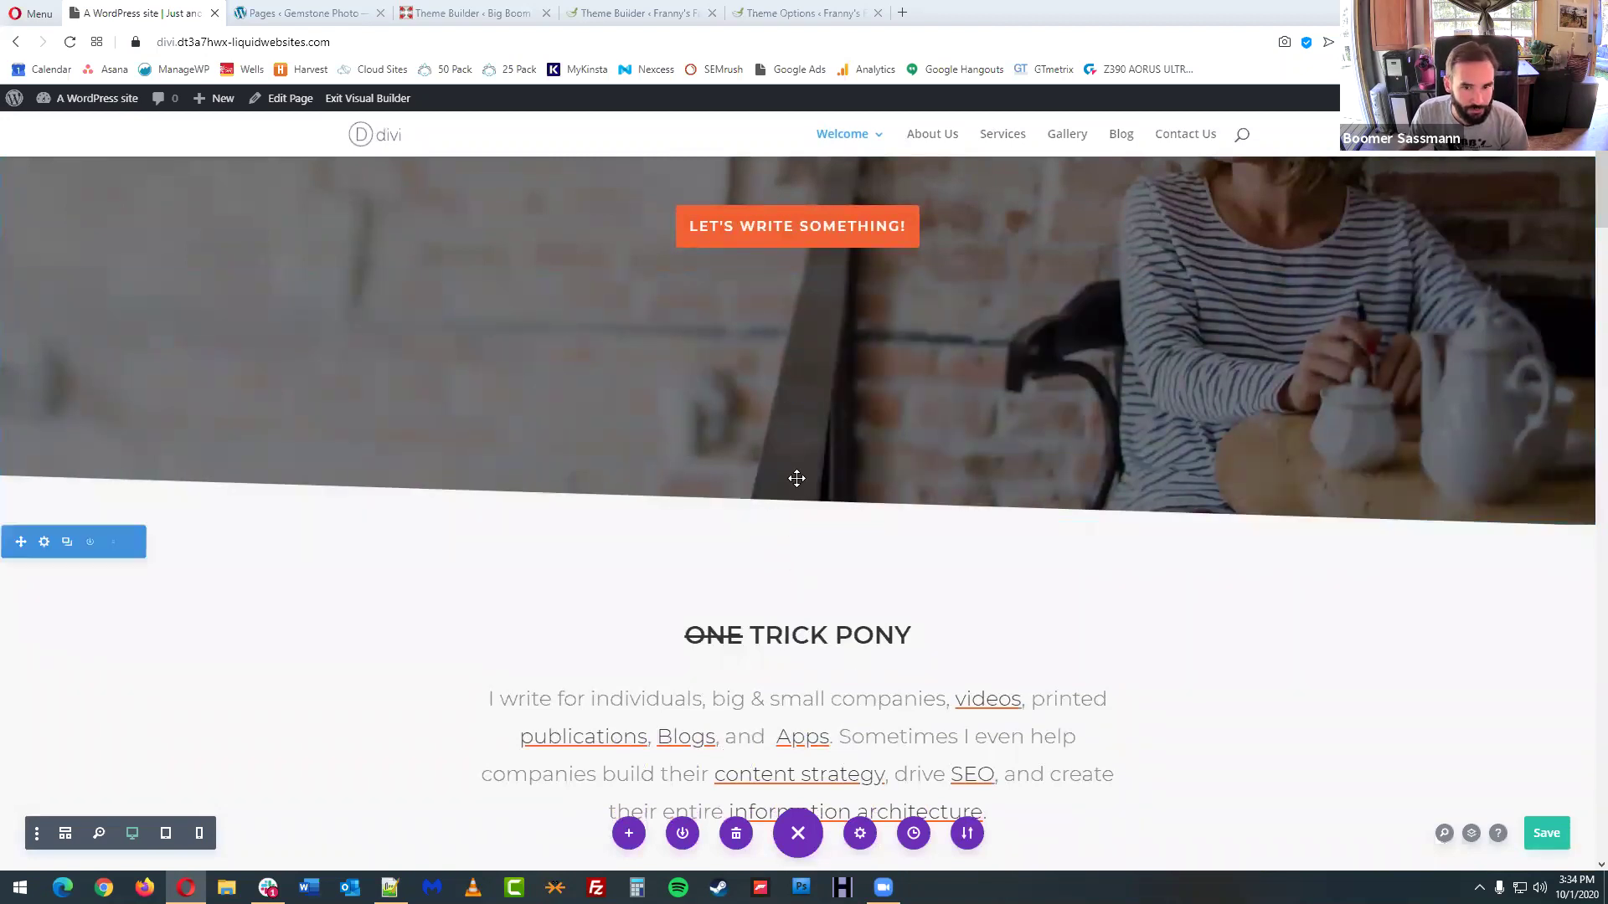
pyautogui.scroll(-3, 964, 618)
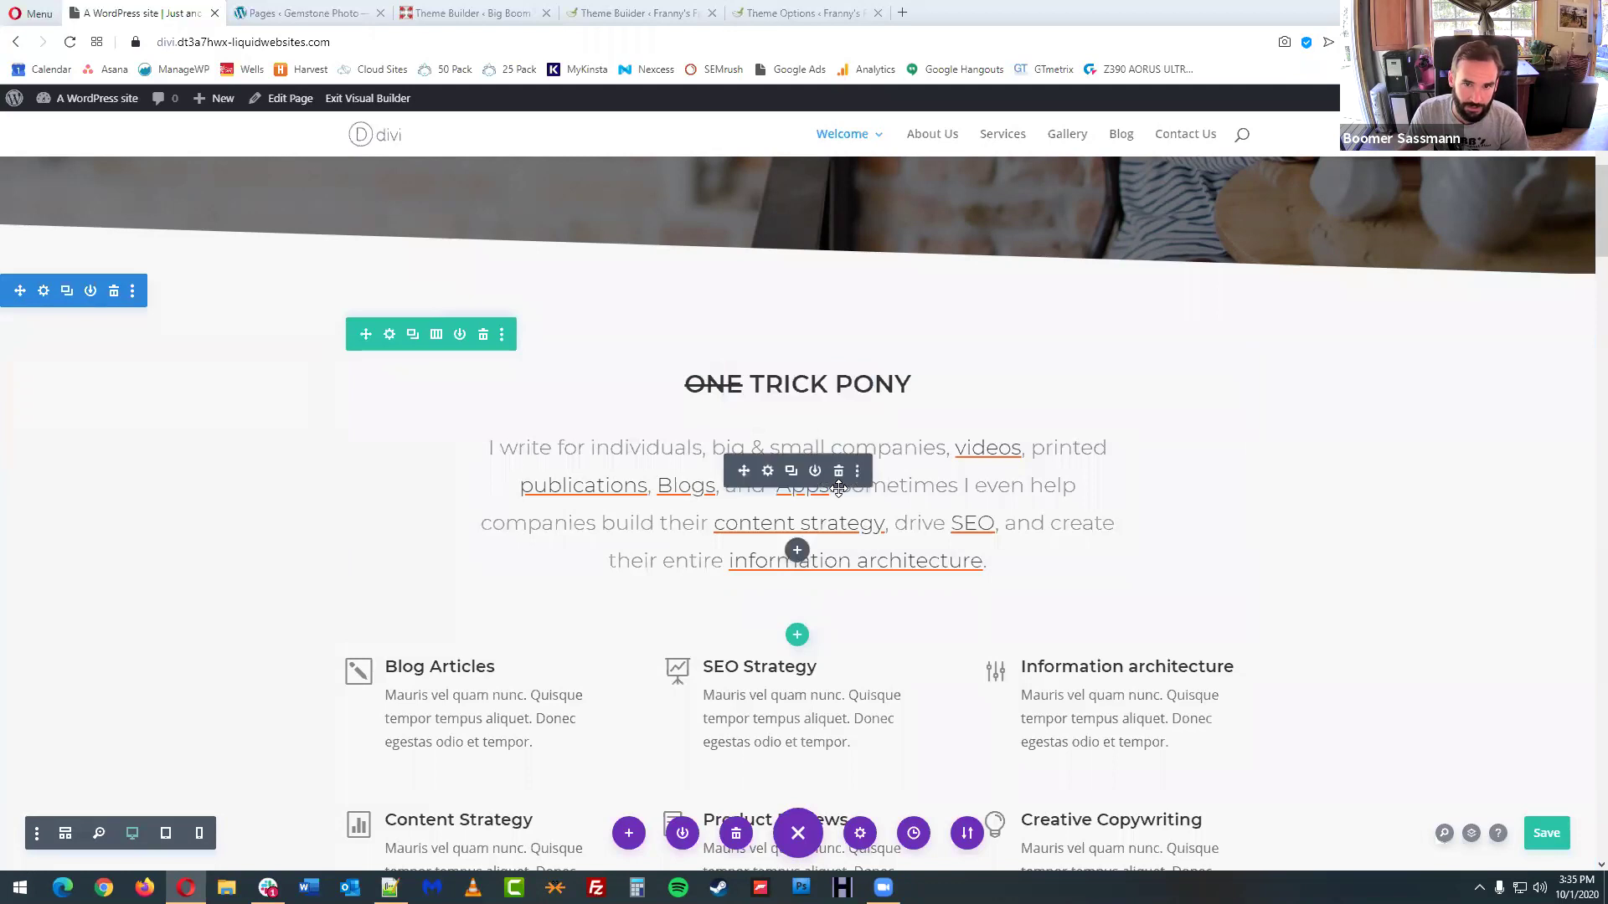
pyautogui.scroll(-4, 795, 528)
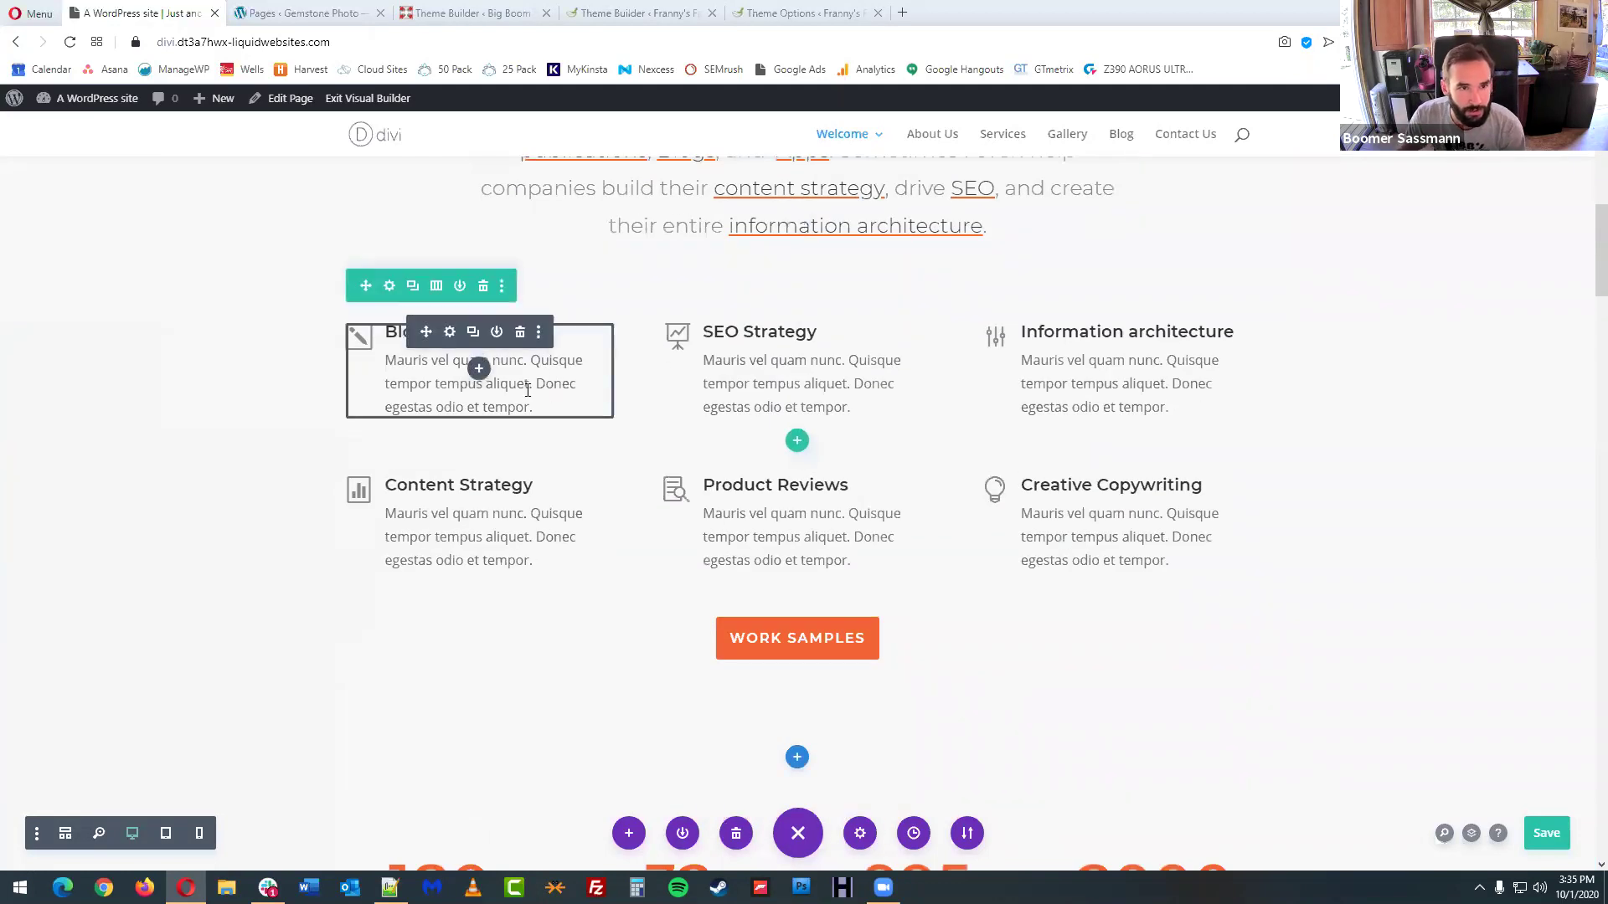
pyautogui.scroll(1, 528, 389)
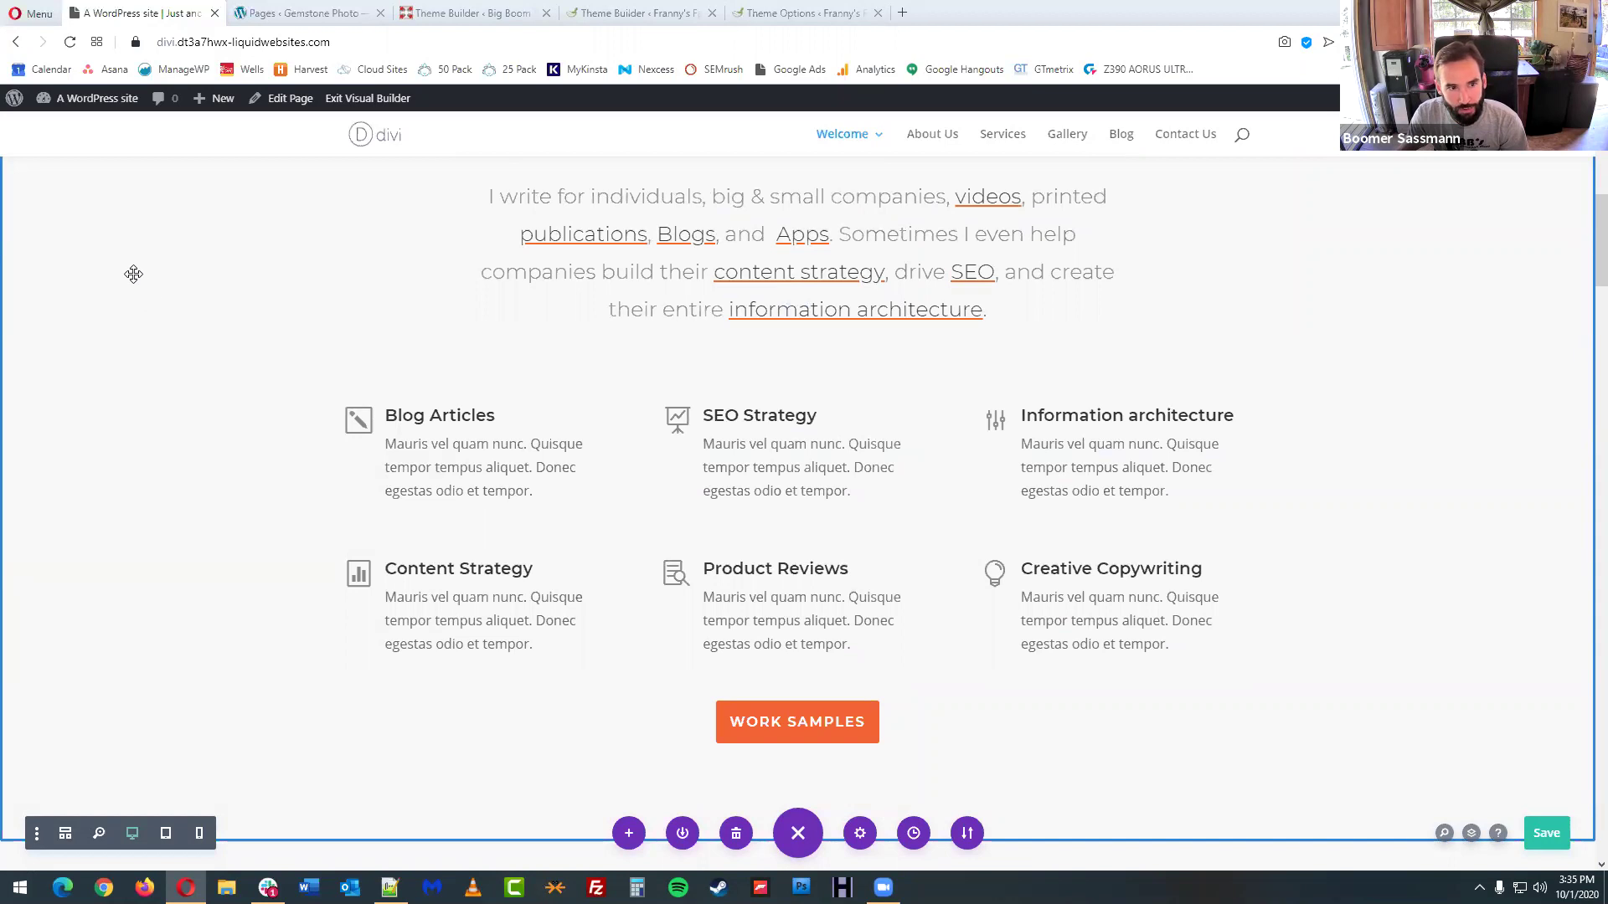
pyautogui.scroll(1, 757, 316)
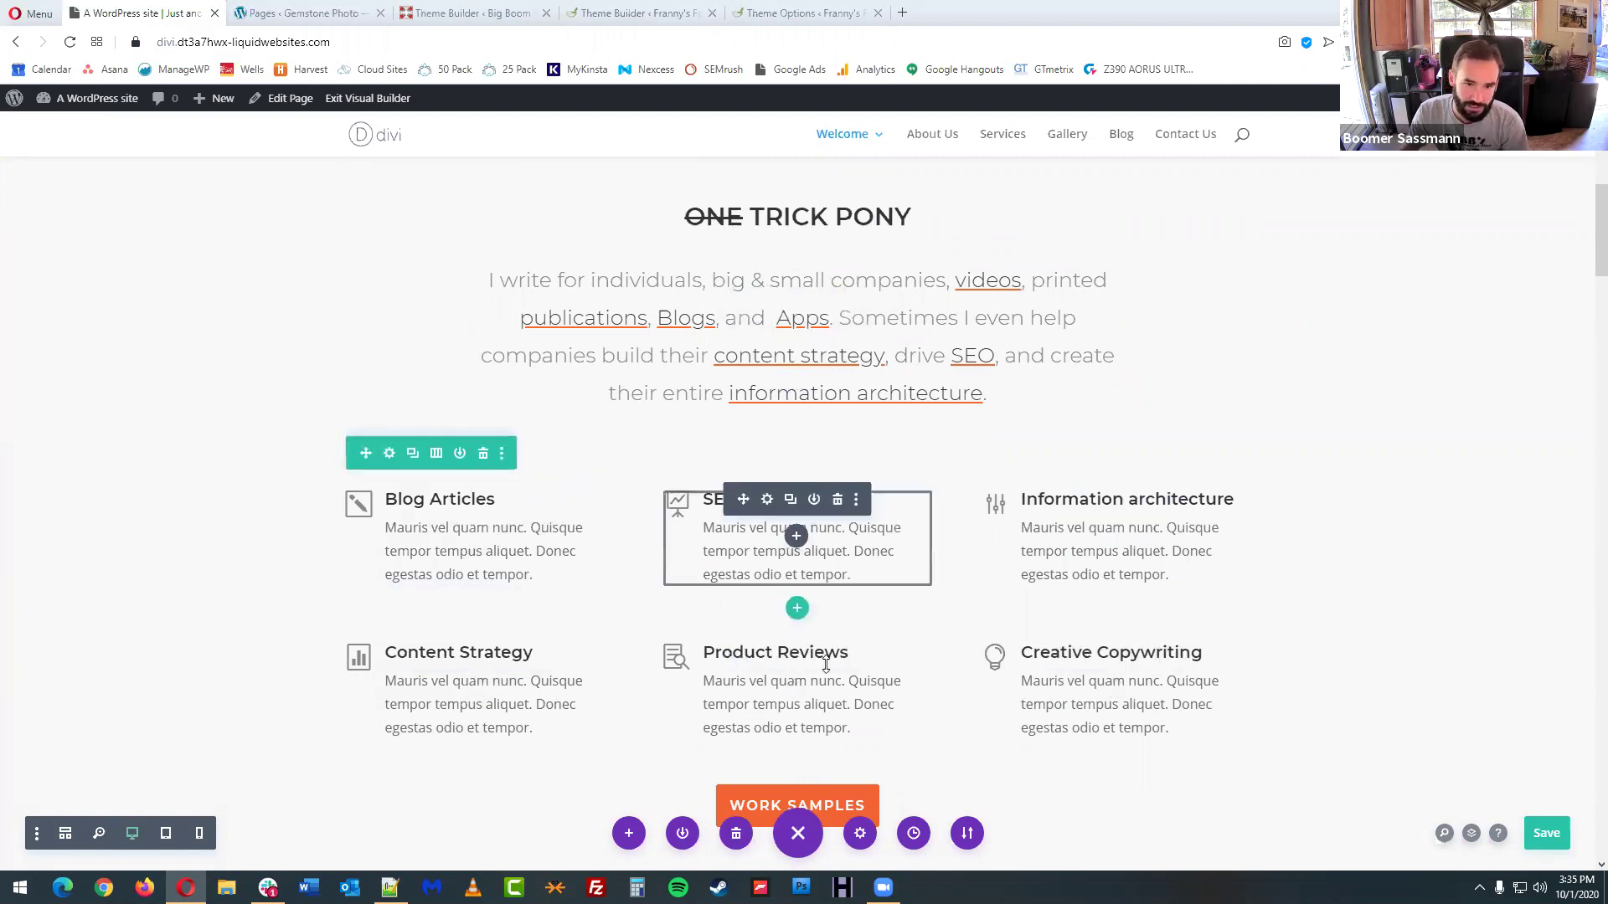
# - Insert "Content Goes HERE!" in front of the placeholder text of the SEO Strategy blurb
pyautogui.scroll(-2, 712, 737)
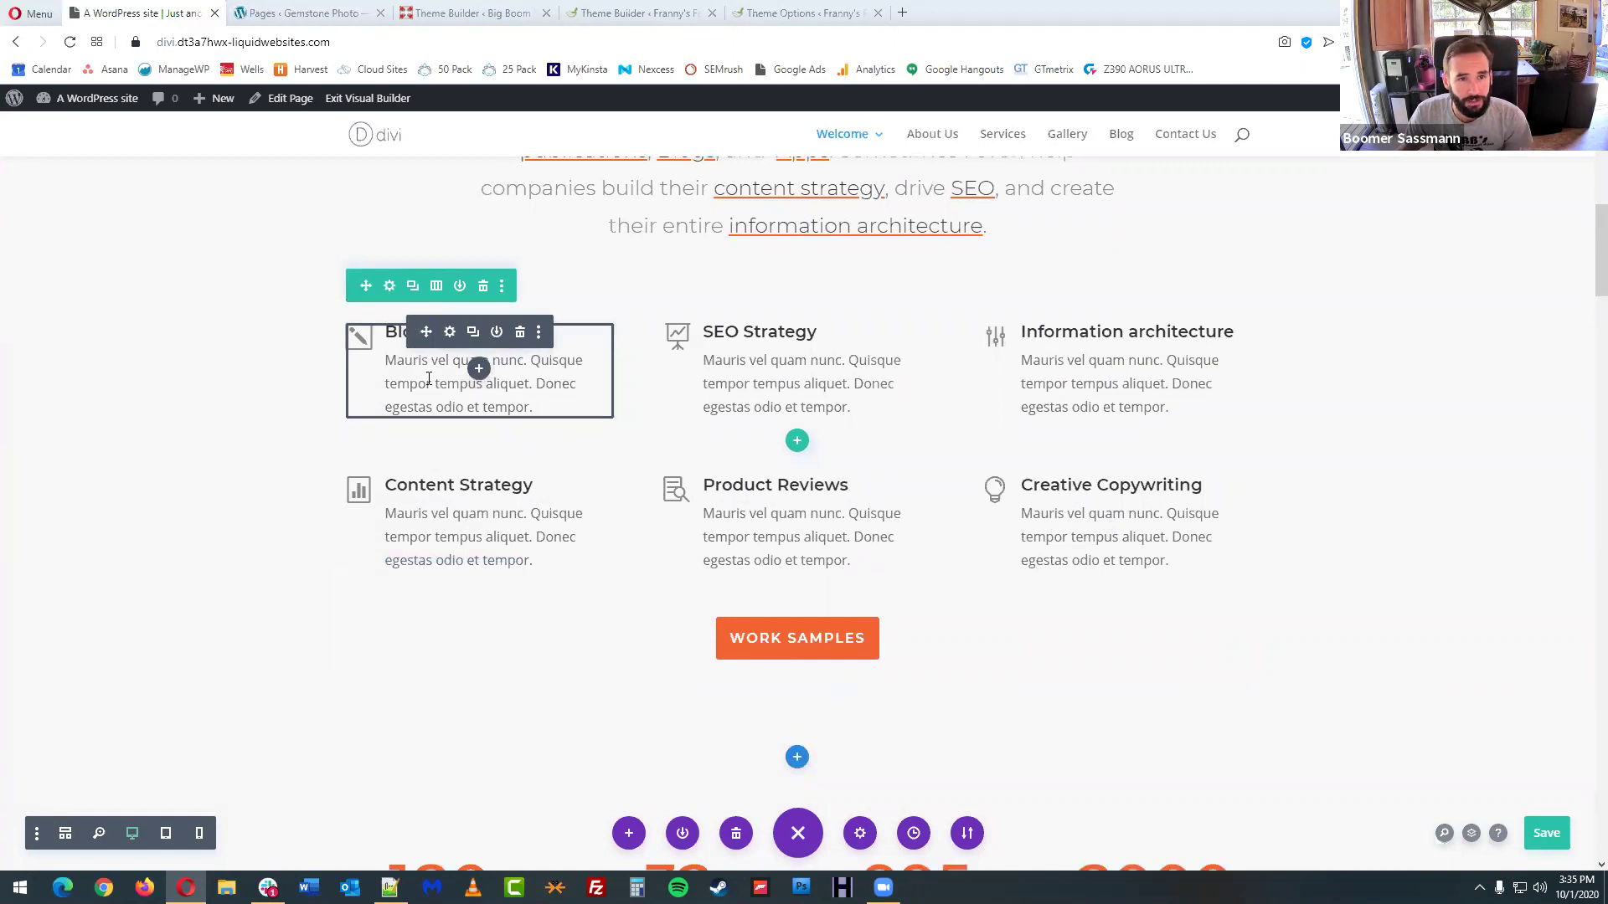
pyautogui.click(711, 361)
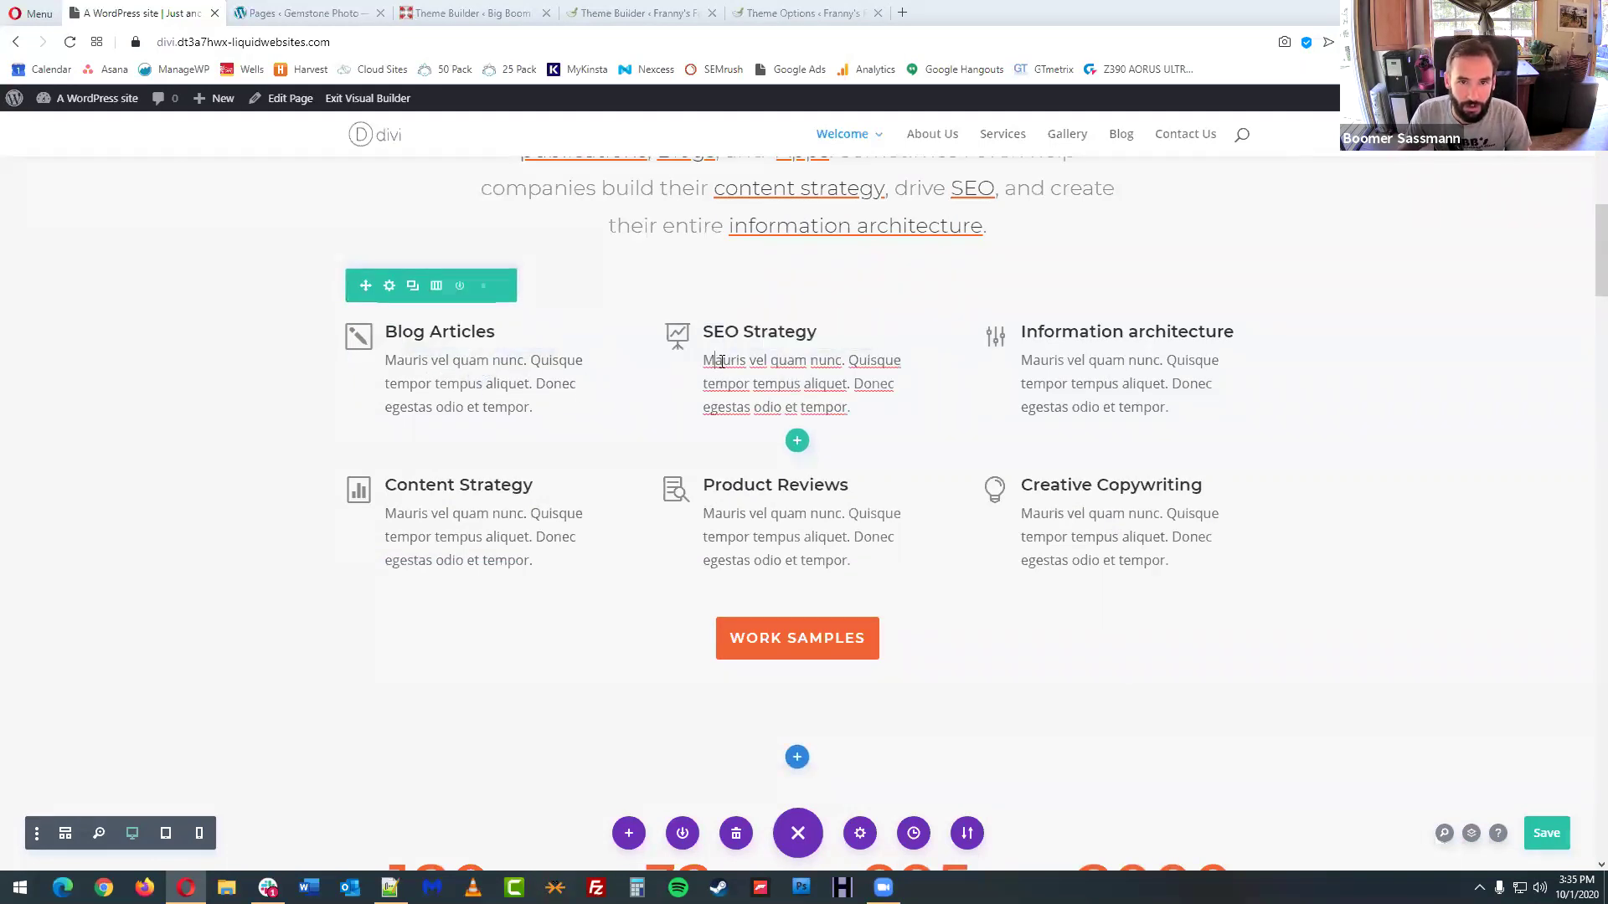
pyautogui.write('Content Goes')
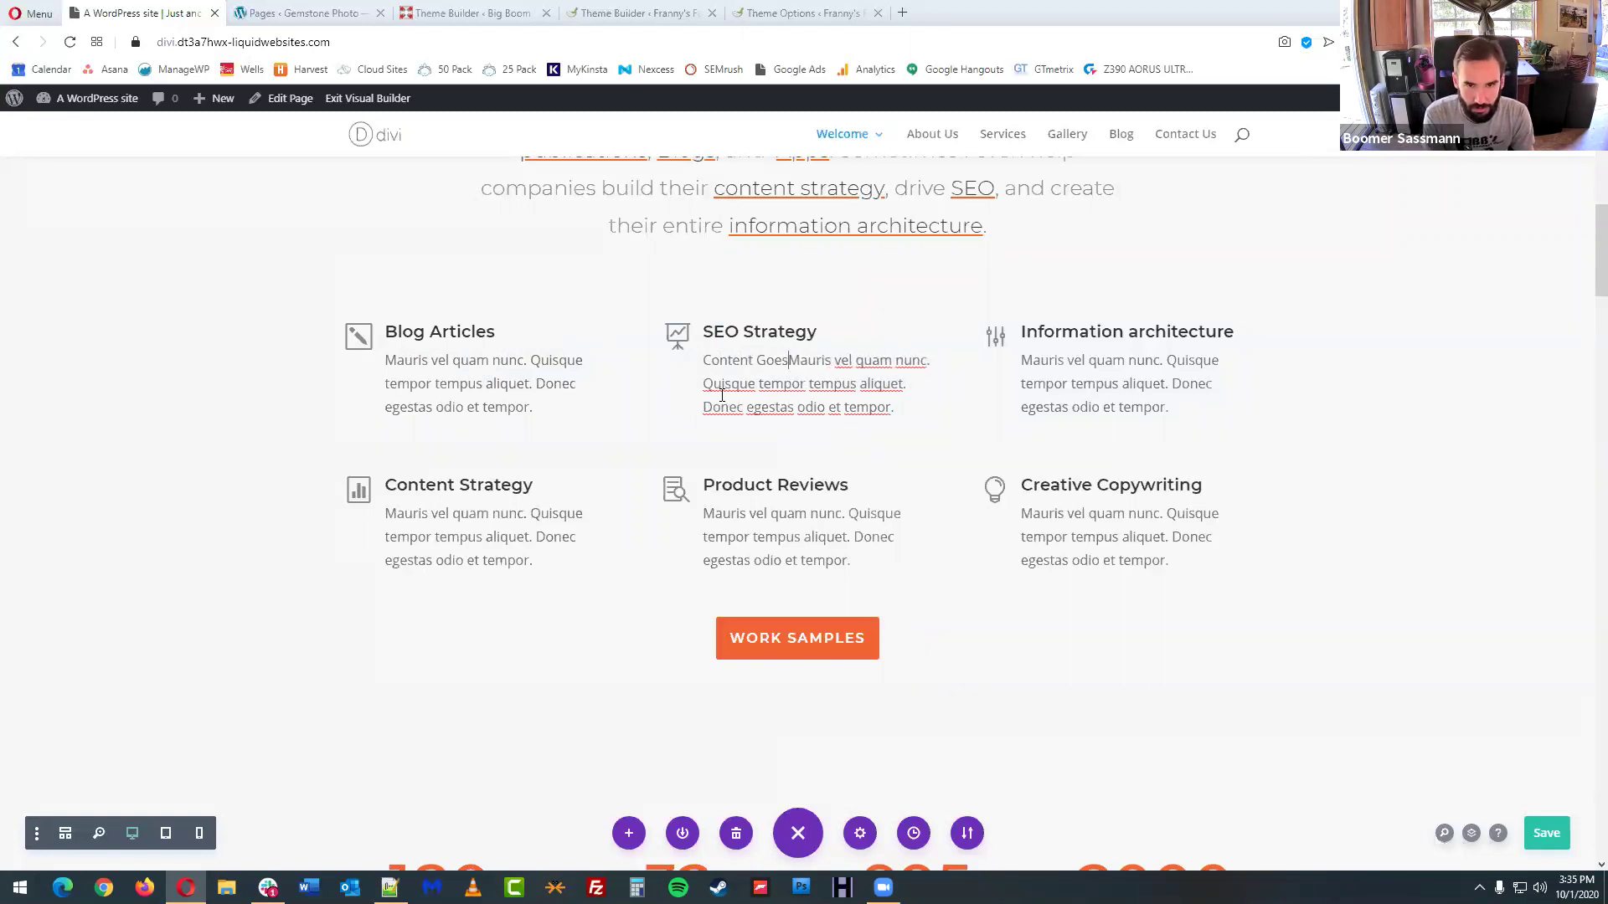
pyautogui.write(' HERE')
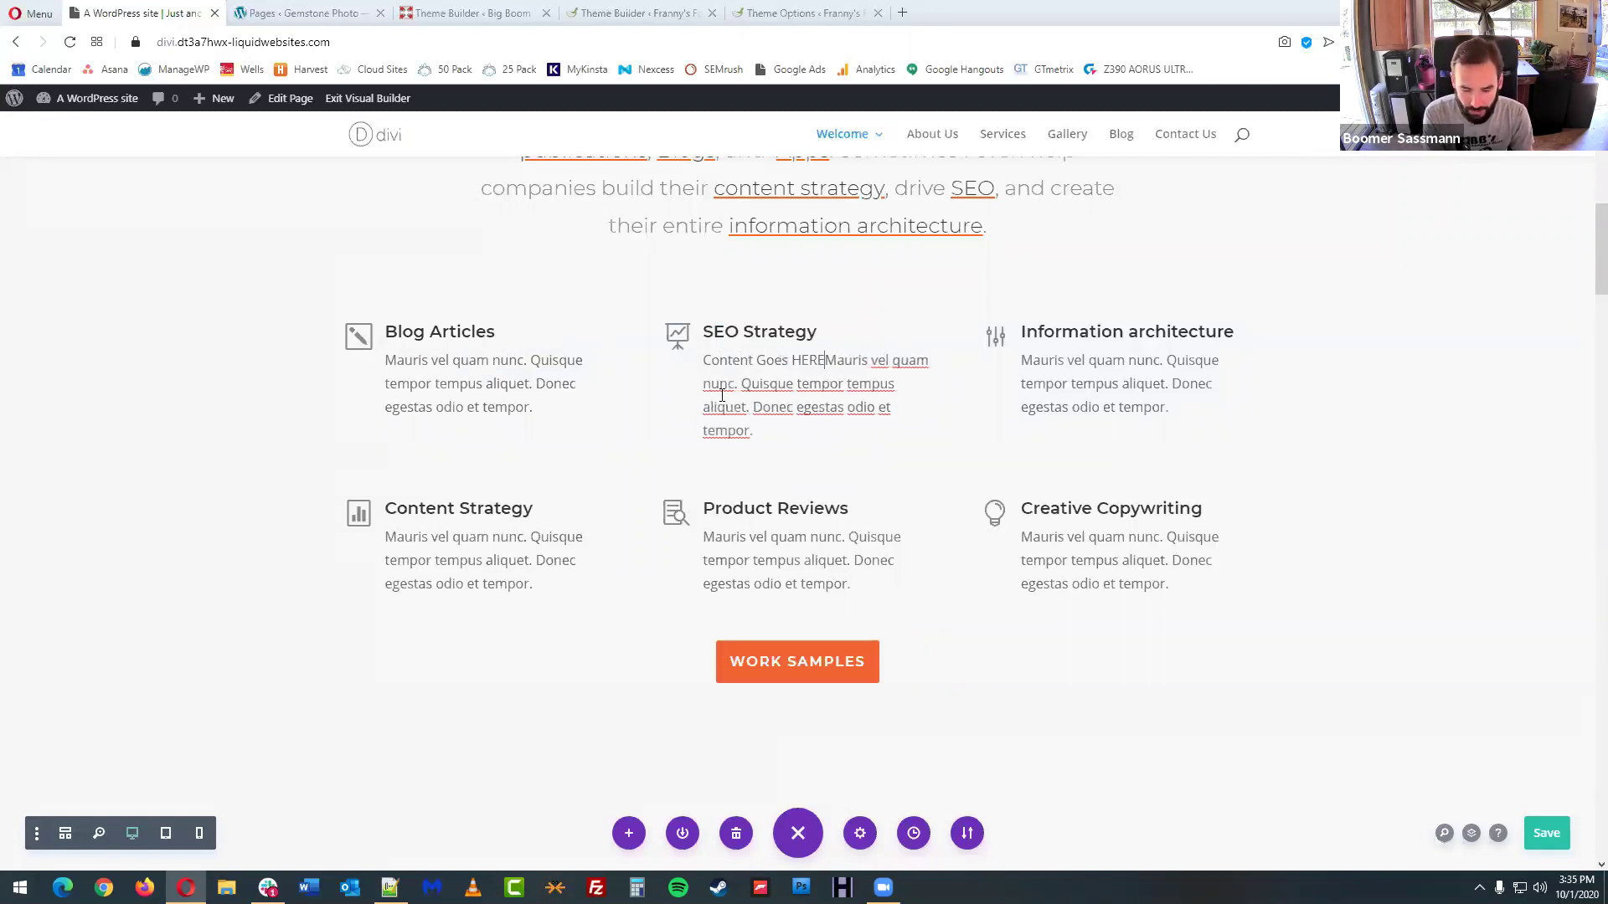
pyautogui.write('!')
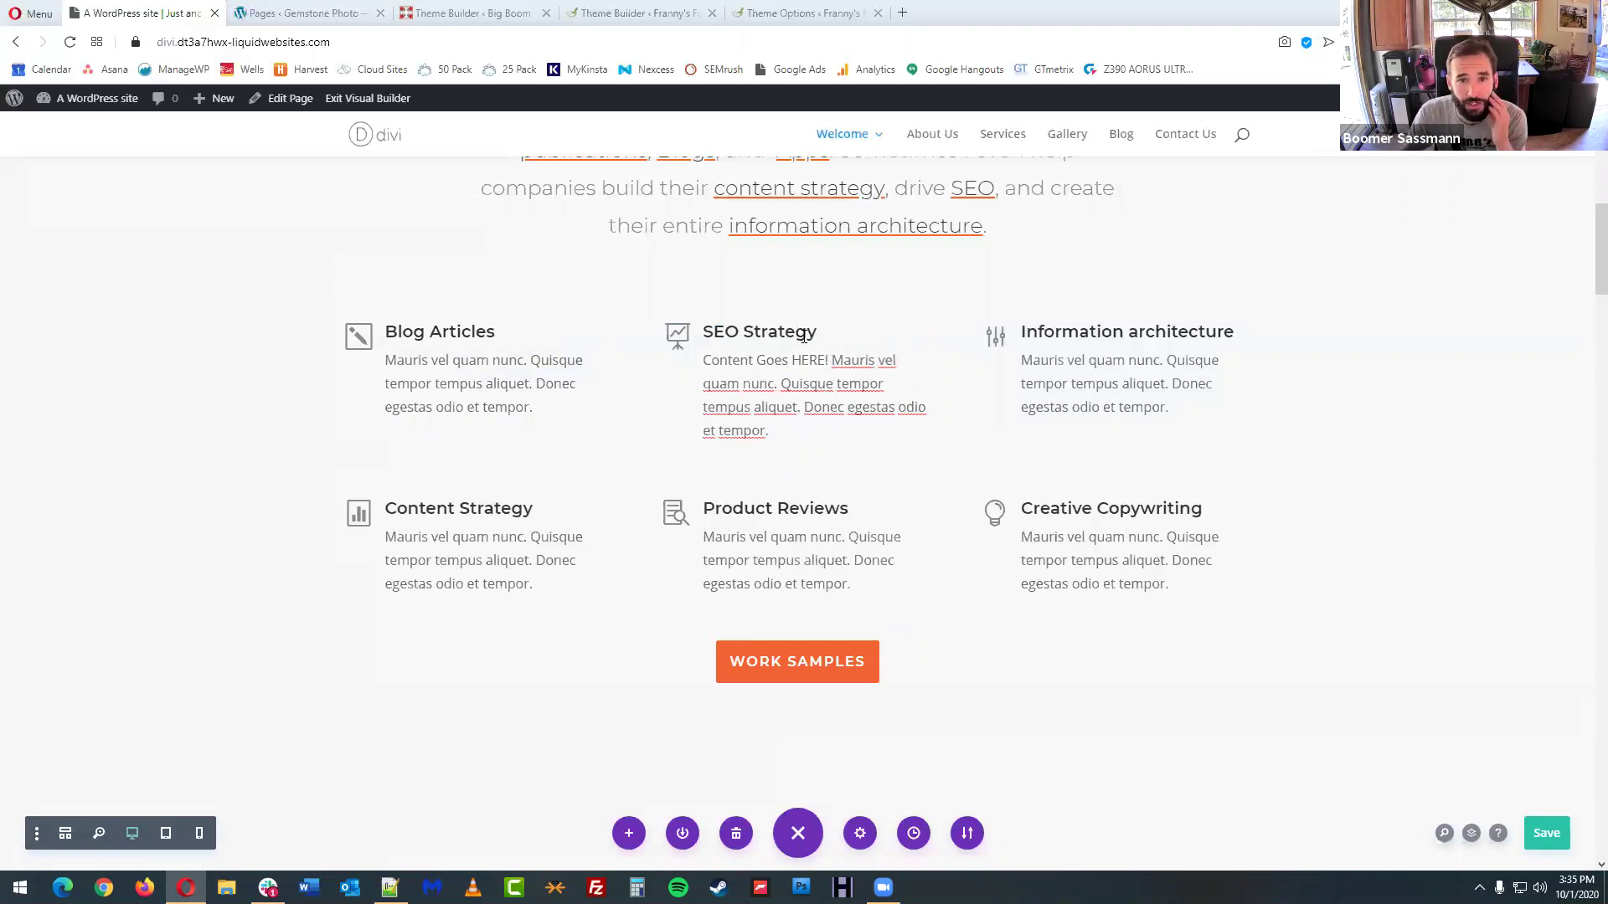
# - Examine the Welcome page's service blurbs, the Work Samples button and the number counters section in the Visual Builder
pyautogui.moveTo(469, 387)
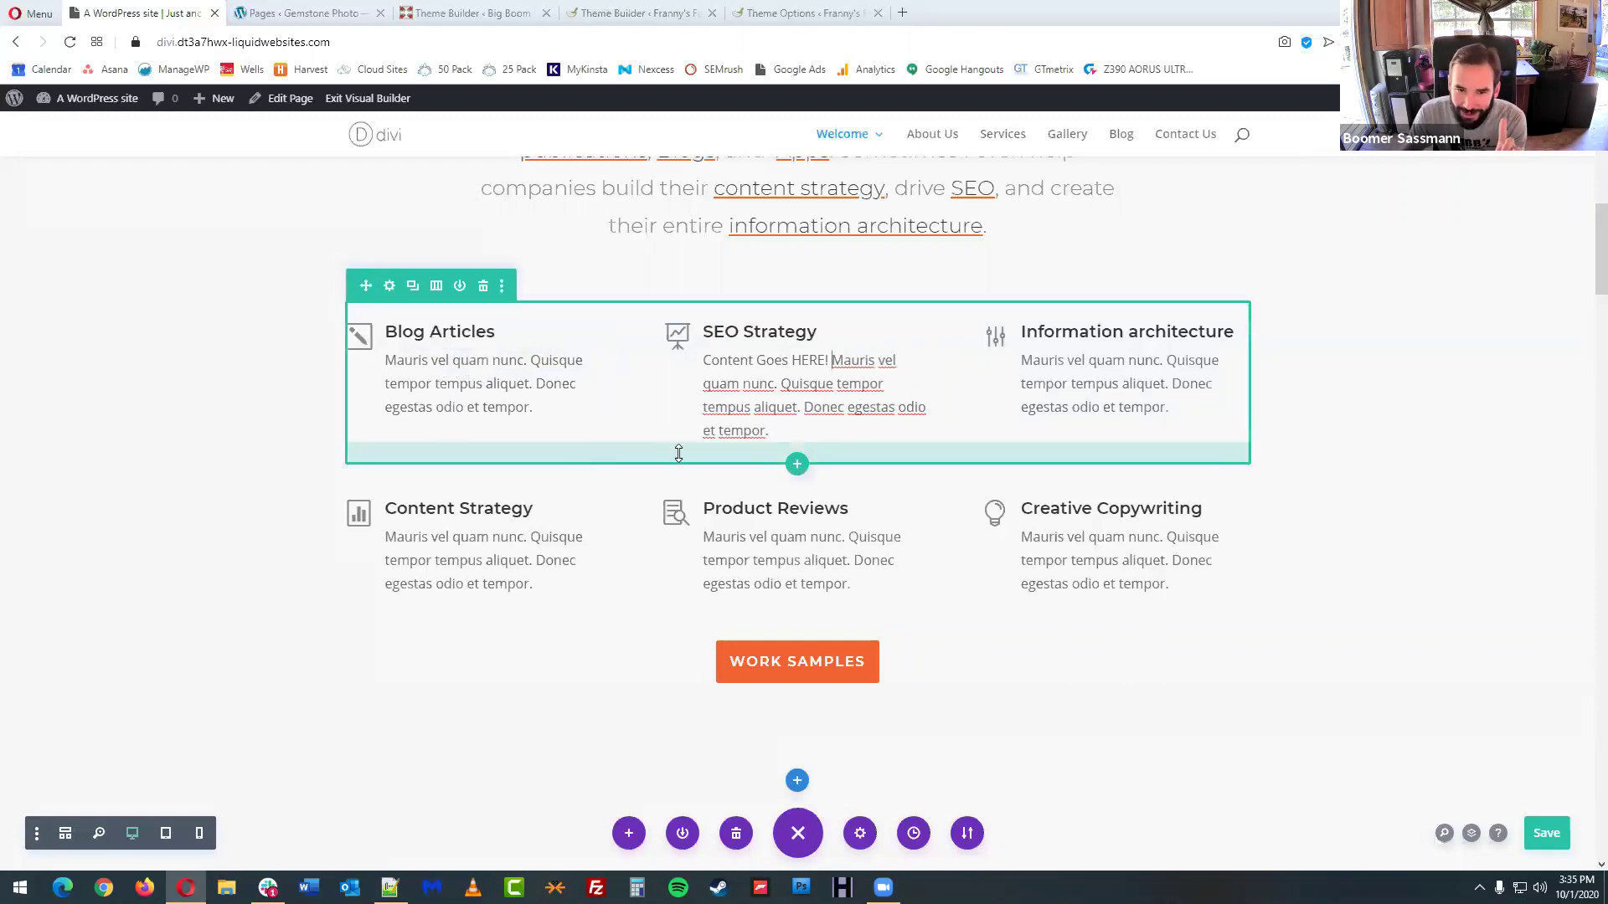
pyautogui.scroll(-1, 679, 454)
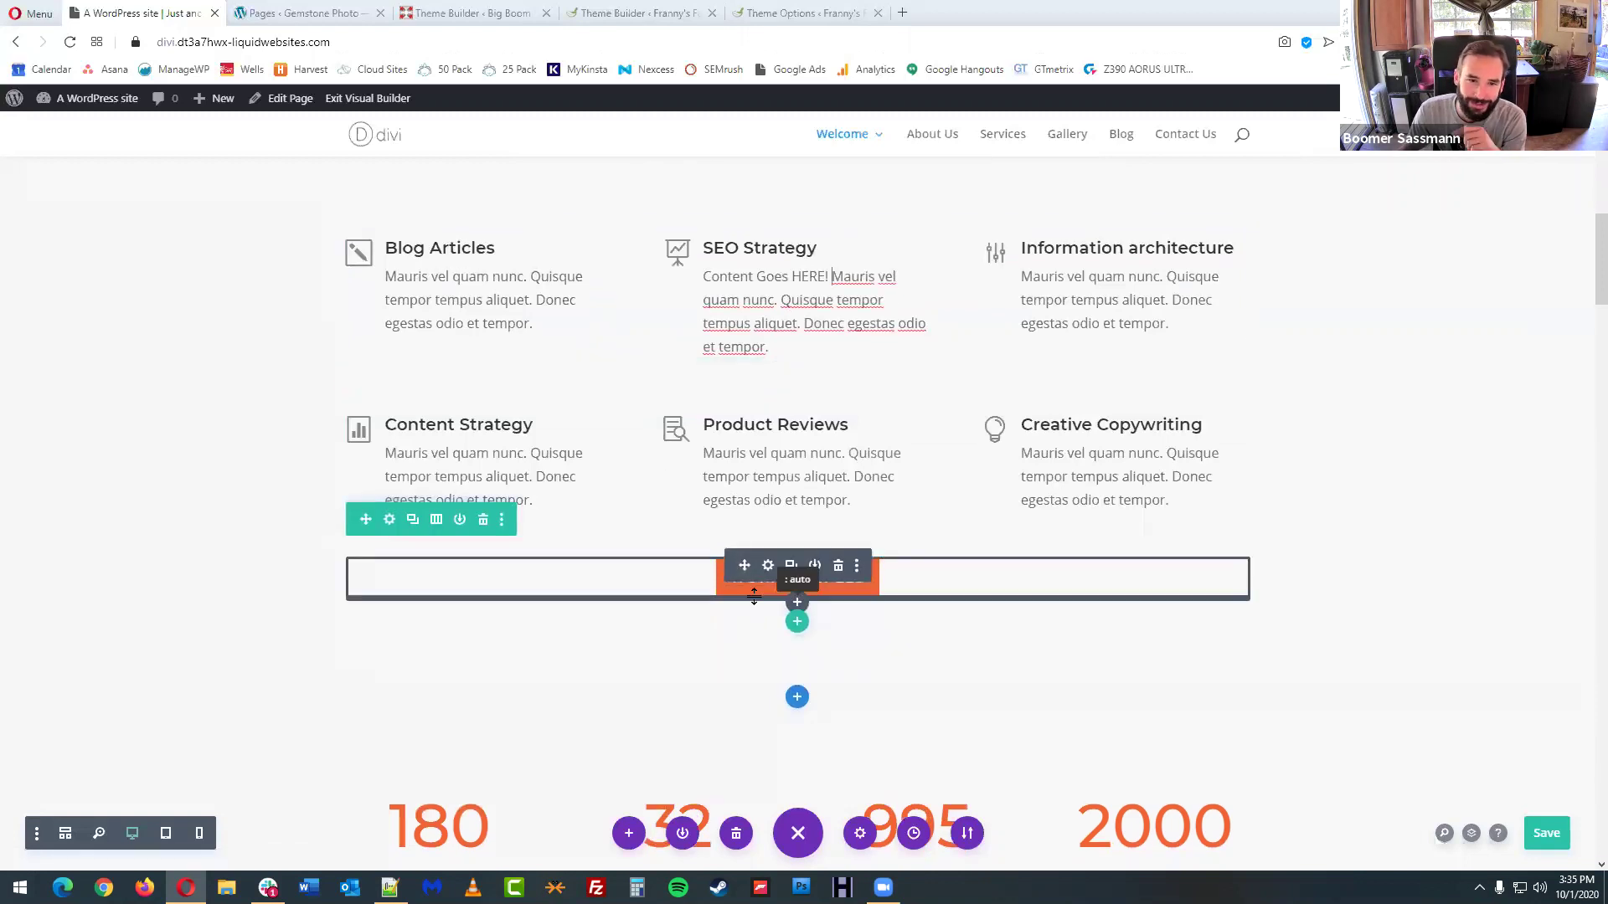
pyautogui.scroll(-2, 754, 596)
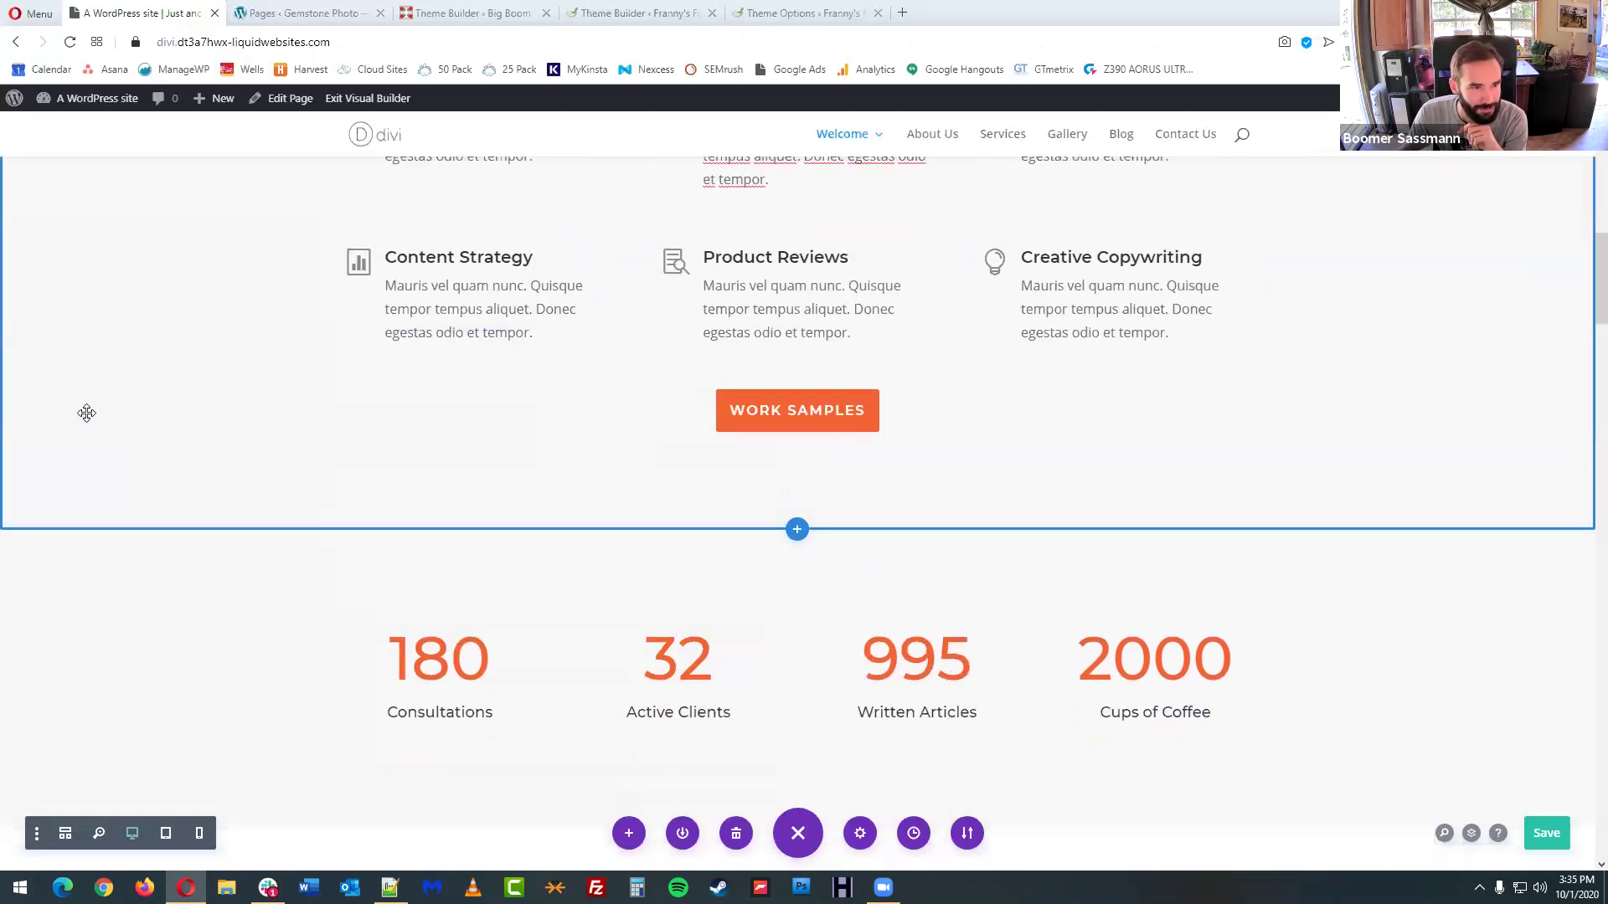
pyautogui.scroll(-4, 87, 418)
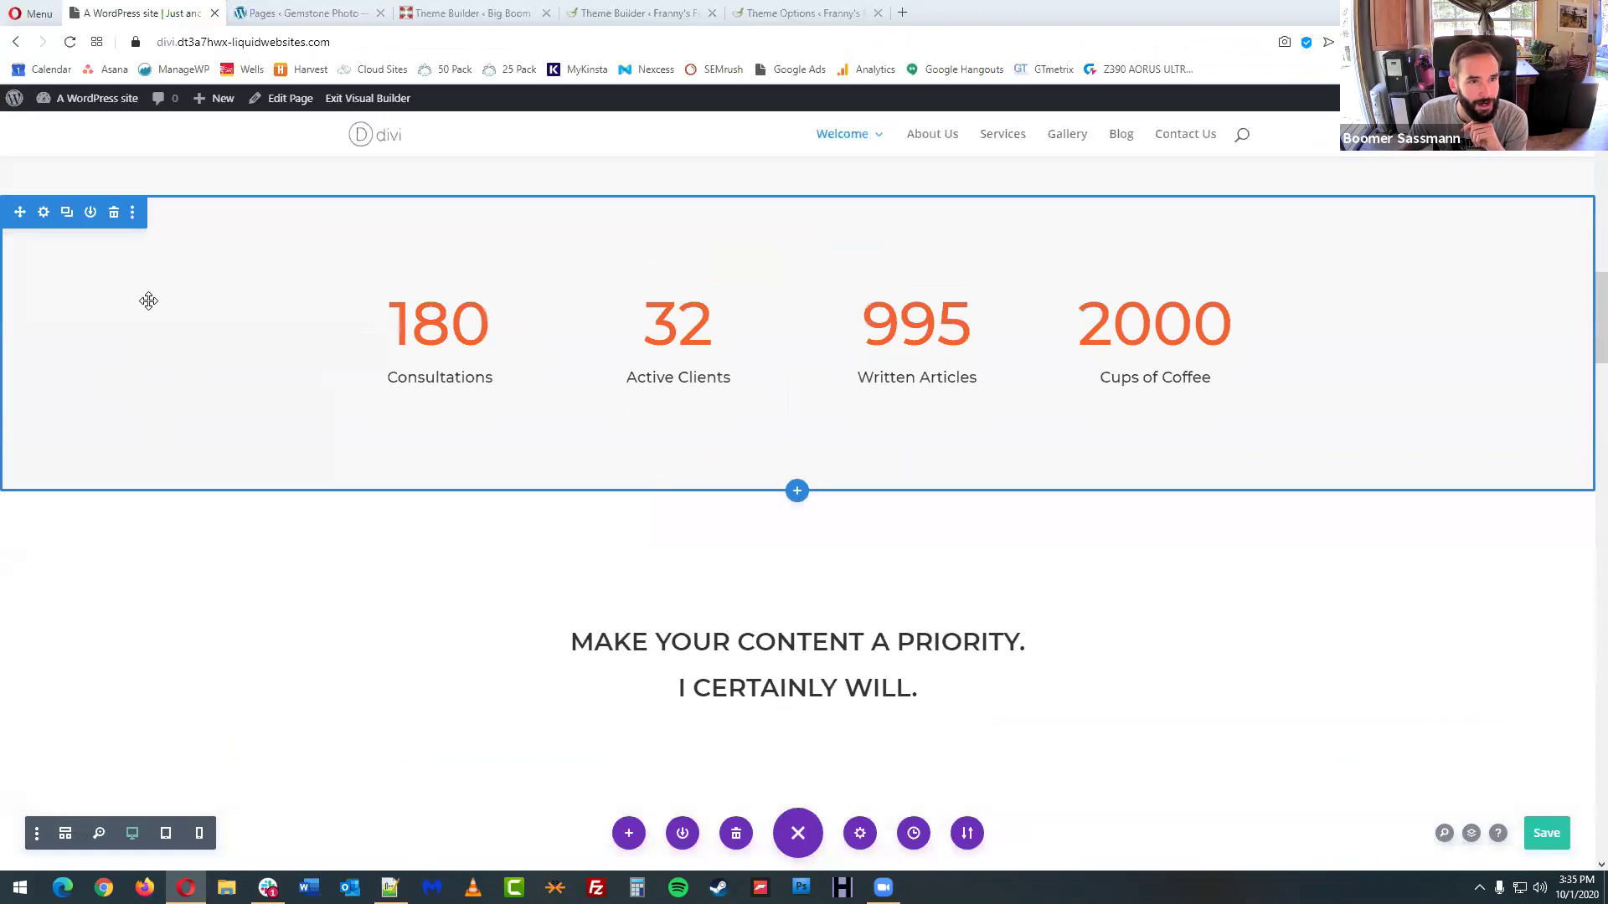
pyautogui.scroll(1, 147, 299)
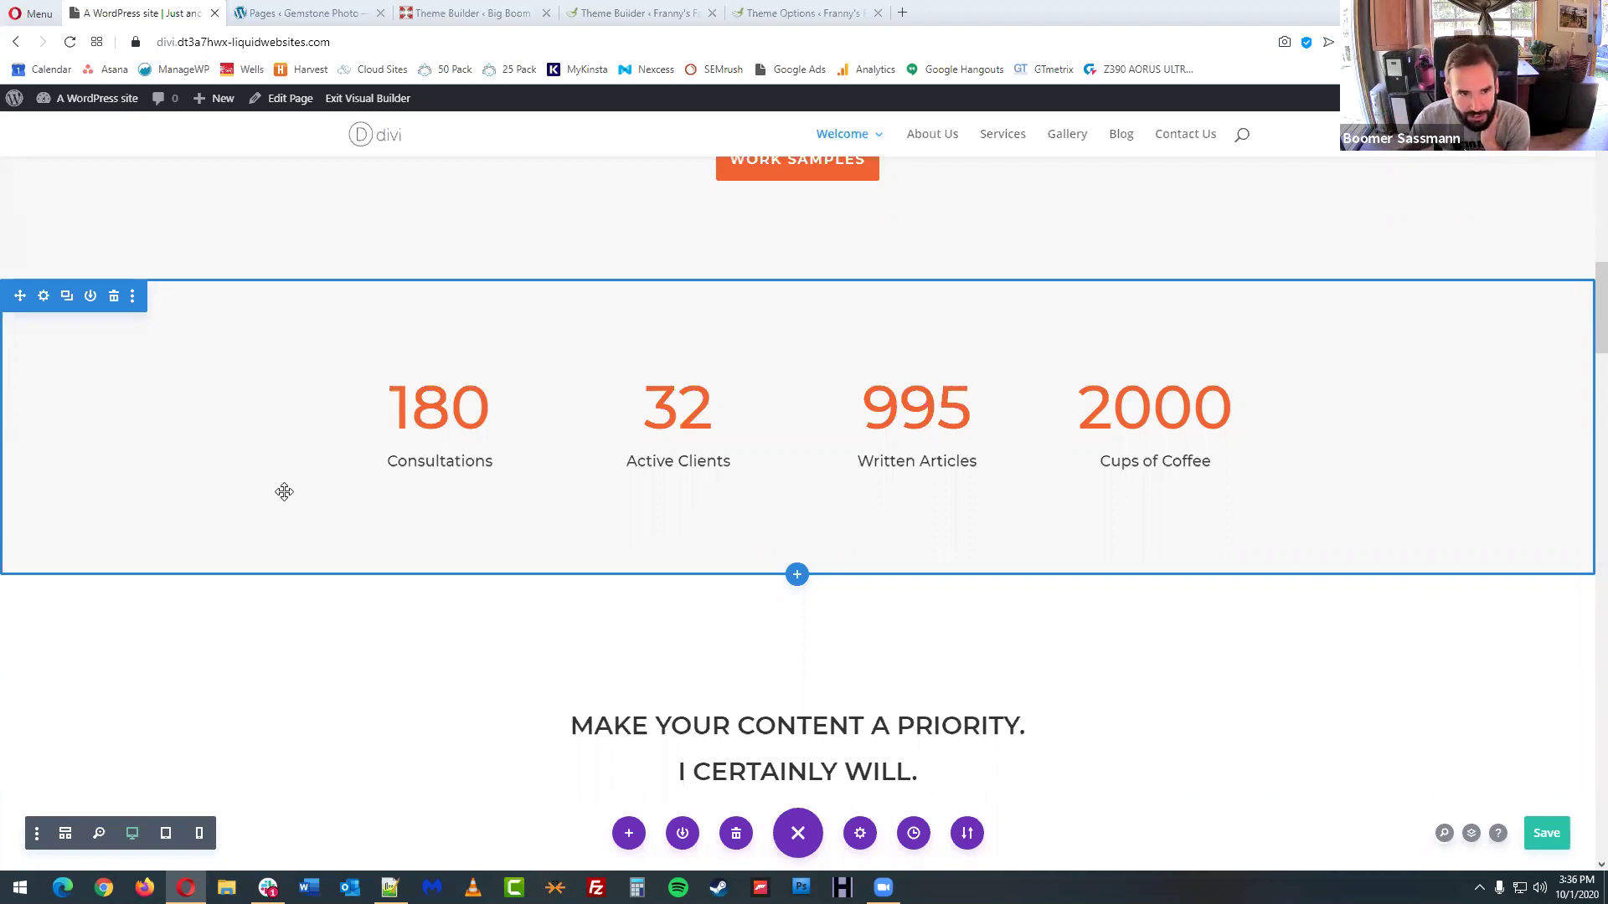
pyautogui.scroll(-1, 331, 556)
pyautogui.scroll(-4, 331, 555)
pyautogui.scroll(3, 280, 582)
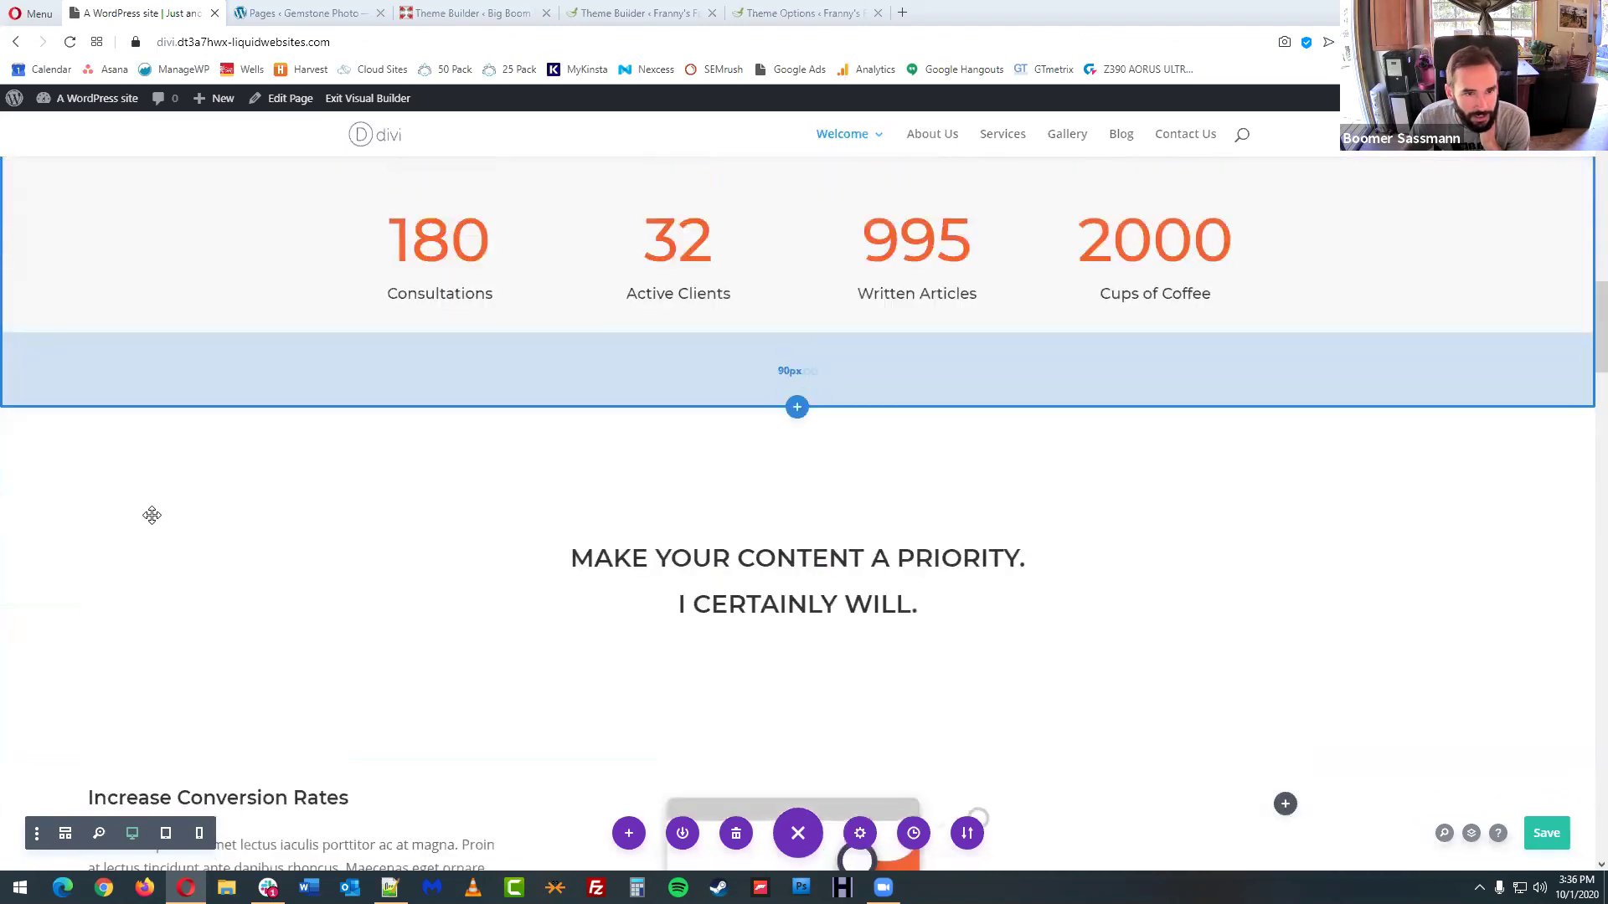
pyautogui.moveTo(162, 485)
pyautogui.scroll(-1, 335, 513)
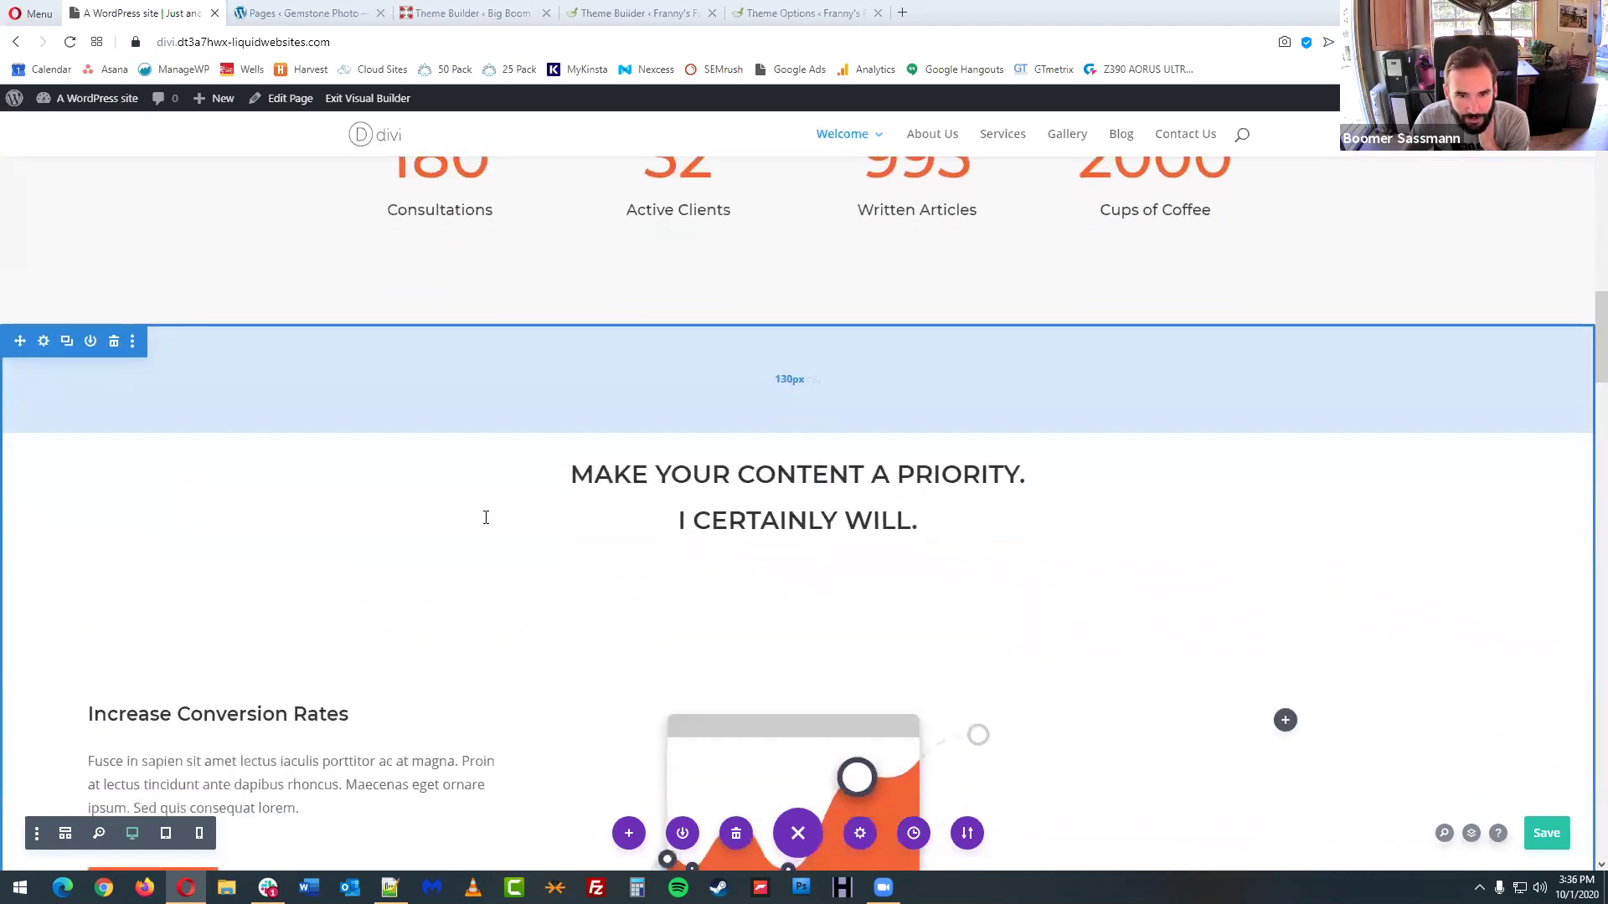
# - Review the Increase Conversion Rates, Reduce Bounce Rate and Drive More Traffic sections down to the orange call to action
pyautogui.scroll(-3, 503, 536)
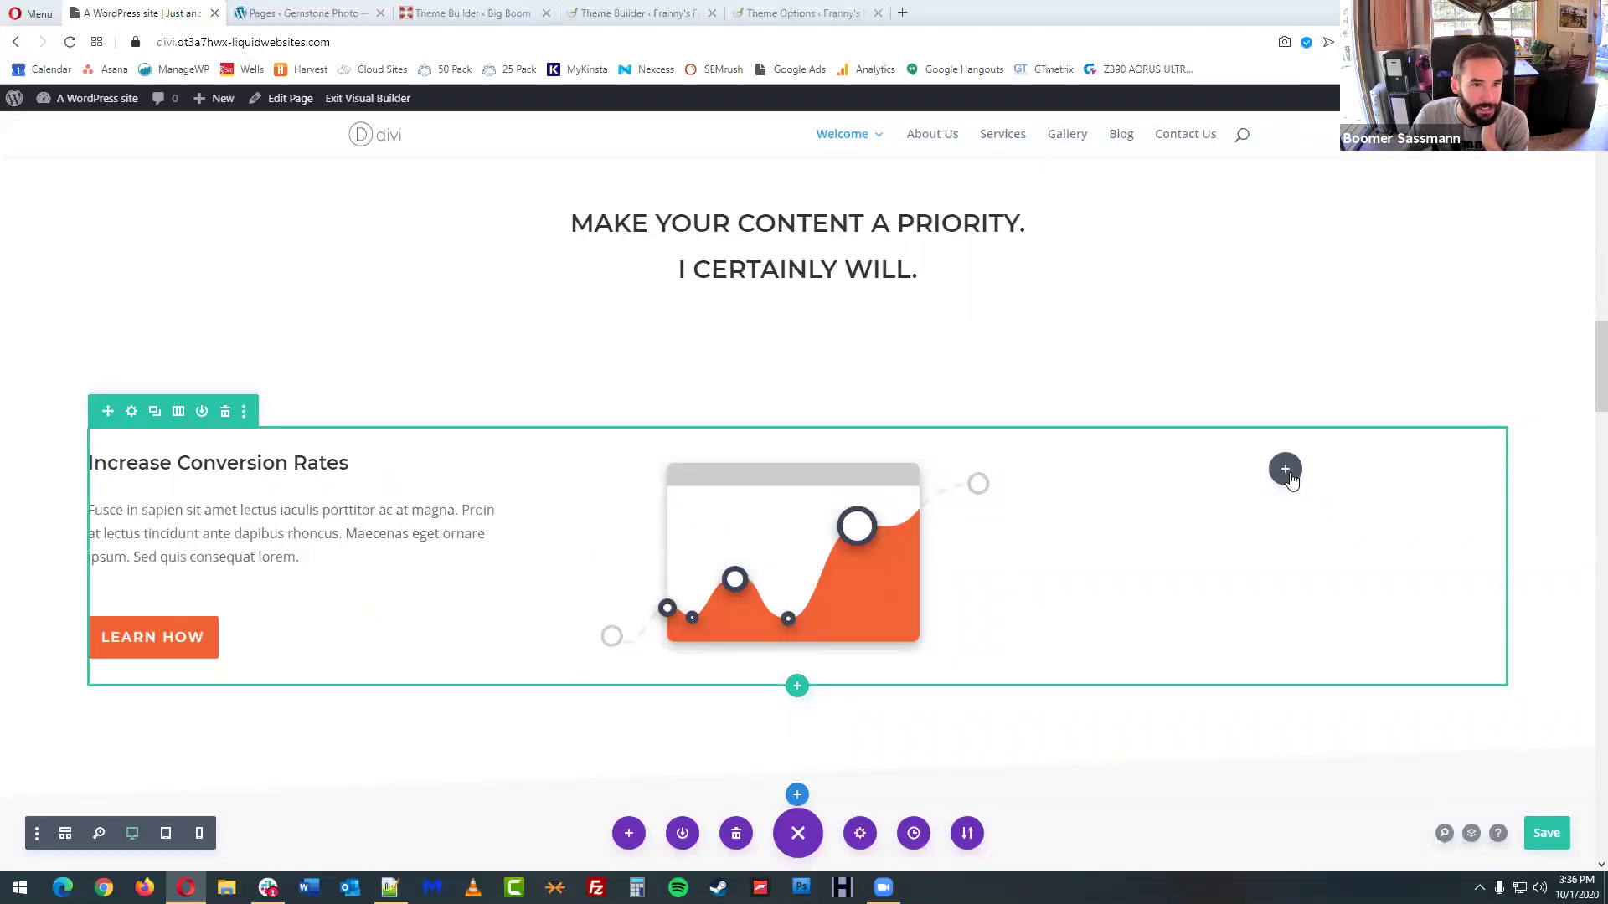
pyautogui.scroll(-1, 1265, 511)
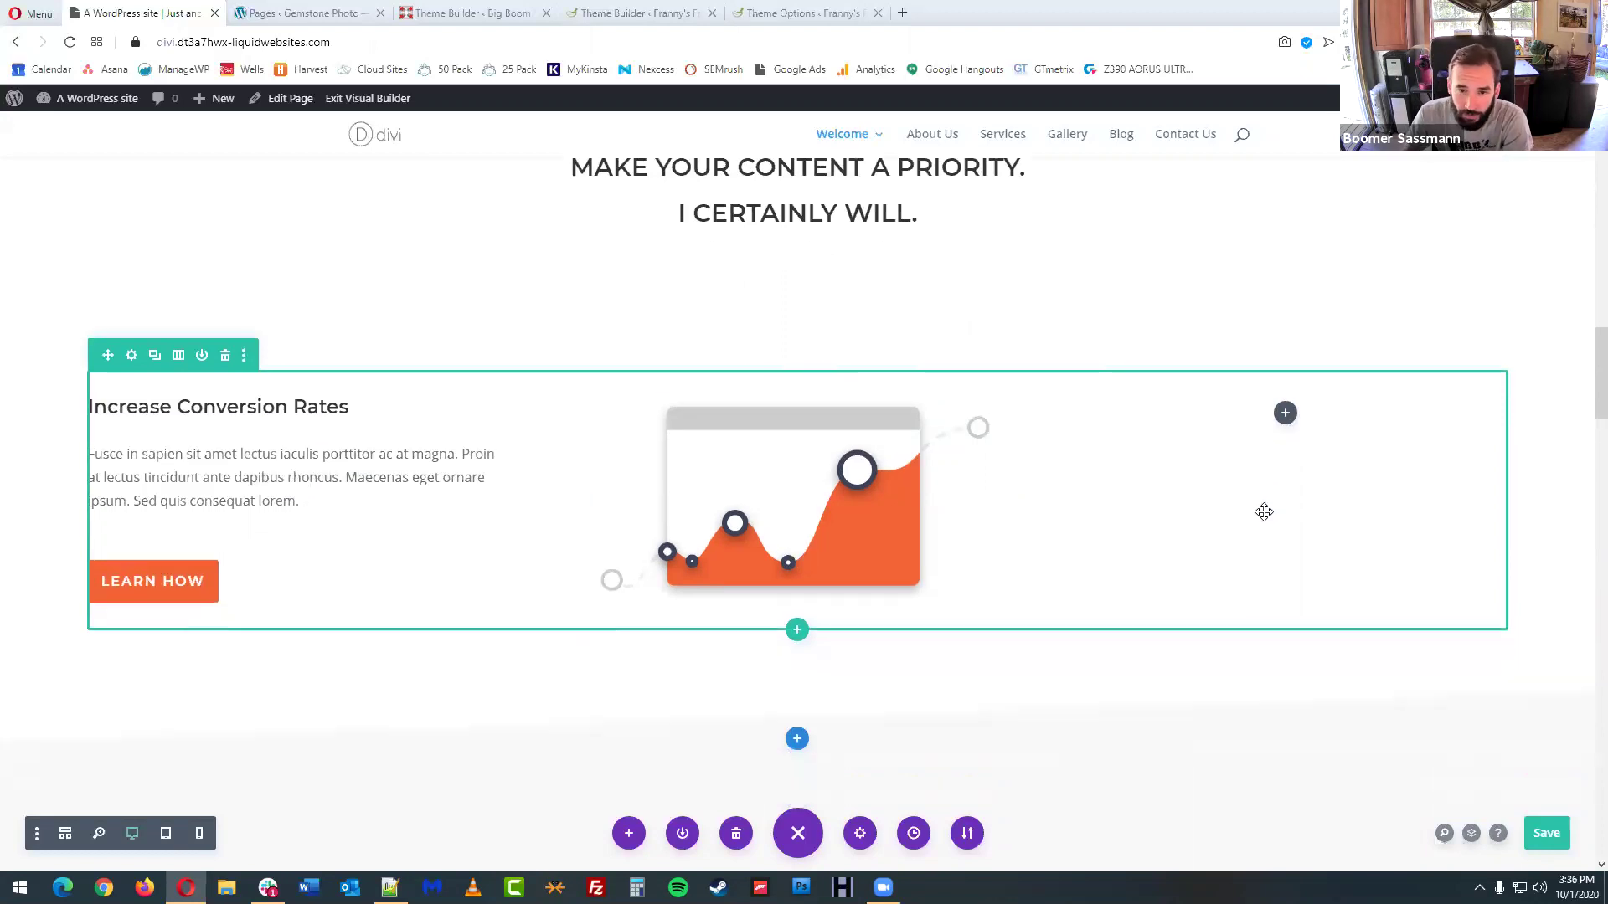
pyautogui.scroll(-1, 1328, 549)
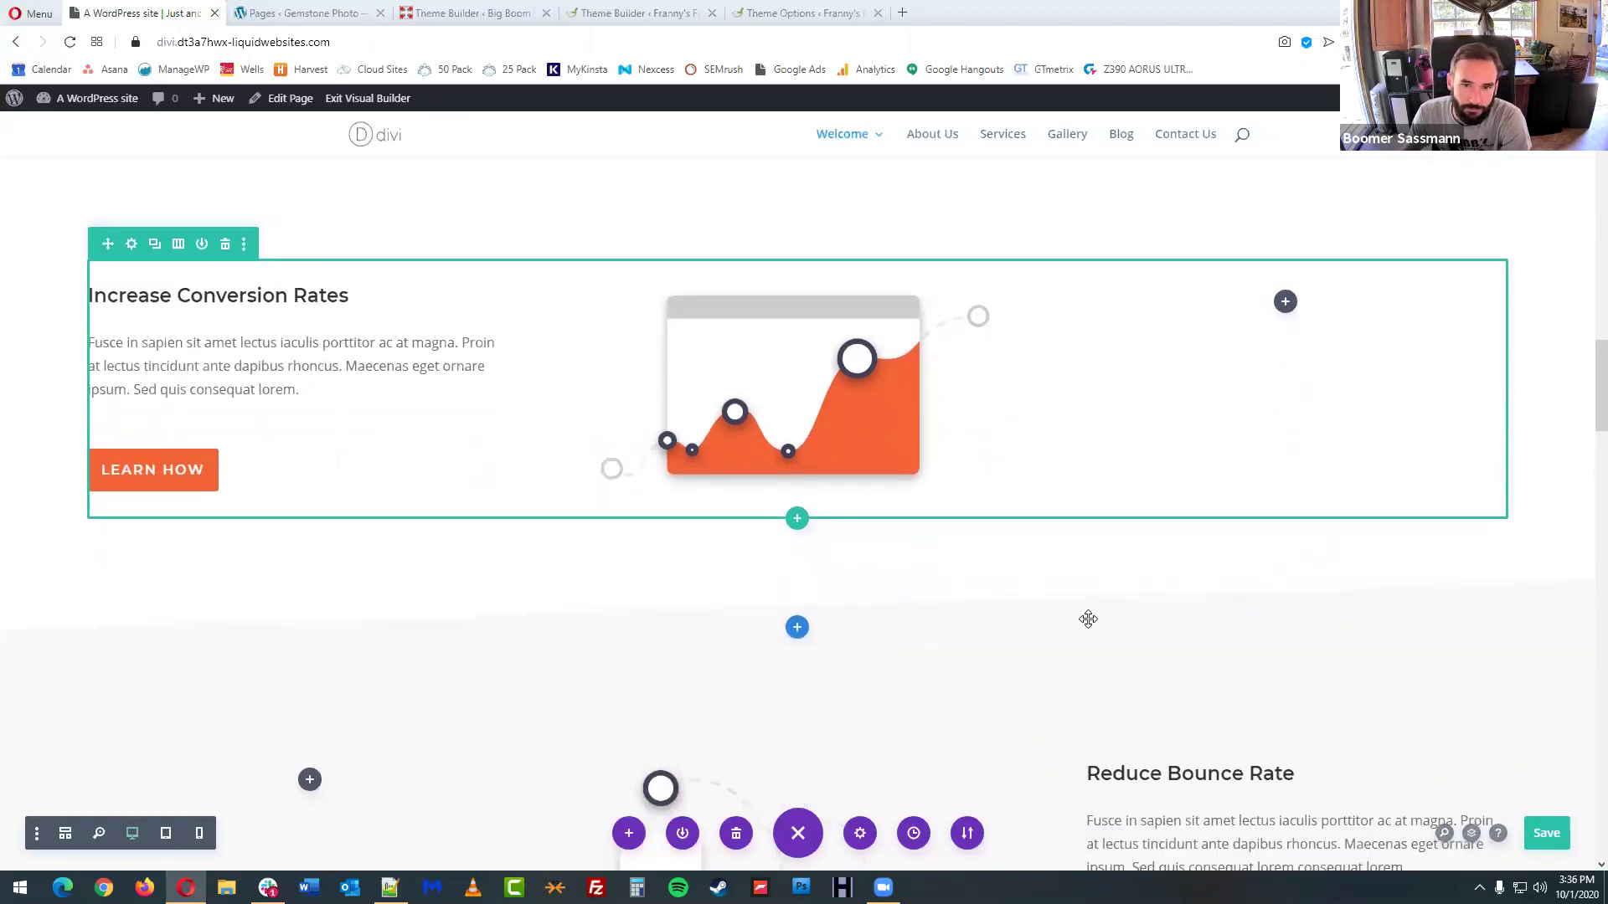
pyautogui.scroll(-3, 1017, 618)
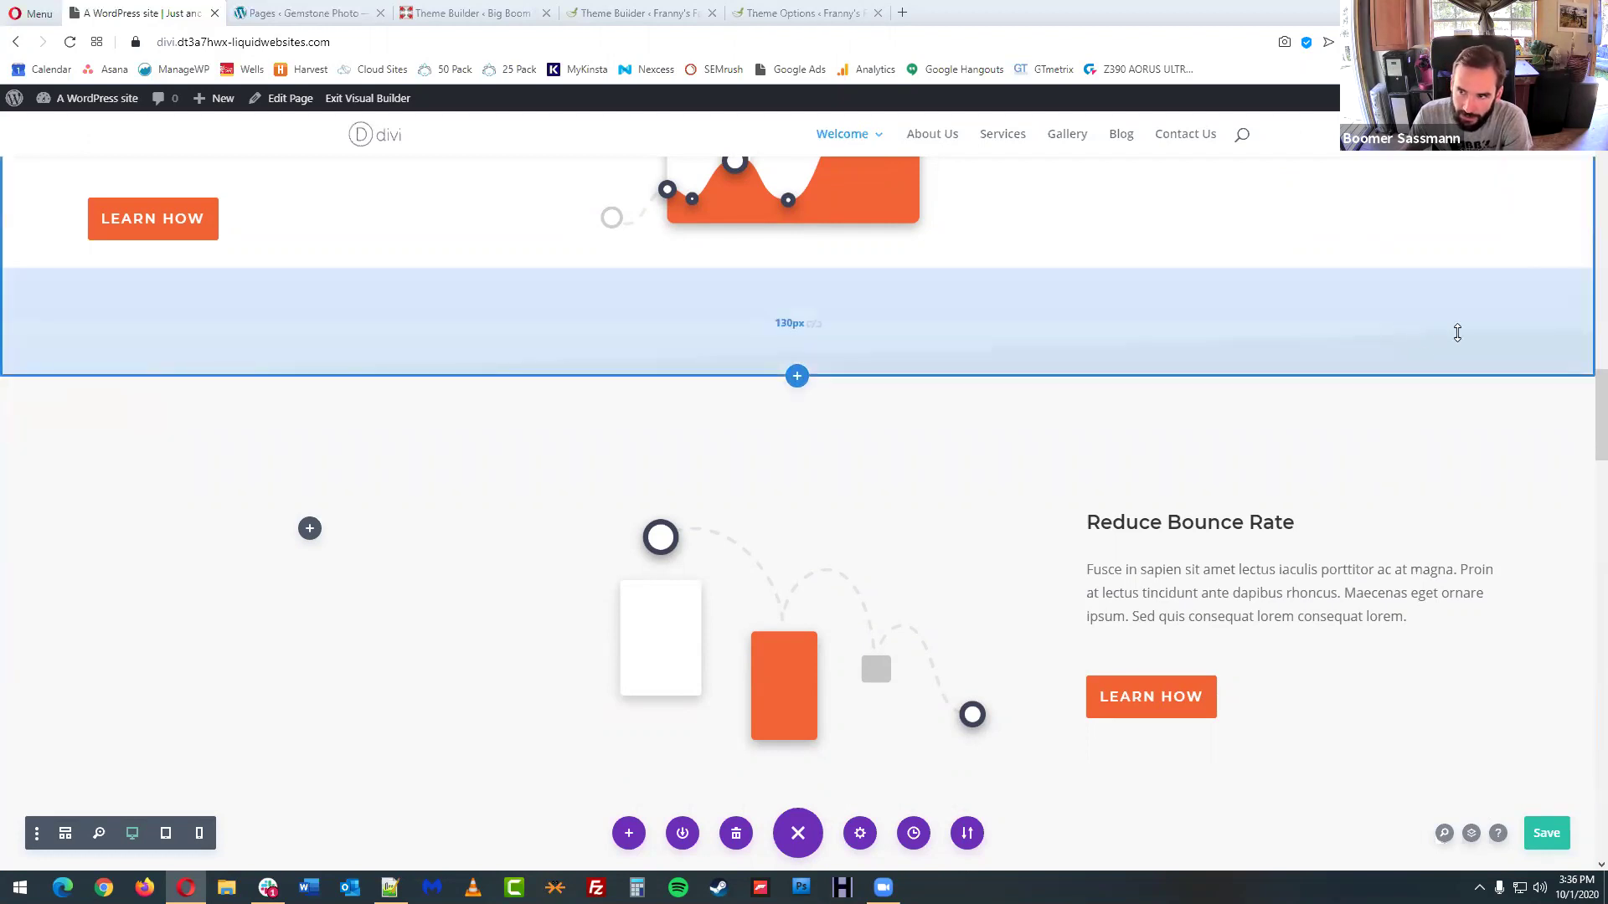
pyautogui.scroll(-2, 1349, 455)
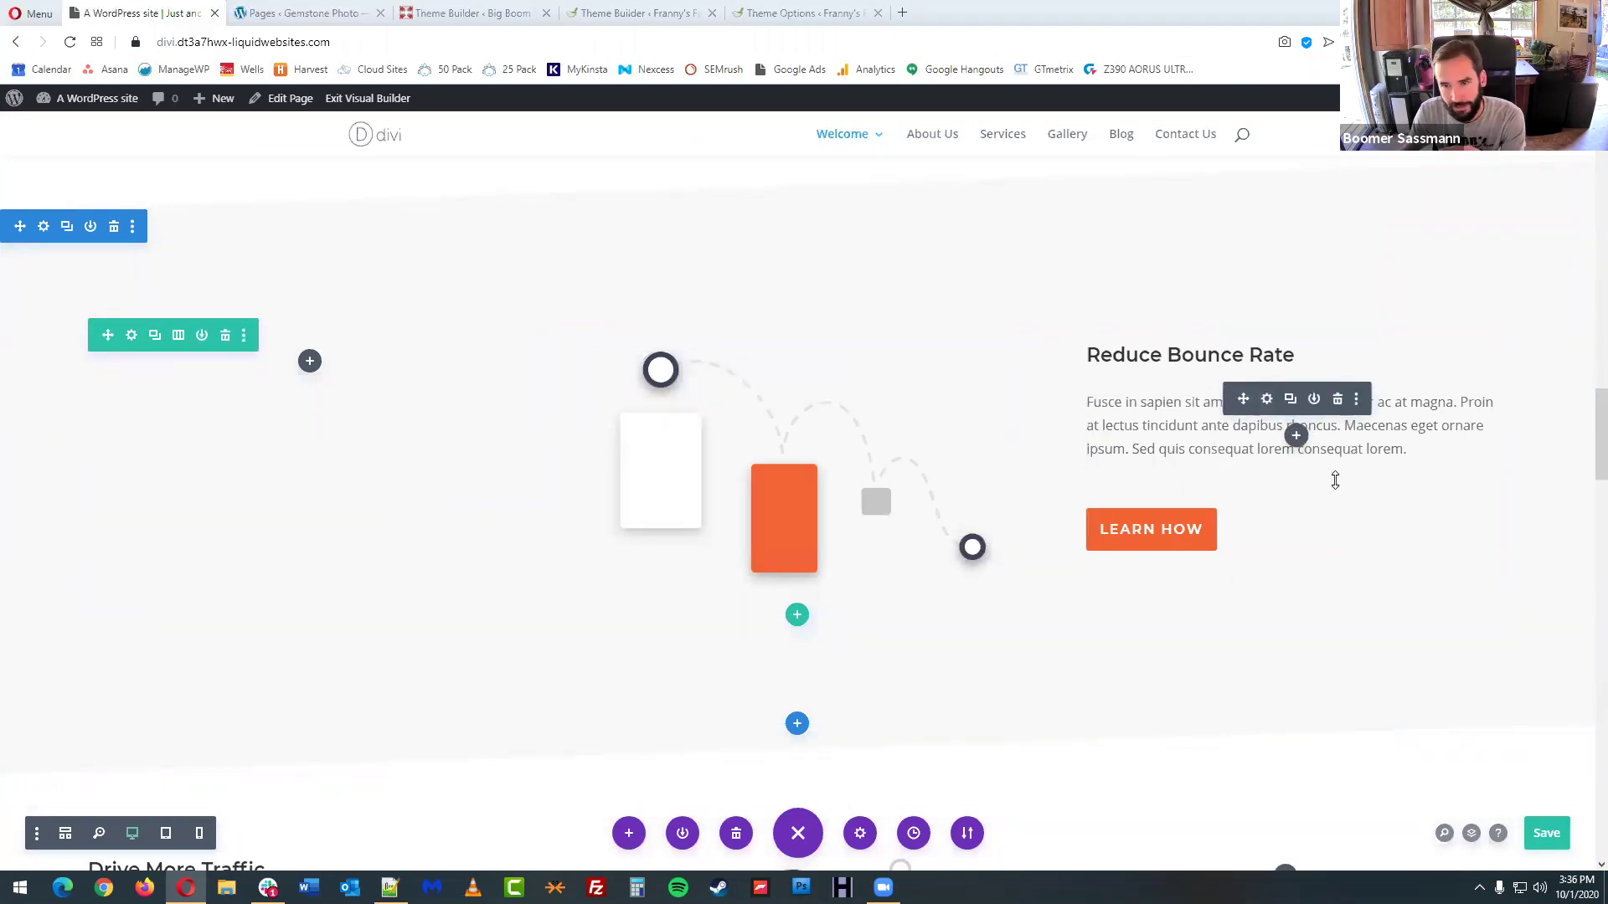
pyautogui.scroll(-3, 1324, 498)
pyautogui.scroll(-3, 1315, 490)
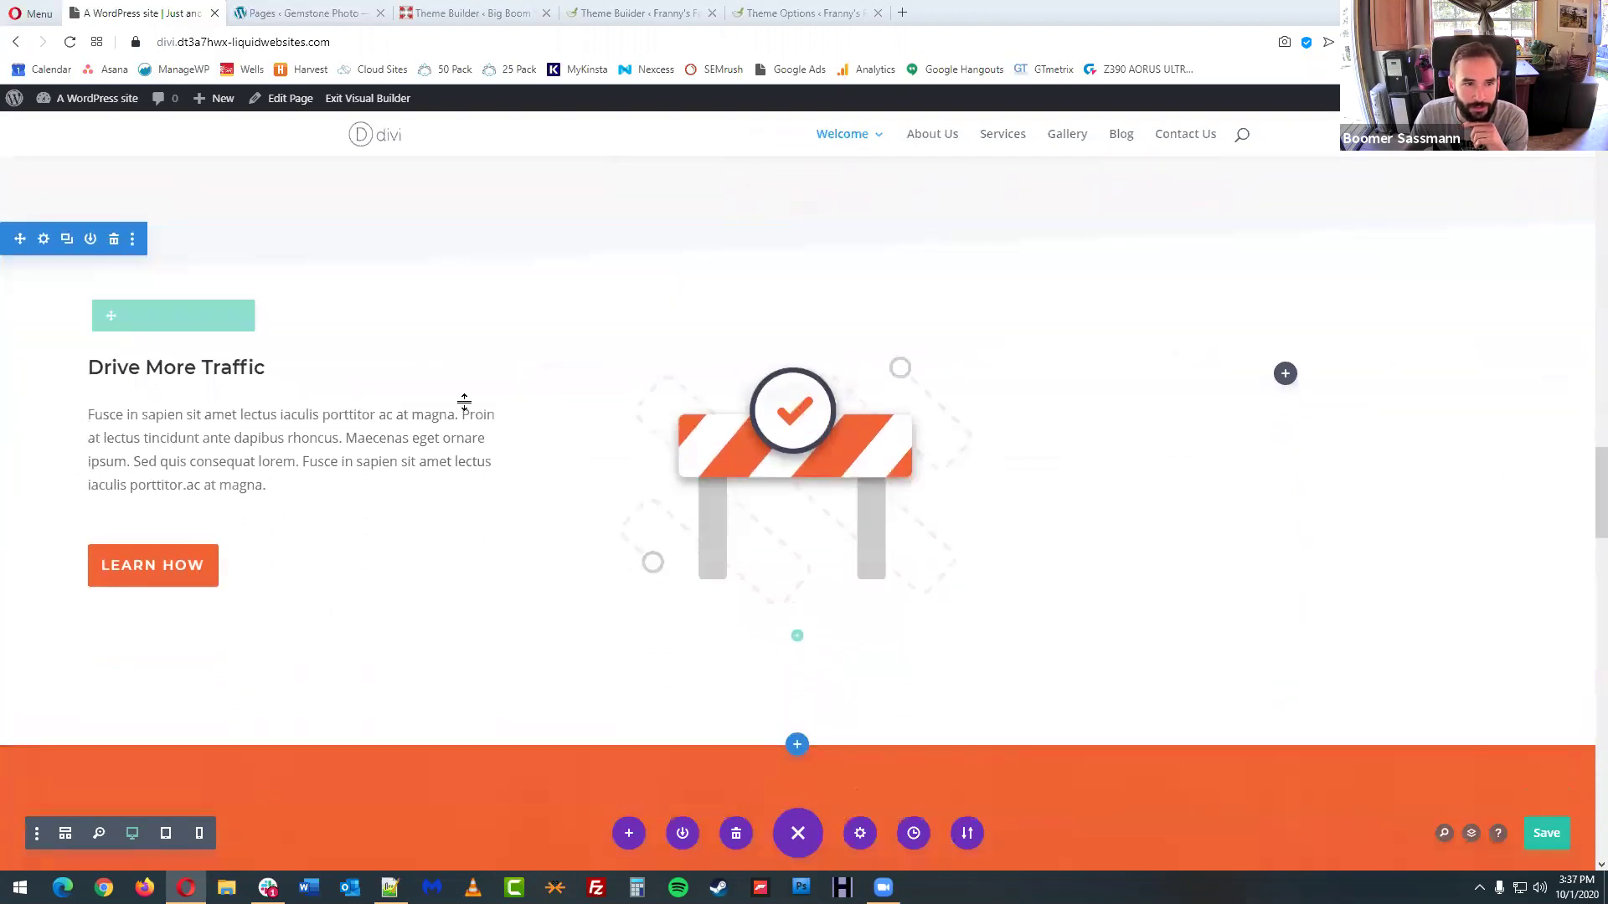
pyautogui.scroll(-3, 469, 423)
pyautogui.scroll(-4, 476, 440)
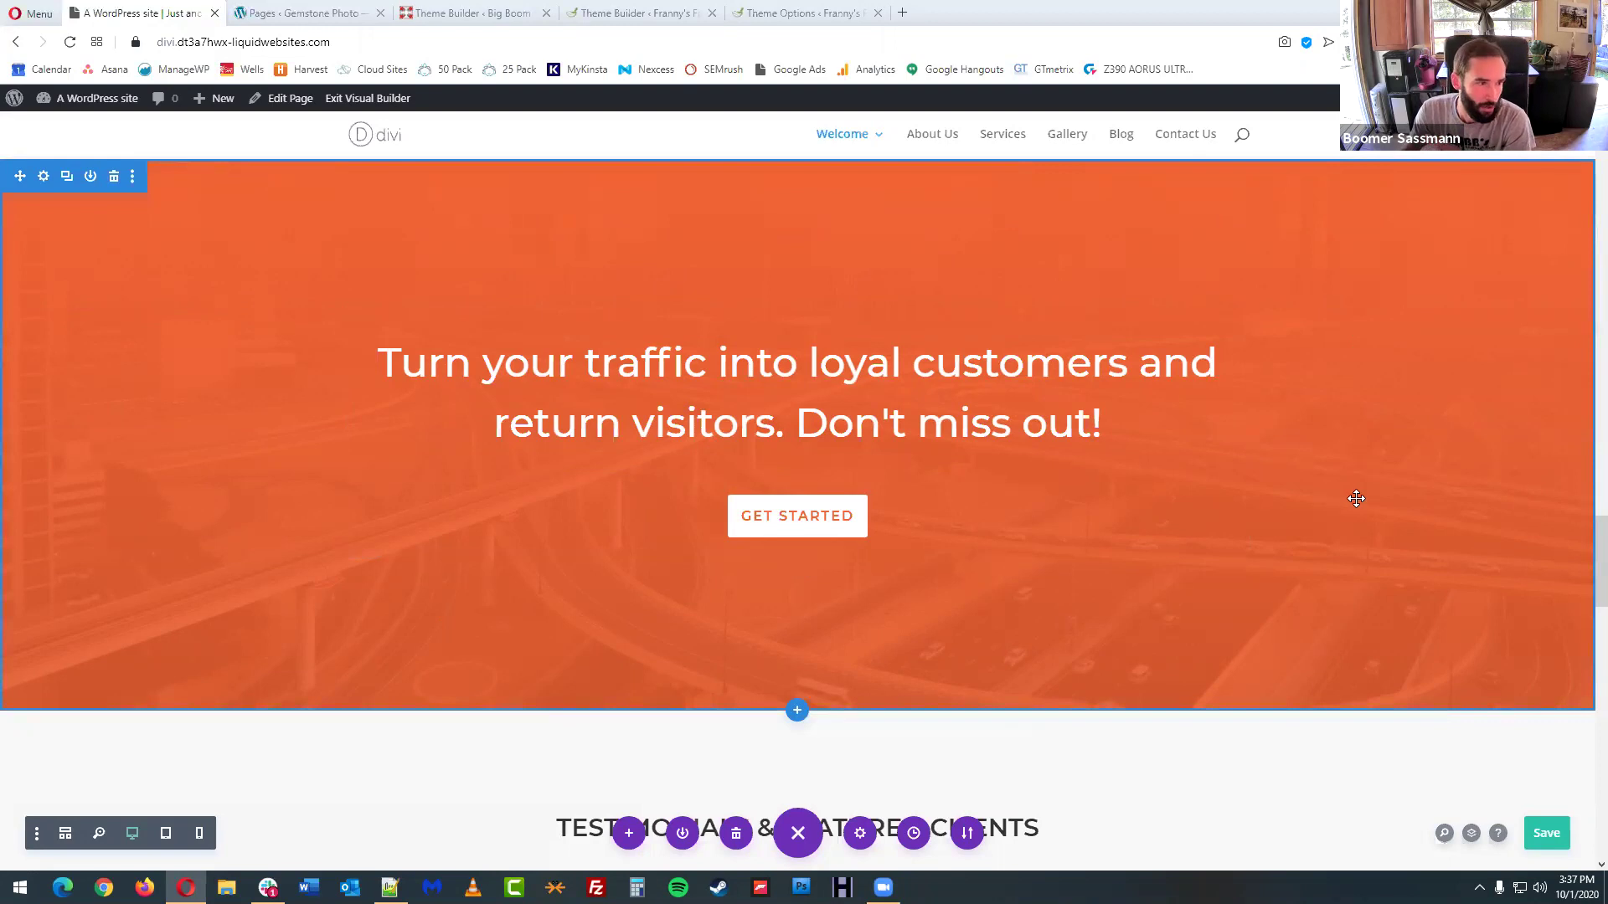
# - Examine the testimonials slider, client logos, blog section and contact form in the lower part of the layout
pyautogui.scroll(-3, 1356, 500)
pyautogui.scroll(-3, 1209, 446)
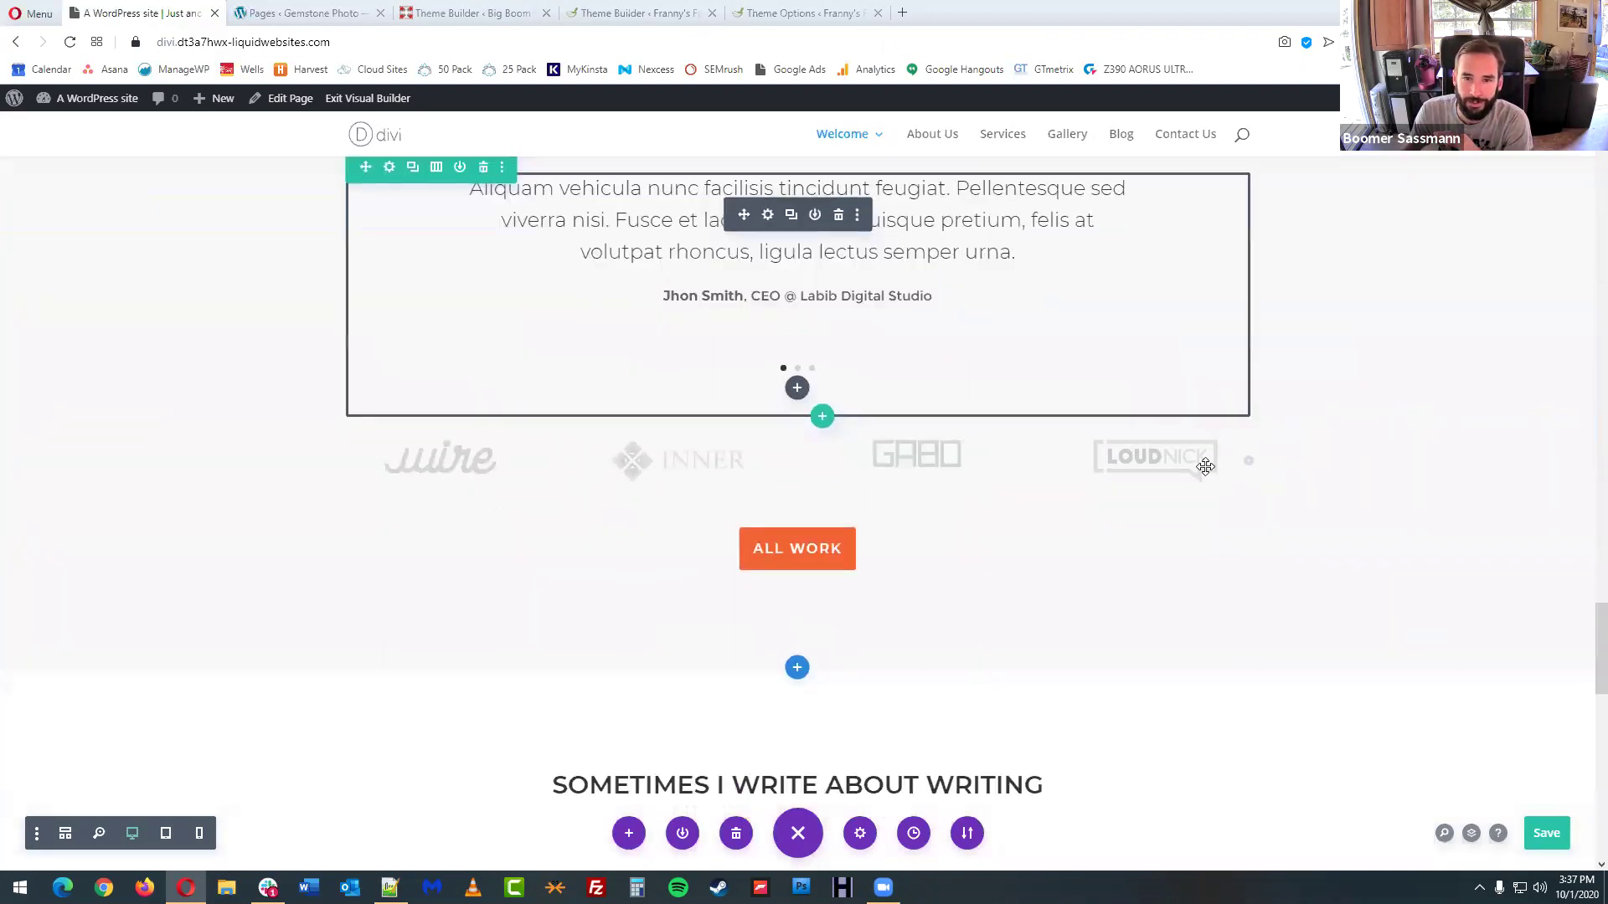
pyautogui.scroll(1, 1198, 335)
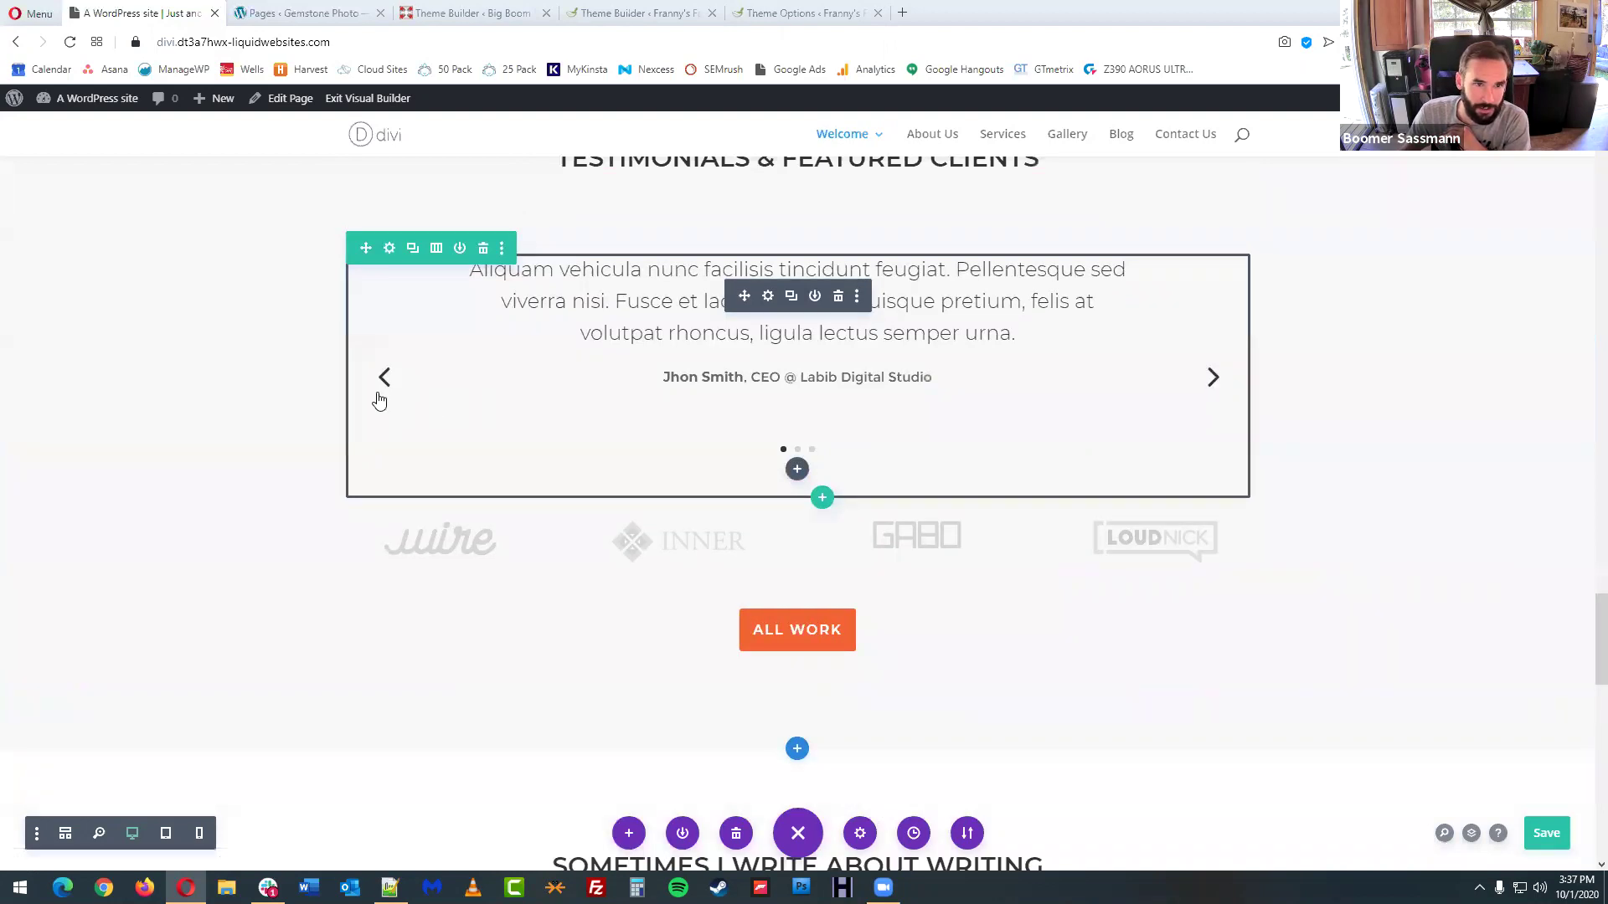
pyautogui.scroll(-8, 385, 378)
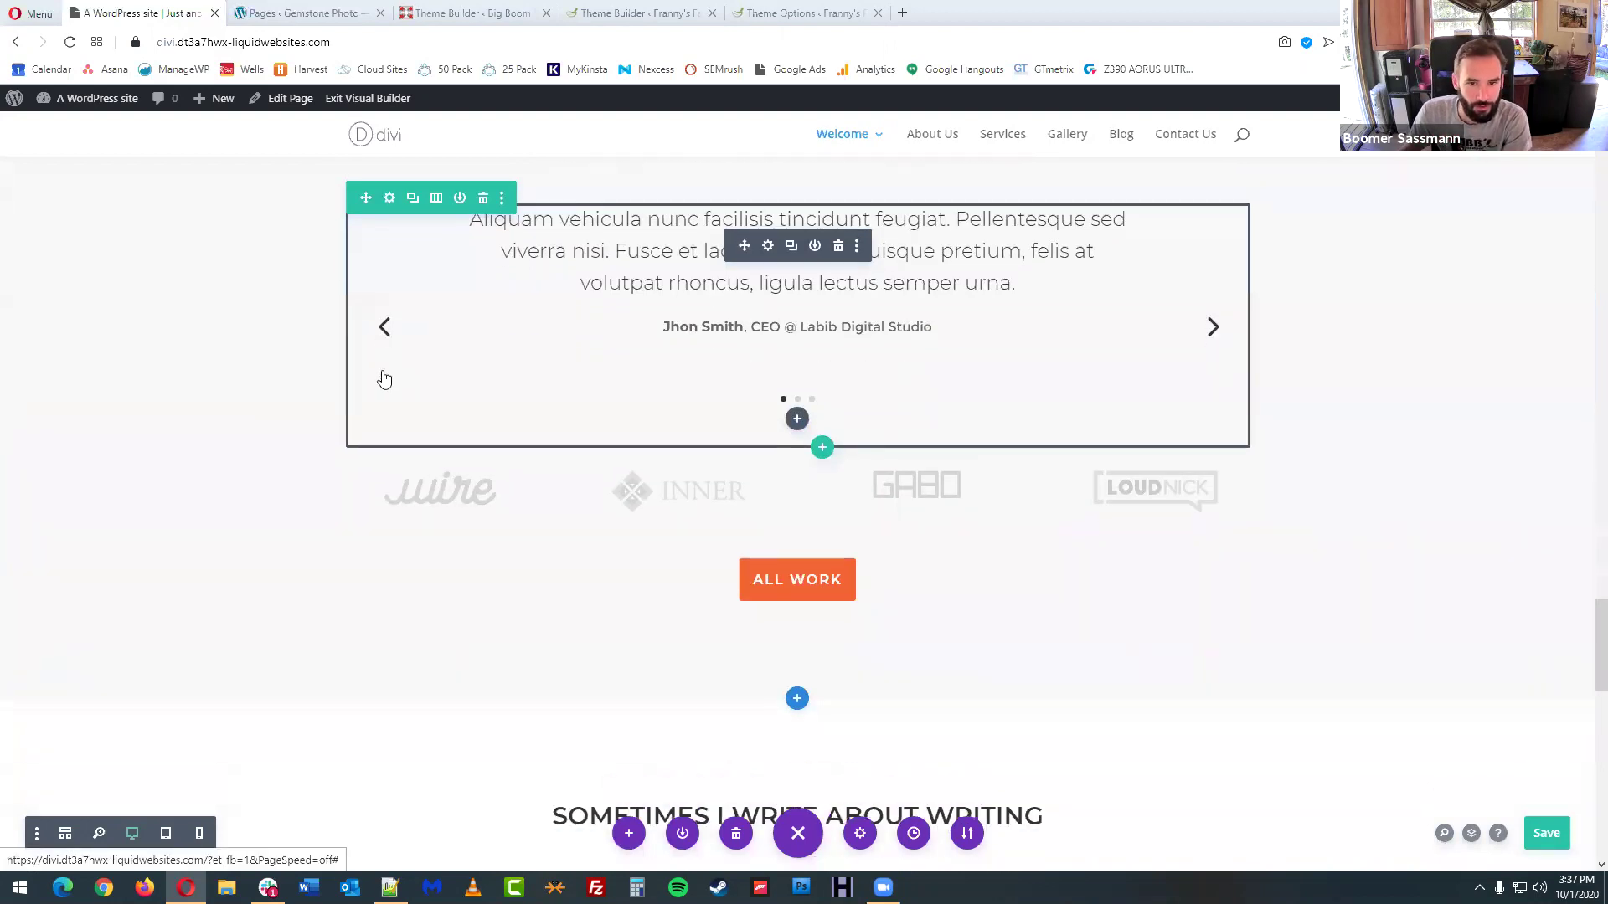
pyautogui.scroll(1, 478, 435)
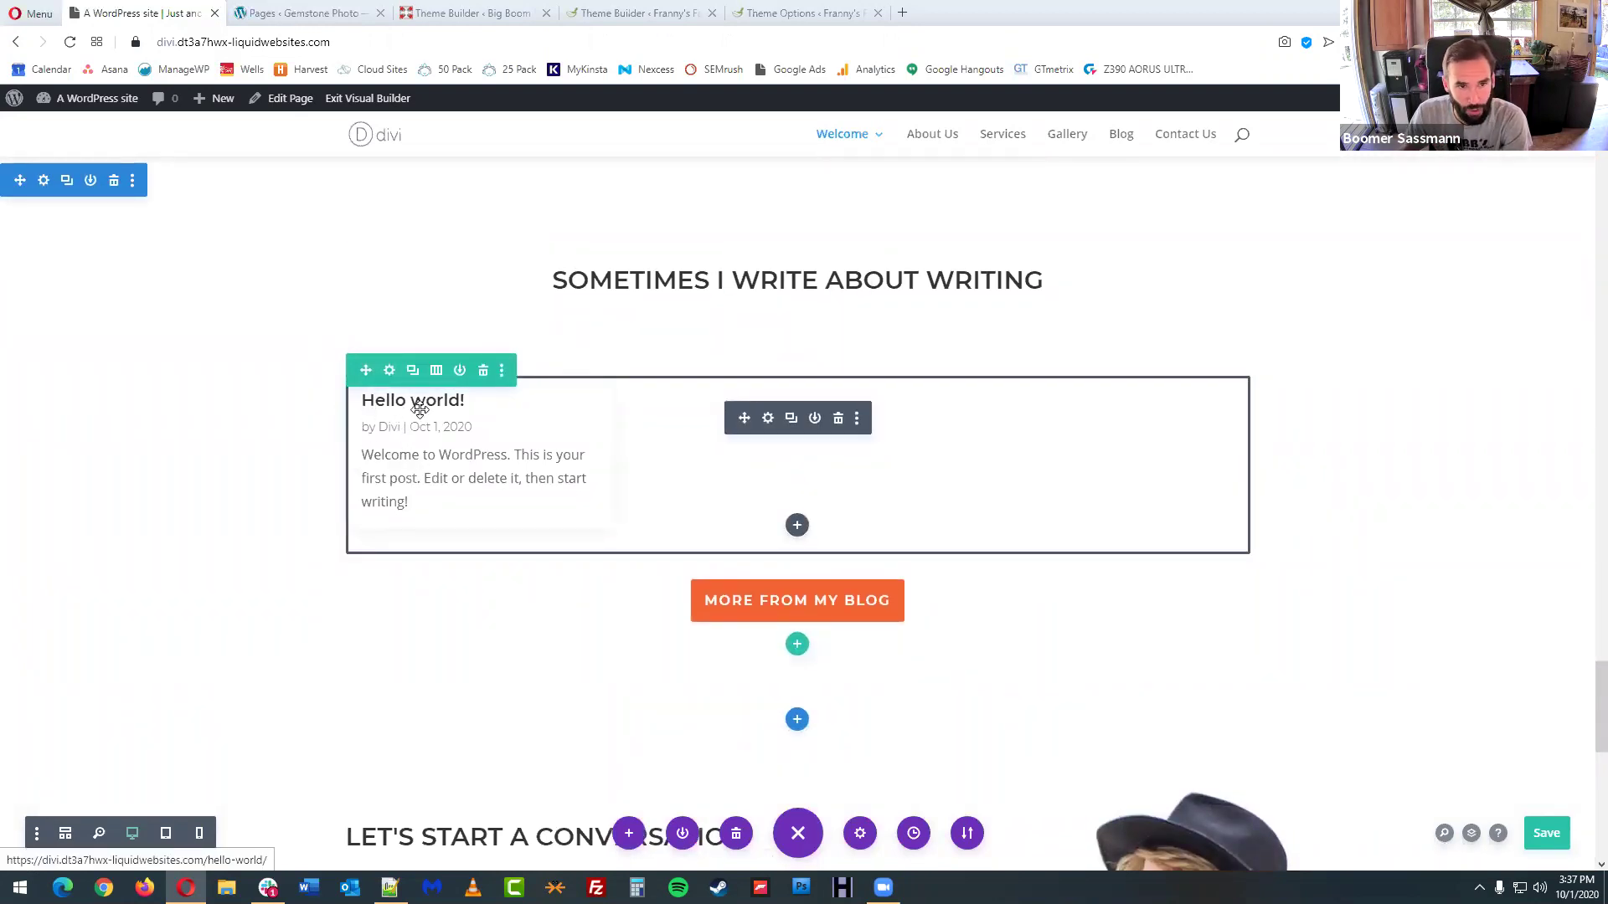
pyautogui.scroll(-3, 455, 450)
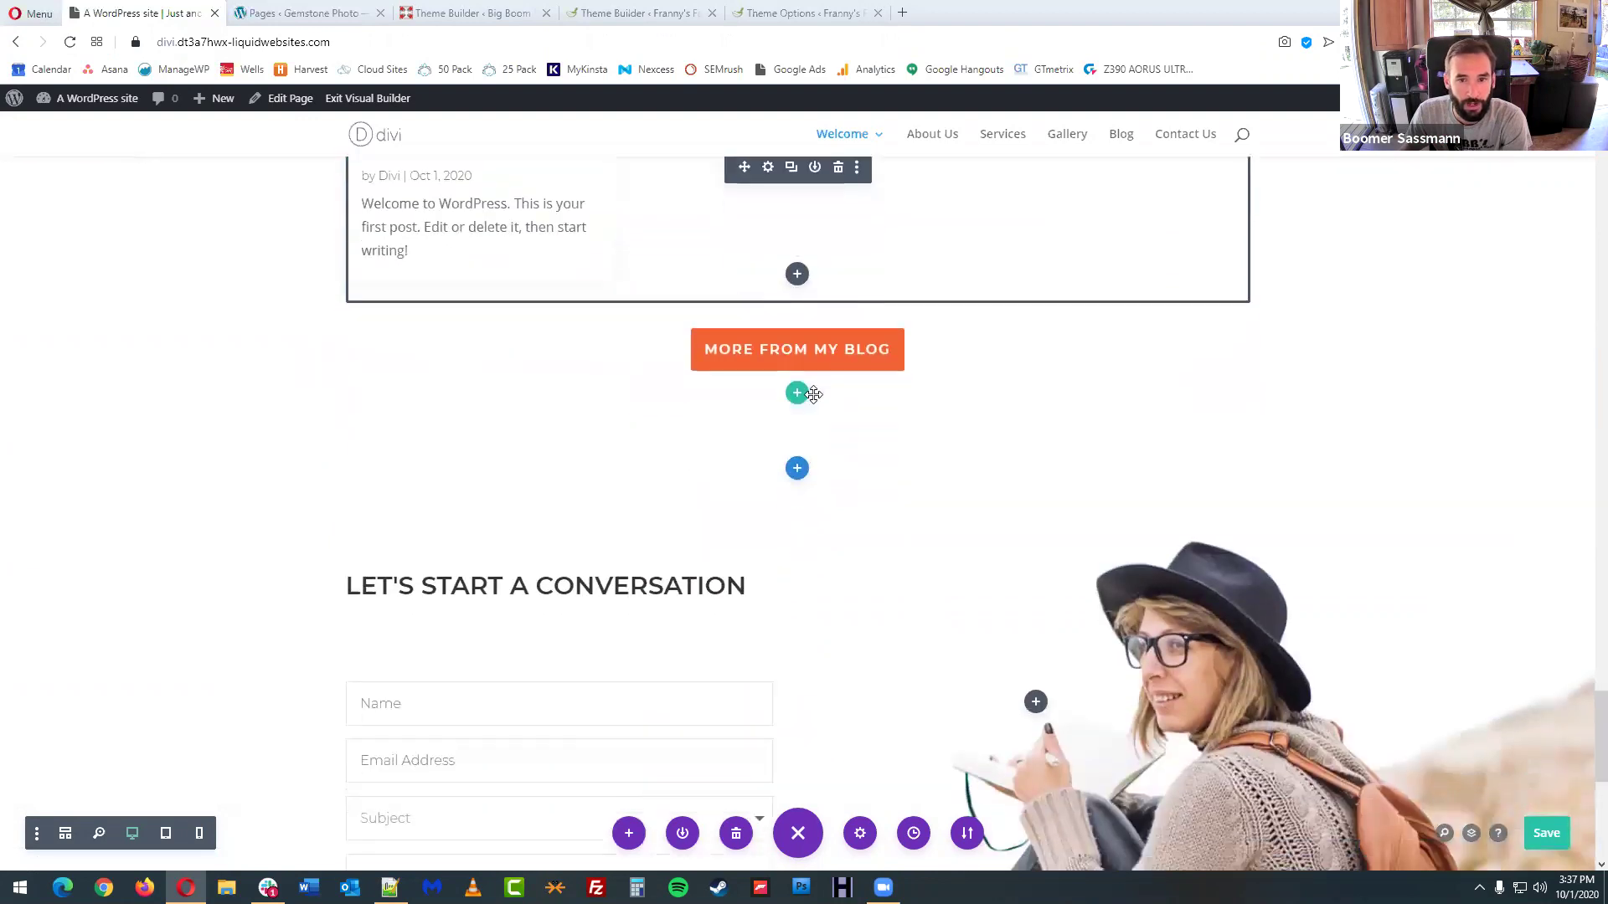
pyautogui.scroll(-2, 946, 443)
pyautogui.scroll(-1, 946, 443)
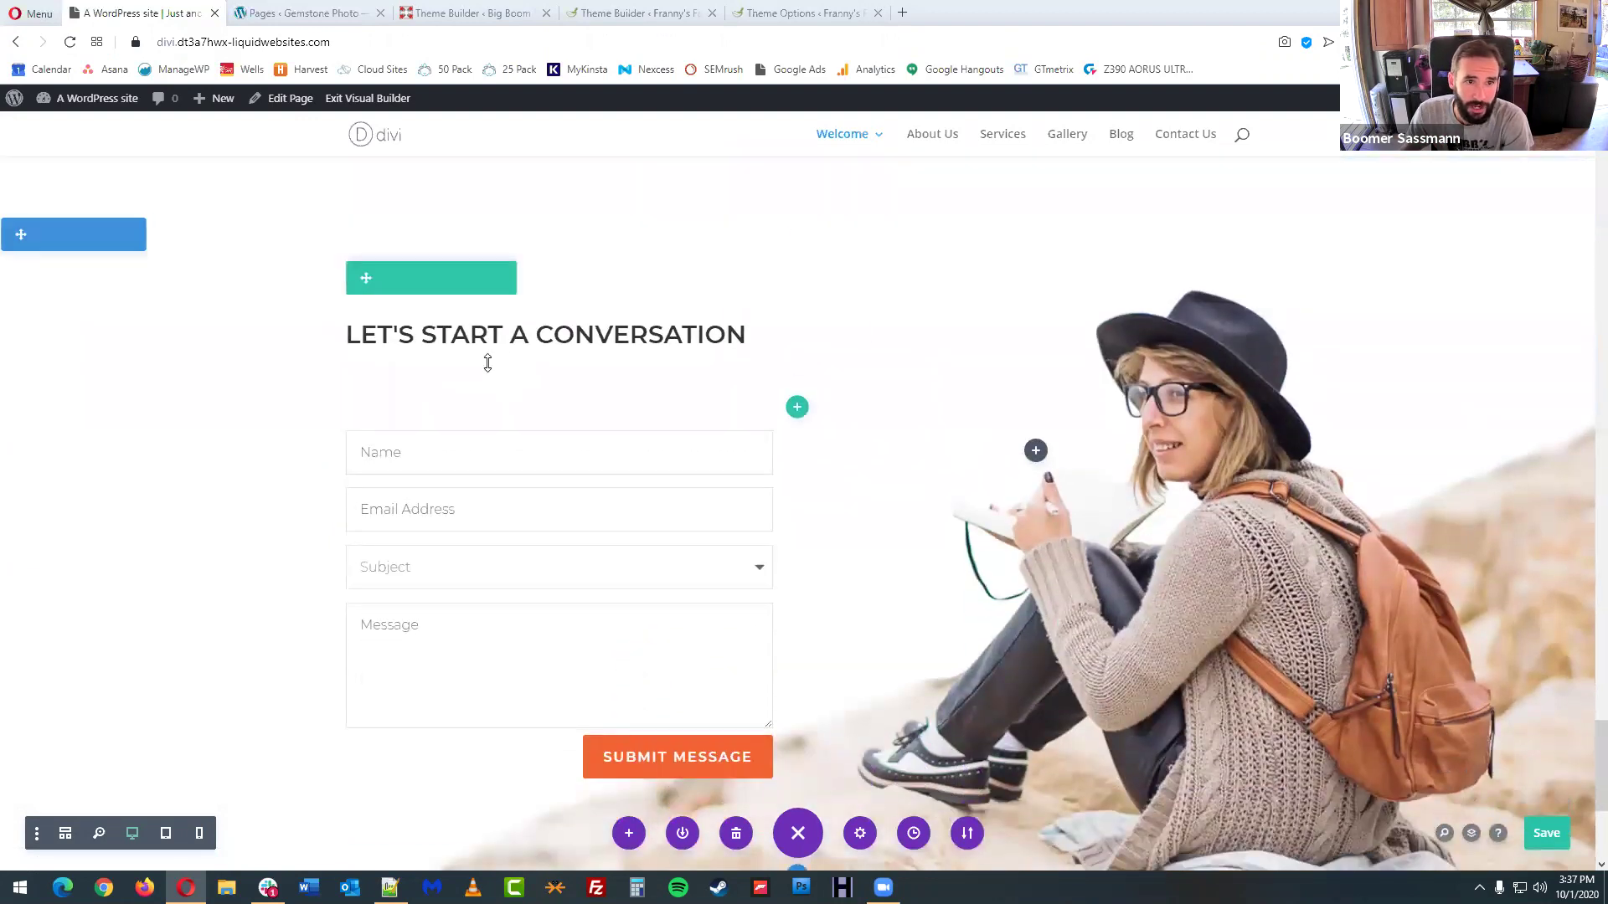
pyautogui.scroll(-1, 186, 340)
pyautogui.scroll(-1, 185, 340)
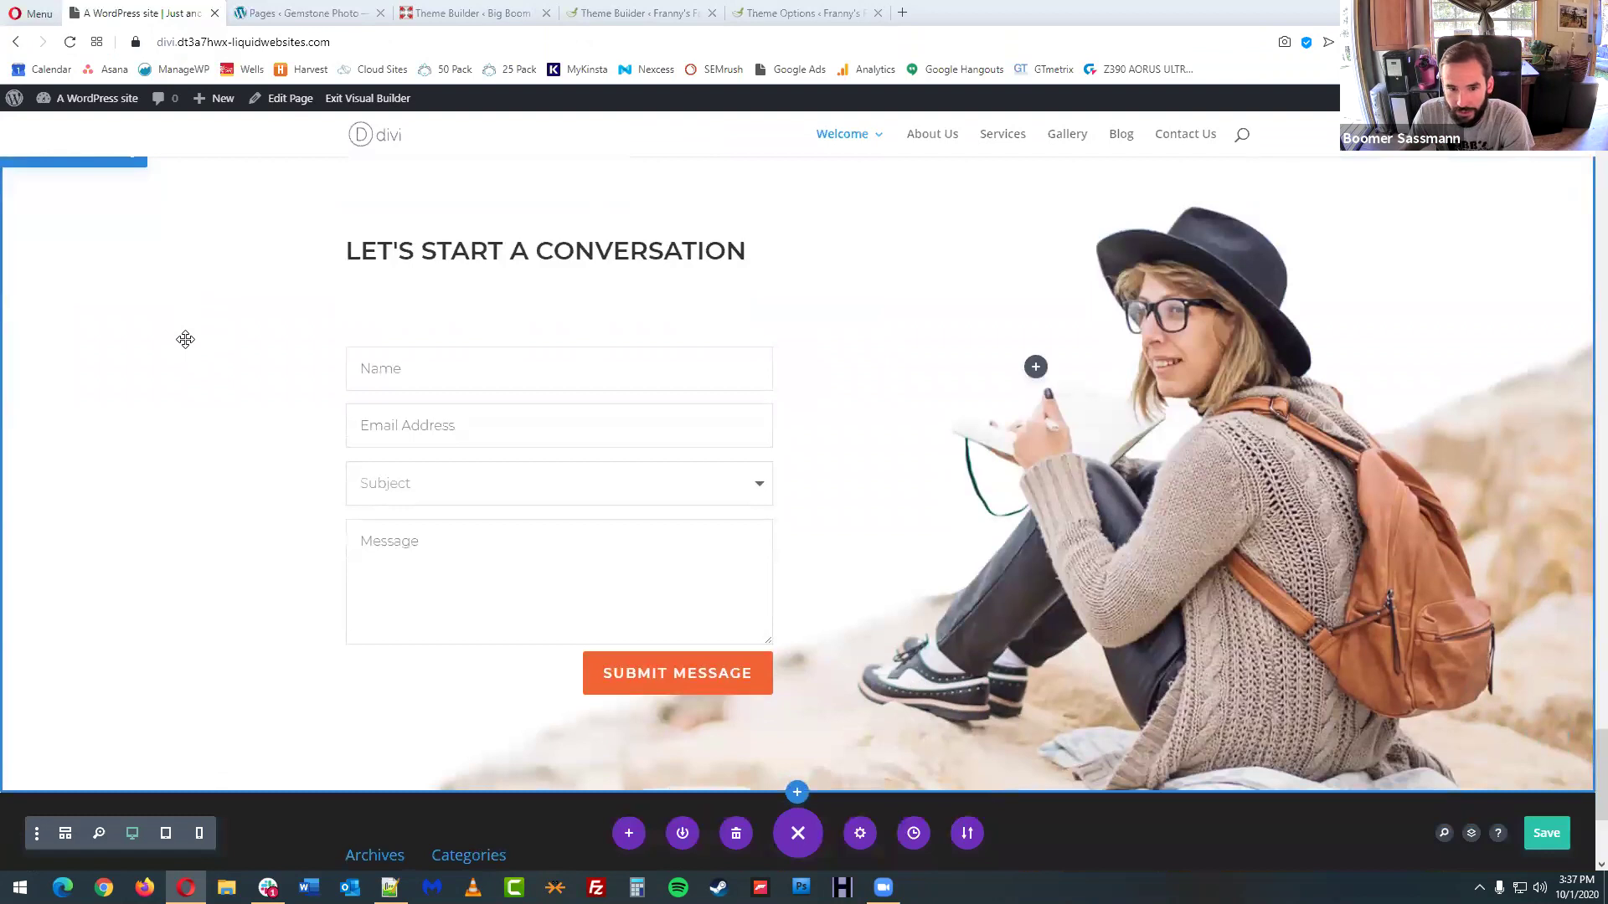
pyautogui.scroll(1, 185, 339)
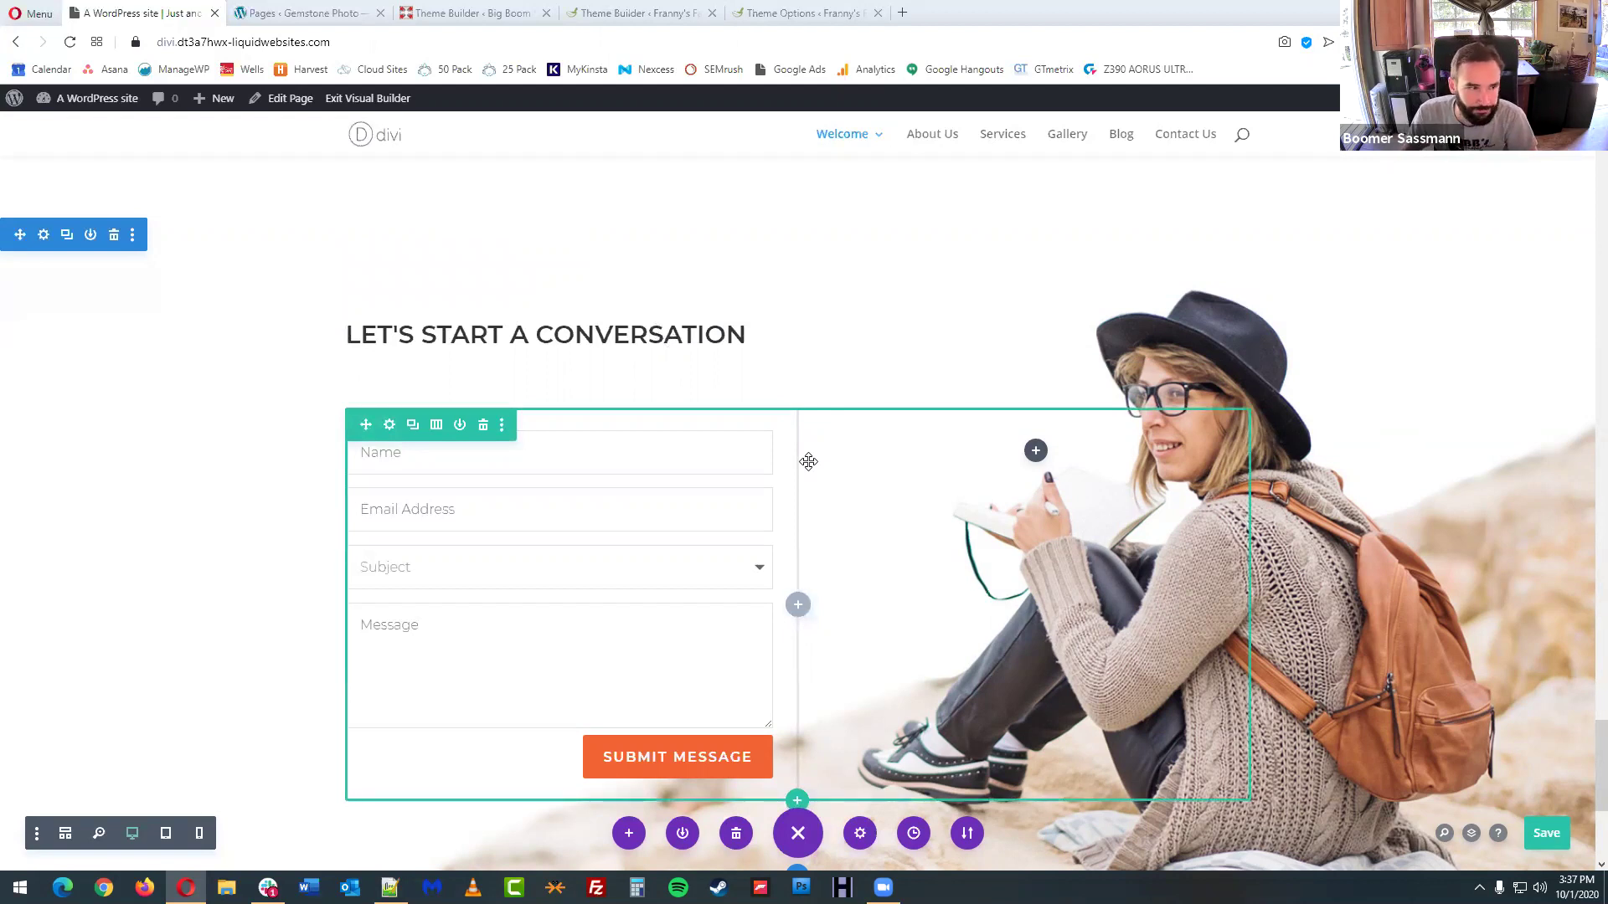
# - Save the Welcome page and exit the Visual Builder
pyautogui.scroll(10, 808, 461)
pyautogui.scroll(10, 835, 474)
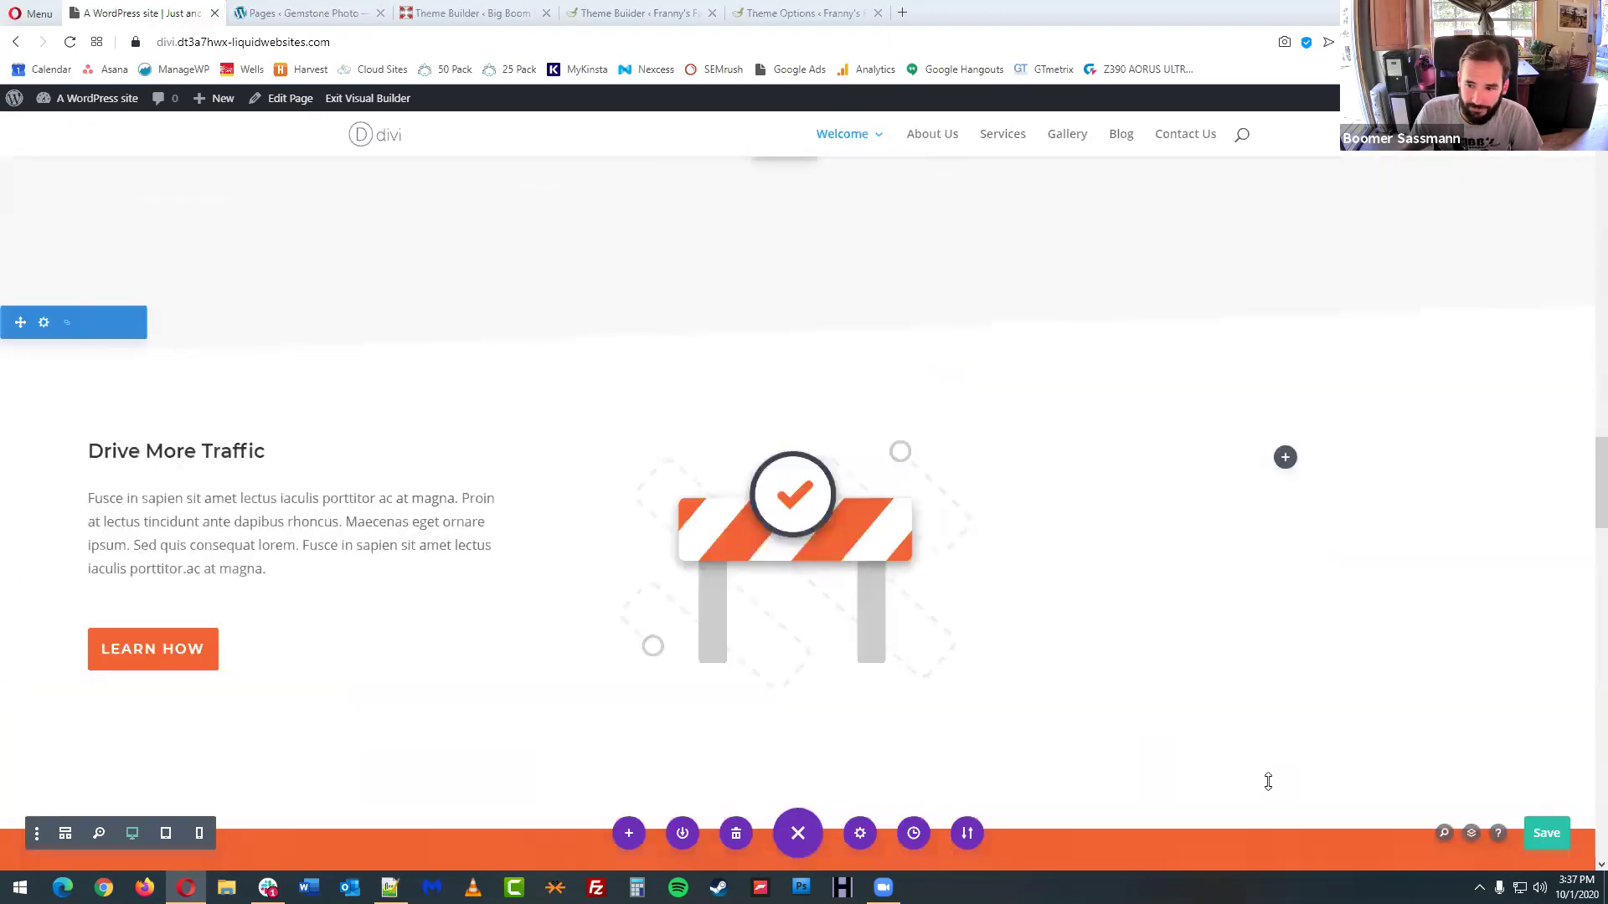
pyautogui.click(1547, 833)
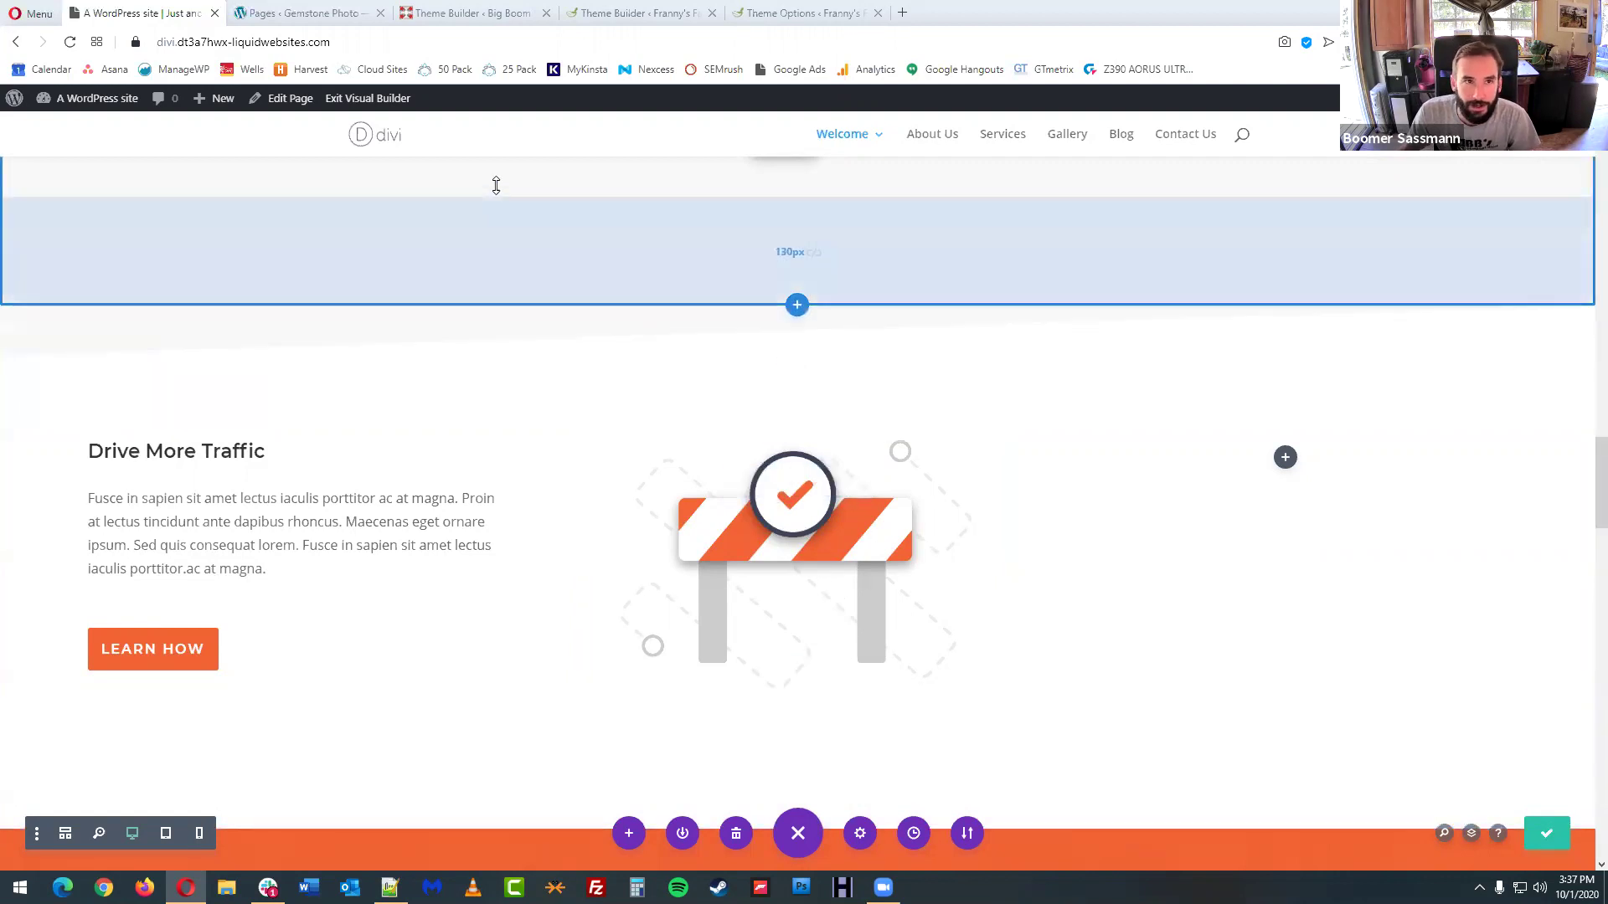
pyautogui.click(385, 99)
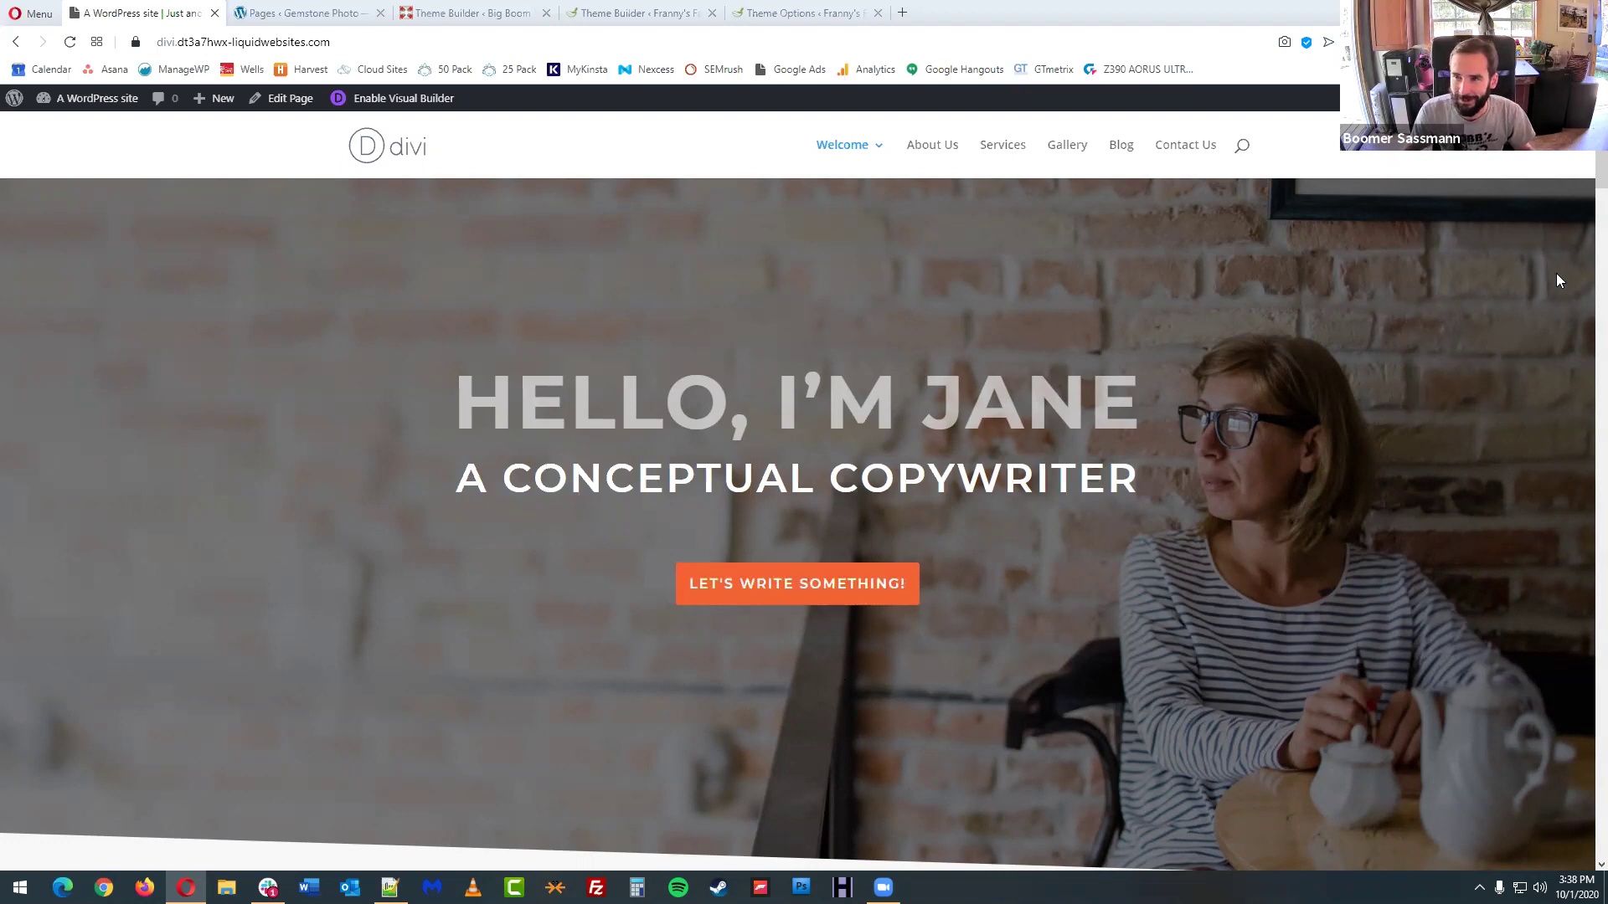
# - Examine the published Welcome page from the hero through the One Trick Pony services to the number counters
pyautogui.scroll(-1, 1585, 182)
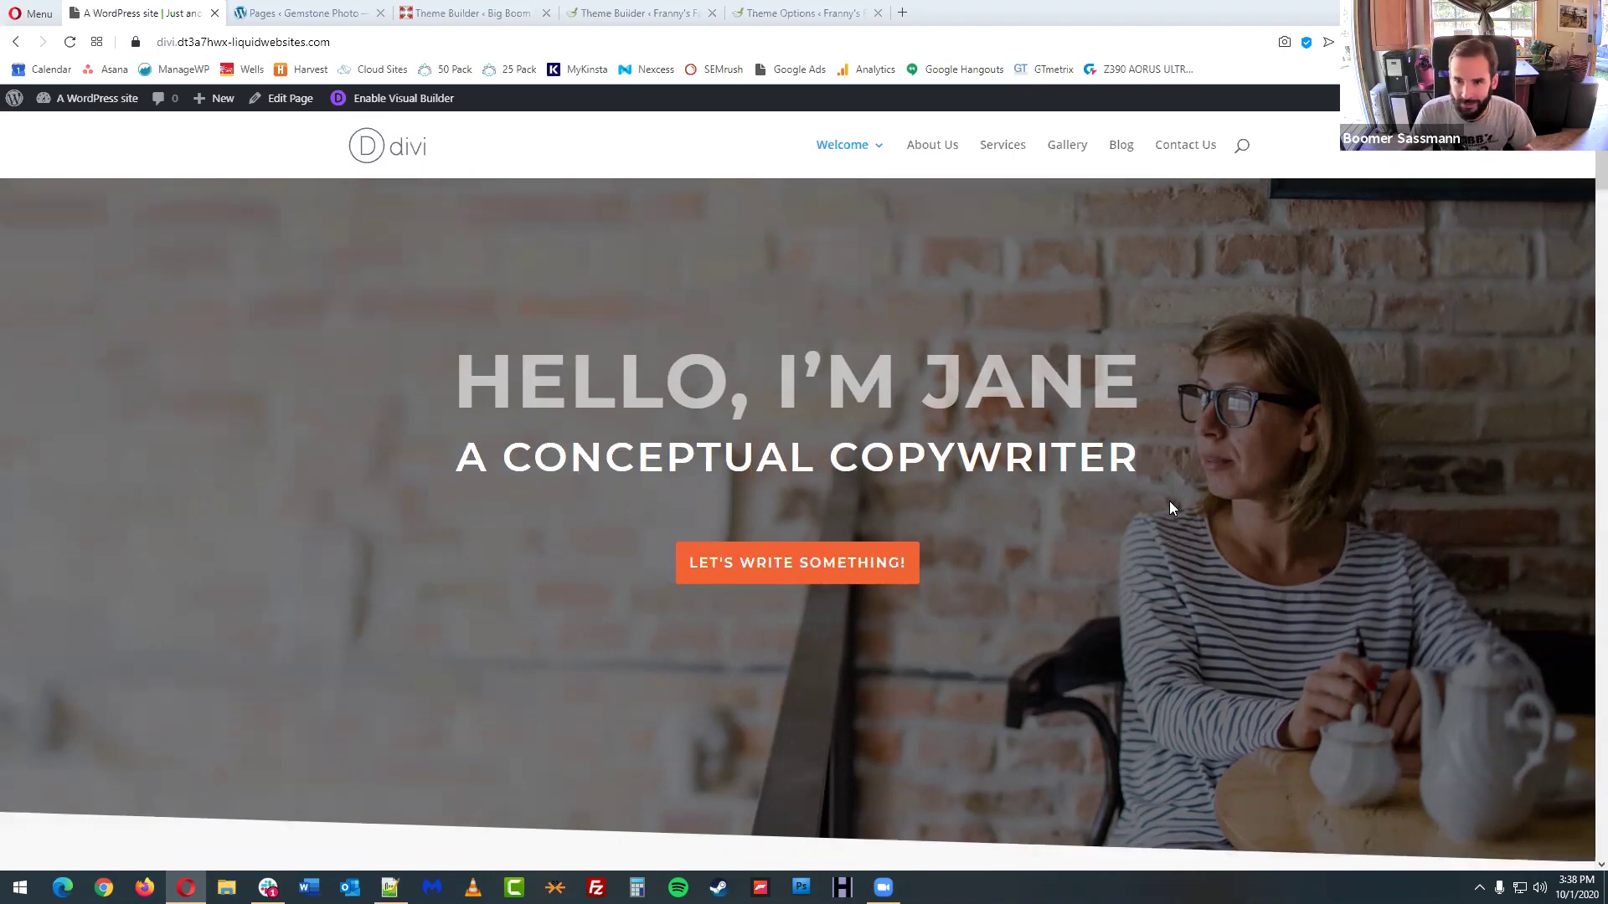
pyautogui.scroll(-2, 834, 563)
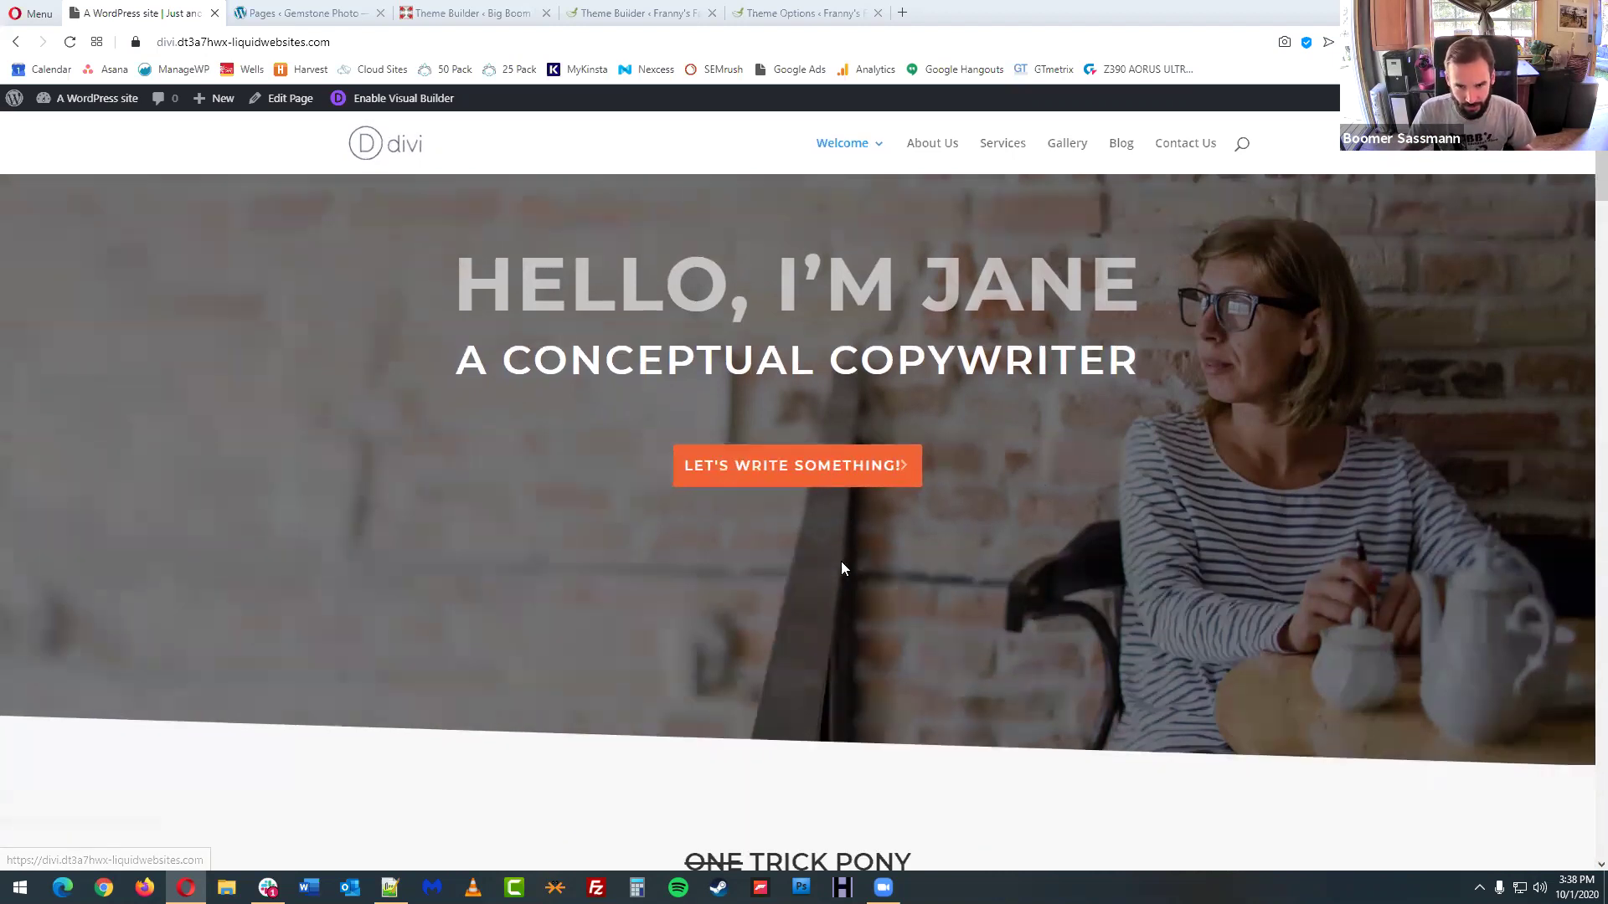
pyautogui.scroll(-2, 868, 455)
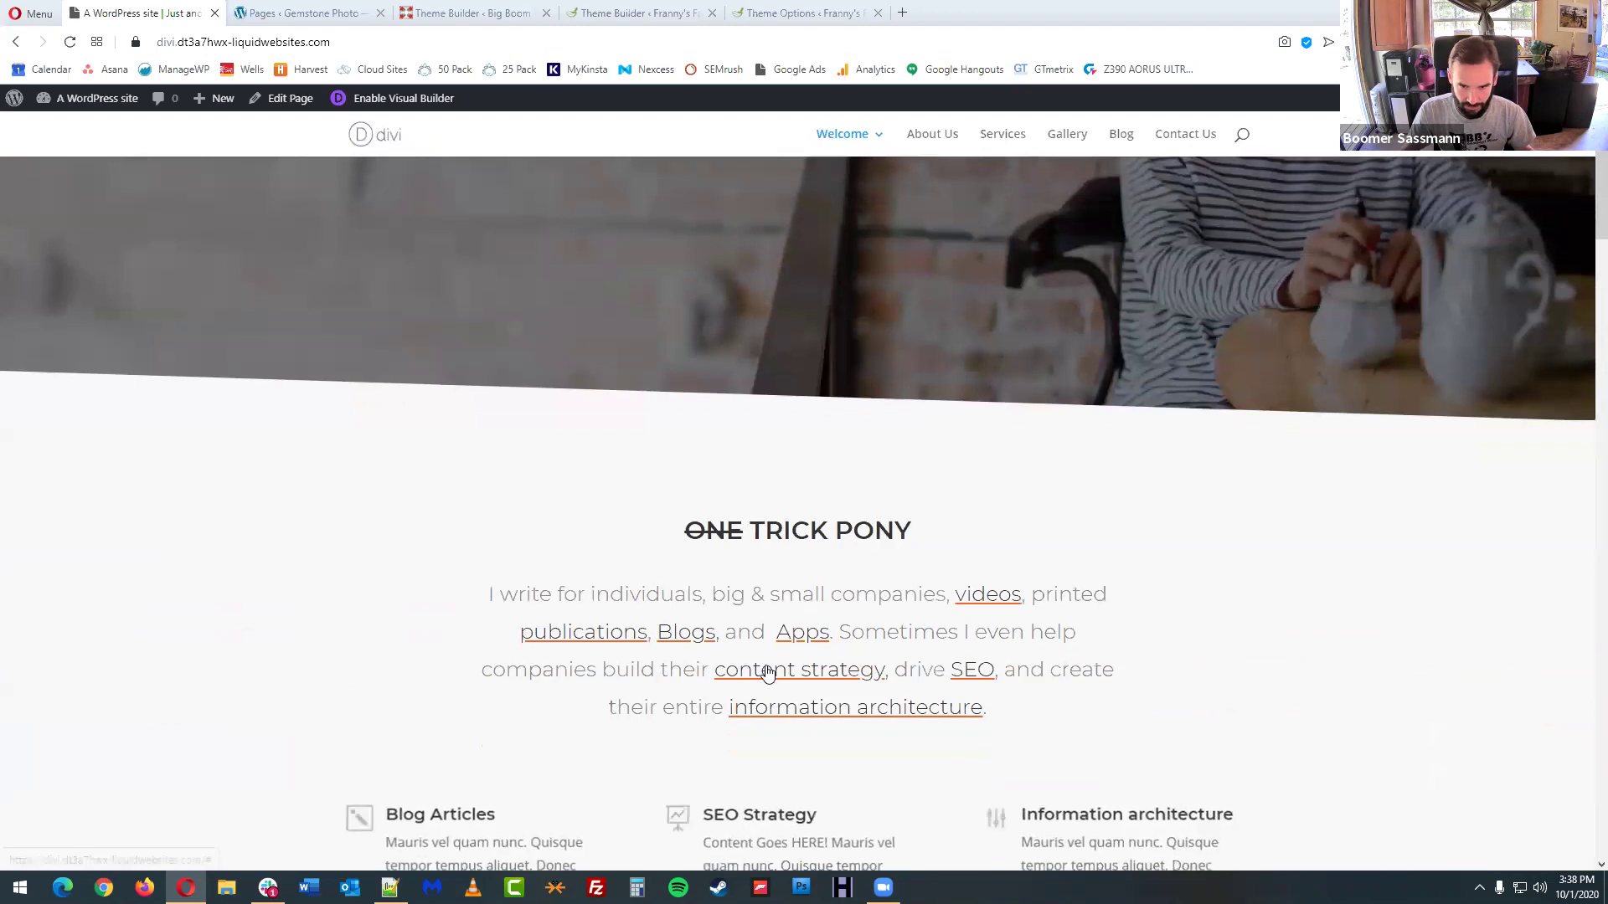
pyautogui.scroll(-3, 1167, 539)
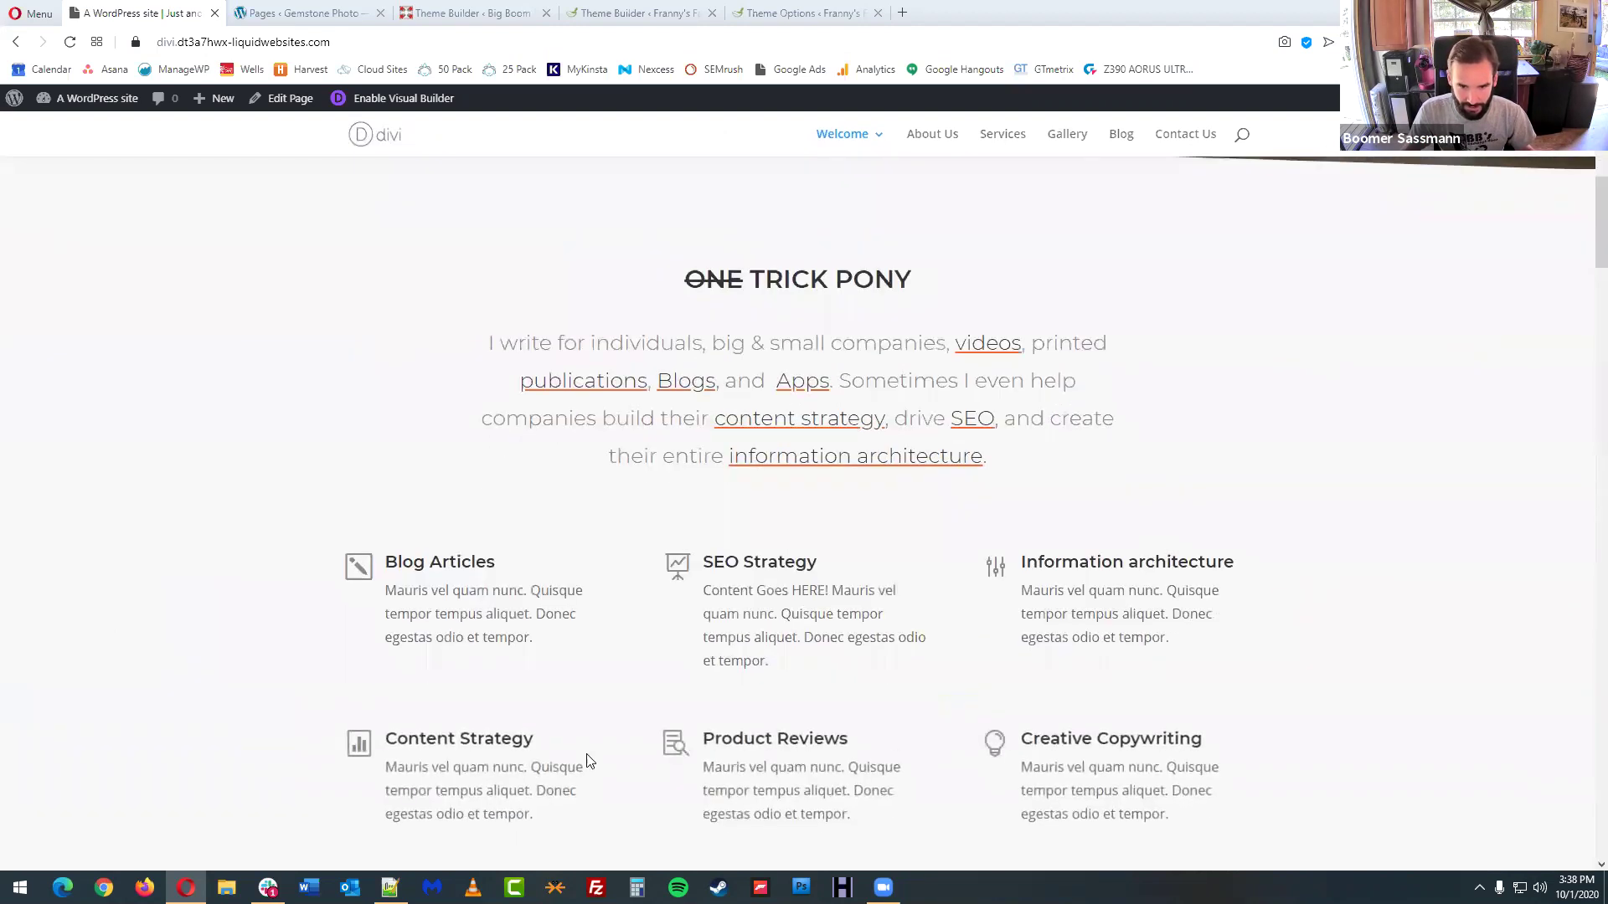
pyautogui.scroll(-3, 916, 718)
pyautogui.scroll(-5, 1170, 631)
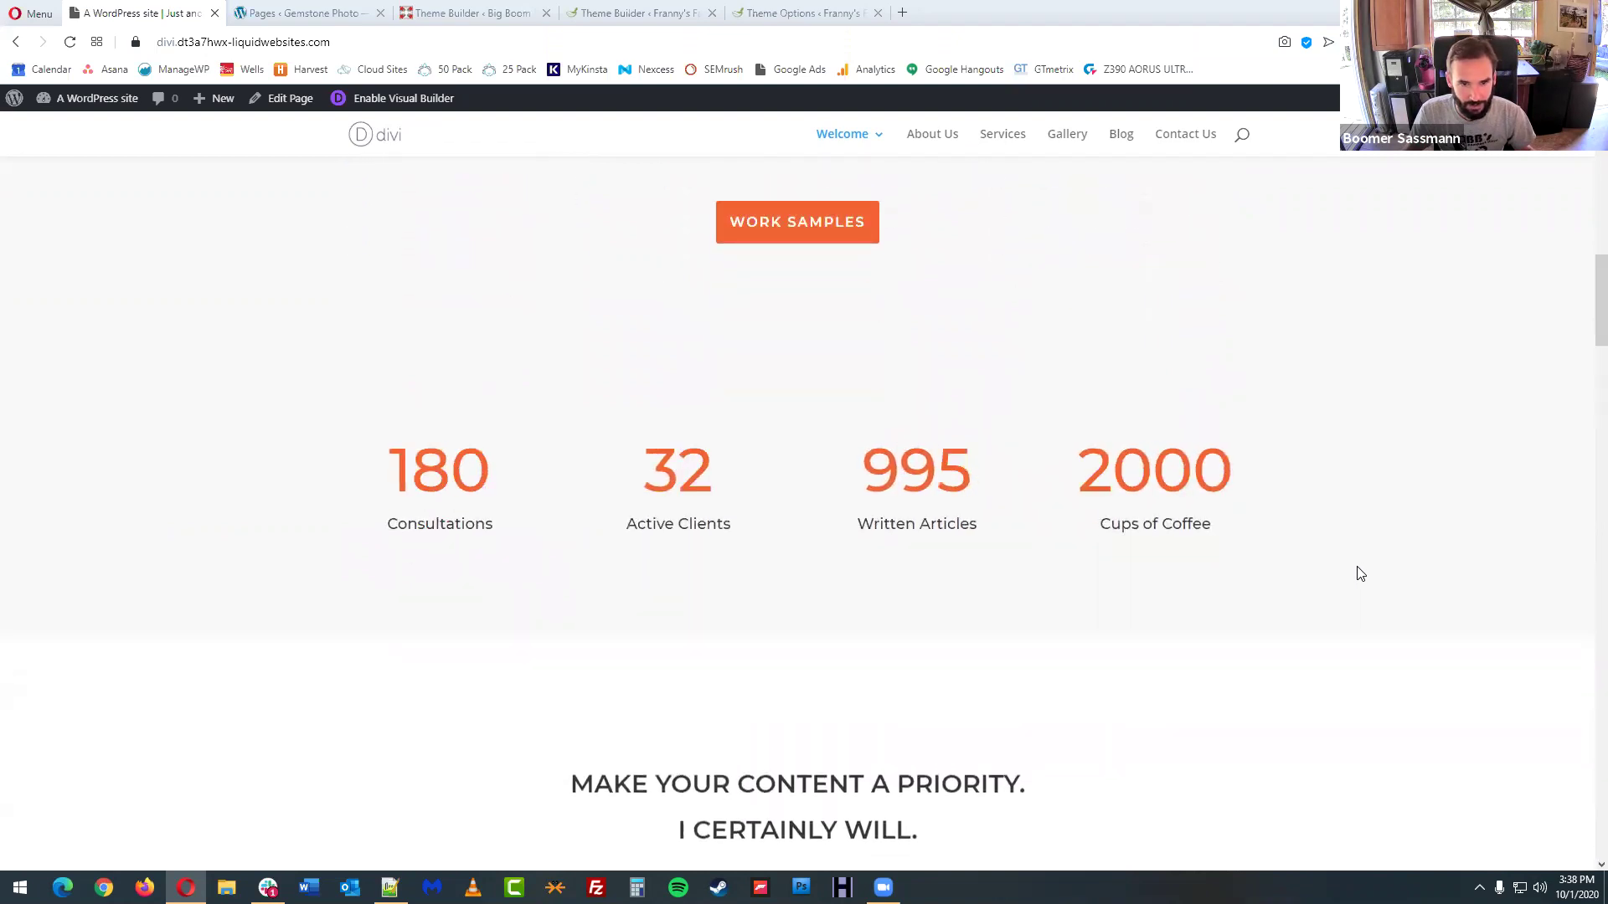
pyautogui.scroll(-3, 1357, 536)
pyautogui.scroll(-2, 1355, 533)
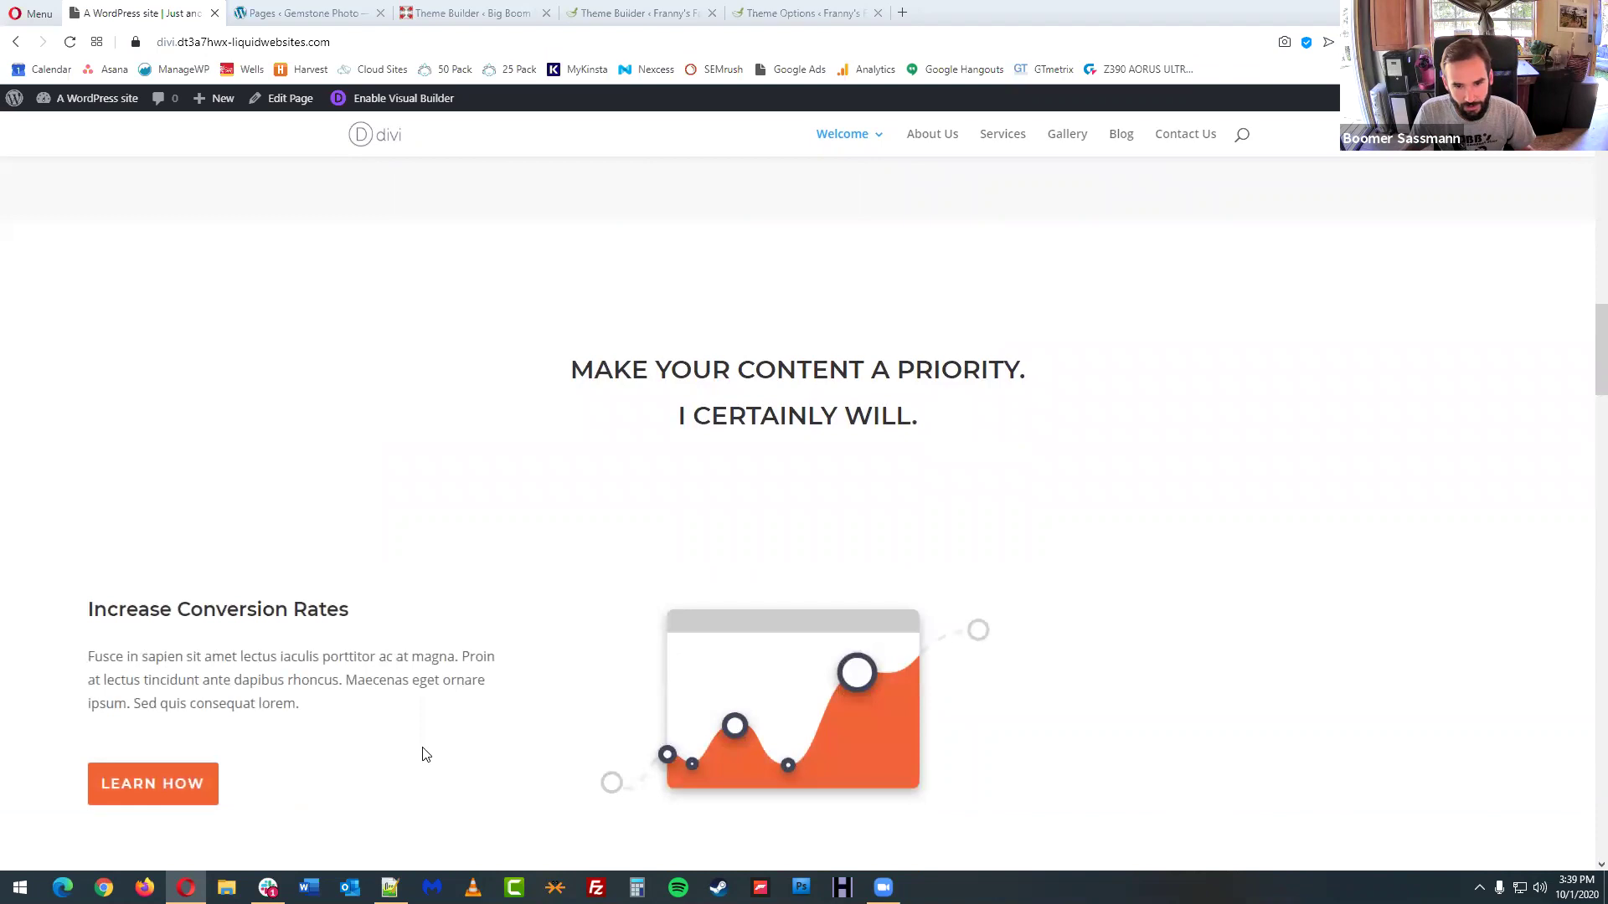
# - Review the live Increase Conversion Rates, Reduce Bounce Rate and Drive More Traffic sections down to the Get Started call to action
pyautogui.scroll(-1, 519, 692)
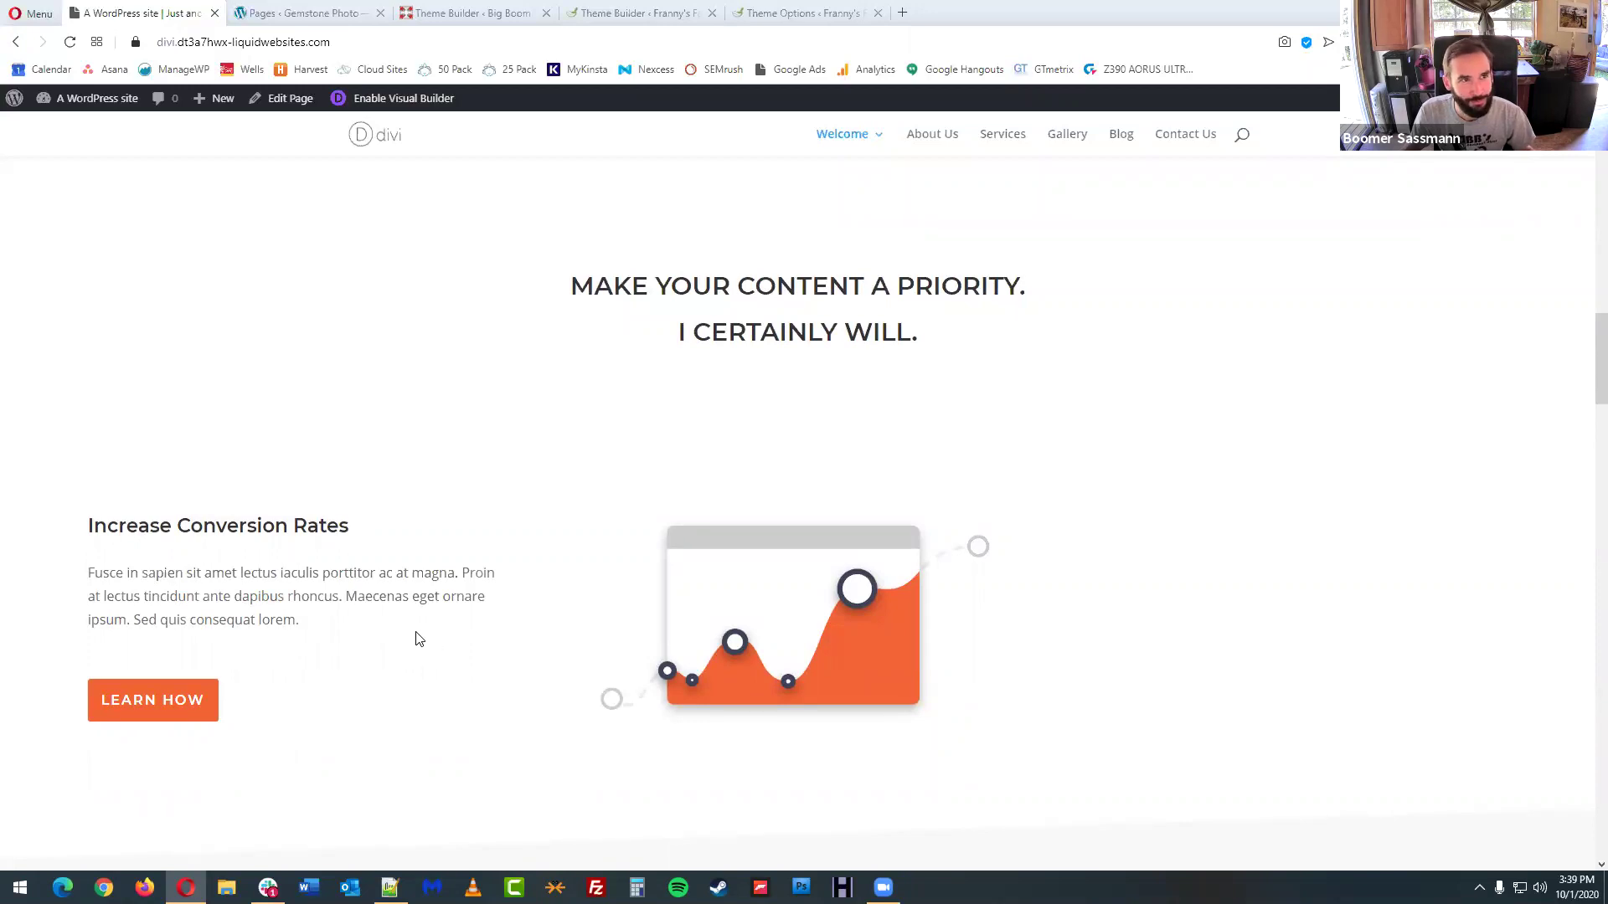
pyautogui.scroll(-2, 427, 637)
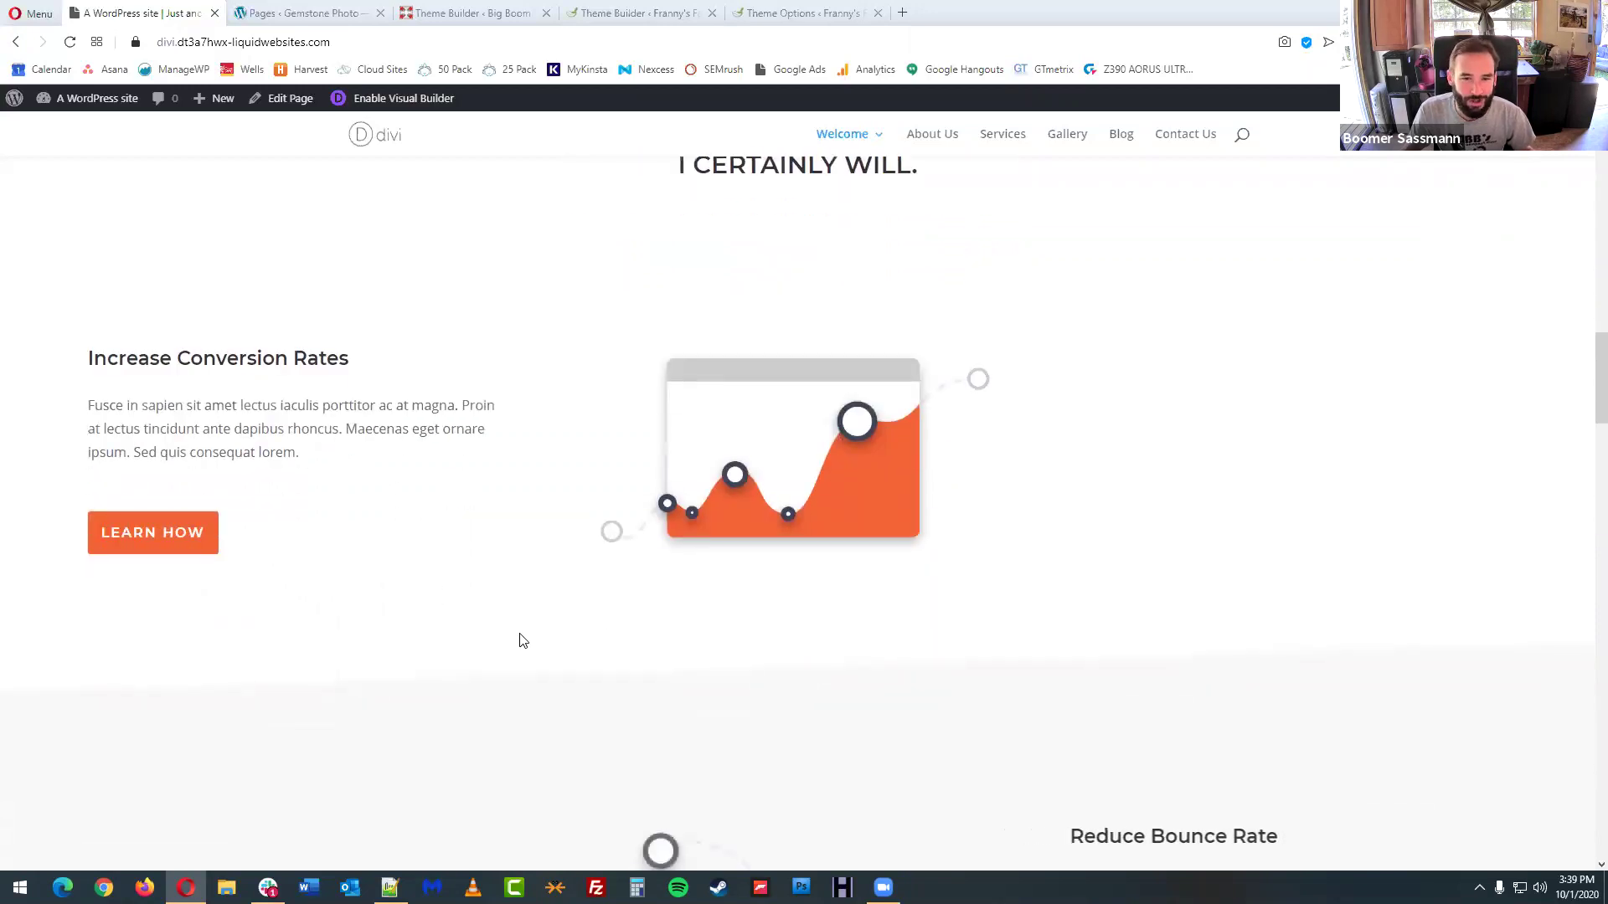
pyautogui.scroll(-4, 519, 641)
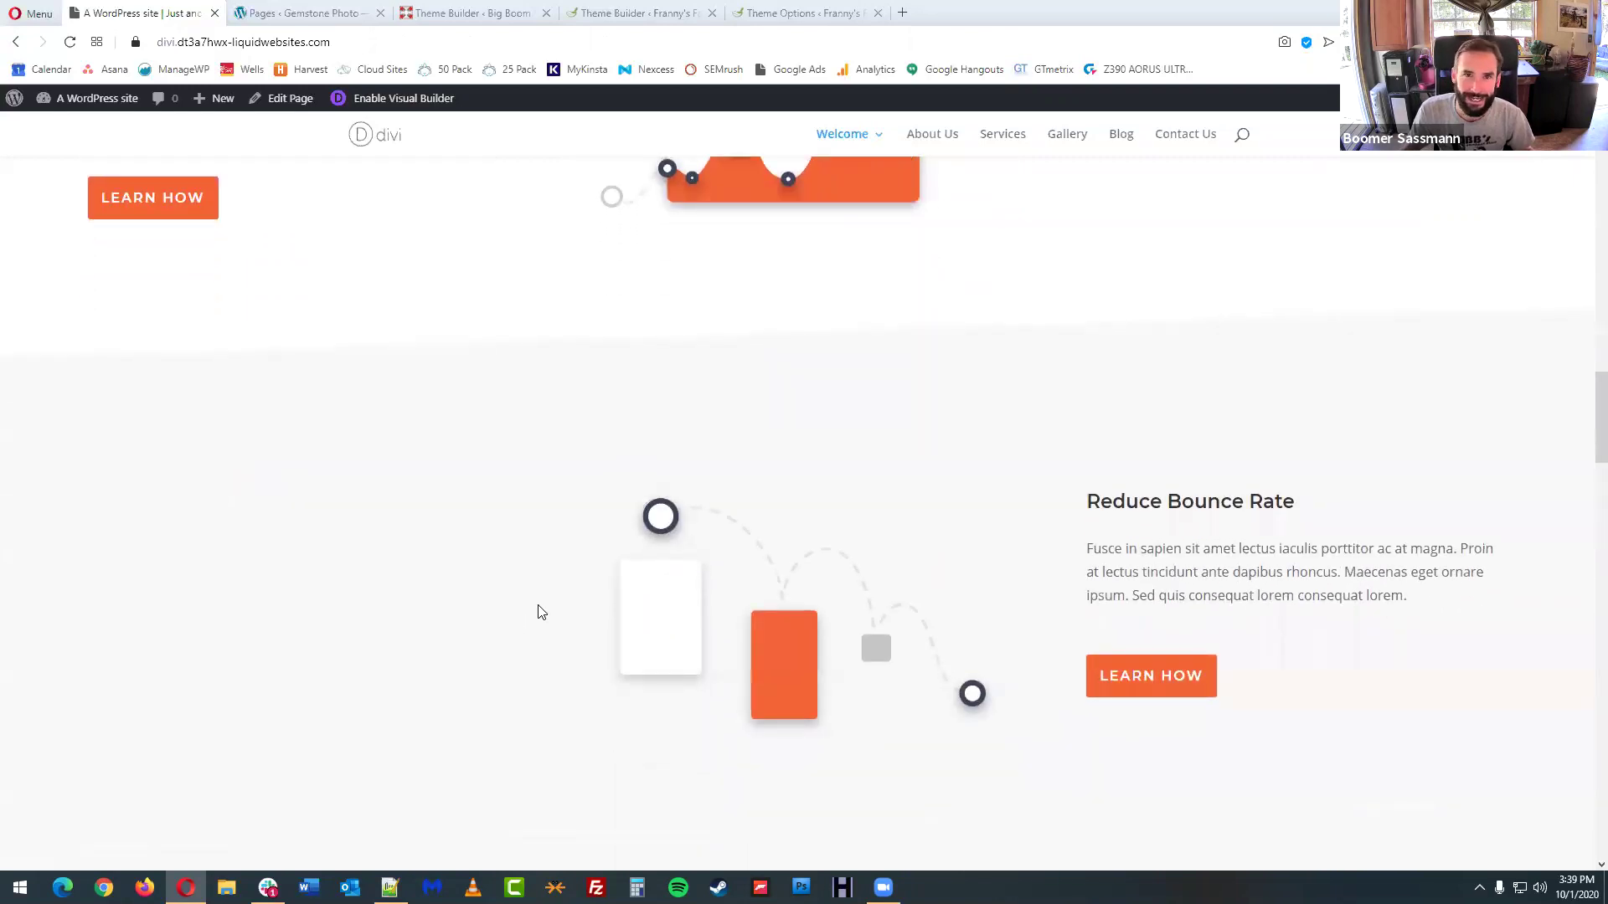
pyautogui.scroll(-1, 527, 601)
pyautogui.scroll(-4, 528, 594)
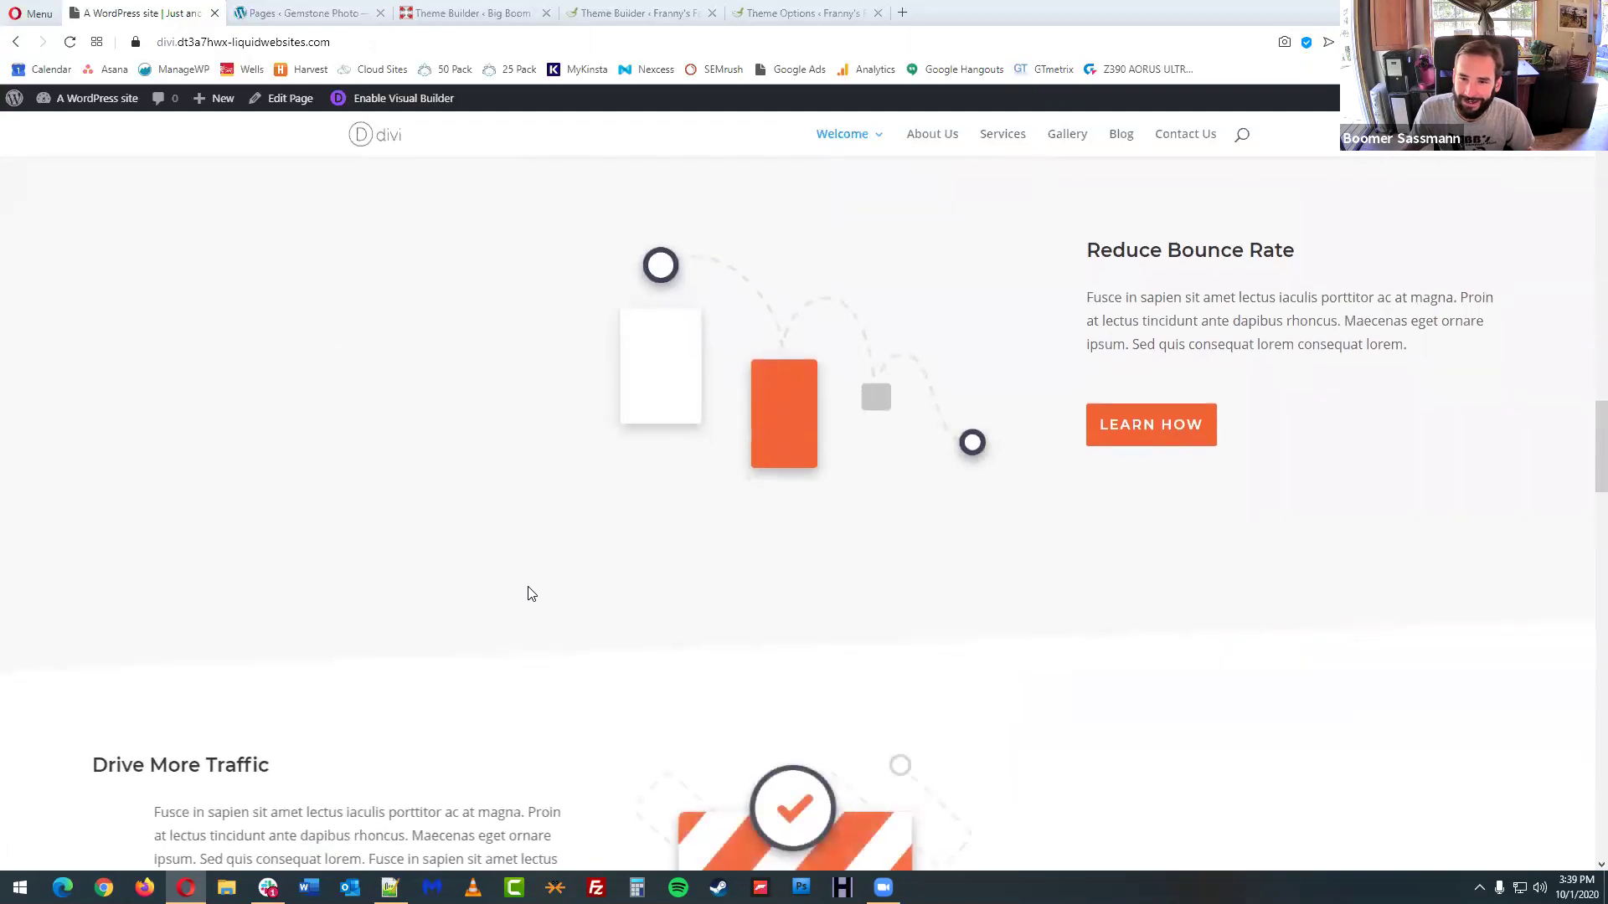
pyautogui.scroll(-1, 625, 610)
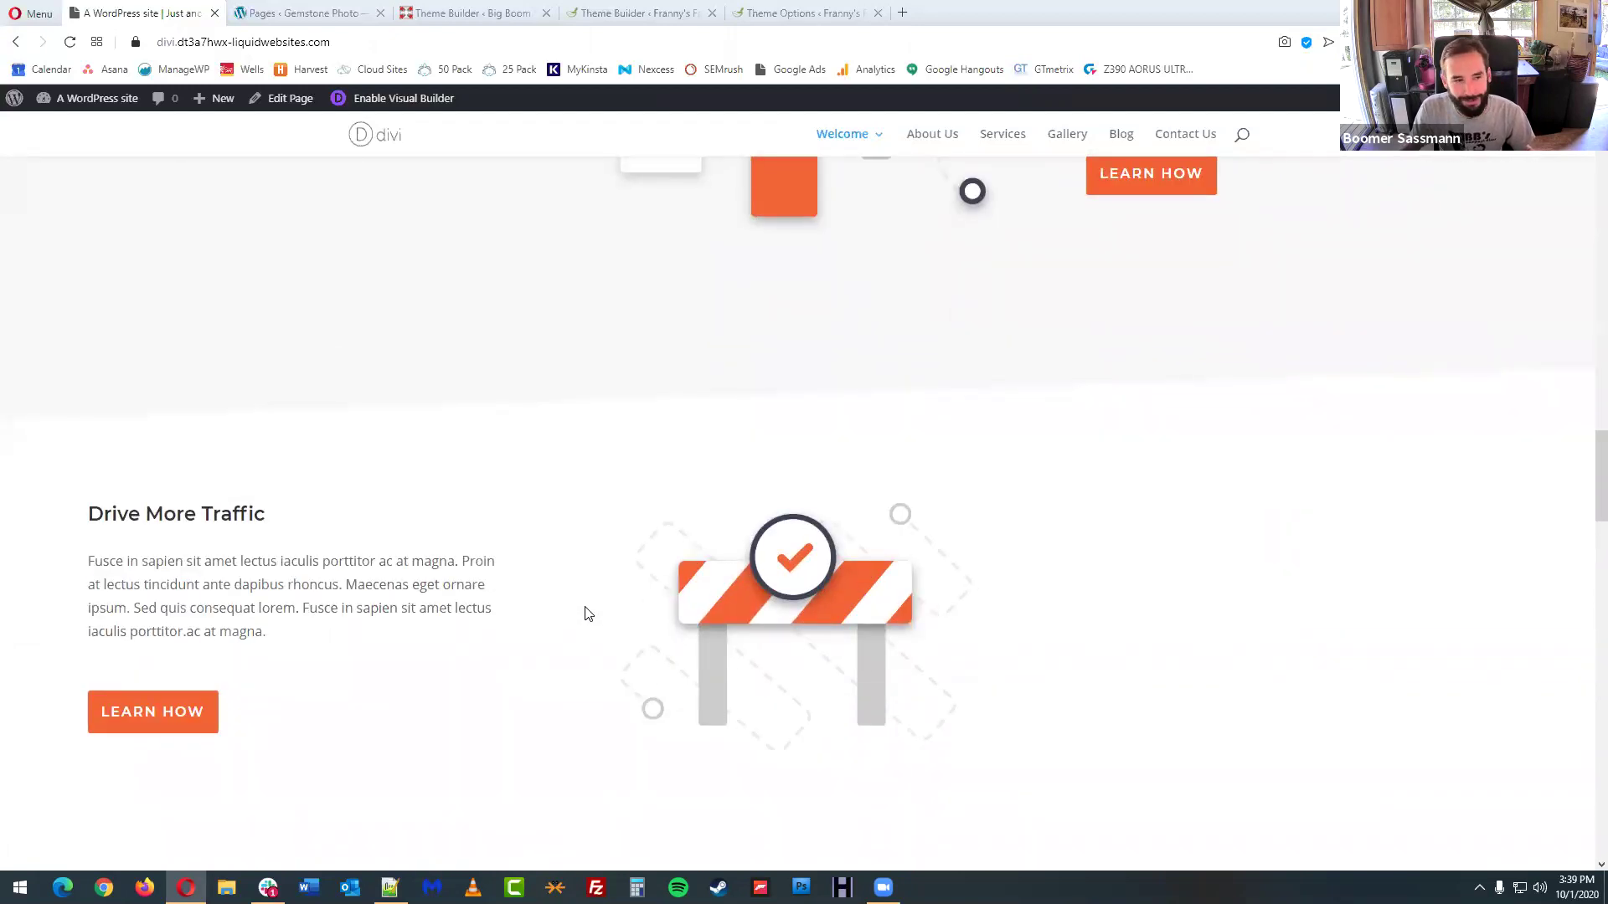
pyautogui.scroll(-1, 588, 614)
pyautogui.scroll(-7, 589, 614)
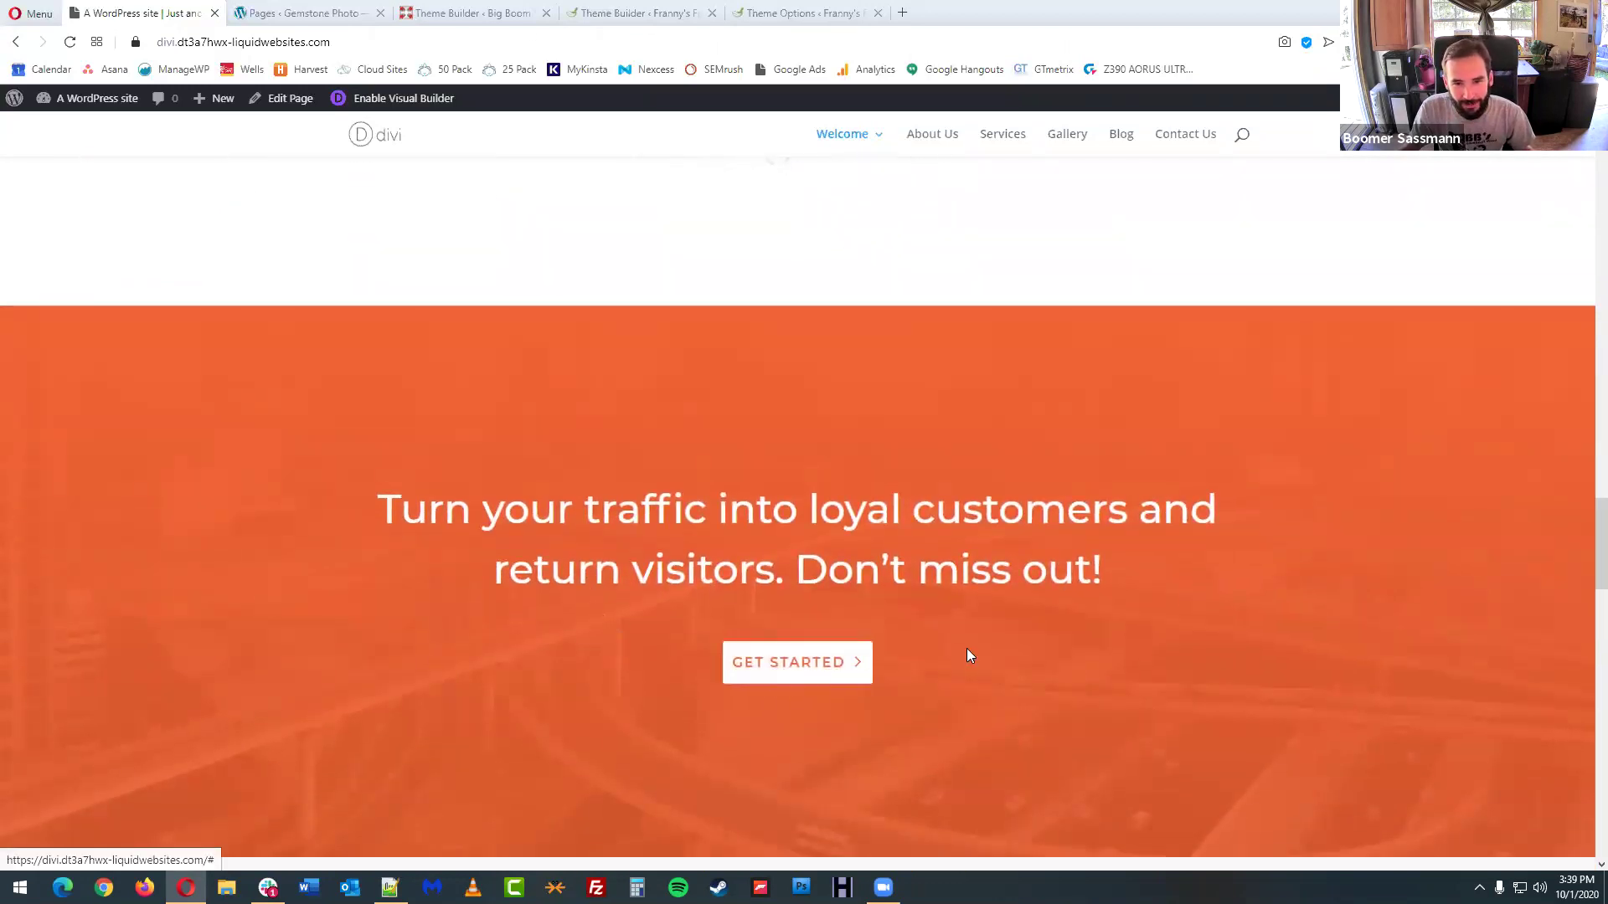
# - Cycle through the live testimonials slider and examine the client logos, blog section and contact form
pyautogui.scroll(-6, 868, 673)
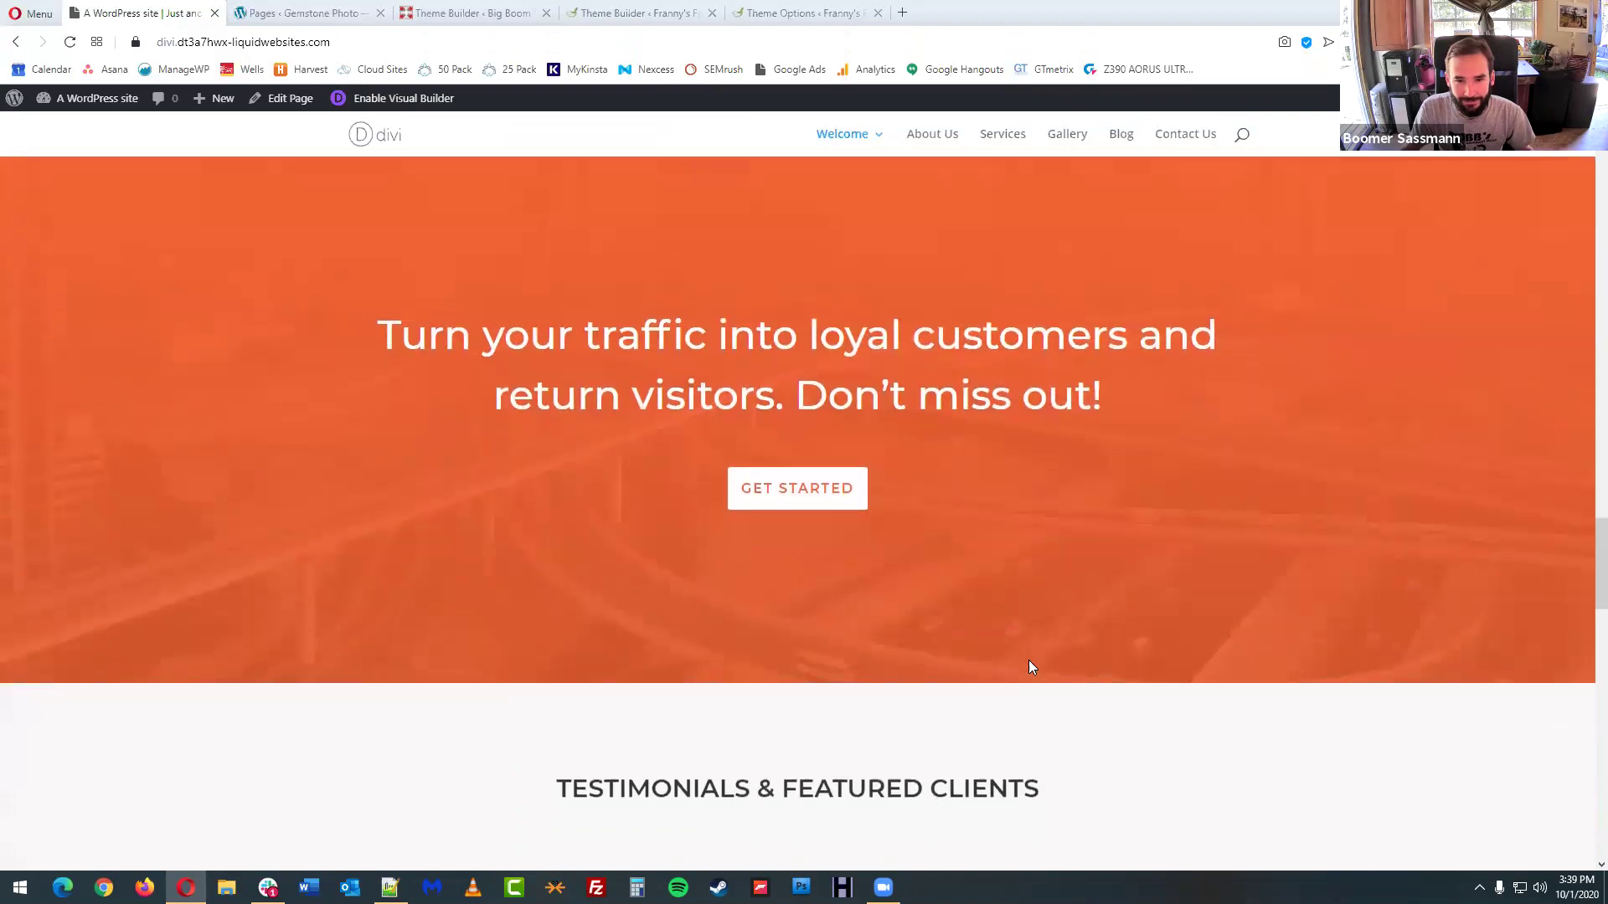
pyautogui.scroll(-2, 1209, 636)
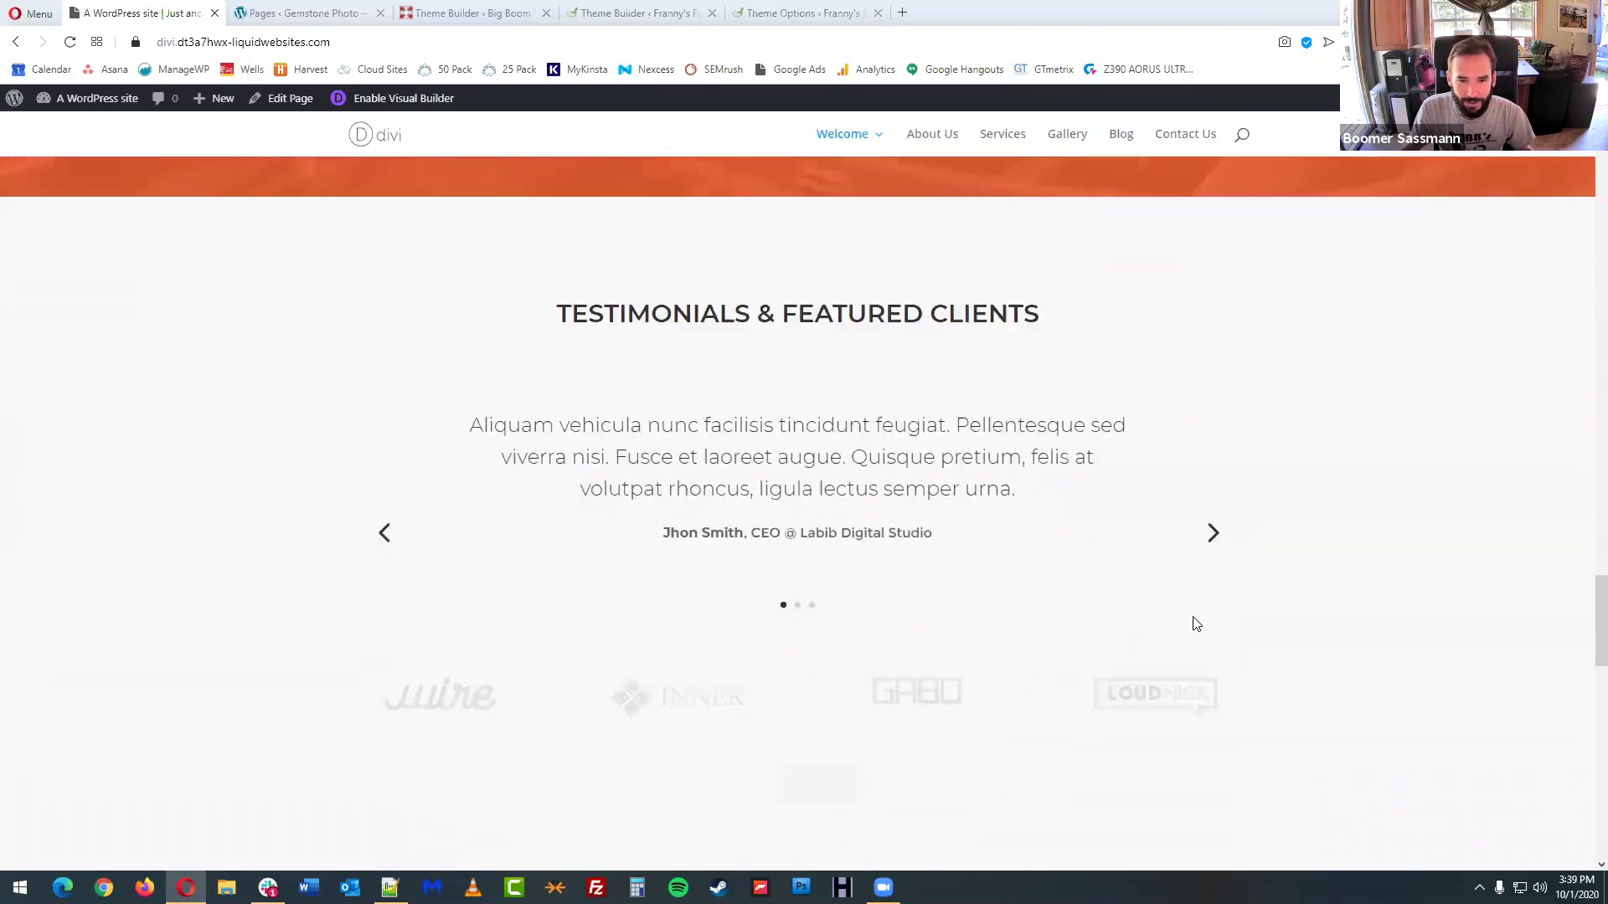
pyautogui.click(1213, 526)
pyautogui.click(1213, 526)
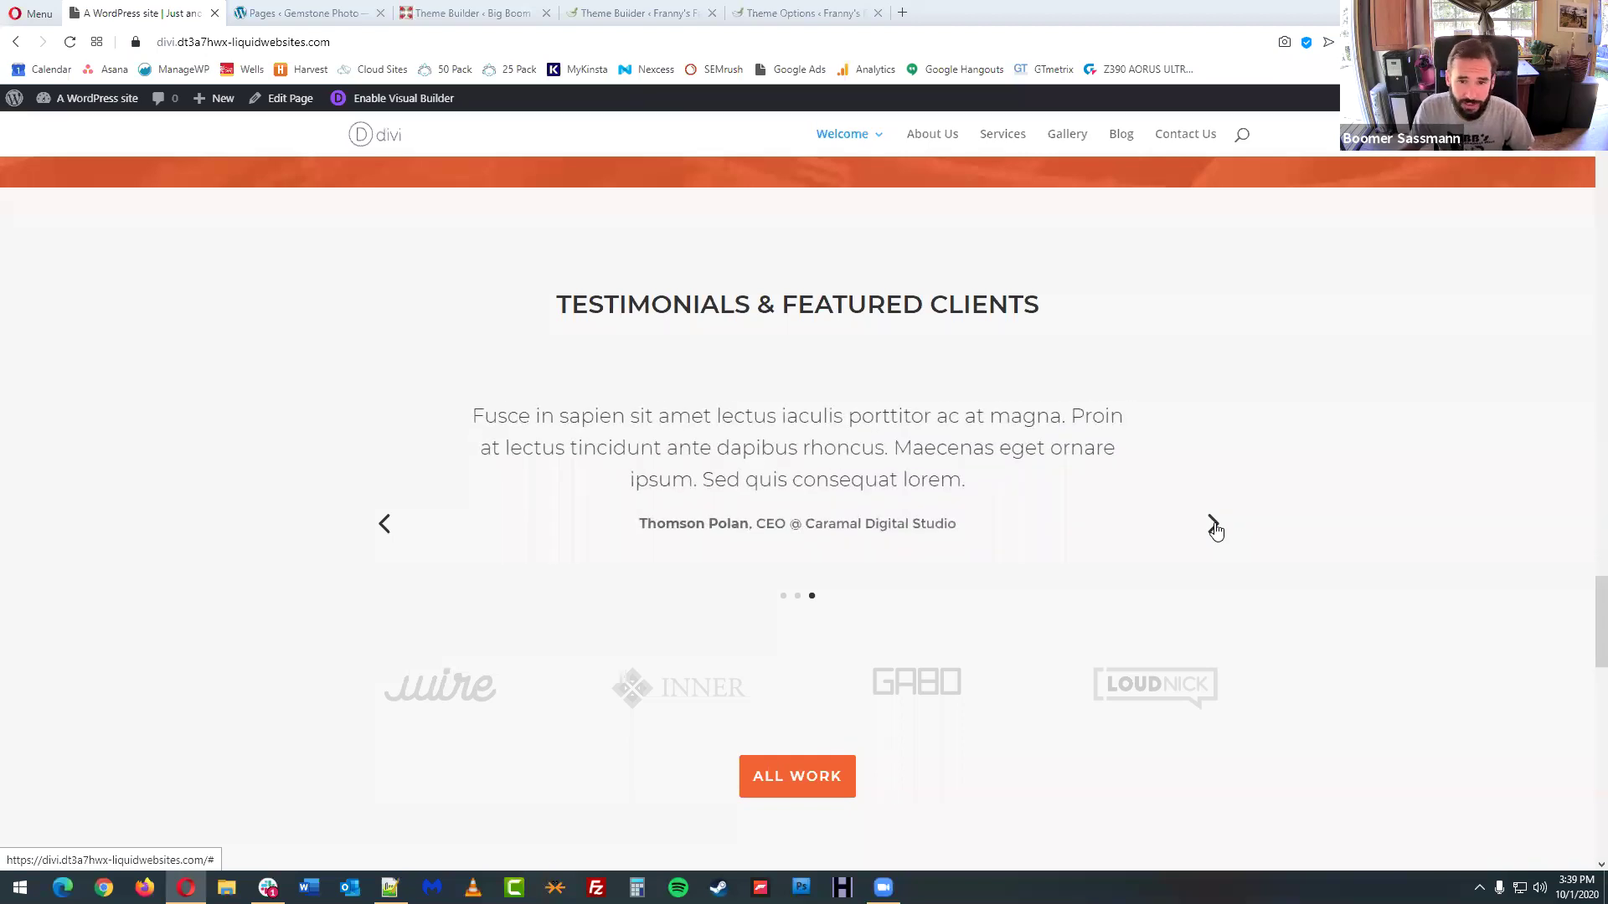
pyautogui.click(1213, 526)
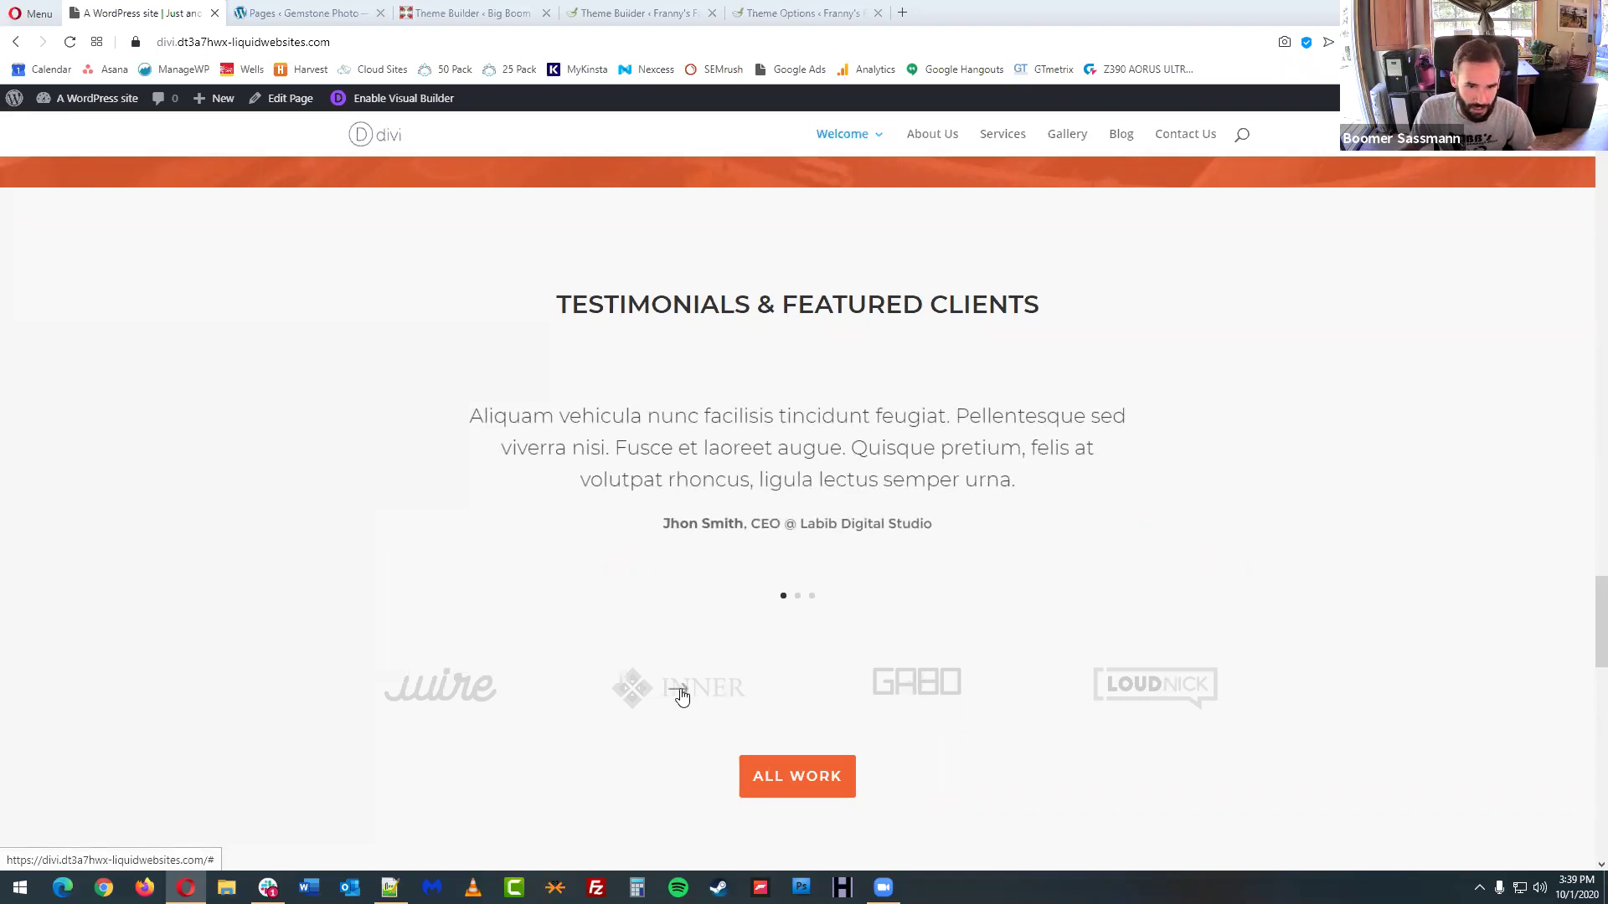
pyautogui.scroll(-4, 929, 707)
pyautogui.scroll(-4, 928, 634)
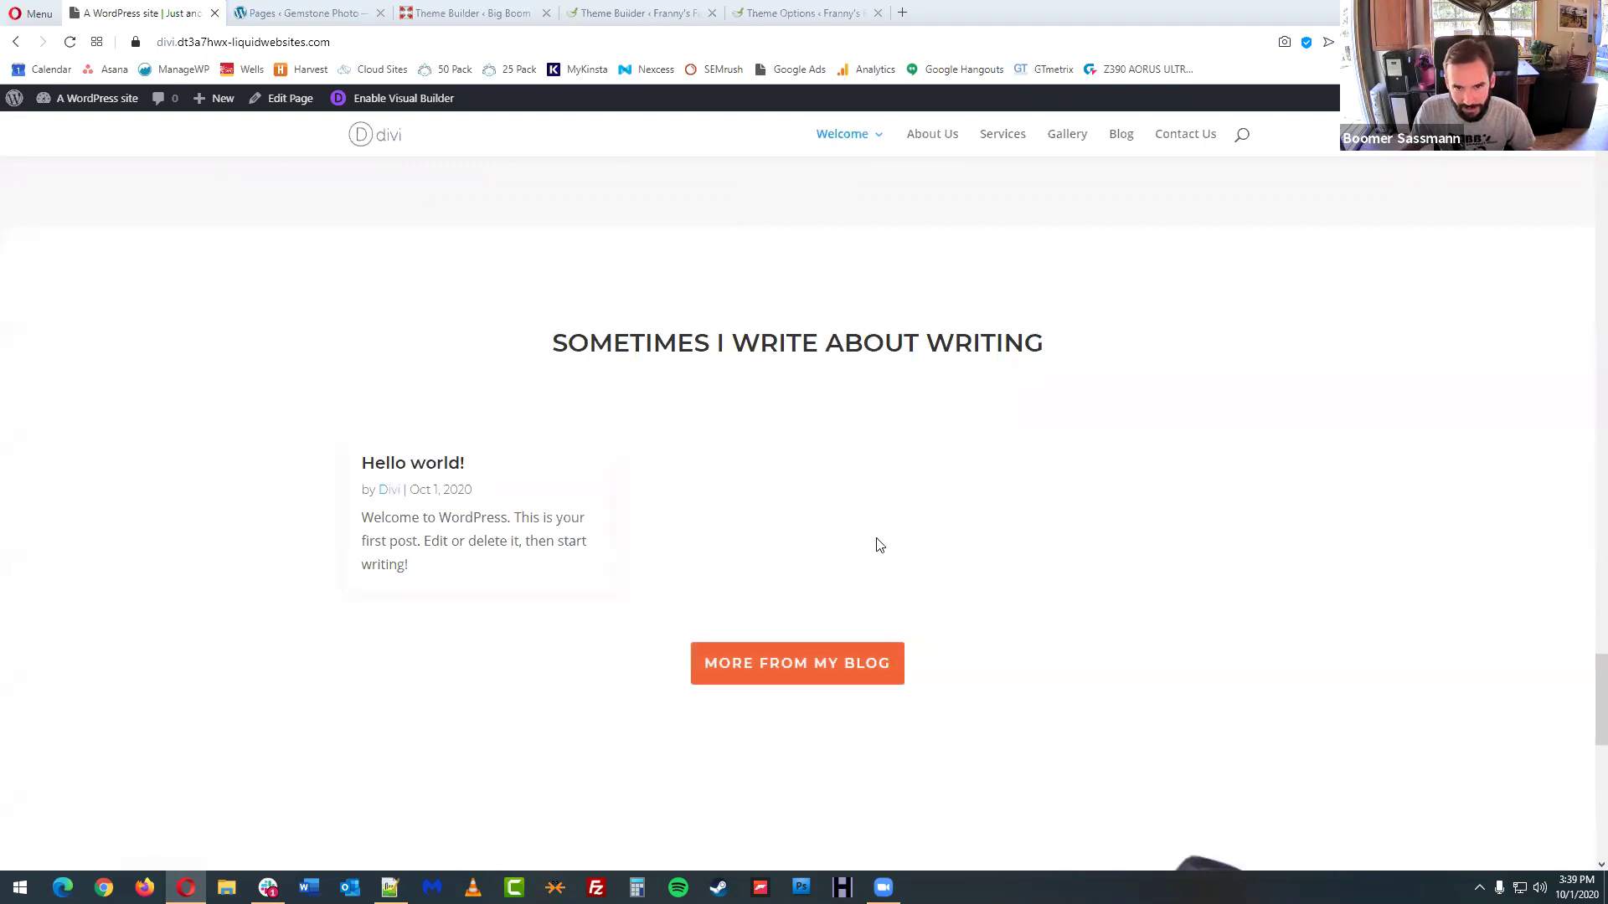
pyautogui.scroll(-6, 875, 545)
pyautogui.scroll(-3, 789, 565)
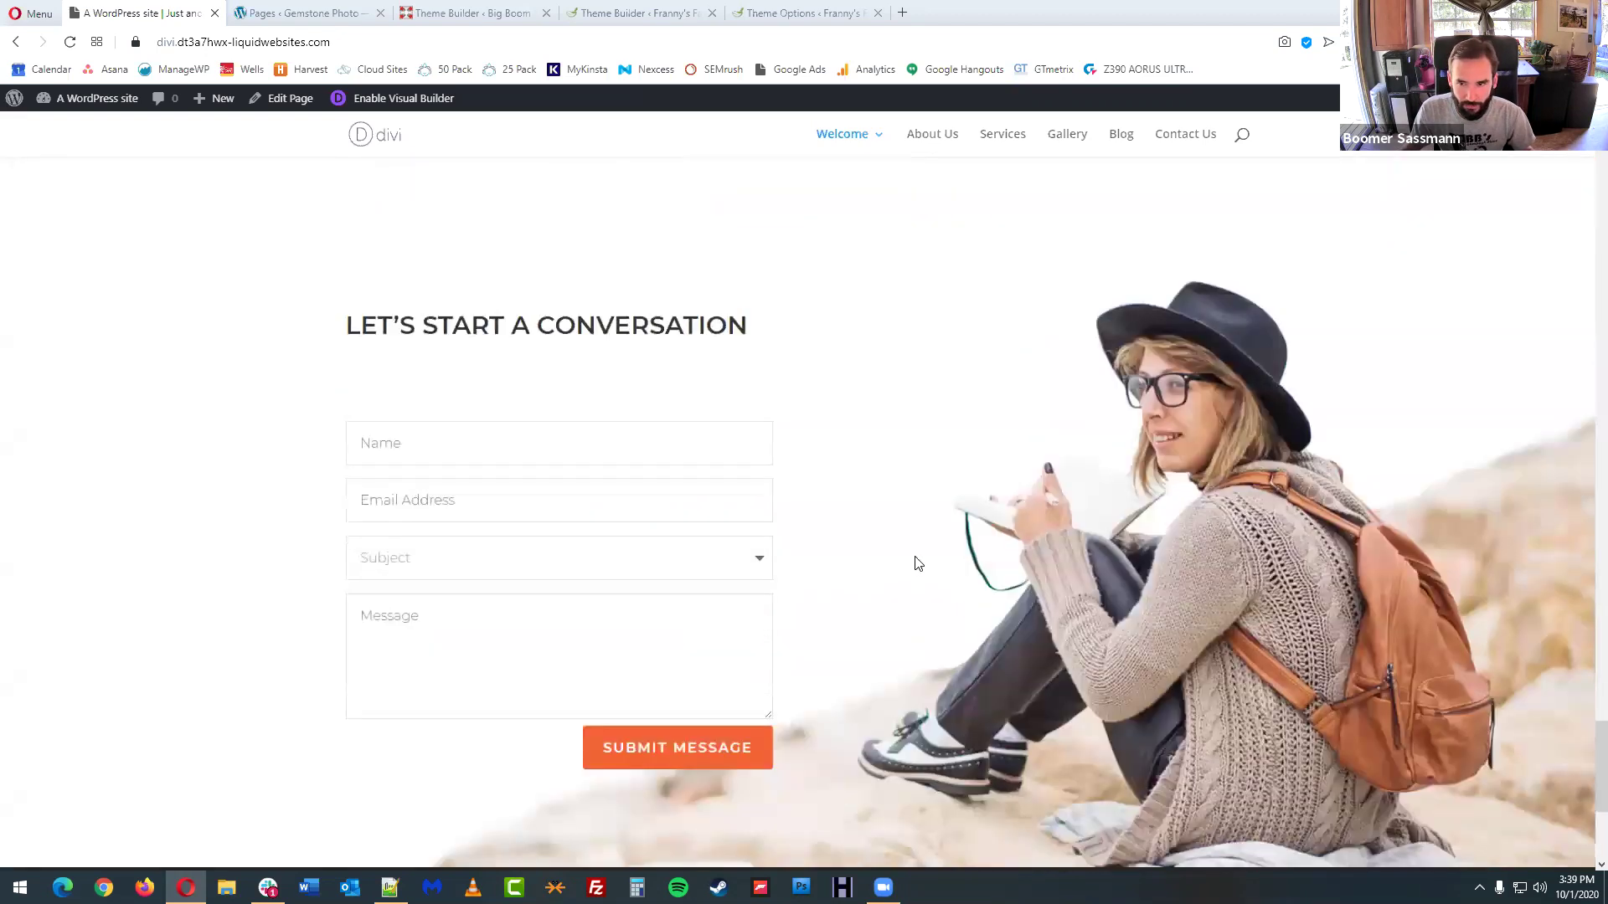
pyautogui.scroll(1, 822, 424)
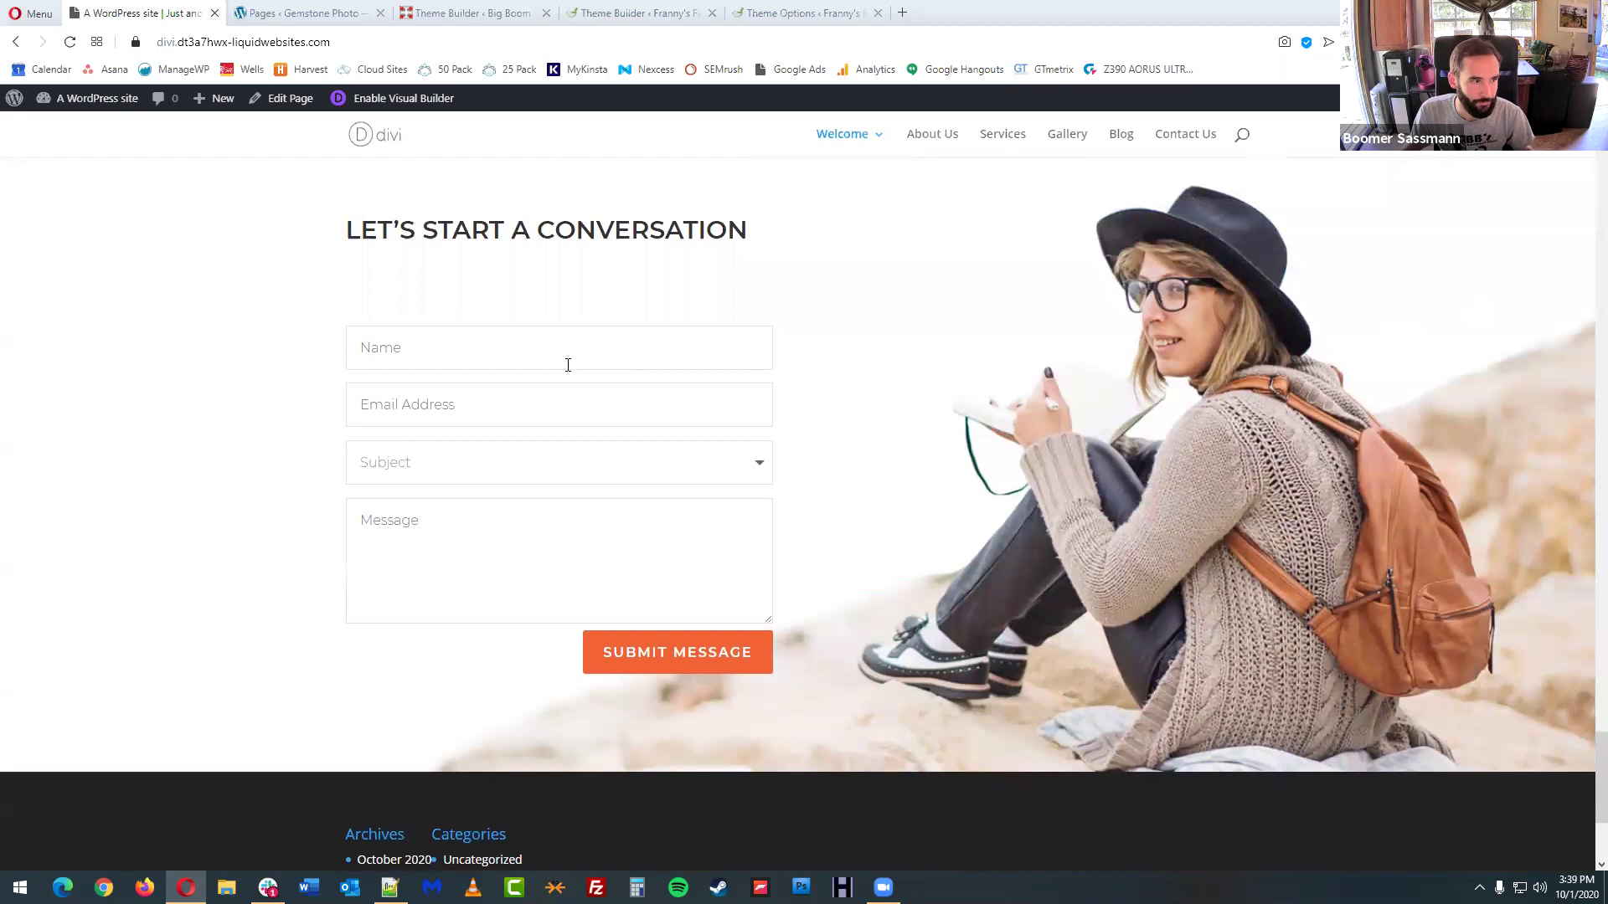
# - Reopen the Welcome page in the Visual Builder
pyautogui.scroll(14, 848, 377)
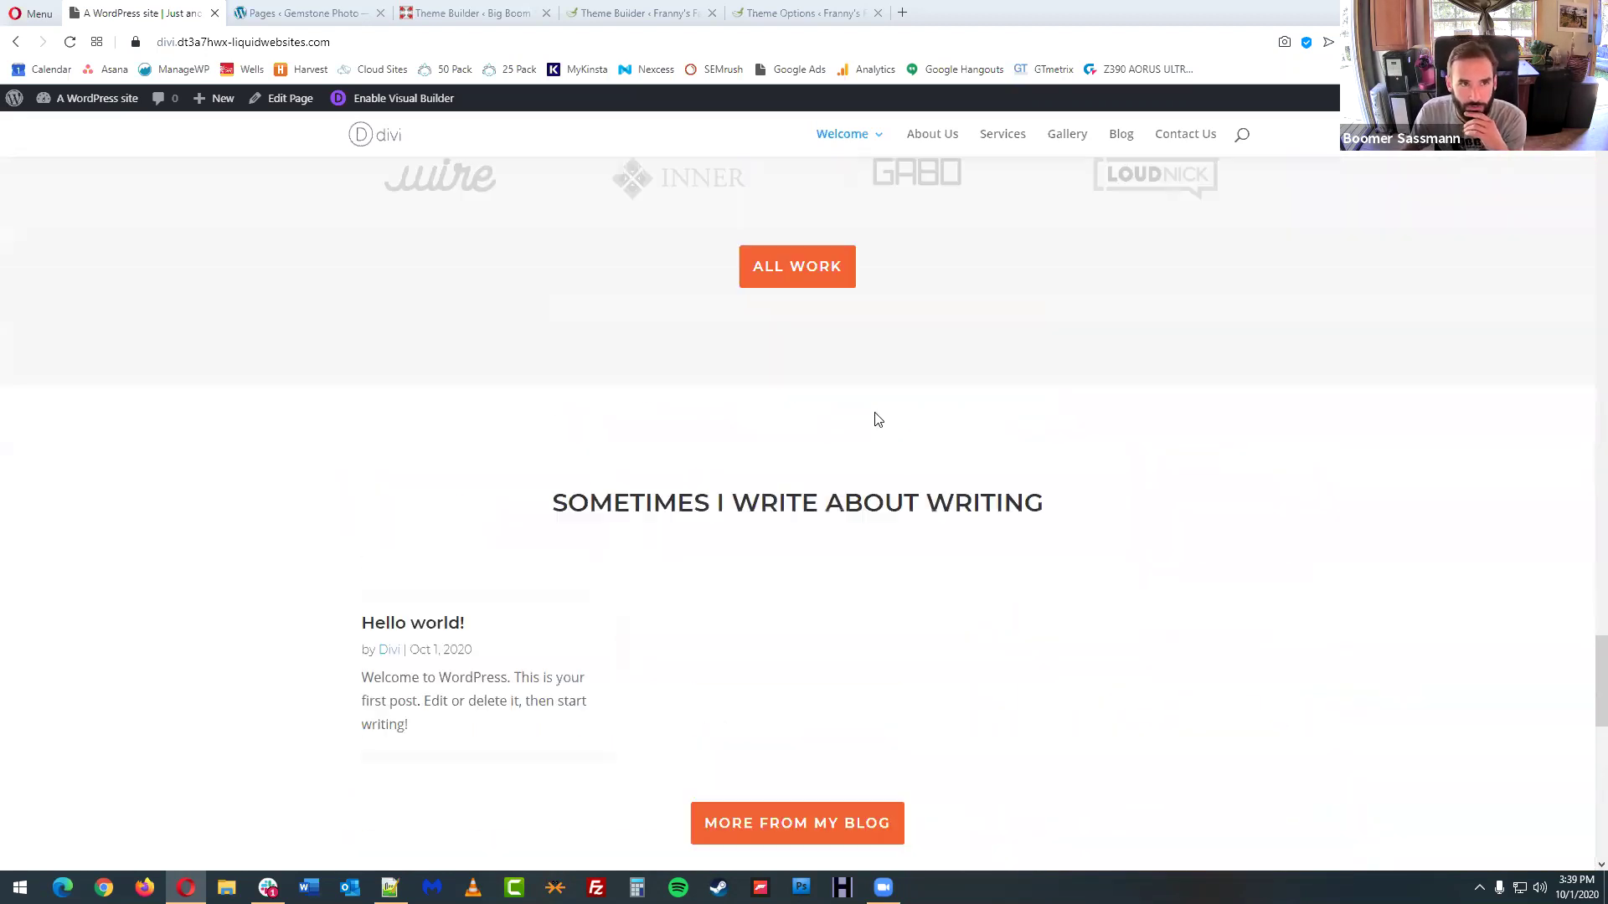
pyautogui.scroll(18, 871, 428)
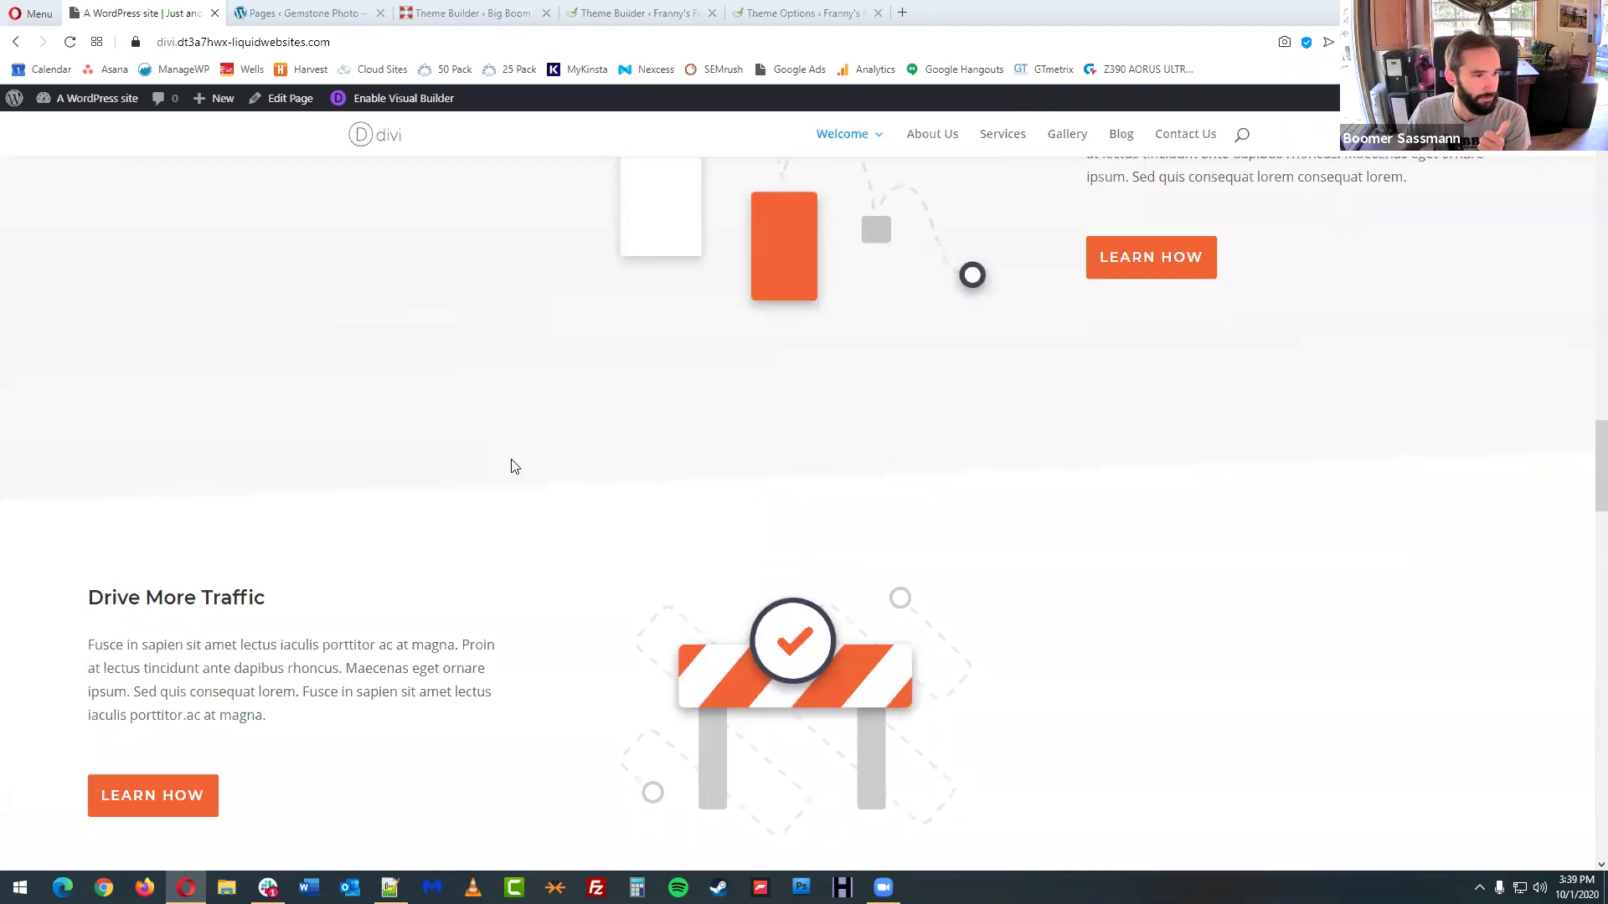
pyautogui.scroll(3, 728, 407)
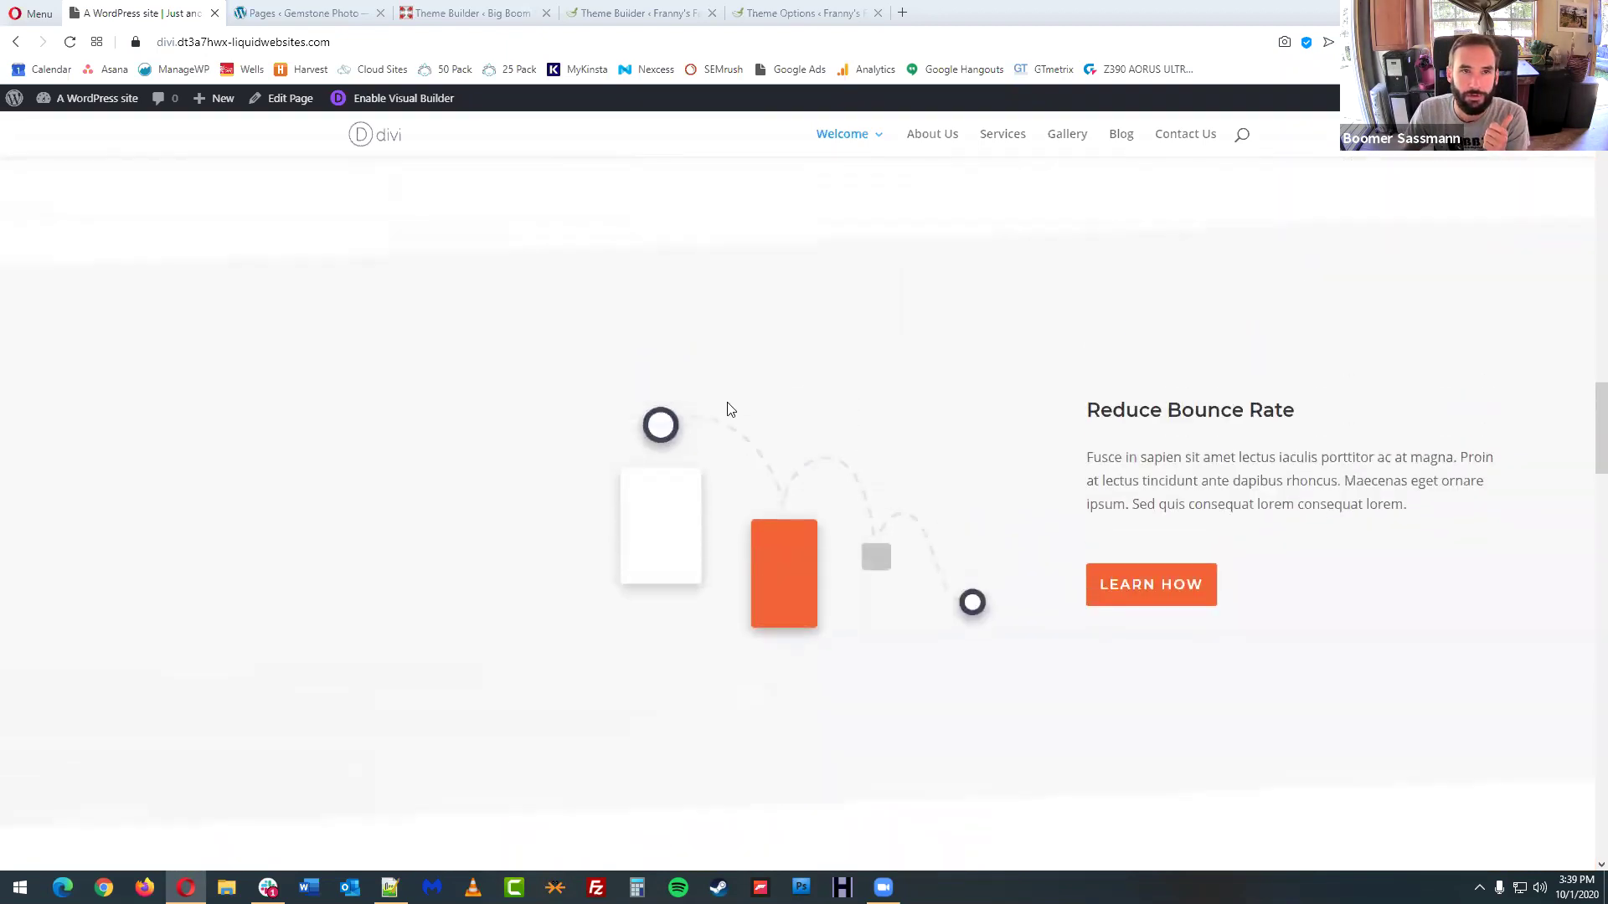
pyautogui.scroll(3, 729, 407)
pyautogui.click(407, 99)
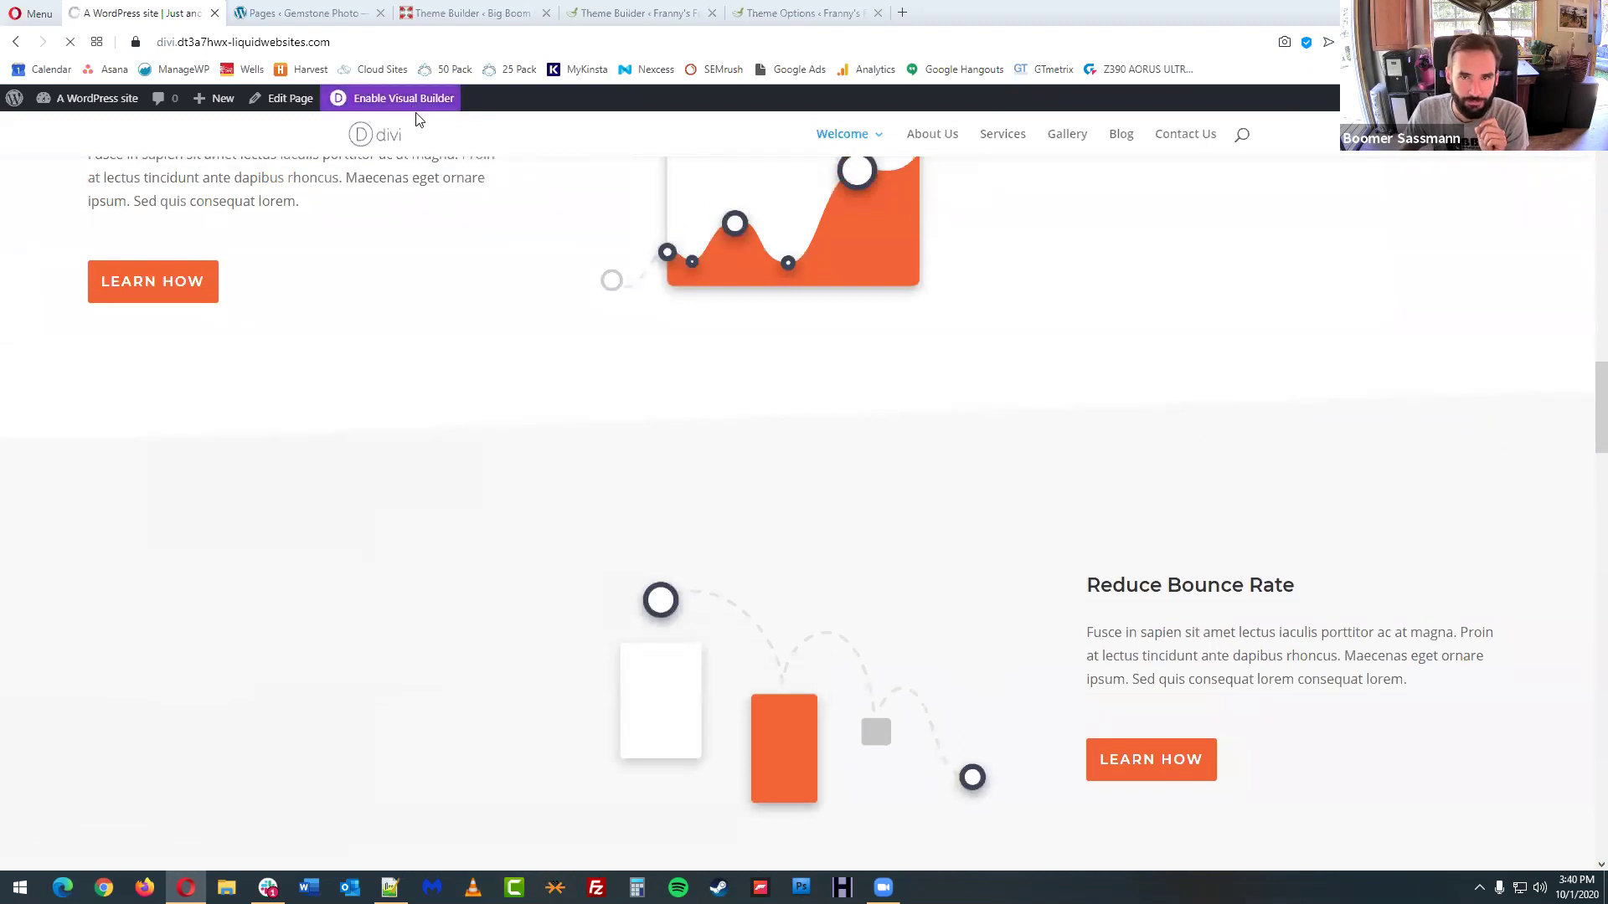
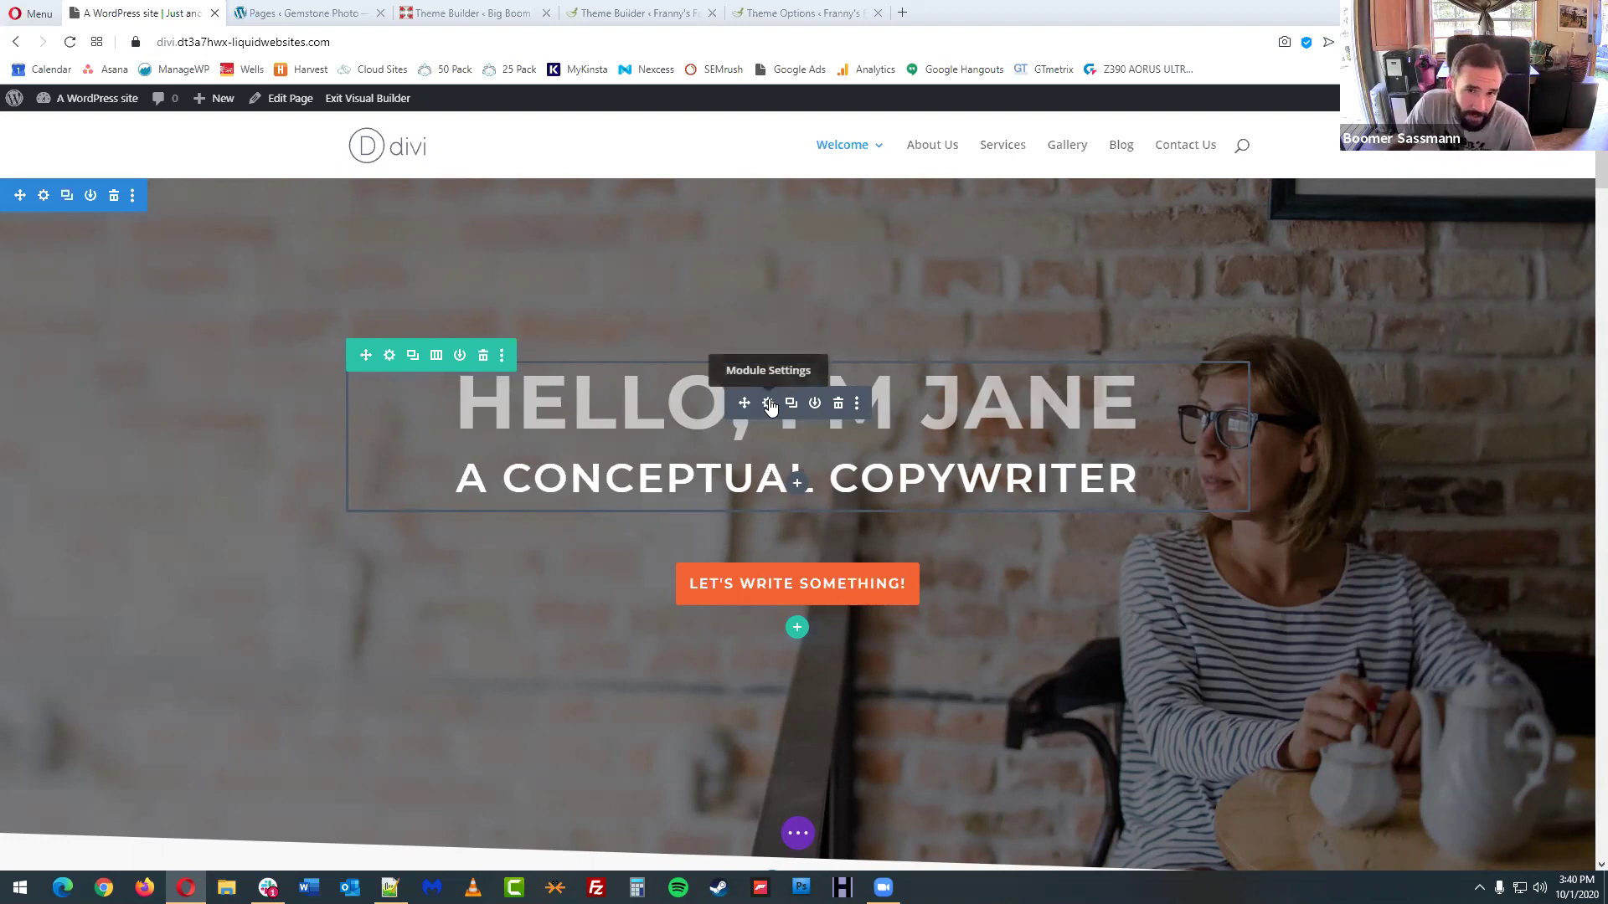
# - Open the settings of the hero's "Hello, I'm Jane" text module, then reposition and enlarge the Text Settings window
pyautogui.click(629, 472)
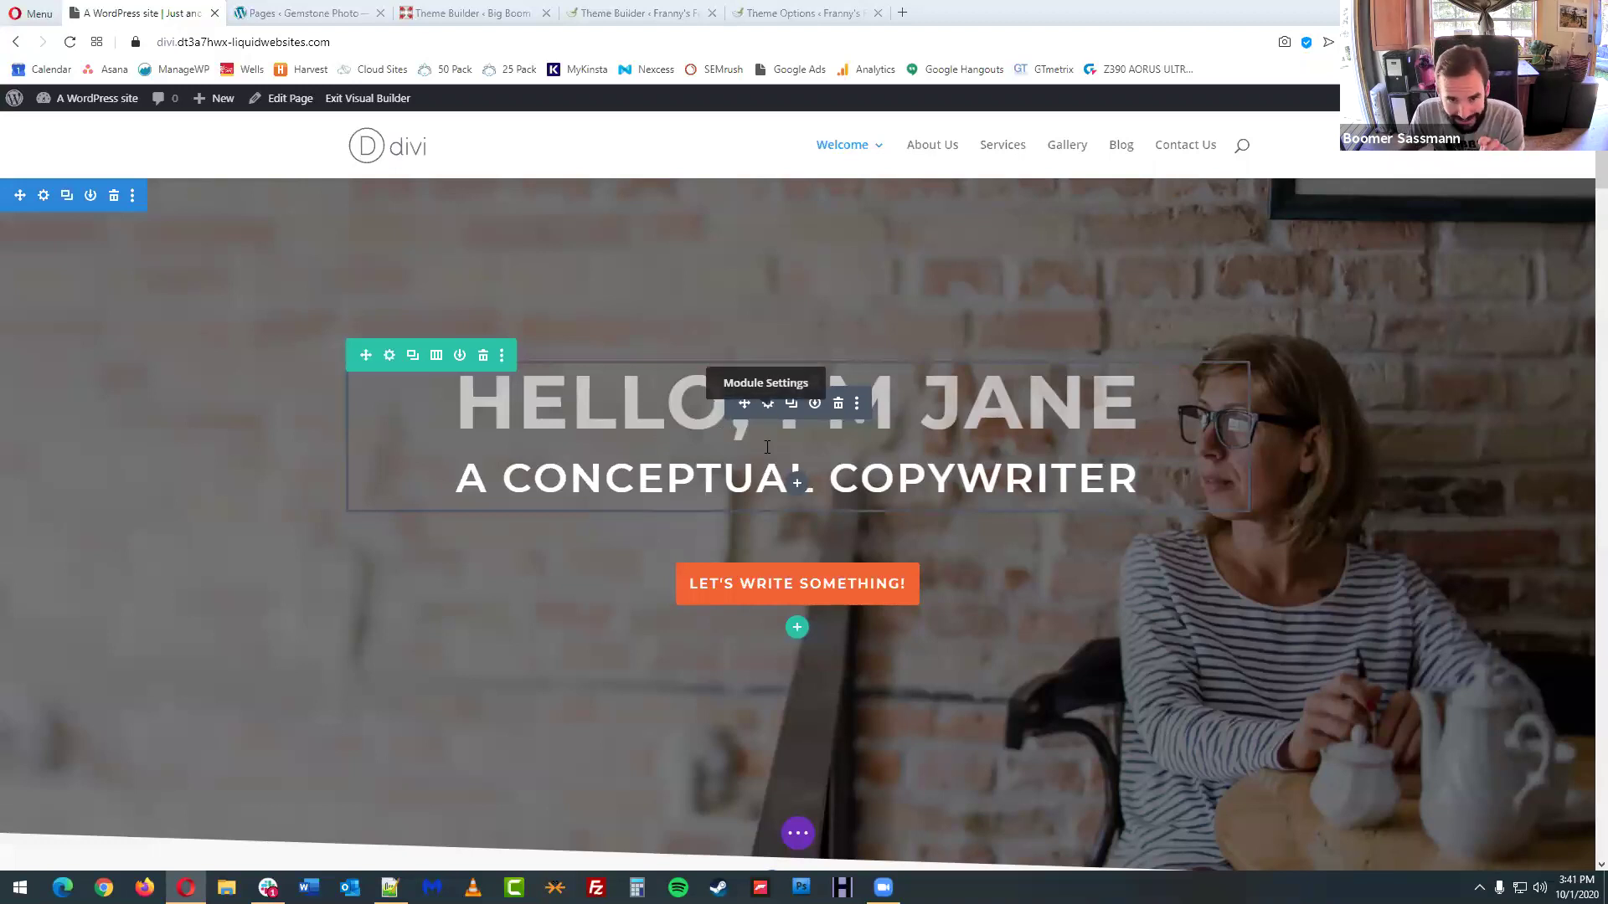
pyautogui.click(756, 472)
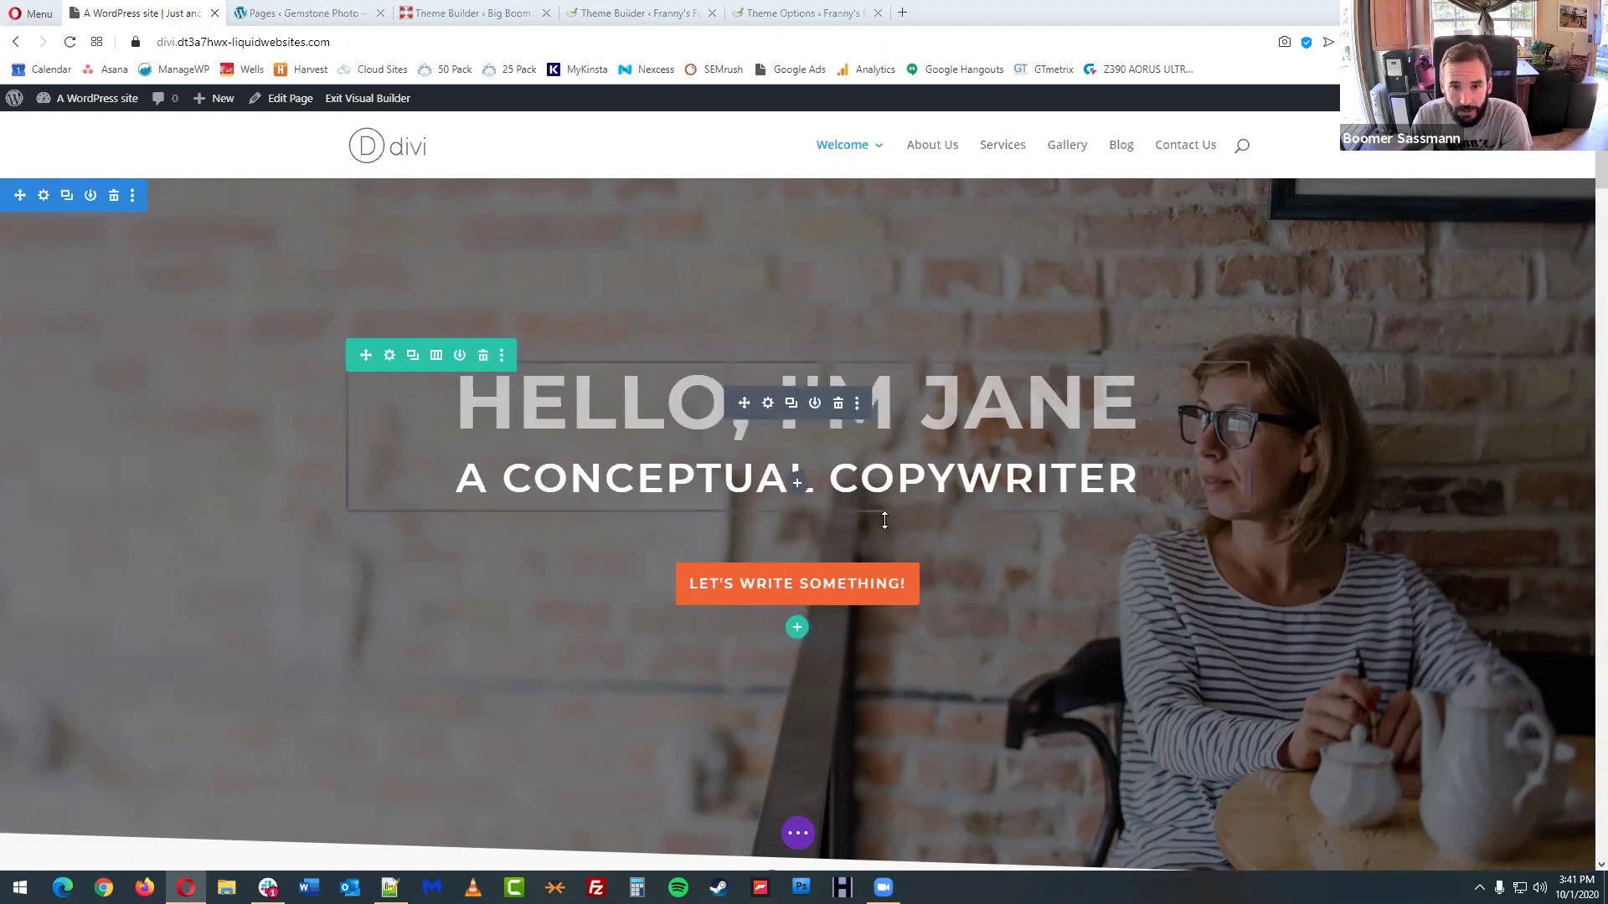
pyautogui.click(769, 405)
pyautogui.moveTo(237, 156); pyautogui.dragTo(325, 184)
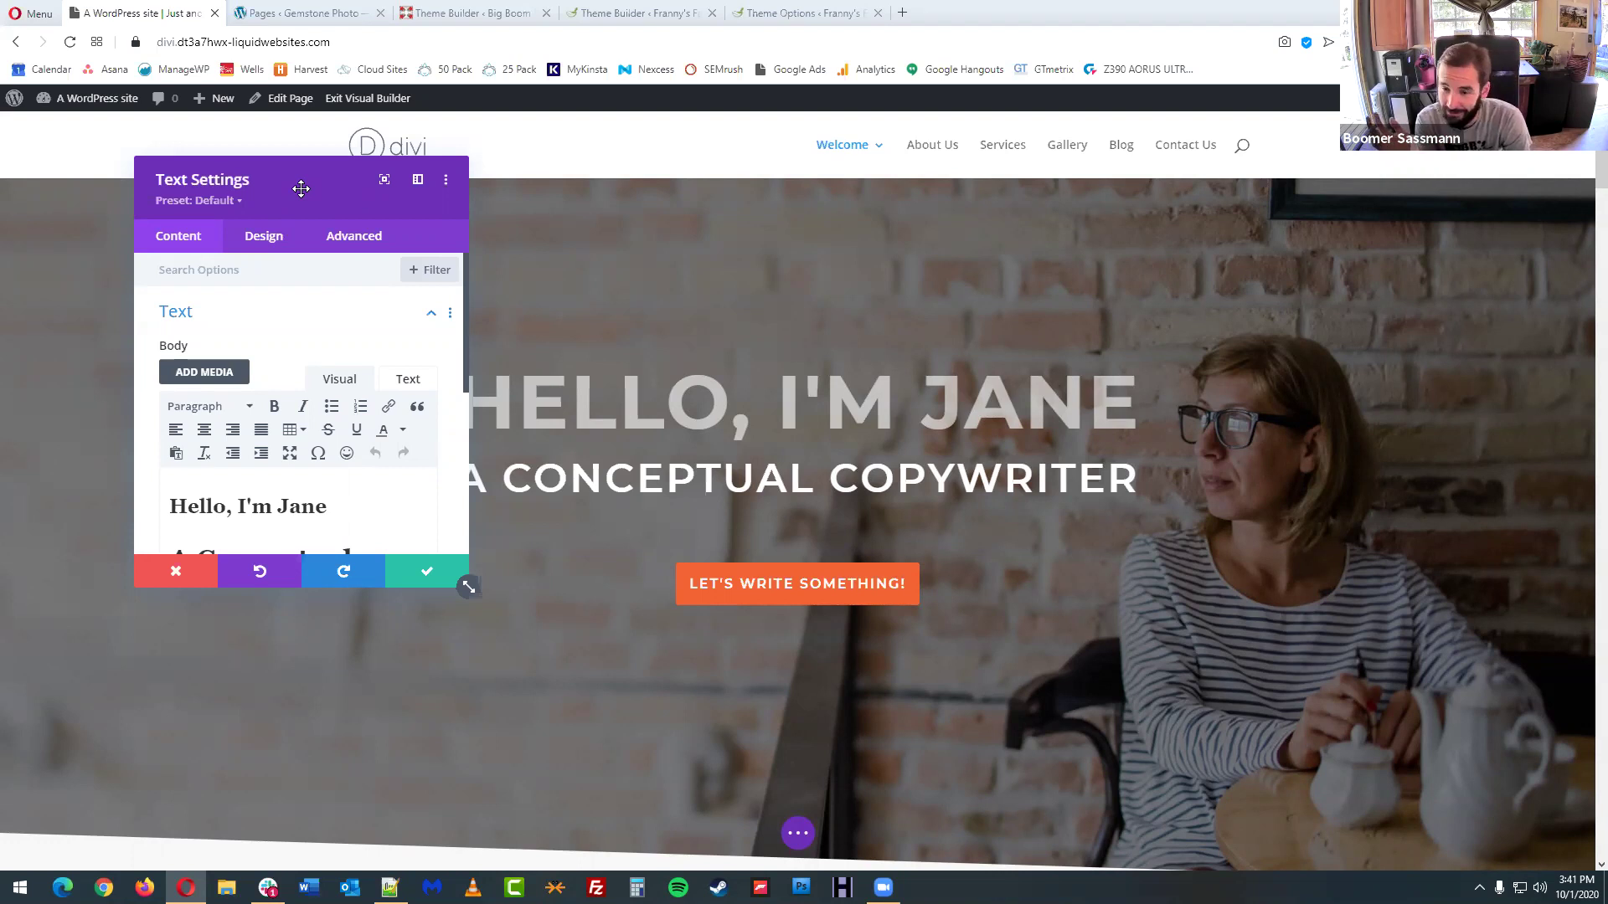
pyautogui.moveTo(301, 188)
pyautogui.mouseDown()
pyautogui.moveTo(293, 228)
pyautogui.moveTo(276, 192)
pyautogui.mouseUp()
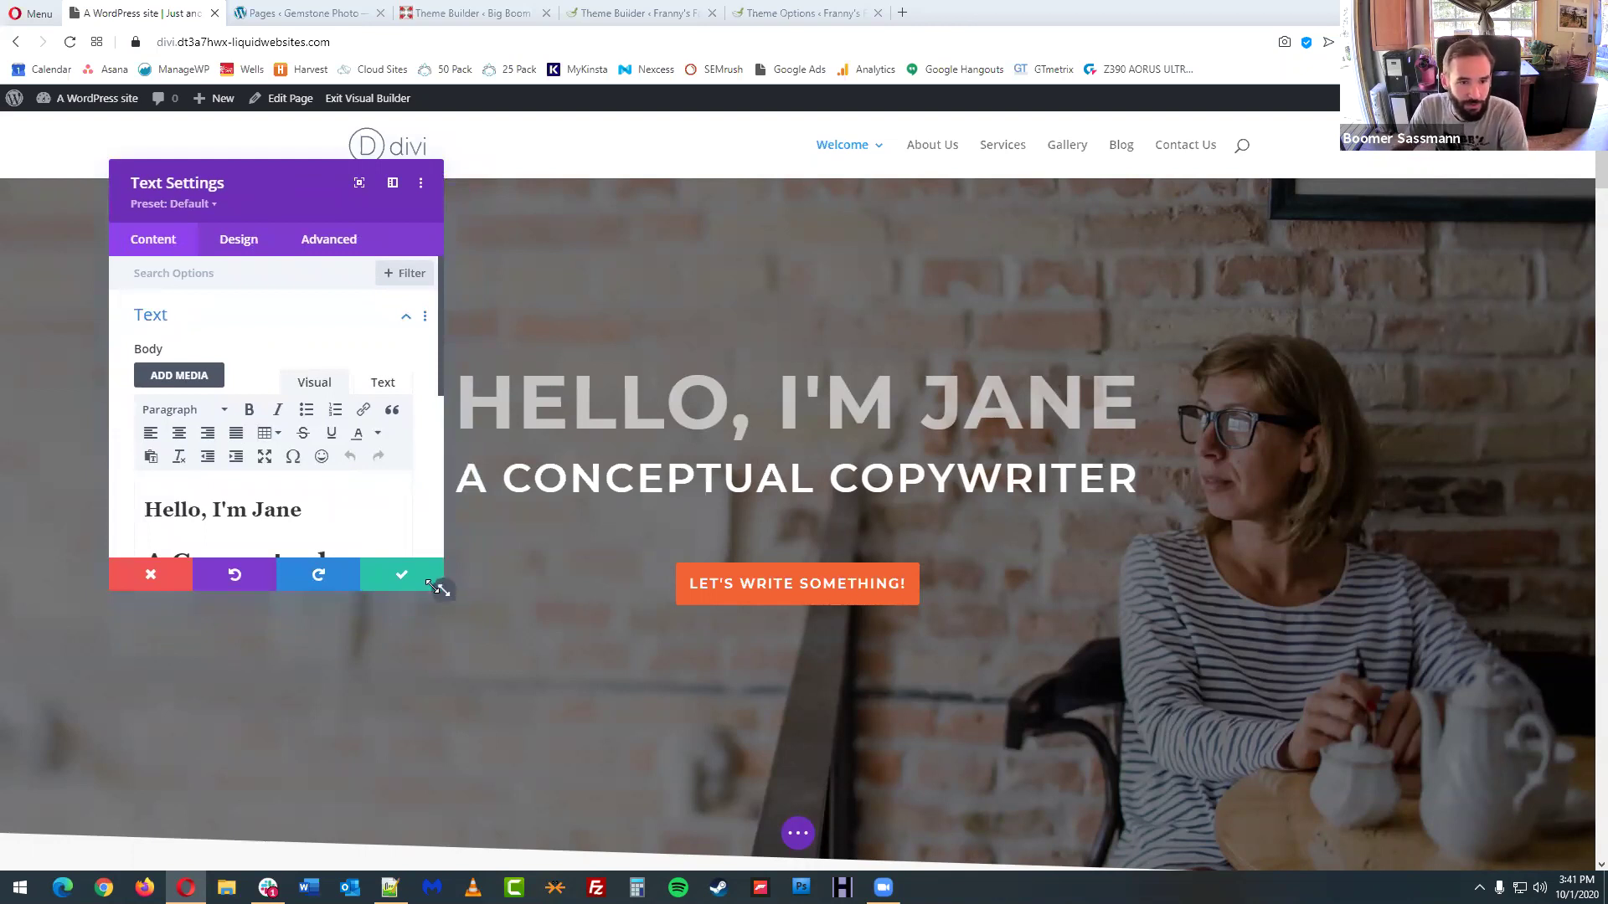
pyautogui.moveTo(435, 588); pyautogui.dragTo(728, 833)
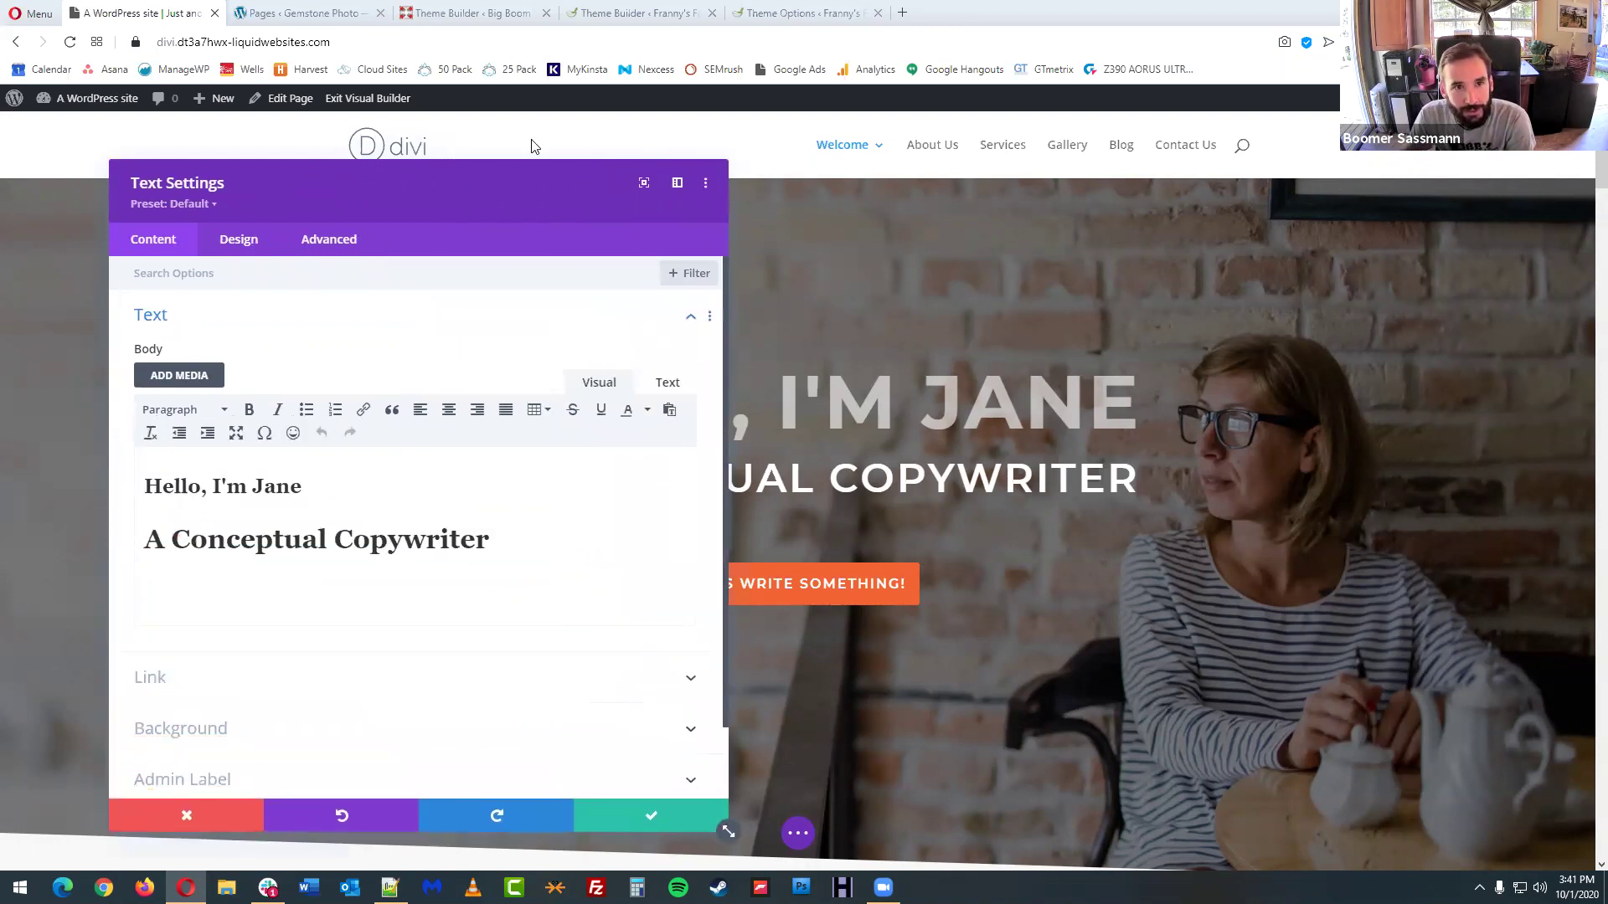
pyautogui.moveTo(503, 171); pyautogui.dragTo(425, 146)
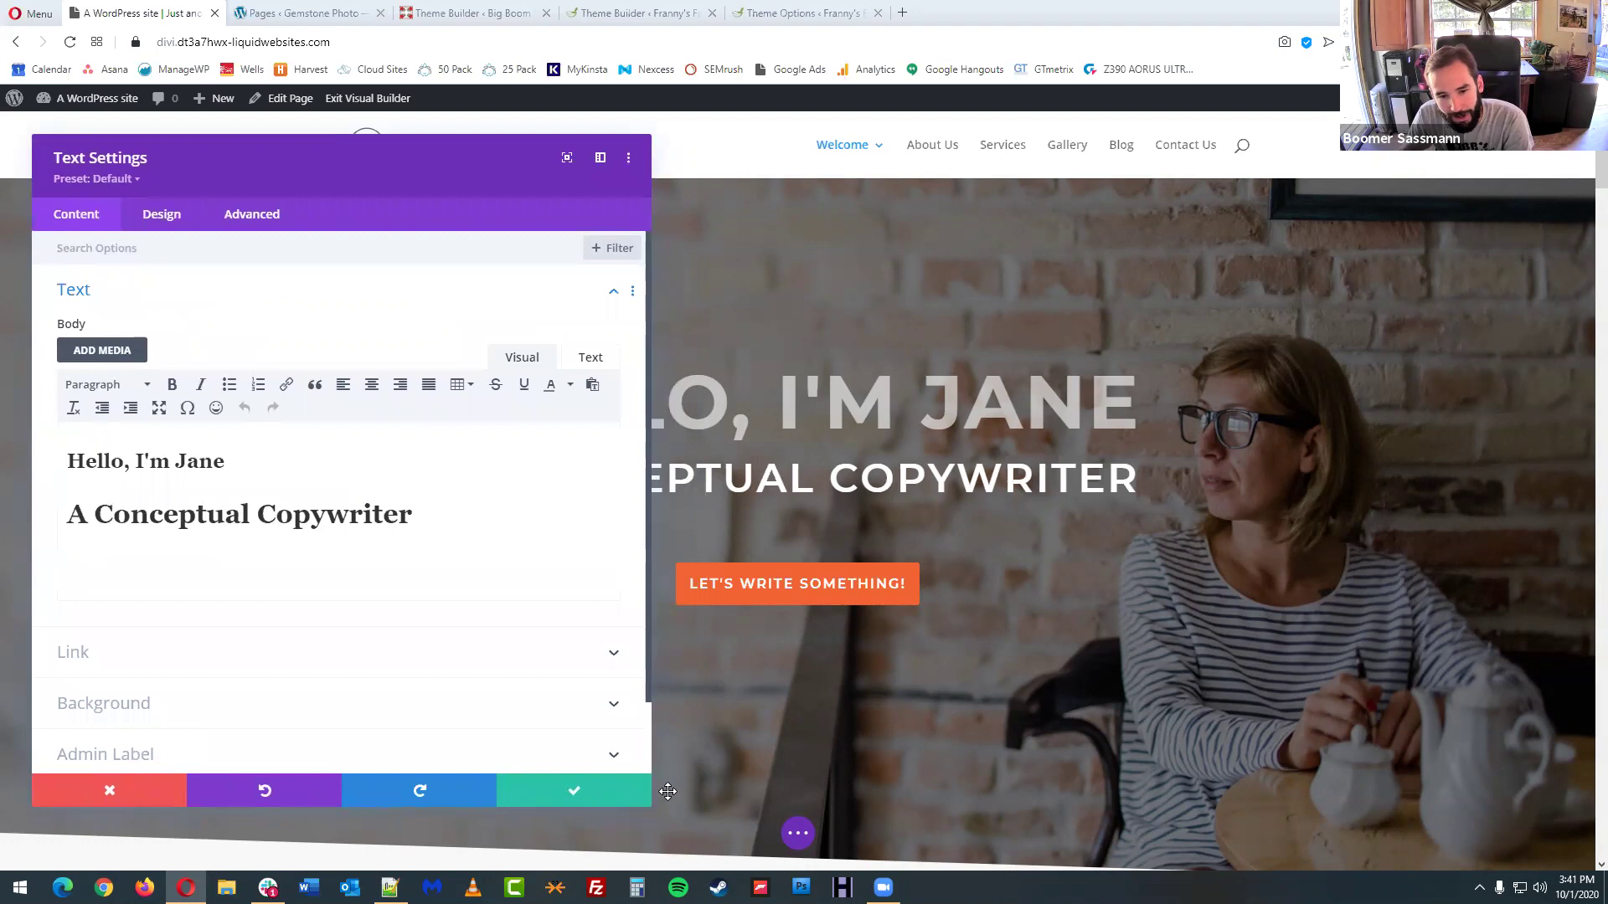
pyautogui.moveTo(652, 807)
pyautogui.mouseDown()
pyautogui.moveTo(696, 836)
pyautogui.moveTo(675, 829)
pyautogui.mouseUp()
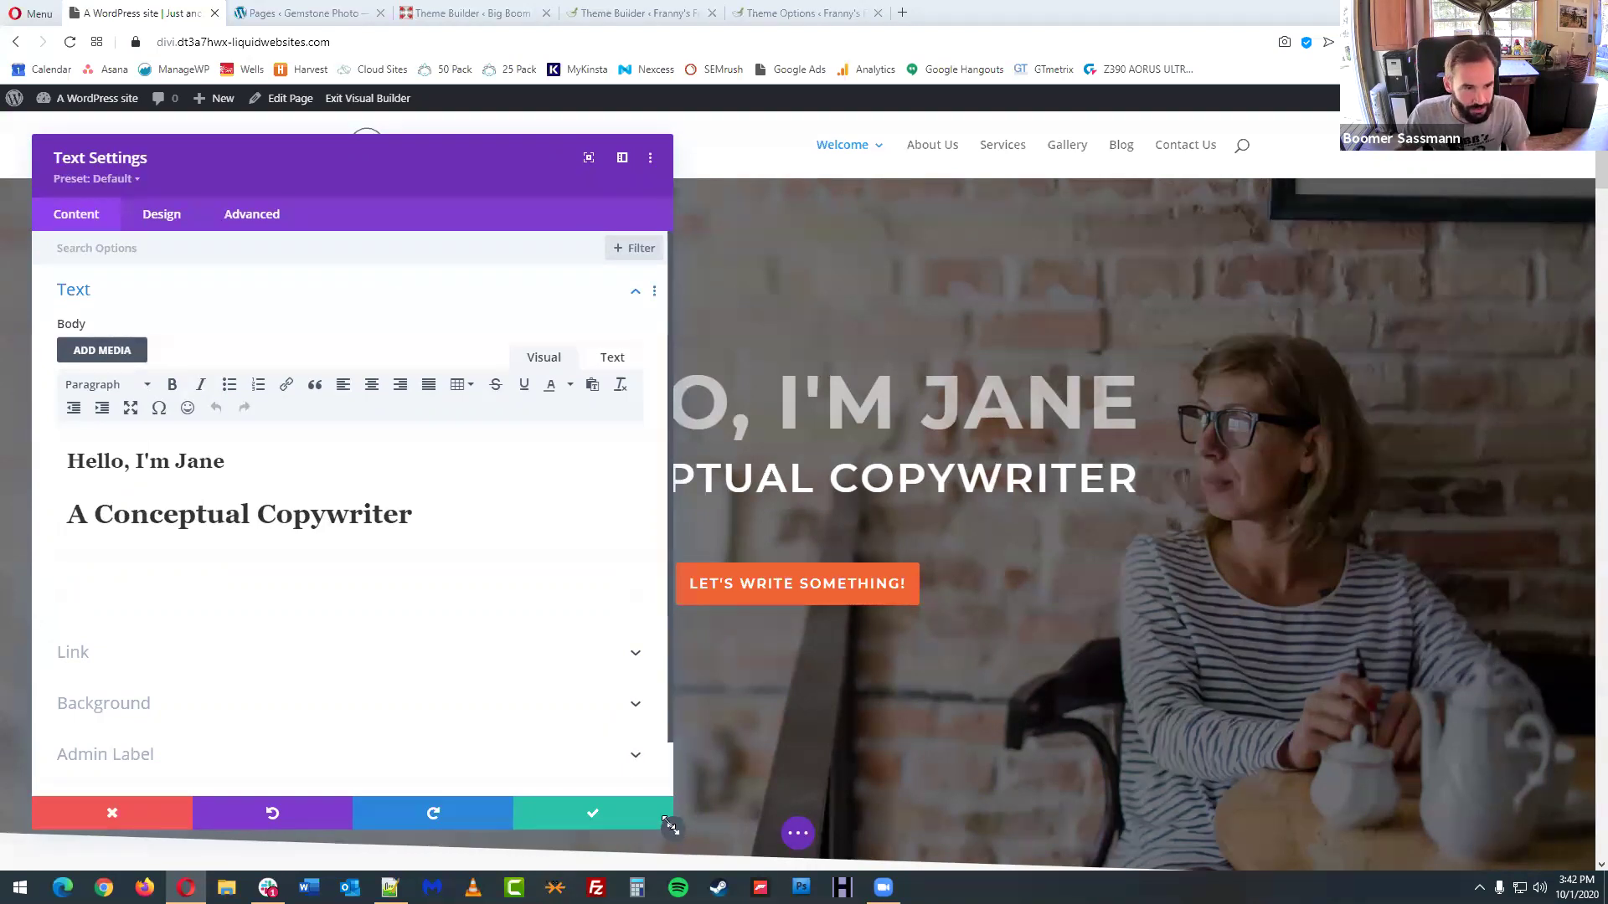
# - Expand the Text Settings window across most of the page, save it, and reopen the hero heading's module settings
pyautogui.click(623, 158)
pyautogui.click(249, 108)
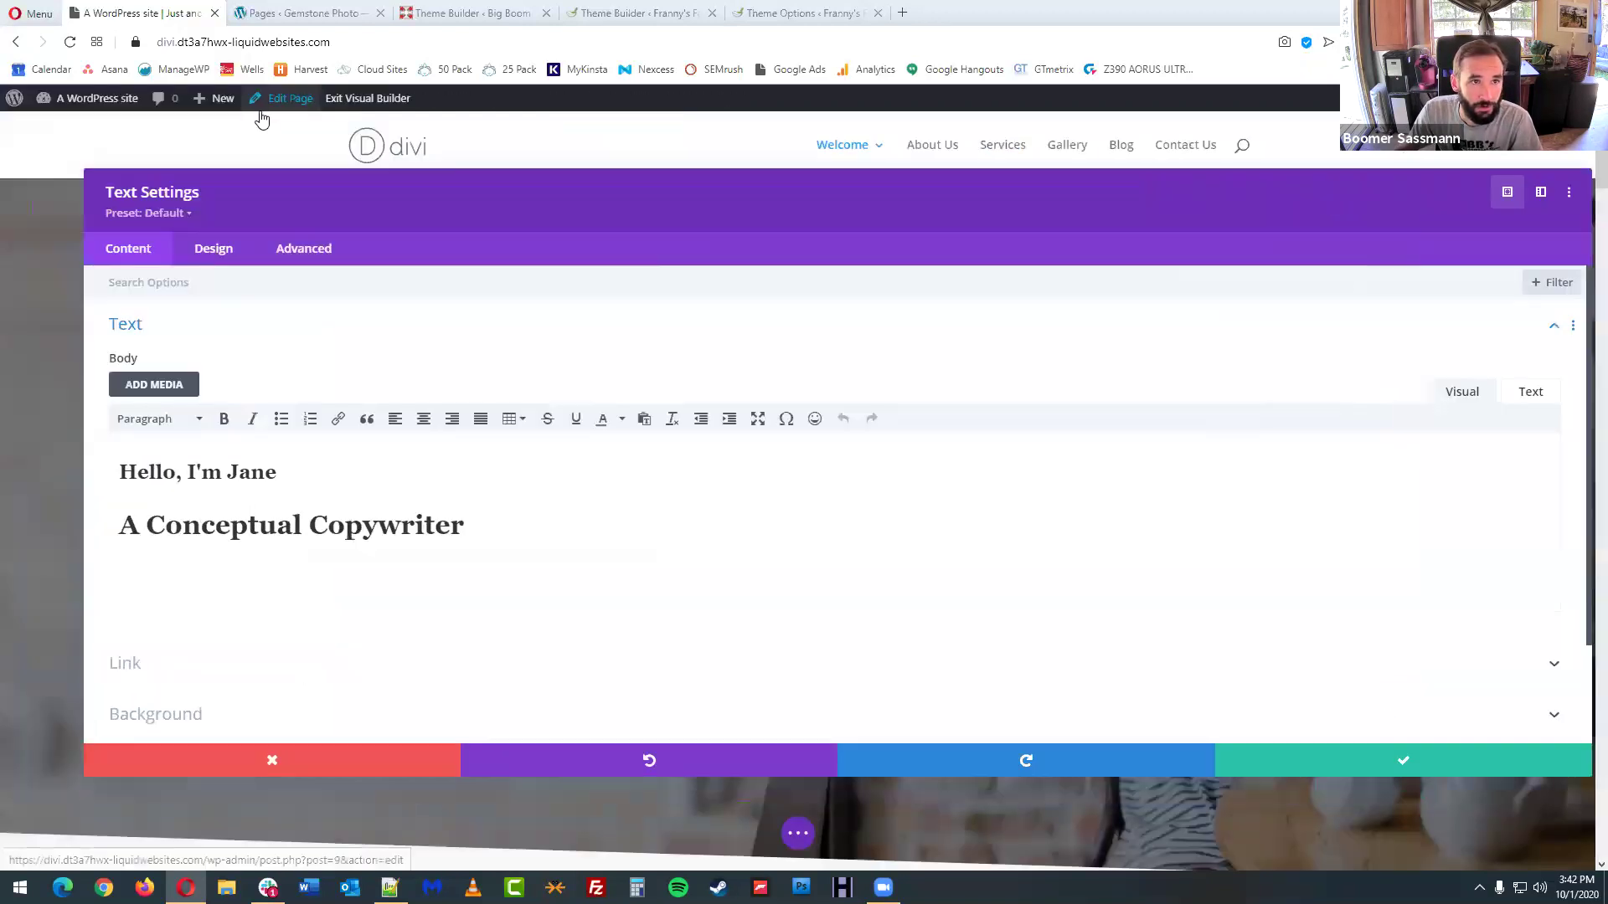
pyautogui.click(1502, 194)
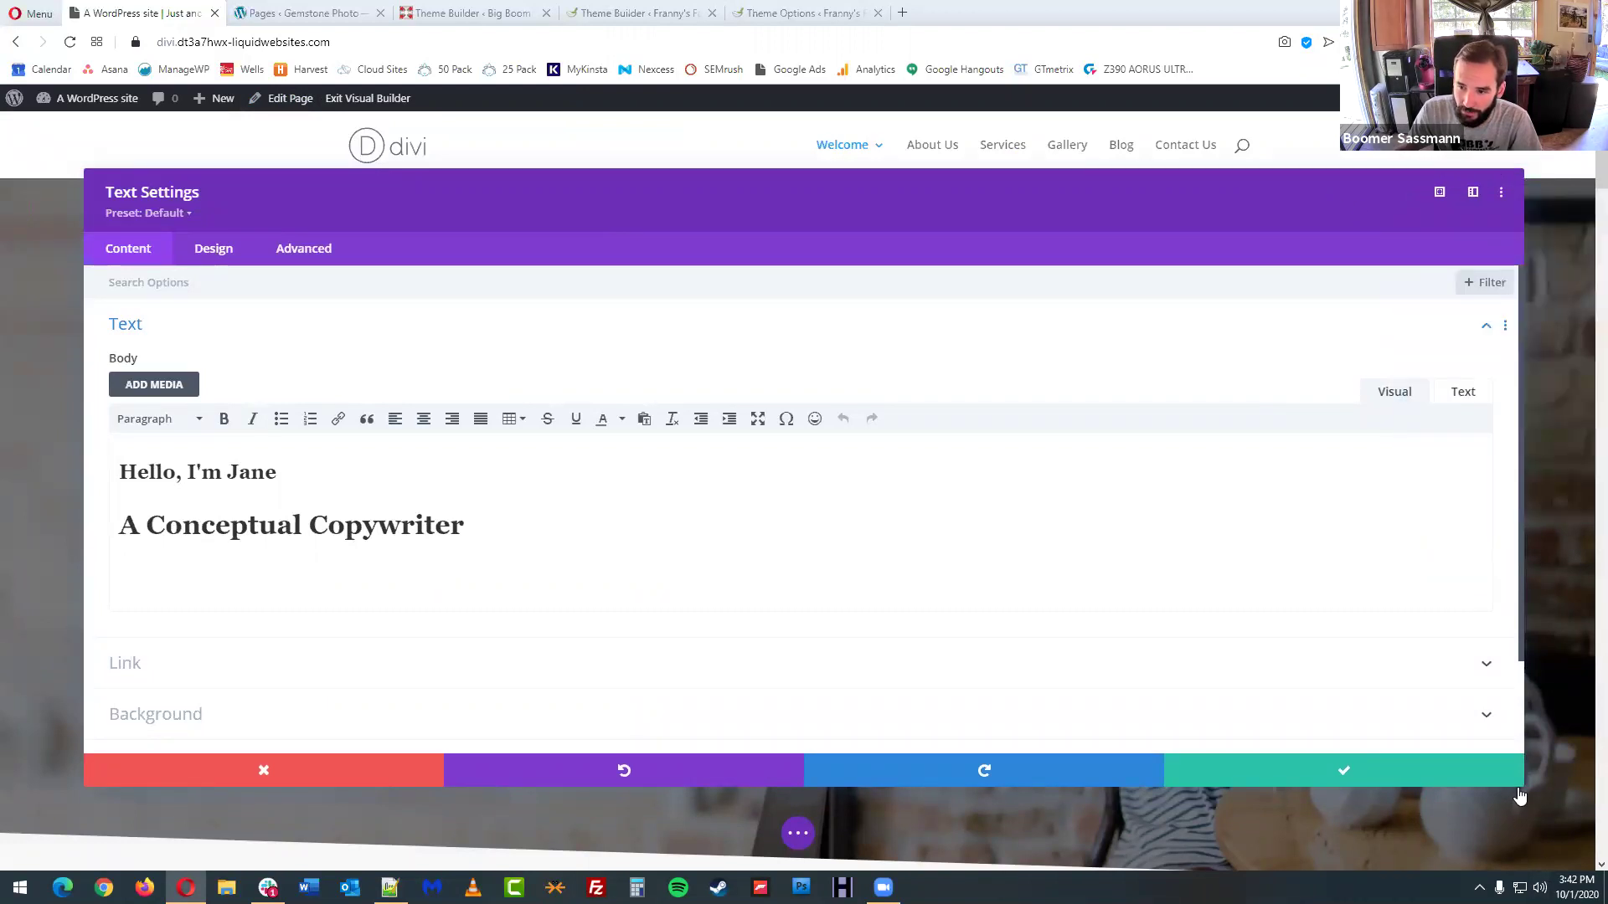
pyautogui.click(1468, 779)
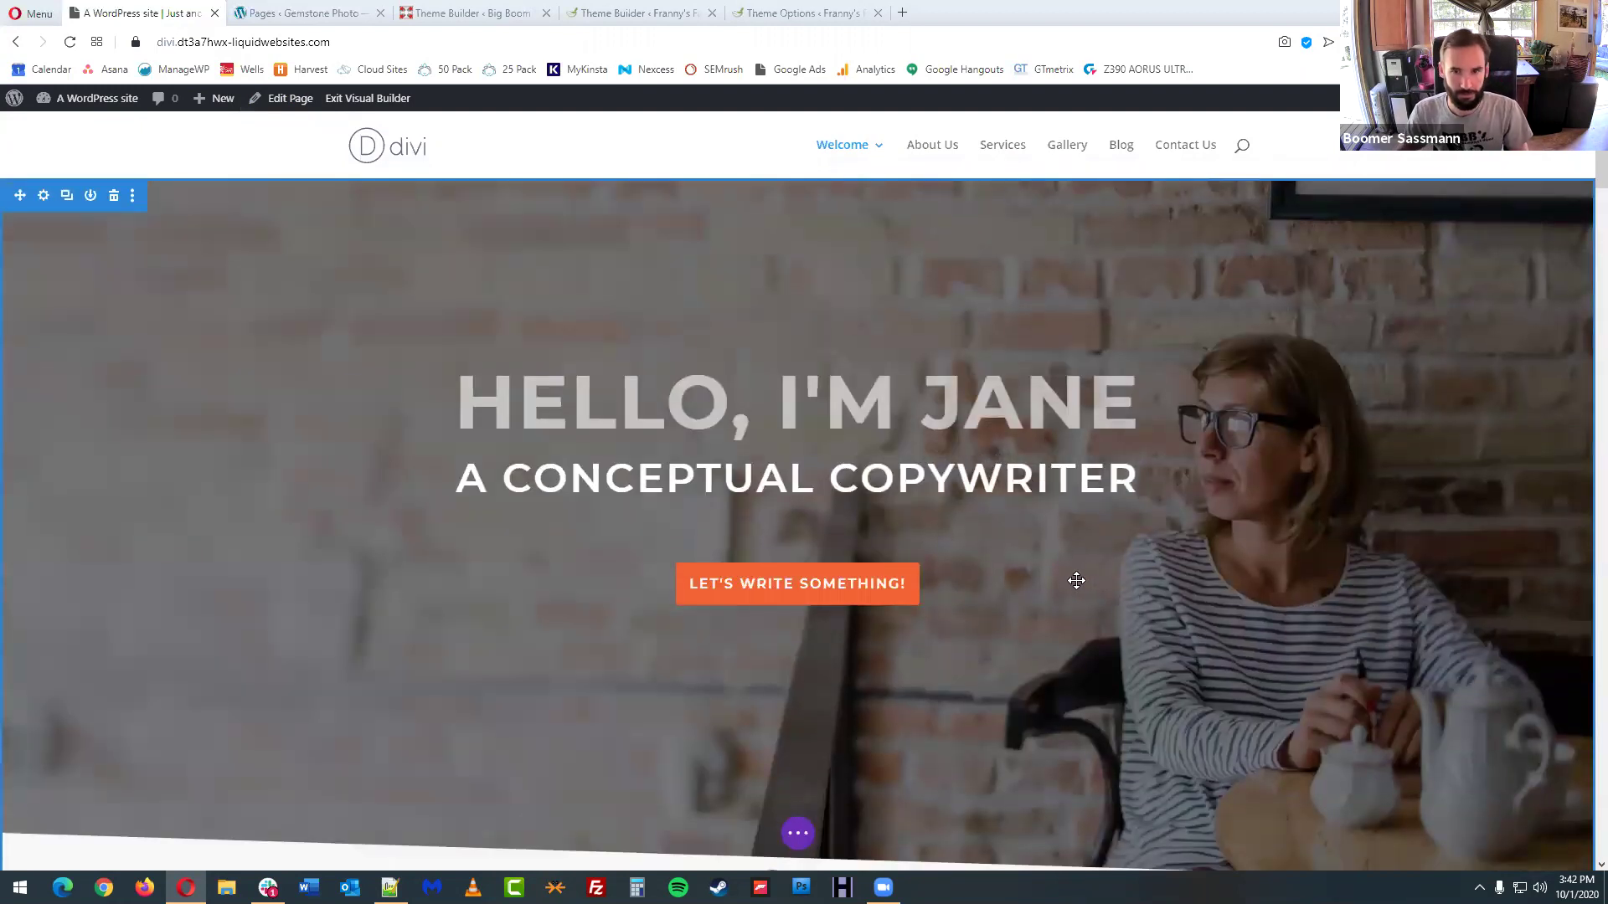
pyautogui.click(768, 403)
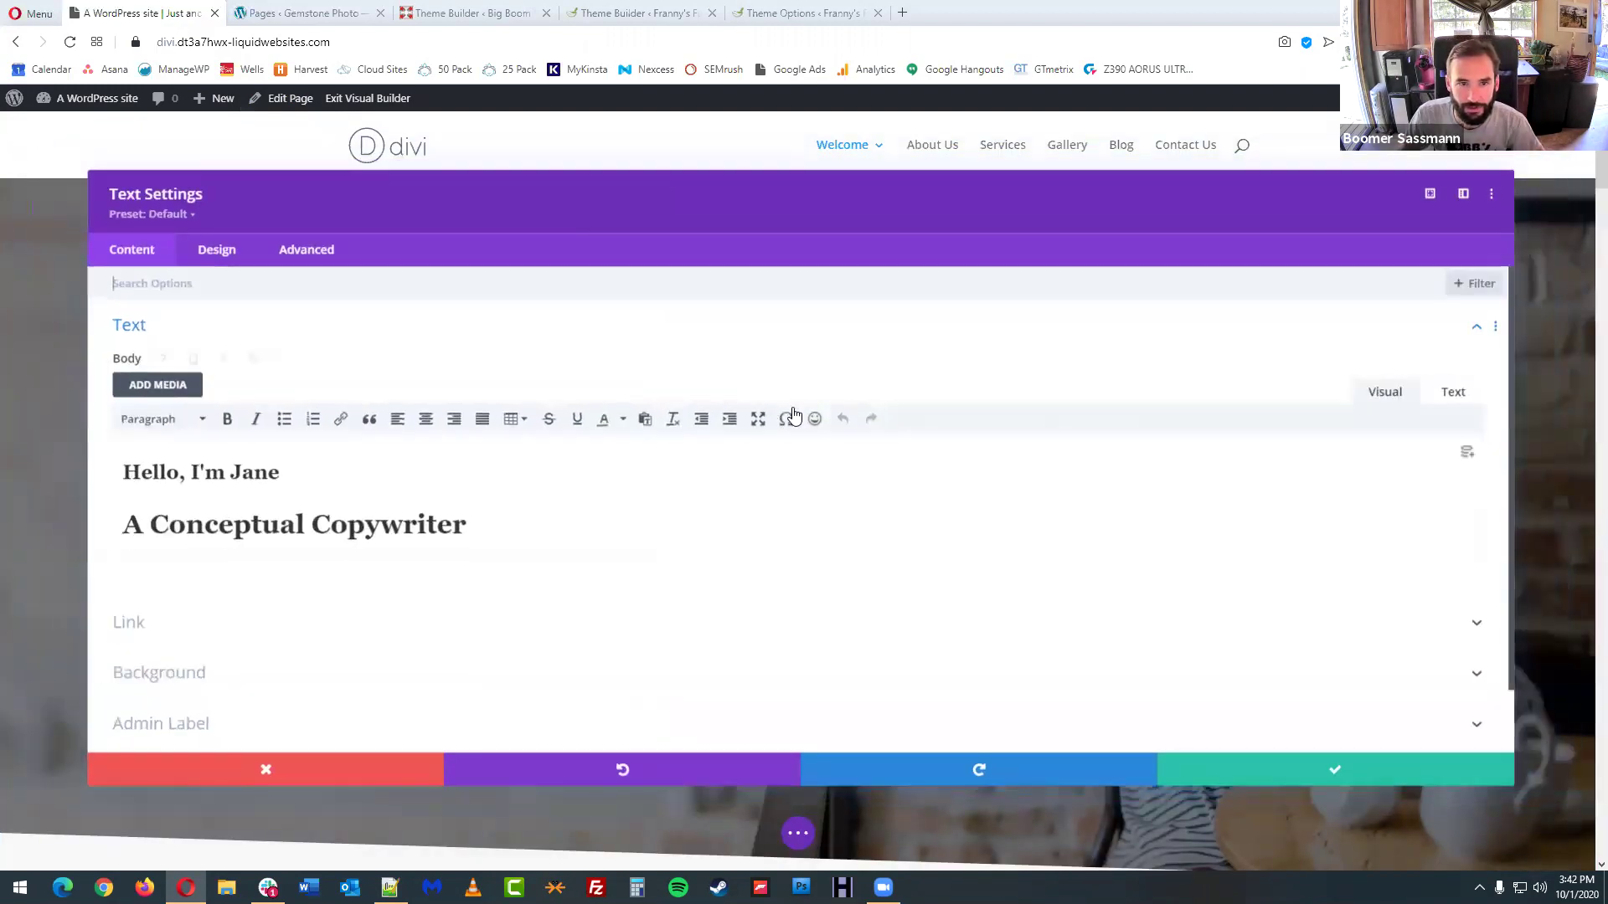
# - Restore the Text Settings window from its expanded size, move it beside the hero text and widen it
pyautogui.click(1442, 196)
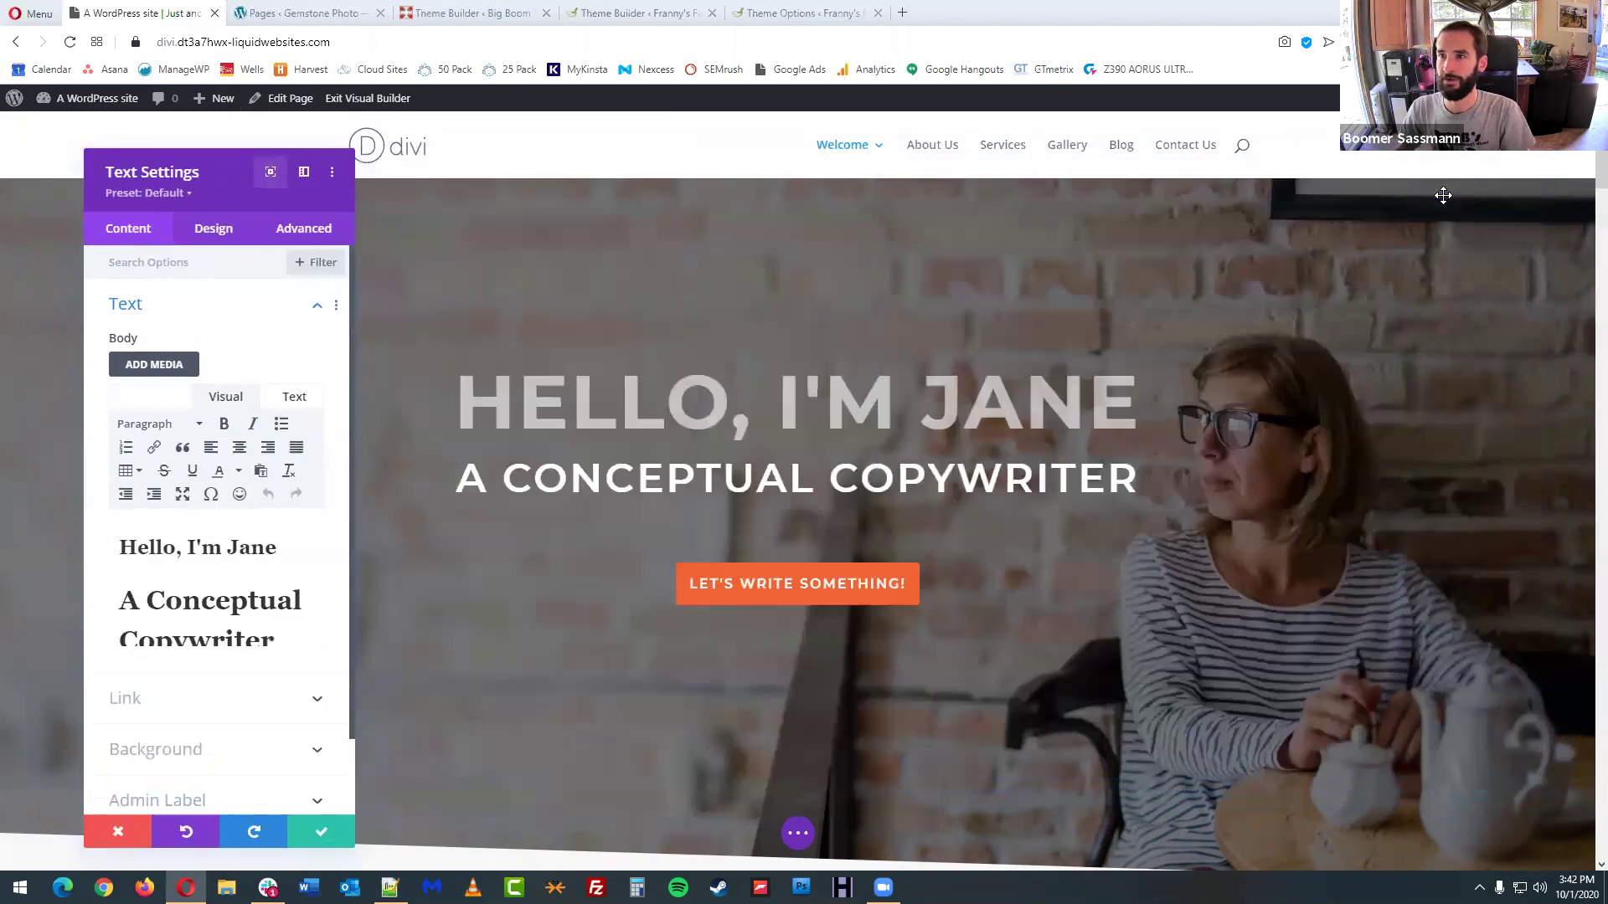
pyautogui.moveTo(277, 178); pyautogui.dragTo(235, 151)
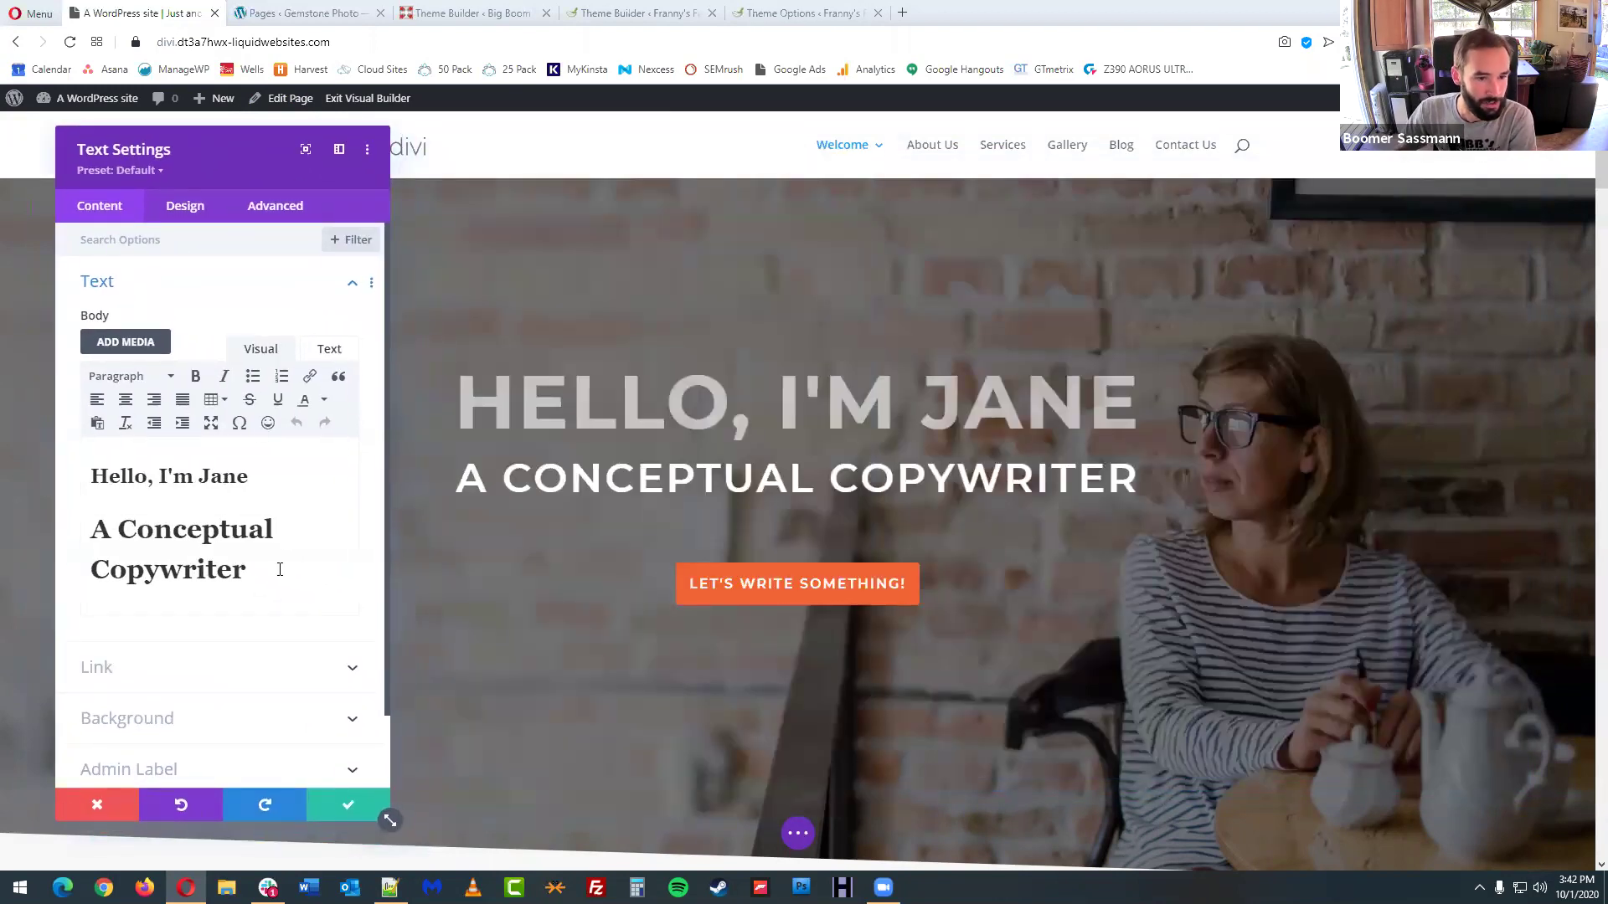
pyautogui.moveTo(404, 825); pyautogui.dragTo(685, 816)
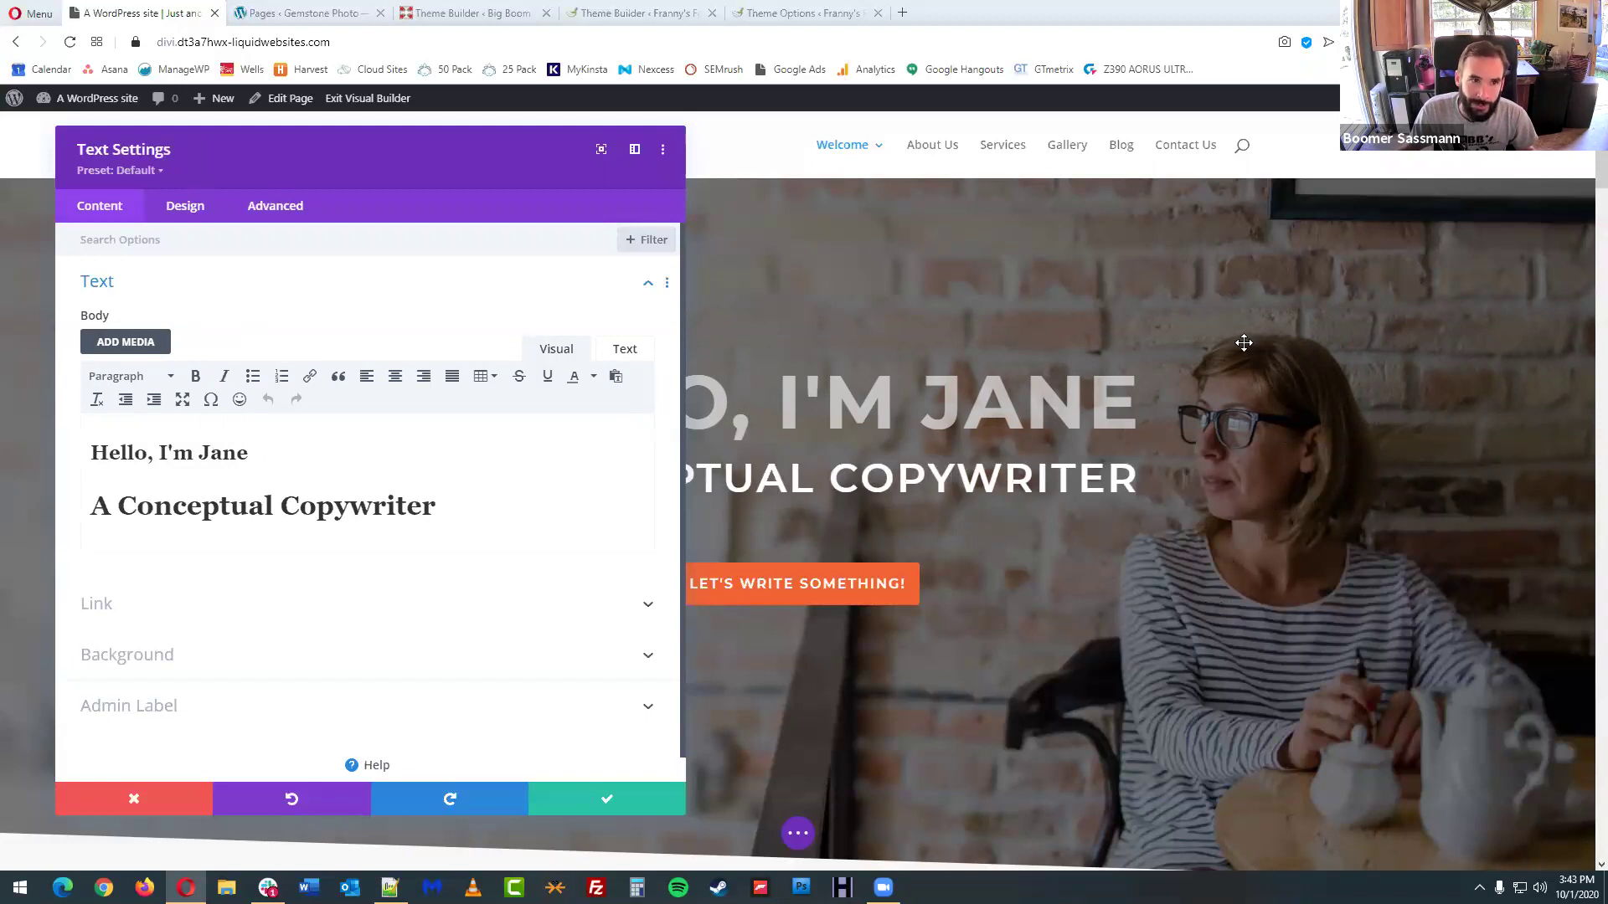
# - Append "..." to the hero's Heading 2 greeting line, above "A Conceptual Copywriter"
pyautogui.click(520, 508)
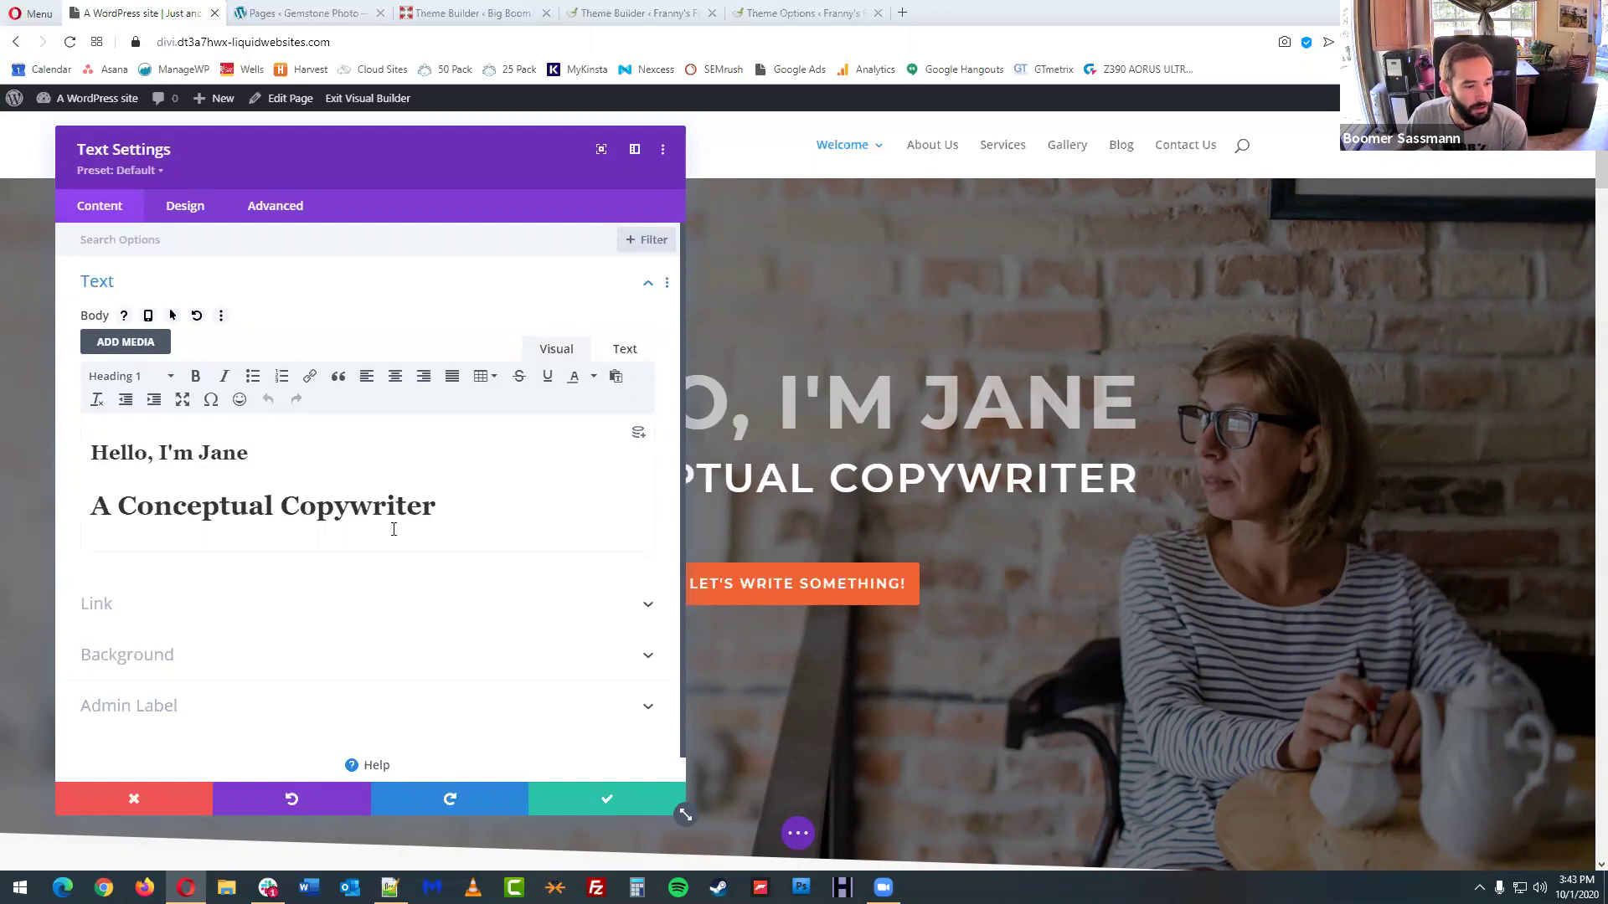
pyautogui.click(125, 452)
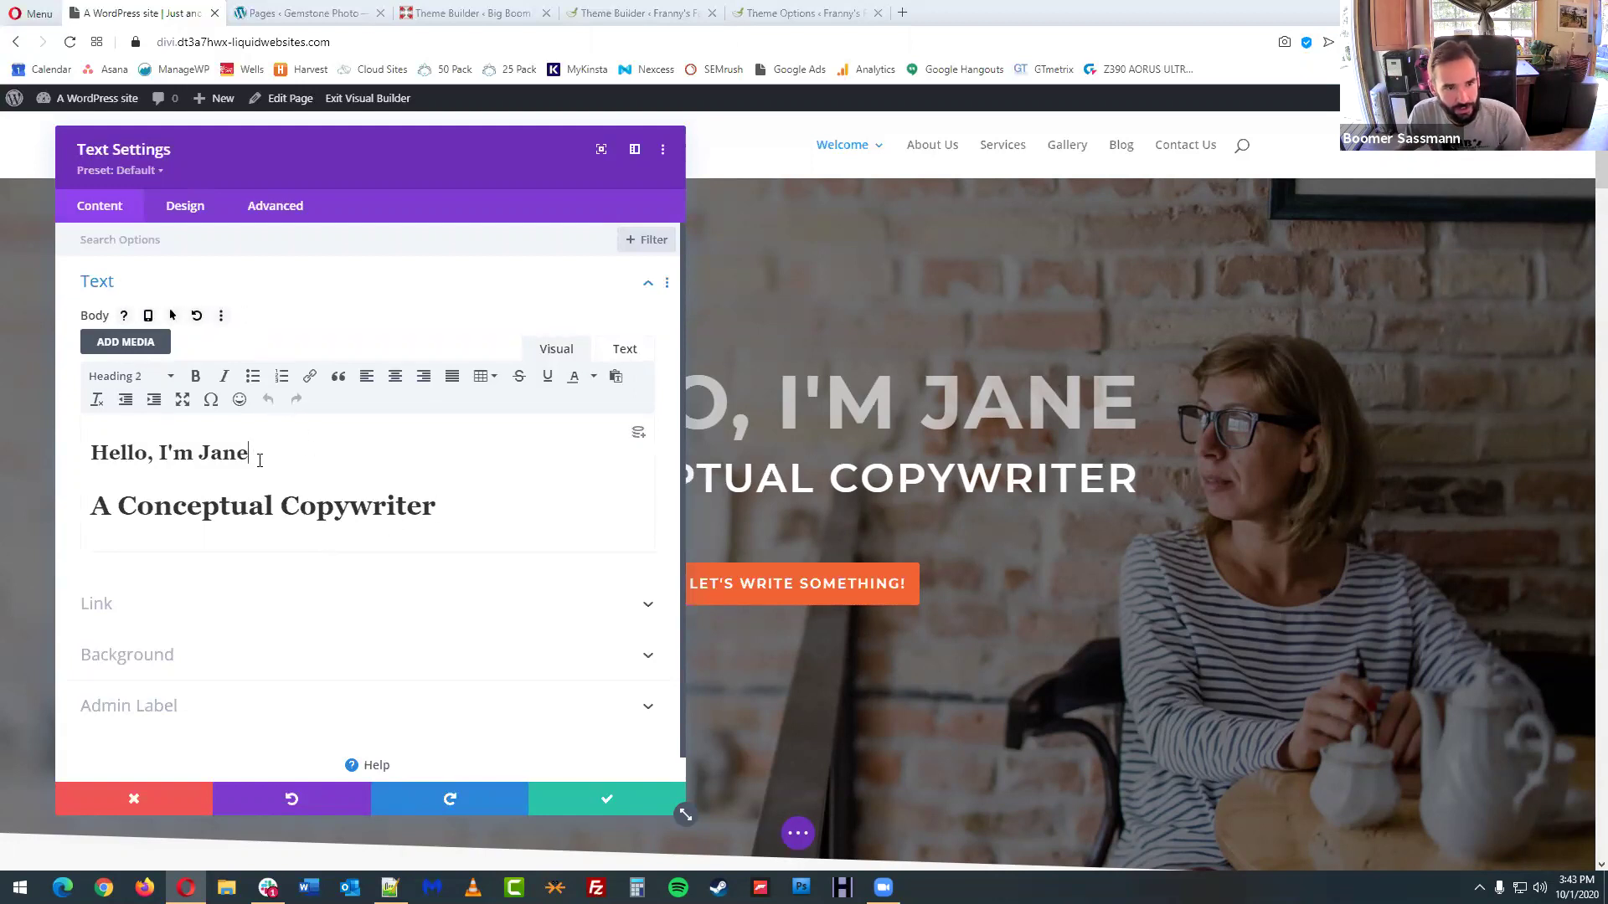
pyautogui.write('...')
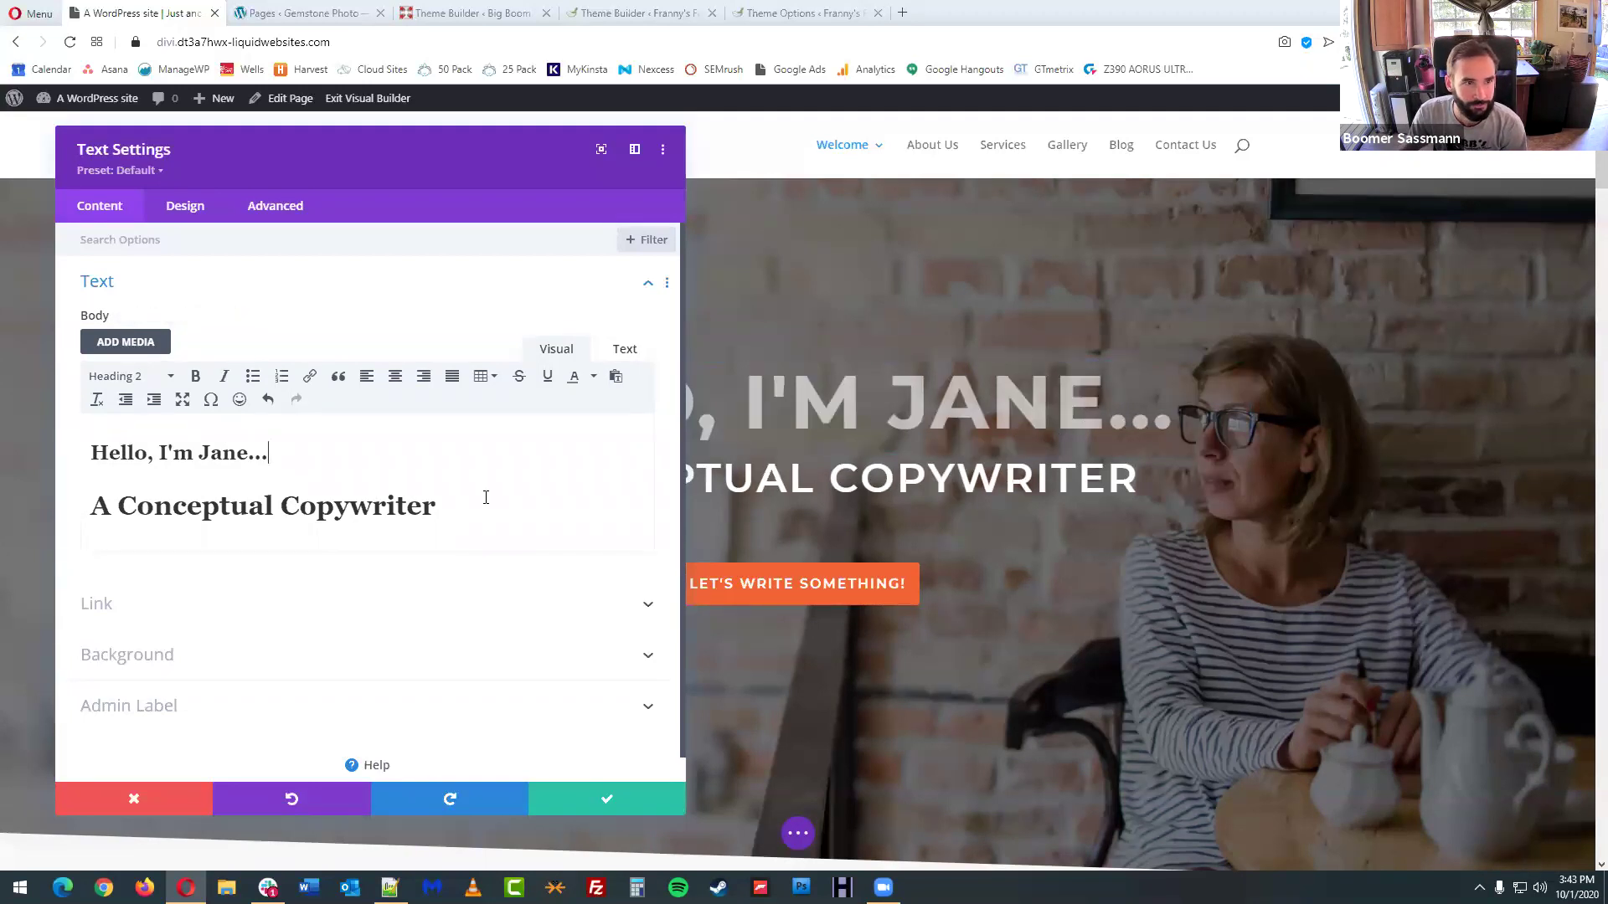
pyautogui.moveTo(278, 452); pyautogui.dragTo(89, 453)
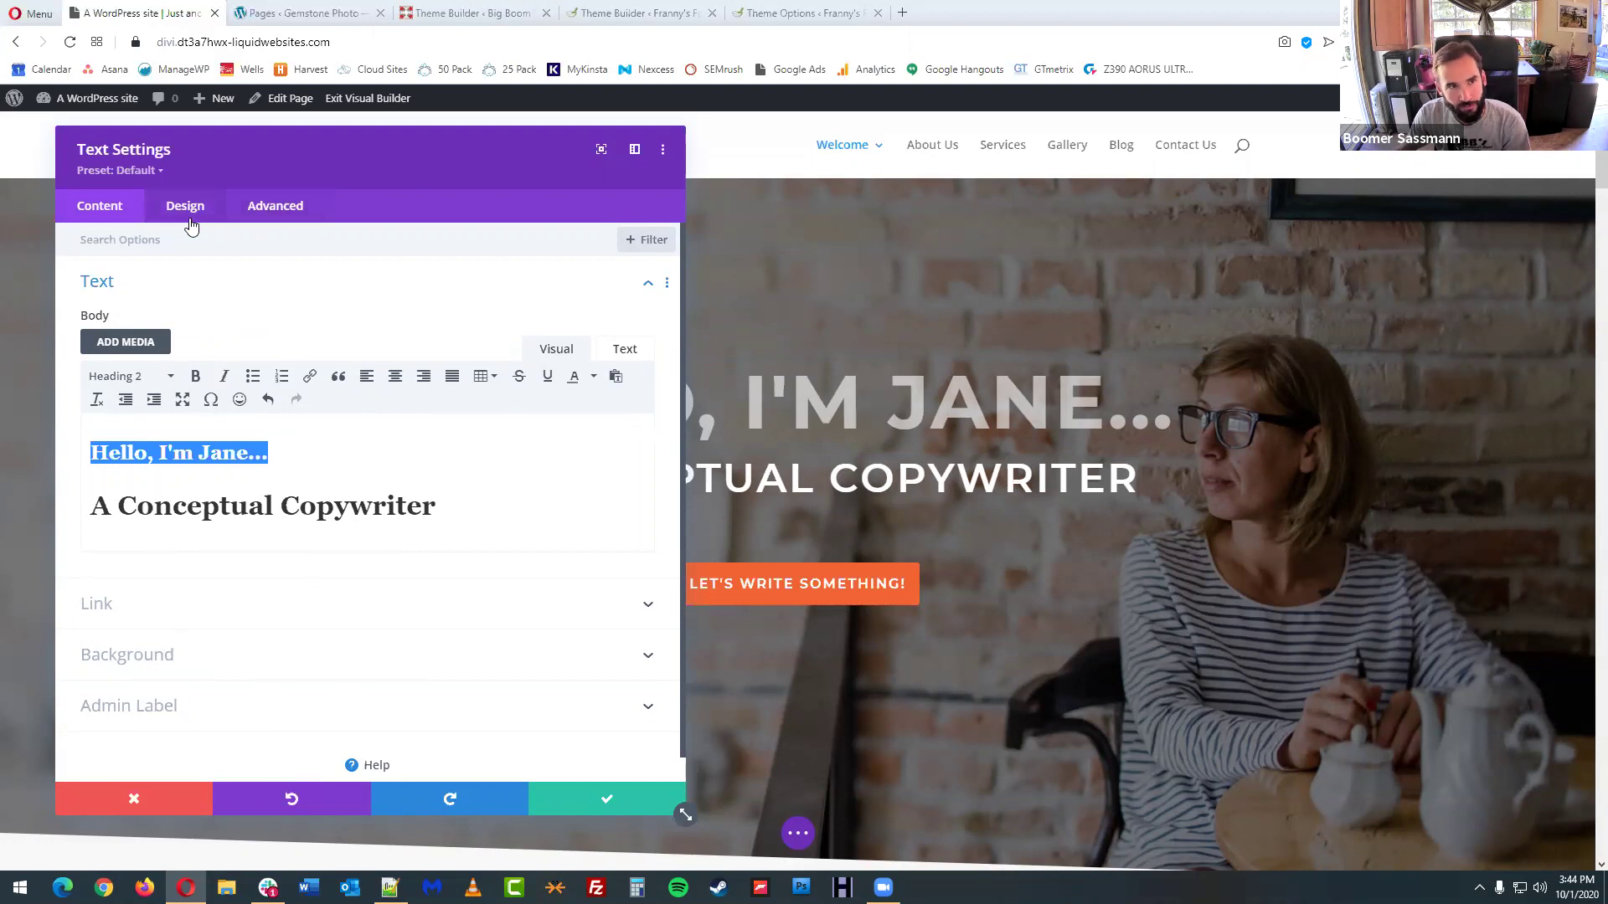
pyautogui.click(255, 323)
pyautogui.tripleClick(197, 456)
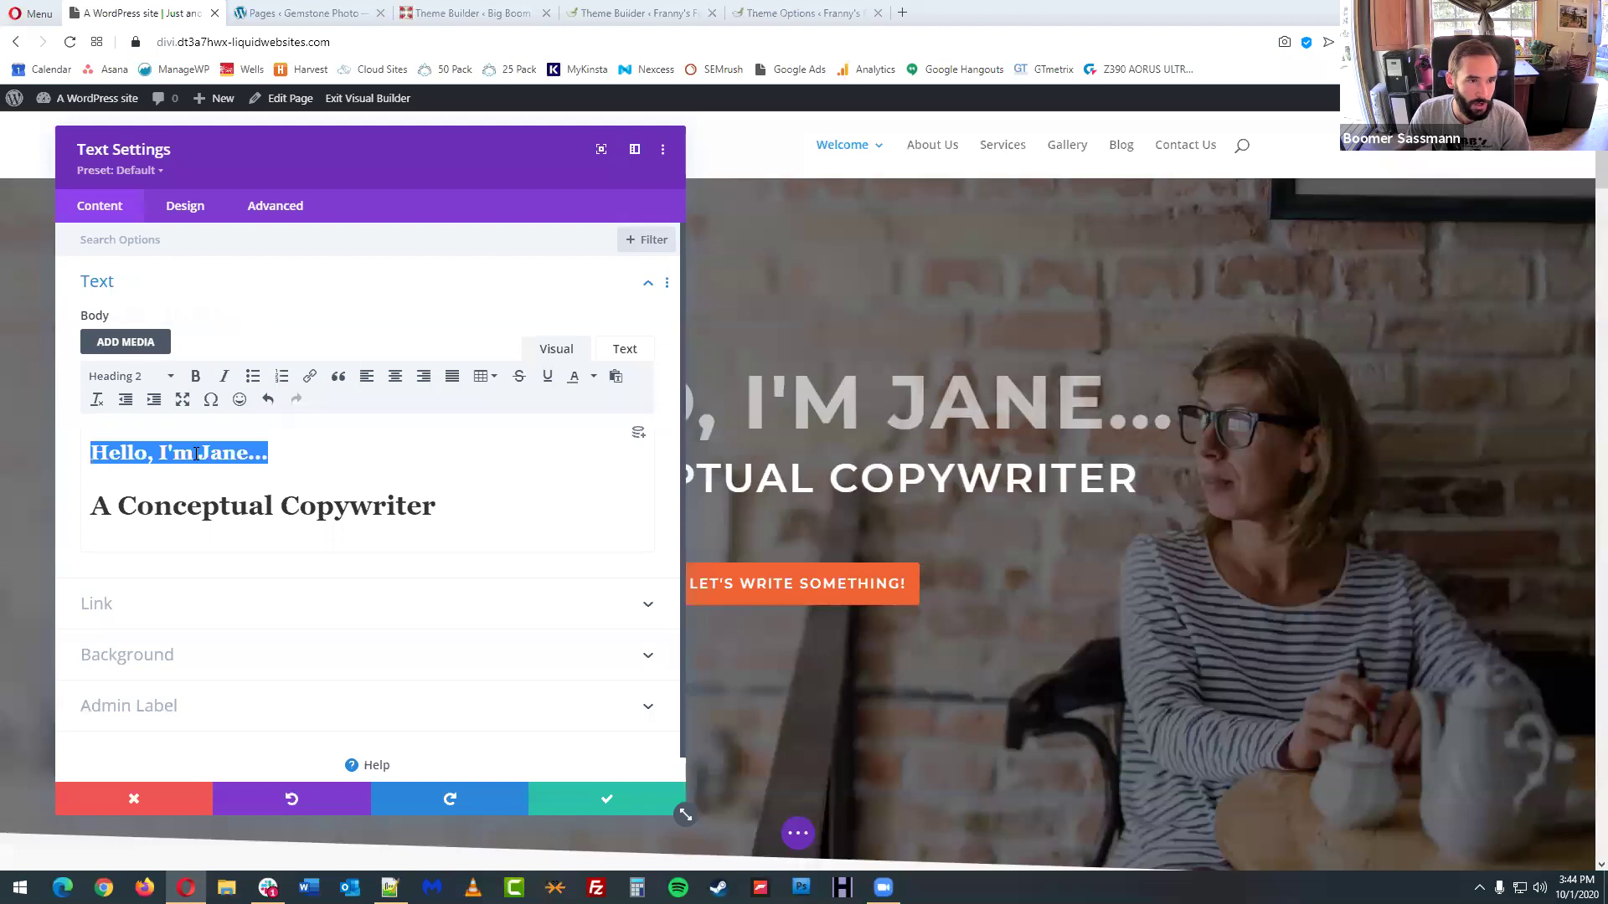
pyautogui.click(413, 445)
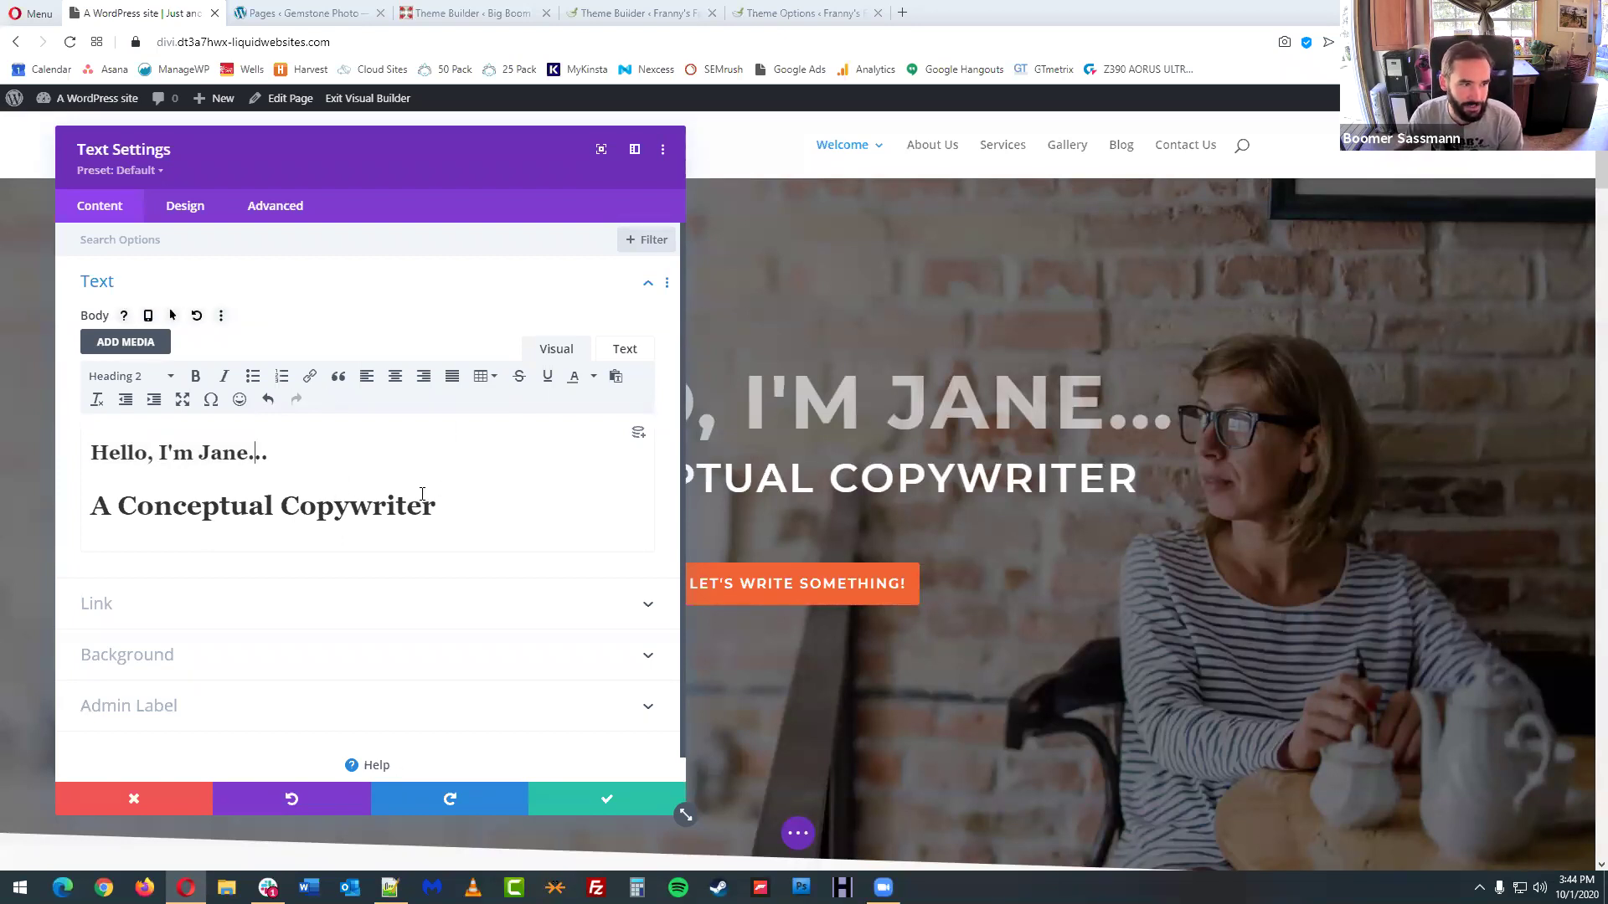
pyautogui.click(188, 613)
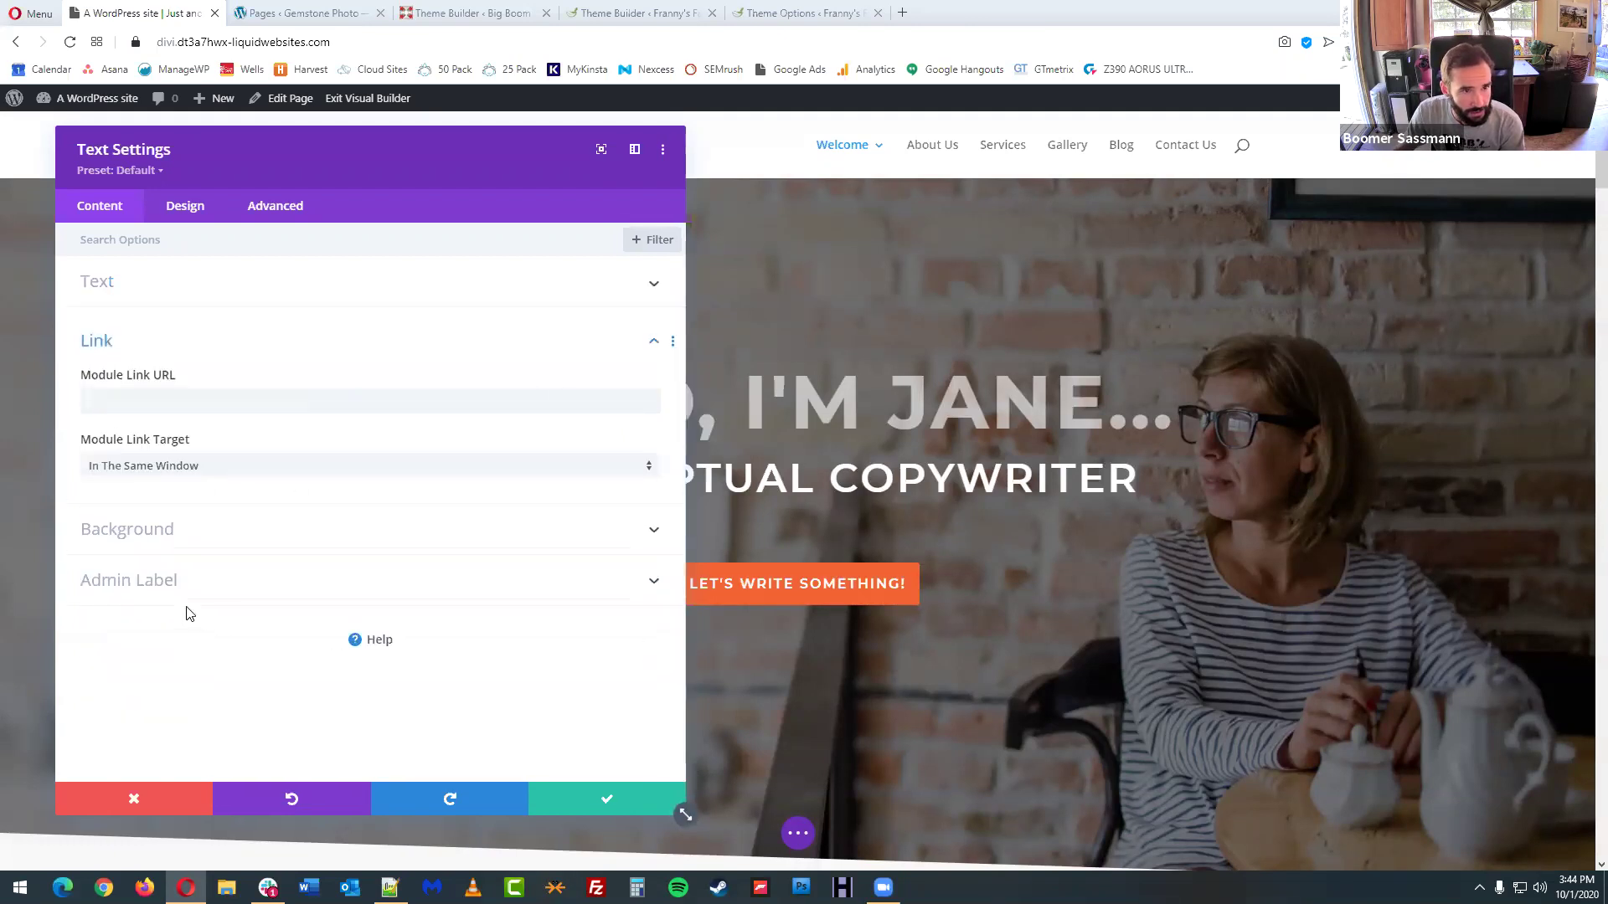
pyautogui.click(164, 400)
pyautogui.write('h')
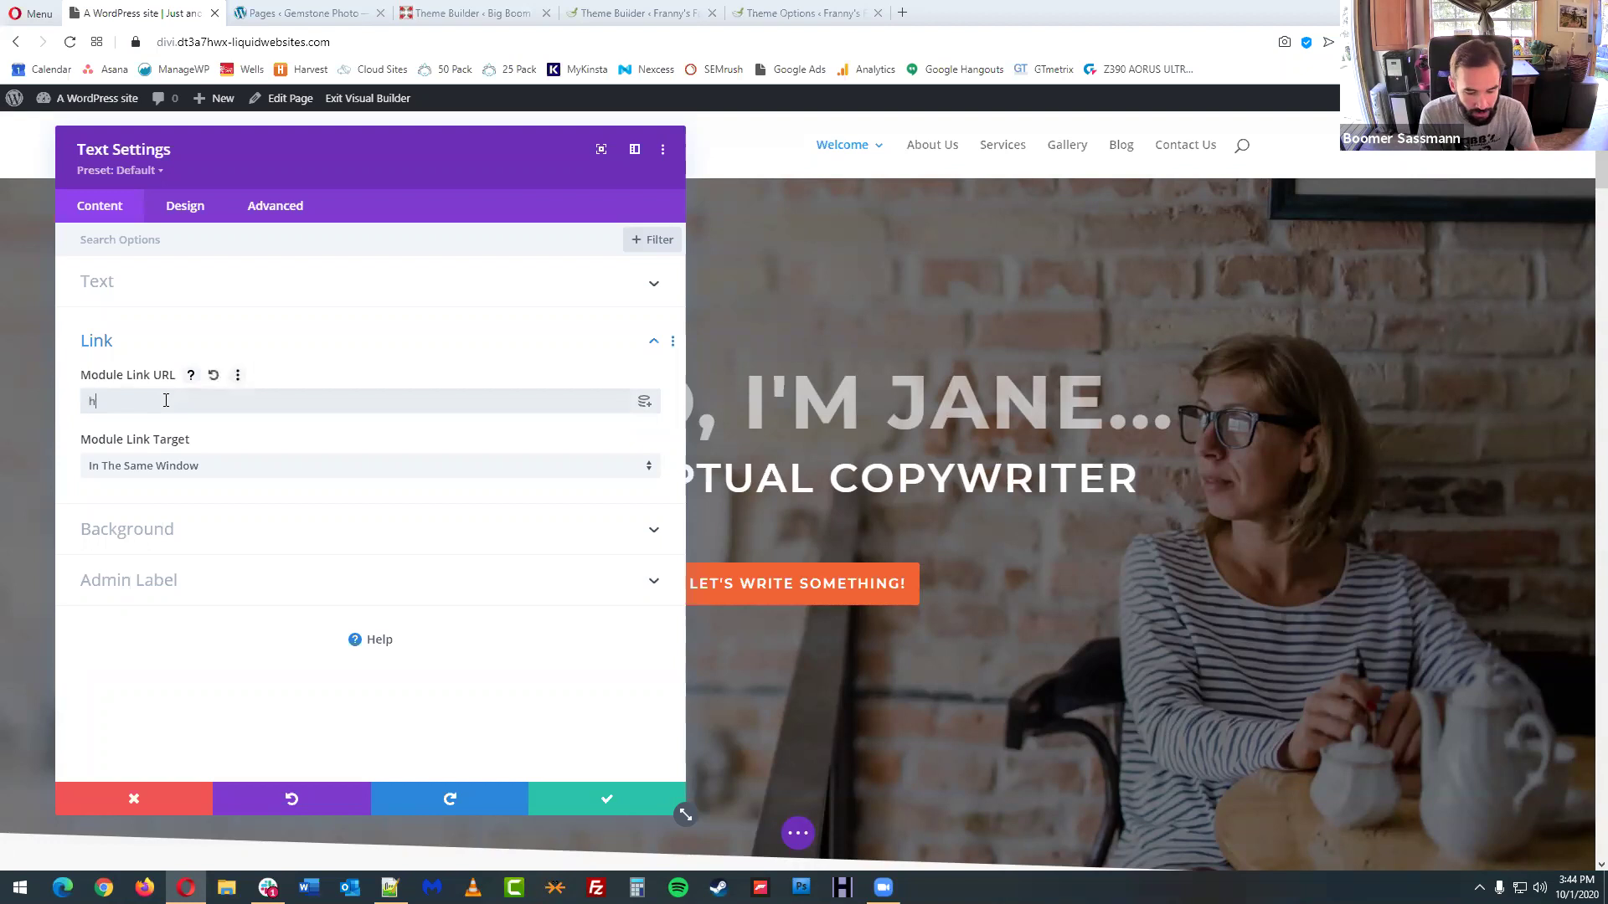
pyautogui.write('ttp://google.com')
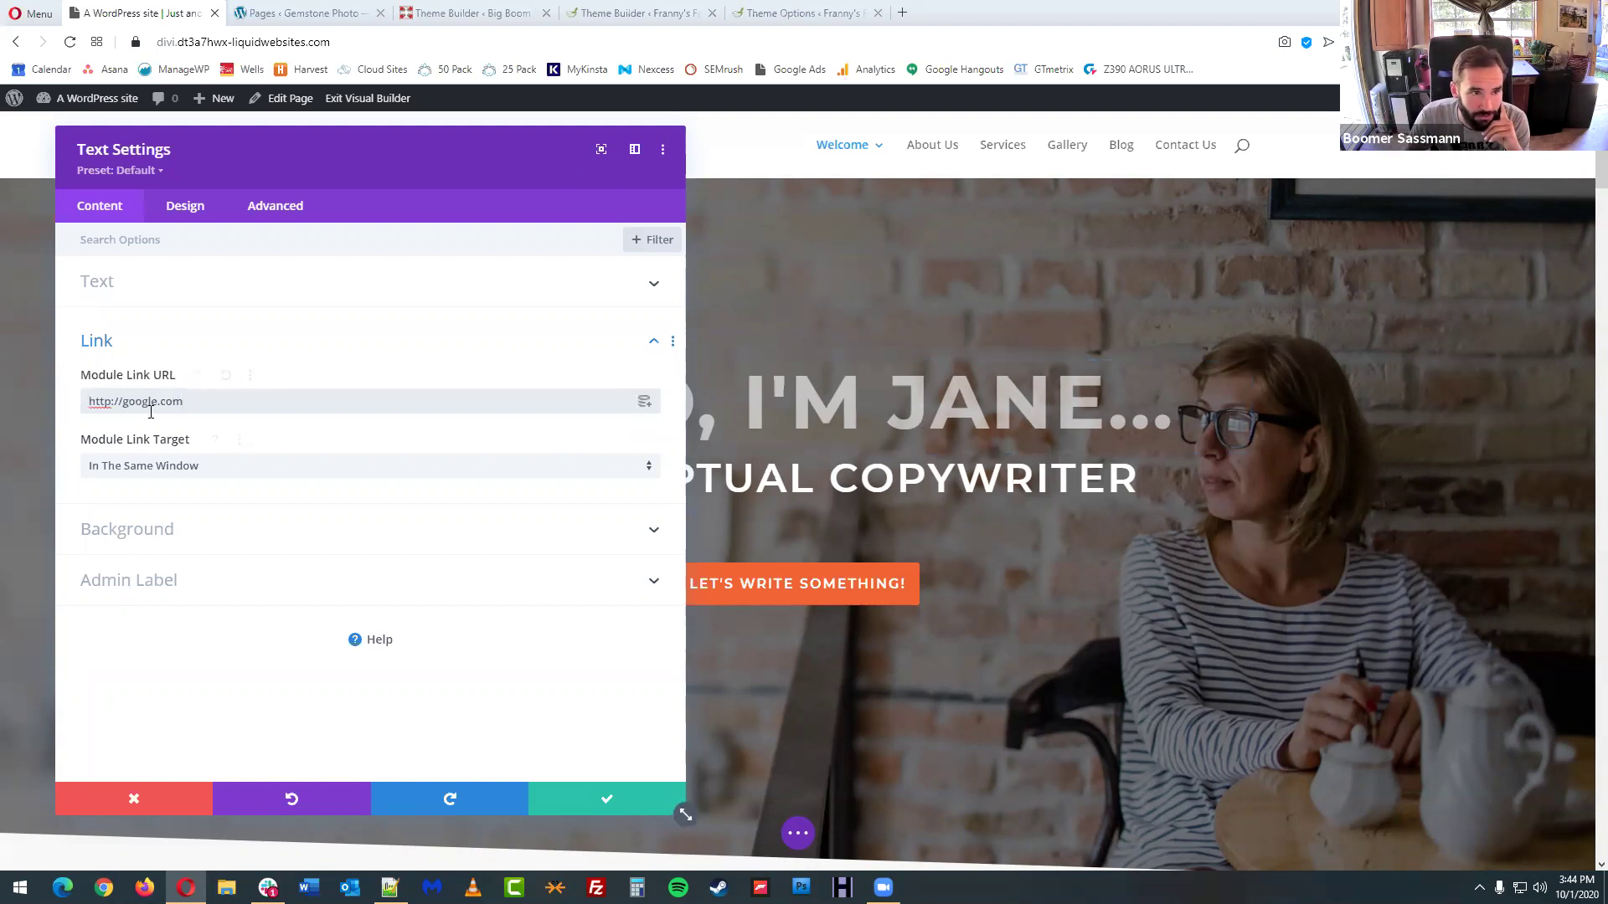
pyautogui.click(204, 466)
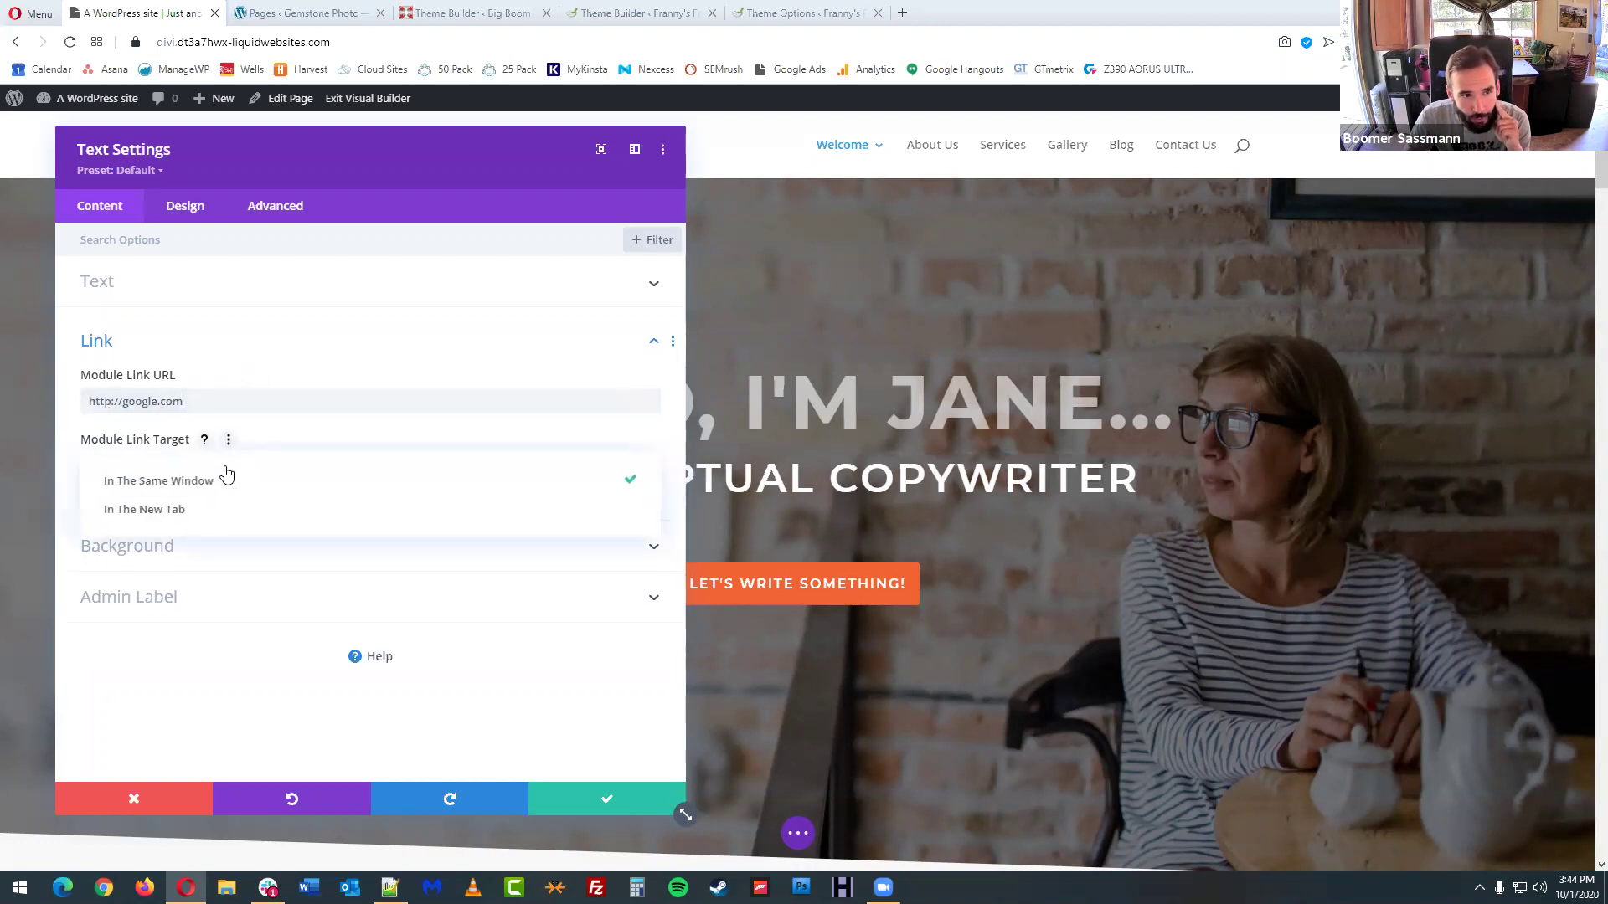
pyautogui.click(297, 511)
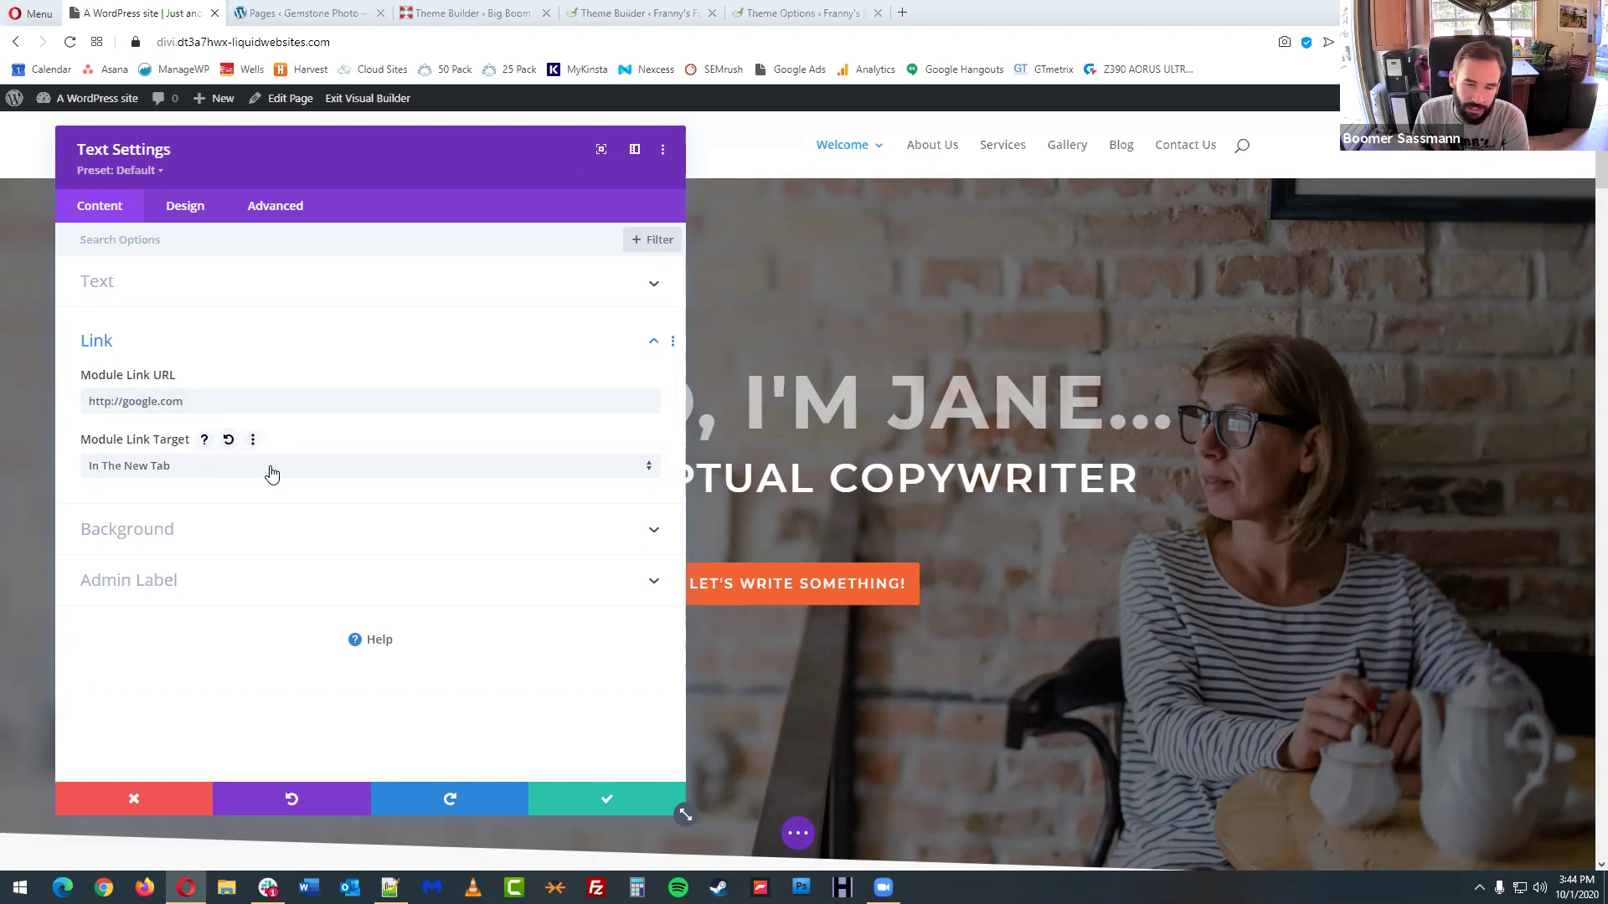
# - Try orange #e09900, yellow #edf000 and black as the text module's background color, and remove the color
pyautogui.click(262, 529)
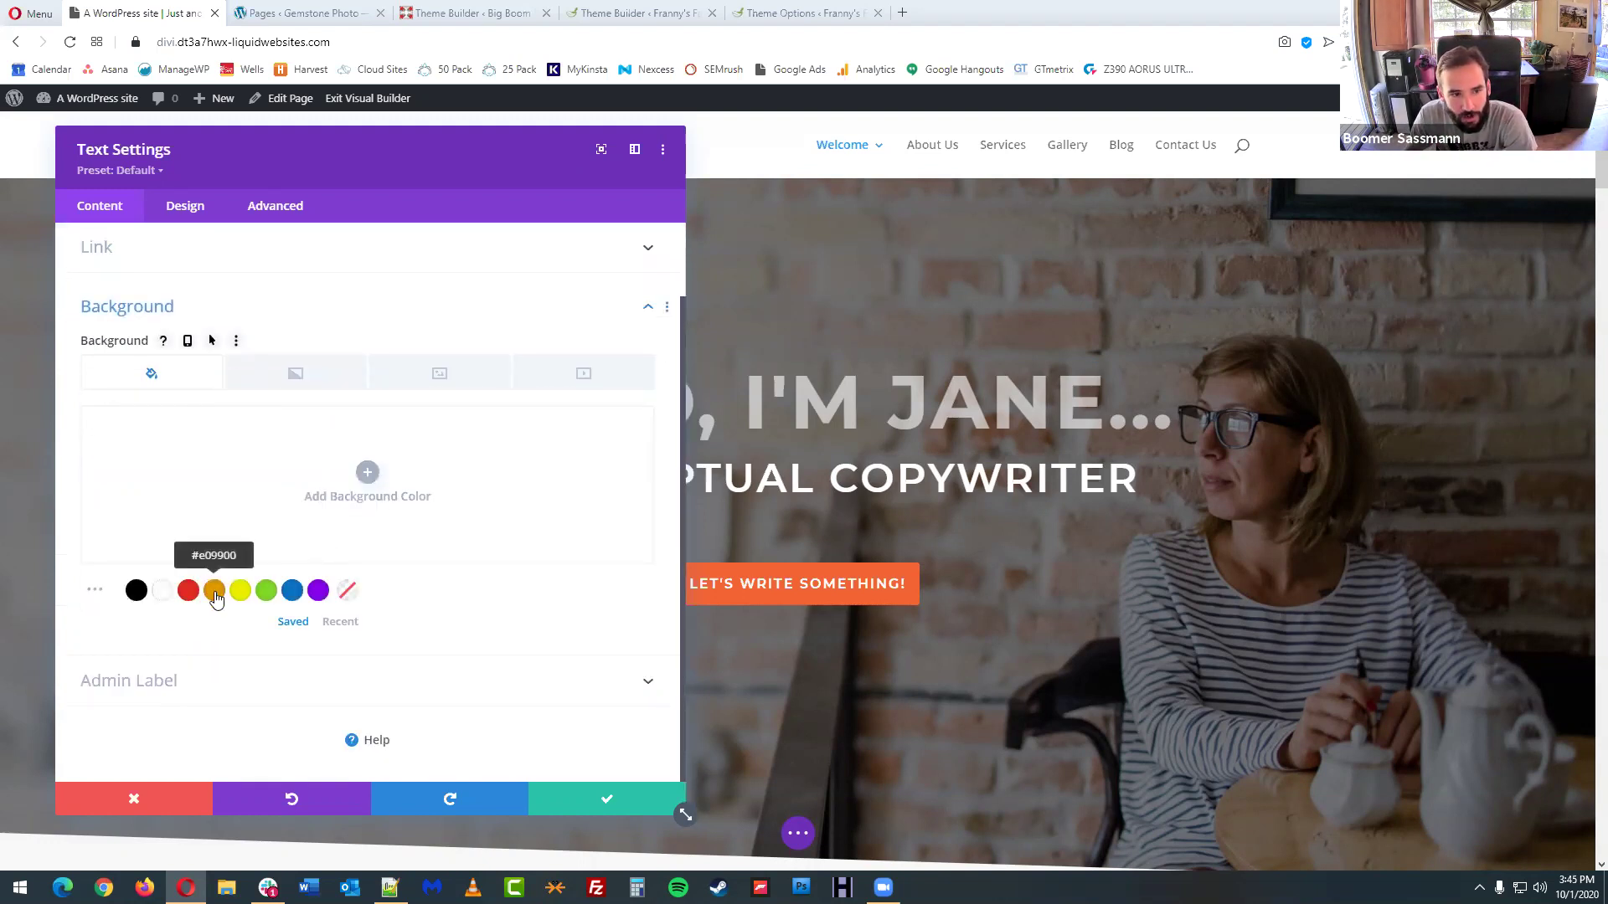
pyautogui.click(216, 598)
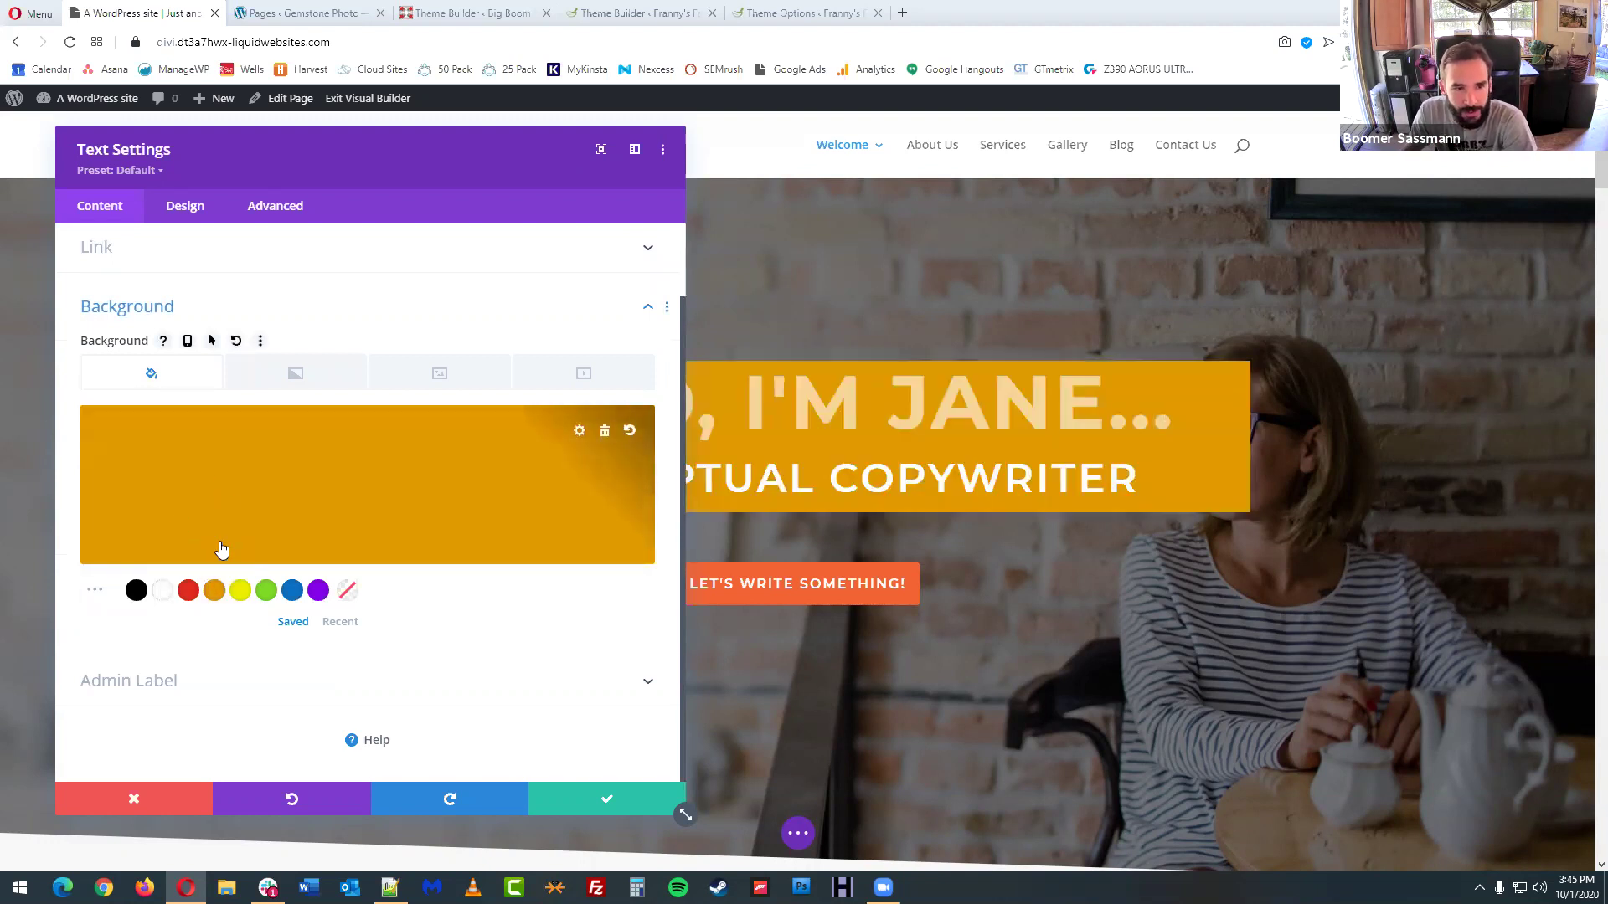
pyautogui.click(241, 600)
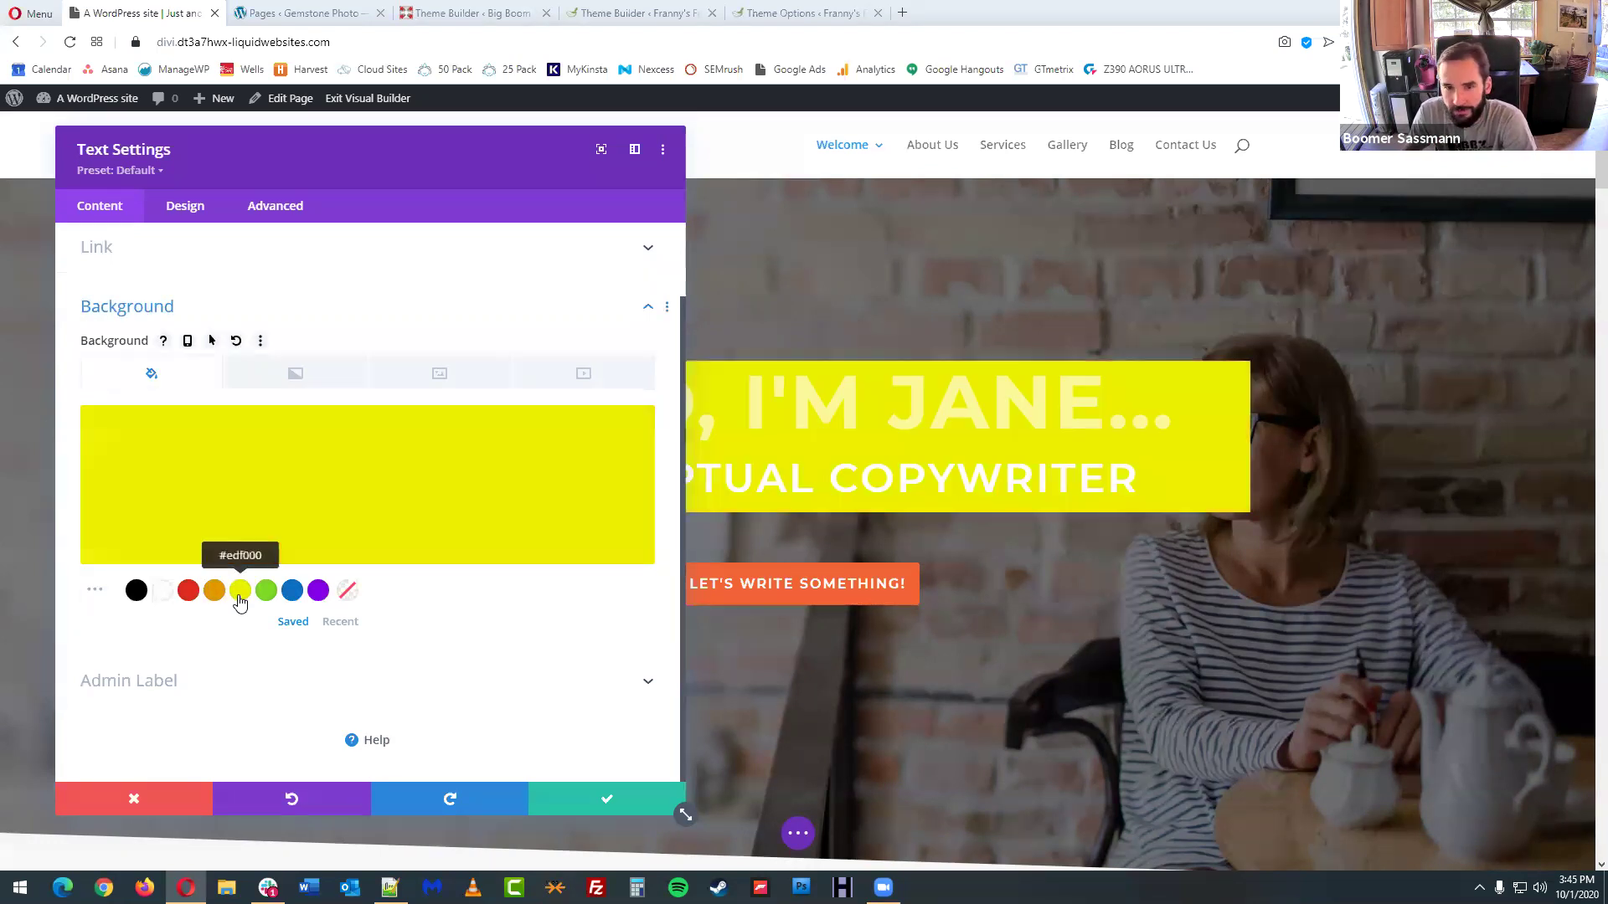
pyautogui.click(144, 598)
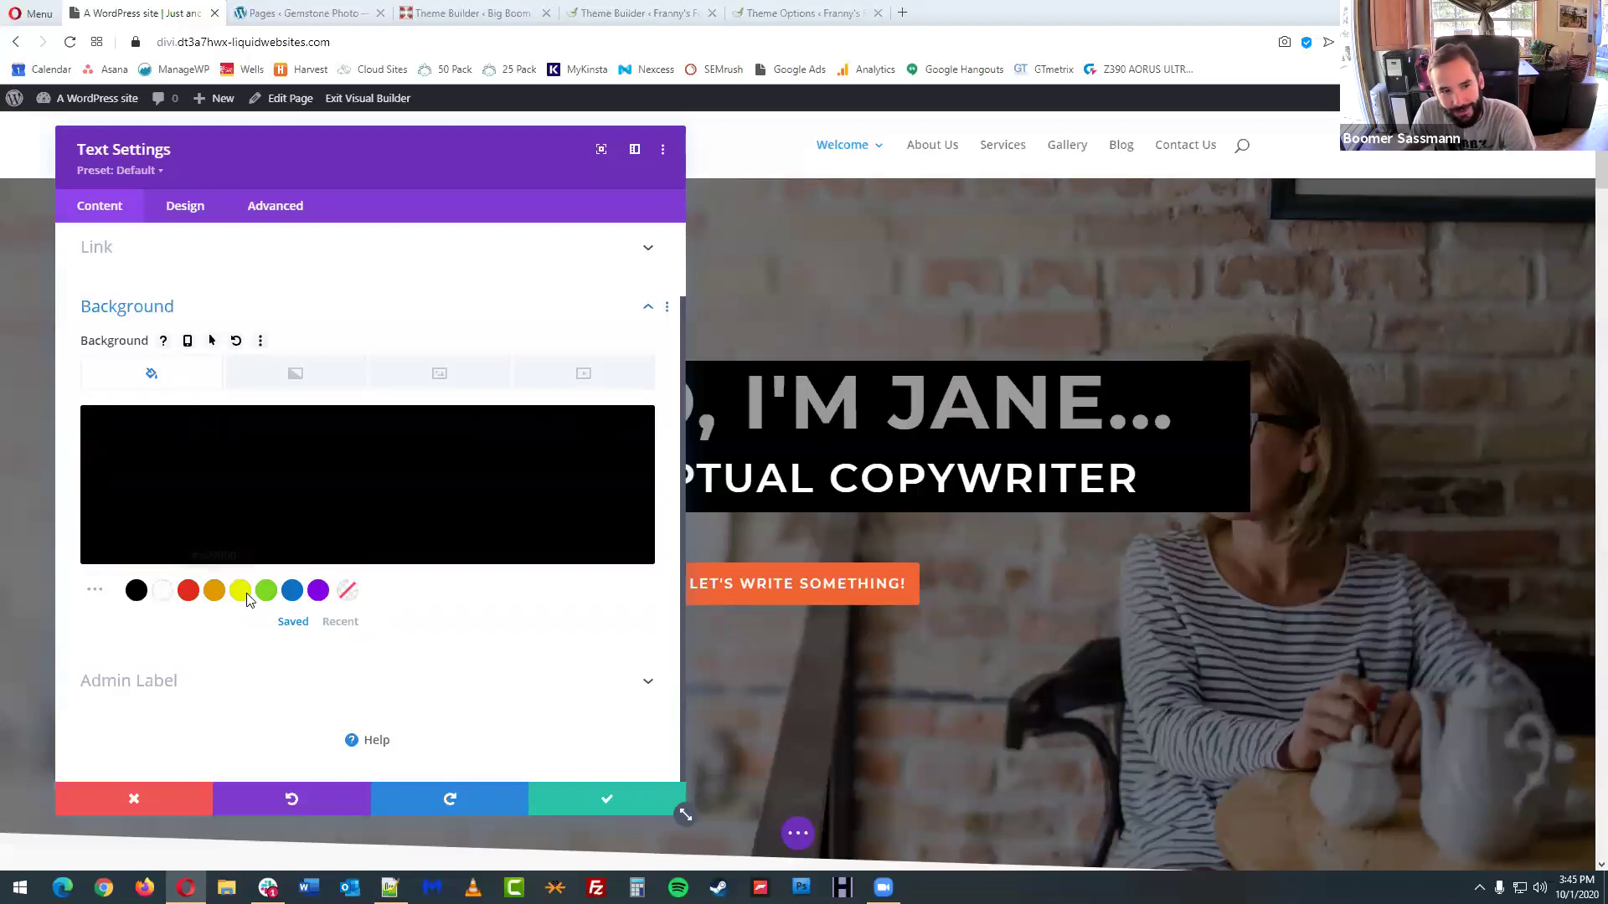
pyautogui.moveTo(316, 517)
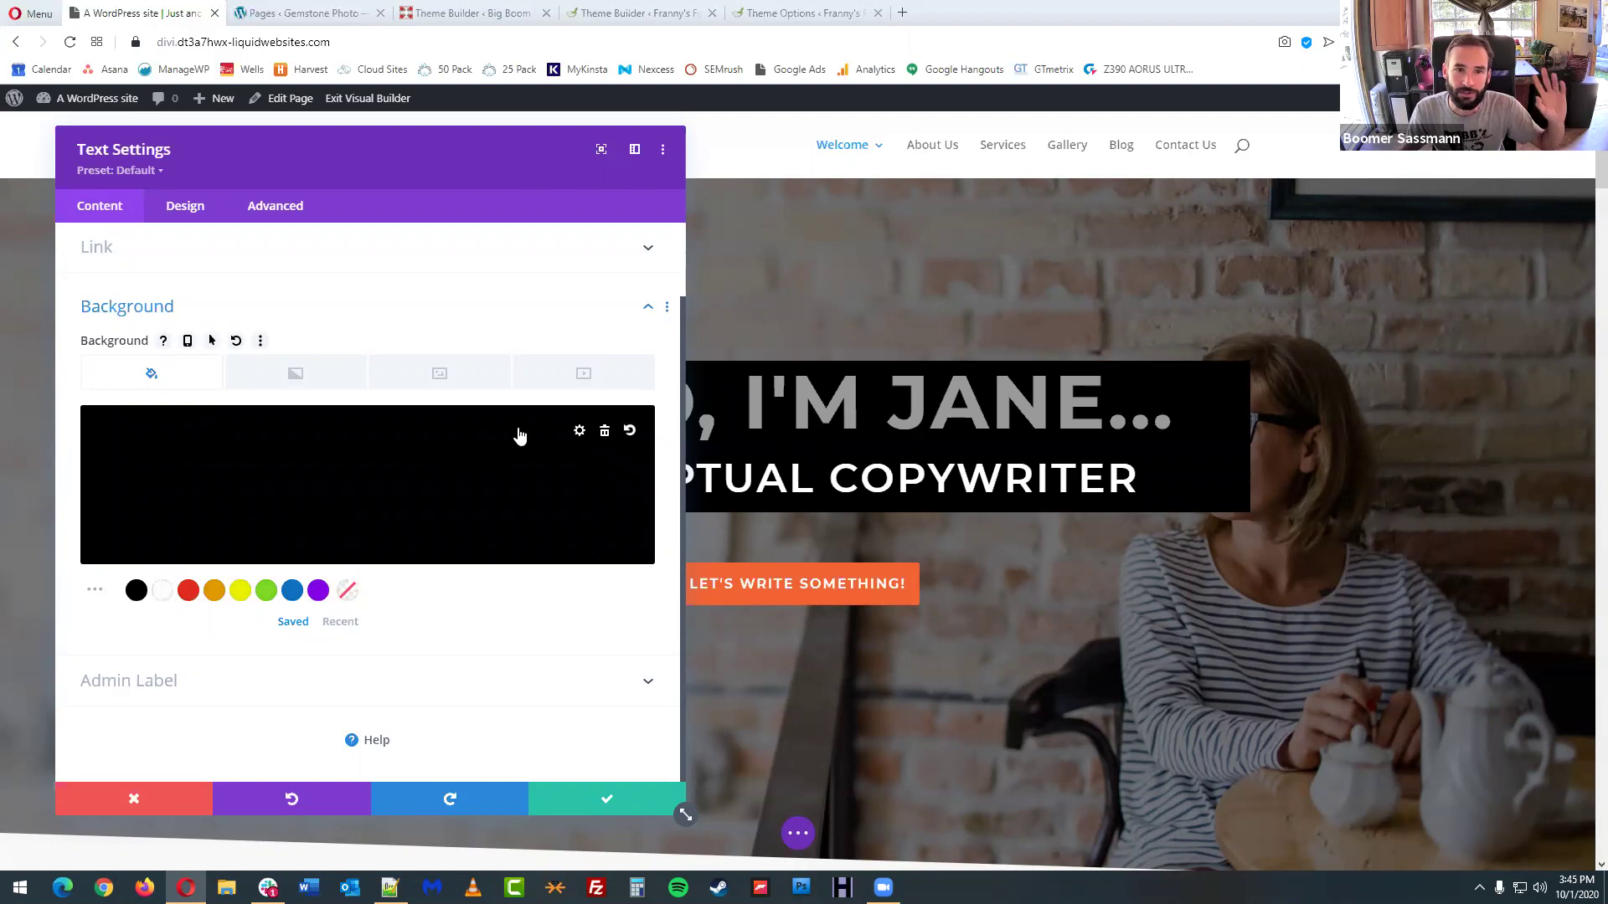
pyautogui.click(604, 432)
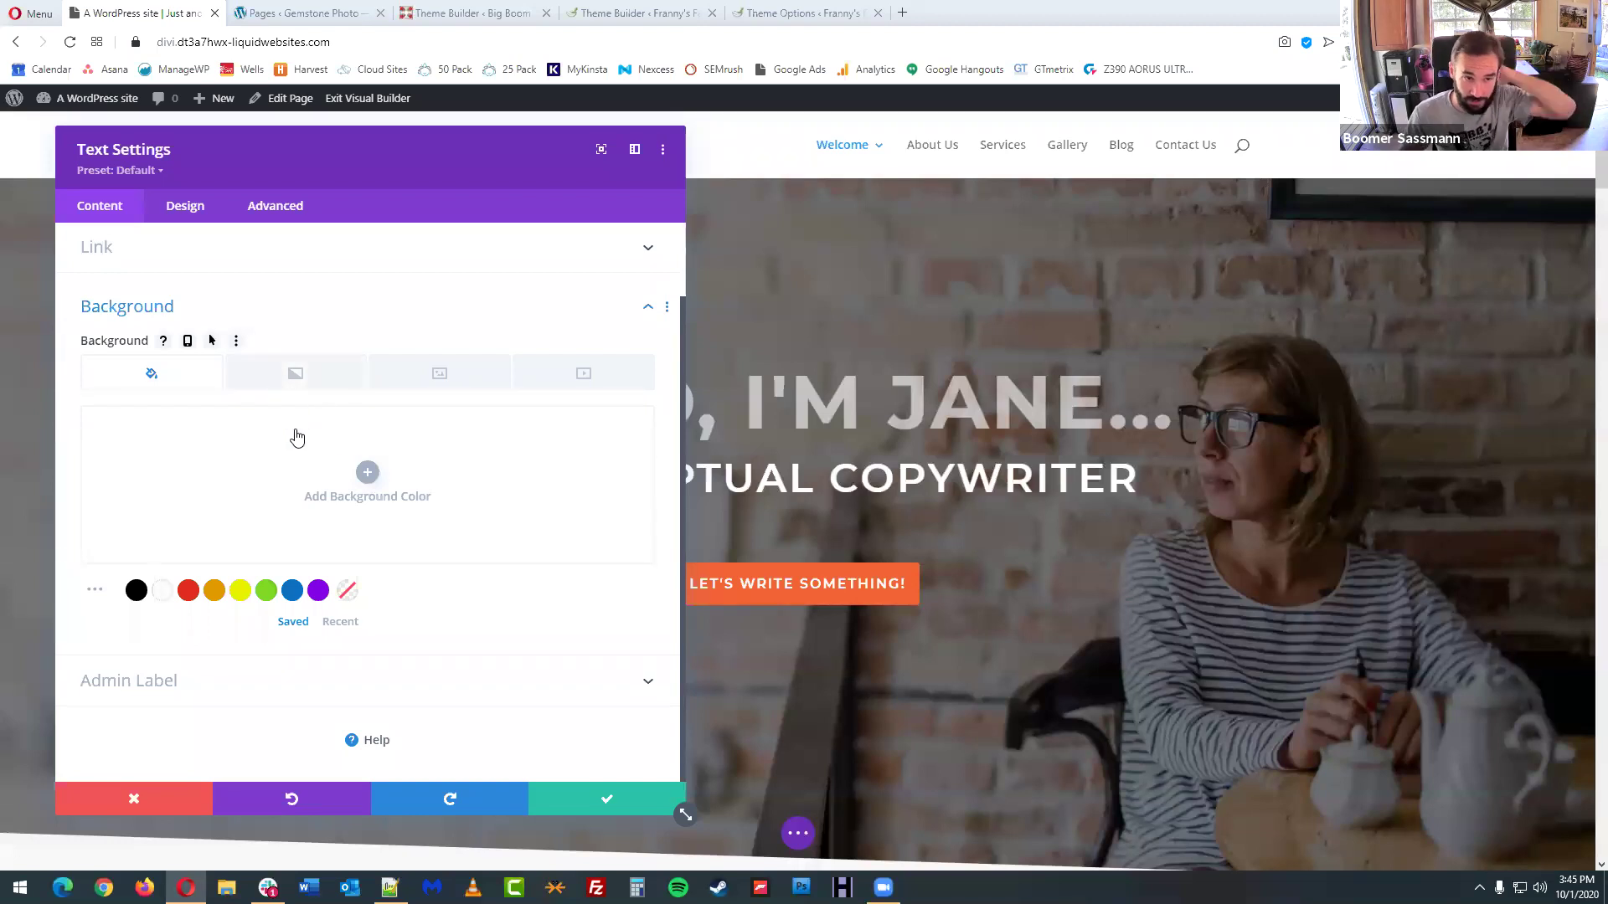
# - Try a background gradient on the text module with green #25bc7b as its second color, and delete the gradient
pyautogui.click(299, 375)
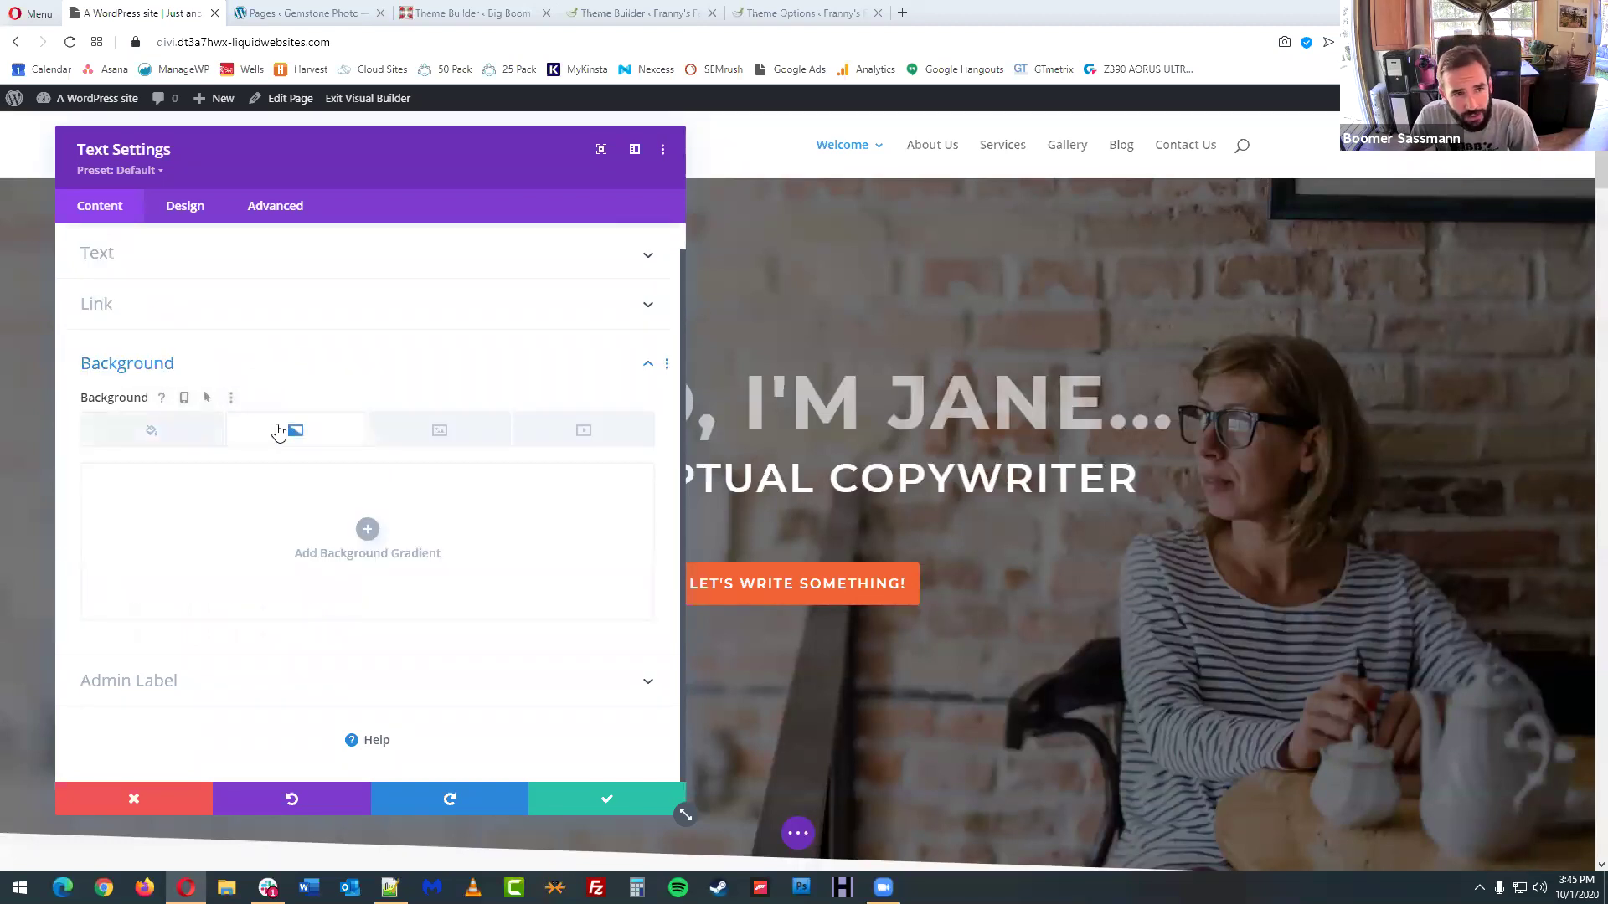
pyautogui.click(367, 530)
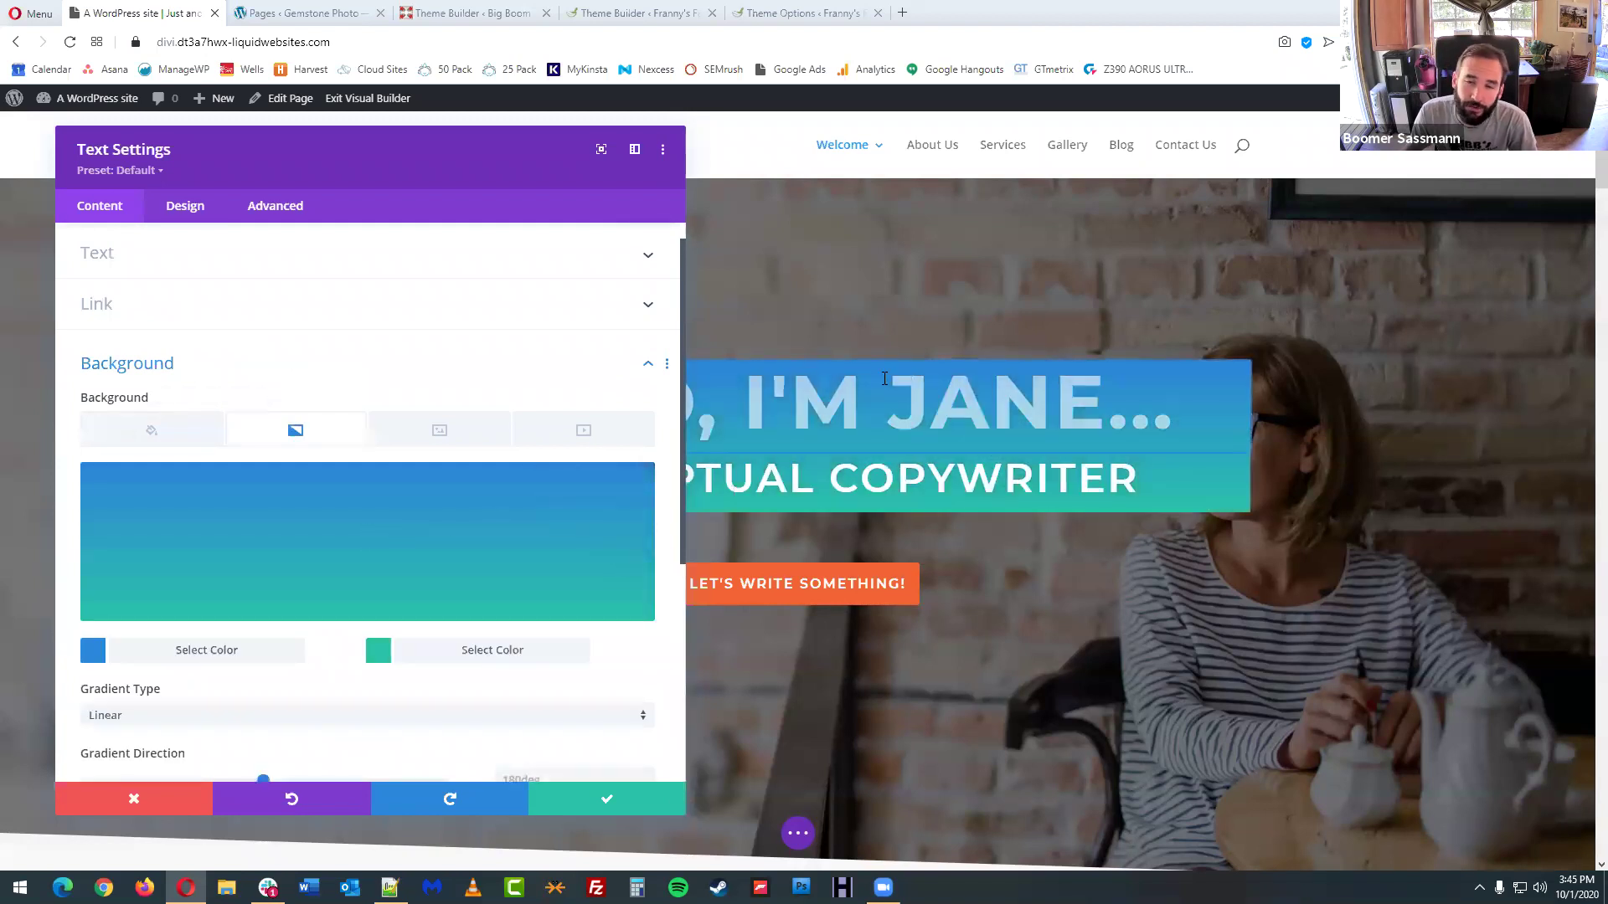
pyautogui.click(484, 655)
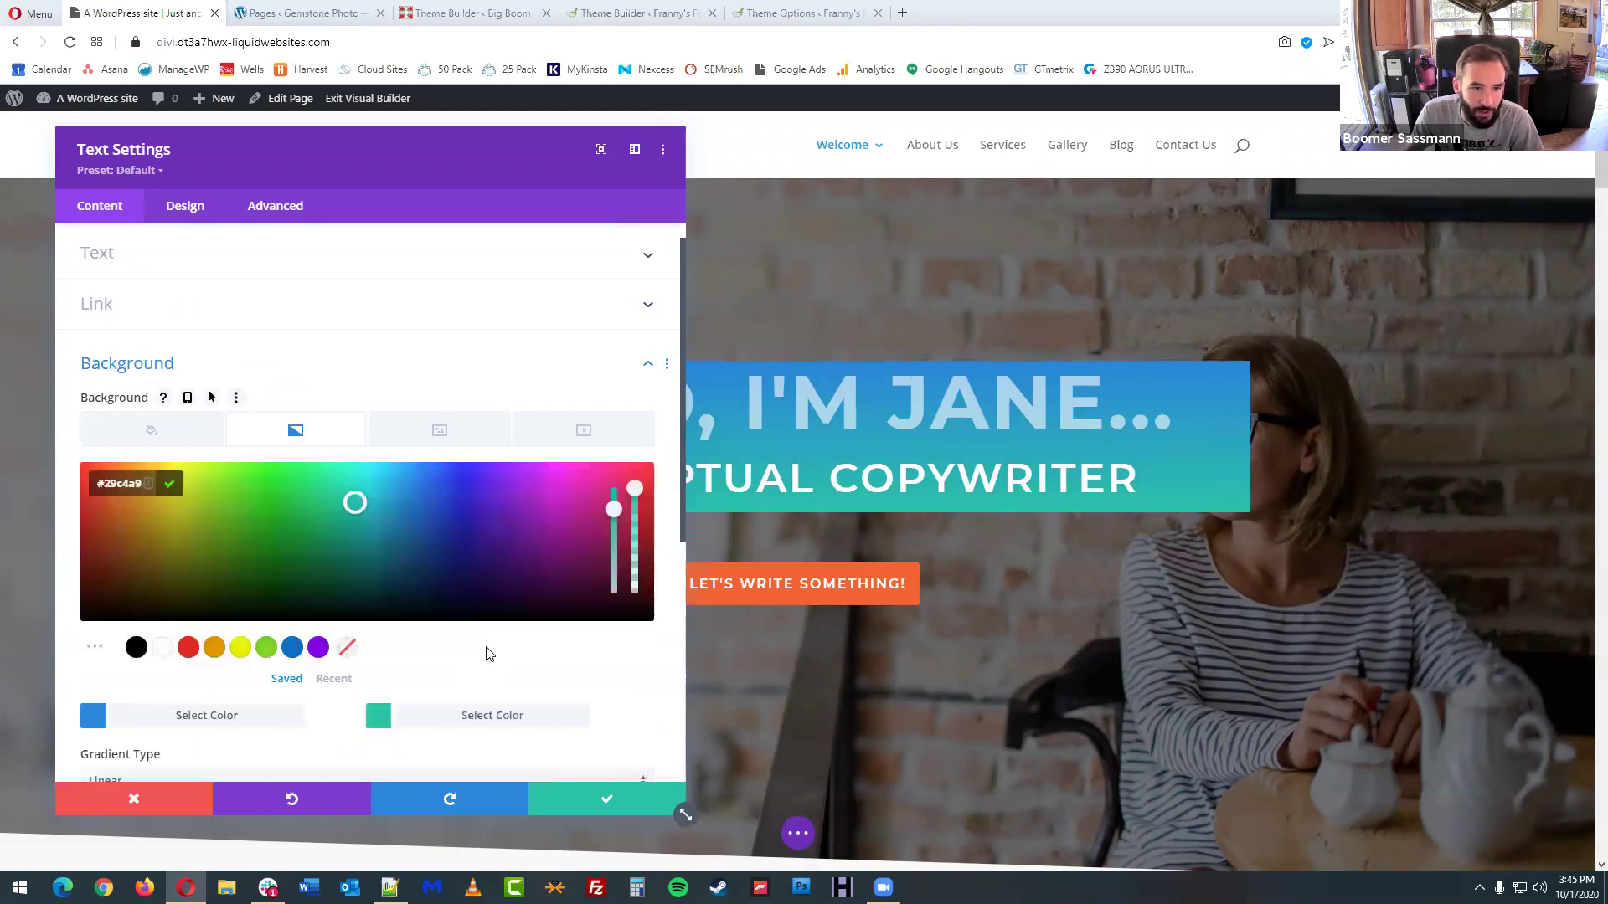
pyautogui.moveTo(333, 523)
pyautogui.mouseDown()
pyautogui.moveTo(314, 522)
pyautogui.moveTo(329, 506)
pyautogui.mouseUp()
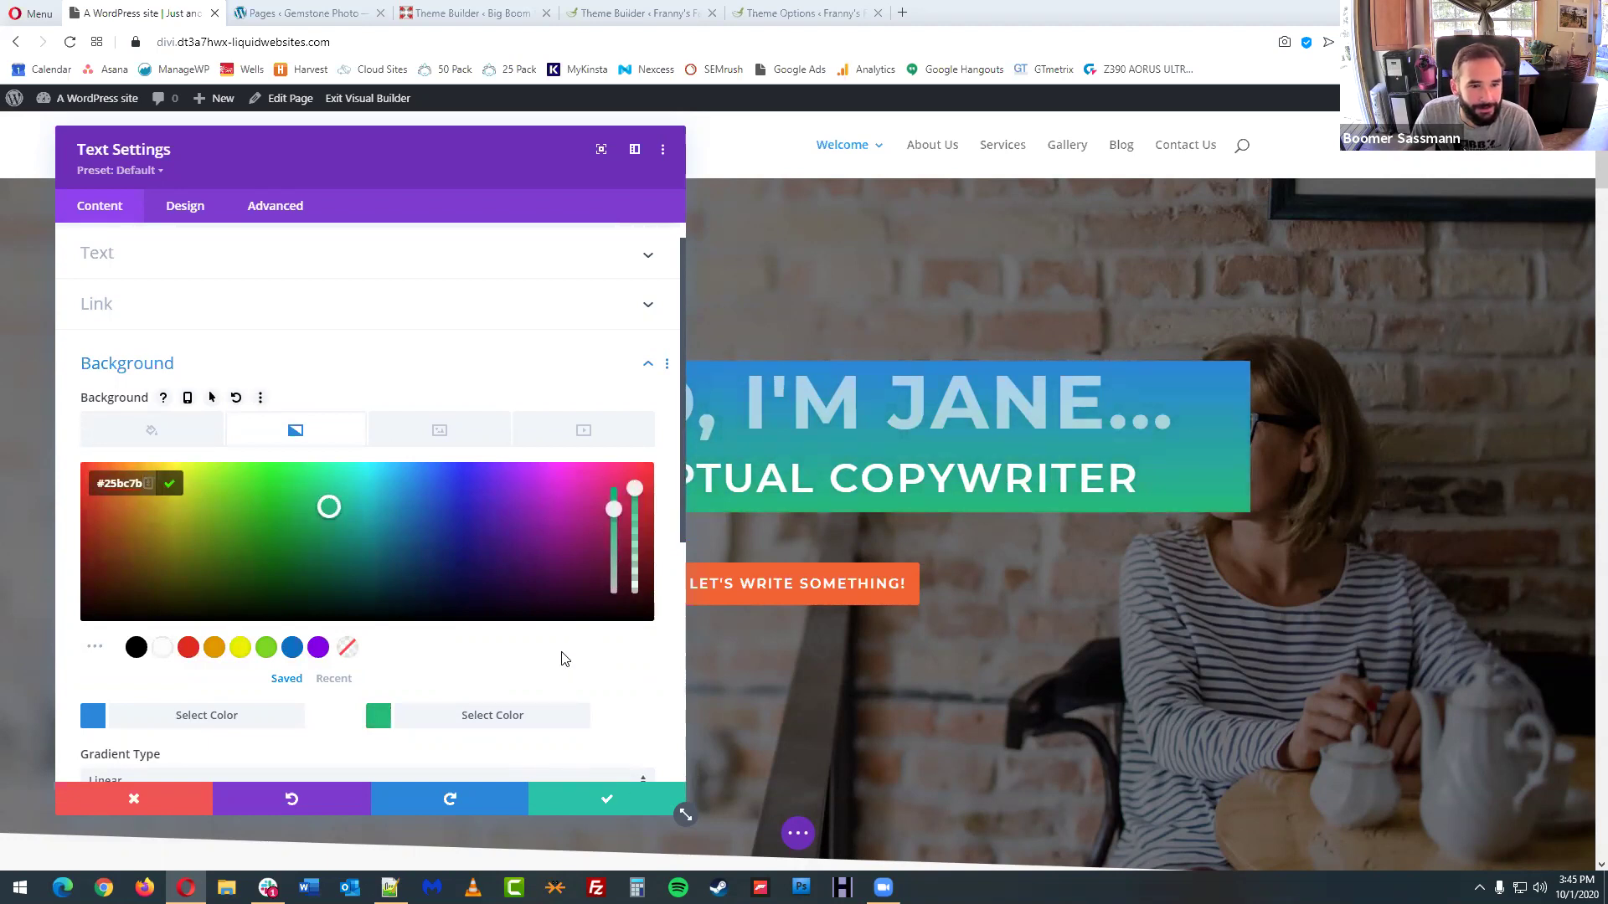
pyautogui.click(297, 432)
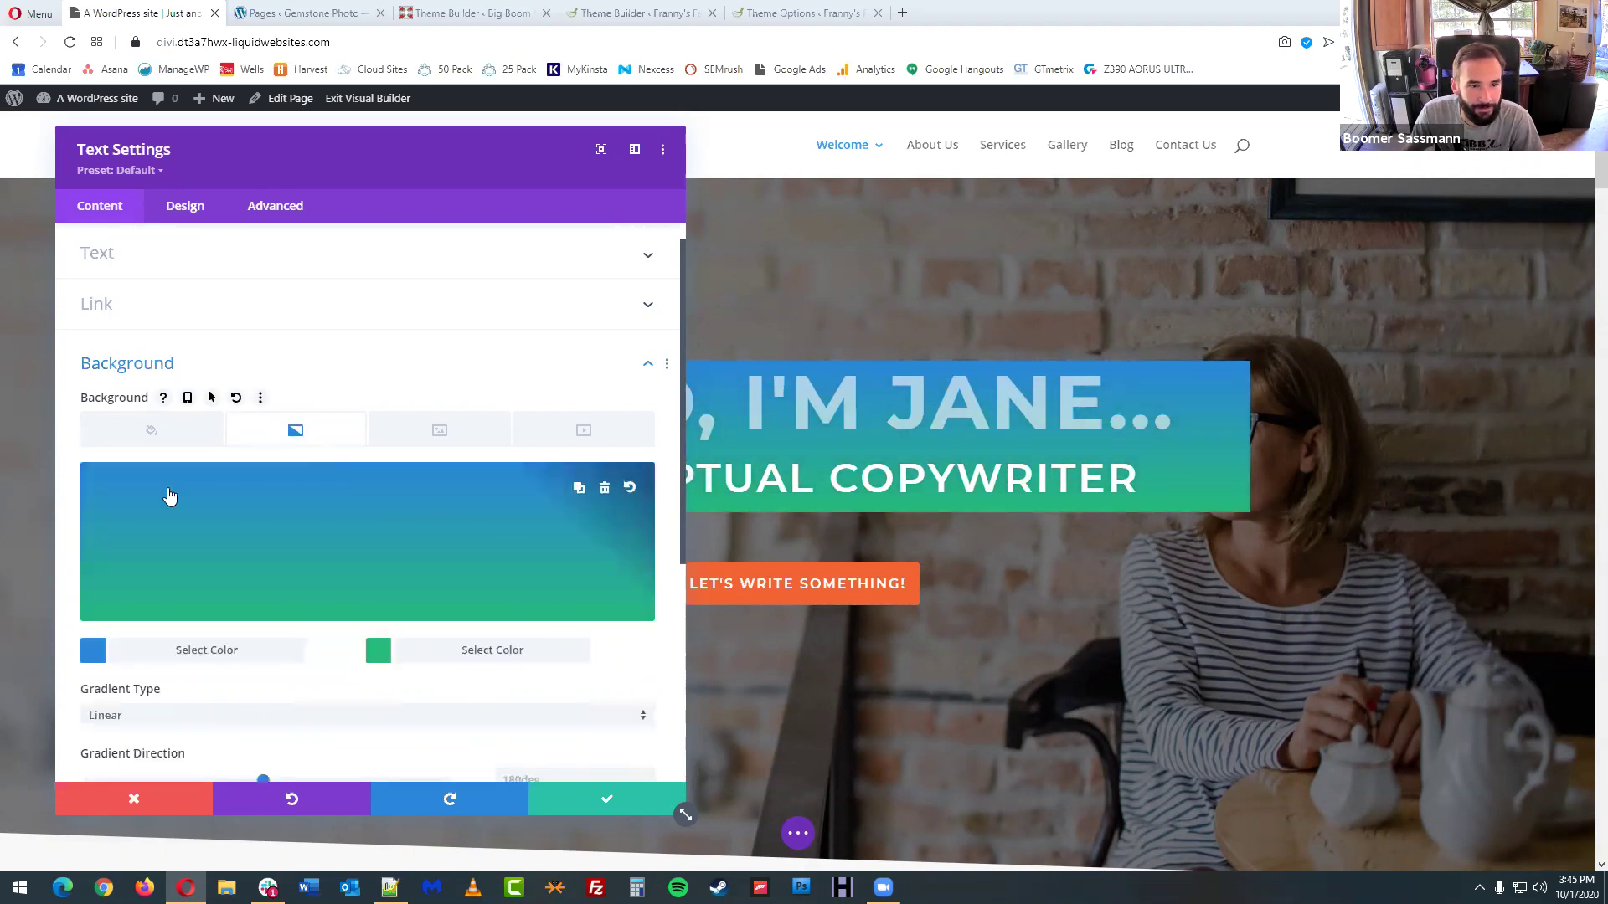
pyautogui.click(605, 492)
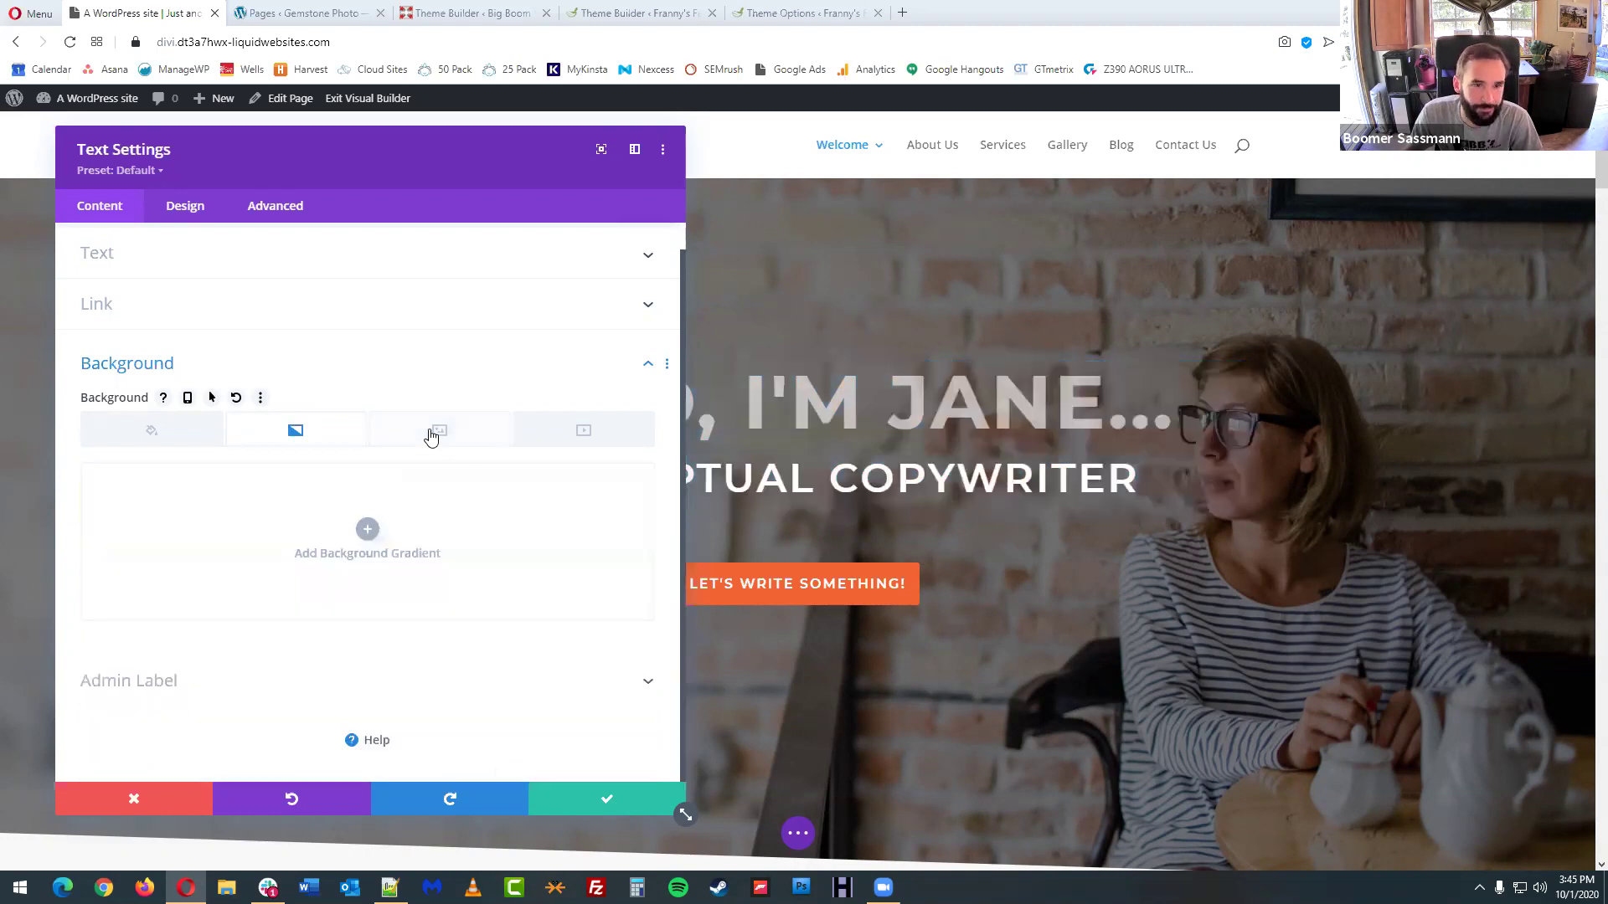
# - Try the city highway photo from the media library as the text module's background image, and delete the image
pyautogui.click(439, 430)
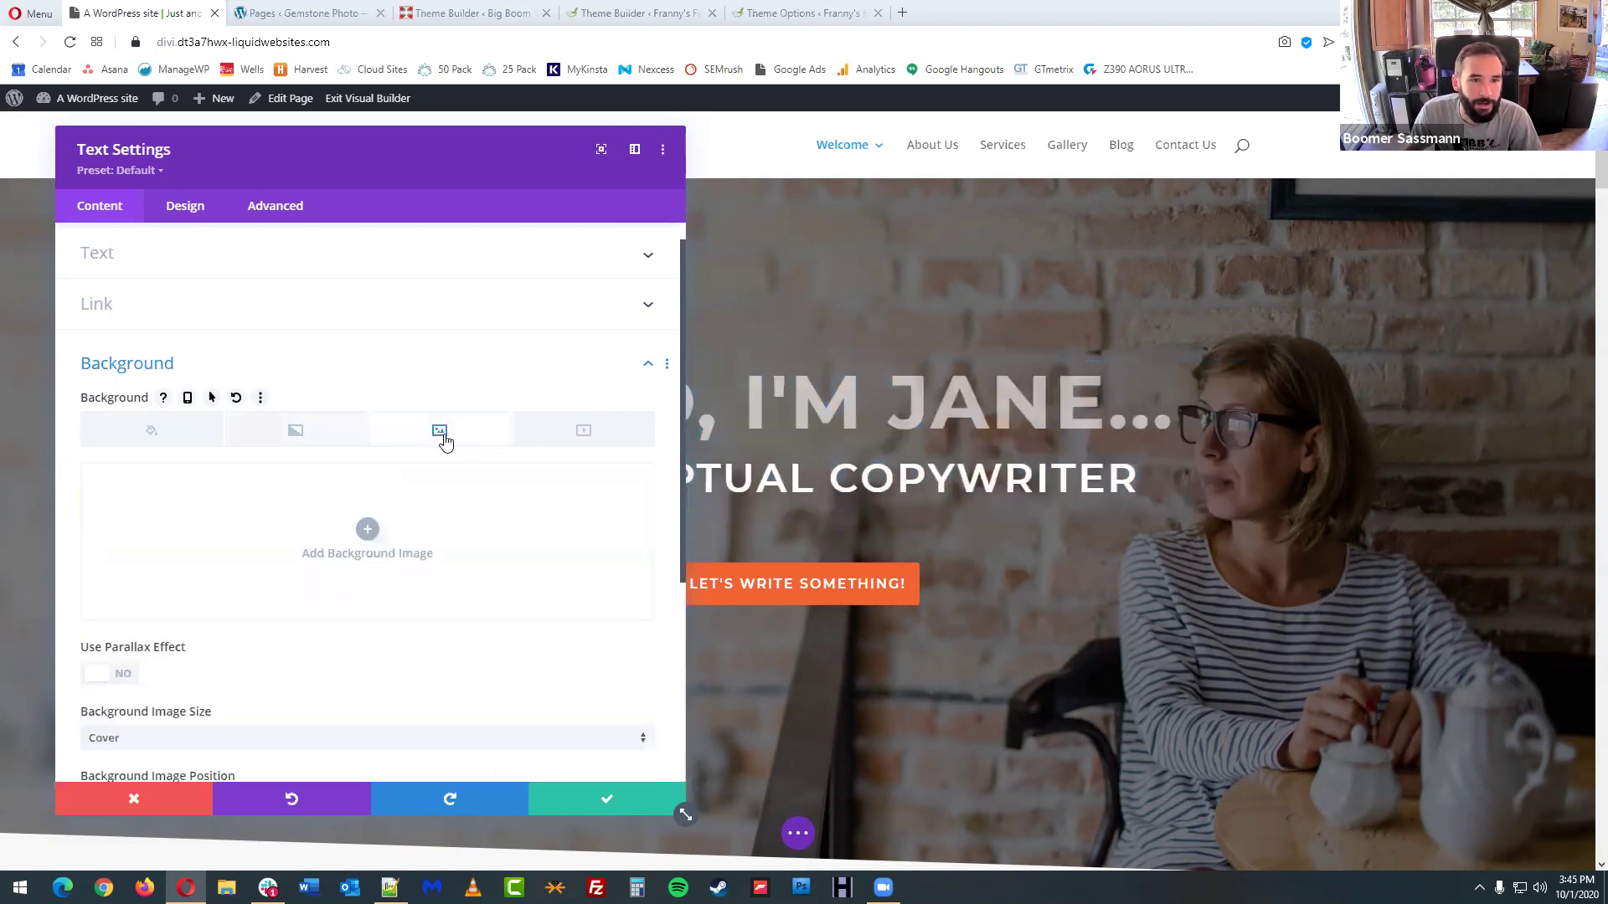
pyautogui.click(366, 531)
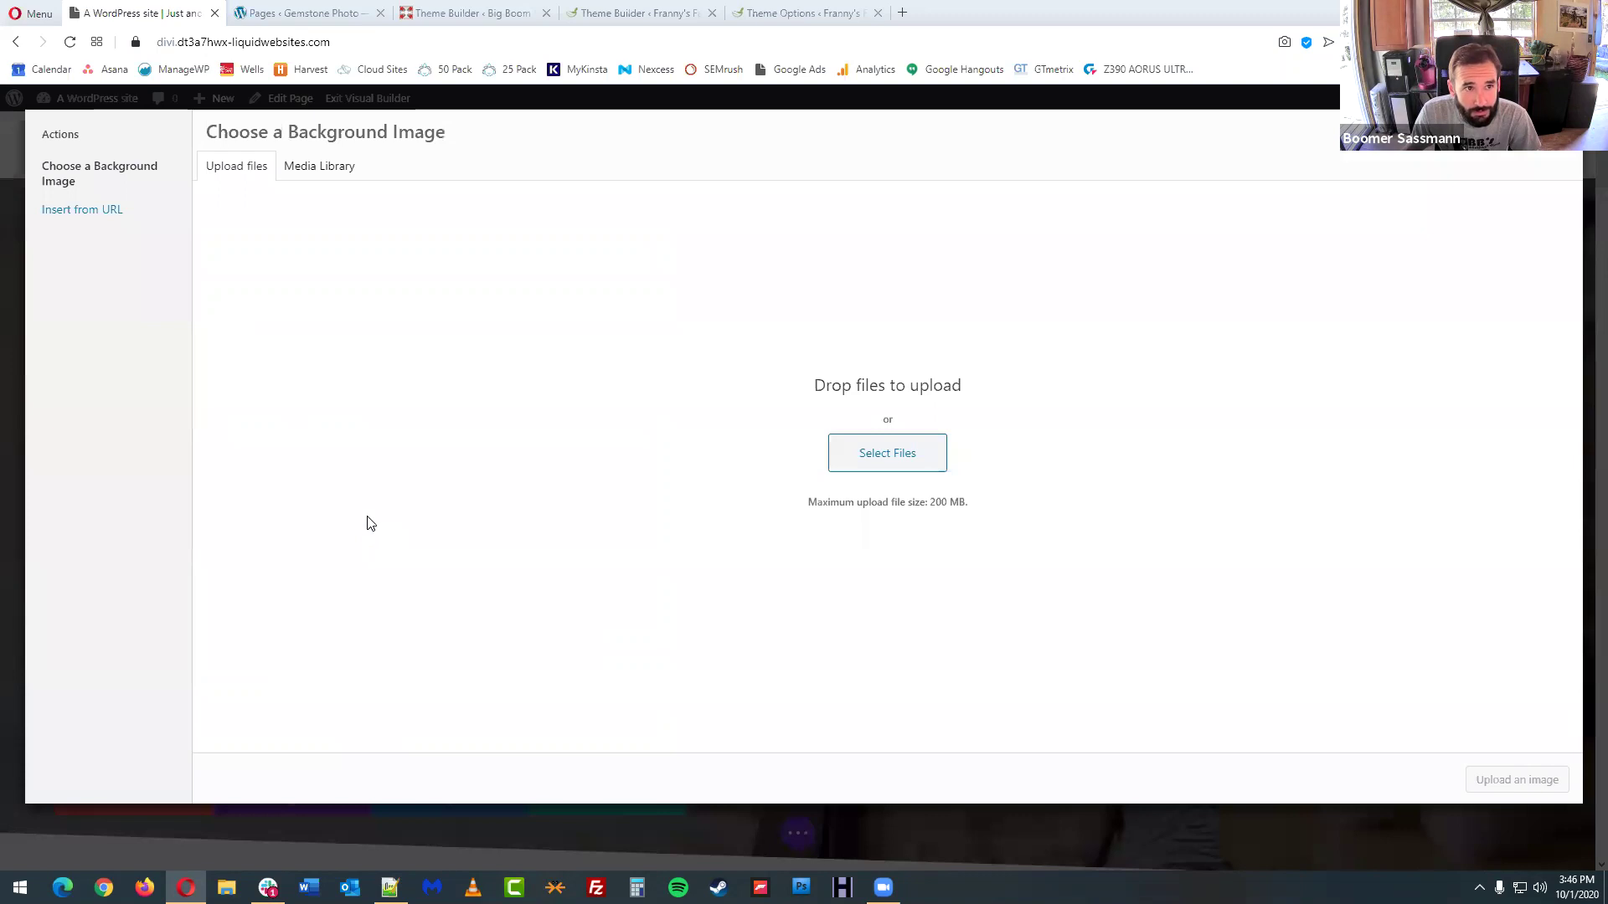
pyautogui.click(329, 166)
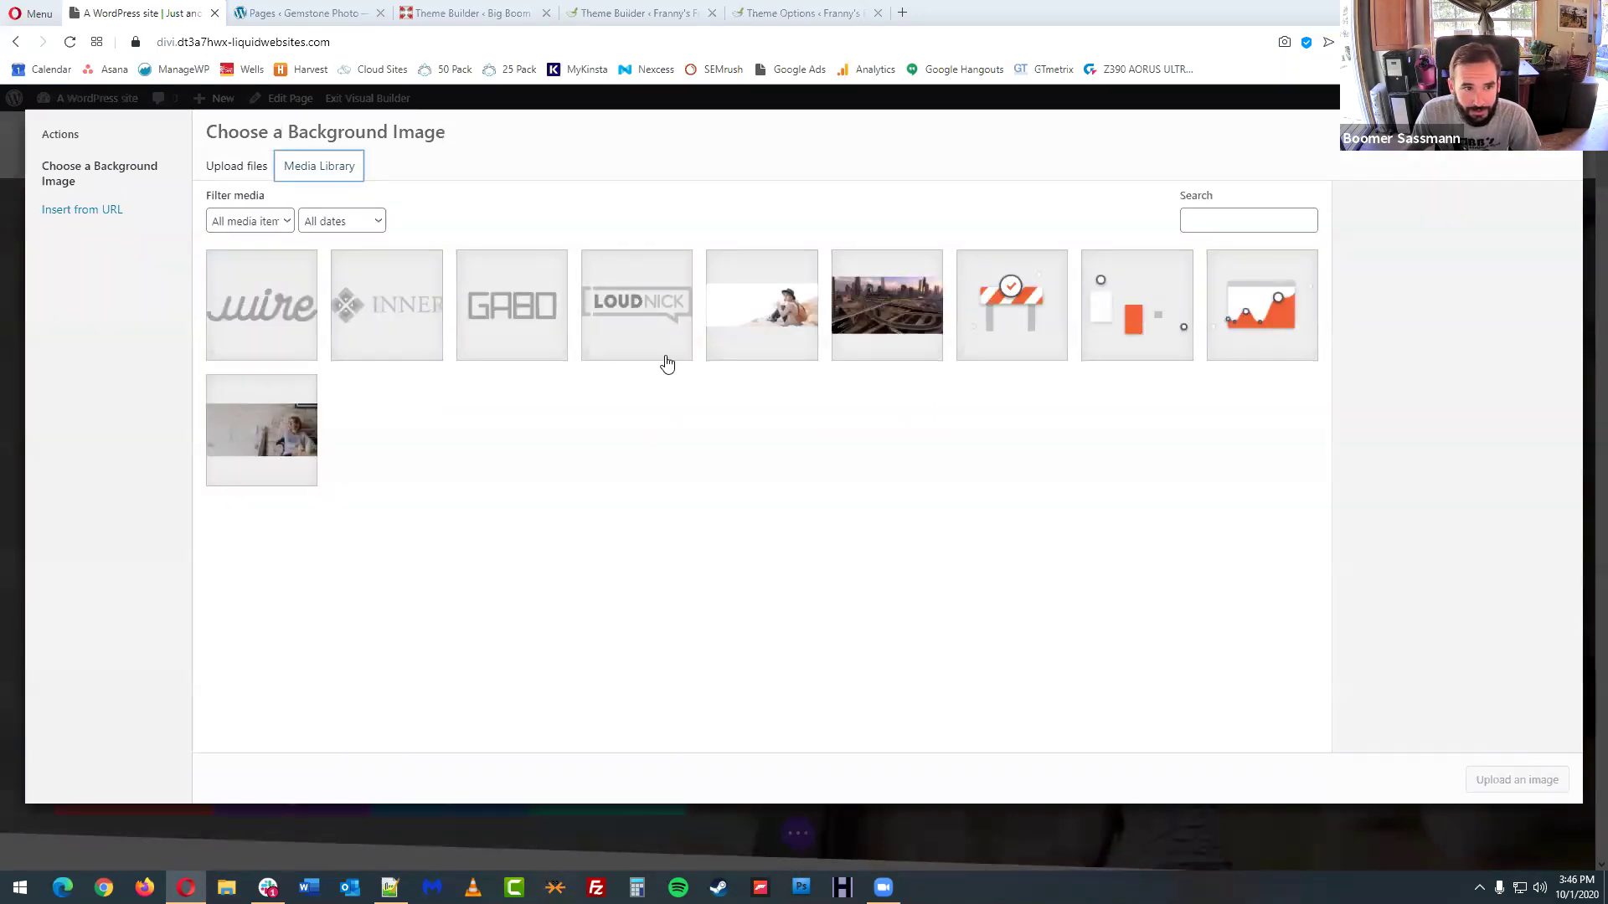
pyautogui.click(887, 315)
pyautogui.click(1553, 780)
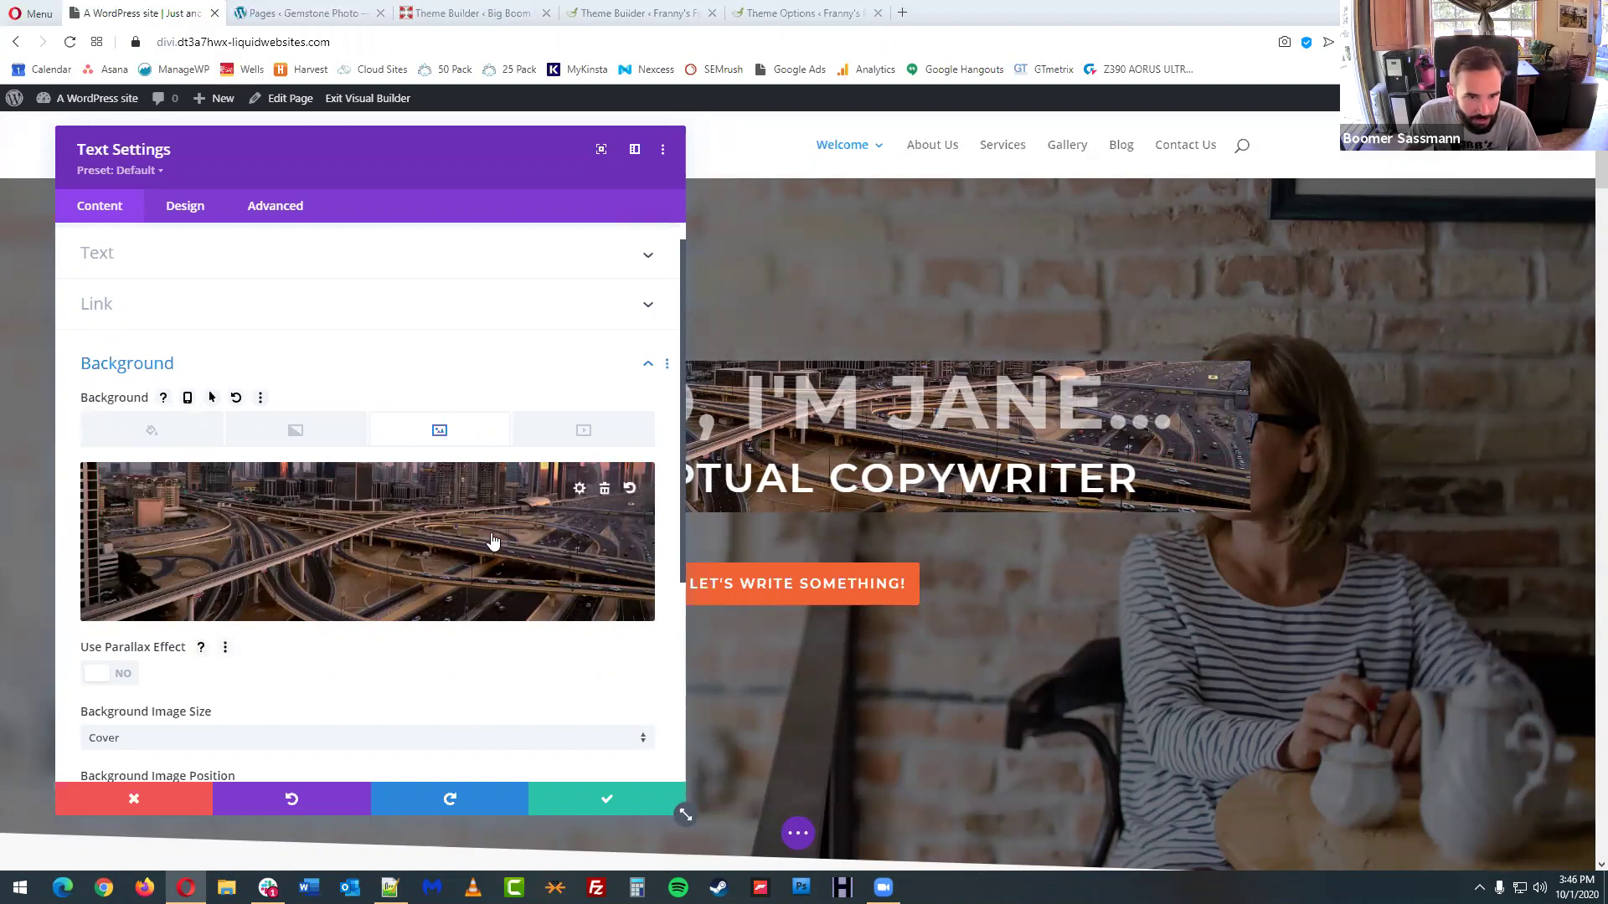
pyautogui.click(605, 488)
# - Examine the text module's background video options, including MP4, Webm, size and pause settings, and collapse the background settings
pyautogui.click(586, 432)
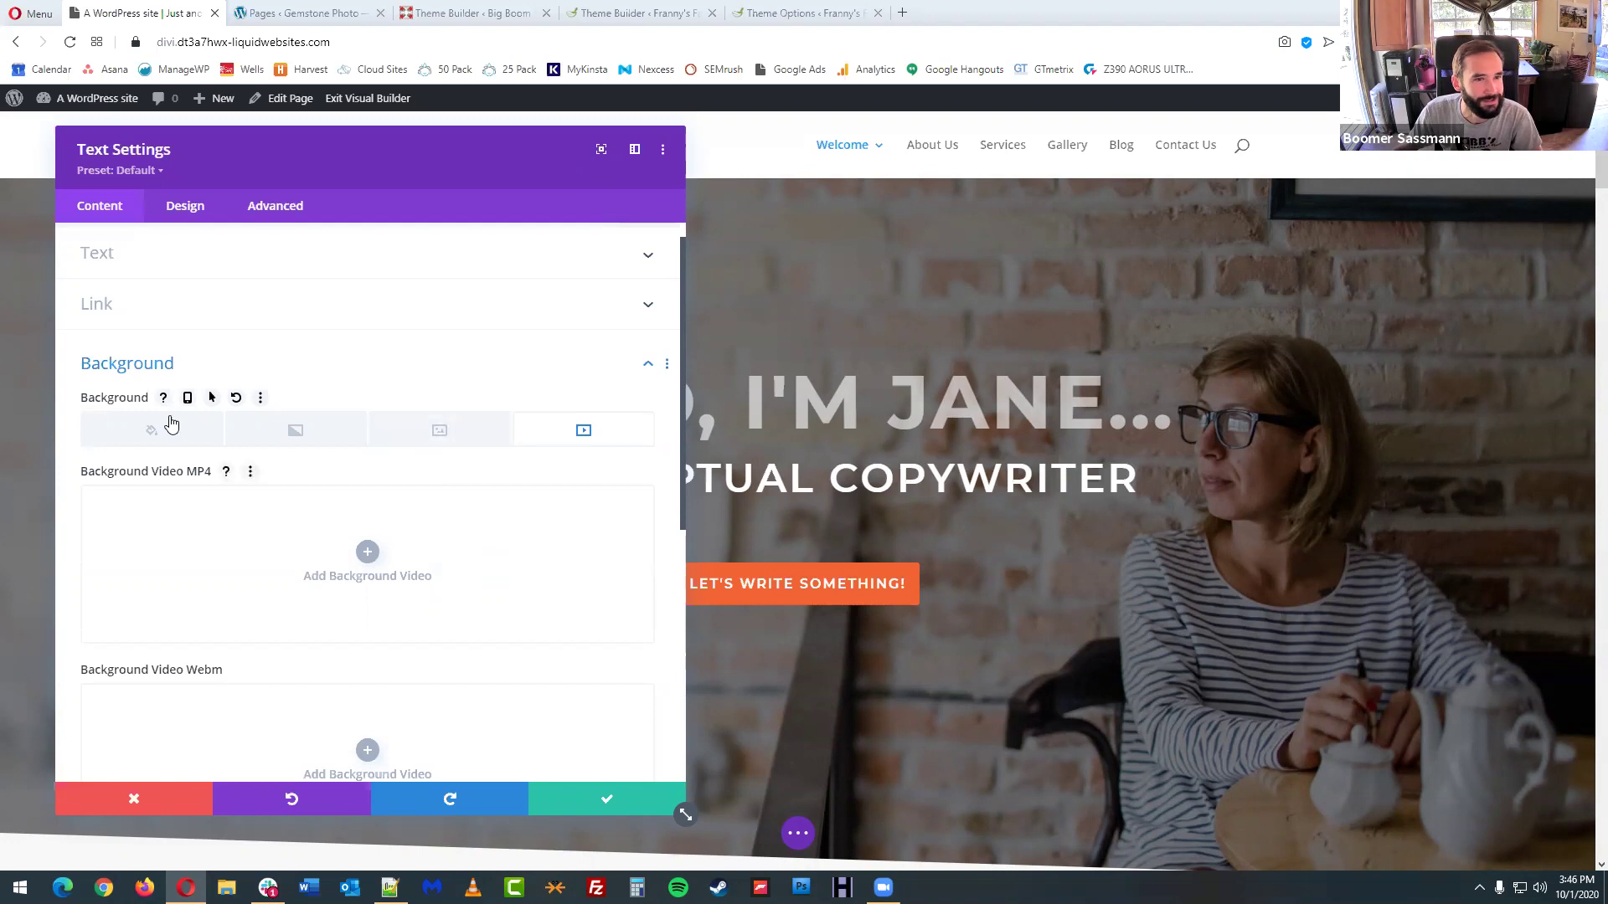
pyautogui.scroll(-3, 241, 481)
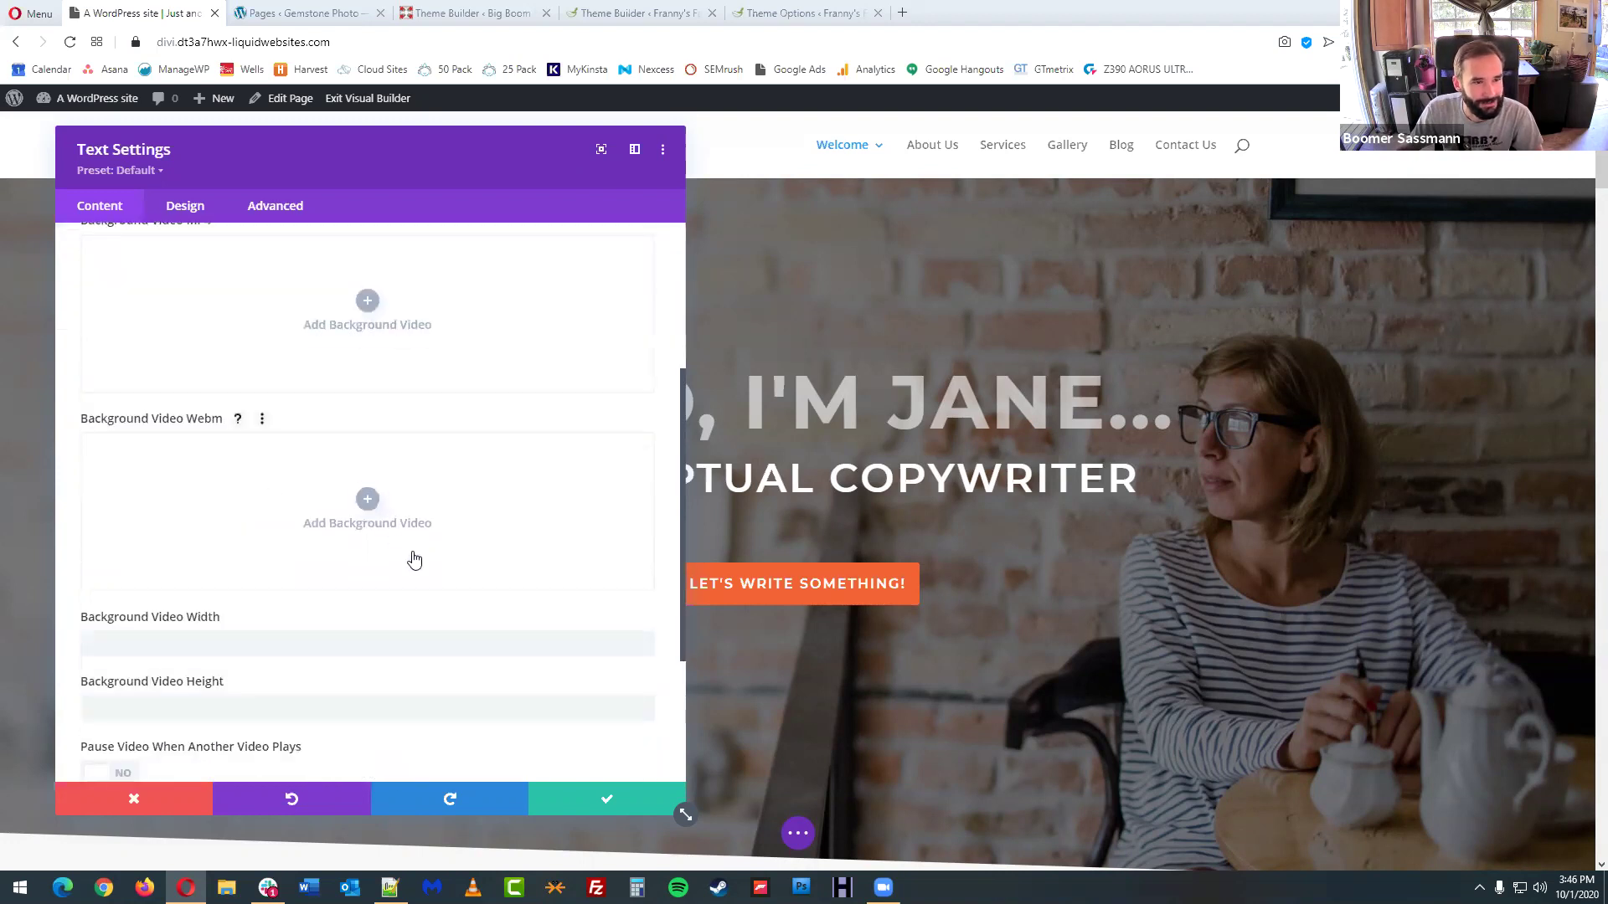
pyautogui.scroll(-1, 343, 508)
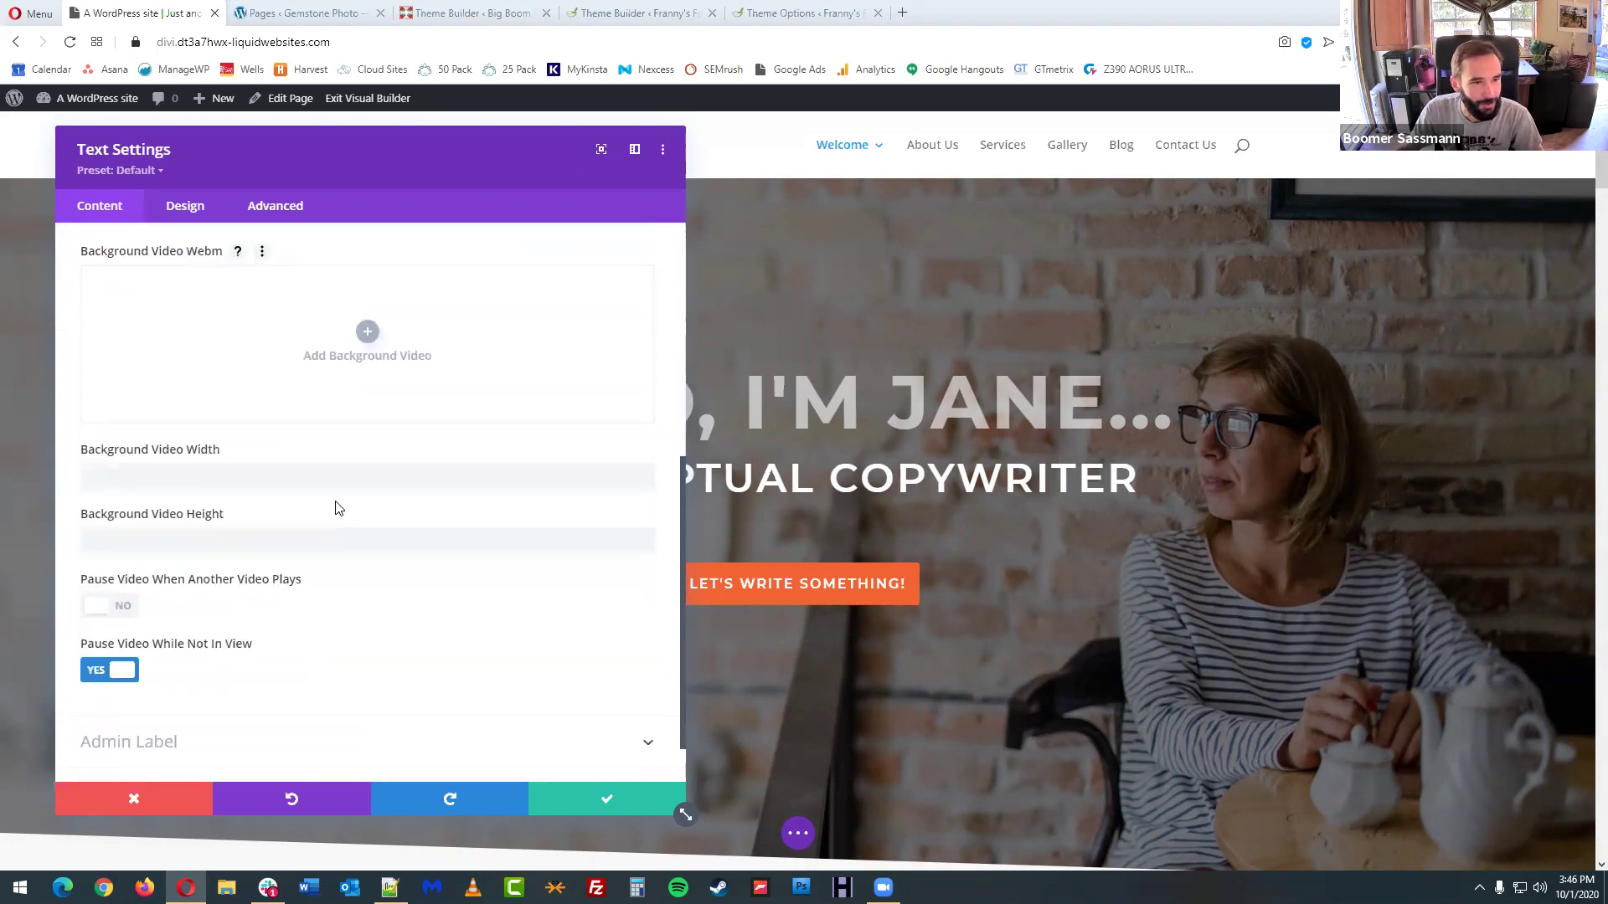
pyautogui.scroll(5, 343, 509)
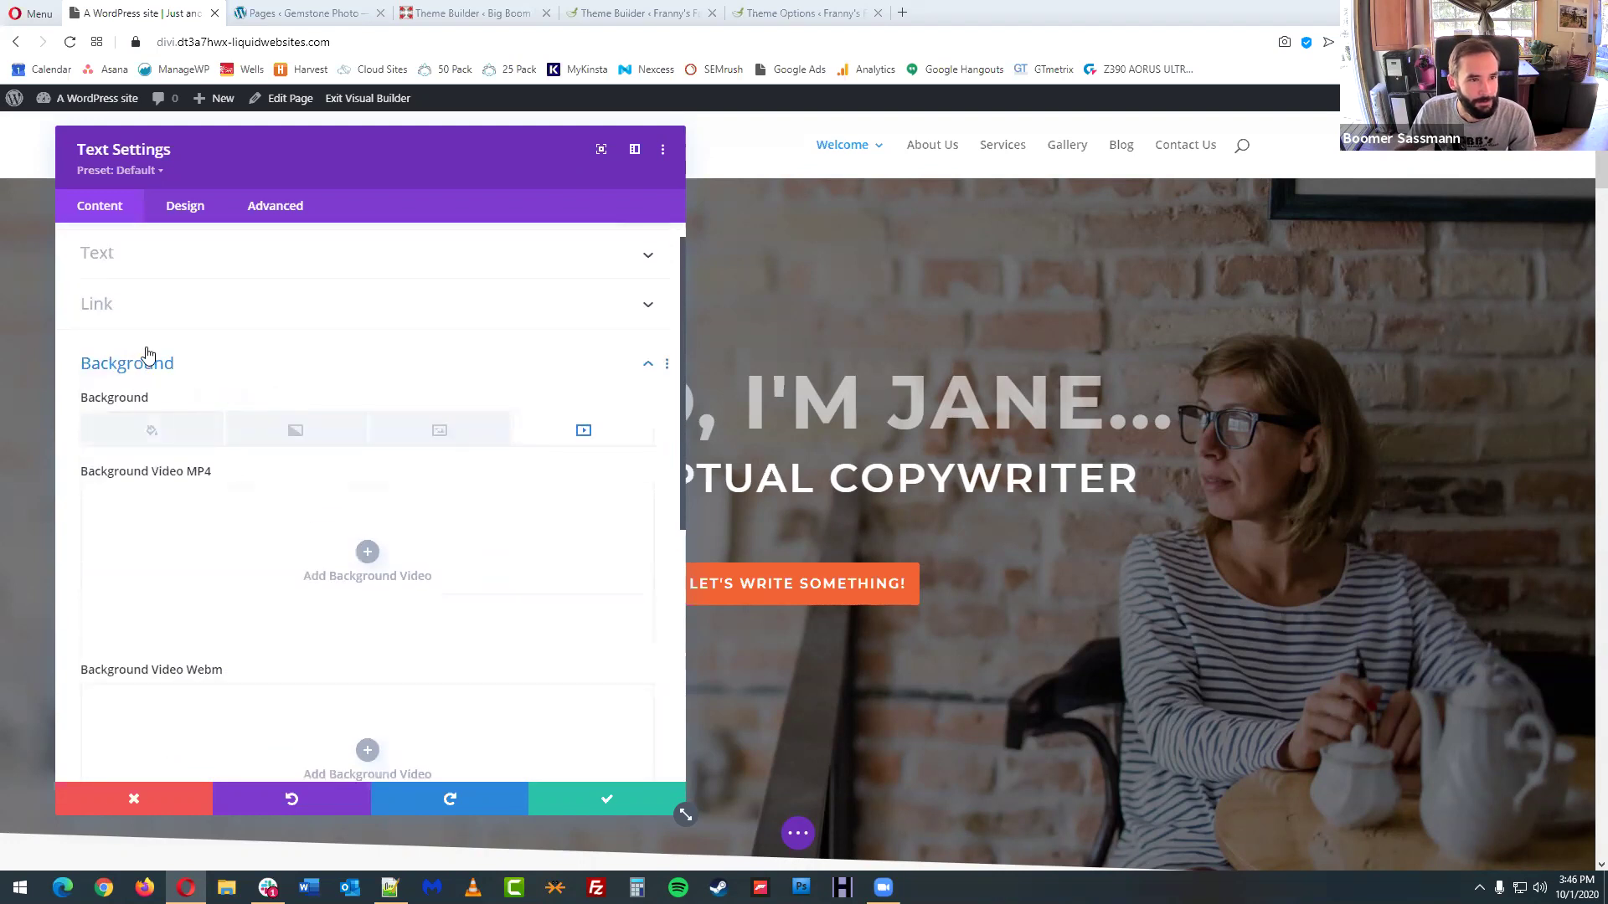
pyautogui.click(147, 356)
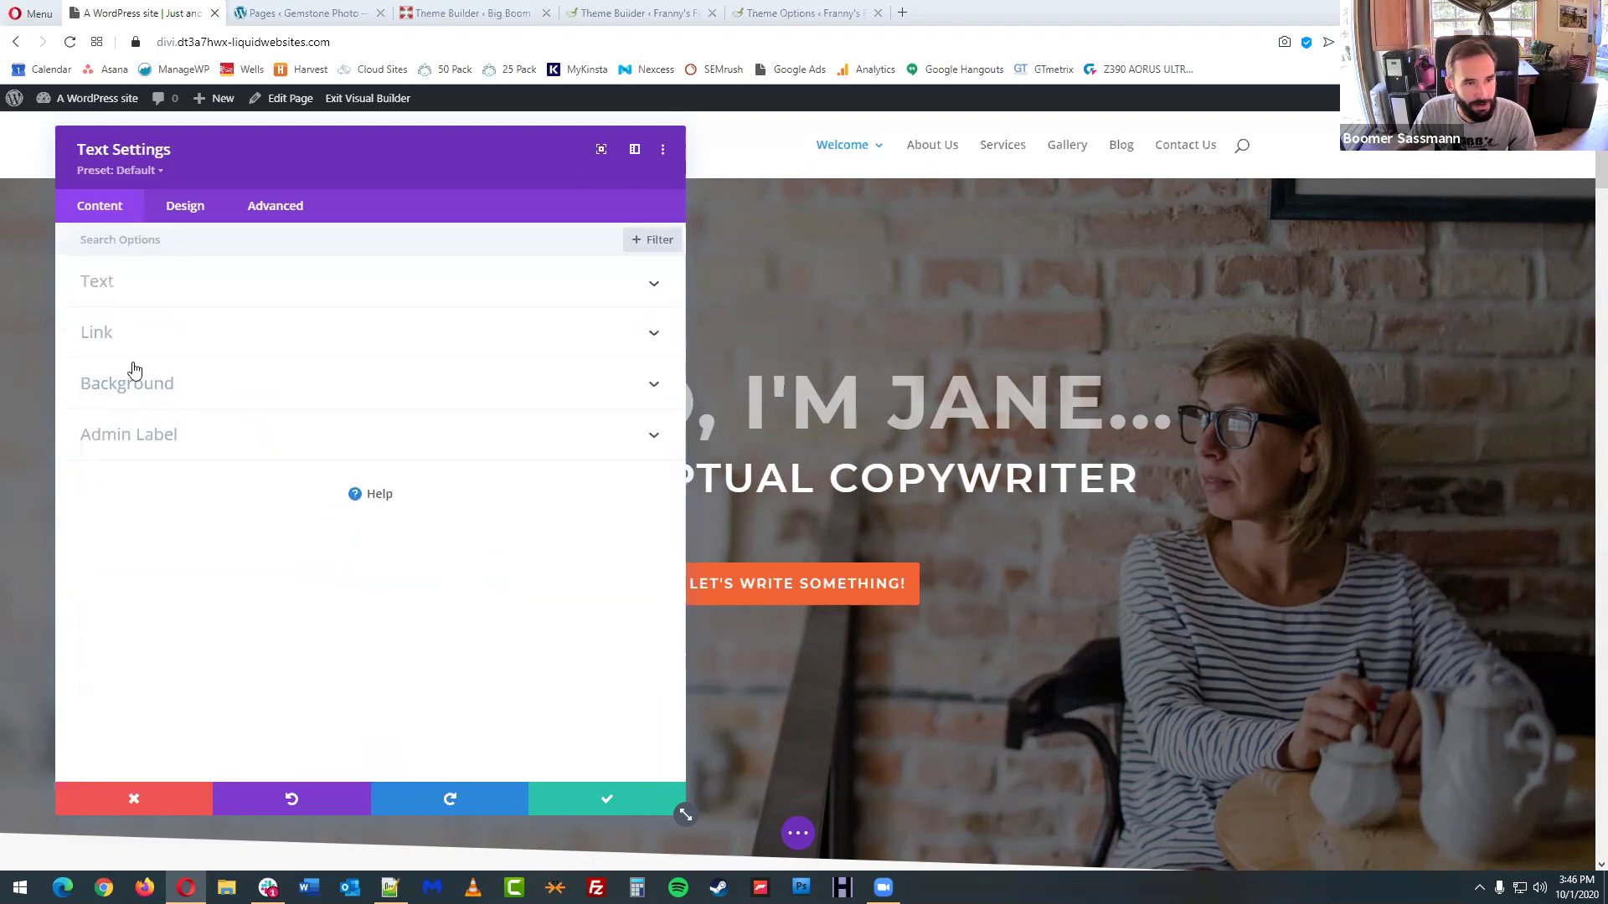
# - Examine the hero text module's admin label, collapse the section and accept the module settings
pyautogui.click(186, 444)
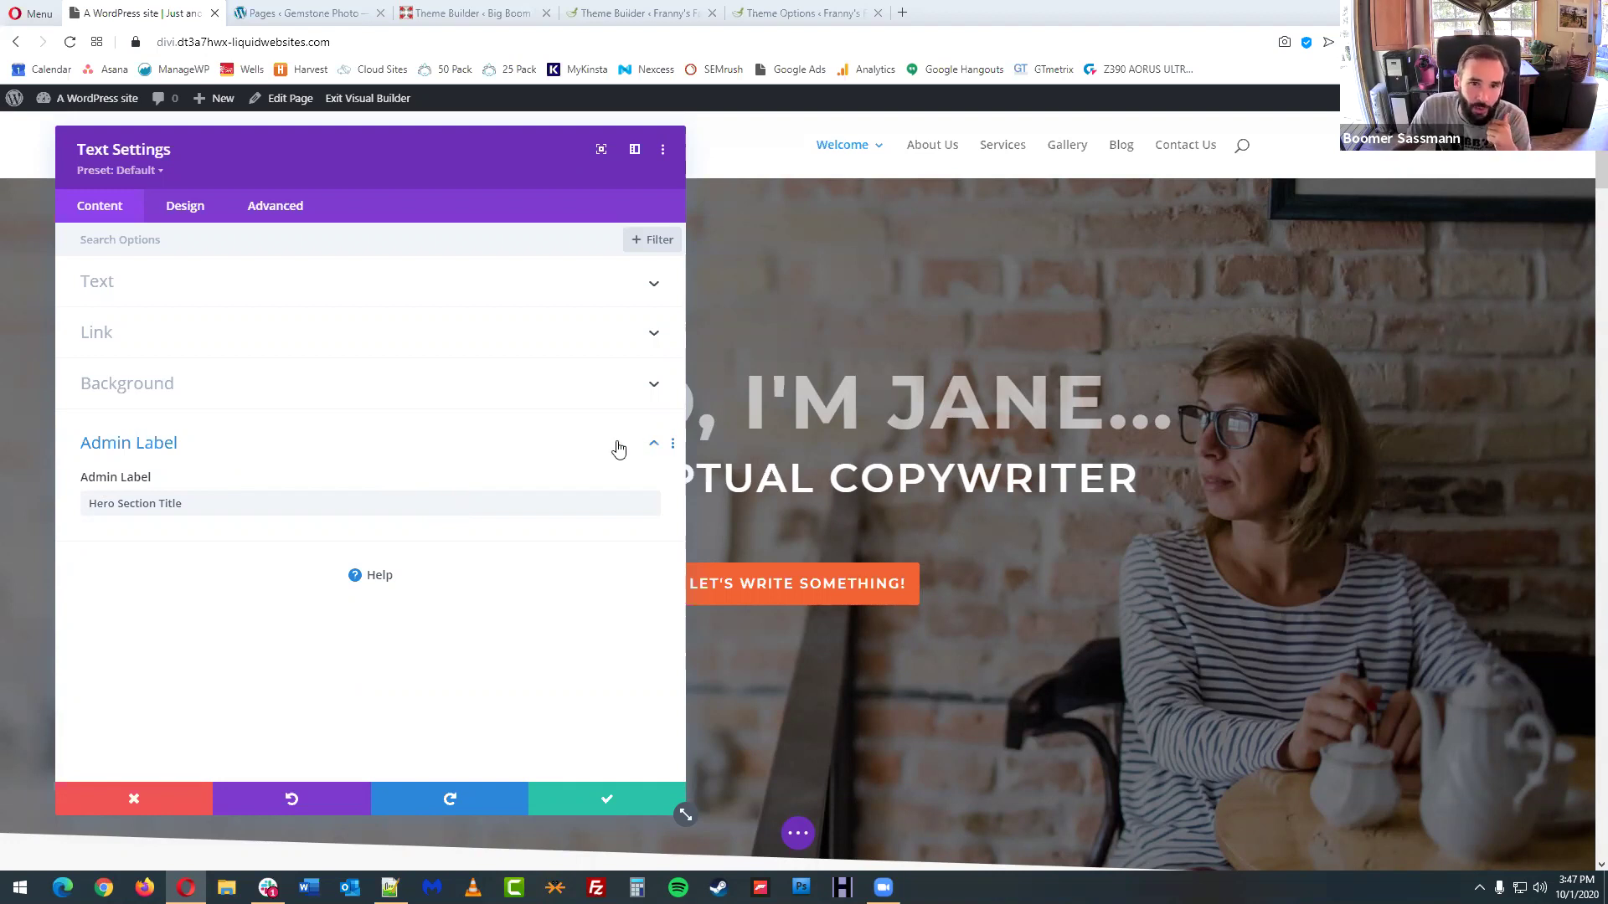
pyautogui.click(591, 450)
pyautogui.click(609, 802)
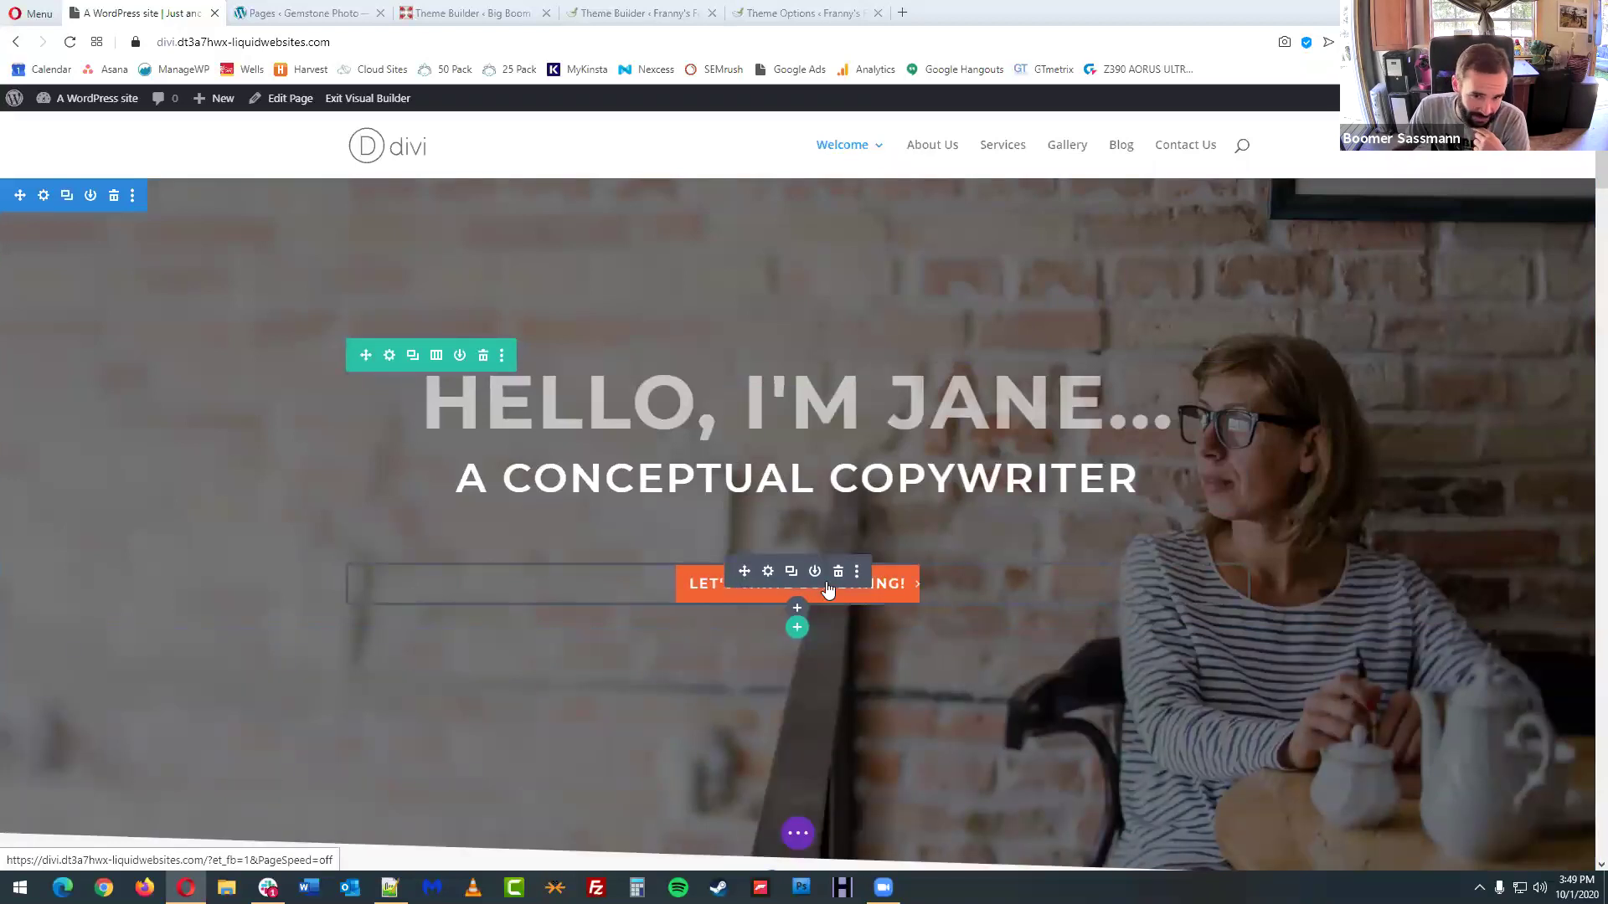
# - Set the link URL of the hero's "Let's Write Something!" button to #form and accept the button settings
pyautogui.click(768, 572)
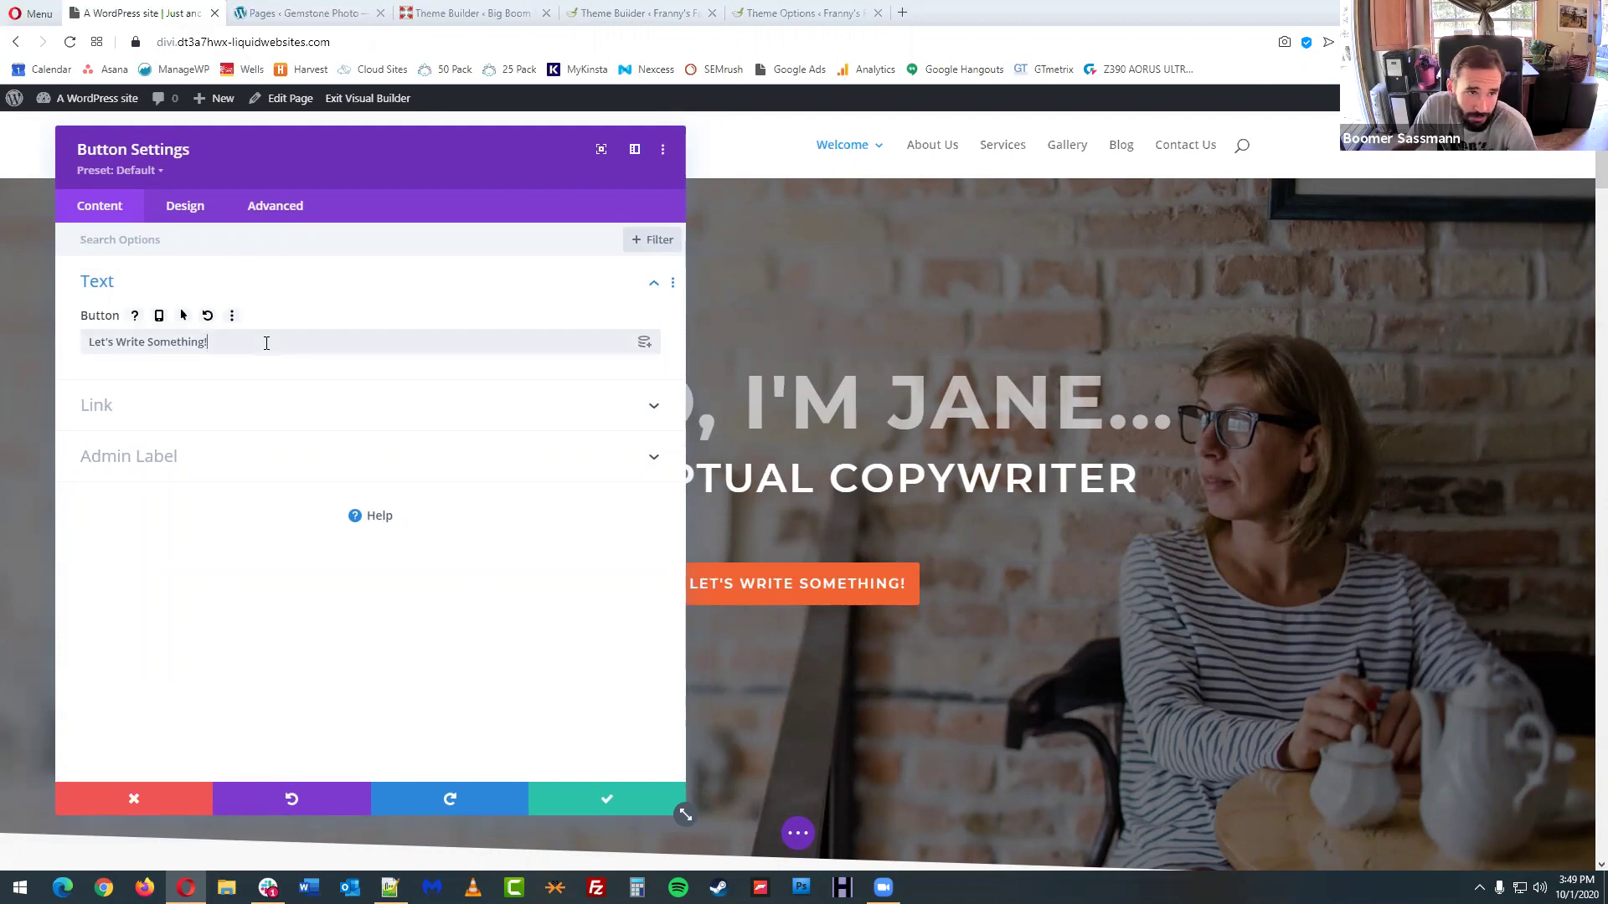
pyautogui.moveTo(266, 343); pyautogui.dragTo(79, 357)
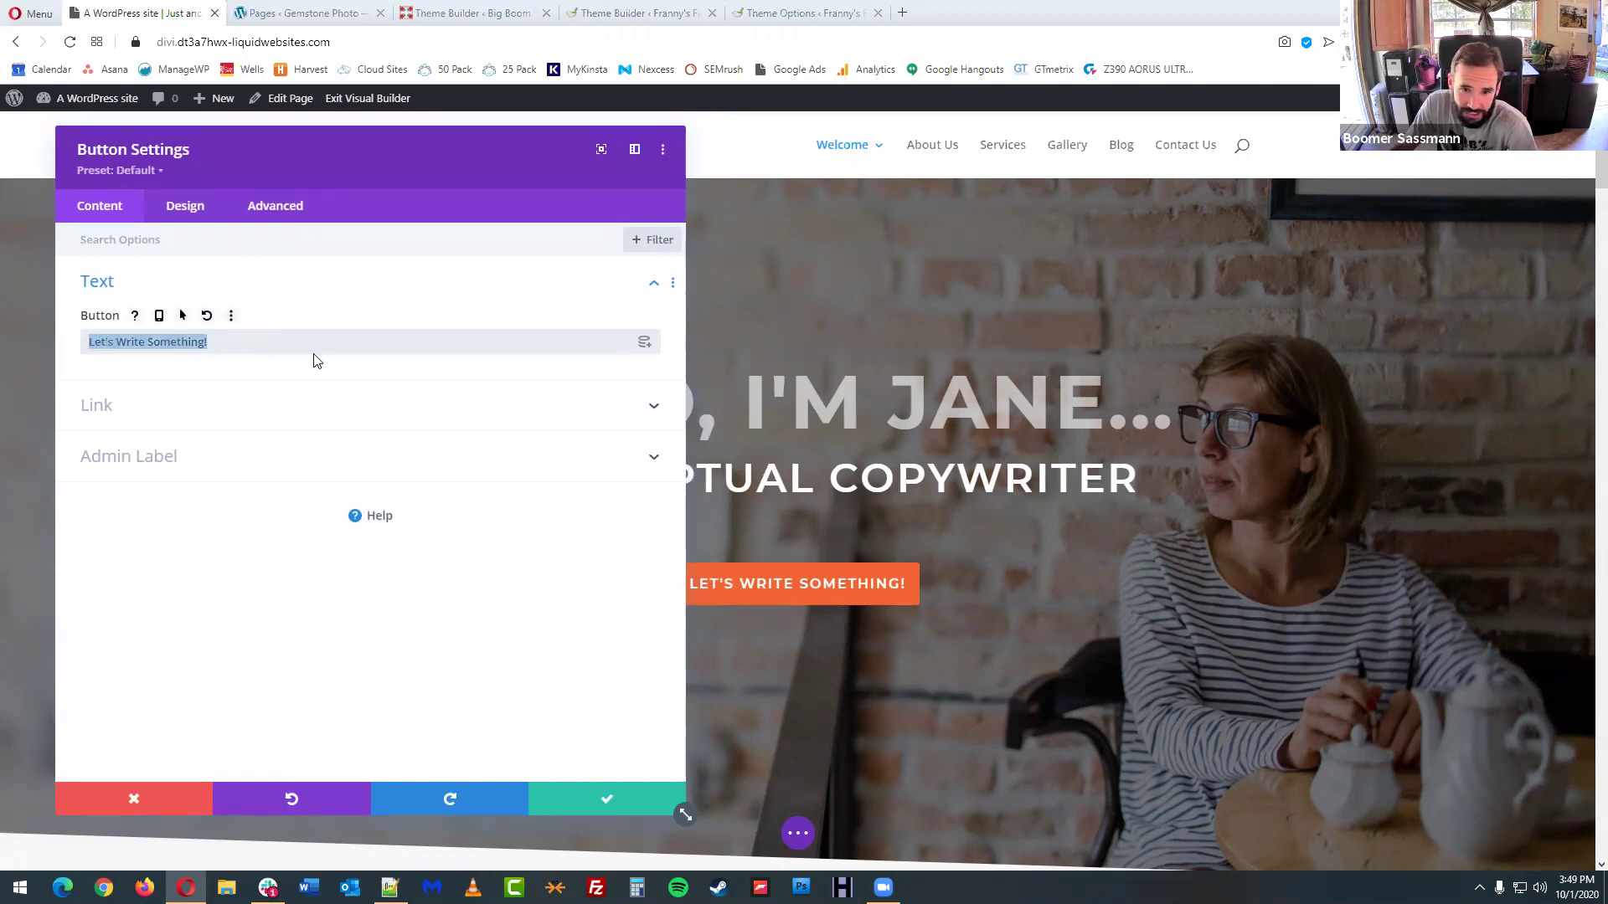
pyautogui.click(284, 343)
pyautogui.click(302, 411)
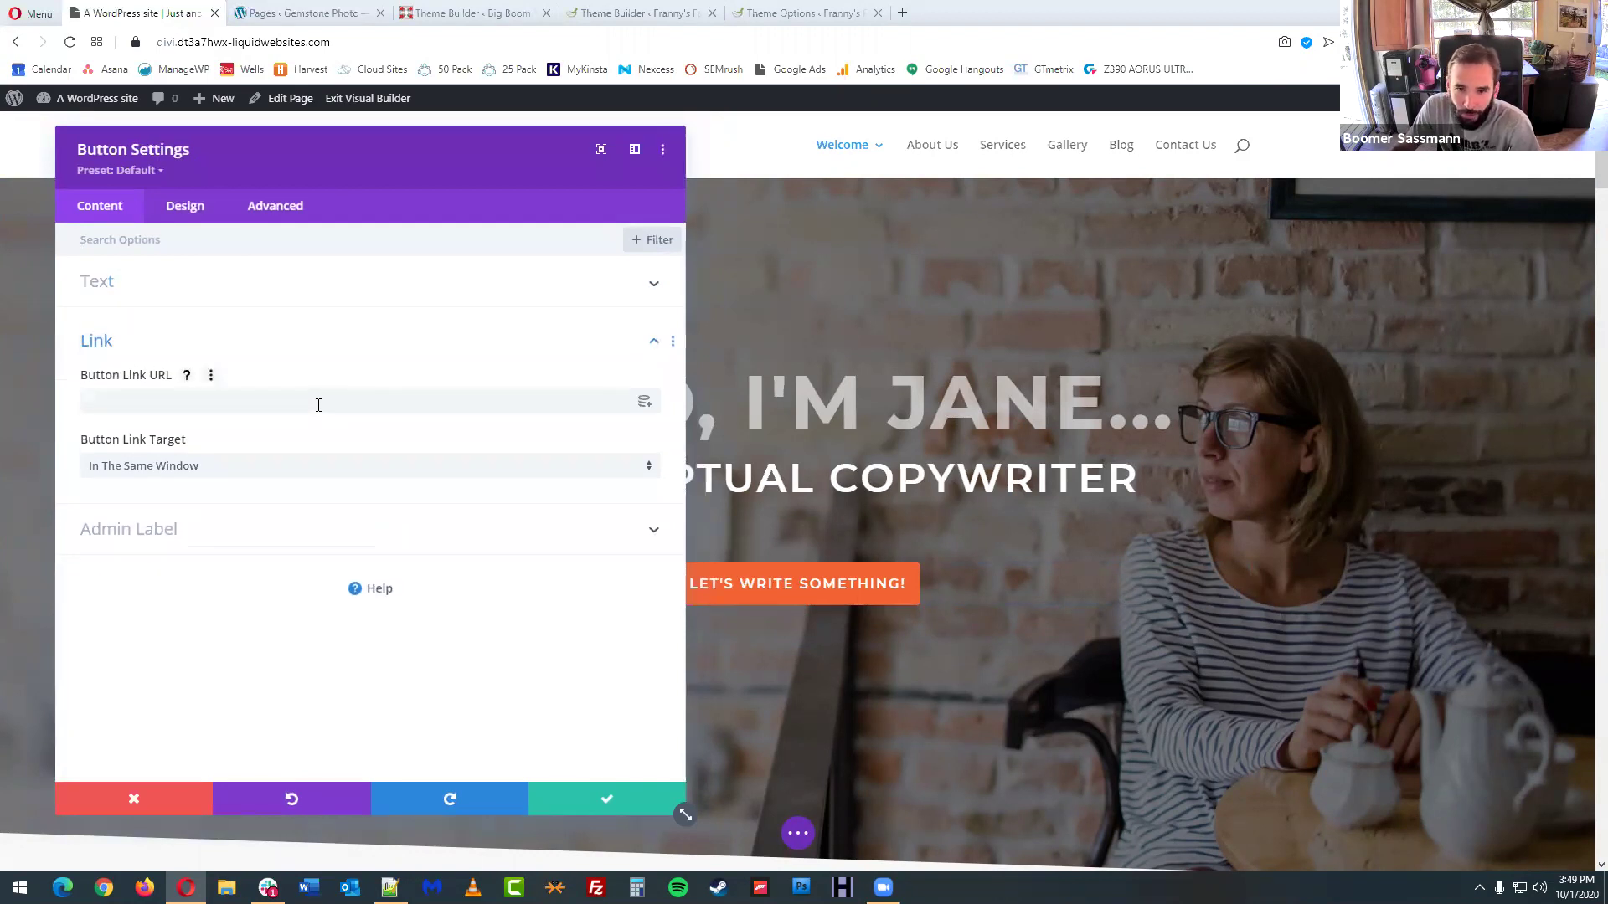
pyautogui.click(318, 405)
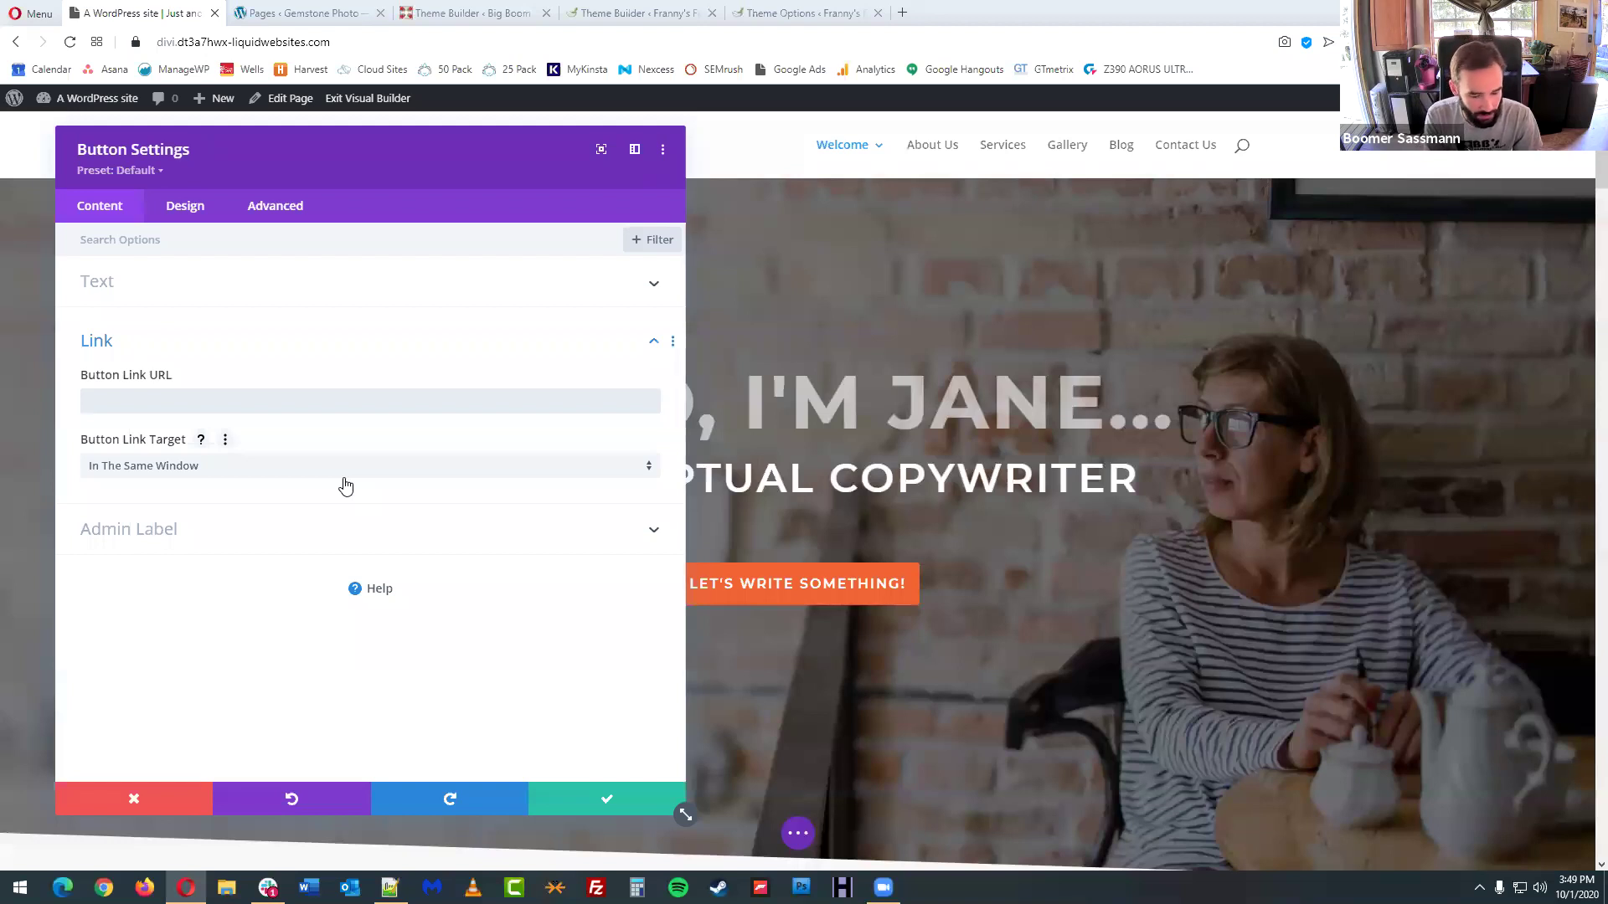
pyautogui.write('#')
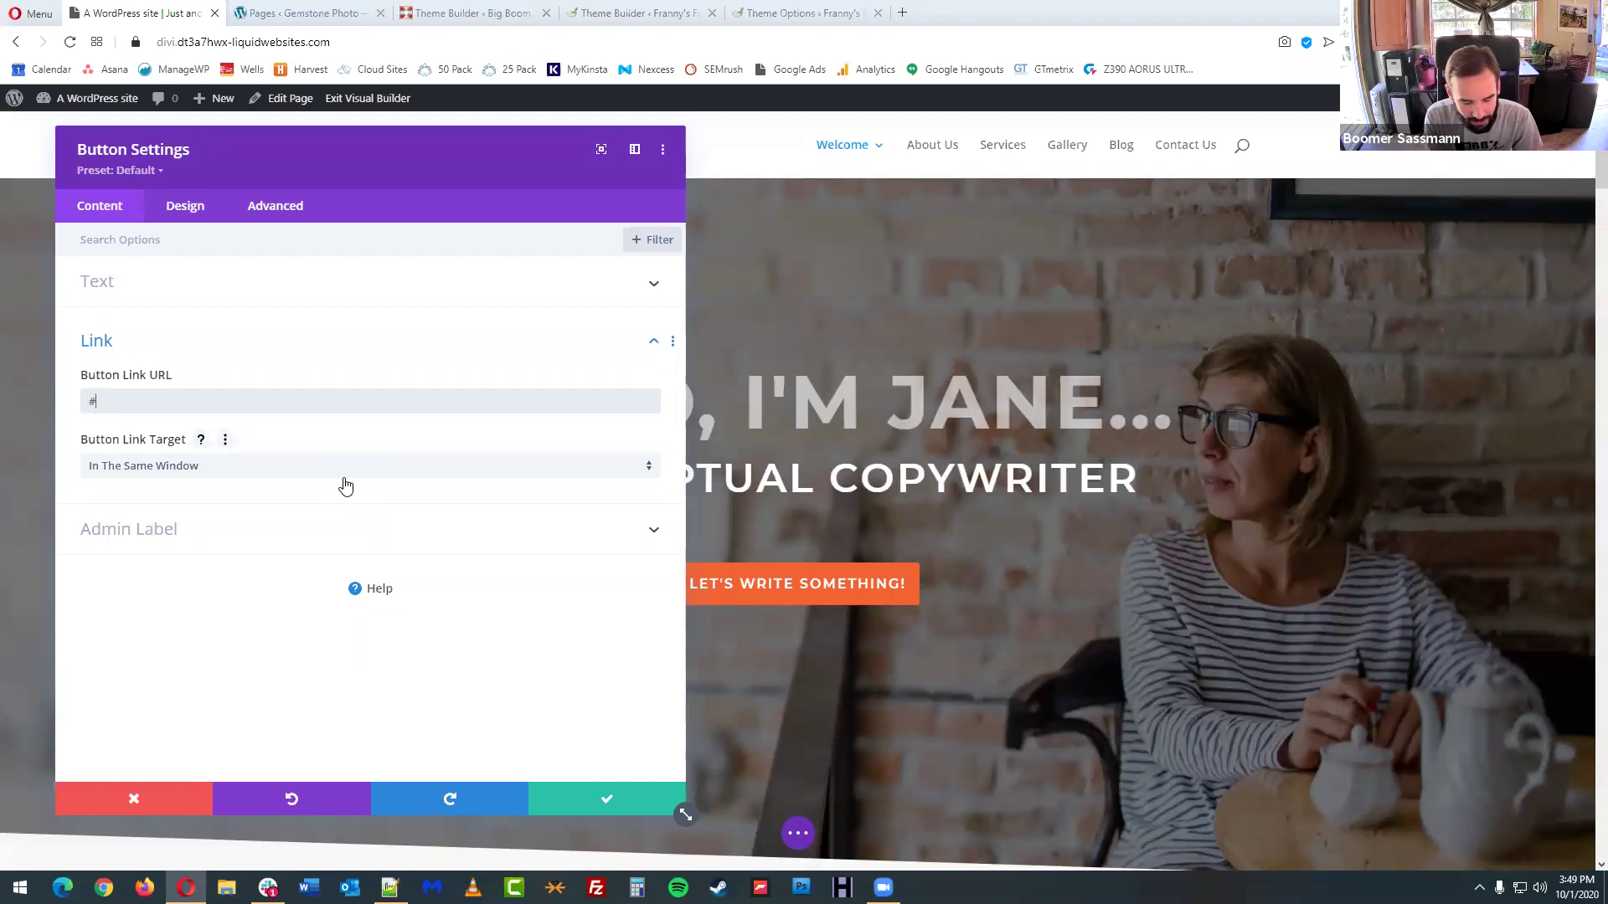
pyautogui.write('form')
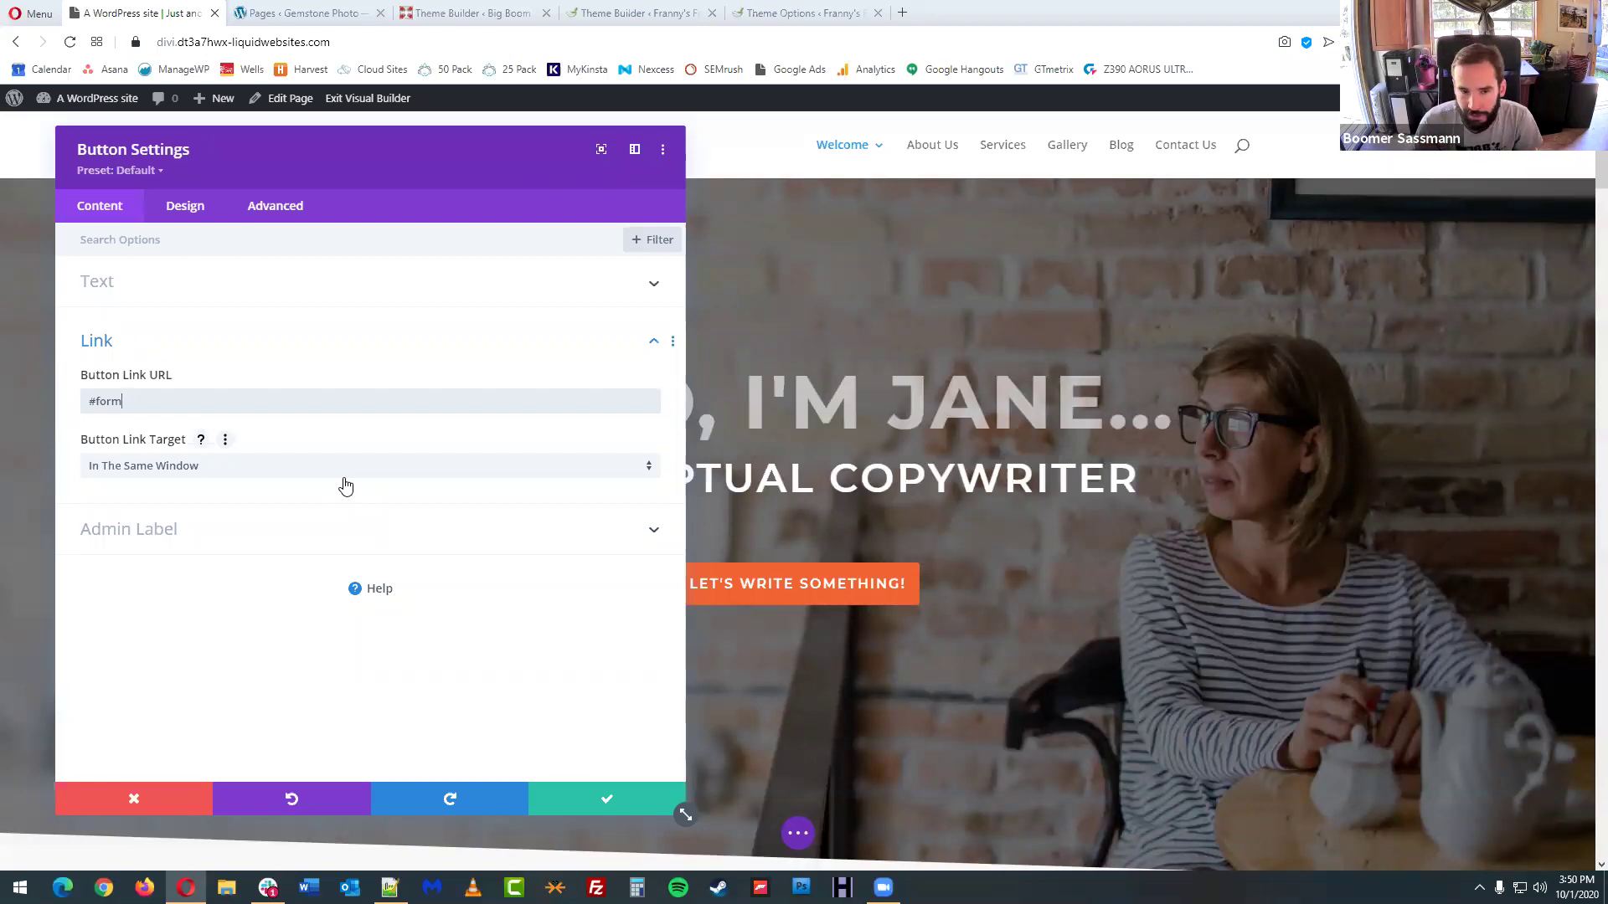
pyautogui.click(609, 804)
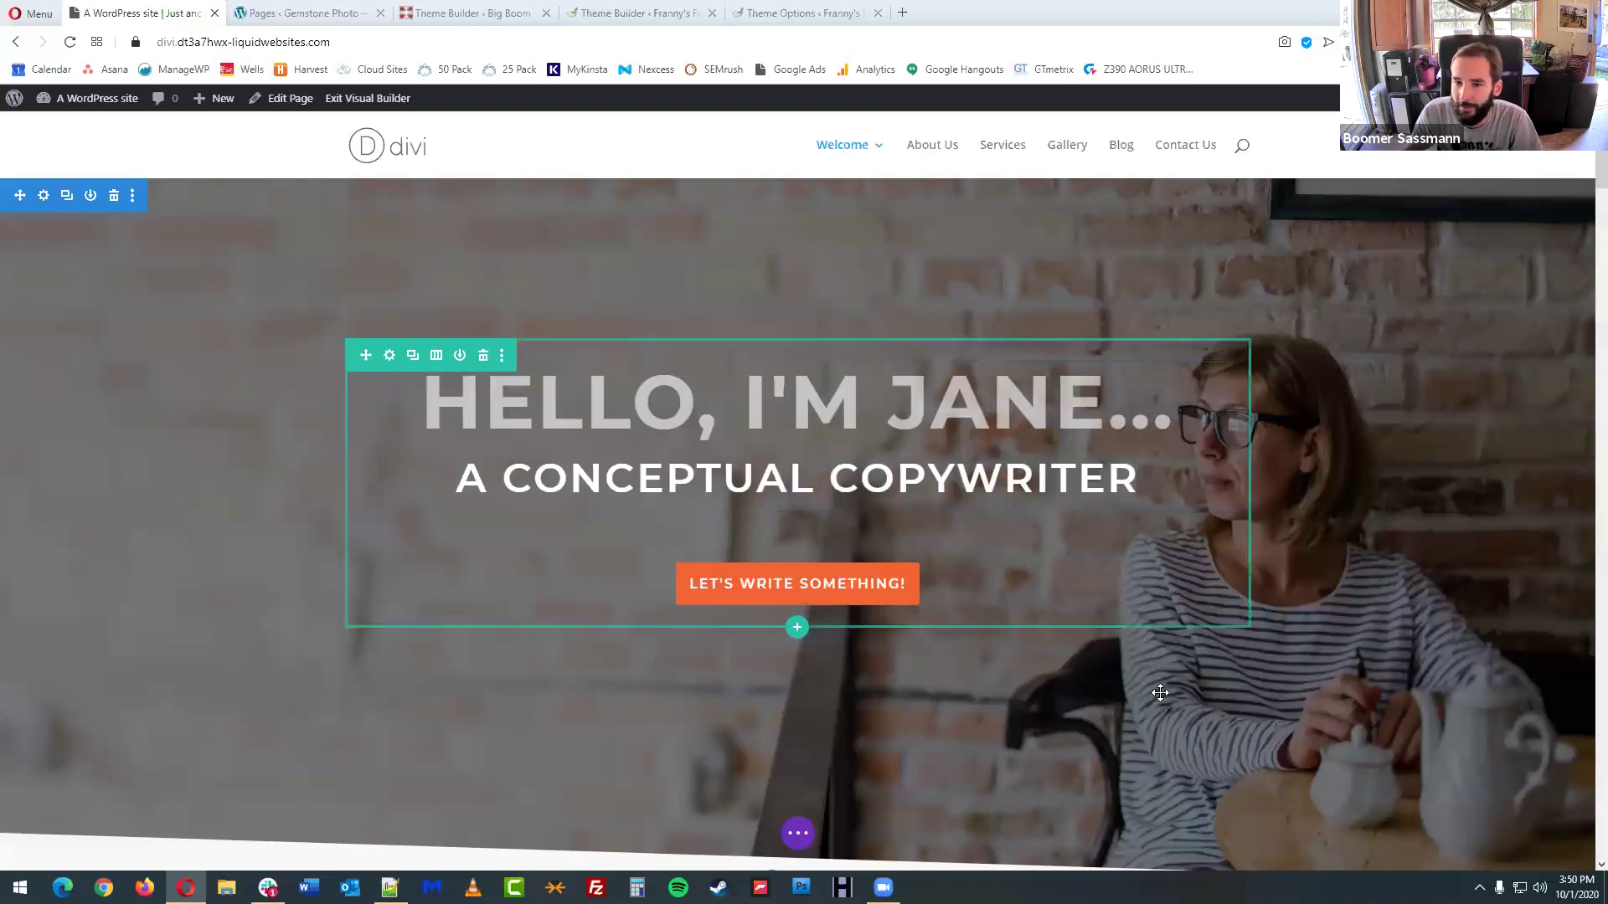
# - Save the Welcome page in the Visual Builder
pyautogui.click(800, 835)
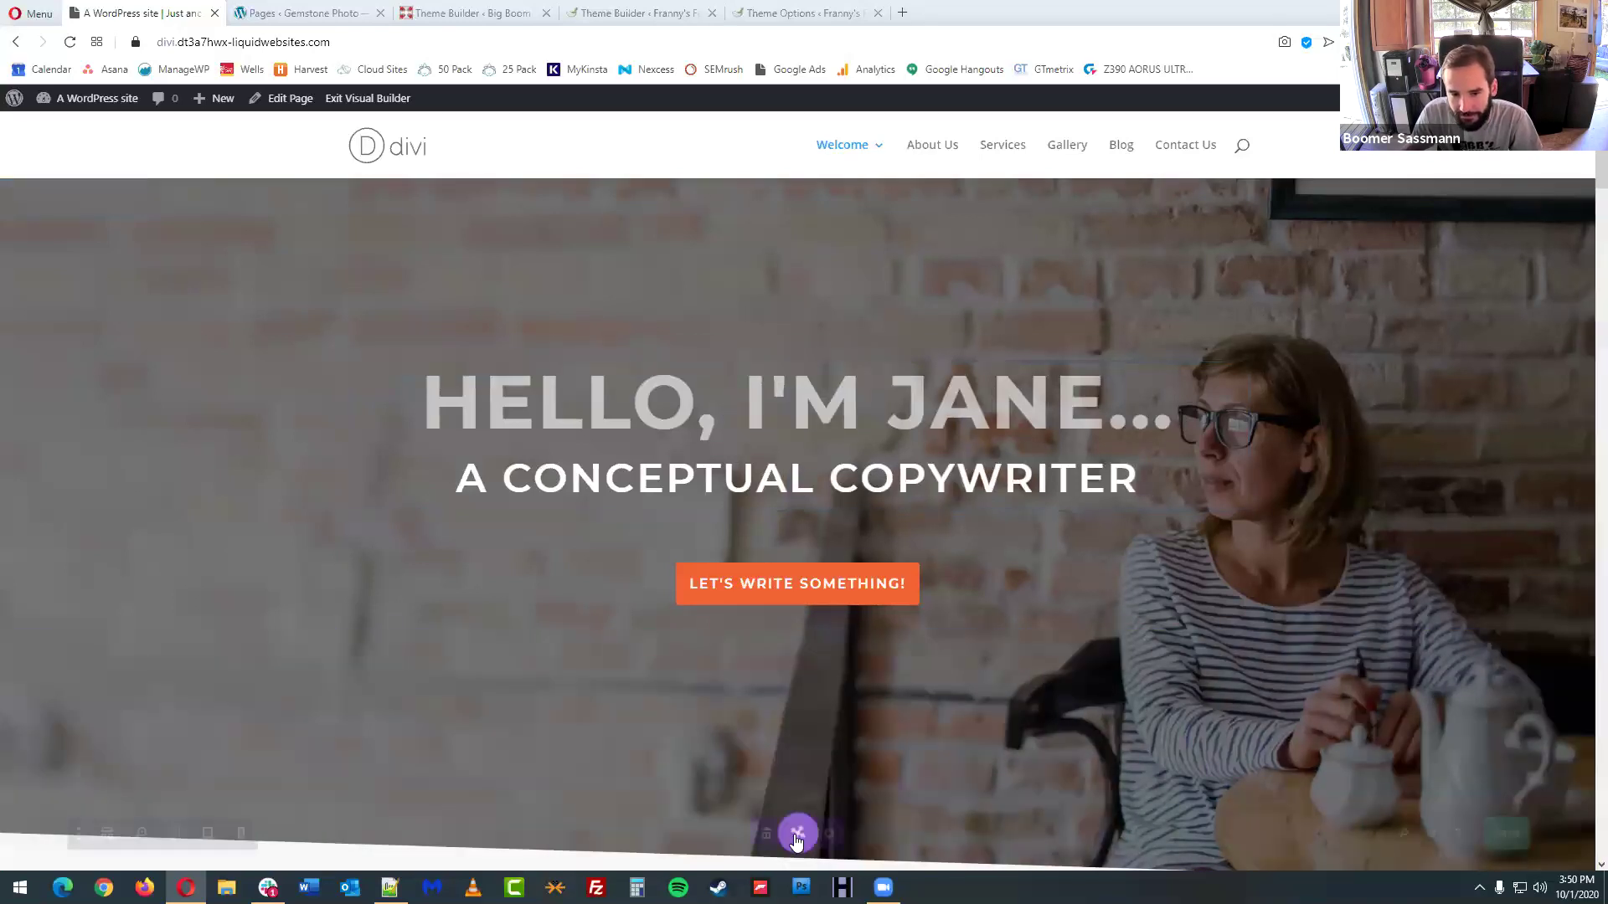
pyautogui.click(1551, 835)
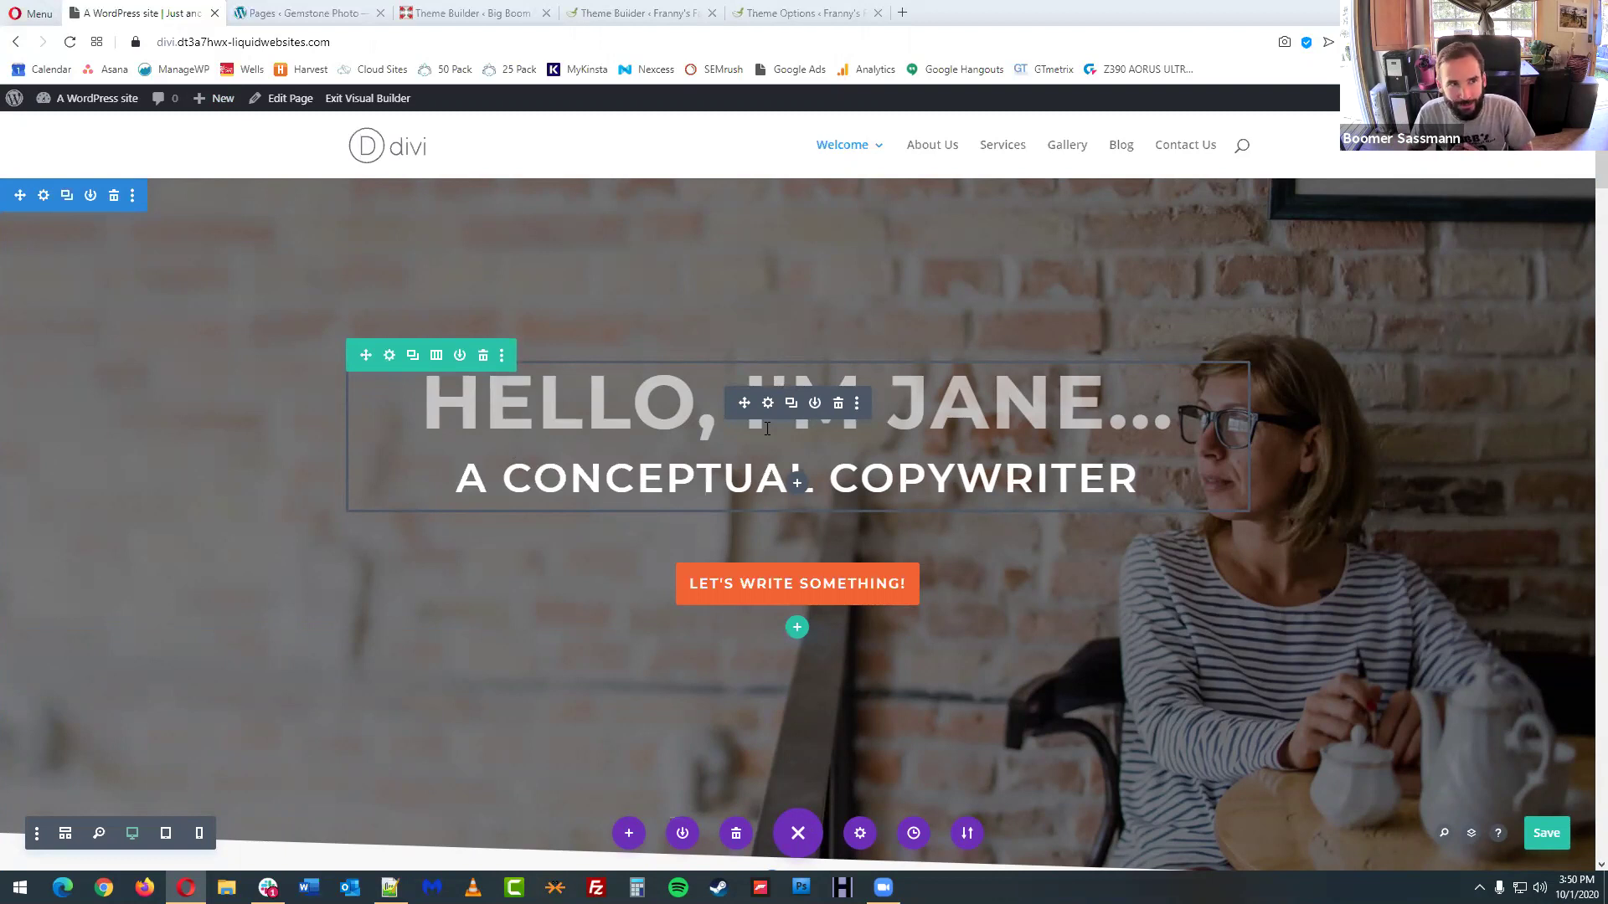
pyautogui.hotkey('ctrl', 's')
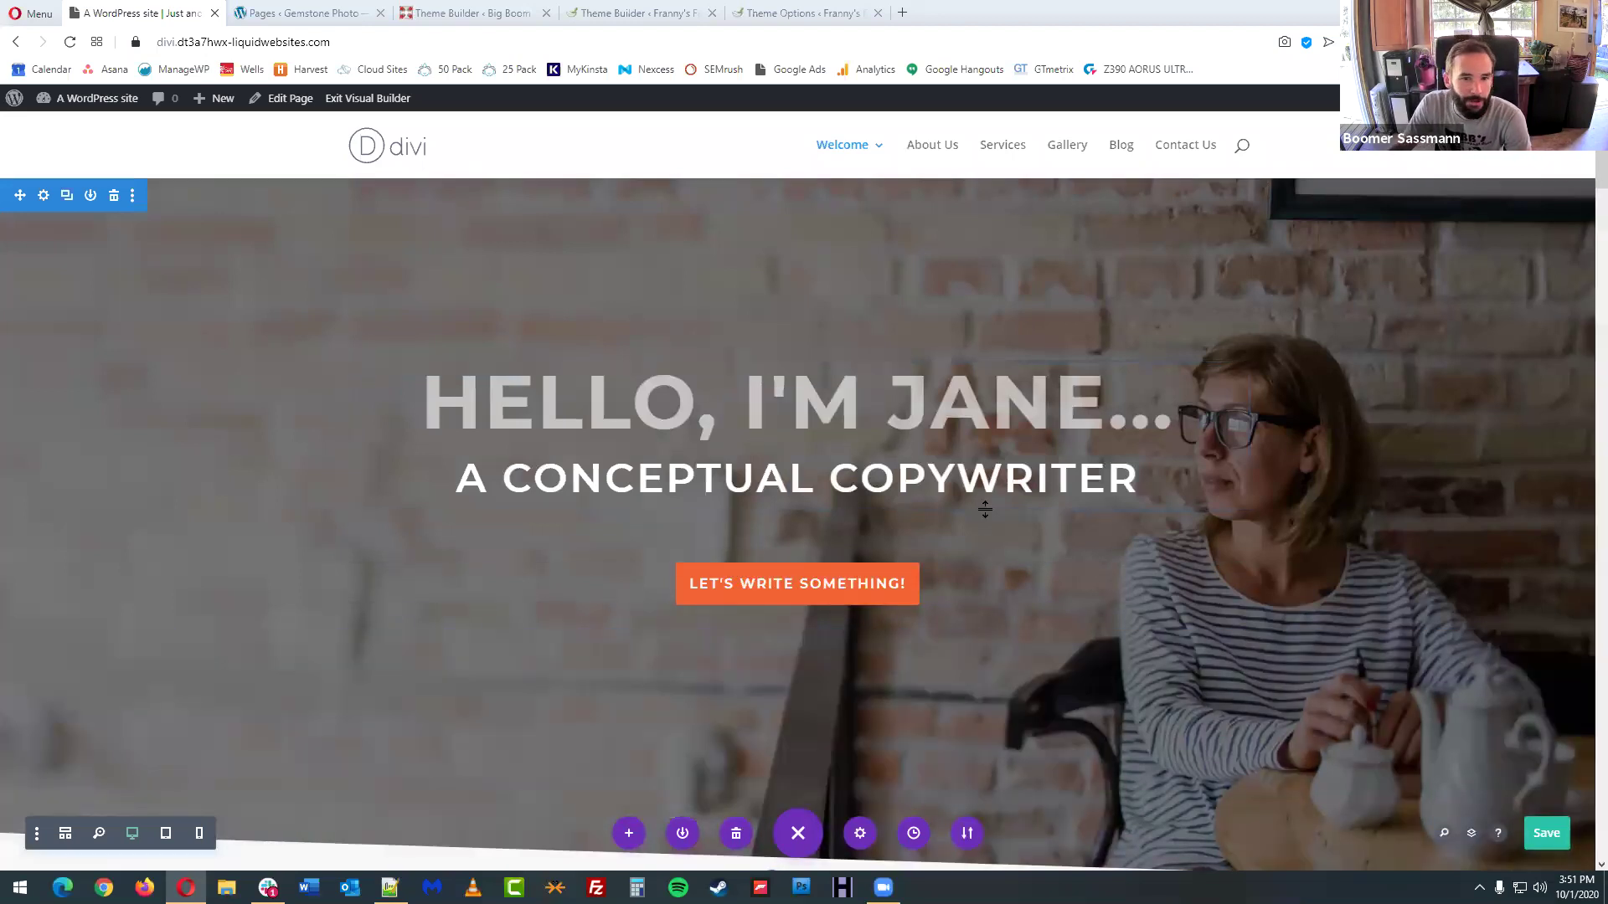
# - Change the row containing Blog Articles, SEO Strategy and Information architecture to four equal columns
pyautogui.scroll(-1, 867, 555)
pyautogui.scroll(-5, 867, 556)
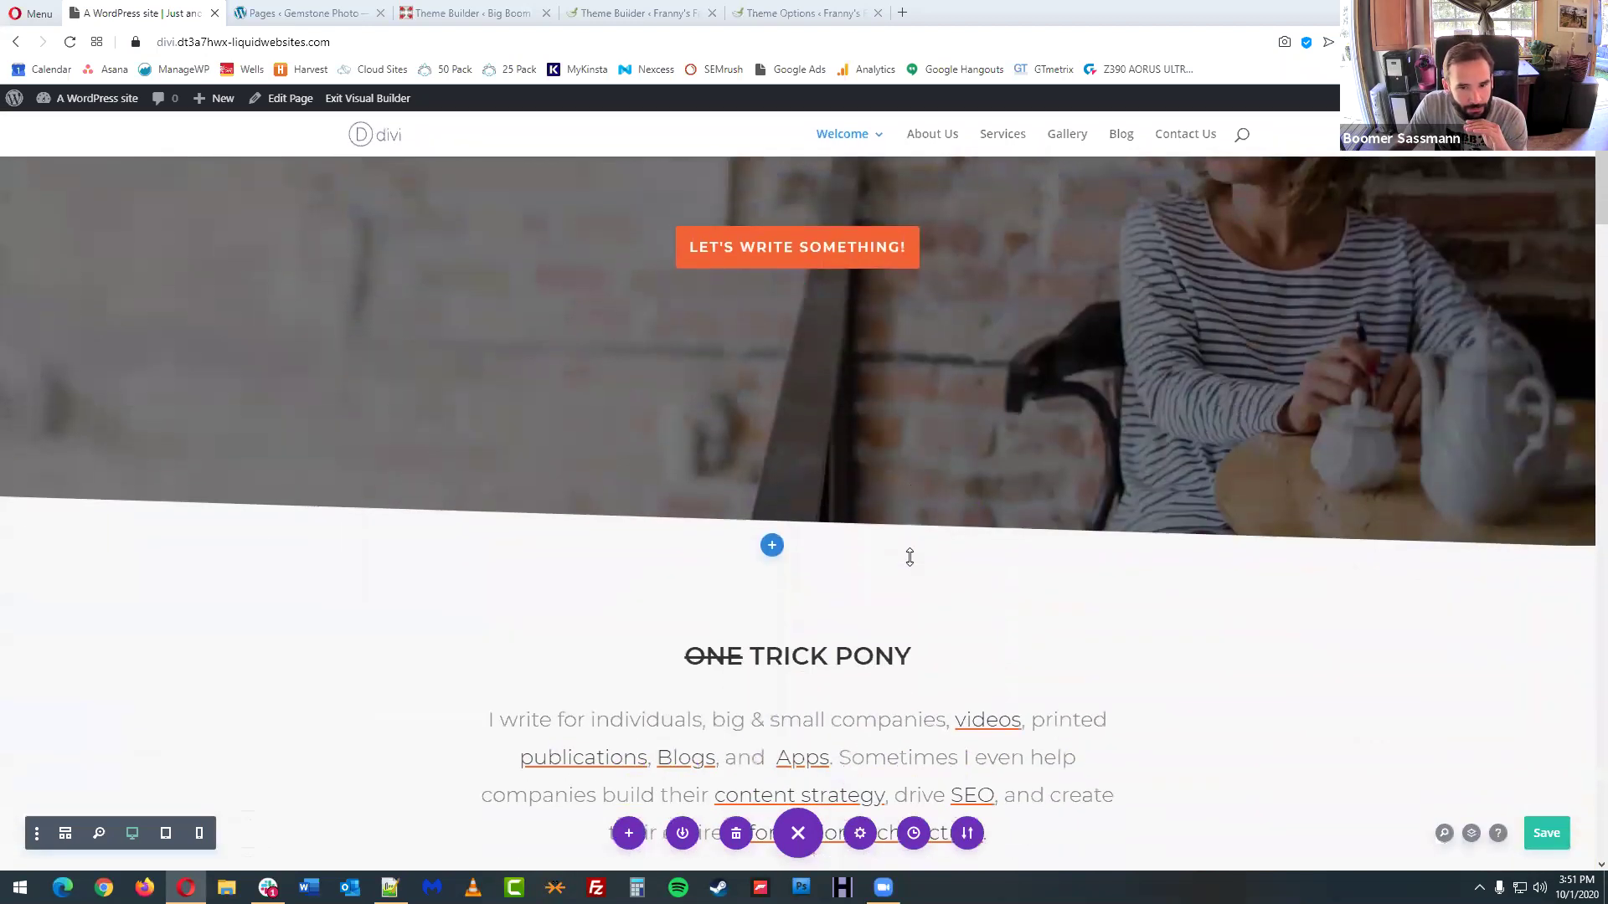
pyautogui.scroll(-1, 913, 557)
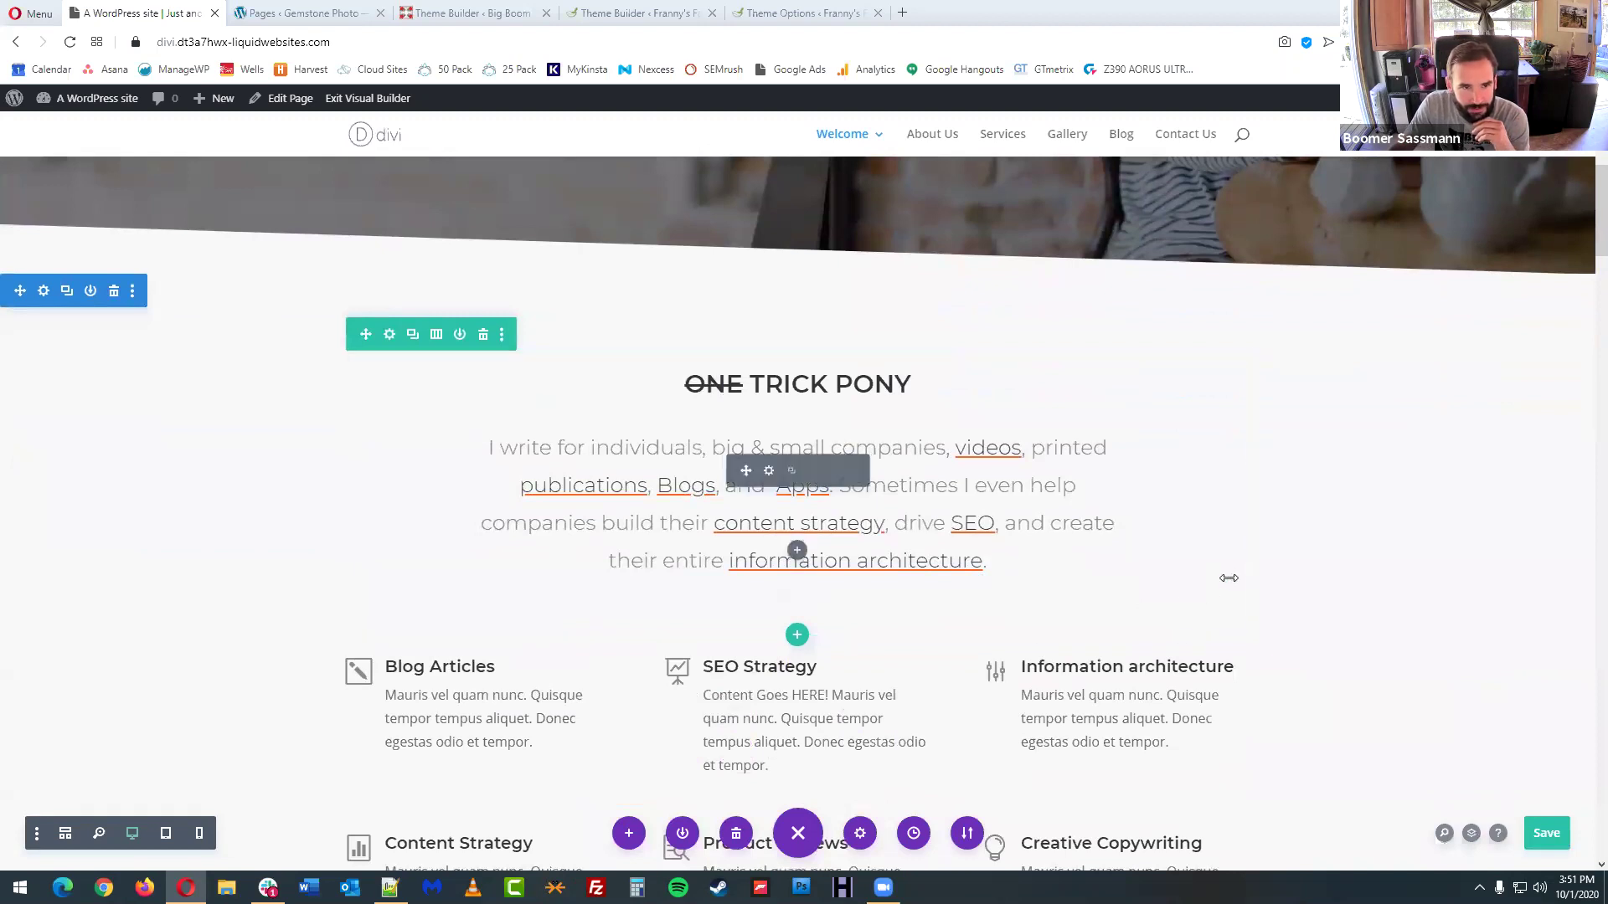
pyautogui.scroll(-2, 1228, 574)
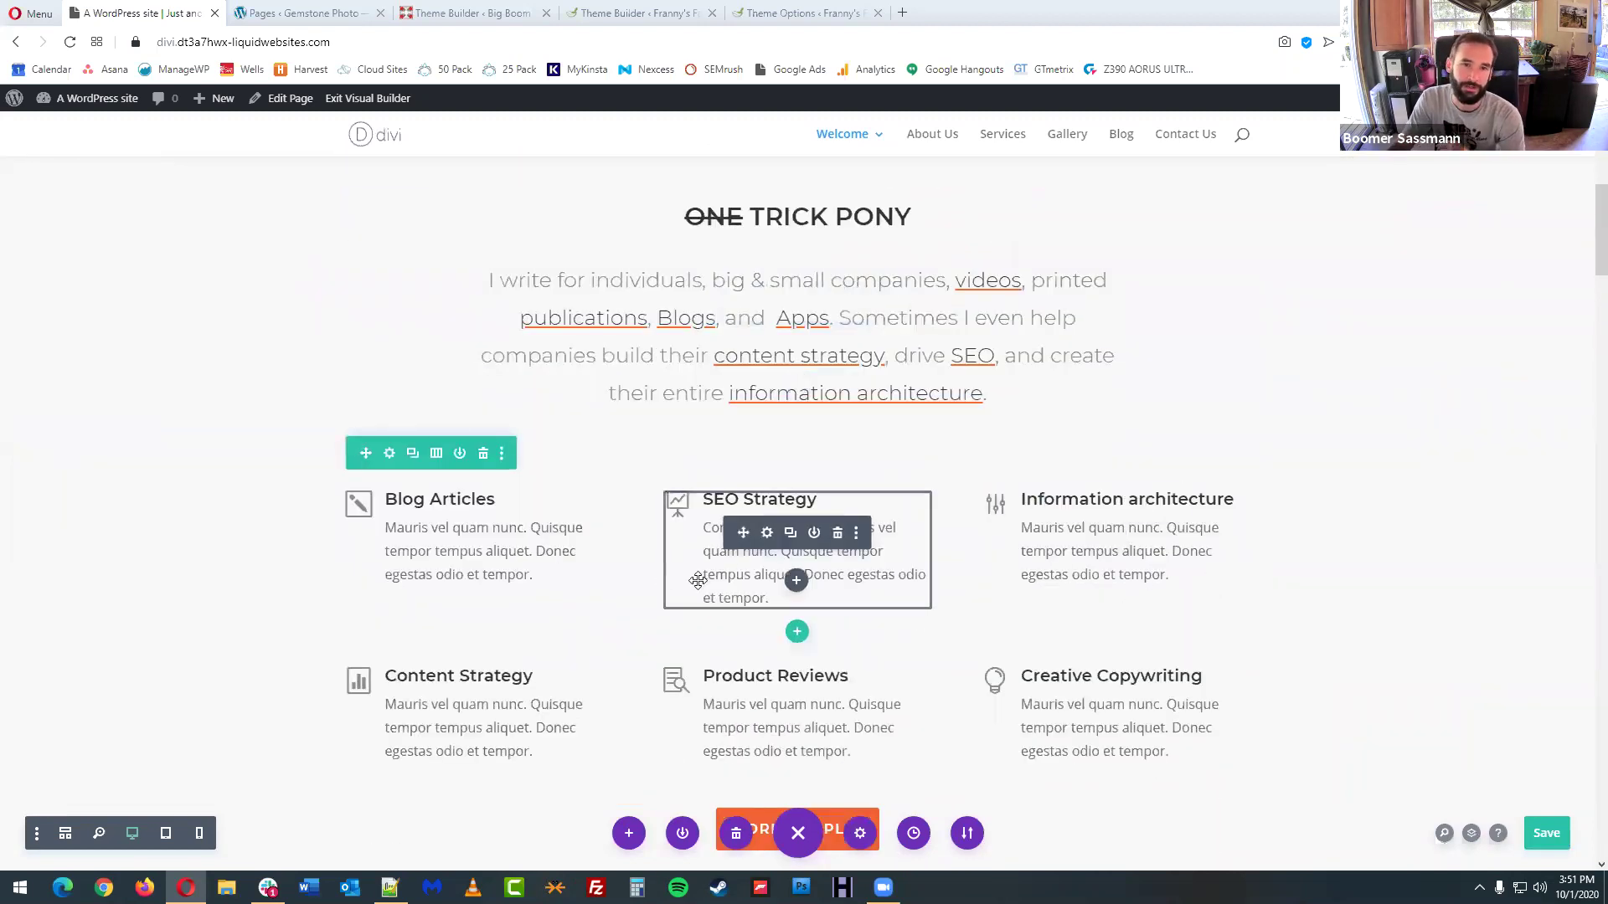
pyautogui.scroll(-1, 539, 557)
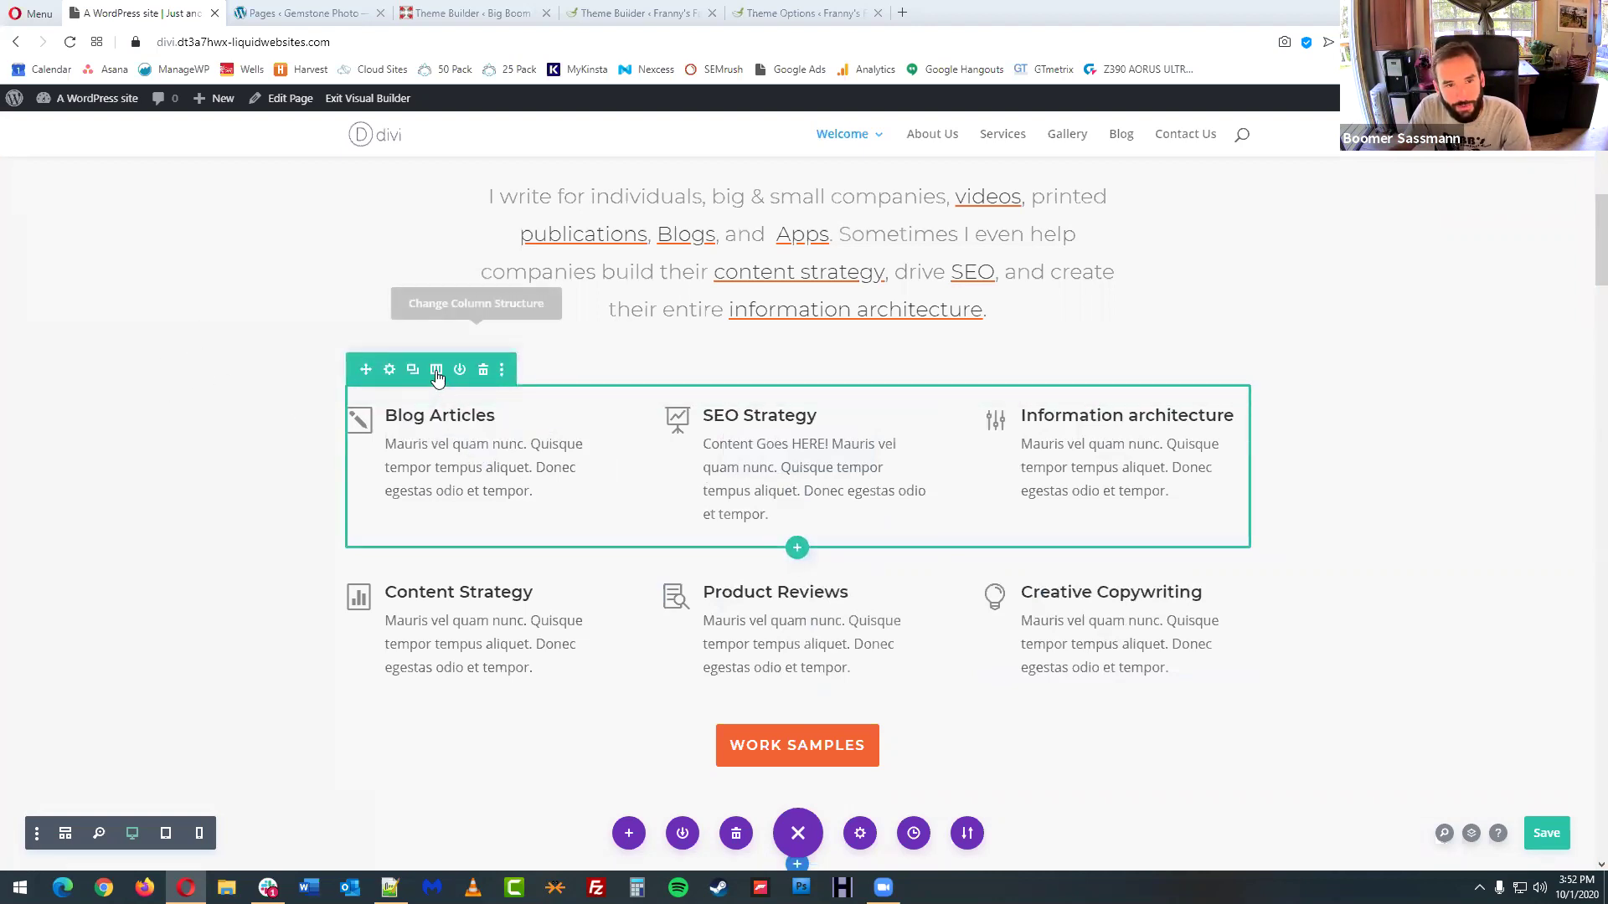
pyautogui.click(435, 372)
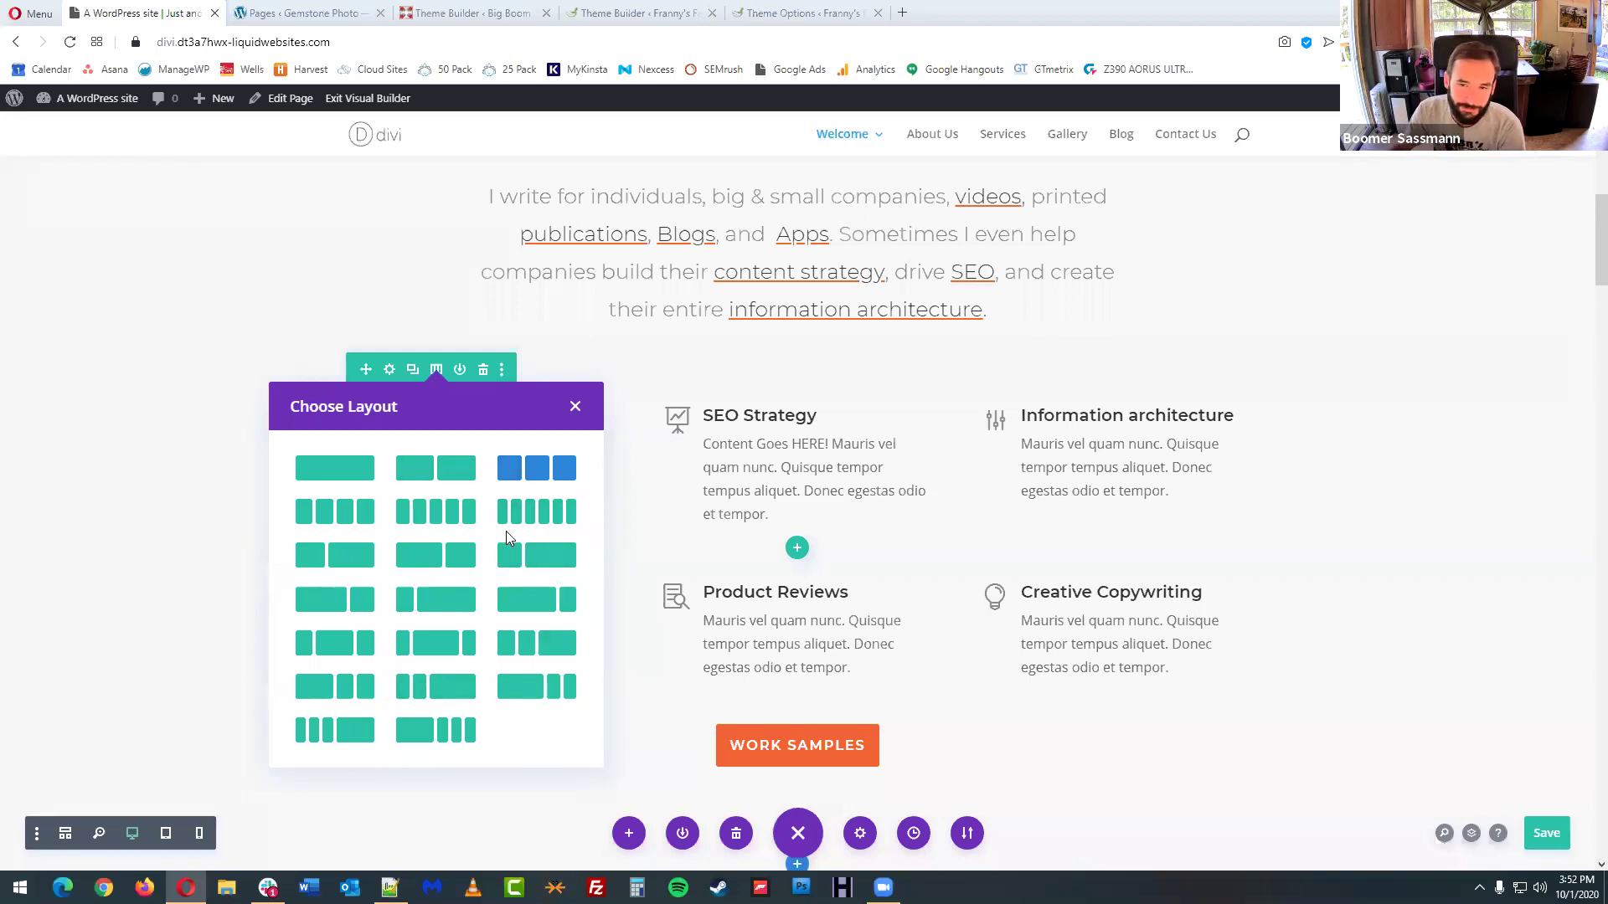
pyautogui.click(344, 517)
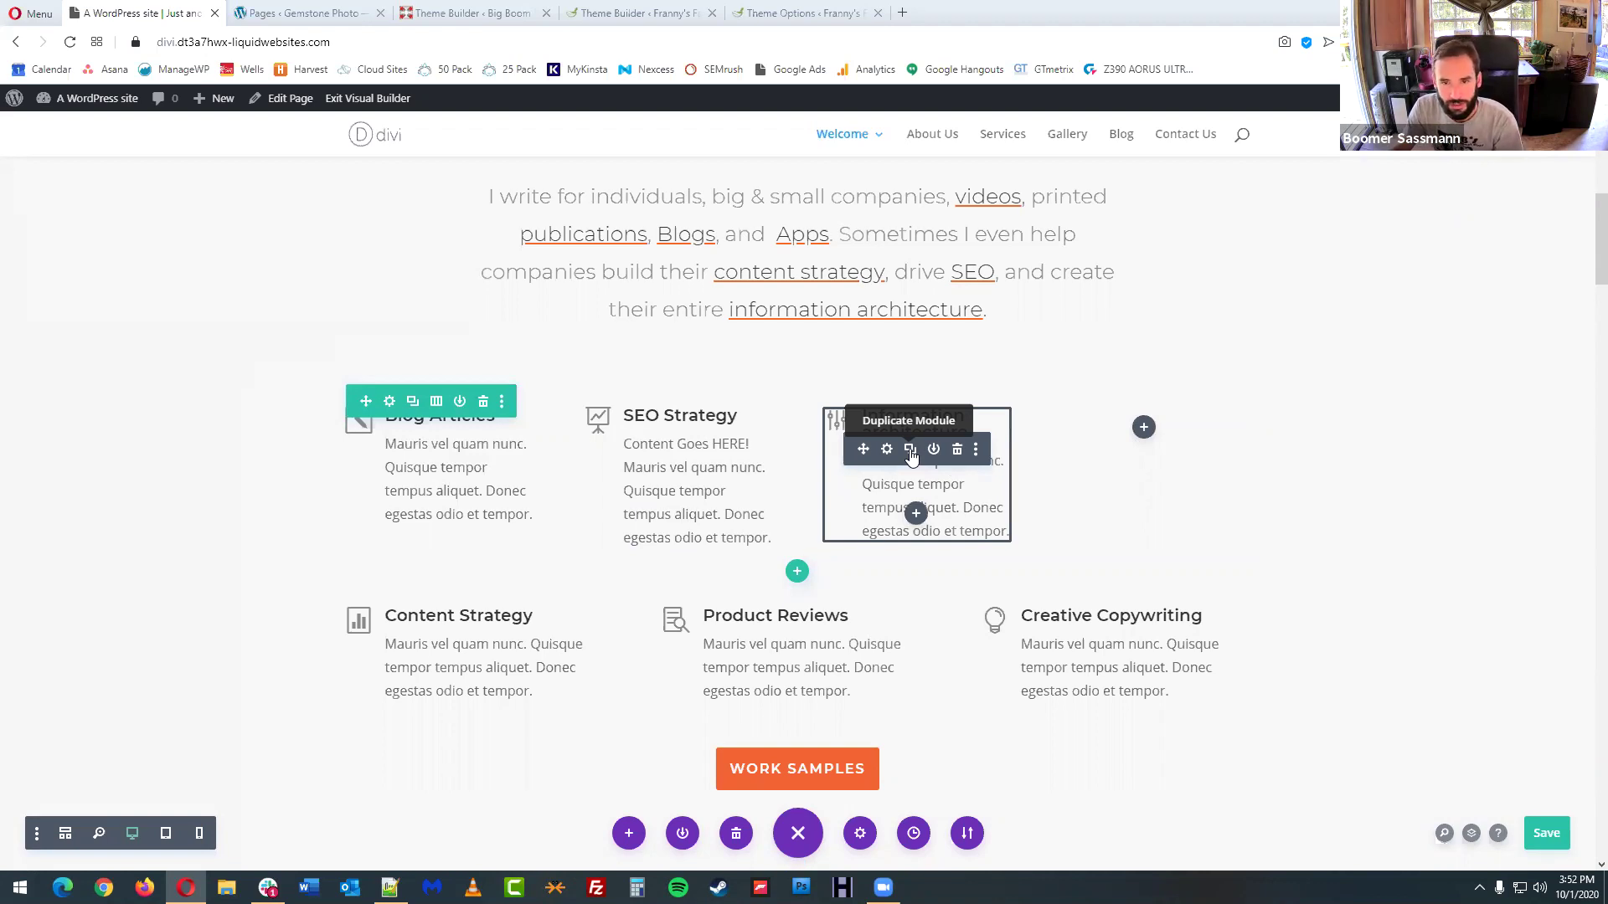
# - Duplicate the Information architecture blurb, move the copy into the empty fourth column and save the page
pyautogui.click(911, 454)
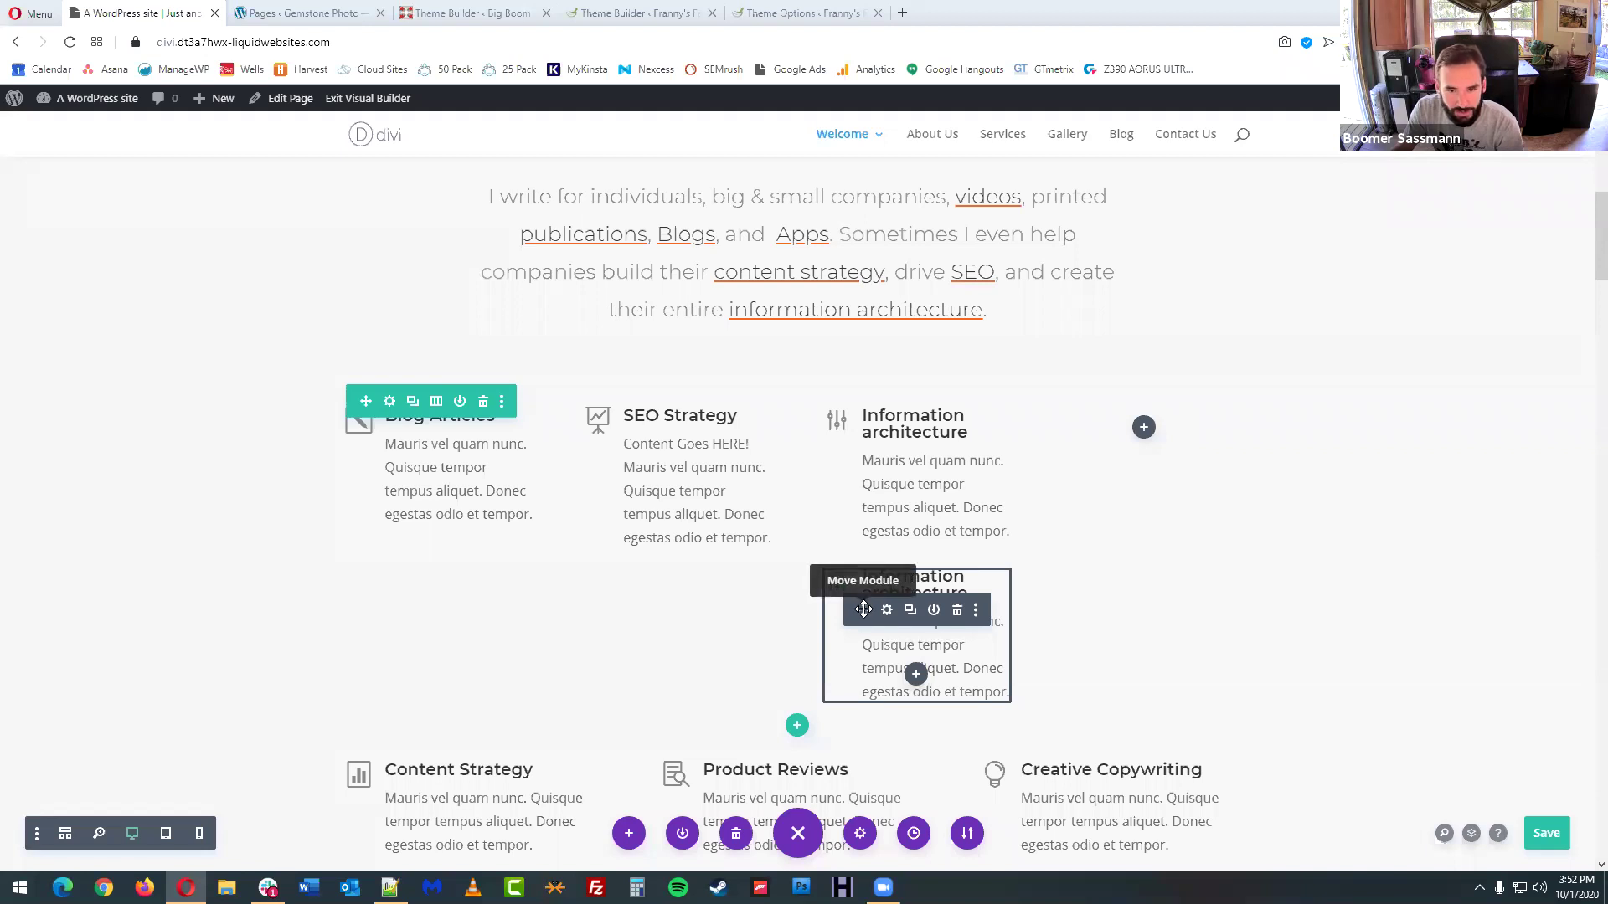
pyautogui.moveTo(864, 610); pyautogui.dragTo(1144, 429)
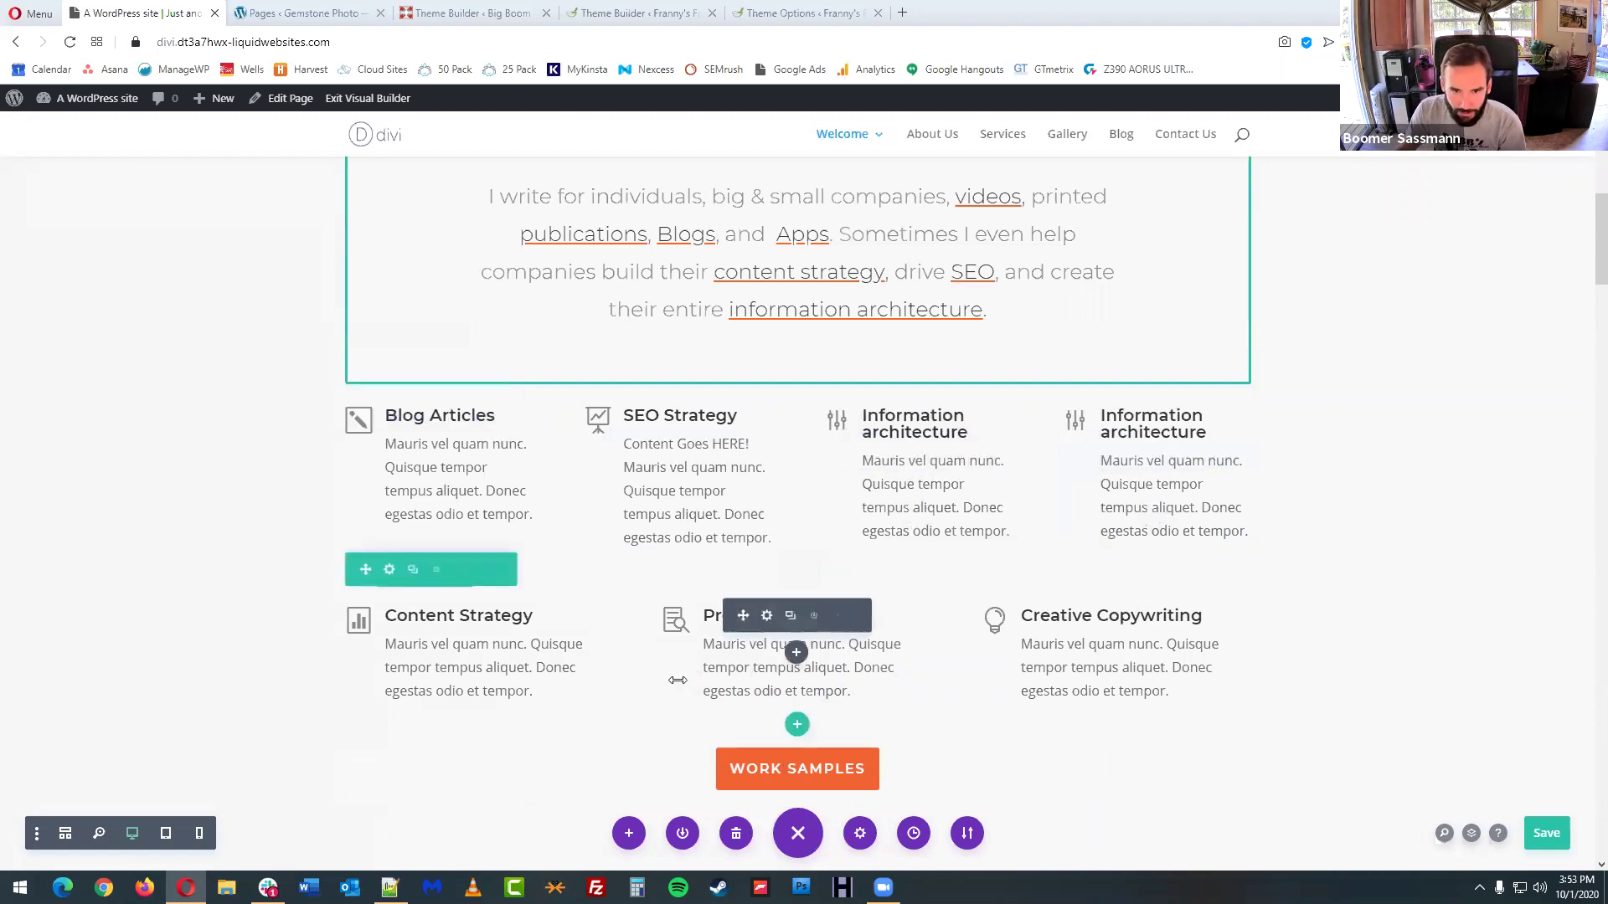
pyautogui.hotkey('ctrl', 's')
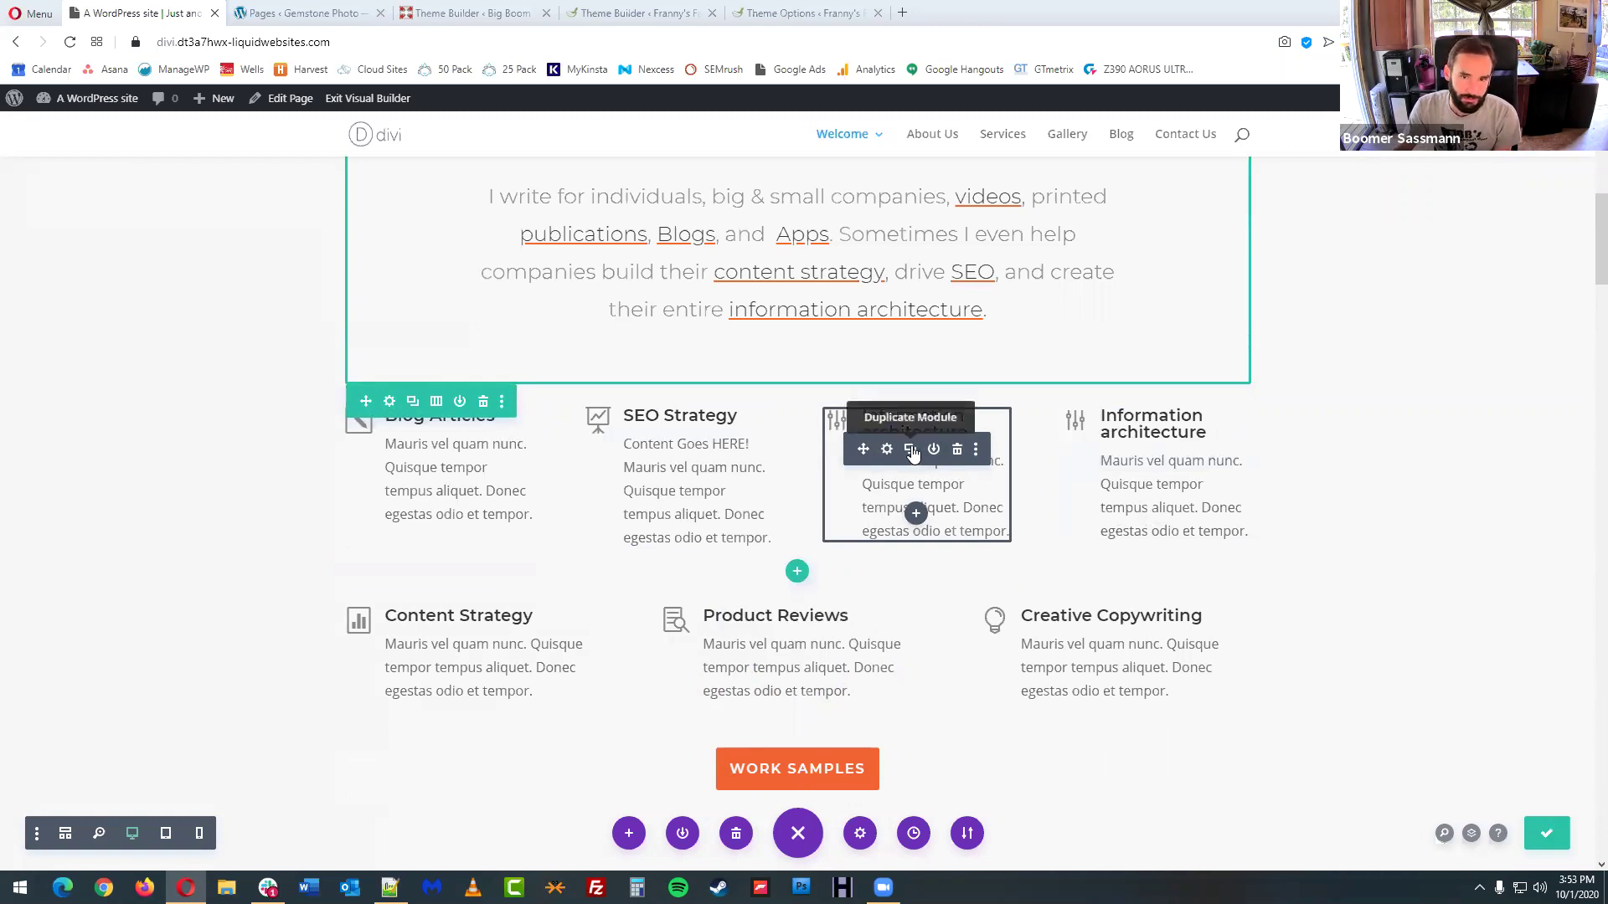
# - Try duplicating the third-column Information architecture blurb and then the whole four-column row, deleting each copy
pyautogui.click(911, 450)
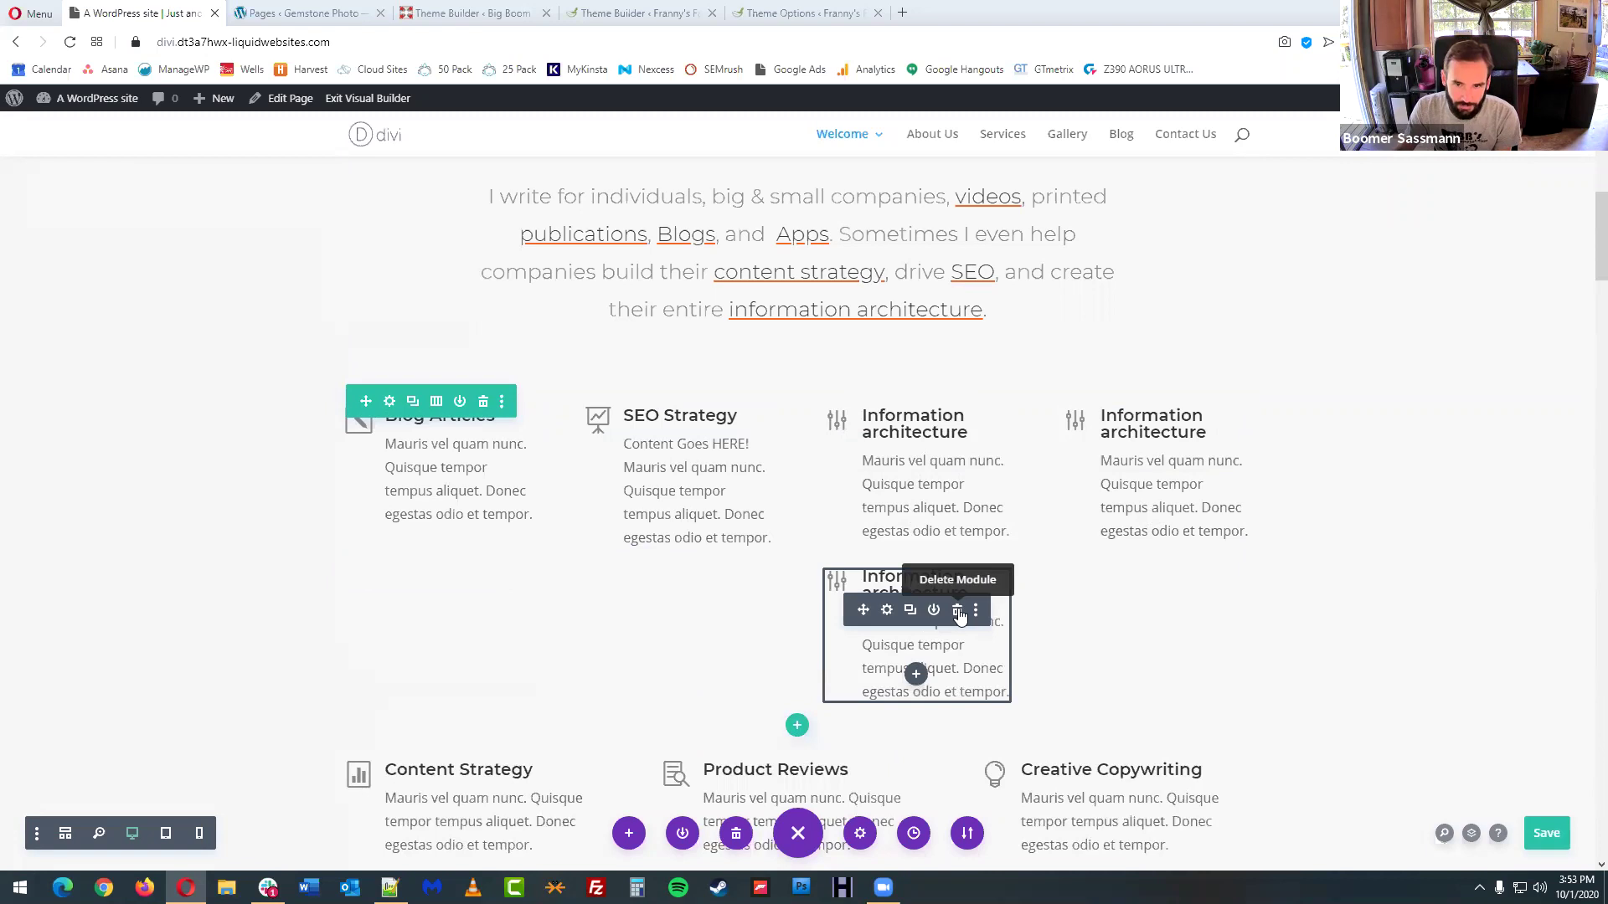
pyautogui.click(959, 614)
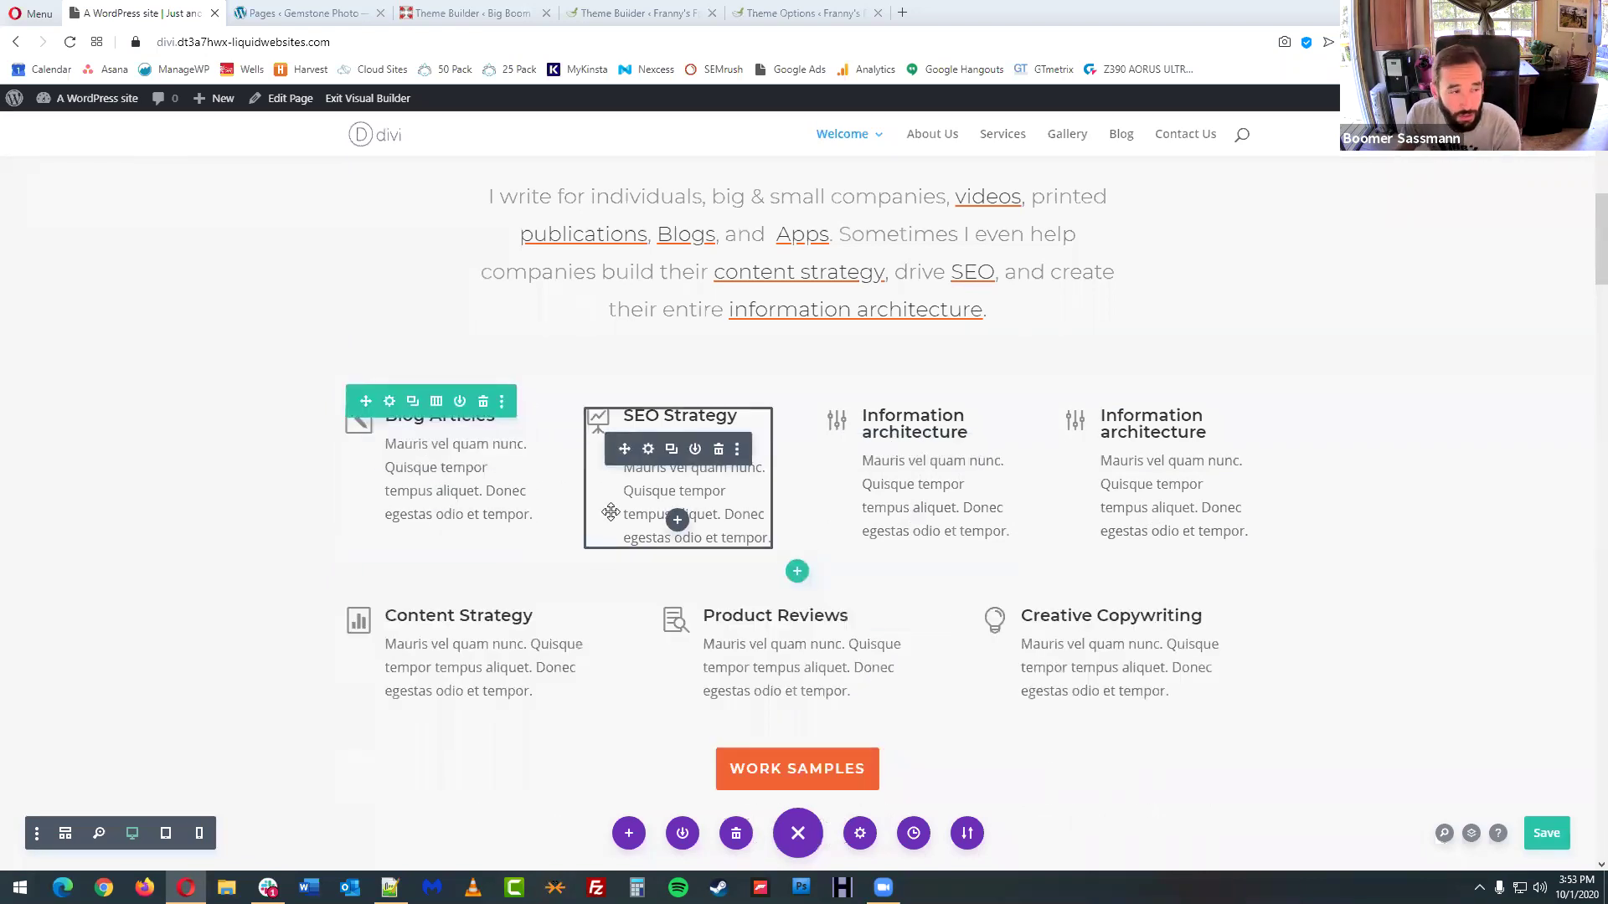
pyautogui.click(412, 405)
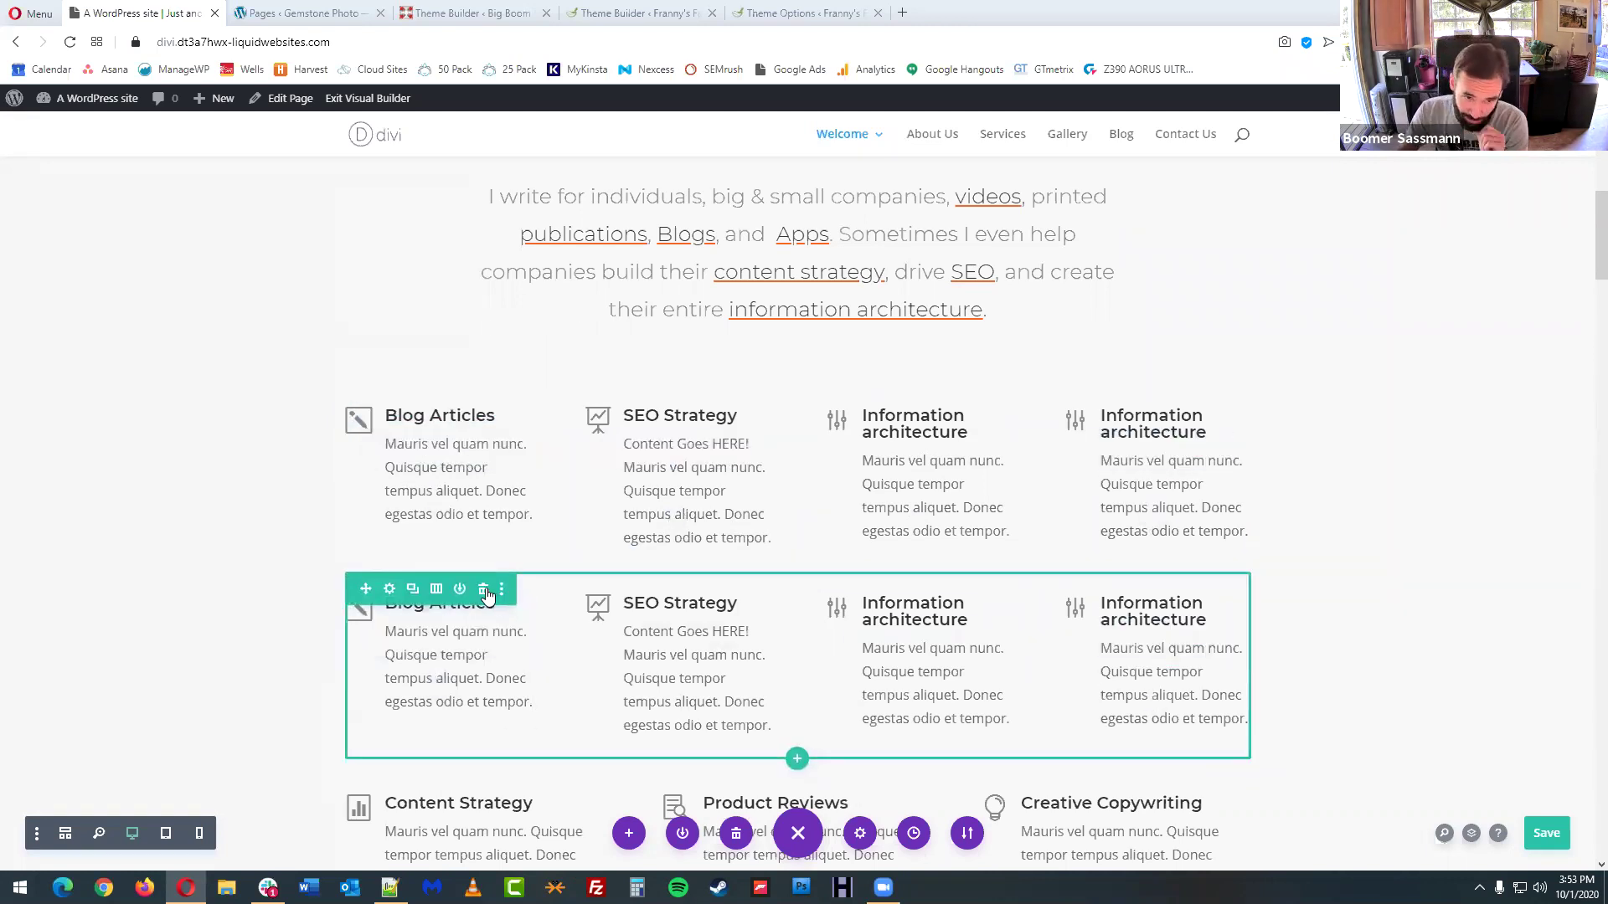
pyautogui.click(484, 590)
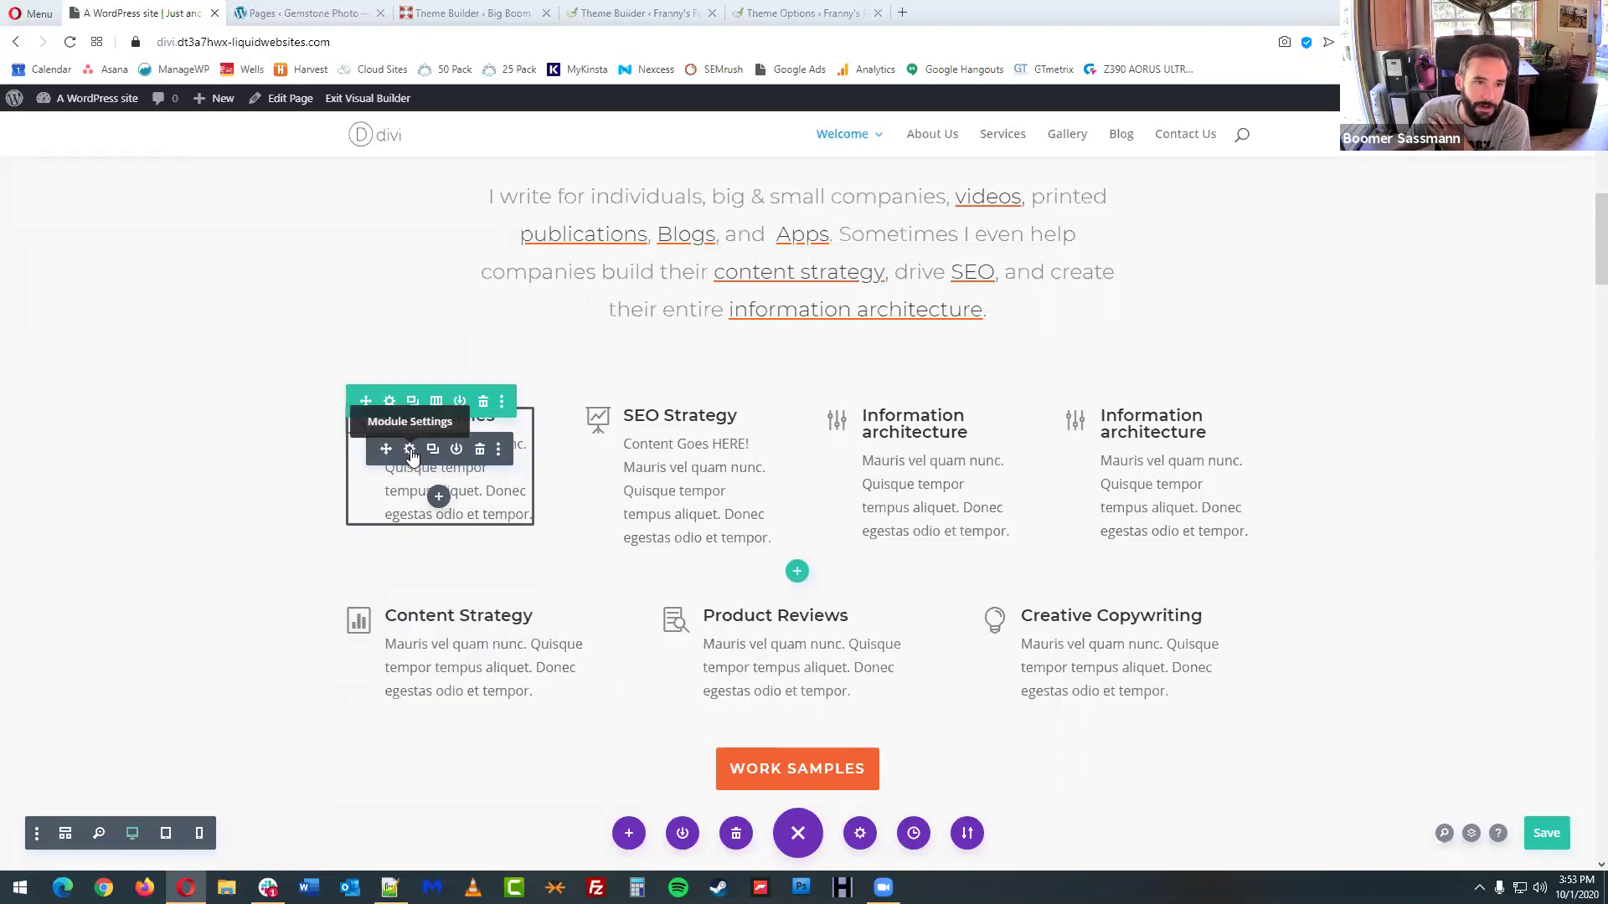
# - Examine the Blog Articles blurb's content settings, discard them without changes and save the page
pyautogui.click(411, 452)
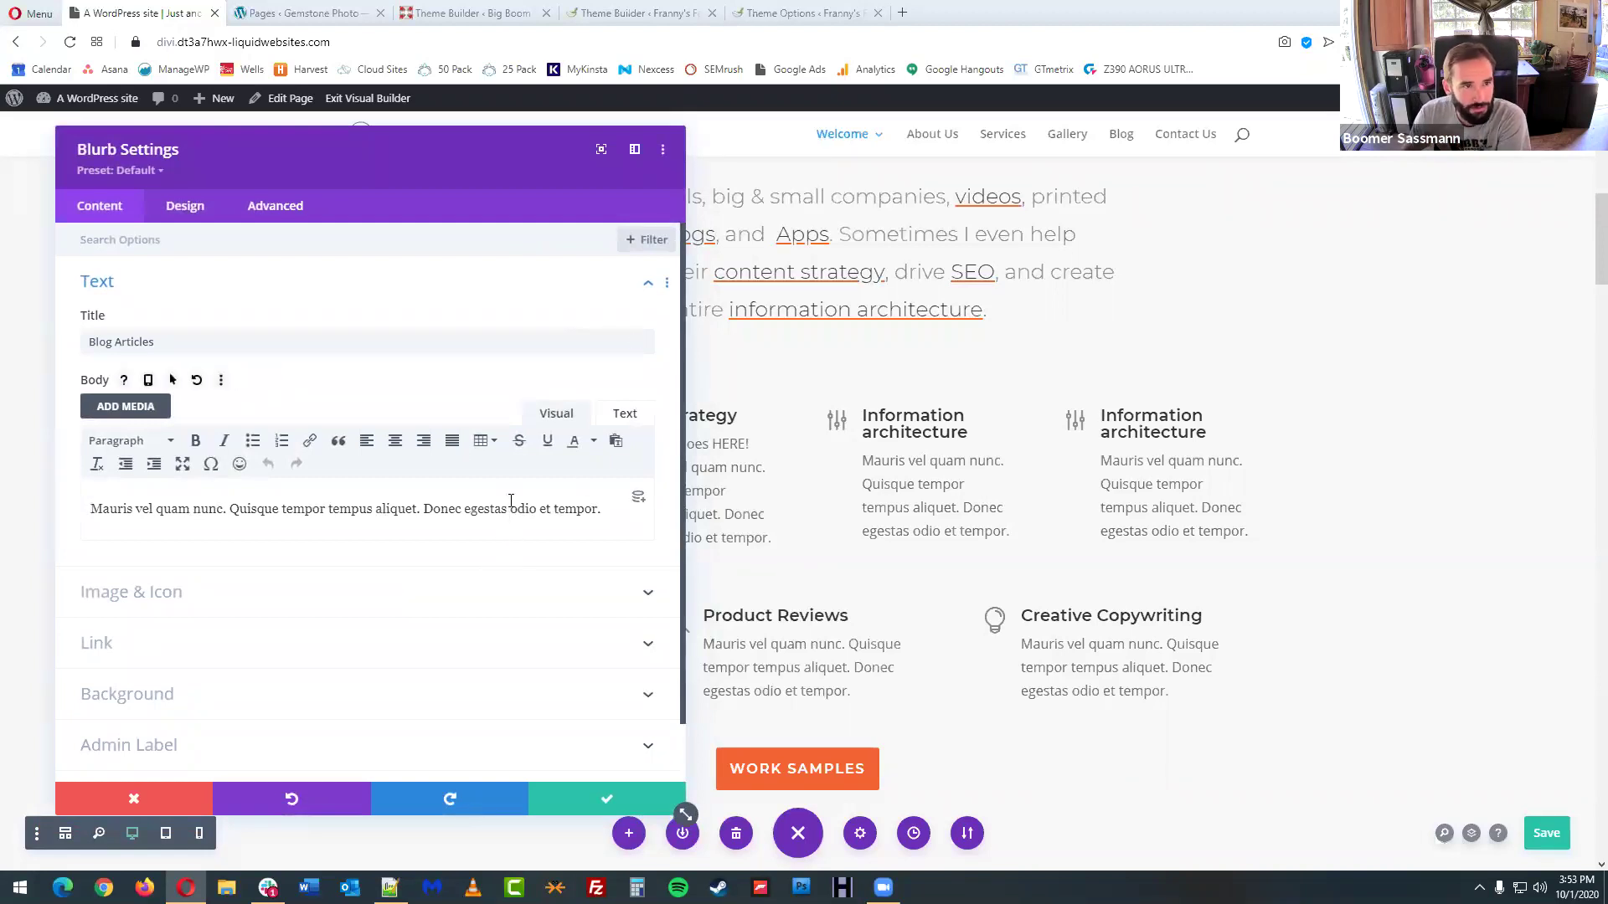
pyautogui.click(134, 802)
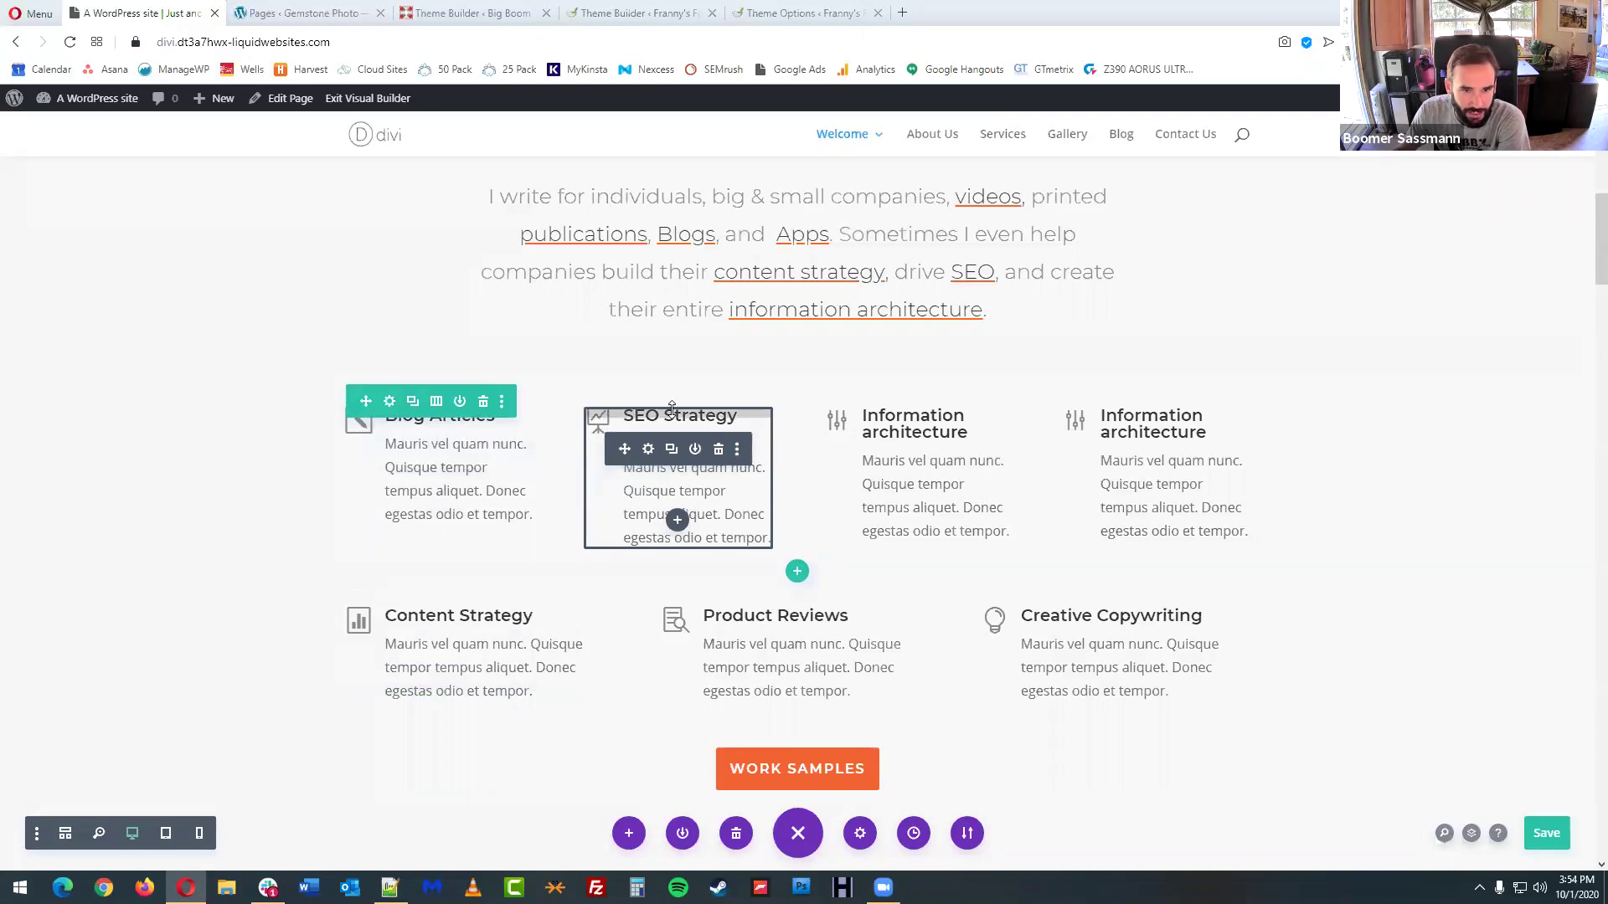
pyautogui.hotkey('ctrl', 's')
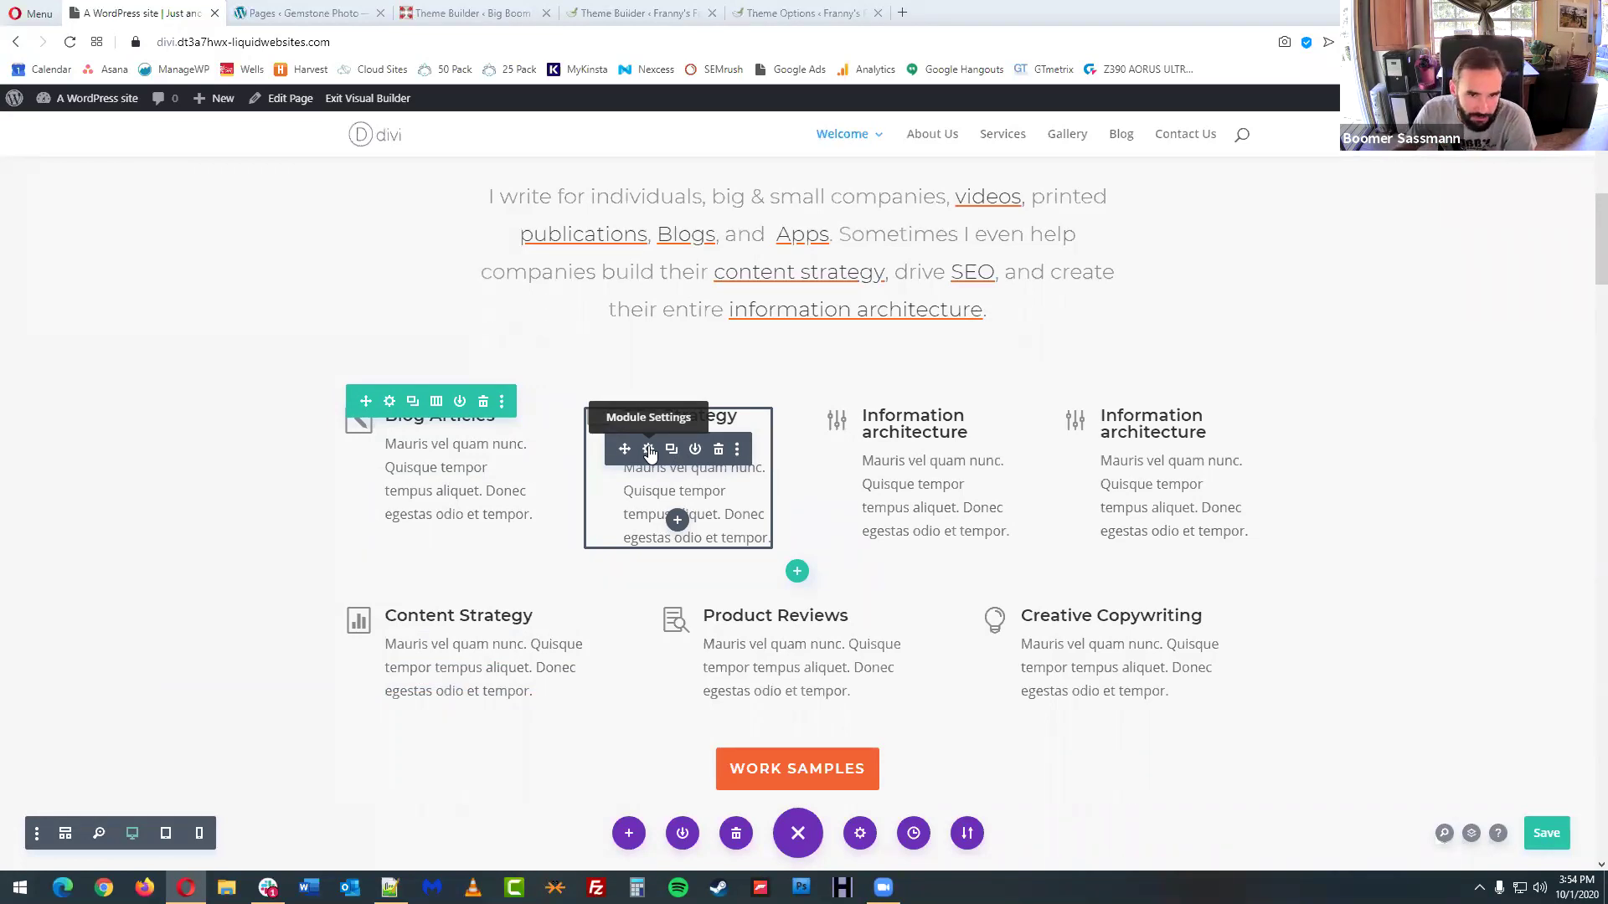
# - Review the SEO Strategy blurb's title and body text, and change its icon to the filled-tab folder
pyautogui.click(649, 451)
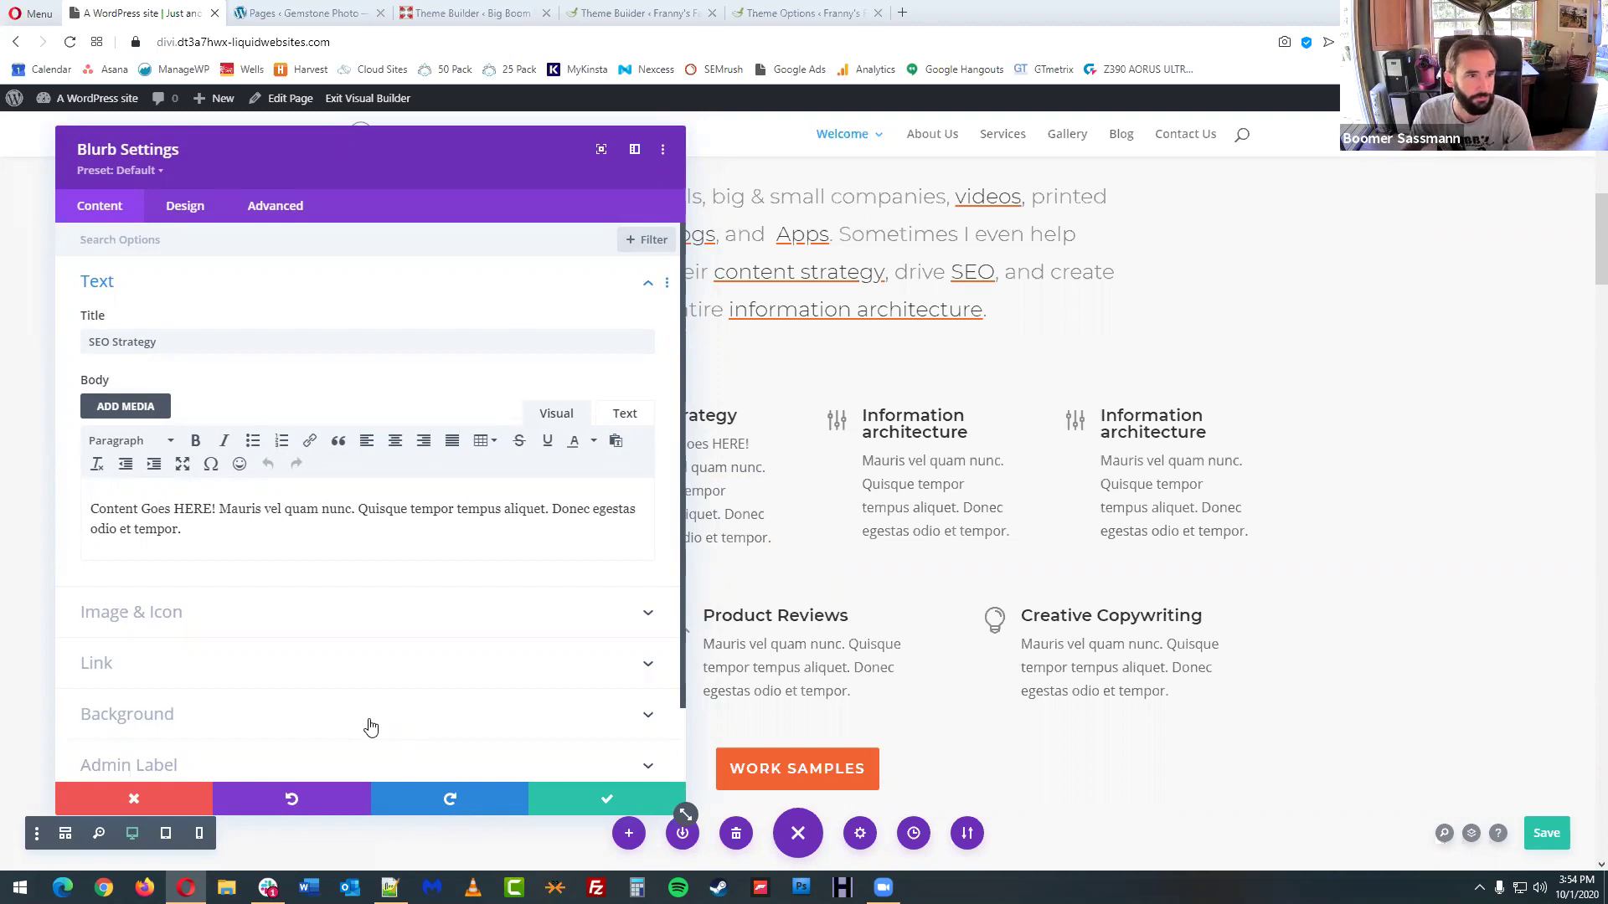
pyautogui.moveTo(250, 344); pyautogui.dragTo(84, 345)
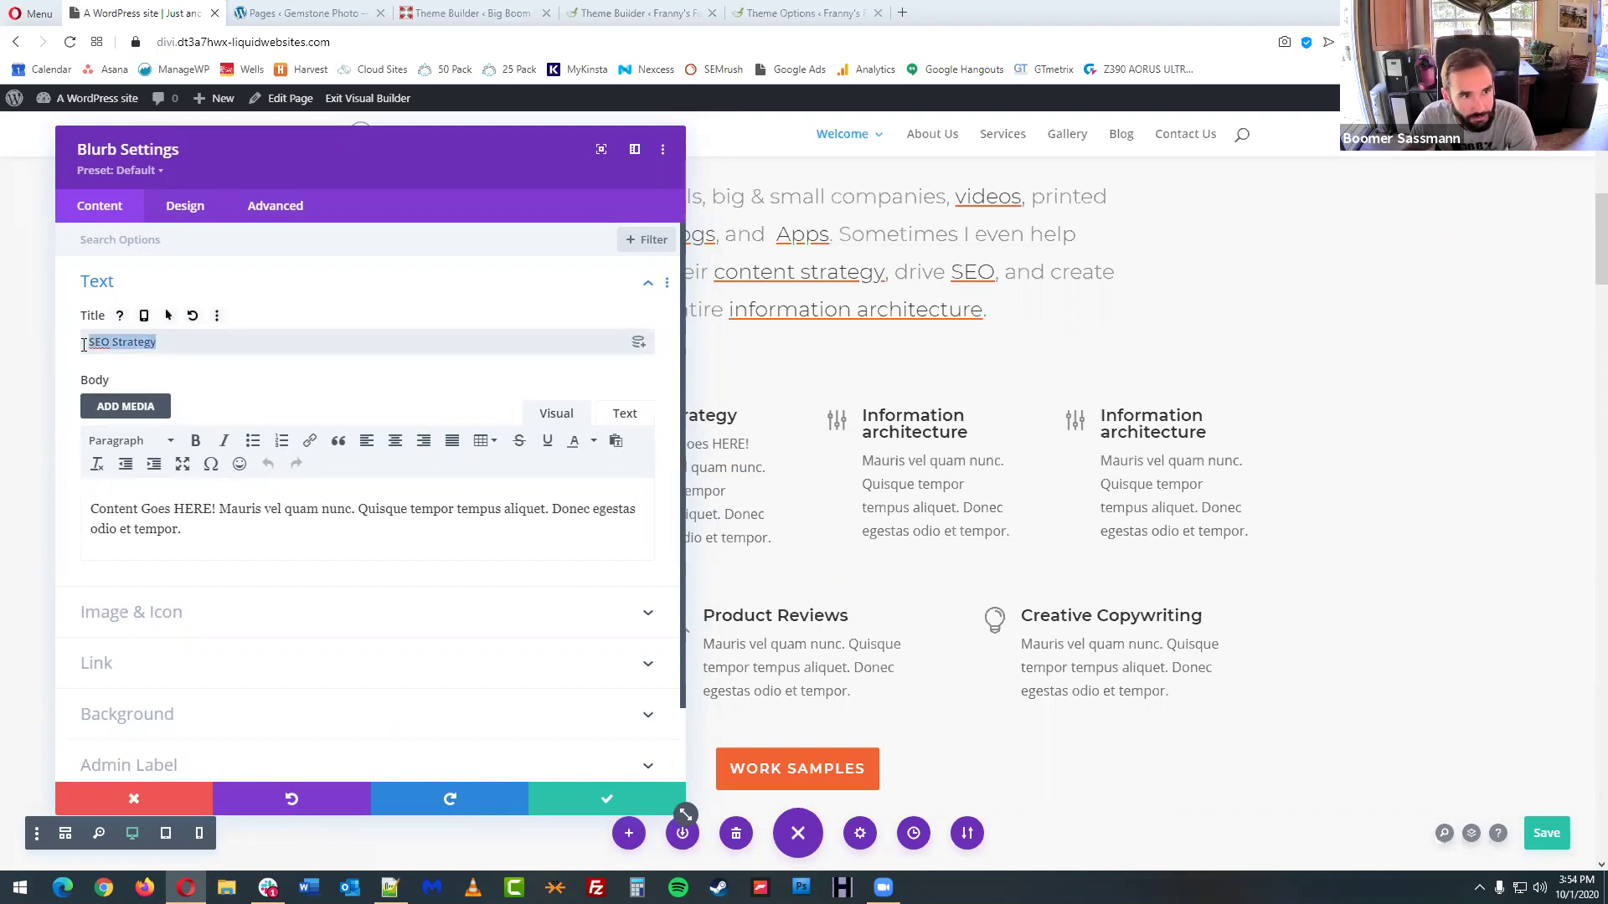
pyautogui.moveTo(215, 539); pyautogui.dragTo(92, 508)
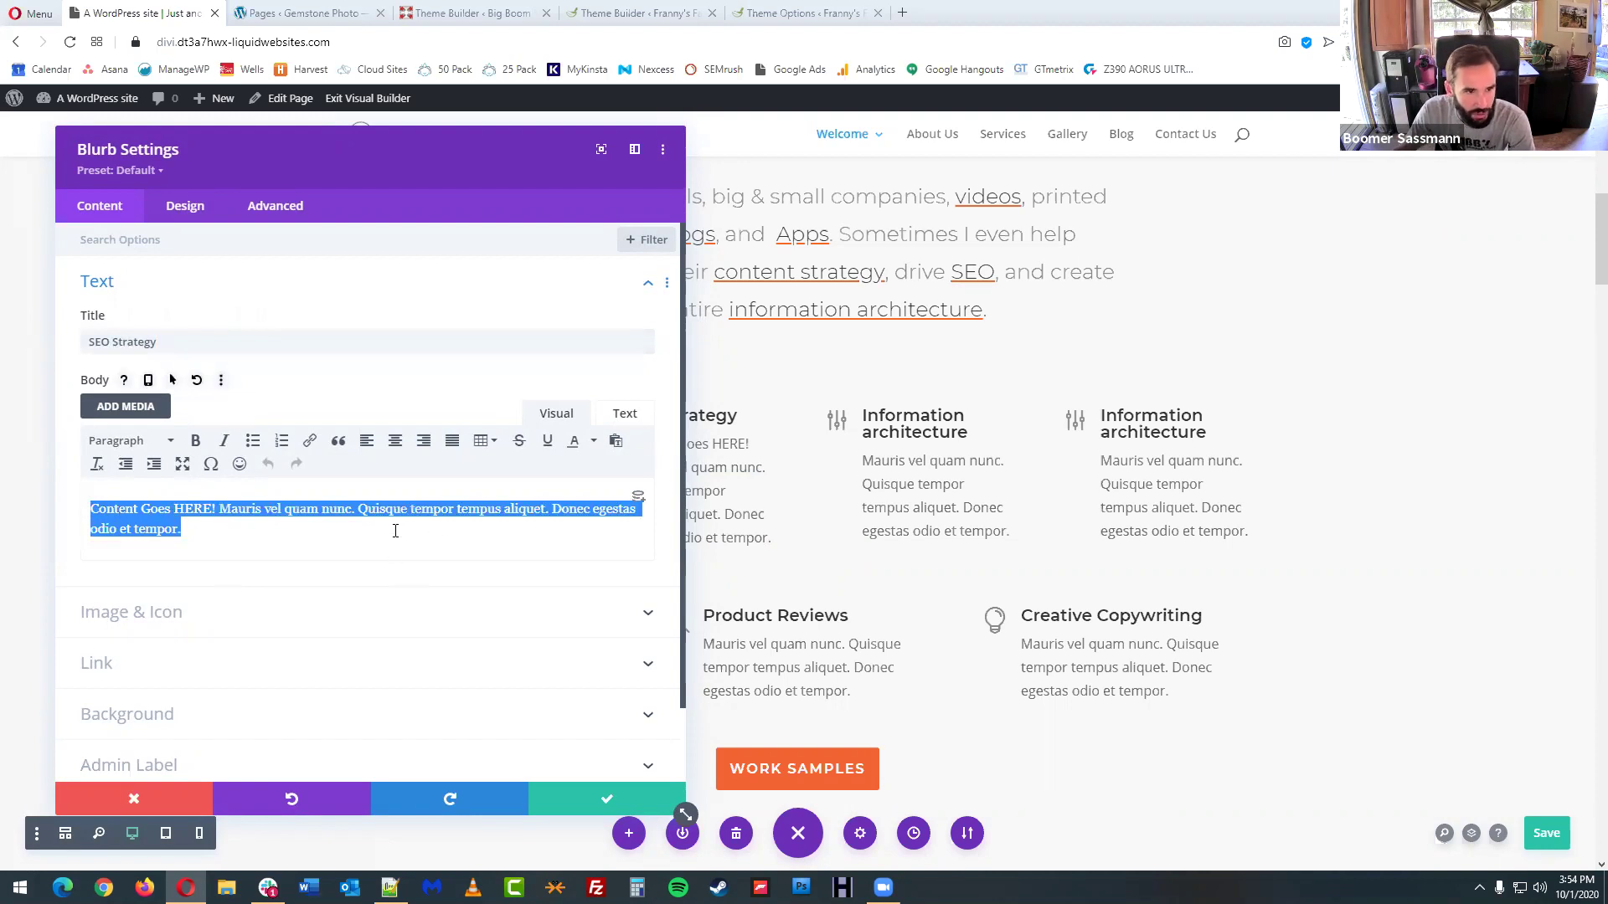
pyautogui.click(345, 615)
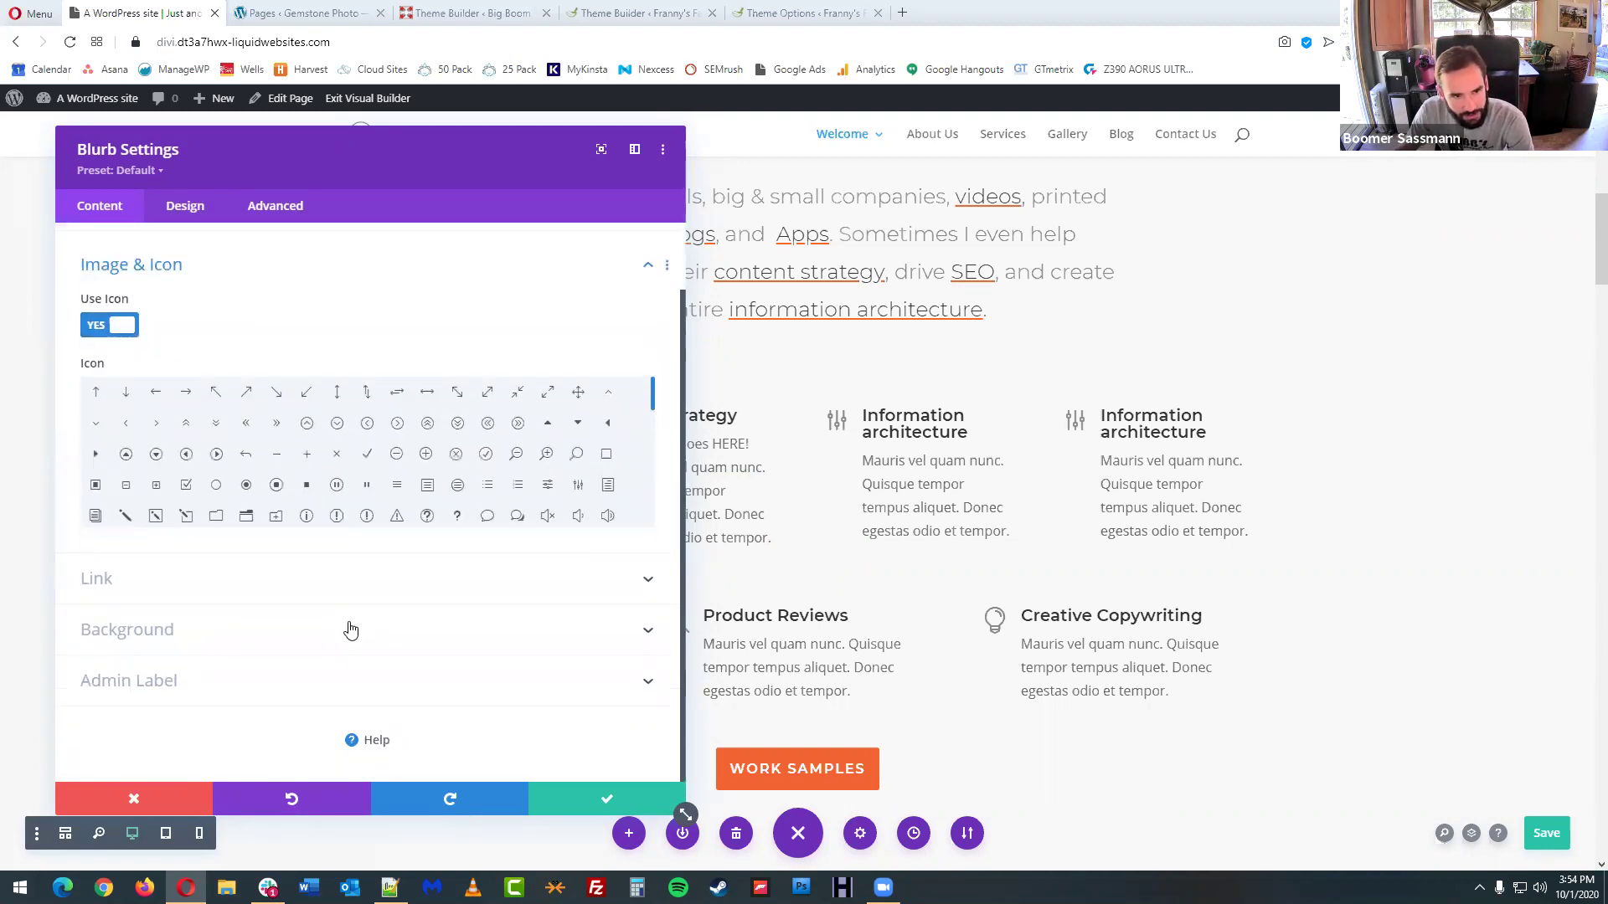
pyautogui.moveTo(200, 166); pyautogui.dragTo(1085, 125)
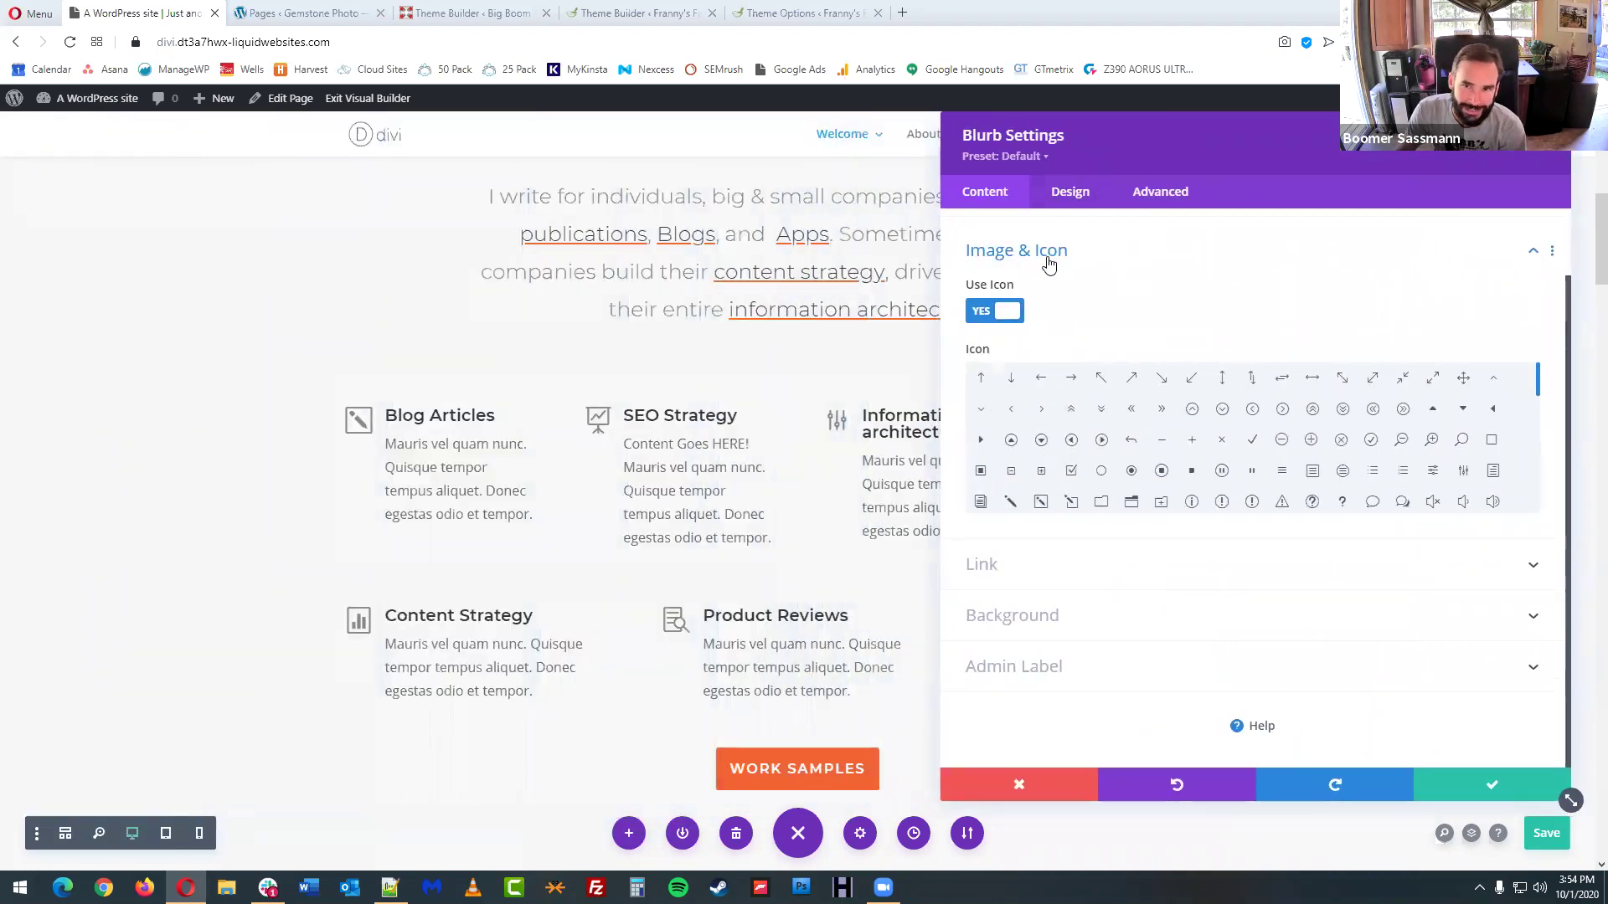
pyautogui.doubleClick(996, 311)
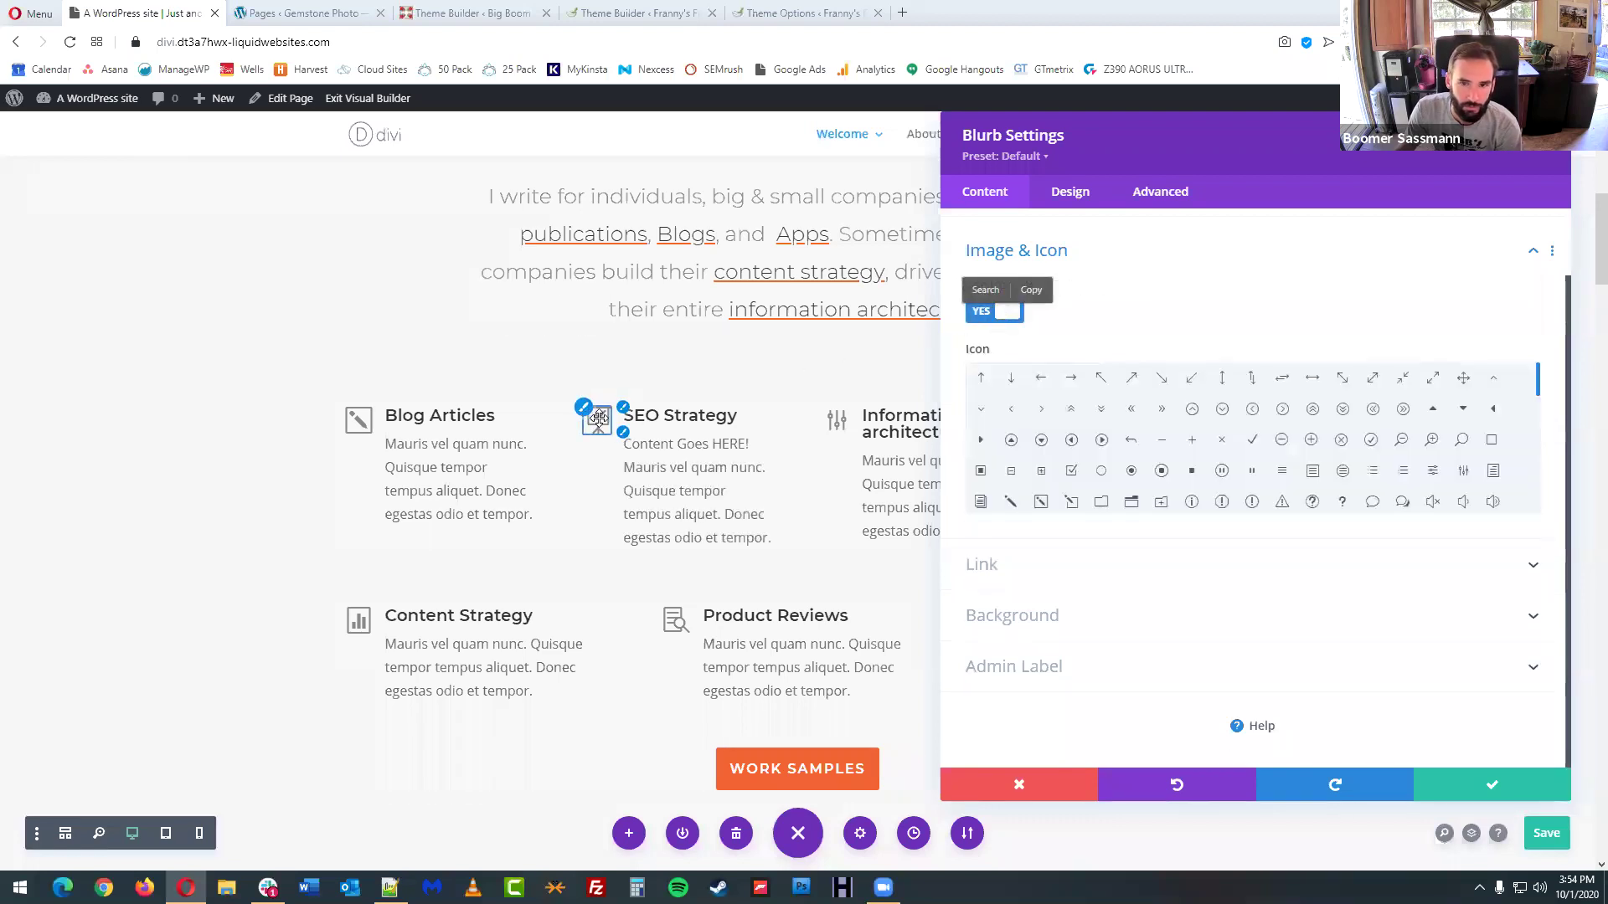
pyautogui.click(1131, 505)
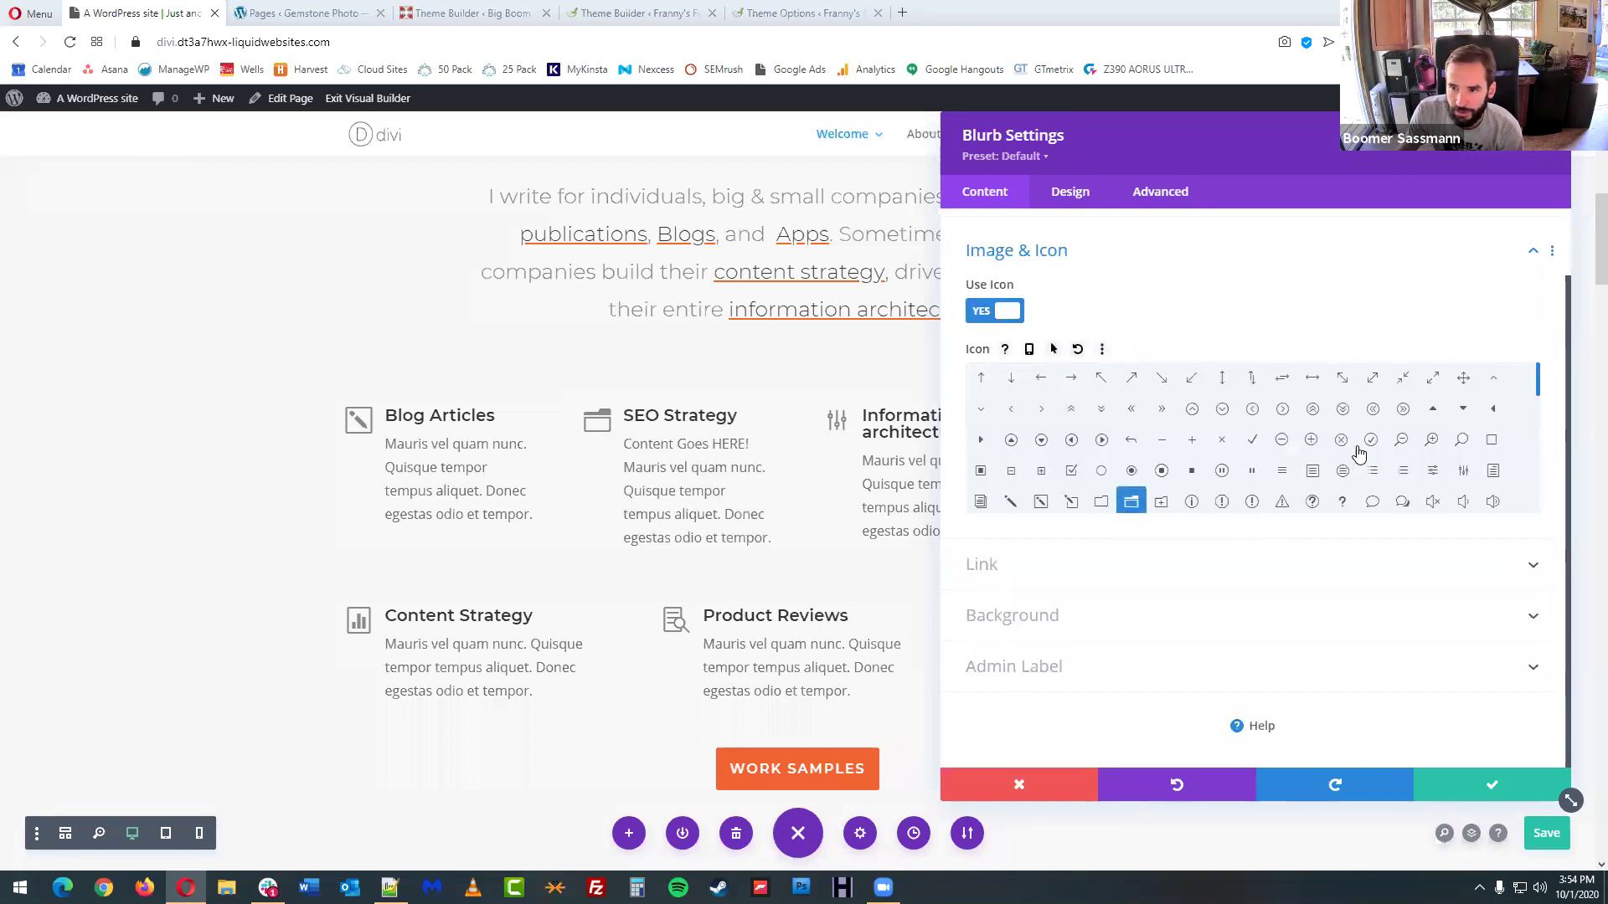
# - Change the SEO Strategy blurb's icon to the coffee cup, save the page and browse the remaining icons
pyautogui.scroll(-5, 1423, 444)
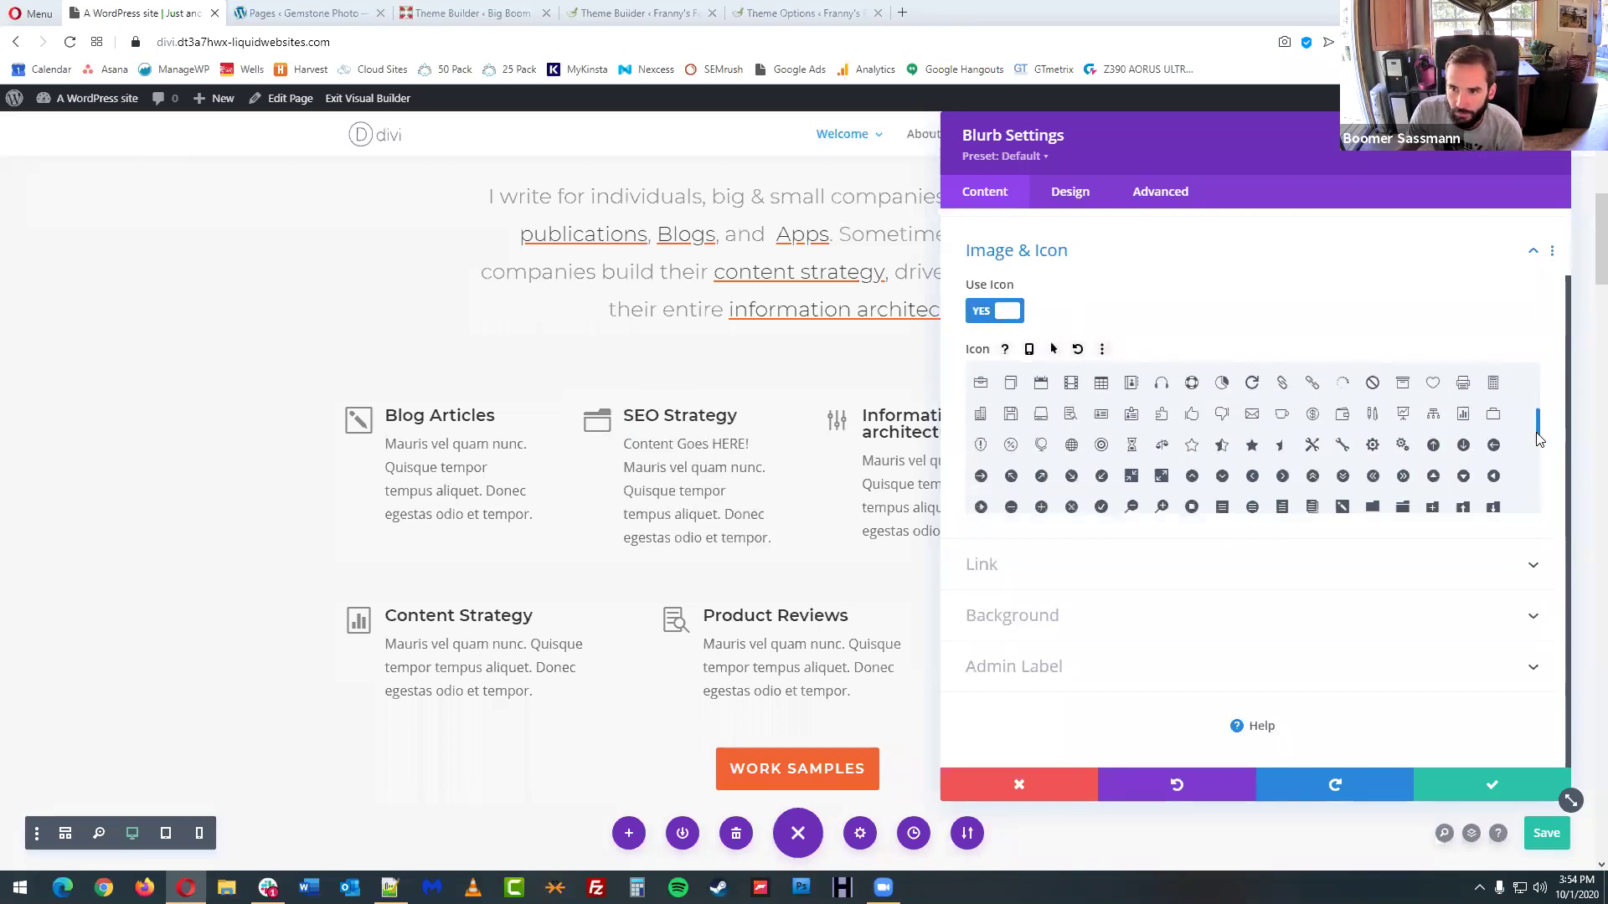
pyautogui.click(1282, 415)
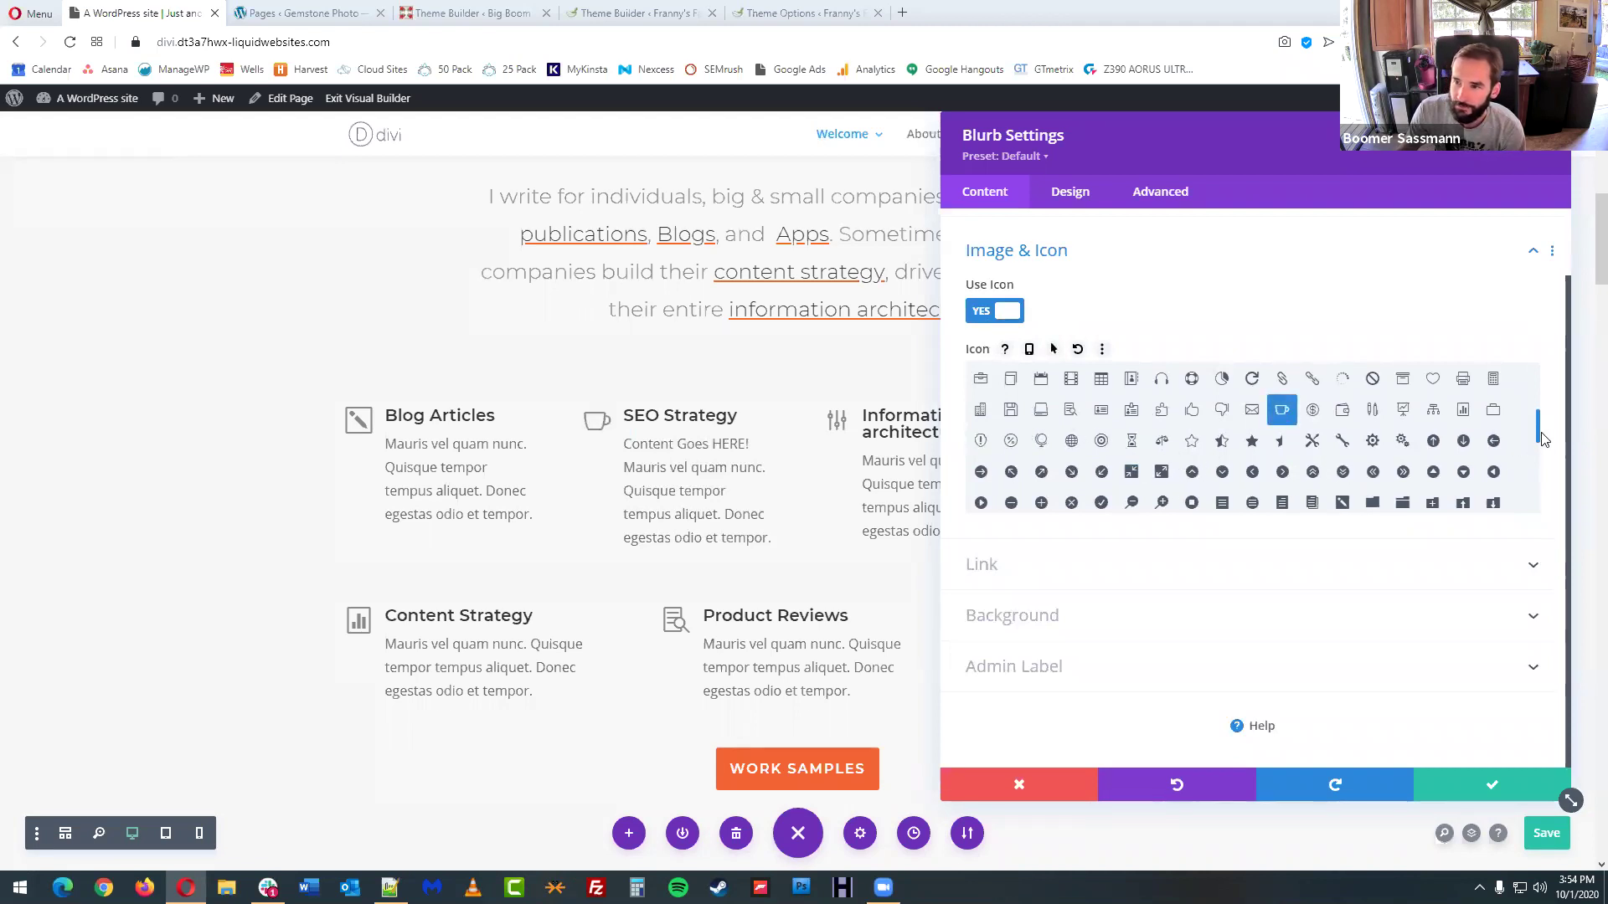
pyautogui.scroll(-1, 1539, 435)
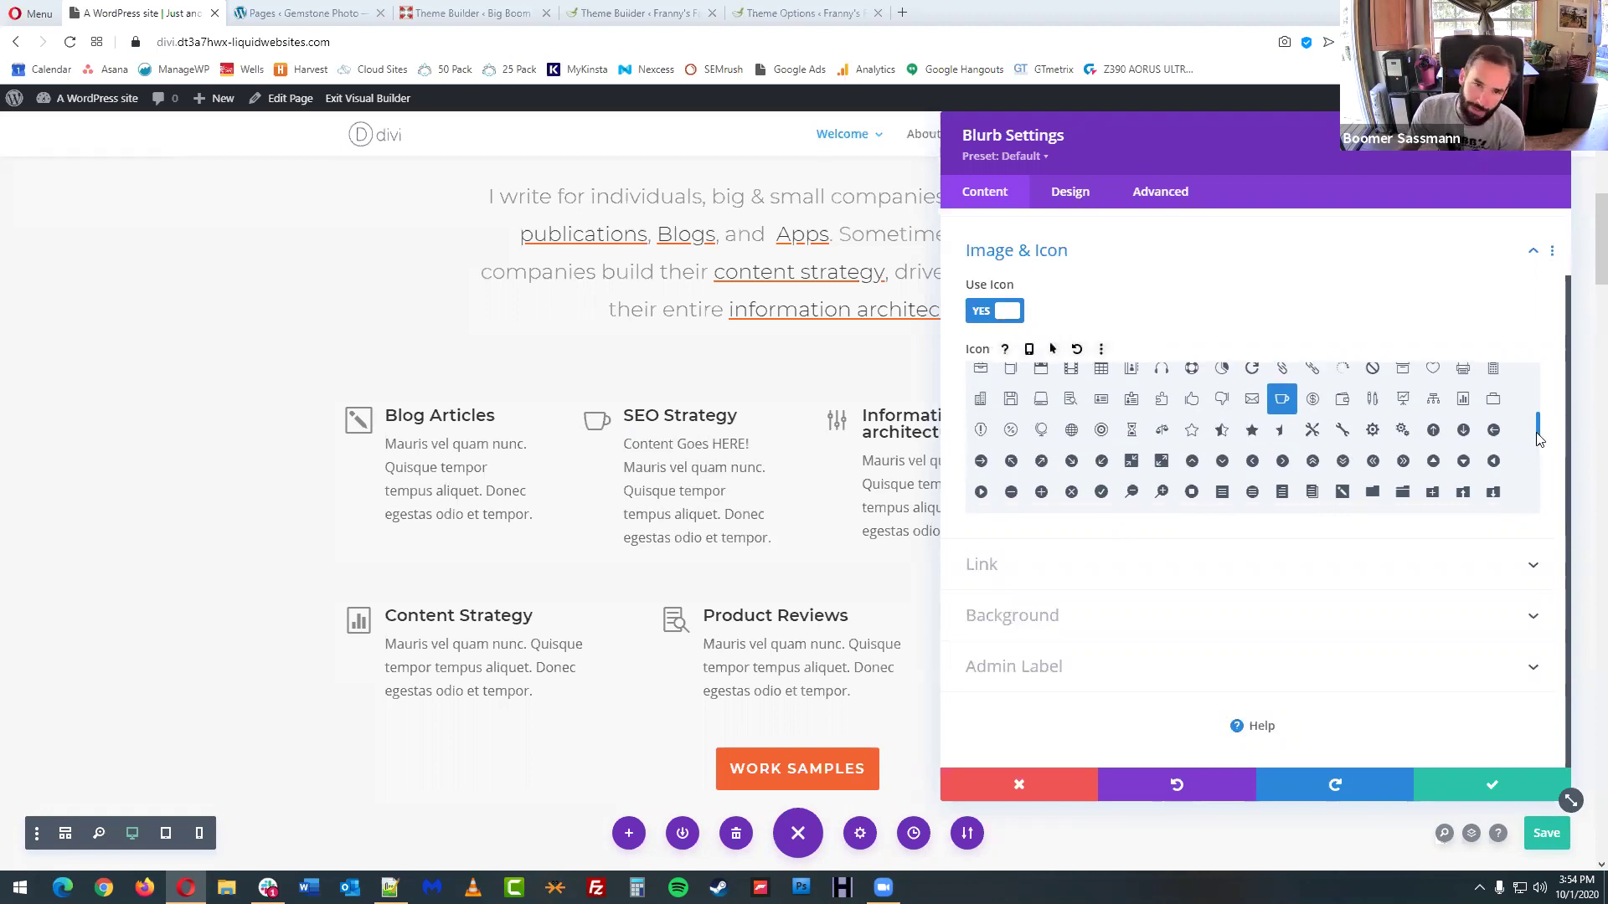
pyautogui.scroll(-2, 1539, 444)
pyautogui.hotkey('ctrl', 's')
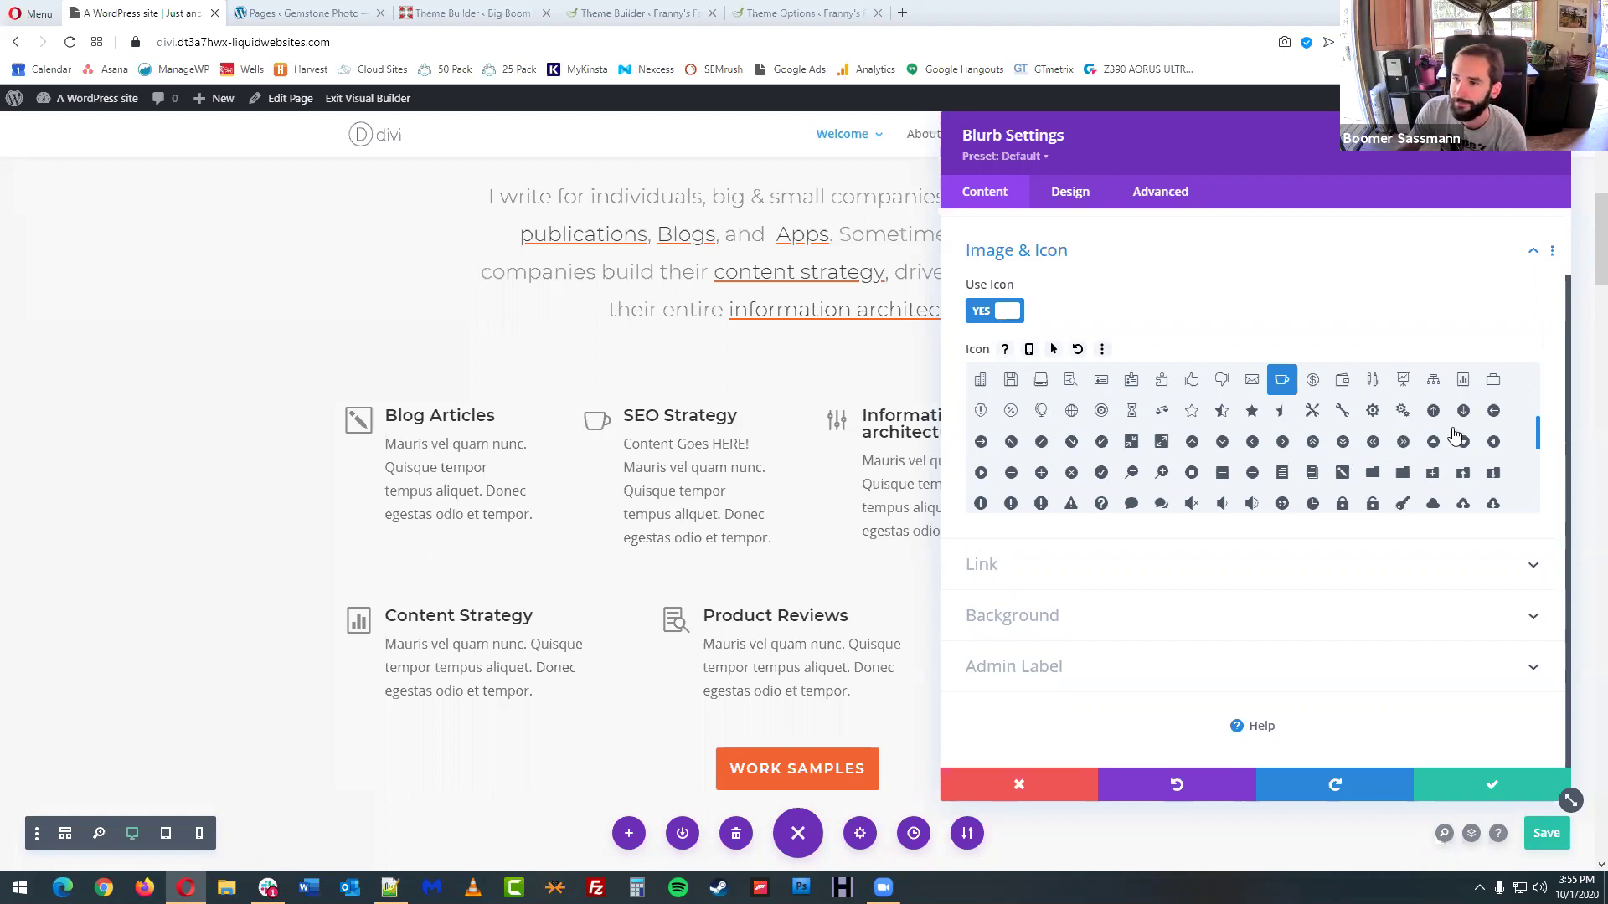
pyautogui.moveTo(1541, 439)
pyautogui.mouseDown()
pyautogui.moveTo(1545, 460)
pyautogui.moveTo(1542, 441)
pyautogui.mouseUp()
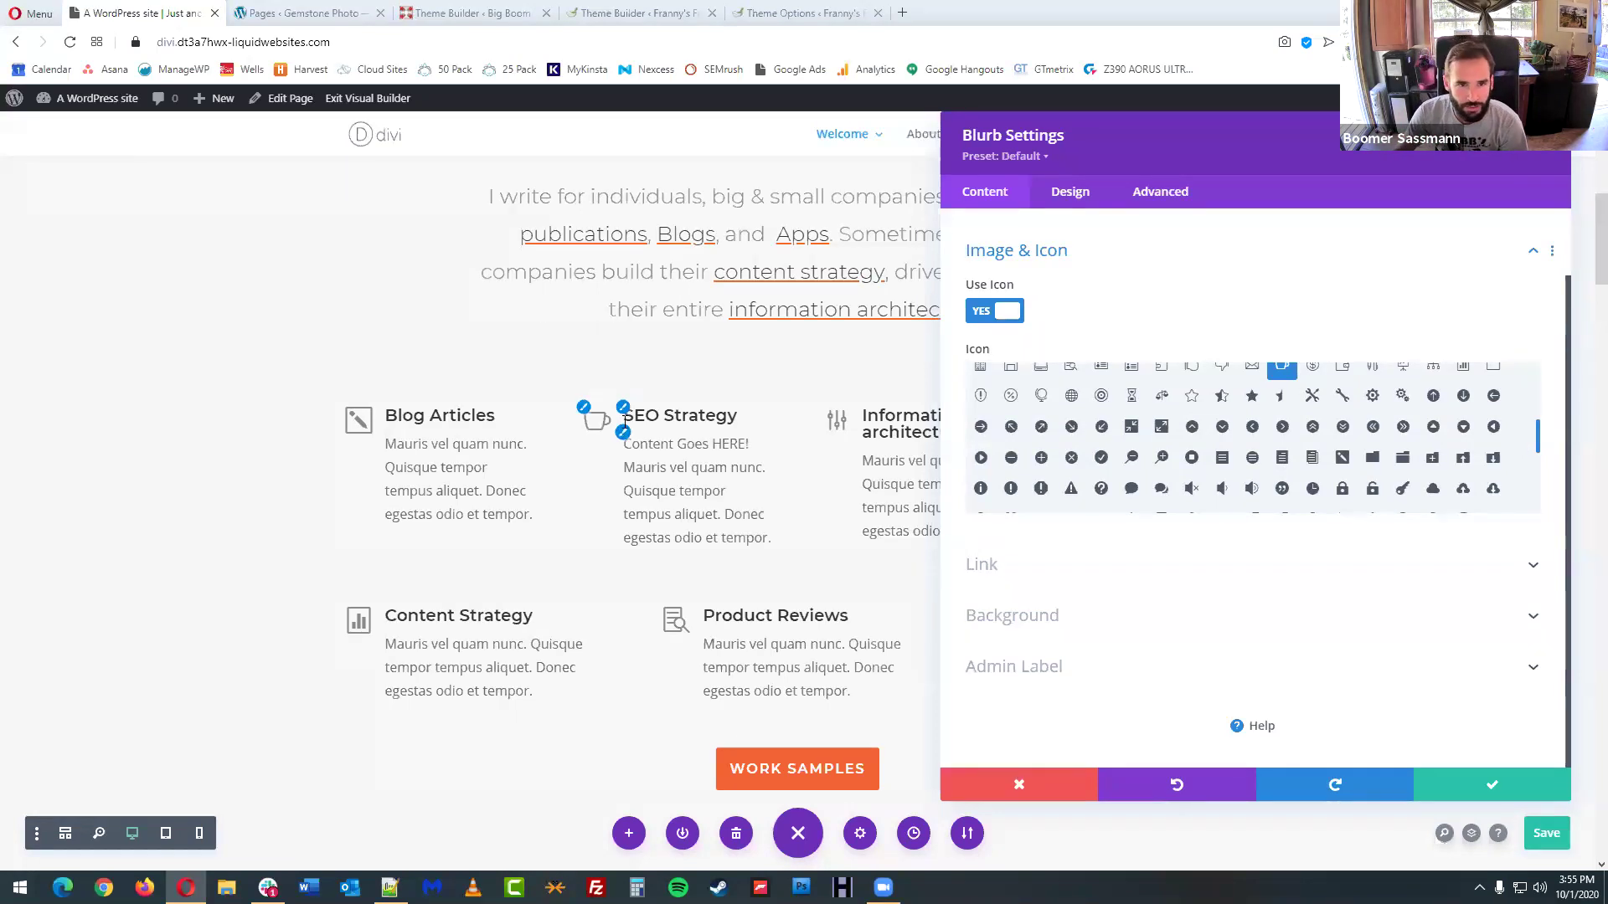
pyautogui.click(1085, 567)
pyautogui.click(1062, 358)
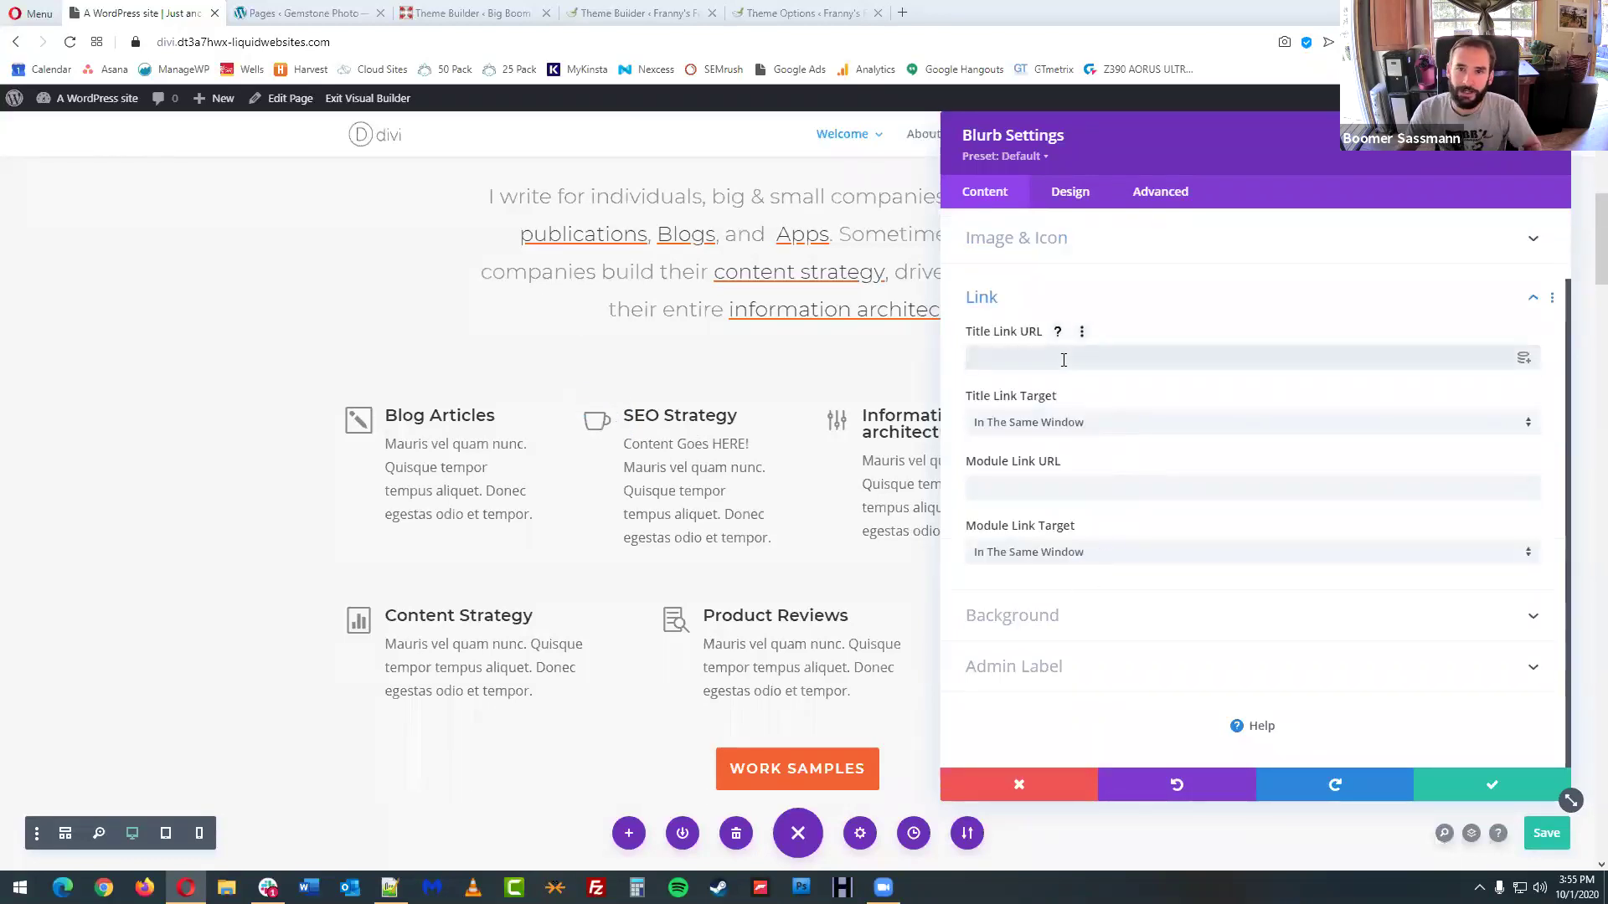
pyautogui.write('http://google.cvom')
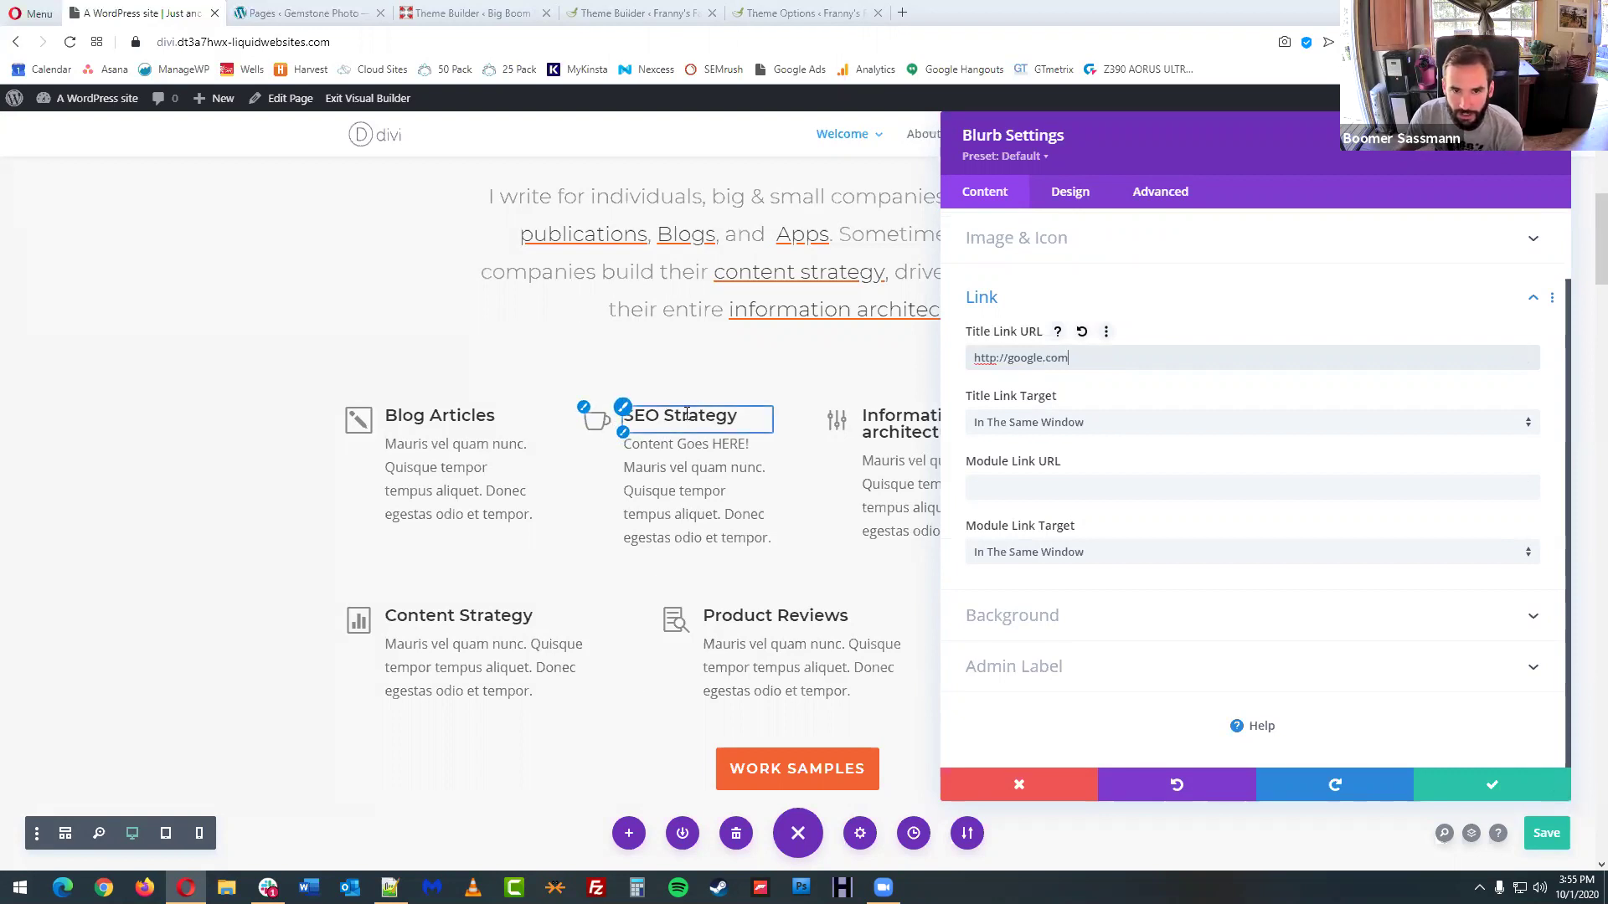
pyautogui.click(1051, 488)
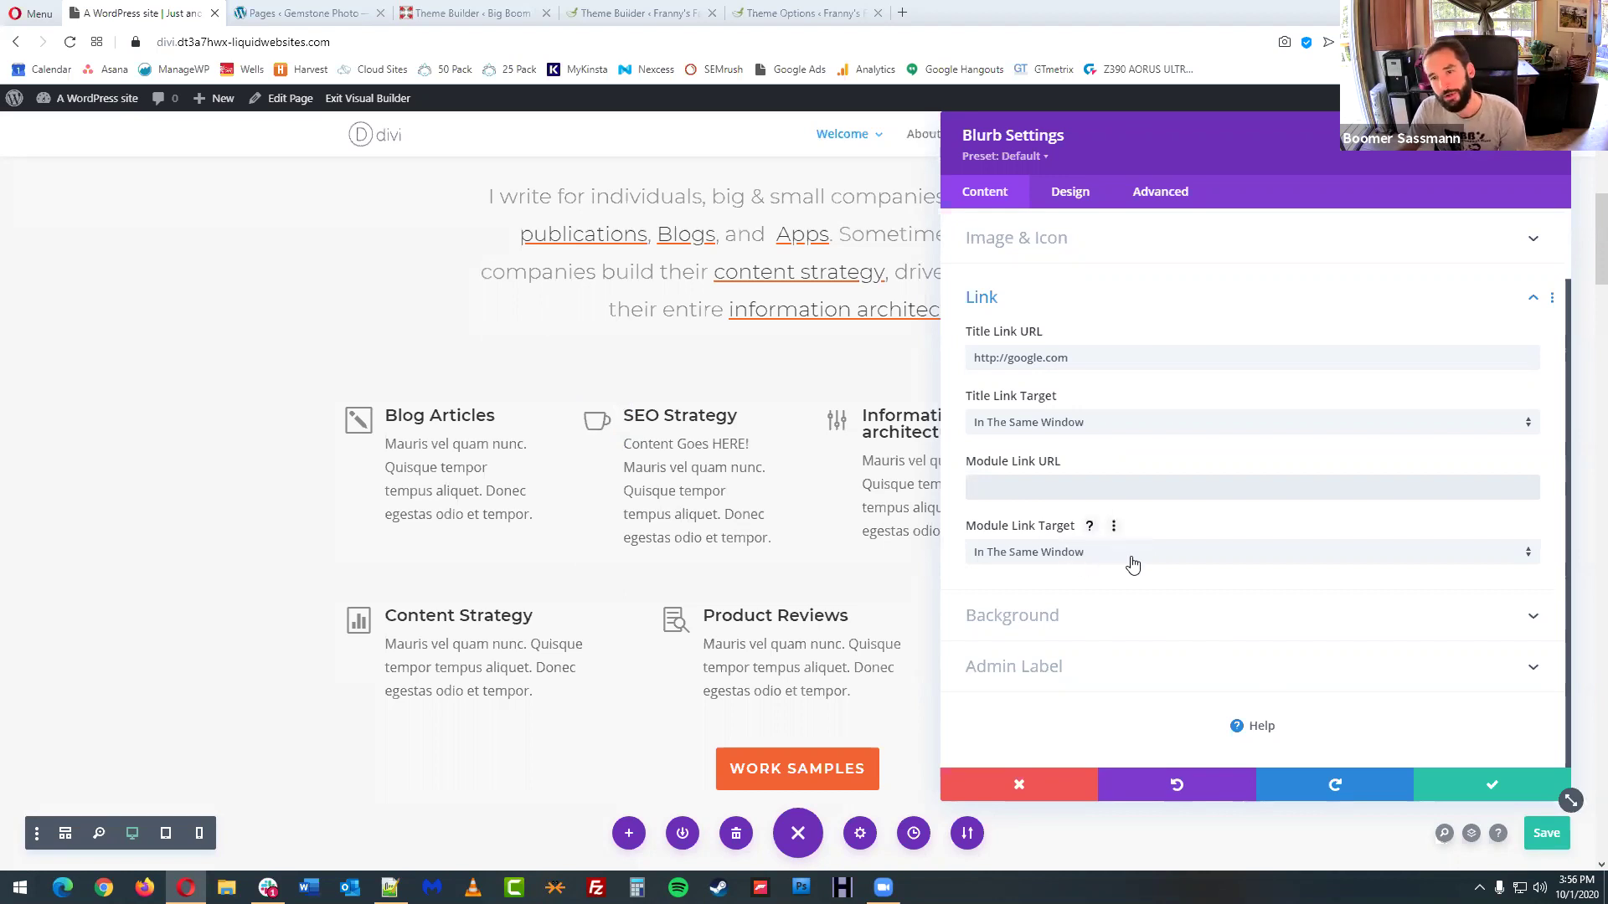
pyautogui.moveTo(1072, 357); pyautogui.dragTo(974, 358)
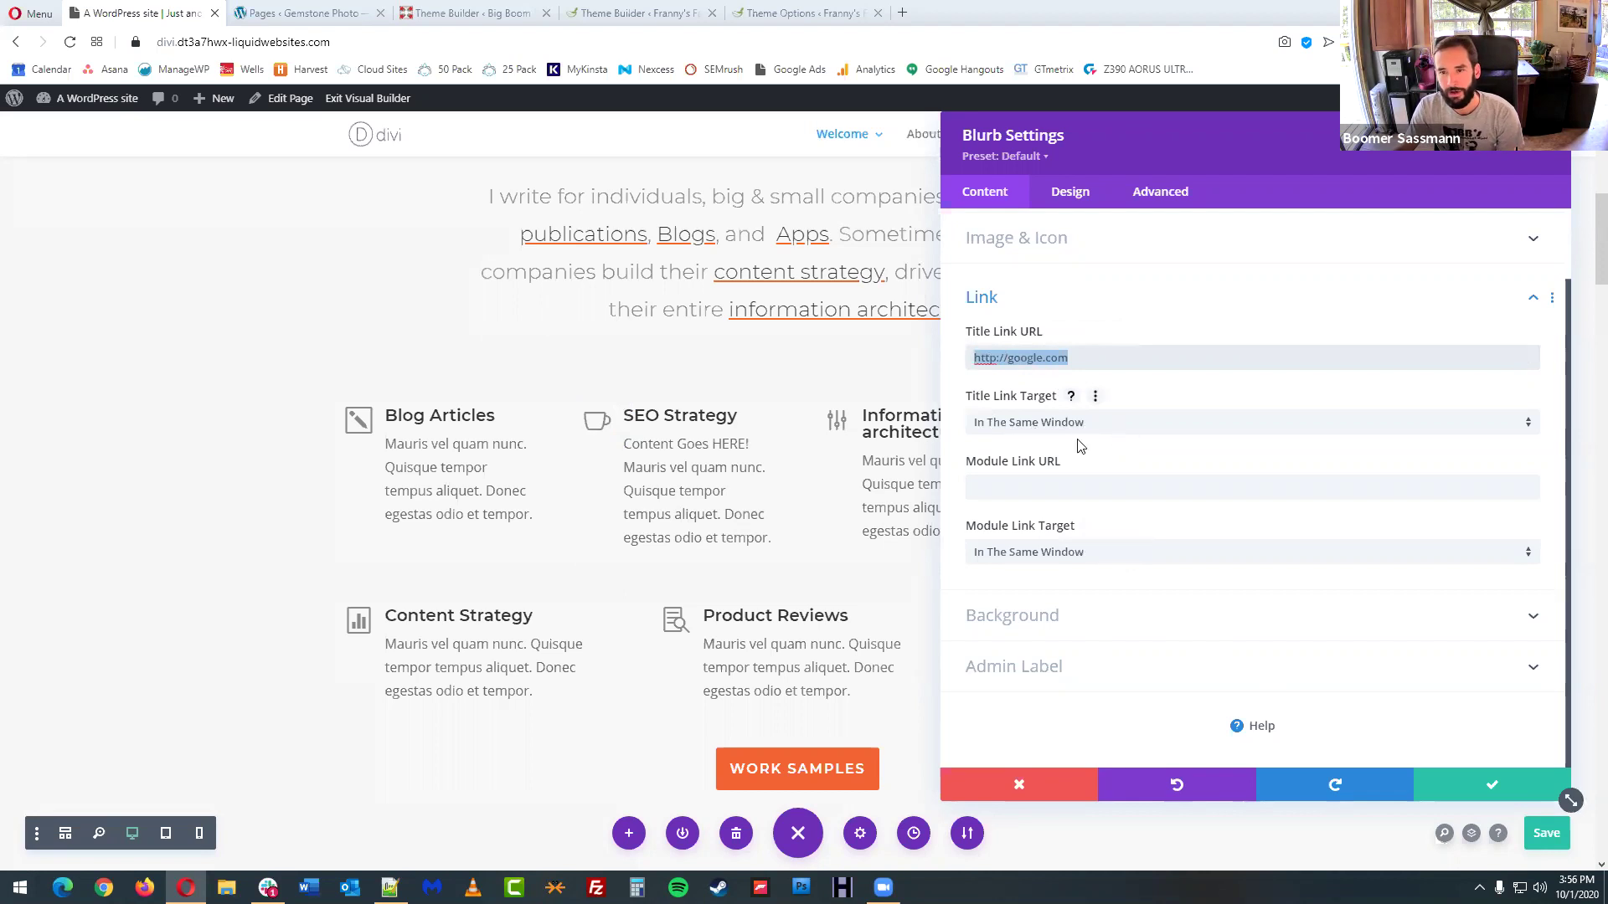
# - Try black, white, orange and transparent background colours on the SEO Strategy blurb, and examine the custom colour picker with white
pyautogui.click(1105, 638)
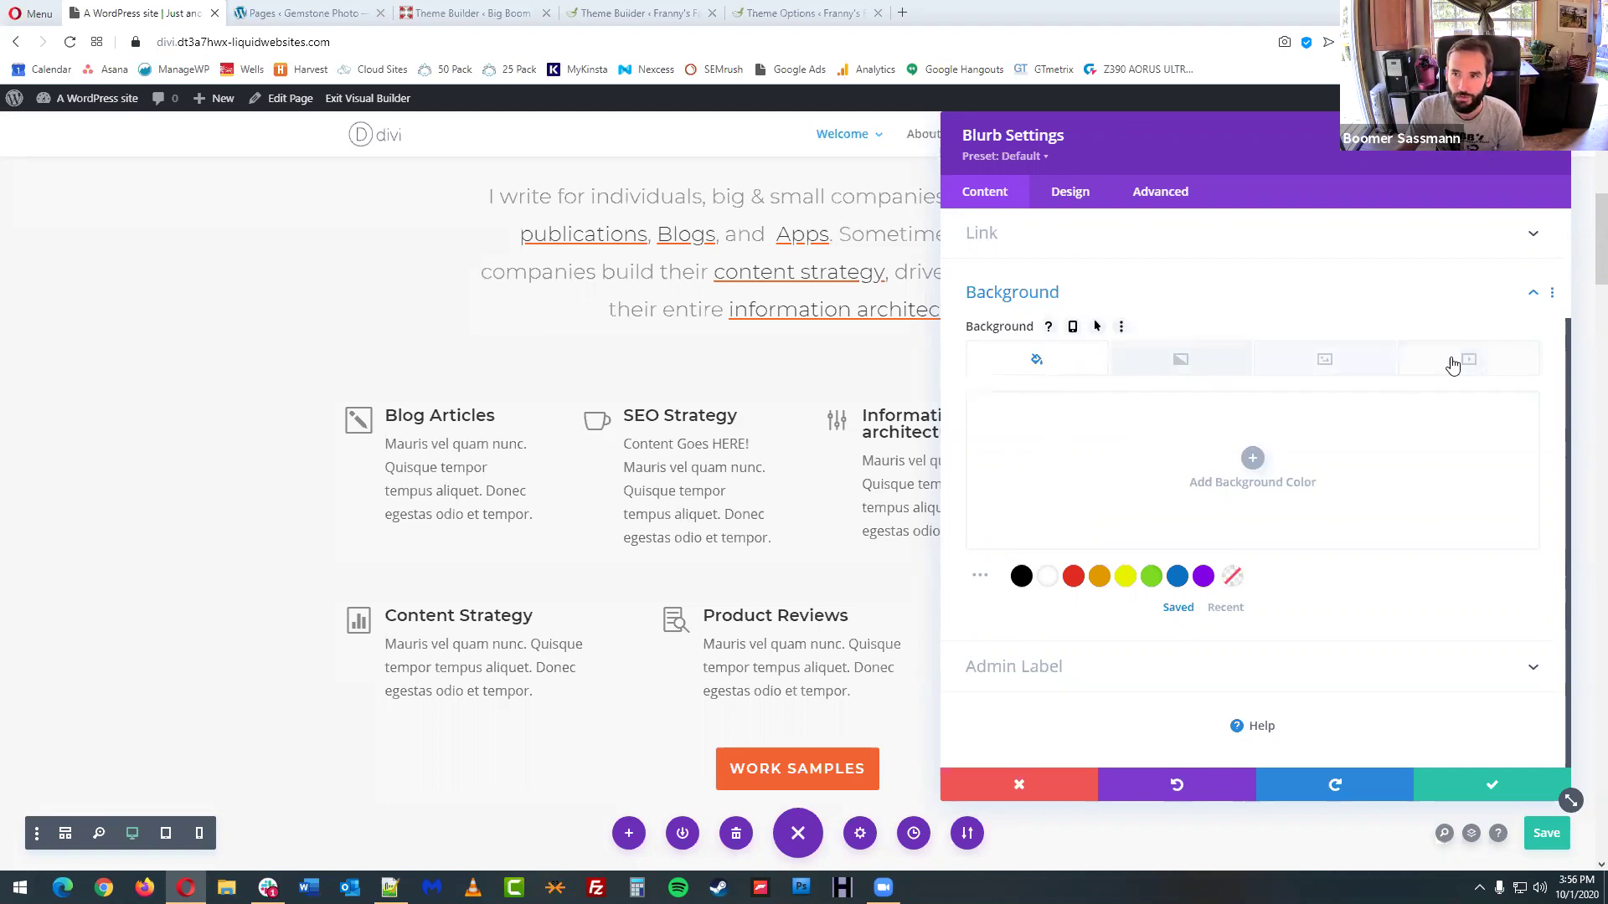
pyautogui.click(1021, 576)
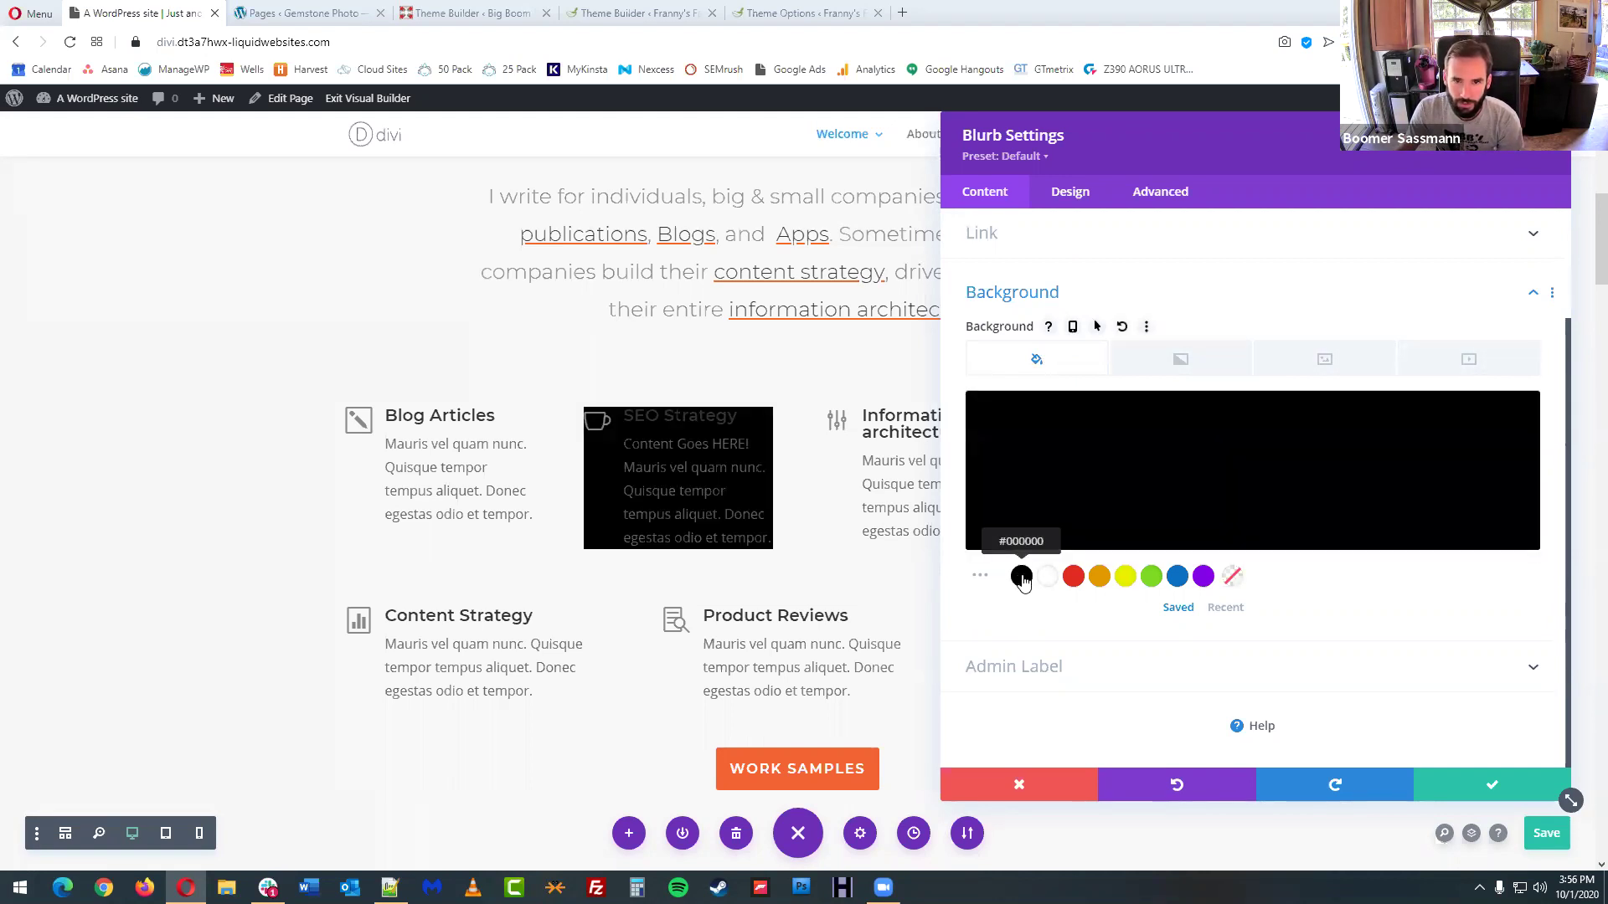
pyautogui.click(1047, 578)
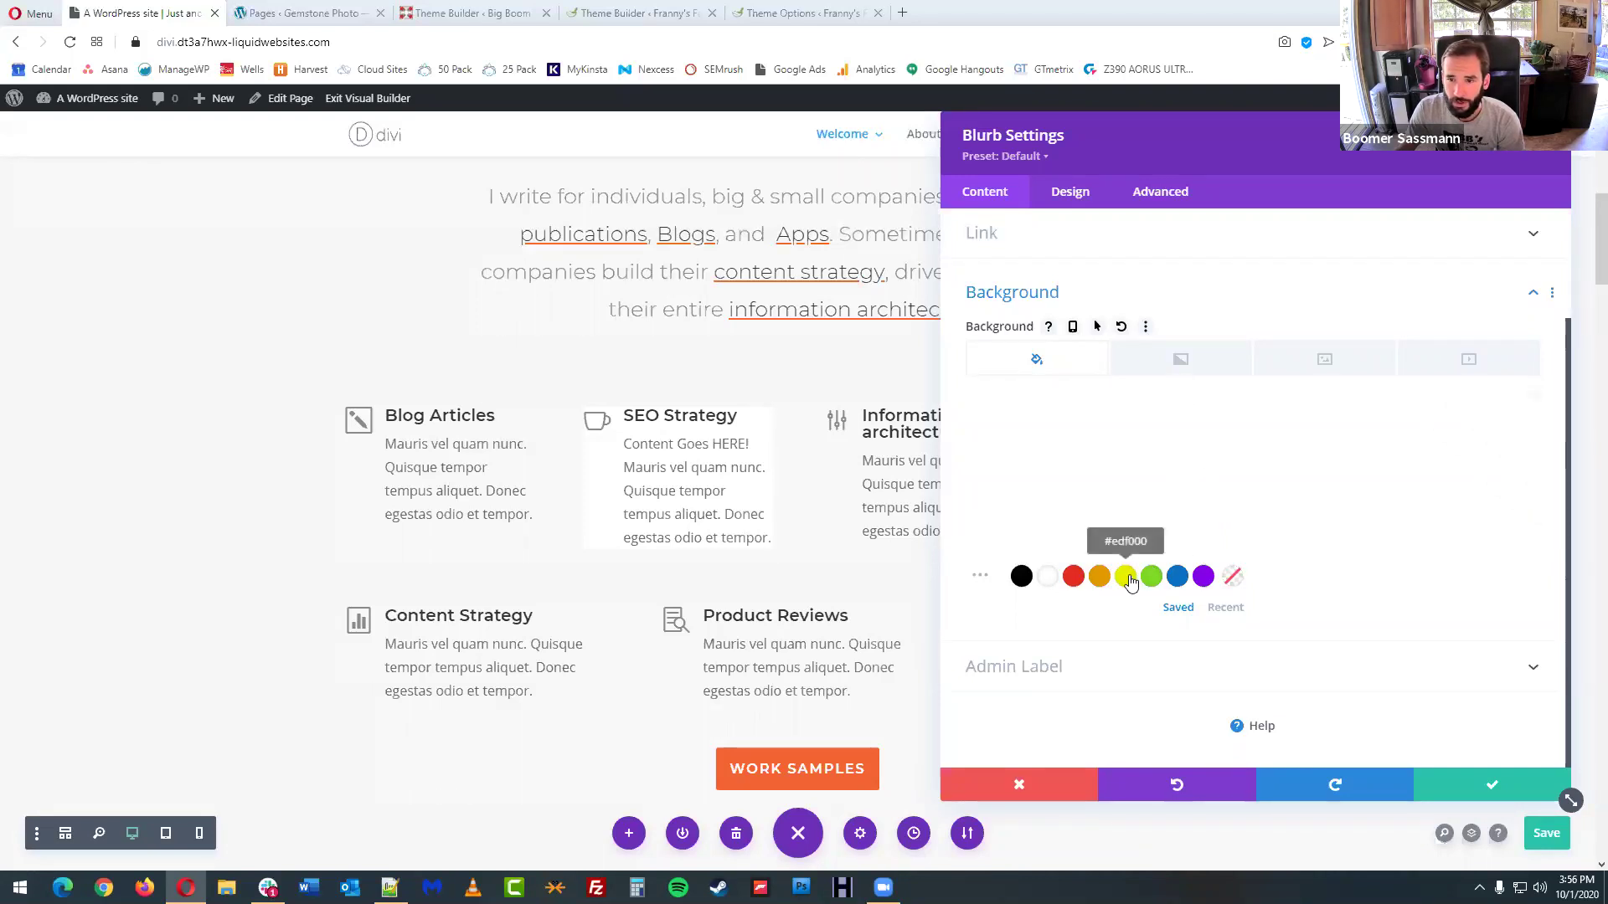
pyautogui.click(1099, 577)
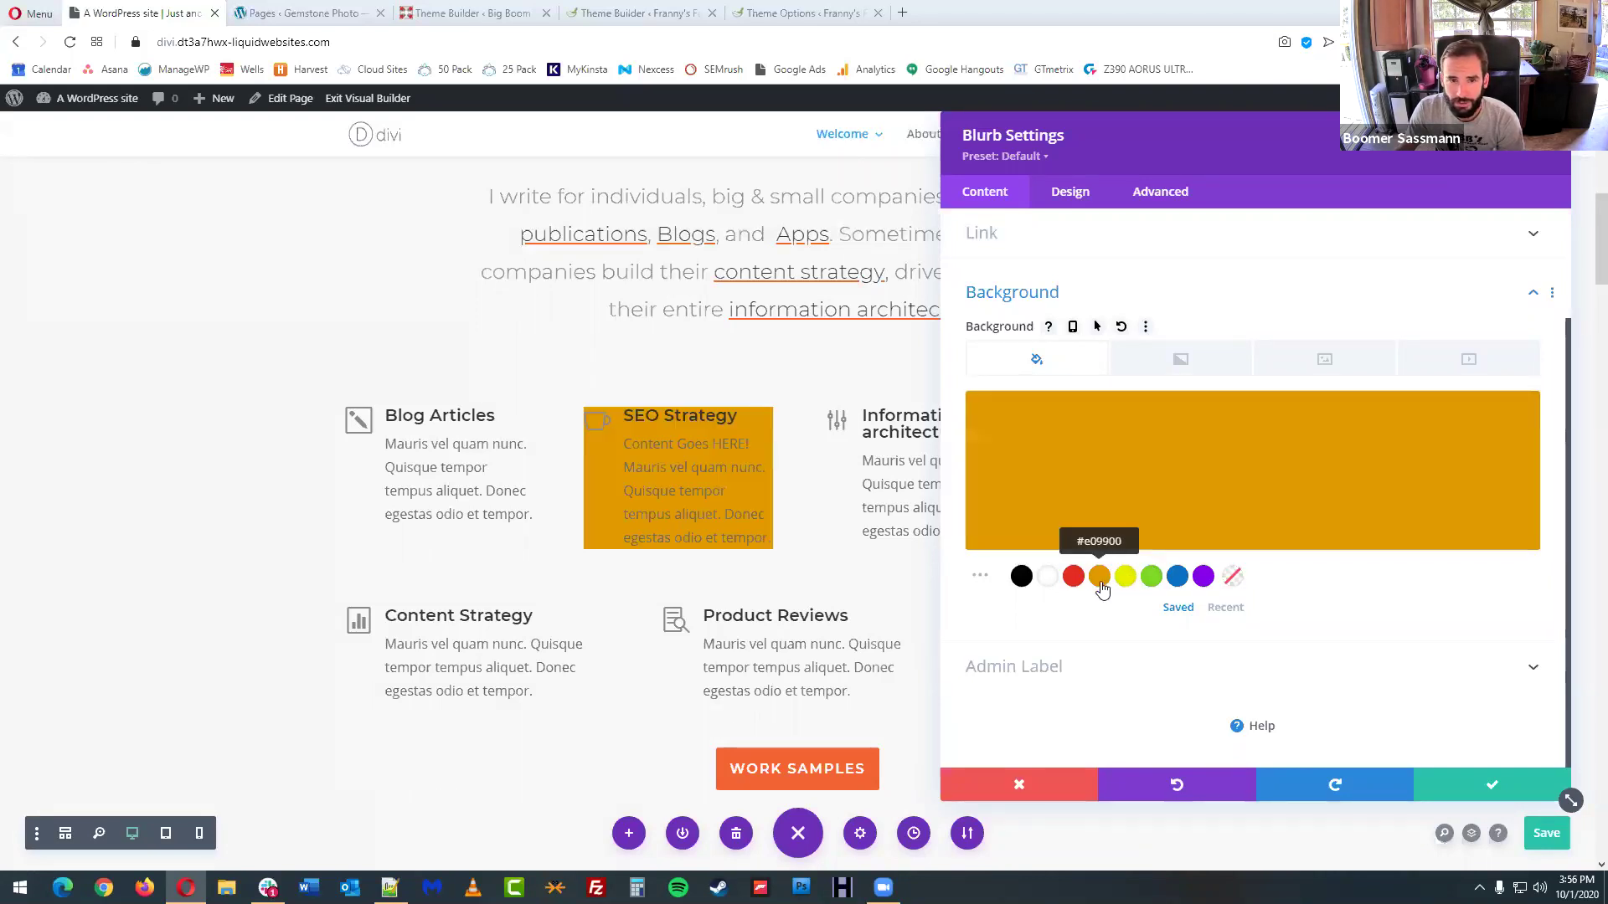
pyautogui.click(1234, 580)
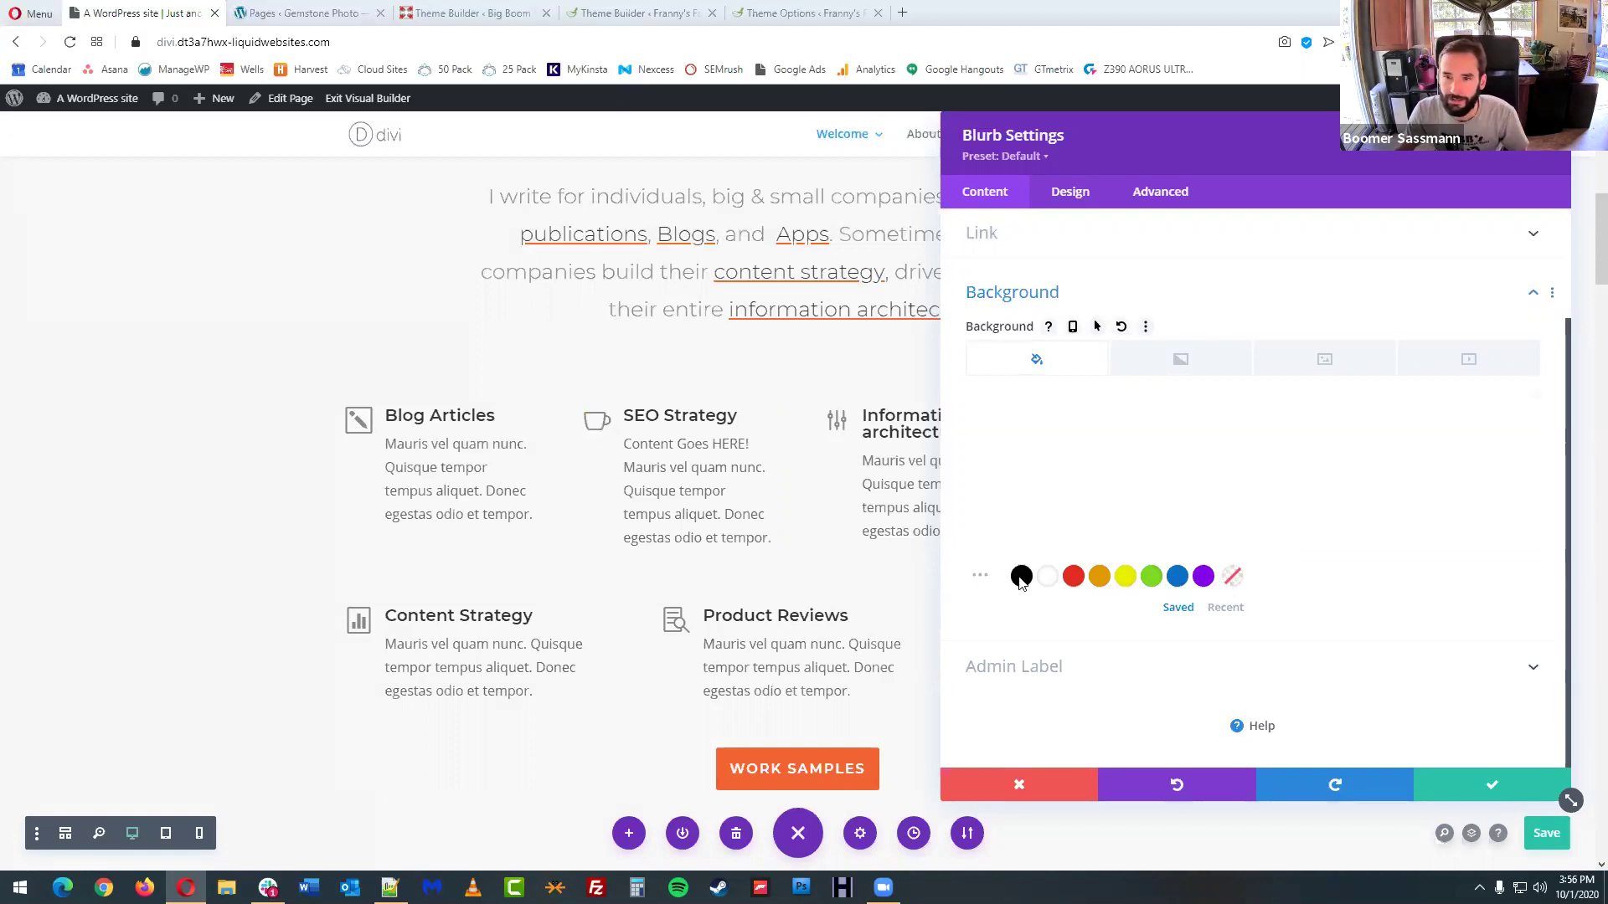
pyautogui.click(1048, 578)
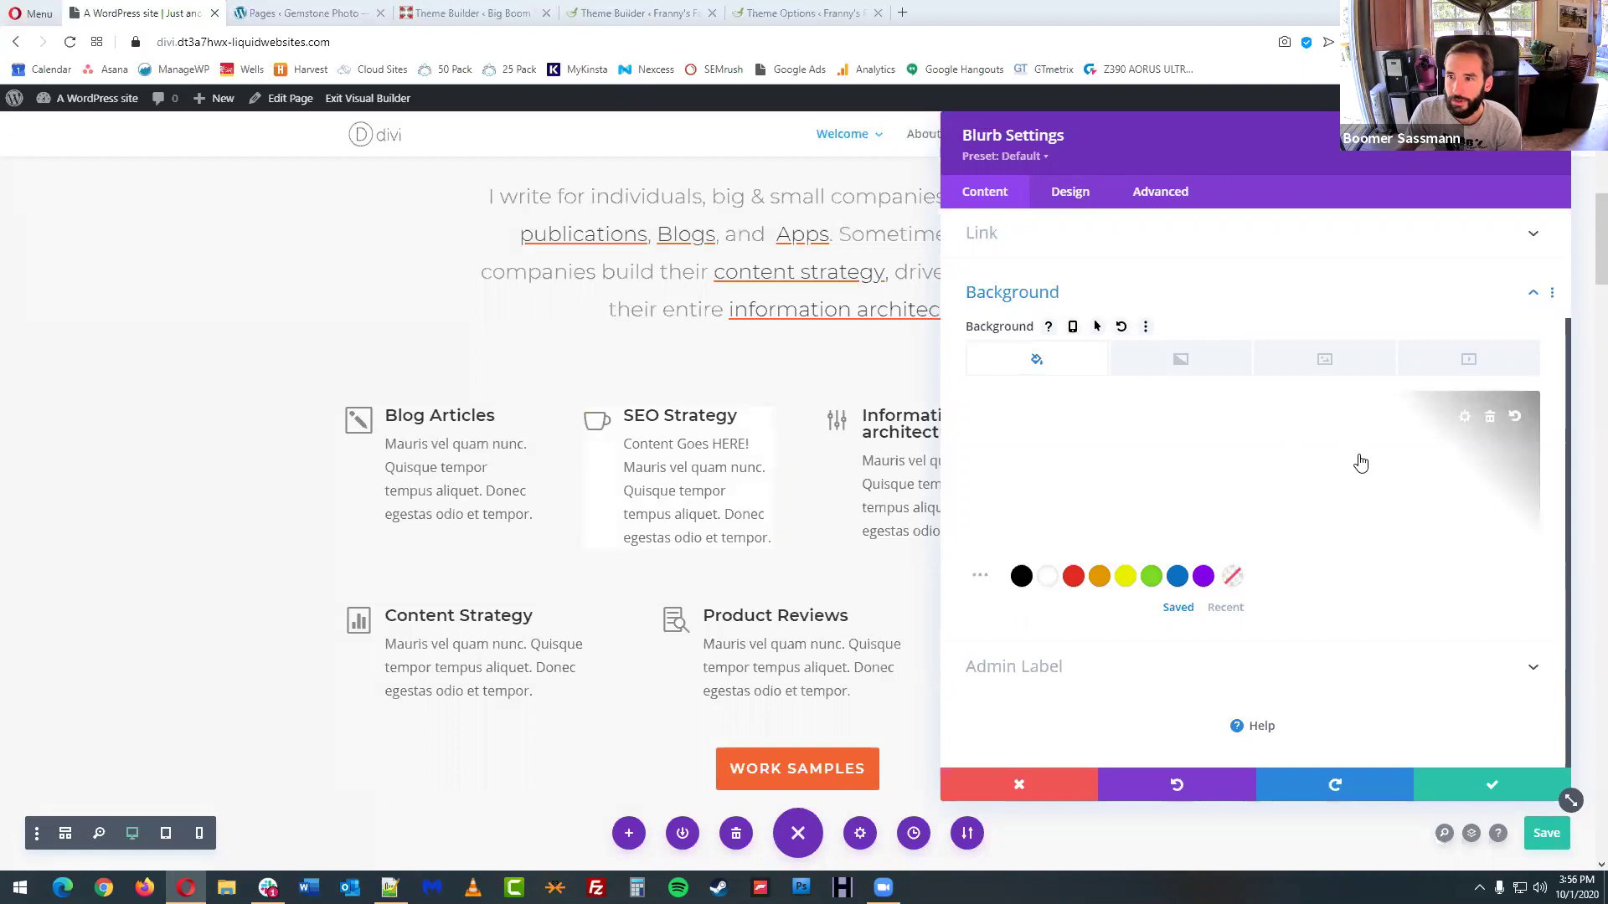
pyautogui.click(1464, 419)
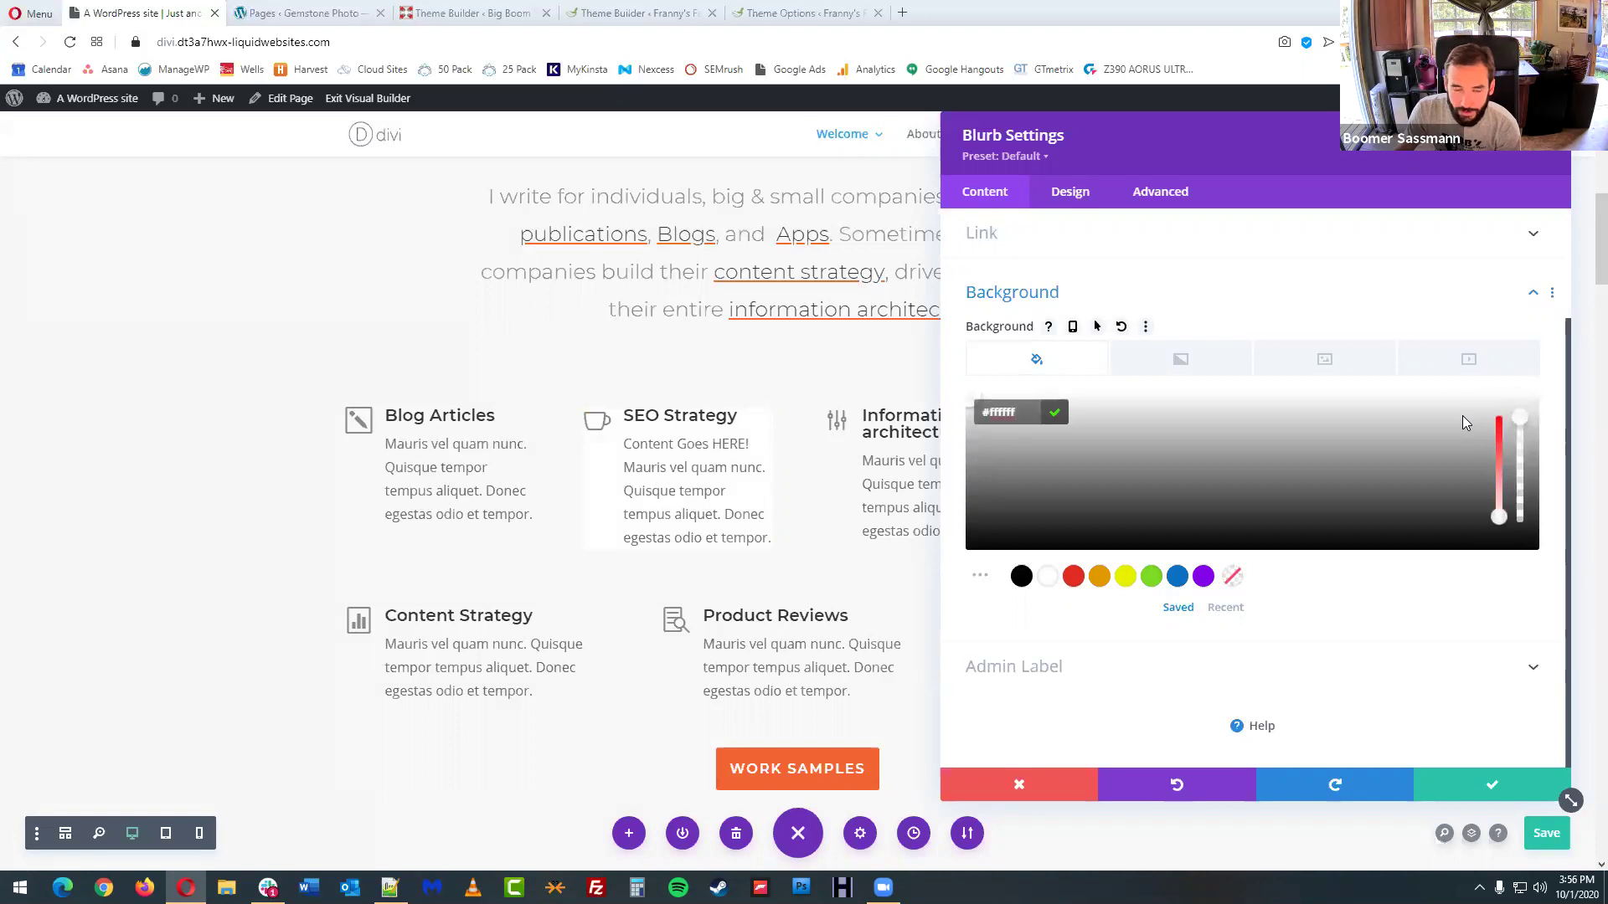
pyautogui.moveTo(1521, 416)
pyautogui.mouseDown()
pyautogui.moveTo(1524, 502)
pyautogui.moveTo(1521, 417)
pyautogui.mouseUp()
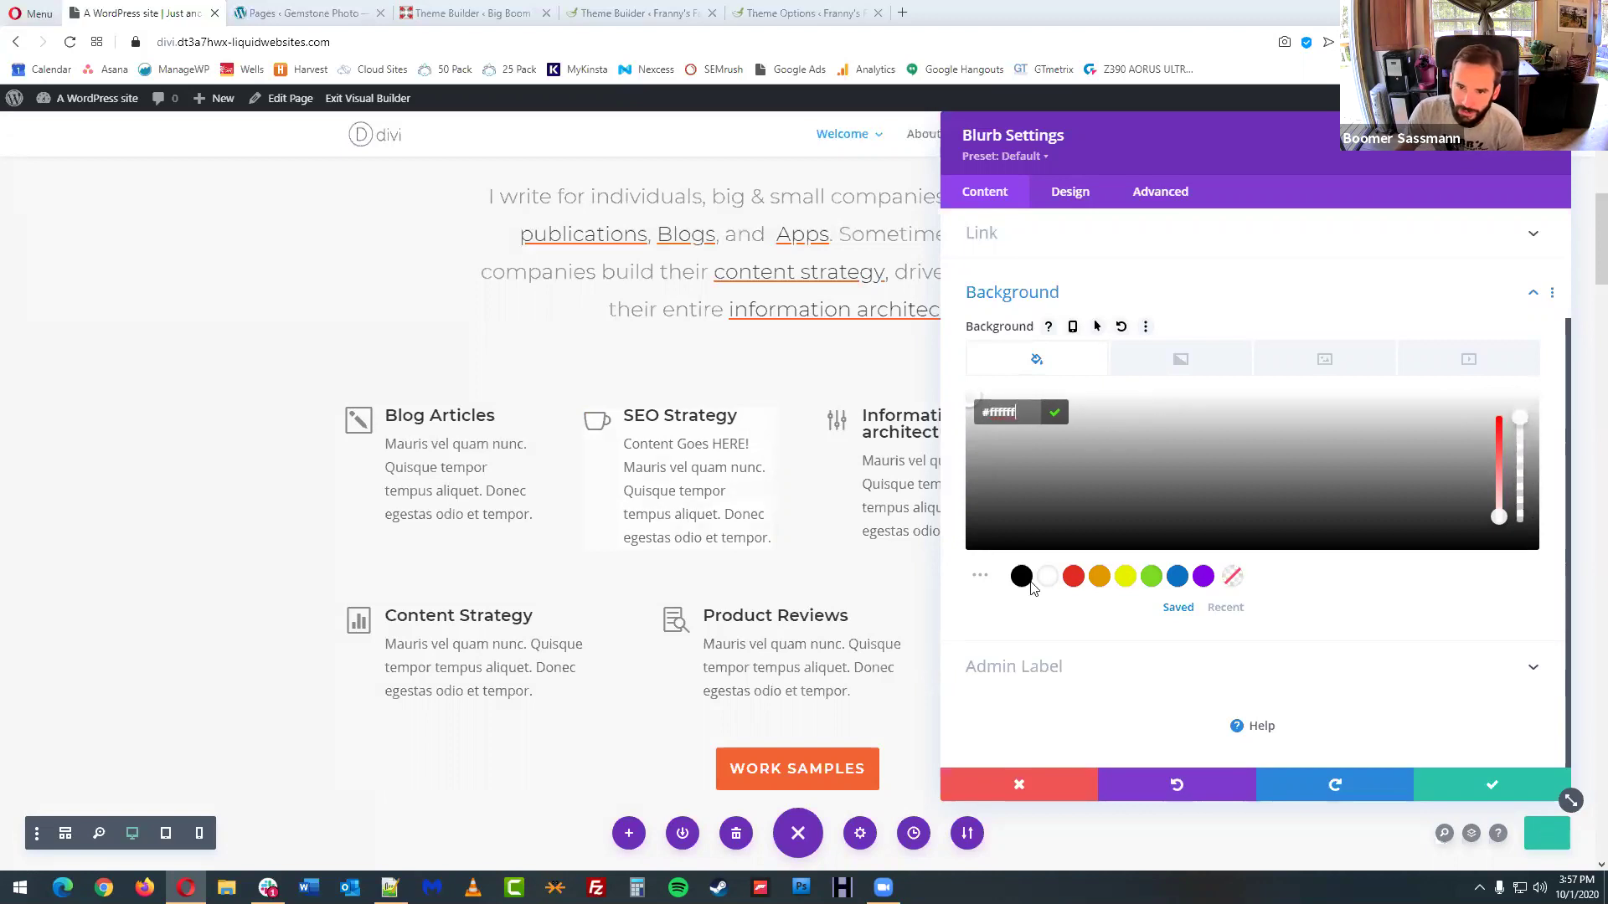
# - Try an orange background on the SEO Strategy blurb with its opacity lowered to 0.31
pyautogui.click(1099, 576)
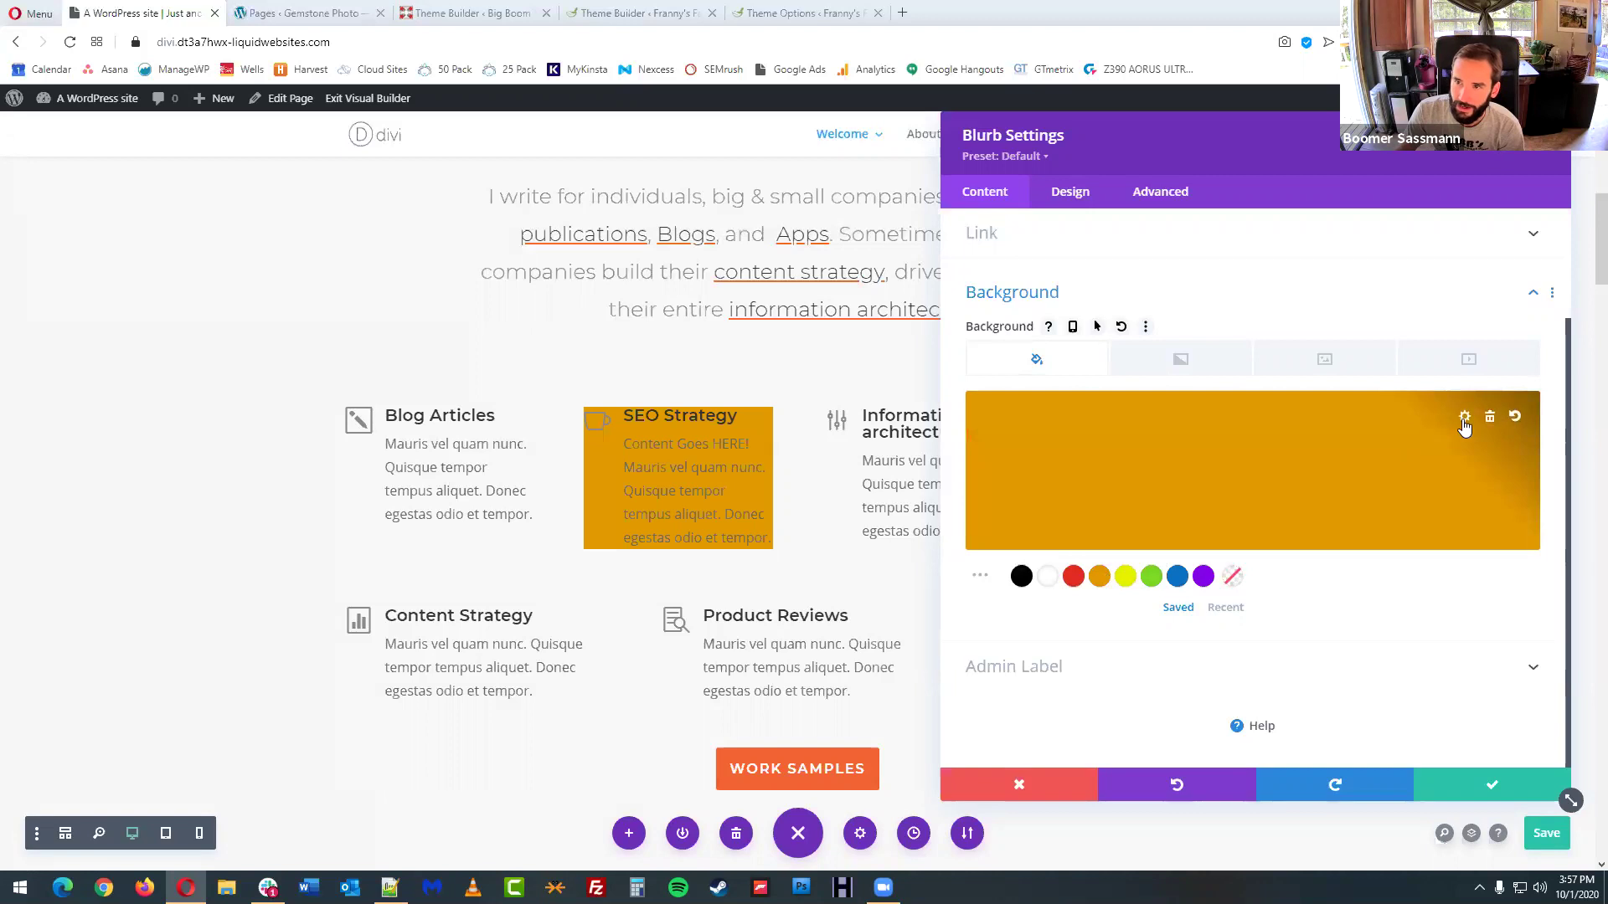
pyautogui.click(1464, 417)
pyautogui.moveTo(1516, 423); pyautogui.dragTo(1530, 501)
pyautogui.moveTo(1534, 503)
pyautogui.mouseDown()
pyautogui.moveTo(1529, 466)
pyautogui.moveTo(1538, 505)
pyautogui.mouseUp()
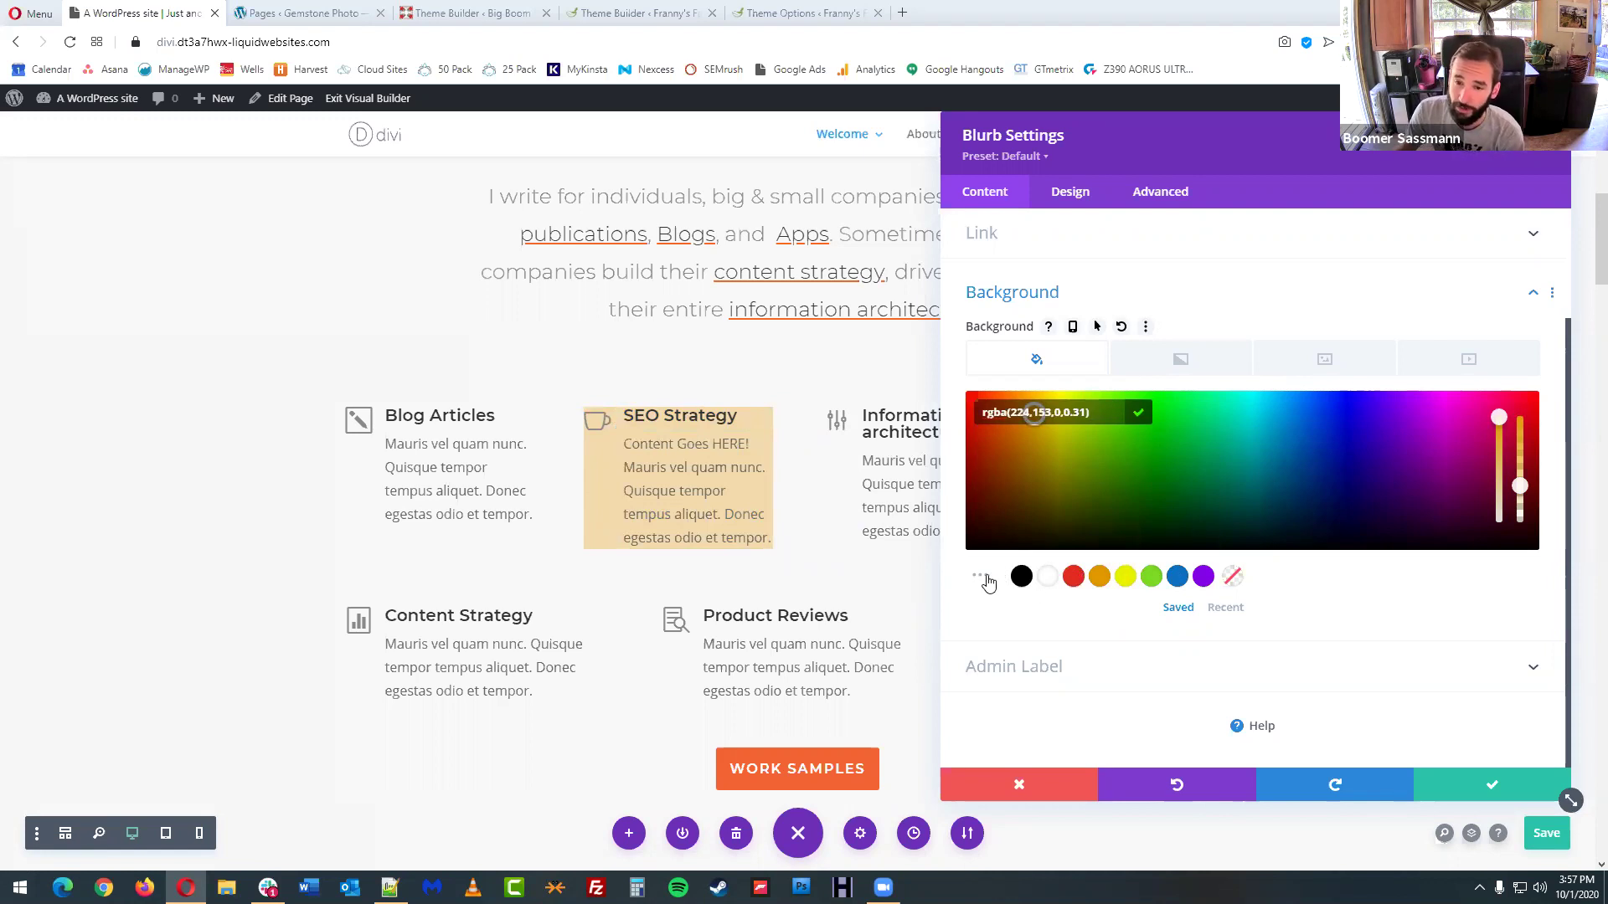
# - Make the SEO Strategy blurb's background transparent and accept the blurb settings
pyautogui.click(1235, 578)
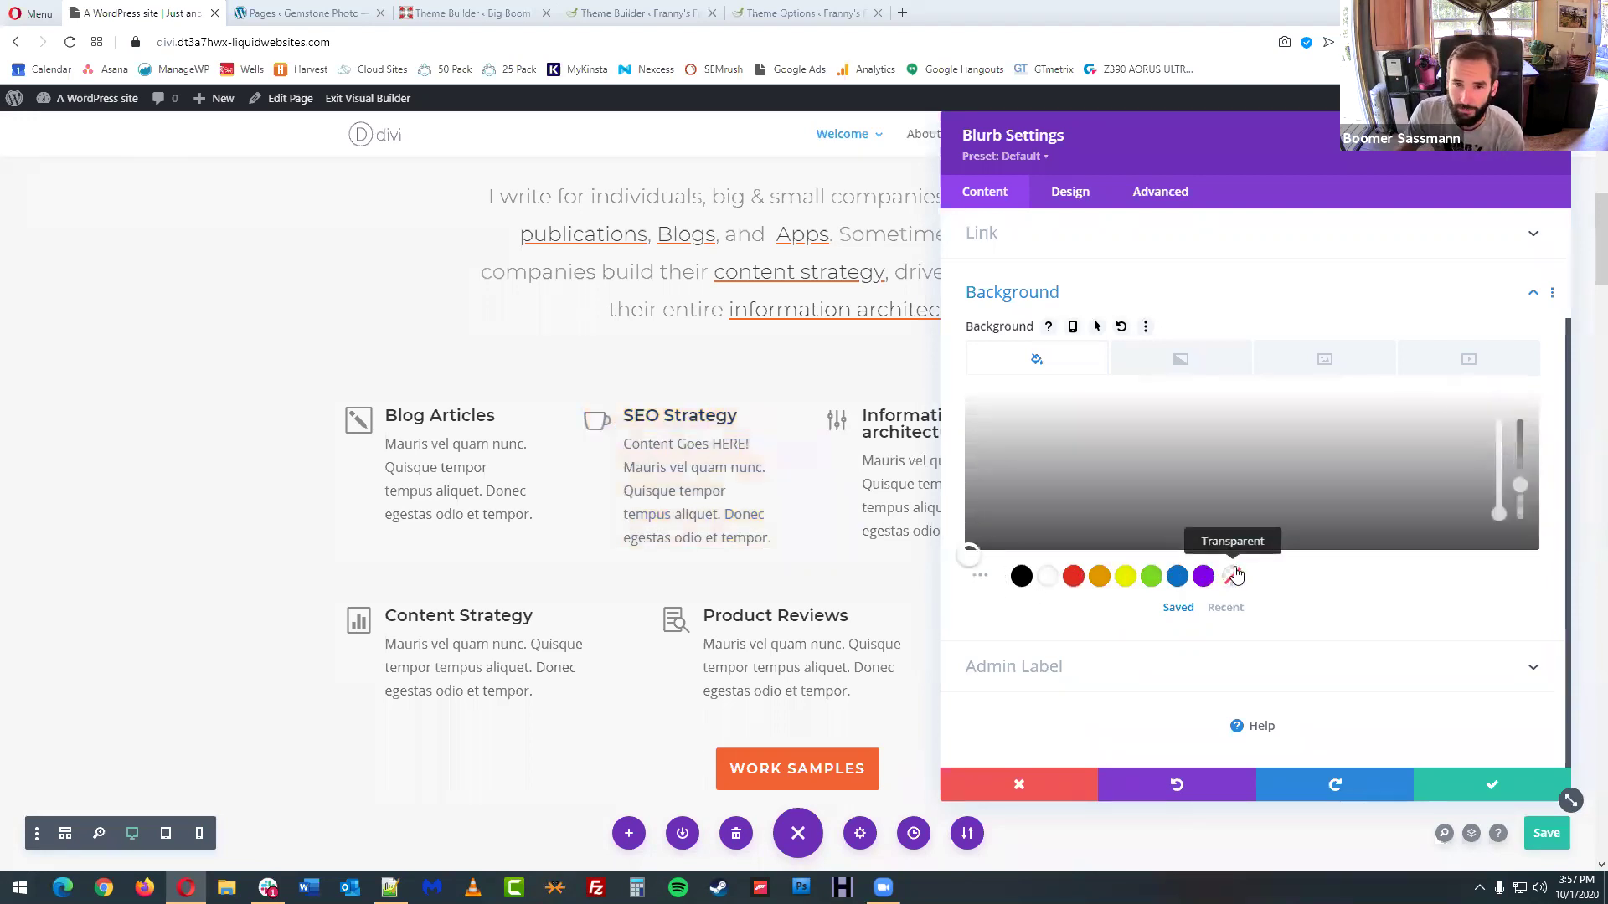
pyautogui.click(1490, 785)
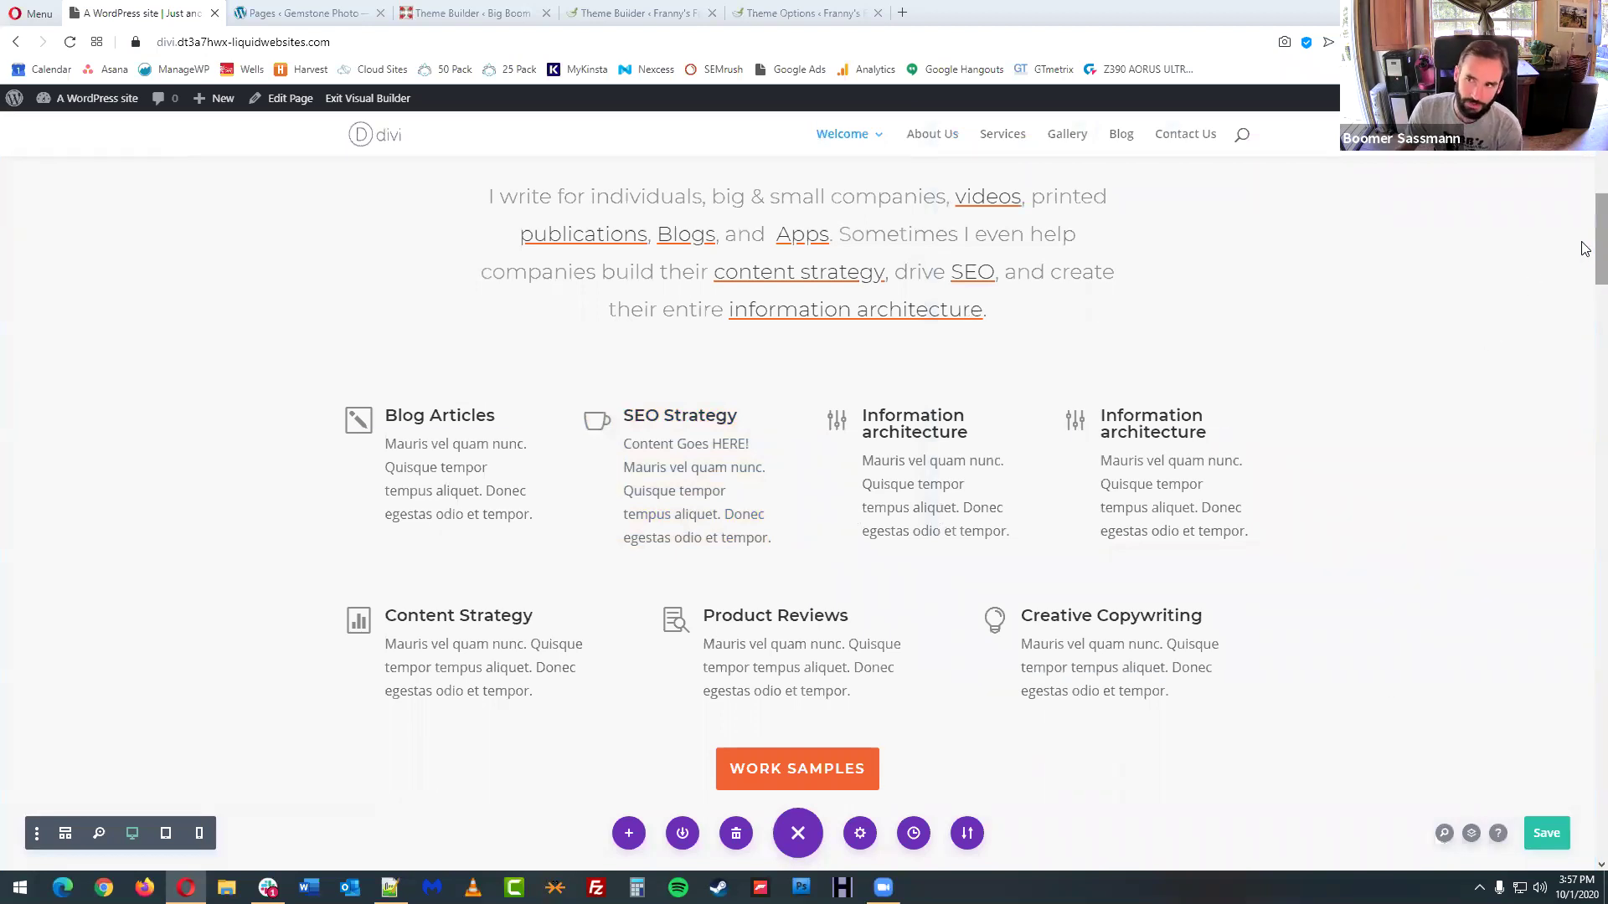
# - Set the Consultations number counter to 9000
pyautogui.scroll(-8, 1585, 247)
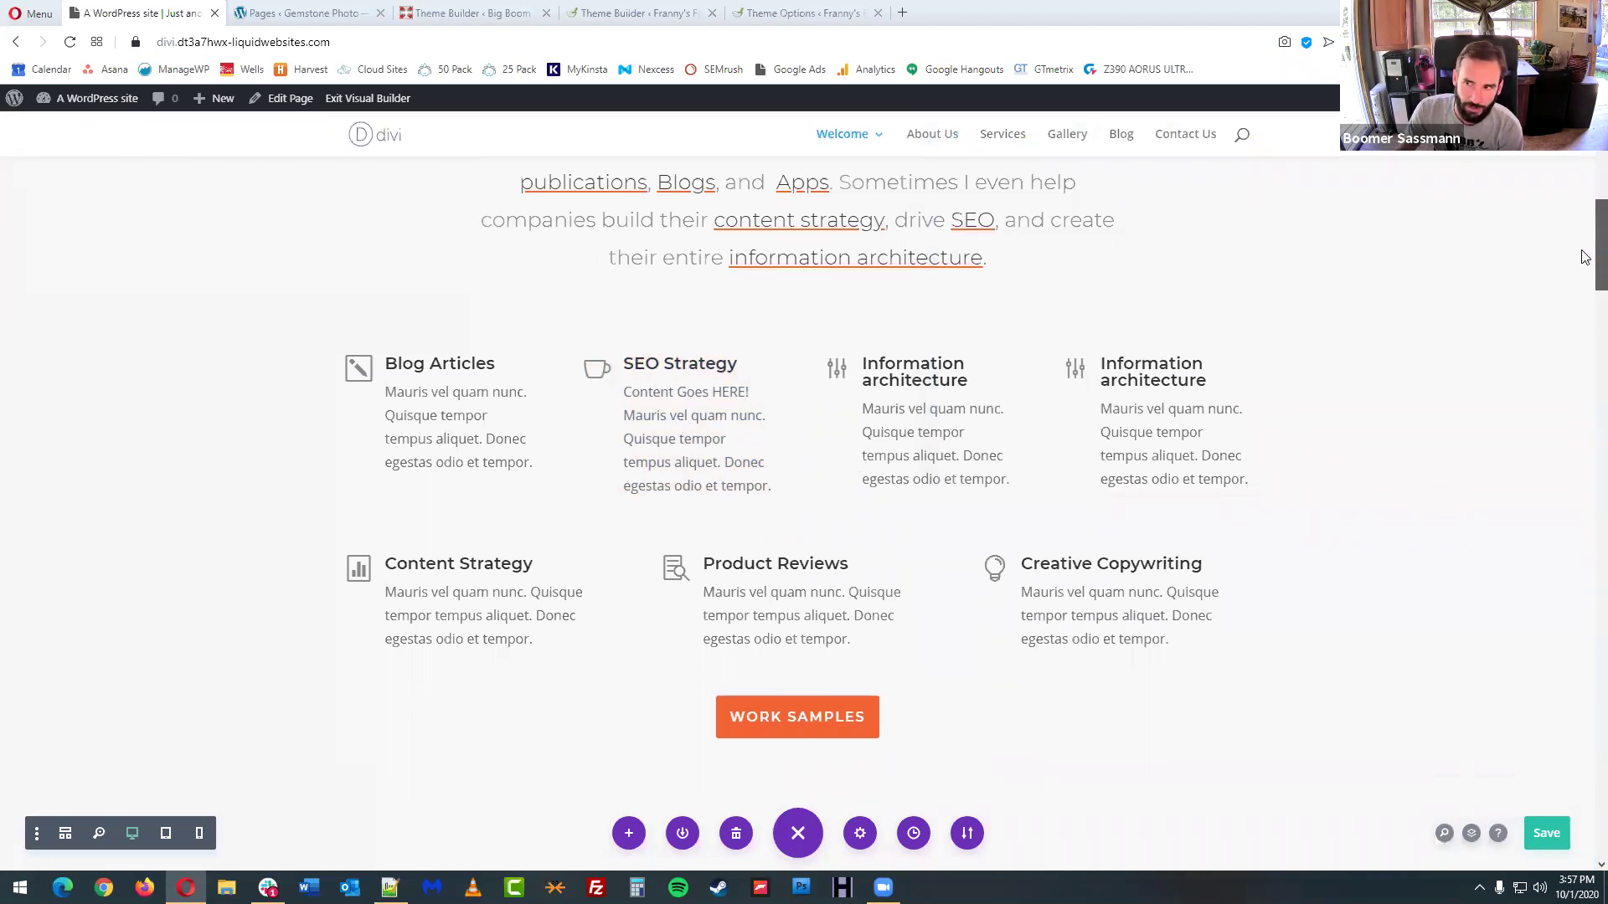
pyautogui.scroll(-10, 1586, 409)
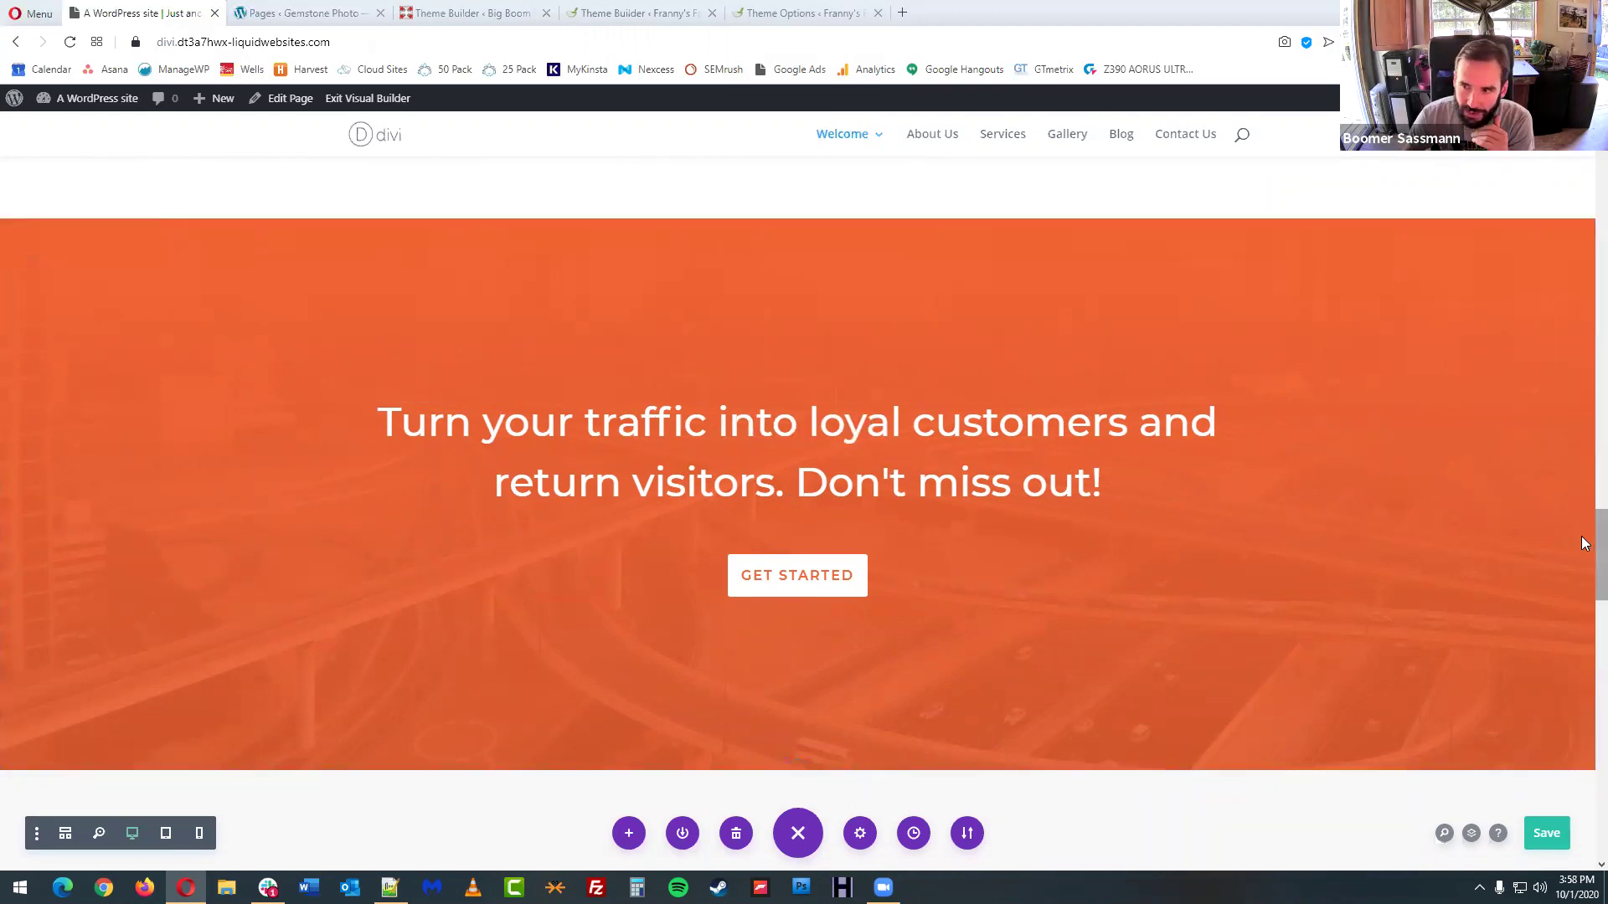
pyautogui.moveTo(1584, 545); pyautogui.dragTo(1585, 482)
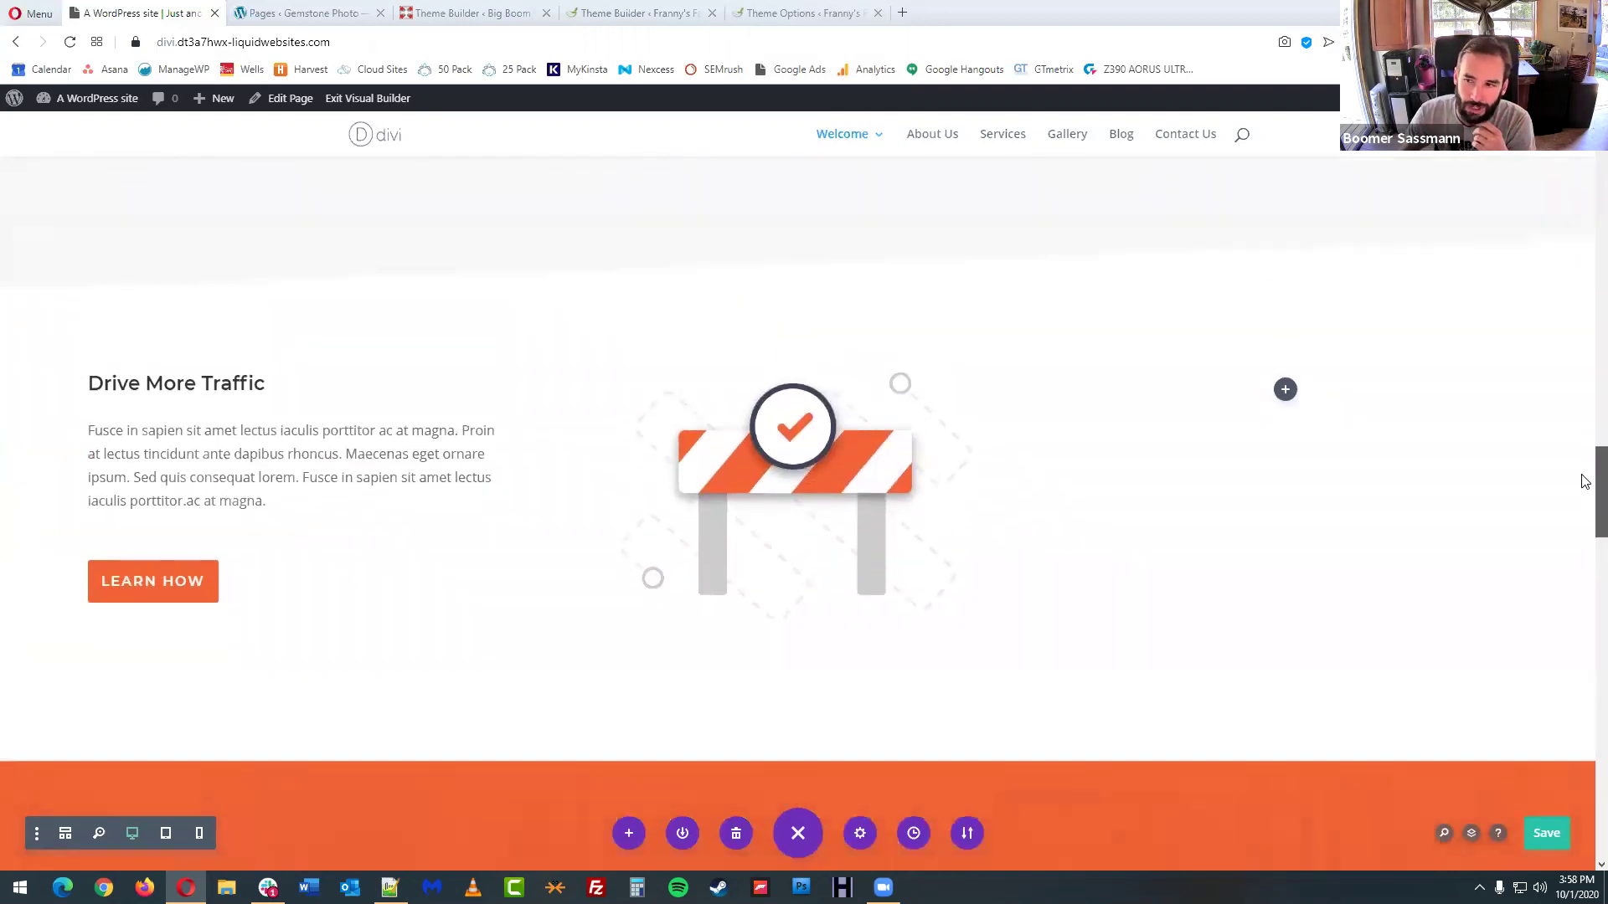
pyautogui.moveTo(1584, 481); pyautogui.dragTo(1585, 312)
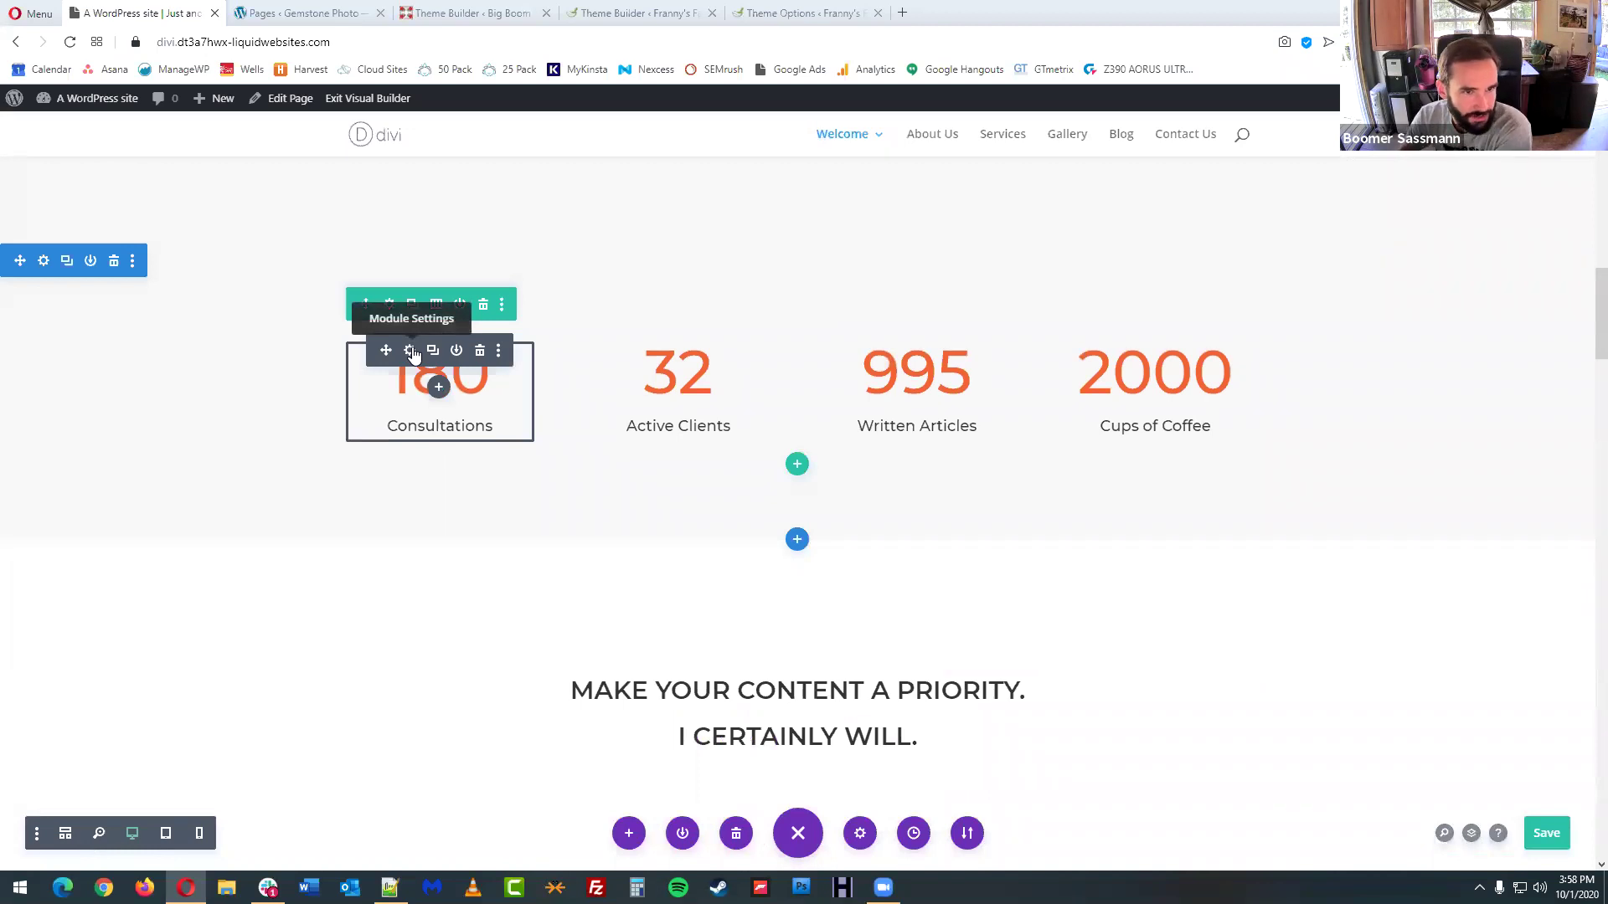
pyautogui.click(413, 352)
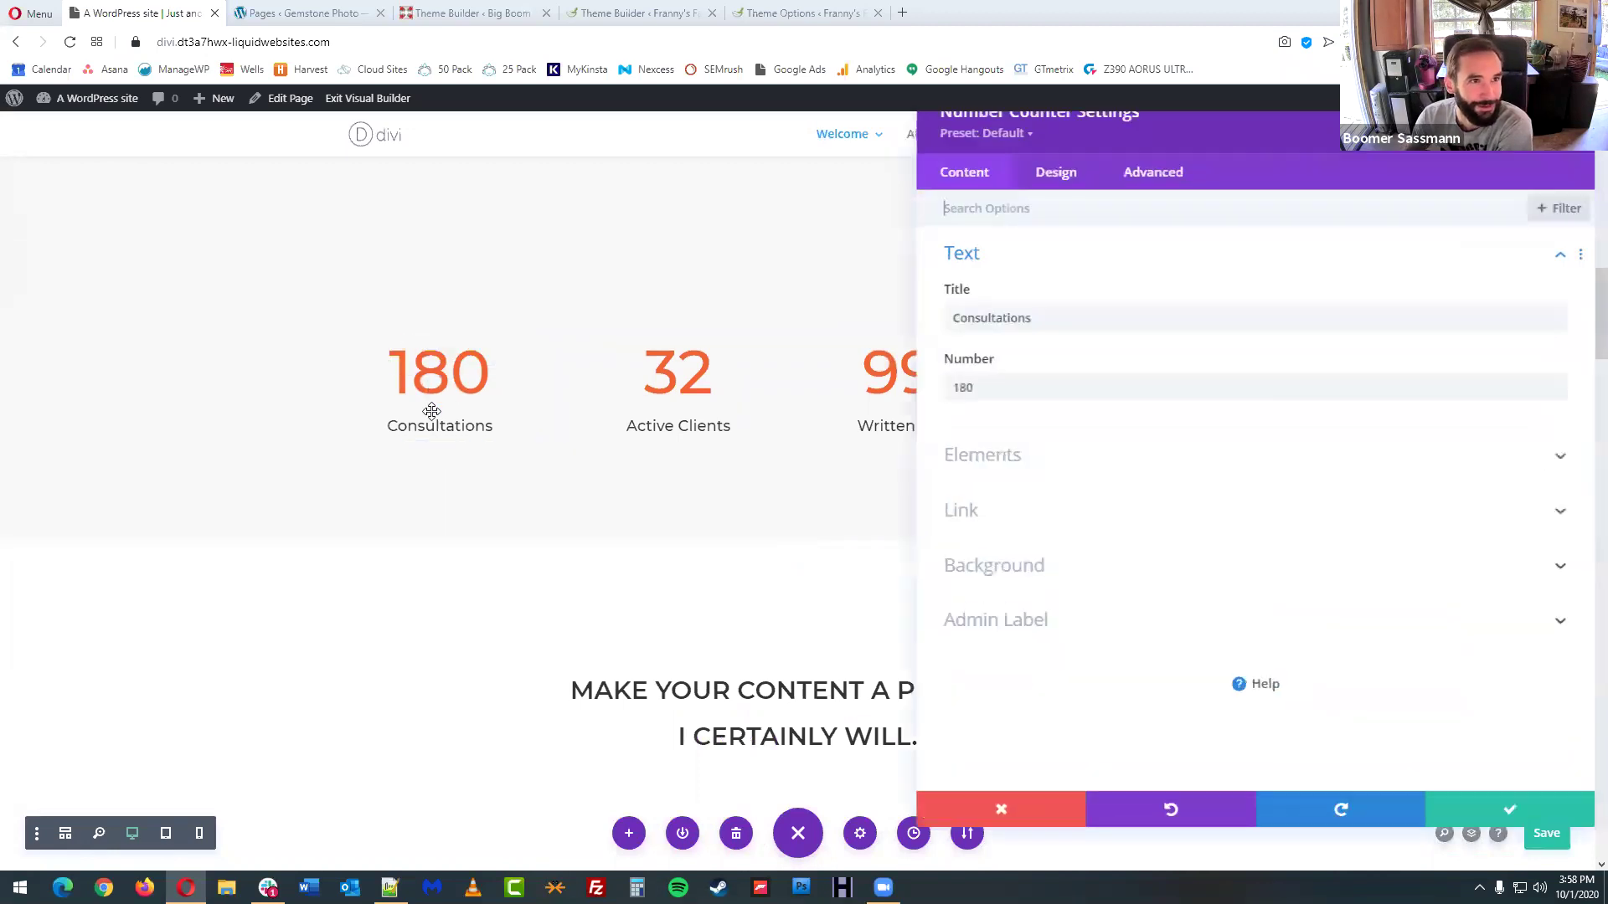
pyautogui.moveTo(1224, 133); pyautogui.dragTo(295, 149)
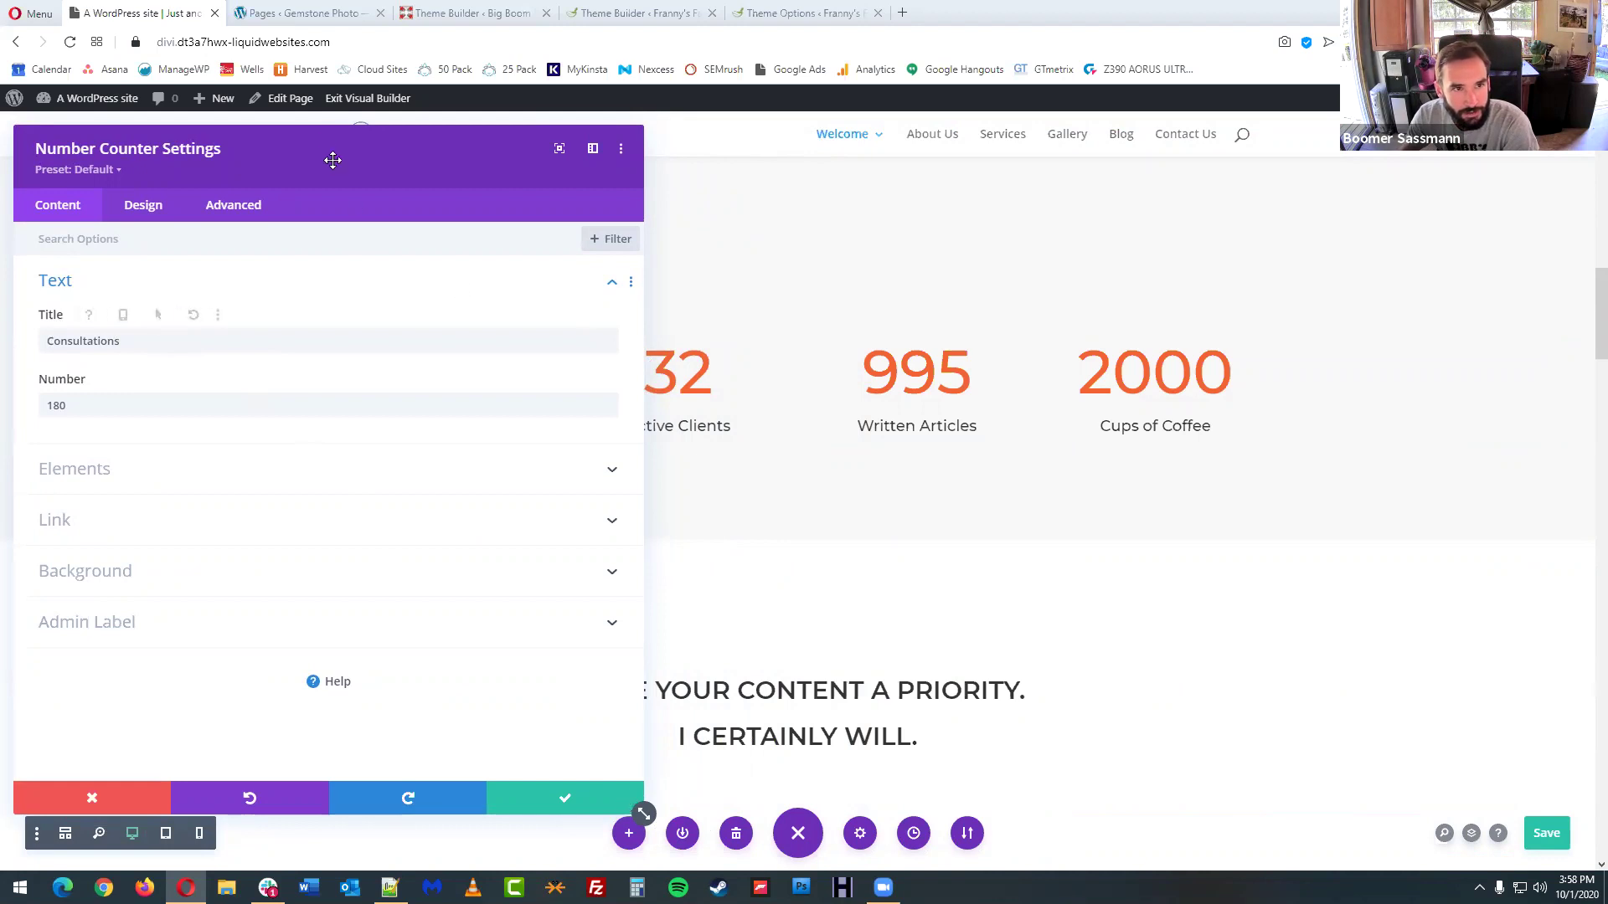
pyautogui.moveTo(280, 147); pyautogui.dragTo(1103, 151)
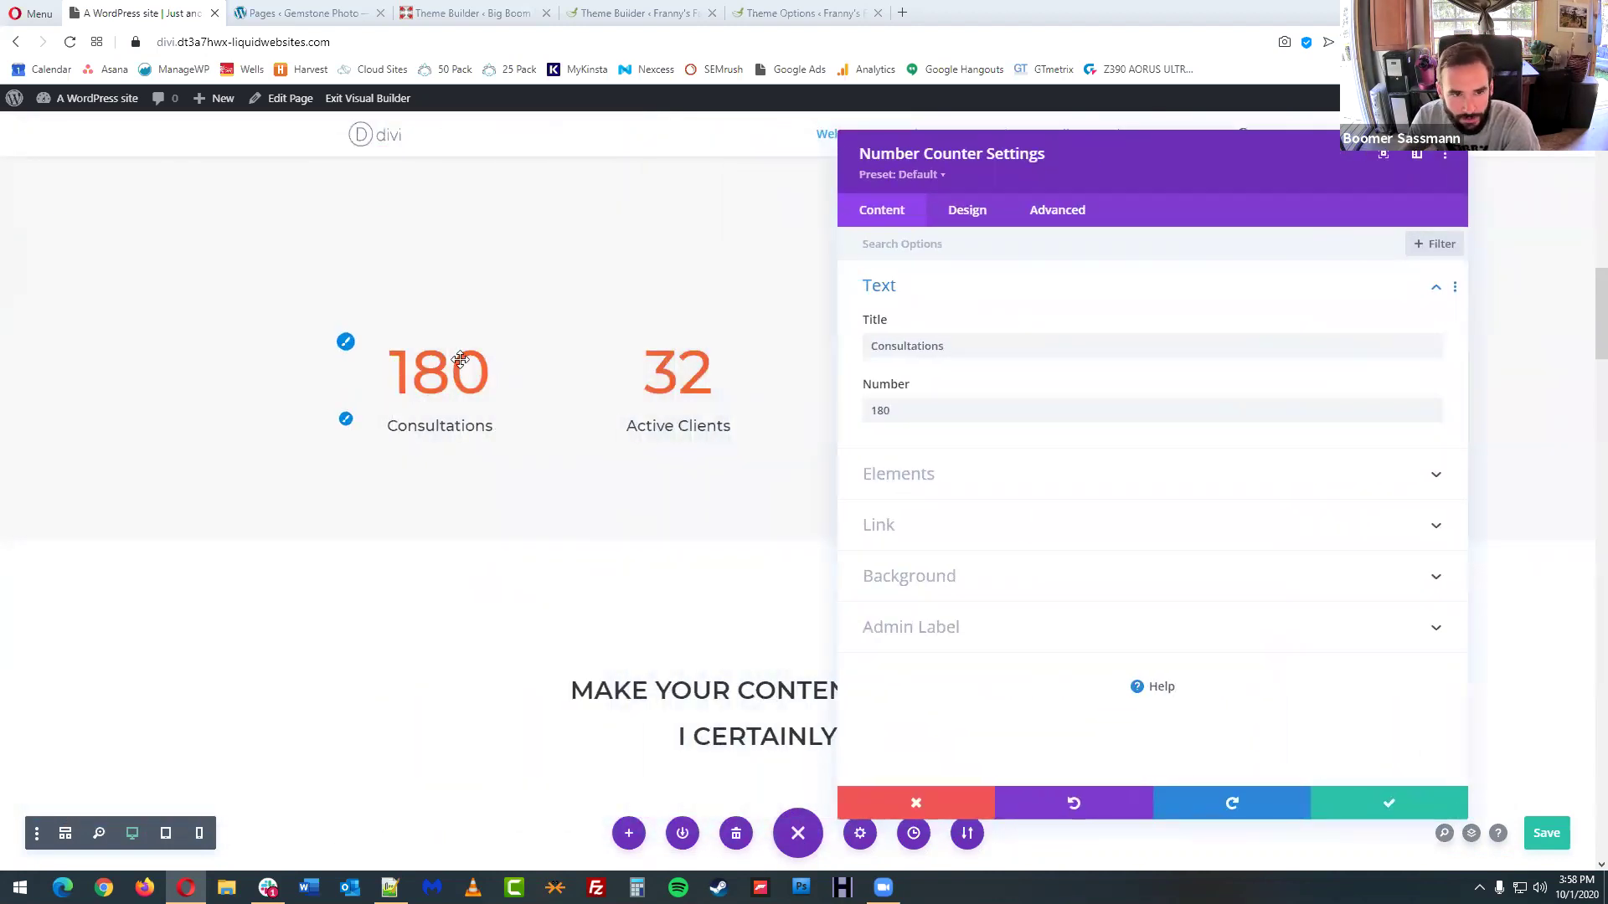
pyautogui.moveTo(894, 408); pyautogui.dragTo(862, 392)
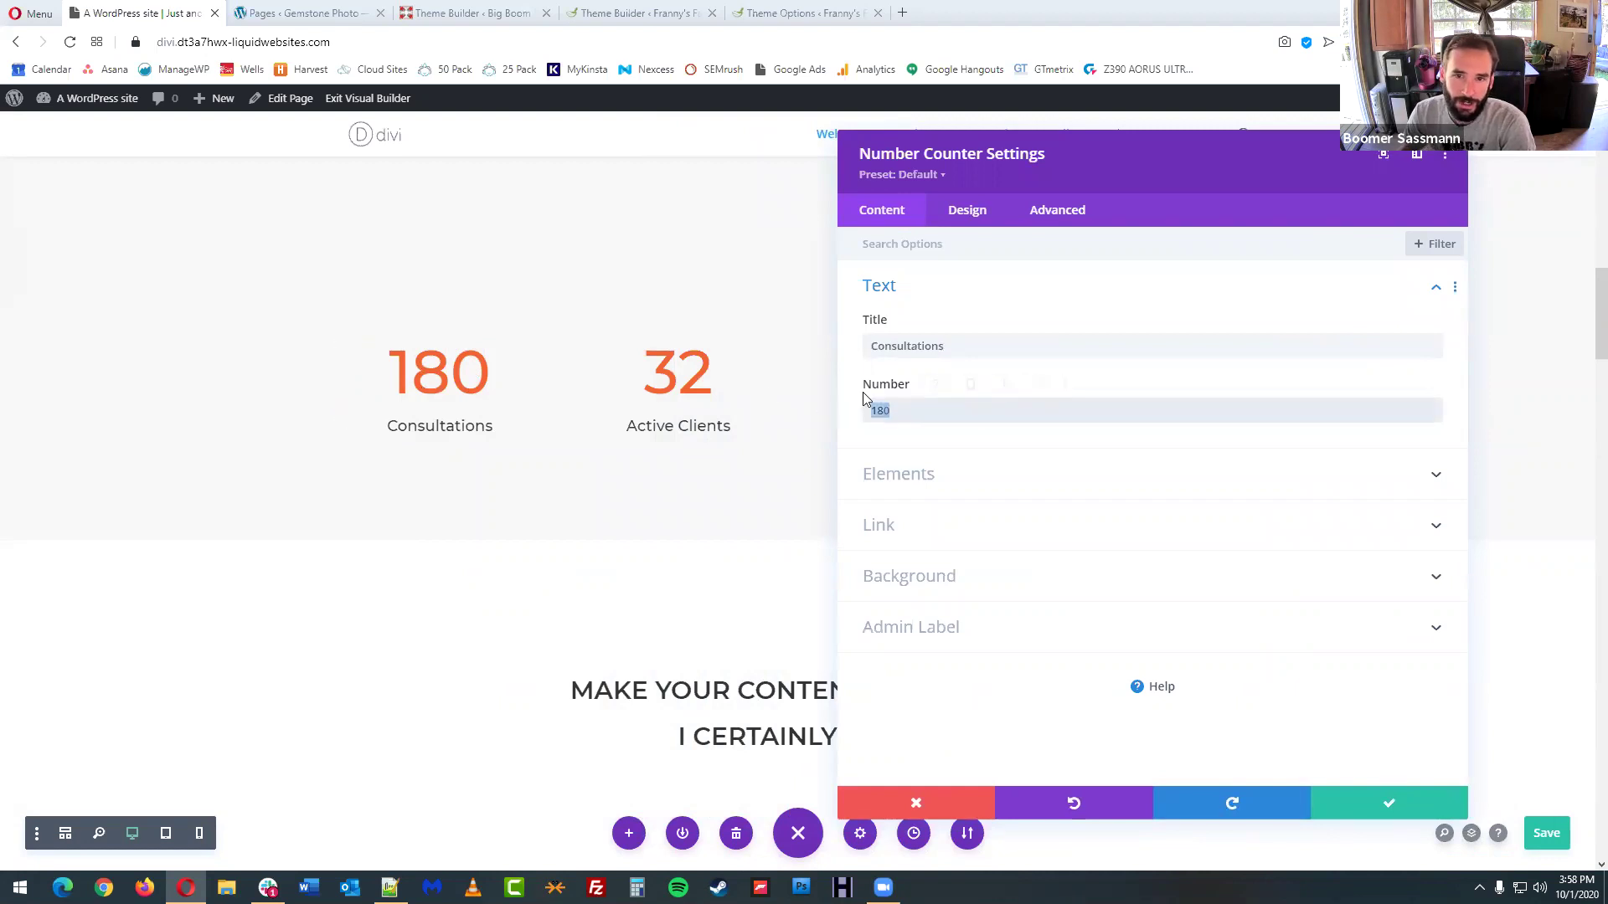
pyautogui.write('9')
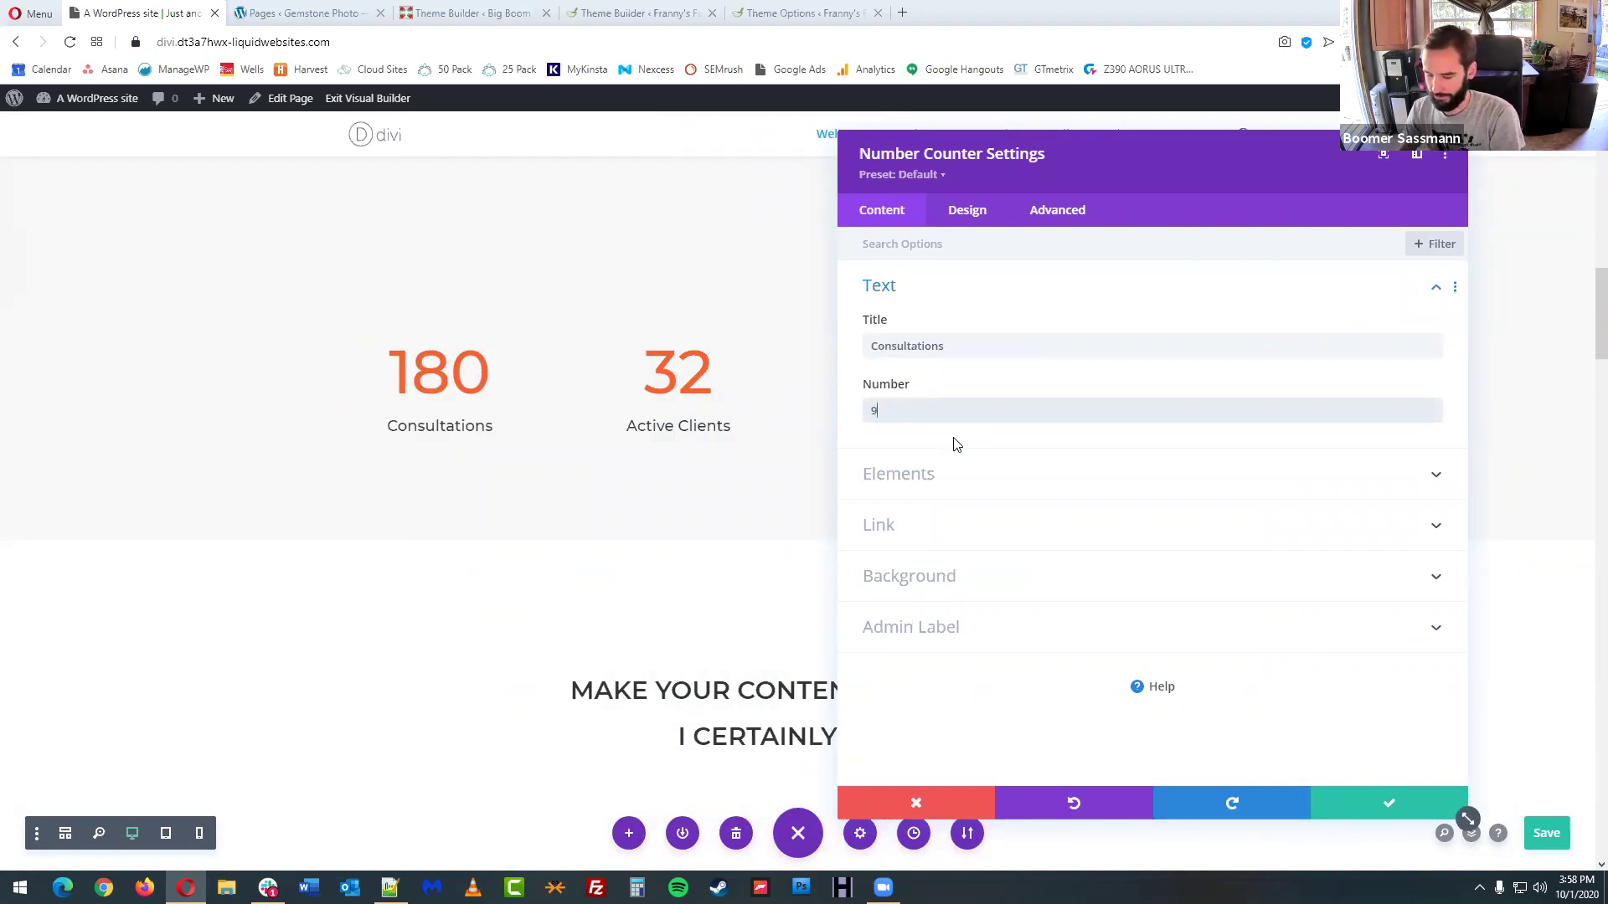
pyautogui.write('000')
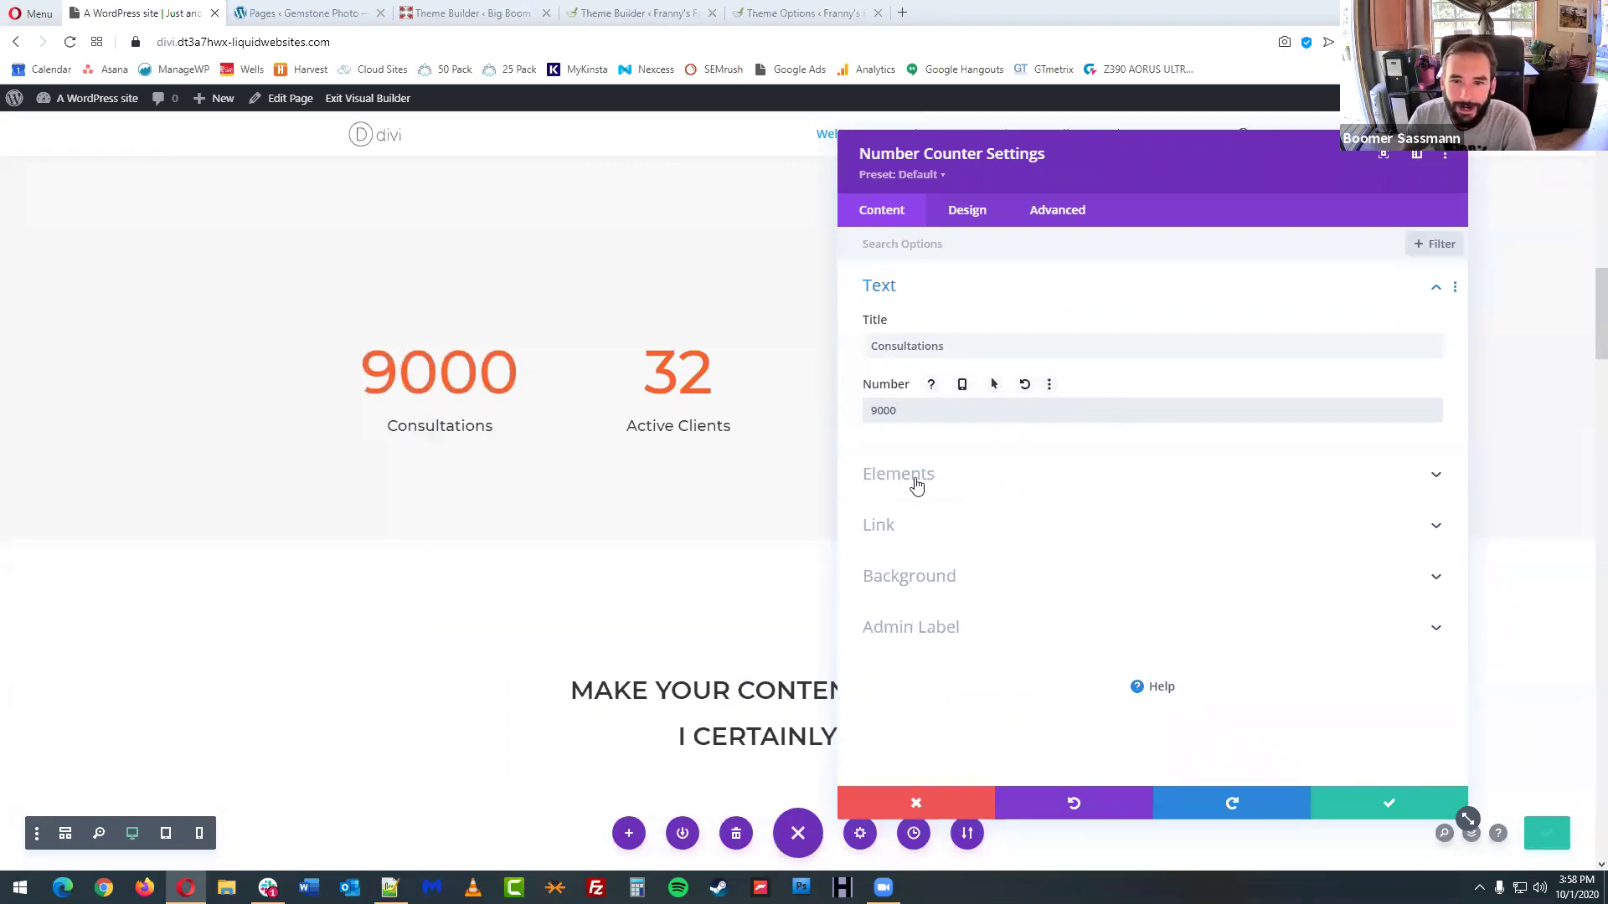
# - Enable the percent sign on the Consultations number counter
pyautogui.click(976, 481)
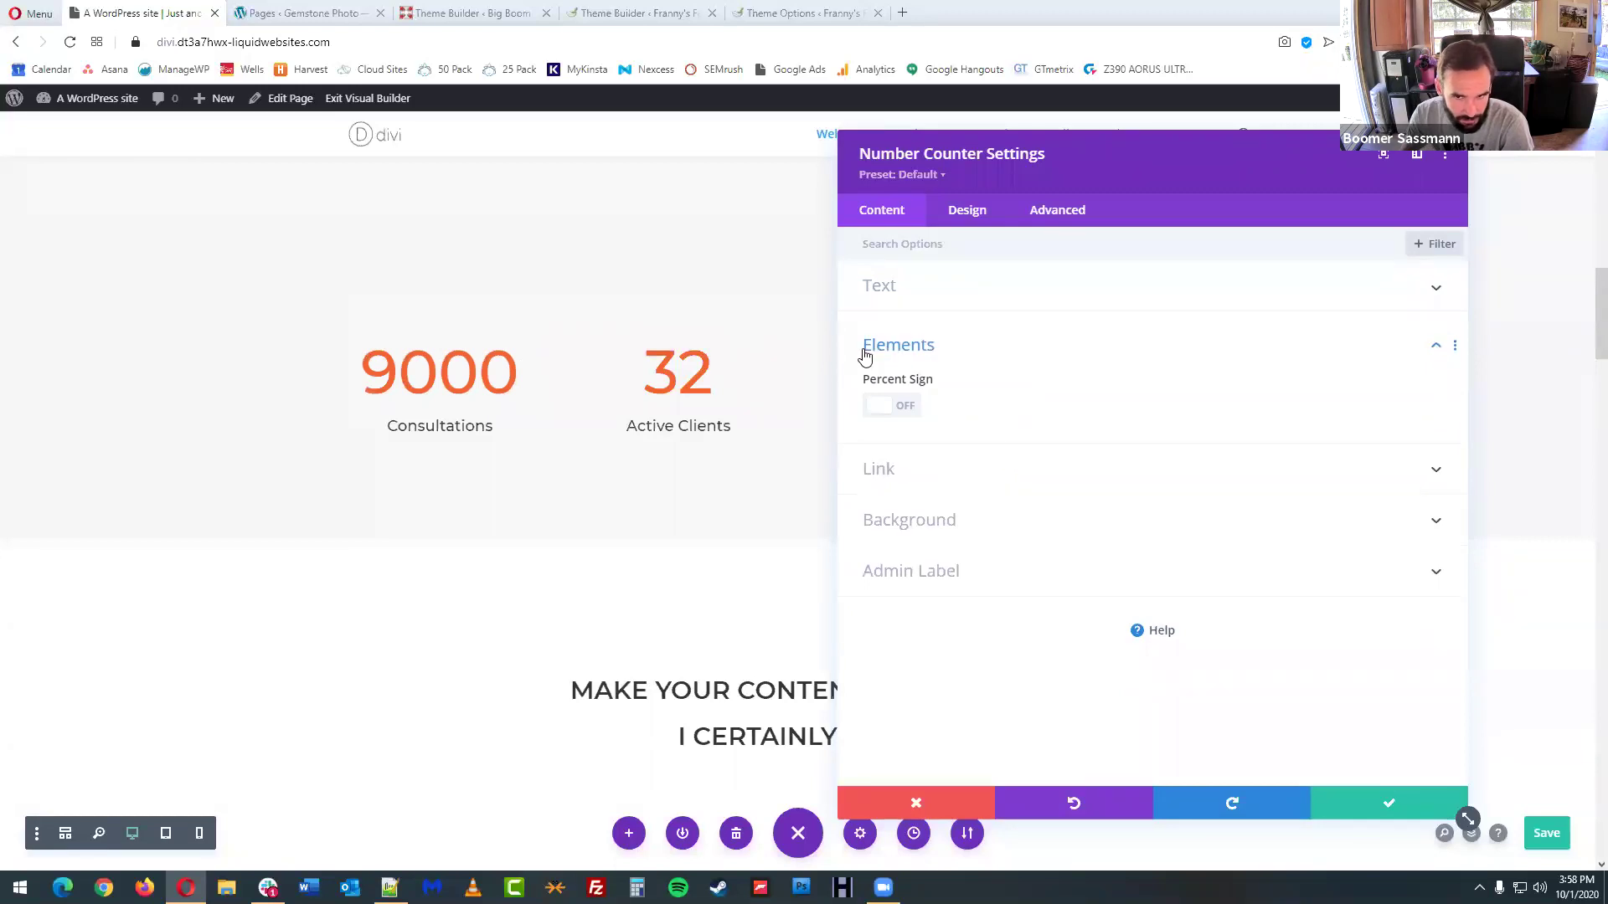
pyautogui.moveTo(970, 396)
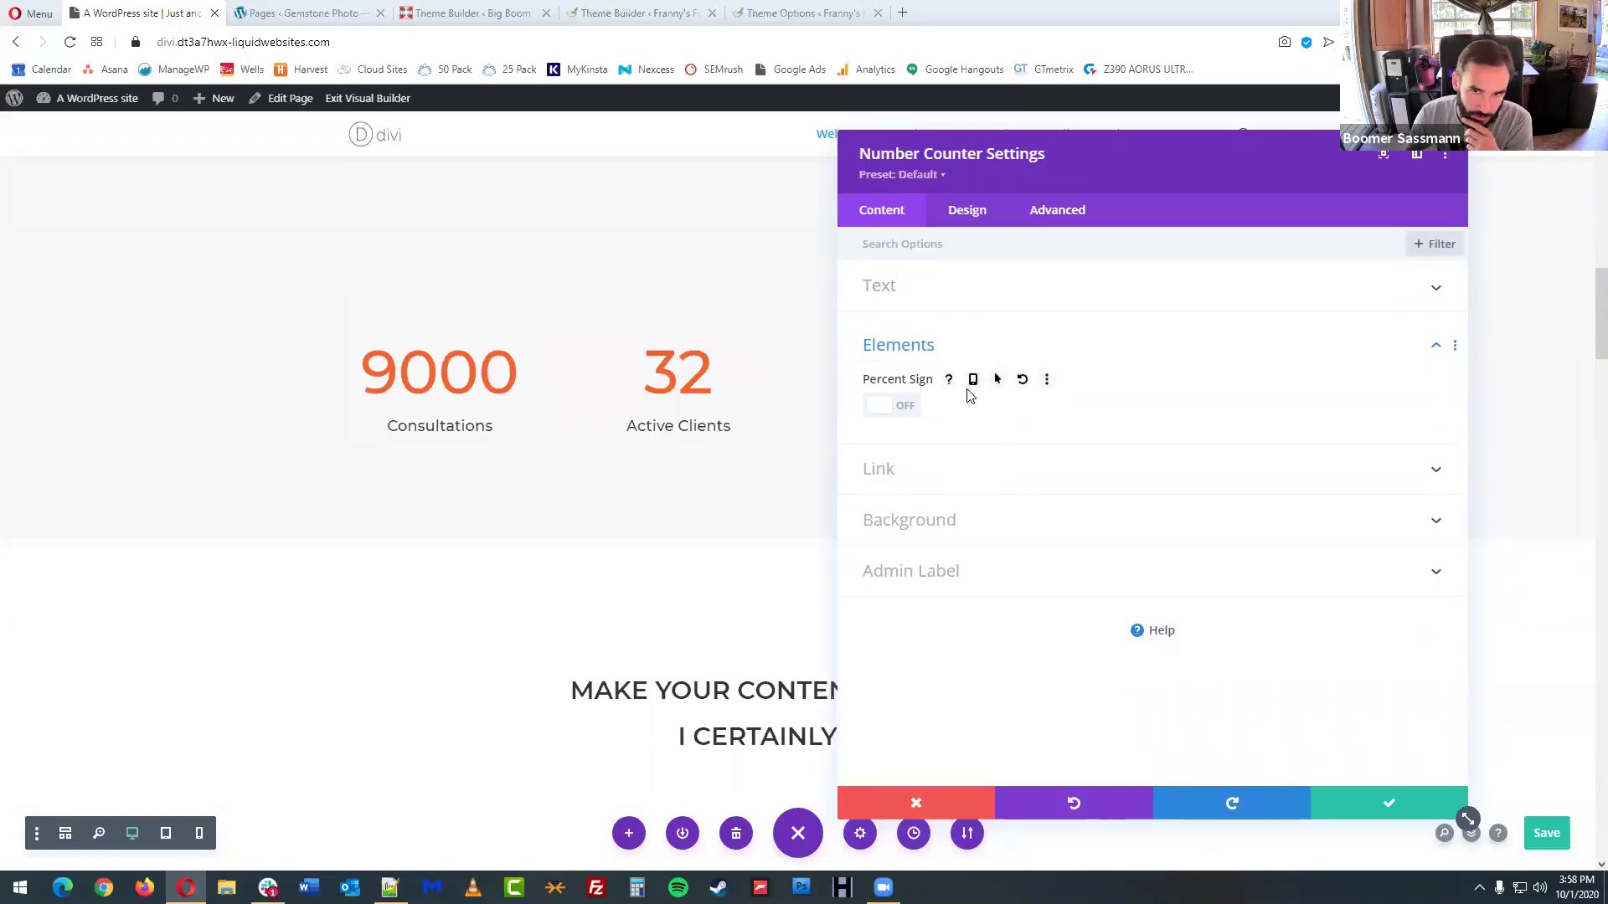
pyautogui.click(890, 410)
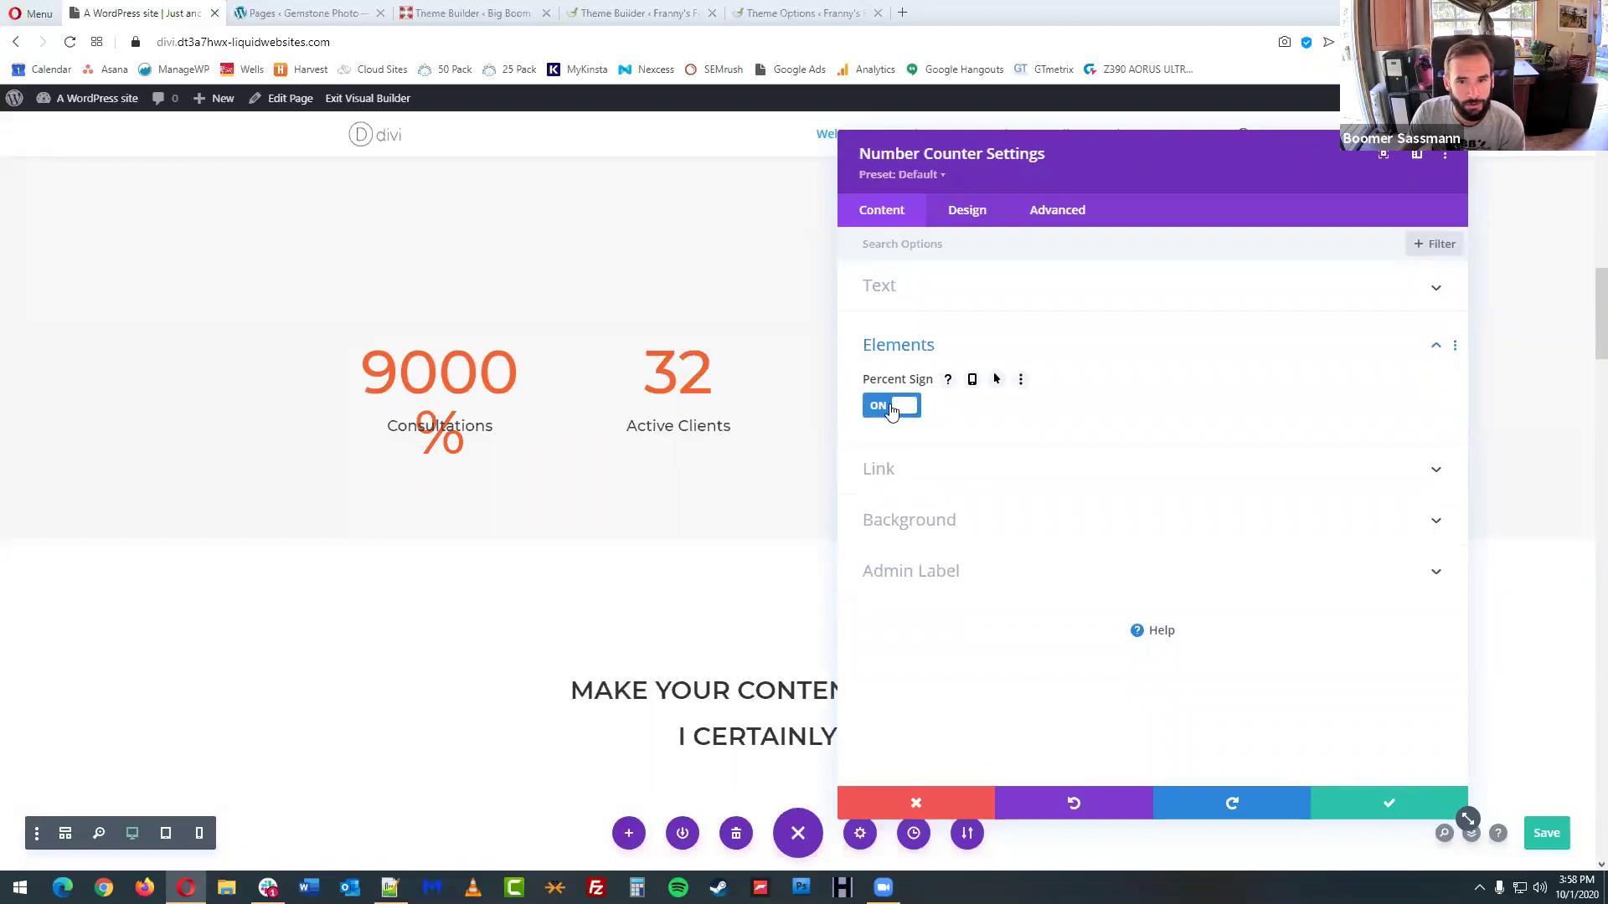
pyautogui.click(890, 410)
pyautogui.click(886, 414)
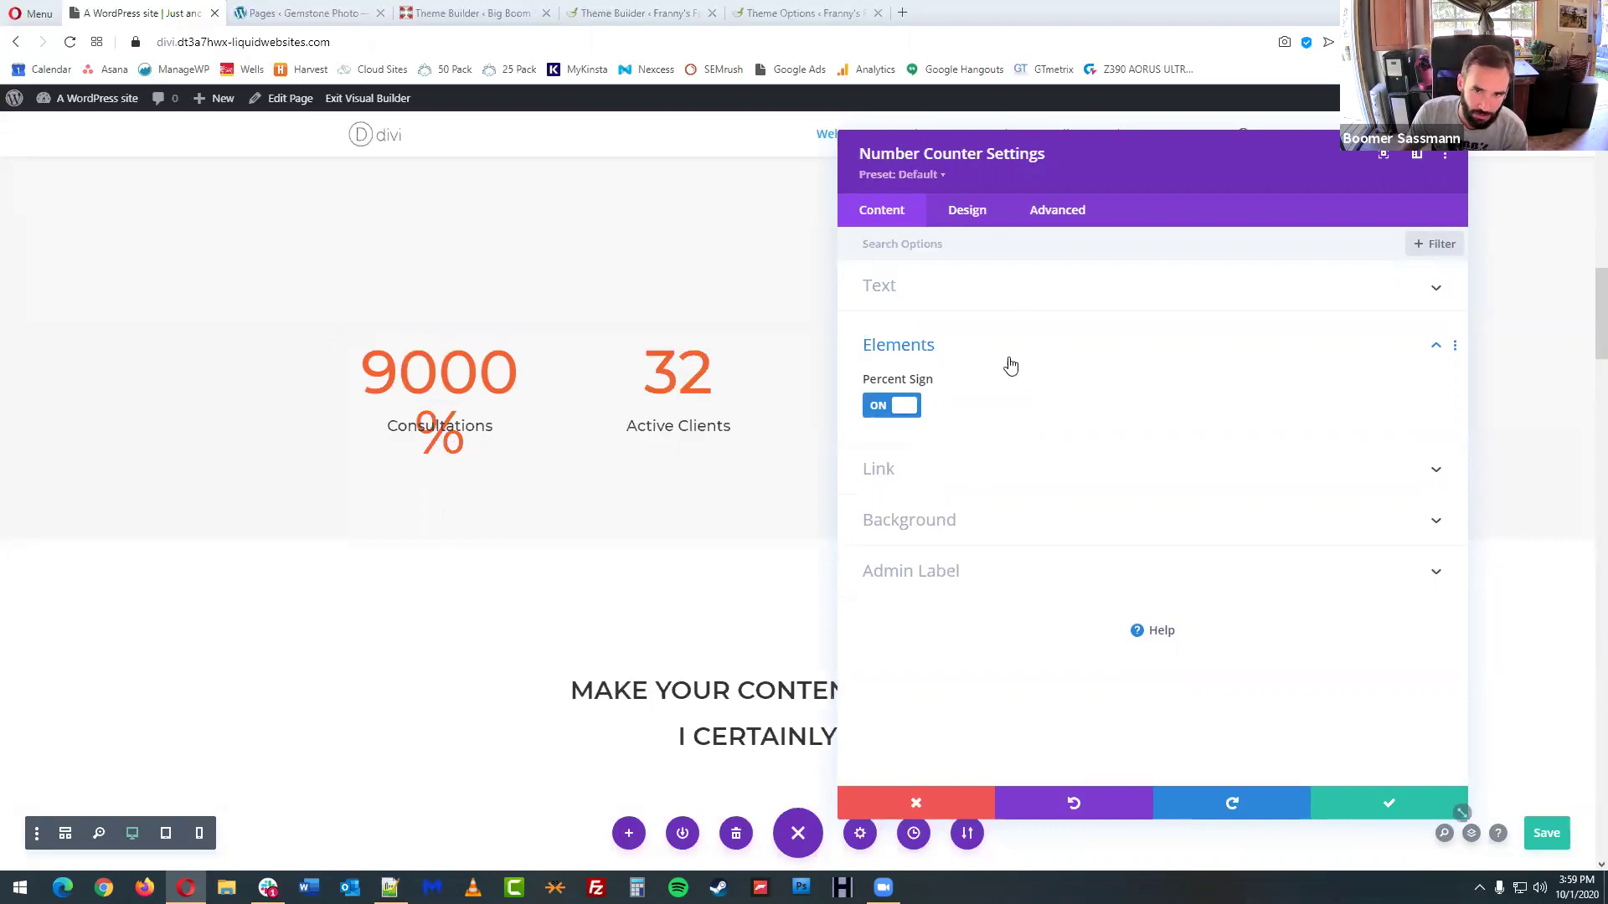
# - Set the Consultations number counter to 90
pyautogui.click(957, 302)
pyautogui.click(899, 413)
pyautogui.press('BackSpace')
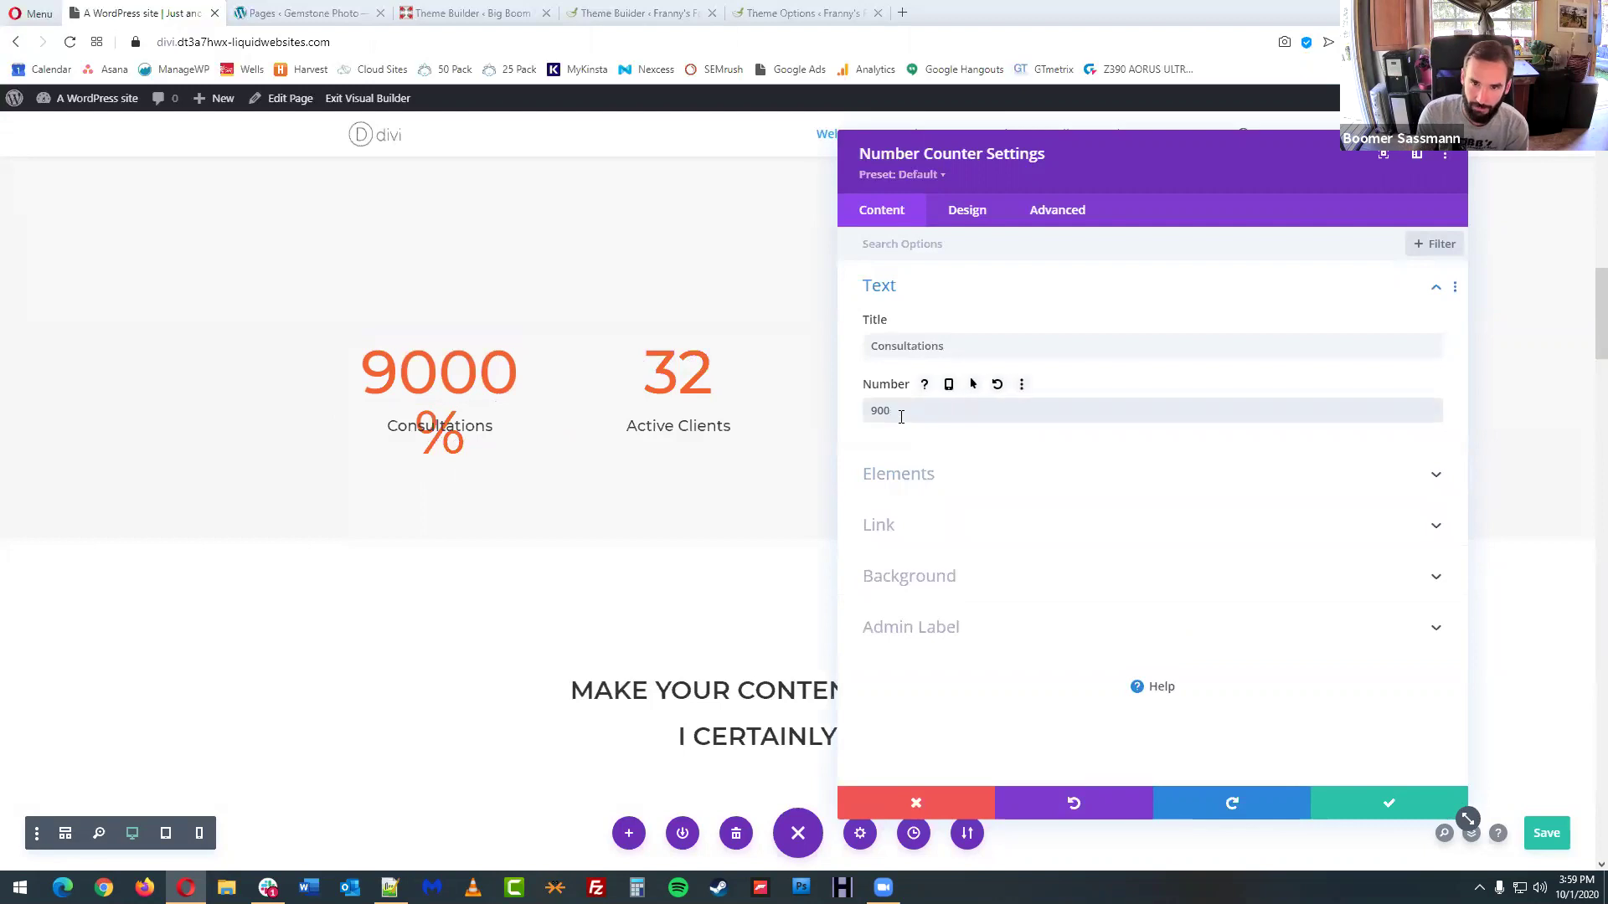
pyautogui.click(1005, 474)
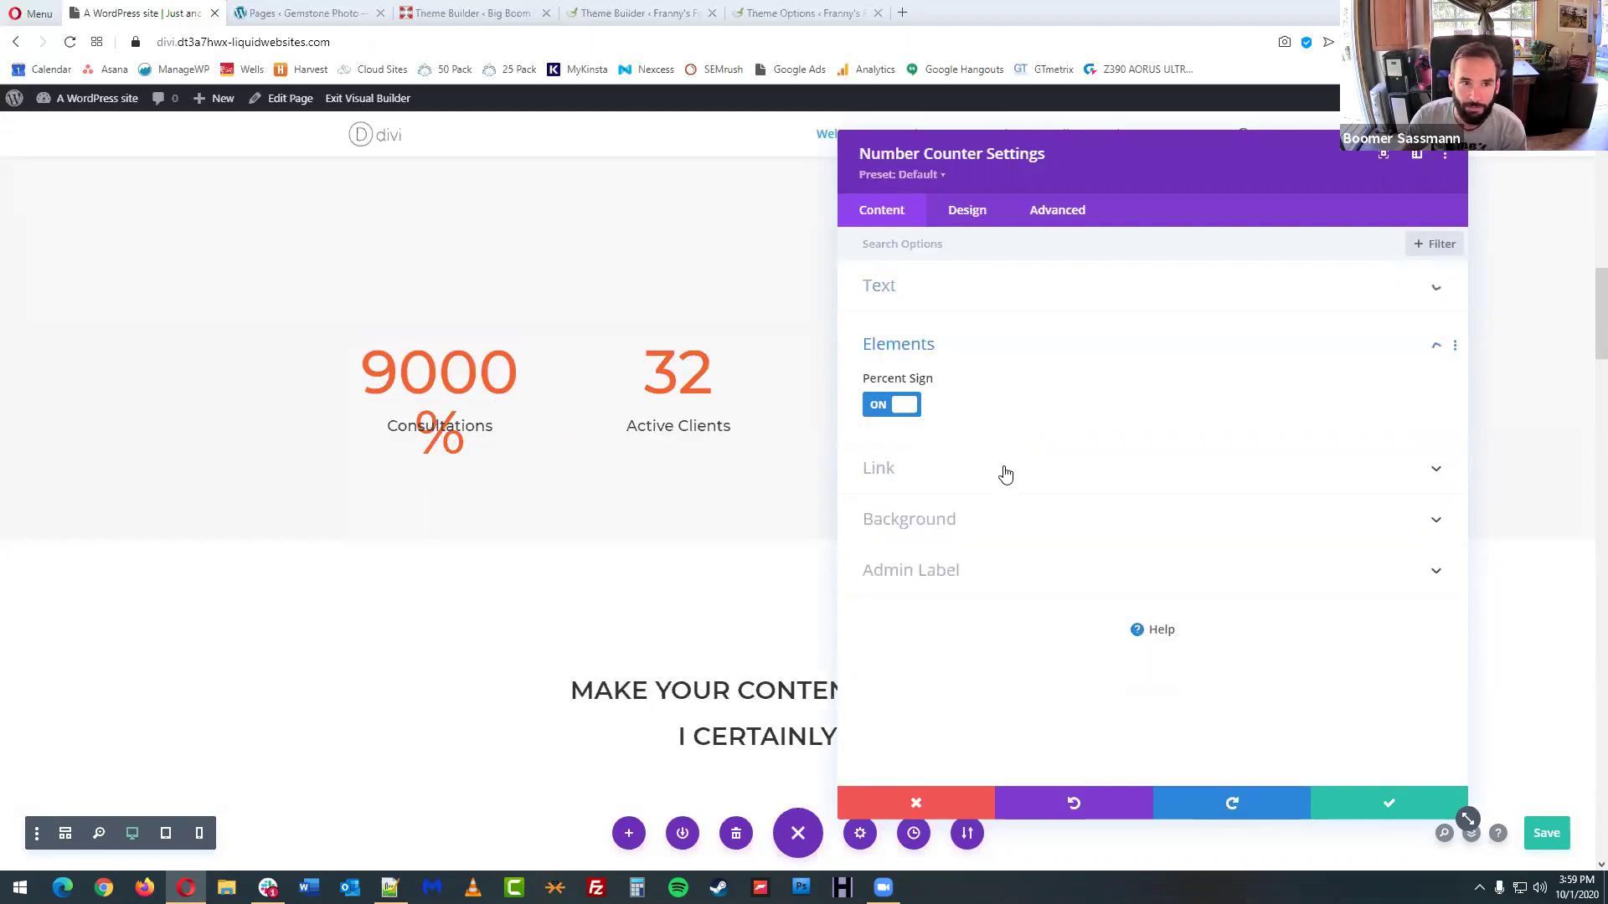
pyautogui.click(947, 300)
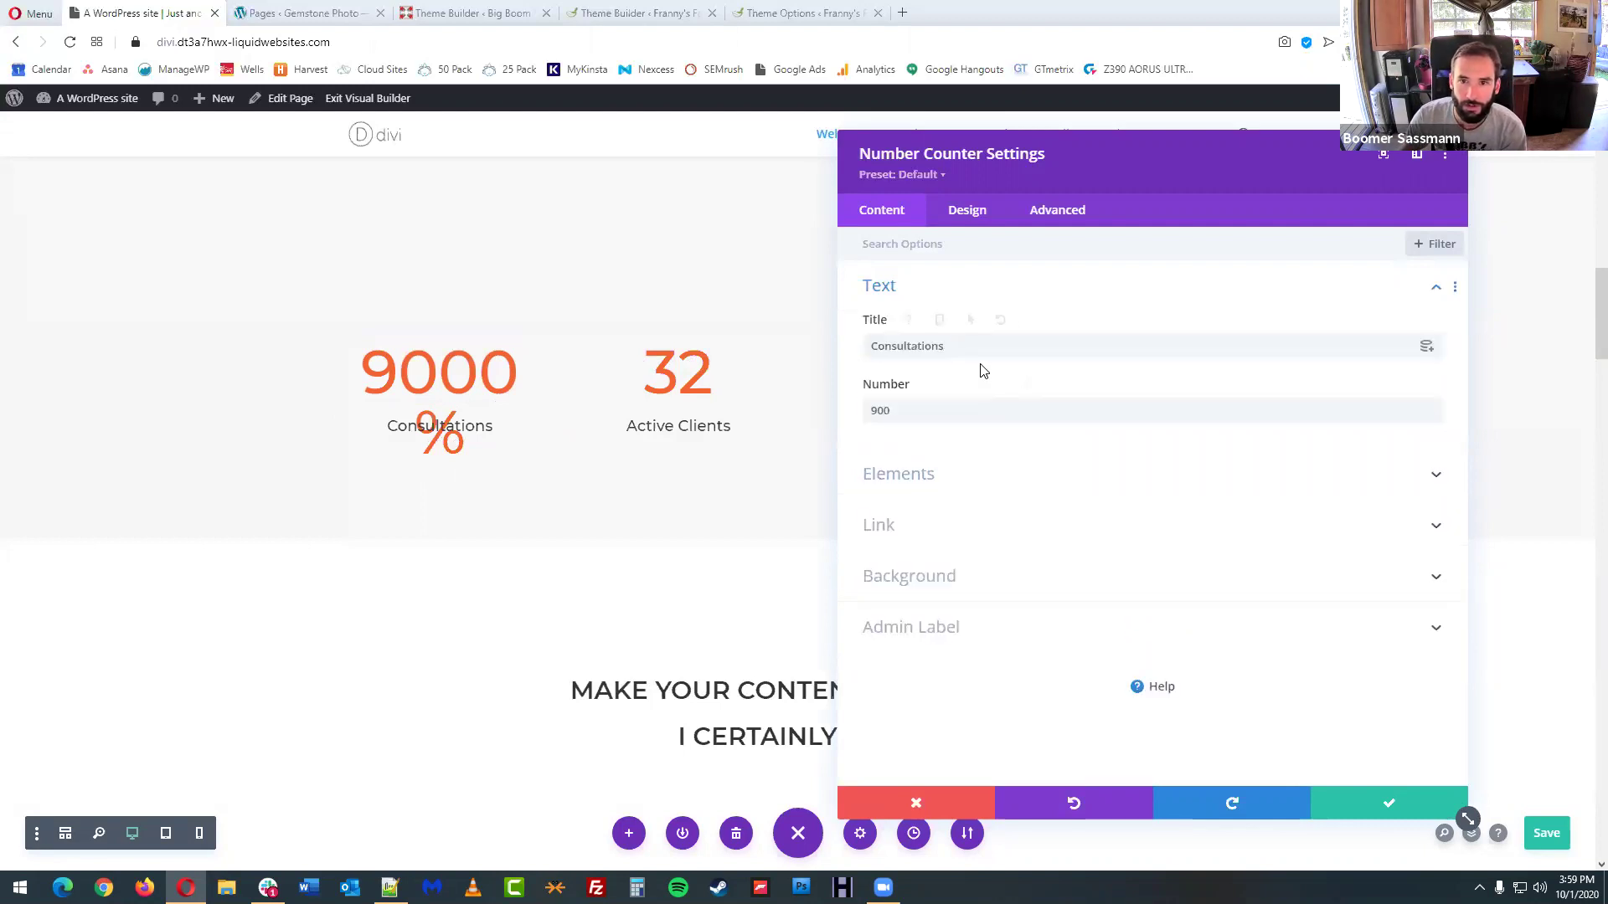
pyautogui.click(984, 410)
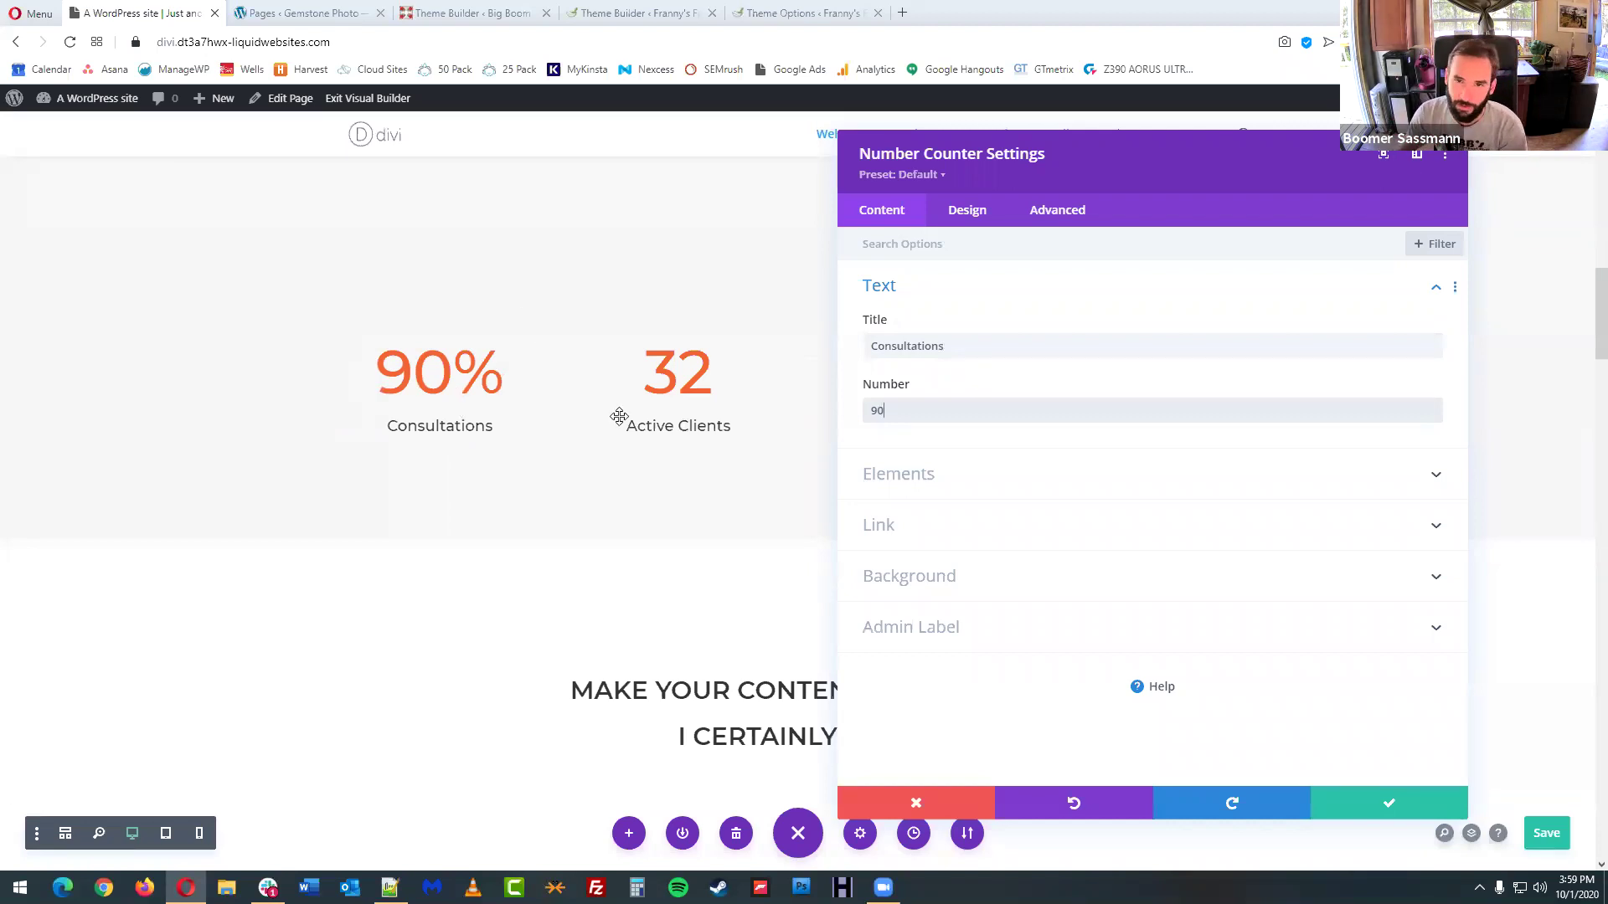
pyautogui.click(969, 477)
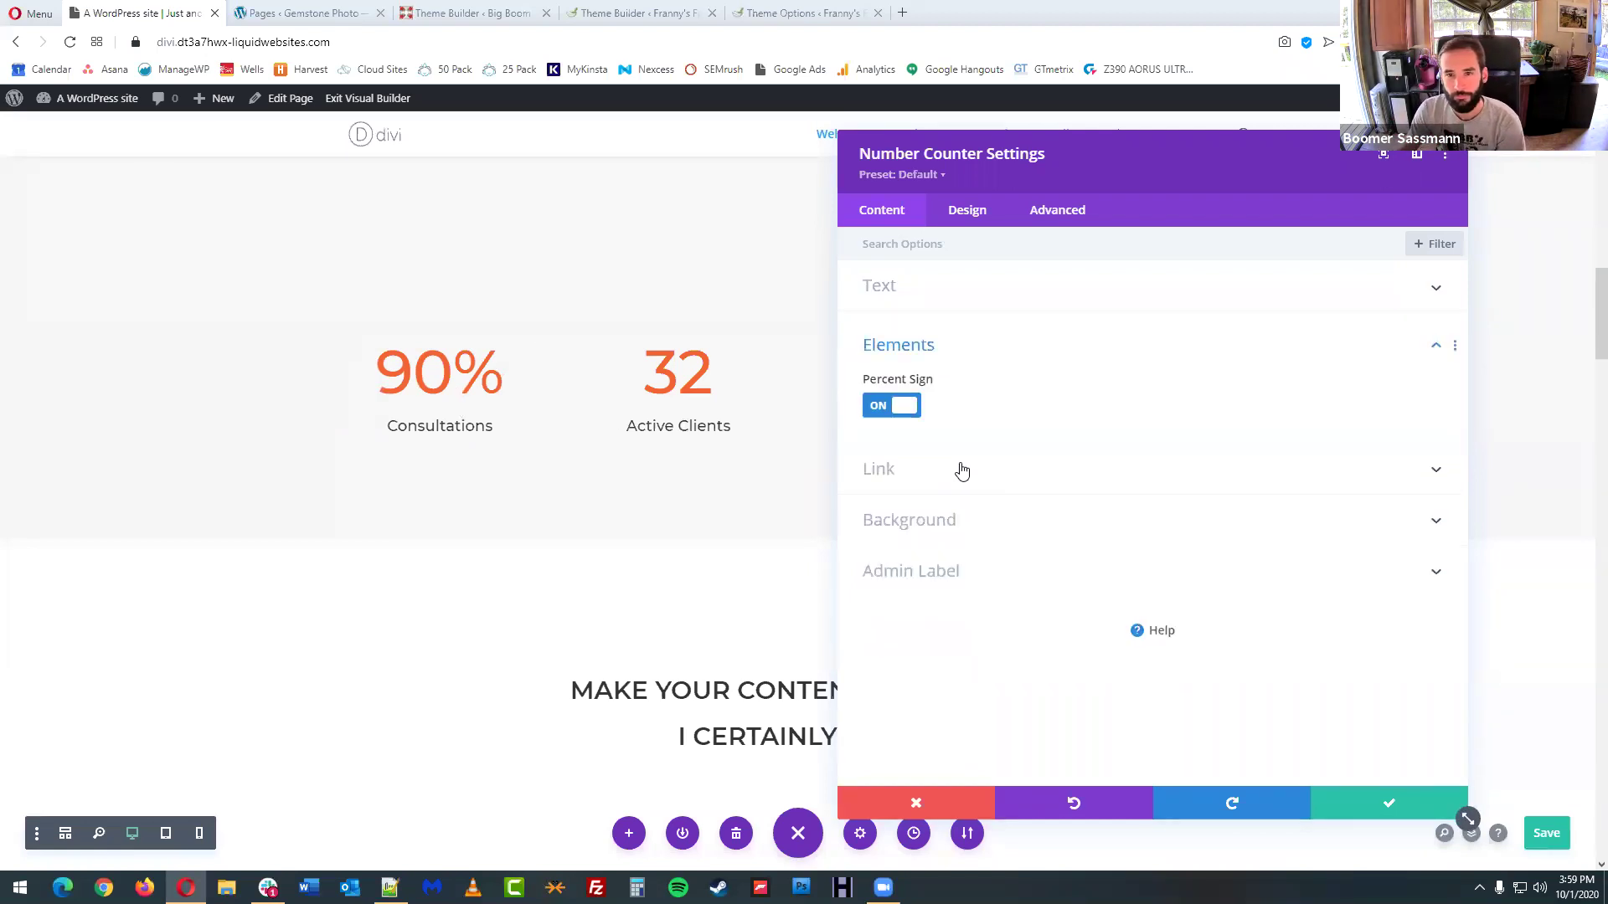
pyautogui.click(943, 480)
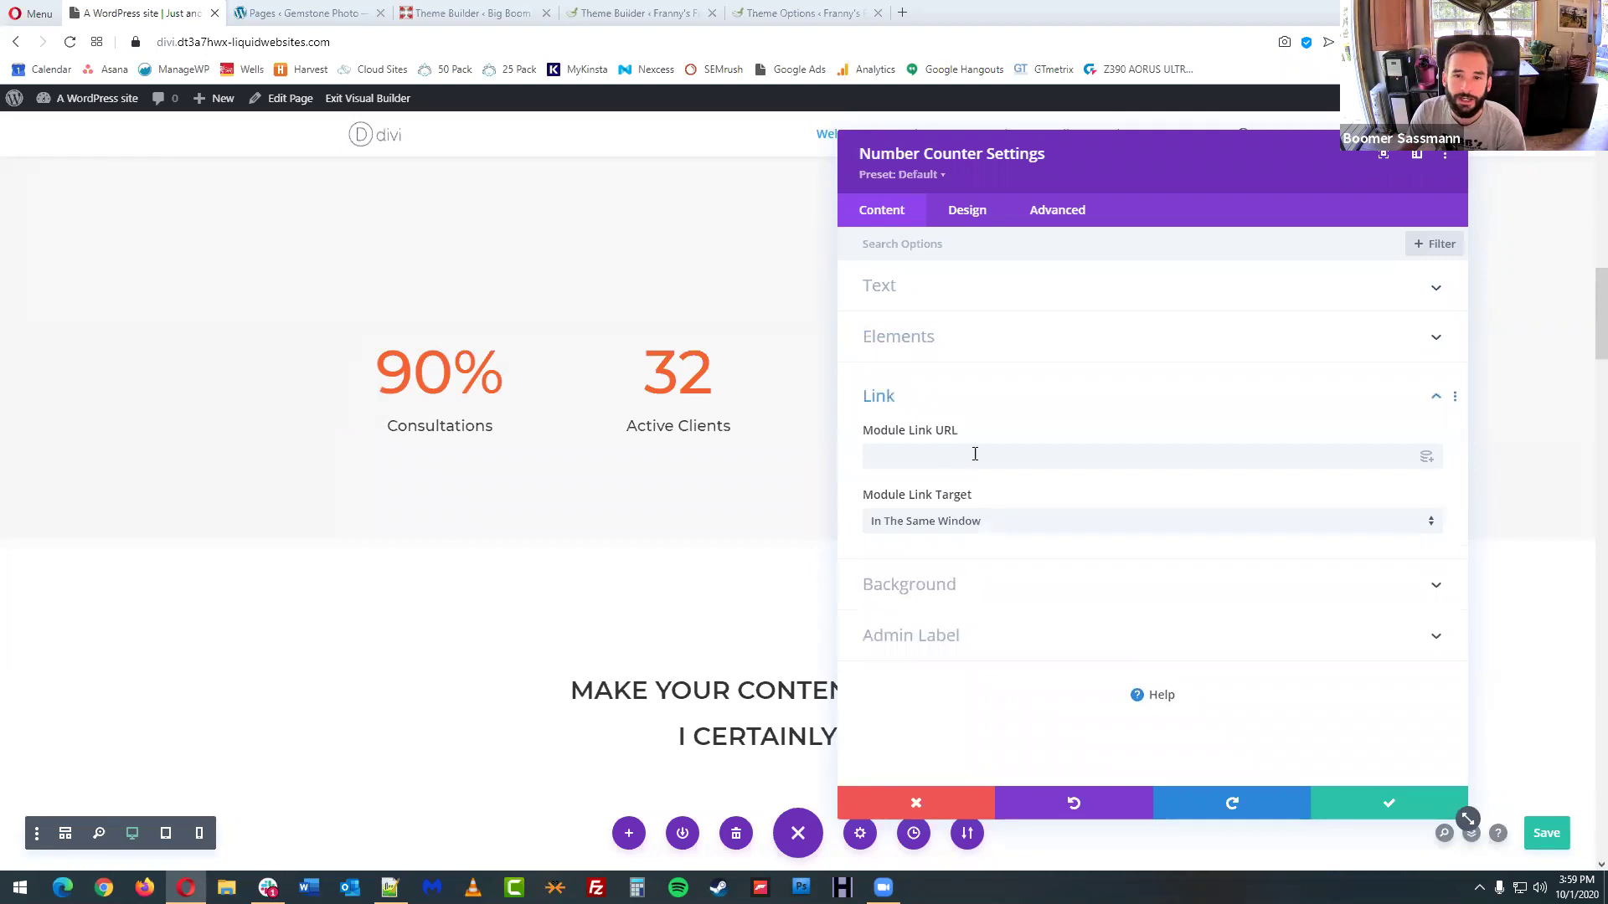
pyautogui.click(993, 584)
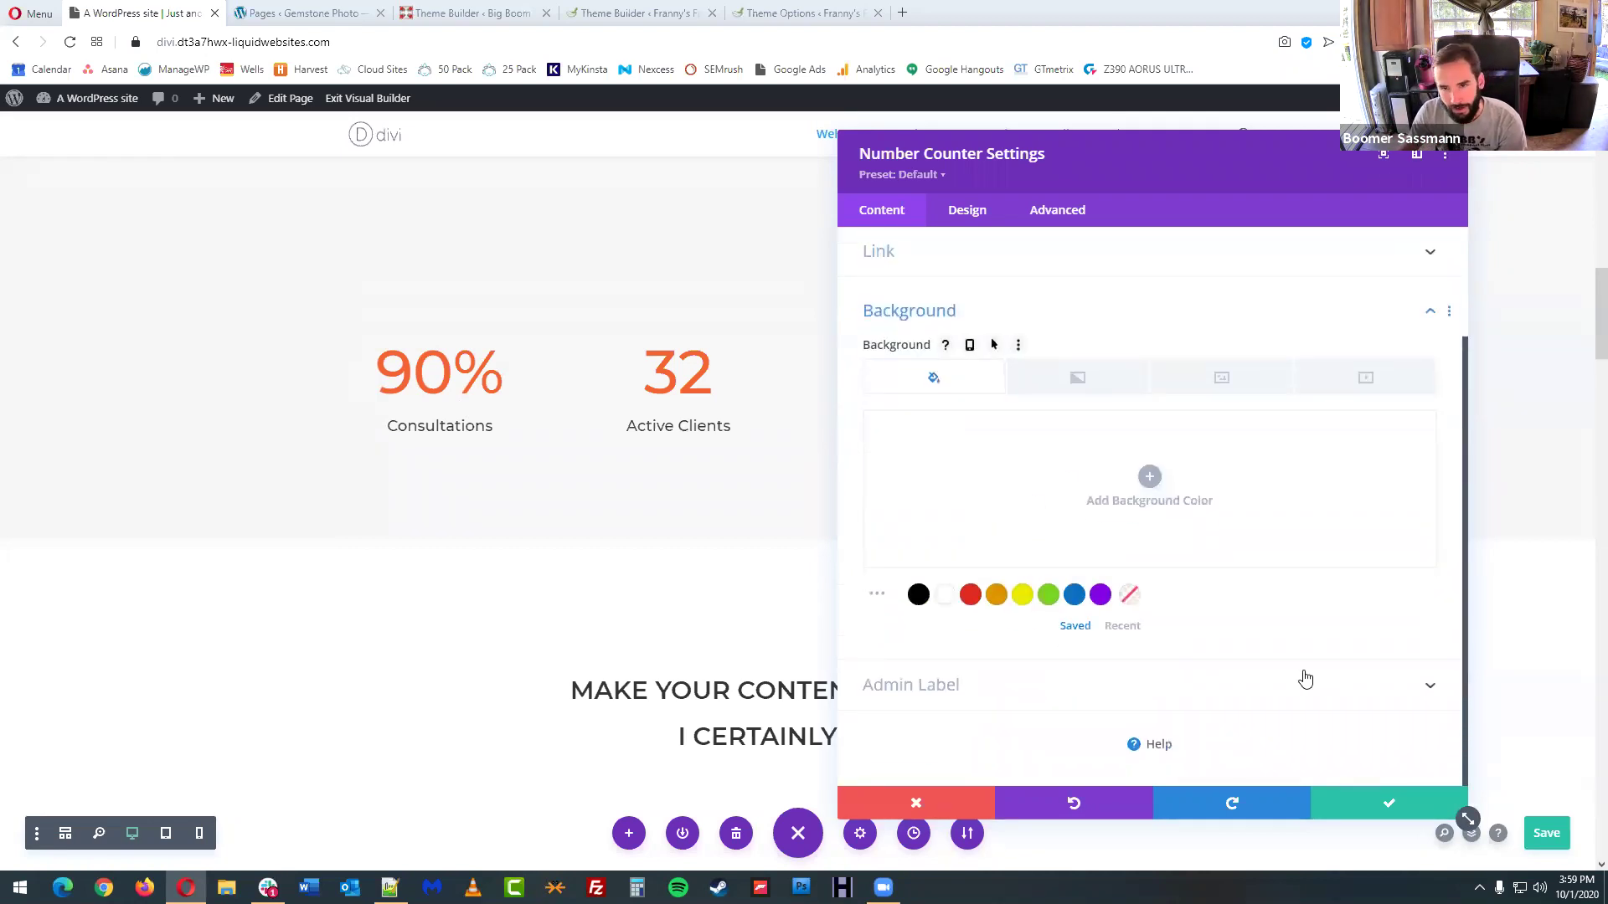
pyautogui.click(1002, 696)
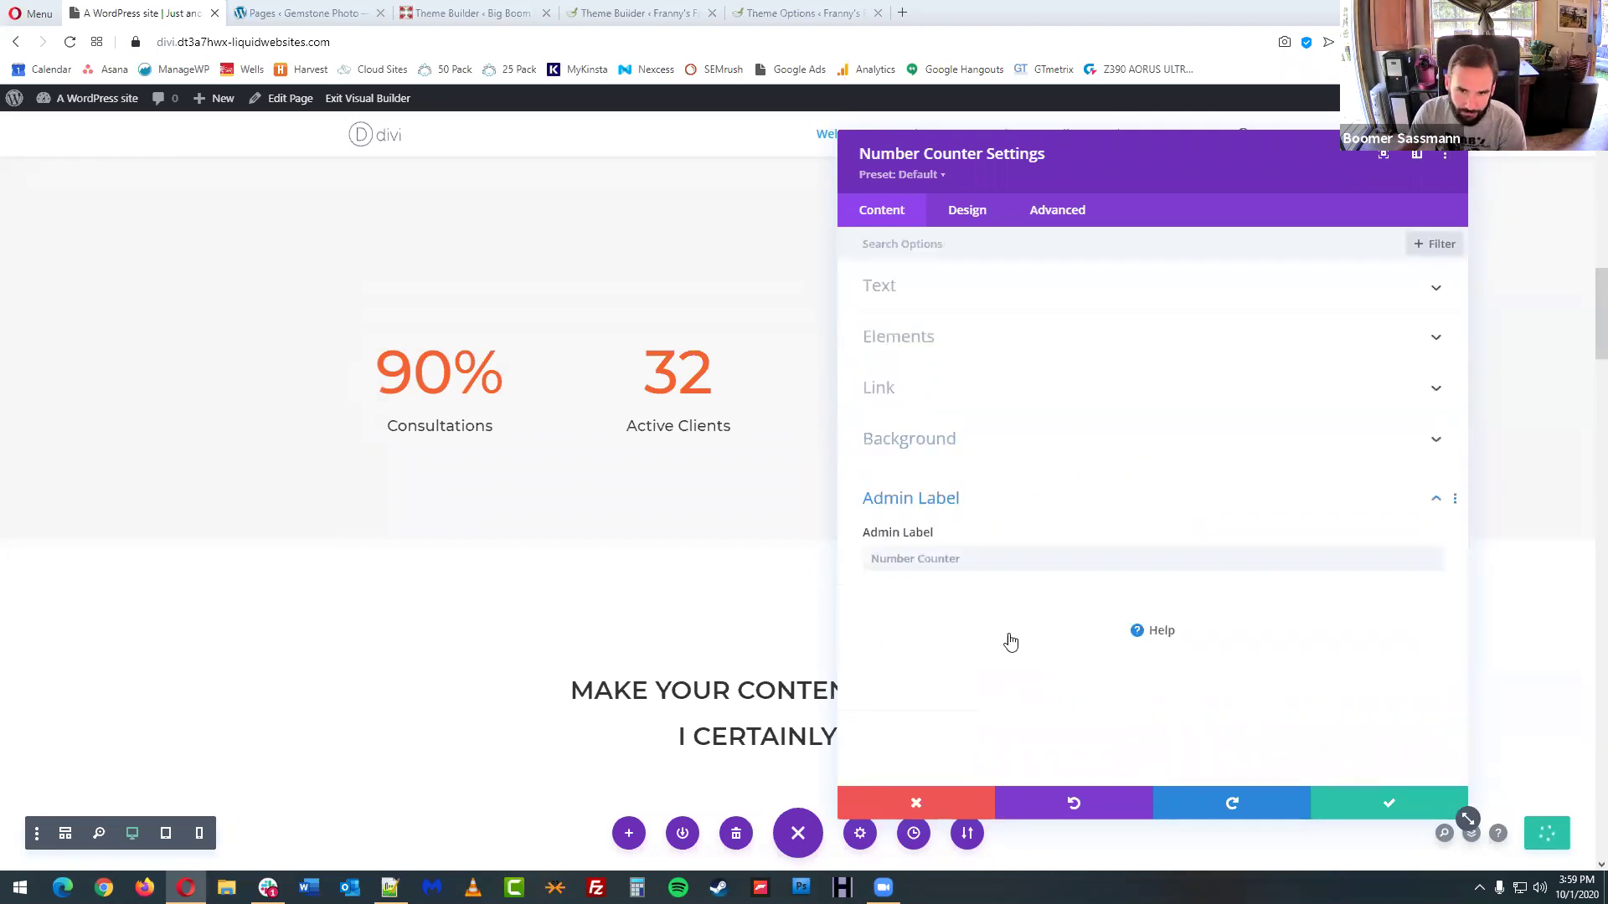
pyautogui.click(959, 285)
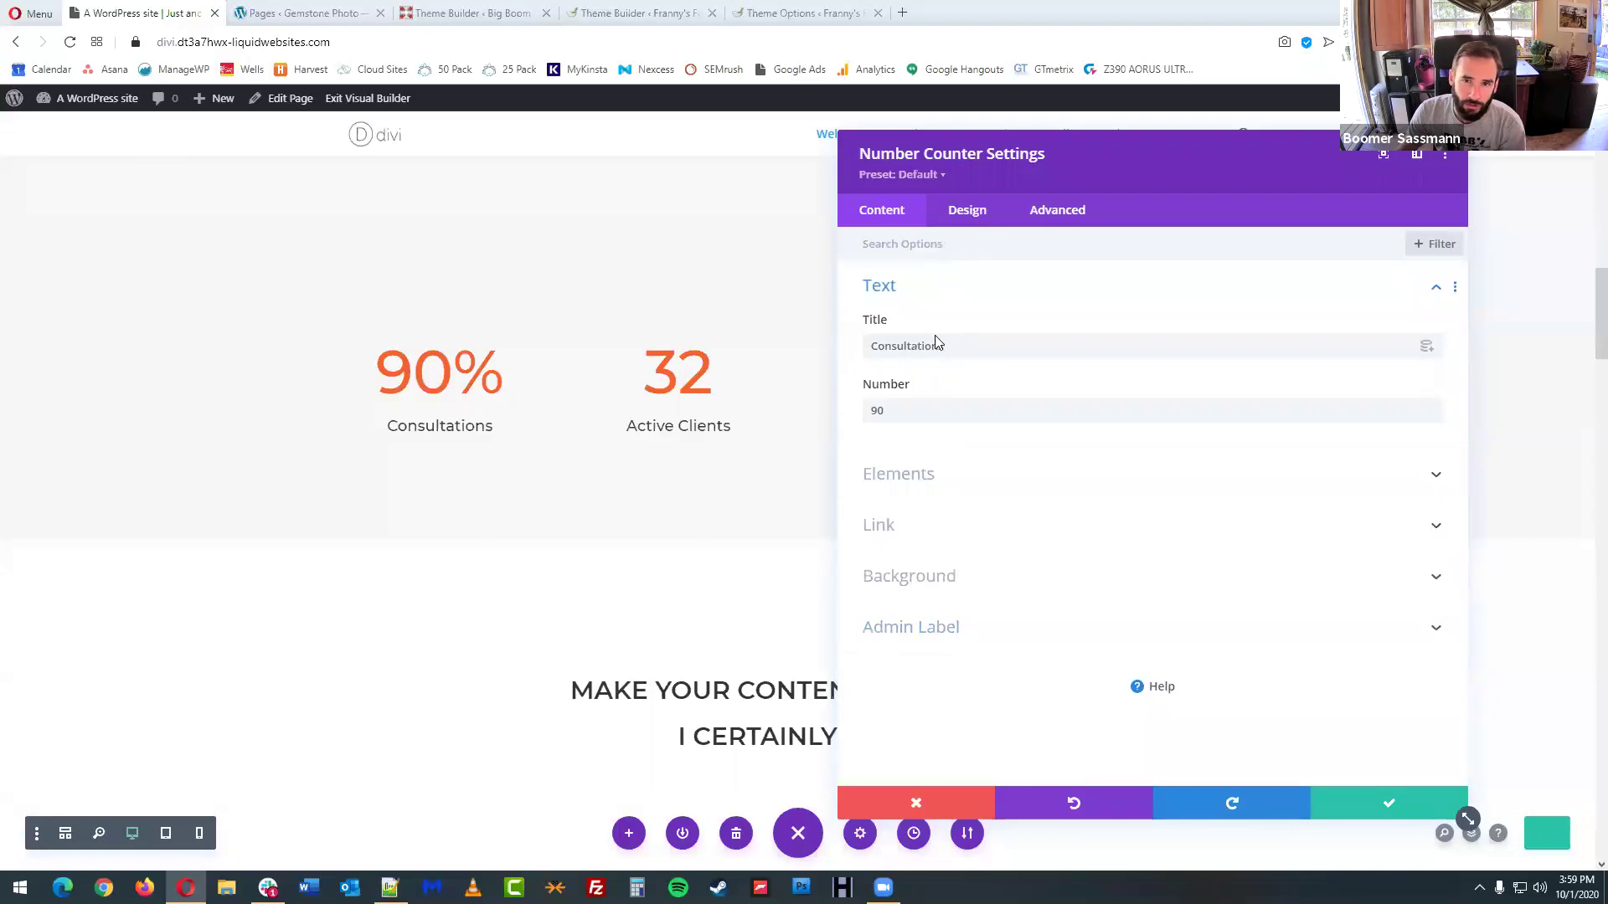
# - Set the Consultations number counter's text color to Light in its design settings
pyautogui.click(967, 211)
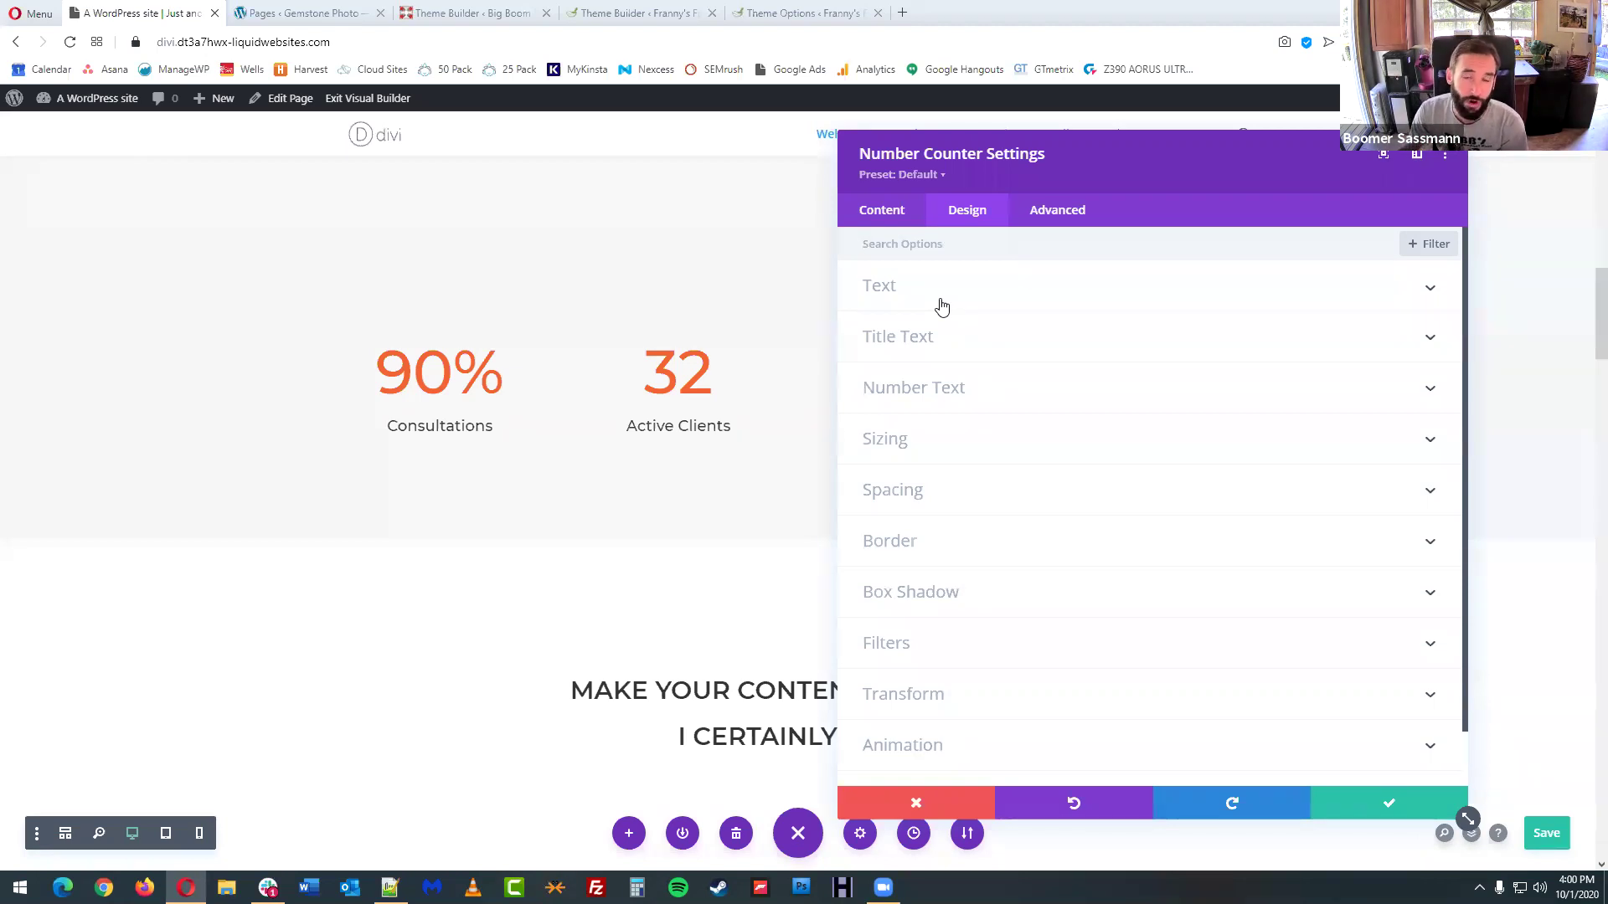
pyautogui.click(946, 295)
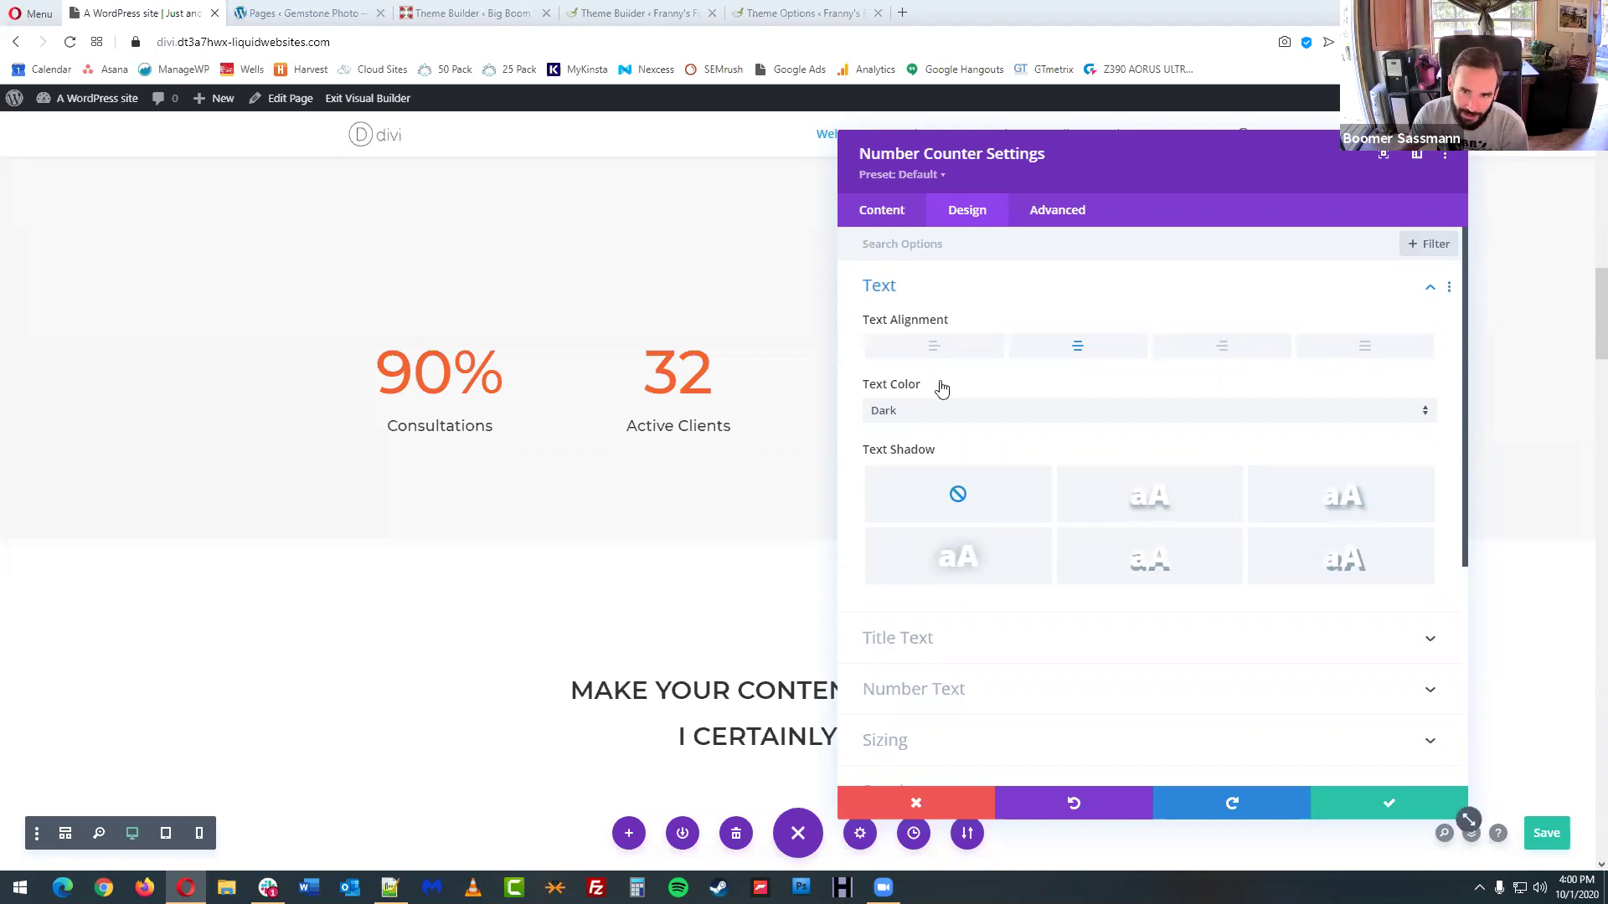
pyautogui.click(980, 425)
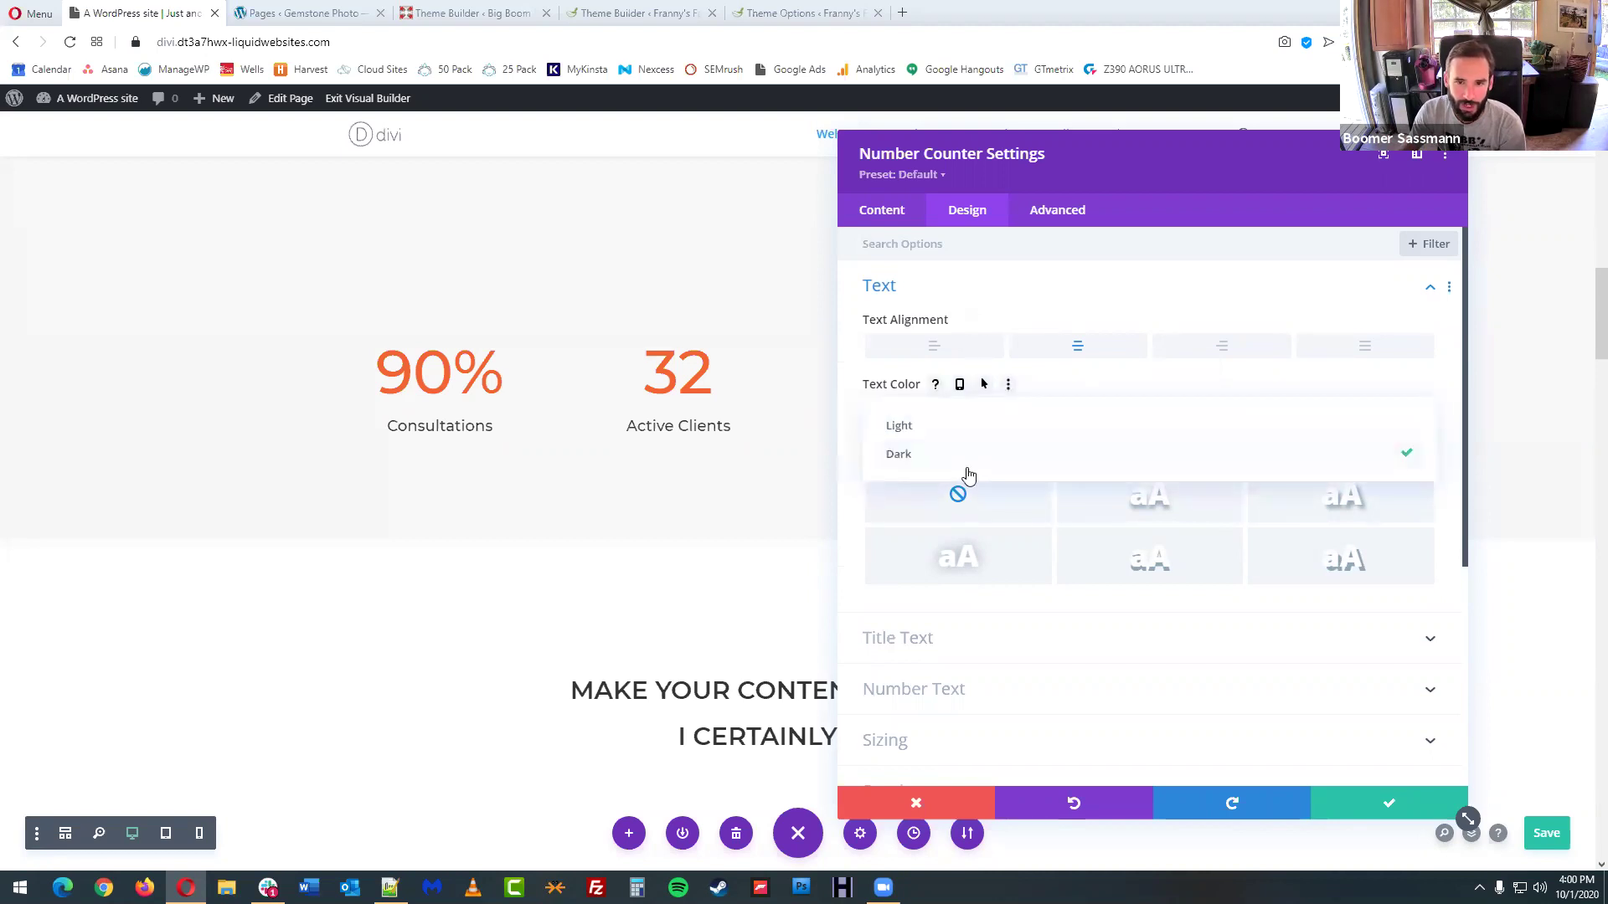
pyautogui.click(971, 436)
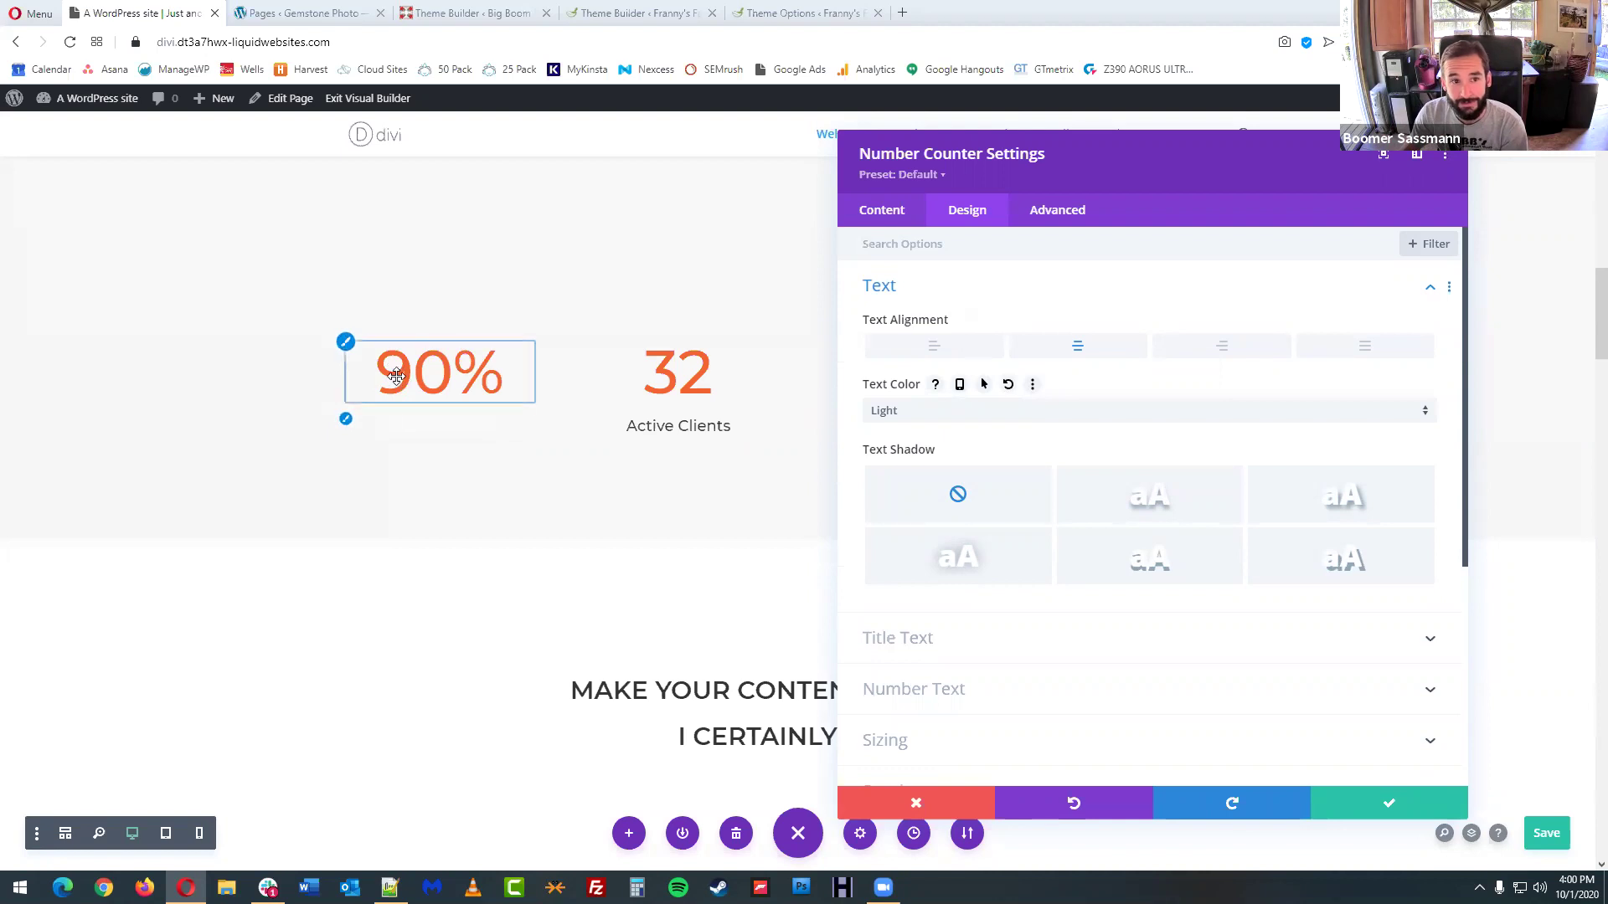
# - Set the 90% Consultations counter's general text color to Dark
pyautogui.click(947, 419)
pyautogui.click(951, 450)
pyautogui.scroll(-2, 971, 544)
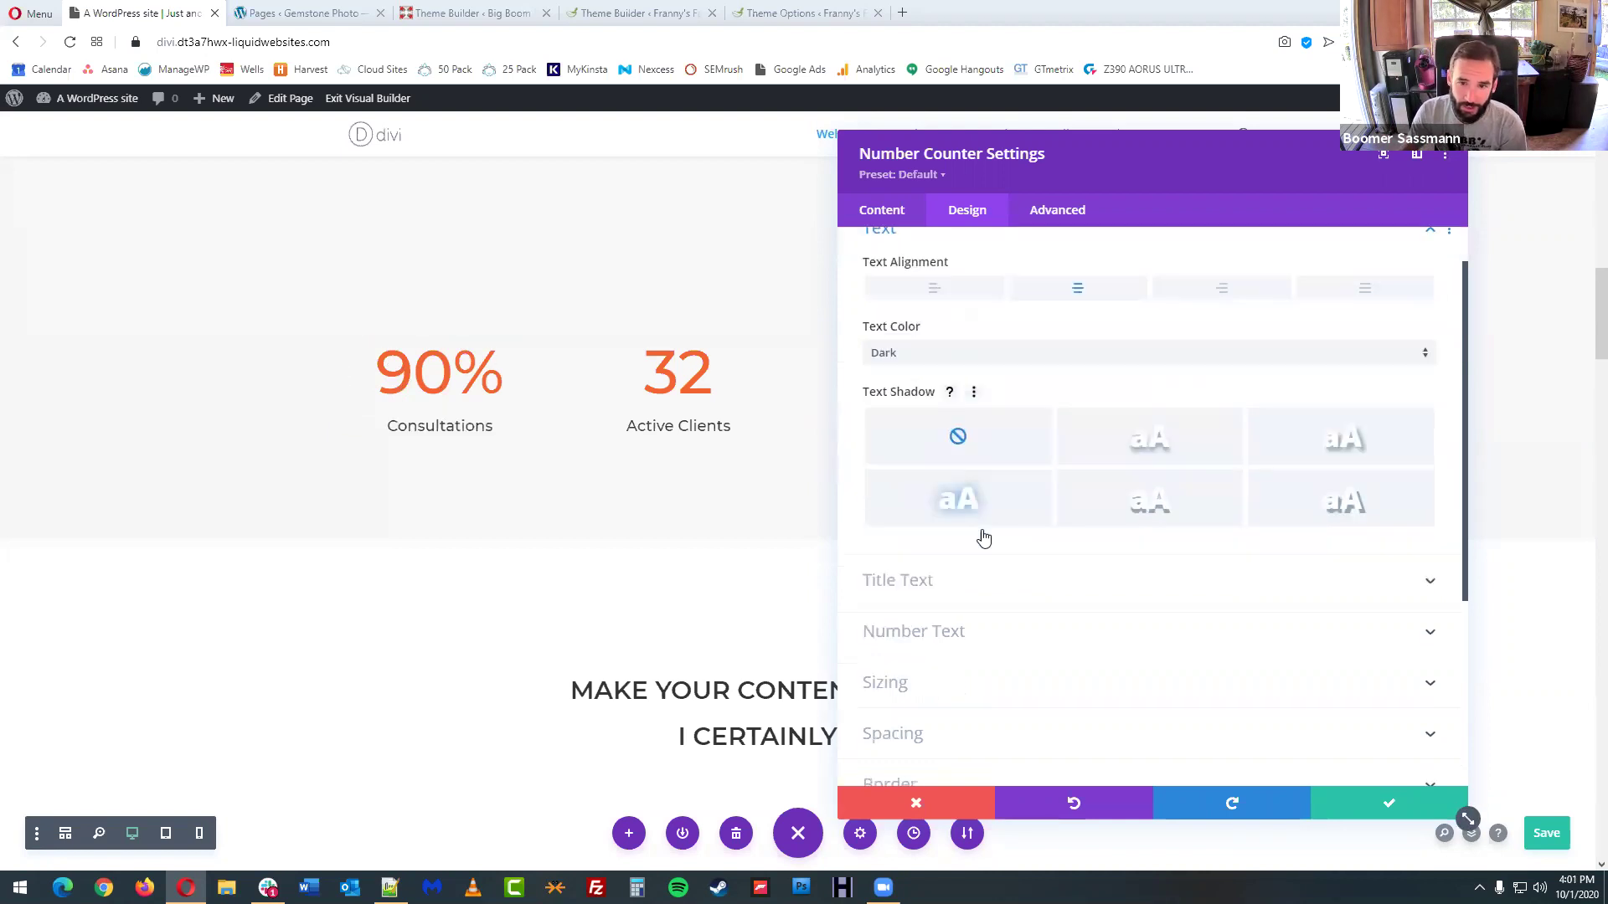
# - Make the Consultations counter's number text black at a size of 43px and save the module settings
pyautogui.click(895, 471)
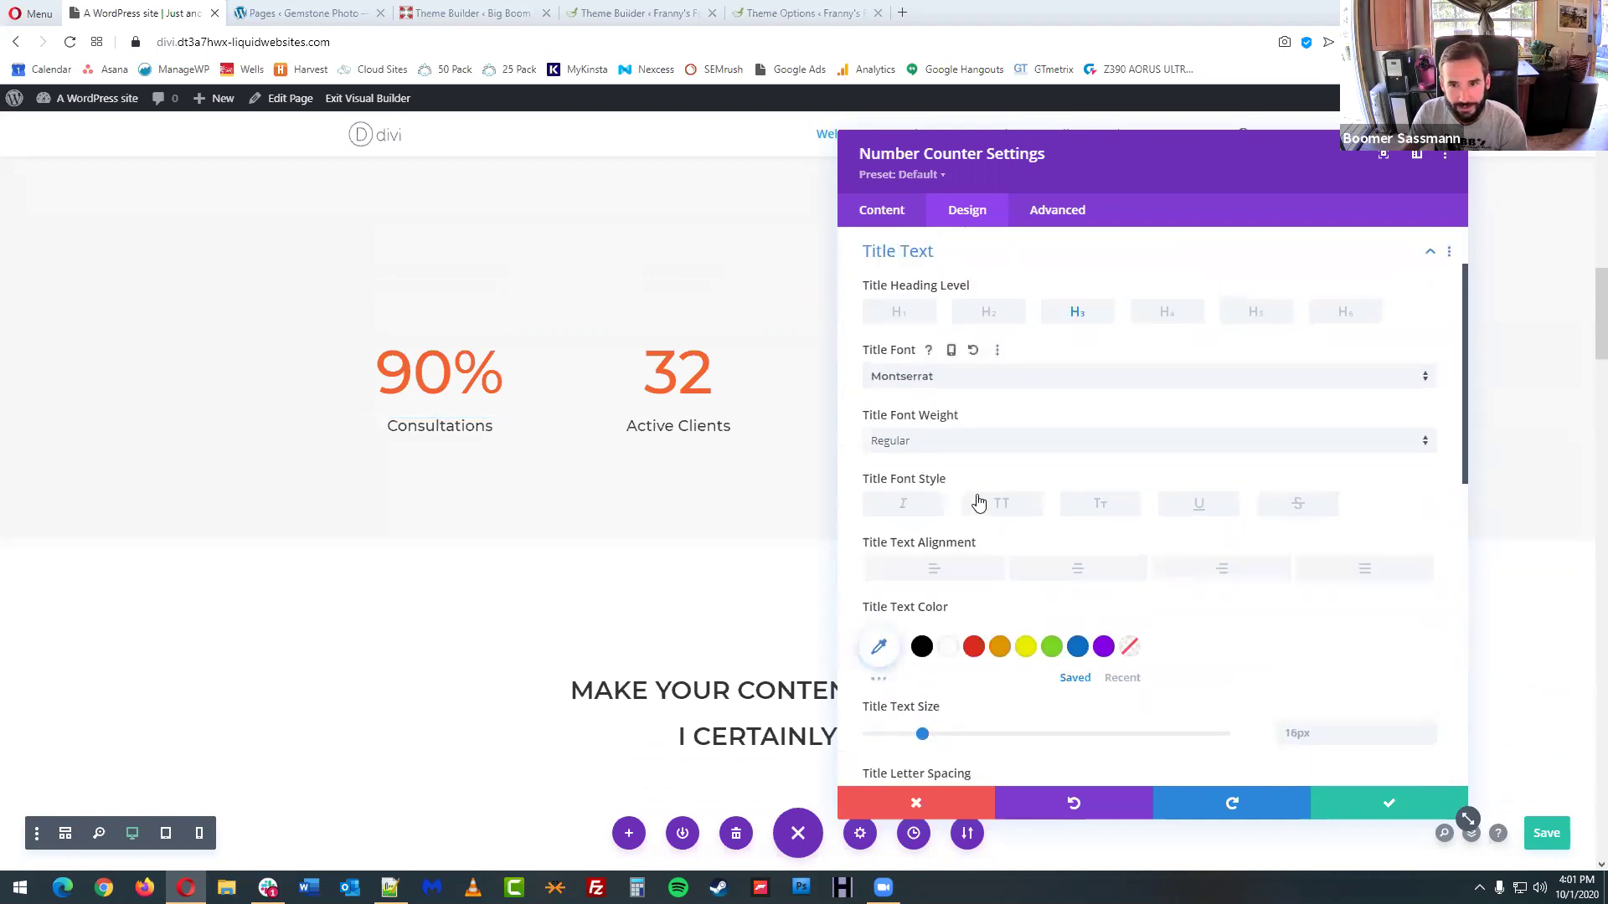
pyautogui.scroll(-1, 1286, 456)
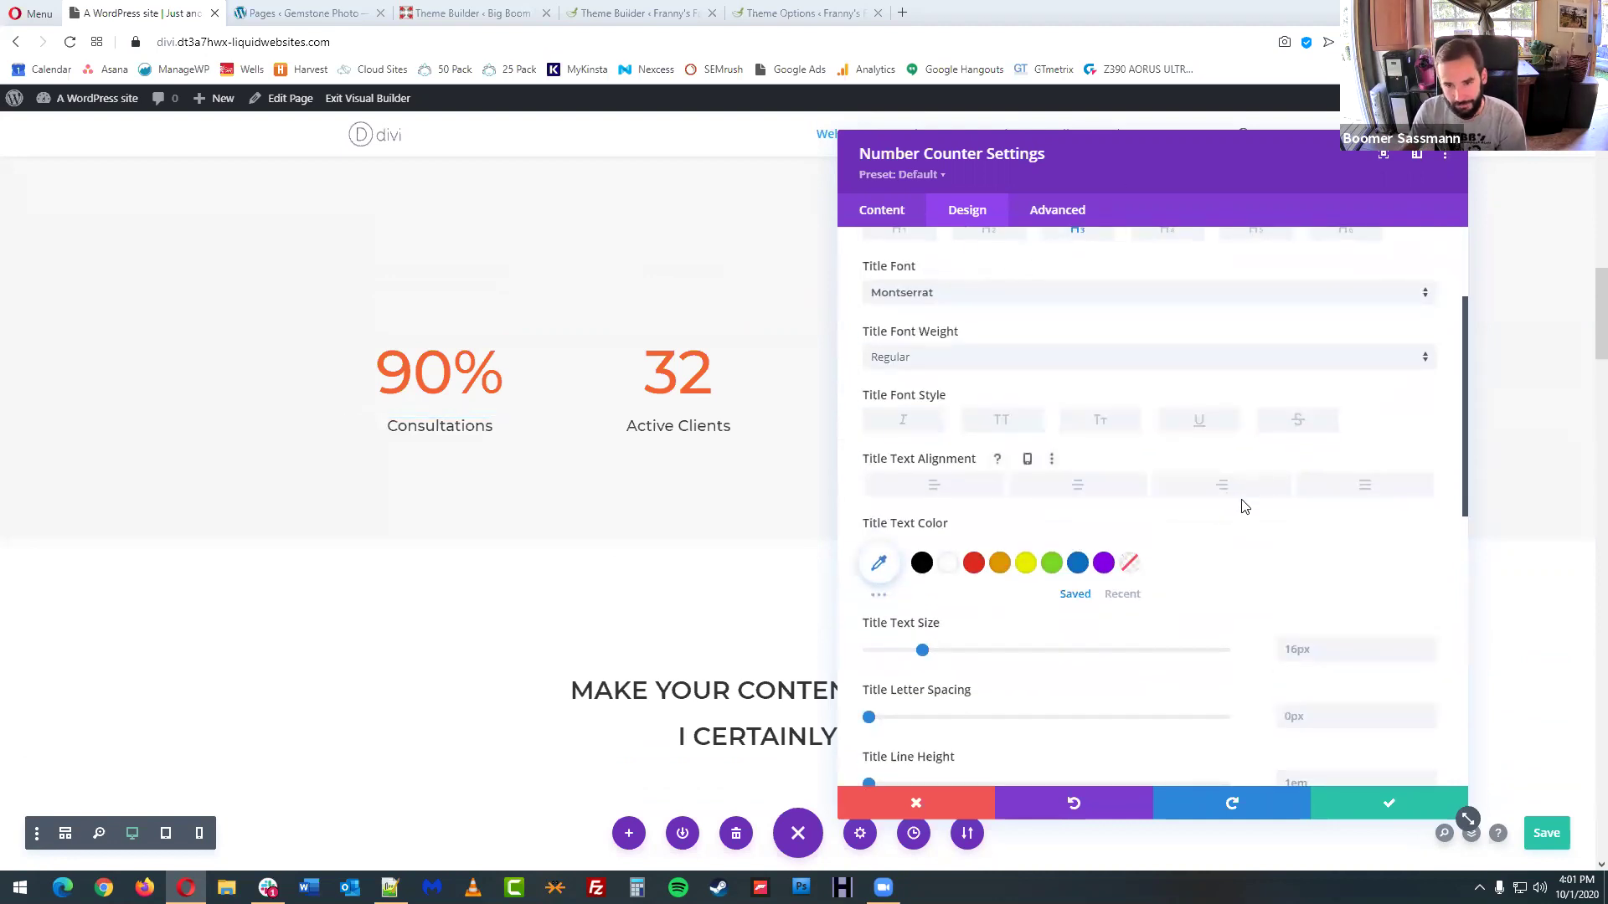
pyautogui.scroll(-1, 1198, 525)
pyautogui.scroll(-4, 1216, 520)
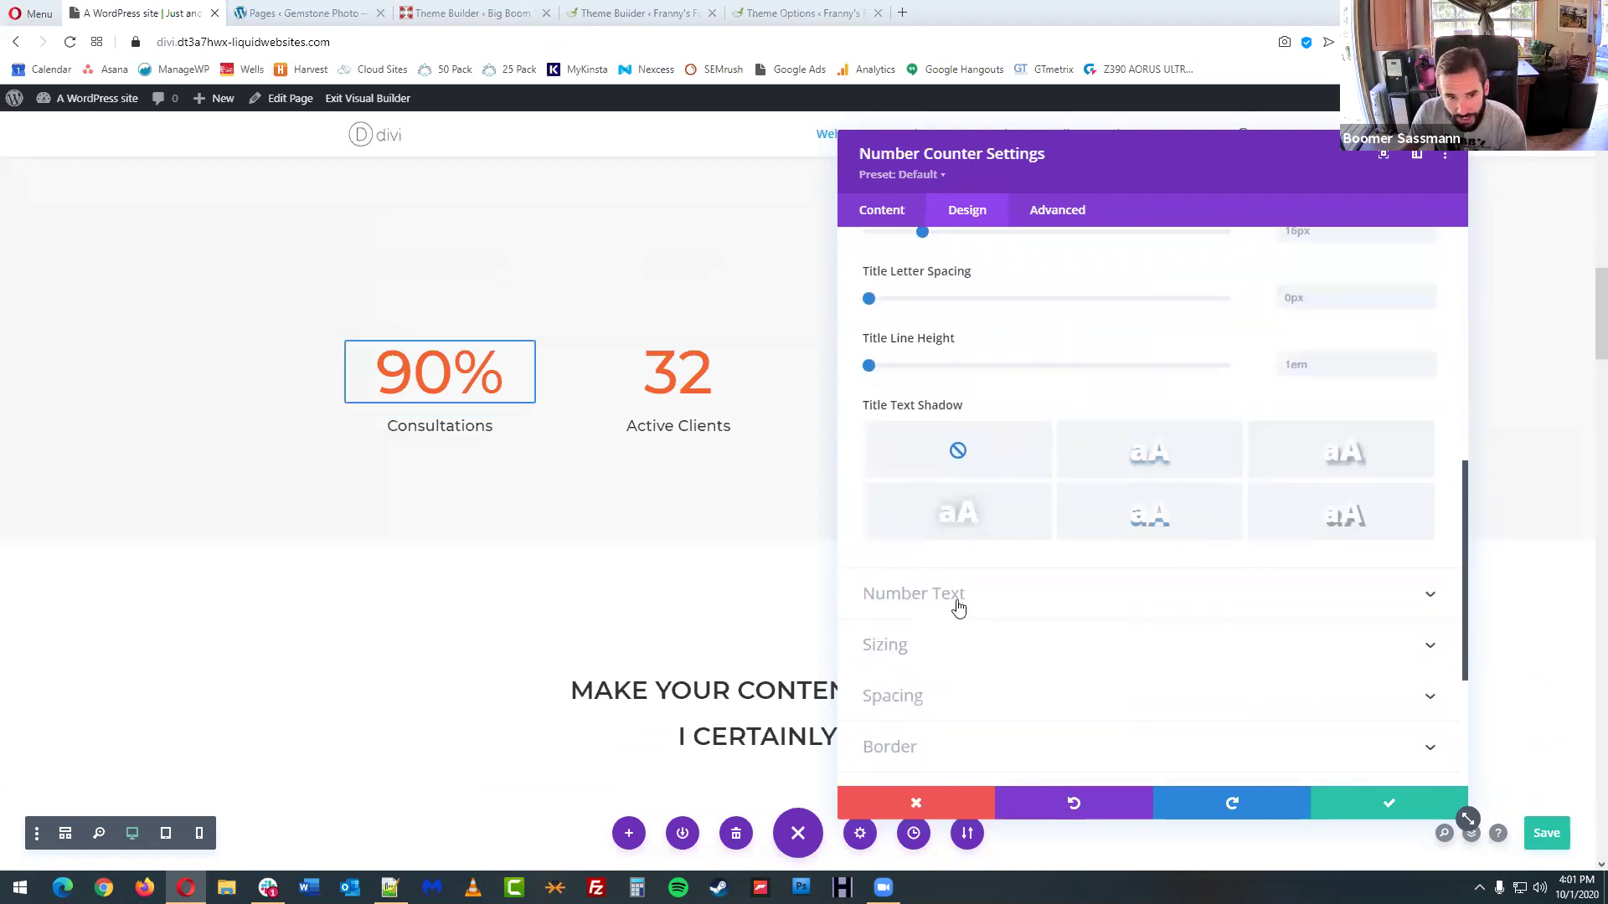
pyautogui.click(959, 607)
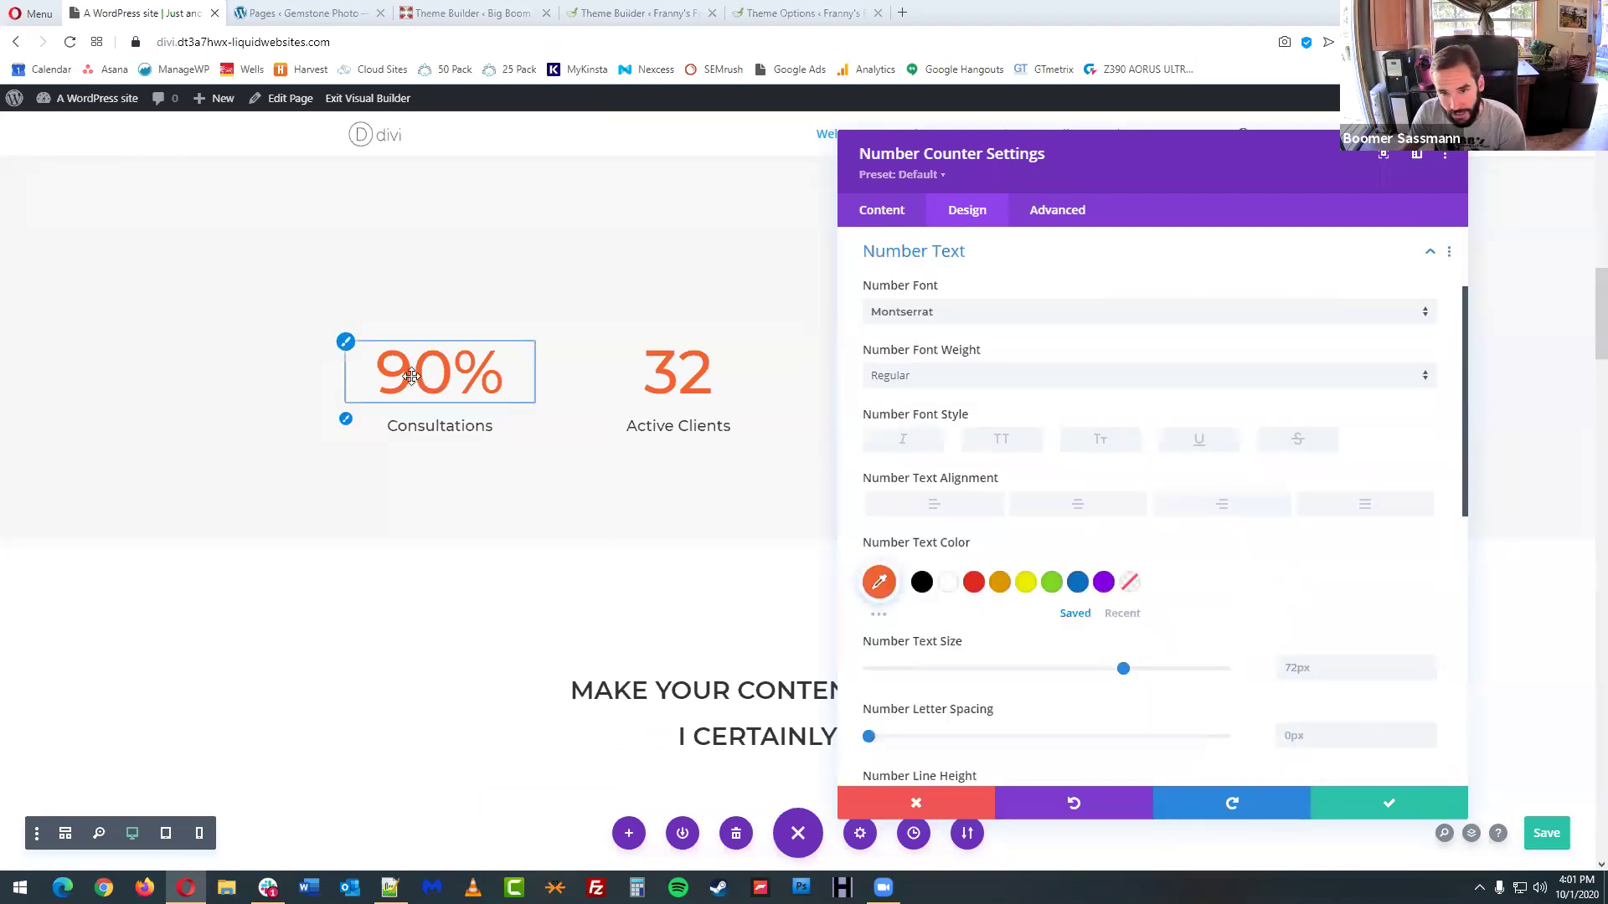
pyautogui.click(921, 582)
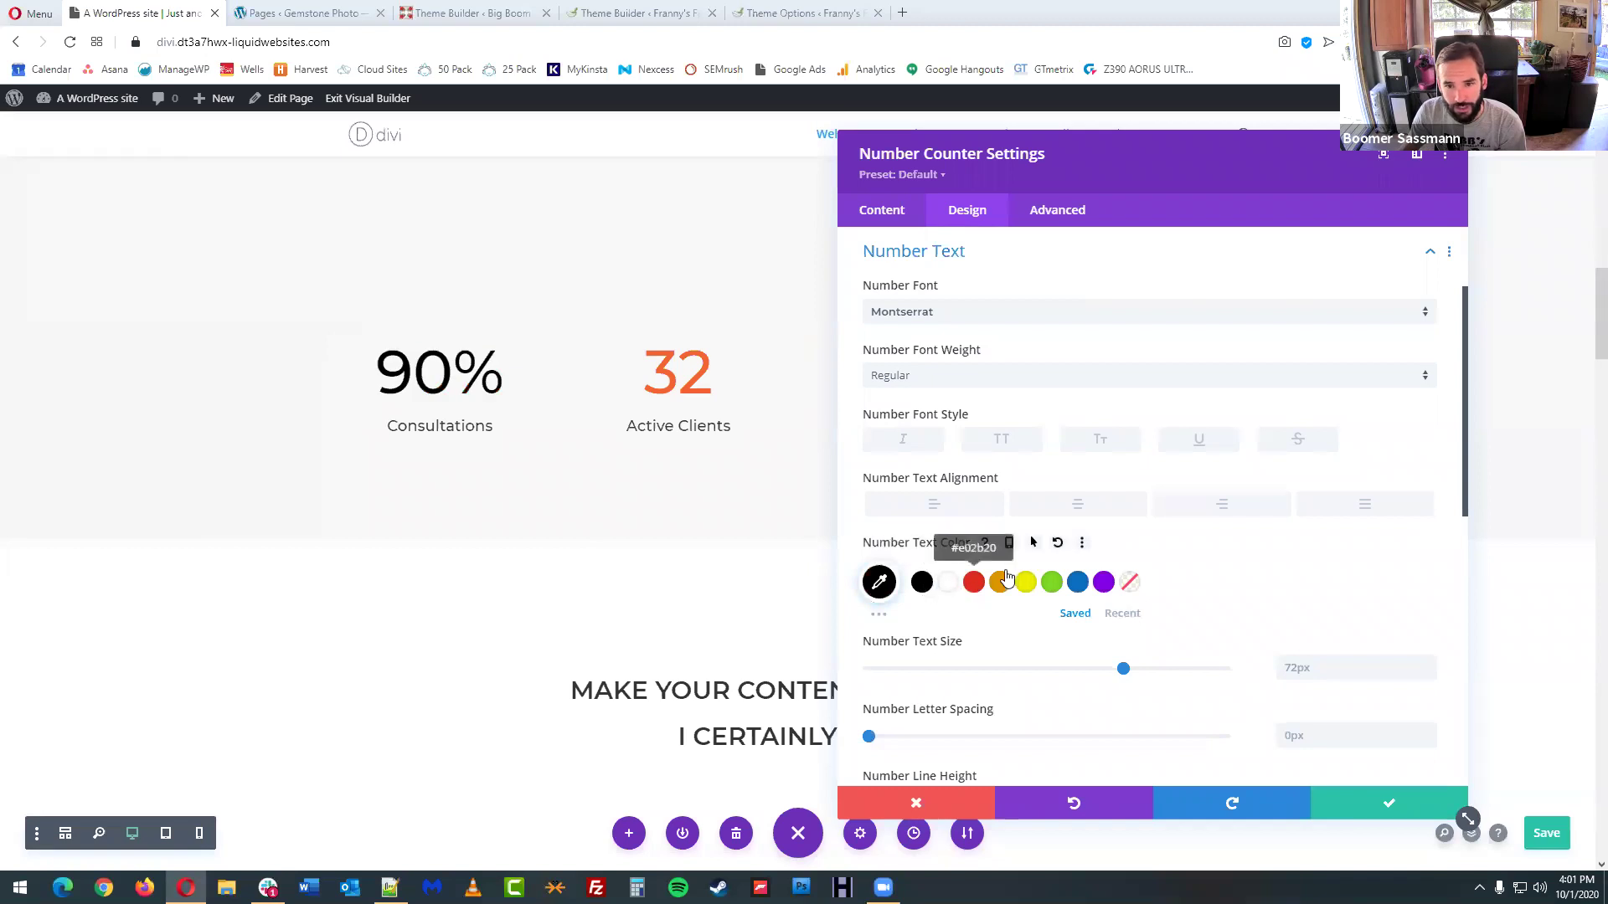
pyautogui.scroll(-3, 1196, 485)
pyautogui.moveTo(1123, 417); pyautogui.dragTo(1021, 429)
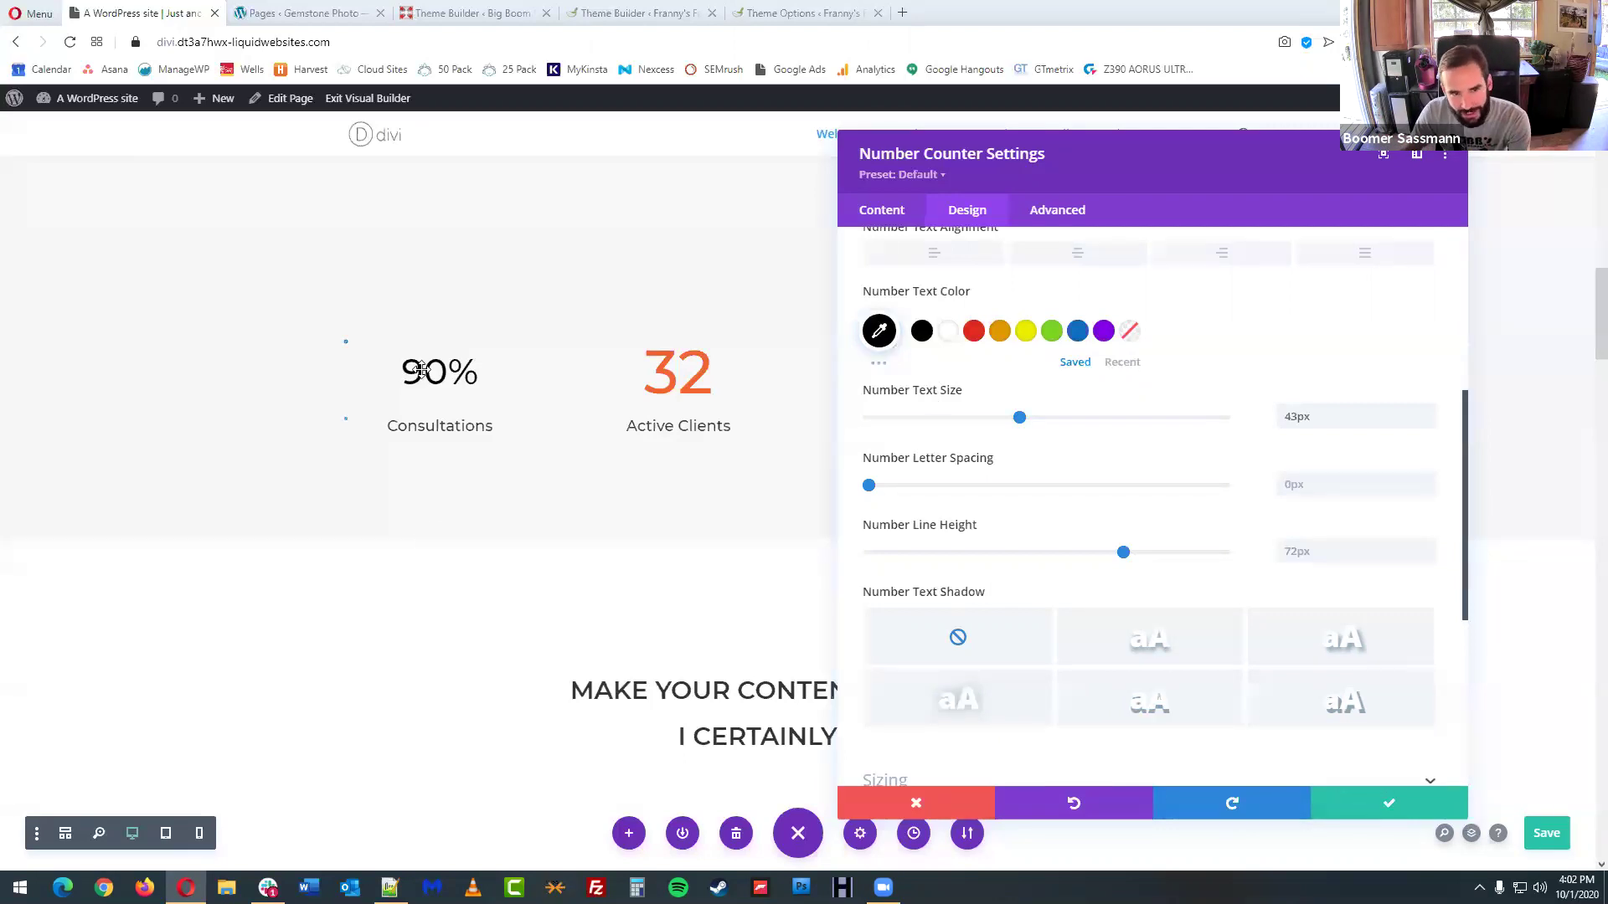
pyautogui.click(1391, 804)
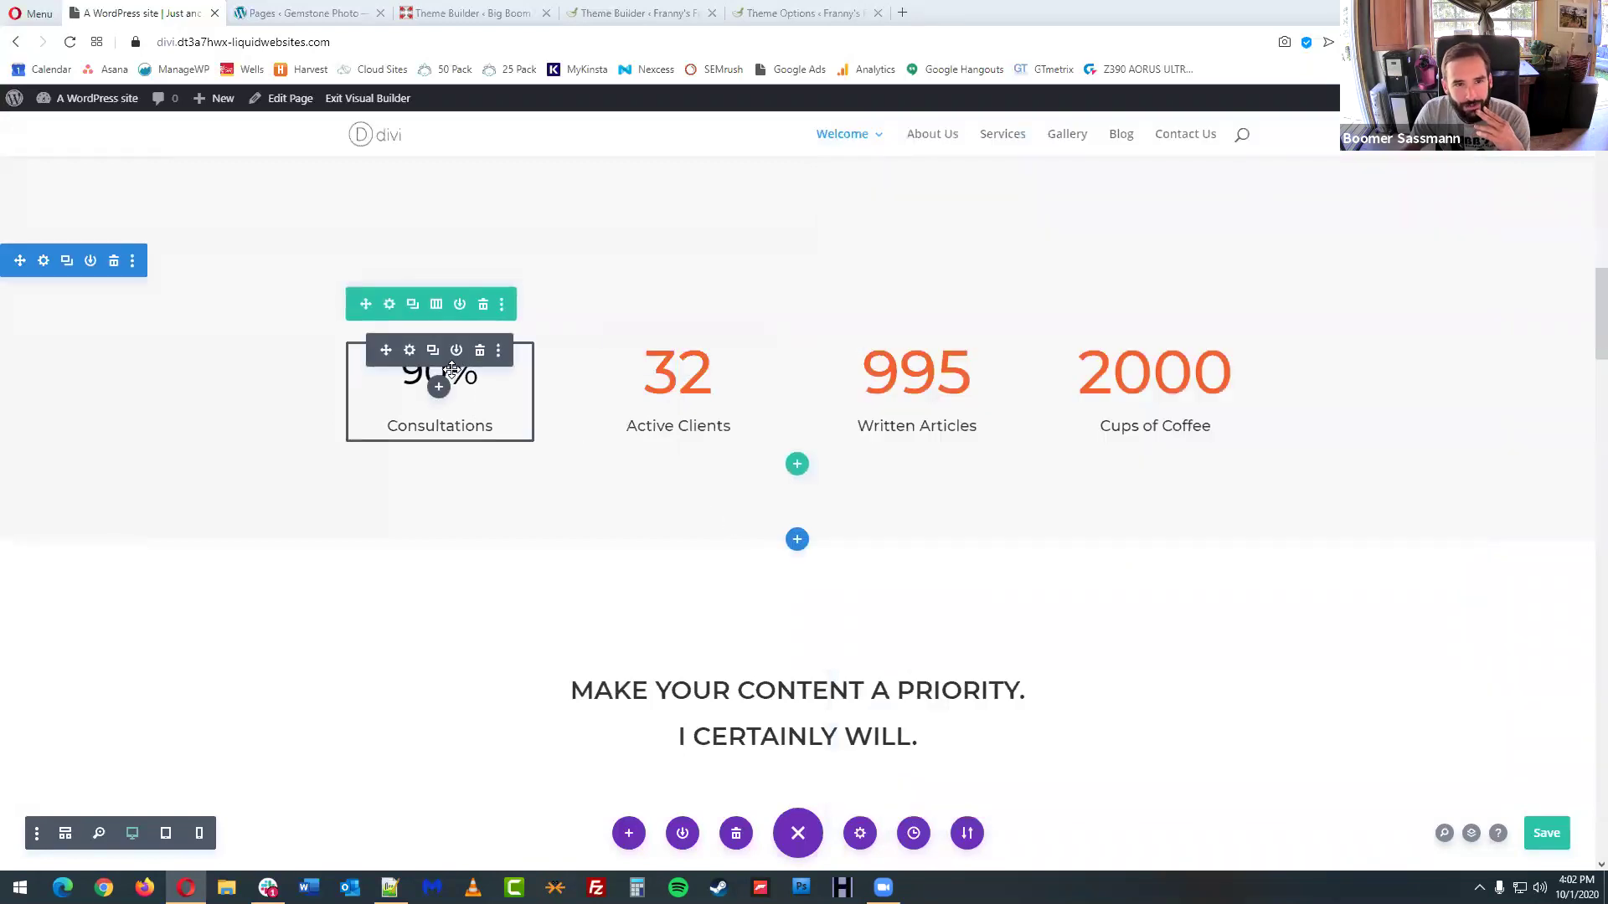
# - Duplicate the Consultations counter three times and move one copy to the top of each of the other three columns
pyautogui.click(432, 351)
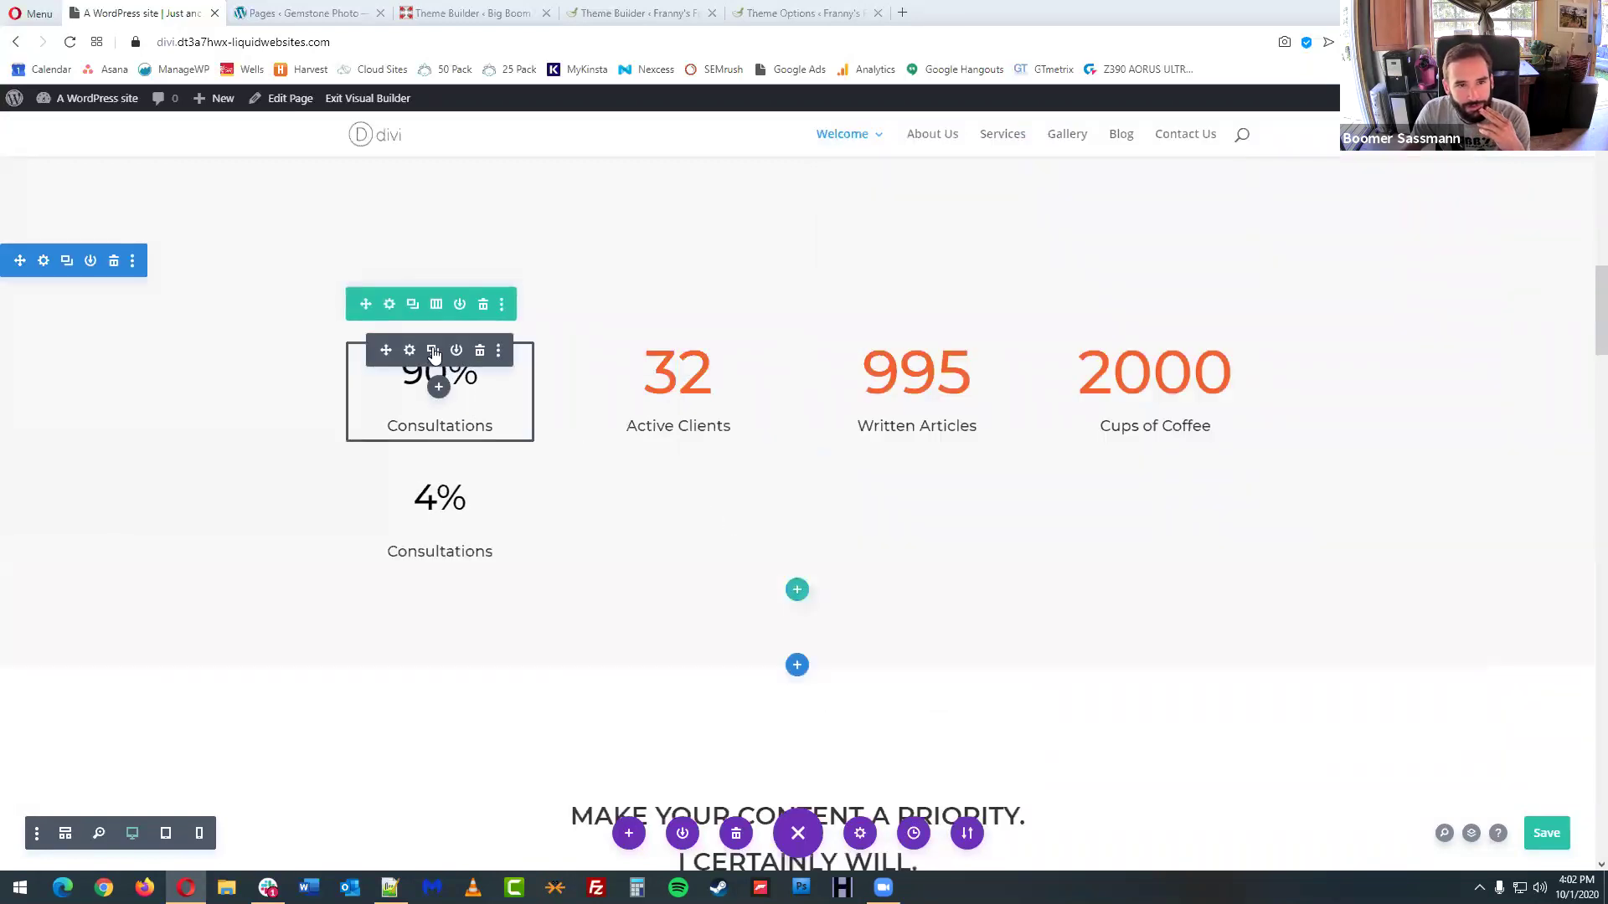
pyautogui.click(432, 351)
pyautogui.click(432, 351)
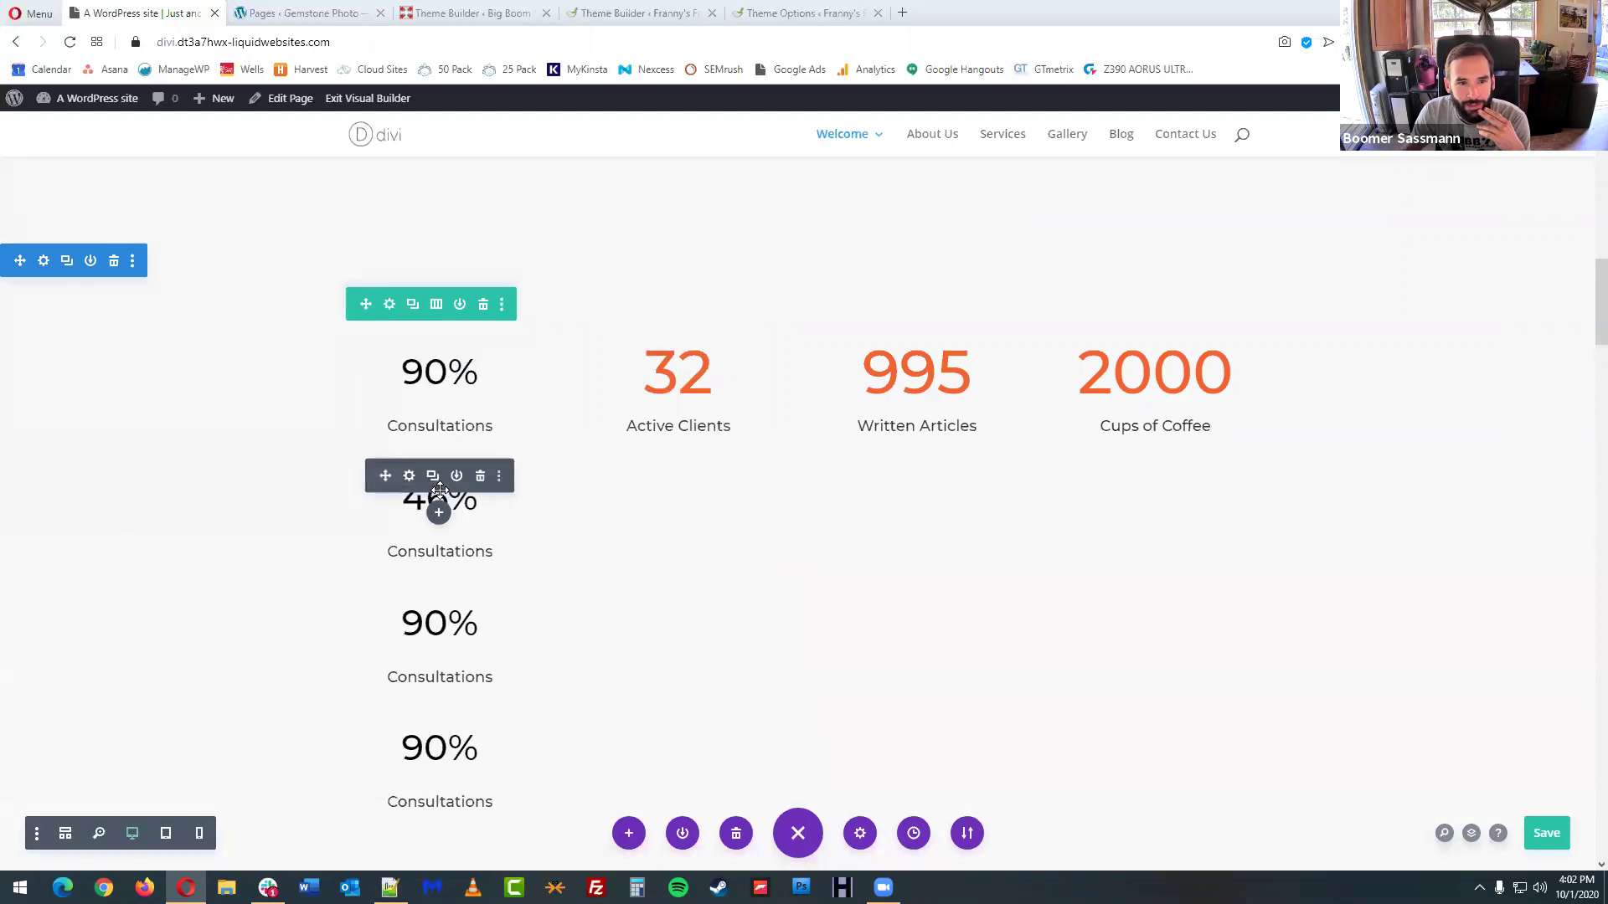
pyautogui.moveTo(600, 393); pyautogui.dragTo(675, 359)
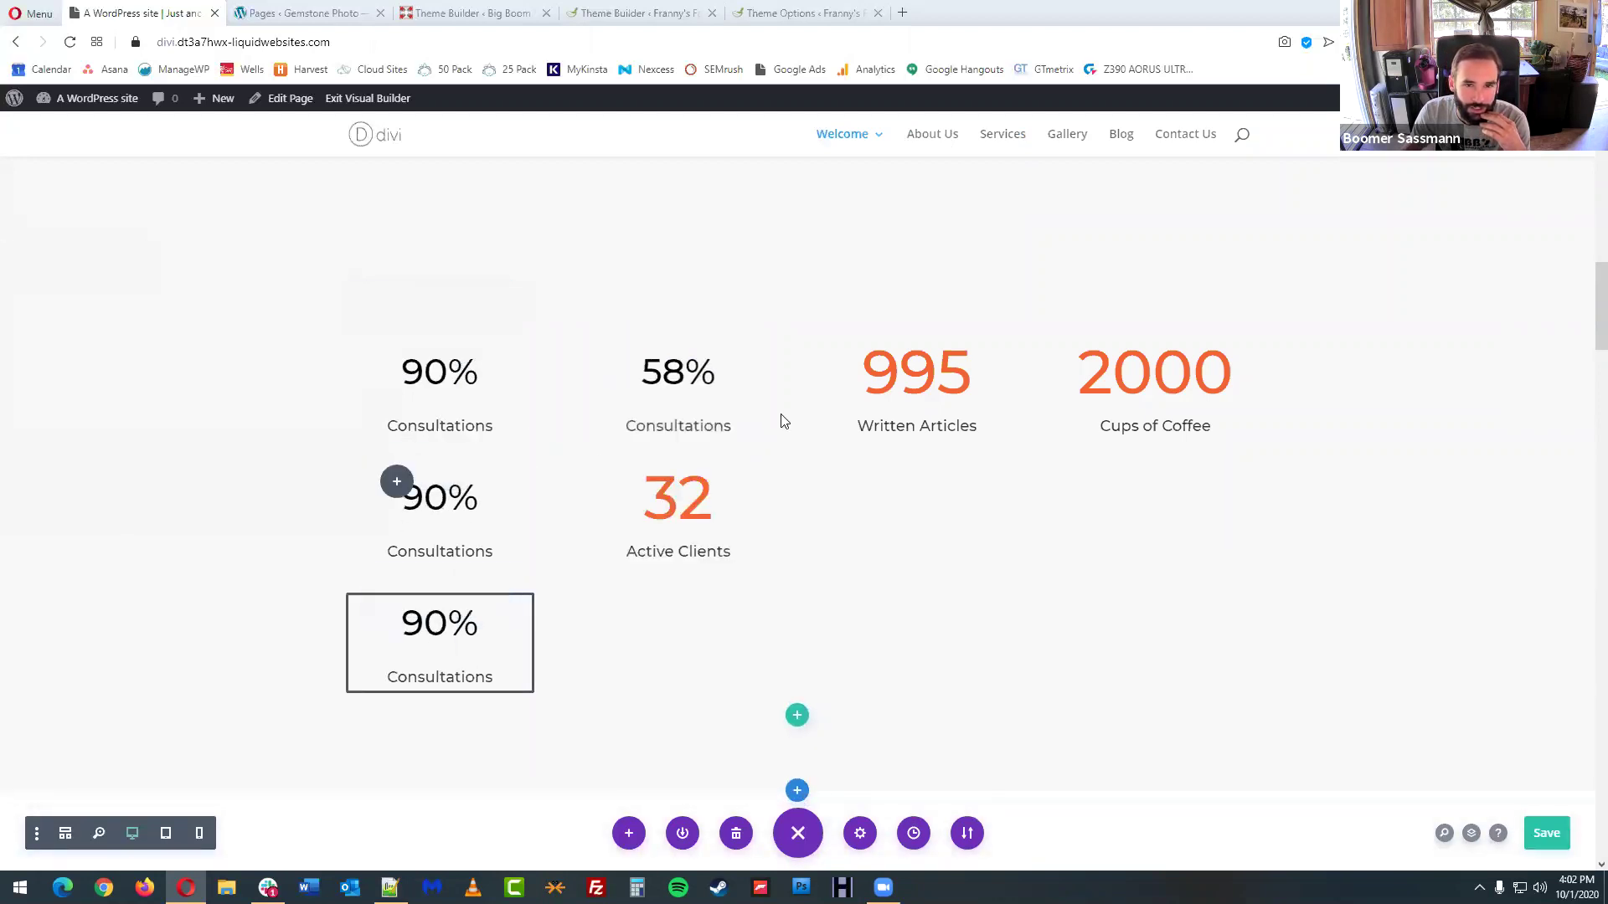
pyautogui.moveTo(393, 527); pyautogui.dragTo(918, 376)
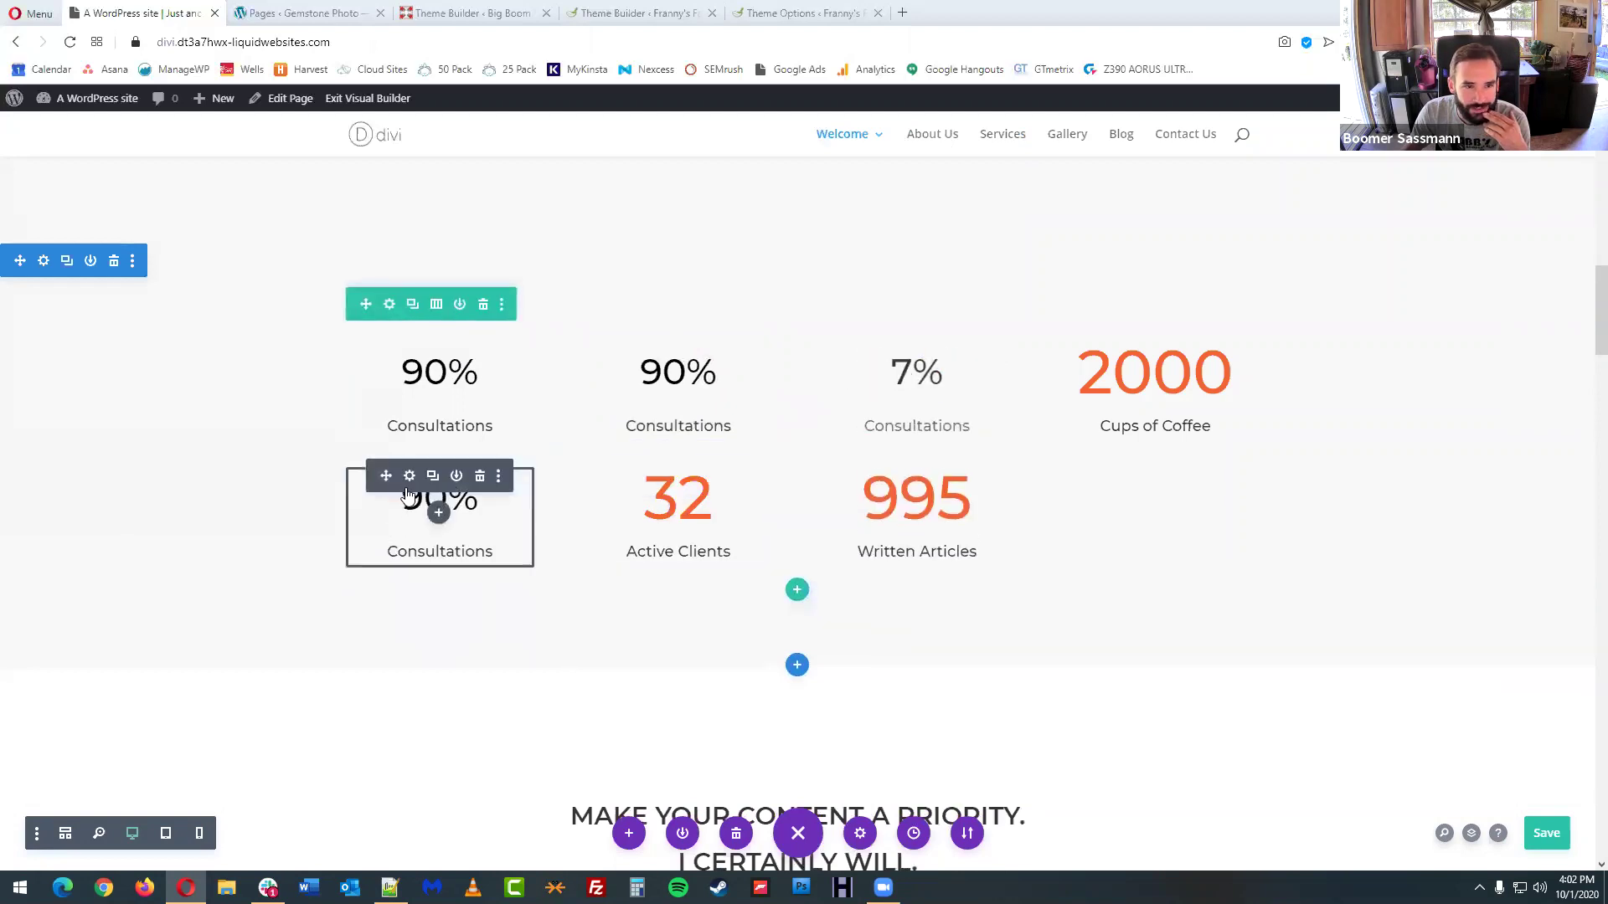
pyautogui.hotkey('ctrl', 'v')
# - Delete the orange Active Clients, Written Articles and Cups of Coffee counters and save the page
pyautogui.click(719, 476)
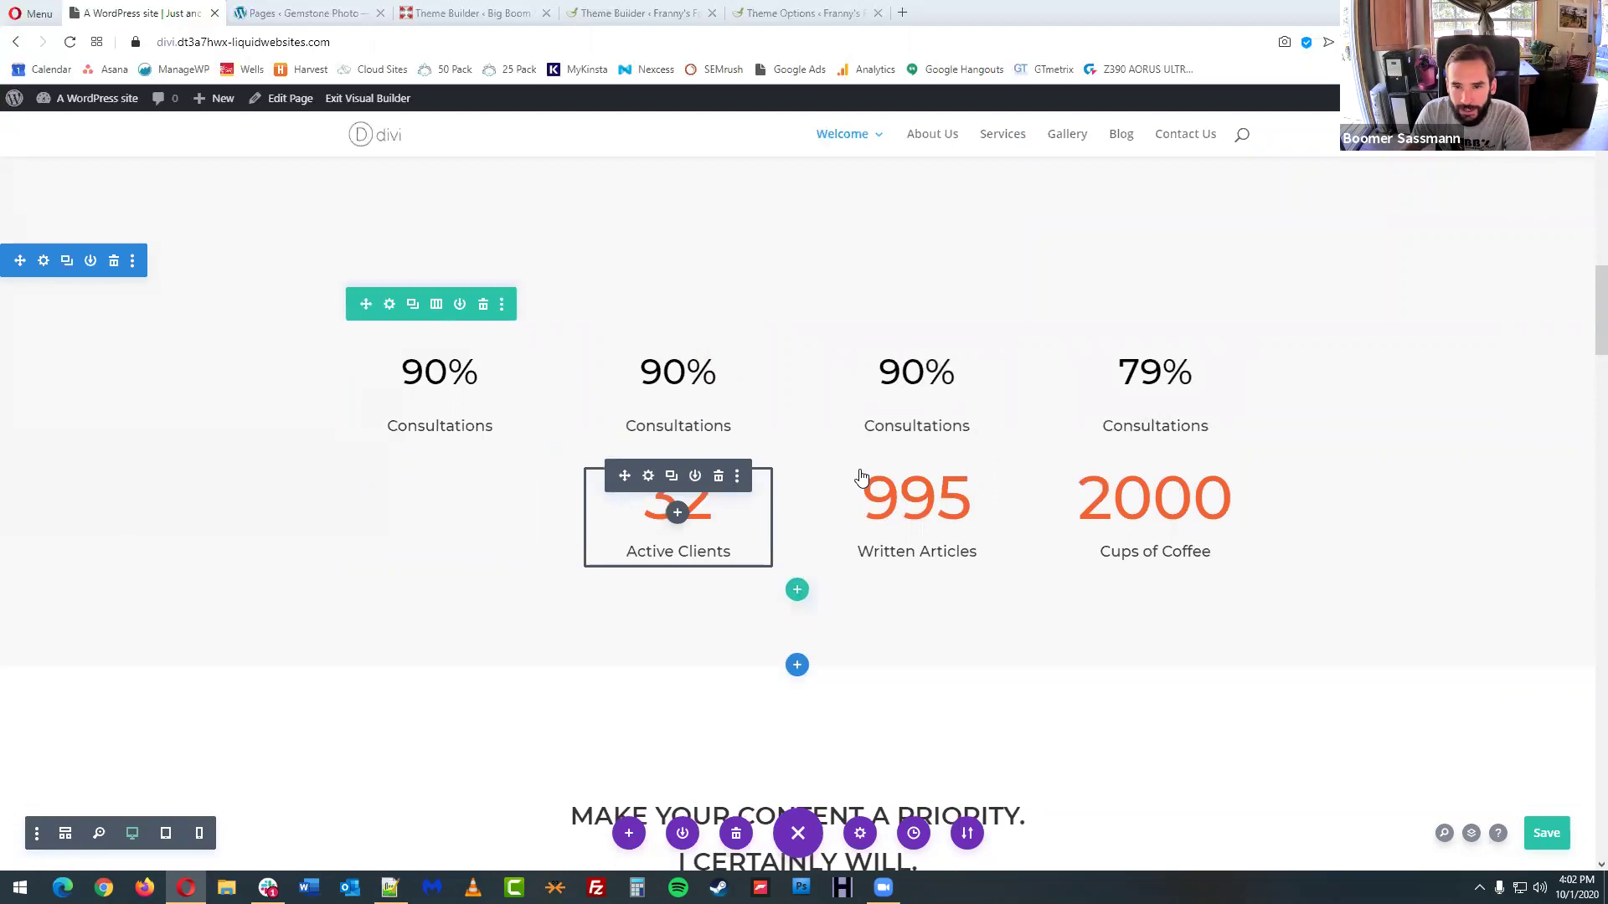
pyautogui.click(958, 476)
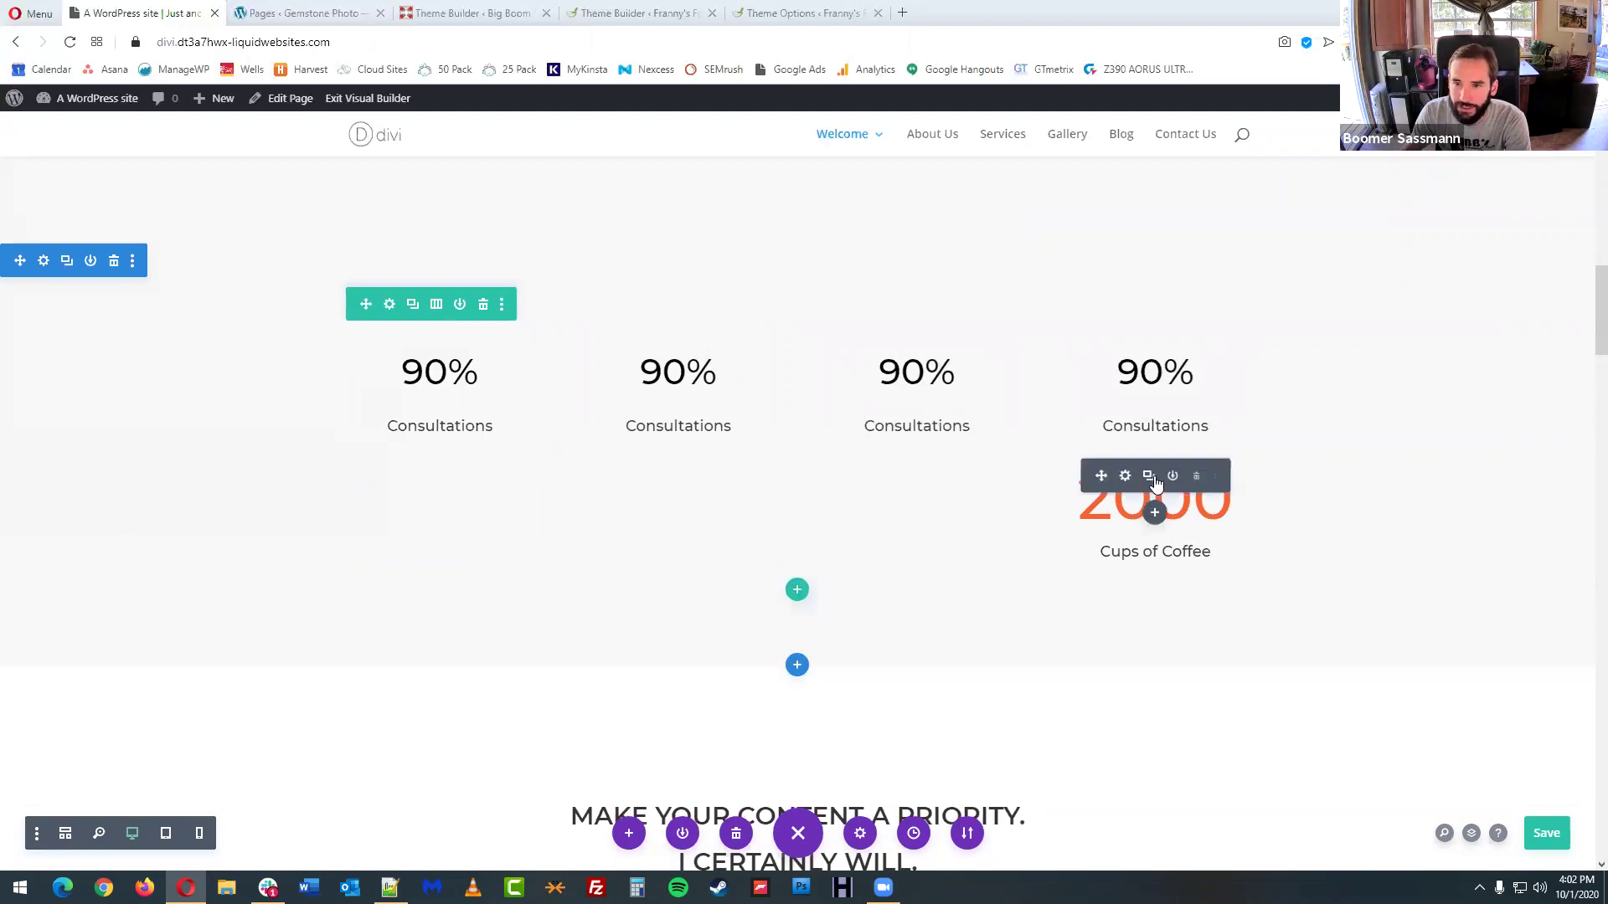
pyautogui.click(1194, 478)
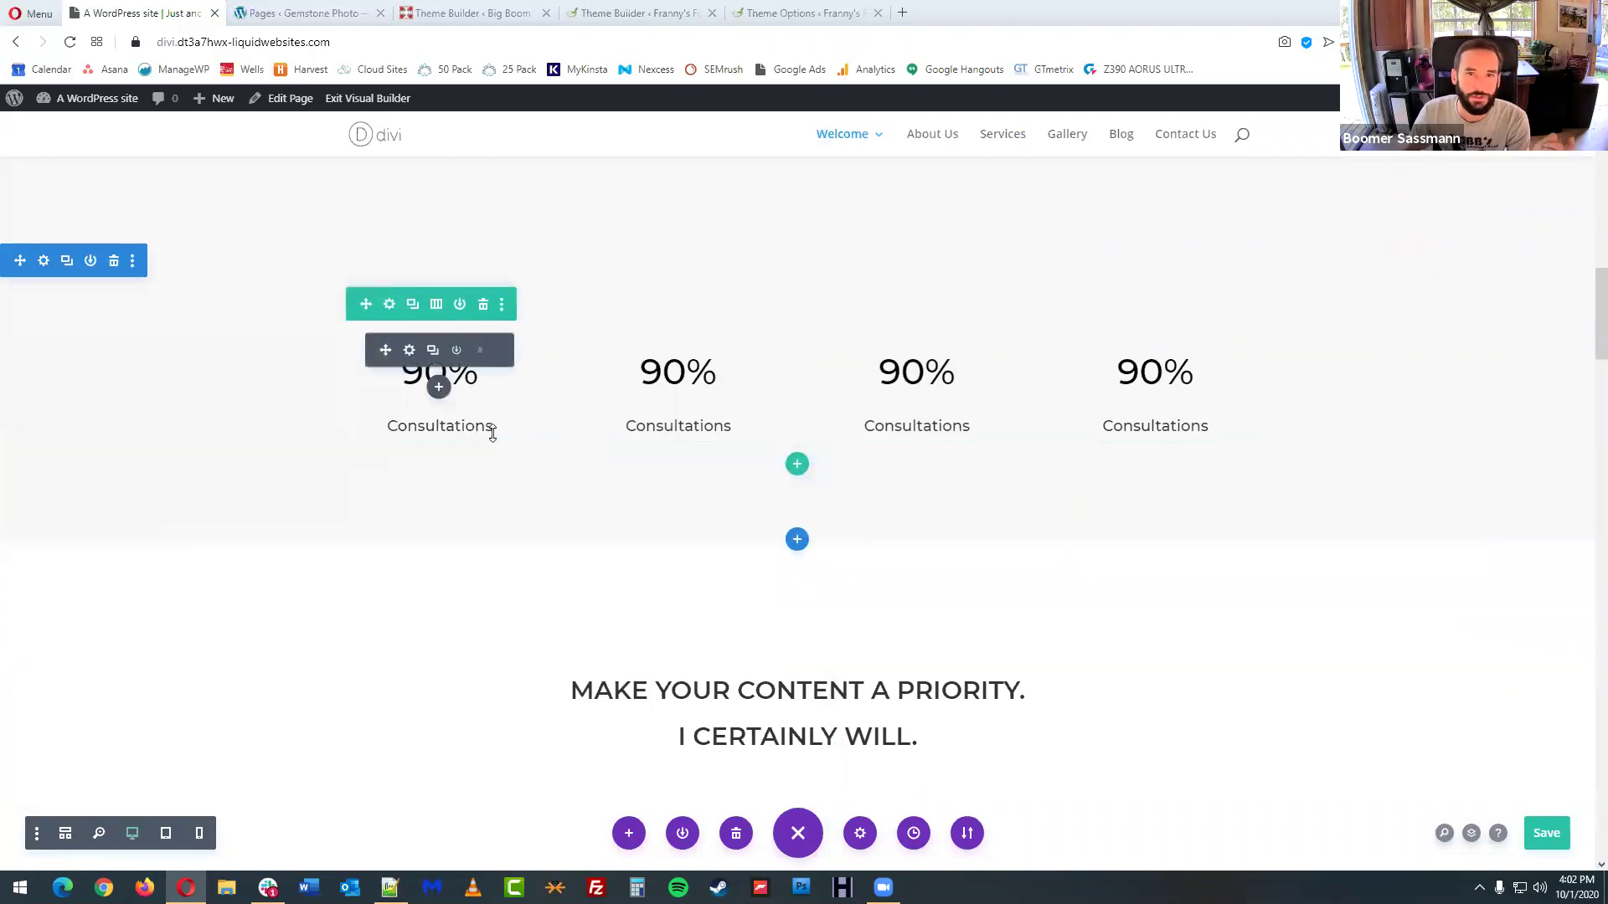
pyautogui.hotkey('ctrl', 's')
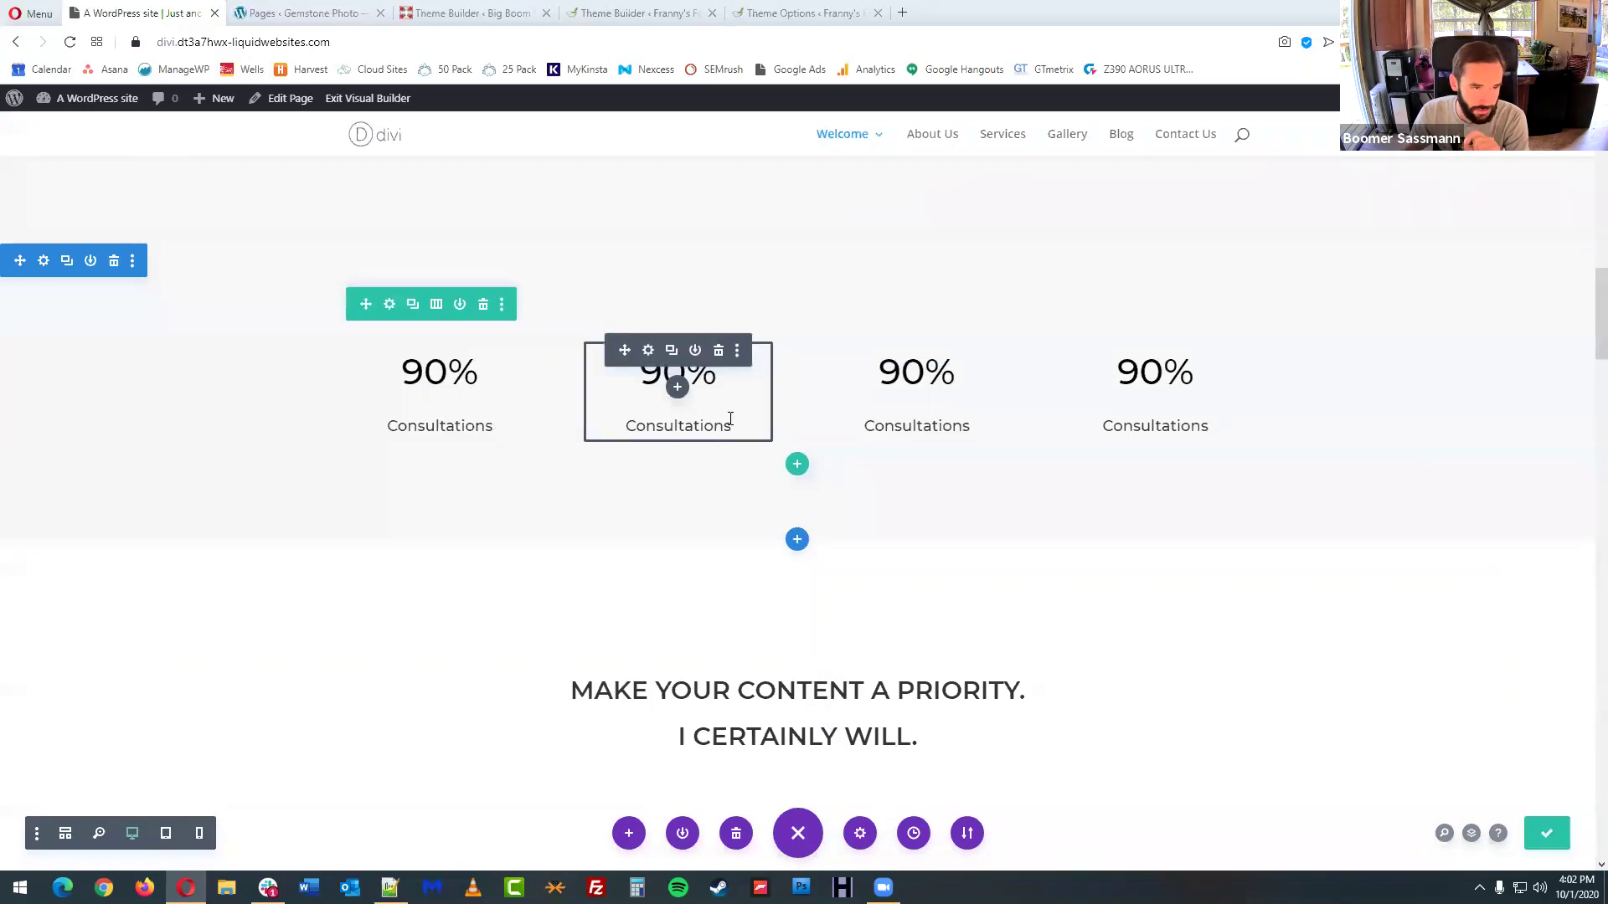
pyautogui.scroll(2, 862, 441)
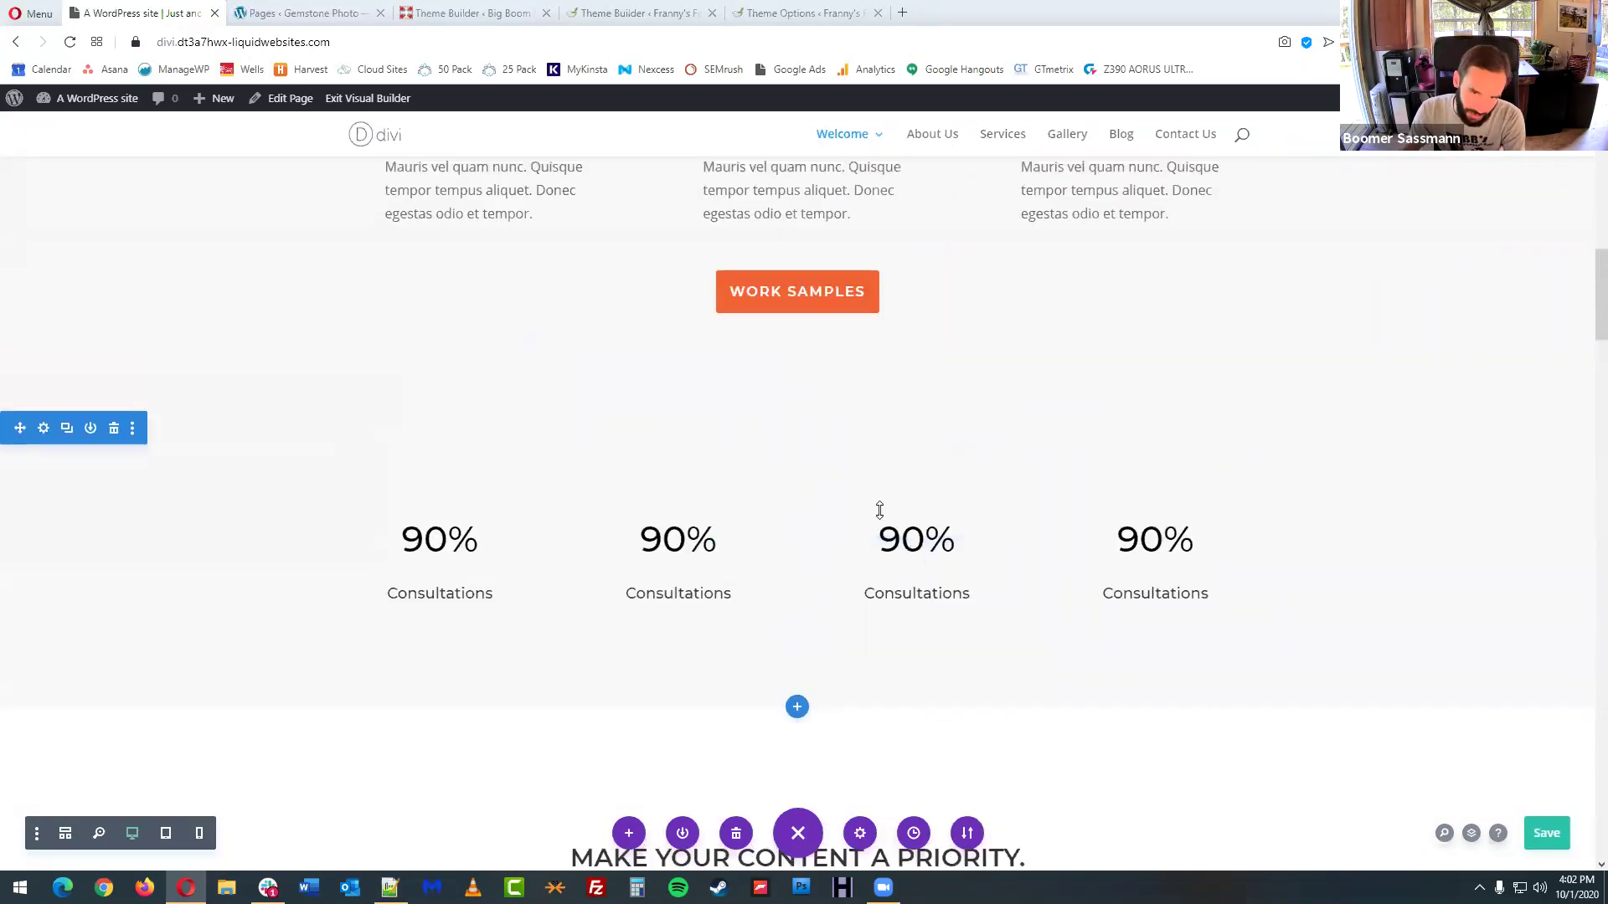
pyautogui.scroll(-3, 963, 632)
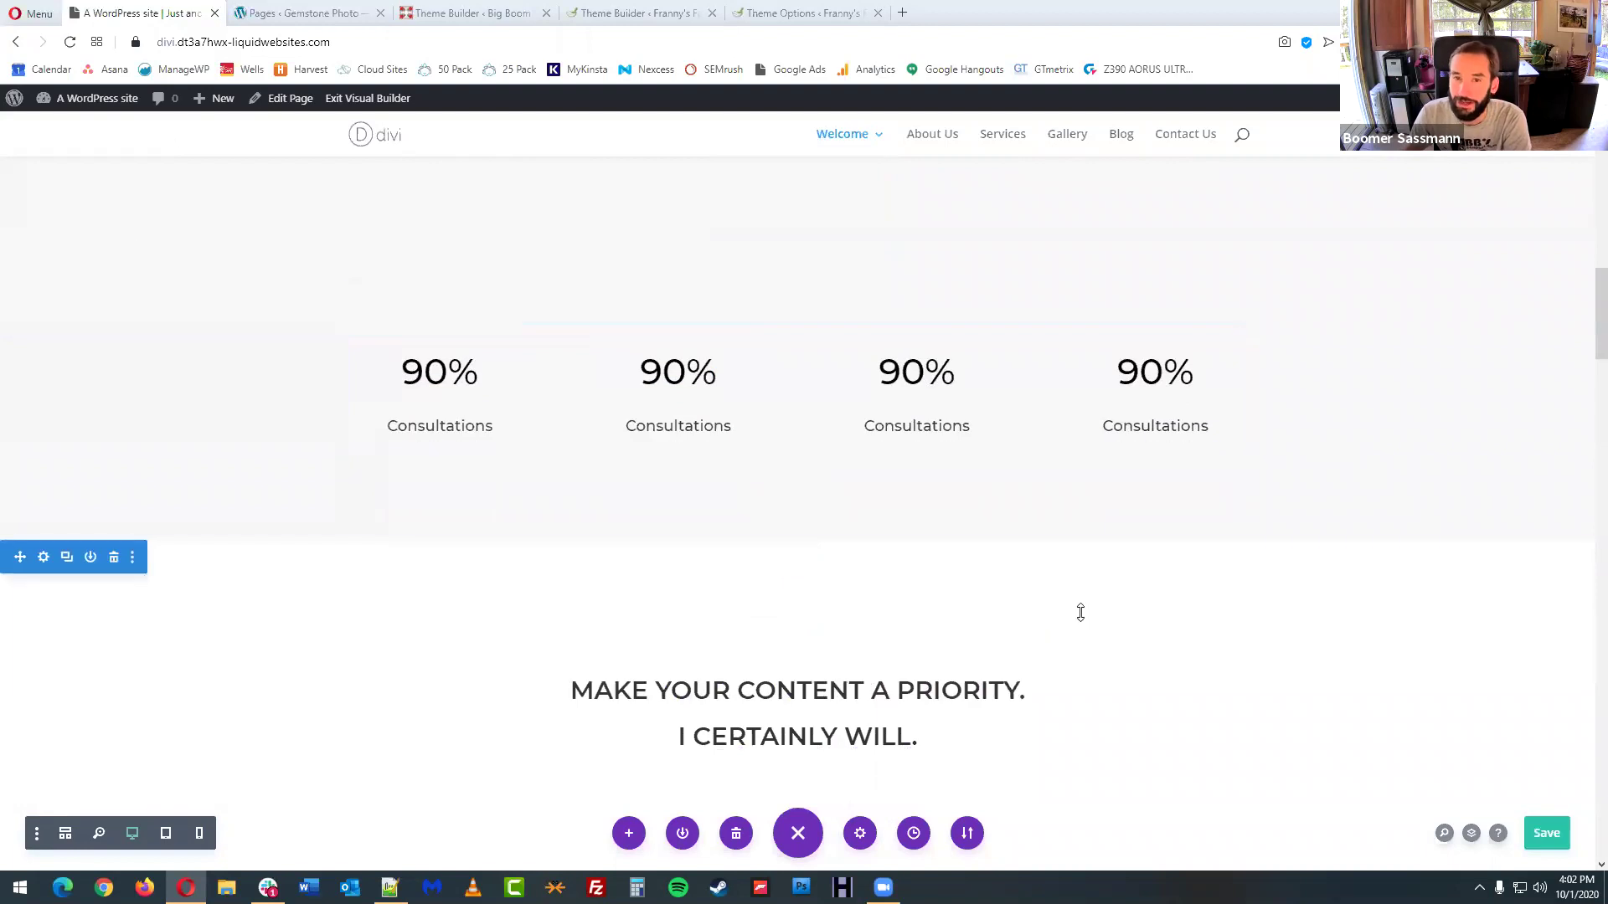
pyautogui.scroll(-1, 1080, 613)
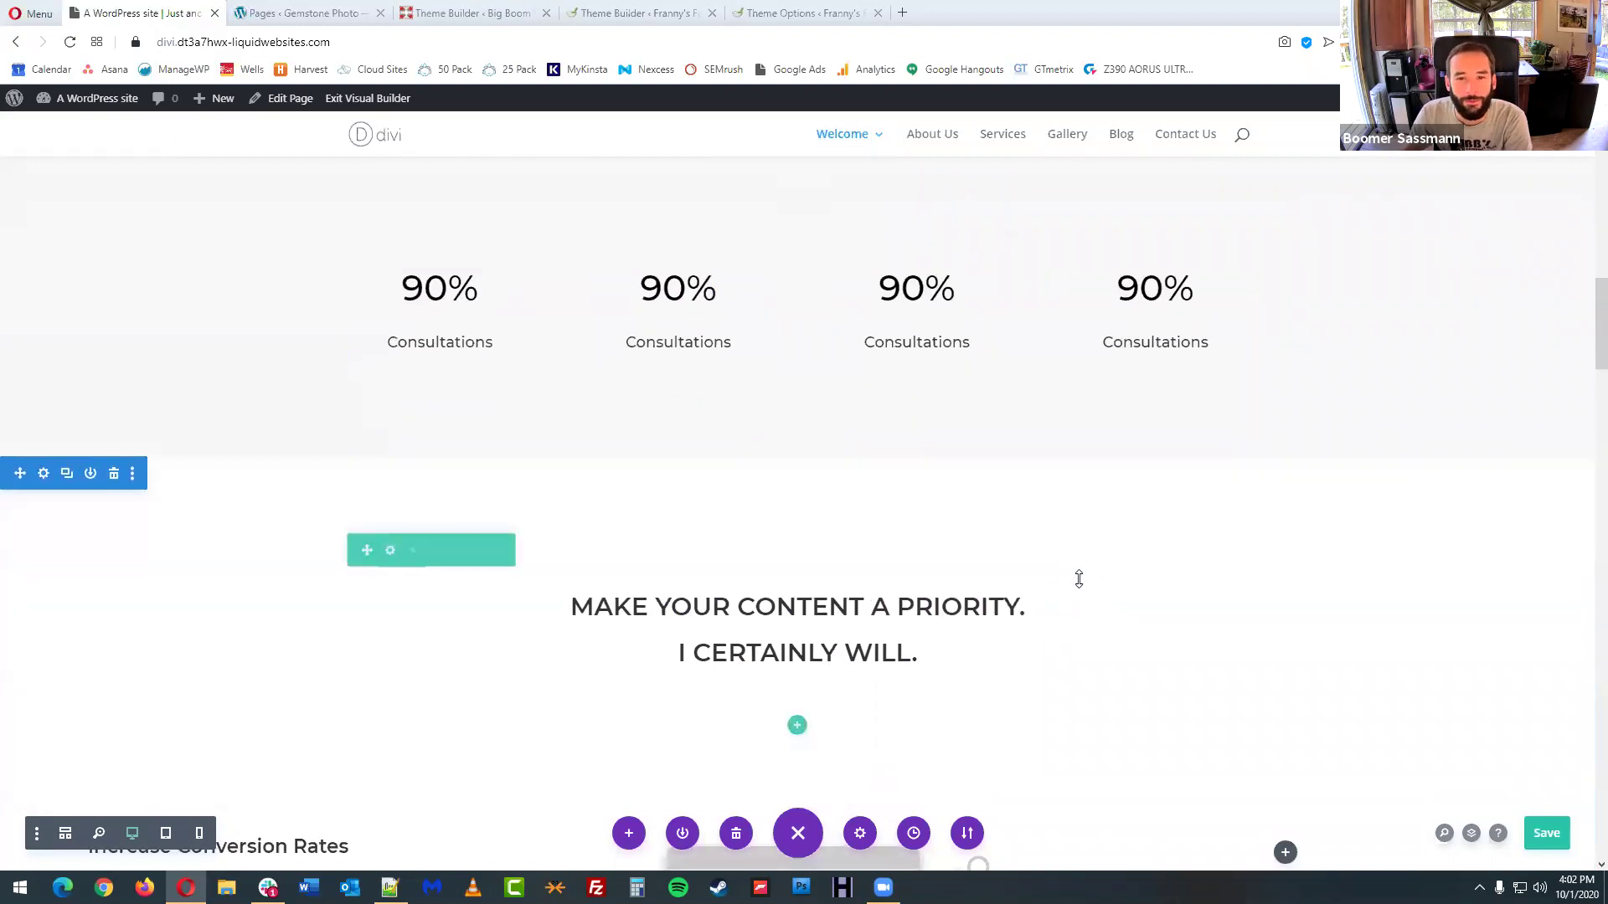
pyautogui.click(1547, 833)
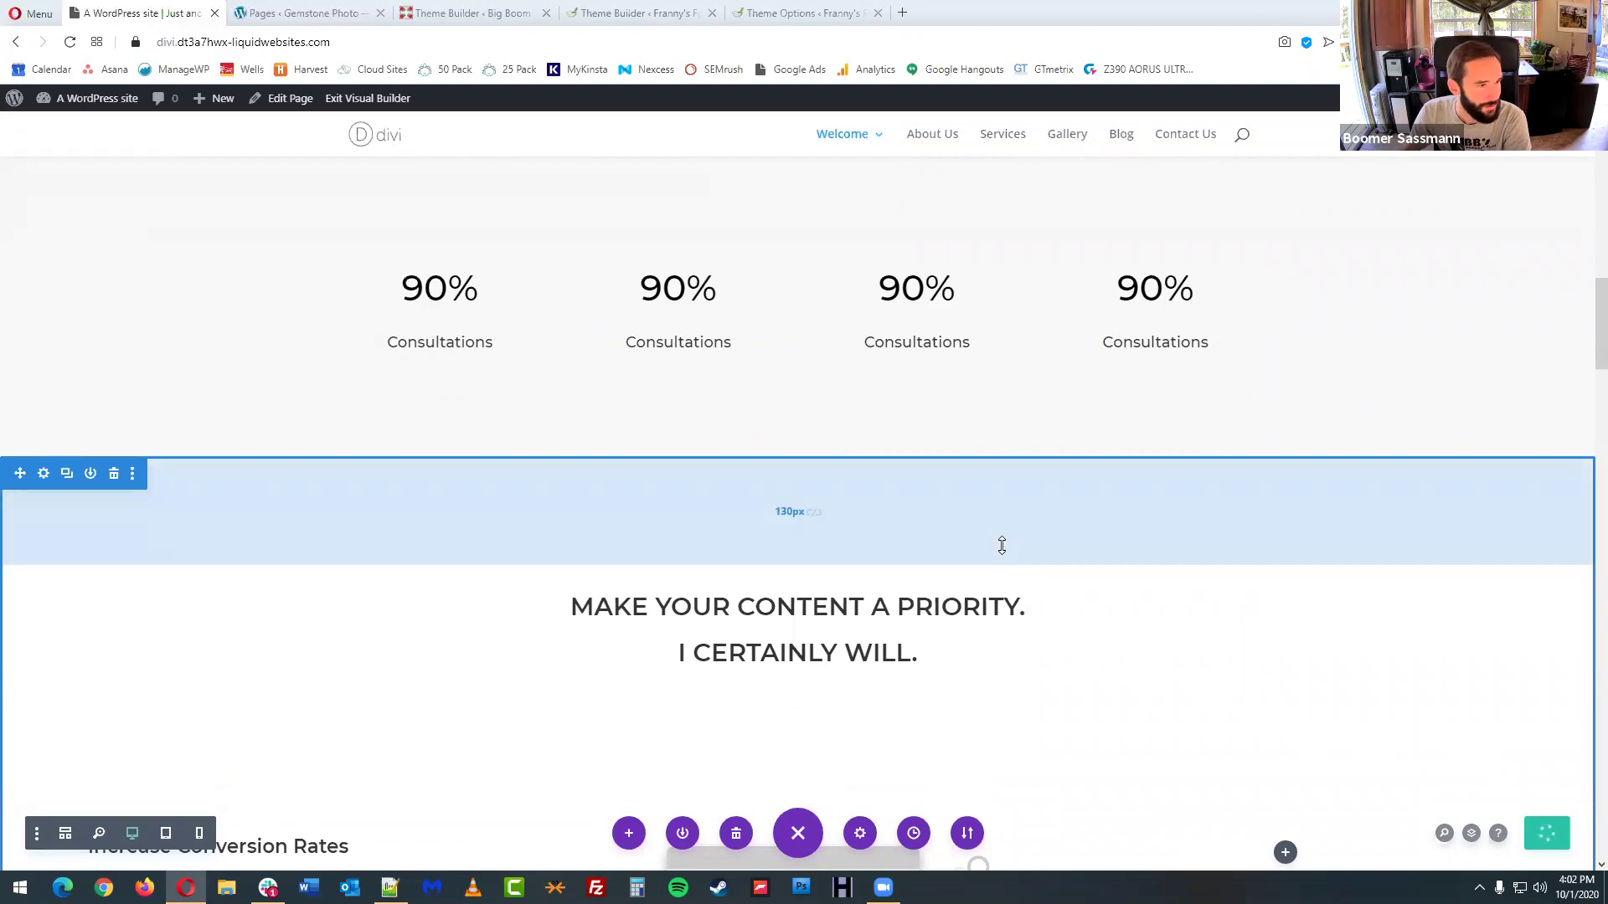
# - Review the column layout choices for the Increase Conversion Rates row and close them without choosing one
pyautogui.scroll(-2, 1008, 527)
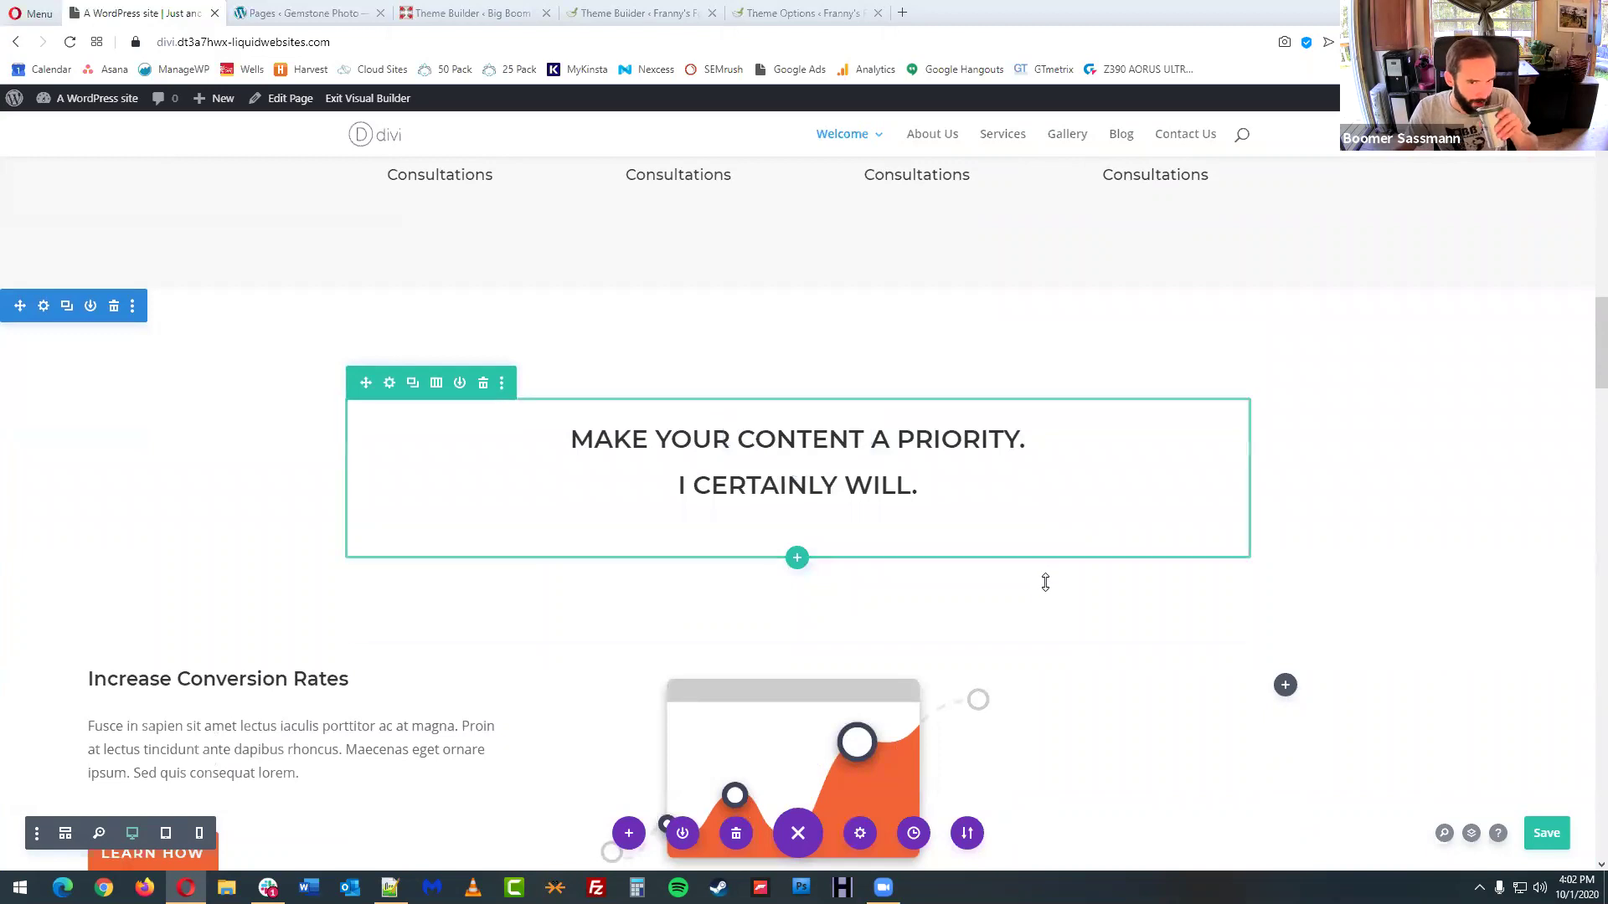
pyautogui.scroll(-4, 1046, 582)
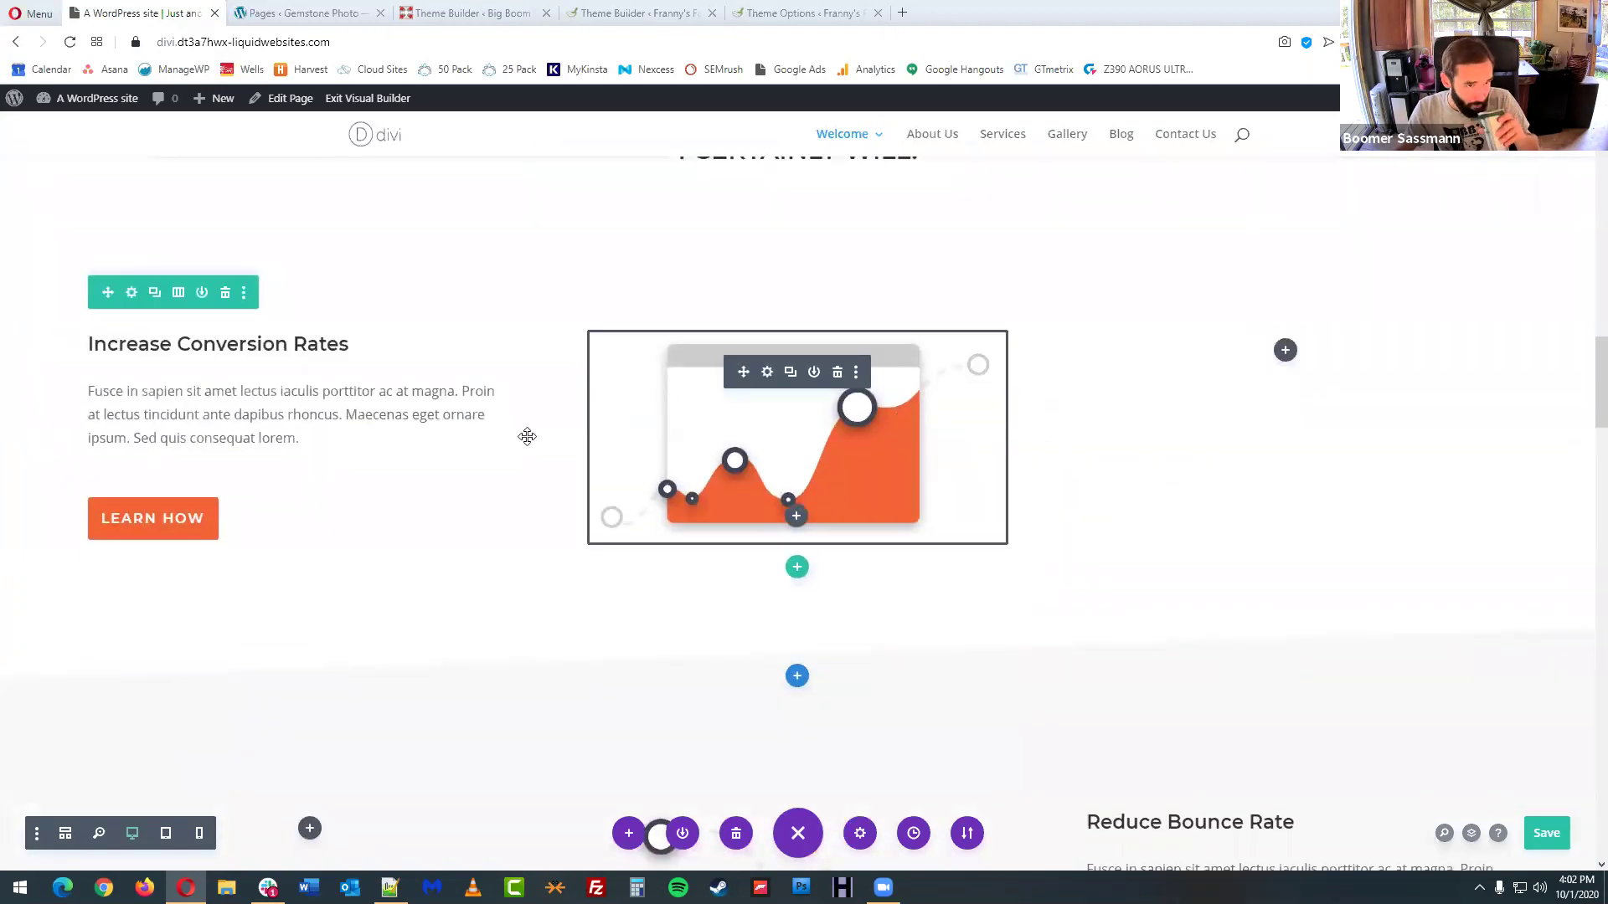
pyautogui.click(179, 294)
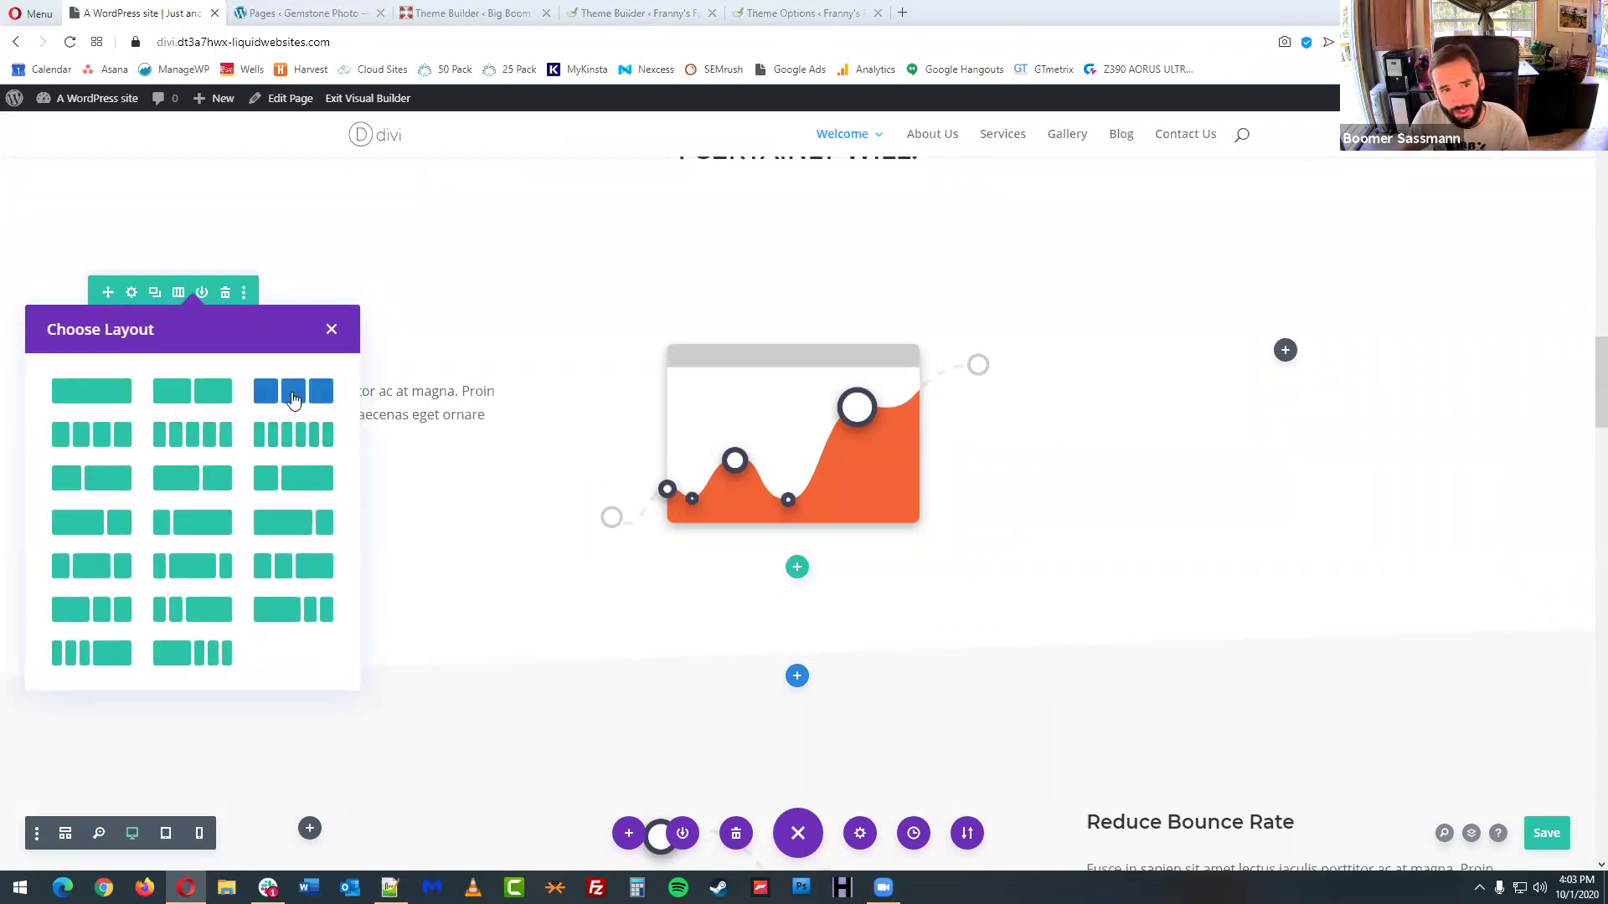
pyautogui.click(331, 329)
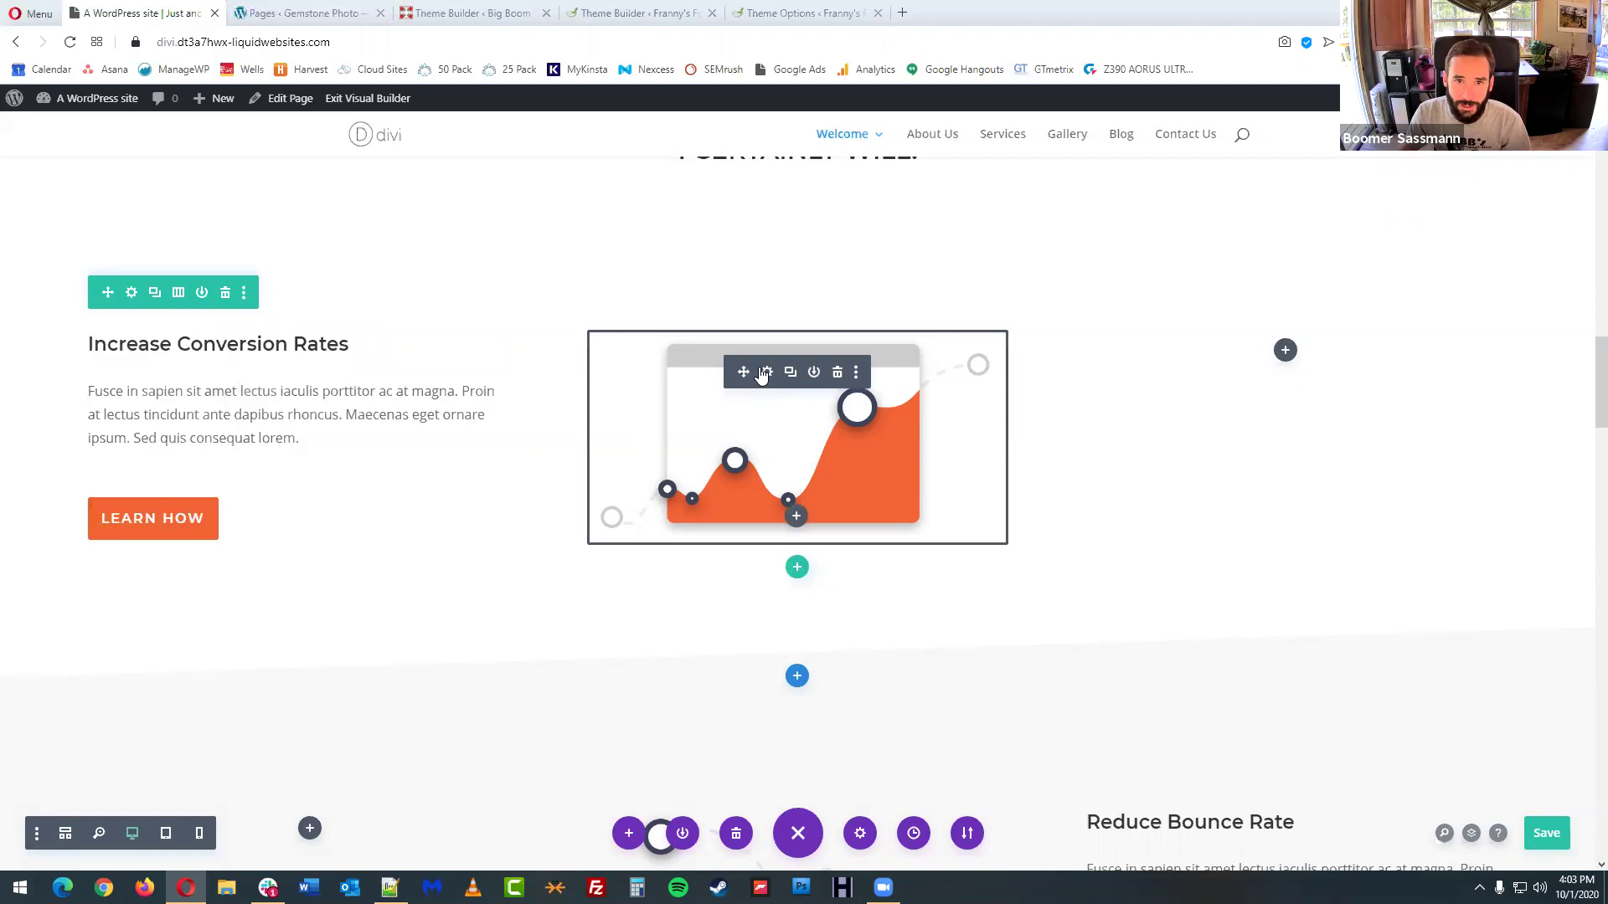
# - Open the settings of the chart image beside Increase Conversion Rates and examine its link and background options
pyautogui.click(768, 376)
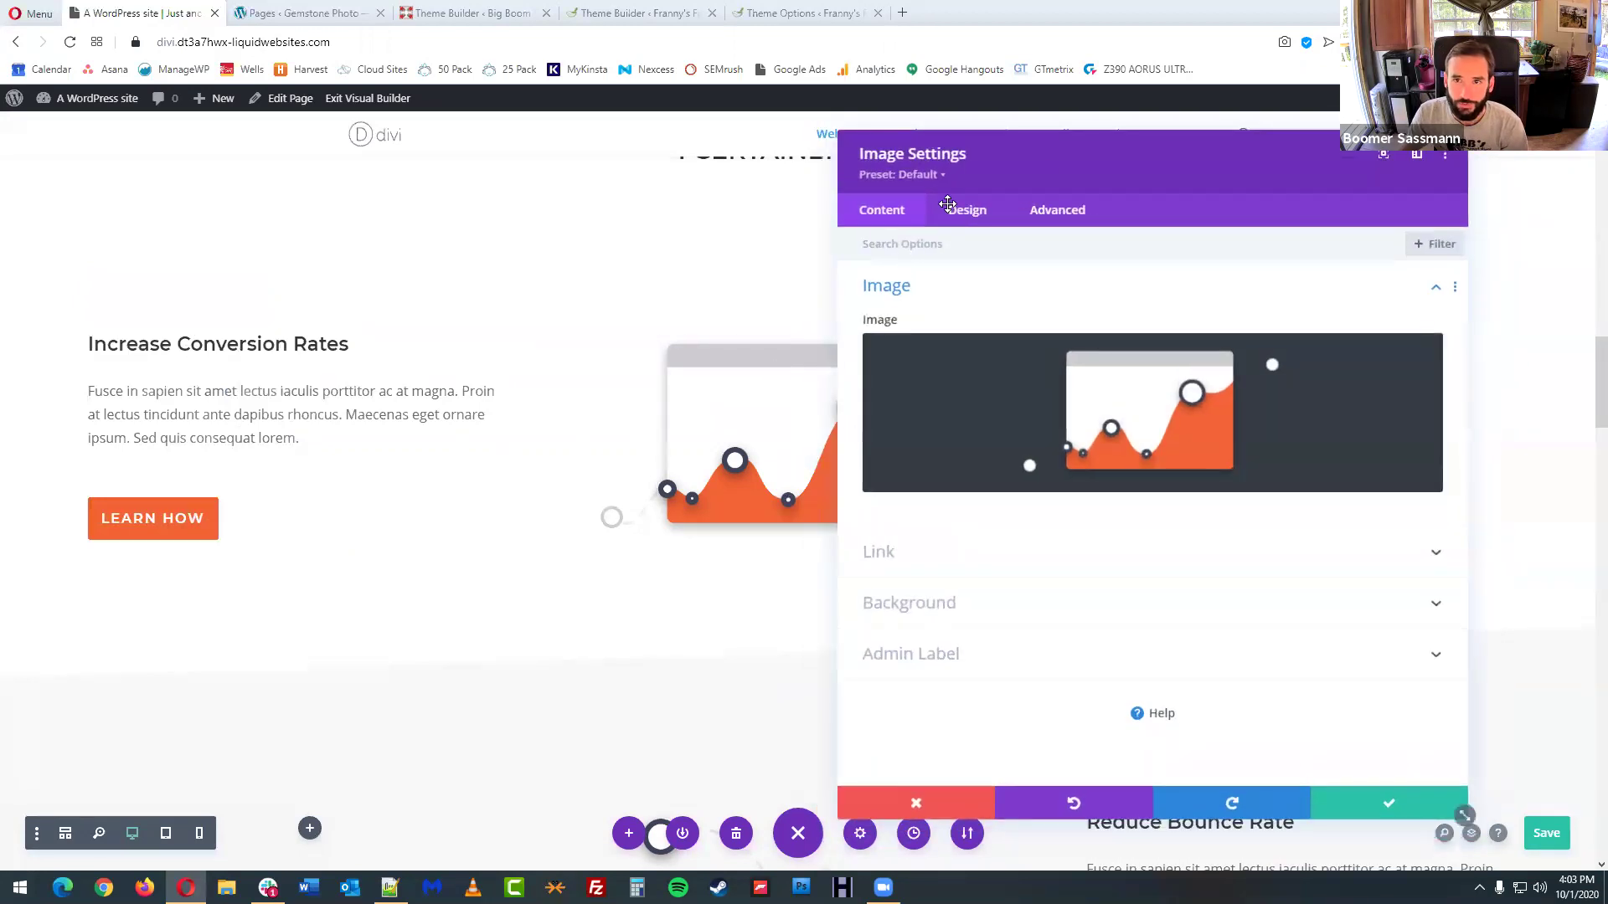
pyautogui.moveTo(910, 167); pyautogui.dragTo(255, 142)
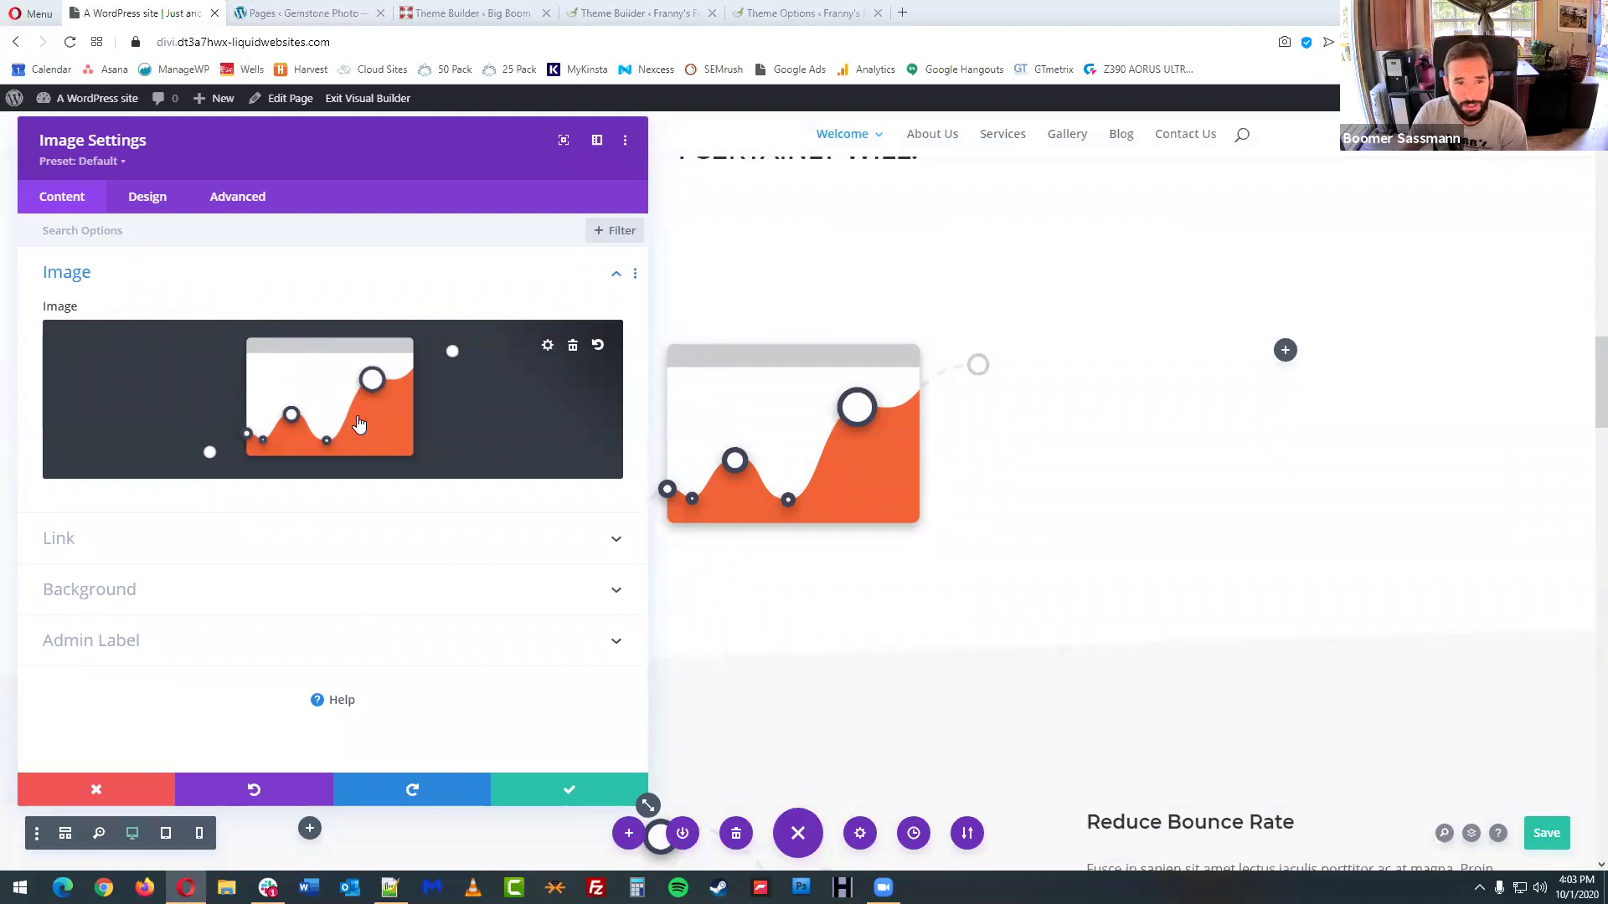
pyautogui.click(282, 541)
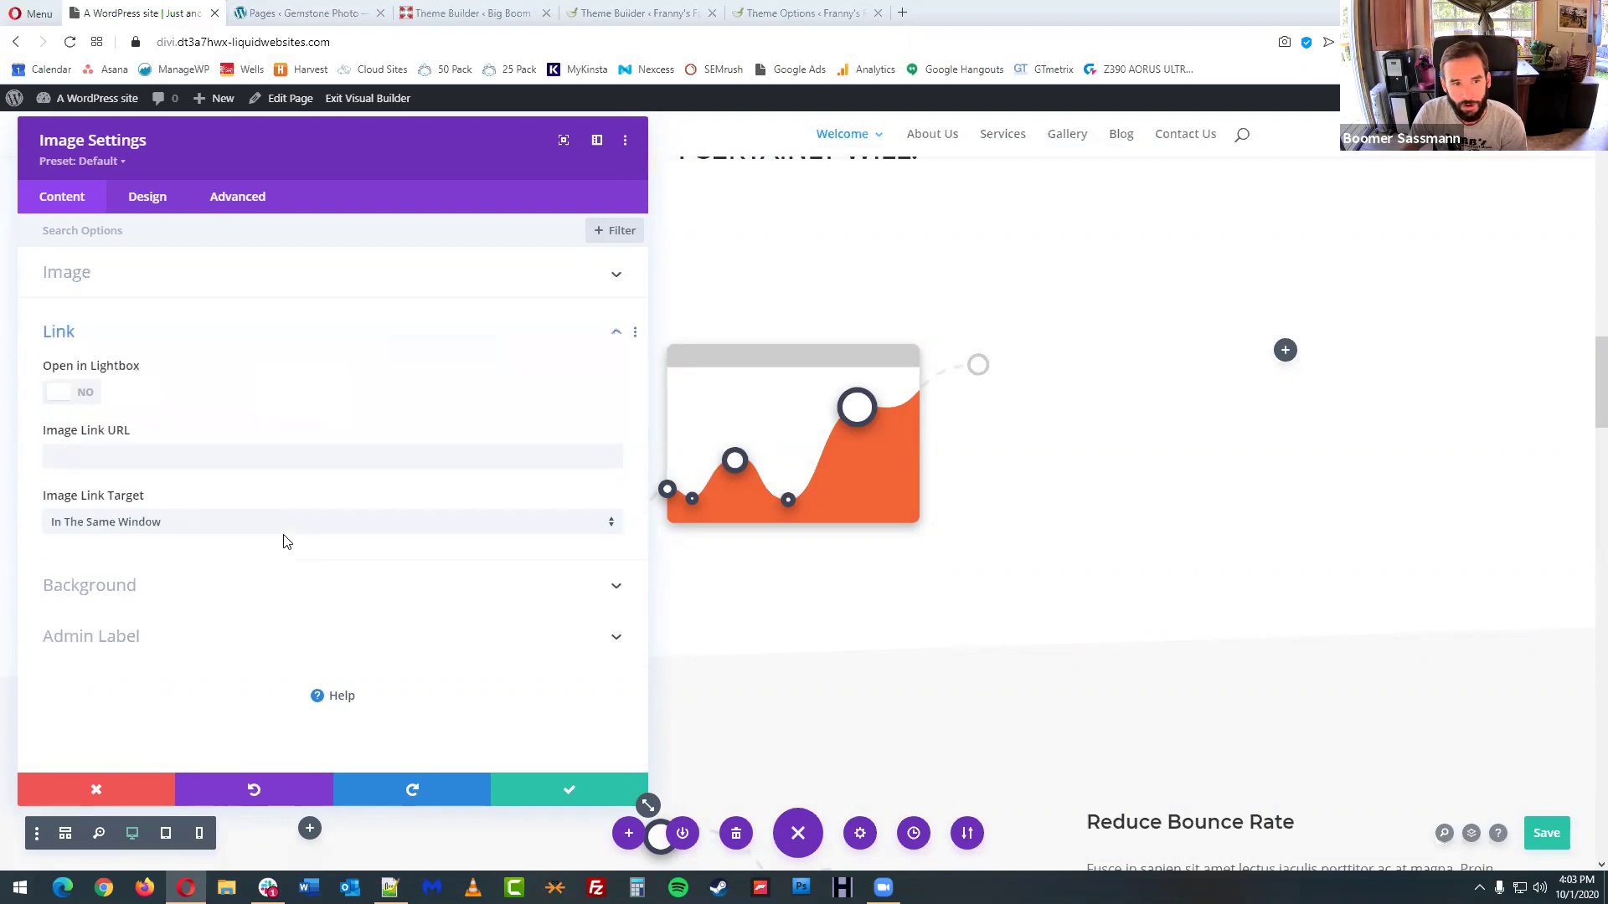
pyautogui.click(214, 318)
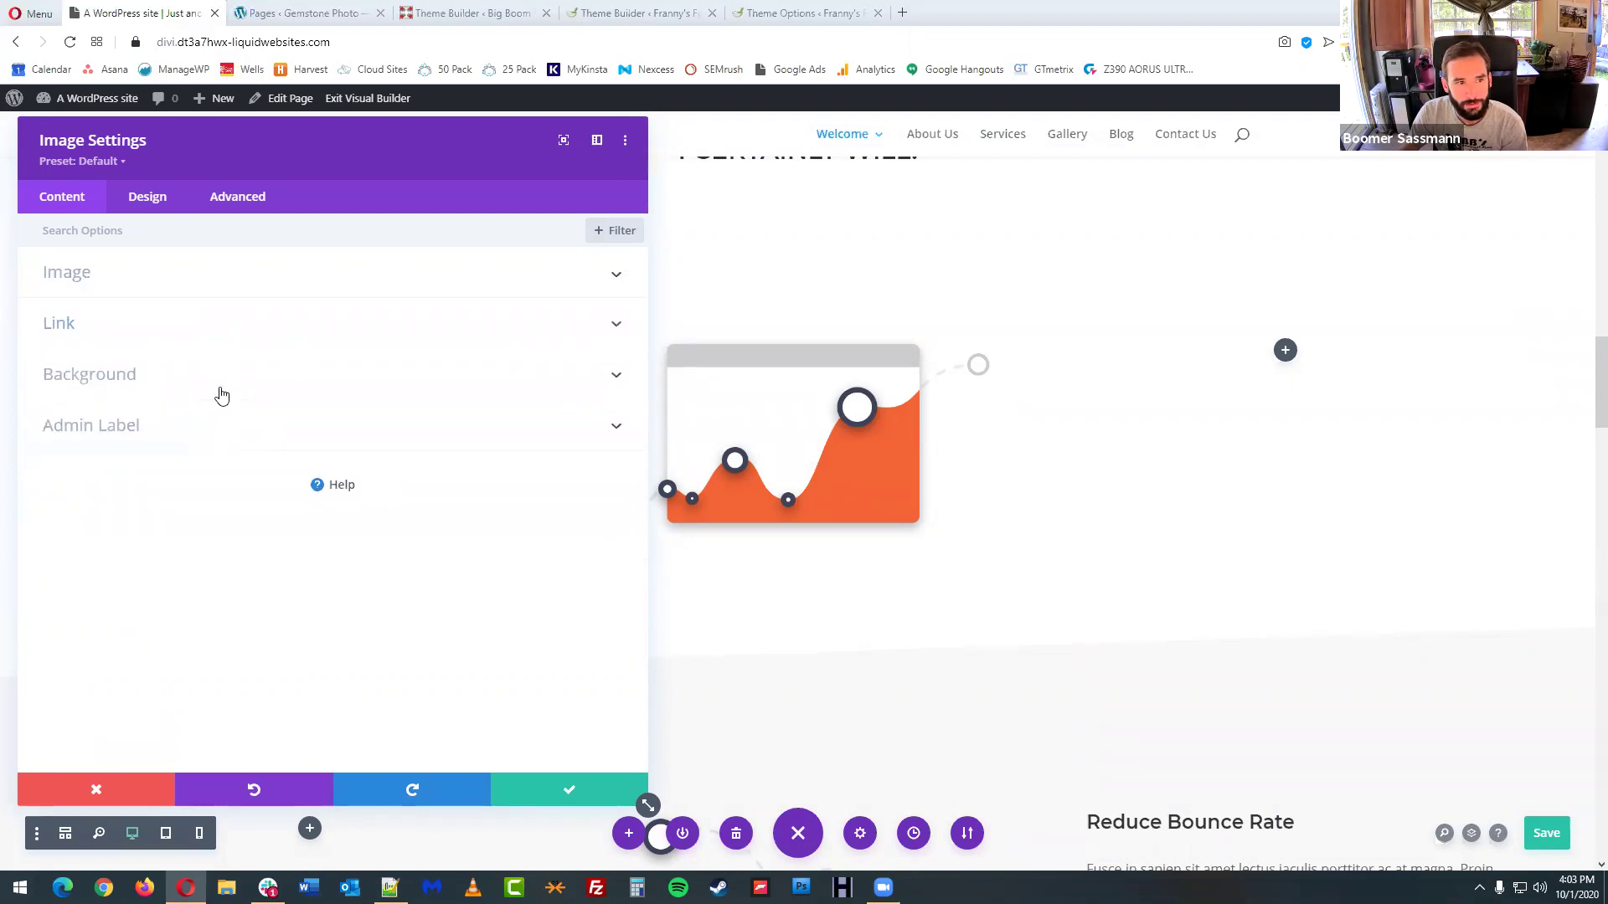
pyautogui.click(223, 386)
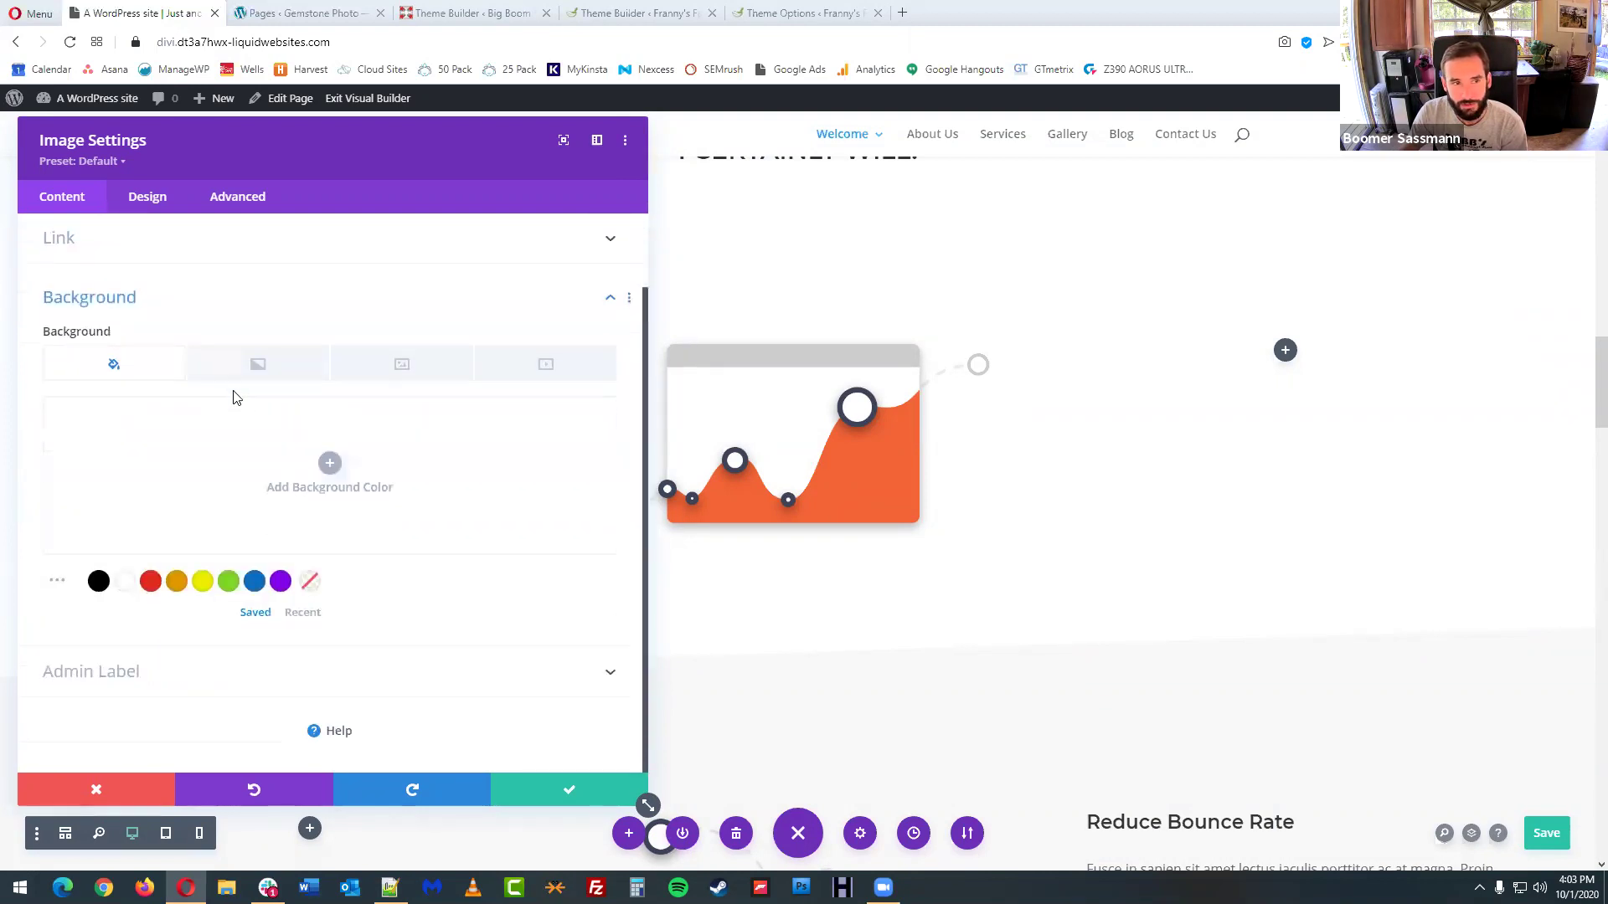
pyautogui.click(204, 299)
pyautogui.click(274, 289)
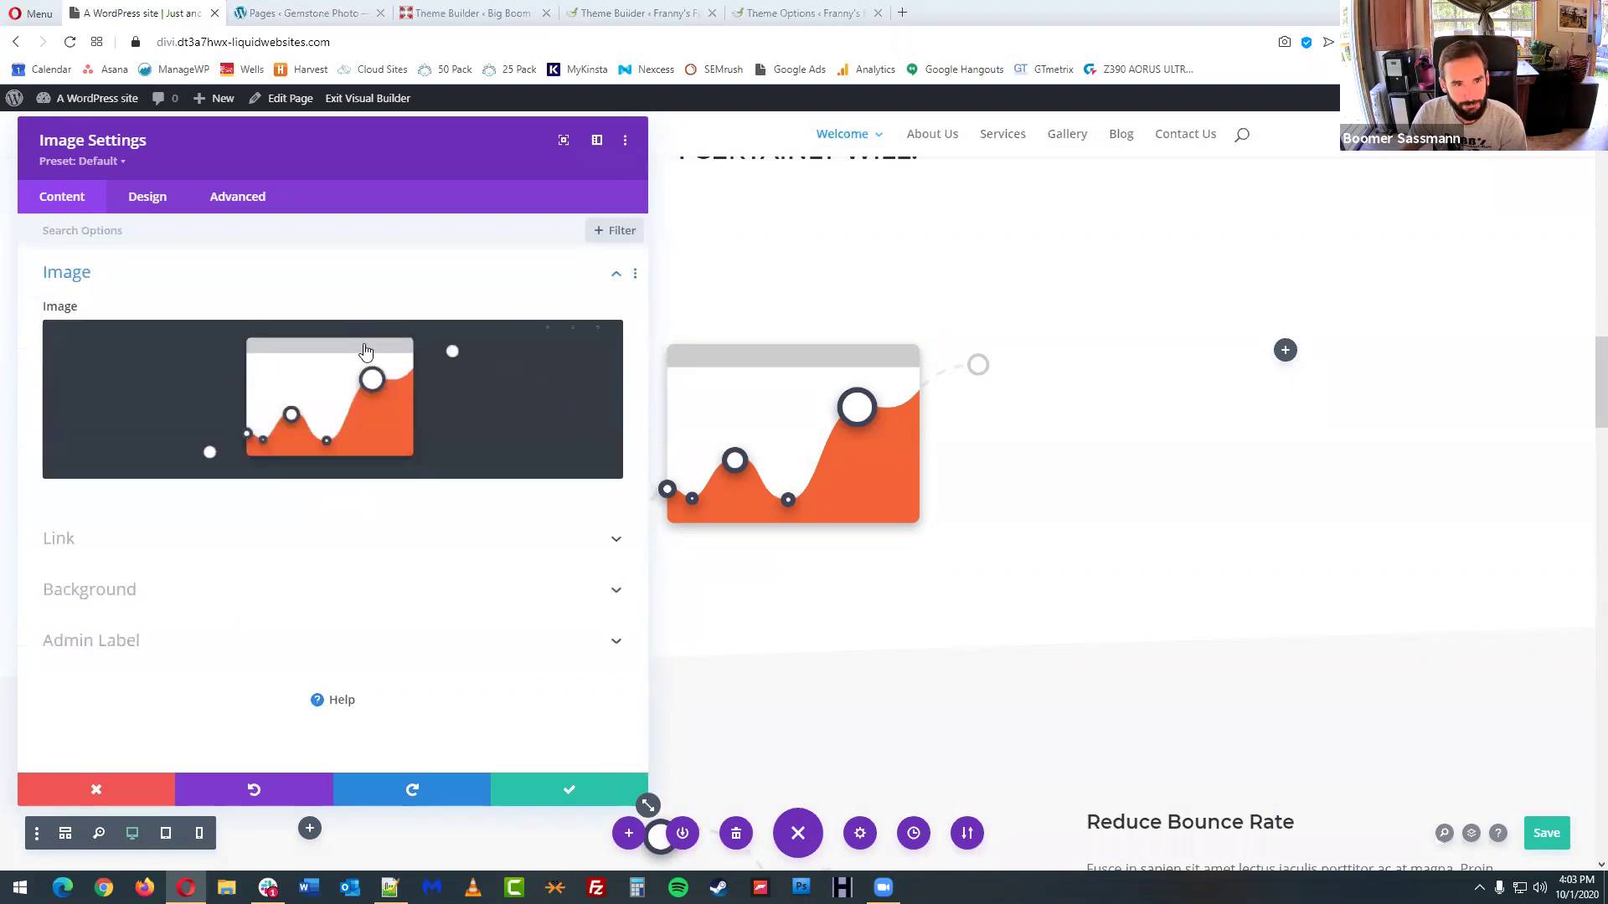
# - Upload iss_12137_01371 from the desktop's Class folder to the media library as the replacement for the chart image
pyautogui.click(367, 409)
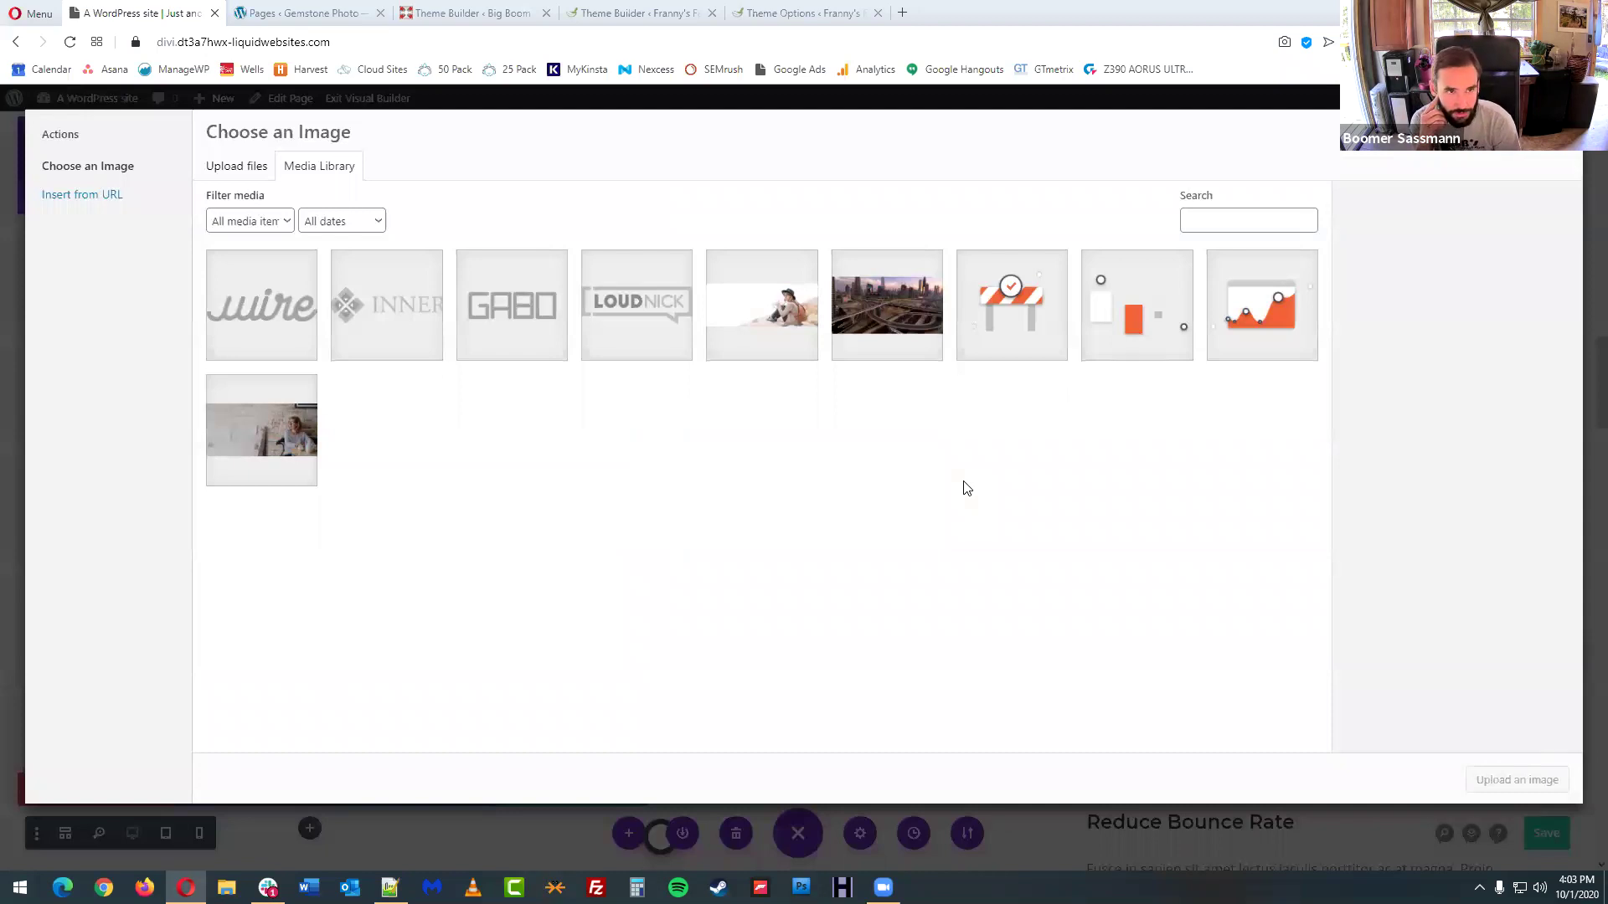
pyautogui.click(238, 166)
pyautogui.click(858, 459)
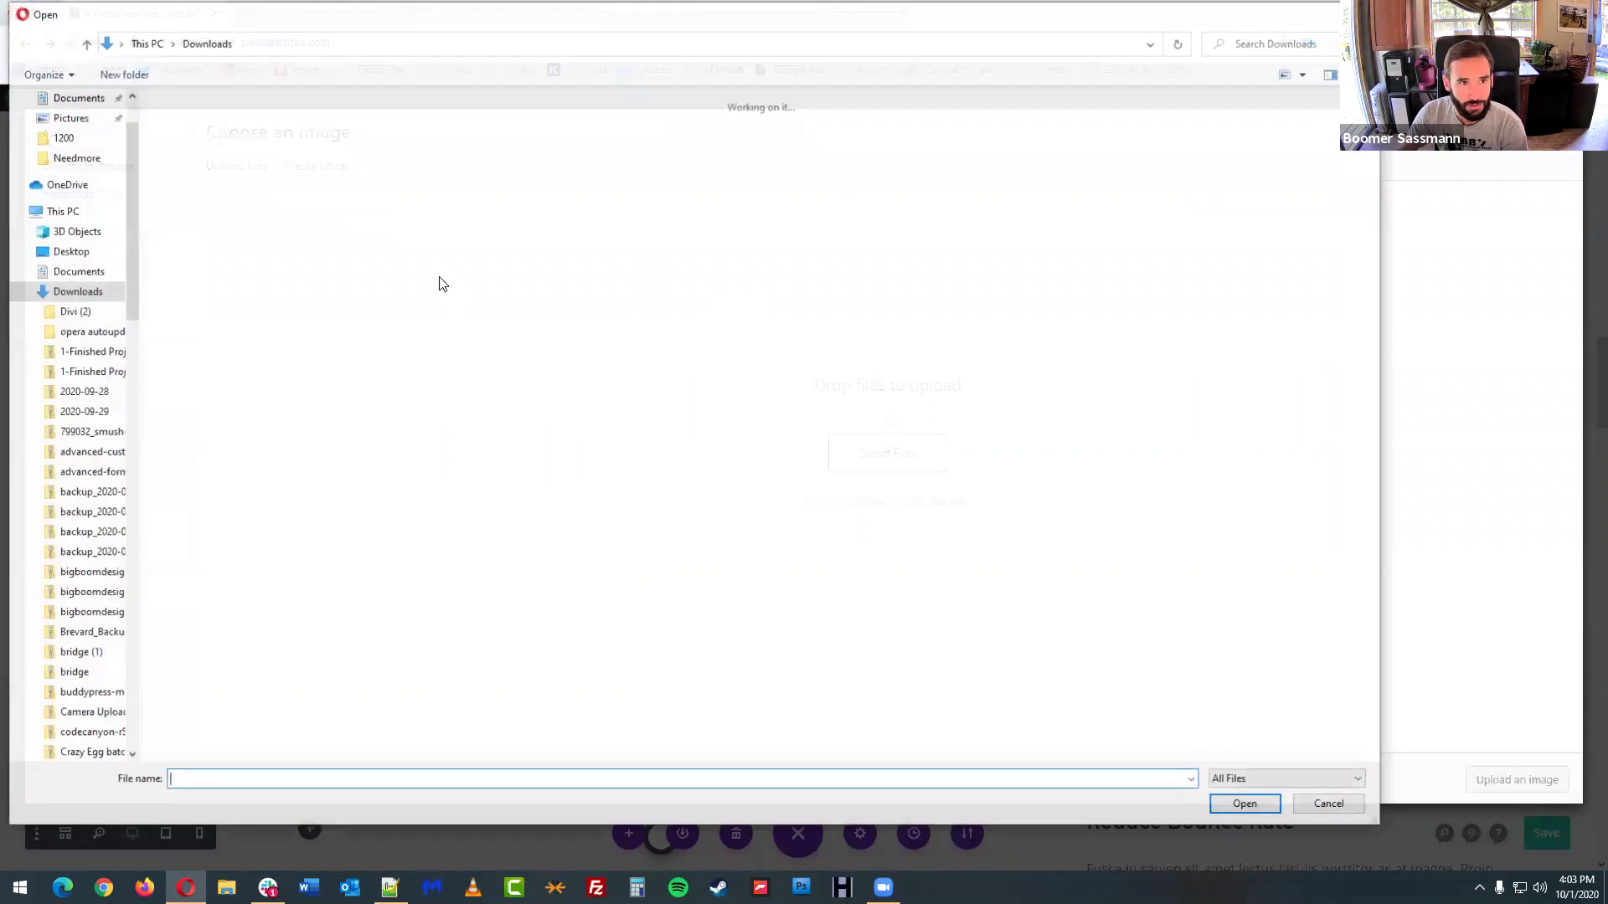
pyautogui.scroll(1, 131, 117)
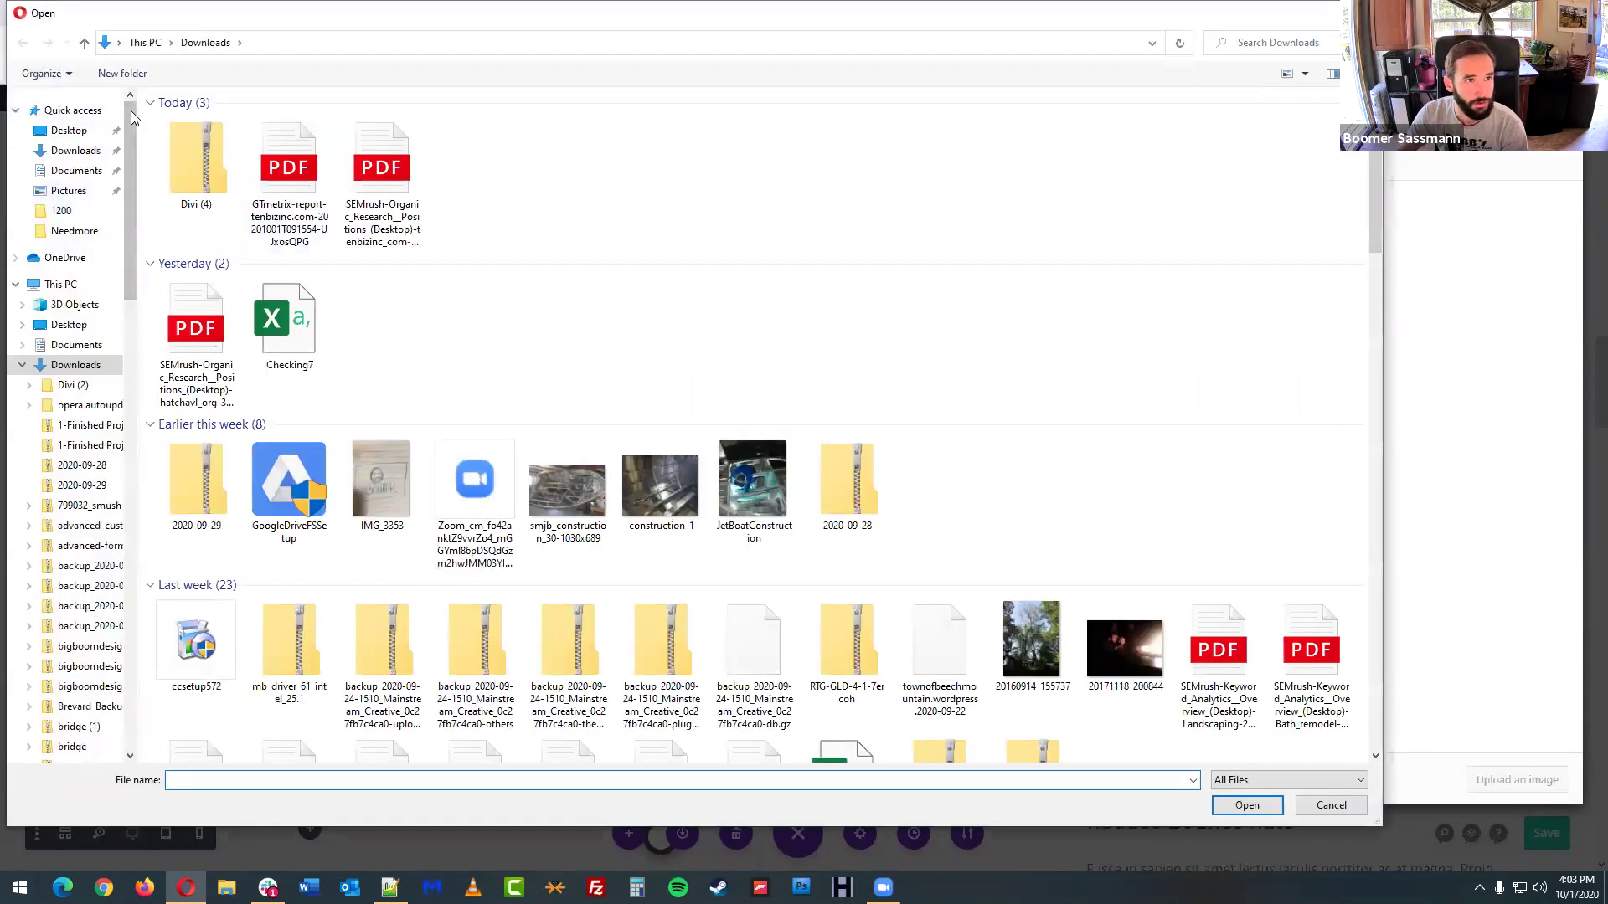
pyautogui.click(68, 130)
pyautogui.doubleClick(385, 144)
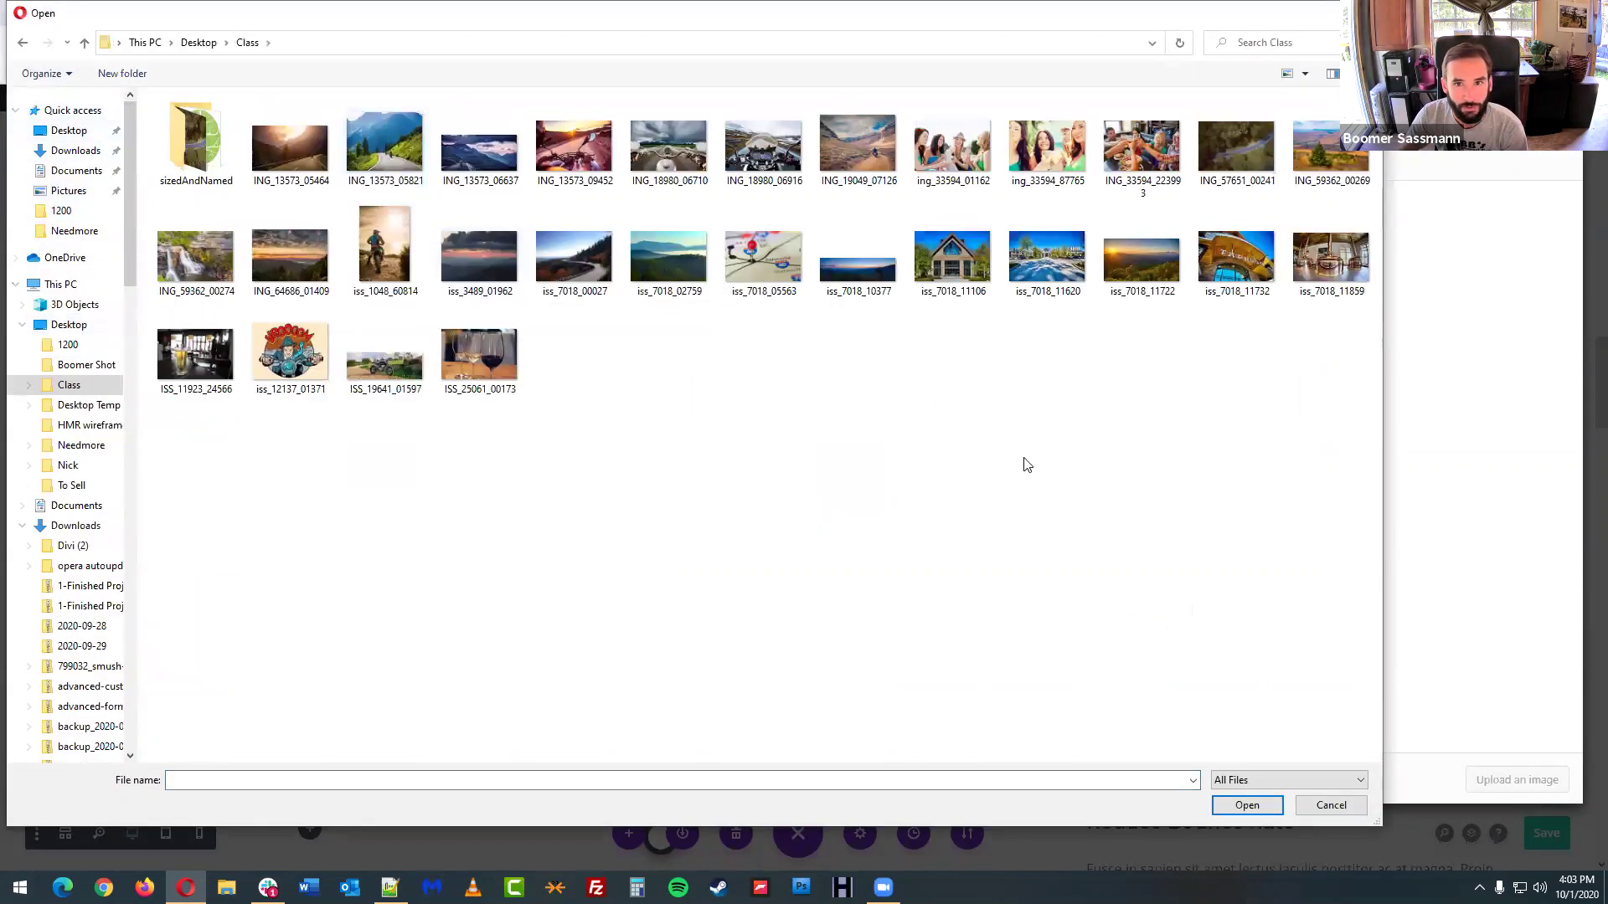
pyautogui.doubleClick(293, 360)
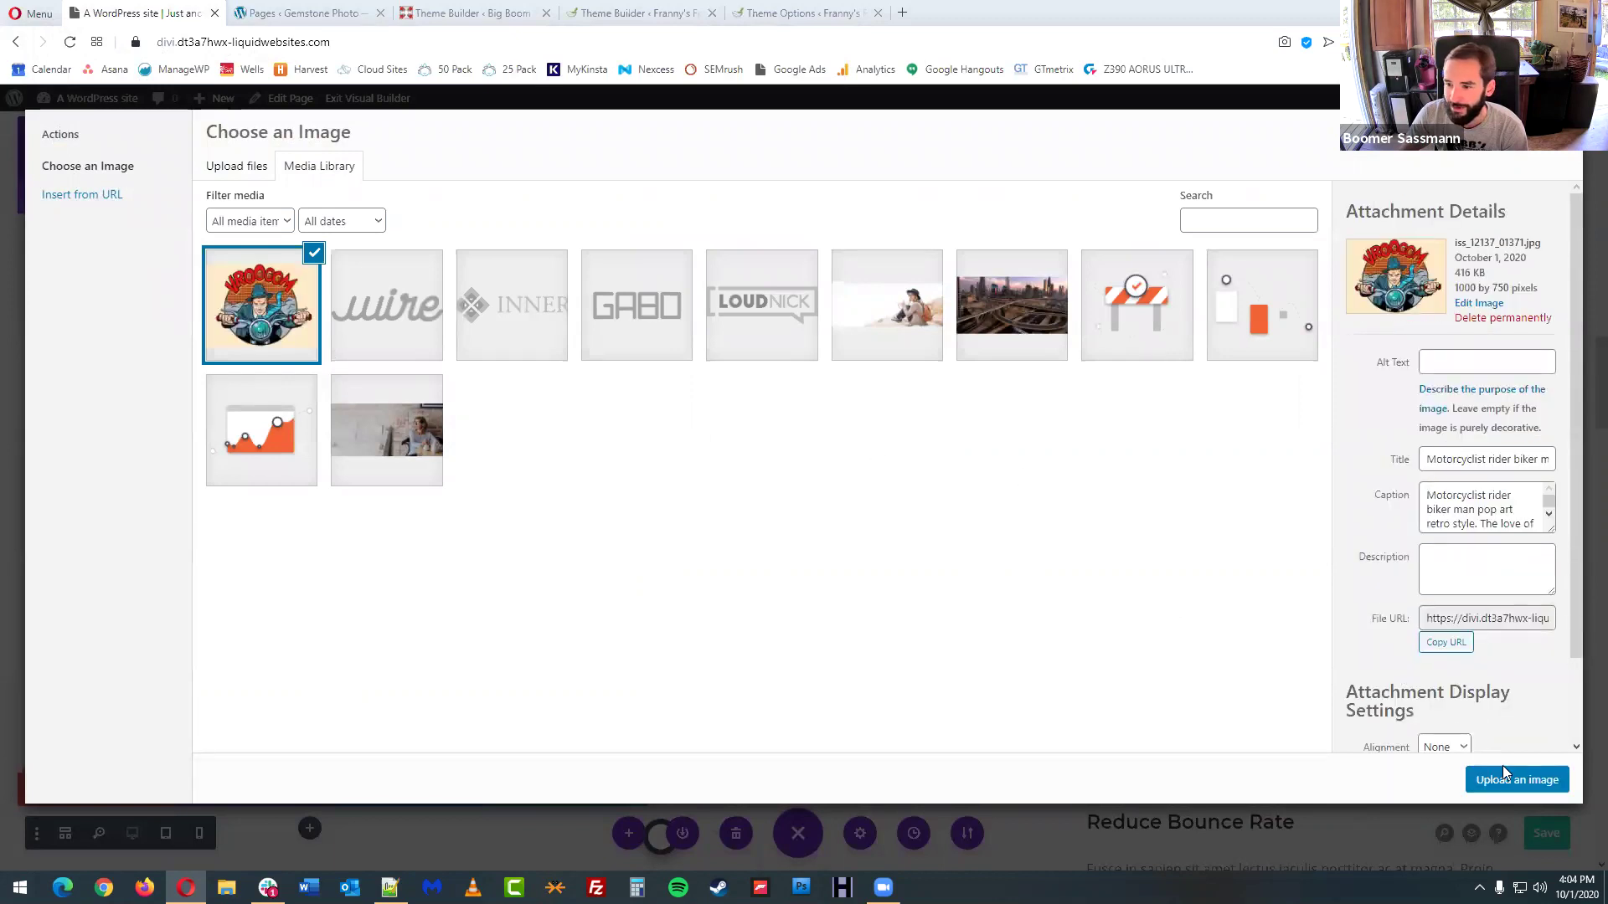
# - Try the uploaded motorcycle rider picture in place of the chart image, comparing the two by undoing and redoing the swap
pyautogui.click(1517, 780)
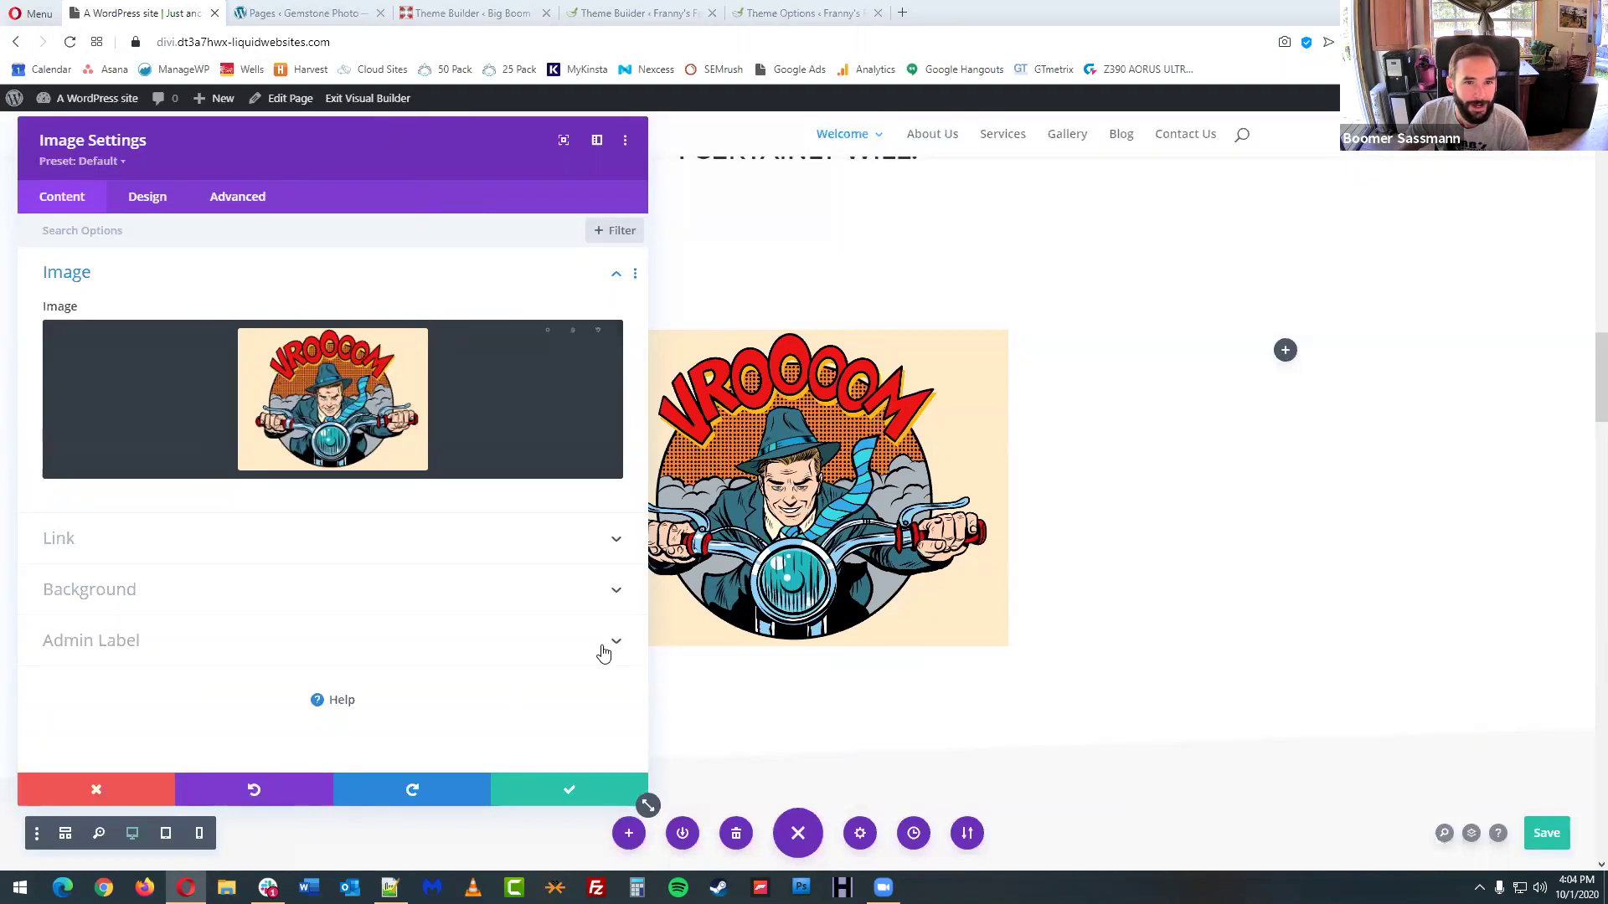
pyautogui.moveTo(647, 806); pyautogui.dragTo(578, 797)
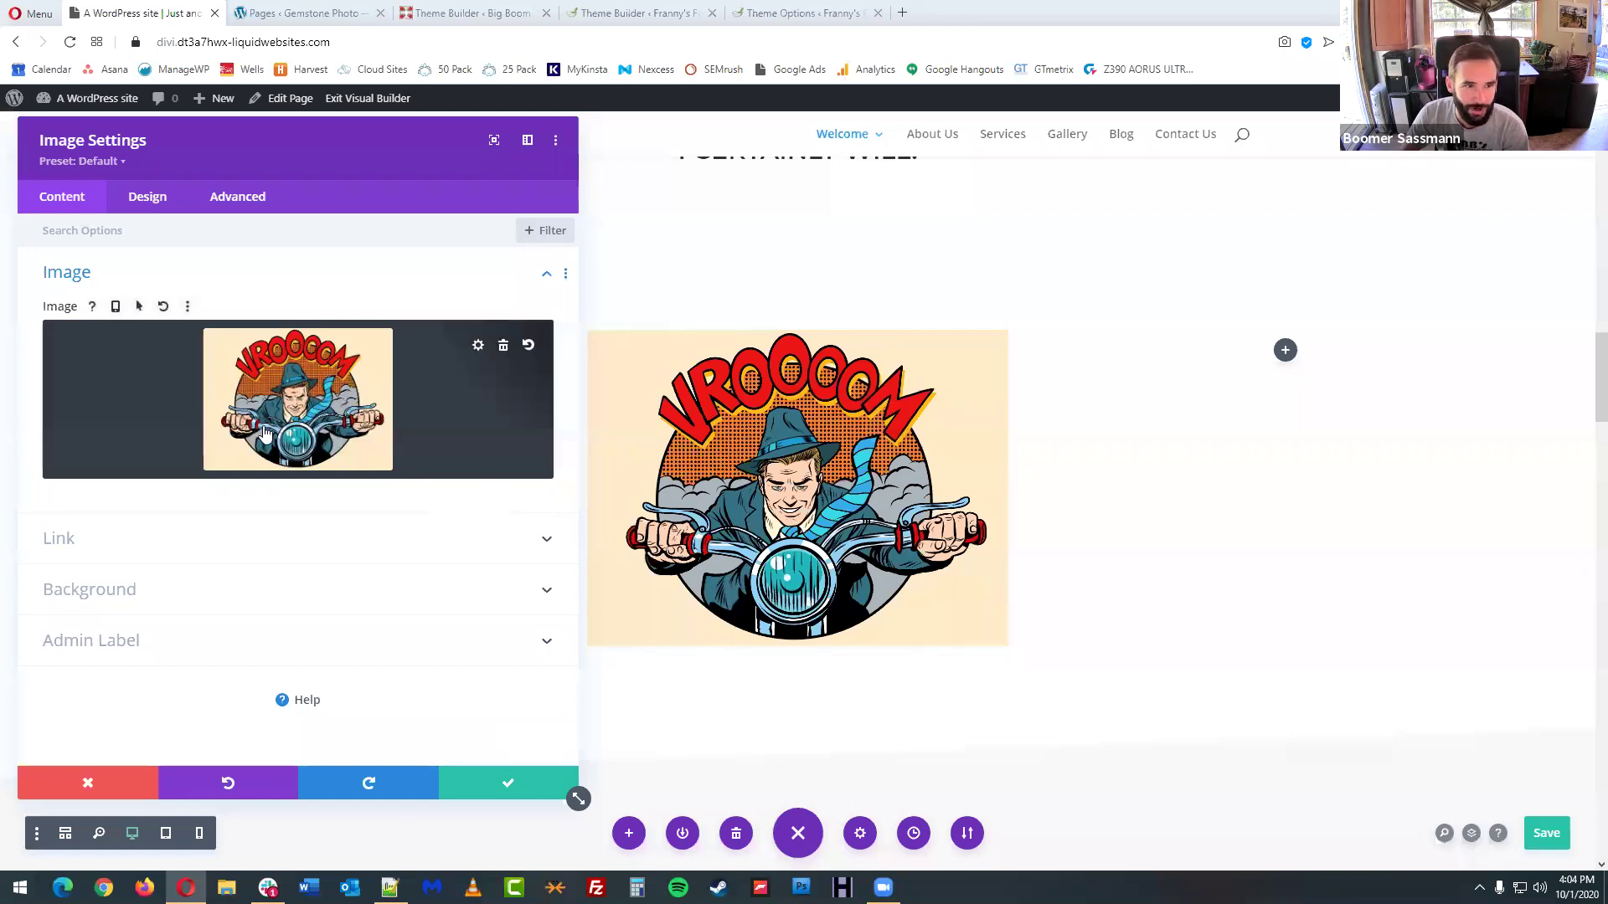
pyautogui.click(233, 786)
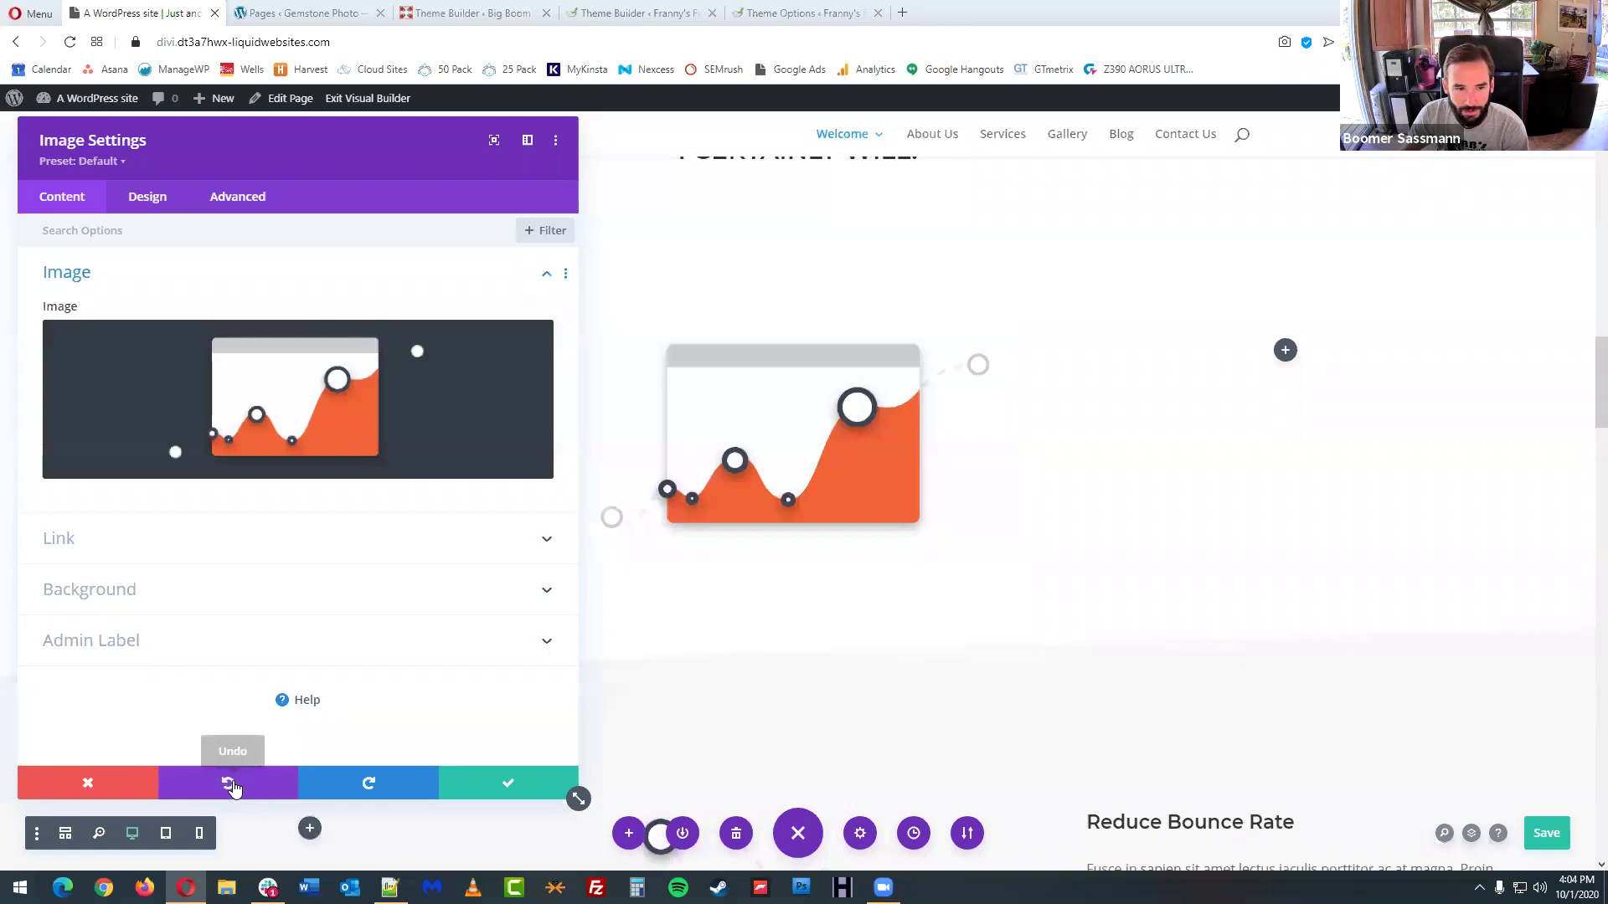
pyautogui.click(369, 780)
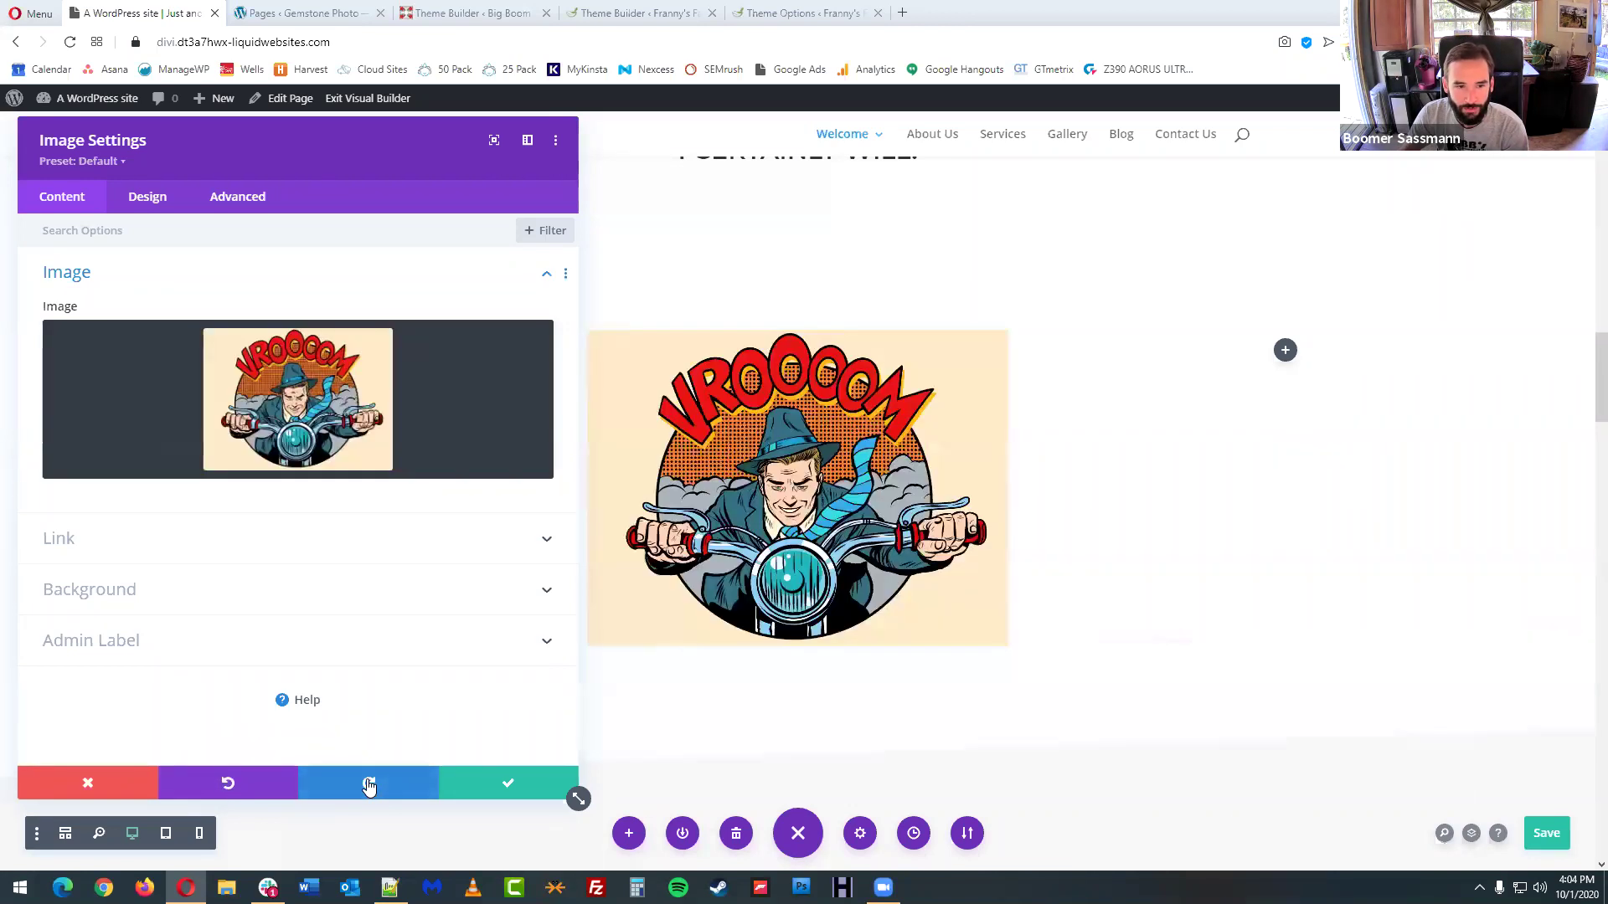
pyautogui.click(224, 786)
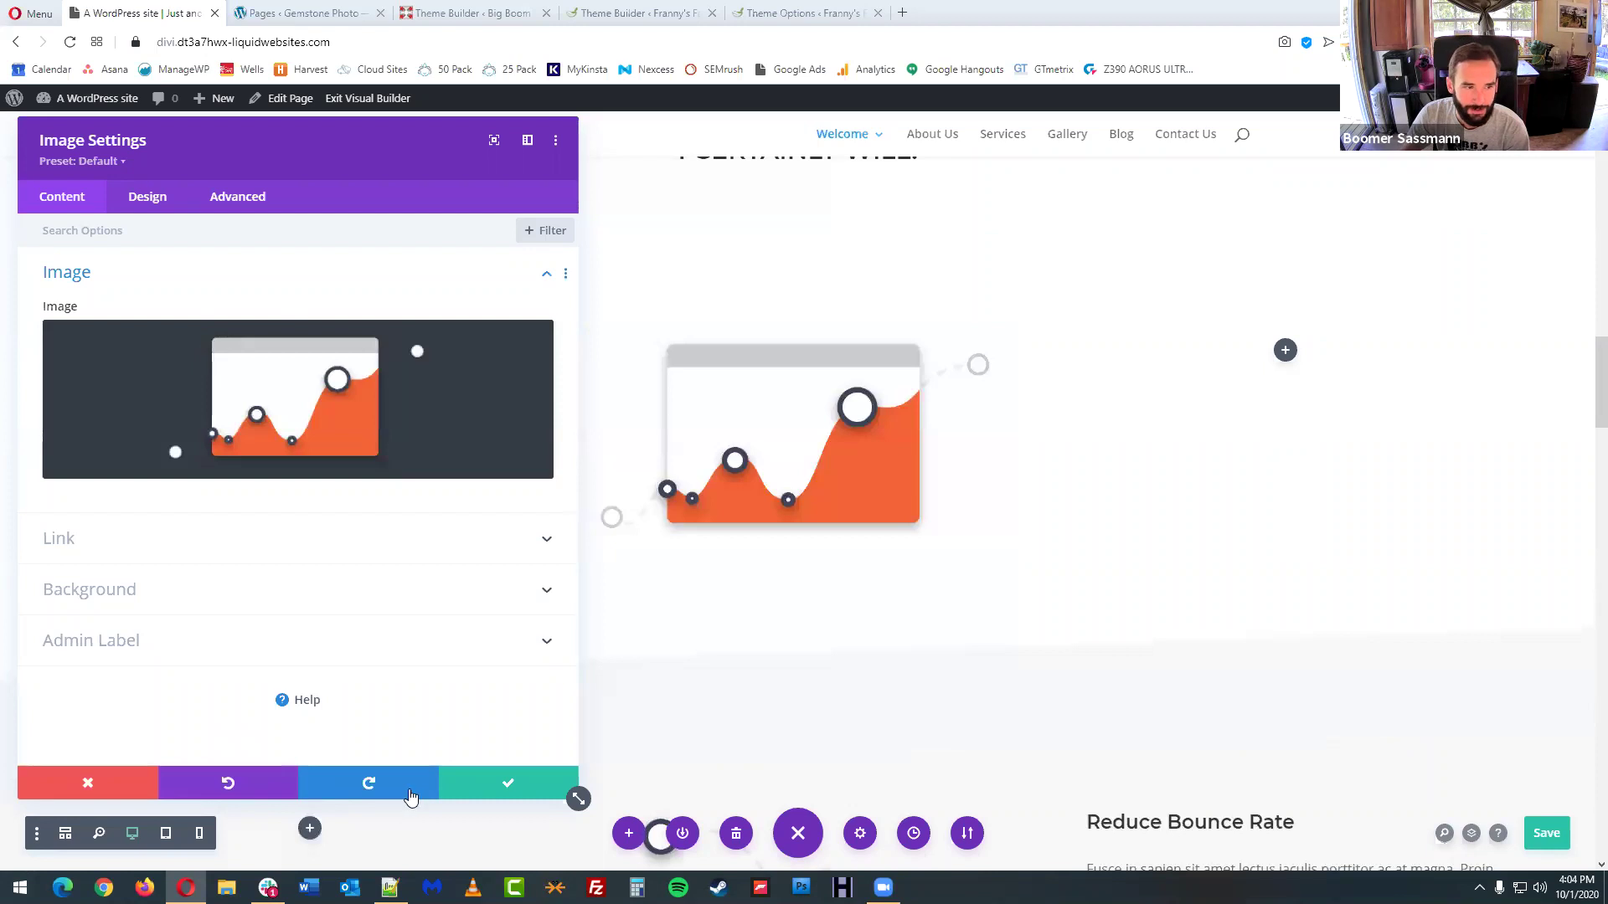
# - Try logo_04 from the media library in place of the chart image, undo the swap and save the image settings
pyautogui.click(314, 390)
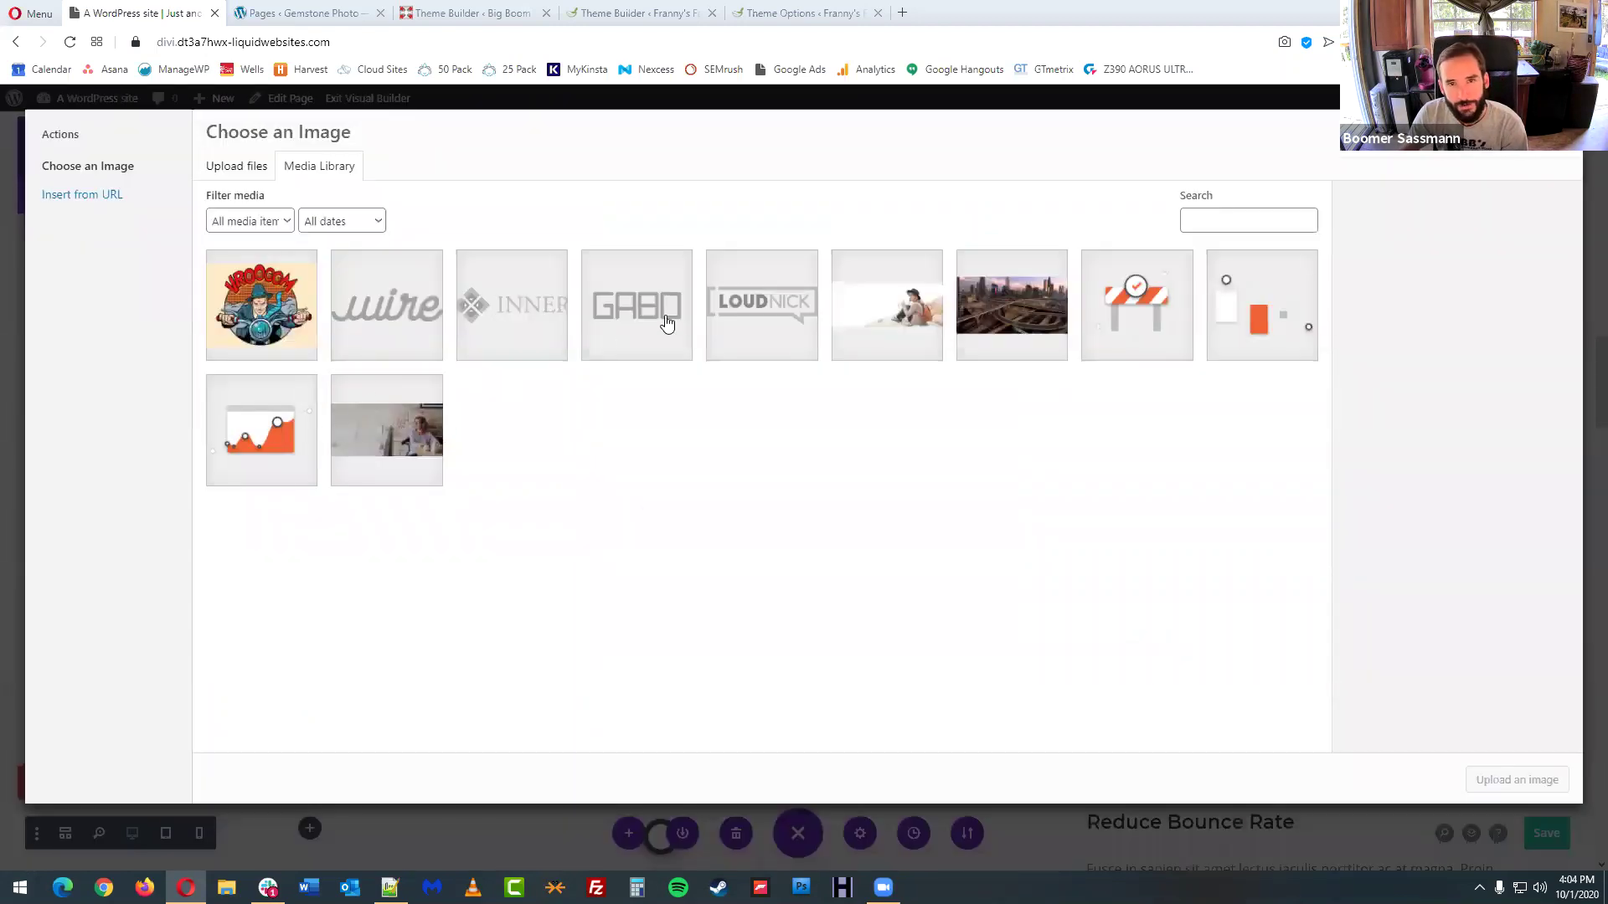
pyautogui.click(748, 299)
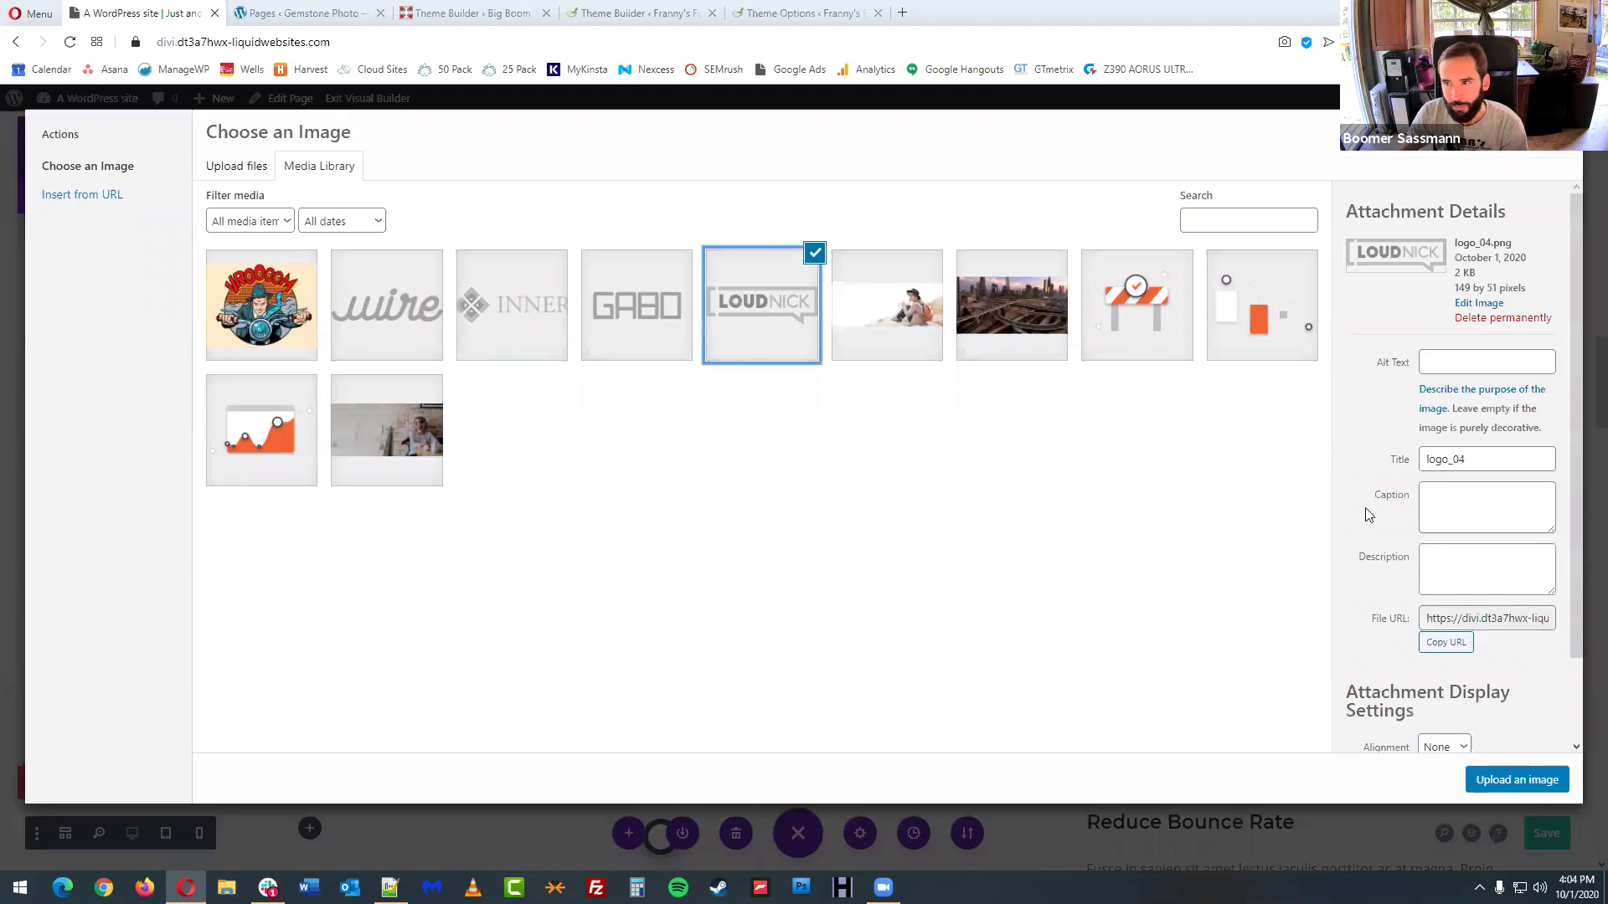
pyautogui.click(1533, 777)
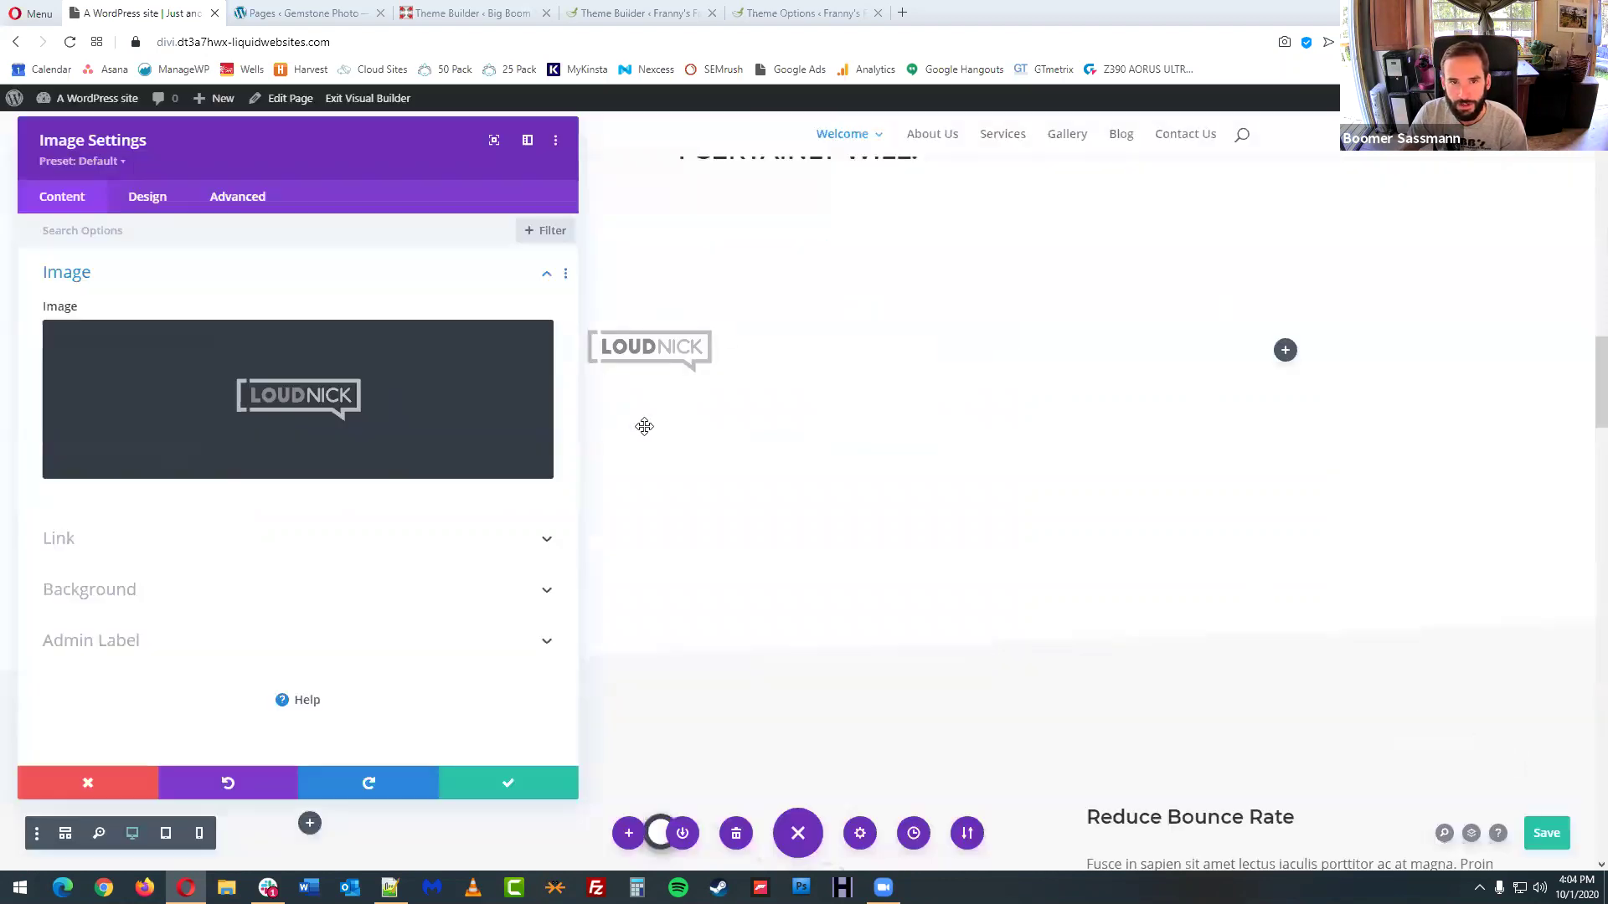
pyautogui.click(259, 788)
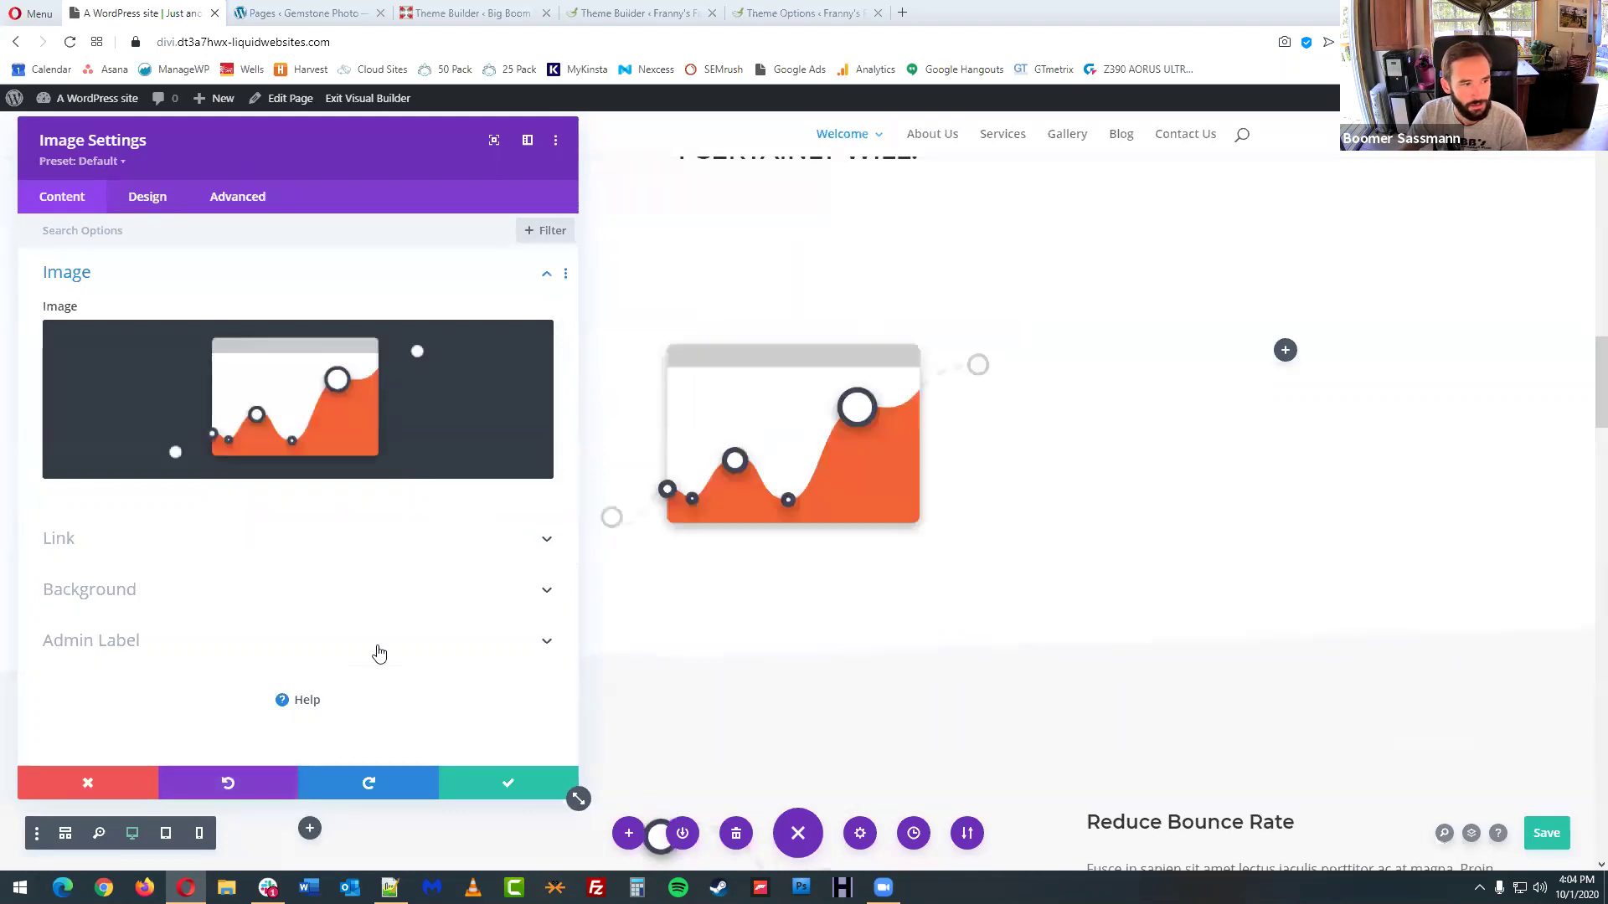
pyautogui.click(513, 789)
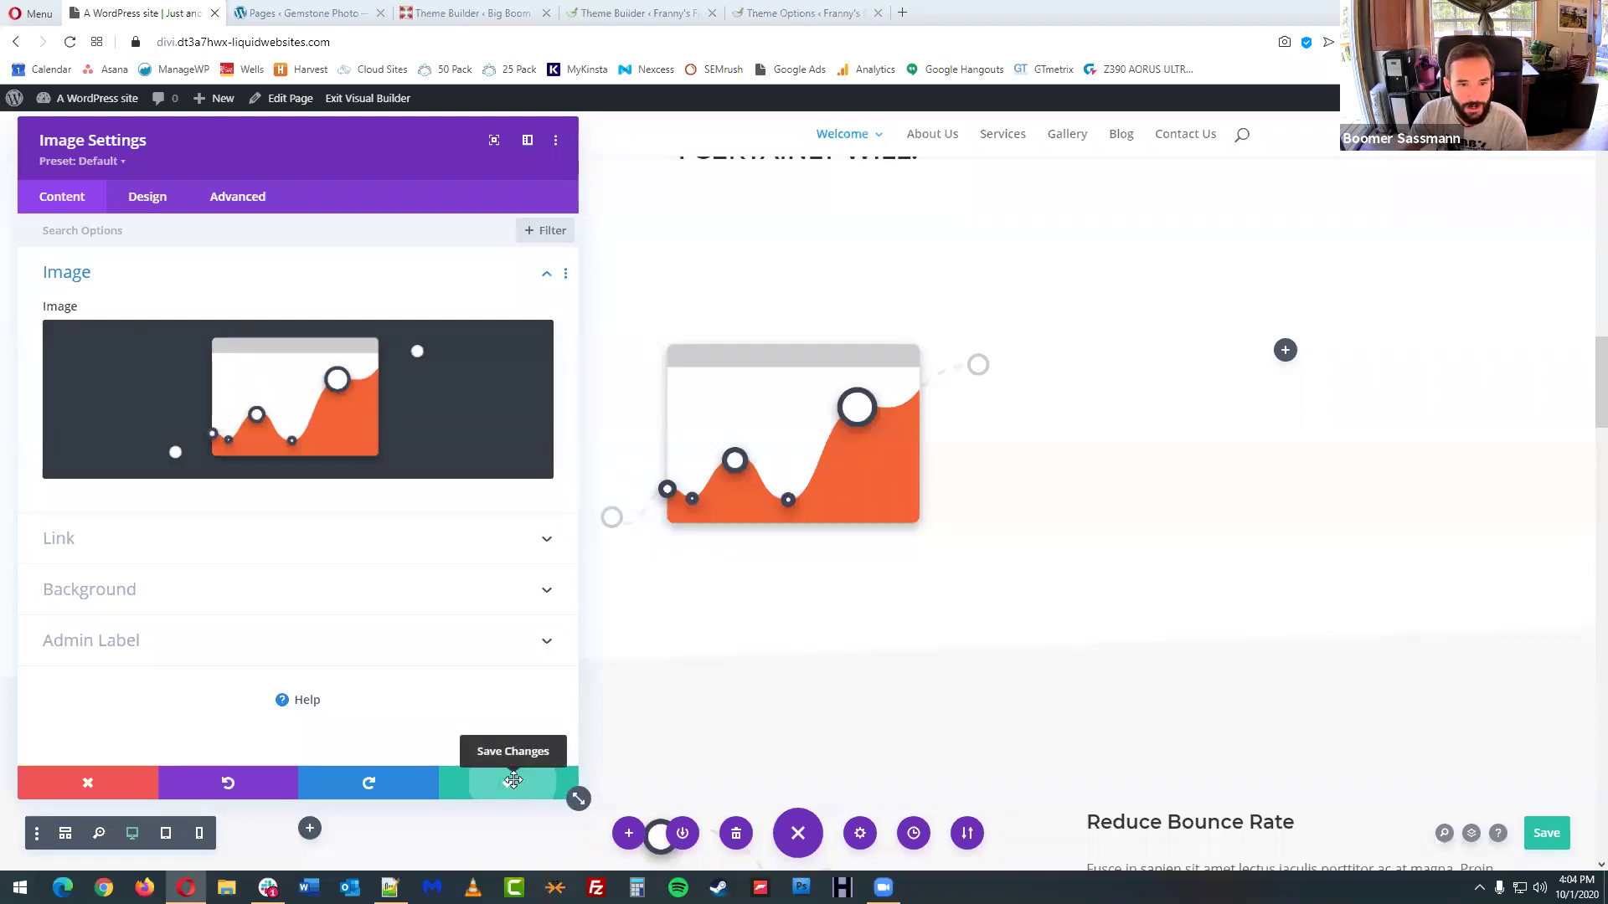
# - Examine the row settings of the "Turn your traffic into loyal customers" row and close them without saving
pyautogui.scroll(-1, 876, 569)
pyautogui.scroll(-14, 876, 569)
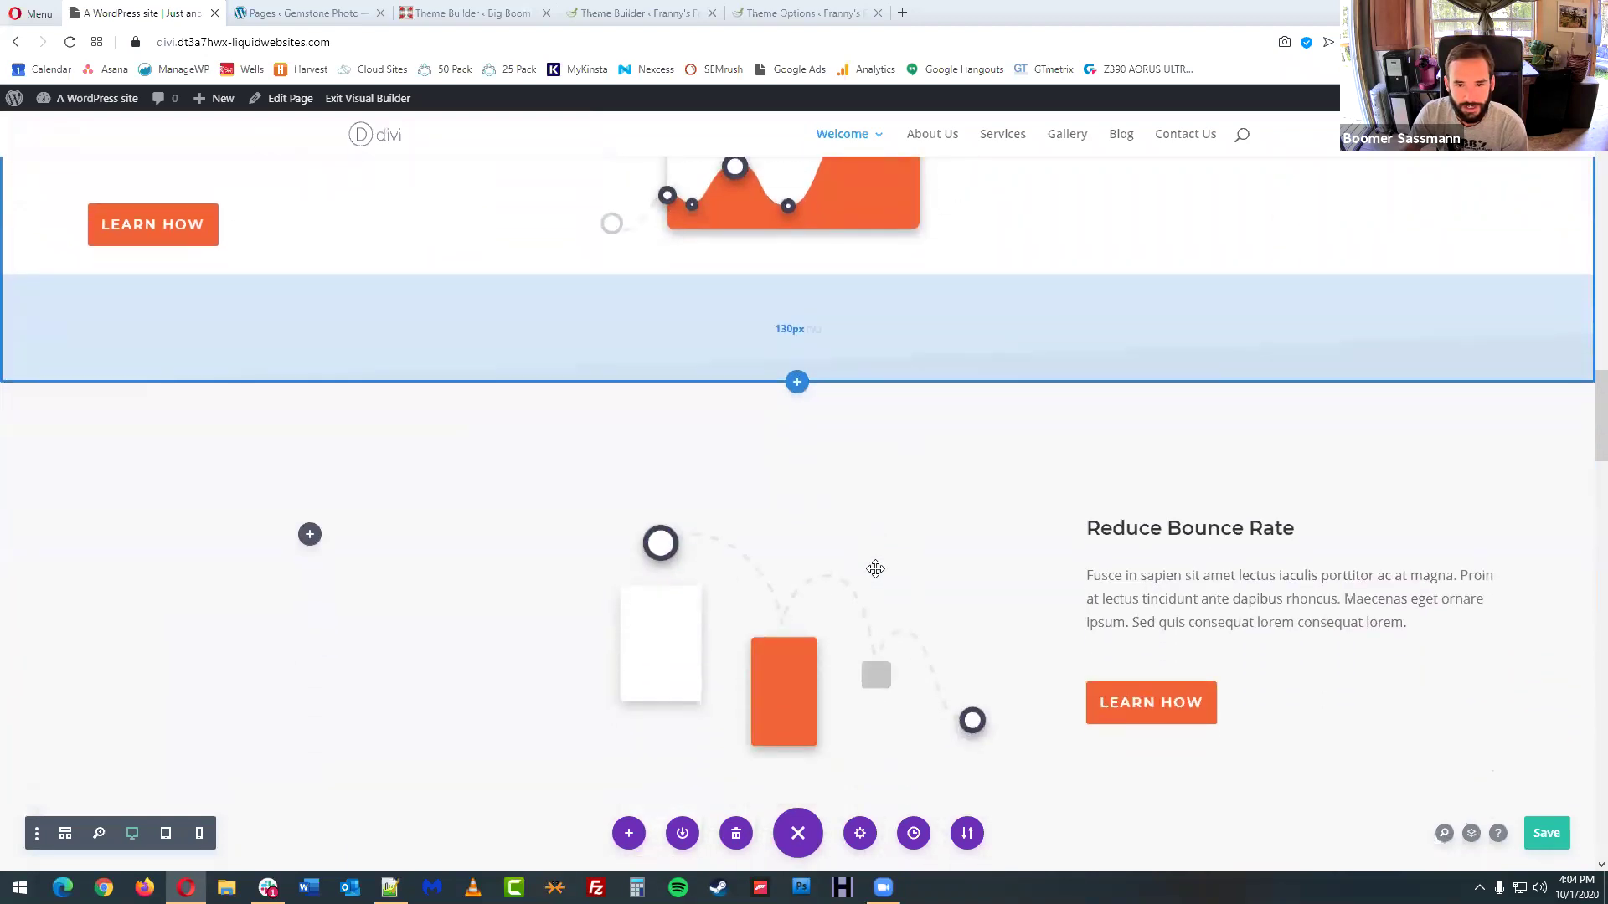
pyautogui.scroll(-4, 1085, 567)
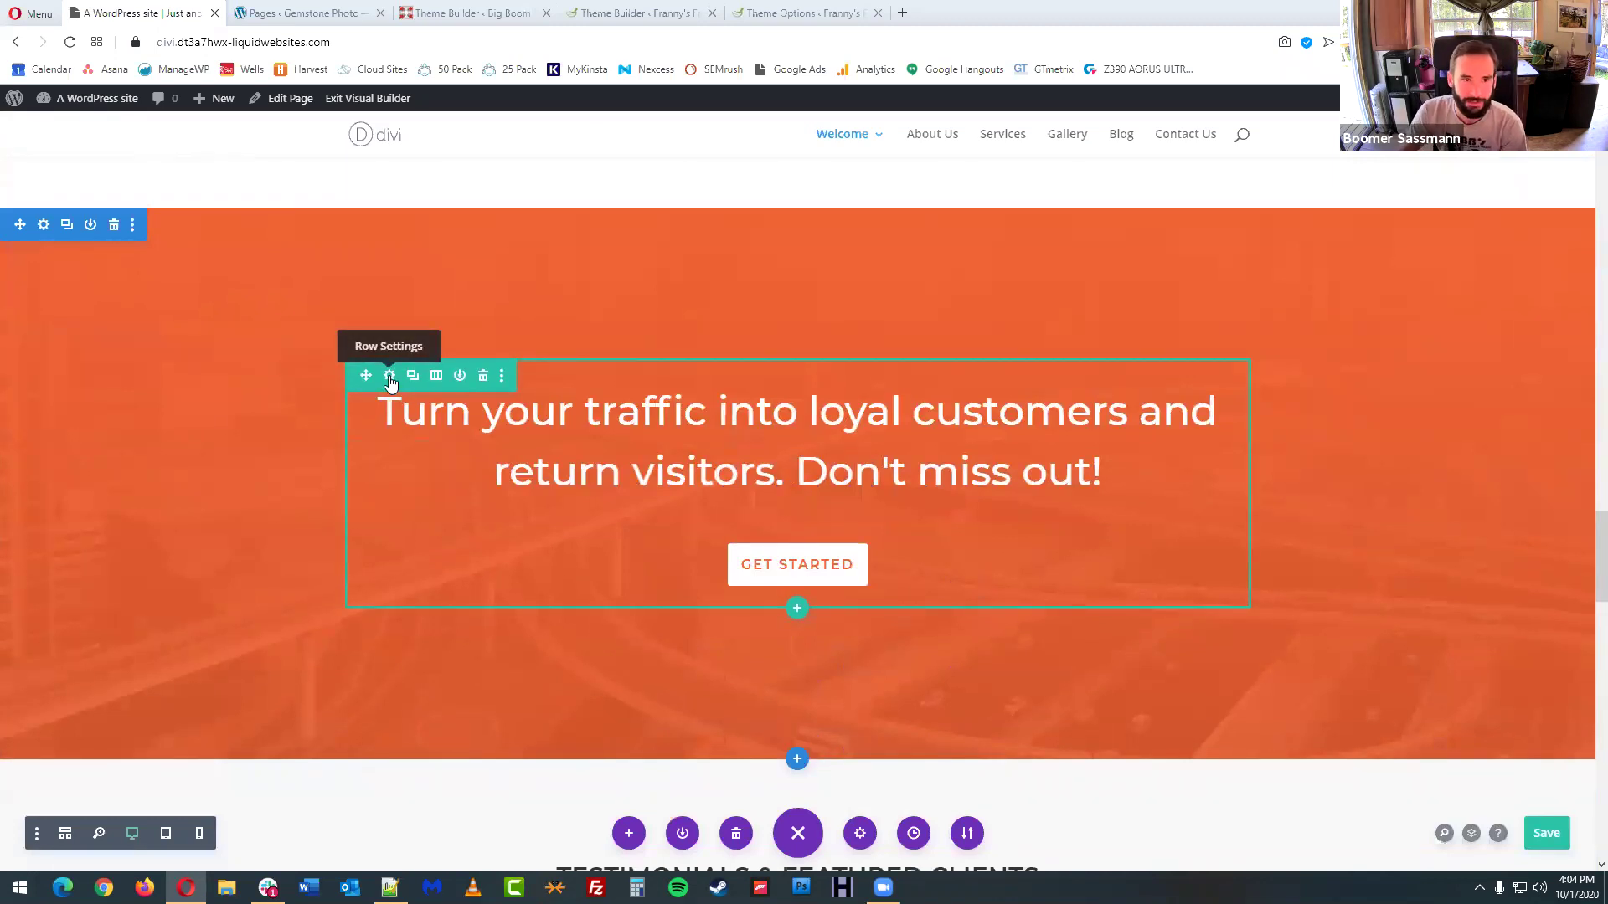
pyautogui.click(390, 376)
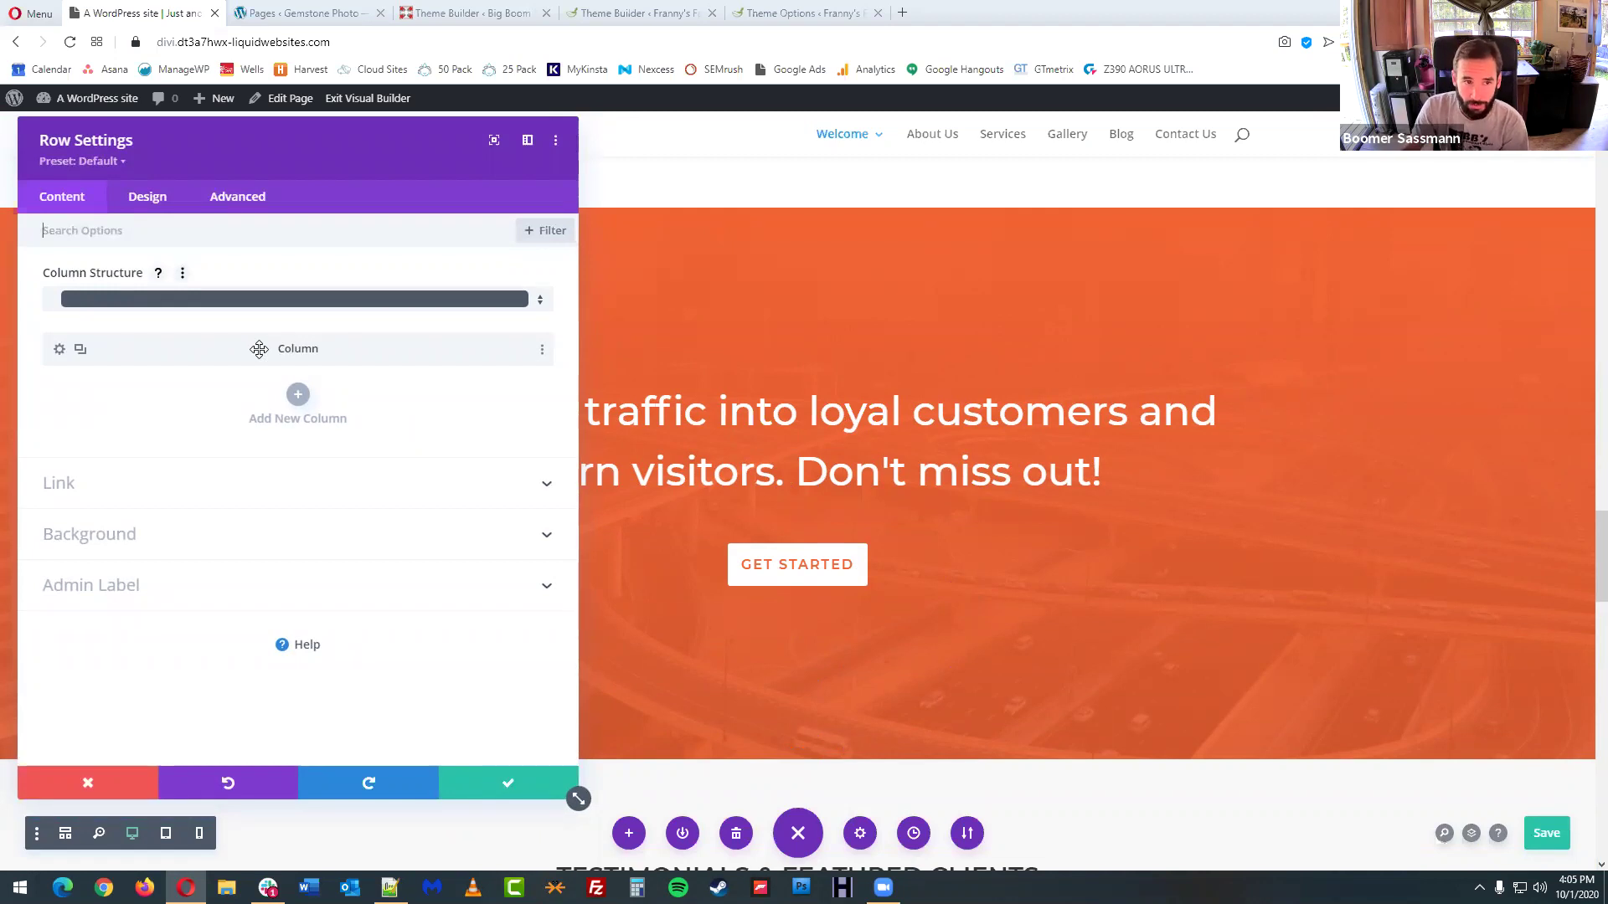
pyautogui.click(138, 783)
# - Examine the column structure in the Drive More Traffic row's settings and discard them
pyautogui.scroll(-7, 707, 536)
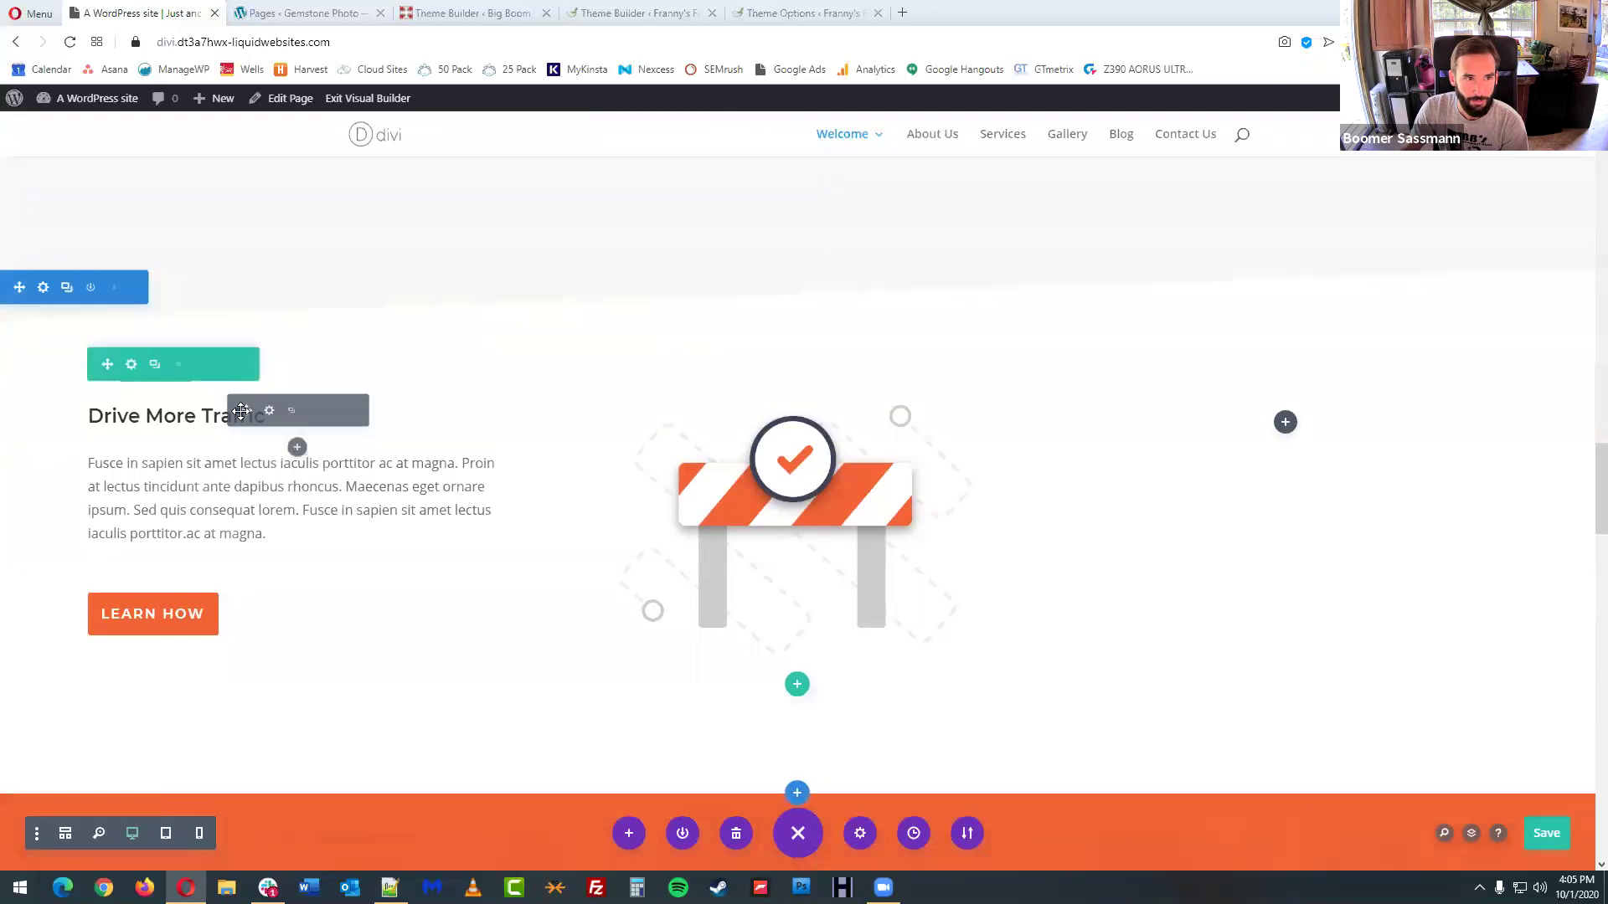
pyautogui.click(131, 364)
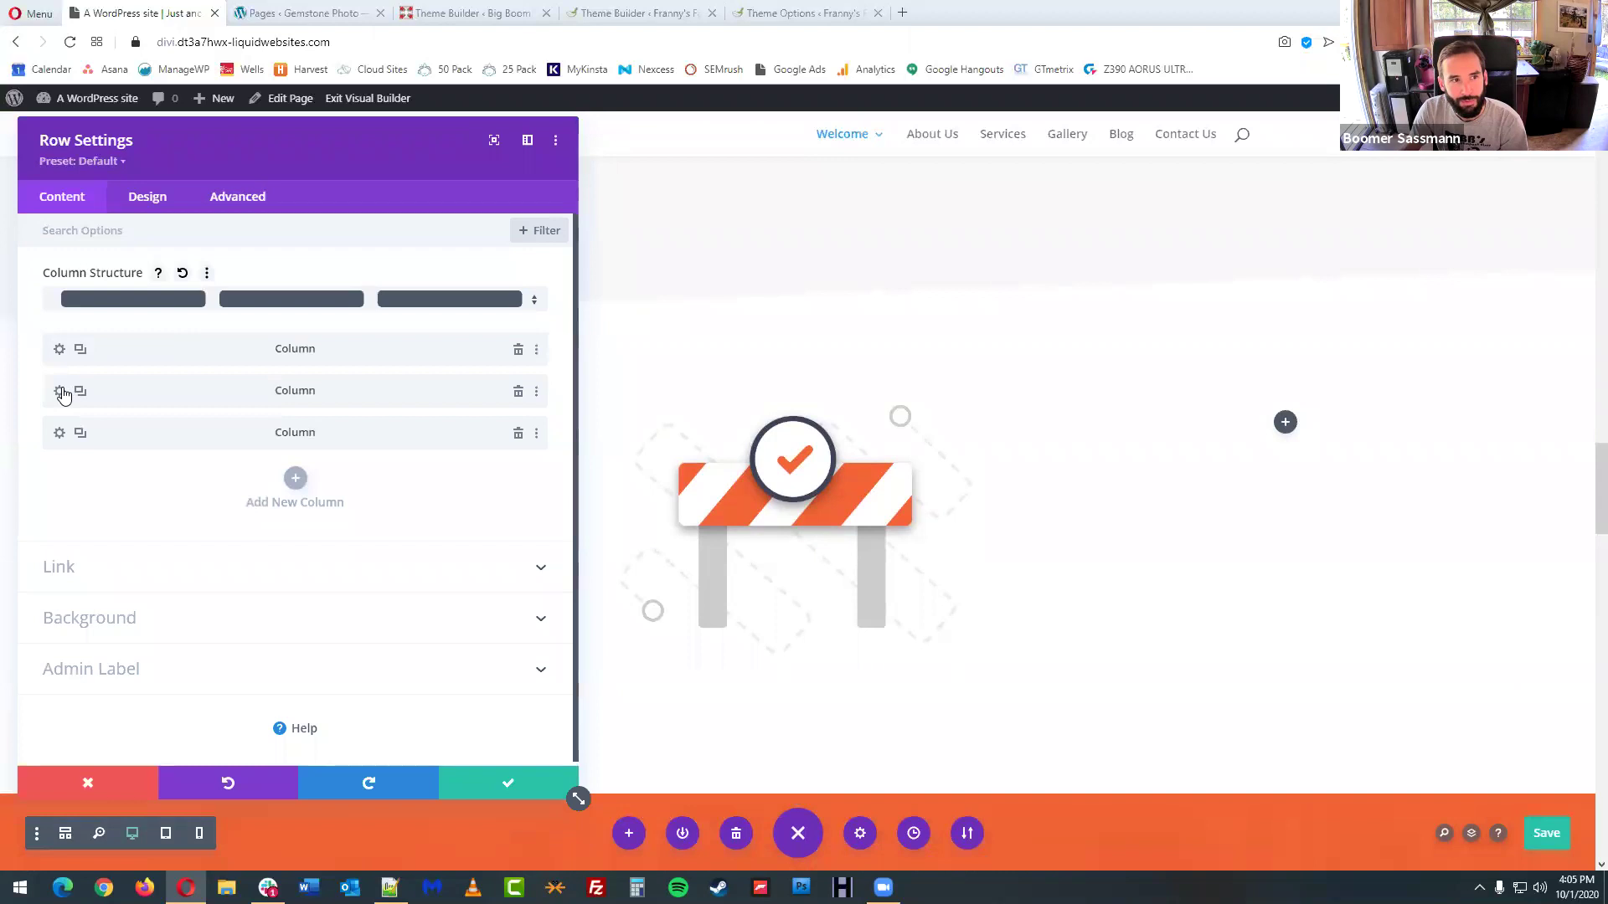
pyautogui.click(88, 783)
# - Set the background image of the orange "Turn your traffic into loyal customers" section to writer-01
pyautogui.scroll(-4, 164, 777)
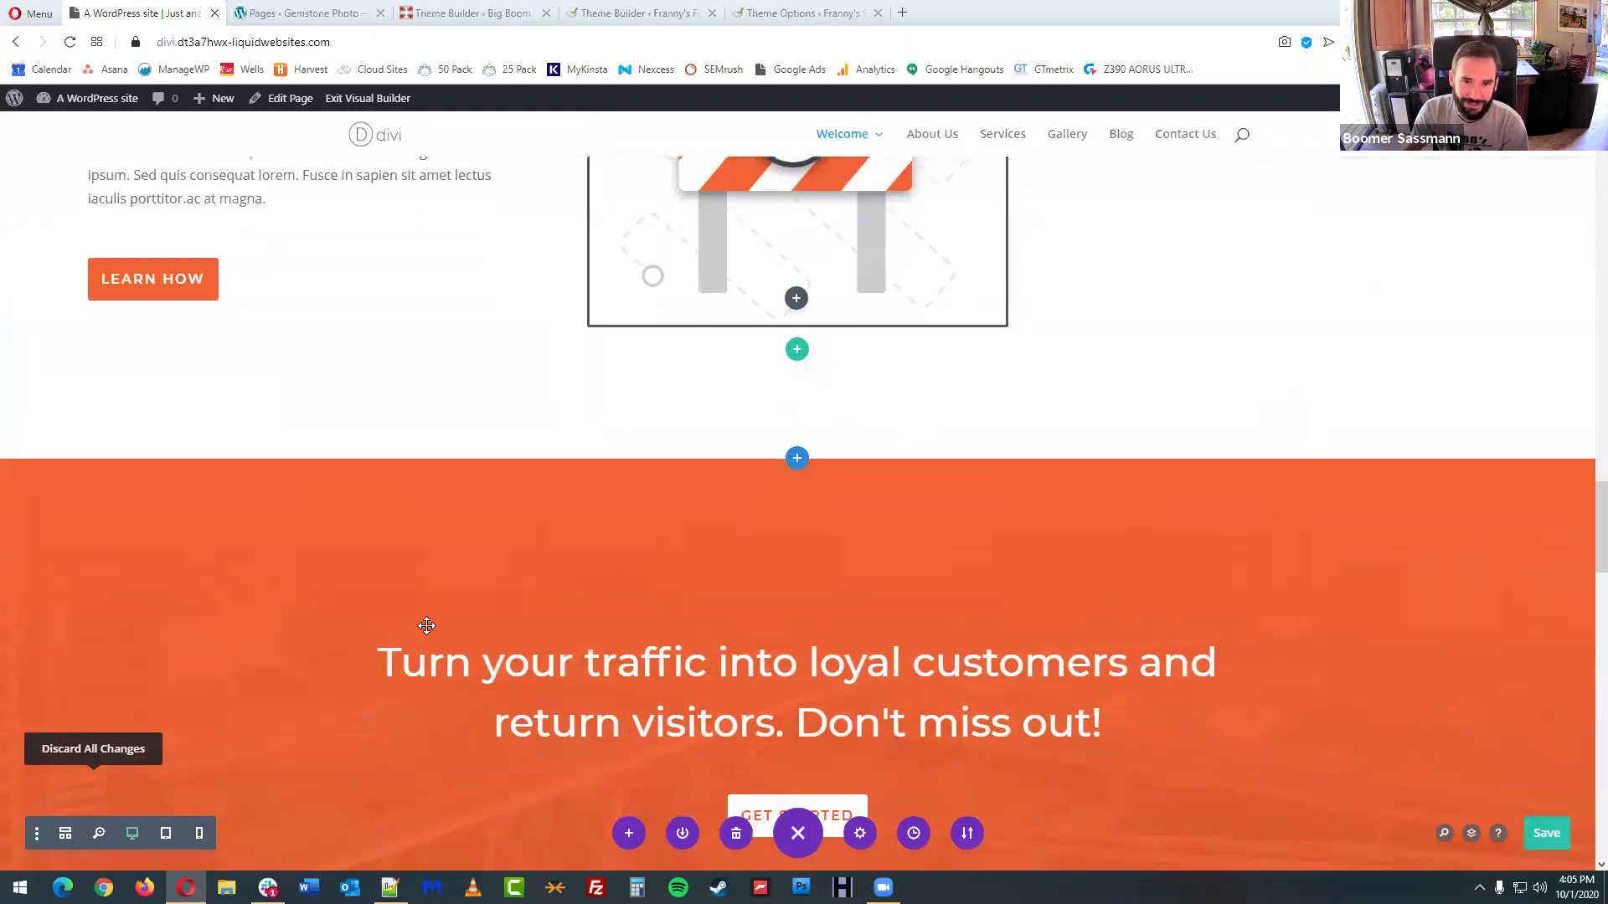
pyautogui.scroll(-1, 122, 513)
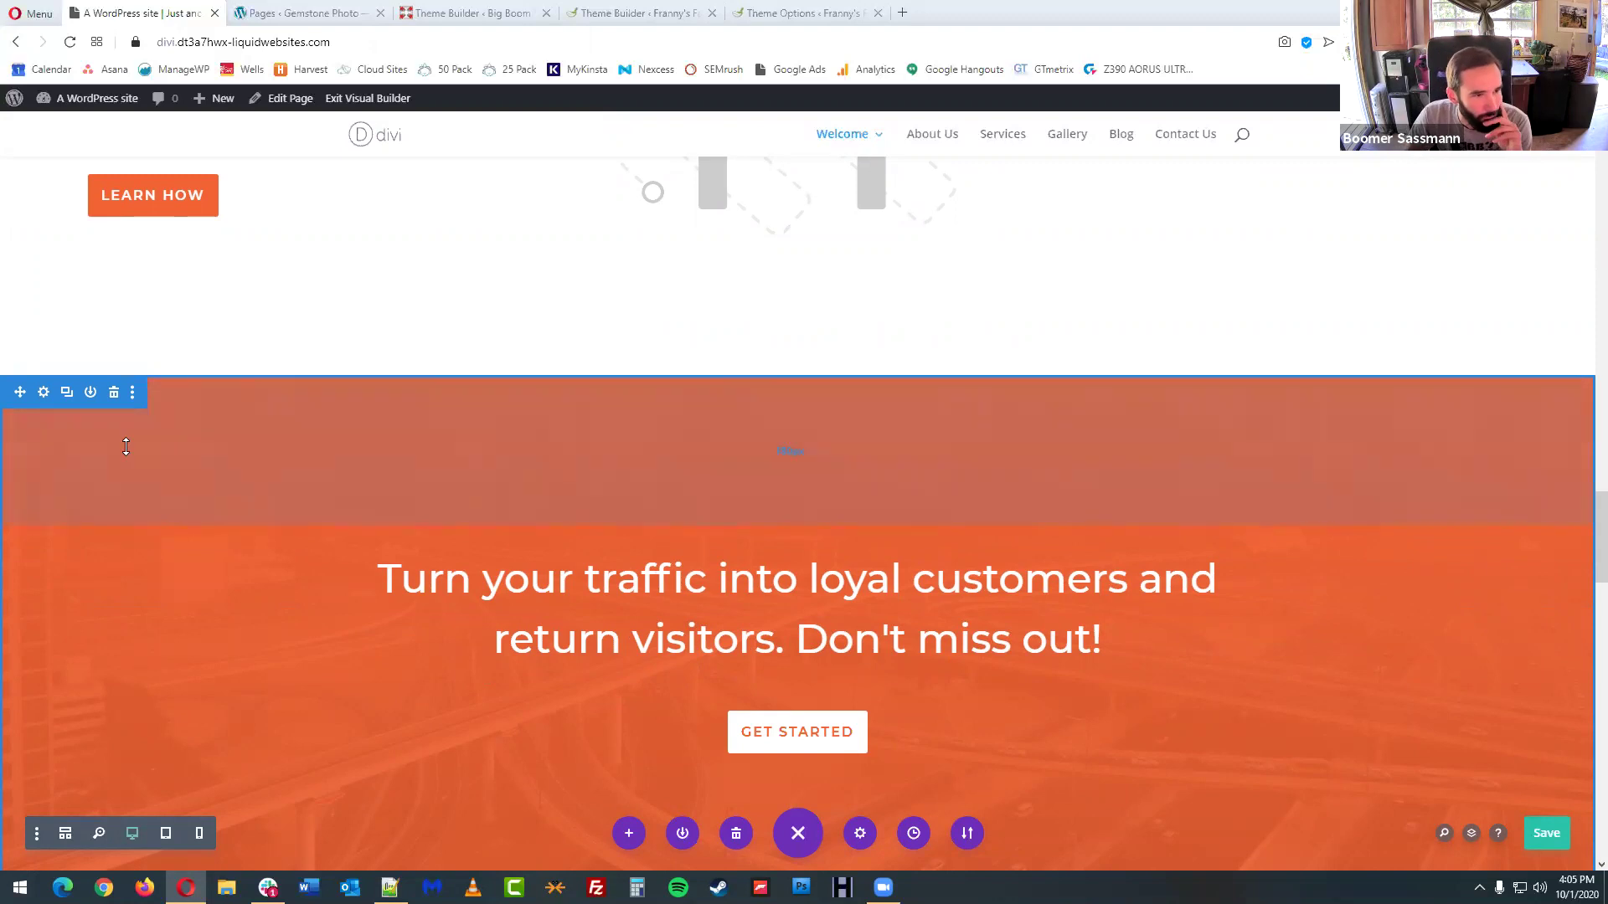
pyautogui.click(43, 392)
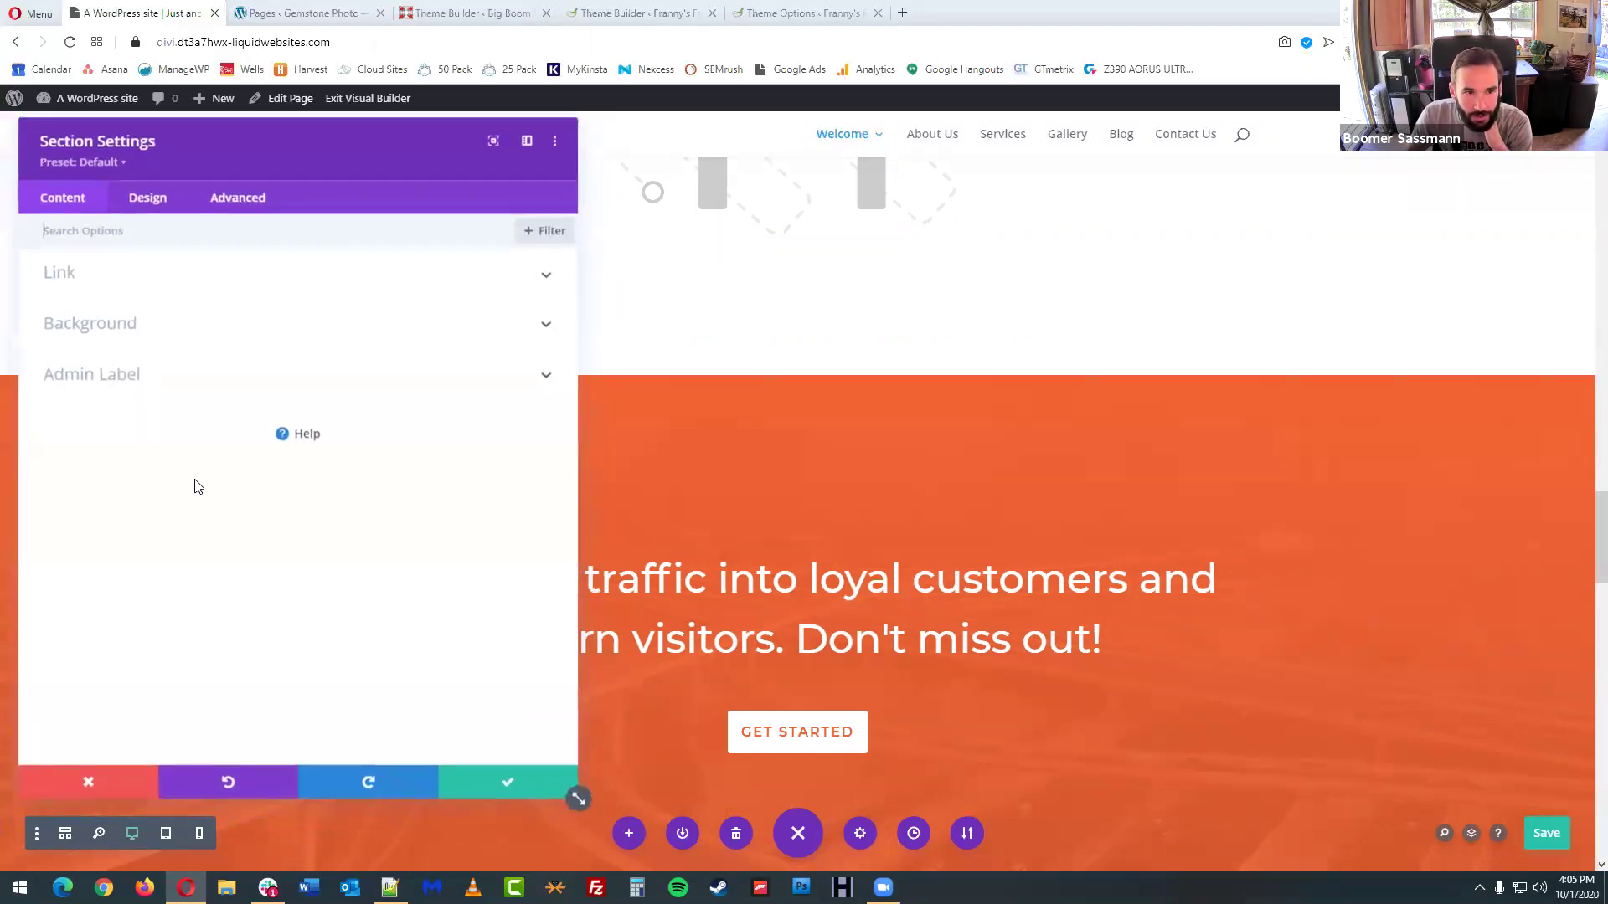
pyautogui.click(195, 323)
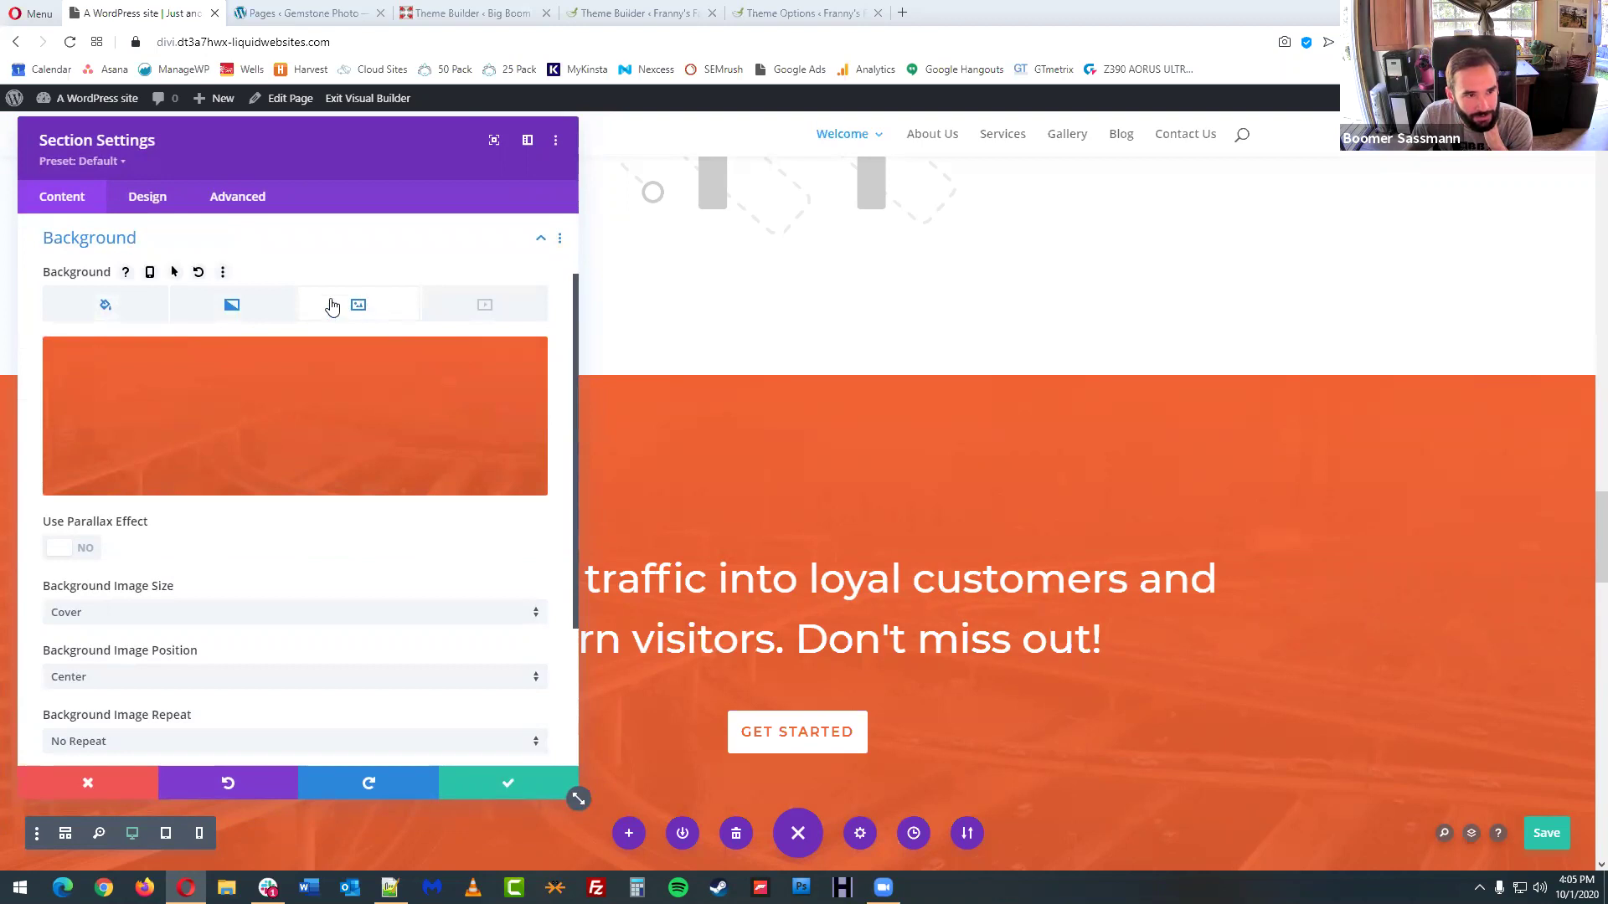
pyautogui.moveTo(323, 402)
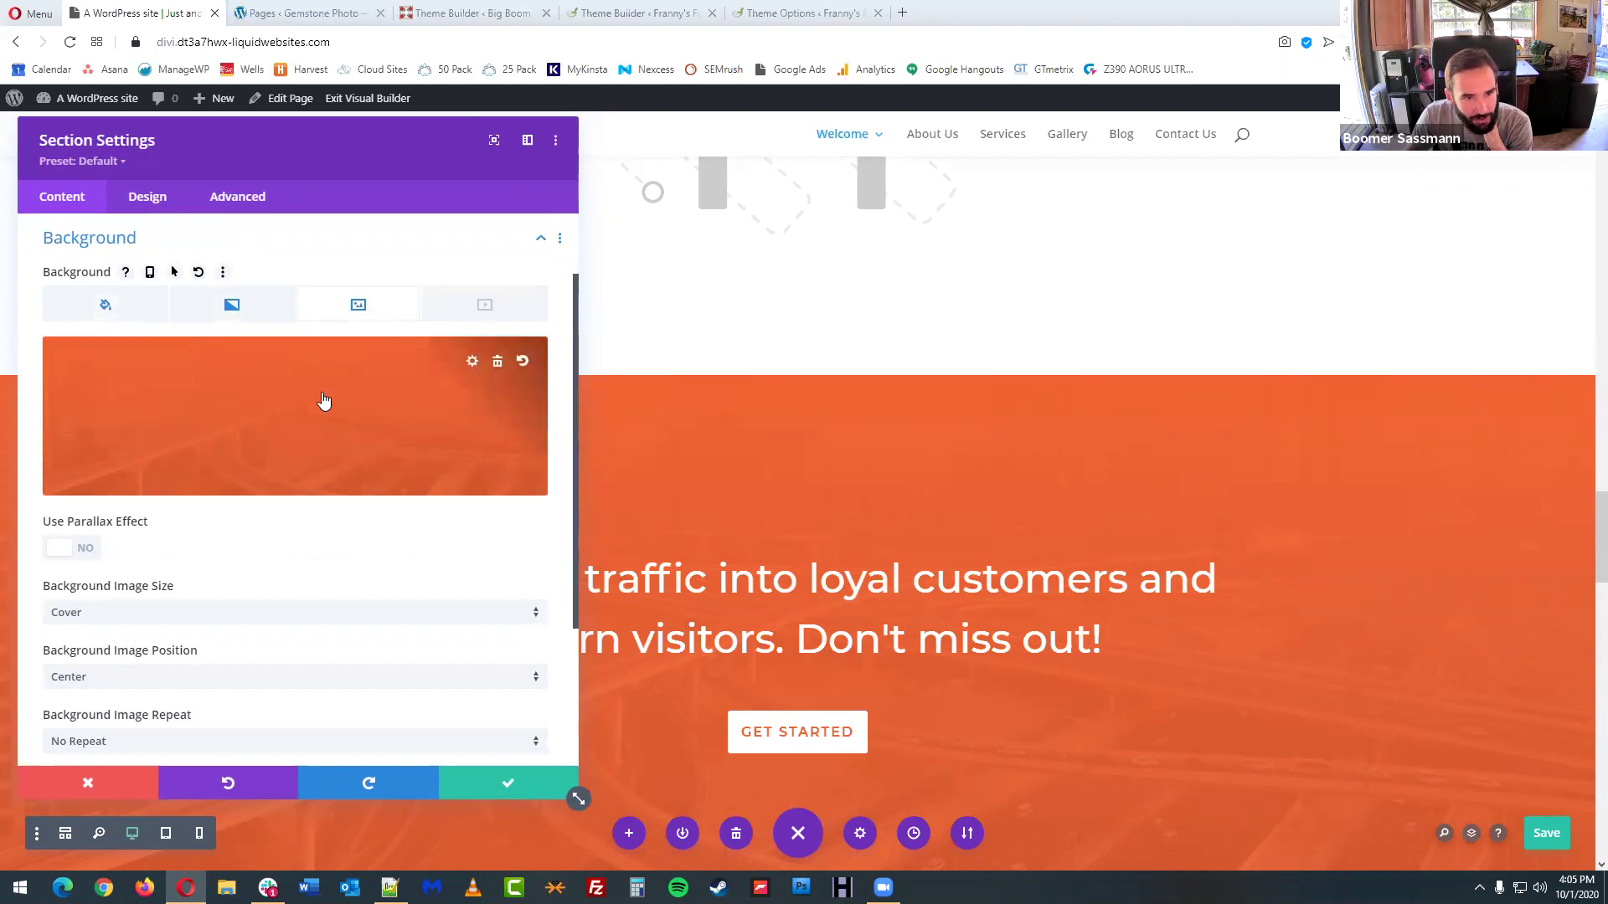
pyautogui.click(472, 364)
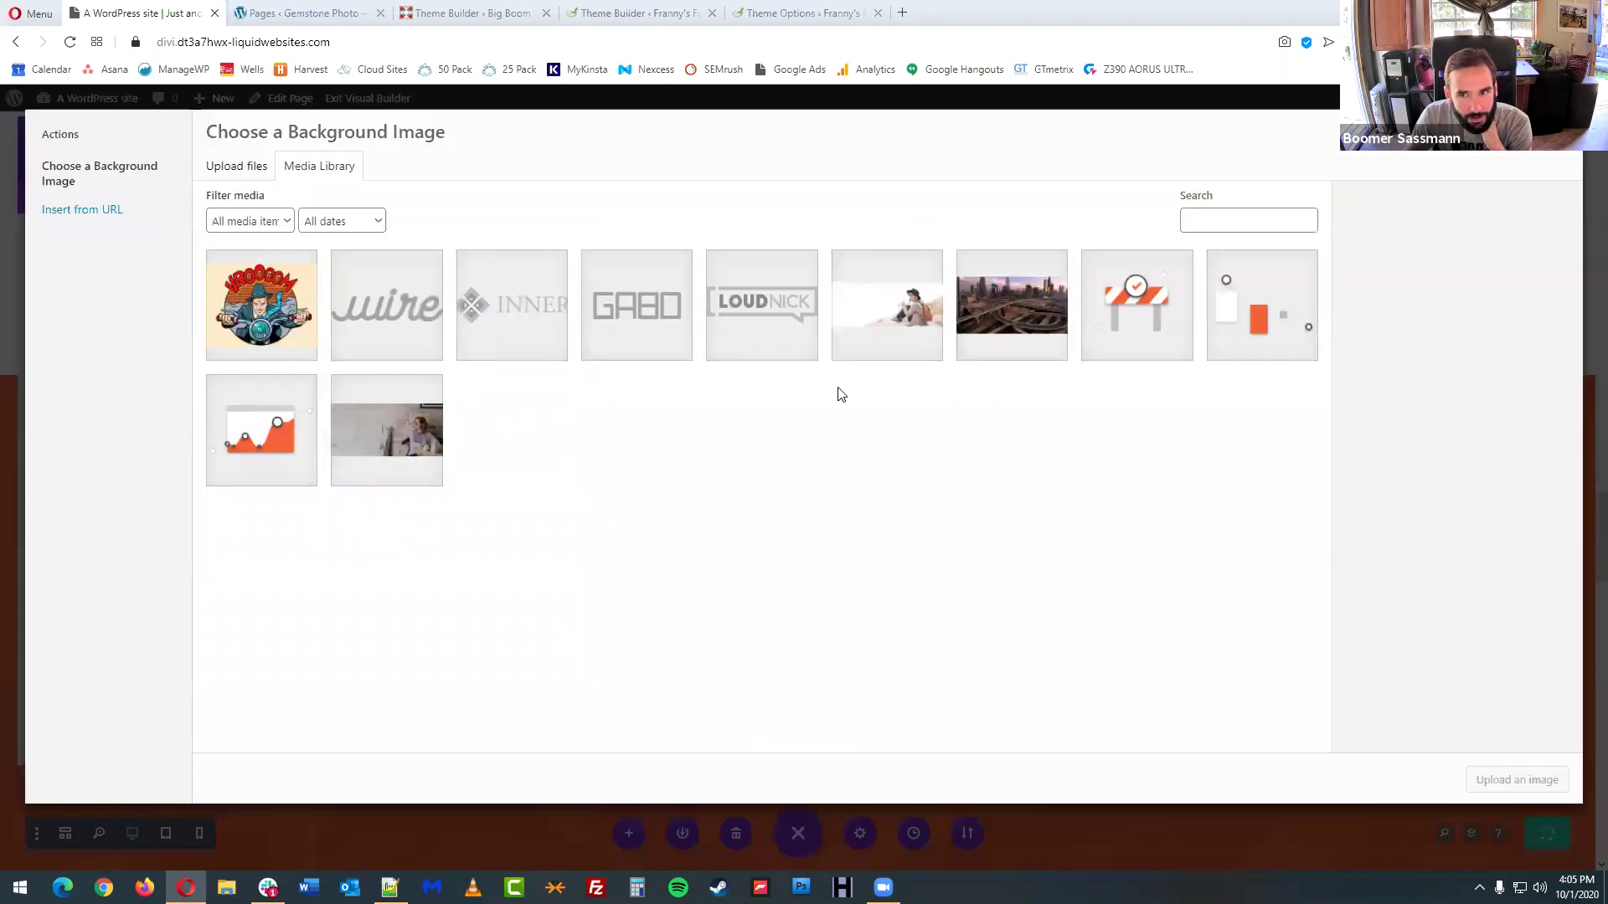
pyautogui.click(408, 437)
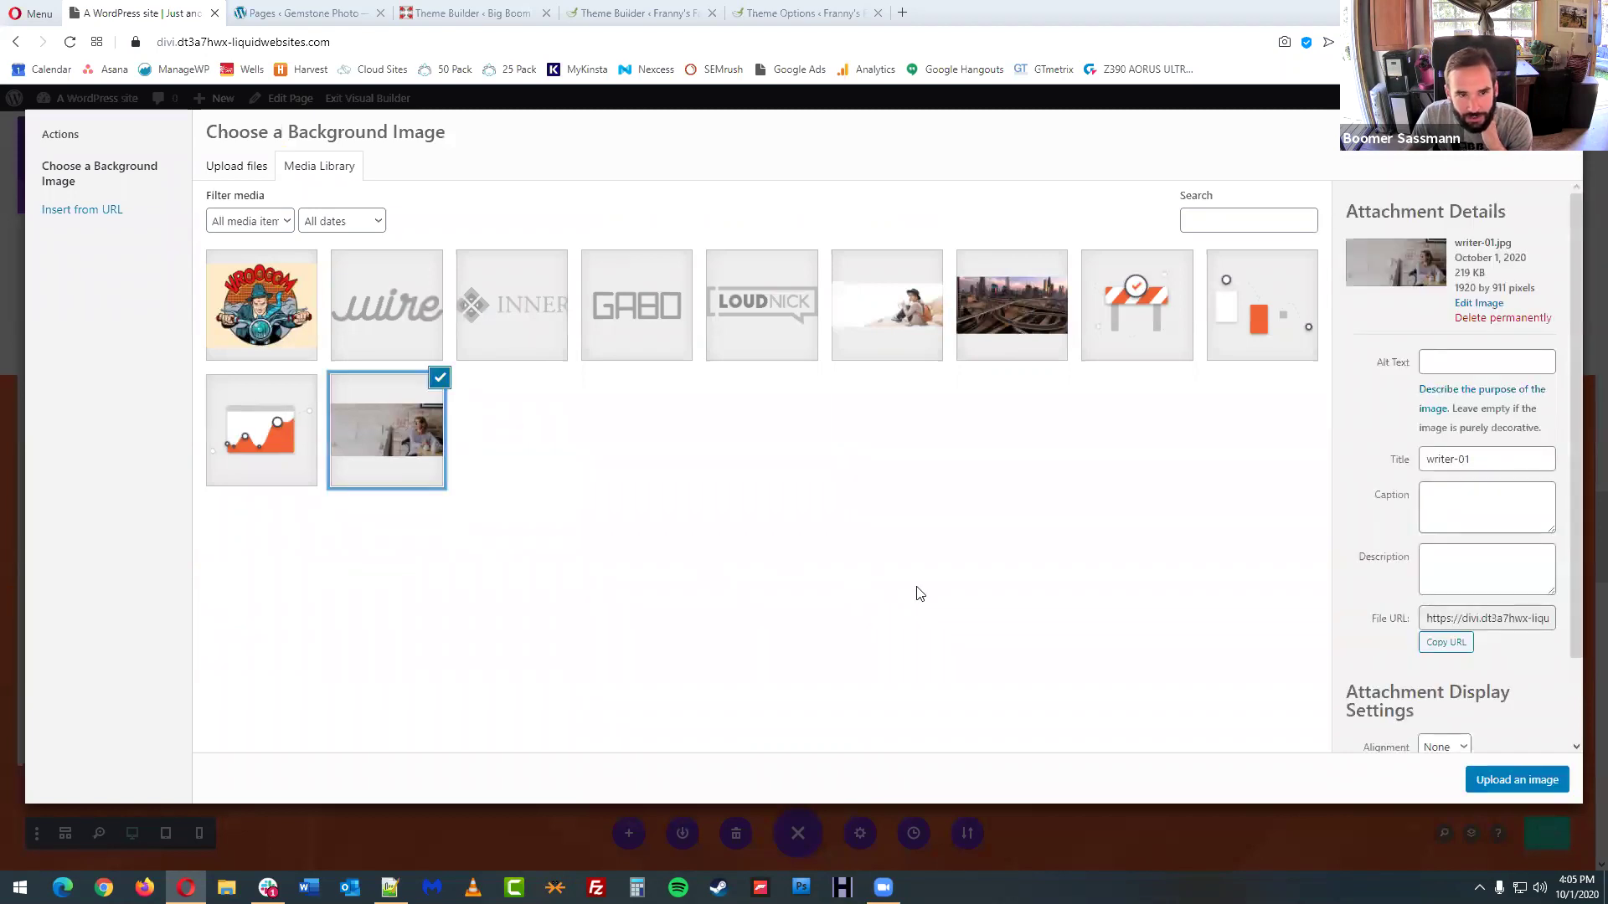
pyautogui.click(1553, 780)
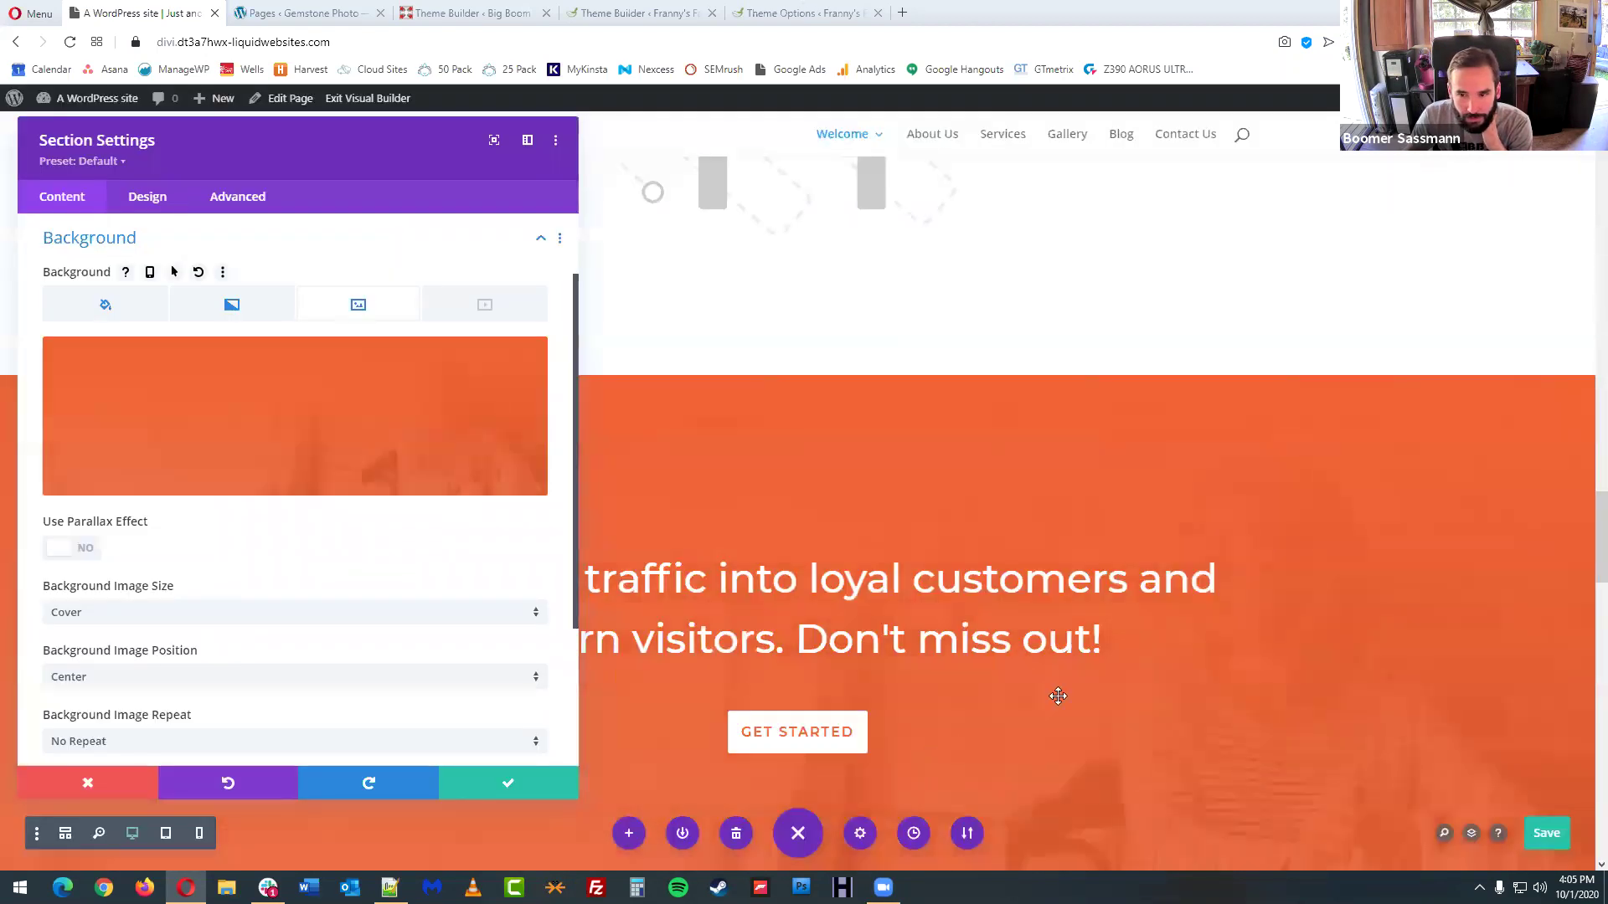
pyautogui.scroll(-2, 1203, 618)
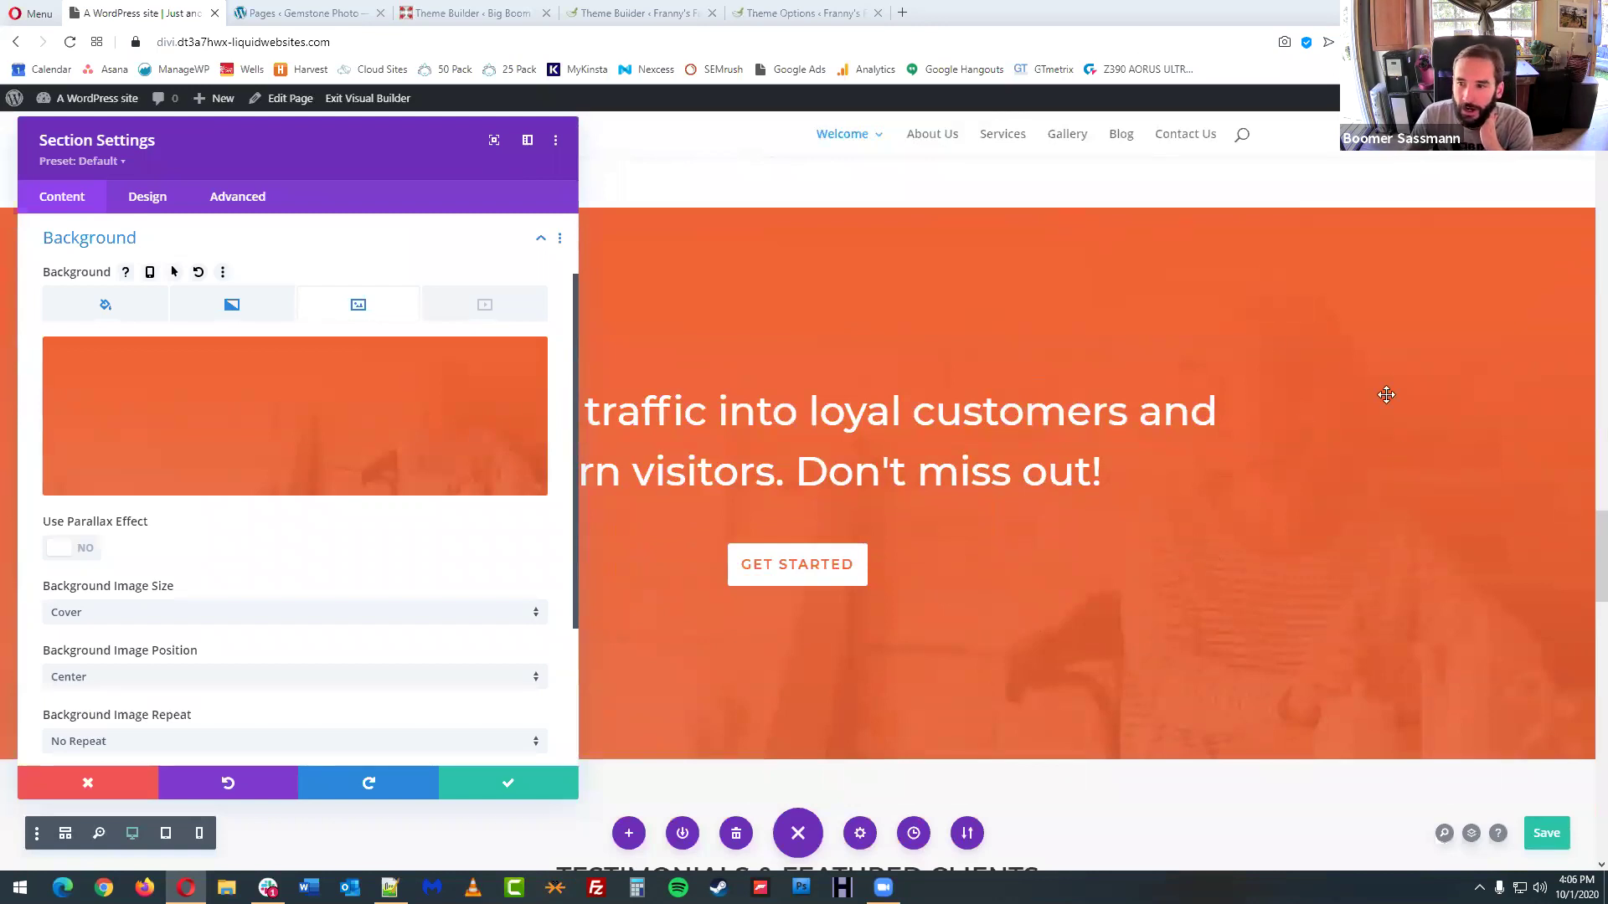
# - Set the orange call-to-action section's background image to business-14 from the media library
pyautogui.moveTo(381, 343)
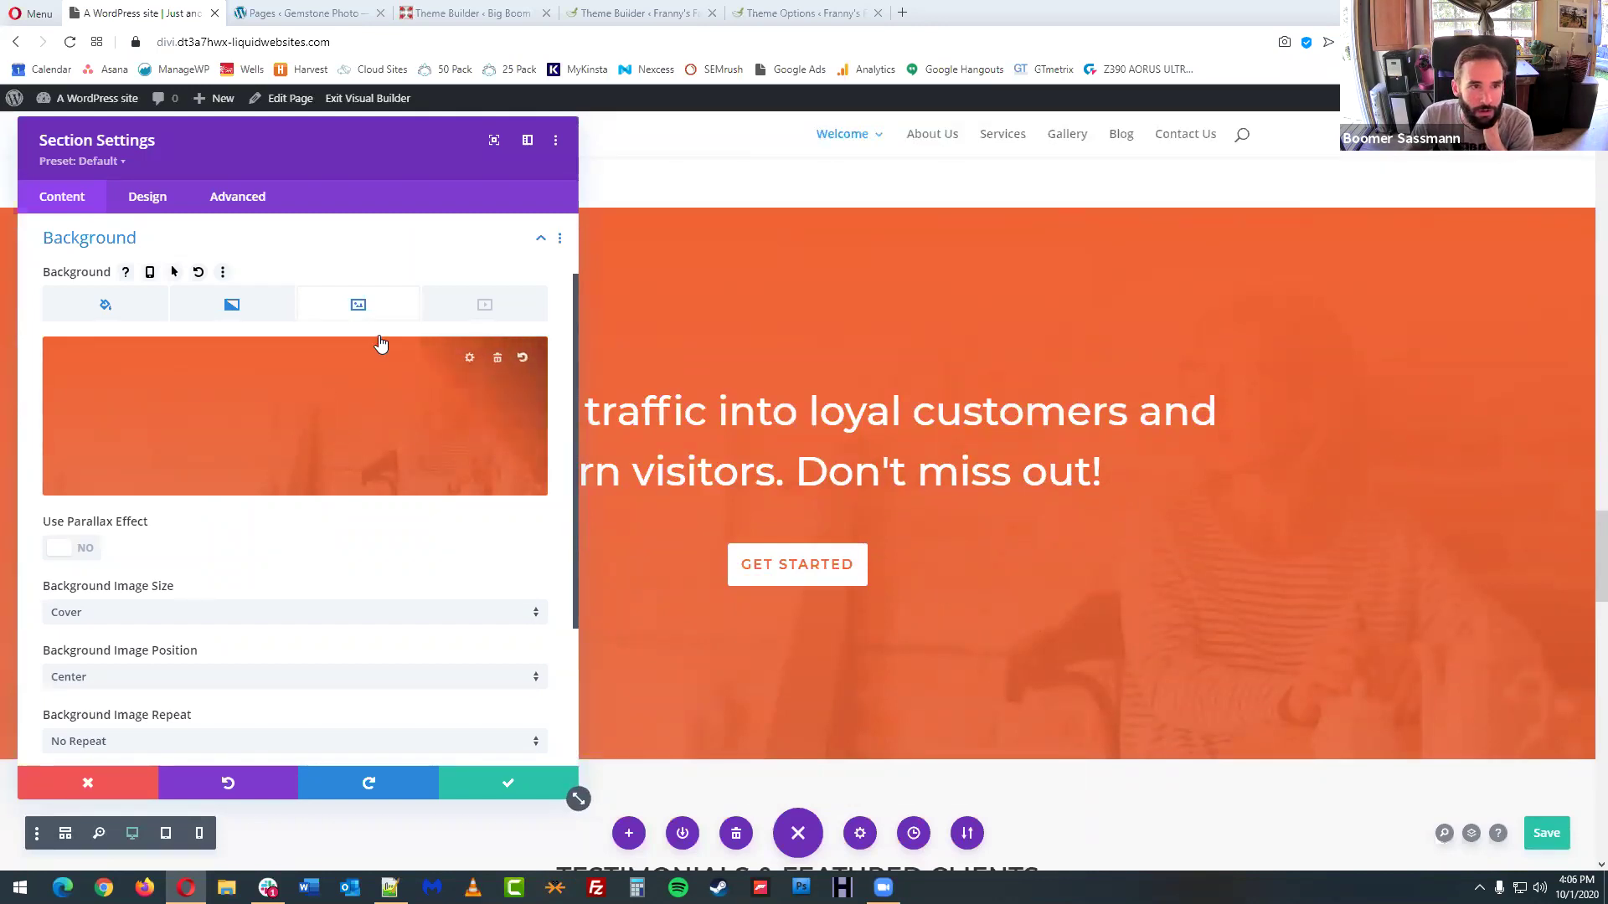
pyautogui.click(470, 358)
pyautogui.click(1009, 309)
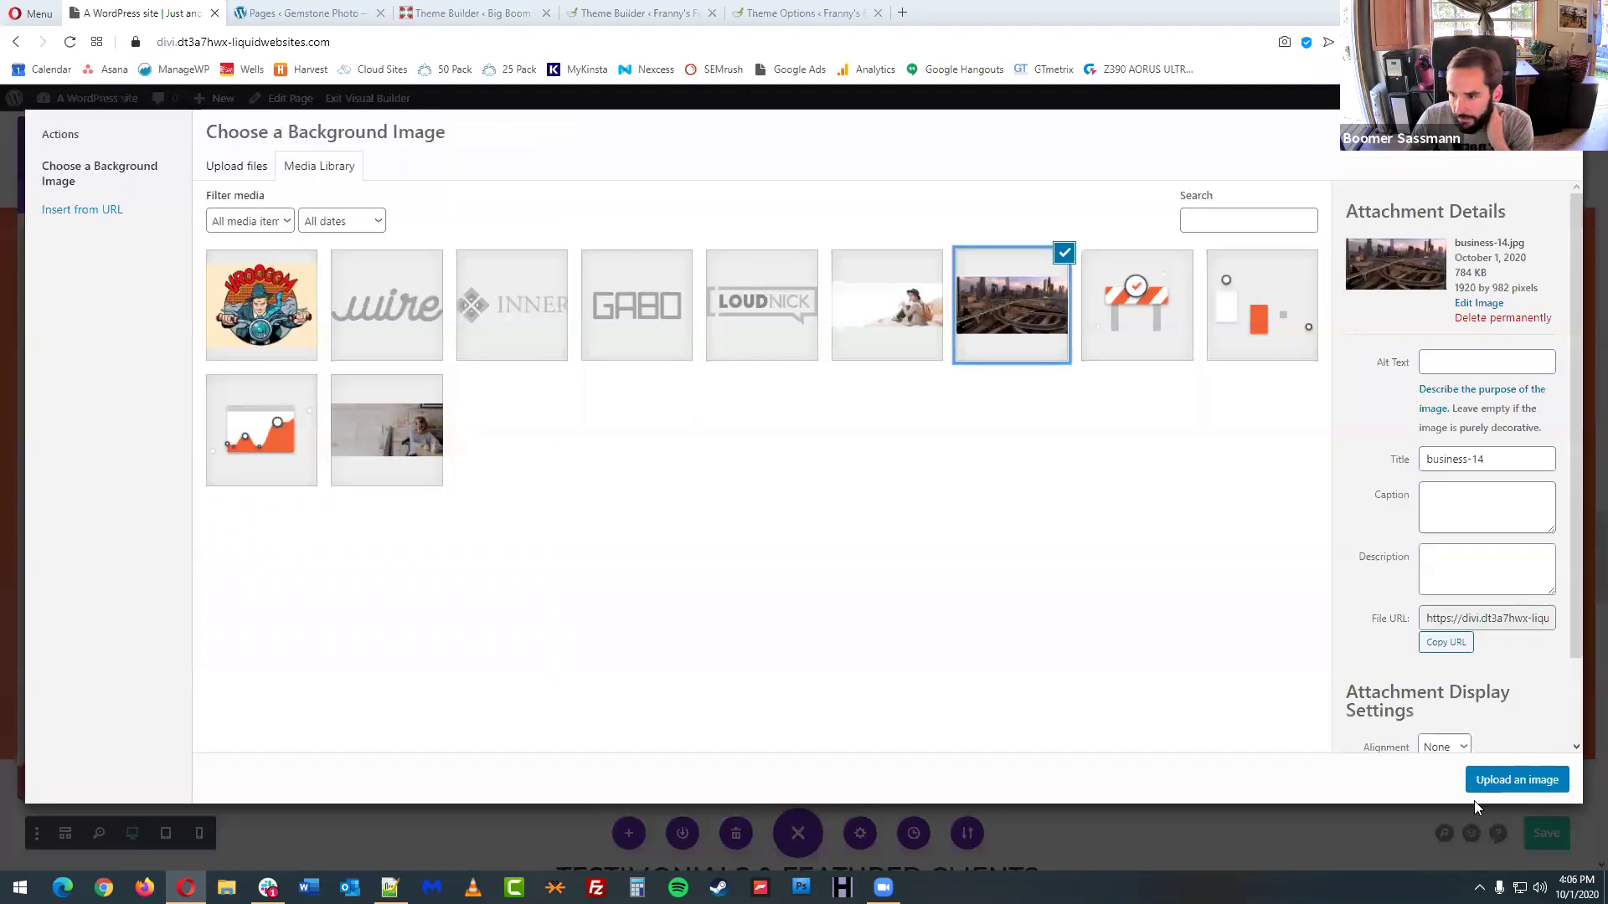
pyautogui.click(1517, 779)
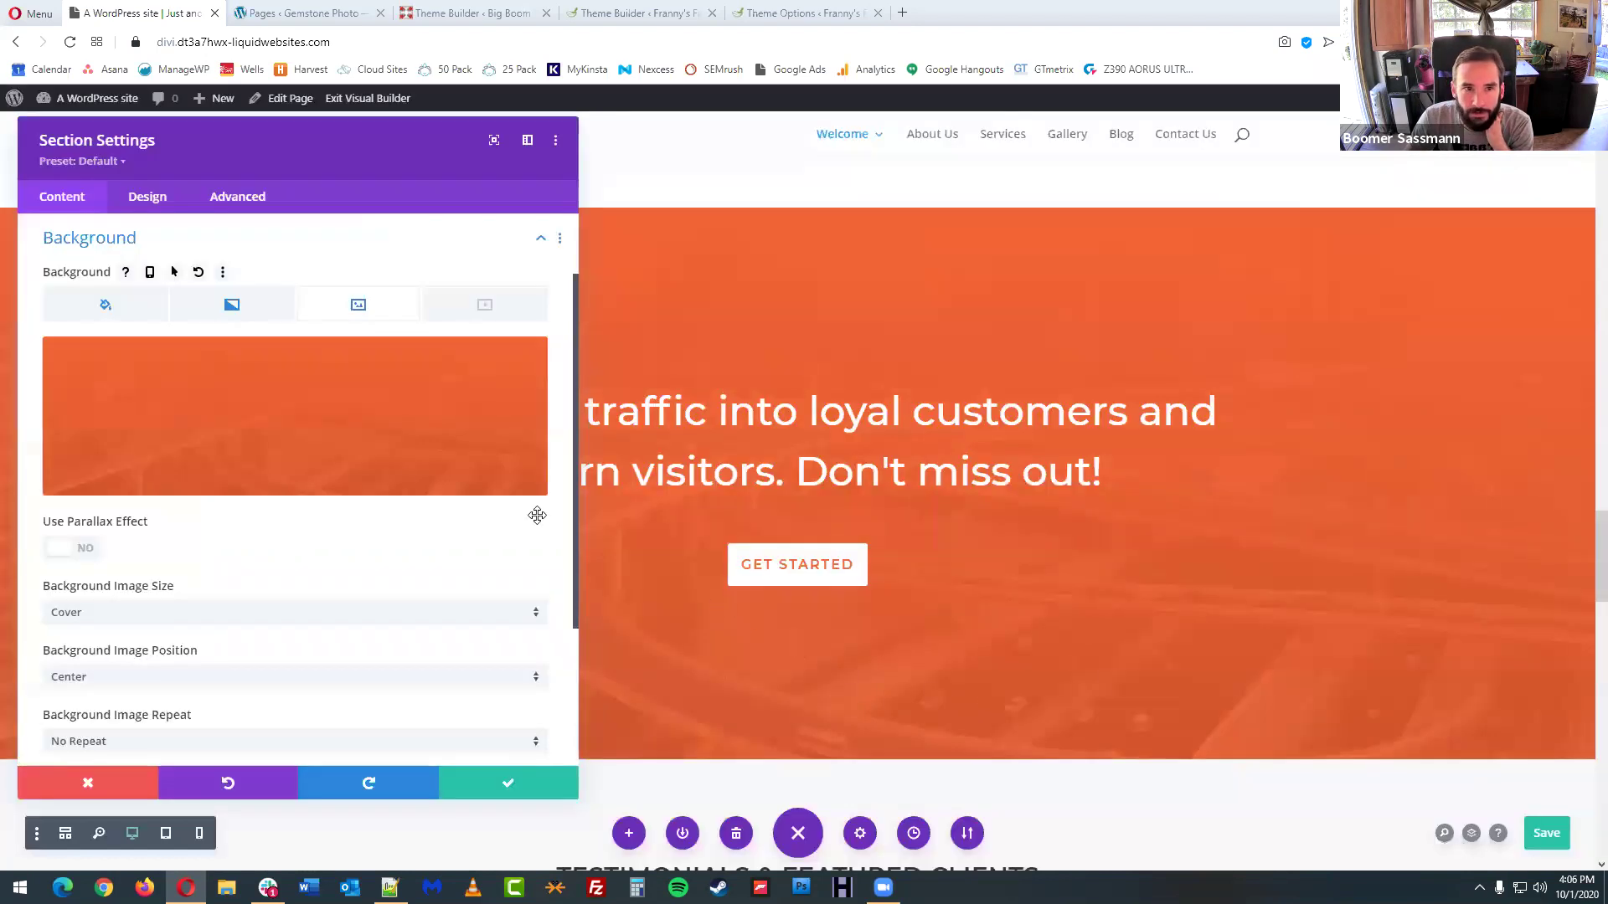
# - Review the orange section's gradient colours and solid background colour, and save the section settings
pyautogui.click(232, 307)
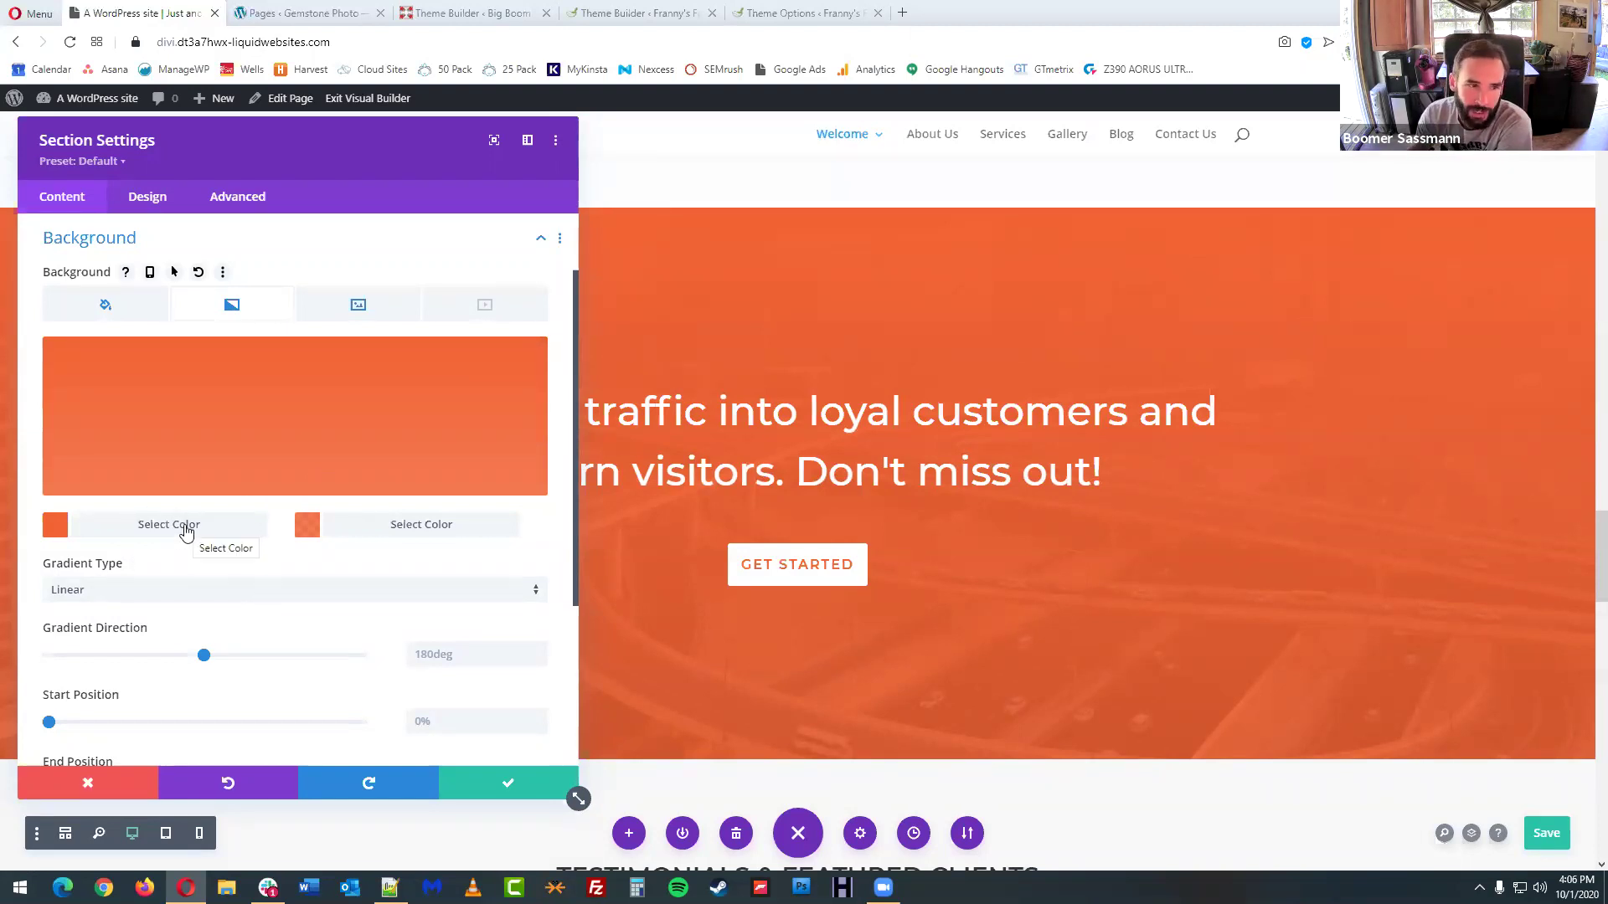
pyautogui.moveTo(146, 394)
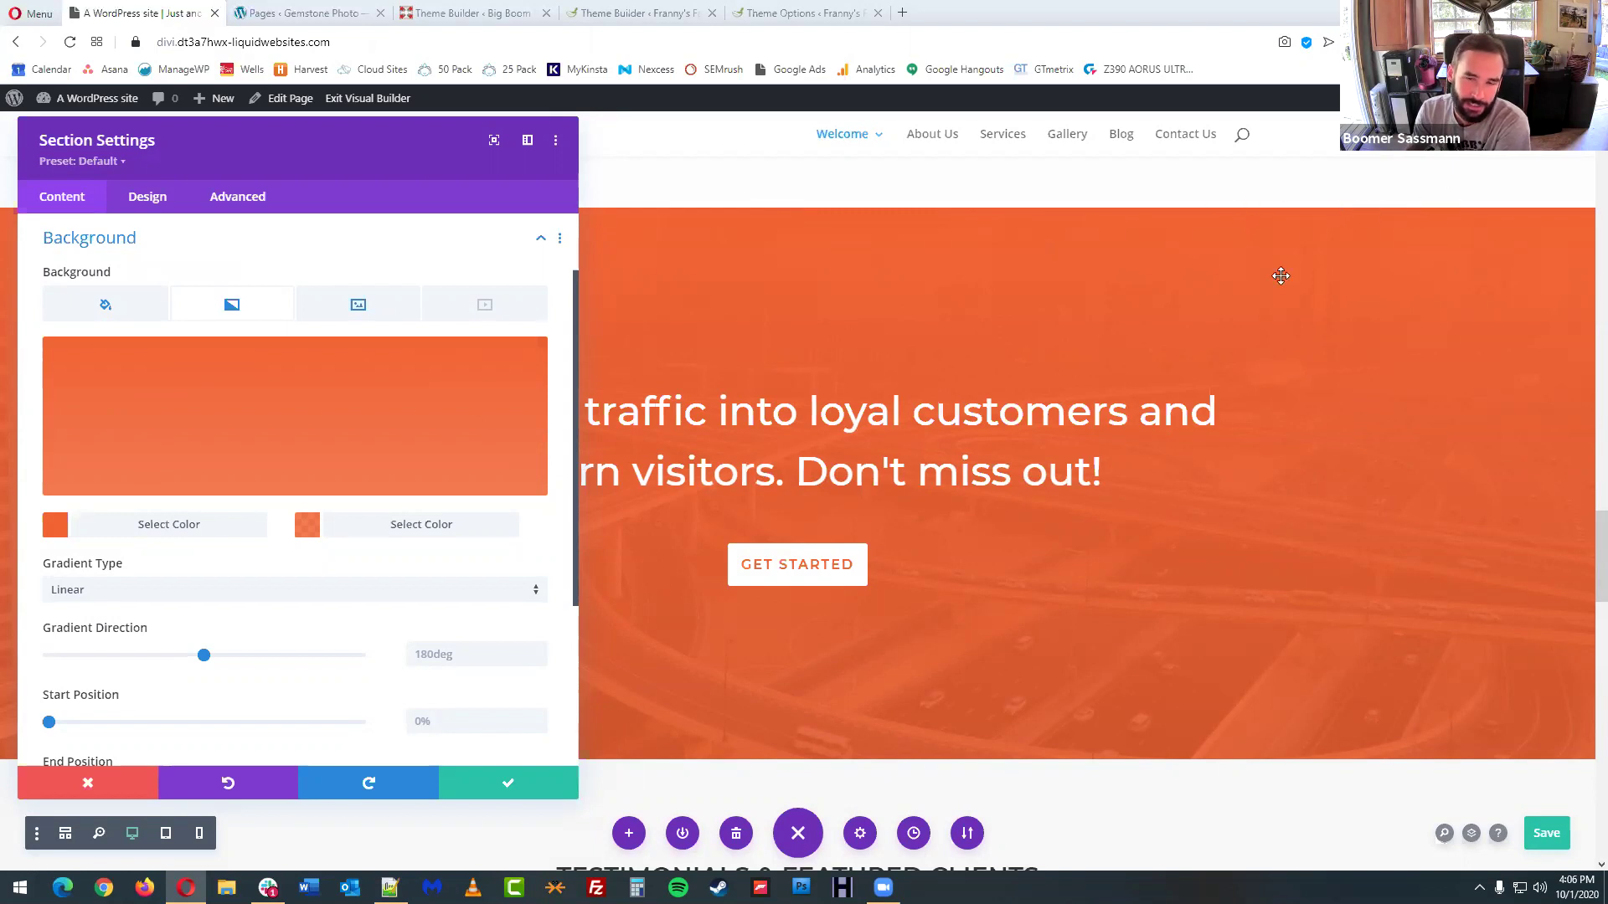
pyautogui.click(400, 527)
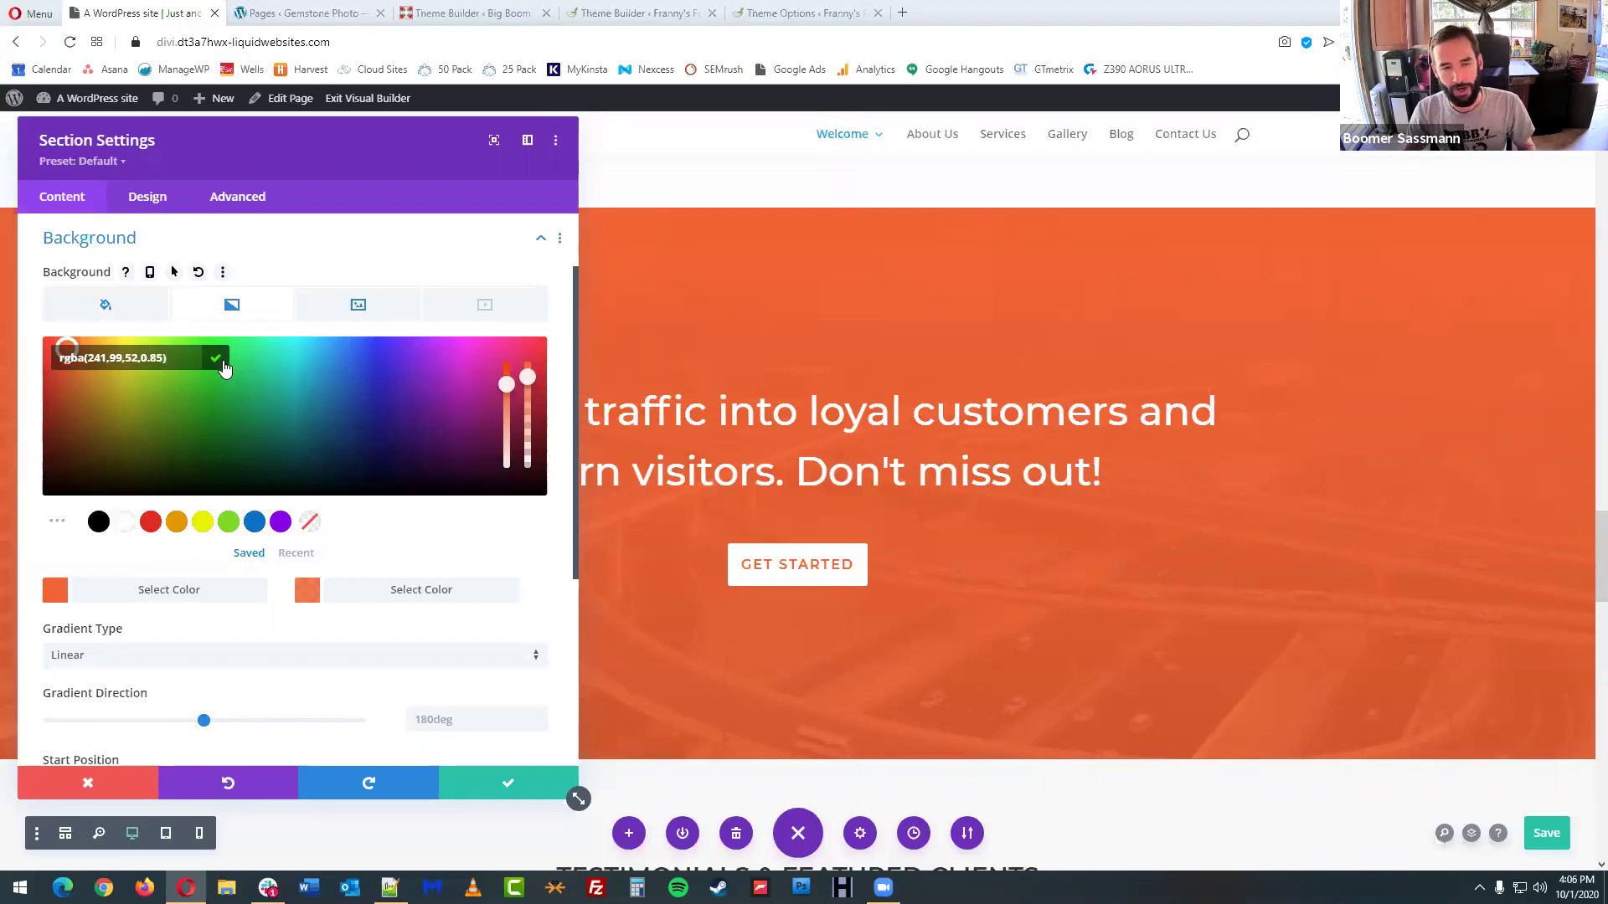
pyautogui.click(127, 307)
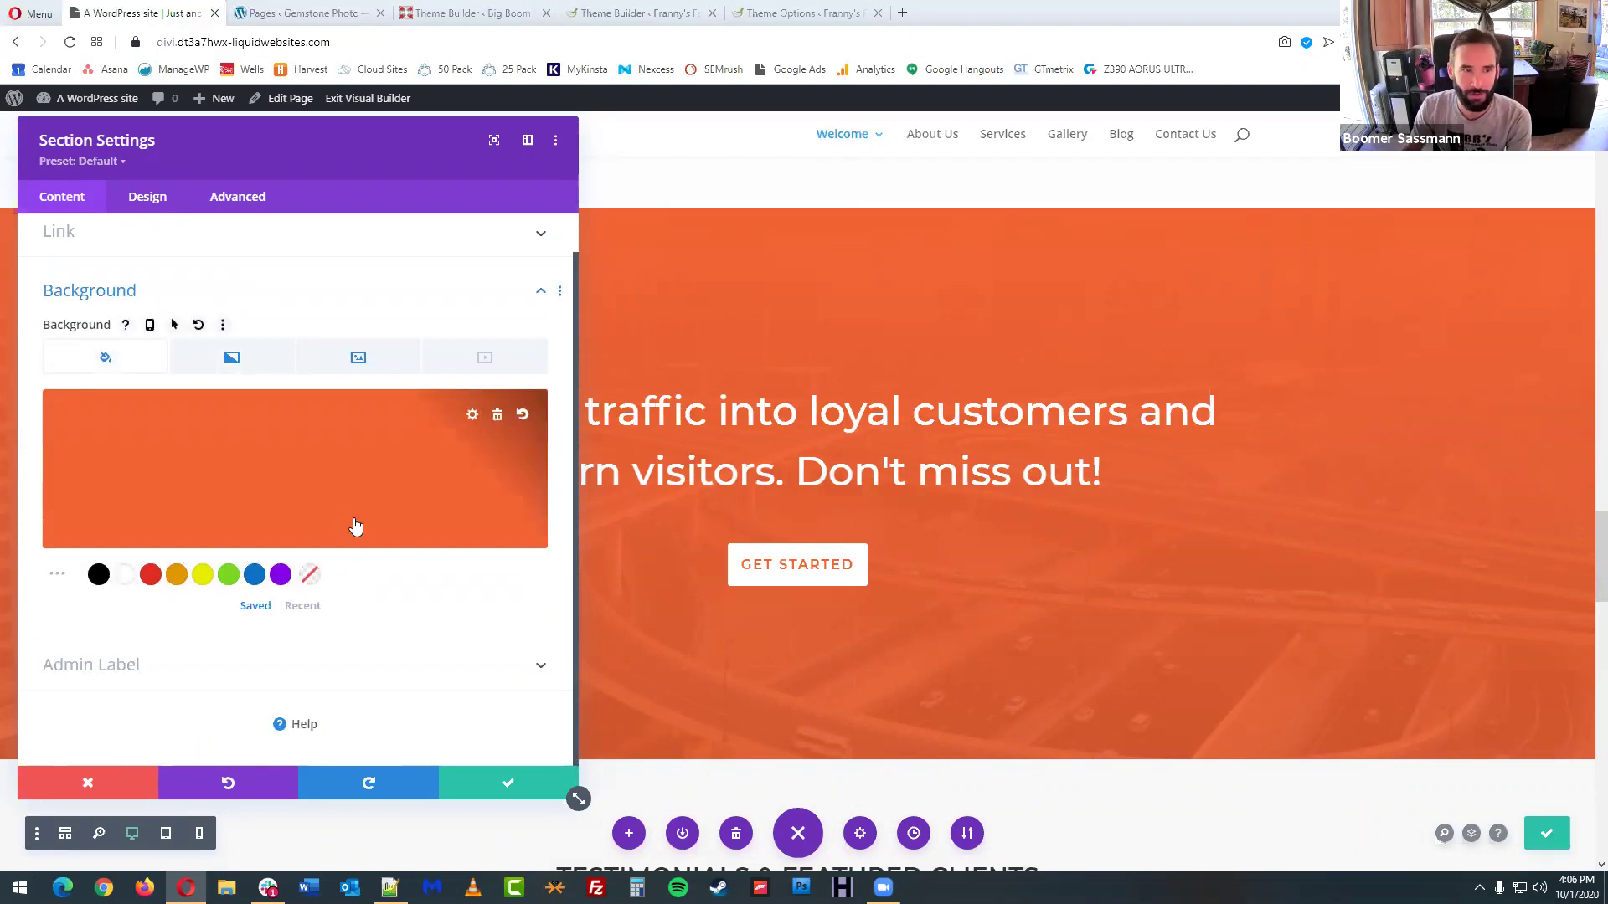
pyautogui.click(527, 793)
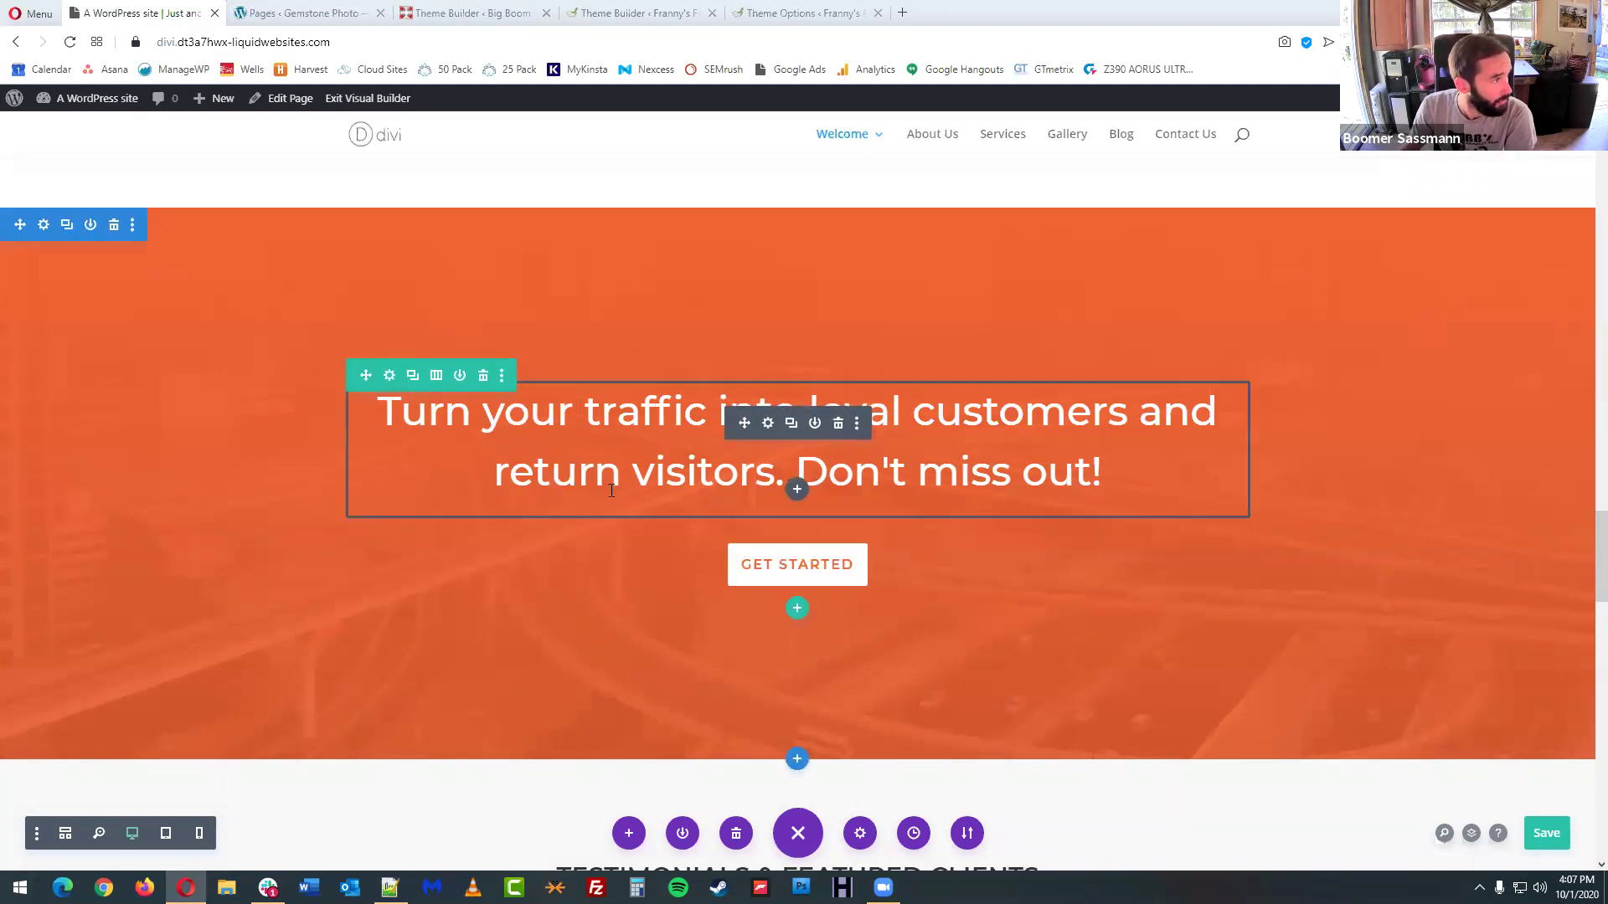
pyautogui.scroll(1, 585, 463)
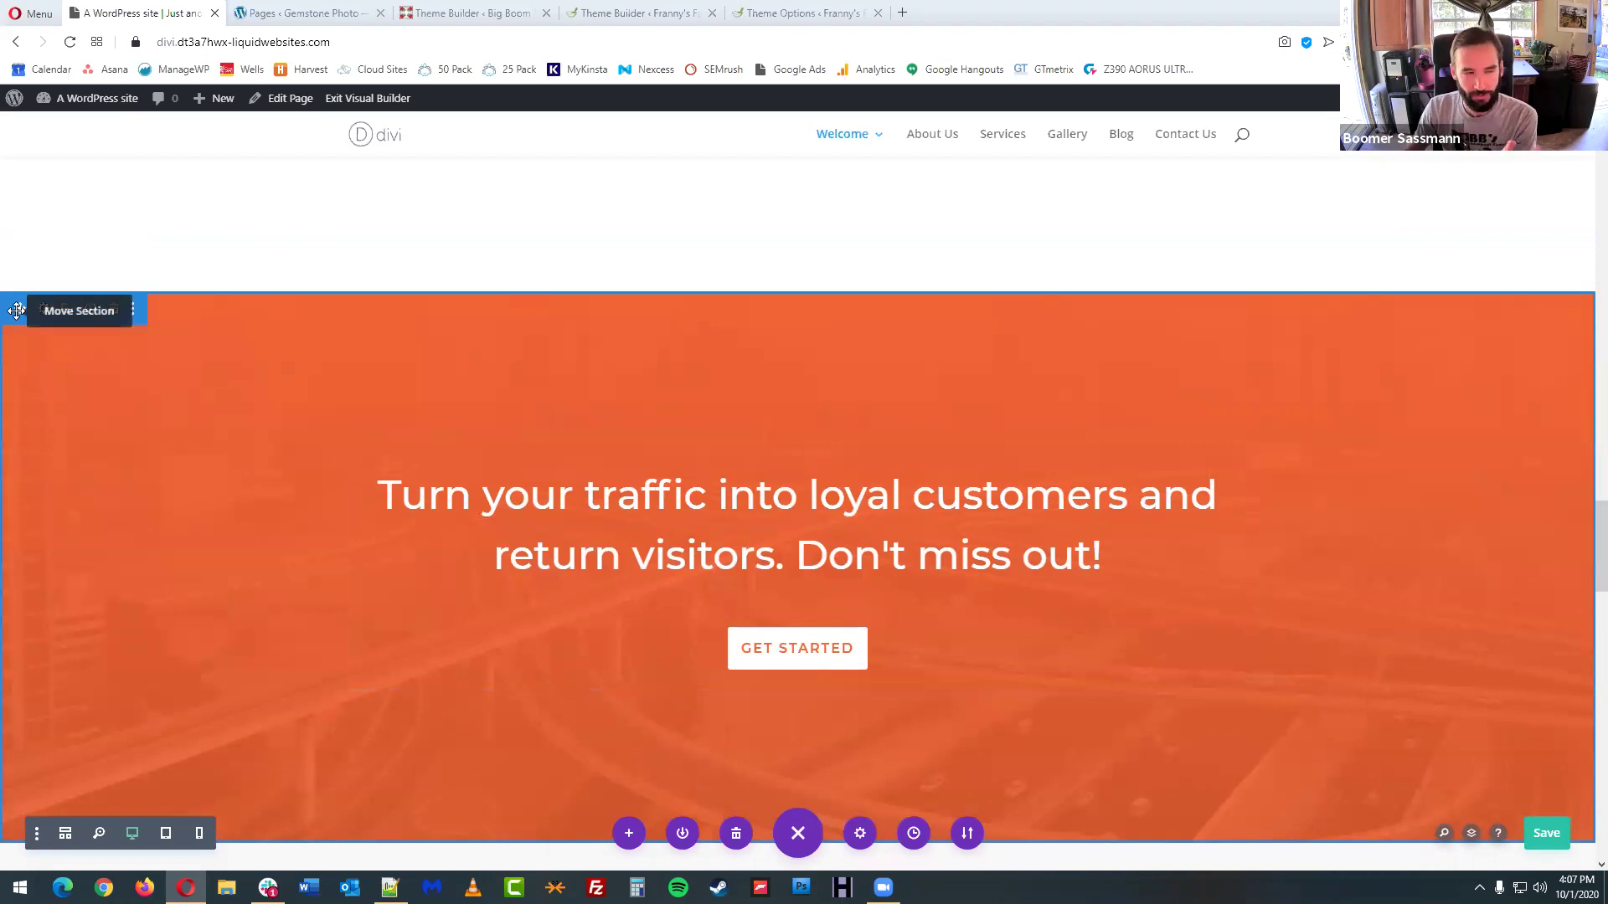
pyautogui.scroll(3, 42, 422)
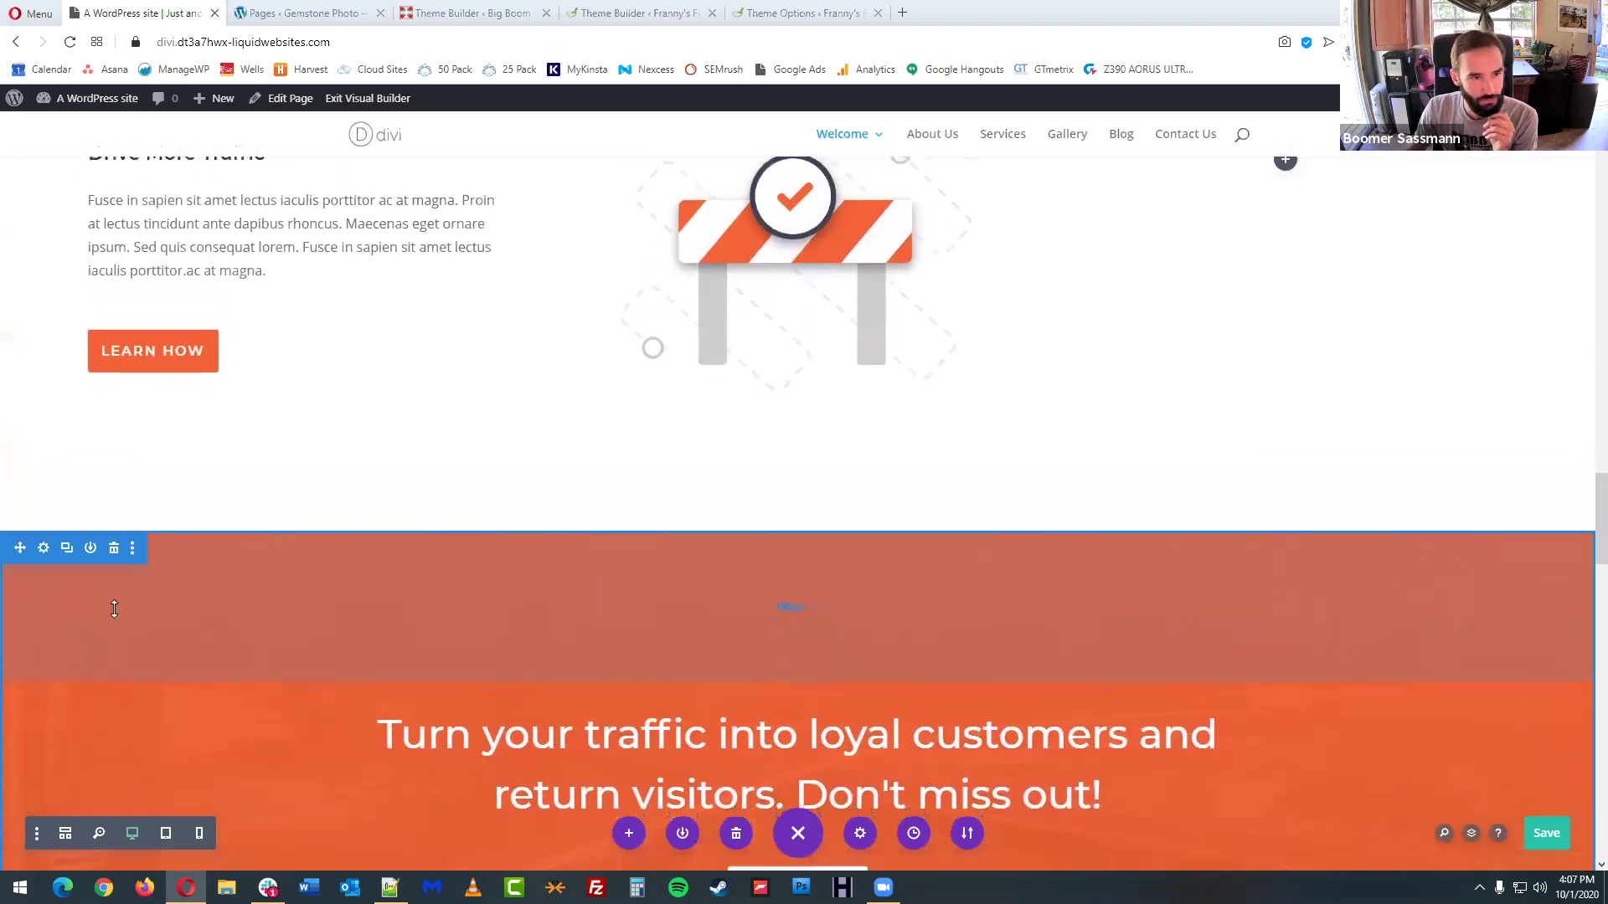
pyautogui.scroll(-4, 114, 609)
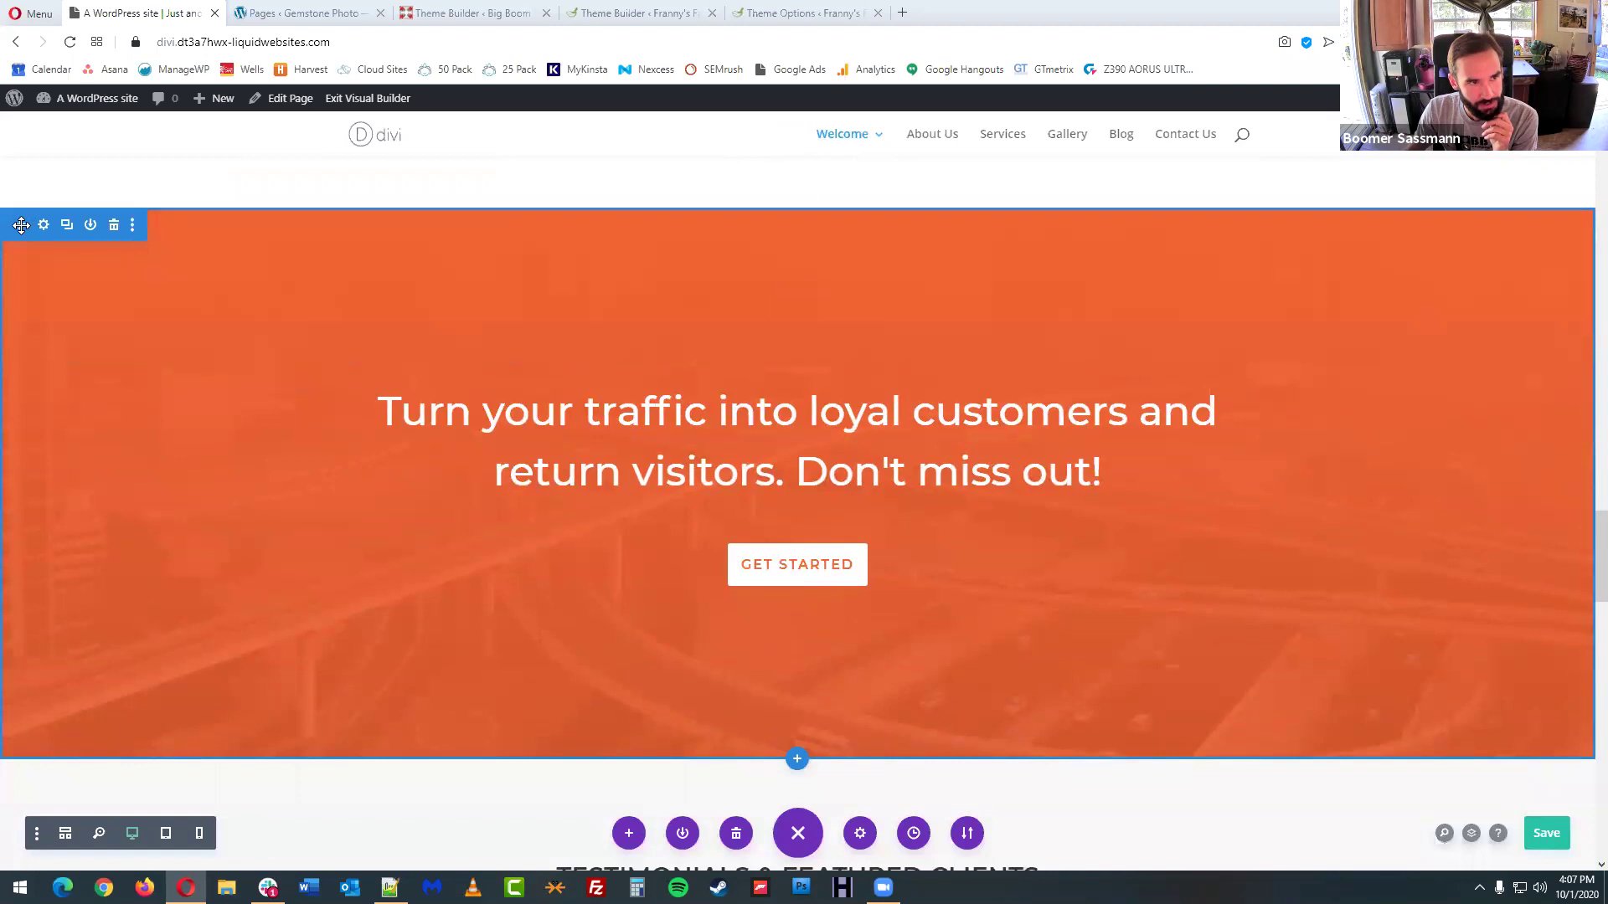
# - Move the orange call-to-action section below the testimonials section, and move it back beneath the Drive More Traffic section
pyautogui.moveTo(21, 224); pyautogui.dragTo(237, 679)
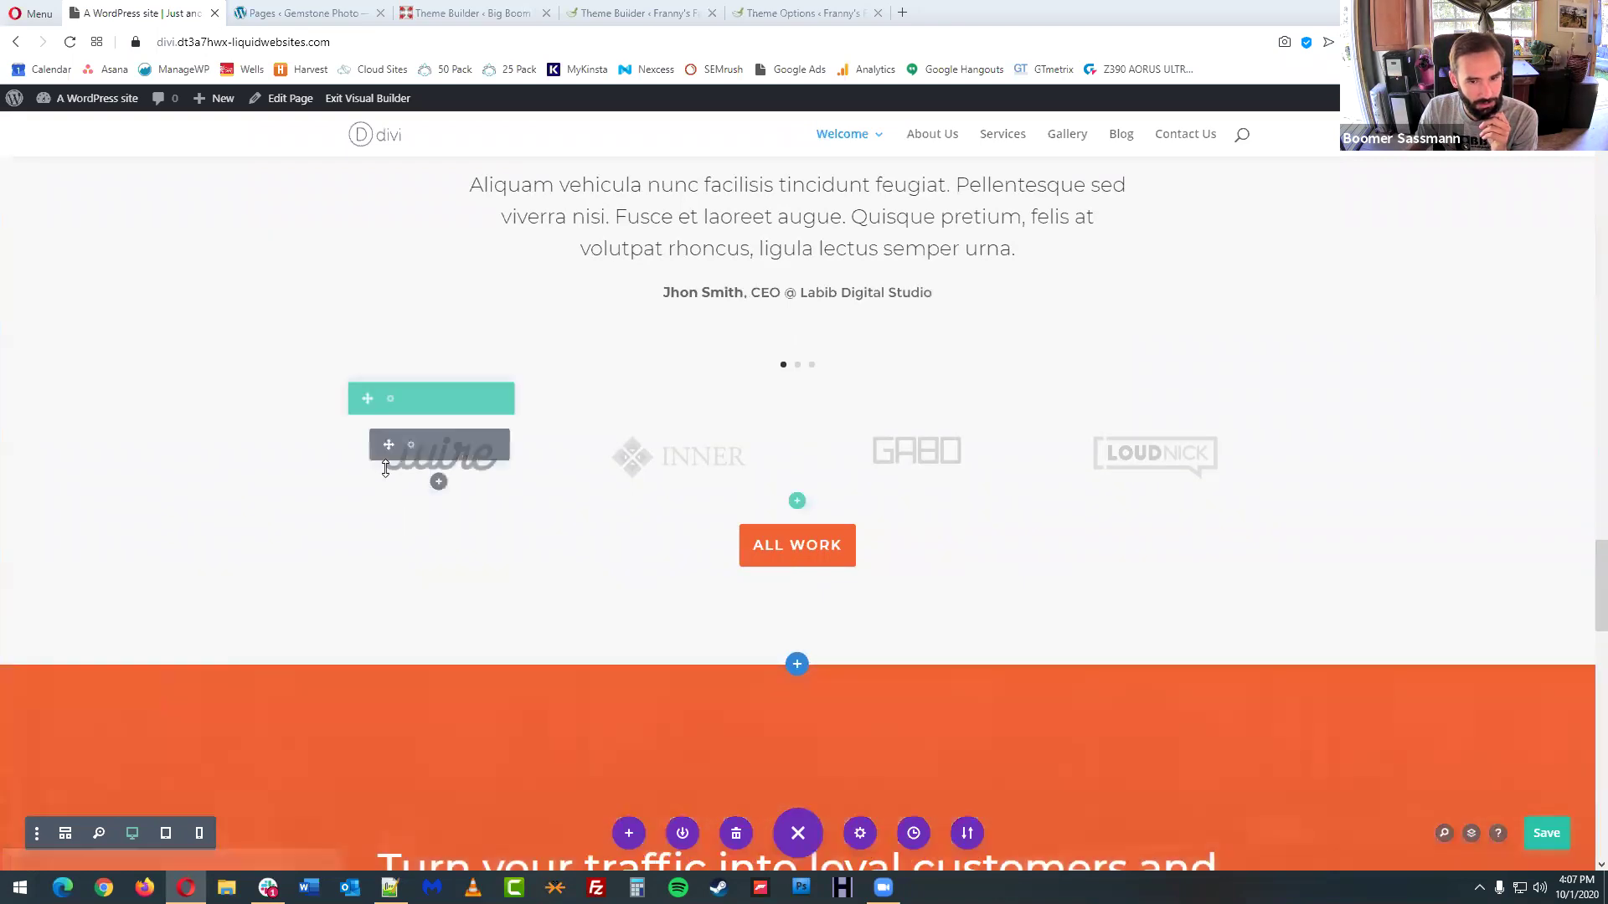
pyautogui.scroll(-5, 385, 469)
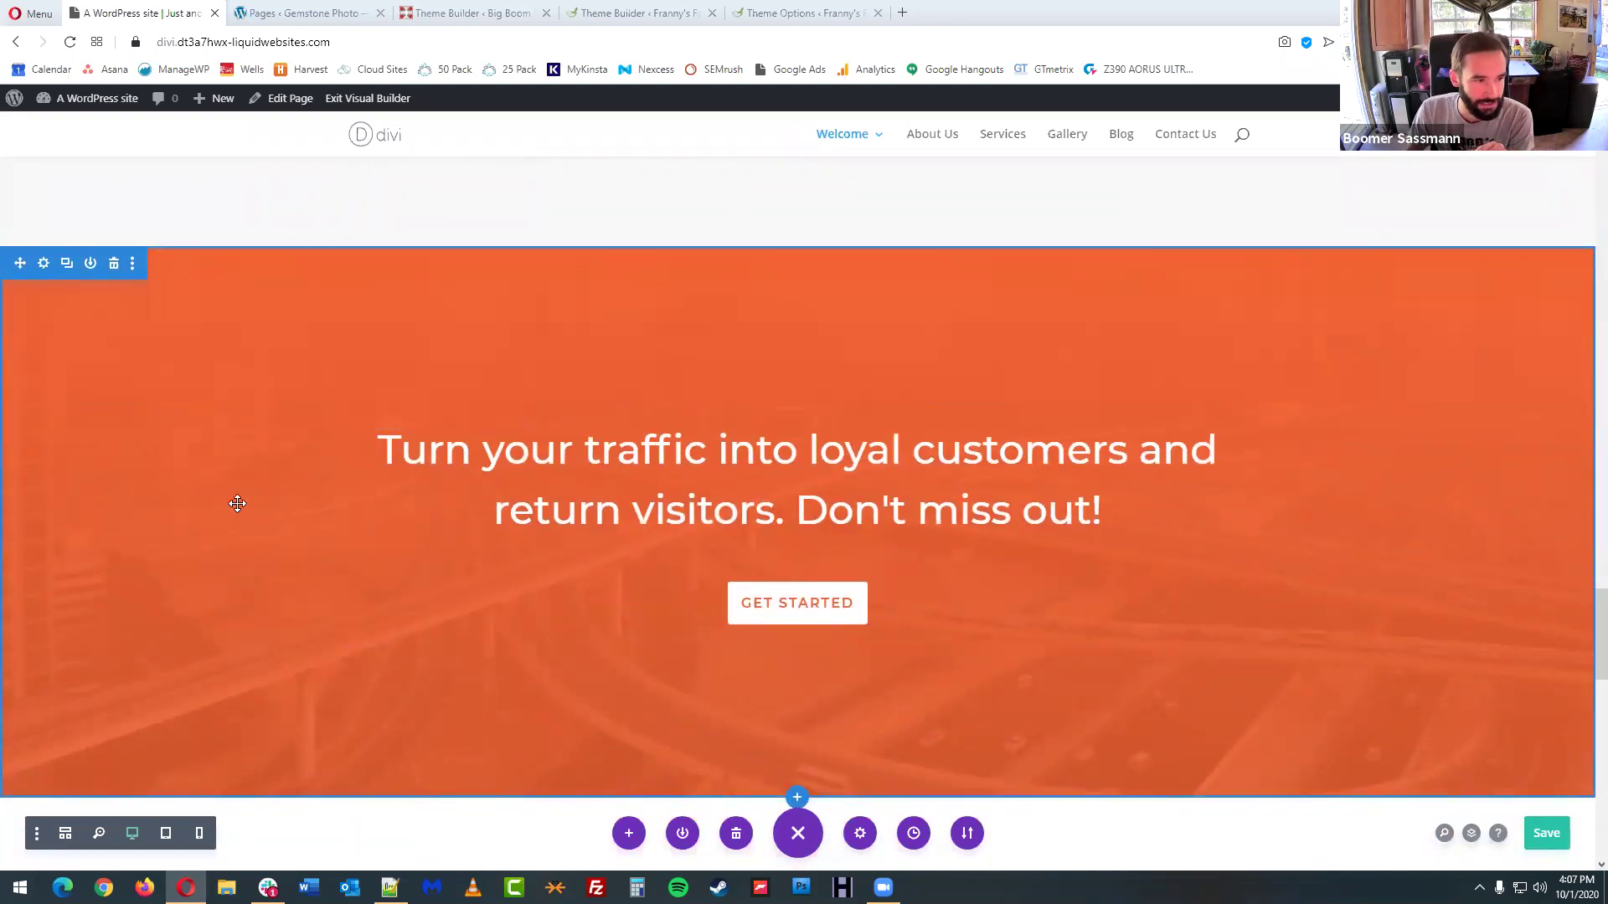
pyautogui.scroll(2, 237, 505)
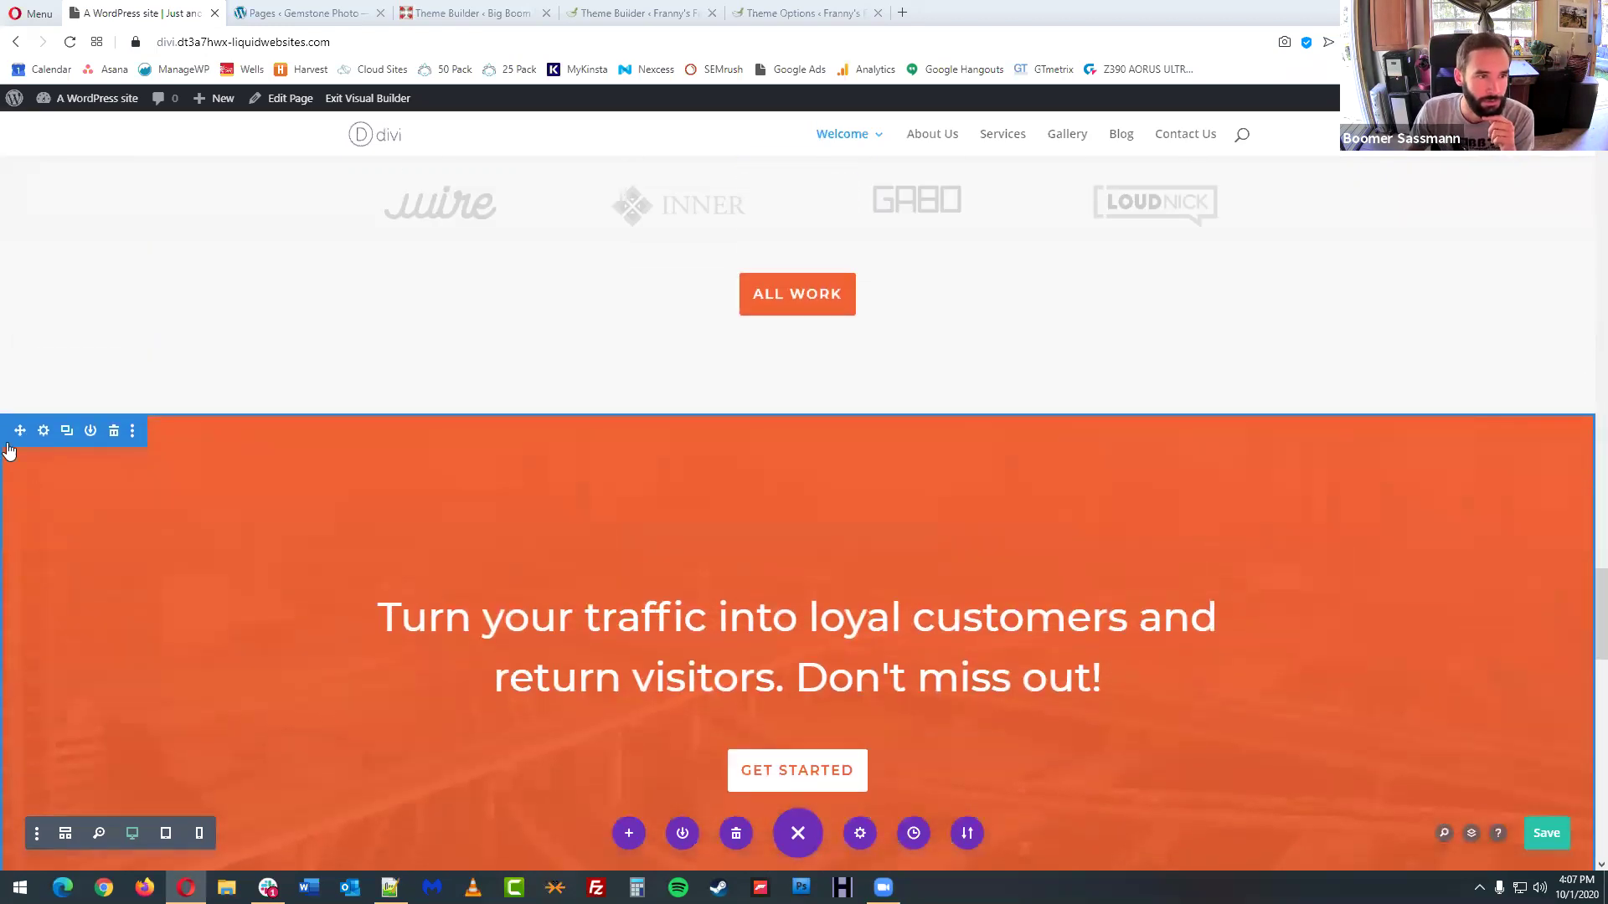
pyautogui.moveTo(20, 430)
pyautogui.mouseDown()
pyautogui.moveTo(67, 266)
pyautogui.moveTo(99, 255)
pyautogui.moveTo(110, 300)
pyautogui.mouseUp()
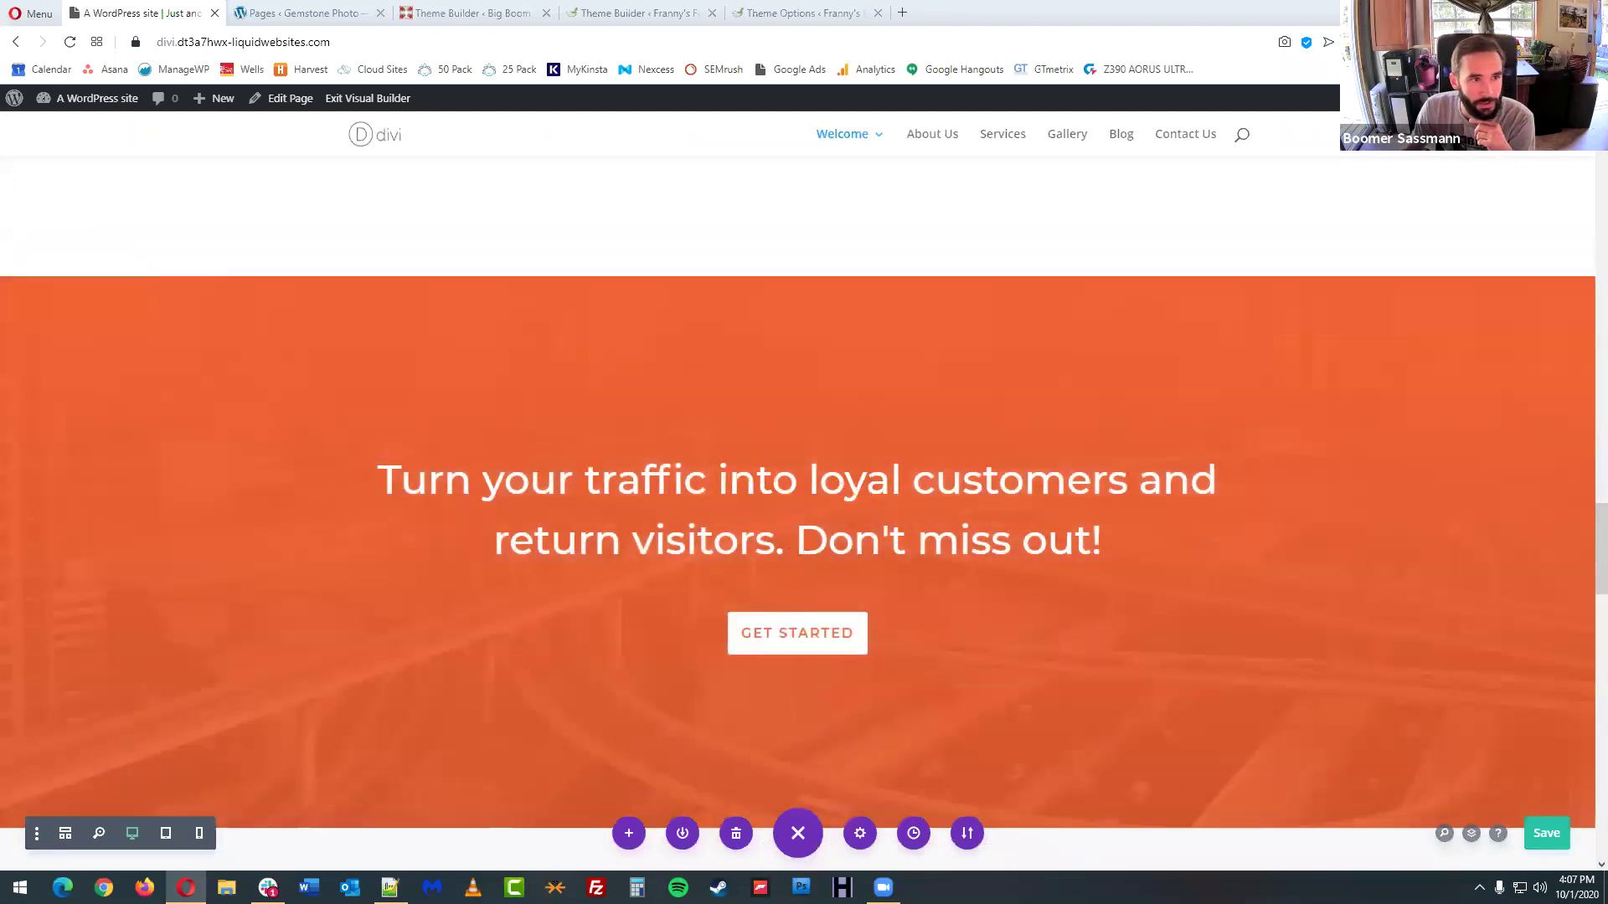
# - Start saving the orange call-to-action section to the Divi Library with the layout name "Full Bleed CTA - Text and Button"
pyautogui.moveTo(65, 316)
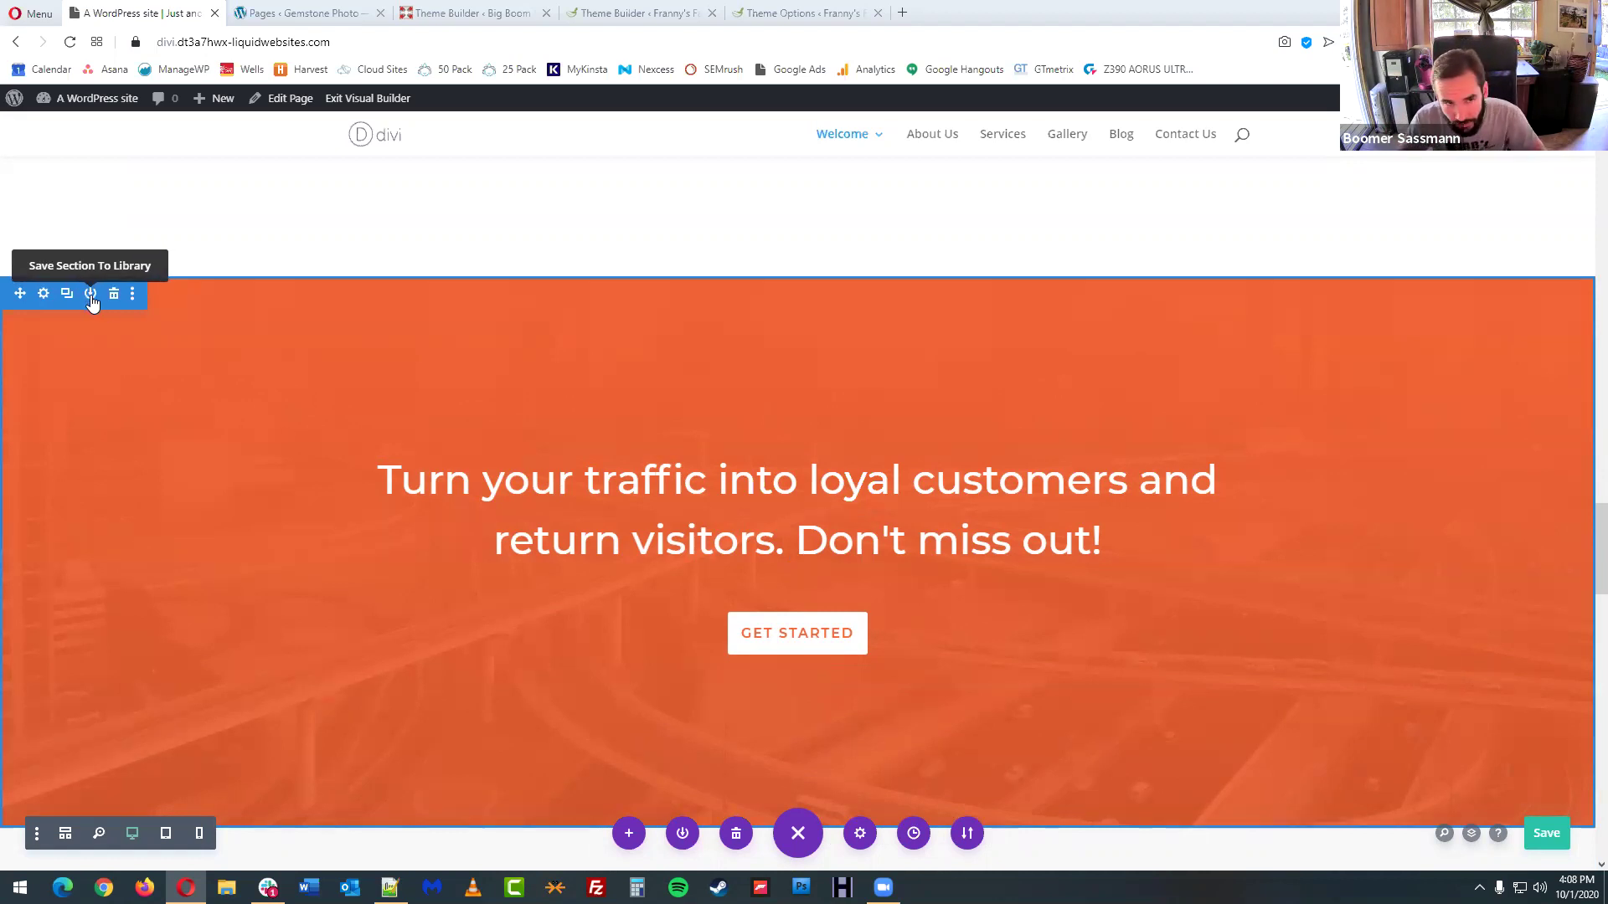
pyautogui.click(91, 295)
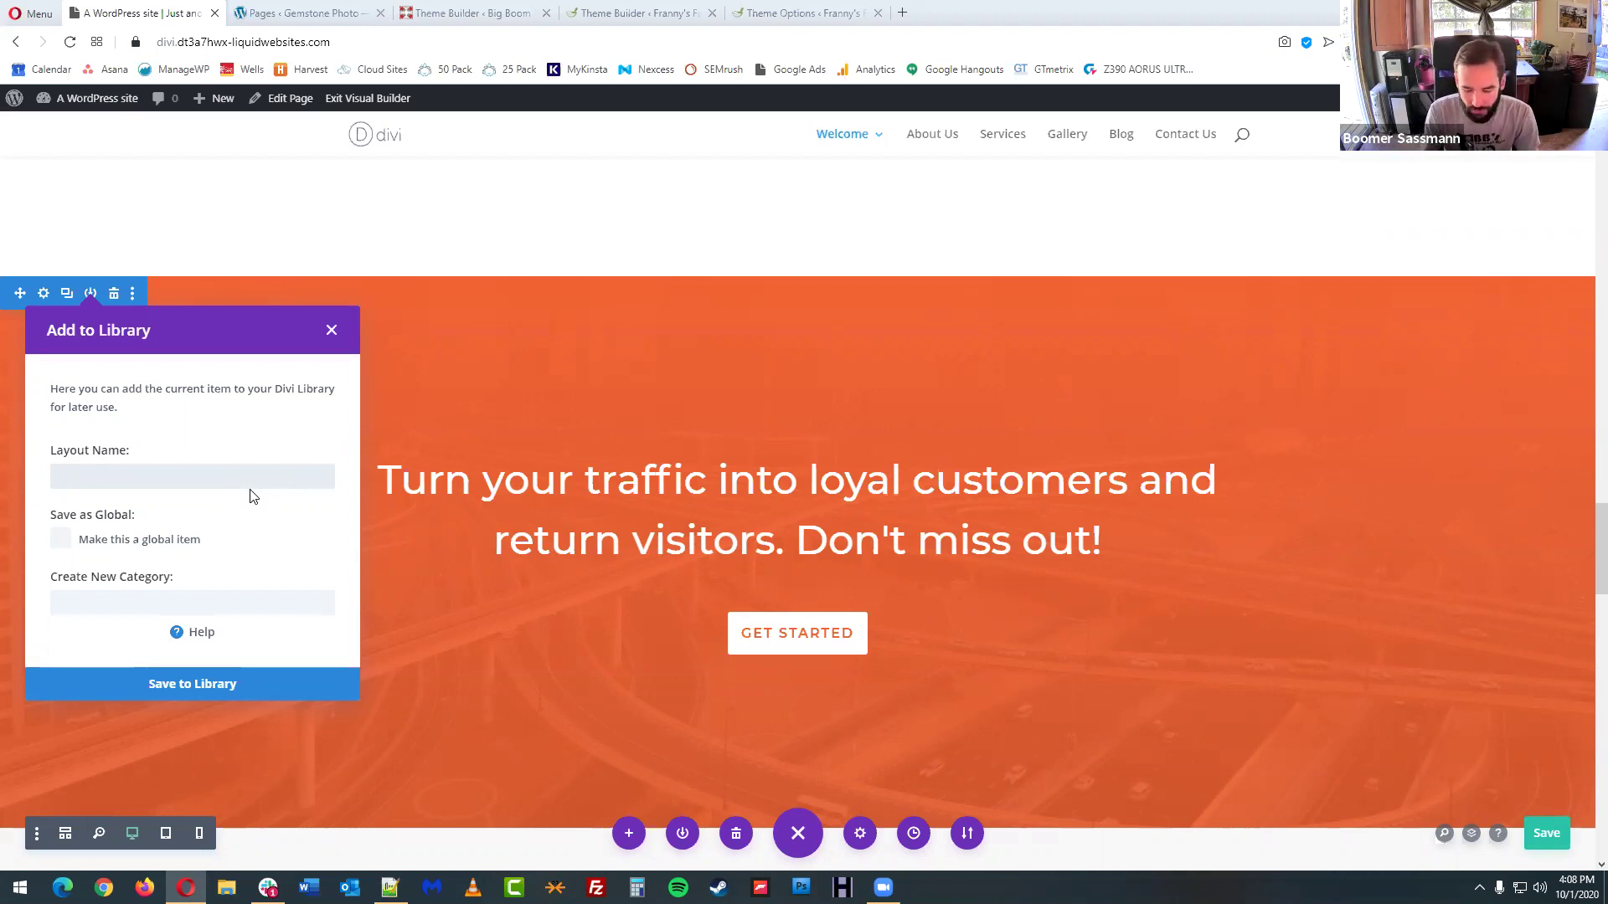
pyautogui.write('Full Bleed')
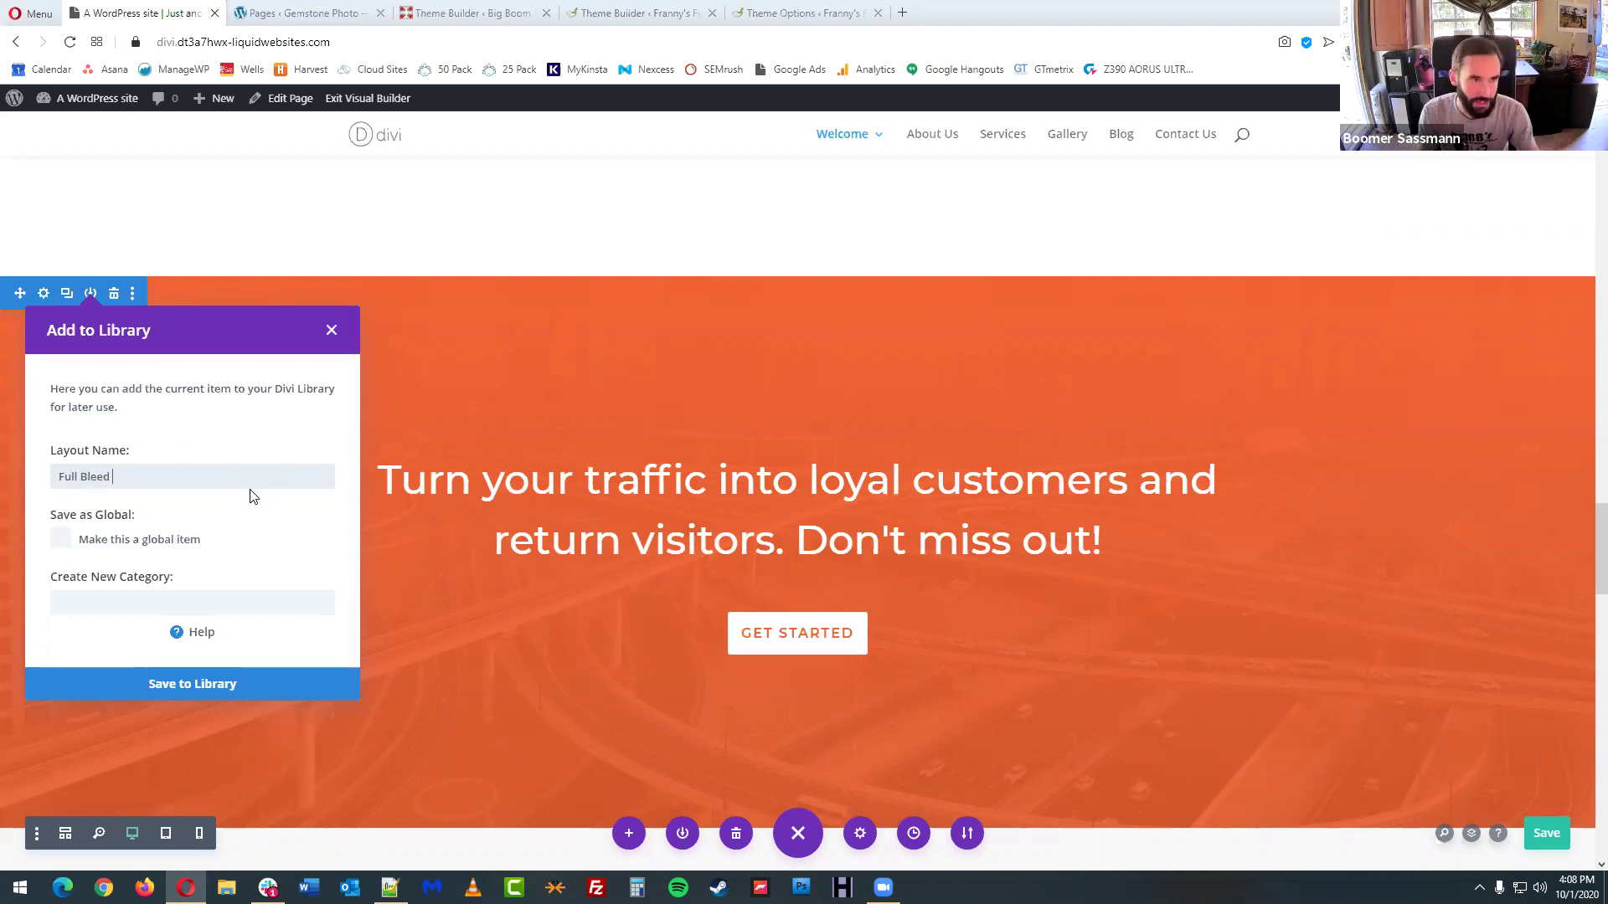
pyautogui.write(' CT')
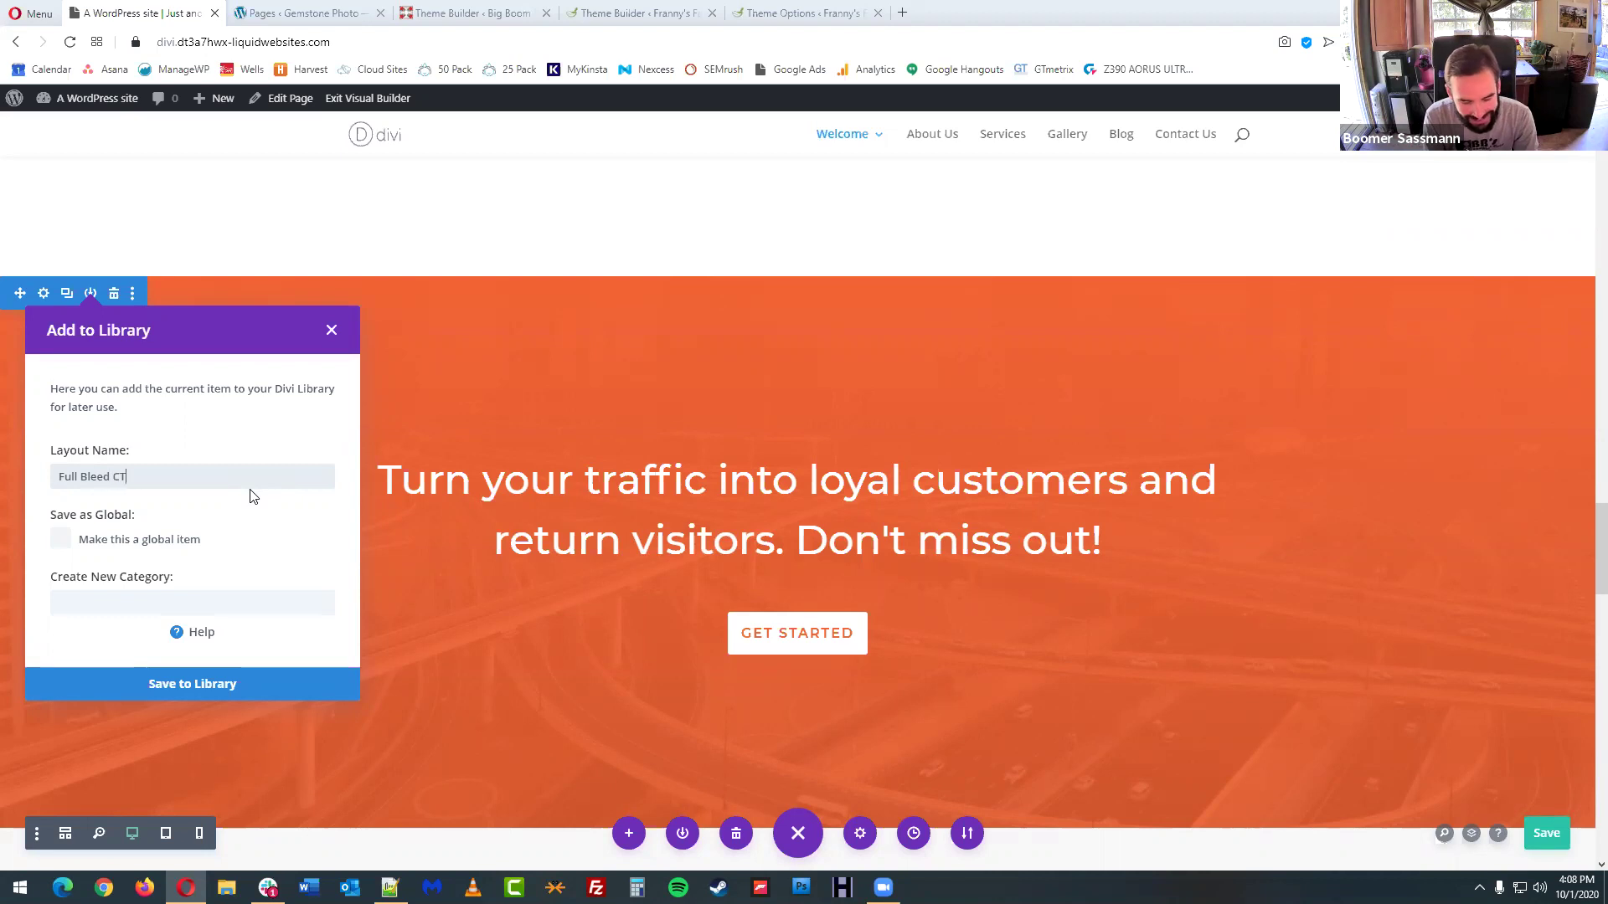
pyautogui.write('A')
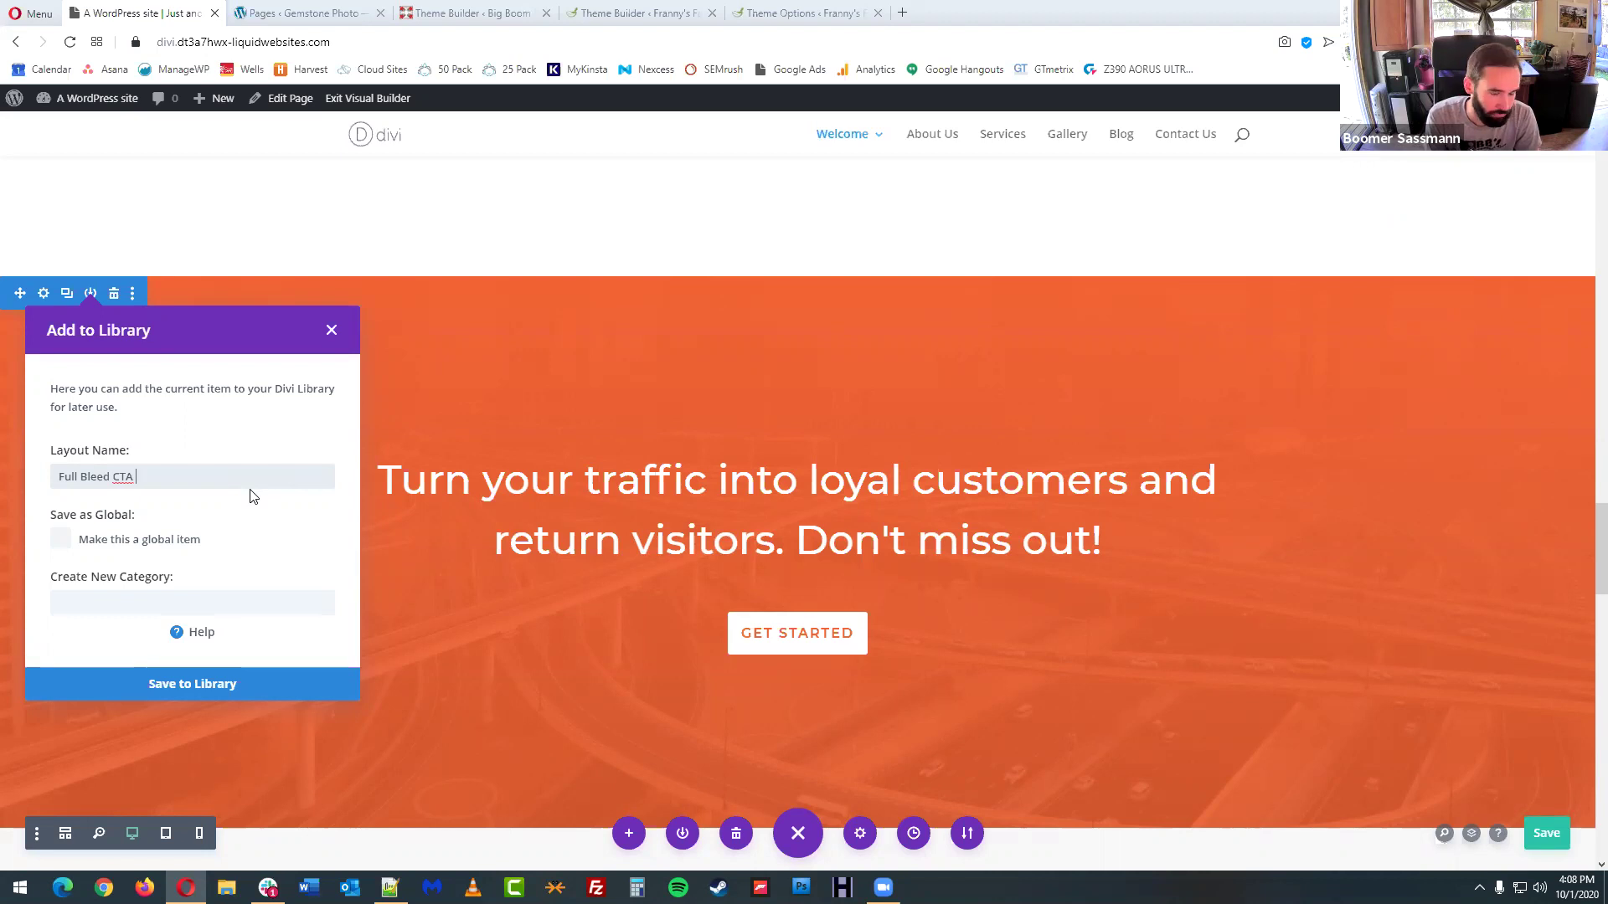
pyautogui.write('Text and ')
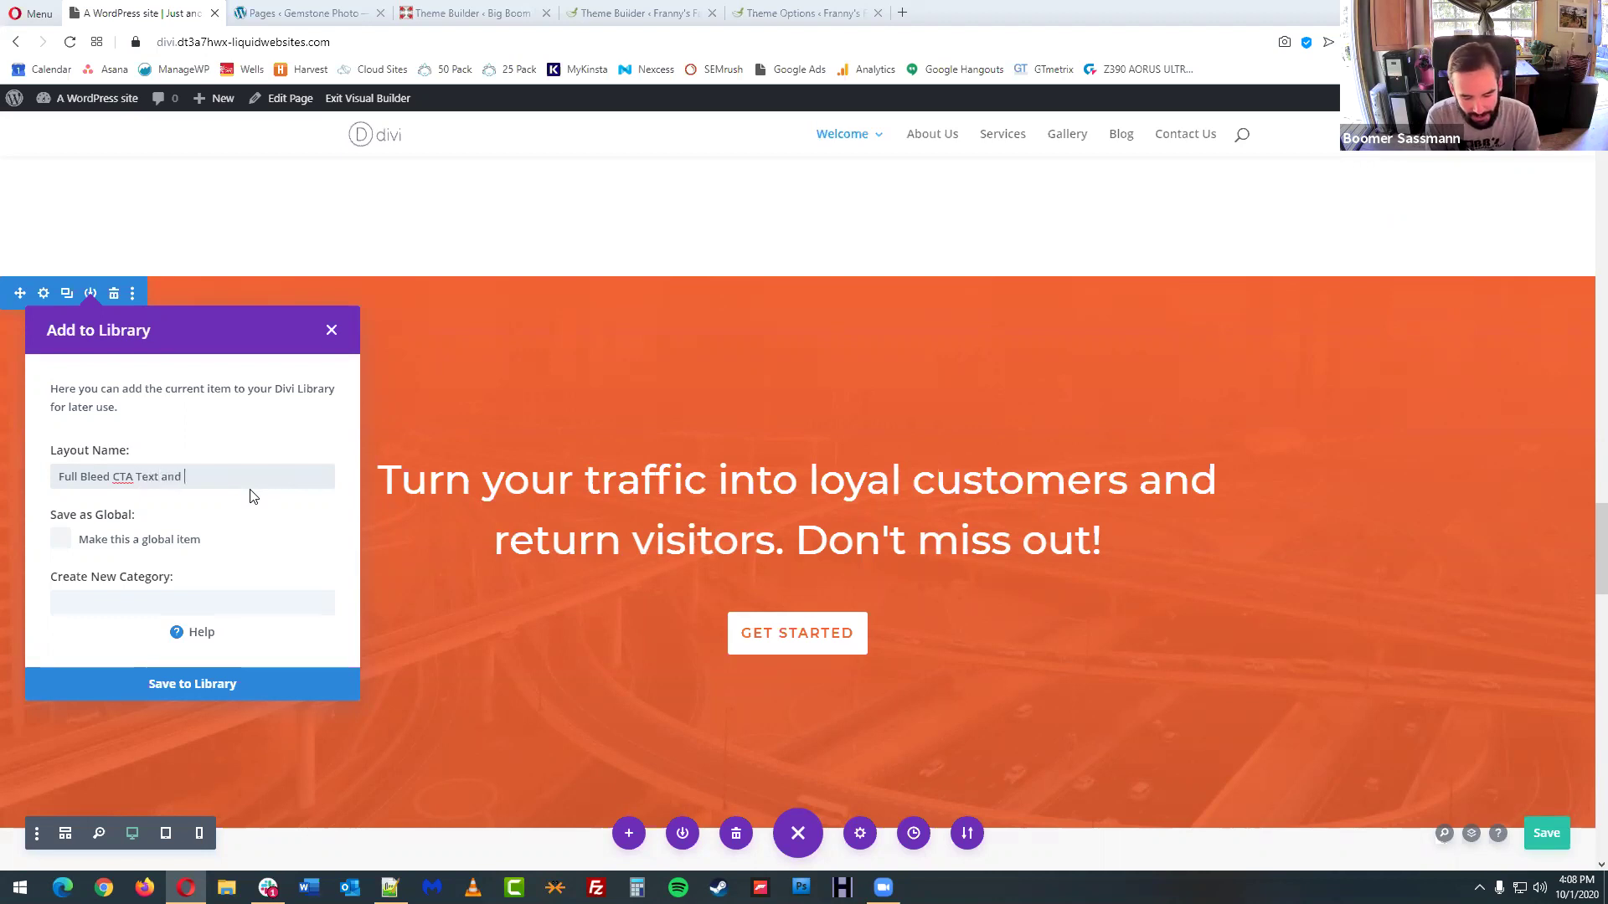
pyautogui.write('Button')
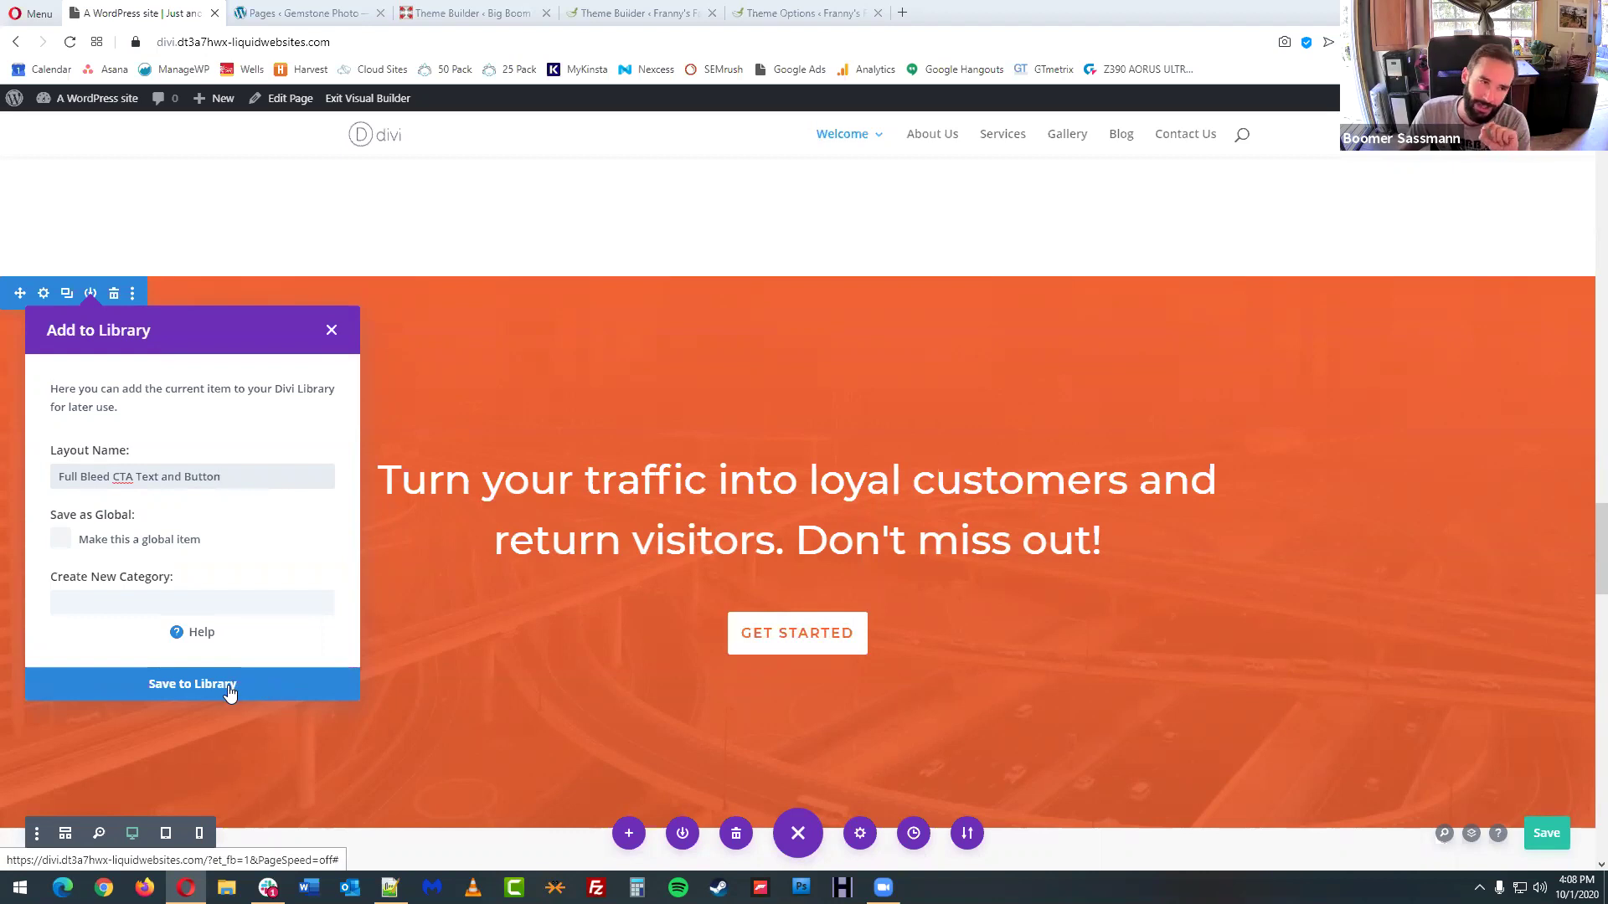
pyautogui.moveTo(237, 477); pyautogui.dragTo(41, 479)
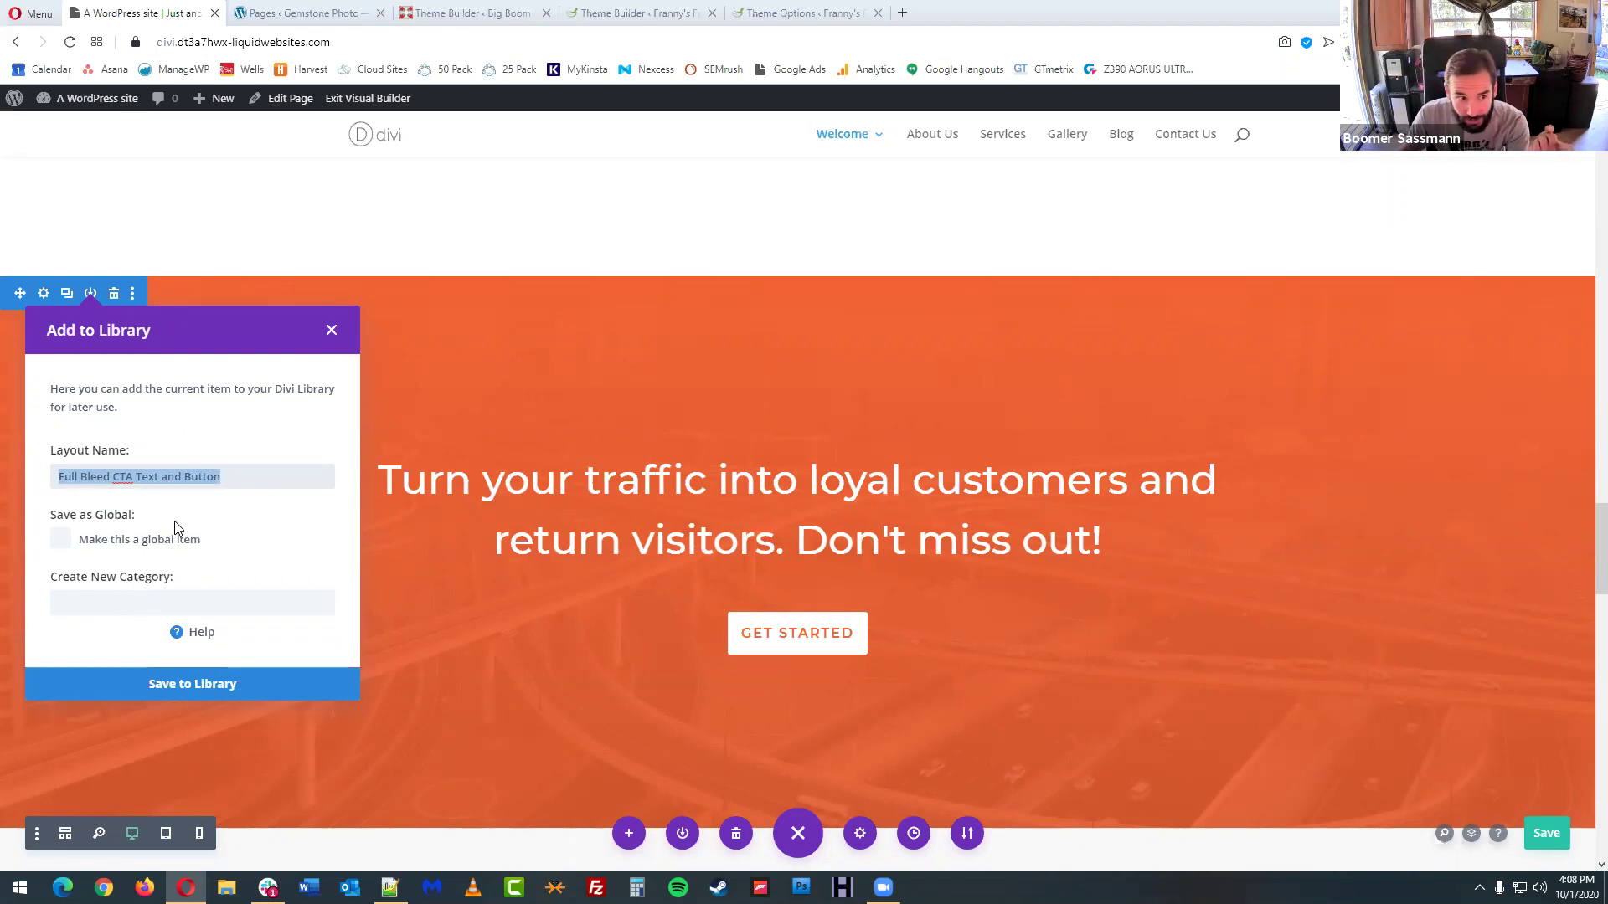
pyautogui.click(135, 475)
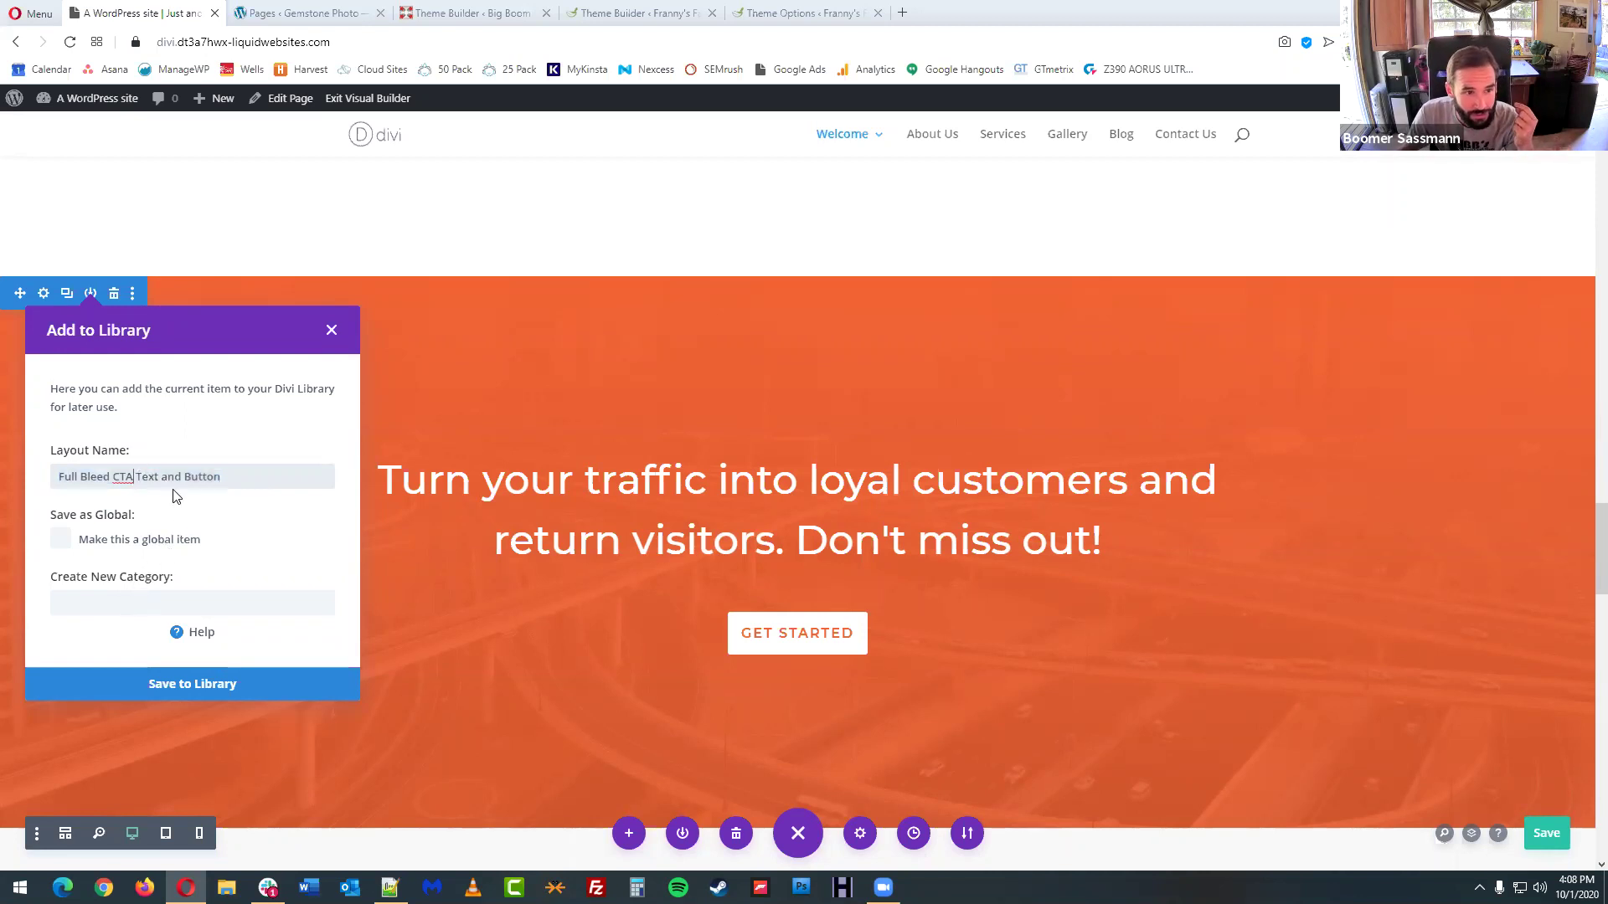
pyautogui.write('-')
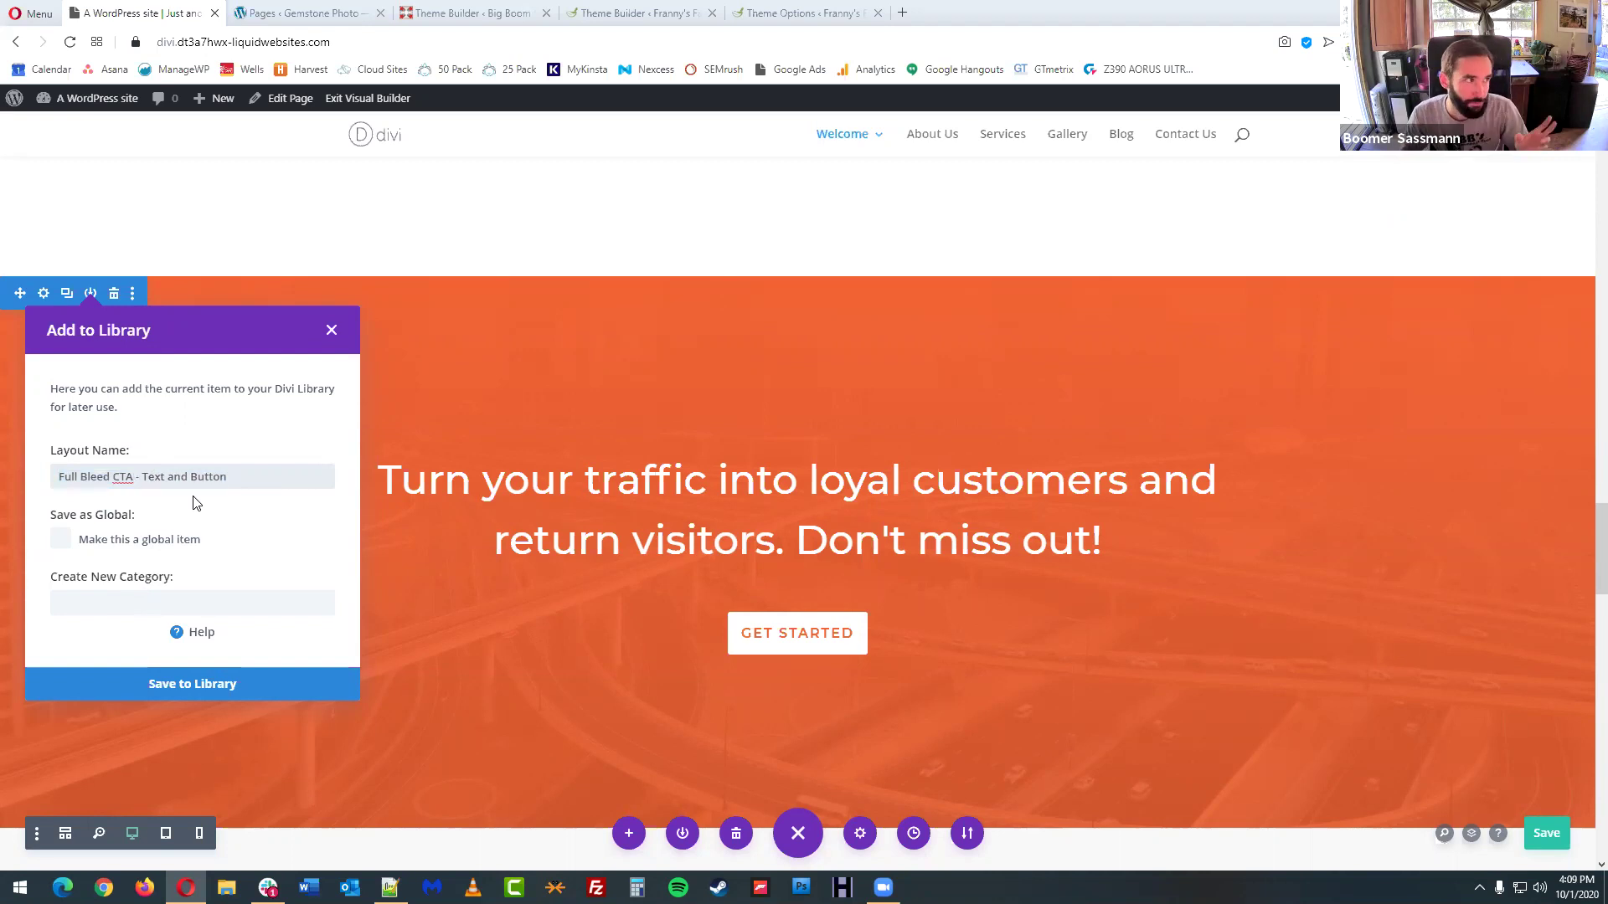
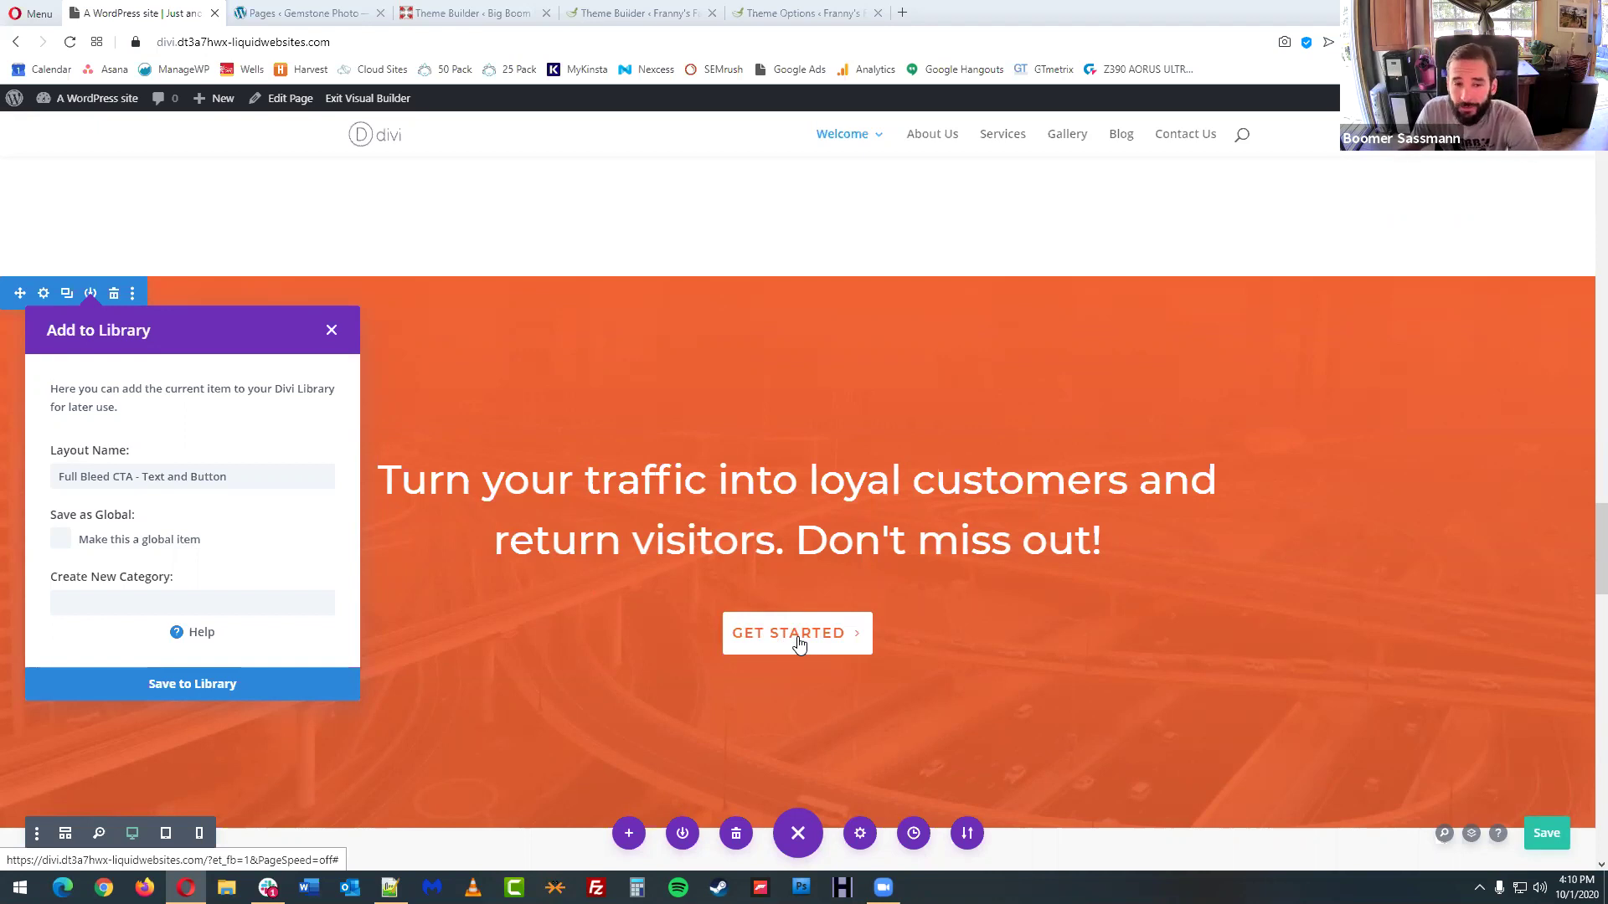
# - Make the library layout a global item, assign it to a new category named Global, and save it to the library
pyautogui.click(62, 542)
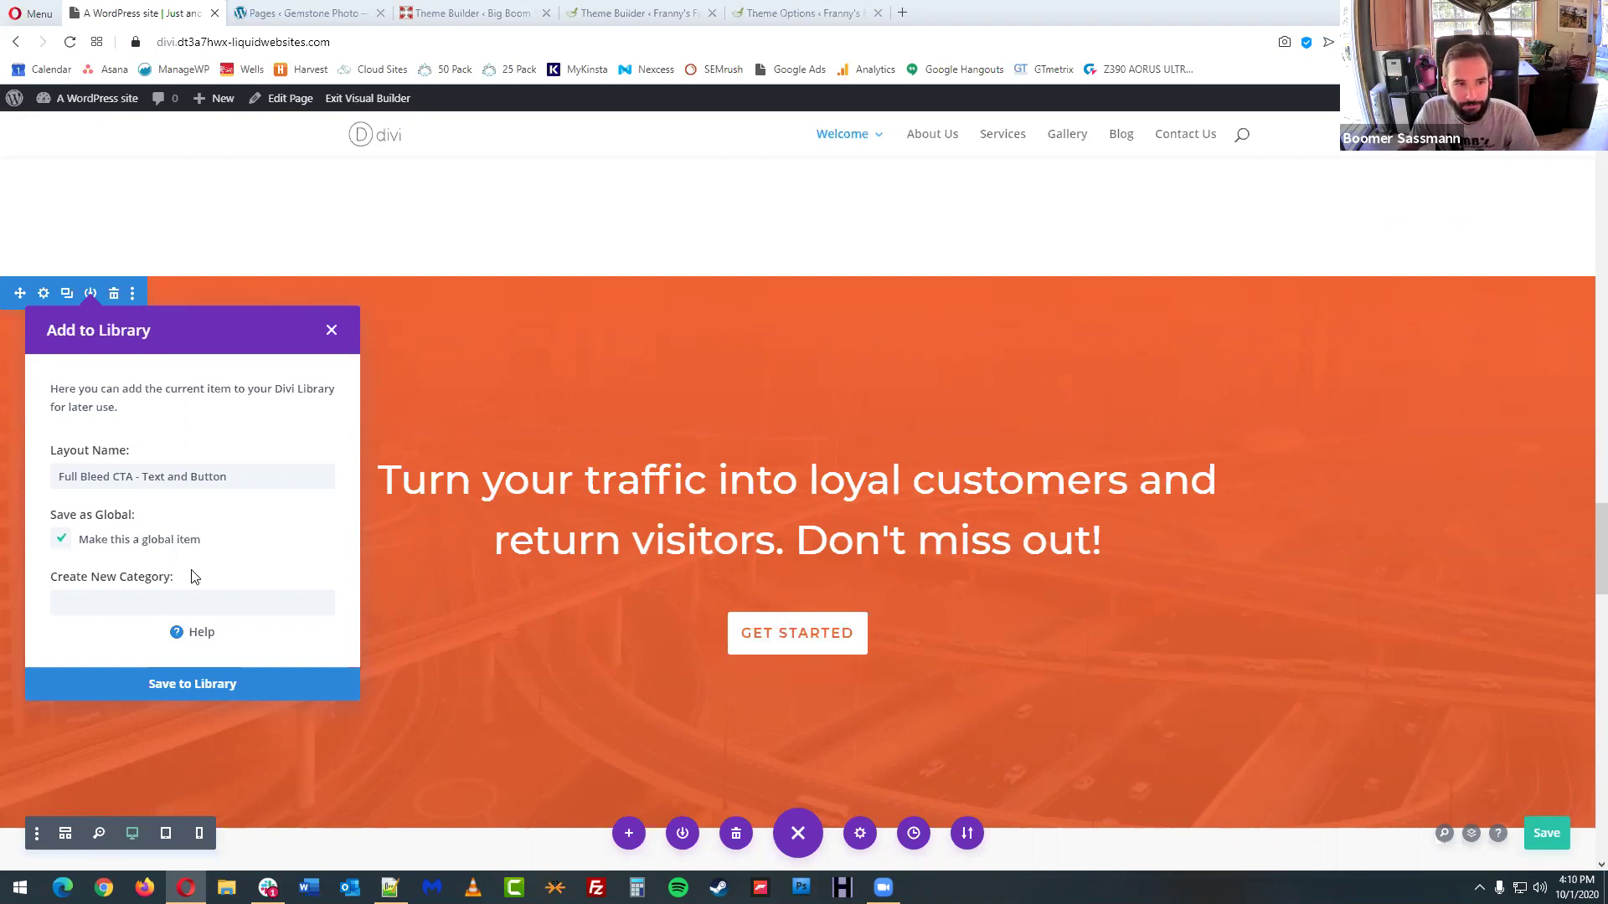
pyautogui.click(155, 602)
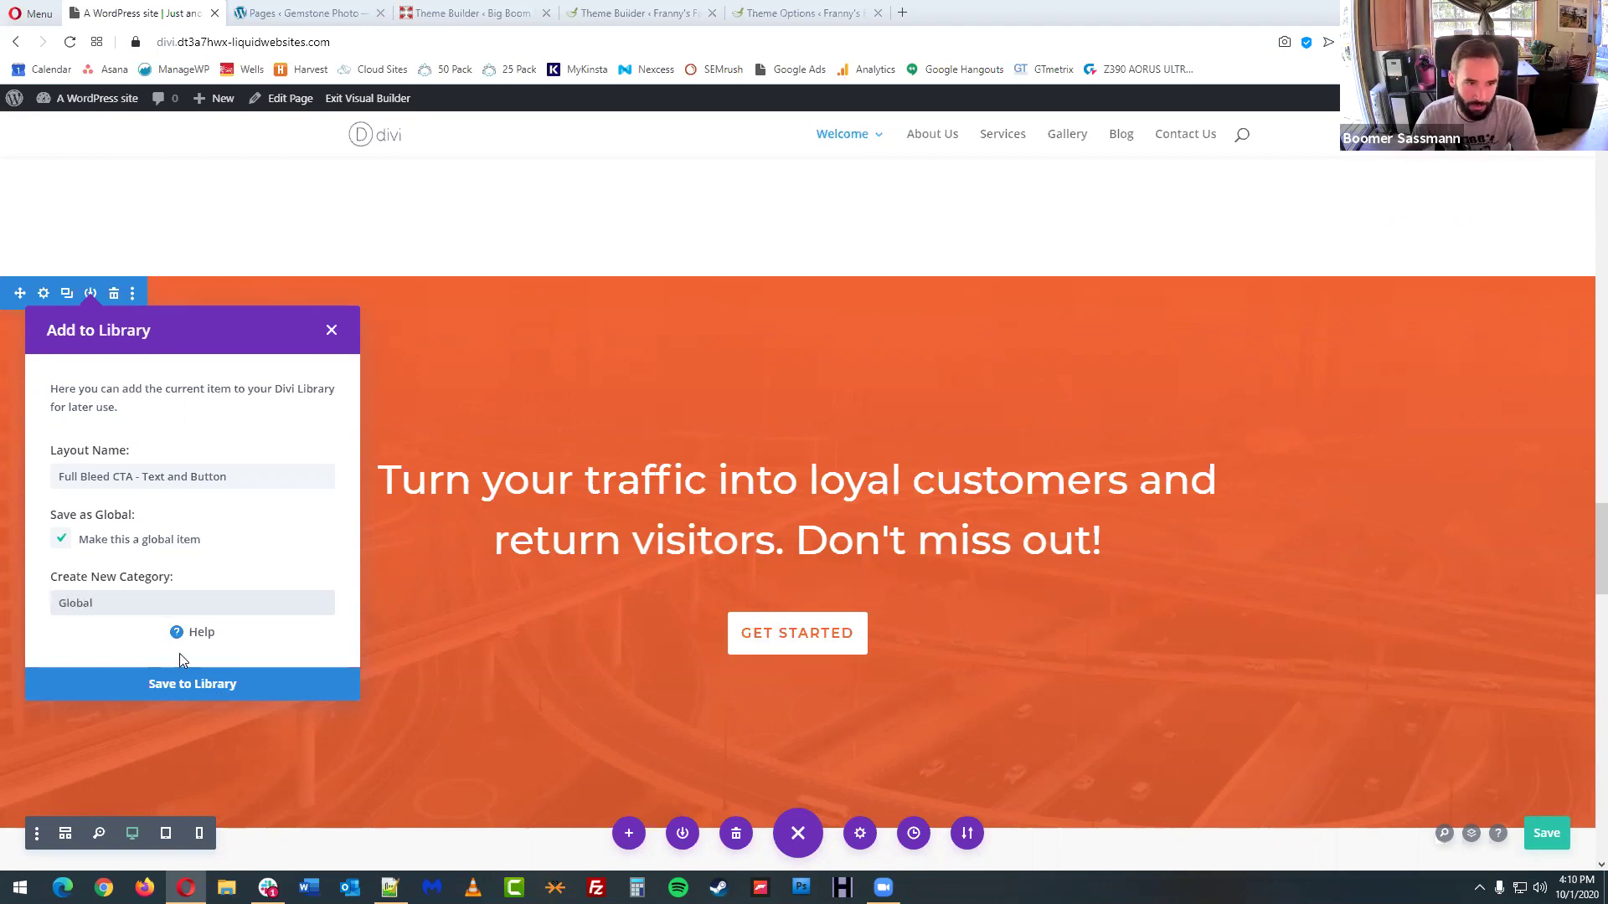
pyautogui.click(209, 688)
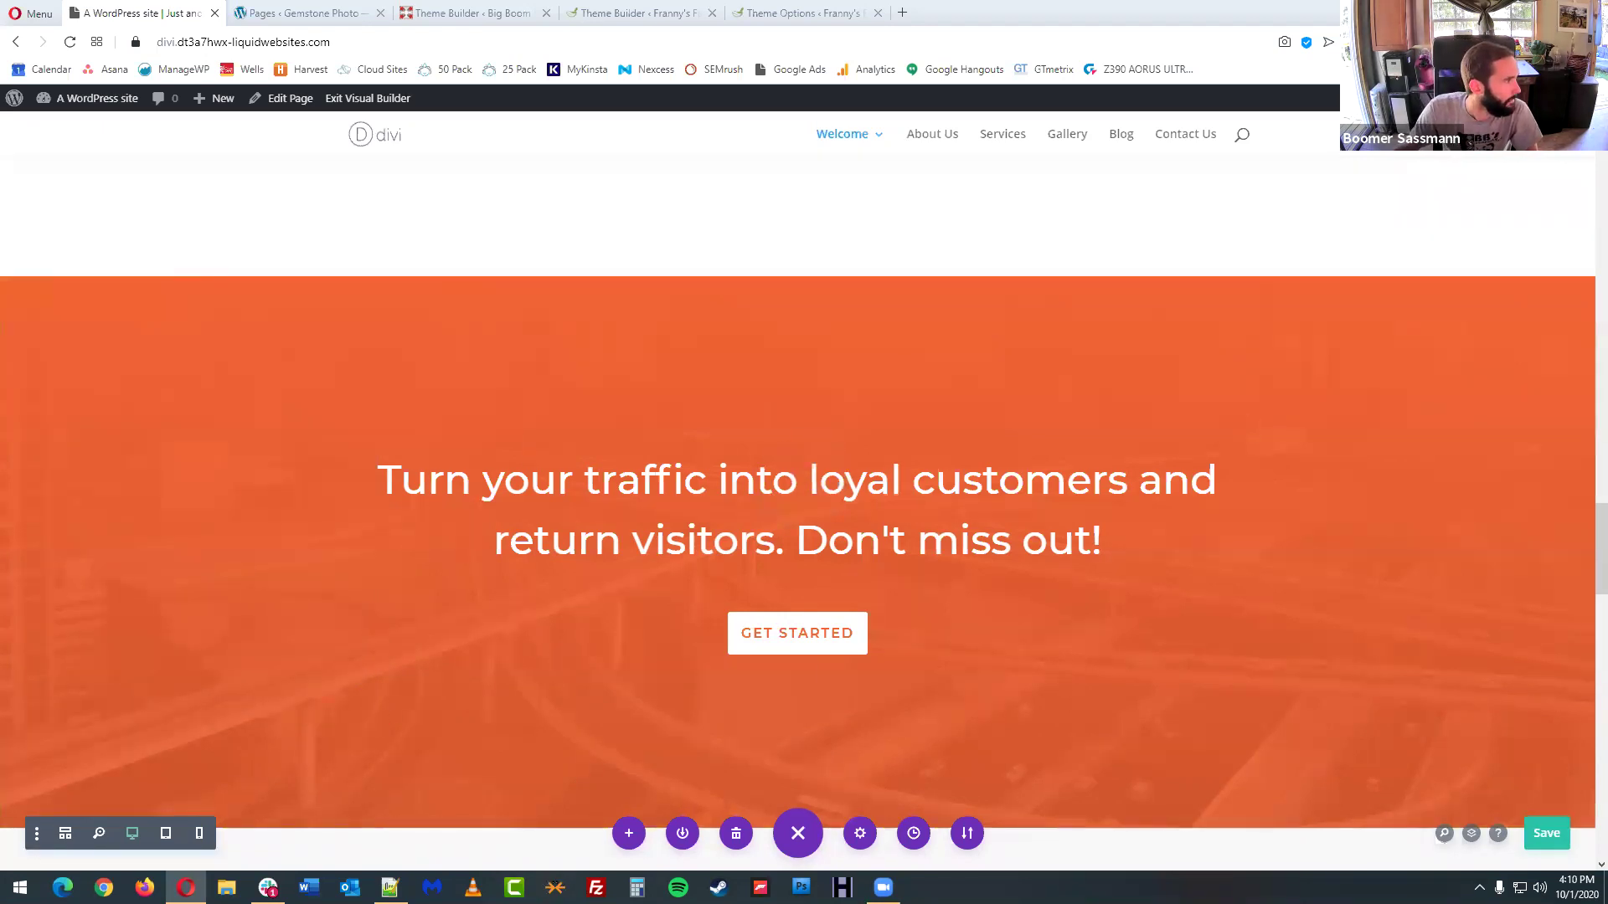
# - Compare the global orange call-to-action section with the neighbouring Drive More Traffic section and save the page
pyautogui.hotkey('alt', 'Tab')
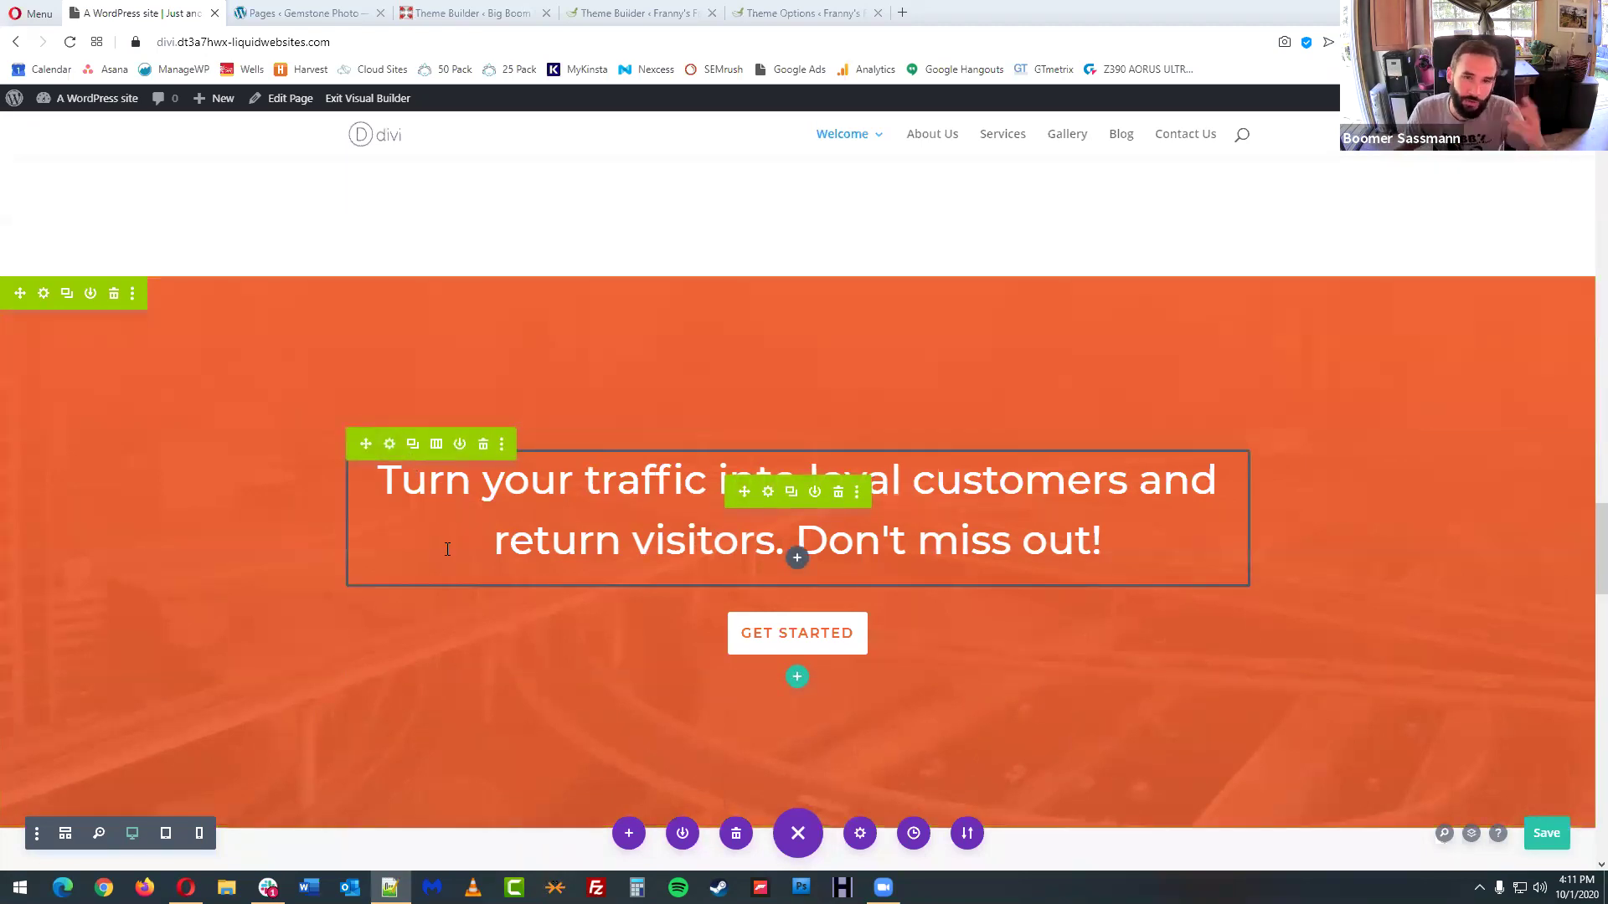
pyautogui.scroll(5, 447, 549)
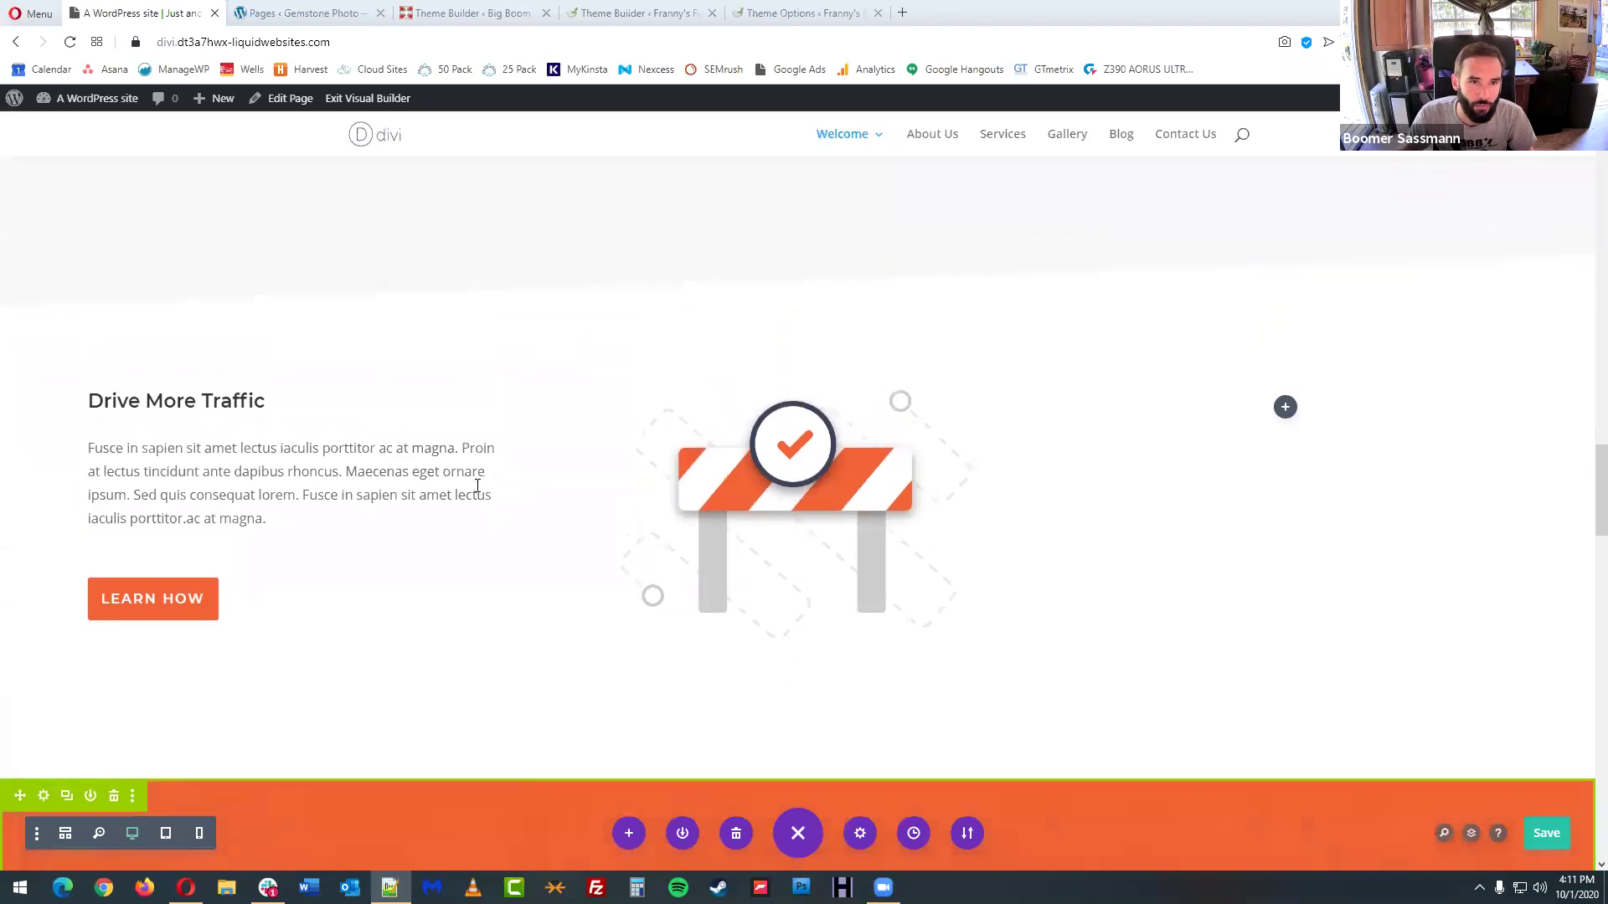
pyautogui.scroll(-1, 222, 416)
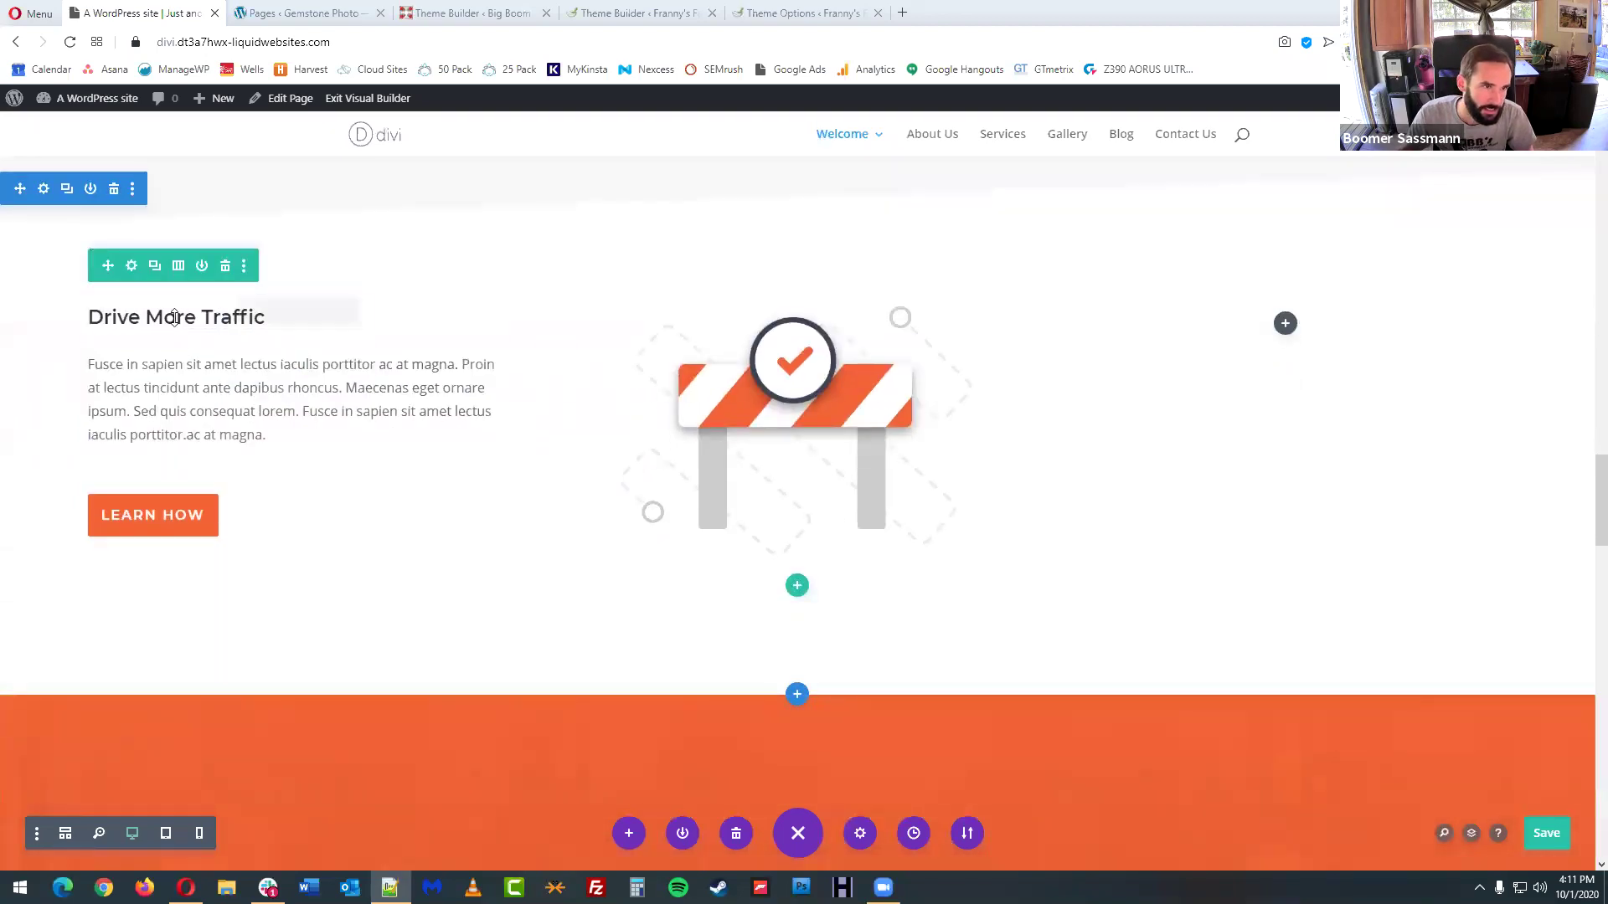
pyautogui.scroll(-2, 254, 638)
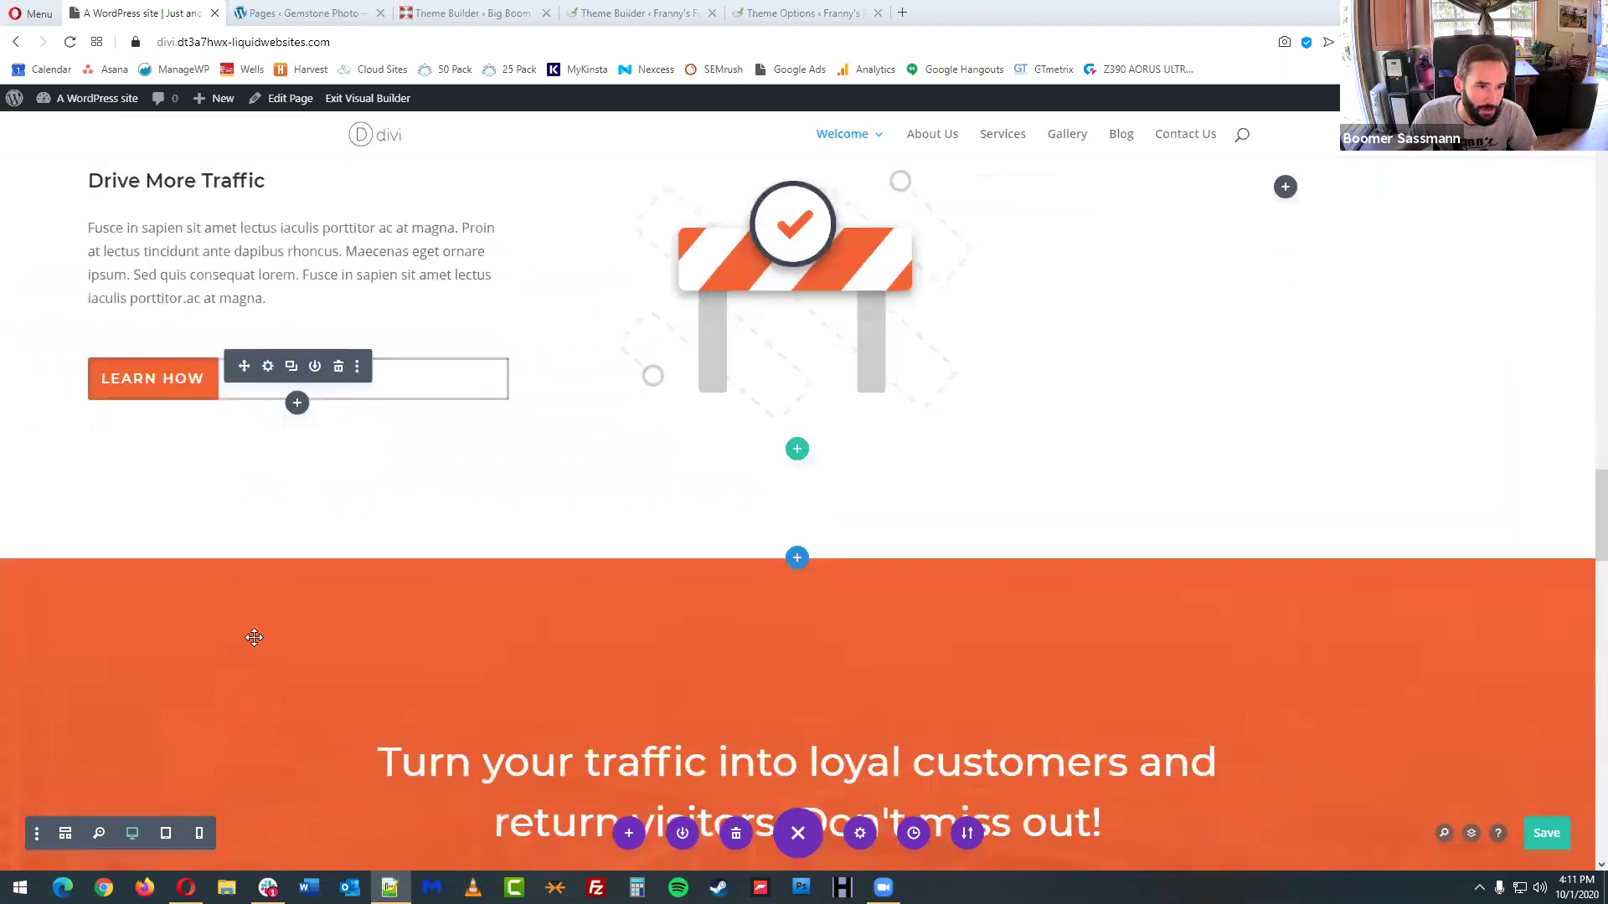
pyautogui.scroll(-1, 254, 639)
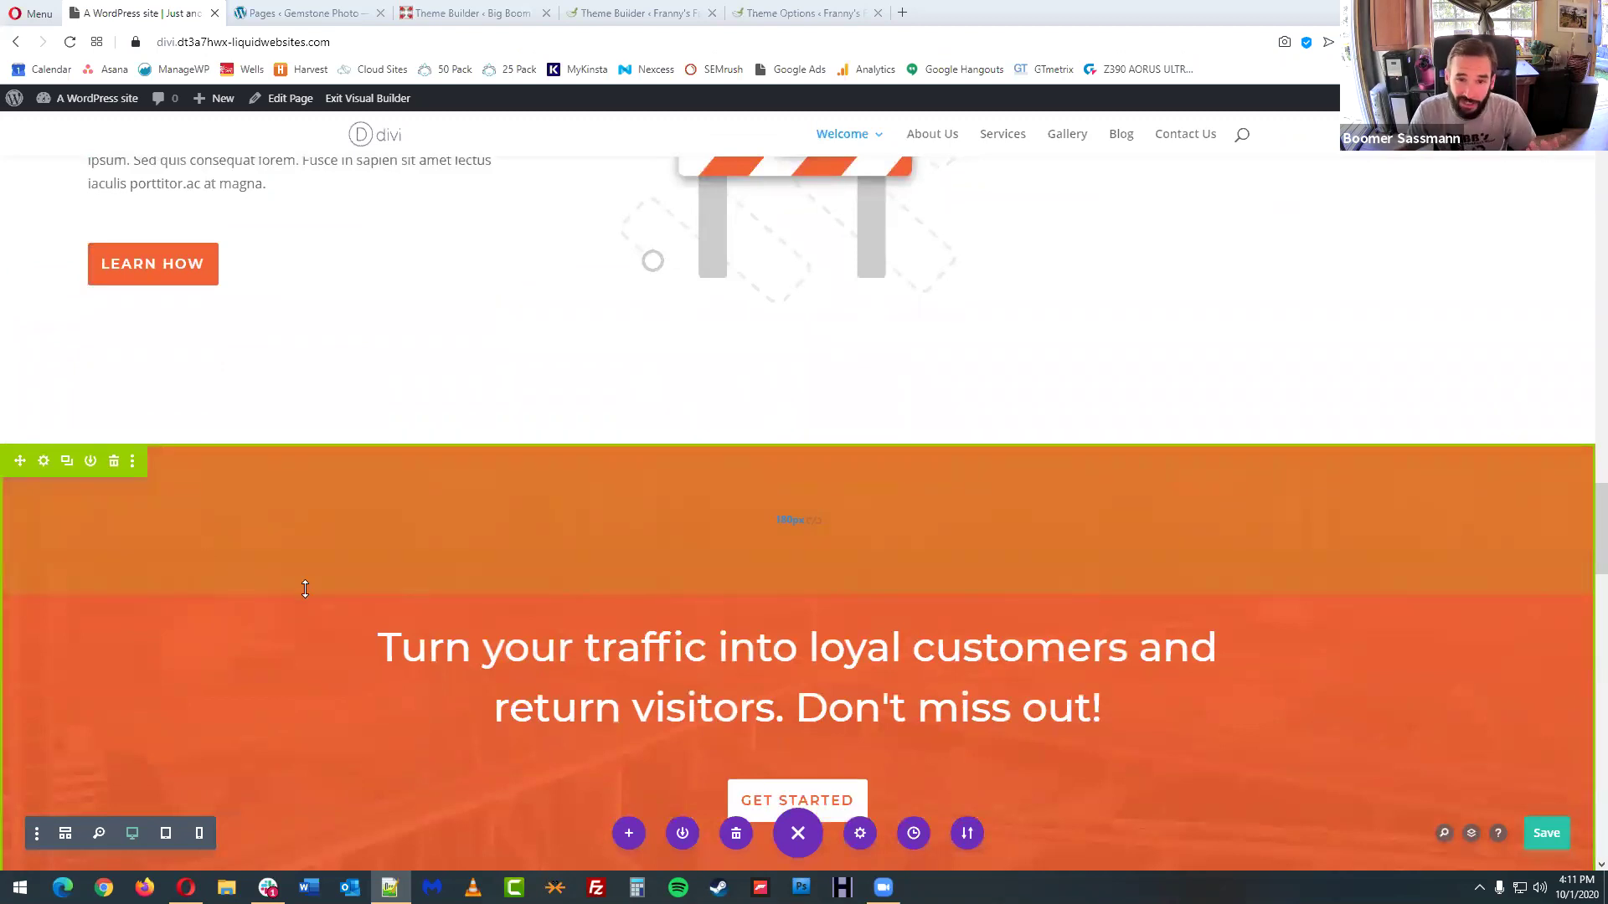
pyautogui.scroll(-1, 210, 543)
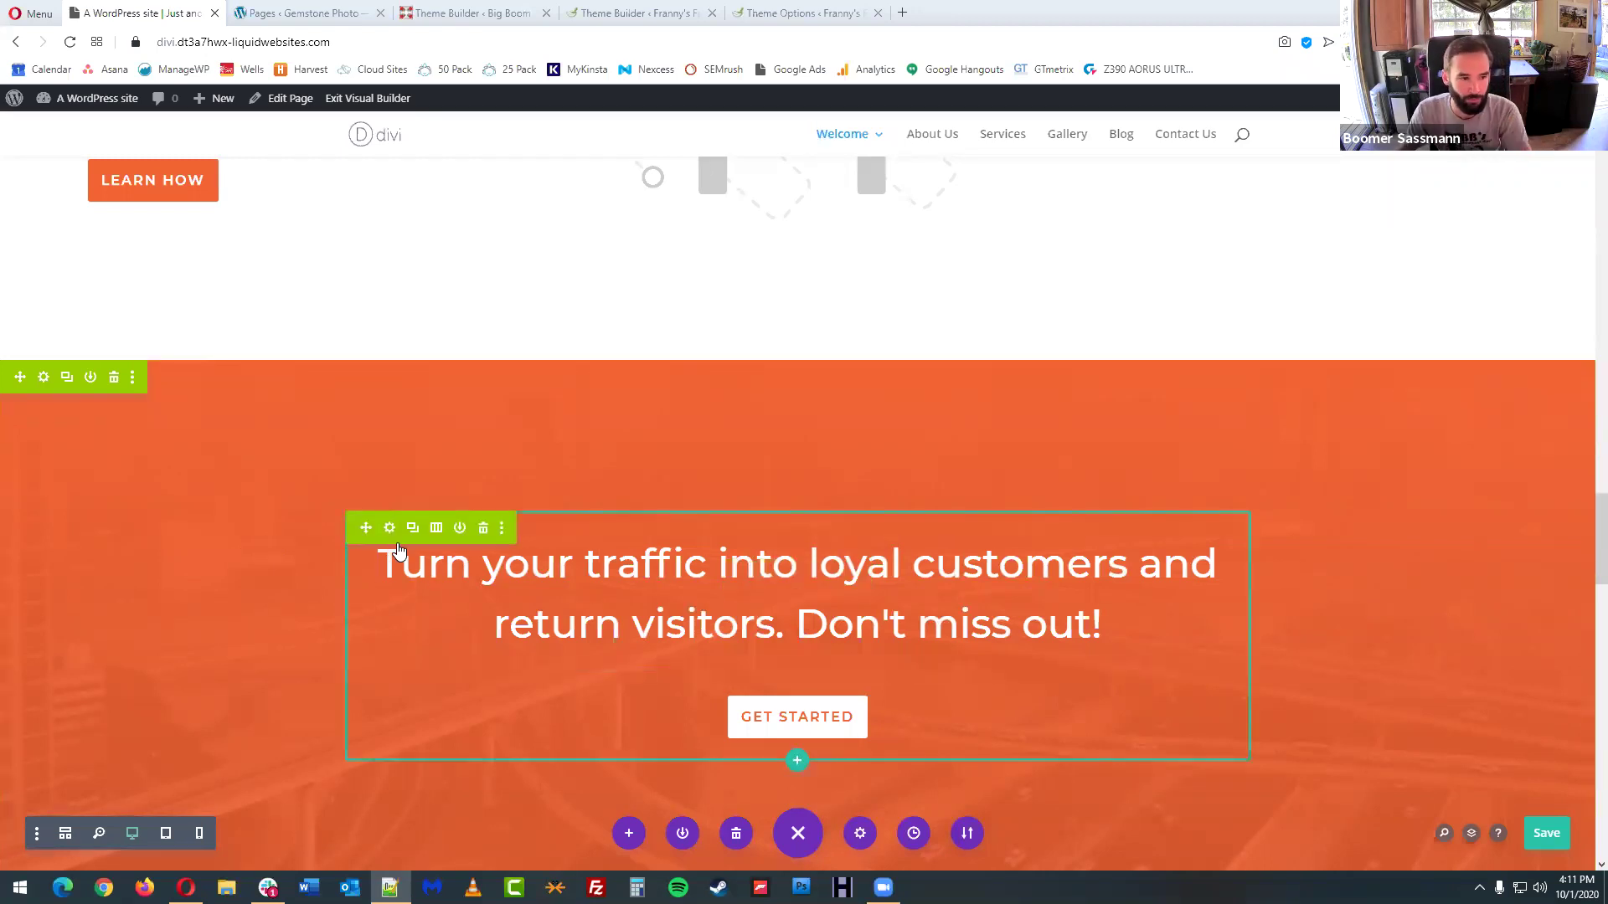
pyautogui.scroll(-2, 677, 584)
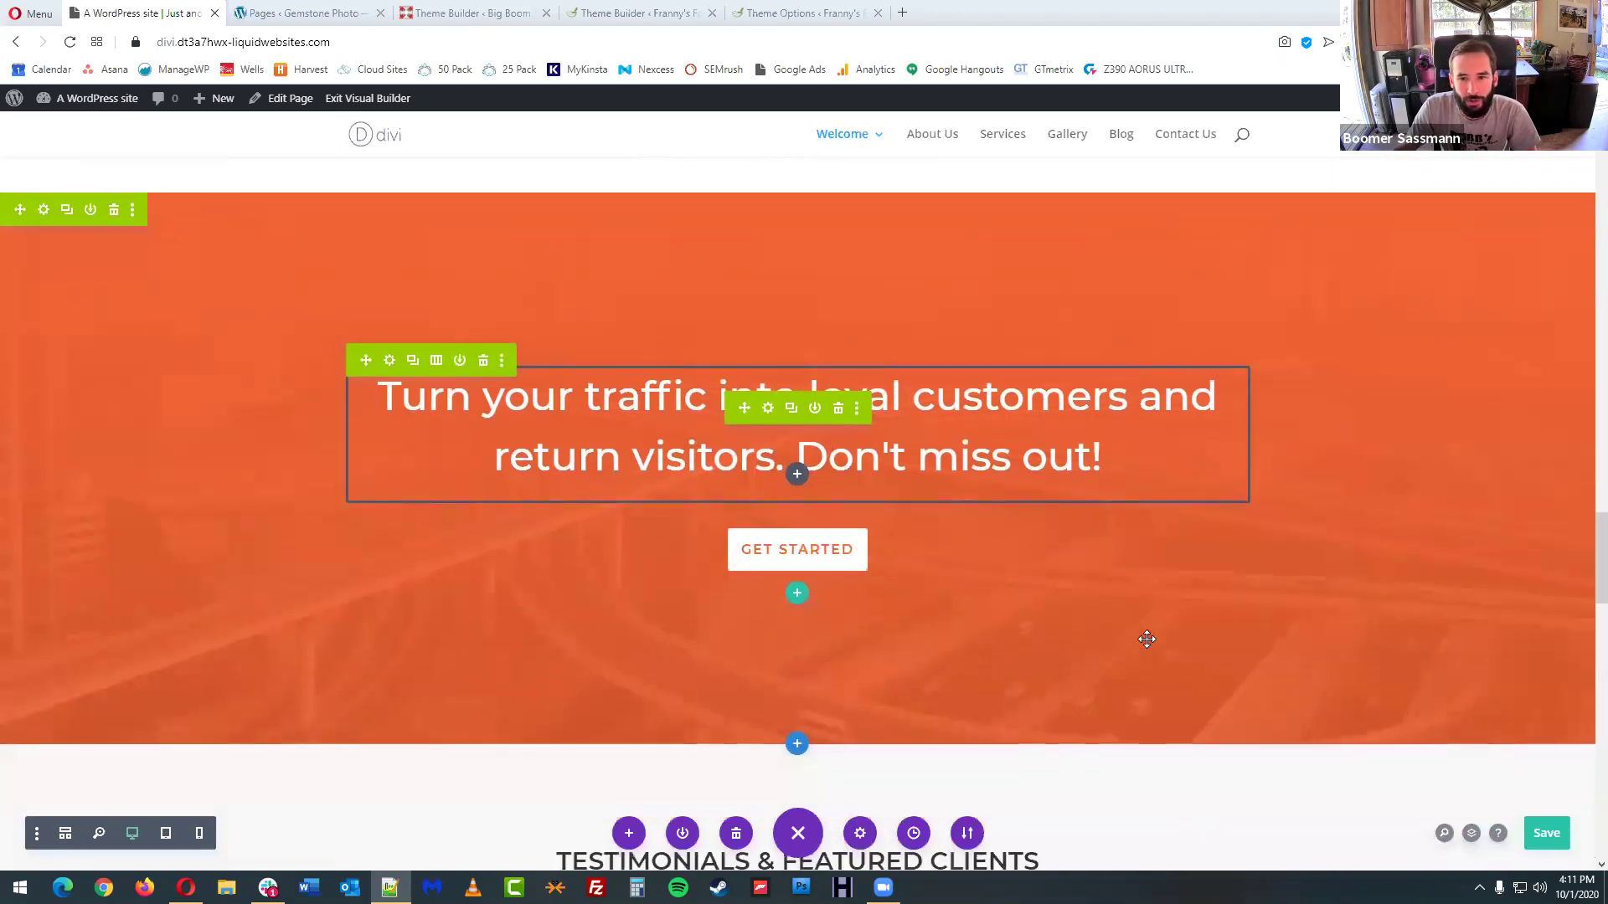
pyautogui.click(1546, 832)
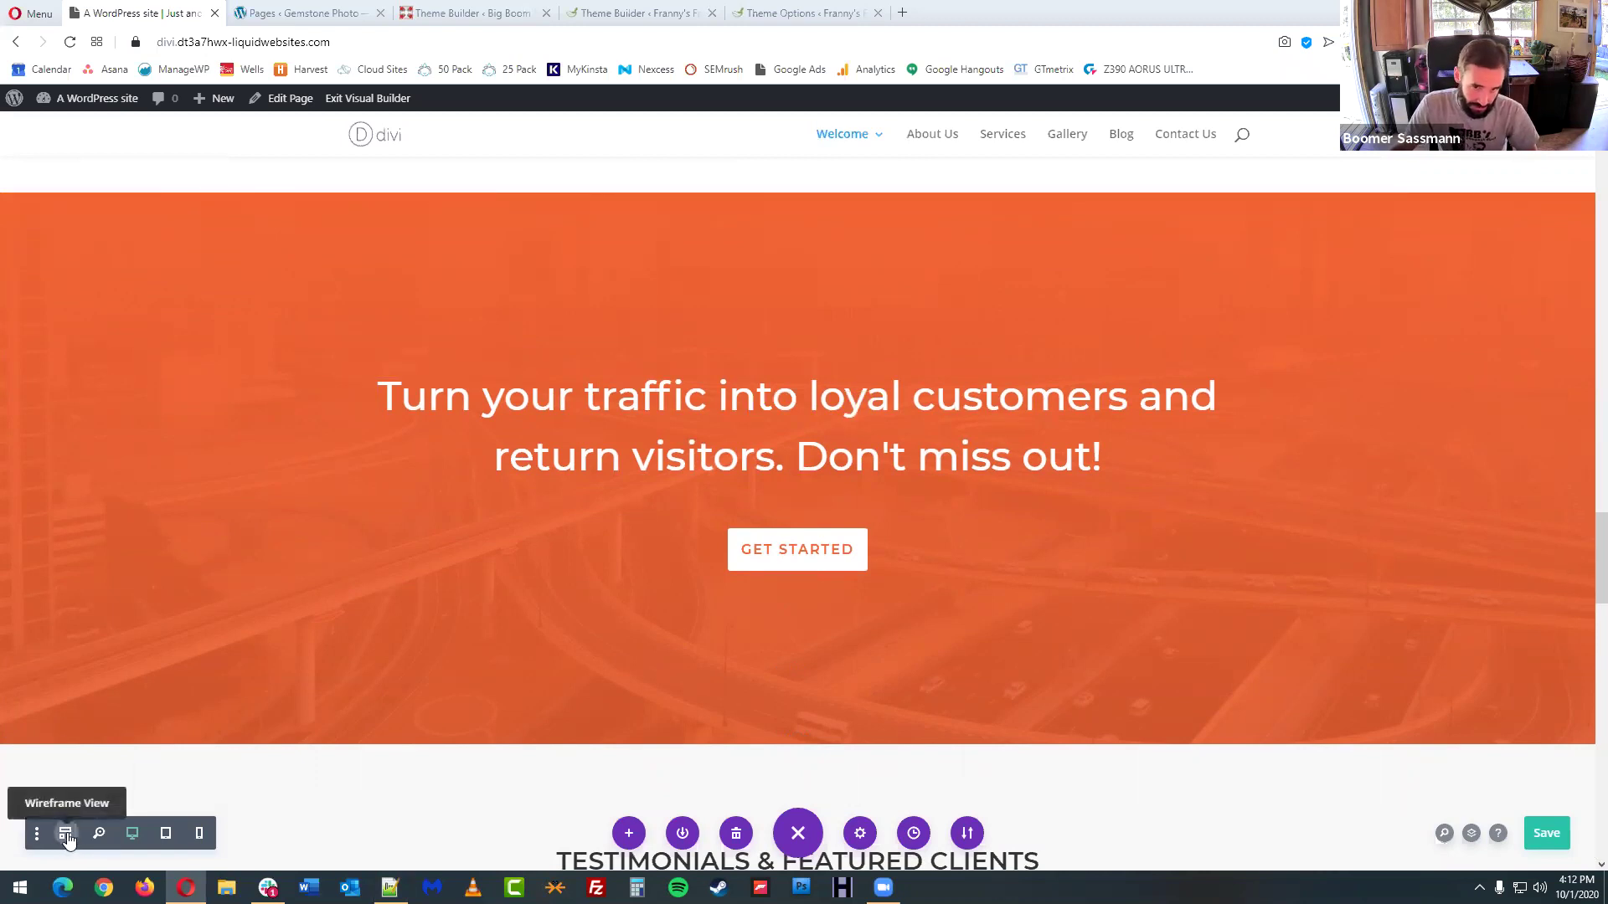
# - Show the page as a wireframe and examine its sections, rows and modules from the Testimonial Section up to the Hero Section
pyautogui.click(67, 835)
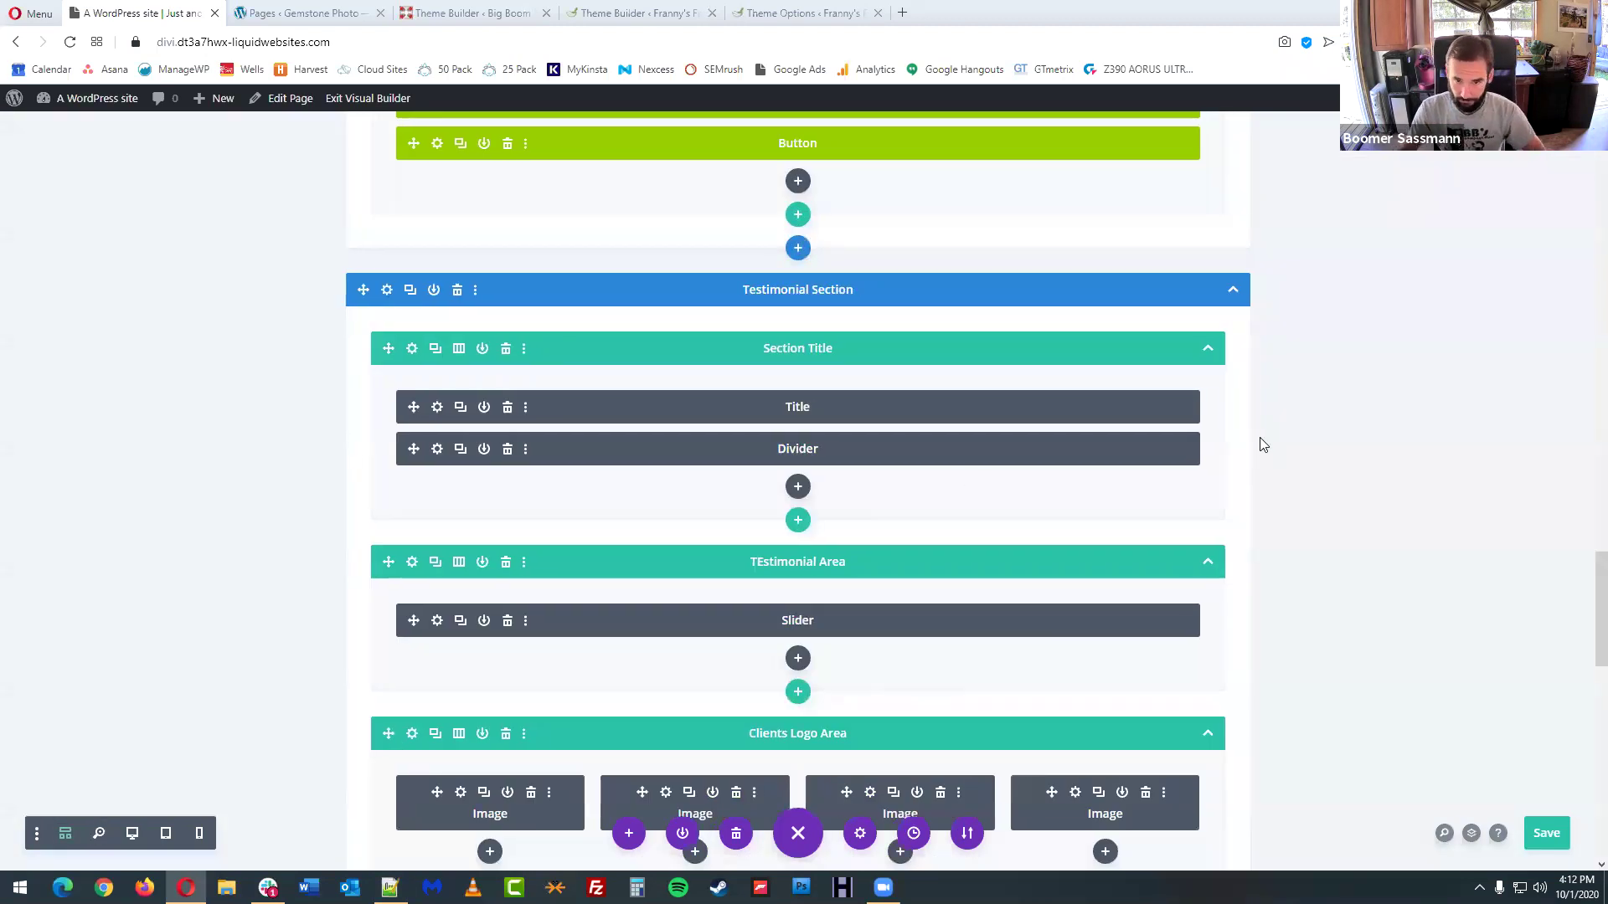
pyautogui.scroll(5, 1262, 444)
pyautogui.scroll(10, 1263, 444)
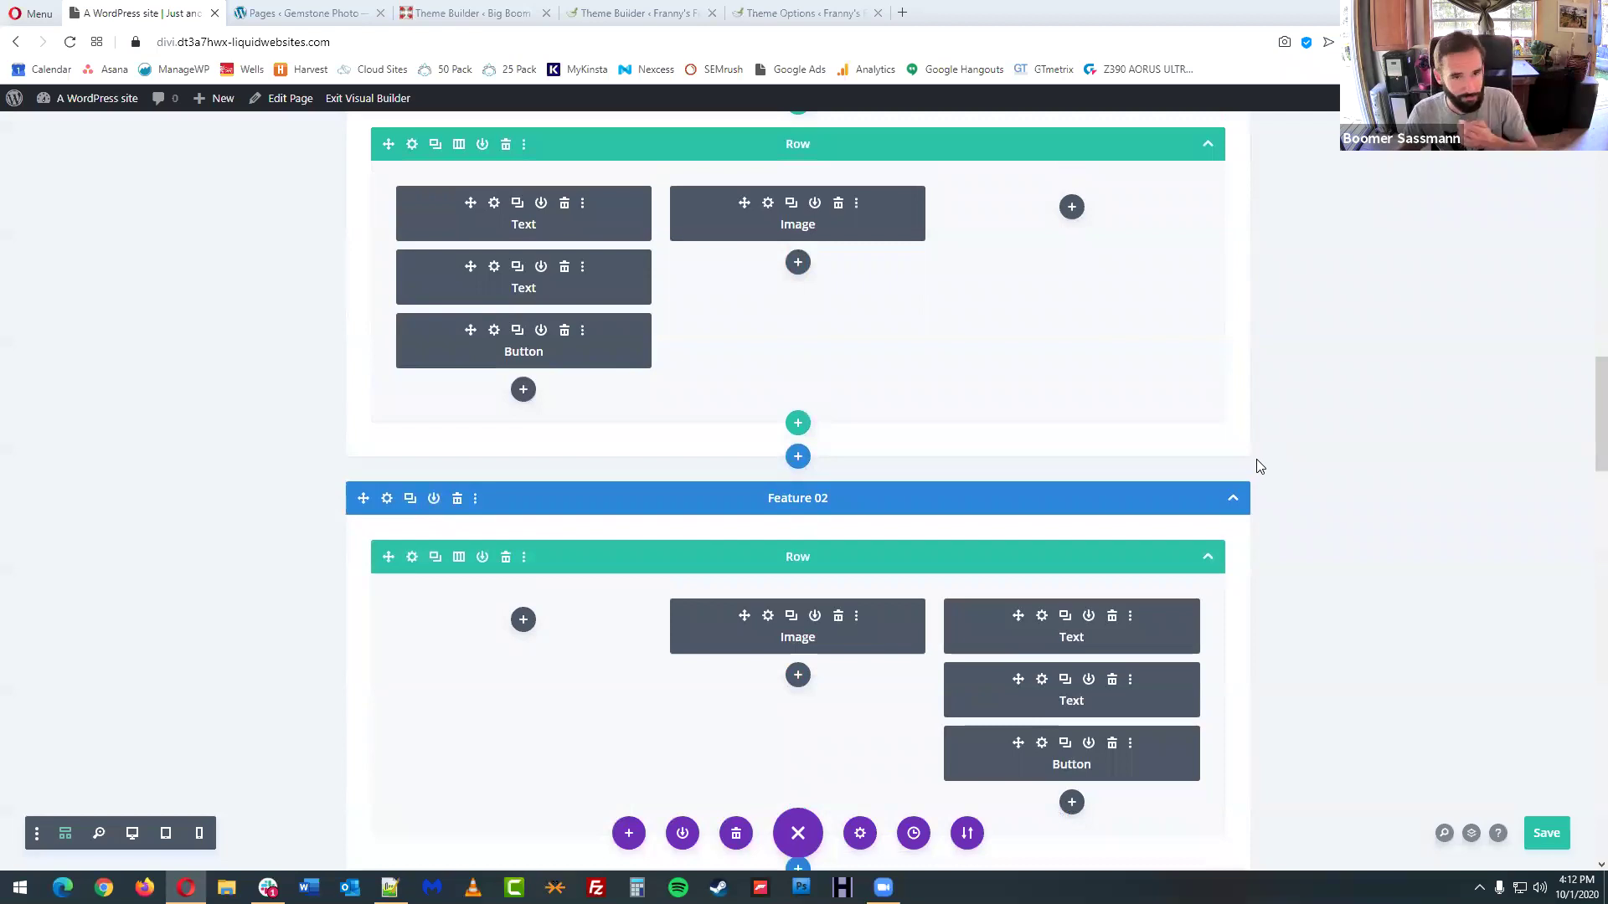
pyautogui.scroll(10, 1332, 444)
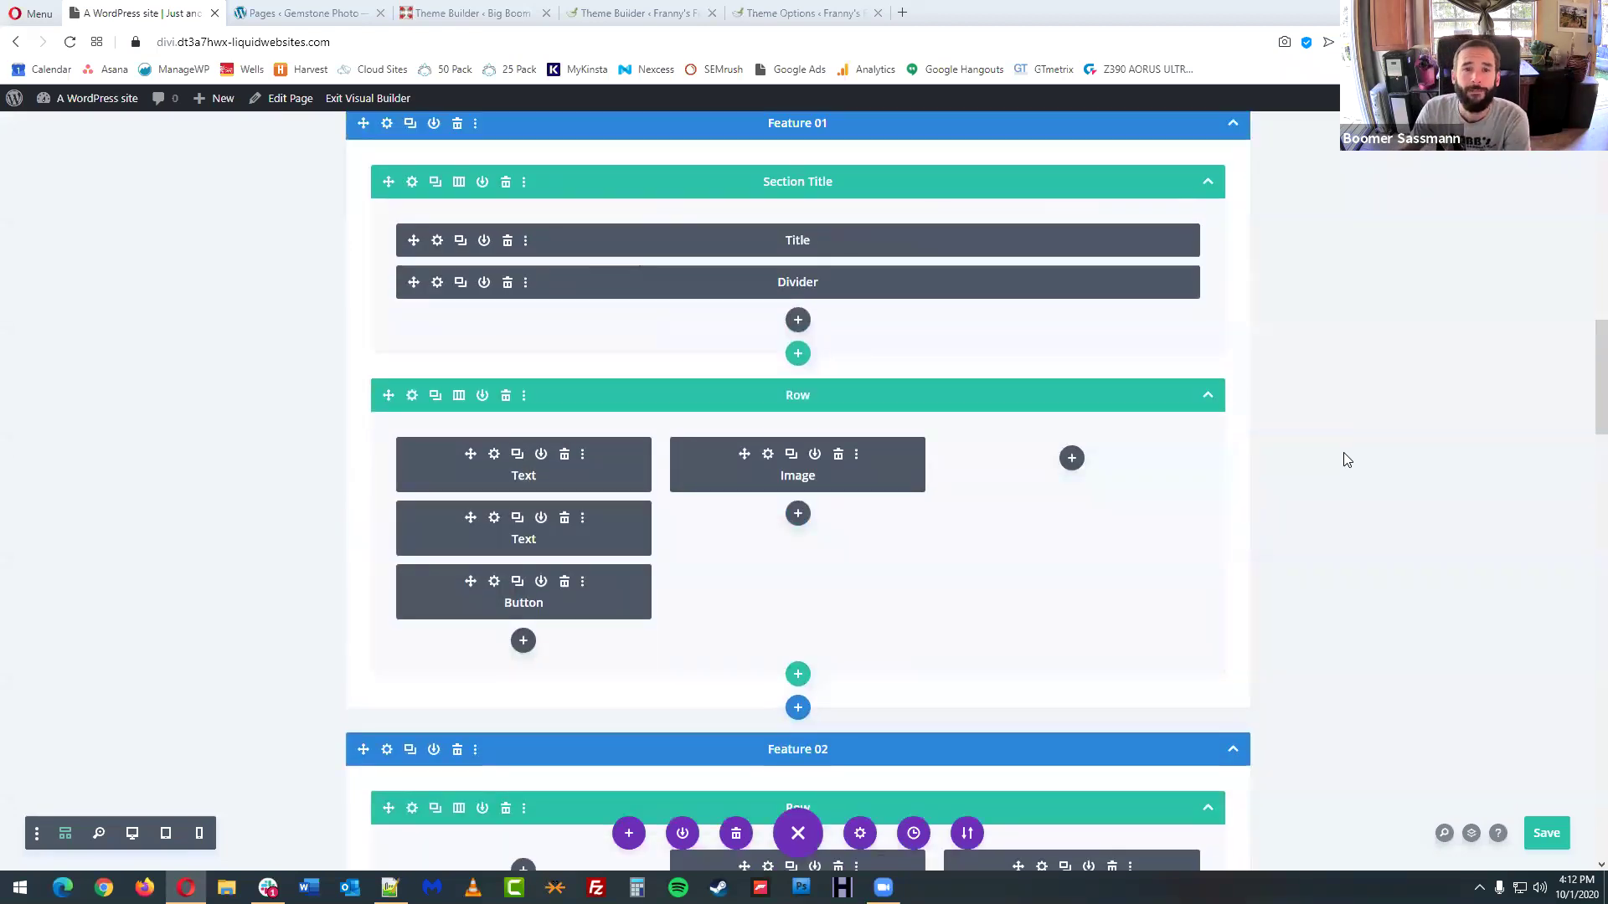
pyautogui.scroll(3, 1298, 451)
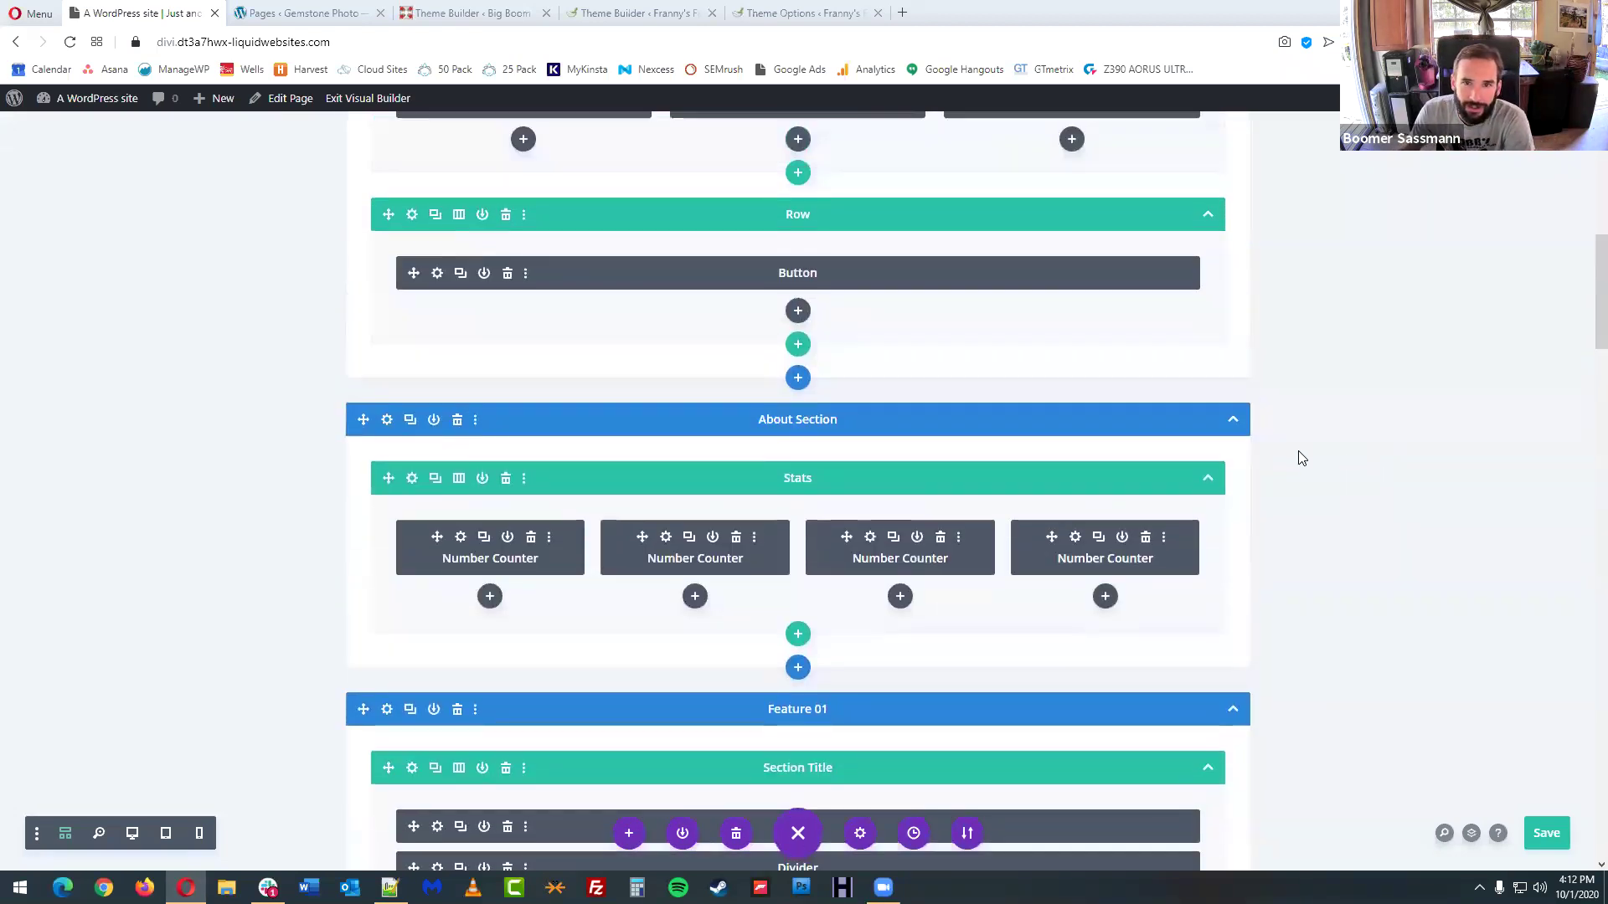
pyautogui.scroll(2, 1299, 455)
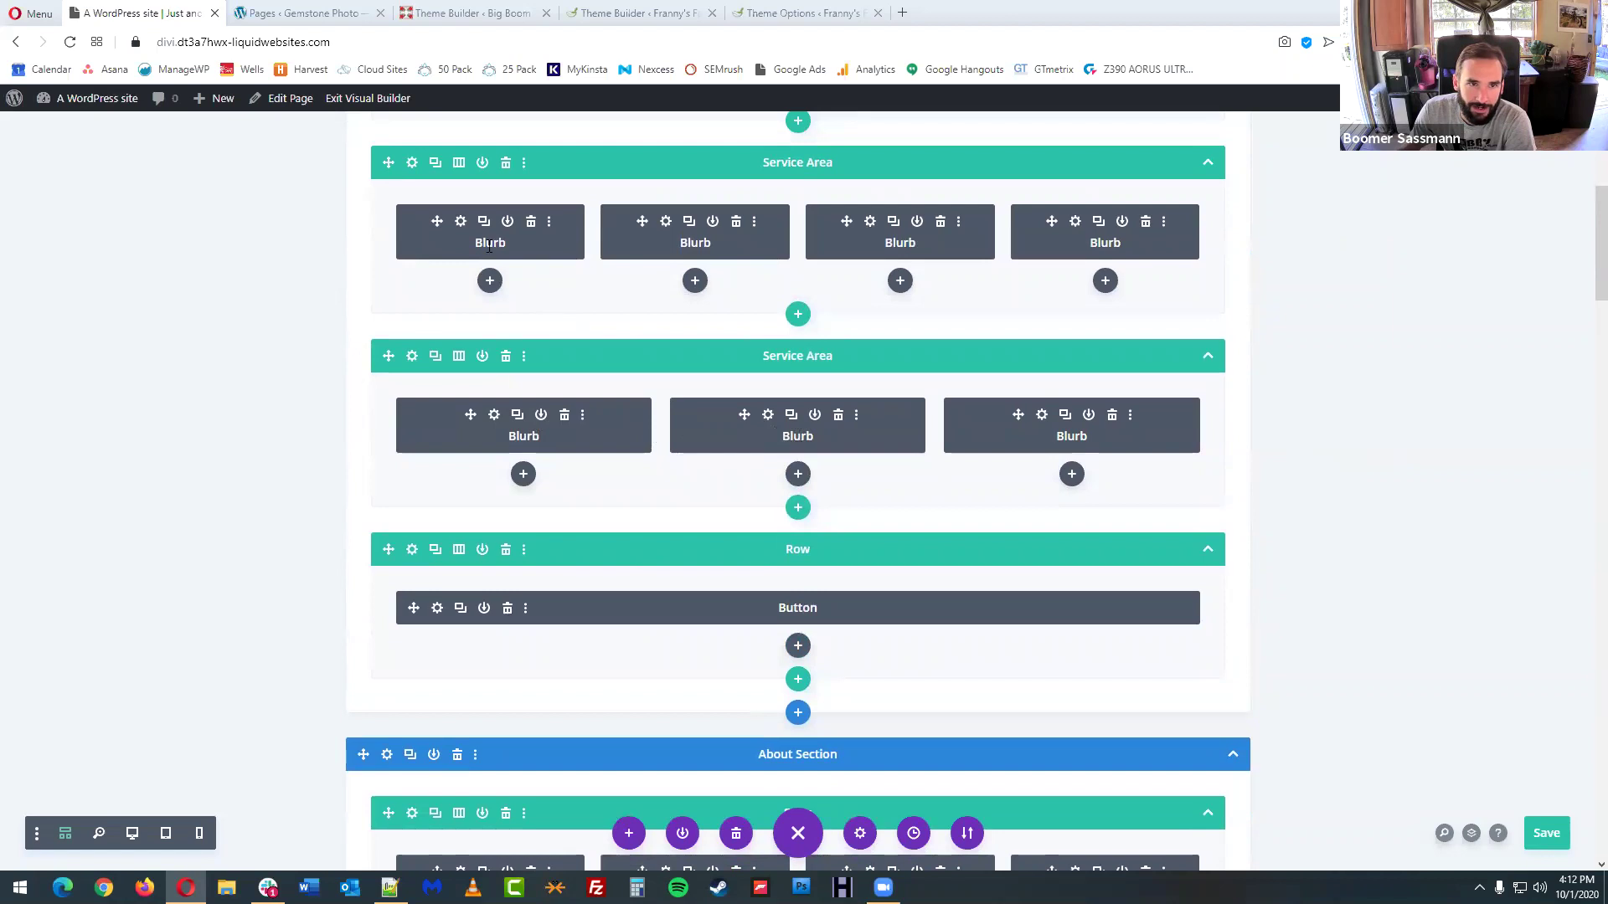
pyautogui.scroll(4, 984, 307)
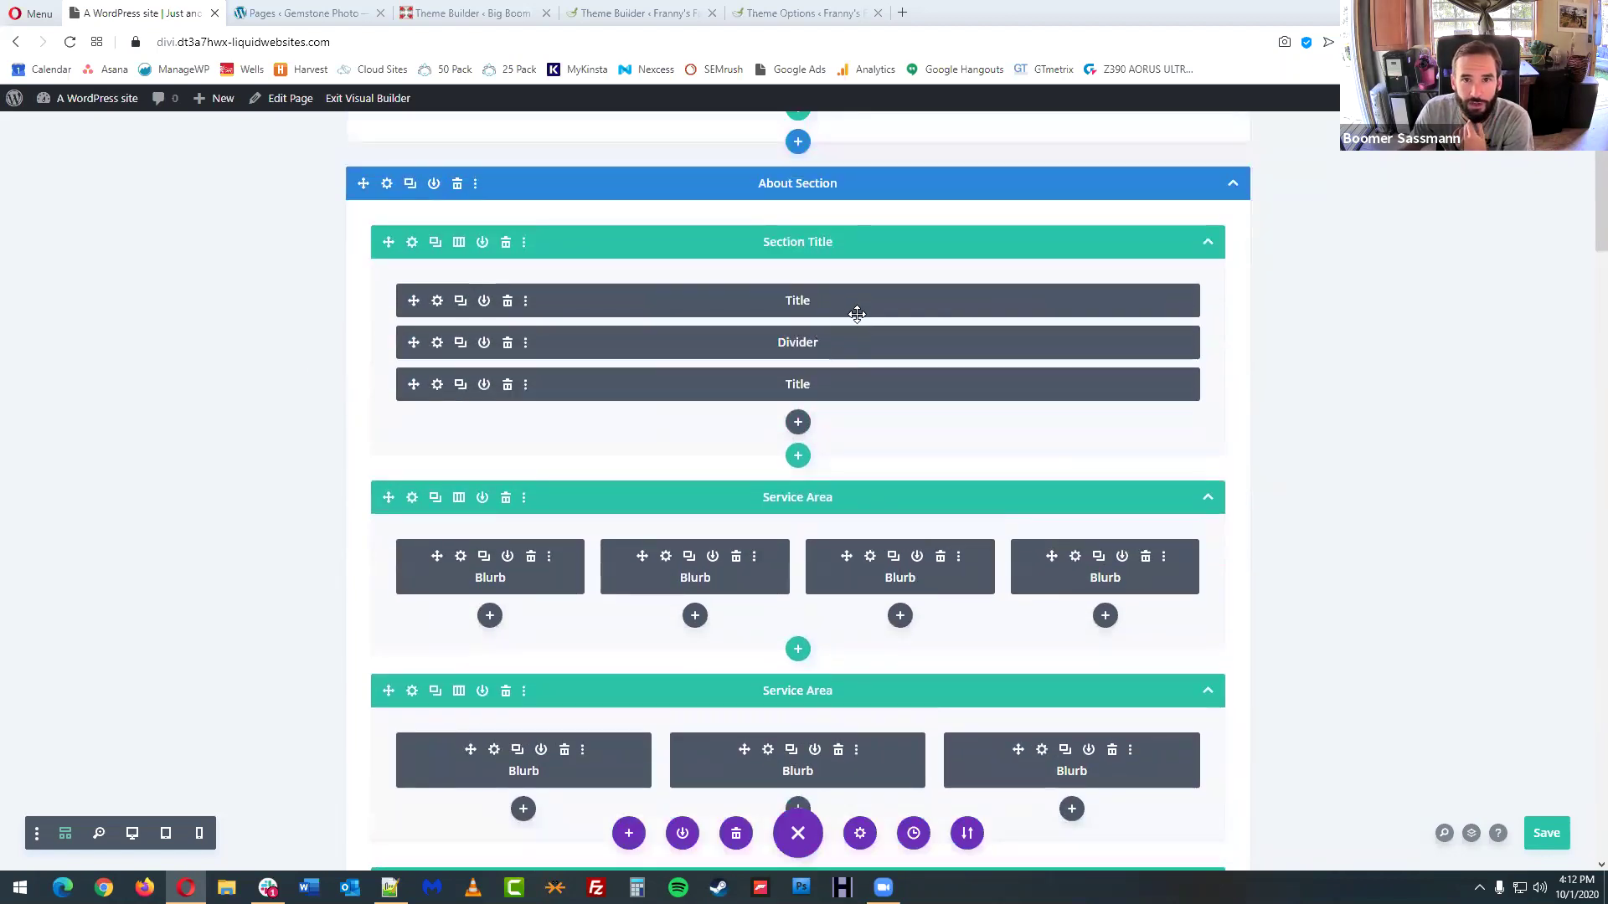
pyautogui.scroll(1, 856, 314)
pyautogui.scroll(2, 862, 319)
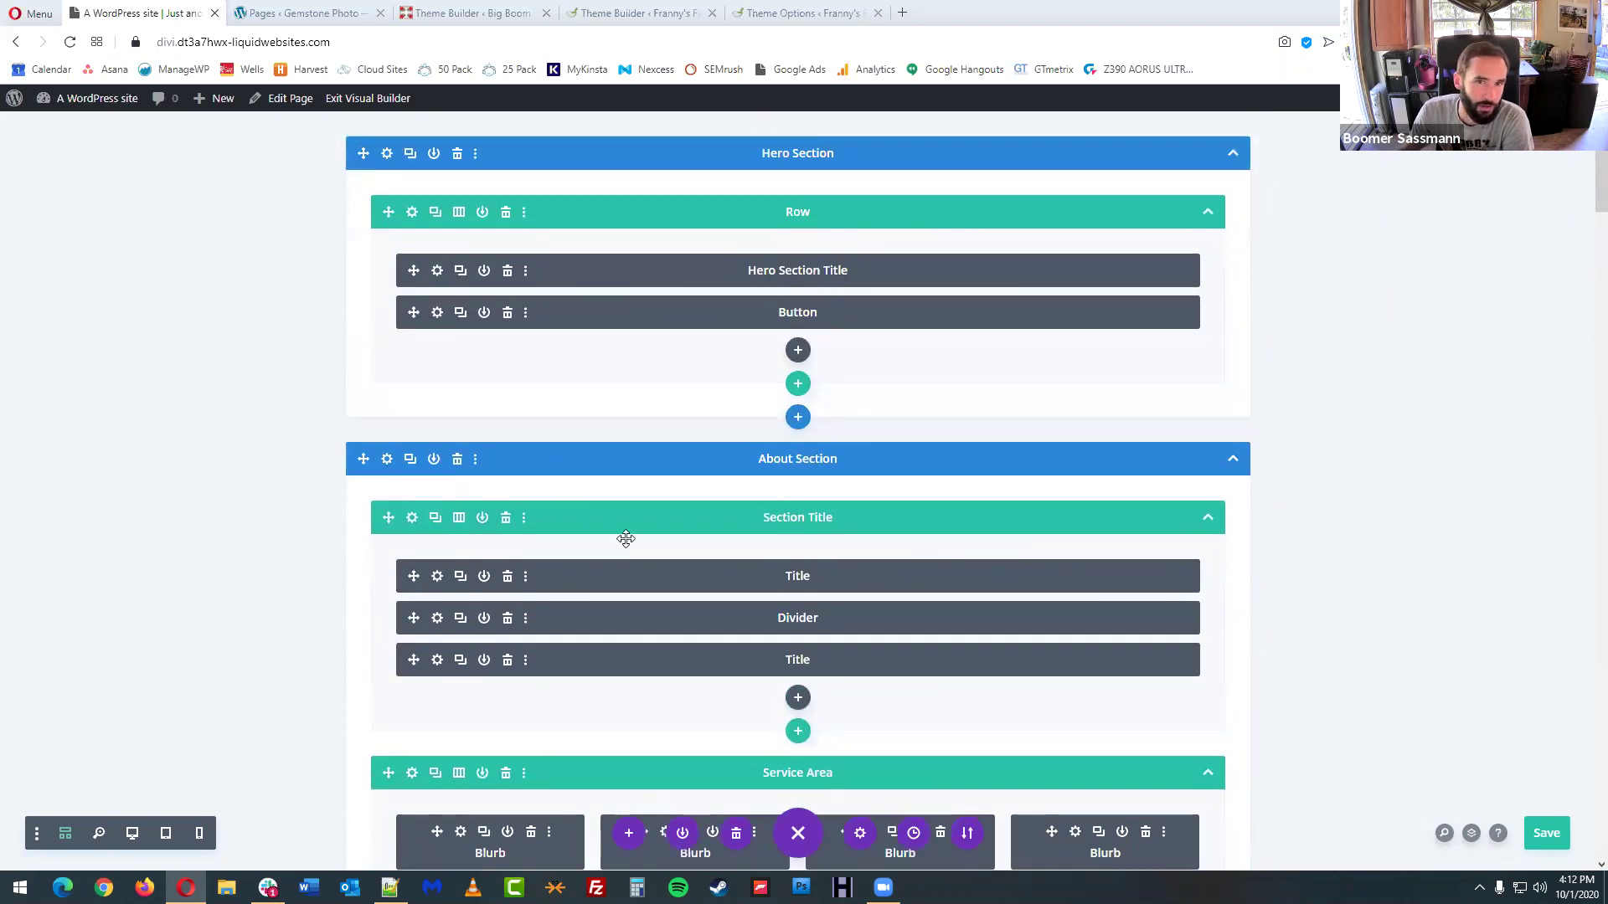
# - Show the page in the zoomed-out view and move the four-blurb row below the row of three blurbs
pyautogui.click(107, 837)
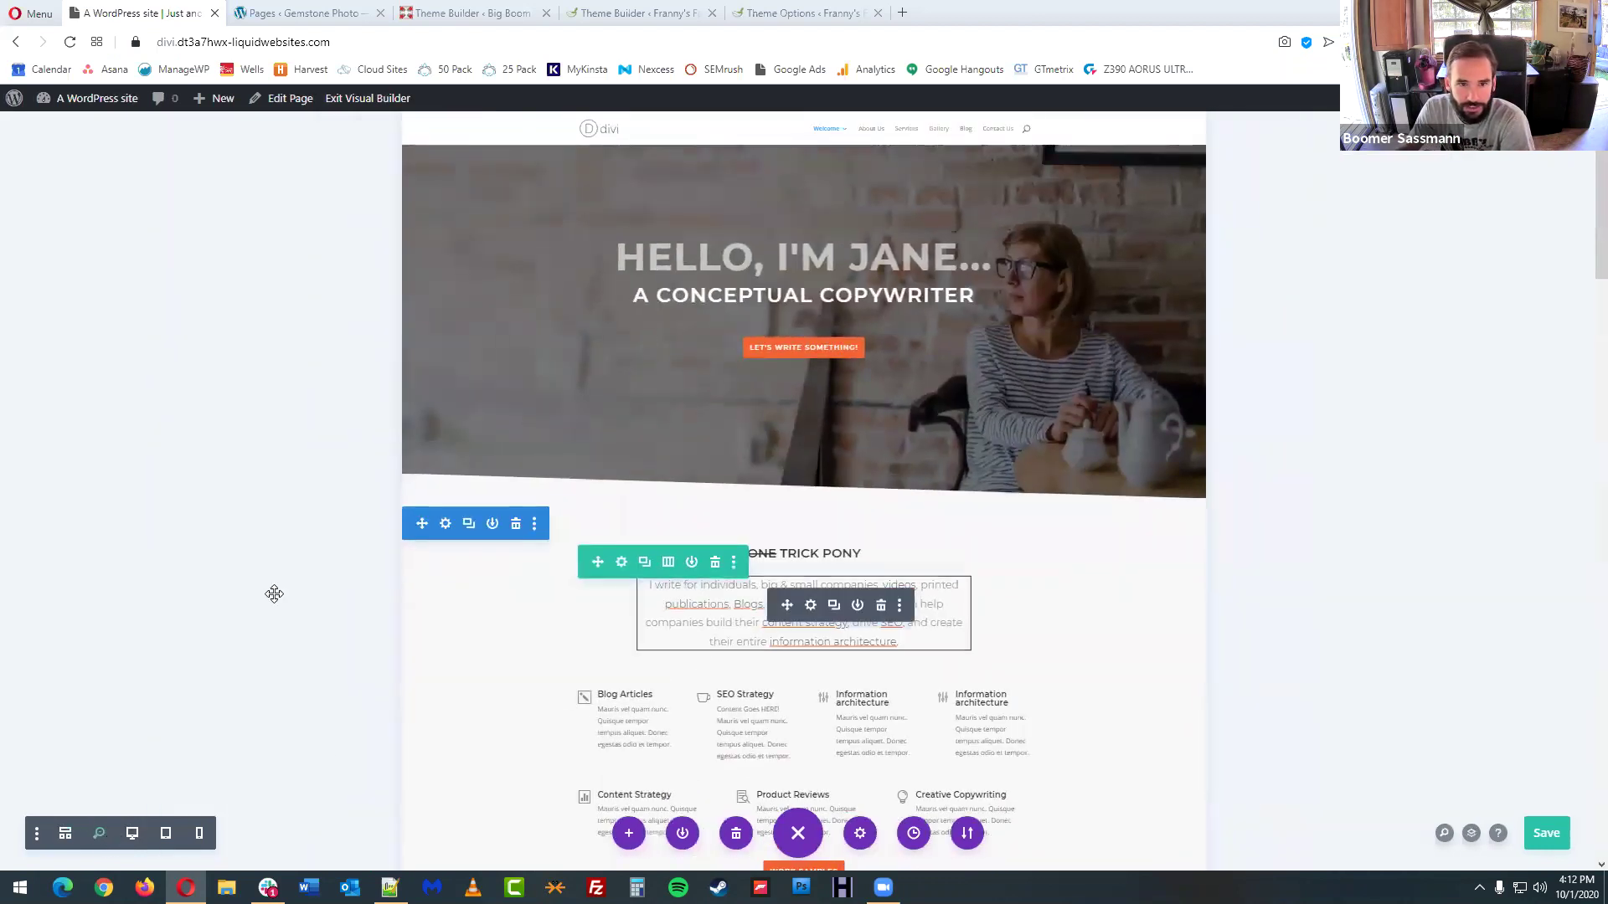
pyautogui.scroll(-1, 364, 566)
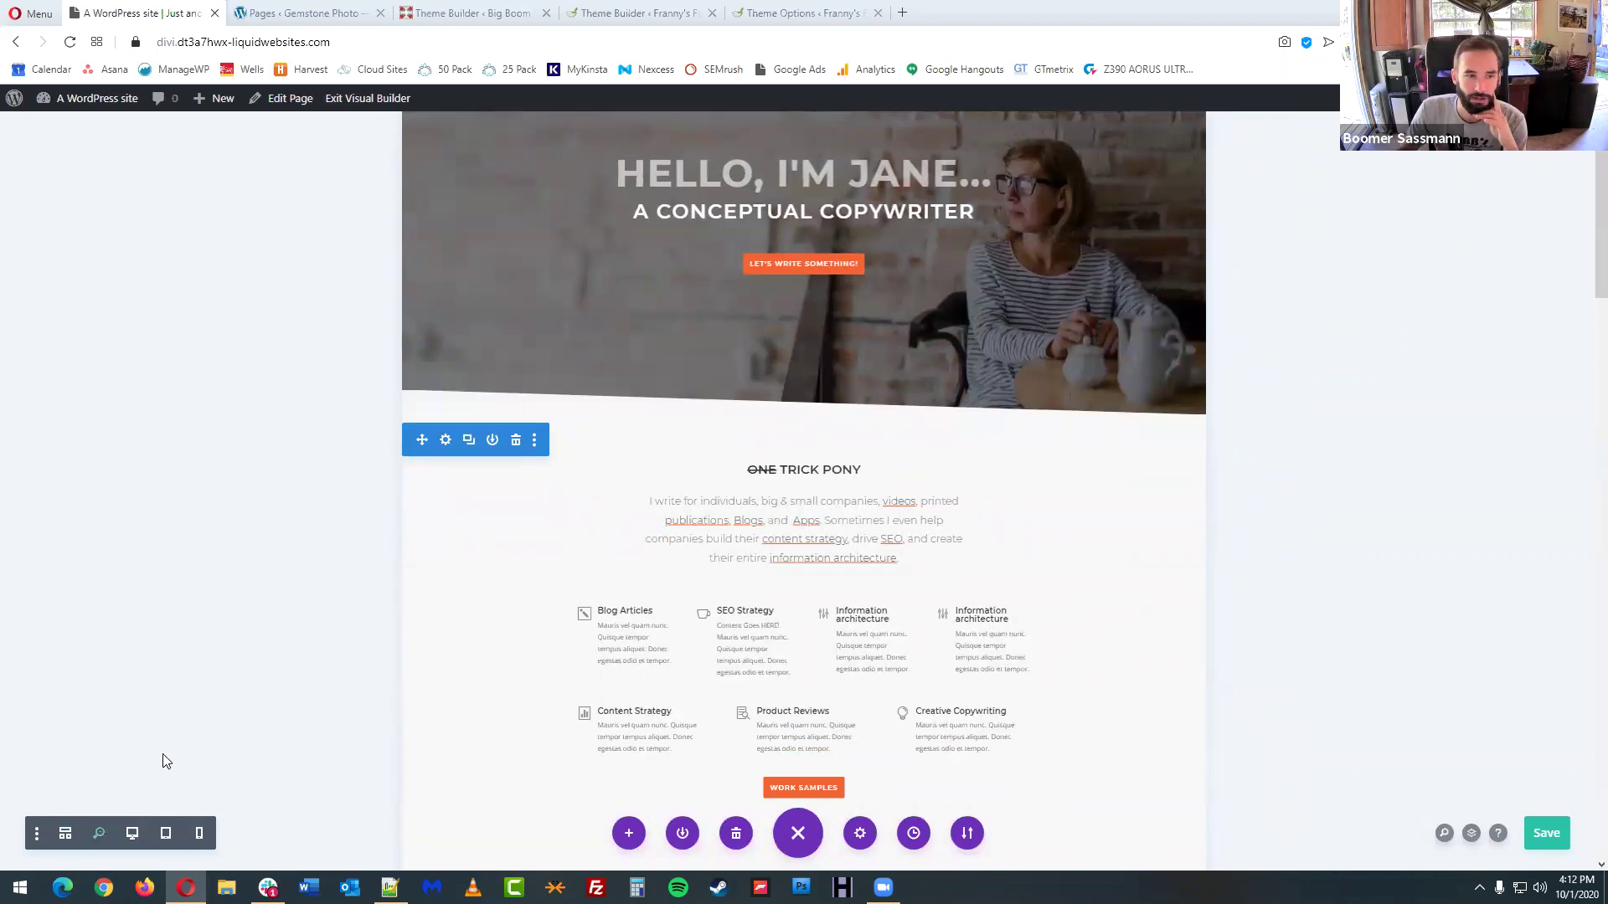
pyautogui.scroll(-2, 230, 678)
pyautogui.moveTo(612, 456)
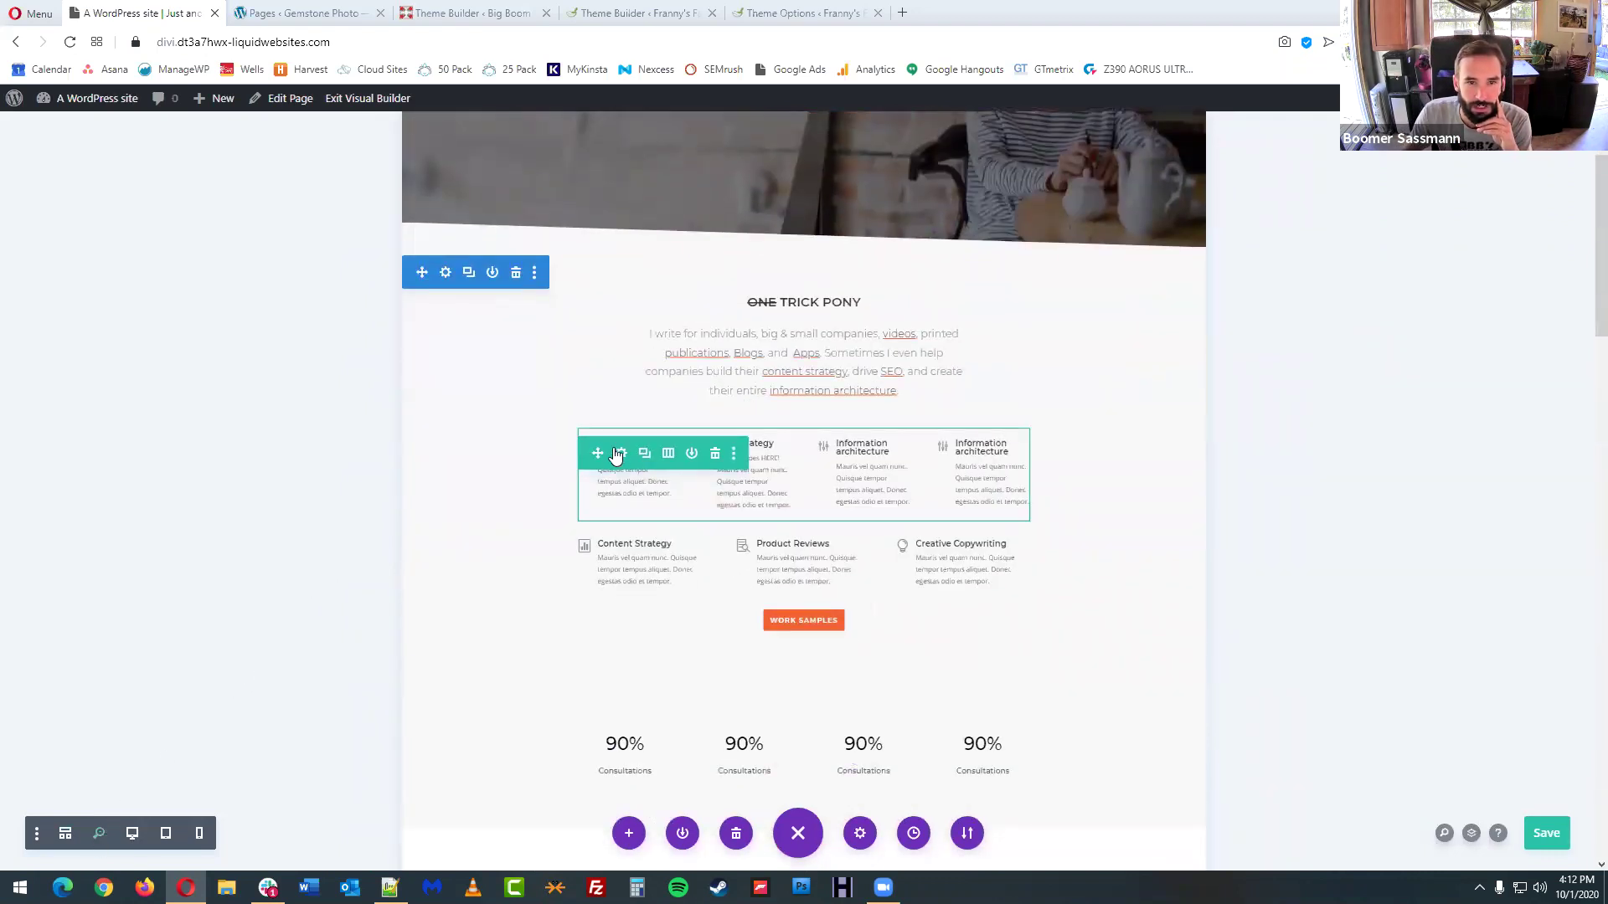
pyautogui.moveTo(599, 459); pyautogui.dragTo(919, 575)
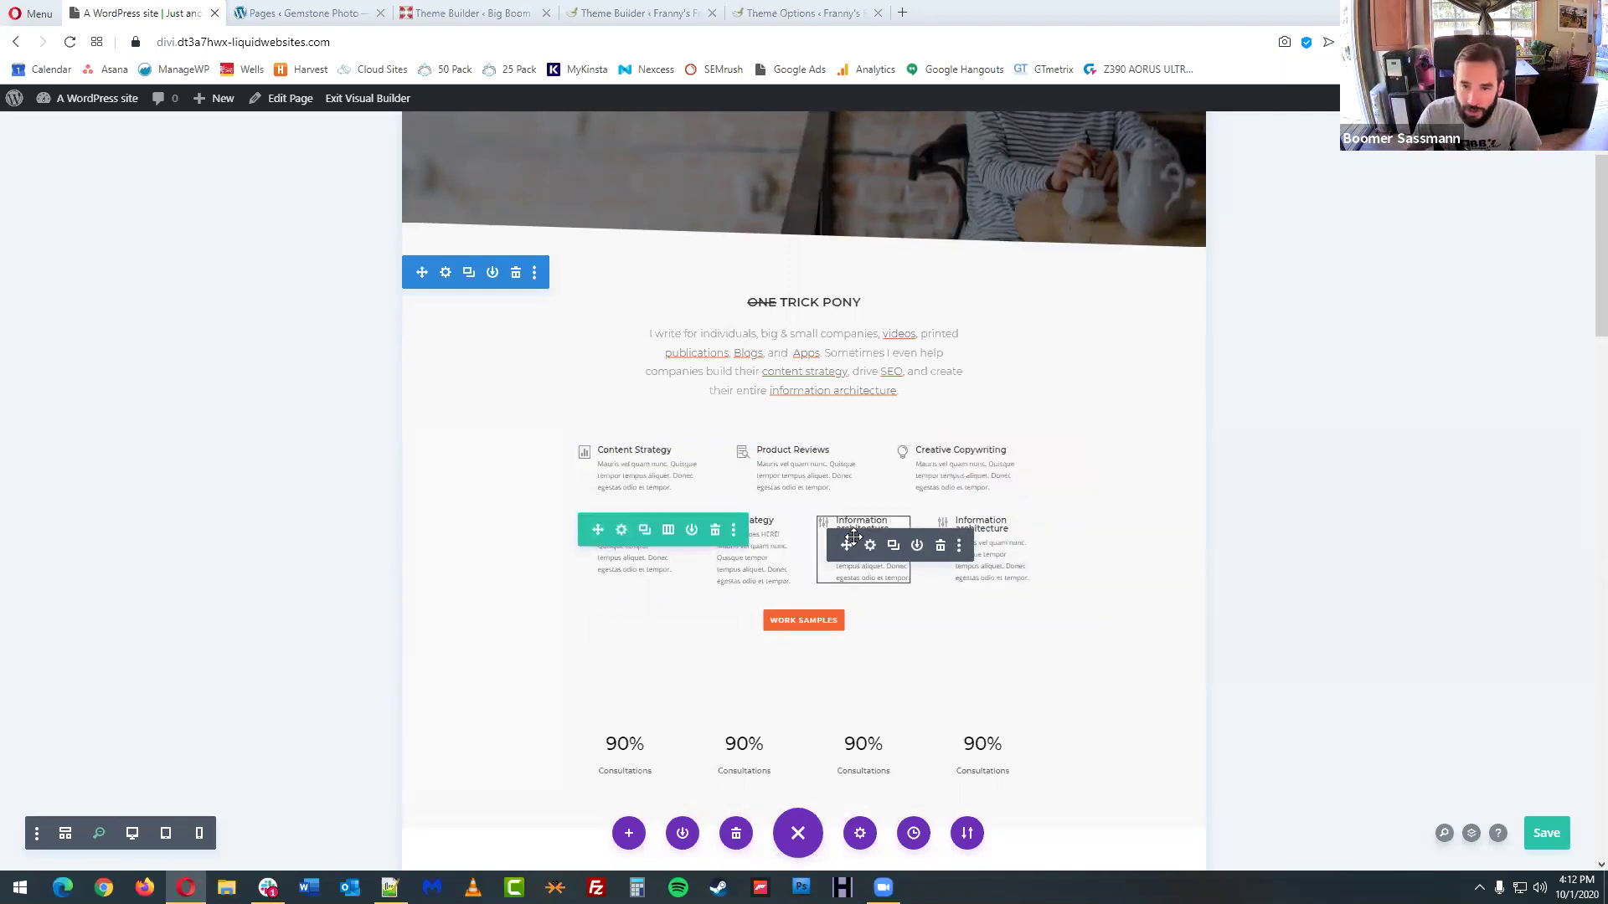
# - Preview the page in desktop and tablet views, examining the layout of the hero, blurbs and number counters
pyautogui.click(132, 835)
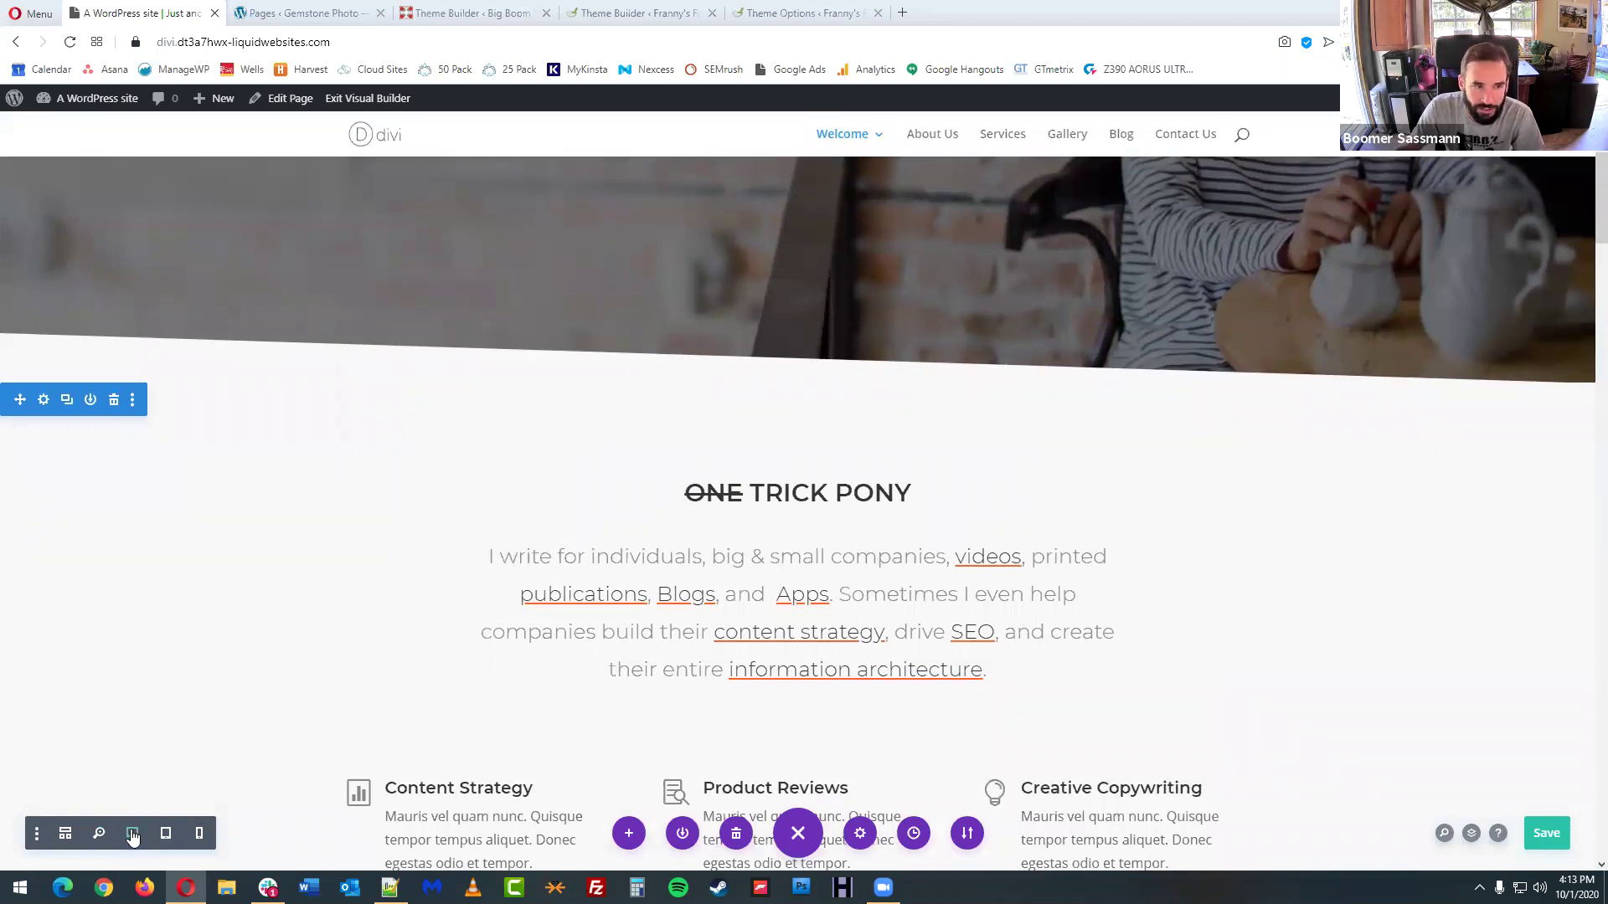
pyautogui.click(166, 834)
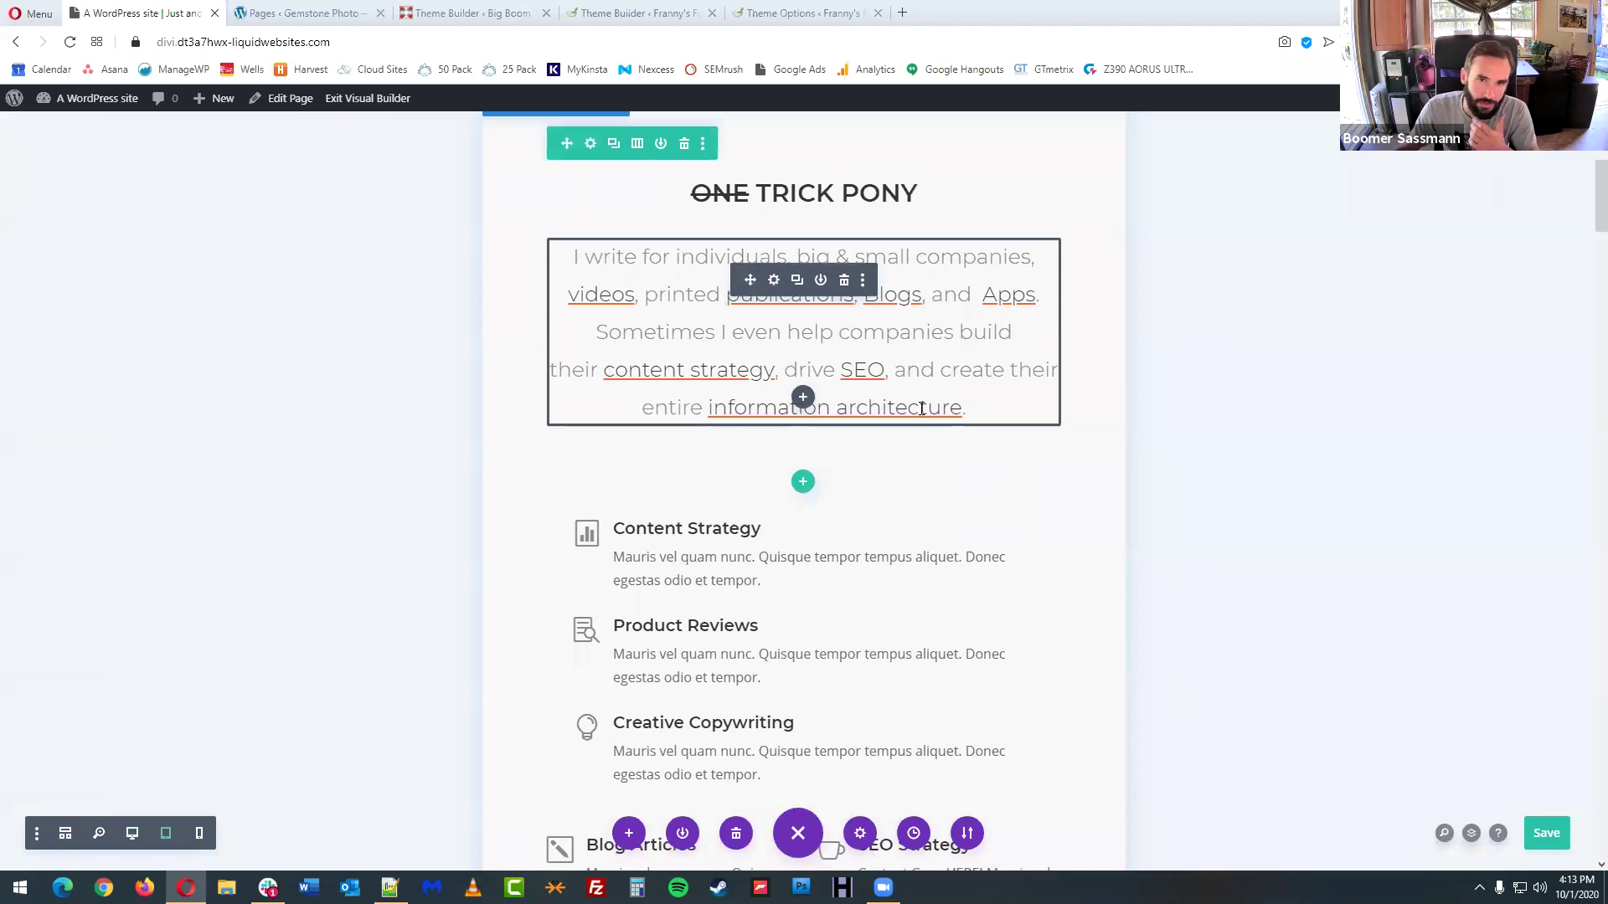
pyautogui.scroll(6, 992, 515)
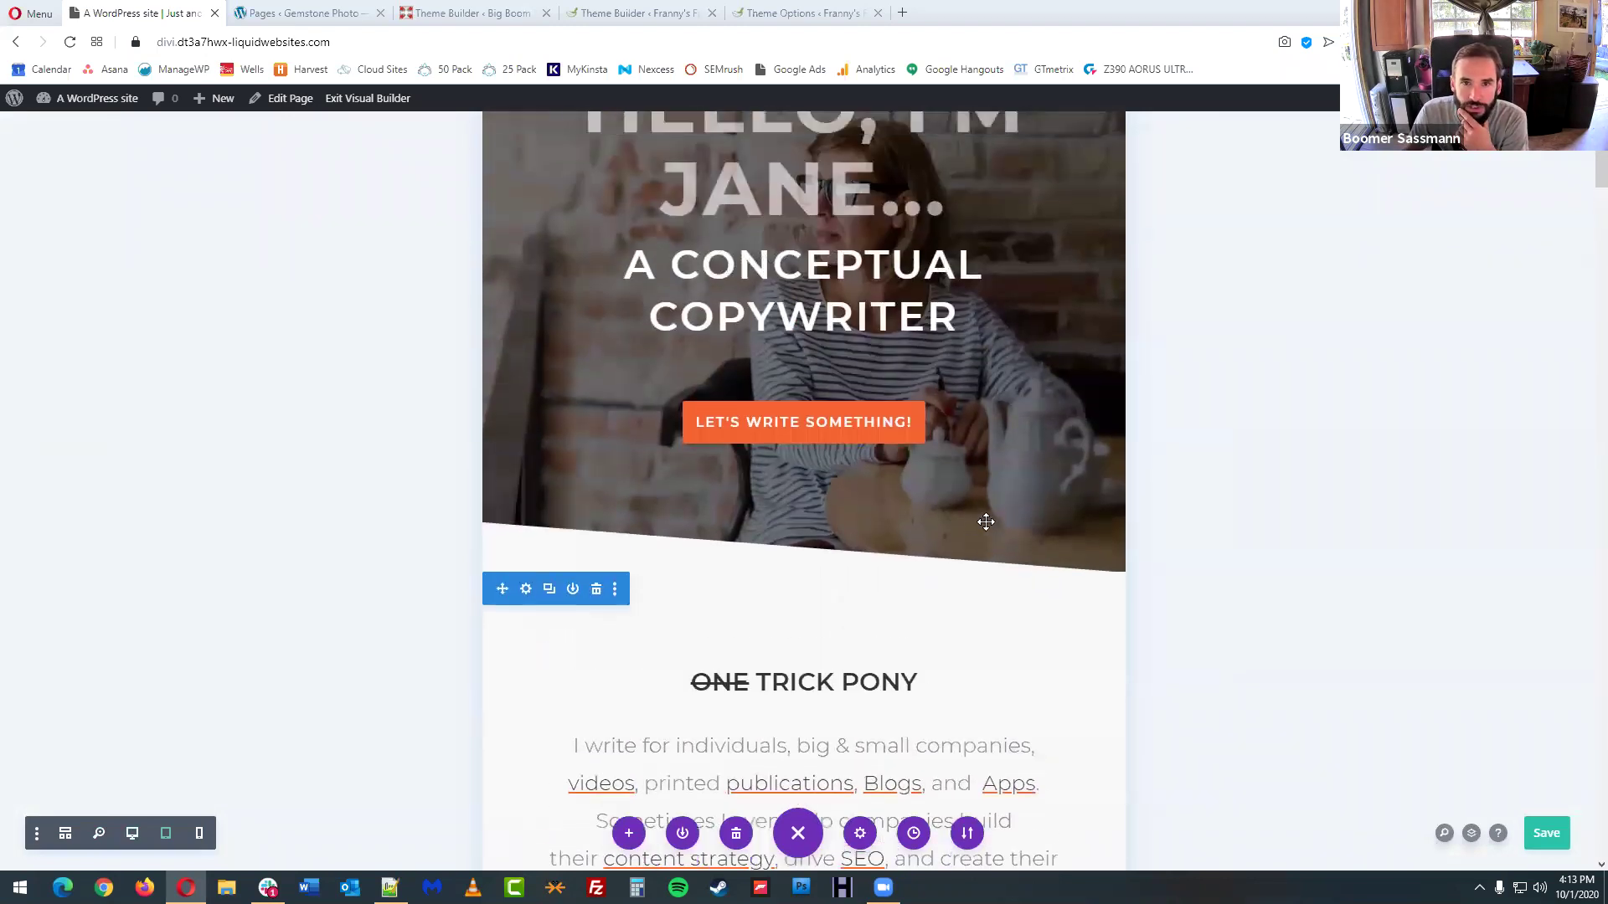
pyautogui.scroll(3, 985, 522)
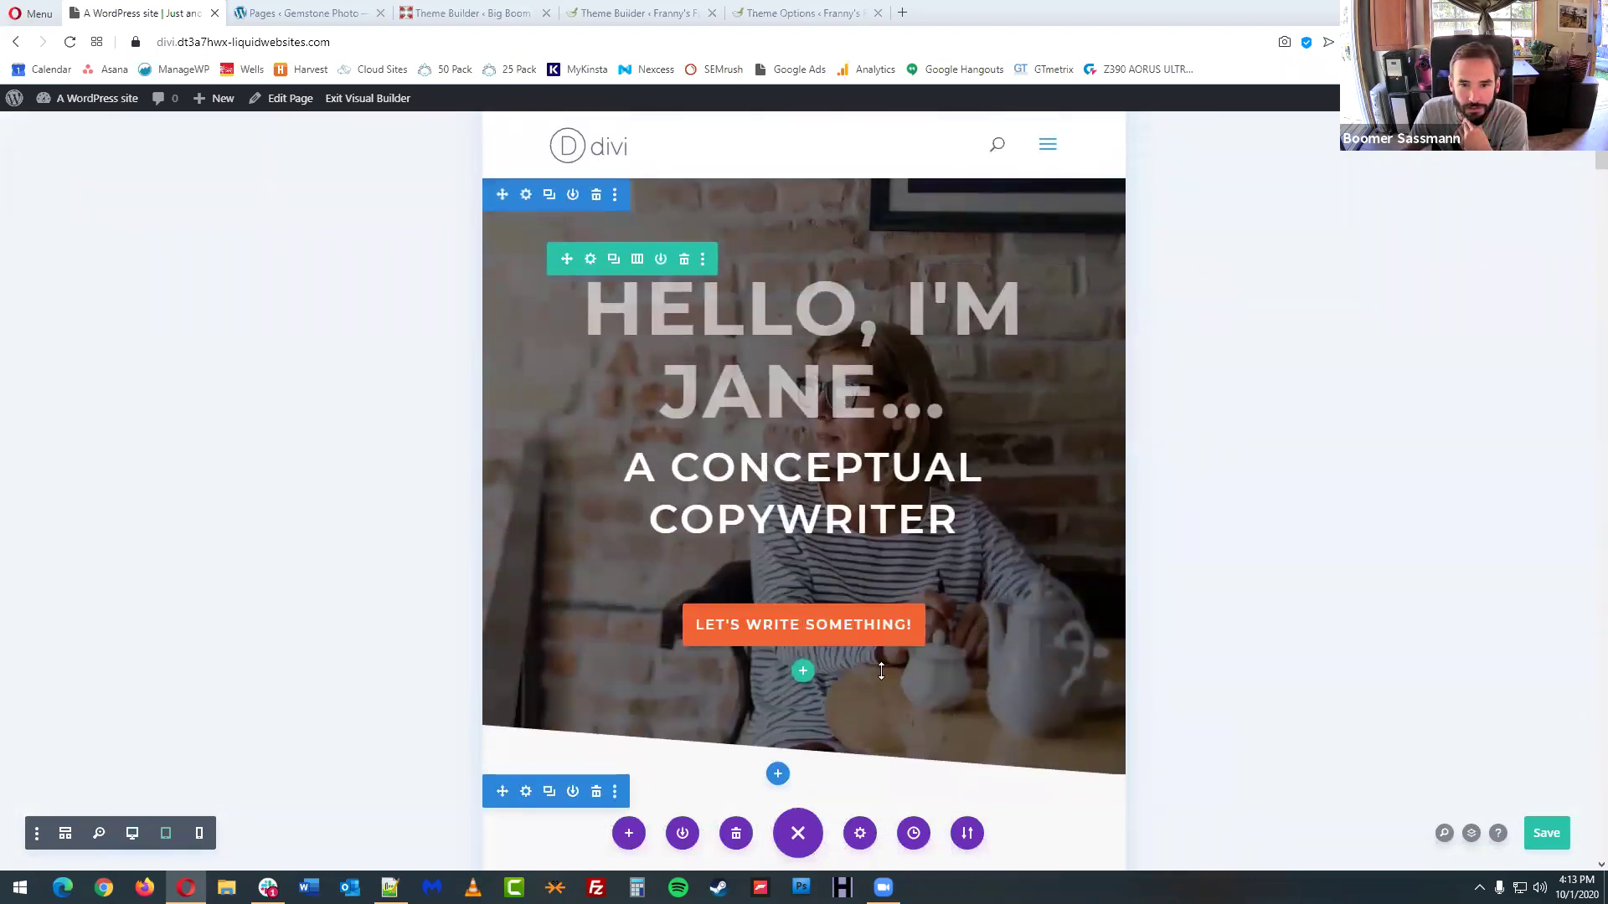
pyautogui.scroll(-17, 1083, 621)
pyautogui.scroll(-1, 1083, 620)
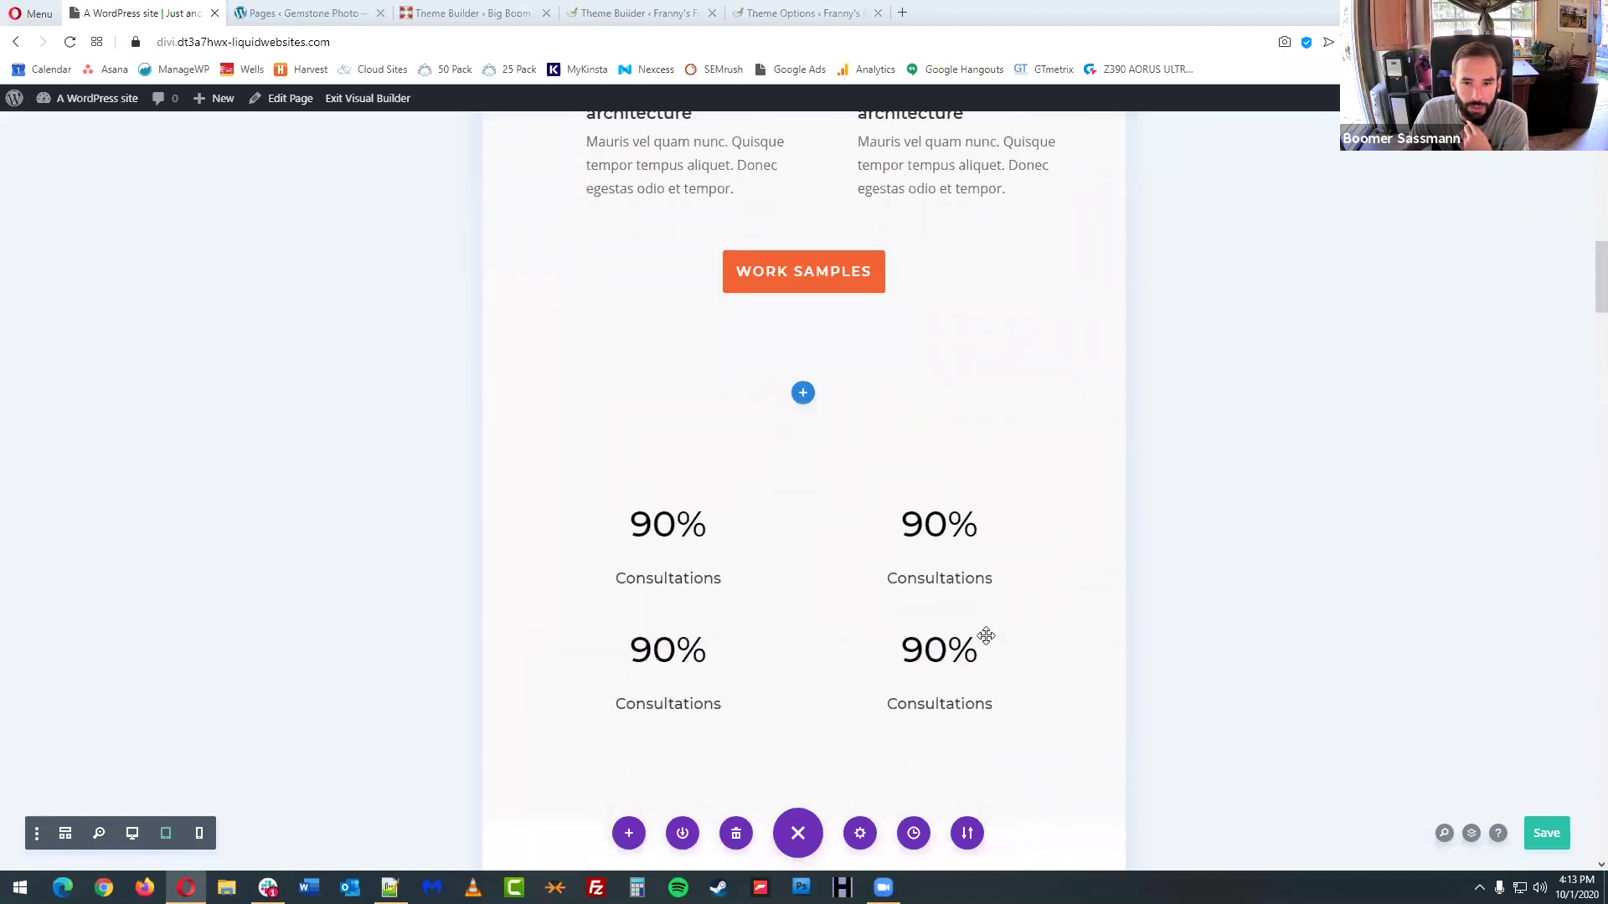
# - Preview the page in phone view and examine how the counters, blurbs, introductory text and hero stack
pyautogui.click(199, 834)
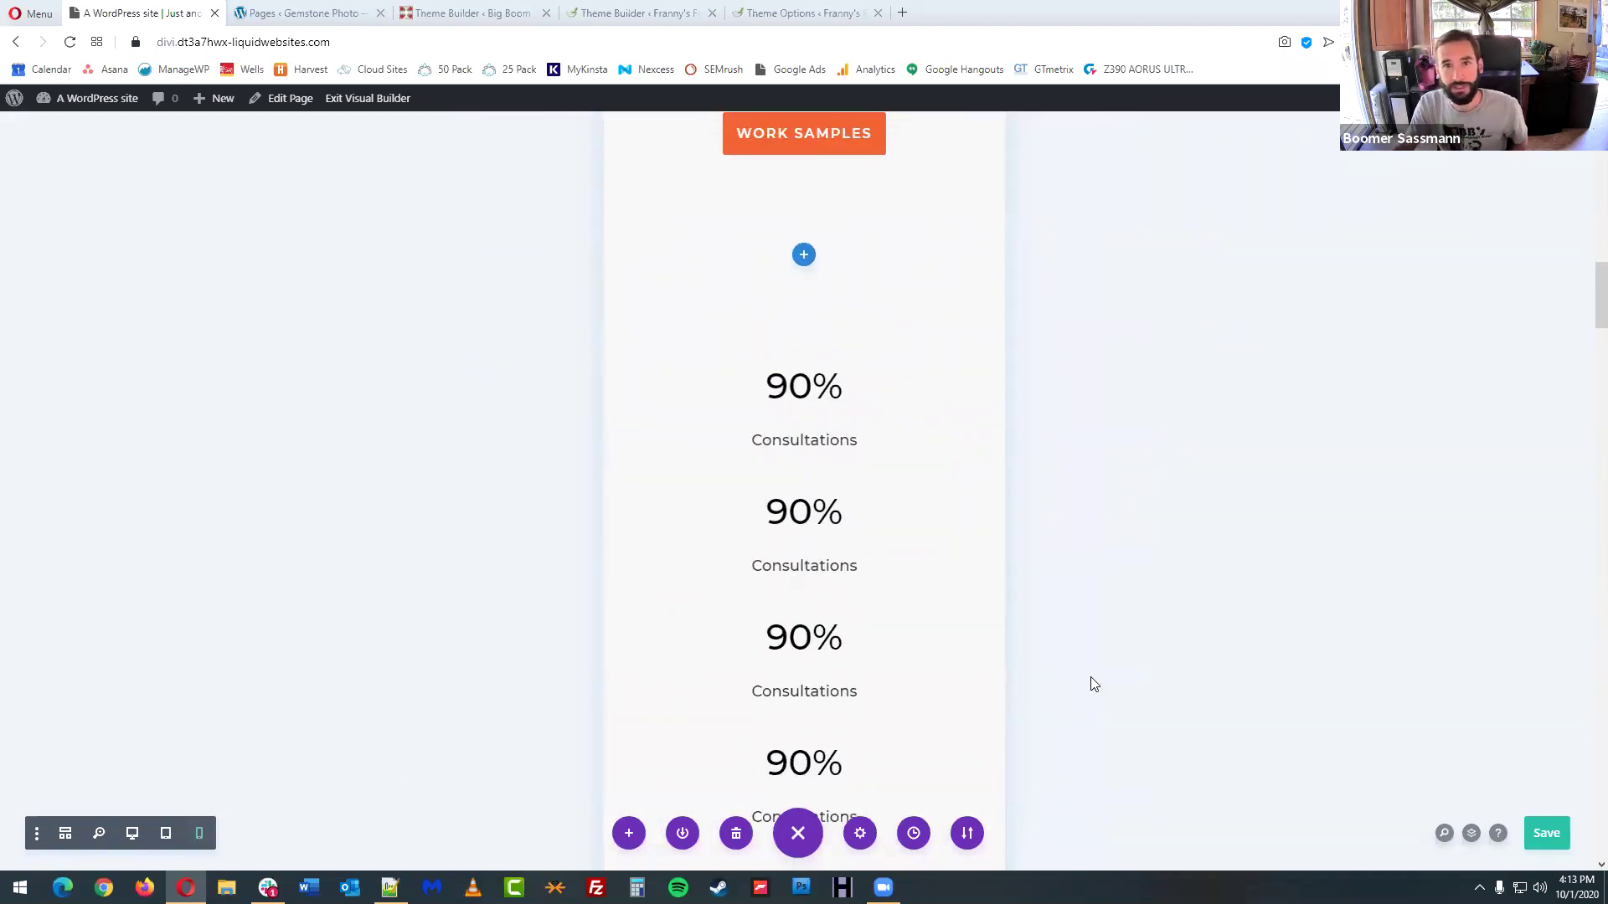
pyautogui.scroll(10, 1190, 516)
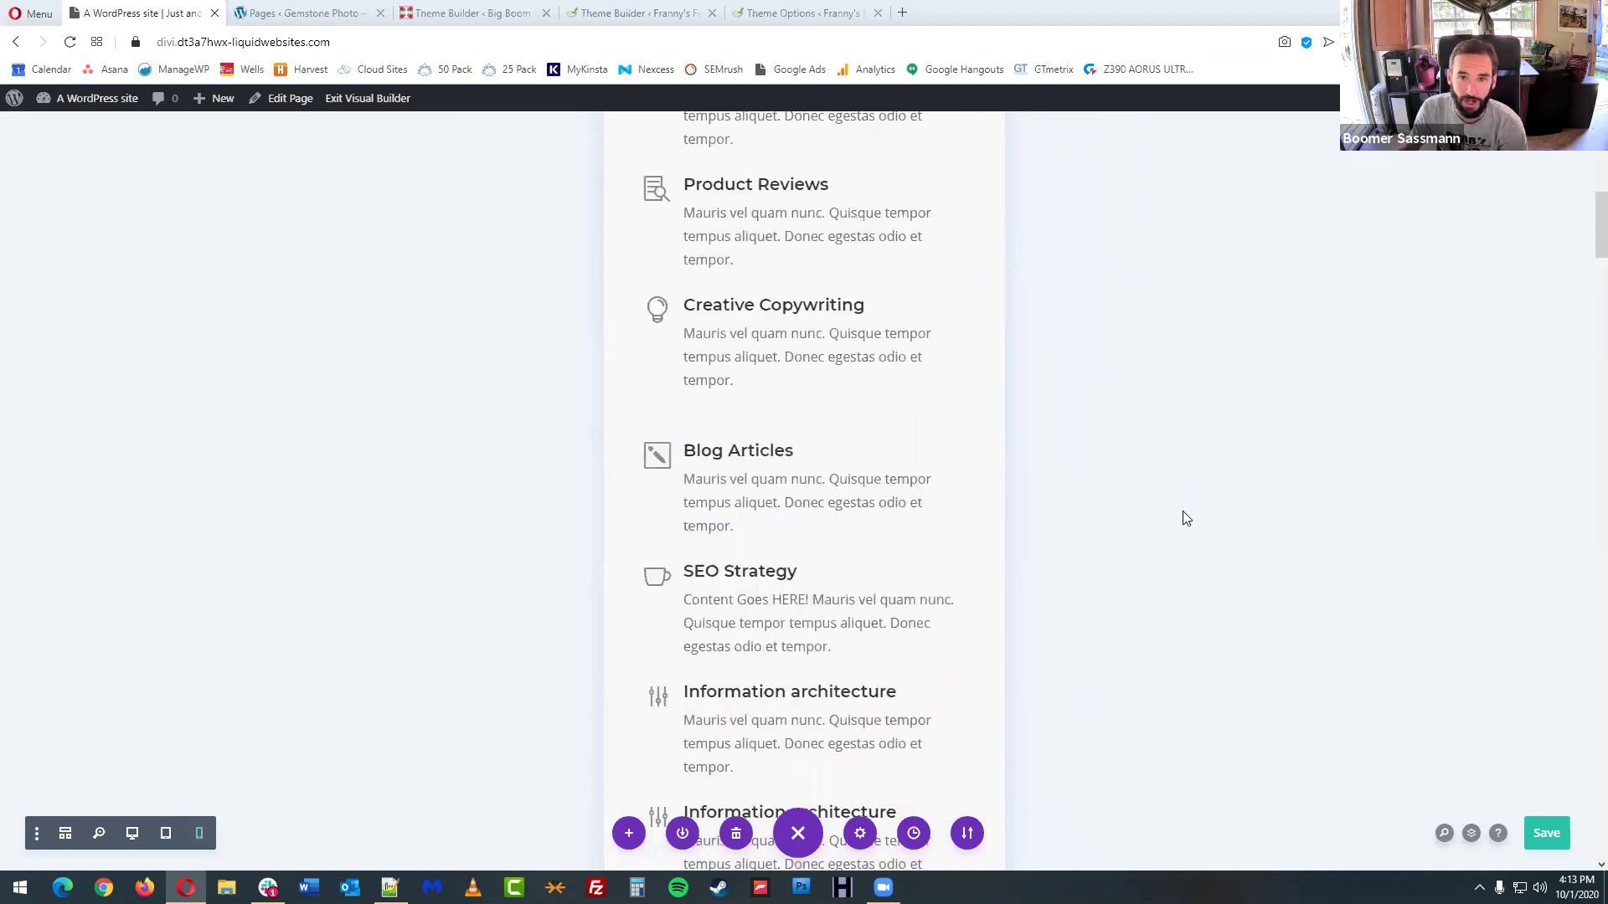
pyautogui.scroll(3, 1187, 519)
pyautogui.scroll(-2, 1181, 516)
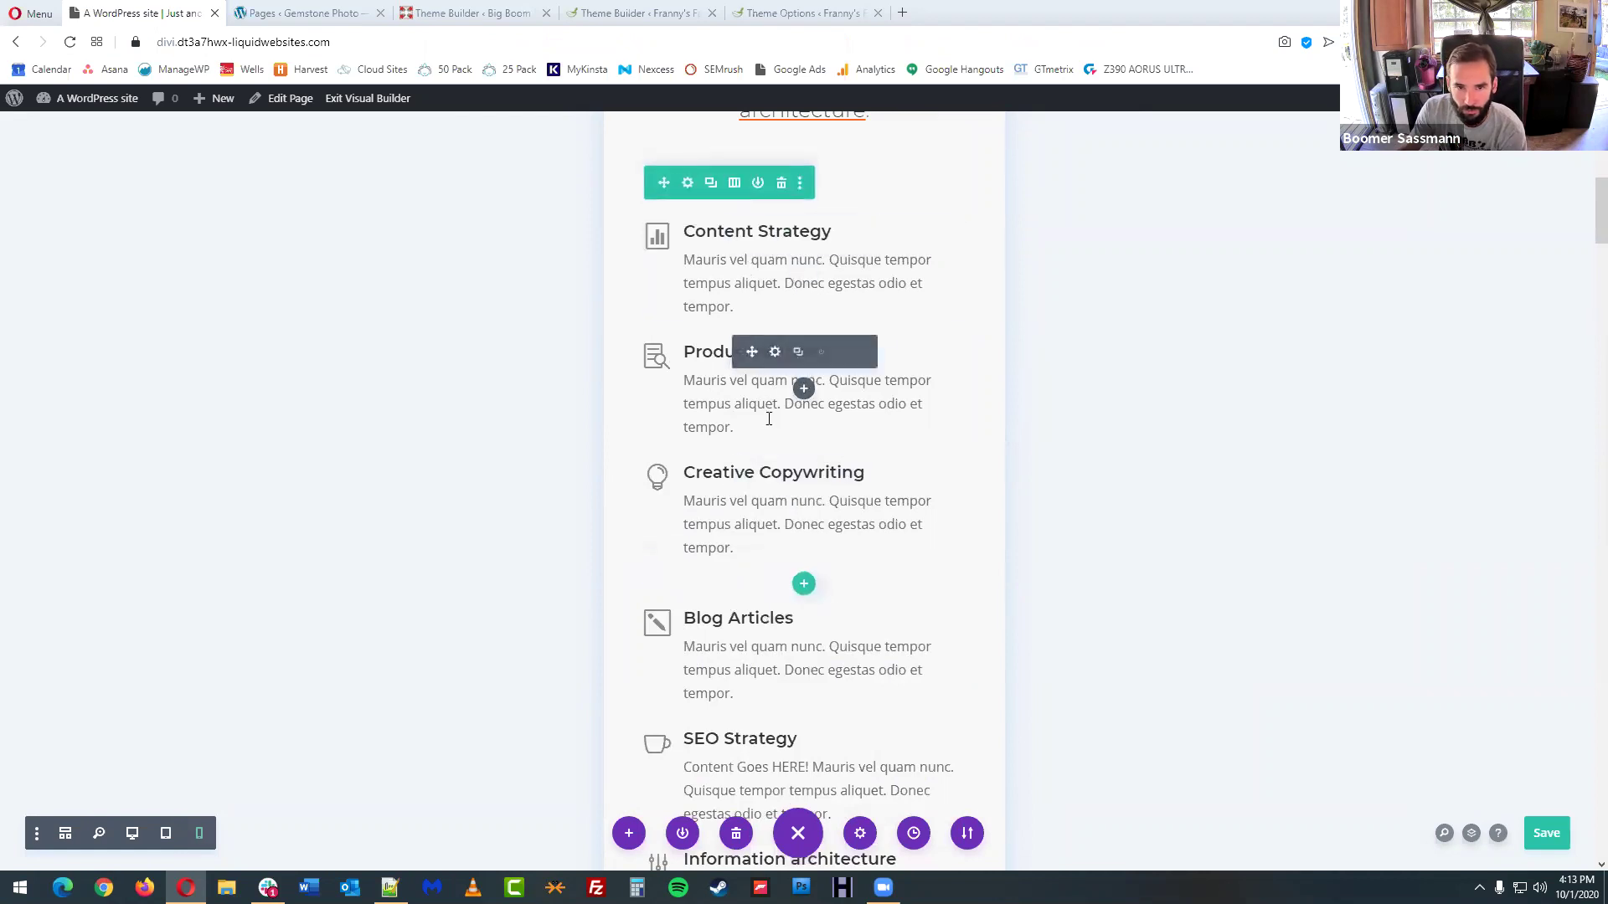
pyautogui.scroll(5, 758, 587)
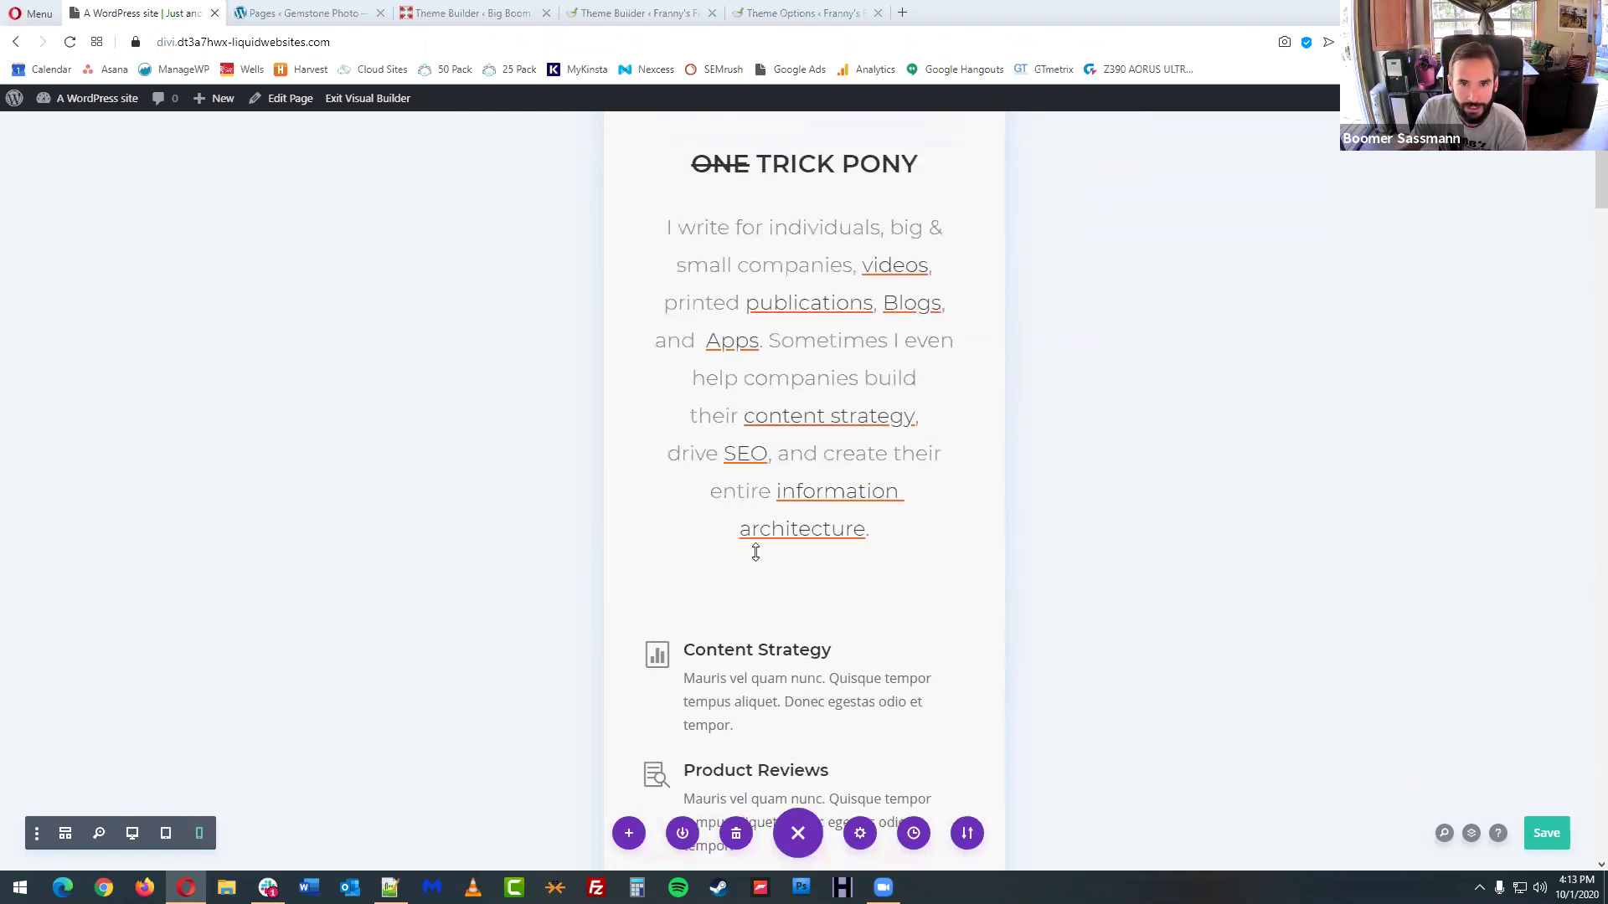
pyautogui.scroll(7, 755, 553)
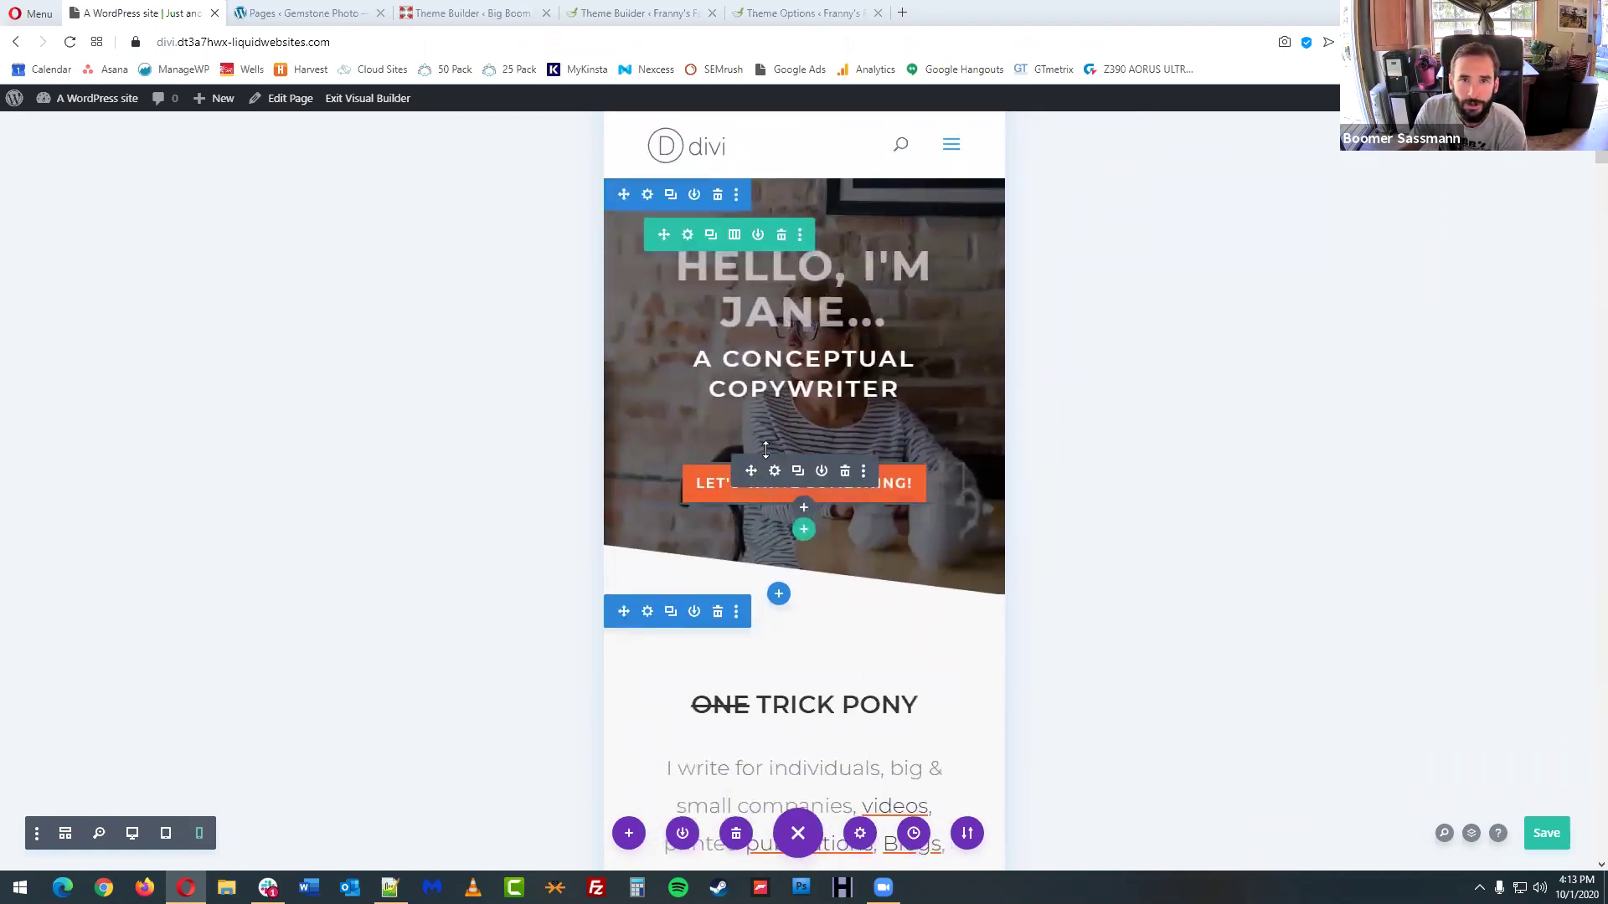
pyautogui.scroll(-2, 838, 511)
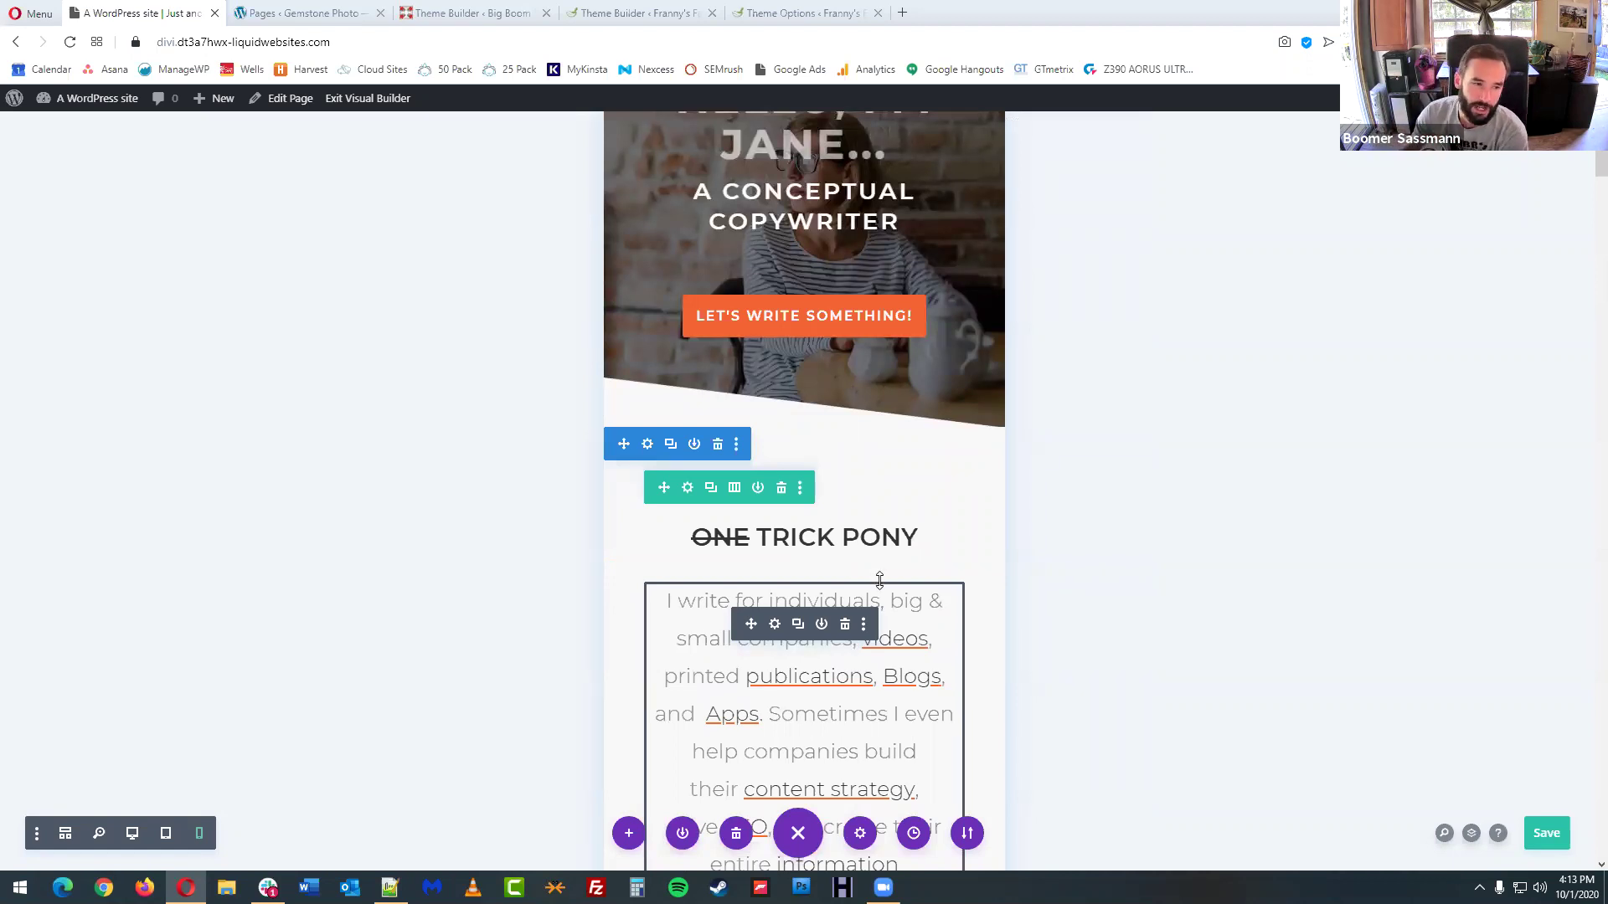
# - Return the builder from phone view through tablet view to desktop view and save the page
pyautogui.click(166, 833)
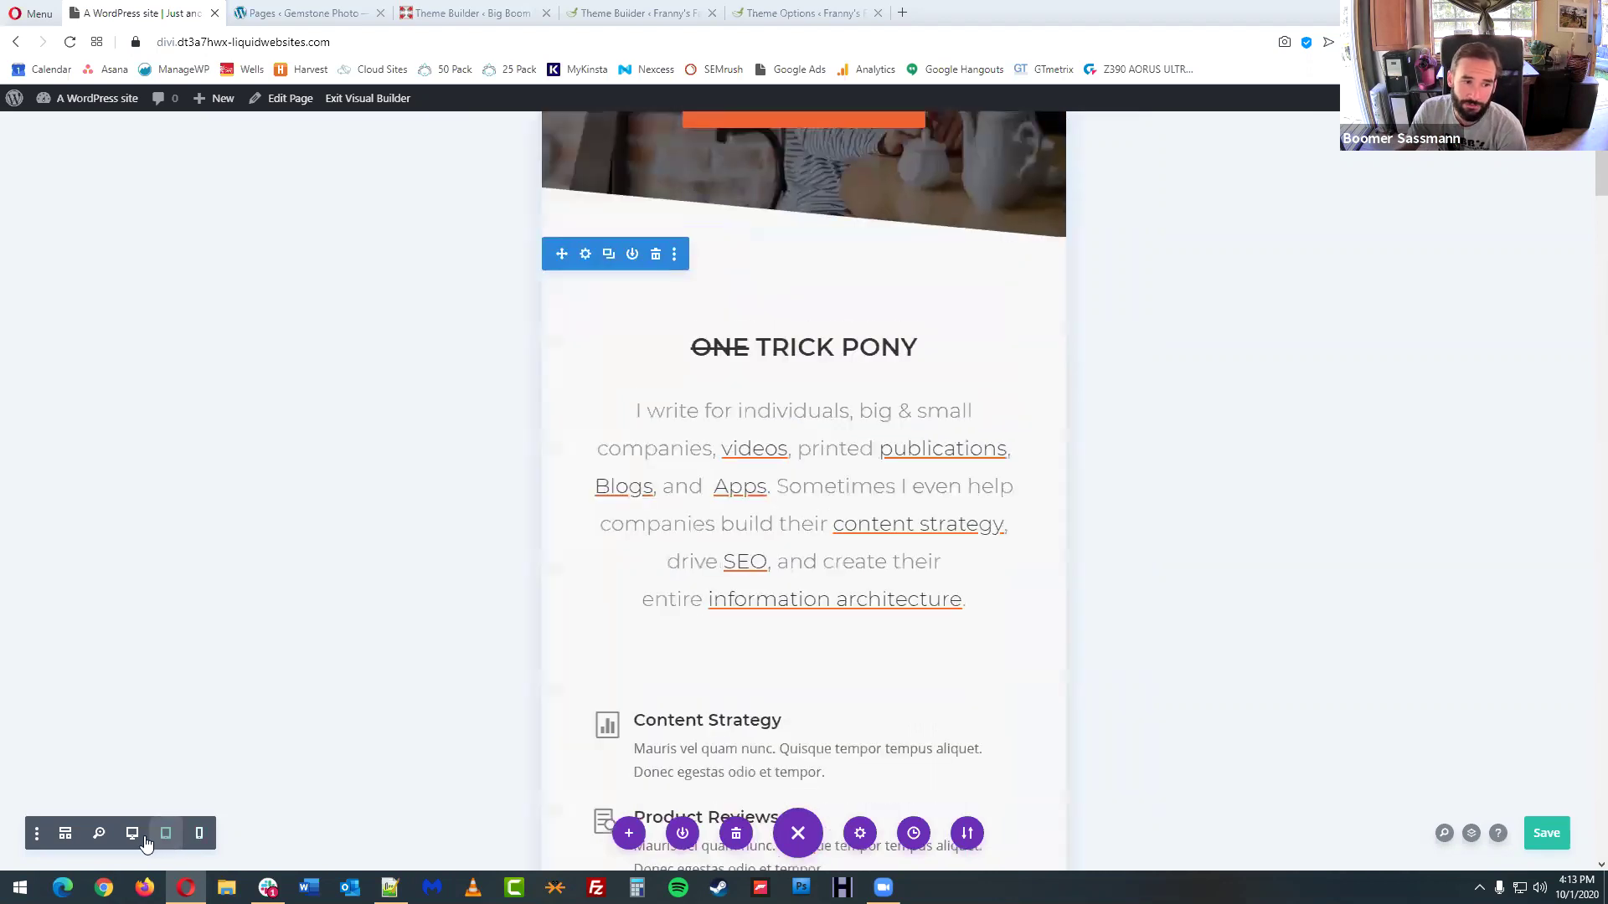
pyautogui.click(132, 833)
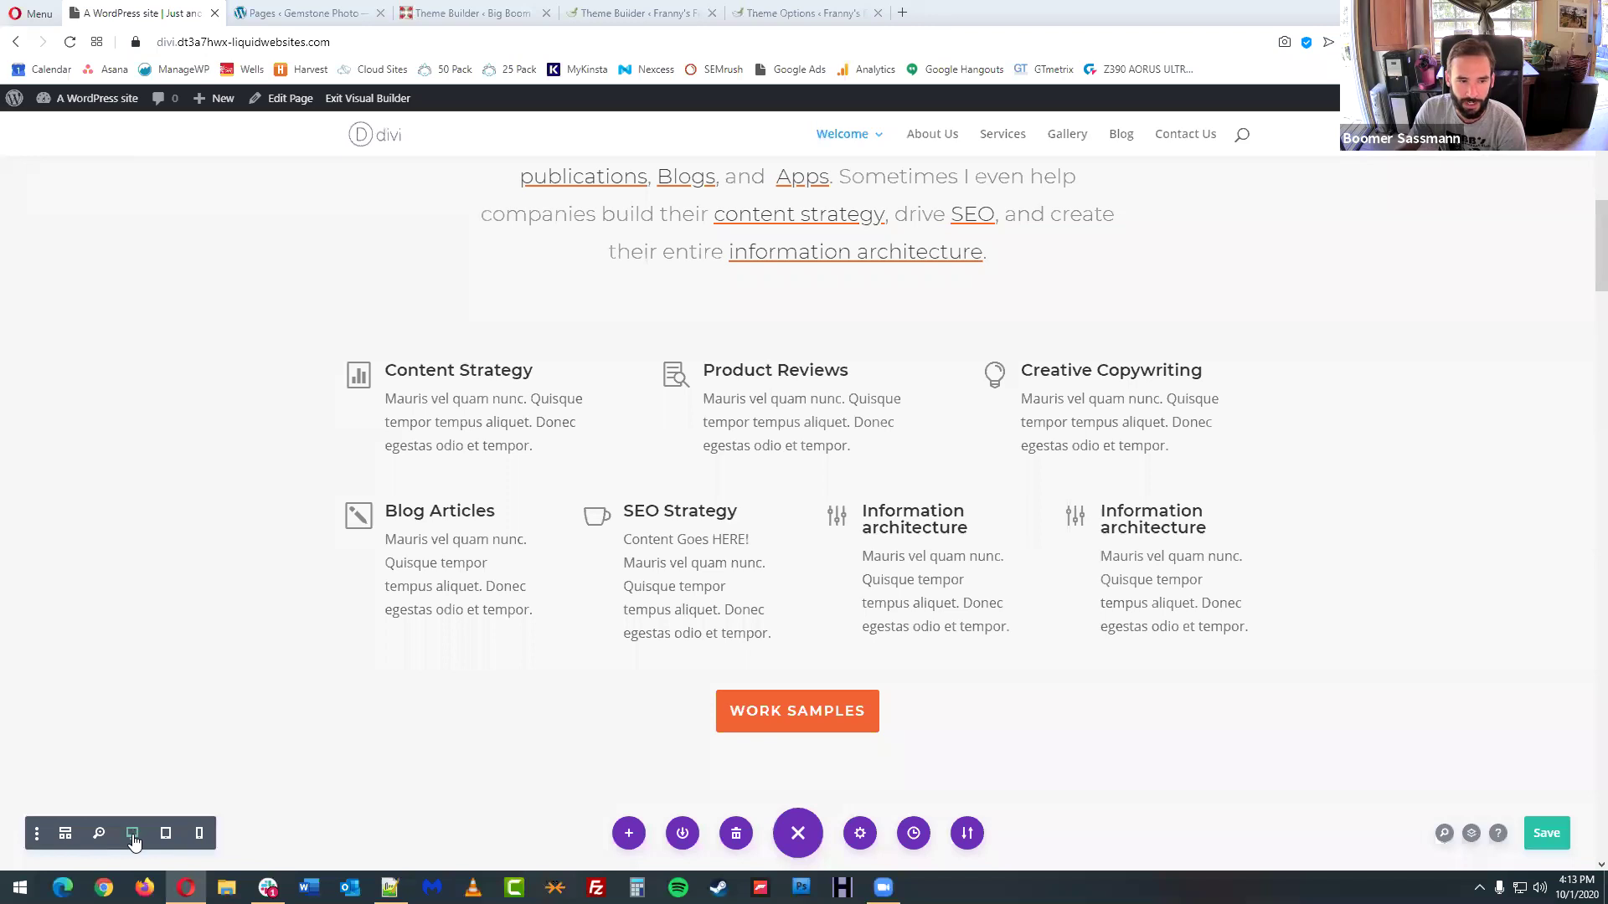
pyautogui.hotkey('ctrl', 's')
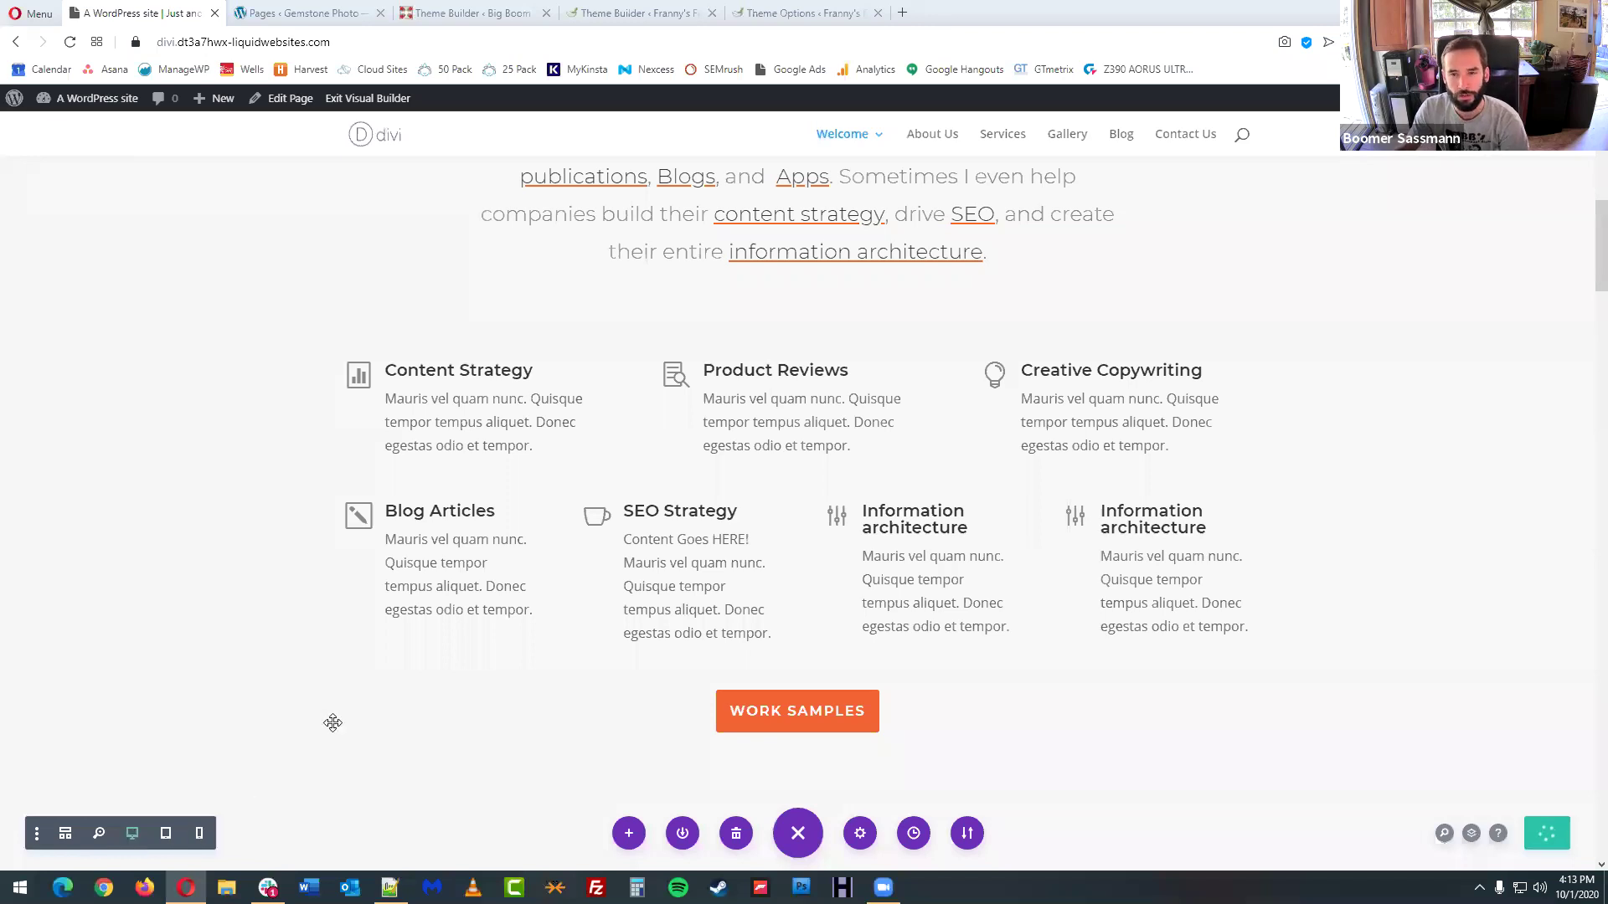
# - Examine the title, excerpt, featured image and background options in the page settings, and close them without changes
pyautogui.scroll(-3, 1039, 484)
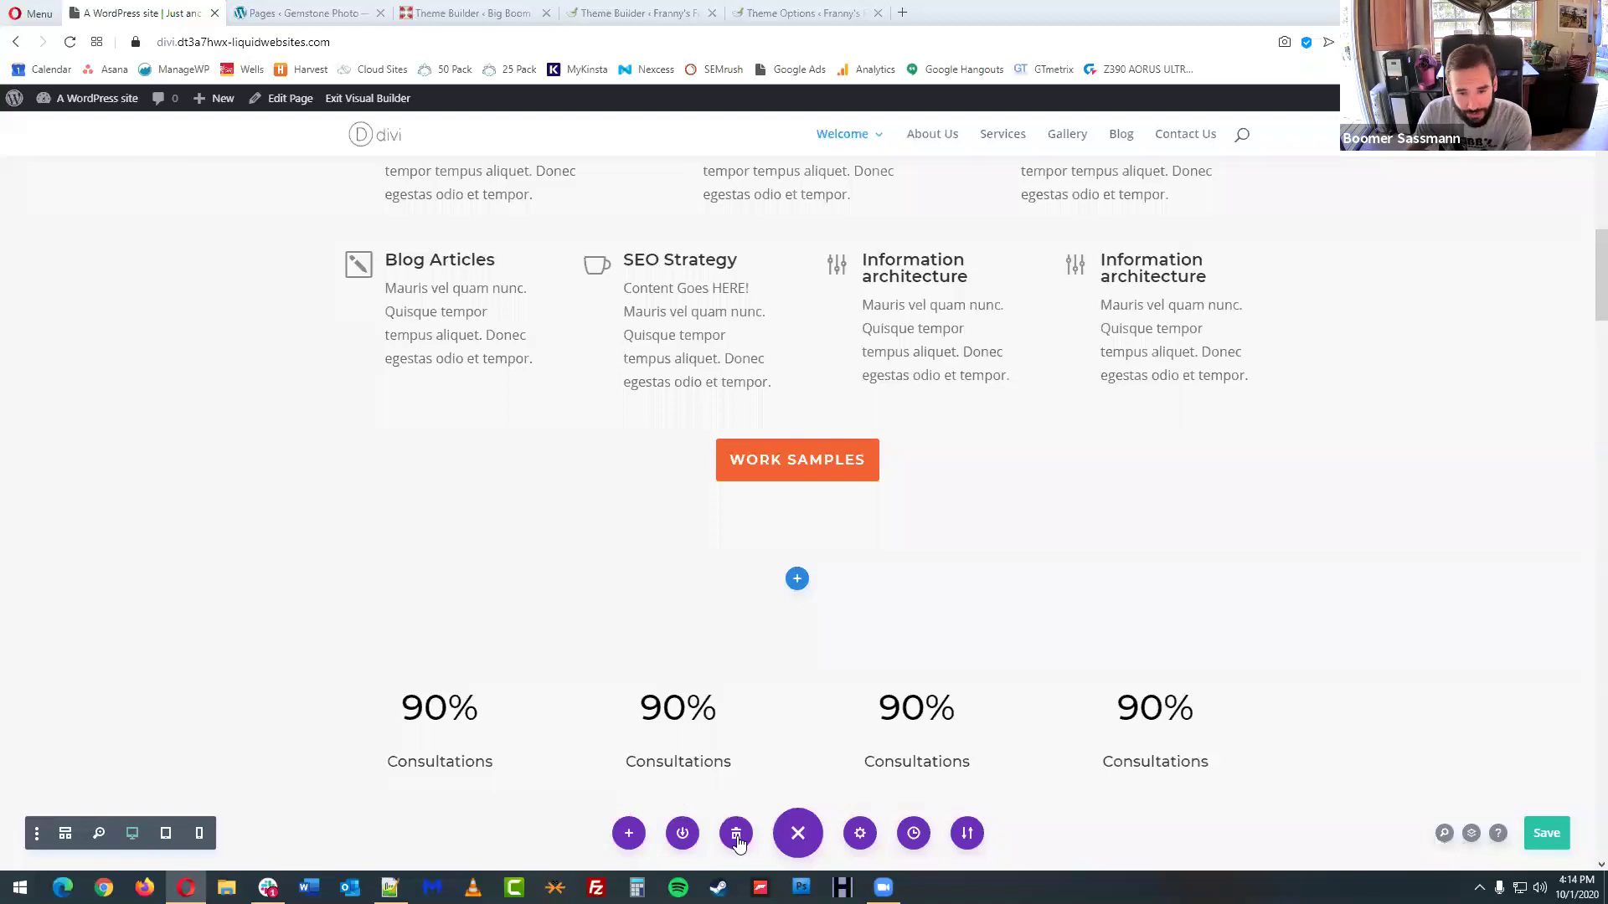
pyautogui.click(799, 835)
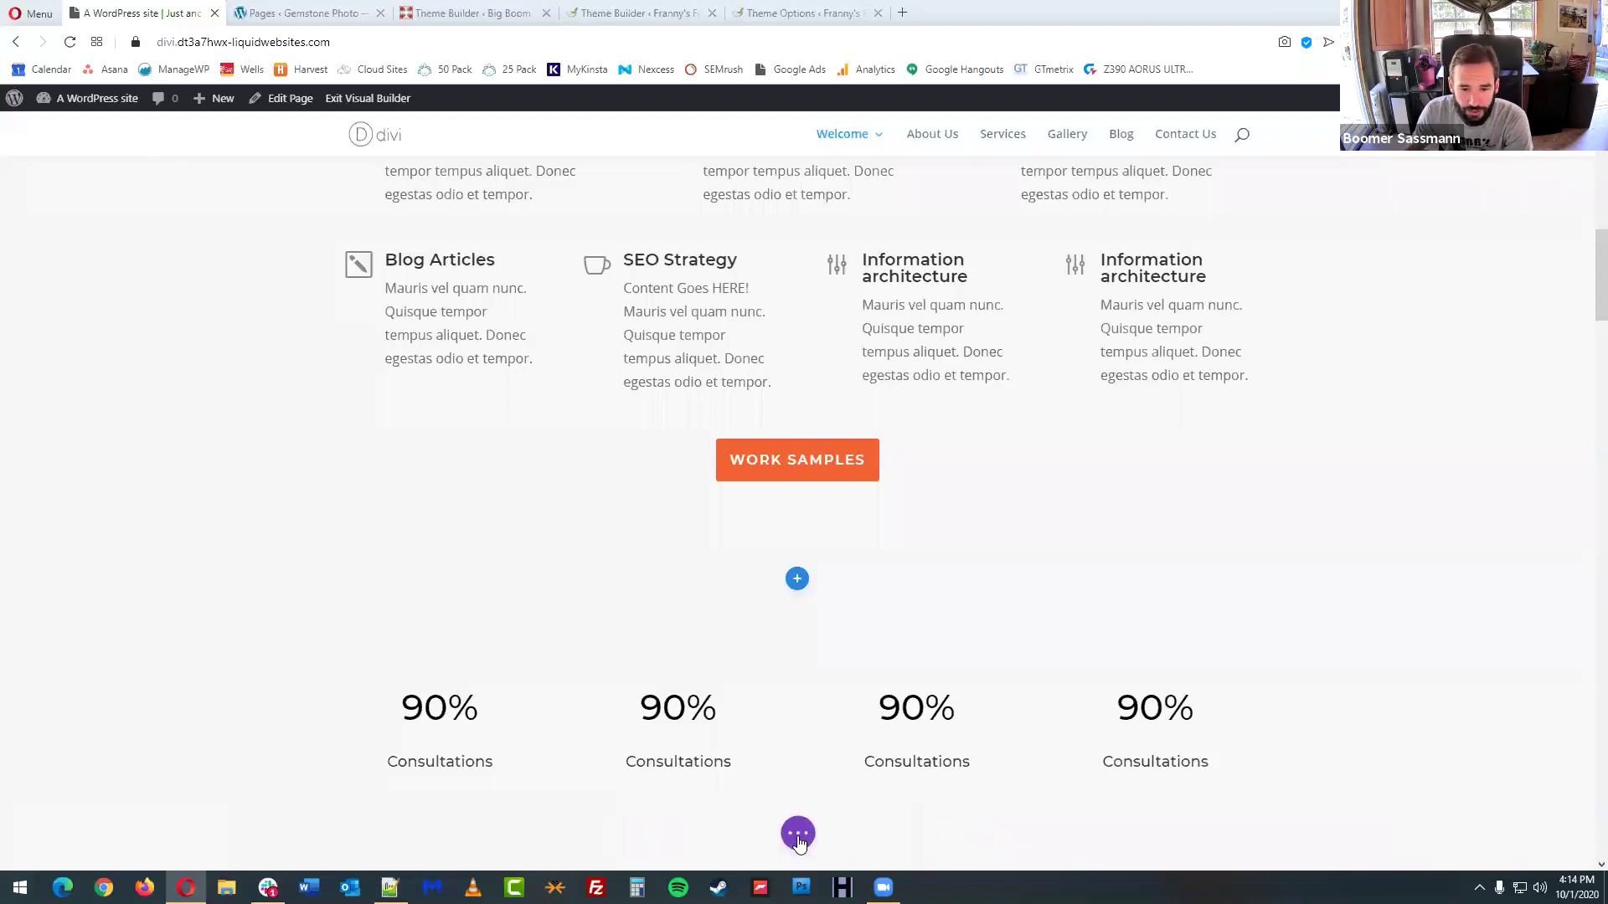
pyautogui.click(798, 836)
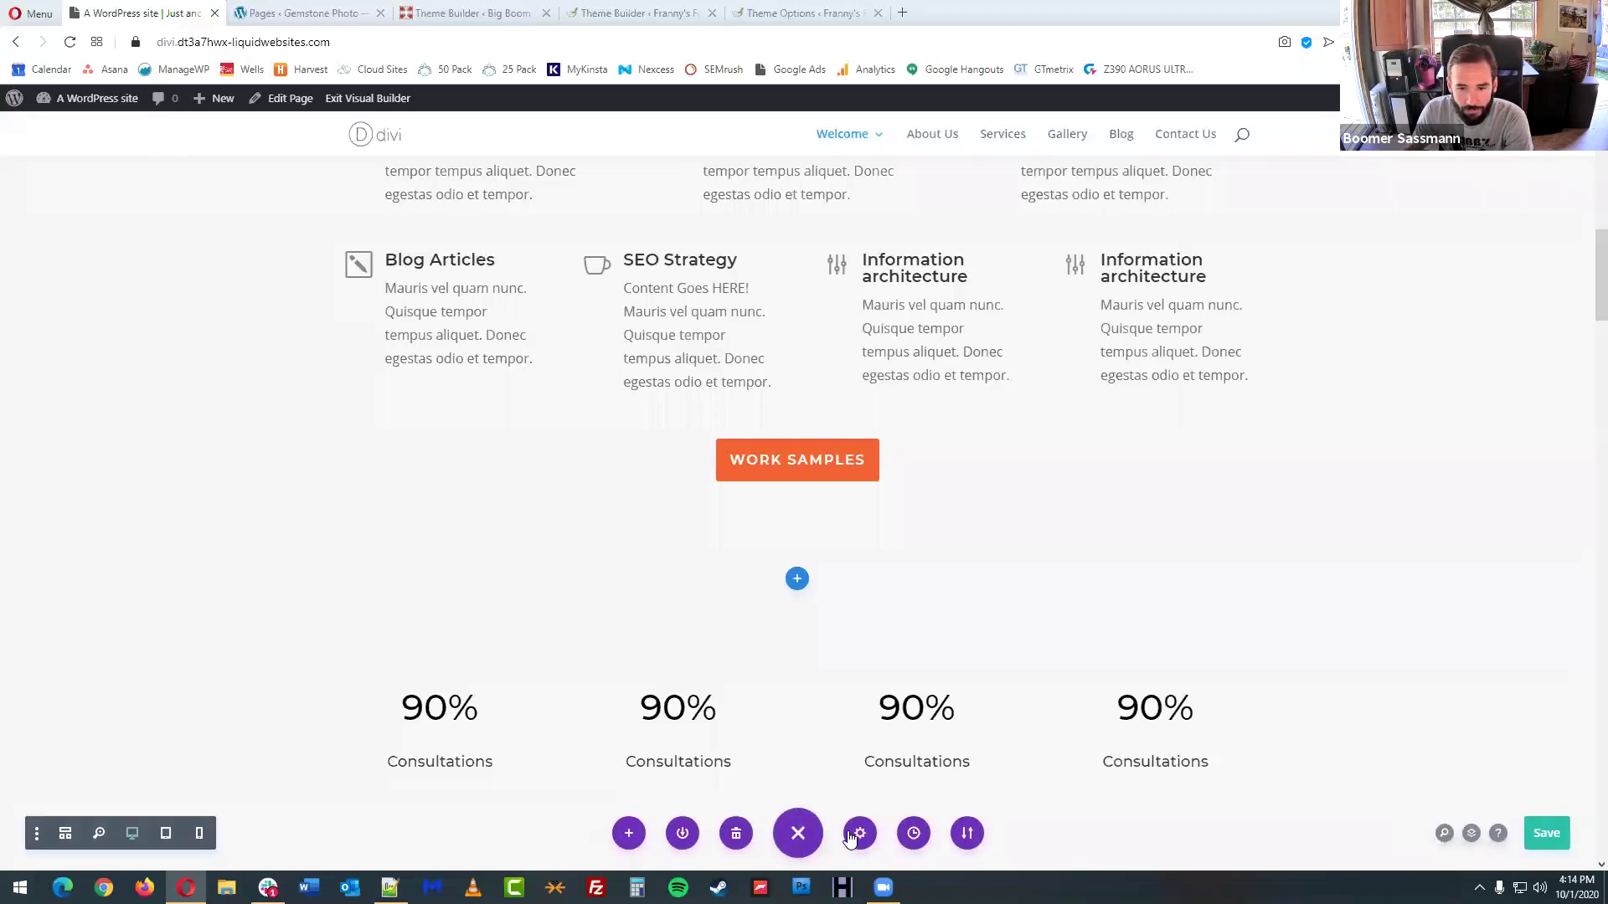
pyautogui.click(861, 835)
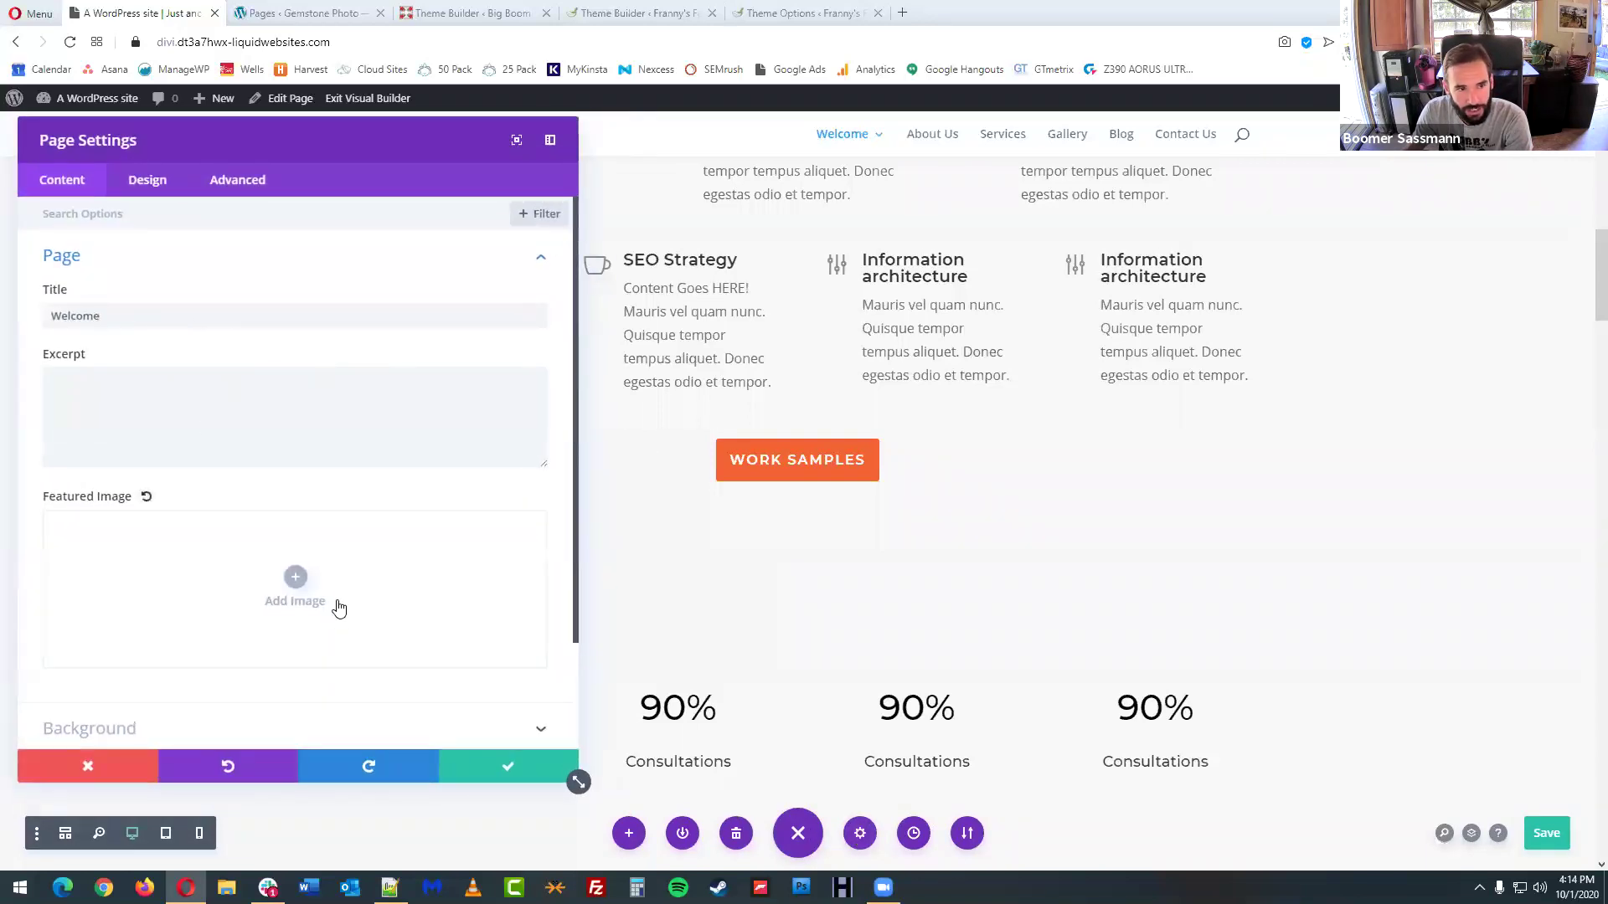
pyautogui.scroll(-3, 243, 515)
pyautogui.scroll(3, 264, 467)
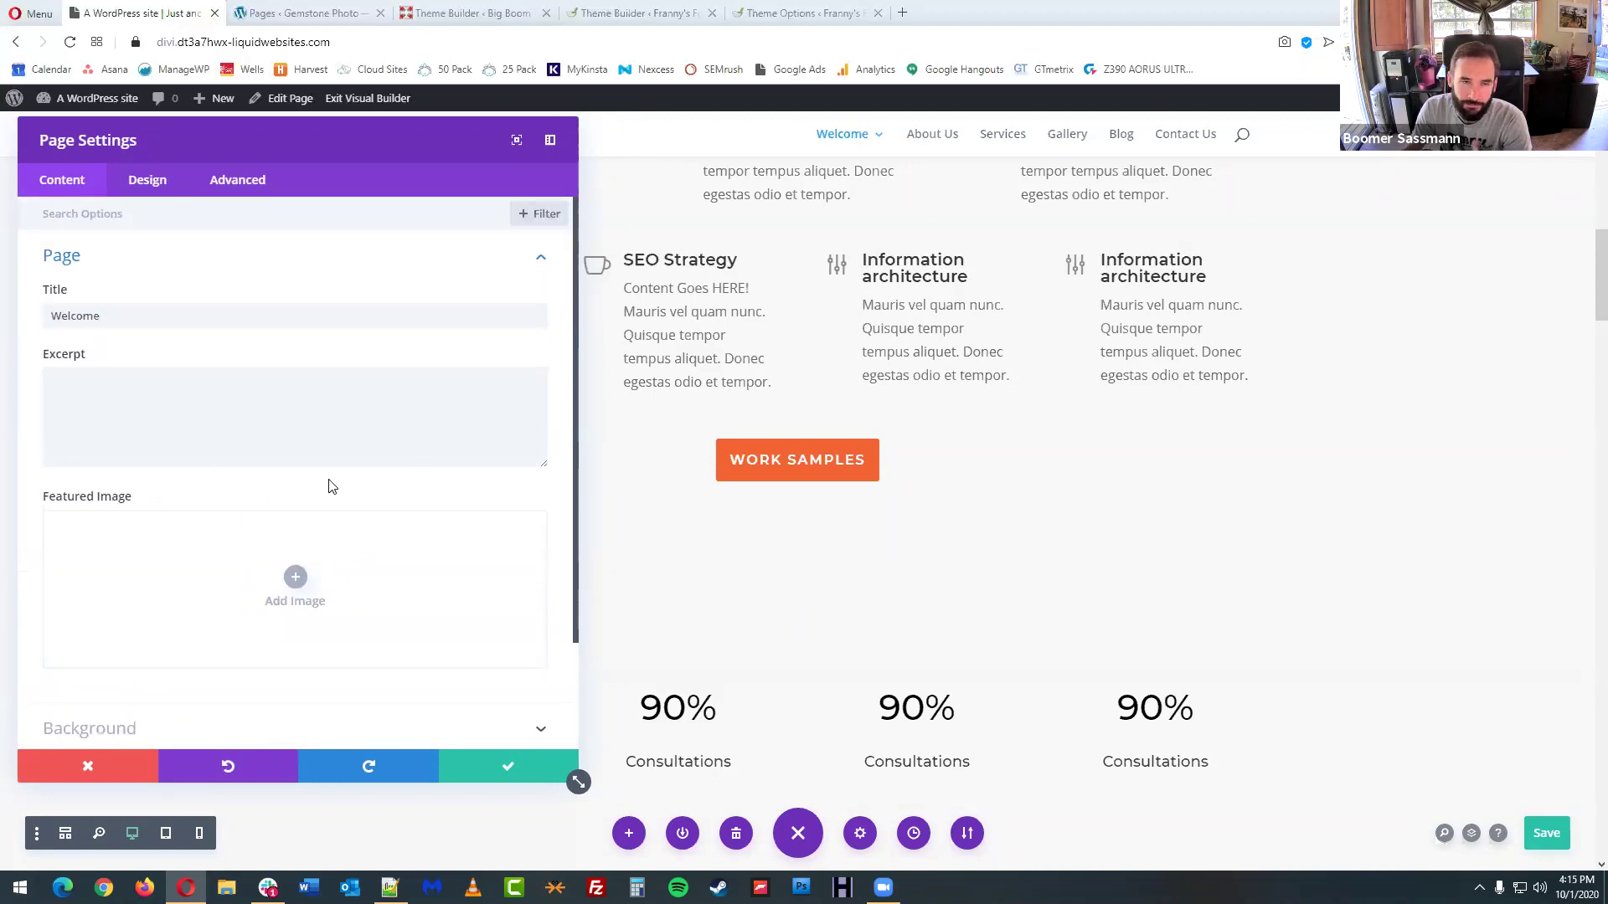
pyautogui.click(88, 768)
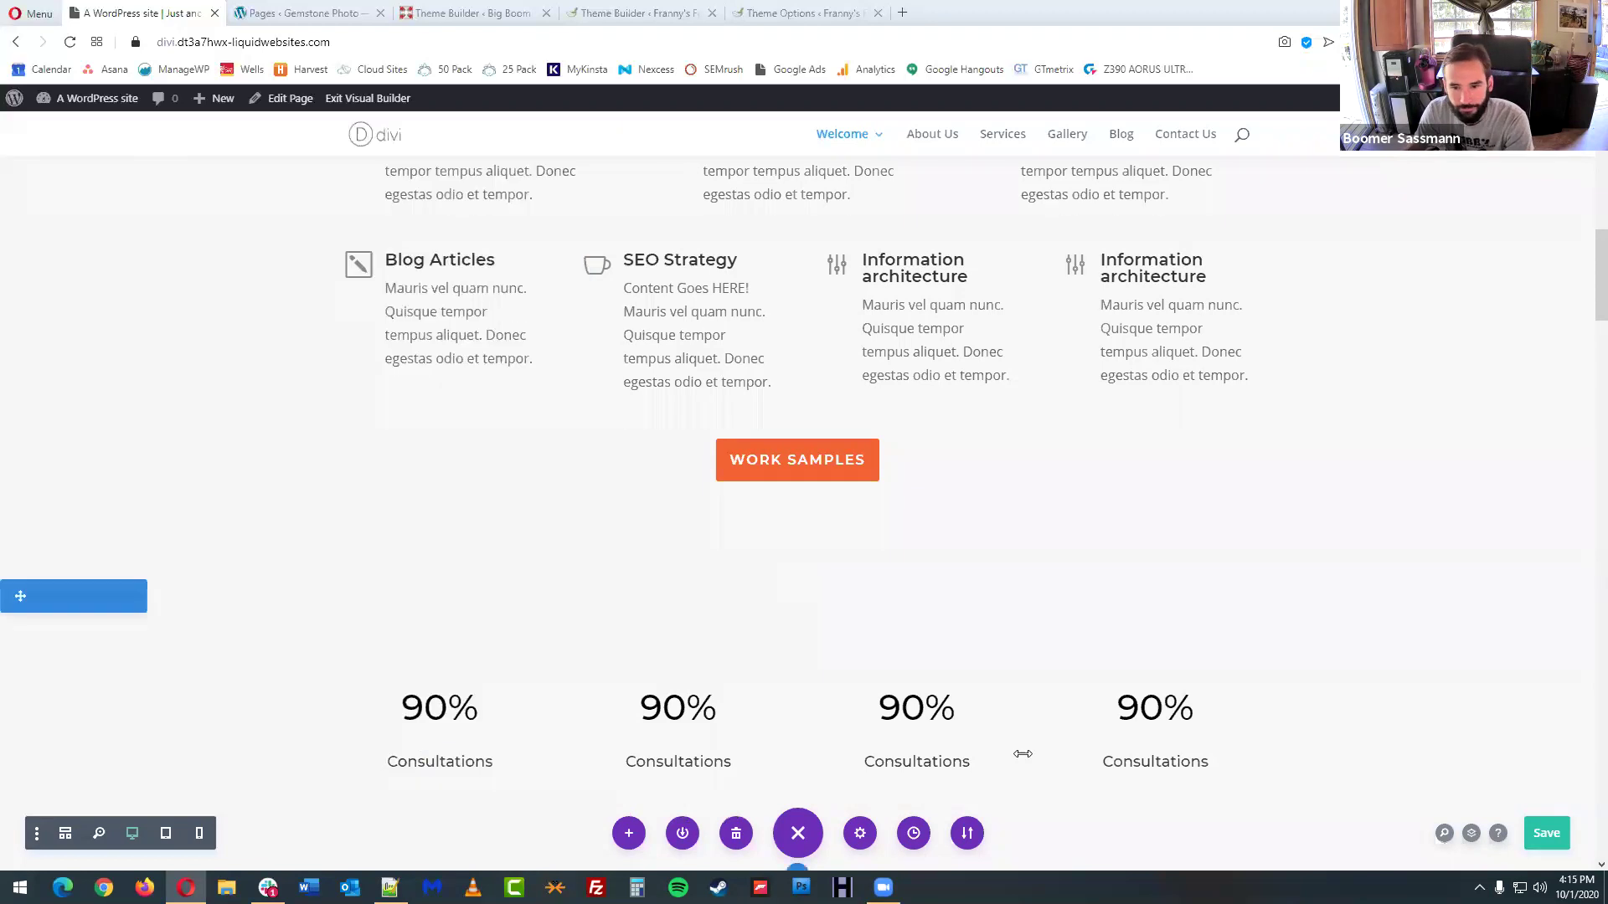
# - Examine the recorded history states in the page's editing history, back to the initial page load
pyautogui.click(913, 834)
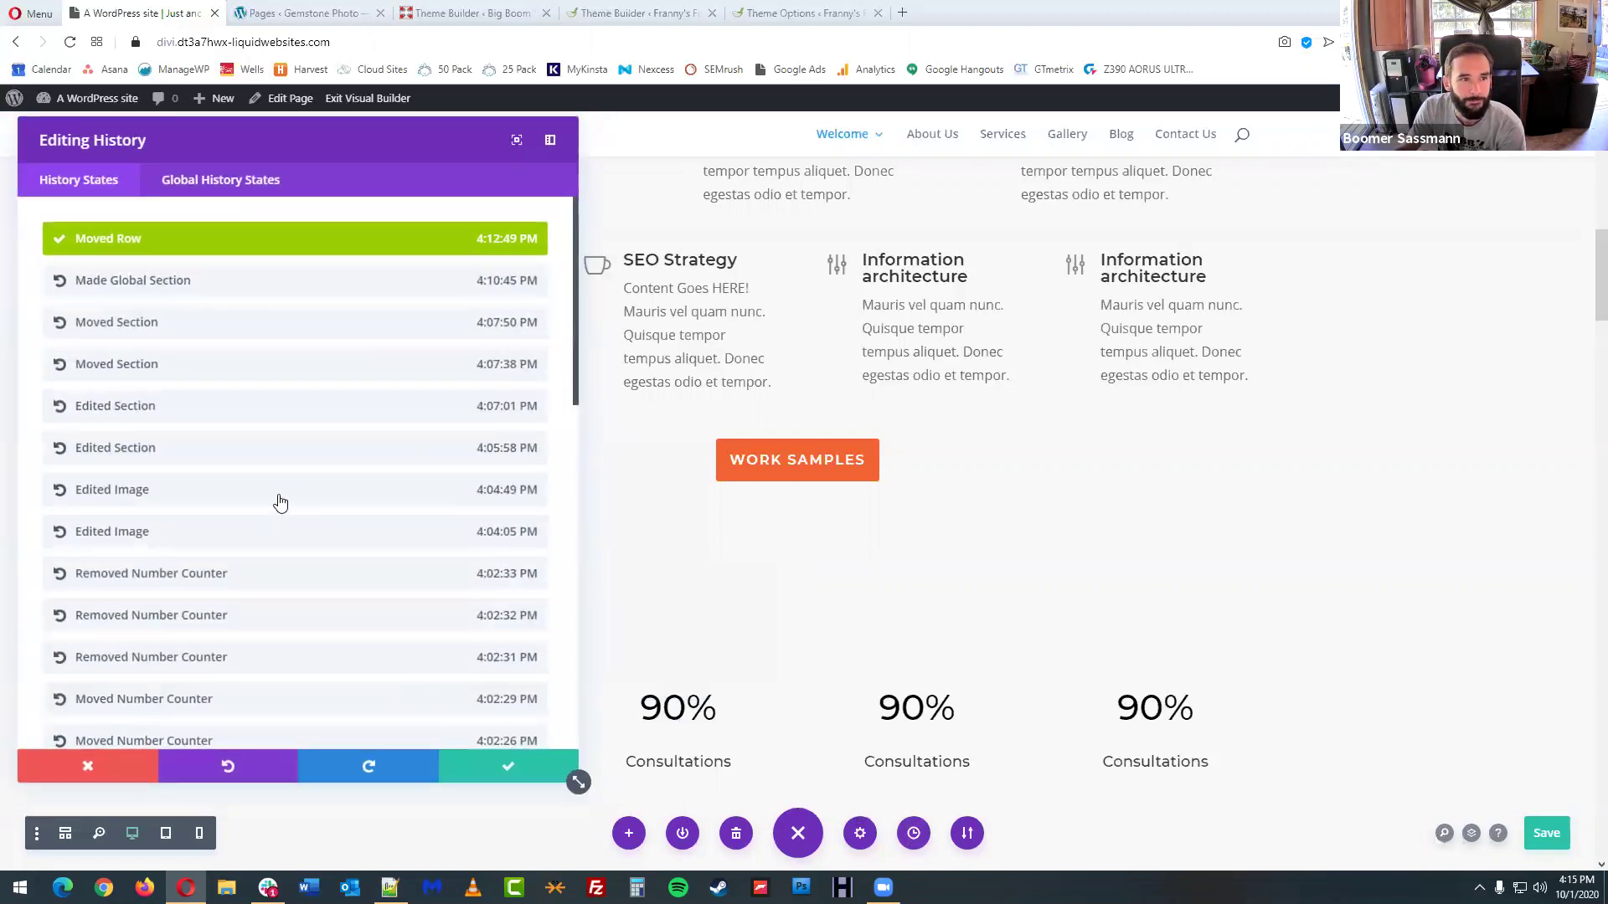
pyautogui.scroll(-1, 393, 486)
pyautogui.scroll(-4, 393, 485)
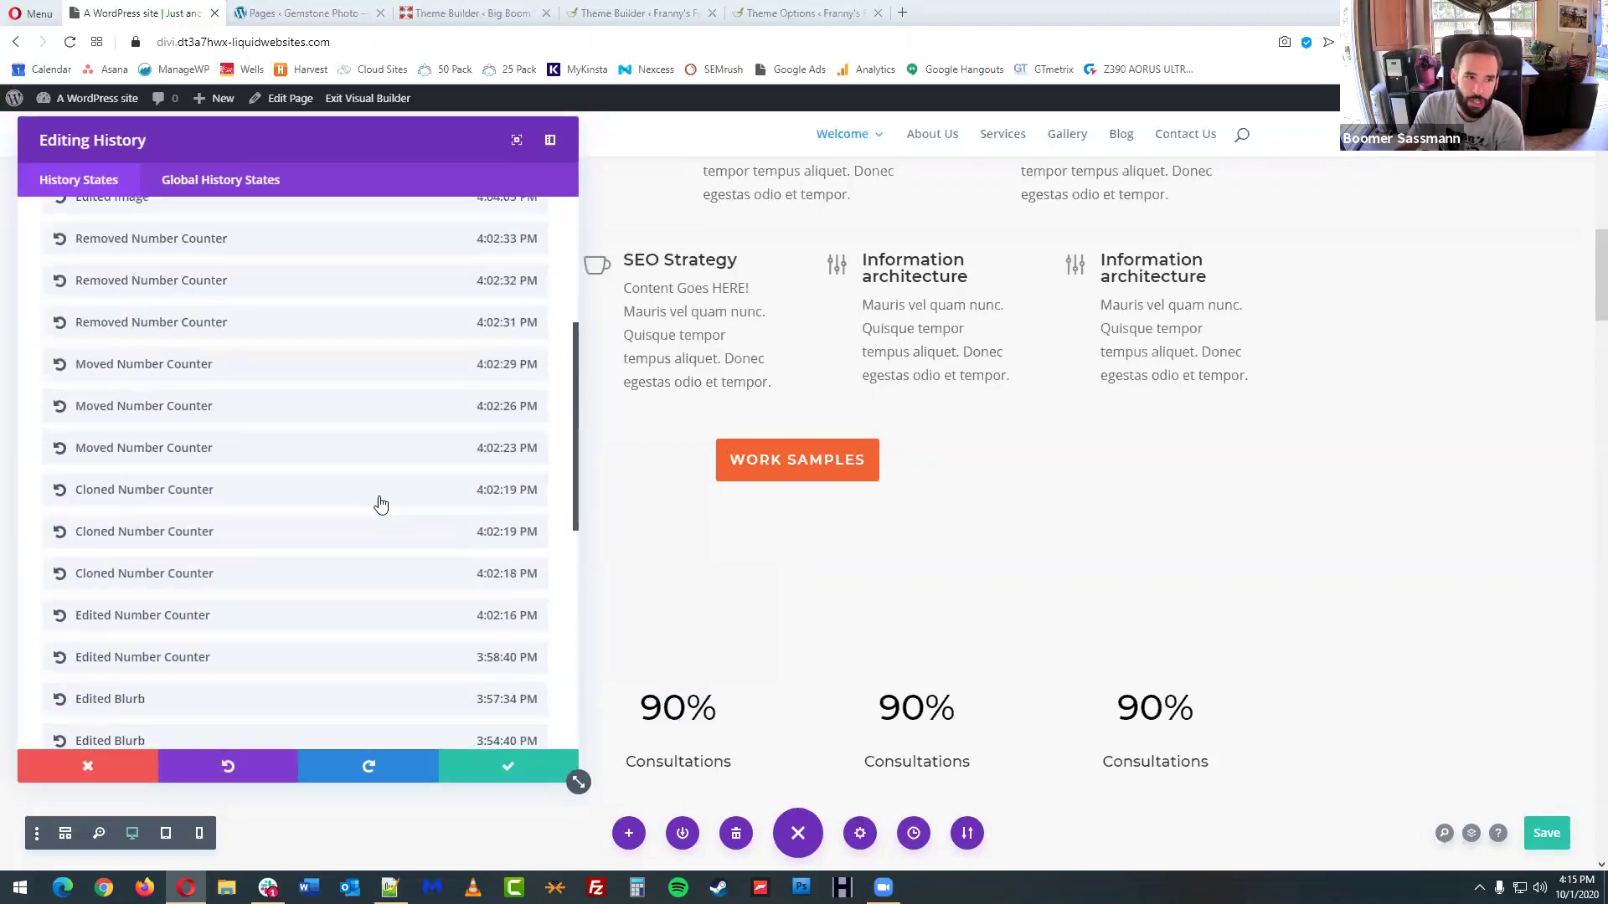
pyautogui.scroll(-6, 385, 500)
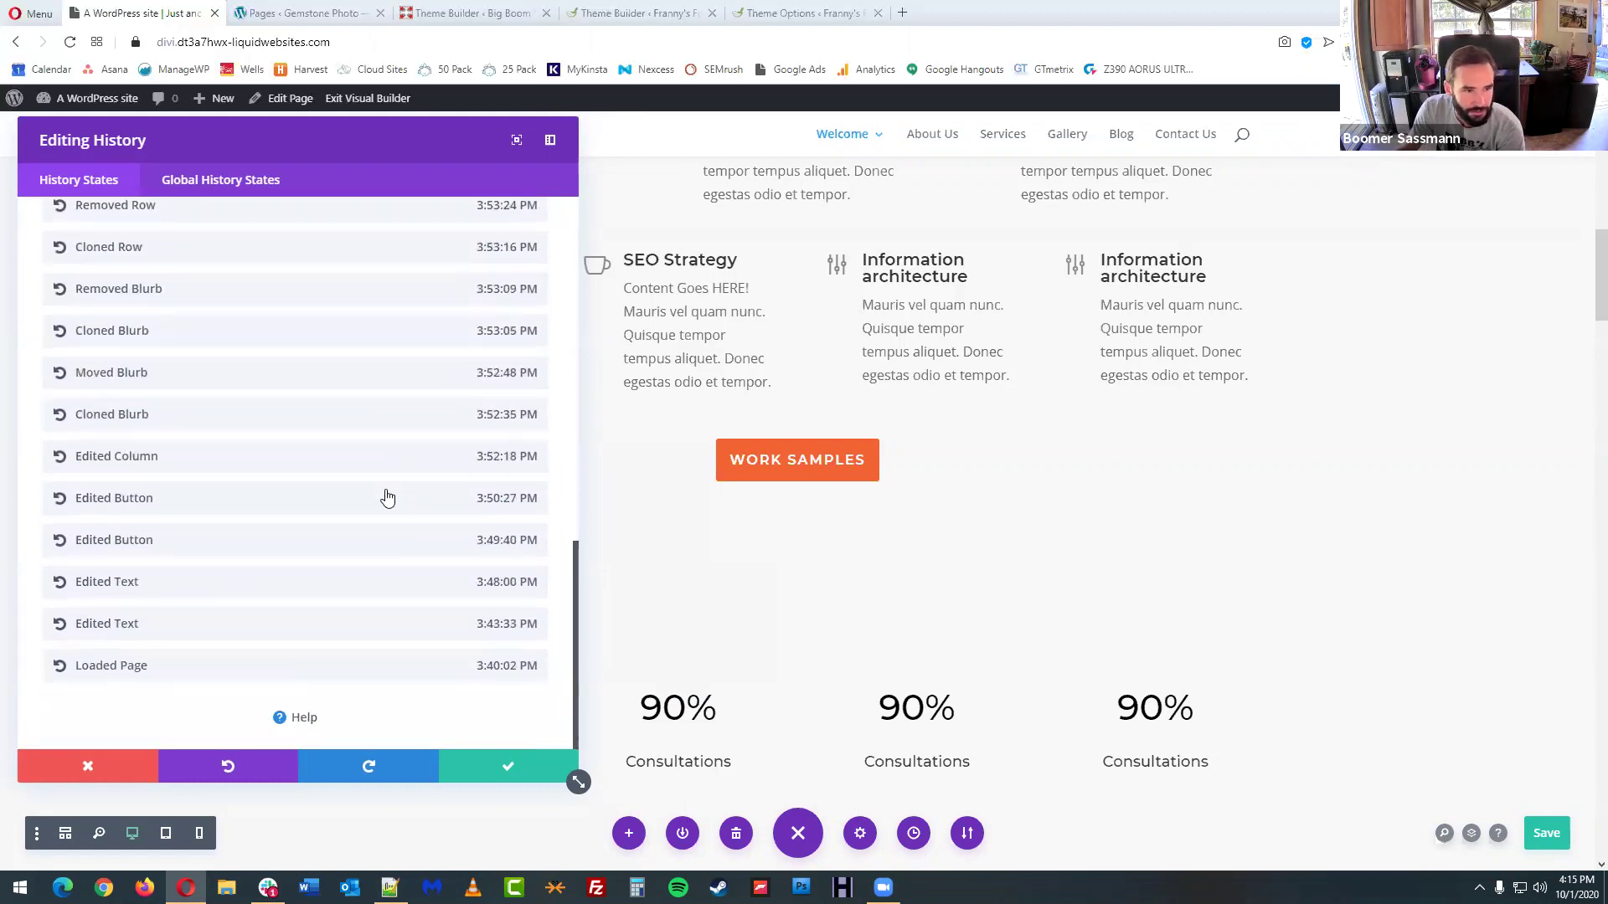
pyautogui.scroll(3, 358, 534)
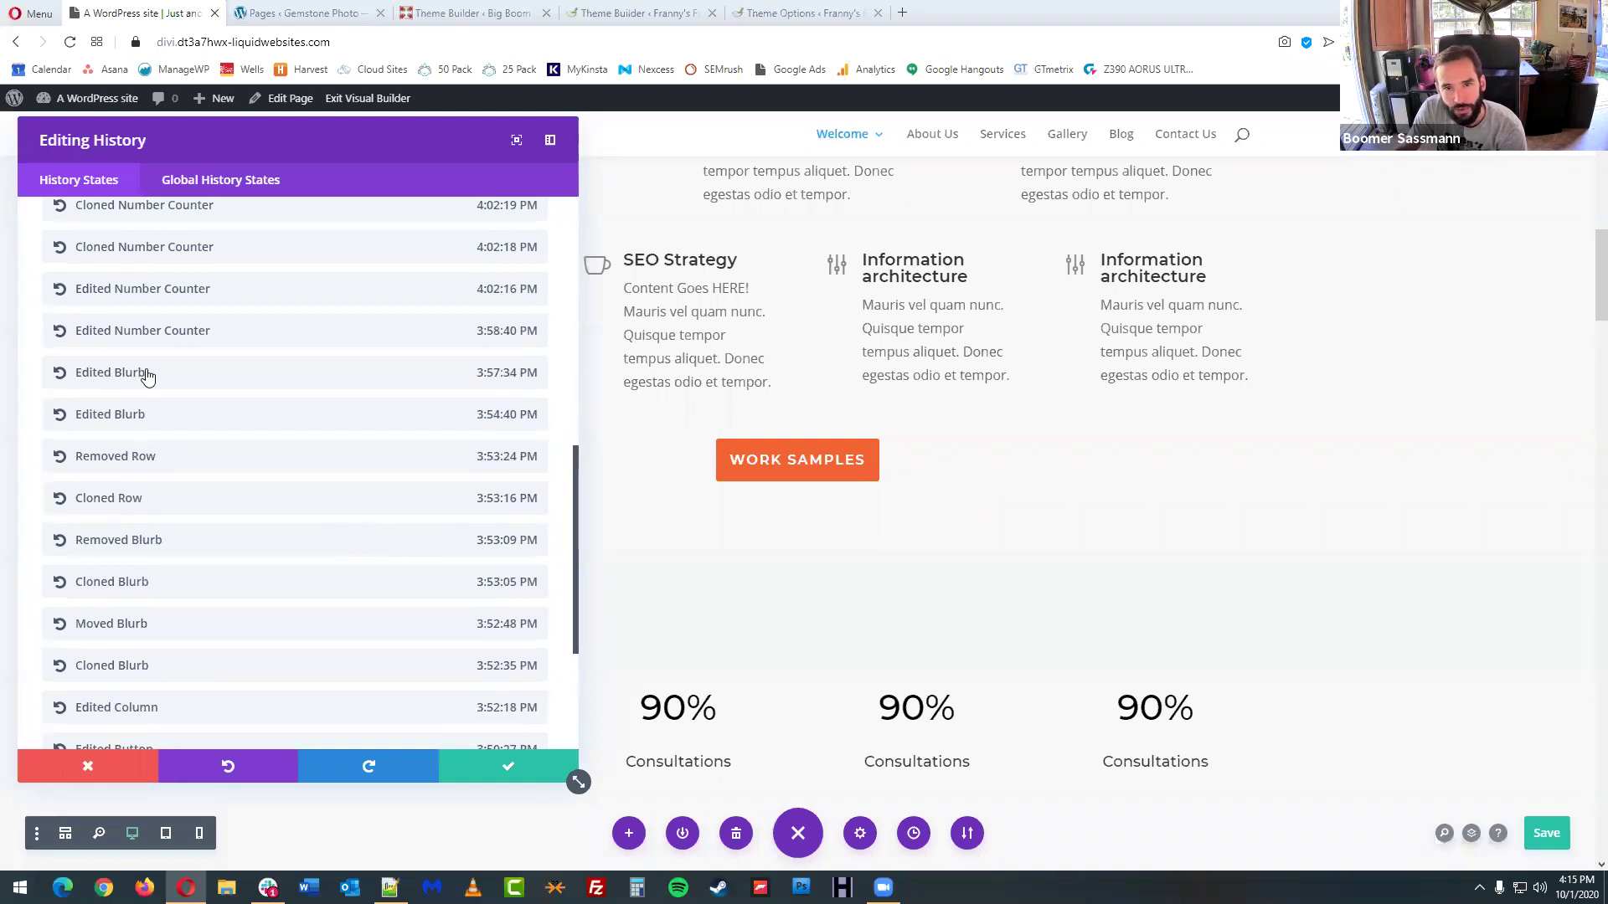
# - Try rolling the page back to the 3:57:34 PM Edited Blurb and 3:53:09 PM Removed Blurb states, and discard the rollback
pyautogui.click(77, 375)
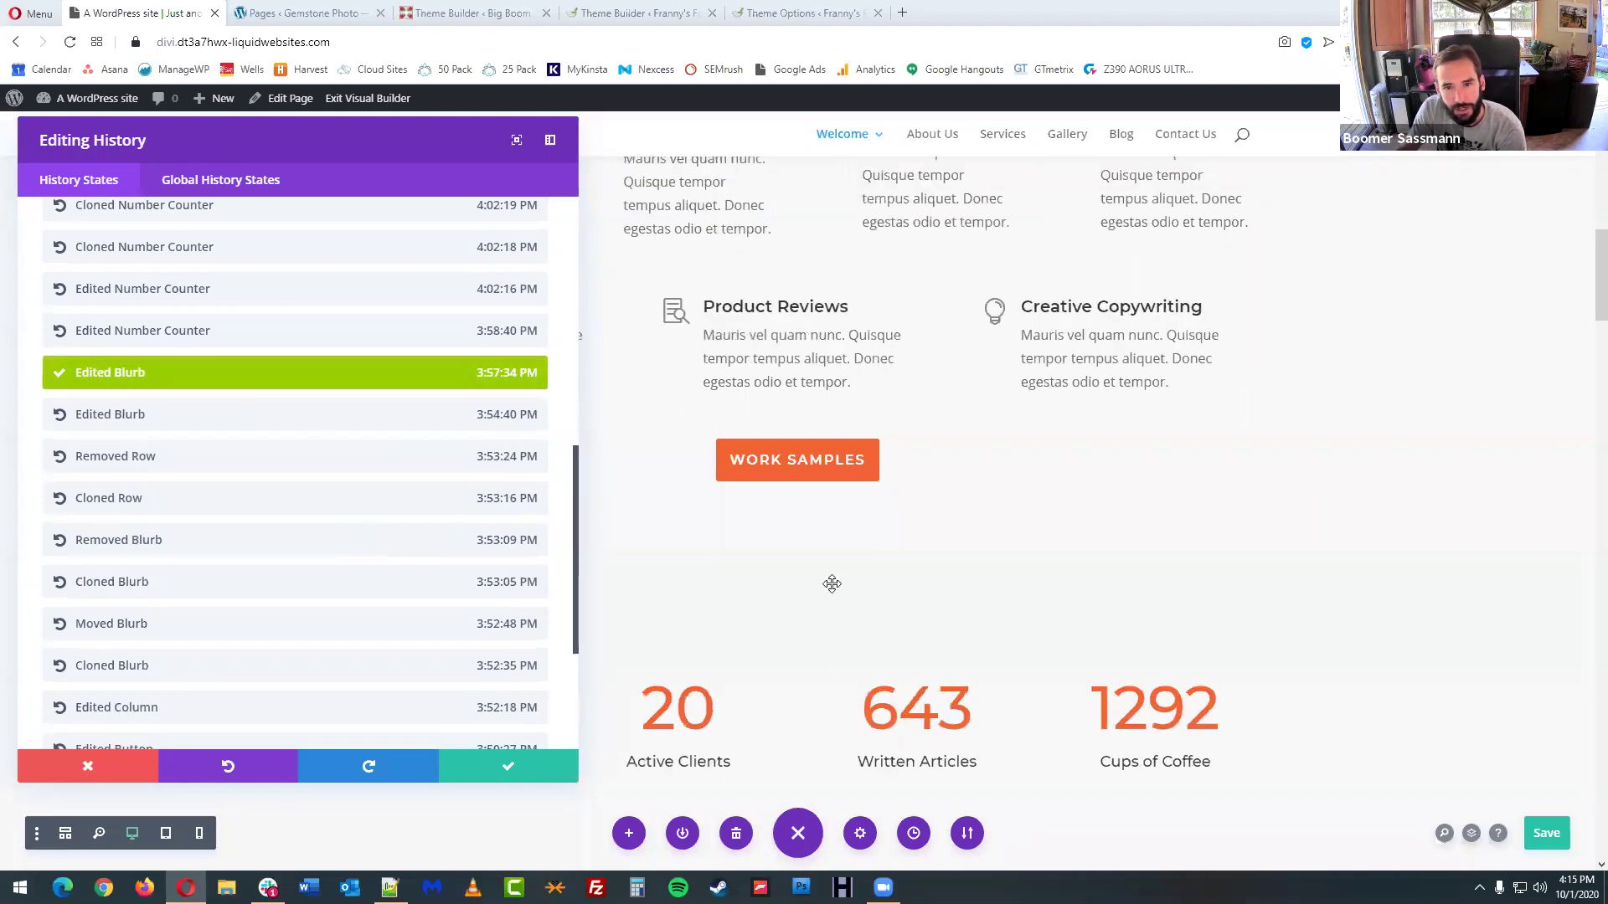
pyautogui.click(255, 549)
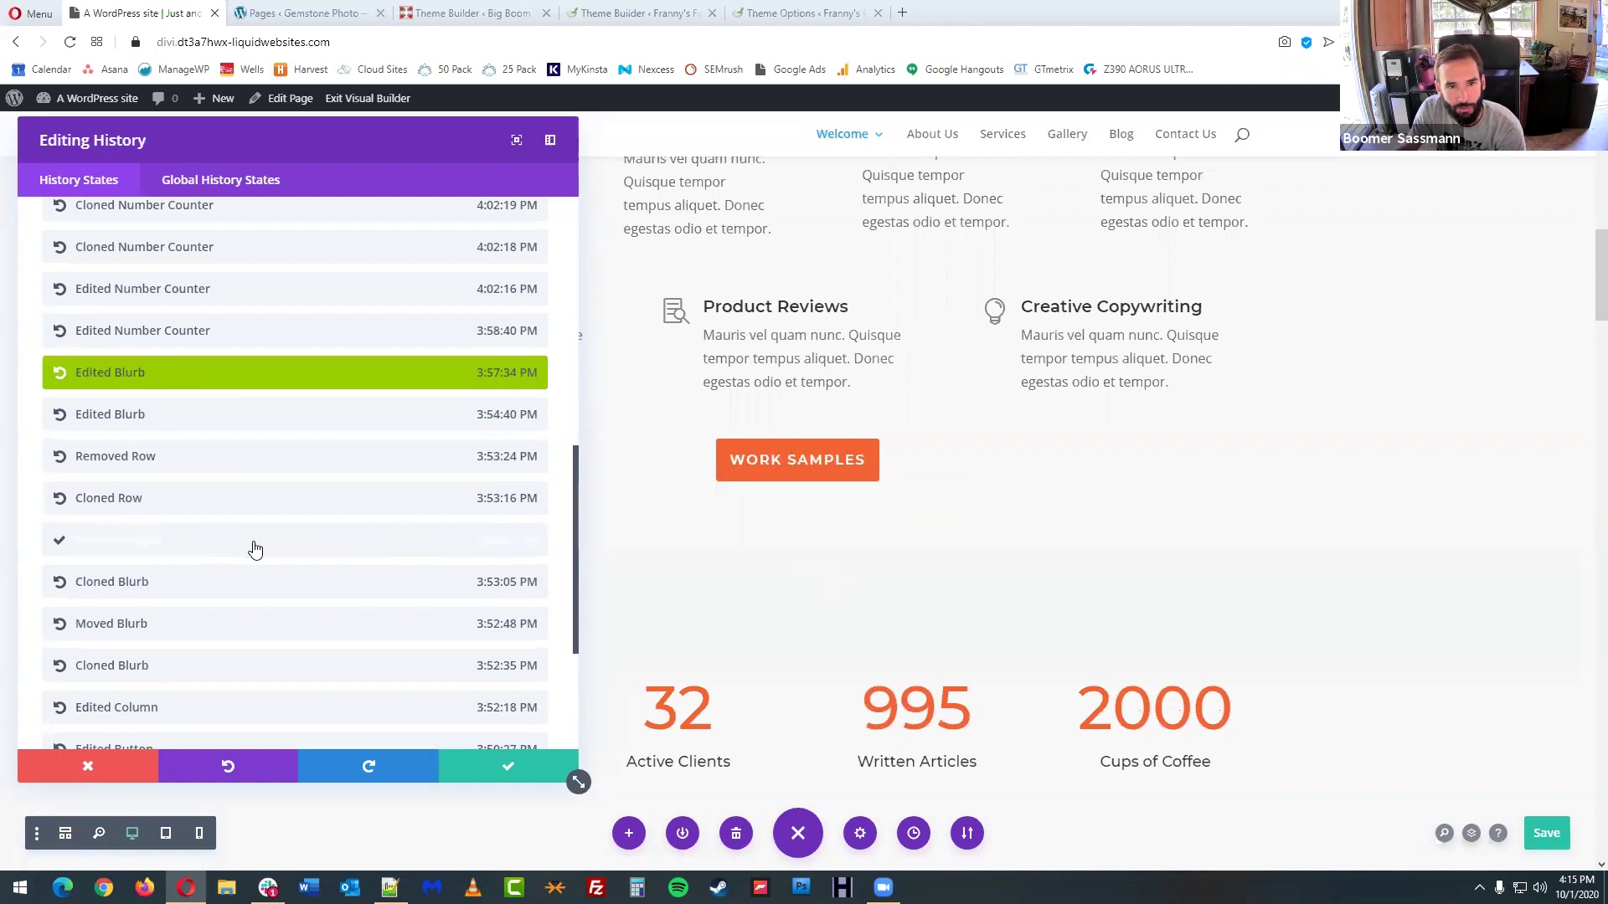
pyautogui.scroll(4, 398, 643)
pyautogui.scroll(5, 399, 643)
pyautogui.scroll(-6, 421, 603)
pyautogui.scroll(-5, 421, 603)
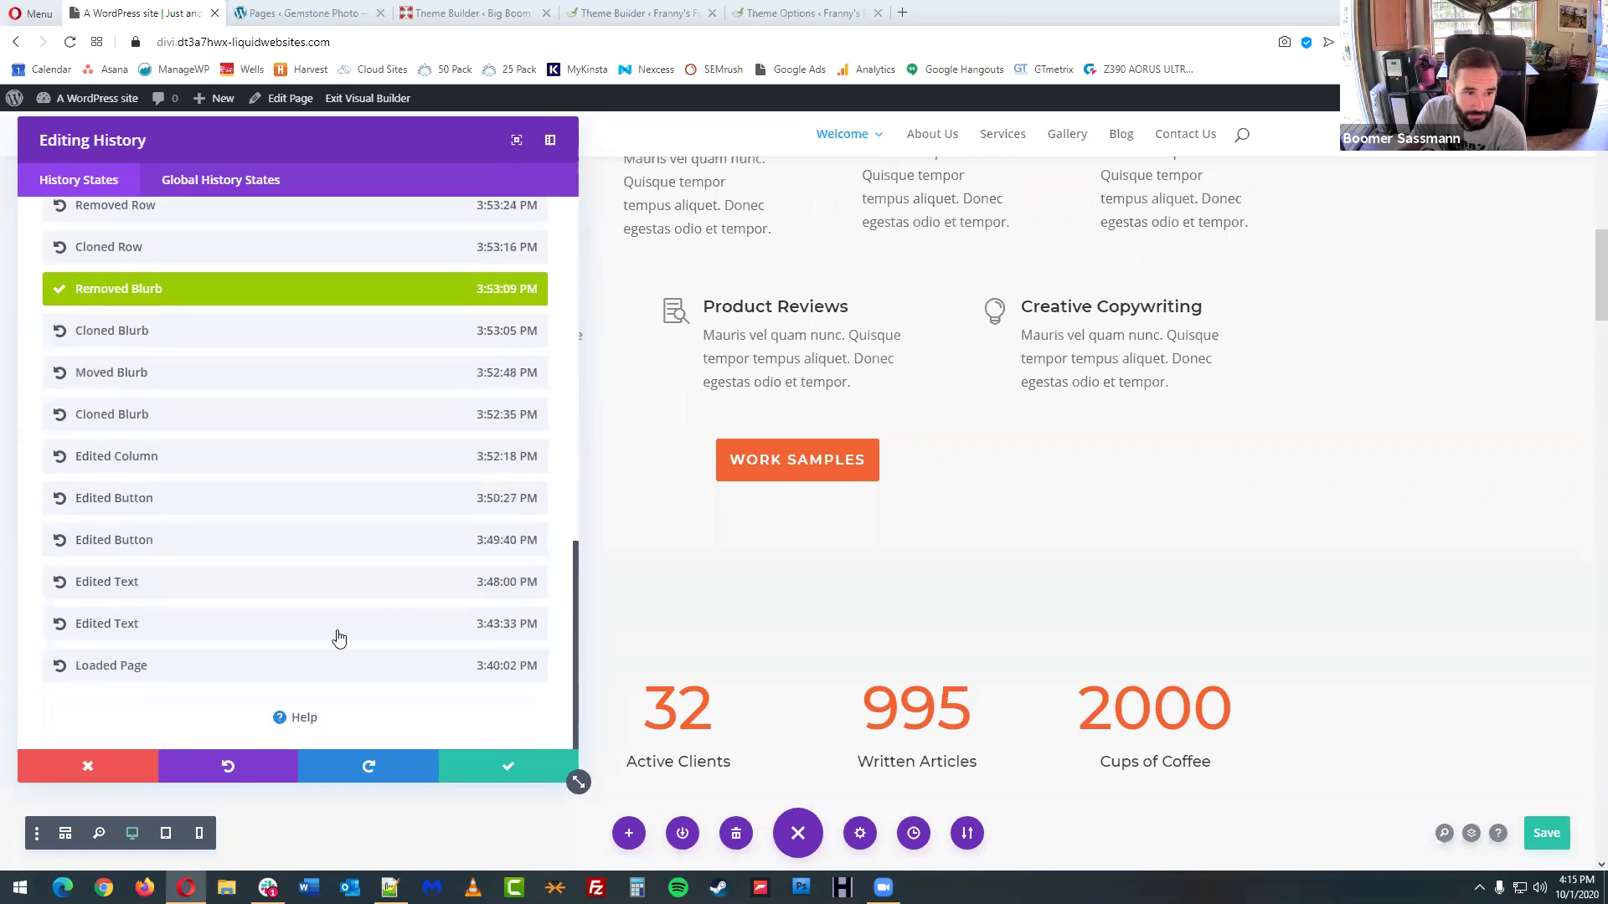
pyautogui.click(103, 782)
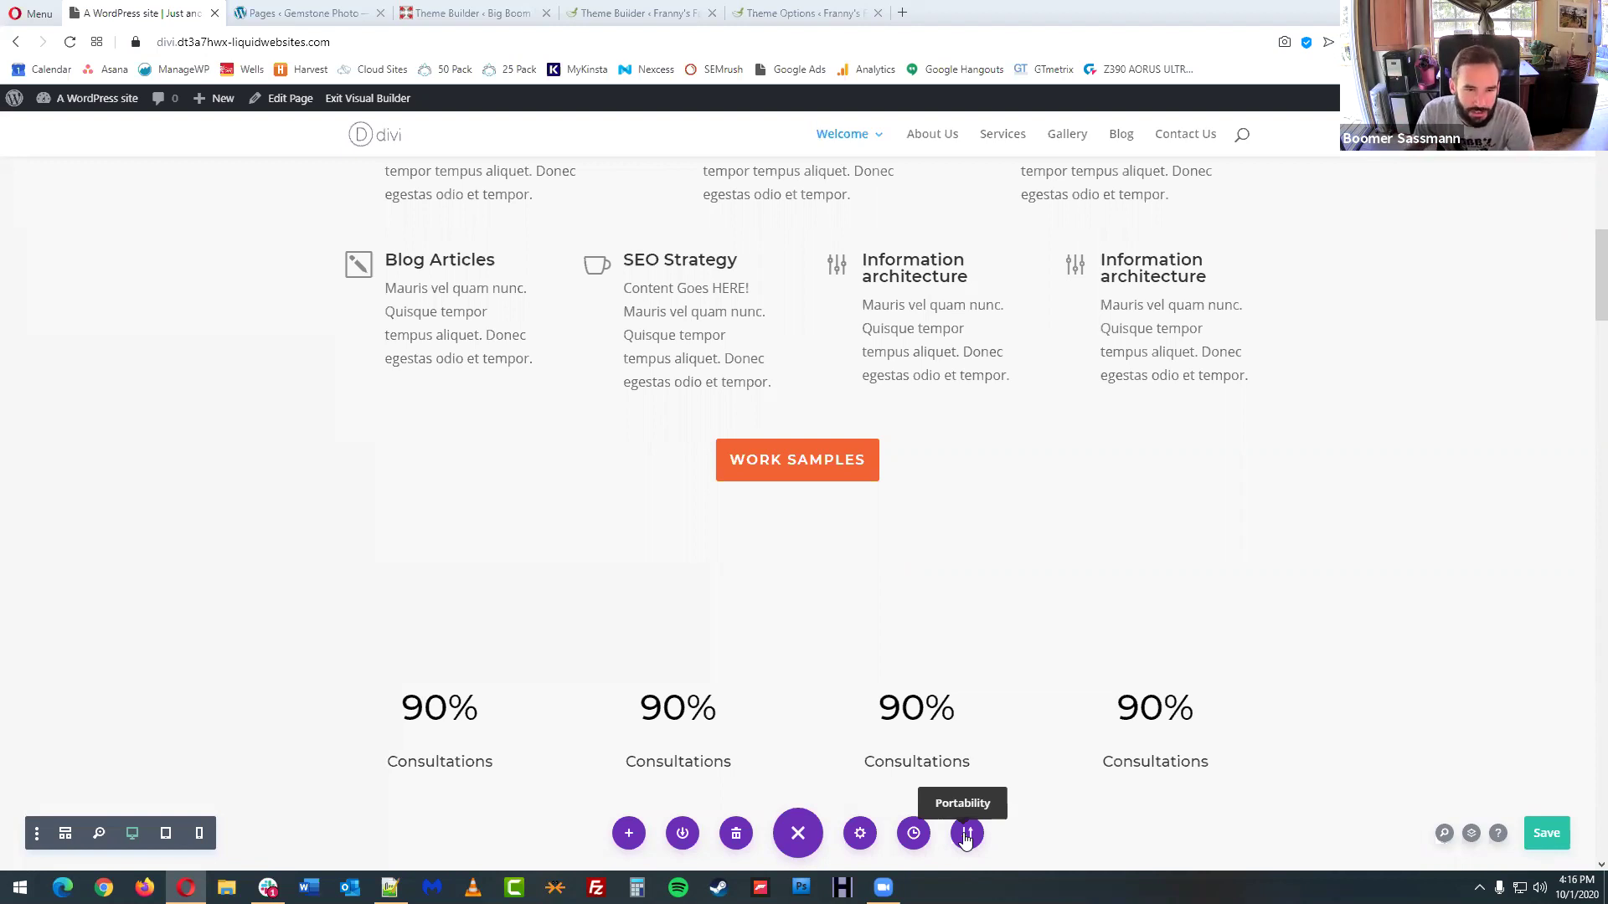
# - Save the page and exit the Visual Builder
pyautogui.click(1547, 835)
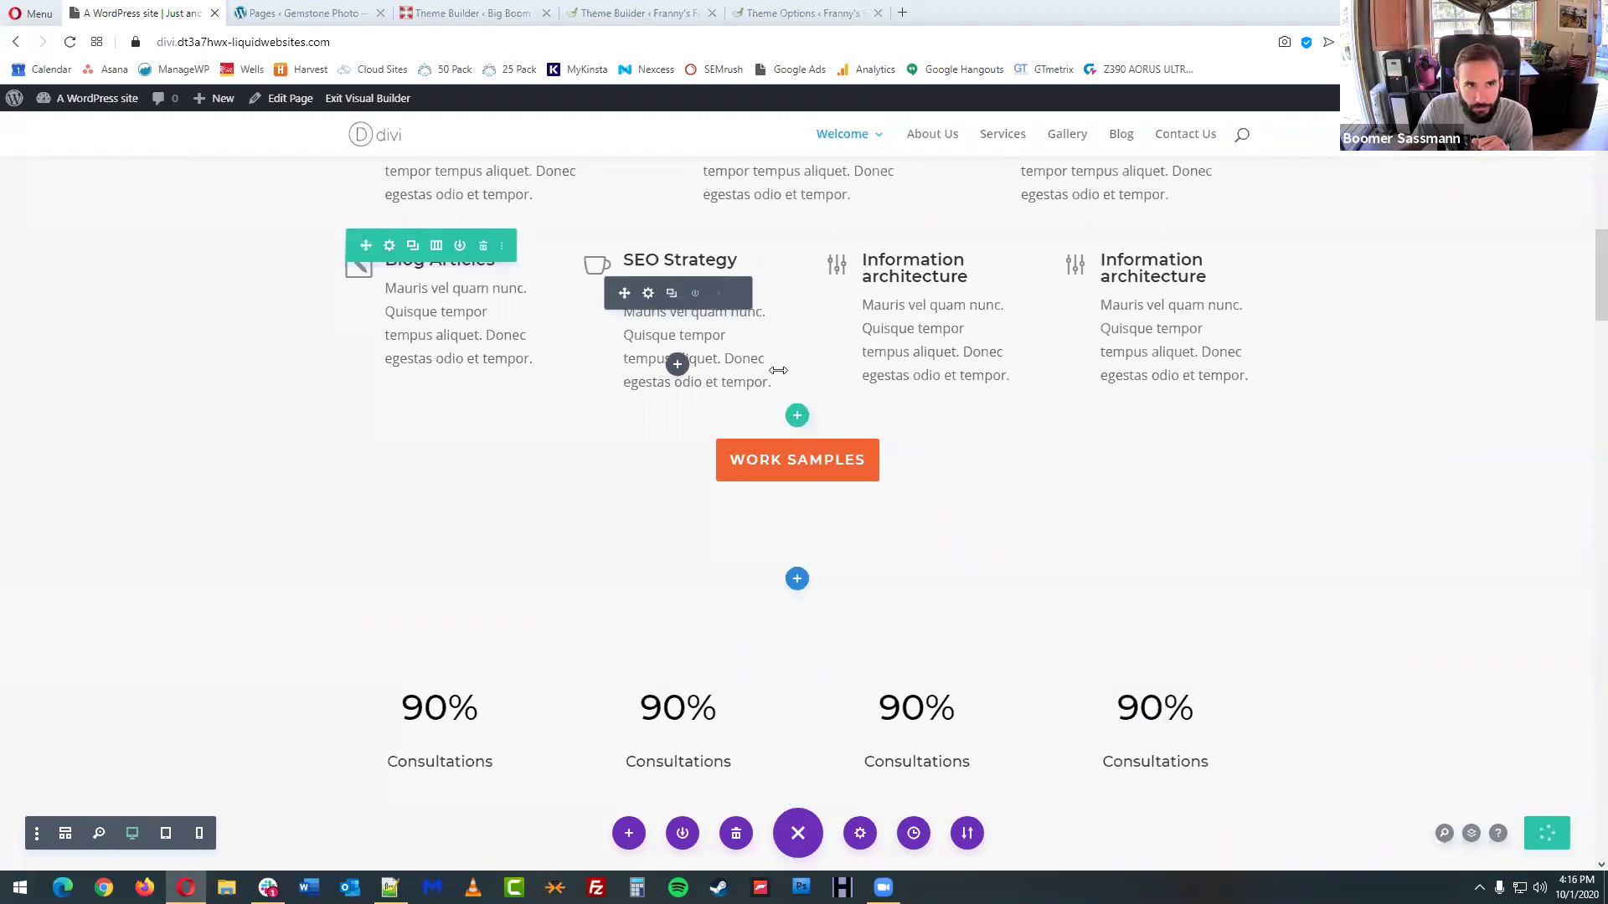
pyautogui.scroll(5, 787, 352)
pyautogui.scroll(10, 794, 316)
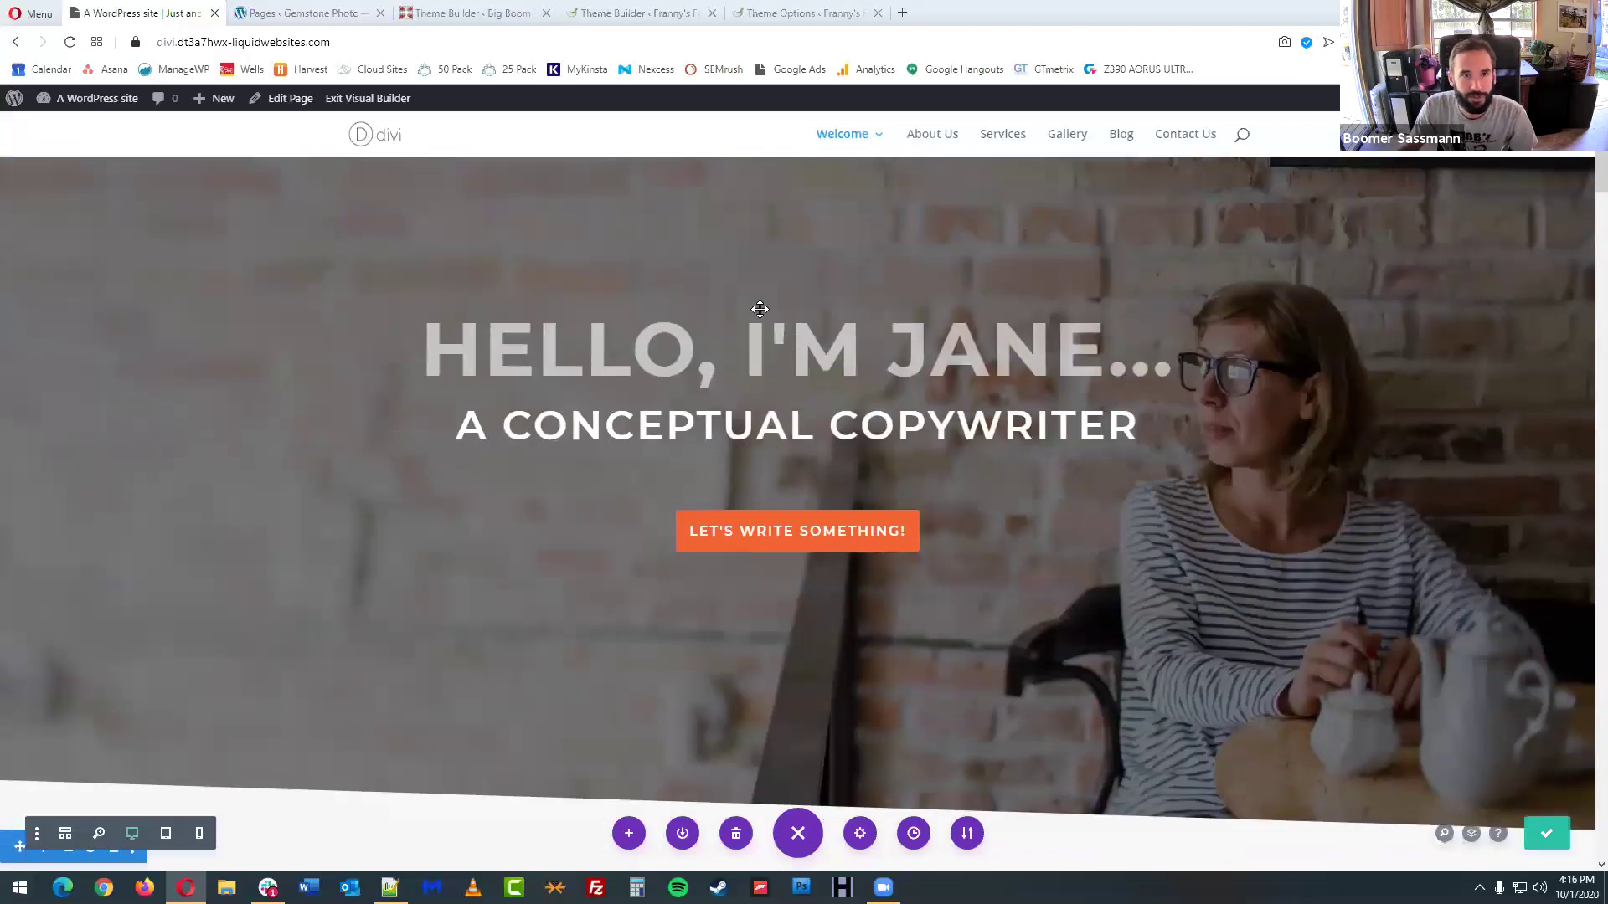
pyautogui.click(368, 98)
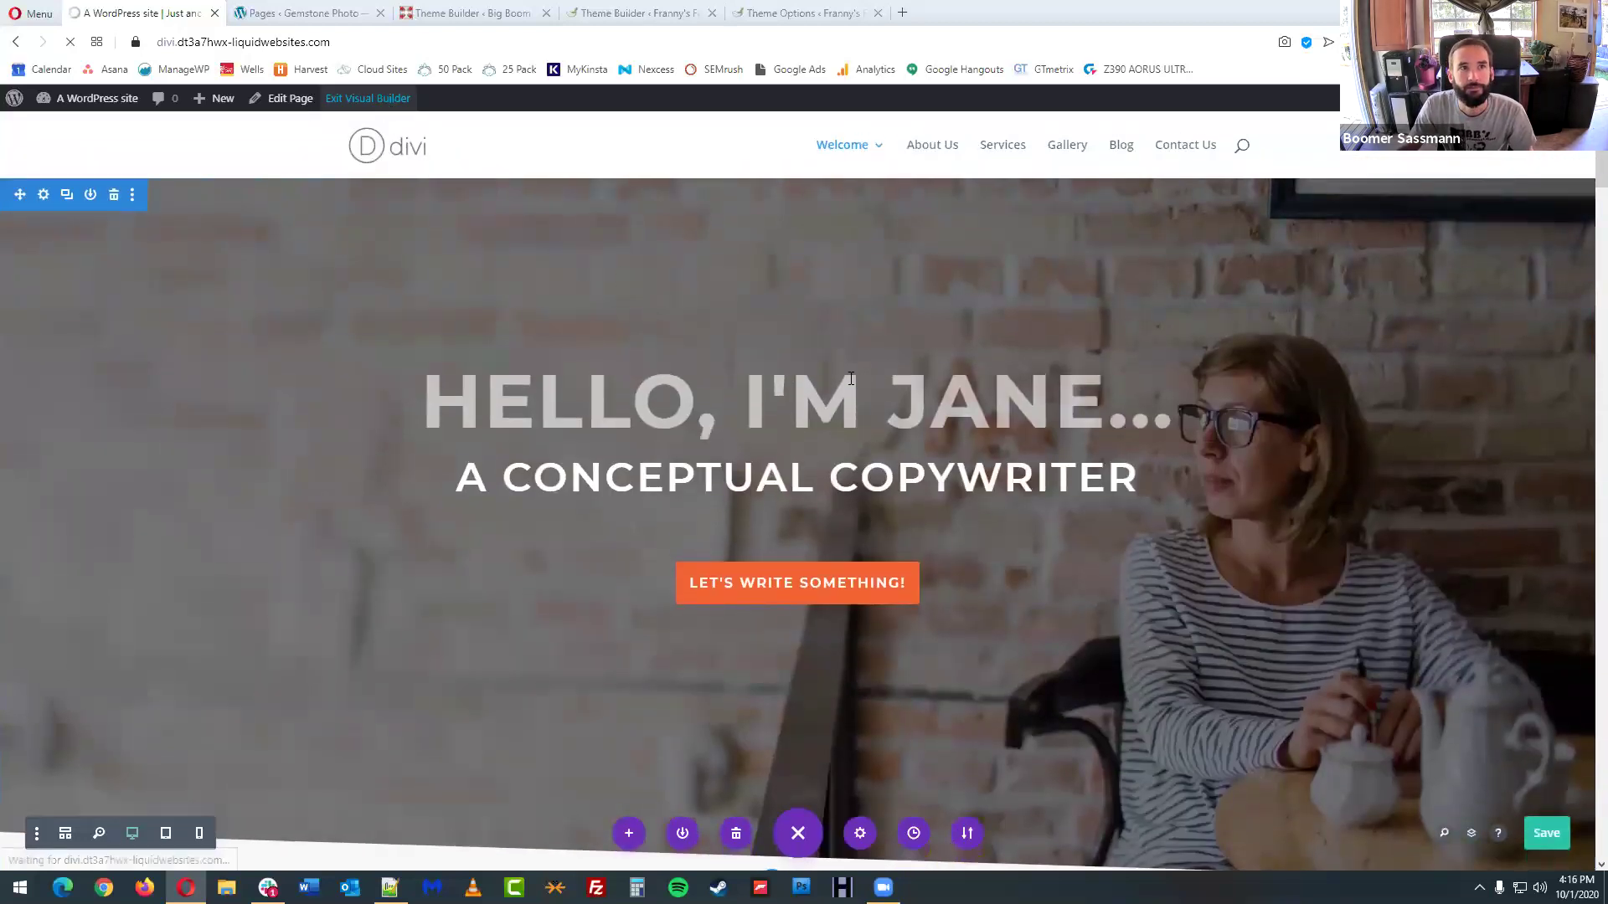
# - Open the About Us, Services, Gallery, Blog and Contact Us pages from the site navigation, each in its own browser tab
pyautogui.middleClick(937, 153)
pyautogui.middleClick(1004, 151)
pyautogui.middleClick(1068, 153)
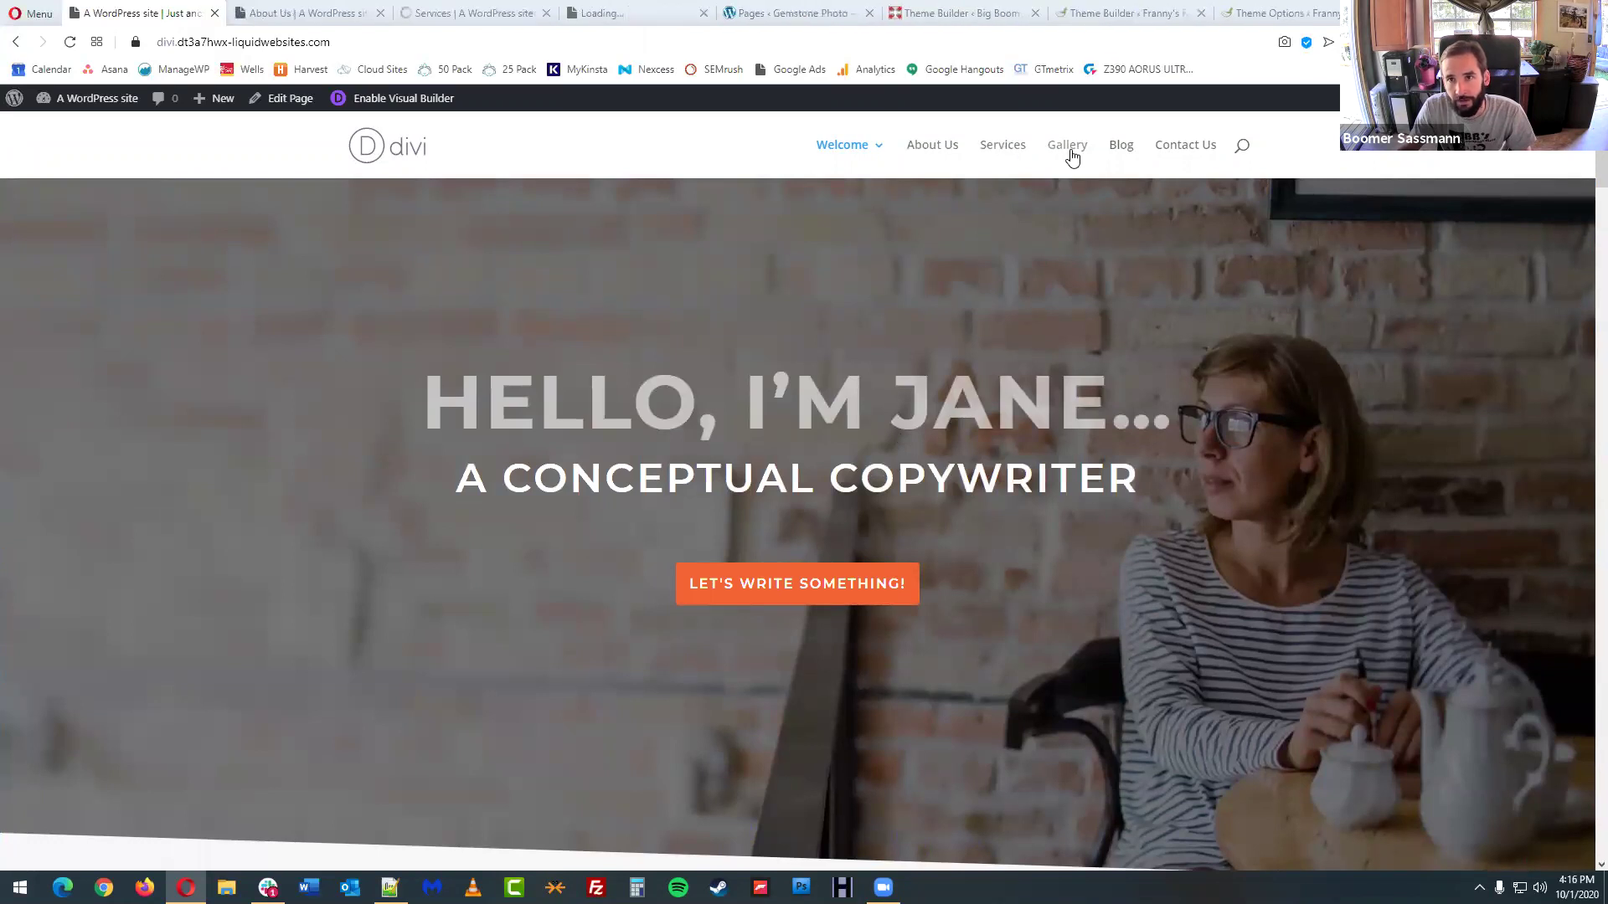
pyautogui.middleClick(1122, 150)
pyautogui.middleClick(1183, 149)
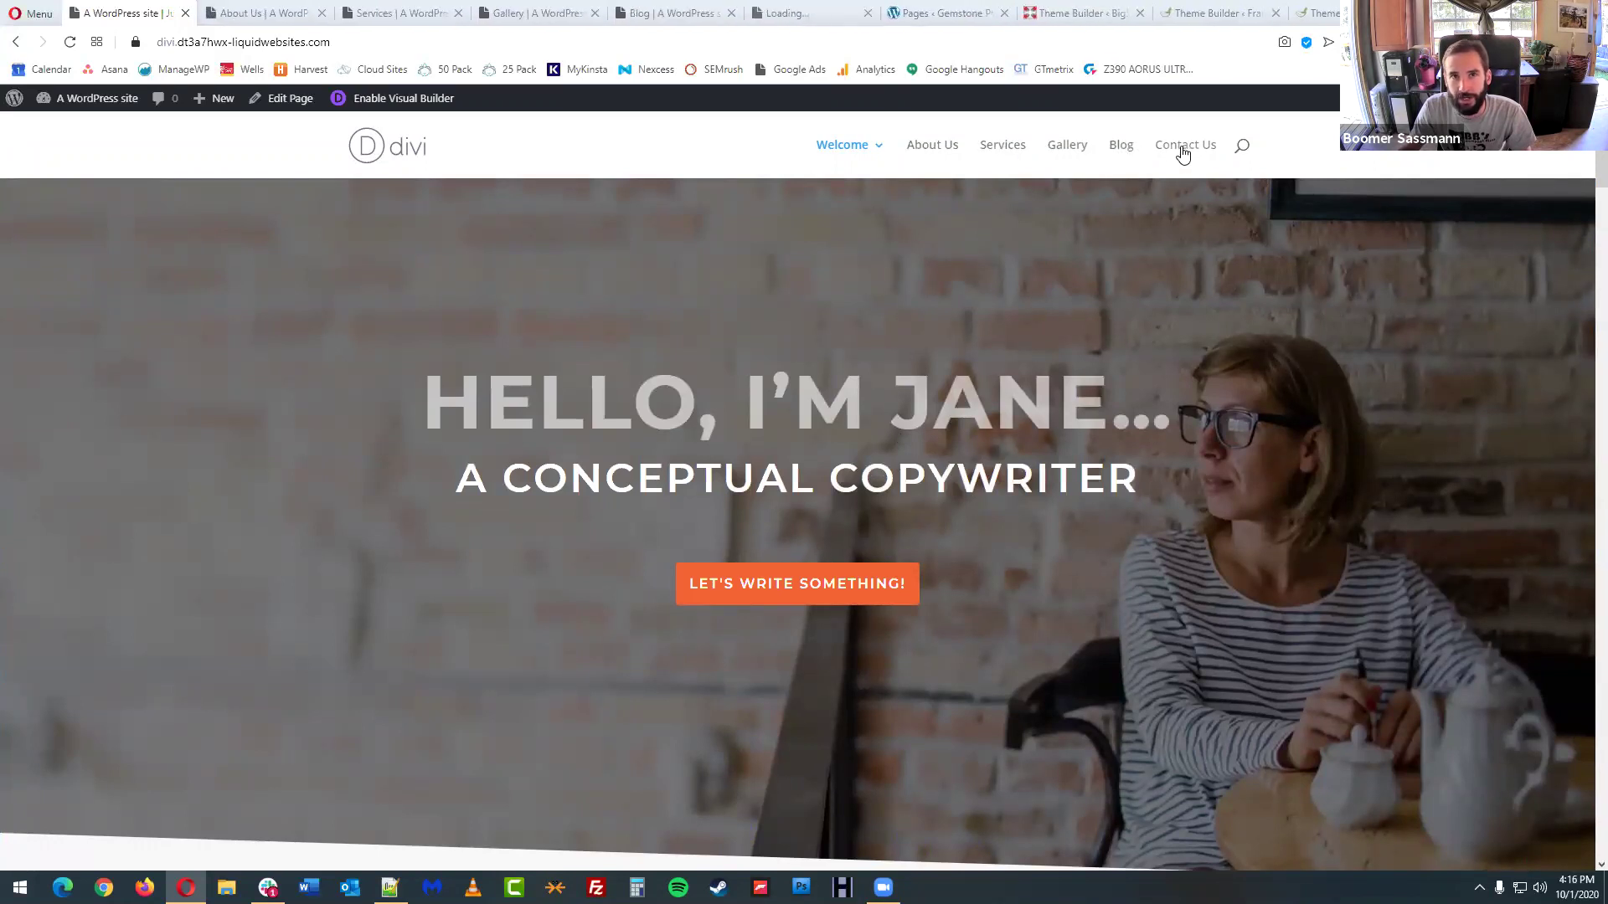
# - Enable the Visual Builder on the About Us, Services, Gallery, Blog and Contact Us pages
pyautogui.click(285, 10)
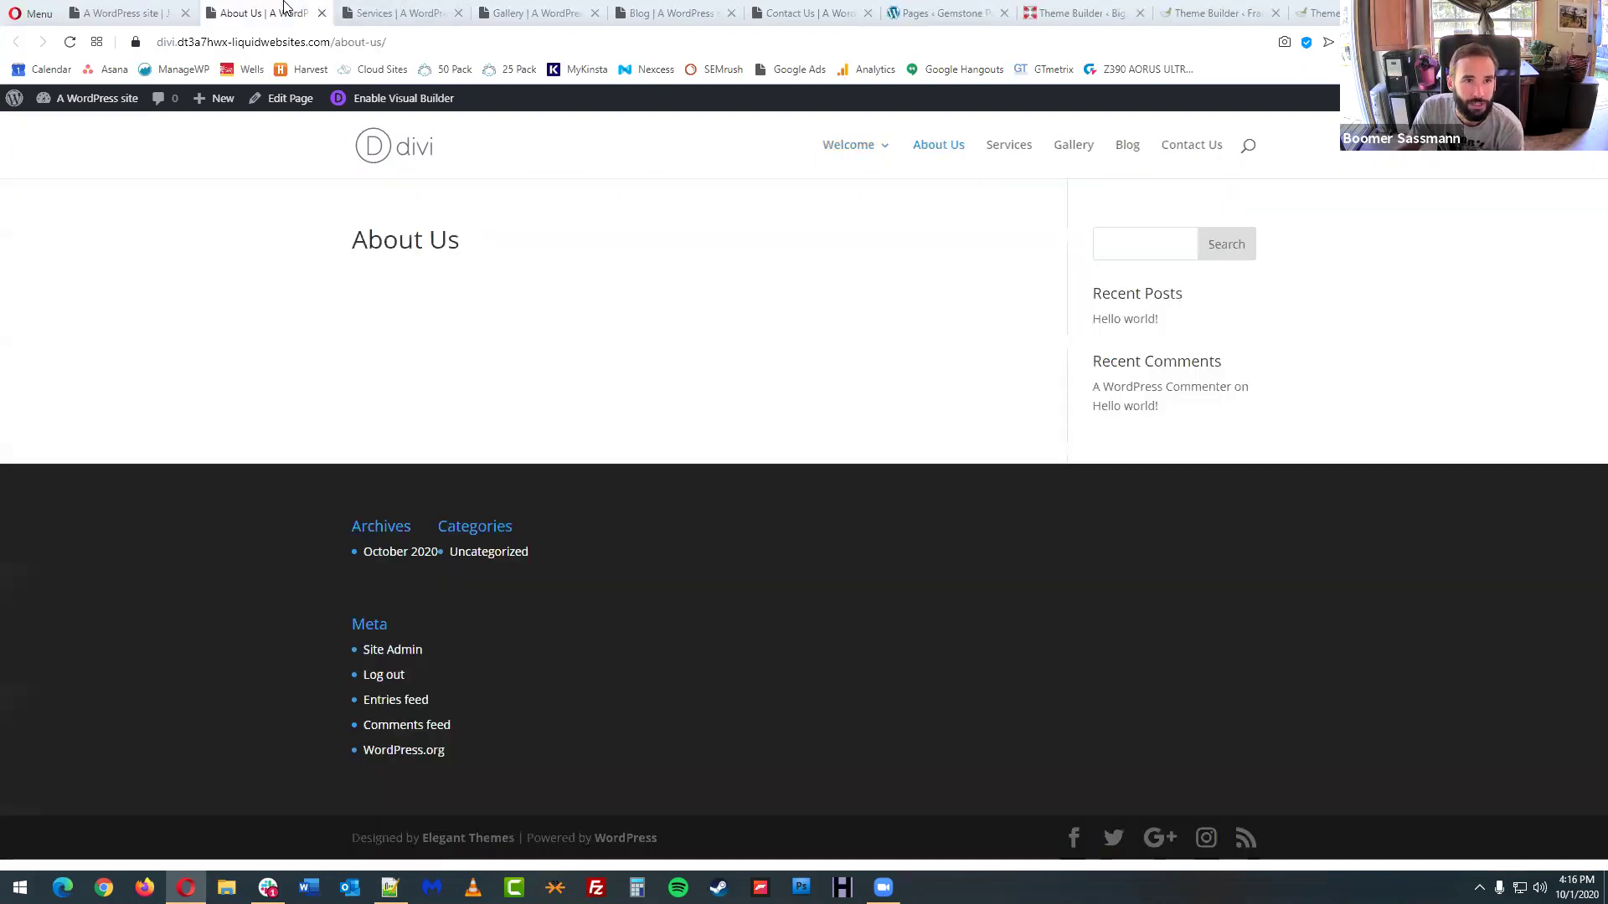
pyautogui.click(393, 10)
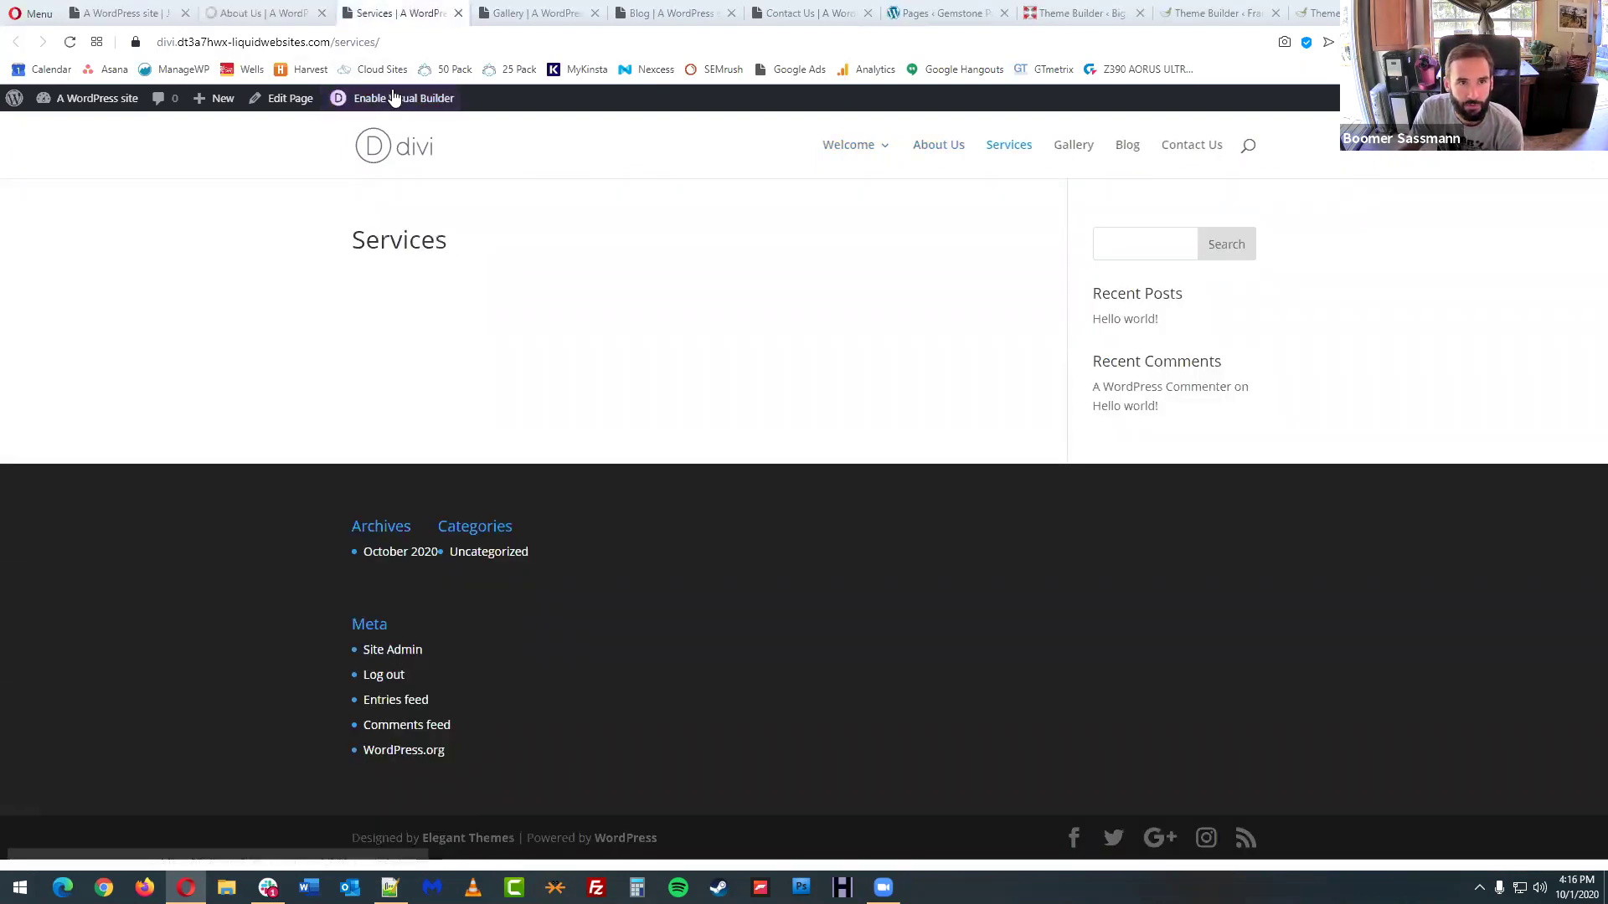
pyautogui.click(542, 10)
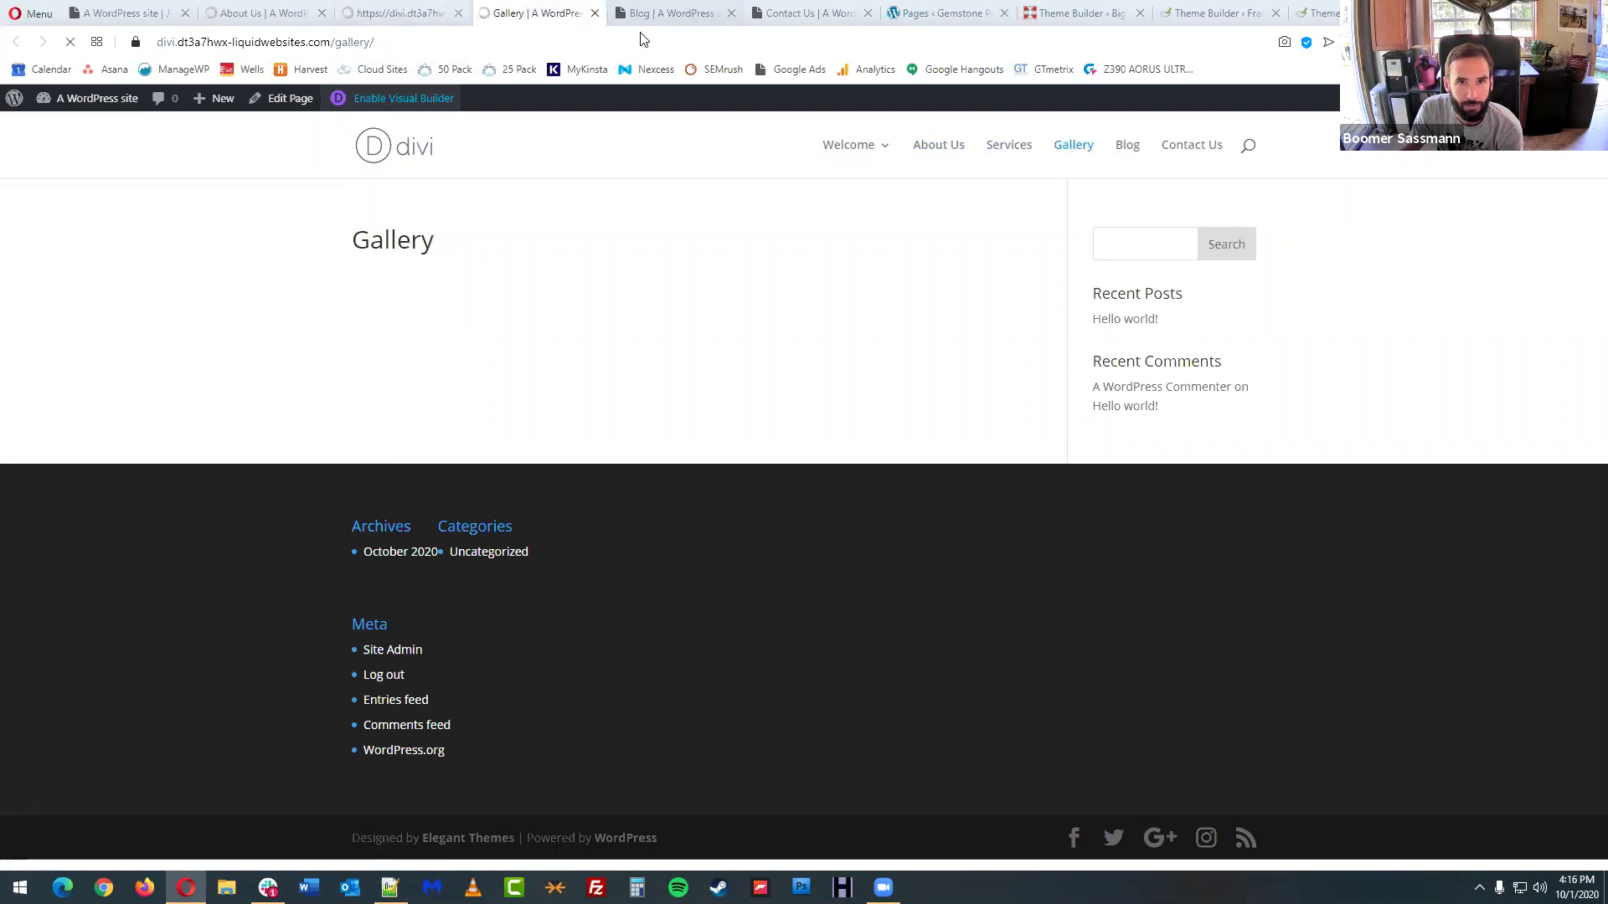
pyautogui.click(666, 13)
pyautogui.click(804, 13)
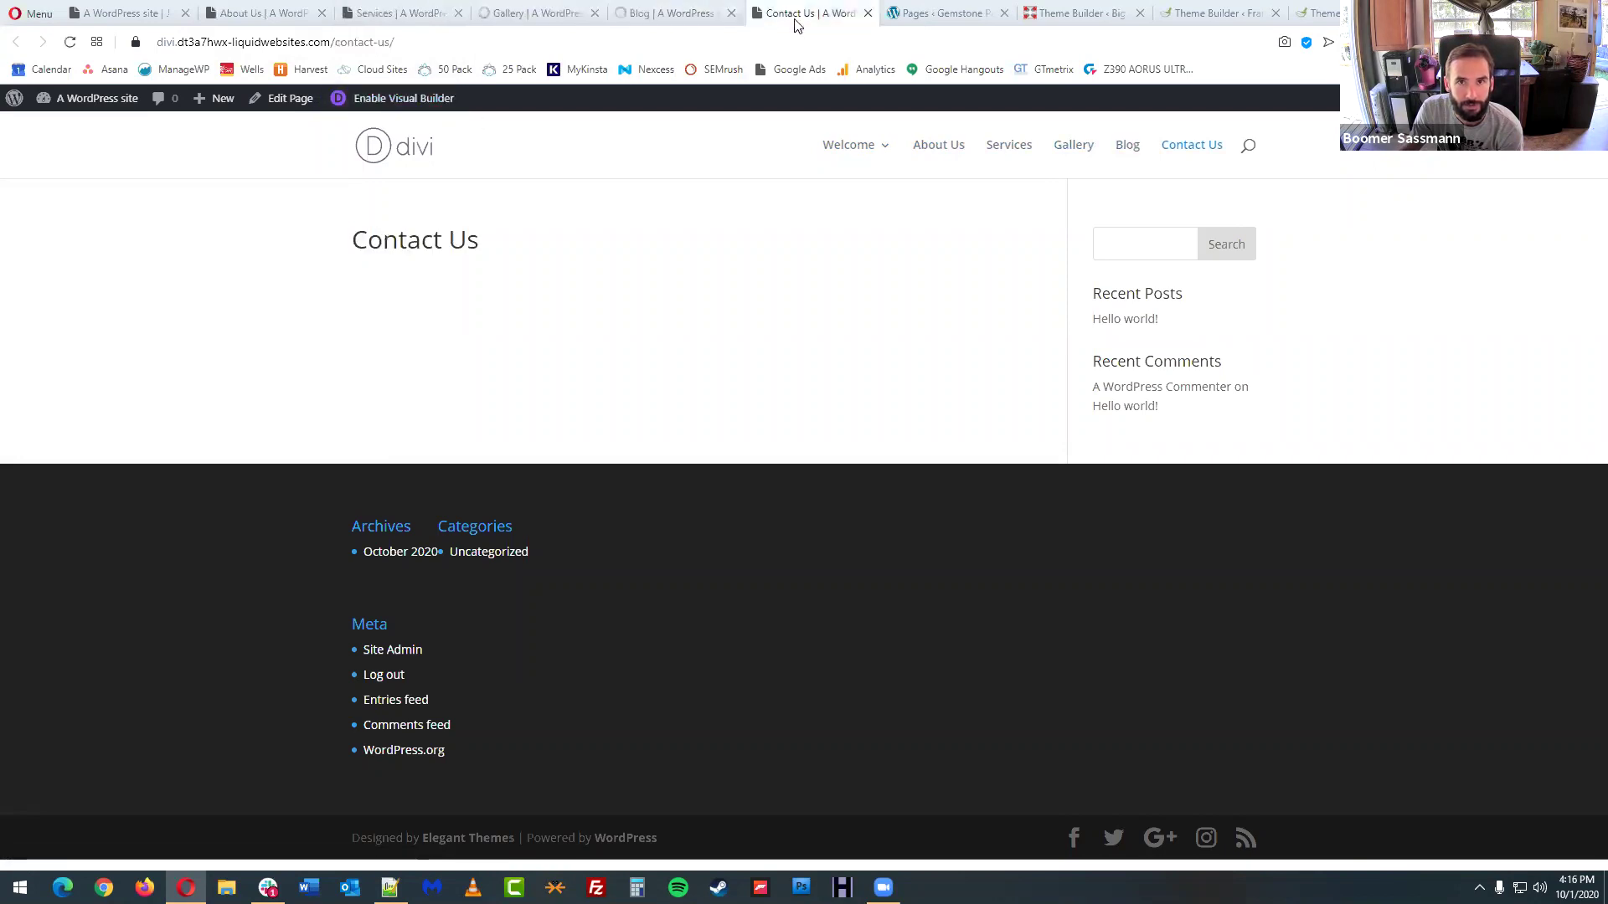
# - Choose to start from a premade layout on the About Us, Services, Gallery, Blog and Contact Us pages
pyautogui.click(293, 10)
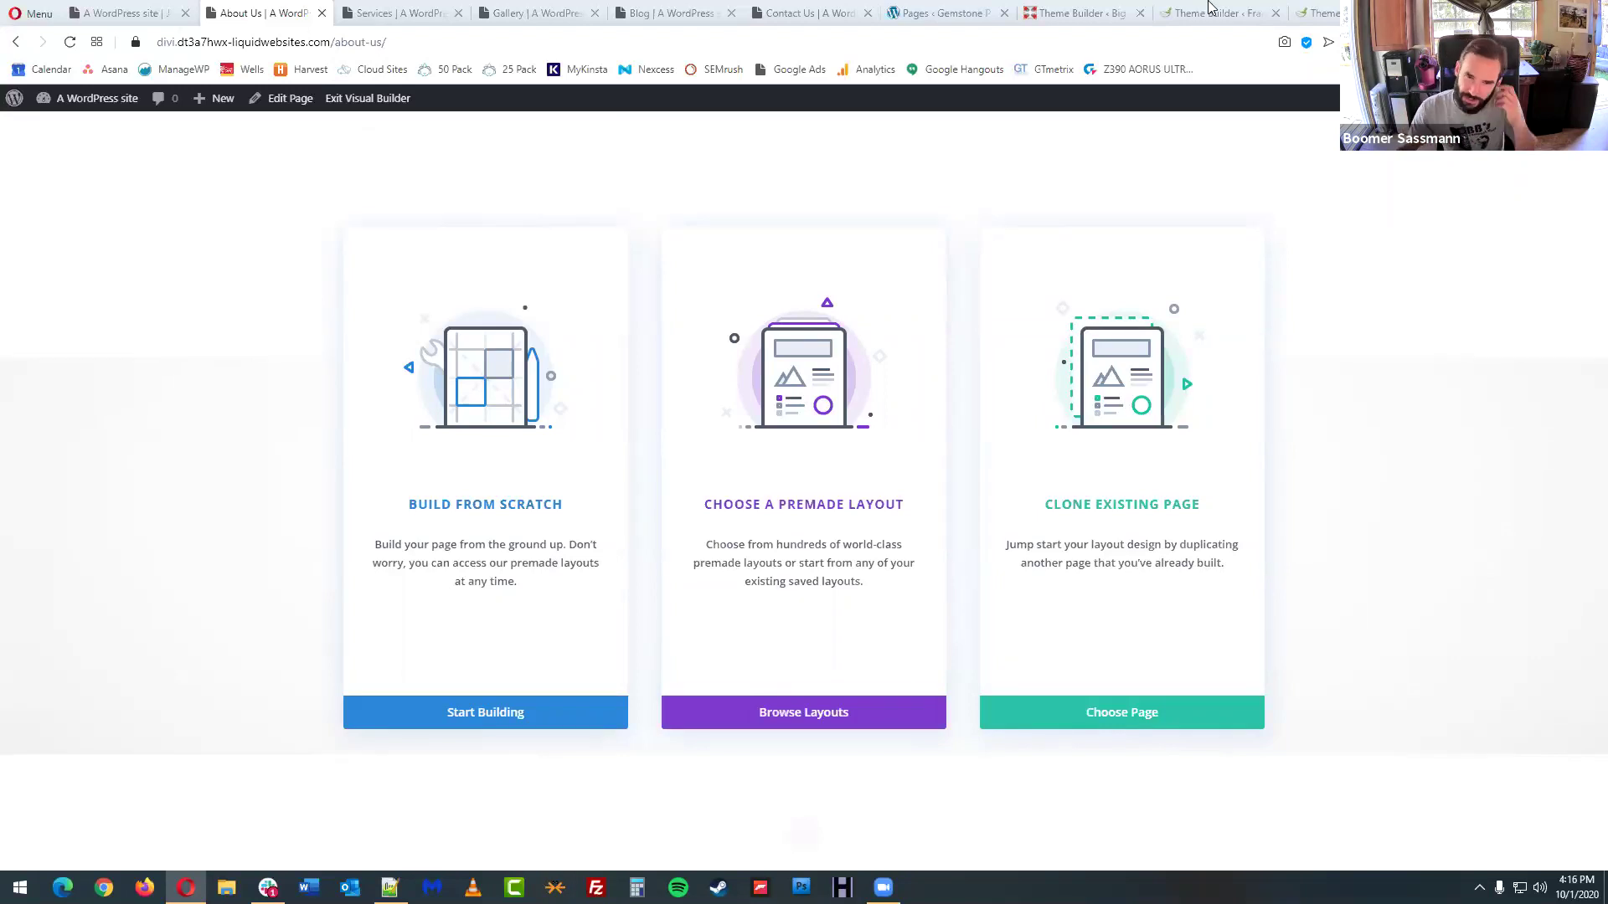
pyautogui.click(828, 429)
pyautogui.click(415, 15)
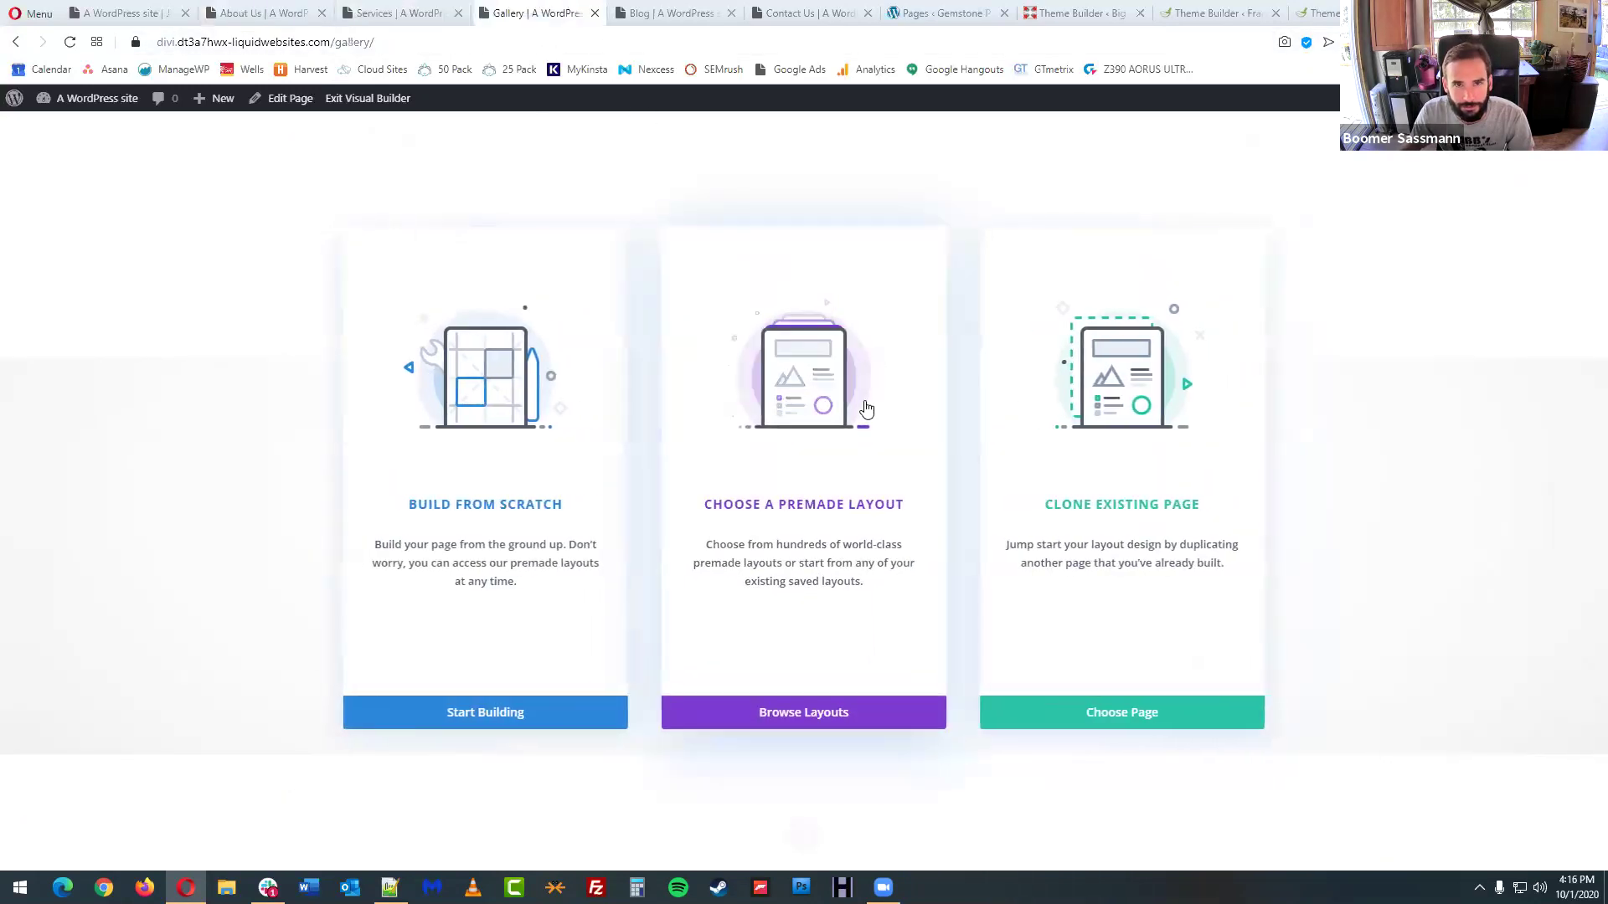
pyautogui.click(536, 13)
pyautogui.click(670, 14)
pyautogui.click(808, 13)
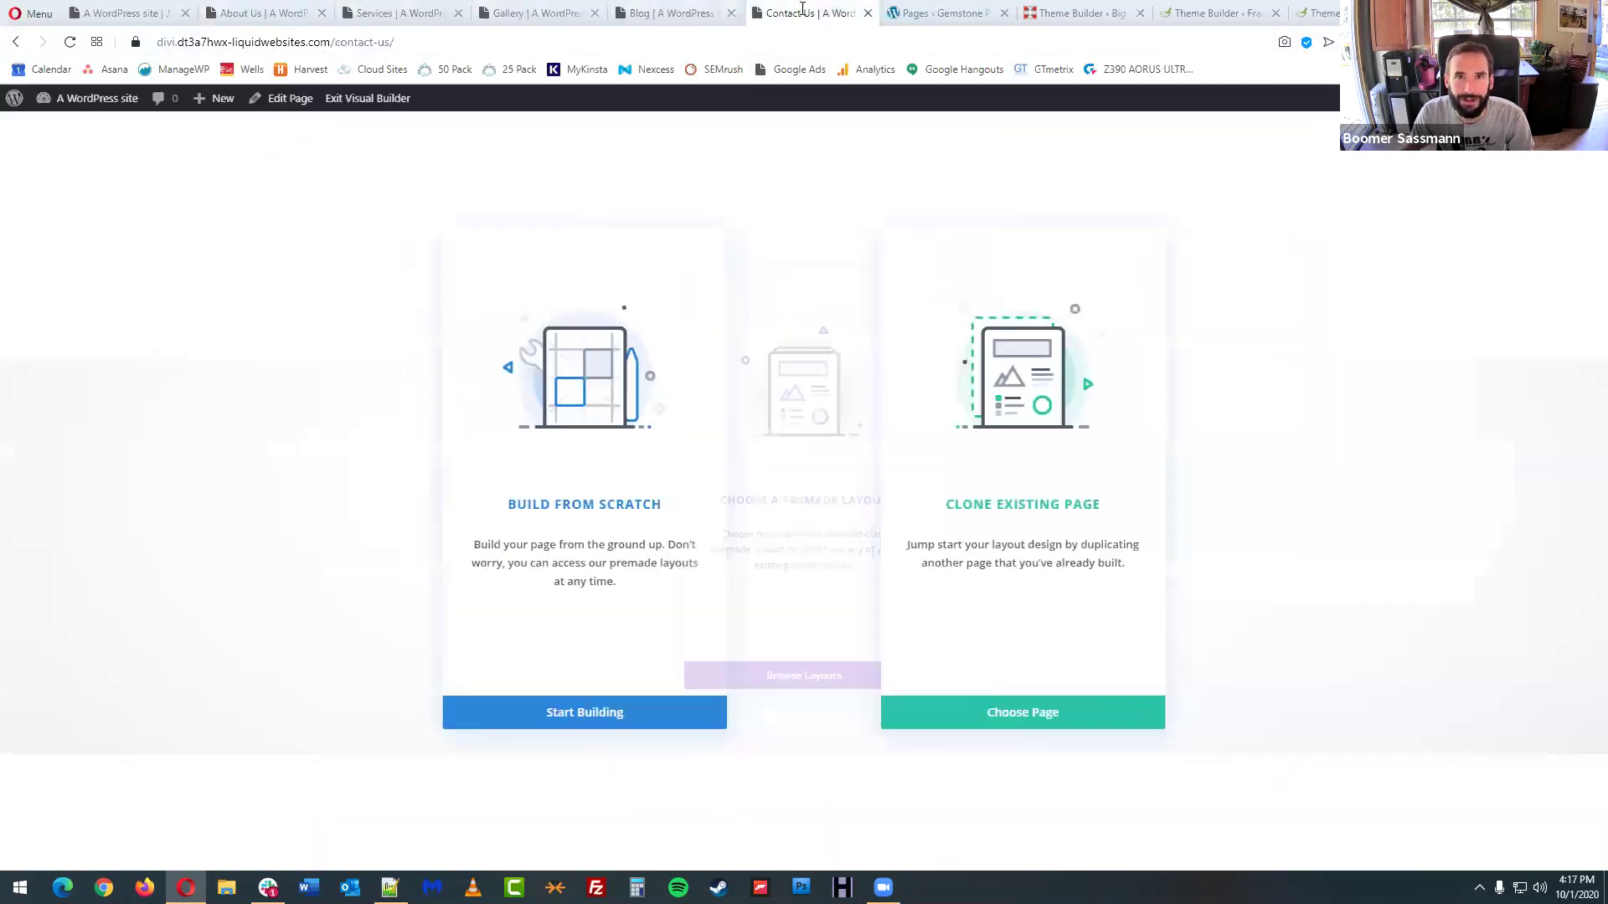
pyautogui.click(798, 406)
# - Search the premade layouts for "copy" on the About Us page and use the Copywriter About Page layout
pyautogui.click(264, 13)
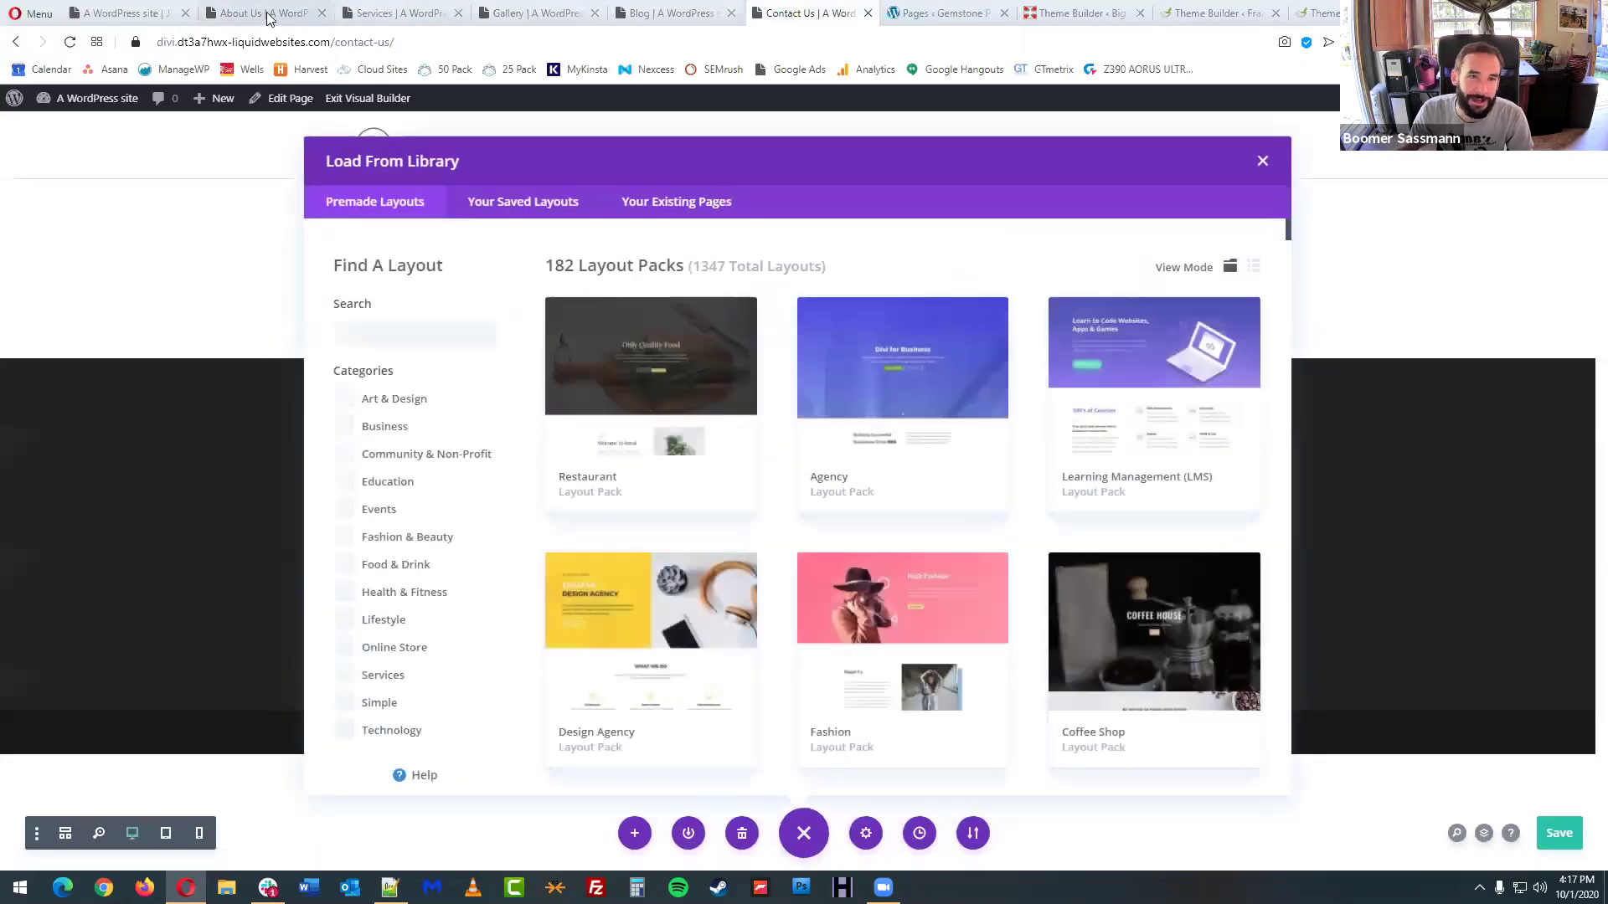
pyautogui.scroll(-10, 926, 444)
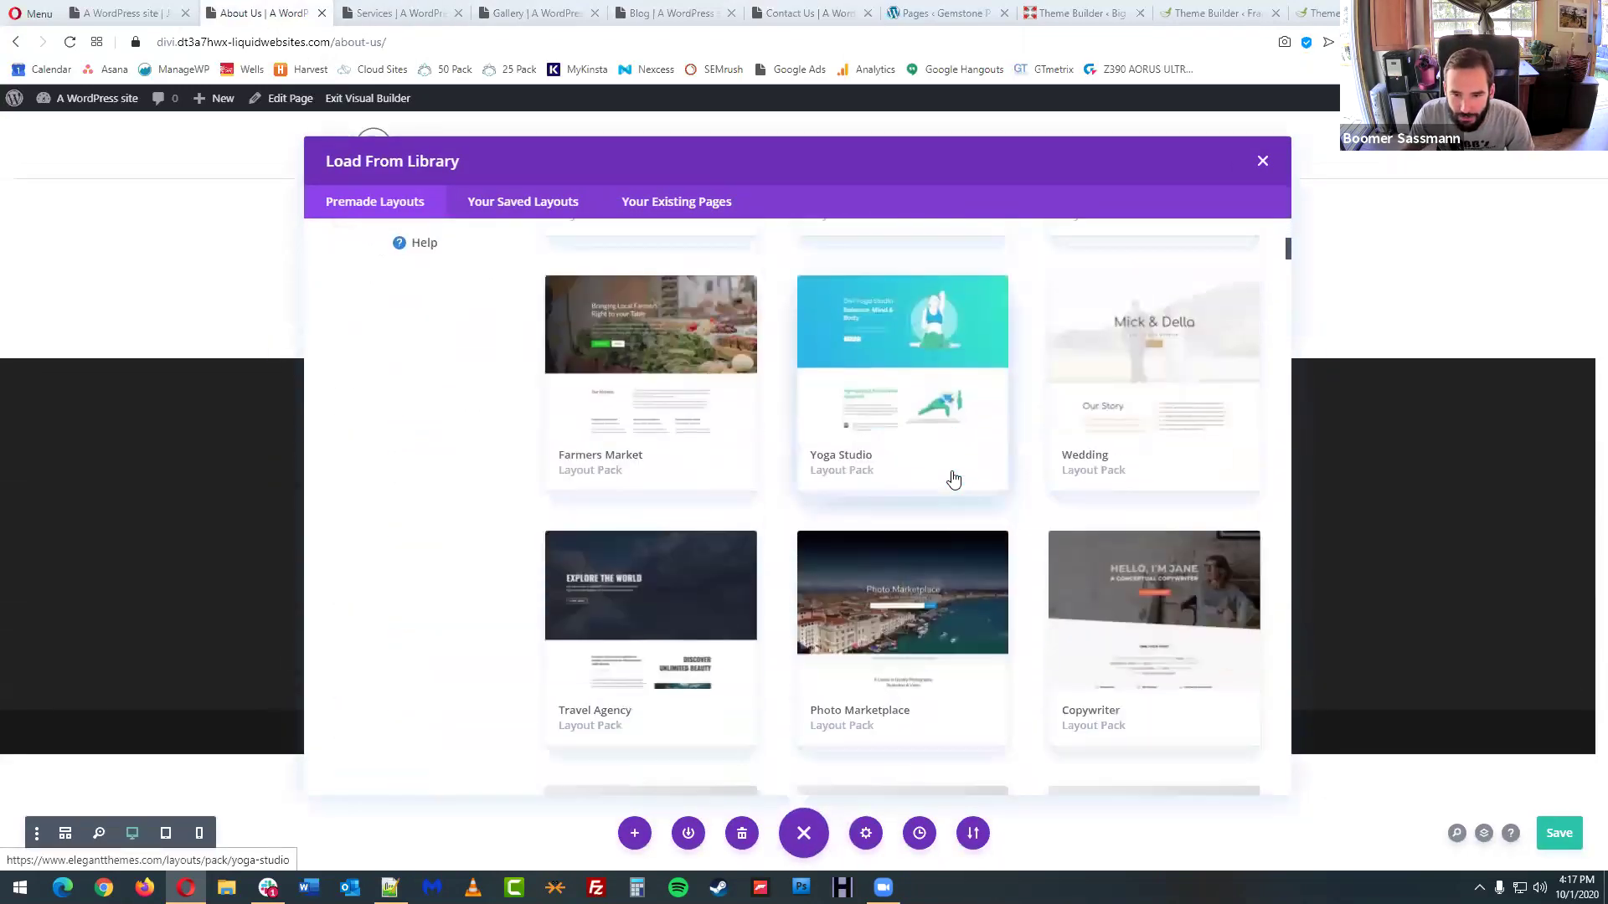
pyautogui.scroll(-3, 955, 485)
pyautogui.scroll(12, 481, 348)
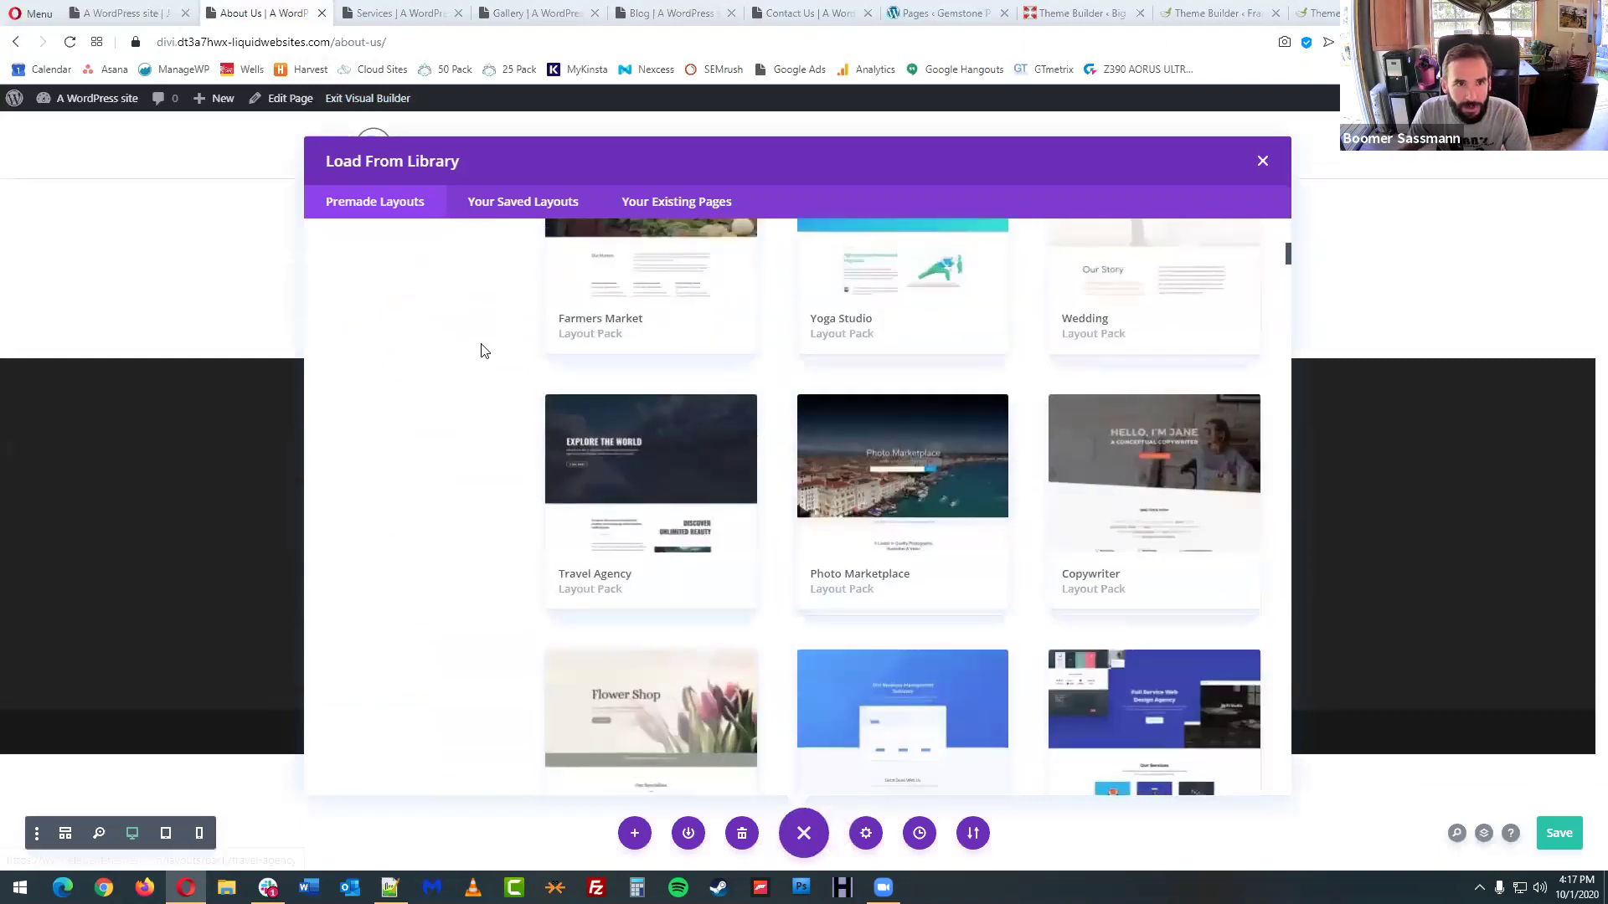
pyautogui.scroll(2, 427, 281)
pyautogui.click(401, 334)
pyautogui.write('copy')
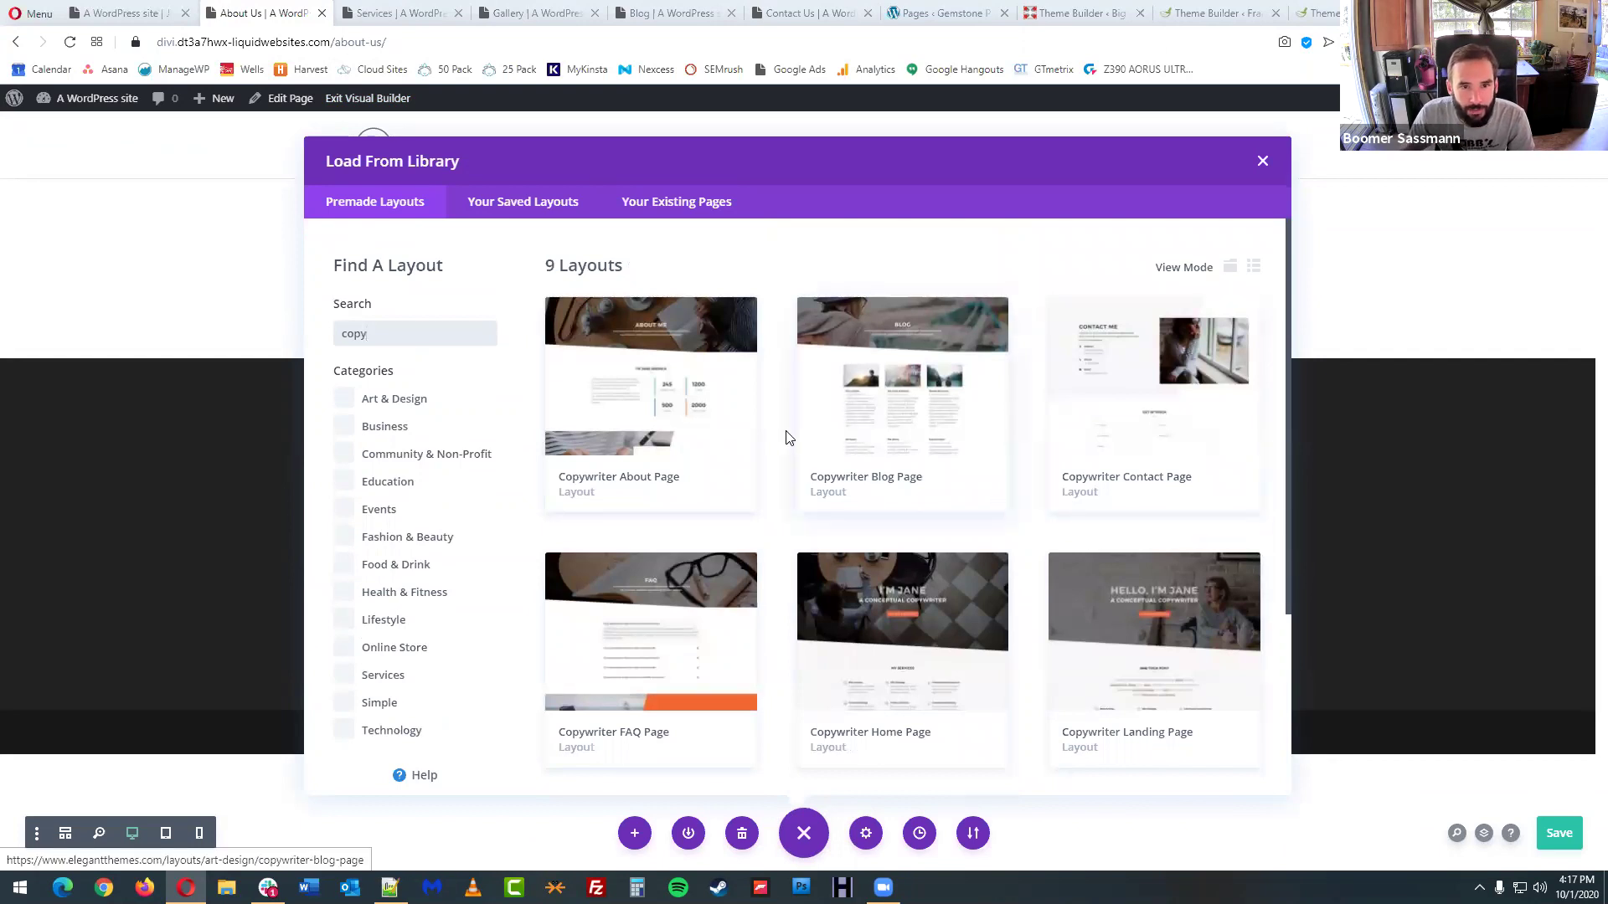
pyautogui.click(667, 399)
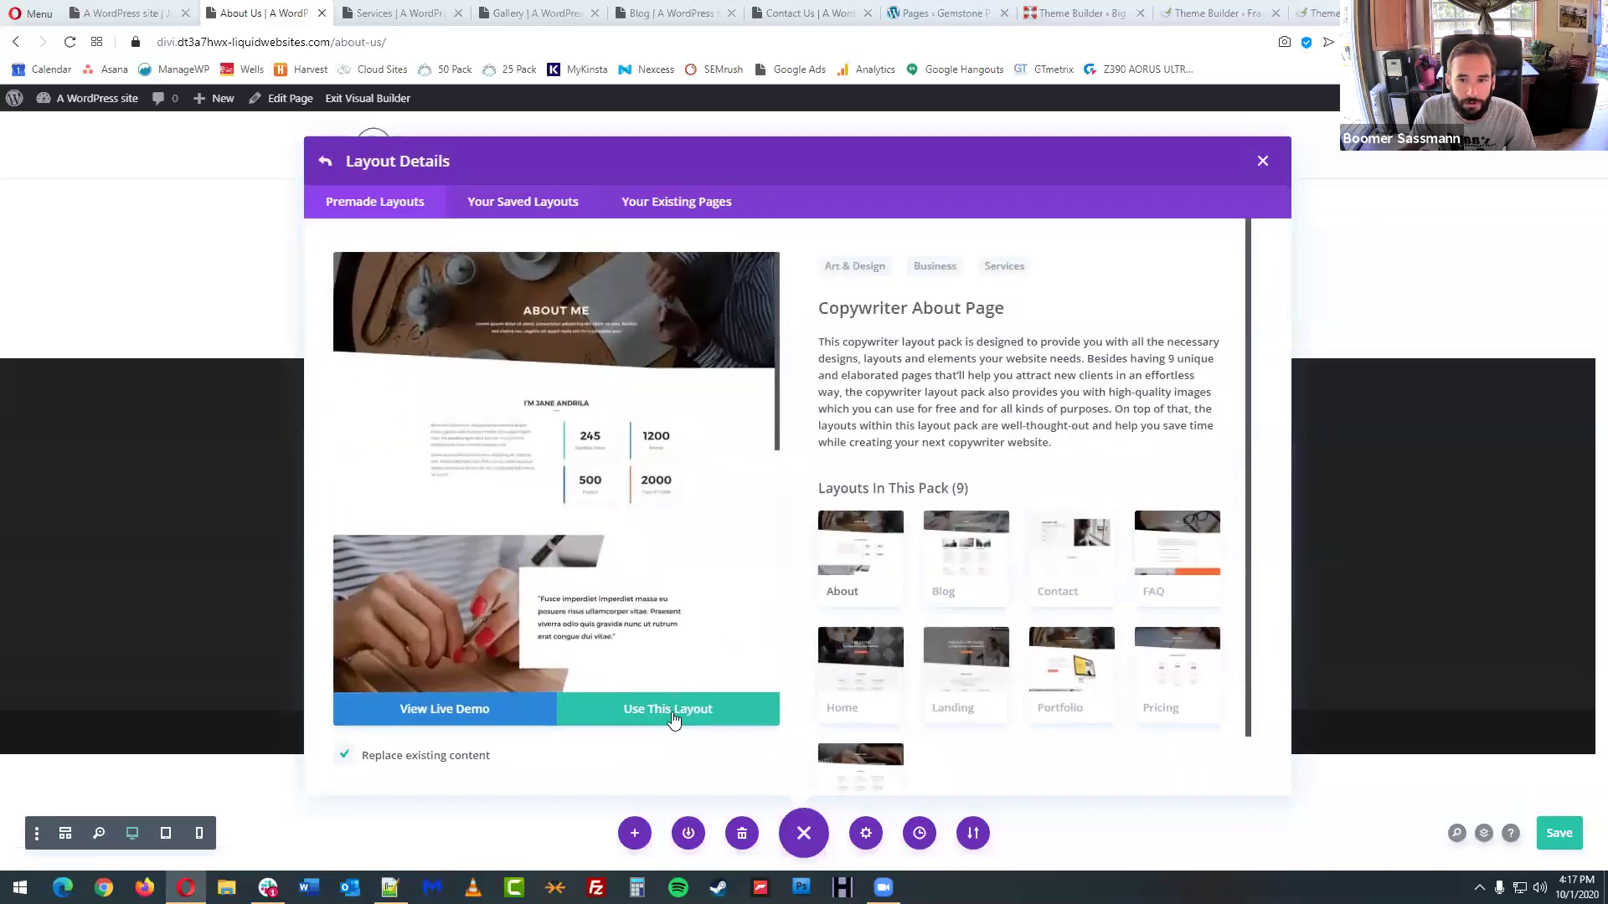
pyautogui.click(667, 710)
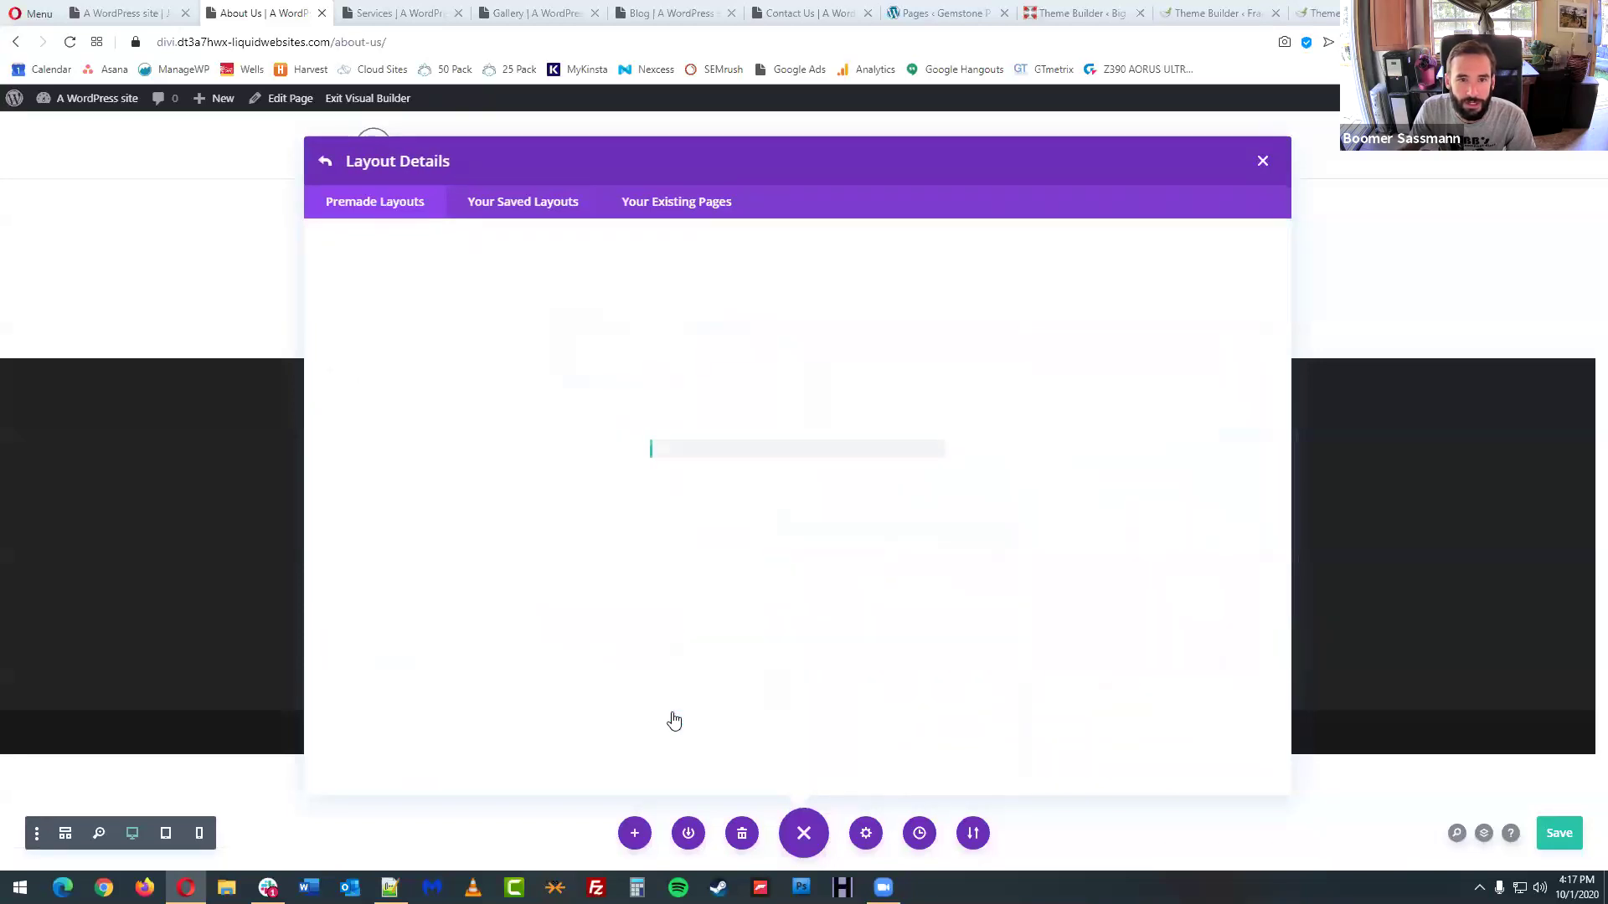
# - Search the premade layouts for "copy" on the Services page and use the Copywriter Services Page layout
pyautogui.click(419, 10)
pyautogui.click(452, 335)
pyautogui.write('copy')
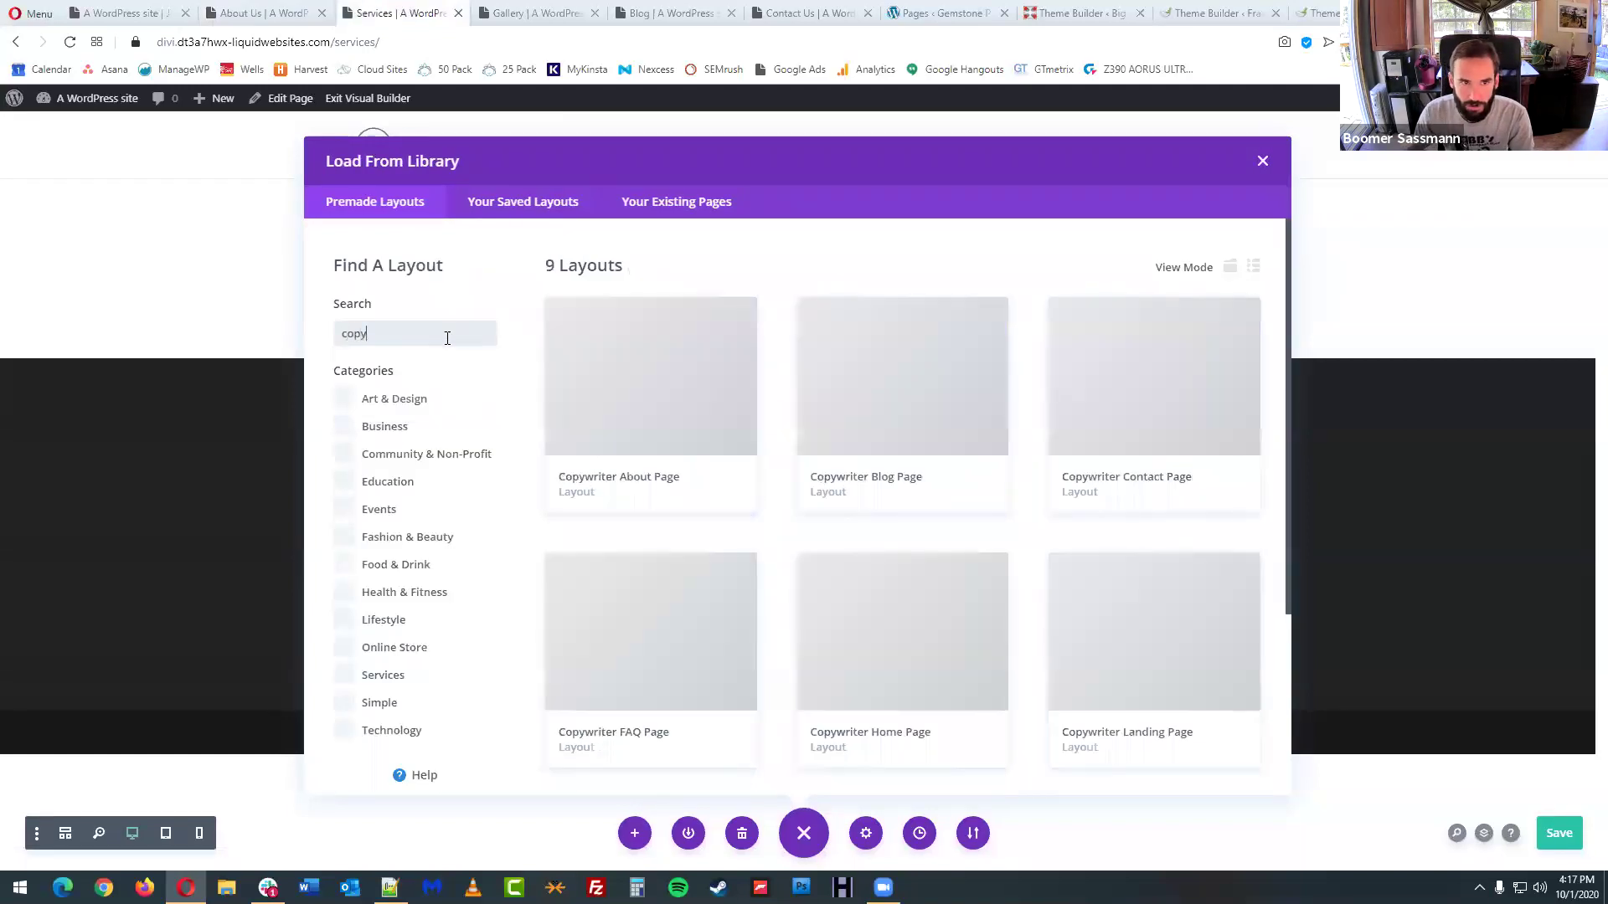
pyautogui.scroll(-3, 1047, 511)
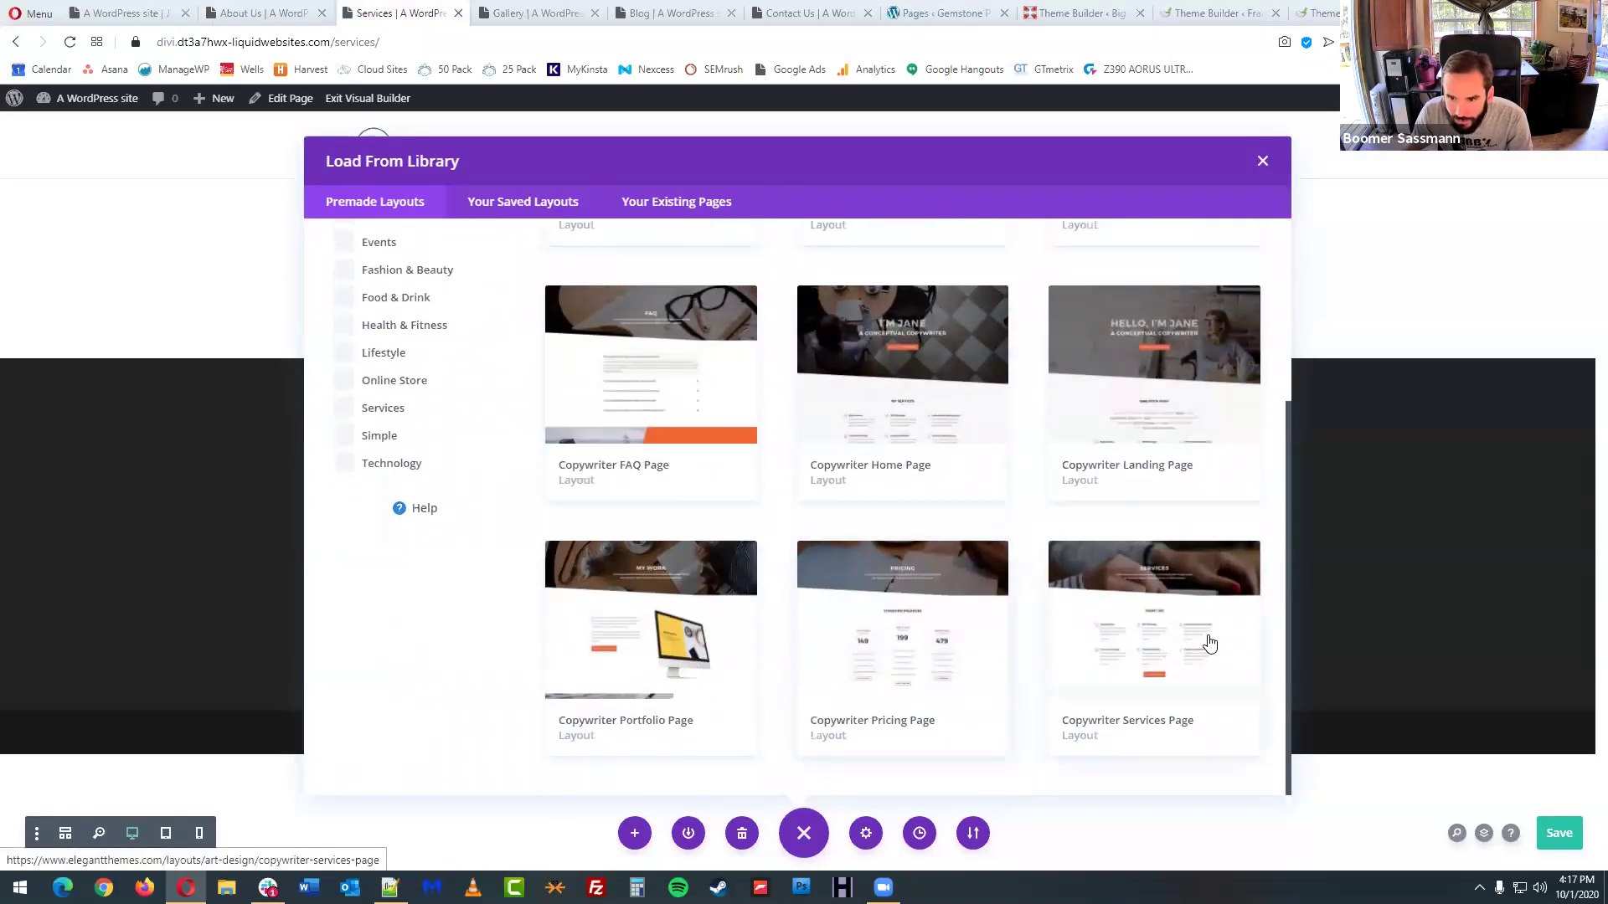
pyautogui.click(1189, 641)
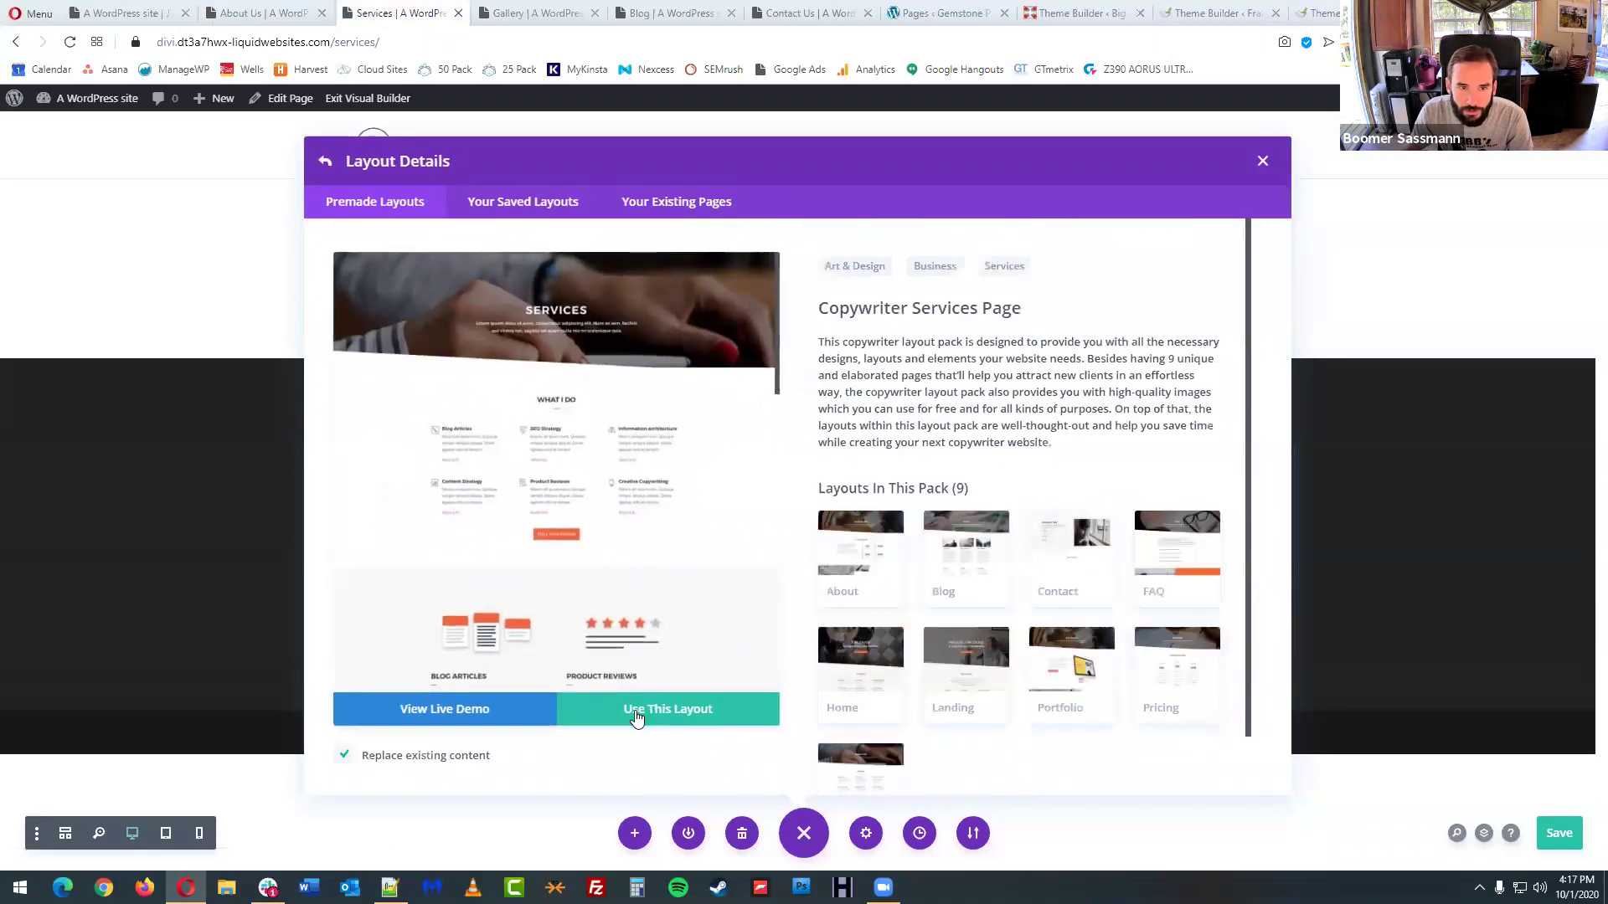
pyautogui.click(636, 710)
# - Find the Copywriter Portfolio Page layout by searching "copy" on the Gallery page, and use it there
pyautogui.click(524, 12)
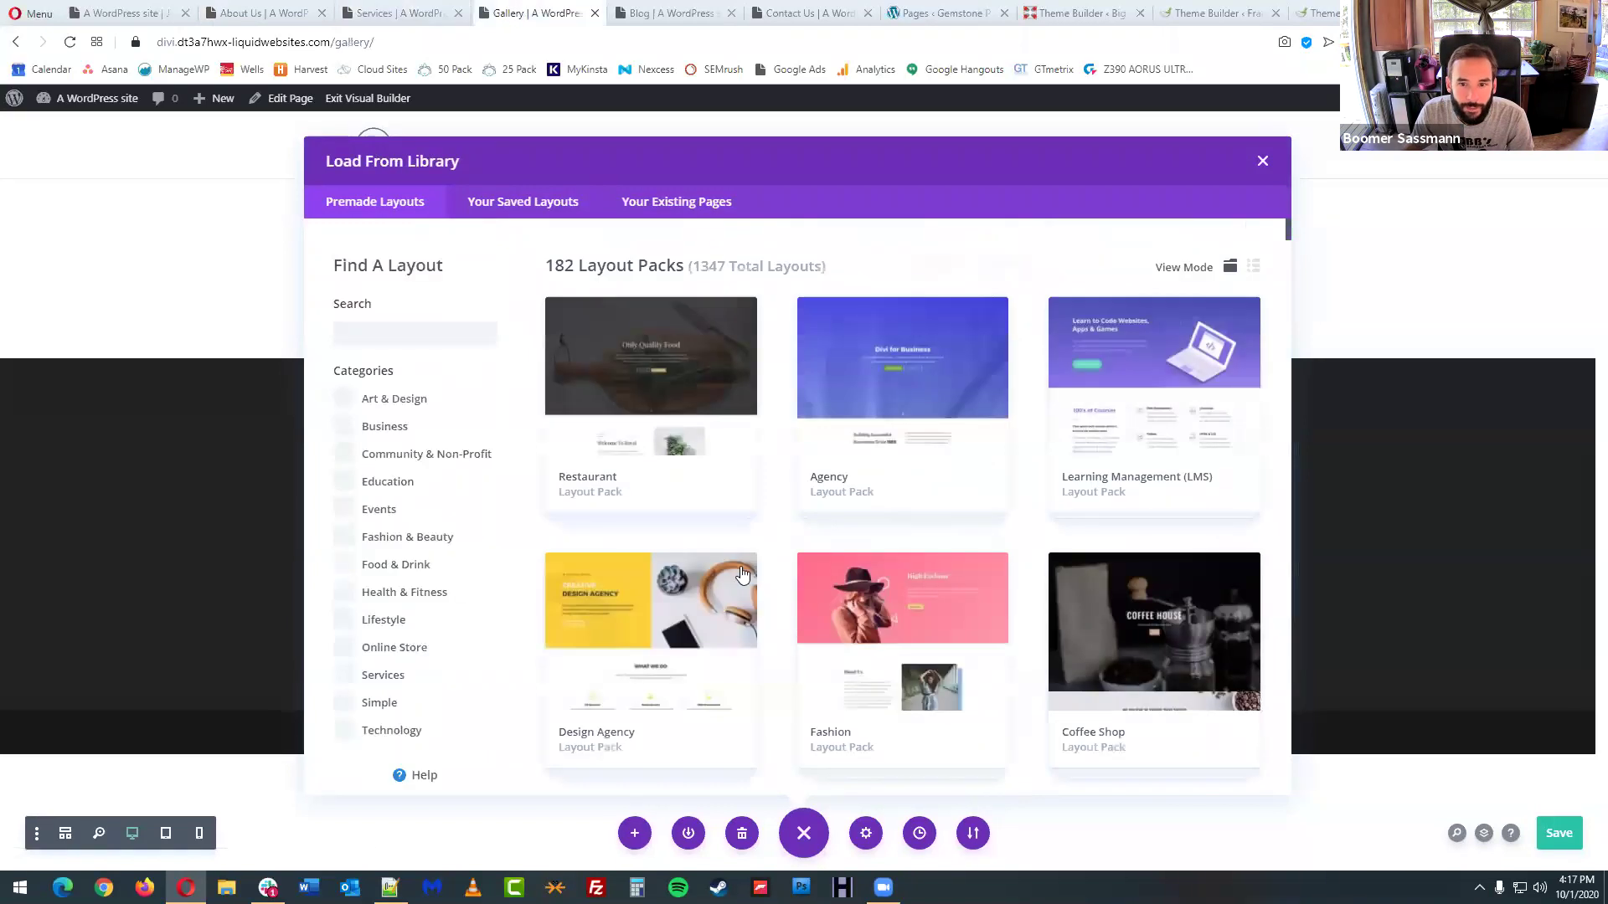
pyautogui.click(437, 332)
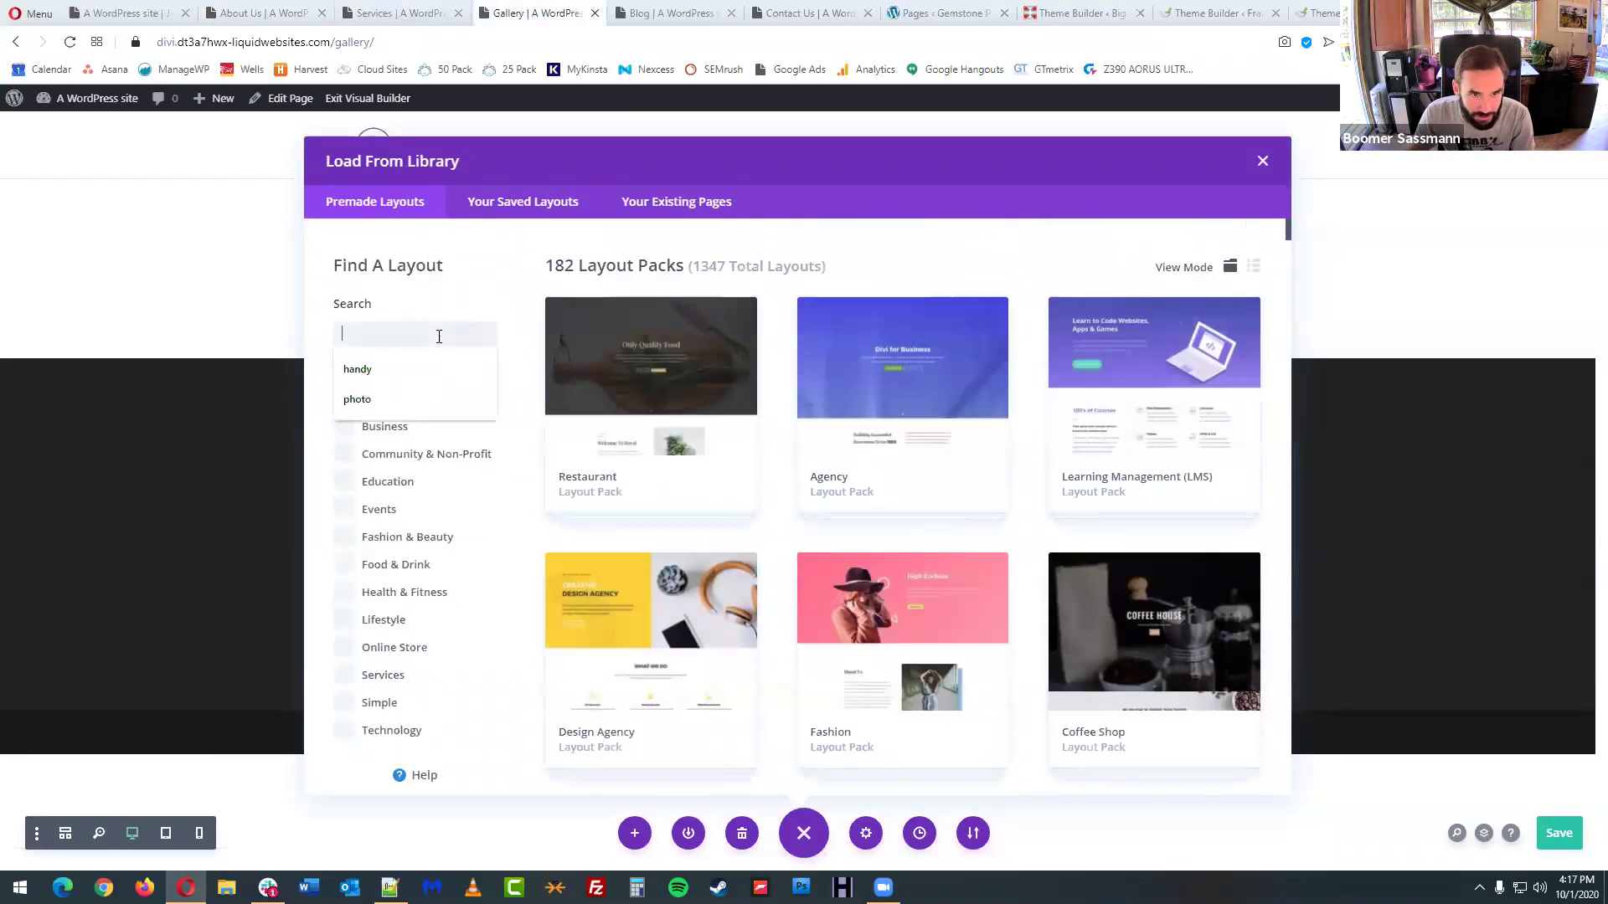
pyautogui.write('copy')
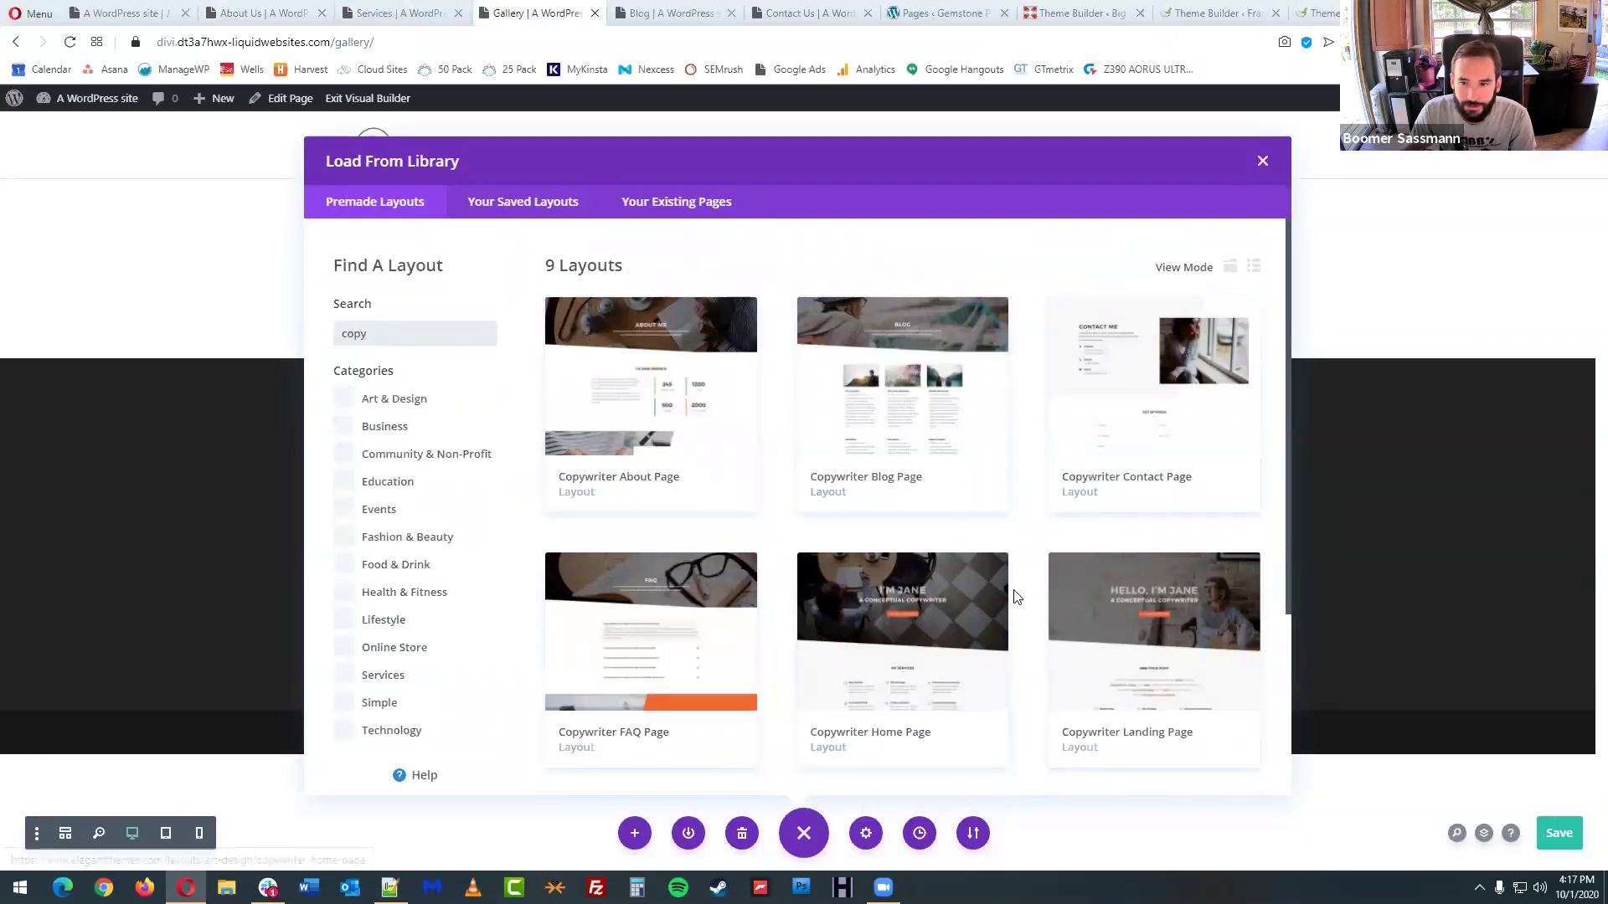
pyautogui.scroll(-2, 1006, 578)
pyautogui.scroll(-1, 1017, 586)
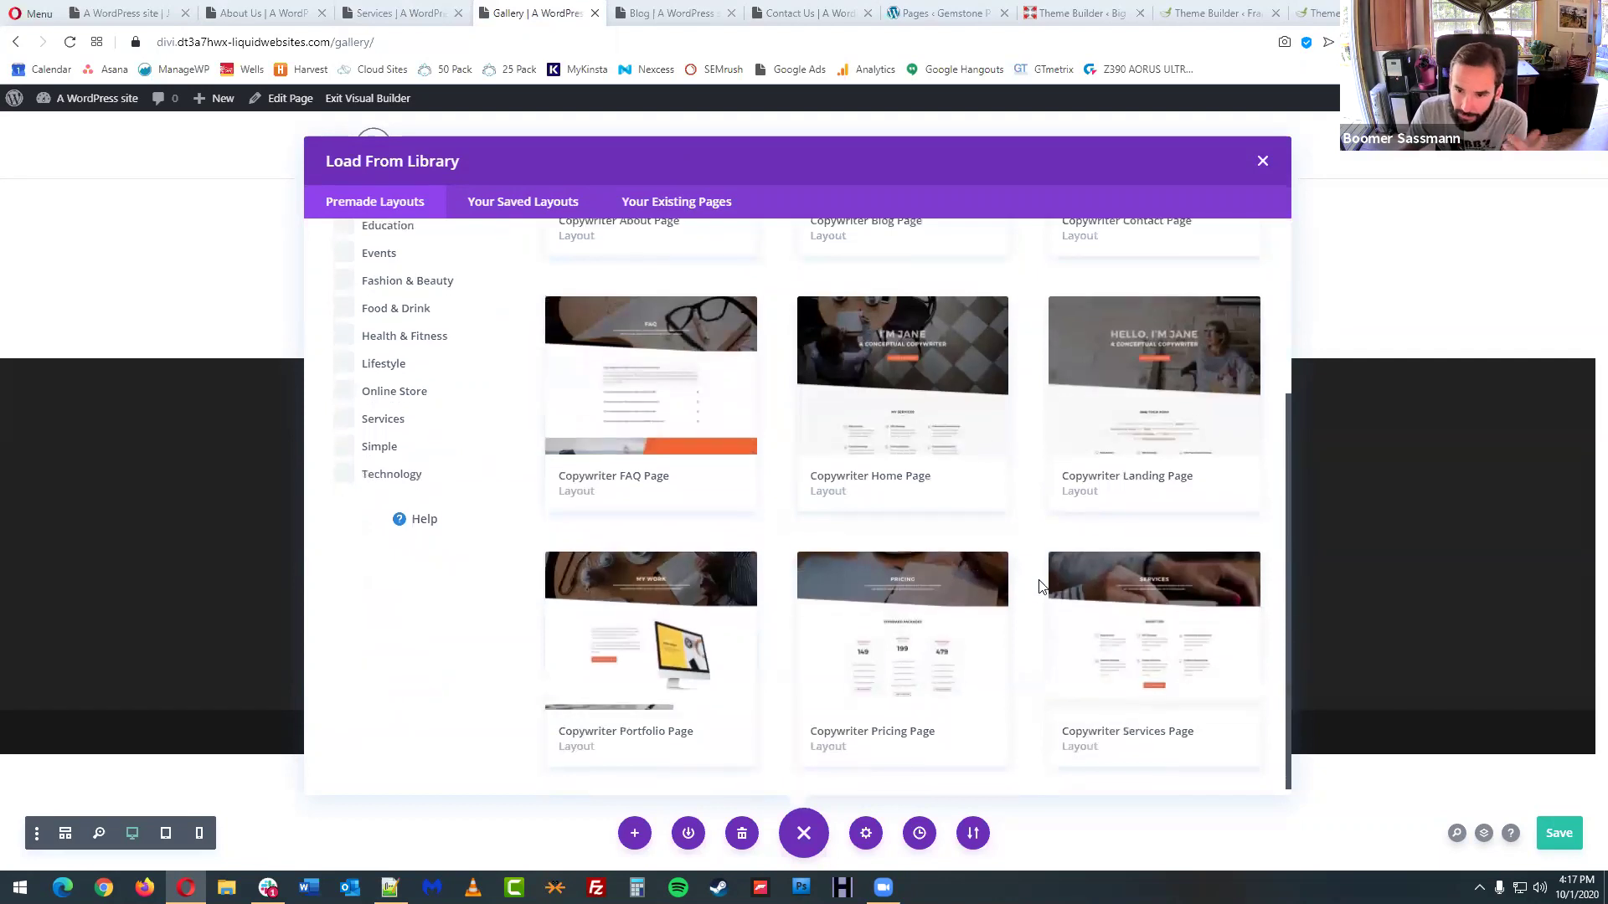
pyautogui.scroll(-1, 1035, 590)
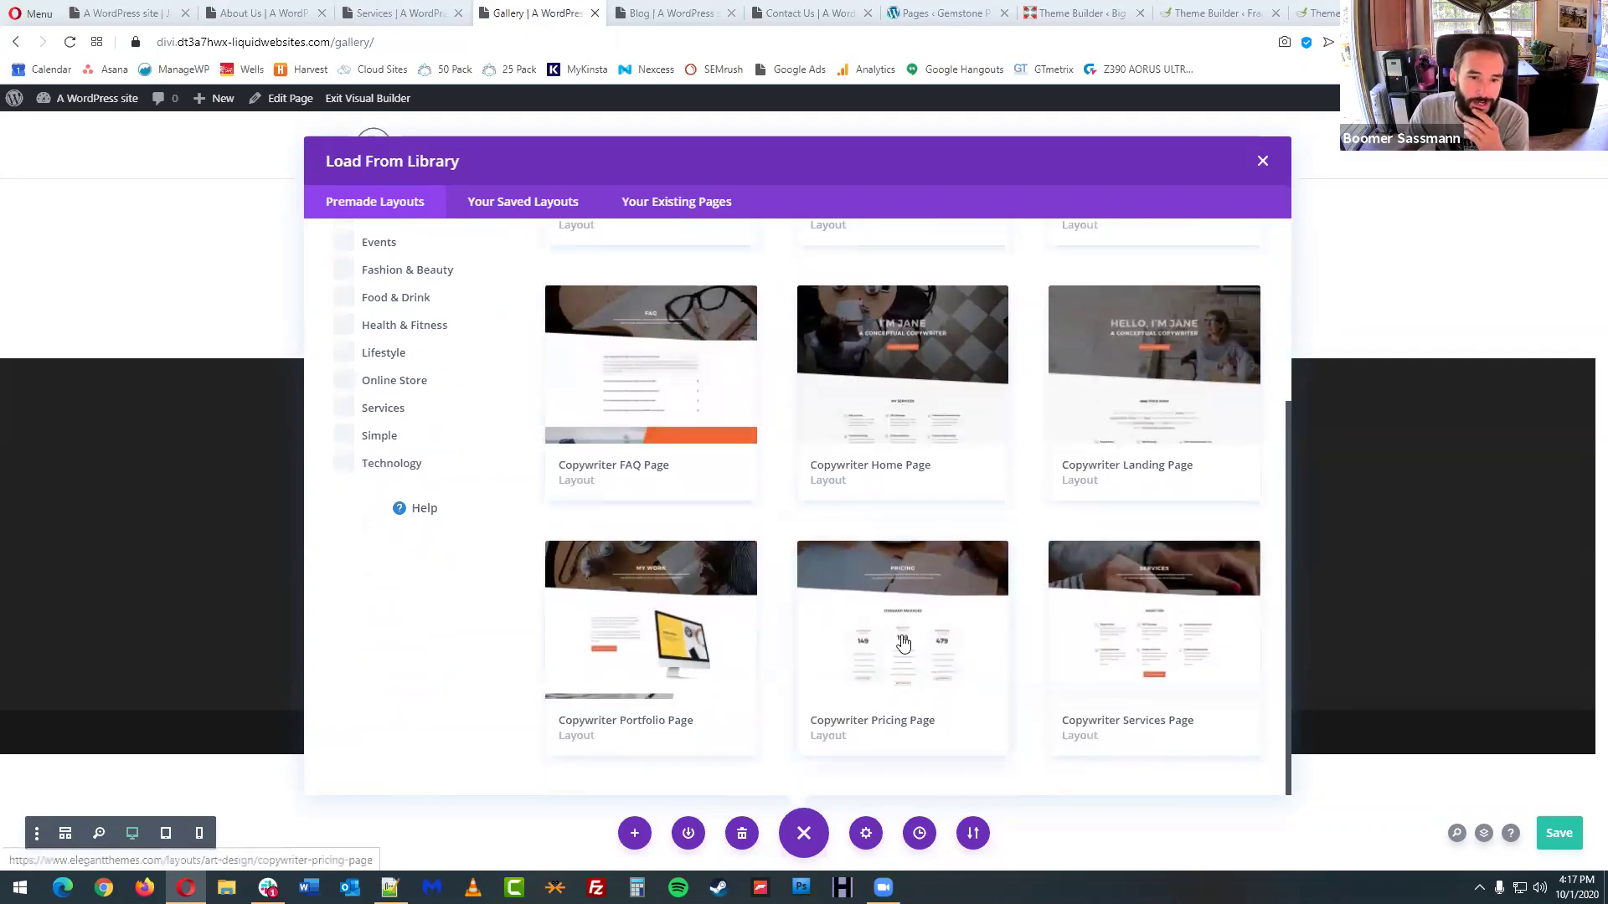
pyautogui.click(676, 634)
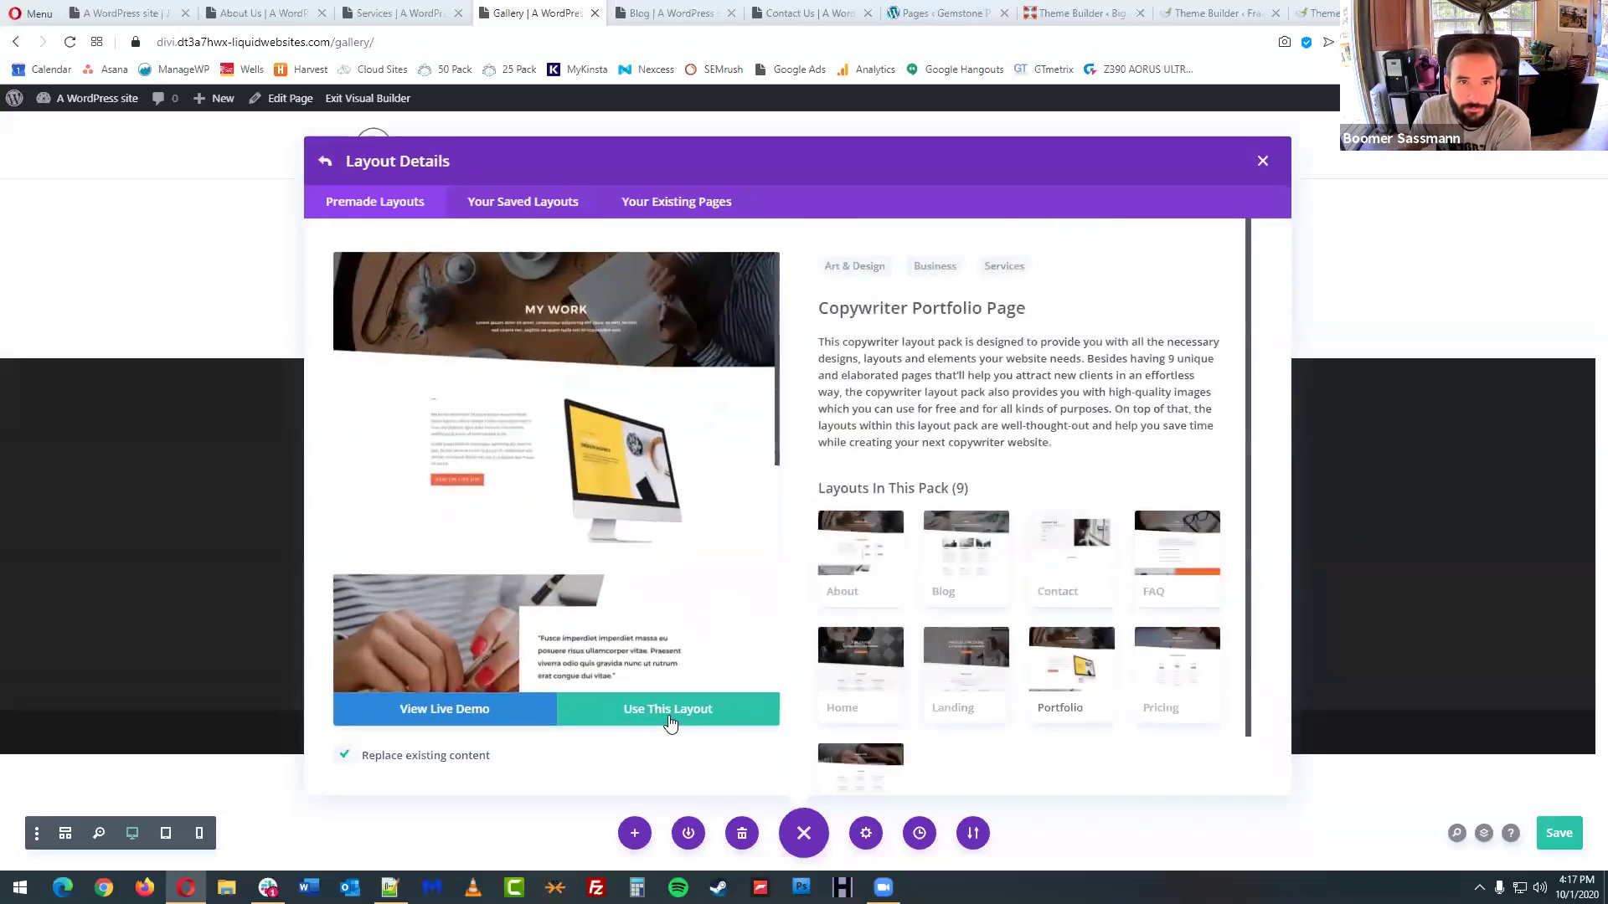
# - Search the premade layouts for "copy" on the Blog page and use the Copywriter Blog Page layout
pyautogui.hotkey('ctrl', 'Tab')
pyautogui.click(441, 336)
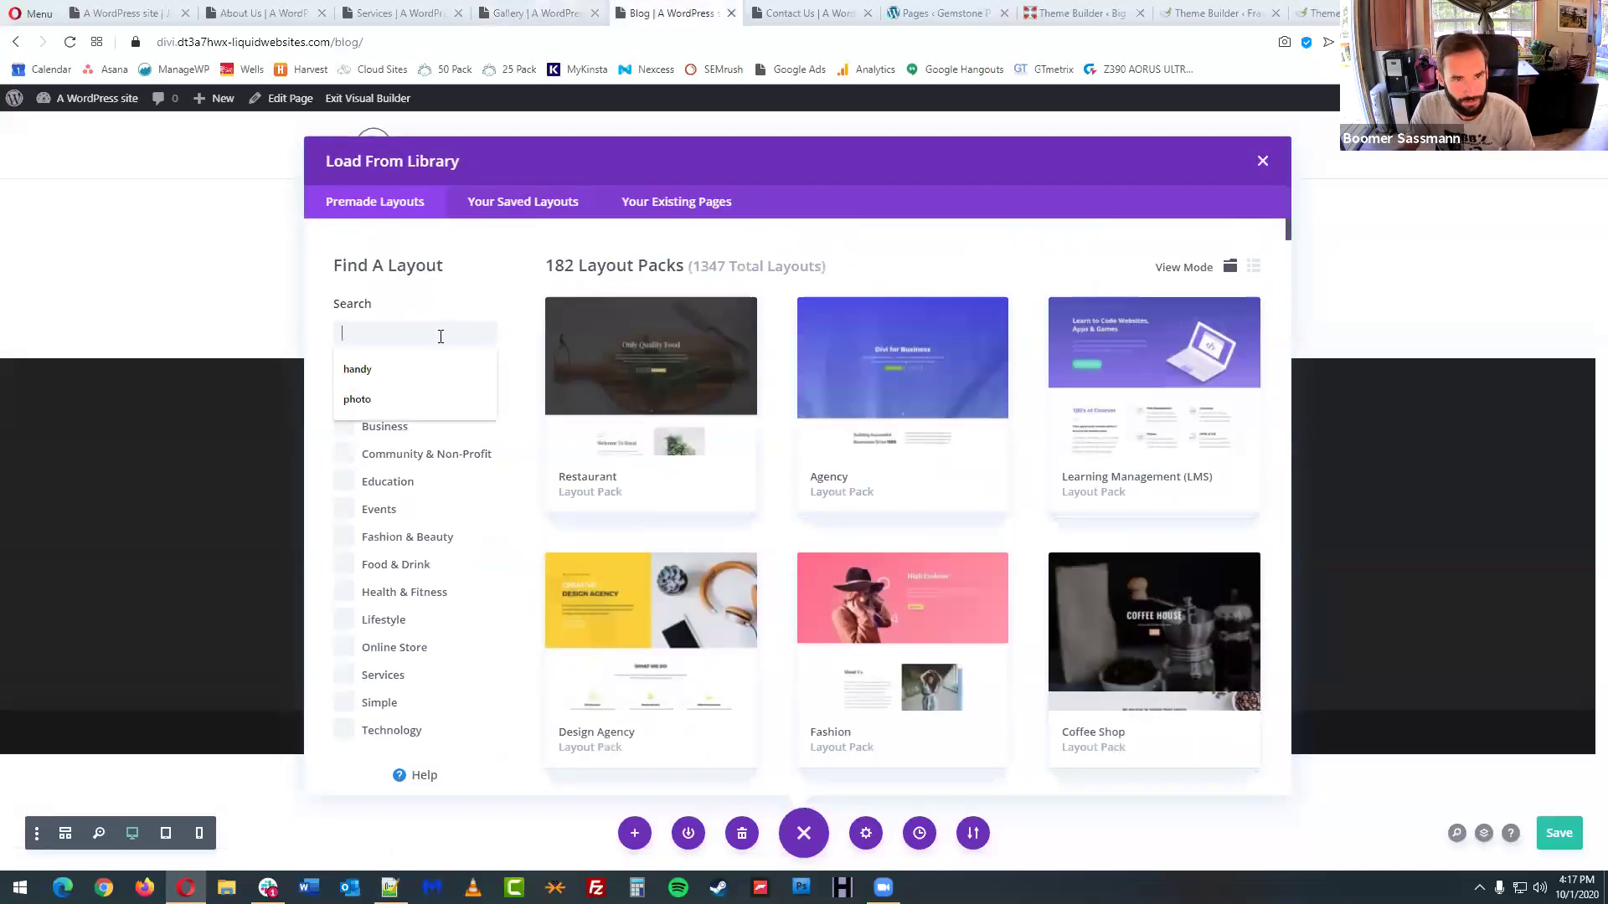
pyautogui.write('copy')
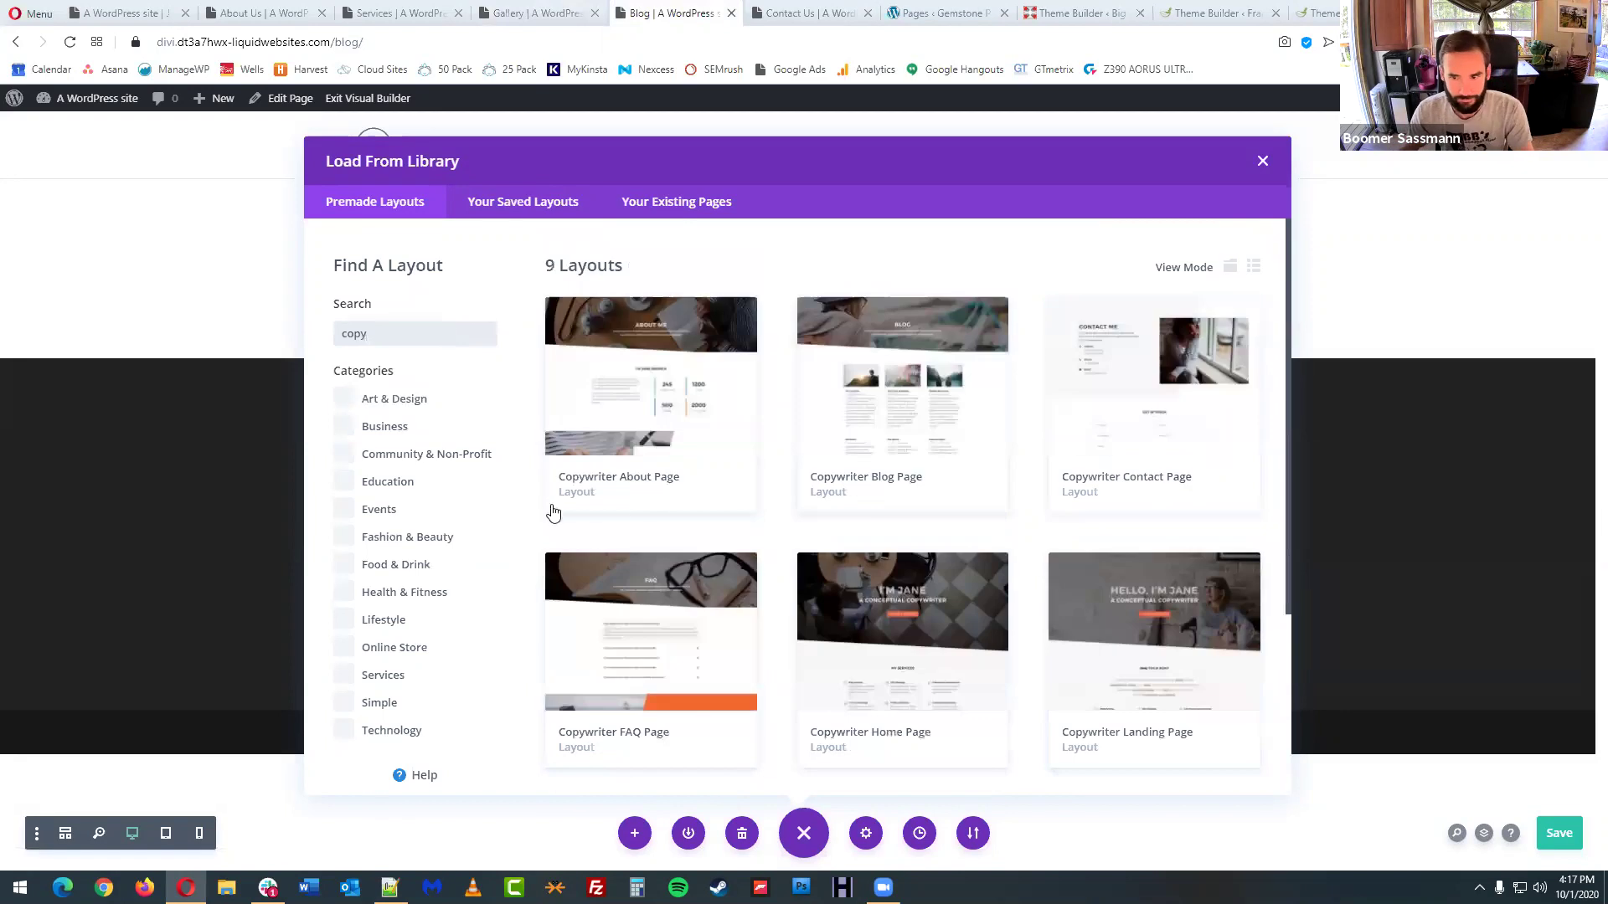
pyautogui.click(881, 413)
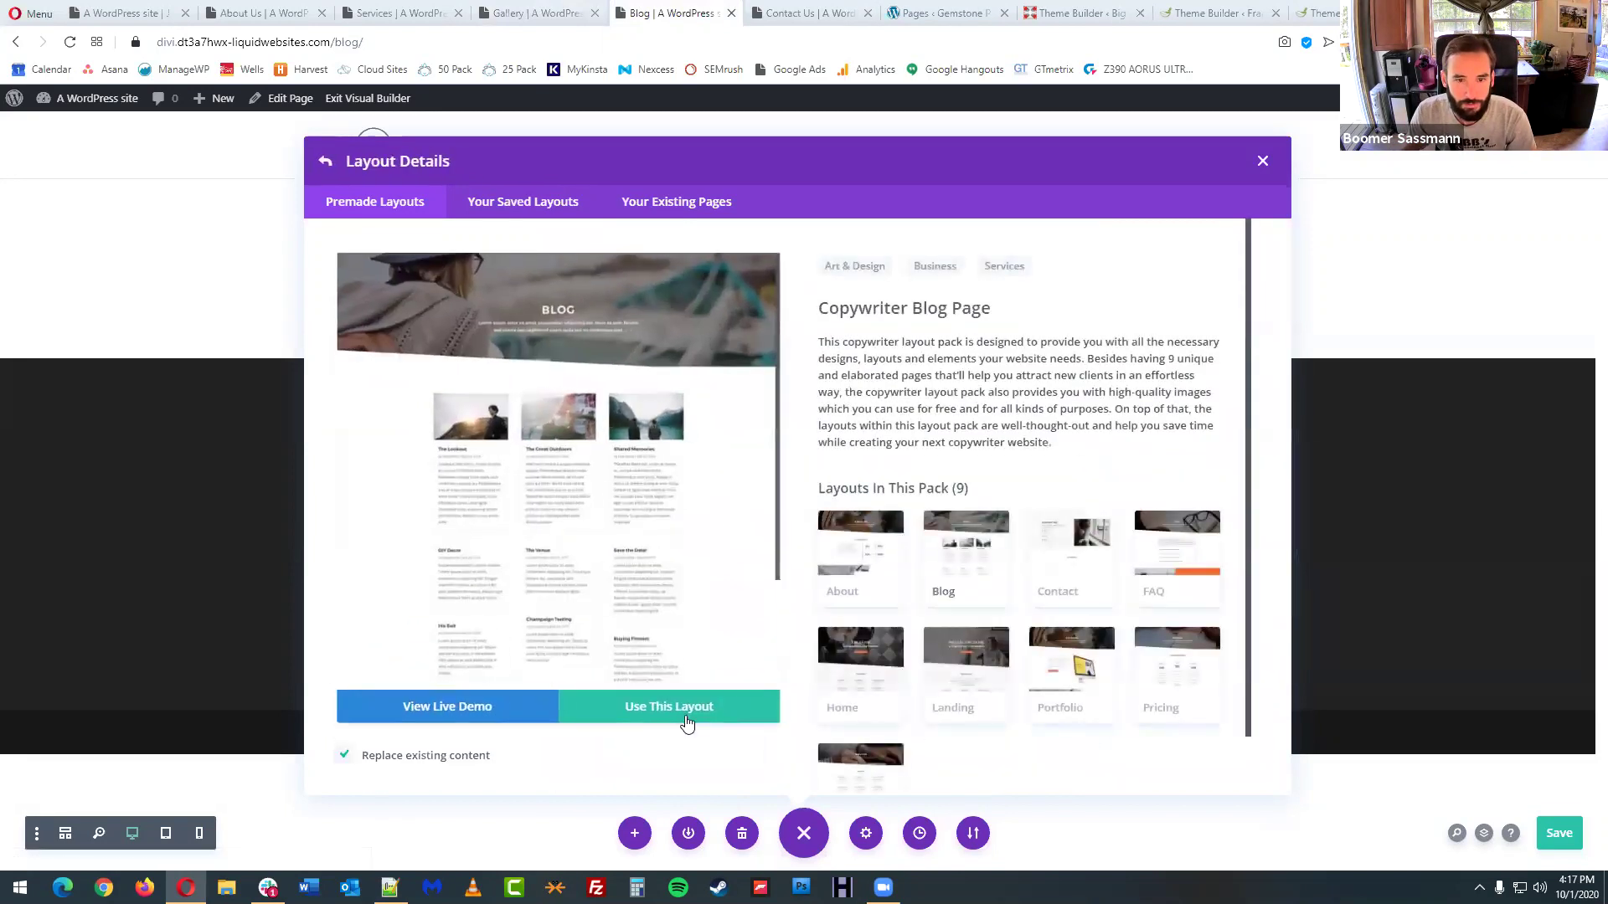
pyautogui.click(688, 721)
# - Search the premade layouts for "copy" on the Contact Us page
pyautogui.click(800, 10)
pyautogui.click(459, 332)
pyautogui.write('c')
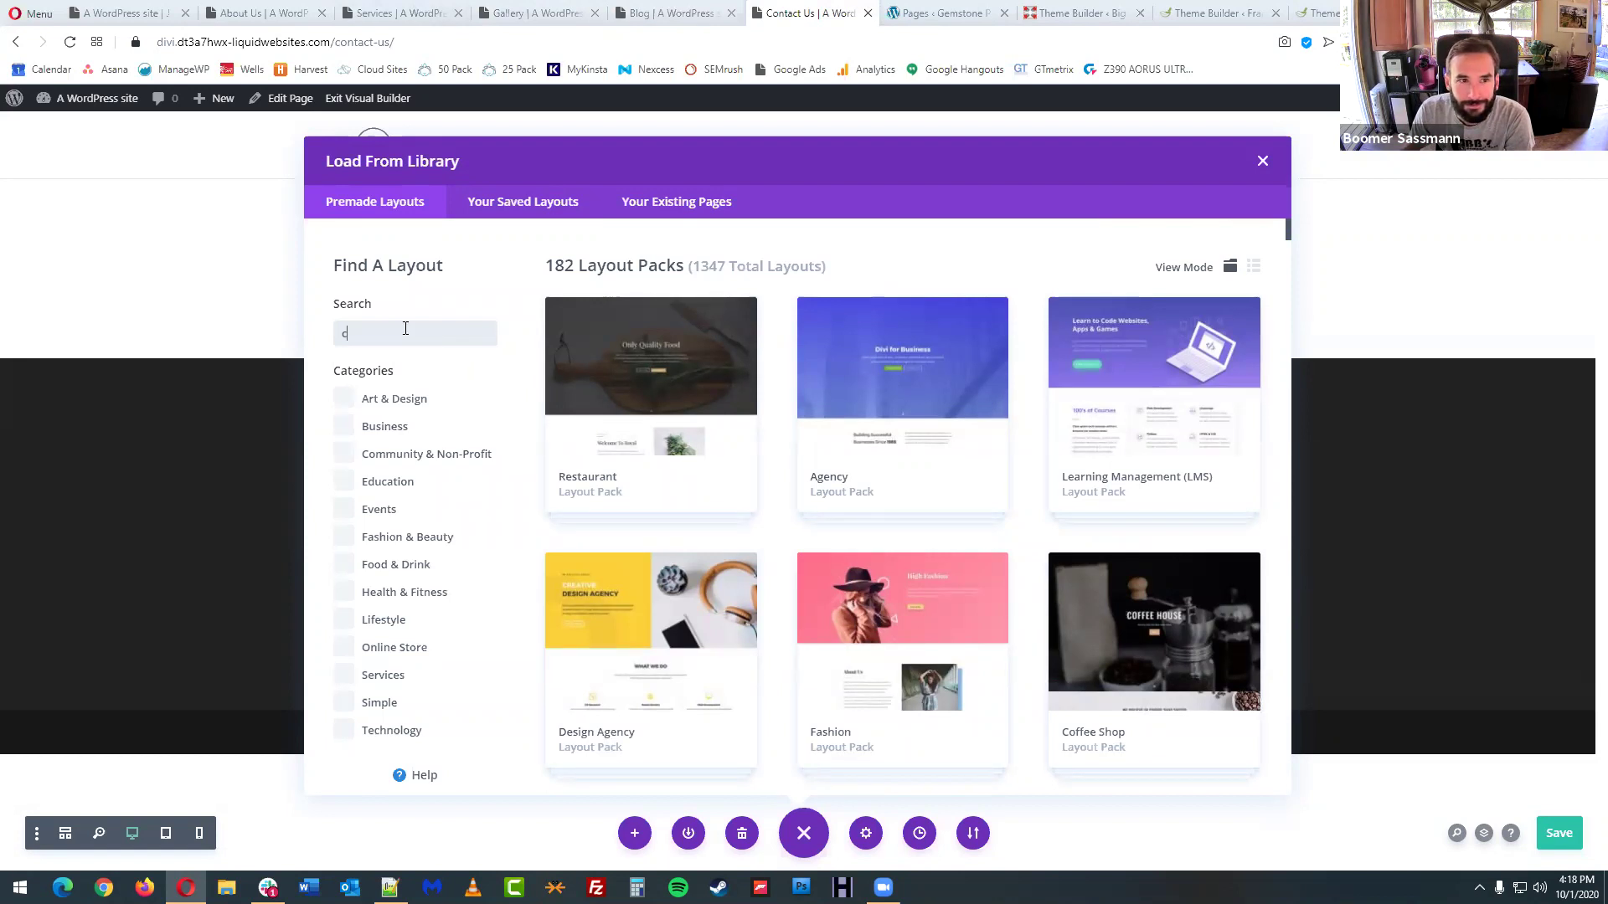
pyautogui.write('opy')
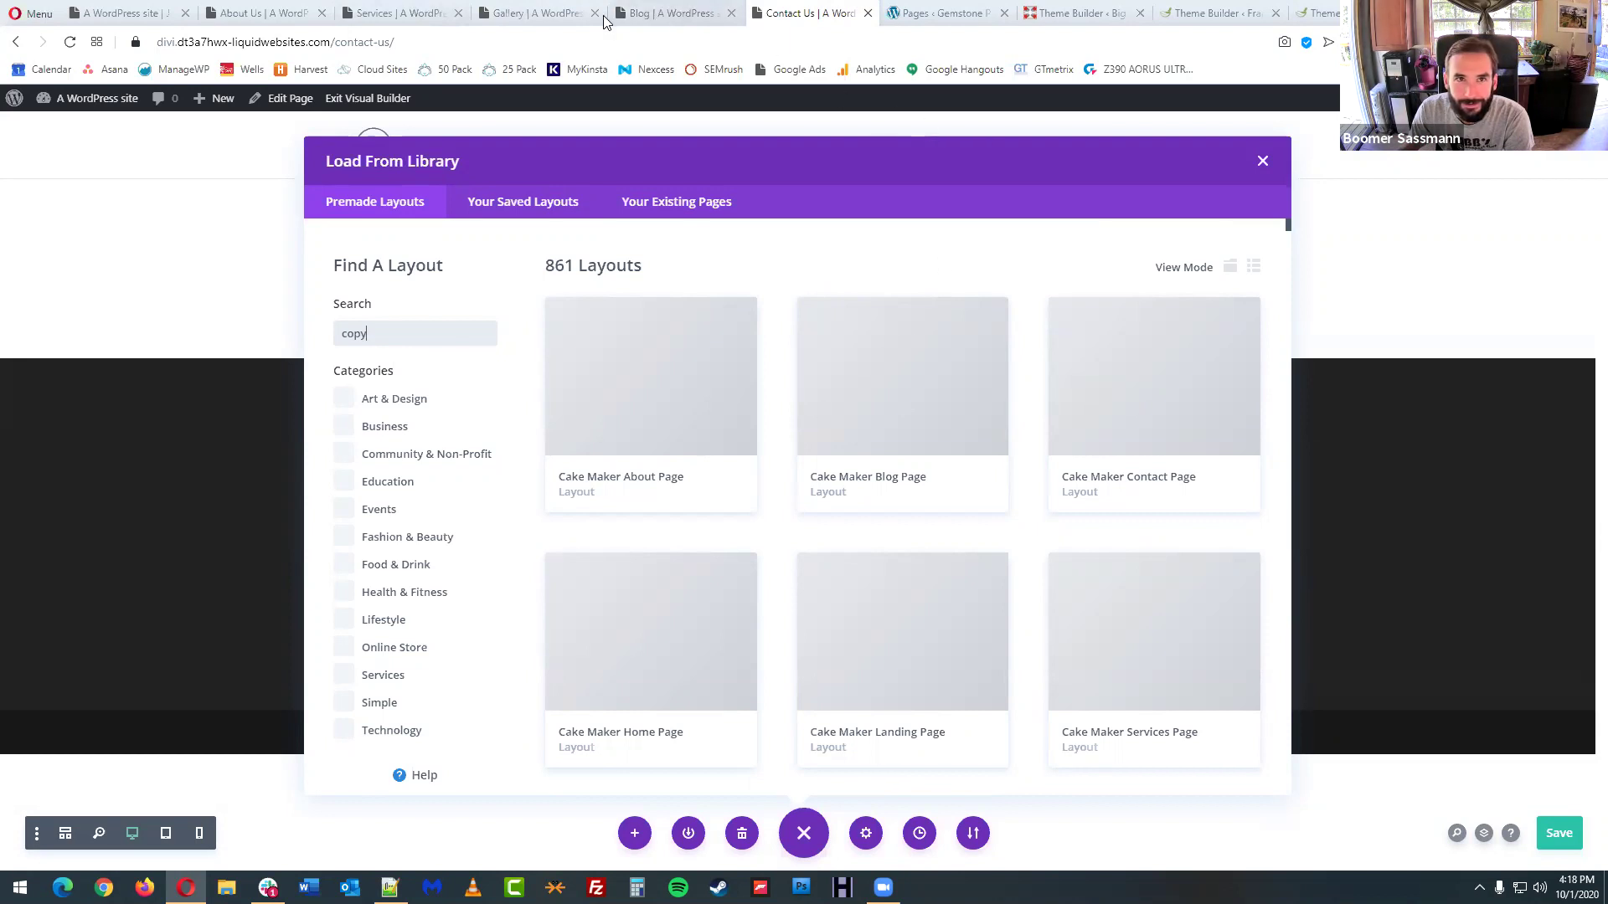
# - Save the About Us, Services, Gallery and Blog pages with their loaded layouts
pyautogui.click(268, 13)
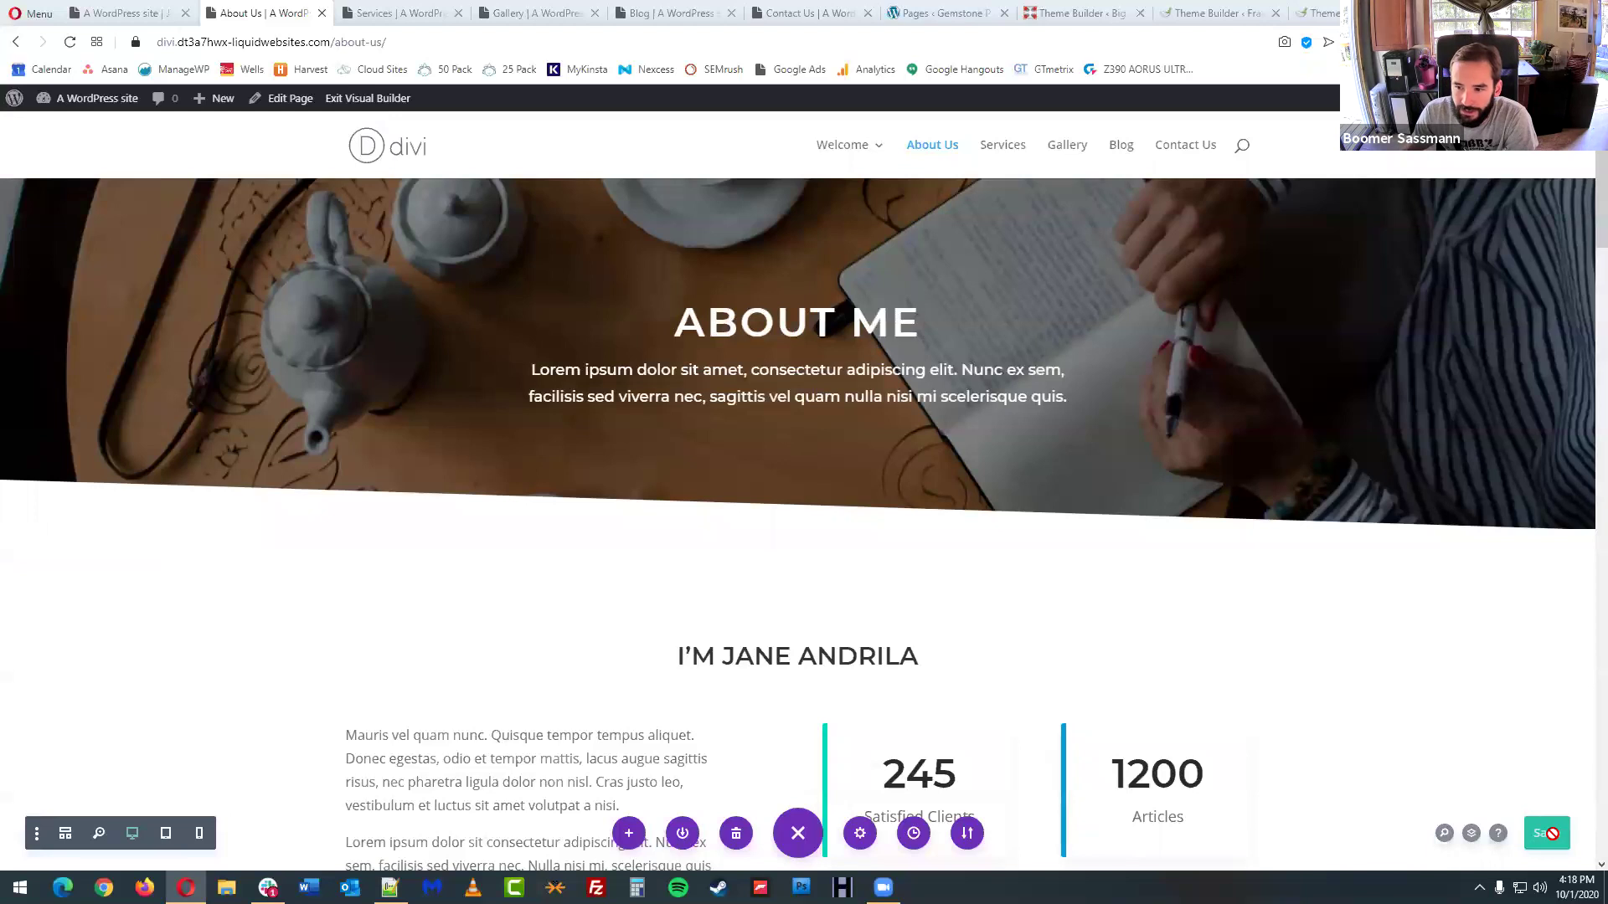
pyautogui.click(379, 10)
pyautogui.click(1547, 833)
pyautogui.click(563, 10)
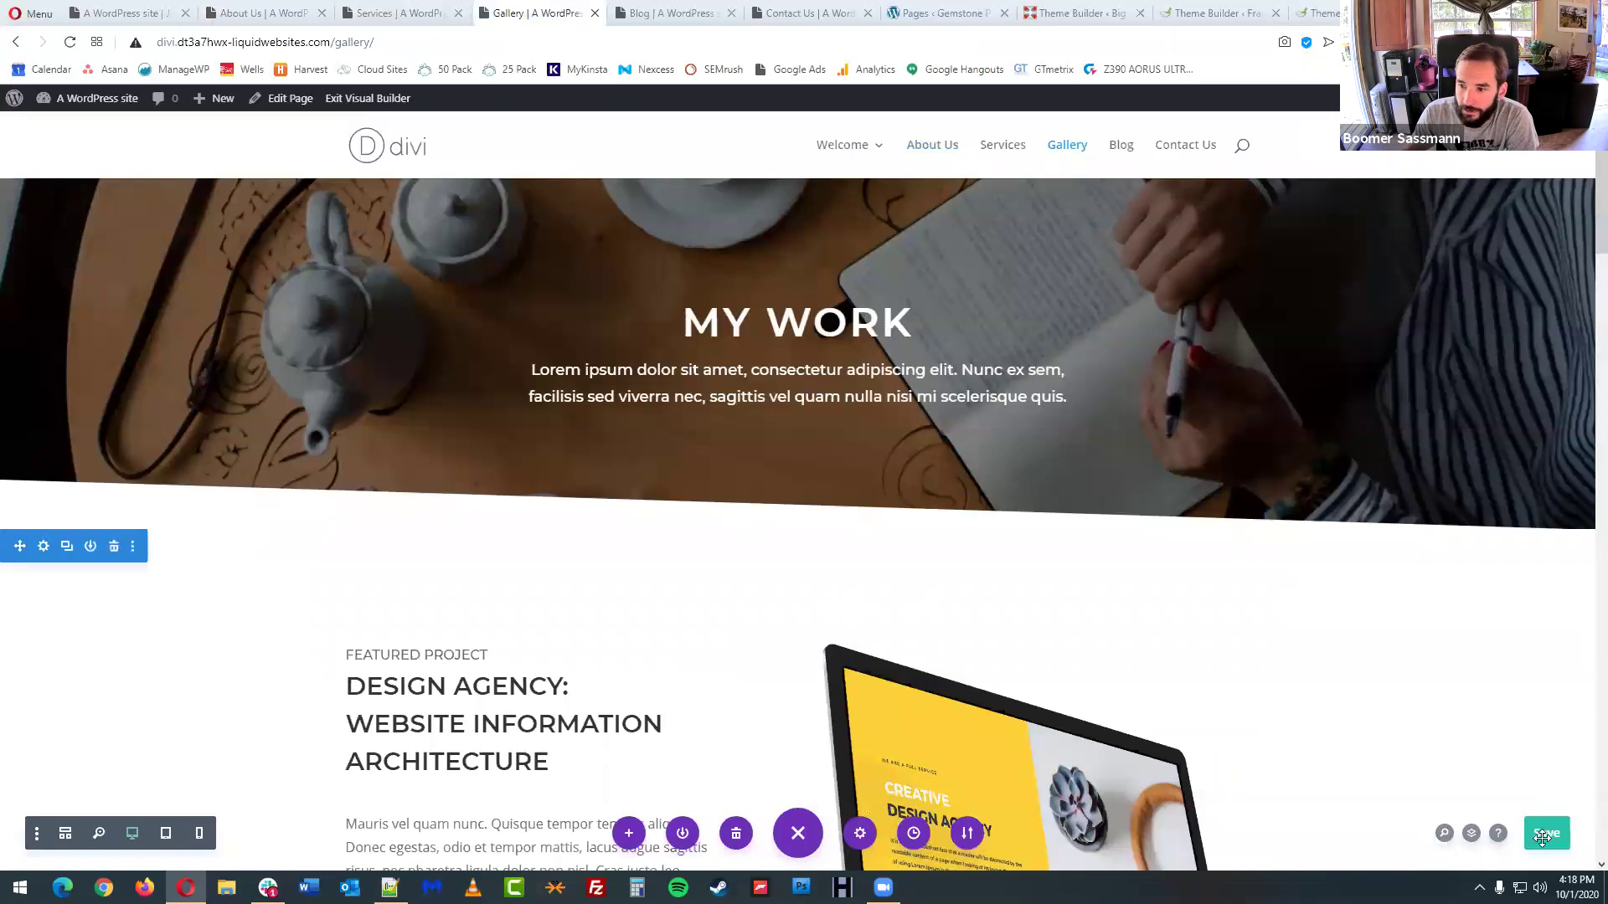
pyautogui.click(670, 12)
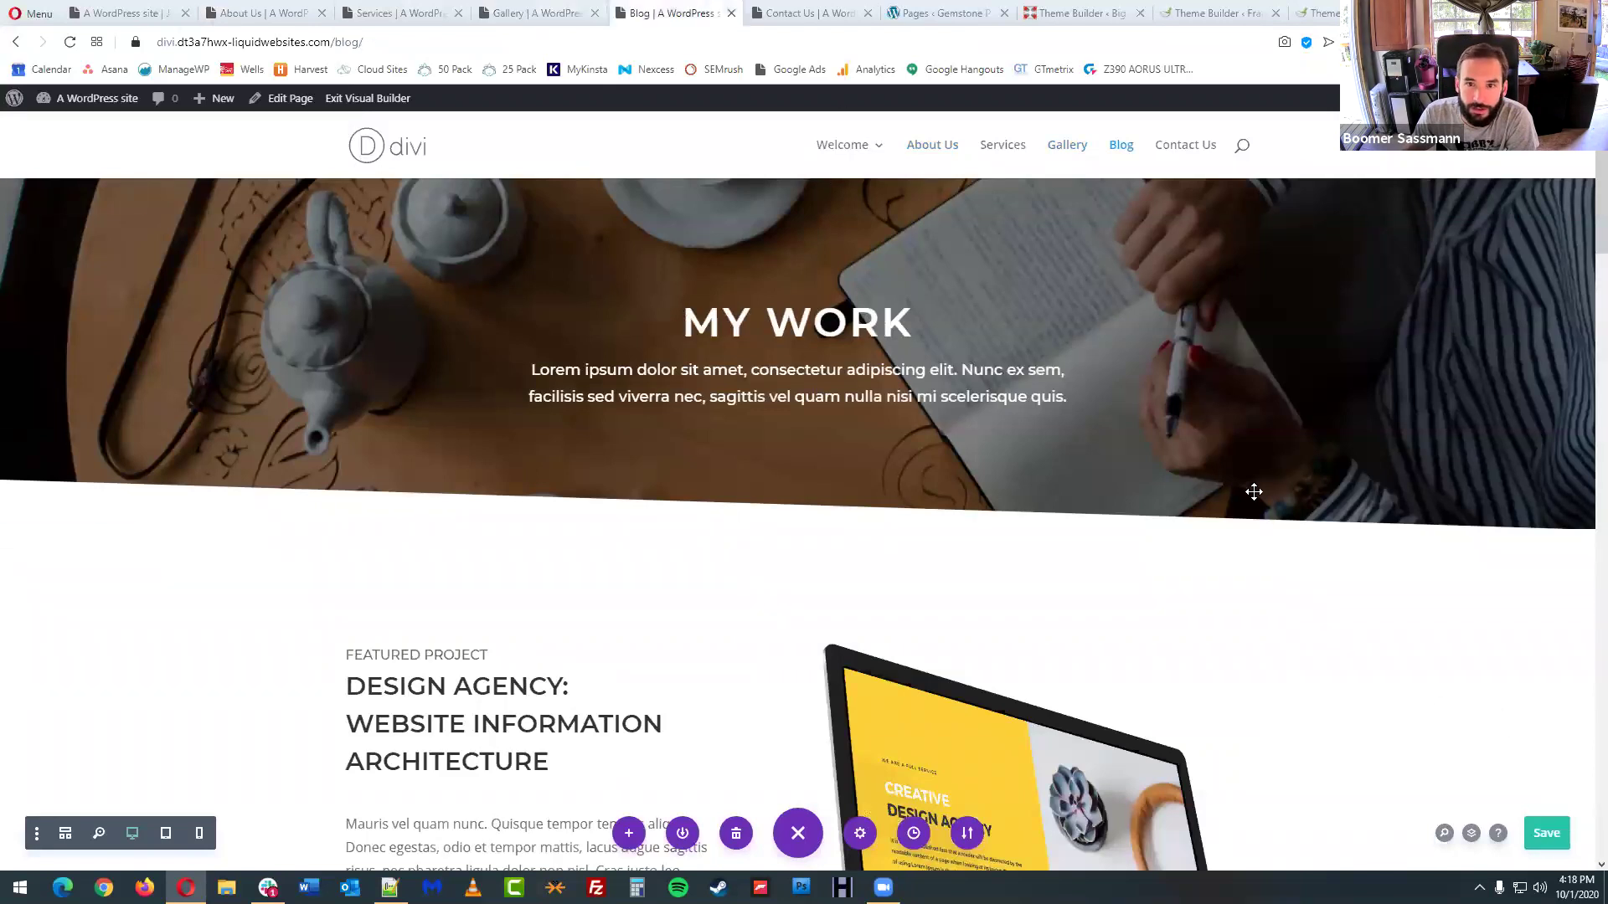
pyautogui.click(1545, 836)
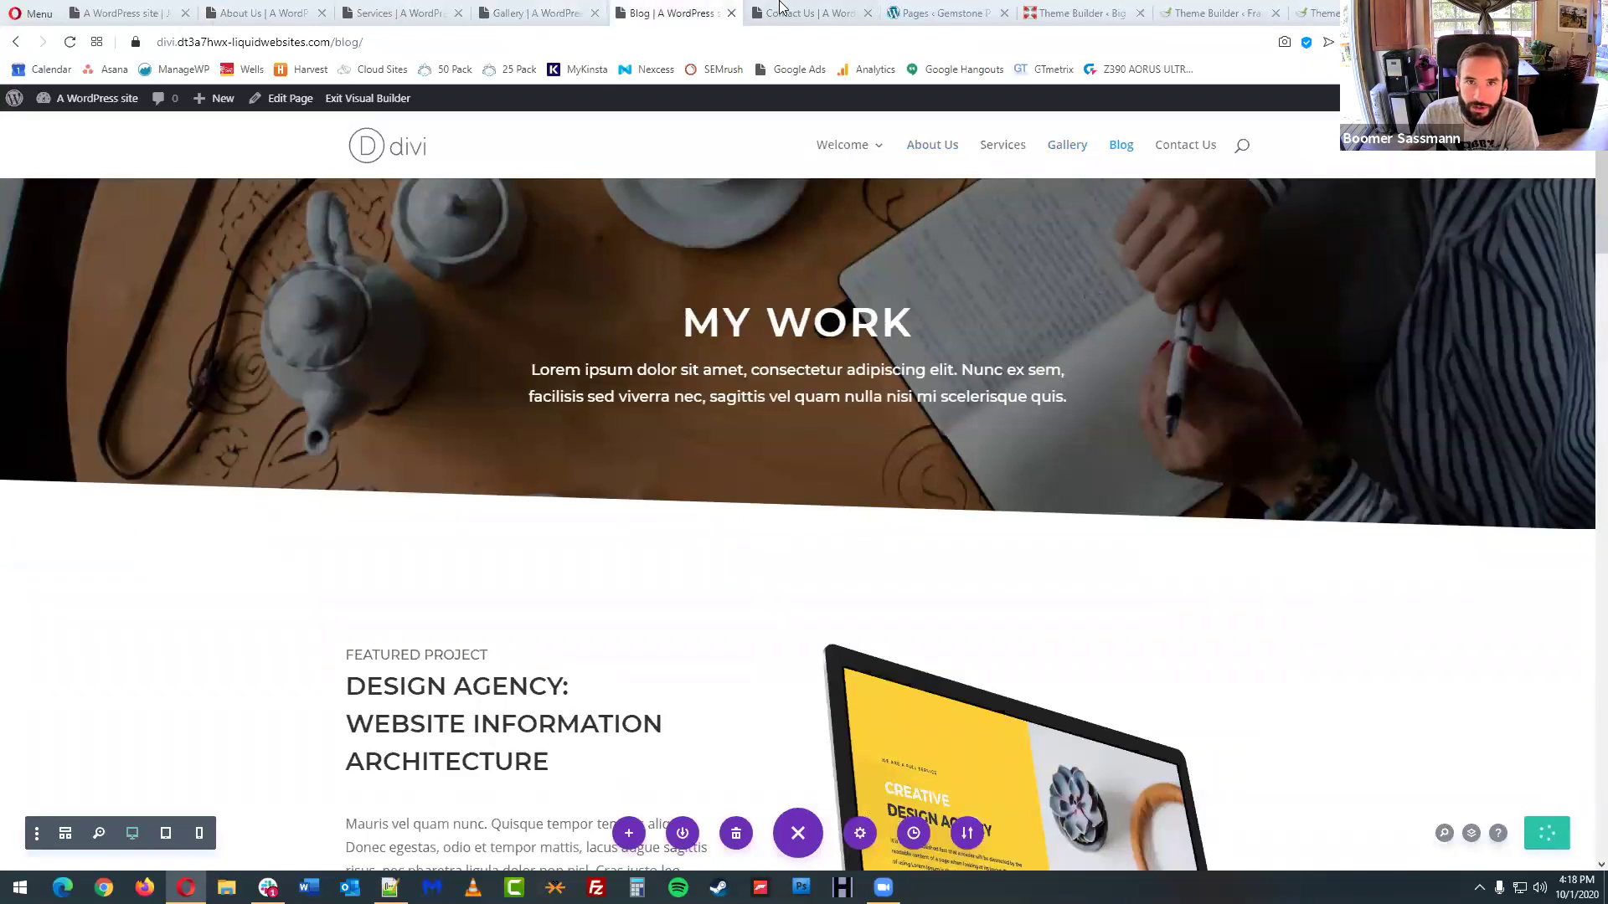
# - Use the Copywriter Contact Page layout on the Contact Us page, replacing its existing content
pyautogui.click(779, 7)
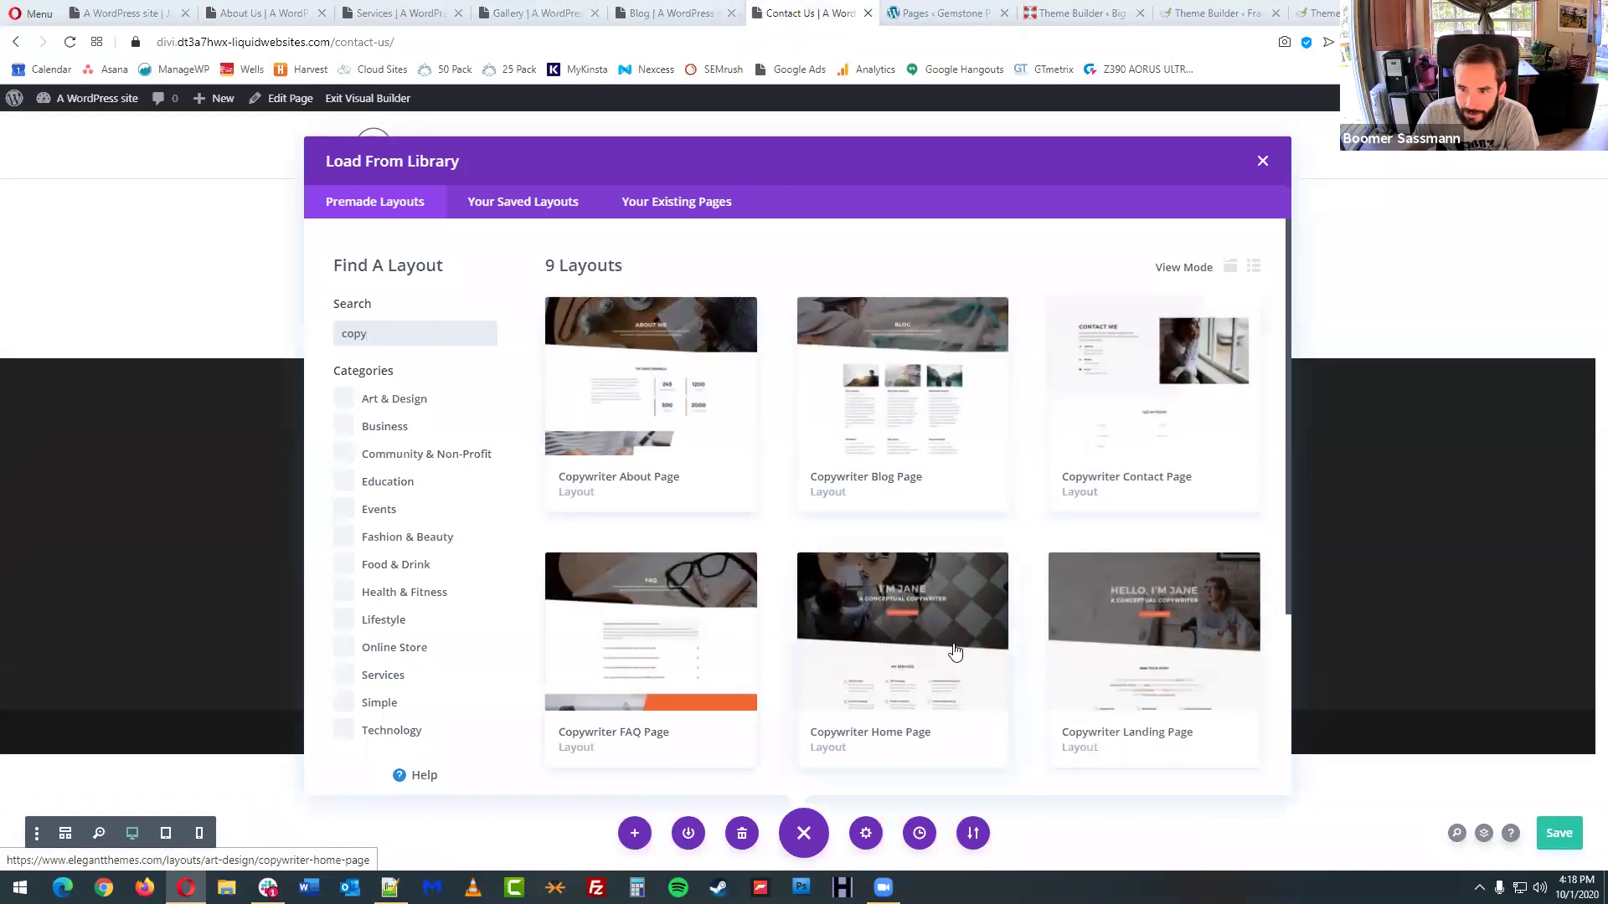
pyautogui.click(1112, 415)
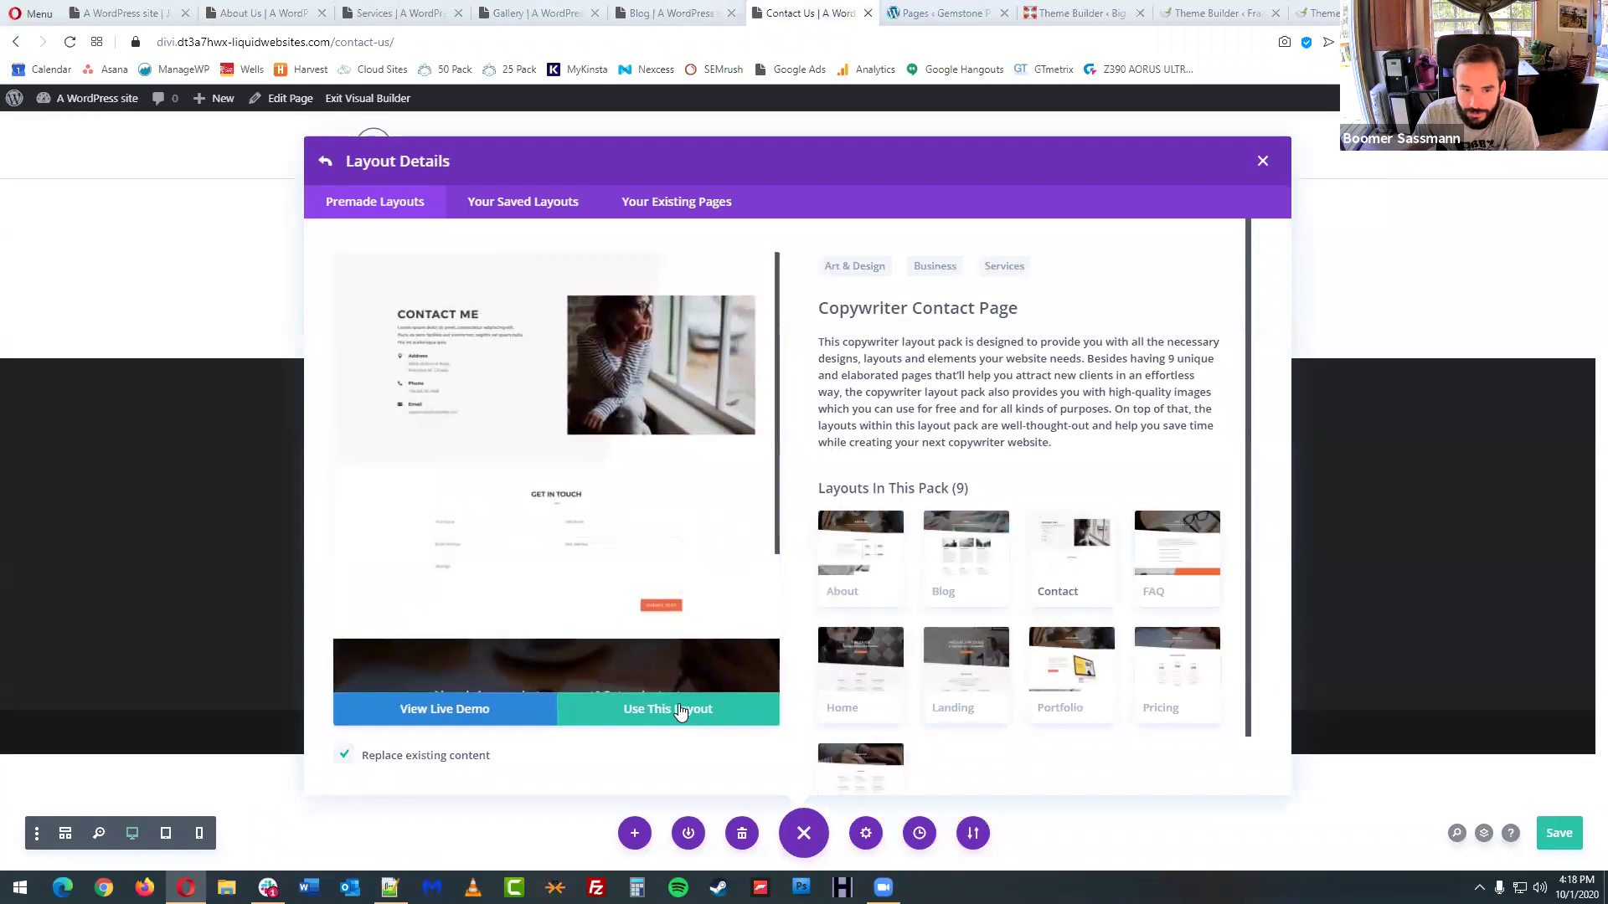
pyautogui.click(680, 711)
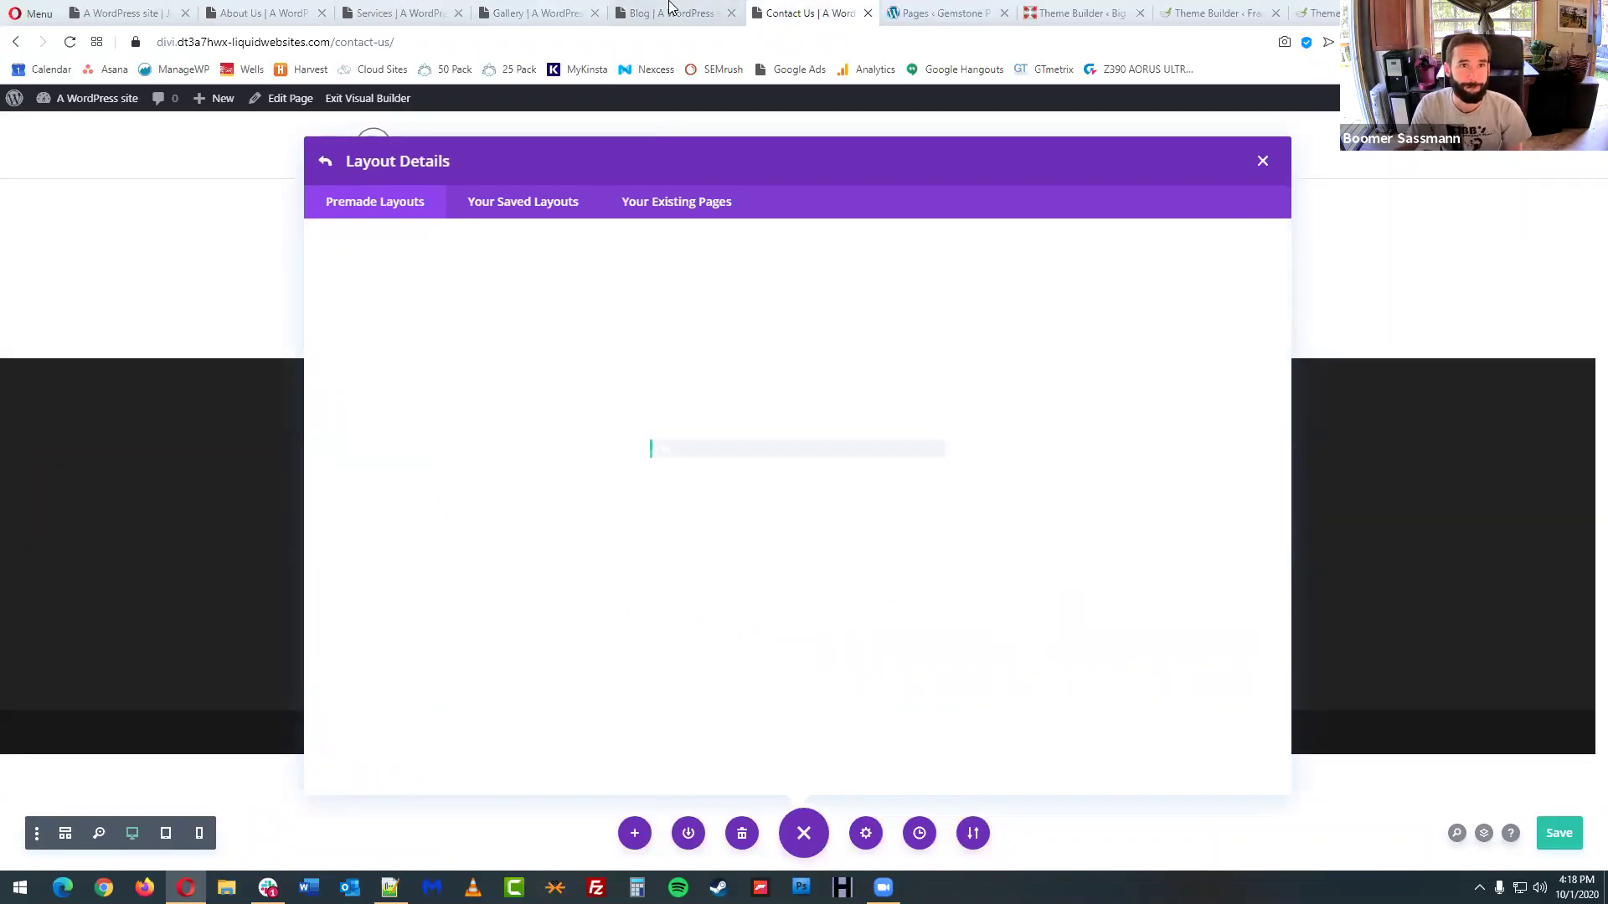
# - Open the Landing page under Welcome in its own tab and start building it from a premade layout in the Visual Builder
pyautogui.click(138, 13)
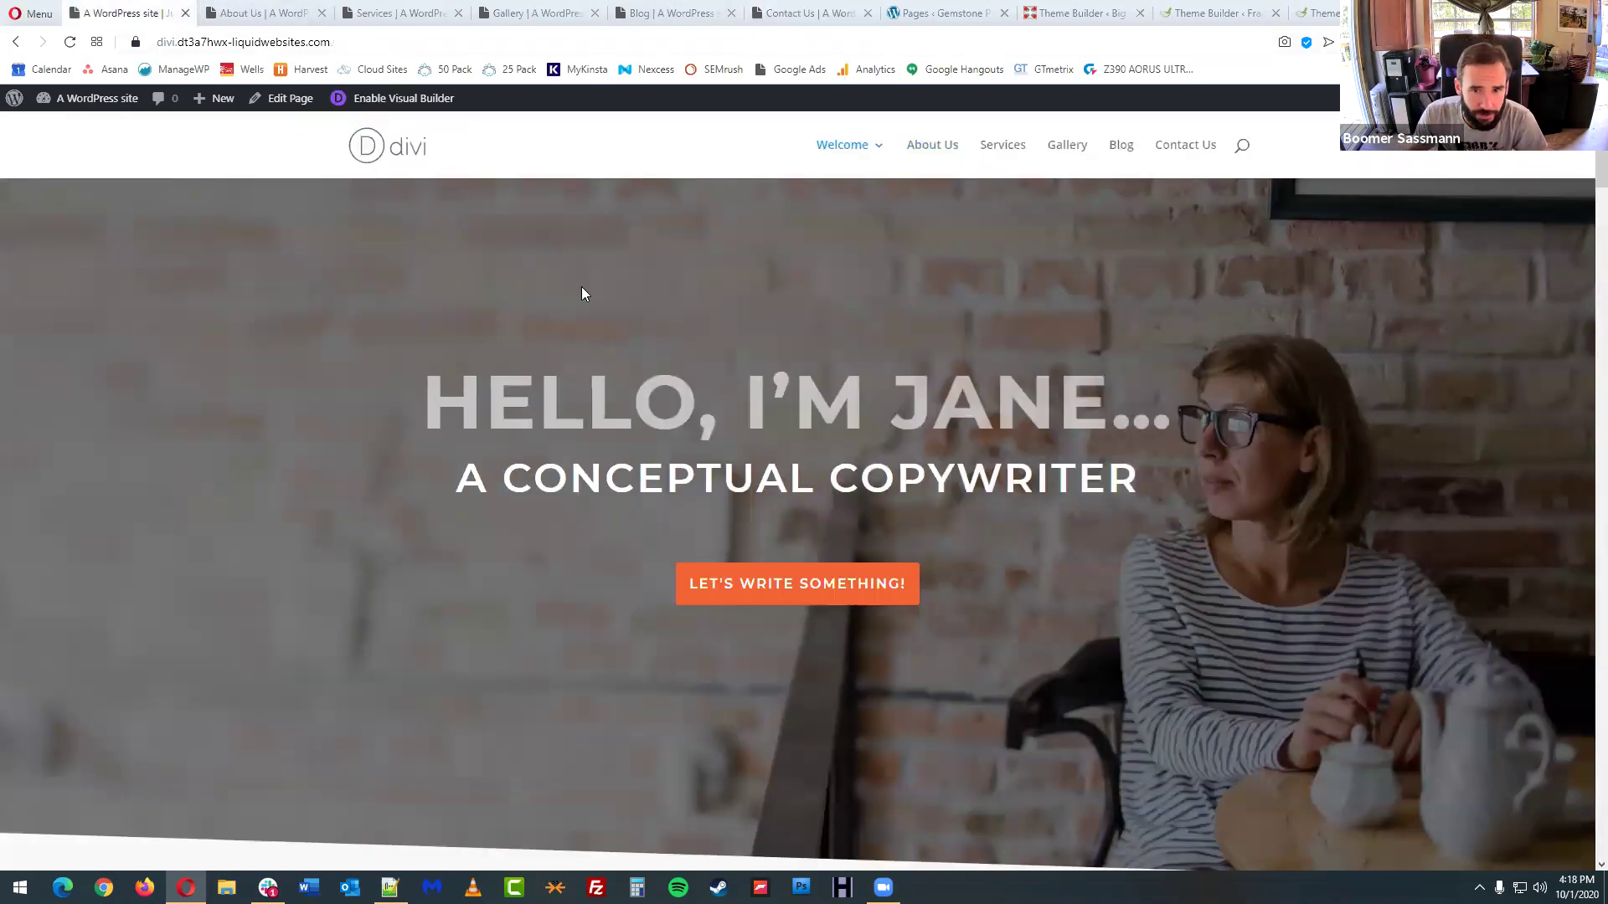
pyautogui.moveTo(837, 159)
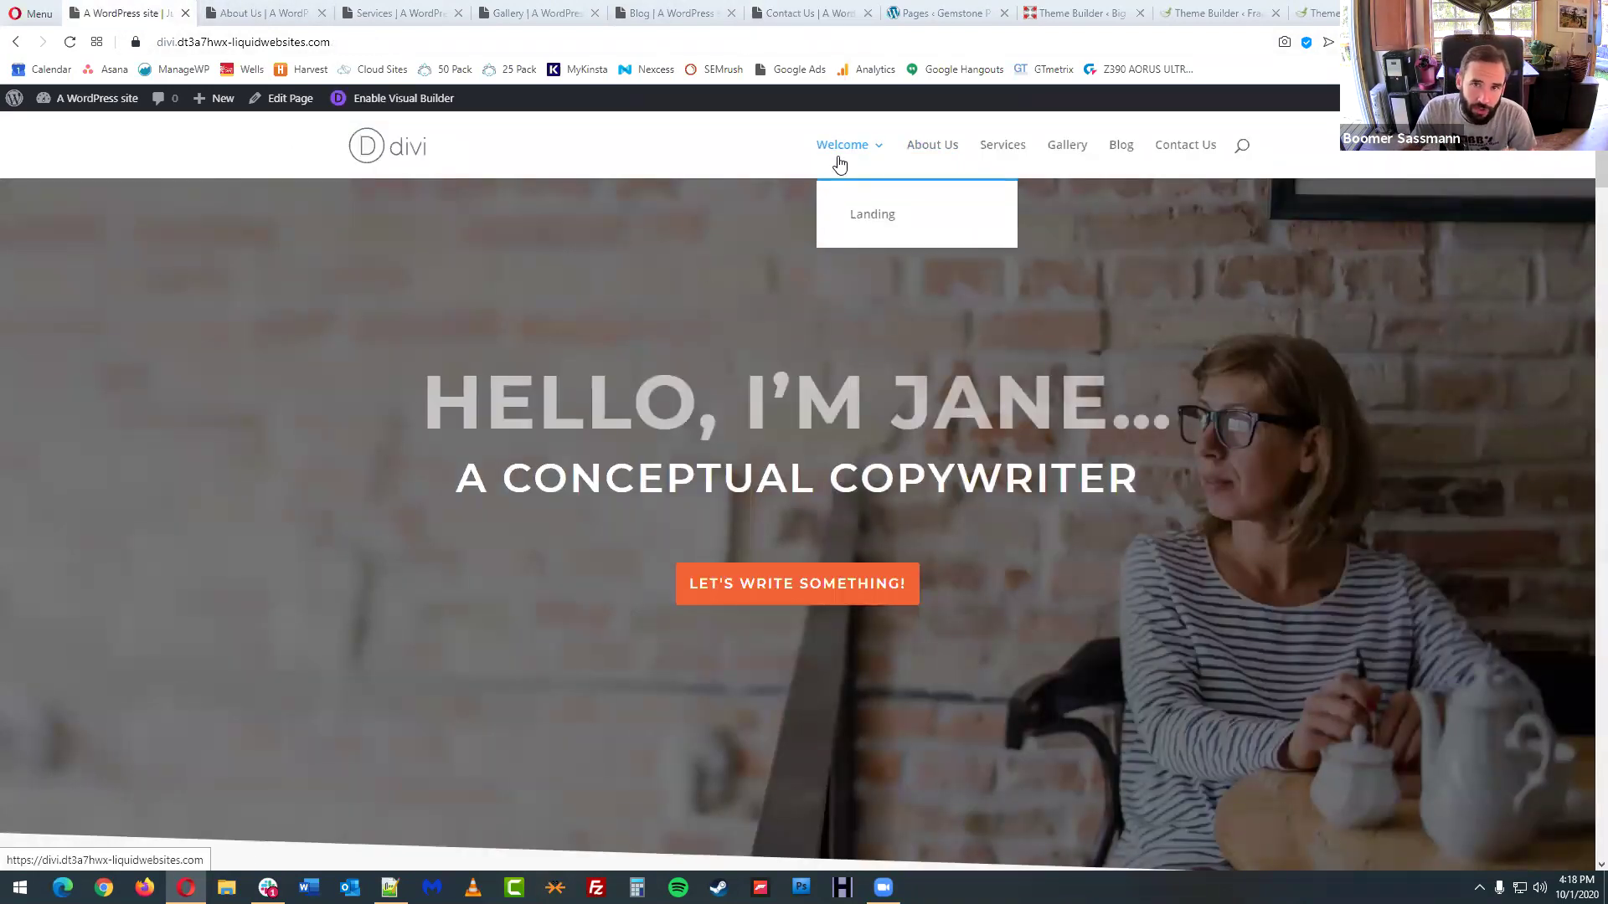
pyautogui.click(865, 219)
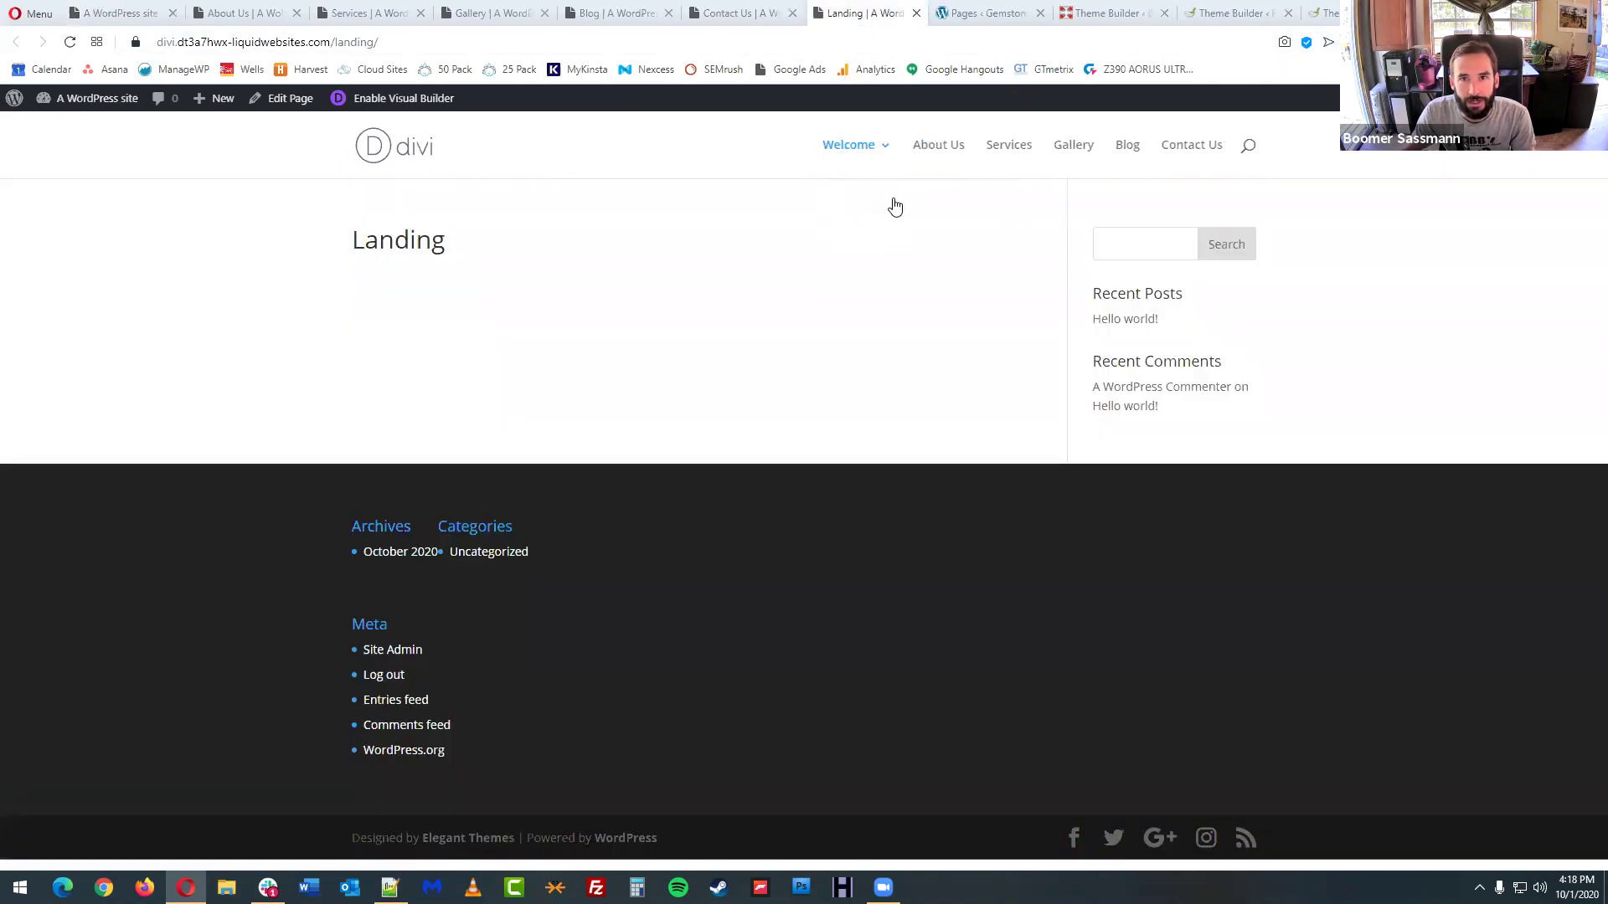
pyautogui.click(428, 99)
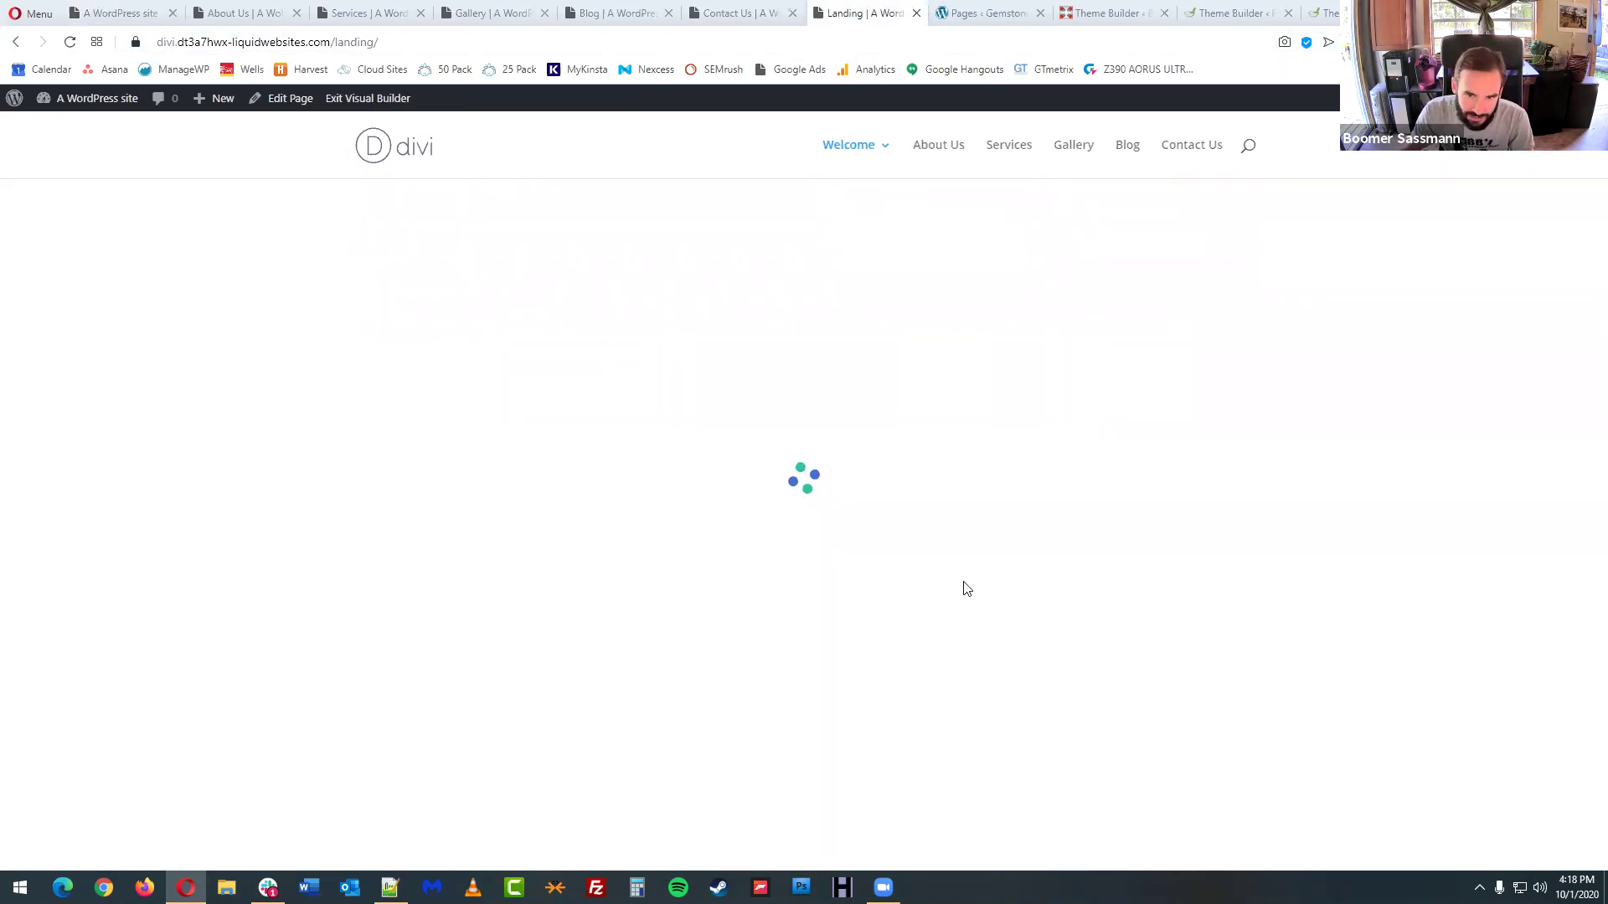
pyautogui.click(763, 476)
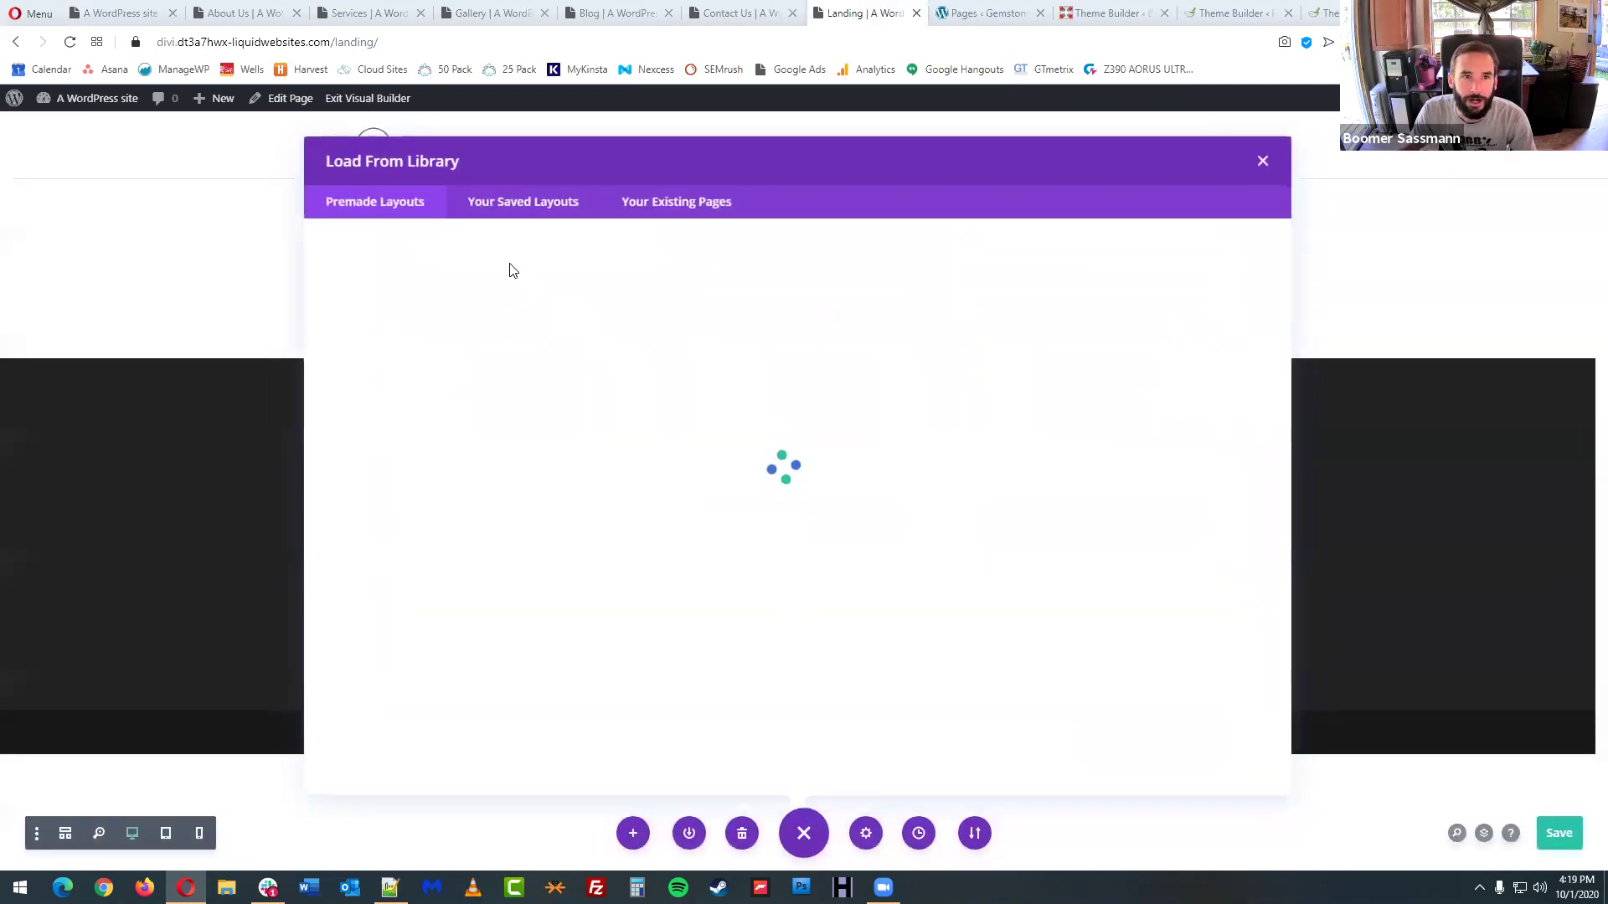
# - Search the premade layouts for "copy" and use the Copywriter Home Page layout on the Landing page
pyautogui.click(422, 330)
pyautogui.write('copy')
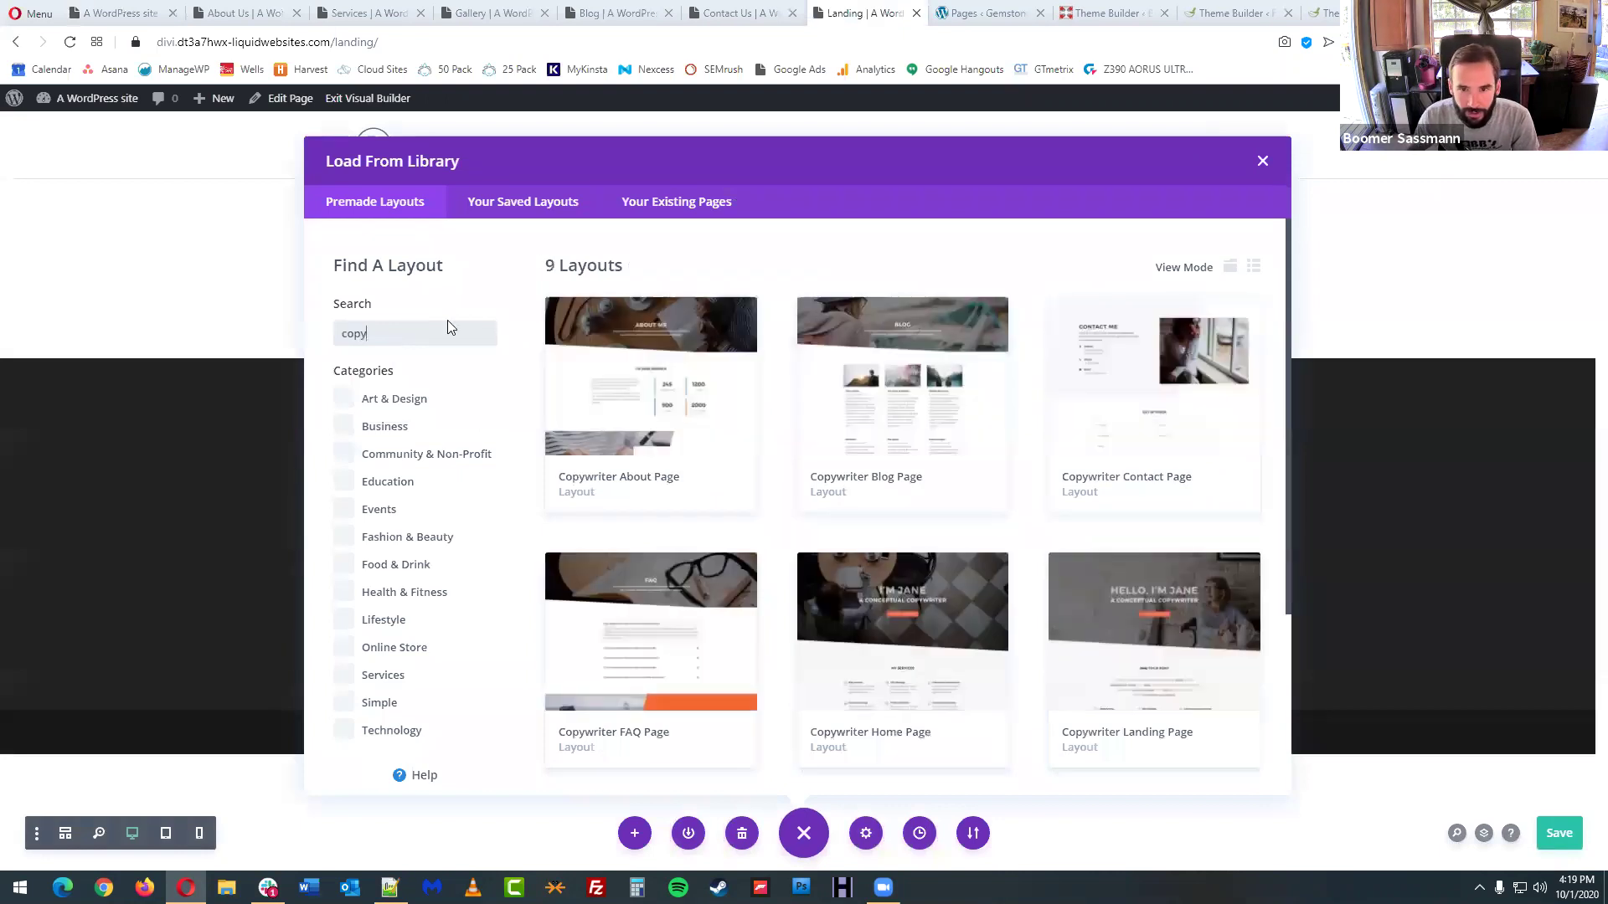
pyautogui.scroll(-2, 944, 466)
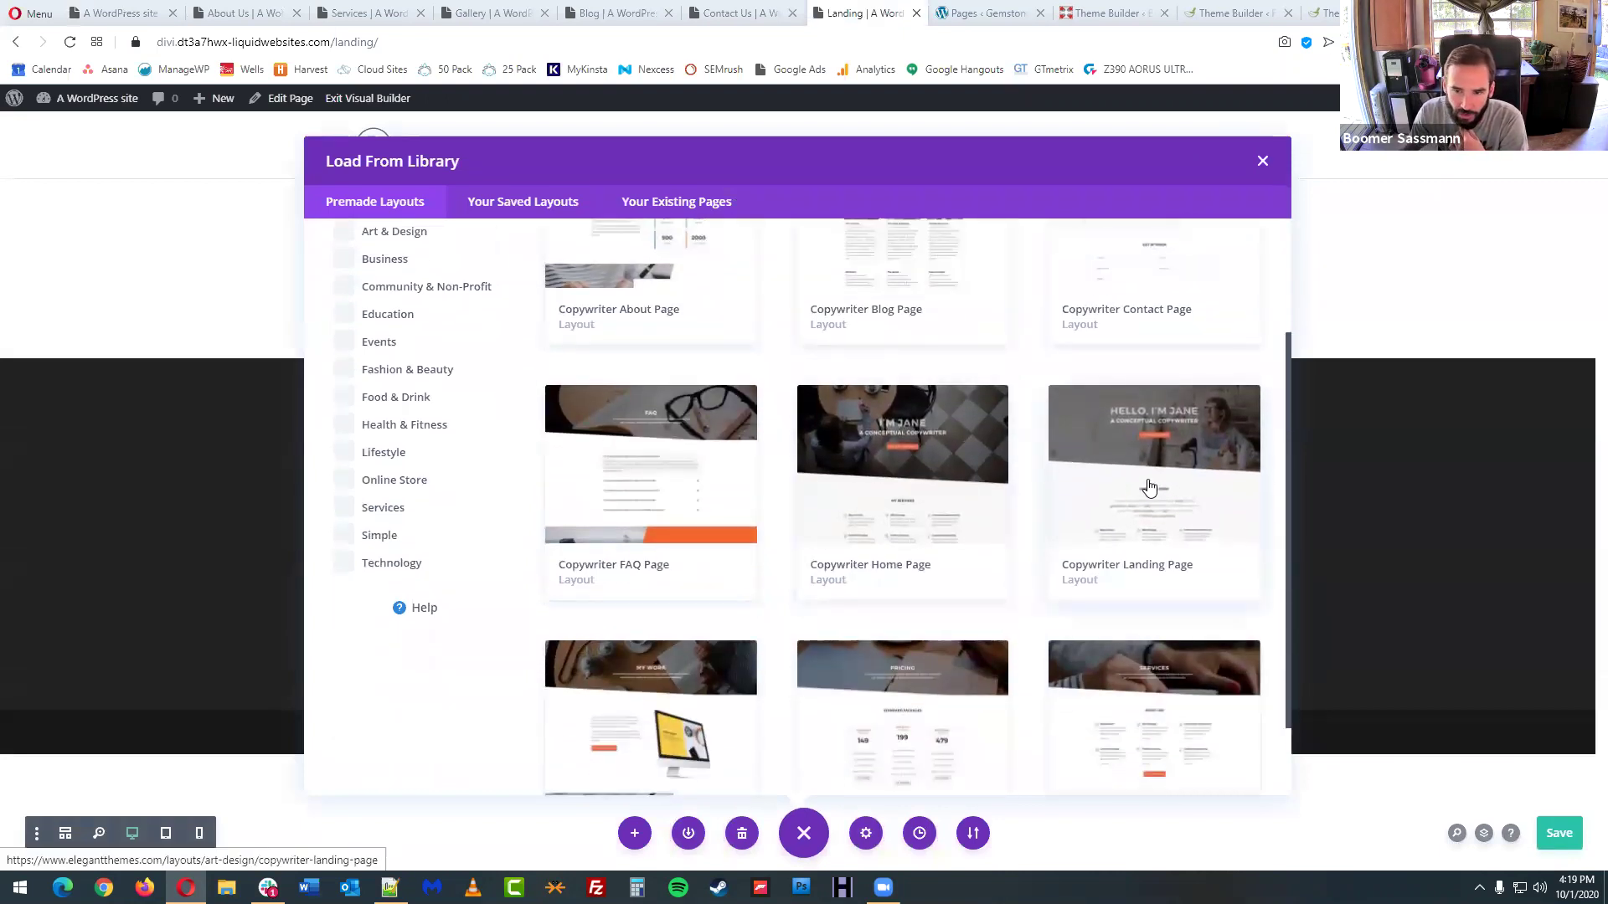
pyautogui.scroll(-1, 1143, 490)
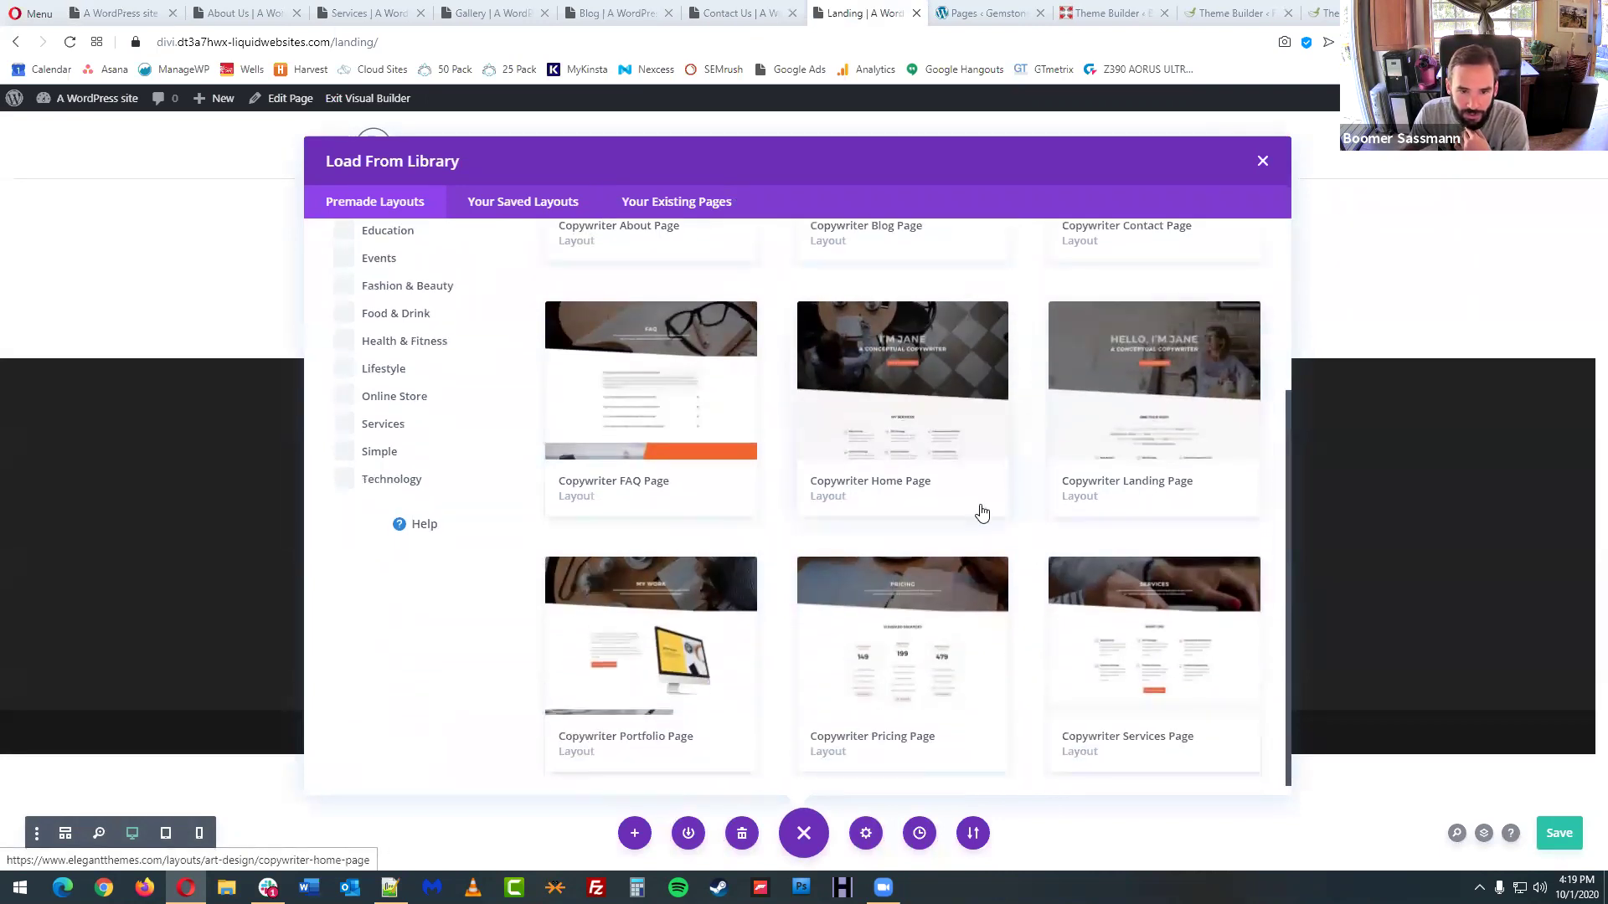
pyautogui.scroll(3, 982, 513)
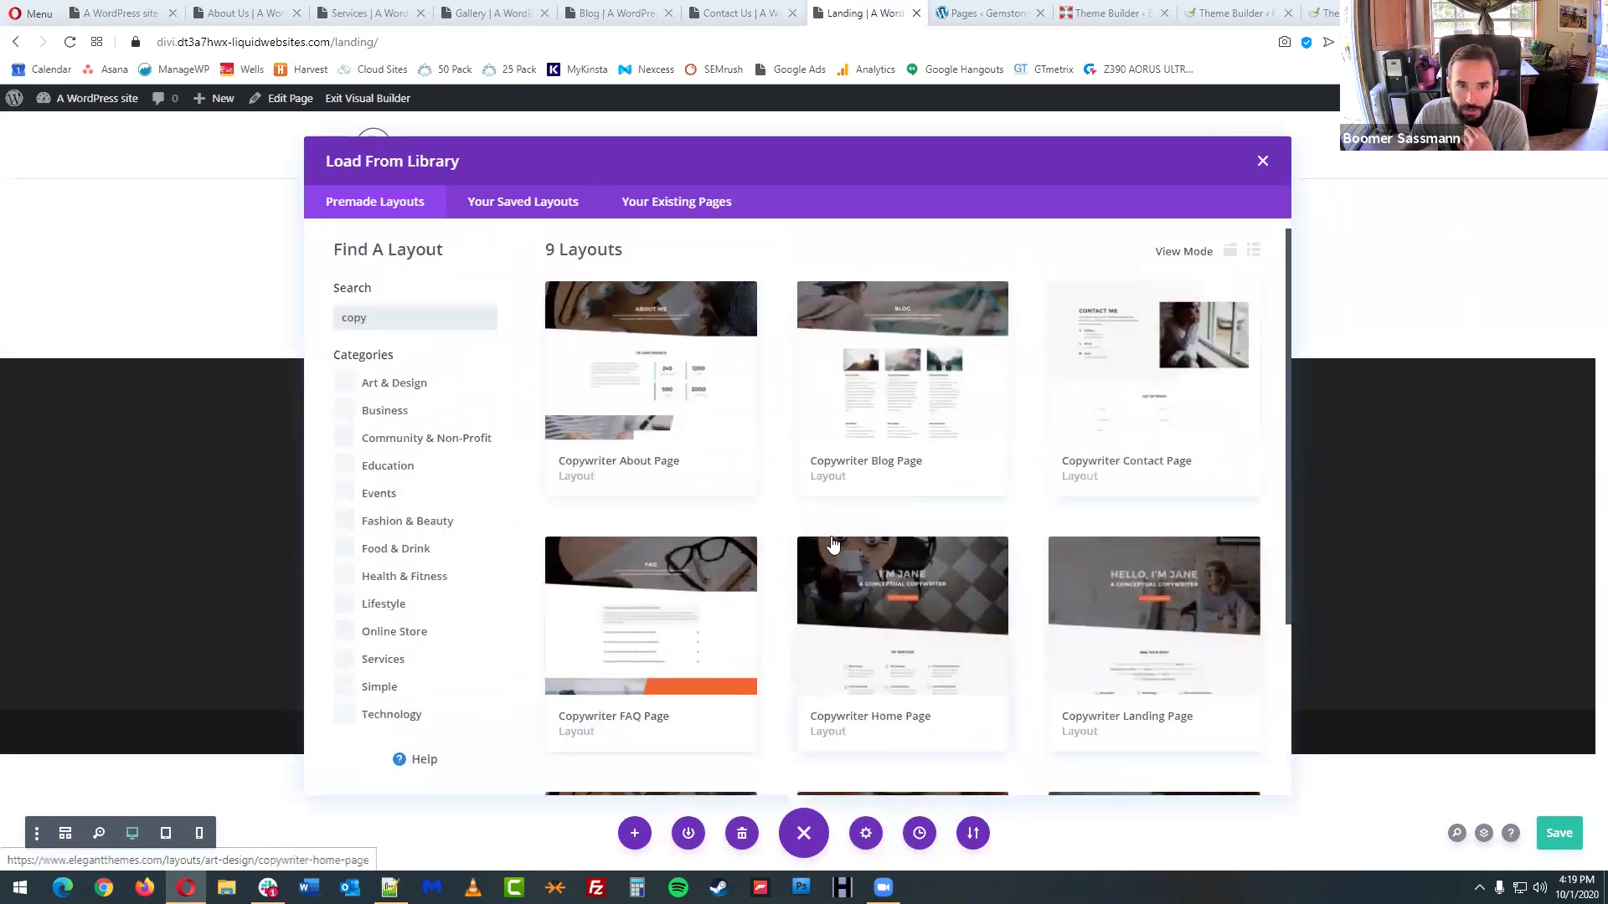
pyautogui.scroll(1, 835, 544)
pyautogui.scroll(-1, 1142, 481)
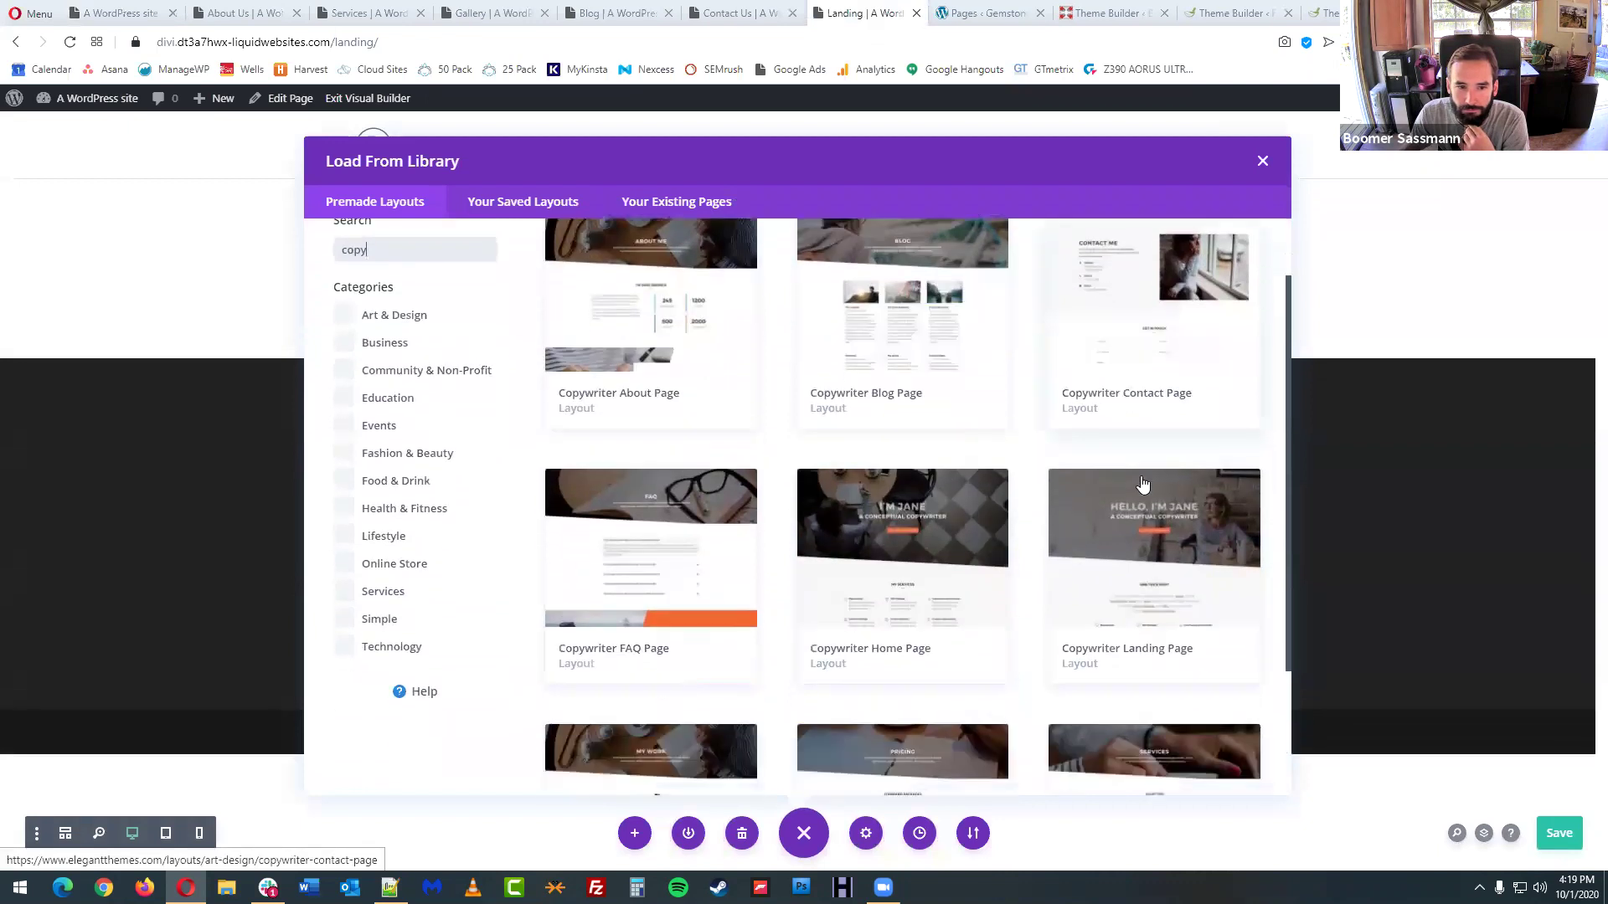
pyautogui.click(903, 536)
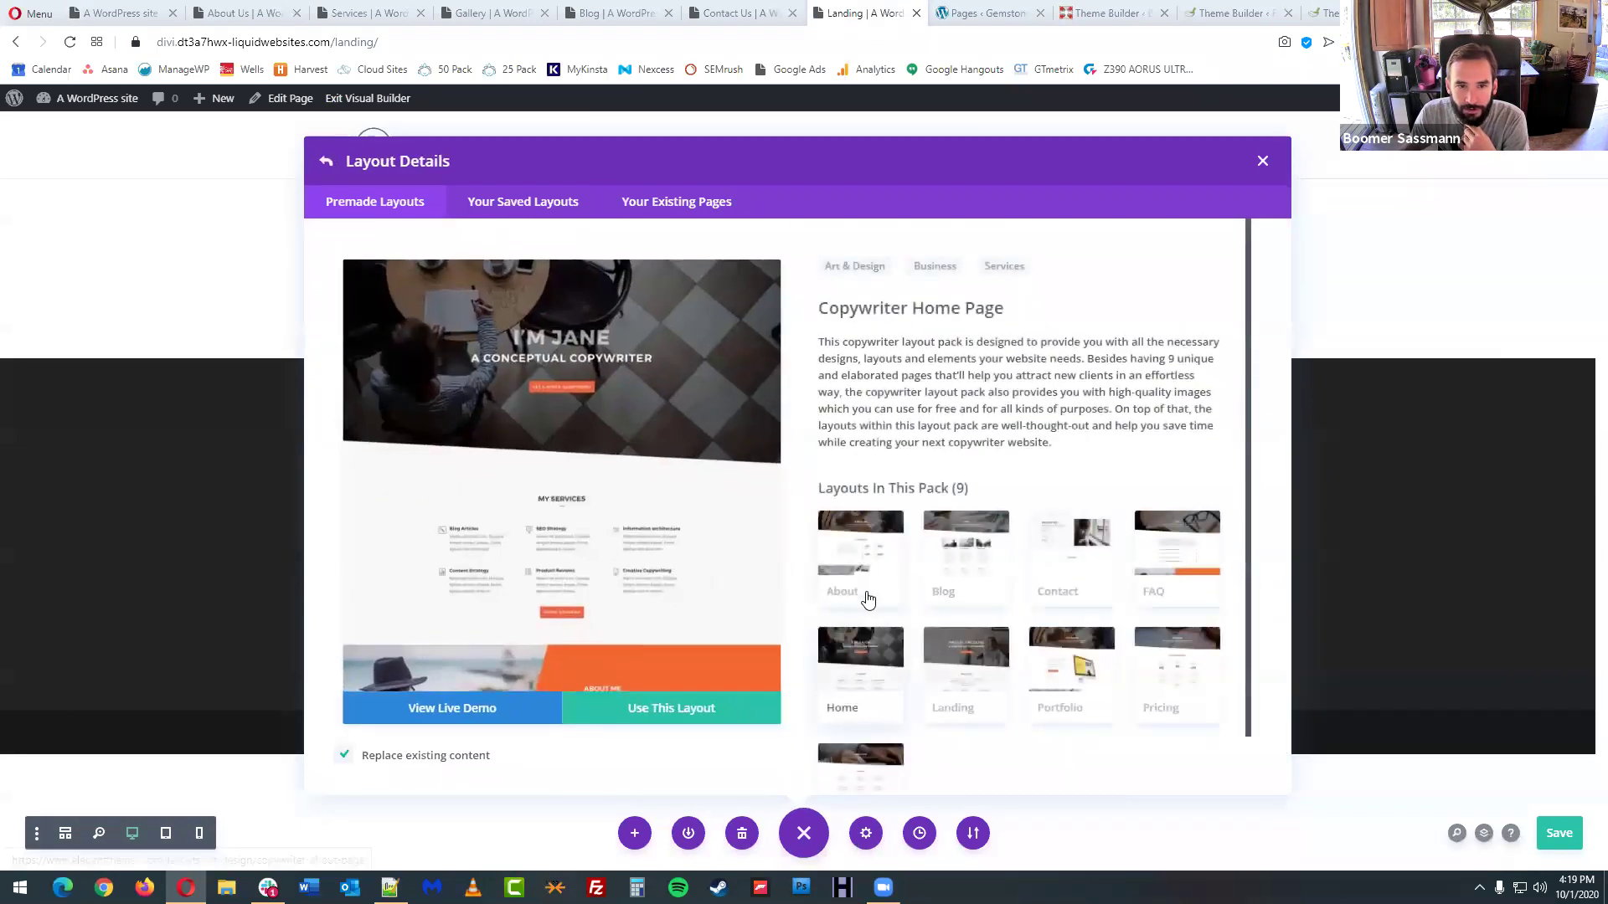
pyautogui.click(643, 718)
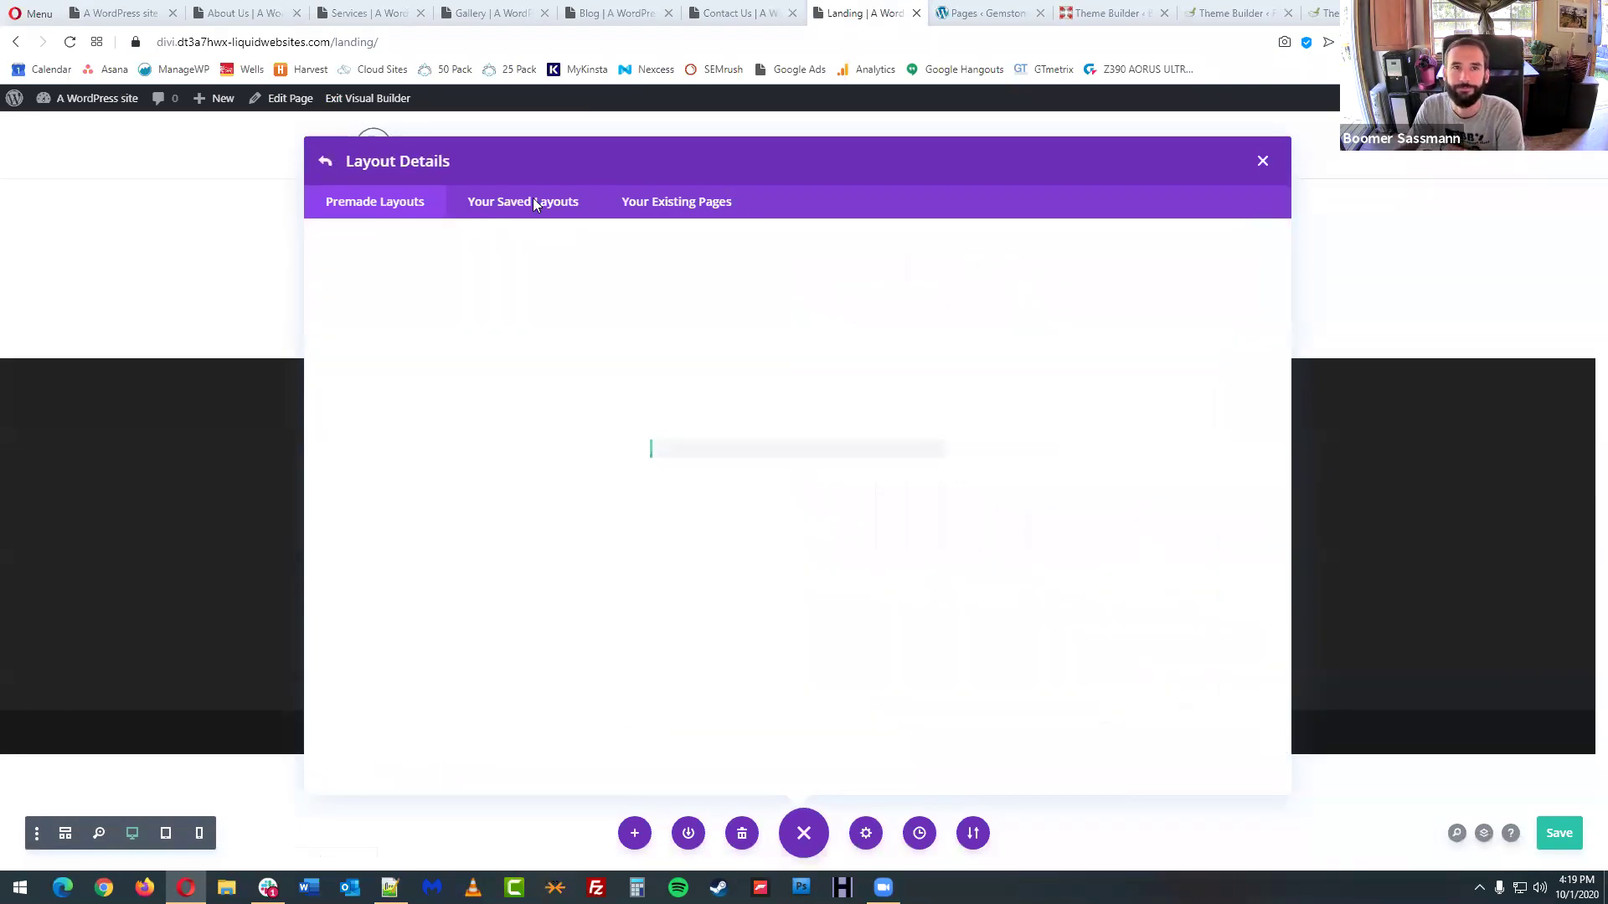
# - Exit the Visual Builder on the About Us, Services, Gallery and Blog pages
pyautogui.click(216, 8)
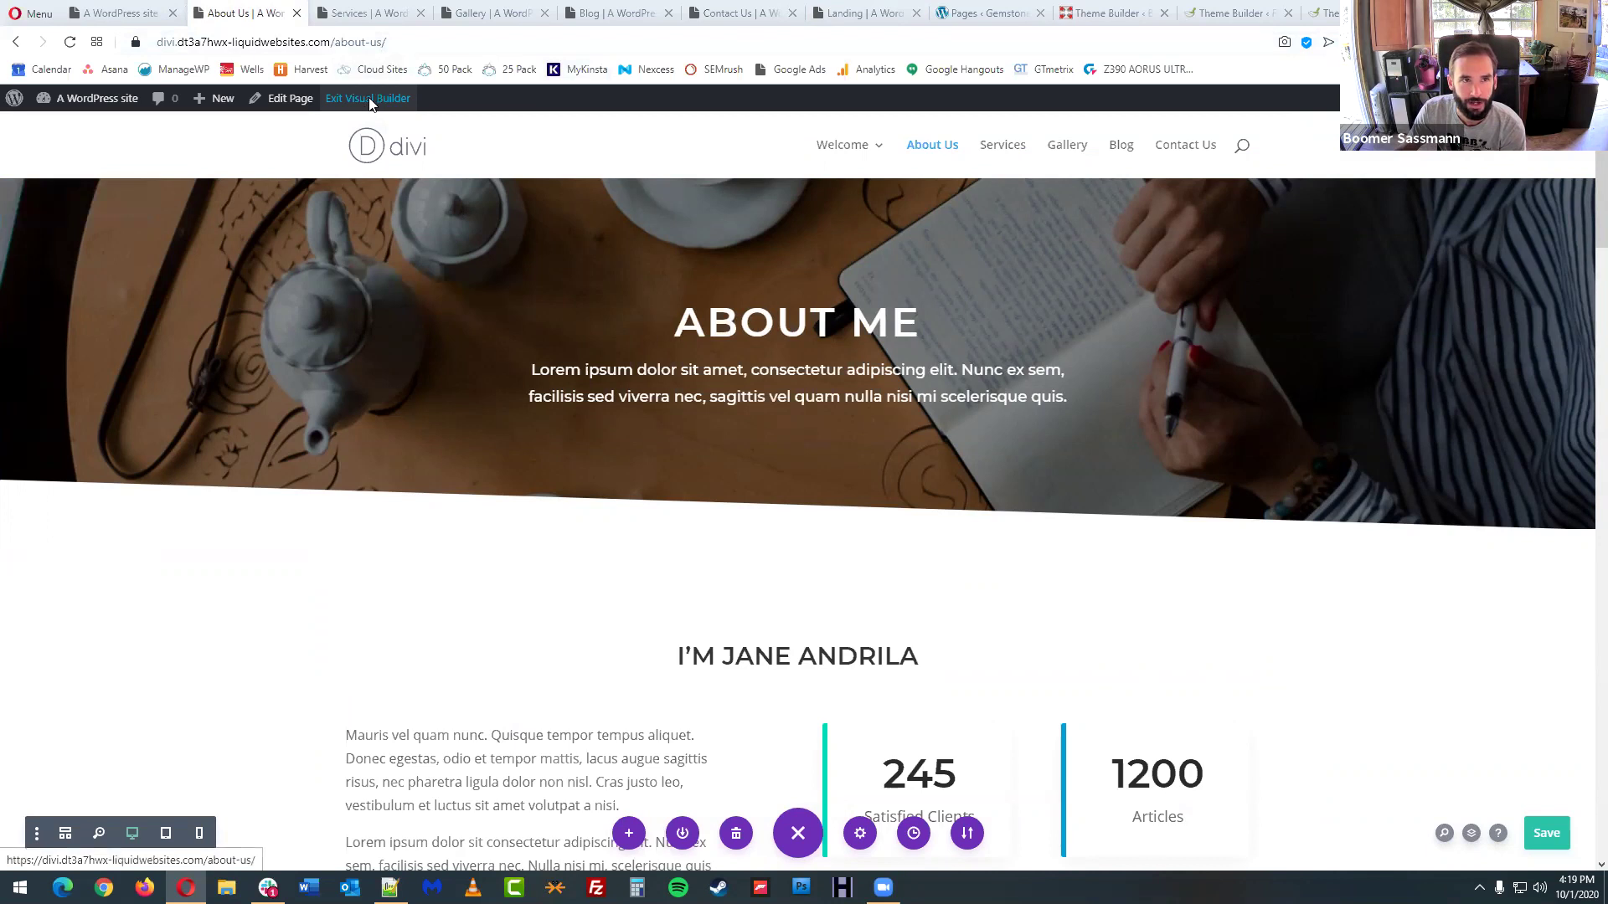
pyautogui.click(366, 13)
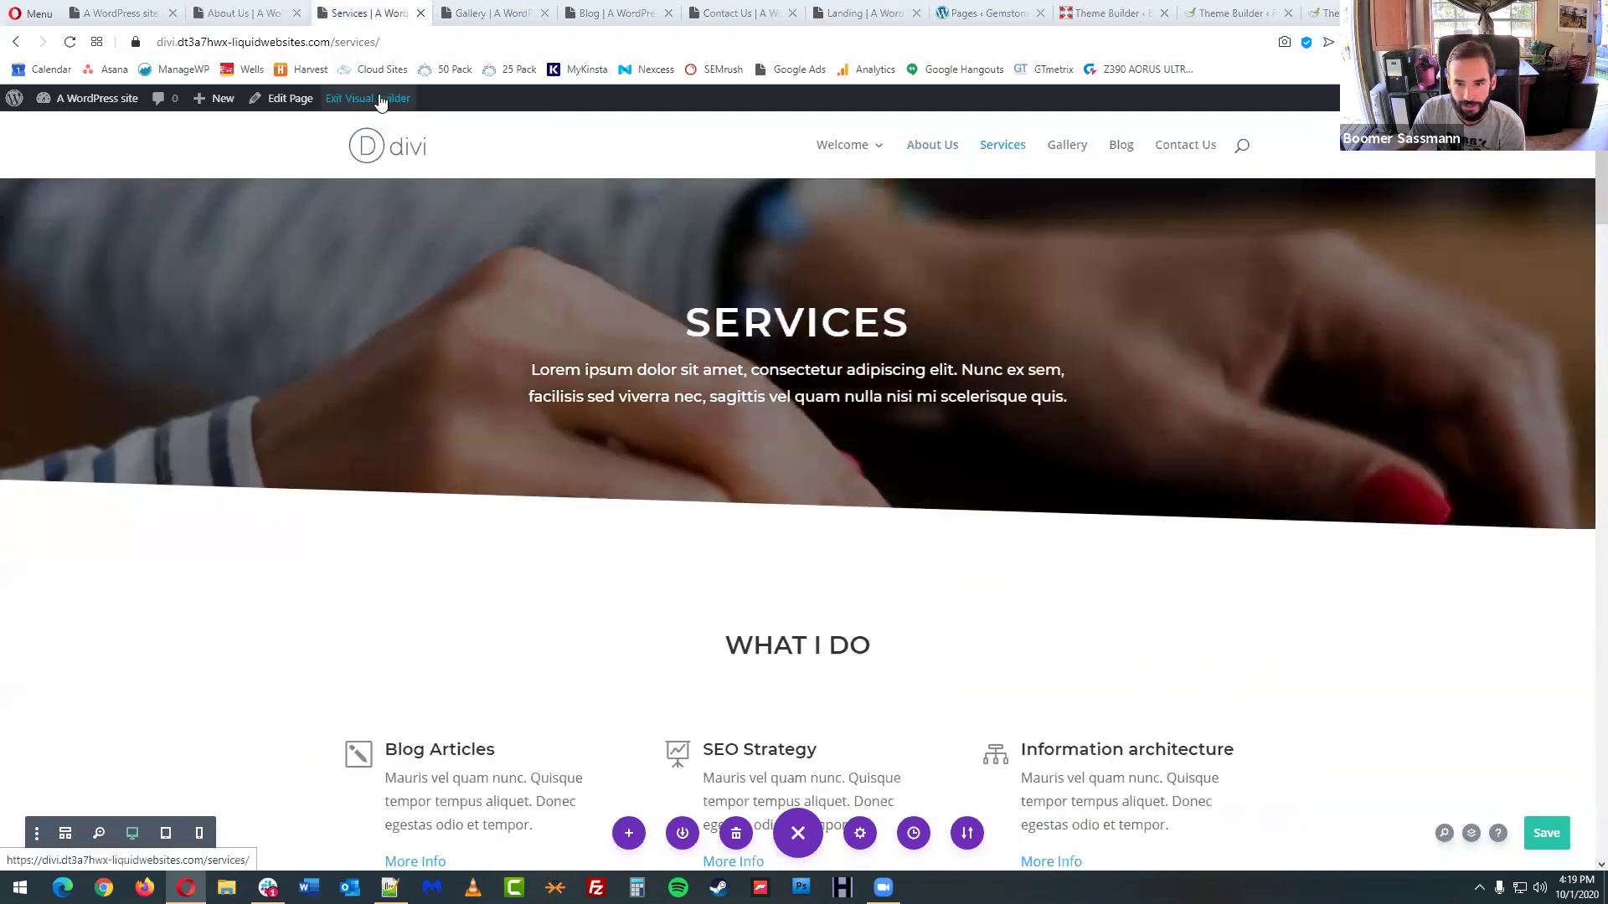
pyautogui.click(494, 12)
pyautogui.click(607, 10)
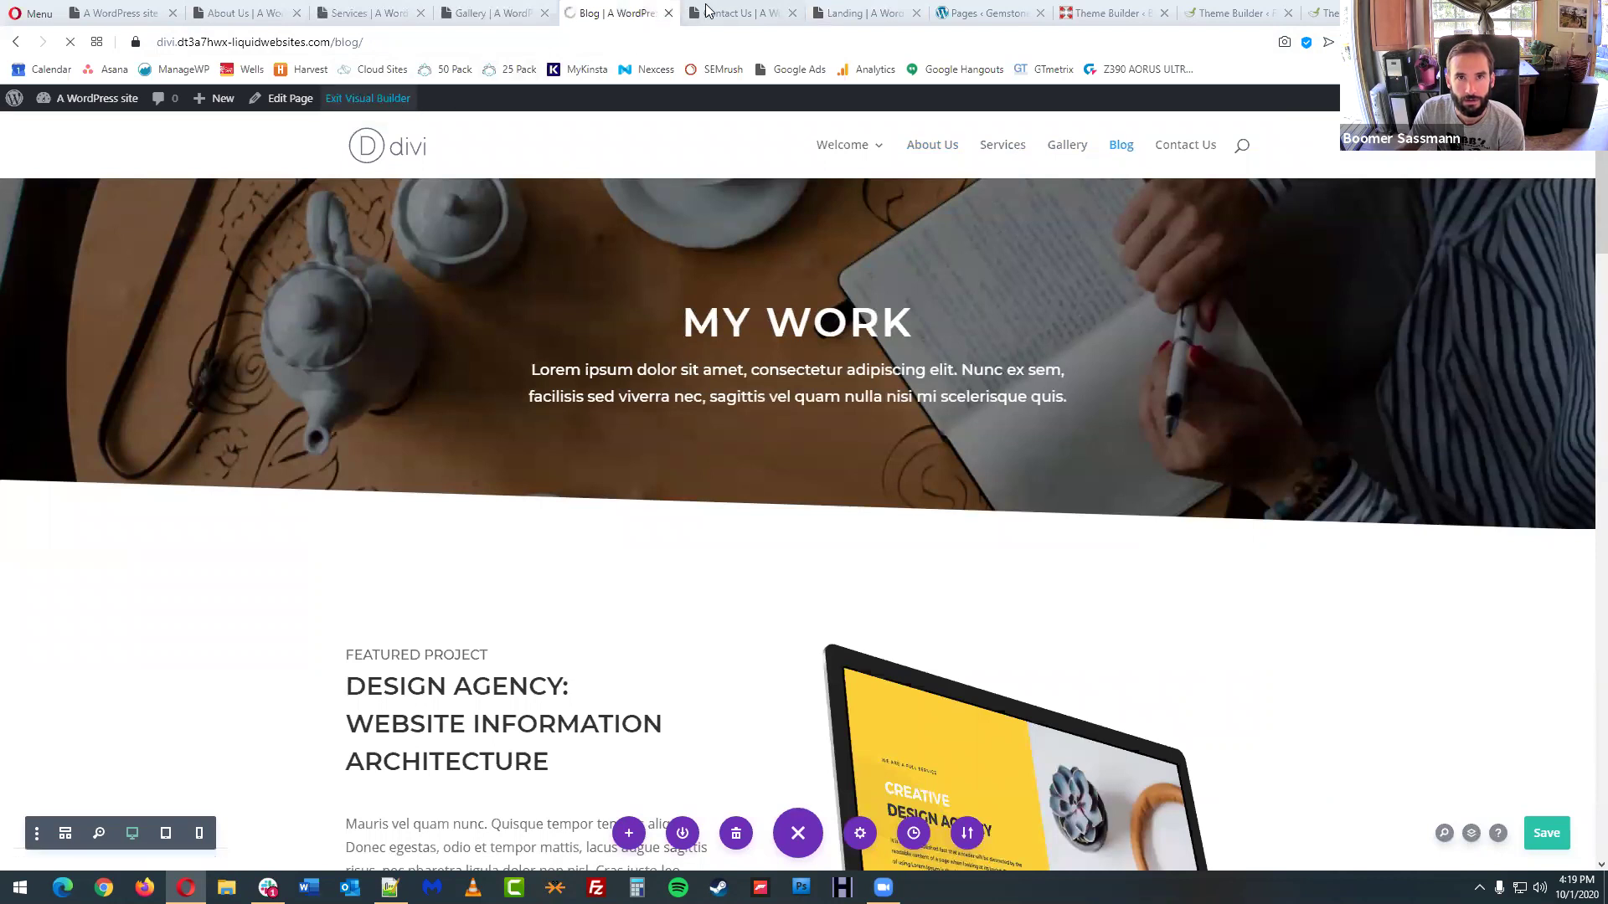
# - Save the Contact Us and Landing pages with their loaded layouts
pyautogui.hotkey('ctrl', 'Tab')
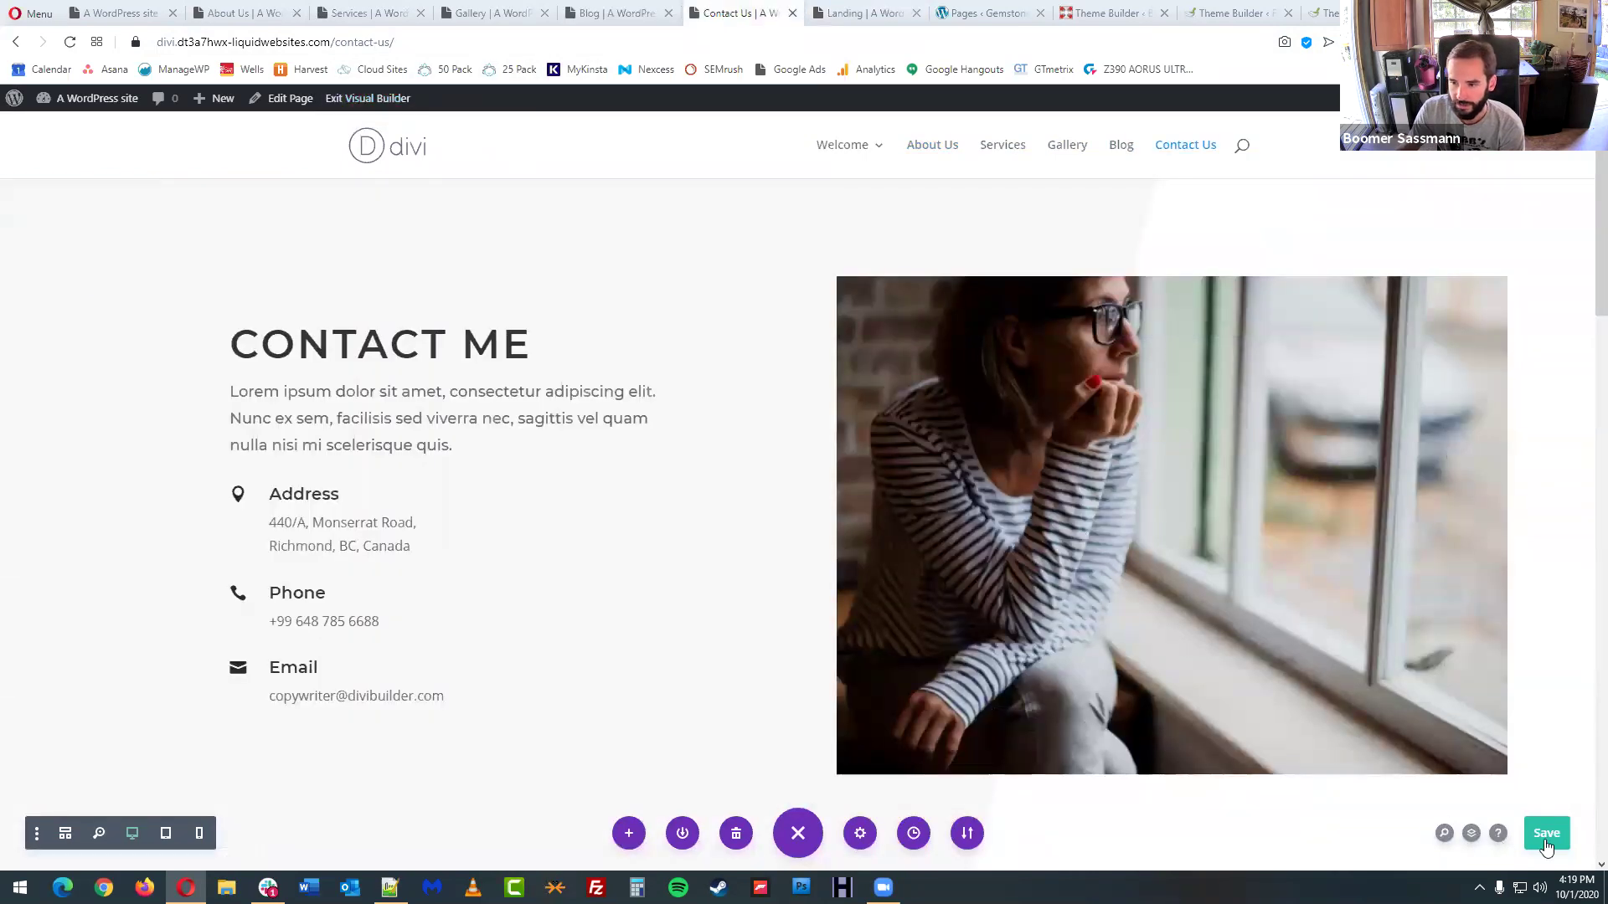
pyautogui.click(872, 10)
pyautogui.click(1545, 831)
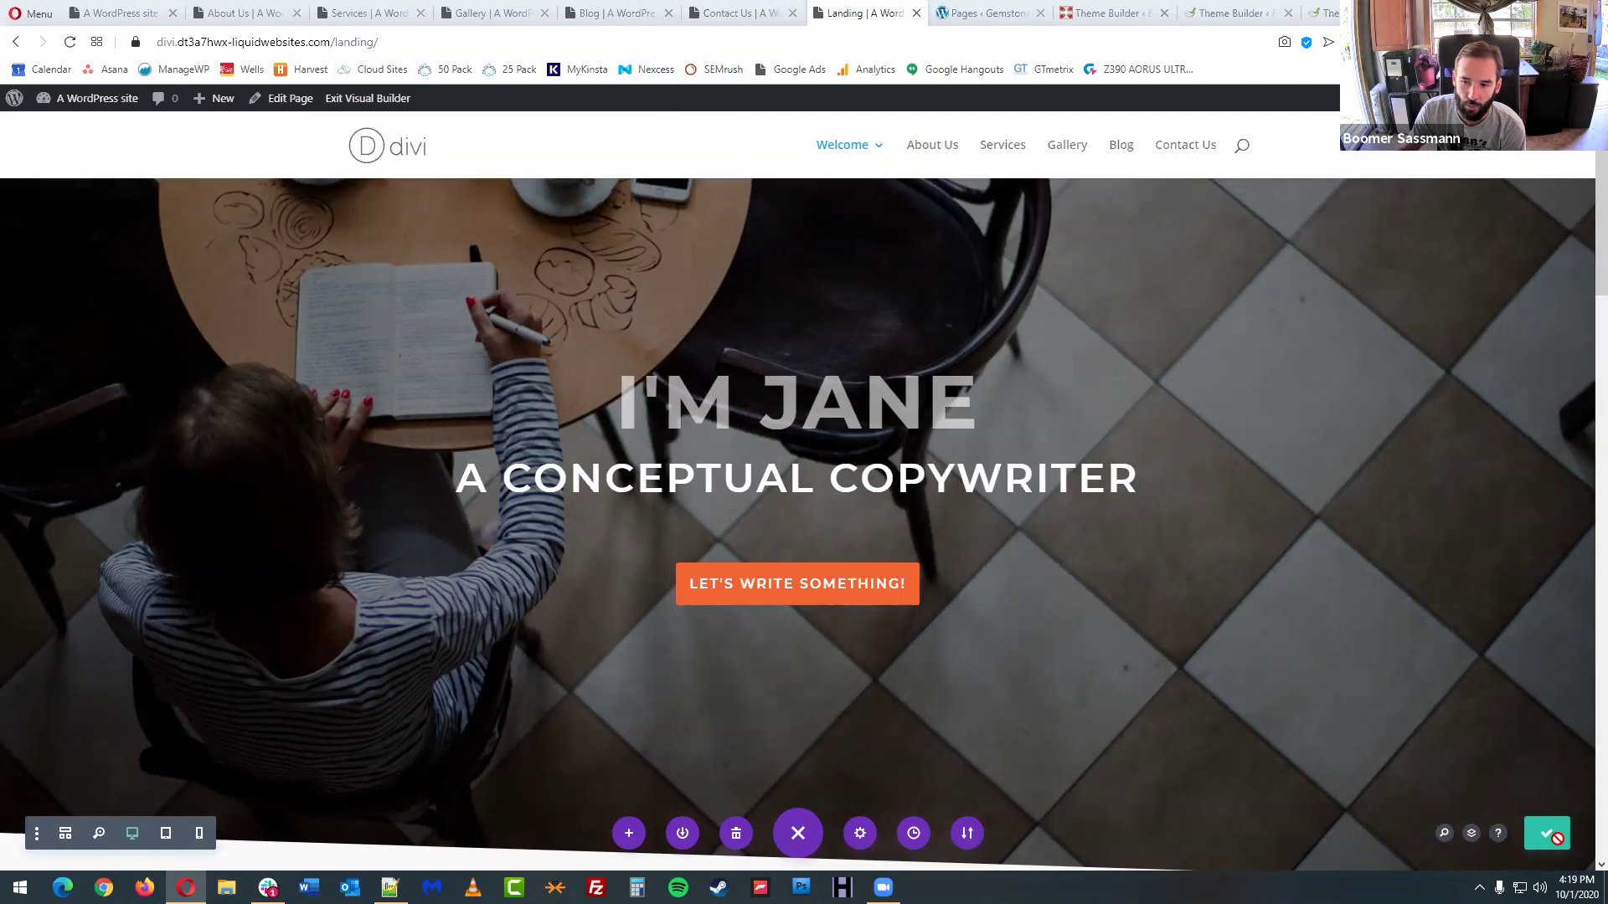
# - Close the browser tabs of the About Us, Services, Gallery, Blog, Contact Us and Landing pages
pyautogui.click(289, 15)
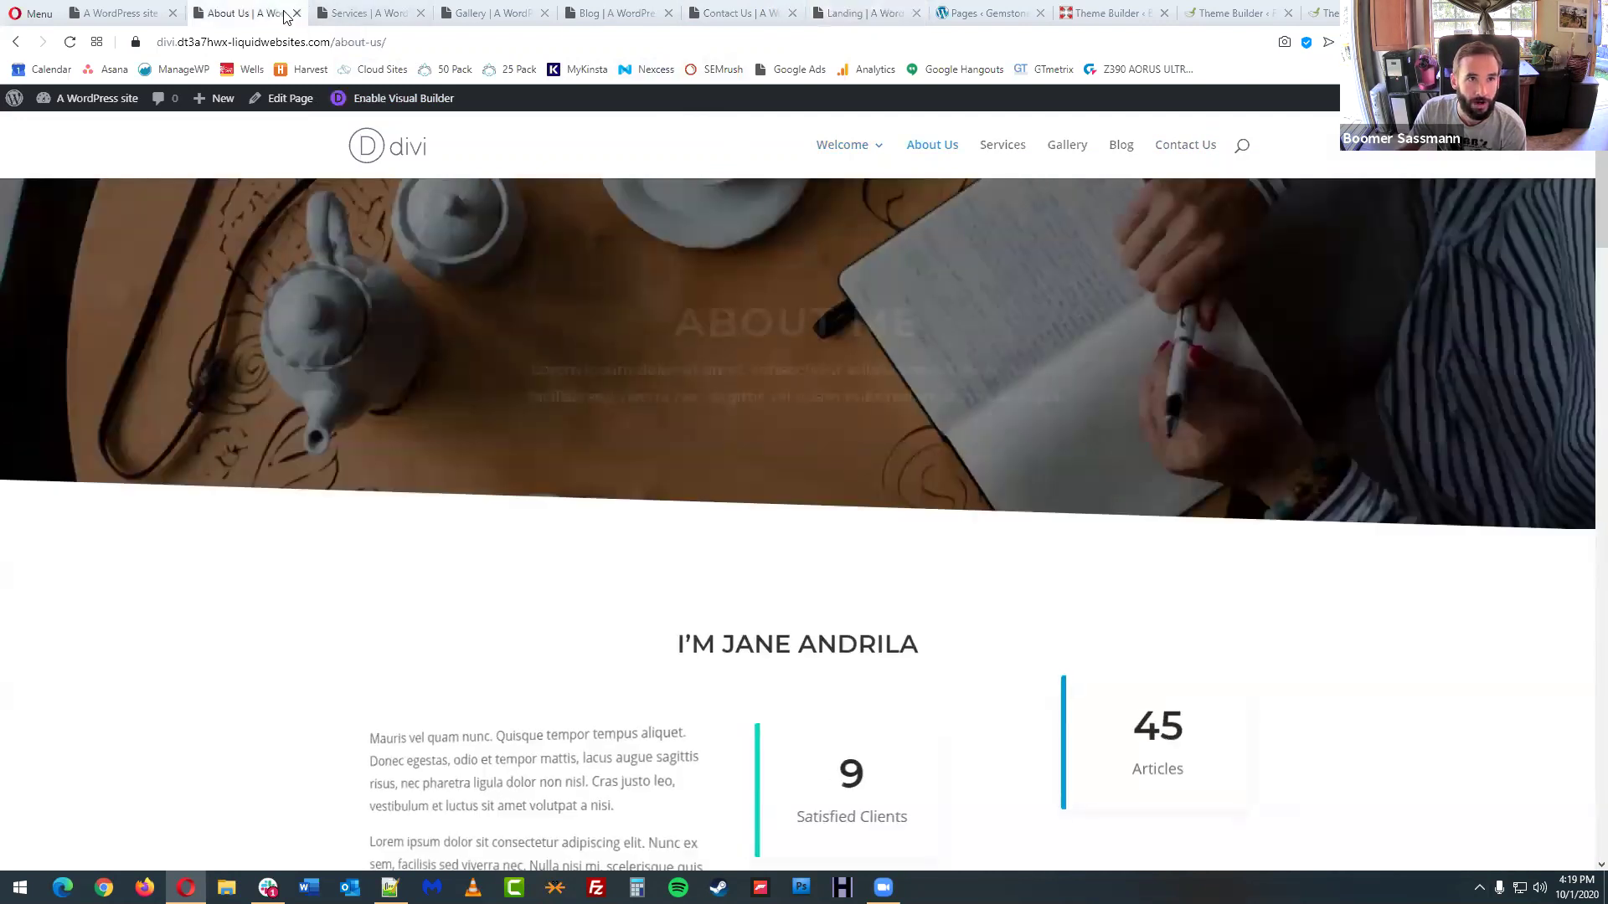
pyautogui.click(296, 14)
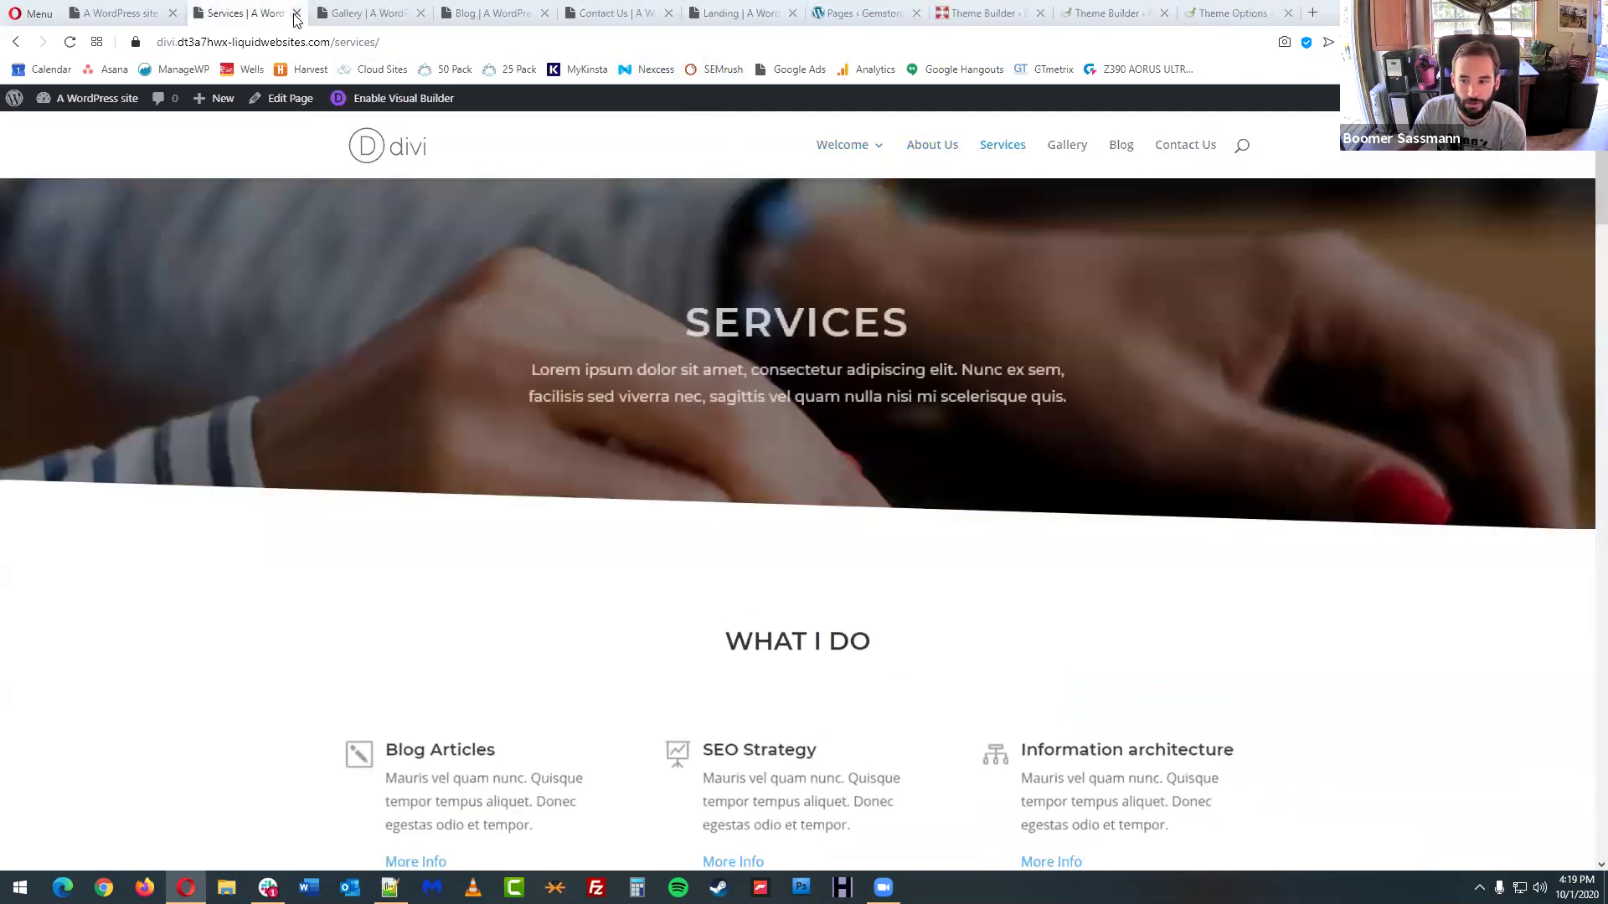
pyautogui.click(295, 13)
pyautogui.click(296, 13)
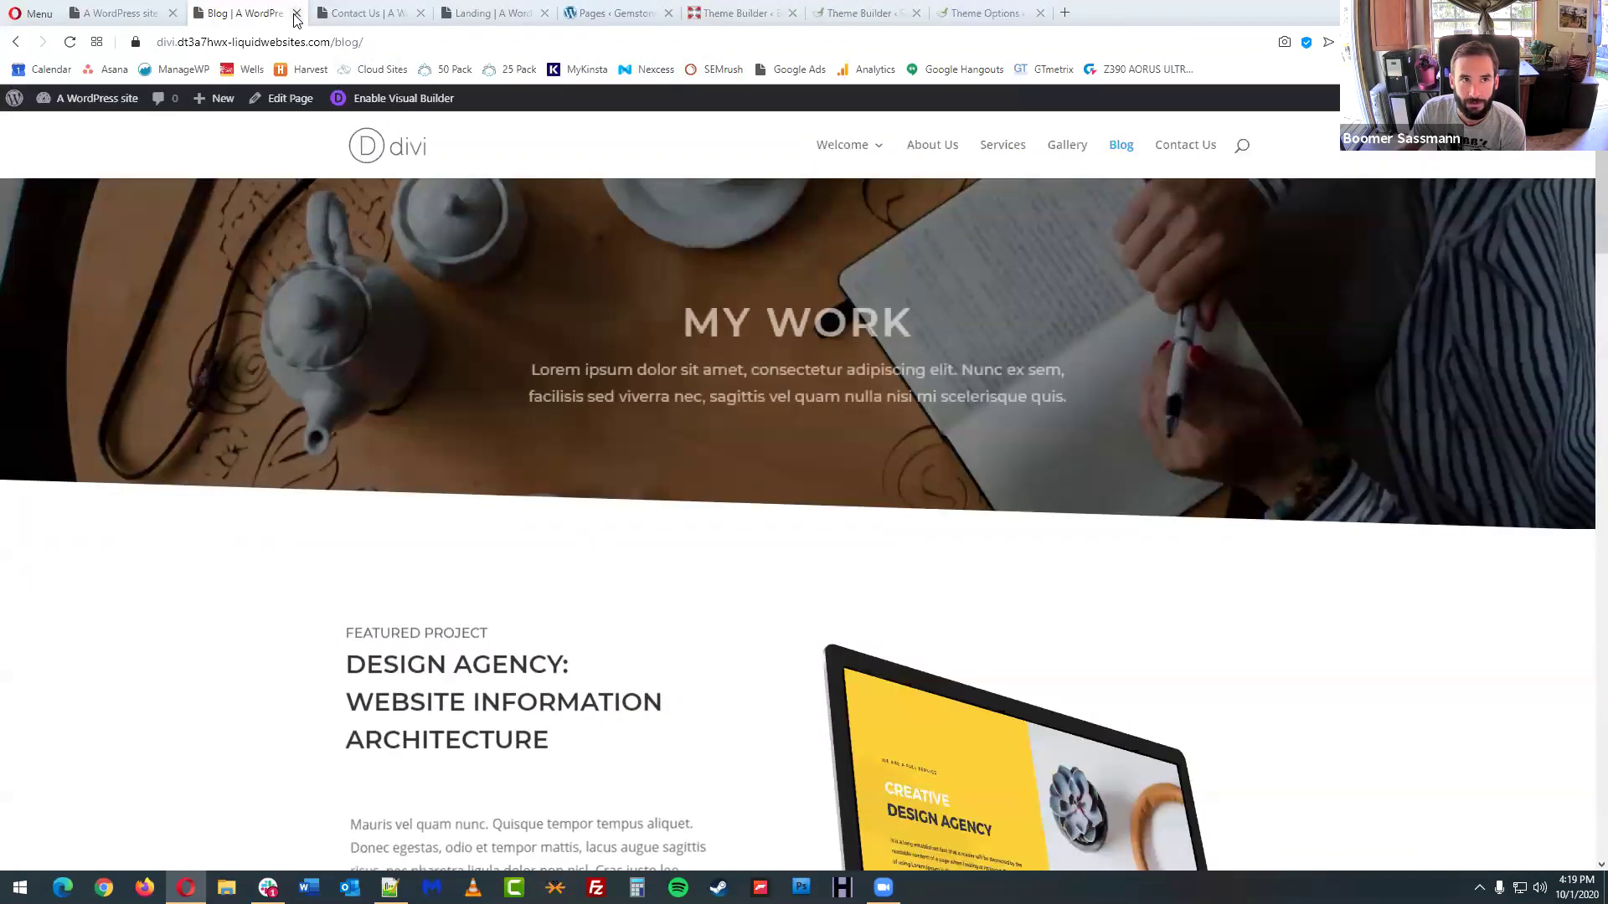
pyautogui.click(296, 13)
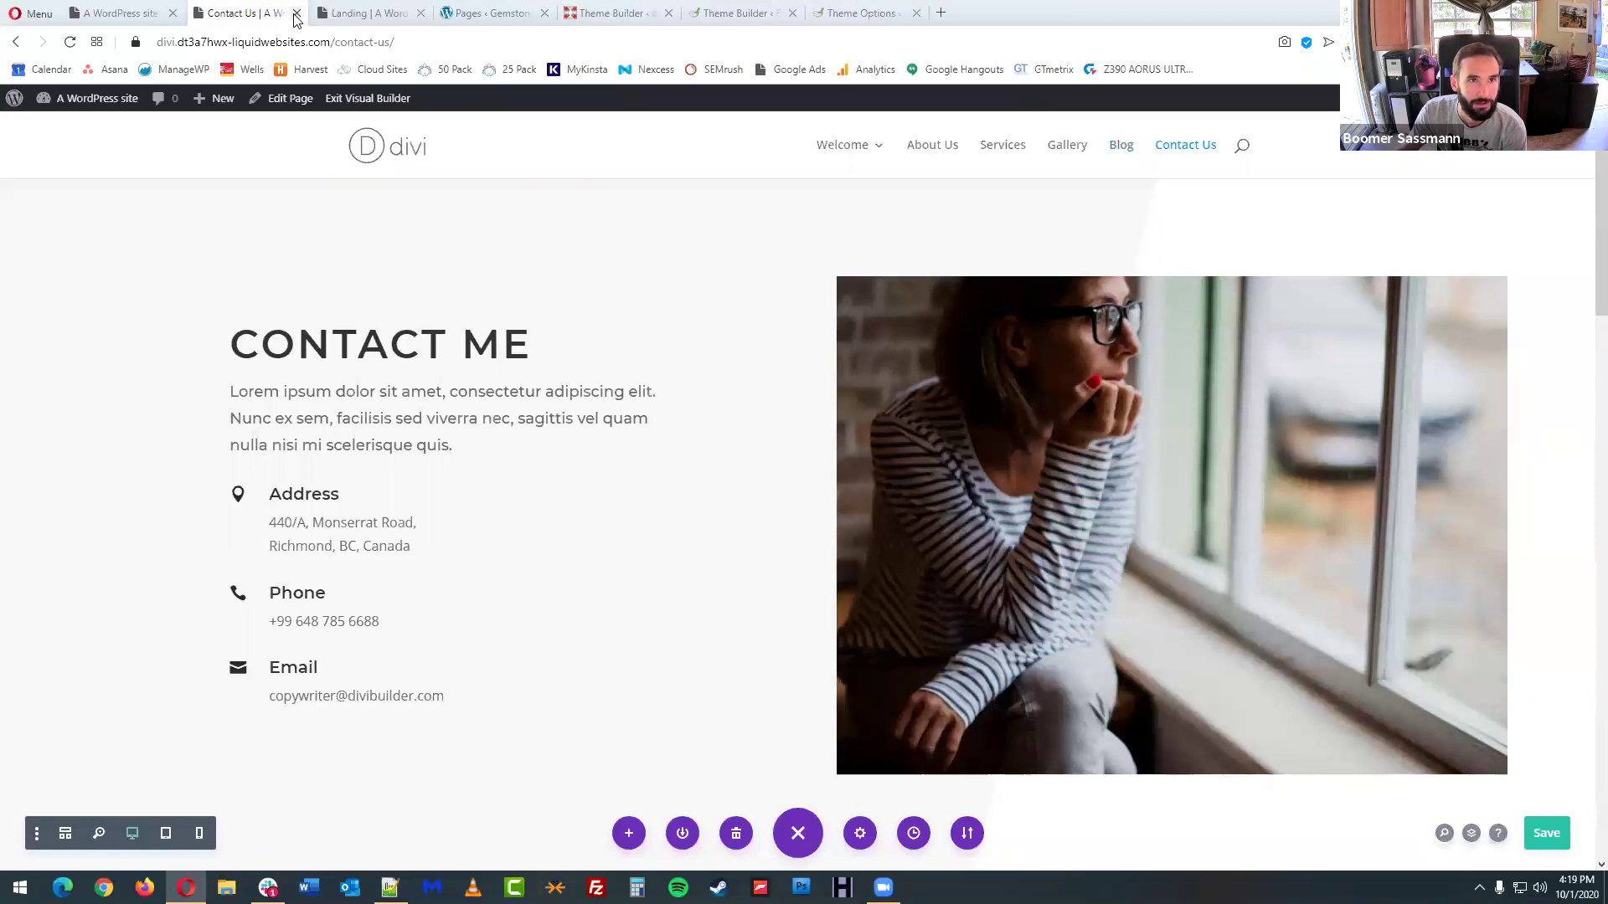
pyautogui.click(296, 14)
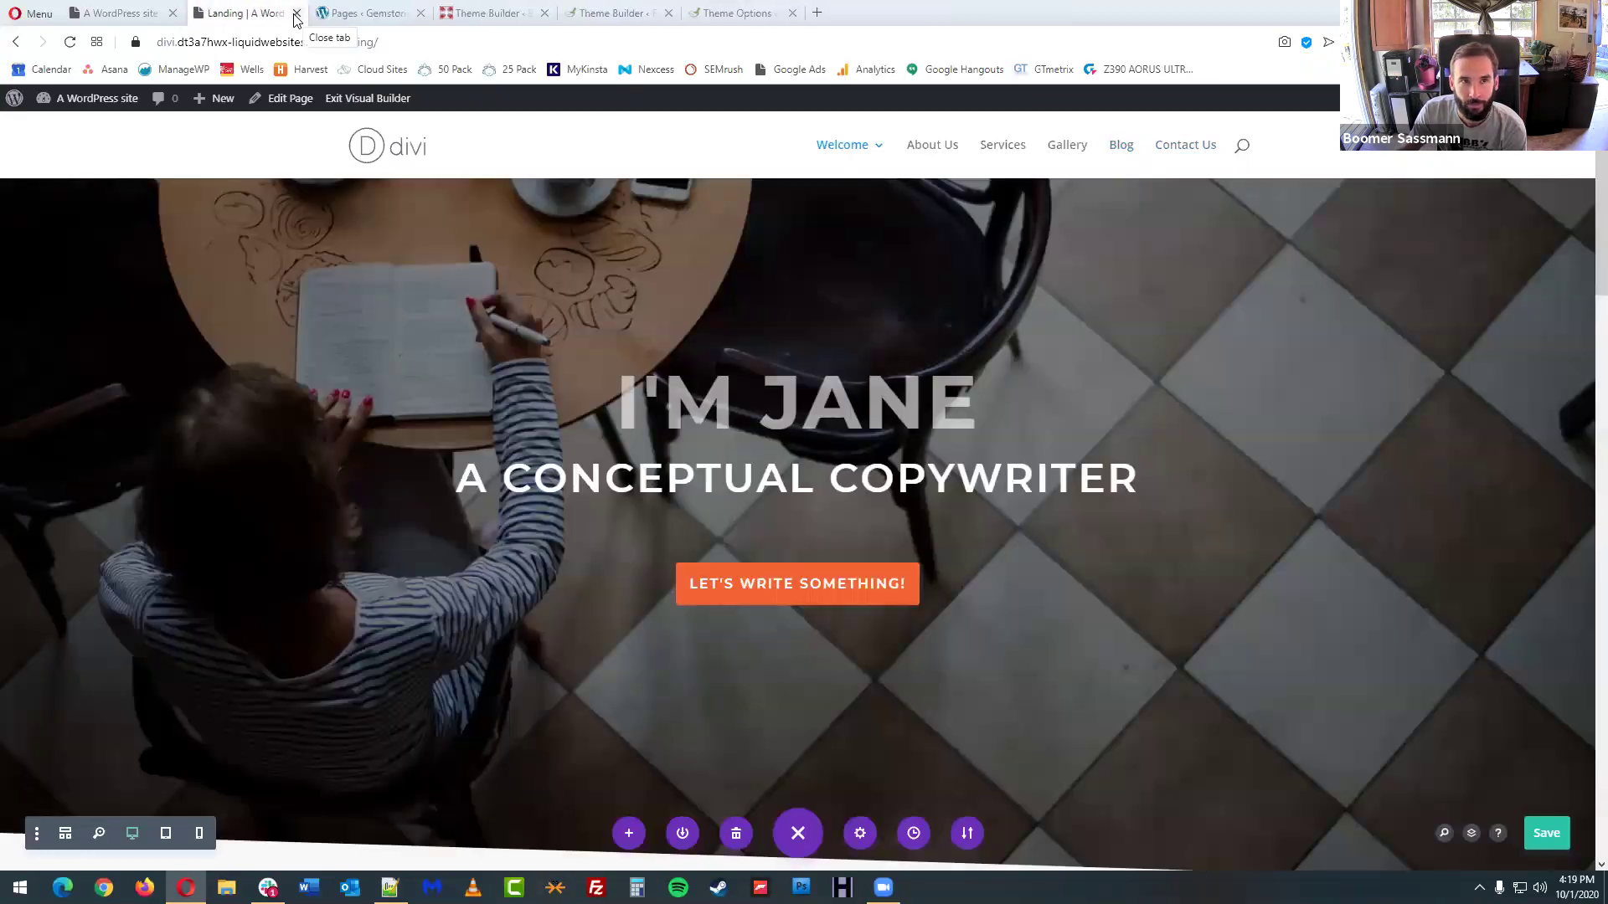
pyautogui.click(296, 14)
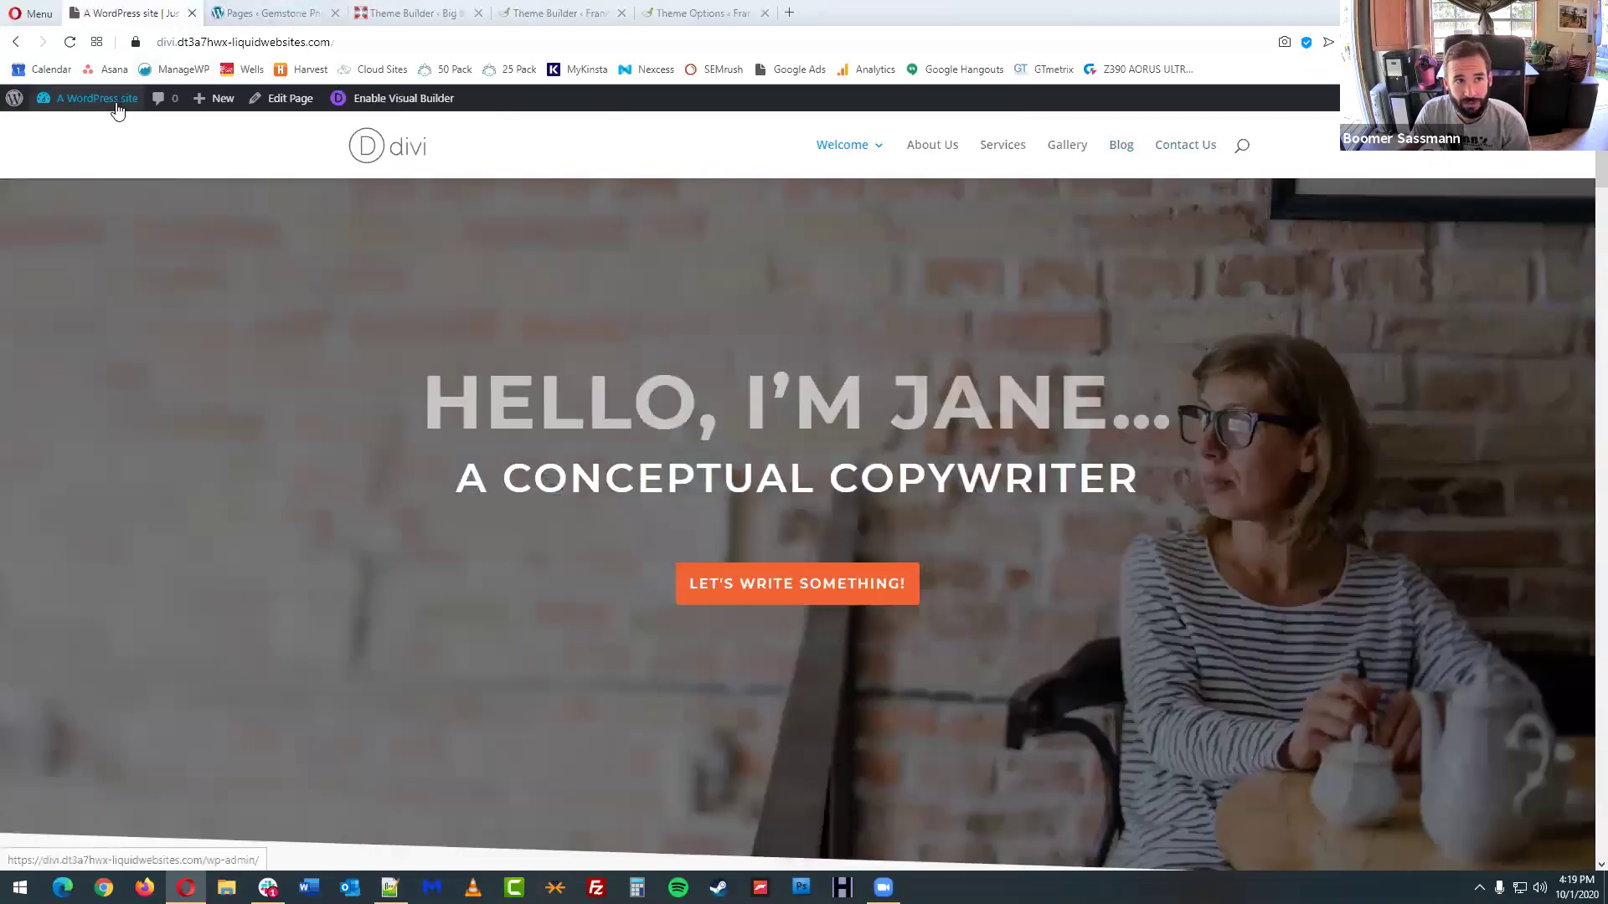
# - Set the site's static homepage to Landing in the WordPress Reading Settings and save the change
pyautogui.moveTo(111, 101)
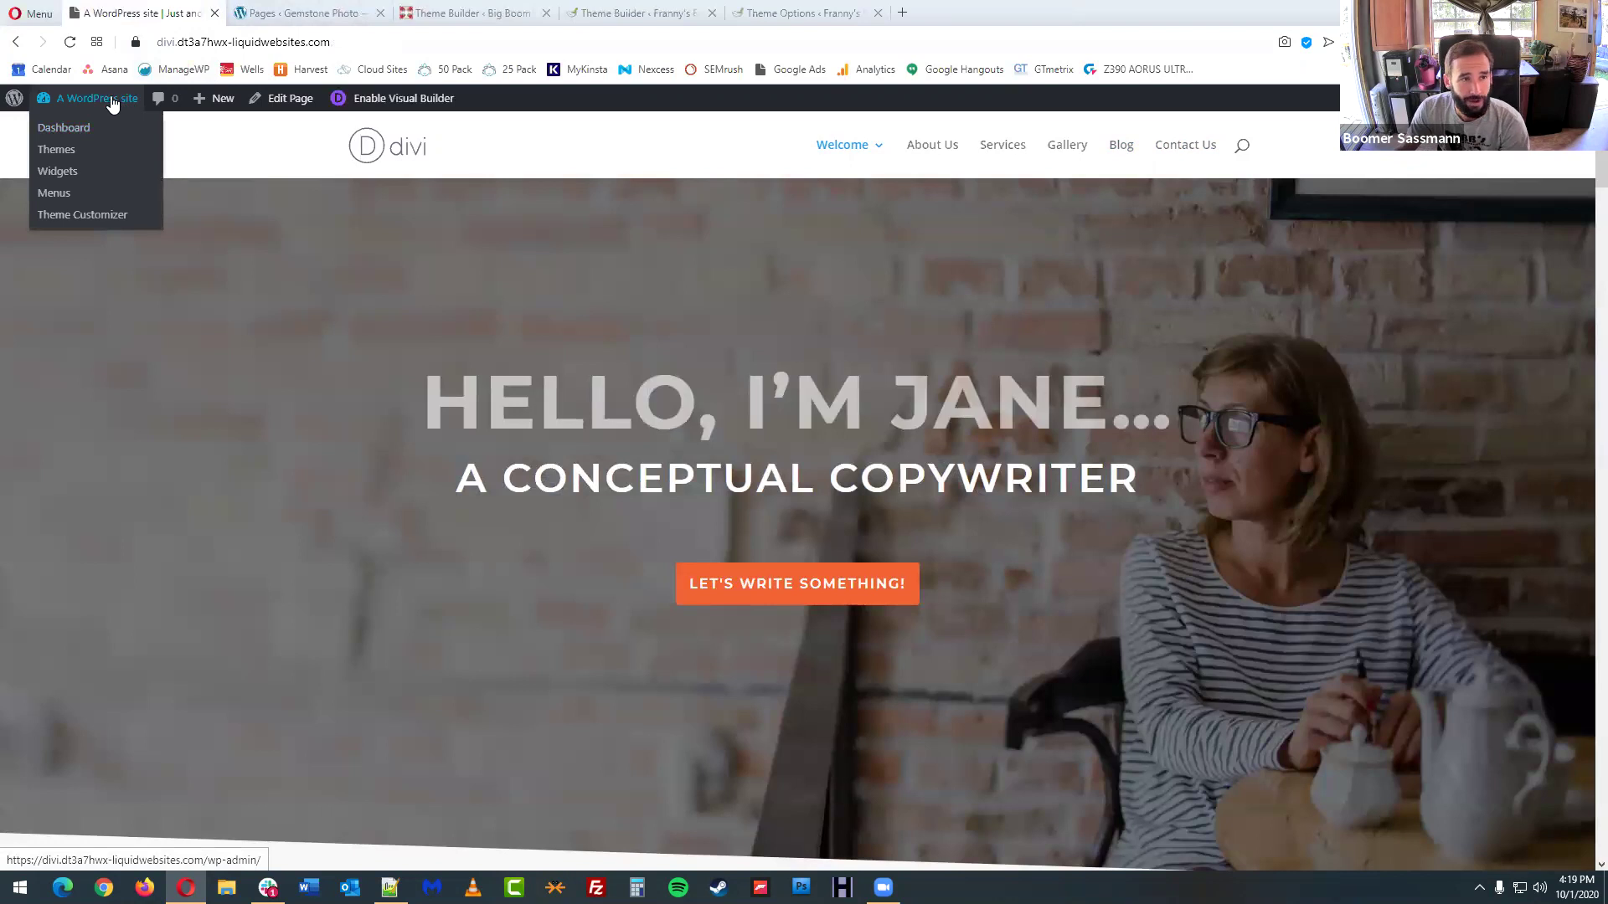
pyautogui.click(101, 99)
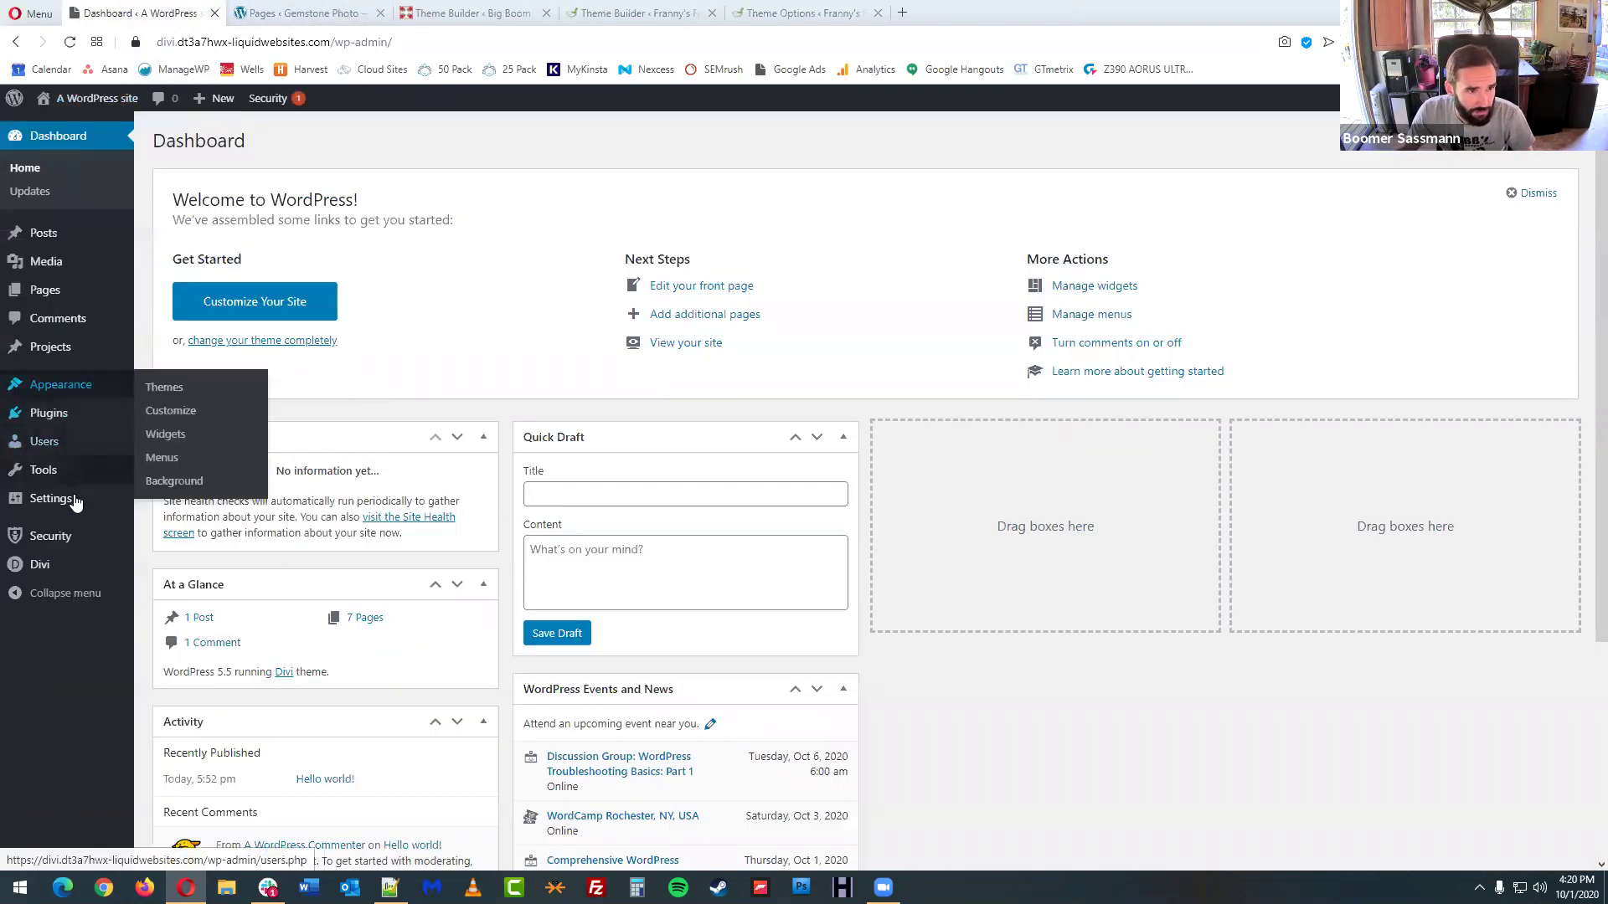
pyautogui.moveTo(77, 503)
pyautogui.click(176, 544)
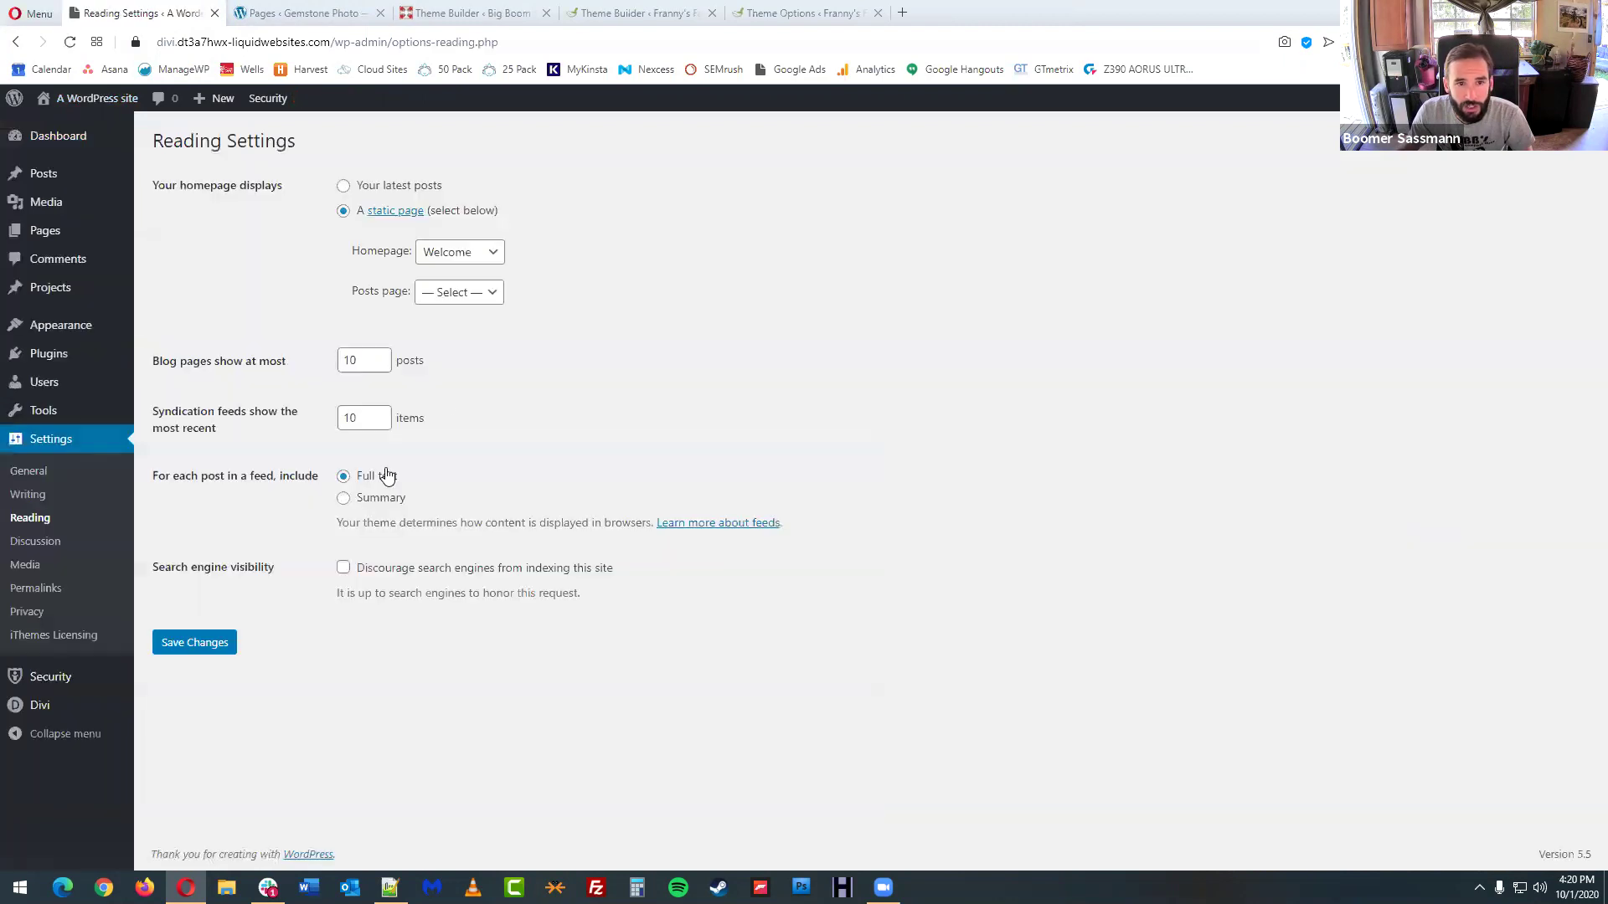
pyautogui.click(451, 262)
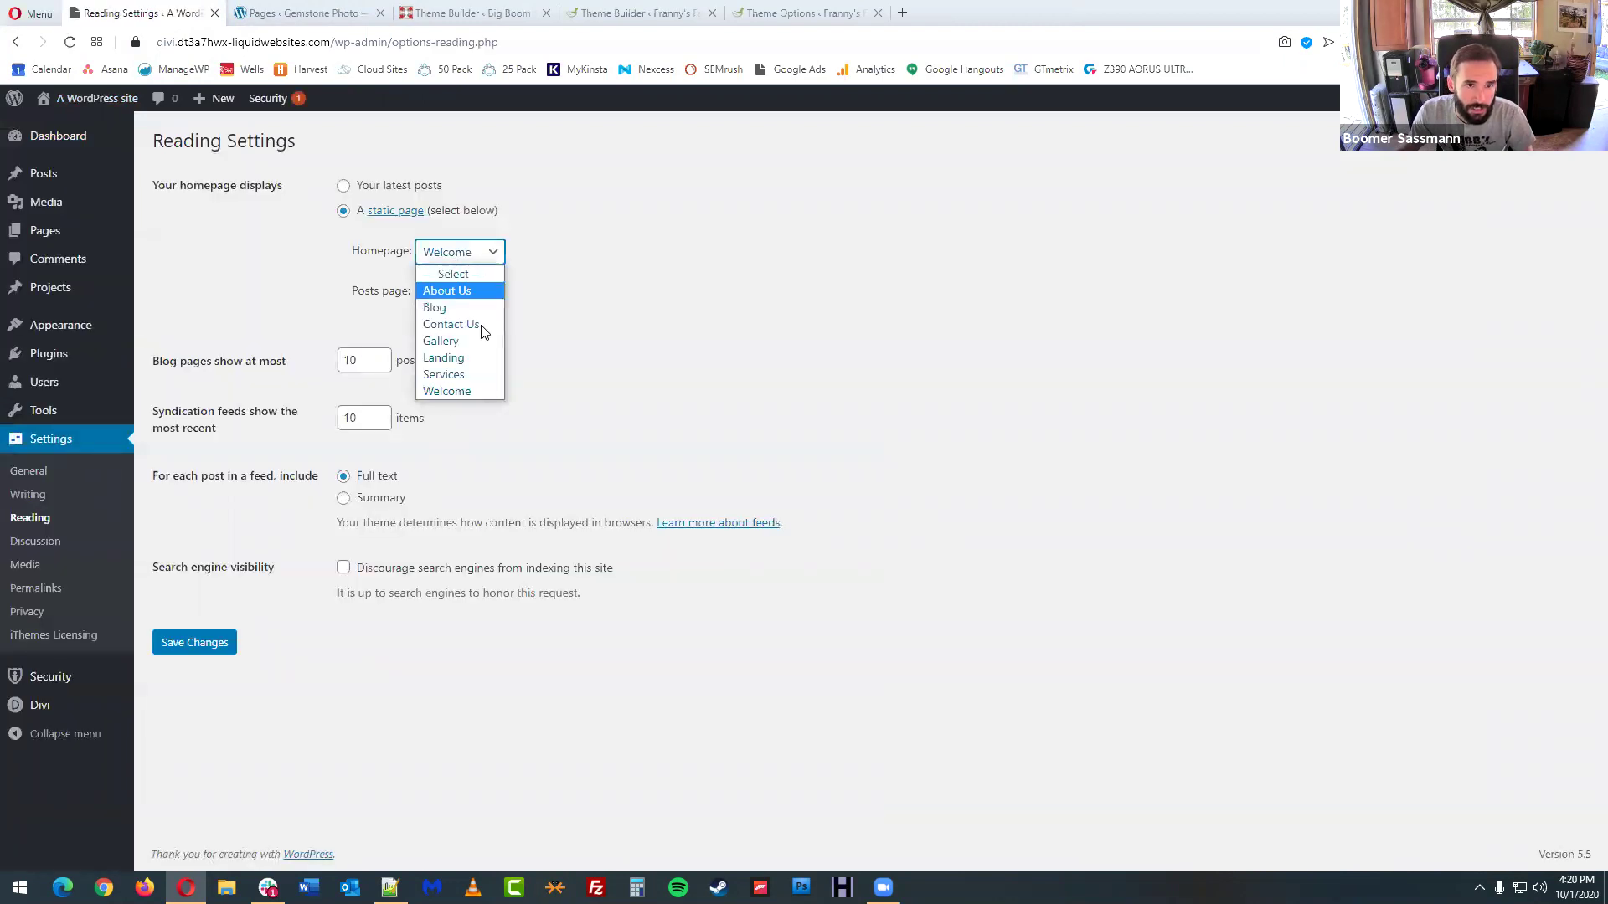
pyautogui.click(461, 357)
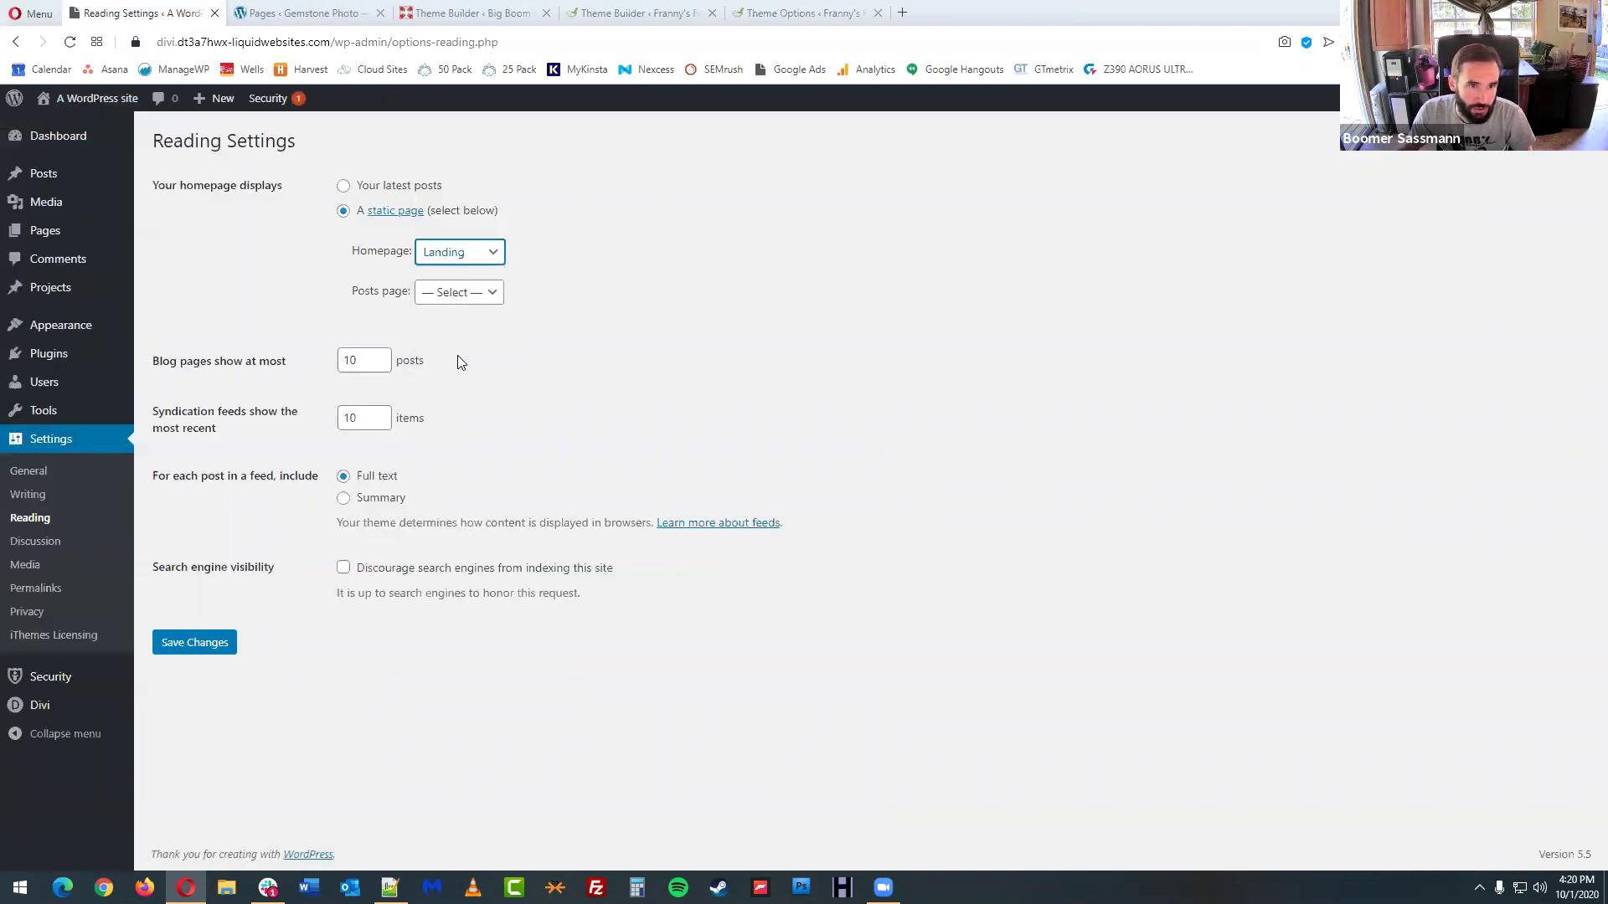
pyautogui.click(212, 645)
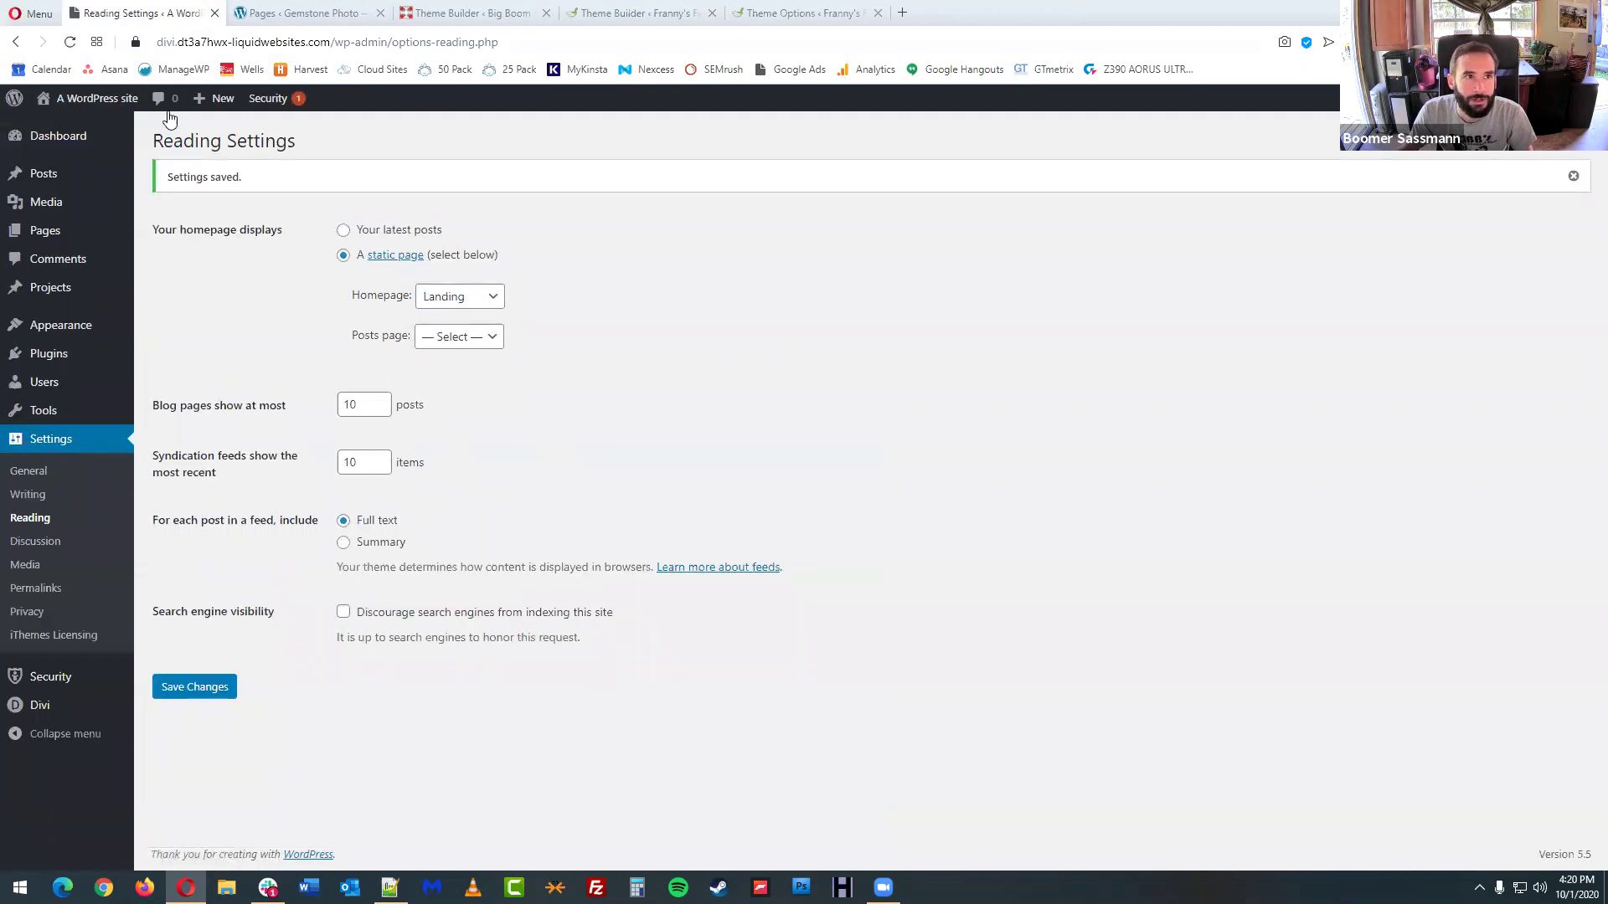
# - View the live site's homepage and look through its hero and My Services sections
pyautogui.click(130, 122)
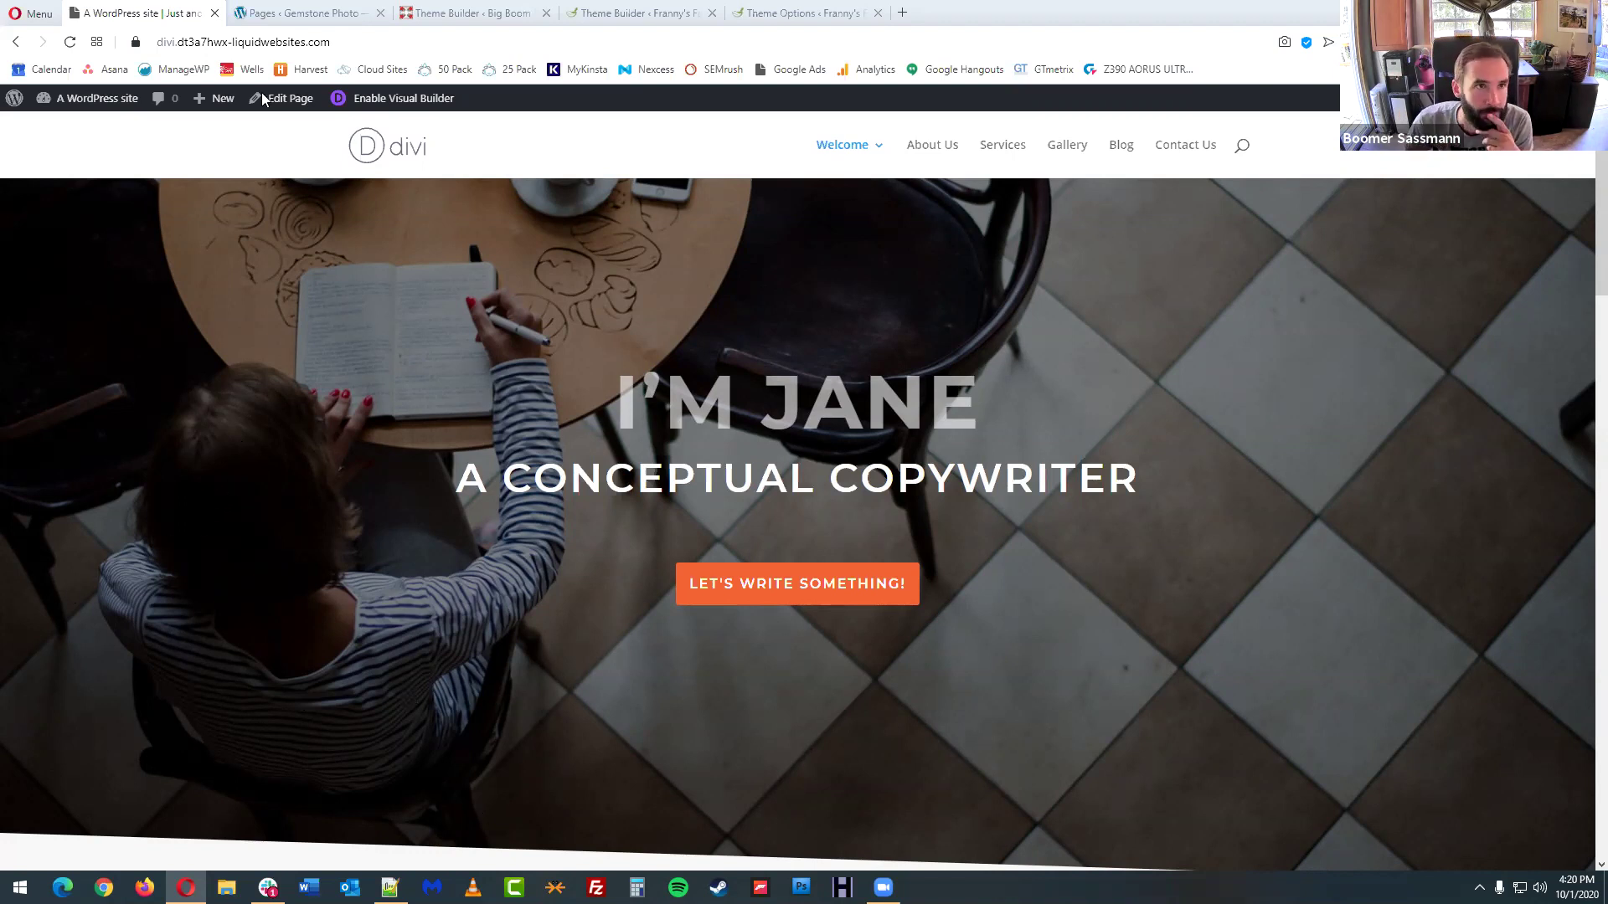
pyautogui.scroll(-8, 789, 602)
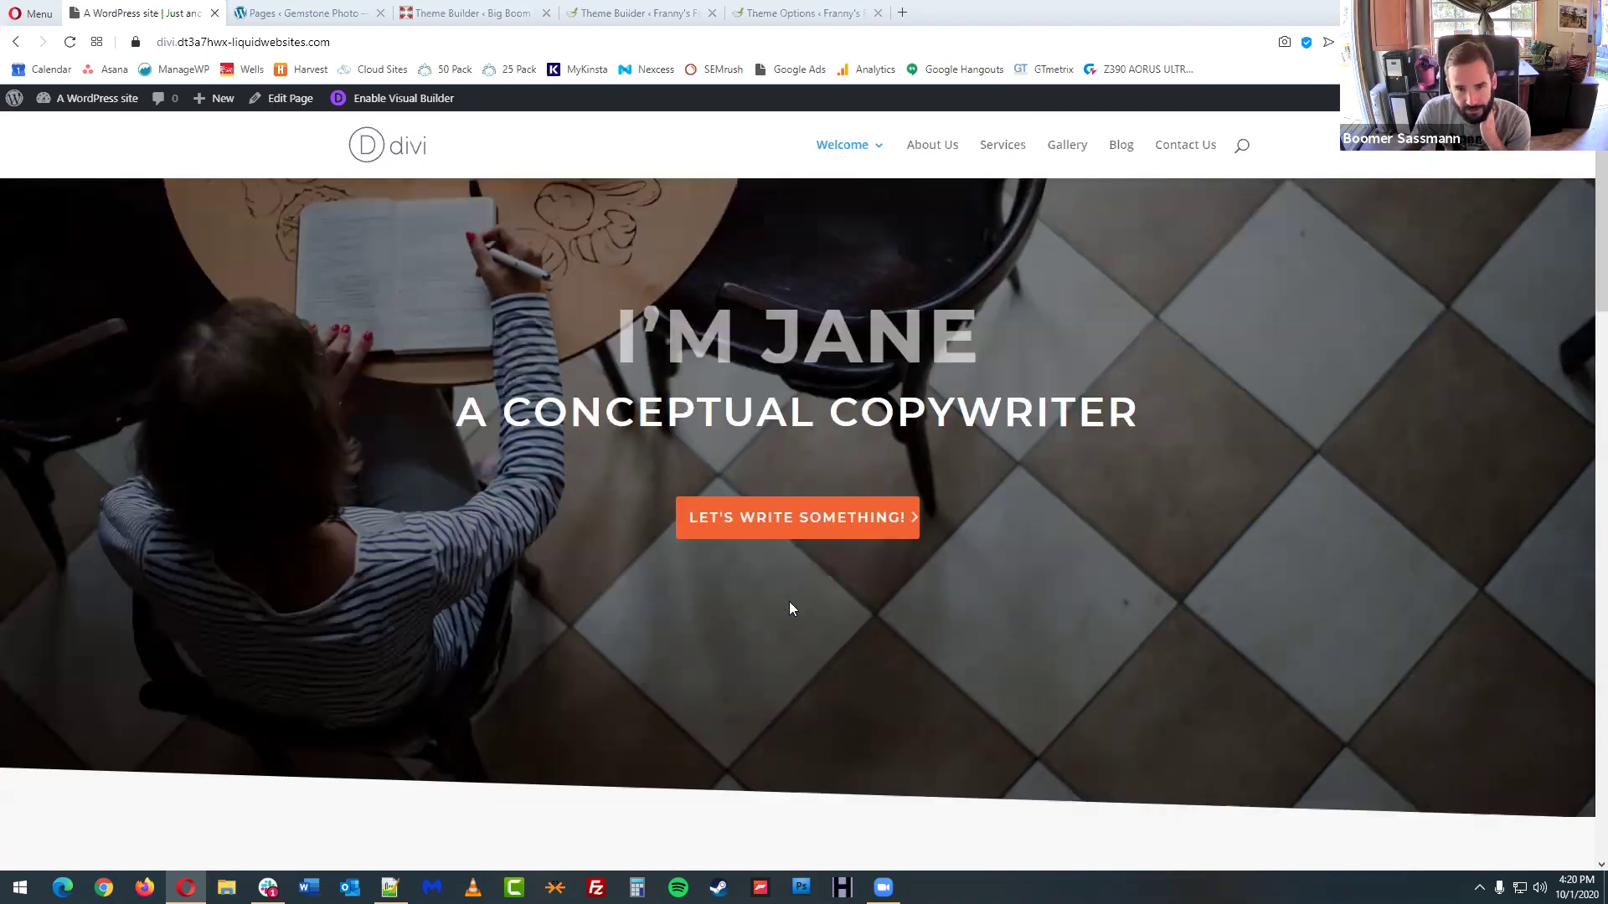
pyautogui.scroll(-3, 940, 511)
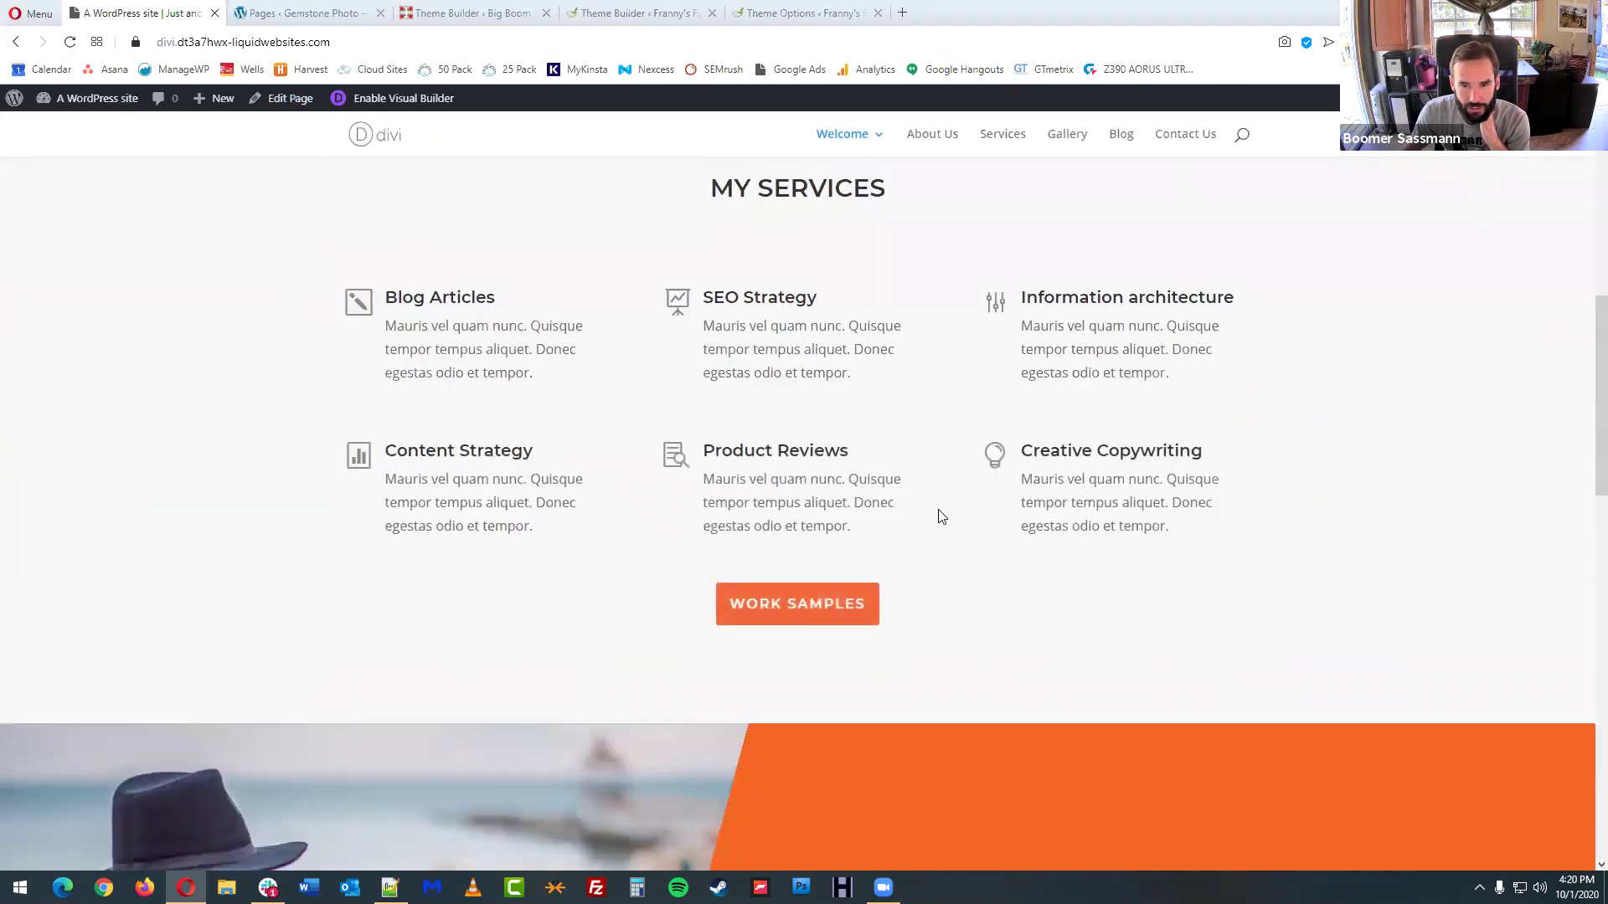
# - Look through the rest of the homepage, including the About Me section, contact form and footer
pyautogui.scroll(-2, 940, 508)
pyautogui.scroll(-4, 941, 511)
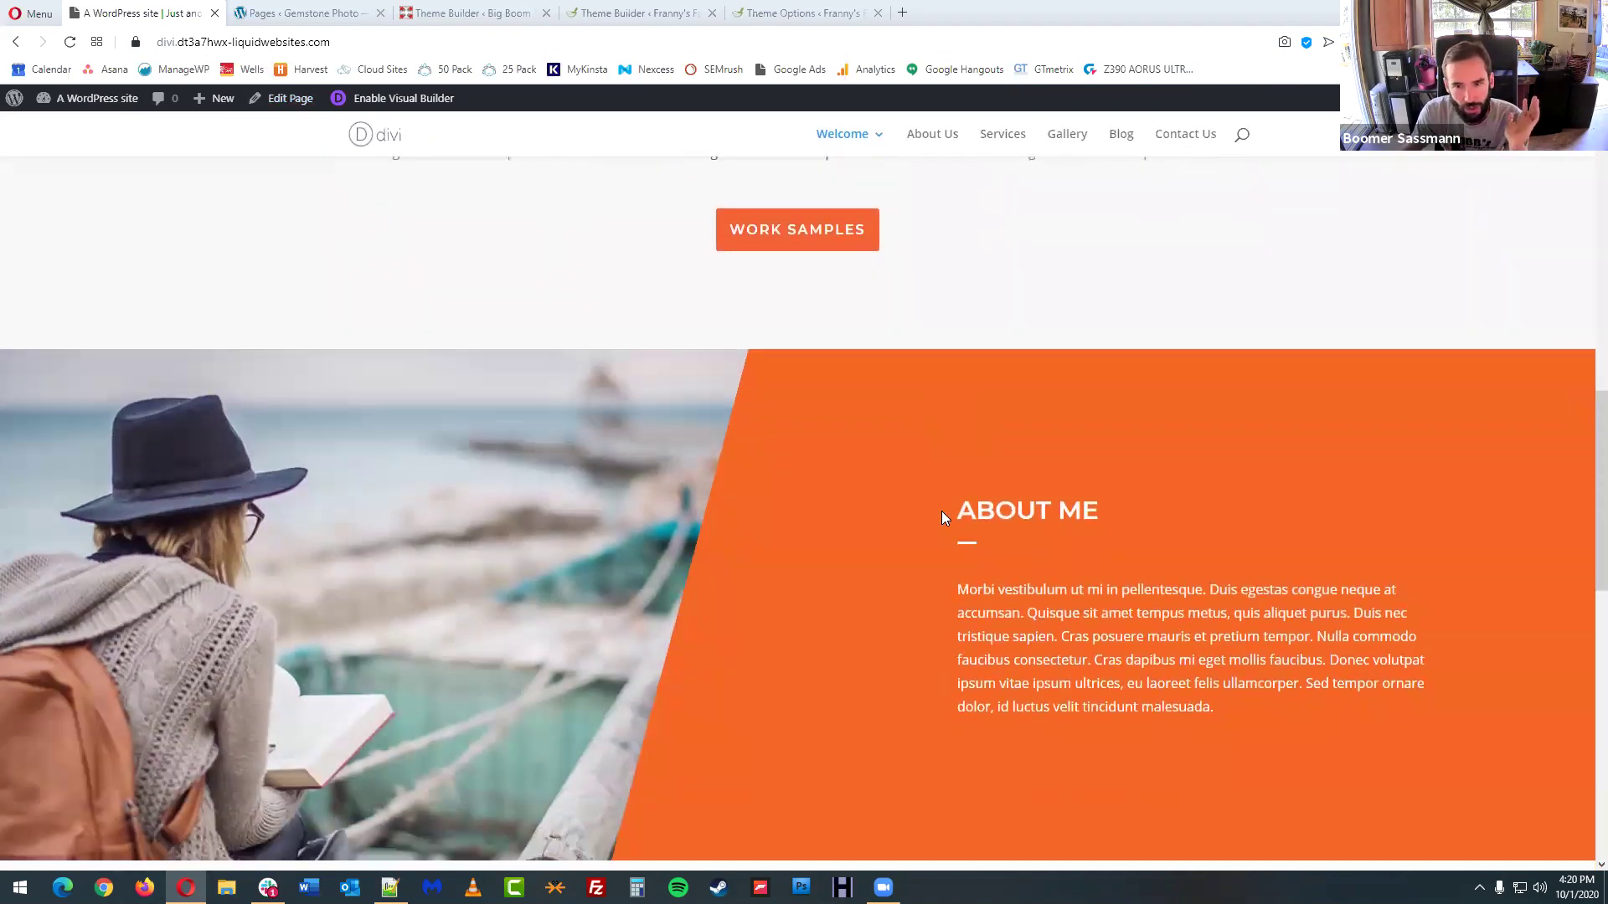
pyautogui.scroll(-5, 944, 517)
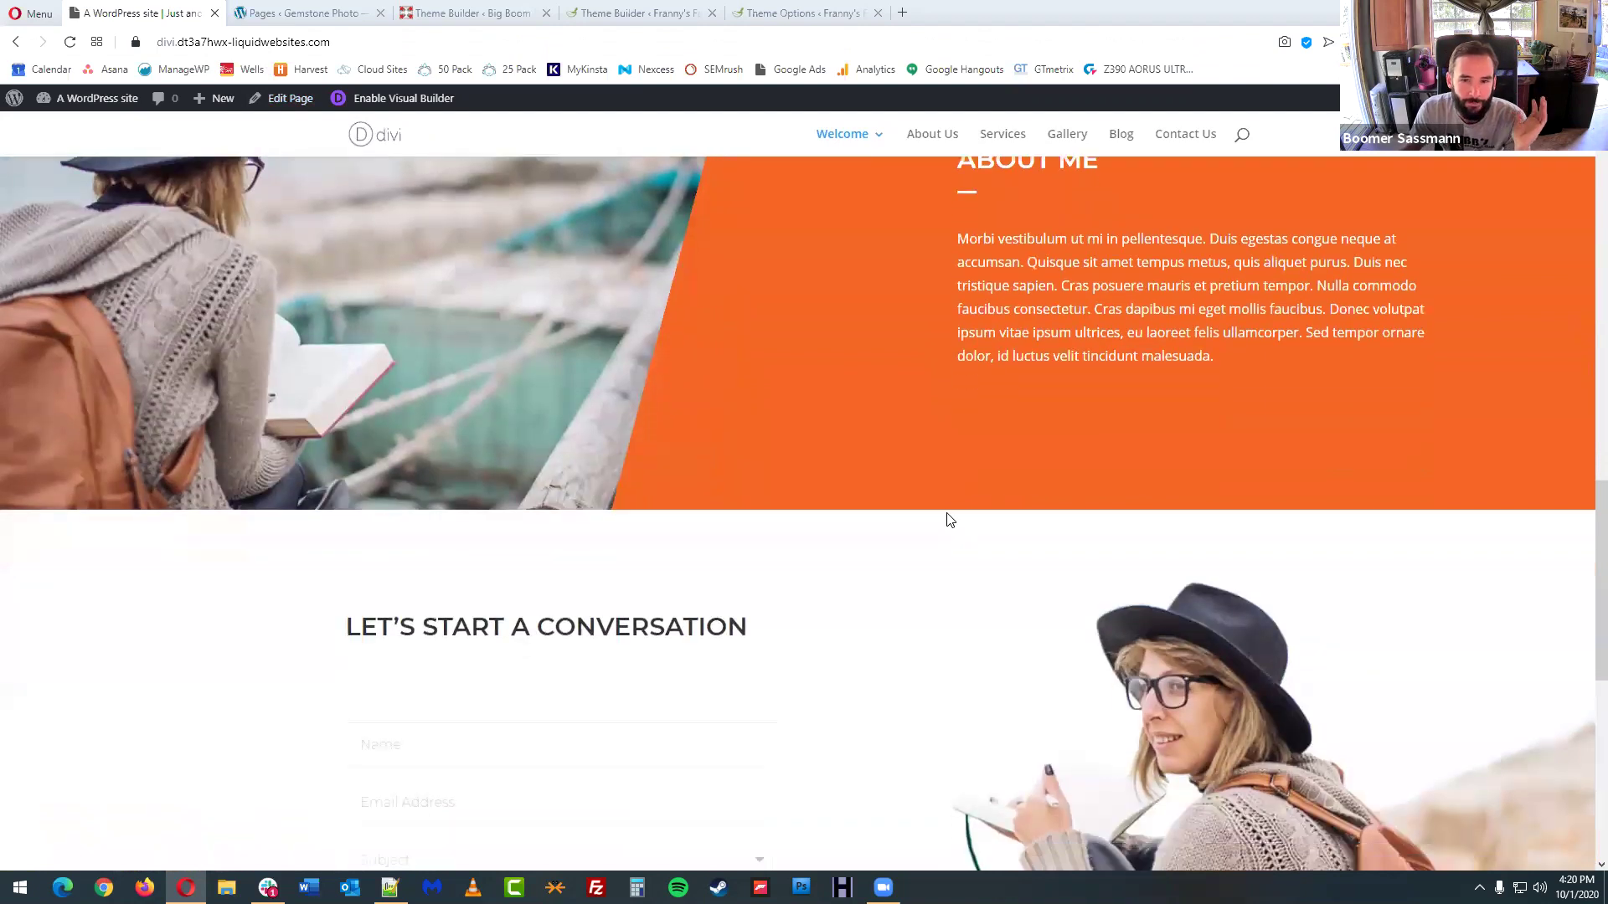
pyautogui.scroll(-2, 952, 526)
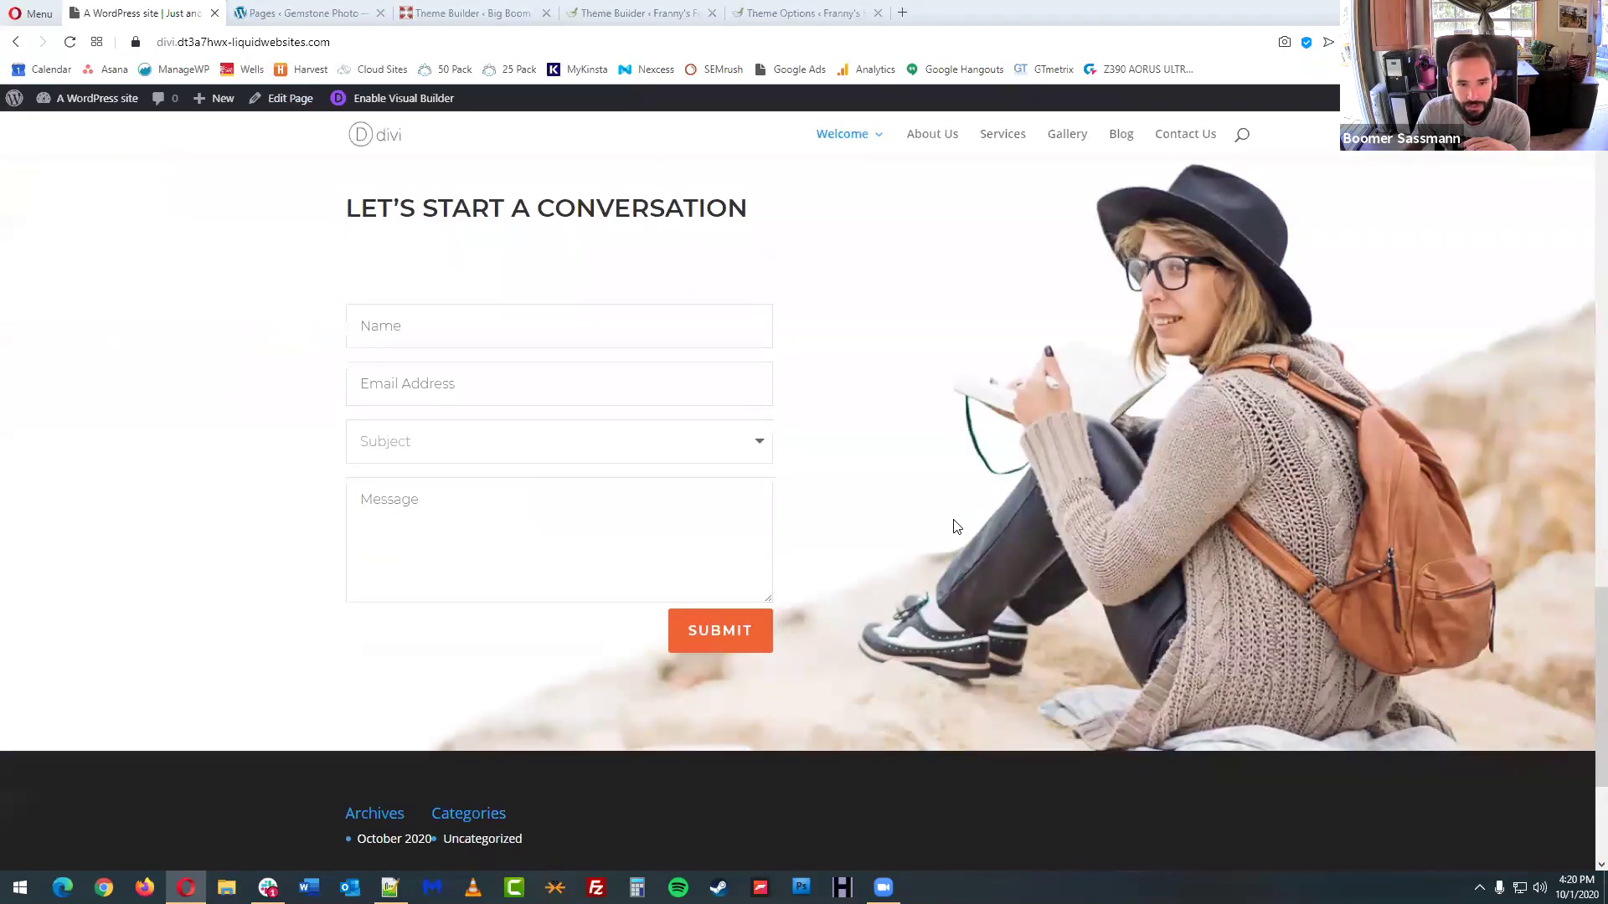
pyautogui.scroll(12, 957, 526)
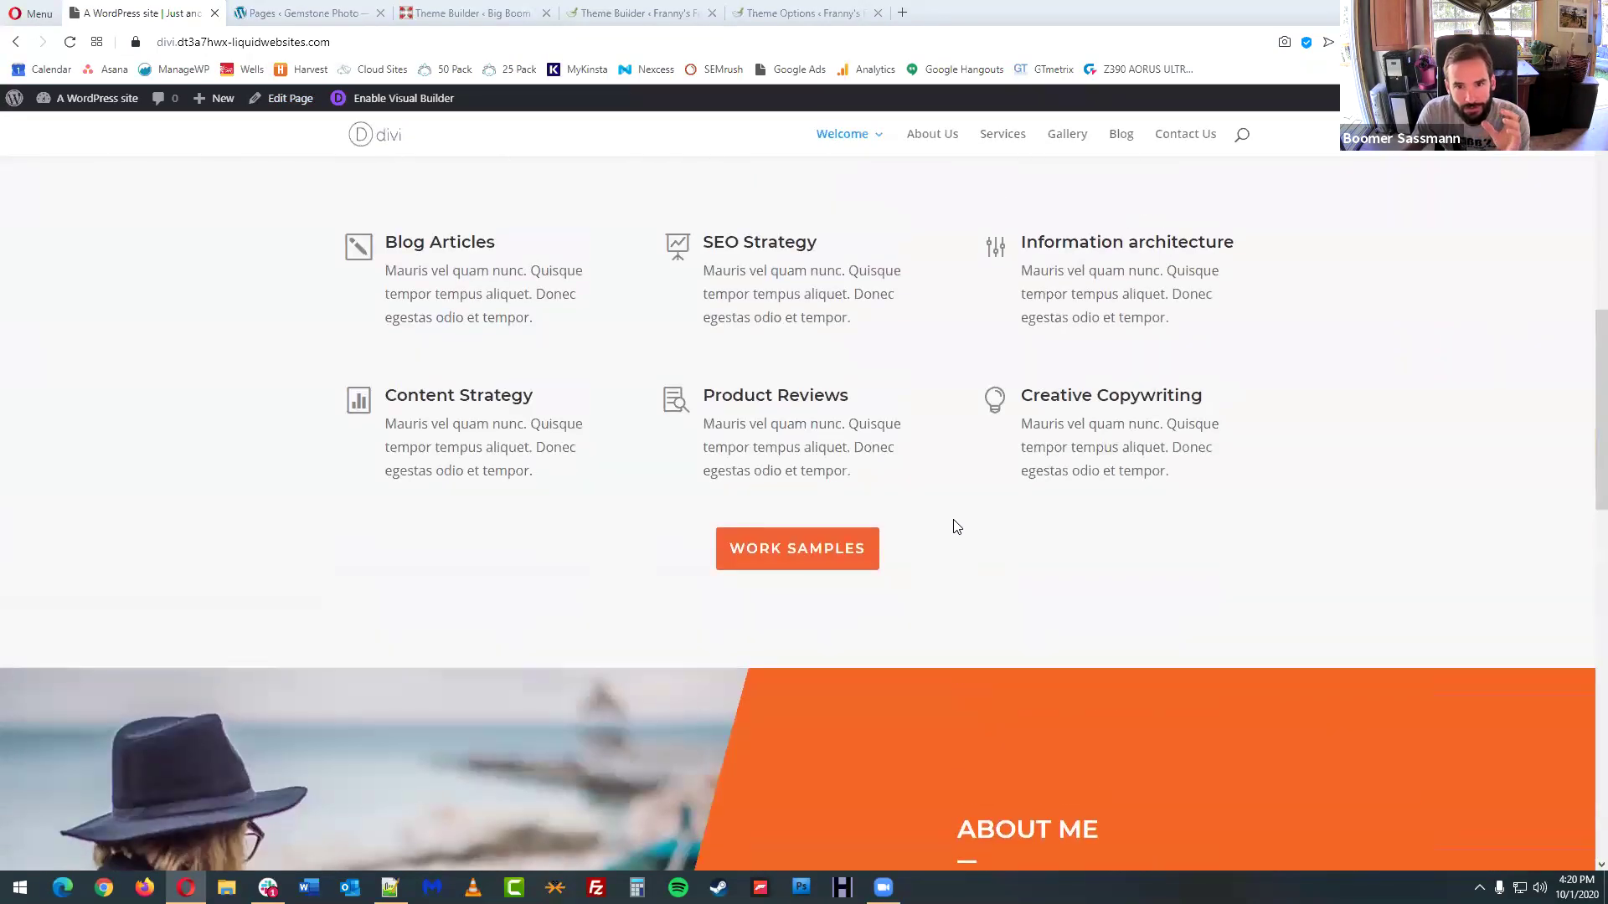
pyautogui.scroll(10, 956, 526)
# - View the live About Us page and look through its statistics, quote, My Skills and contact form sections
pyautogui.moveTo(883, 157)
pyautogui.click(933, 150)
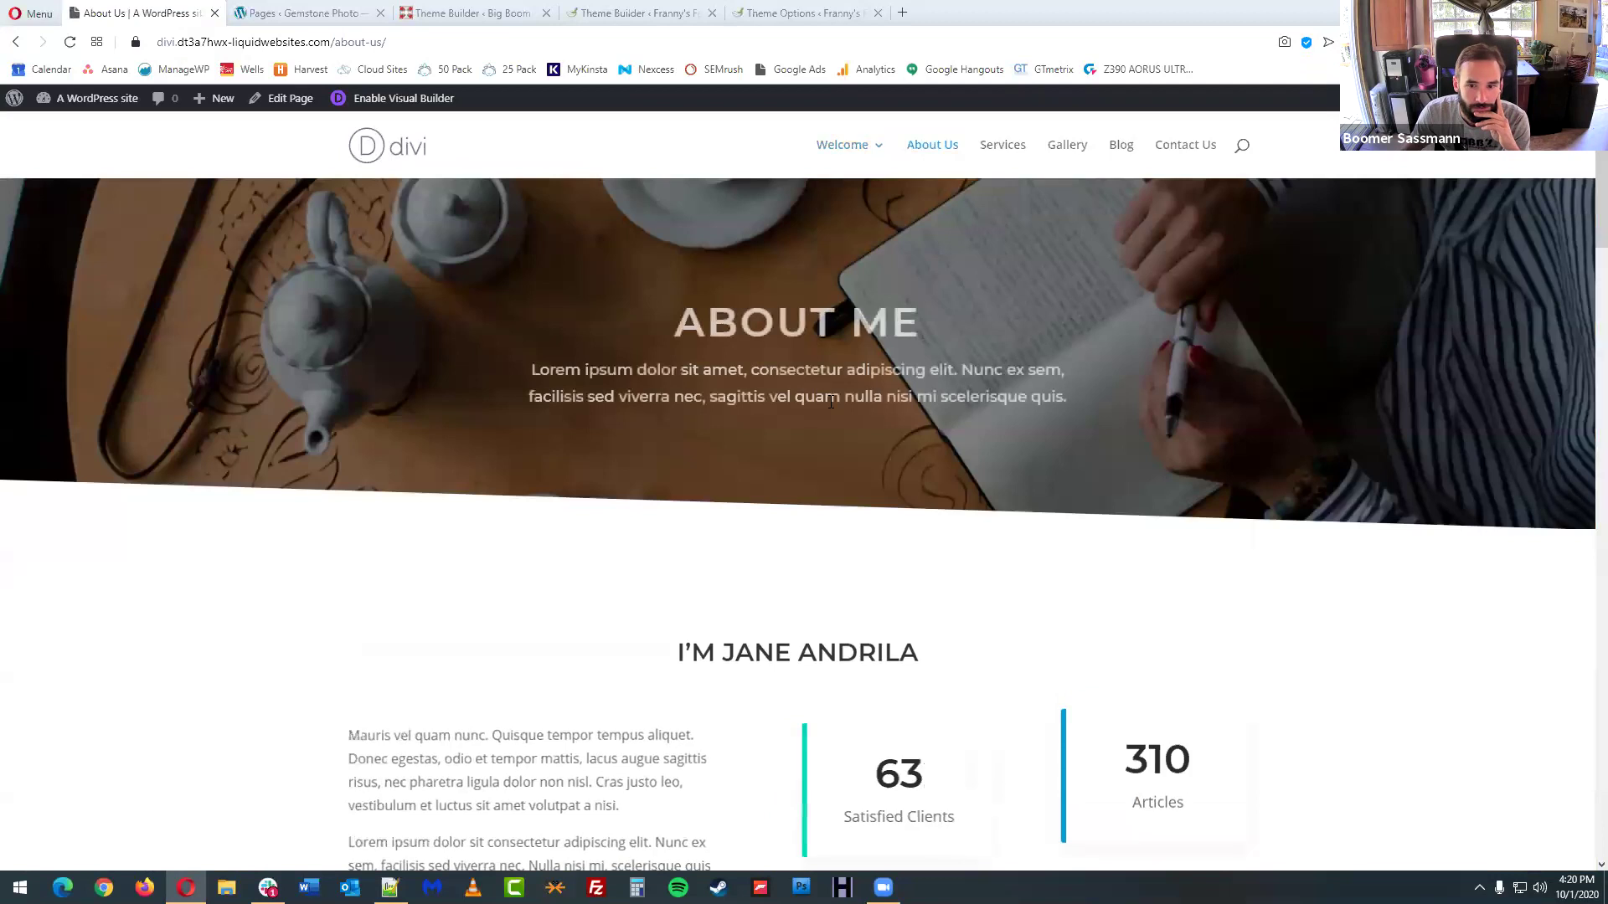
pyautogui.scroll(-3, 862, 463)
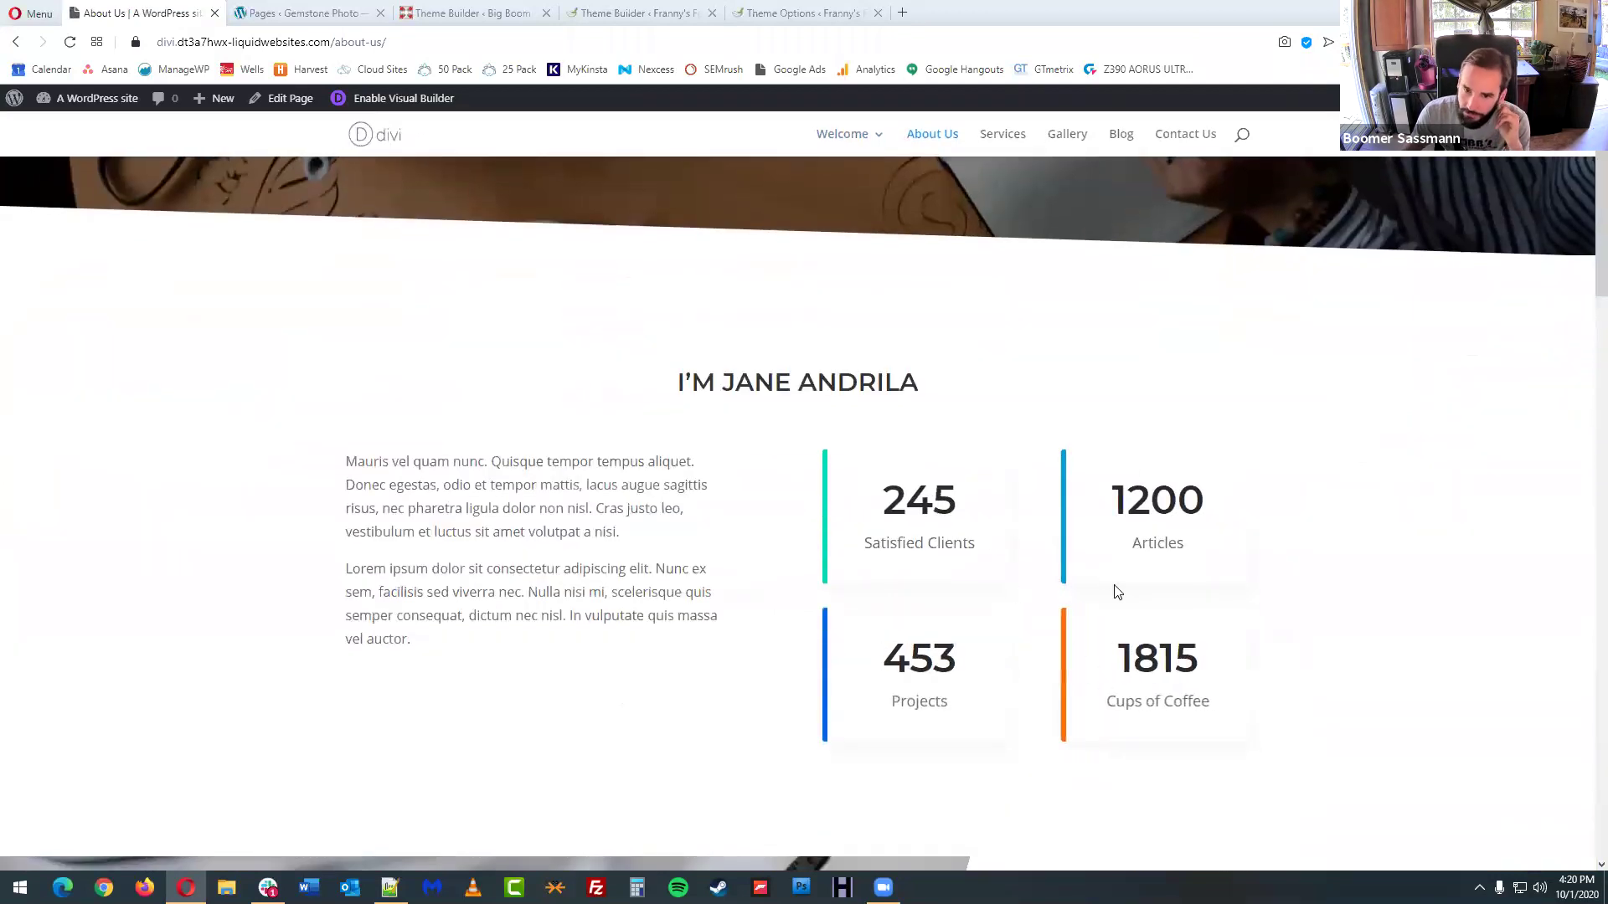
pyautogui.scroll(-7, 963, 514)
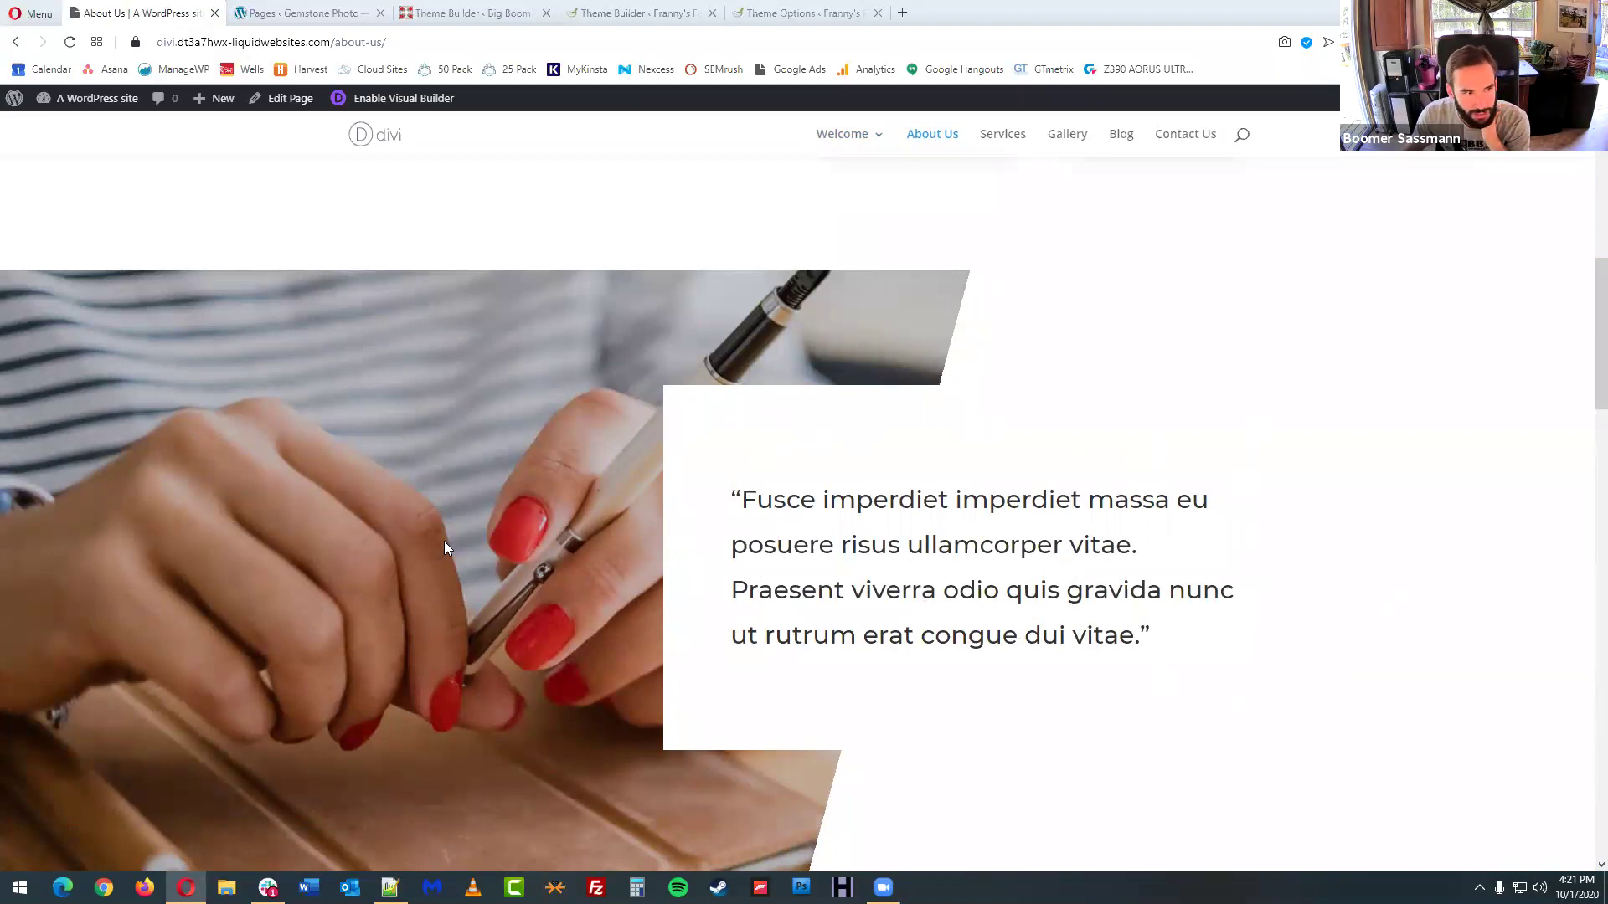
pyautogui.scroll(-7, 446, 548)
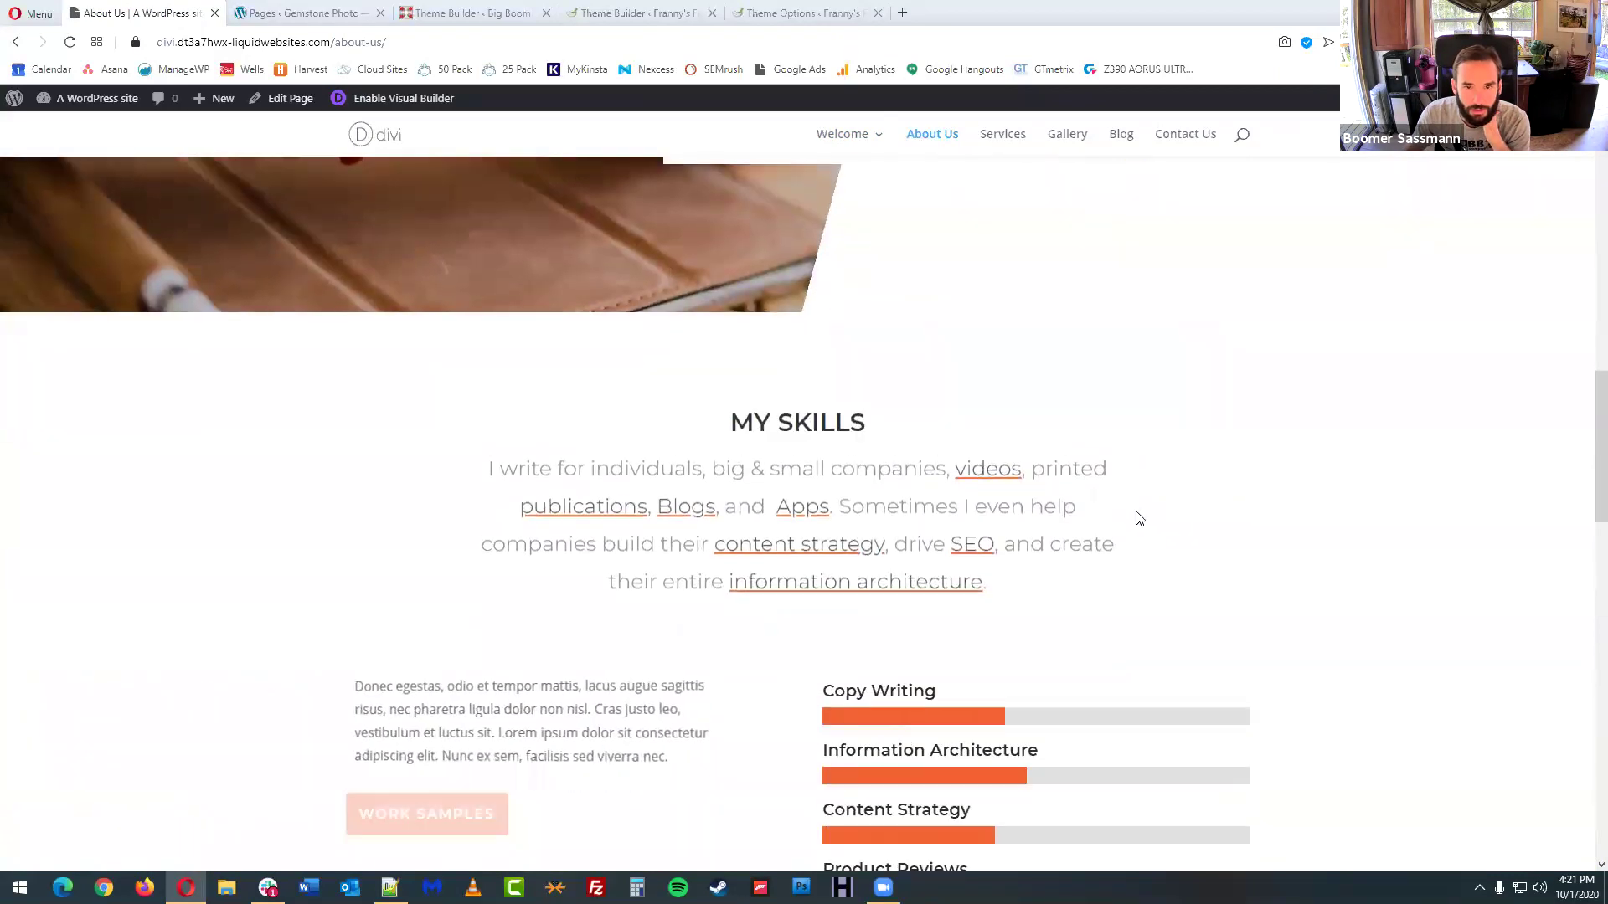
pyautogui.scroll(-4, 1139, 517)
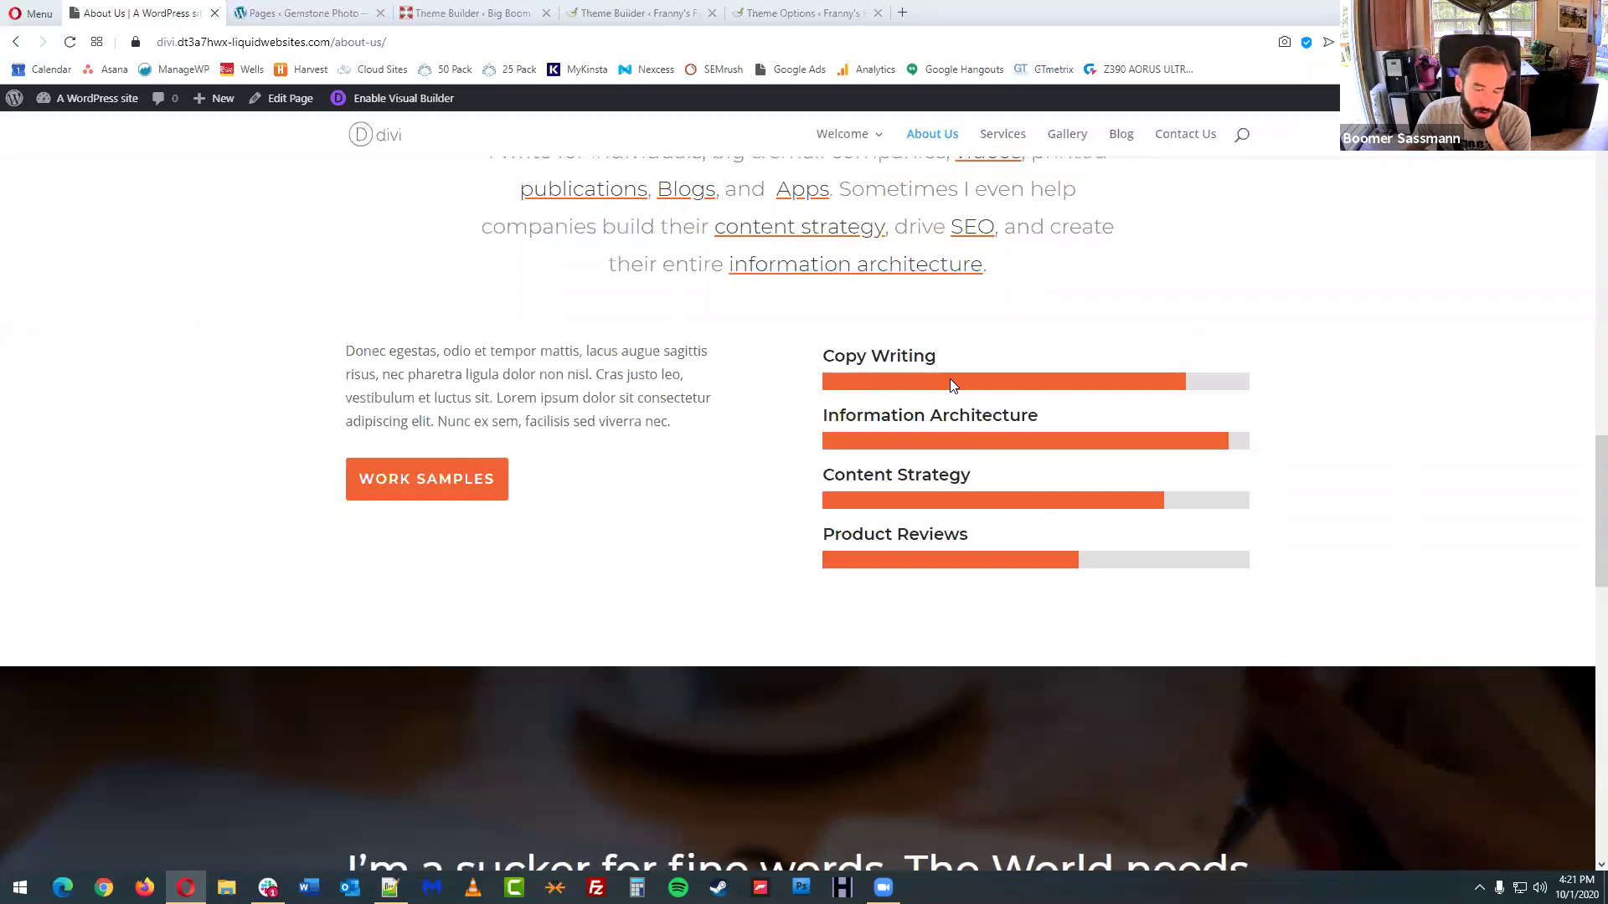
pyautogui.scroll(-6, 955, 385)
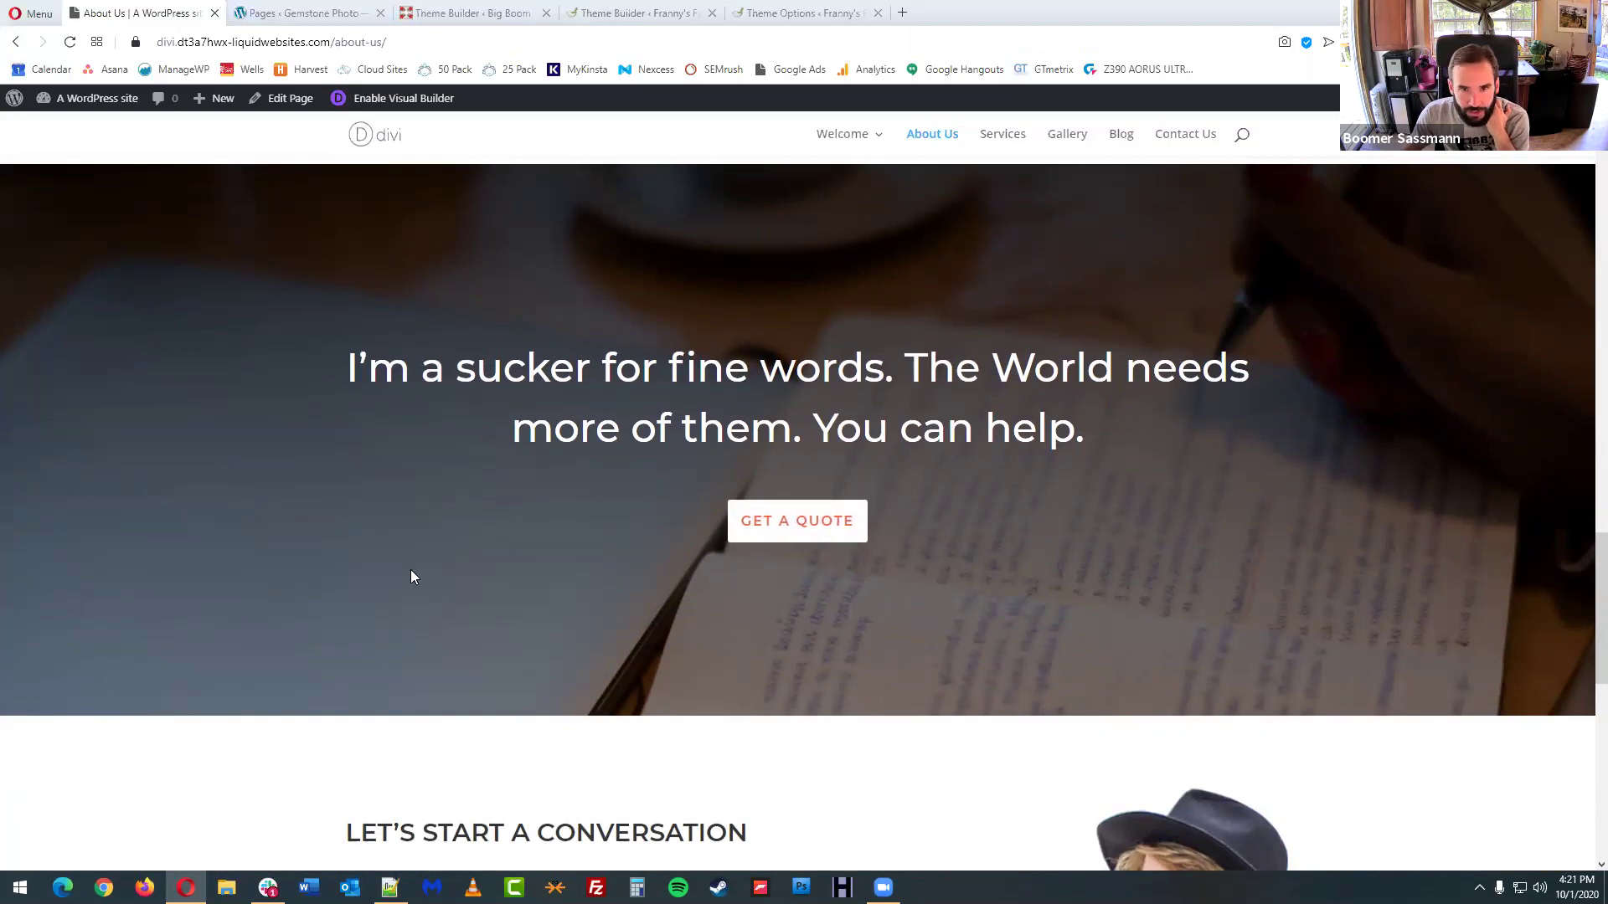
pyautogui.scroll(-6, 1310, 564)
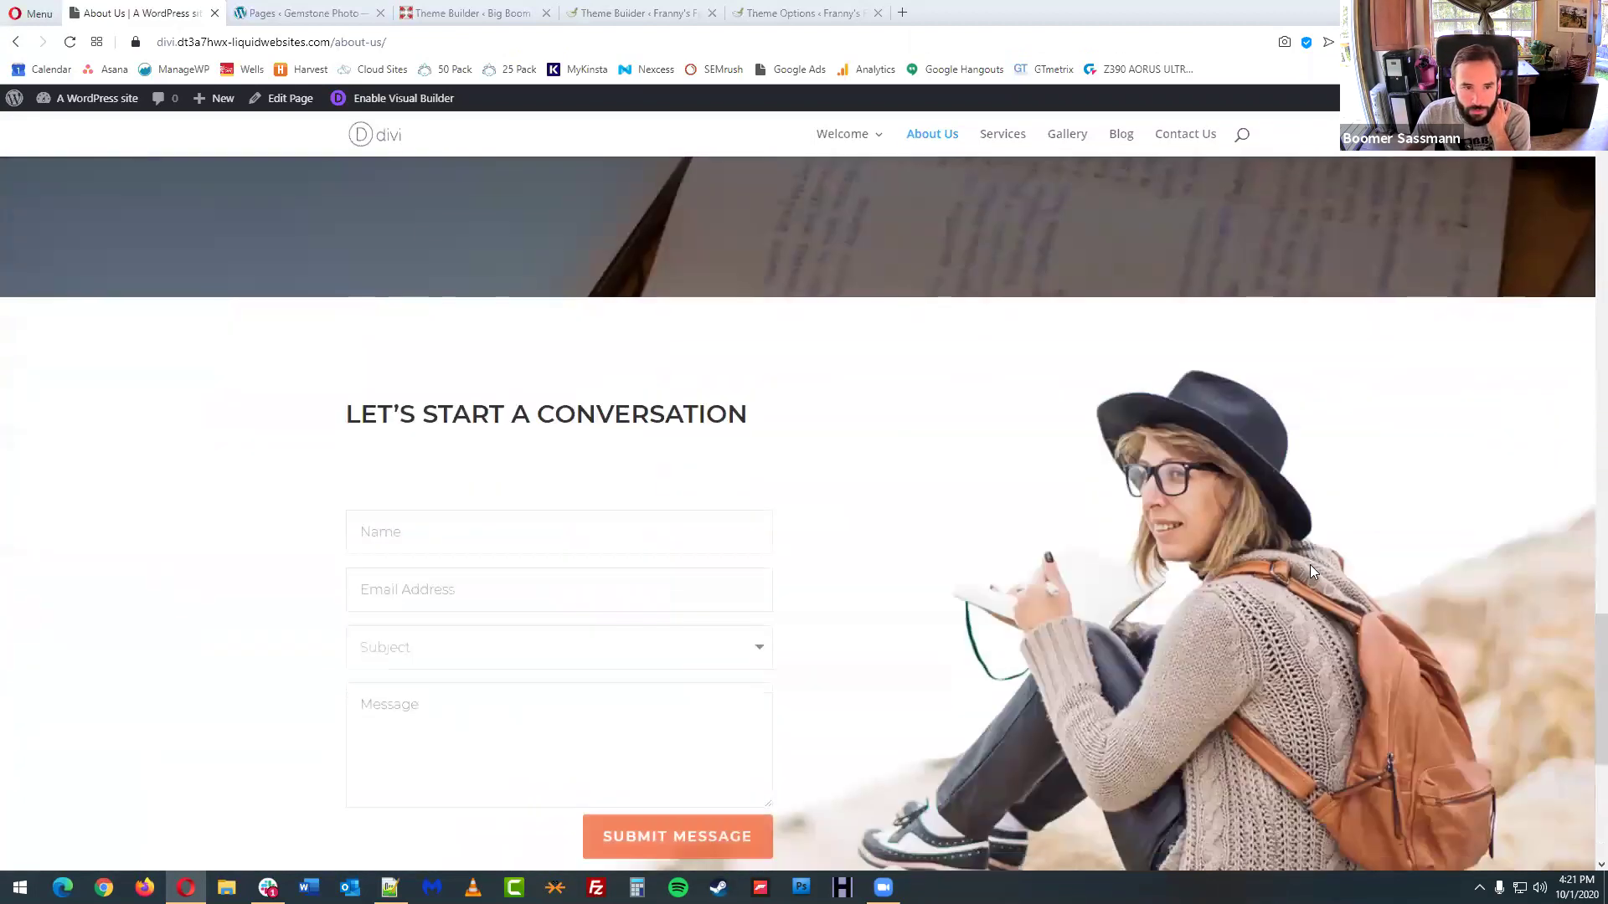
pyautogui.scroll(12, 1302, 566)
# - View the live Services page and look through its What I Do, service detail, testimonial and closing call-to-action sections
pyautogui.click(1000, 144)
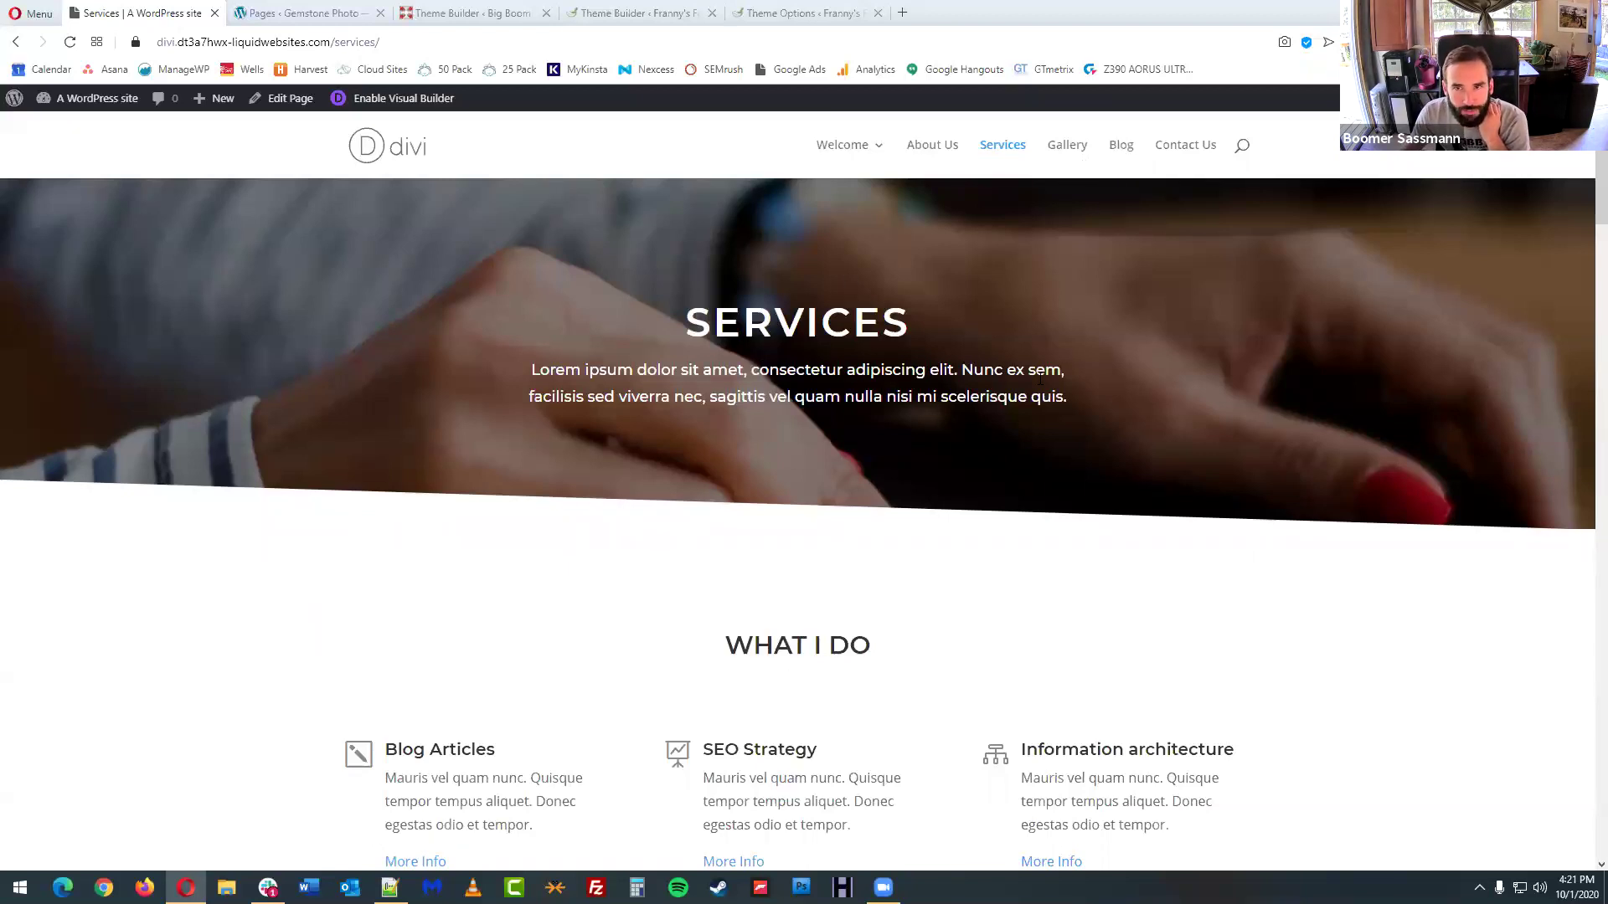
pyautogui.scroll(-4, 994, 498)
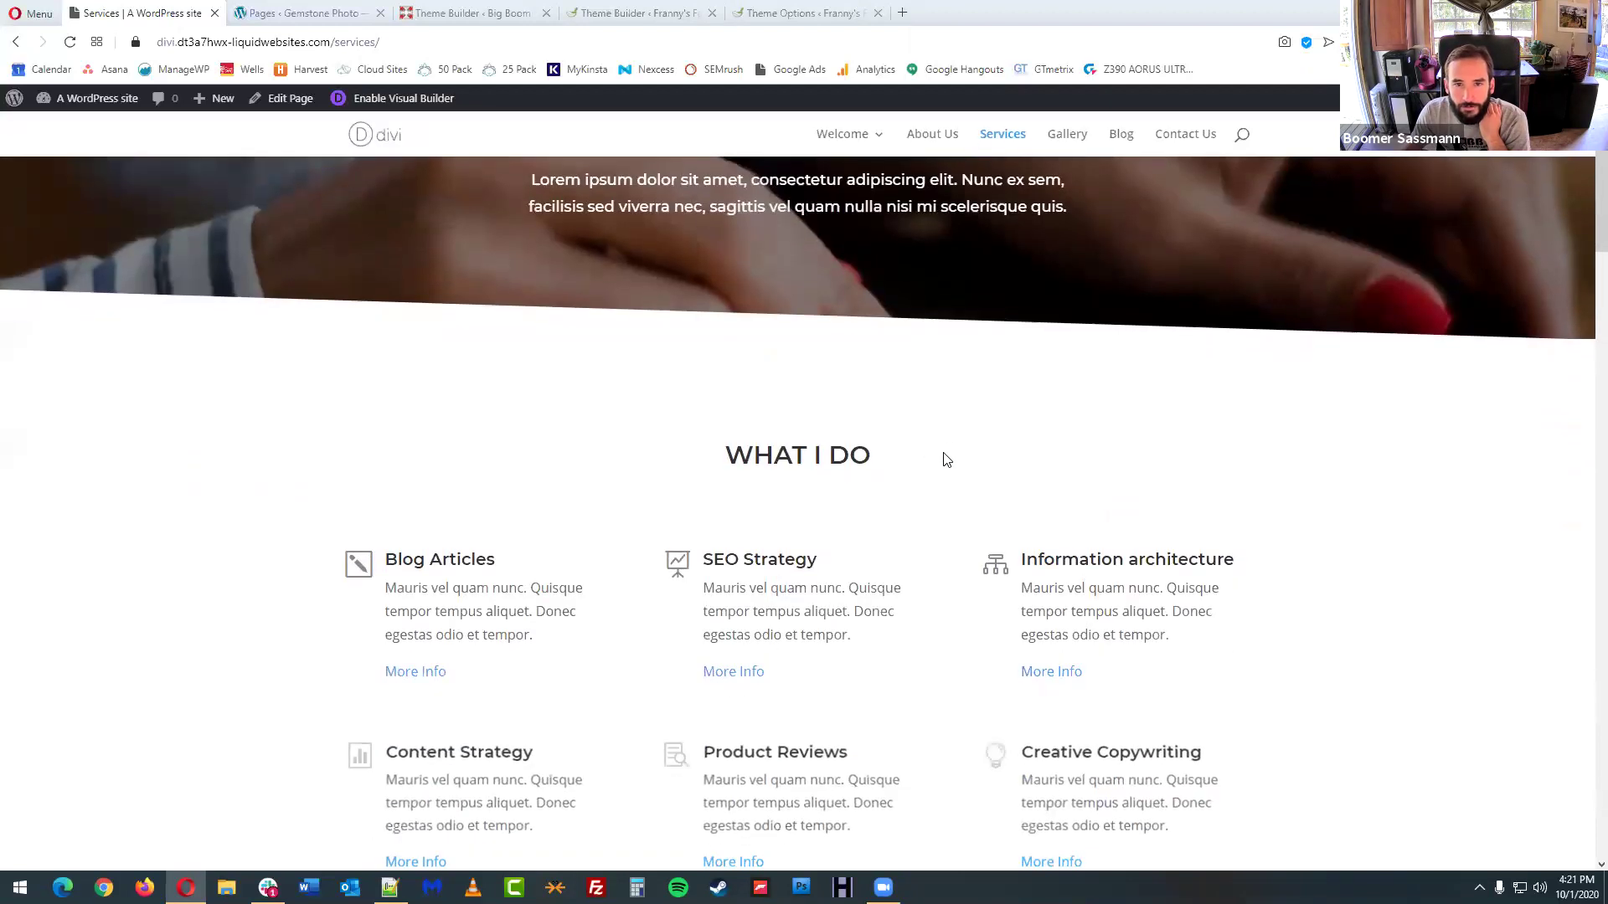
pyautogui.scroll(-1, 966, 473)
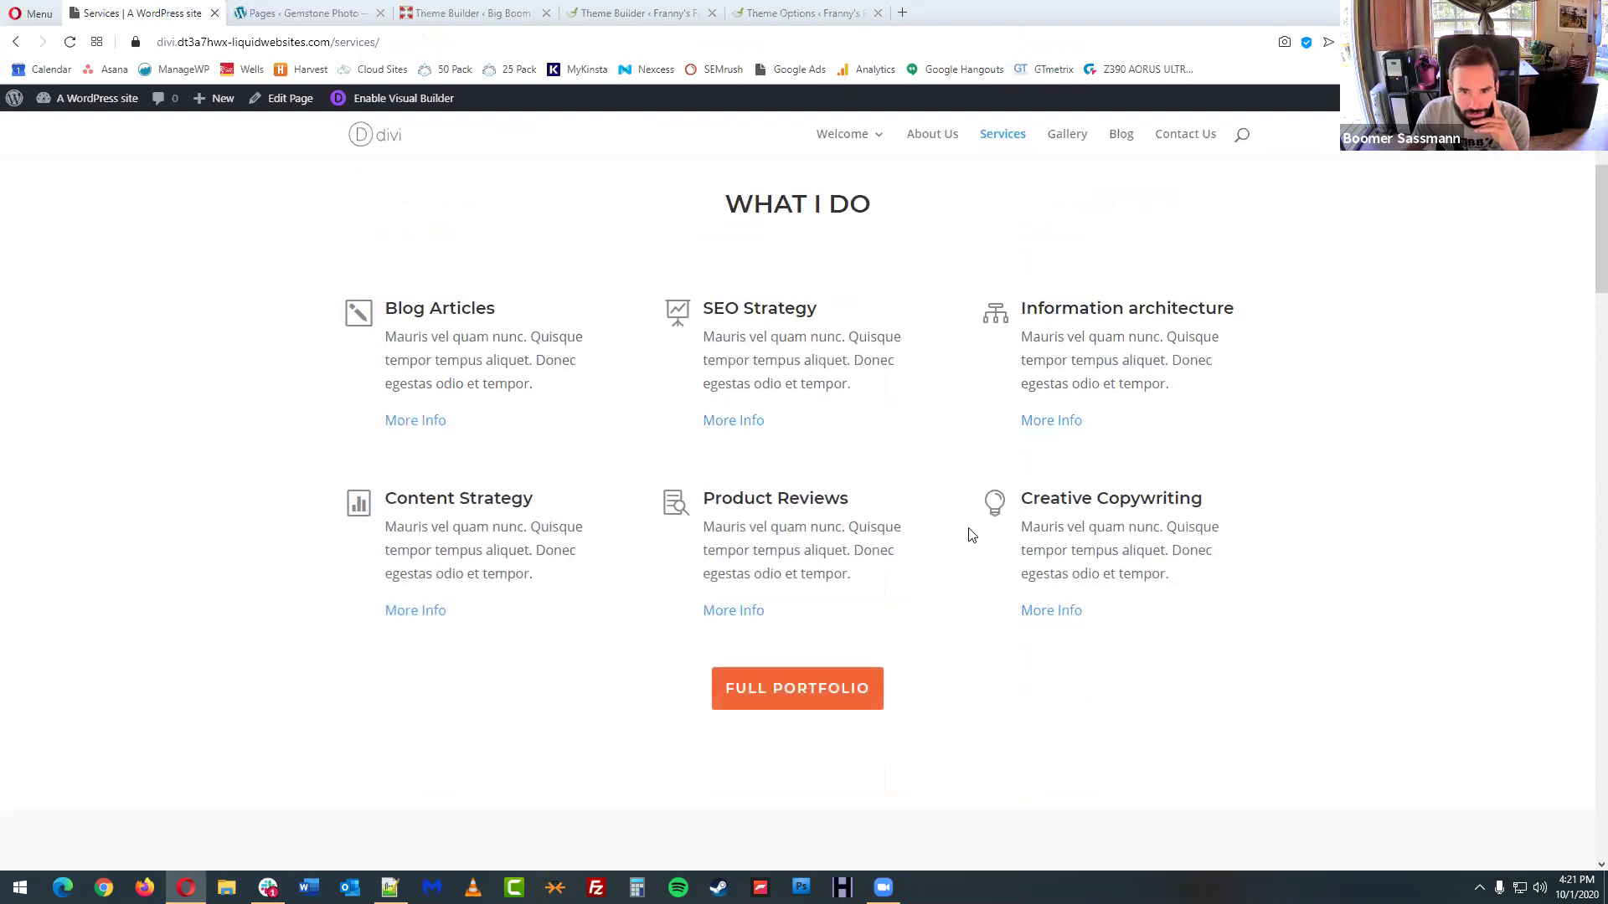
pyautogui.scroll(-5, 917, 492)
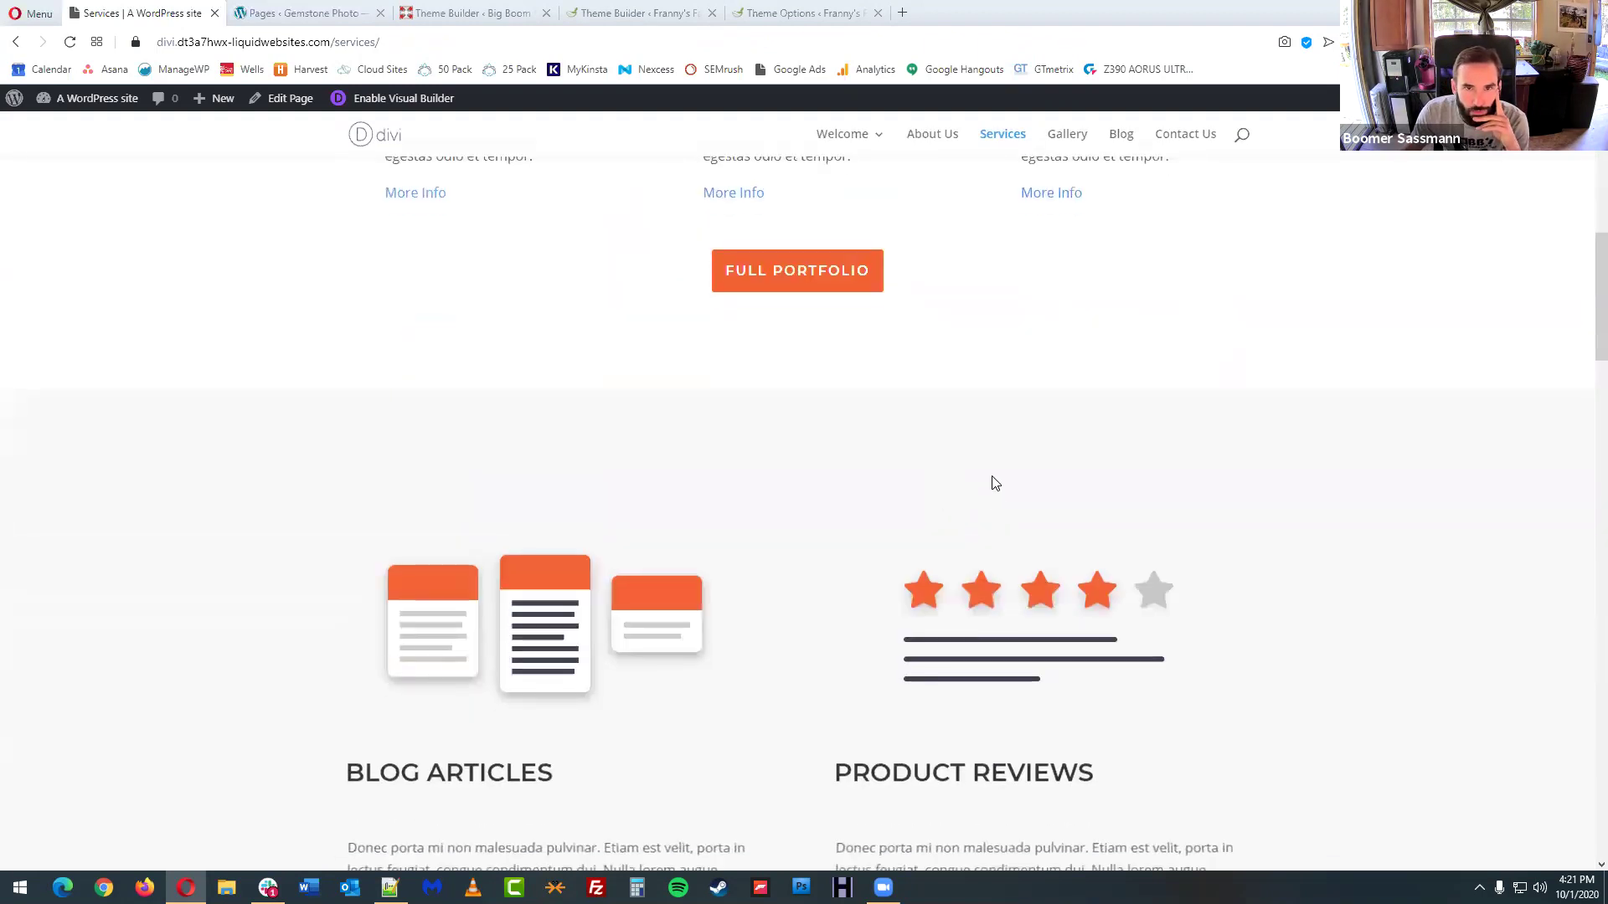
pyautogui.scroll(4, 887, 414)
pyautogui.scroll(-7, 1059, 564)
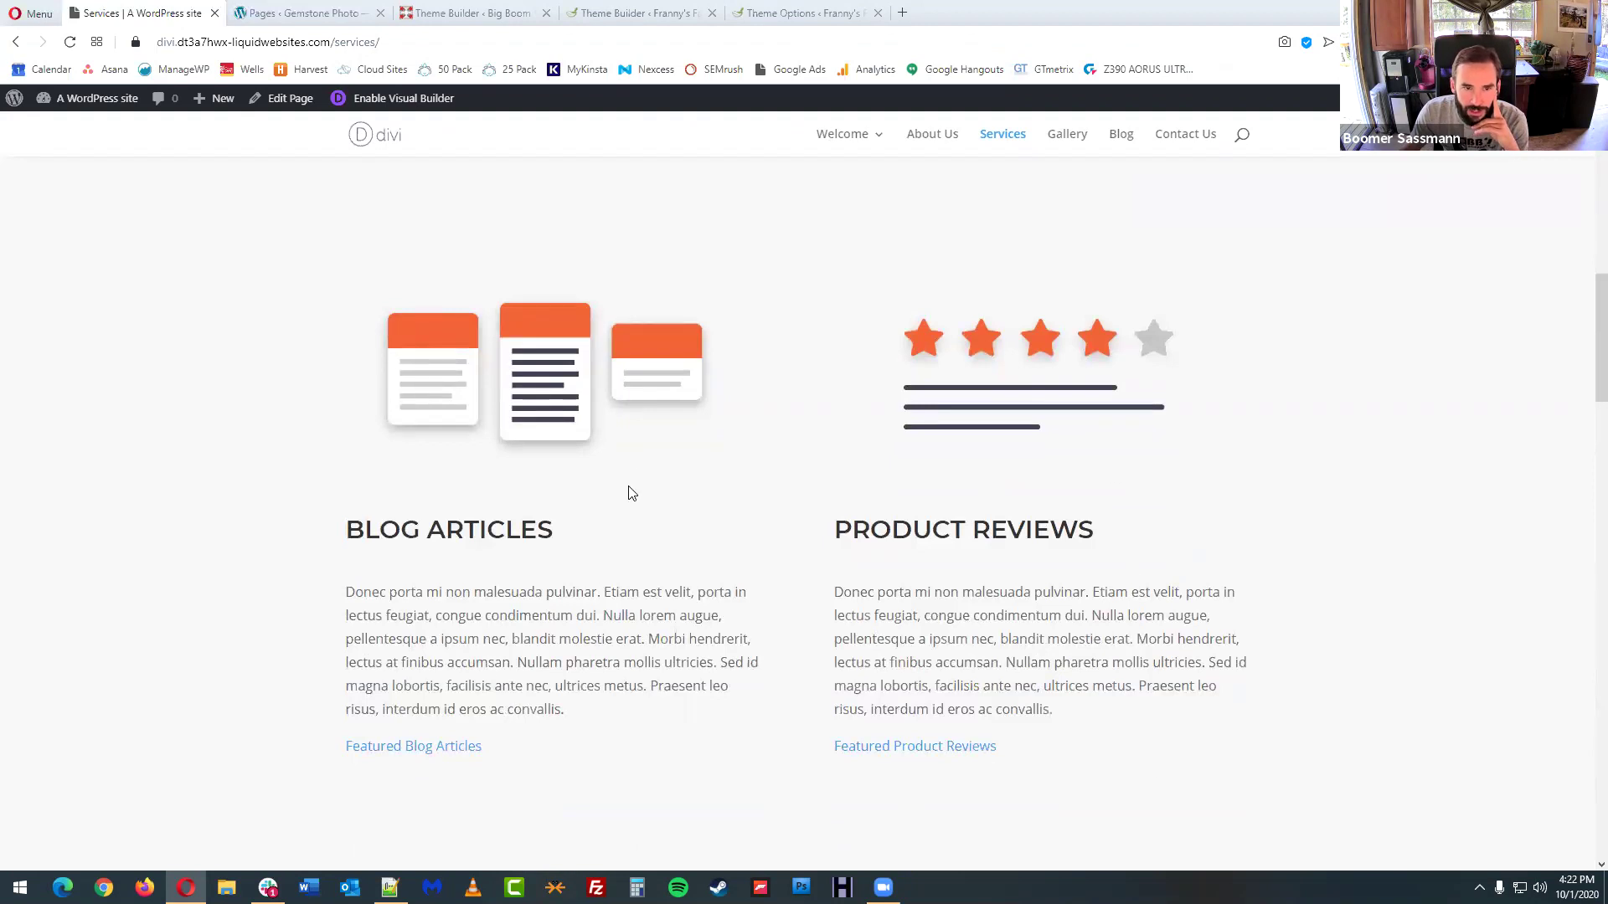
pyautogui.scroll(-11, 1156, 490)
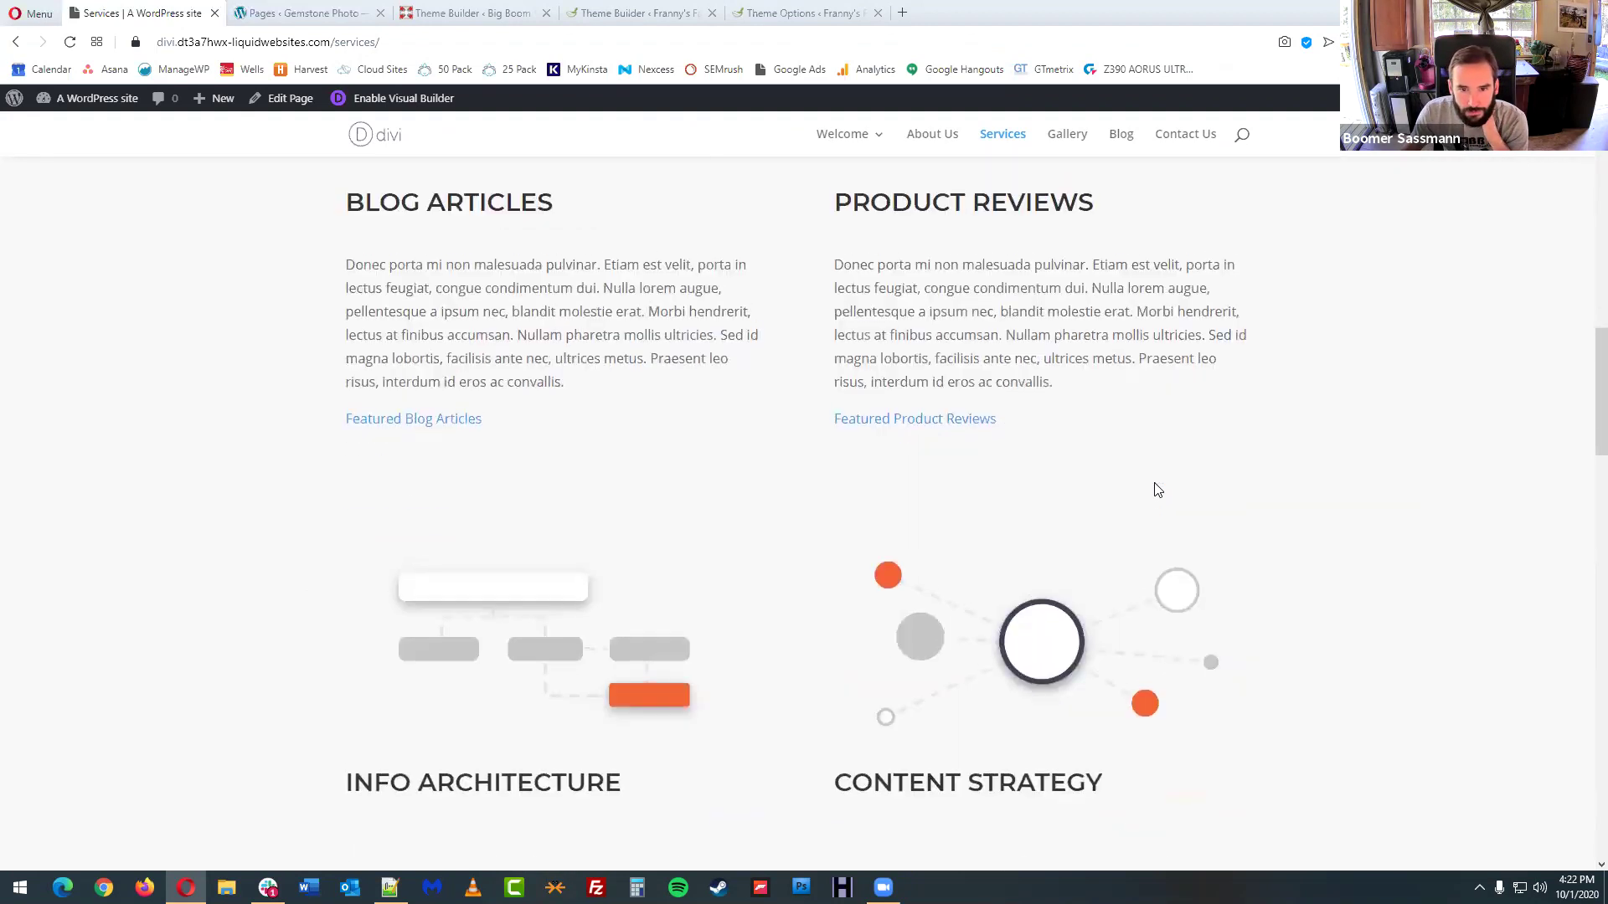
pyautogui.scroll(-10, 1345, 521)
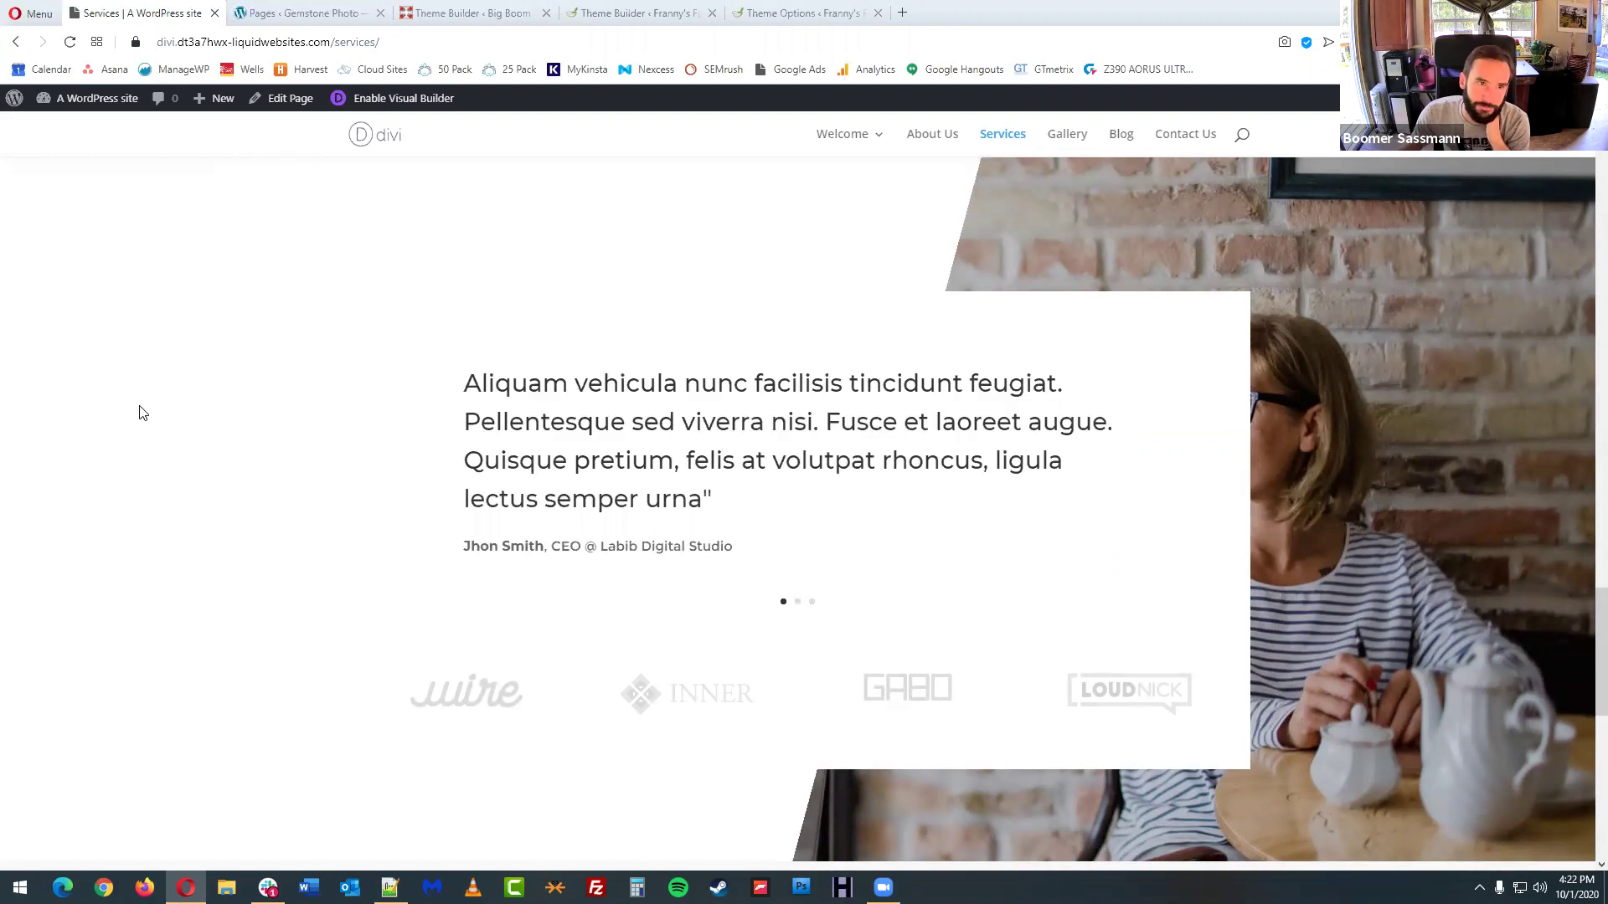
pyautogui.scroll(-6, 1055, 544)
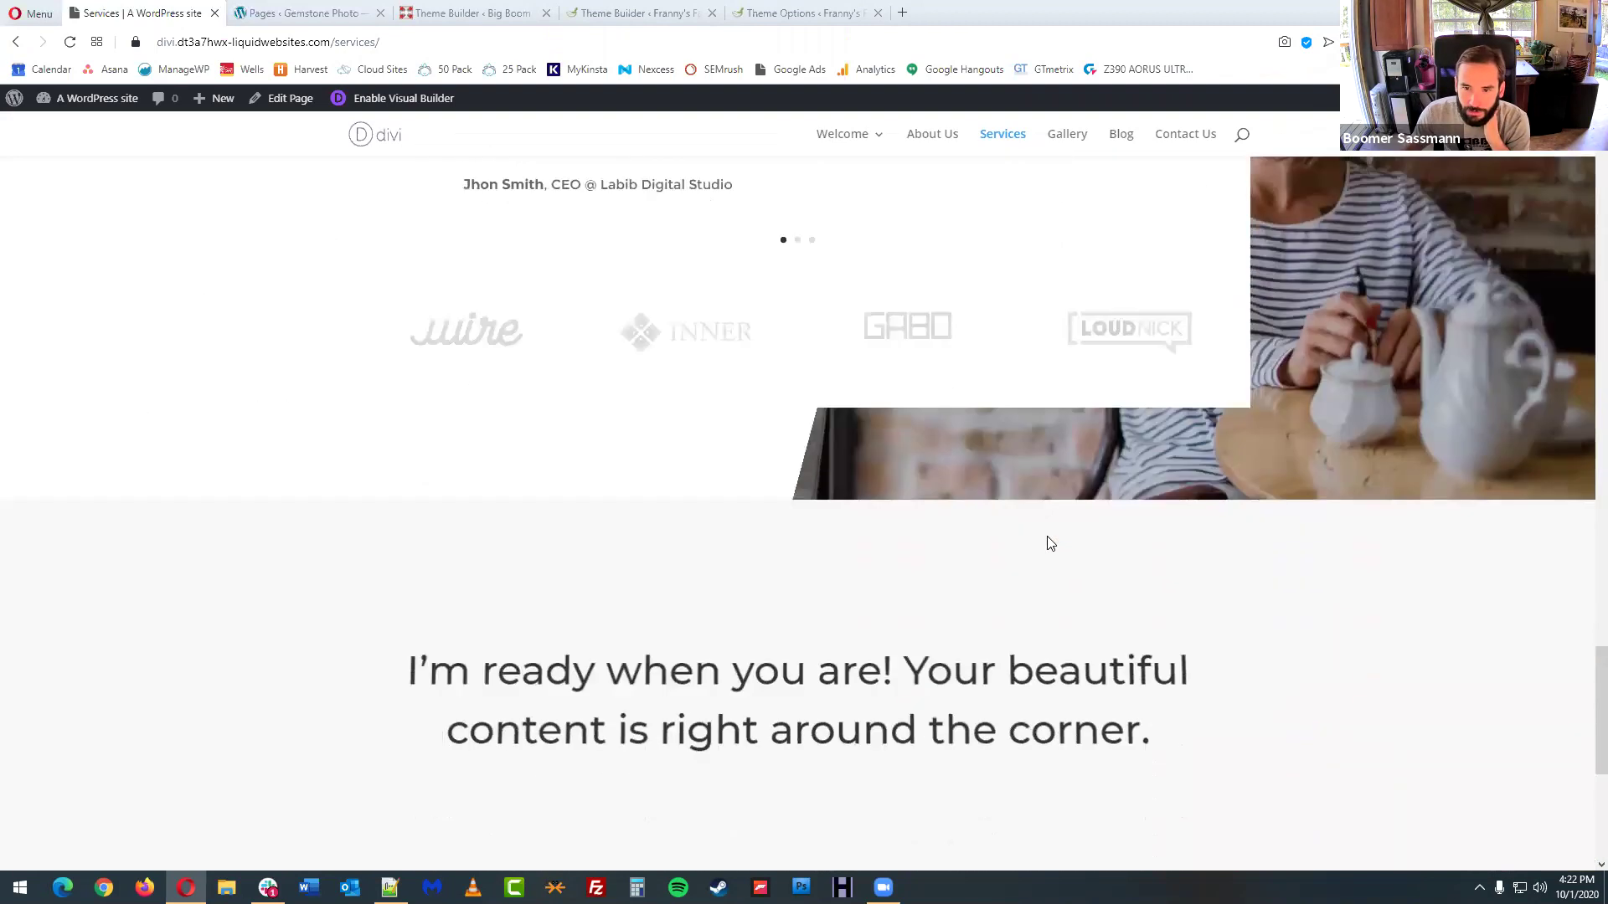
pyautogui.scroll(-2, 1047, 542)
pyautogui.scroll(10, 1047, 542)
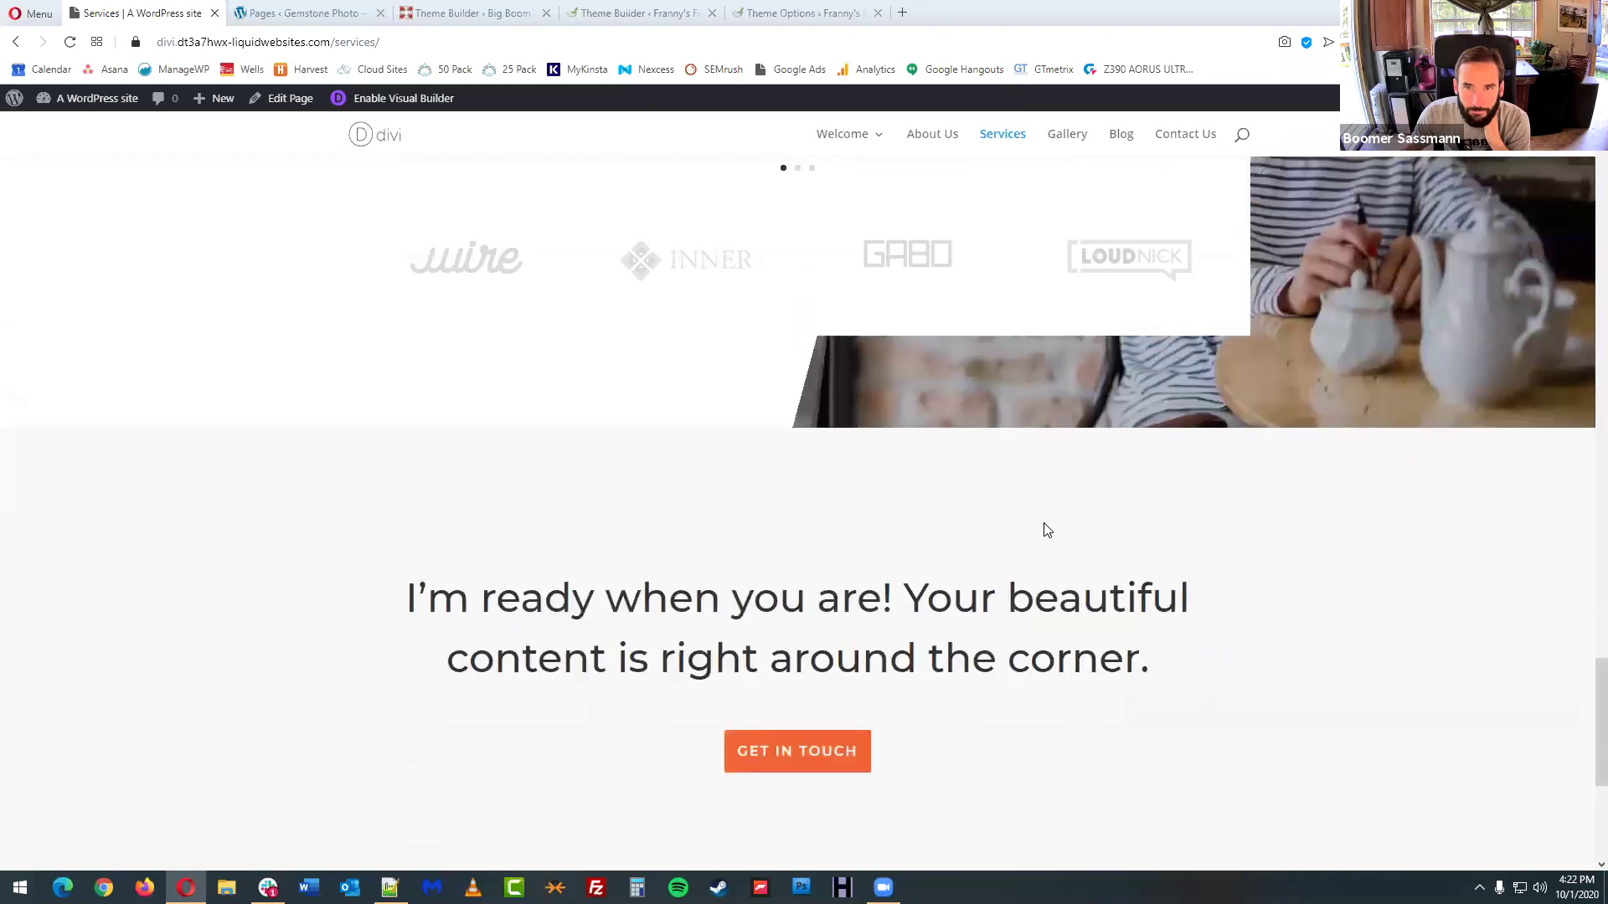
# - View the live Gallery page and look through its featured project, quote, project grid and contact form sections
pyautogui.click(1059, 137)
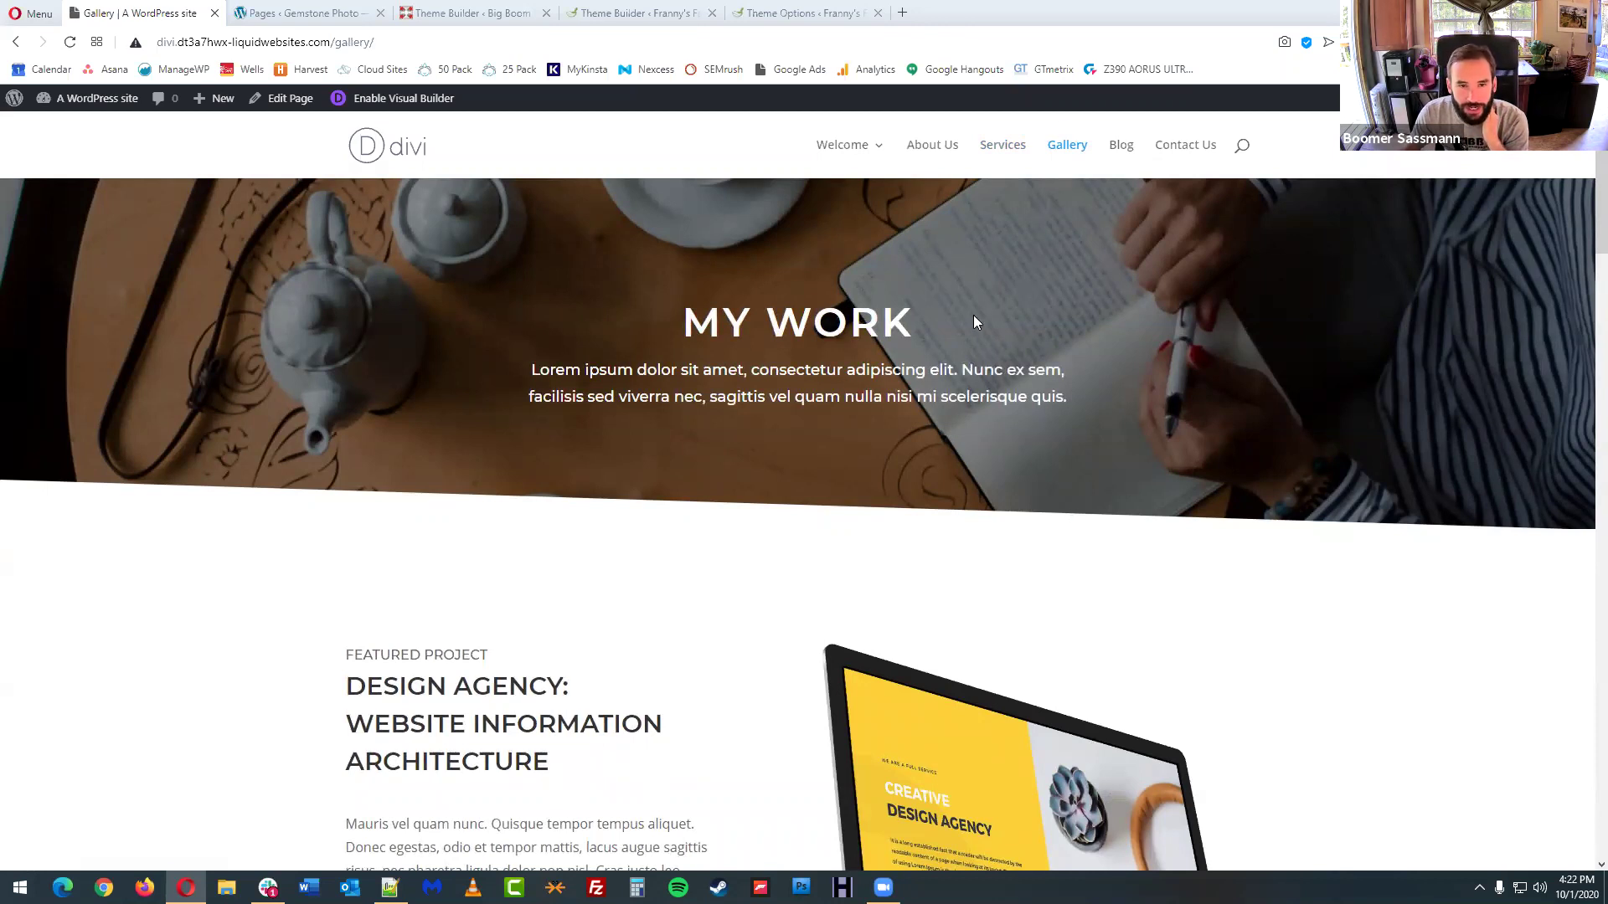
pyautogui.scroll(-1, 973, 322)
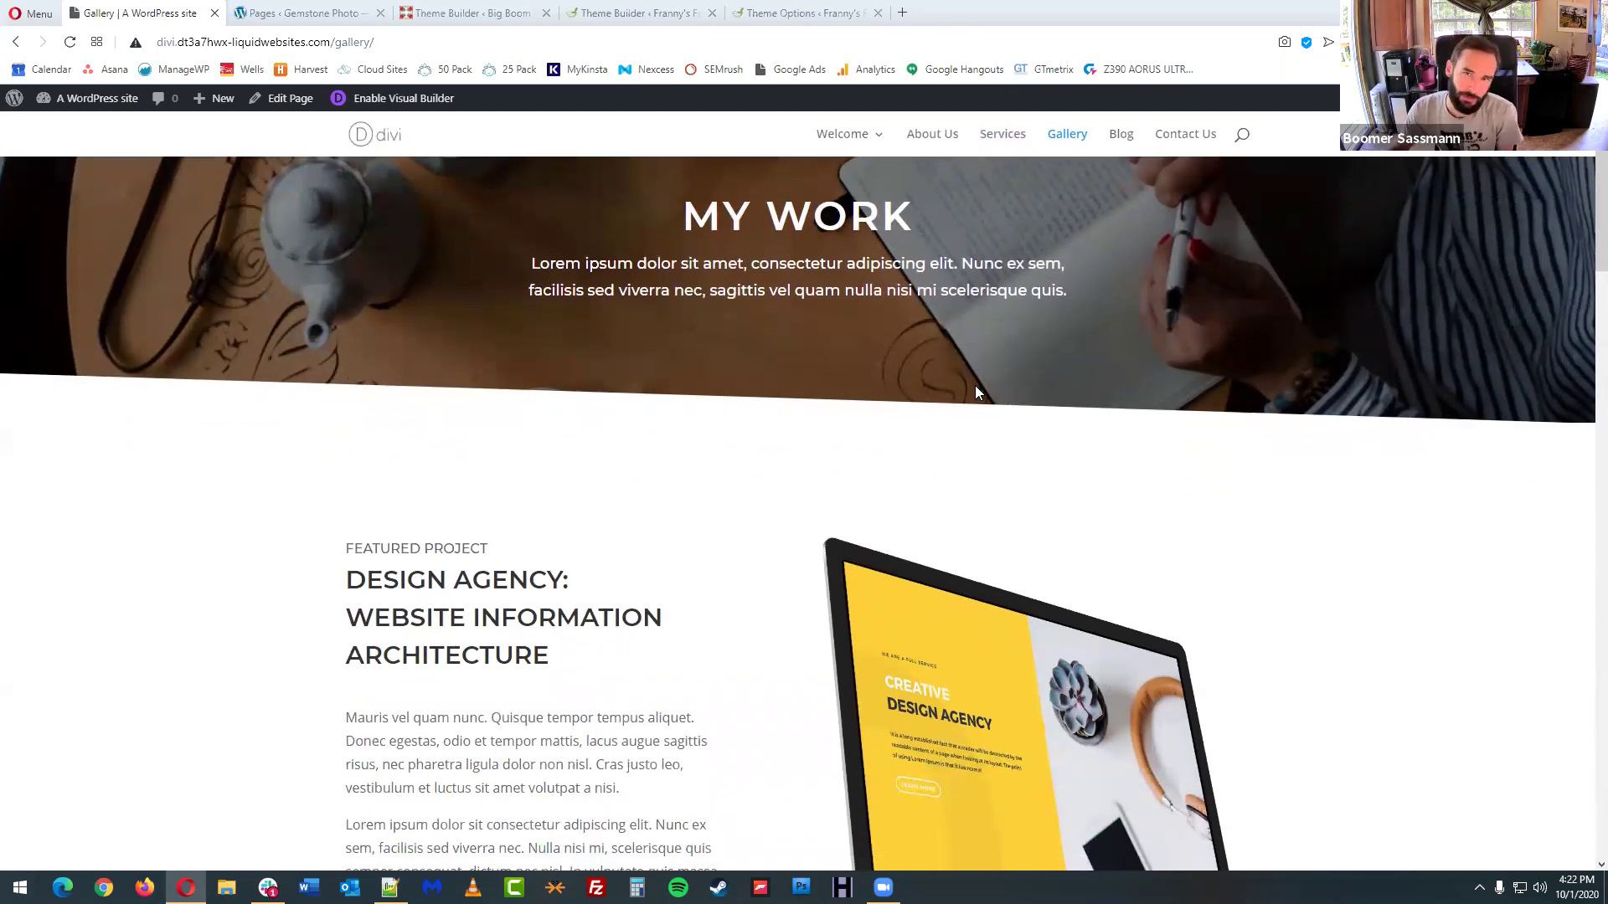
pyautogui.scroll(-3, 953, 437)
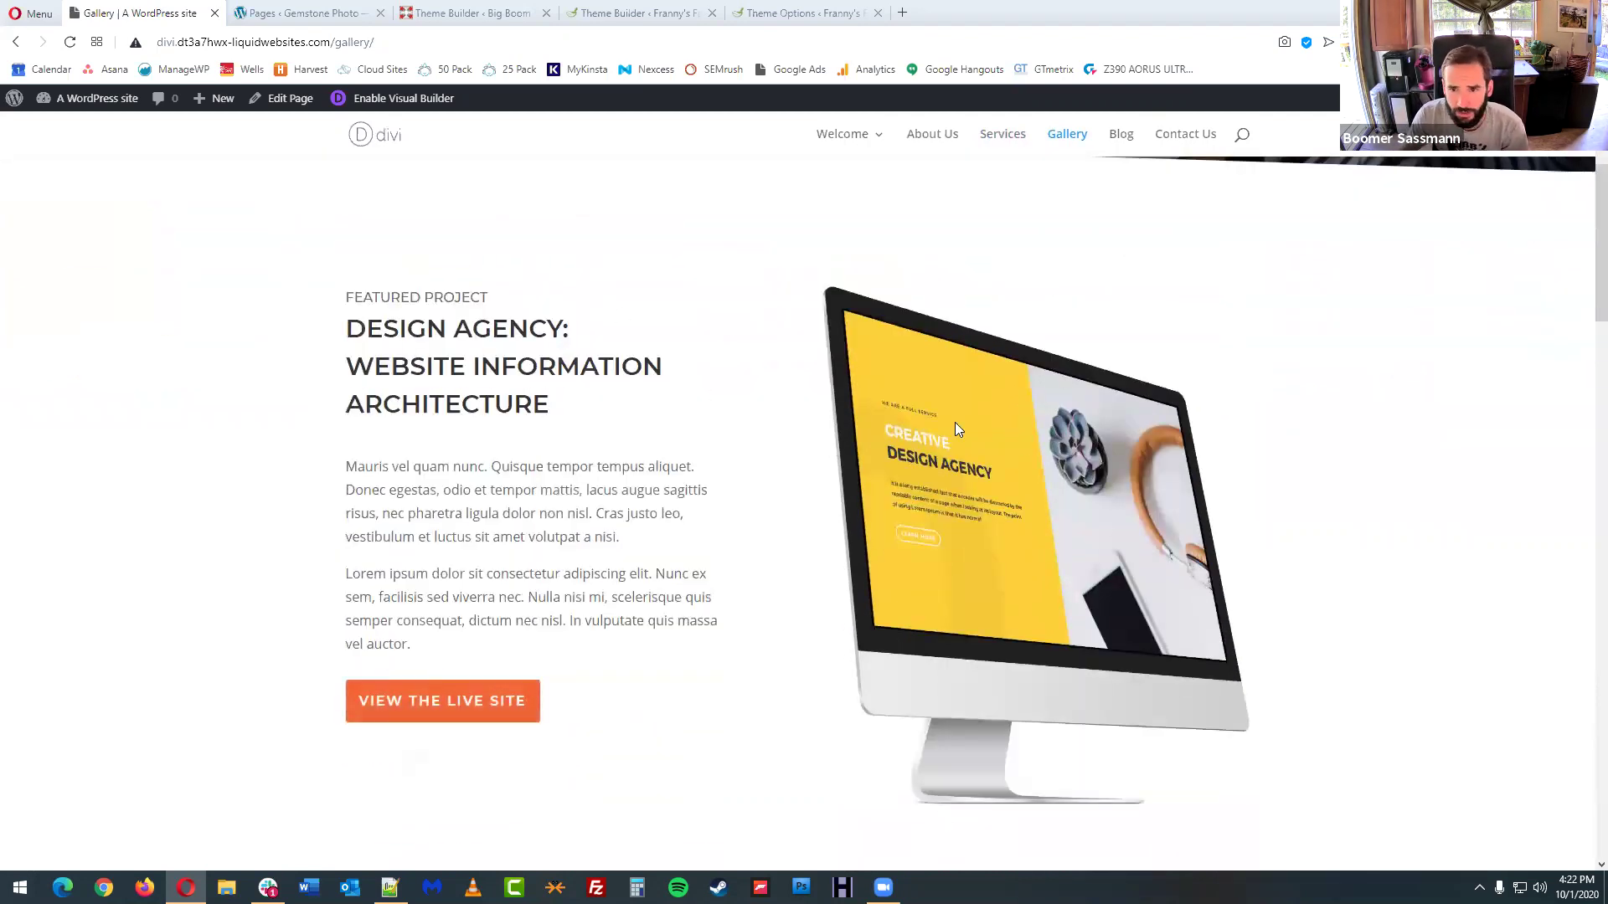
pyautogui.scroll(-10, 928, 563)
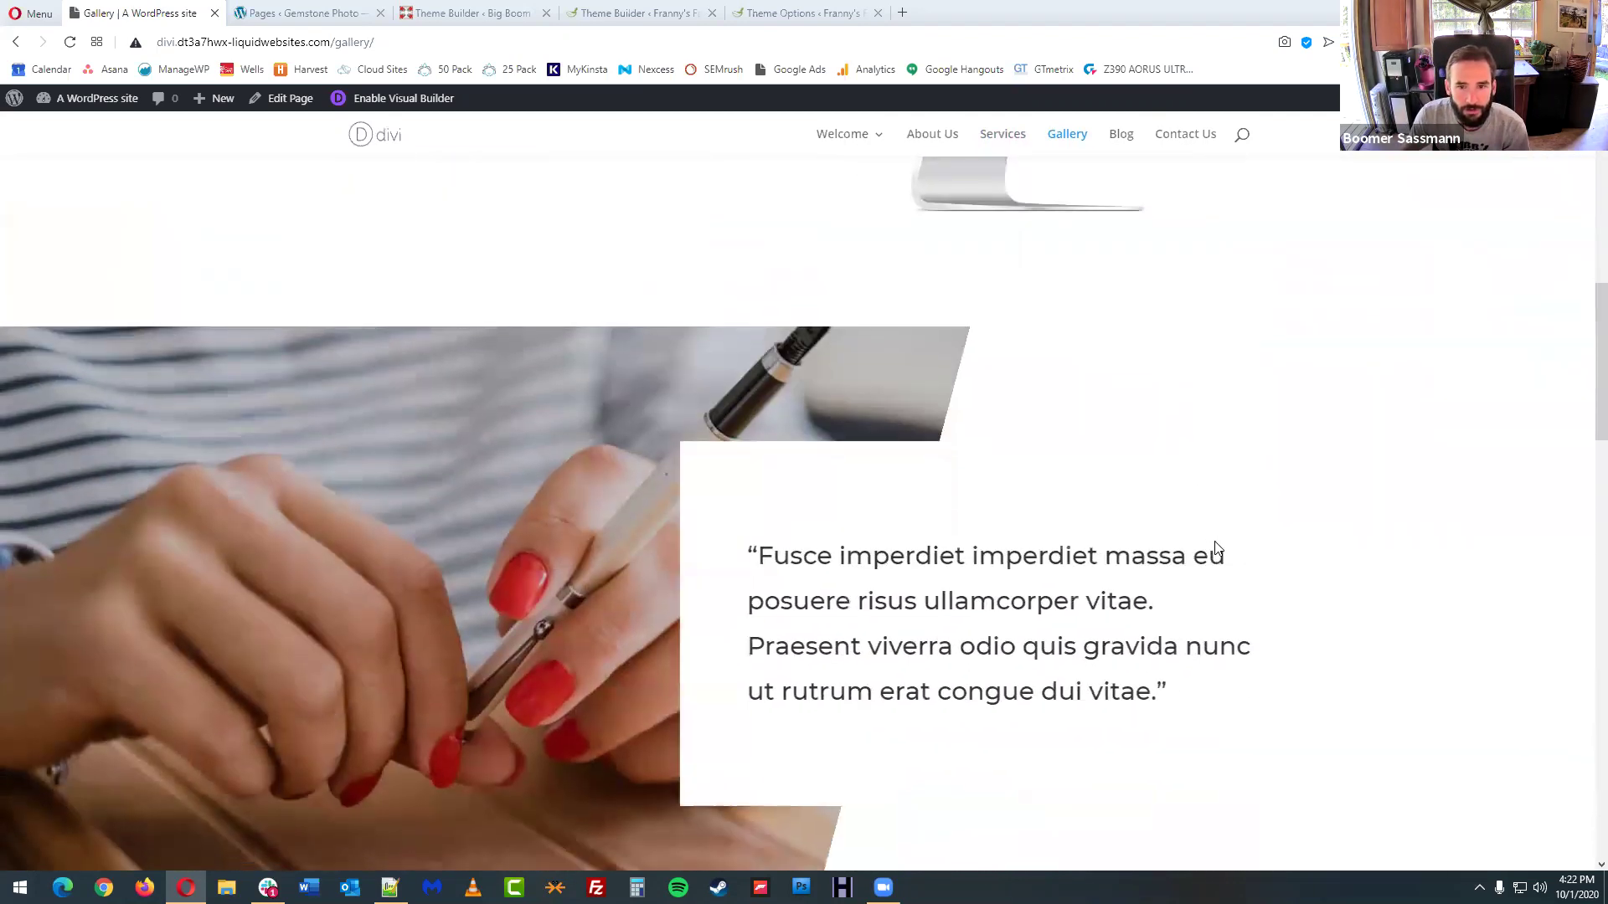
pyautogui.scroll(4, 645, 303)
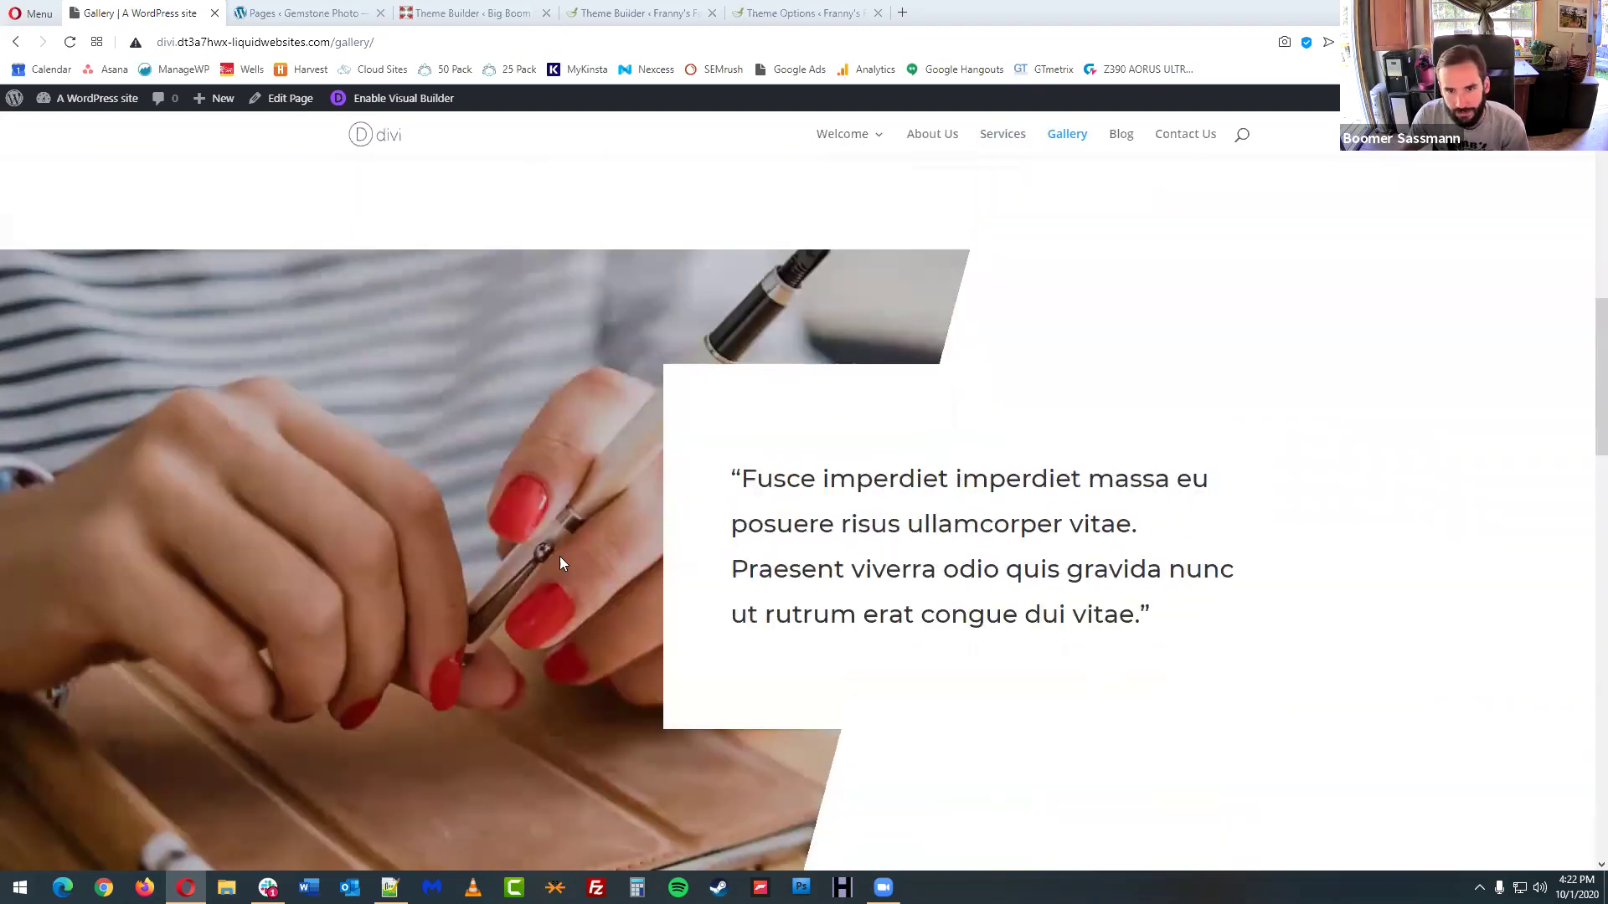
pyautogui.scroll(-8, 610, 617)
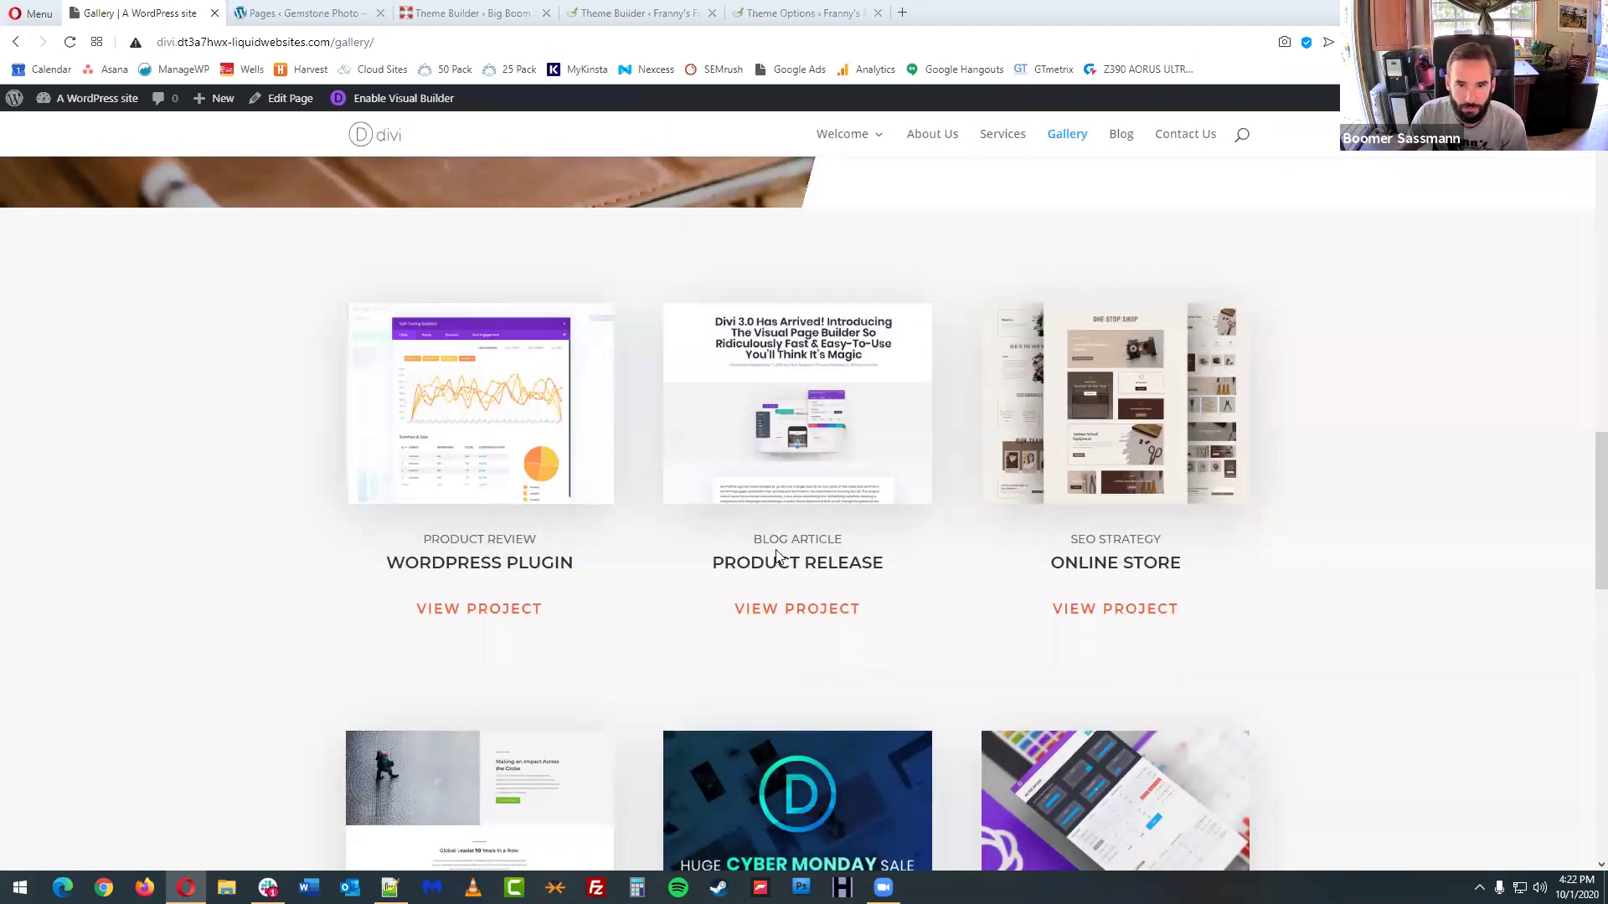
pyautogui.scroll(-3, 1089, 586)
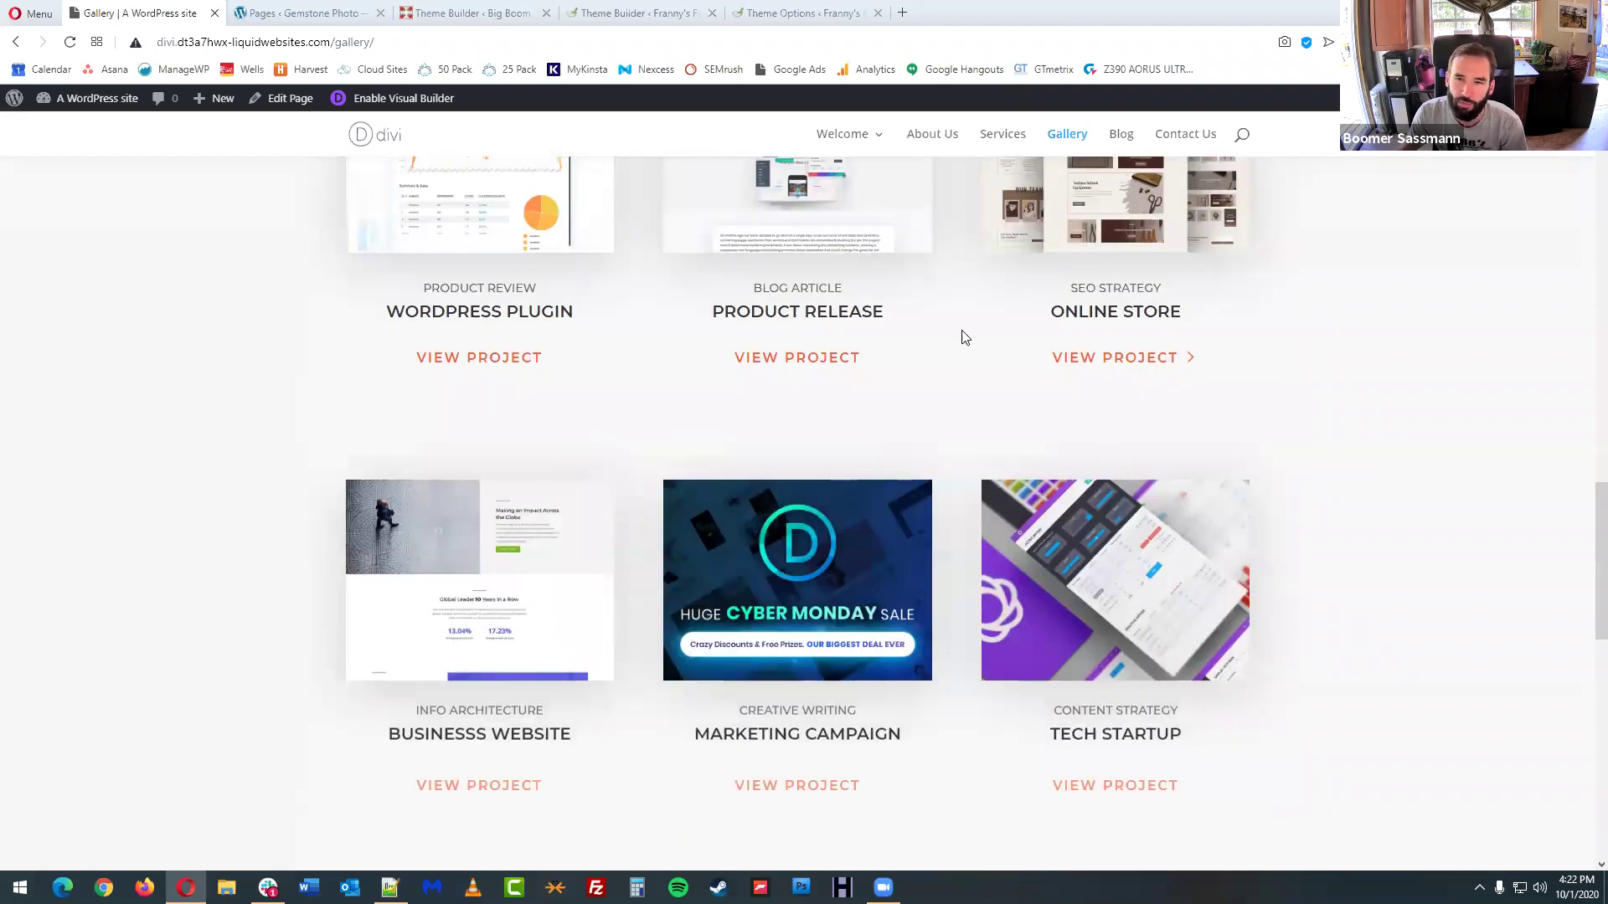
pyautogui.scroll(-6, 1009, 546)
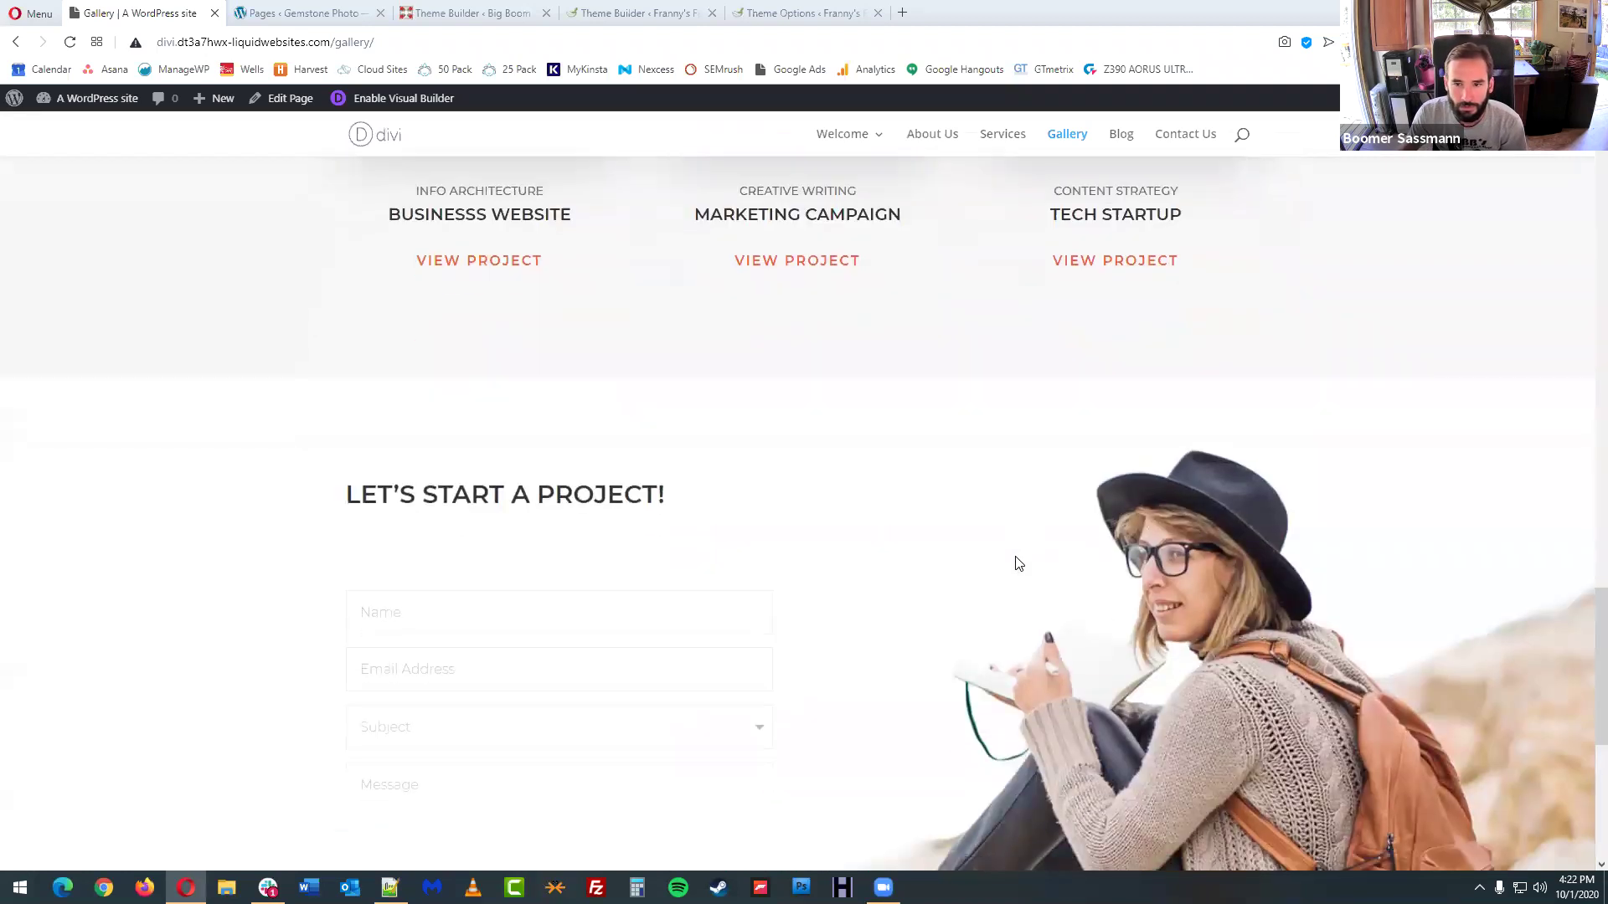
pyautogui.scroll(-4, 1012, 536)
pyautogui.scroll(8, 1030, 496)
# - View the live Blog page and check which layout it uses from the header to the project grid
pyautogui.click(1123, 138)
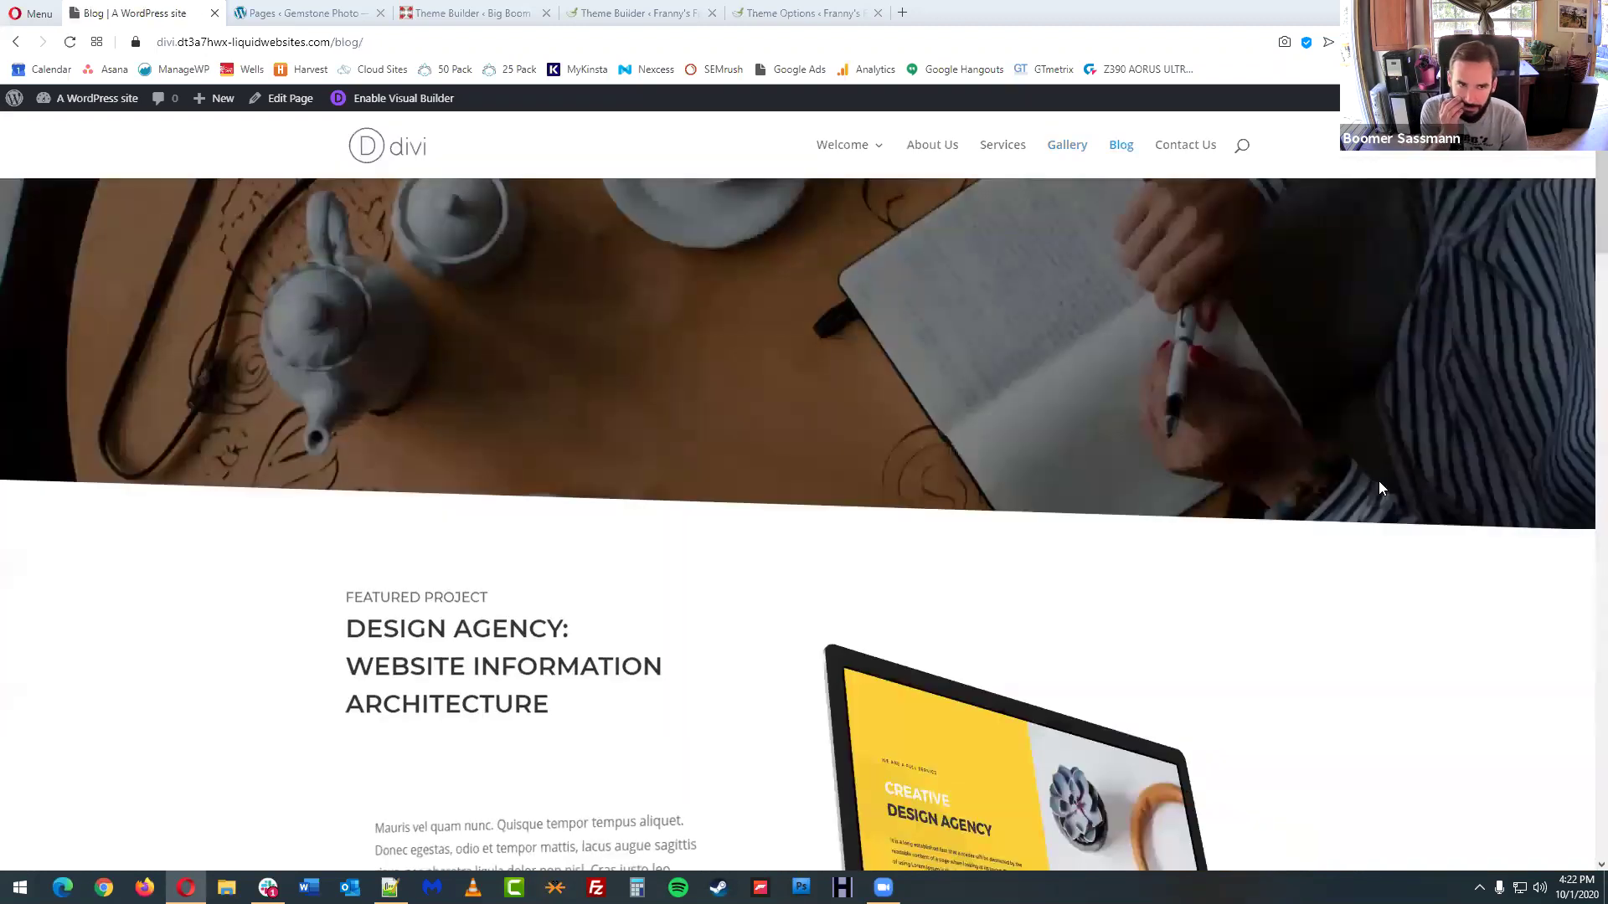
pyautogui.scroll(-8, 887, 678)
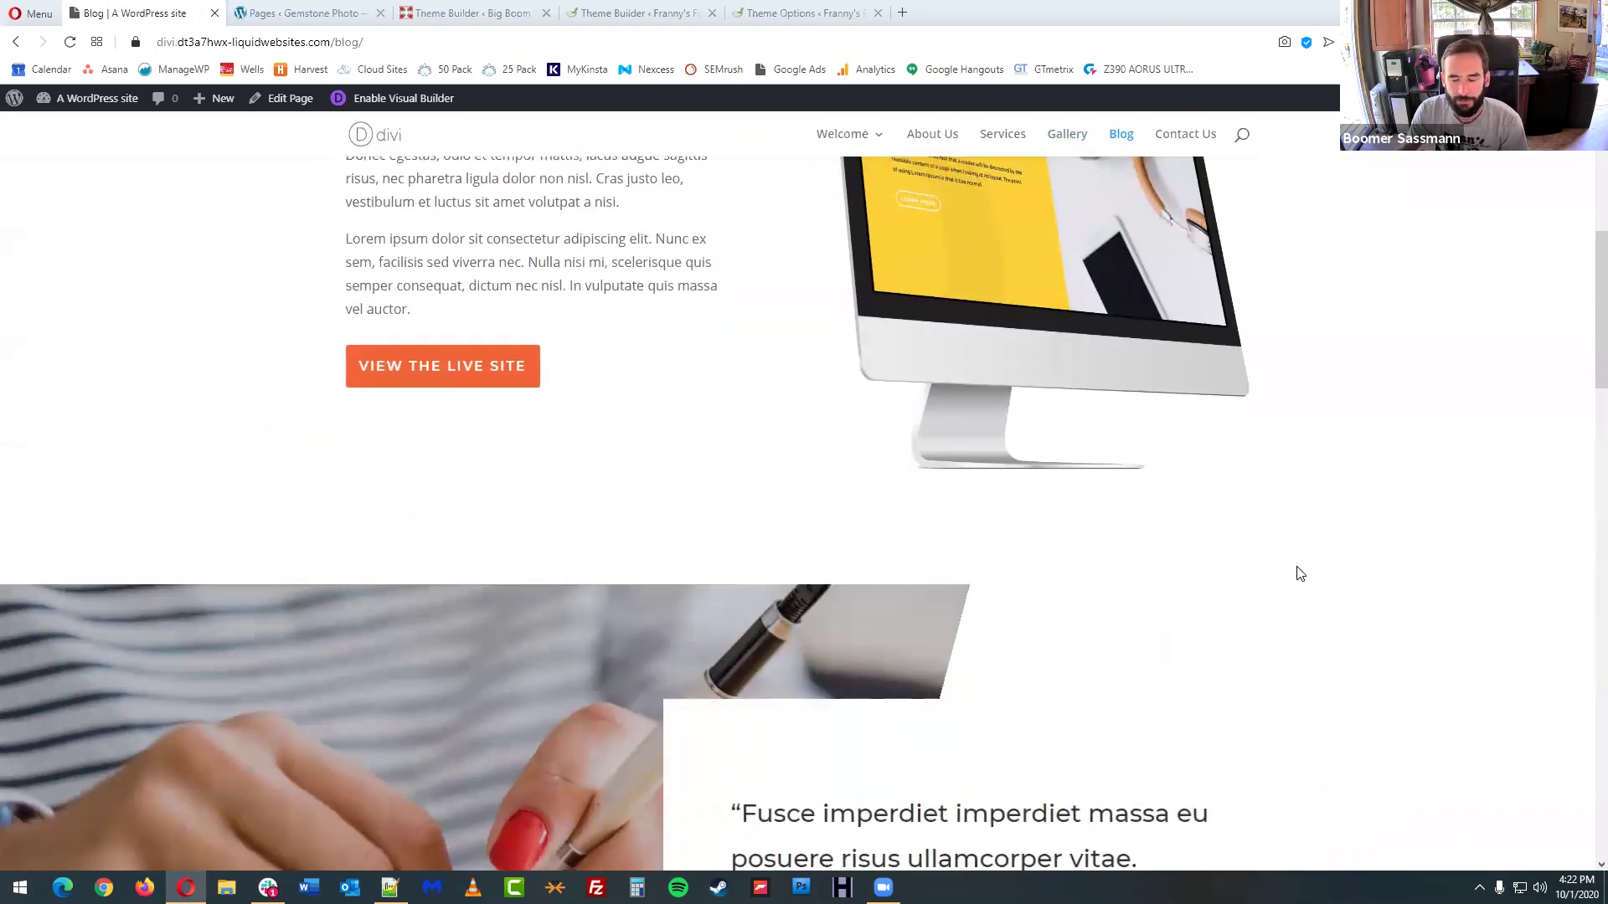
pyautogui.scroll(-10, 1284, 570)
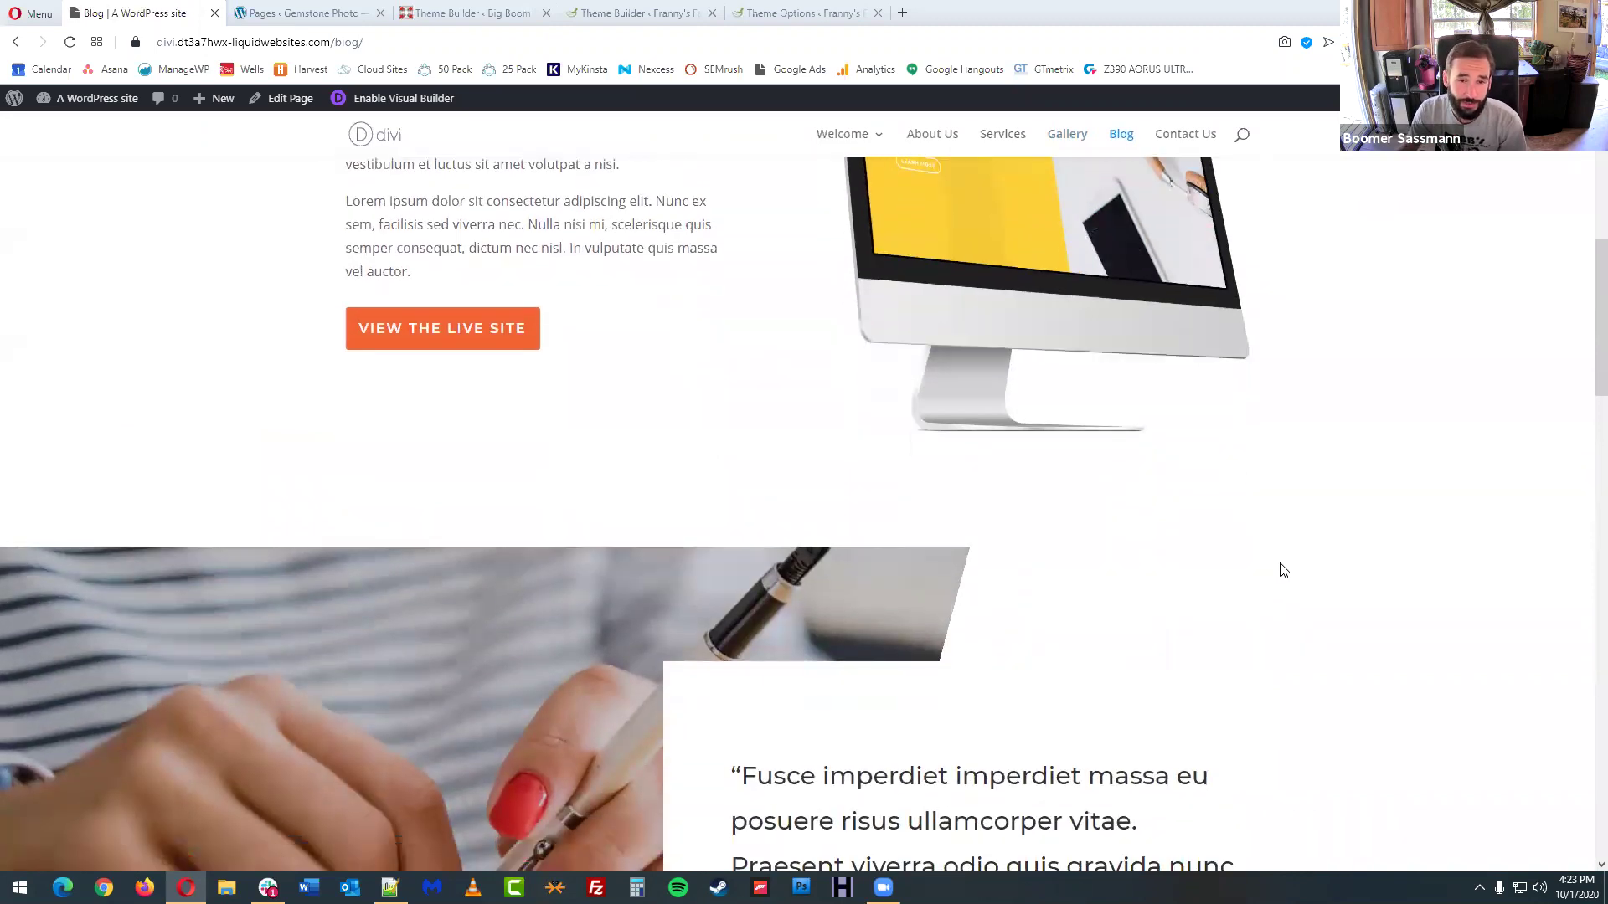
pyautogui.scroll(-5, 1281, 567)
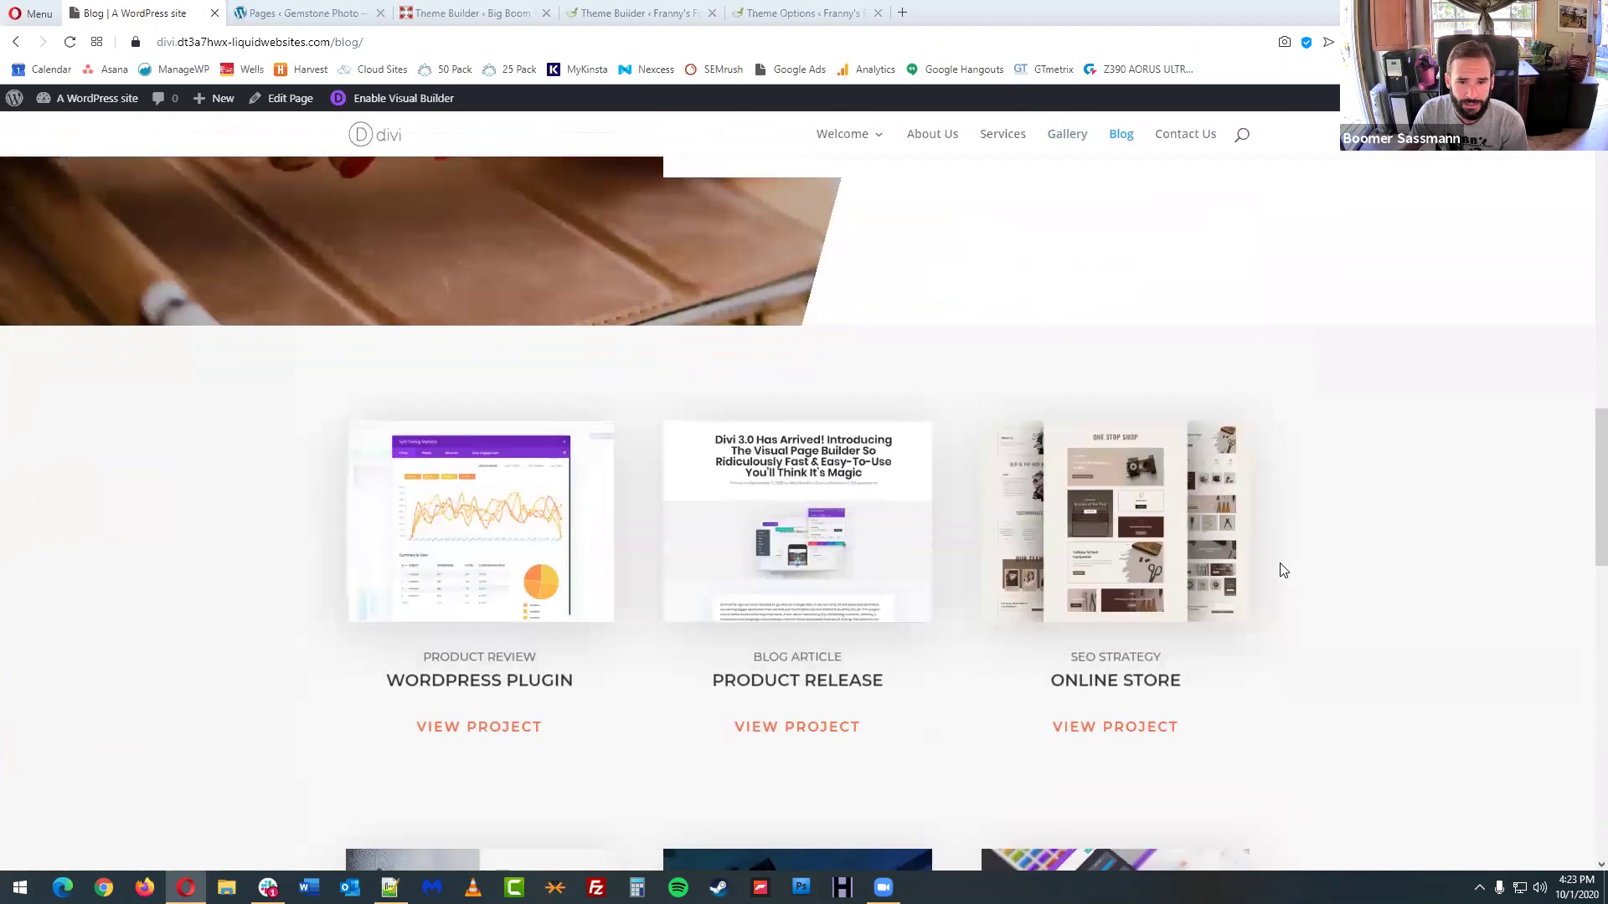
pyautogui.scroll(13, 1280, 561)
pyautogui.scroll(5, 1284, 557)
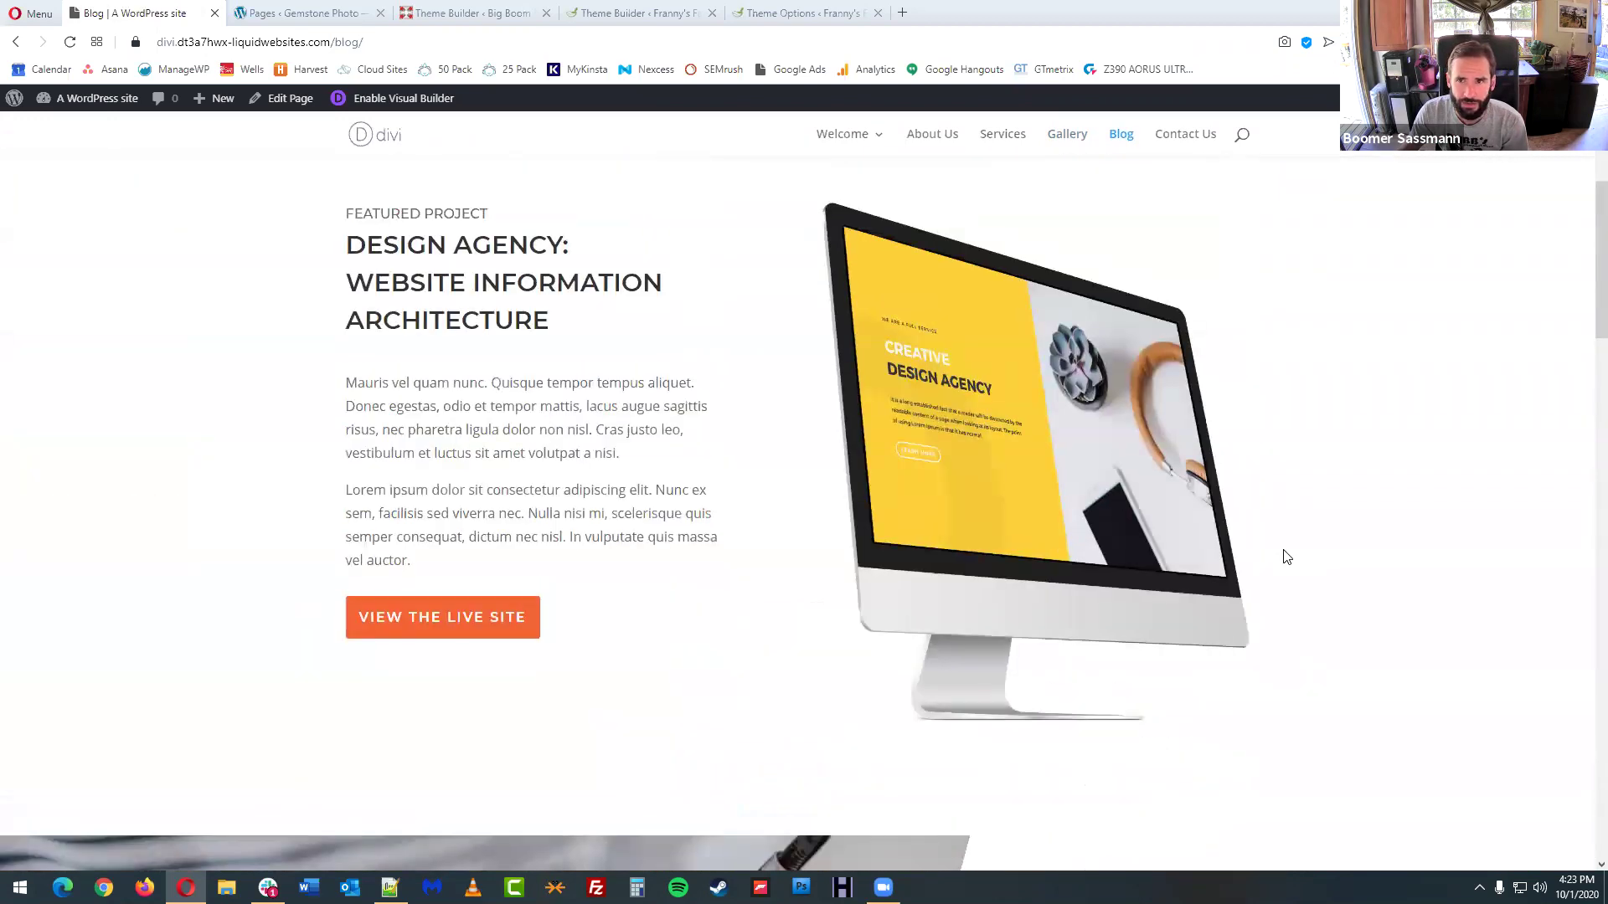
pyautogui.scroll(5, 1281, 556)
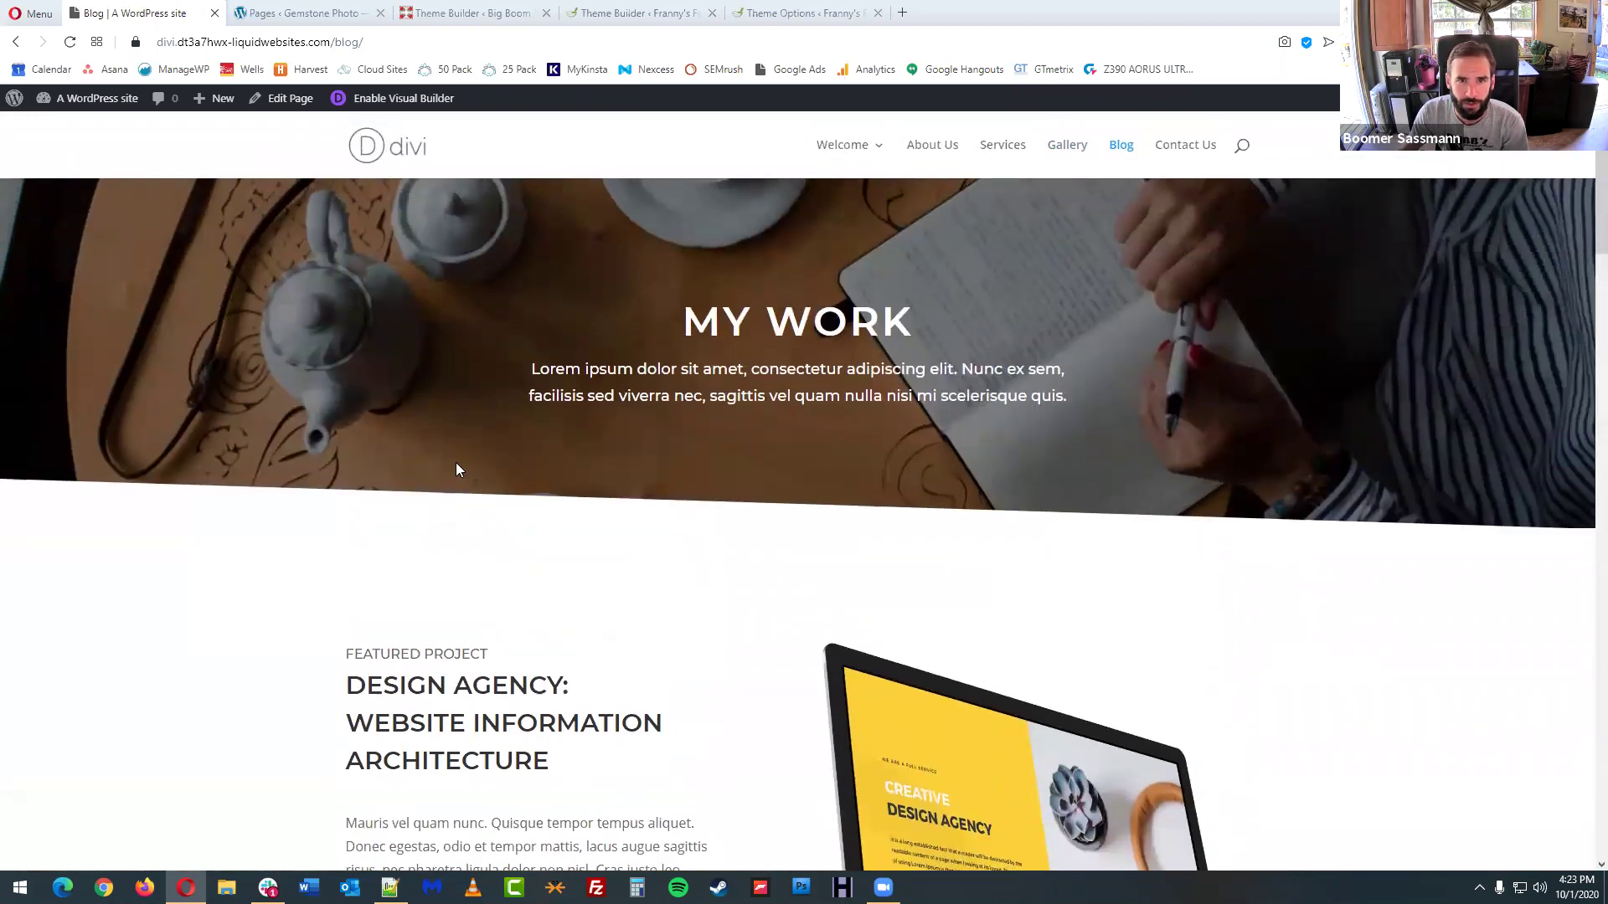
# - Open the Blog page in the Visual Builder, load the premade Copywriter Blog Page layout found by searching "copy", and save the page
pyautogui.click(410, 92)
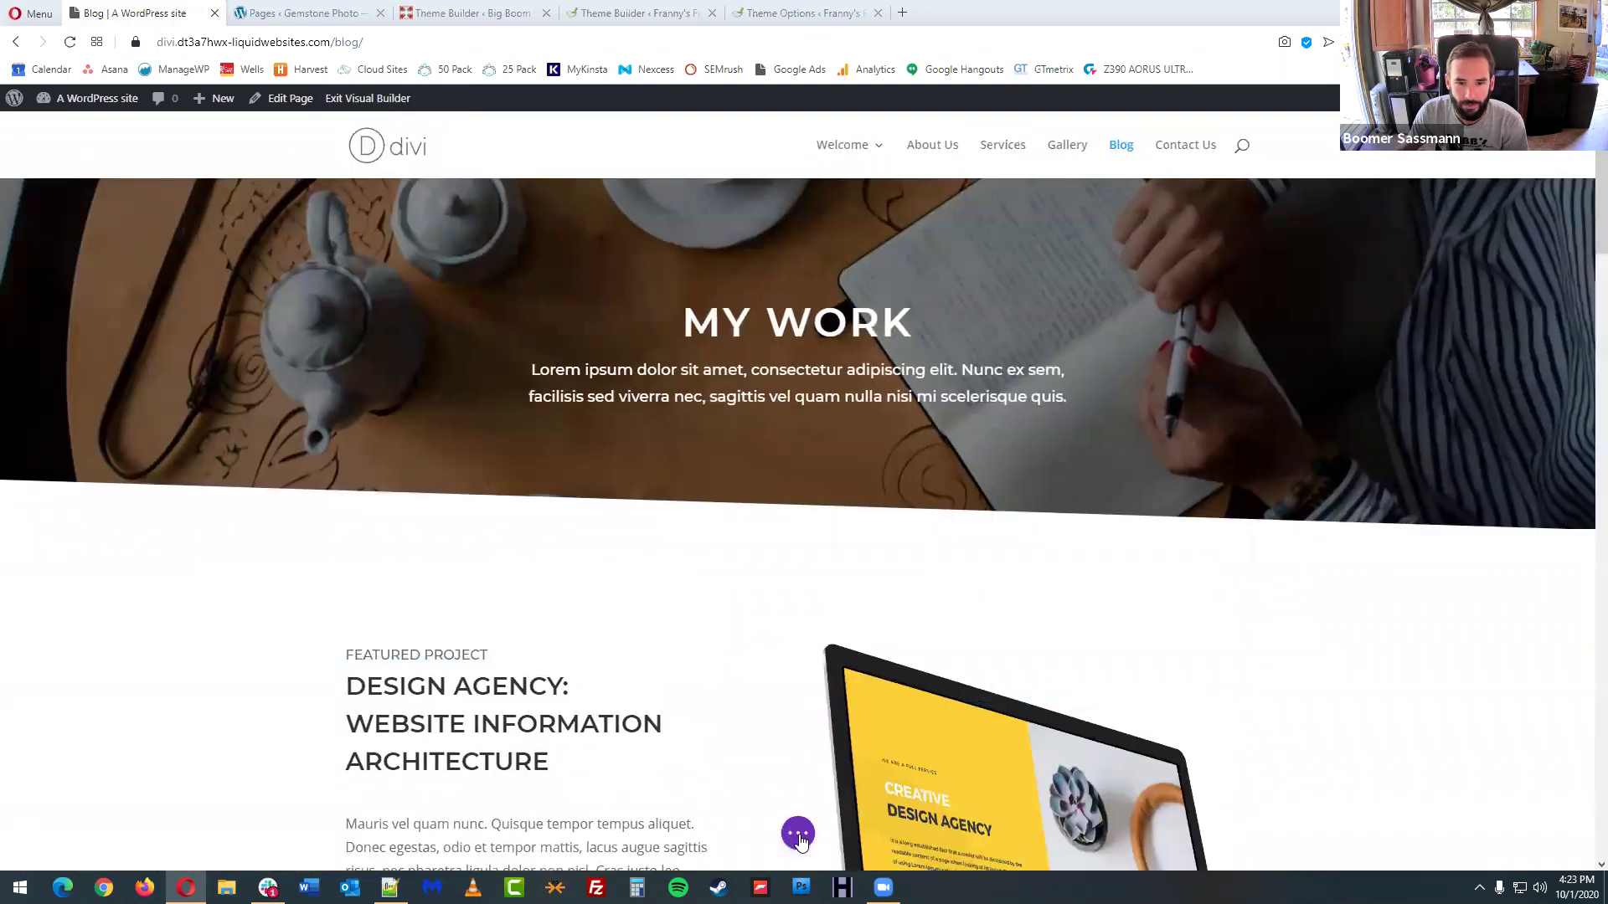
pyautogui.click(798, 835)
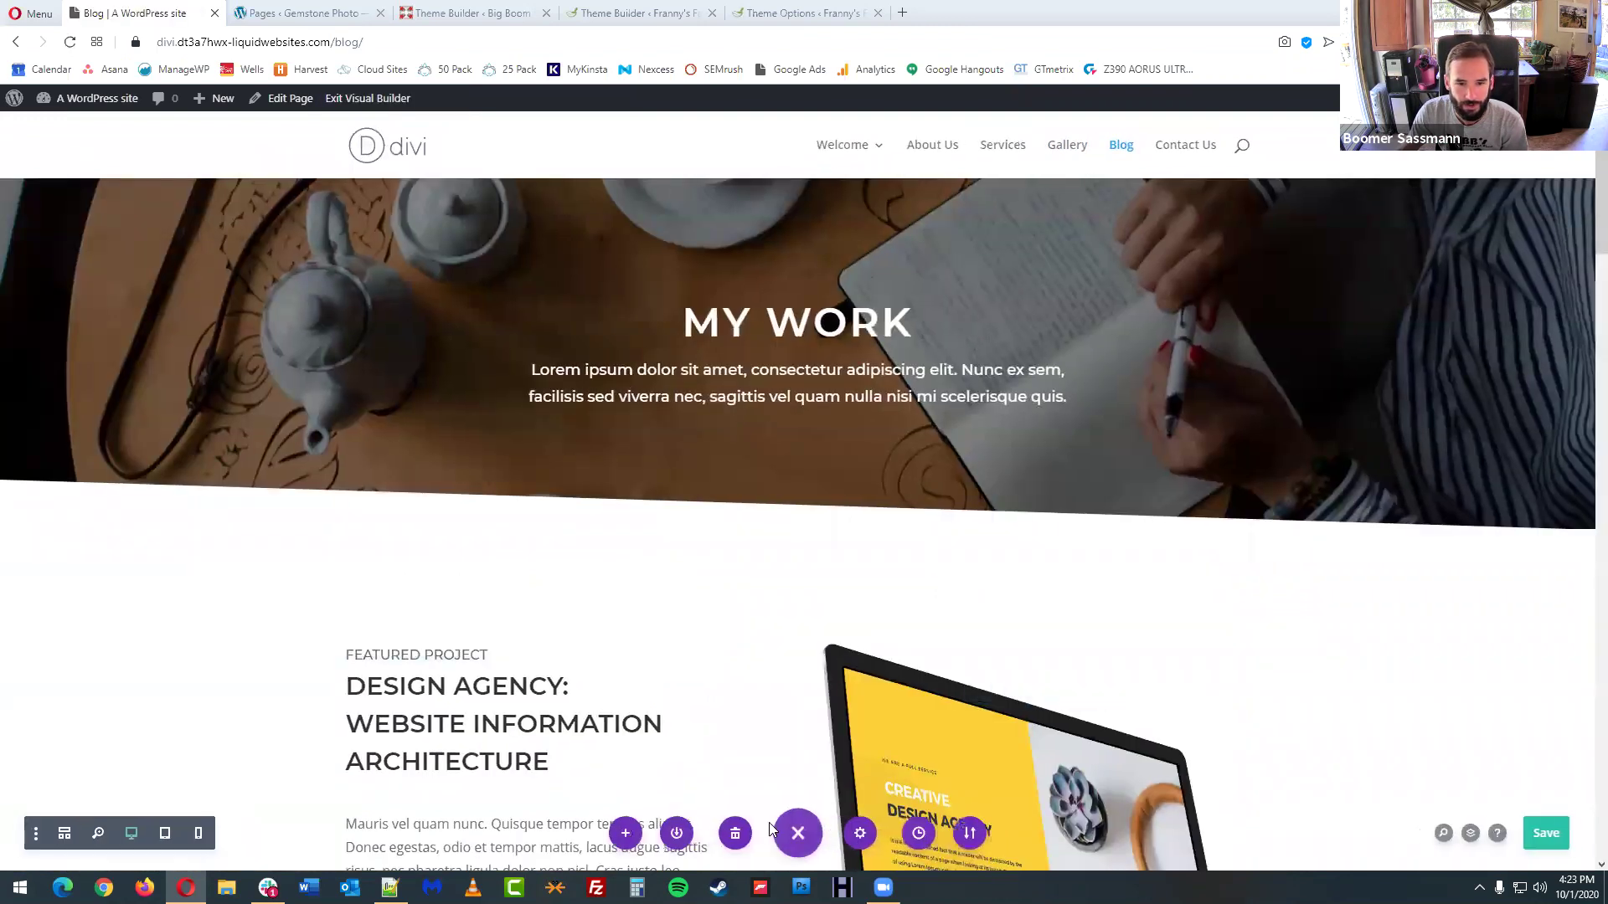
pyautogui.click(629, 833)
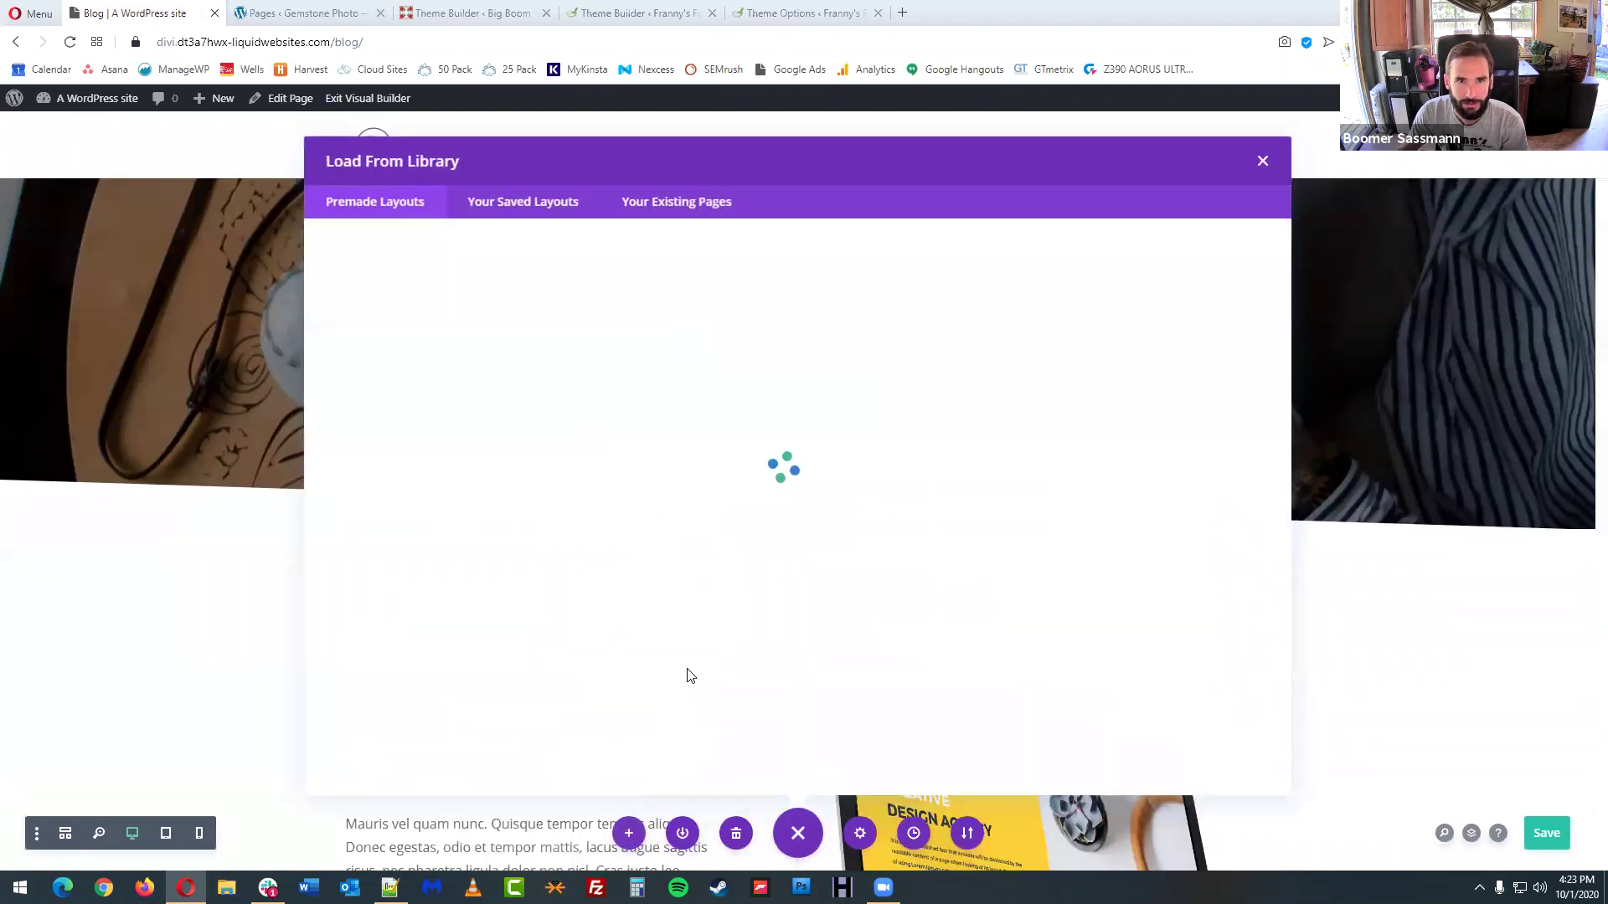
pyautogui.click(373, 335)
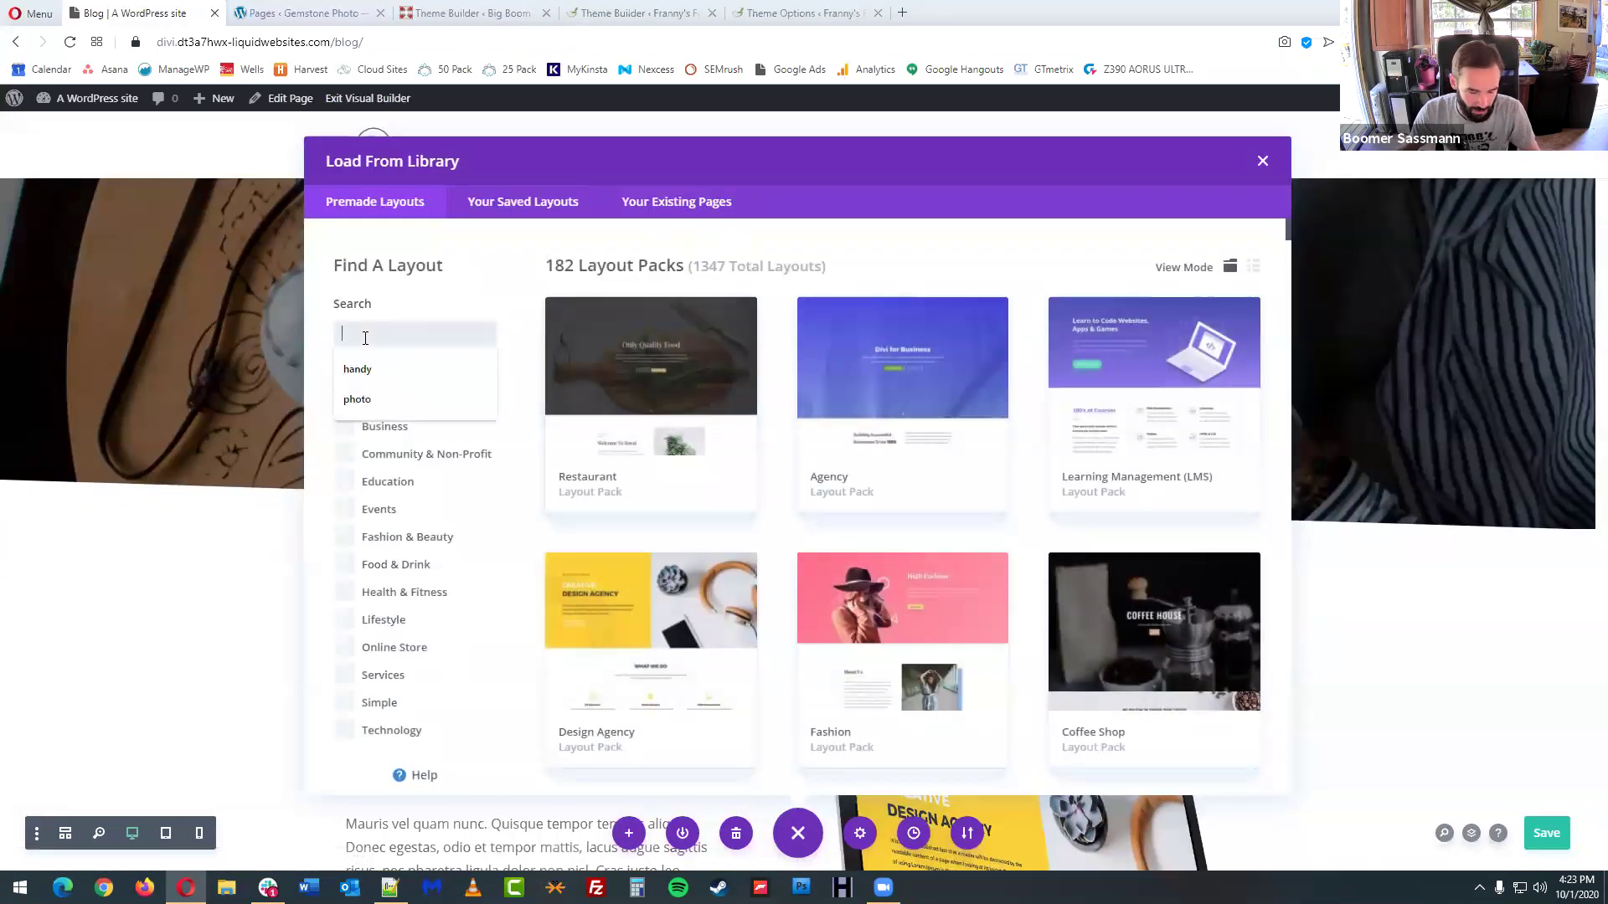
pyautogui.write('copy')
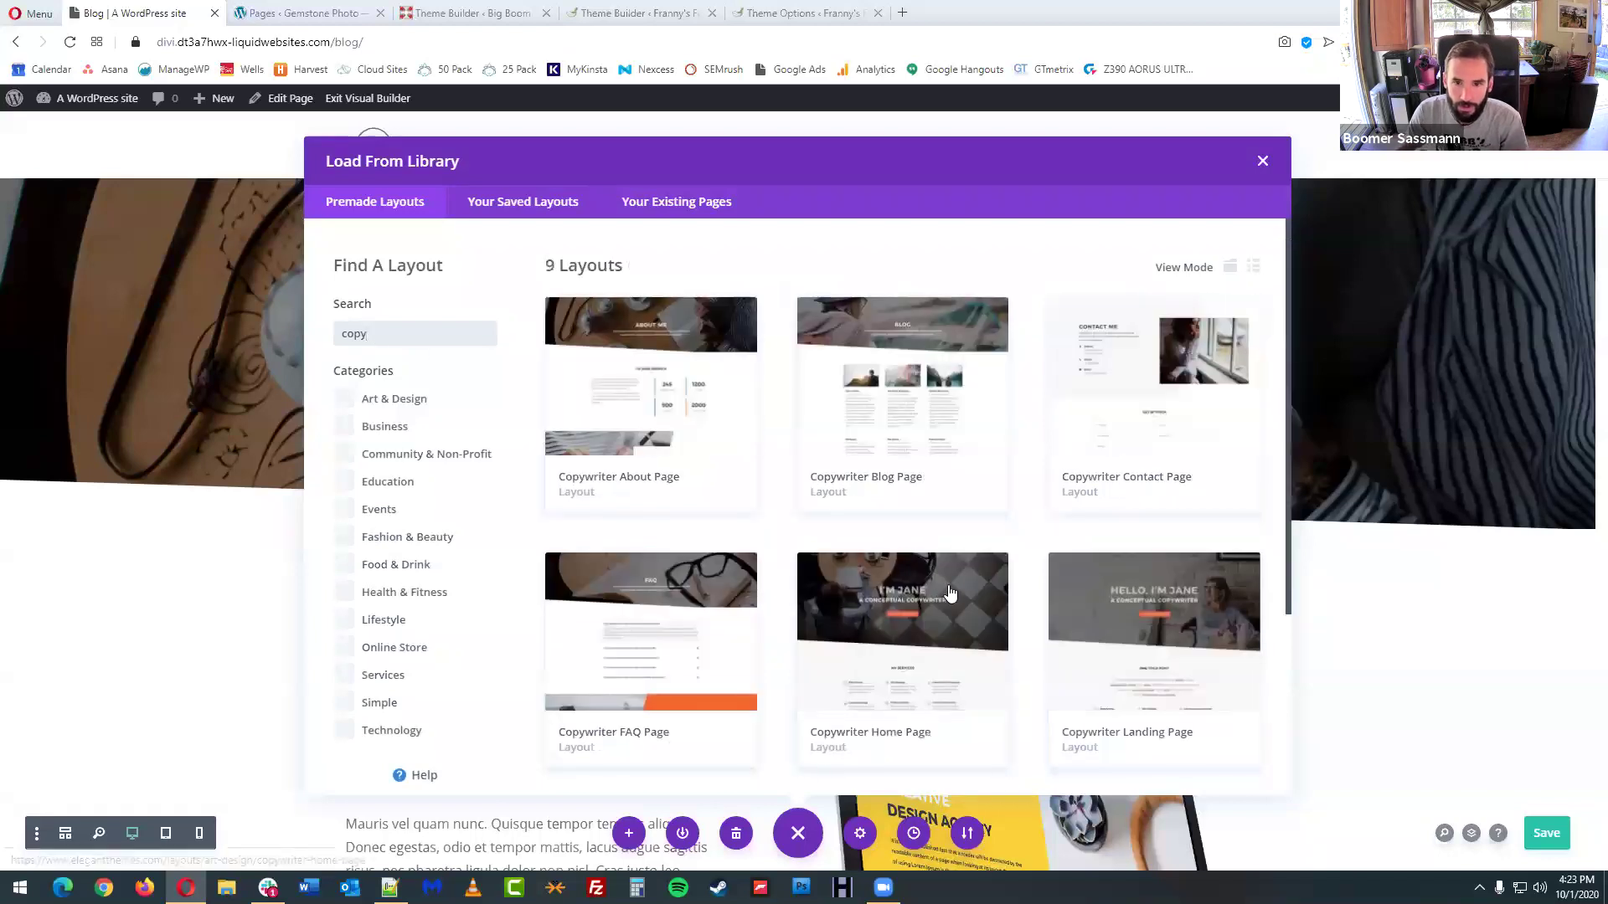
pyautogui.click(896, 392)
pyautogui.click(685, 722)
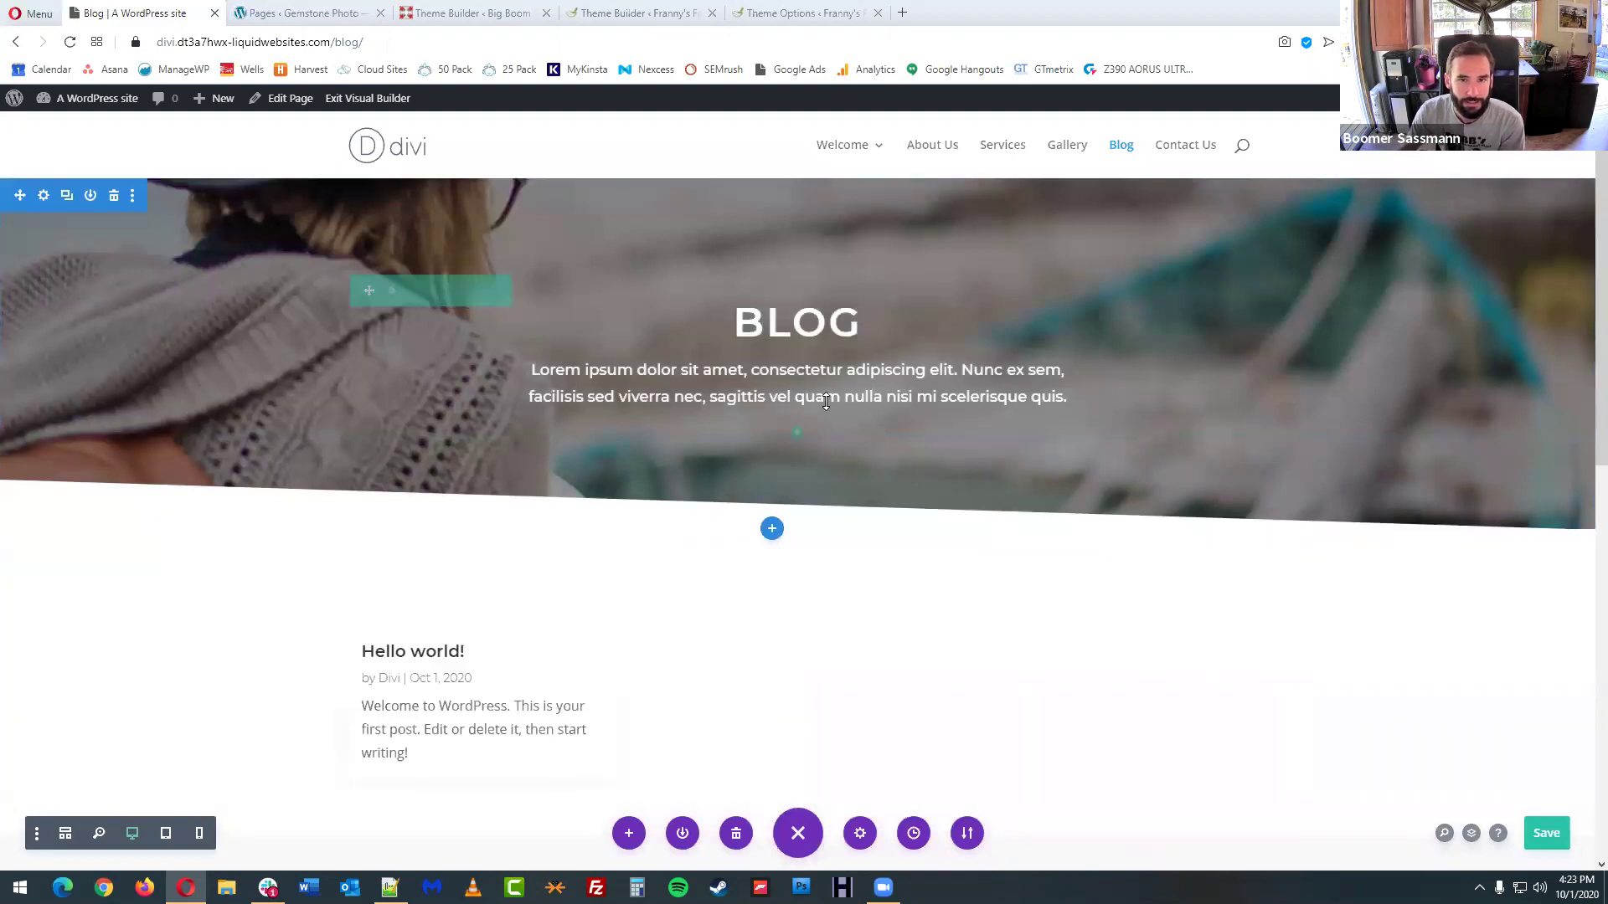
pyautogui.click(1540, 838)
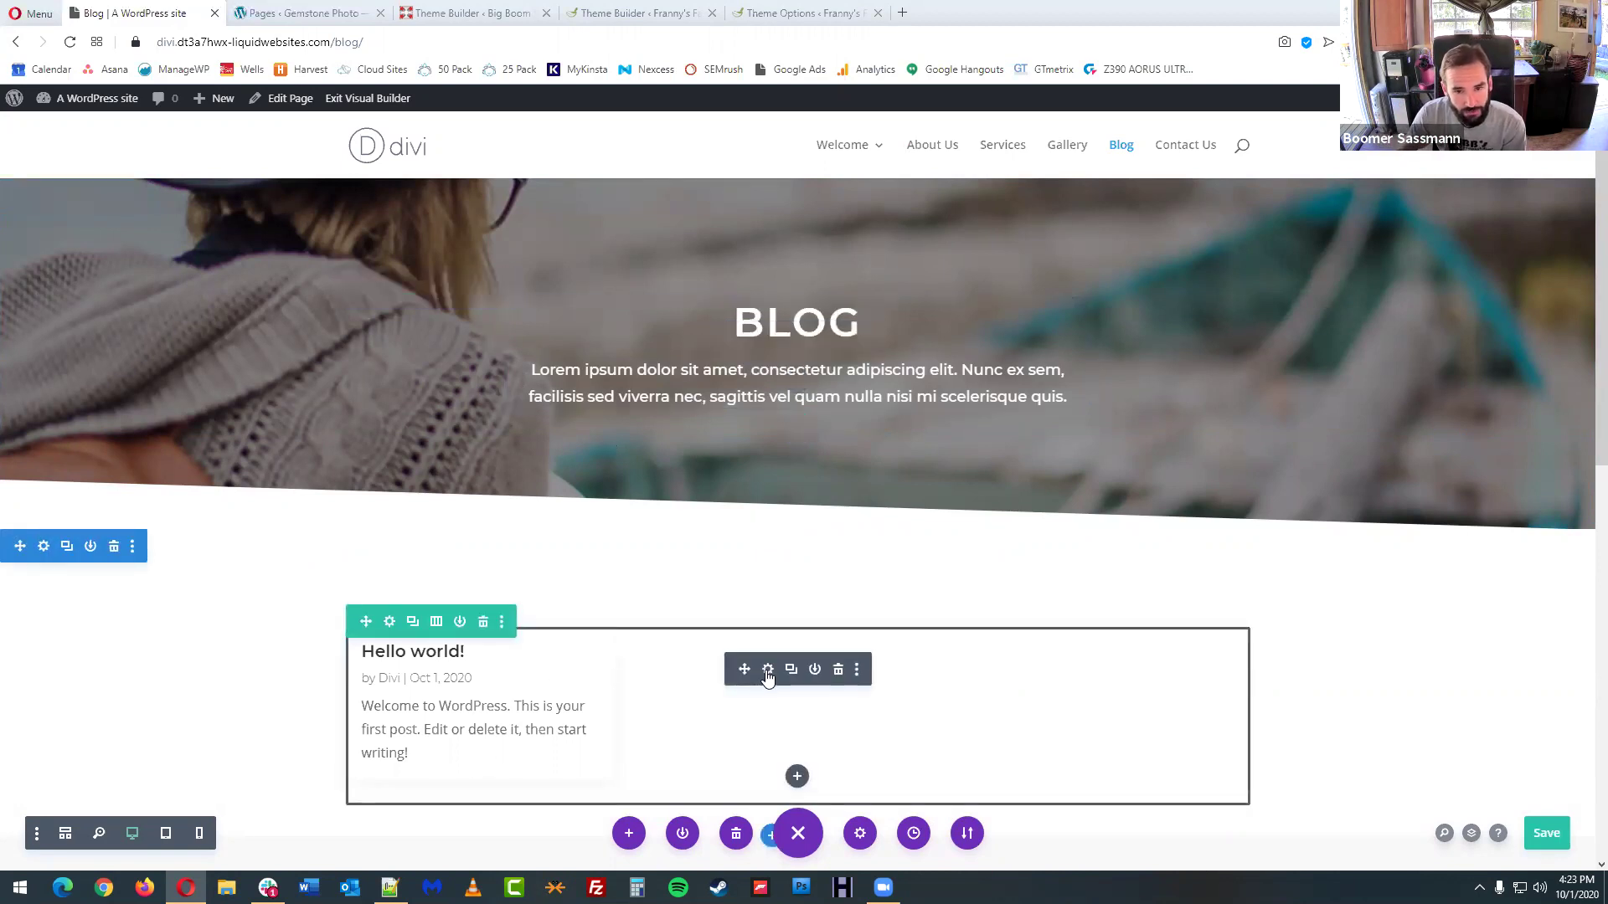
# - Open the settings of the blog module holding the Hello world! post and keep Posts as its post type
pyautogui.click(768, 670)
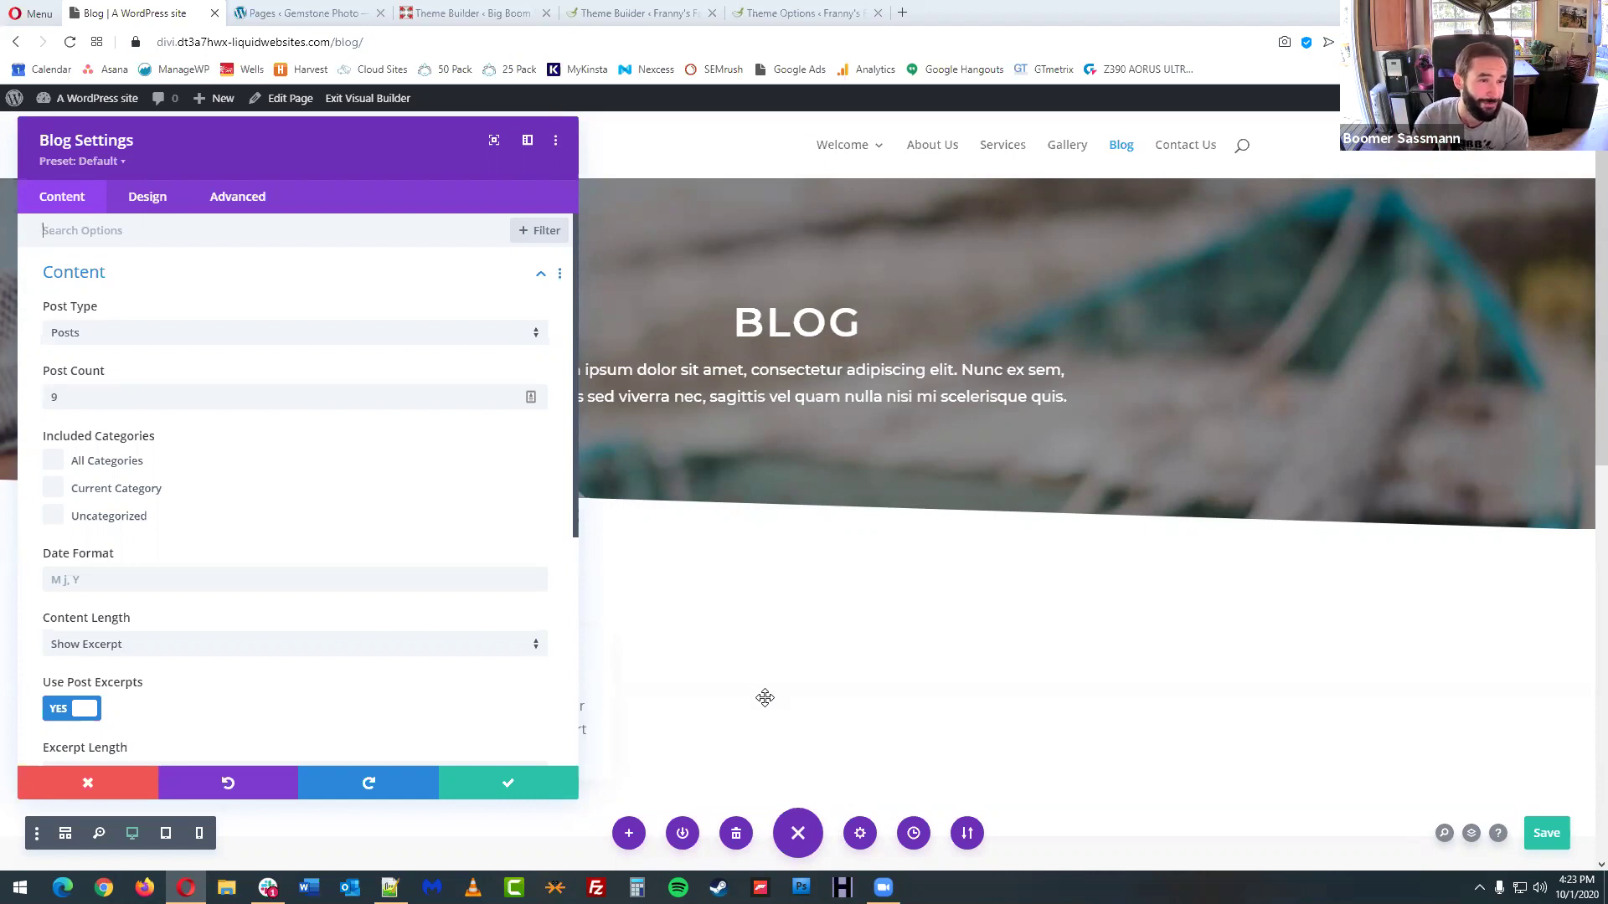
pyautogui.click(511, 335)
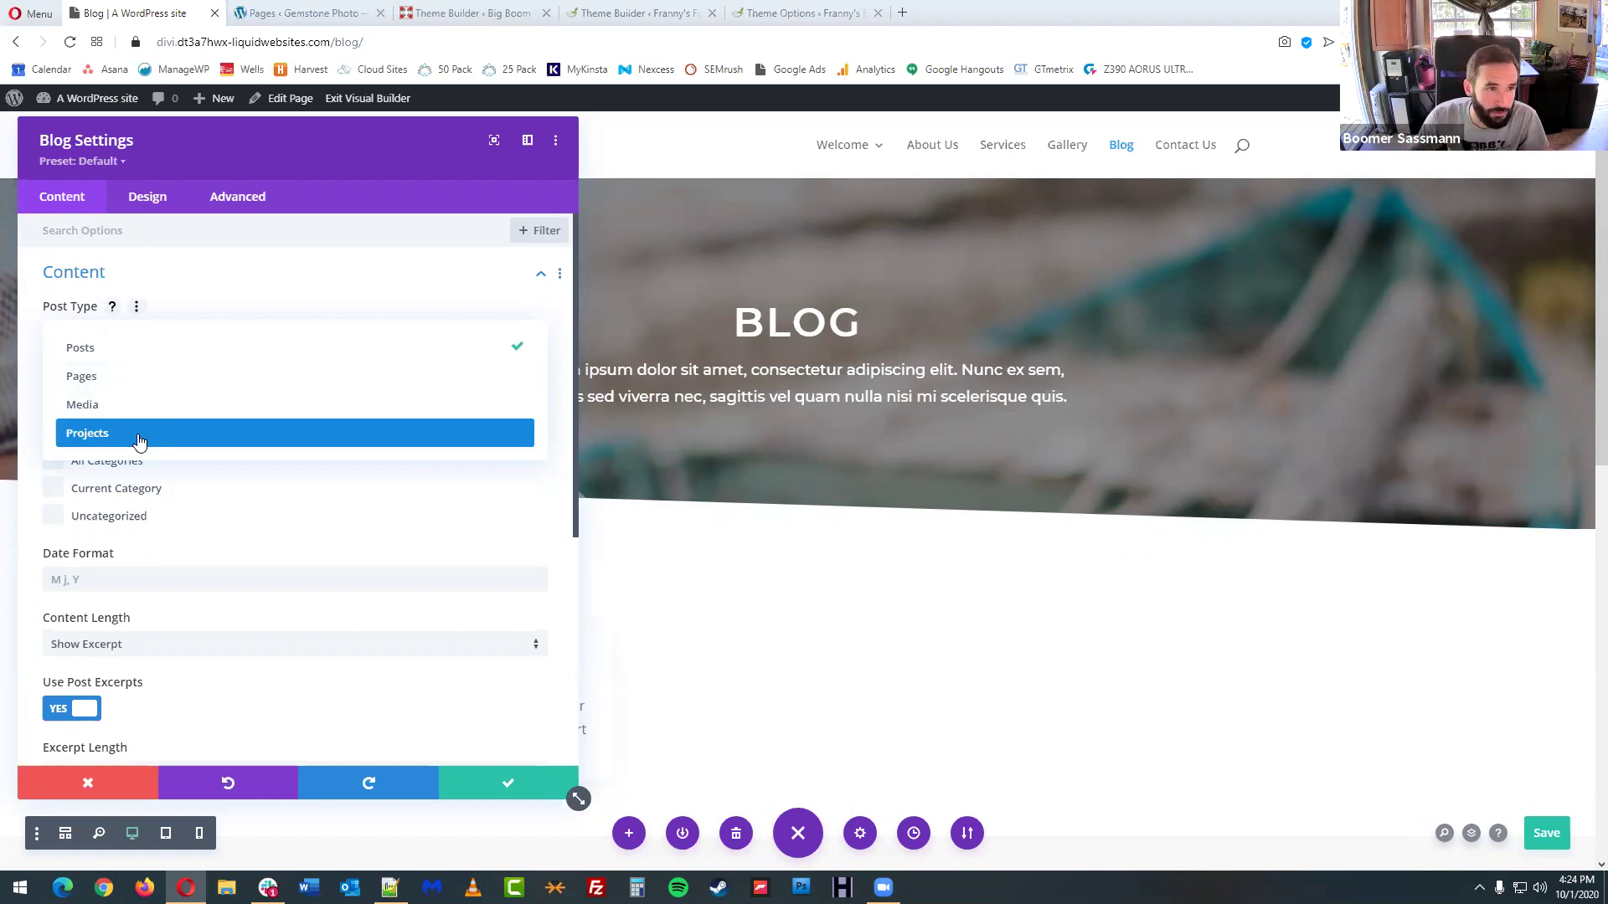
pyautogui.click(155, 350)
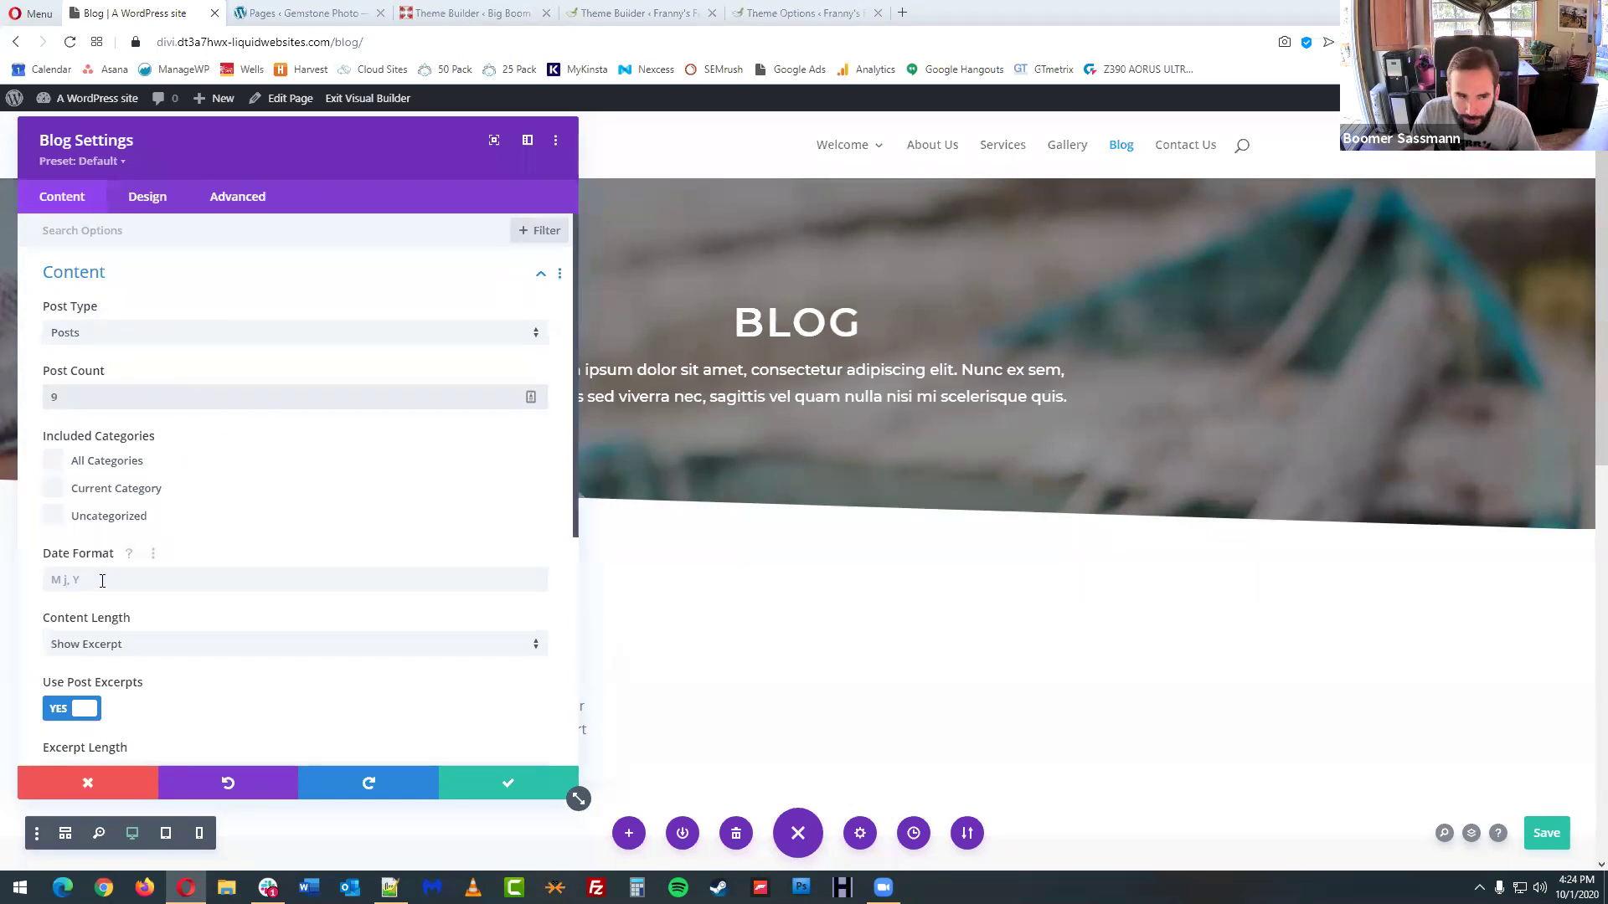
pyautogui.scroll(-1, 277, 580)
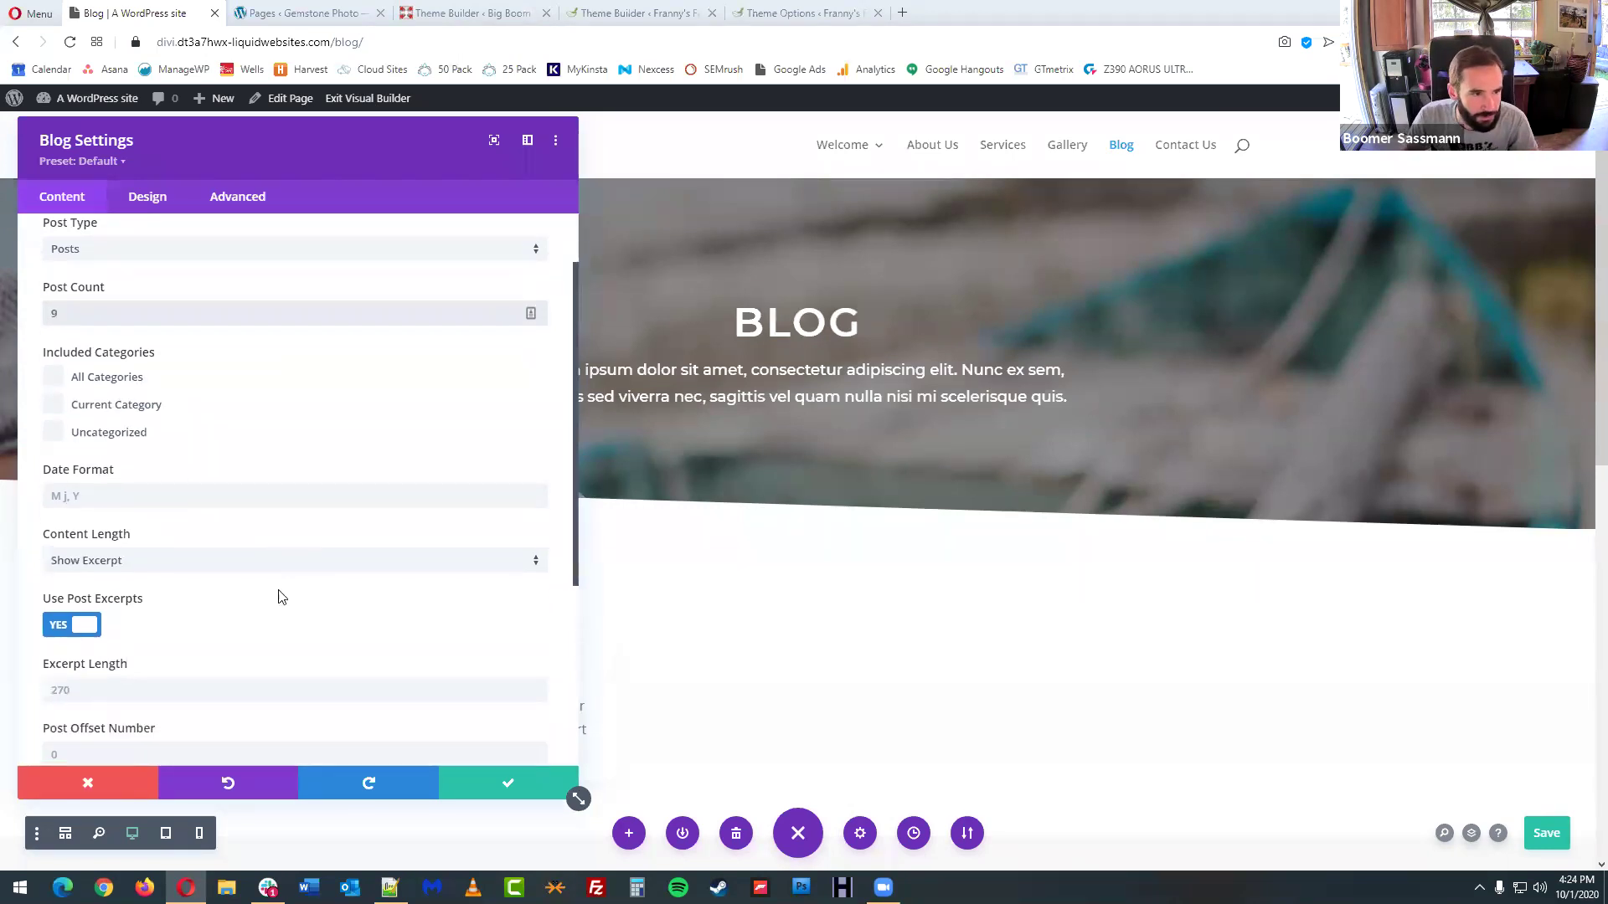
# - Move the Blog Settings window clear of the post, try Show Content as the Content Length, and return it to Show Excerpt
pyautogui.moveTo(226, 155); pyautogui.dragTo(950, 141)
pyautogui.click(837, 557)
pyautogui.click(847, 600)
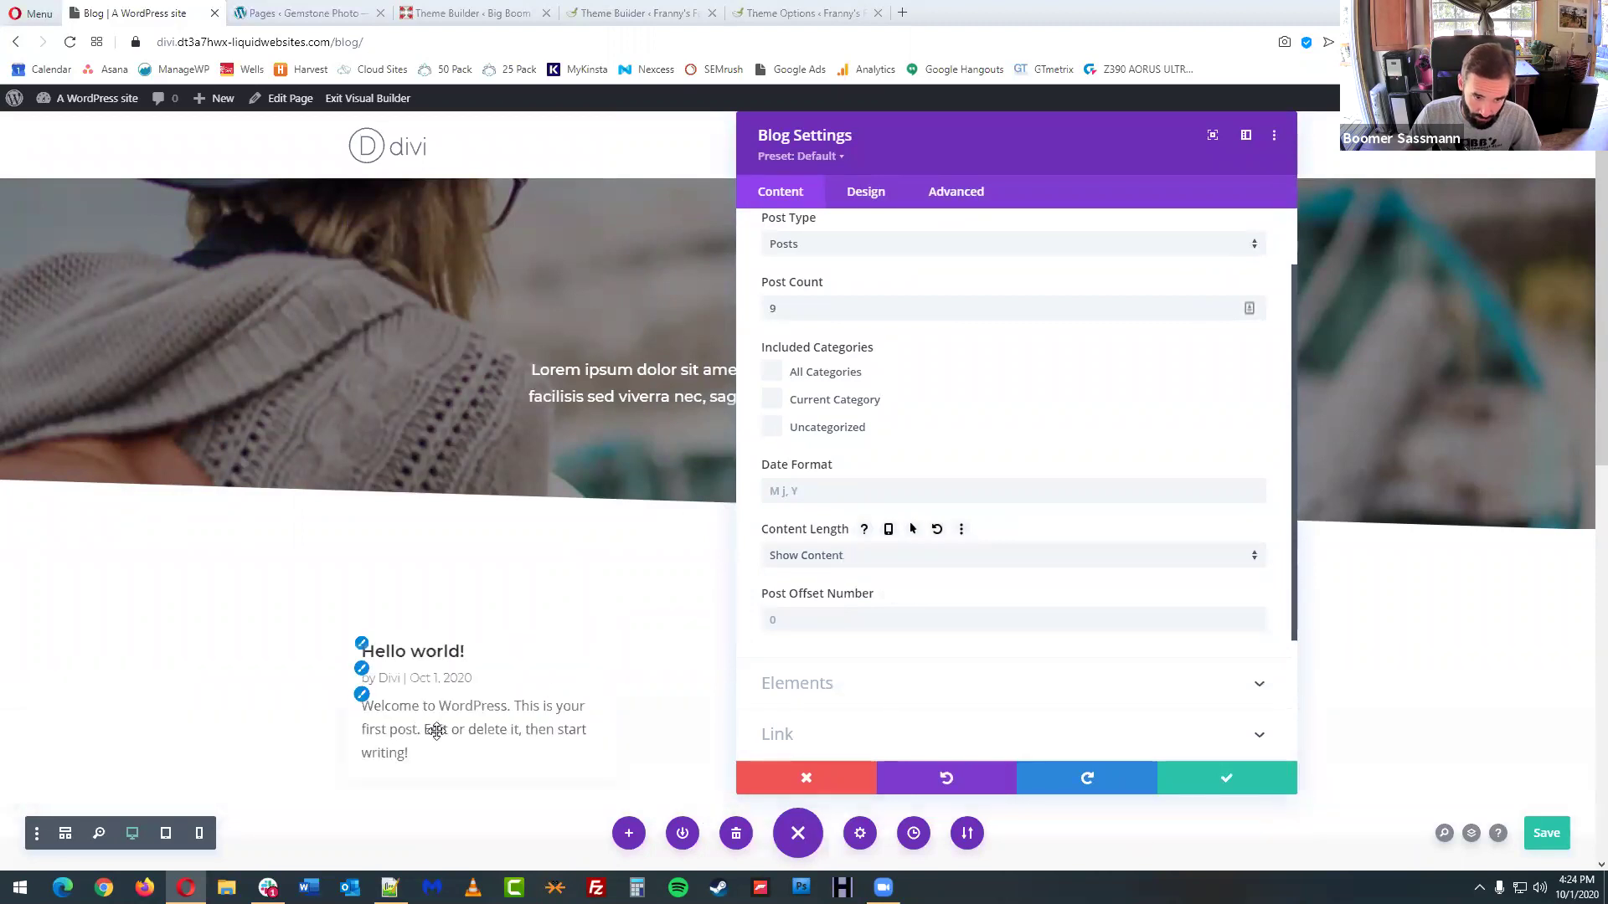
pyautogui.click(846, 559)
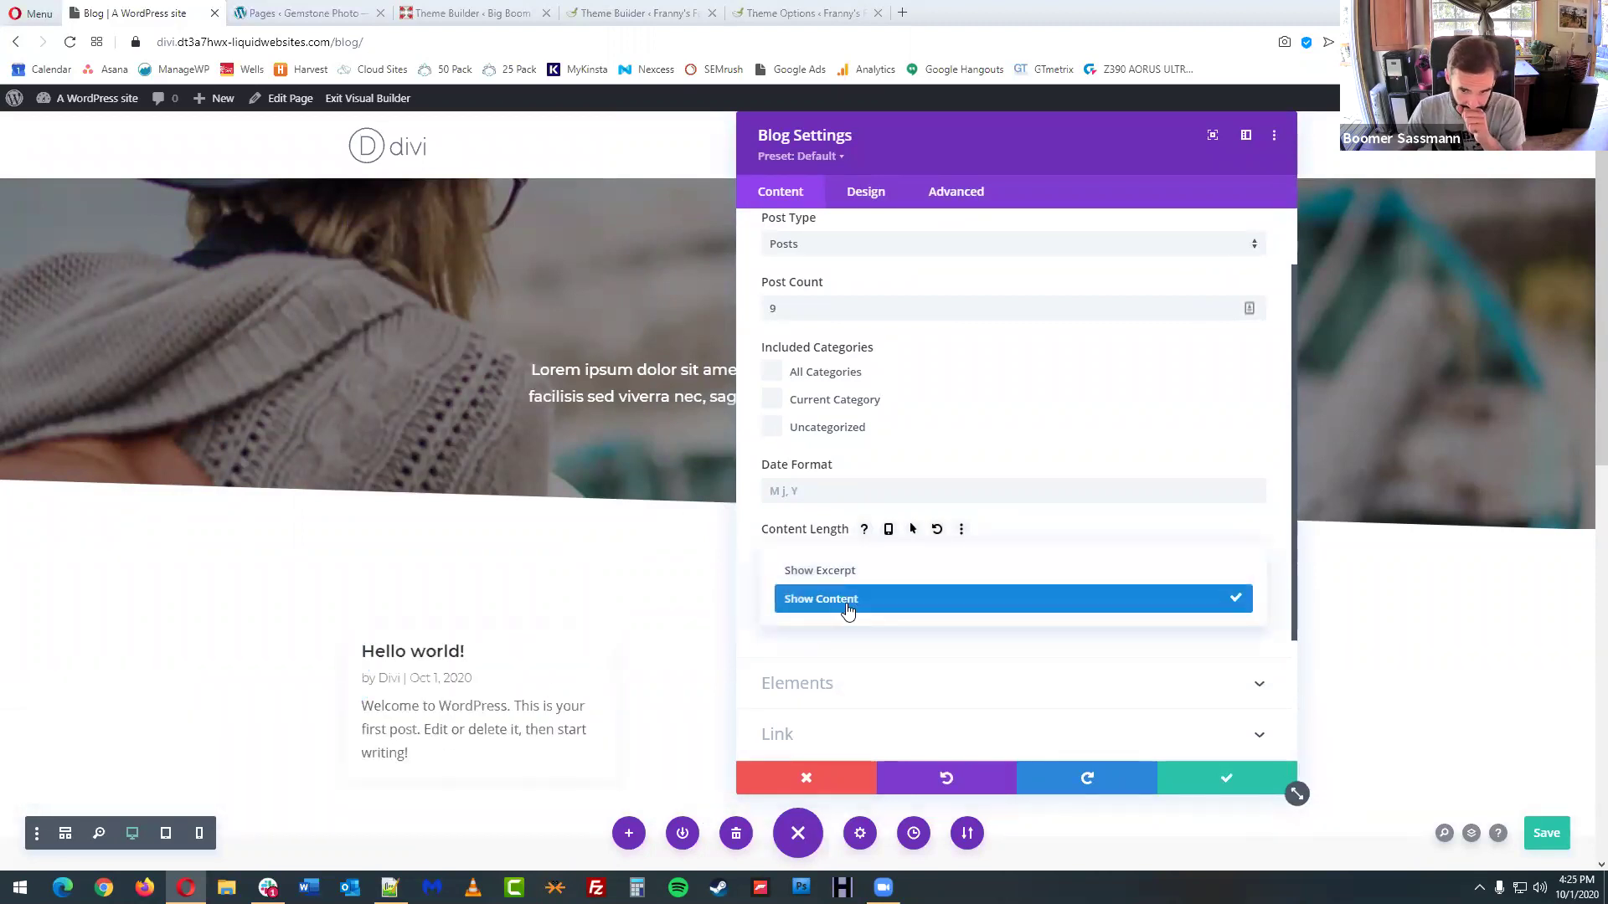
pyautogui.click(848, 574)
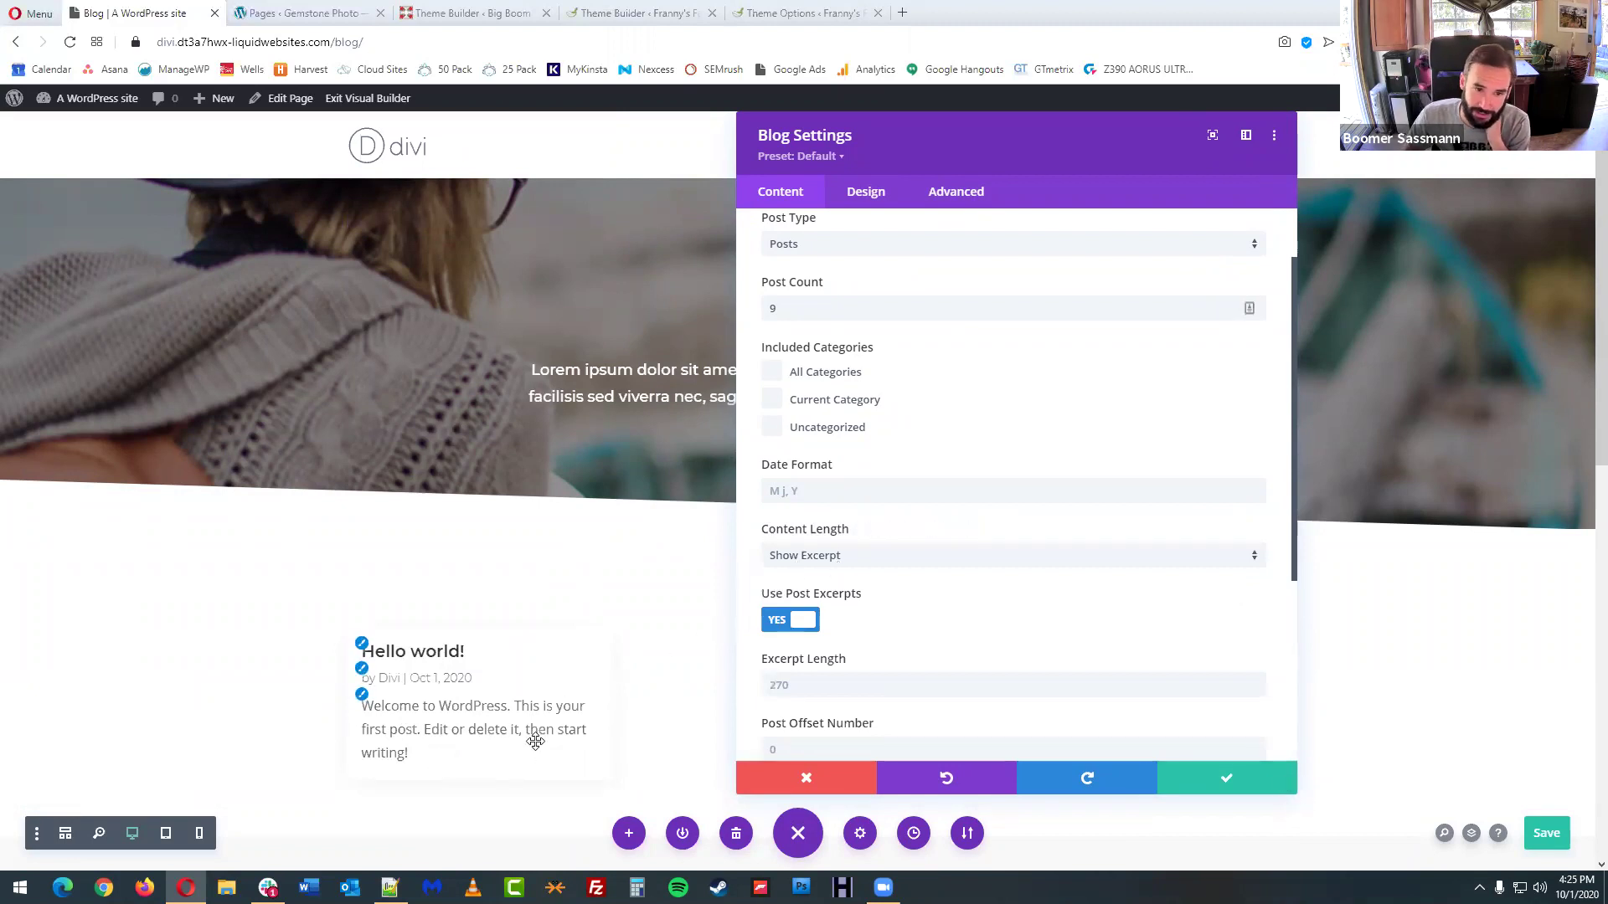
# - Turn off Use Post Excerpts and set the blog module's Content Length to Show Content
pyautogui.scroll(-1, 1018, 595)
pyautogui.scroll(-2, 1019, 595)
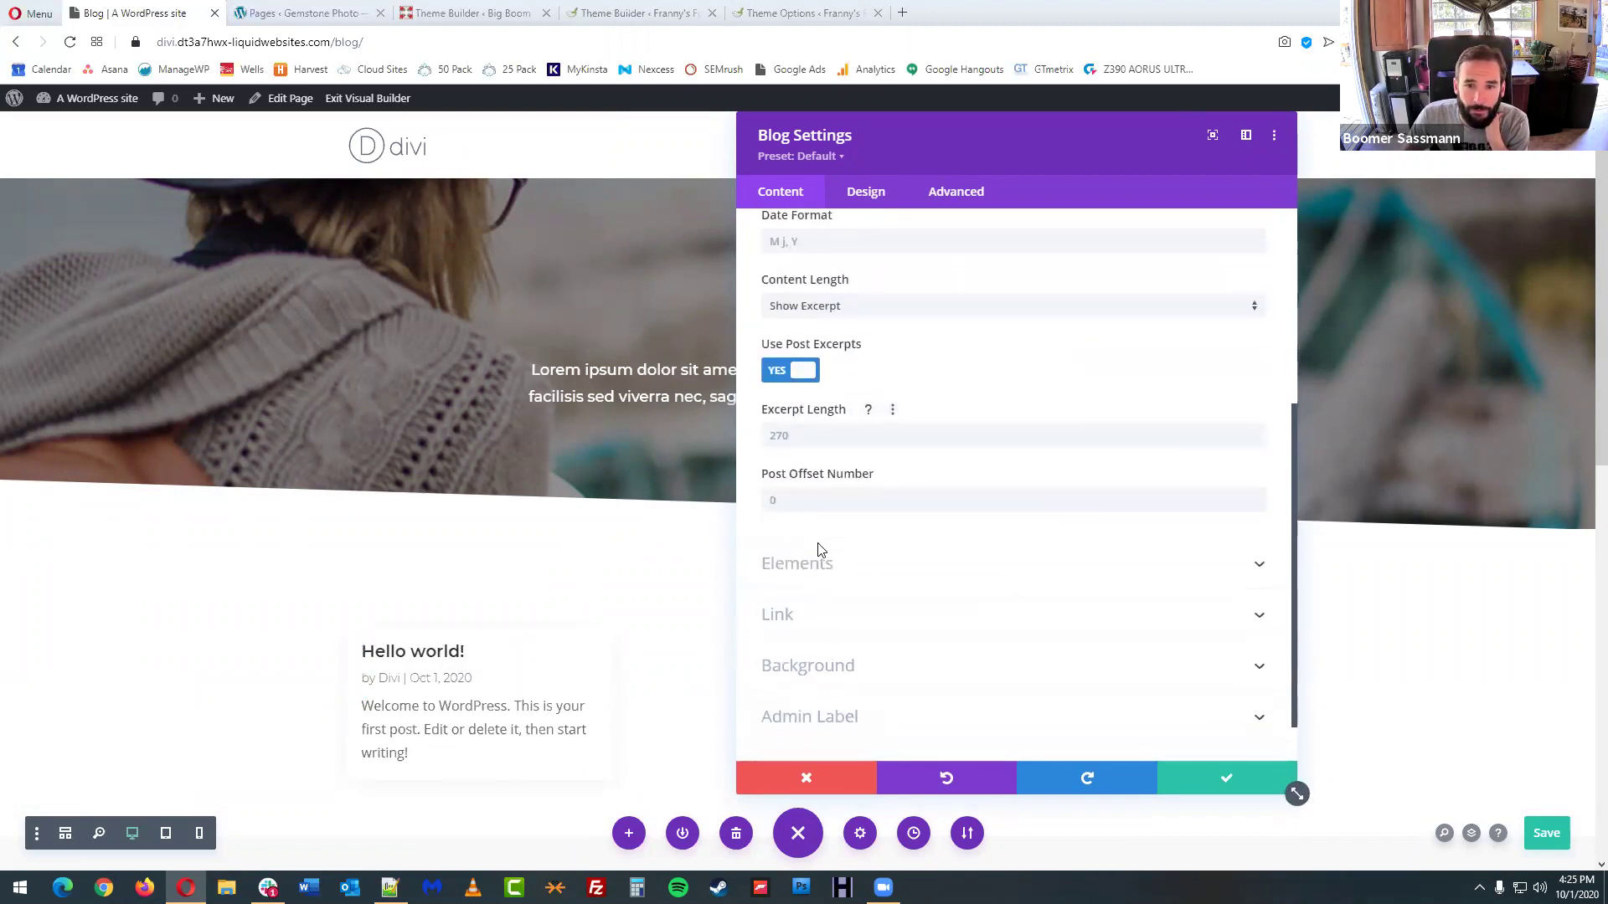
pyautogui.click(794, 370)
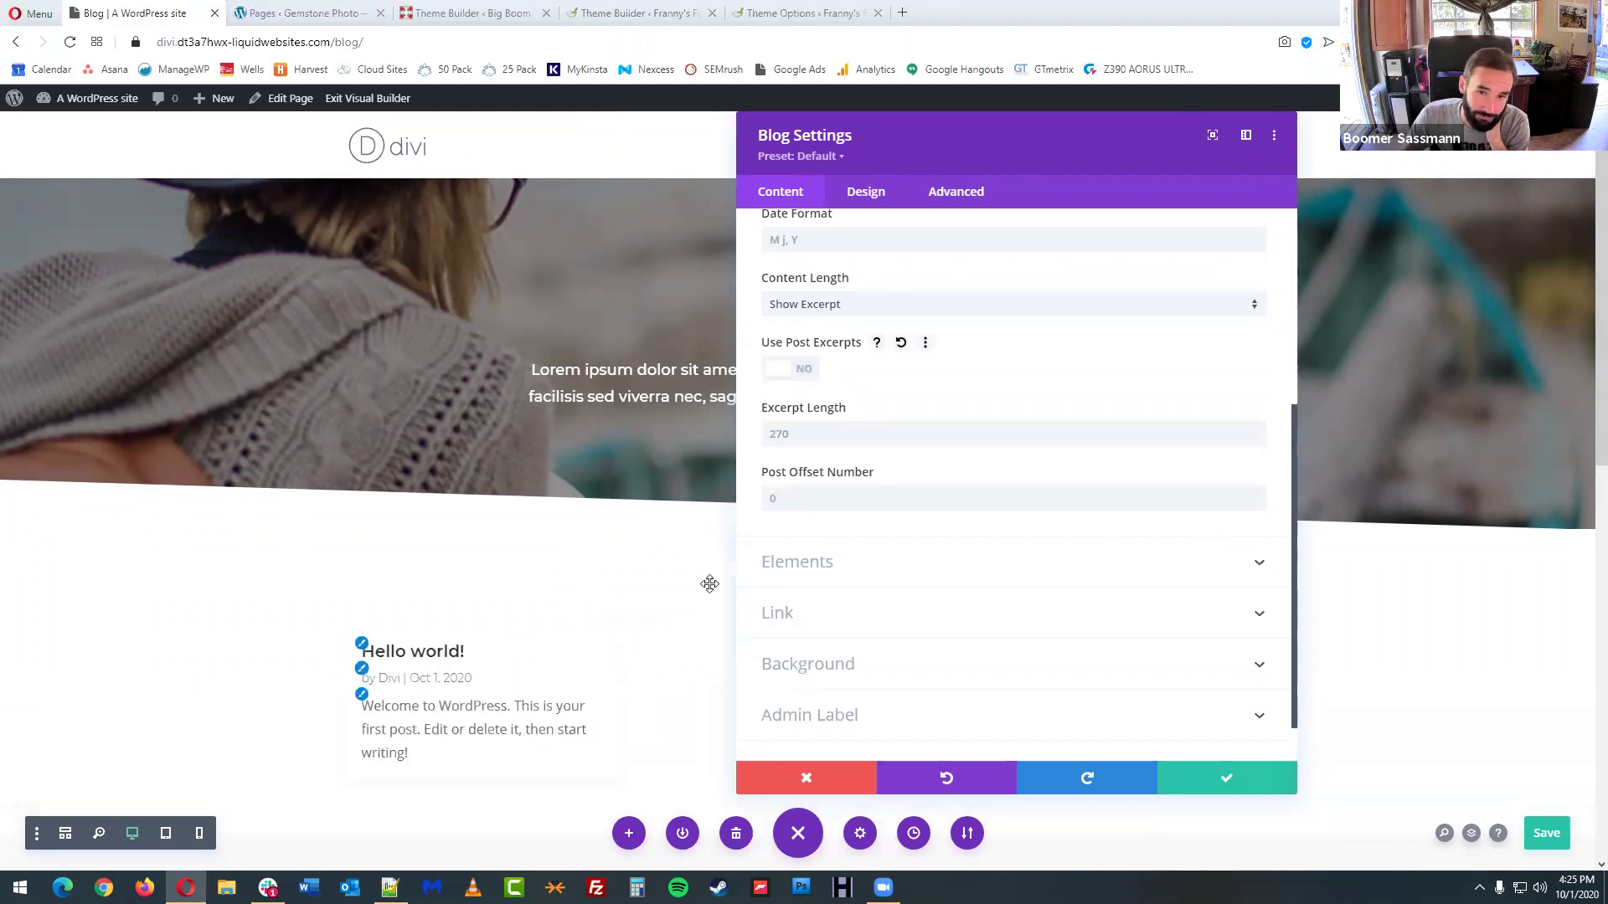
pyautogui.click(817, 305)
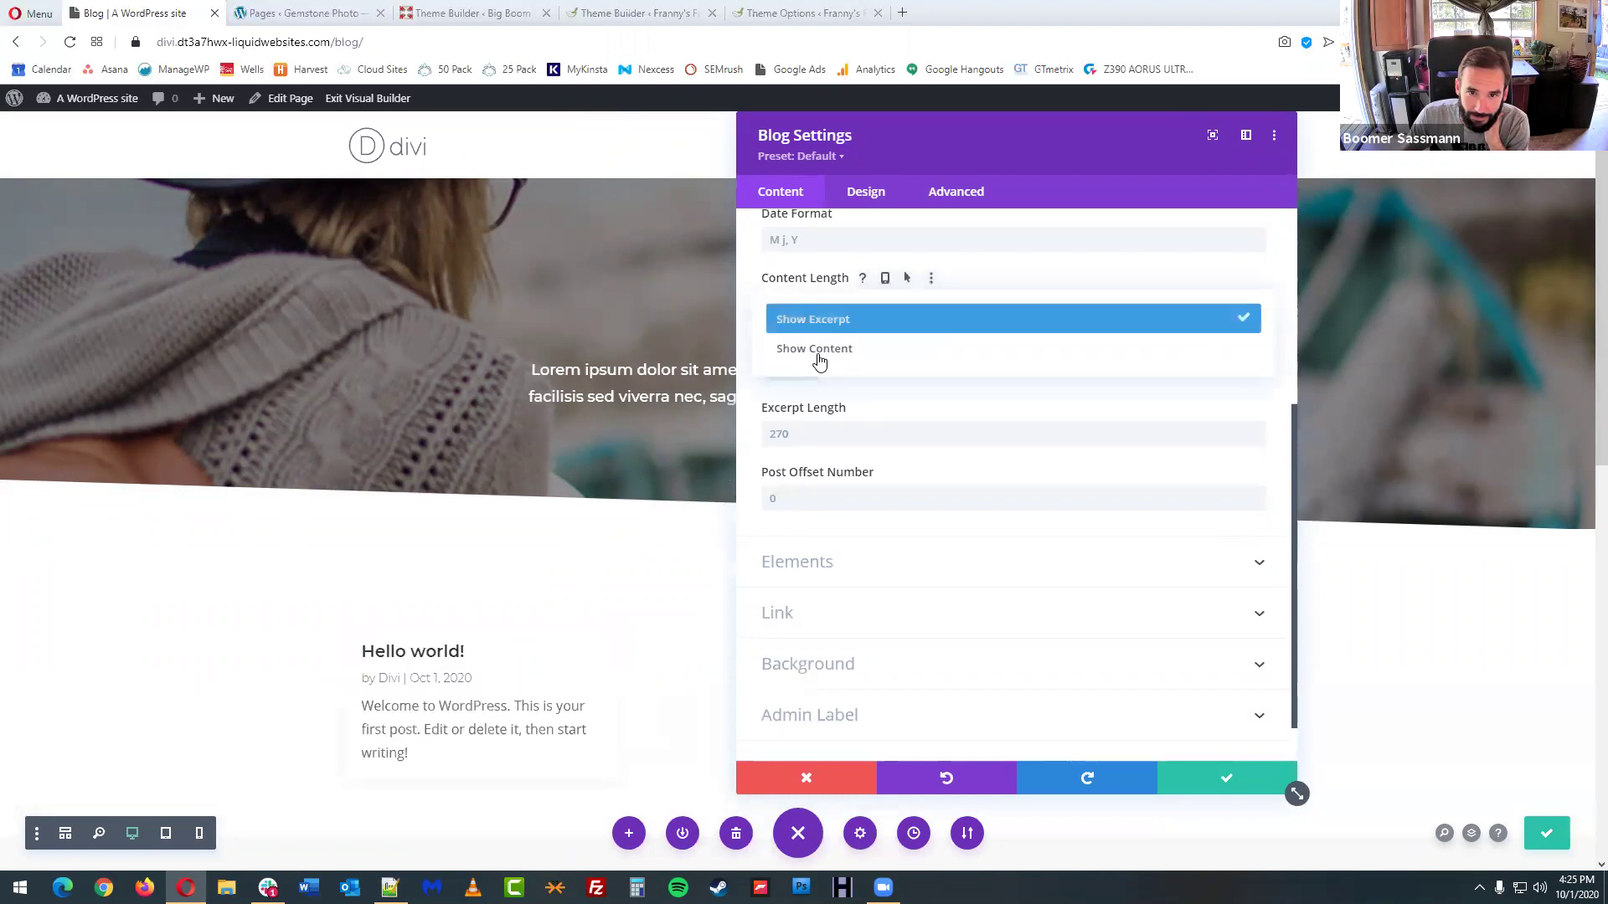
pyautogui.click(820, 359)
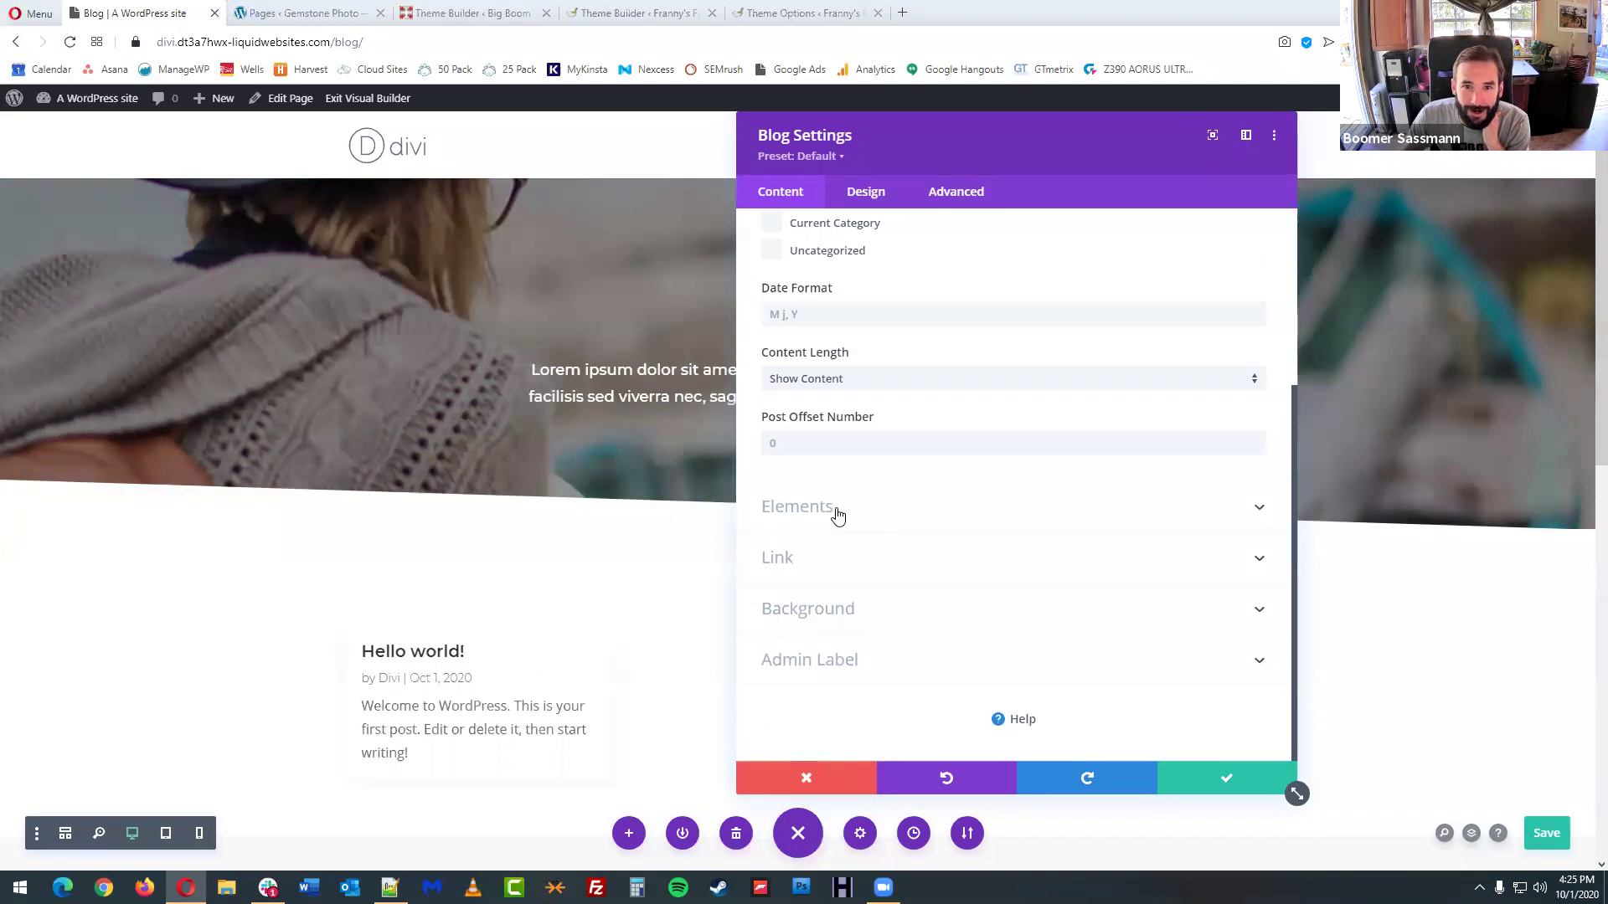
# - Hide the author and the date in the blog module's elements and apply the module settings
pyautogui.click(865, 508)
pyautogui.scroll(2, 865, 507)
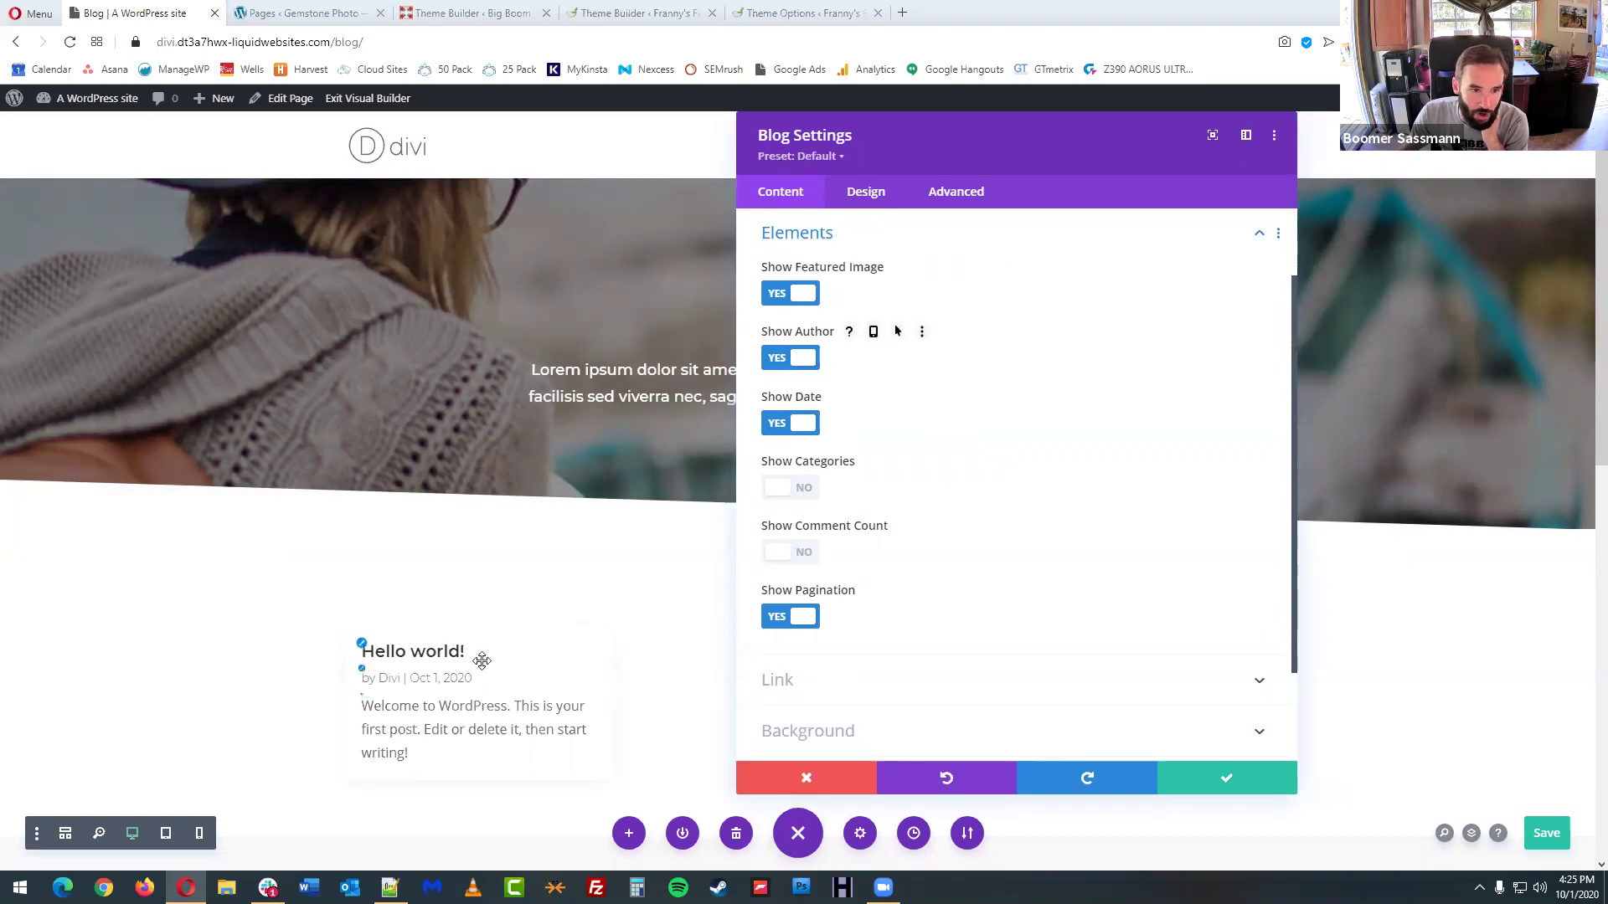
pyautogui.click(797, 360)
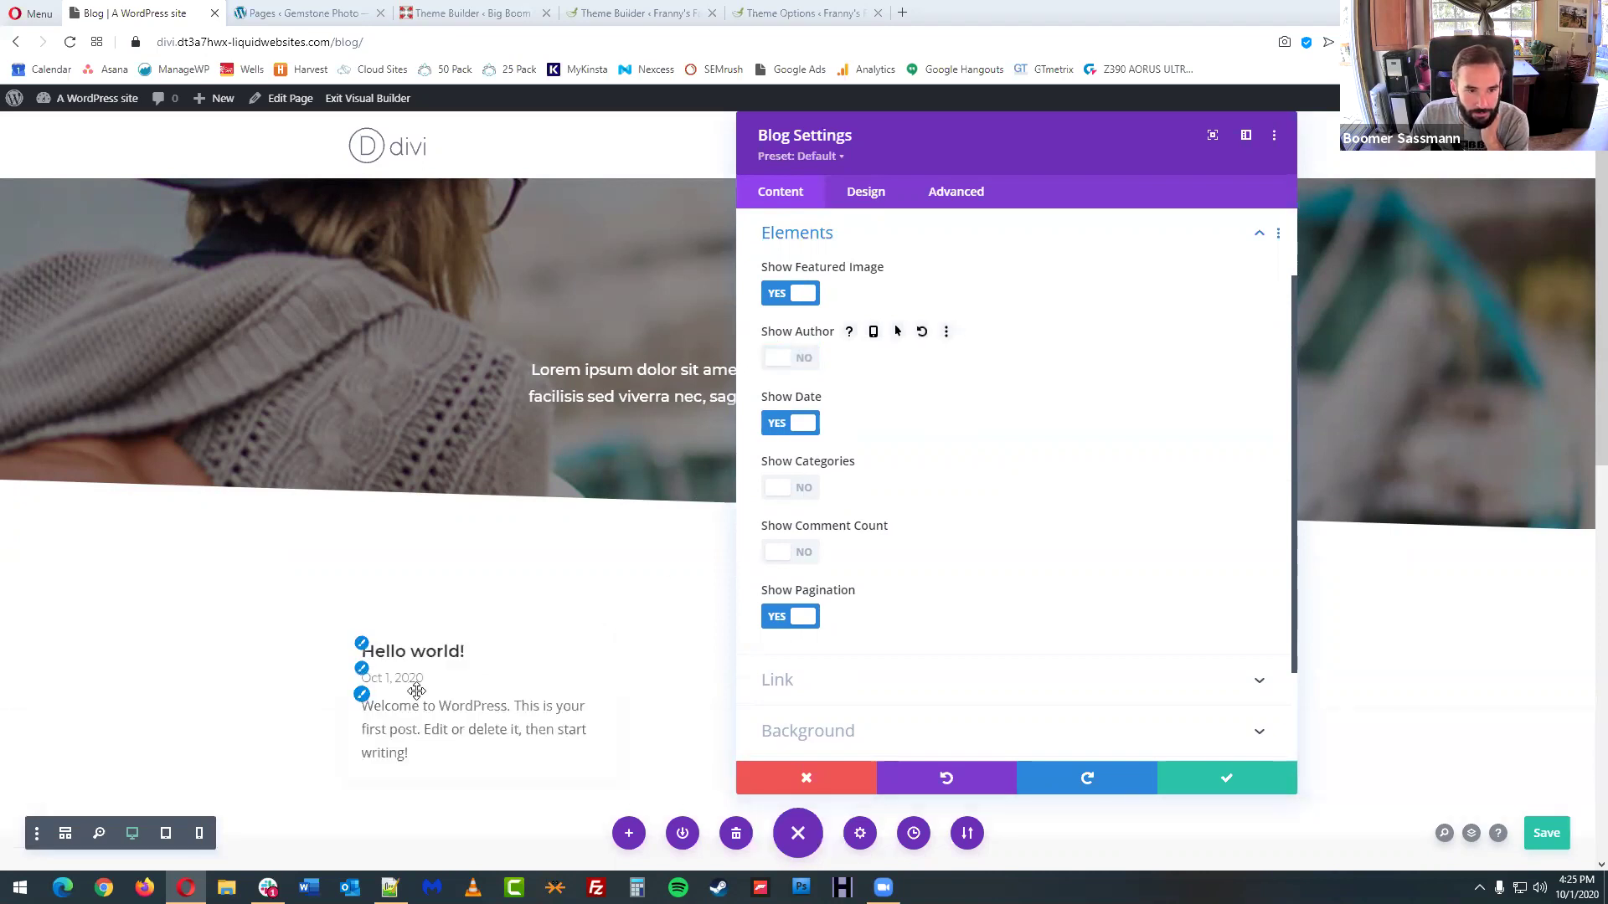
pyautogui.click(783, 425)
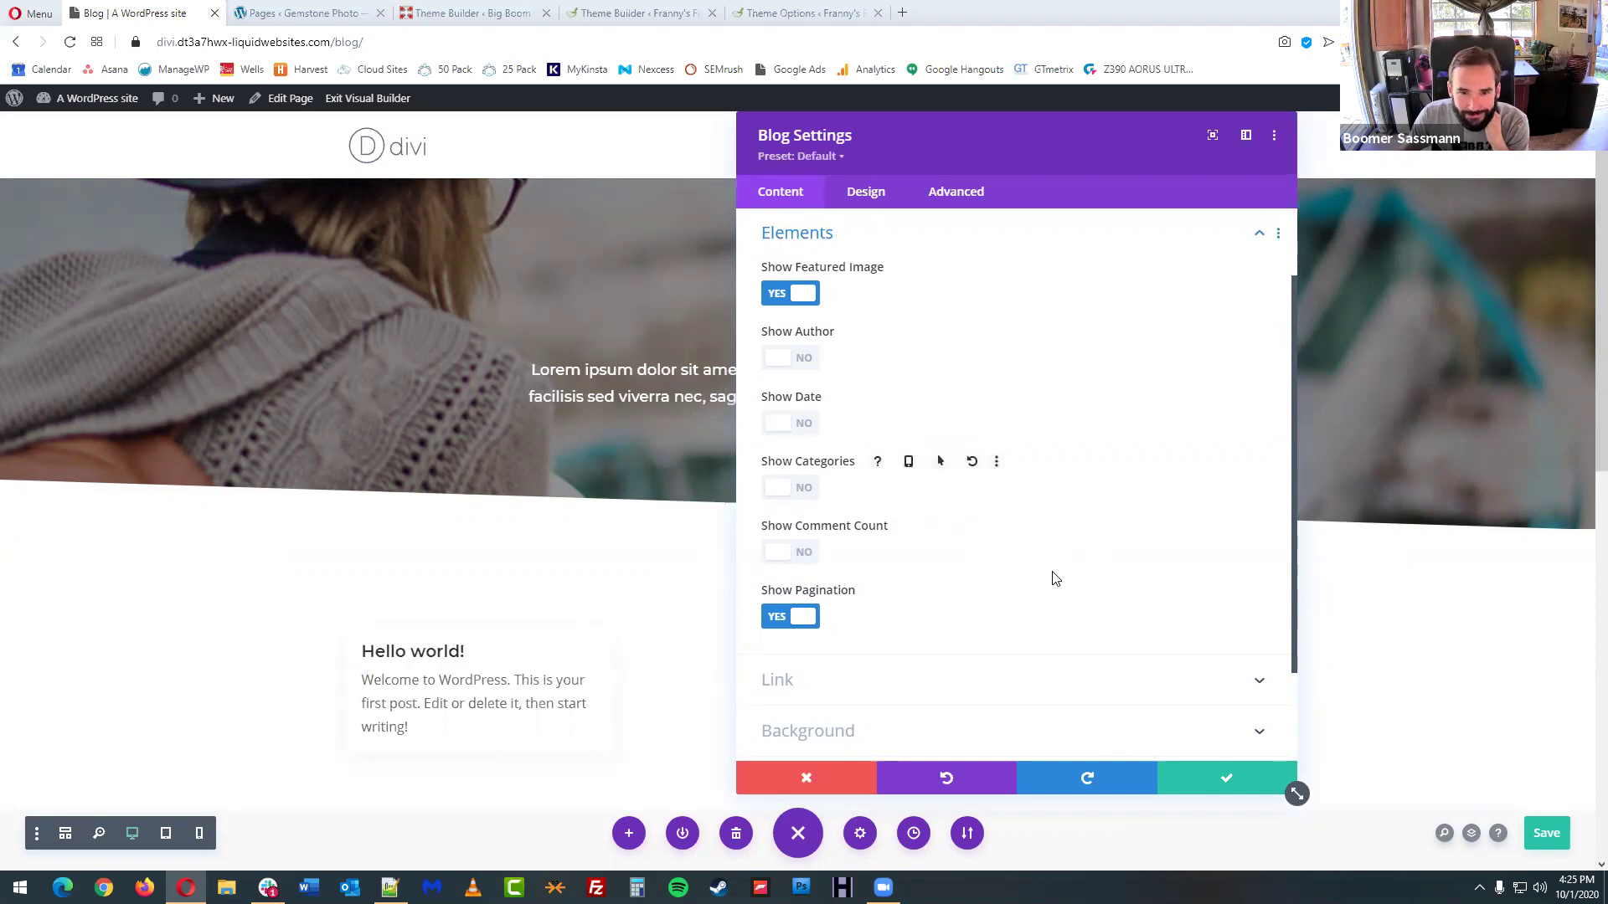
pyautogui.scroll(-2, 985, 500)
pyautogui.scroll(-1, 985, 500)
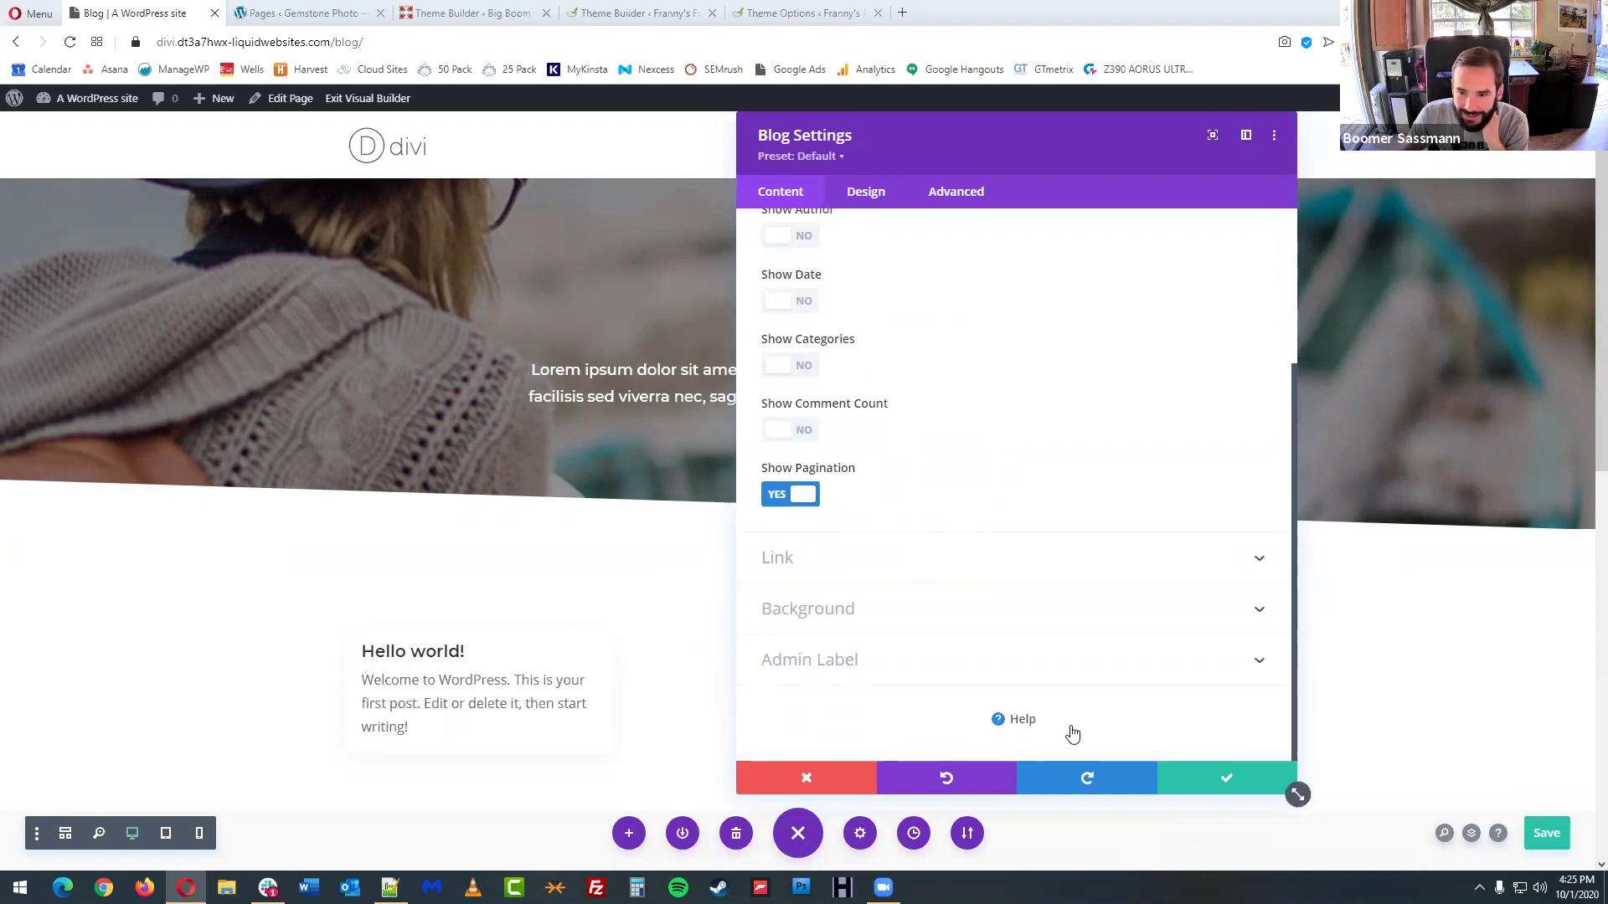
pyautogui.click(1215, 775)
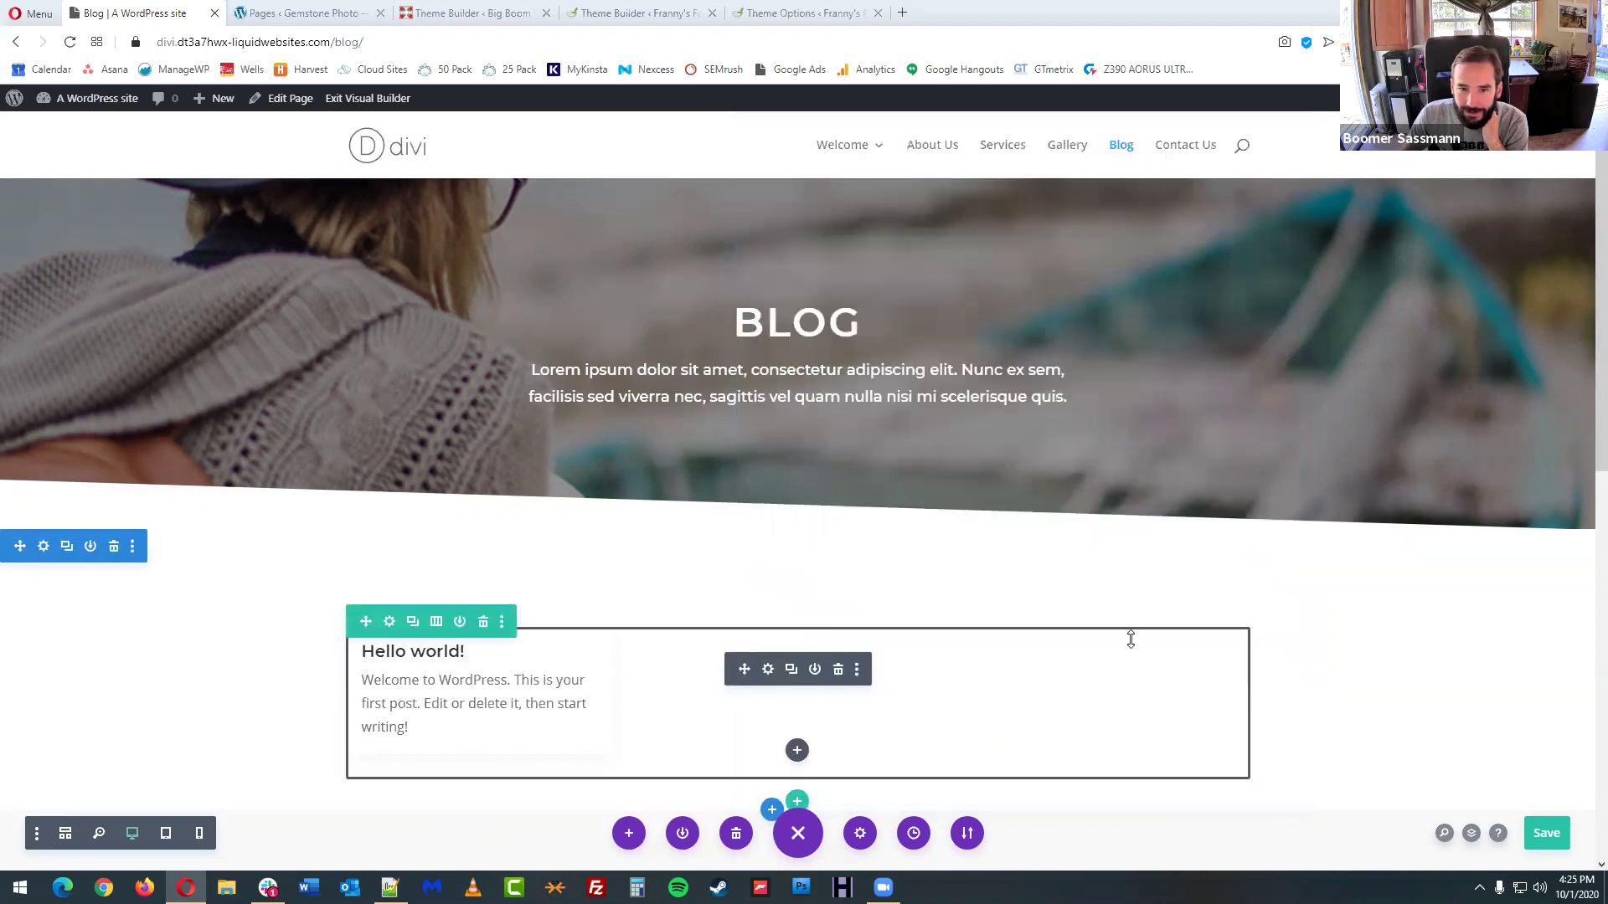
# - Start a new blog post, saving the Blog page's changes on leaving the builder
pyautogui.scroll(-2, 1127, 633)
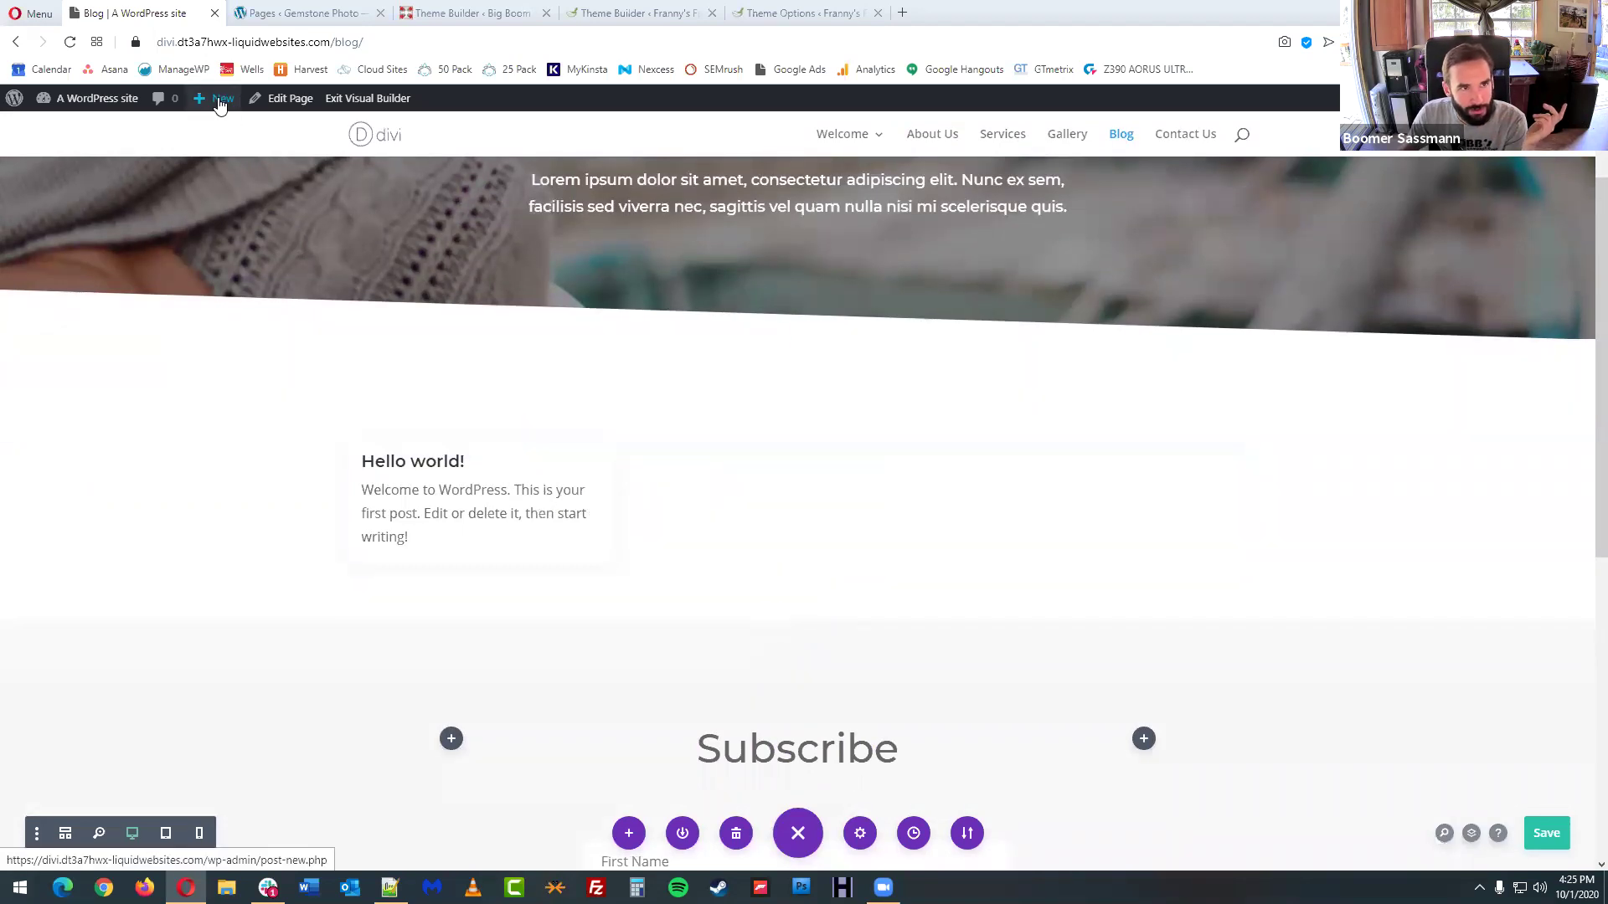
pyautogui.moveTo(218, 102)
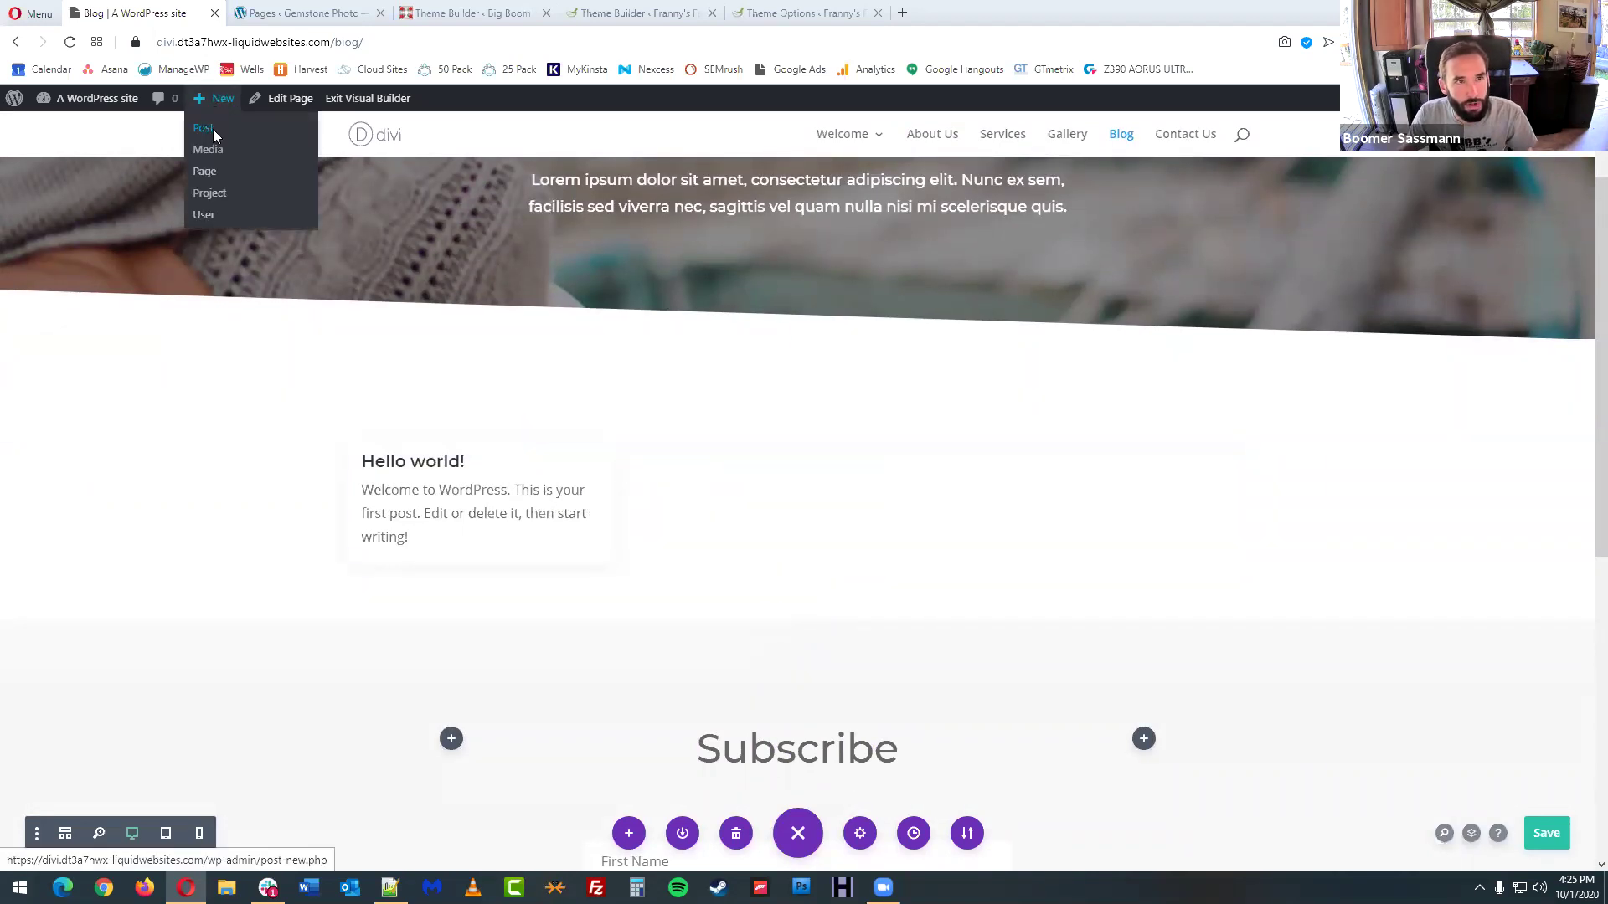
pyautogui.click(214, 135)
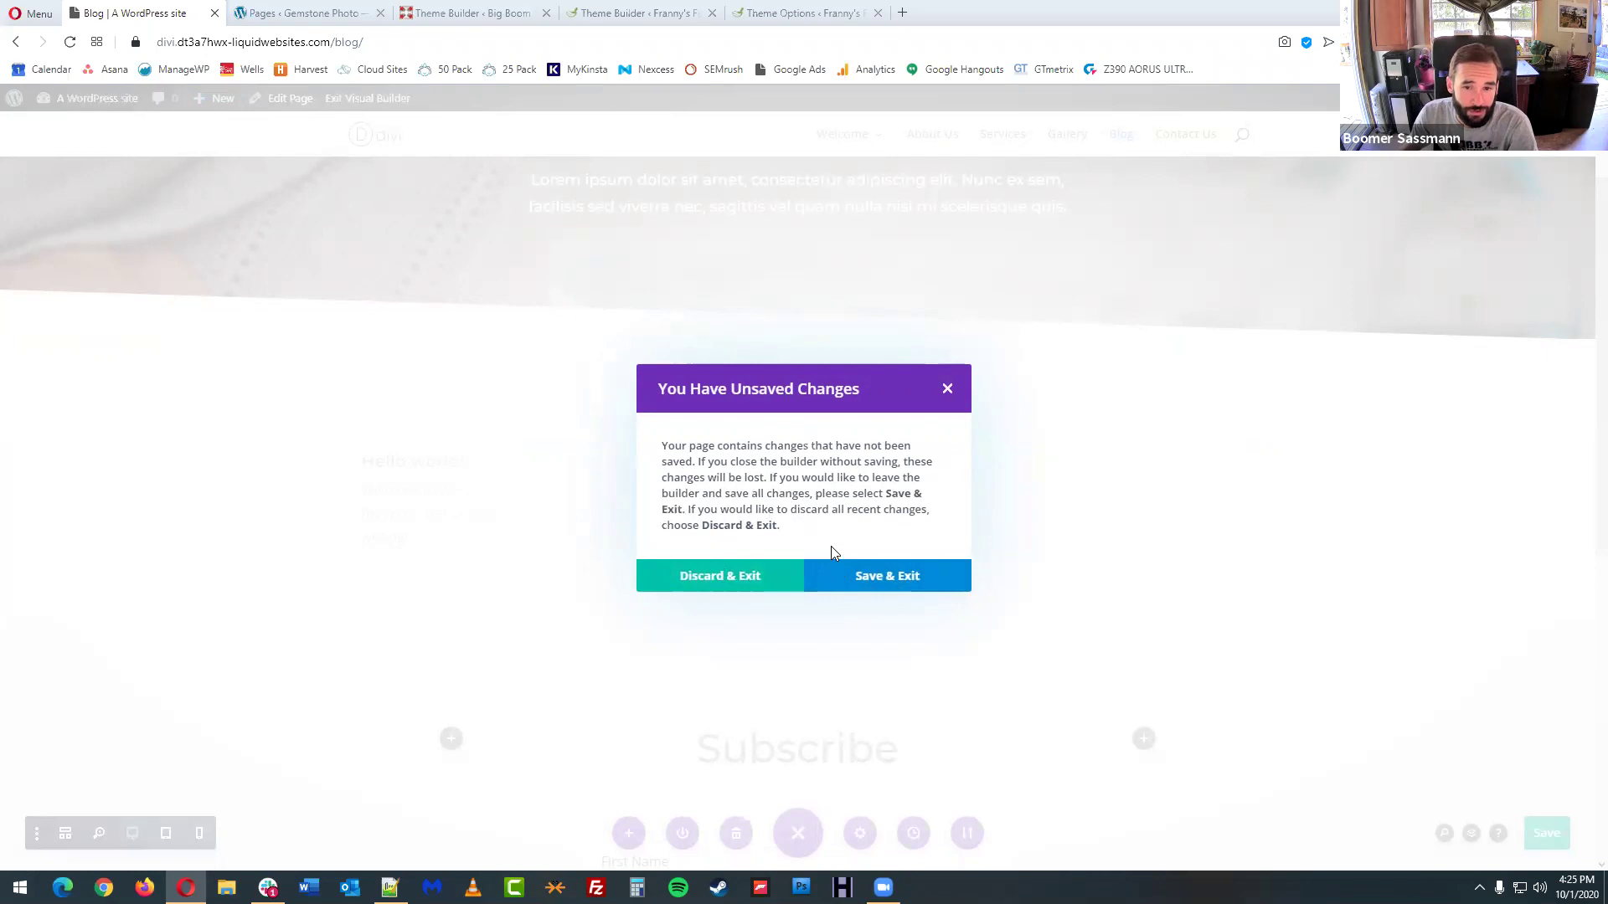
pyautogui.click(894, 584)
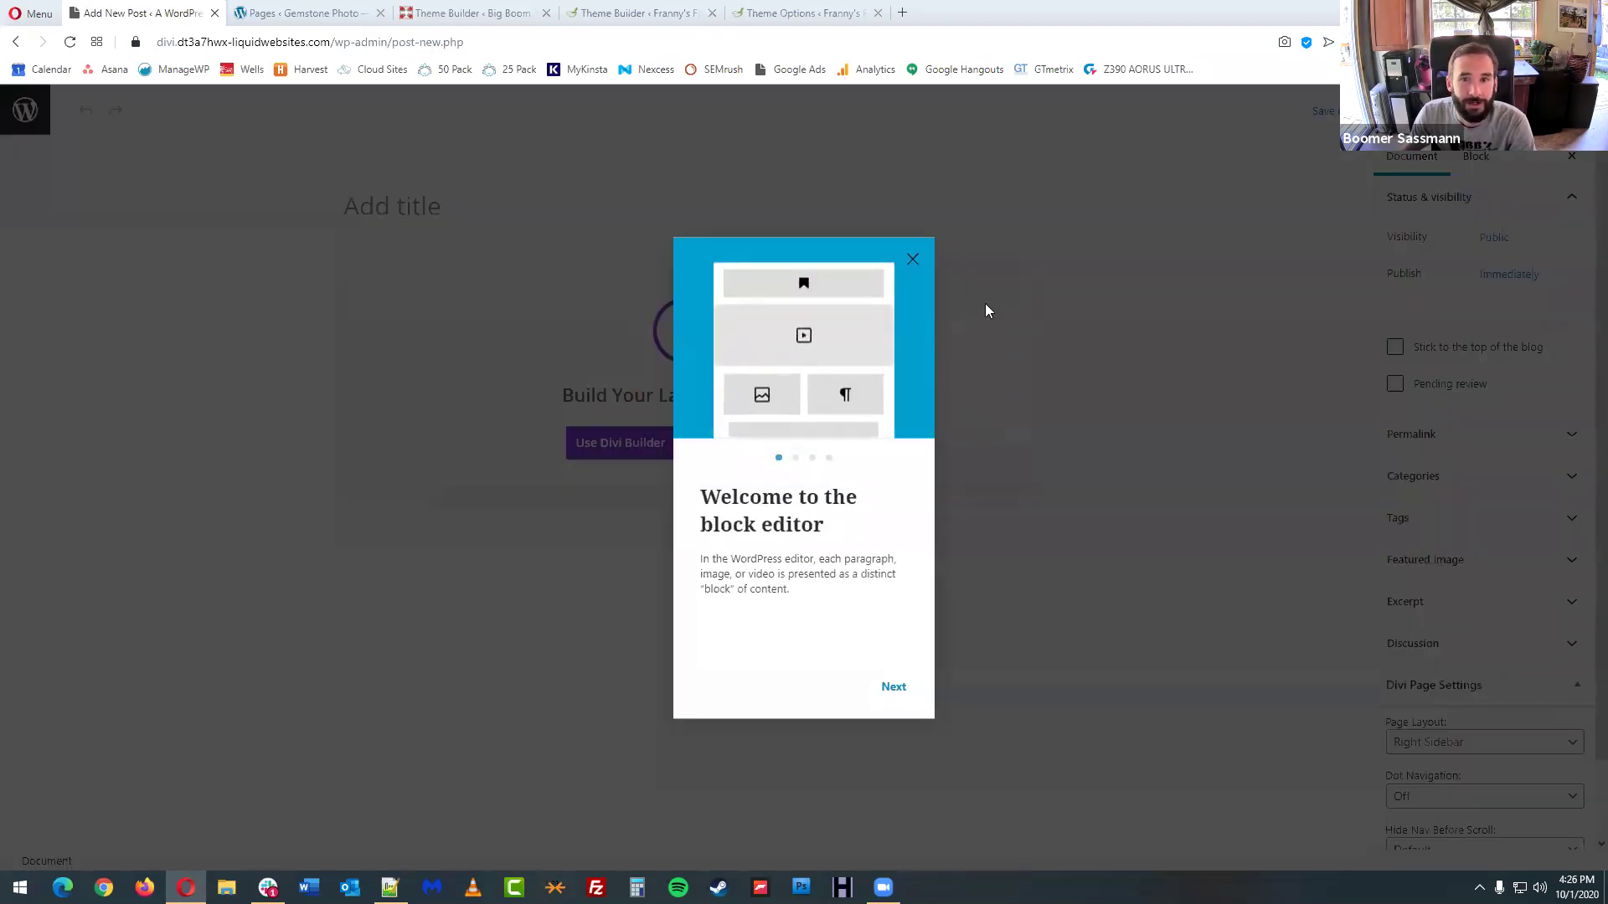
# - Dismiss the block editor welcome guide, title the post "New Post", and publish it
pyautogui.click(912, 260)
pyautogui.click(511, 213)
pyautogui.write('New Post')
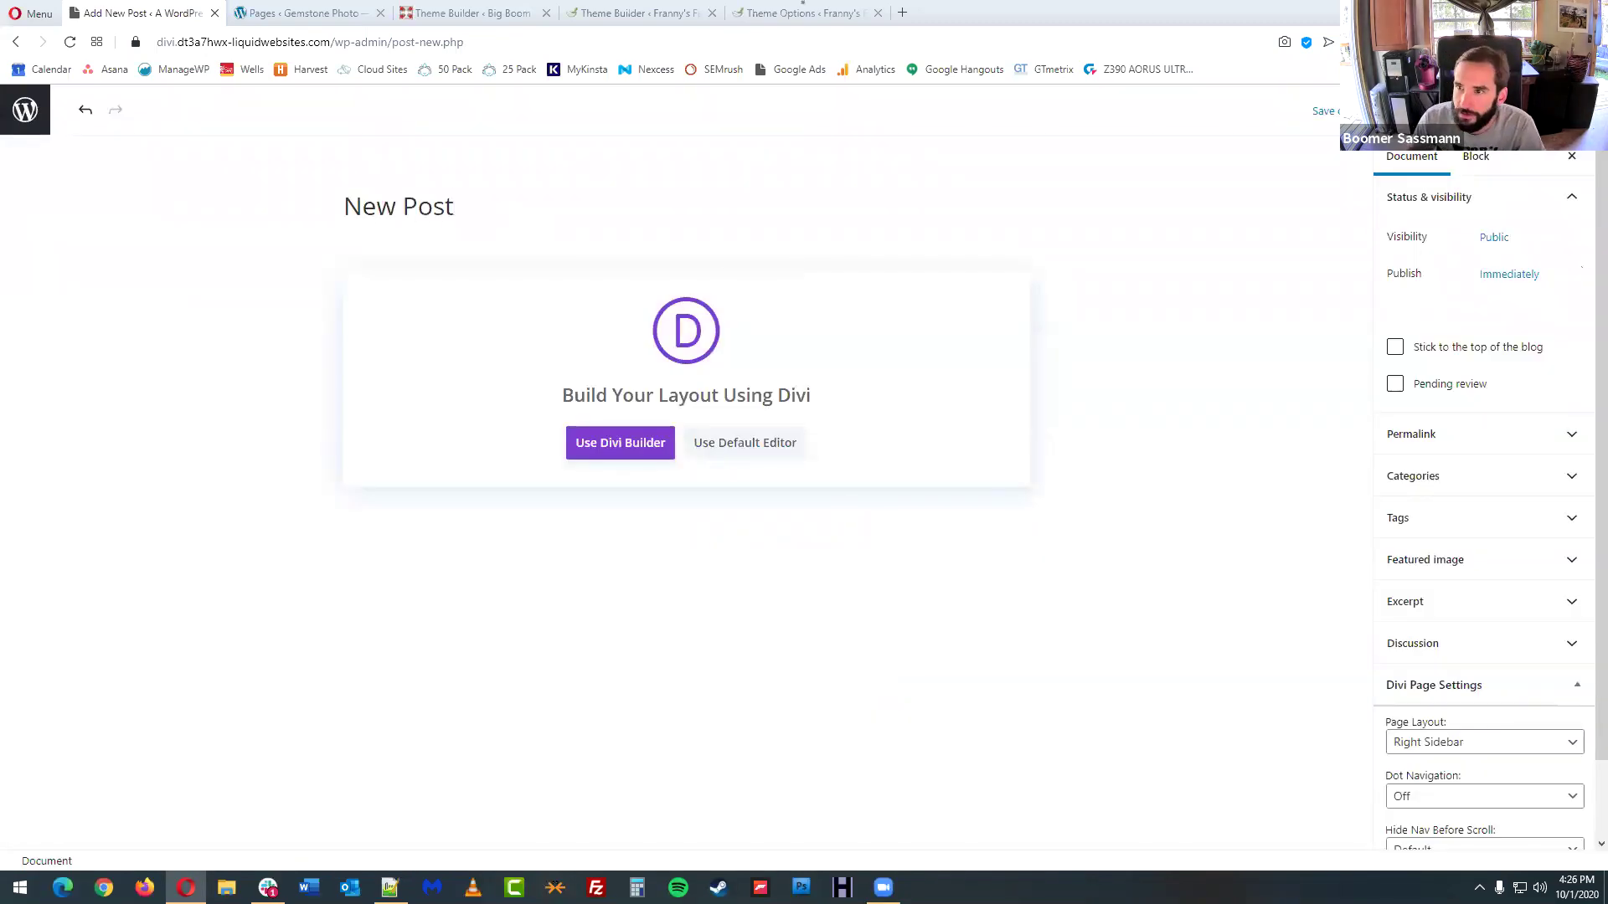
pyautogui.click(1562, 110)
pyautogui.click(1563, 110)
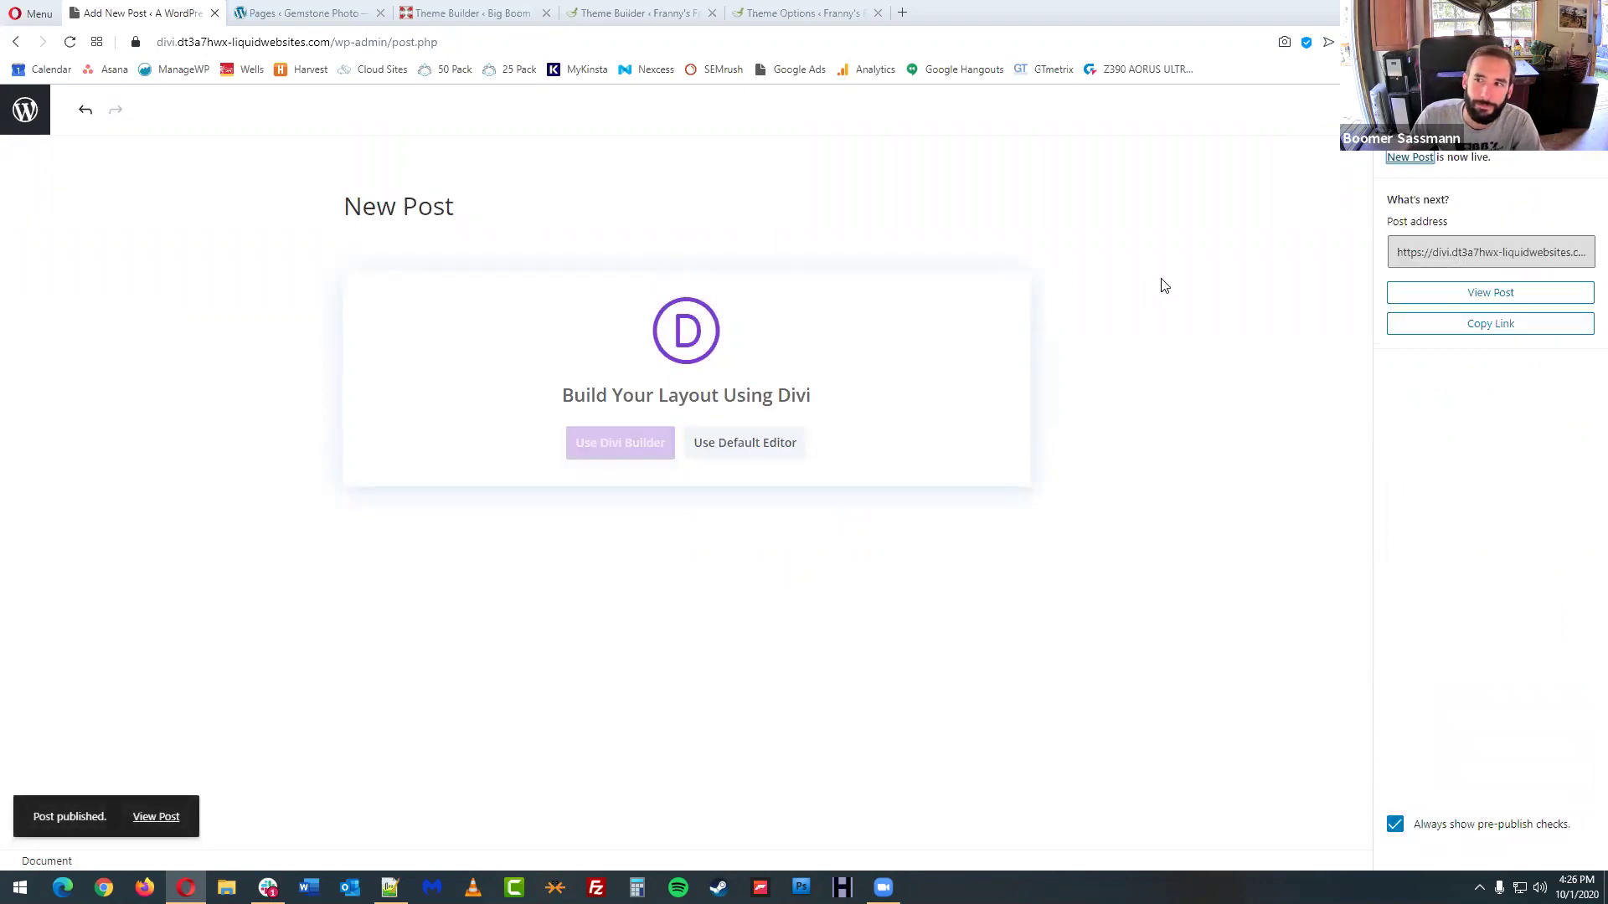
# - Return to the site's home page and view the live Blog page to check how its posts are listed
pyautogui.moveTo(336, 44); pyautogui.dragTo(647, 44)
pyautogui.press('BackSpace')
pyautogui.press('Return')
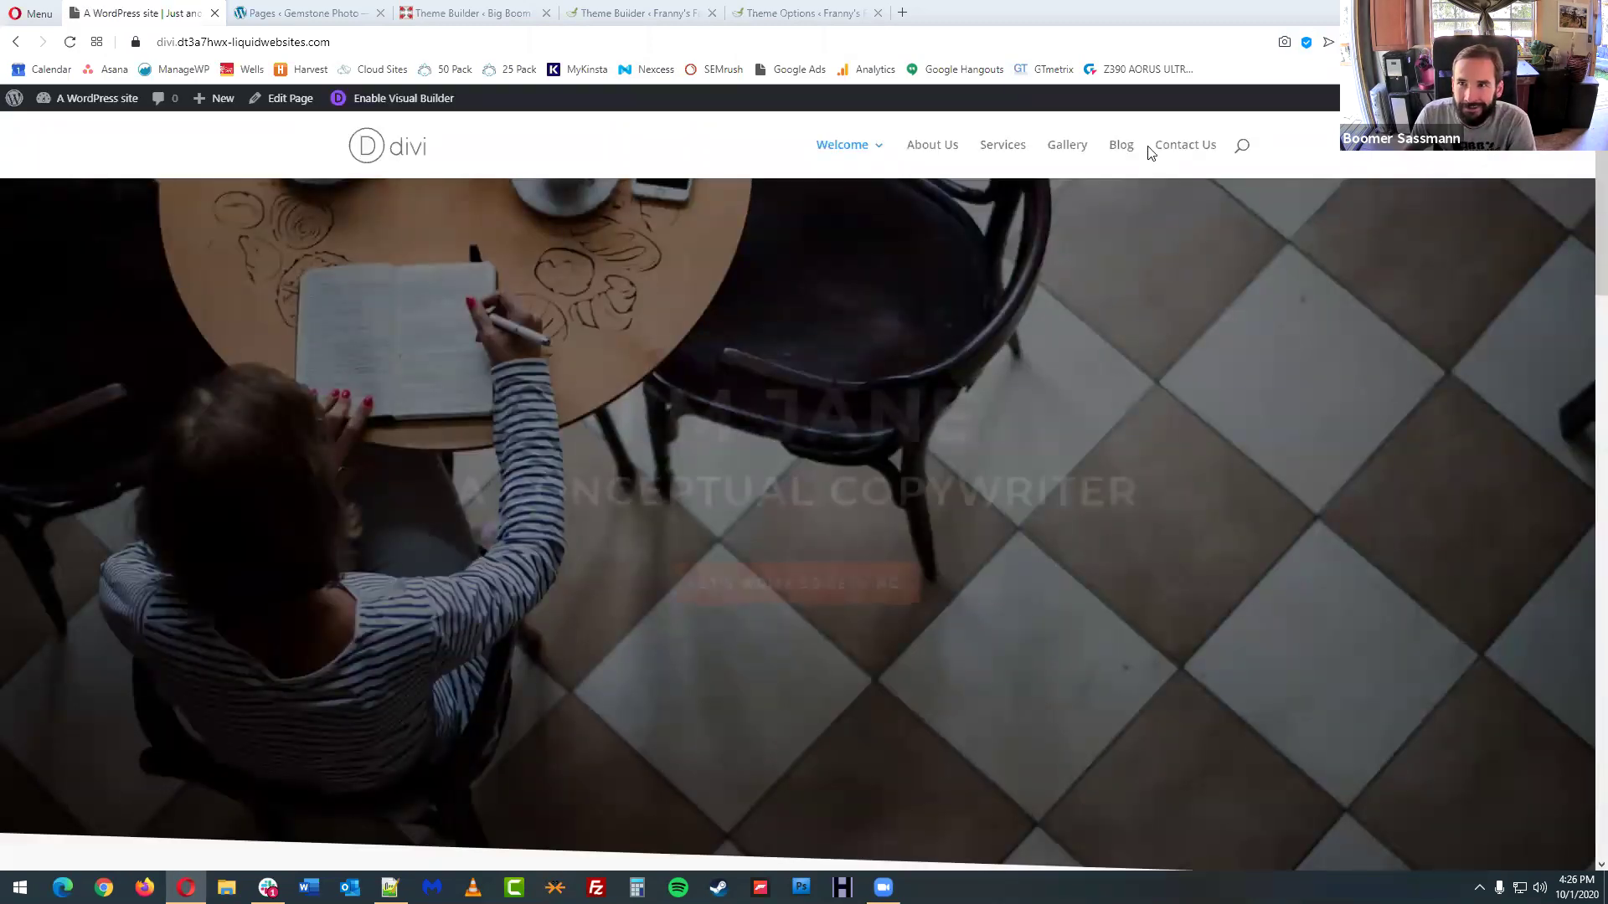
pyautogui.click(1133, 155)
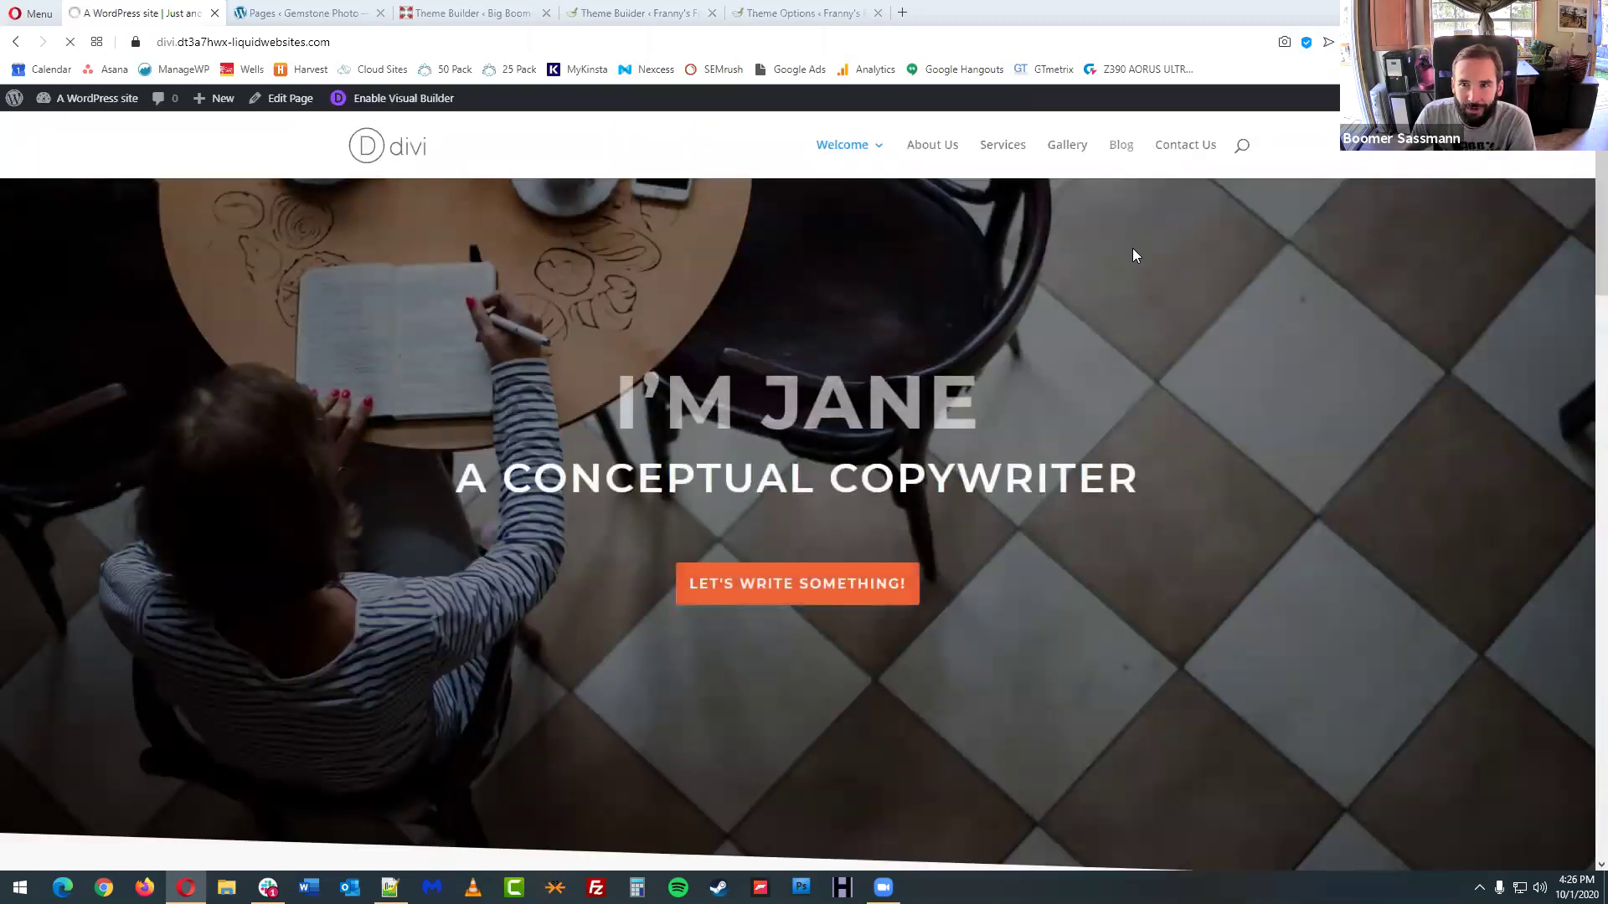
pyautogui.scroll(-3, 728, 545)
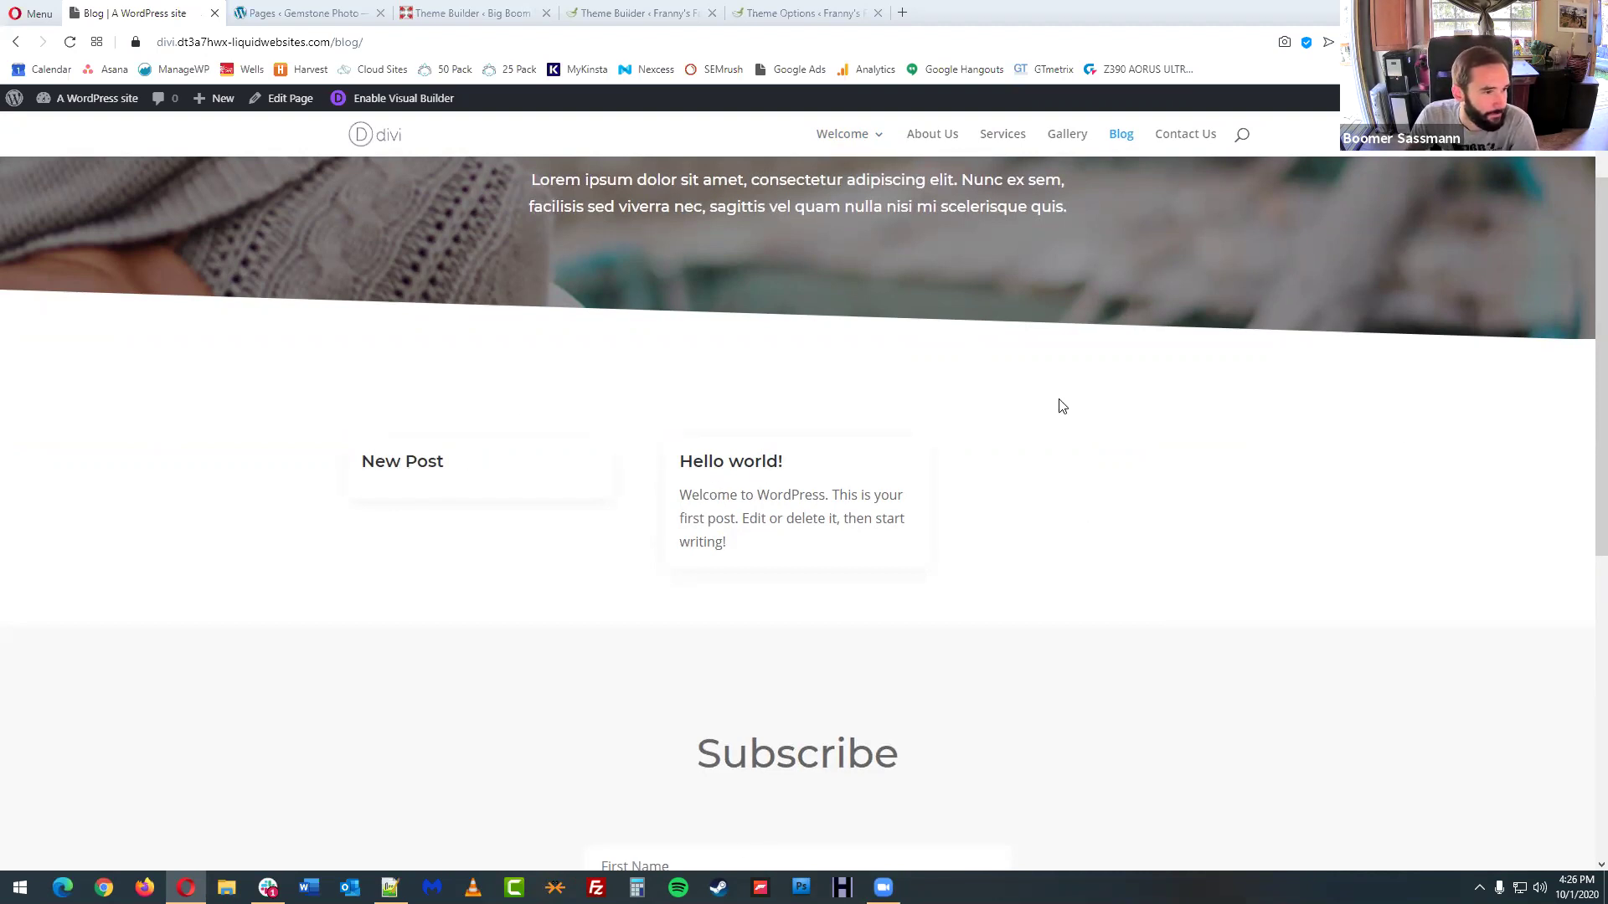
pyautogui.scroll(3, 1090, 401)
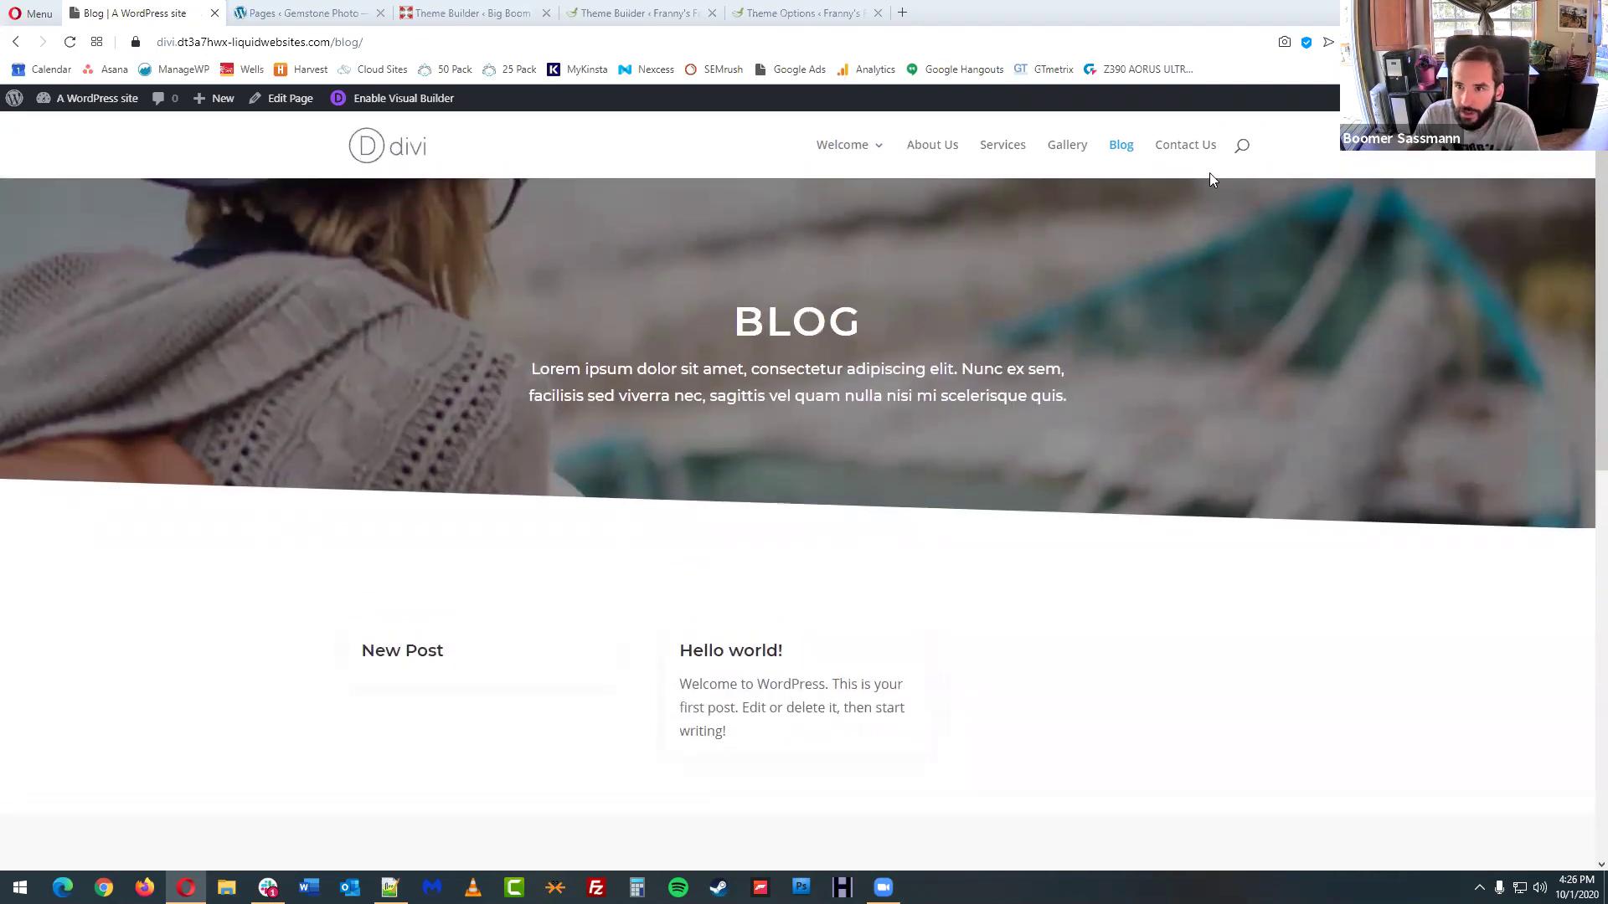
# - View the live Contact Us page down to its Get in Touch form
pyautogui.click(1179, 156)
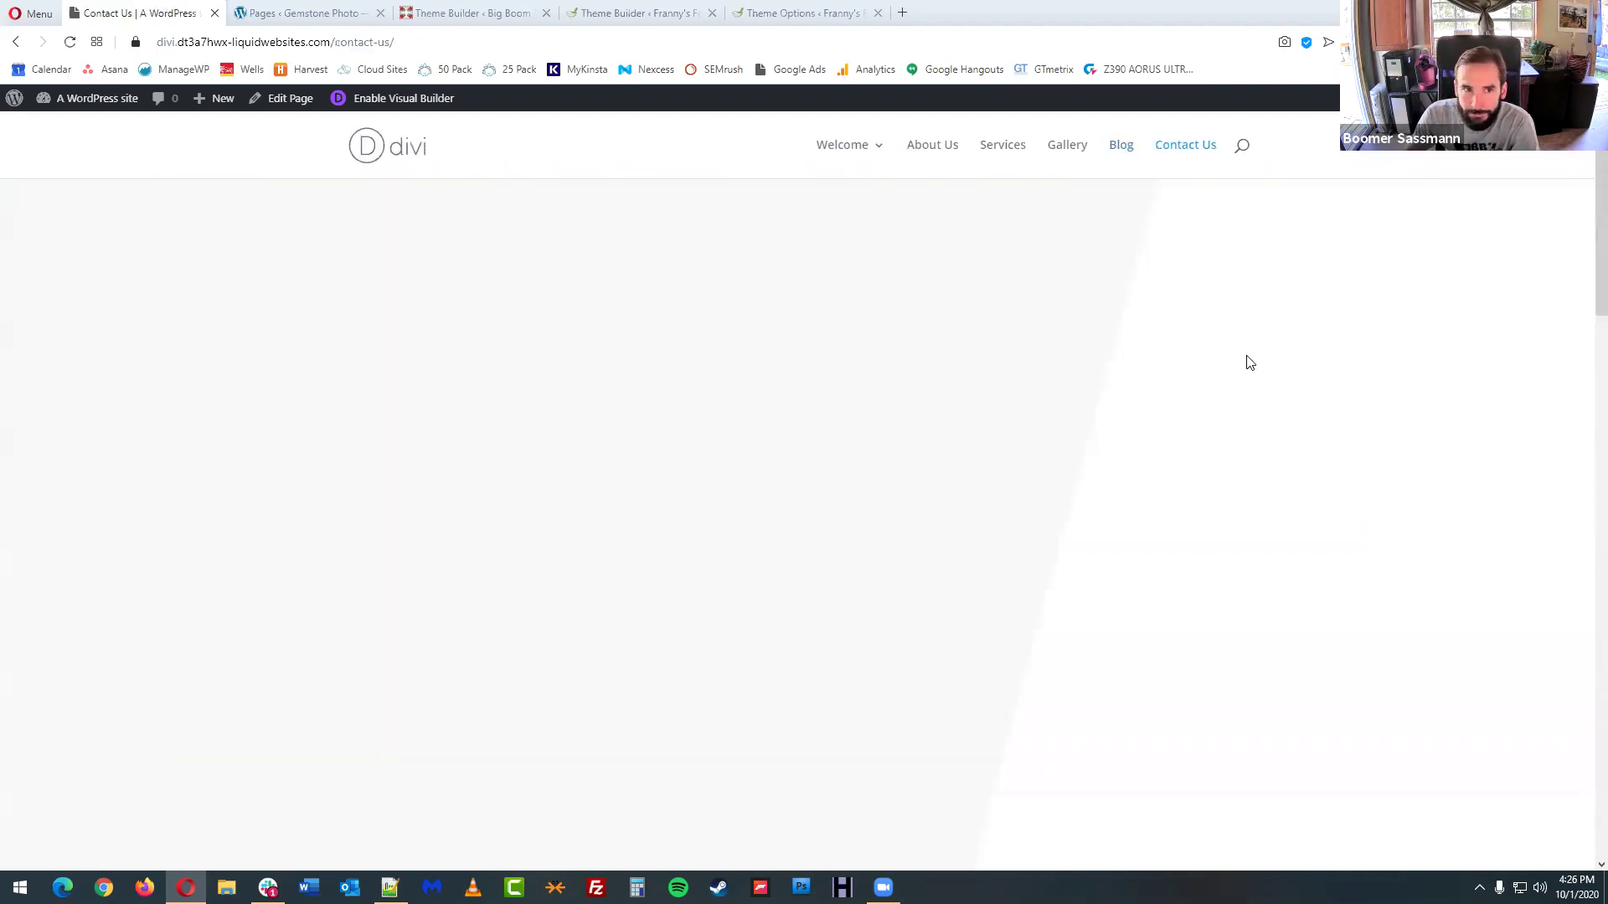
pyautogui.scroll(-7, 1028, 502)
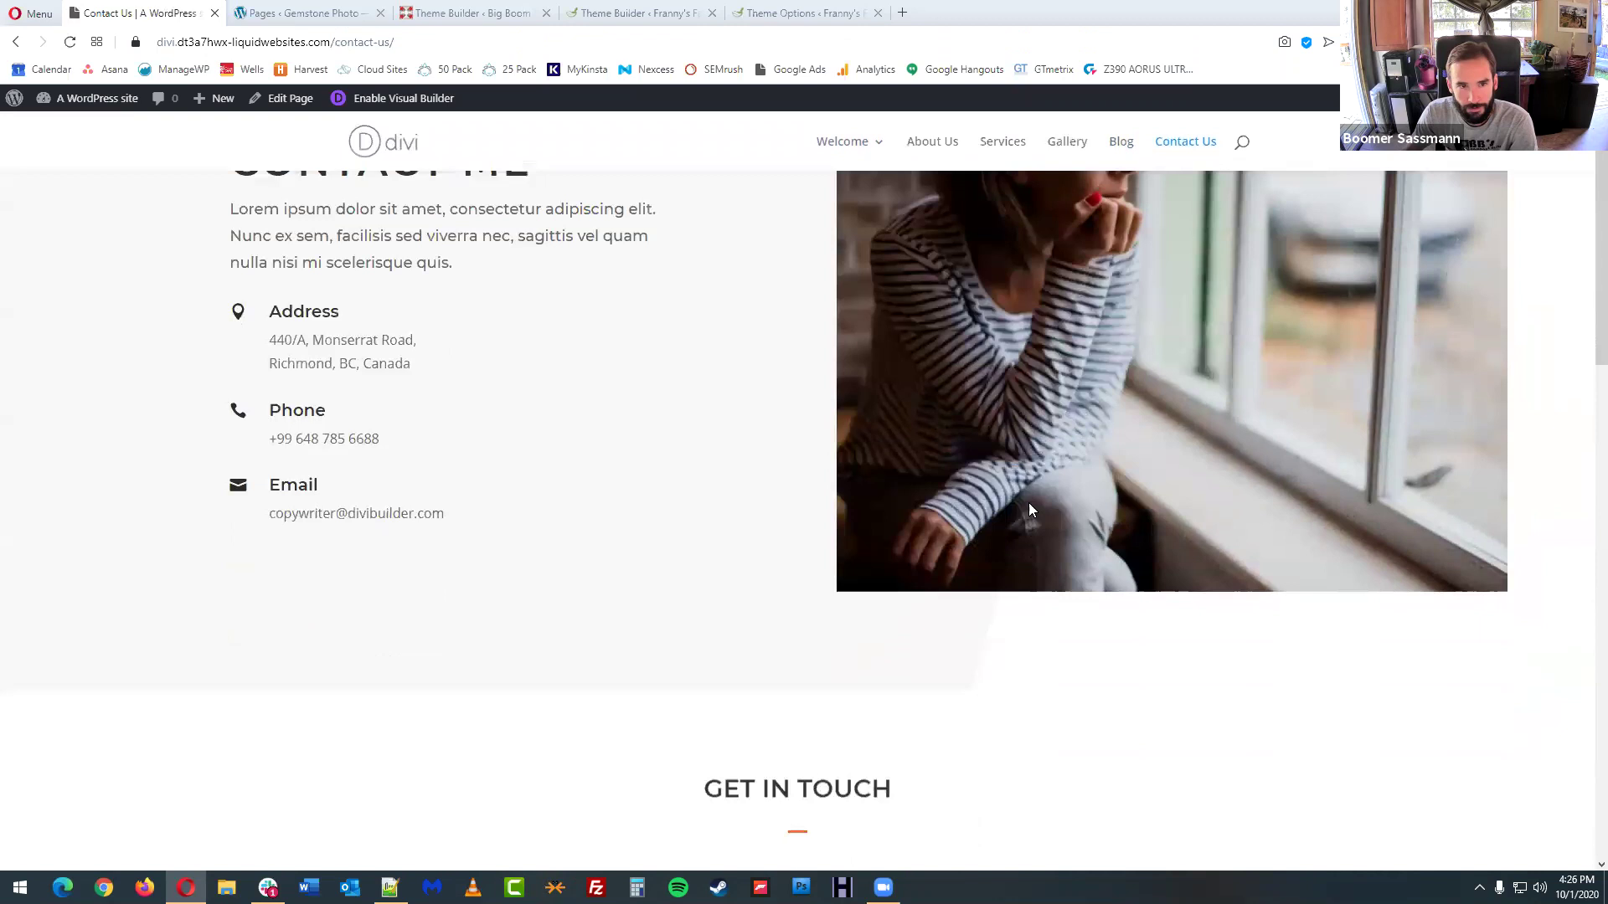
pyautogui.scroll(-1, 1302, 487)
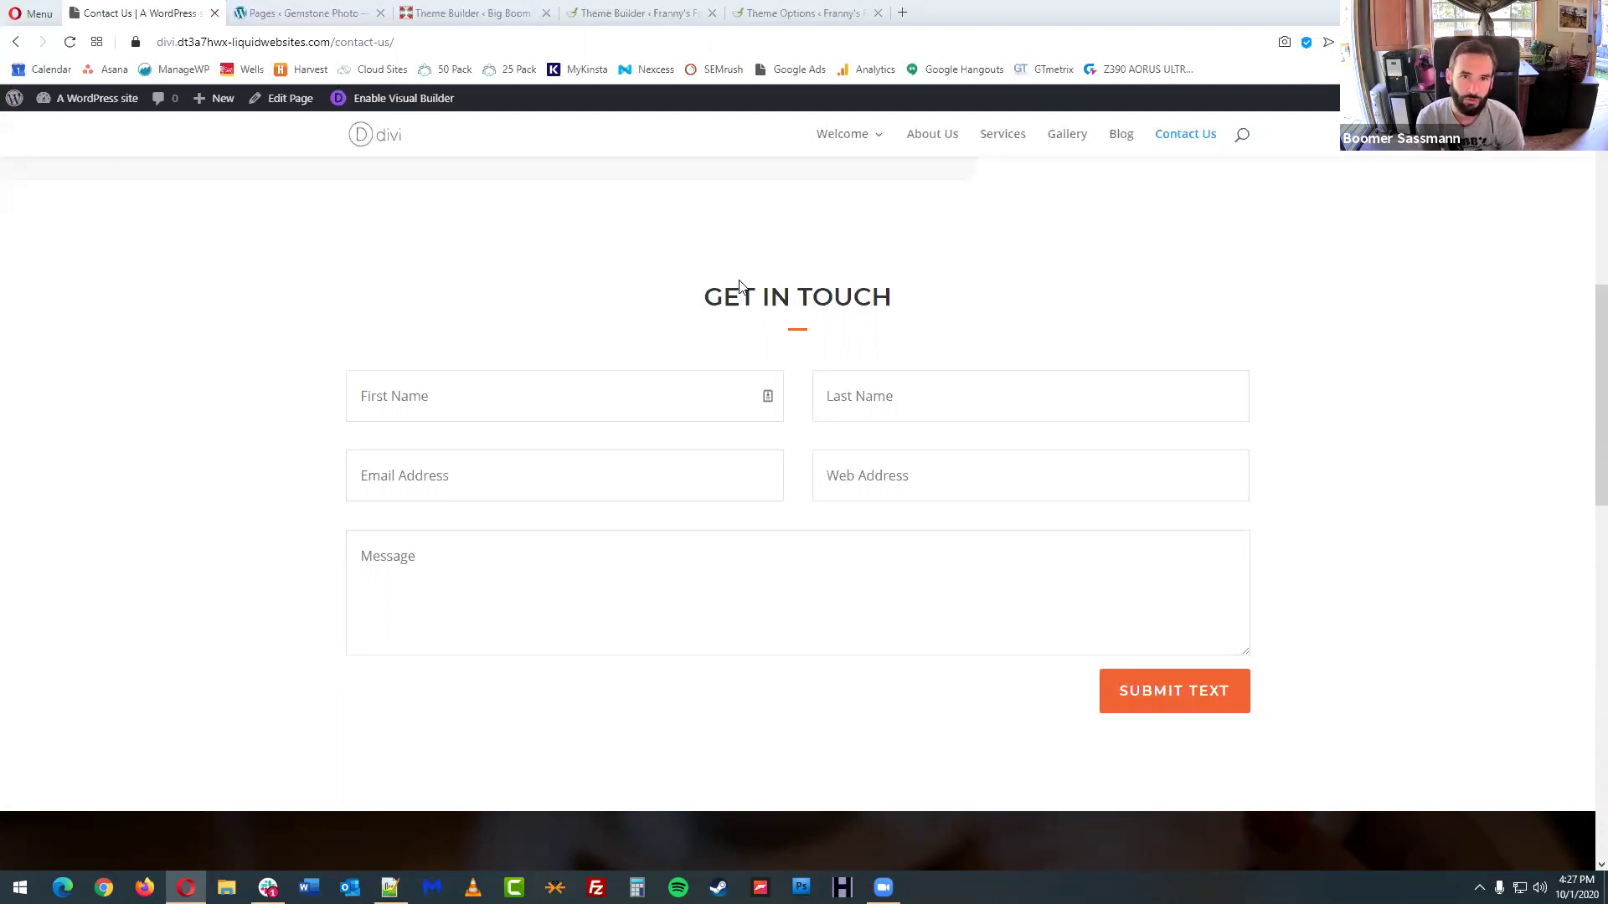
# - Enable the Visual Builder on the Contact Us page and open the Get in Touch contact form's settings
pyautogui.click(403, 98)
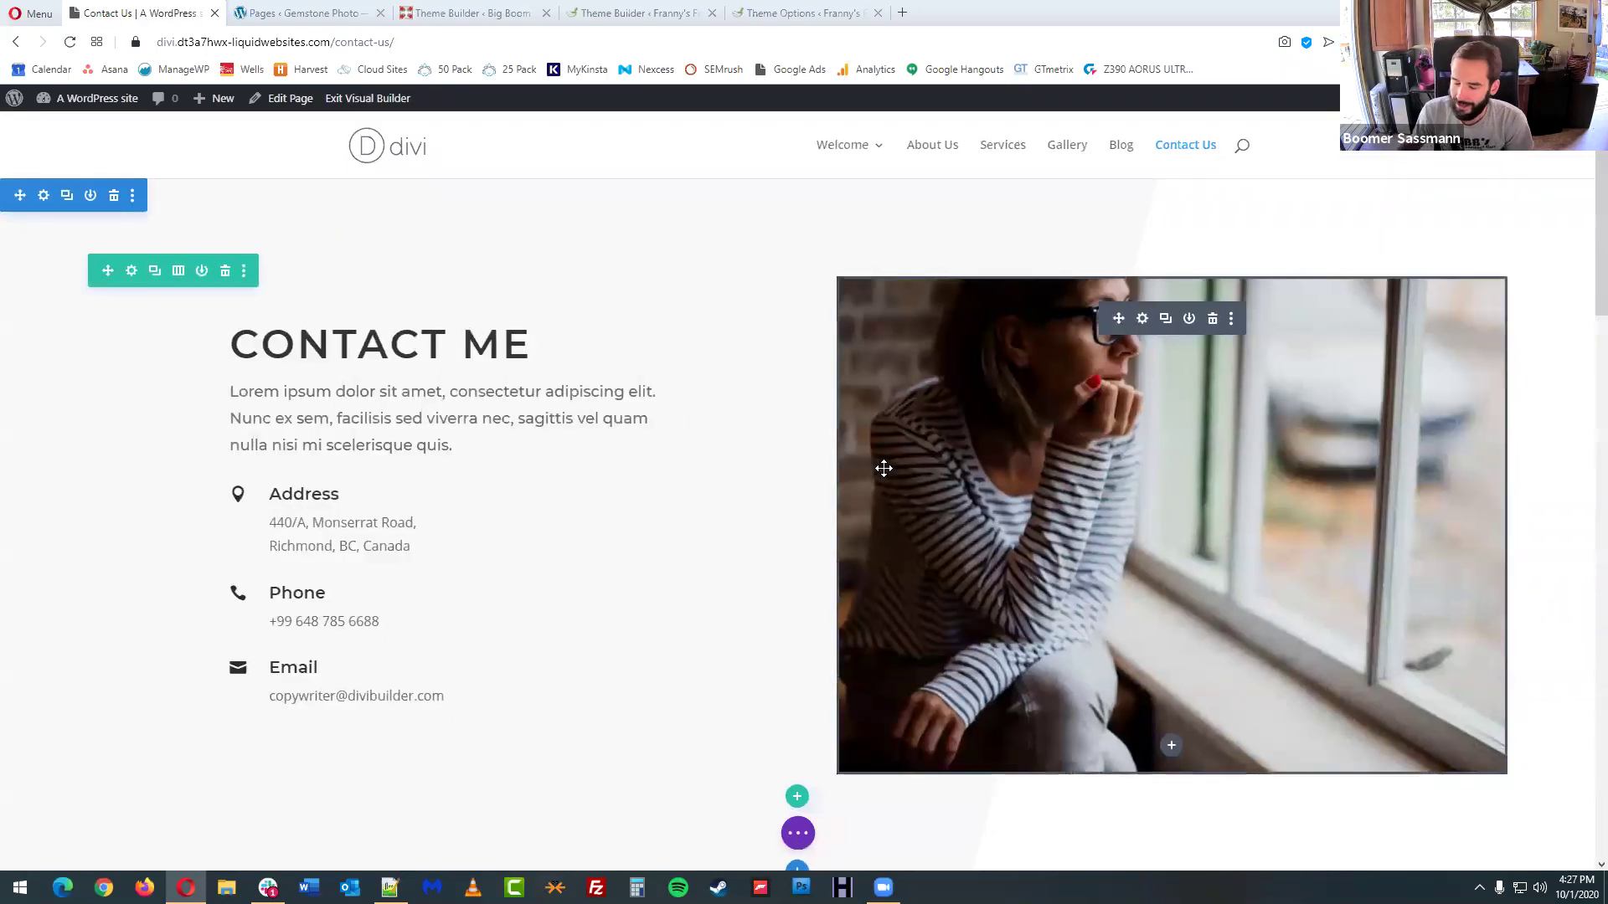
pyautogui.scroll(-4, 762, 498)
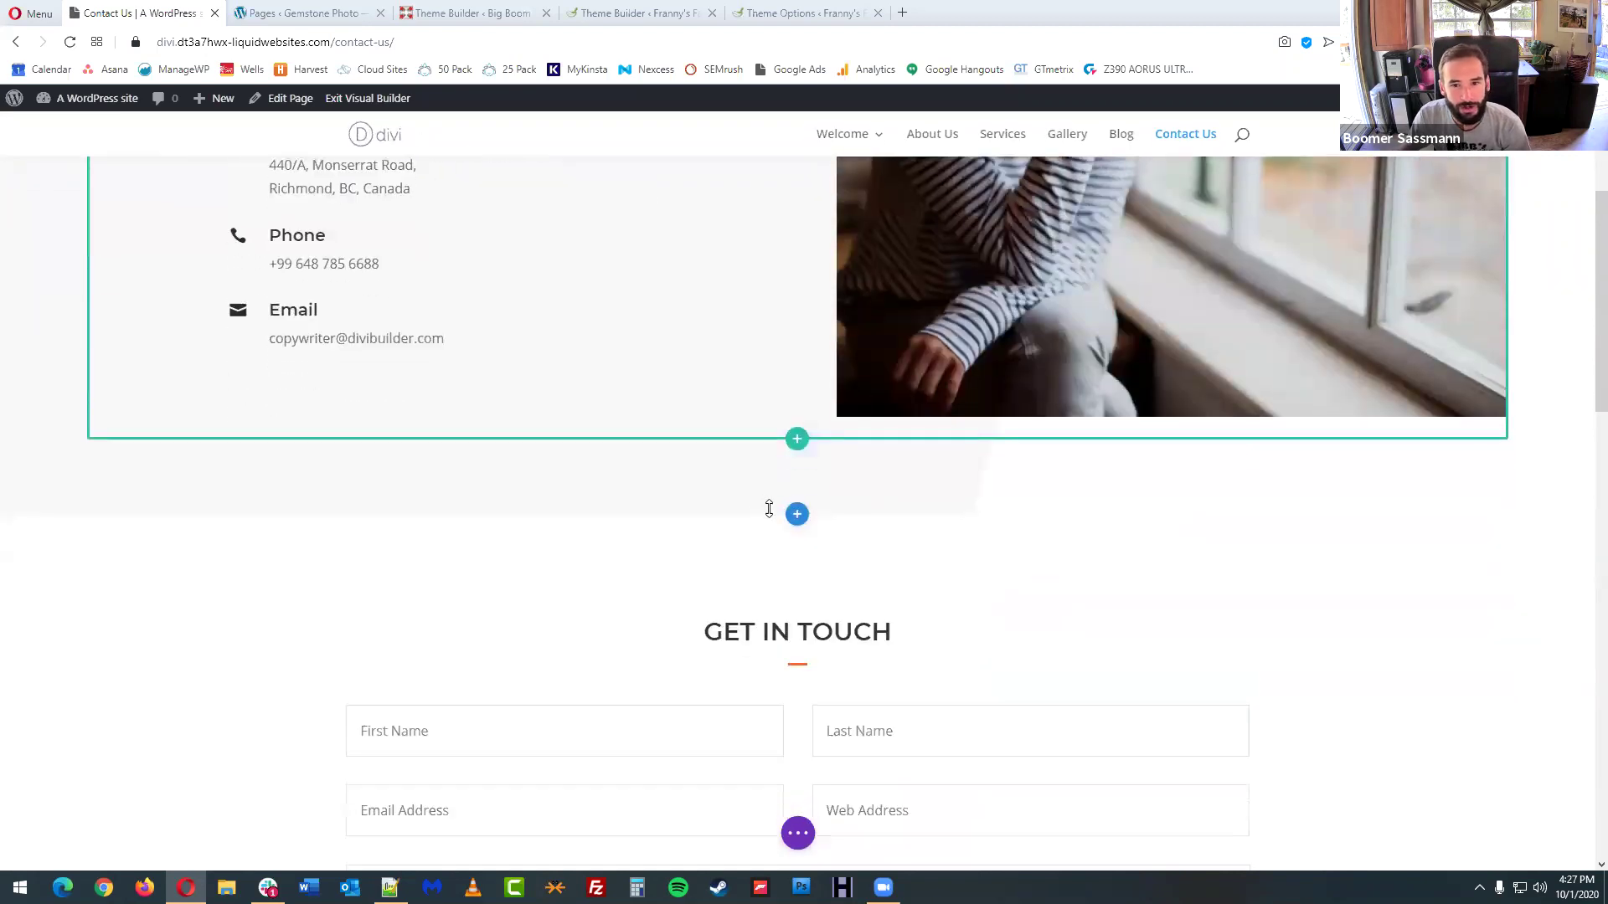
pyautogui.scroll(-4, 769, 508)
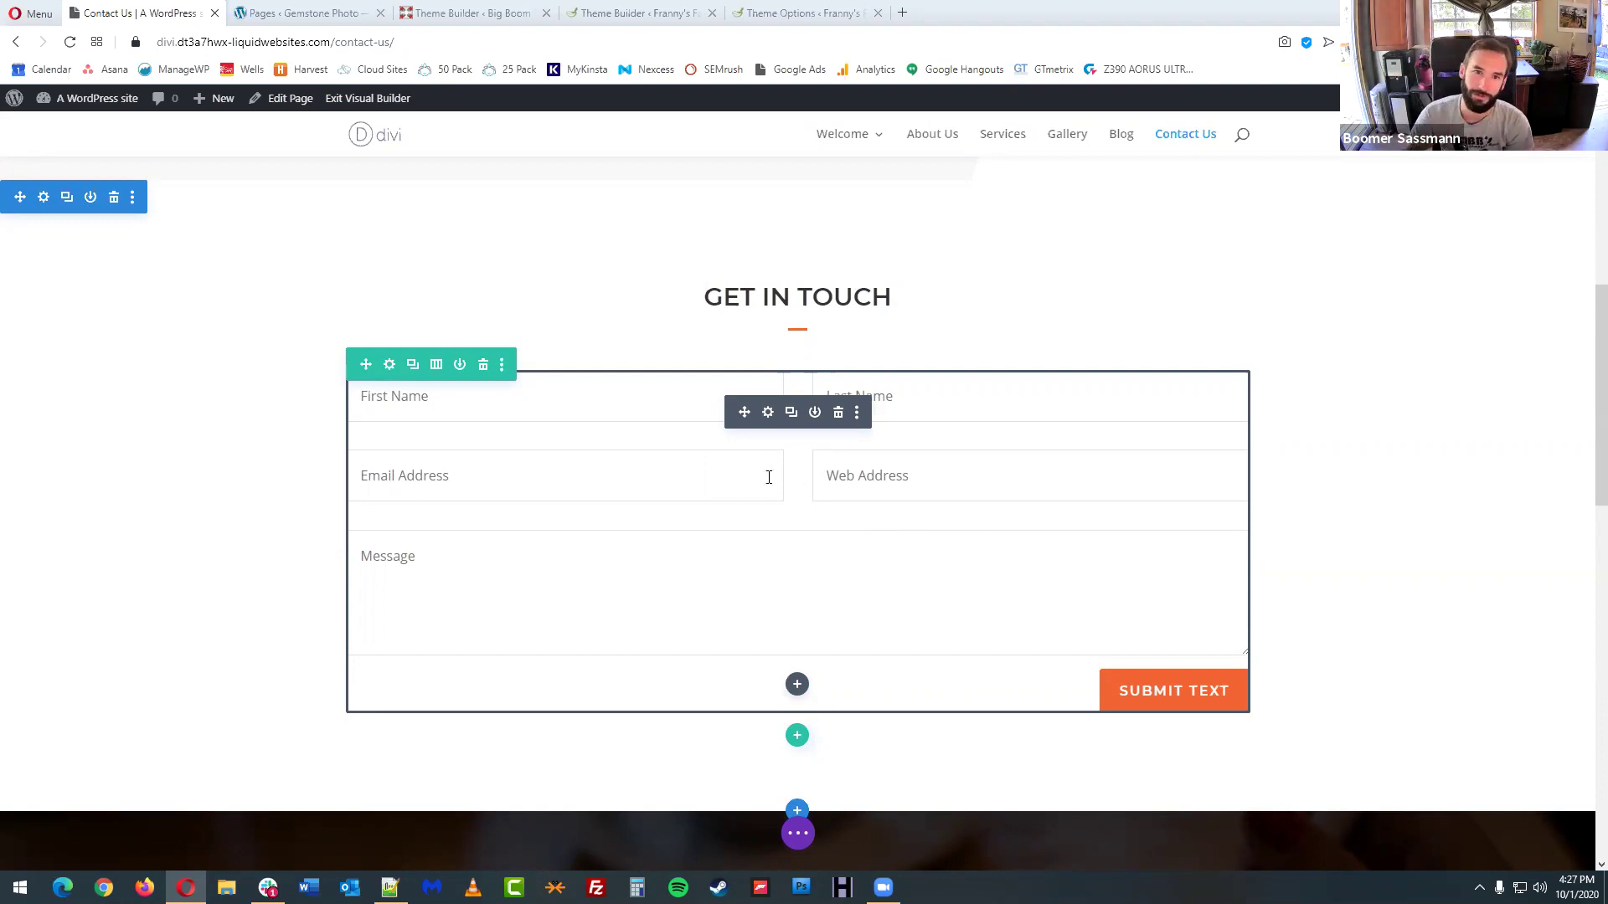
pyautogui.click(768, 413)
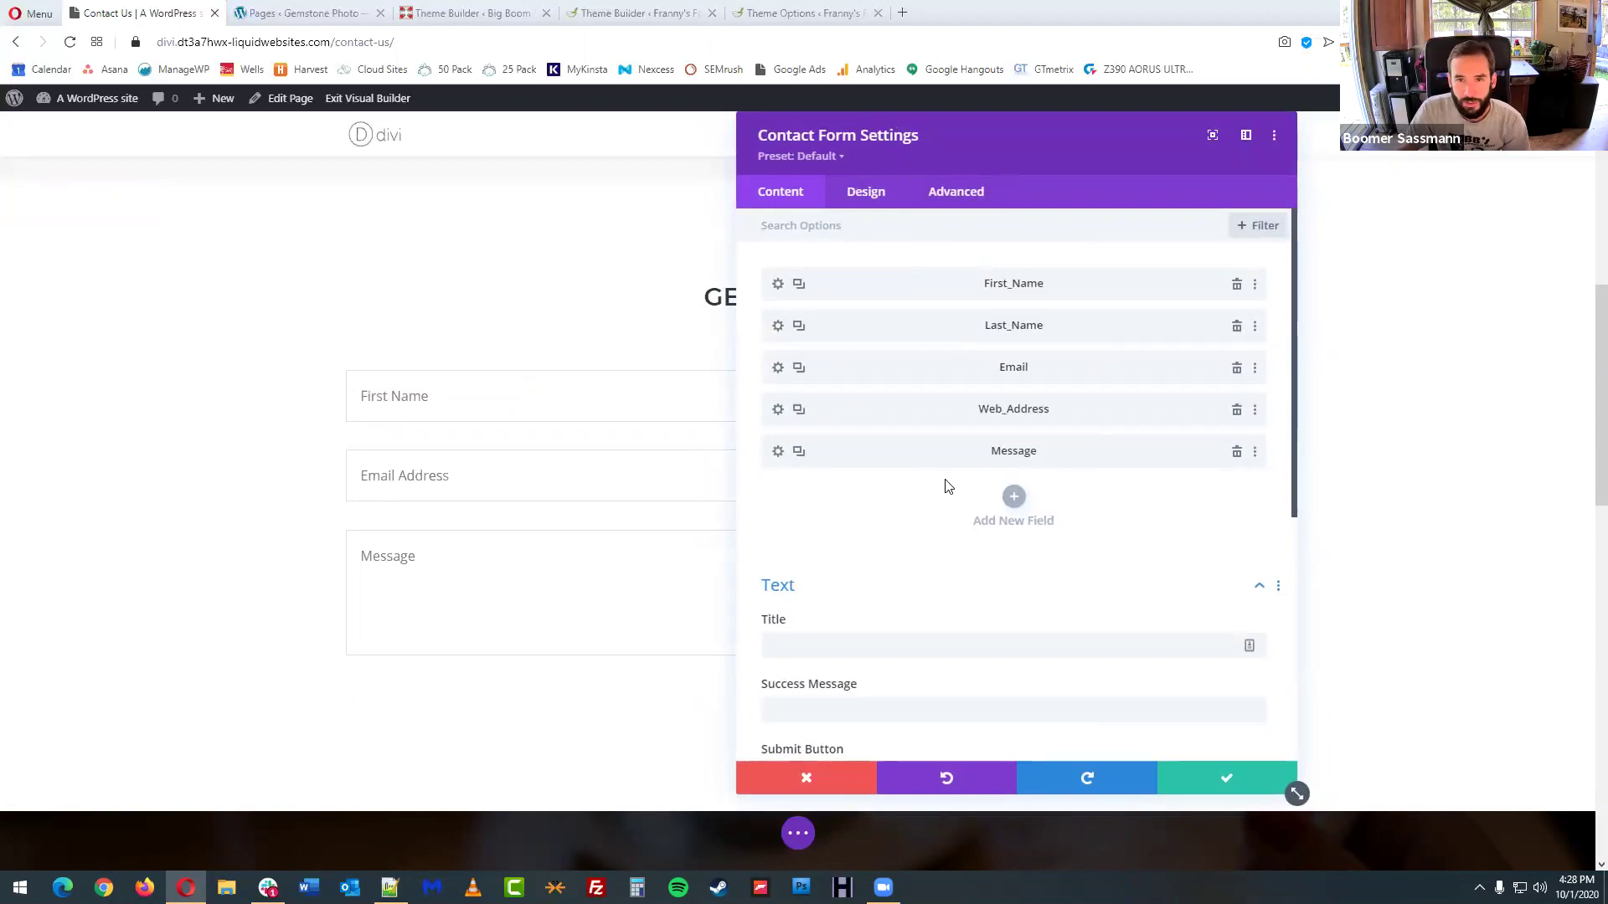
pyautogui.moveTo(996, 128); pyautogui.dragTo(1270, 128)
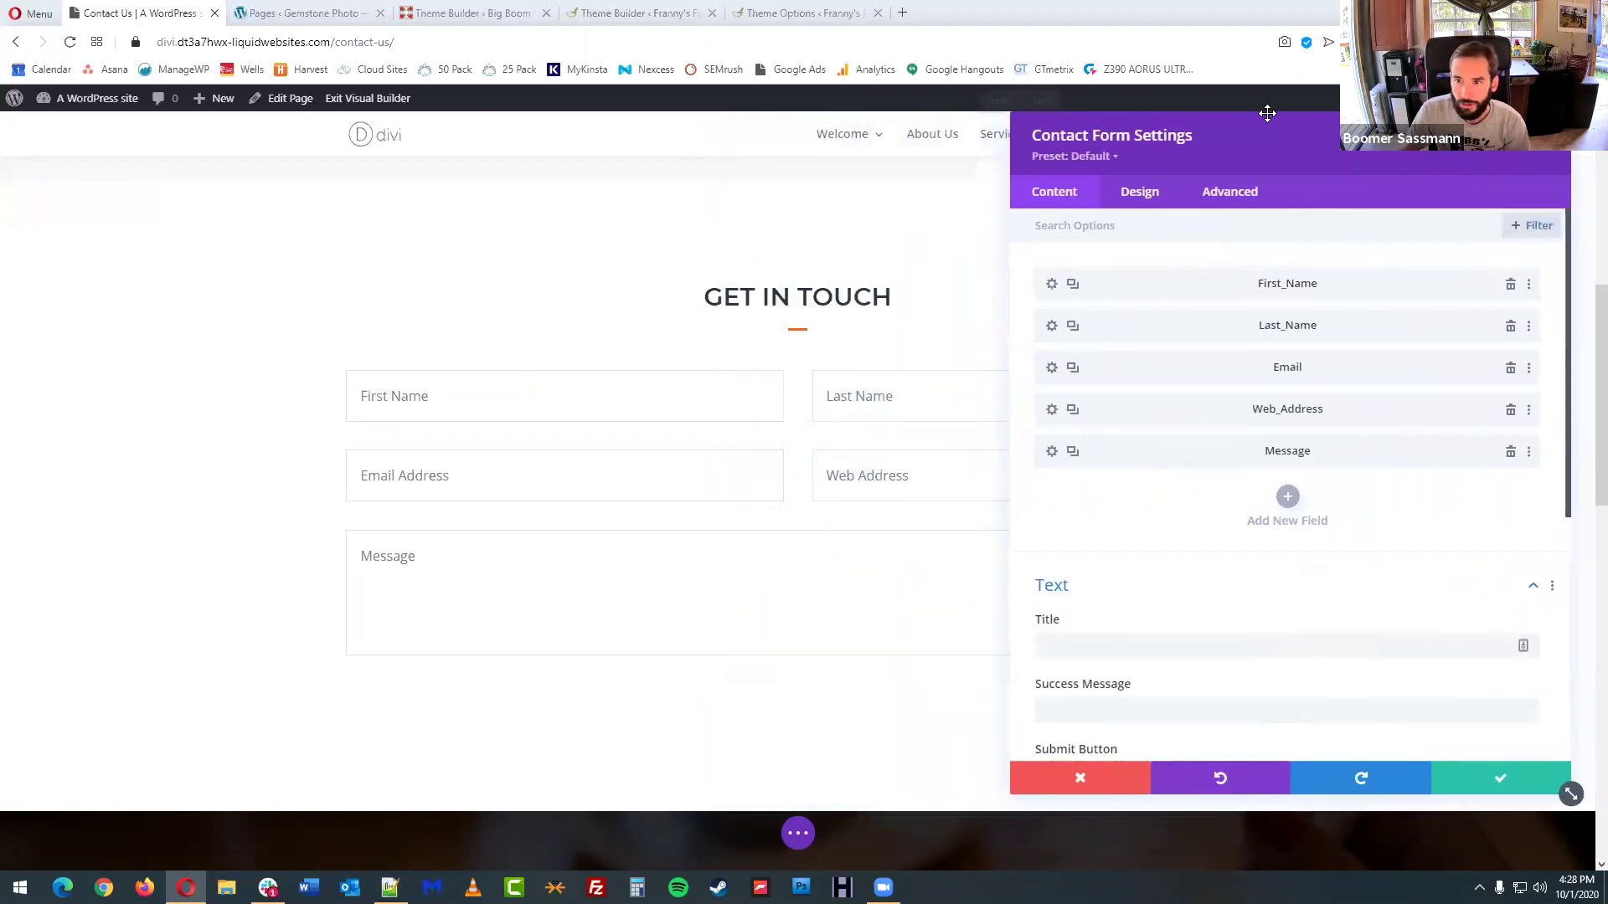
# - Duplicate the form's Message field, set the copy's field ID and title to "When should we call you back?", and apply the field settings
pyautogui.click(1074, 452)
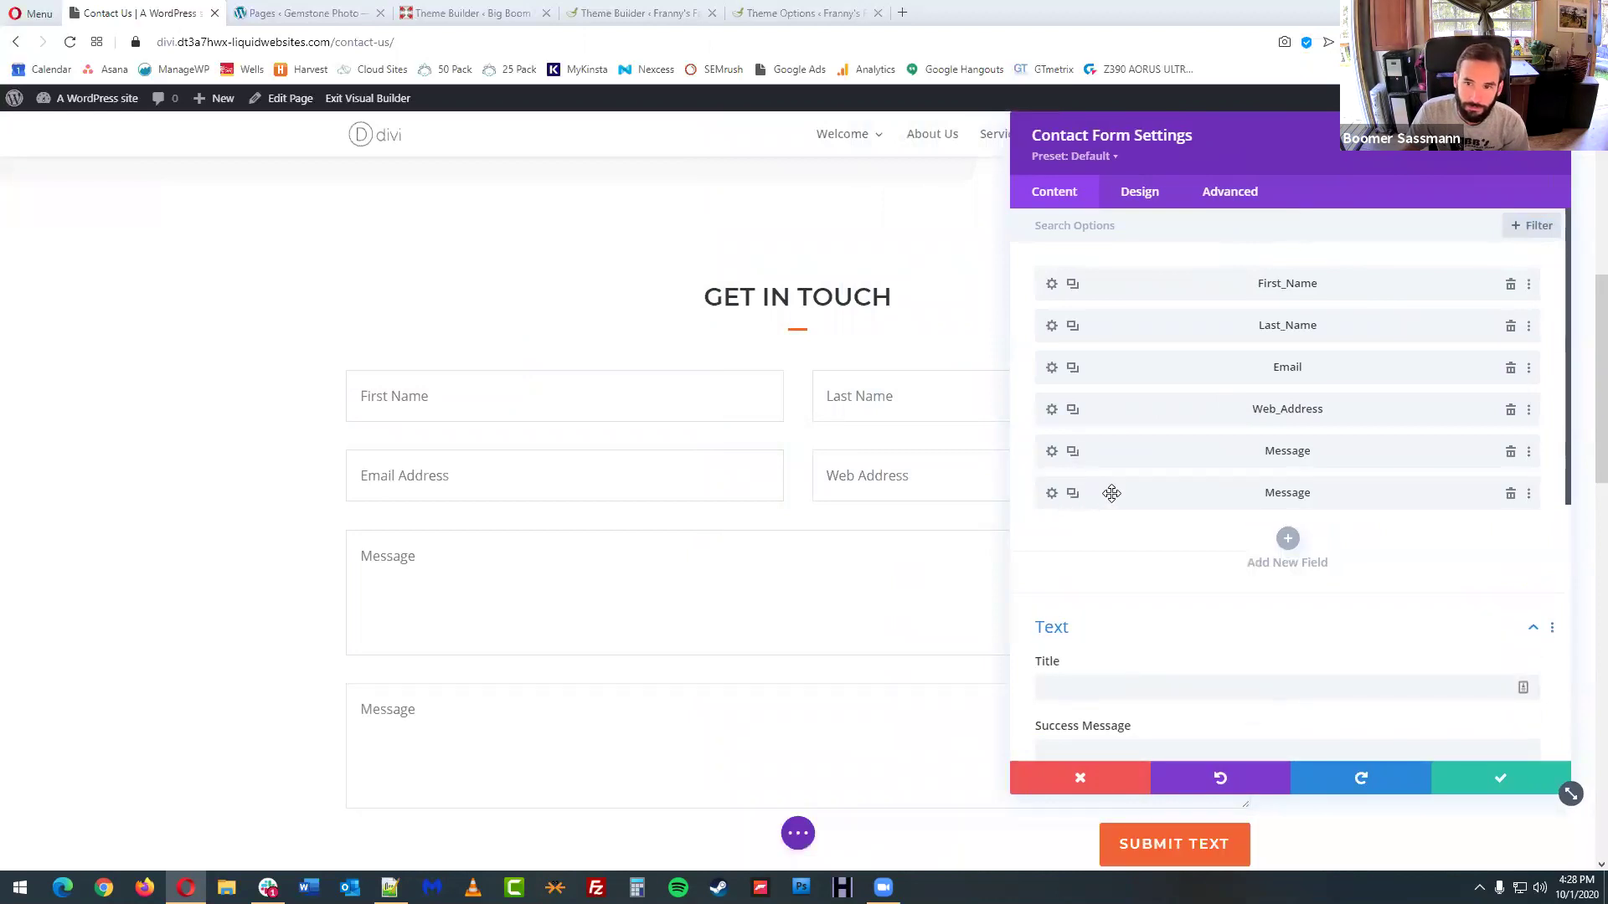
pyautogui.click(1052, 494)
pyautogui.doubleClick(1087, 328)
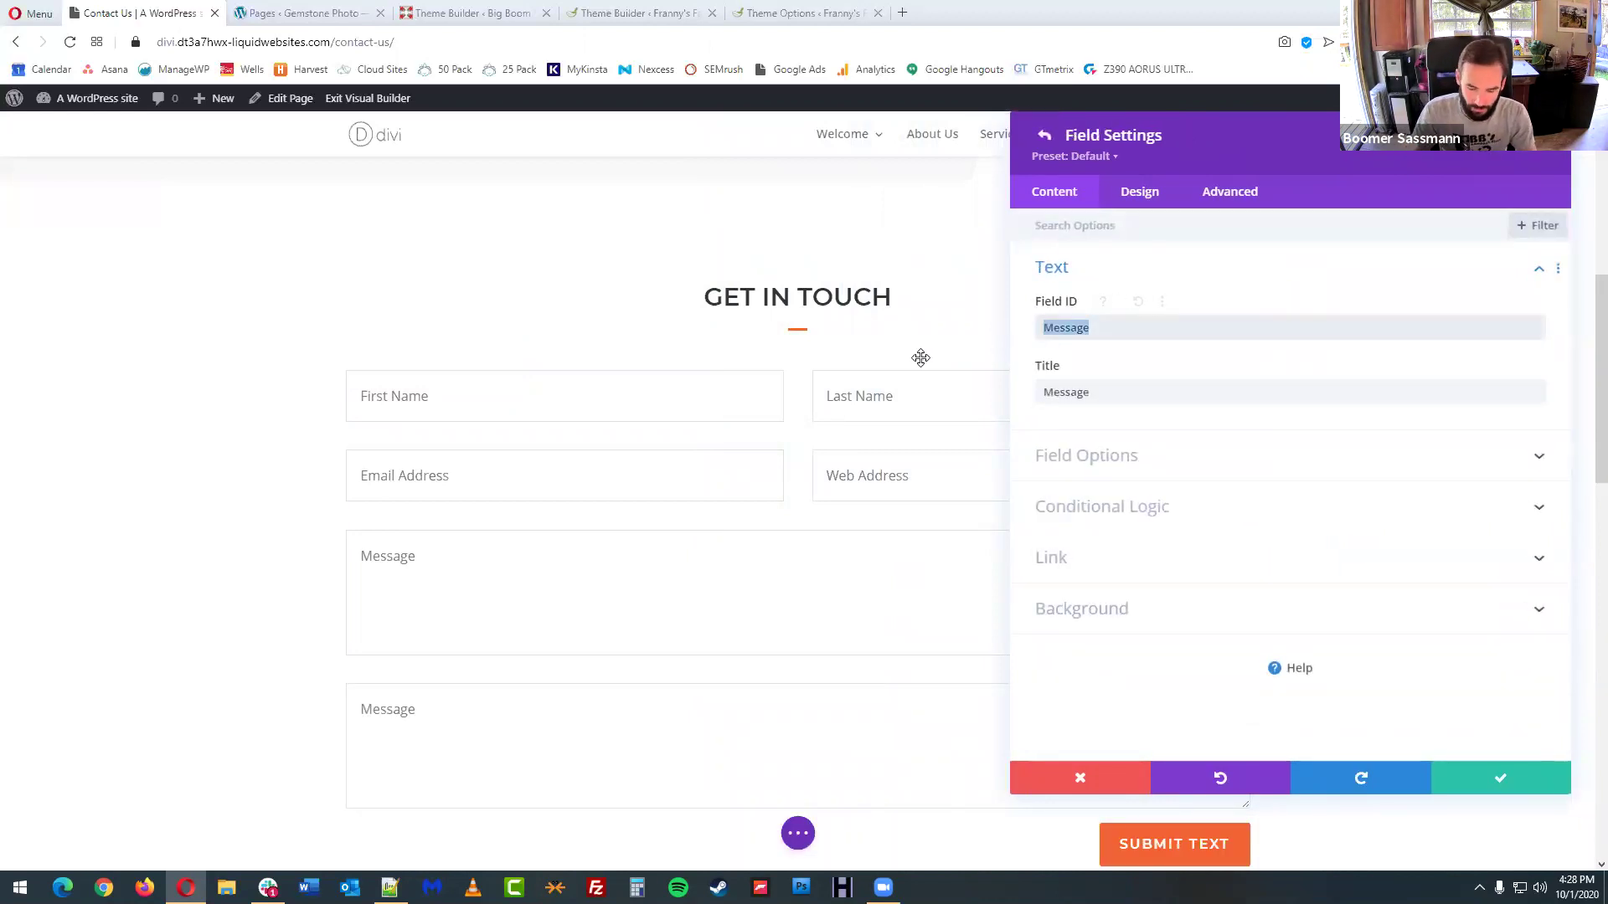
pyautogui.write('When should we call you back?')
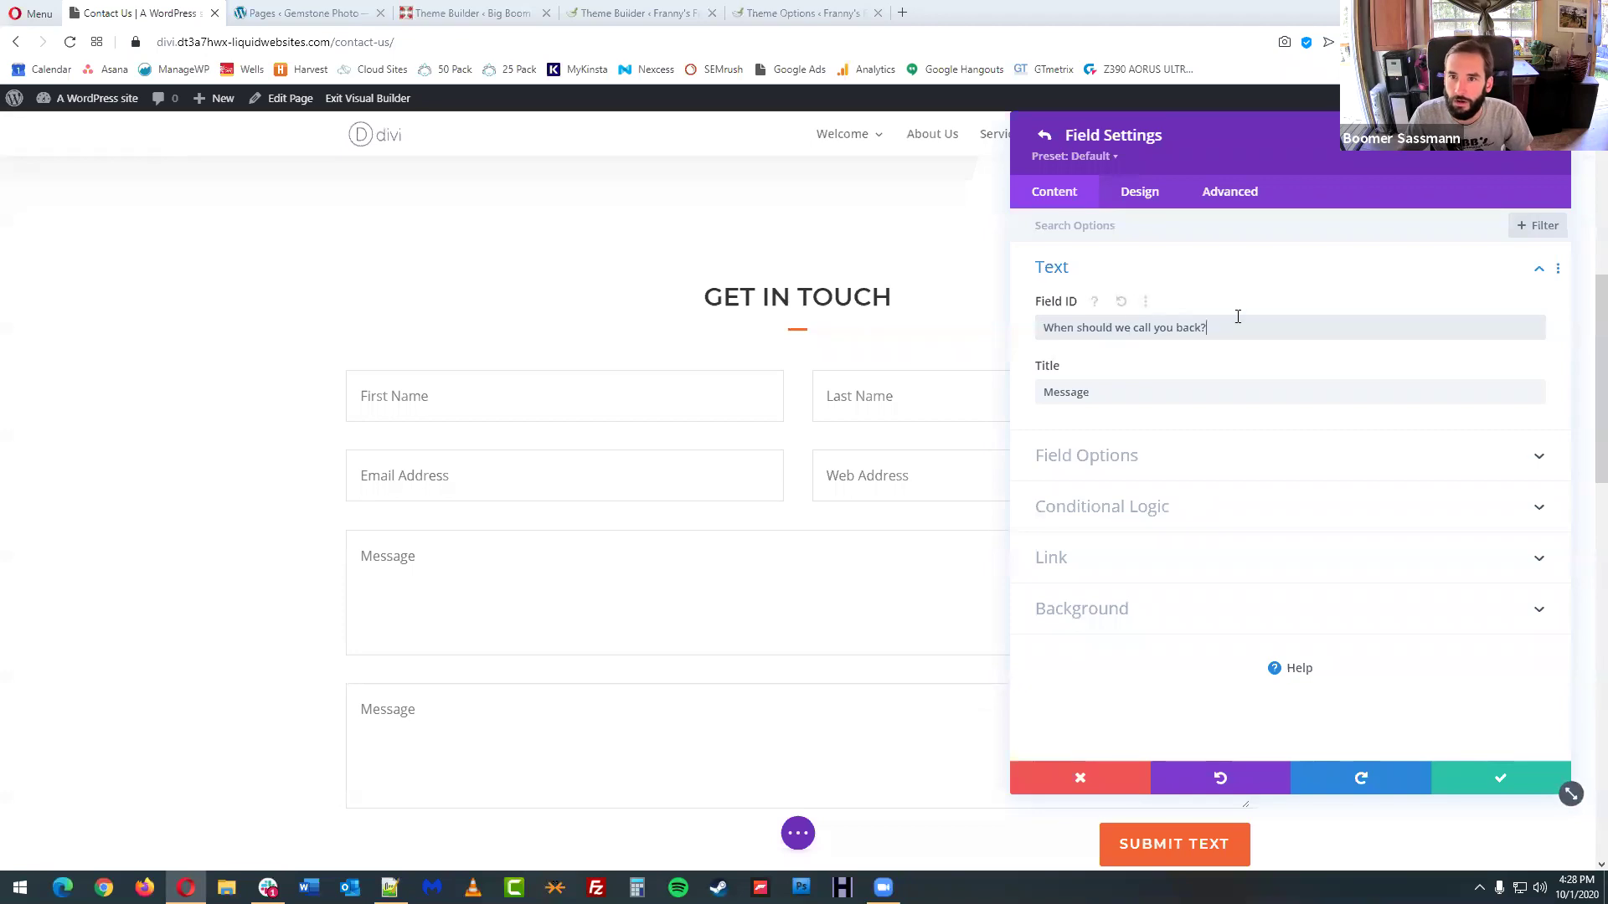
pyautogui.moveTo(1211, 328); pyautogui.dragTo(1030, 369)
pyautogui.hotkey('ctrl', 'c')
pyautogui.moveTo(1160, 393); pyautogui.dragTo(1016, 390)
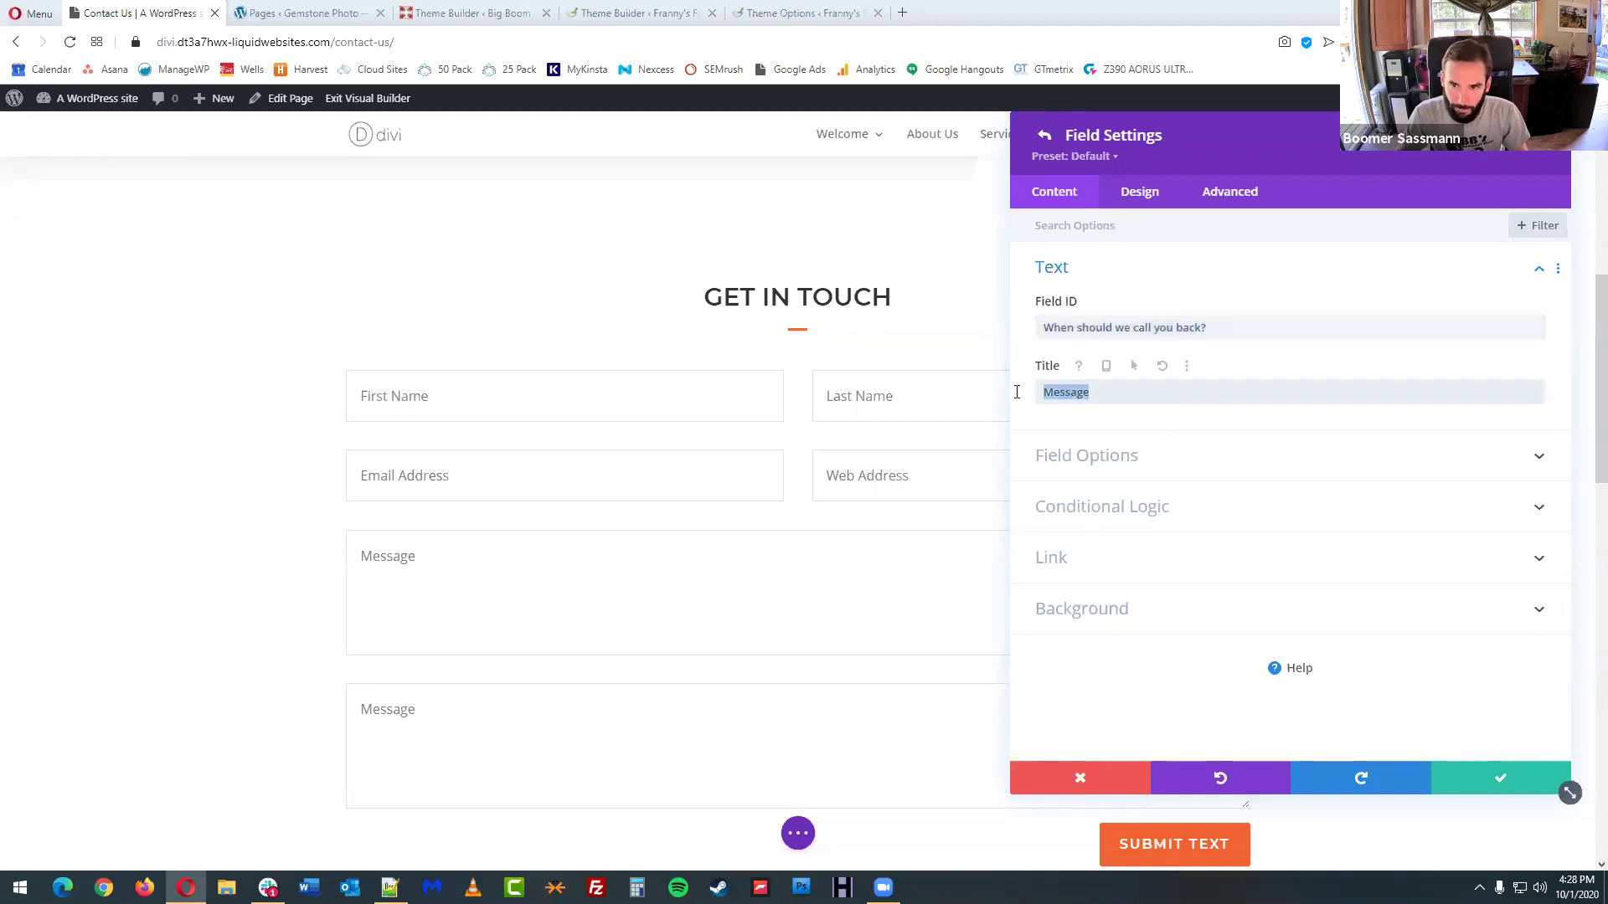
pyautogui.hotkey('ctrl', 'v')
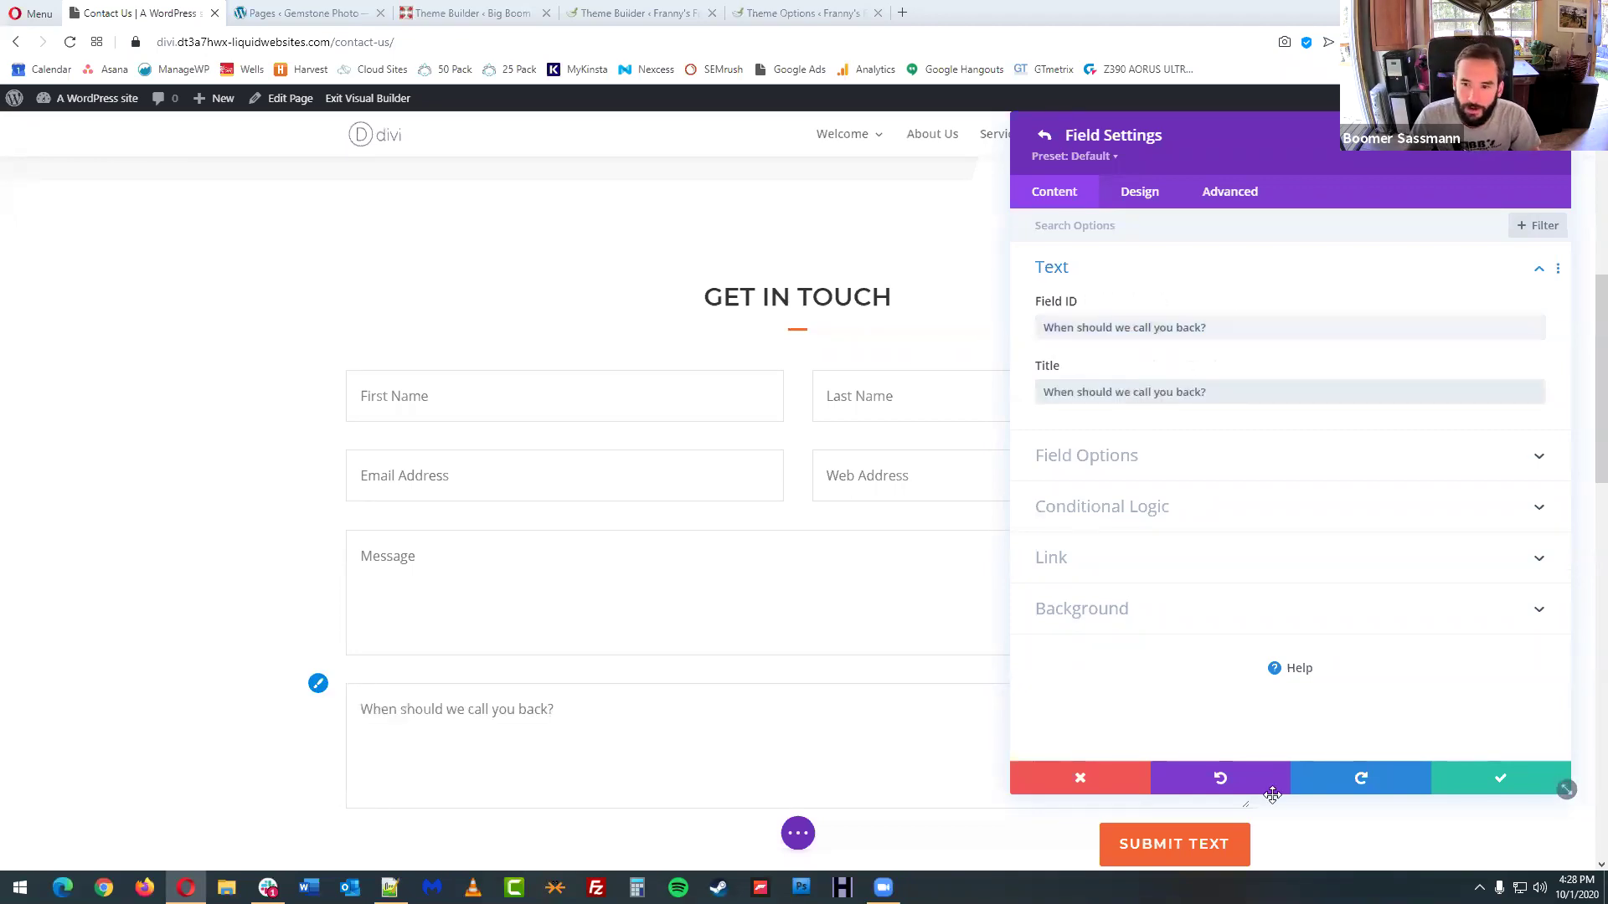
pyautogui.click(1495, 778)
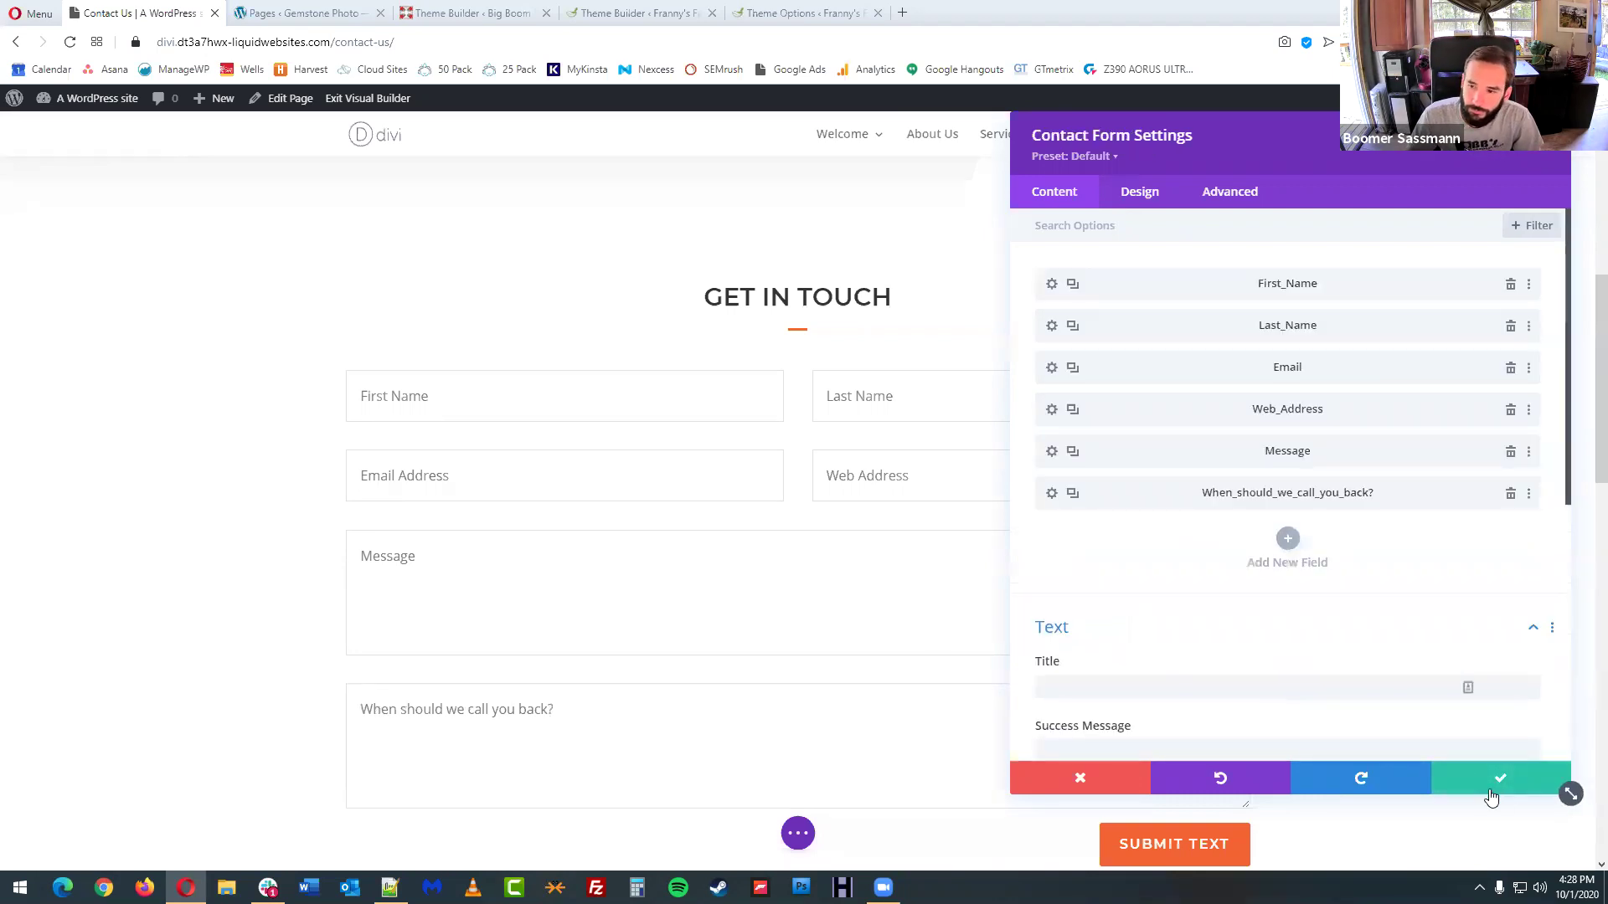
# - Examine the contact form's text options and its email address and message pattern settings
pyautogui.scroll(-3, 1260, 557)
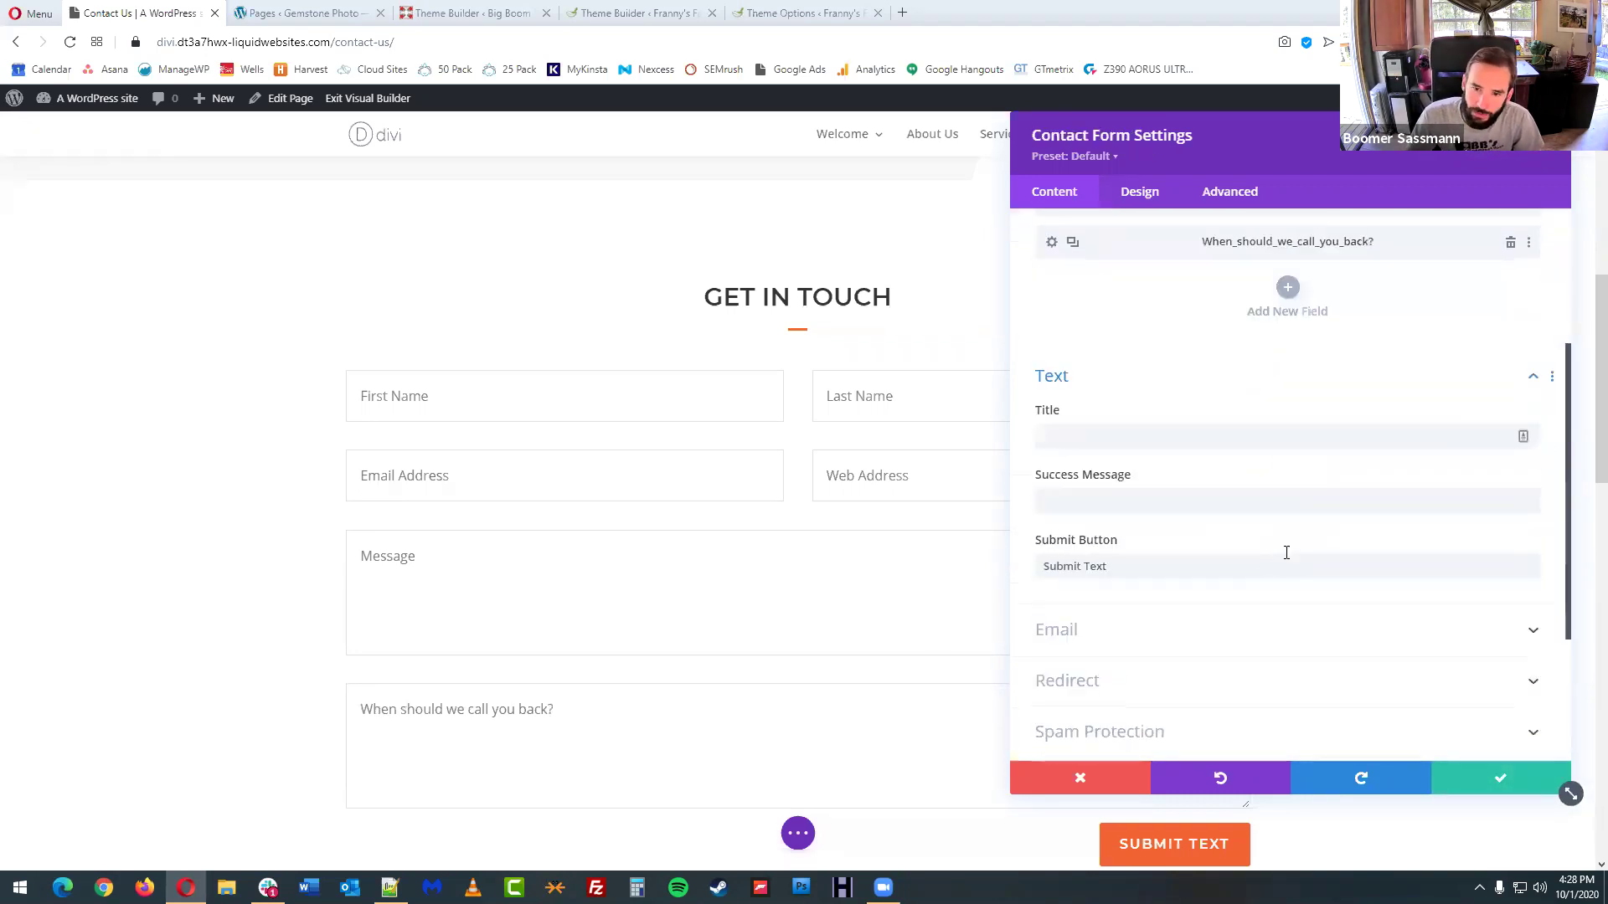
pyautogui.scroll(-2, 1287, 562)
pyautogui.scroll(2, 1271, 504)
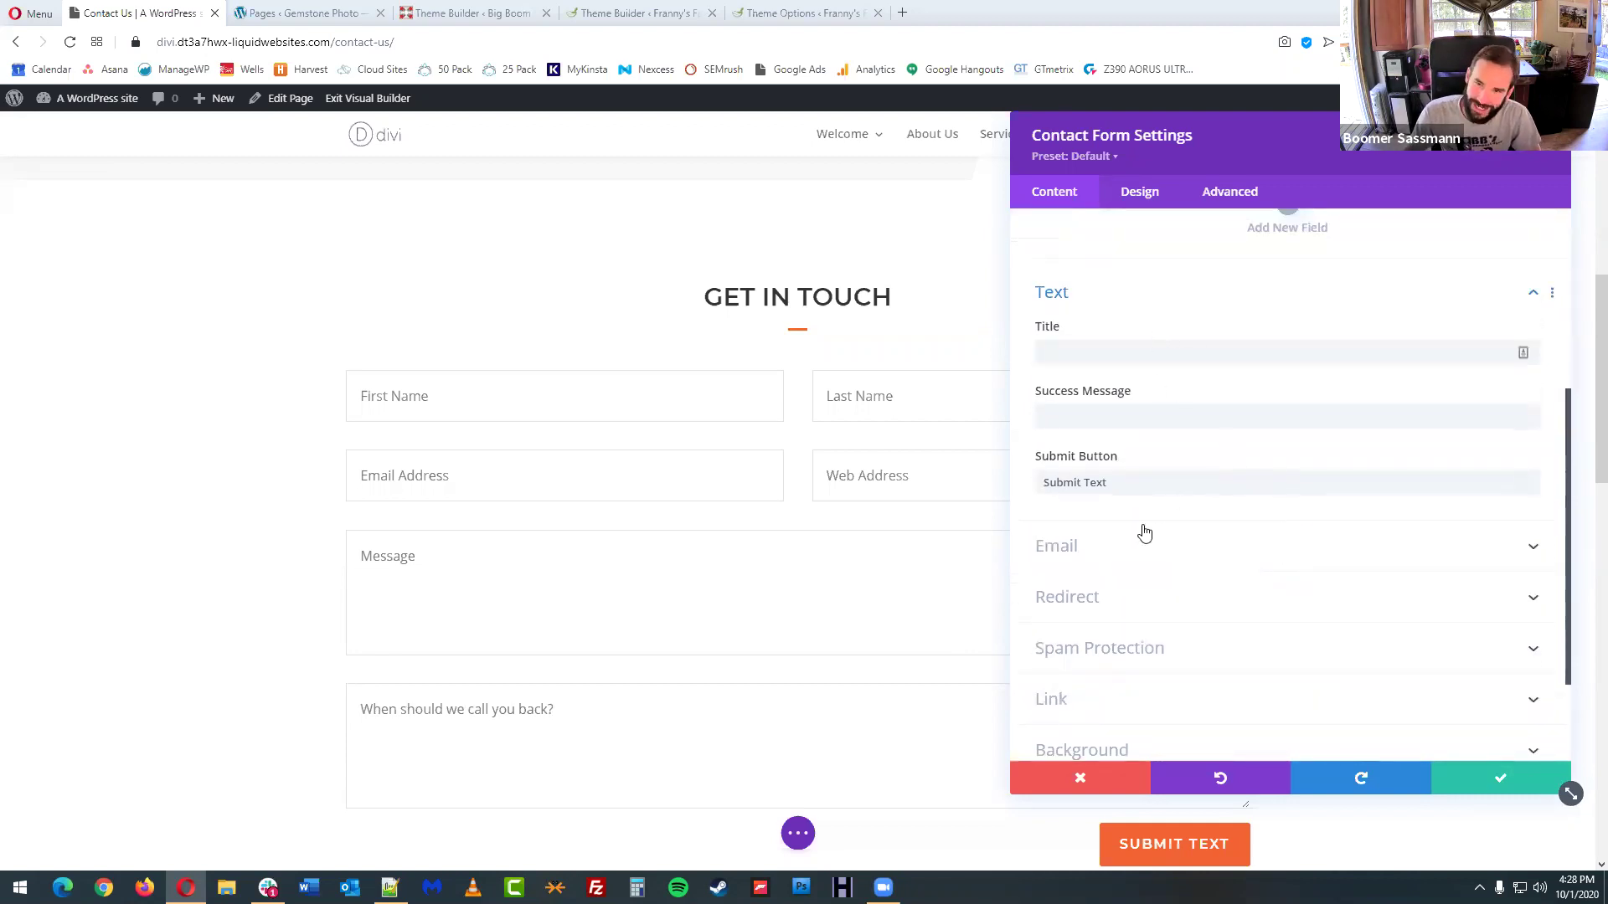
pyautogui.click(1144, 548)
pyautogui.click(1104, 300)
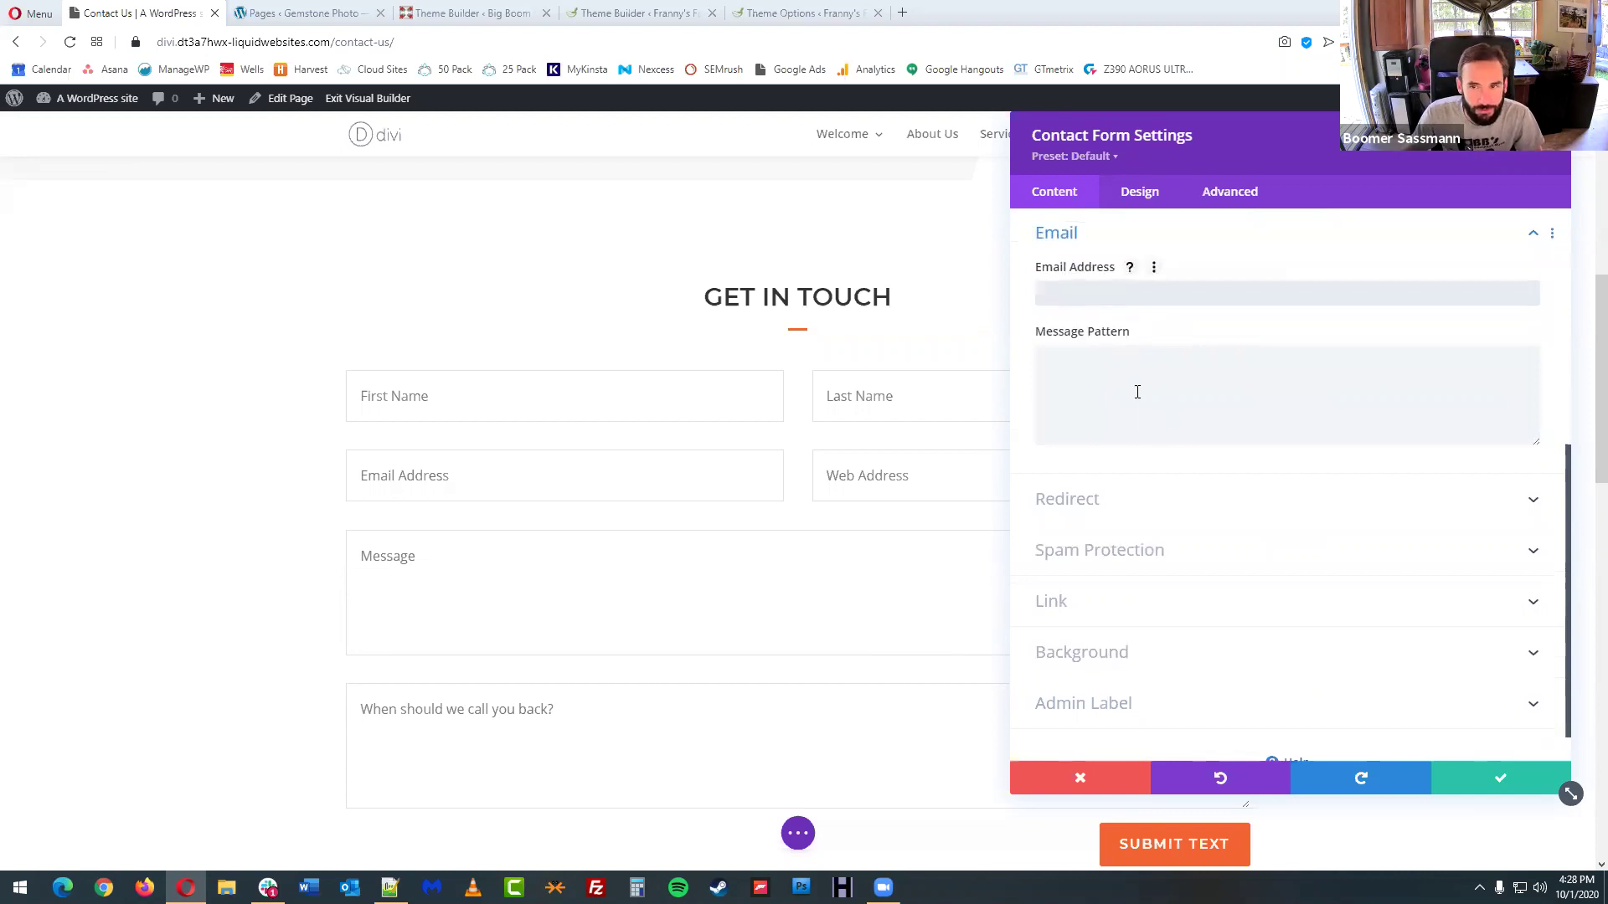
pyautogui.click(1114, 376)
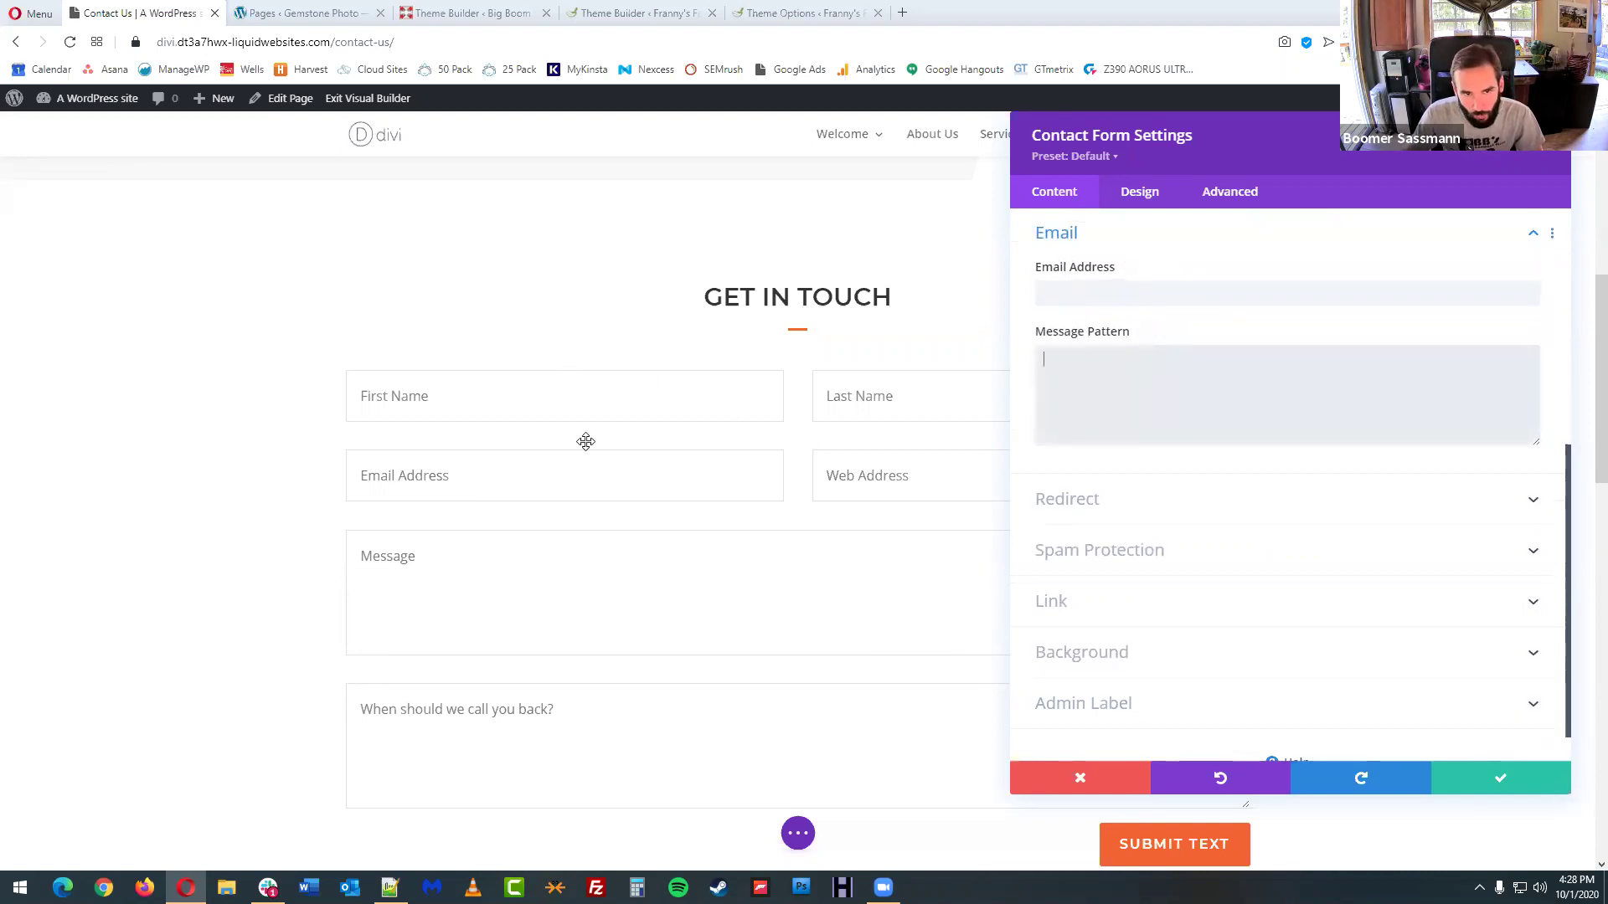
# - Enable the form's redirect URL with /thank-you, check the spam protection options, and apply the contact form settings
pyautogui.click(1188, 503)
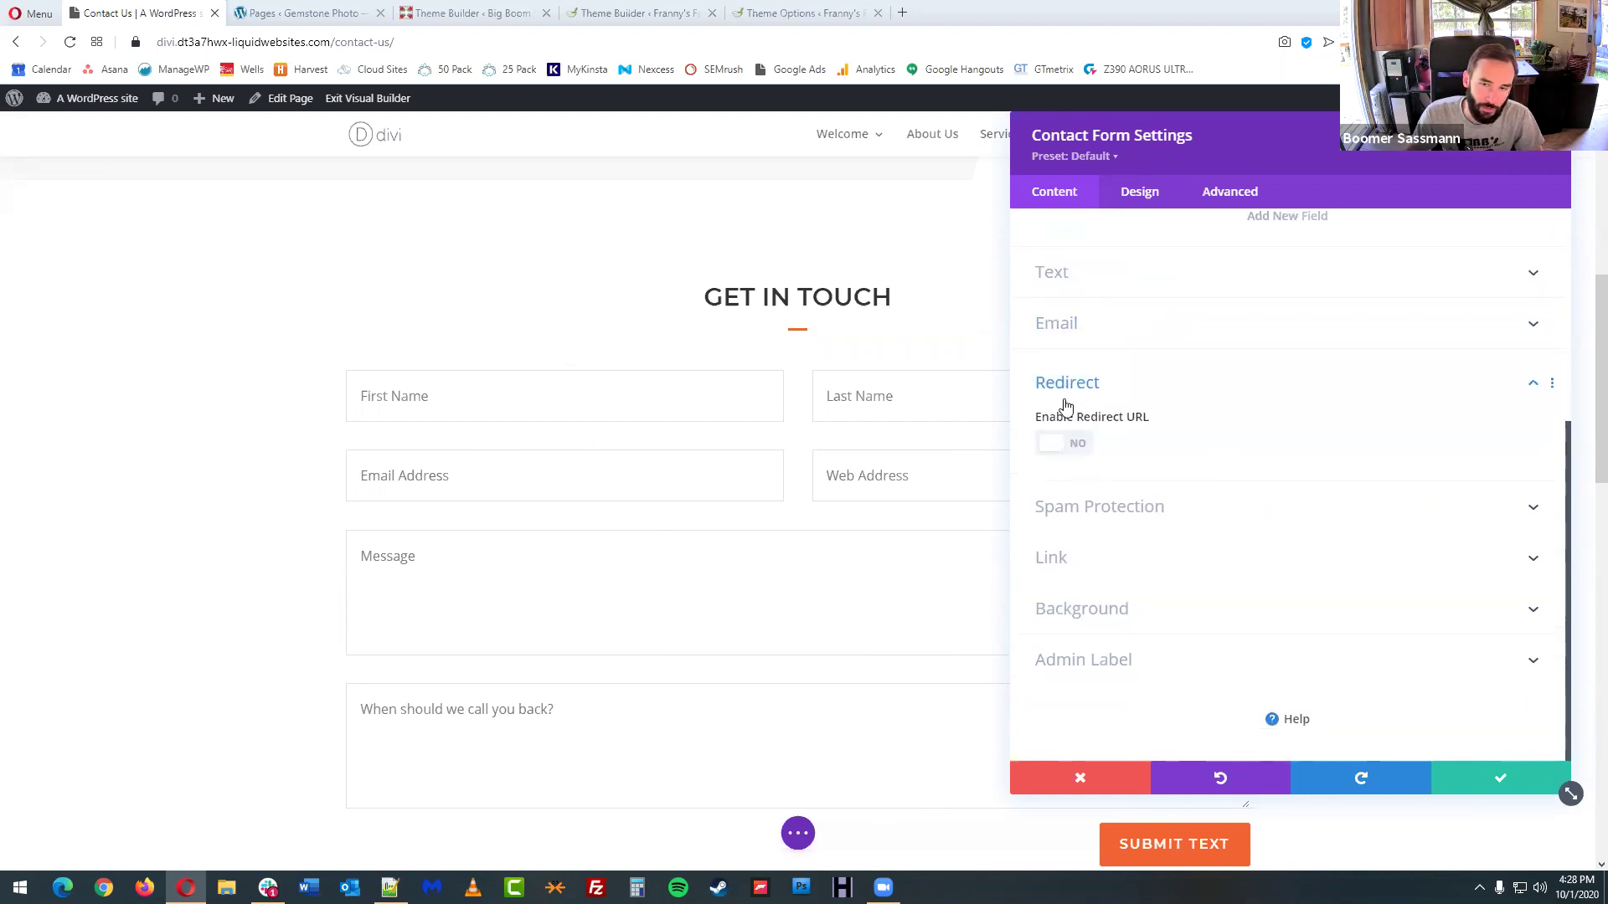
pyautogui.click(1052, 444)
pyautogui.click(1103, 515)
pyautogui.write('/thank-you')
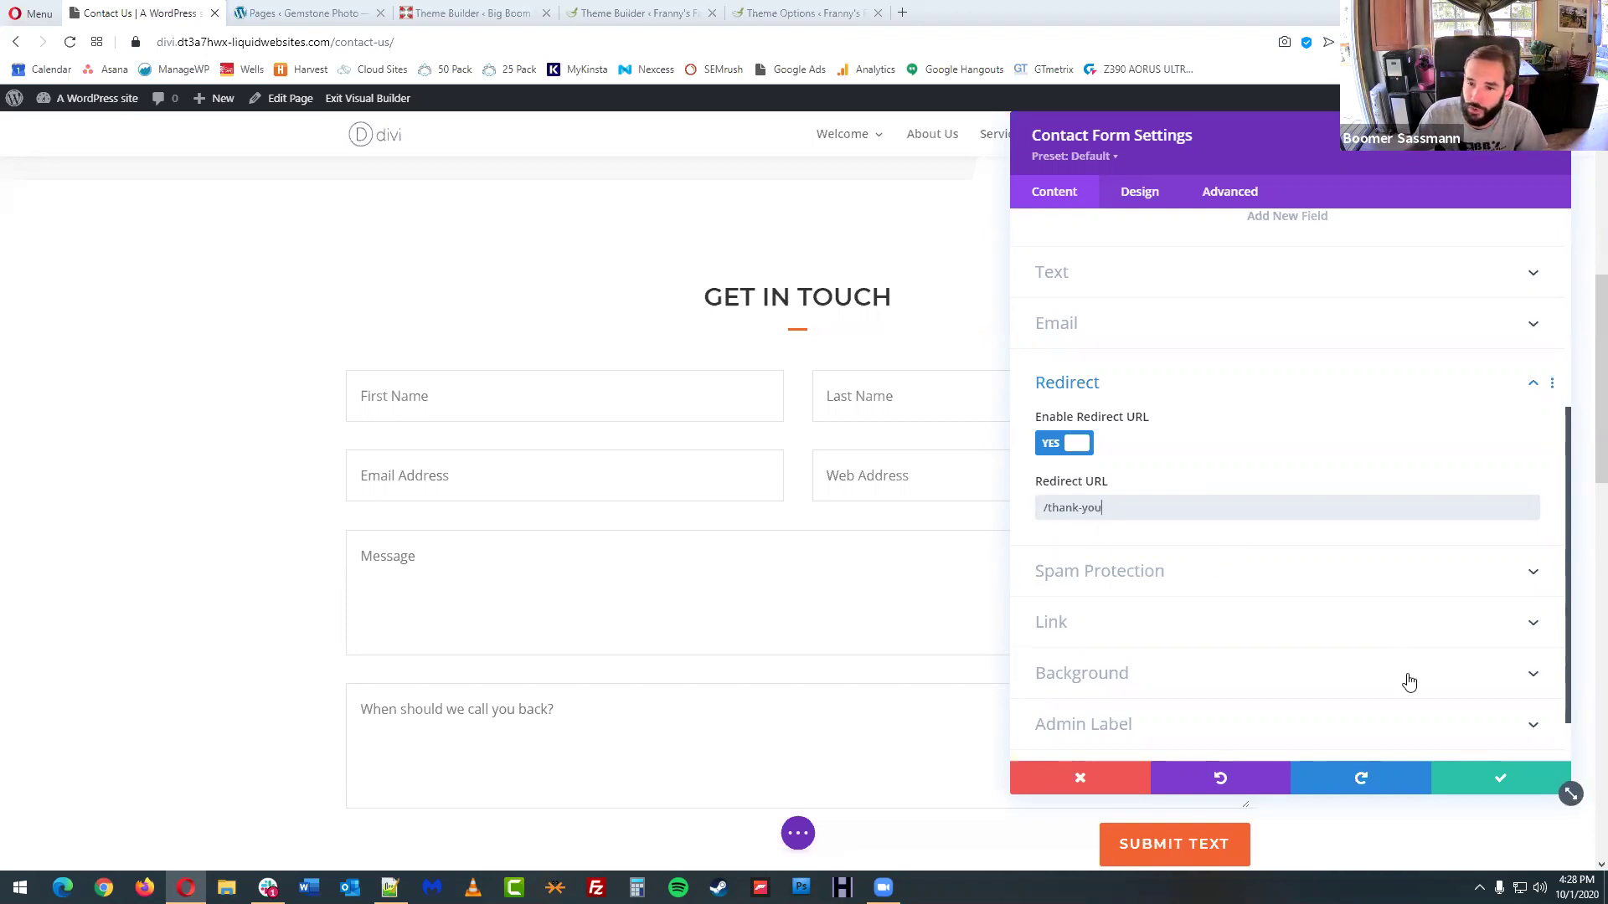
pyautogui.click(1215, 576)
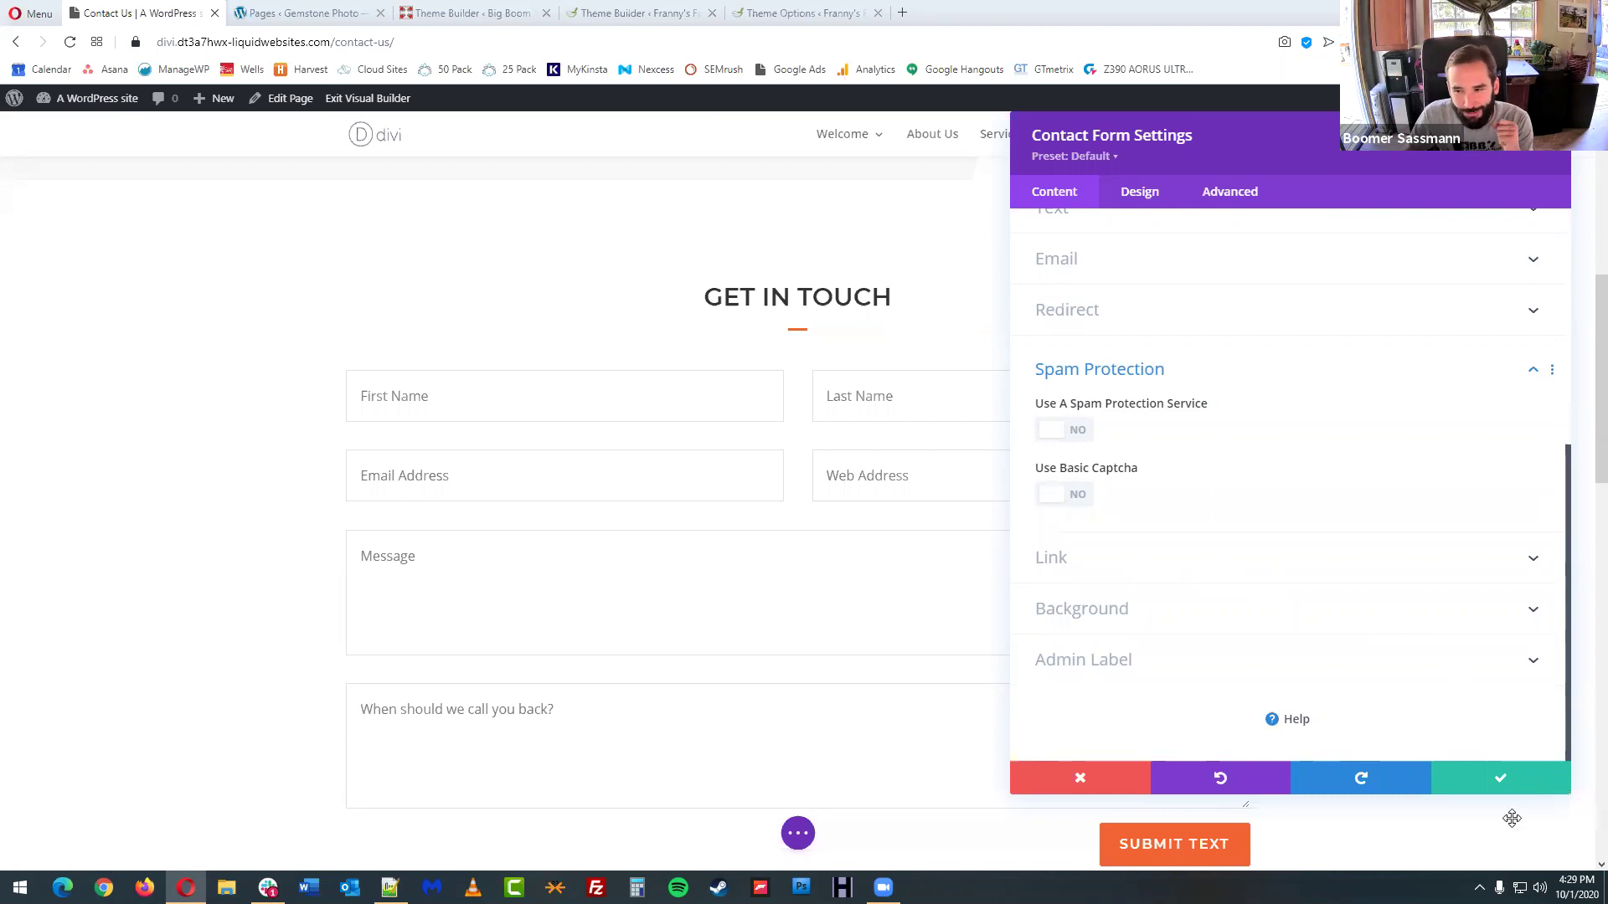
pyautogui.click(1499, 779)
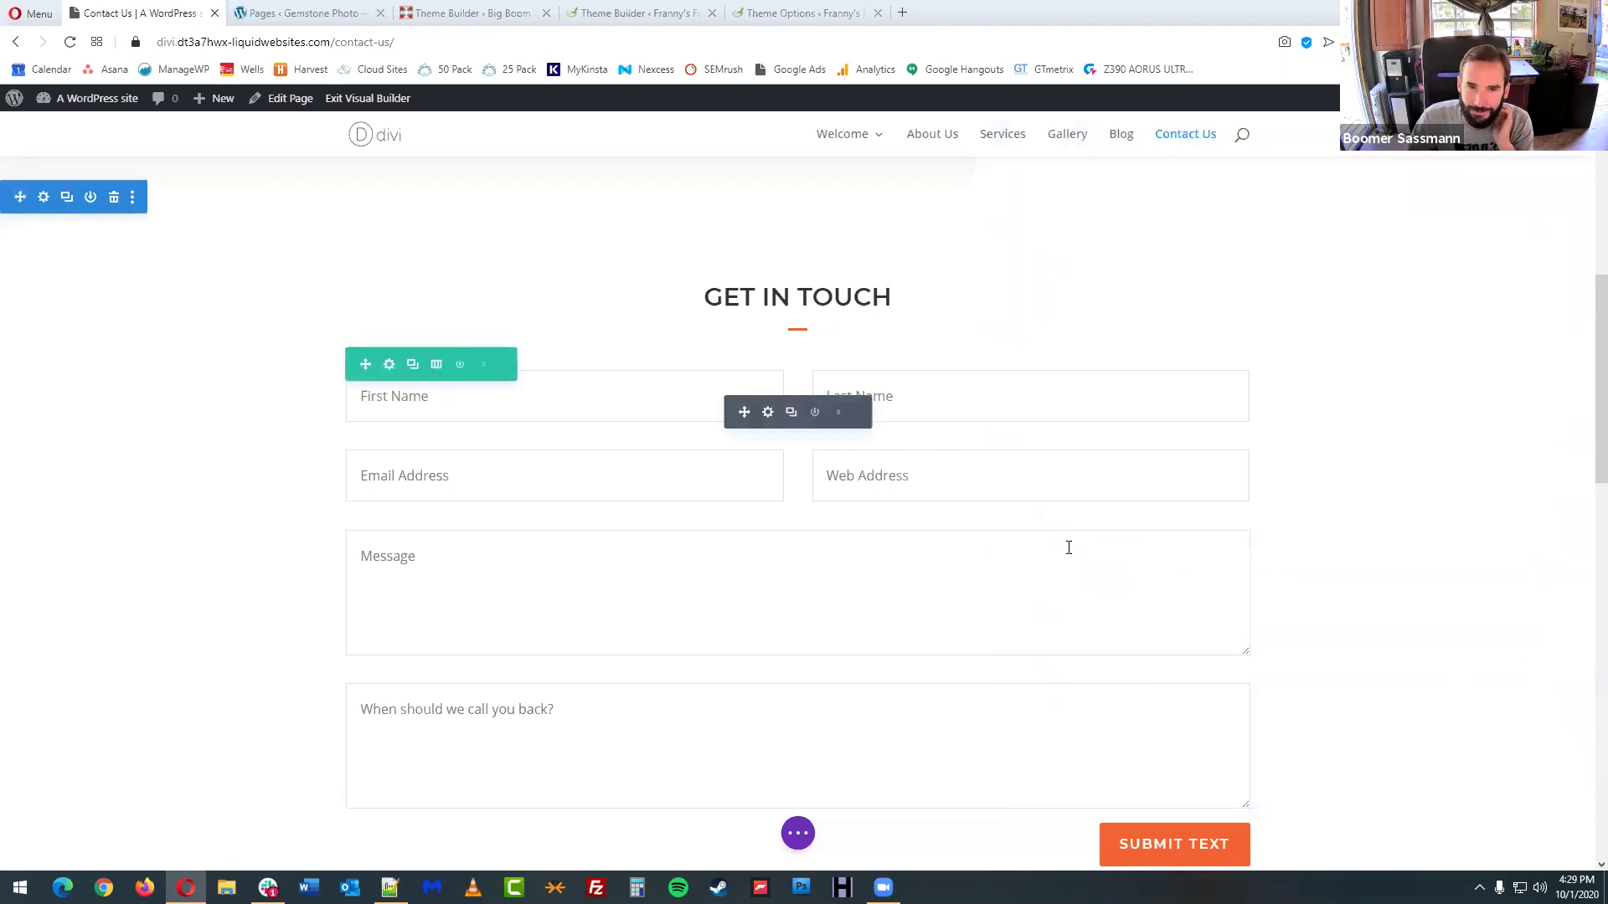
# - Look over the edited contact form, save the Contact Us page, and exit the Visual Builder
pyautogui.scroll(-3, 1016, 469)
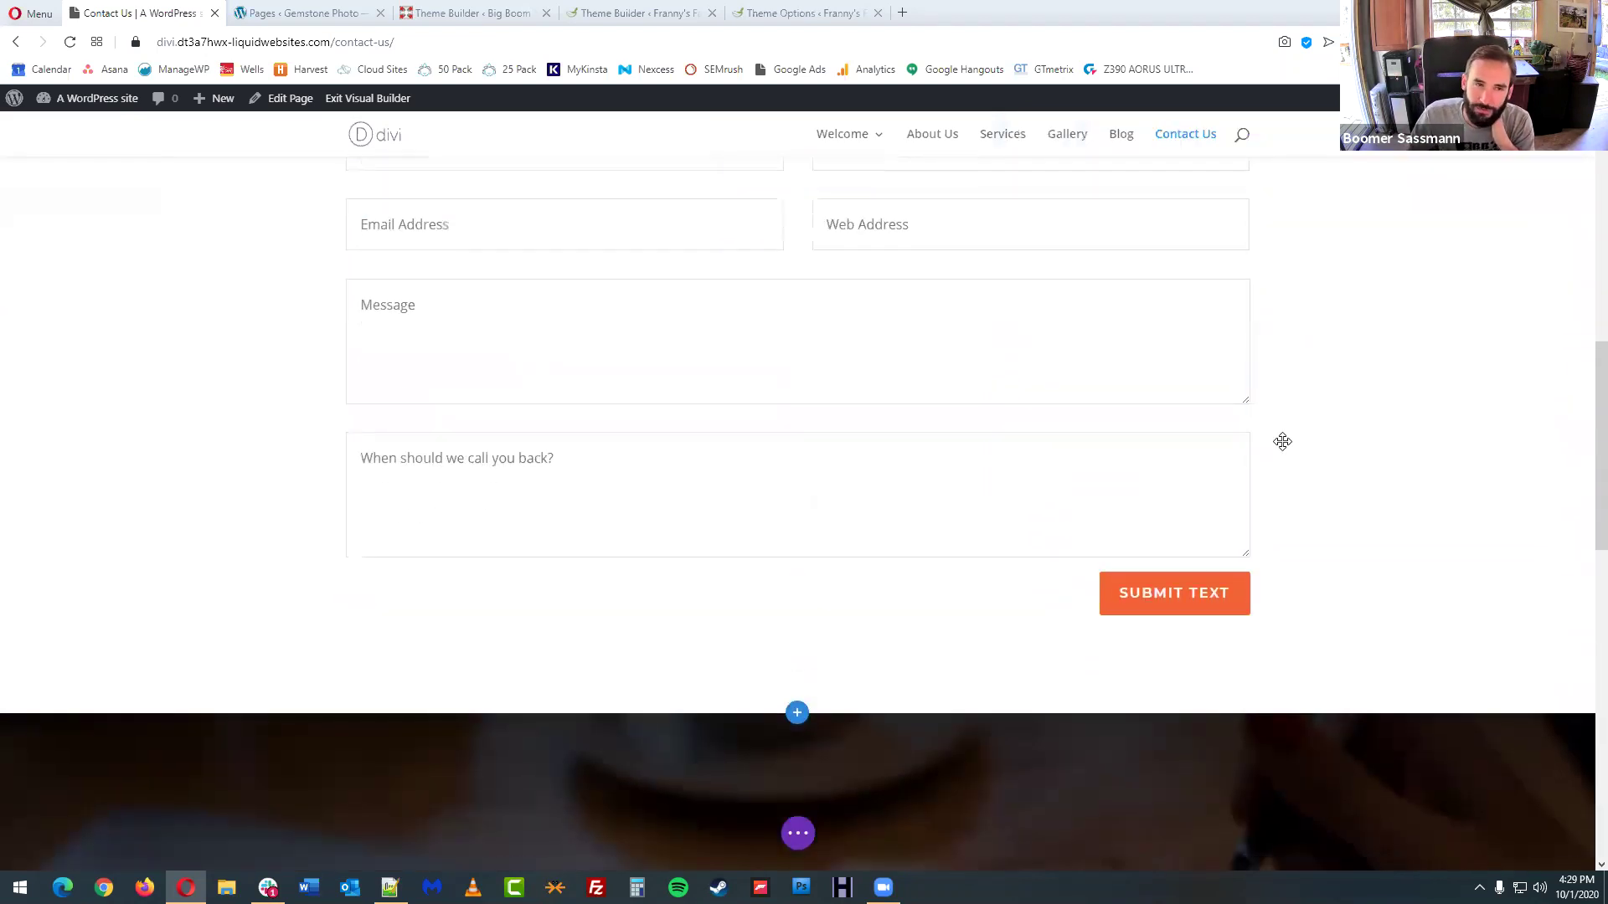
pyautogui.scroll(3, 1283, 441)
pyautogui.scroll(3, 866, 477)
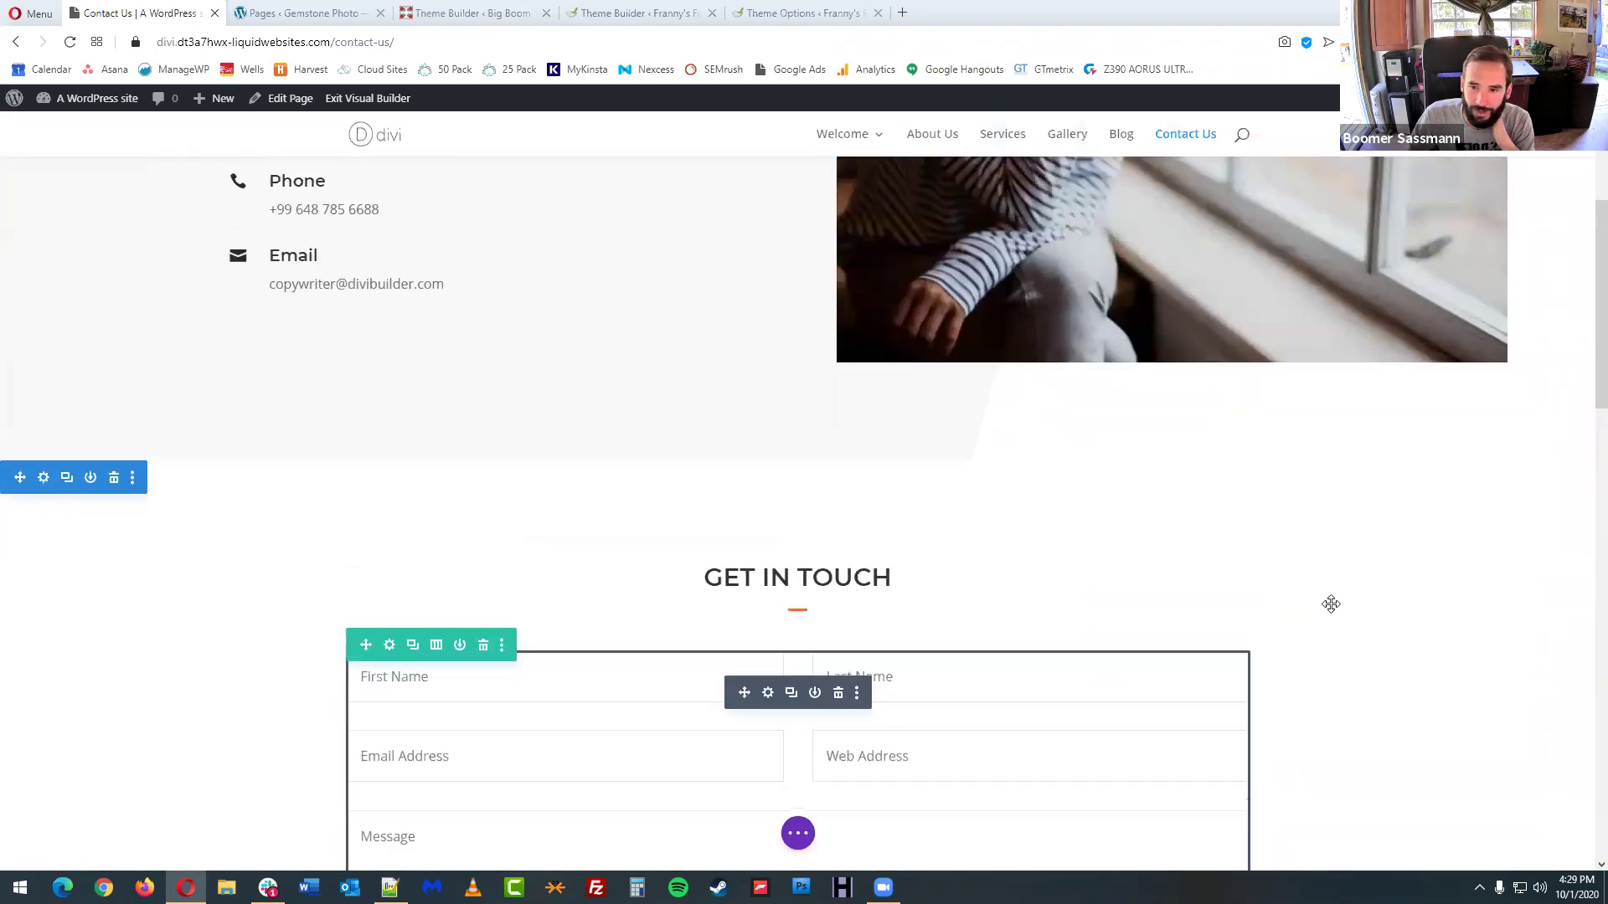
pyautogui.scroll(1, 1332, 604)
pyautogui.click(797, 833)
pyautogui.click(1546, 834)
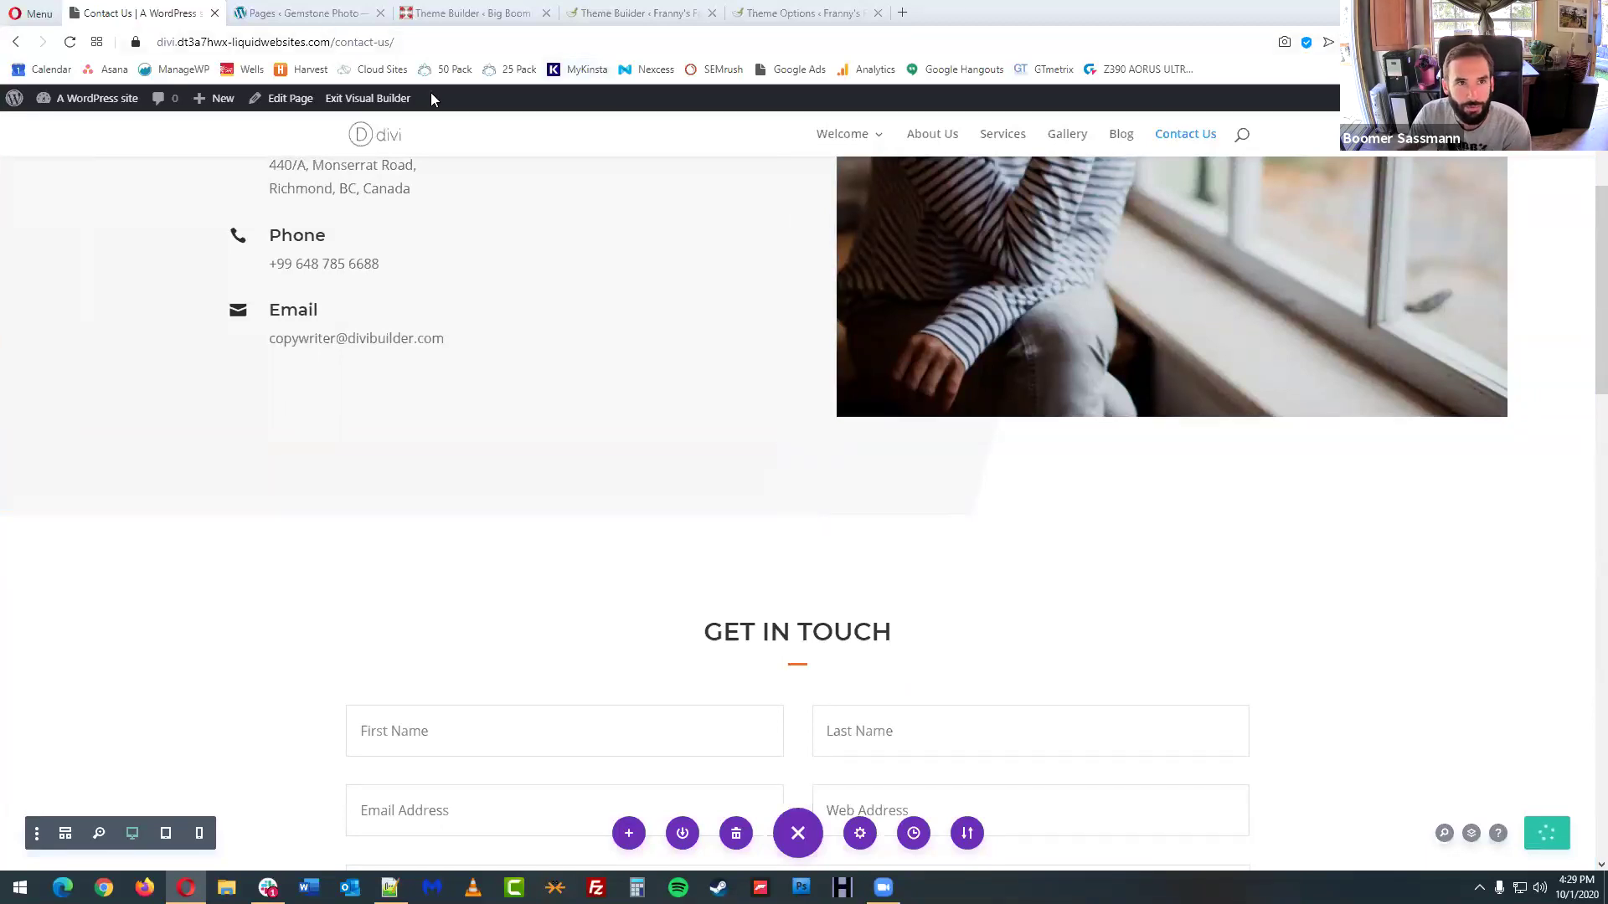
pyautogui.click(389, 99)
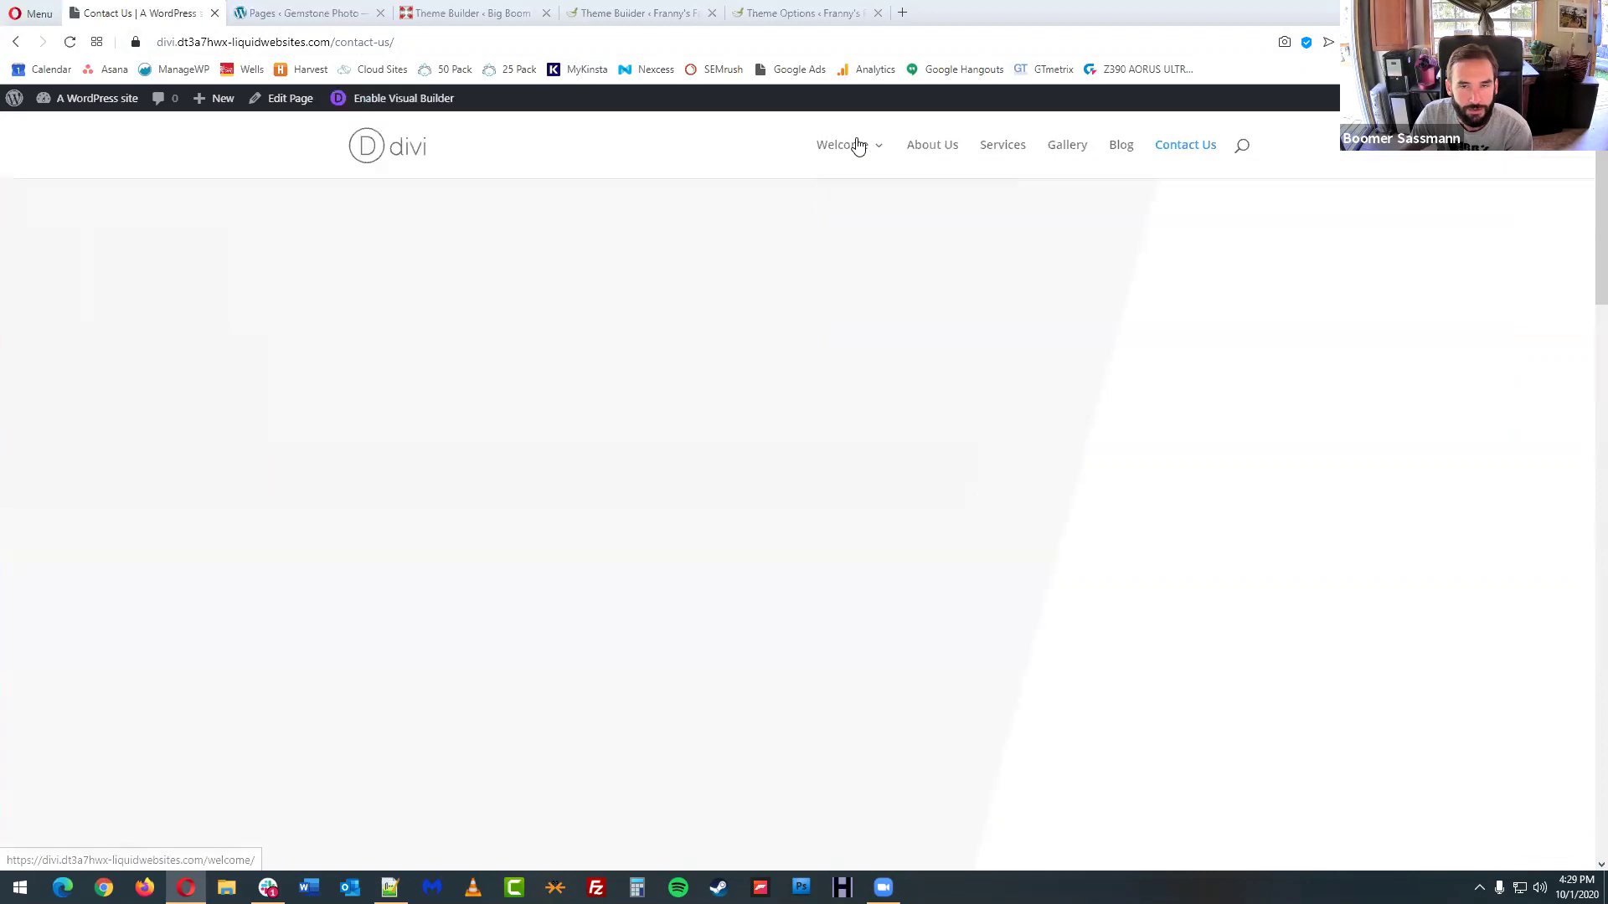
# - Open the live Welcome page and review all its sections, from the hero through services, testimonials and blog posts, returning to its beginning
pyautogui.moveTo(855, 144)
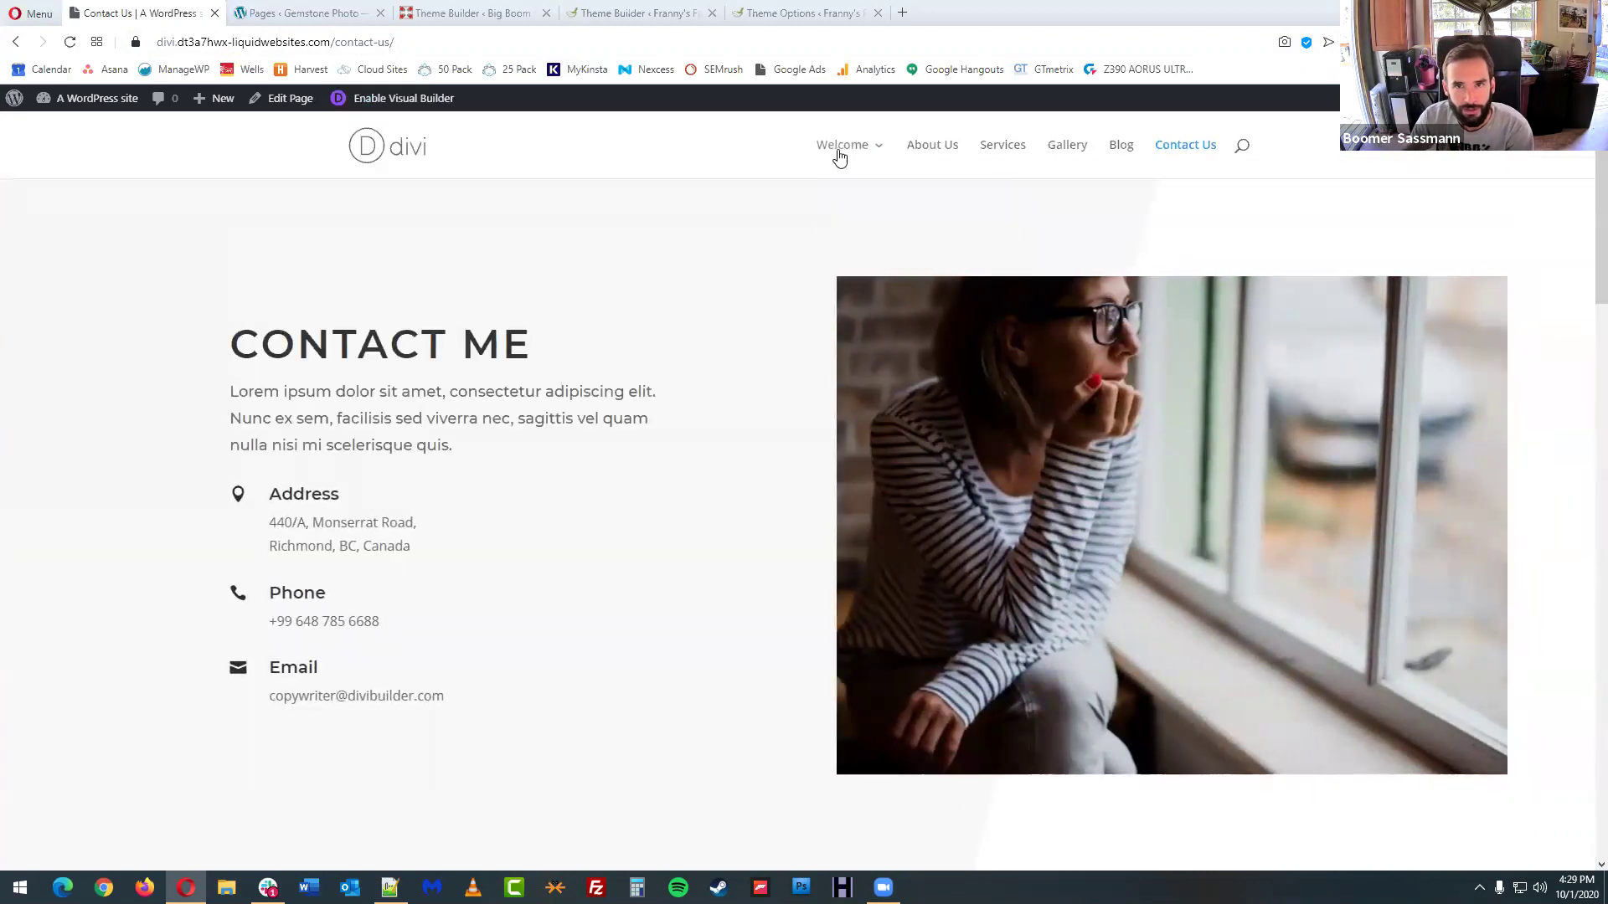
pyautogui.click(871, 147)
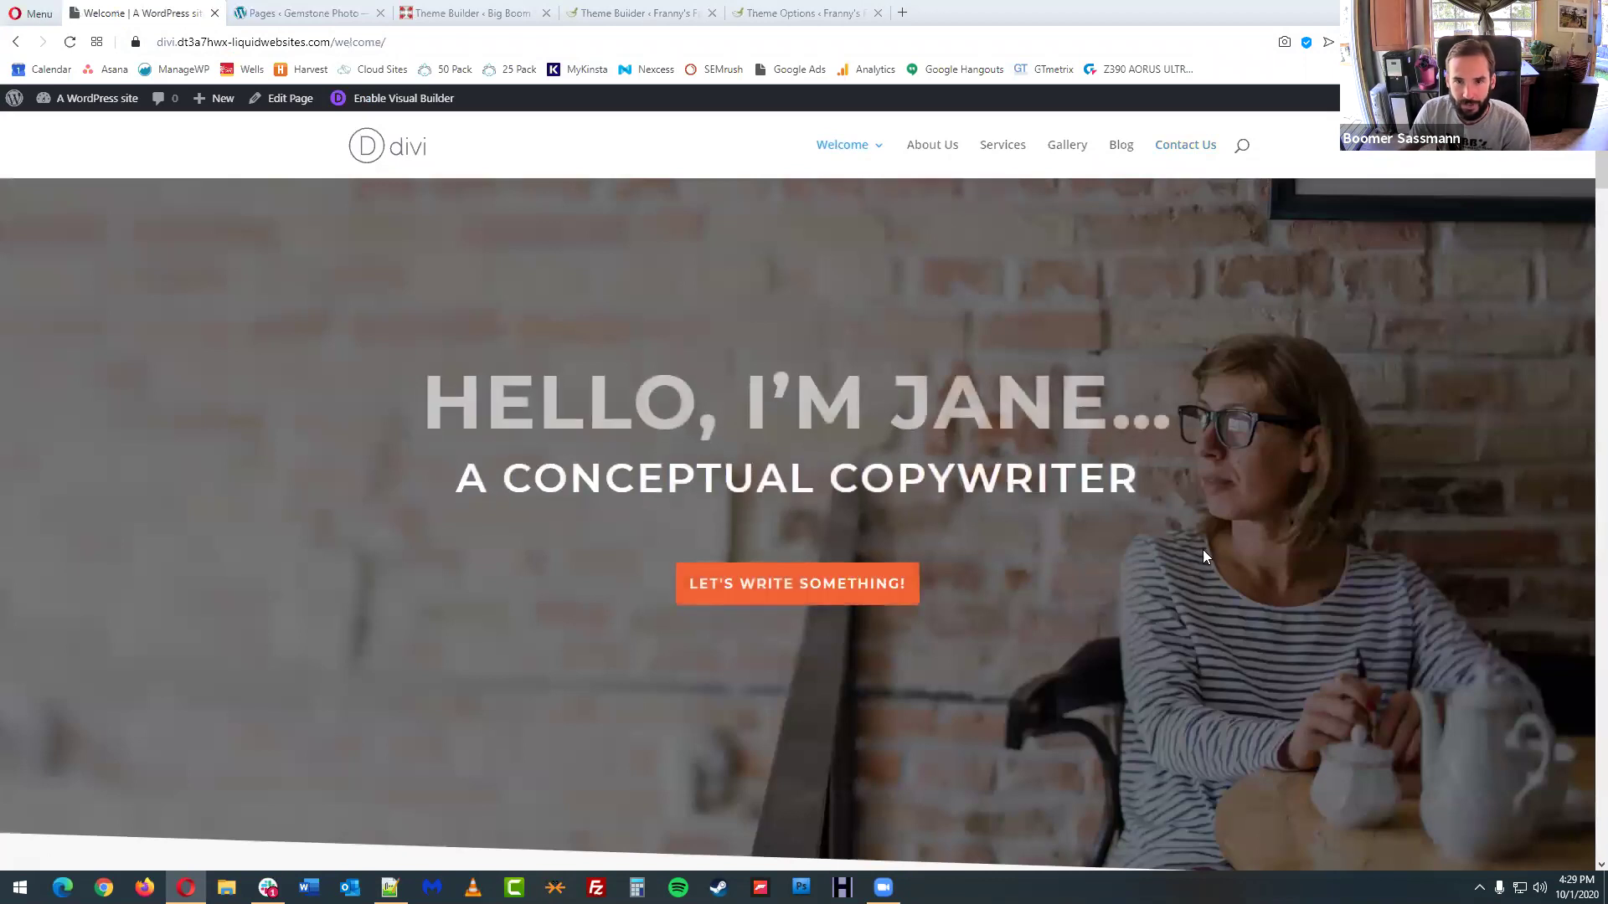
pyautogui.scroll(-3, 1203, 549)
pyautogui.scroll(3, 1206, 546)
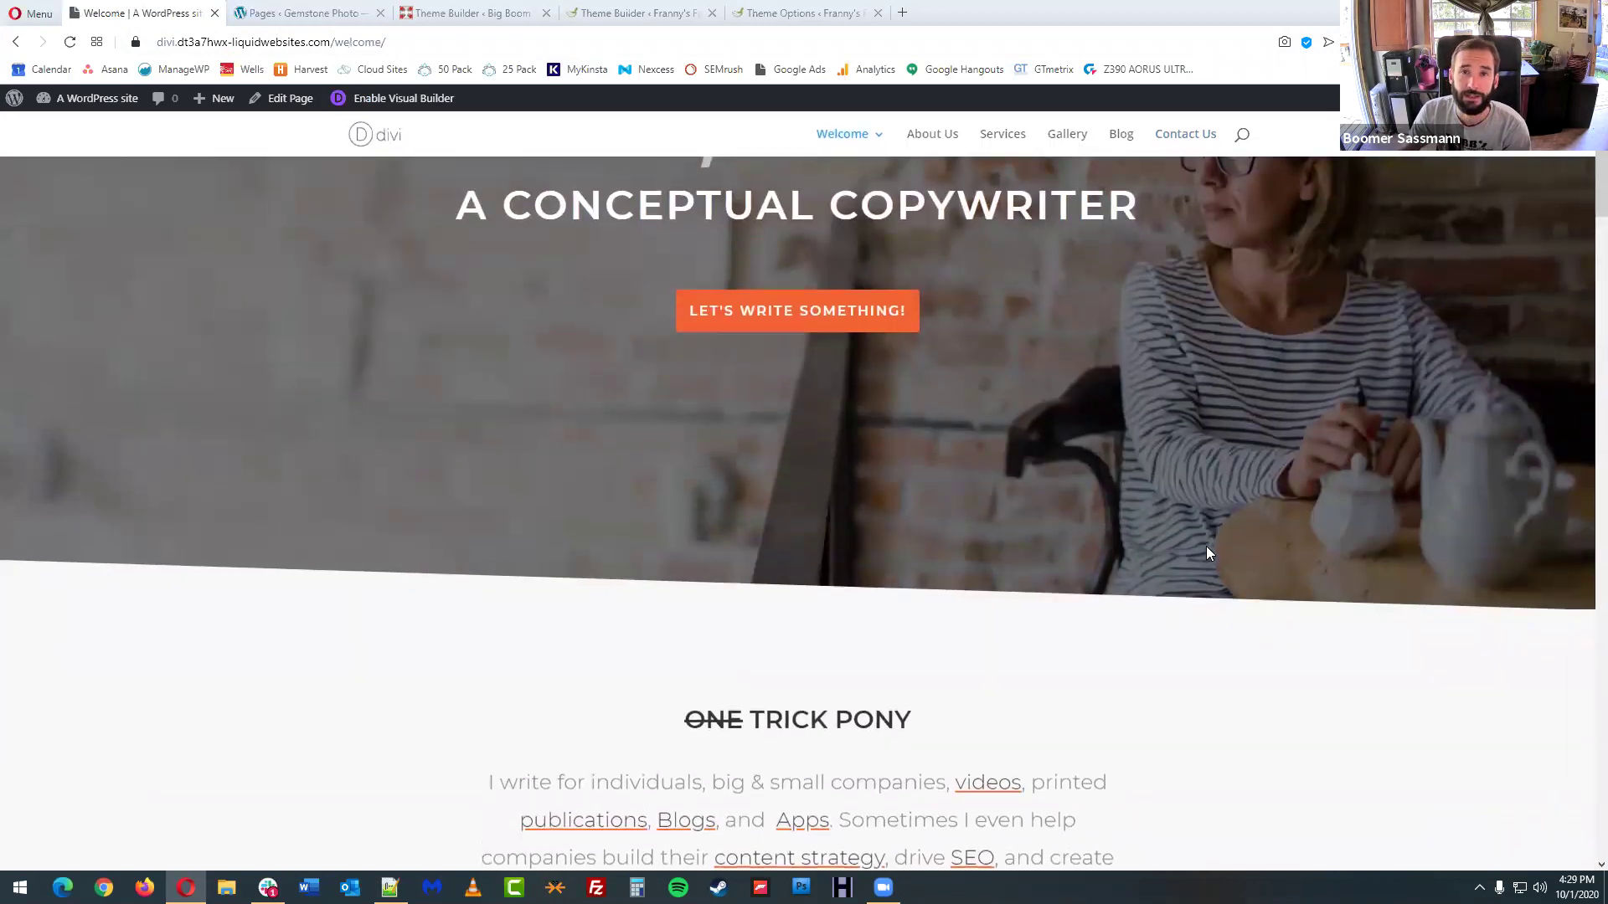
pyautogui.moveTo(856, 169)
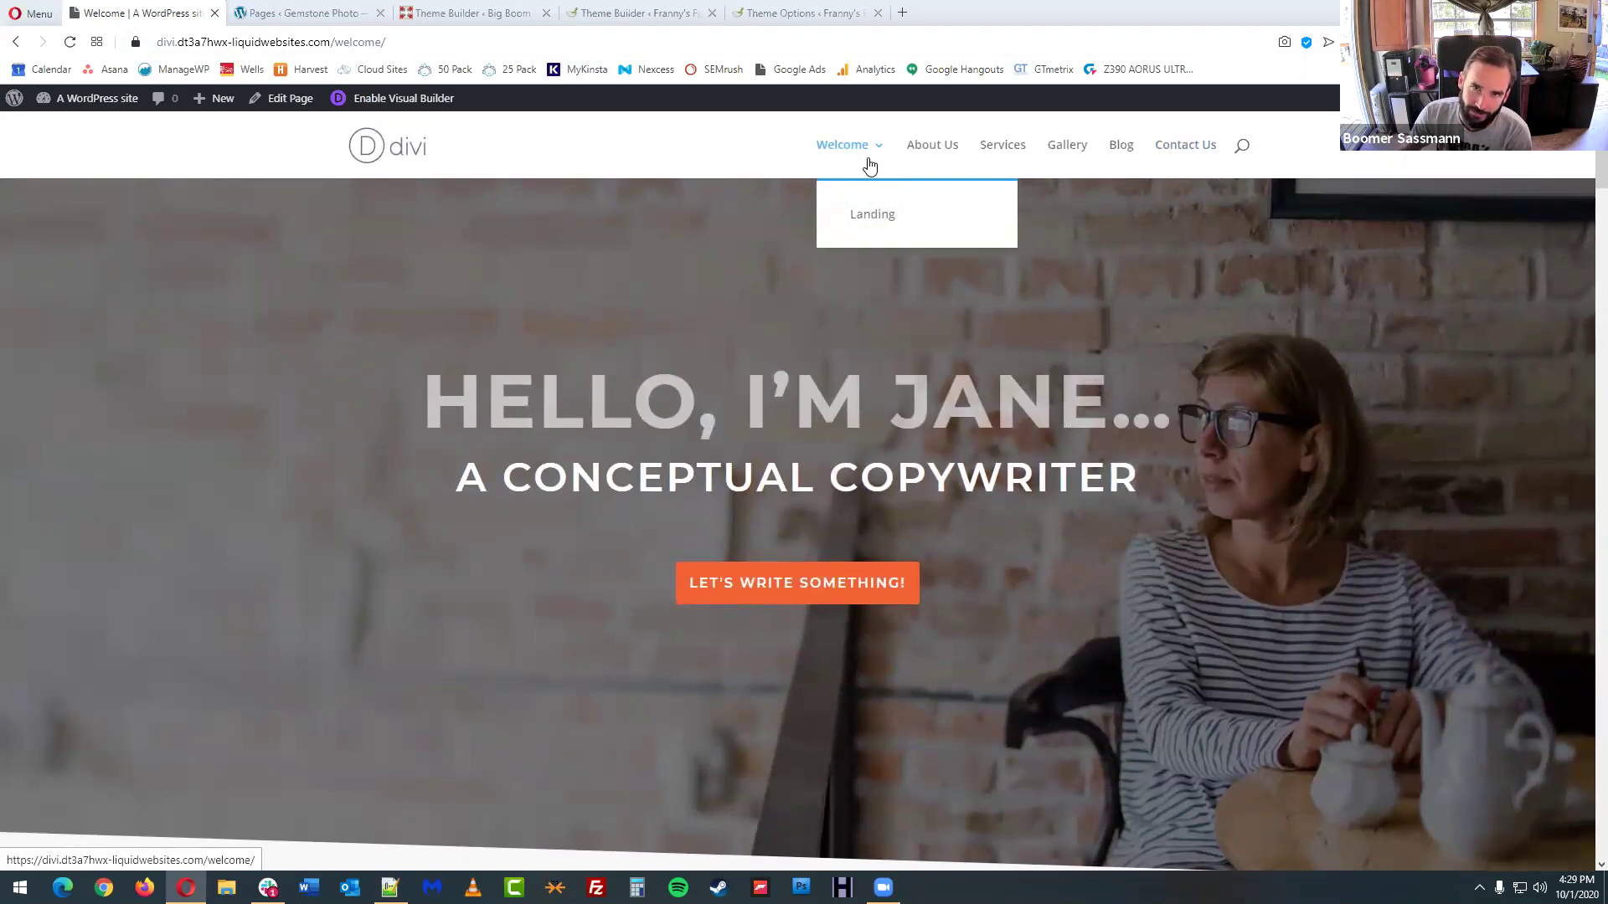
pyautogui.scroll(-7, 936, 312)
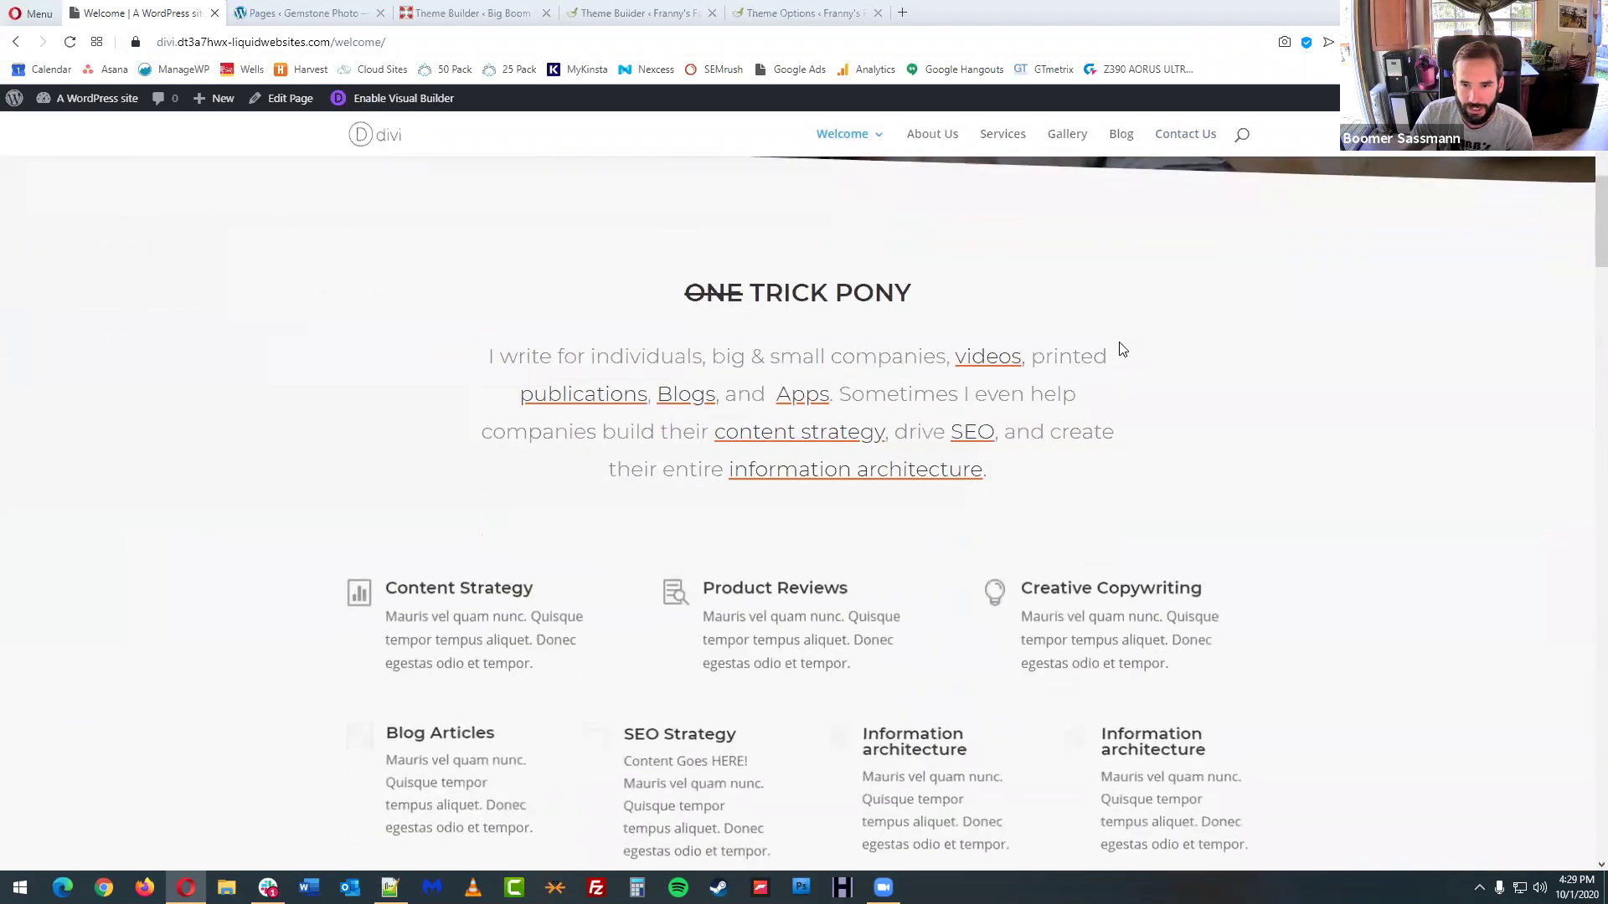
pyautogui.scroll(-3, 1122, 350)
pyautogui.scroll(-6, 1298, 452)
pyautogui.scroll(-8, 1299, 459)
pyautogui.scroll(-10, 1294, 469)
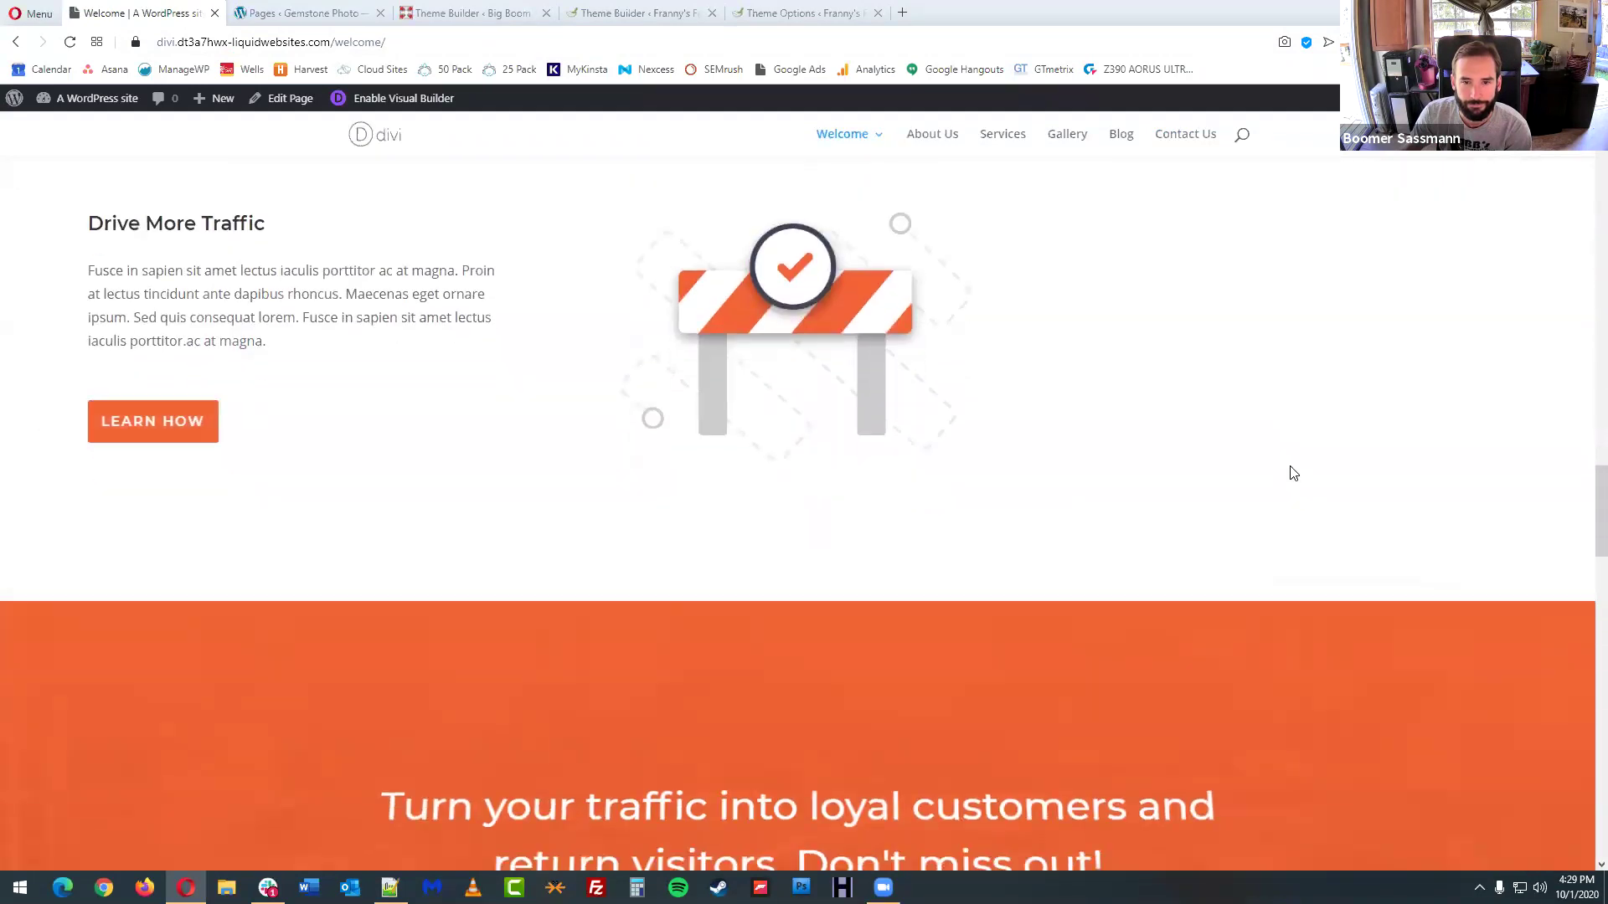
pyautogui.scroll(-10, 1294, 473)
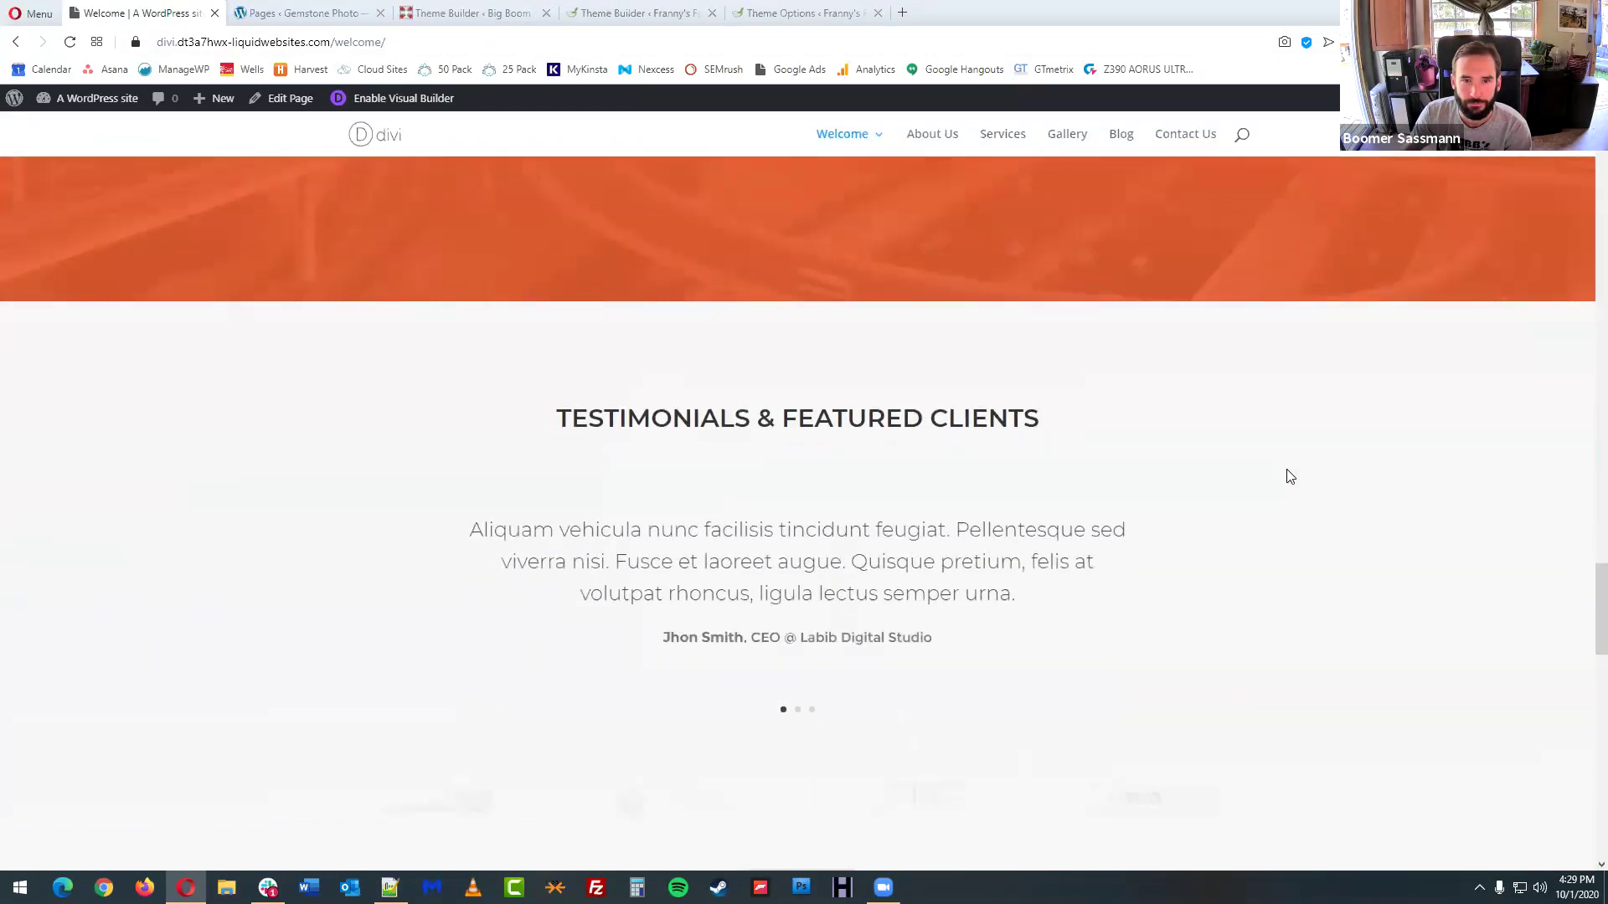
pyautogui.scroll(-12, 1290, 469)
pyautogui.scroll(5, 1298, 471)
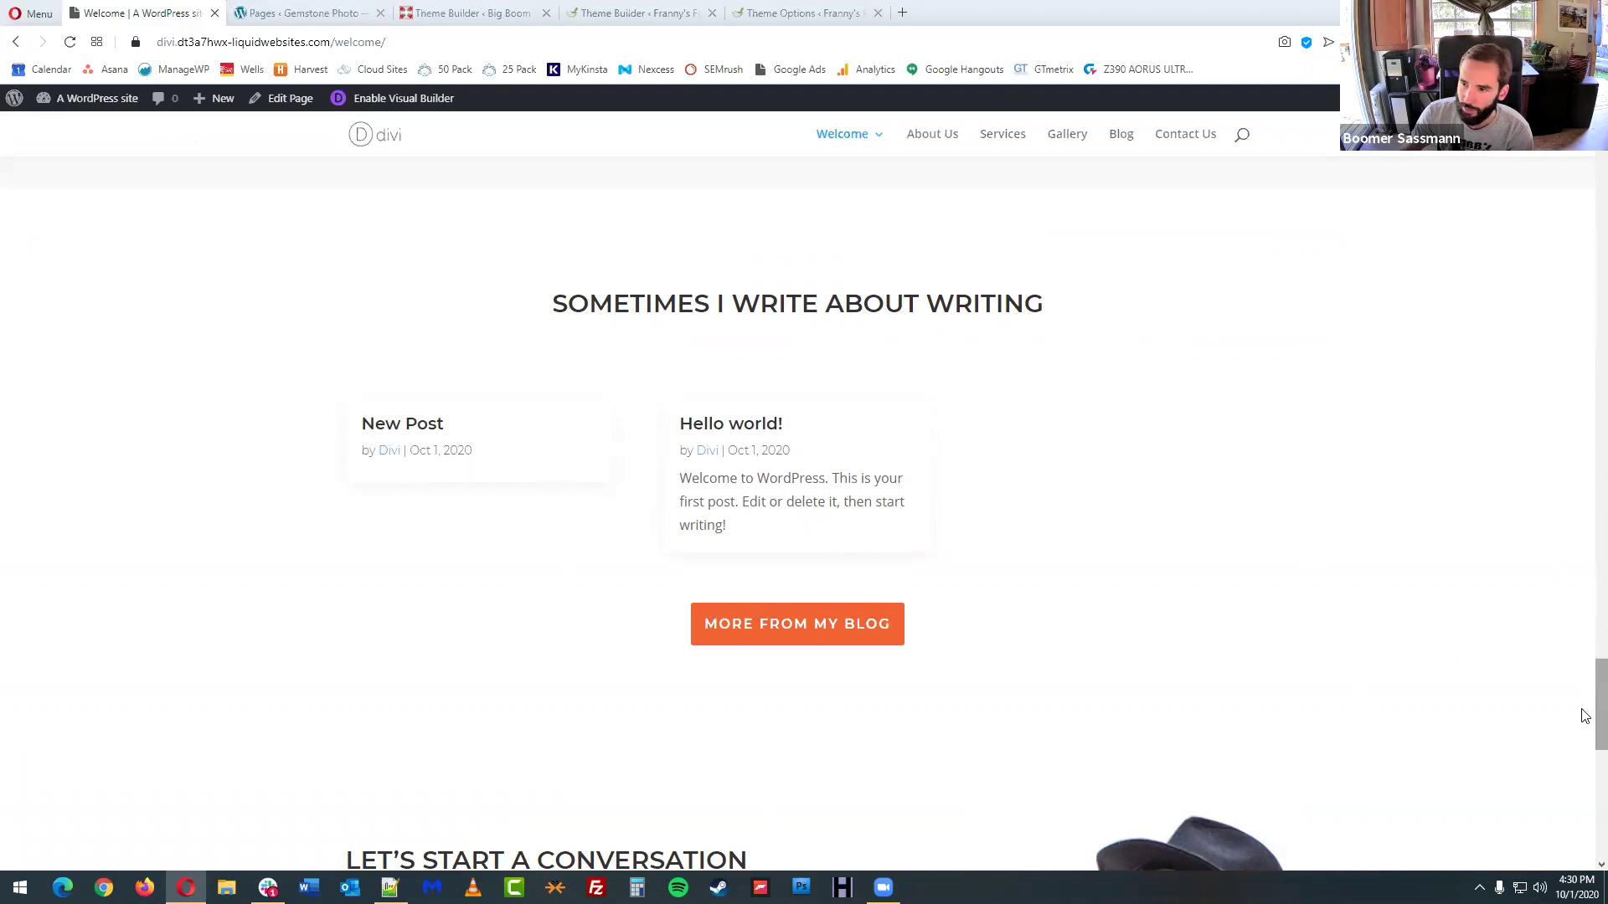
pyautogui.scroll(-3, 1583, 713)
pyautogui.moveTo(1584, 754); pyautogui.dragTo(1367, 165)
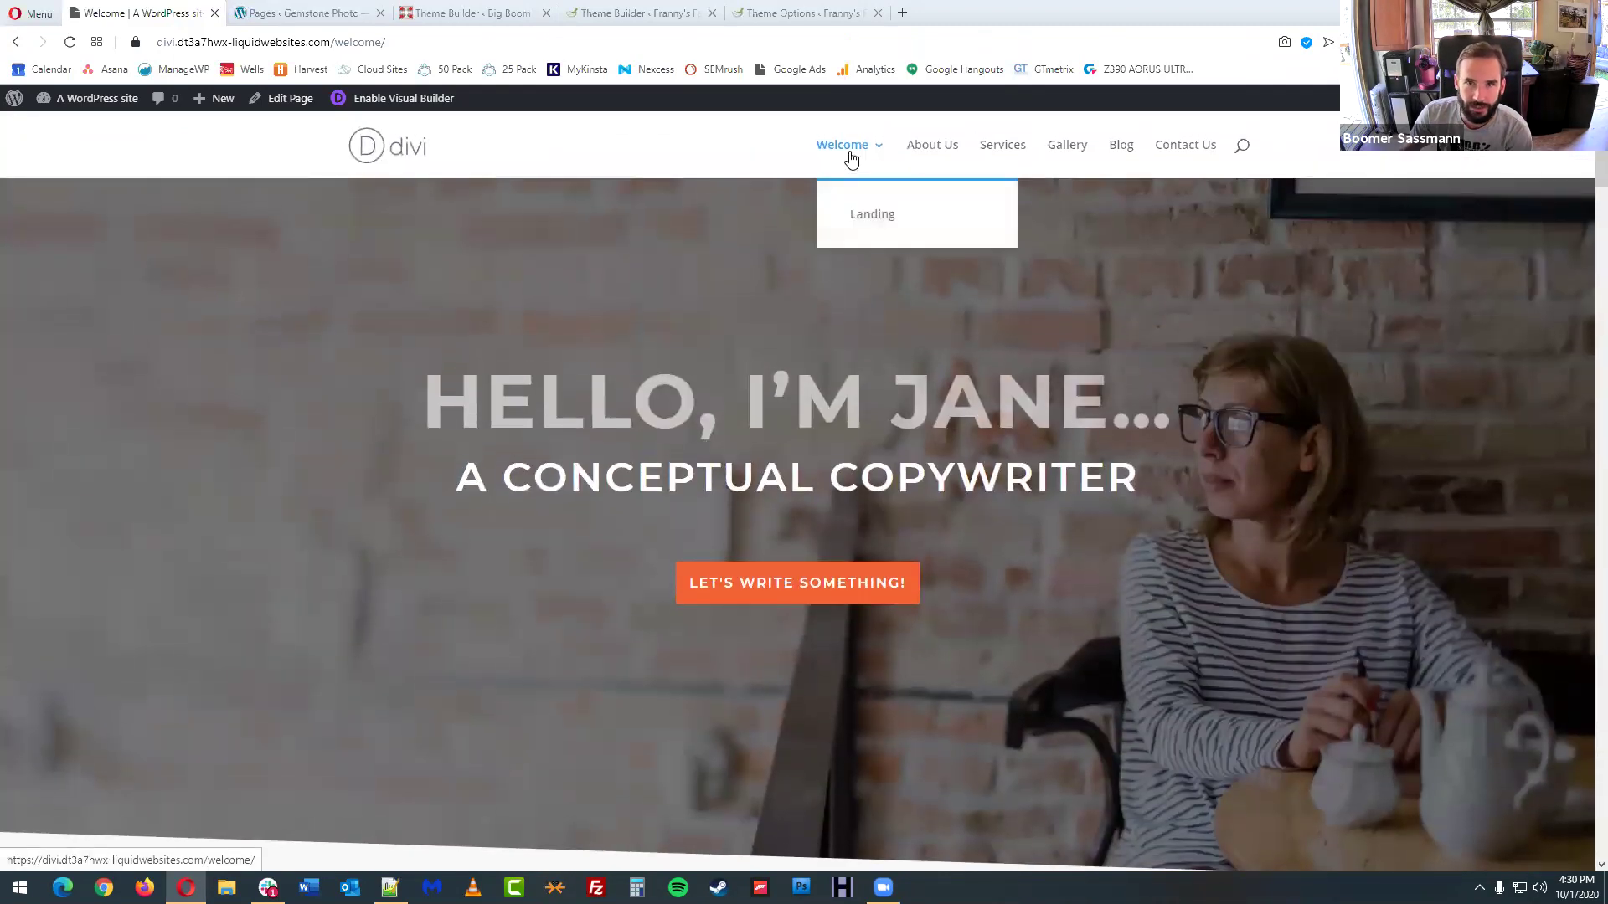
# - Open the Landing page listed under Welcome and review its services, about and contact form sections
pyautogui.click(873, 216)
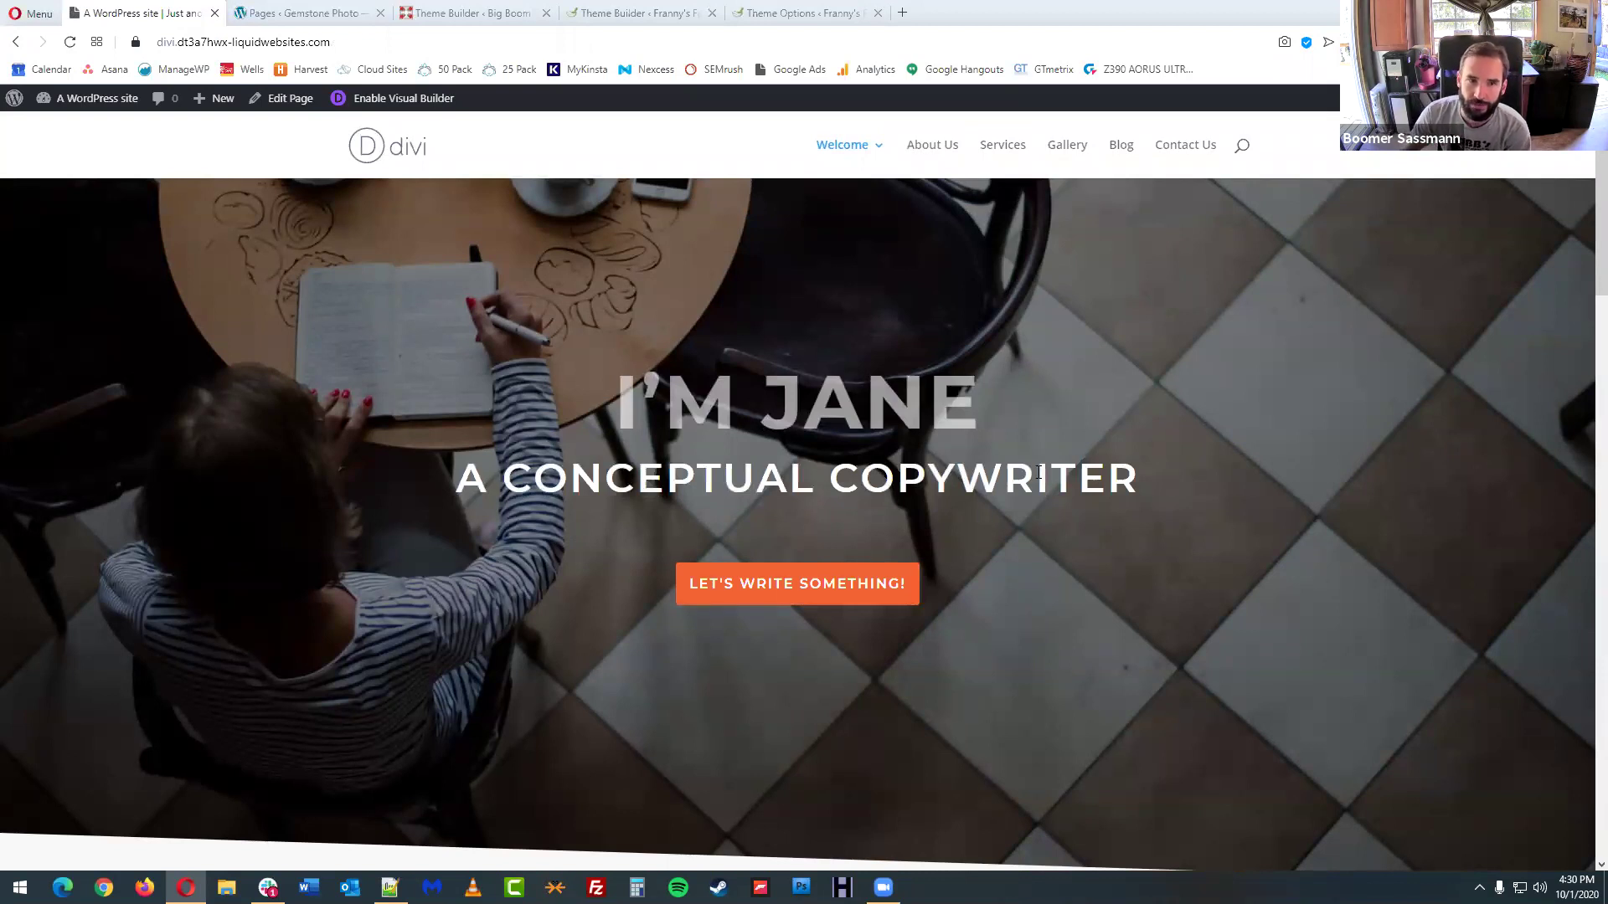
pyautogui.scroll(-8, 1071, 459)
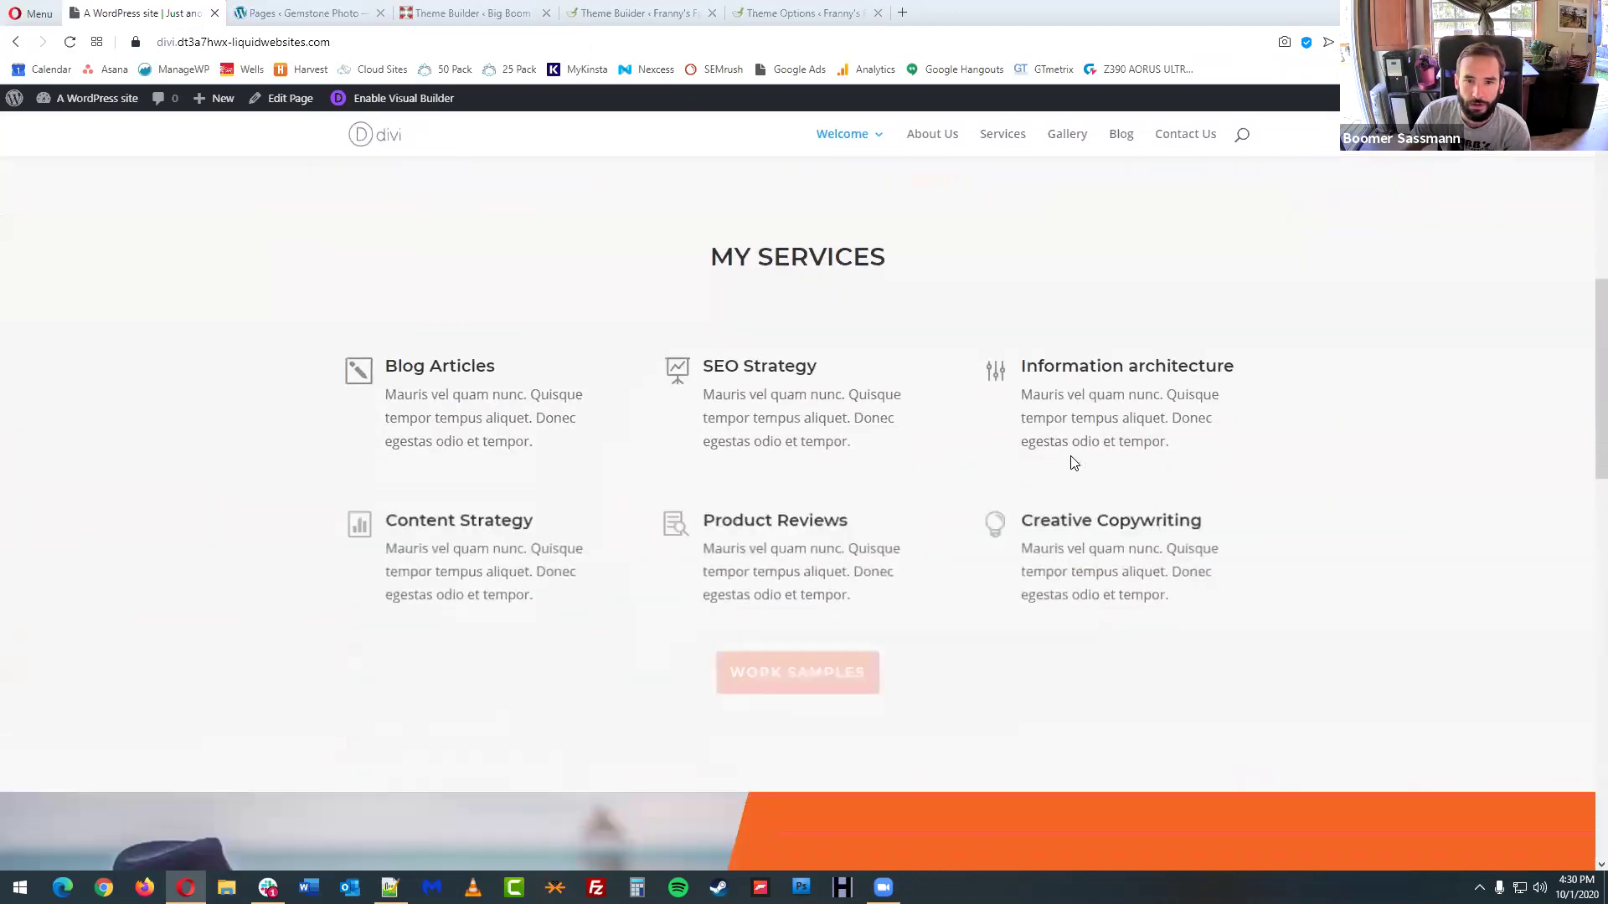
pyautogui.scroll(-10, 1072, 459)
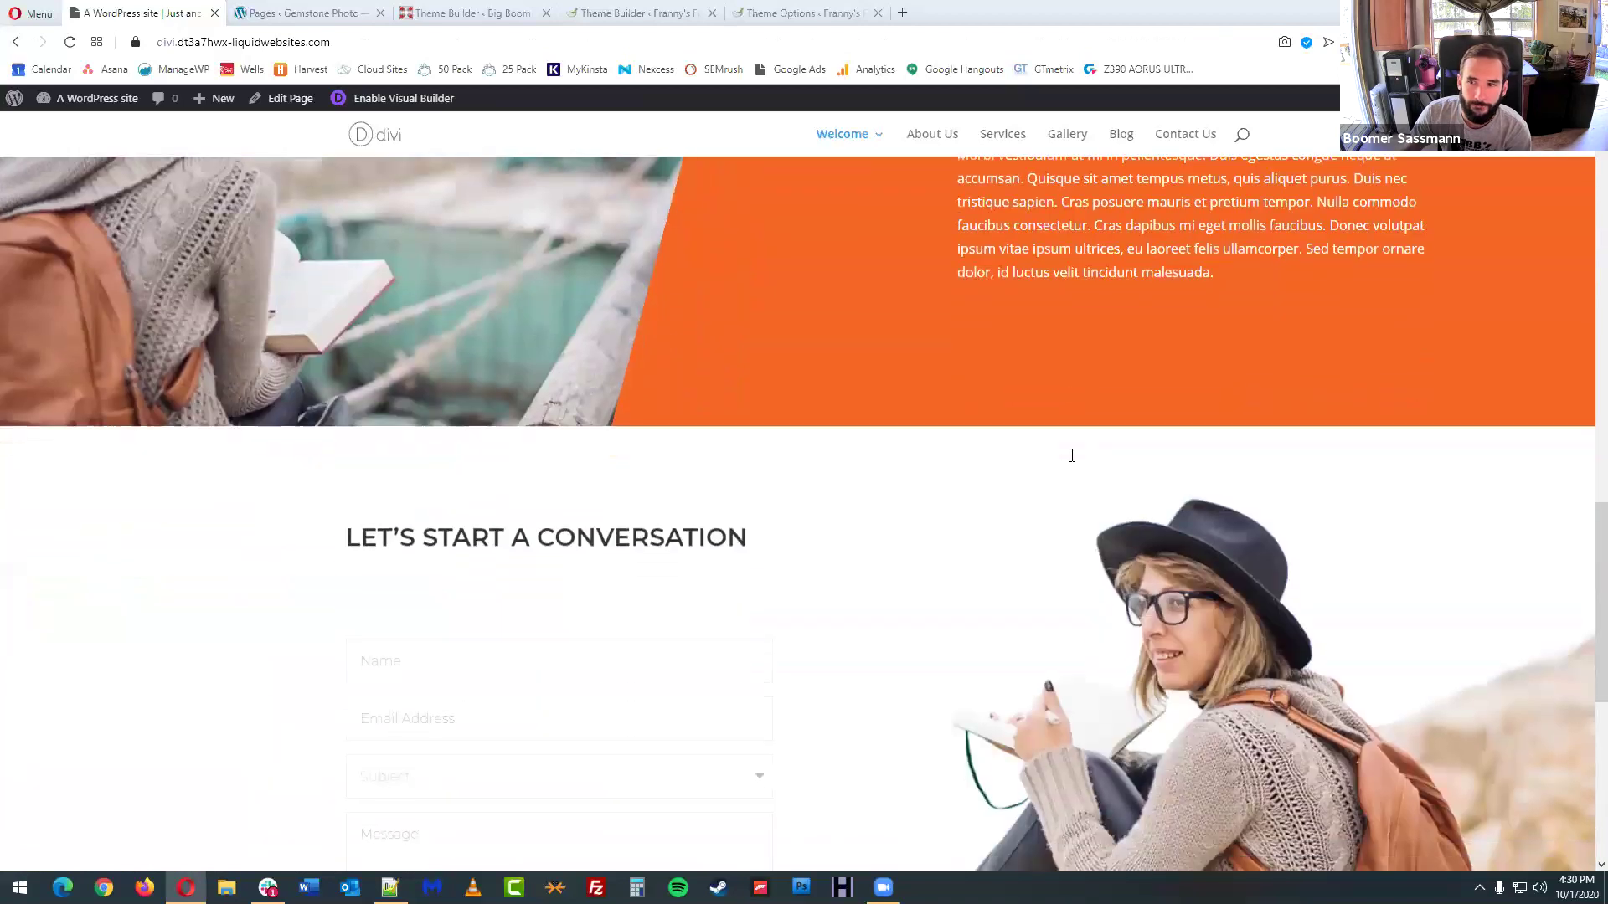
pyautogui.scroll(-4, 1072, 456)
pyautogui.scroll(10, 1071, 456)
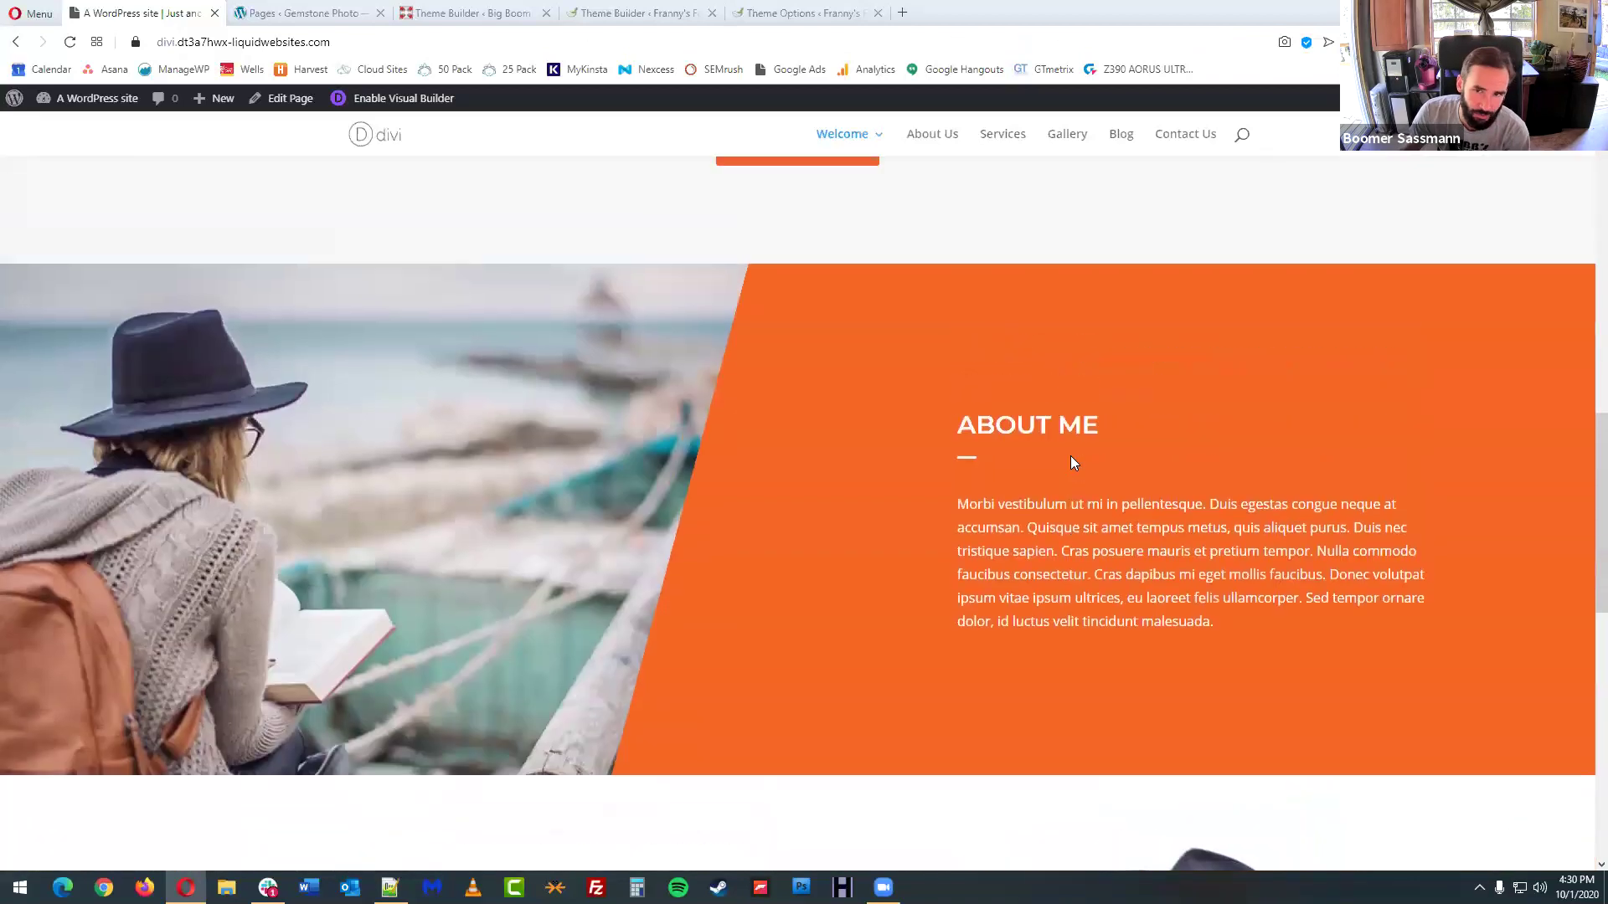
pyautogui.scroll(6, 1071, 456)
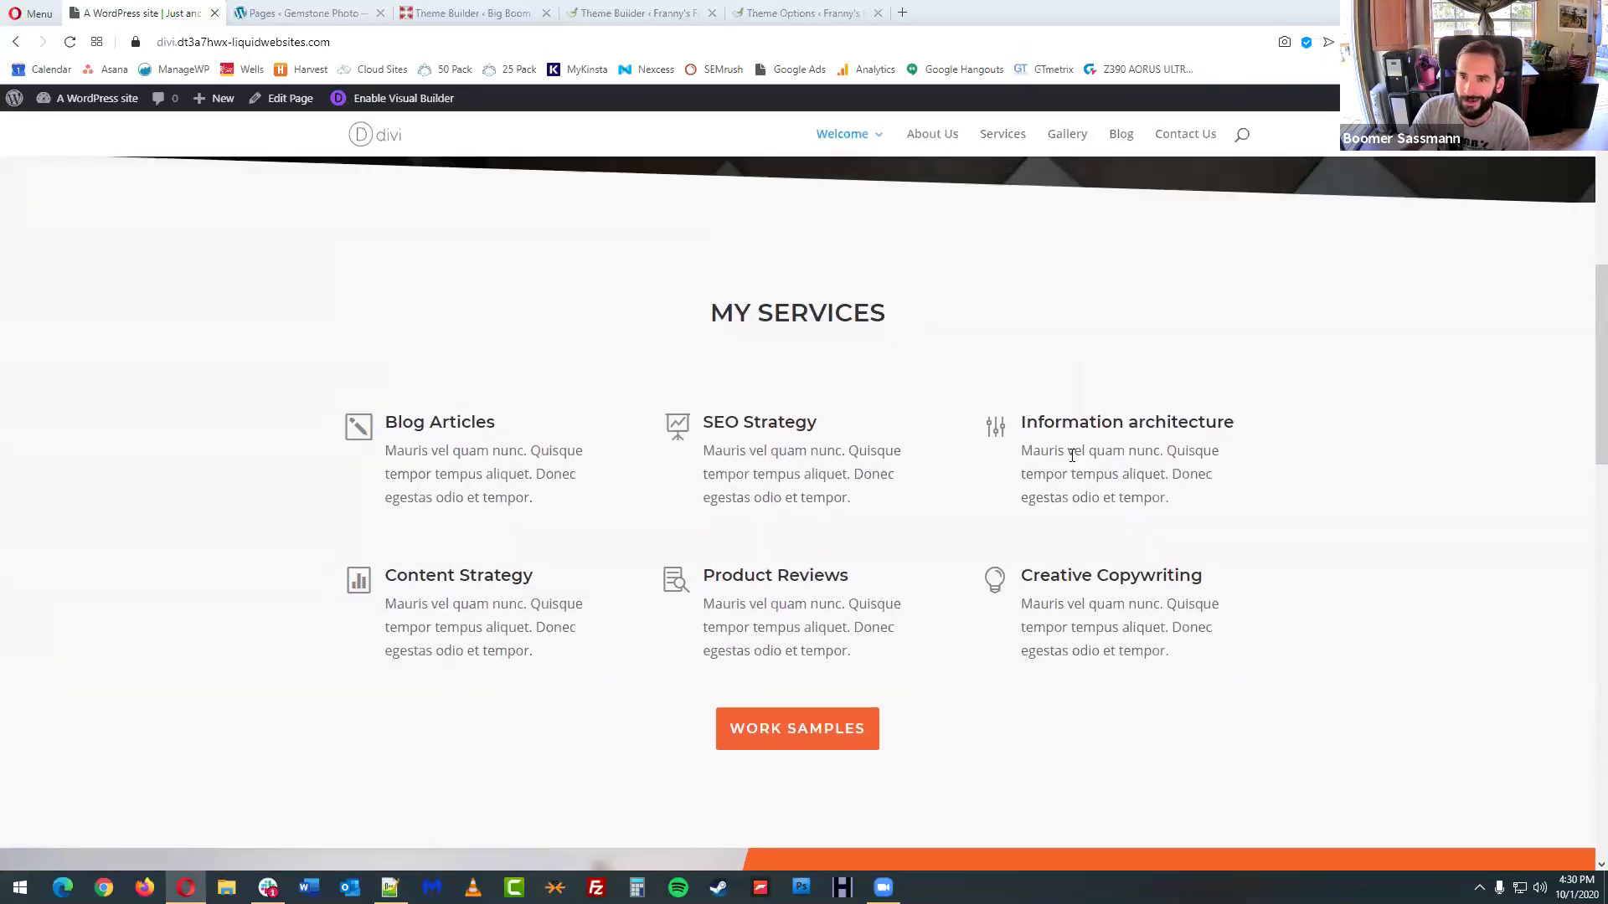
pyautogui.scroll(10, 1070, 456)
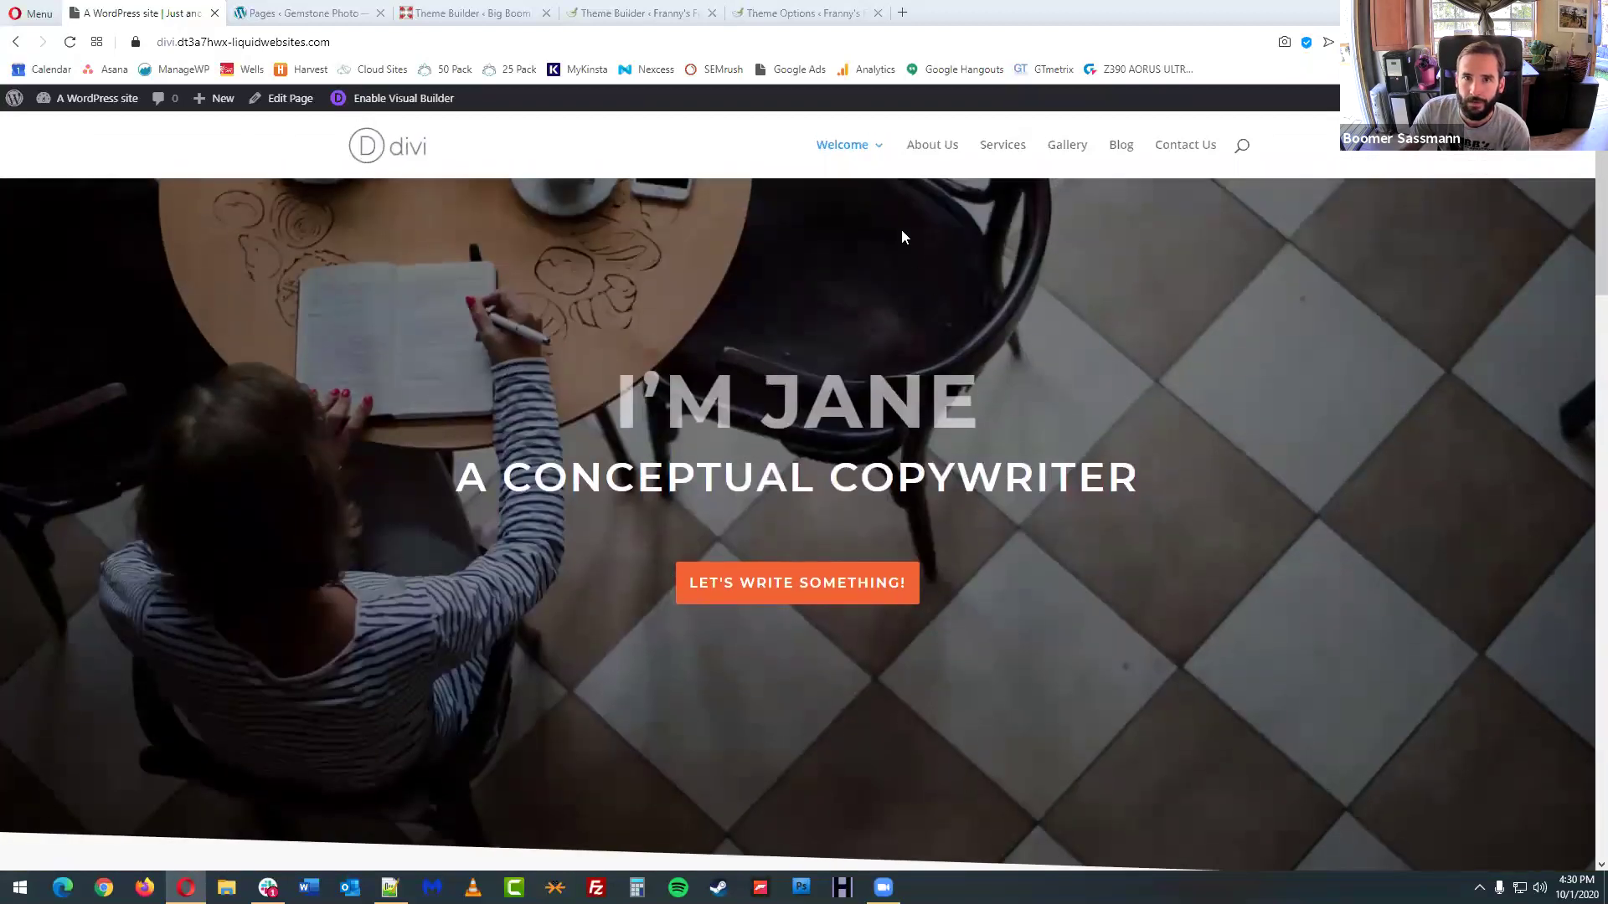
# - Return to the Welcome page and open it in the Visual Builder
pyautogui.moveTo(848, 154)
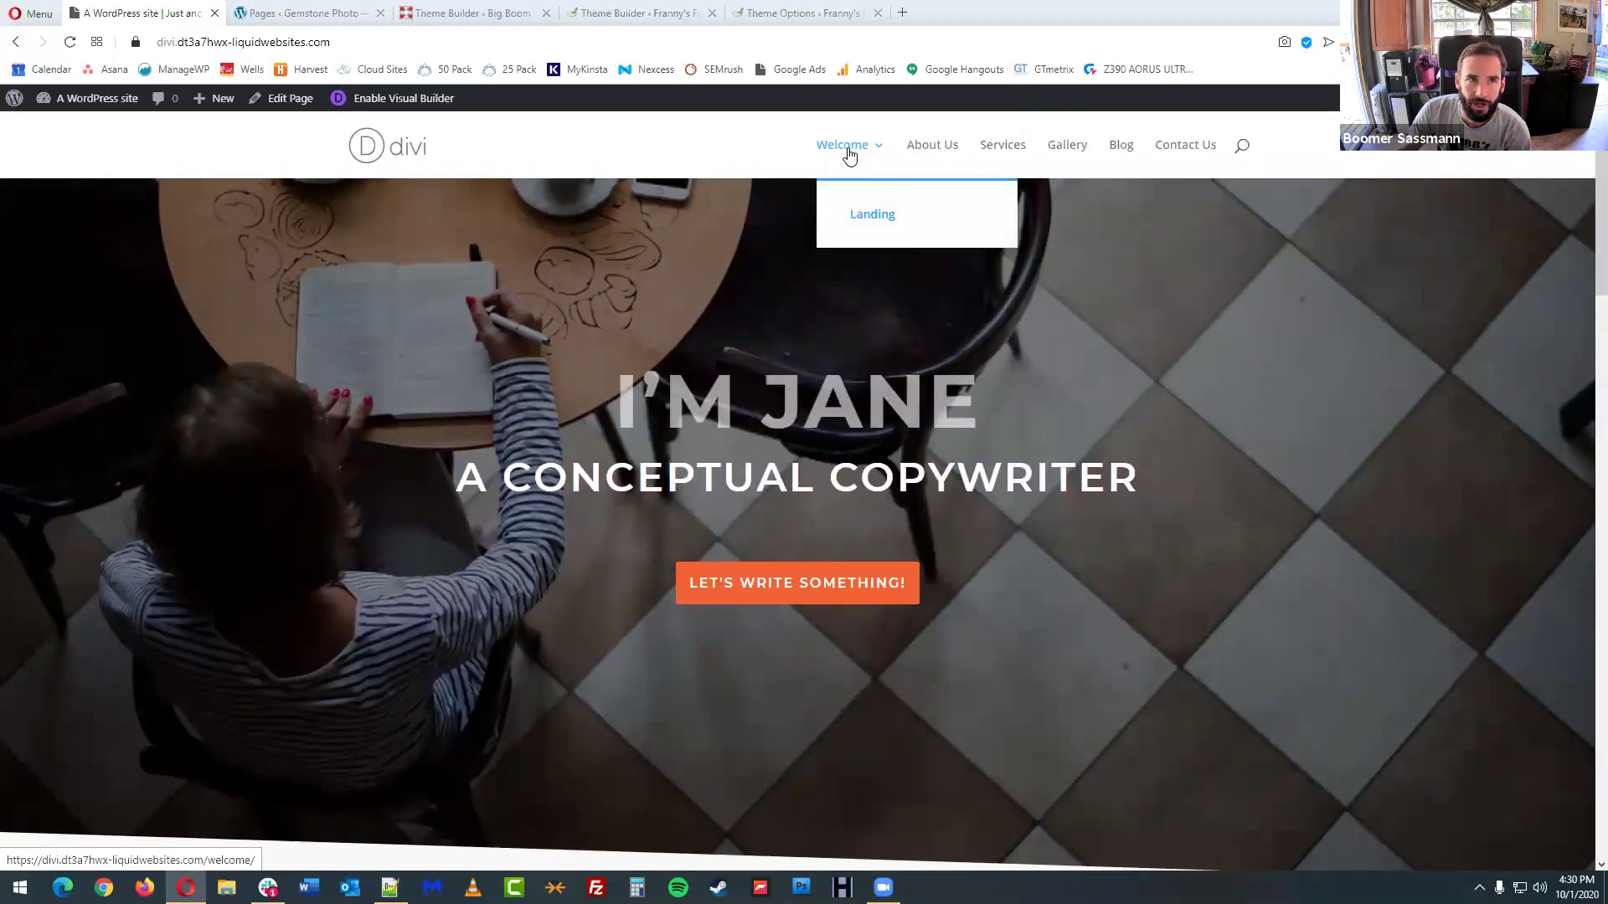
pyautogui.click(851, 161)
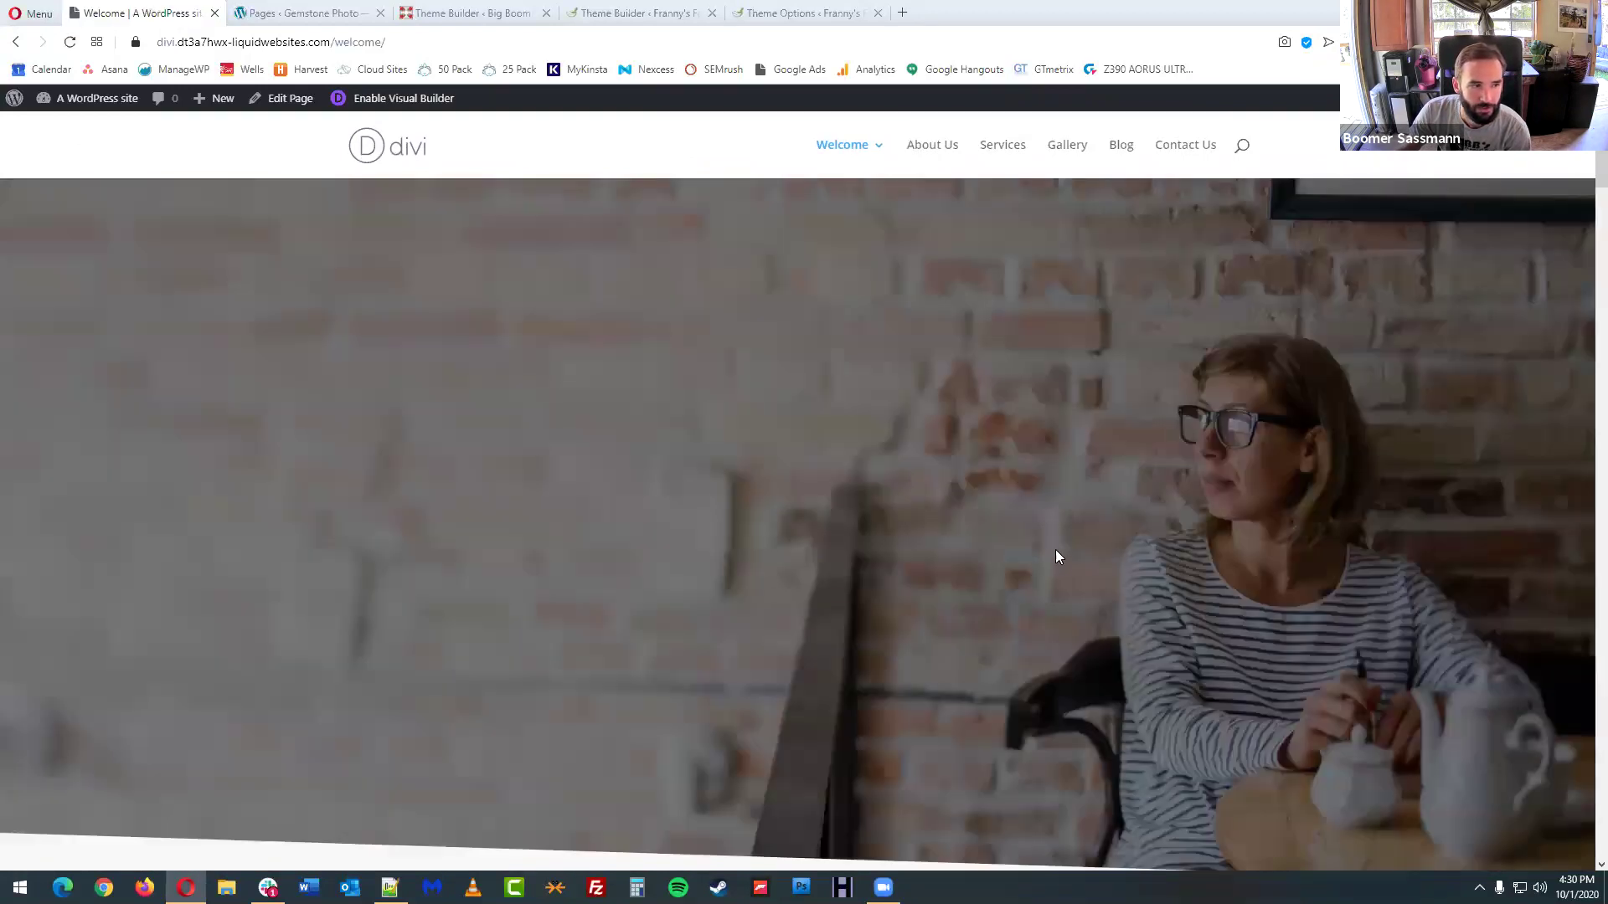
pyautogui.click(422, 101)
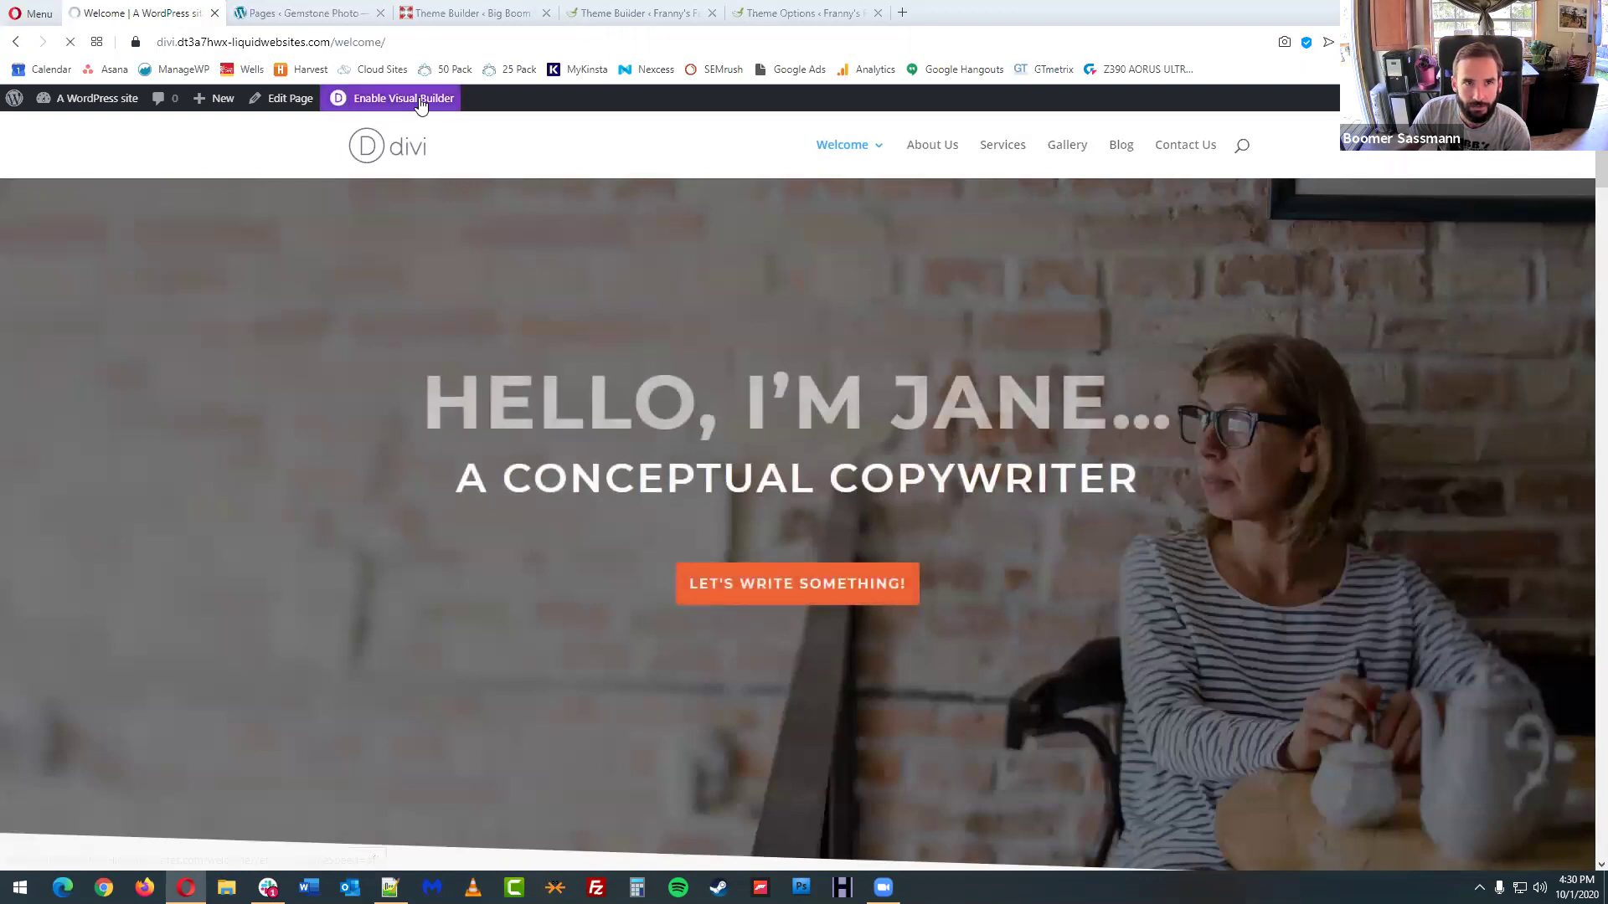
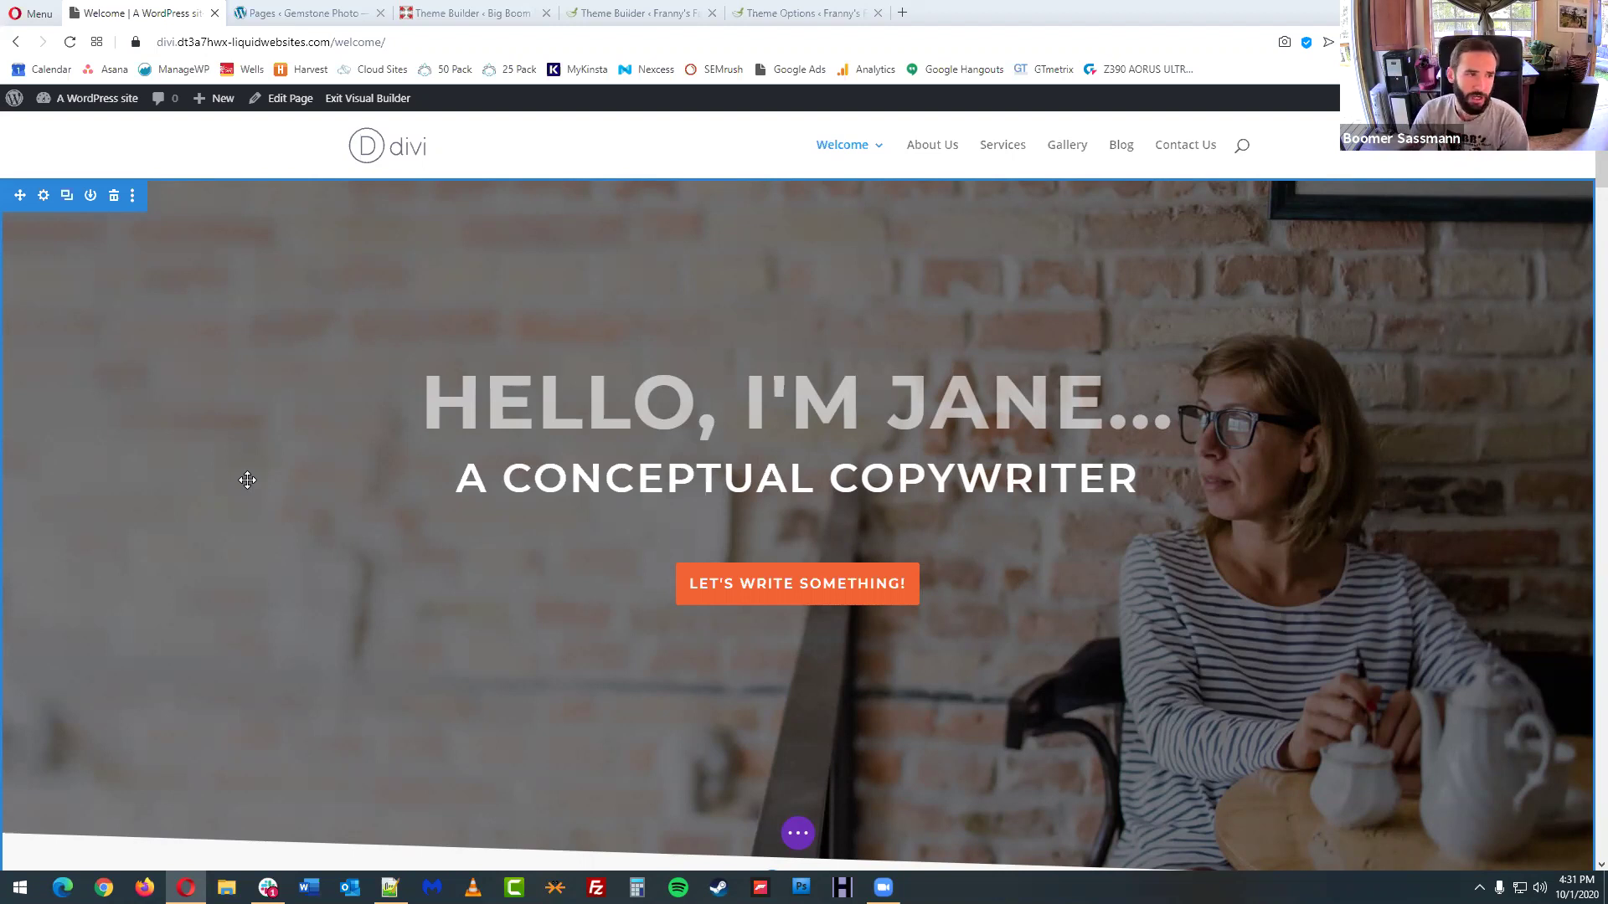
pyautogui.moveTo(862, 167)
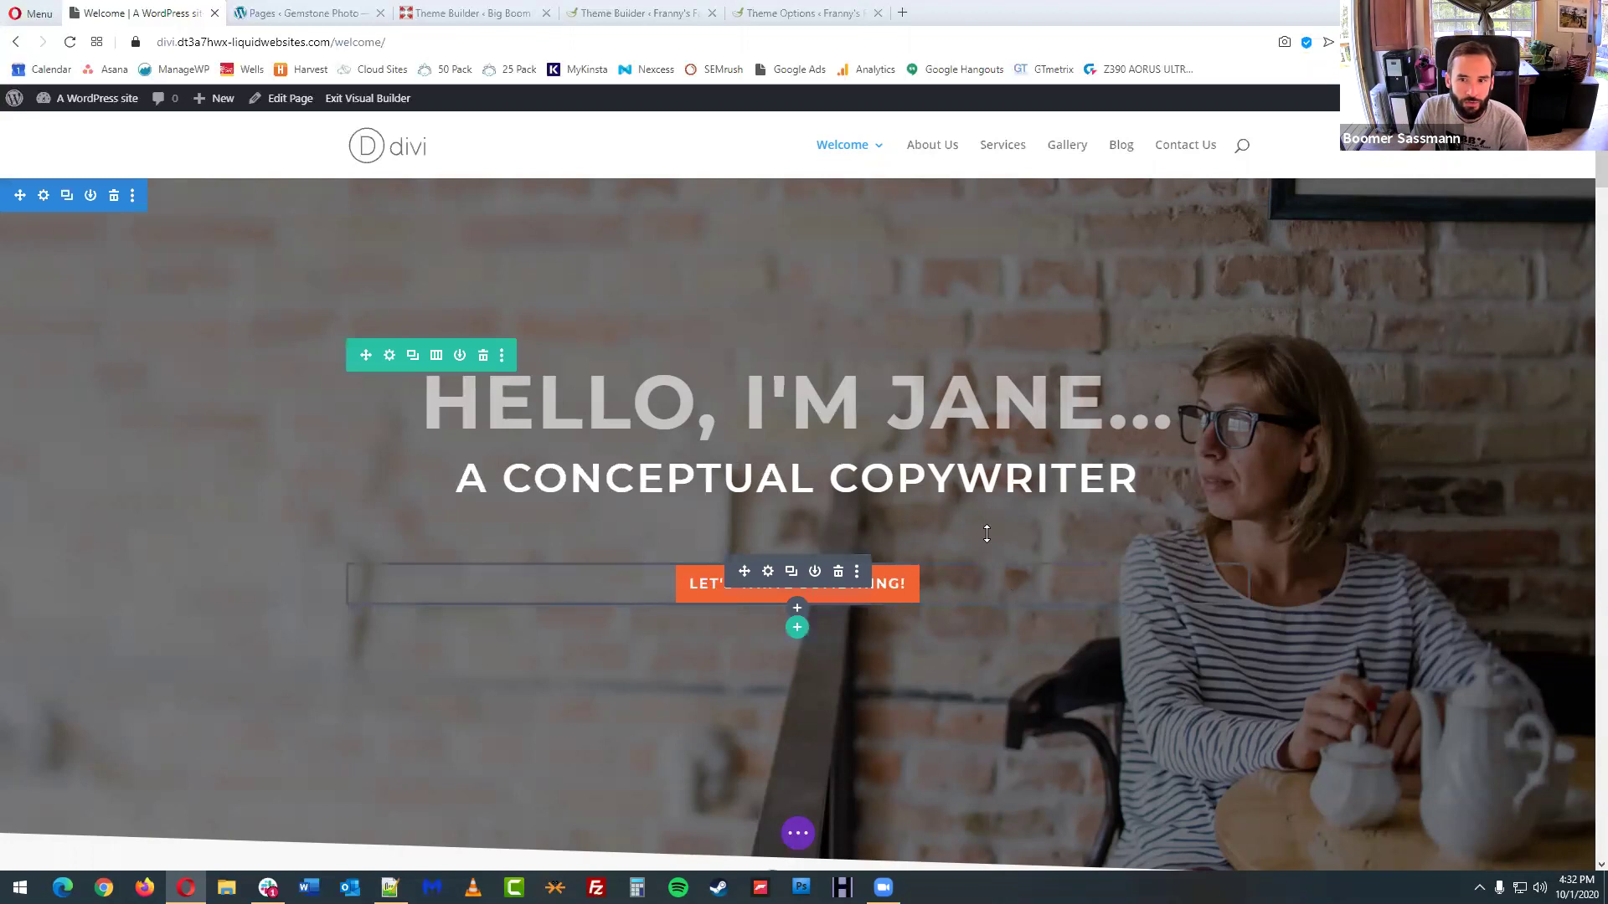
# - Give the "Let's Start a Conversation" section the CSS ID "form" and the CSS class "form", and apply the section settings
pyautogui.moveTo(1598, 172); pyautogui.dragTo(1584, 427)
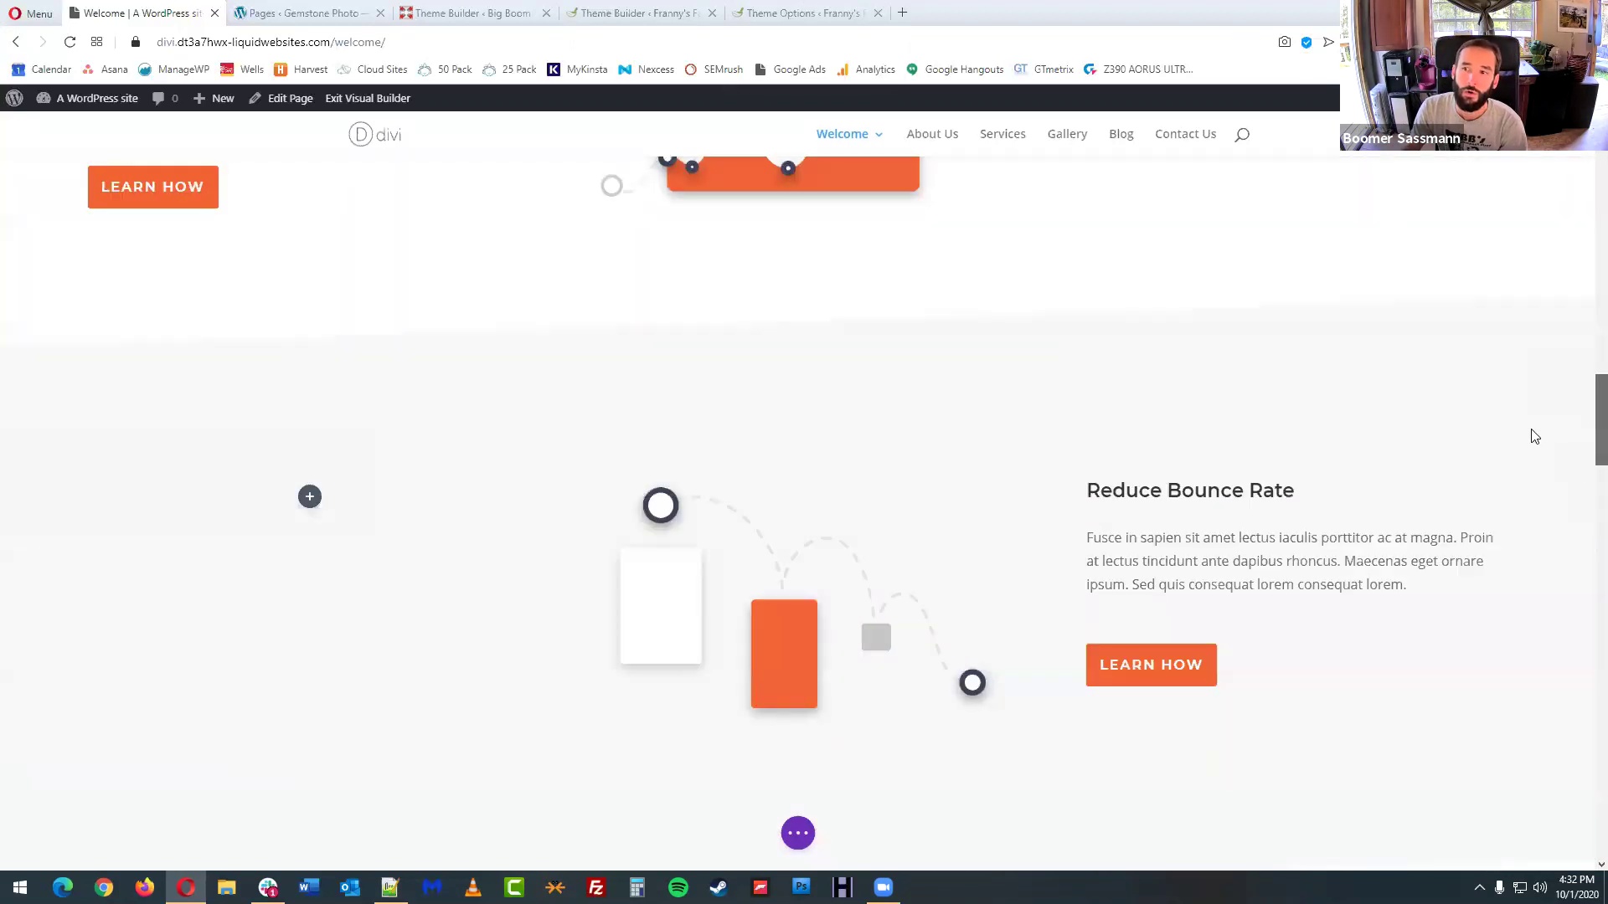
pyautogui.scroll(-15, 1544, 478)
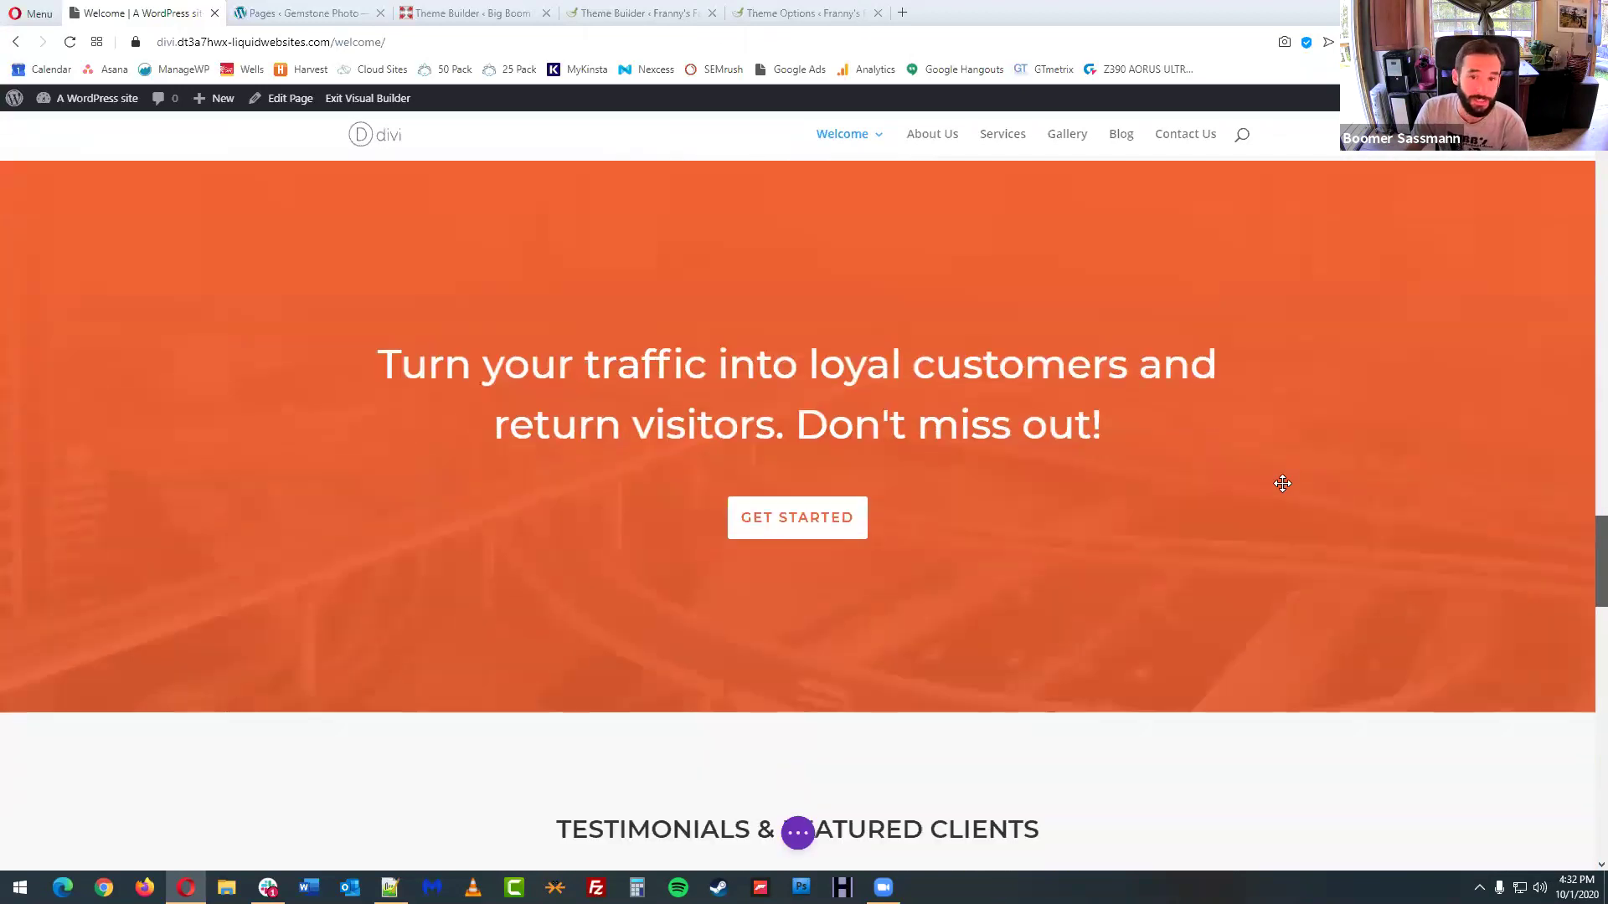
pyautogui.scroll(-15, 1283, 483)
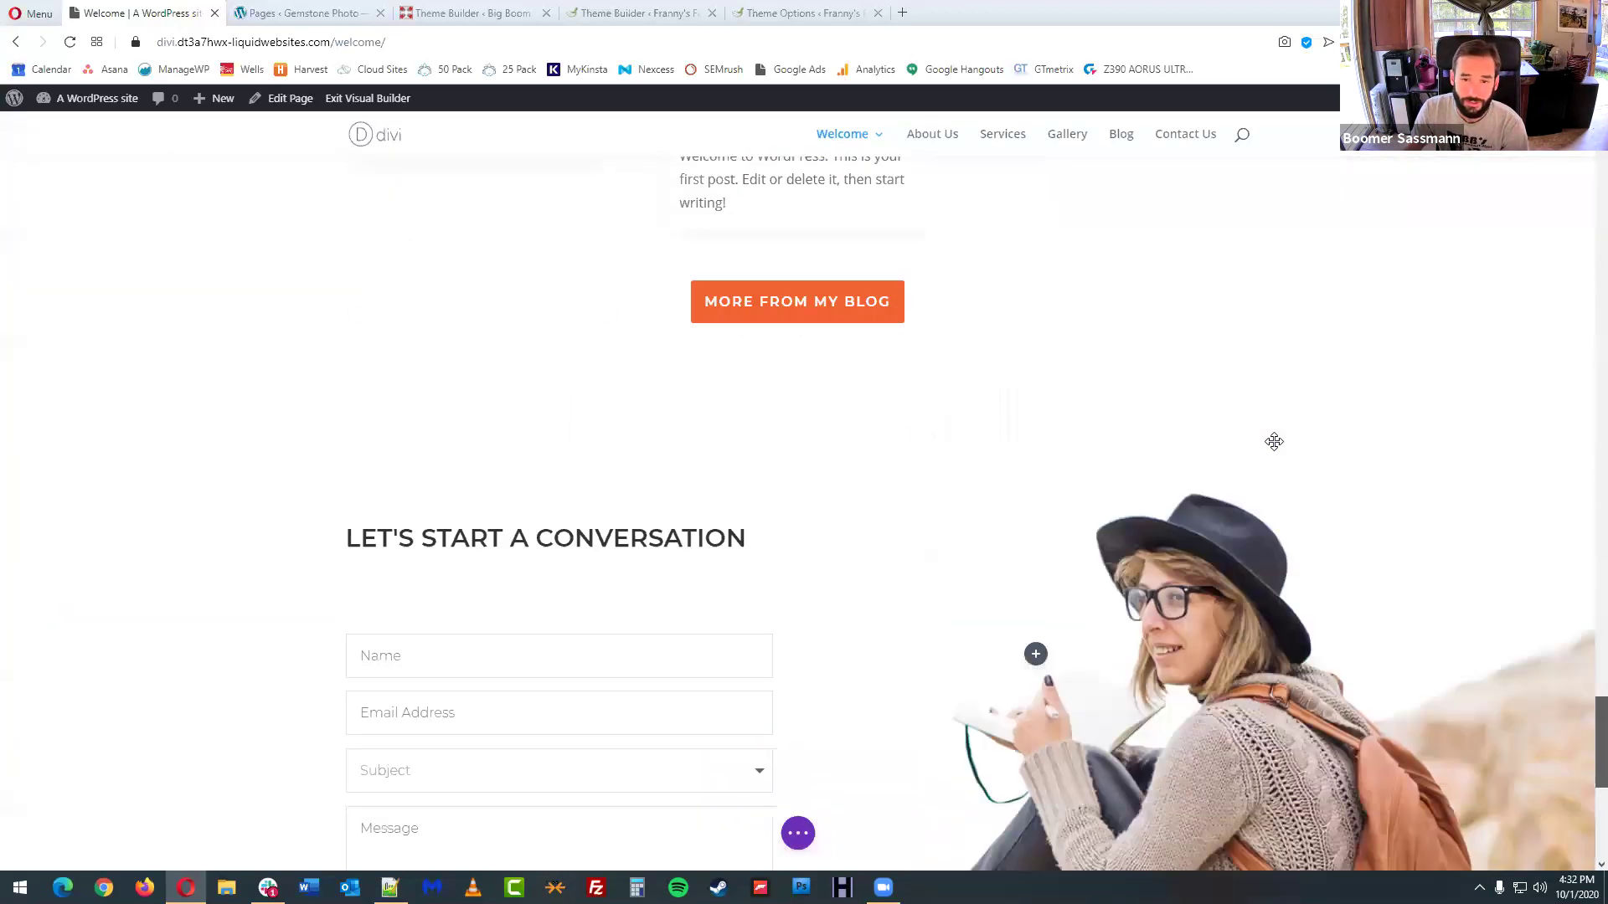
pyautogui.scroll(-3, 1274, 441)
pyautogui.moveTo(374, 413)
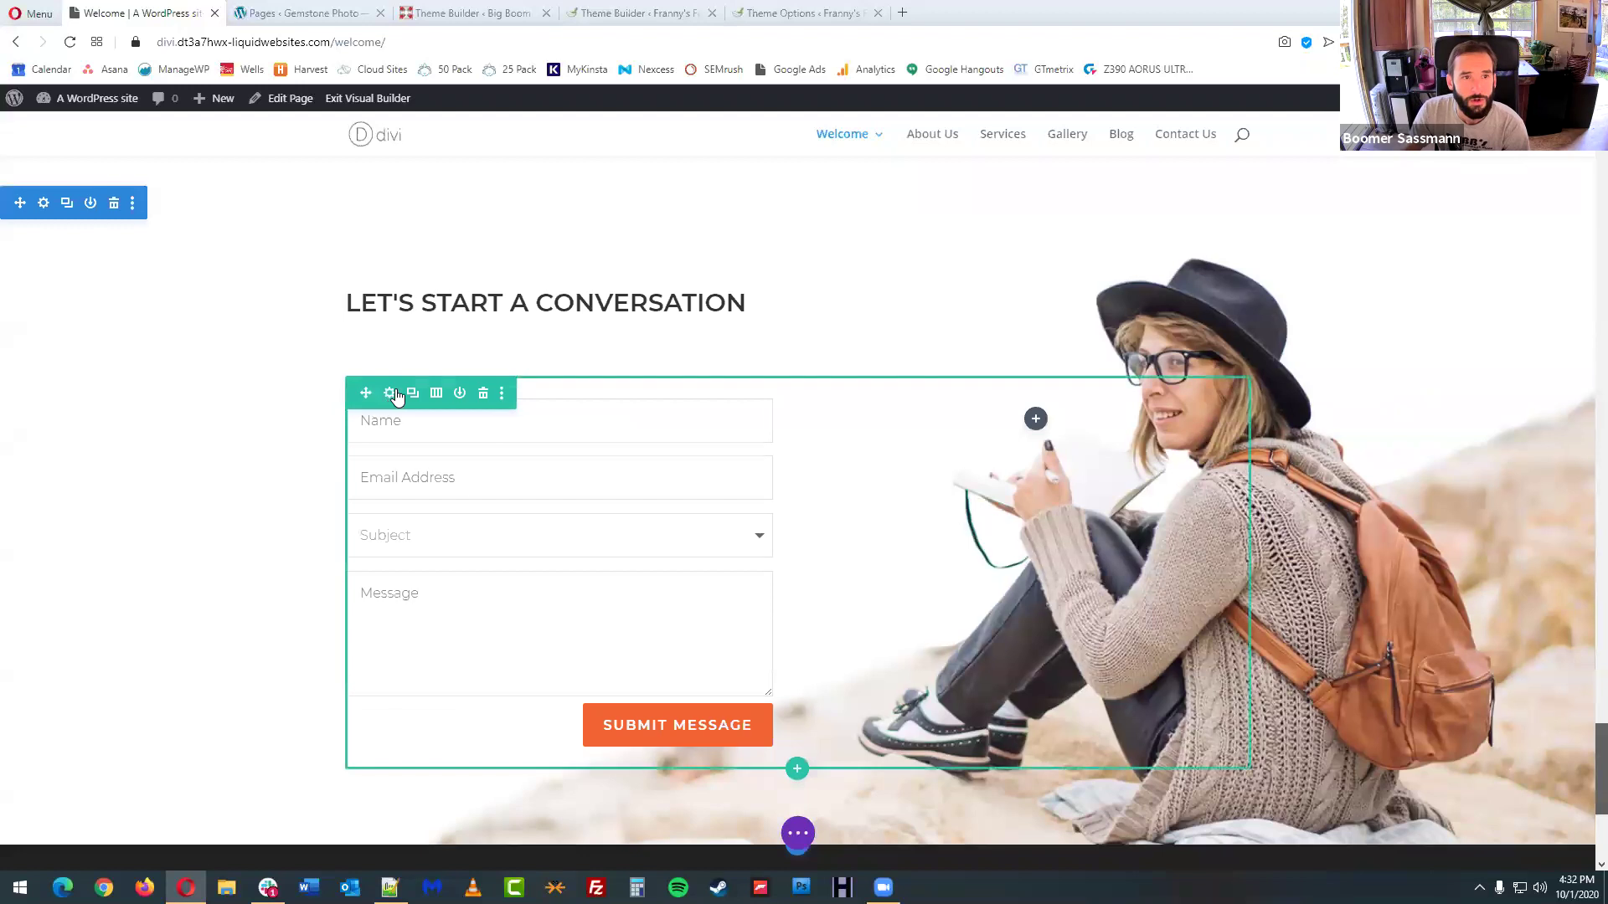
pyautogui.click(44, 204)
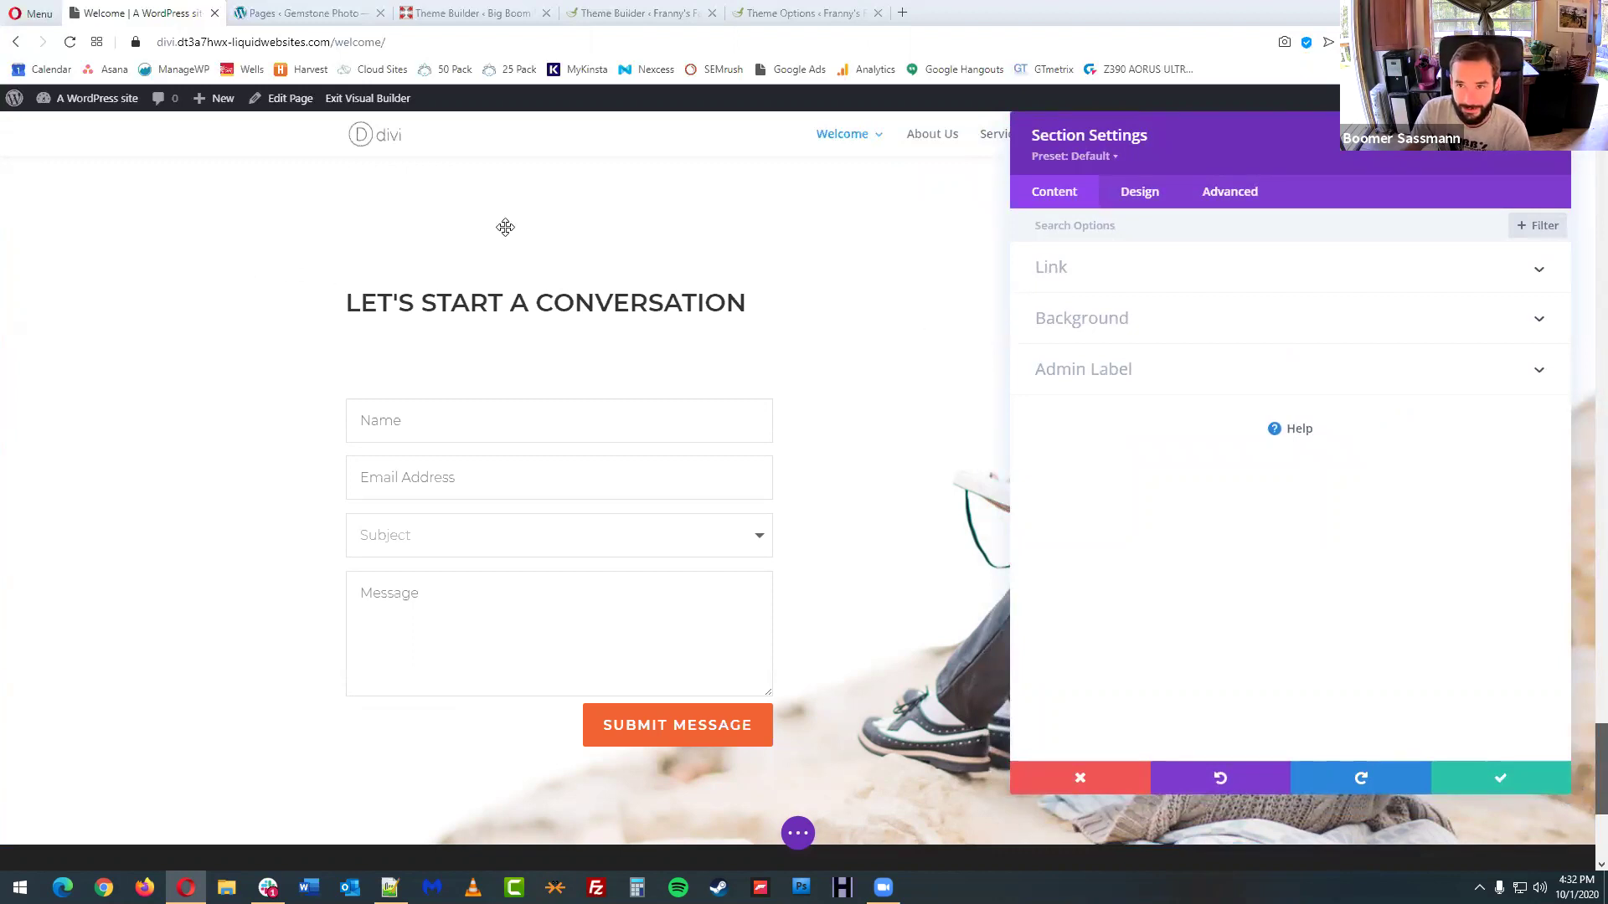
pyautogui.click(1246, 195)
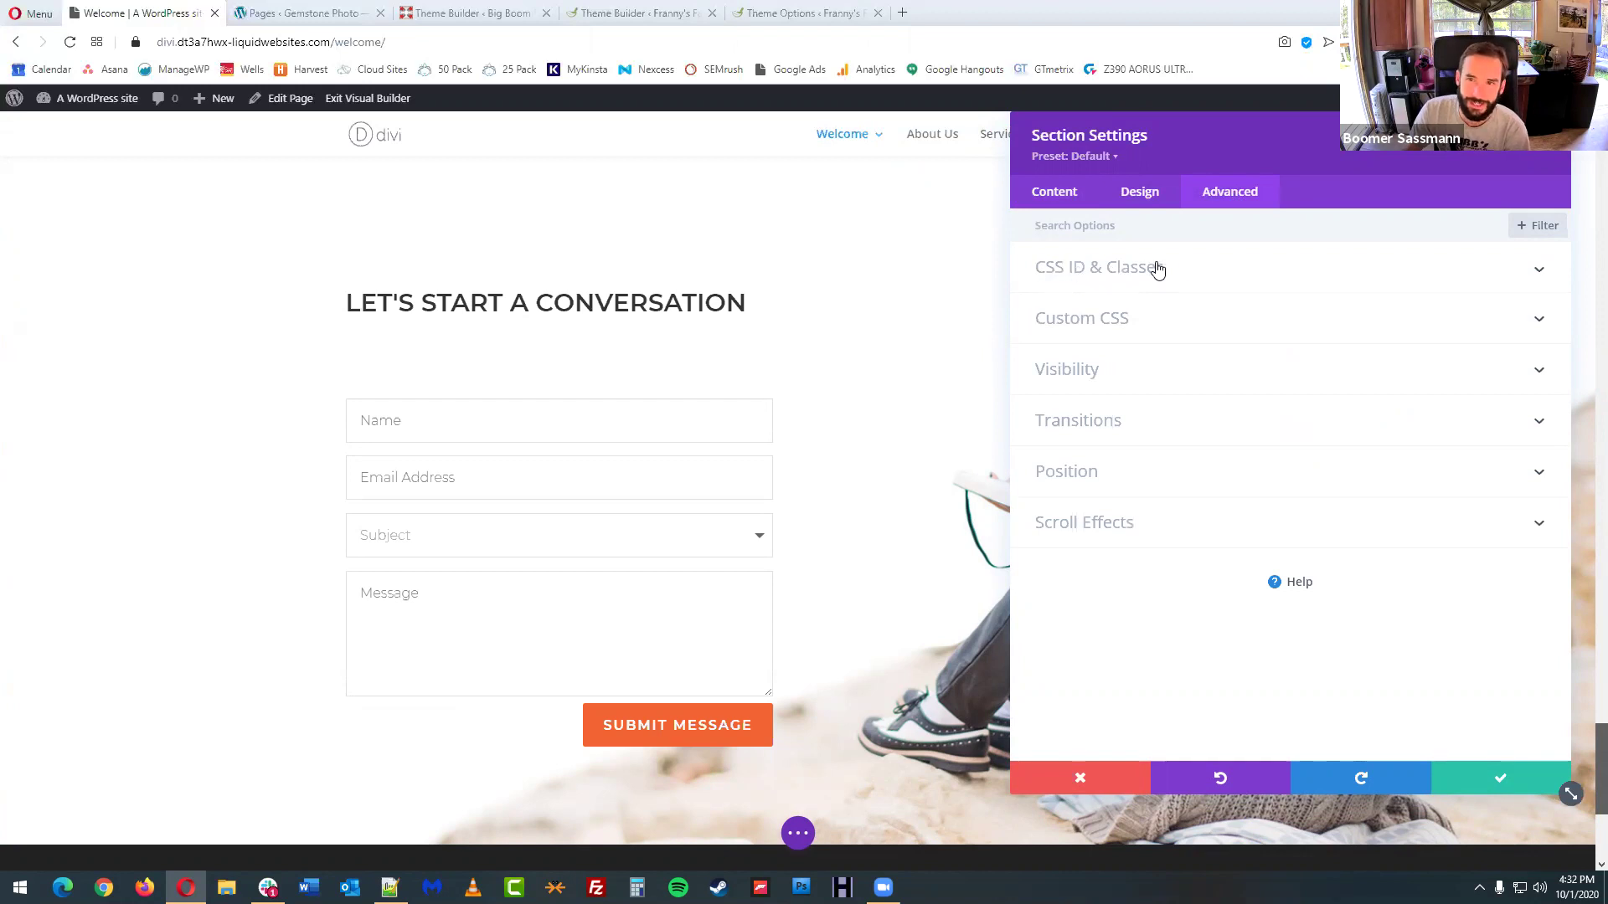
pyautogui.click(1204, 271)
pyautogui.click(1133, 329)
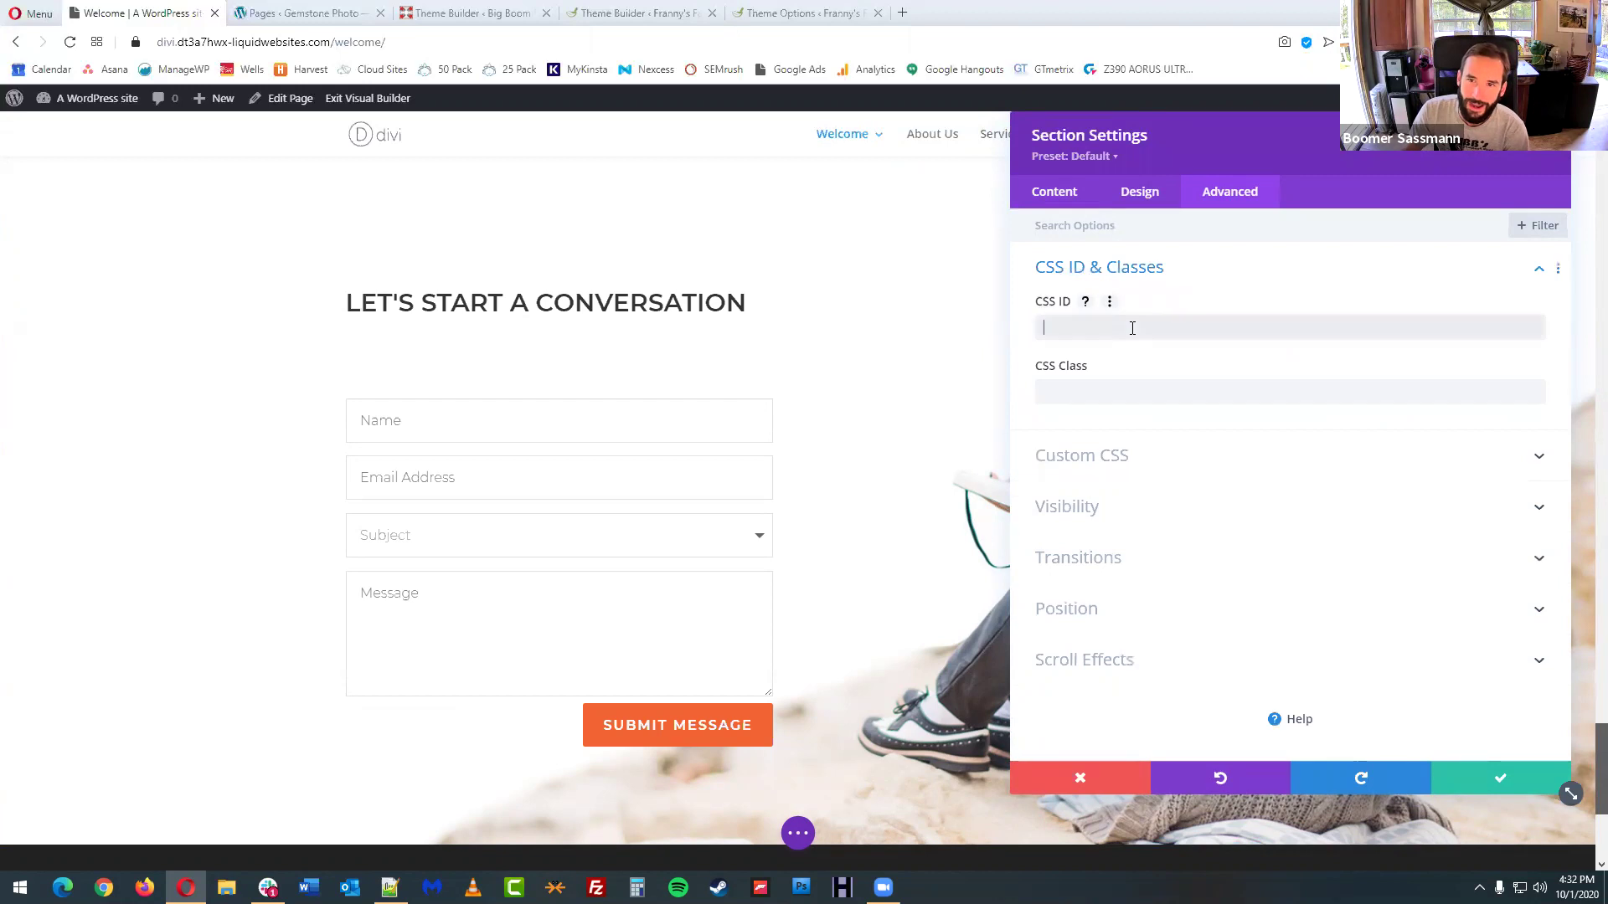
pyautogui.write('form')
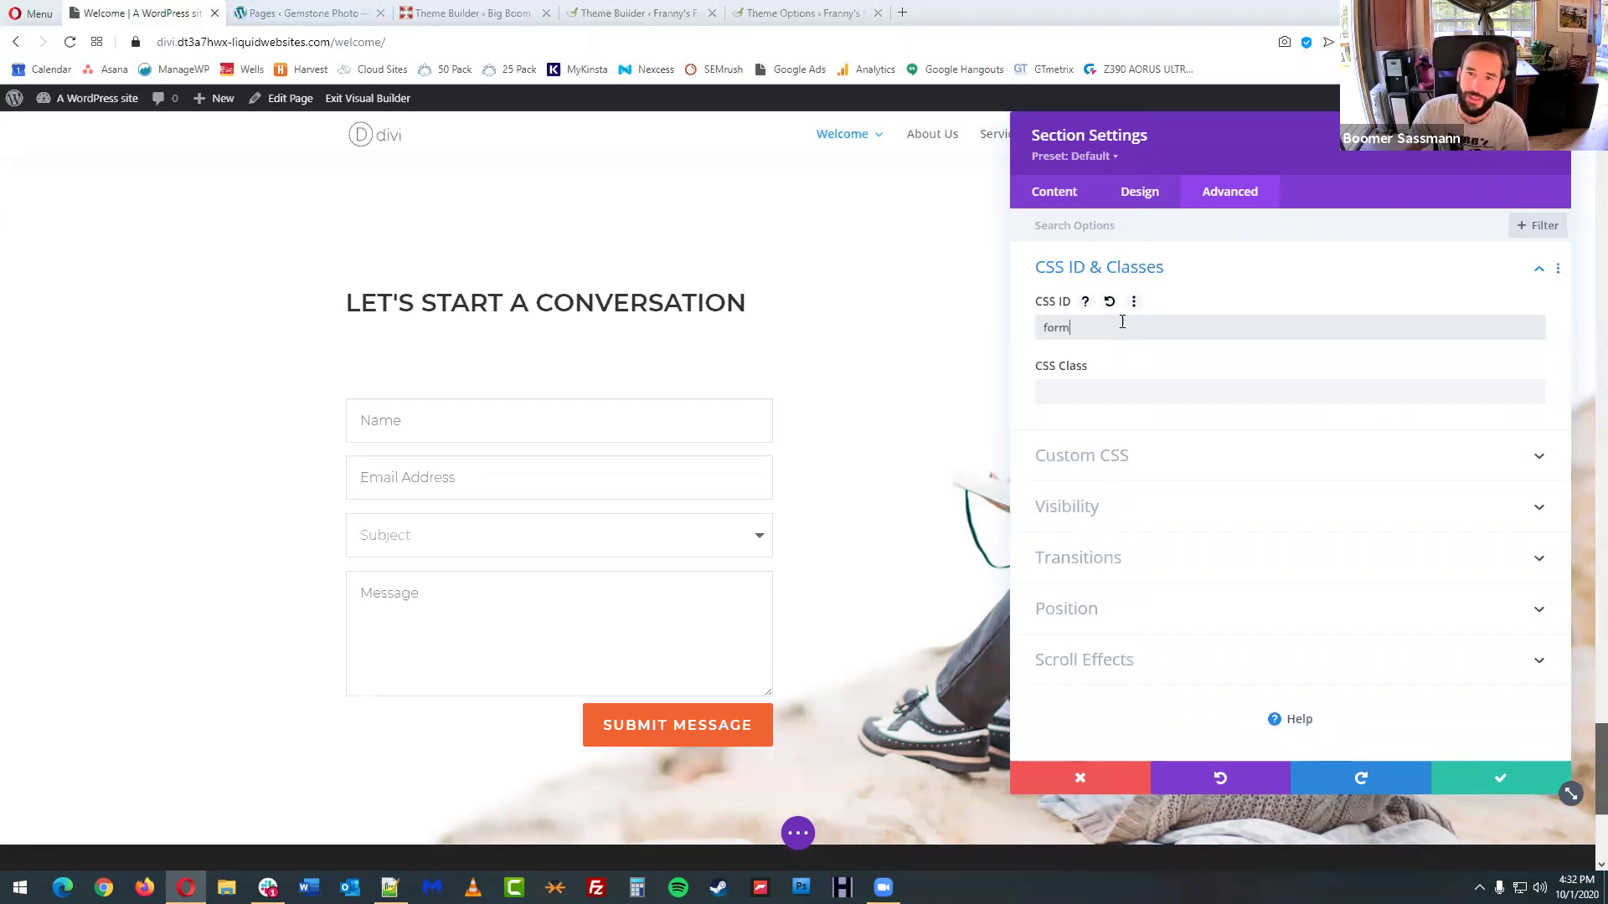
pyautogui.click(1097, 390)
pyautogui.write('form')
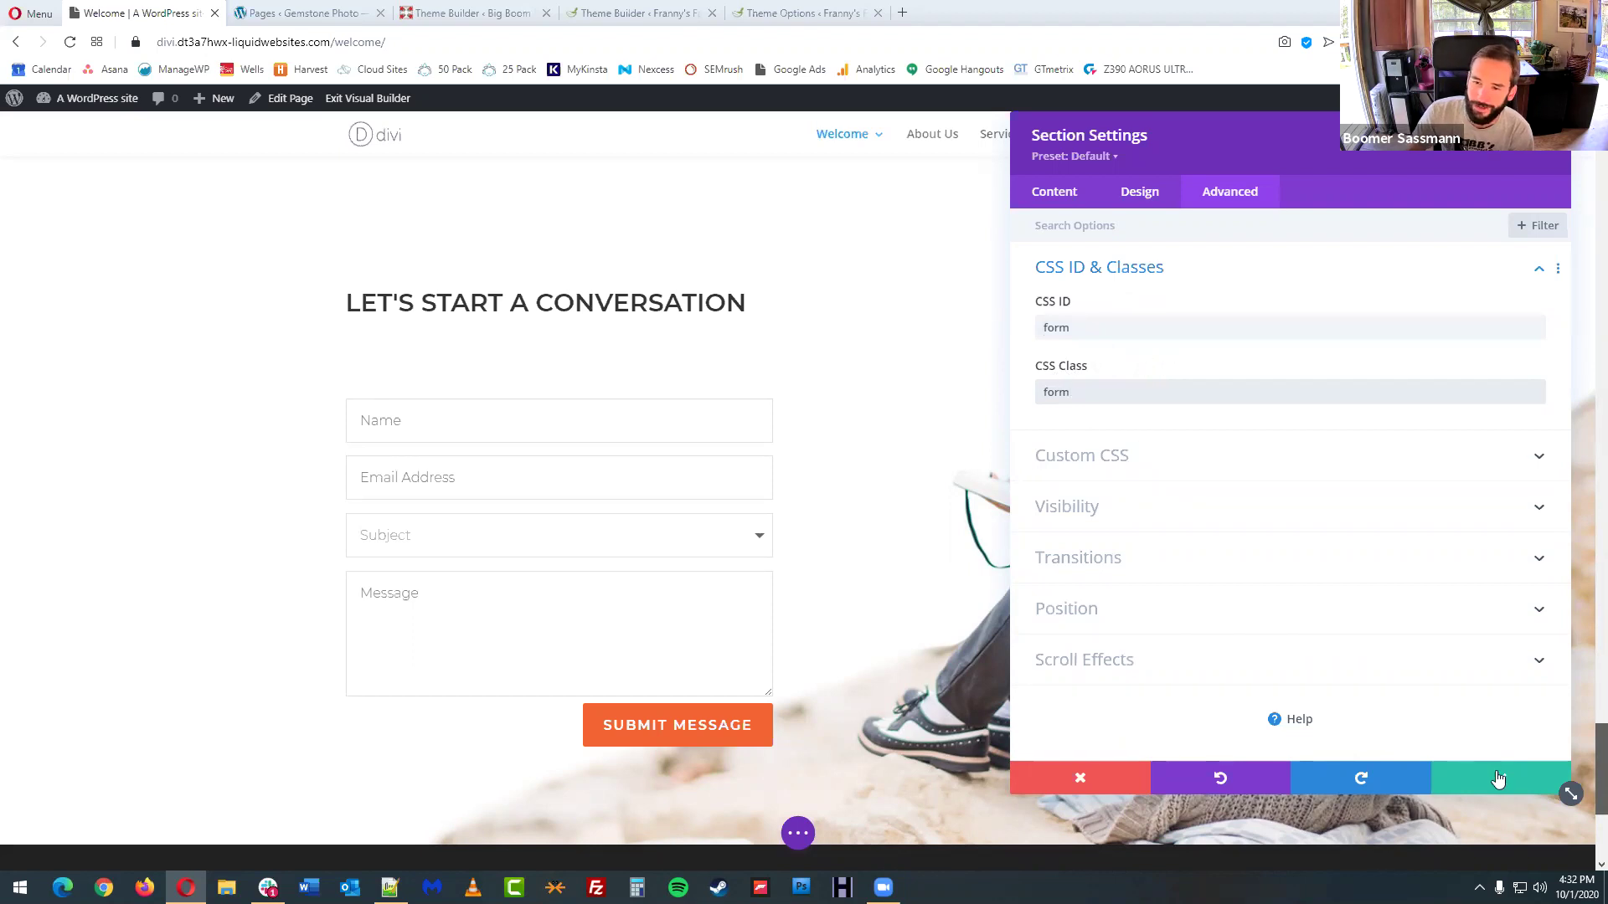
pyautogui.click(1498, 780)
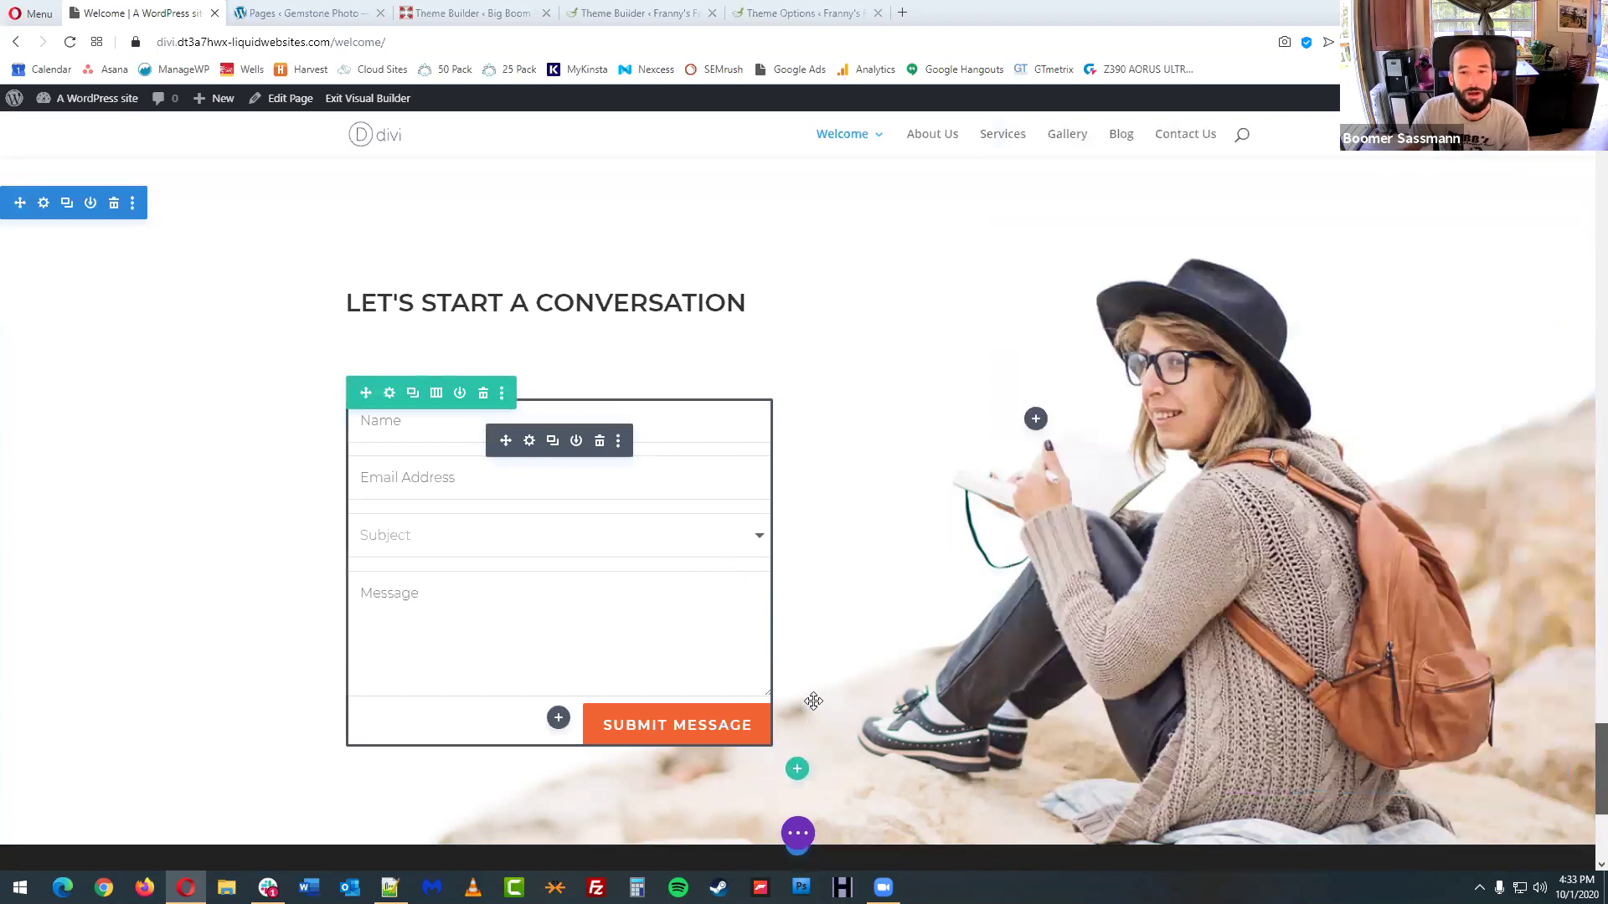
# - Save the Welcome page and exit the Visual Builder
pyautogui.click(797, 833)
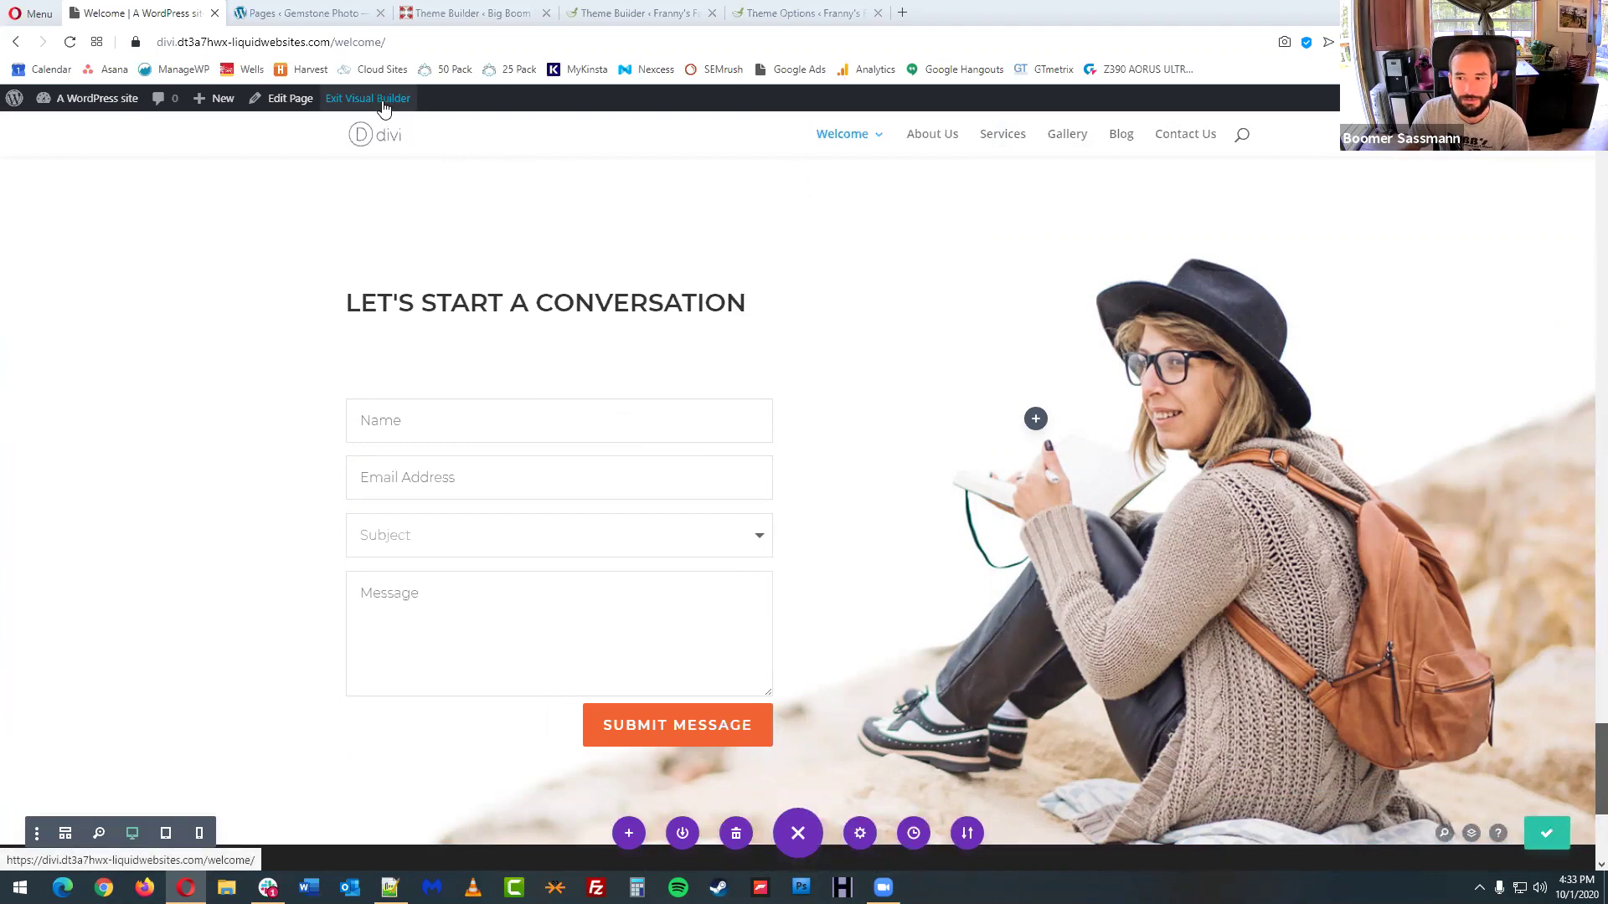
pyautogui.click(382, 101)
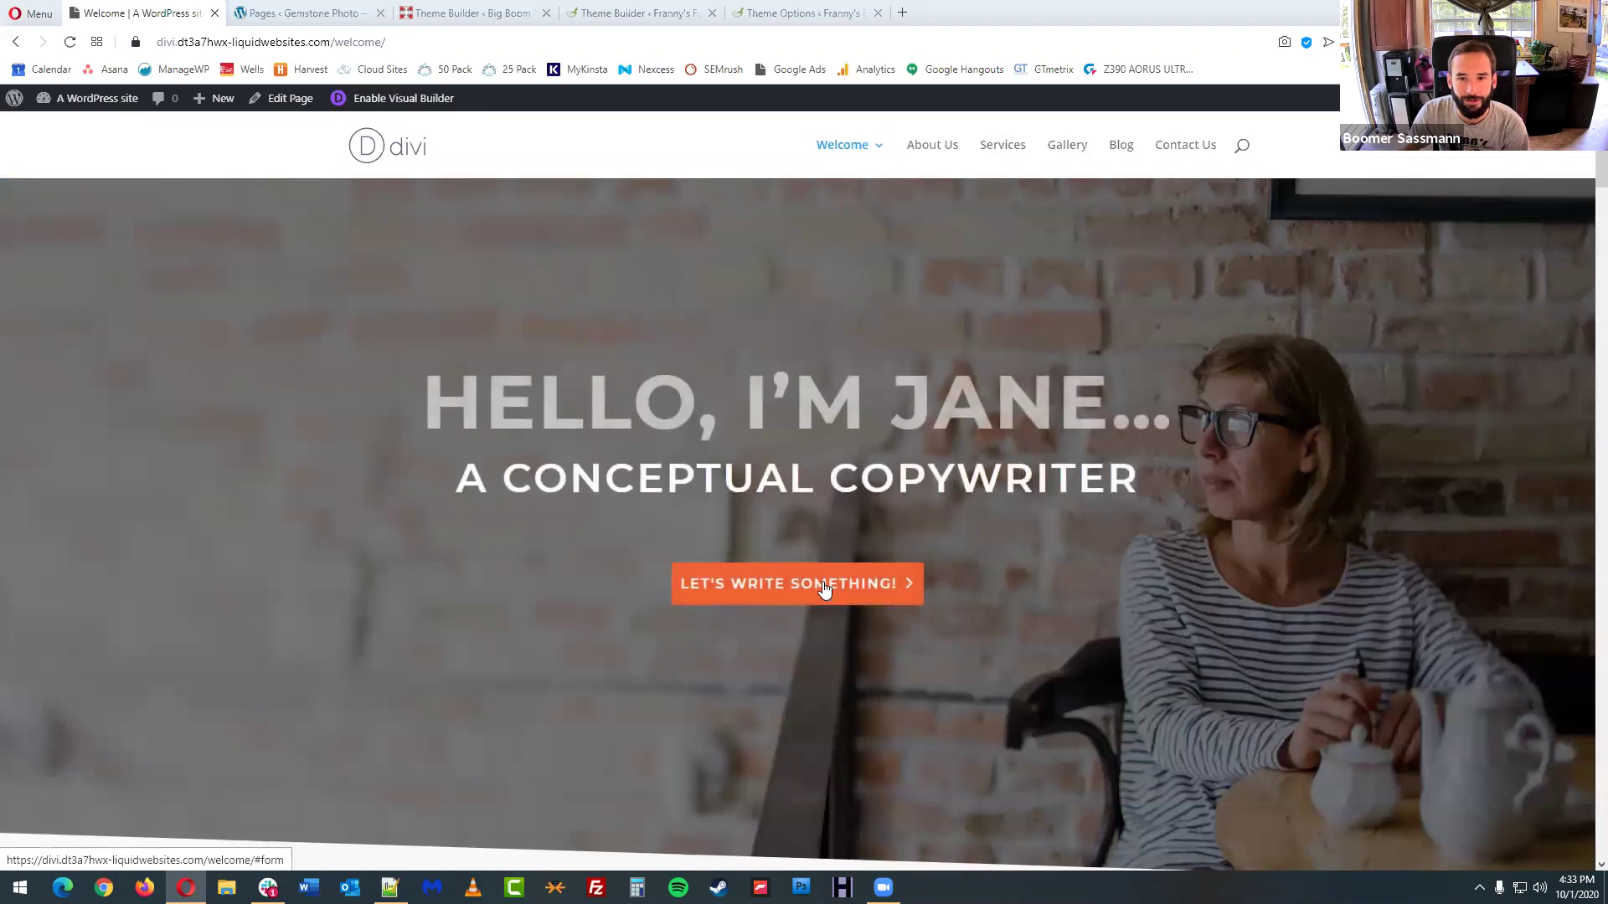
# - Test the hero's "Let's Write Something!" button twice to check its anchor link to the contact form section
pyautogui.click(823, 591)
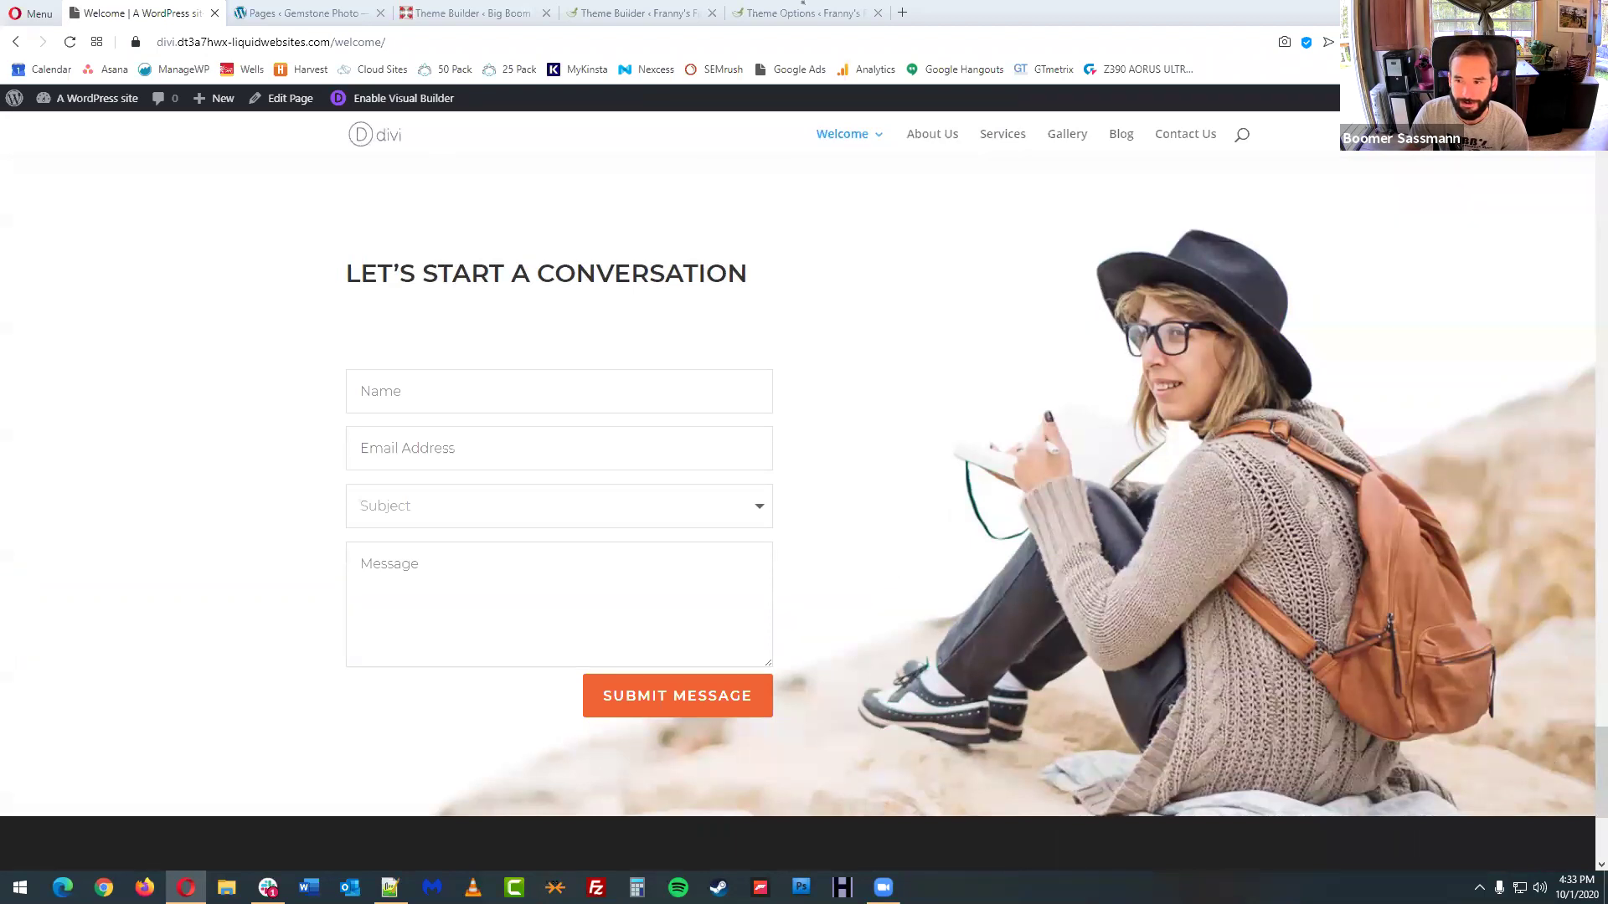
pyautogui.scroll(20, 1583, 777)
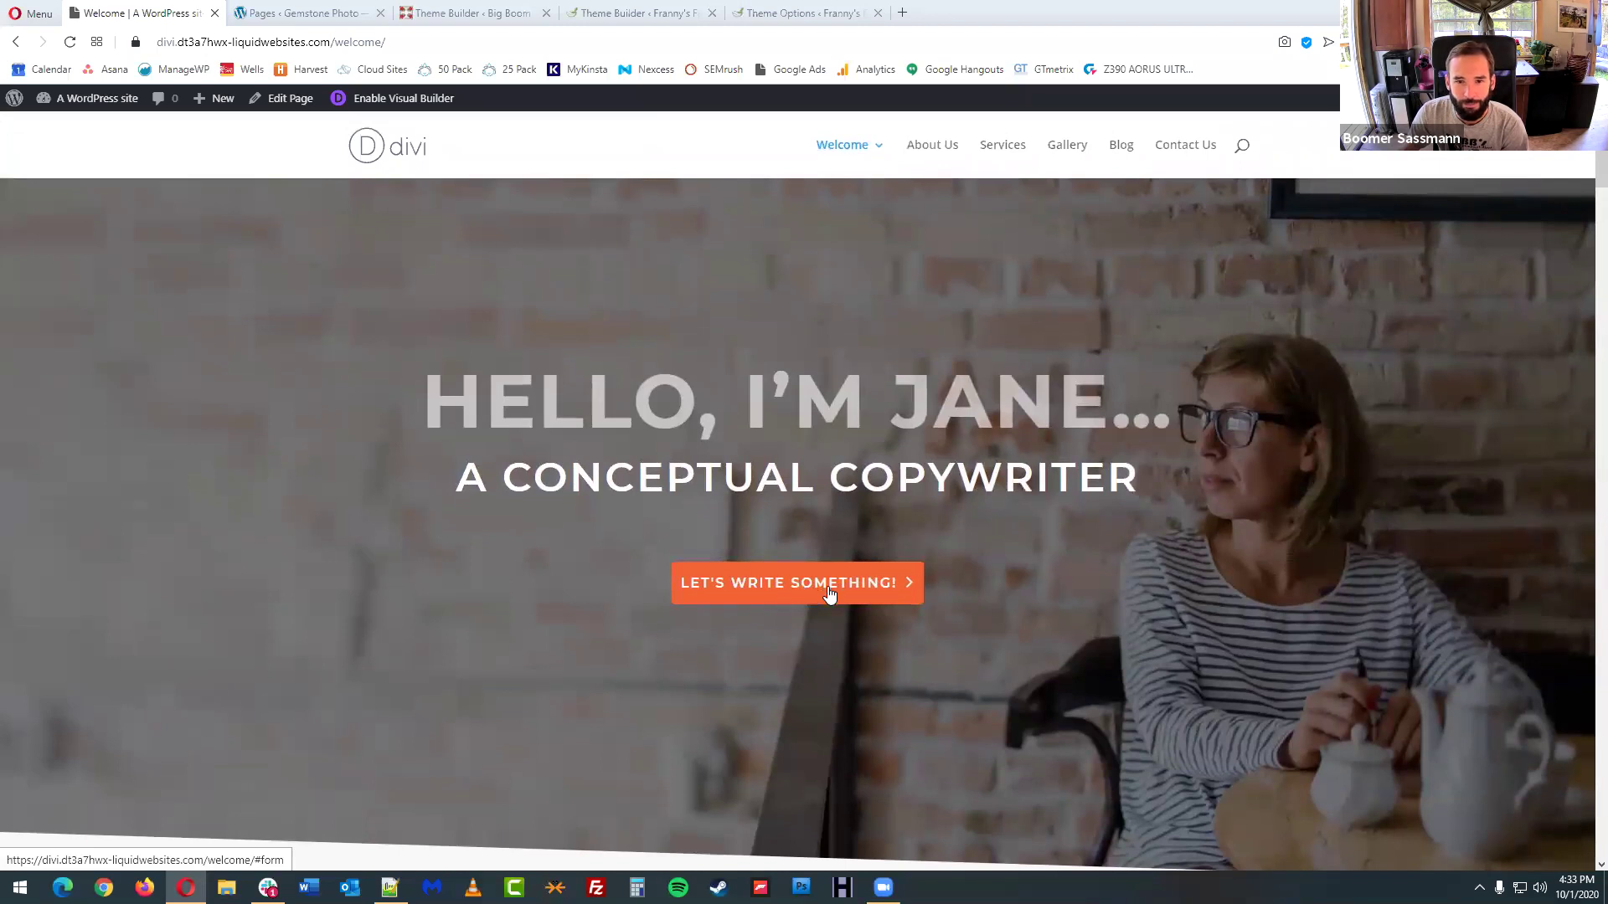
pyautogui.click(767, 593)
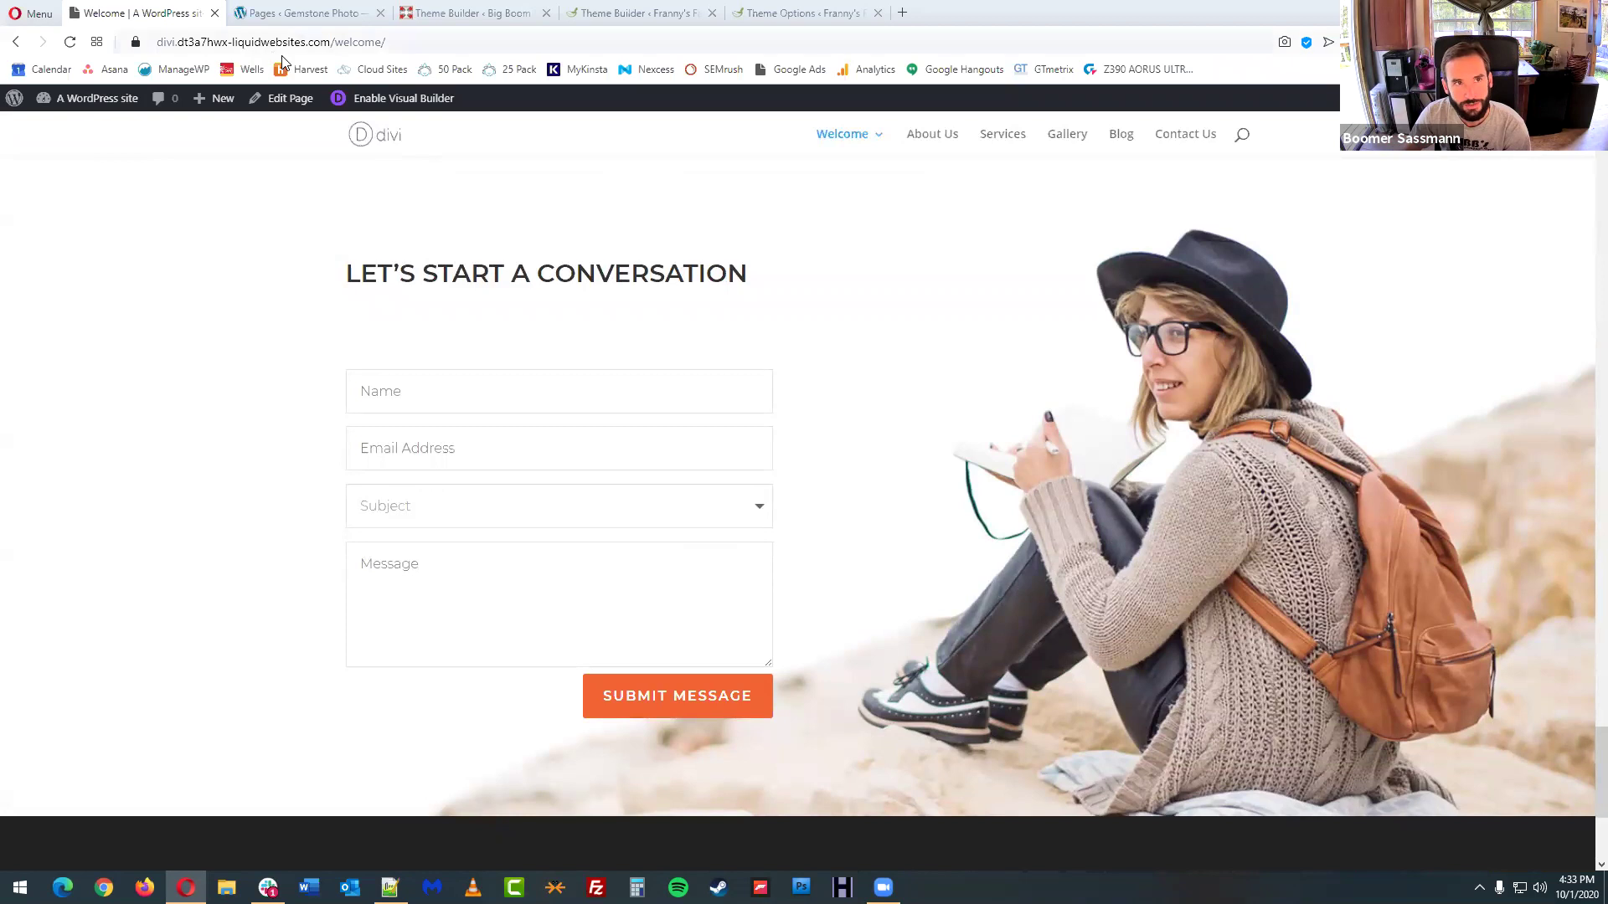
# - Reopen the Welcome page in the Visual Builder and review the CSS ID and class of the "Let's Start a Conversation" section
pyautogui.click(396, 104)
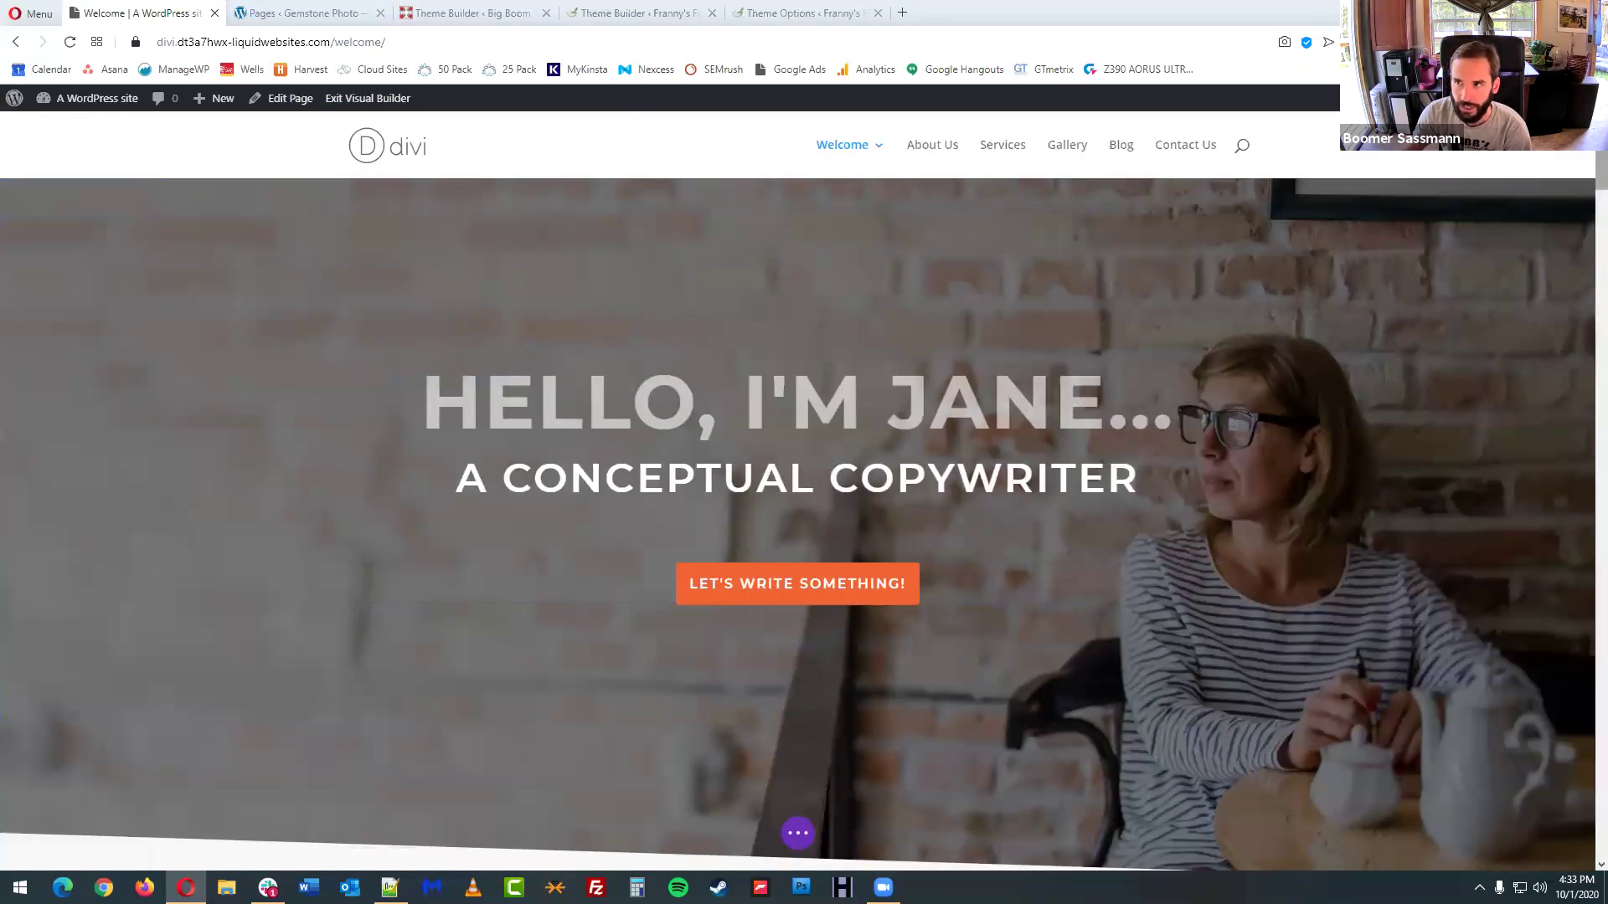
pyautogui.scroll(-10, 701, 488)
pyautogui.scroll(-15, 701, 488)
pyautogui.scroll(8, 209, 399)
pyautogui.scroll(-4, 176, 419)
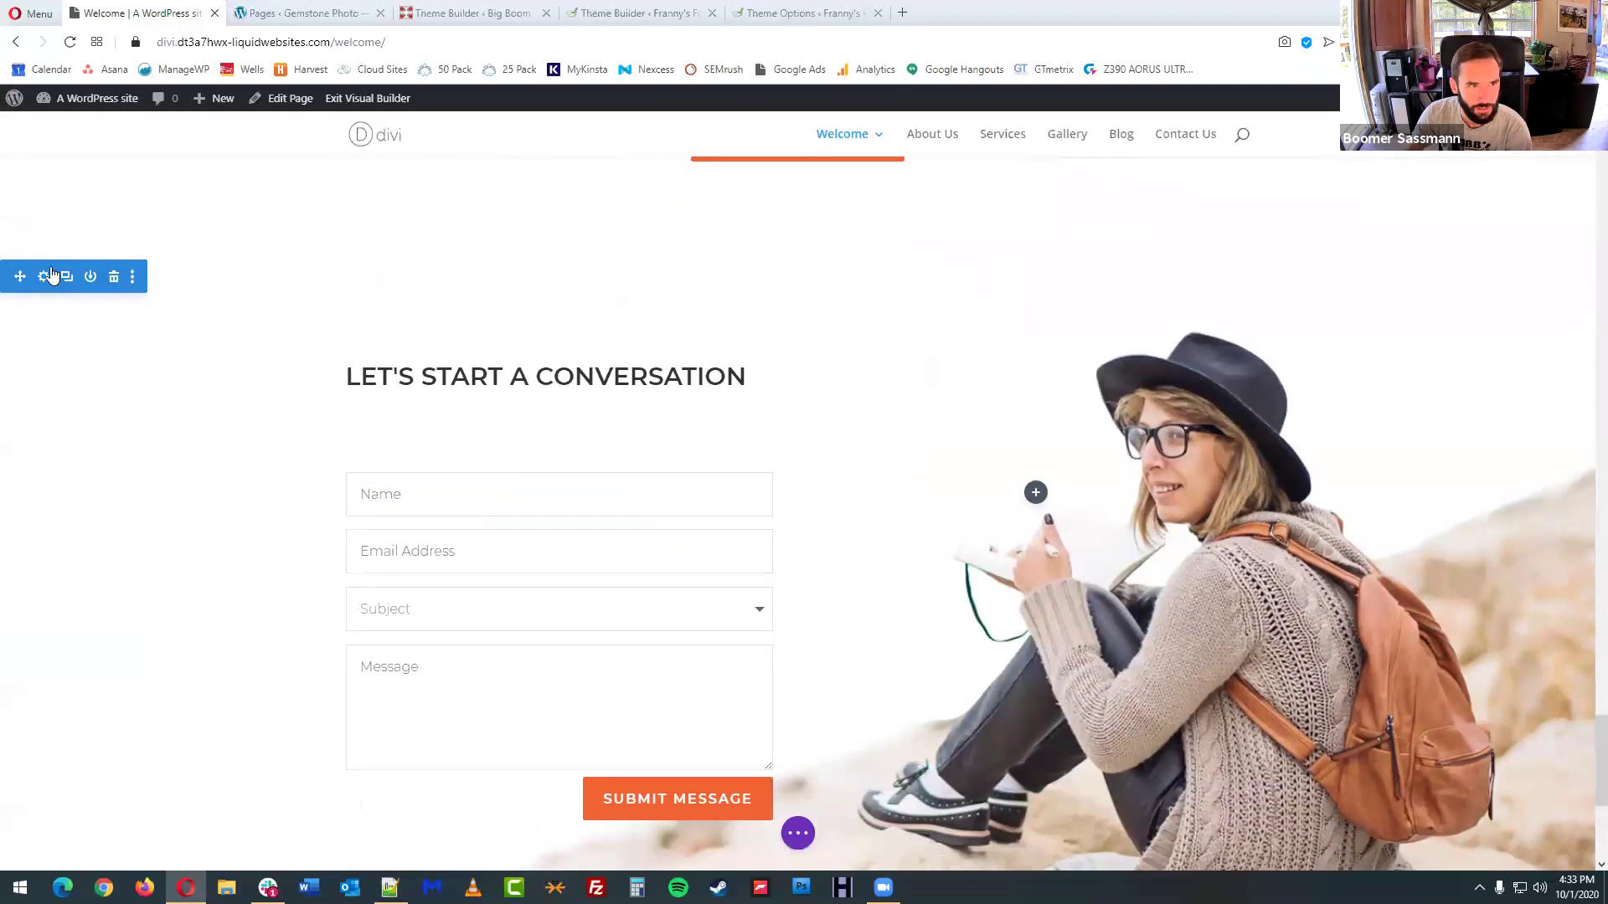
pyautogui.click(44, 276)
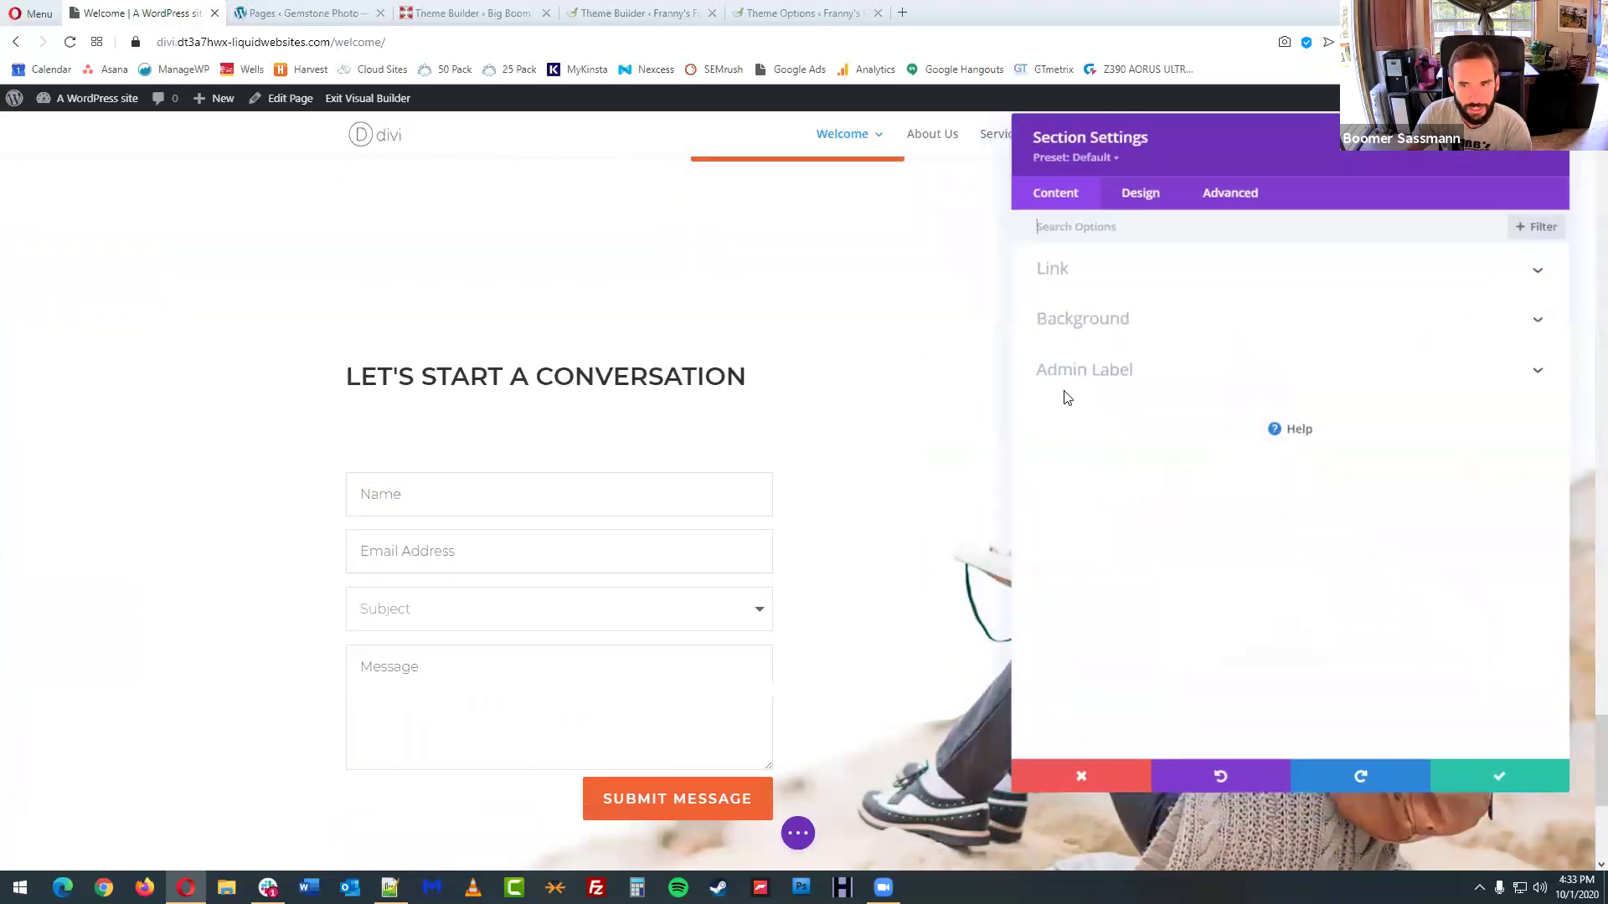
pyautogui.click(1228, 195)
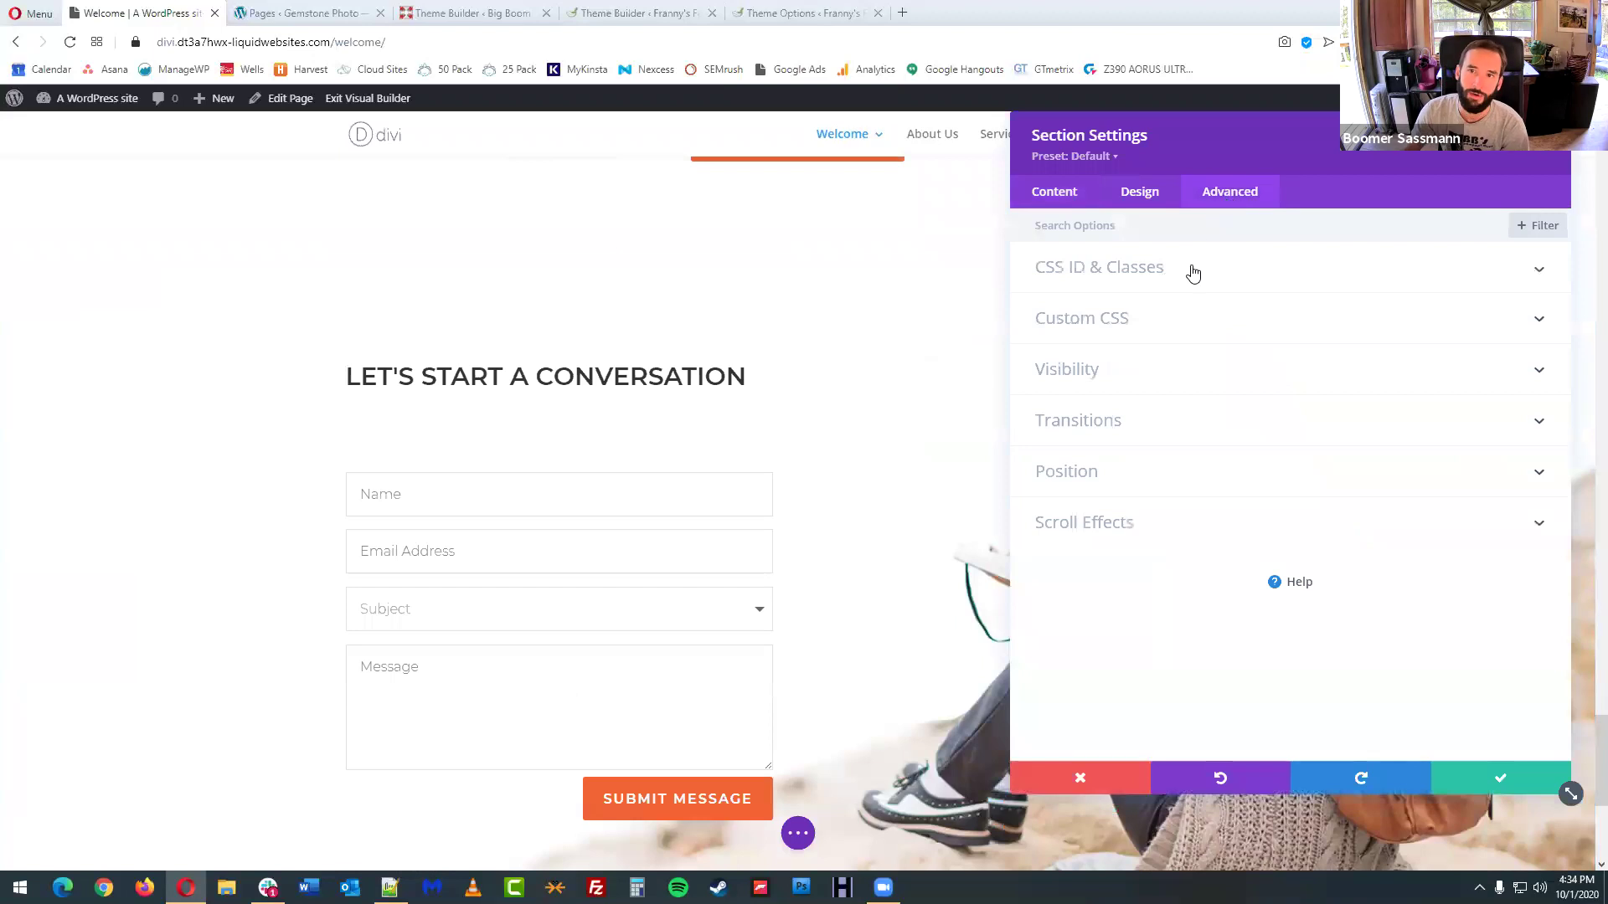
pyautogui.click(1202, 273)
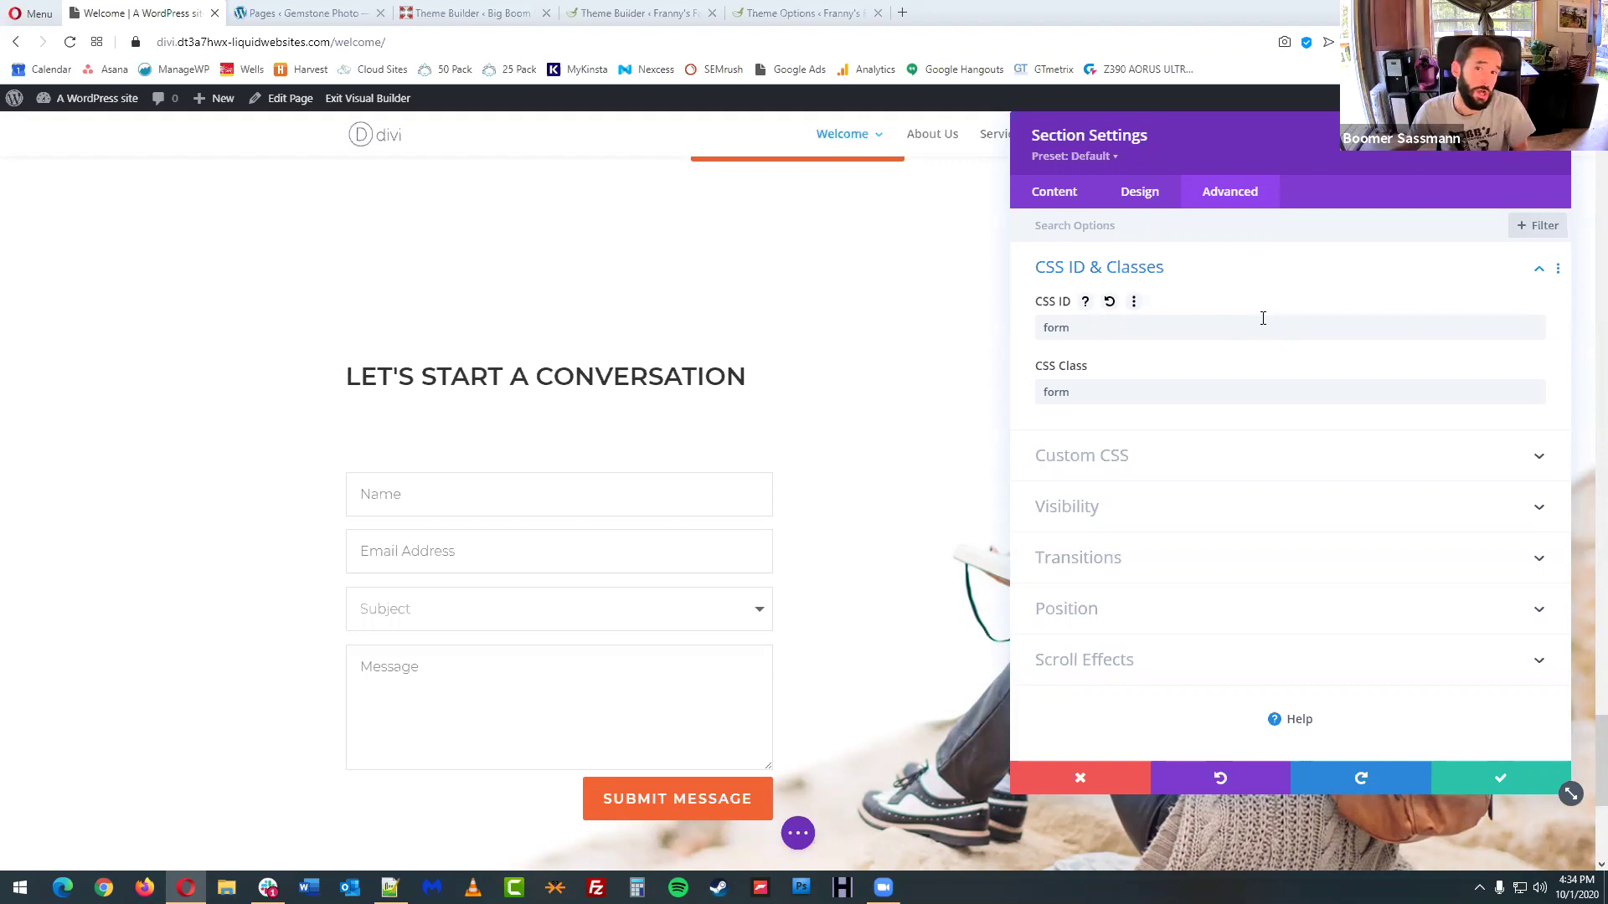
pyautogui.click(1472, 780)
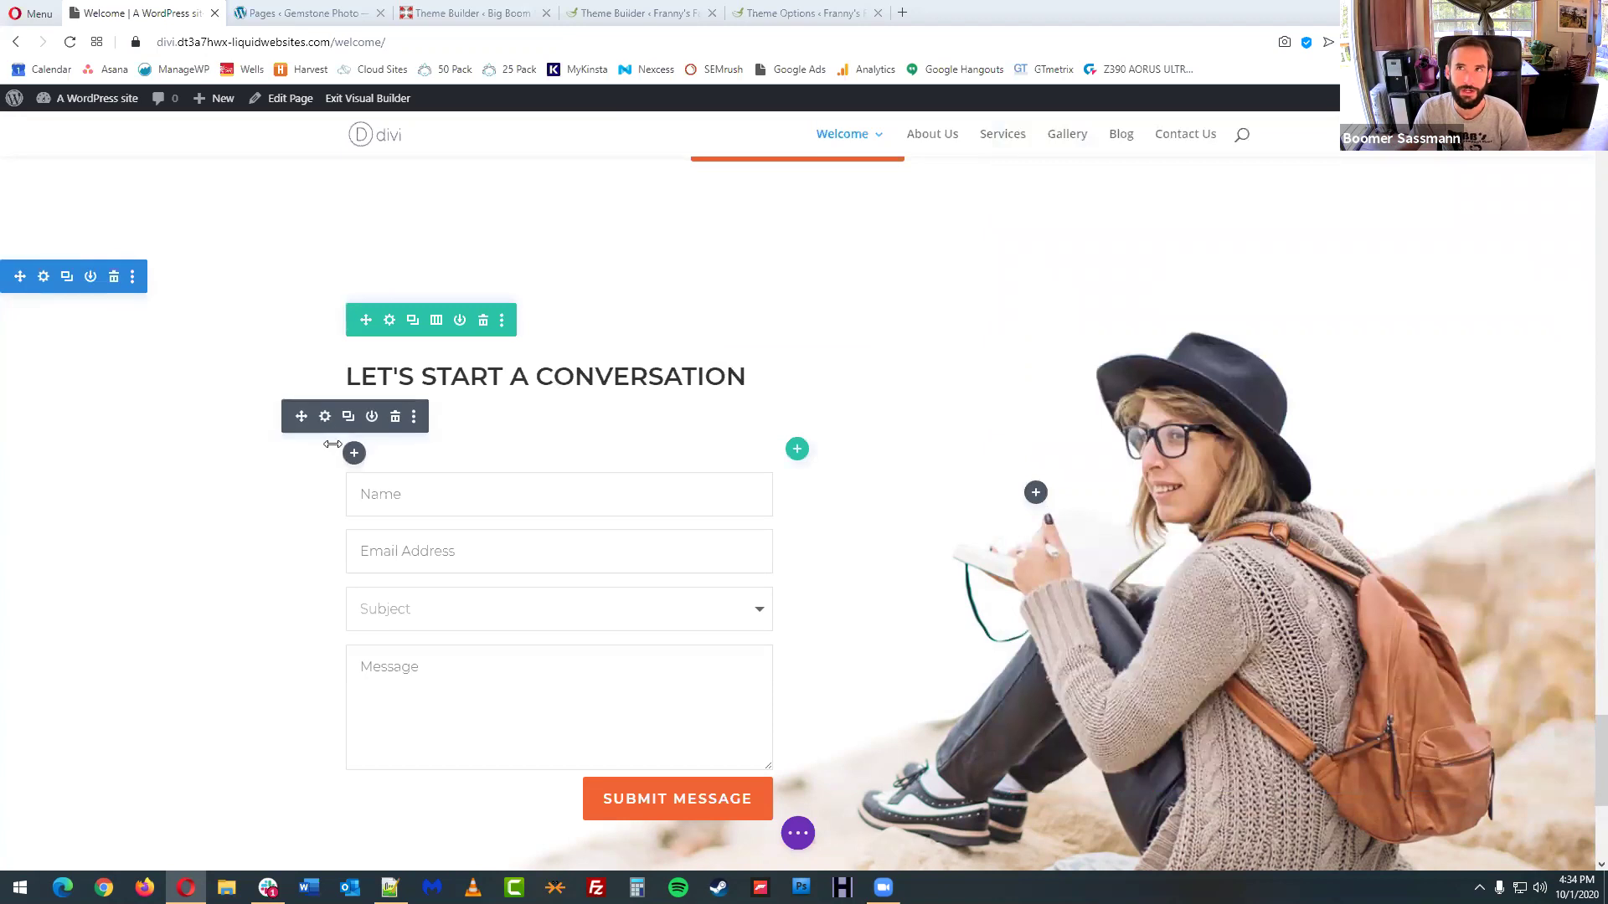
# - Delete the "Sometimes I Write About Writing" blog section above the contact form section
pyautogui.scroll(5, 690, 421)
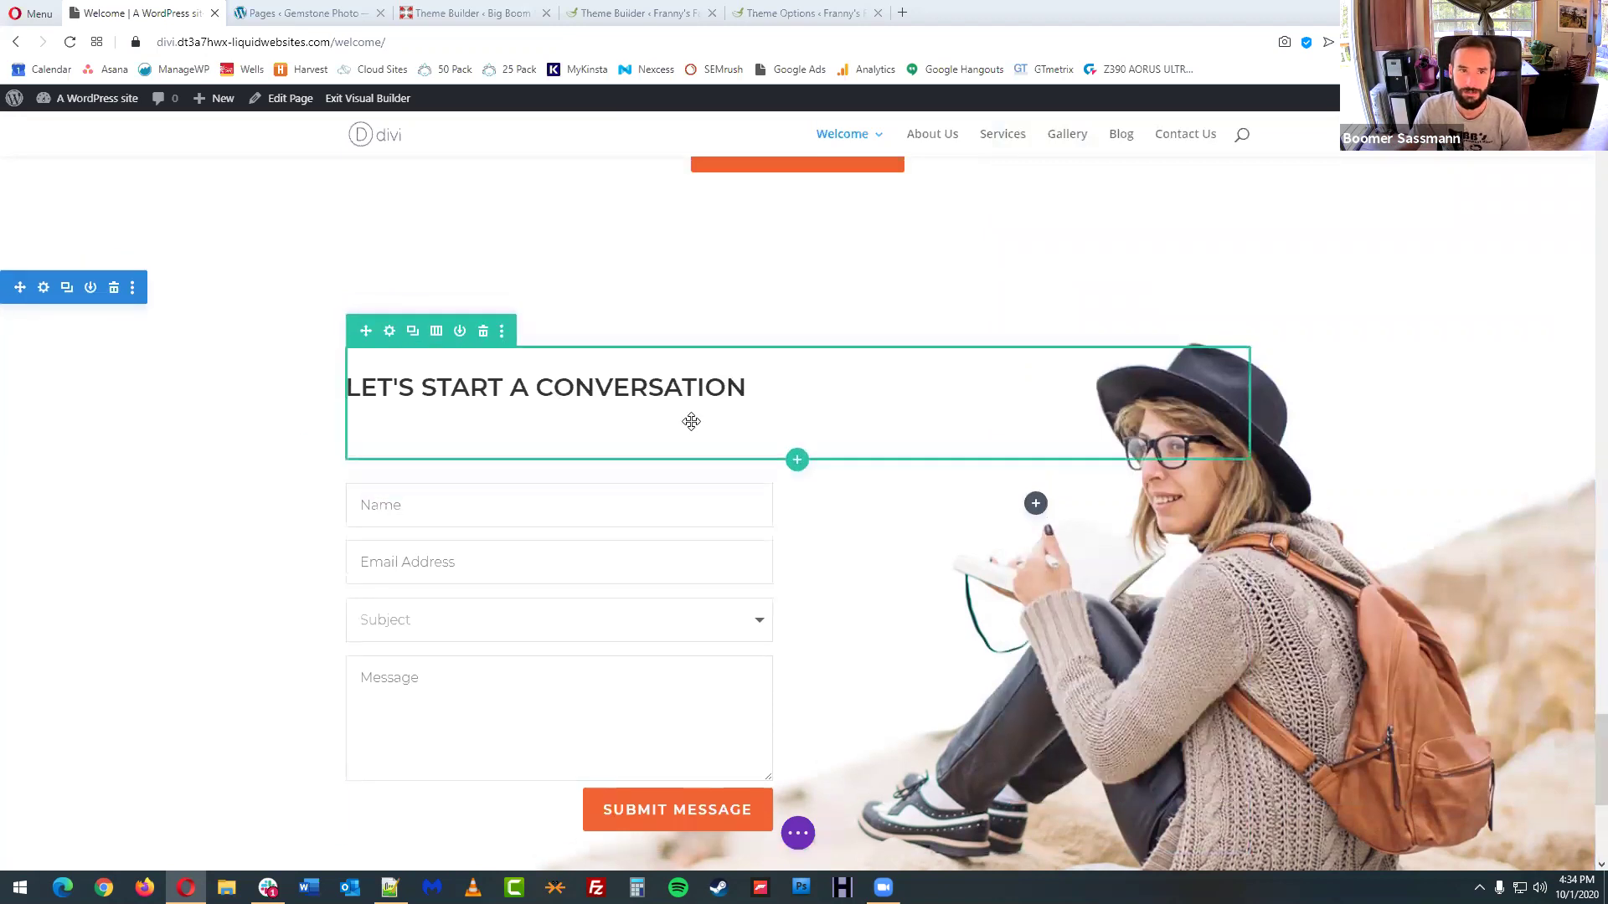
pyautogui.scroll(3, 1088, 477)
pyautogui.scroll(-3, 754, 418)
pyautogui.scroll(1, 714, 410)
pyautogui.scroll(1, 714, 414)
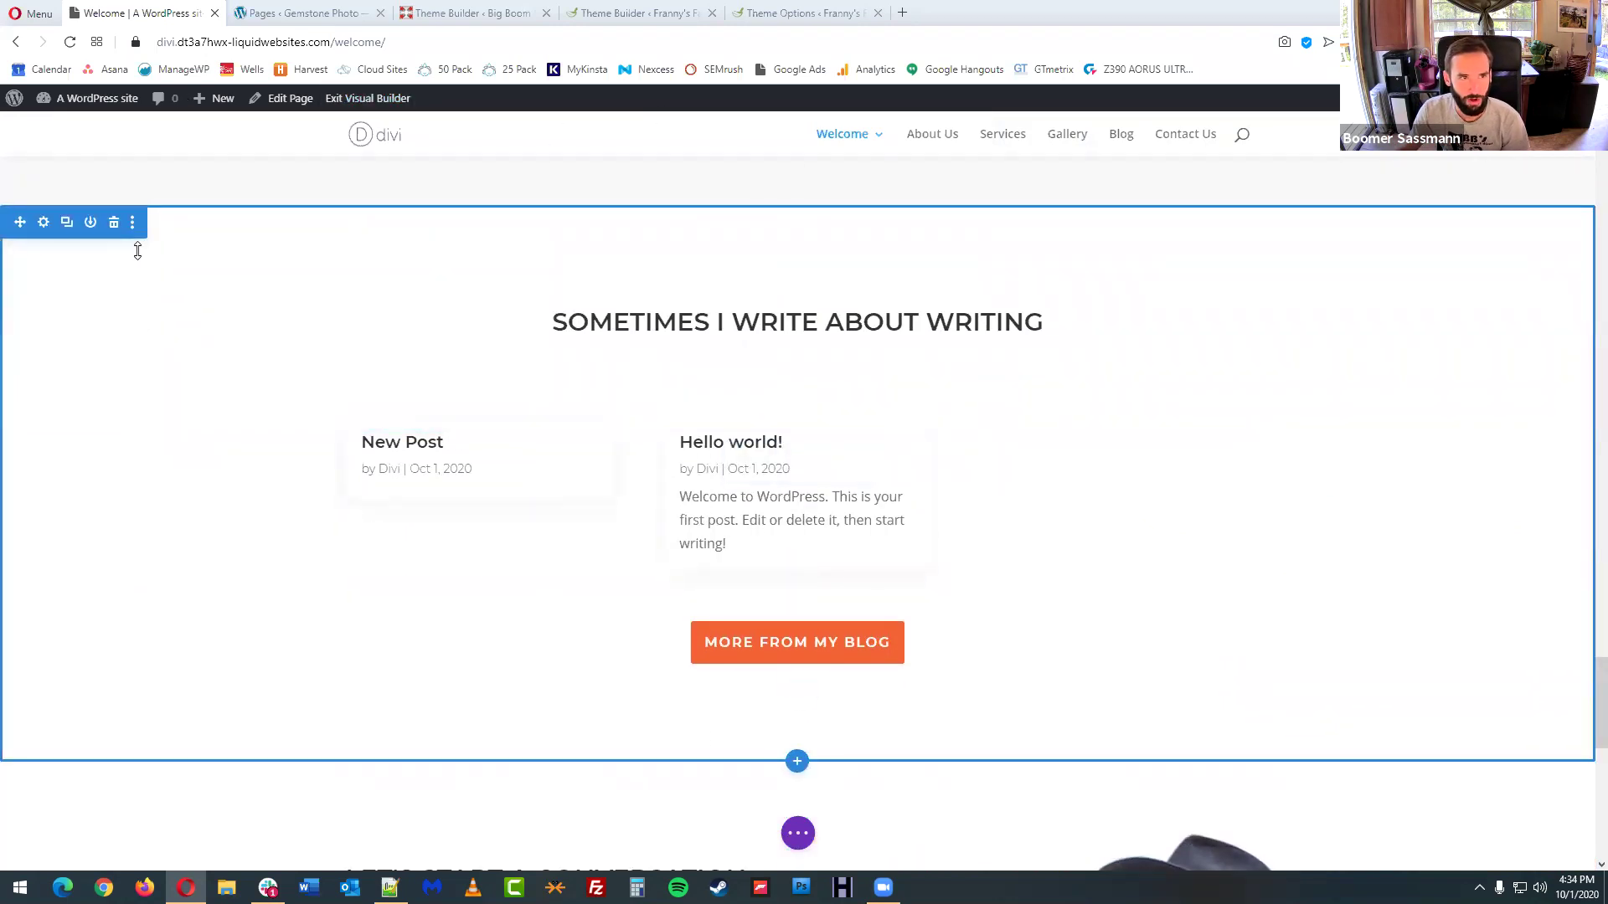
pyautogui.click(114, 223)
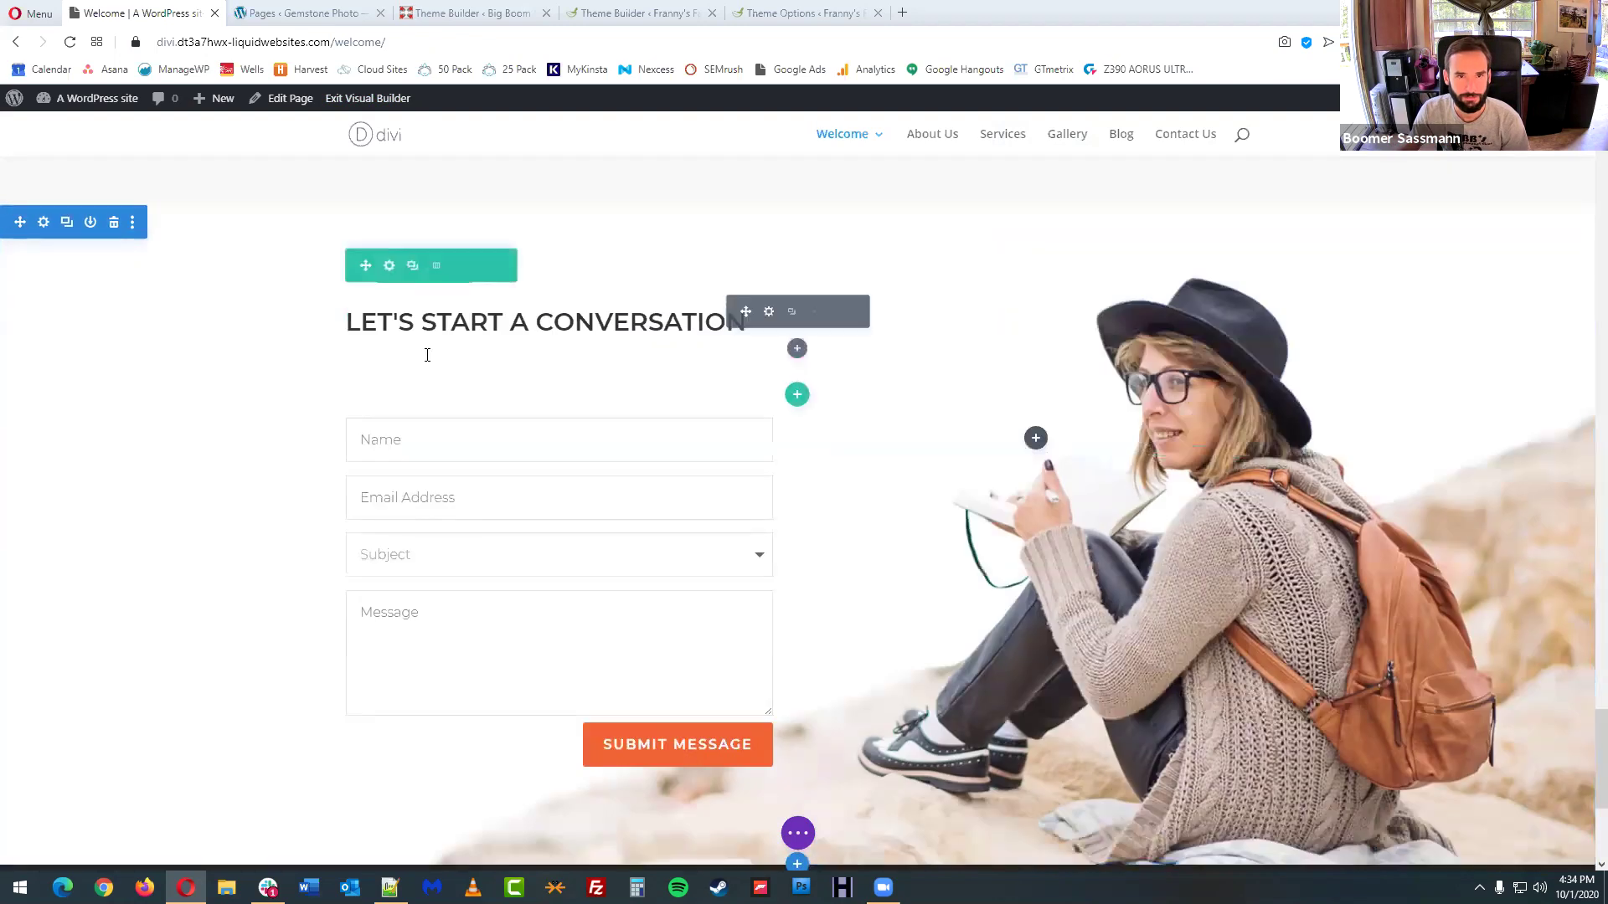
# - Try deleting the "Reduce Bounce Rate" section and undo the deletion
pyautogui.scroll(6, 586, 402)
pyautogui.scroll(14, 678, 440)
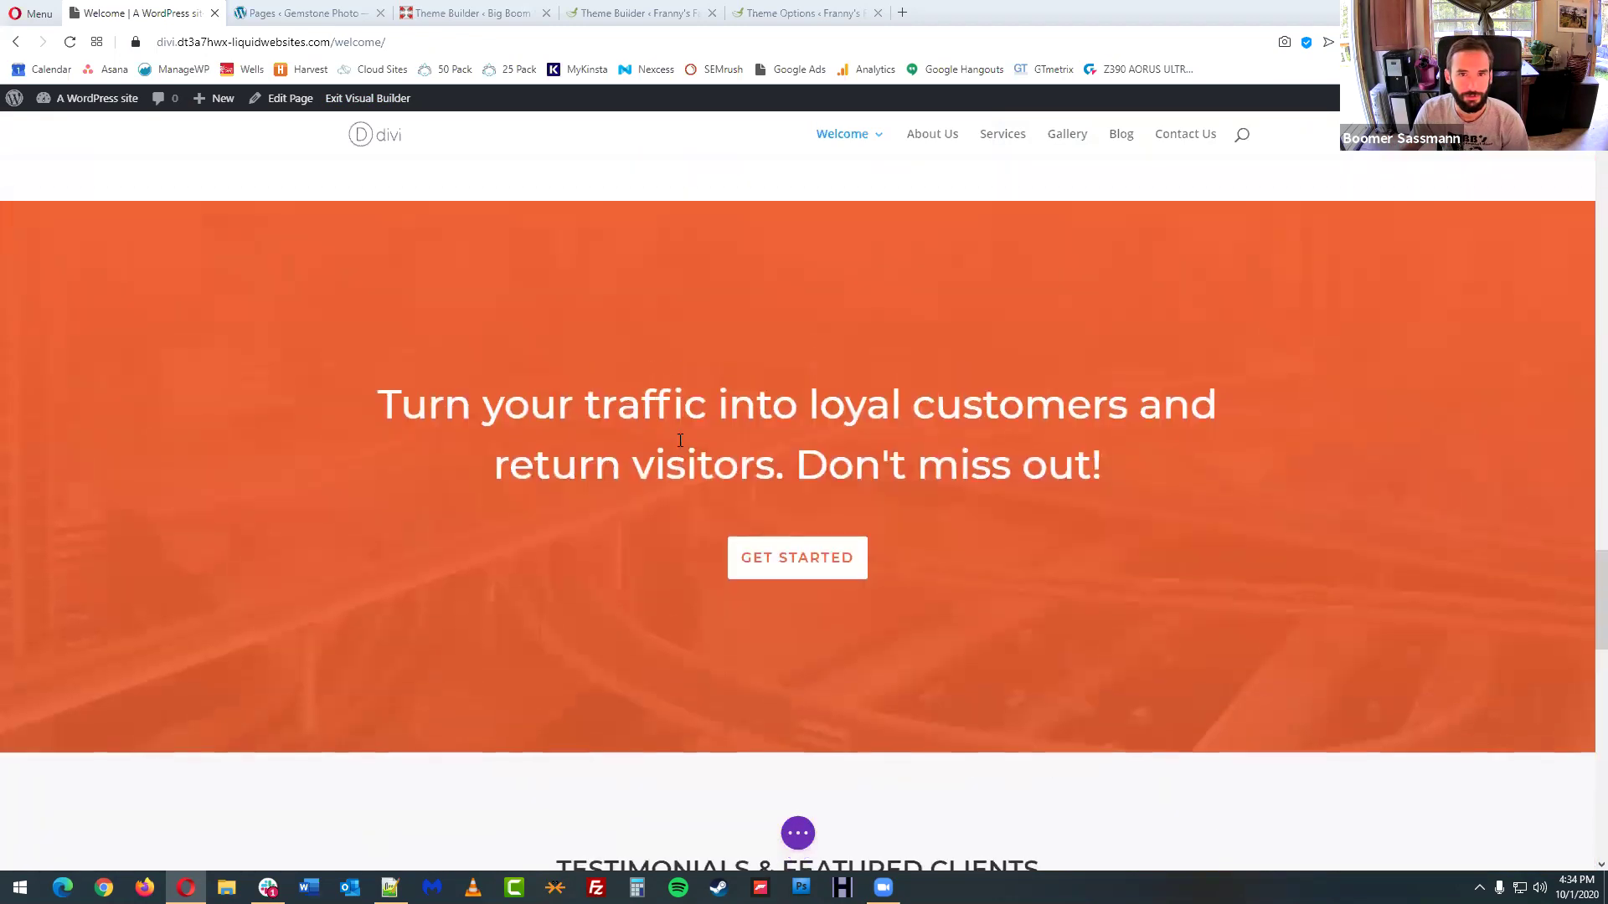
pyautogui.scroll(11, 678, 440)
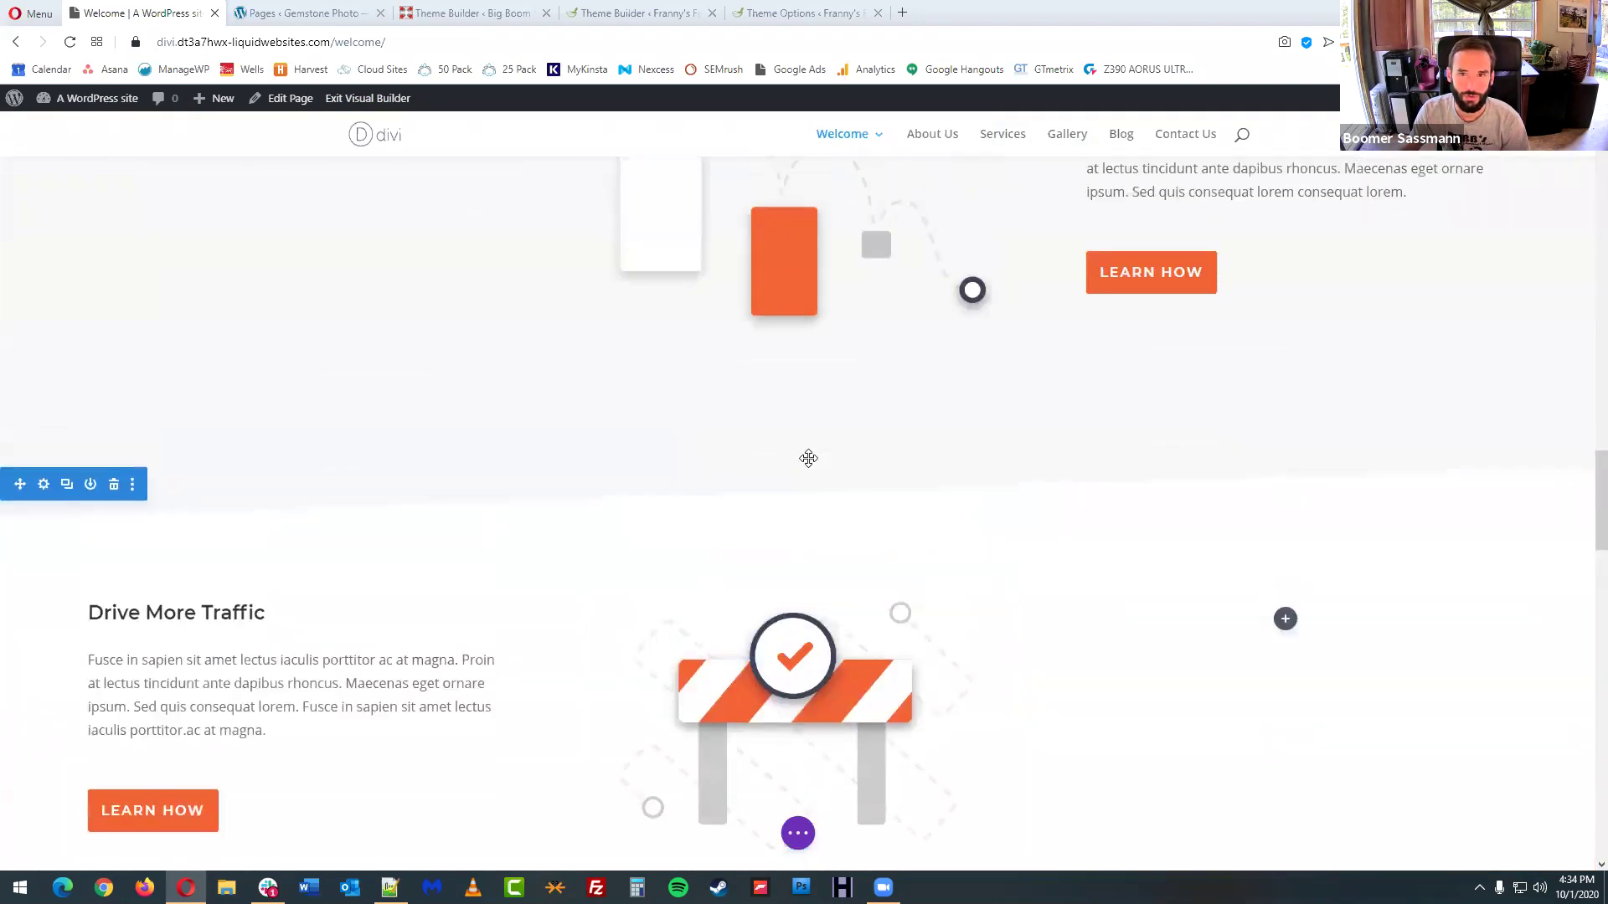
pyautogui.scroll(-2, 1138, 707)
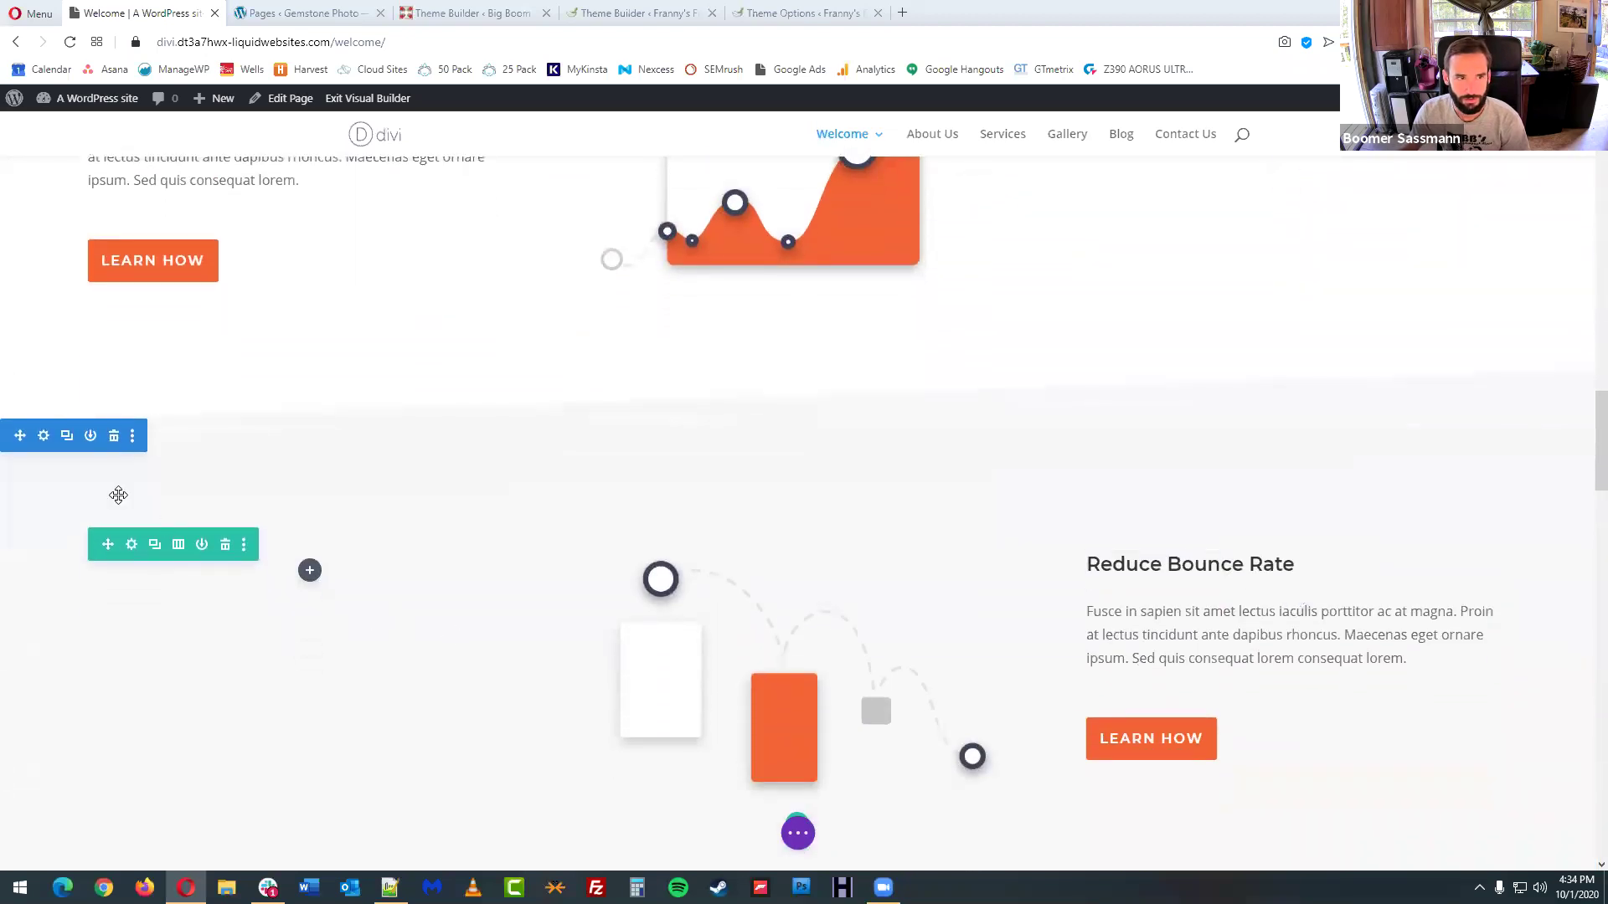
pyautogui.click(114, 436)
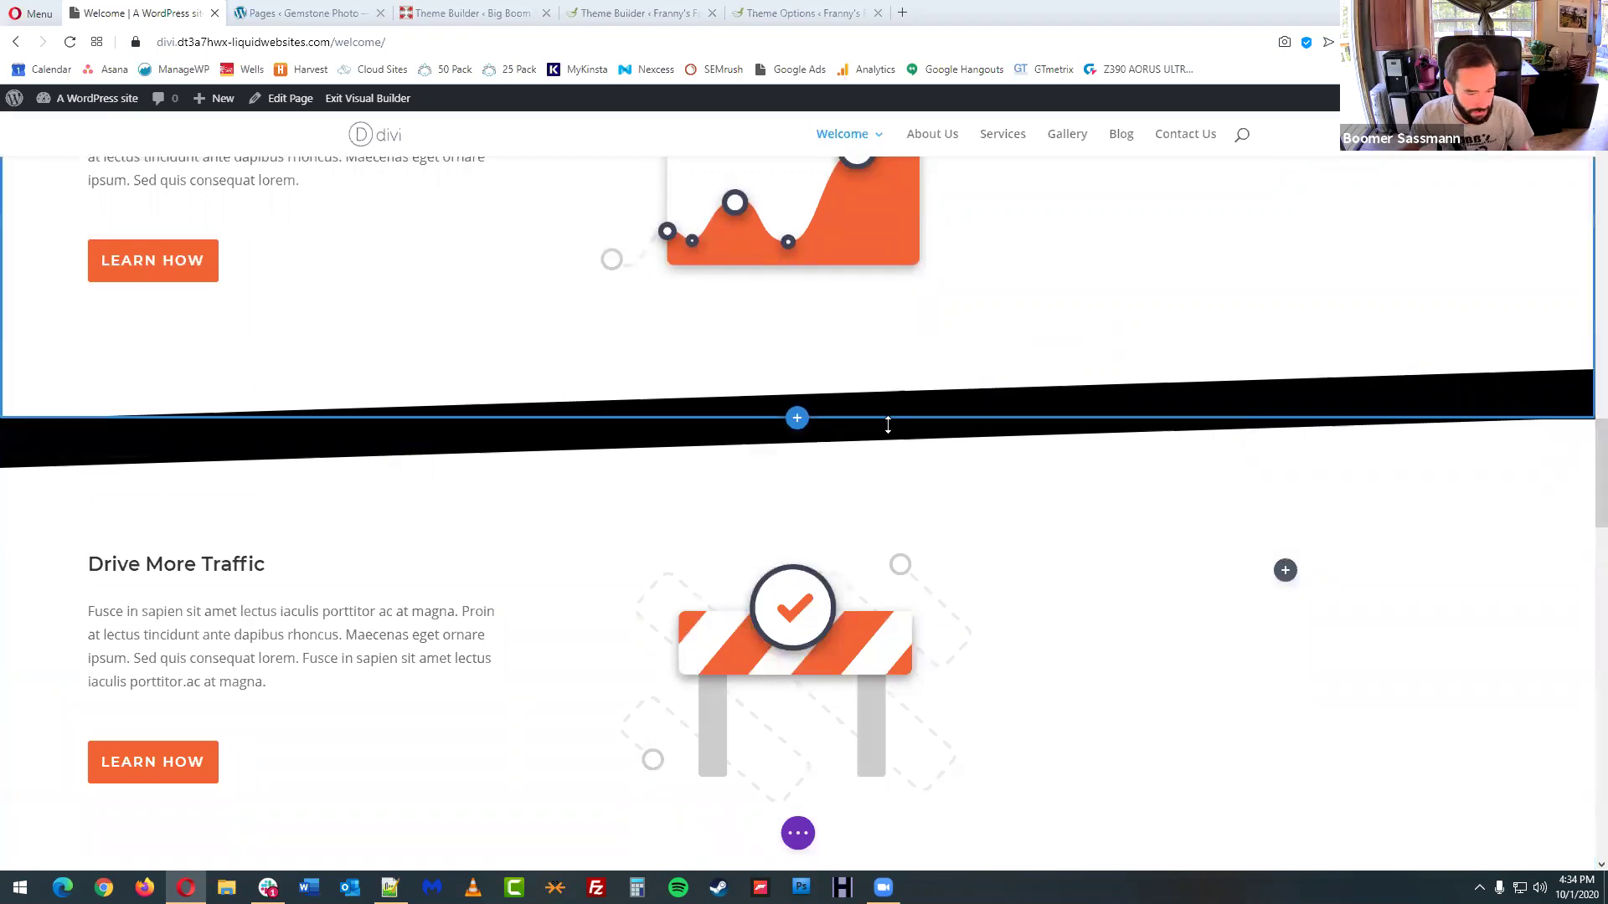
pyautogui.hotkey('ctrl', 'z')
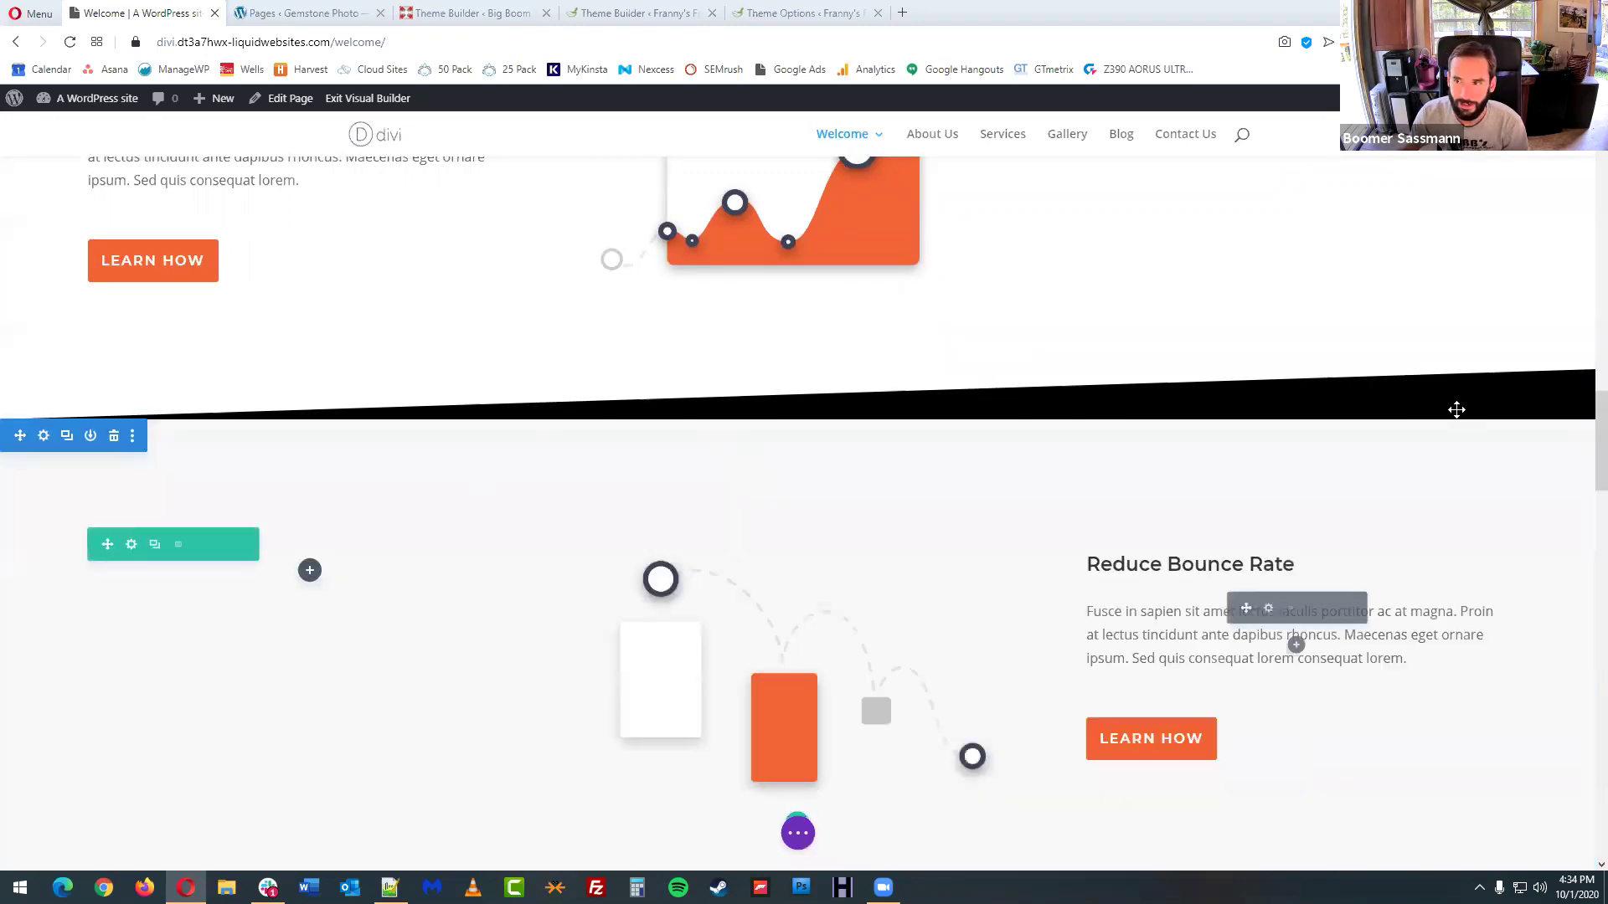
# - Delete the "Increase Conversion Rates" row below the "Make Your Content a Priority" heading
pyautogui.scroll(1, 1195, 386)
pyautogui.scroll(3, 1196, 386)
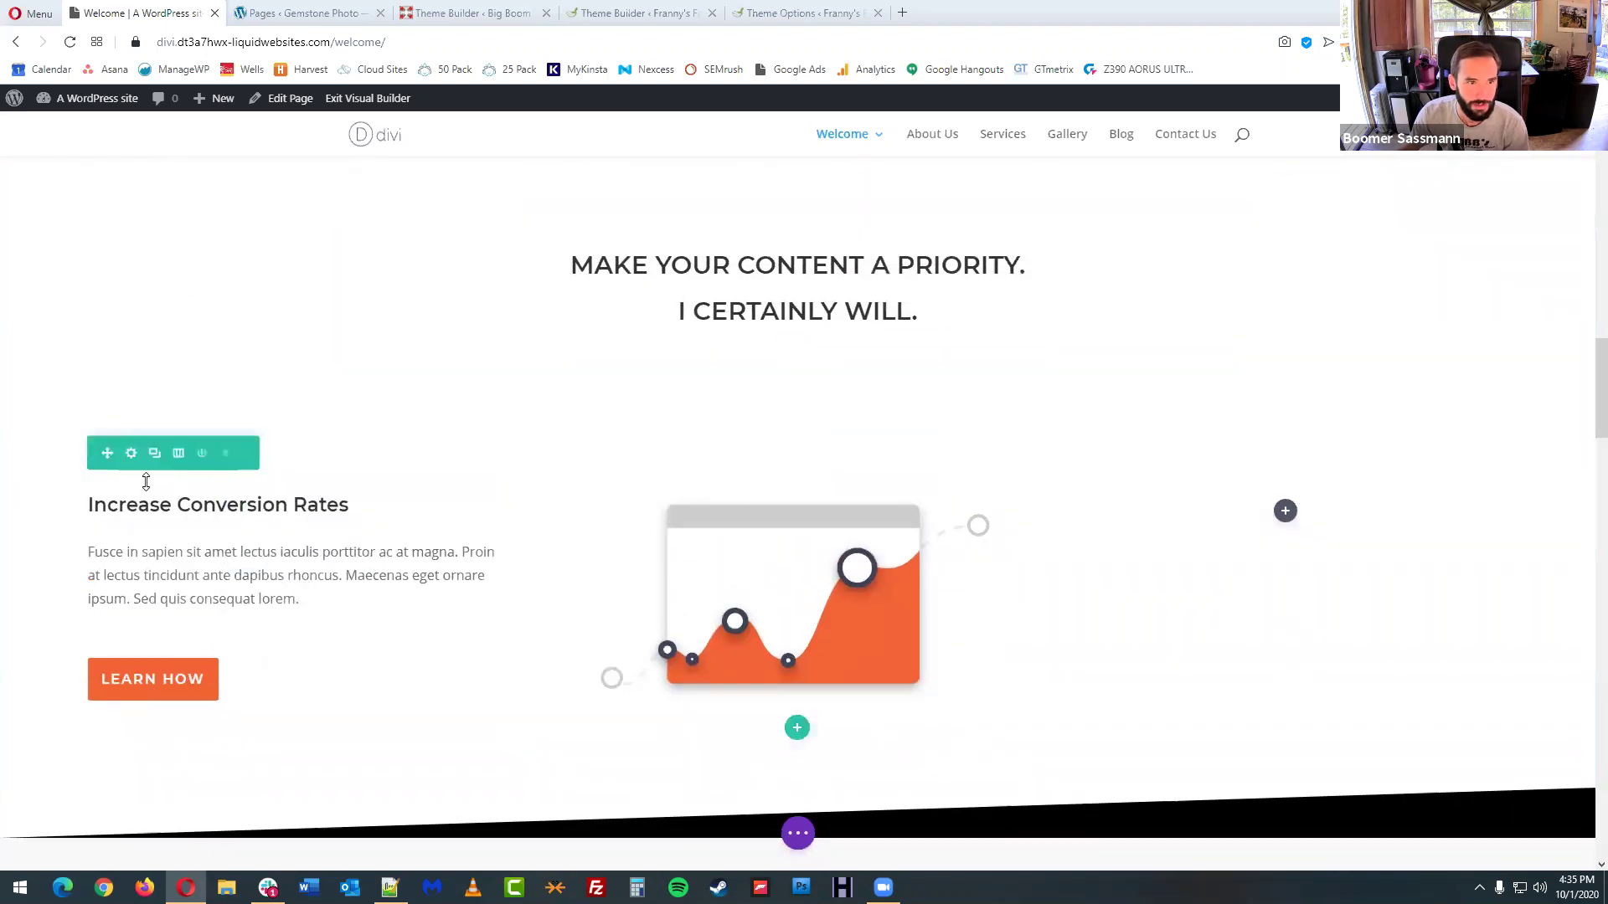
pyautogui.click(224, 453)
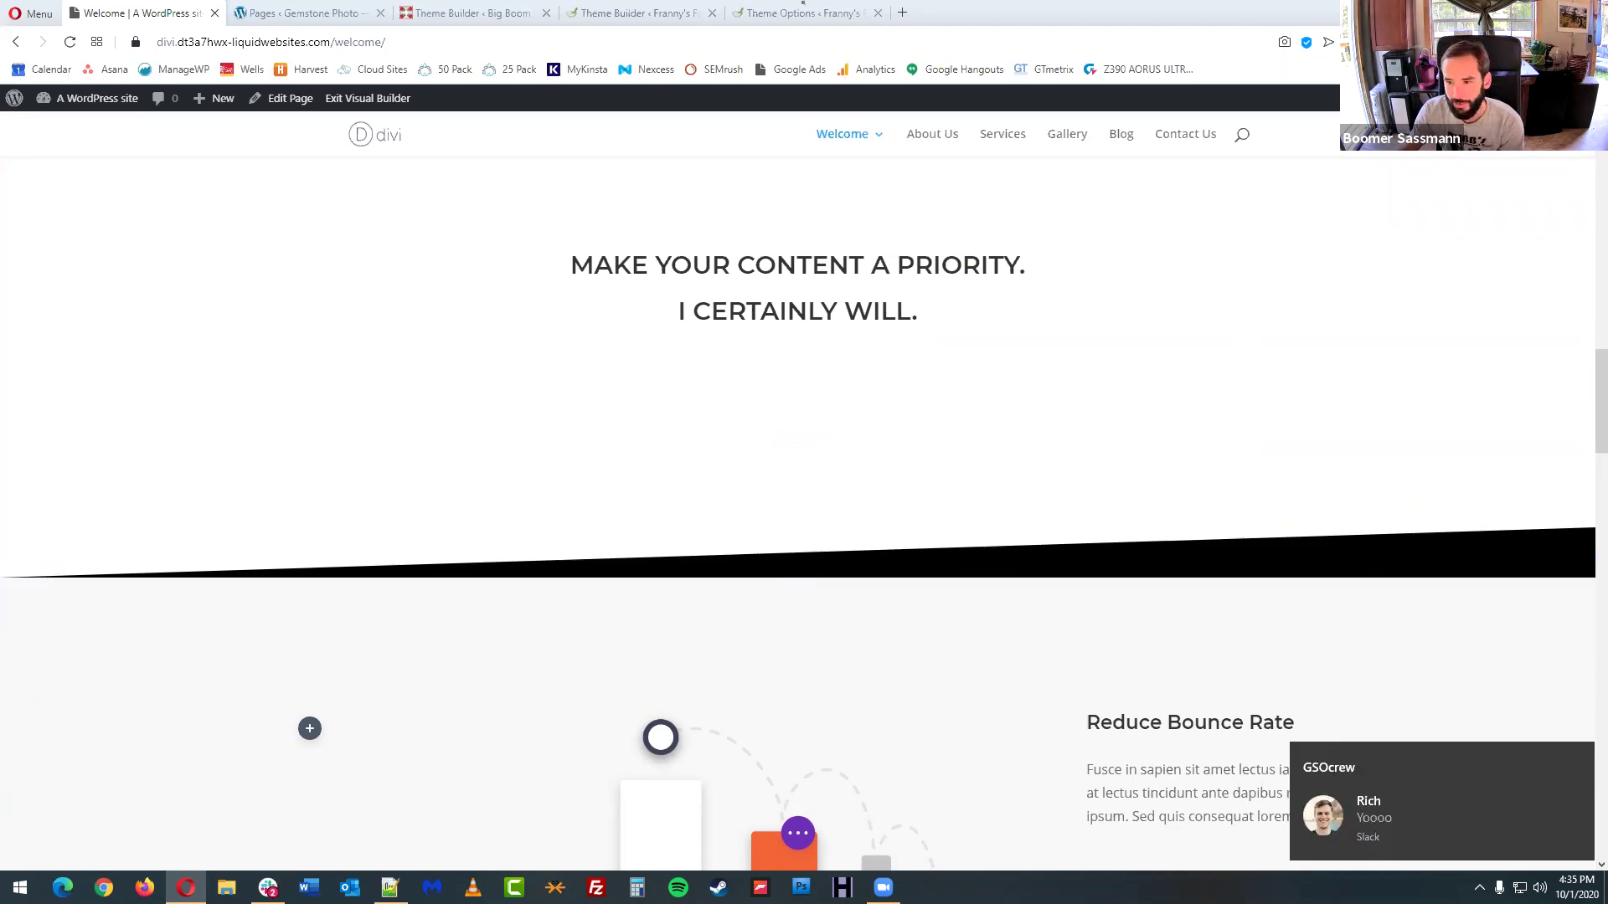
# - Dismiss the Slack message notifications and close the Slack window
pyautogui.click(1578, 758)
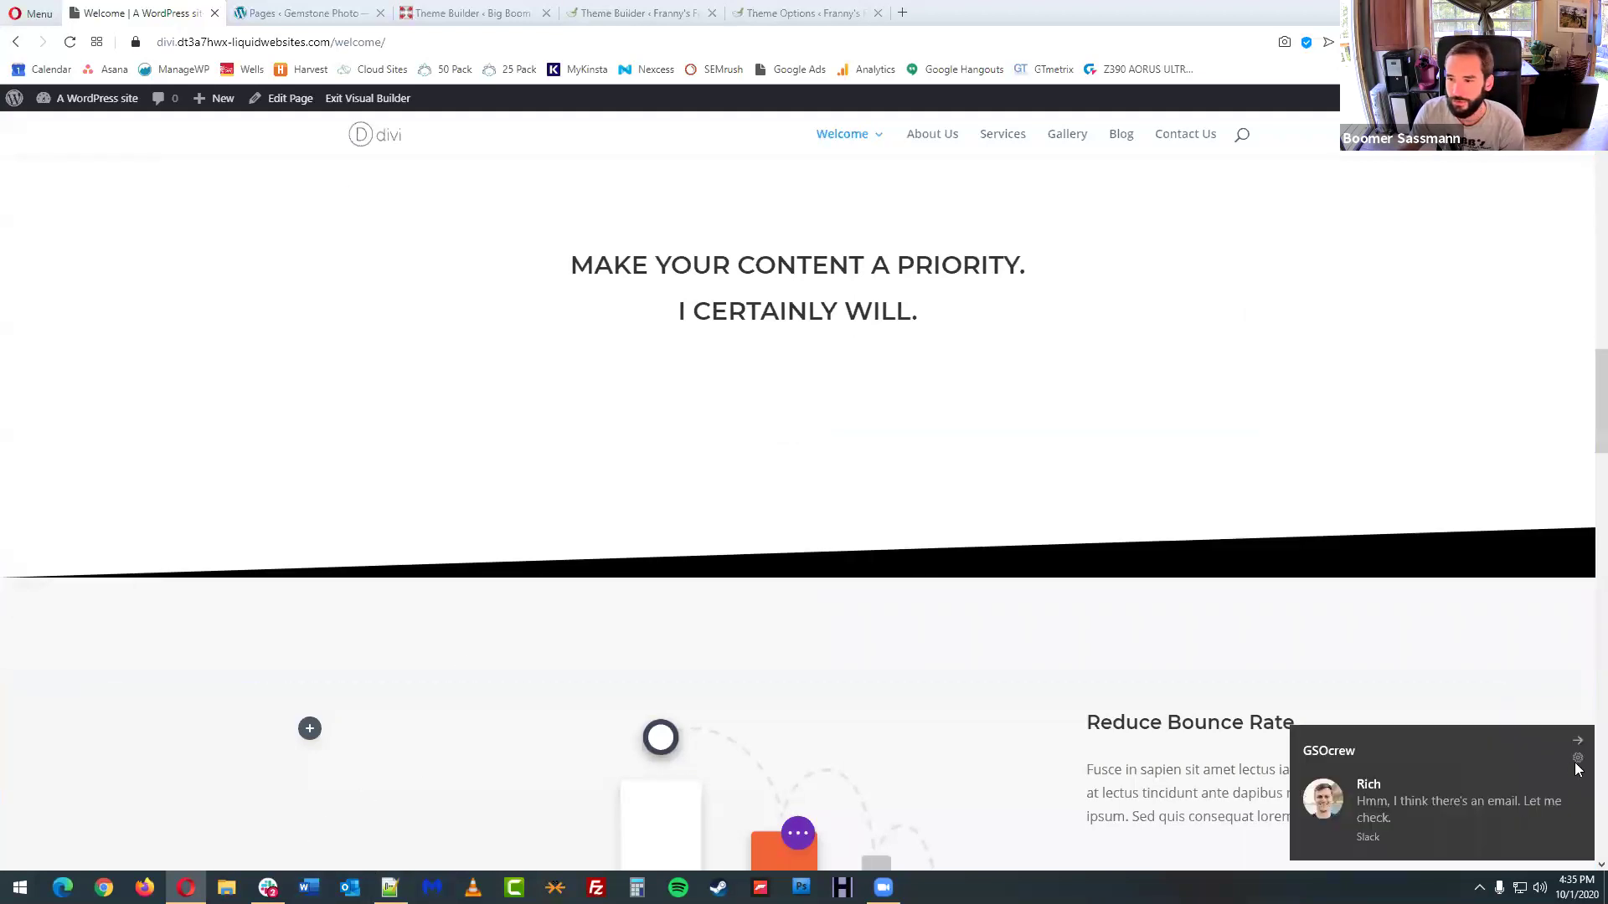
pyautogui.click(1577, 742)
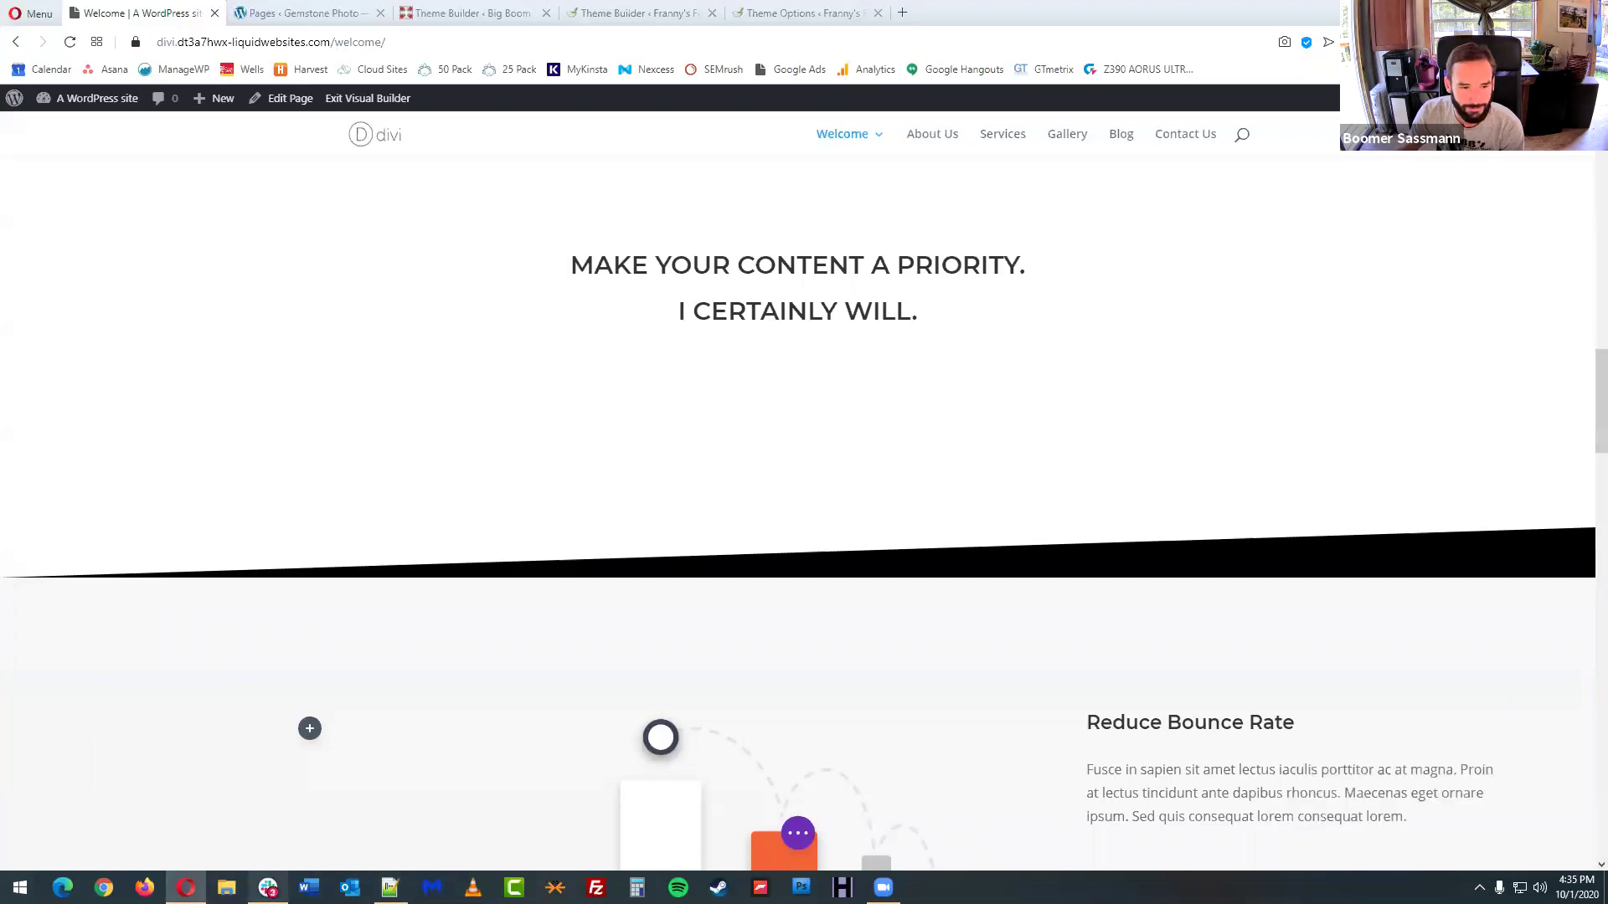
pyautogui.rightClick(268, 888)
pyautogui.click(269, 849)
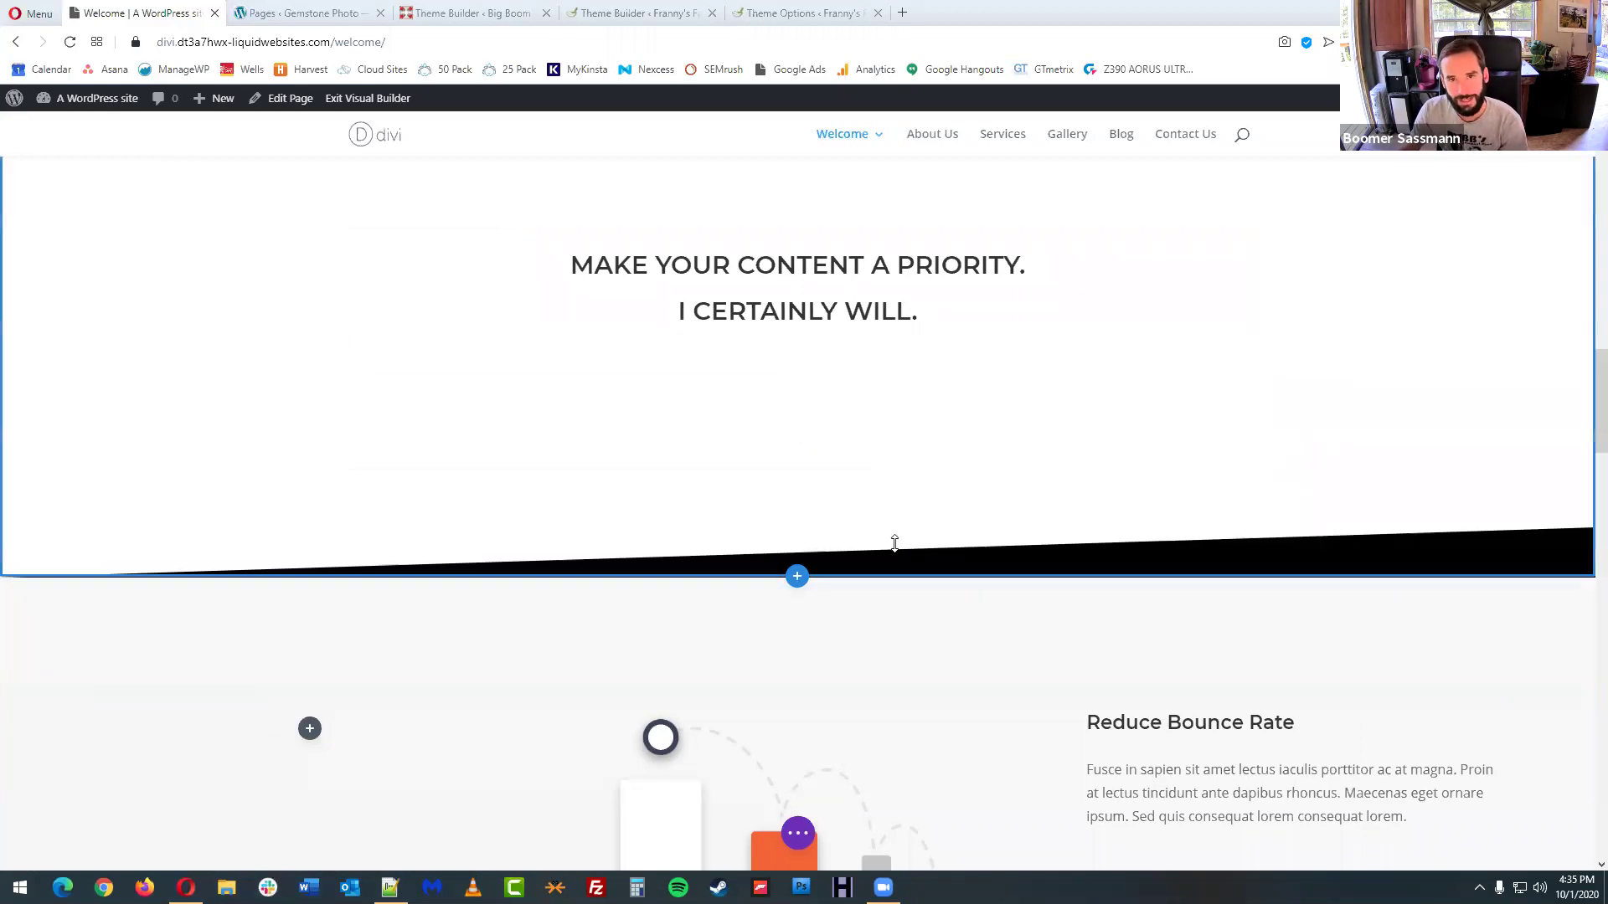
# - Save the Welcome page and go to the site's WordPress dashboard
pyautogui.scroll(1, 887, 536)
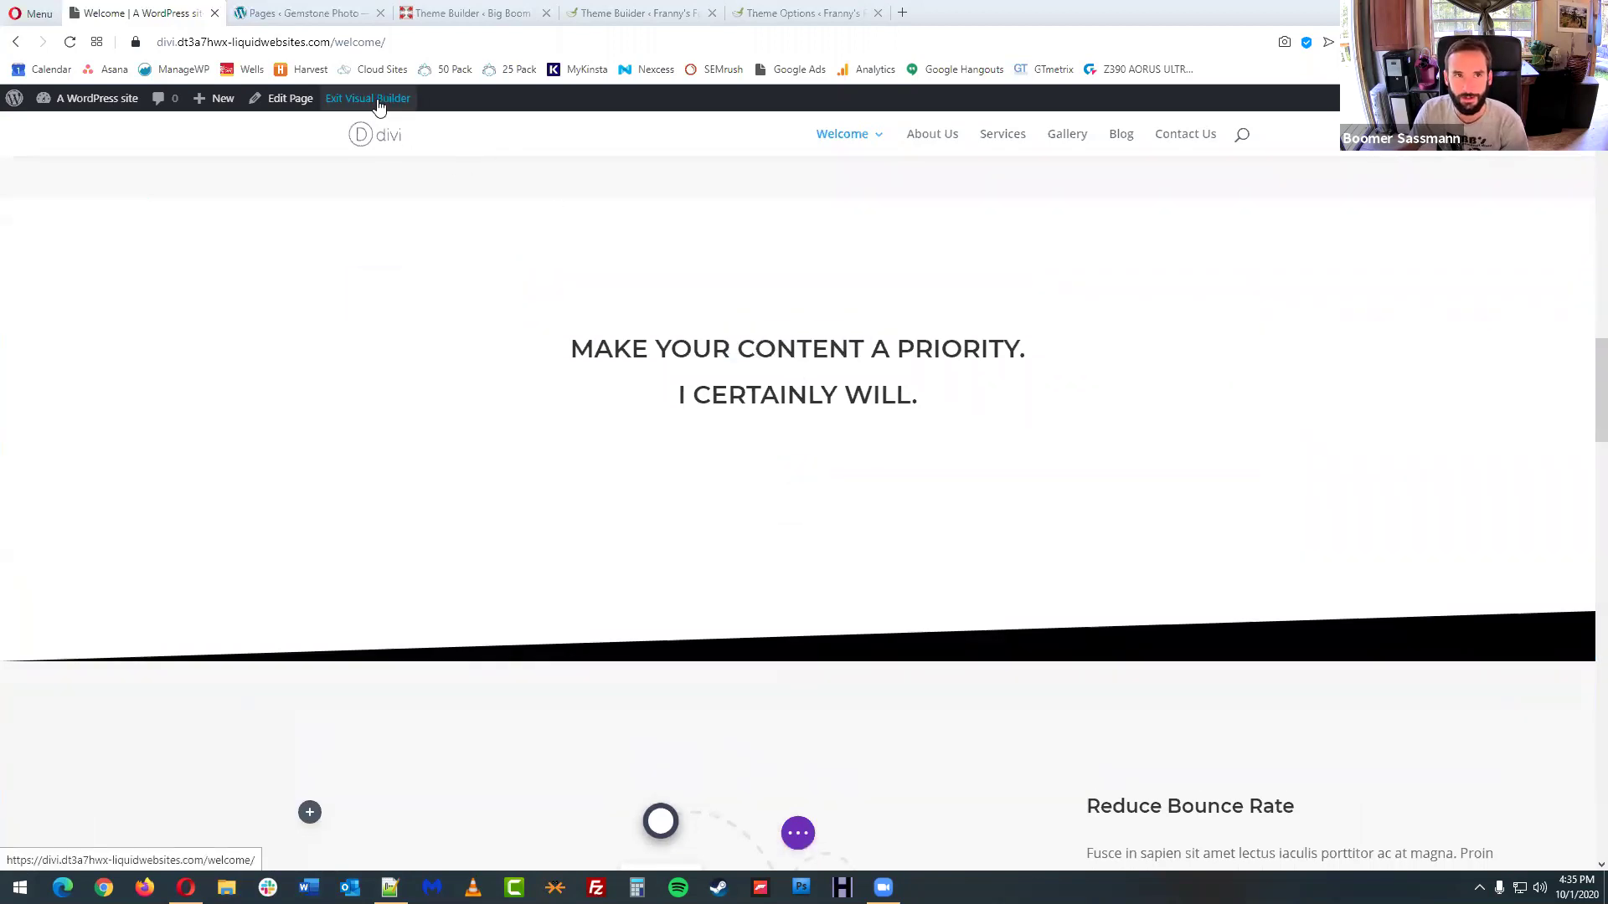
pyautogui.click(798, 832)
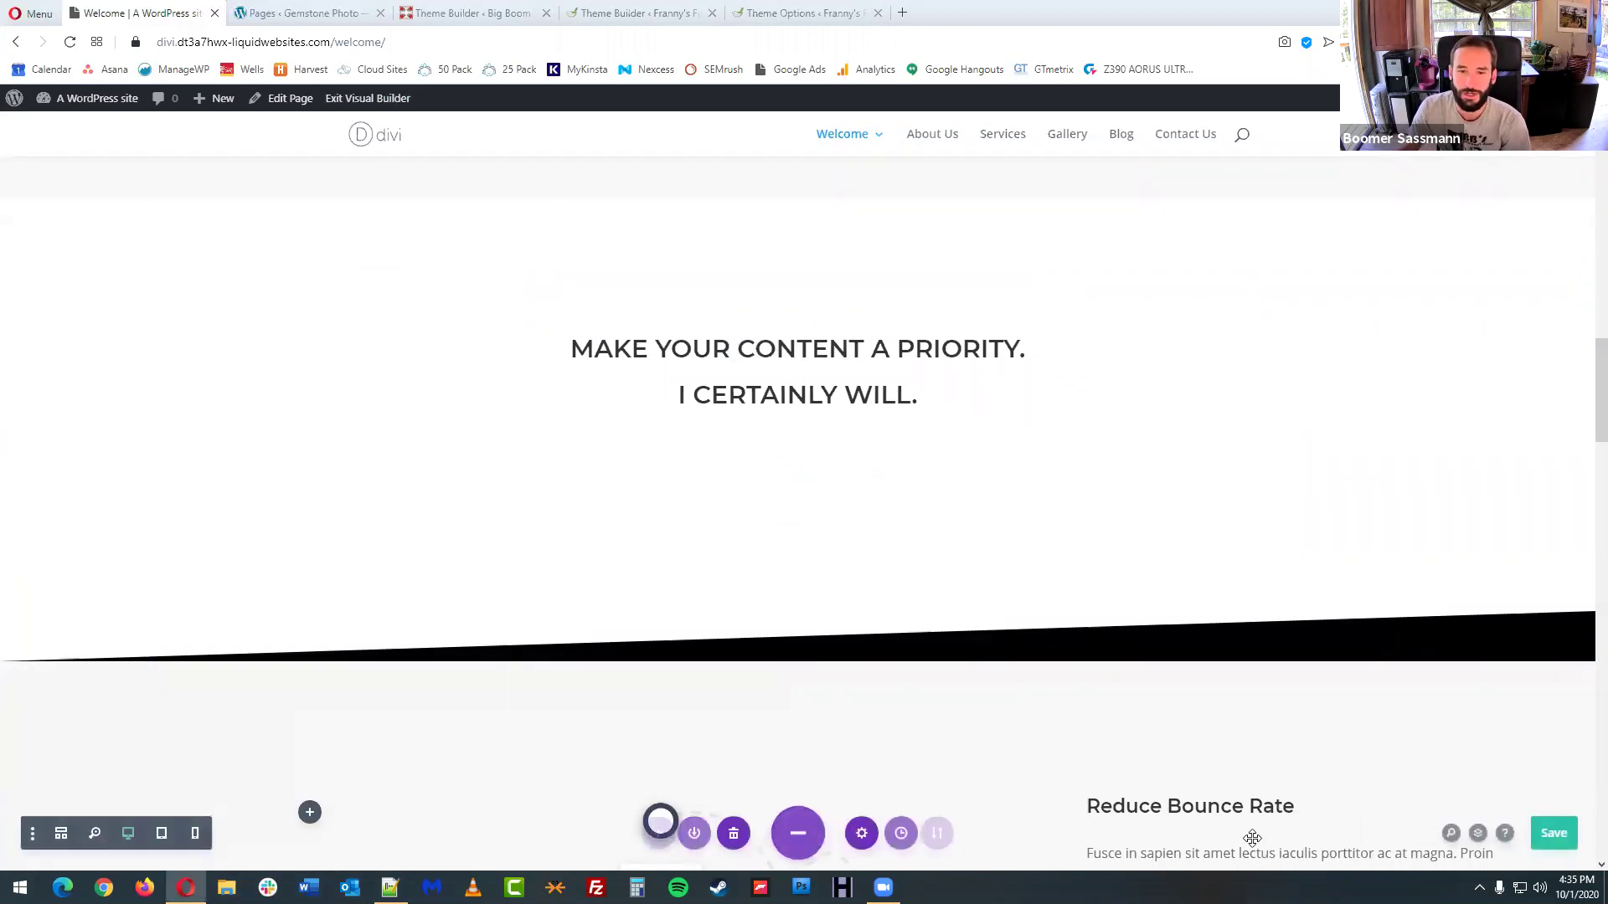
pyautogui.click(1549, 834)
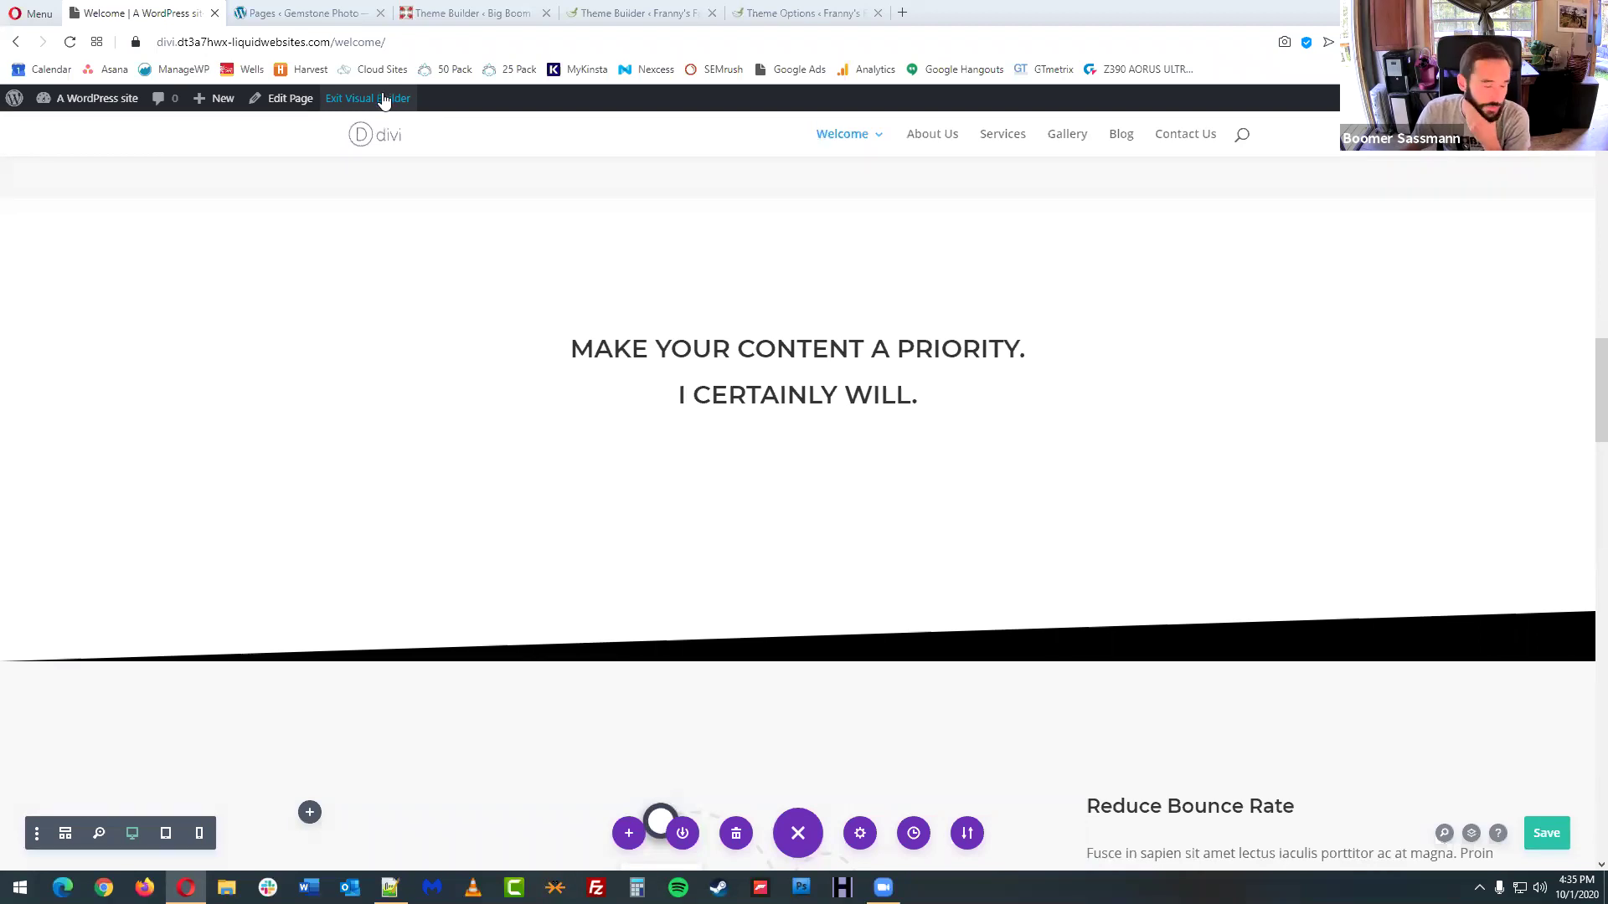
pyautogui.hotkey('alt', 'Tab')
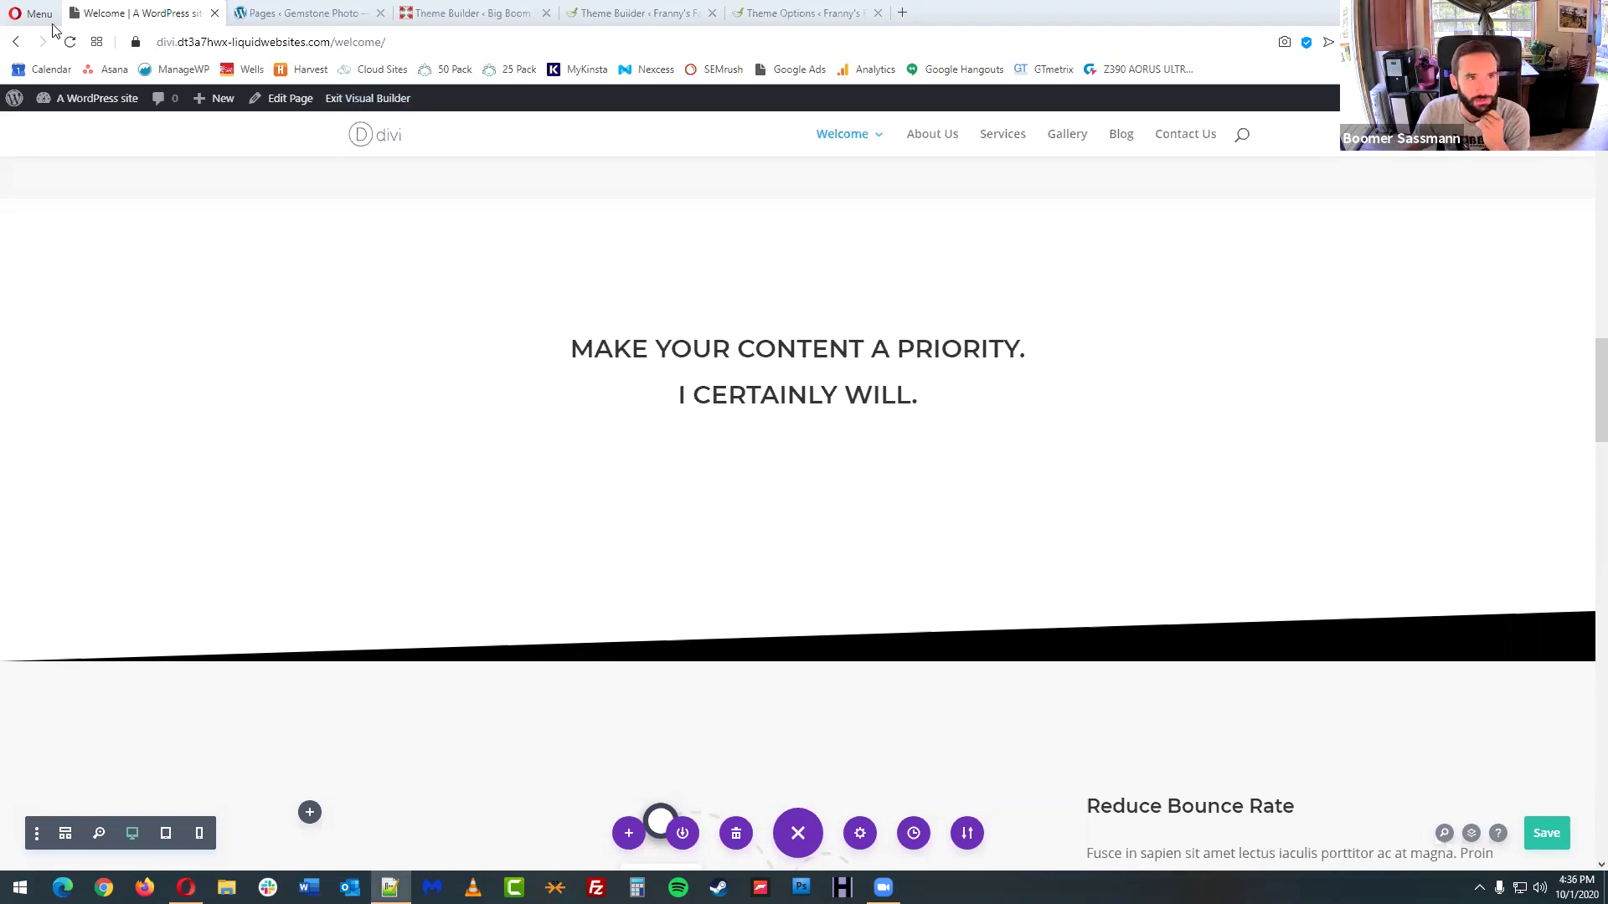
pyautogui.moveTo(95, 102)
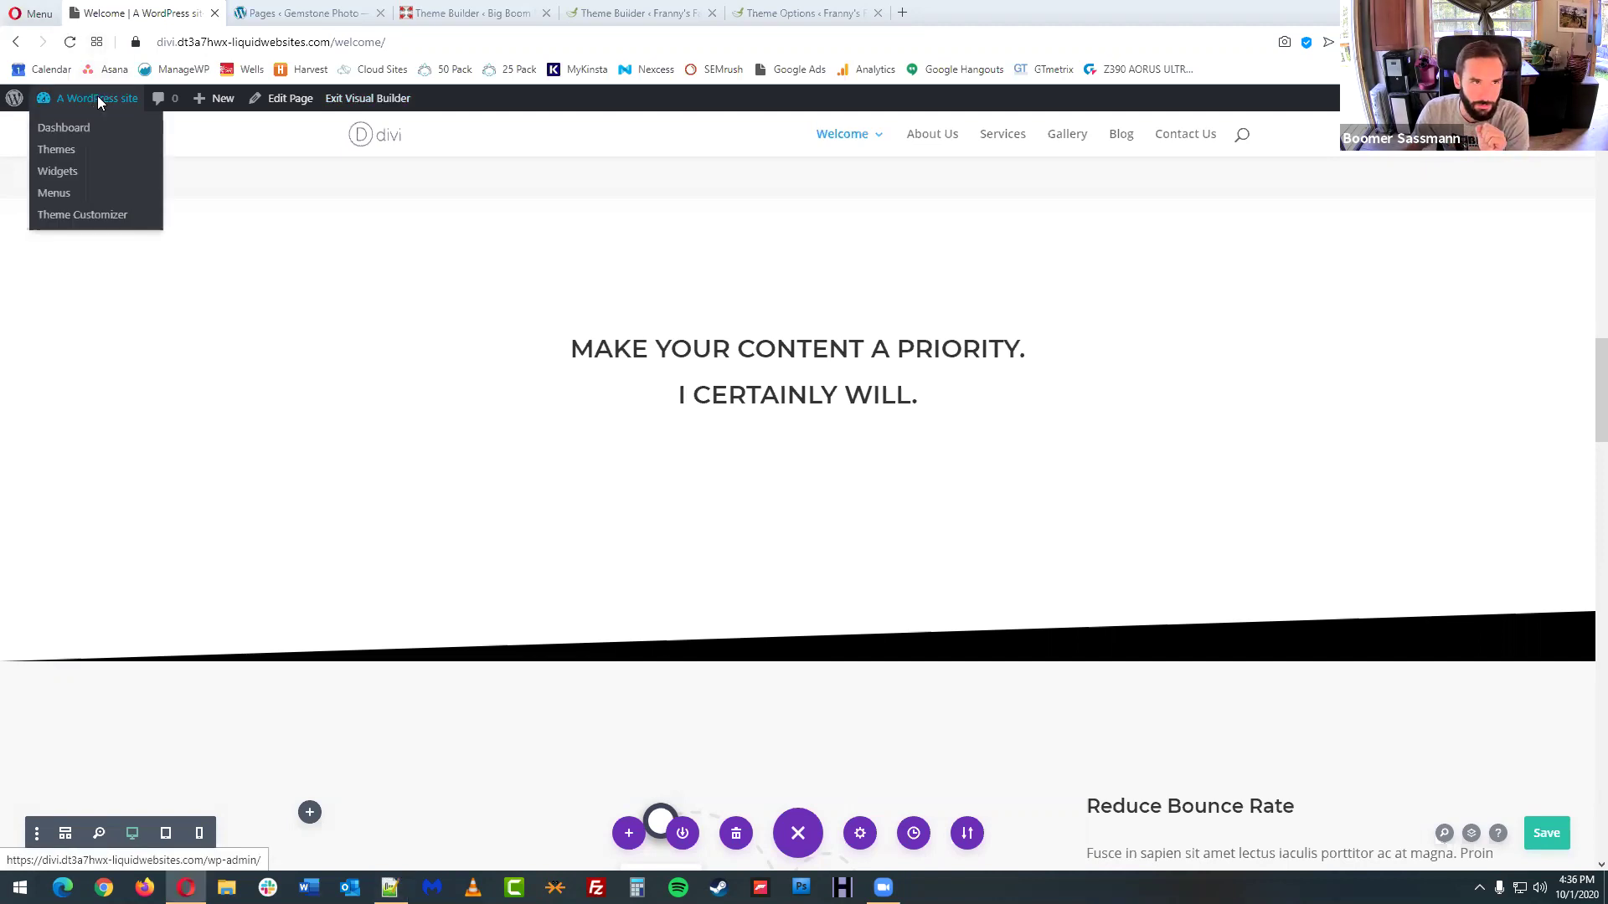
pyautogui.click(101, 126)
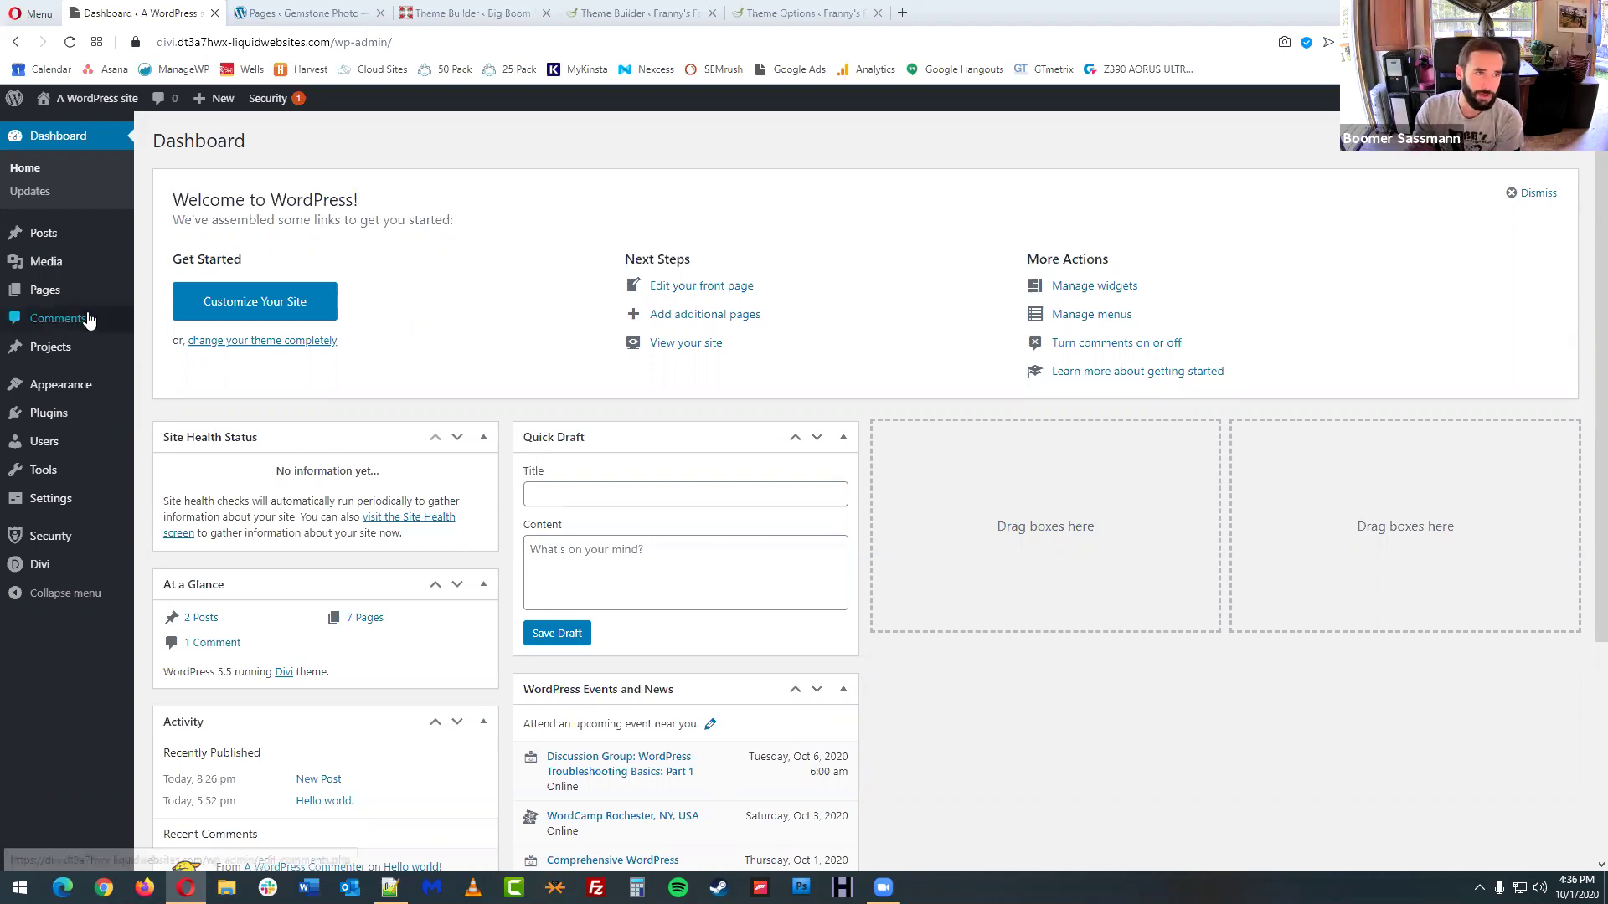
# - Open Divi's Theme Options, Theme Builder, Theme Customizer, Role Editor, Divi Library and Support Center in separate browser tabs
pyautogui.moveTo(57, 359)
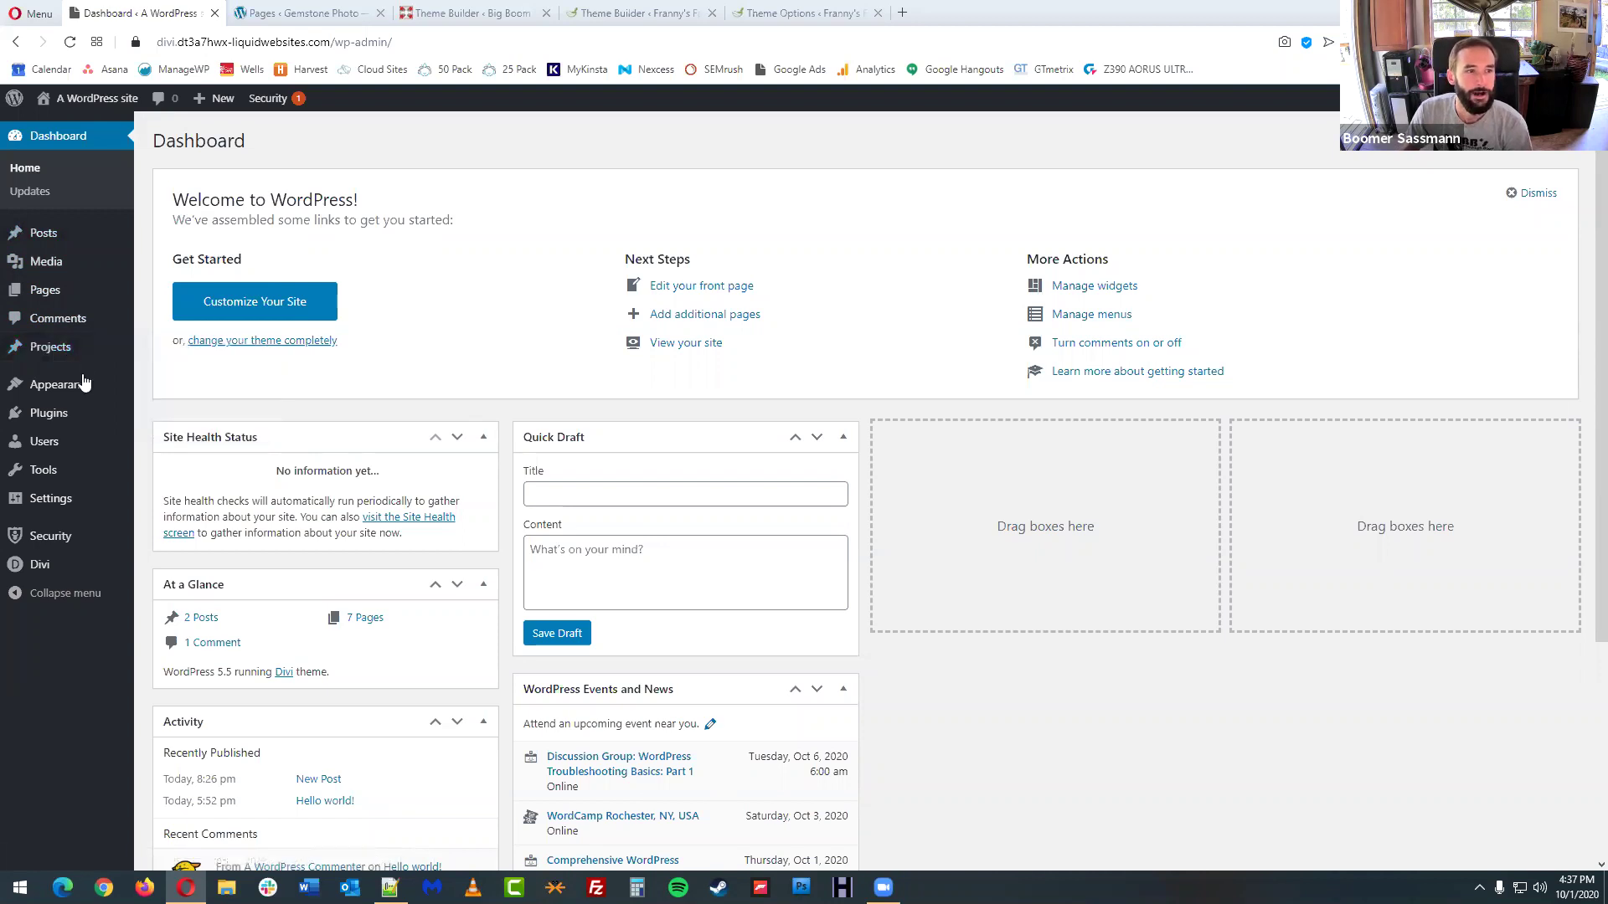
pyautogui.moveTo(57, 572)
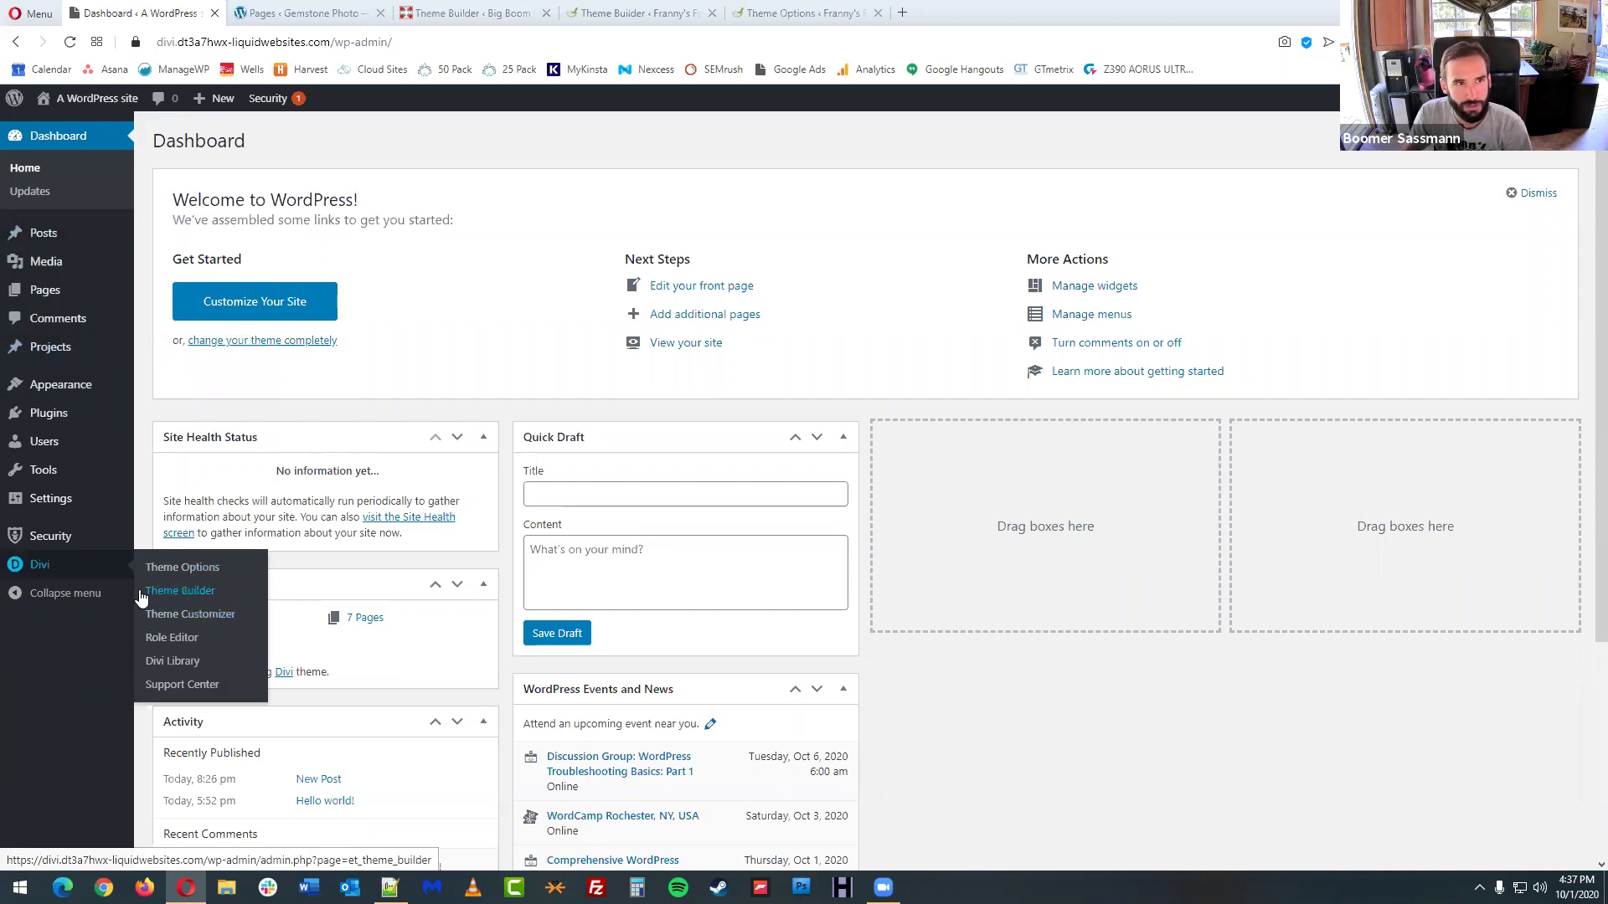
pyautogui.middleClick(187, 571)
pyautogui.middleClick(189, 591)
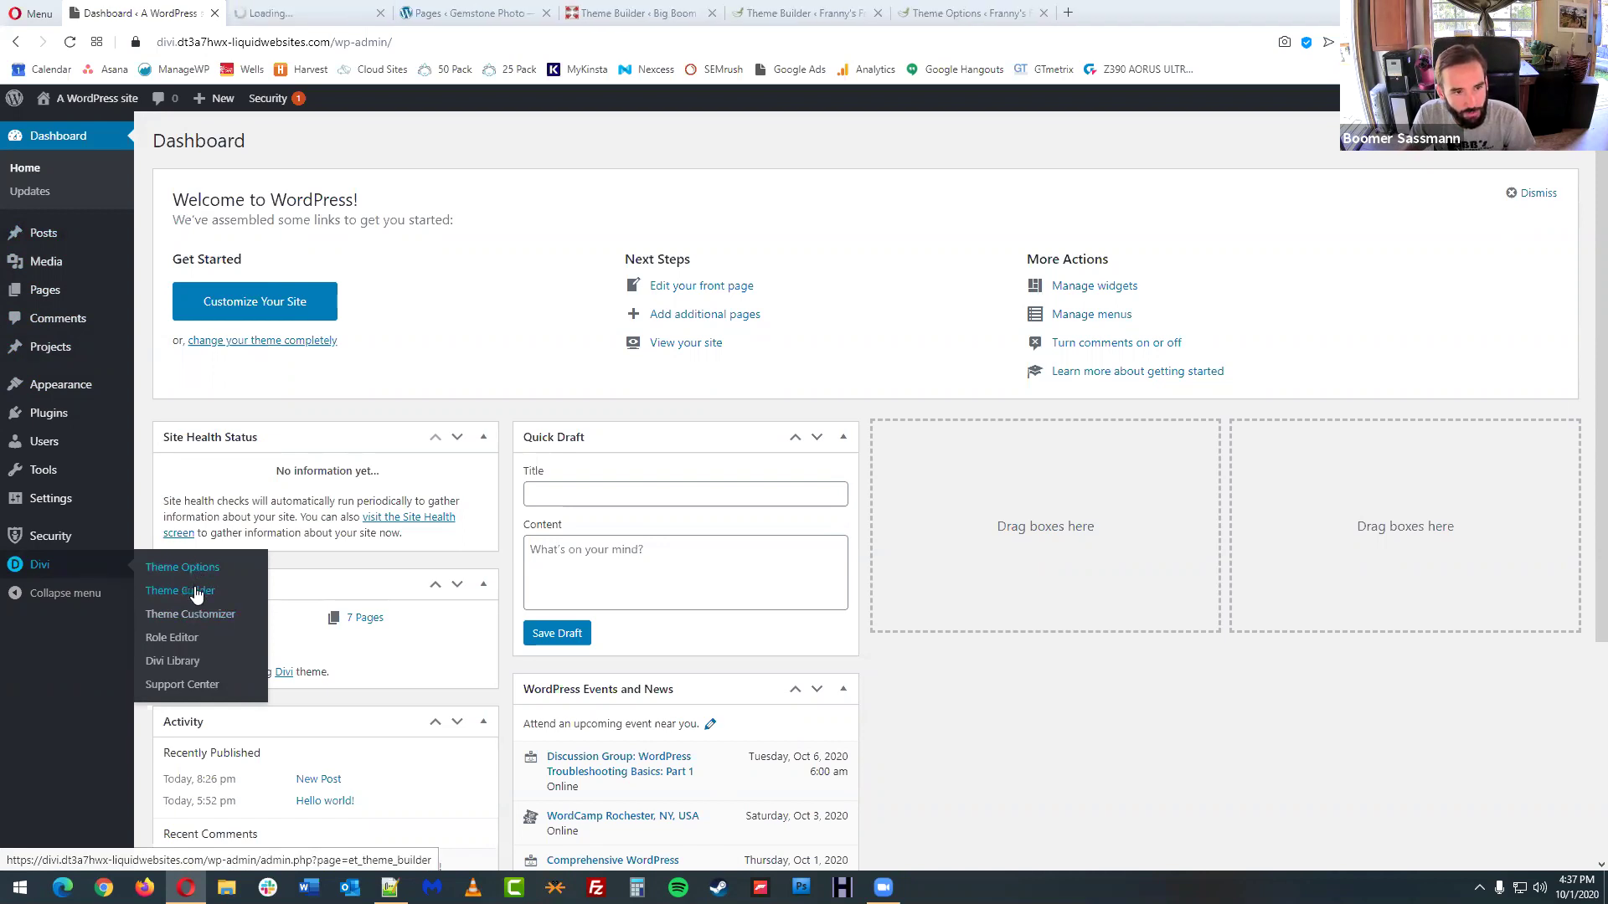
pyautogui.middleClick(201, 613)
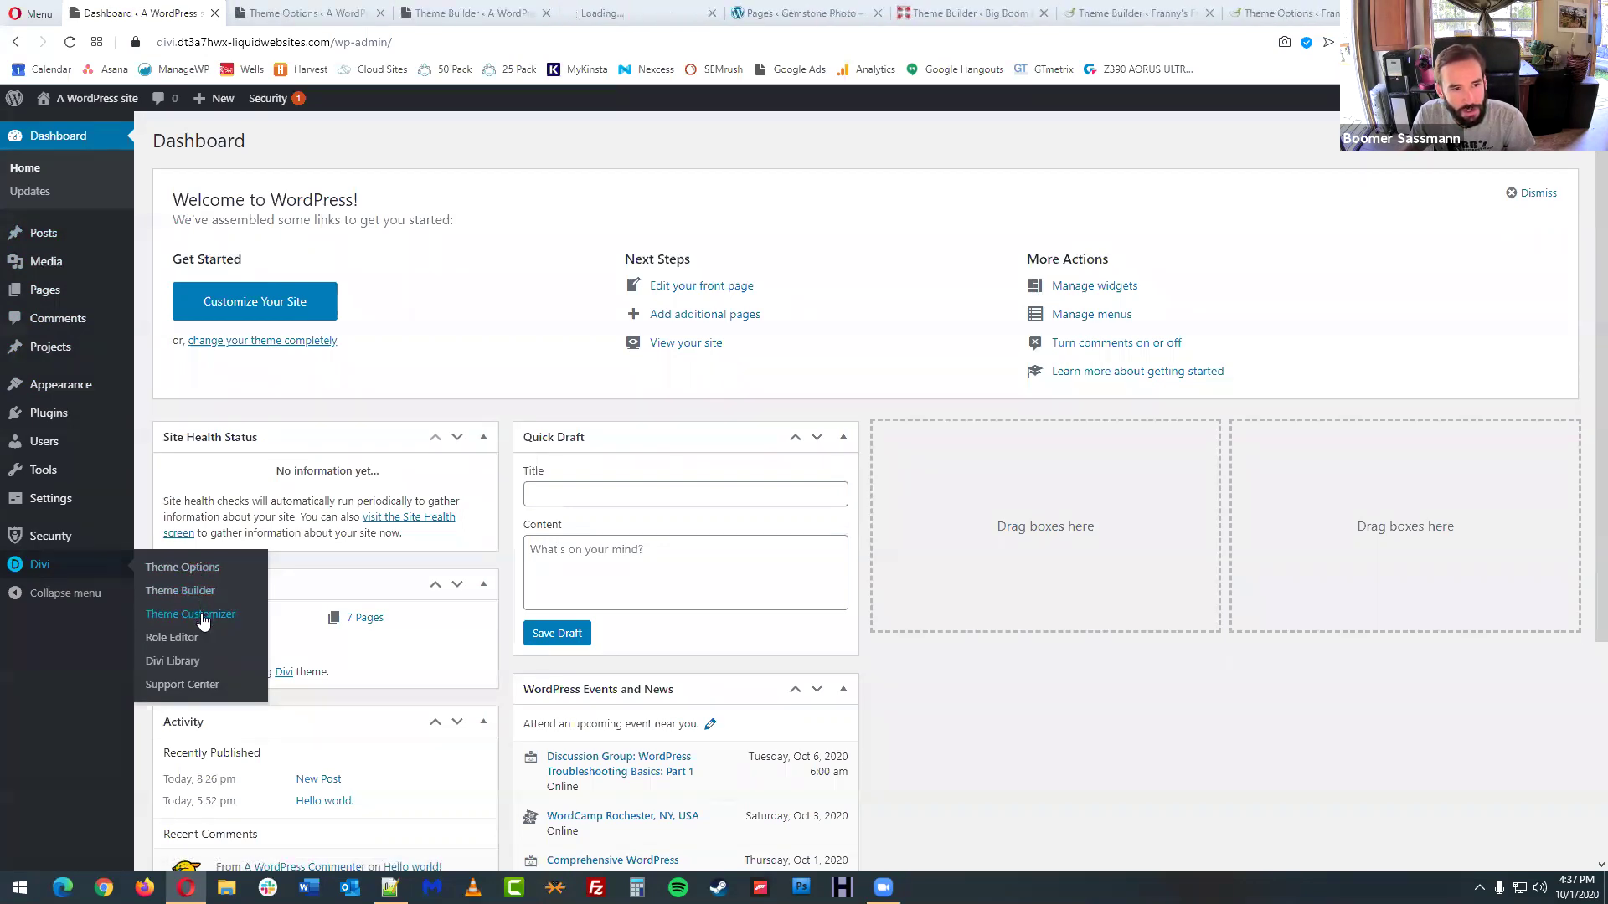
pyautogui.middleClick(197, 643)
pyautogui.middleClick(194, 666)
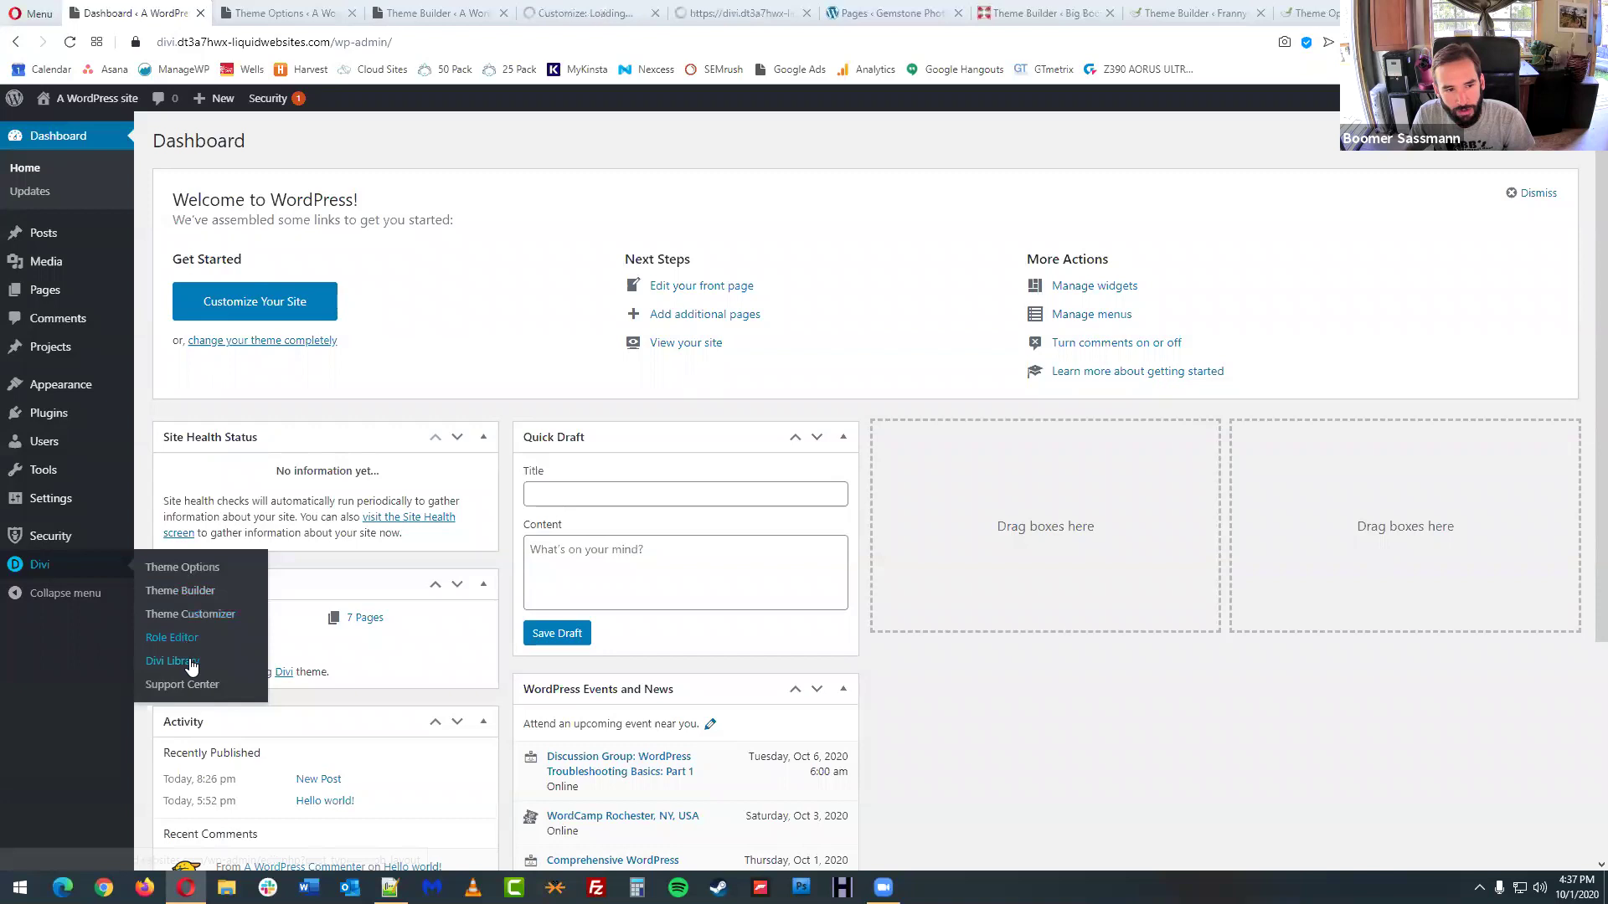
pyautogui.middleClick(184, 682)
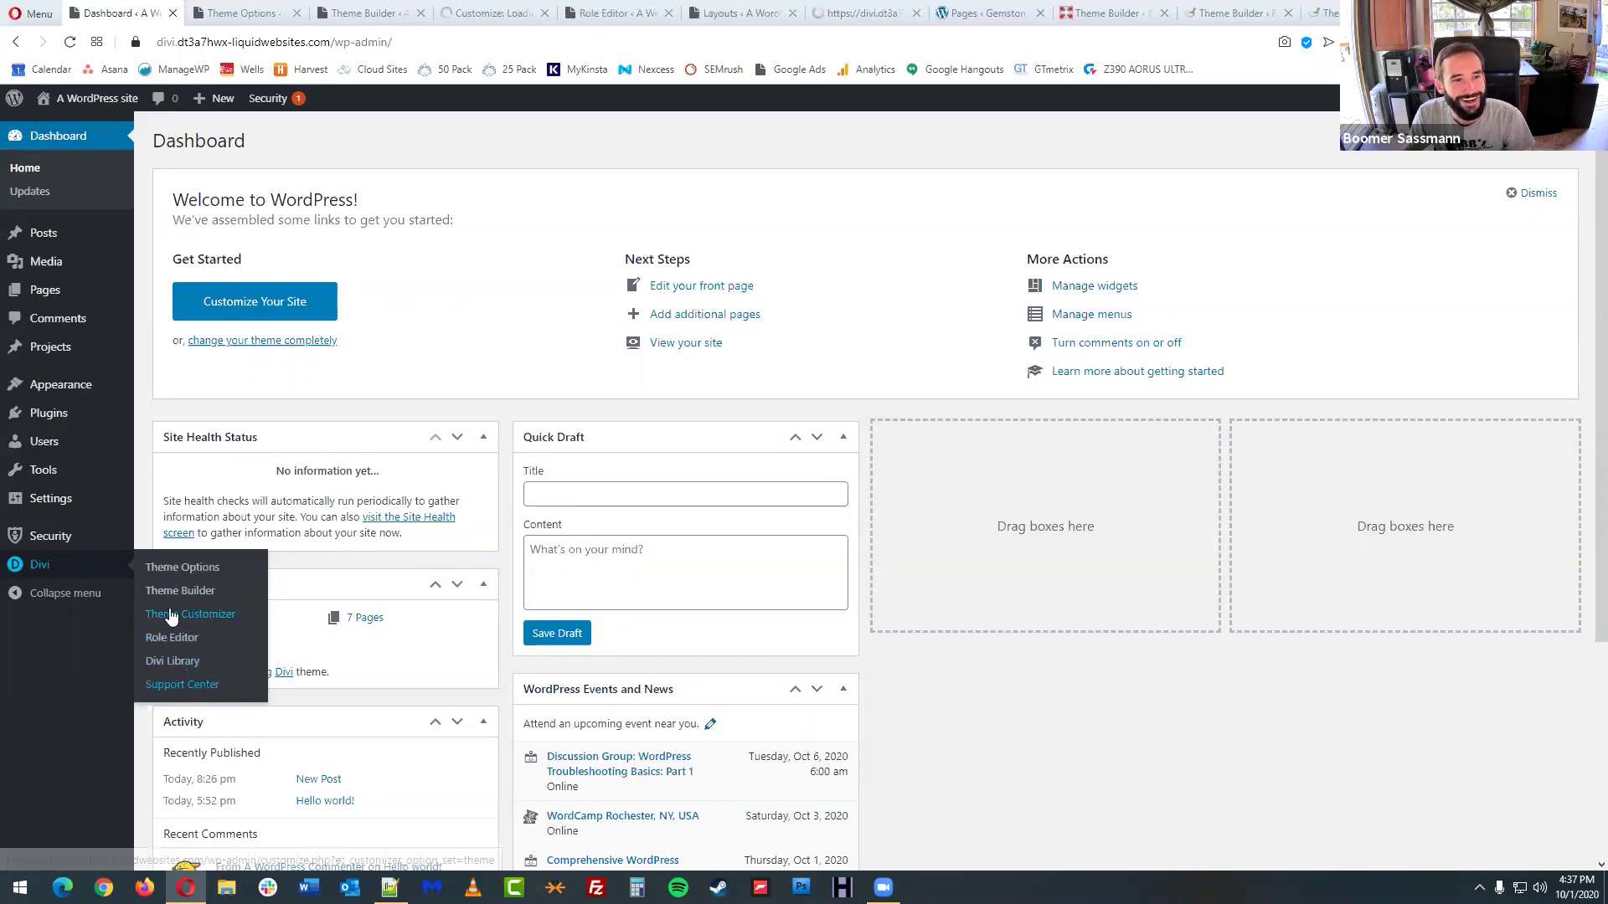
# - Switch to the Divi Theme Options page and dismiss the Slack notifications covering it
pyautogui.click(243, 13)
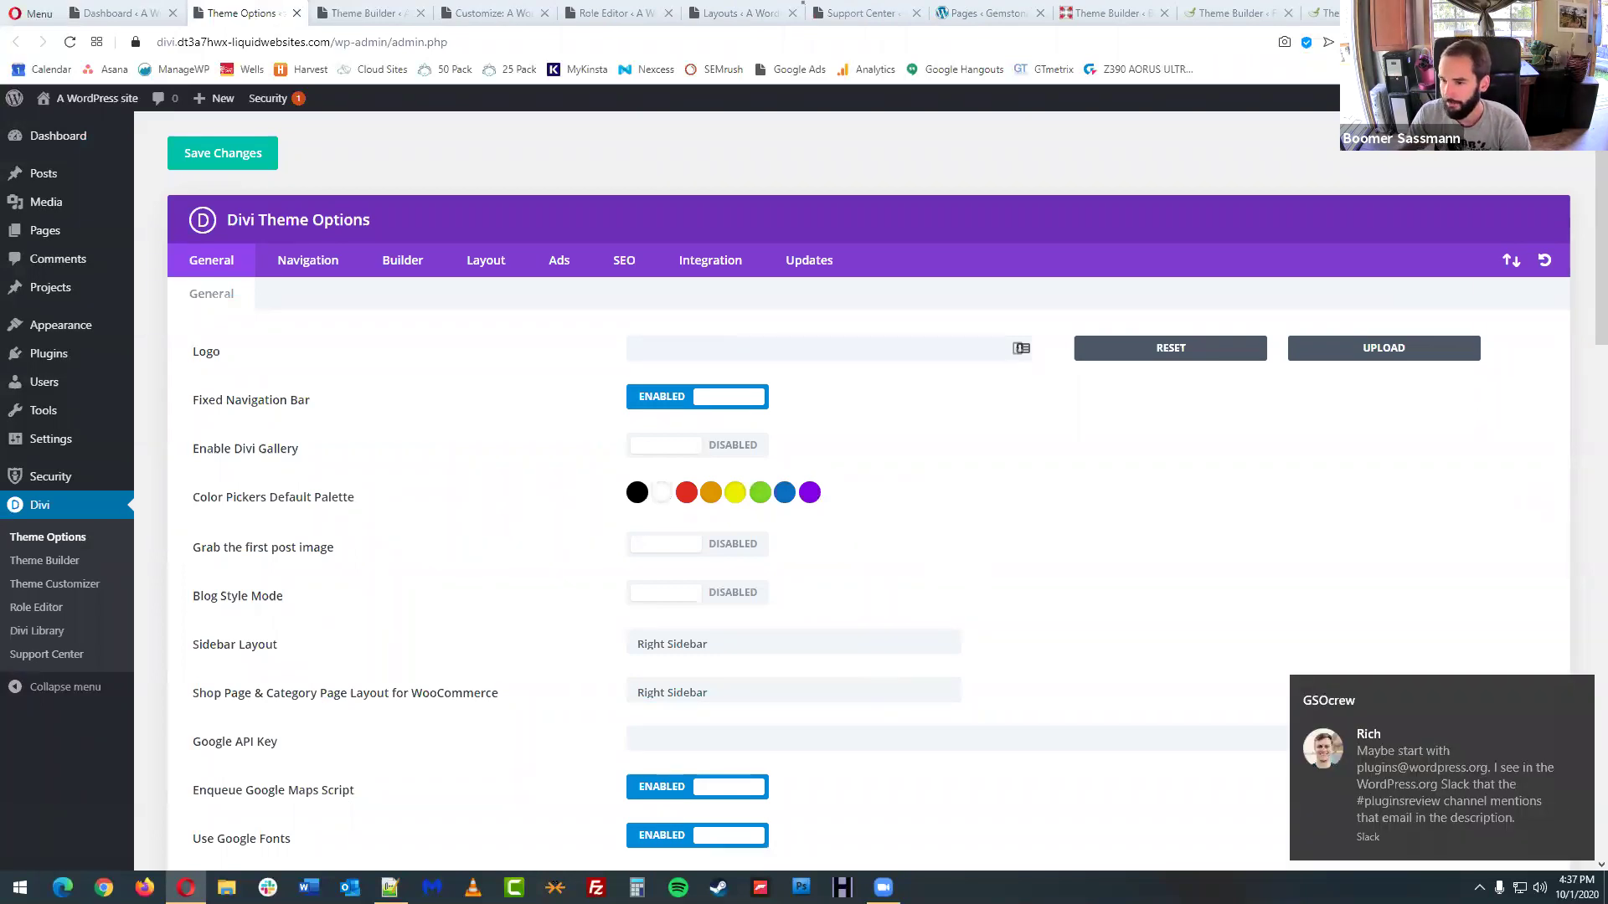
pyautogui.click(1578, 694)
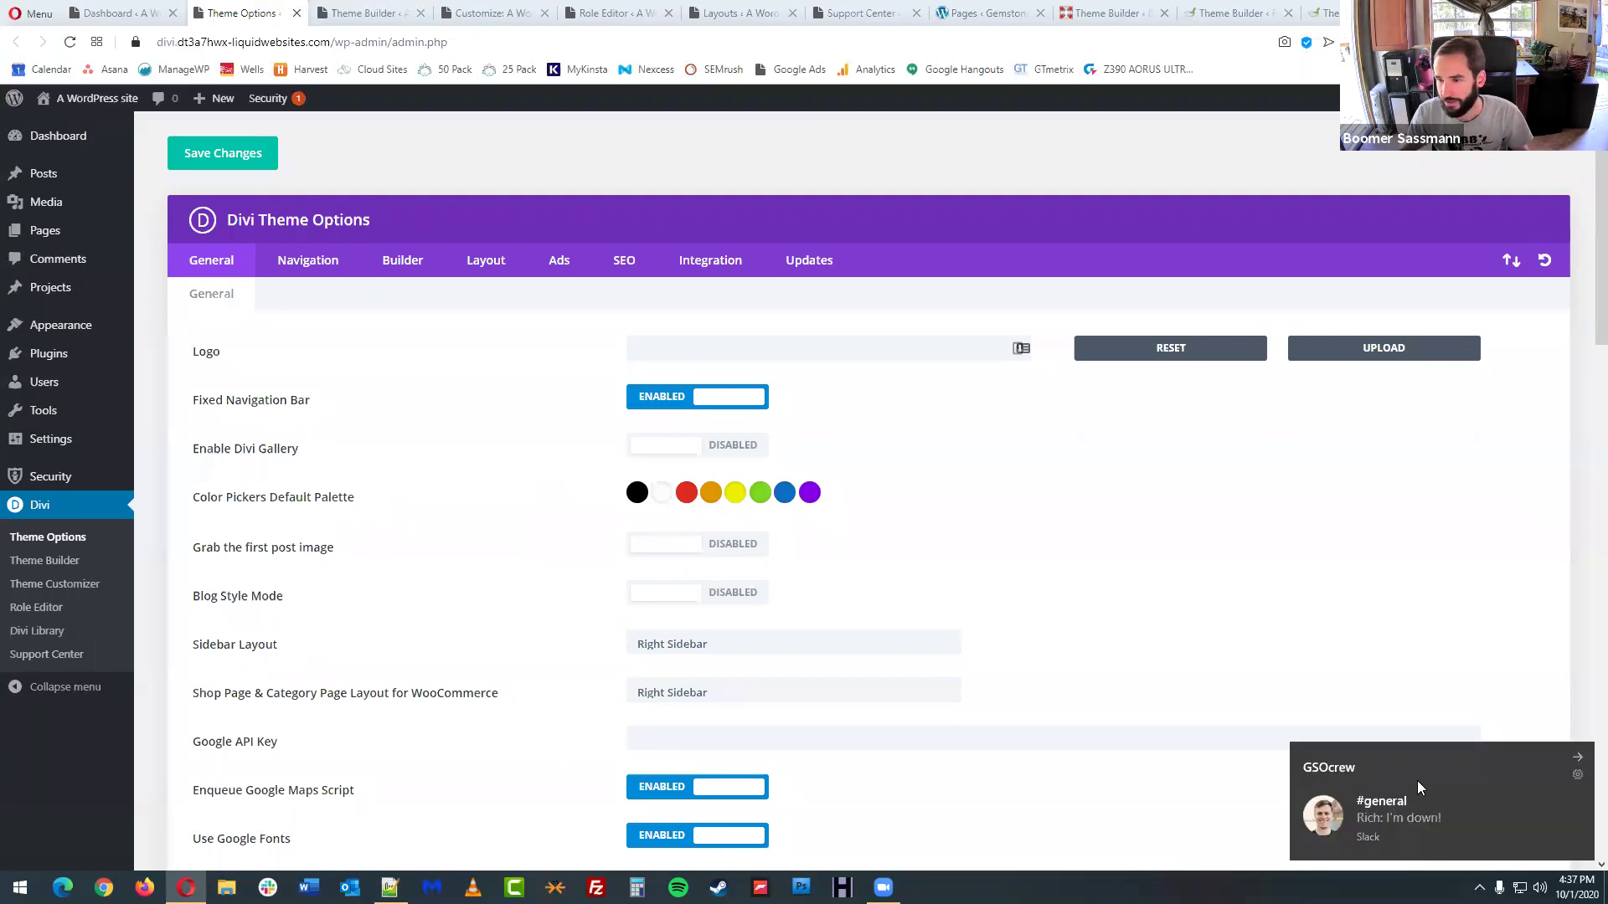
pyautogui.click(1579, 758)
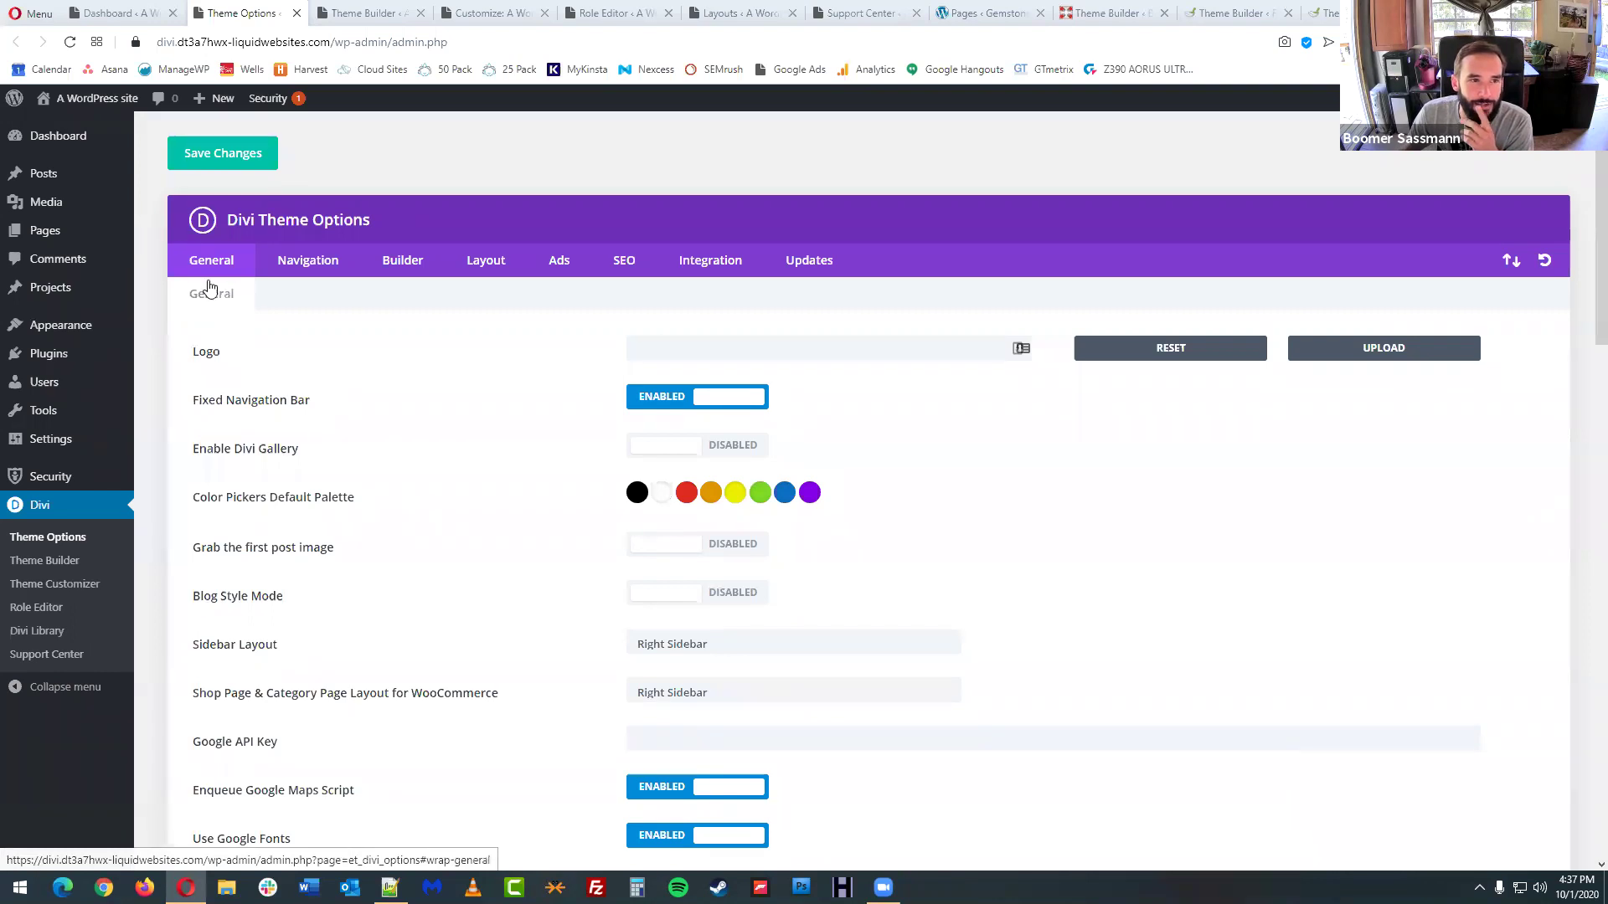
# - Set the LOUDNICK image logo_04.png from the Media Library as the site logo and save the theme options
pyautogui.doubleClick(193, 353)
pyautogui.click(229, 360)
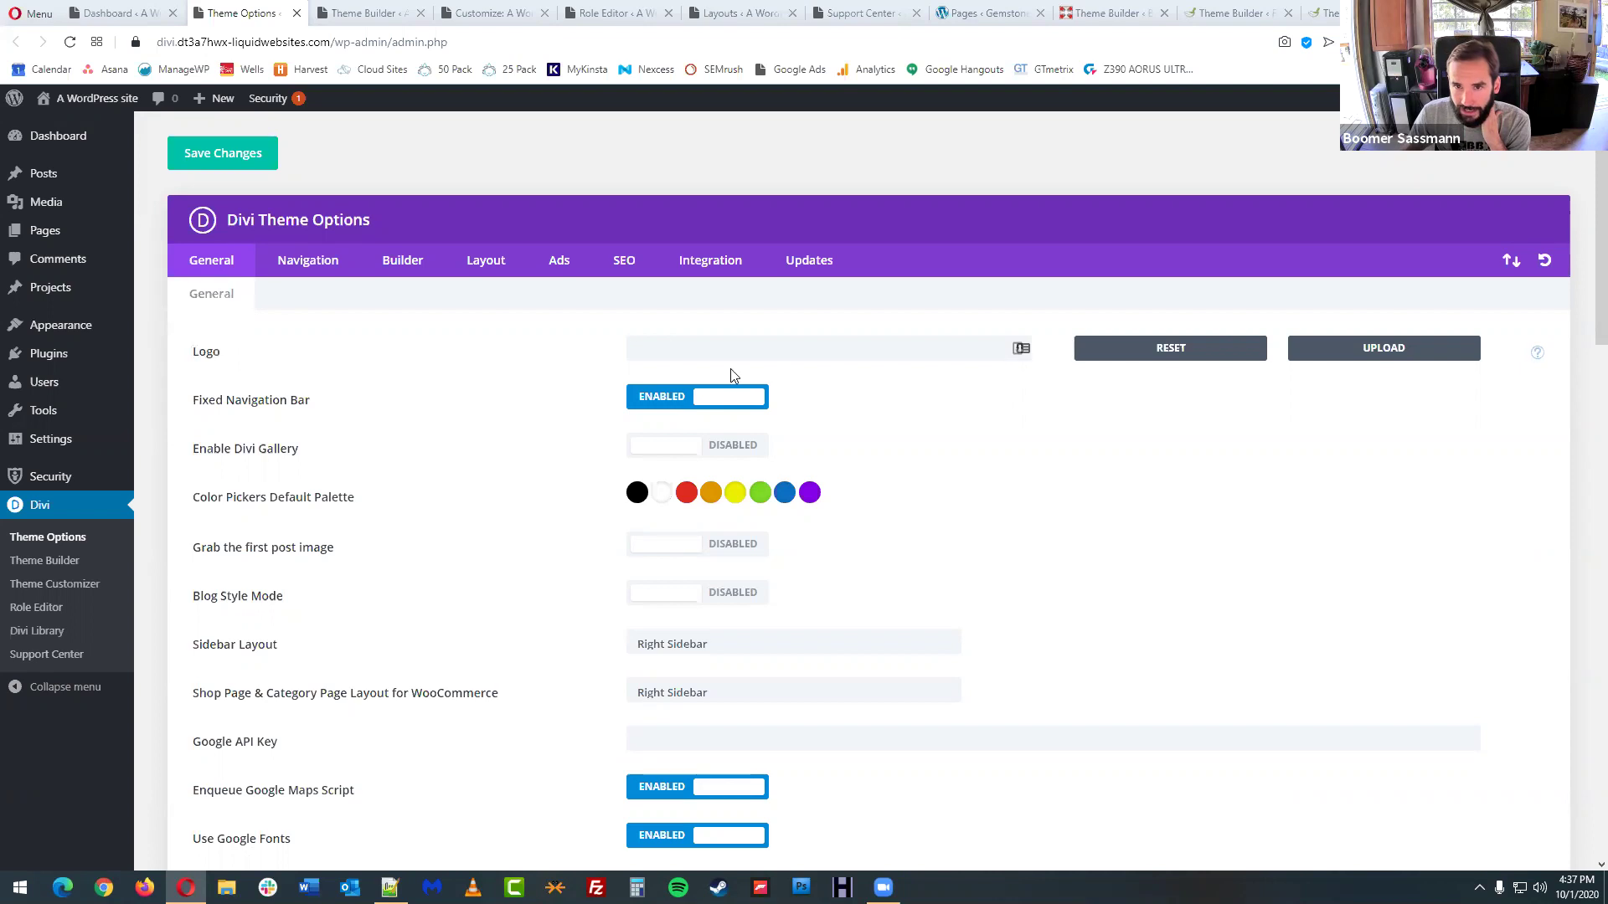
pyautogui.click(1395, 358)
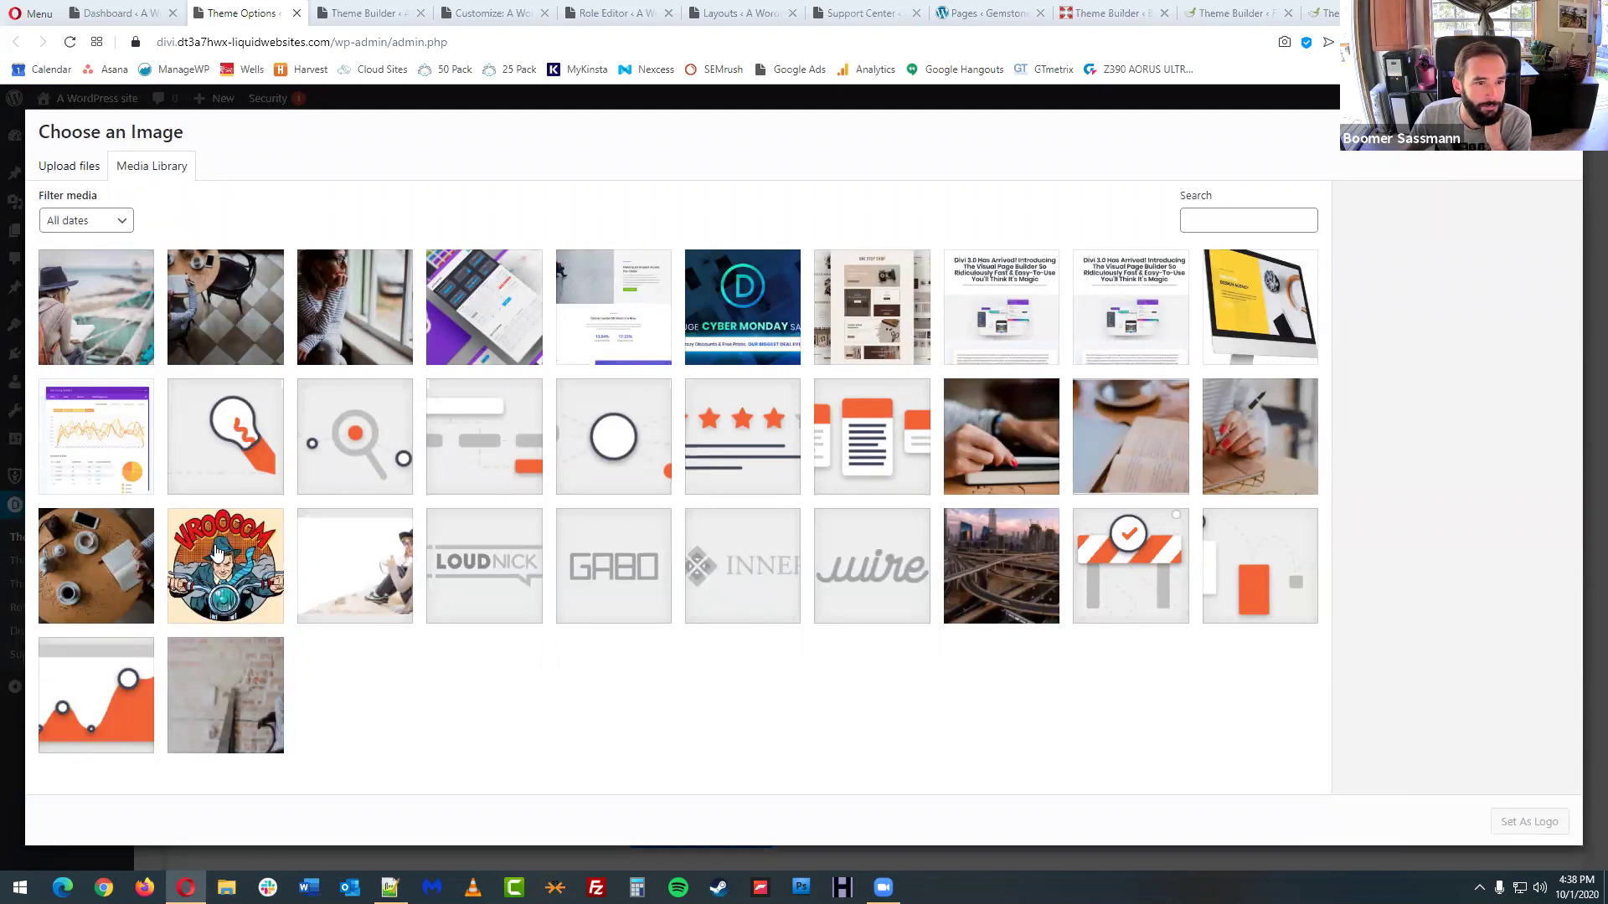
pyautogui.click(494, 568)
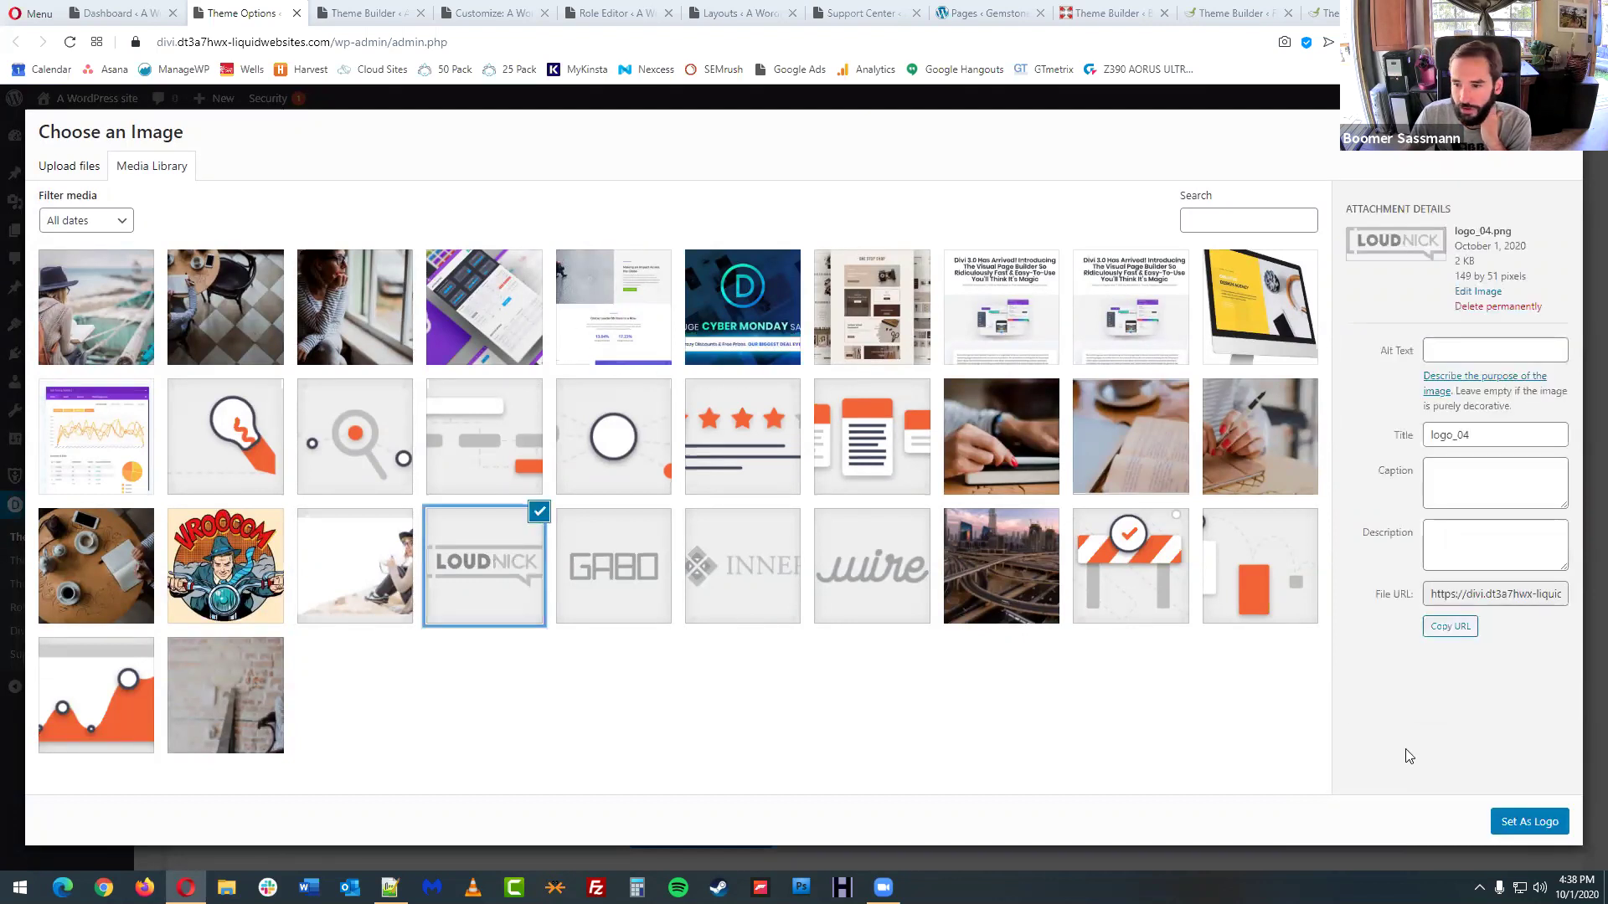
pyautogui.click(1531, 827)
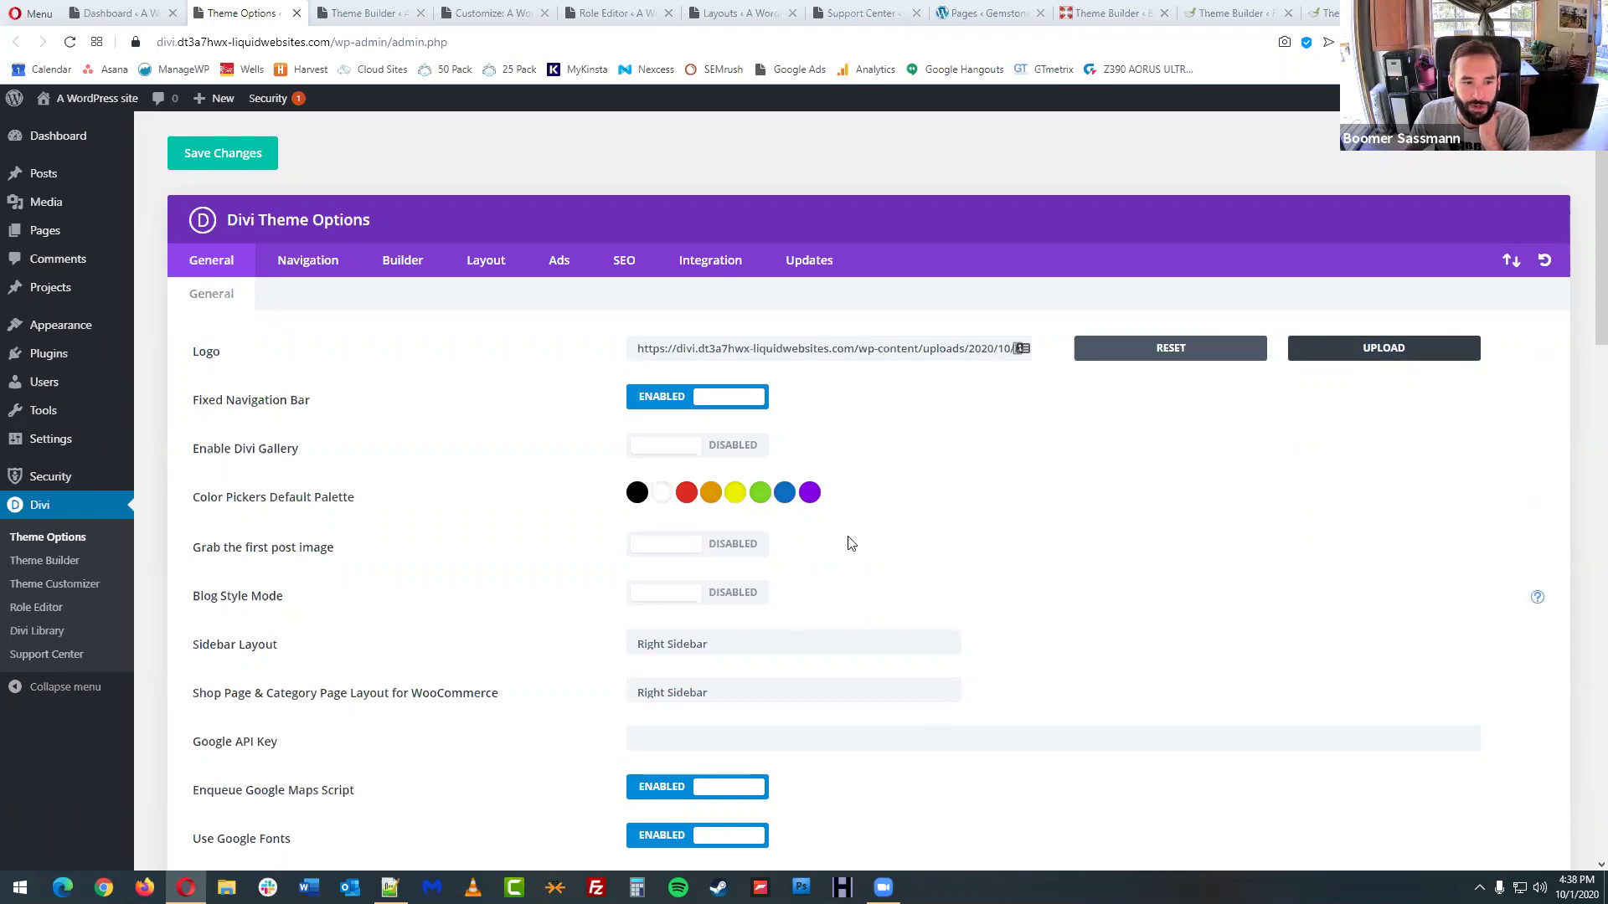
pyautogui.click(239, 159)
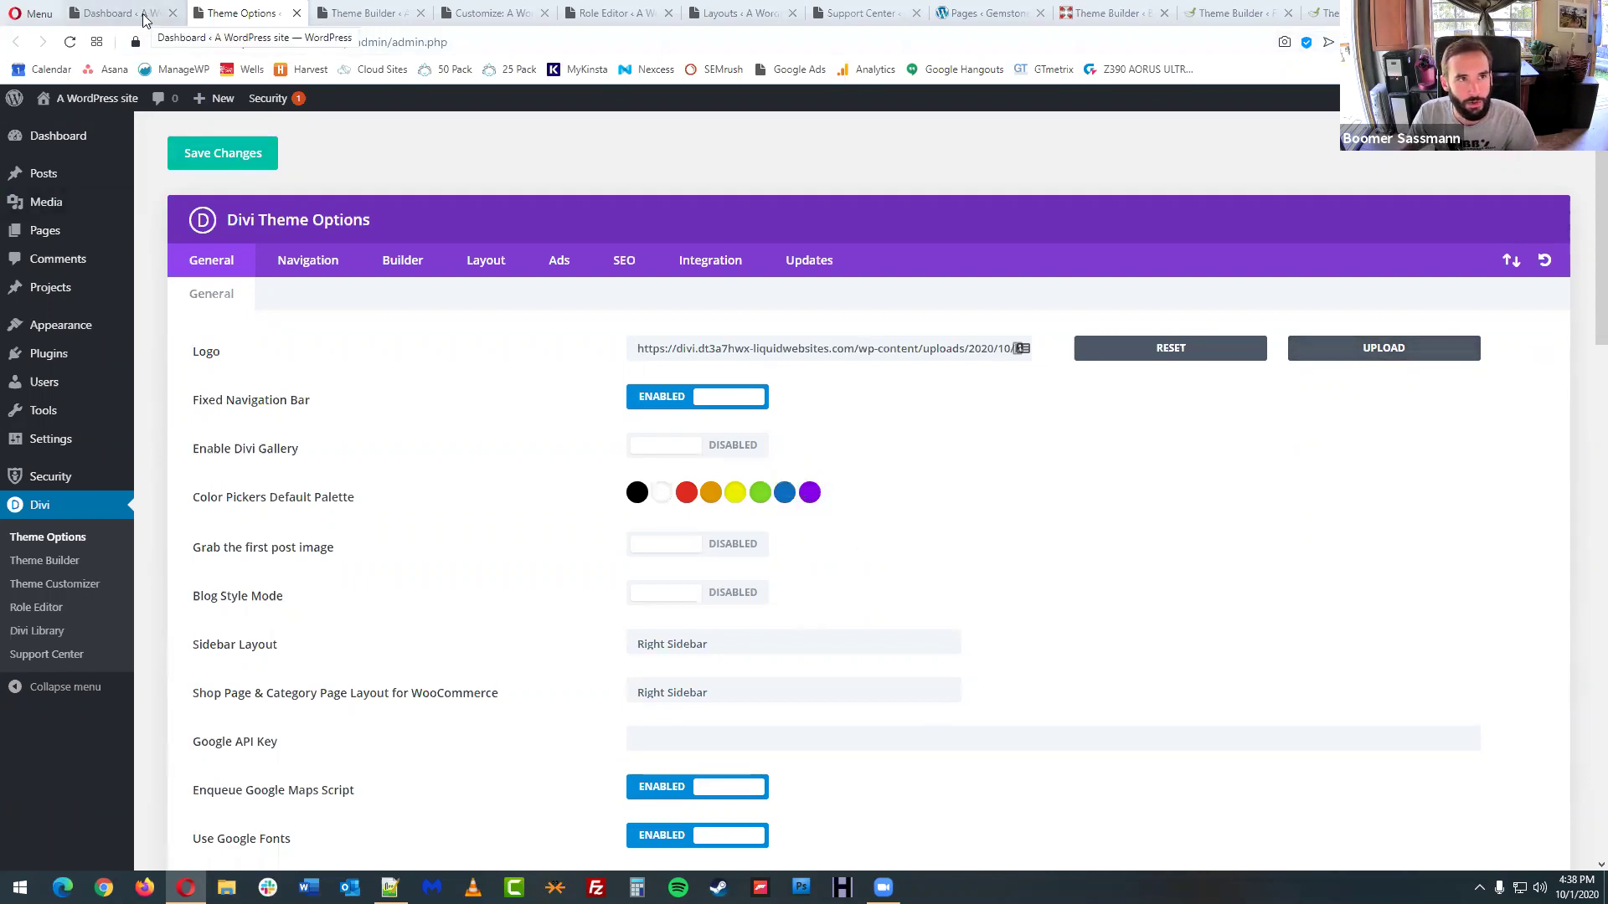
# - Visit the live homepage to check the new header logo, and return to the Divi Theme Options
pyautogui.click(125, 14)
pyautogui.click(109, 98)
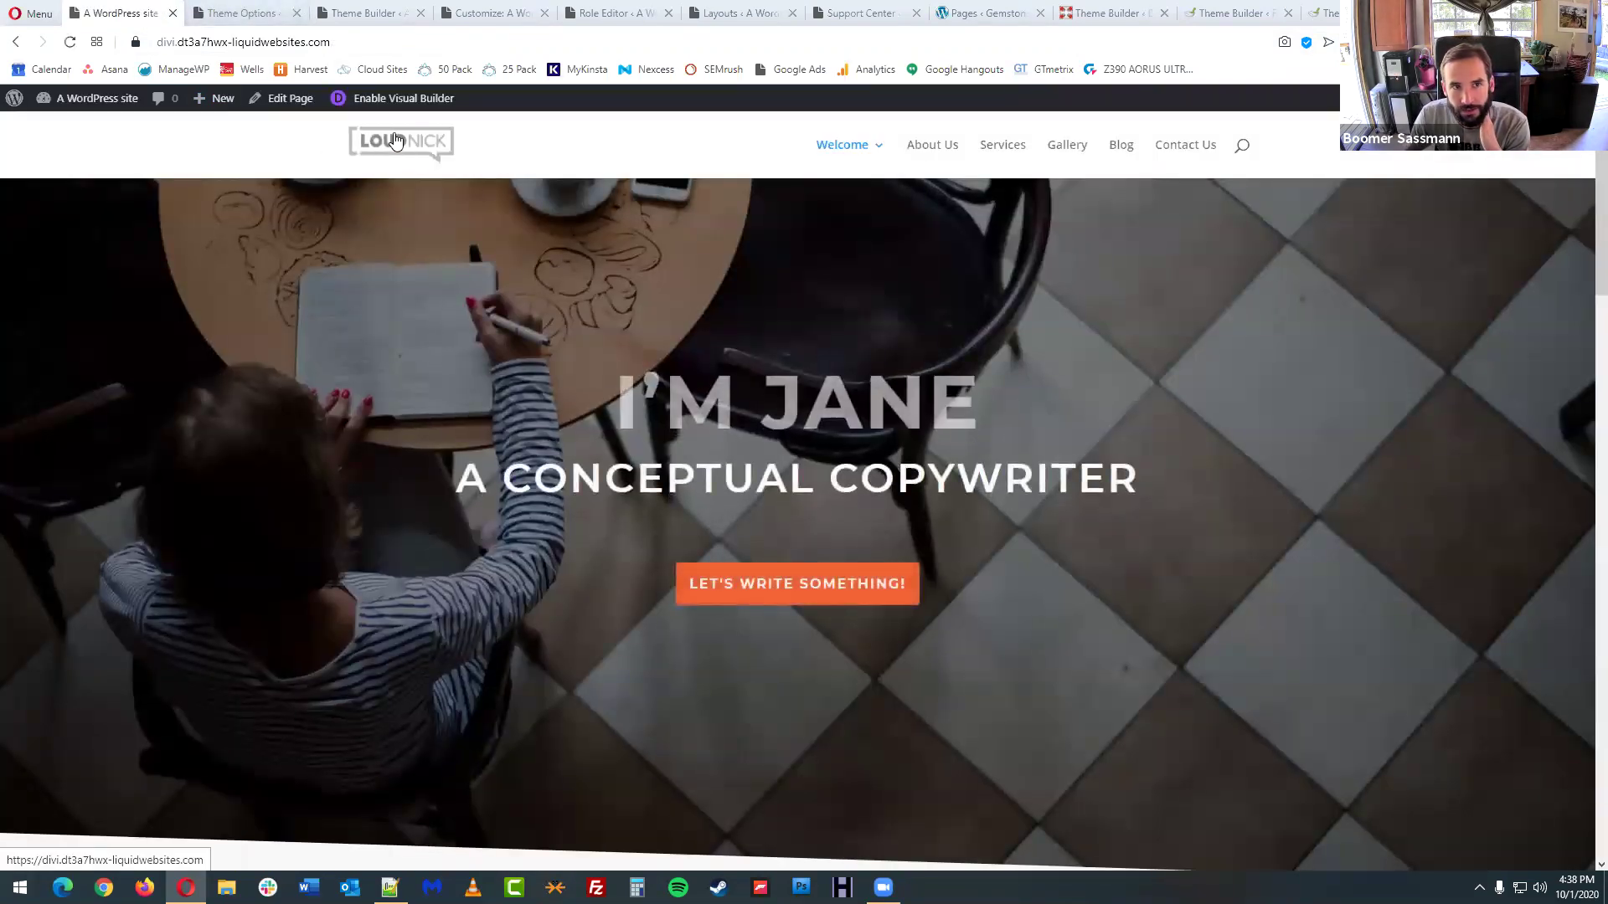
pyautogui.click(257, 10)
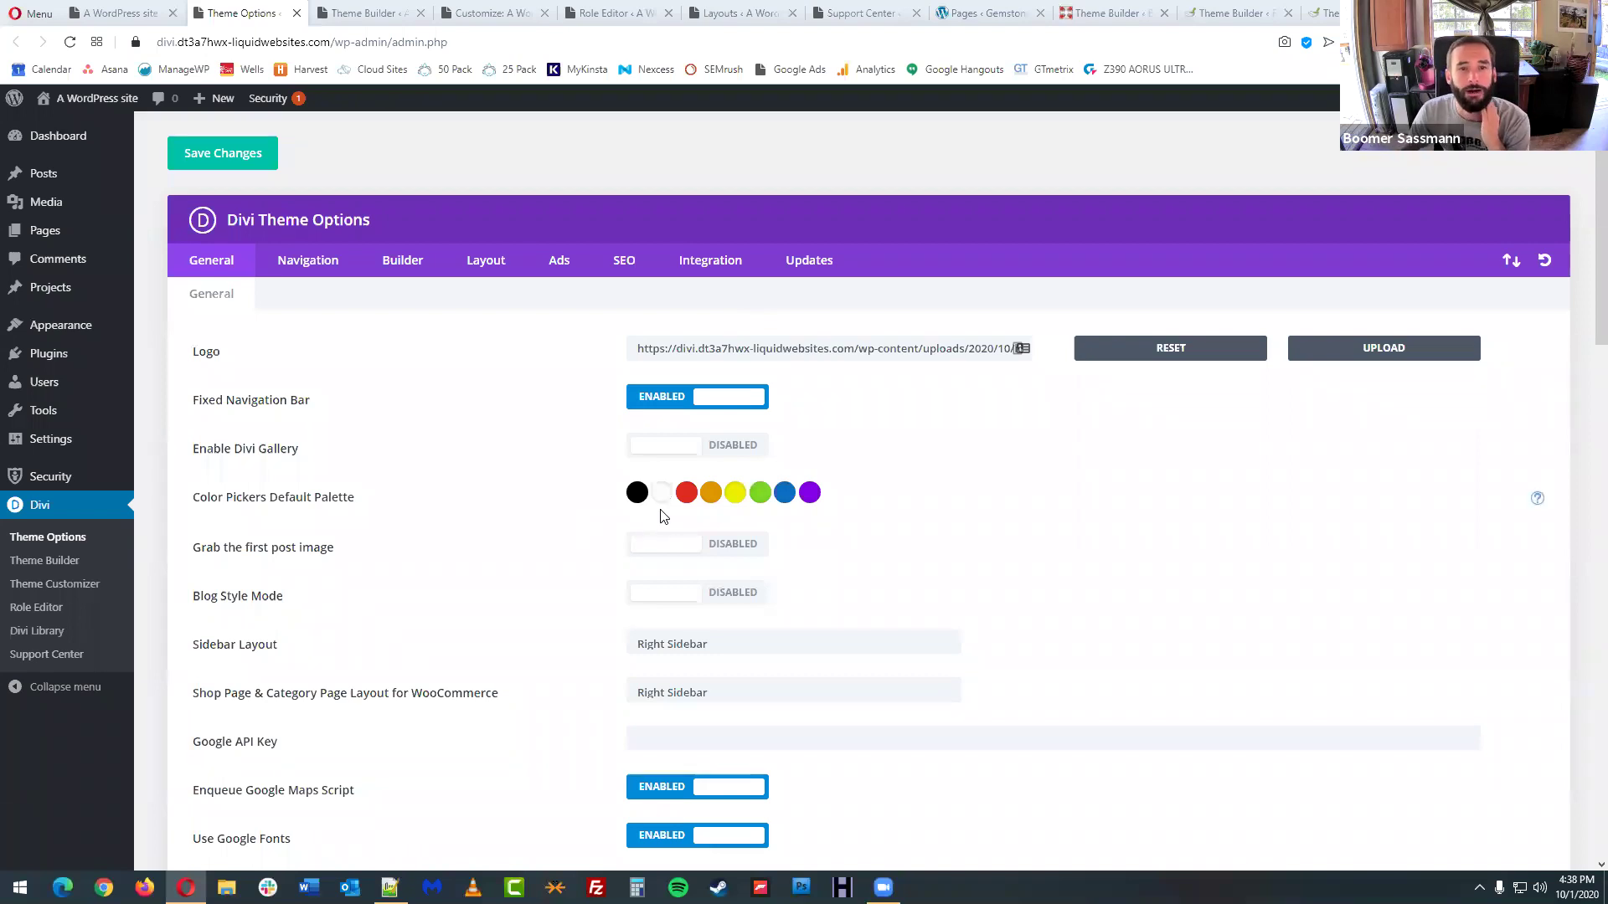
pyautogui.click(1579, 742)
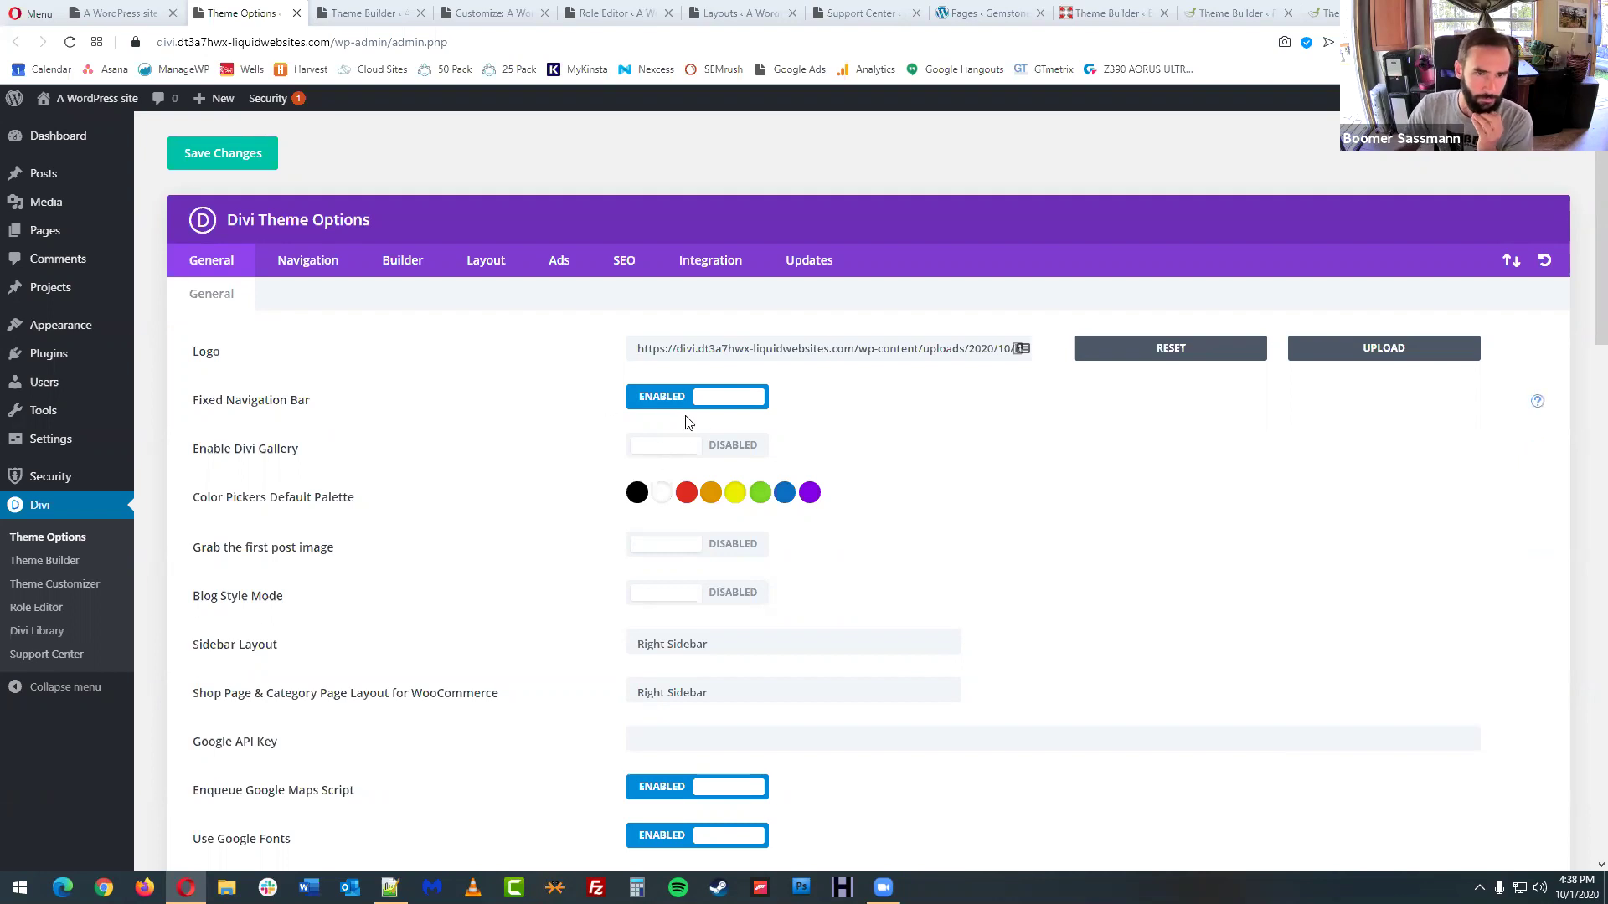
# - Examine on the live homepage how the fixed navigation bar and logo behave while the page scrolls
pyautogui.click(134, 7)
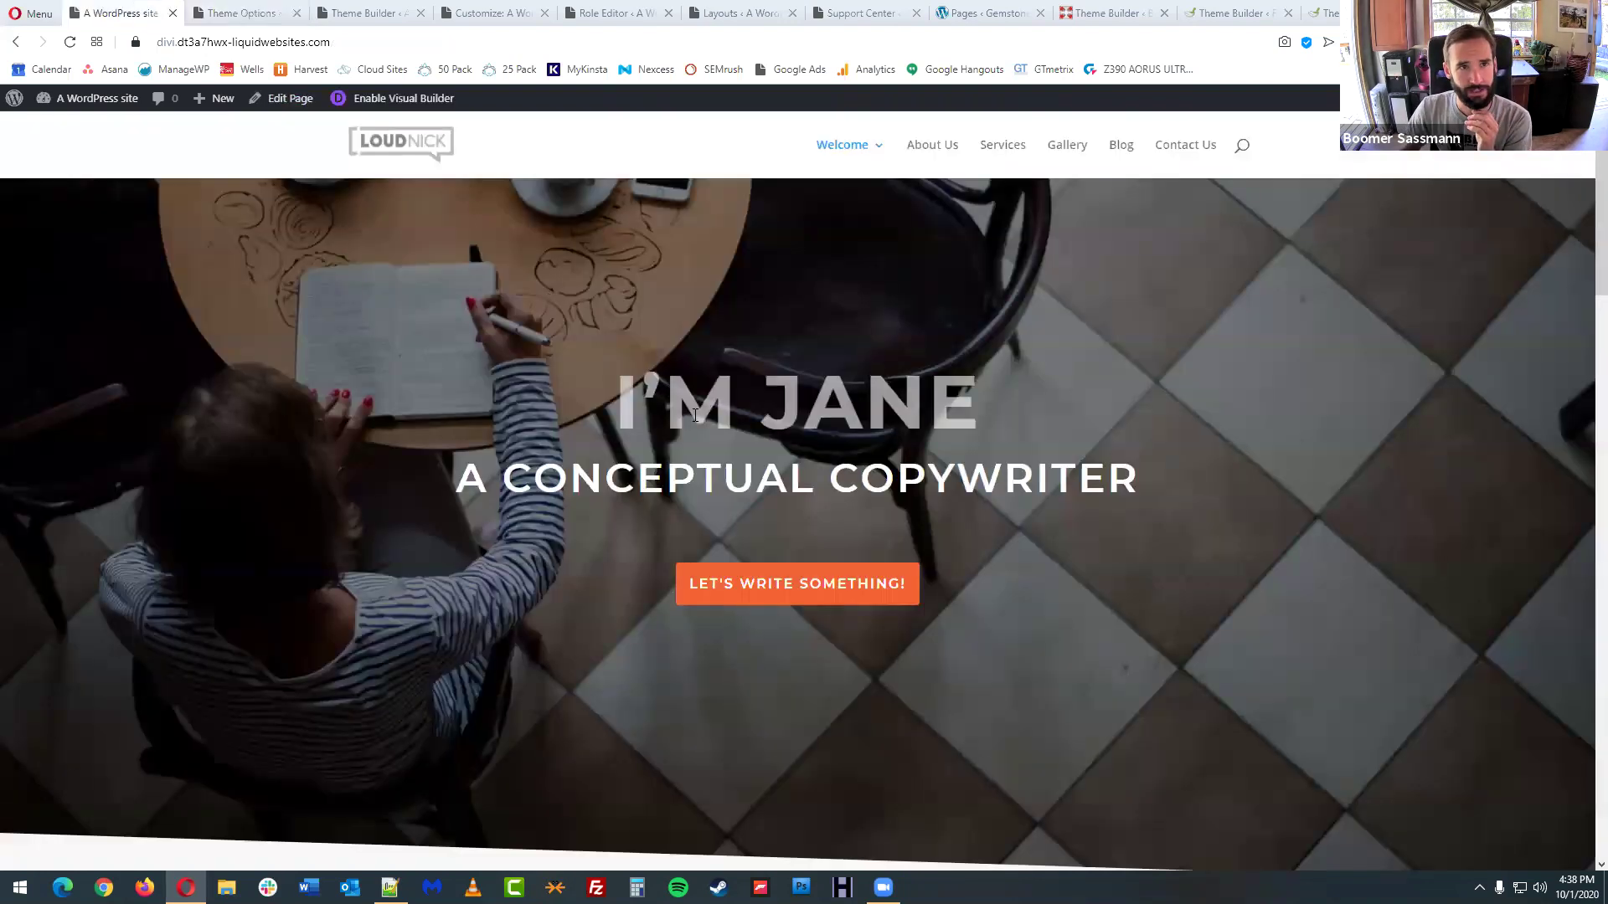
pyautogui.scroll(-4, 693, 417)
pyautogui.scroll(1, 702, 409)
pyautogui.scroll(2, 703, 406)
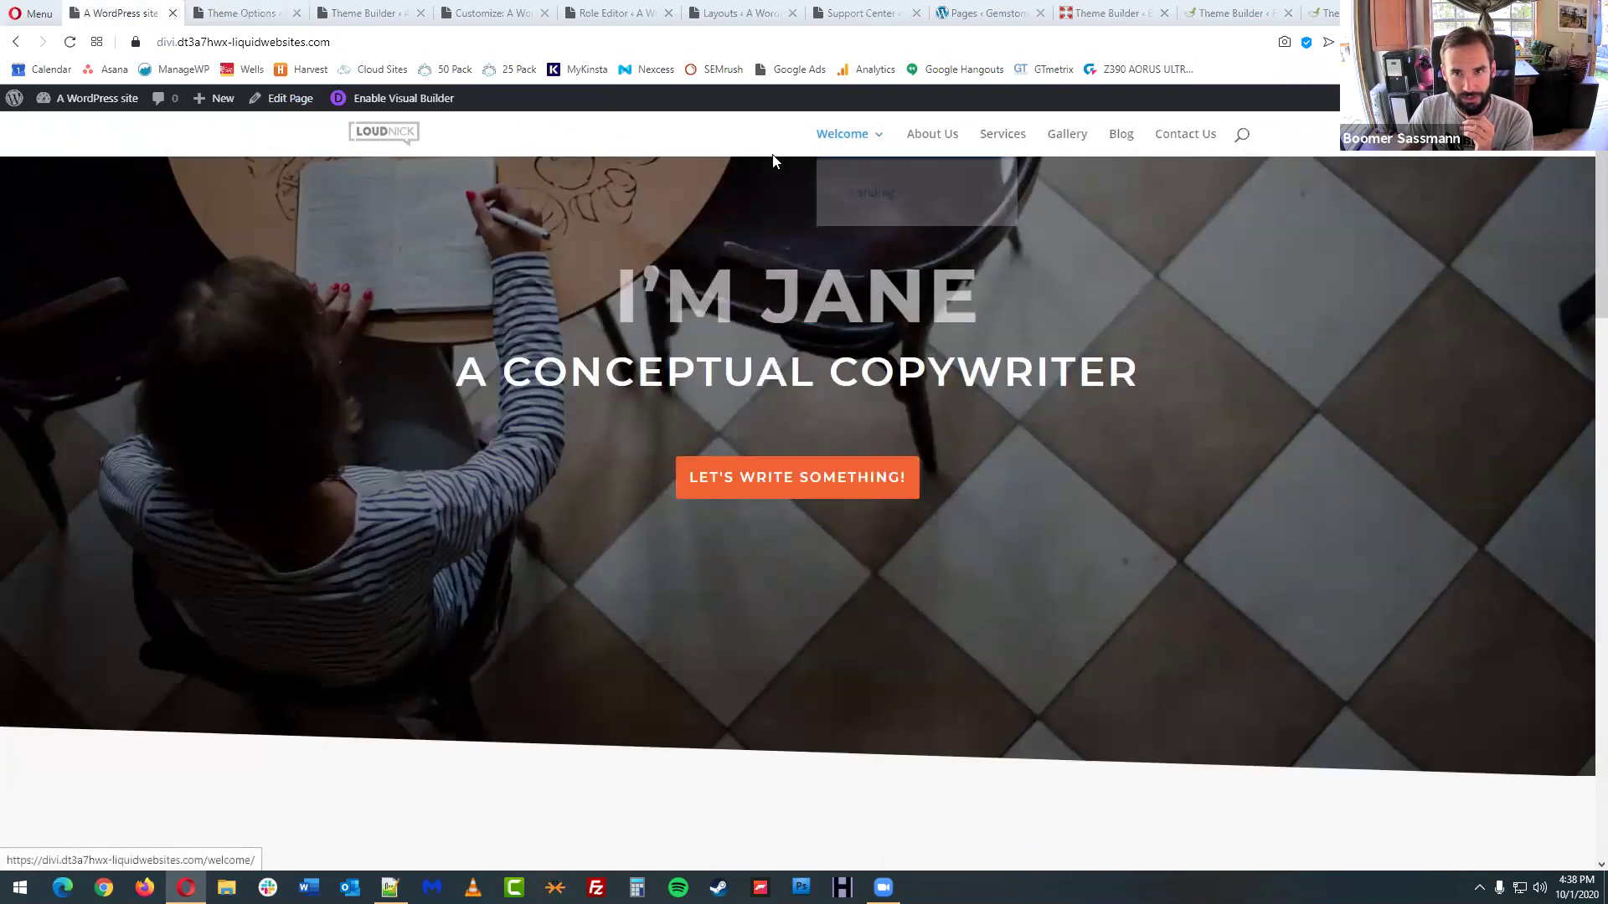
# - Return from the live homepage to the Divi Theme Options and open the red swatch of the default color palette
pyautogui.scroll(-4, 826, 388)
pyautogui.scroll(5, 826, 388)
pyautogui.click(243, 12)
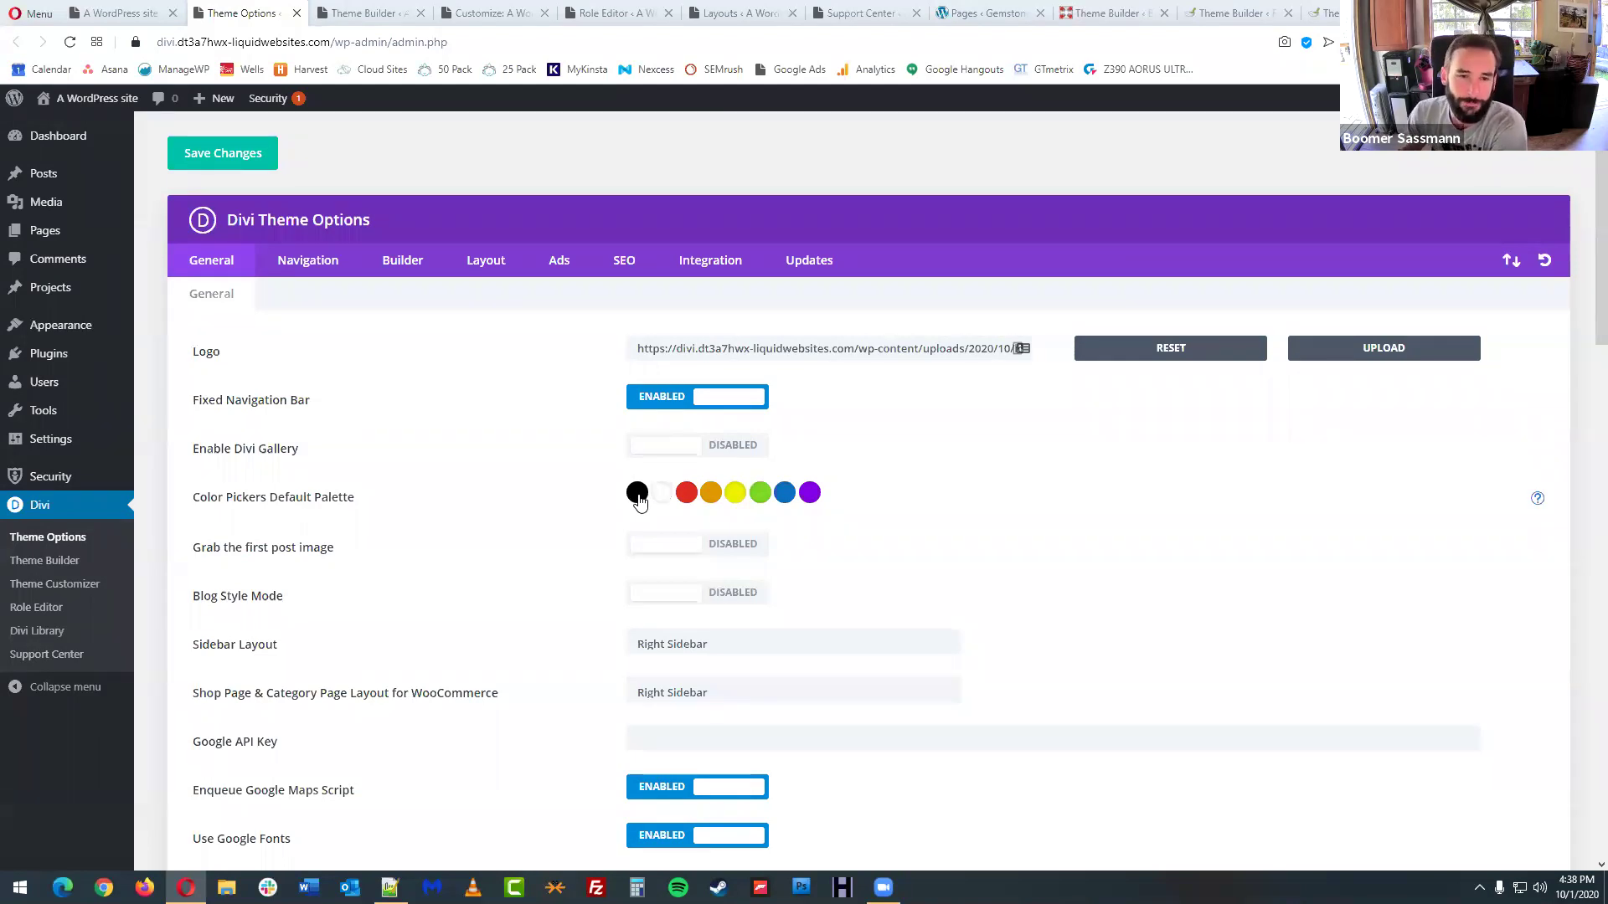
pyautogui.click(686, 495)
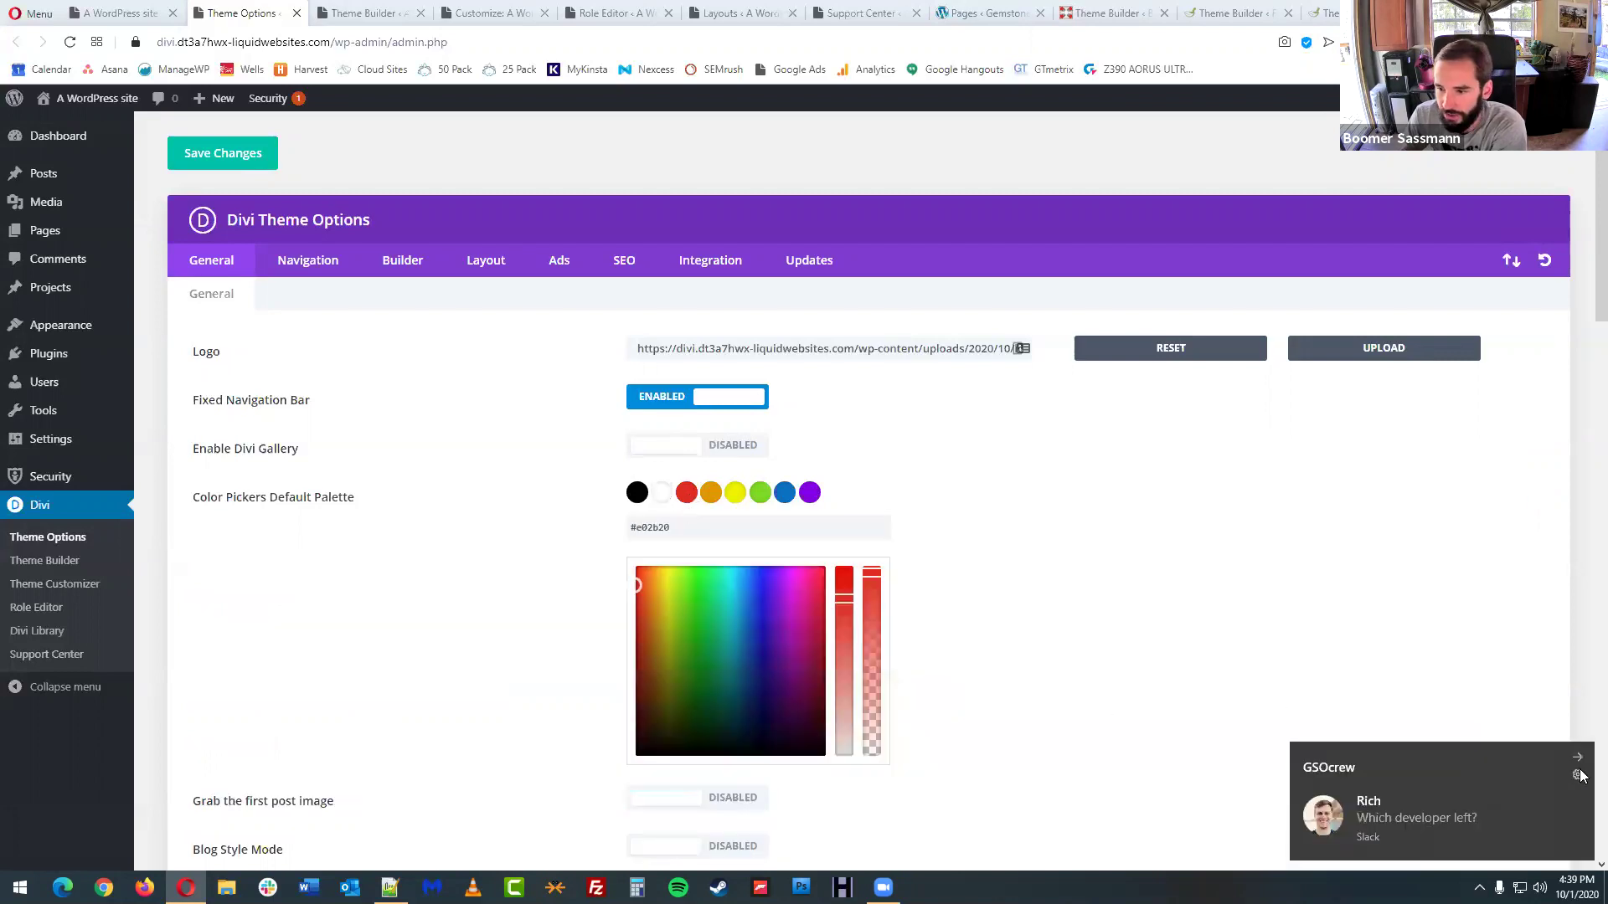
# - Dismiss the Slack notification covering the Theme Options page
pyautogui.click(1579, 760)
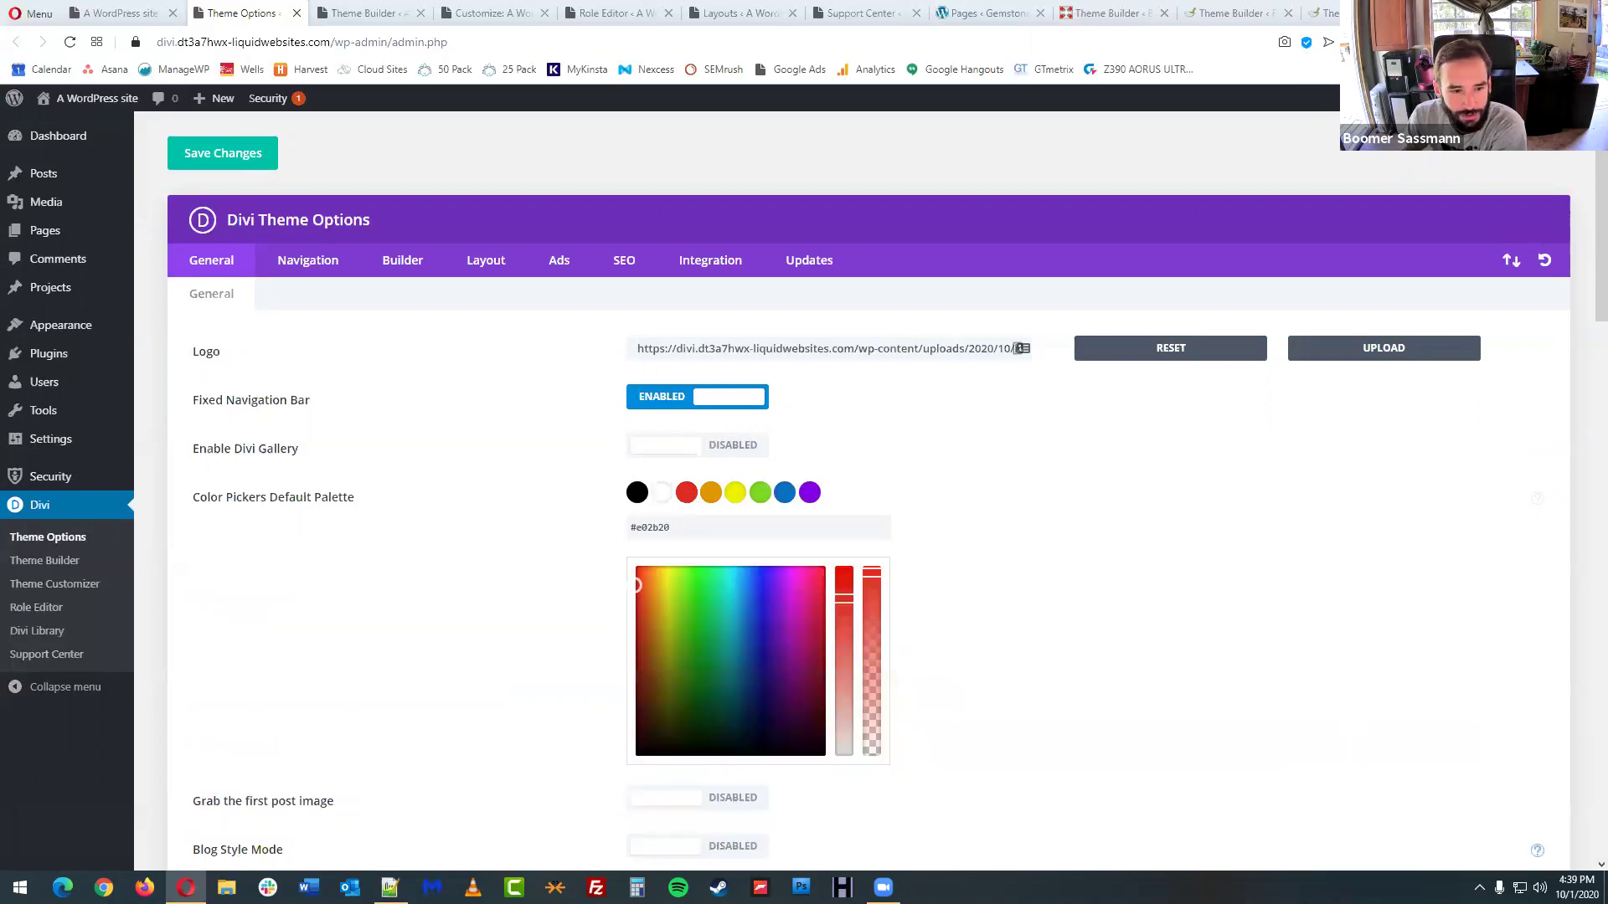
pyautogui.rightClick(268, 888)
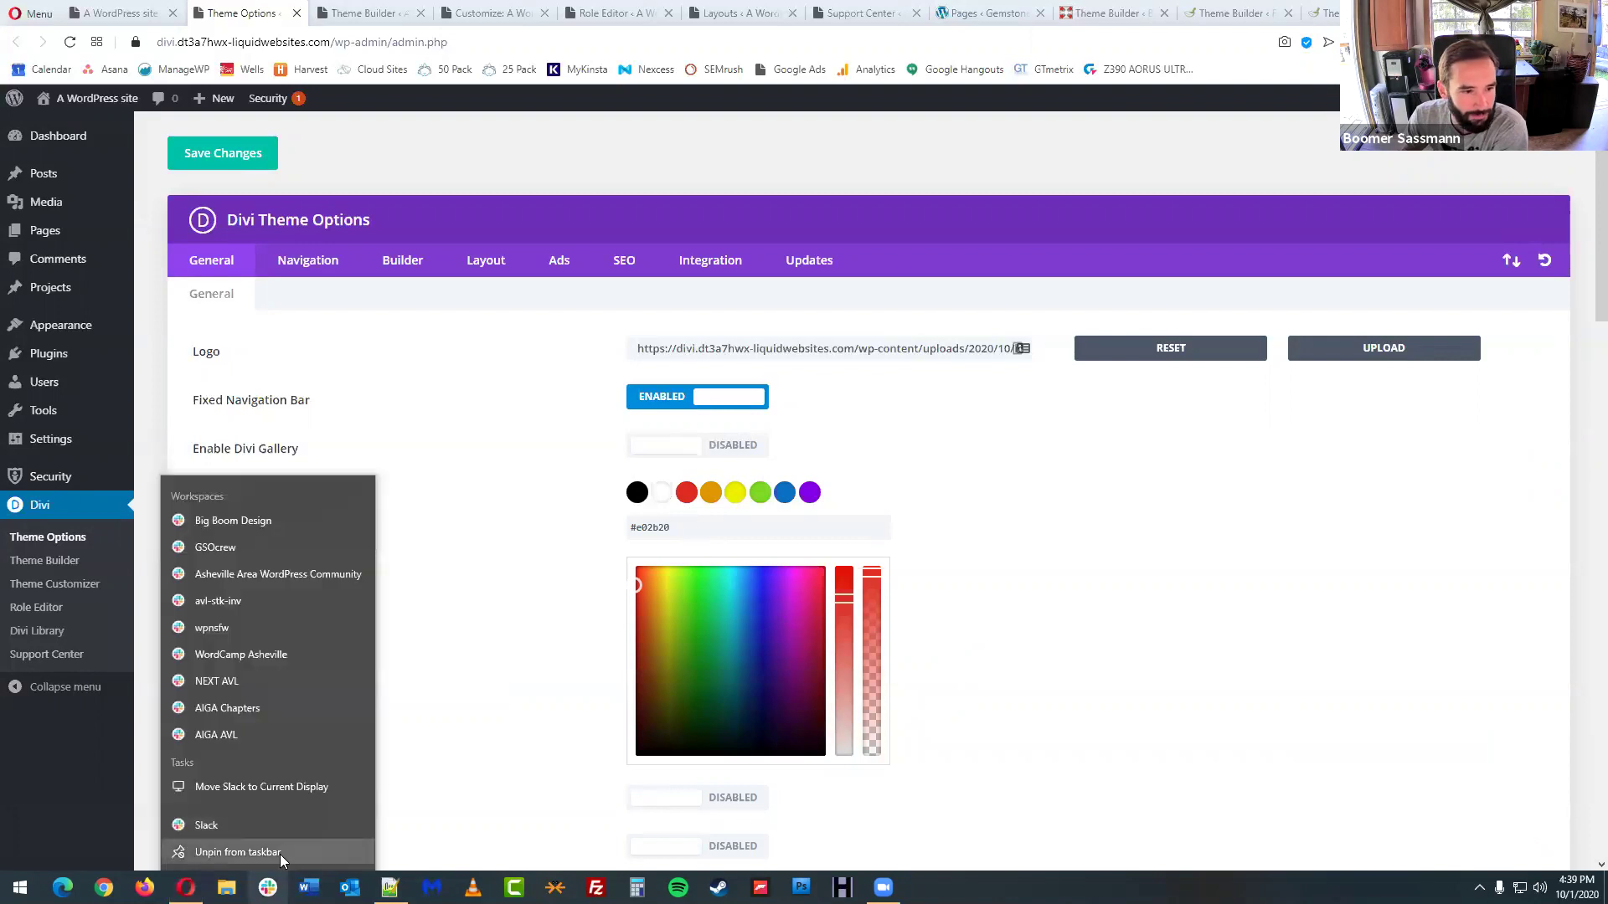
pyautogui.click(527, 783)
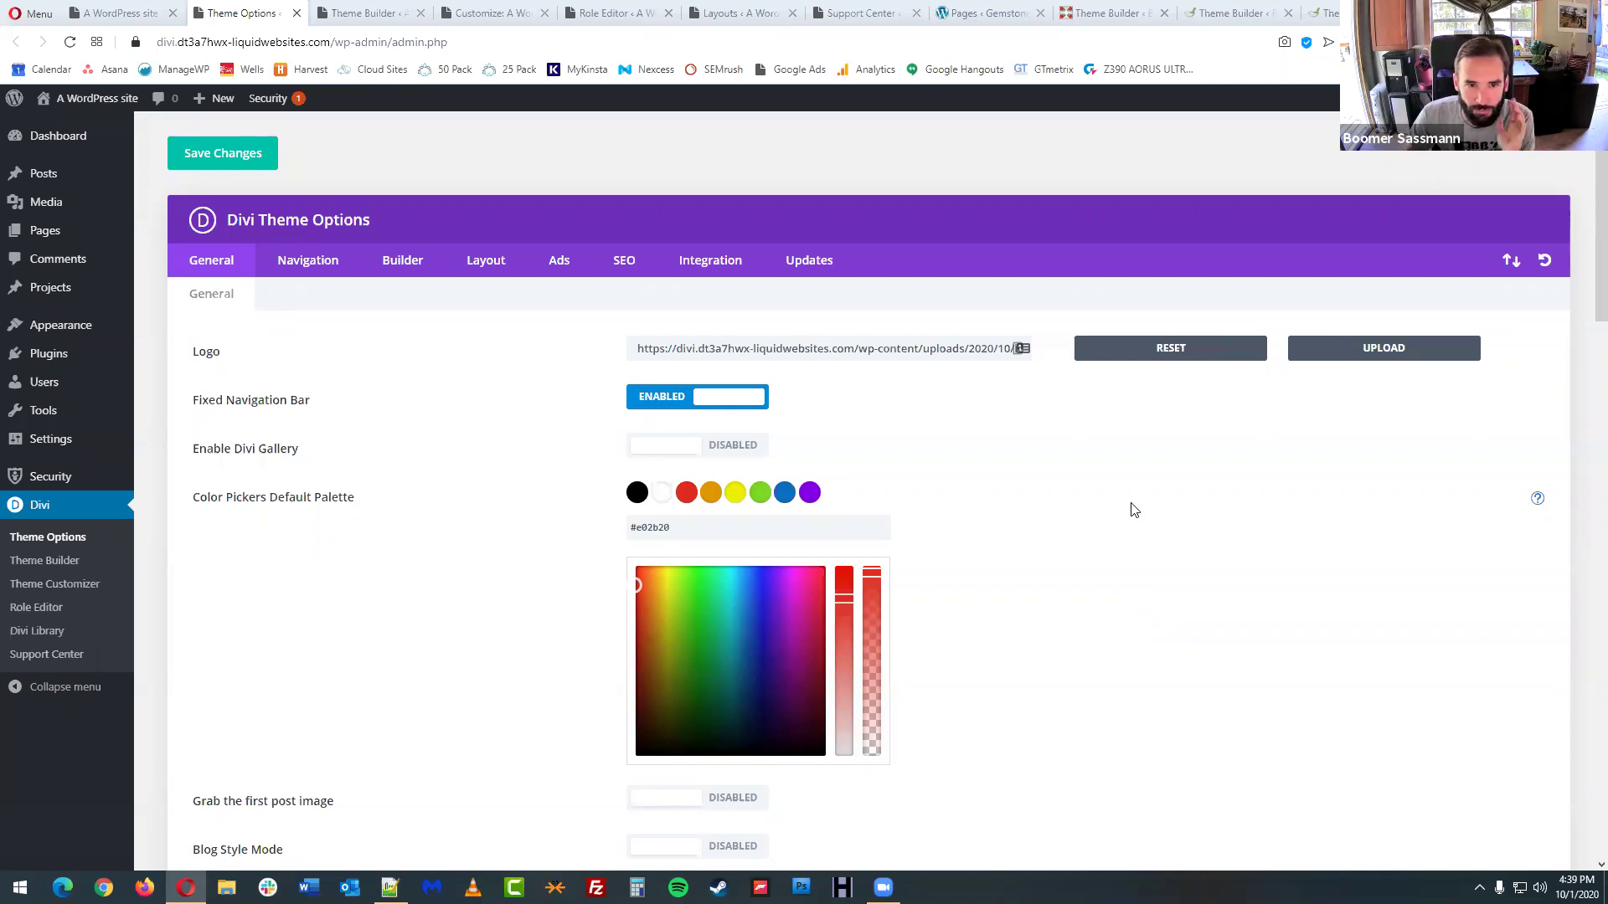
# - Review the general theme settings from the Google API Key field down to the social icon toggles and profile URLs
pyautogui.scroll(-5, 1131, 509)
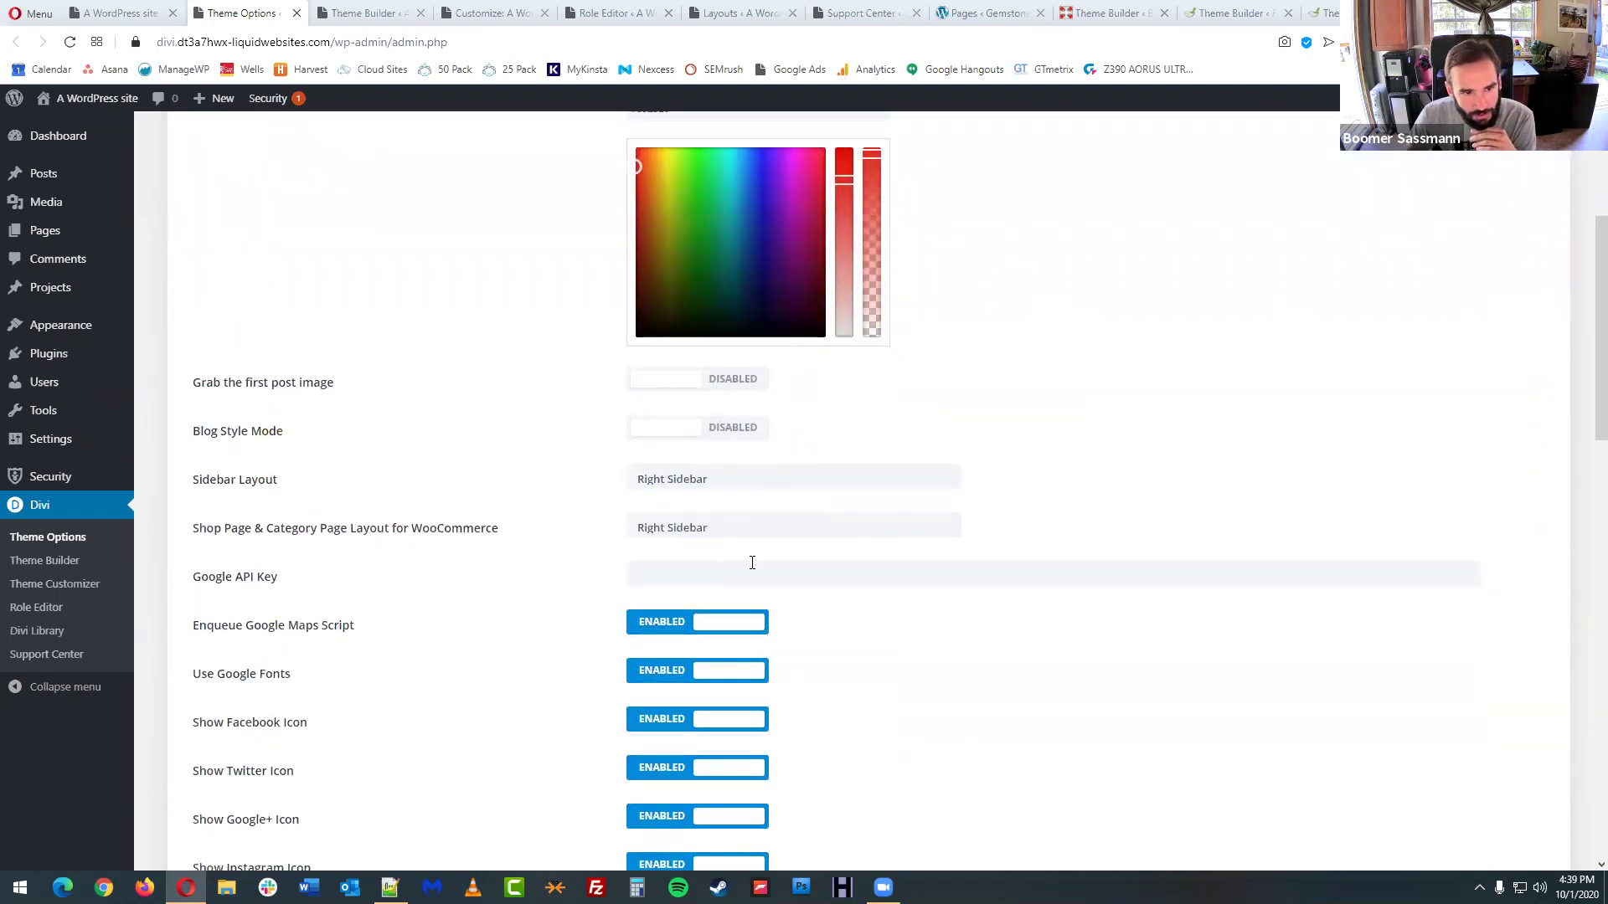
pyautogui.scroll(-3, 1009, 531)
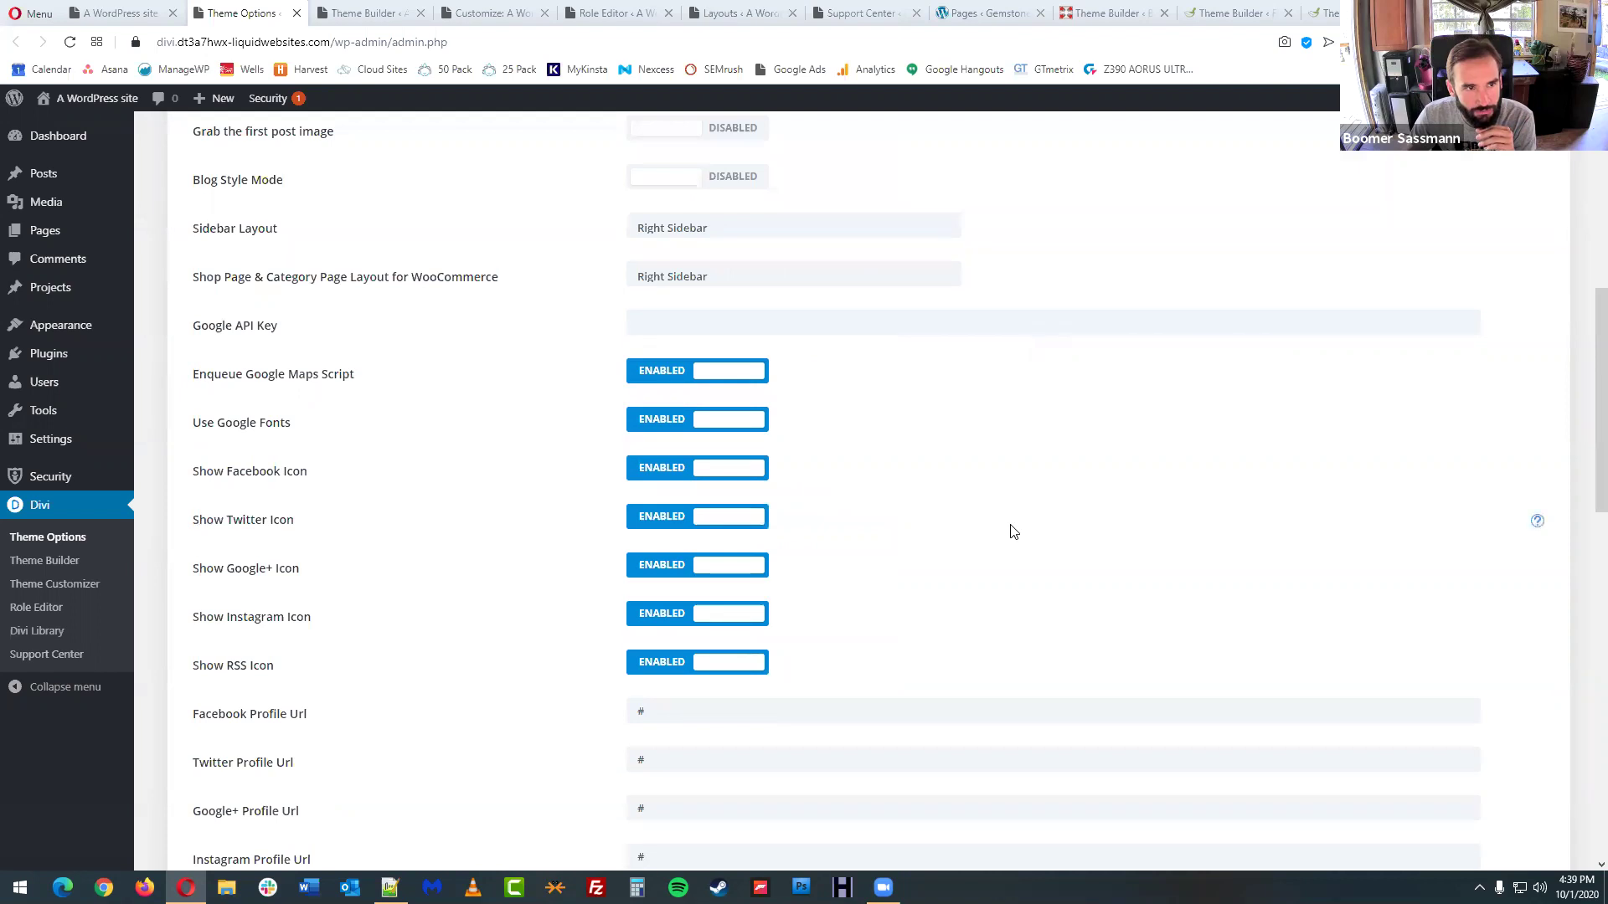
pyautogui.moveTo(194, 333); pyautogui.dragTo(288, 338)
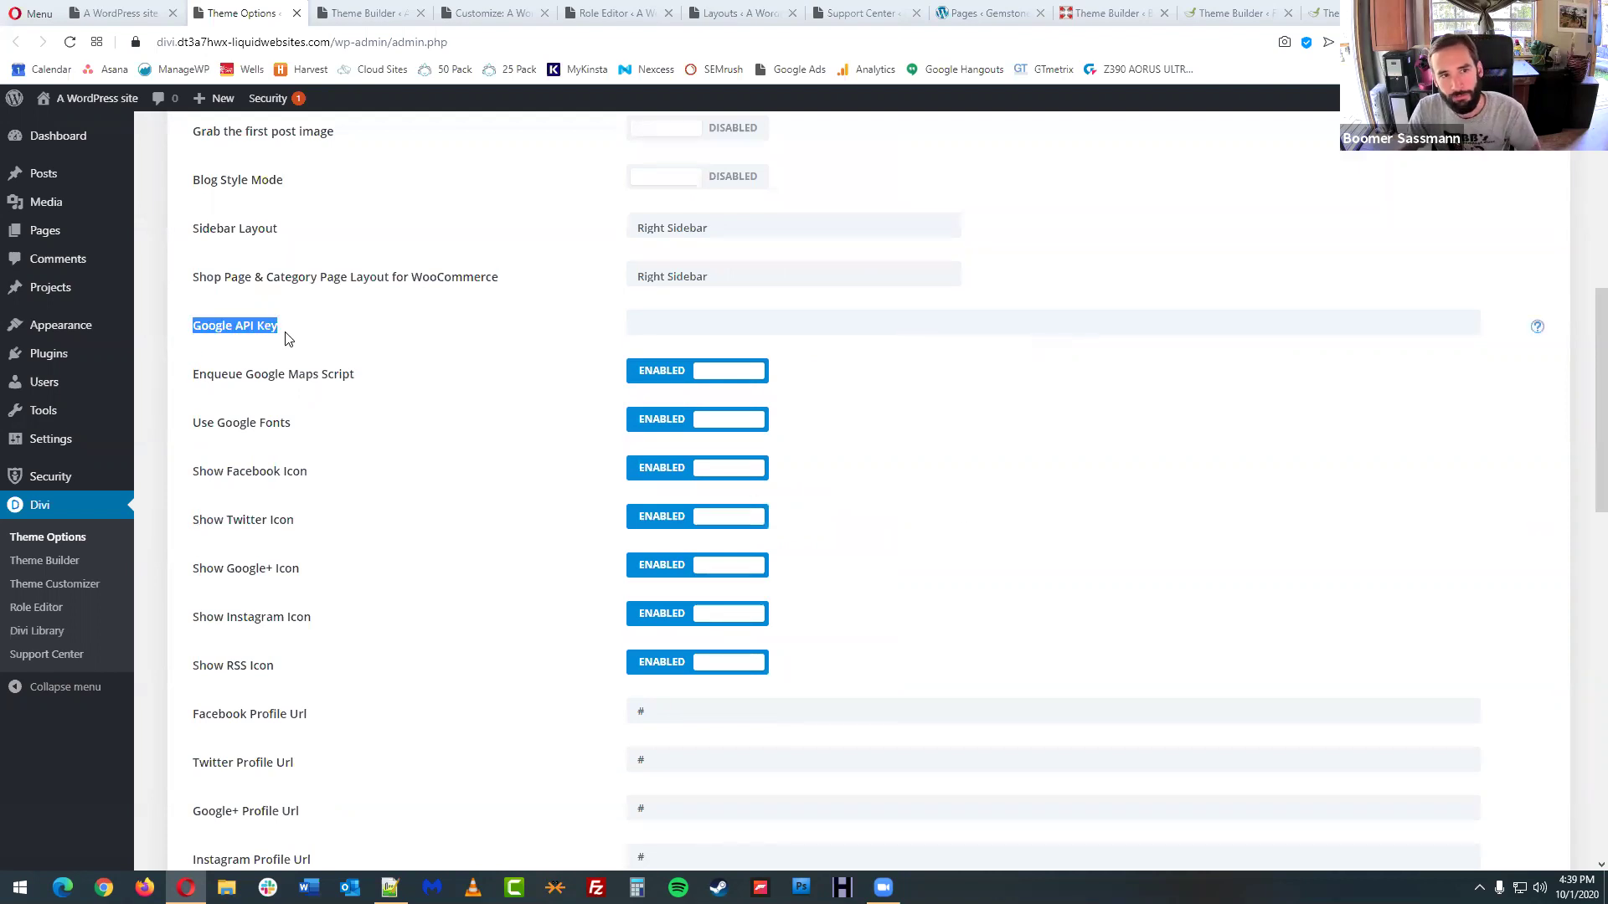
pyautogui.click(257, 339)
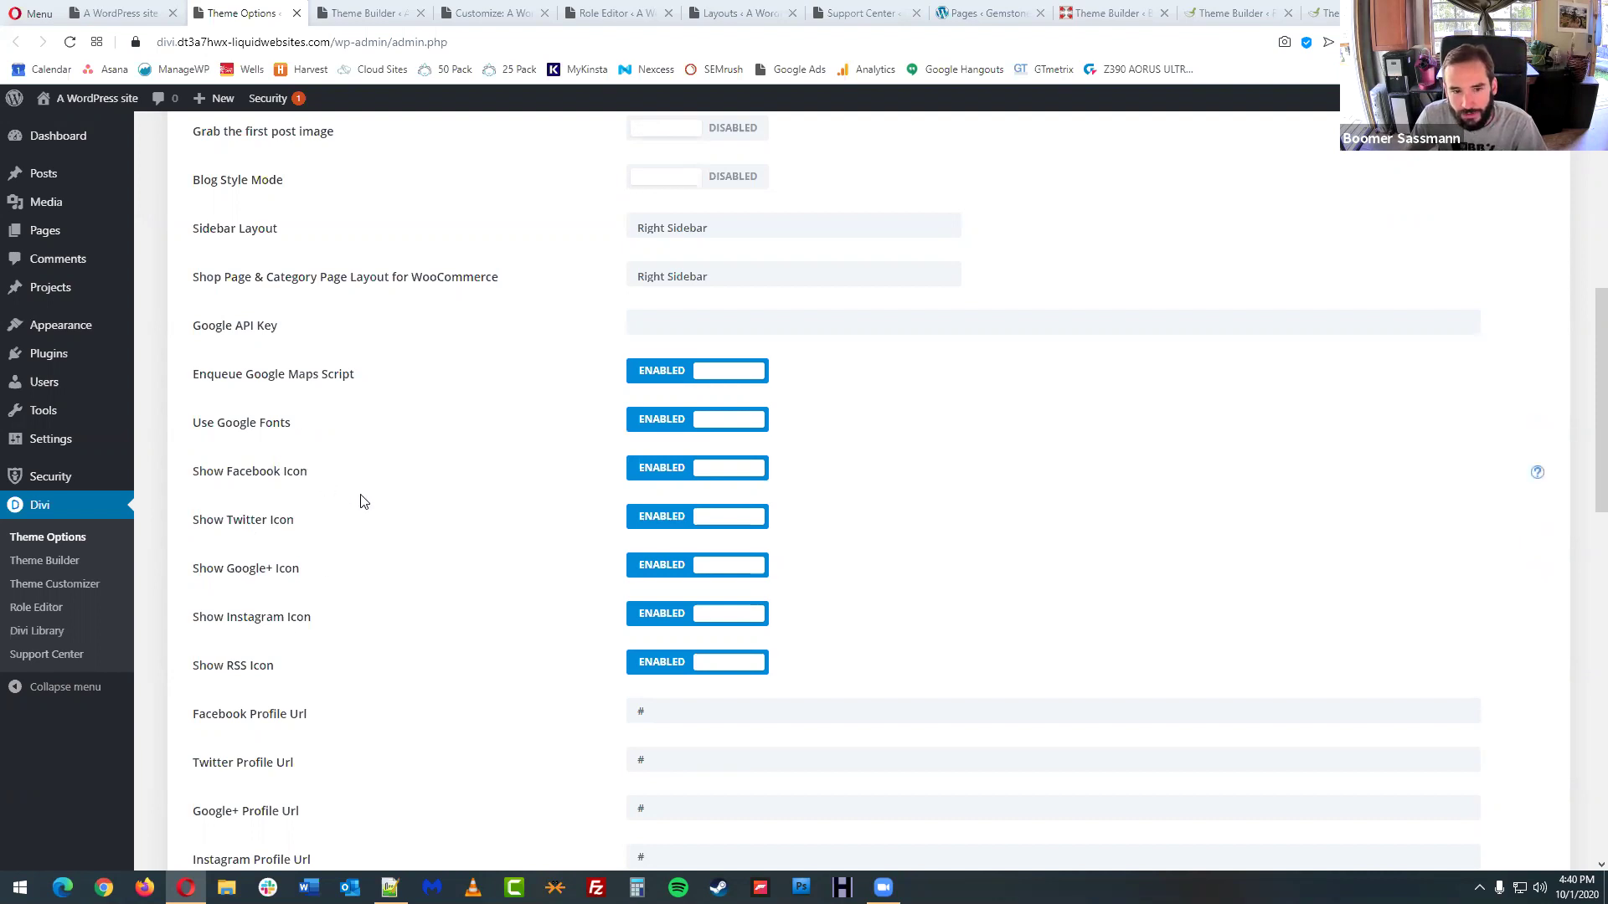
pyautogui.scroll(-2, 876, 572)
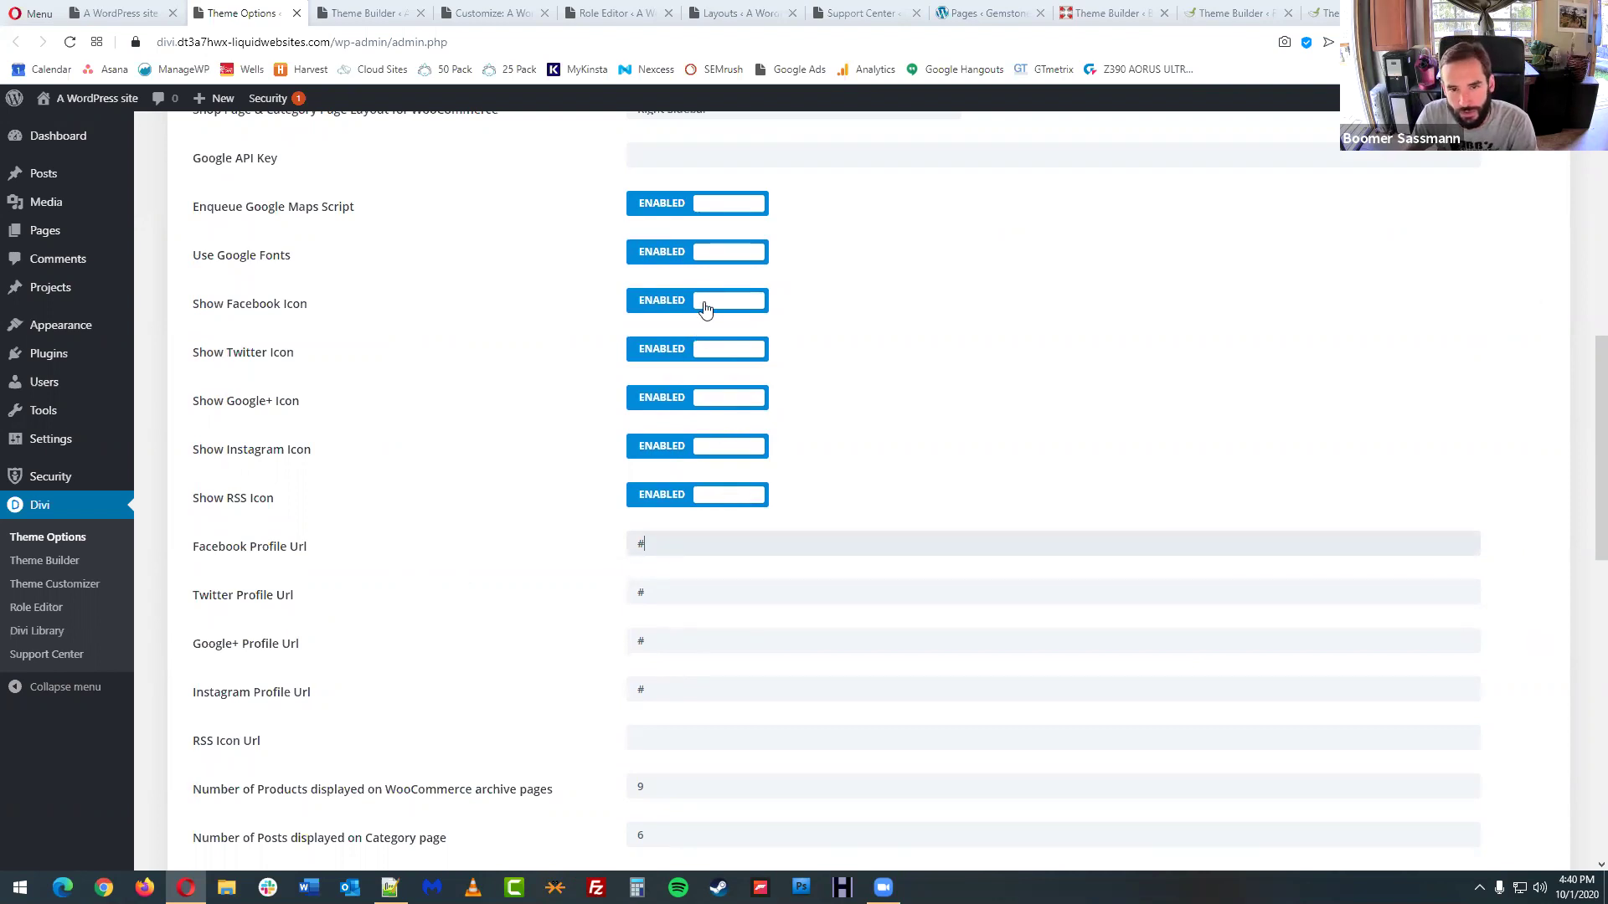
# - Check the social media icons in the footer of the live homepage
pyautogui.click(121, 13)
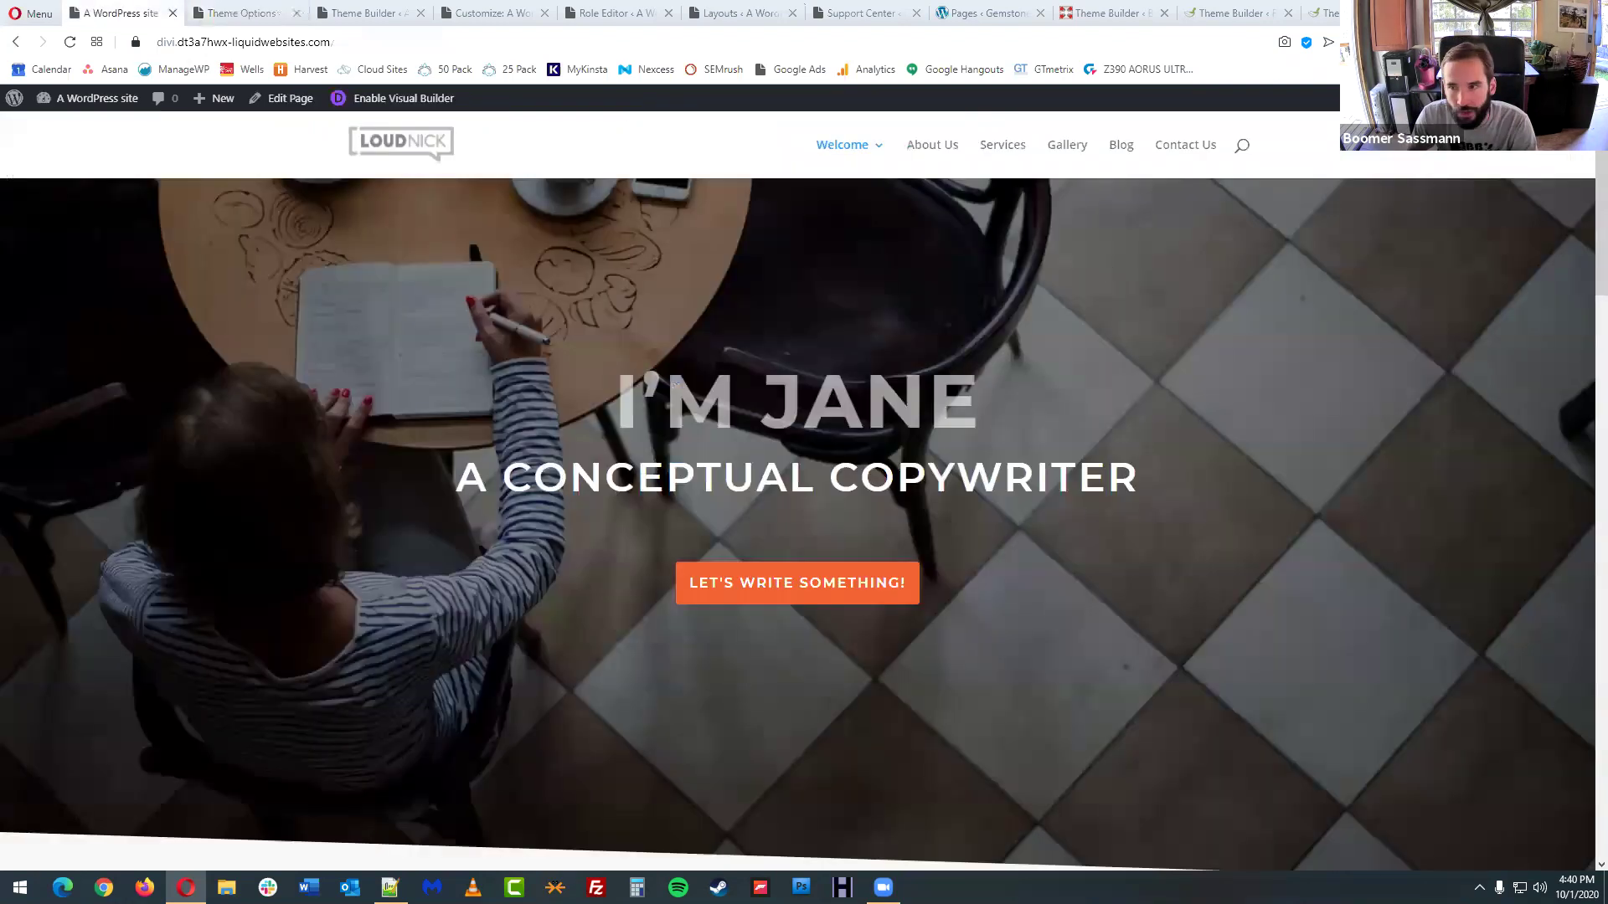
pyautogui.scroll(-8, 1582, 222)
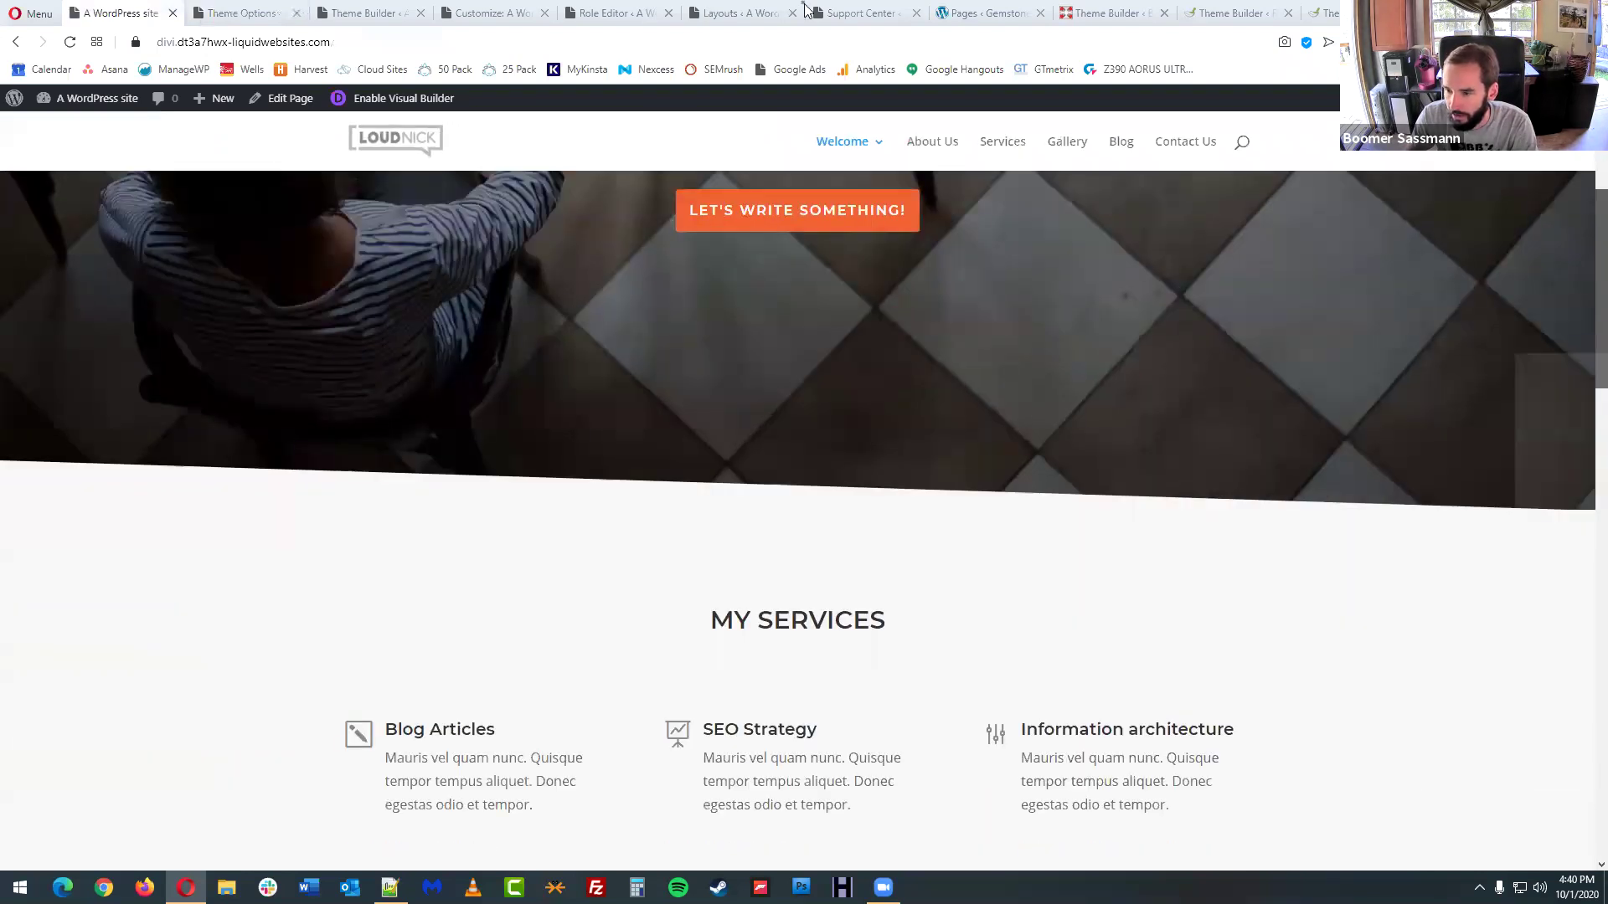
pyautogui.scroll(-5, 1573, 801)
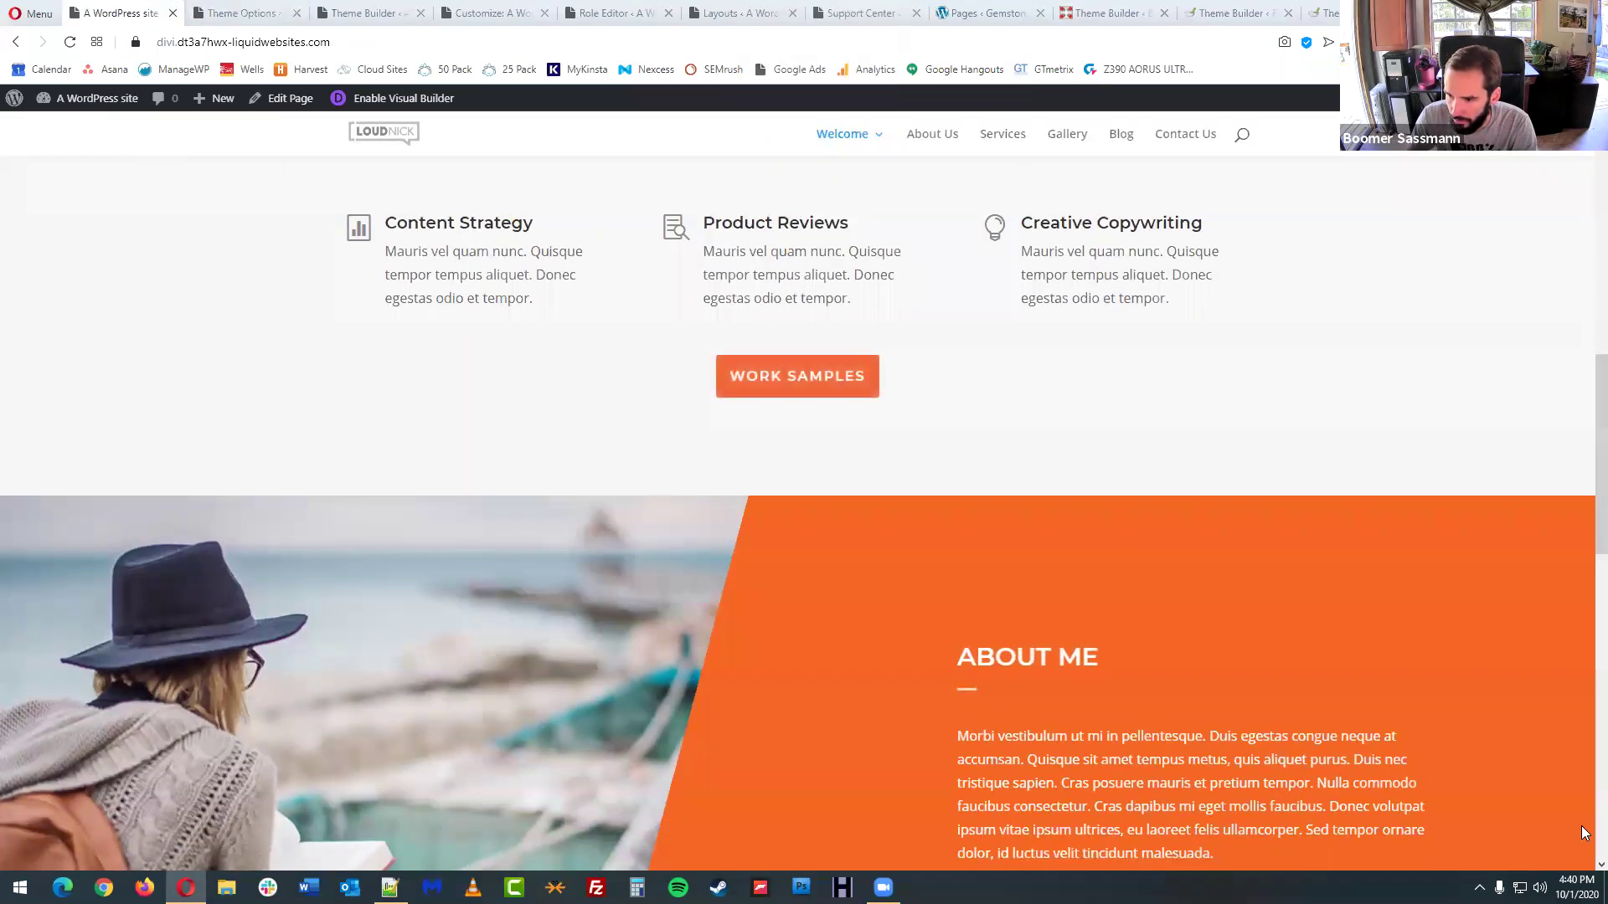
pyautogui.scroll(-10, 1581, 834)
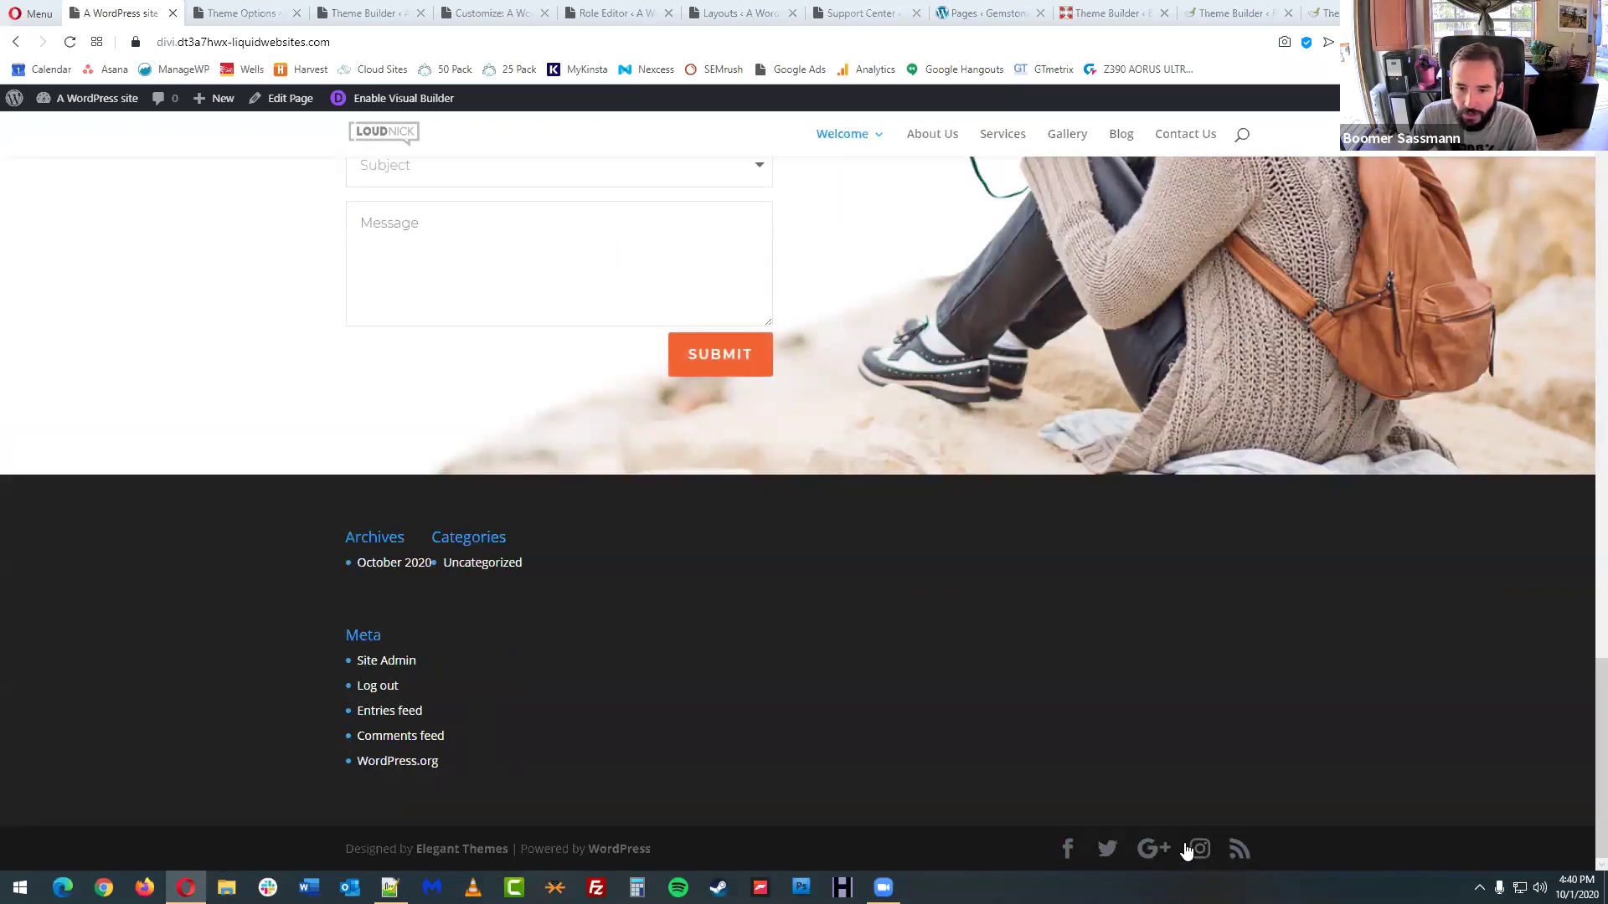
# - Enable the Back To Top Button in the general Divi Theme Options and save the changes
pyautogui.click(251, 12)
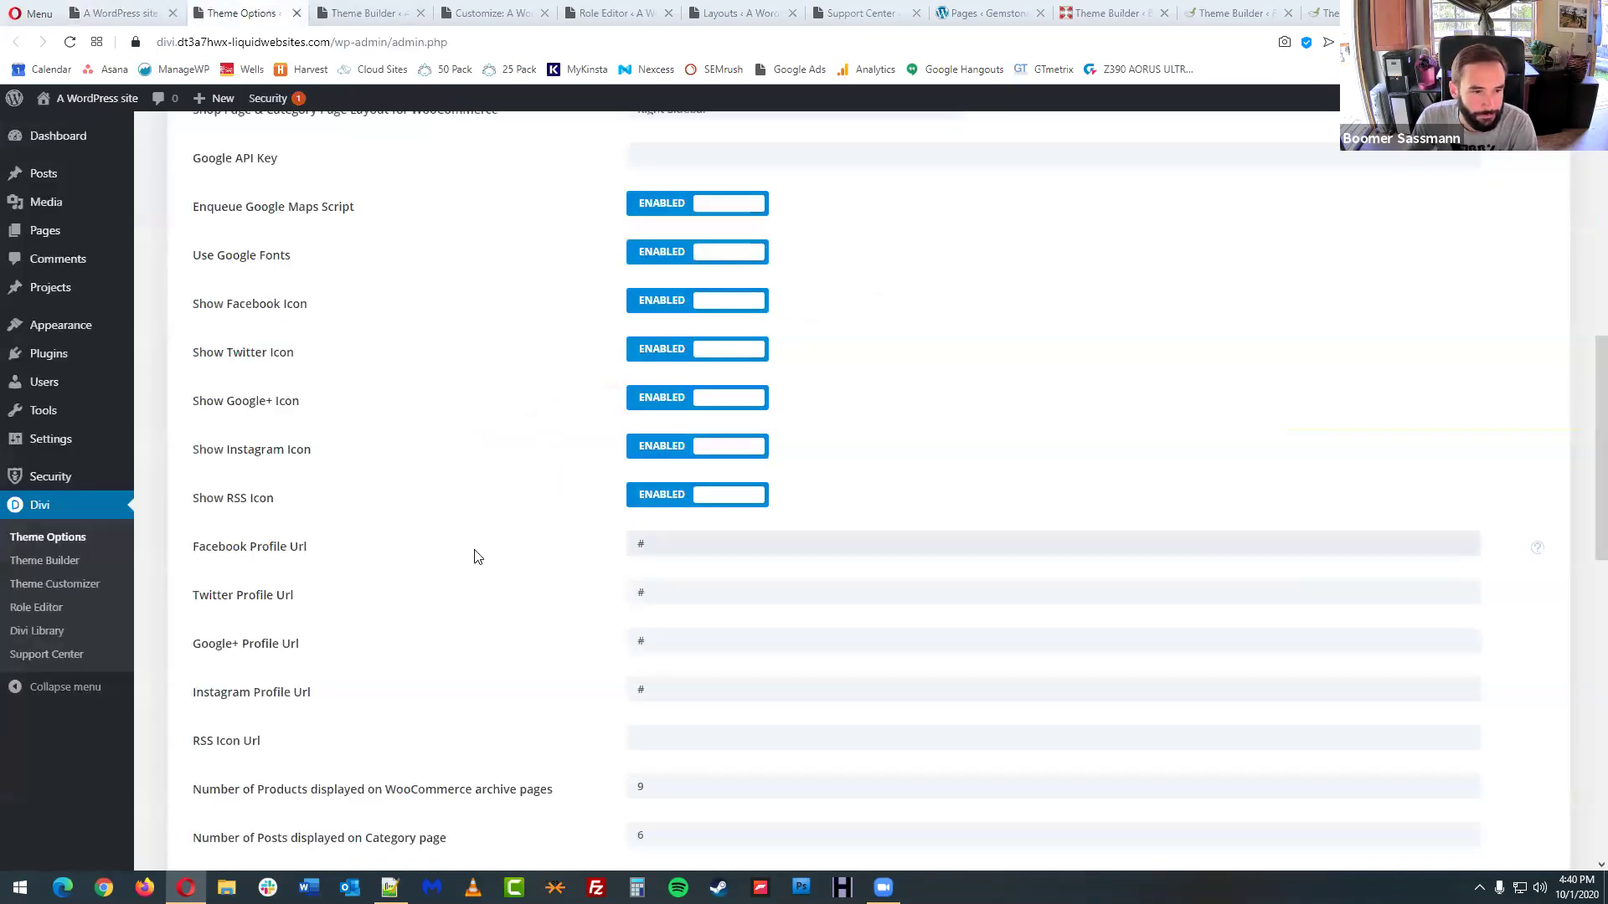
pyautogui.scroll(-4, 476, 566)
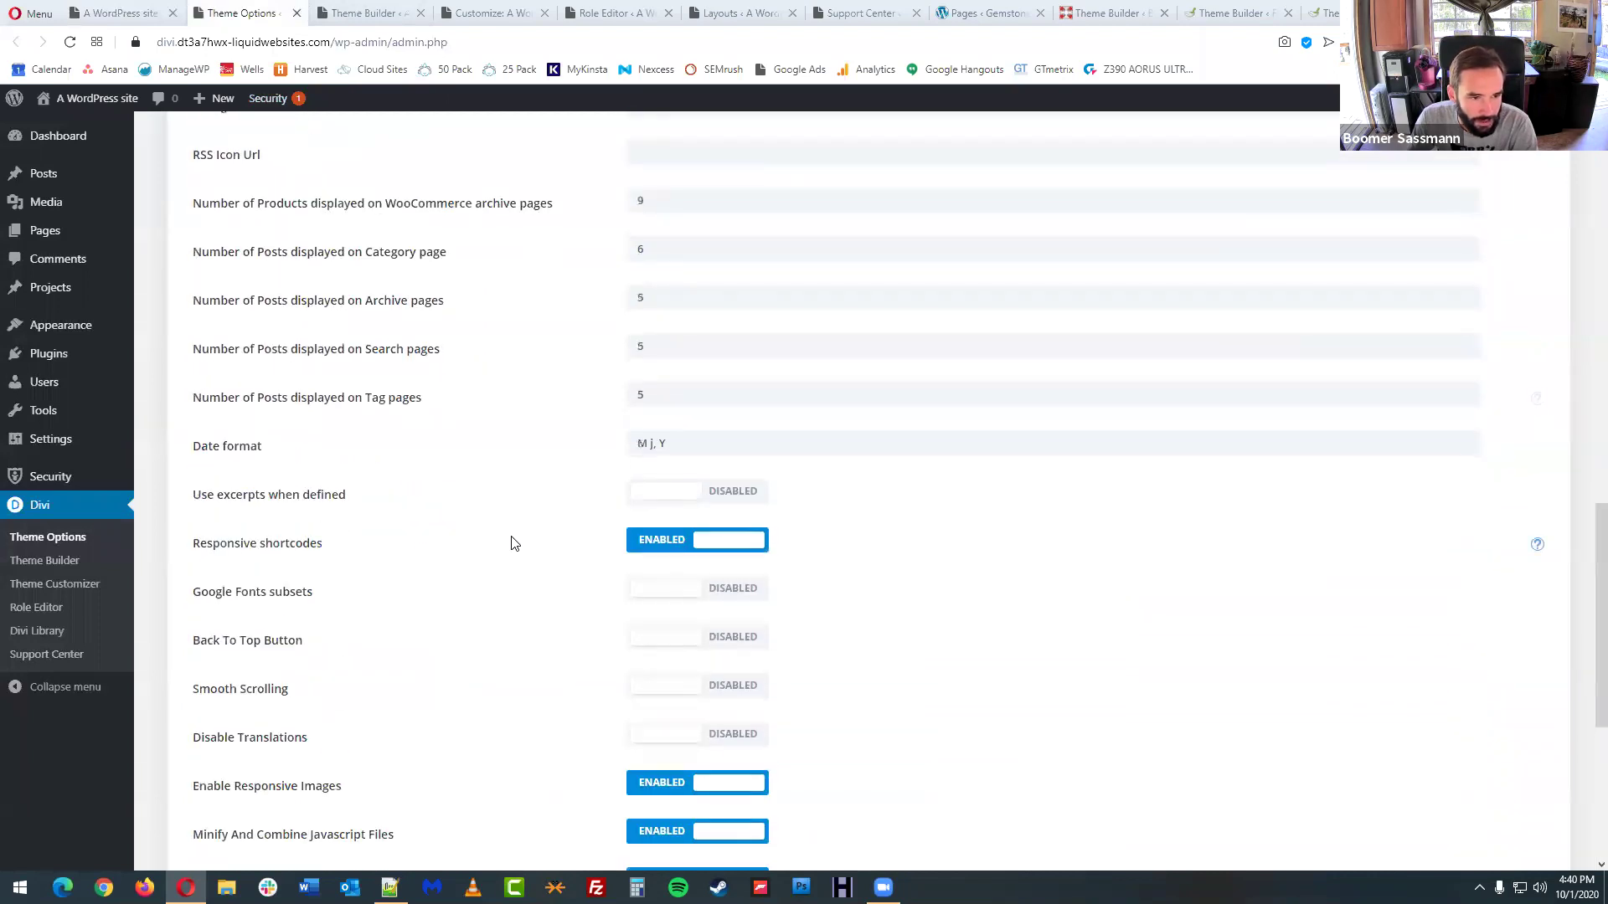
pyautogui.scroll(-1, 525, 527)
pyautogui.scroll(-1, 525, 526)
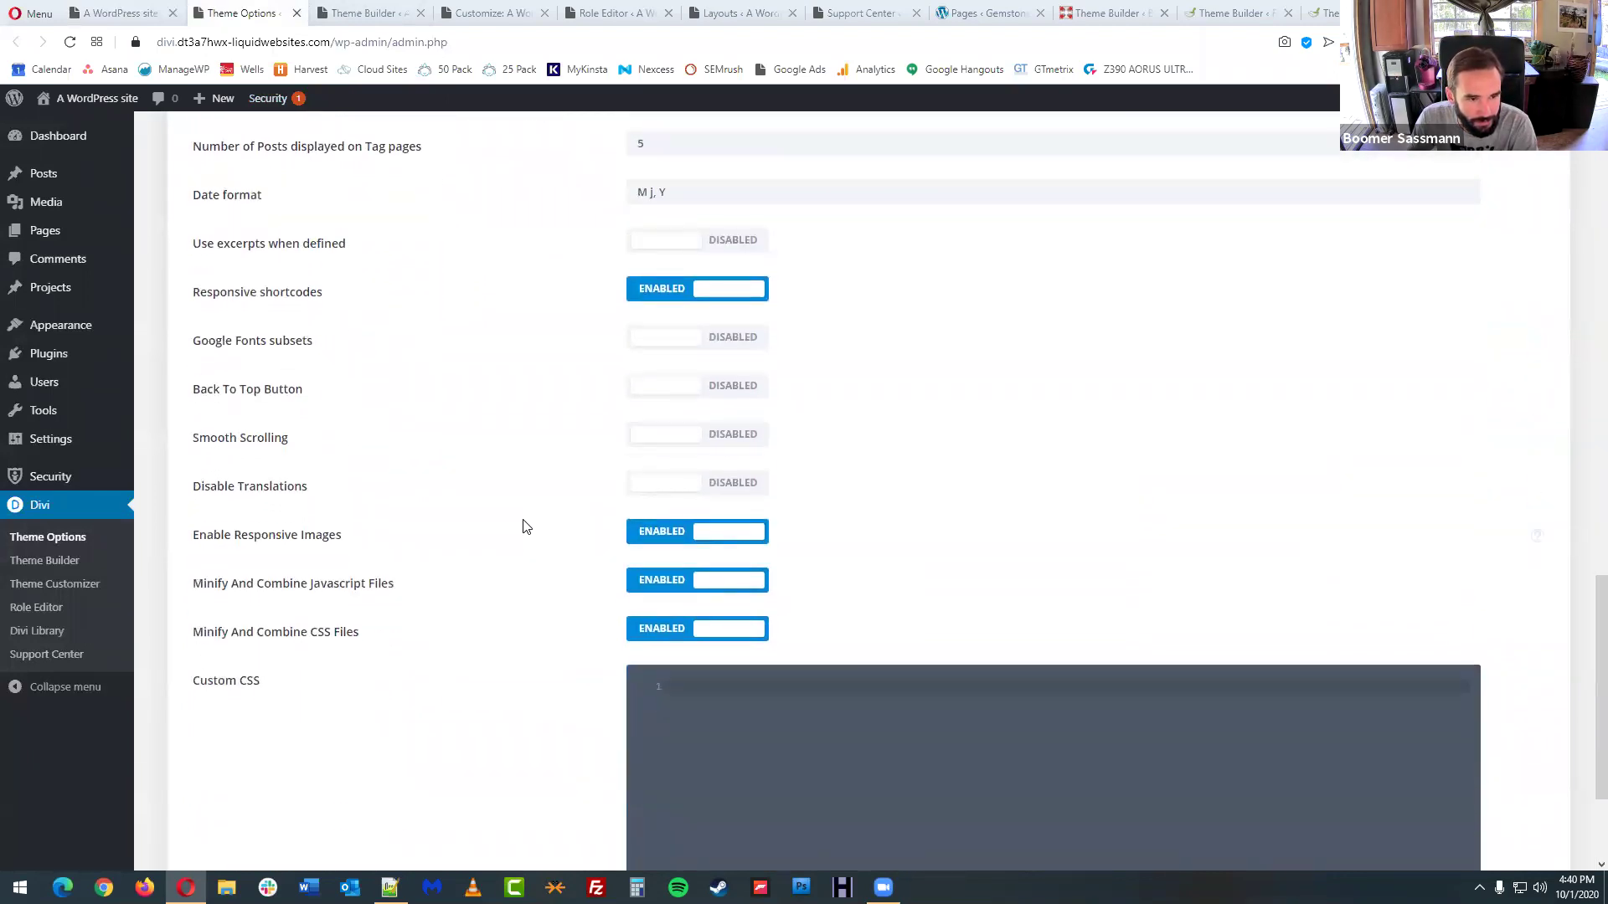
pyautogui.scroll(-1, 524, 527)
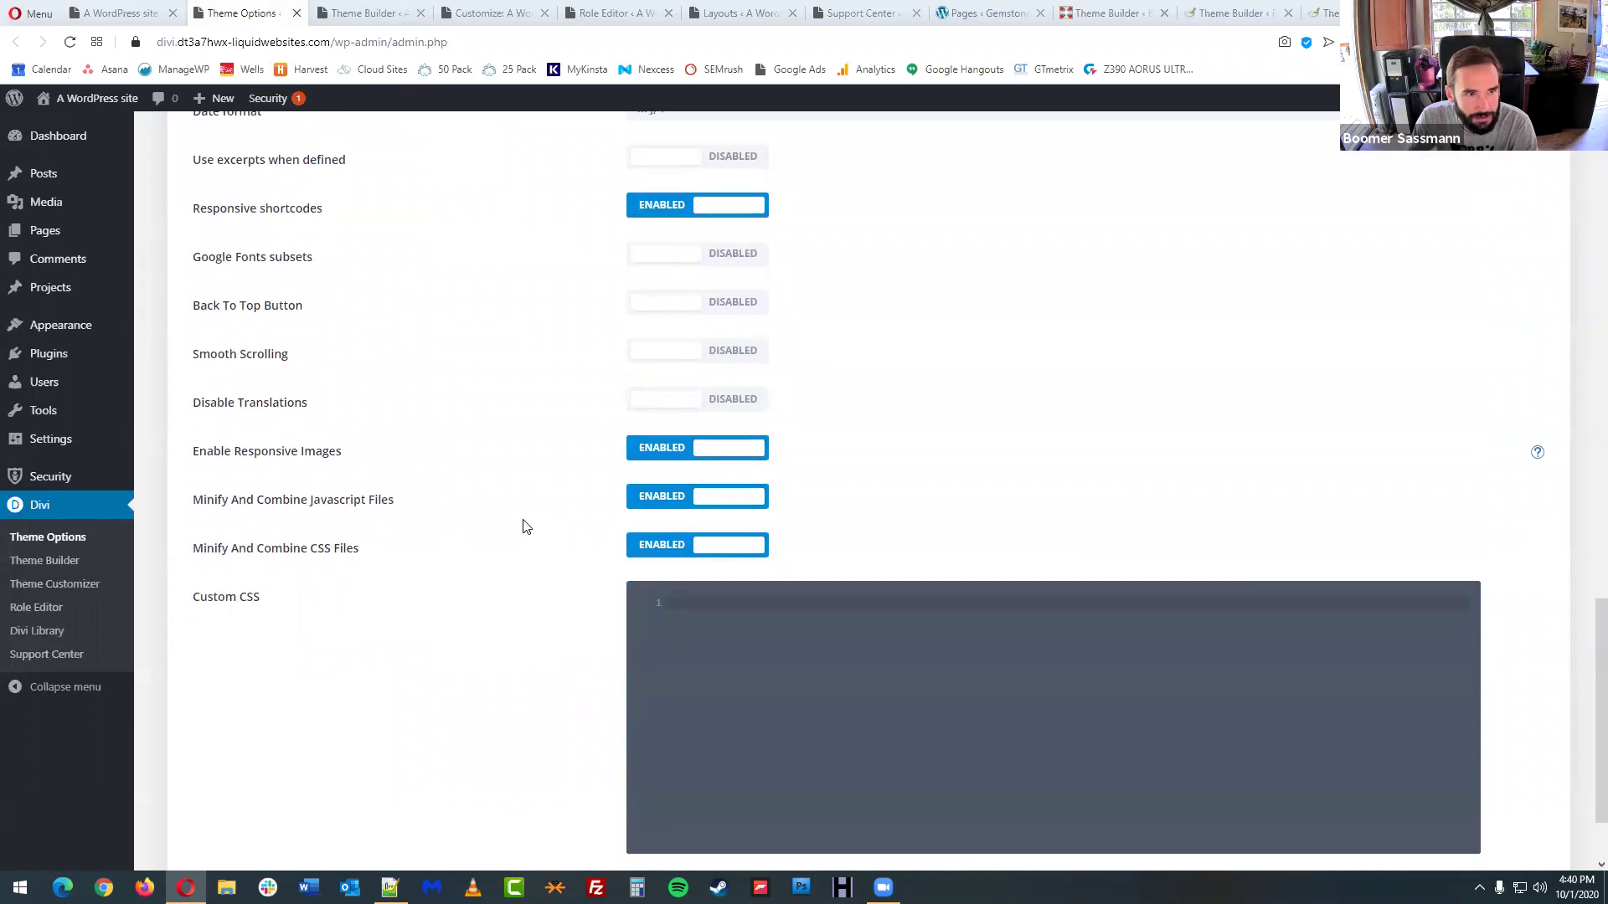
pyautogui.click(679, 314)
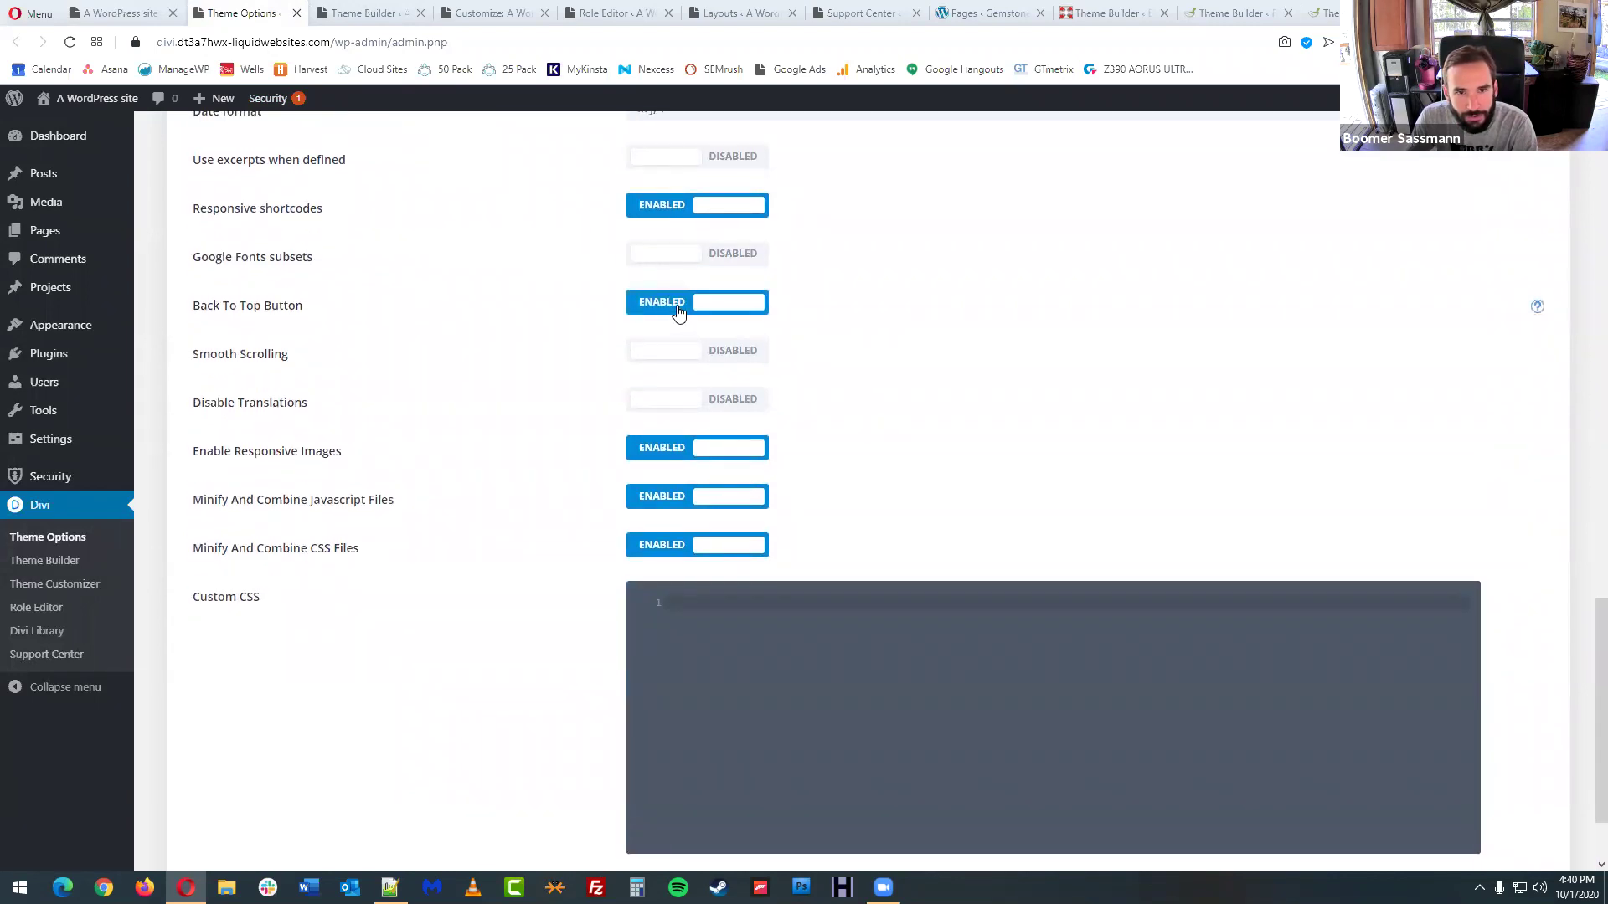
pyautogui.moveTo(1588, 696); pyautogui.dragTo(1587, 734)
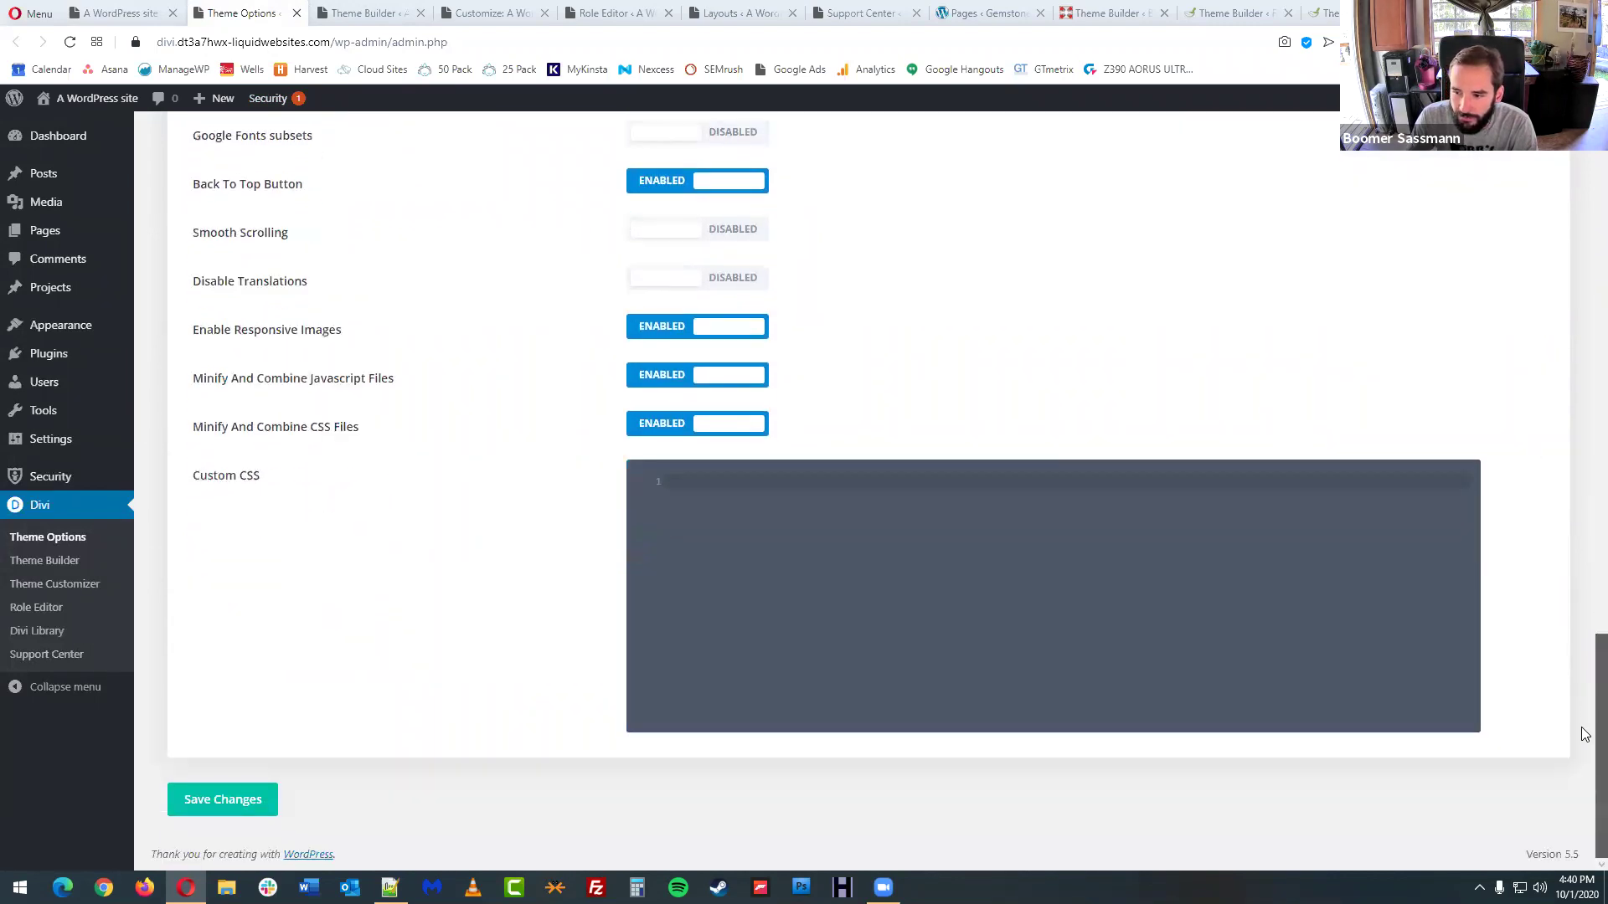
pyautogui.click(273, 800)
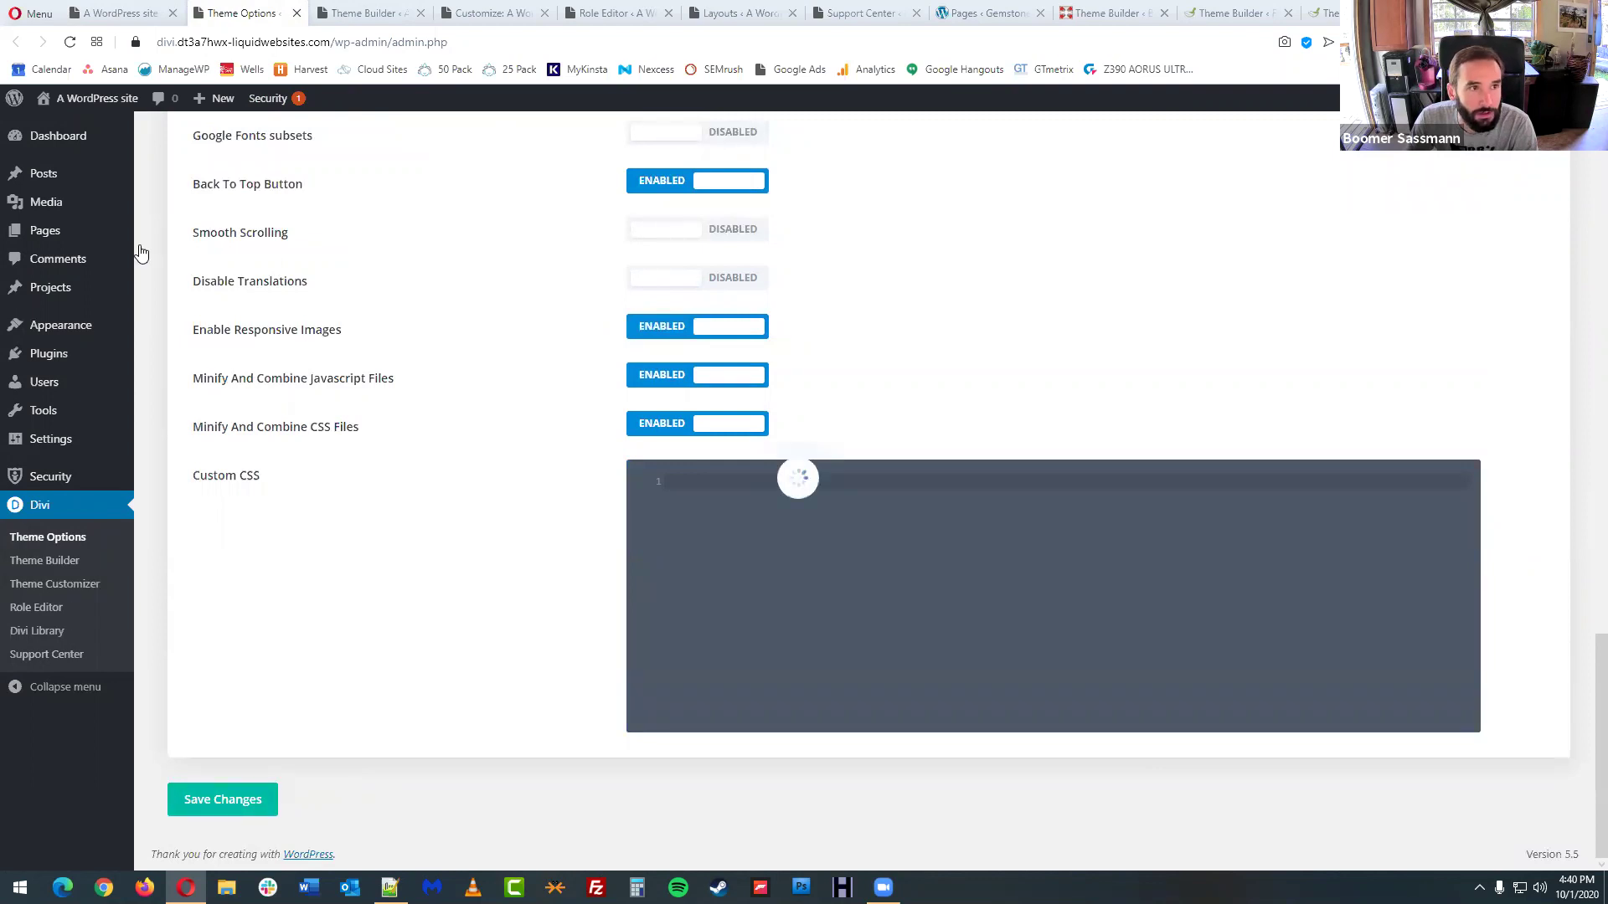
# - Reload the live homepage and test the back-to-top button from the footer and from partway down the page
pyautogui.click(125, 15)
pyautogui.press('F5')
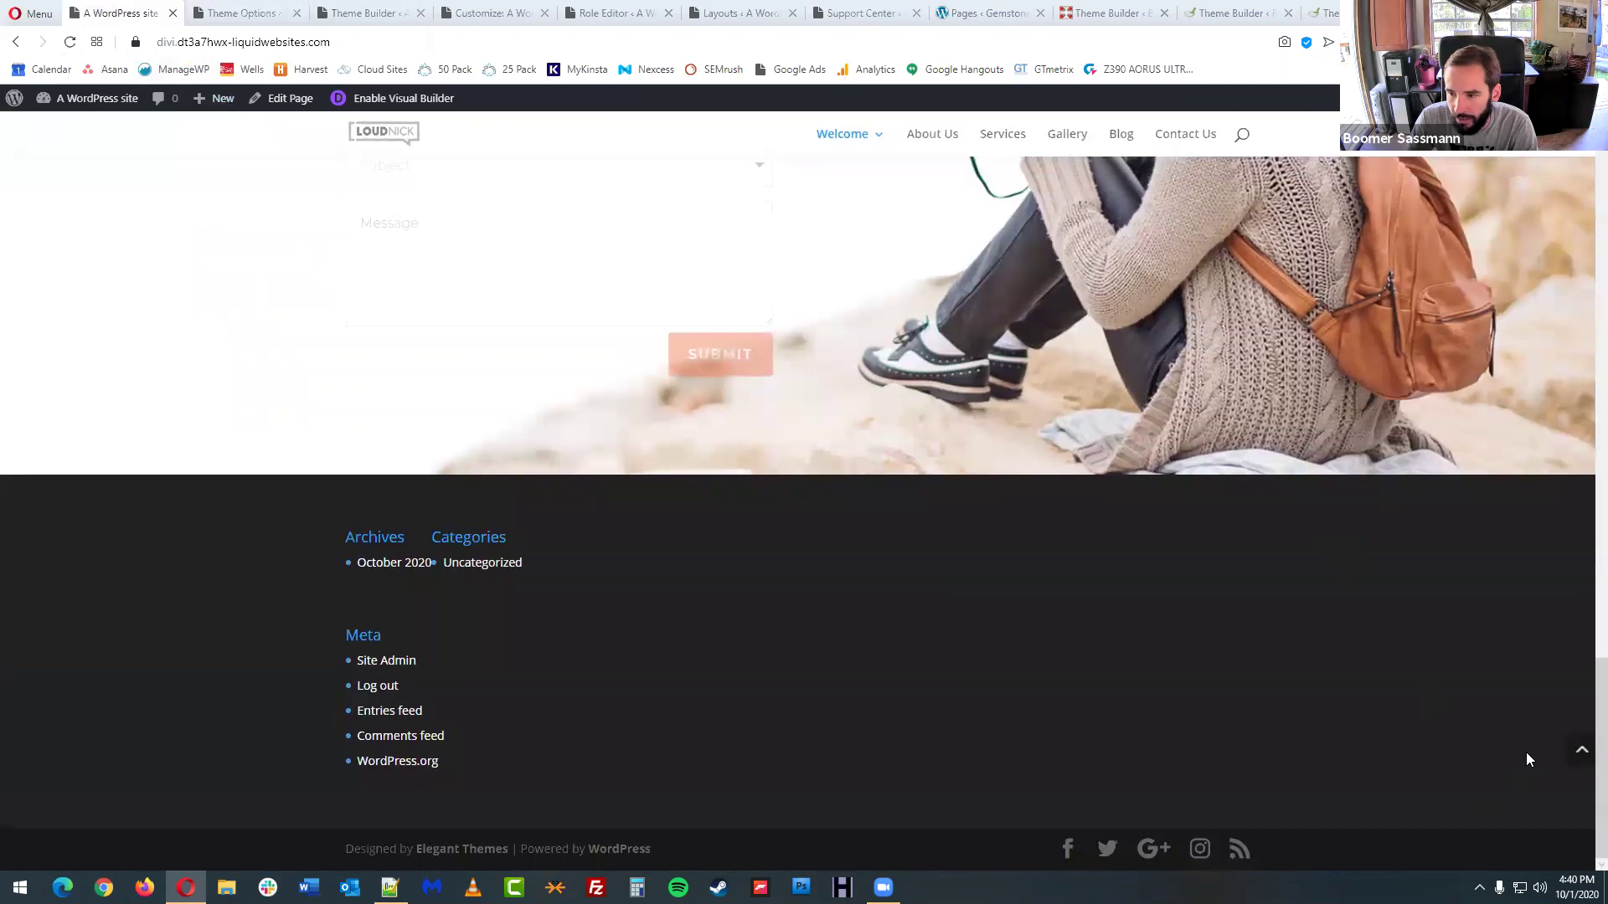
pyautogui.click(1578, 755)
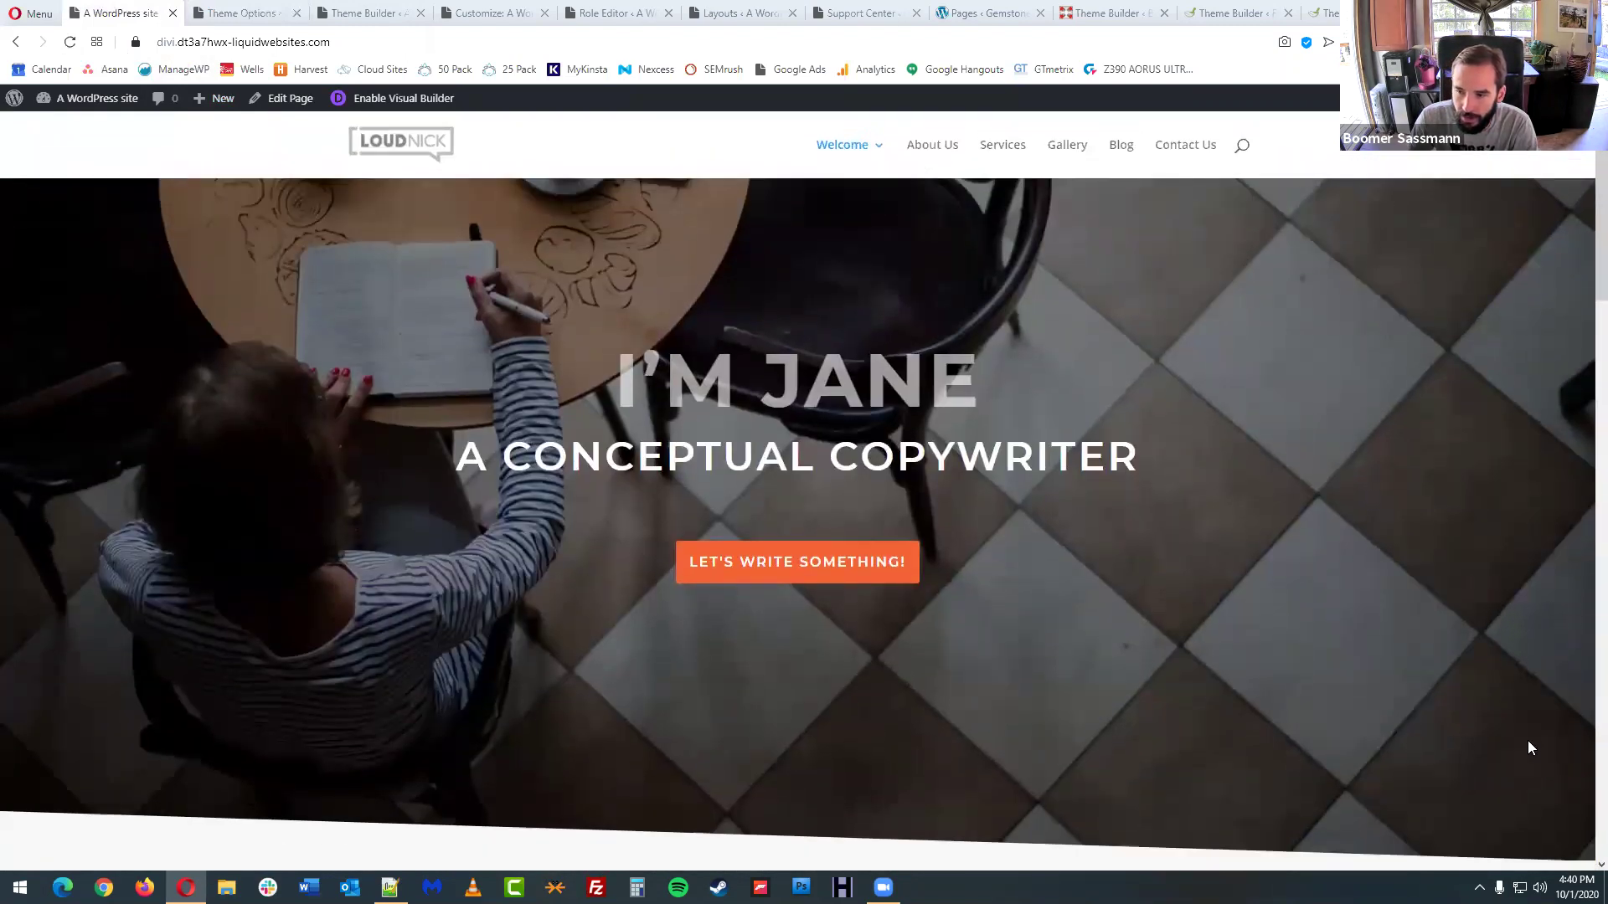
pyautogui.scroll(-6, 1528, 741)
pyautogui.scroll(-2, 1528, 741)
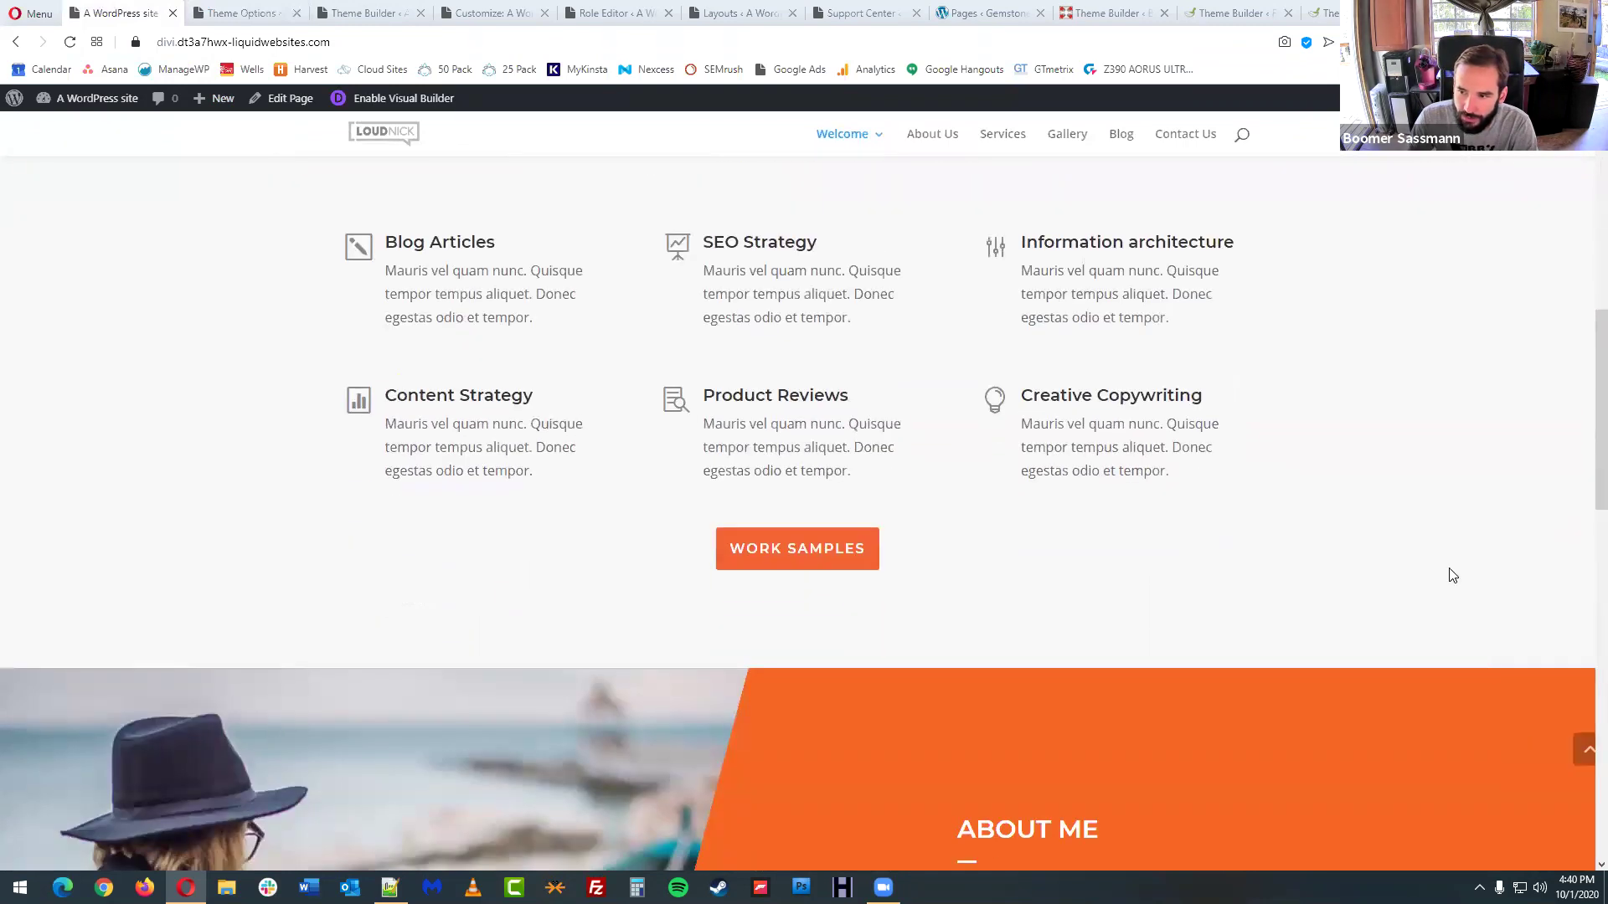
pyautogui.click(1578, 755)
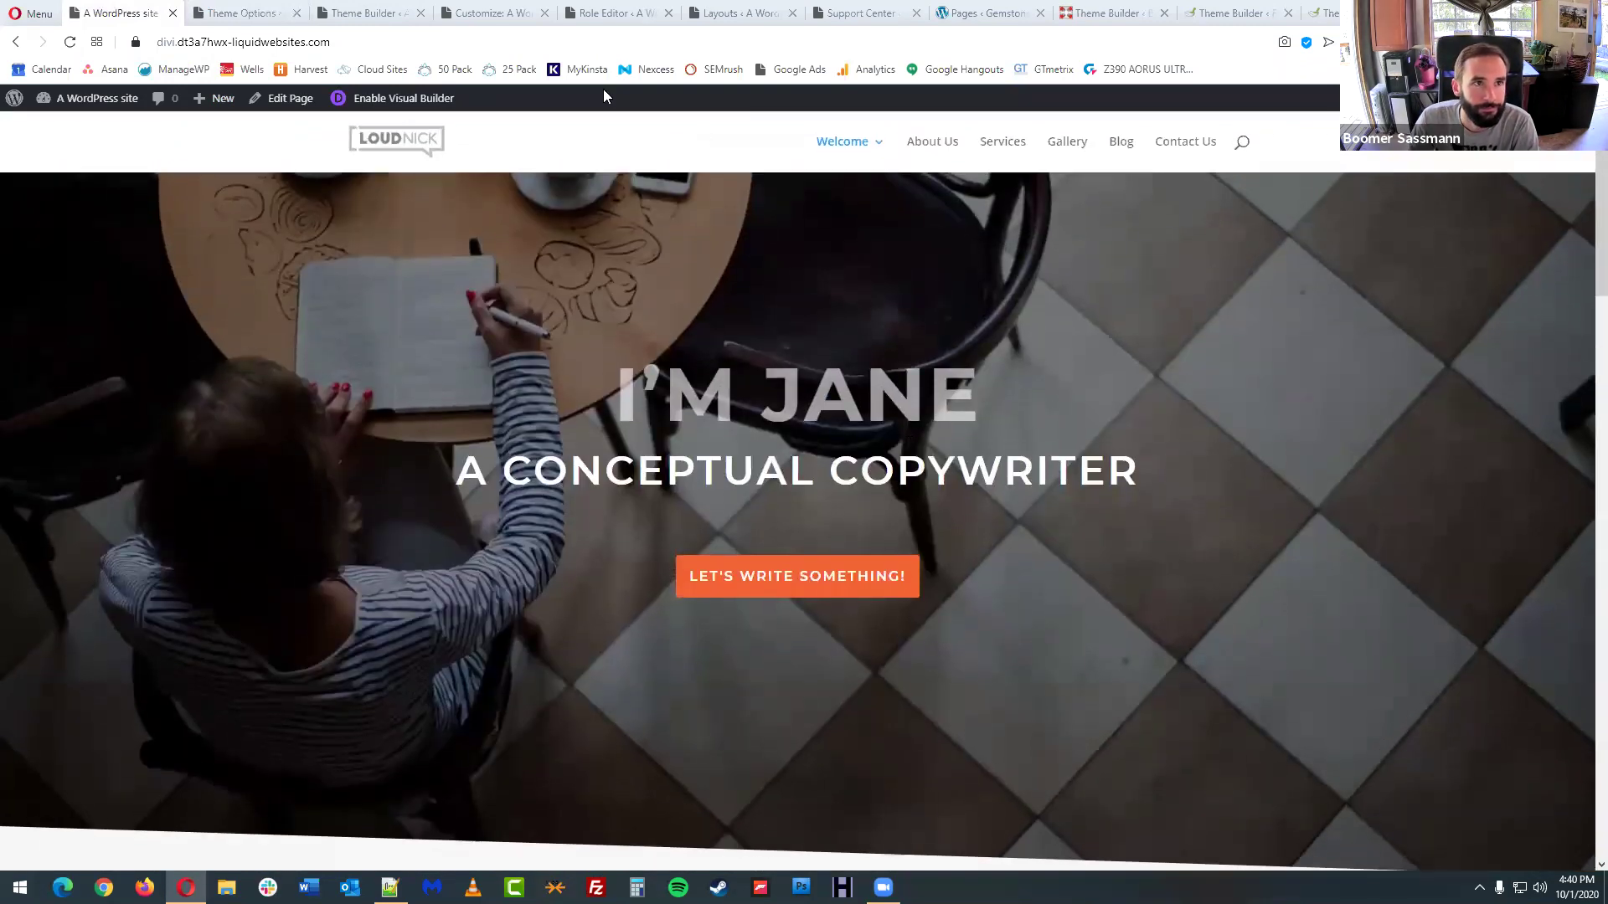
# - Look through the Updates, SEO, Navigation and Builder settings in the Divi Theme Options
pyautogui.click(251, 12)
pyautogui.scroll(20, 423, 252)
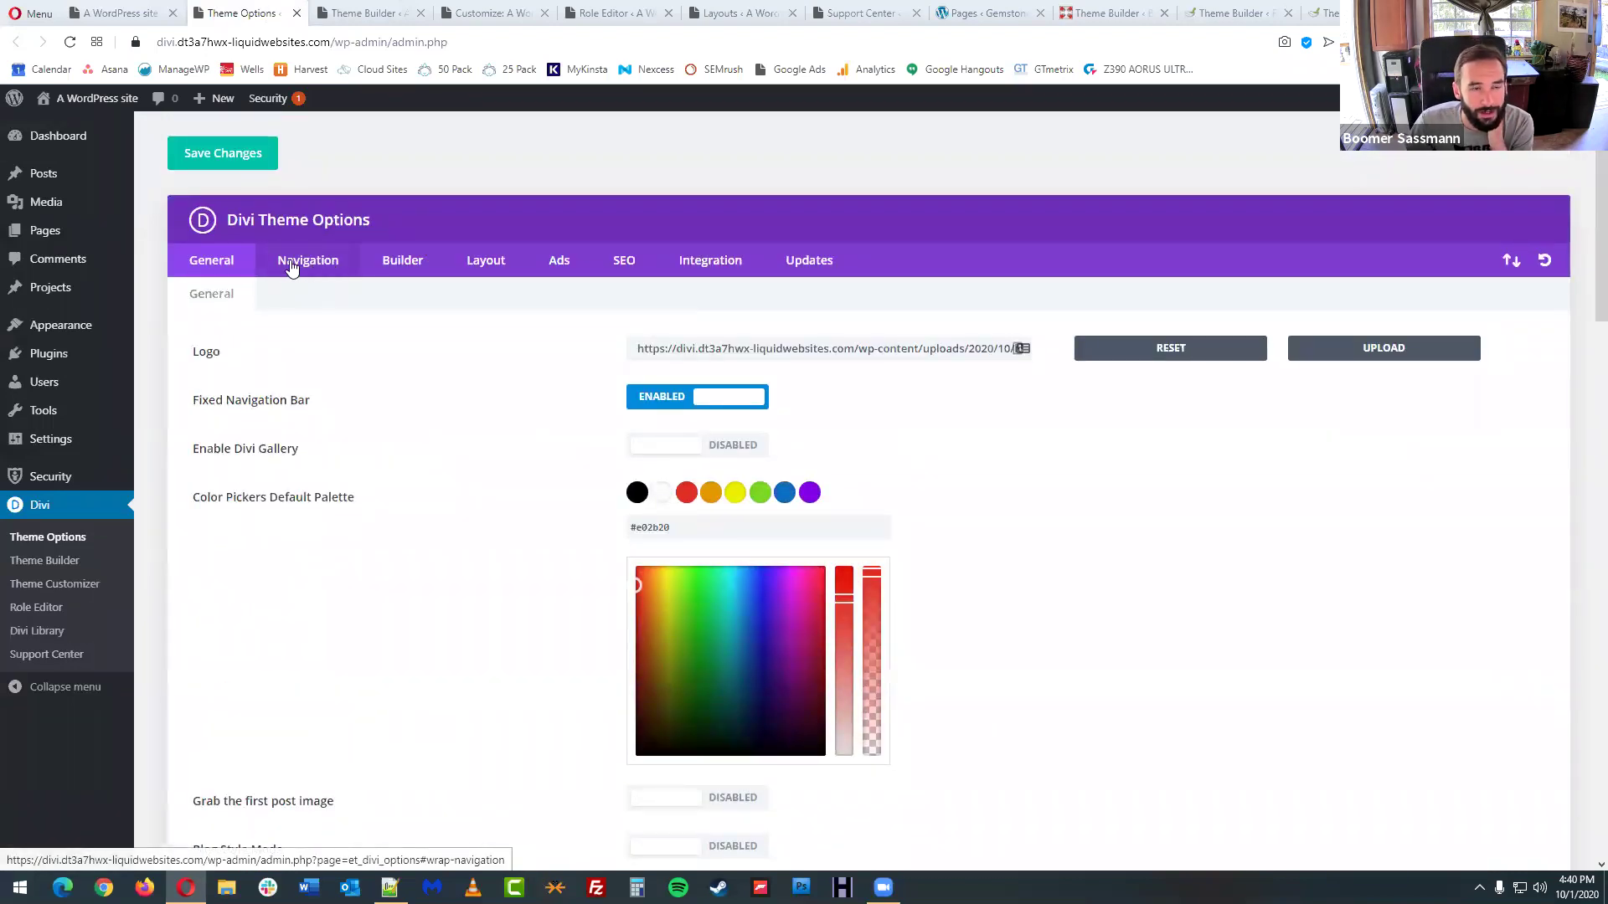
pyautogui.click(809, 266)
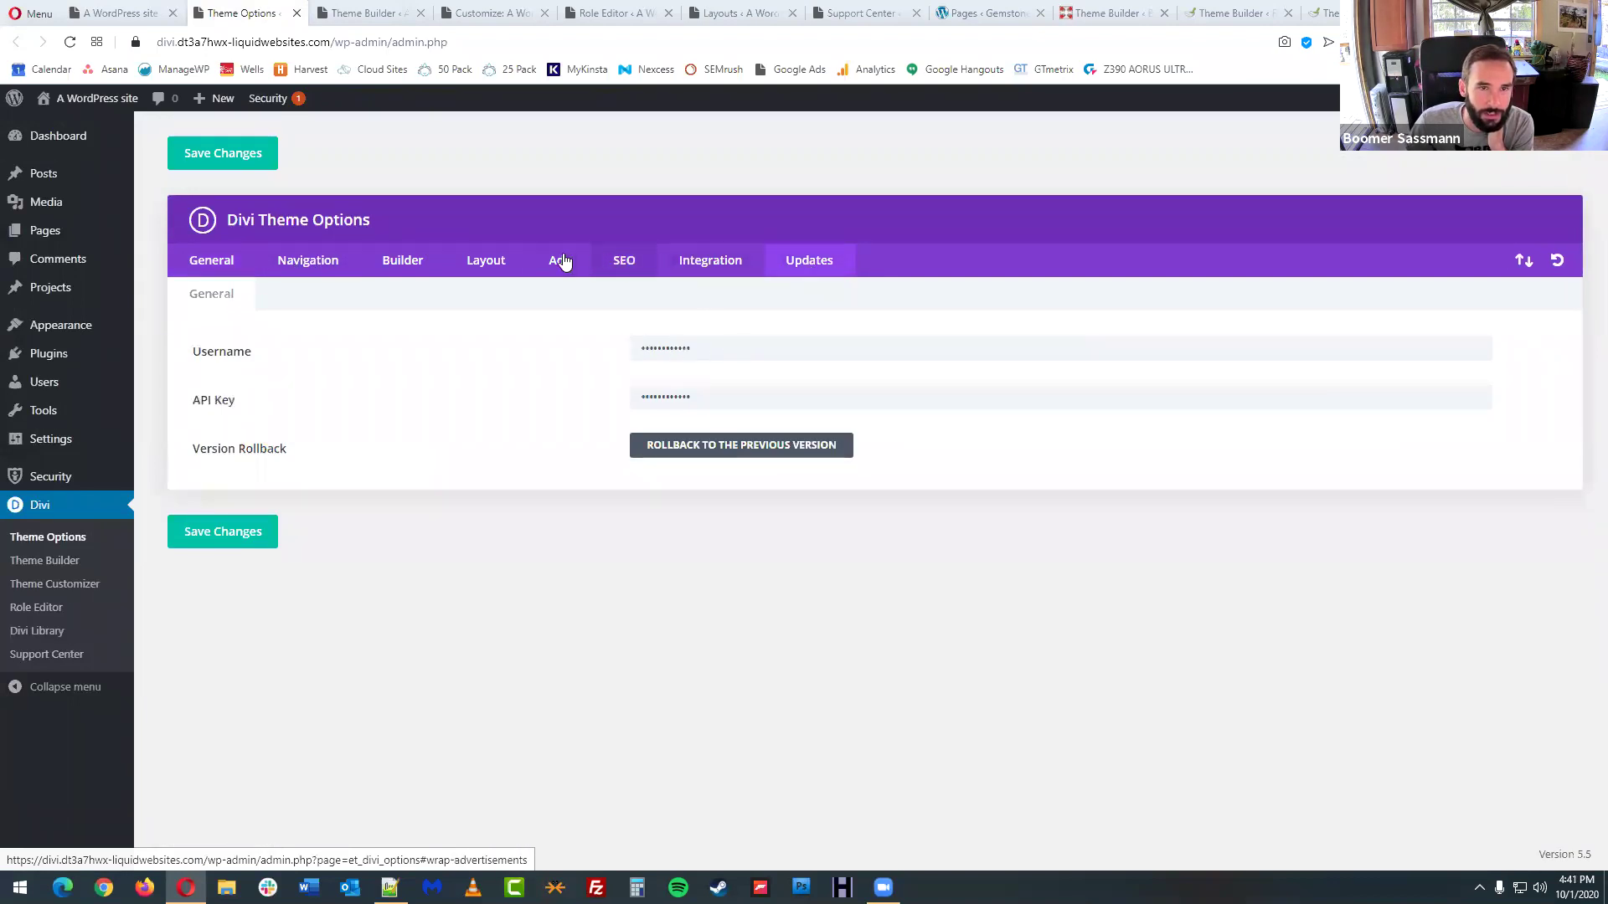
pyautogui.click(622, 264)
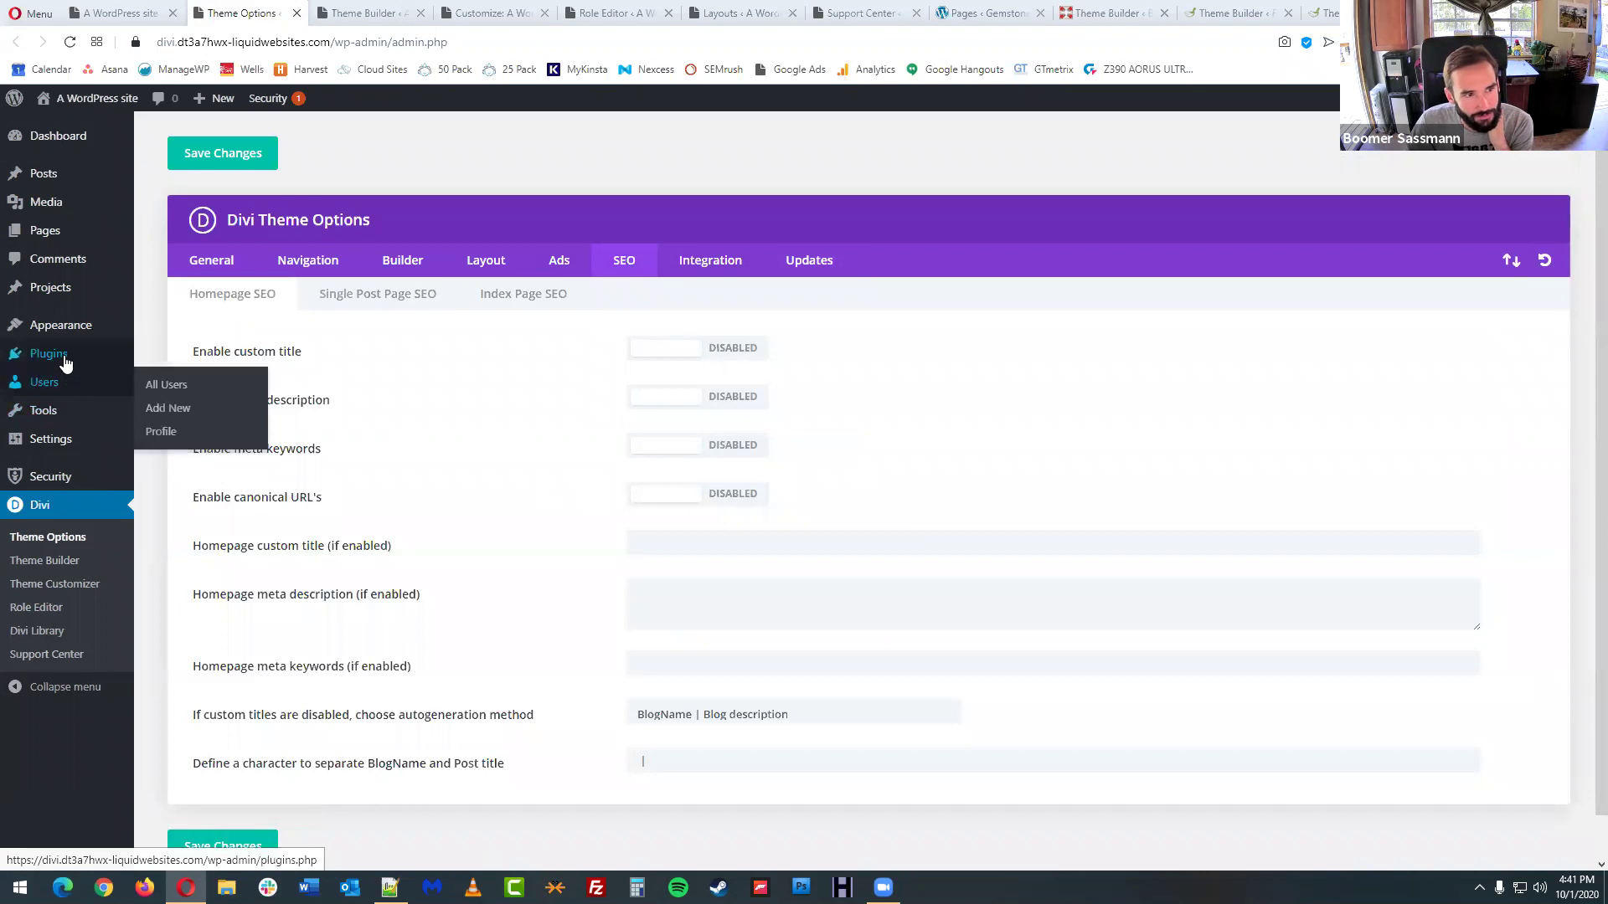
pyautogui.moveTo(82, 362)
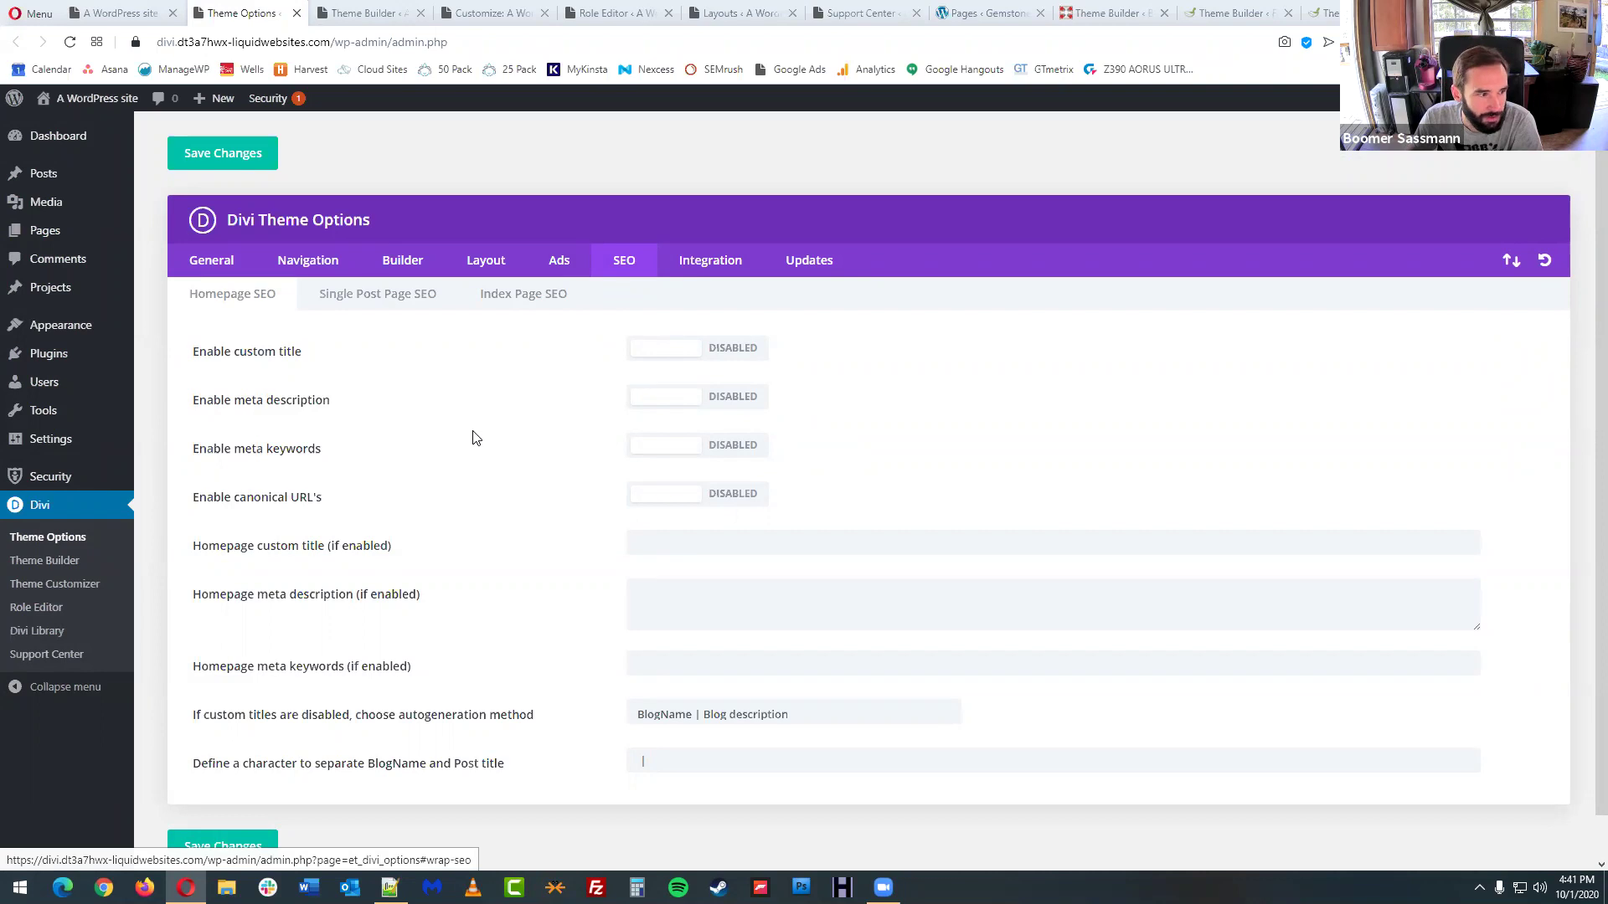
pyautogui.click(323, 268)
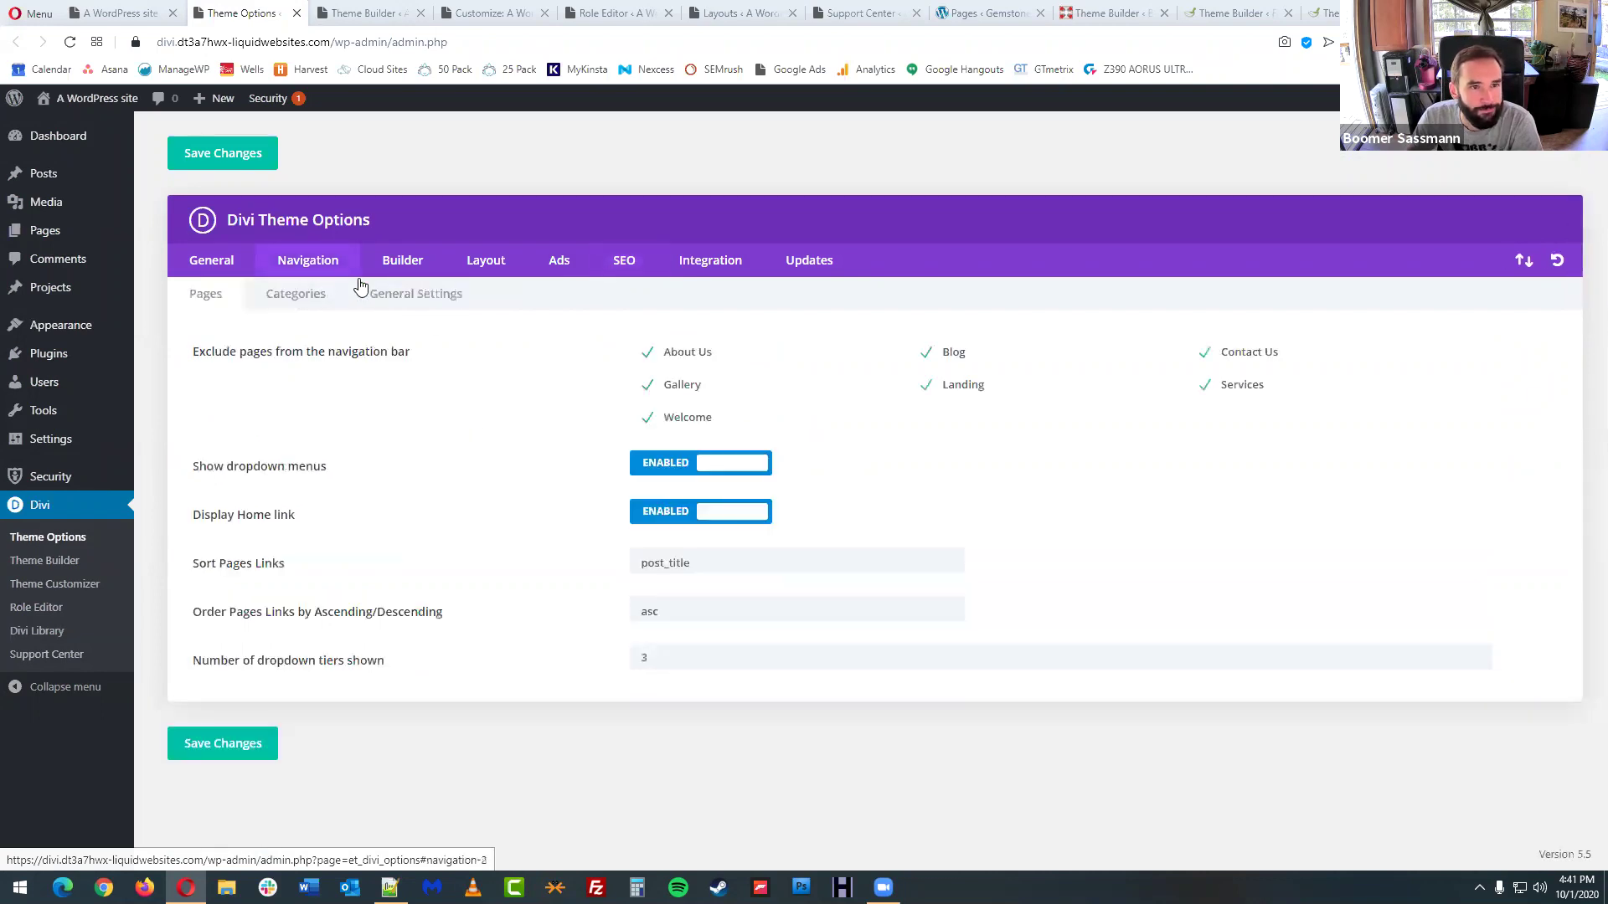
pyautogui.click(402, 259)
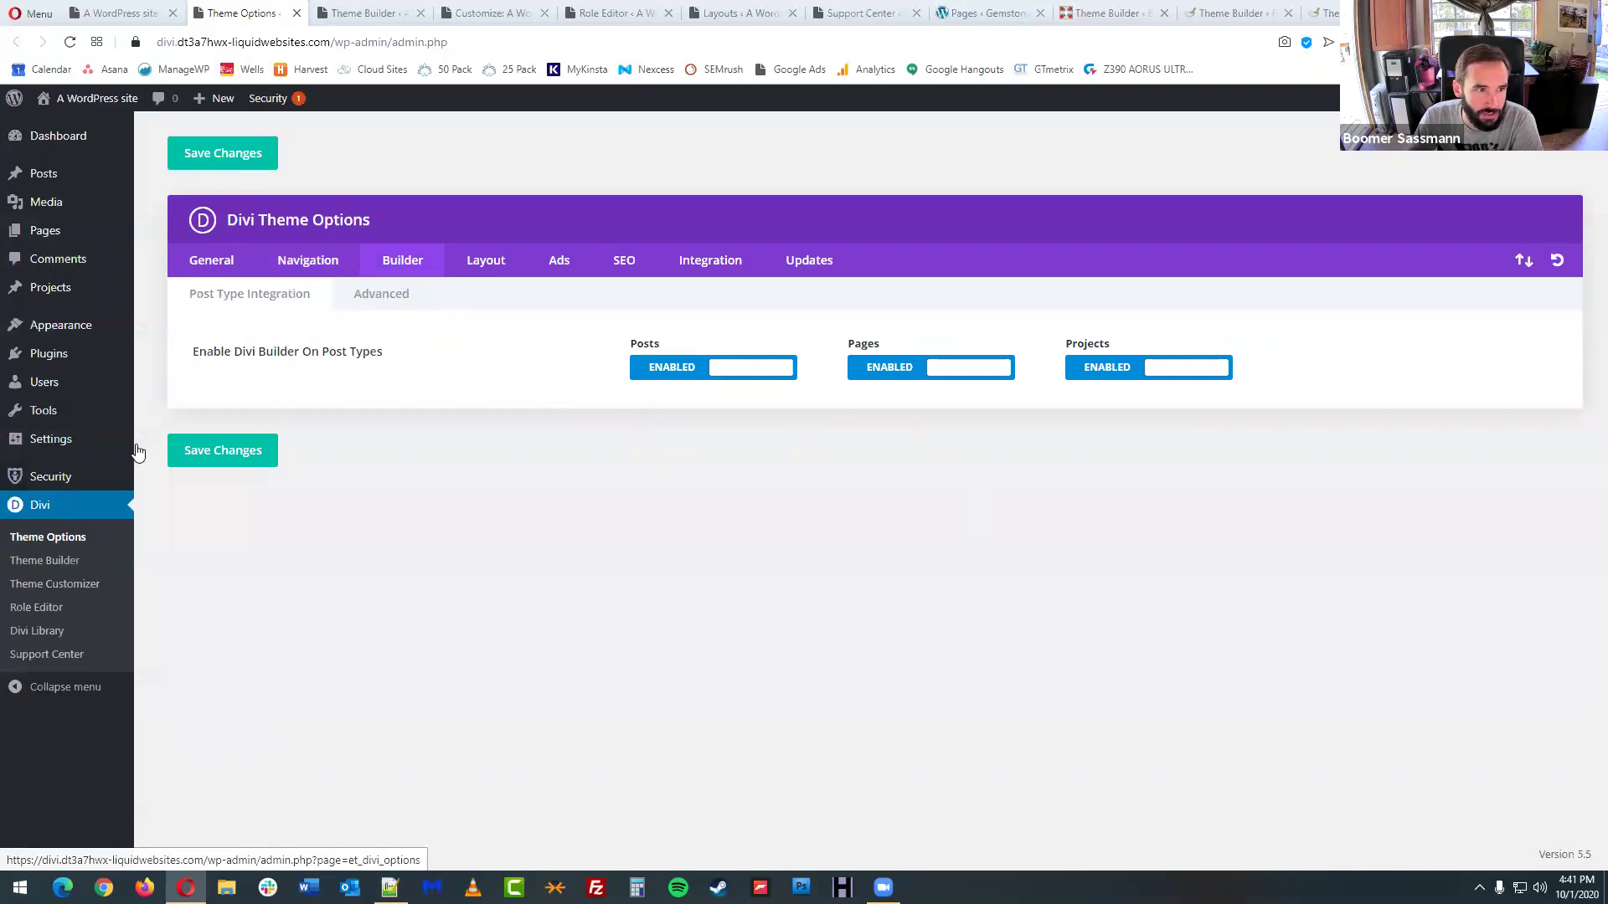
# - Go back to the General theme settings and review the logo URL and the options below it
pyautogui.click(211, 266)
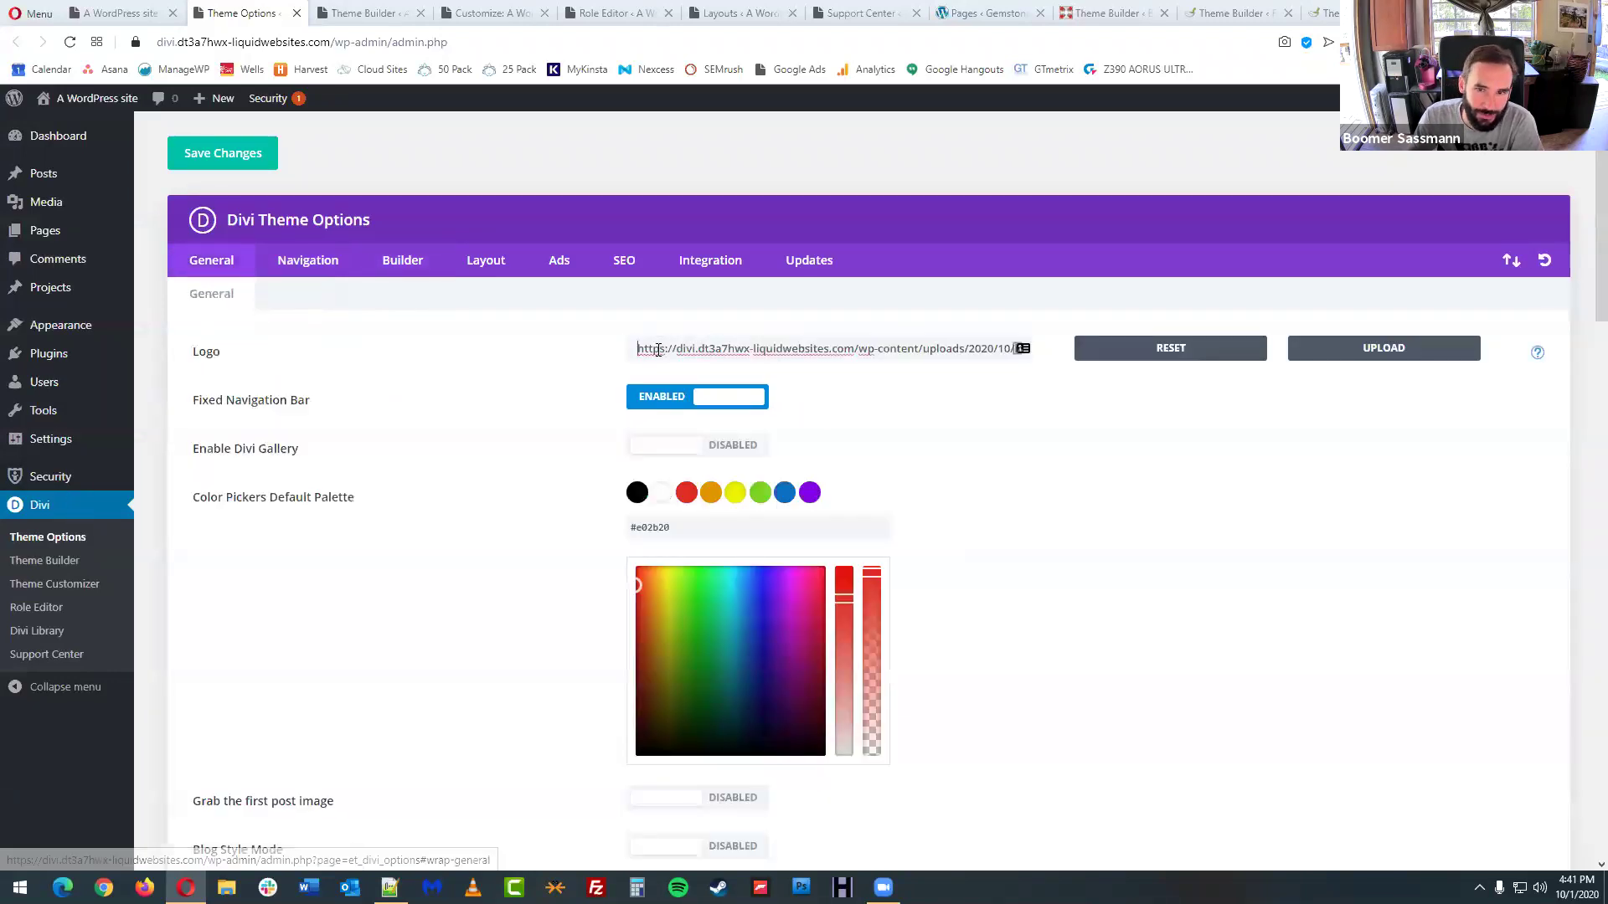
pyautogui.moveTo(668, 344); pyautogui.dragTo(1072, 360)
pyautogui.click(1026, 424)
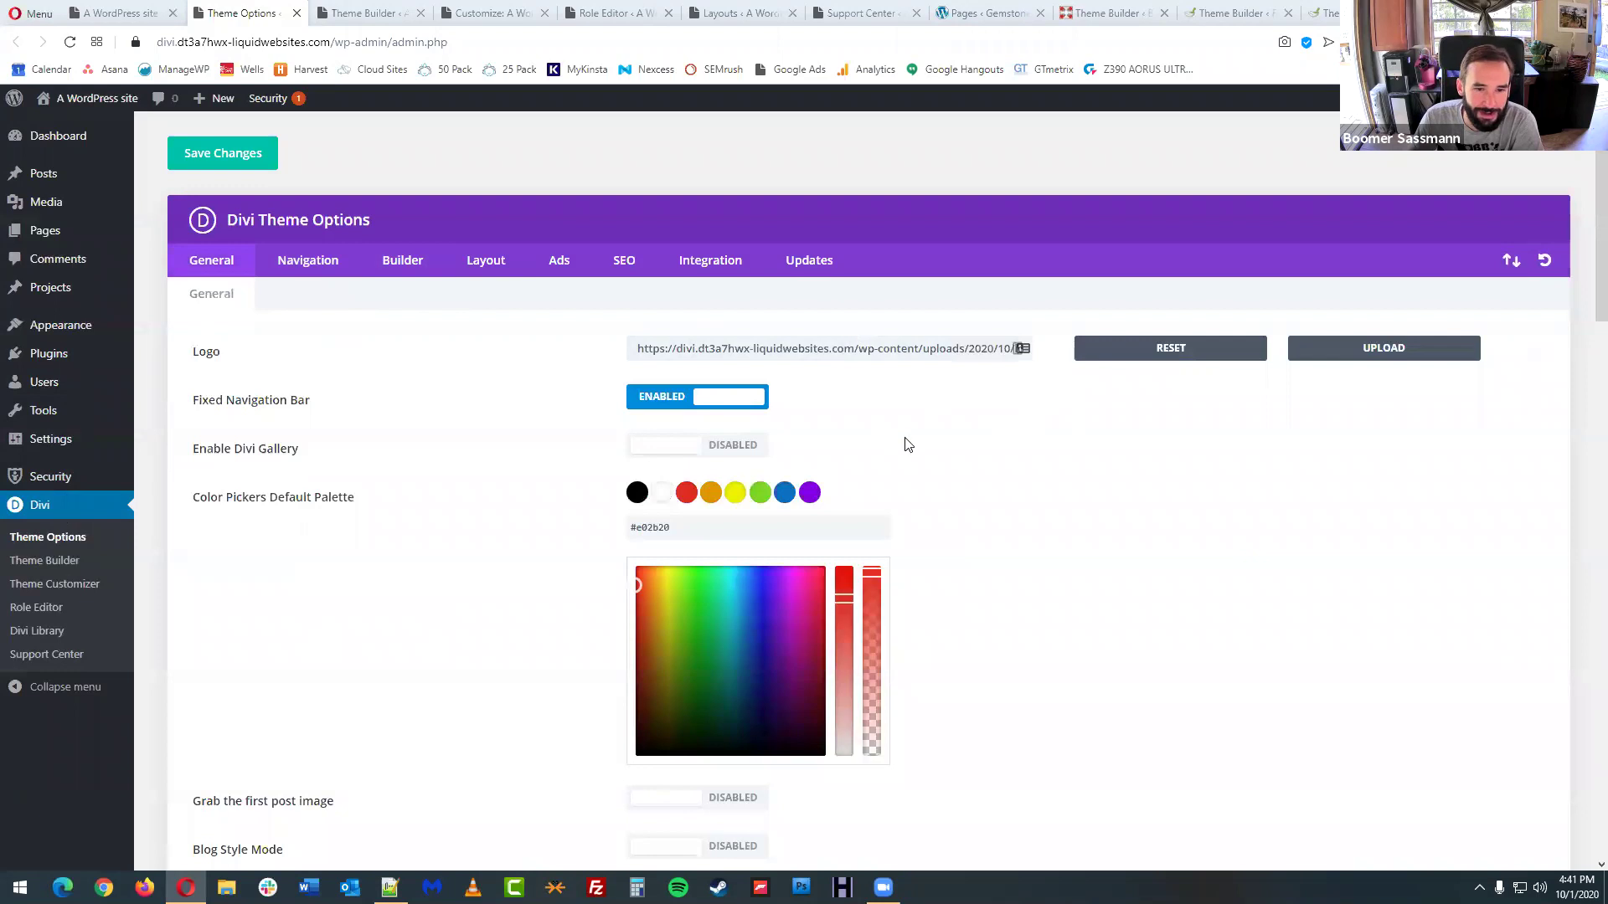
pyautogui.scroll(-4, 987, 467)
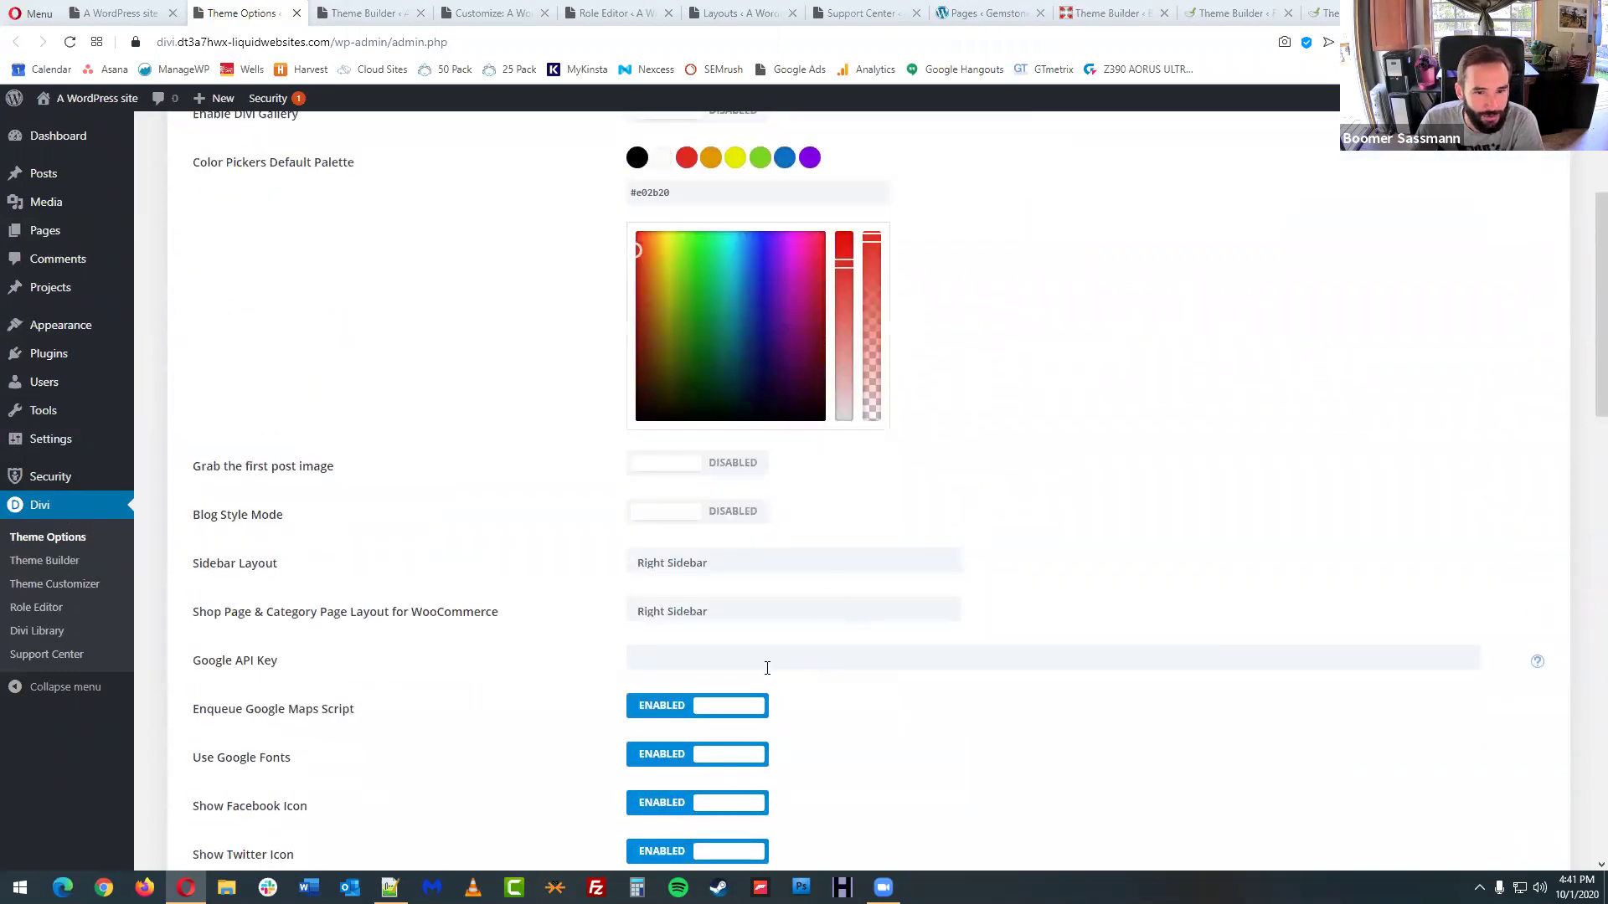
pyautogui.scroll(3, 1055, 539)
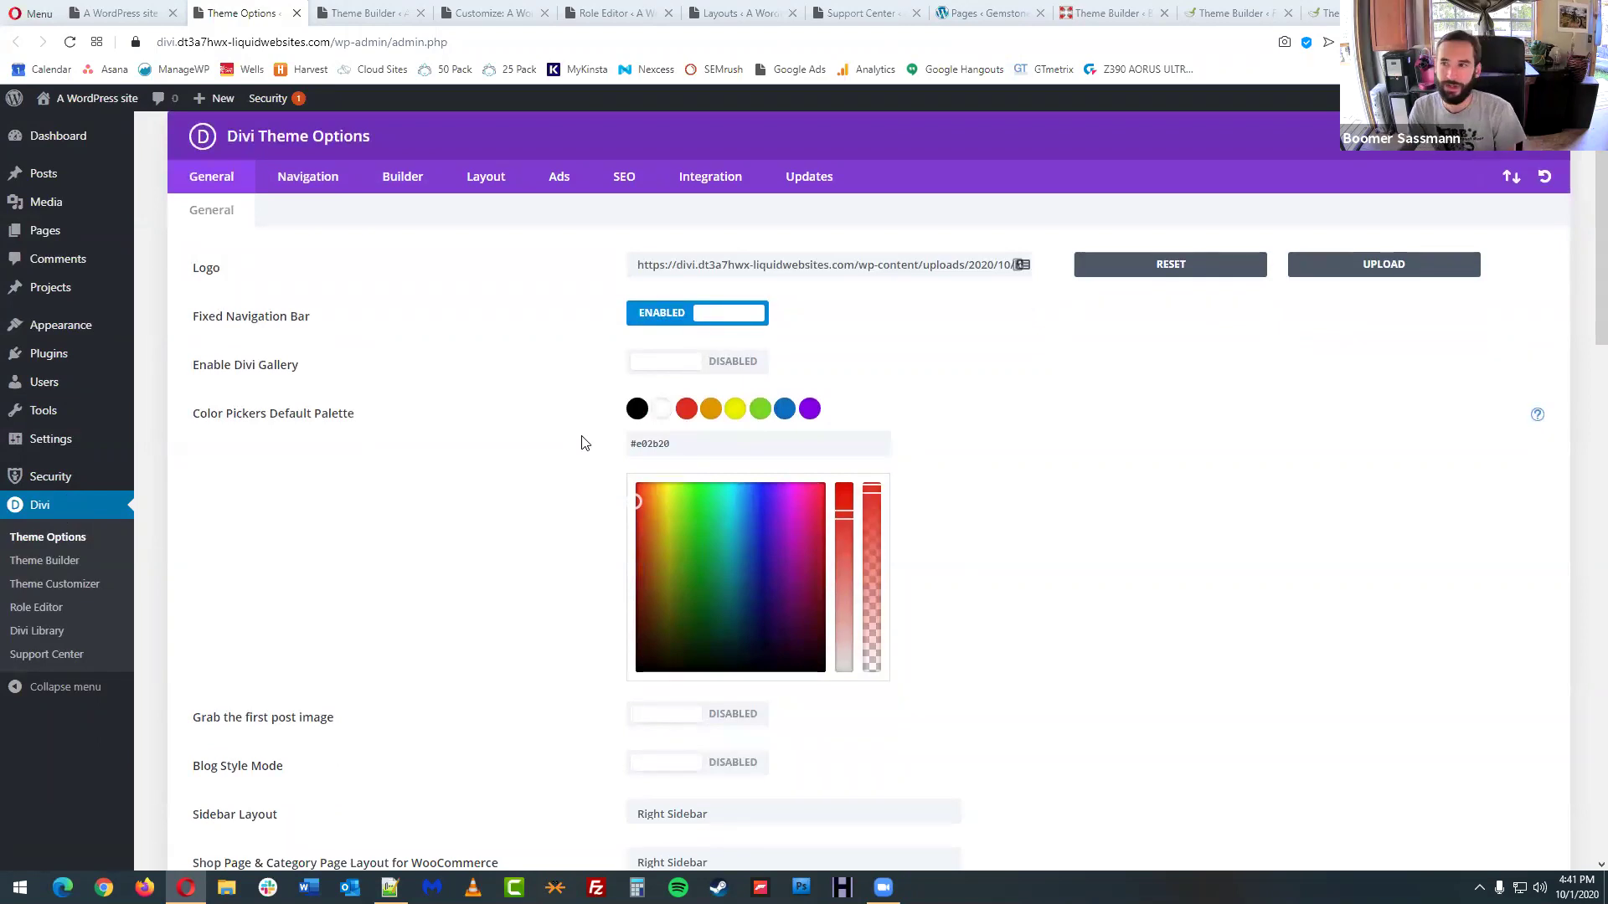
# - Close the Divi Theme Options page and switch to the Theme Builder of the Big Boom Design site
pyautogui.scroll(1, 583, 443)
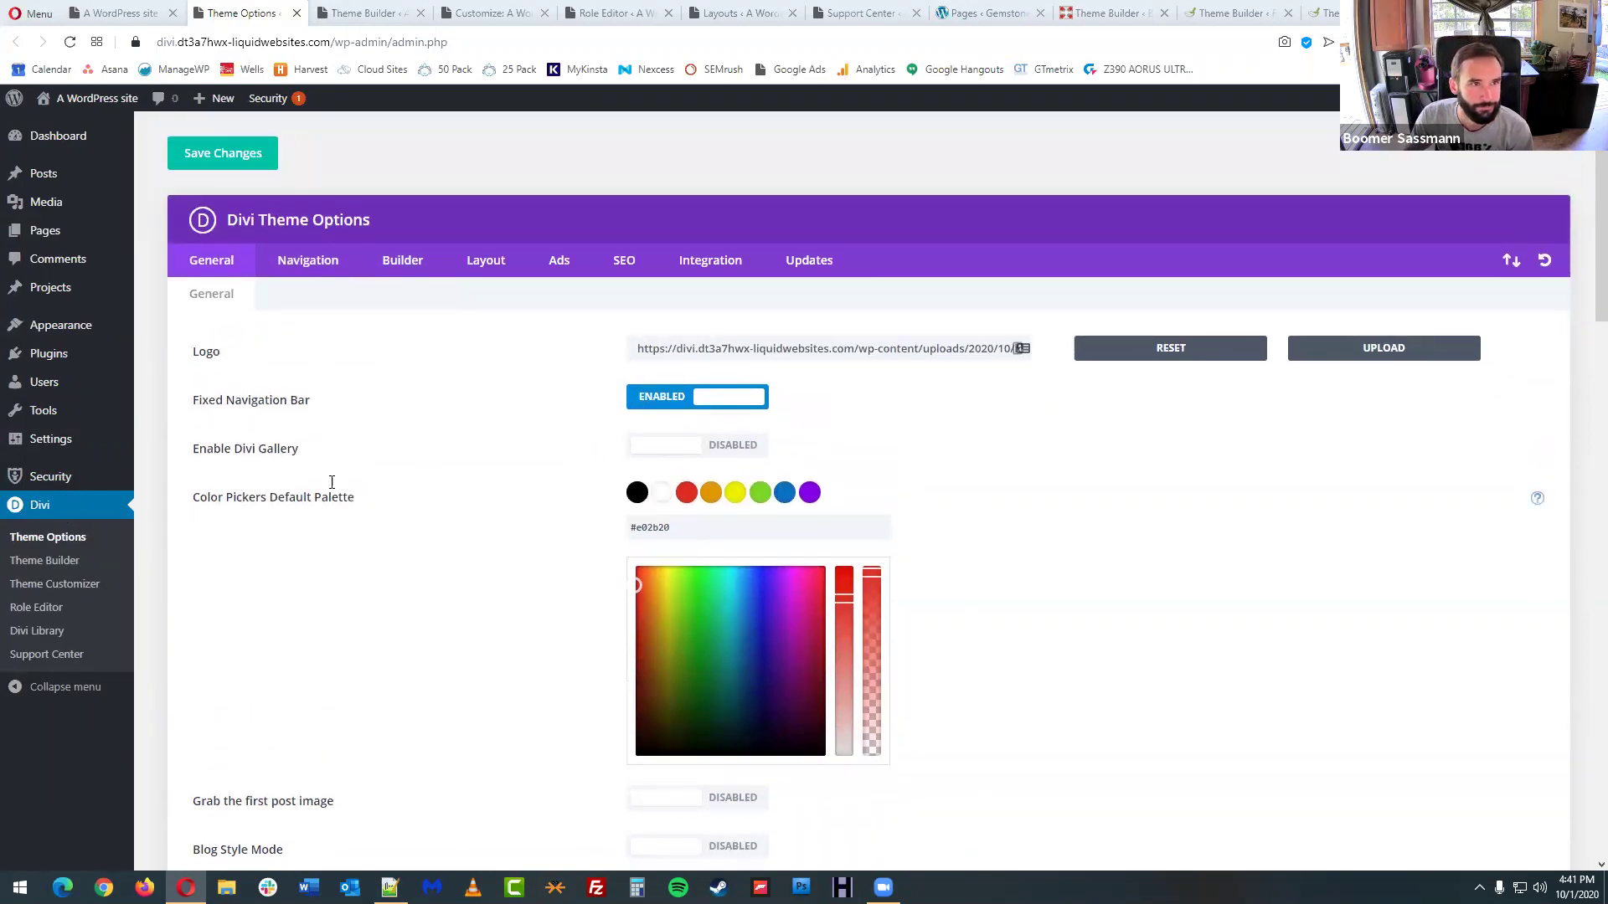
pyautogui.click(297, 13)
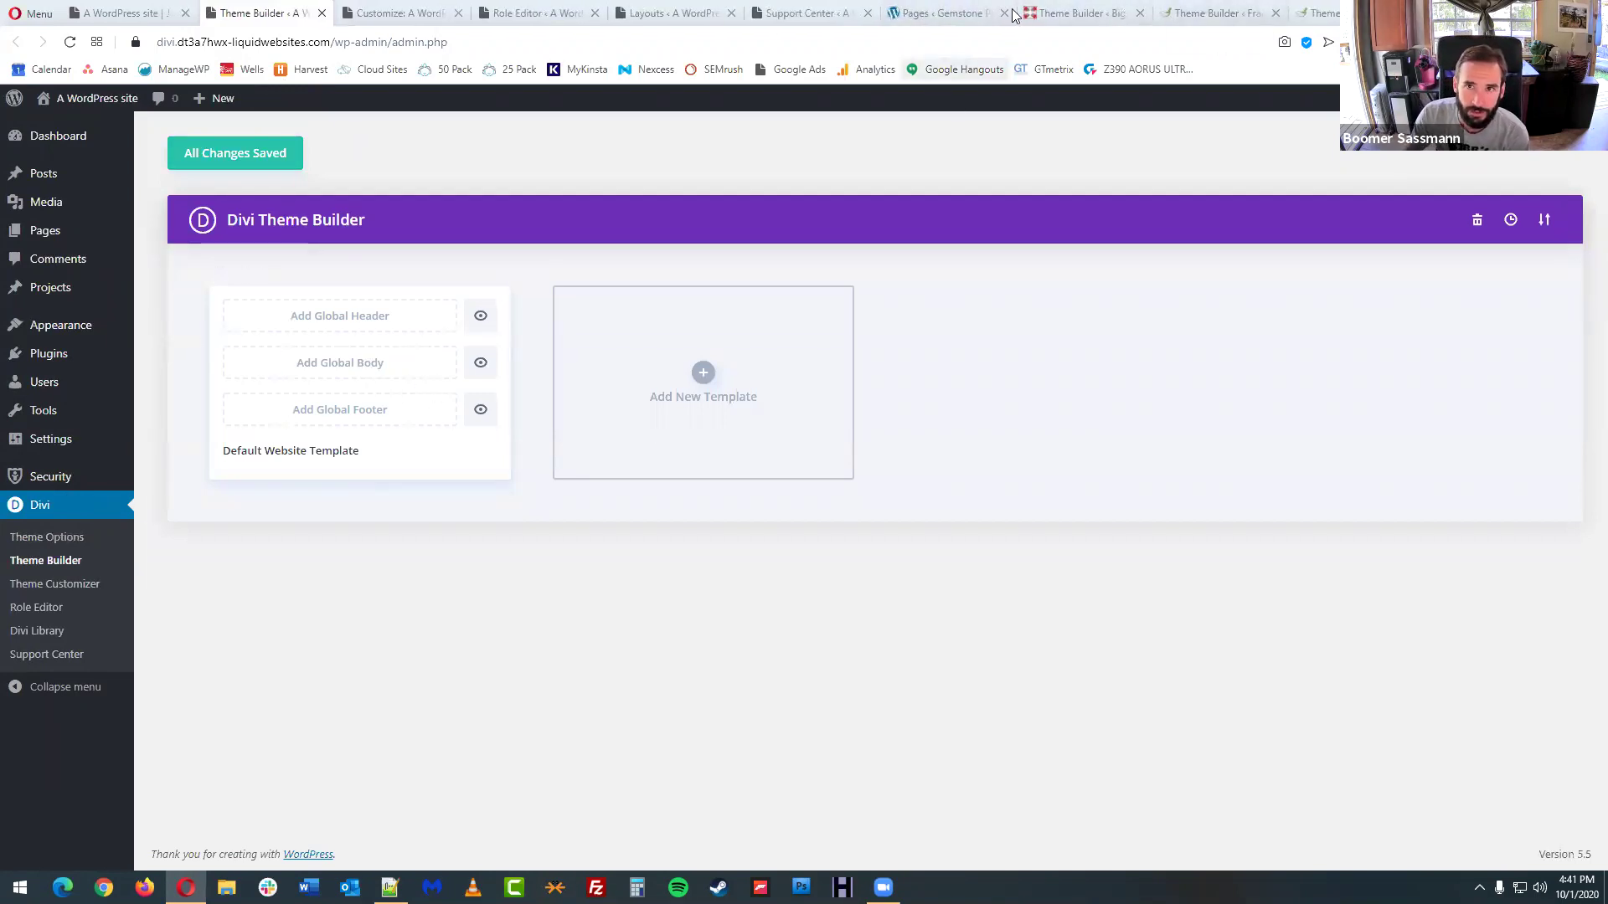
pyautogui.click(1088, 14)
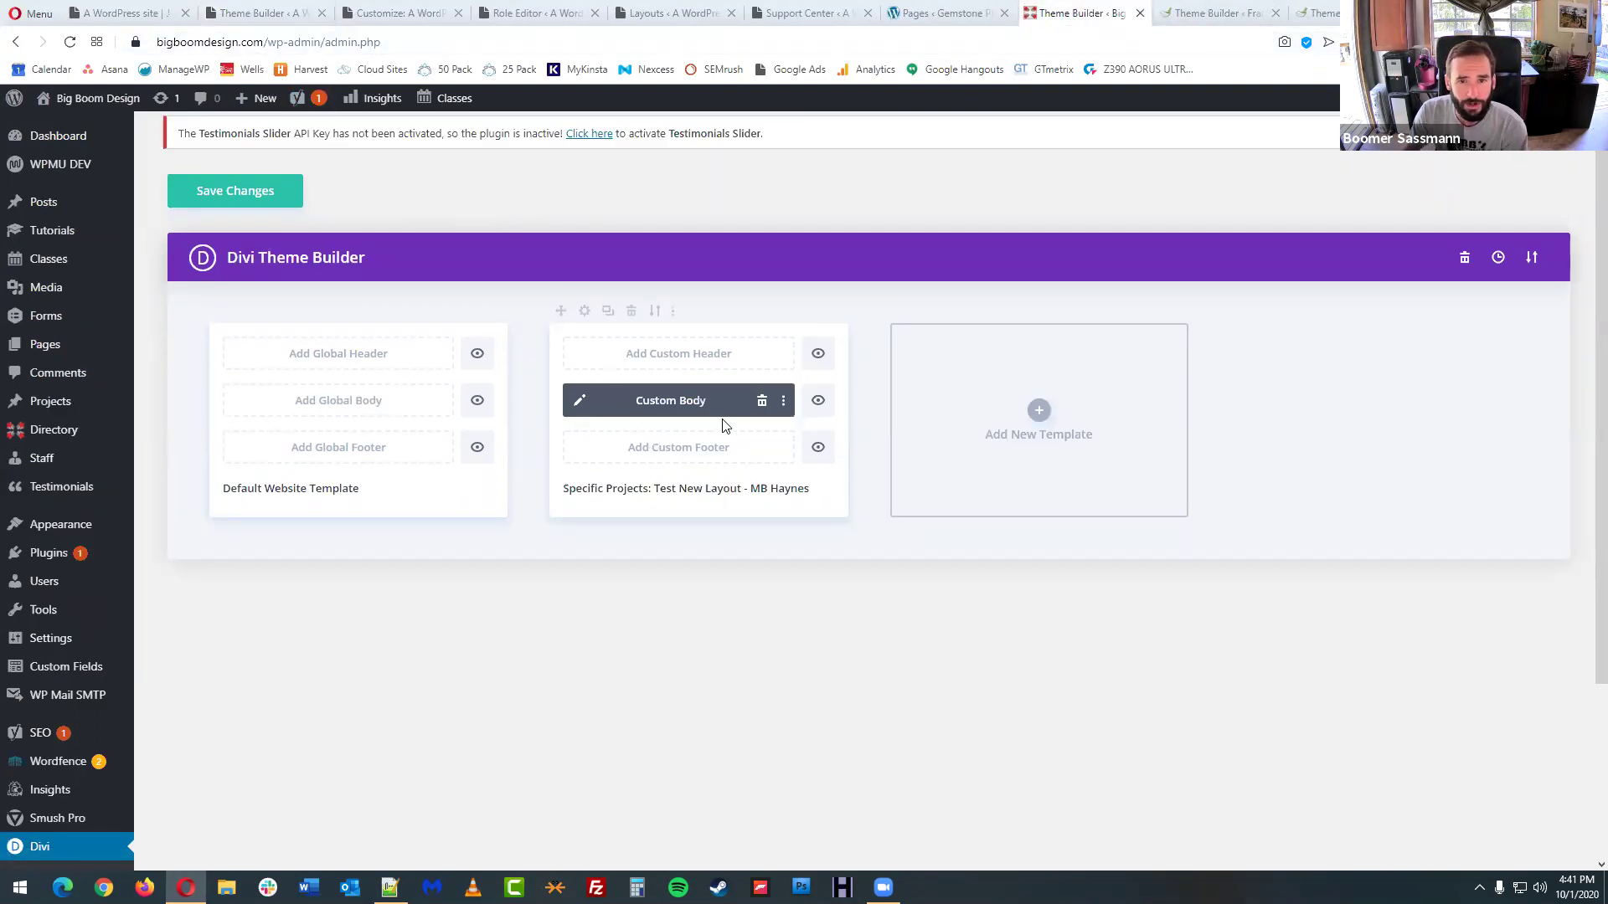
# - Examine the Specific Projects template's assignment, the Theme Builder entry under Divi, and the site's custom post types such as Classes
pyautogui.click(559, 491)
pyautogui.moveTo(562, 491); pyautogui.dragTo(779, 494)
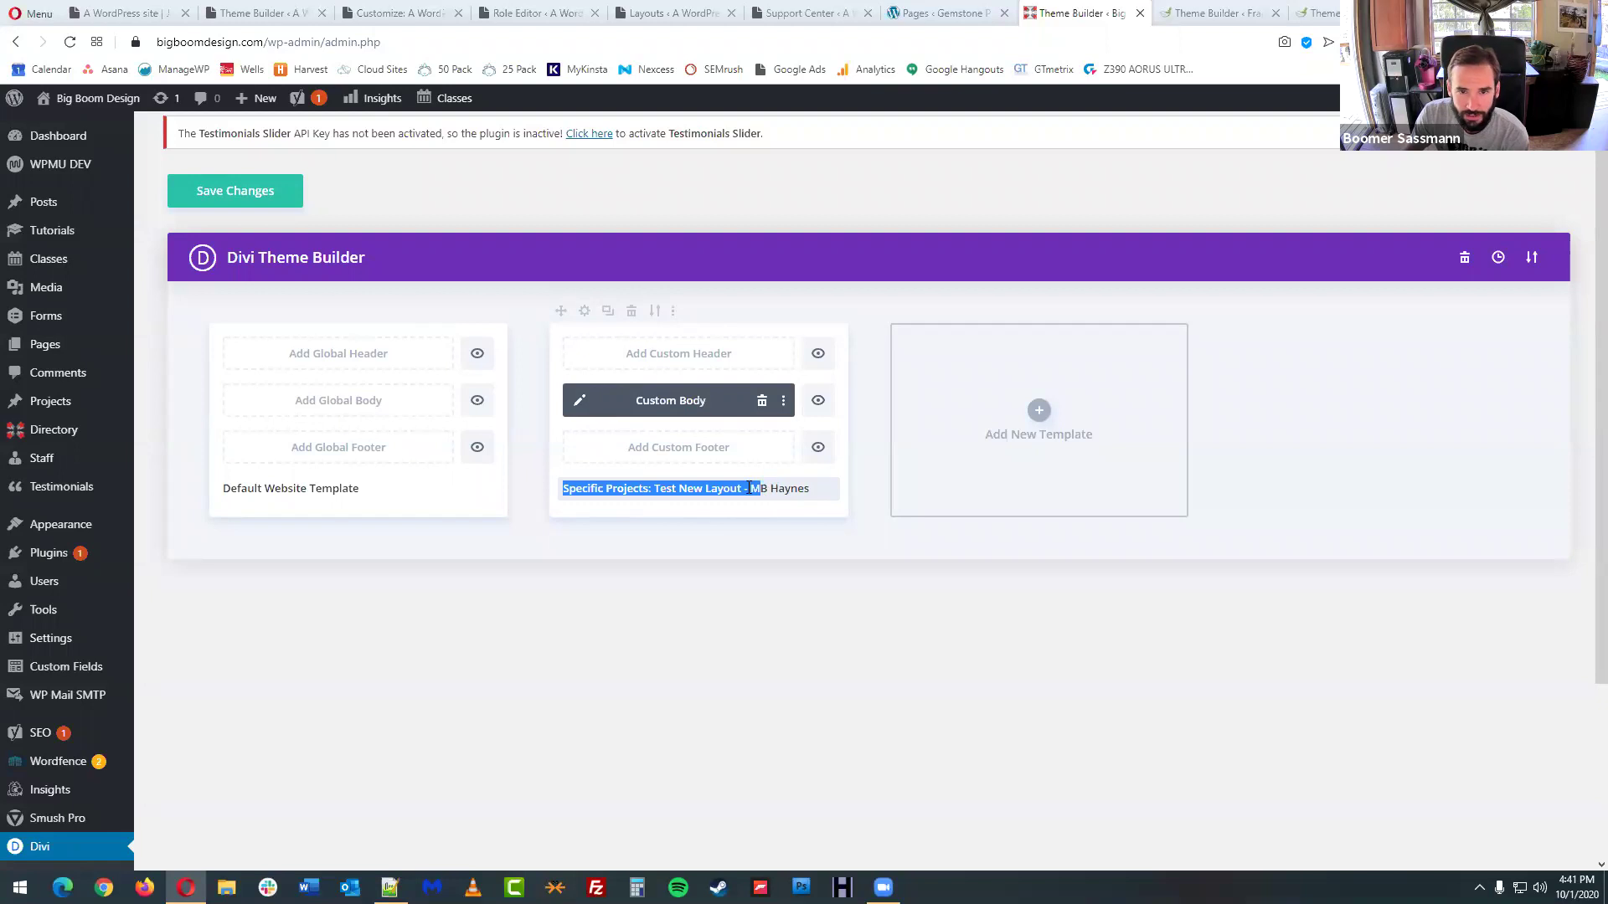
pyautogui.click(763, 640)
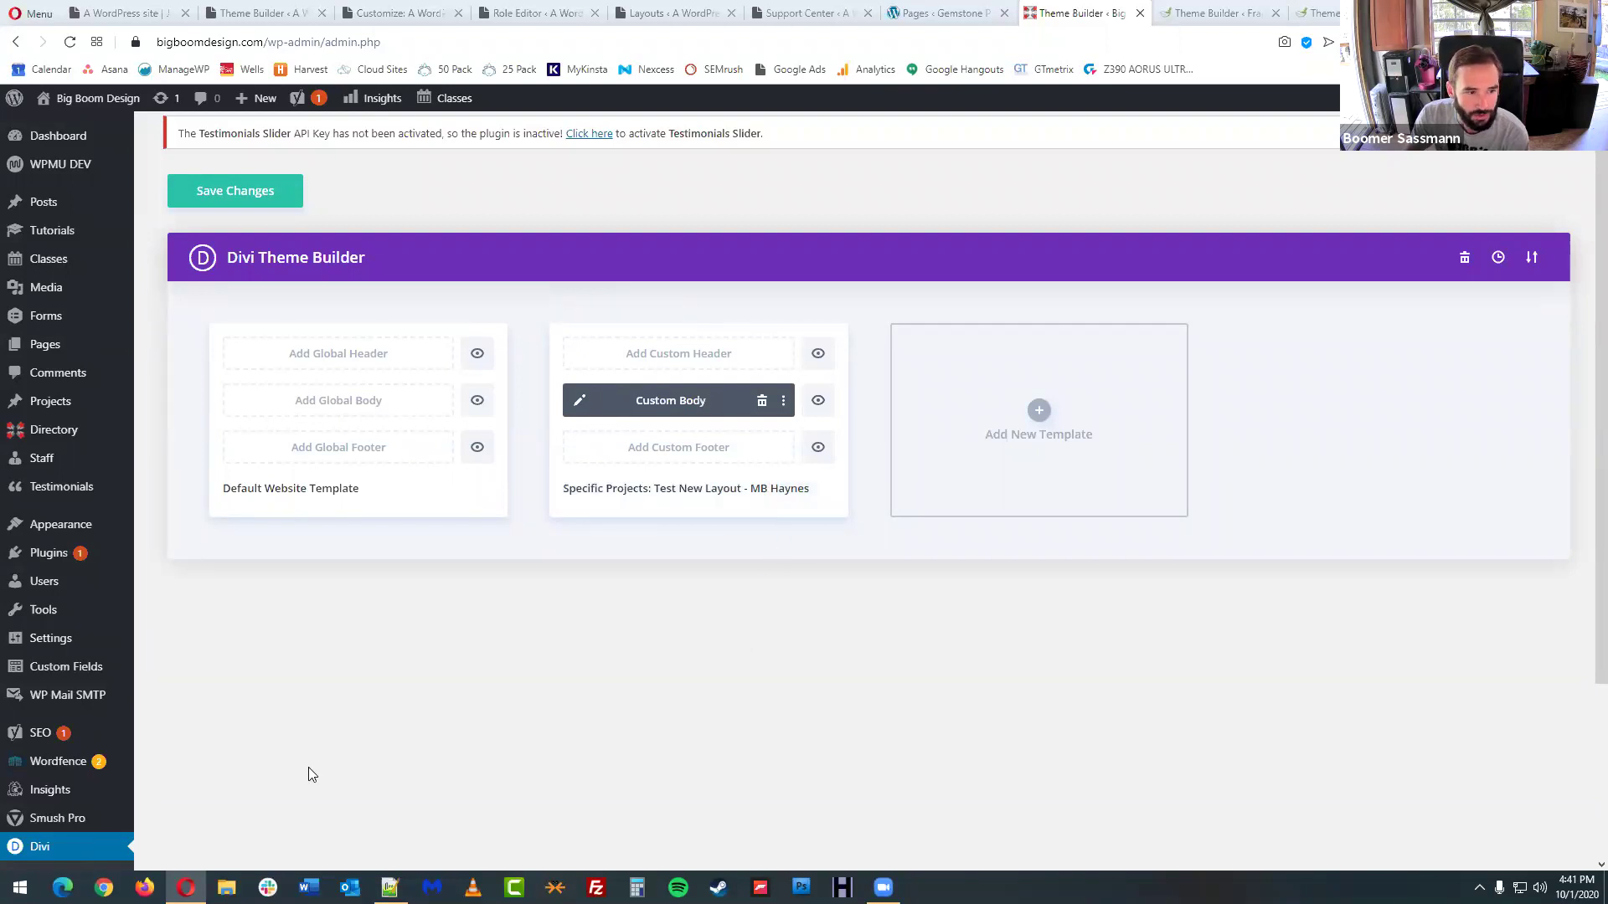
pyautogui.scroll(-1, 362, 691)
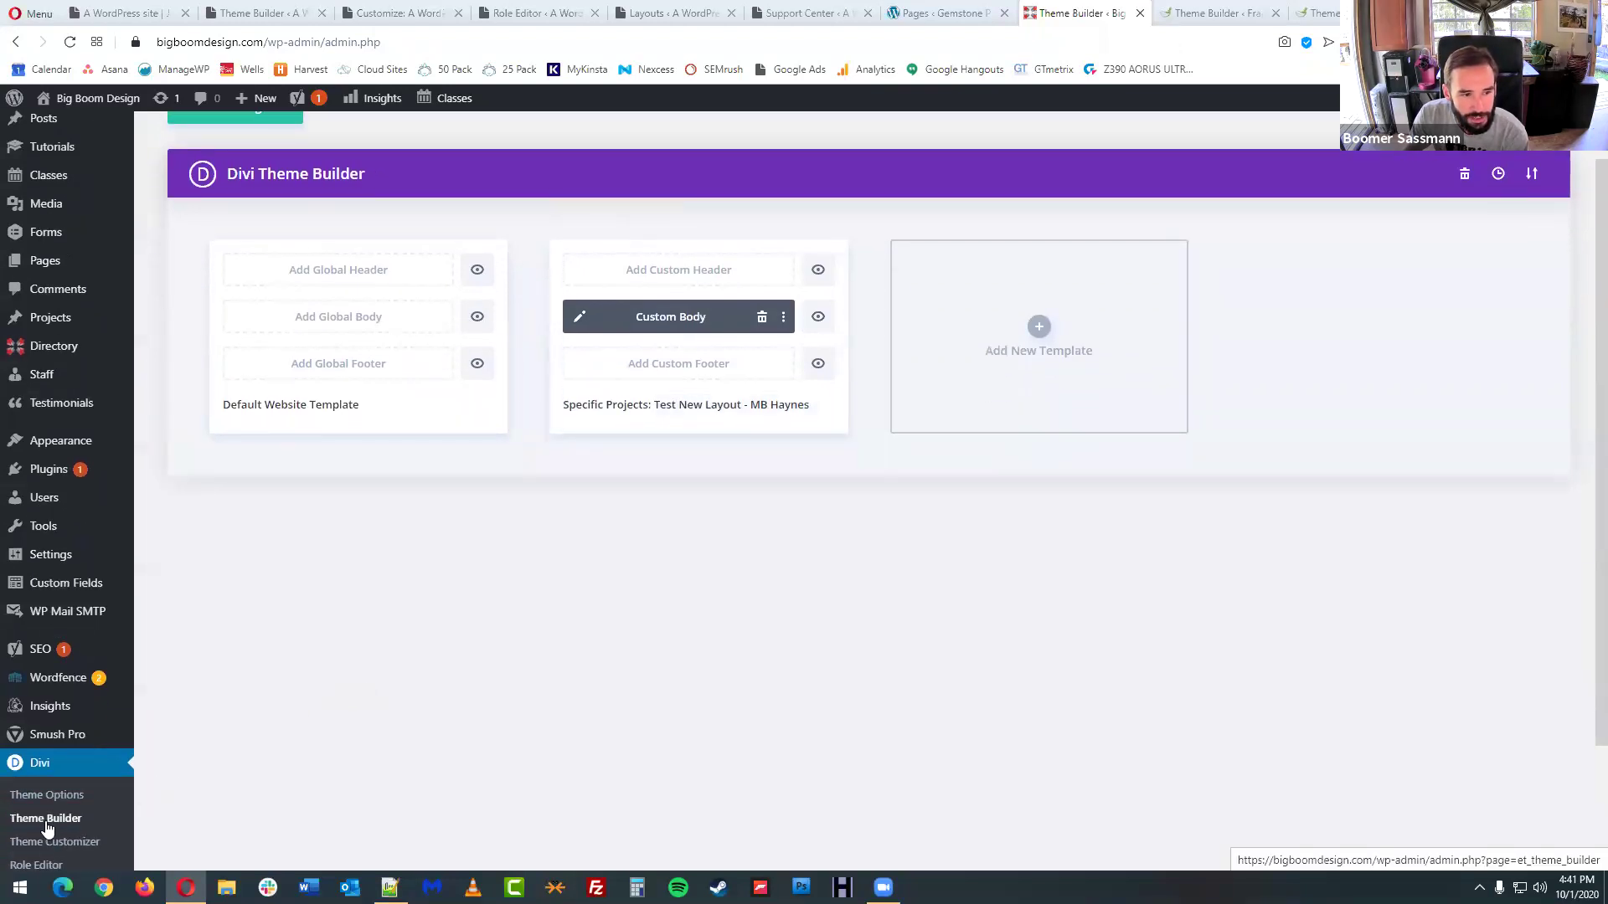
pyautogui.scroll(1, 586, 662)
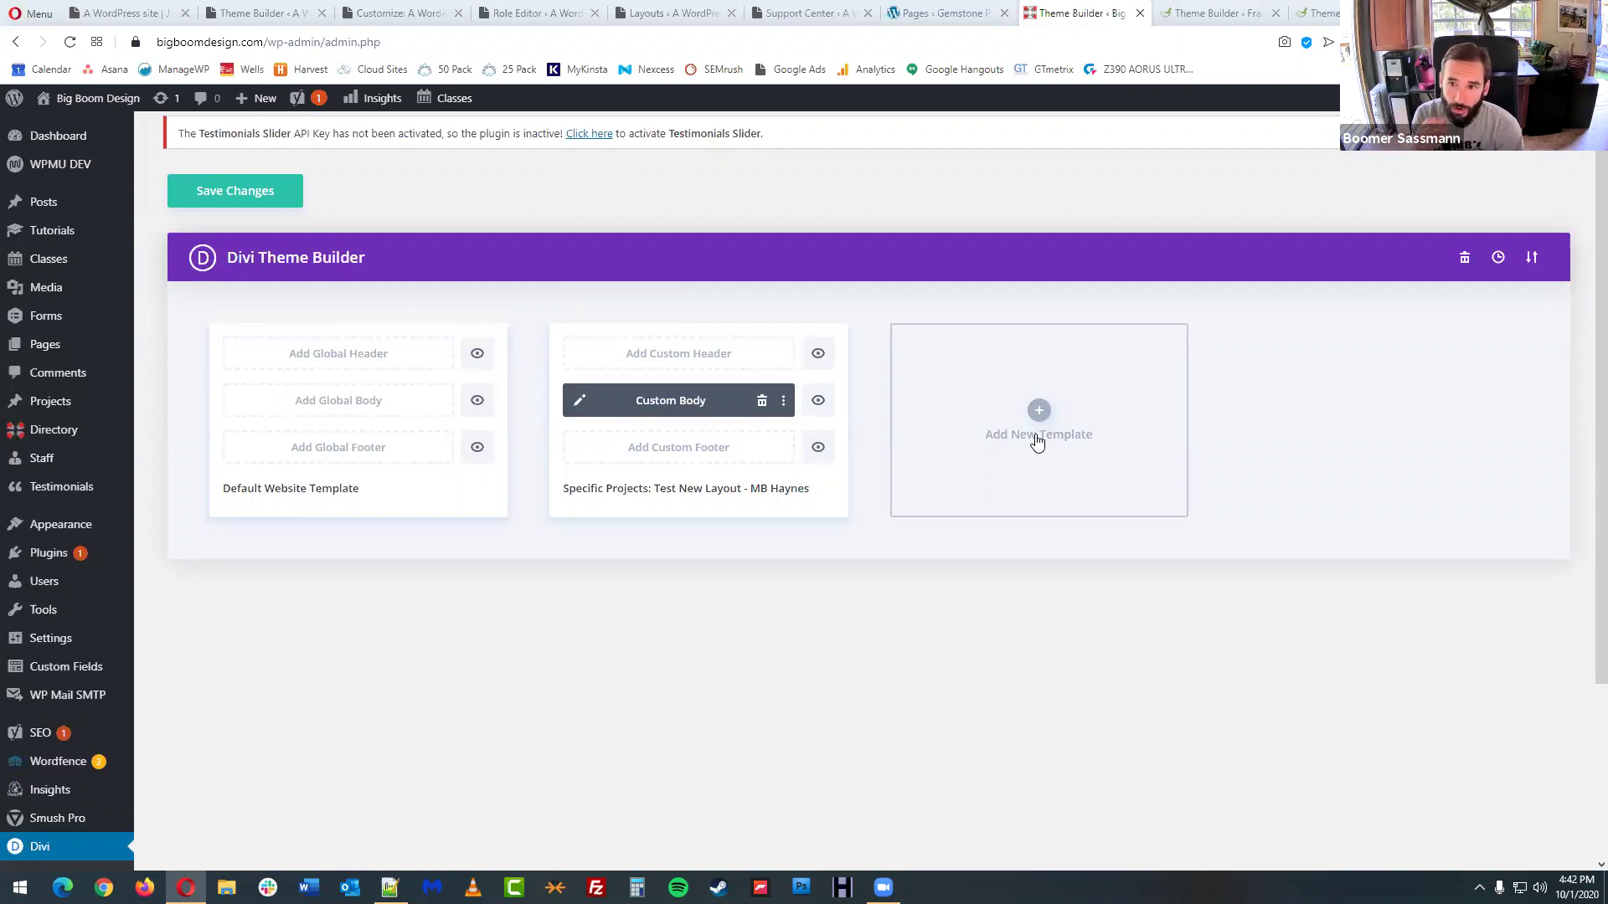
pyautogui.moveTo(84, 473)
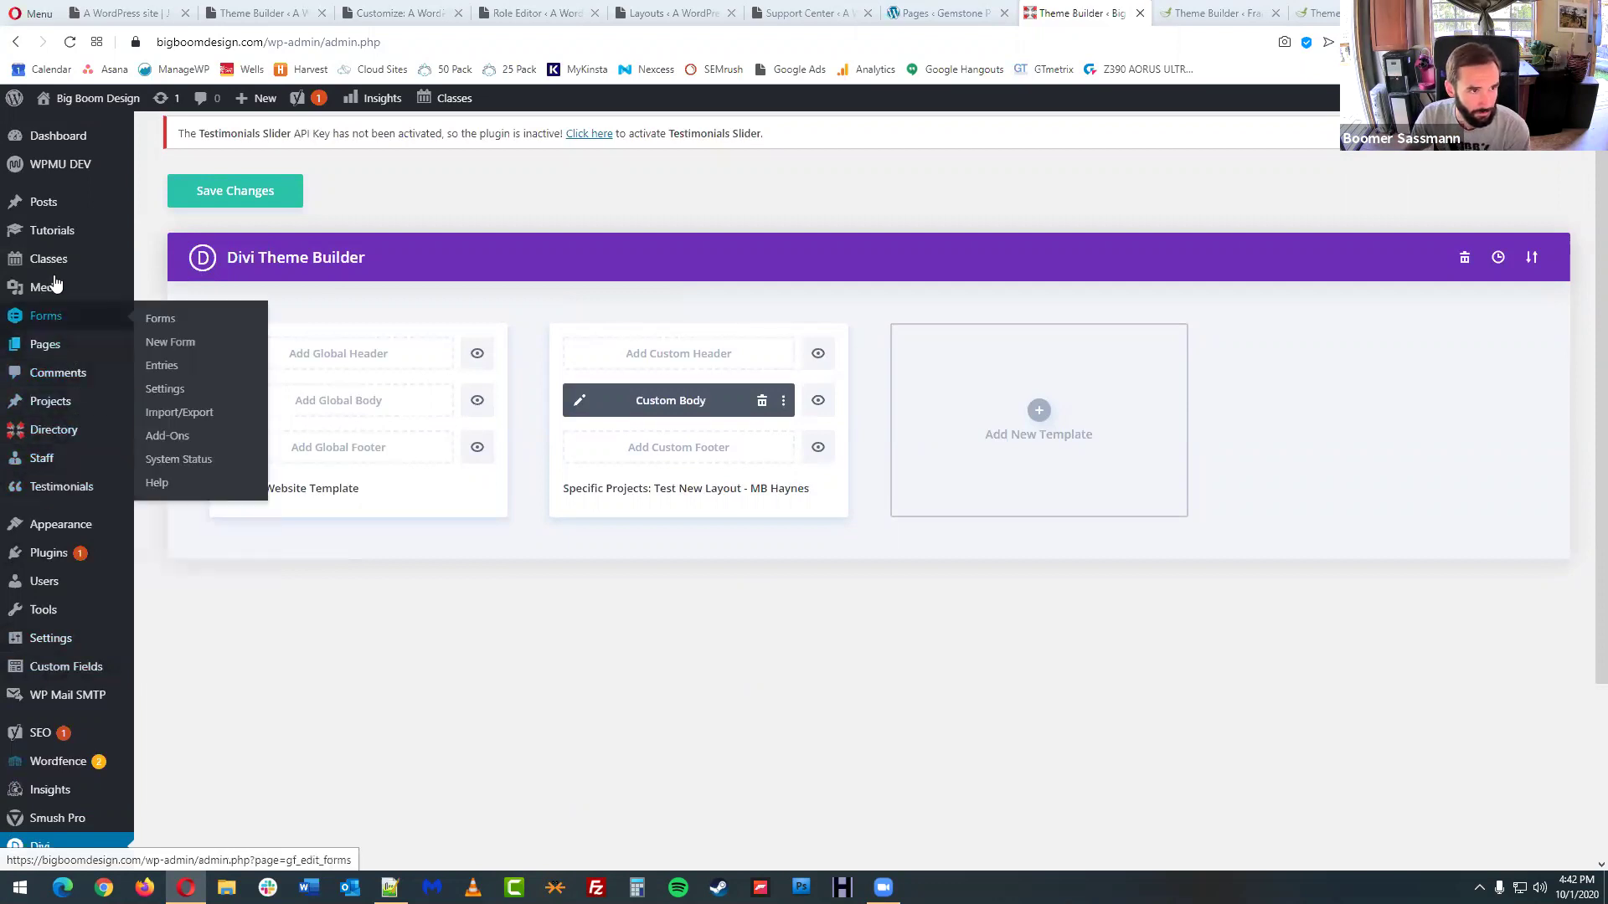
pyautogui.moveTo(55, 239)
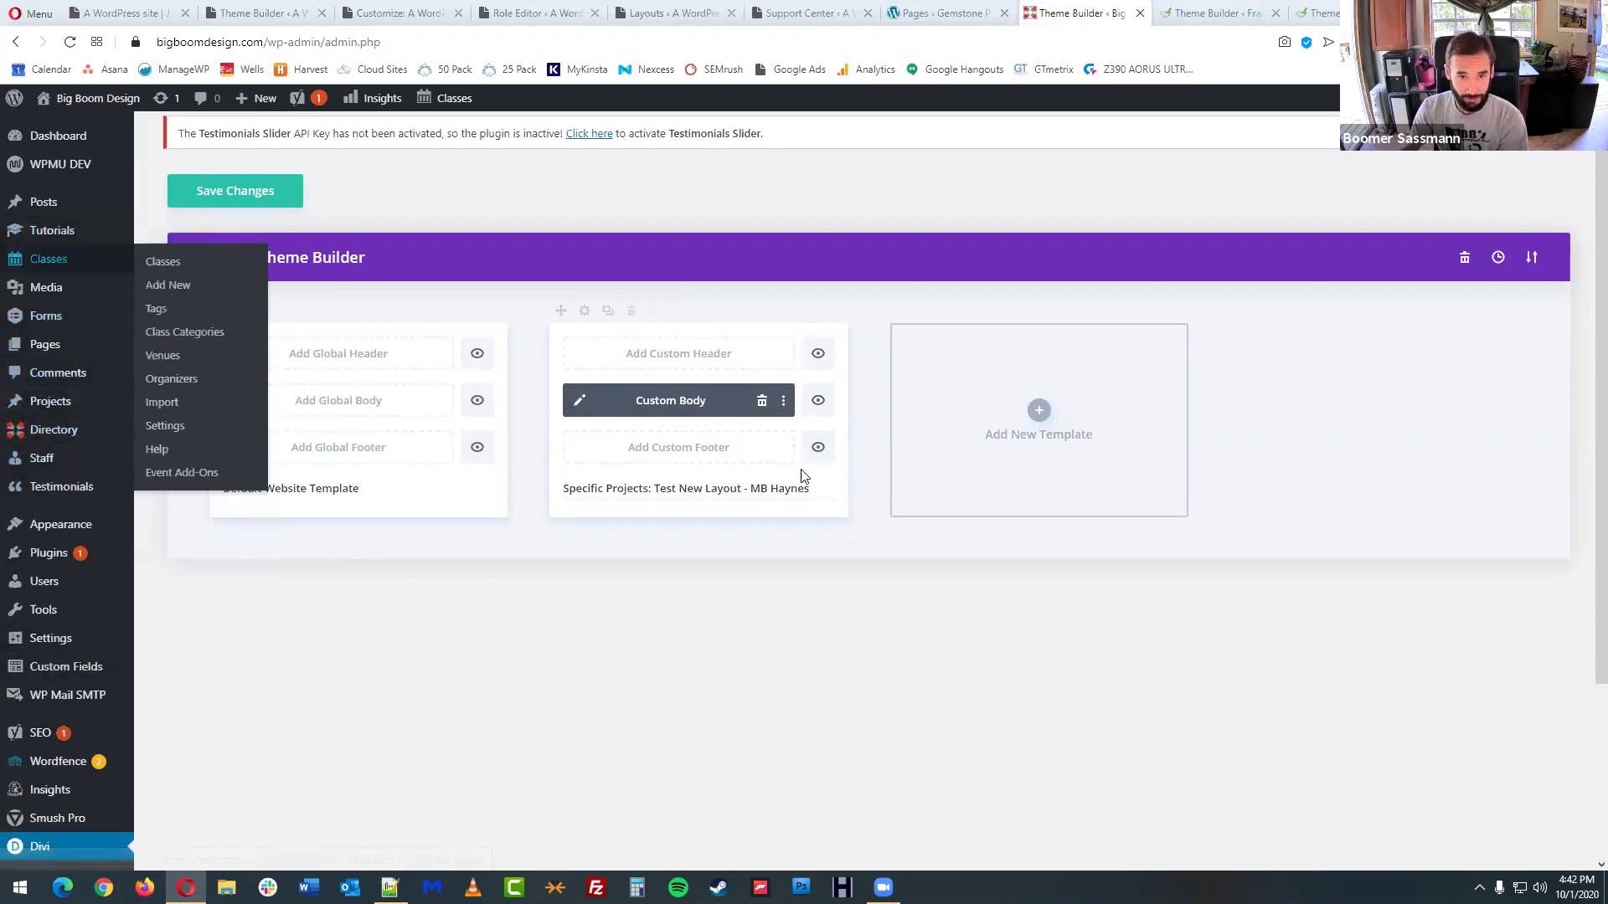
# - Open the Custom Body layout of the Specific Projects template, review its dynamic sections from post title to project highlights, and close it
pyautogui.click(582, 402)
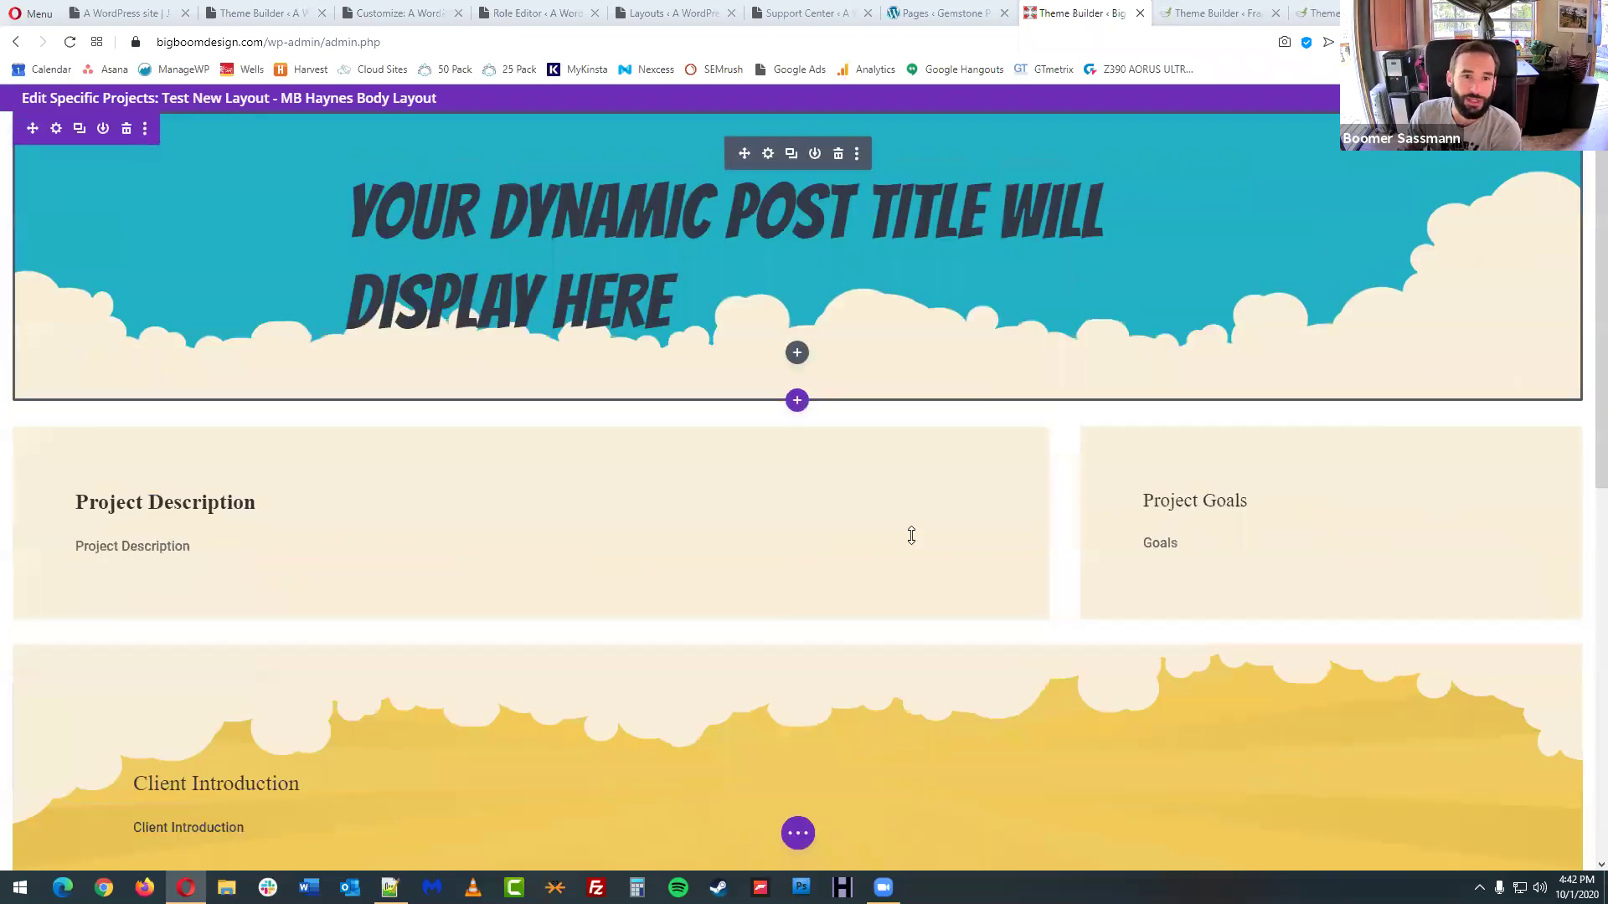
pyautogui.scroll(-2, 910, 568)
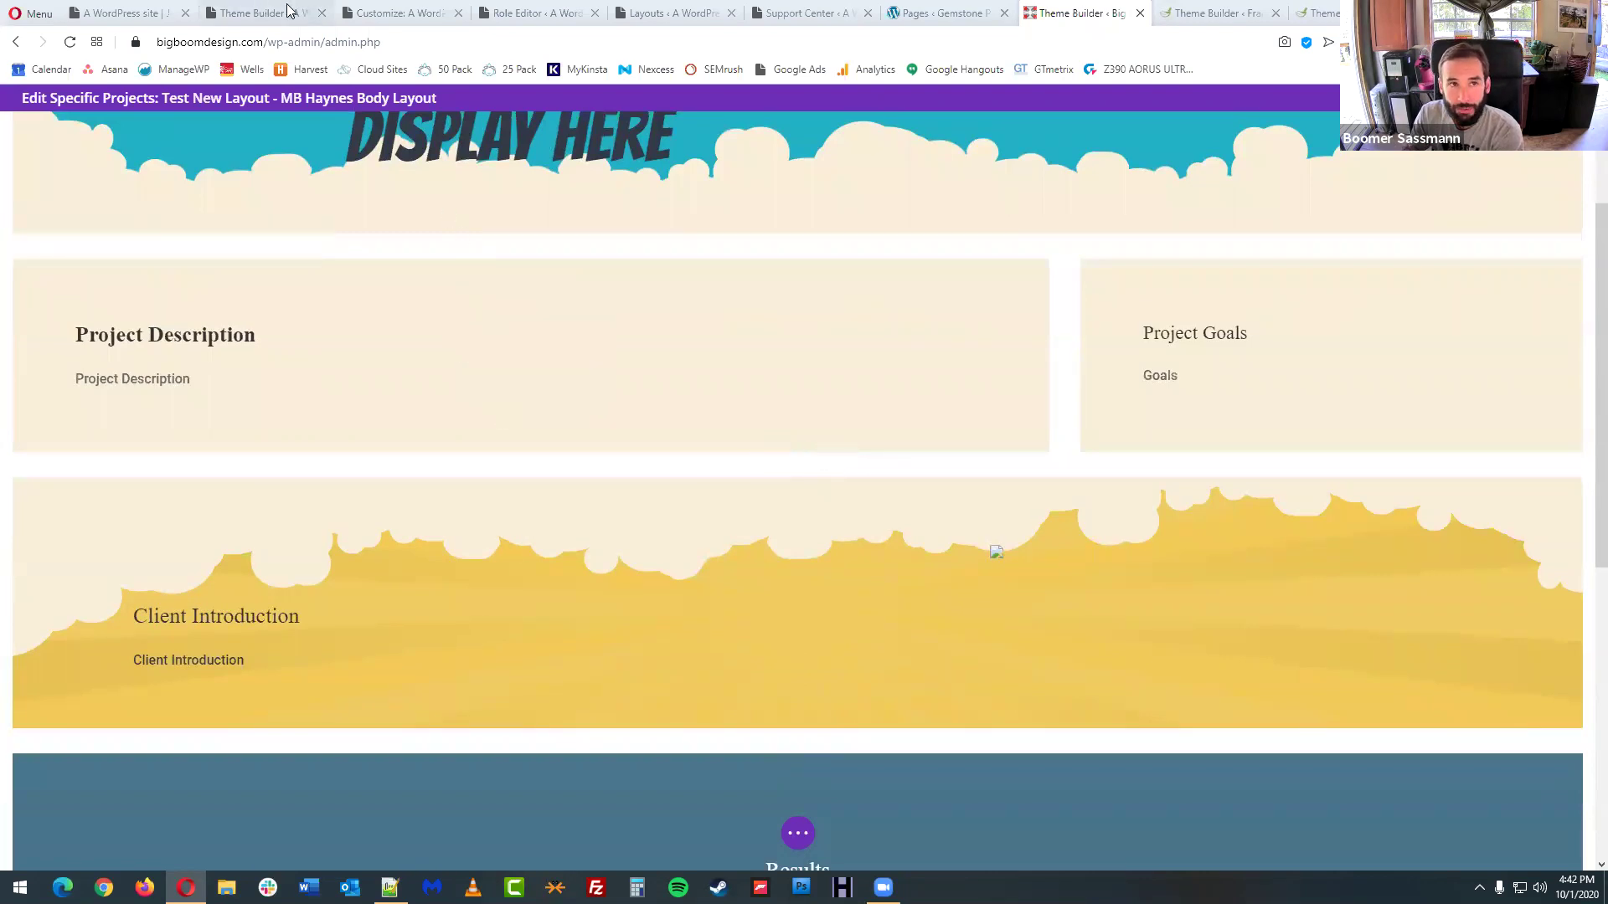
pyautogui.scroll(-2, 704, 657)
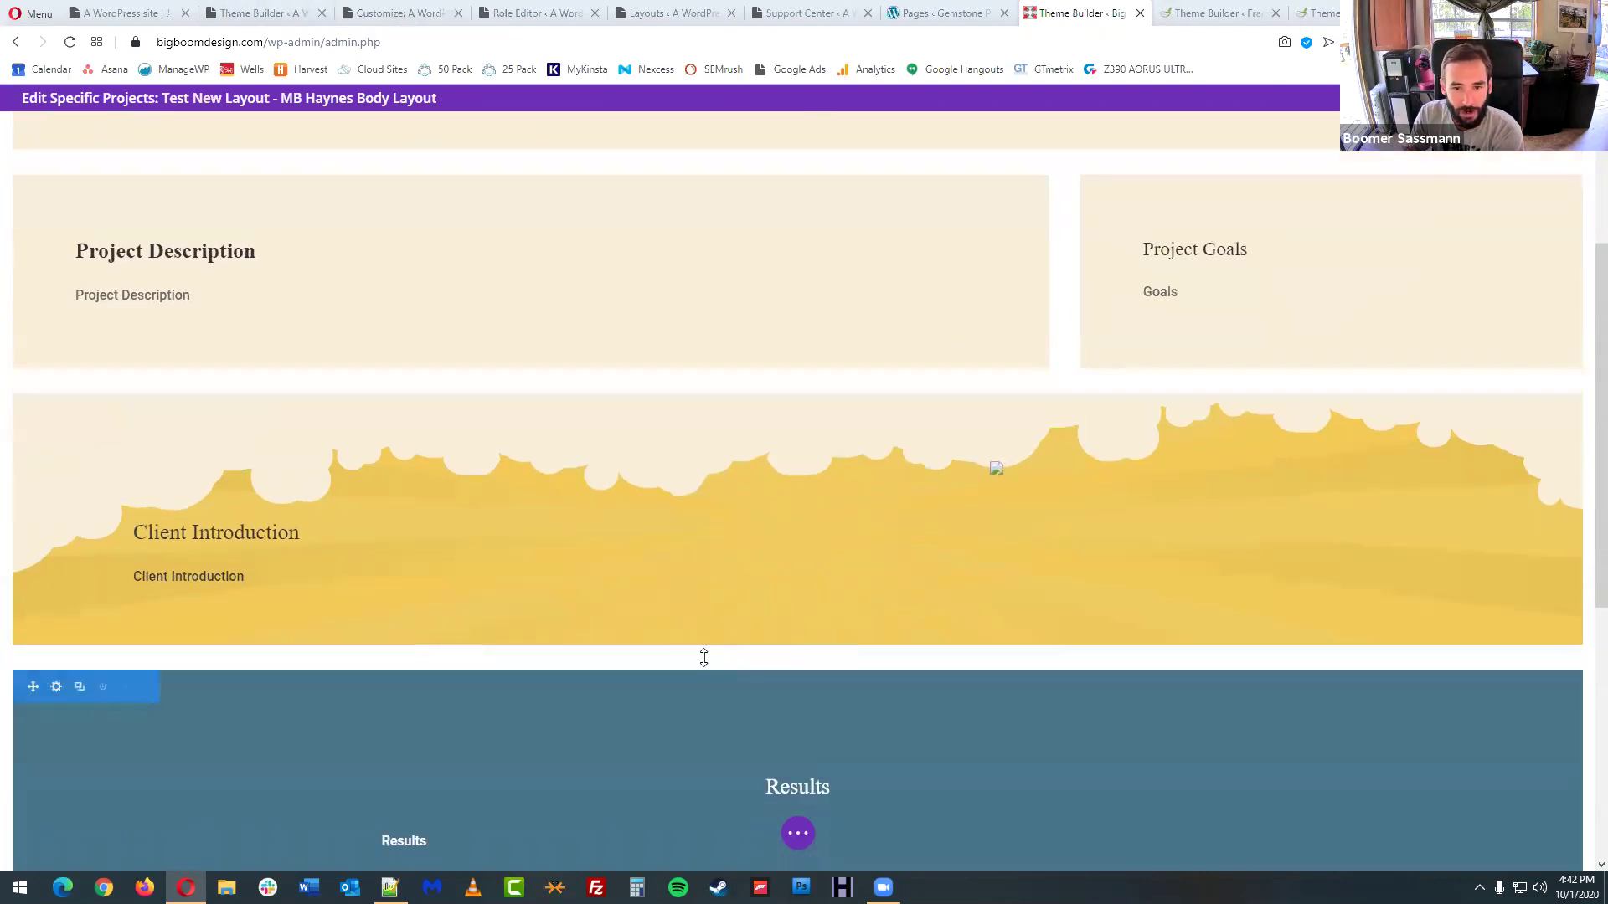
pyautogui.scroll(-2, 705, 658)
pyautogui.scroll(6, 707, 655)
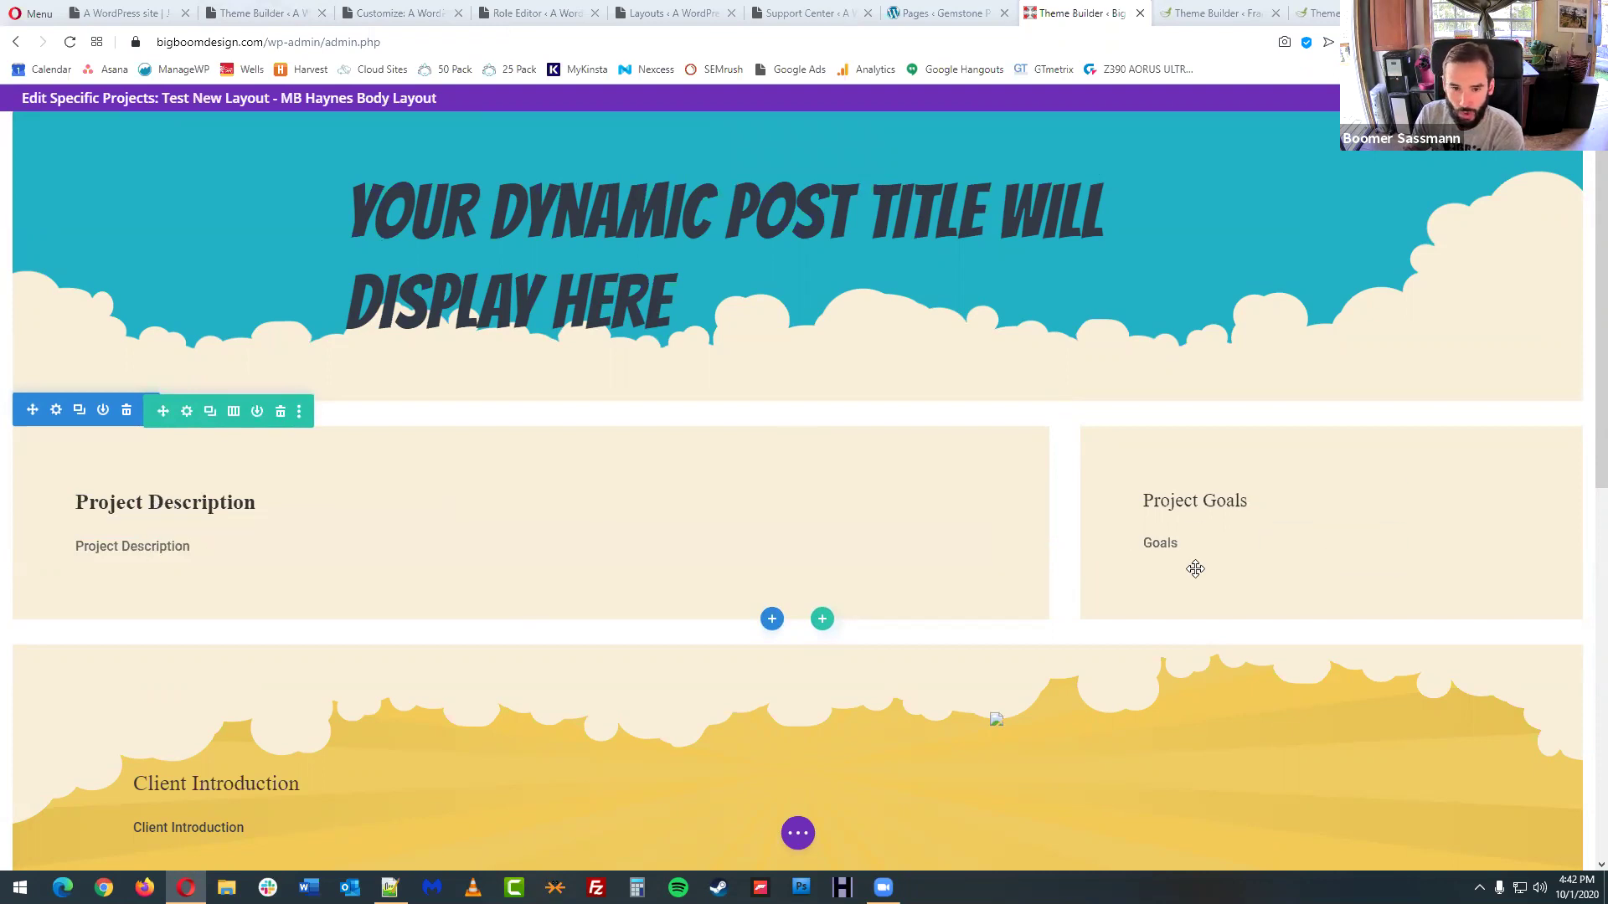
pyautogui.scroll(-3, 1195, 570)
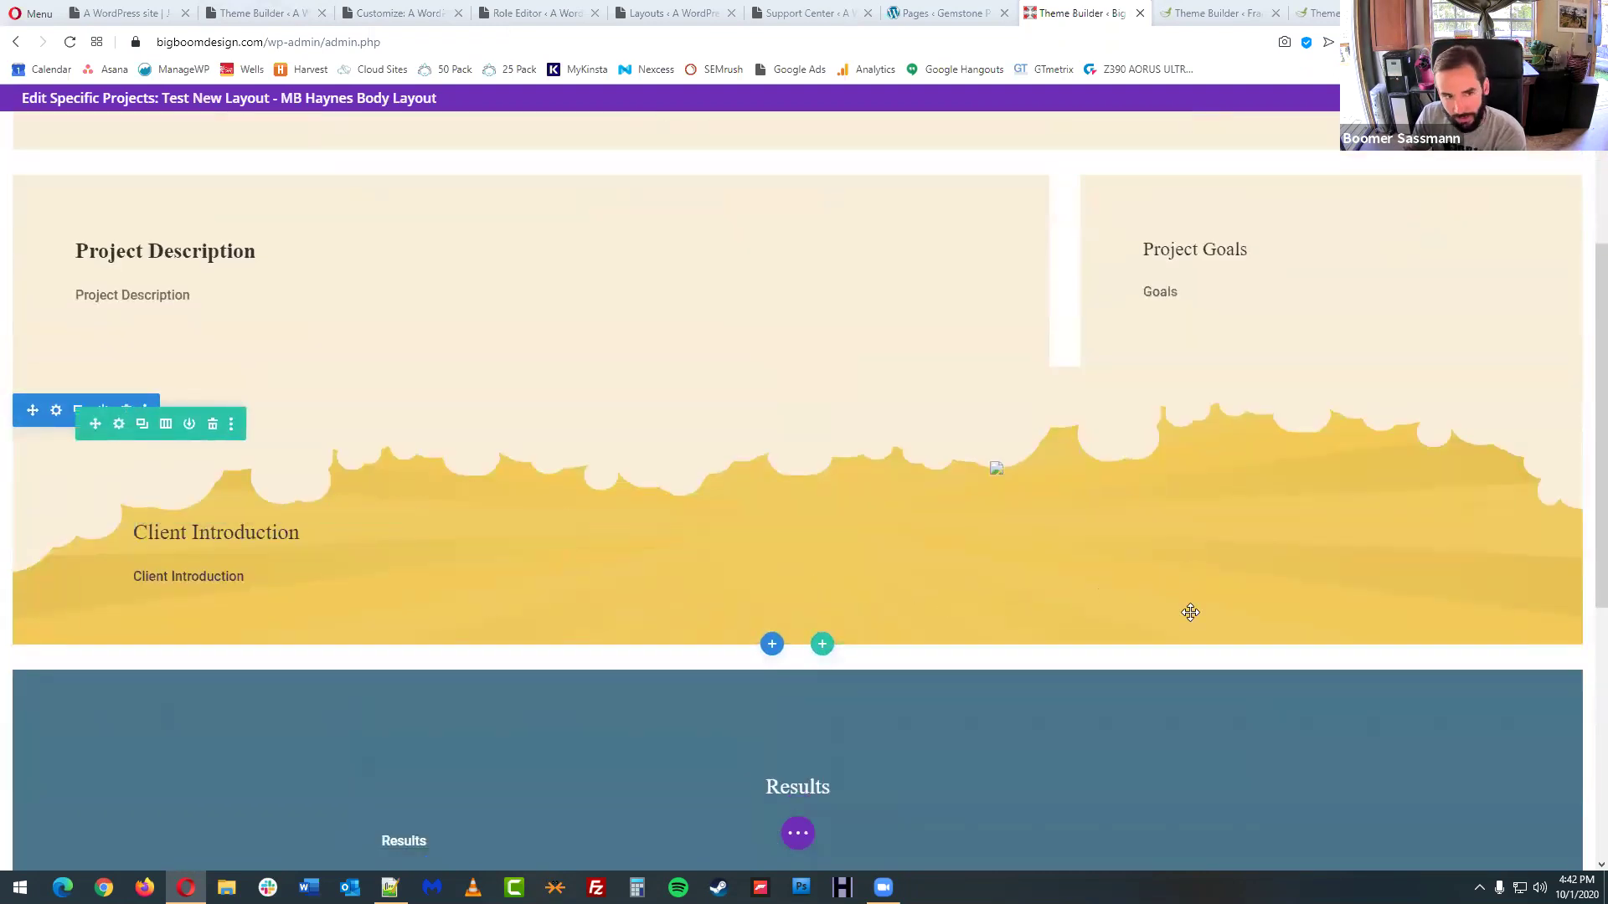
pyautogui.scroll(-4, 1190, 613)
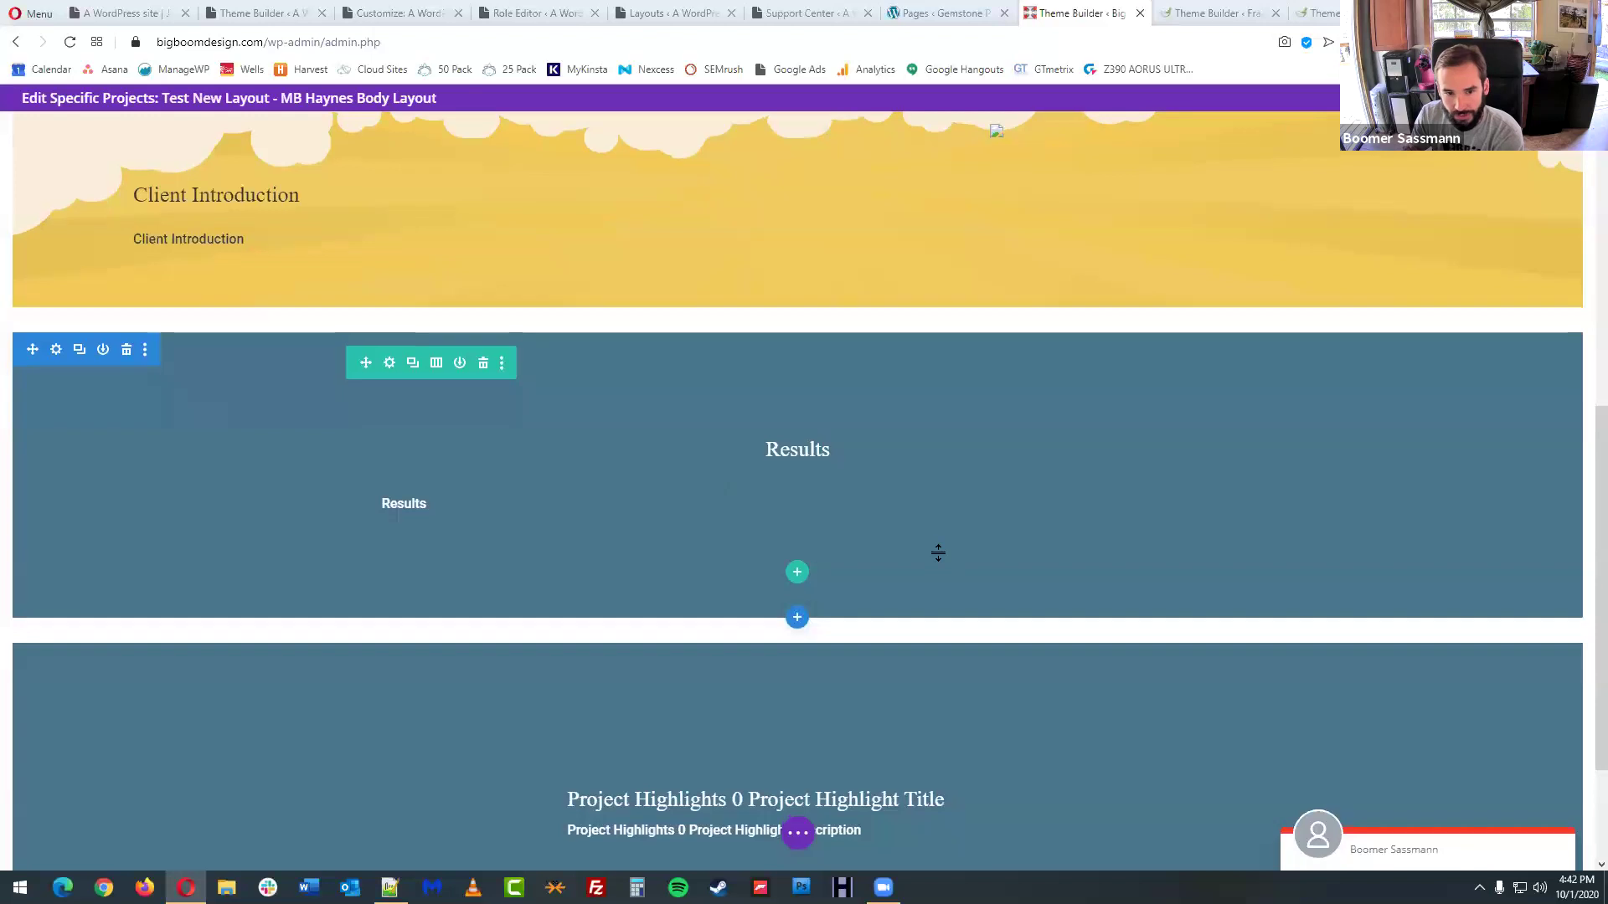
pyautogui.scroll(-2, 938, 553)
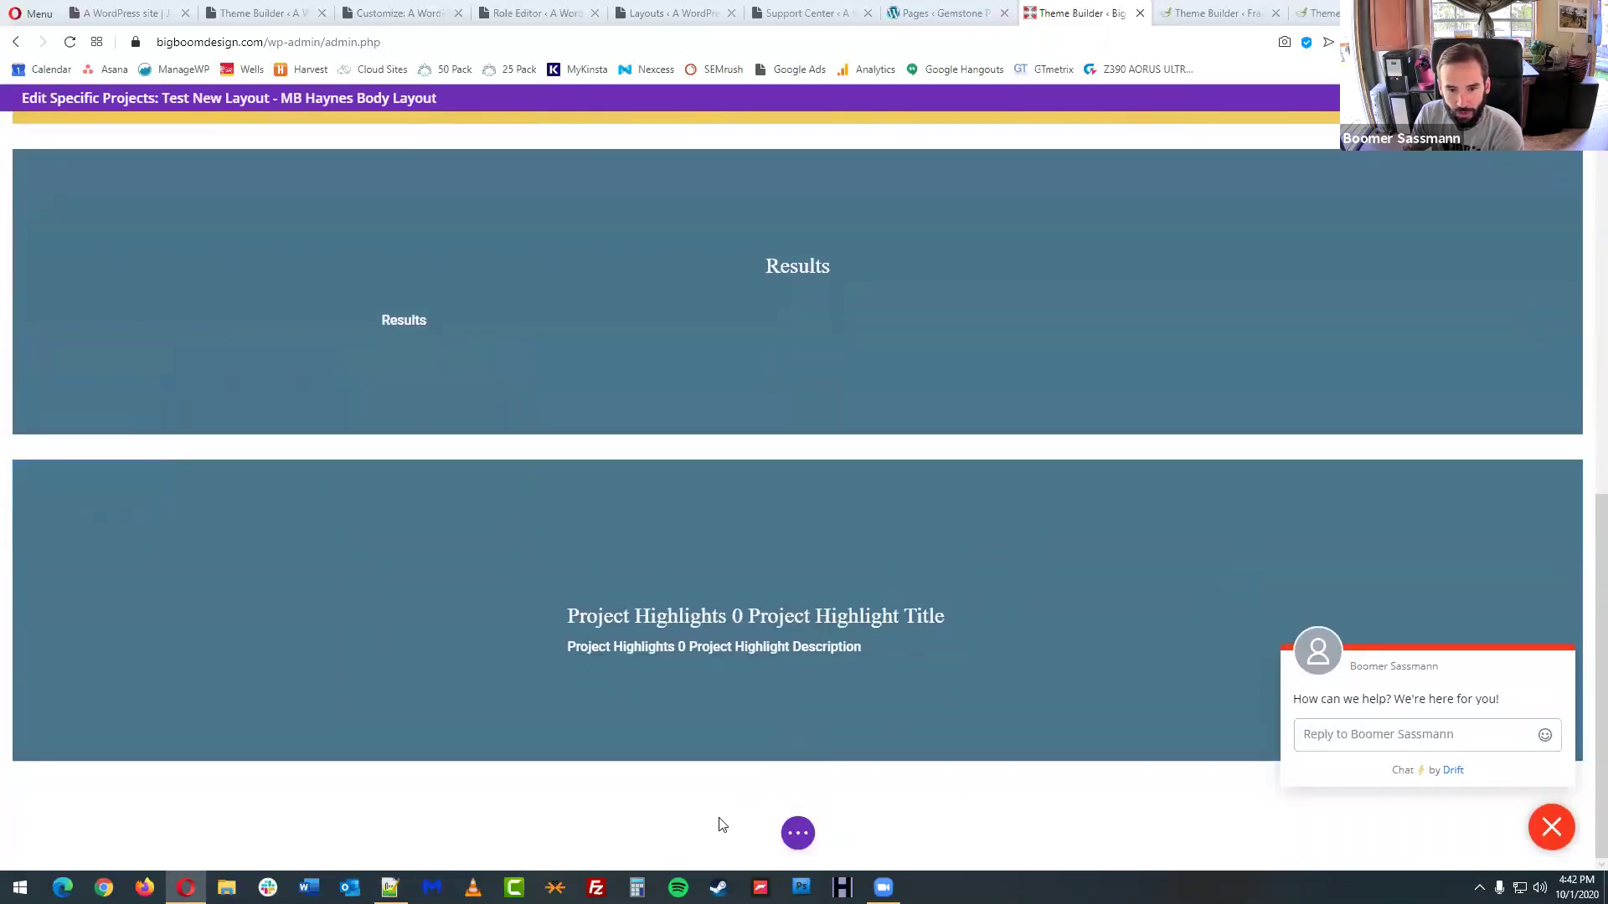
pyautogui.scroll(15, 800, 611)
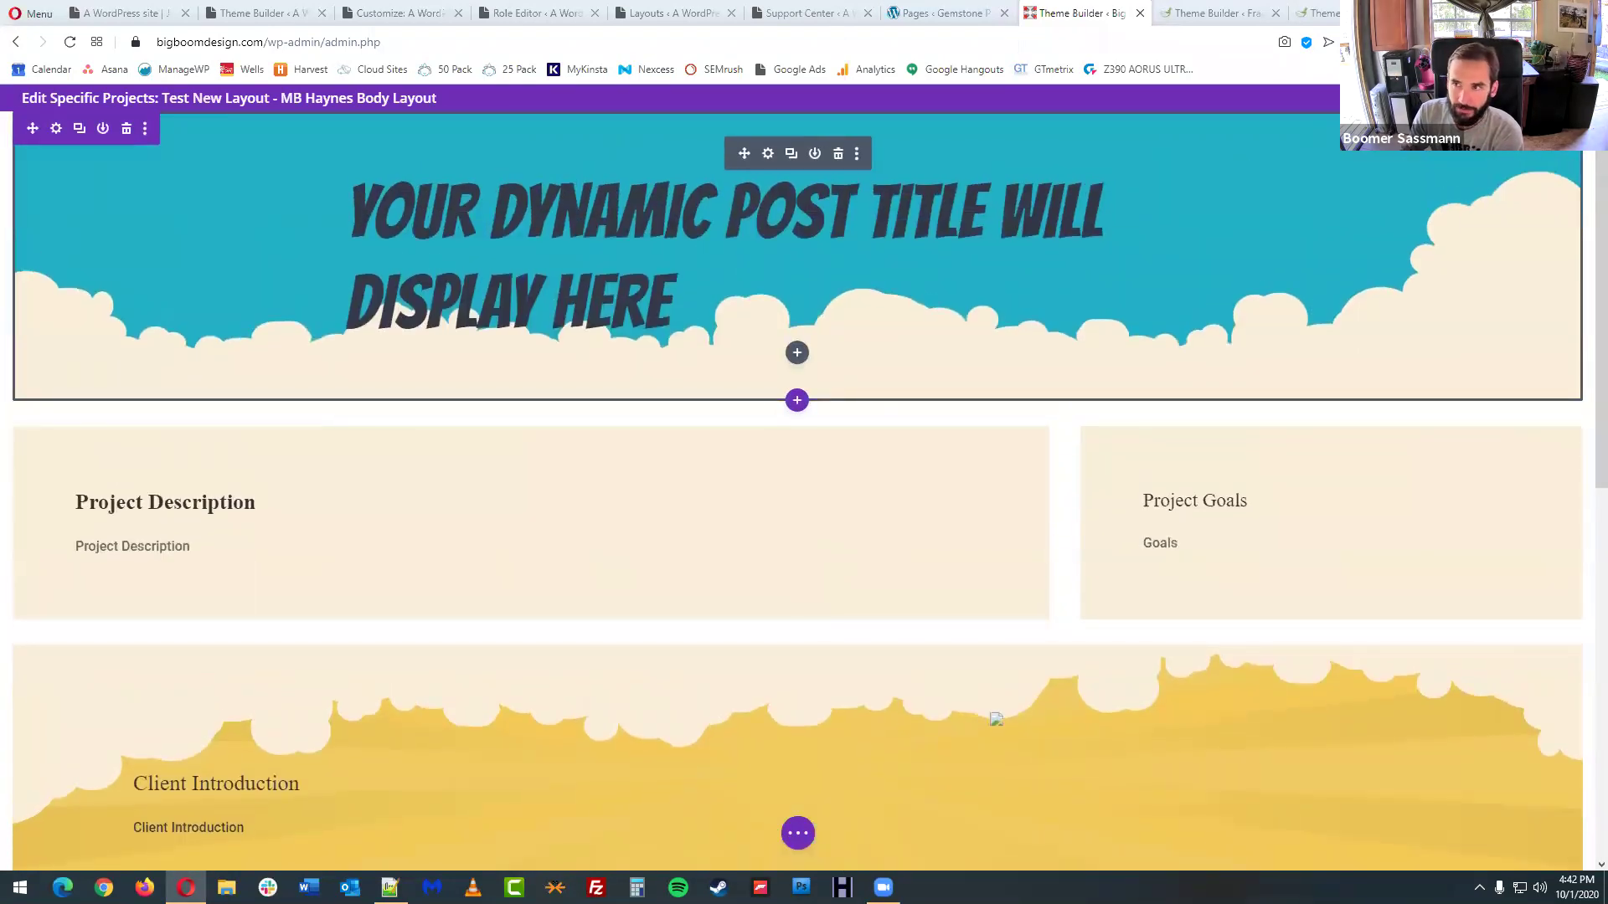
pyautogui.click(1574, 98)
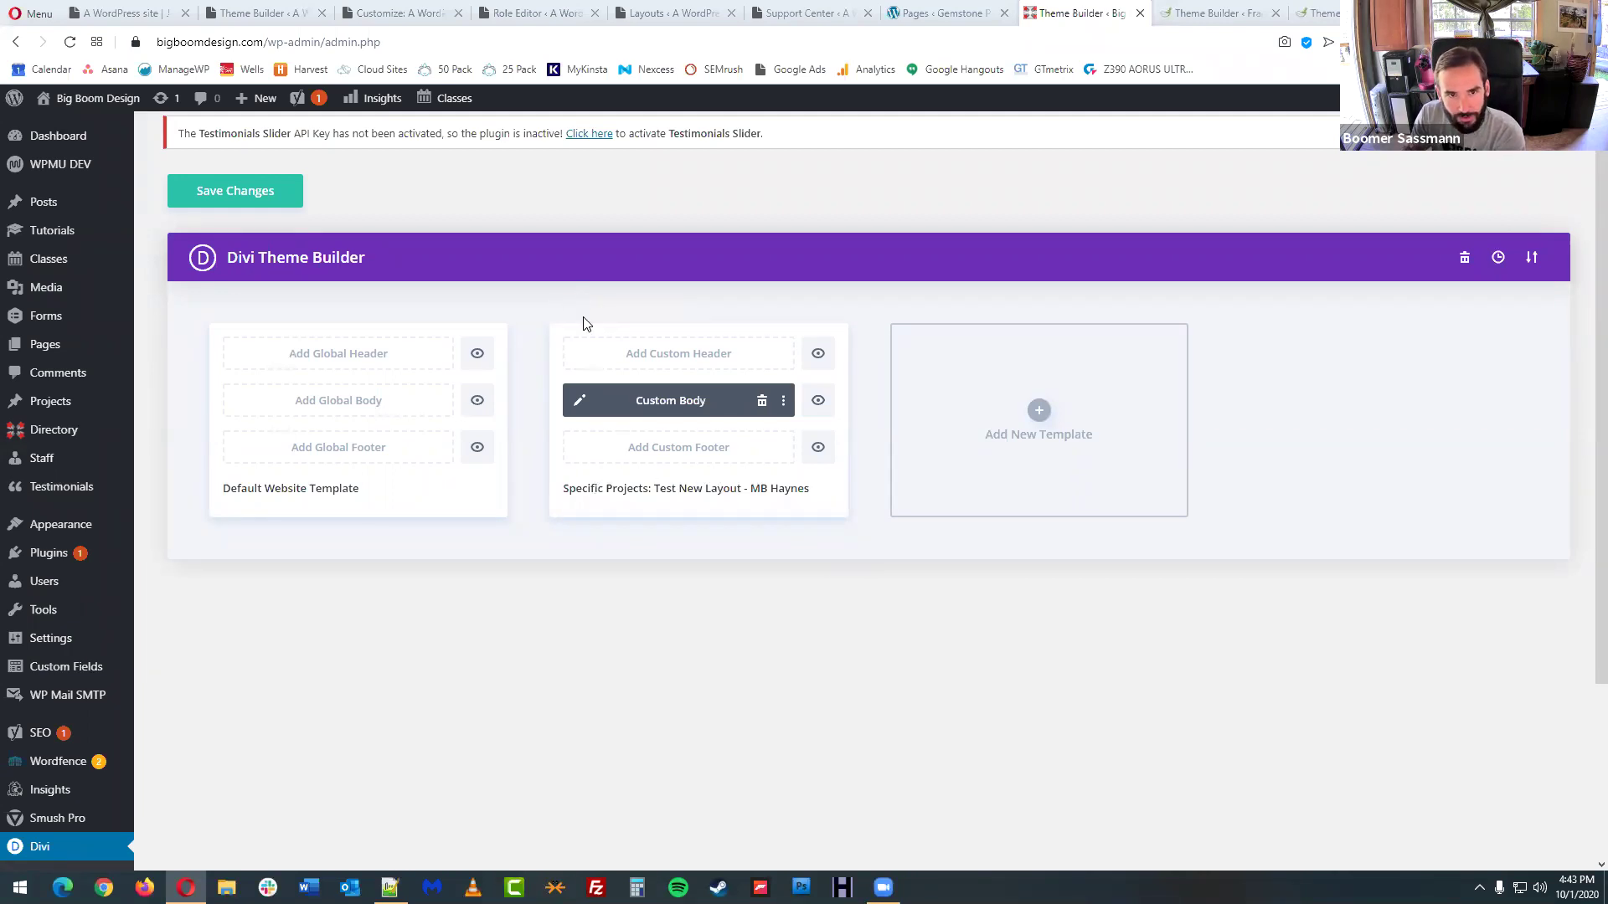
# - Open the Specific Projects template's settings and review the Use On conditions for pages, posts, archive pages and plugin categories
pyautogui.click(585, 311)
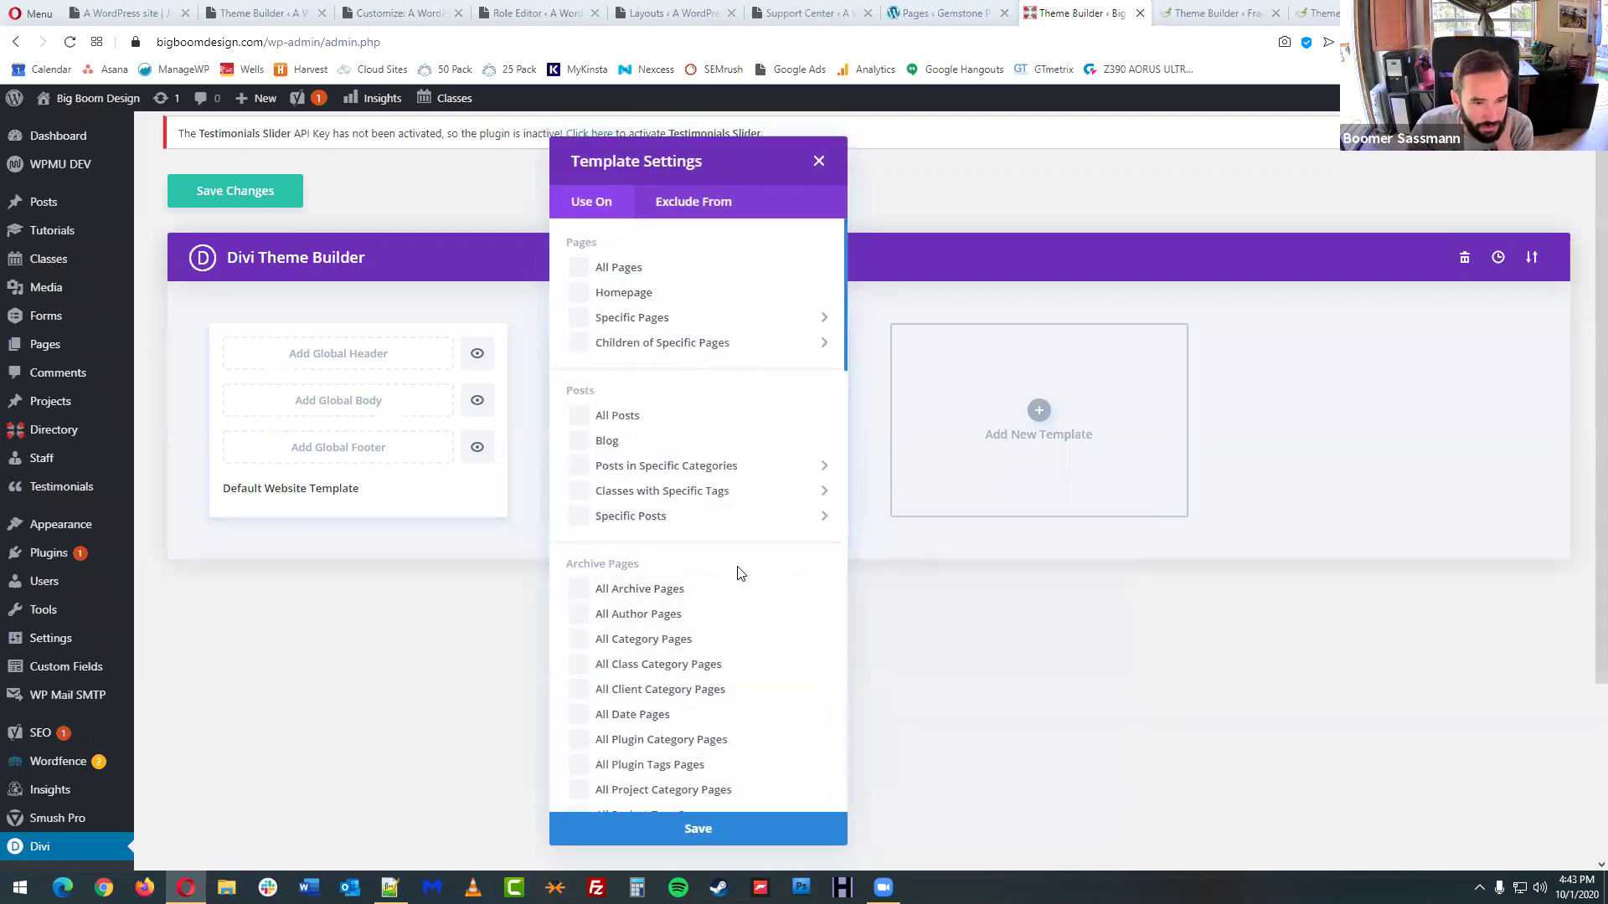
pyautogui.moveTo(746, 546)
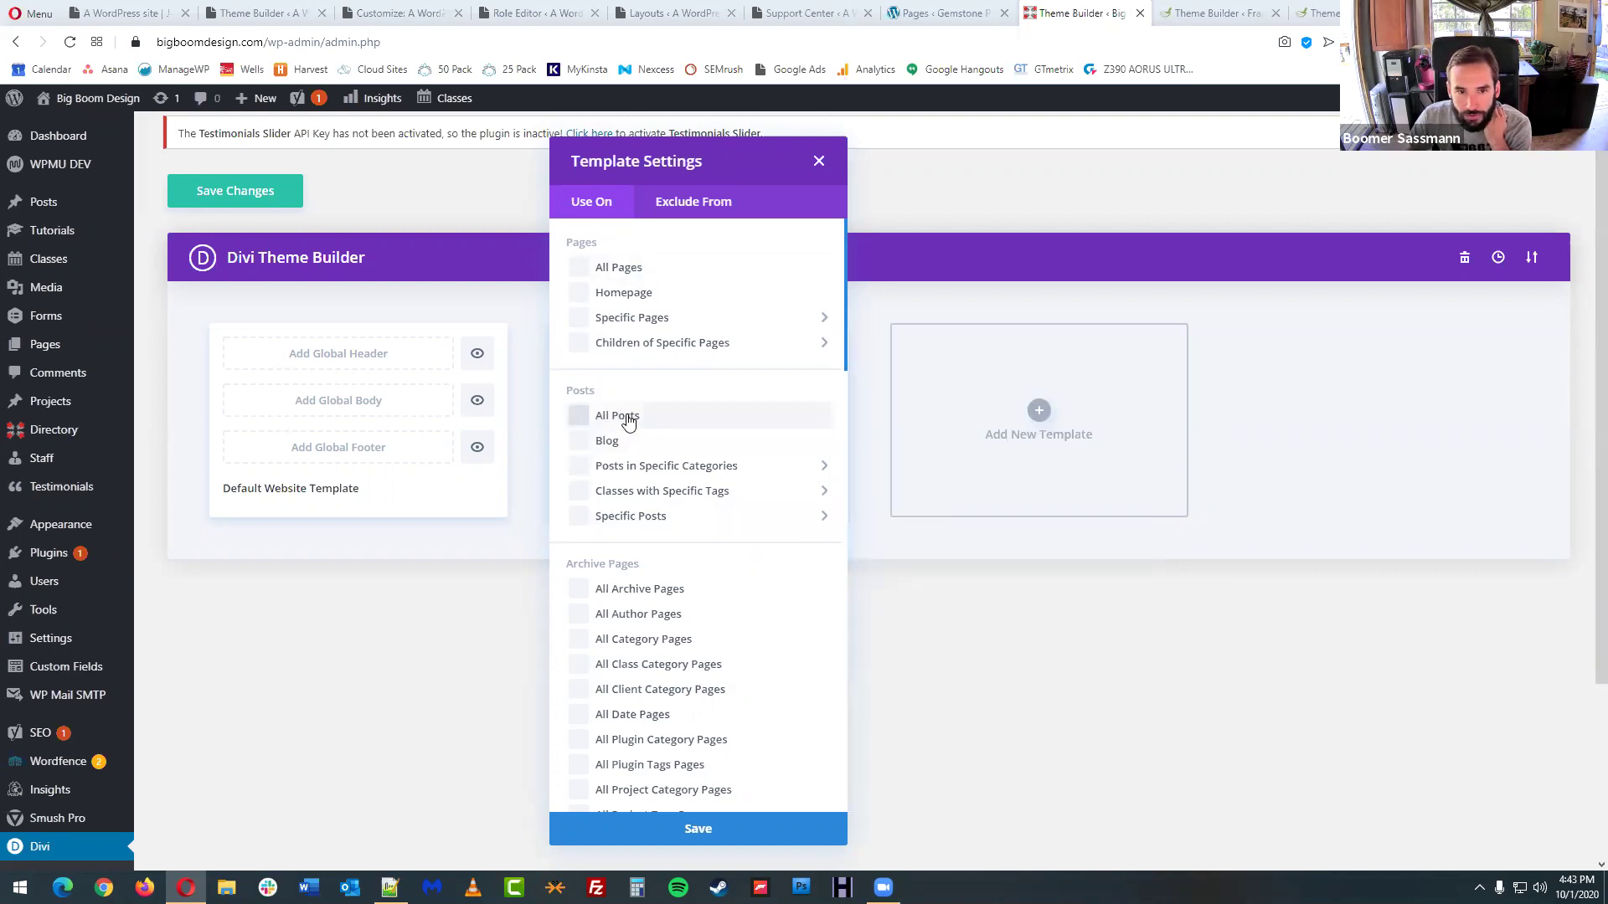
pyautogui.scroll(-6, 595, 600)
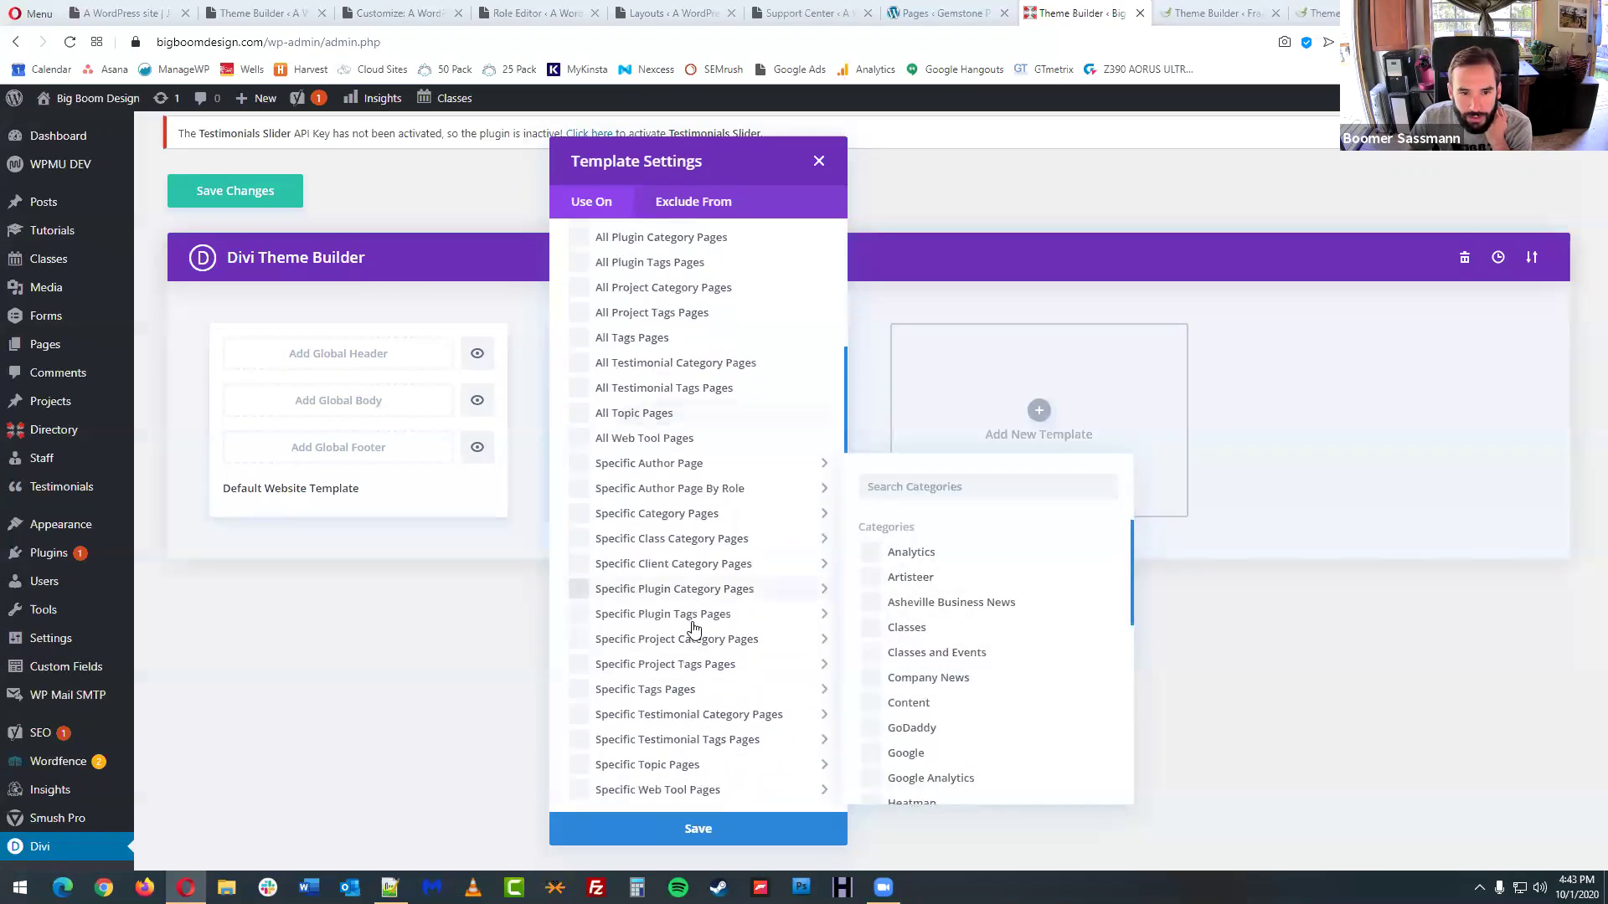
pyautogui.scroll(-2, 692, 624)
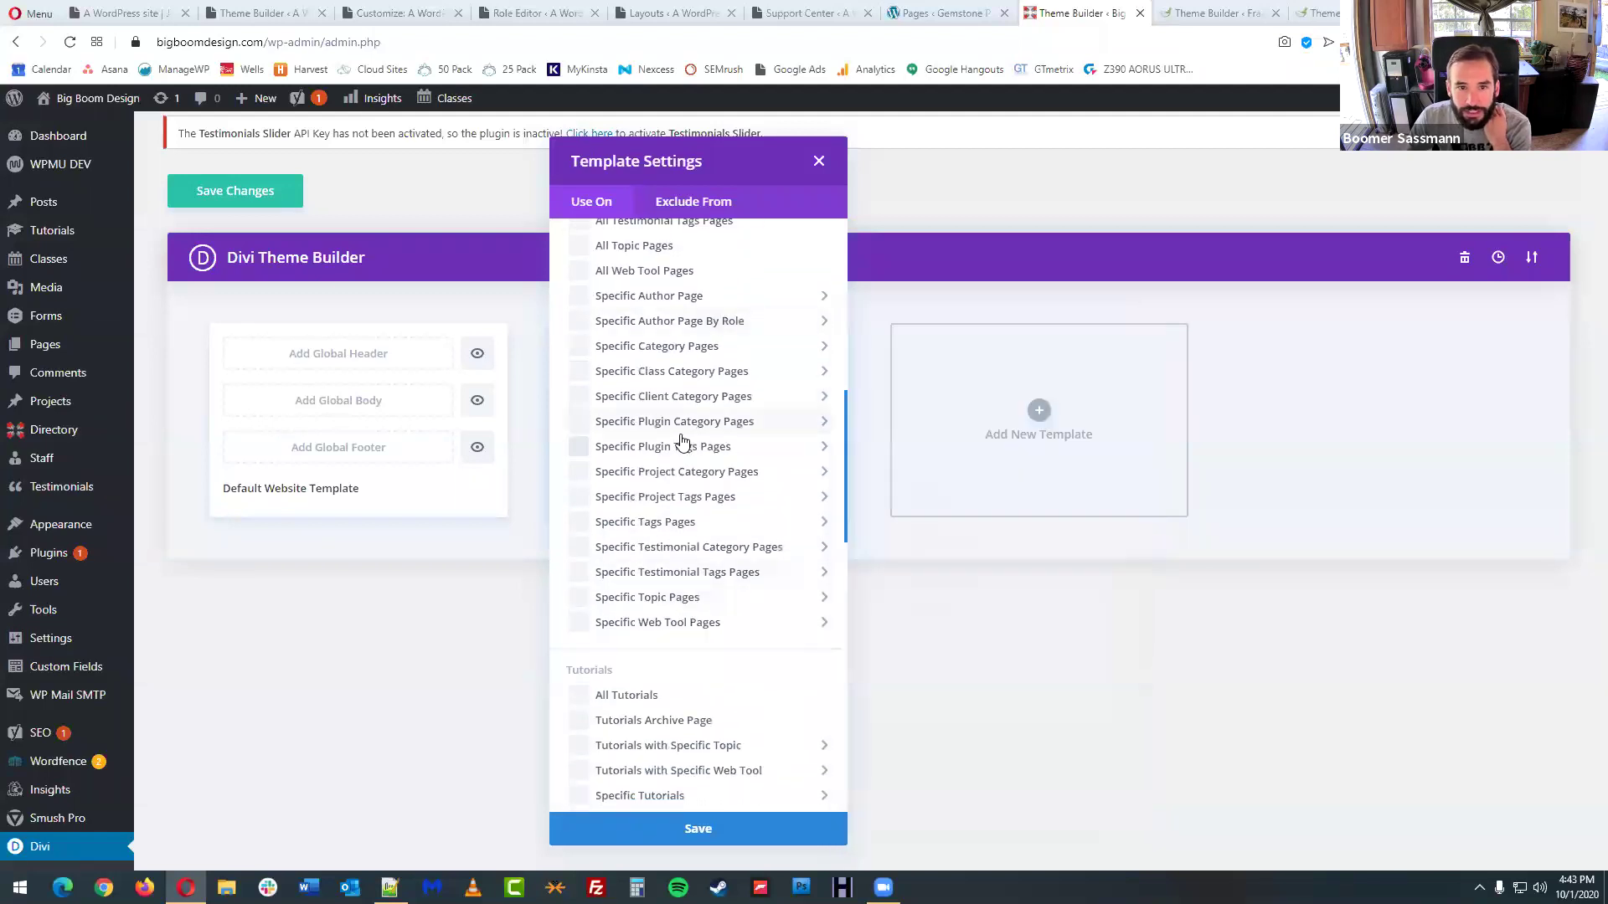
pyautogui.moveTo(692, 432)
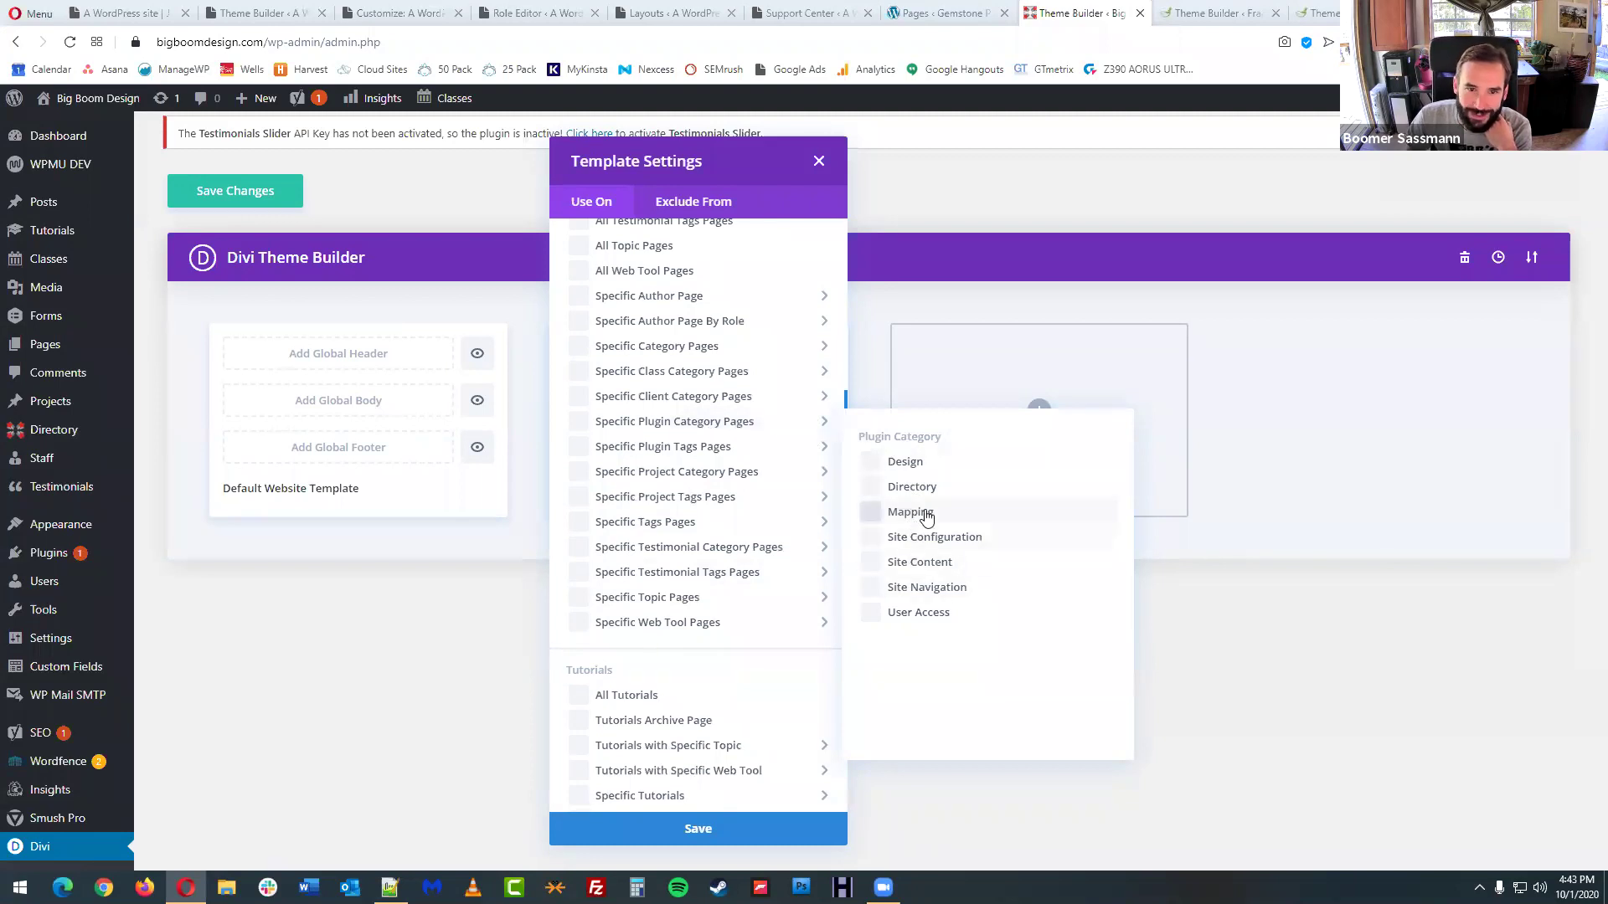
pyautogui.scroll(-6, 765, 553)
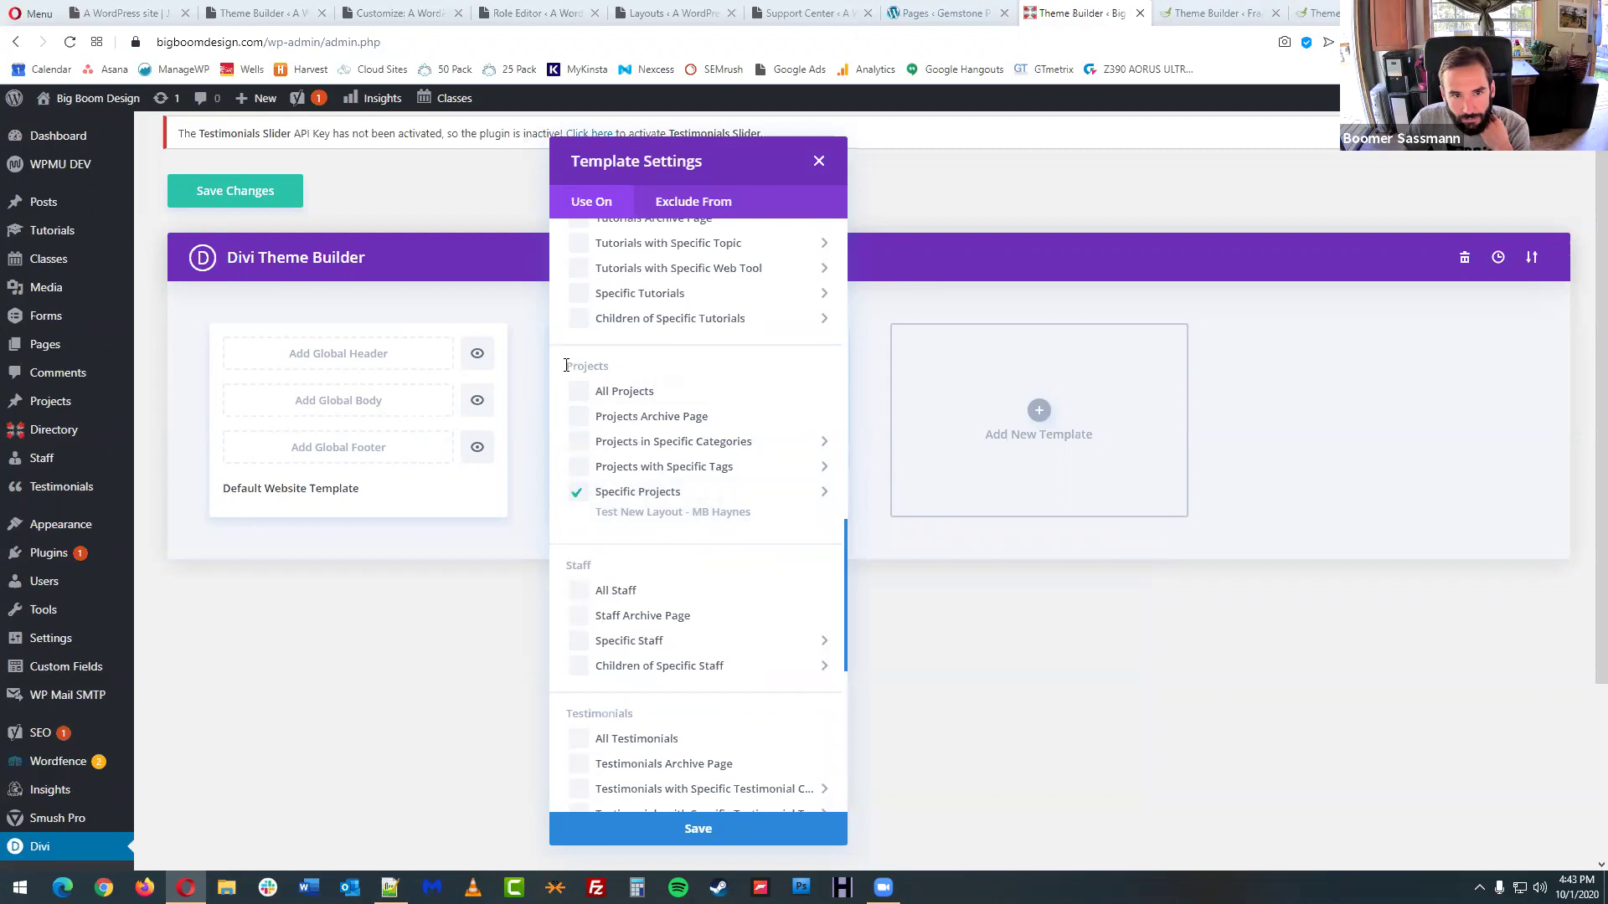
# - Examine the Projects conditions and the list of project tags, compare them with the Projects post type, and close the template settings
pyautogui.moveTo(603, 366); pyautogui.dragTo(611, 367)
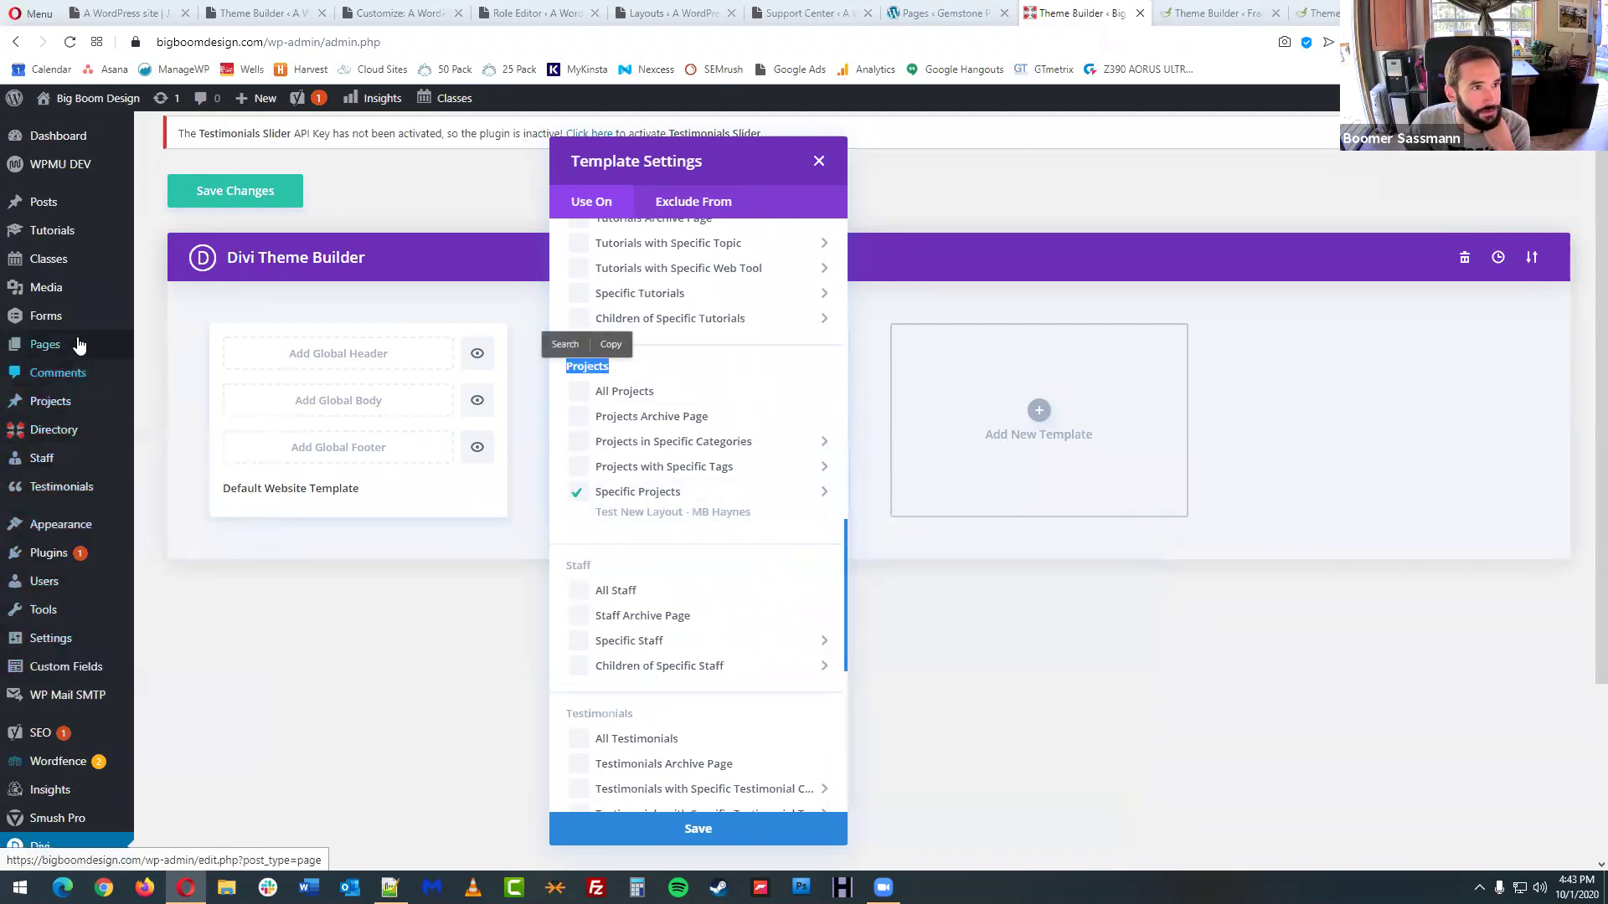
pyautogui.moveTo(53, 408)
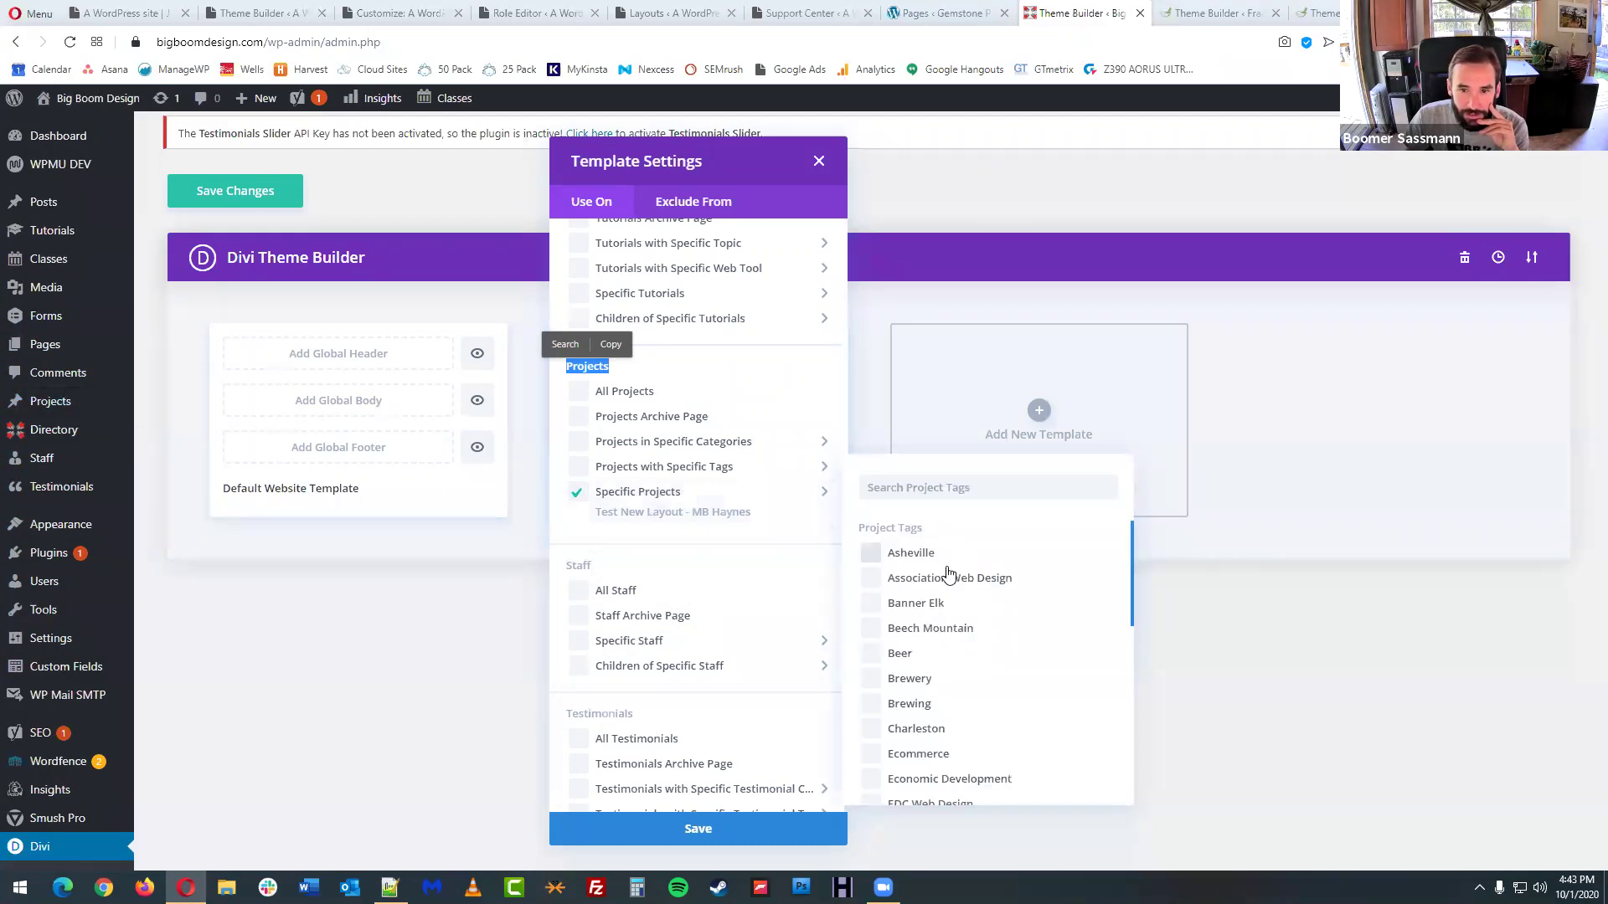
pyautogui.scroll(-5, 962, 617)
pyautogui.scroll(-2, 939, 737)
pyautogui.scroll(4, 933, 728)
pyautogui.scroll(-2, 941, 592)
pyautogui.scroll(7, 929, 610)
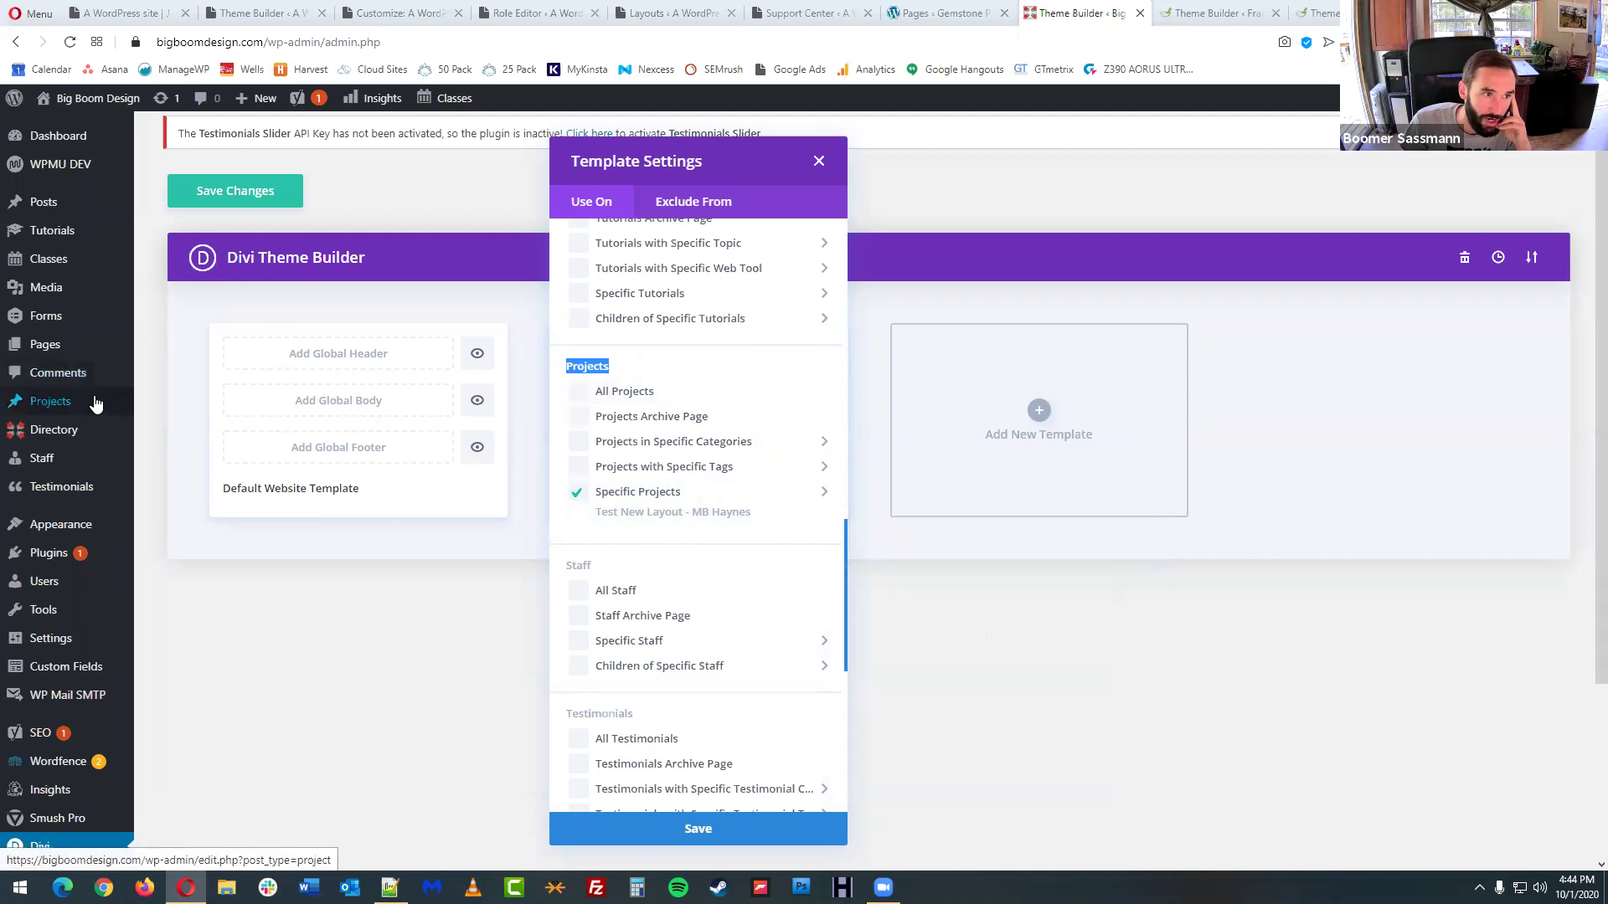
pyautogui.moveTo(94, 408)
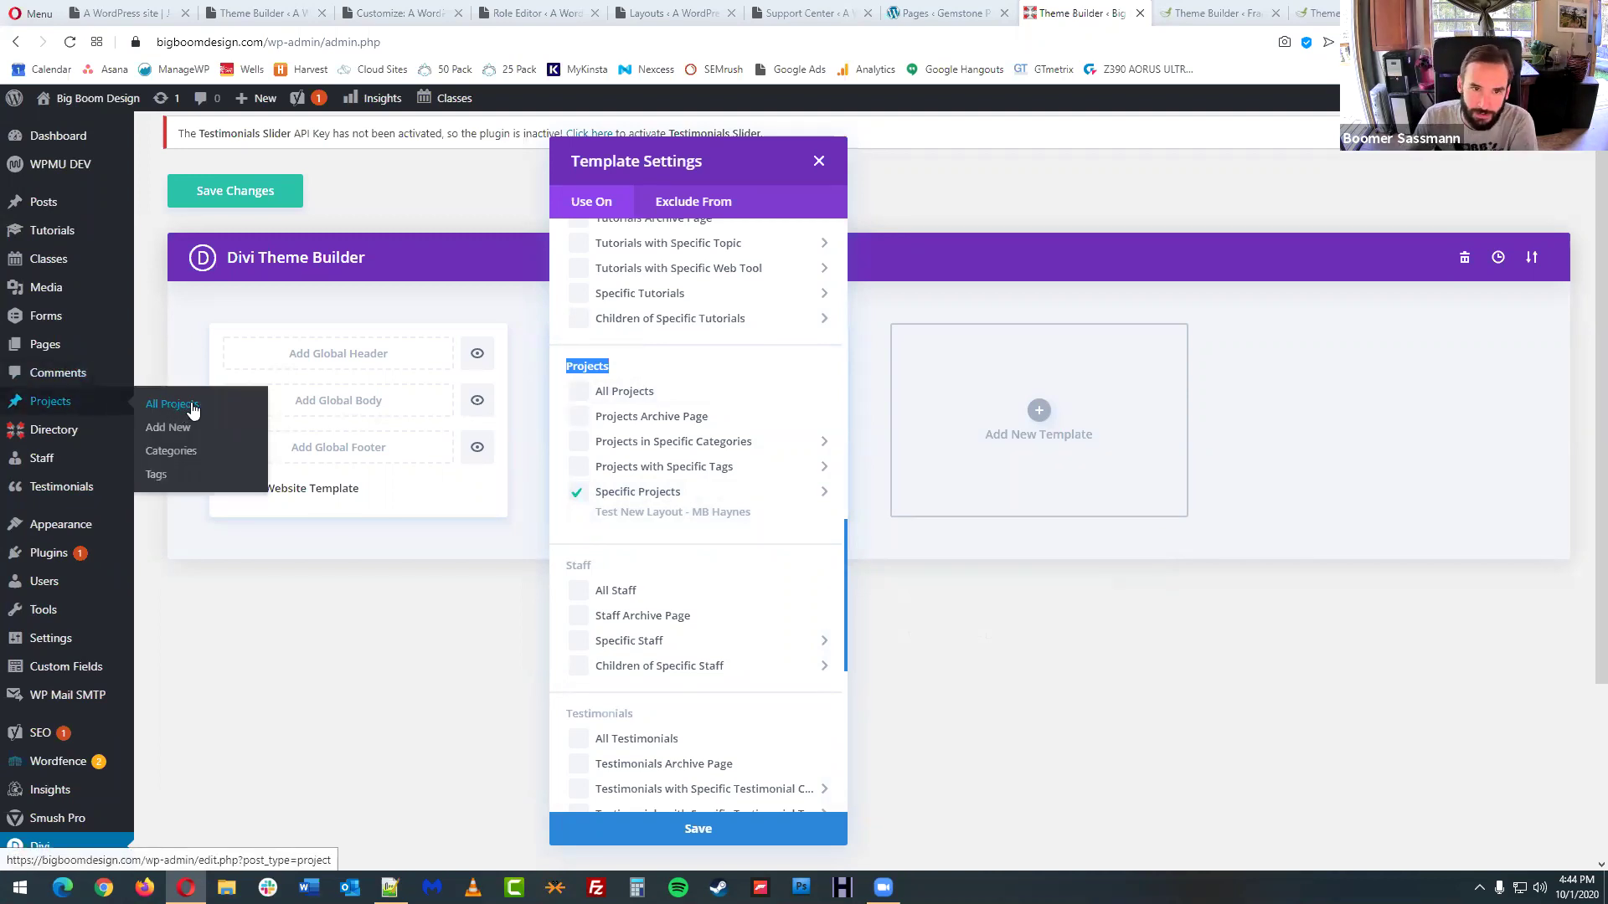
pyautogui.click(449, 634)
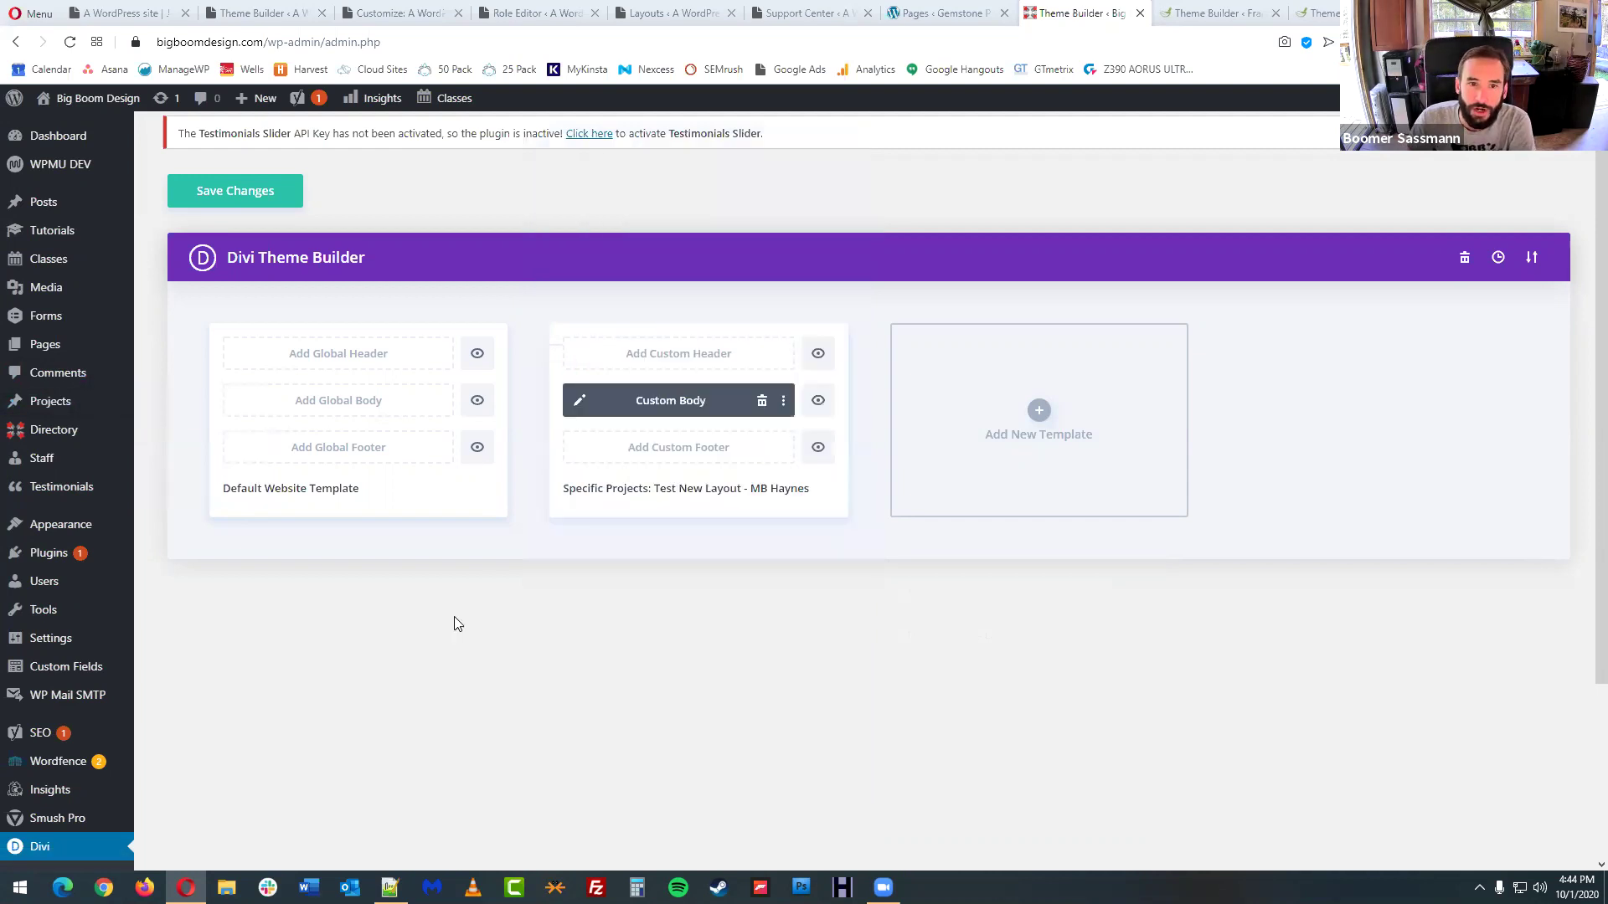
# - Switch to the Franny's Farmacy Theme Builder and look over its global, product, post, cart and checkout templates
pyautogui.click(1220, 12)
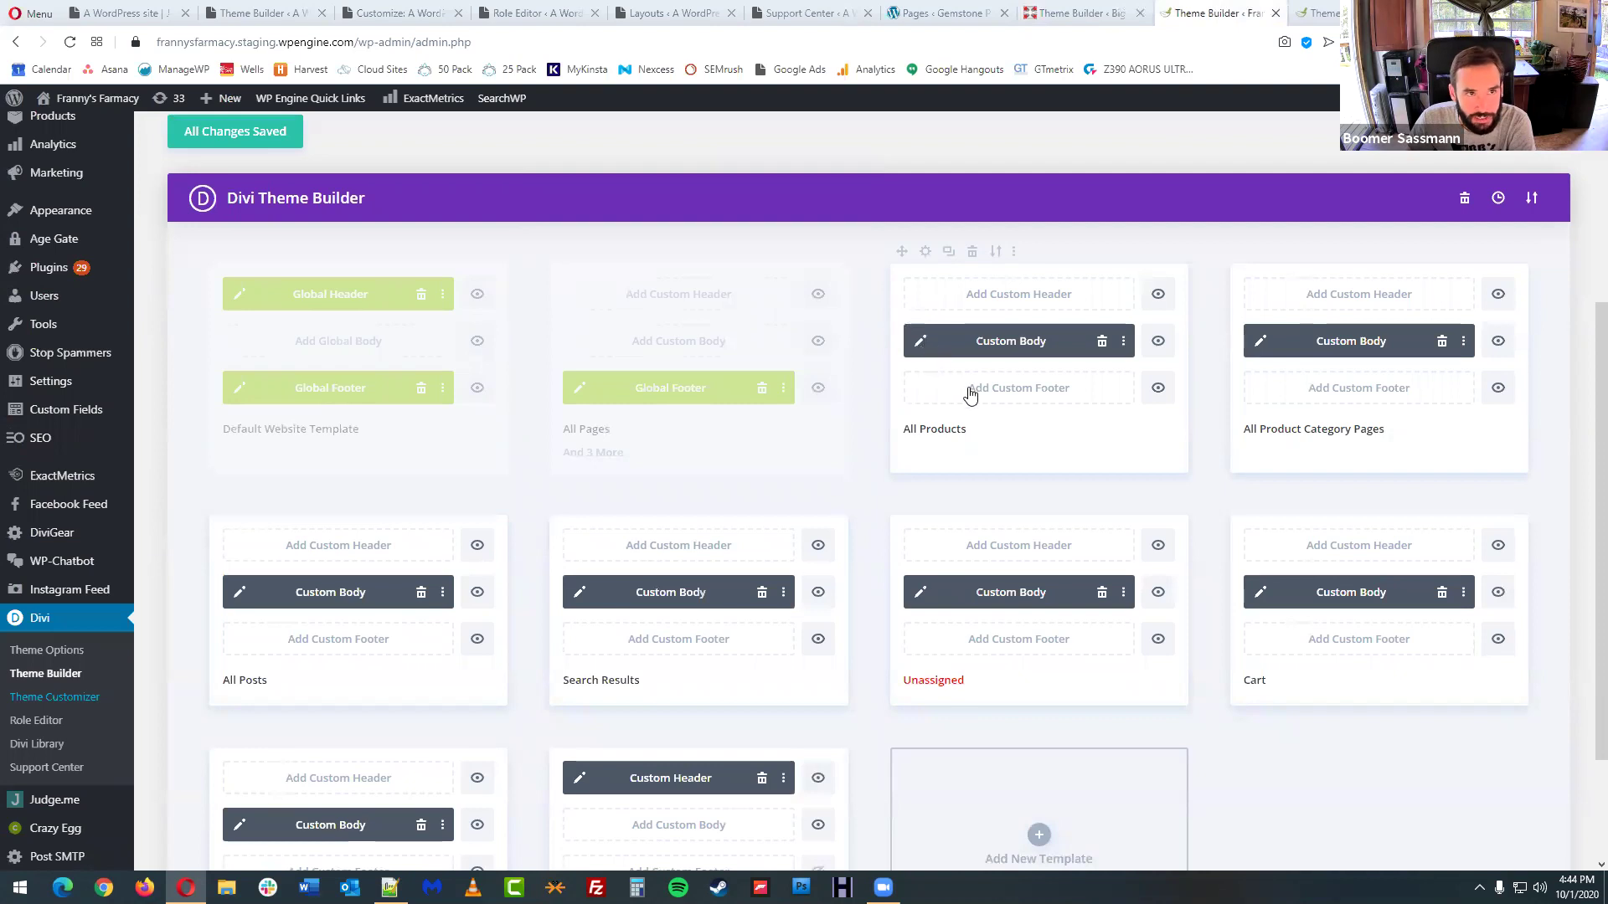
pyautogui.scroll(-1, 871, 494)
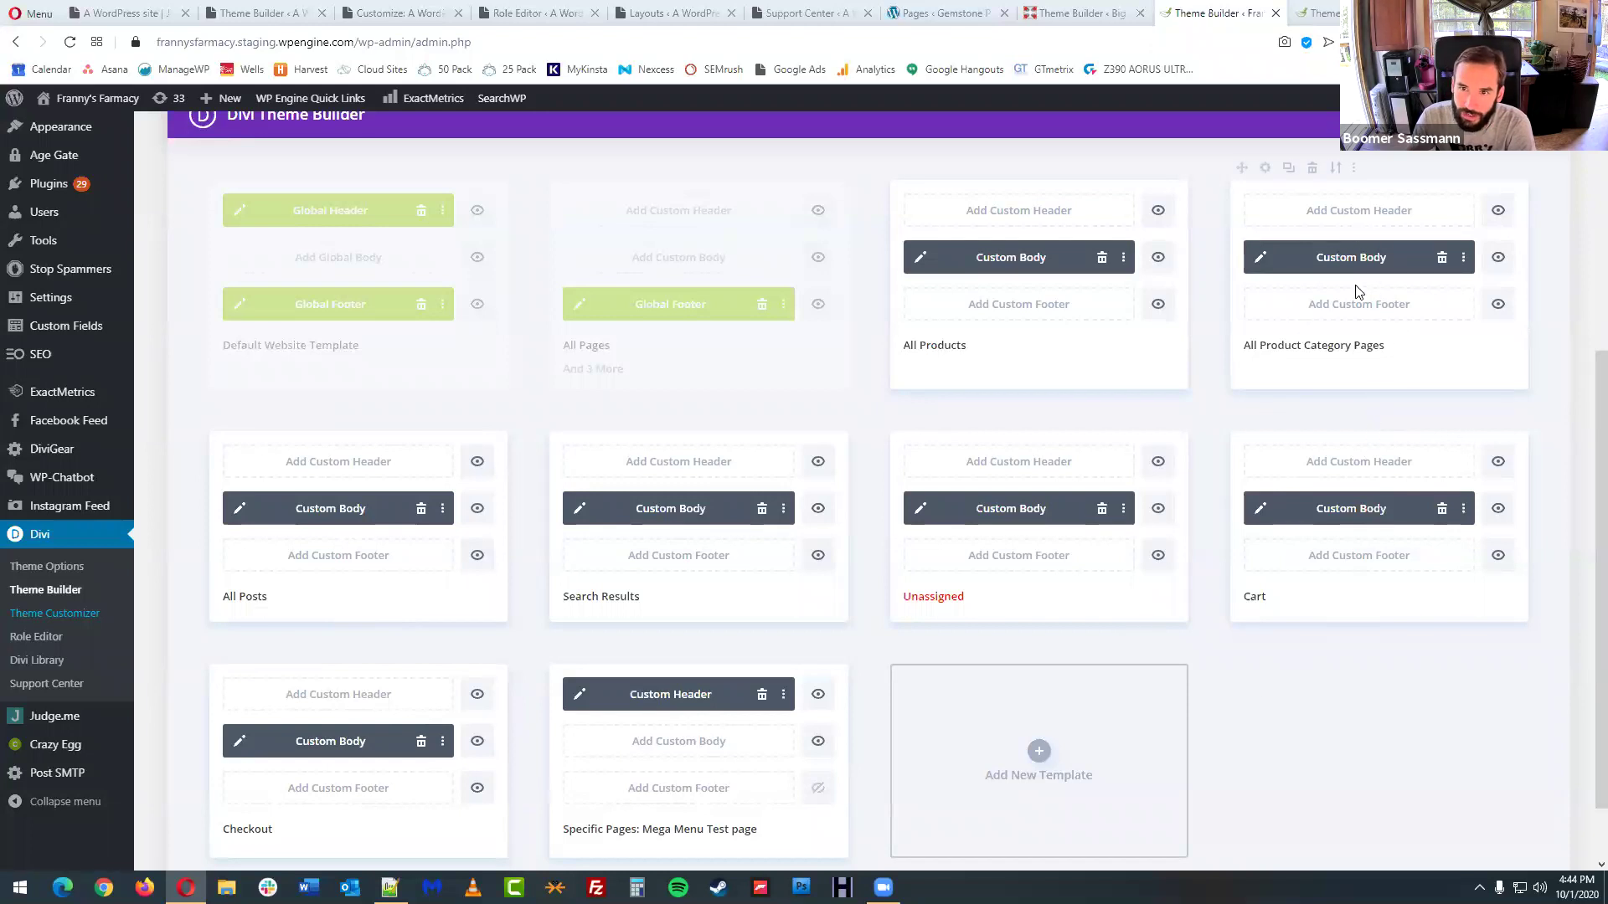
pyautogui.scroll(1, 980, 344)
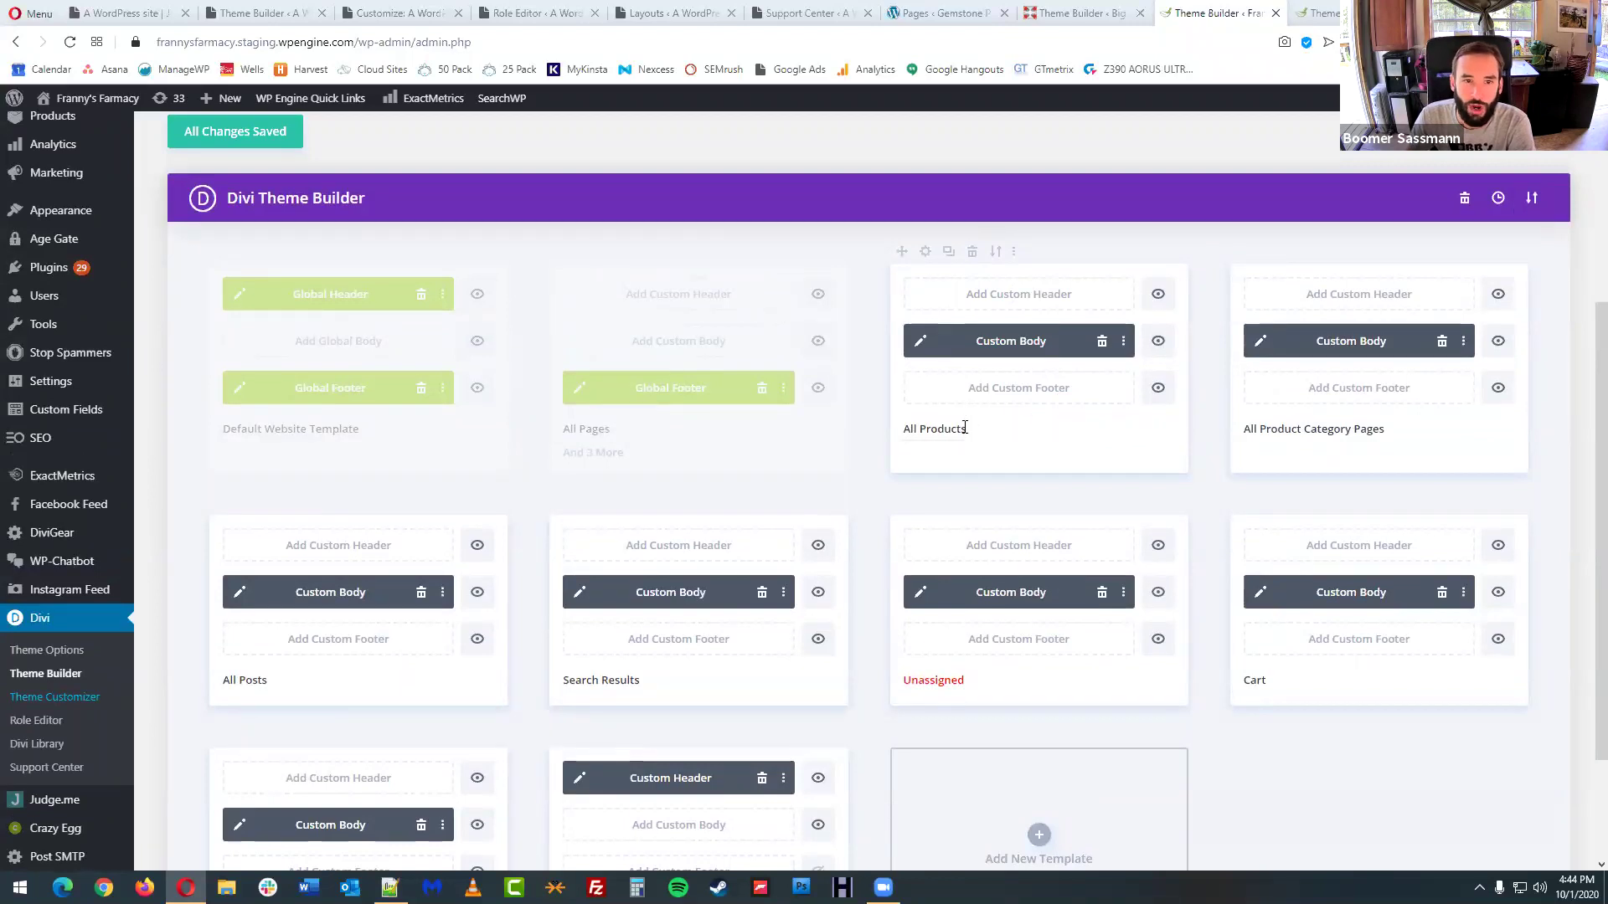
# - Open the Custom Body layout of the All Products template and look over its product image, price and option sections
pyautogui.click(922, 344)
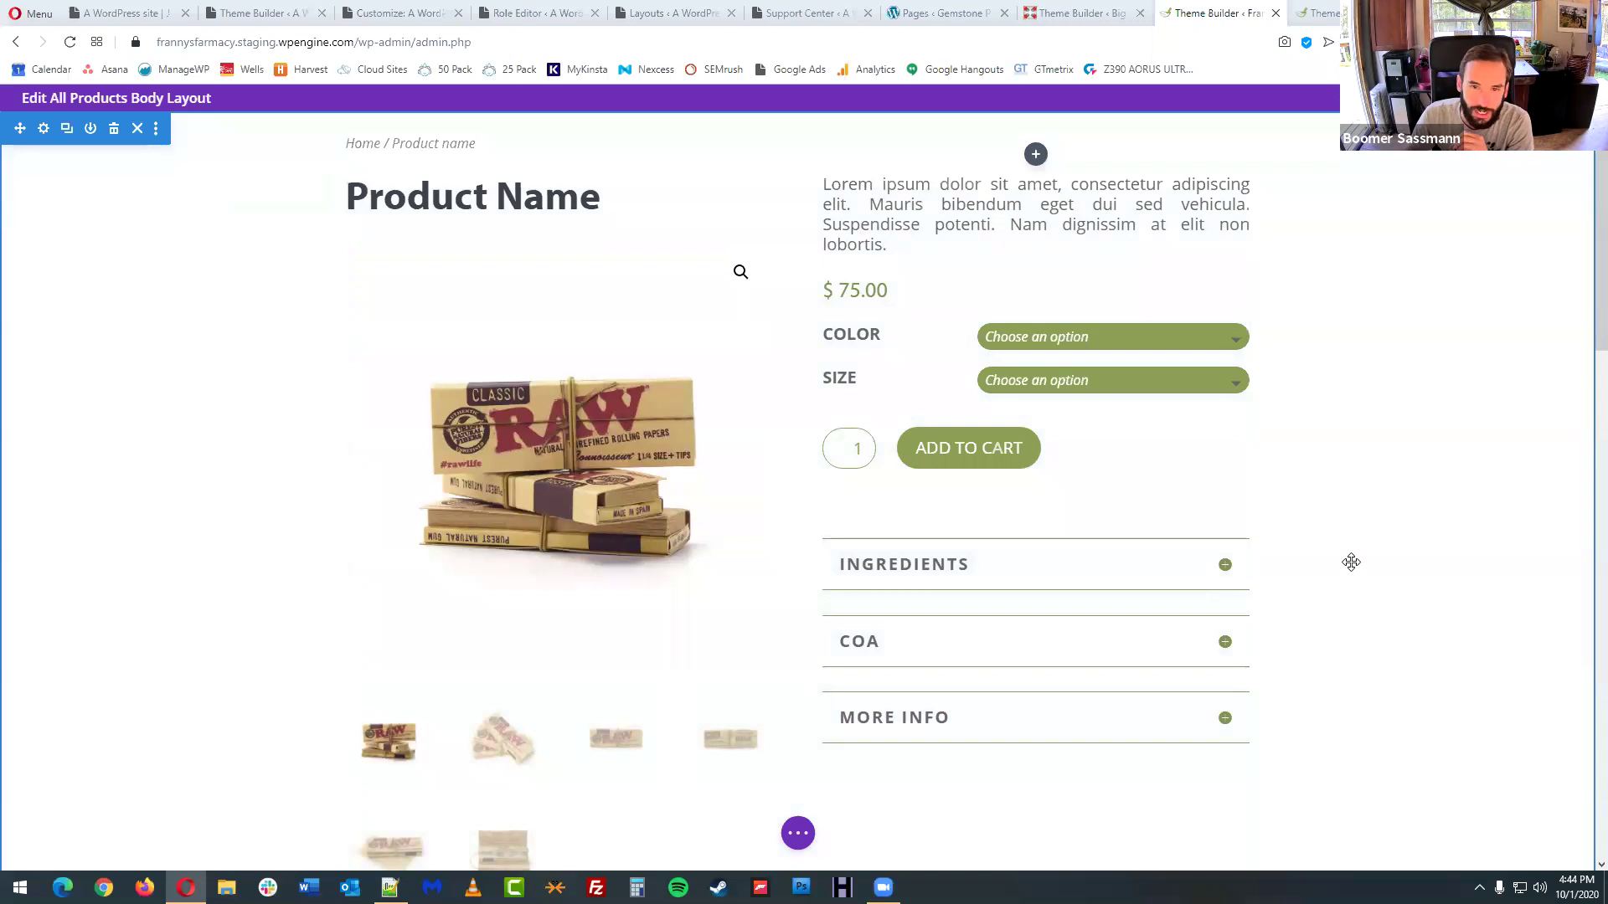
pyautogui.scroll(-1, 1349, 561)
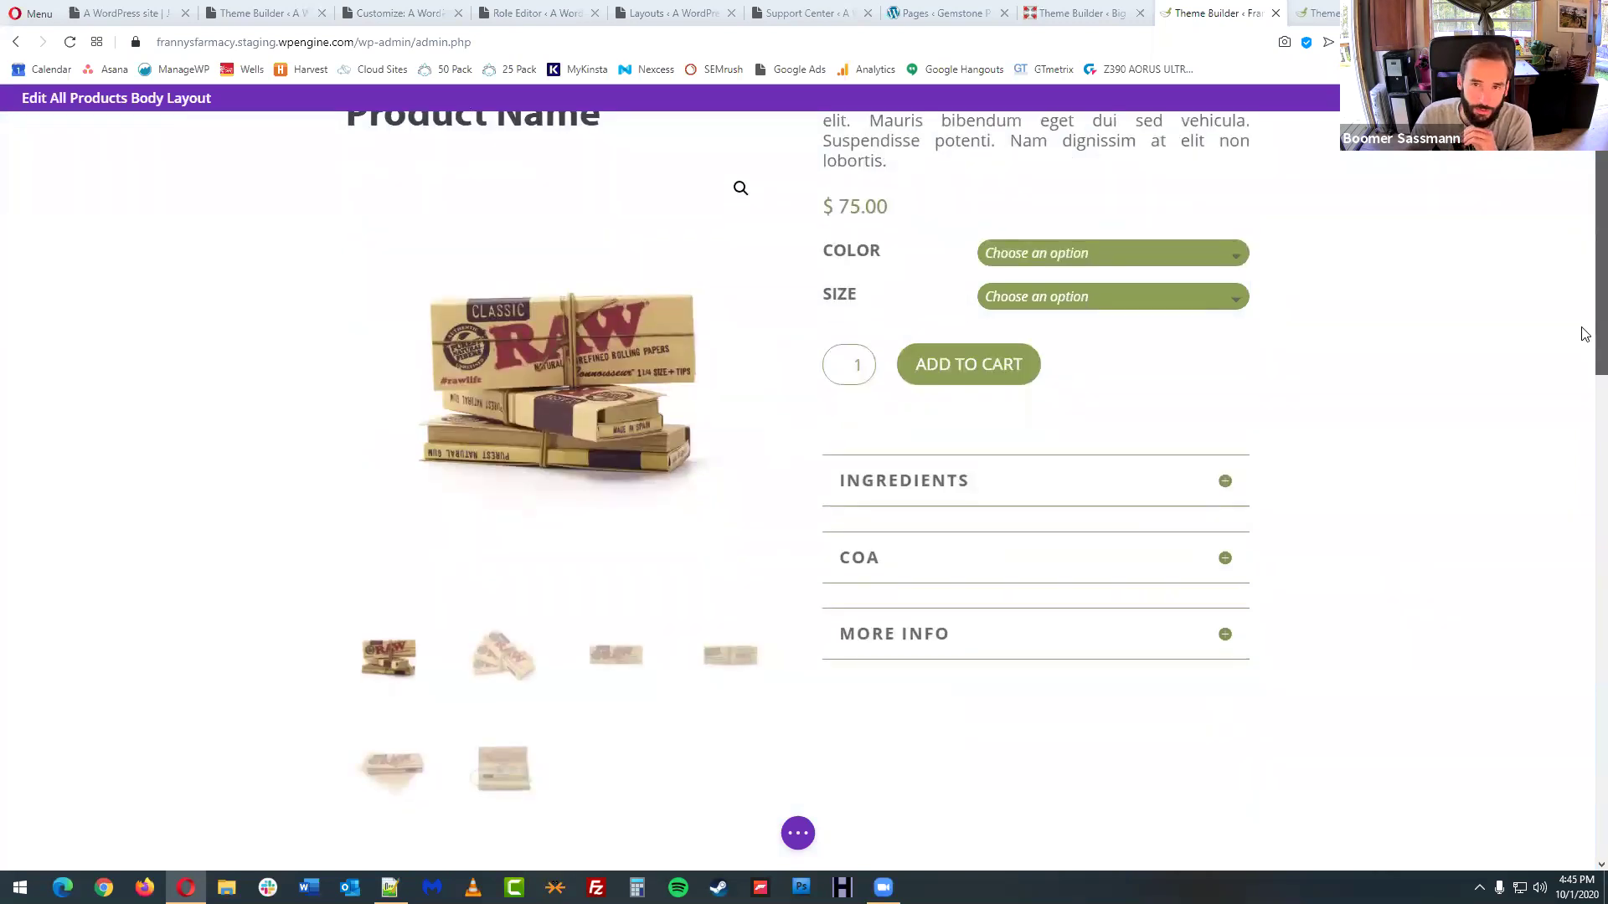
pyautogui.scroll(1, 1583, 330)
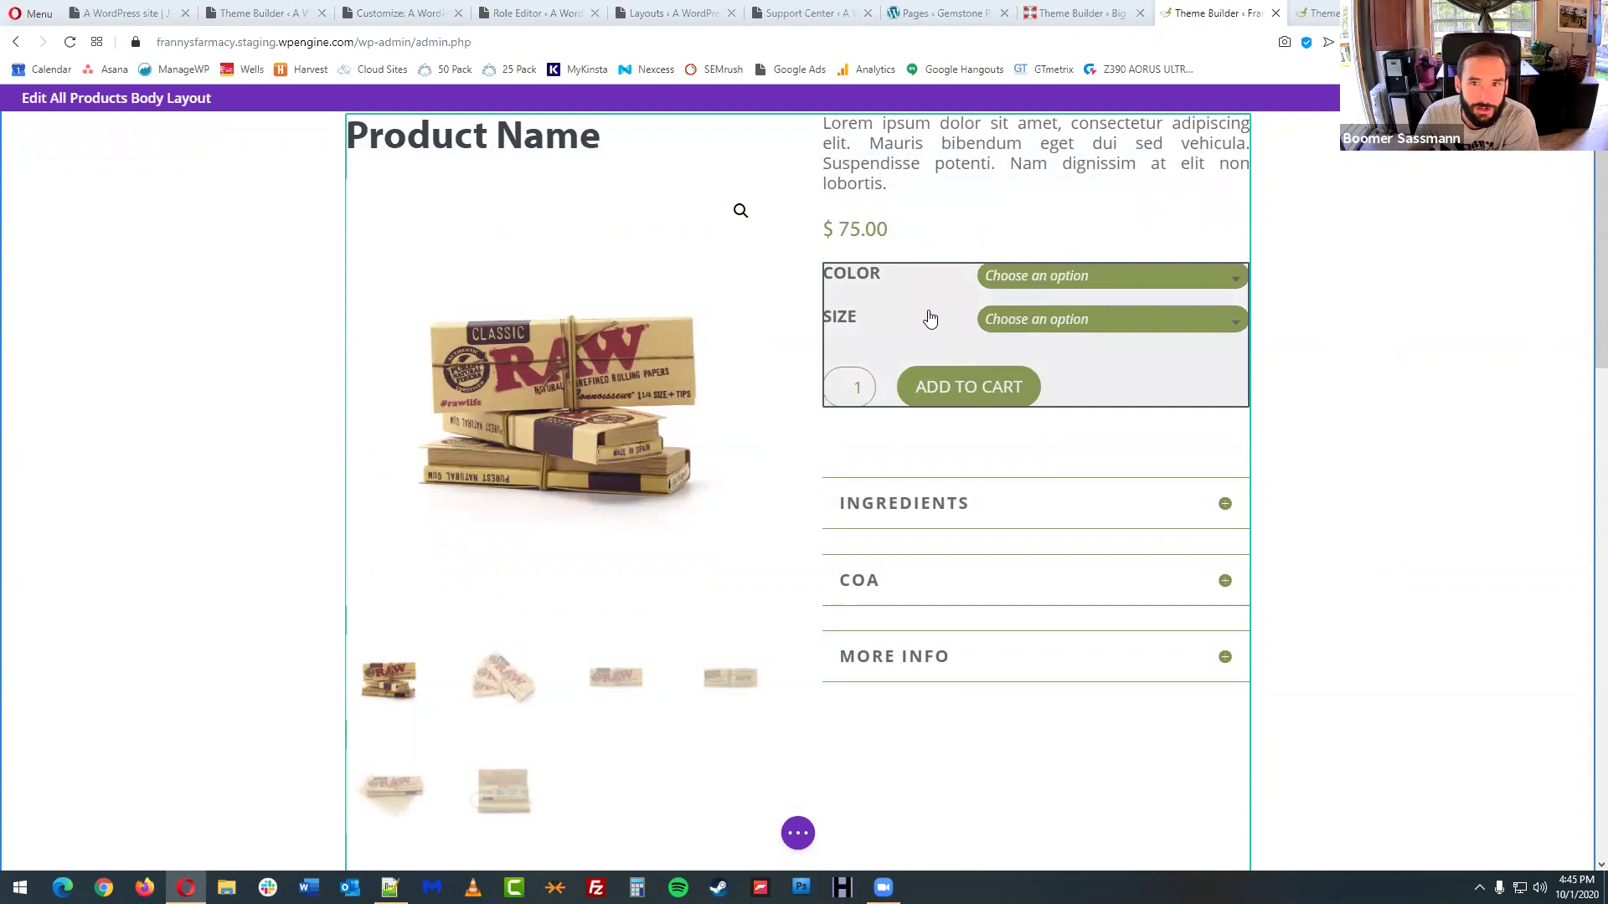
# - Open the settings of the Woo Add To Cart module and look through its content options
pyautogui.click(994, 316)
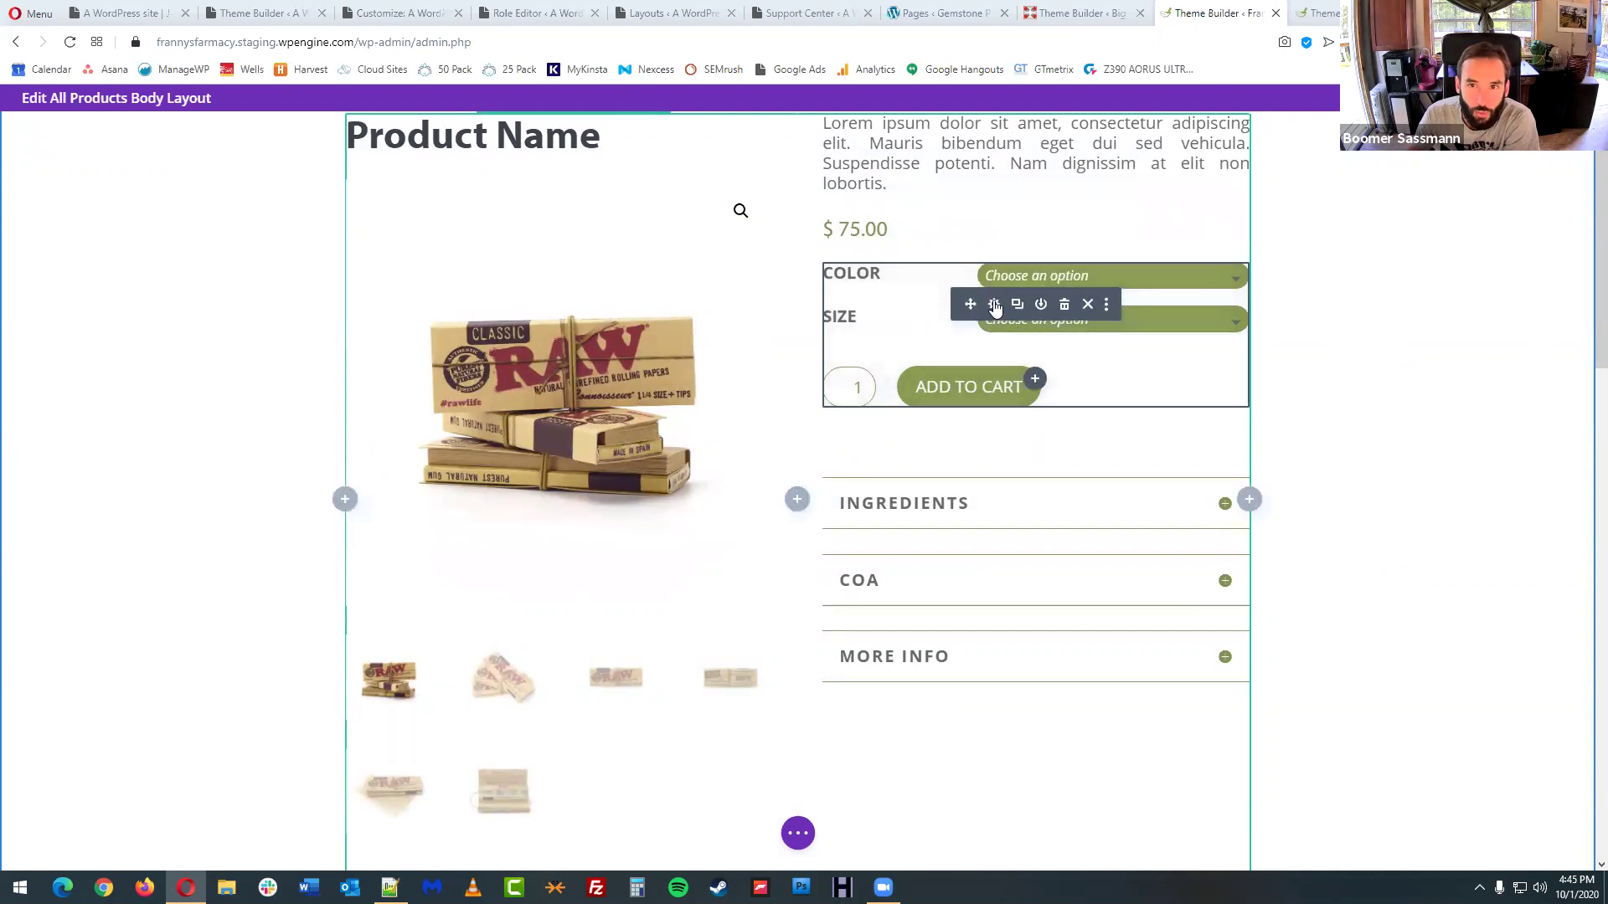
pyautogui.click(994, 307)
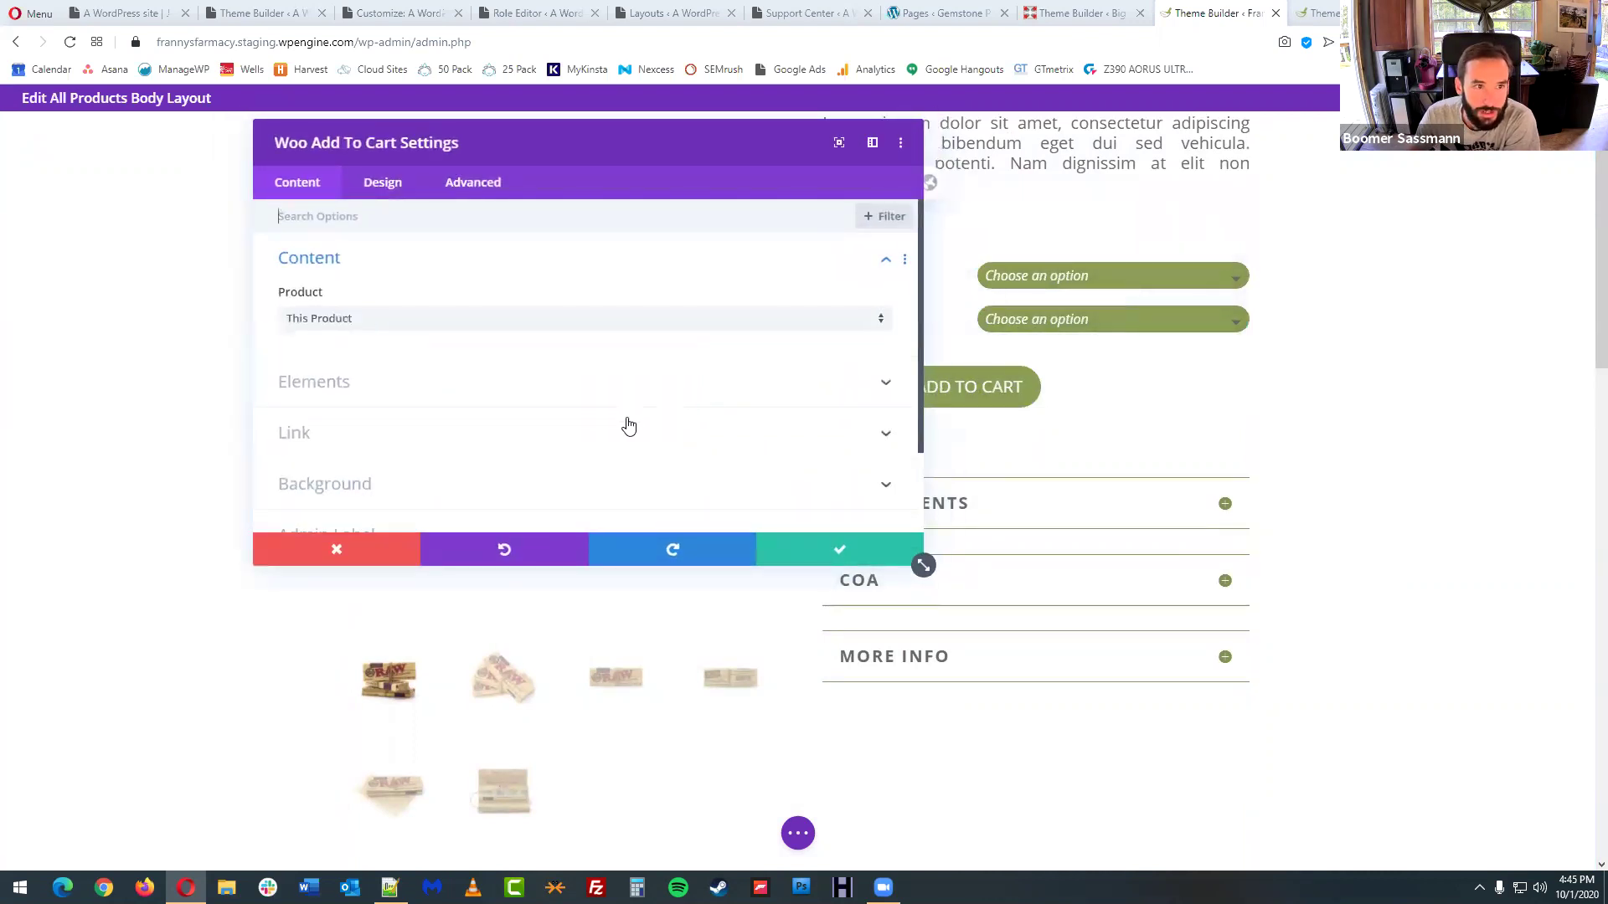
pyautogui.scroll(-2, 628, 424)
pyautogui.scroll(2, 448, 257)
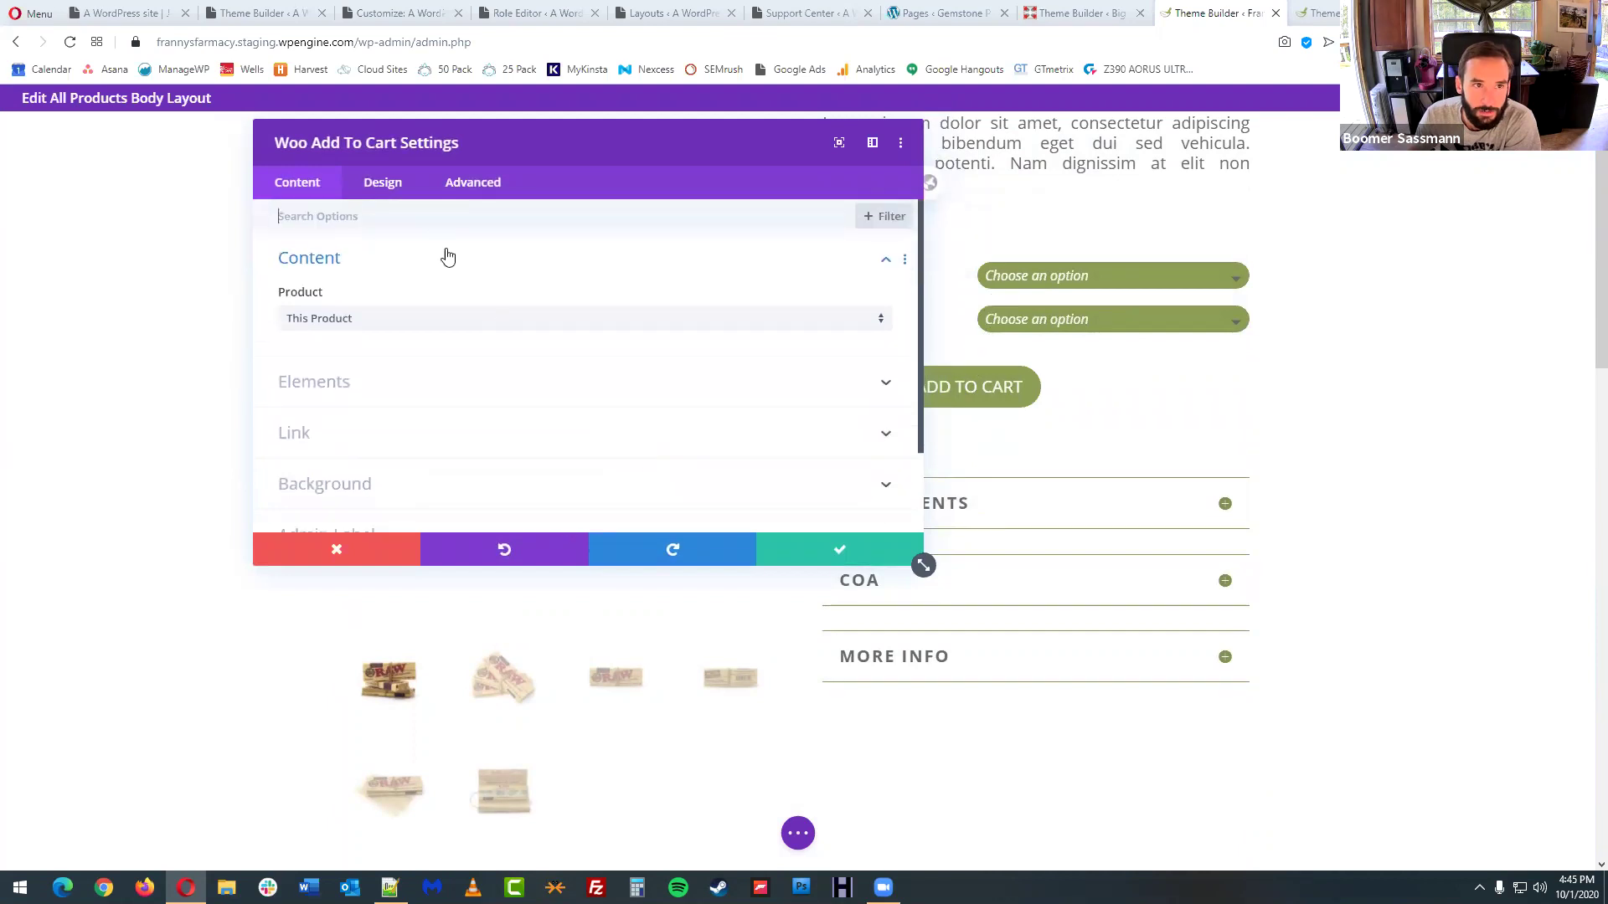
# - Try a 12px button border radius in the Add To Cart module's design settings, then discard the change
pyautogui.click(385, 182)
pyautogui.moveTo(474, 147); pyautogui.dragTo(289, 152)
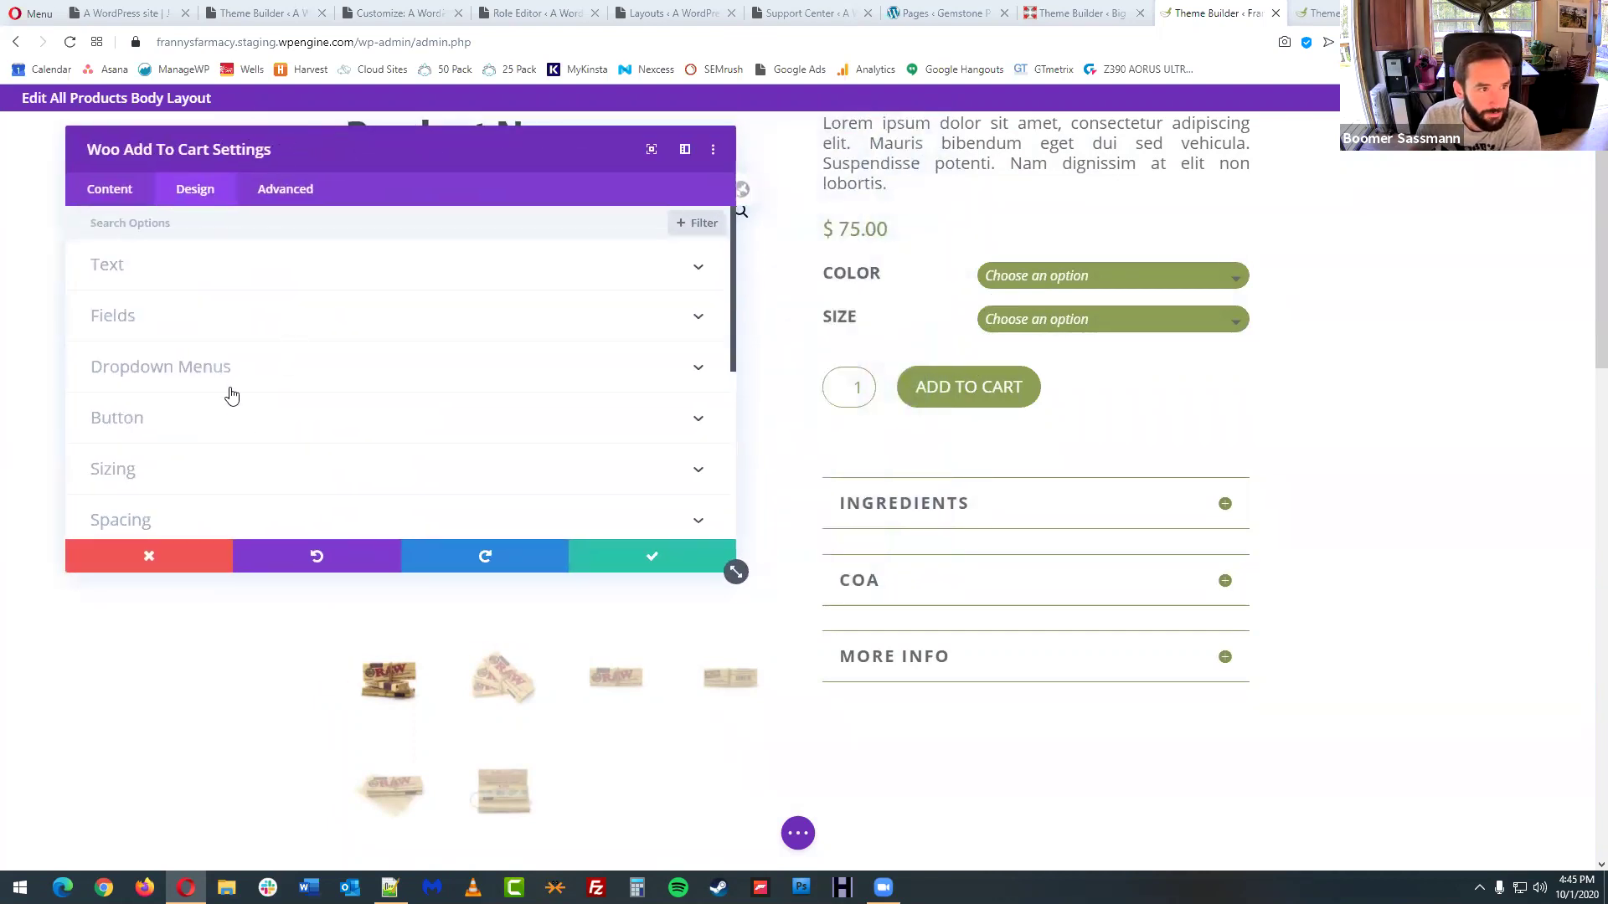
pyautogui.click(239, 426)
pyautogui.scroll(-6, 499, 418)
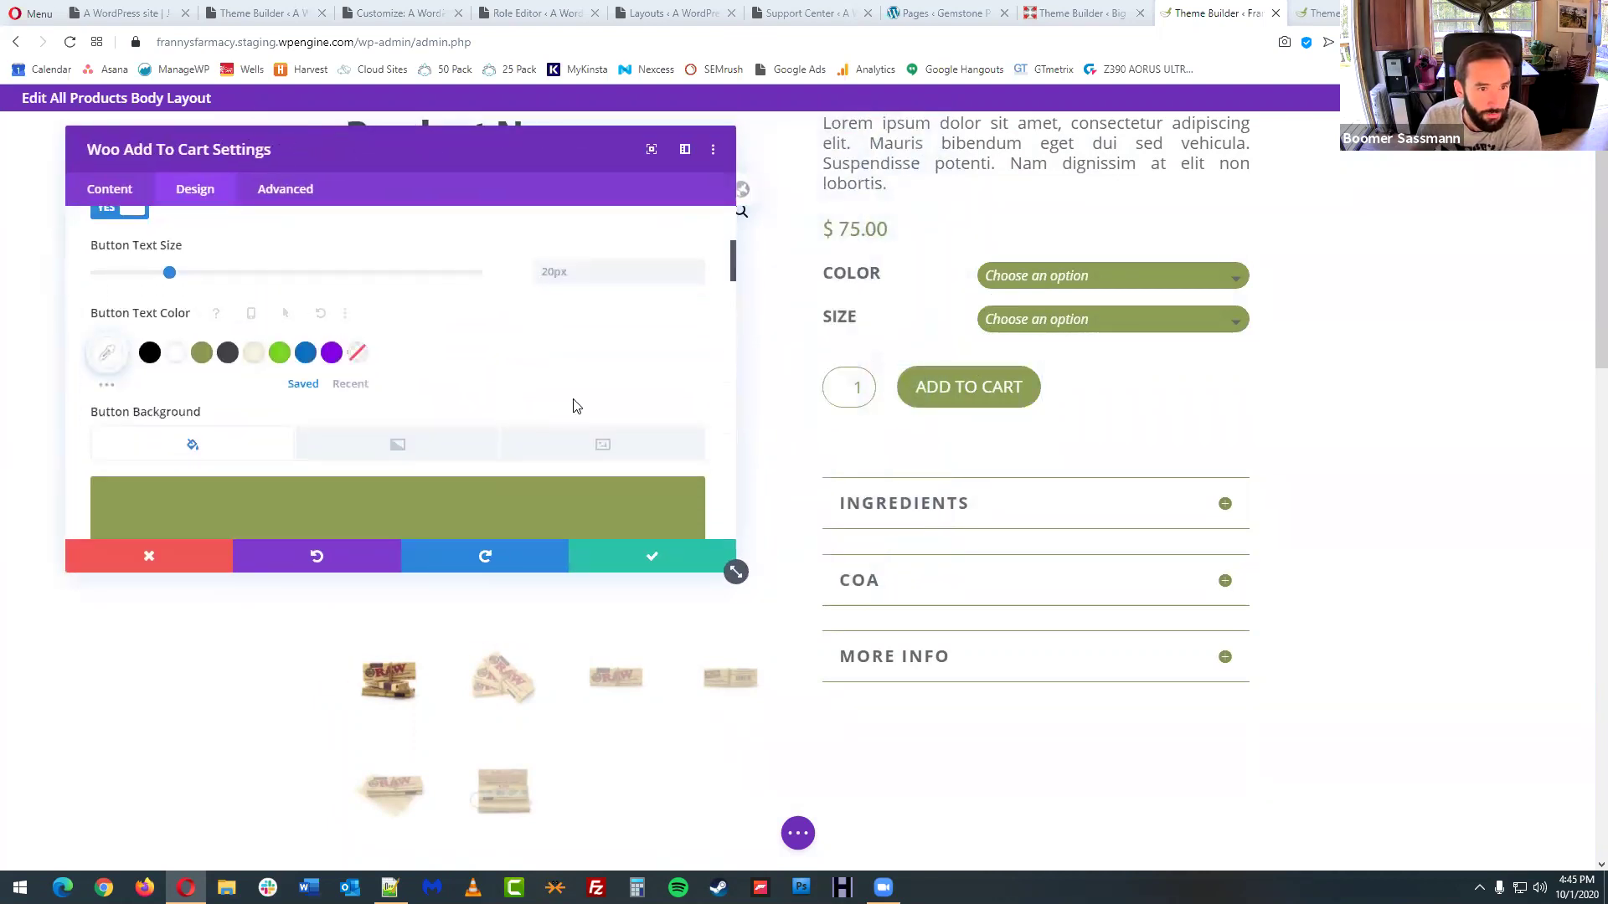
pyautogui.scroll(-2, 499, 344)
pyautogui.scroll(2, 499, 344)
pyautogui.moveTo(286, 413); pyautogui.dragTo(142, 413)
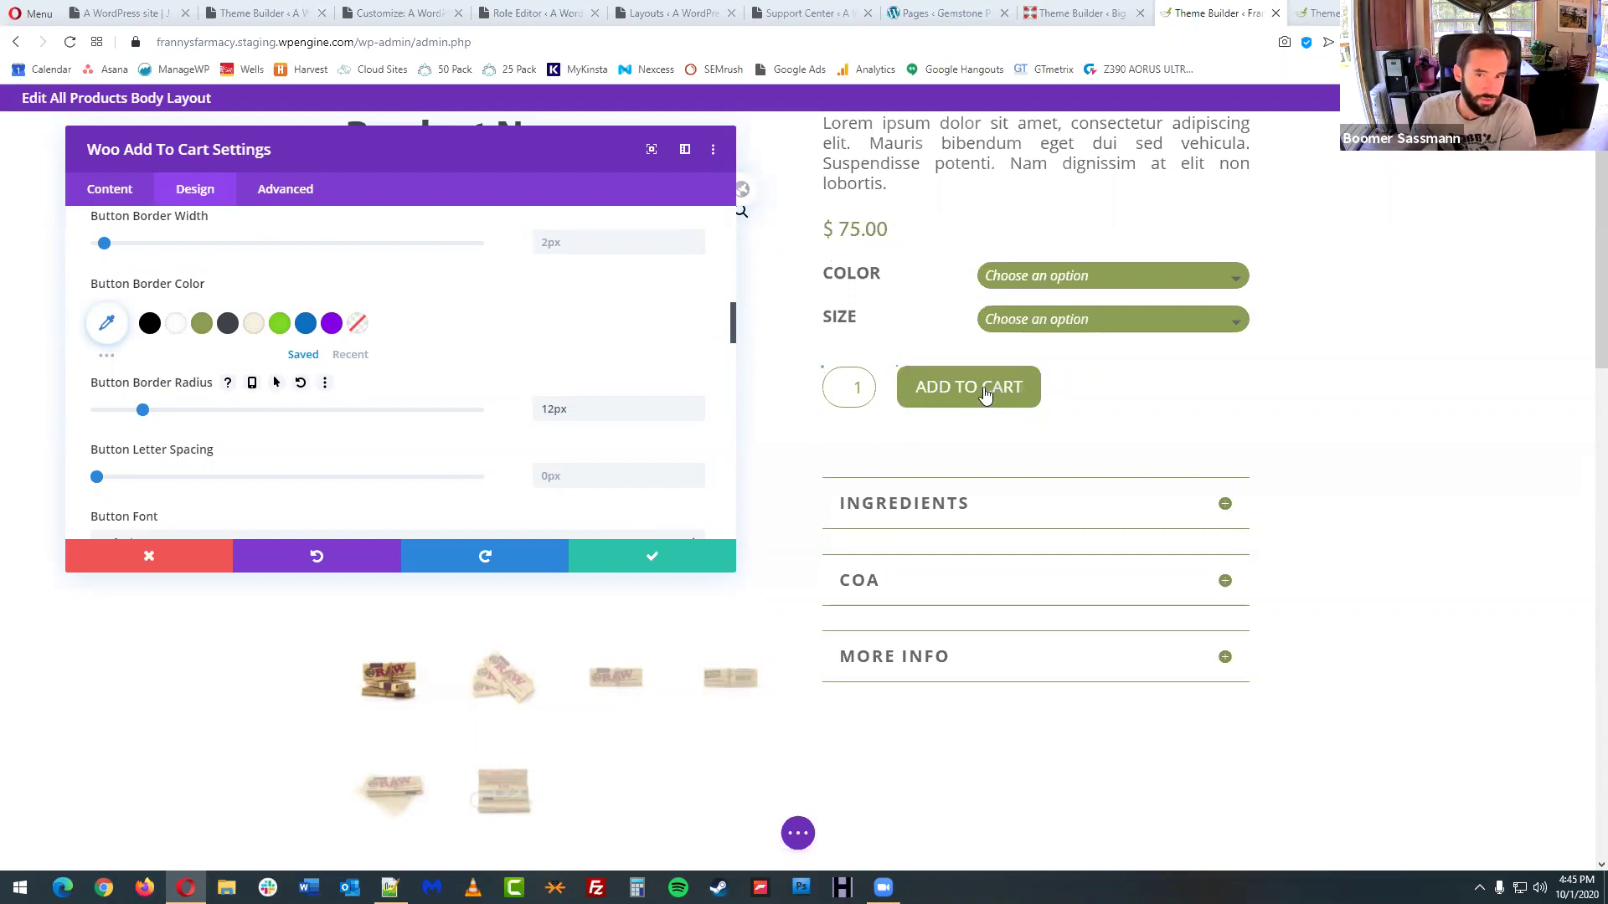
pyautogui.click(175, 567)
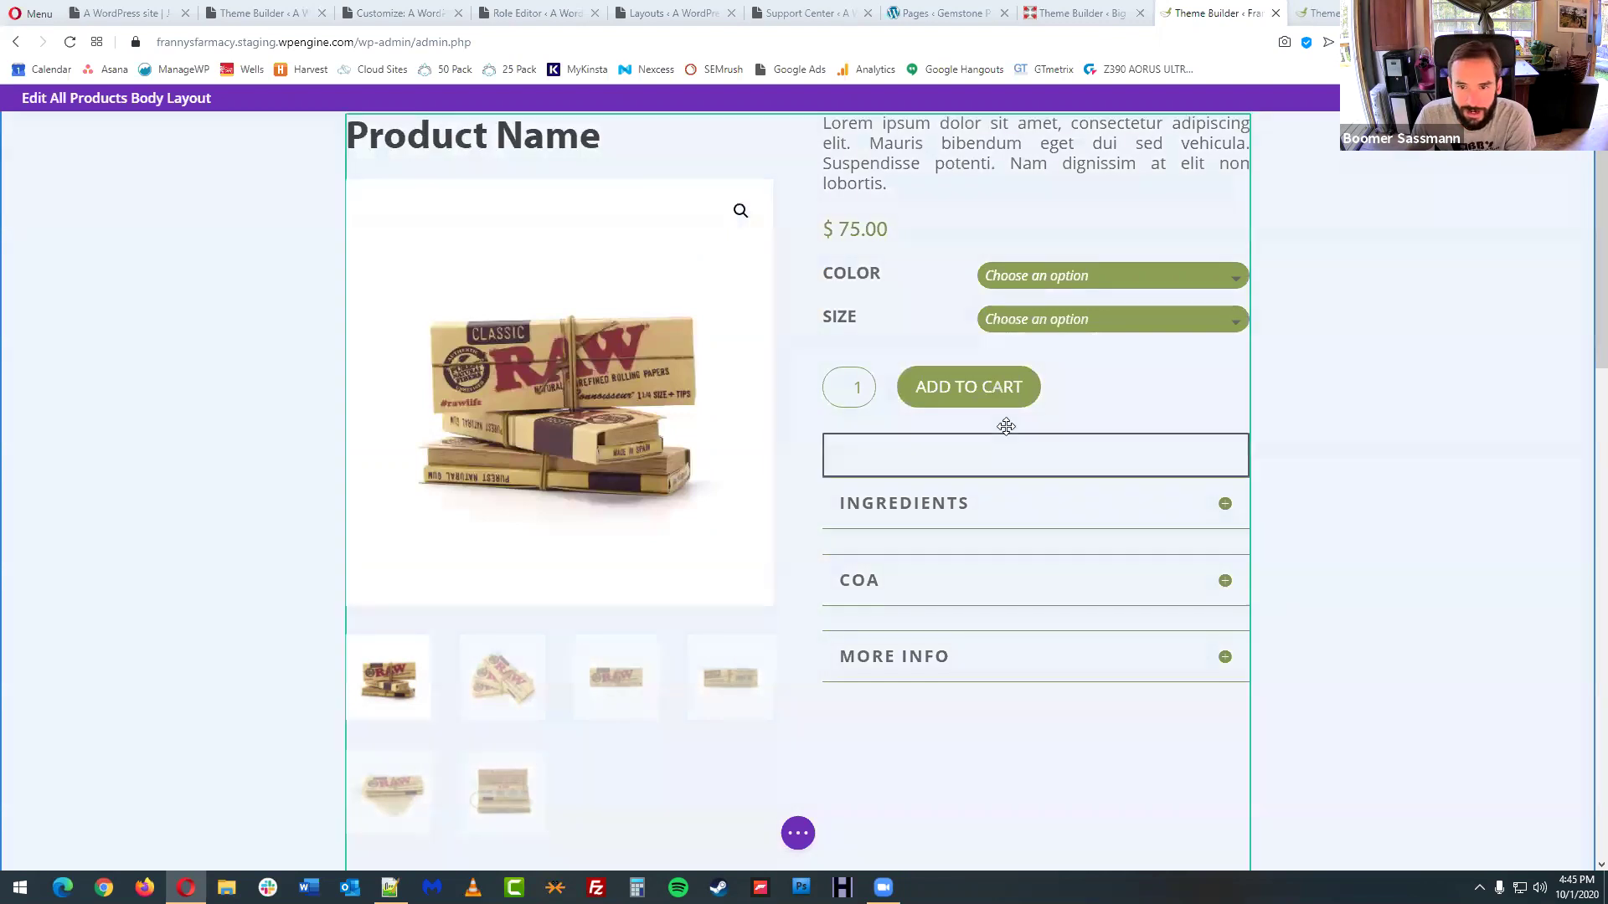
# - Review the rest of the All Products body layout, including the description, reviews and related products
pyautogui.scroll(-4, 1134, 470)
pyautogui.scroll(-4, 1186, 485)
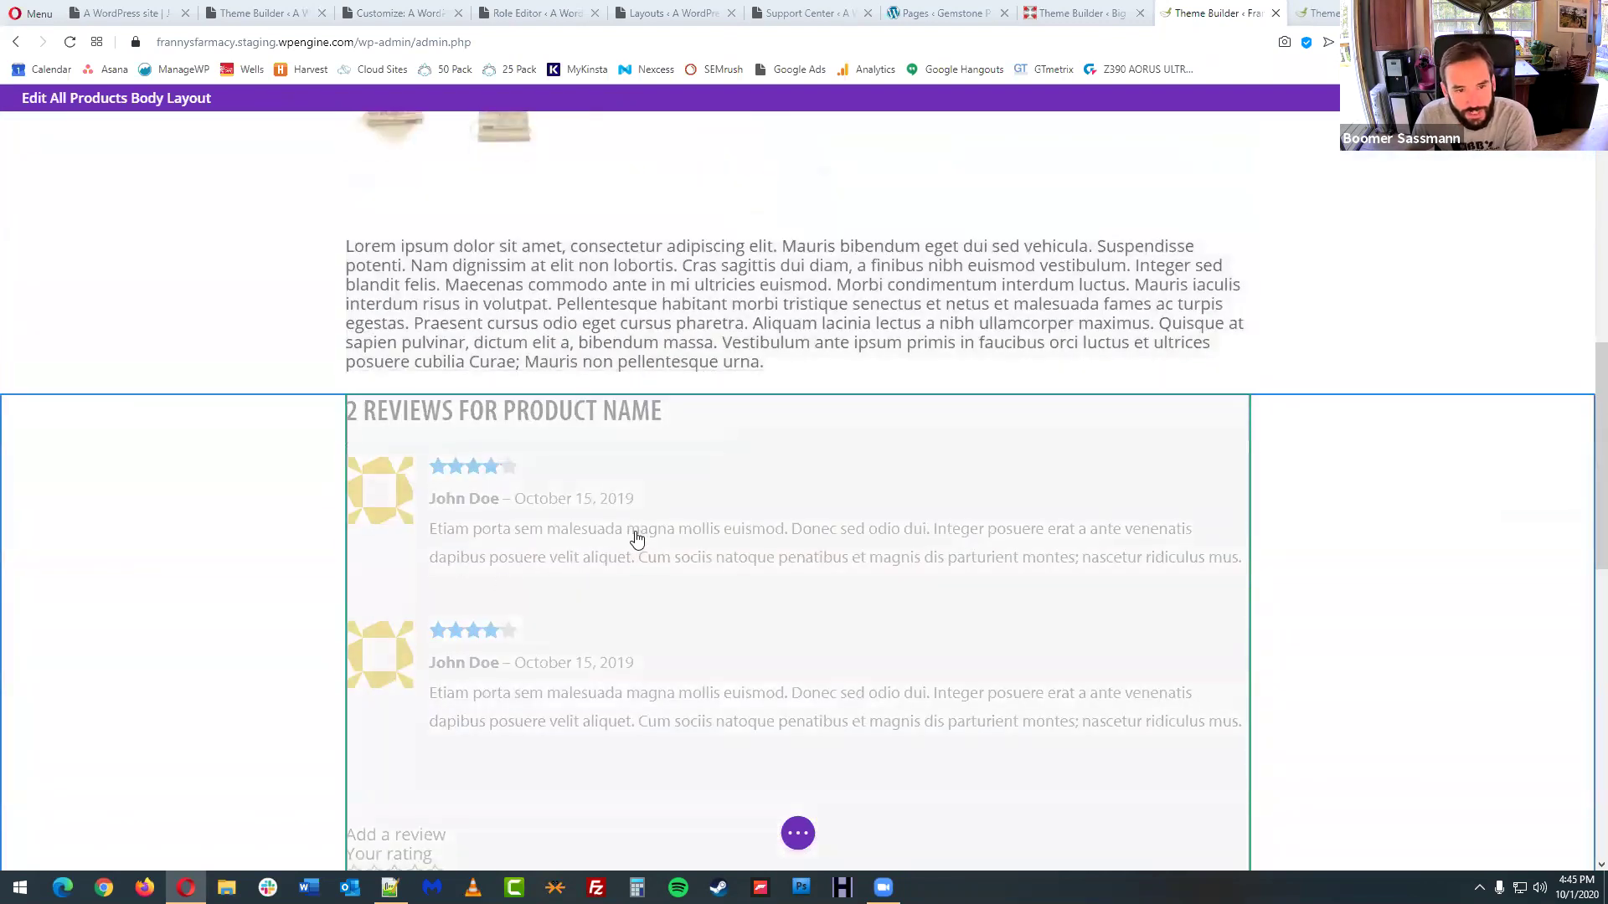
pyautogui.scroll(-8, 636, 538)
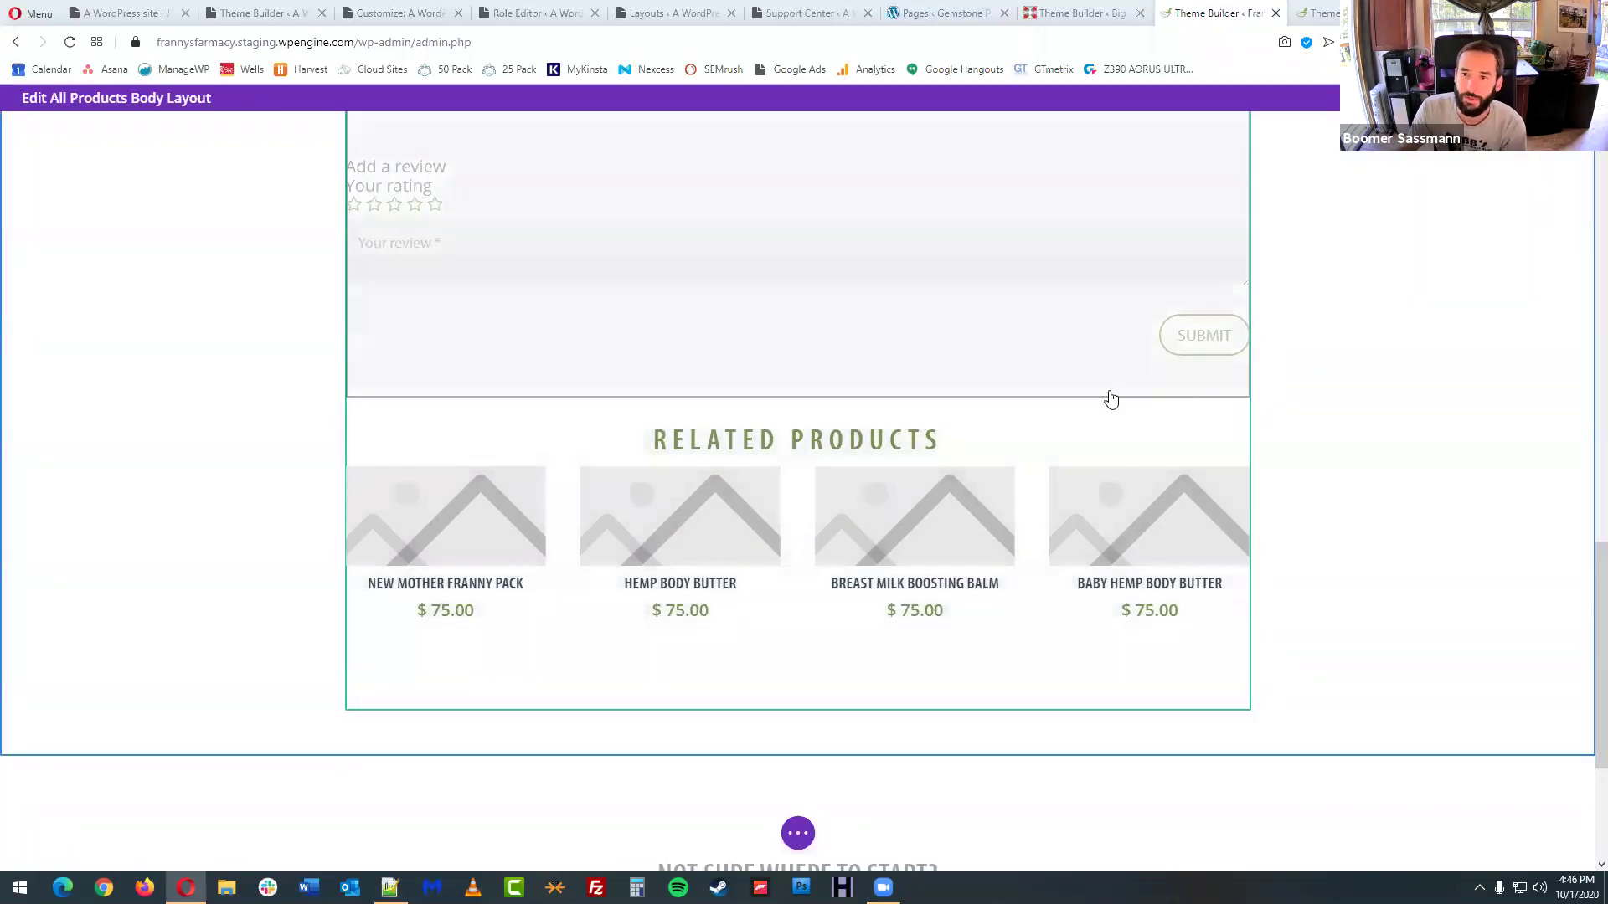
pyautogui.scroll(1, 1097, 402)
pyautogui.scroll(8, 1087, 405)
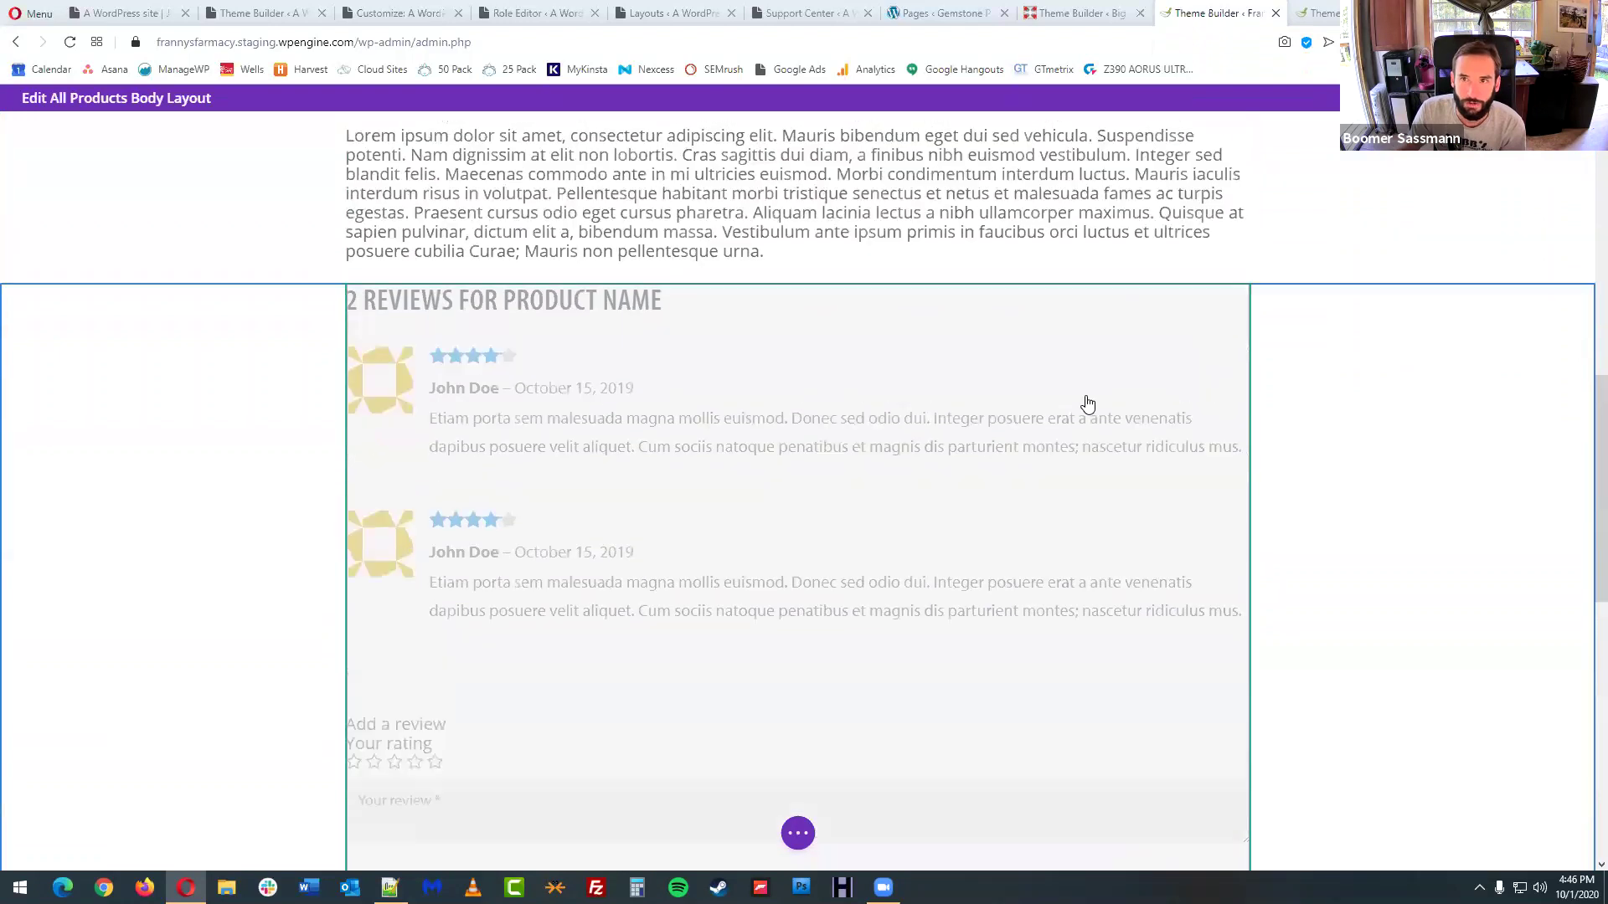
pyautogui.scroll(7, 1087, 405)
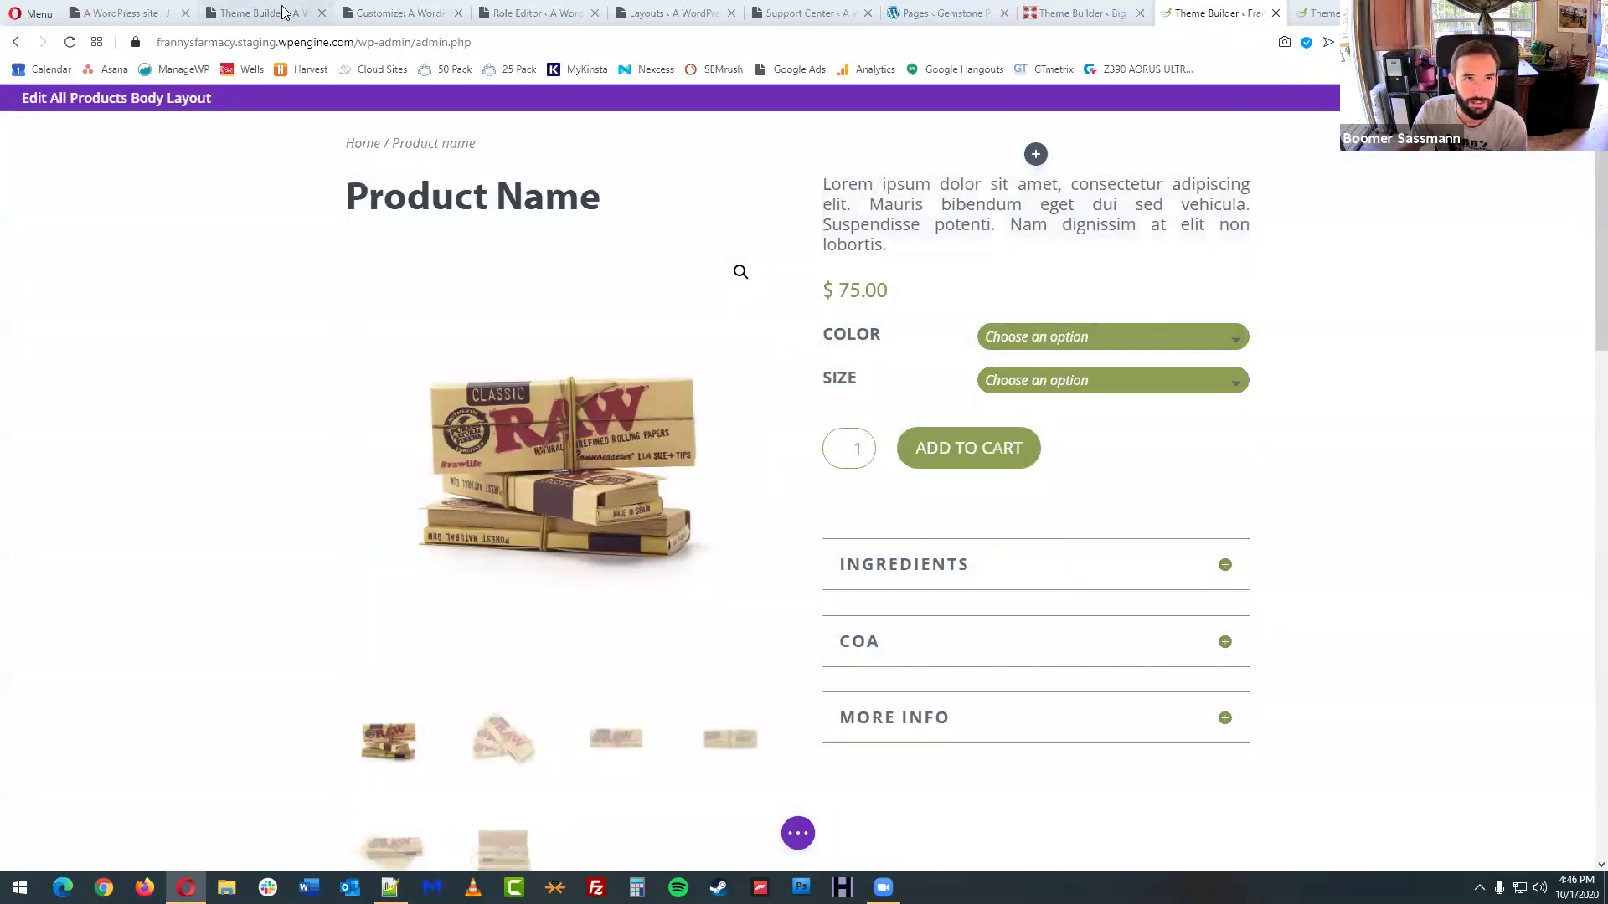
# - Switch to the Theme Customizer and review the Site Identity options within the General Settings
pyautogui.click(285, 12)
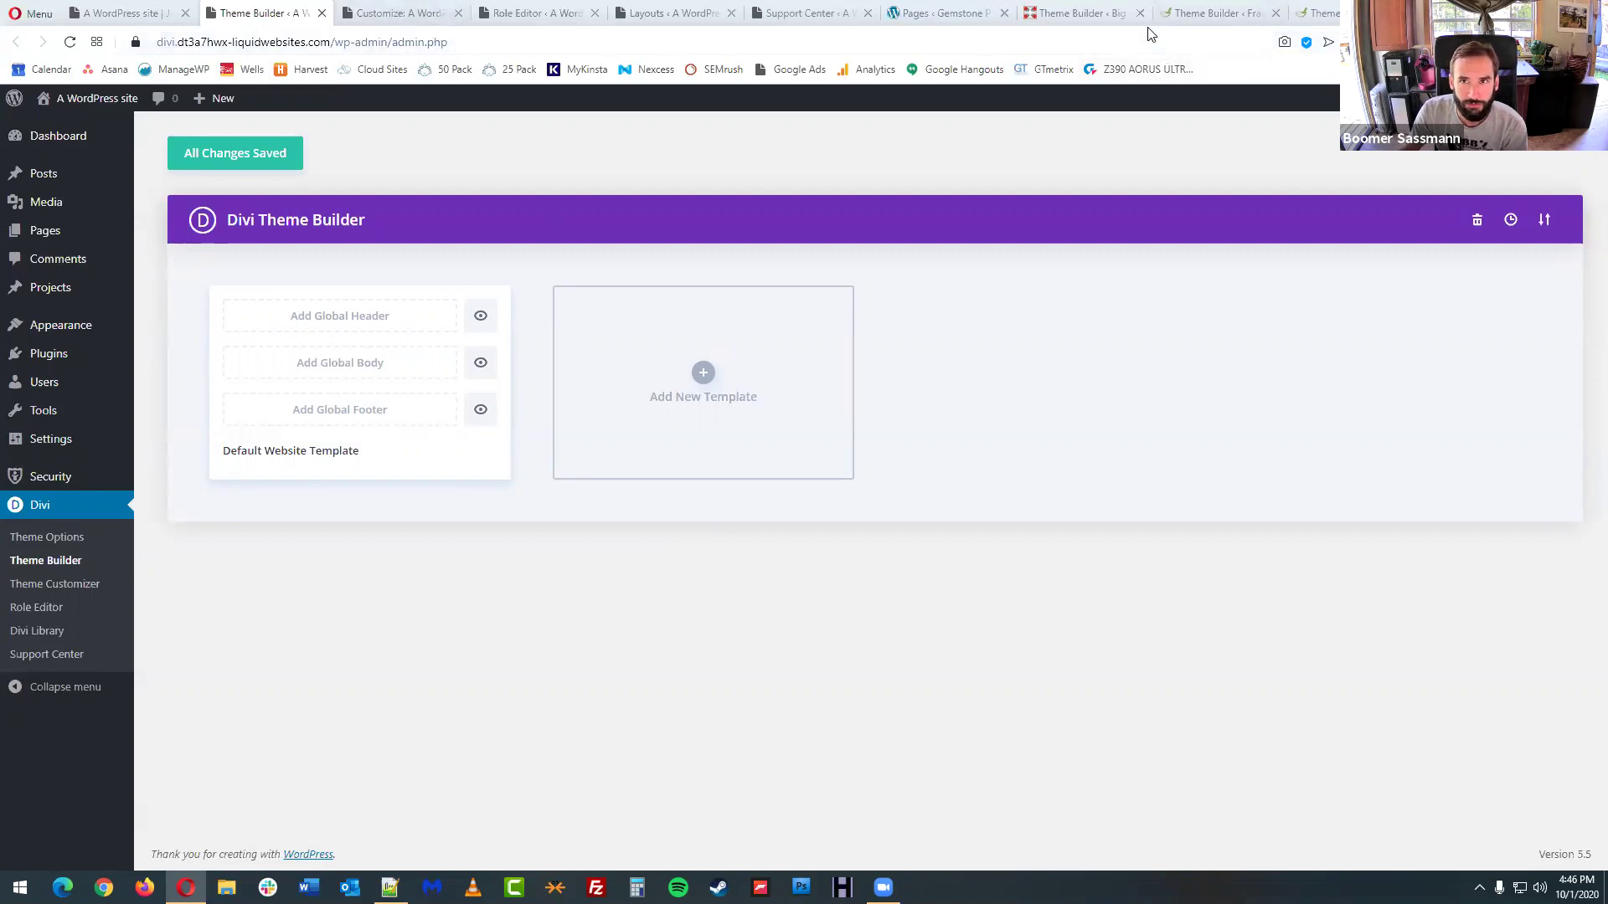
pyautogui.click(382, 20)
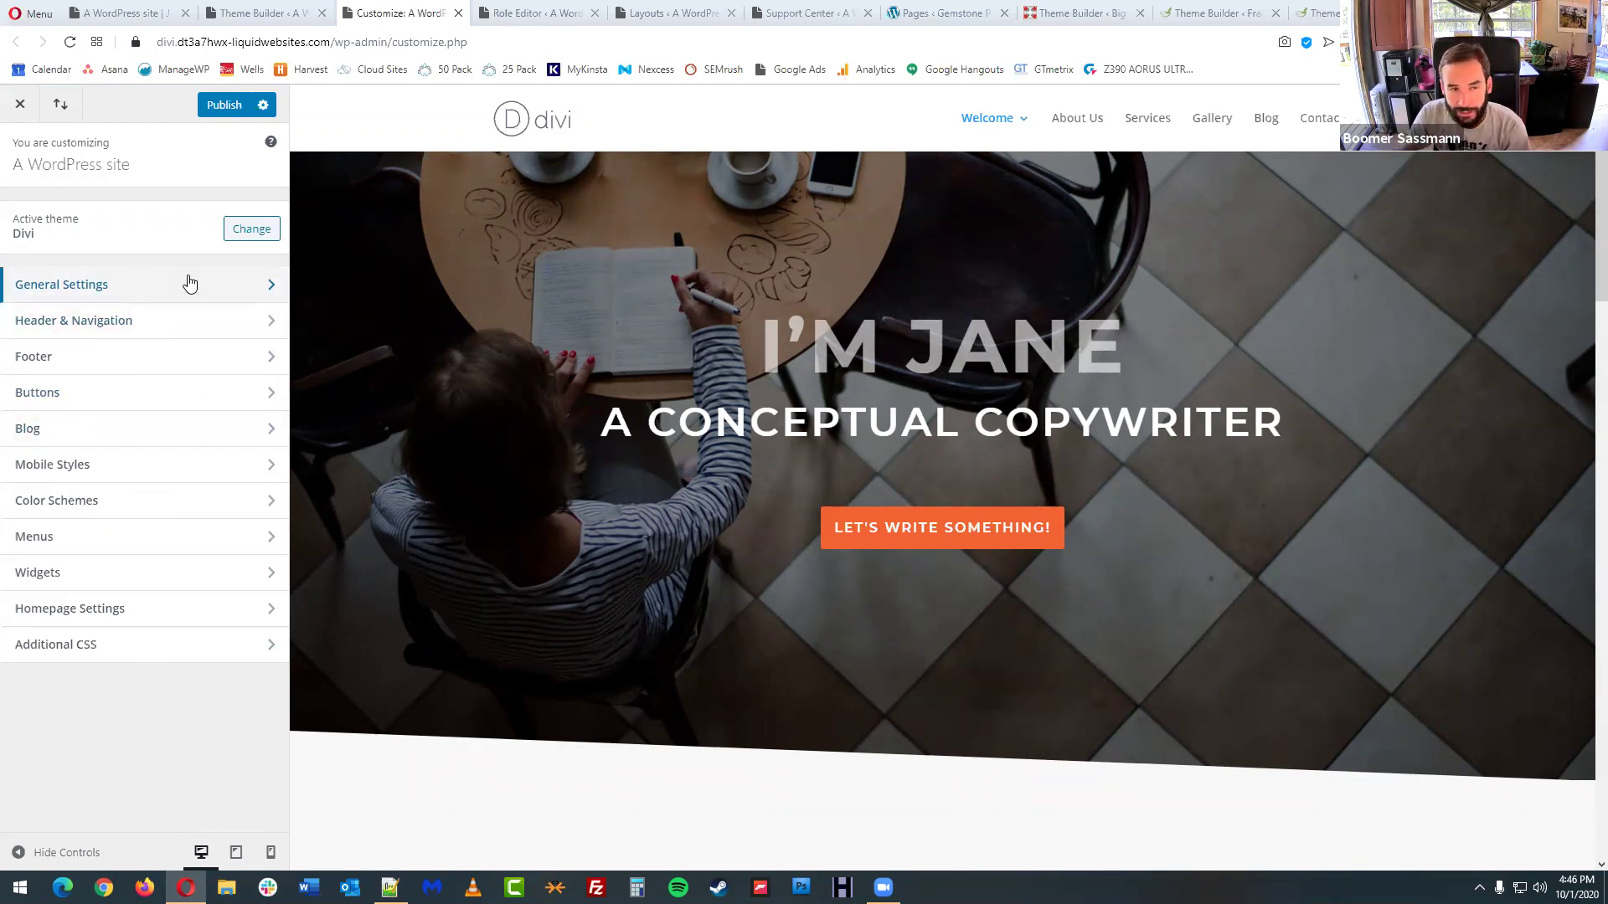
pyautogui.click(136, 293)
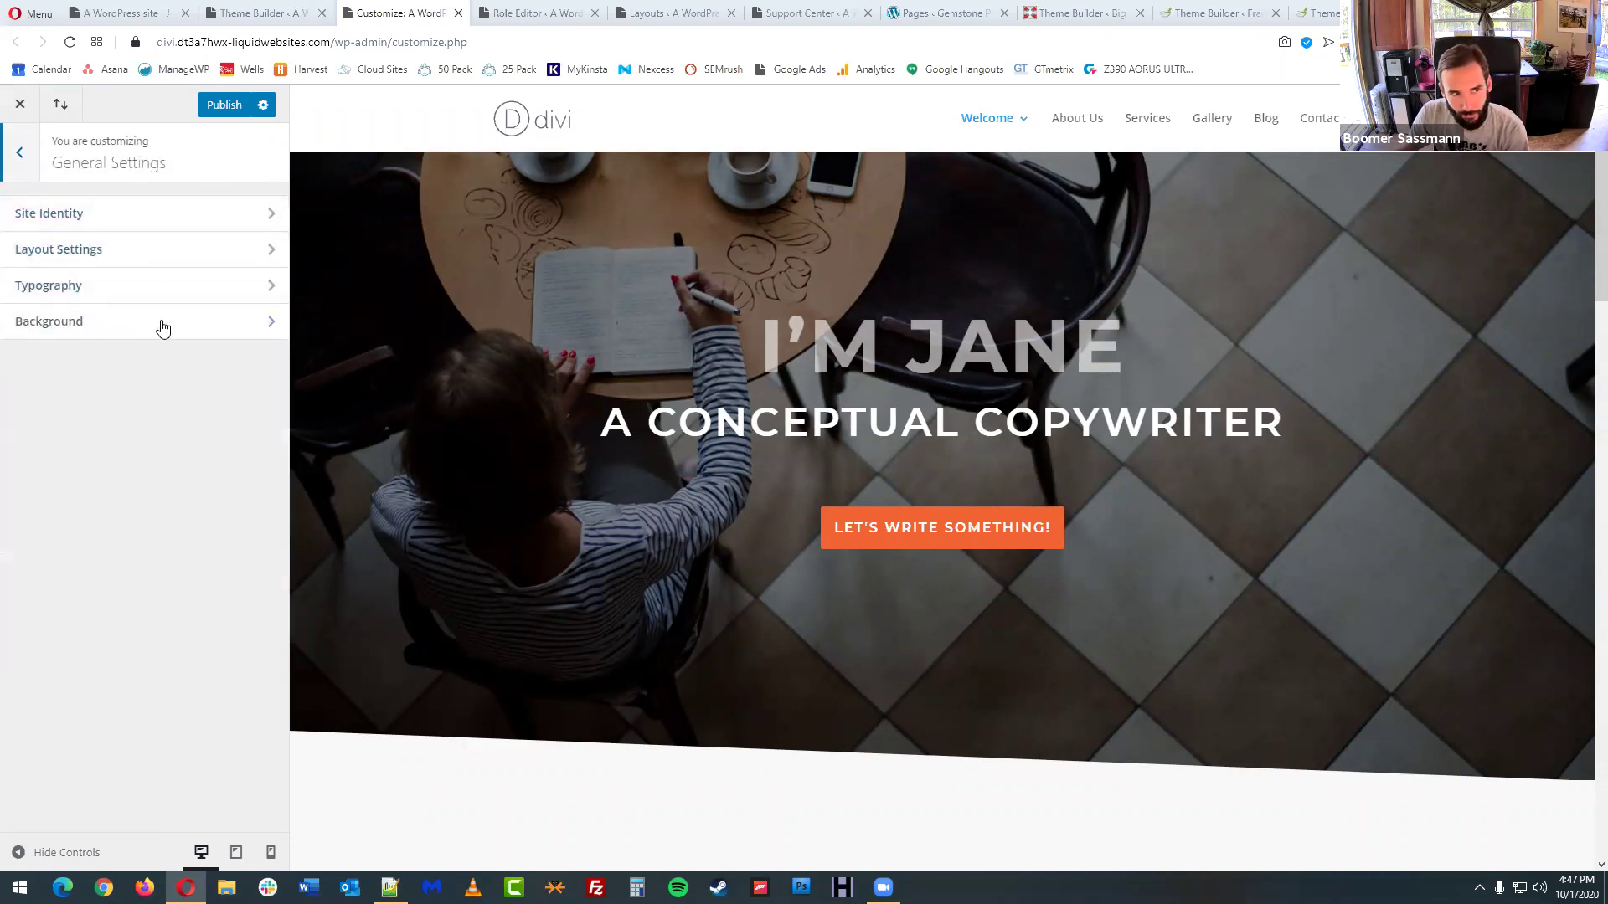
pyautogui.click(179, 213)
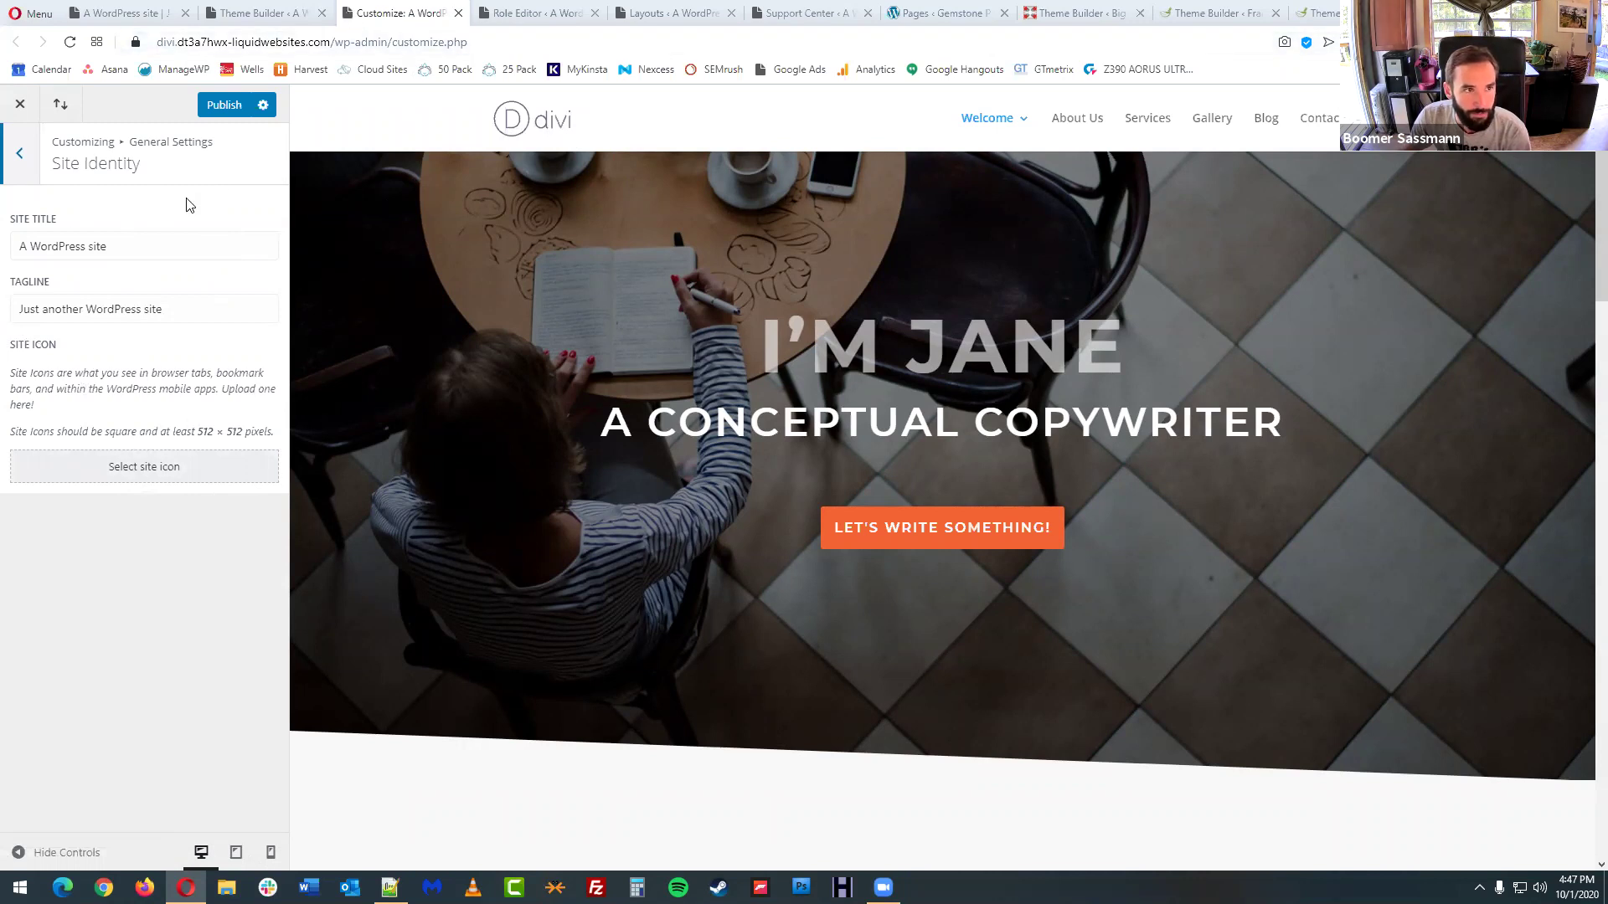
pyautogui.click(21, 159)
# - Open the Layout Settings and try the boxed layout option, turning it on and off again
pyautogui.click(64, 249)
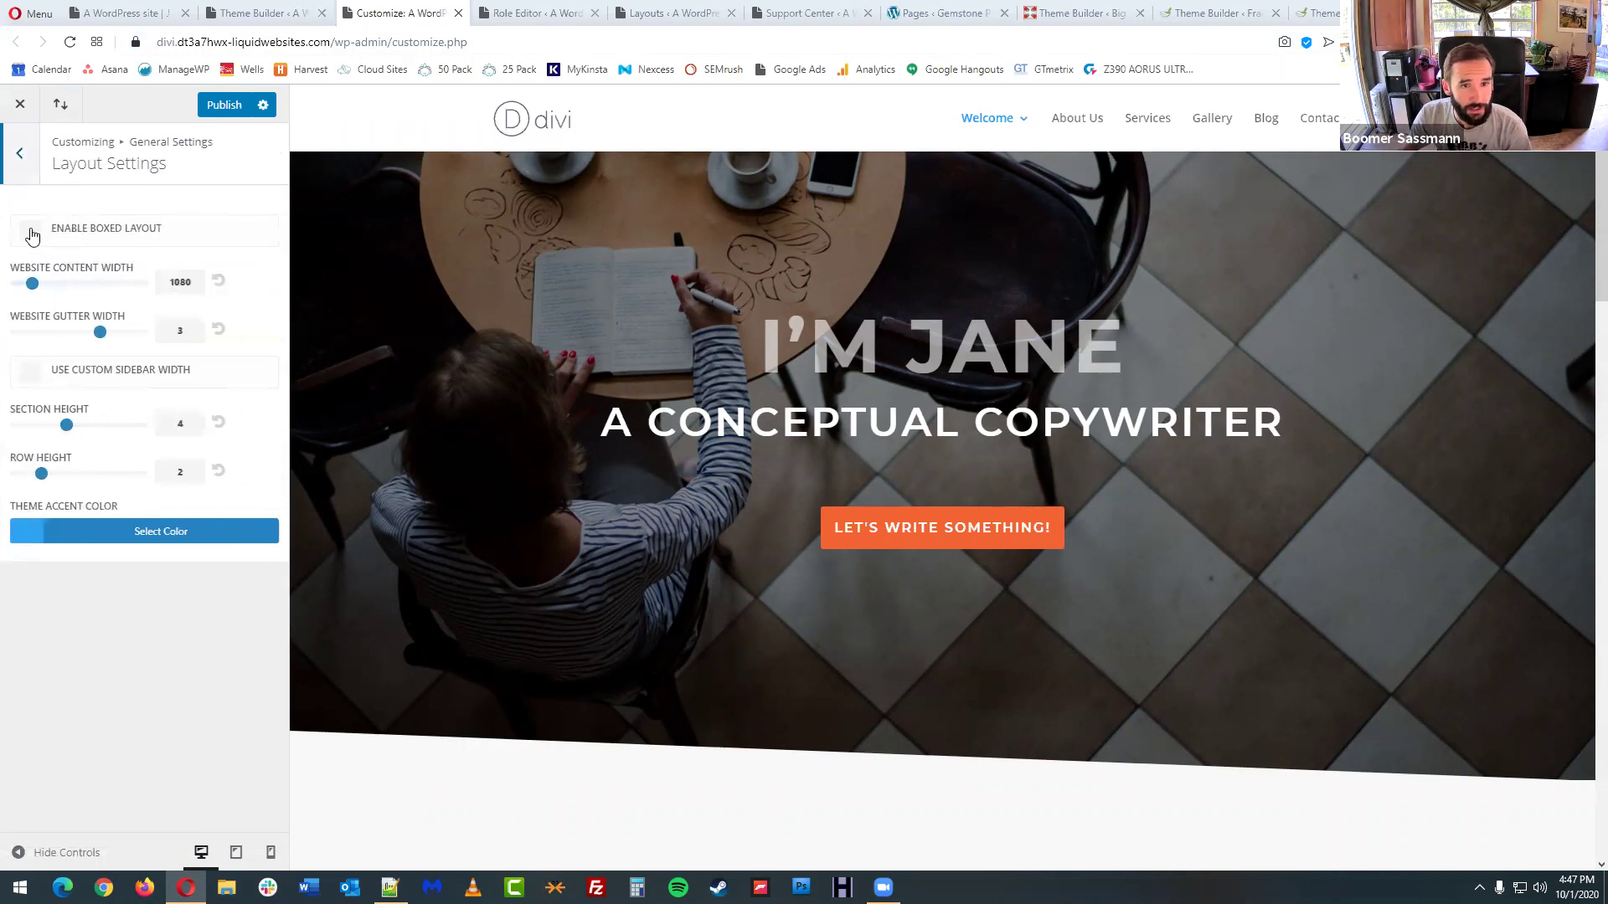
pyautogui.click(30, 232)
pyautogui.click(30, 232)
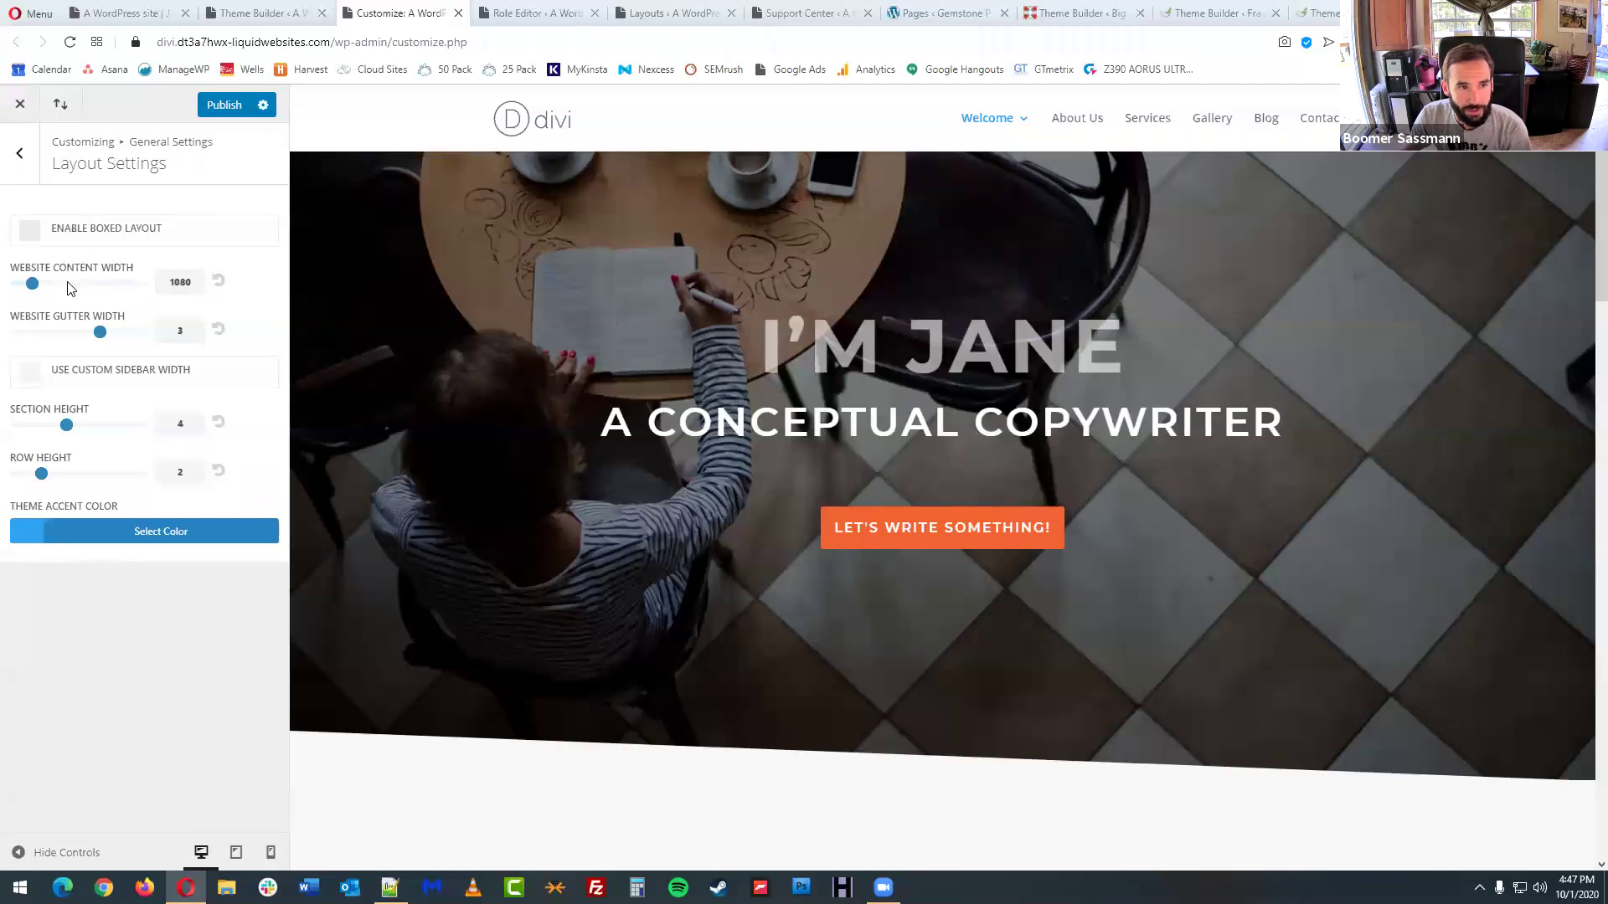
# - Set the theme accent color to red #ff3030 and leave the Layout Settings
pyautogui.click(109, 541)
pyautogui.moveTo(118, 617)
pyautogui.mouseDown()
pyautogui.moveTo(171, 608)
pyautogui.moveTo(15, 594)
pyautogui.mouseUp()
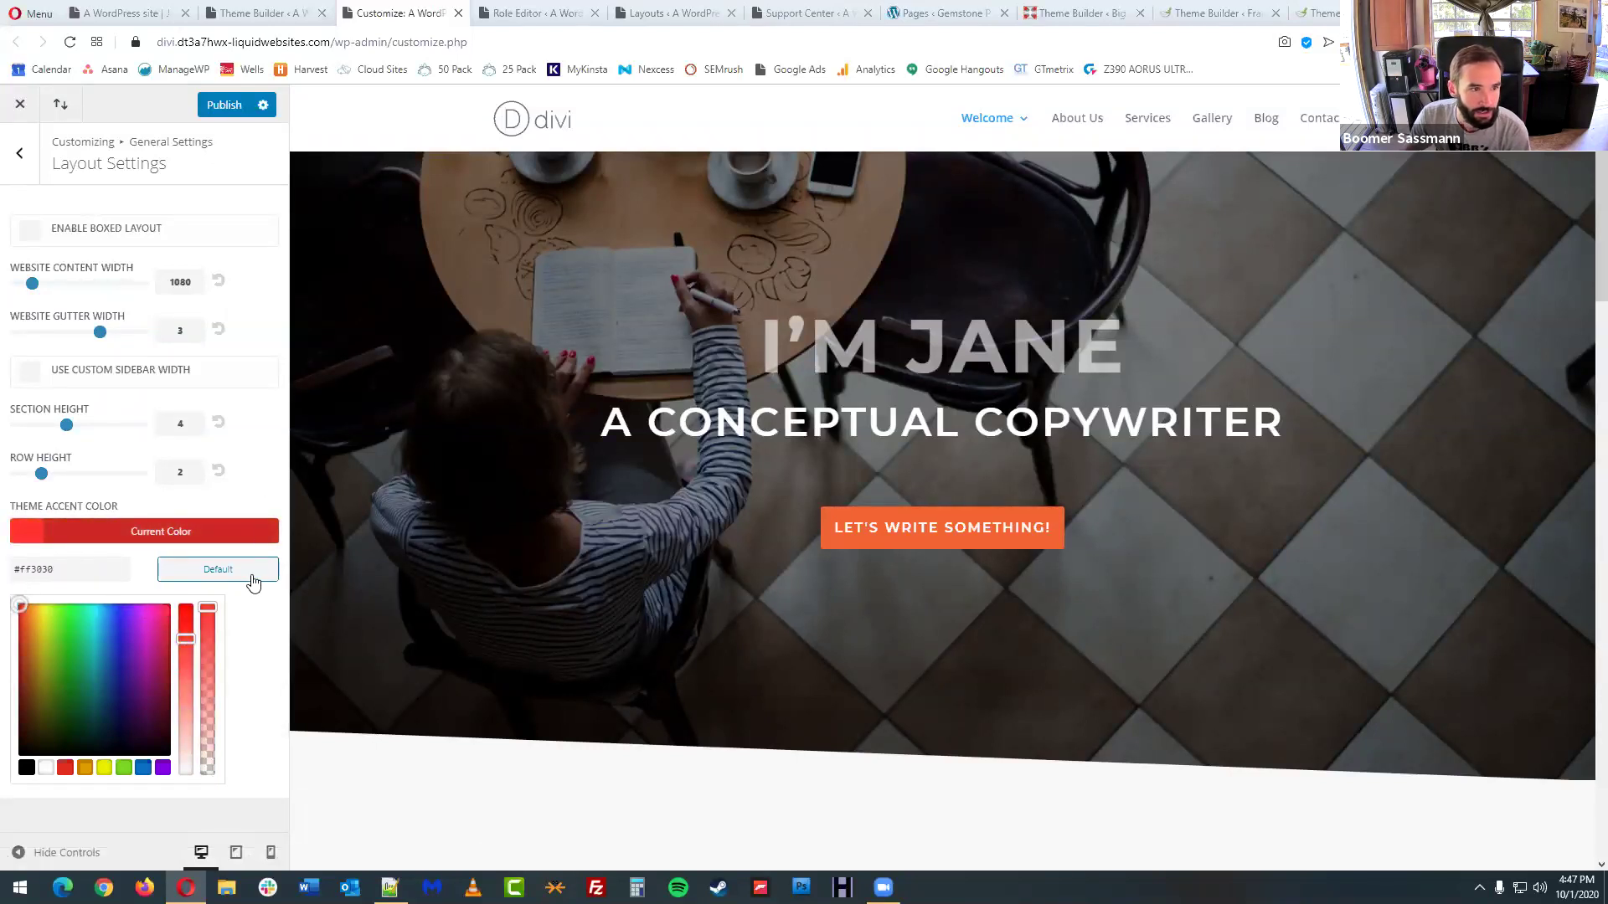
pyautogui.click(169, 814)
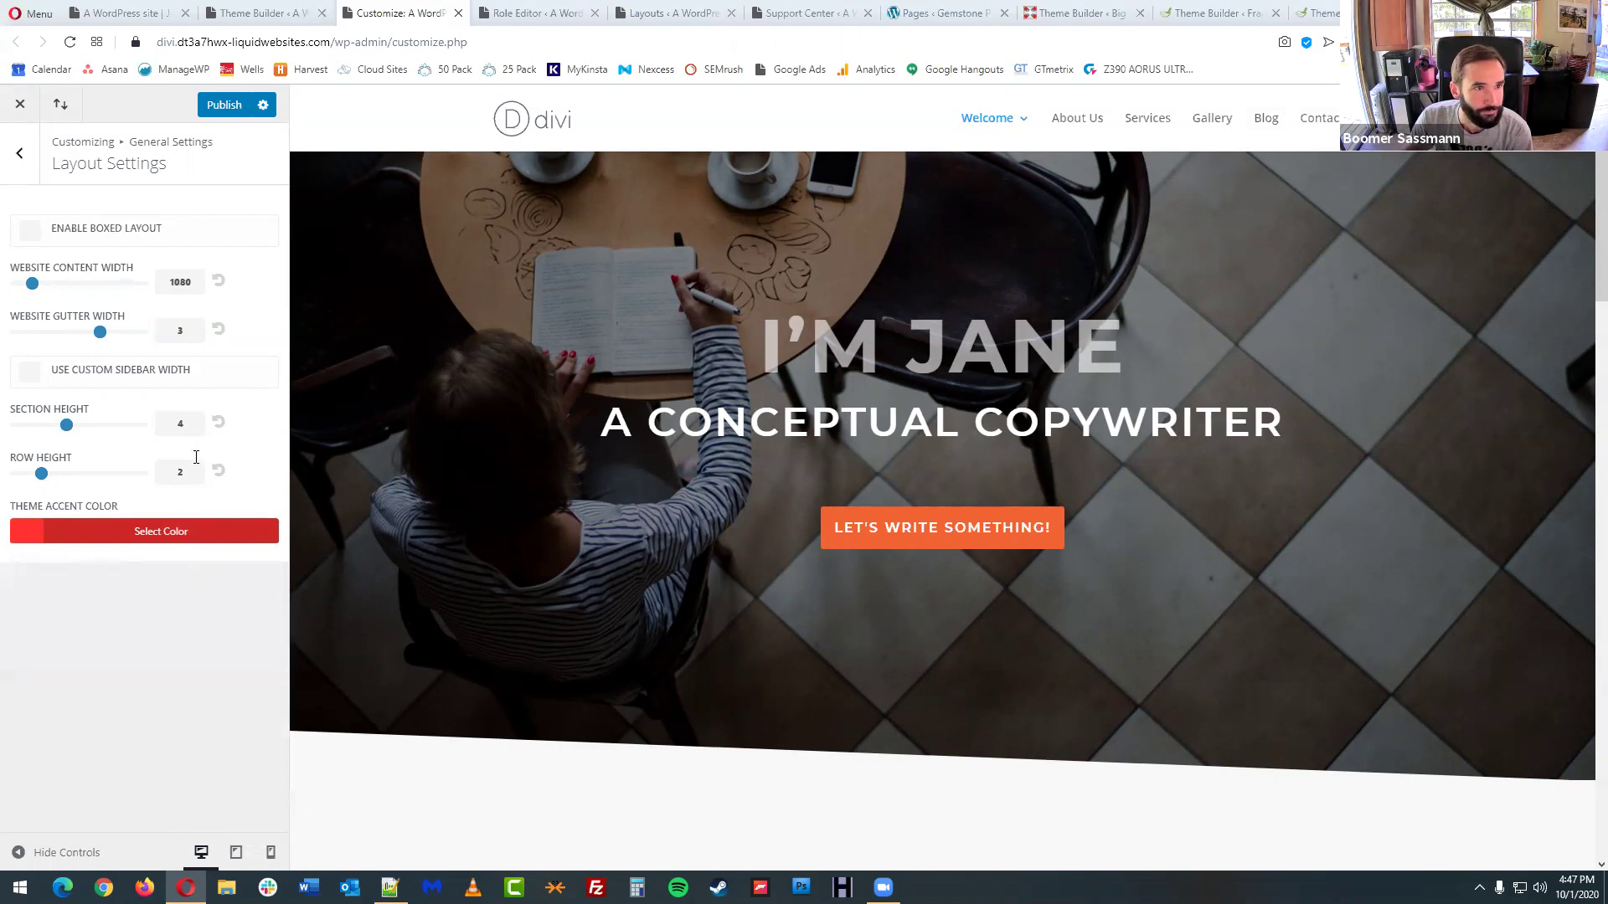
pyautogui.click(19, 161)
# - Review the Typography options, including the list of header fonts, keeping Default Theme Font for headers
pyautogui.click(97, 291)
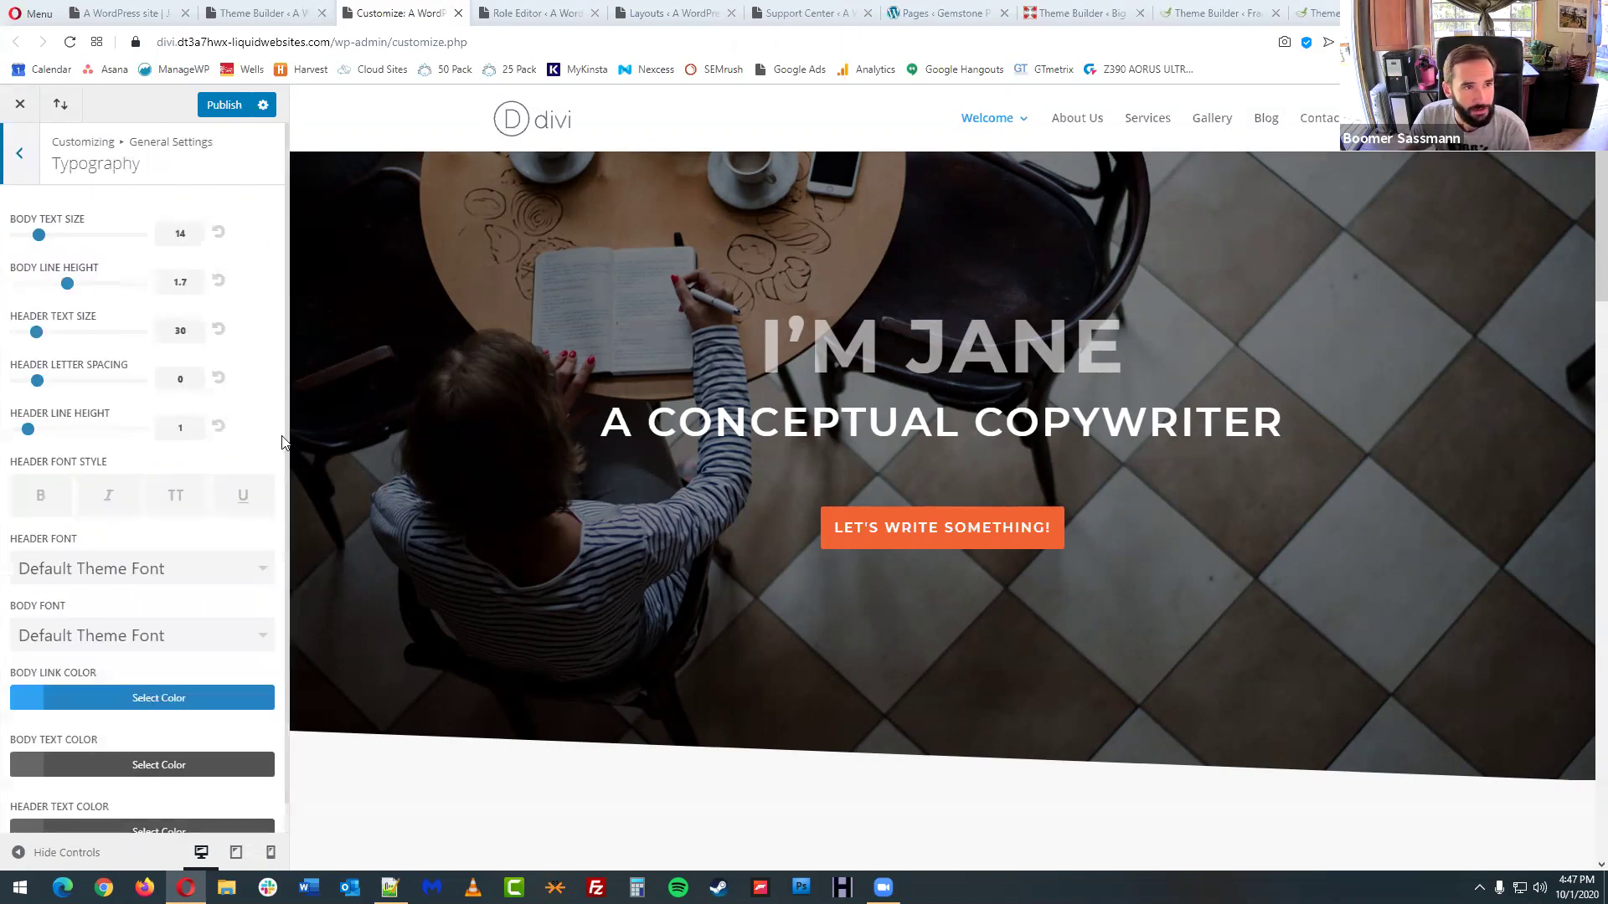
pyautogui.click(129, 568)
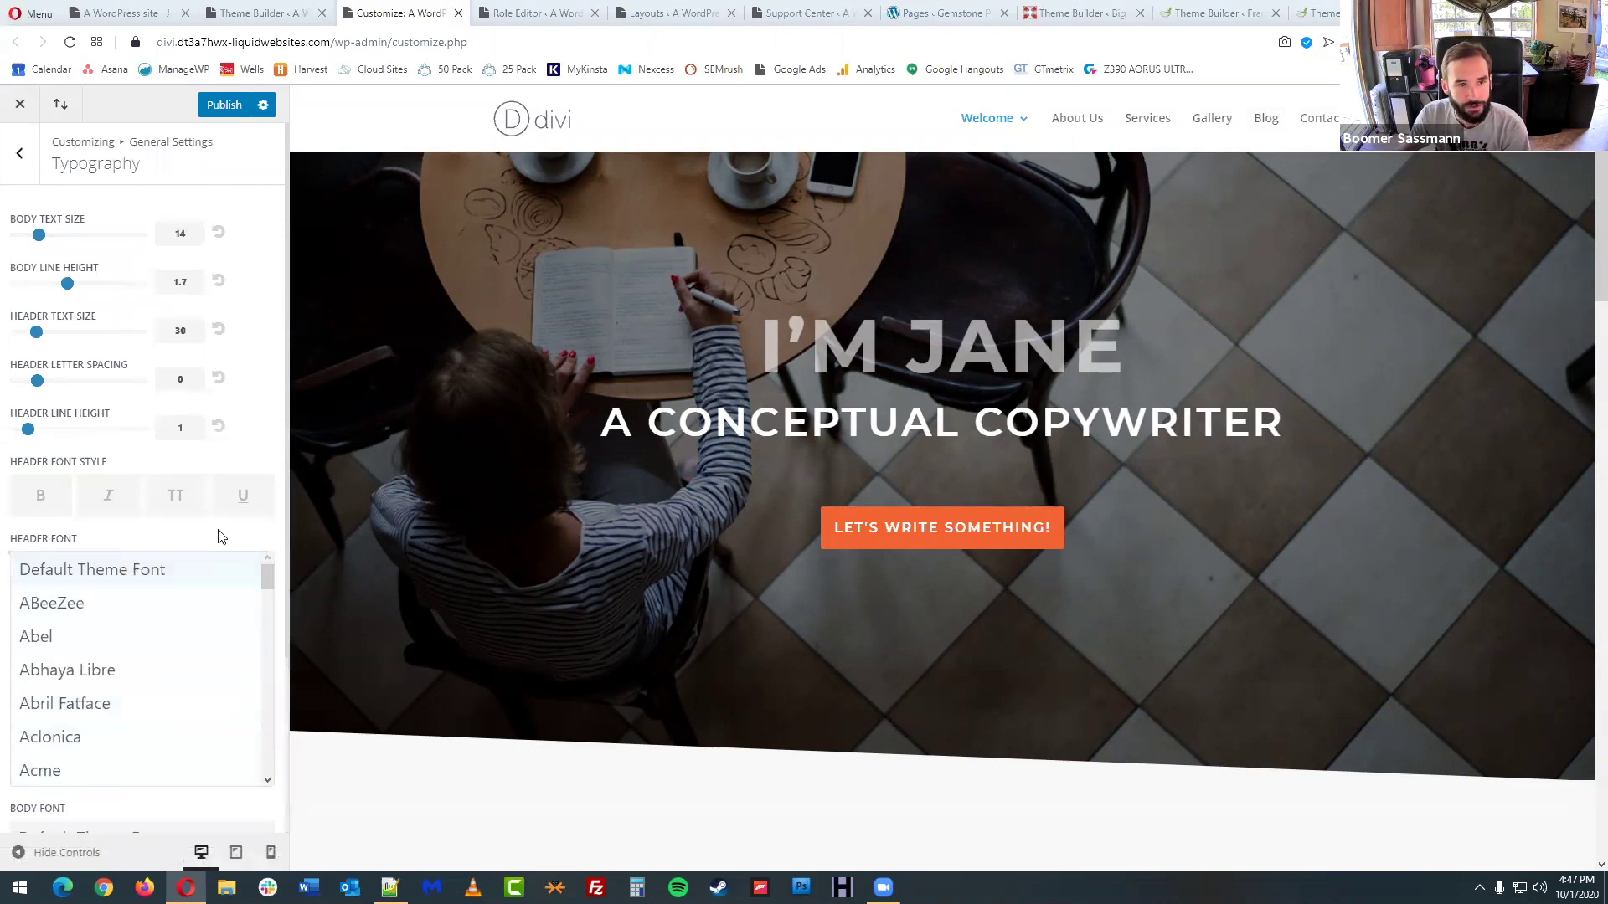
pyautogui.click(109, 572)
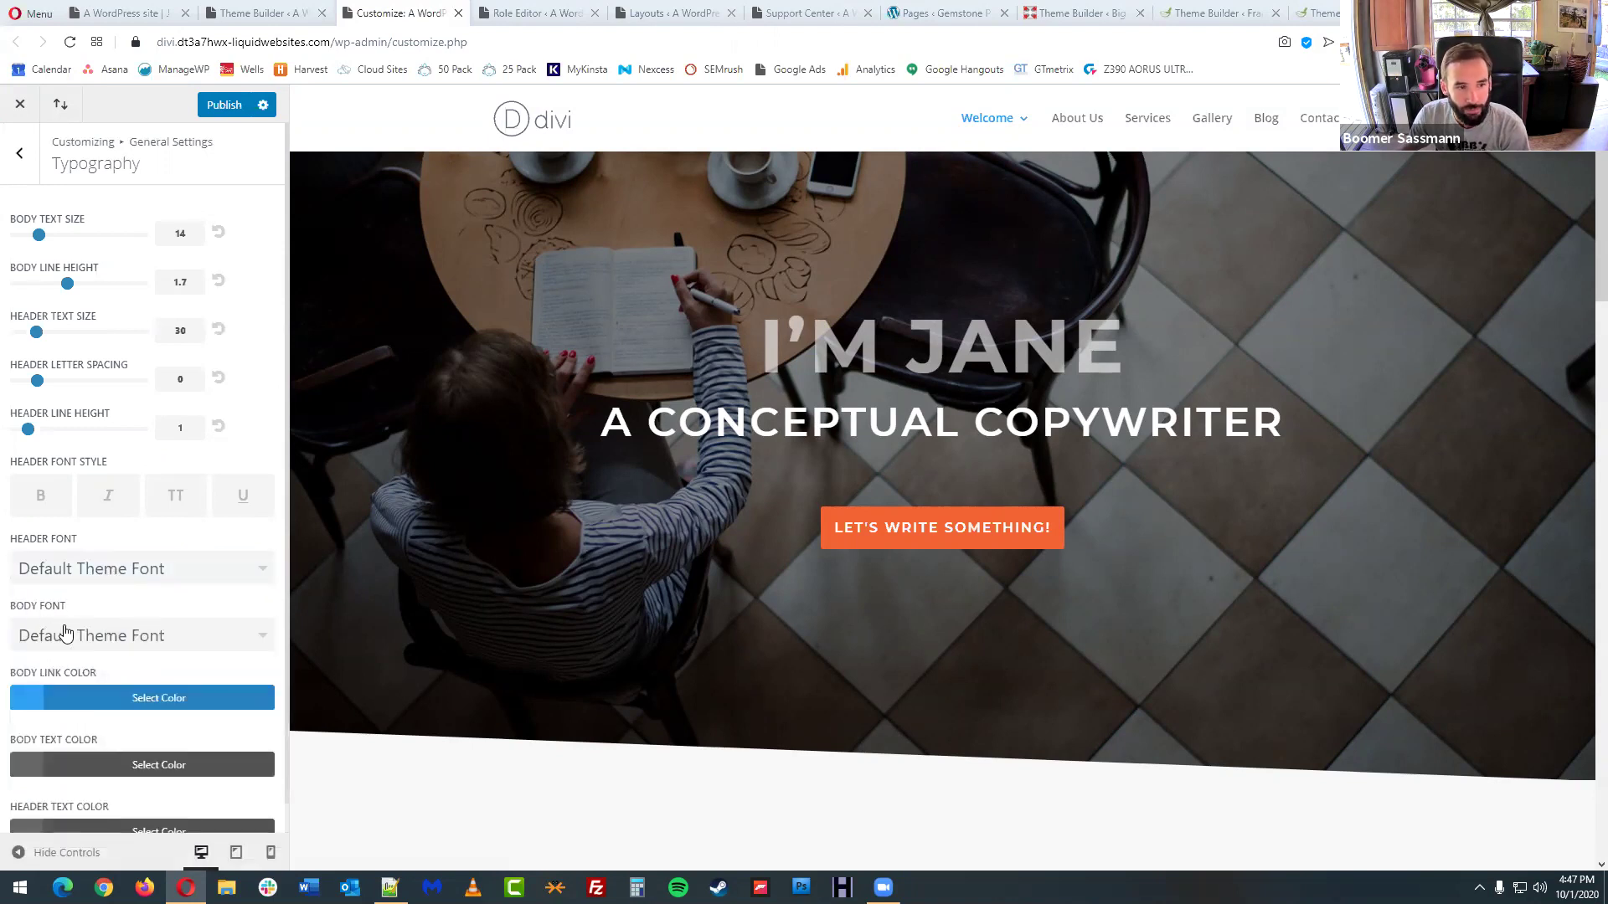
pyautogui.scroll(-1, 120, 670)
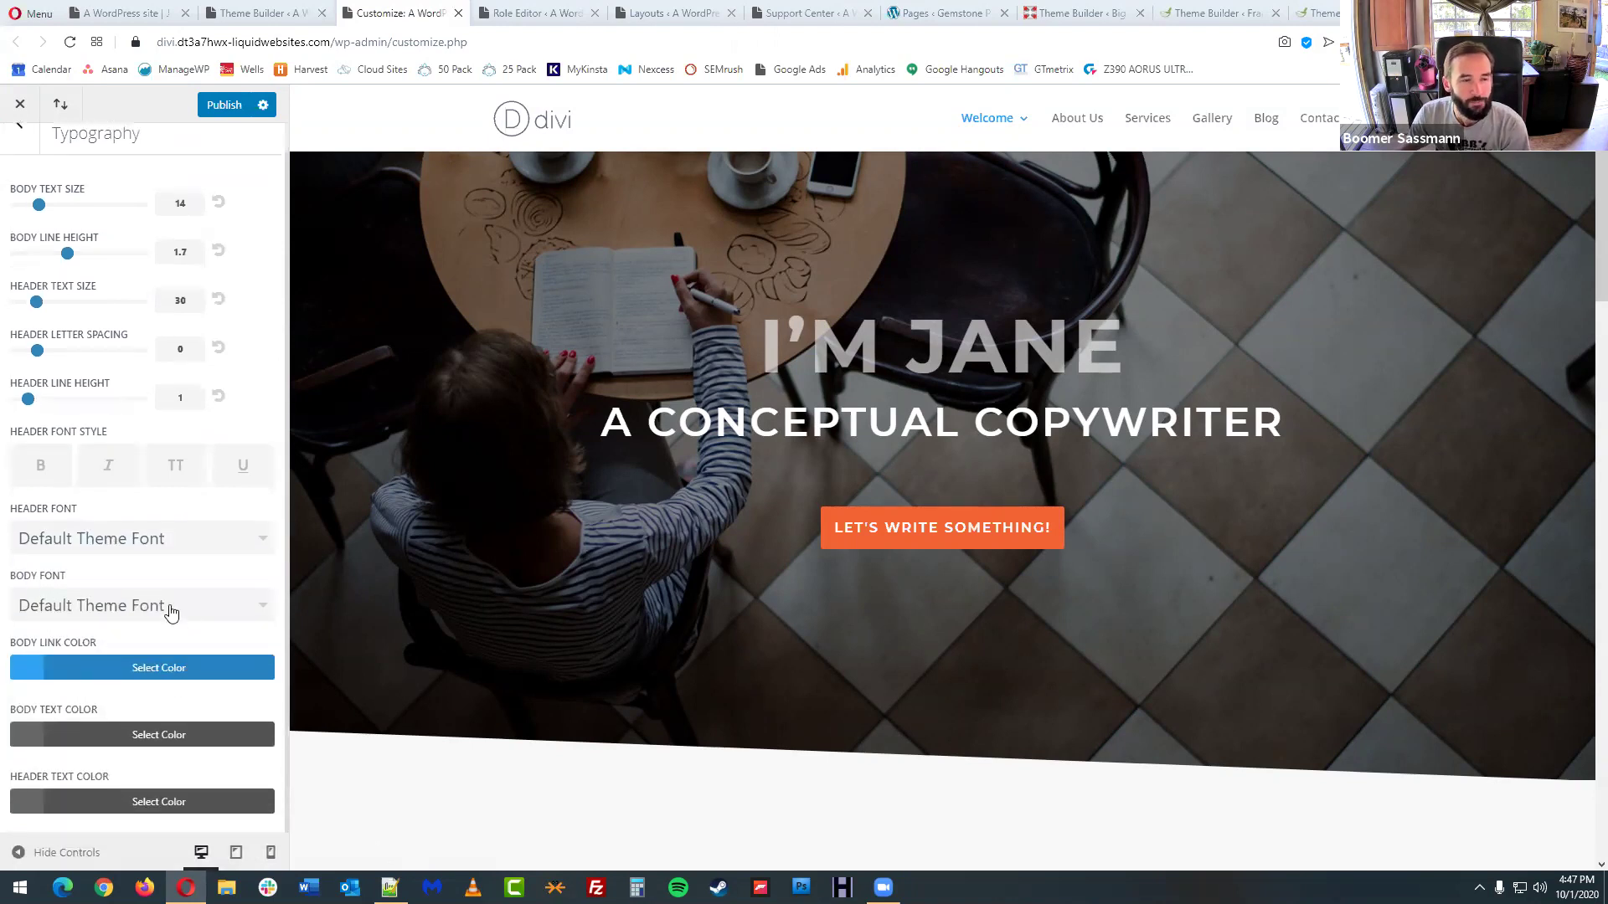
pyautogui.scroll(1, 174, 605)
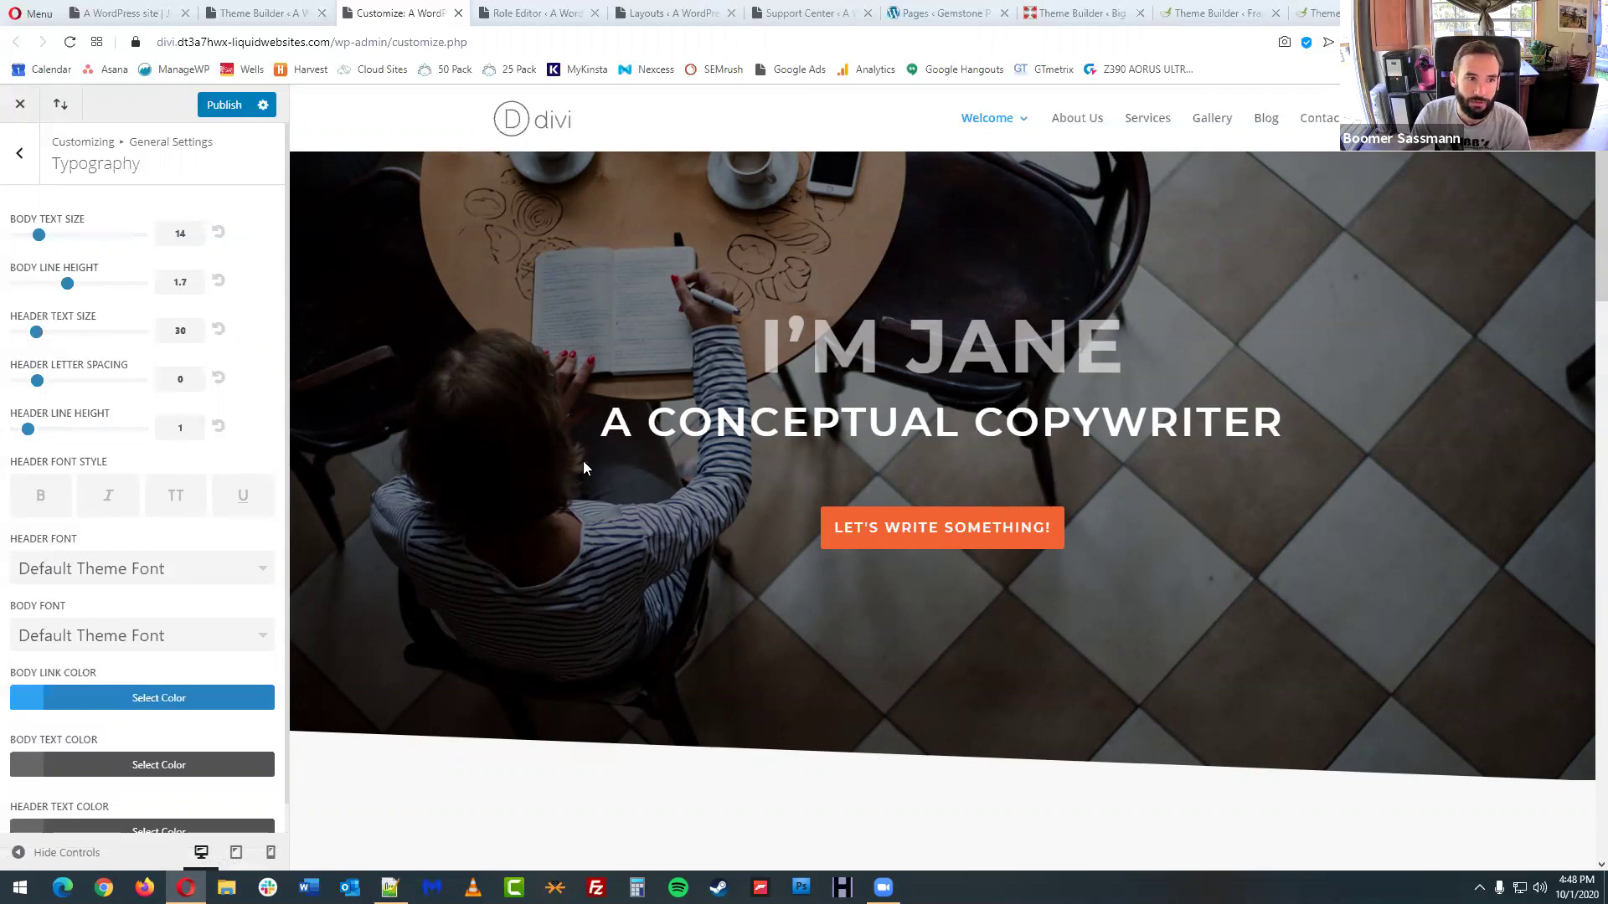
pyautogui.scroll(-1, 223, 423)
pyautogui.scroll(1, 228, 420)
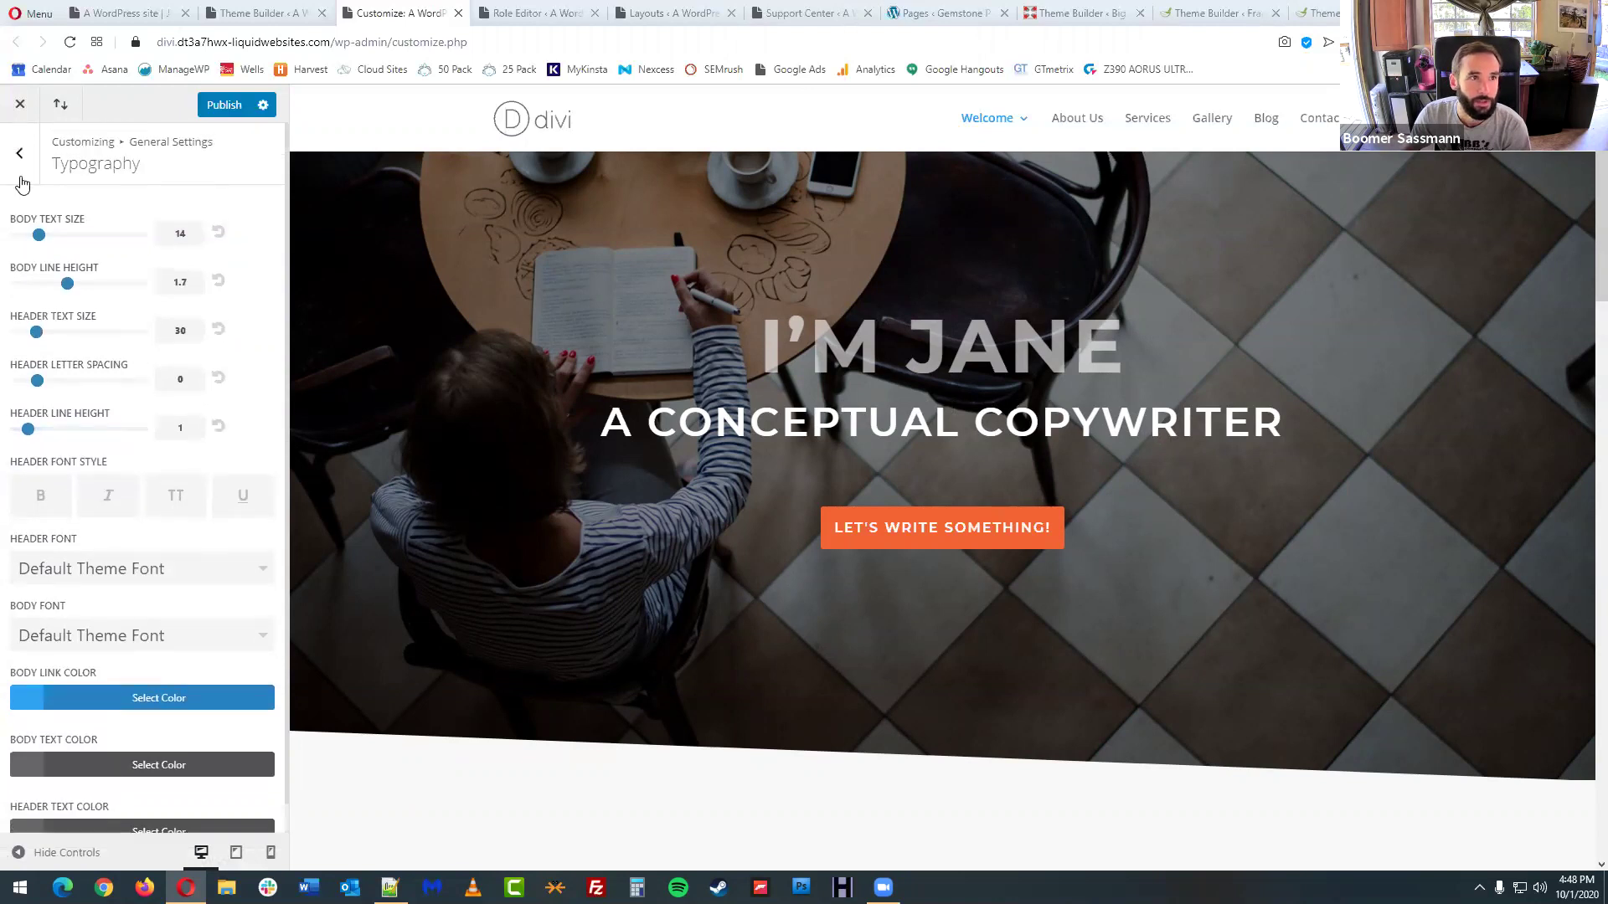
pyautogui.click(20, 158)
# - Check the Background color and image options, then return to the main customizer sections
pyautogui.click(78, 323)
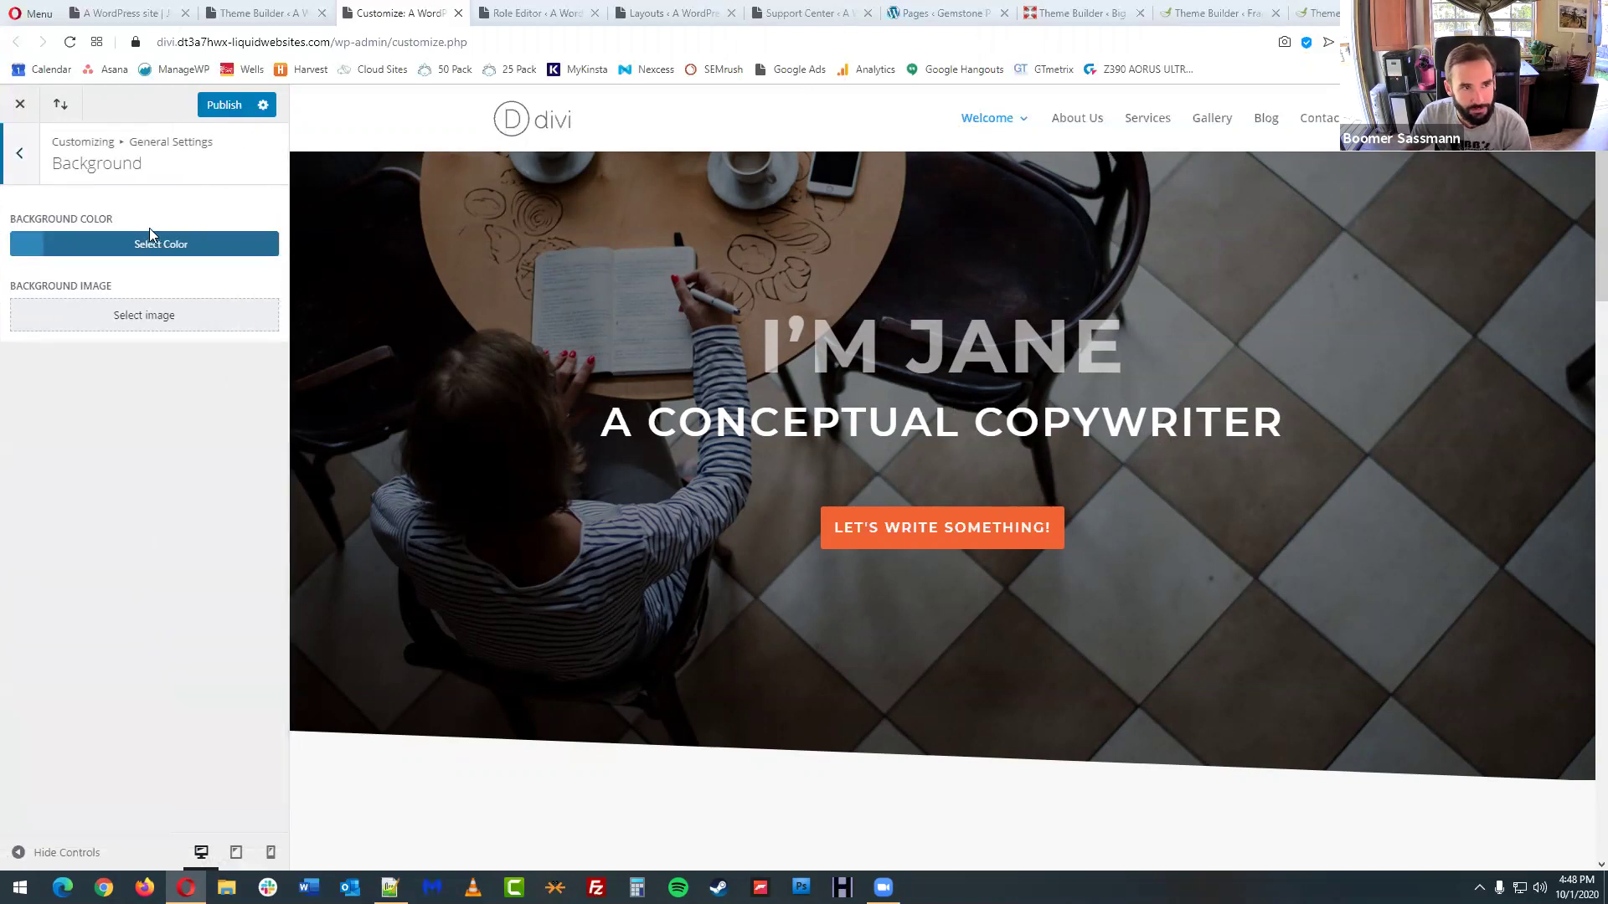
pyautogui.click(20, 173)
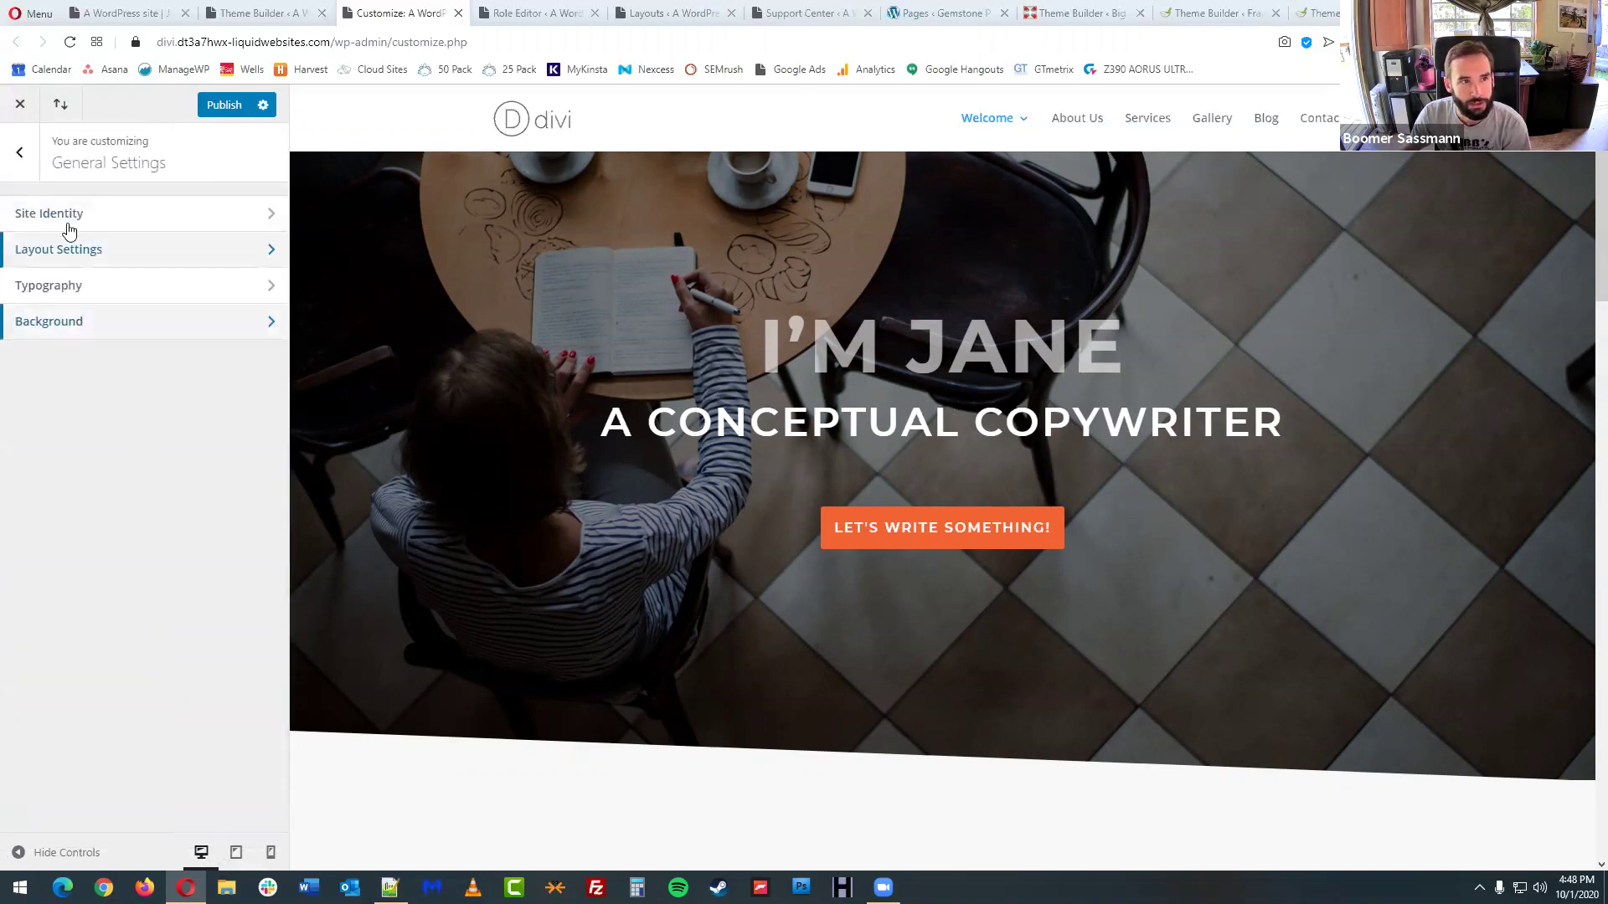
pyautogui.click(22, 158)
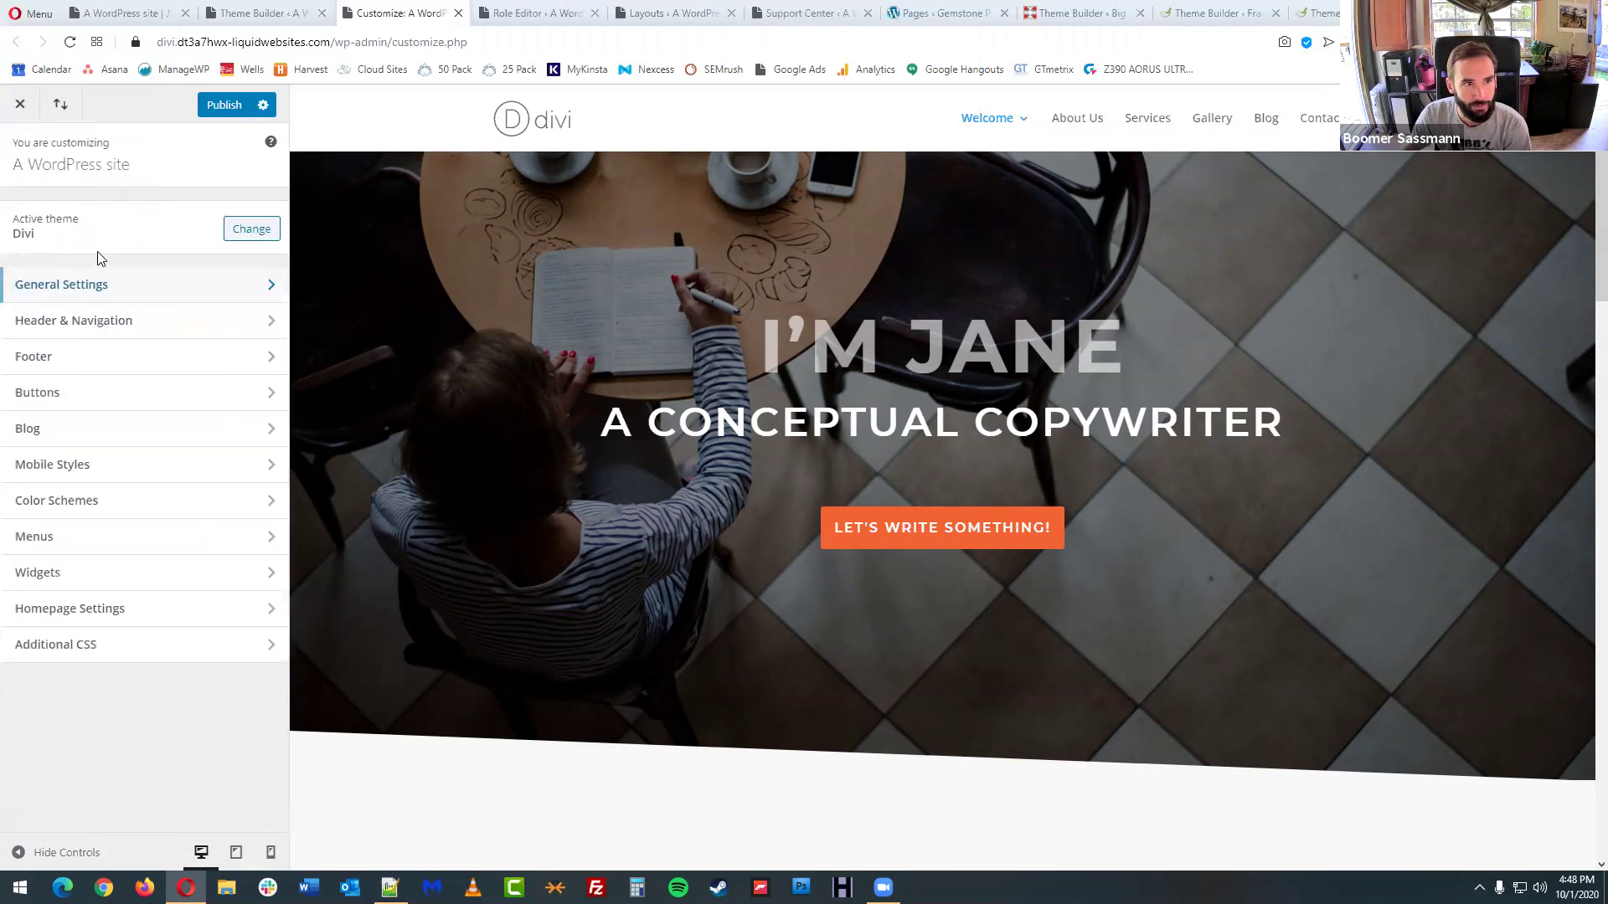
# - Enable Hide Navigation Until Scroll in the Header Format settings and test it in the page preview
pyautogui.click(137, 325)
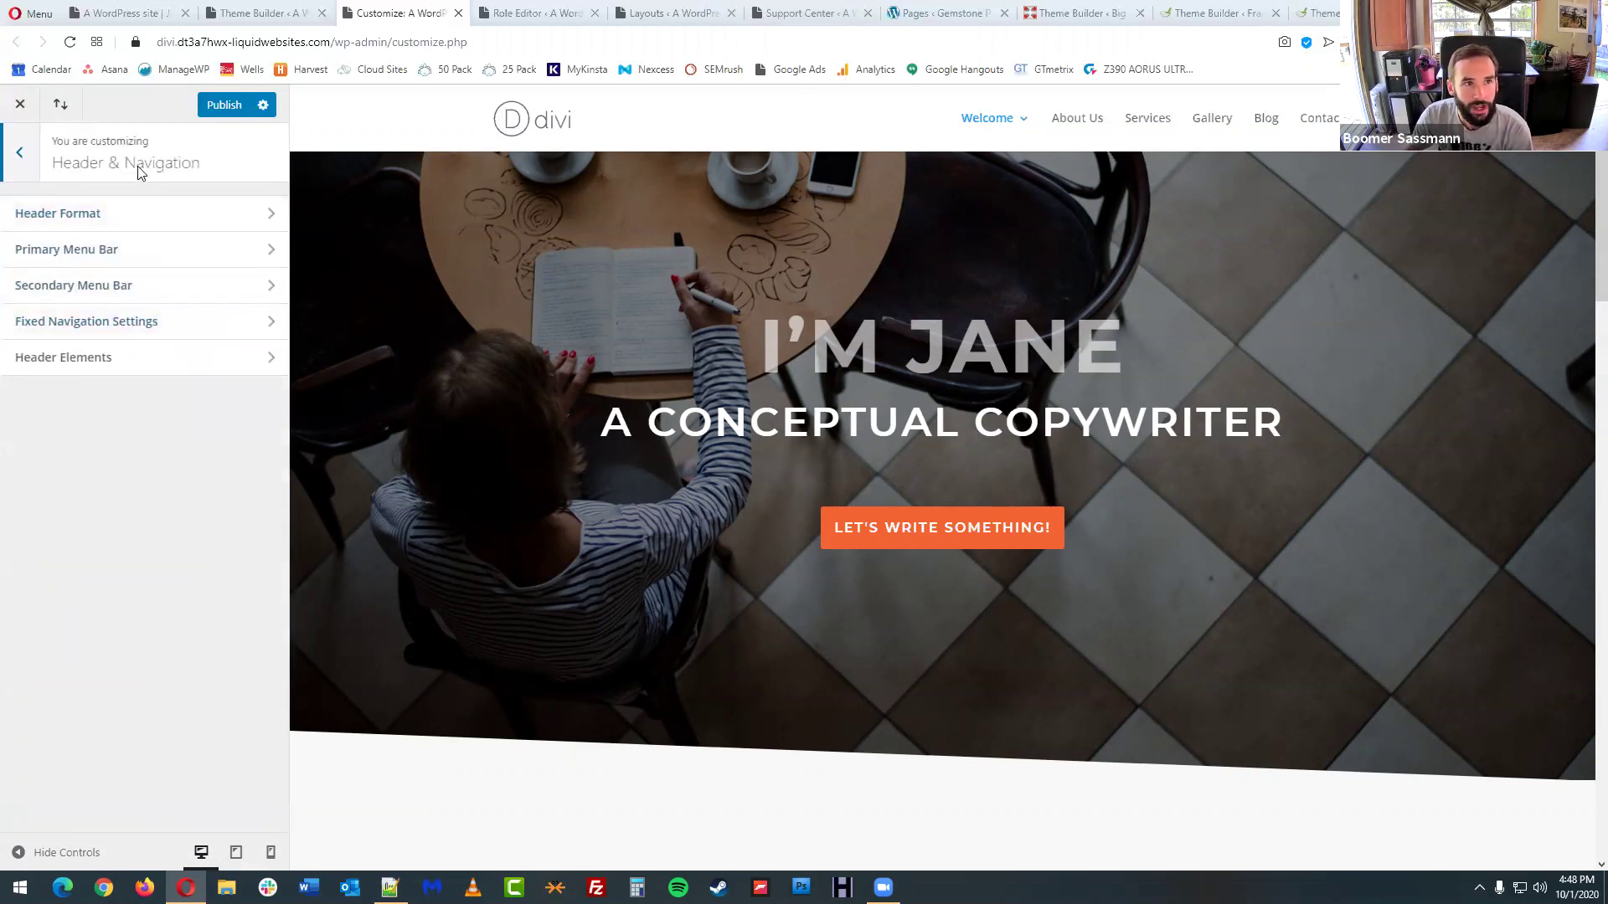
pyautogui.click(132, 217)
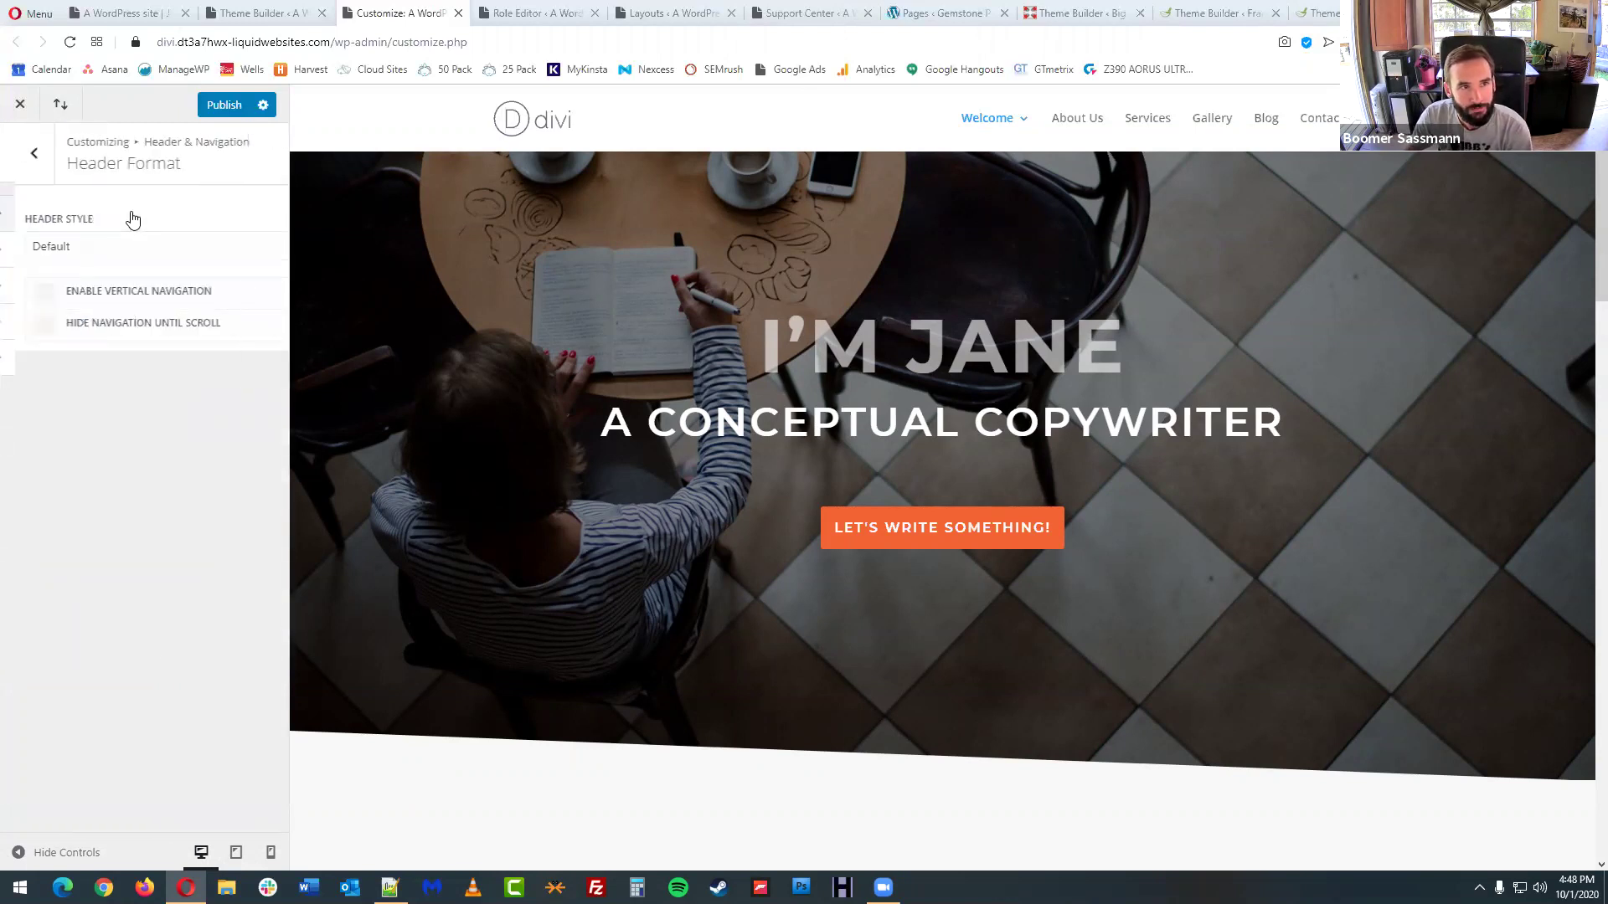
pyautogui.click(90, 329)
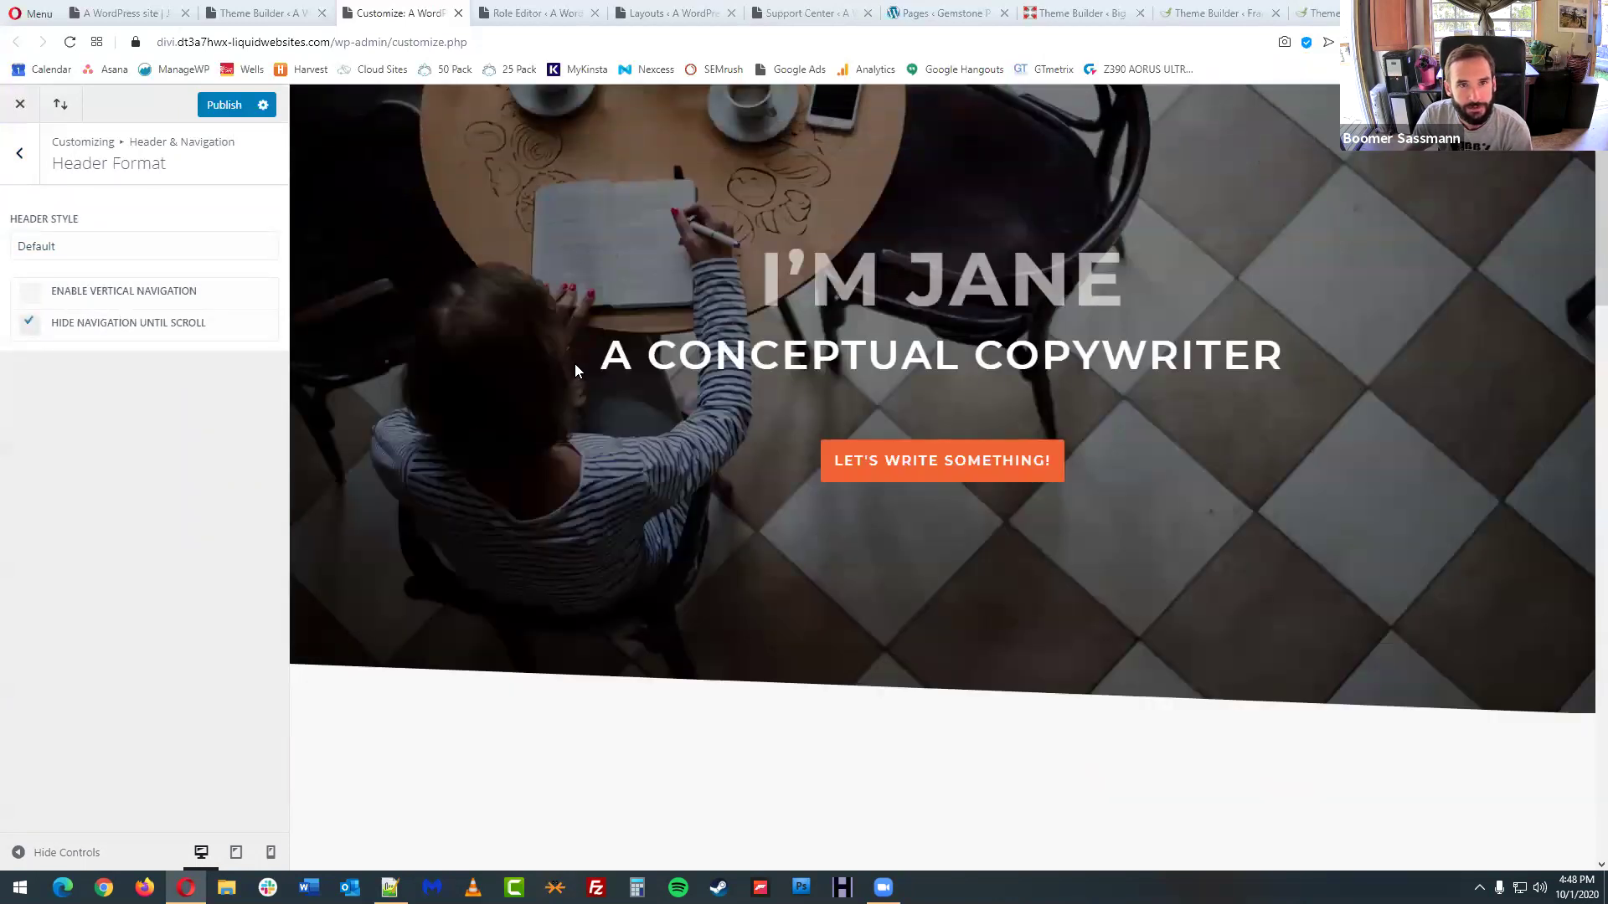
pyautogui.scroll(-2, 574, 364)
pyautogui.scroll(2, 575, 369)
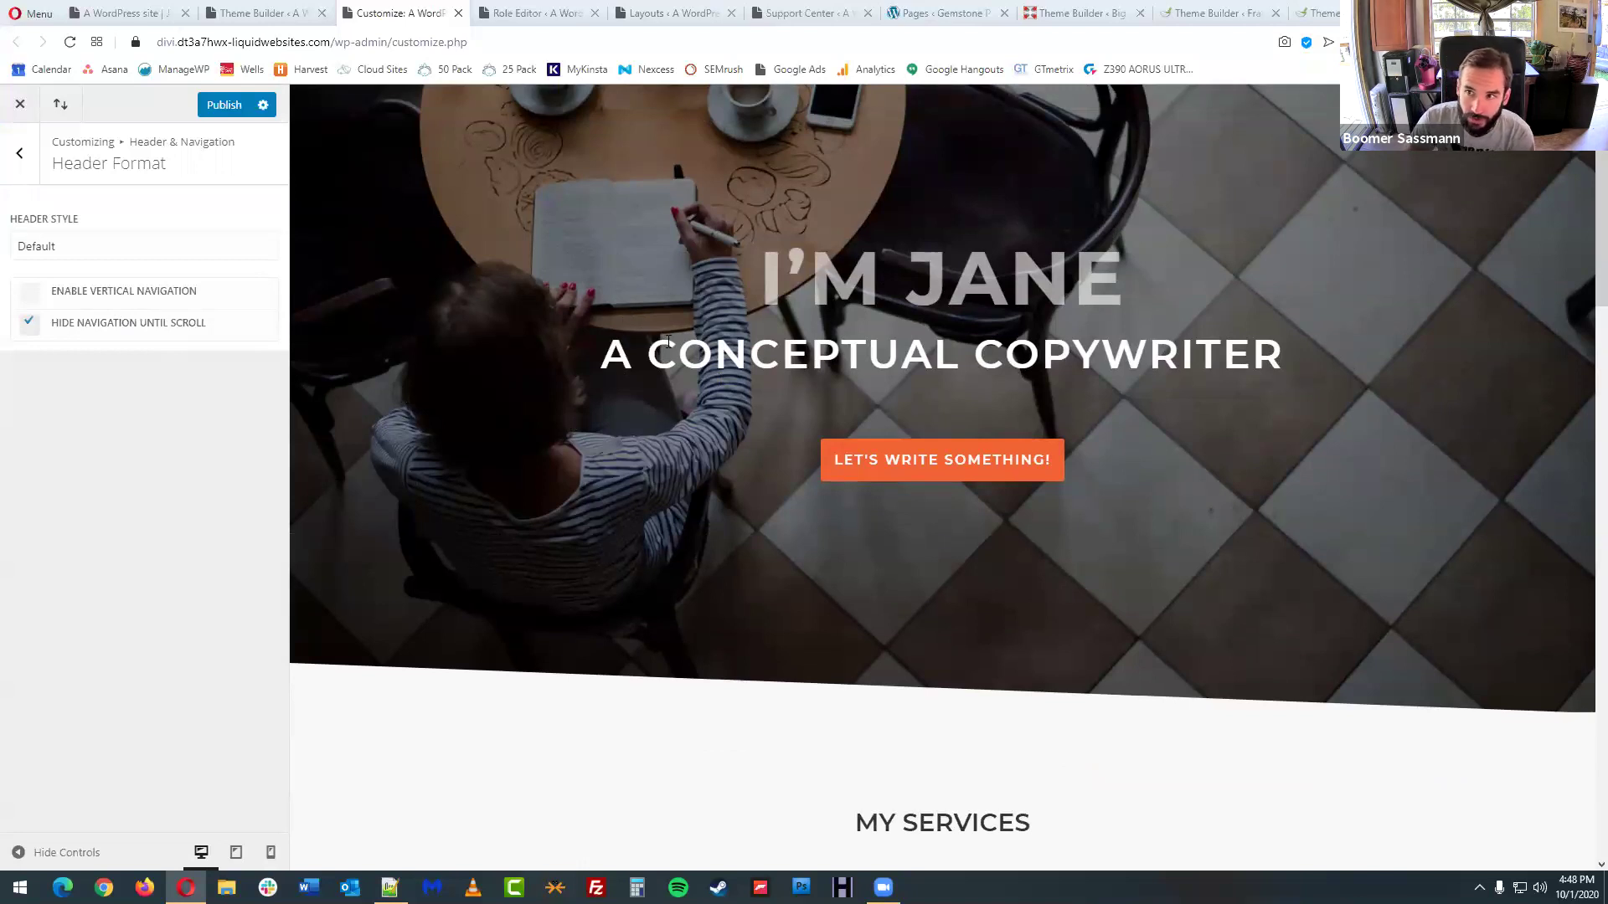
# - Turn off Hide Navigation Until Scroll and try the Centered and Centered Inline Logo header styles
pyautogui.click(29, 324)
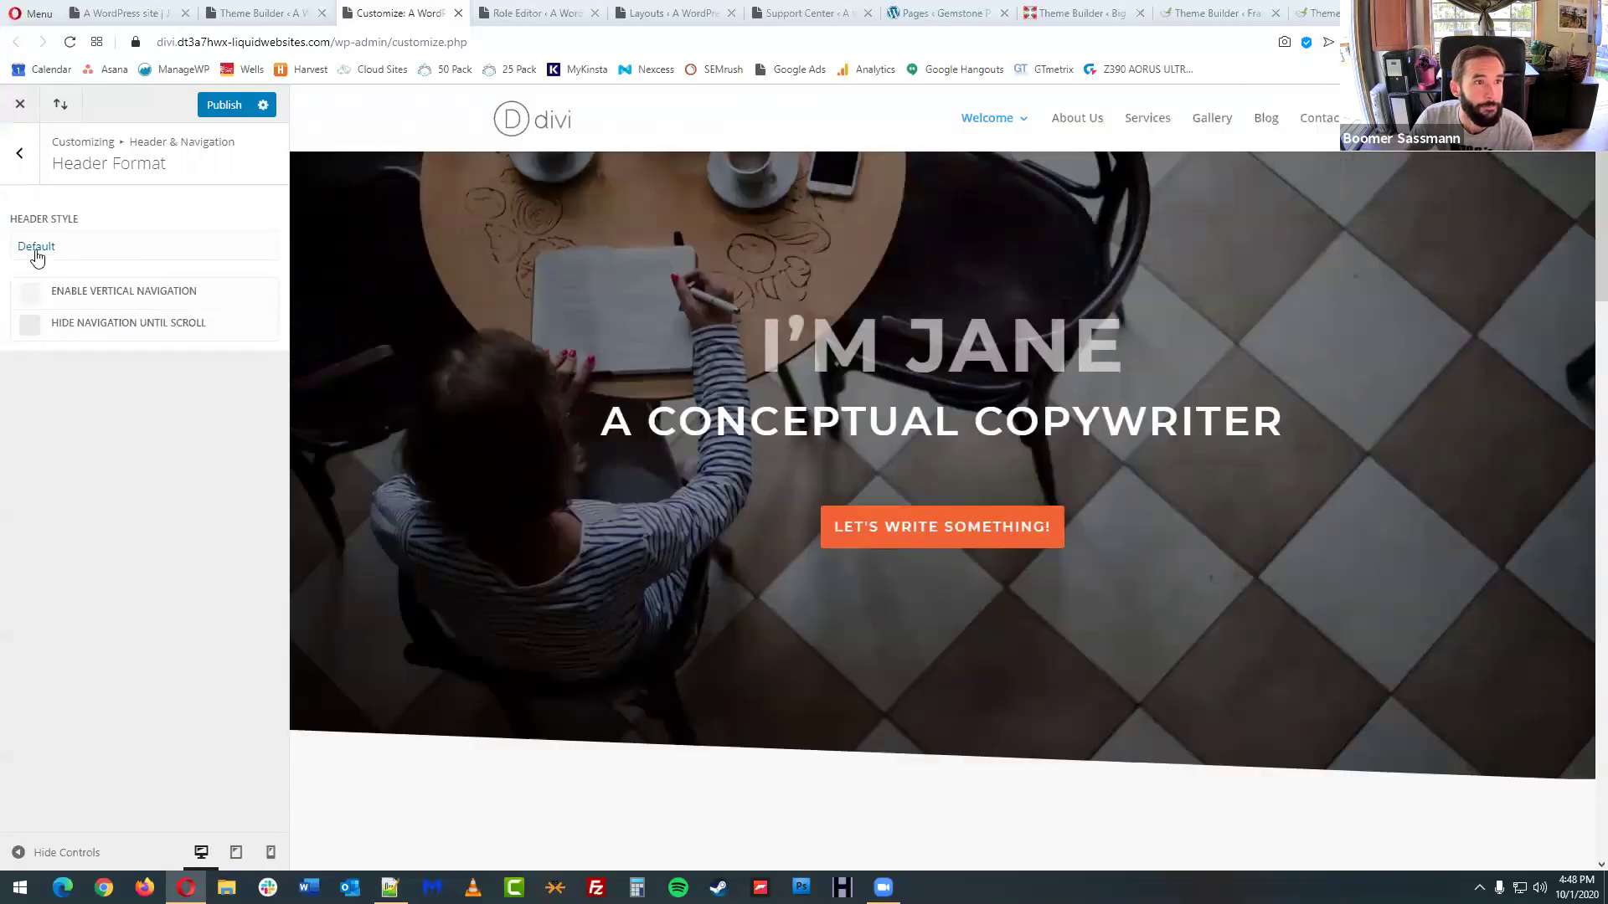
pyautogui.click(72, 245)
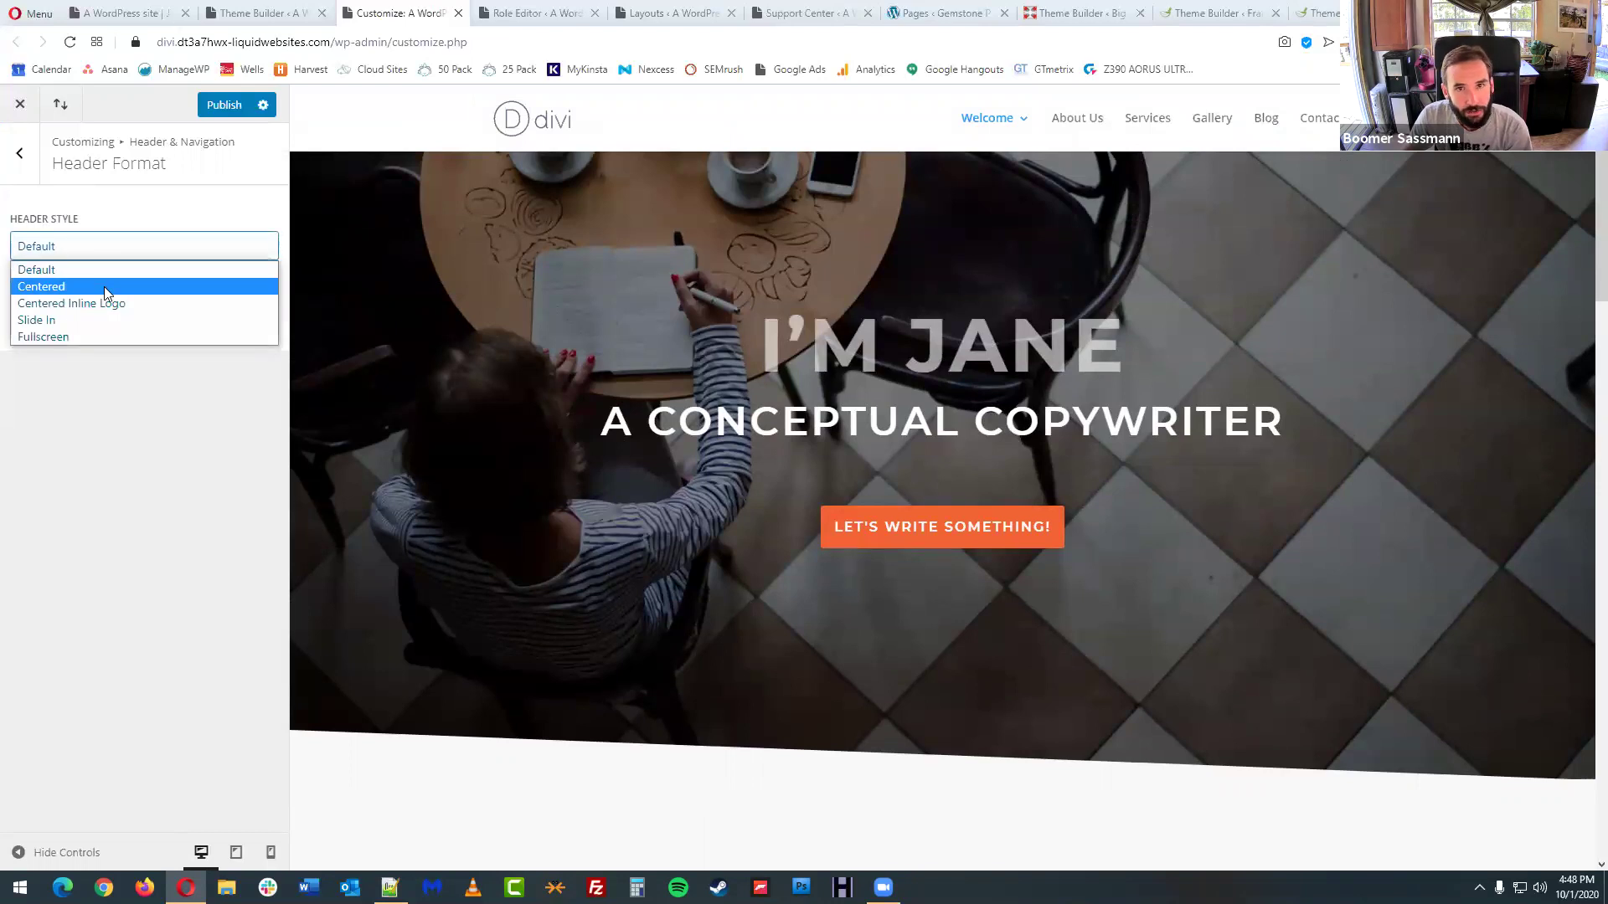
pyautogui.click(104, 287)
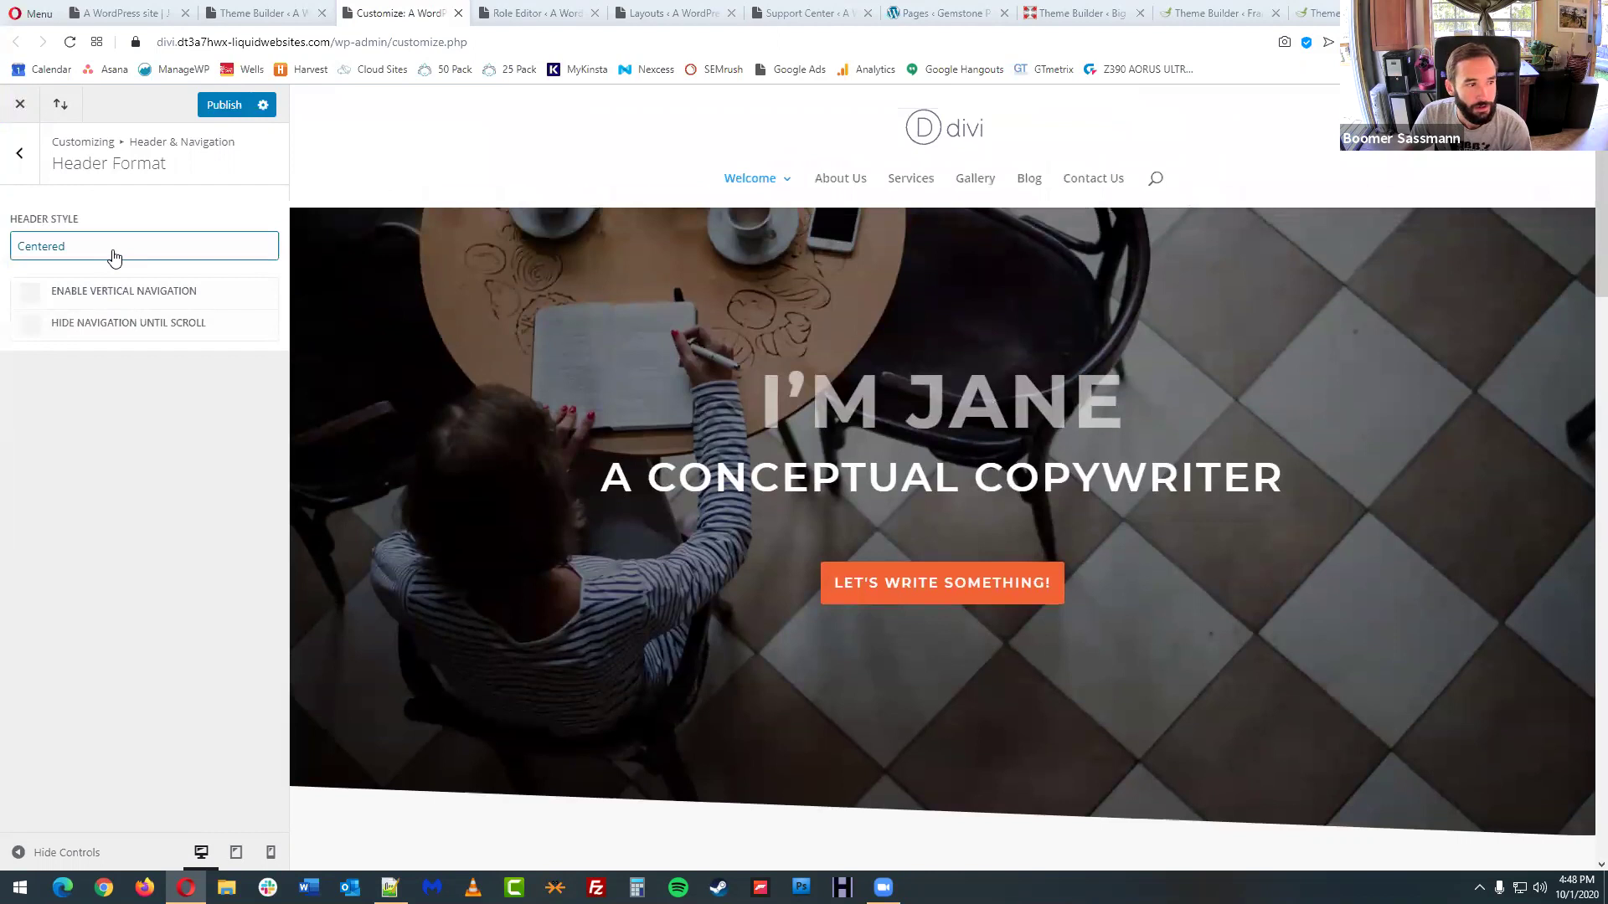
pyautogui.click(114, 255)
pyautogui.click(134, 304)
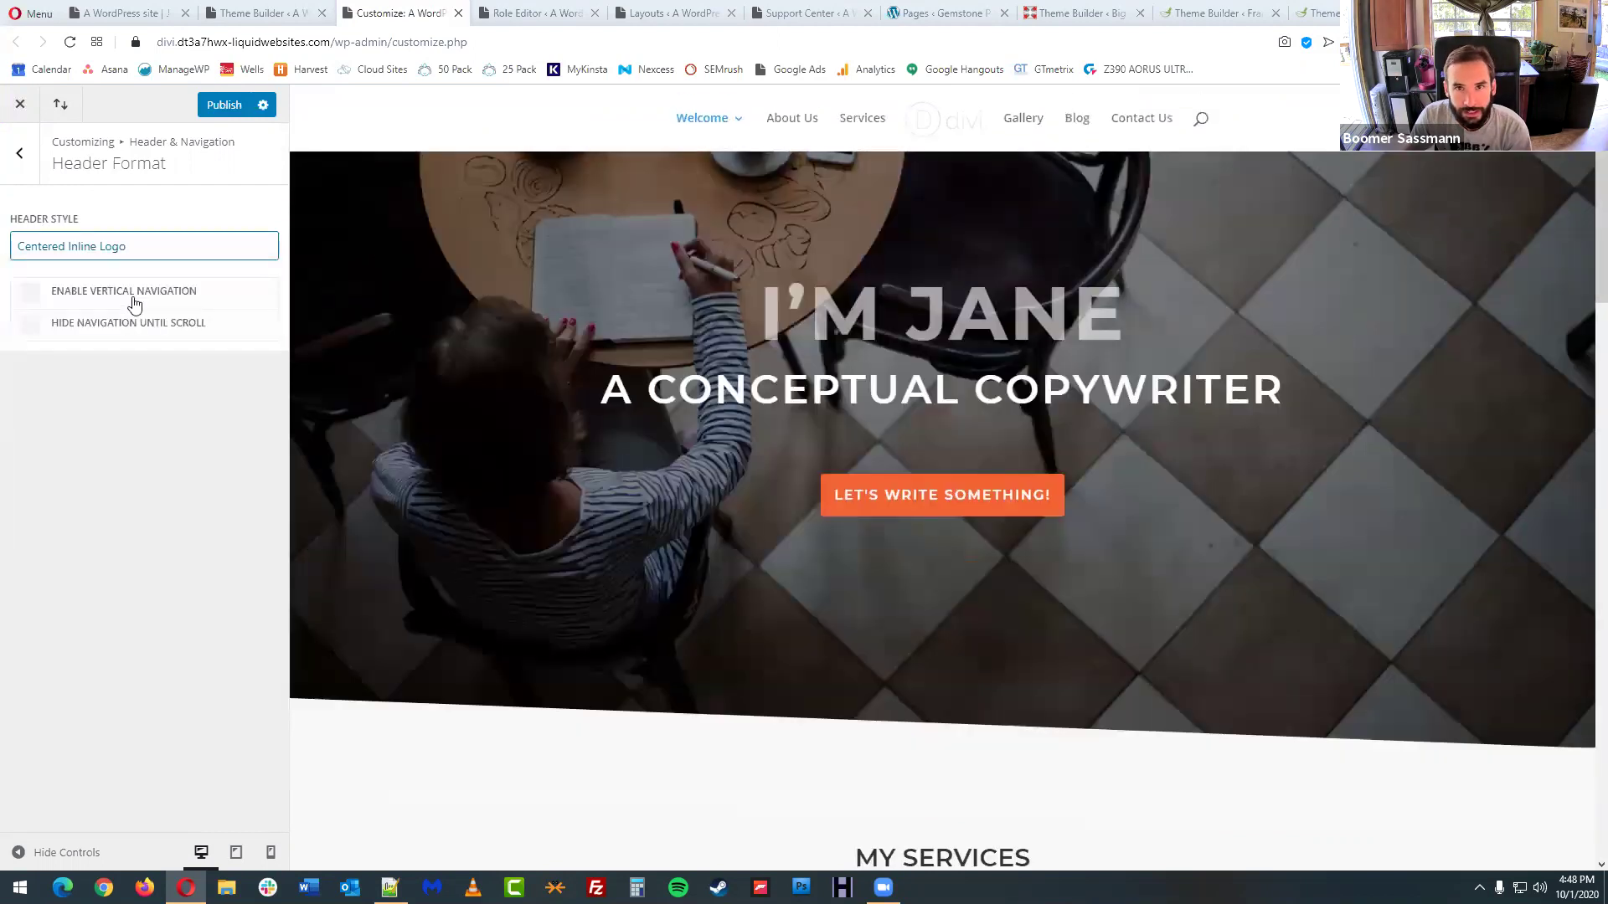
# - Try the Slide In header style, opening and closing its side menu in the page preview
pyautogui.click(134, 252)
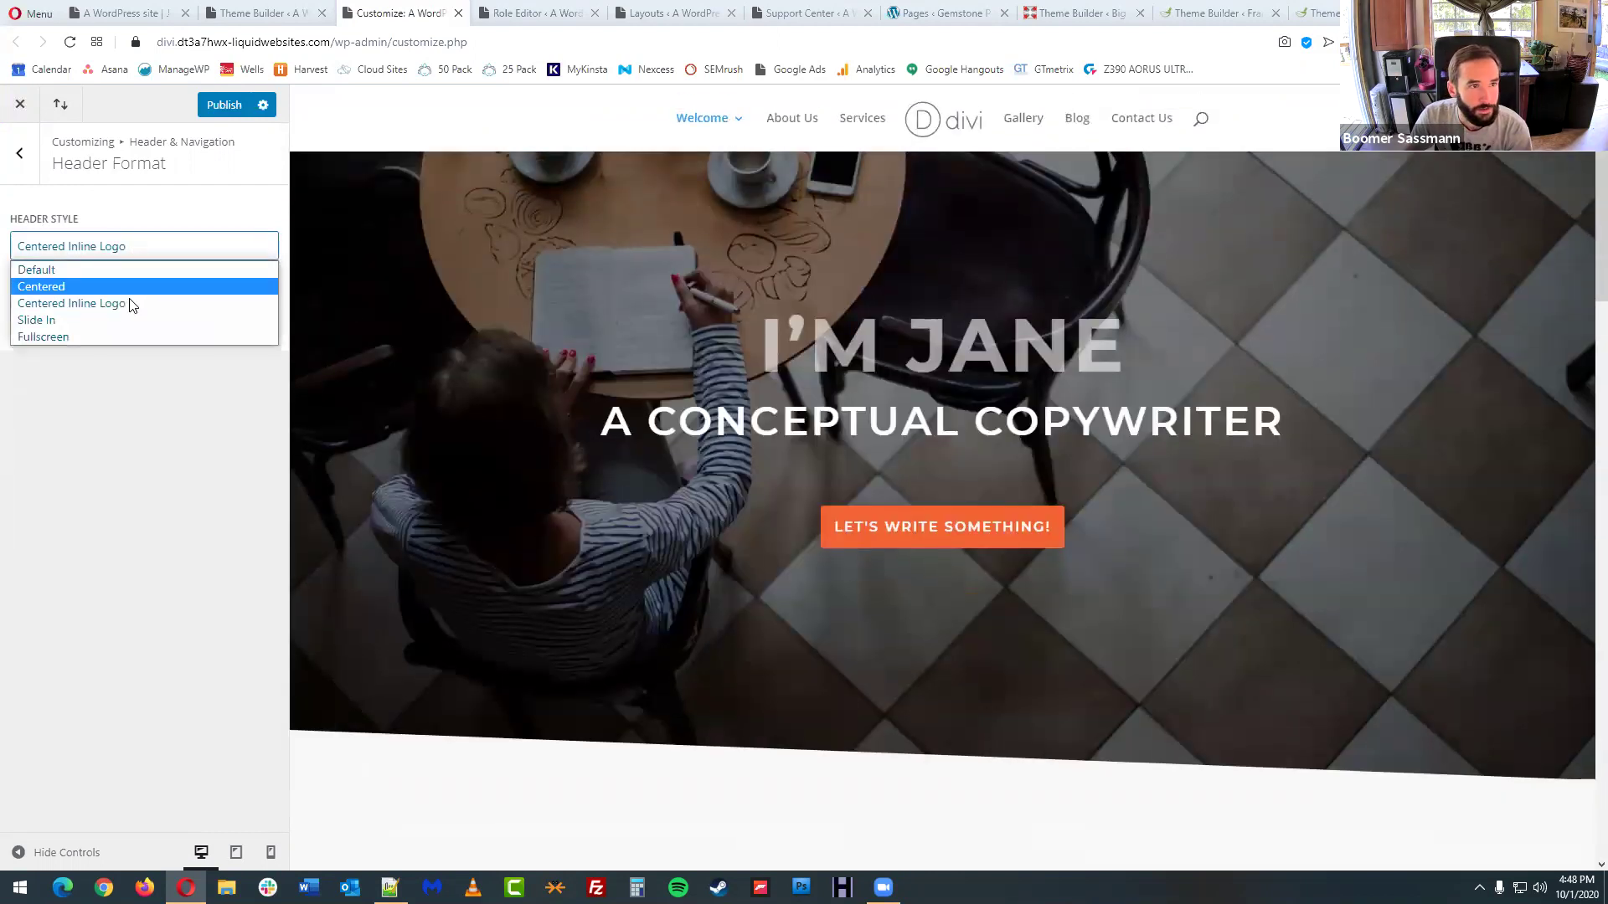
pyautogui.click(128, 319)
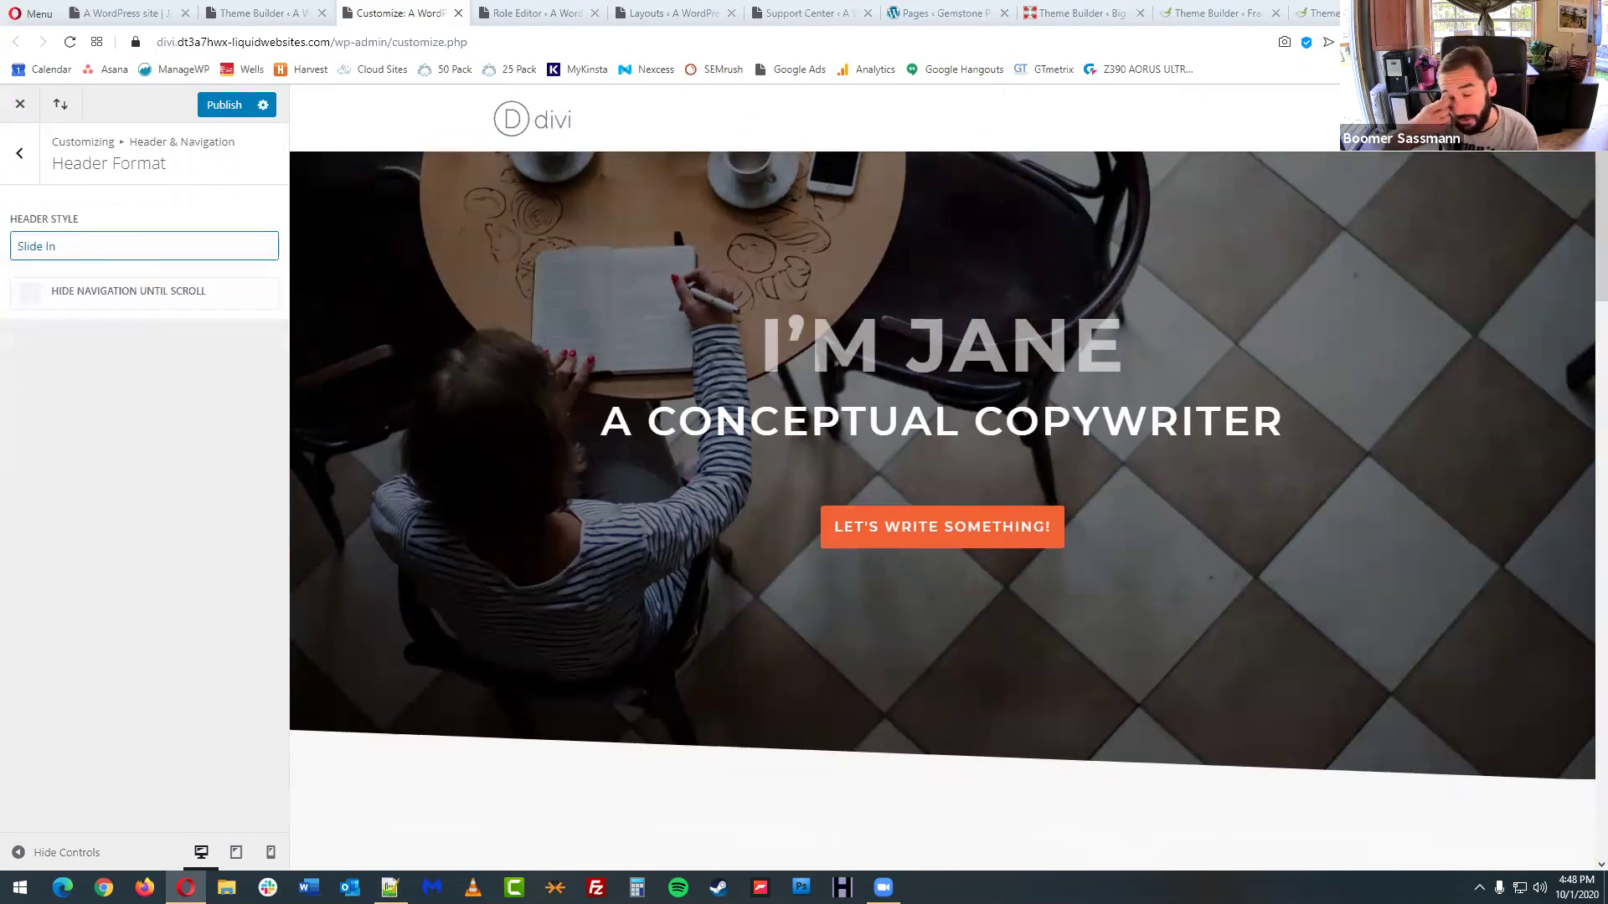
pyautogui.click(1390, 117)
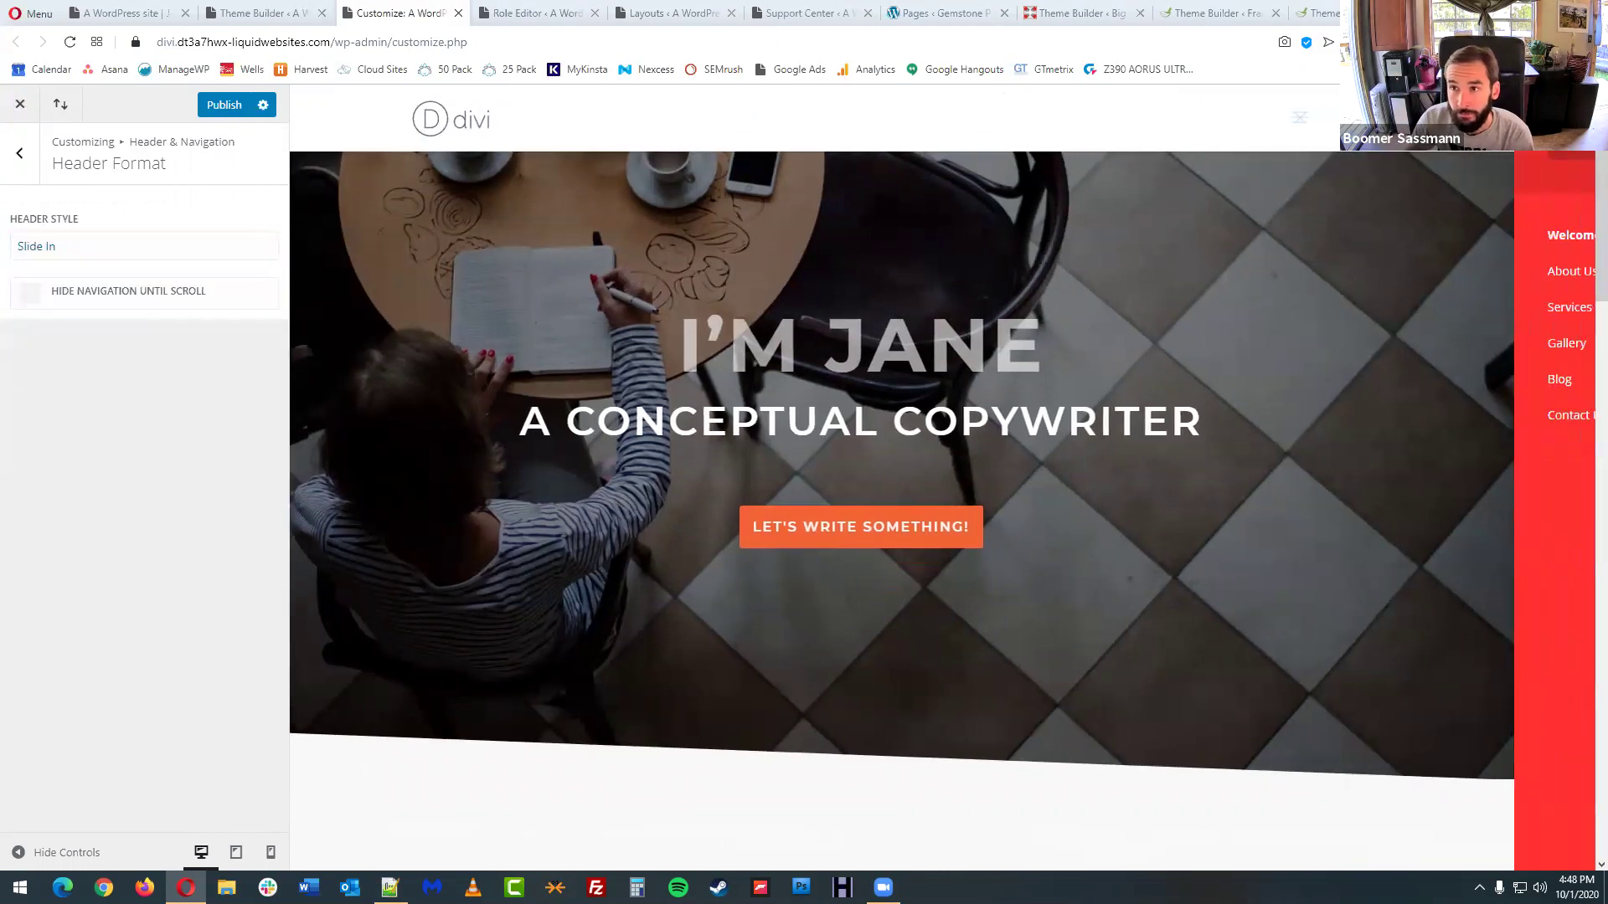
pyautogui.click(1114, 122)
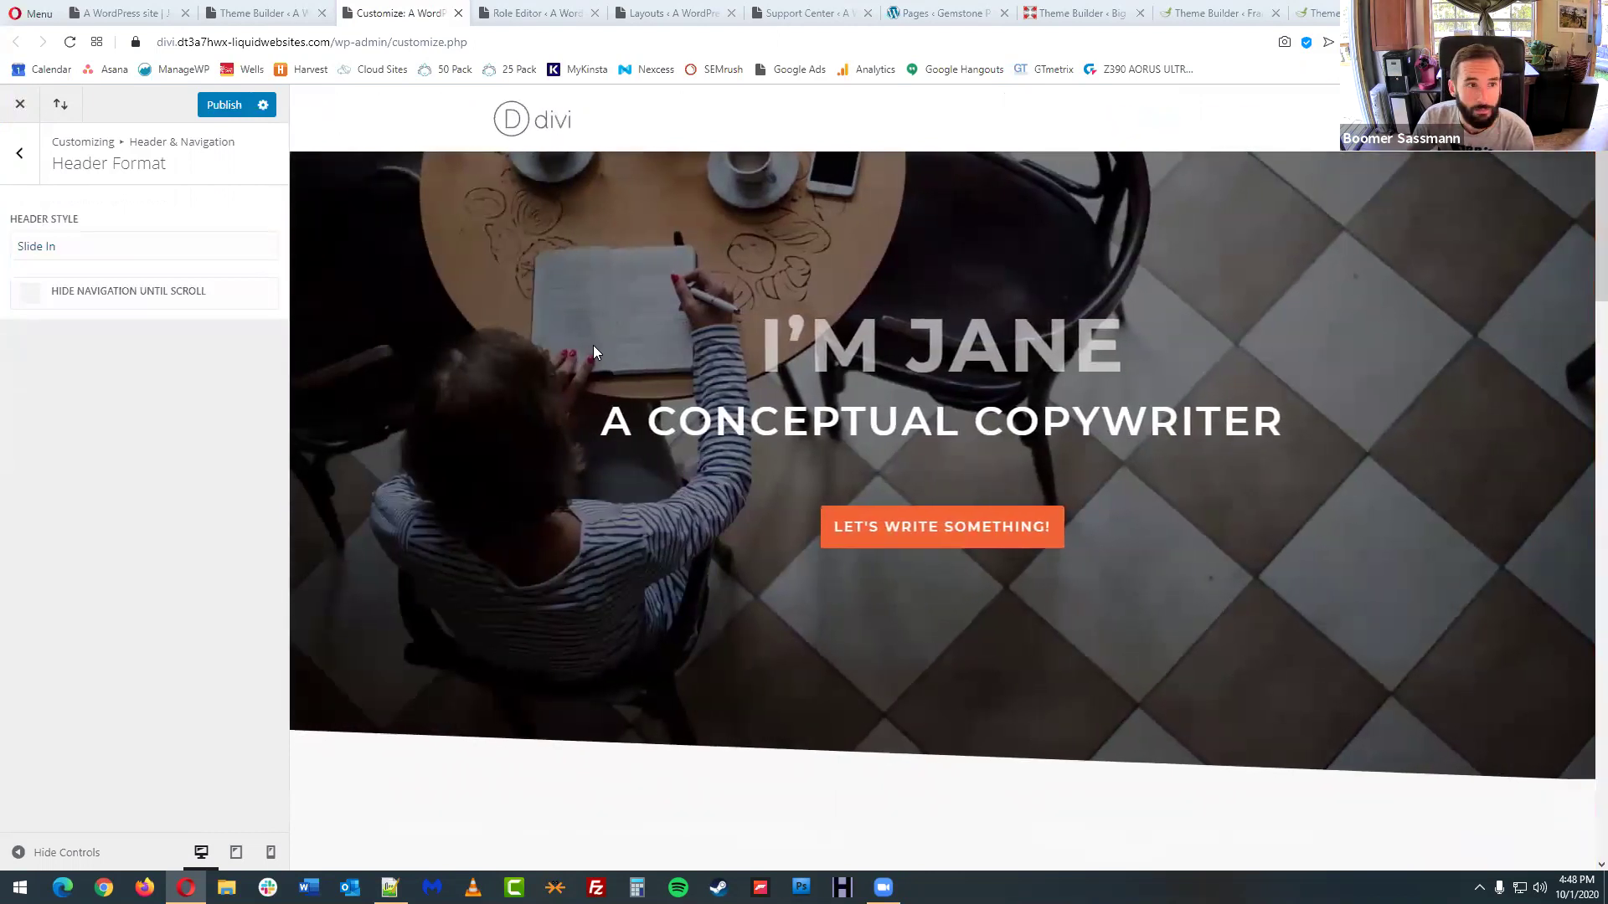
# - Try the Fullscreen header style, opening and closing its overlay menu in the page preview
pyautogui.click(75, 246)
pyautogui.click(99, 338)
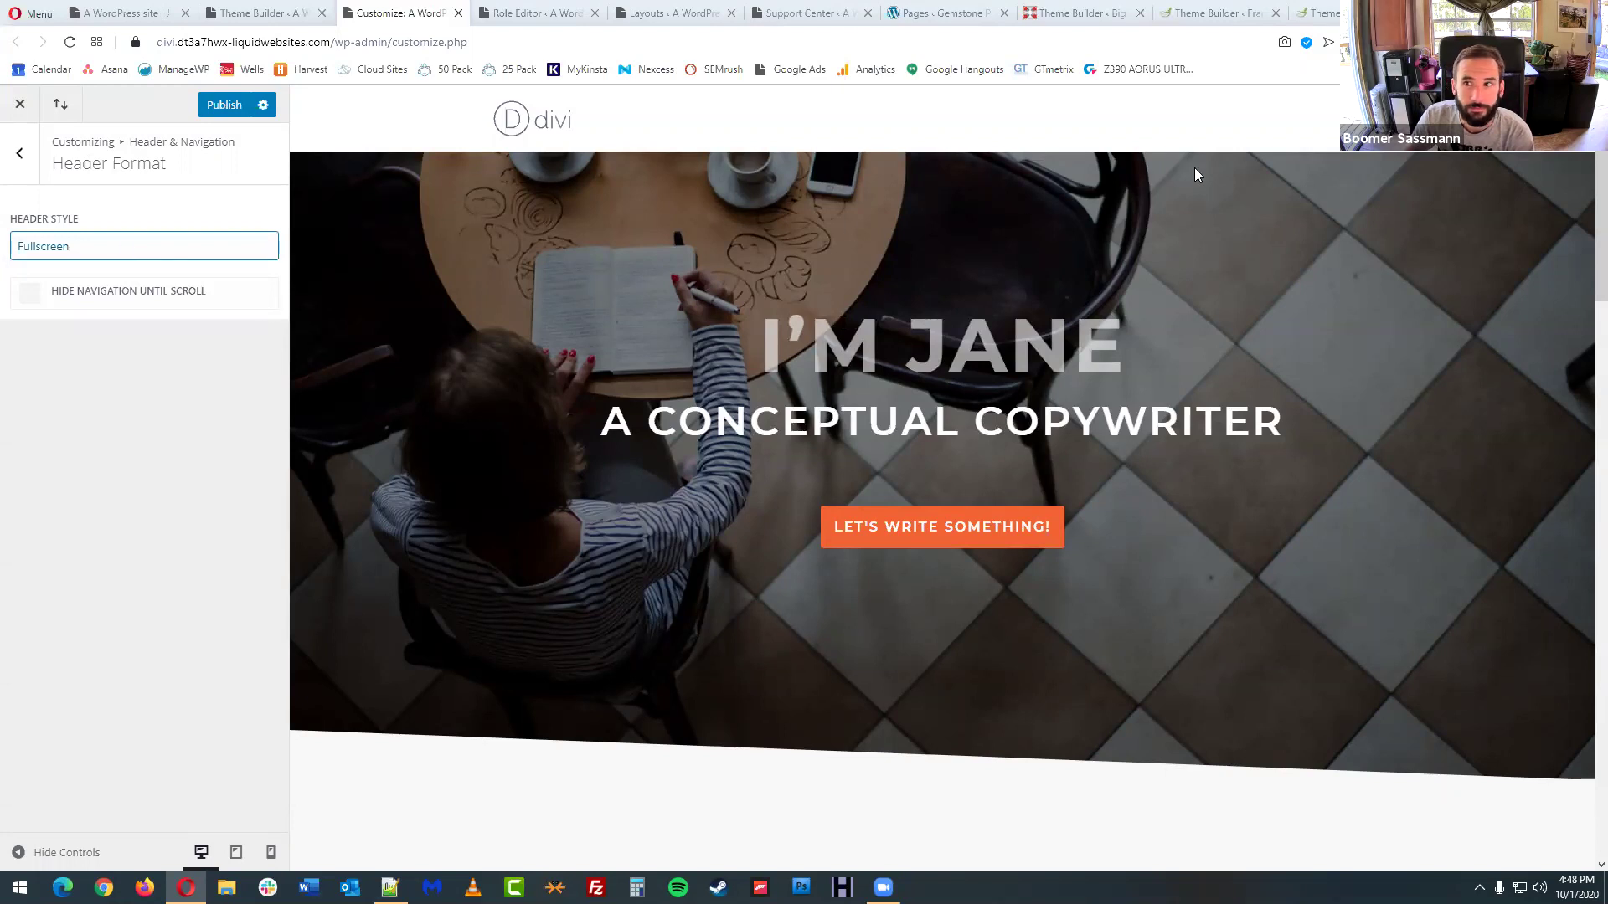
pyautogui.click(1378, 119)
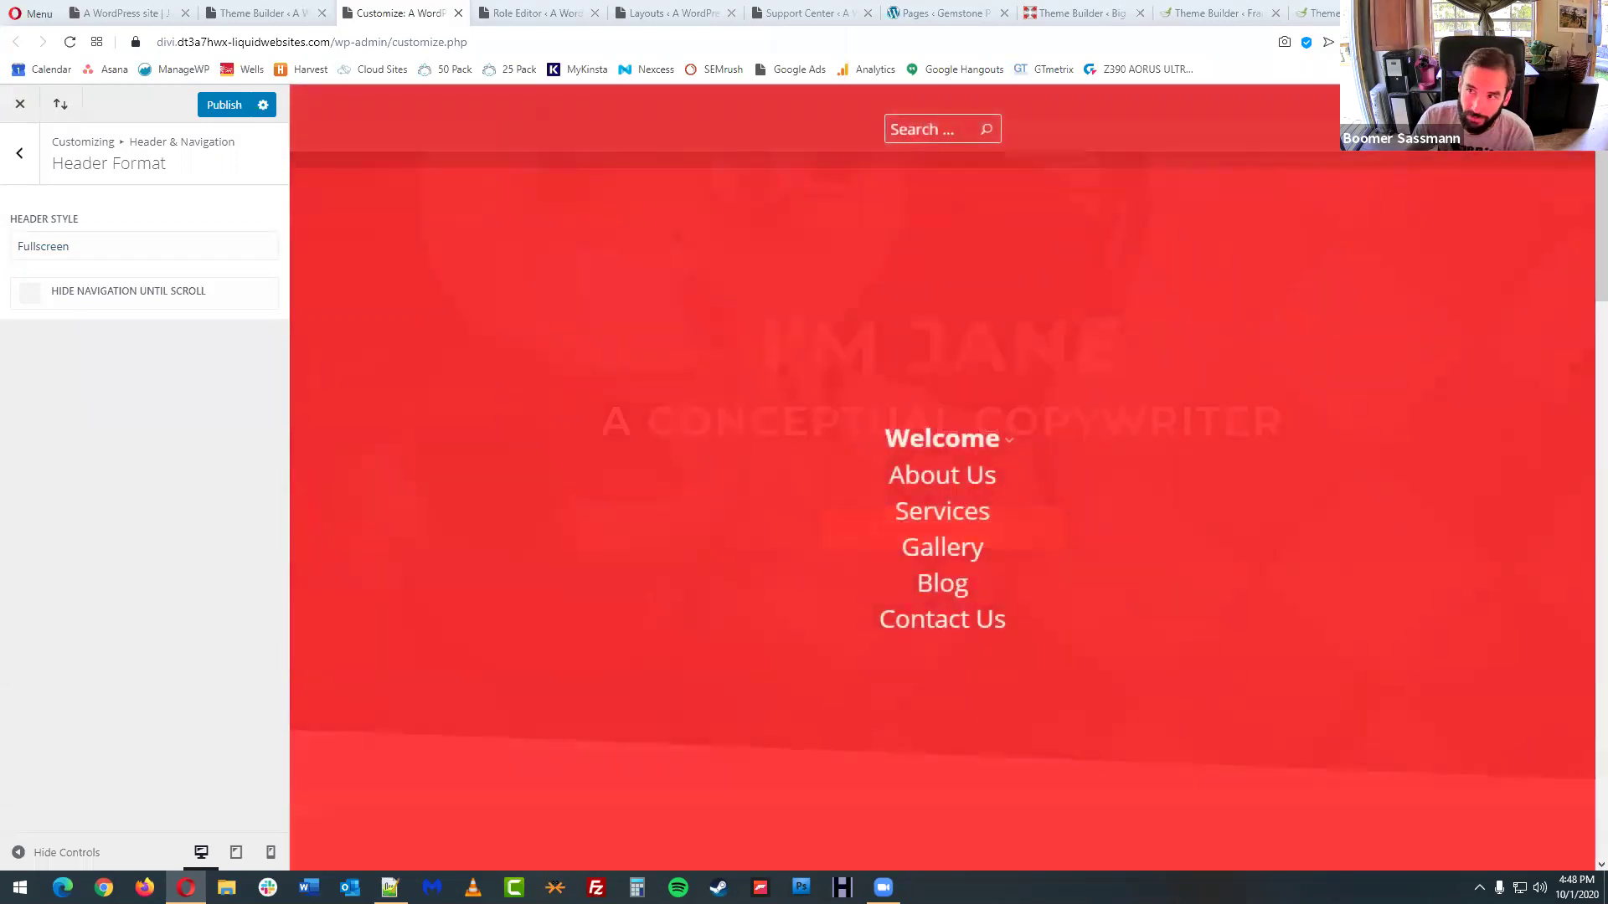
pyautogui.click(1378, 119)
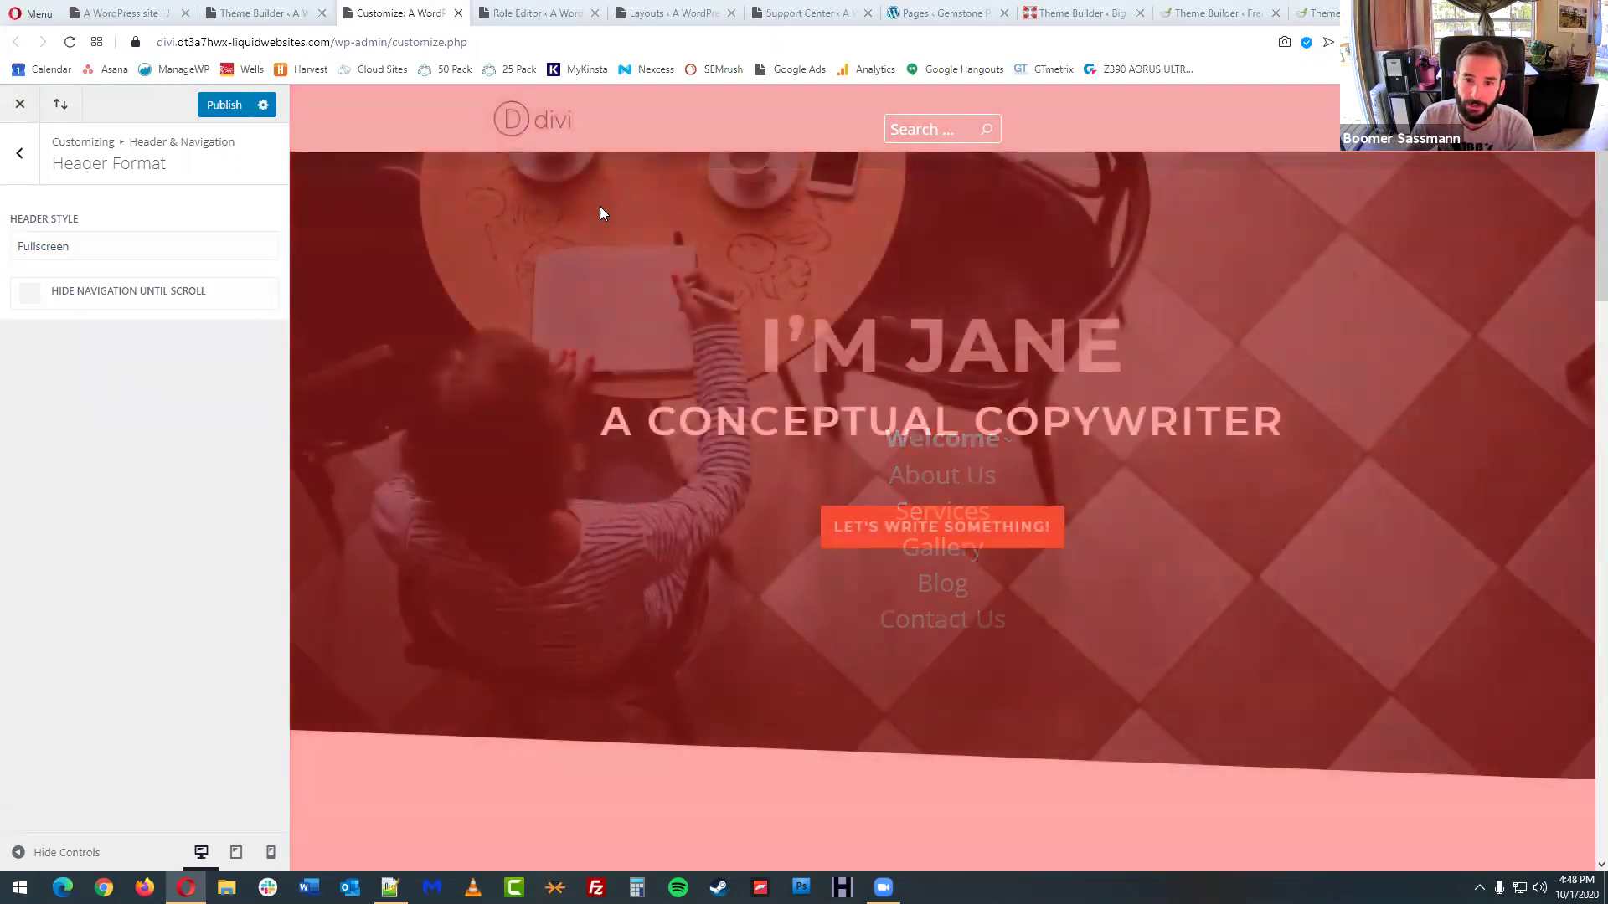
# - Set the header style back to Default and return to the Header & Navigation sections
pyautogui.click(53, 246)
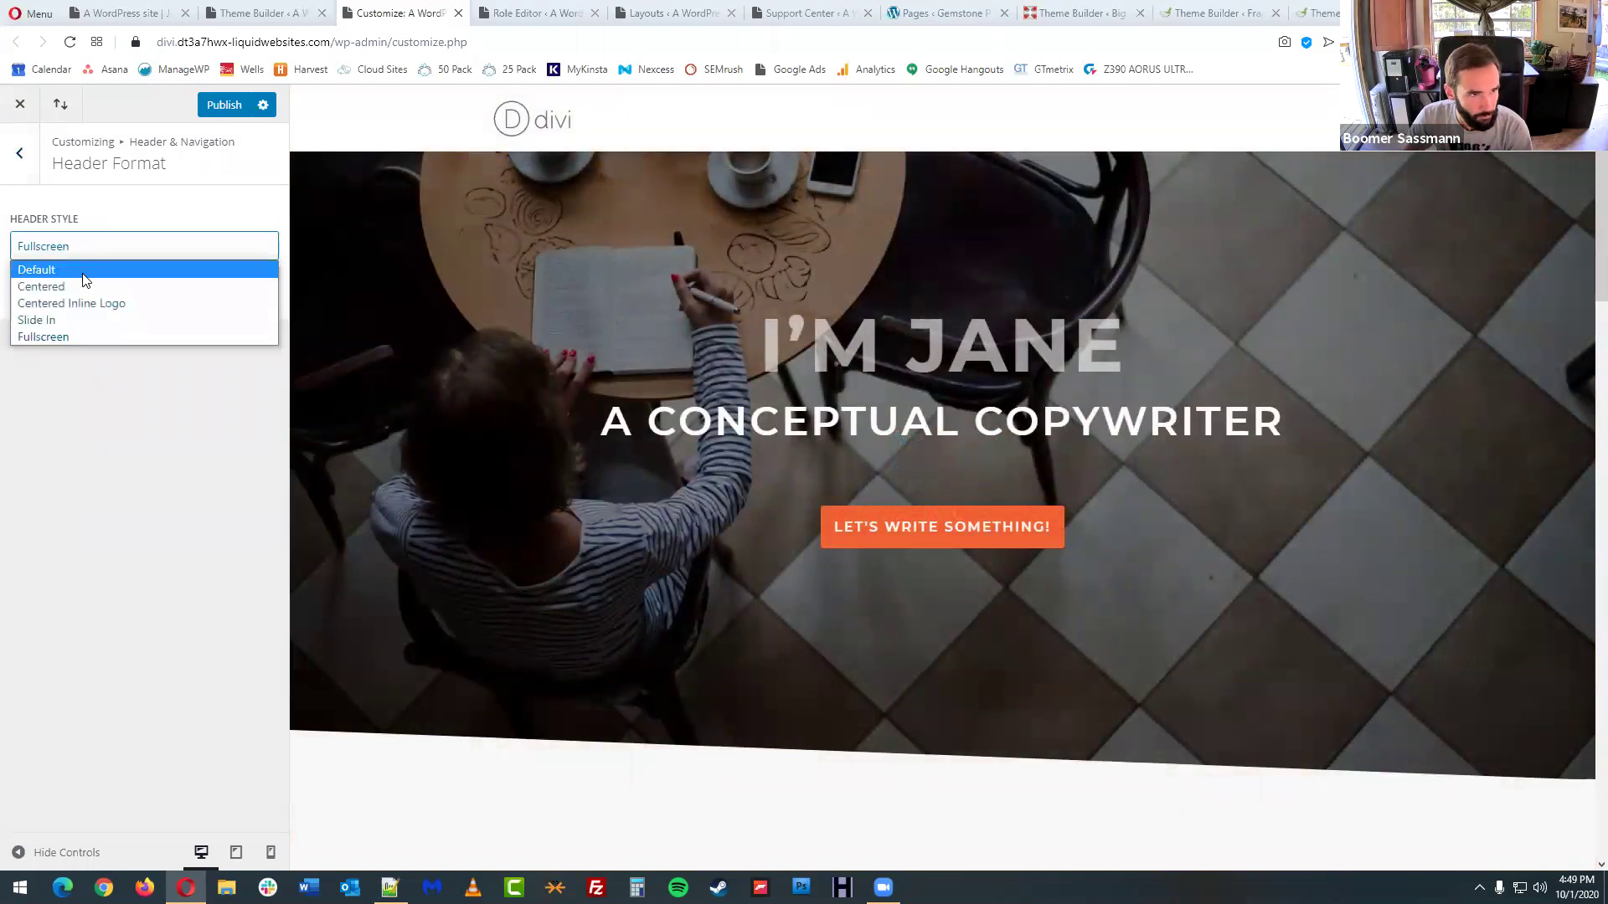
pyautogui.click(52, 266)
pyautogui.click(26, 164)
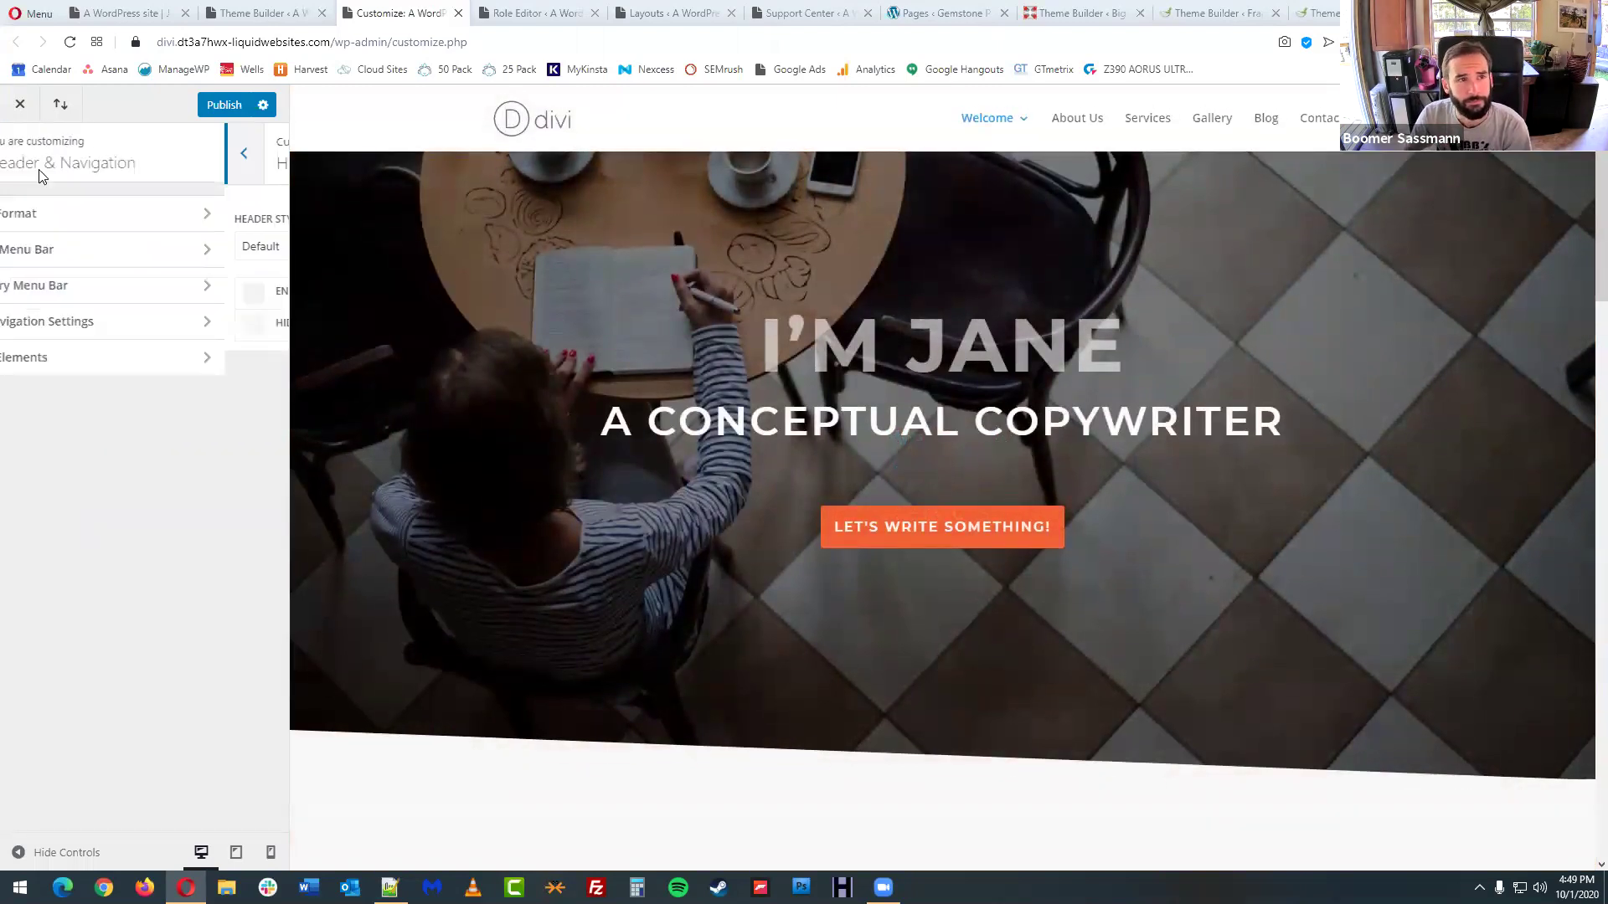
# - Try the Make Full Width and Hide Logo Image options of the Primary Menu Bar, switching each off again
pyautogui.click(103, 251)
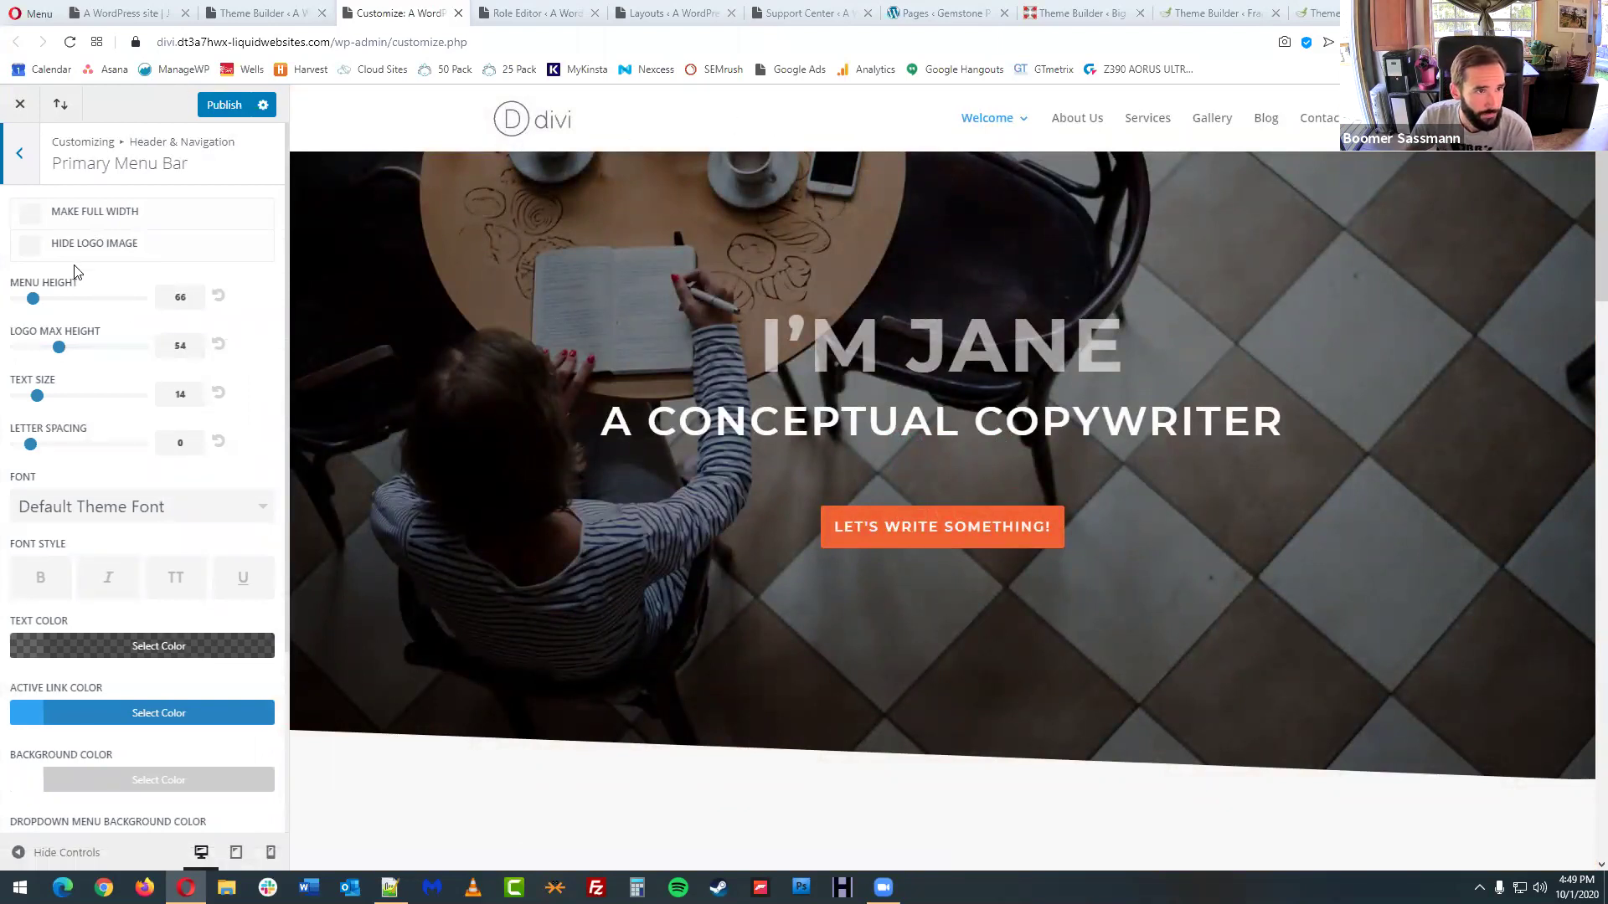
pyautogui.click(29, 221)
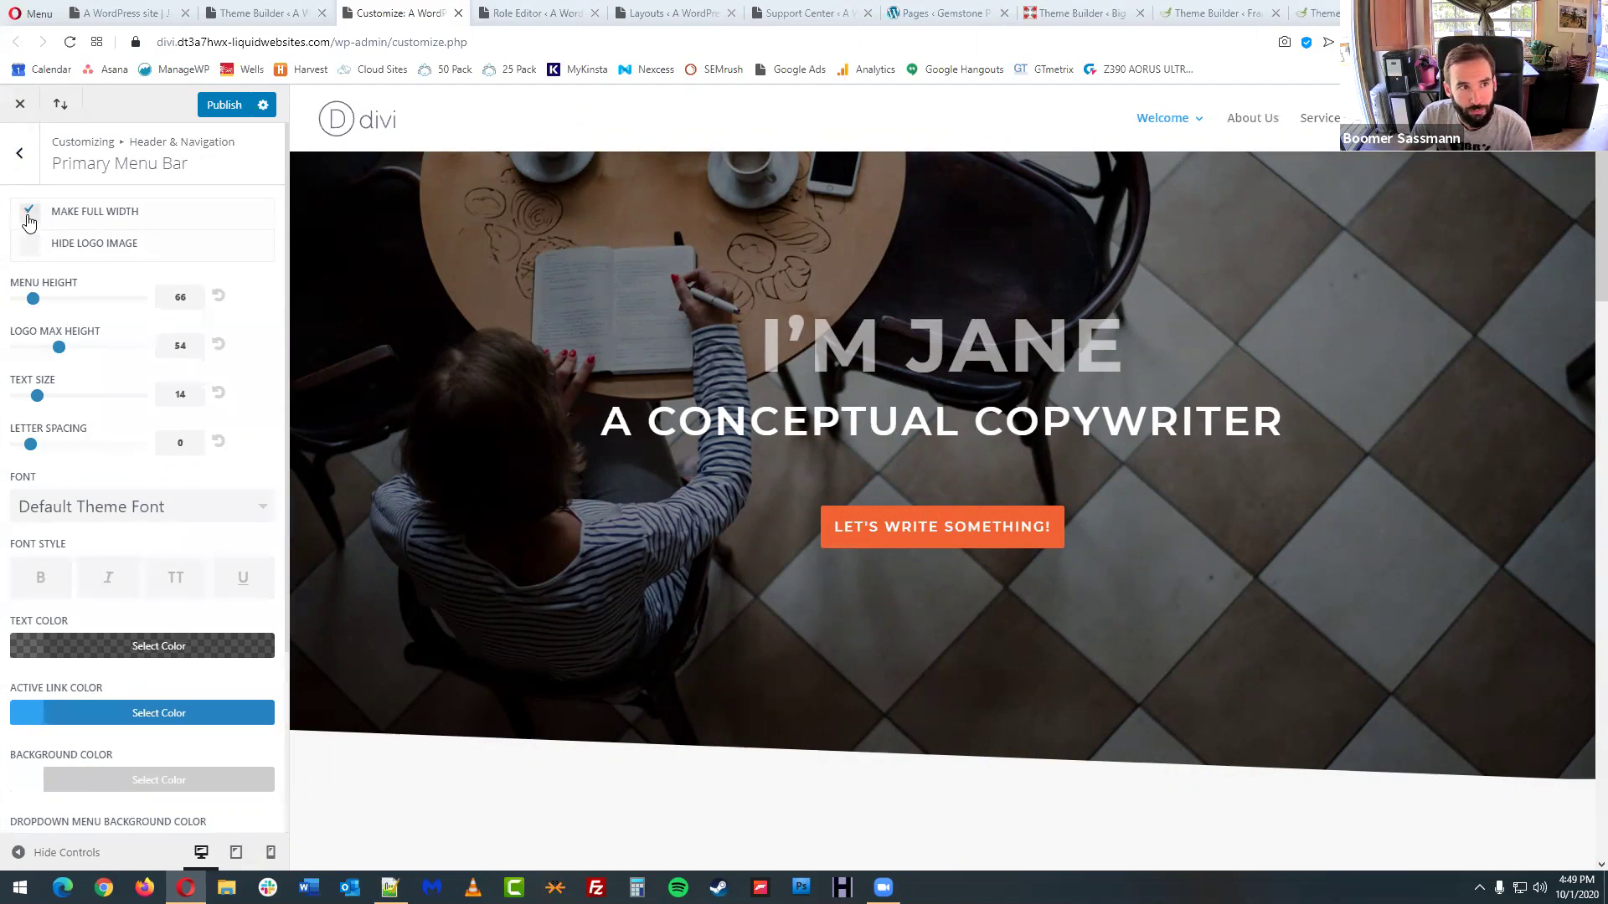
pyautogui.click(29, 221)
pyautogui.click(30, 244)
pyautogui.click(31, 245)
# - Set the primary menu bar's menu height to 76 and its logo max height to 68
pyautogui.moveTo(35, 302); pyautogui.dragTo(86, 353)
pyautogui.click(101, 356)
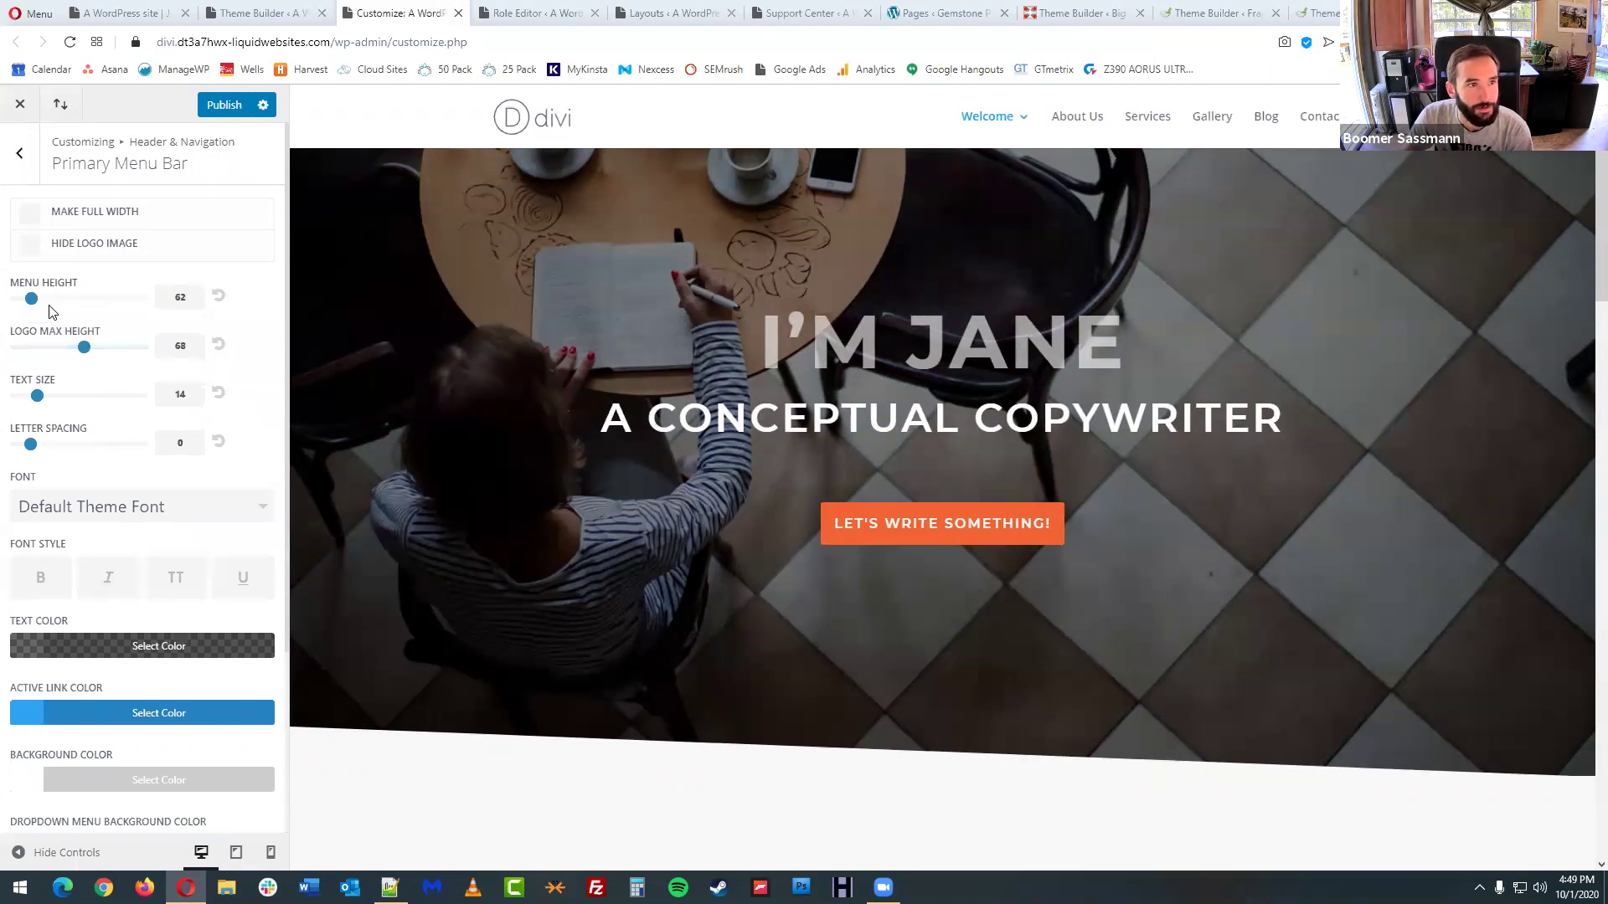
pyautogui.moveTo(33, 299); pyautogui.dragTo(37, 300)
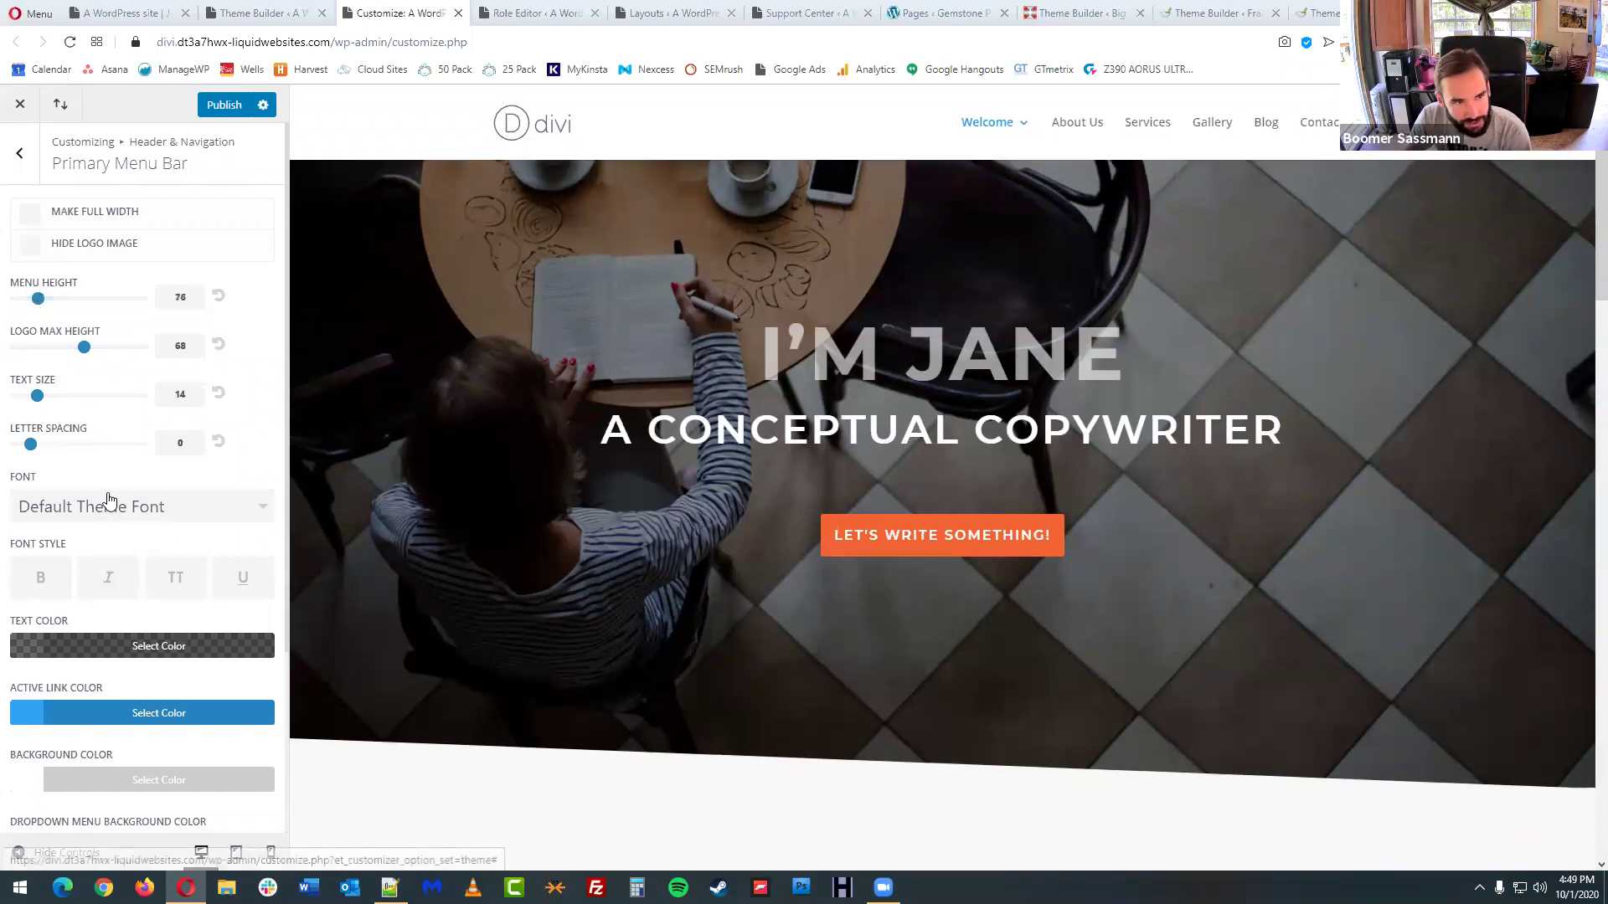
# - Set the primary menu's dropdown background color to pure red and dismiss the chat notification
pyautogui.scroll(-3, 141, 576)
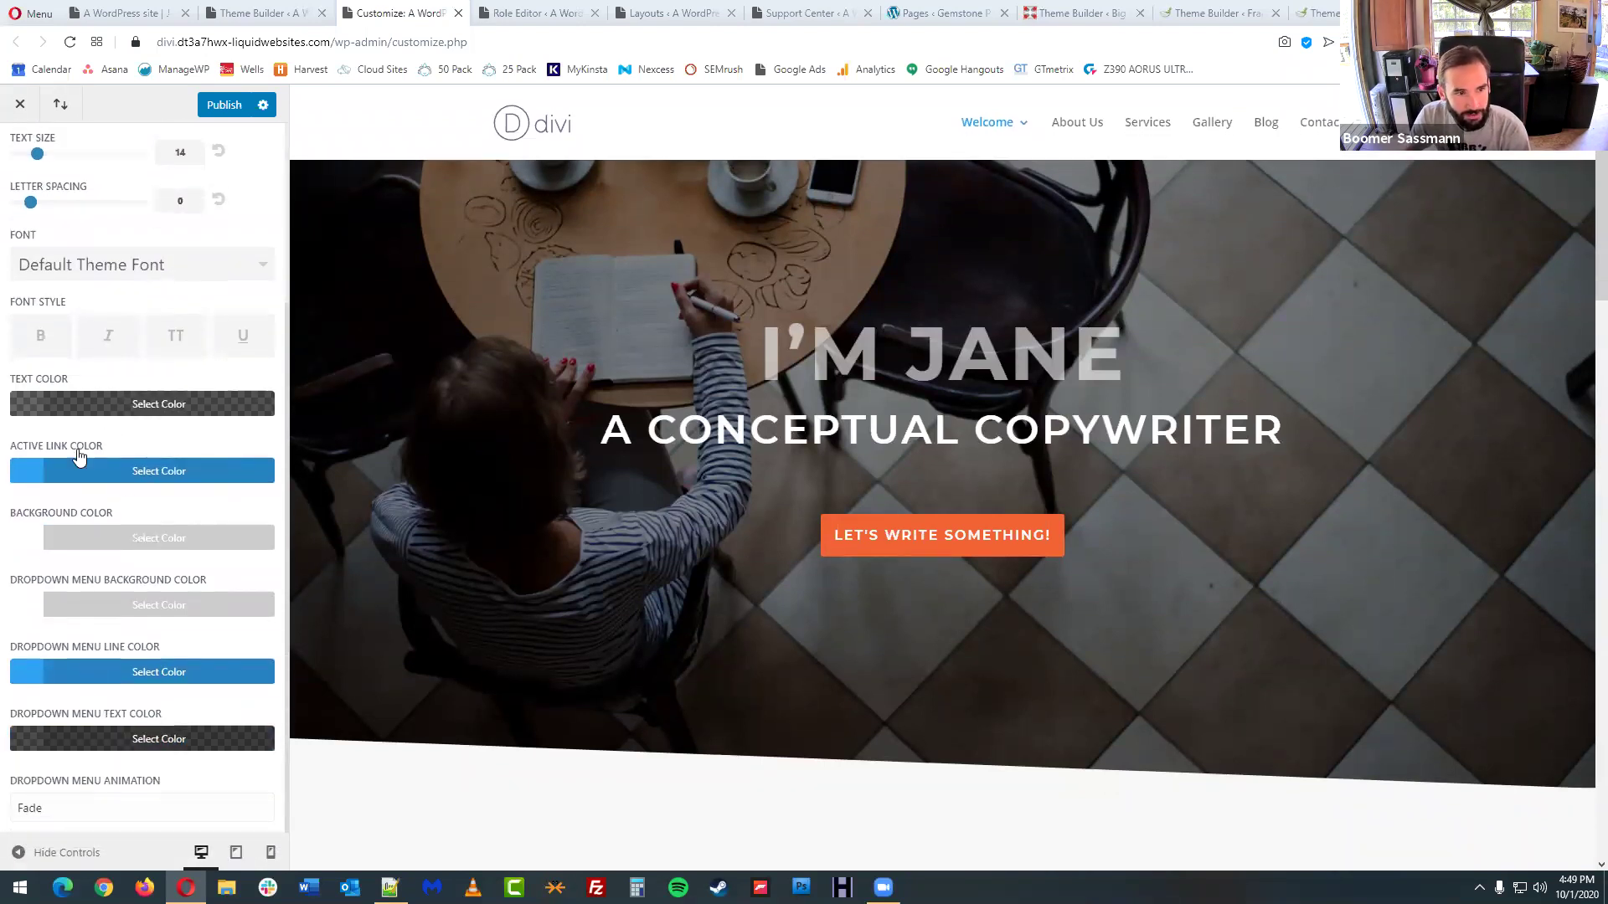
pyautogui.moveTo(991, 129)
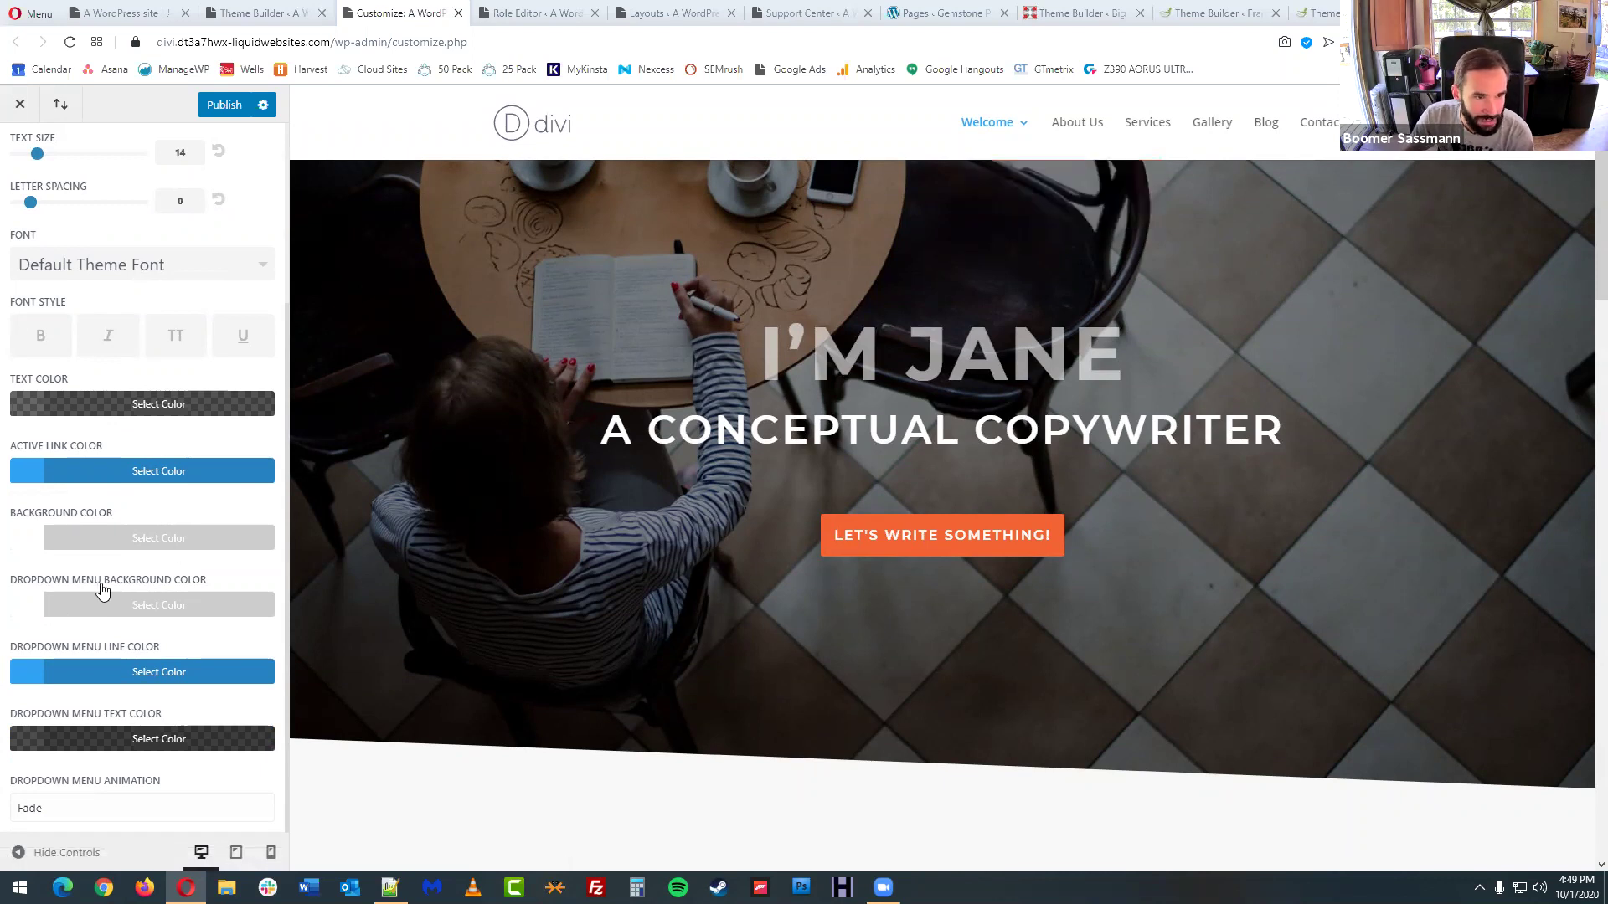
pyautogui.click(141, 608)
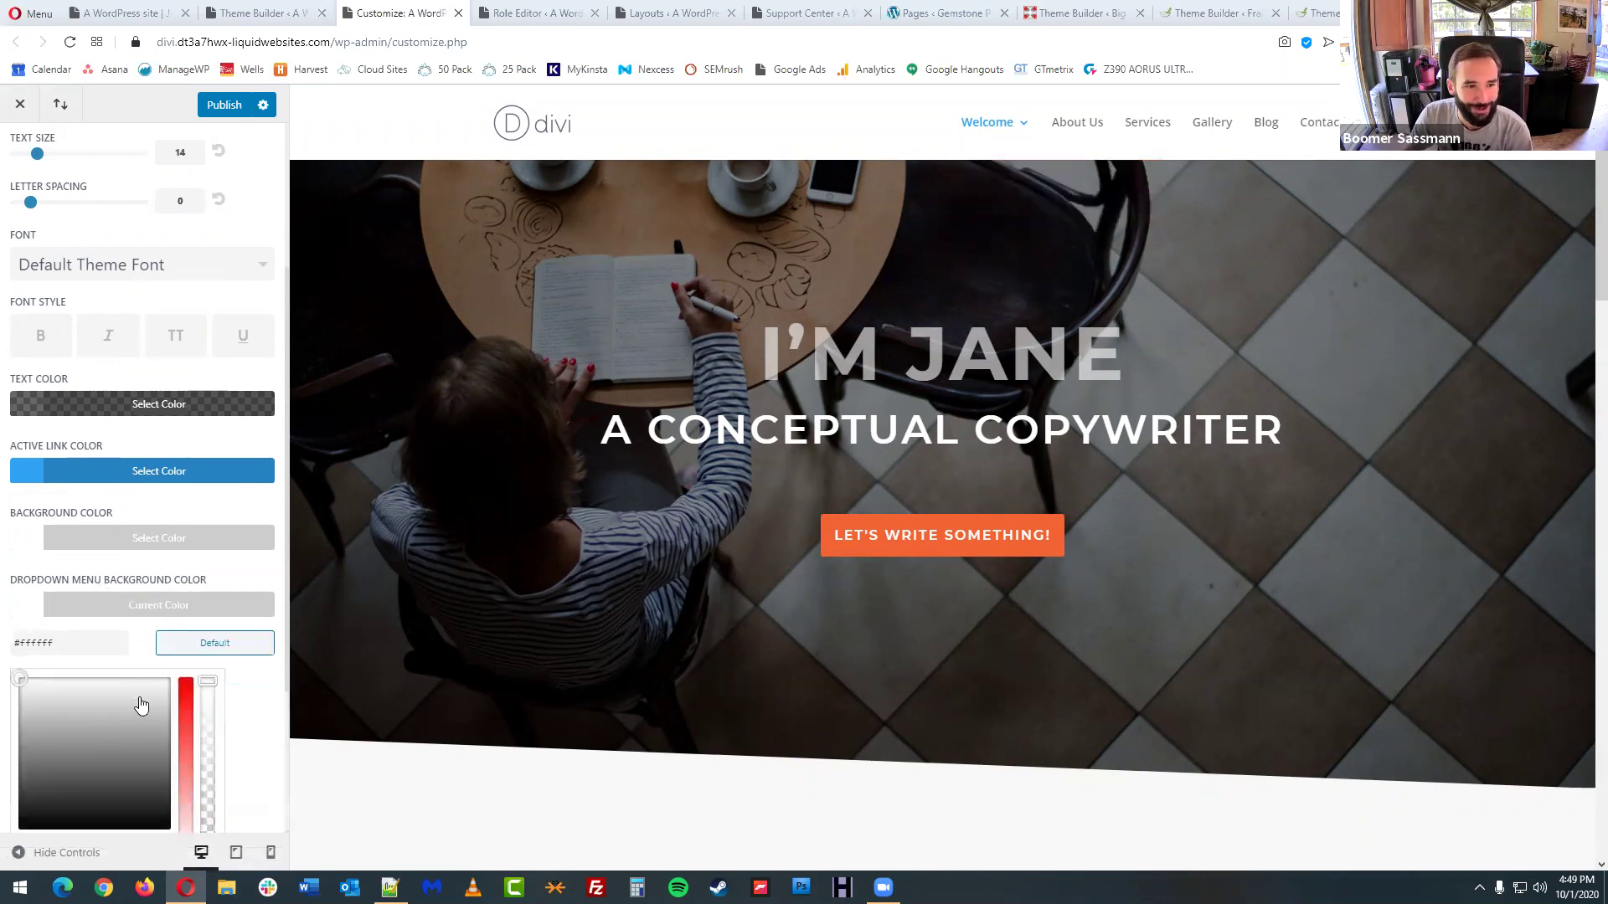
pyautogui.moveTo(188, 717); pyautogui.dragTo(188, 675)
pyautogui.click(519, 377)
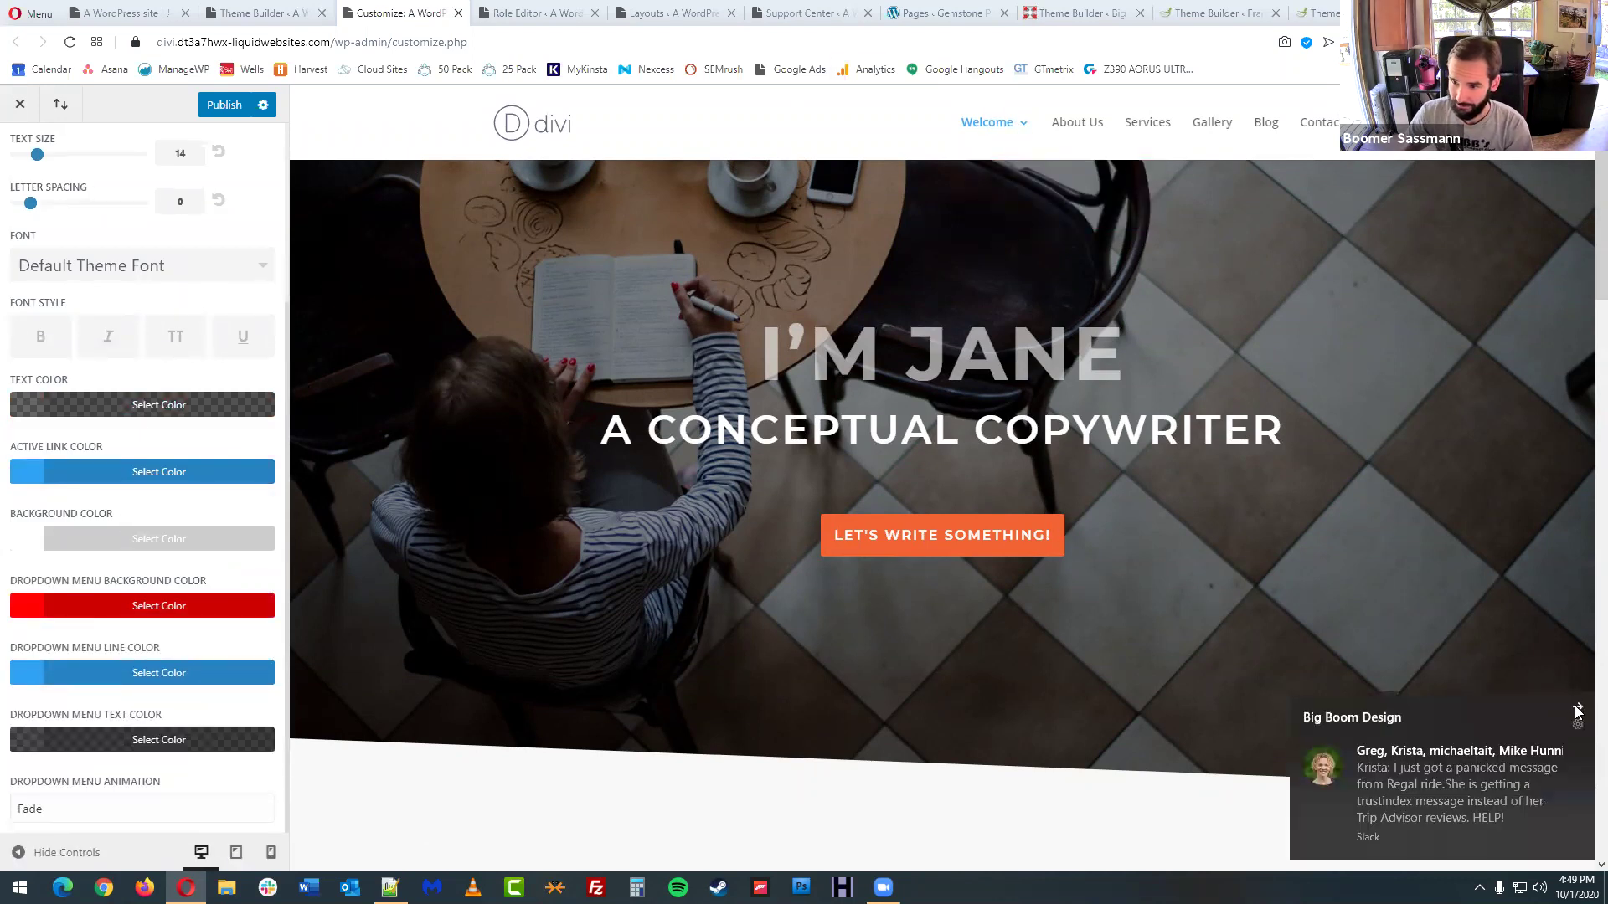
pyautogui.click(1578, 710)
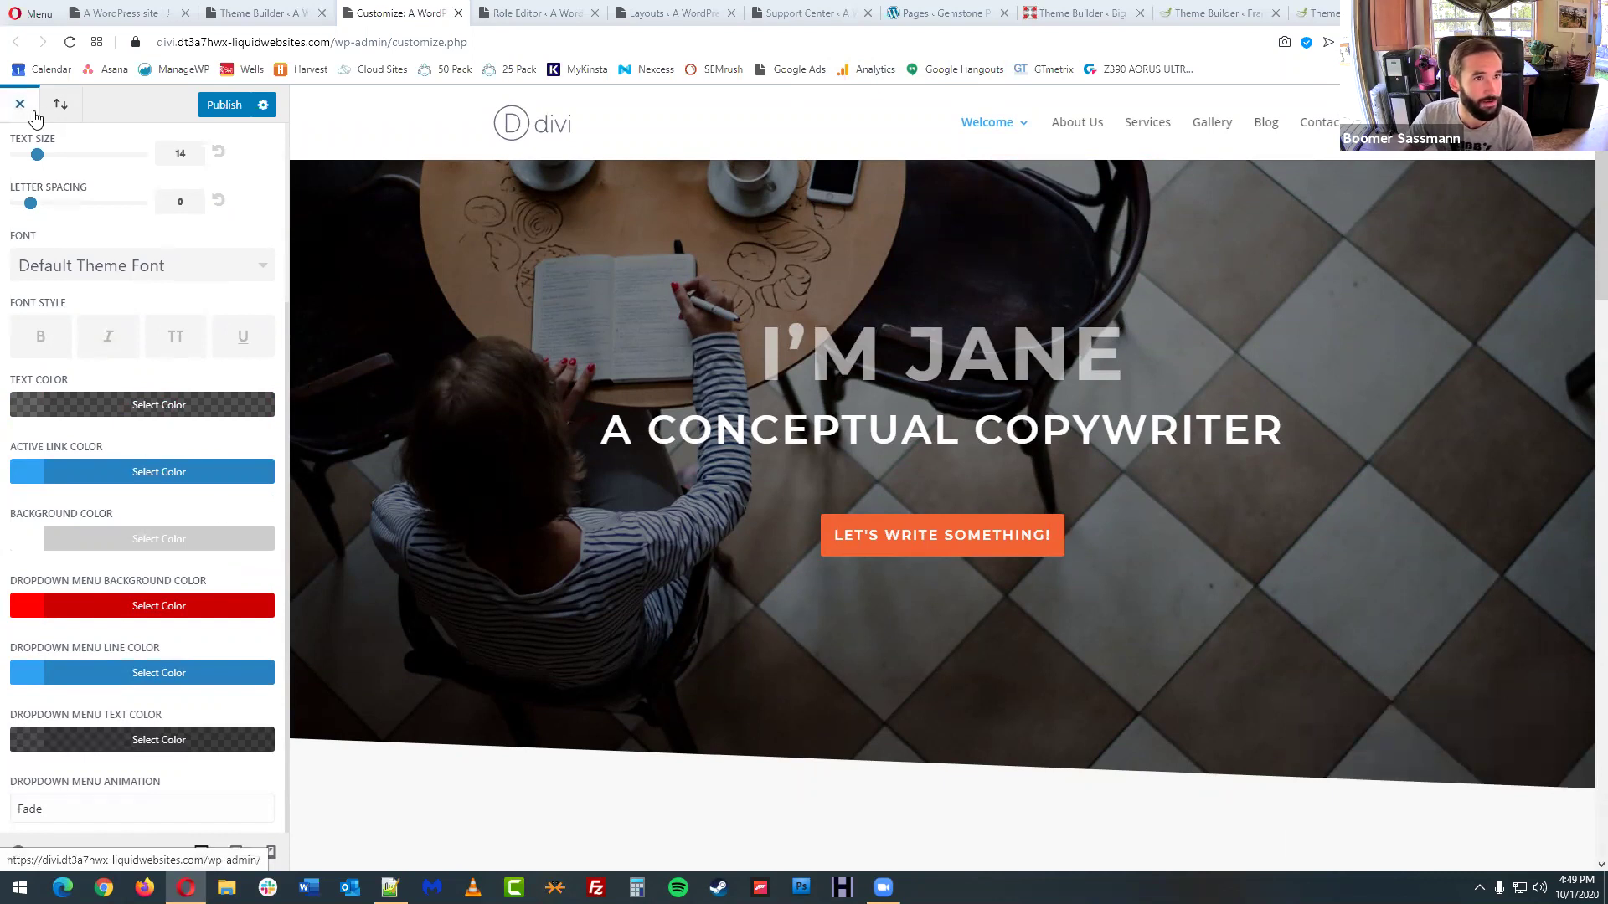
# - Publish the customizer changes and return to the Header & Navigation sections
pyautogui.click(223, 108)
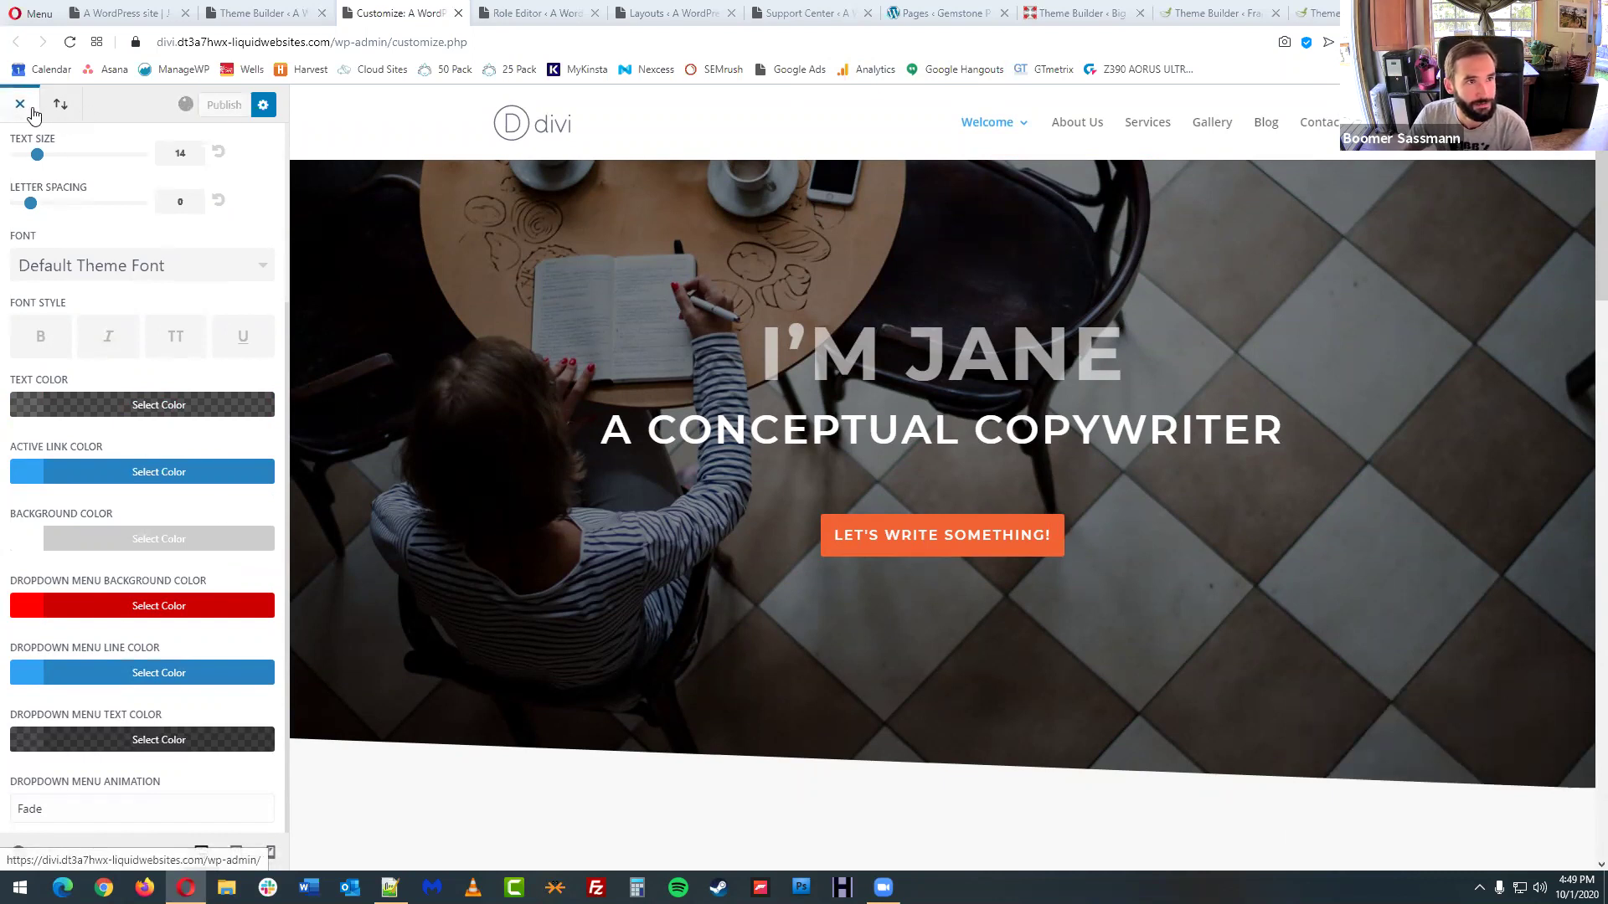
pyautogui.scroll(10, 104, 244)
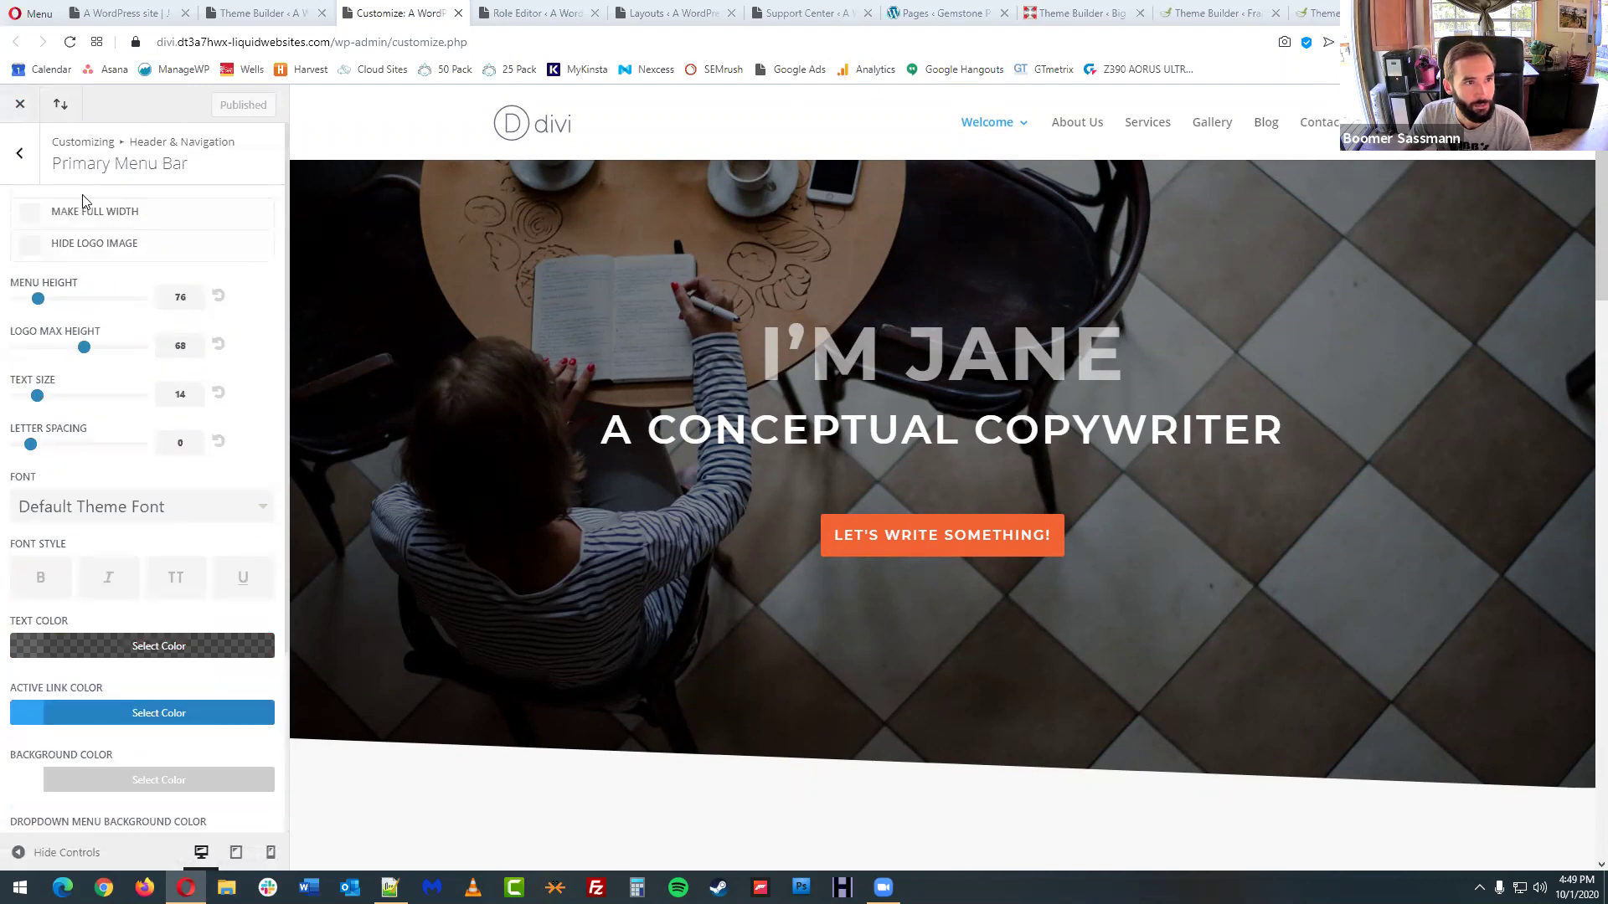
pyautogui.click(20, 153)
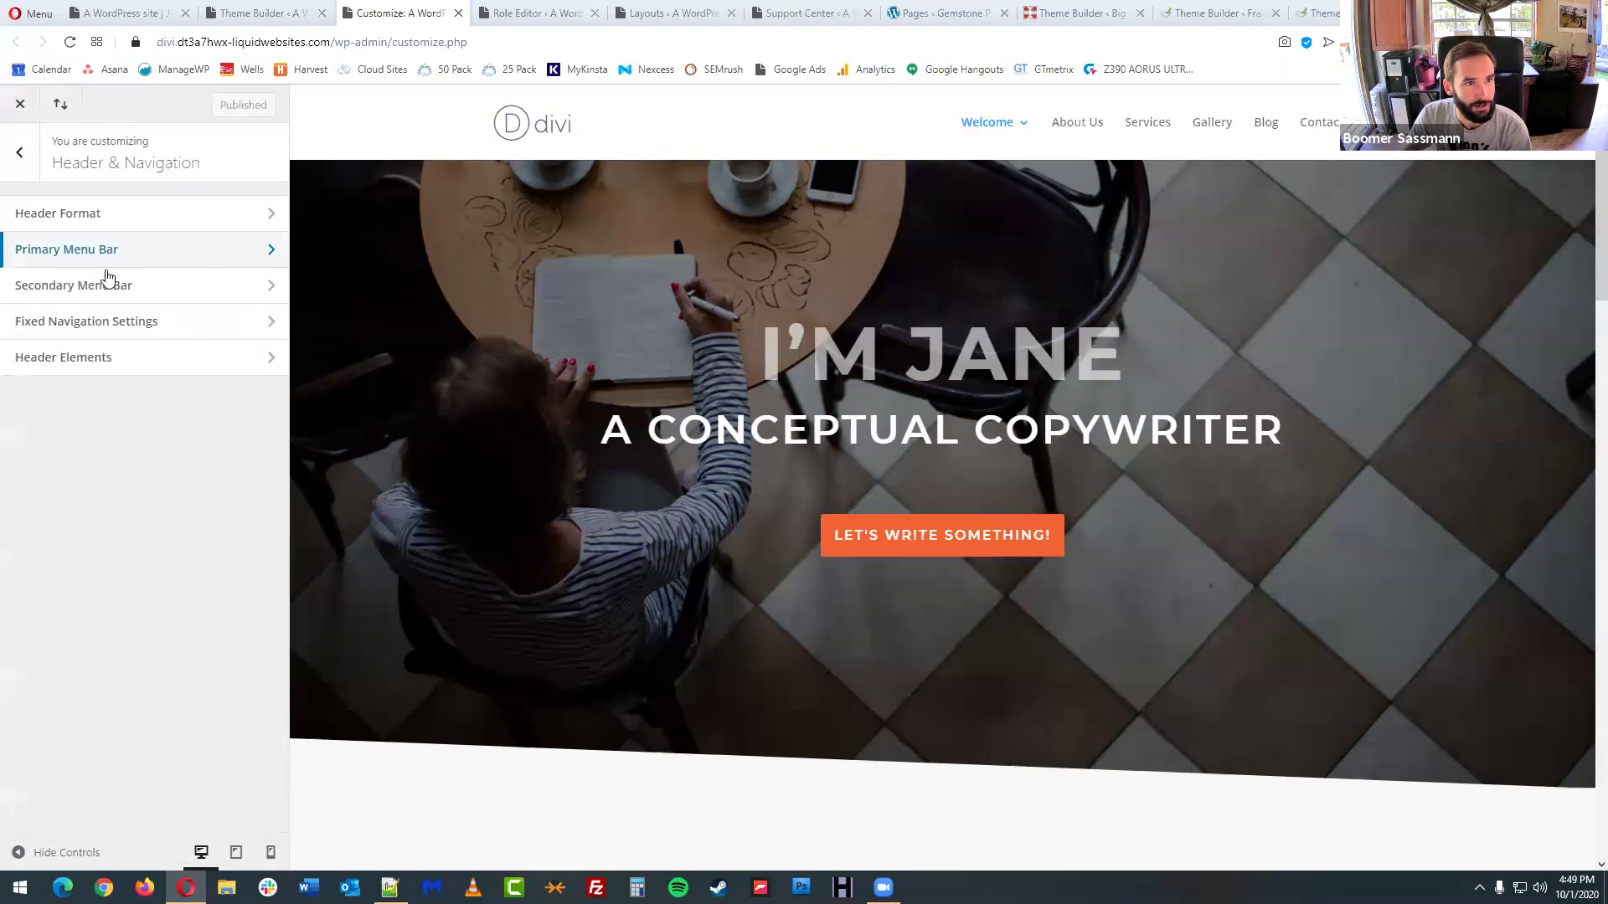
# - Examine the Secondary Menu Bar options and compare them with the top bar on the live Big Boom Design website
pyautogui.click(164, 291)
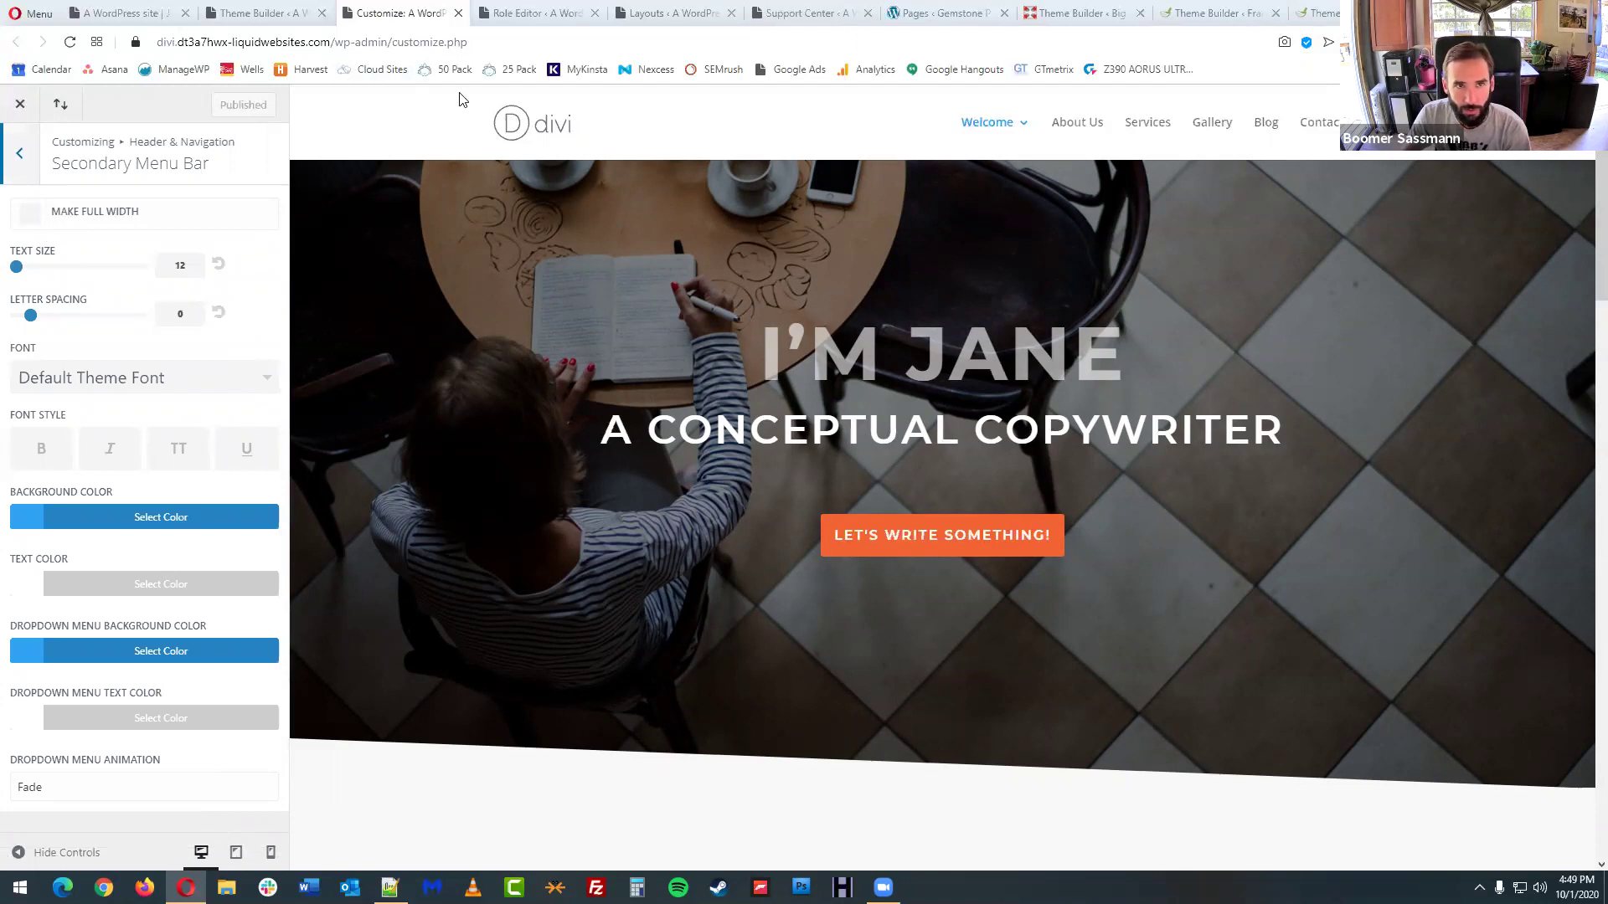
pyautogui.click(1080, 13)
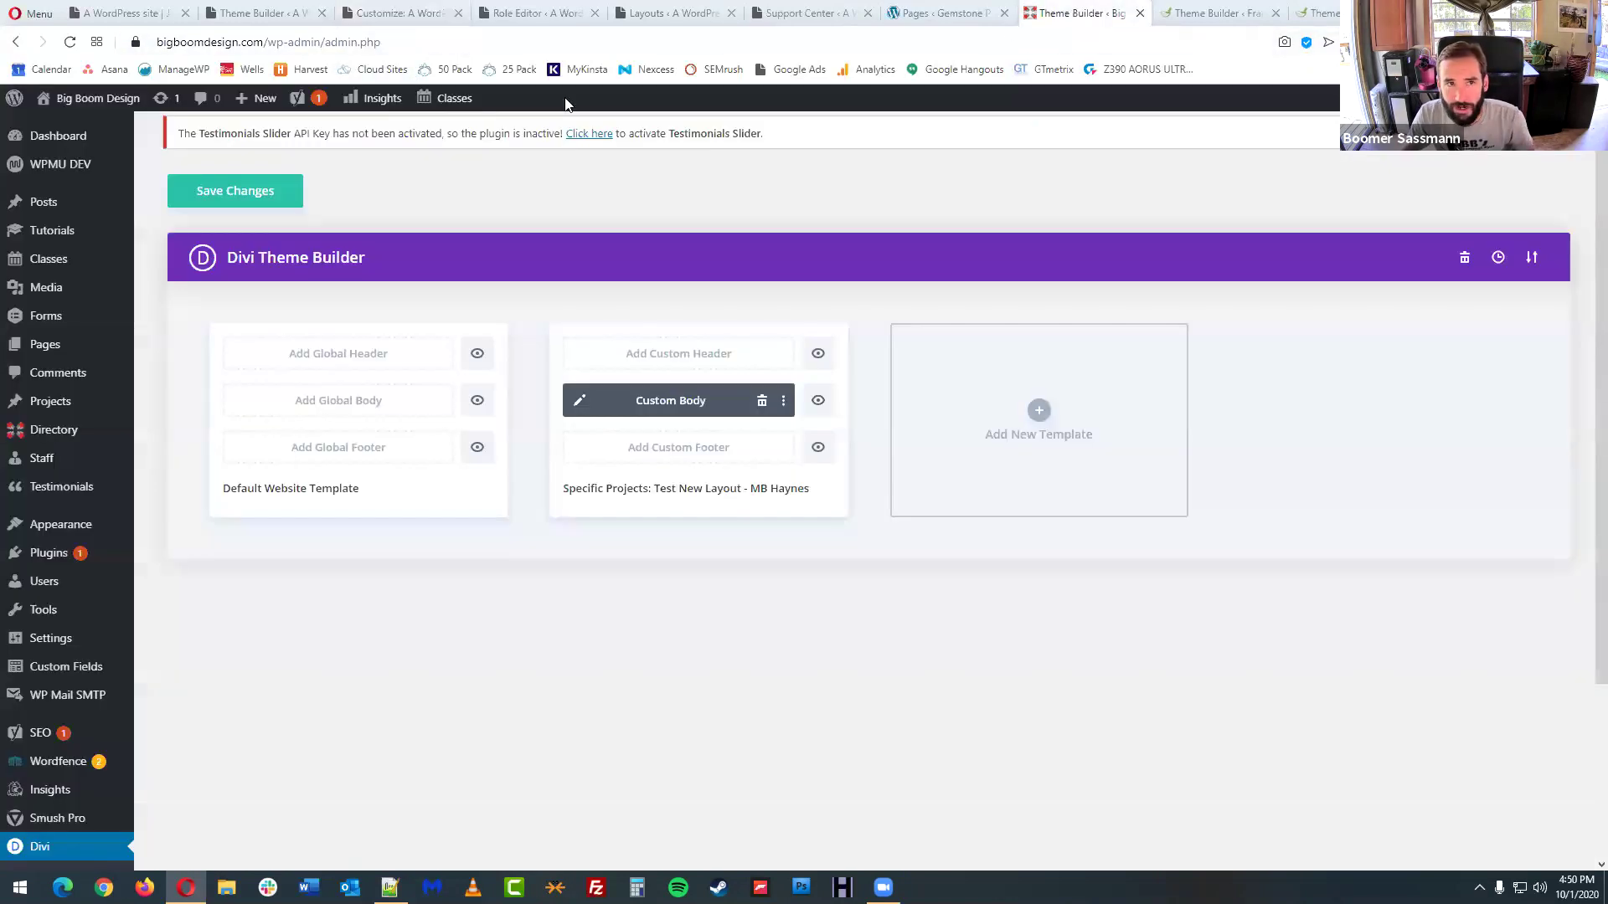
pyautogui.middleClick(112, 105)
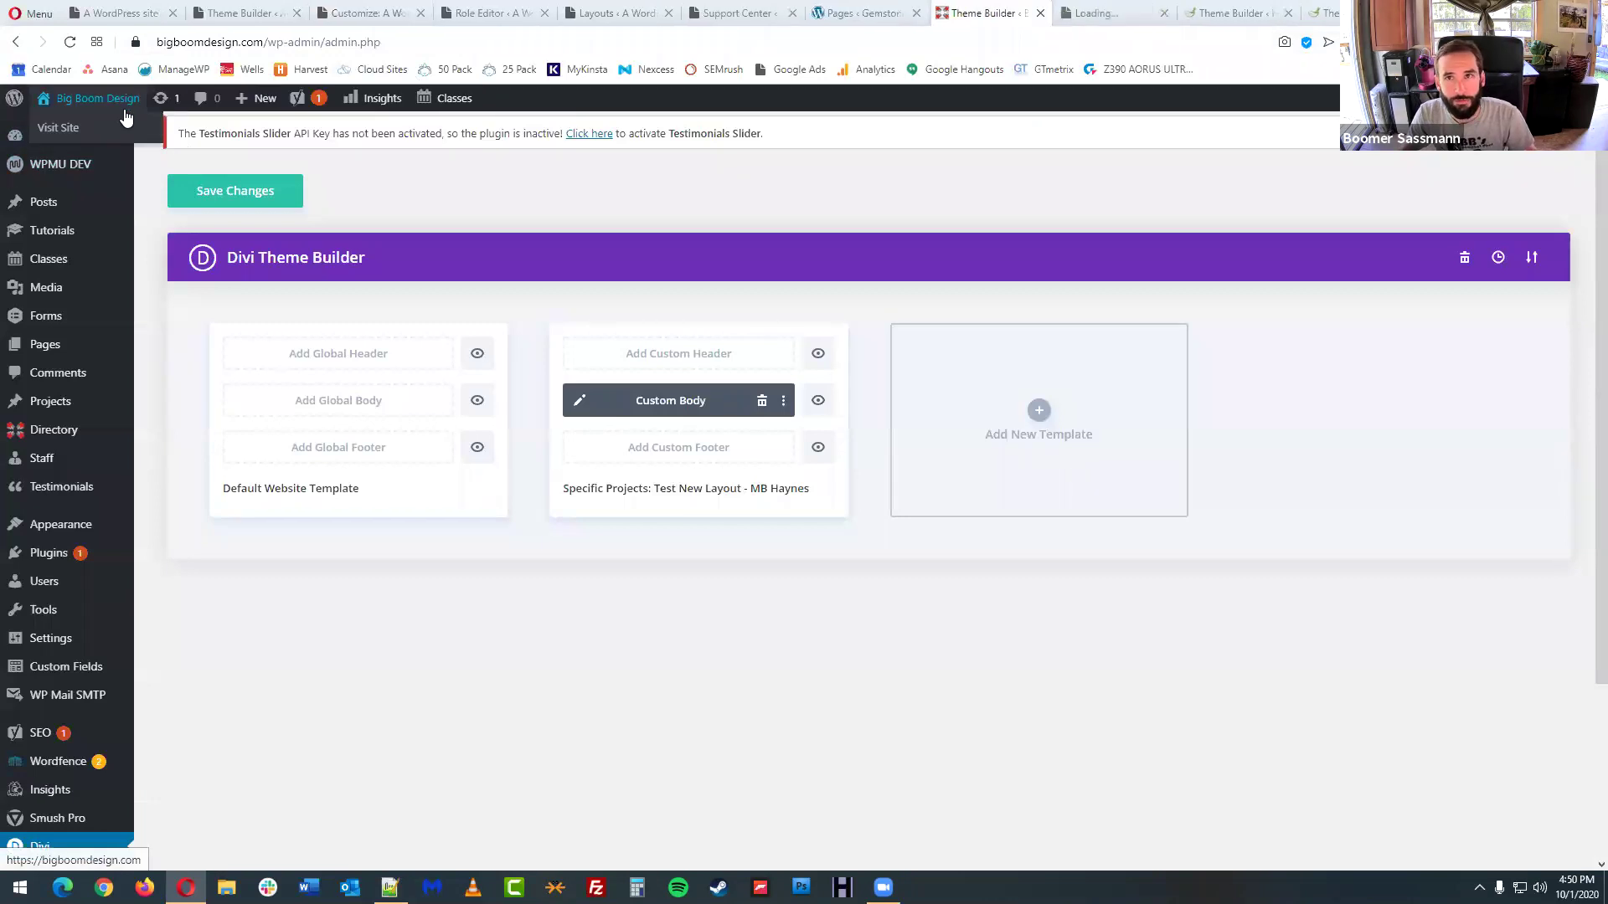
pyautogui.click(1119, 12)
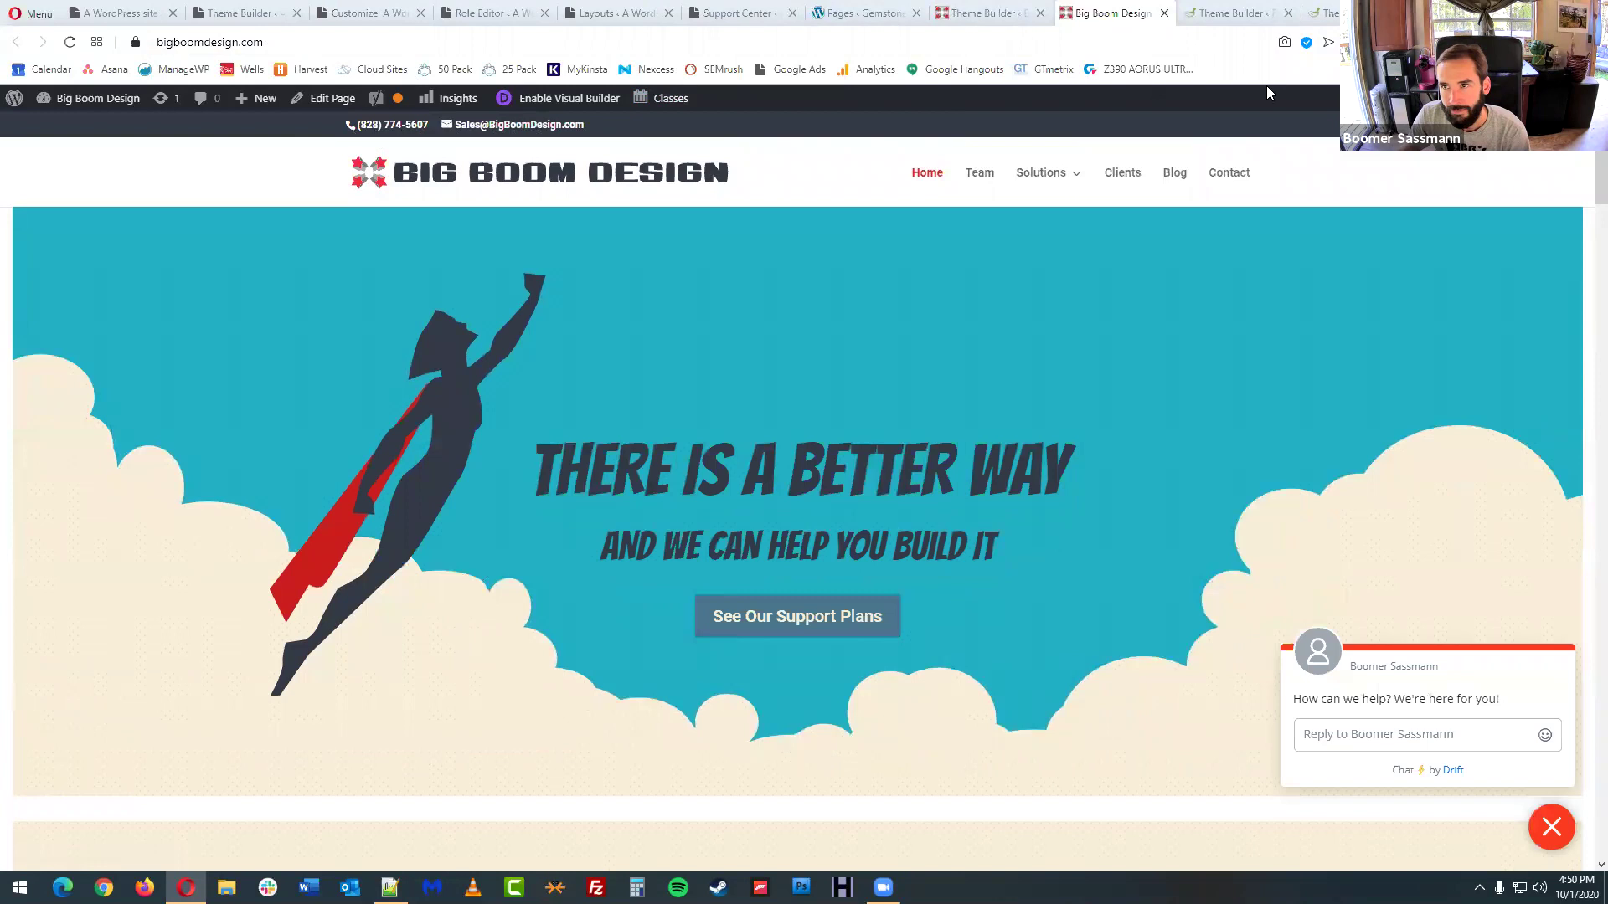
pyautogui.click(416, 18)
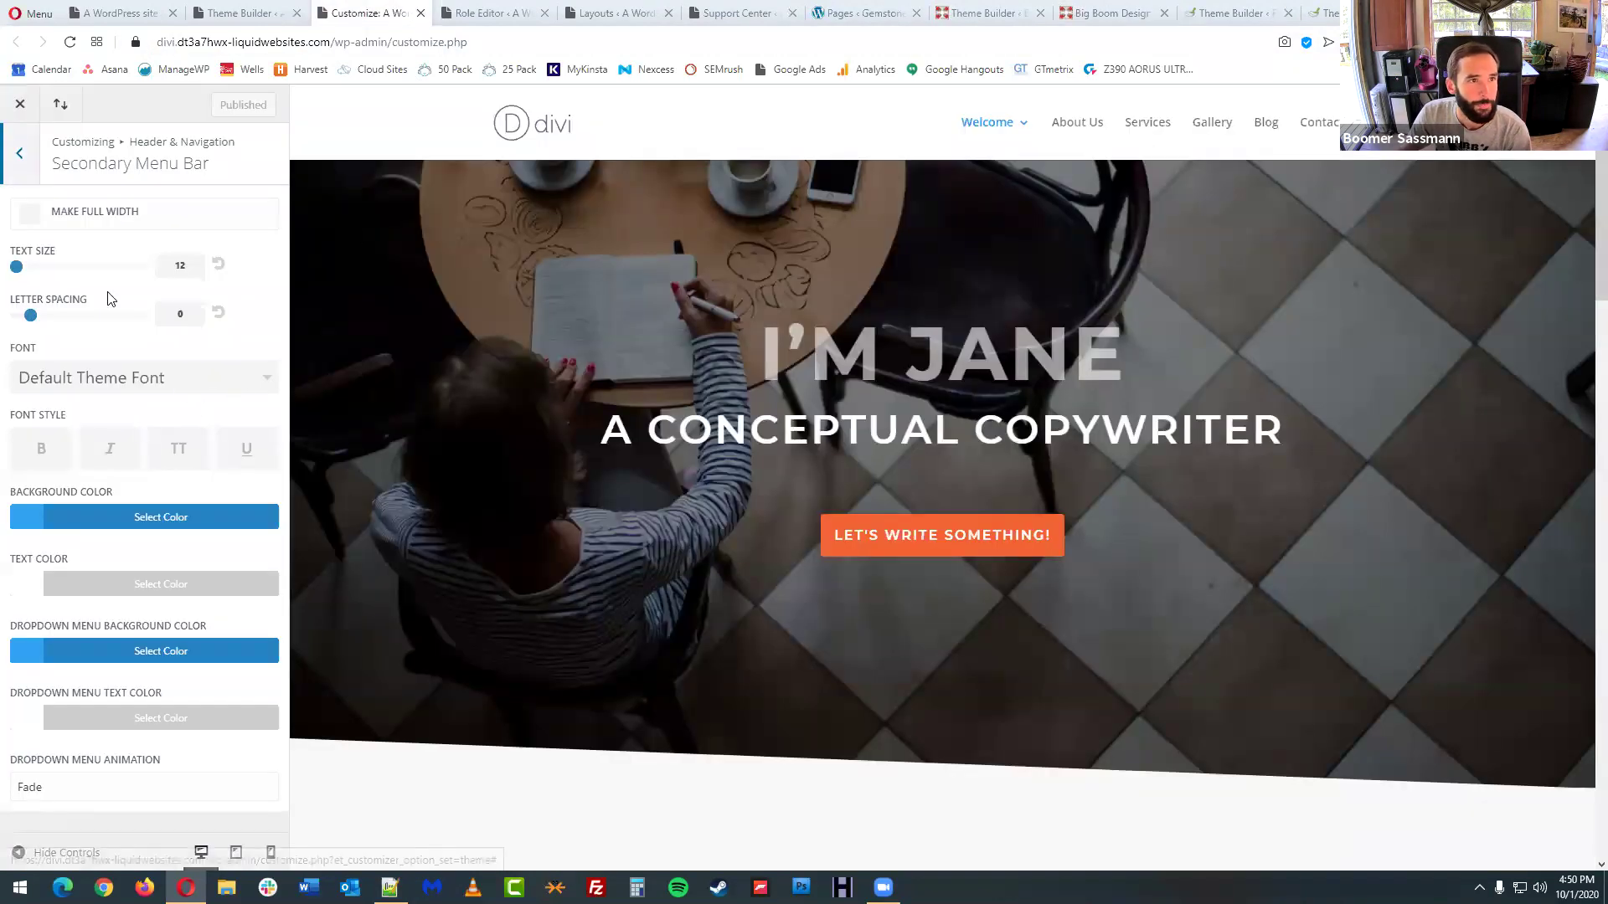
# - Review the Fixed Navigation Settings, checking the fixed header while scrolling the page preview
pyautogui.click(20, 155)
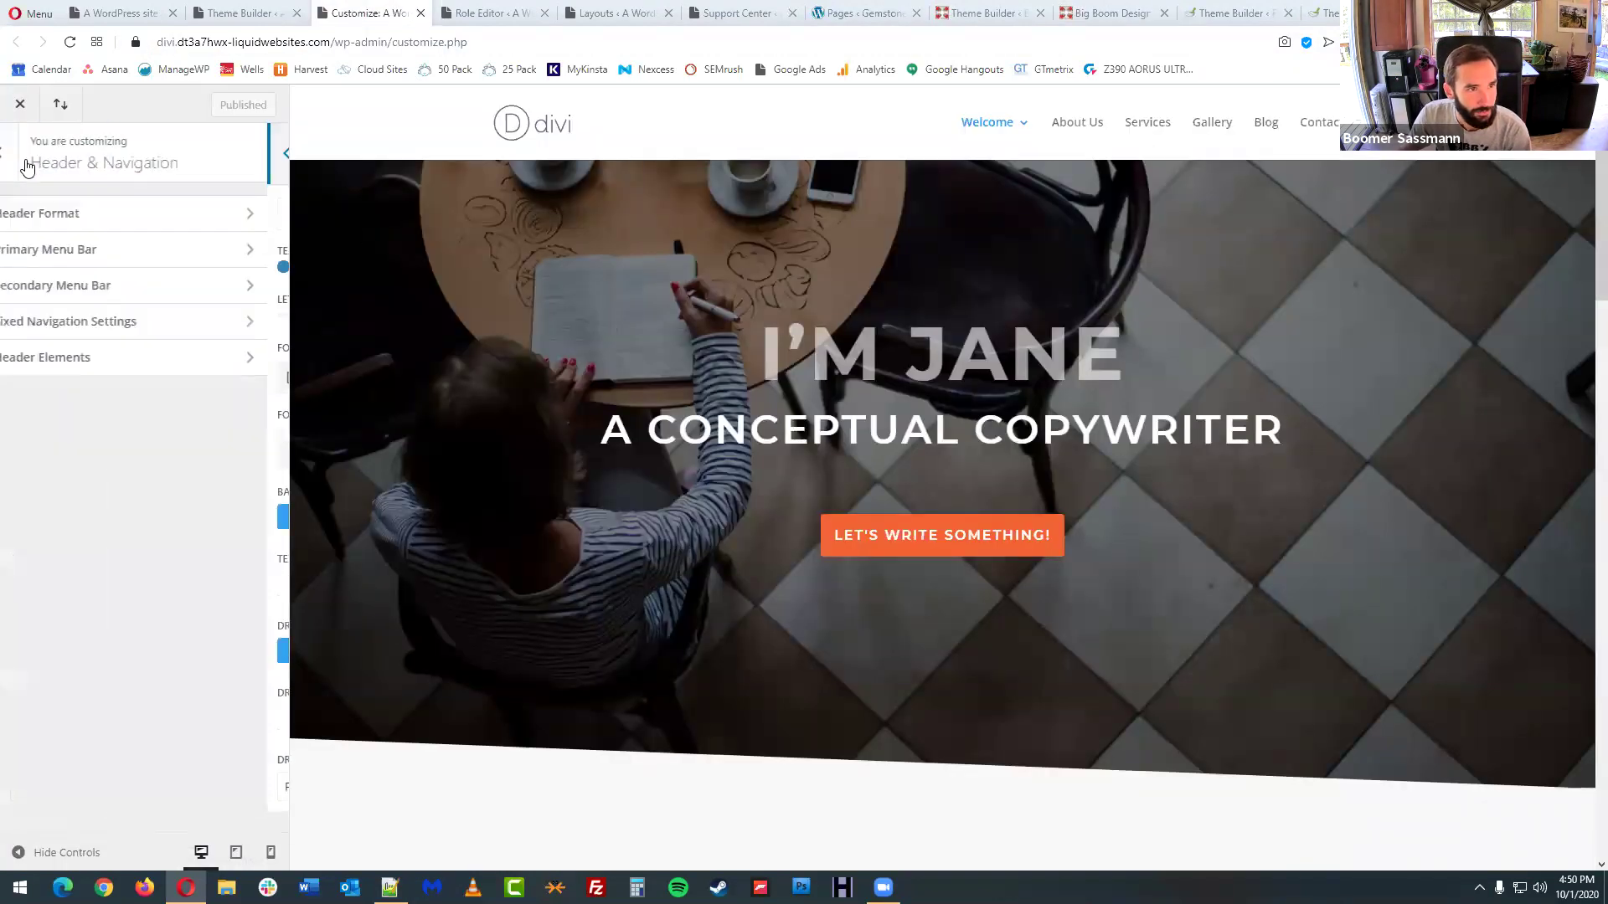
pyautogui.click(88, 323)
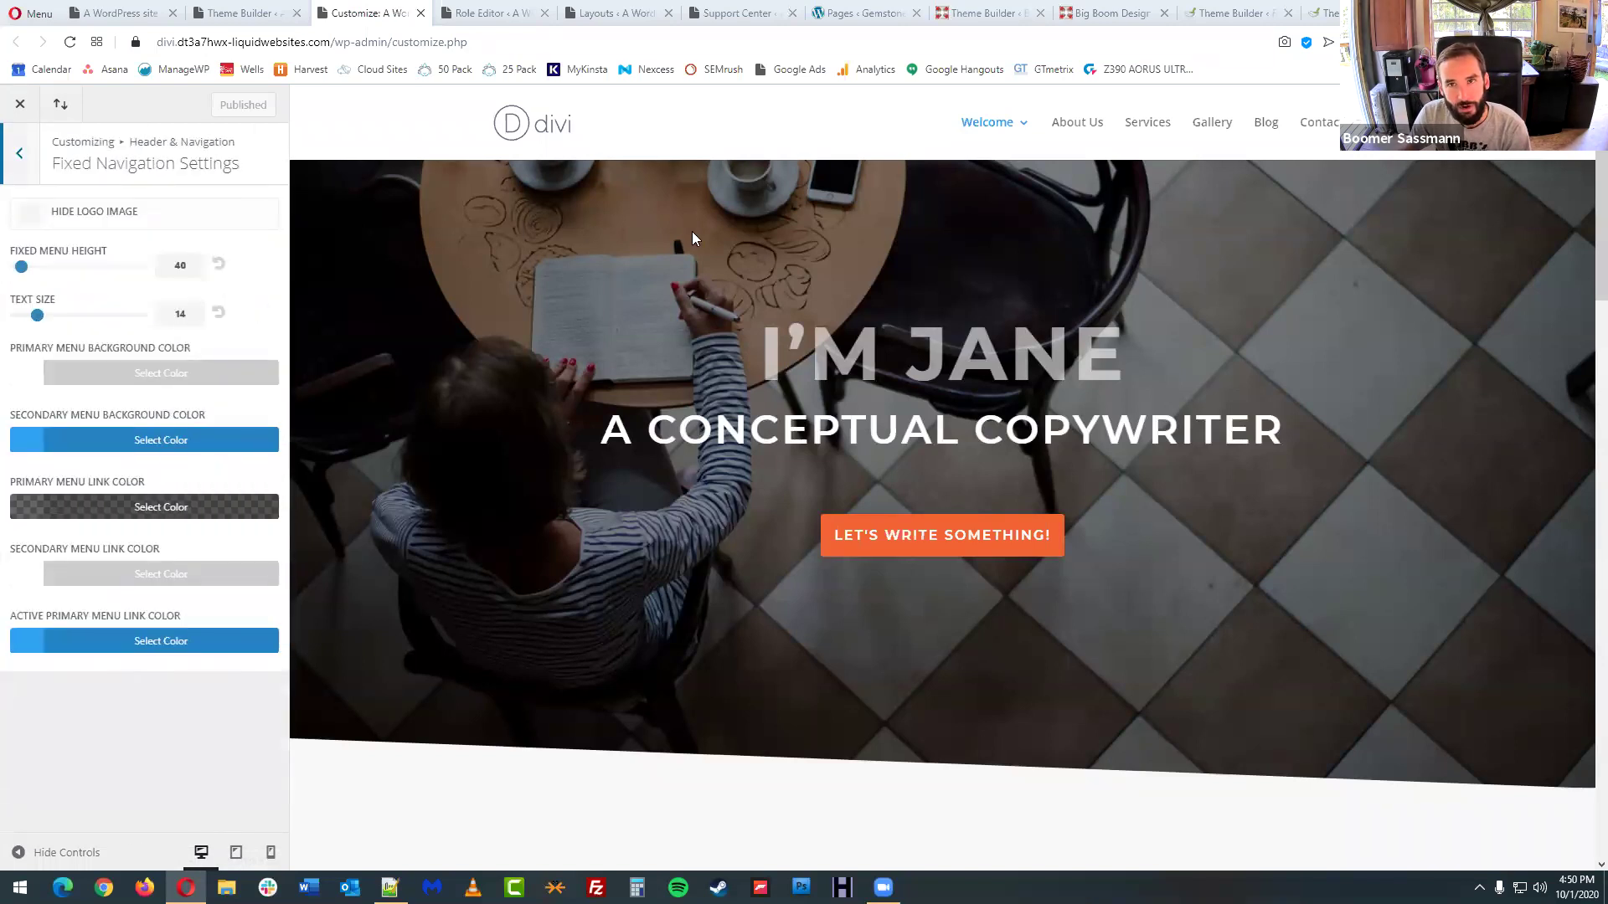
pyautogui.scroll(-3, 692, 238)
pyautogui.scroll(3, 695, 231)
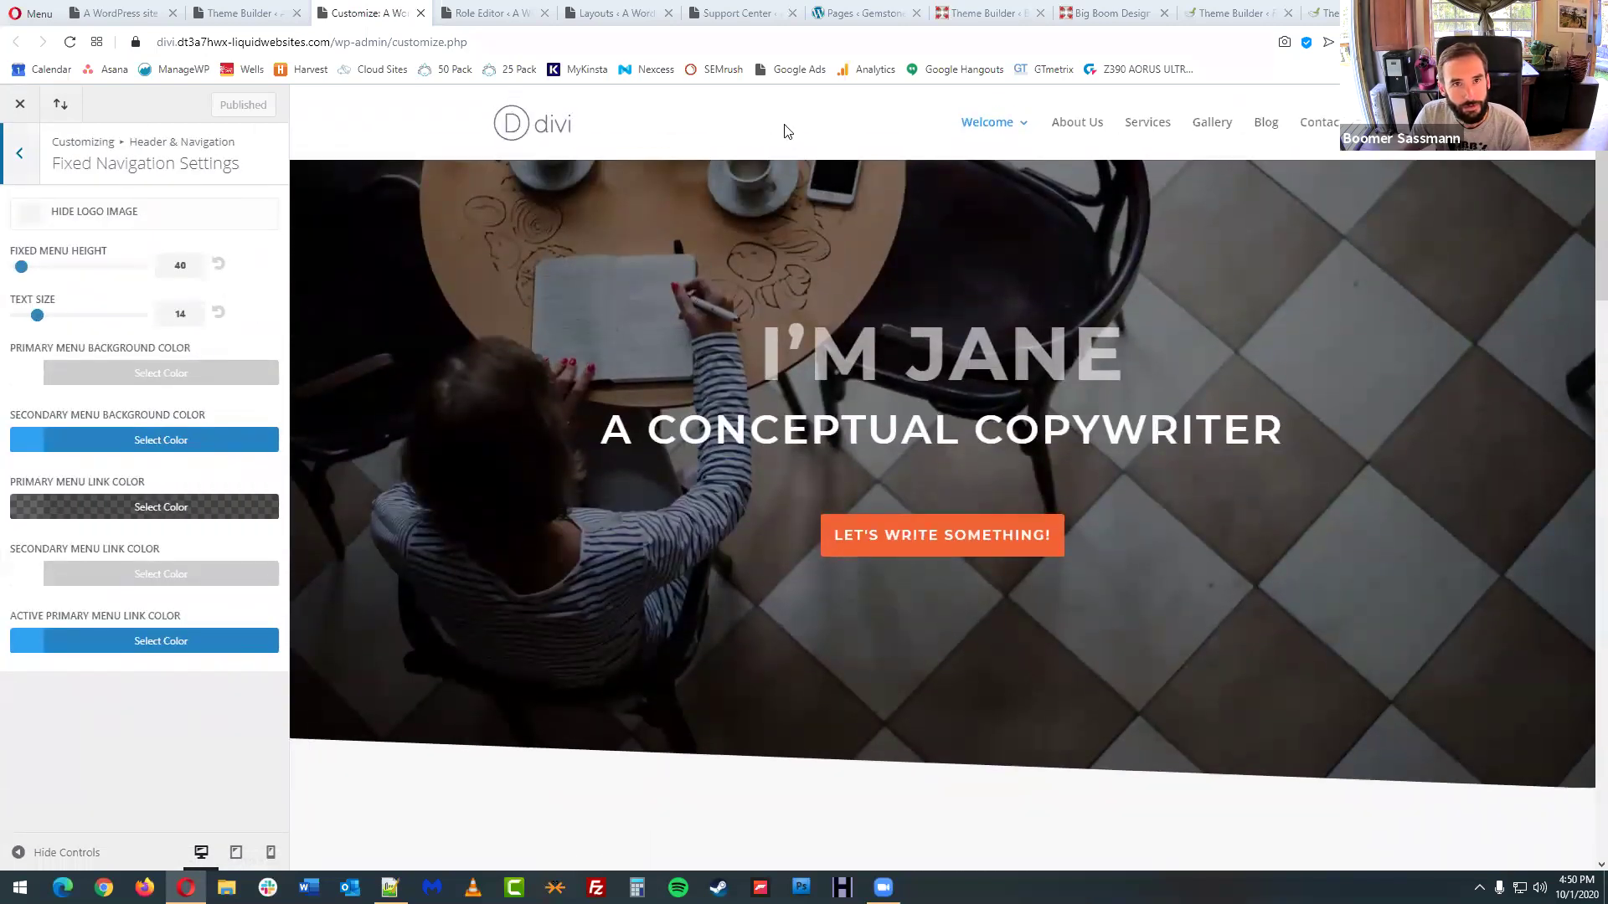
pyautogui.click(31, 172)
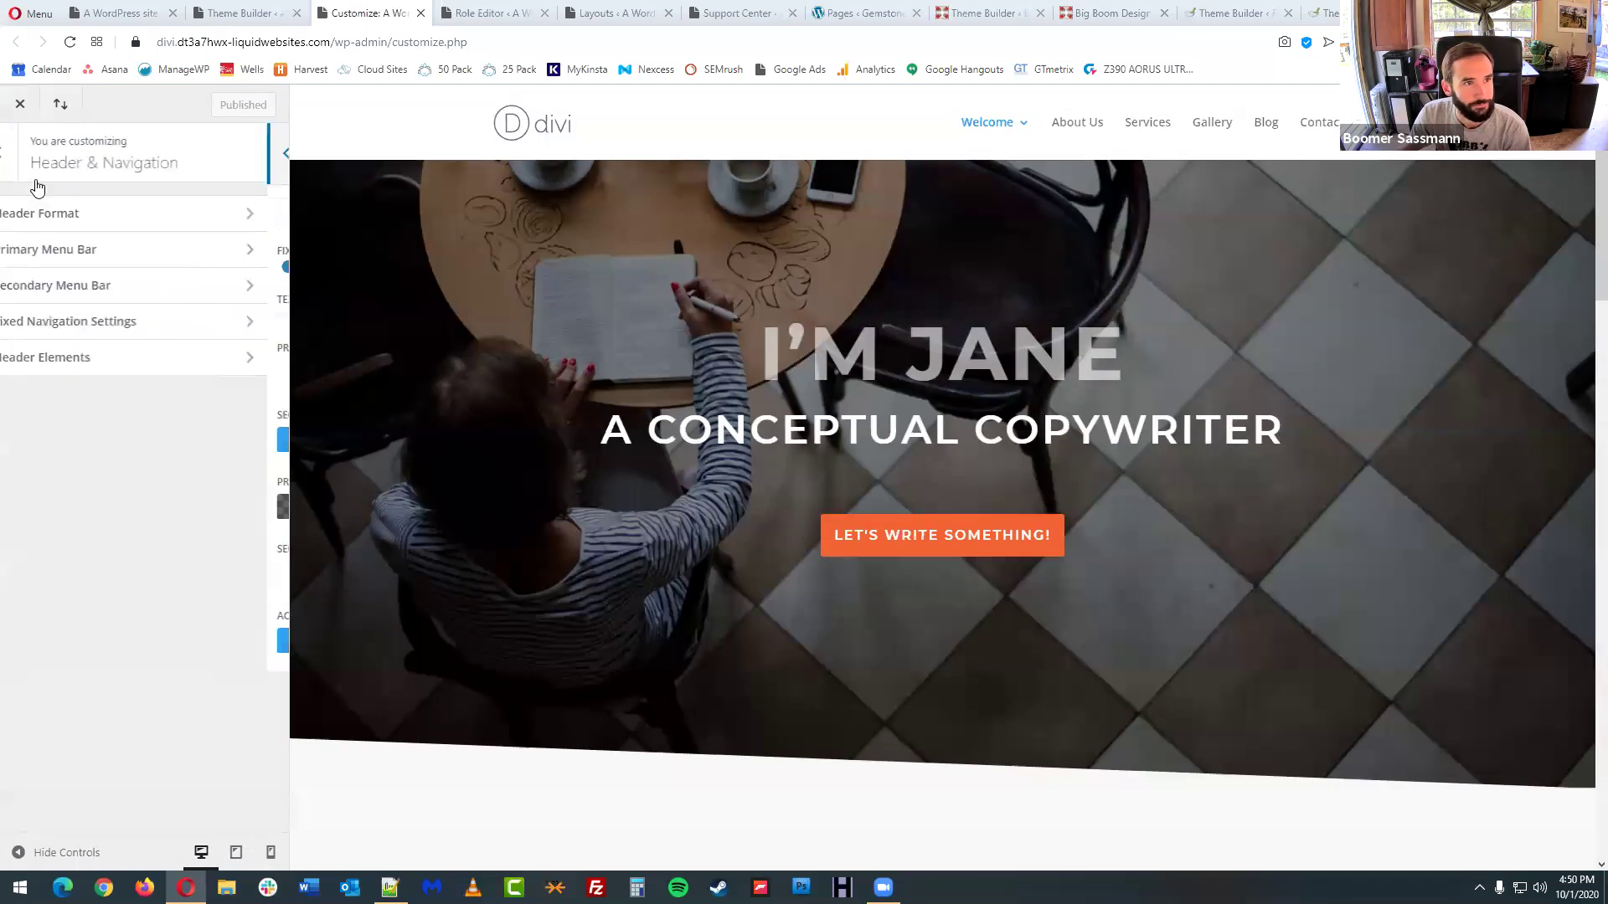
# - In Header Elements, leave Show Social Icons turned off and enter a phone number for the header
pyautogui.click(88, 361)
pyautogui.click(30, 215)
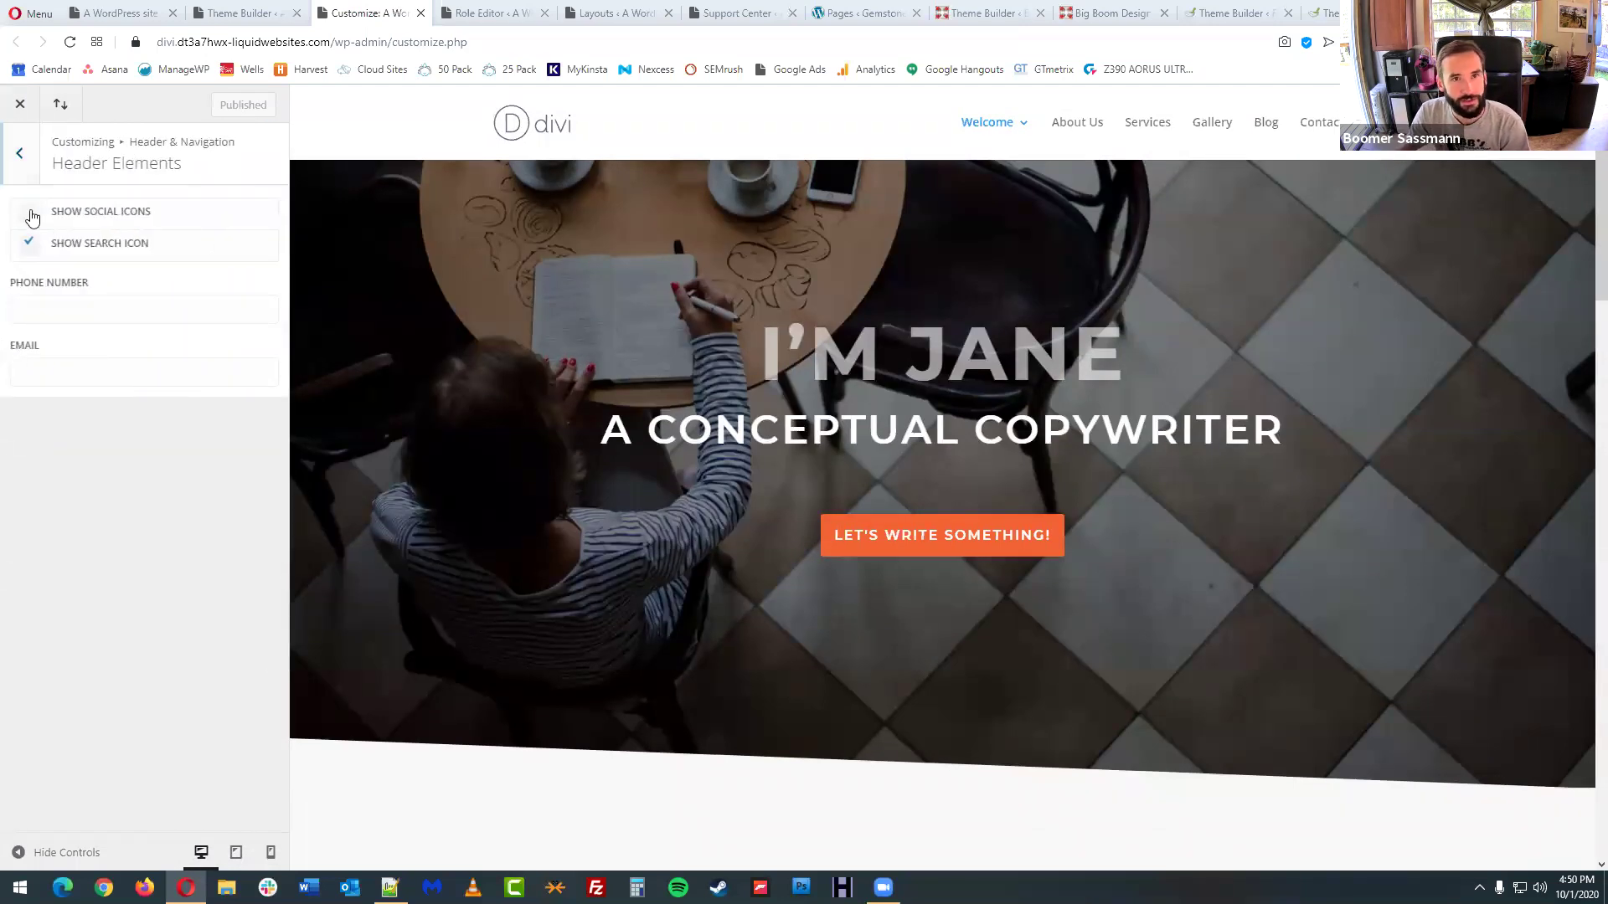
pyautogui.click(30, 215)
pyautogui.click(36, 300)
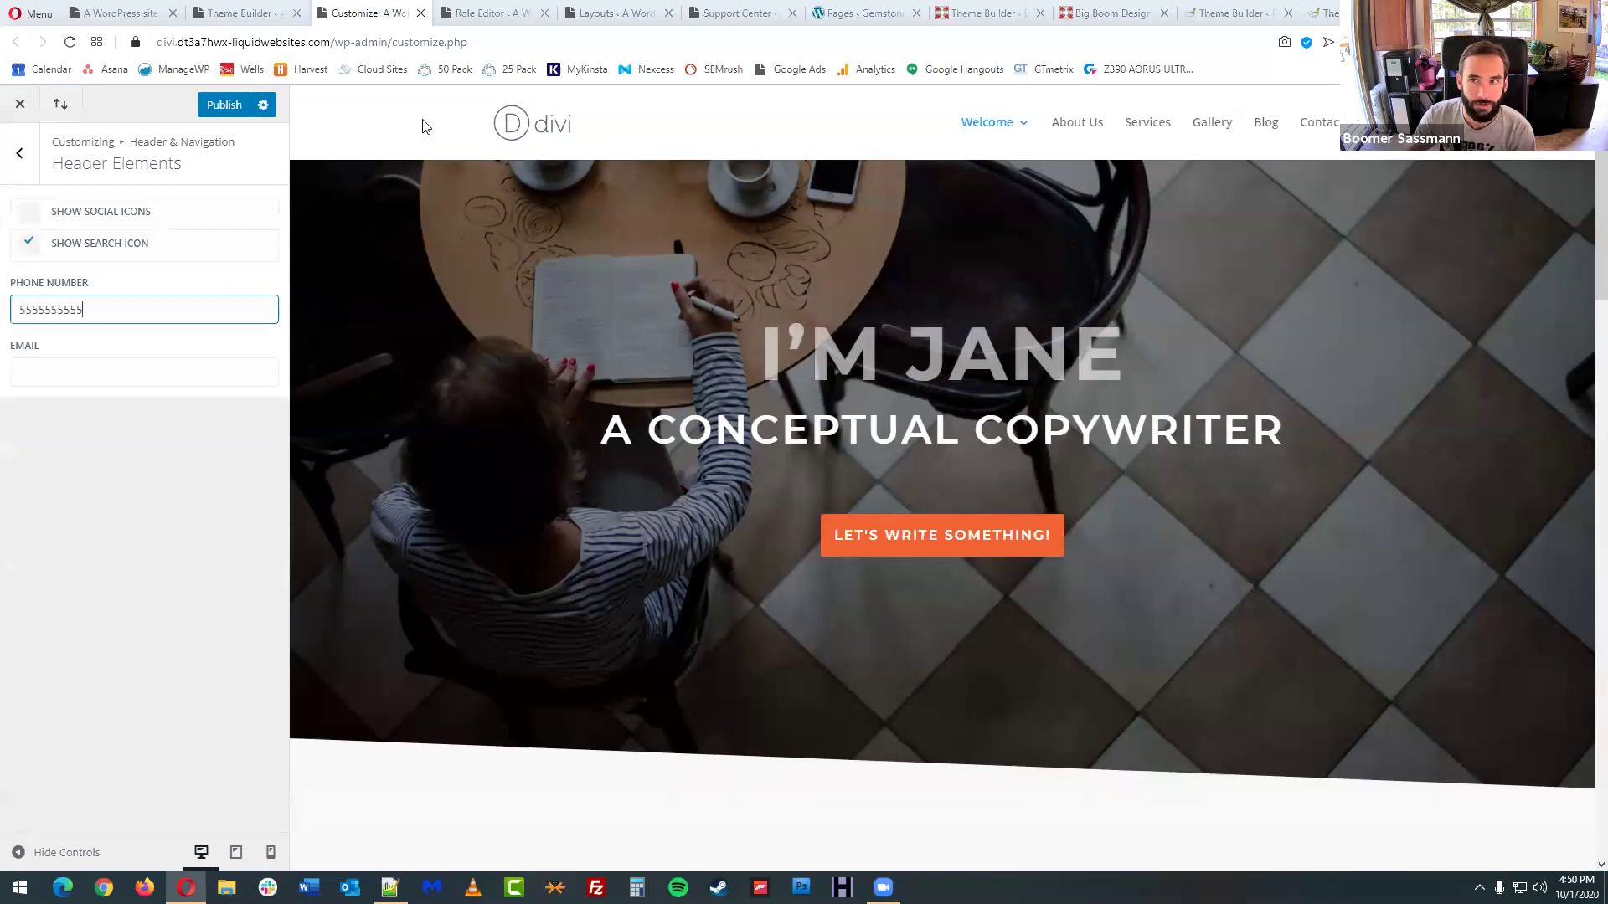
# - Leave the header email blank, publish the Header Elements changes and return to the Header & Navigation sections
pyautogui.click(130, 381)
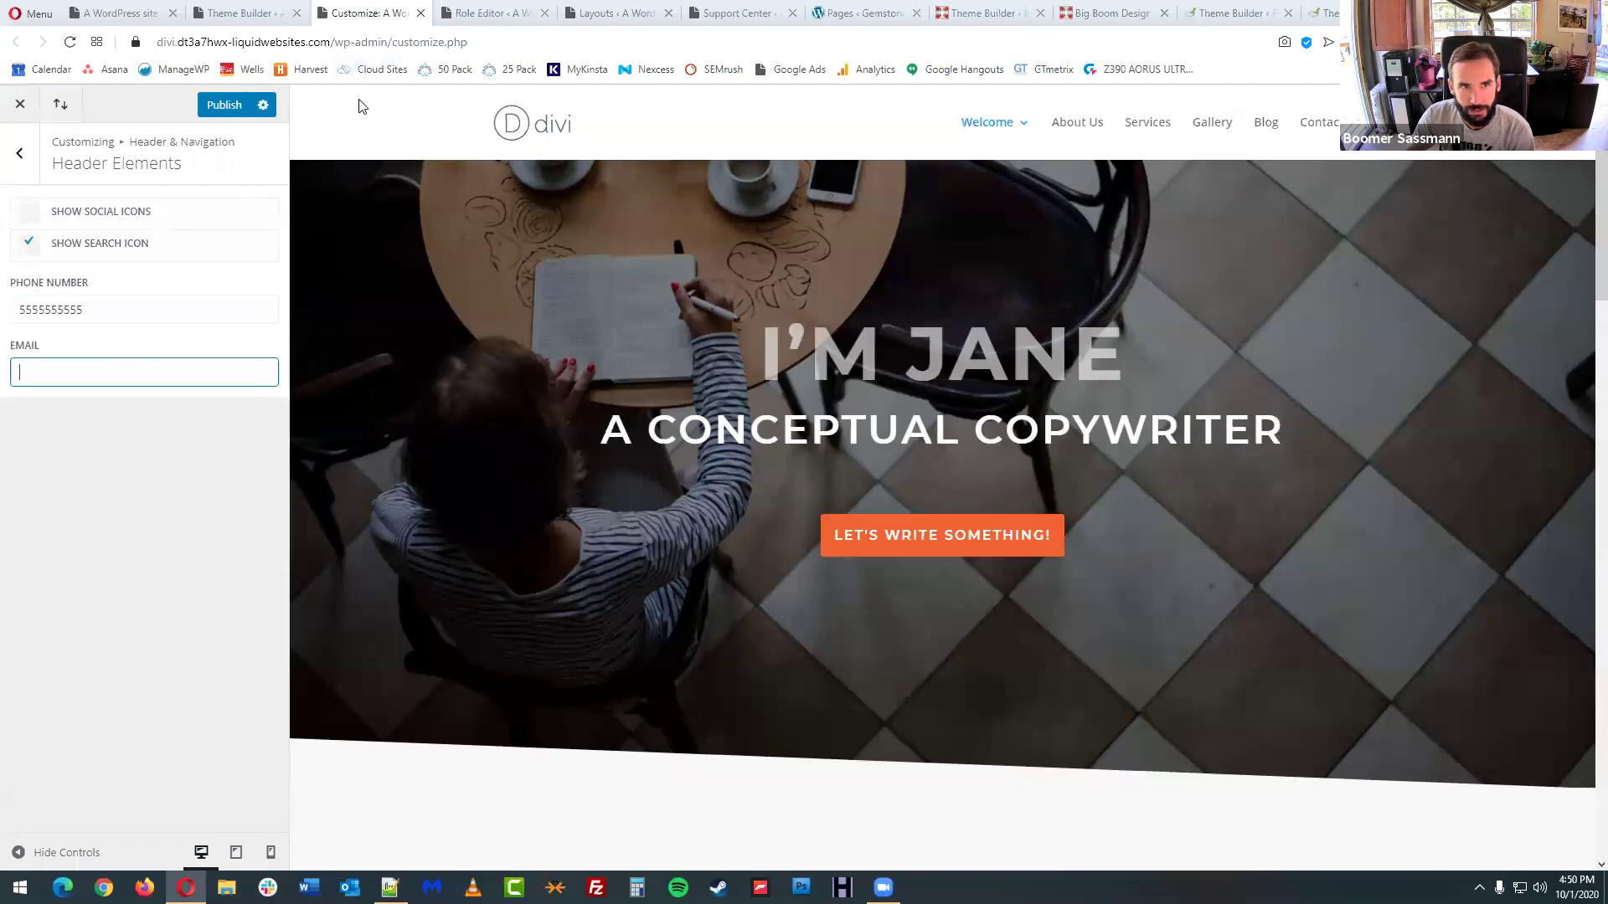
pyautogui.click(222, 105)
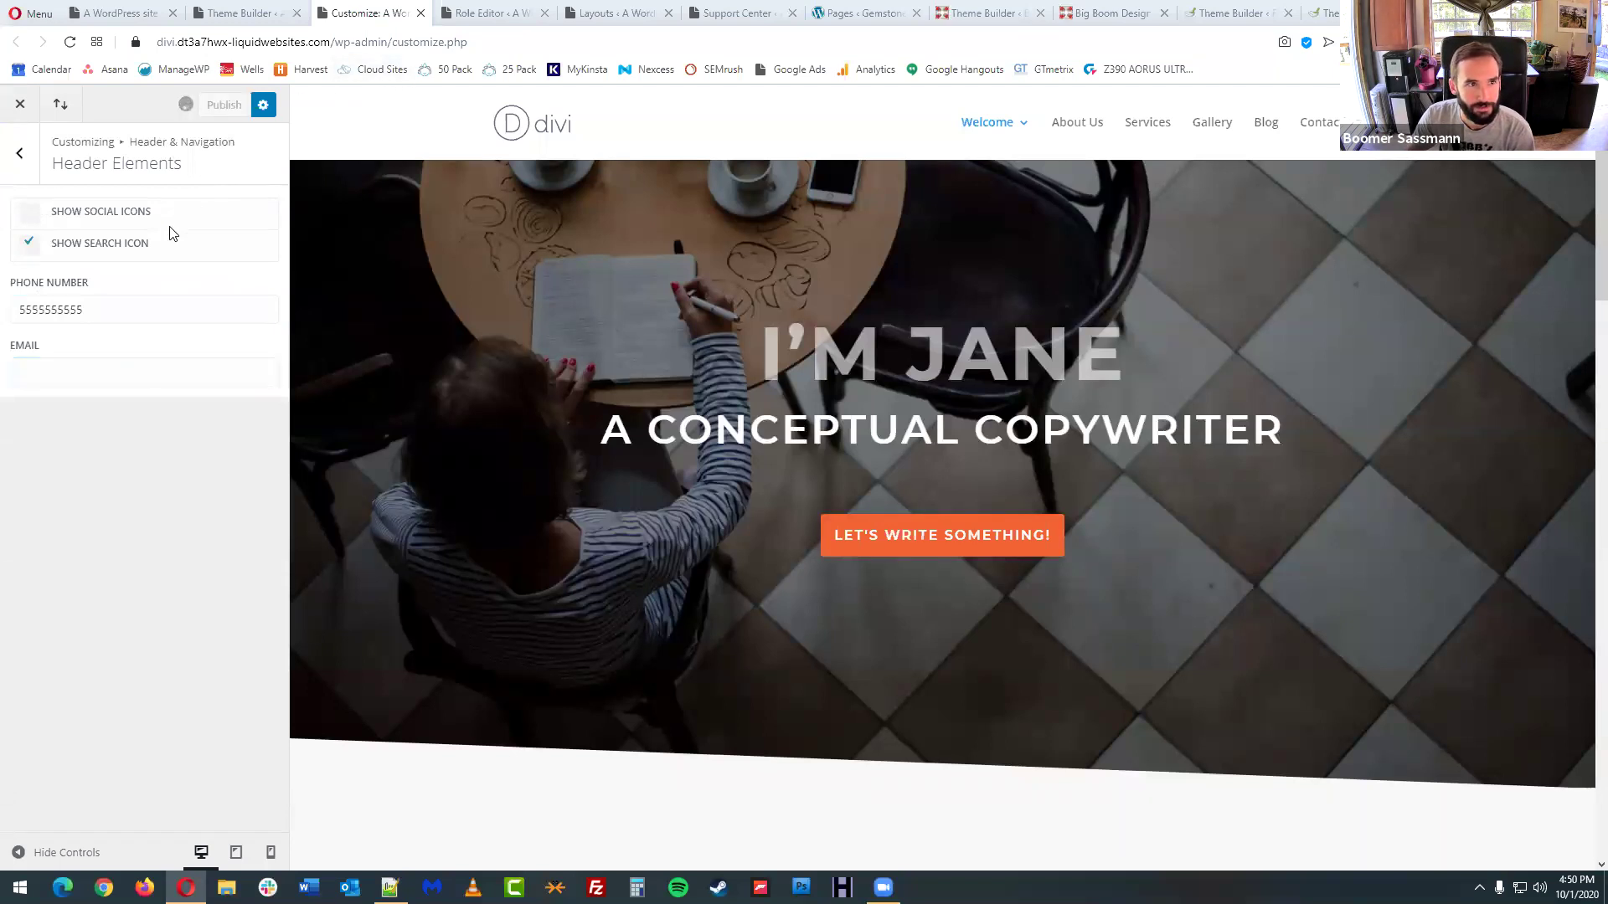
pyautogui.click(20, 159)
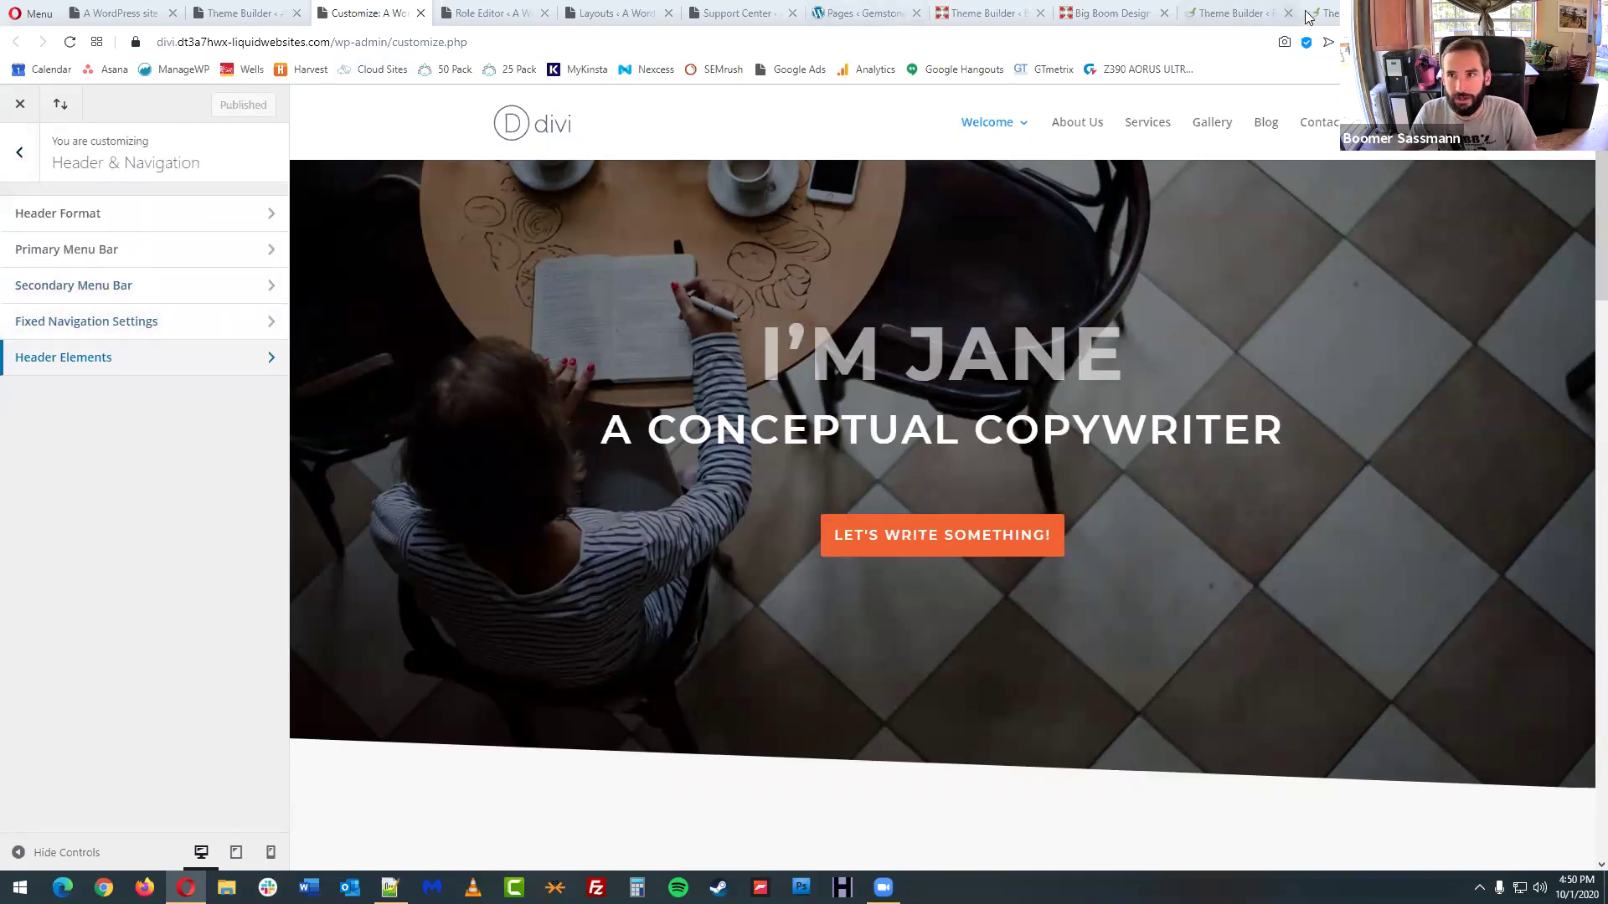
# - Look up "remax tryon advantage" in a new browser tab, view the RE/MAX Advantage Realty site's header, and close the tab
pyautogui.hotkey('ctrl', 't')
pyautogui.write('r')
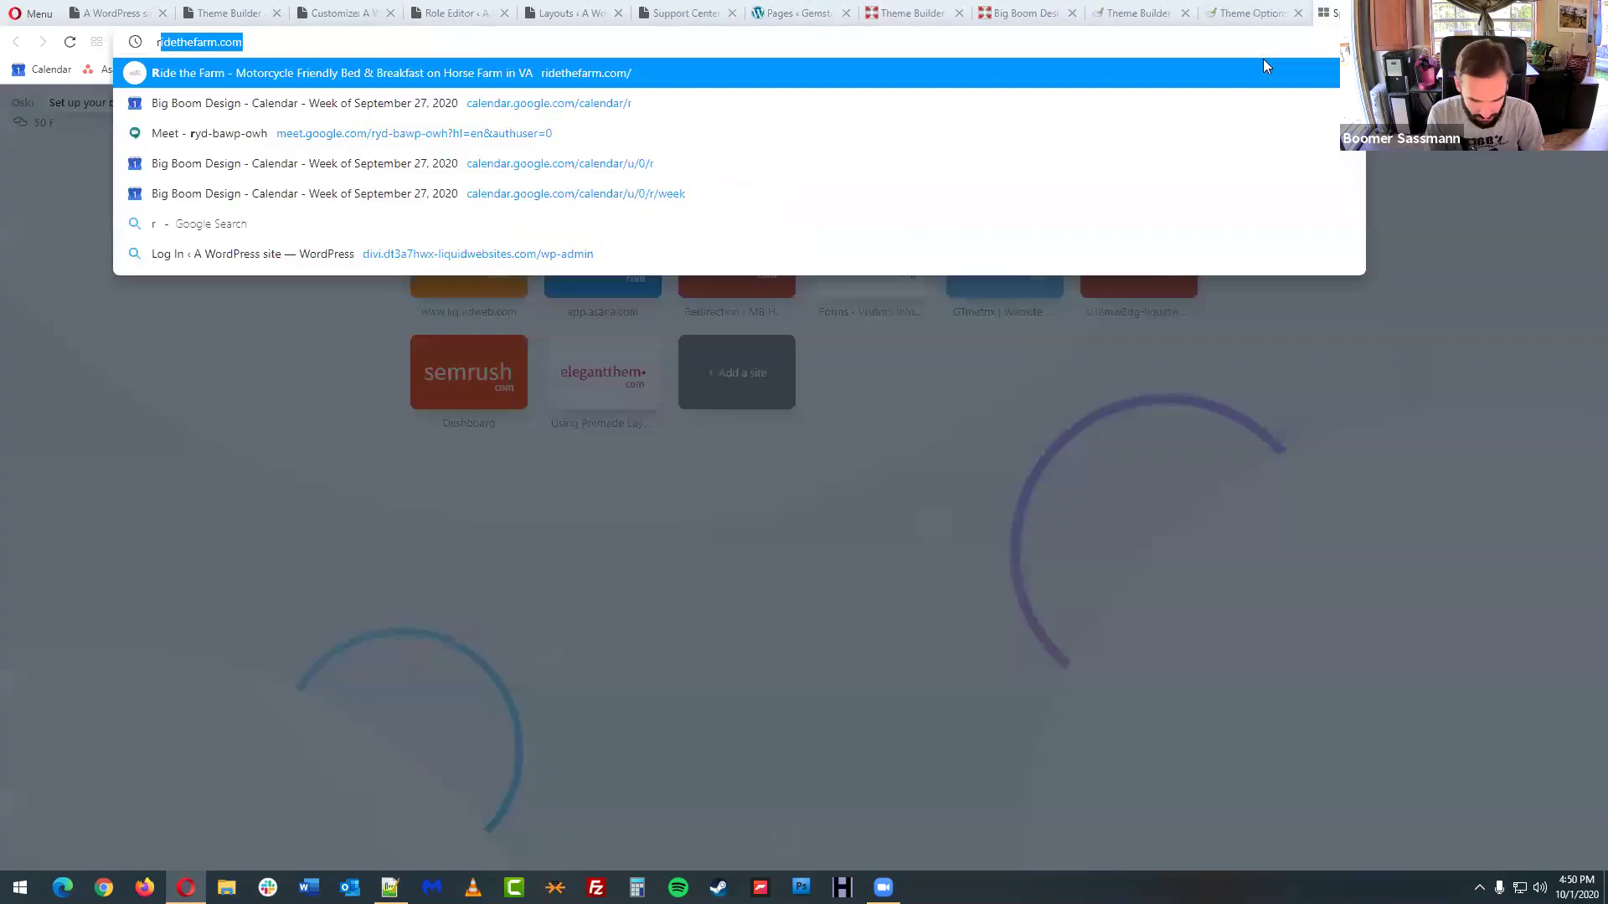
pyautogui.write('emax tryon advantag')
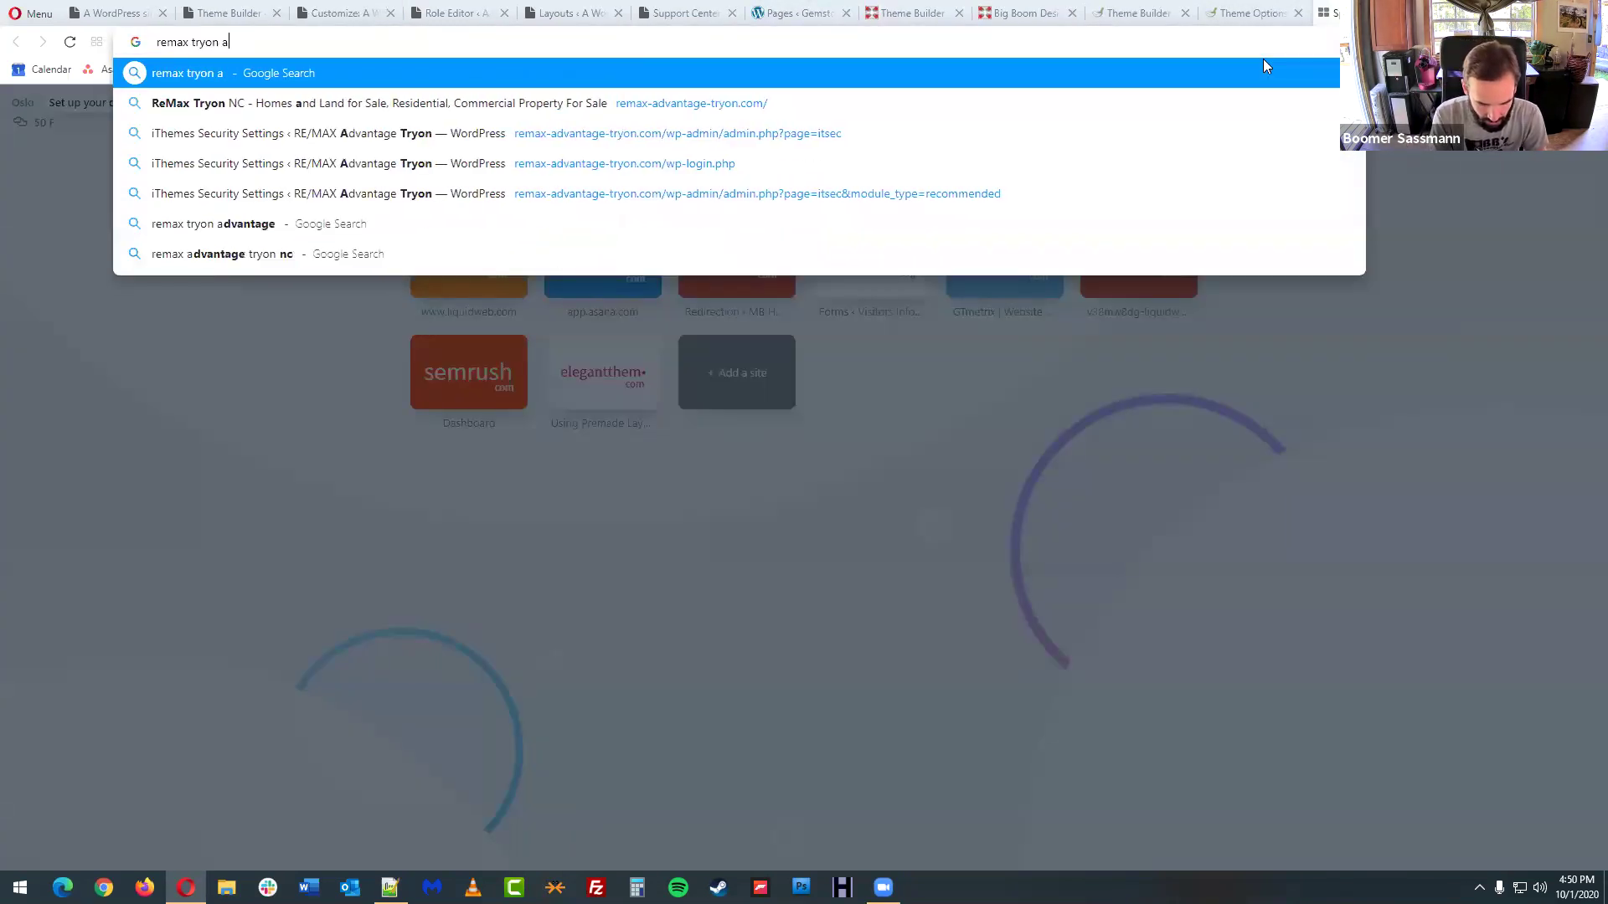
pyautogui.write('e')
pyautogui.press('Return')
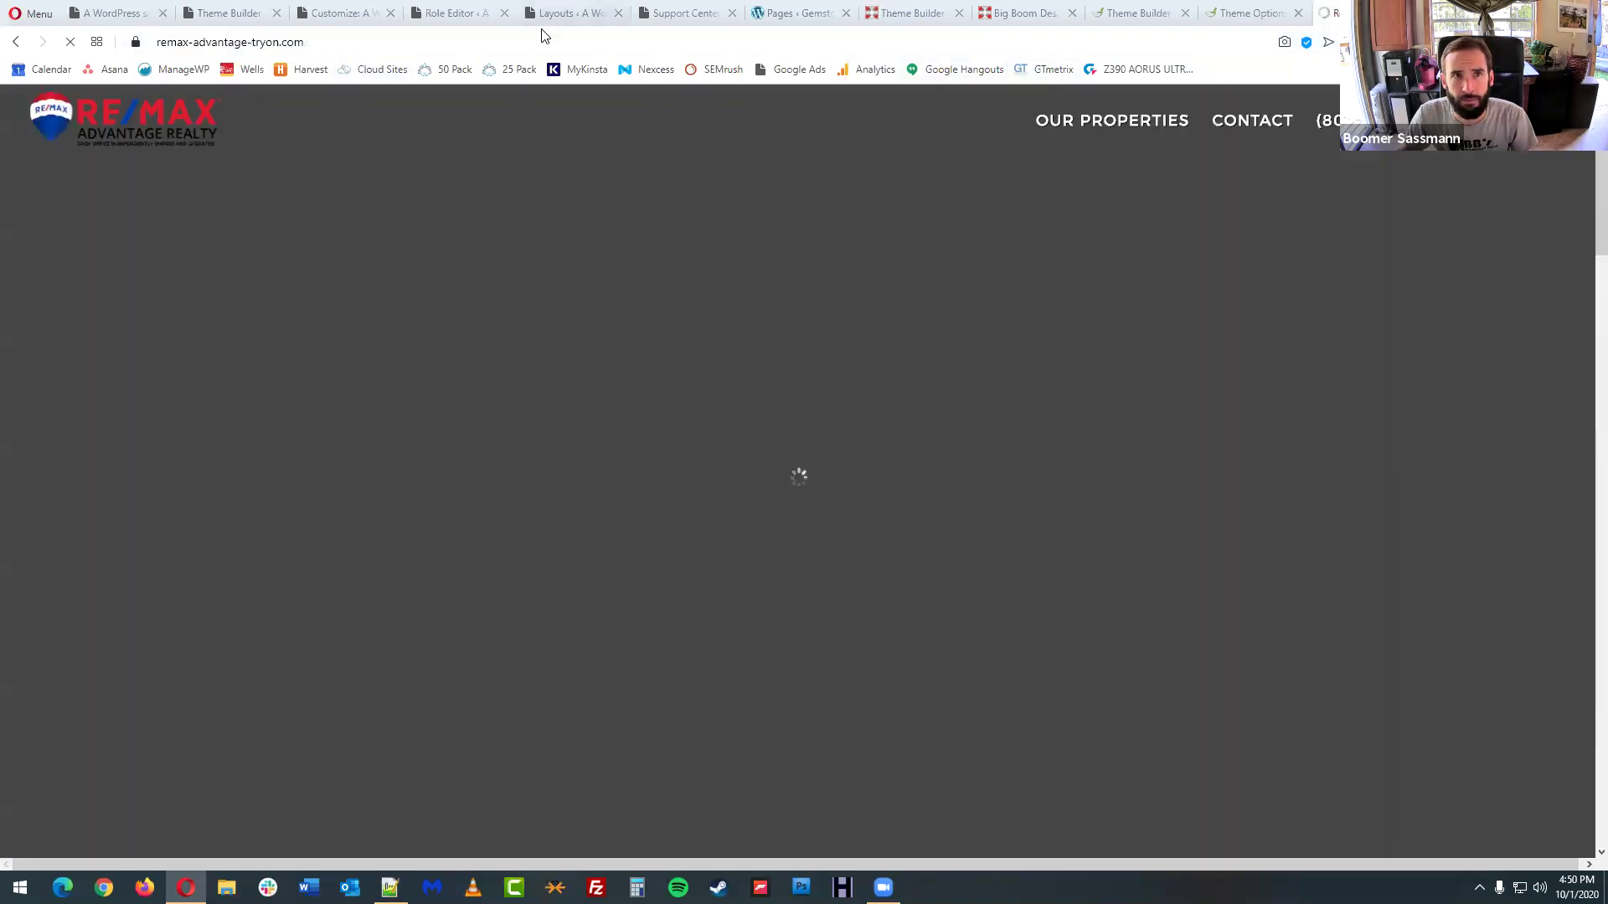
pyautogui.click(541, 37)
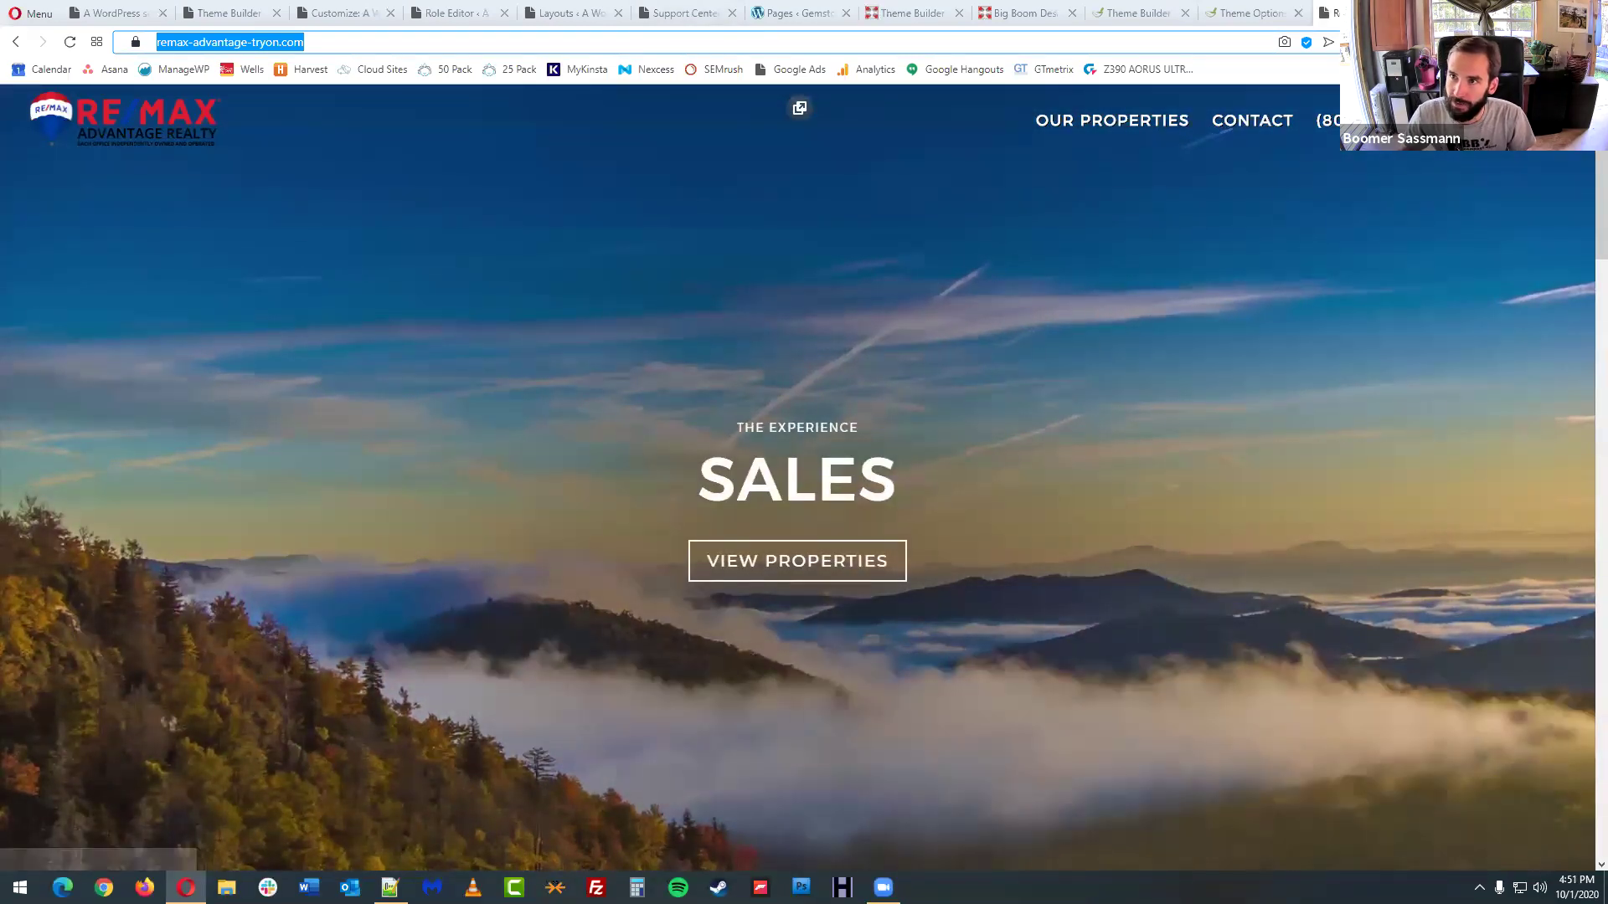
pyautogui.hotkey('ctrl', 'w')
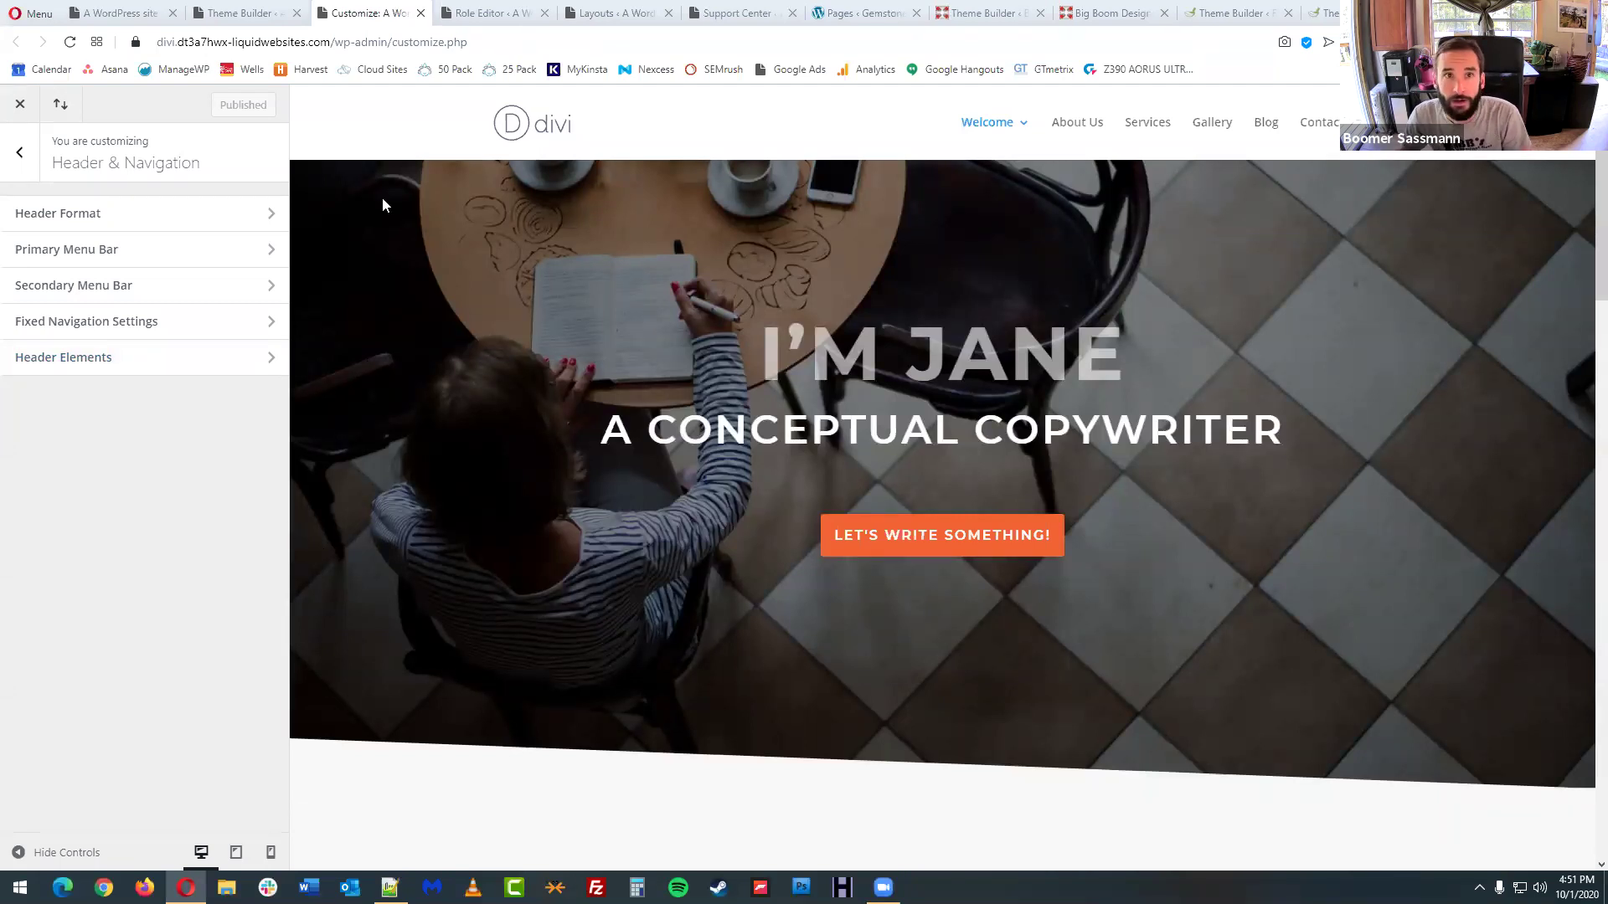
# - Leave Header & Navigation and review the Footer sections alongside the footer in the page preview
pyautogui.click(101, 362)
pyautogui.click(34, 176)
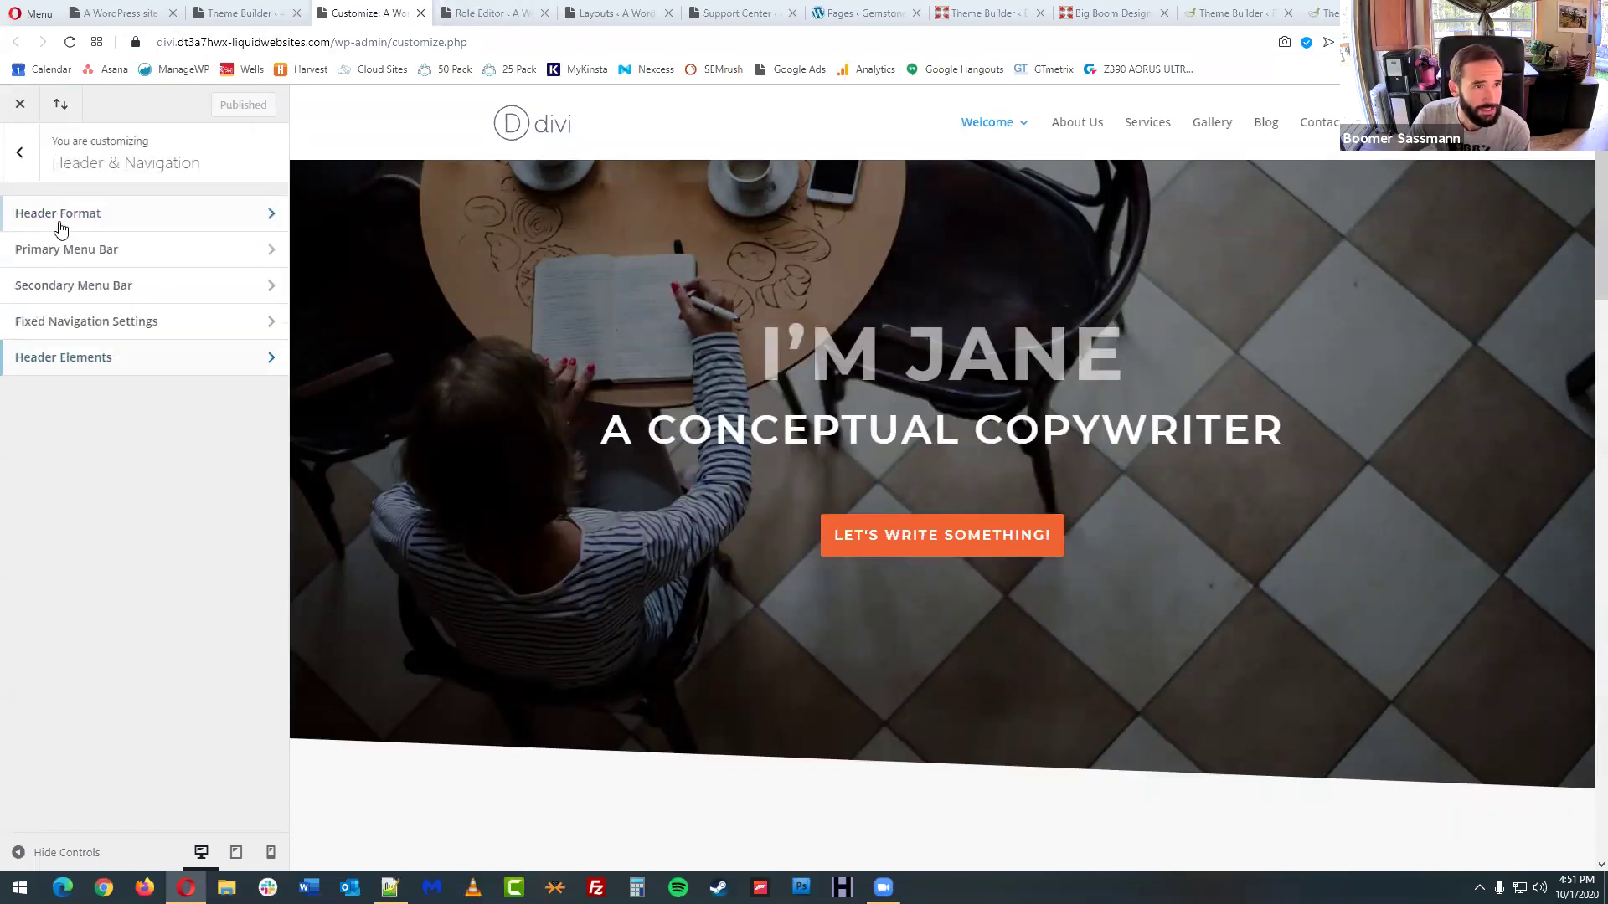
pyautogui.click(28, 176)
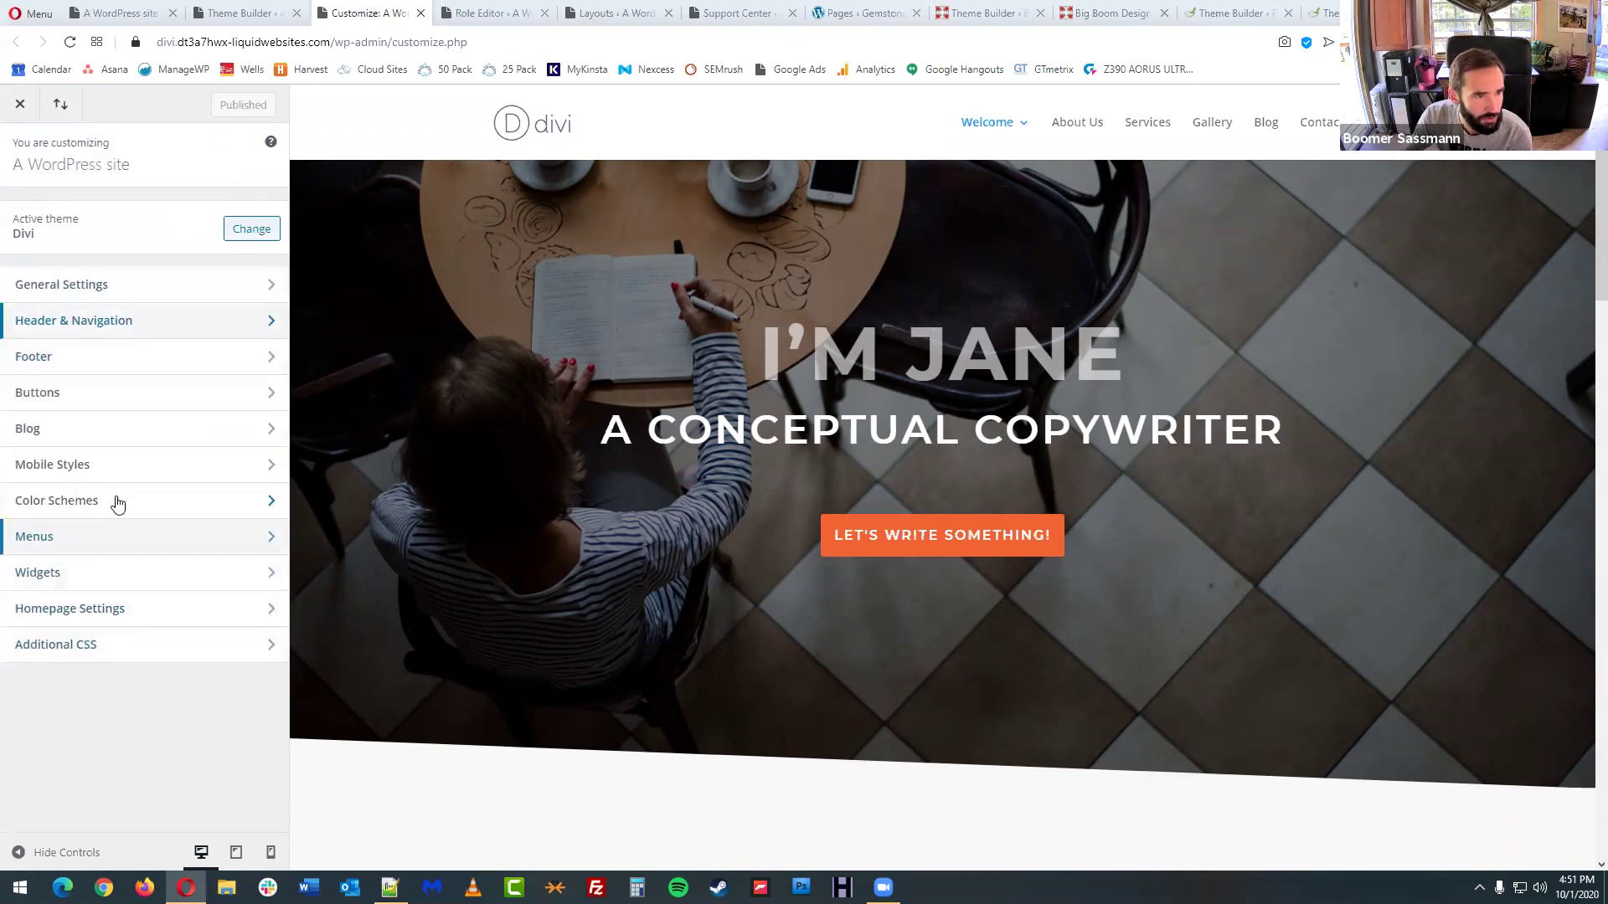
pyautogui.click(132, 358)
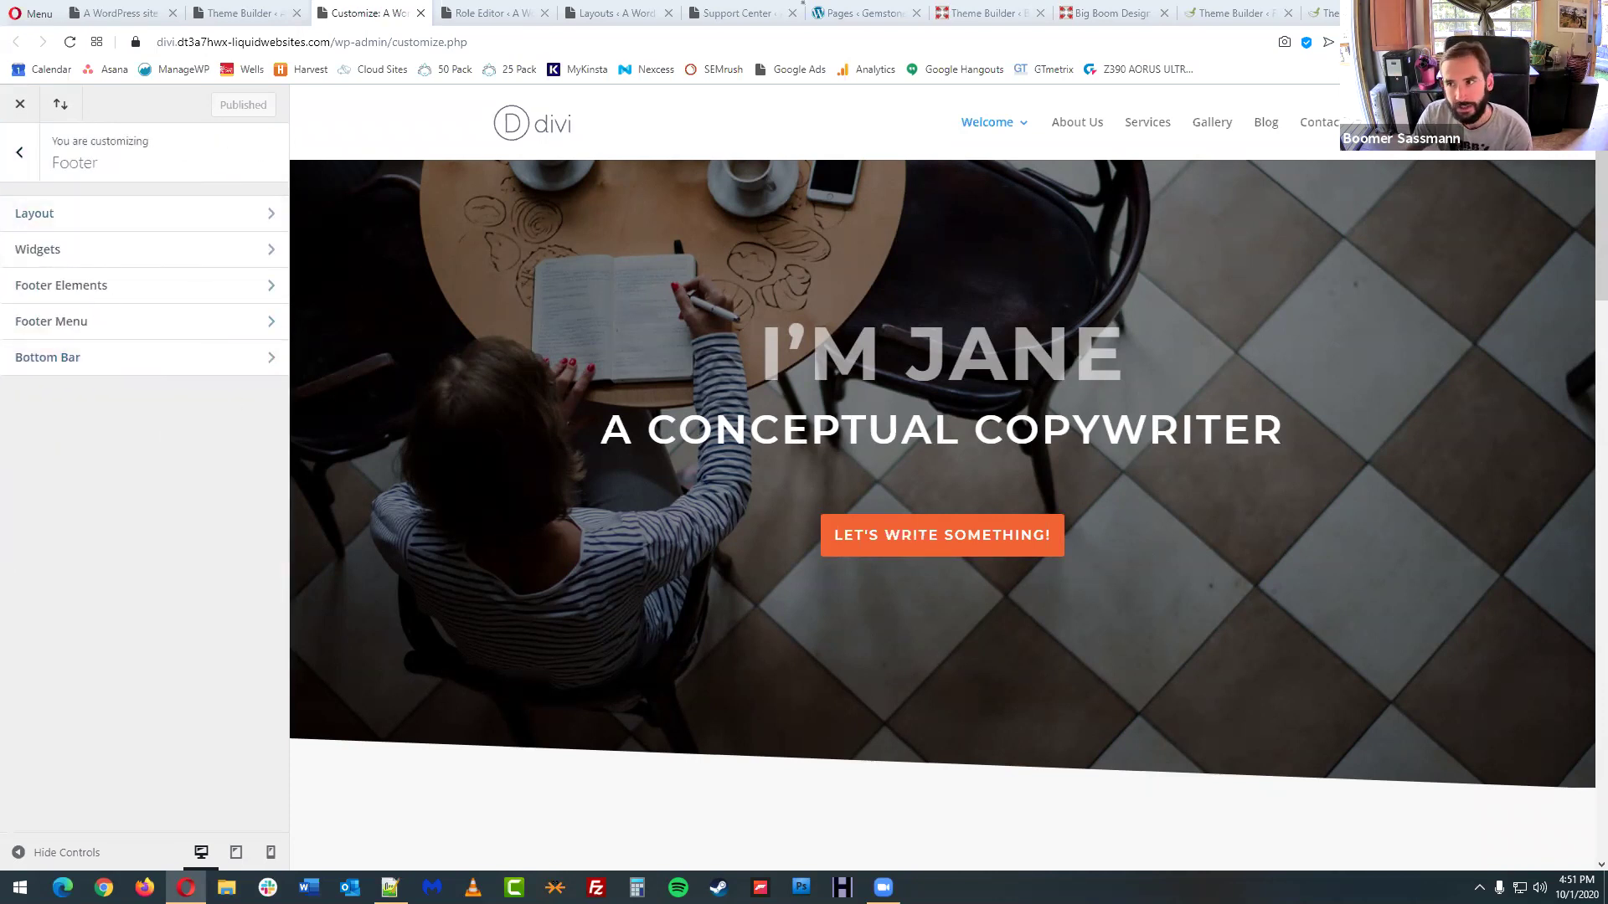
pyautogui.scroll(-3, 1212, 297)
pyautogui.scroll(-15, 1580, 617)
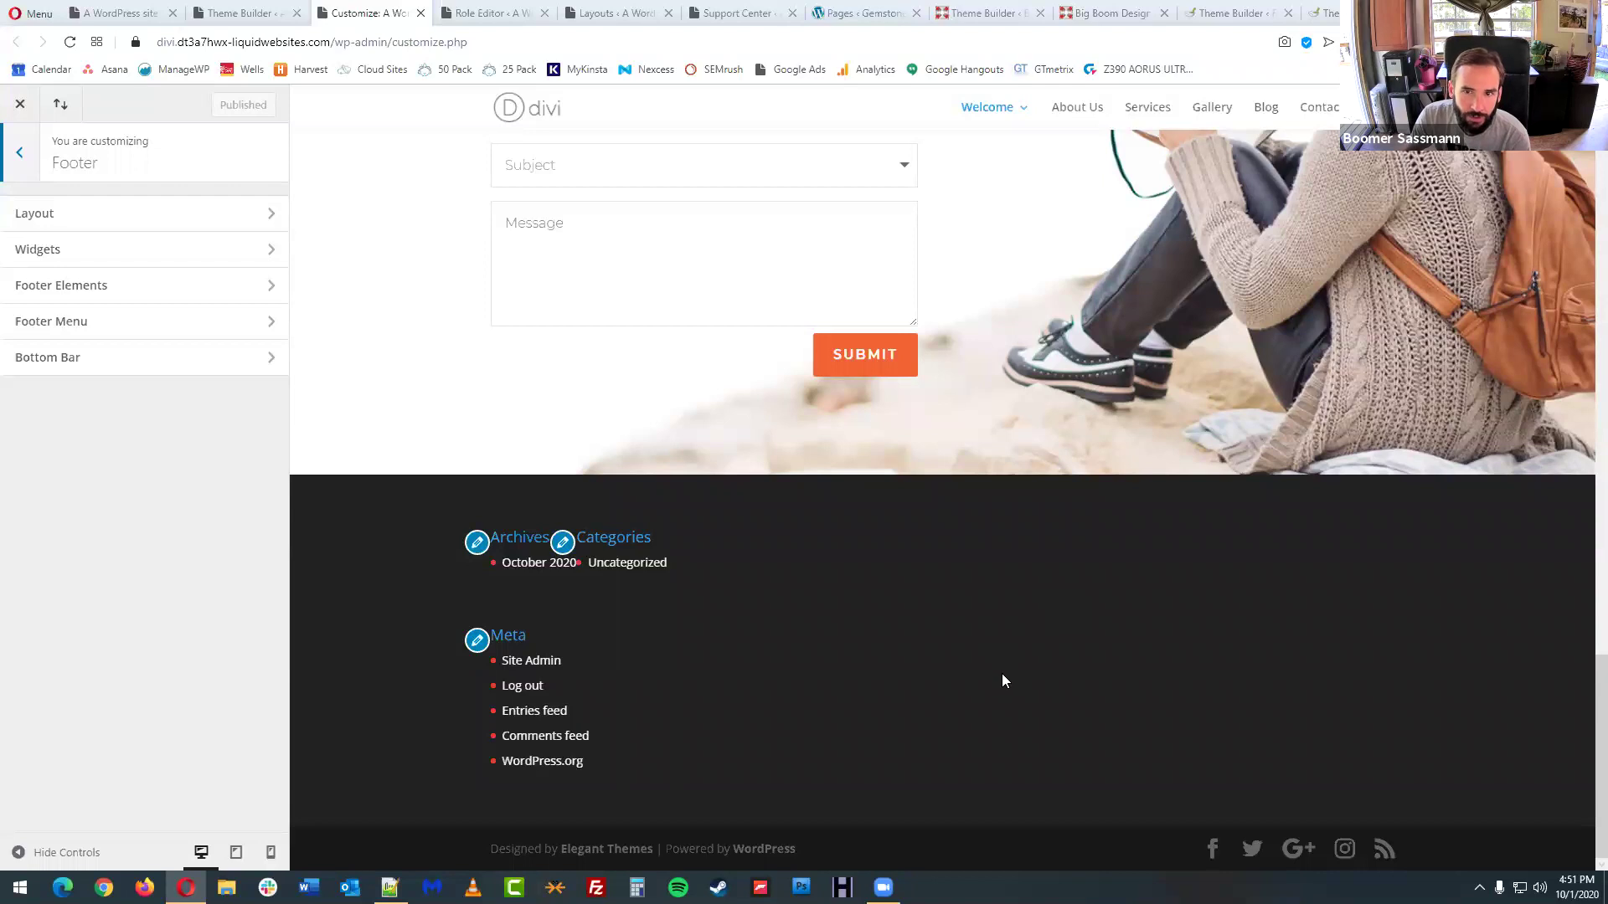
pyautogui.scroll(3, 1001, 675)
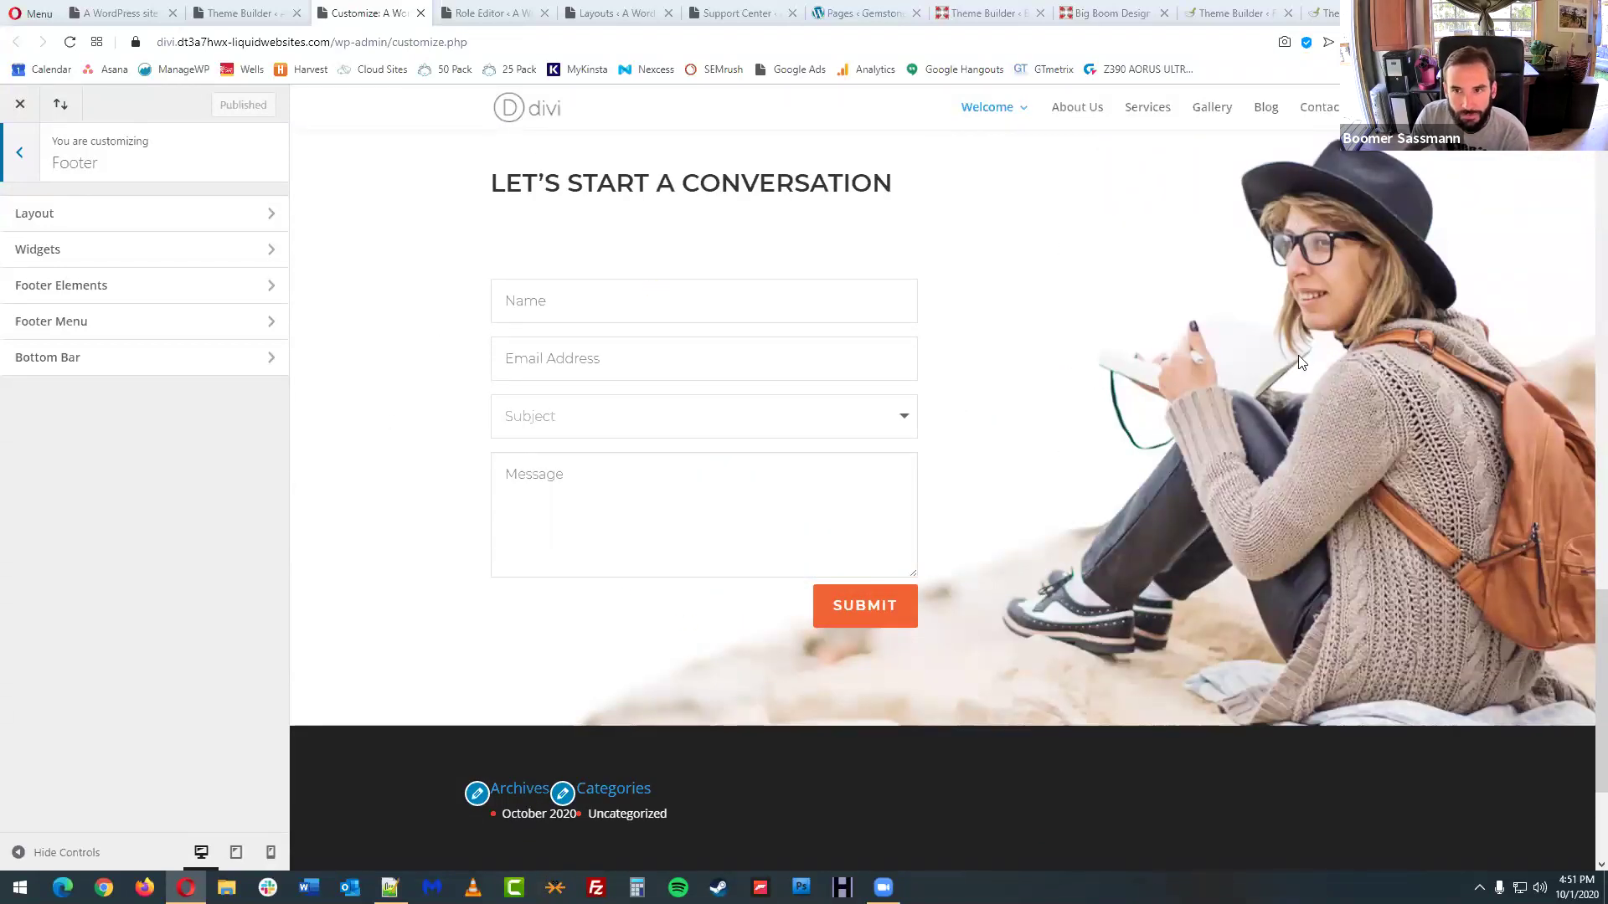
pyautogui.scroll(2, 1071, 358)
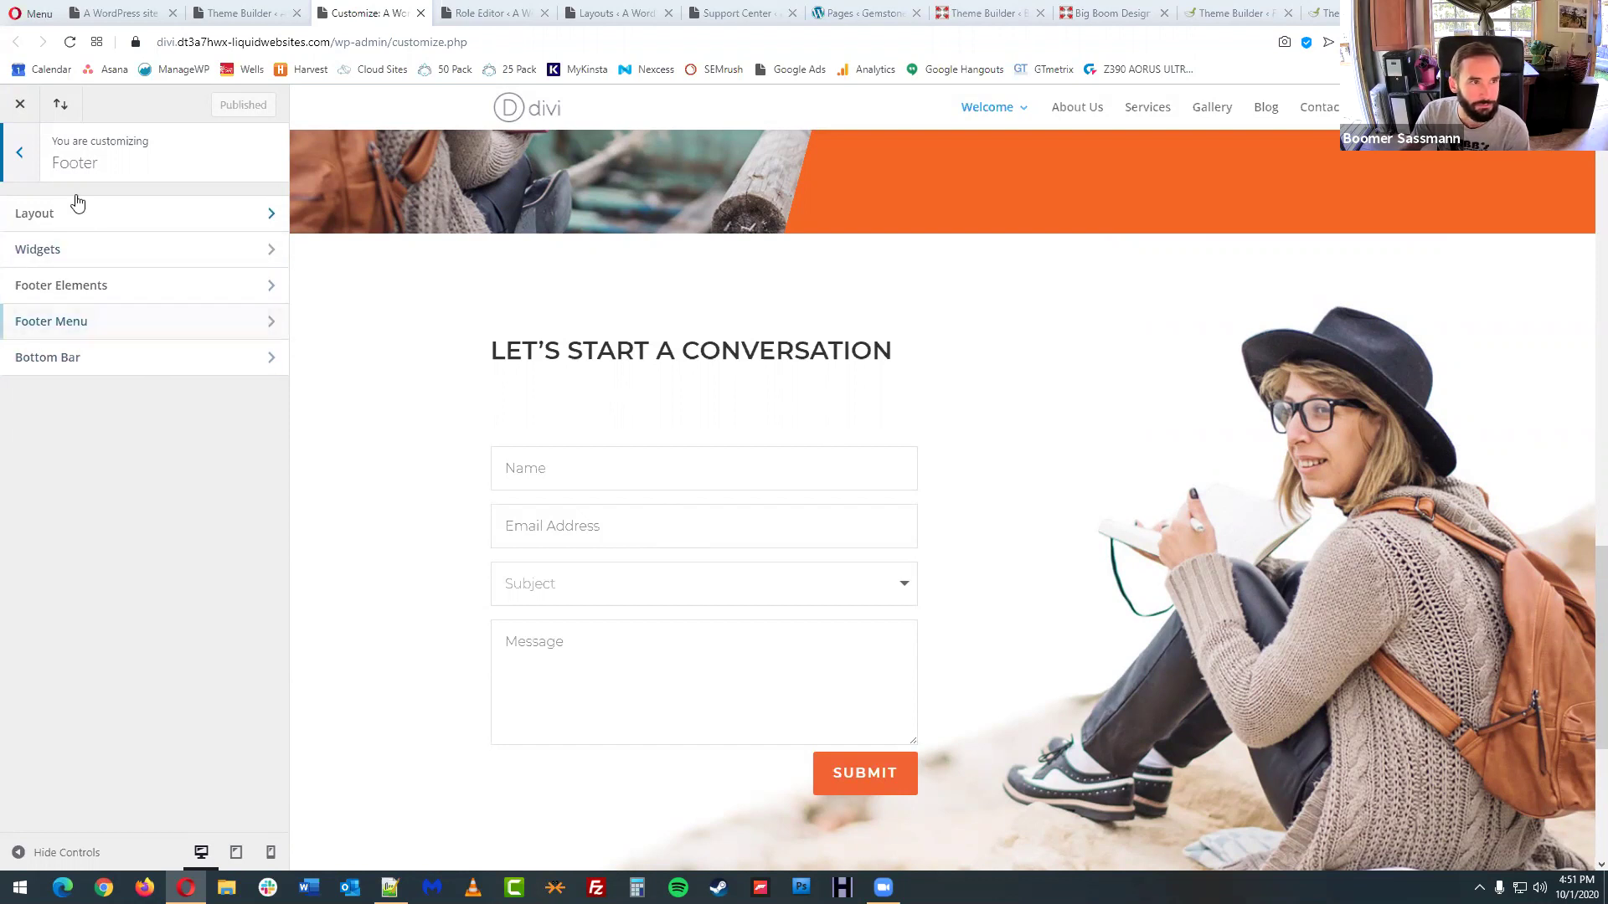
pyautogui.click(25, 159)
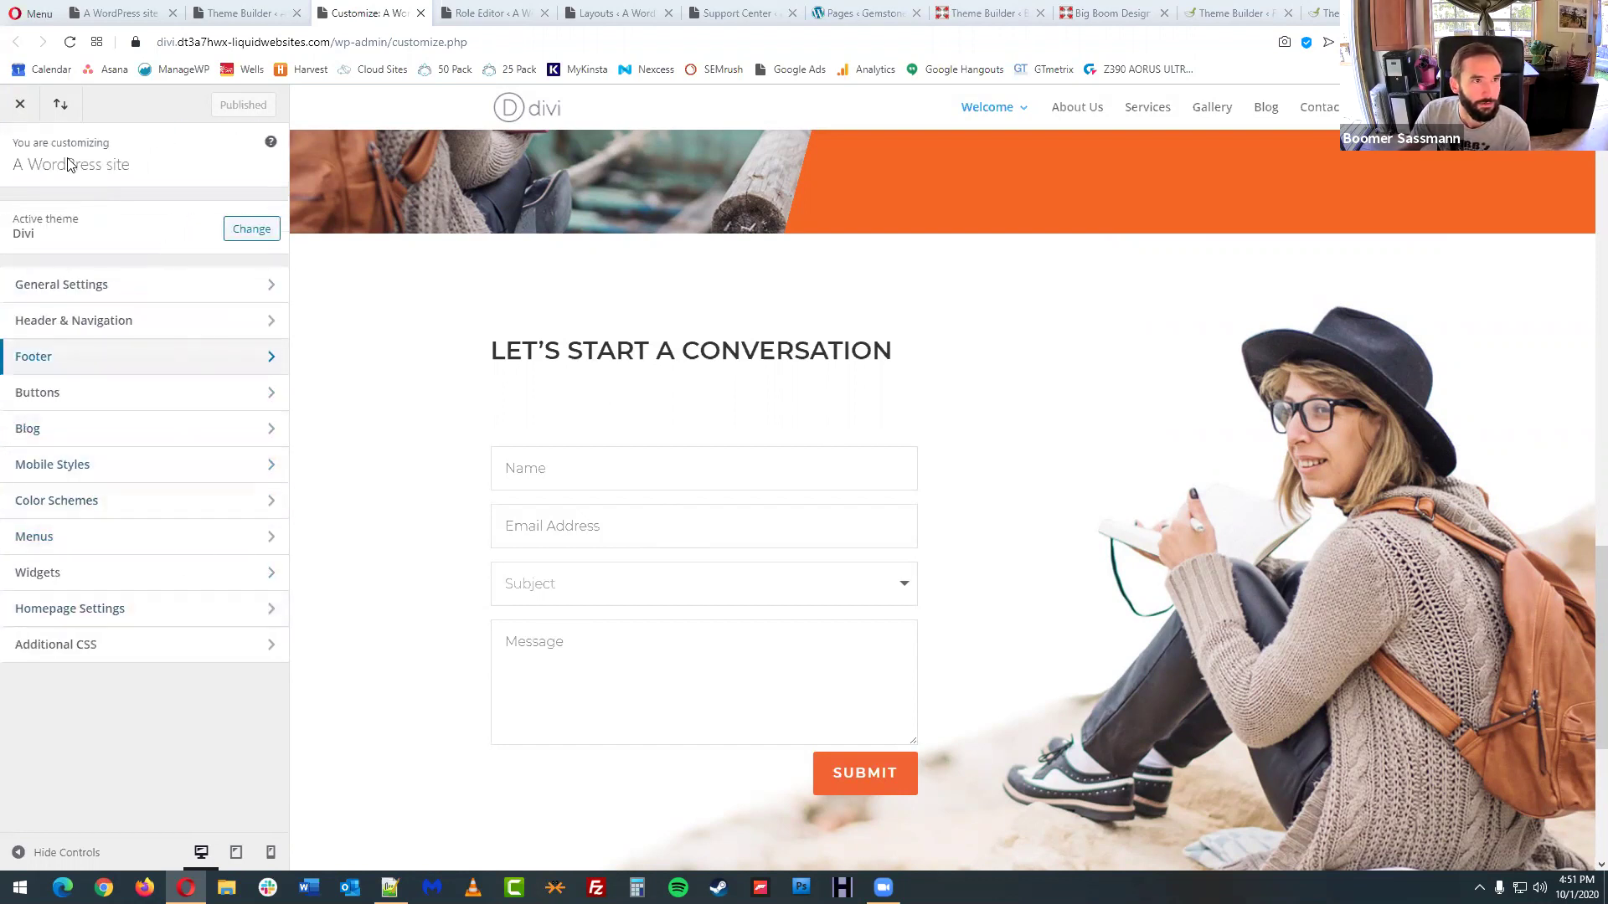
# - Close the customizer and examine the Divi Role Editor permissions for the Administrator, Editor and Author roles
pyautogui.click(23, 116)
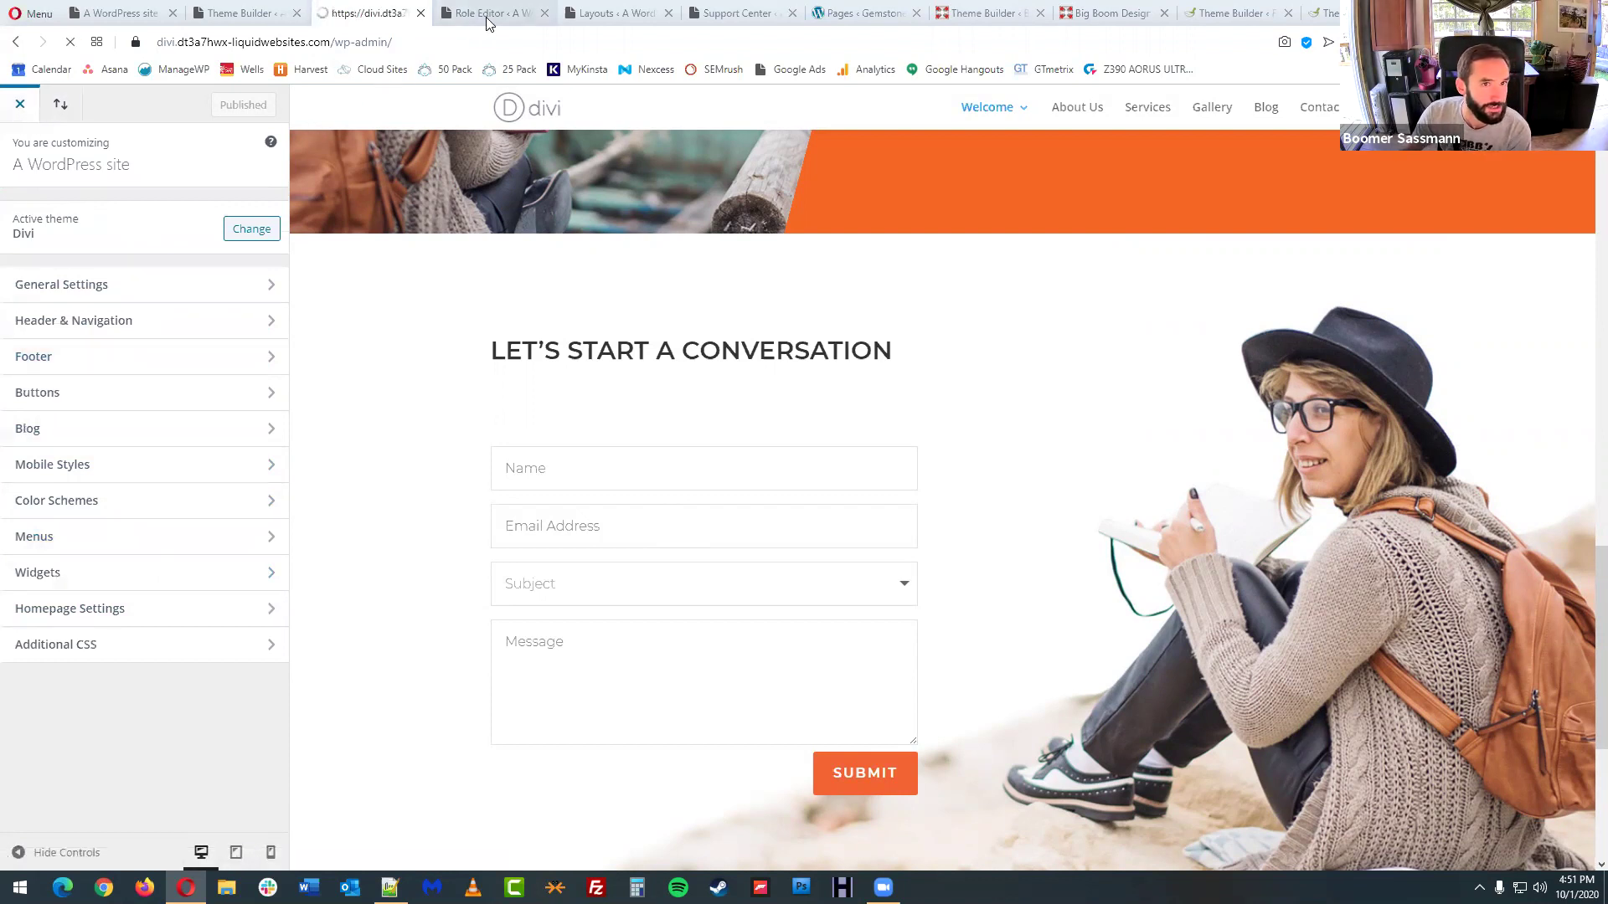
pyautogui.click(489, 16)
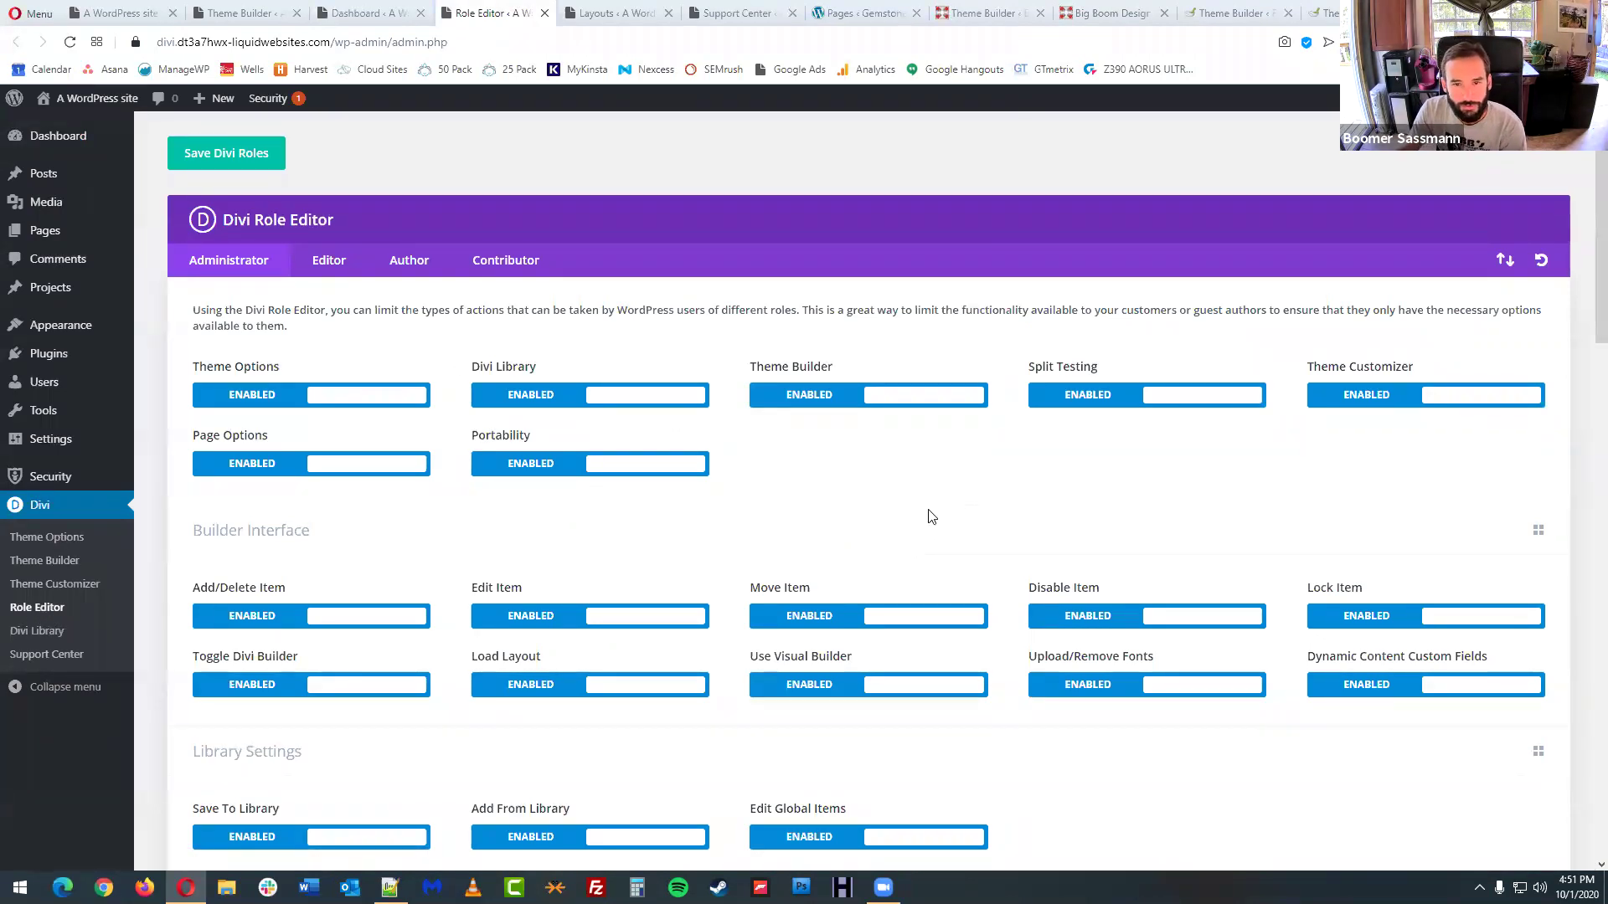
pyautogui.scroll(-1, 925, 515)
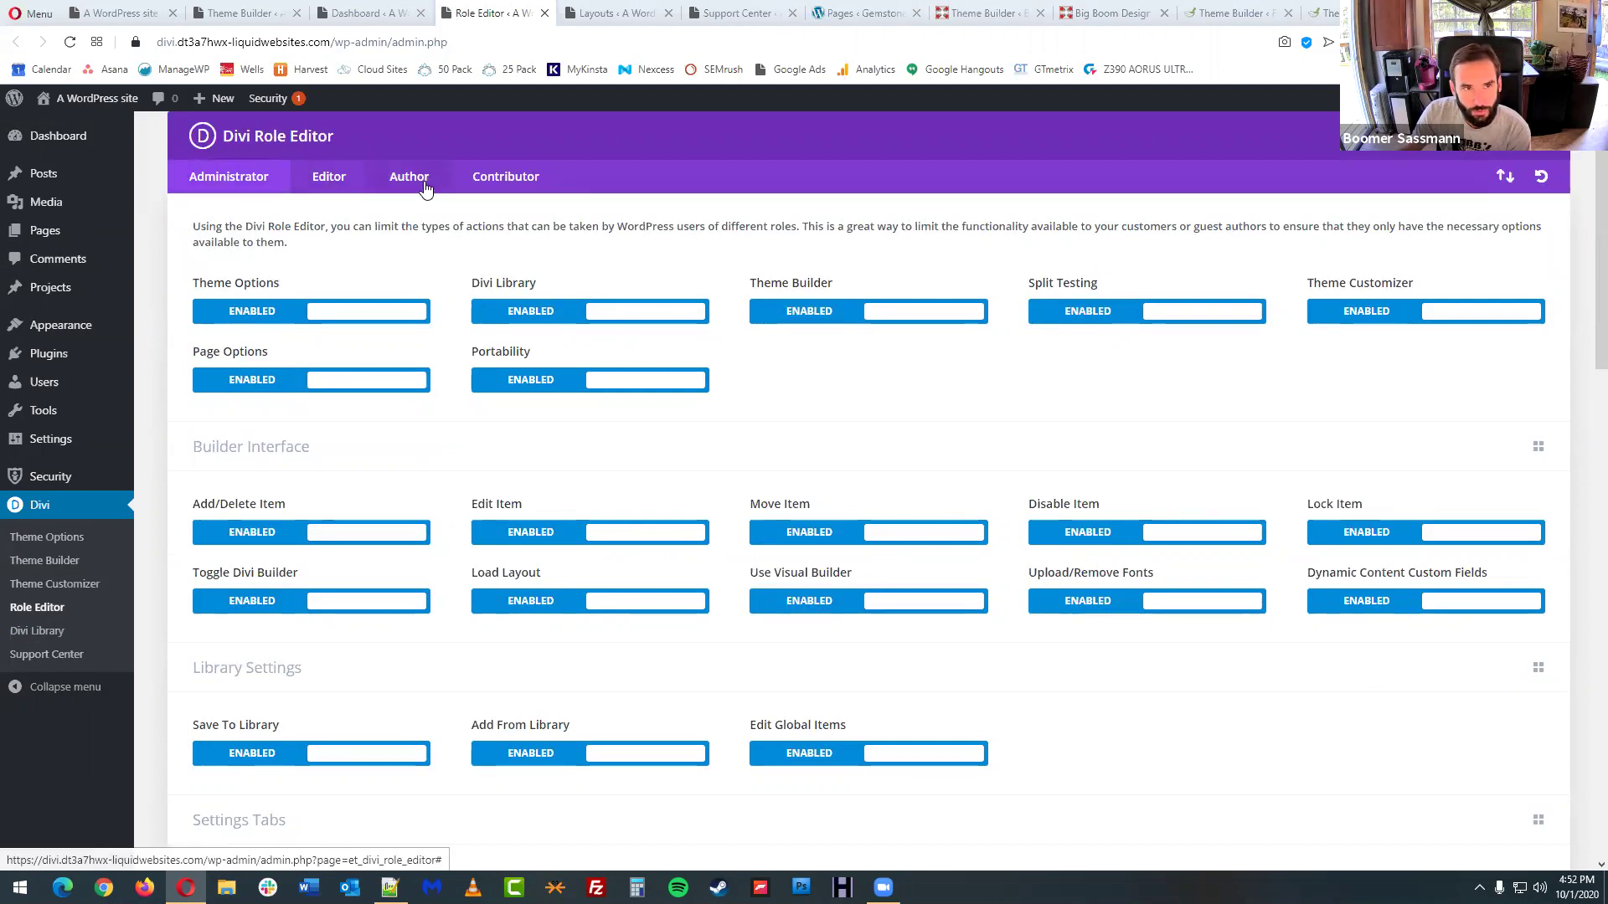
pyautogui.click(328, 181)
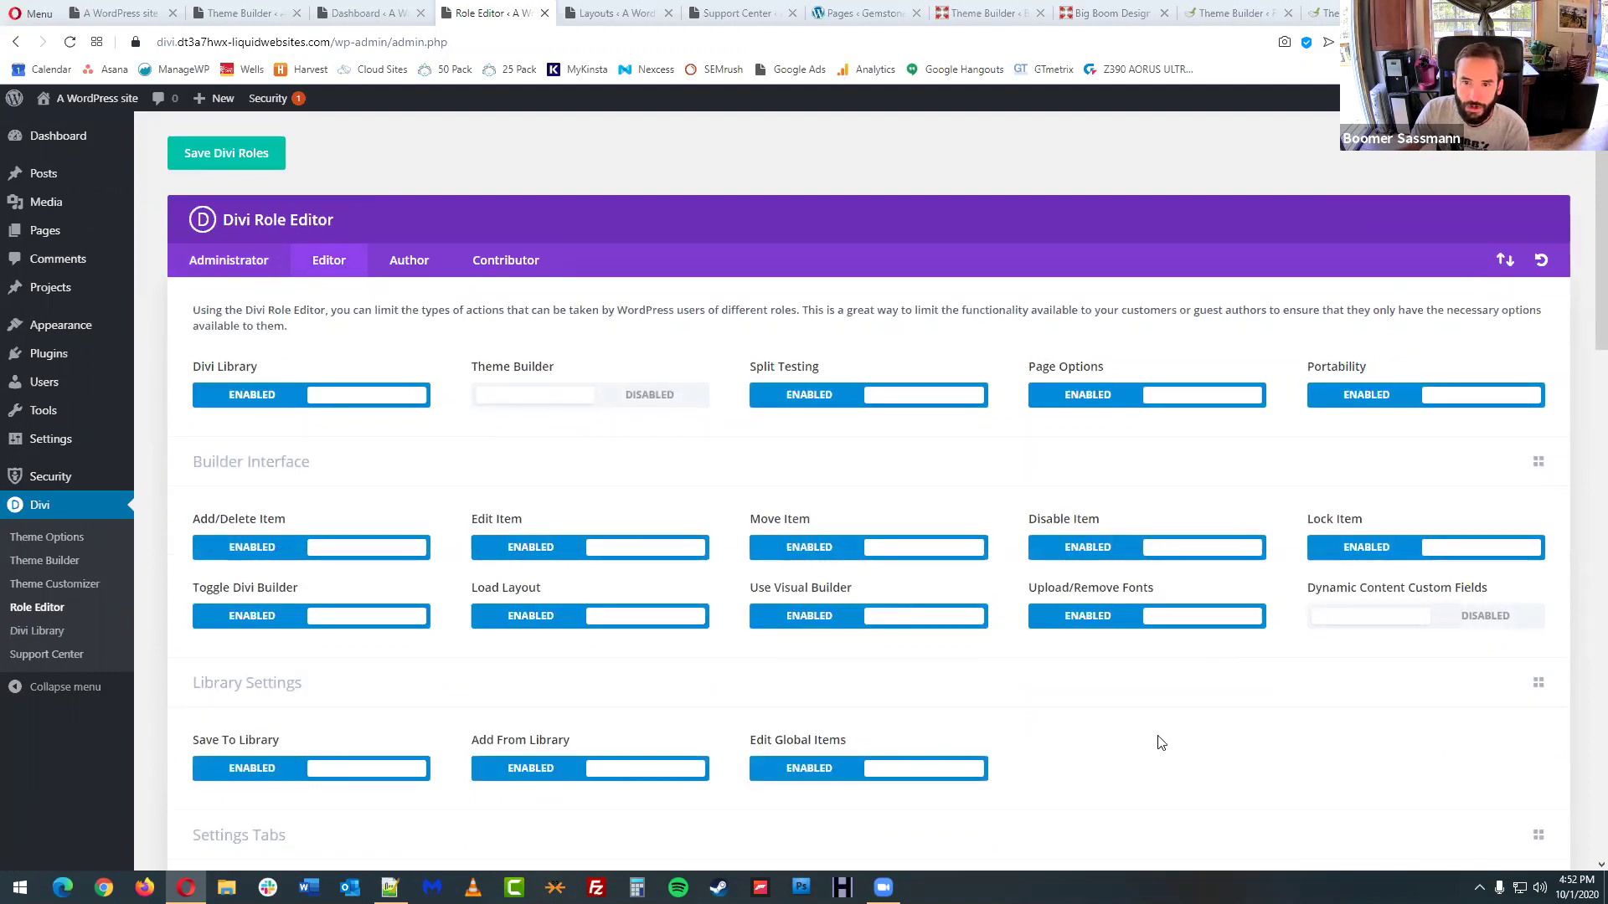
pyautogui.scroll(-2, 1293, 693)
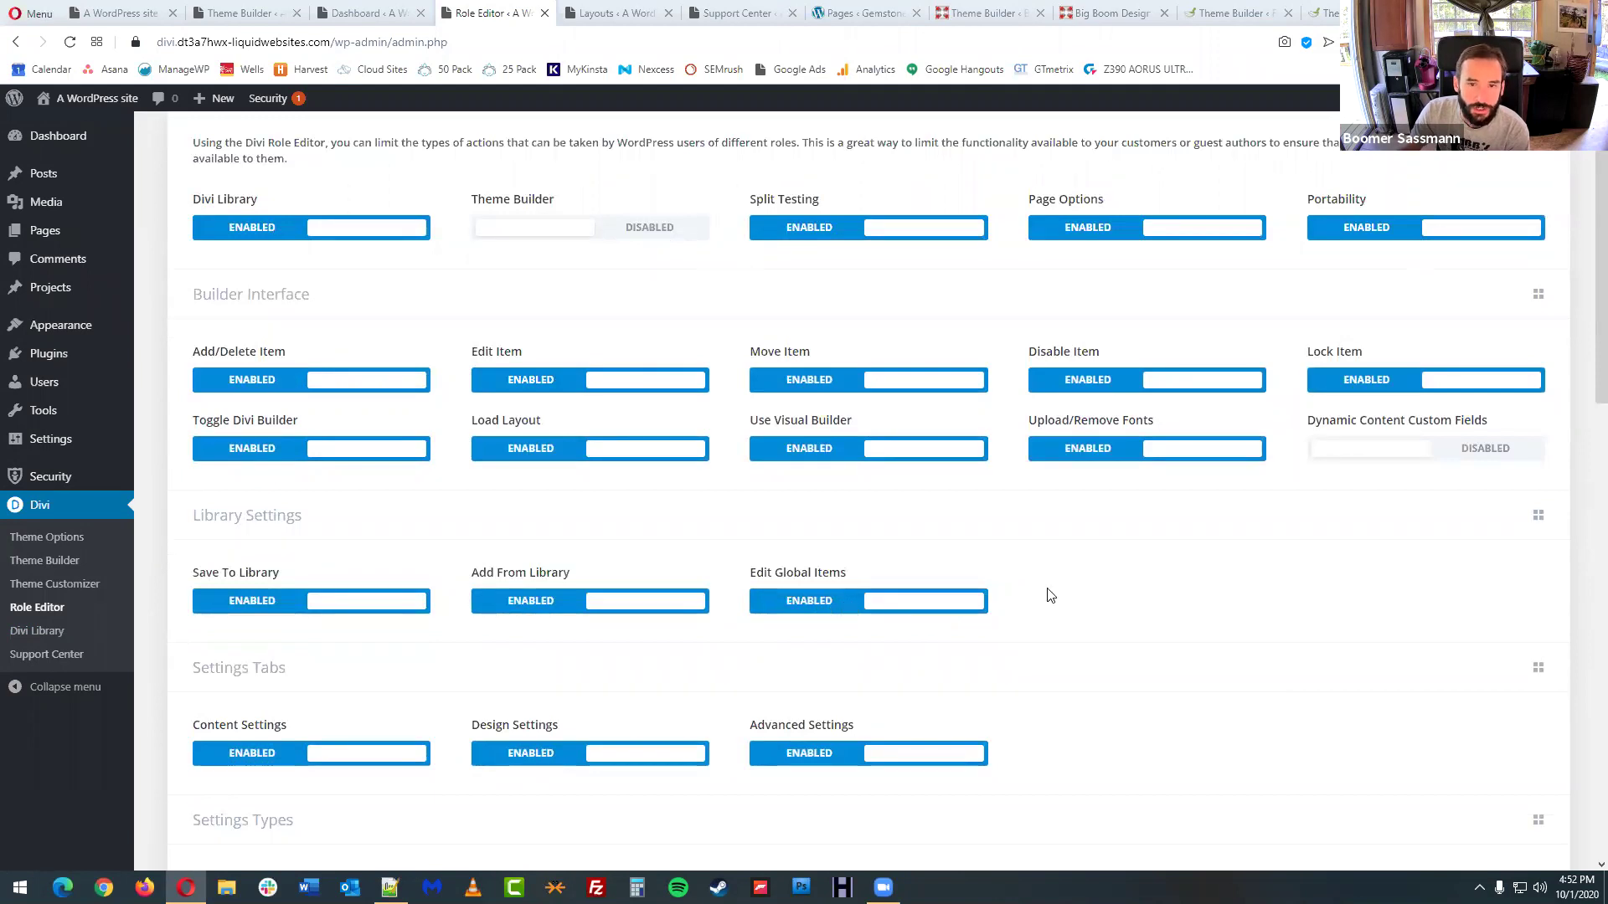
pyautogui.scroll(2, 279, 334)
pyautogui.click(403, 262)
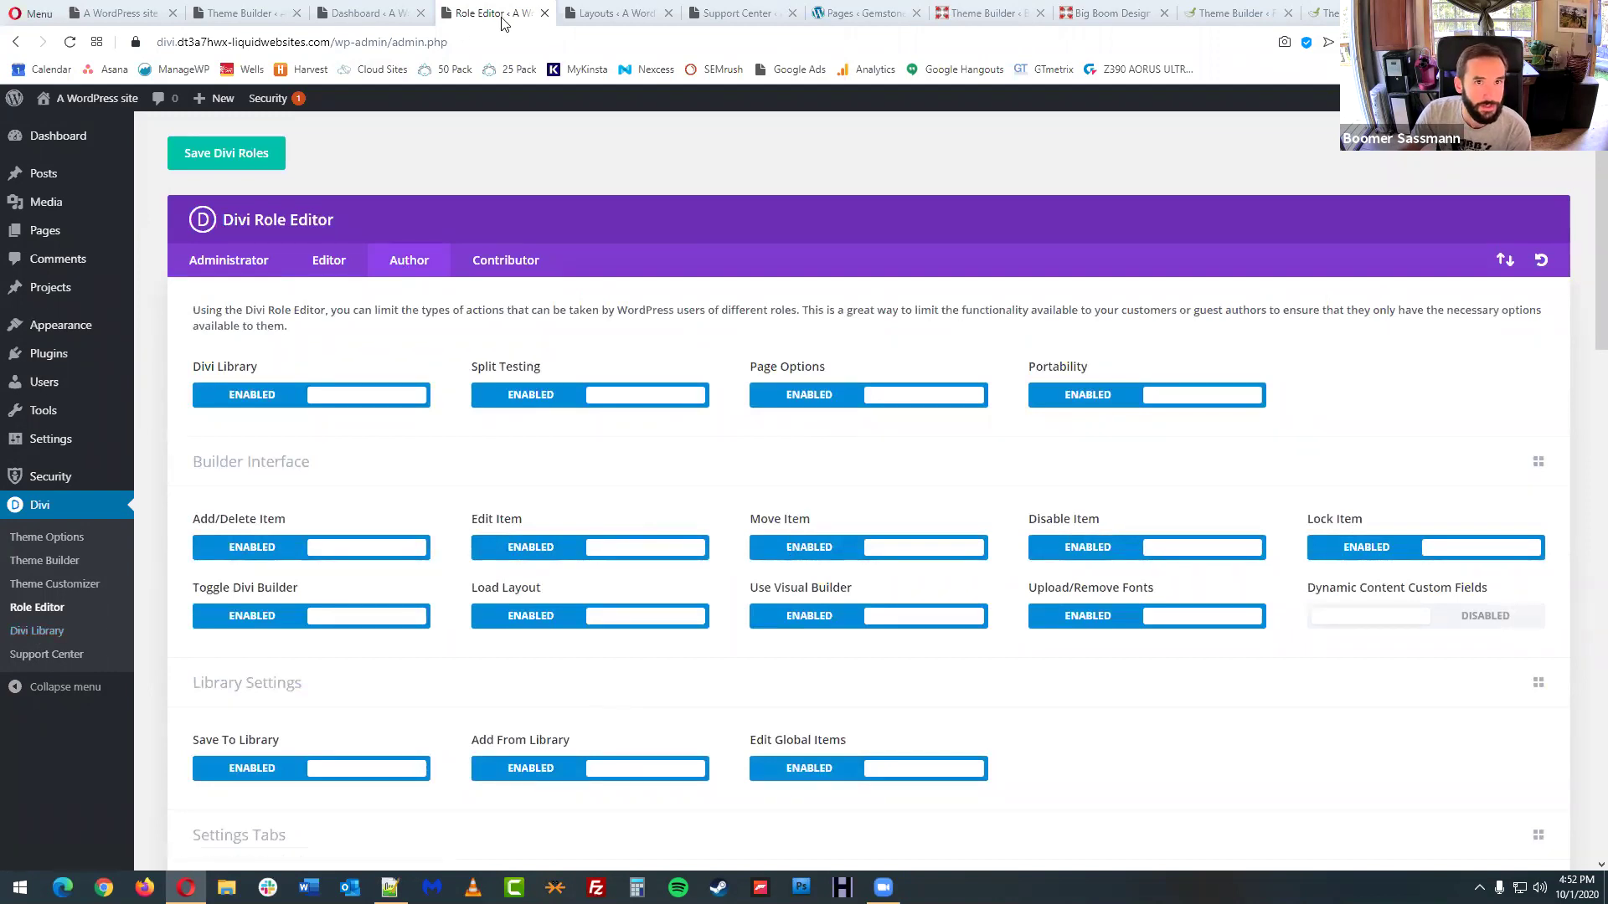
# - Open the Divi Library on the demo site and on the Big Boom Design site, leaving its Theme Builder without saving
pyautogui.click(36, 632)
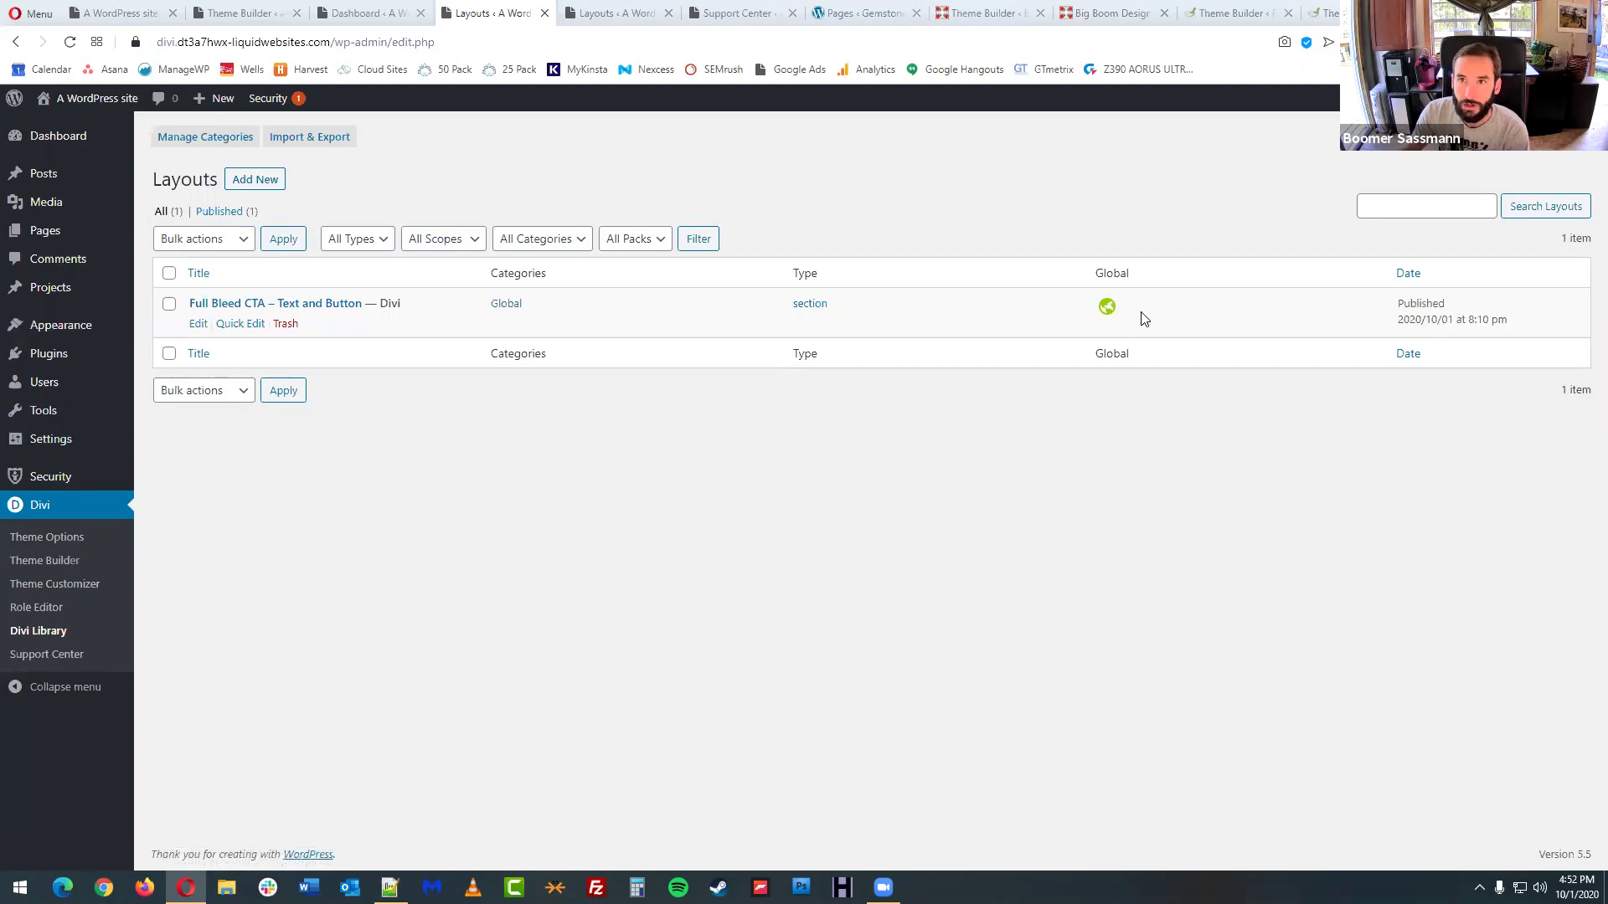
pyautogui.click(990, 13)
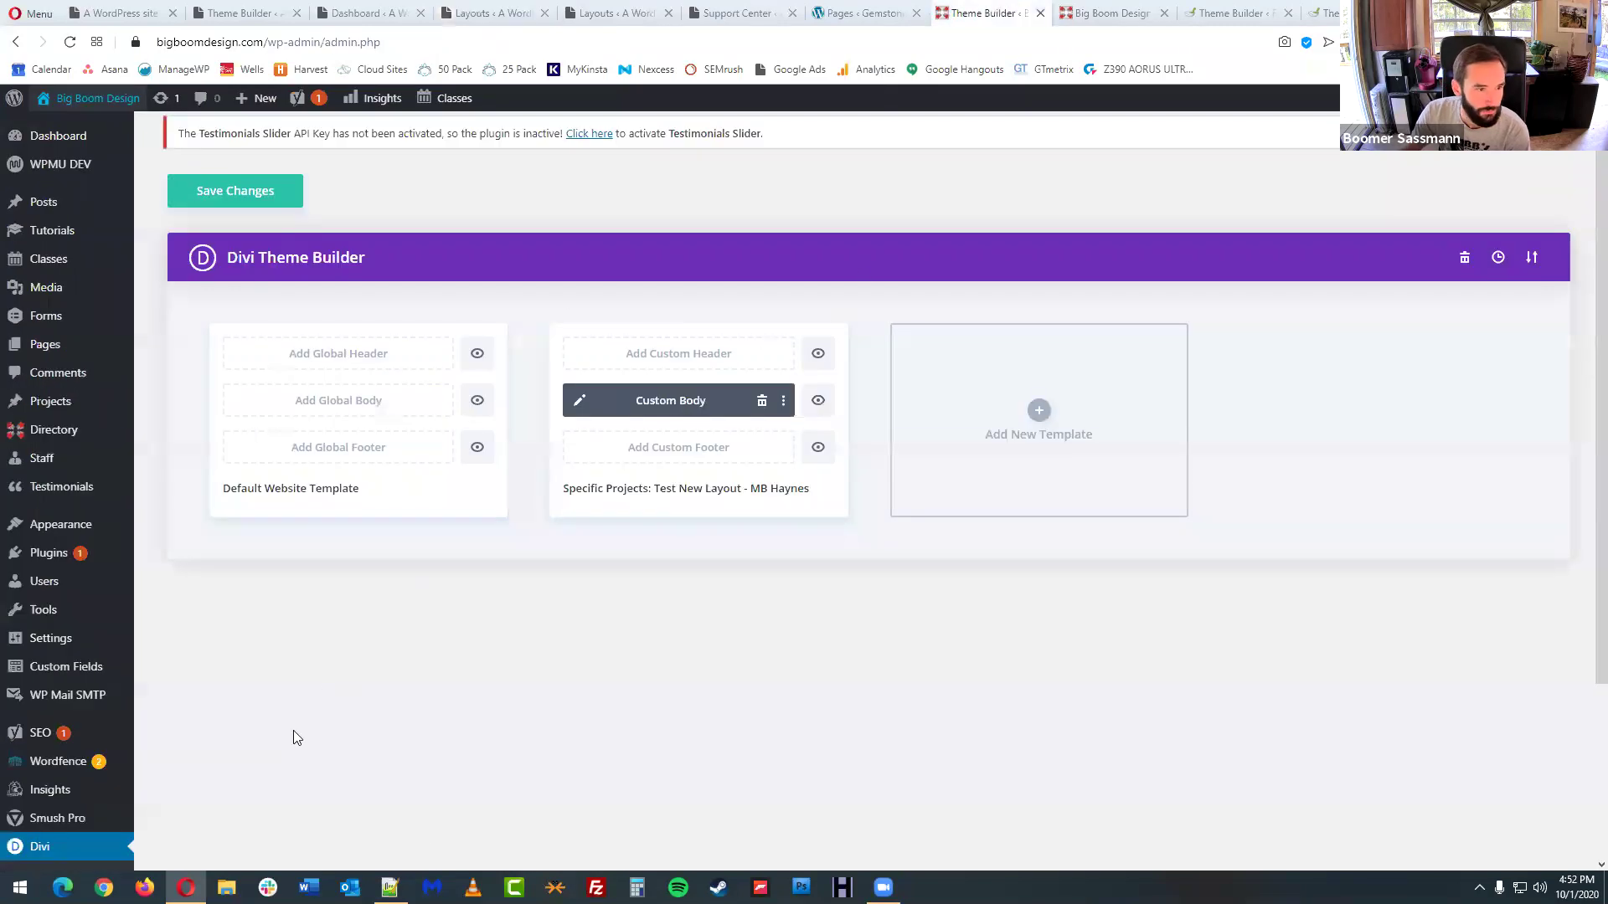
pyautogui.scroll(-3, 251, 741)
pyautogui.click(56, 737)
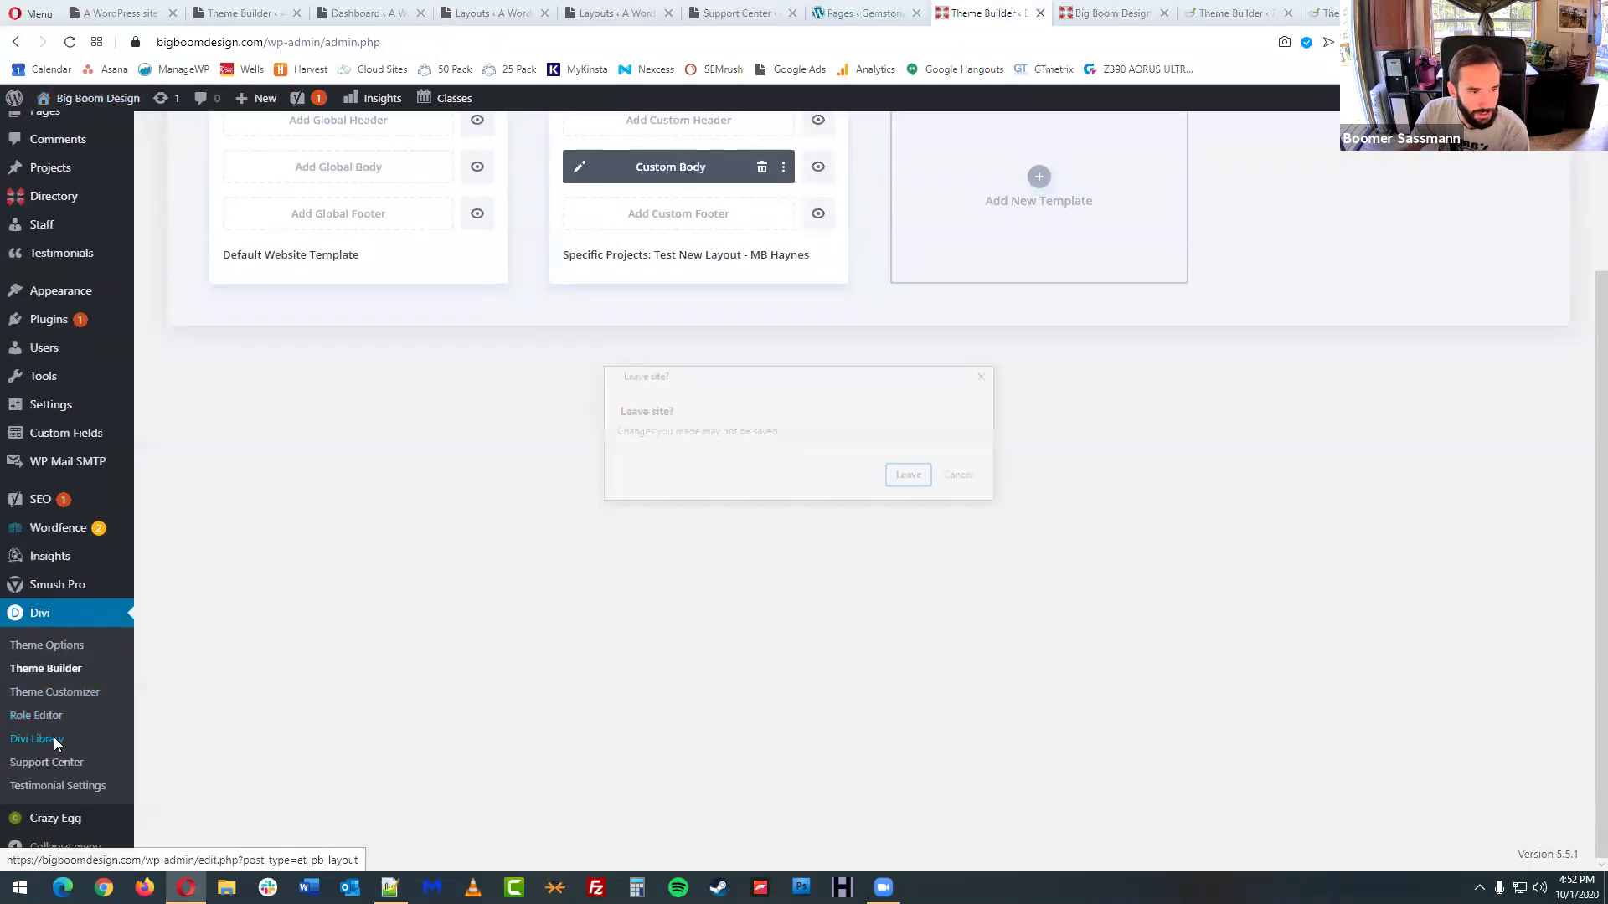
pyautogui.click(925, 484)
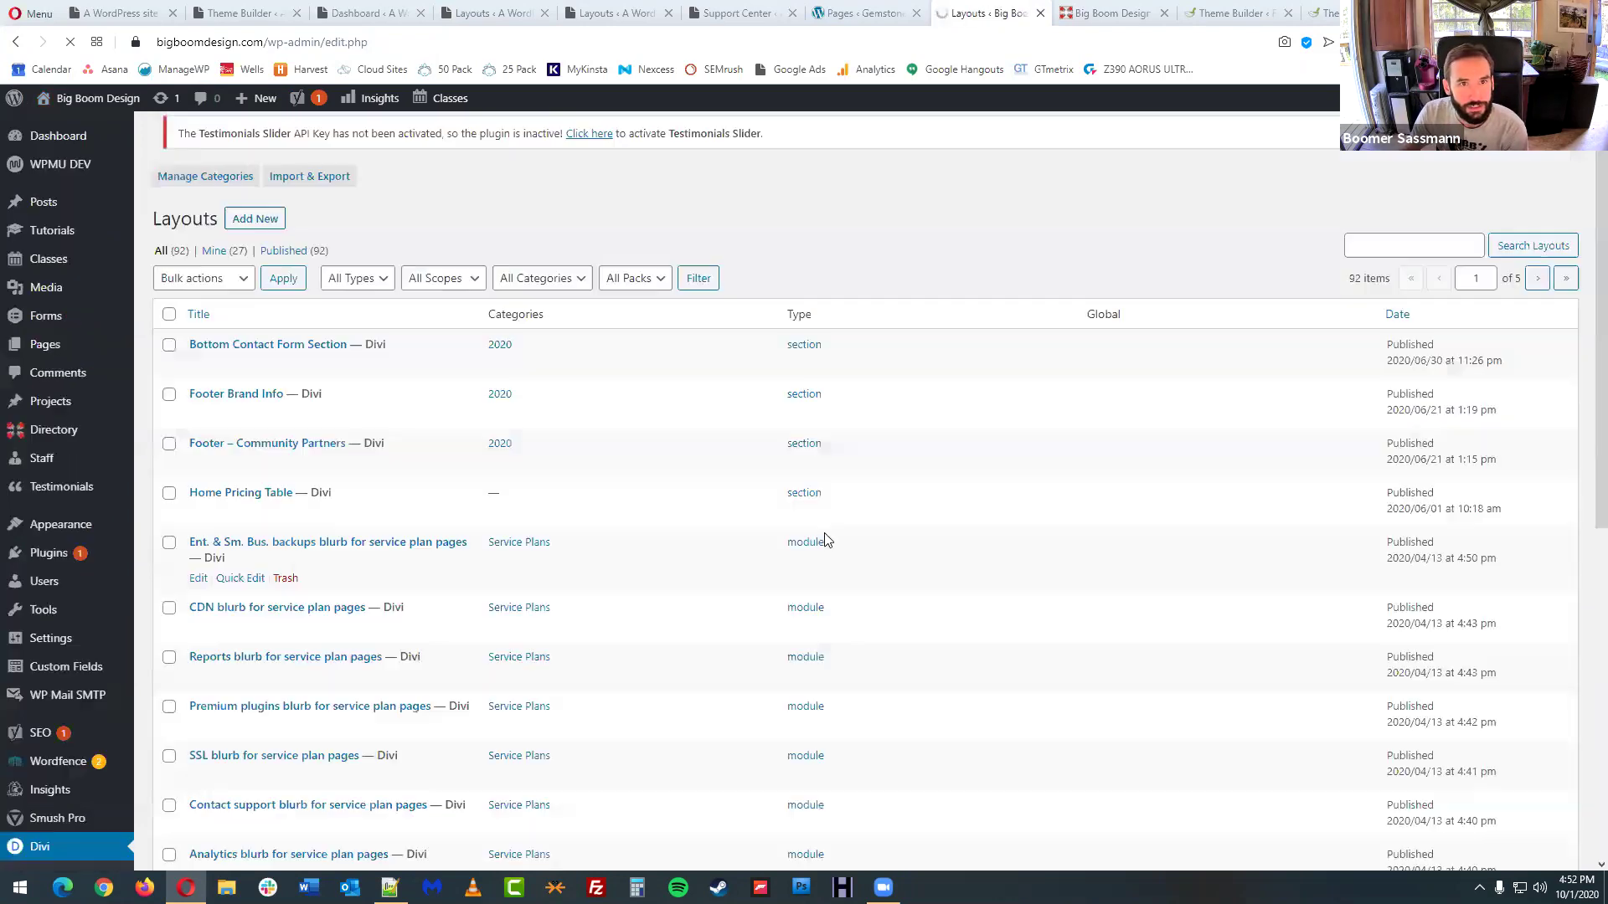
# - Examine the saved layouts in the Big Boom Design library, including their categories, types and global status
pyautogui.scroll(-2, 876, 536)
pyautogui.scroll(-1, 892, 529)
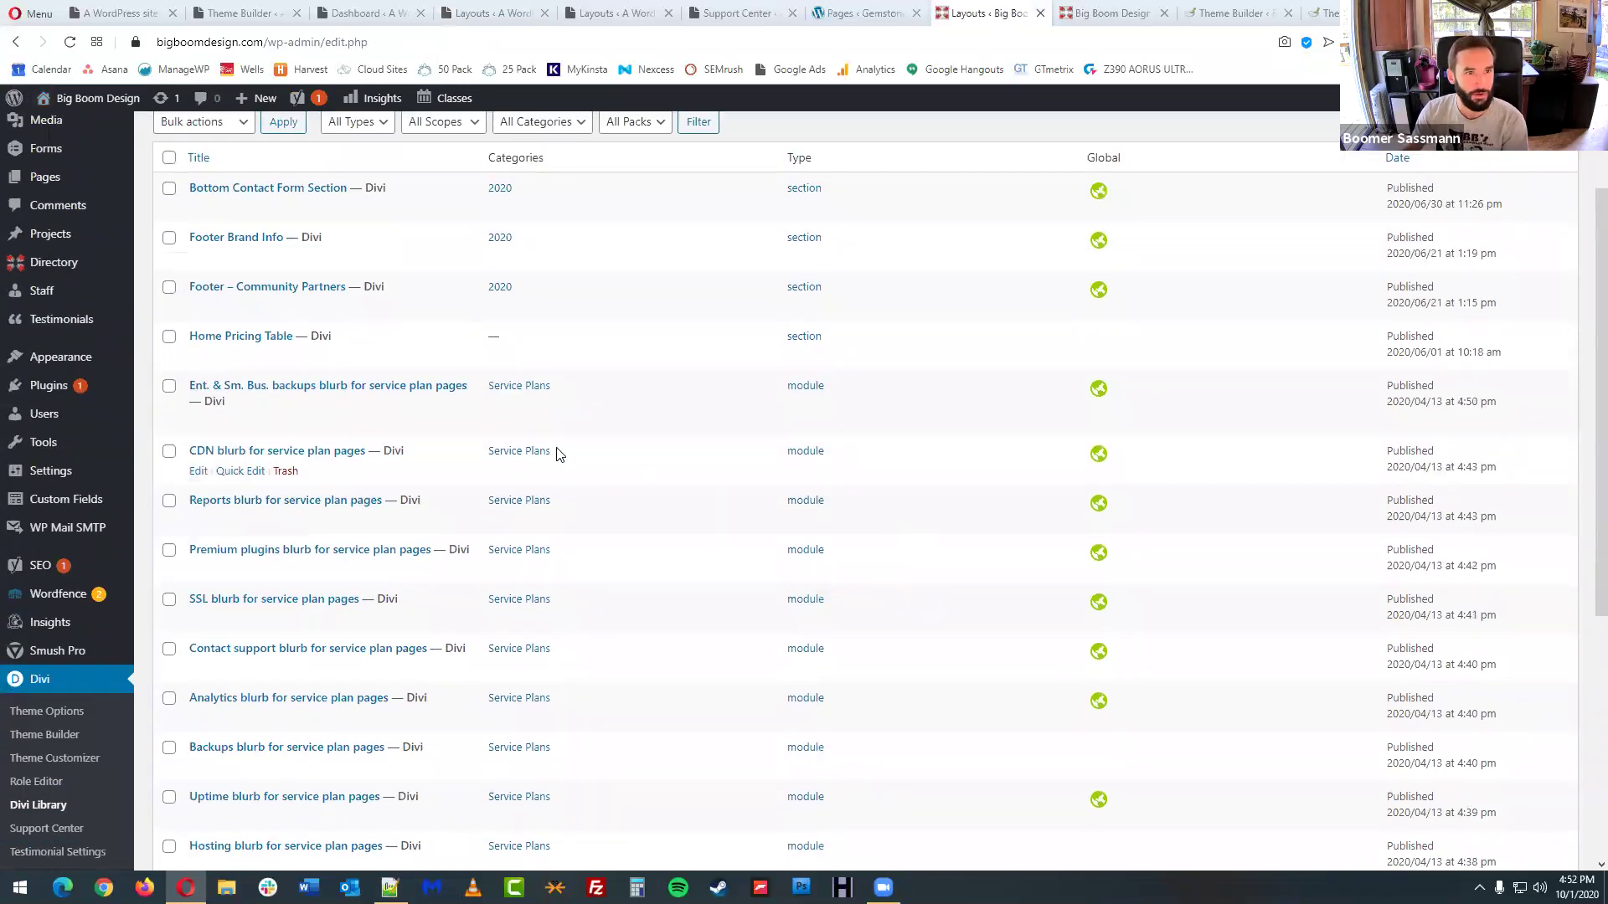
pyautogui.scroll(-1, 469, 536)
pyautogui.scroll(-3, 492, 546)
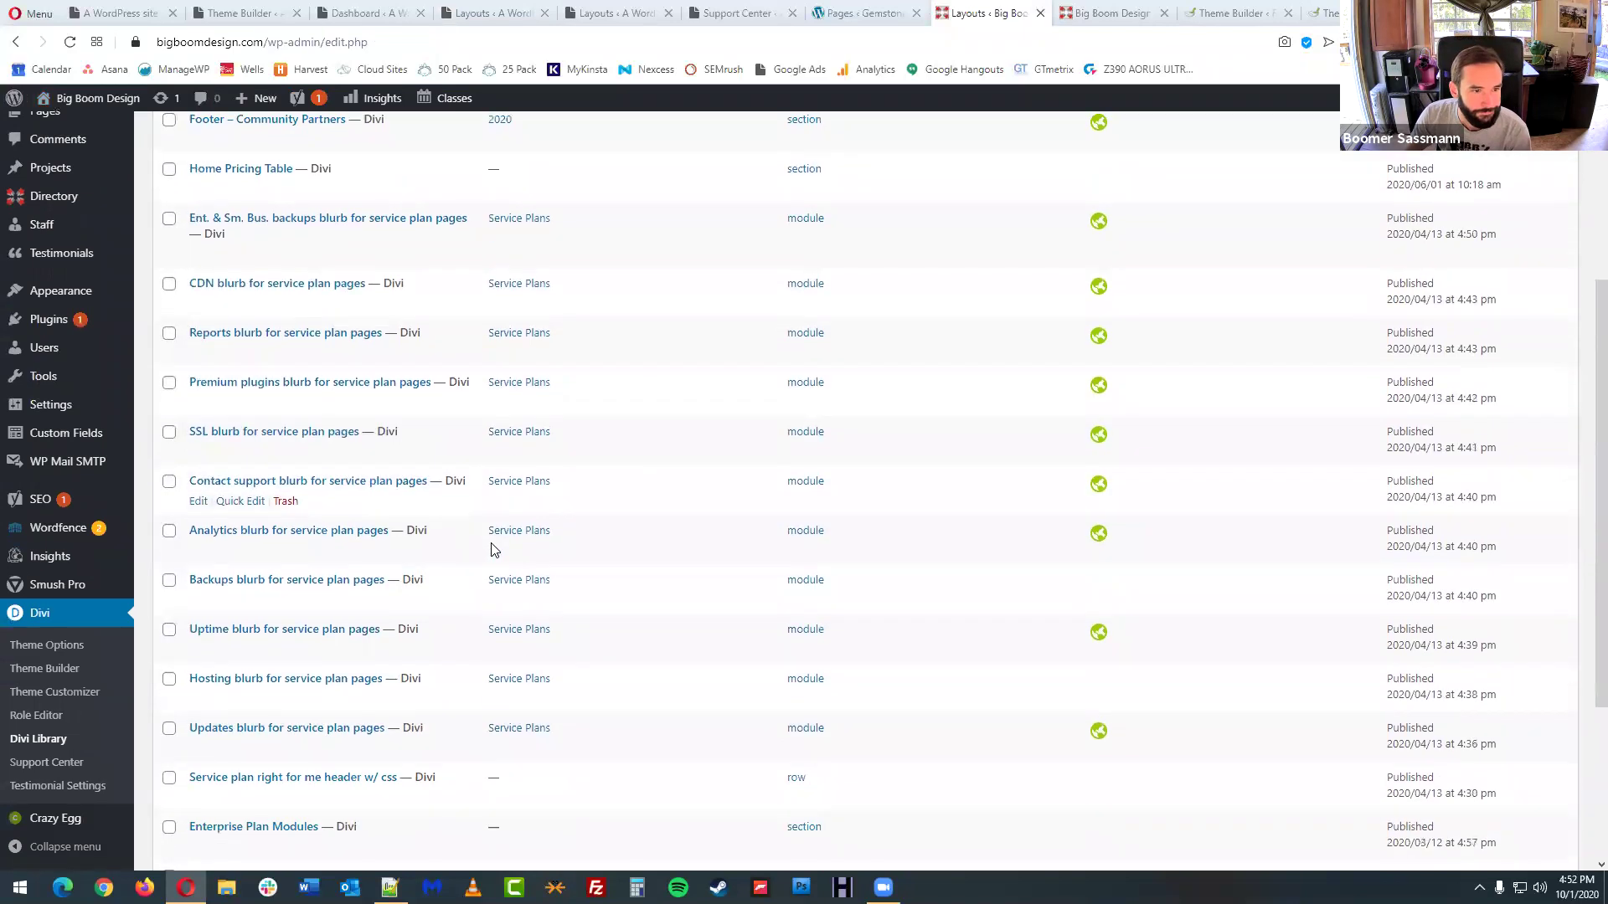
pyautogui.scroll(-3, 366, 710)
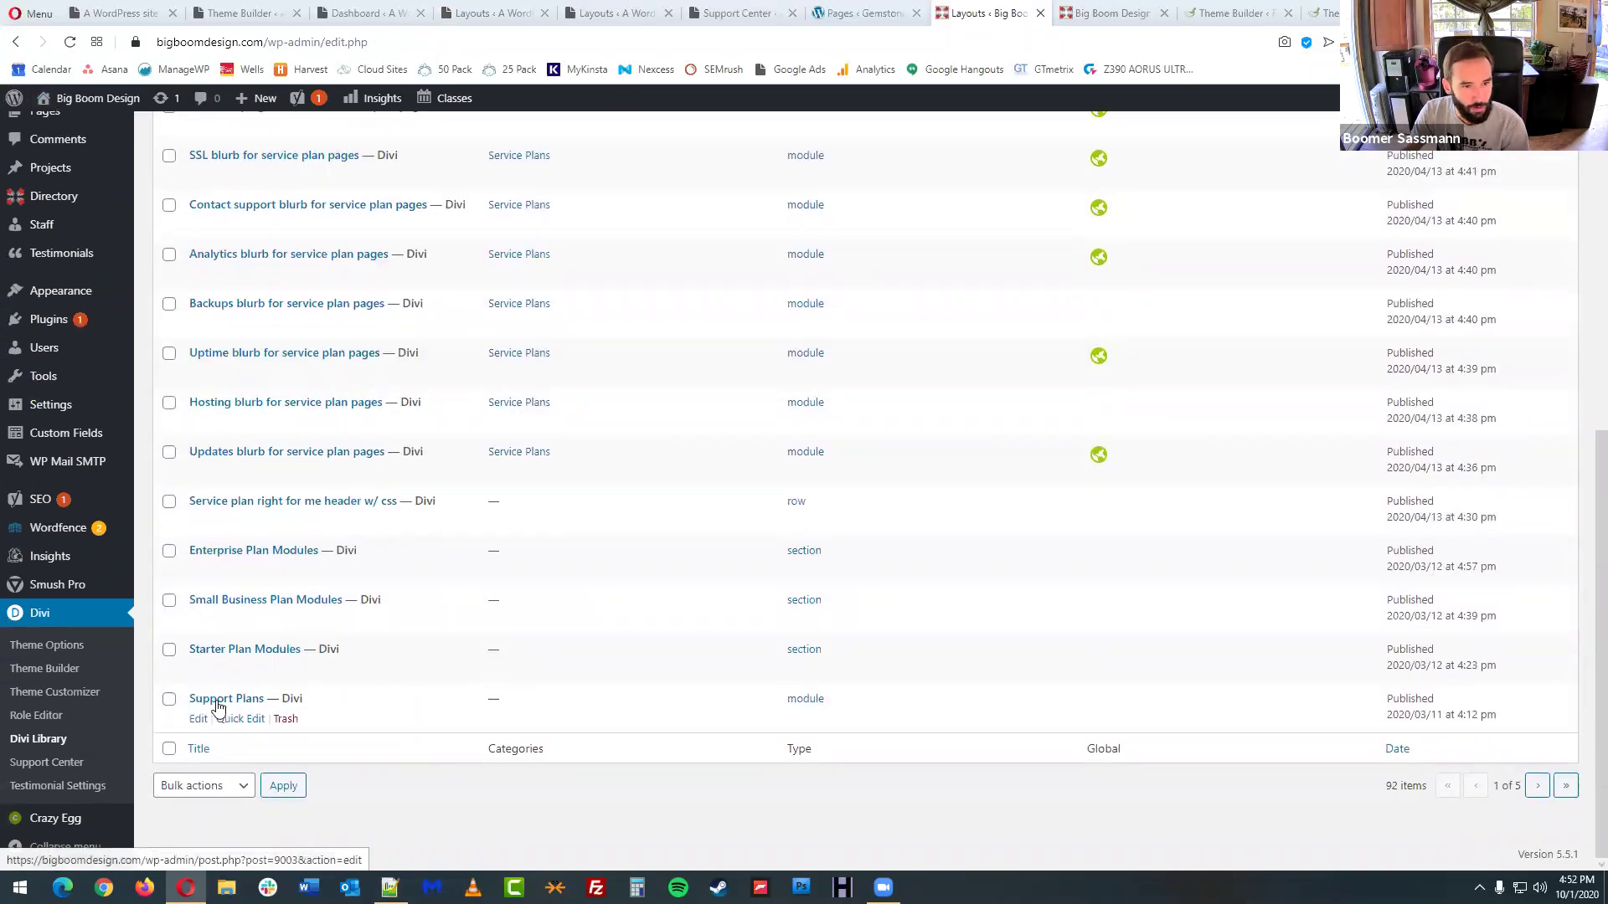
pyautogui.scroll(7, 733, 560)
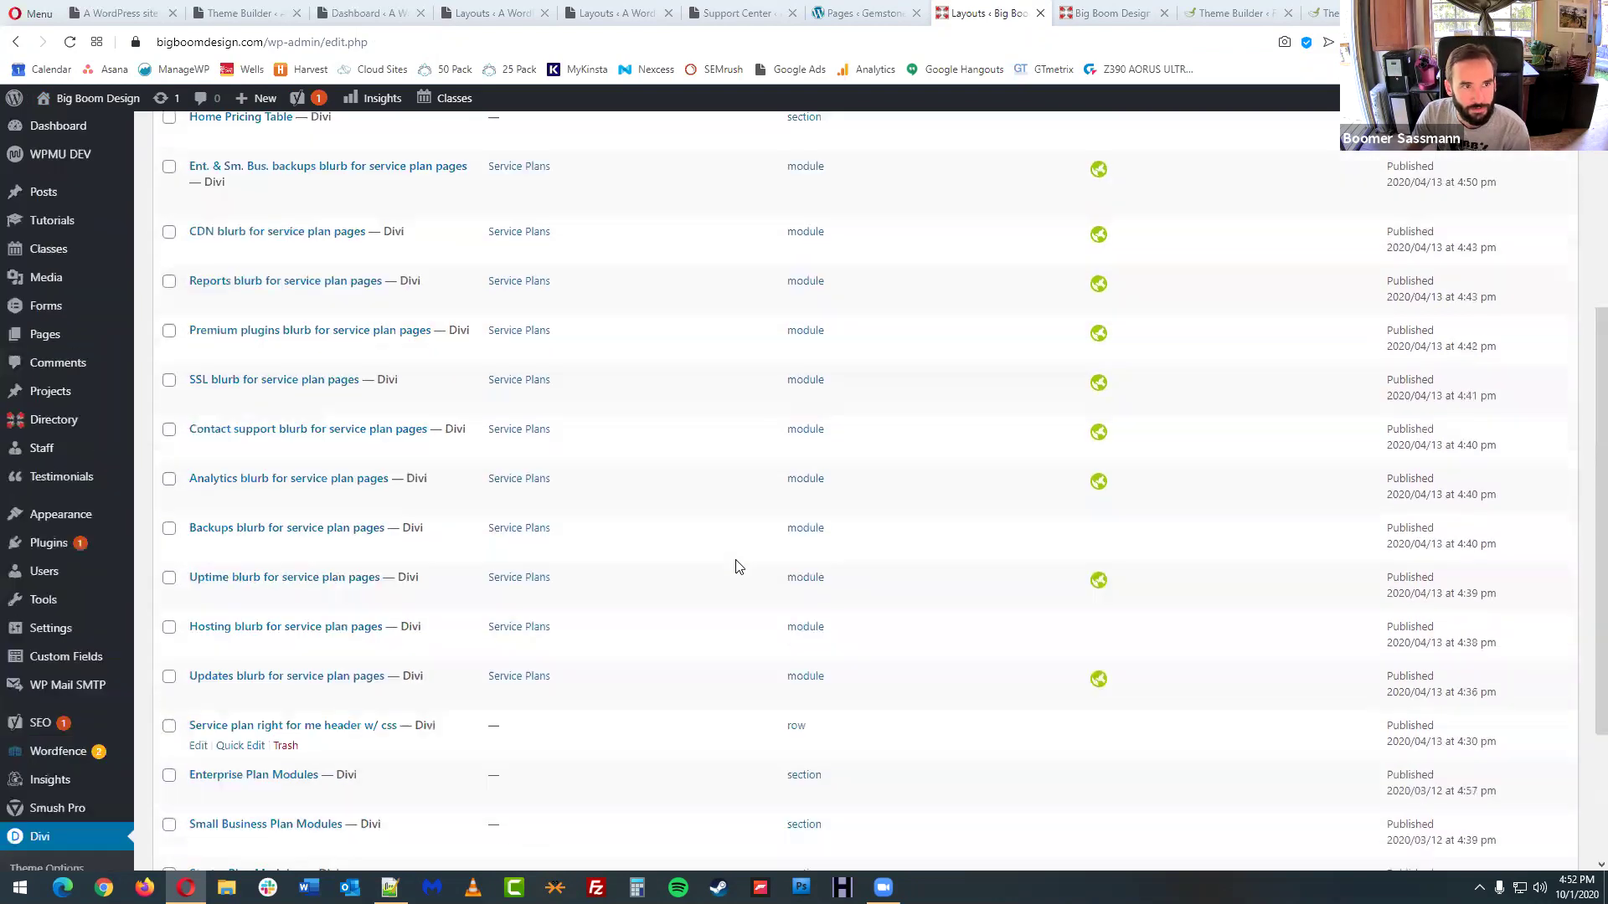
pyautogui.scroll(3, 727, 552)
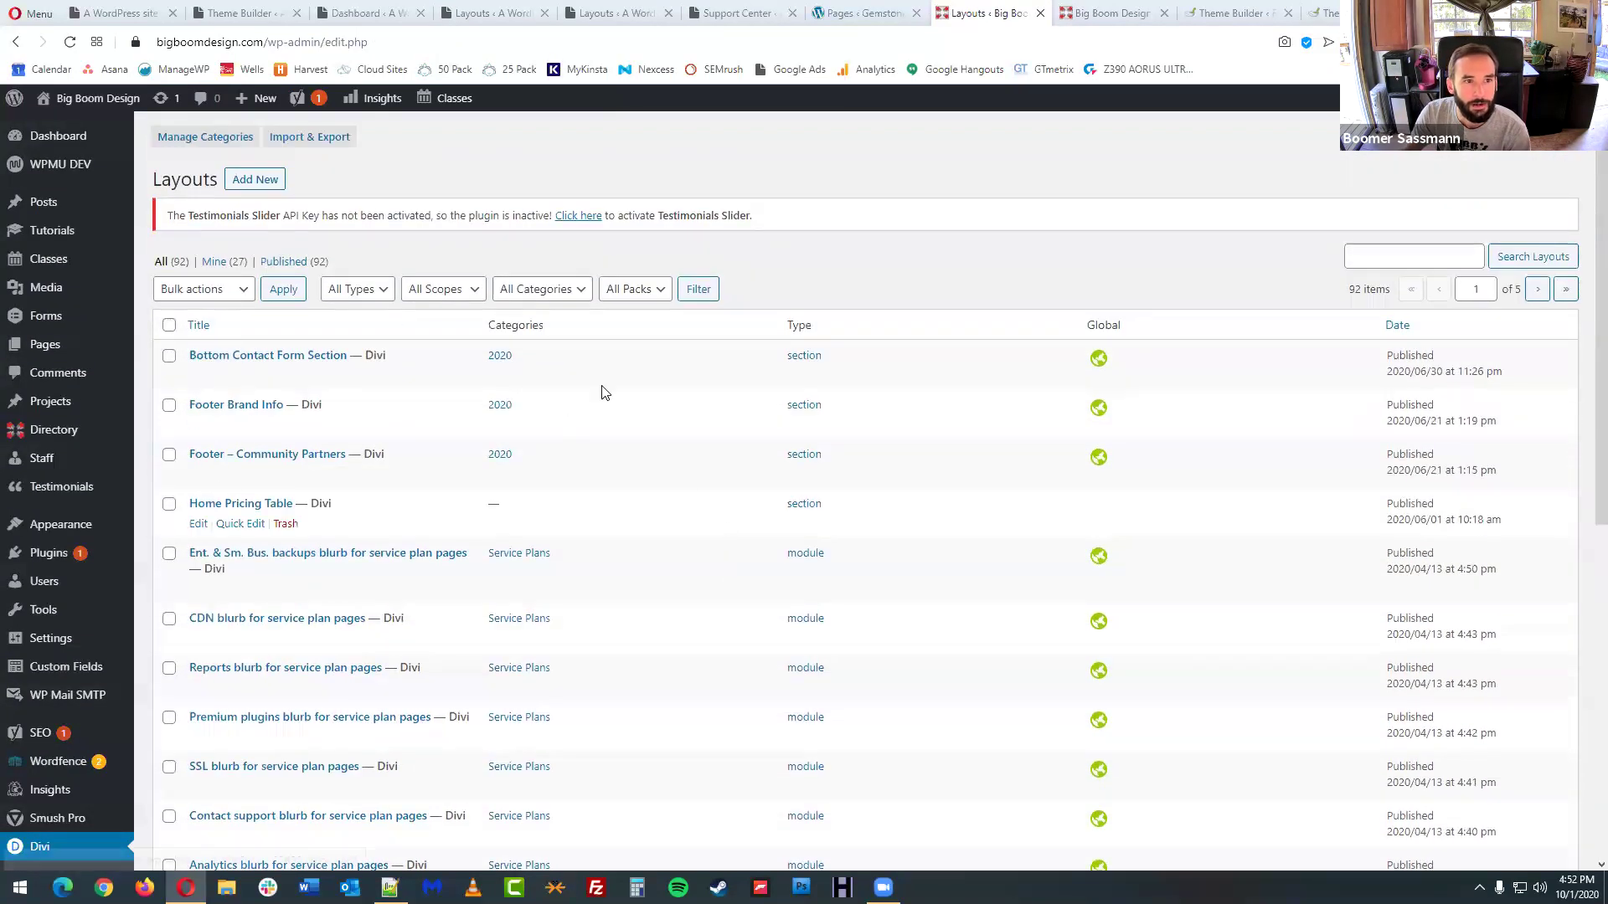
# - Return to the demo site's Theme Builder page and open Divi's Support Center
pyautogui.click(222, 12)
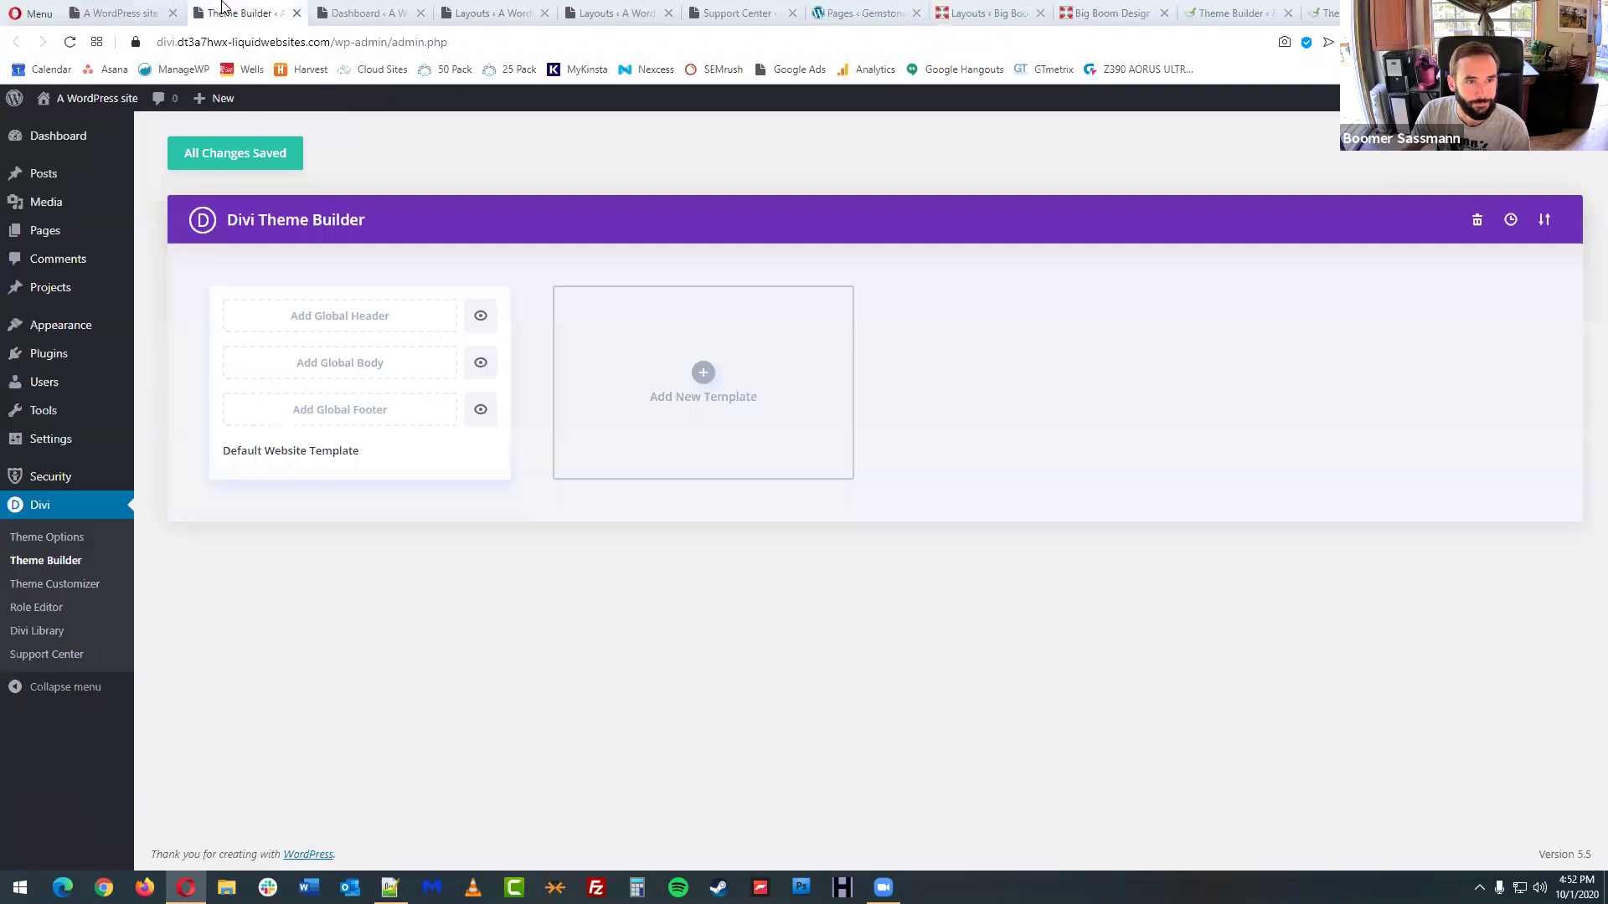
pyautogui.click(140, 11)
pyautogui.click(240, 13)
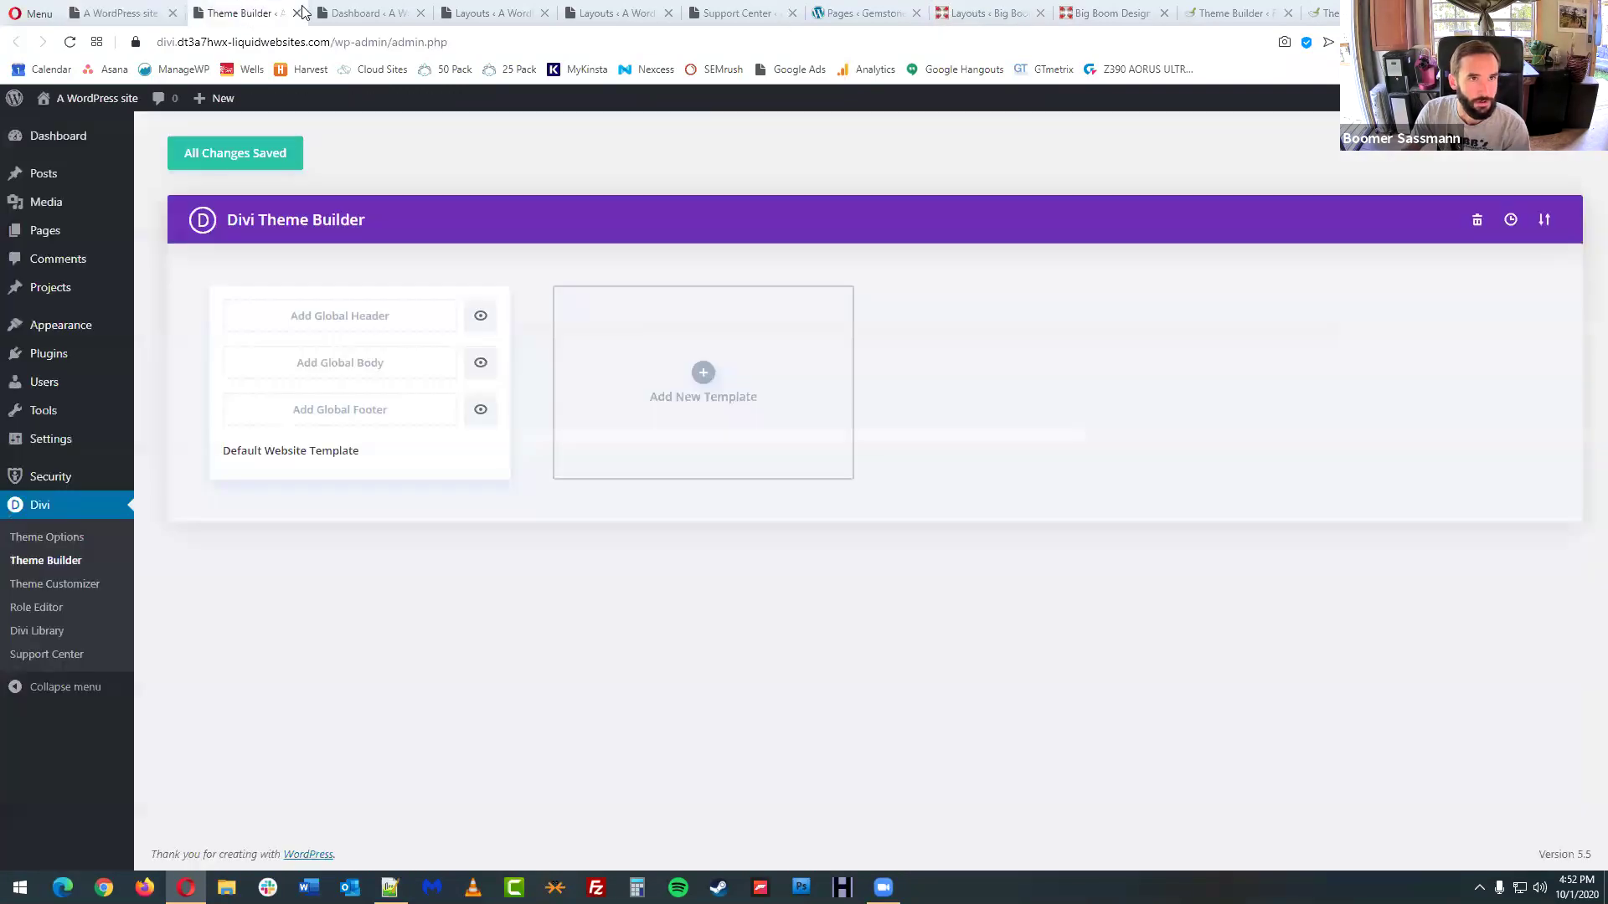
pyautogui.click(58, 661)
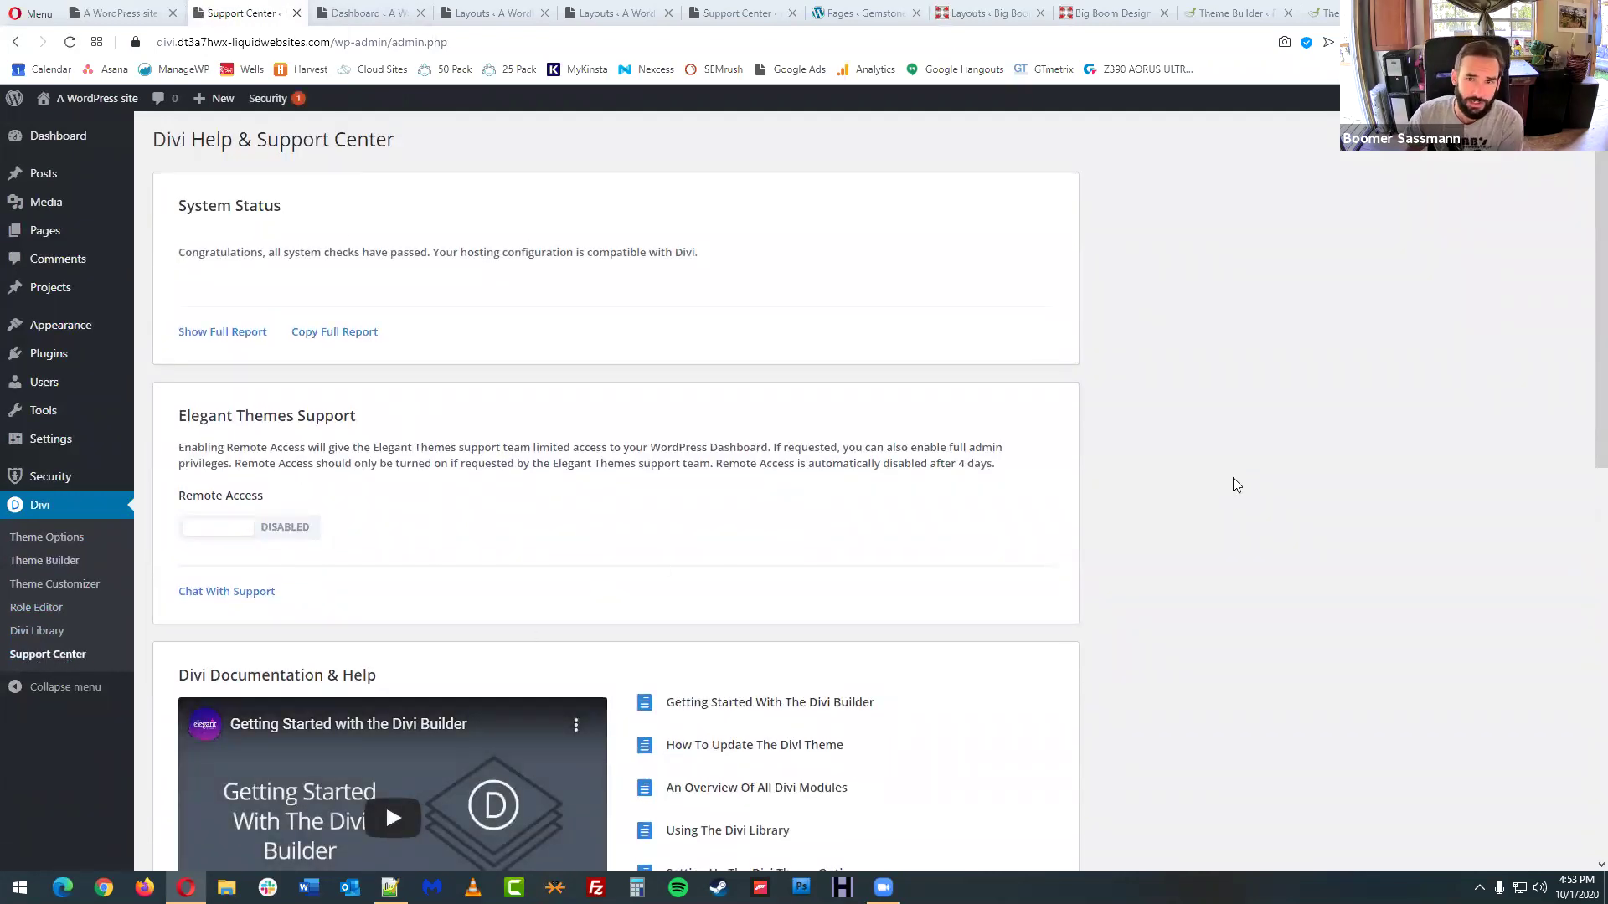
# - Examine the Support Center's remote access and documentation sections, and return to the demo site's home page
pyautogui.scroll(-1, 1216, 470)
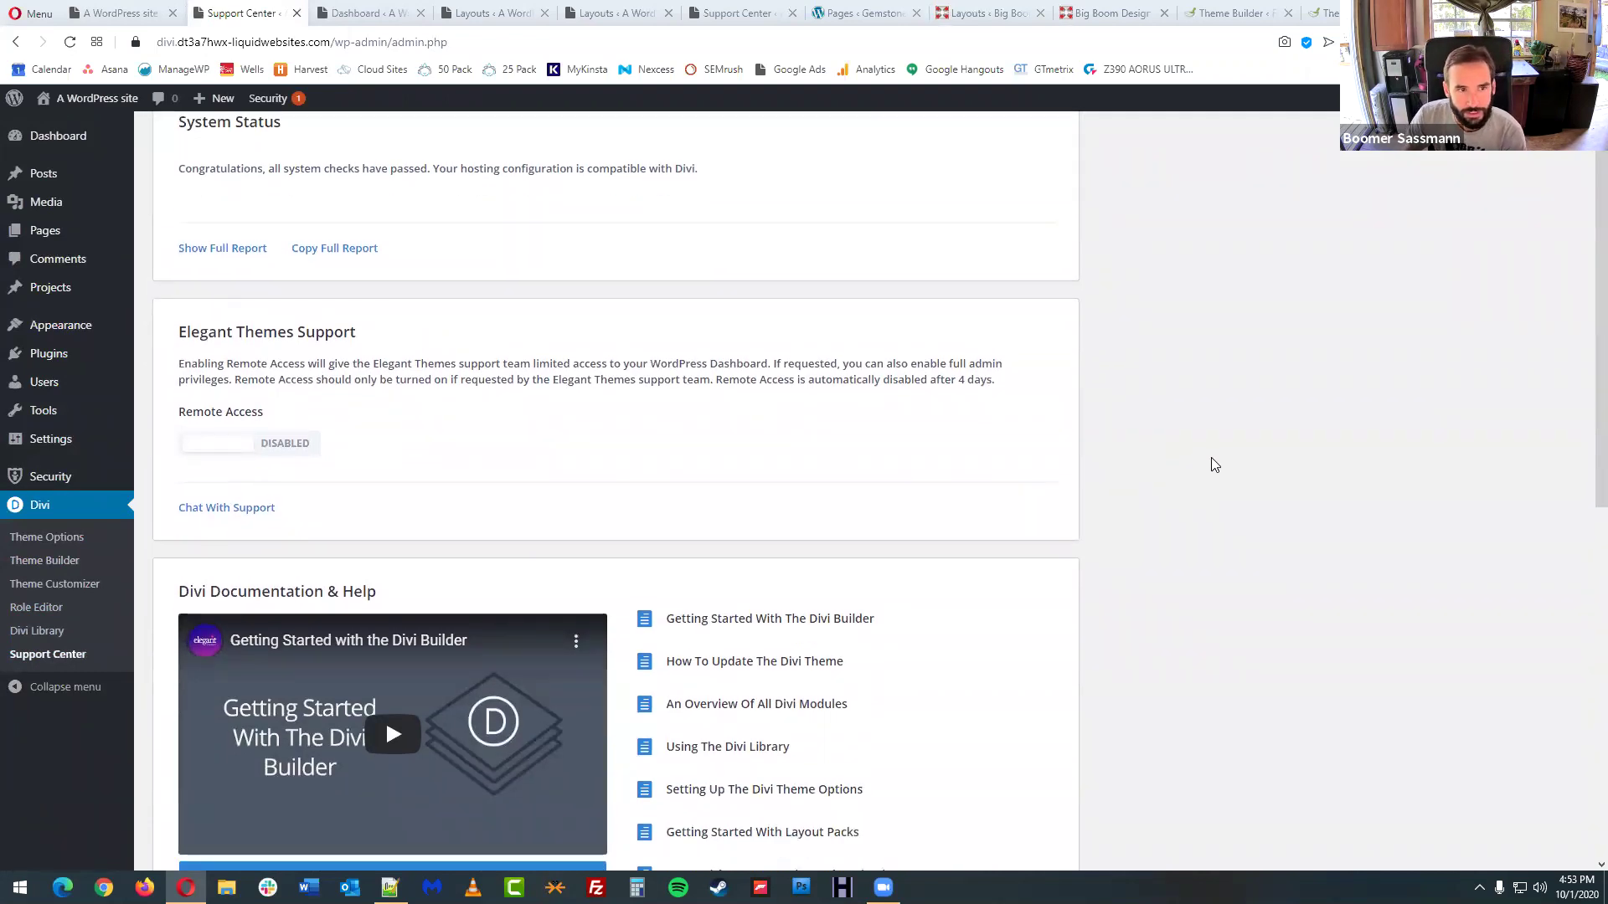
pyautogui.scroll(-2, 1177, 424)
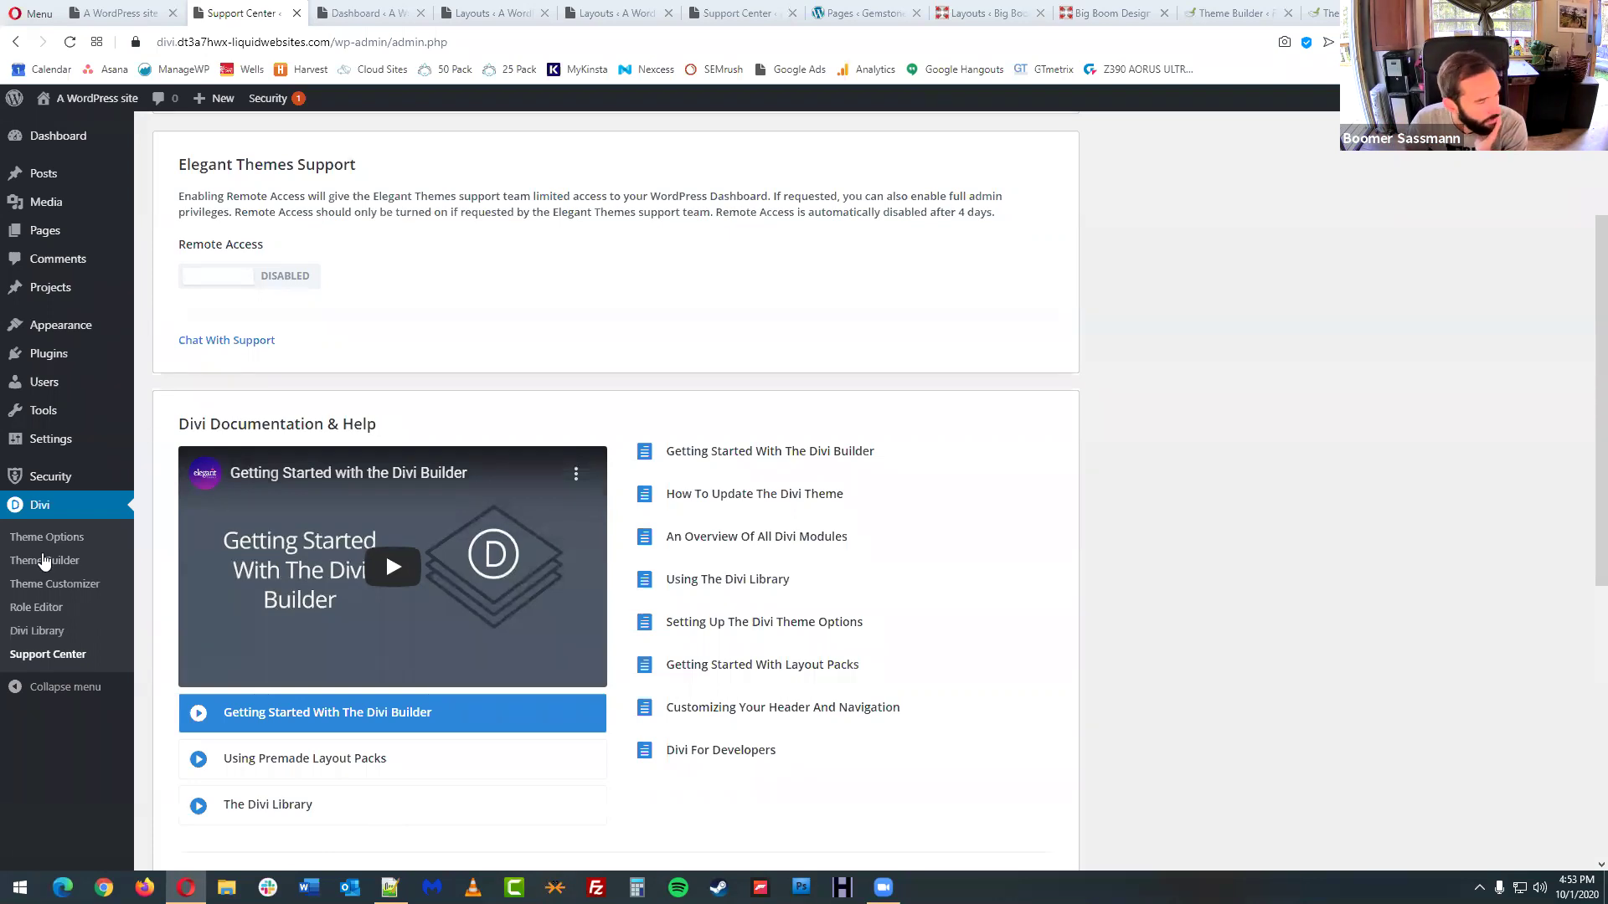
pyautogui.click(356, 13)
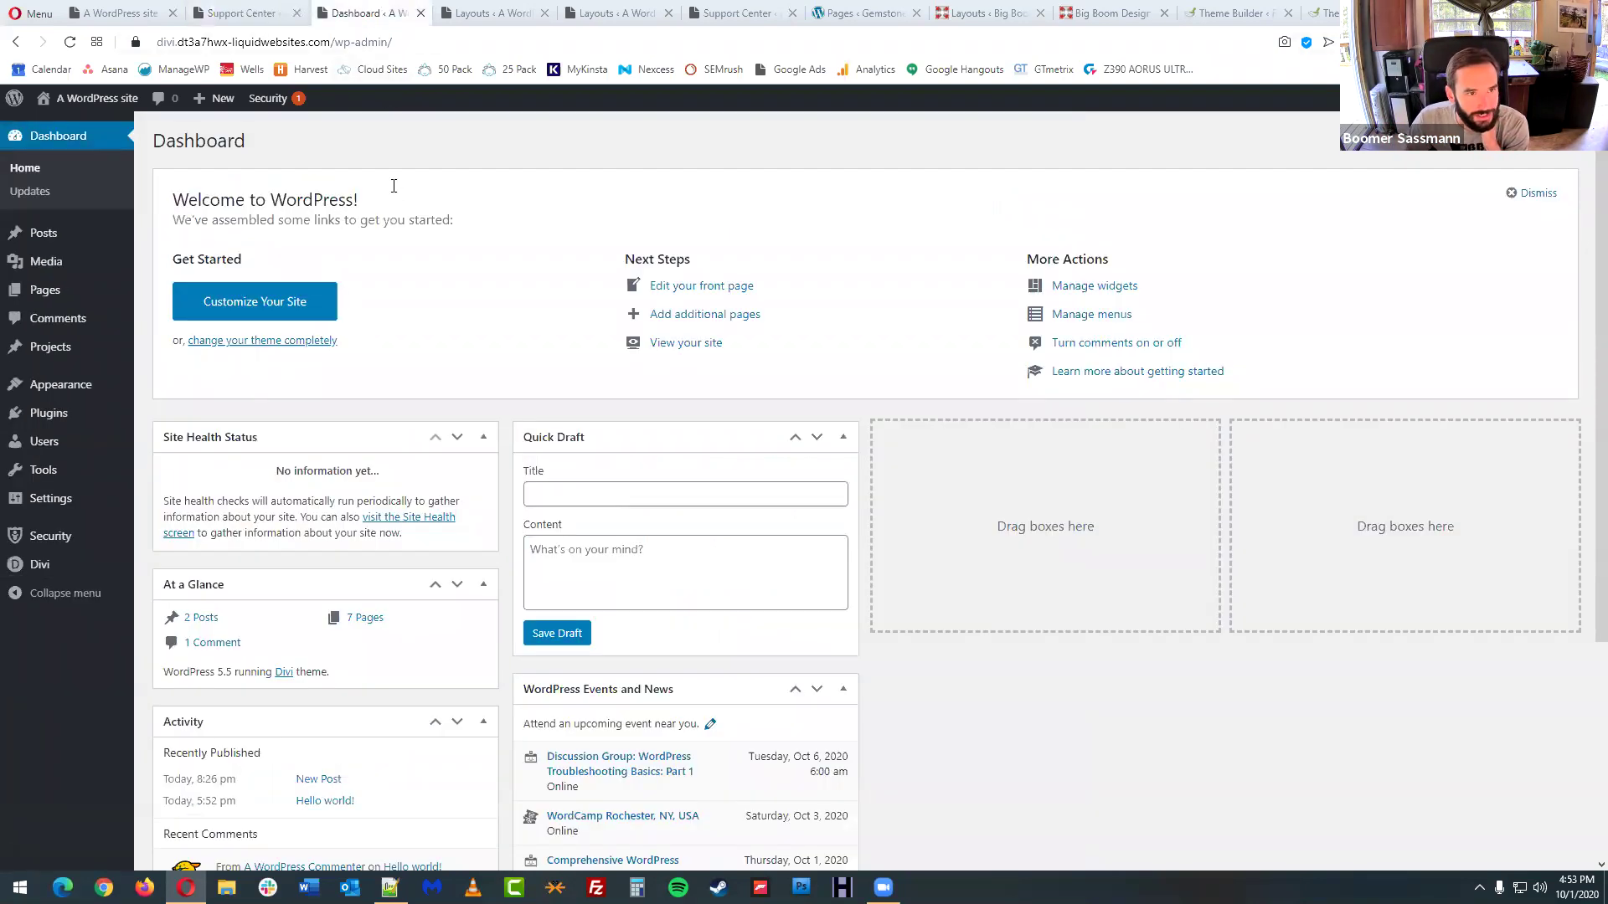
pyautogui.click(524, 12)
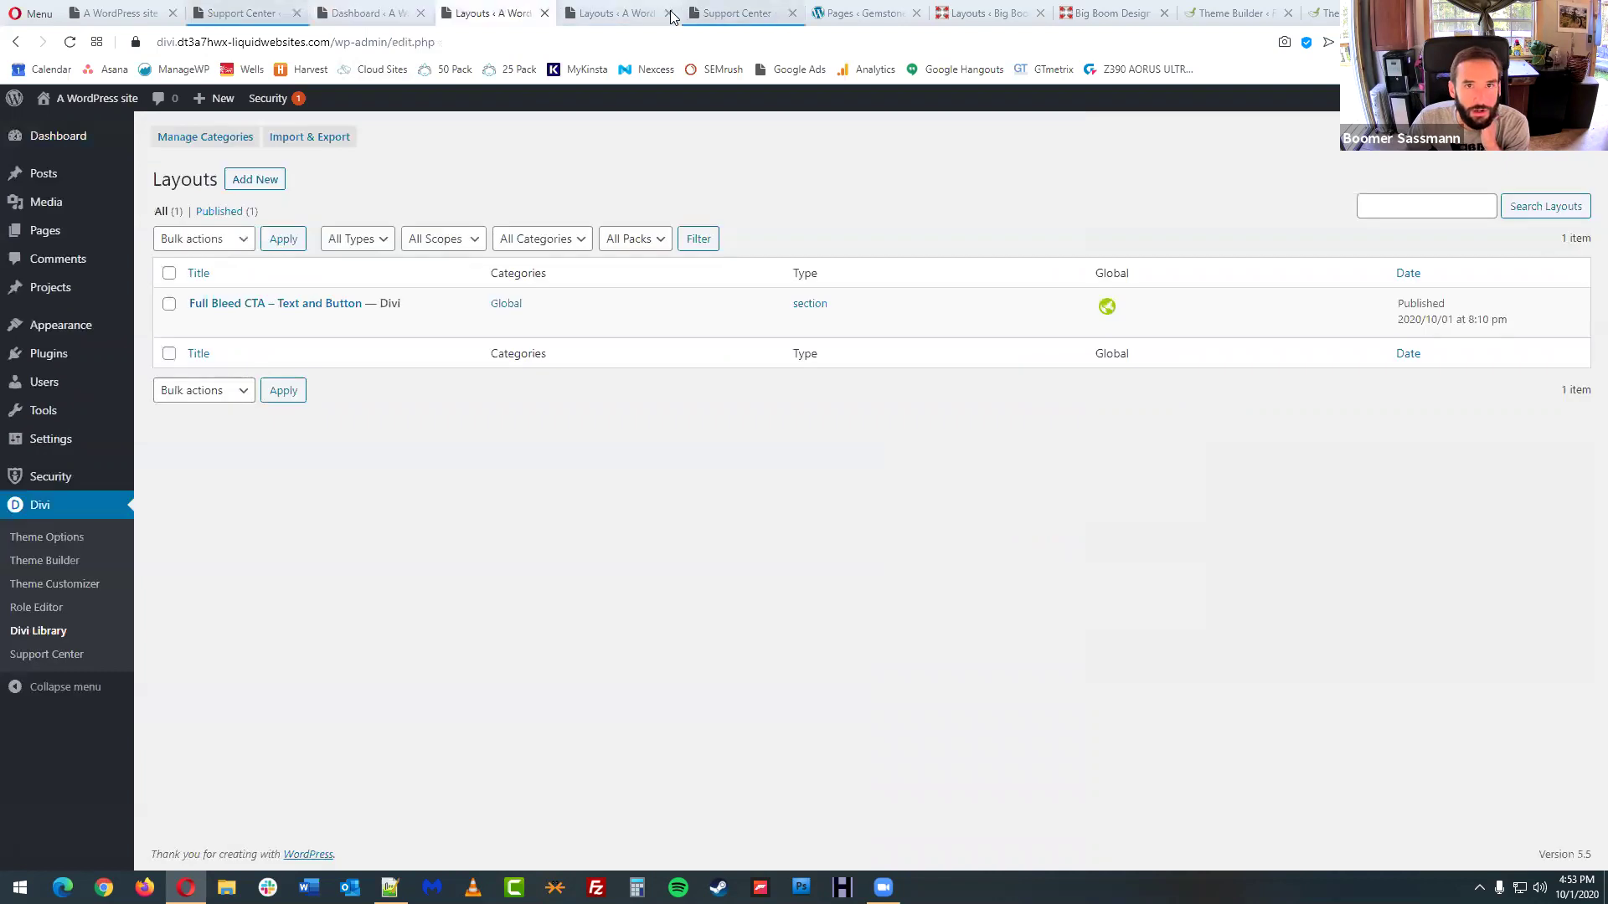
pyautogui.click(596, 21)
pyautogui.click(120, 13)
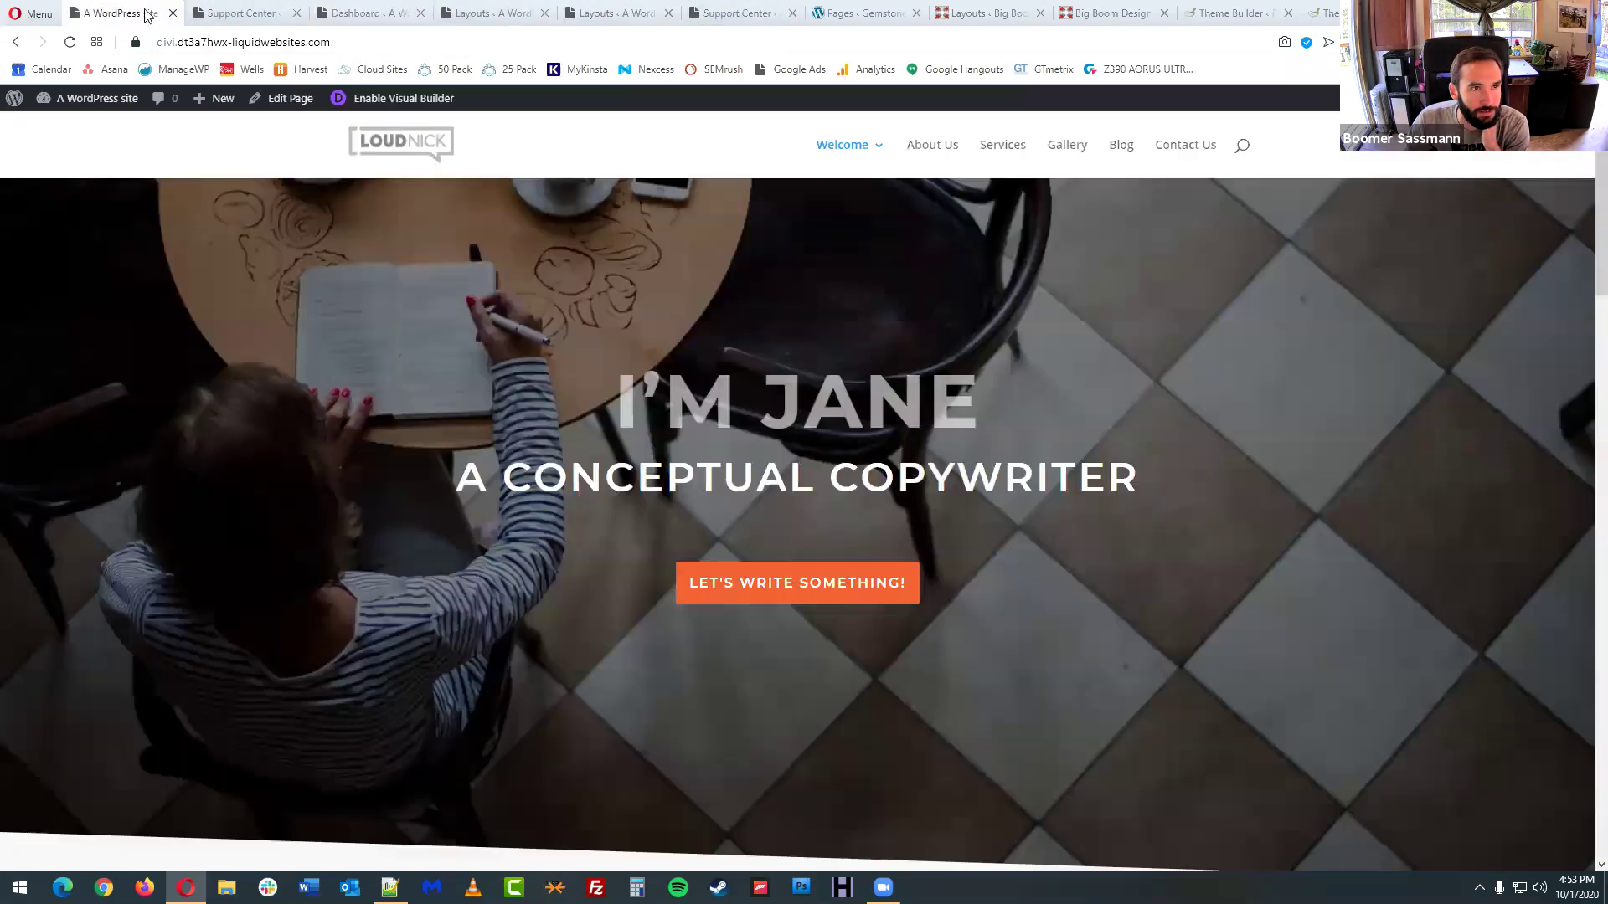
pyautogui.scroll(-10, 687, 529)
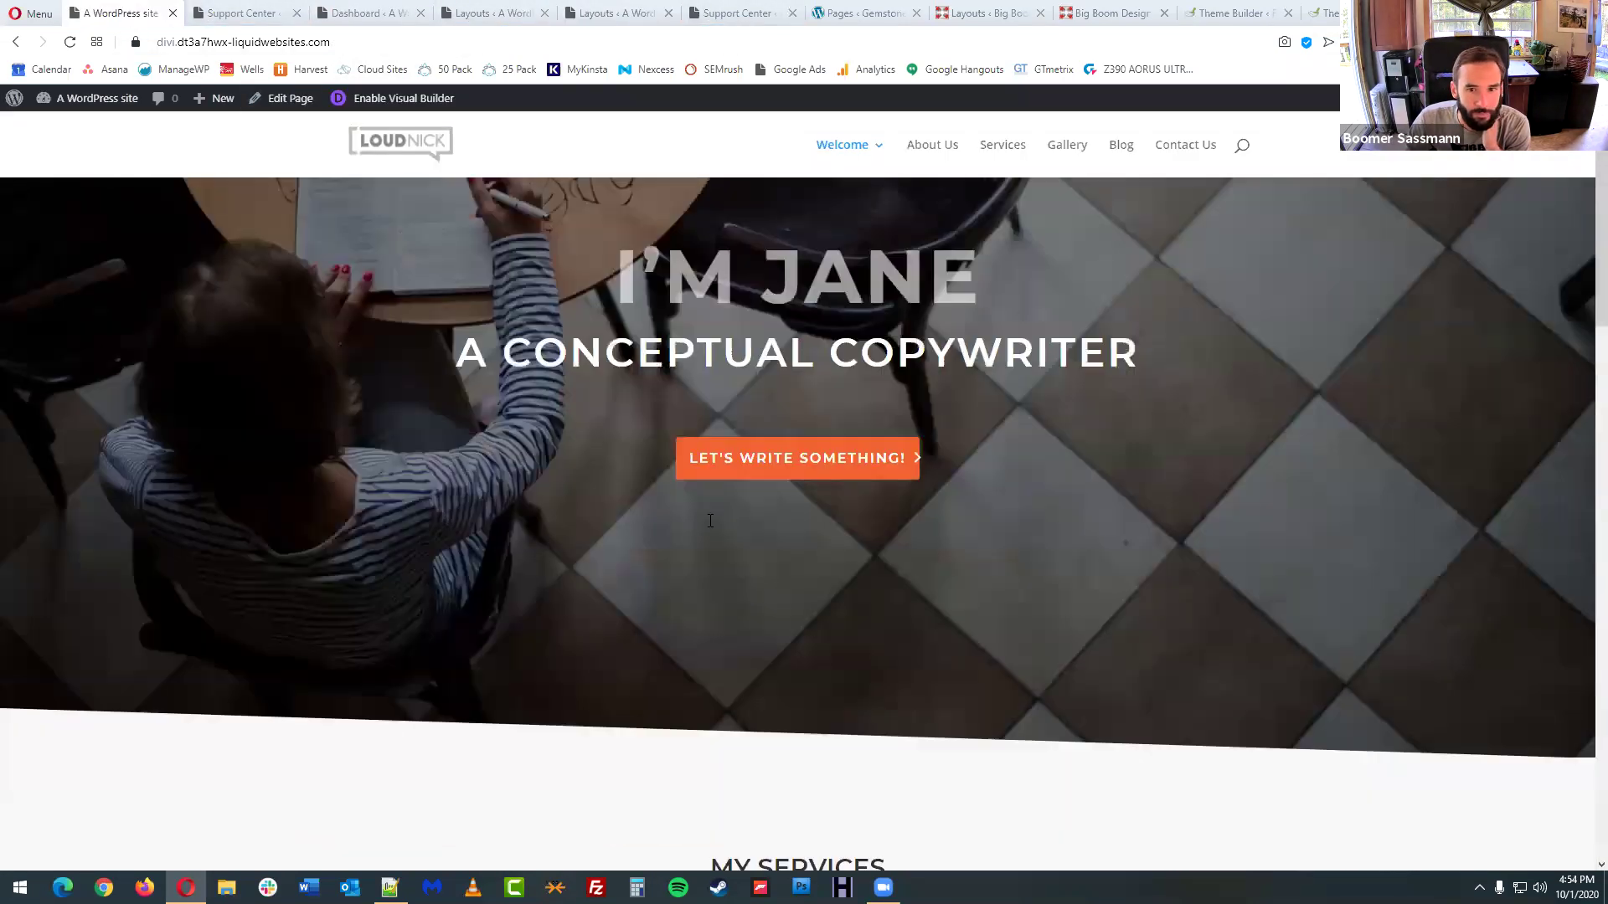
pyautogui.scroll(2, 833, 524)
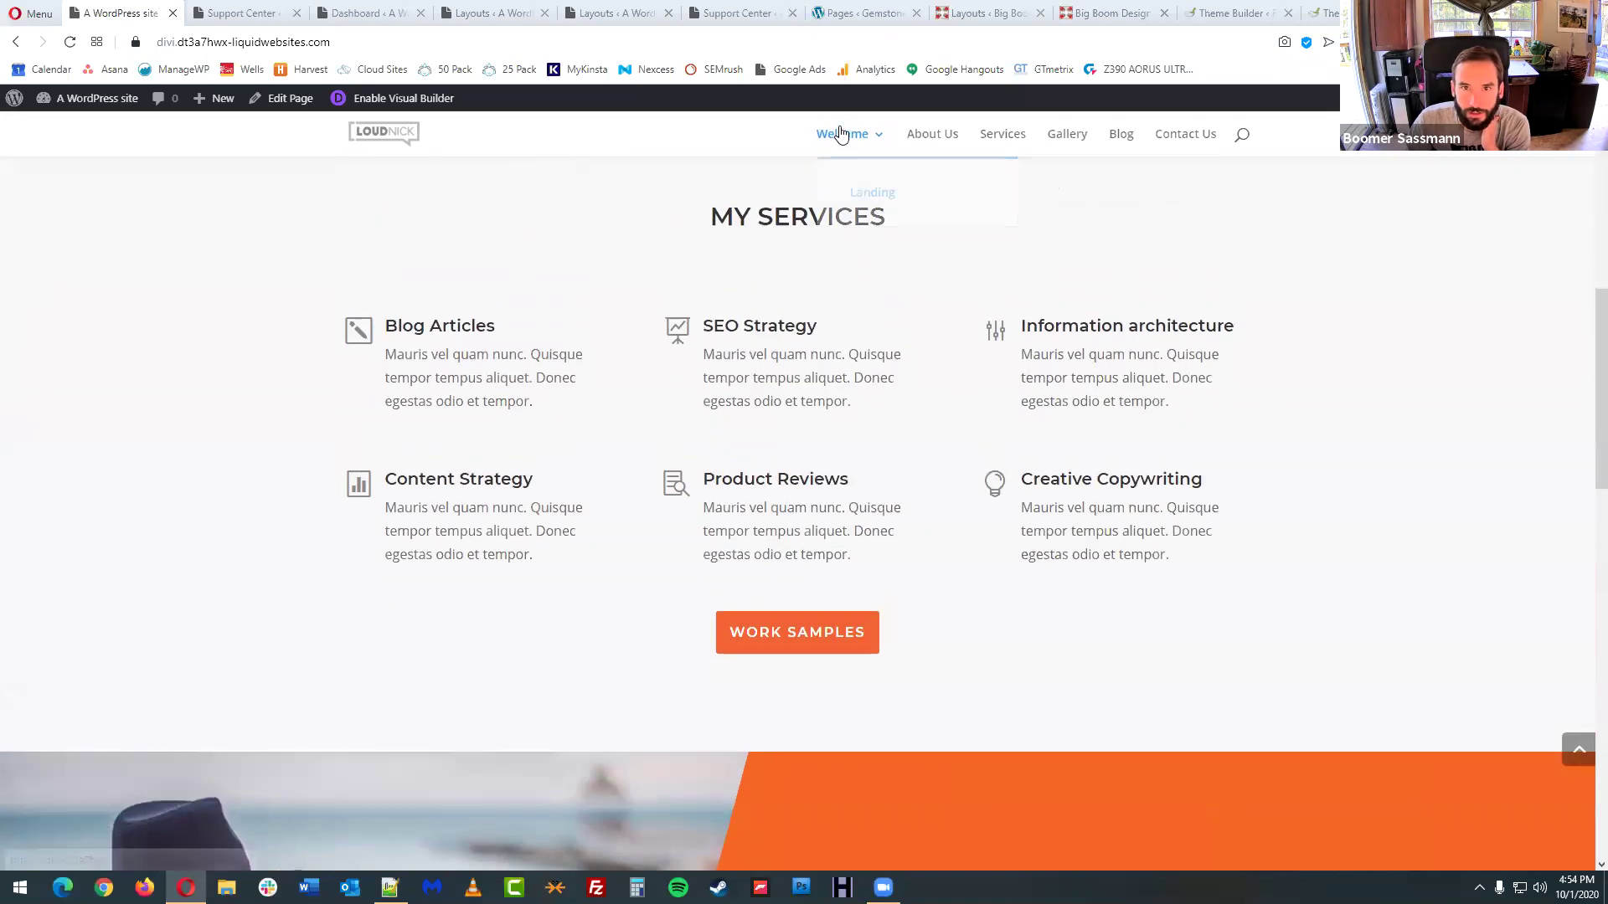
# - Open the site's Welcome page and look over its red contact bar, hero section and introductory text
pyautogui.click(851, 141)
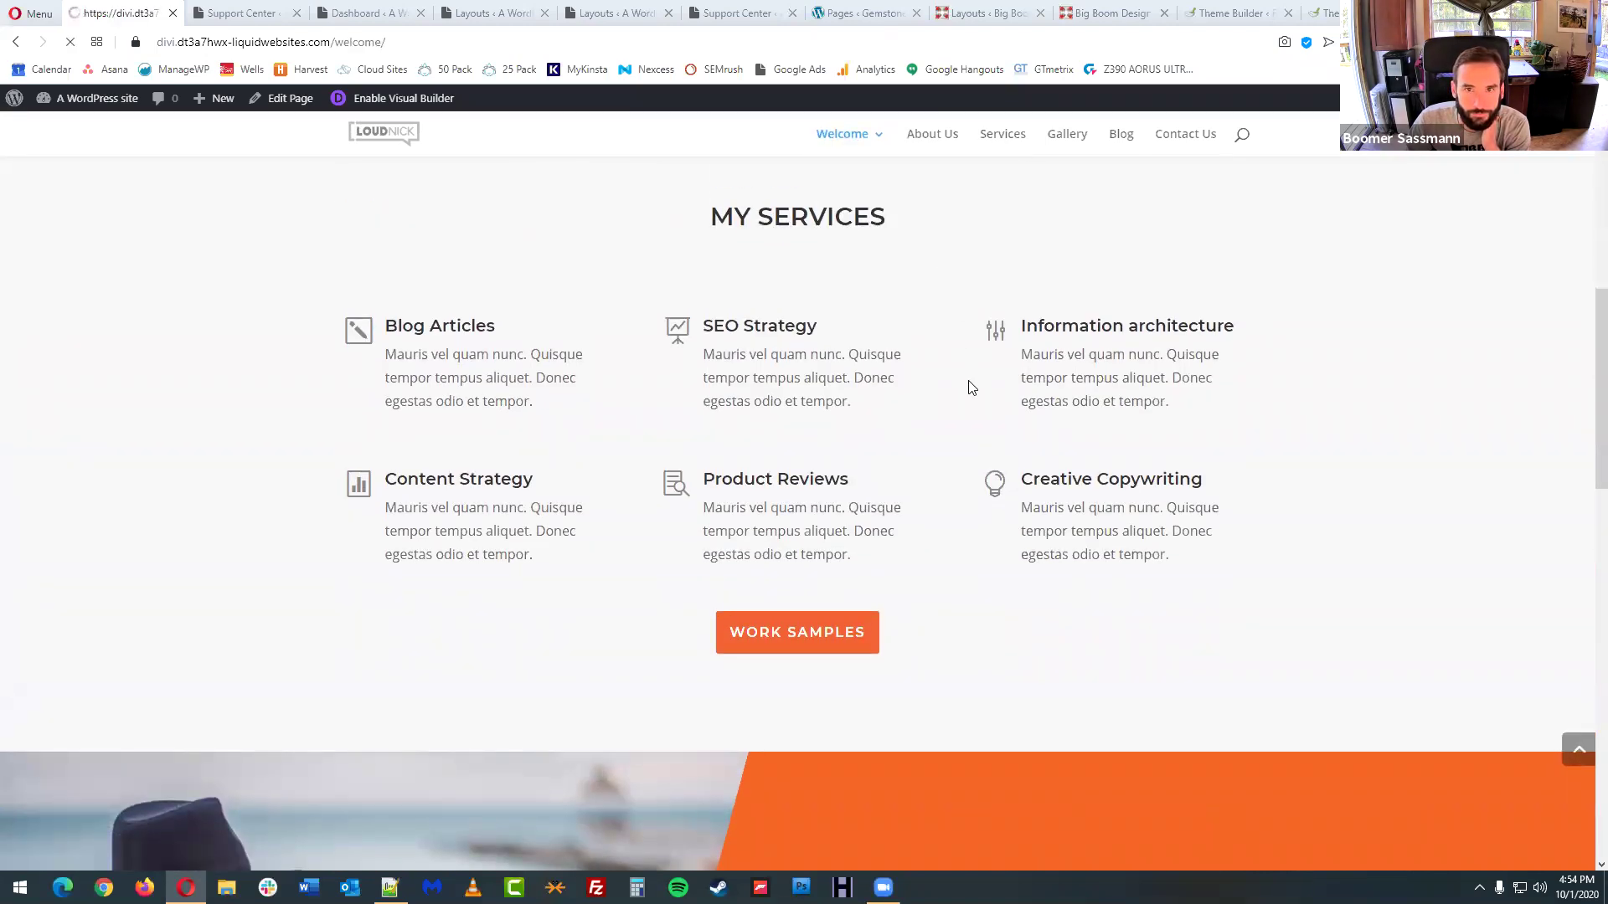
pyautogui.scroll(-4, 972, 381)
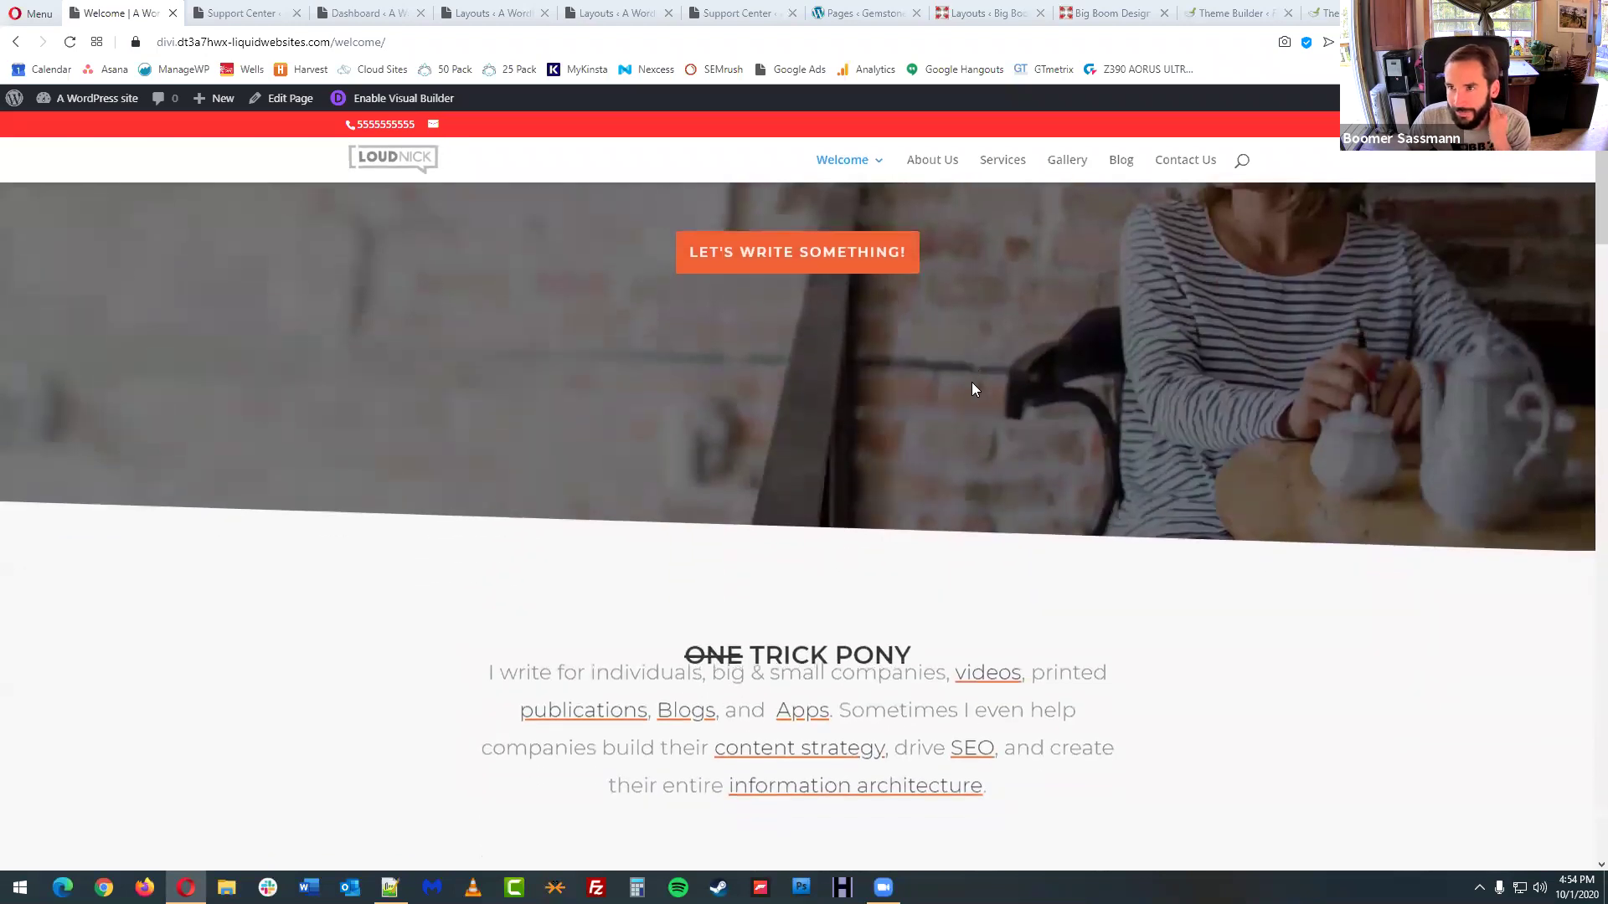
pyautogui.scroll(5, 971, 382)
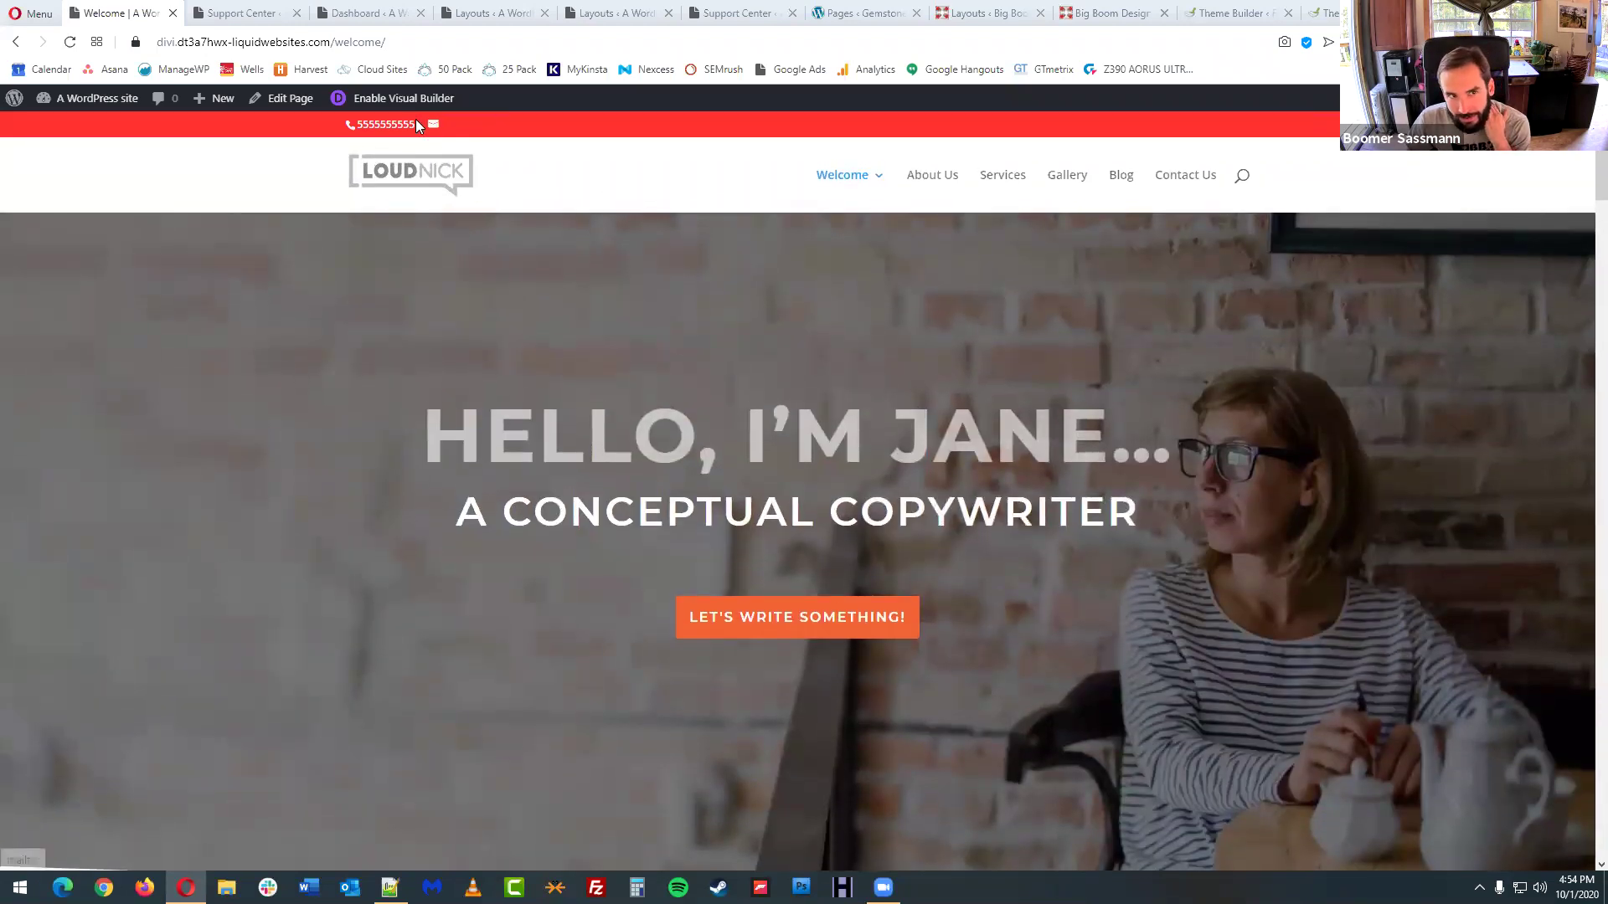
pyautogui.scroll(-1, 567, 359)
pyautogui.scroll(-4, 586, 365)
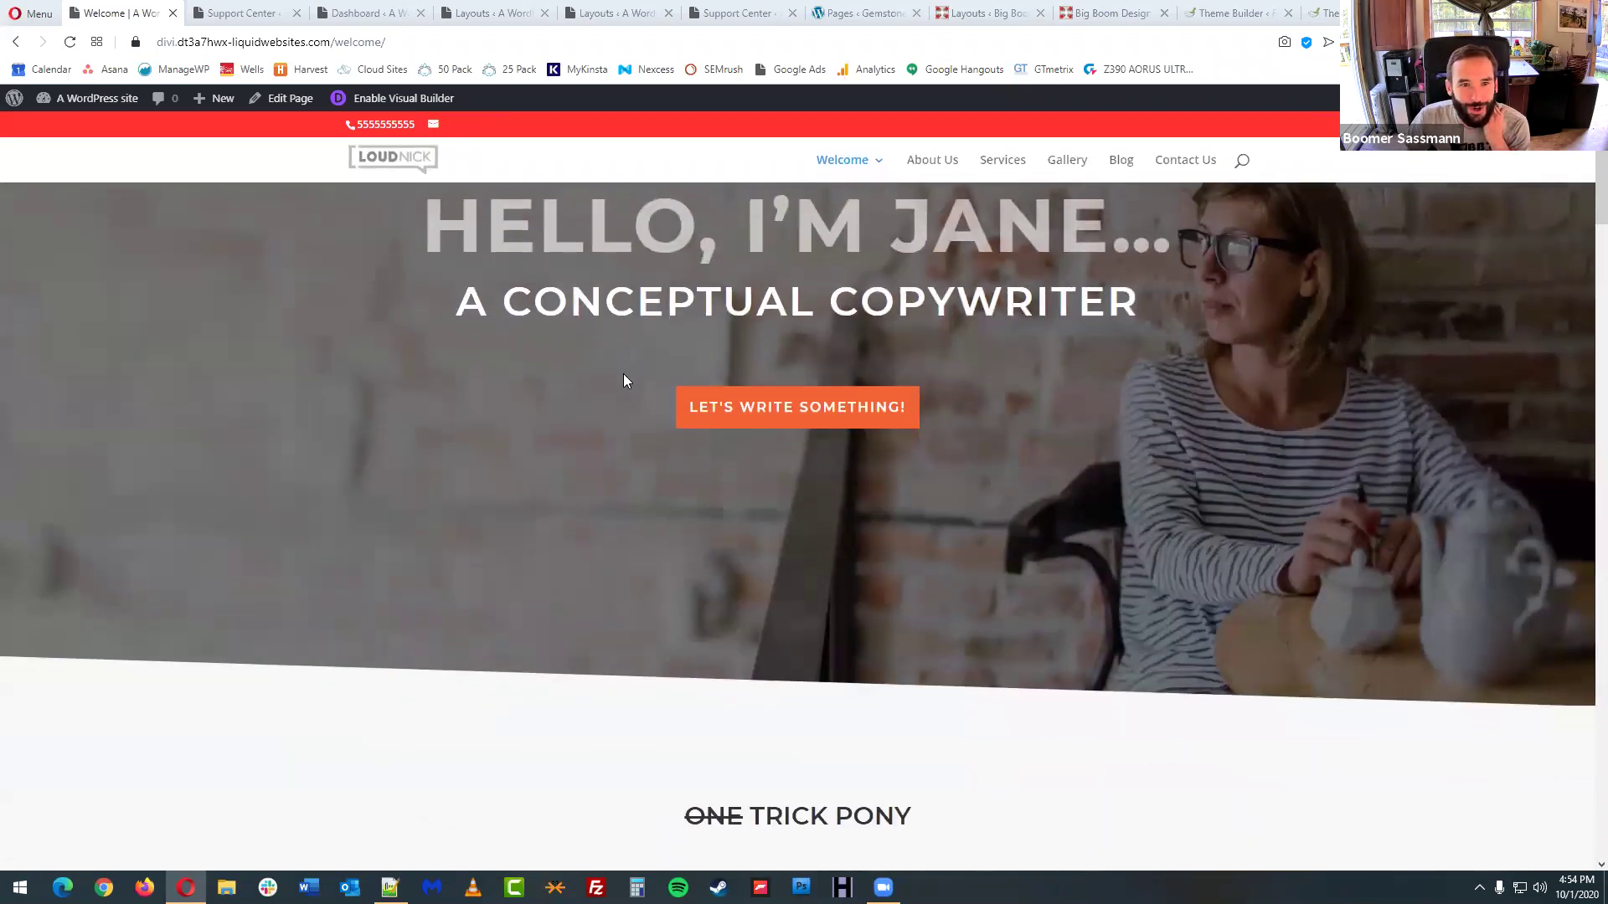
# - Enable the Visual Builder on the Welcome page and duplicate the "Hello, I'm Jane..." hero section
pyautogui.click(397, 98)
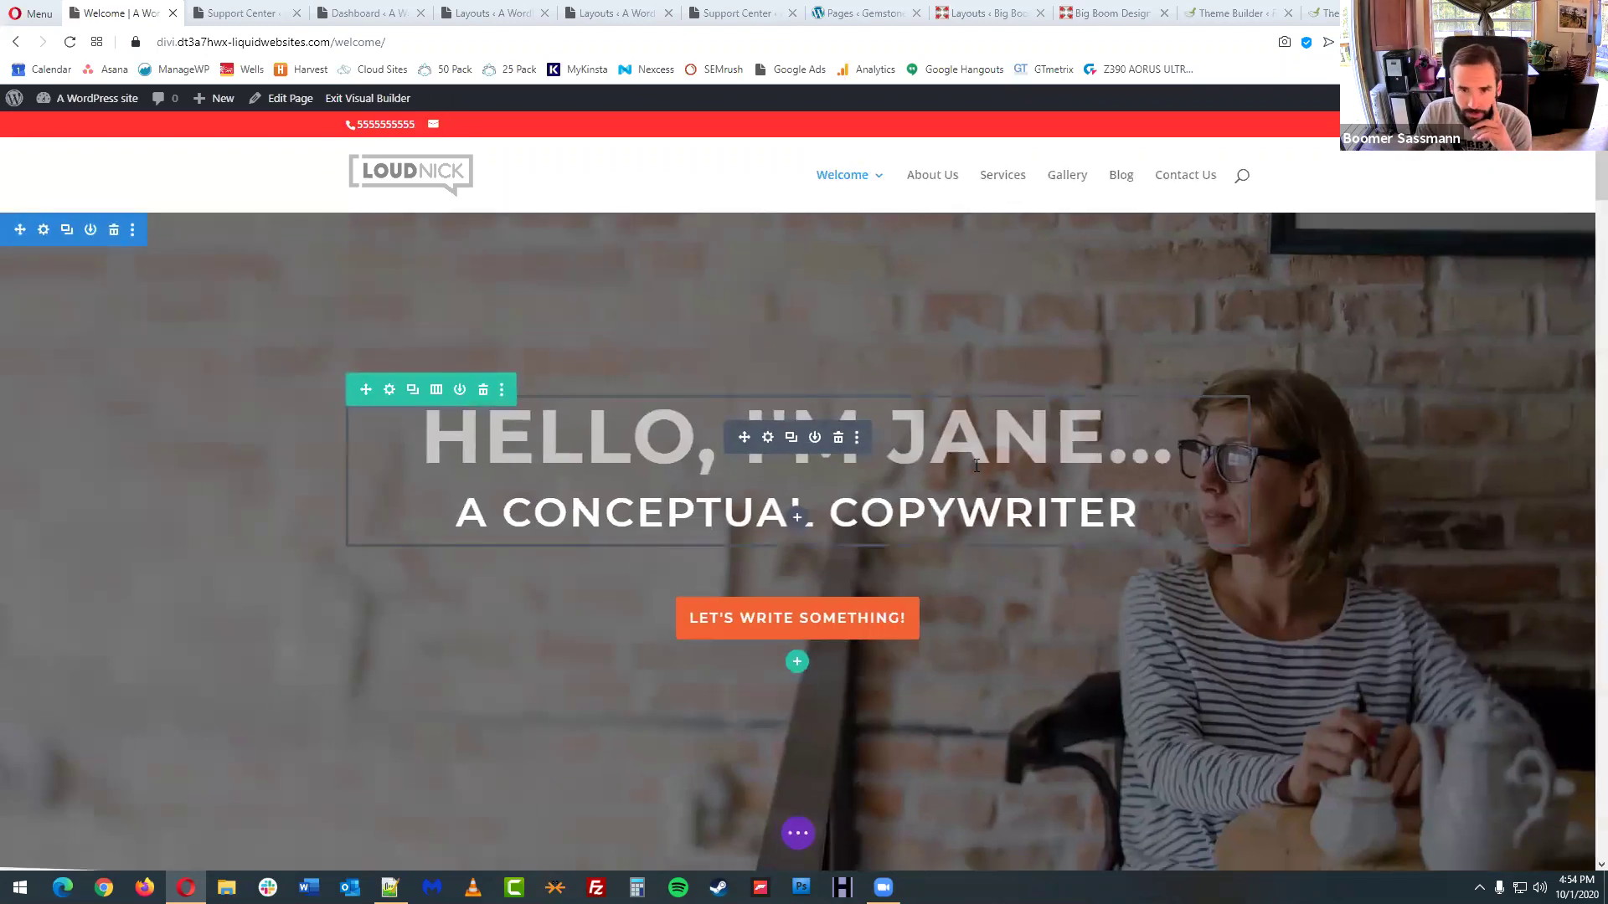
pyautogui.scroll(-7, 713, 570)
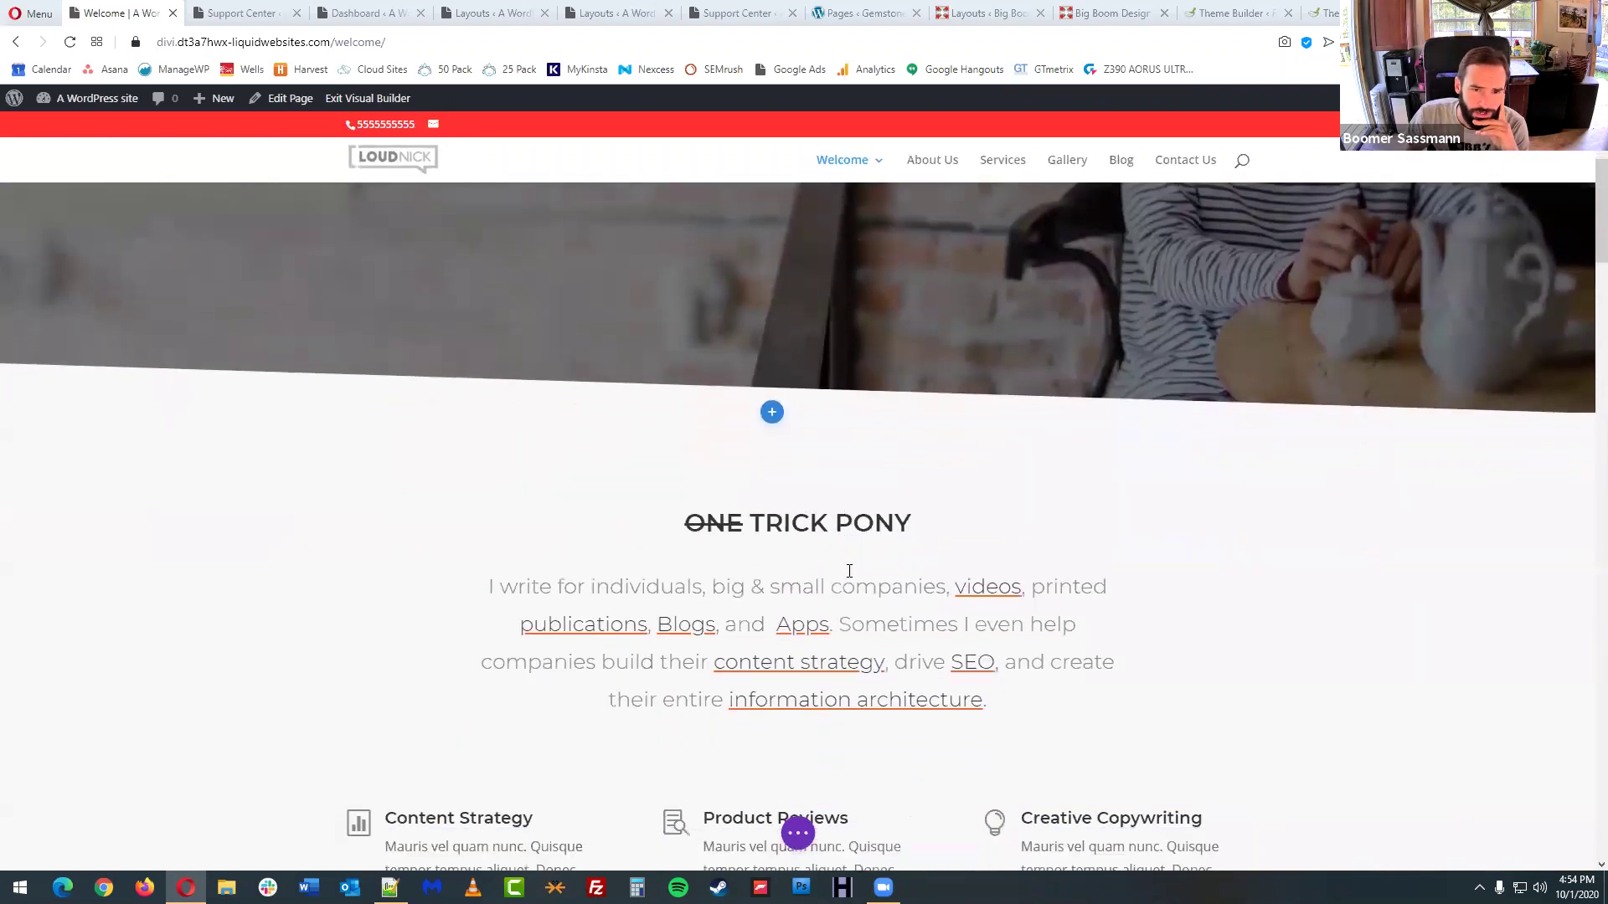
pyautogui.scroll(7, 851, 567)
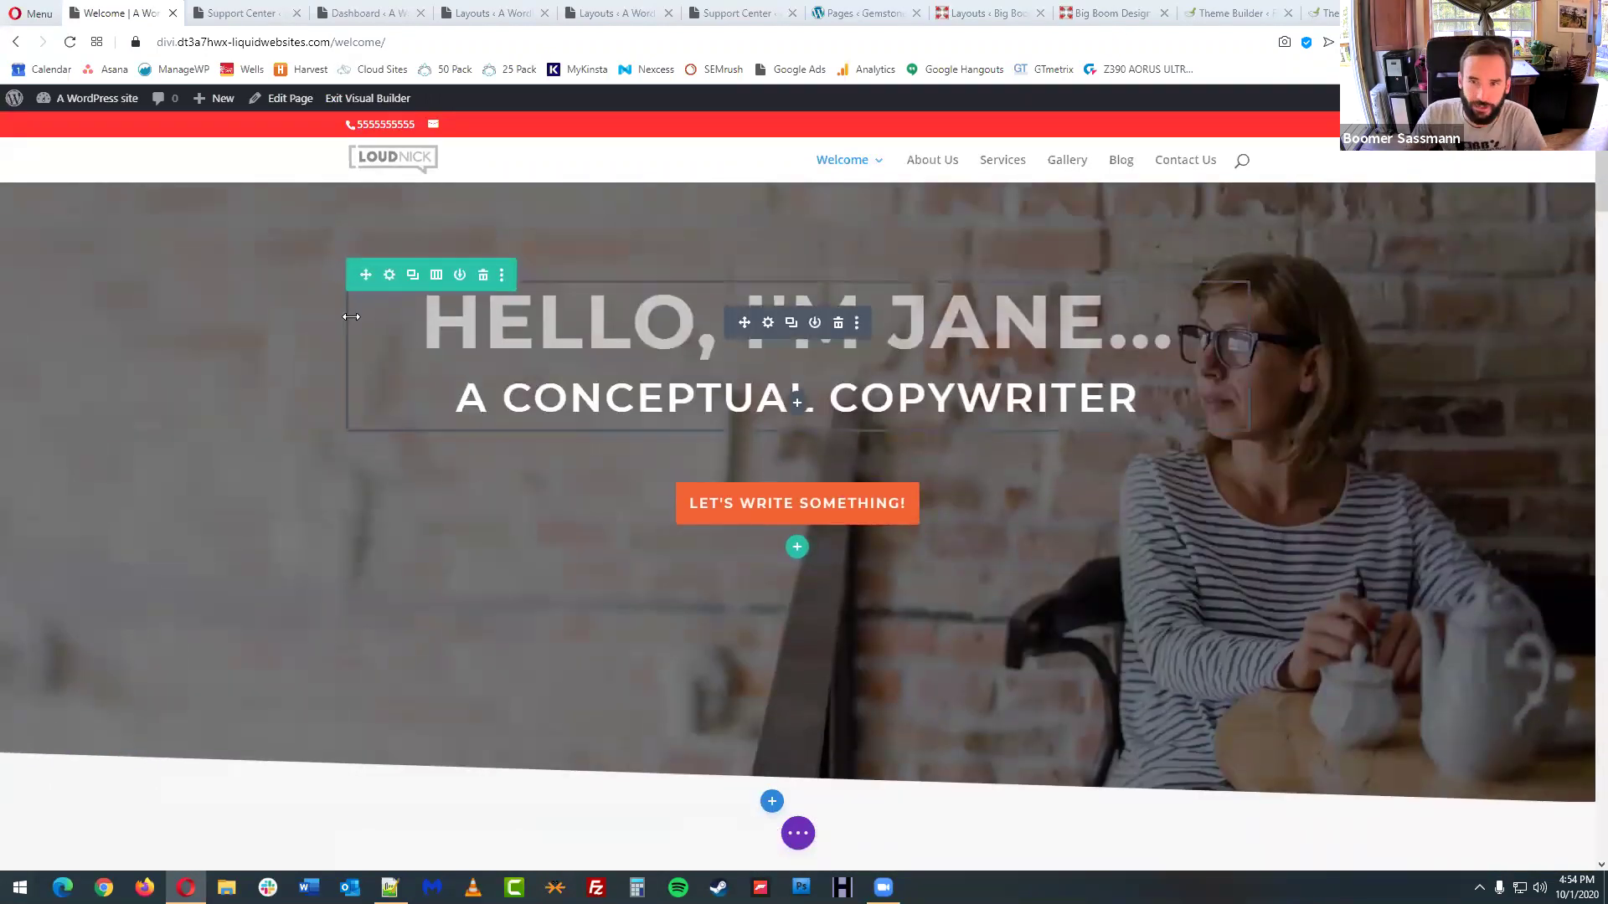
pyautogui.scroll(2, 157, 236)
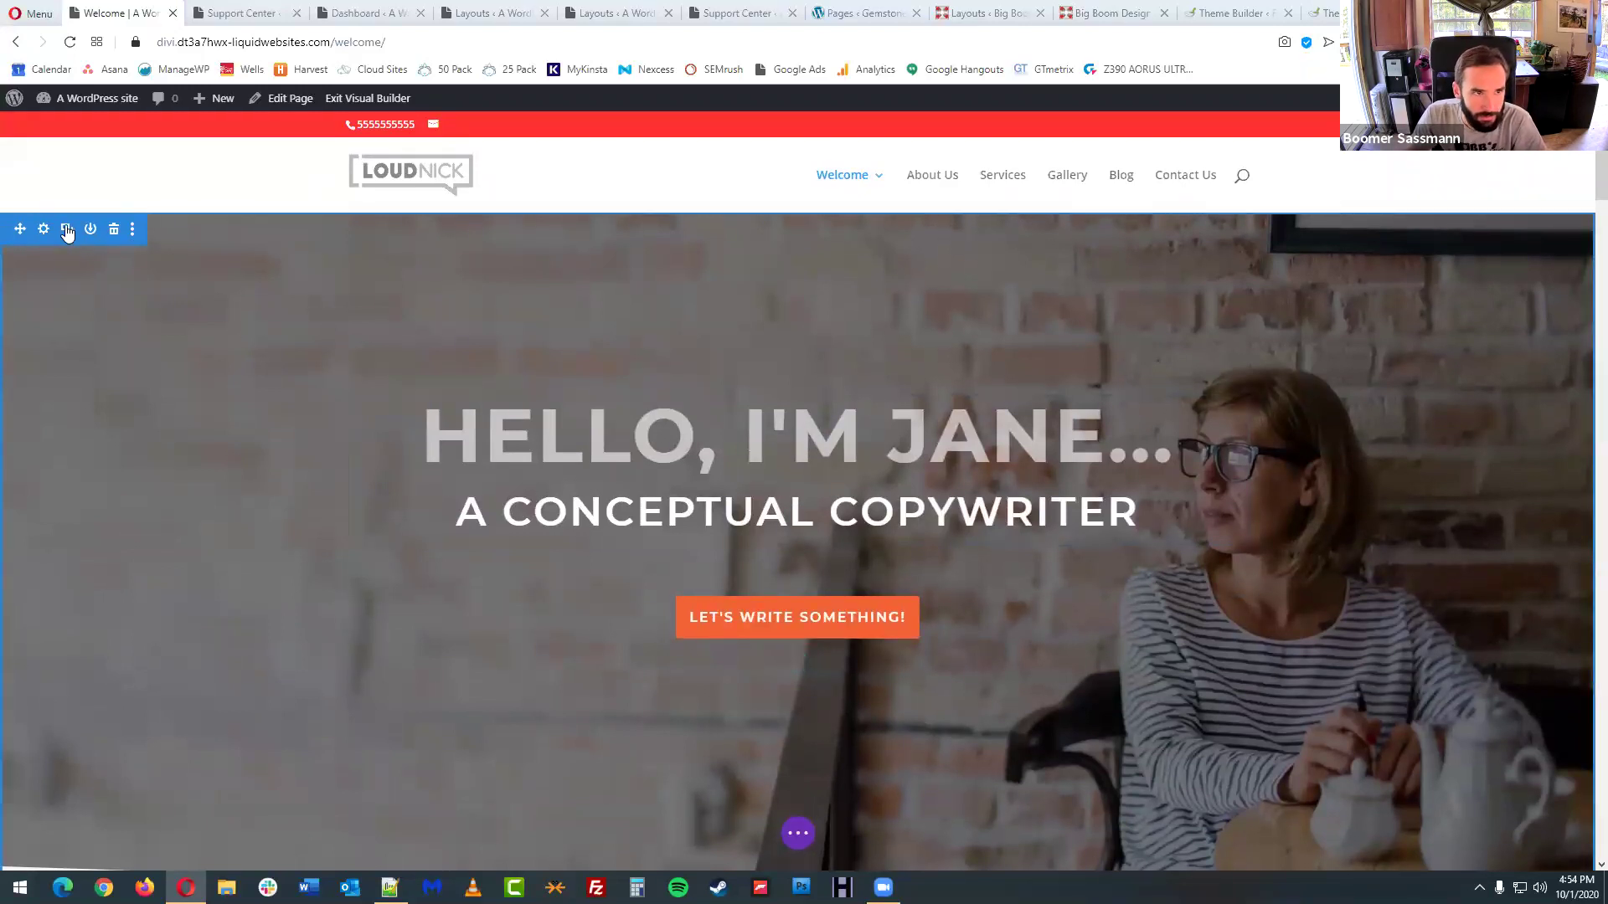
pyautogui.scroll(-8, 317, 431)
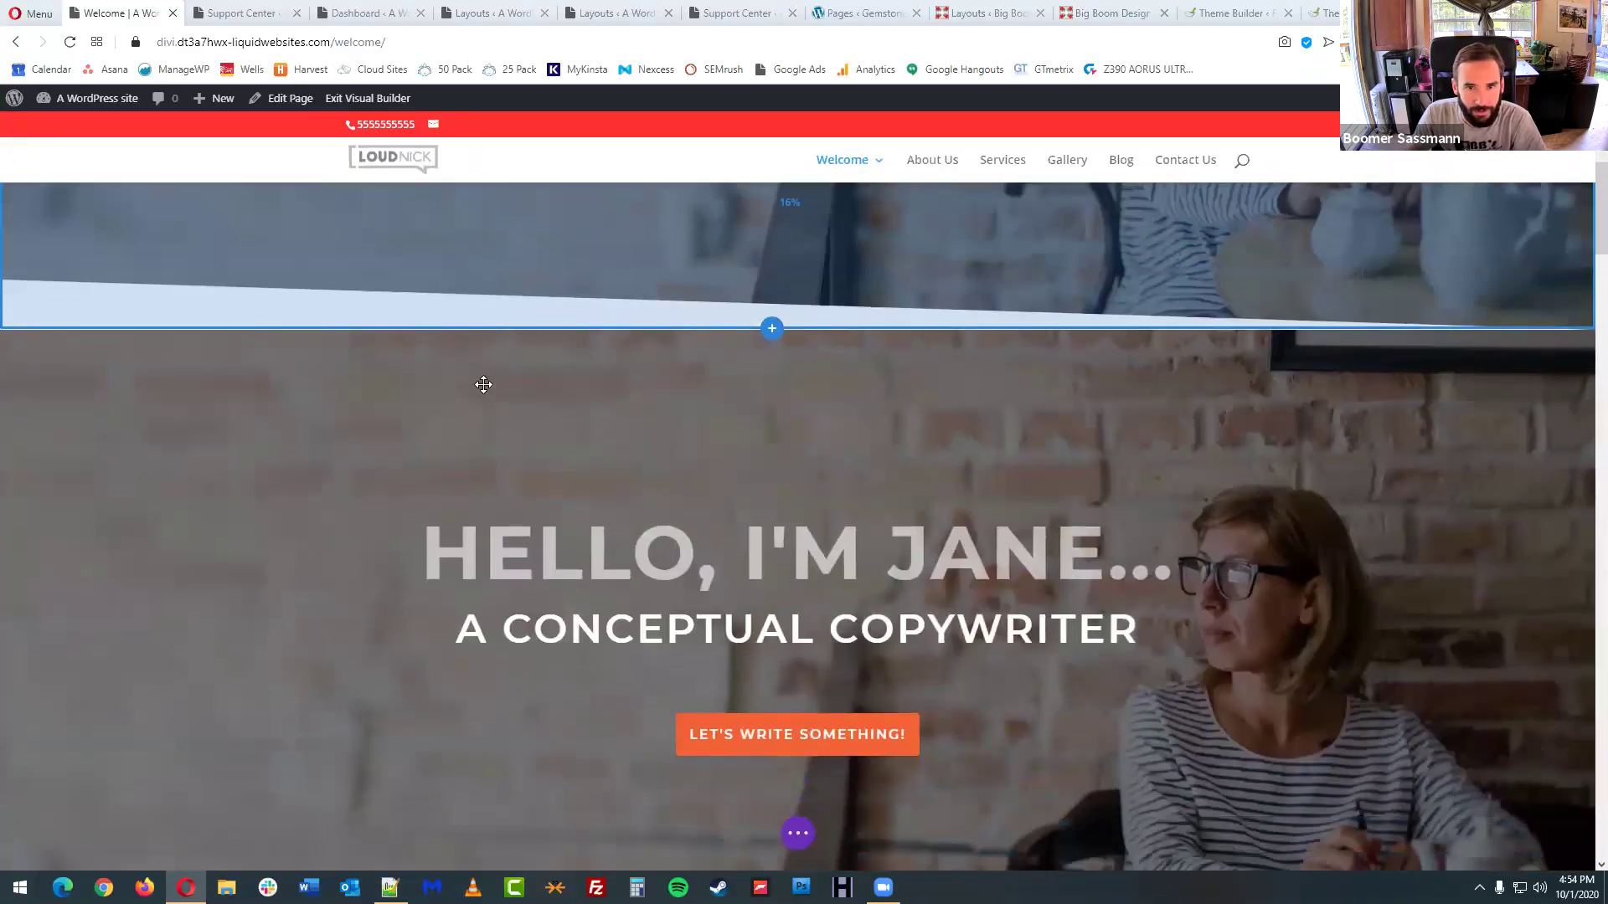
pyautogui.scroll(3, 586, 284)
pyautogui.scroll(5, 572, 254)
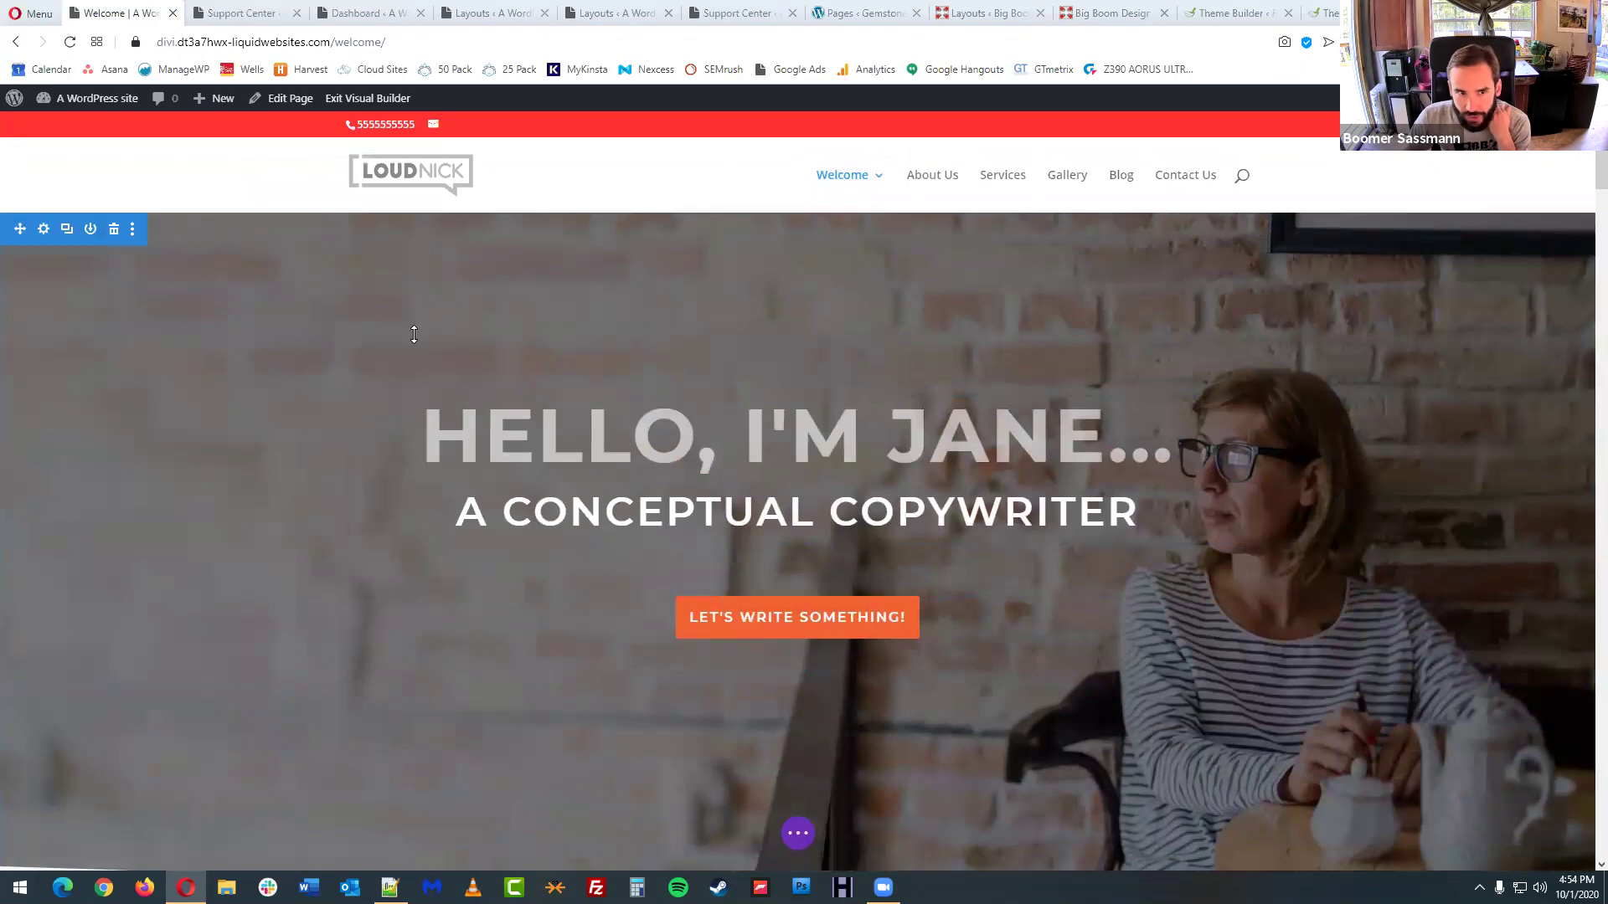
# - Replace the upper hero section's background image with the media library photo of the woman in a hat reading near a boat, and save the section settings
pyautogui.scroll(-5, 305, 646)
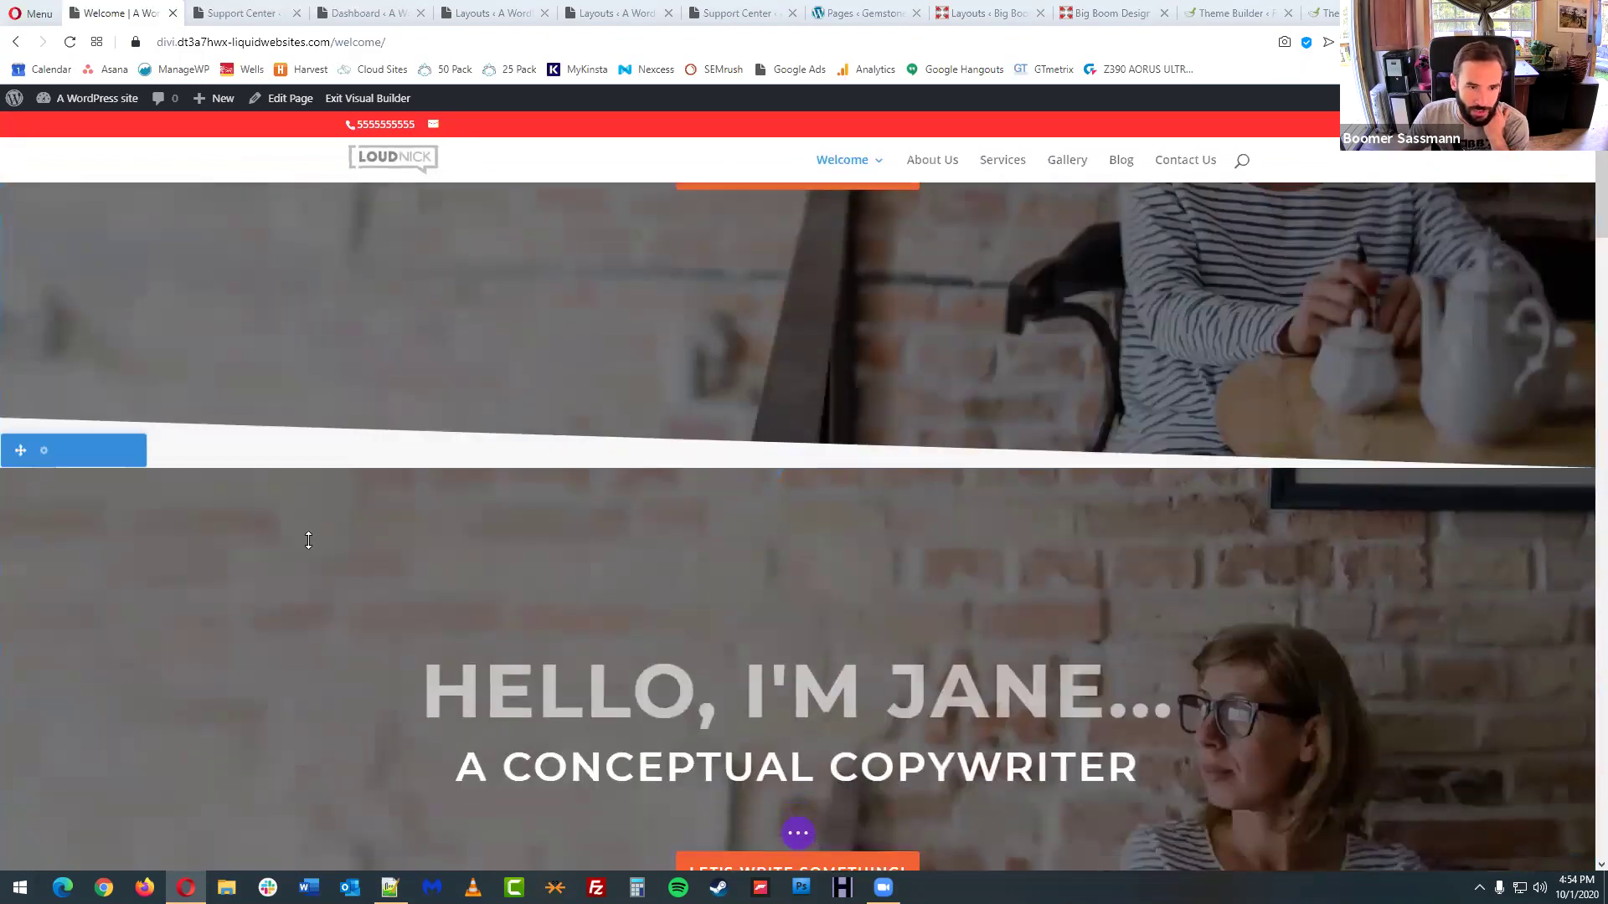
pyautogui.scroll(5, 297, 537)
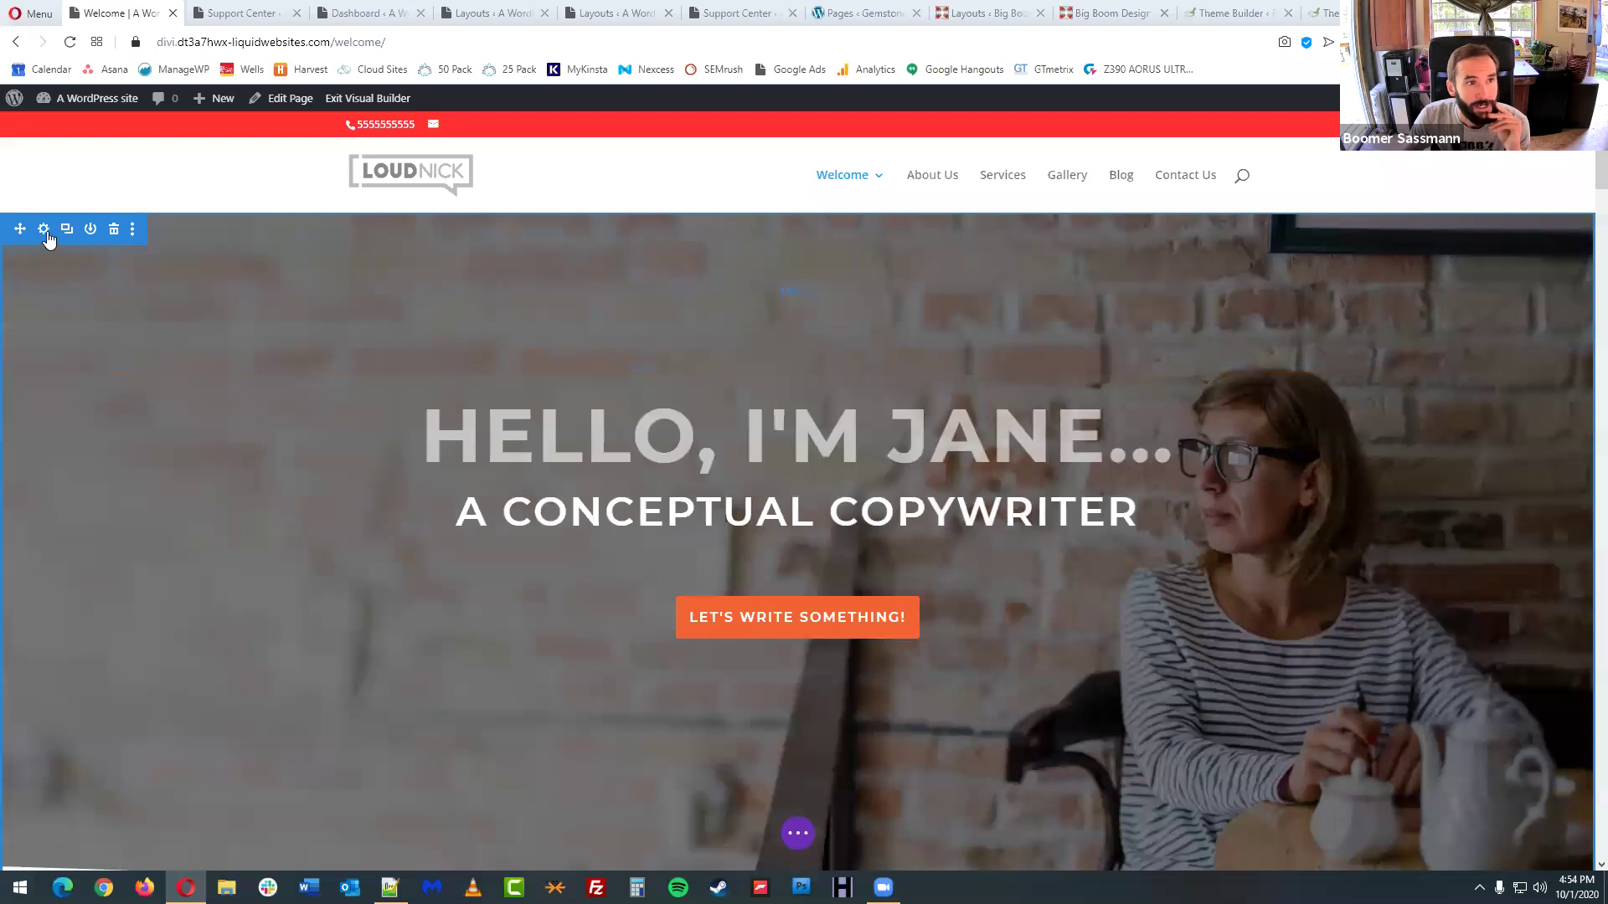
pyautogui.click(44, 228)
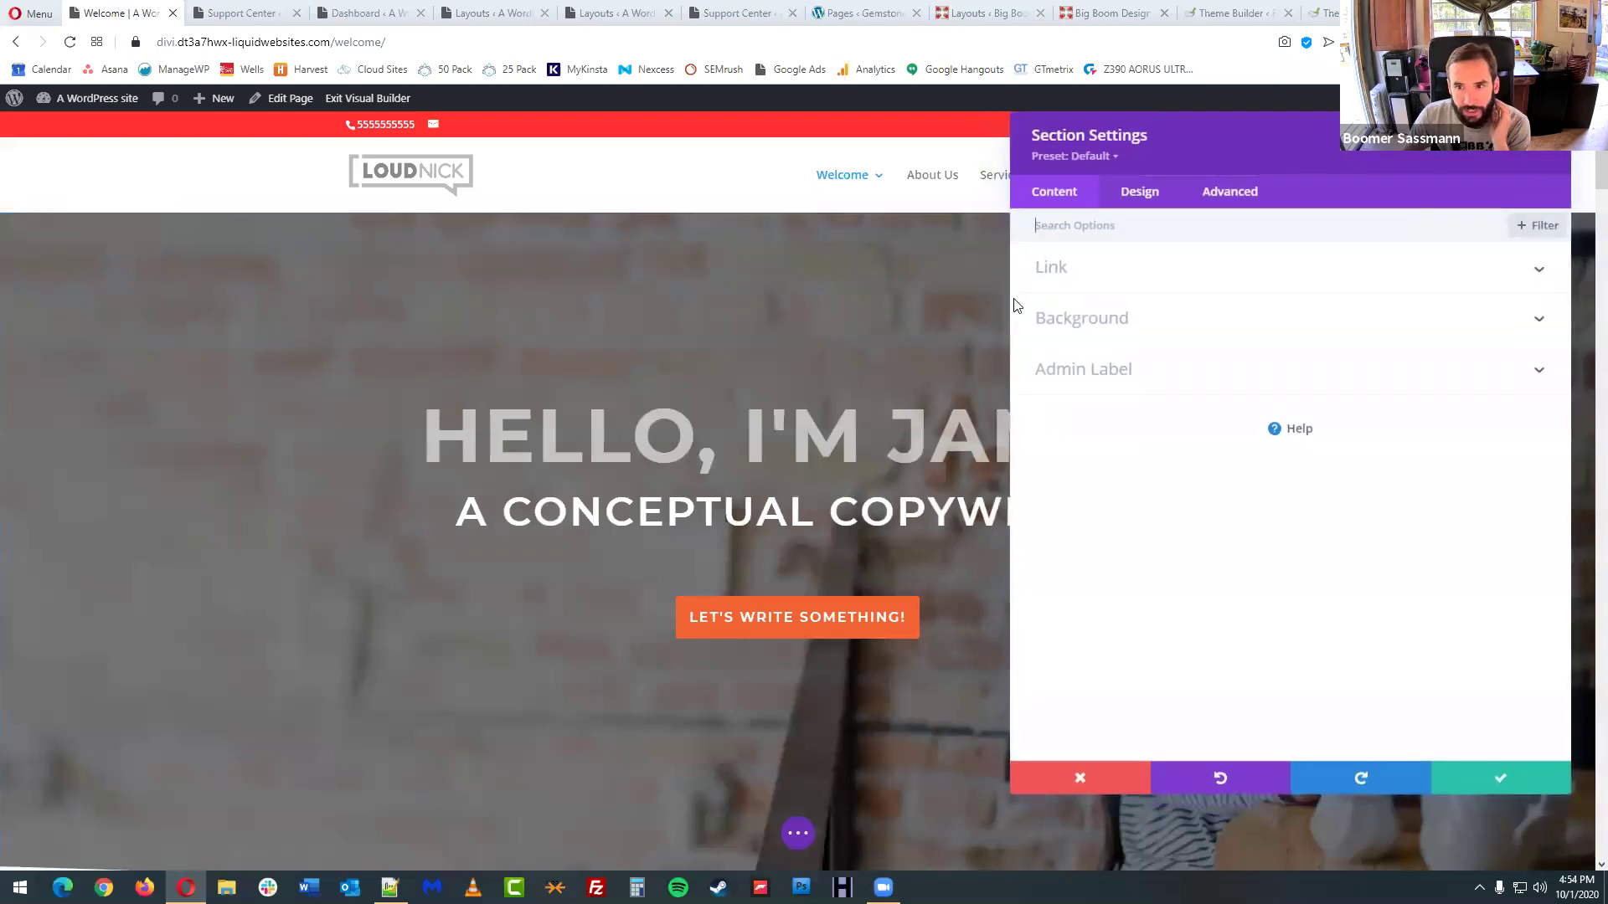
pyautogui.click(1099, 306)
pyautogui.click(1397, 423)
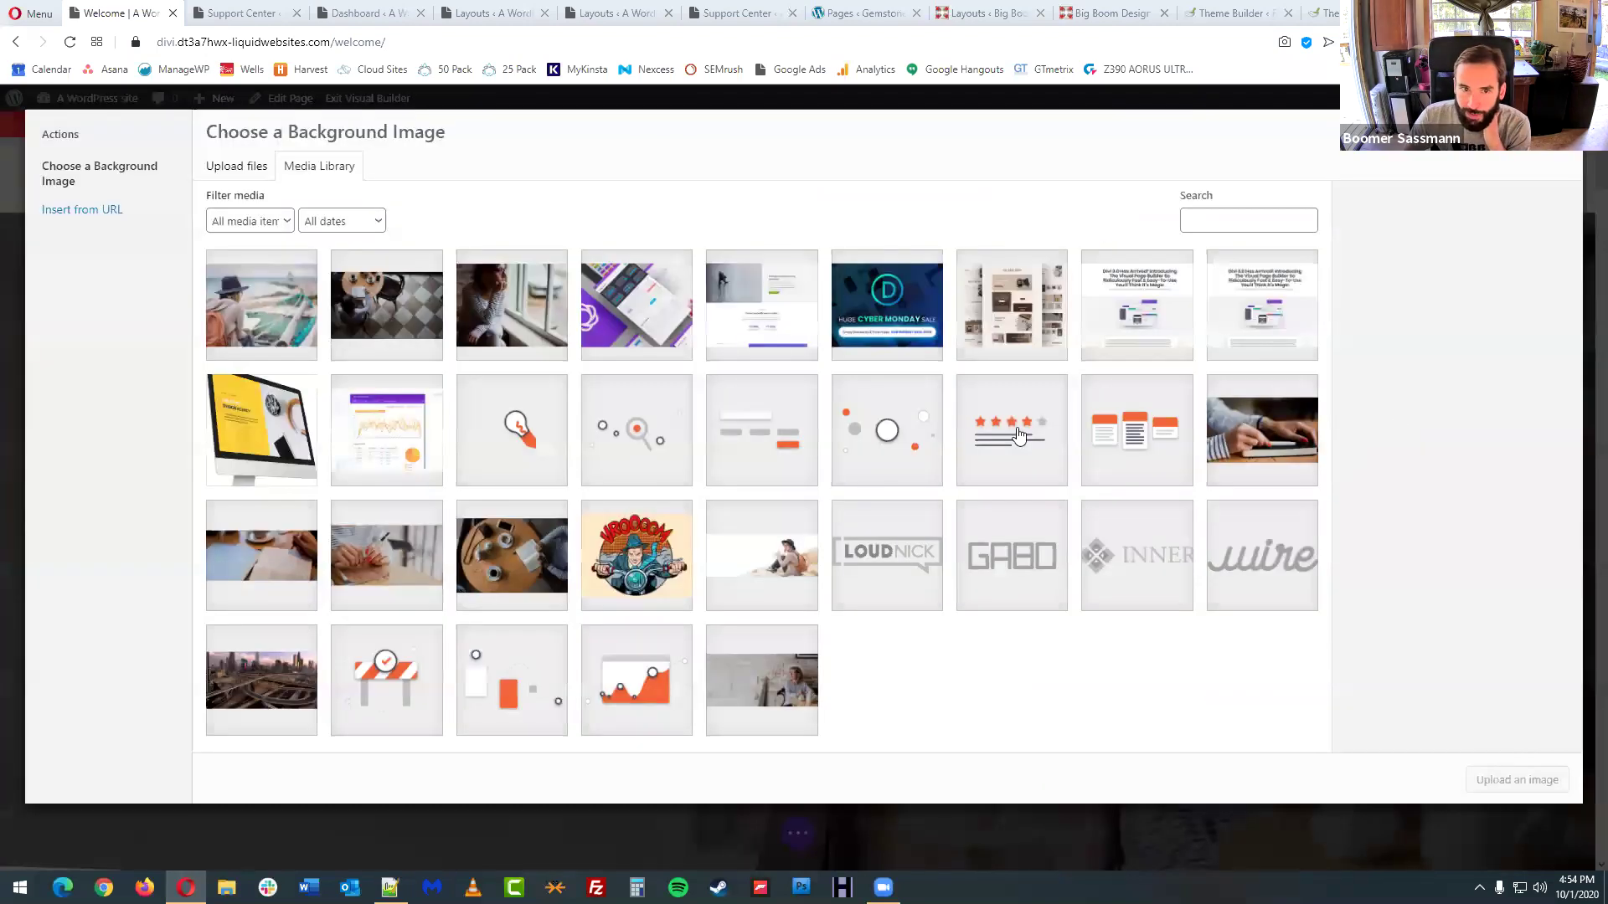
pyautogui.click(268, 314)
pyautogui.click(1514, 781)
pyautogui.click(1506, 775)
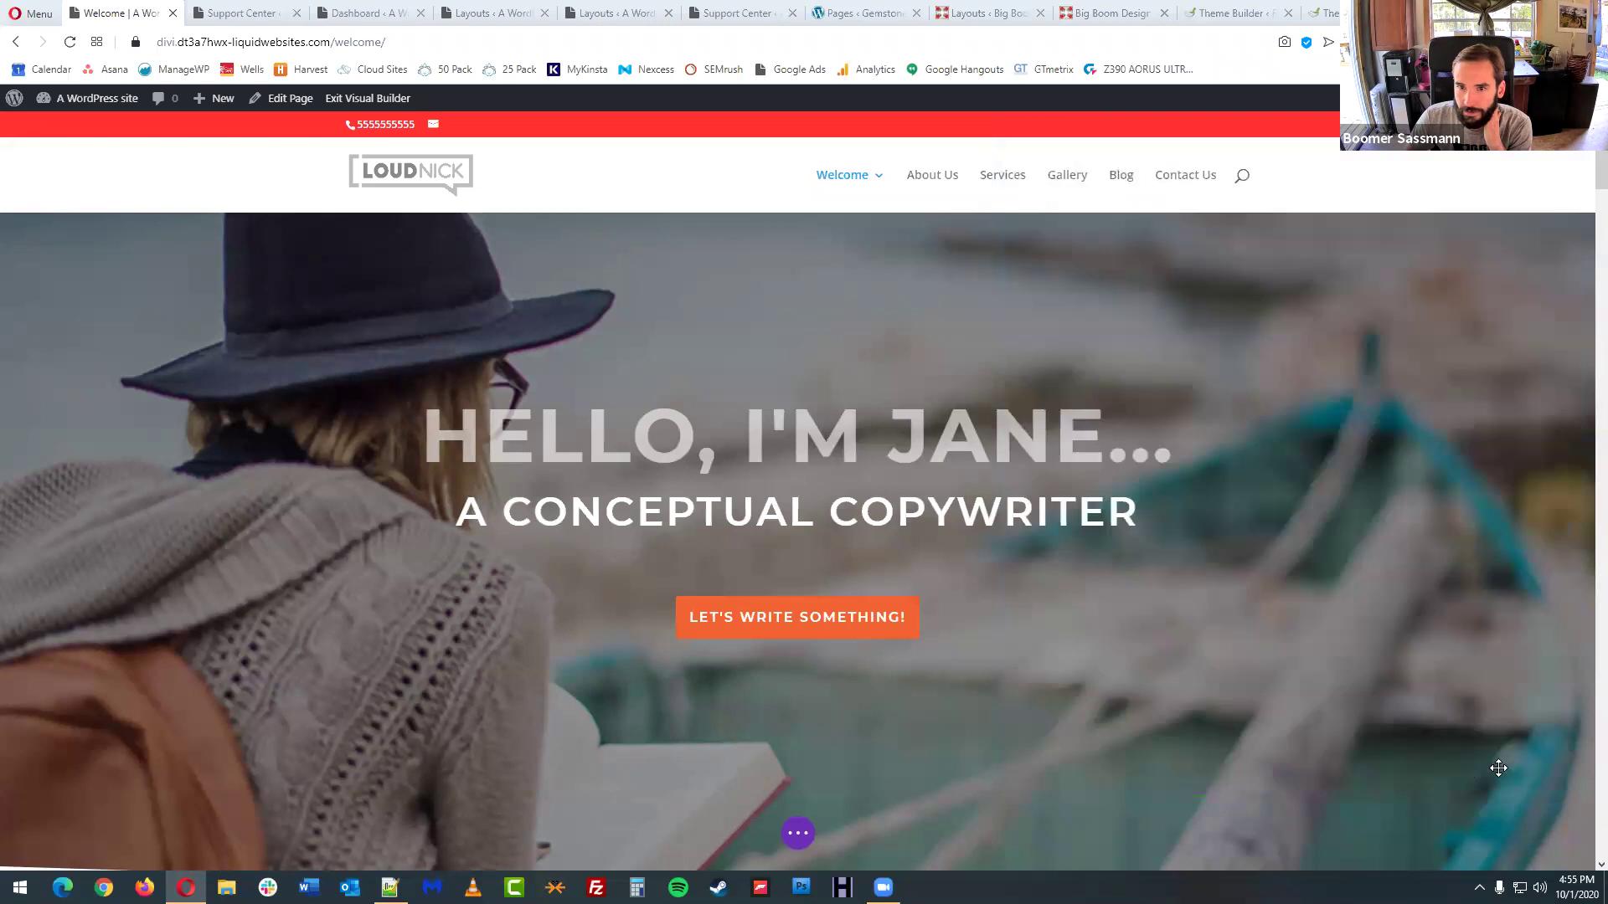
pyautogui.scroll(-1, 1221, 712)
pyautogui.scroll(1, 1184, 610)
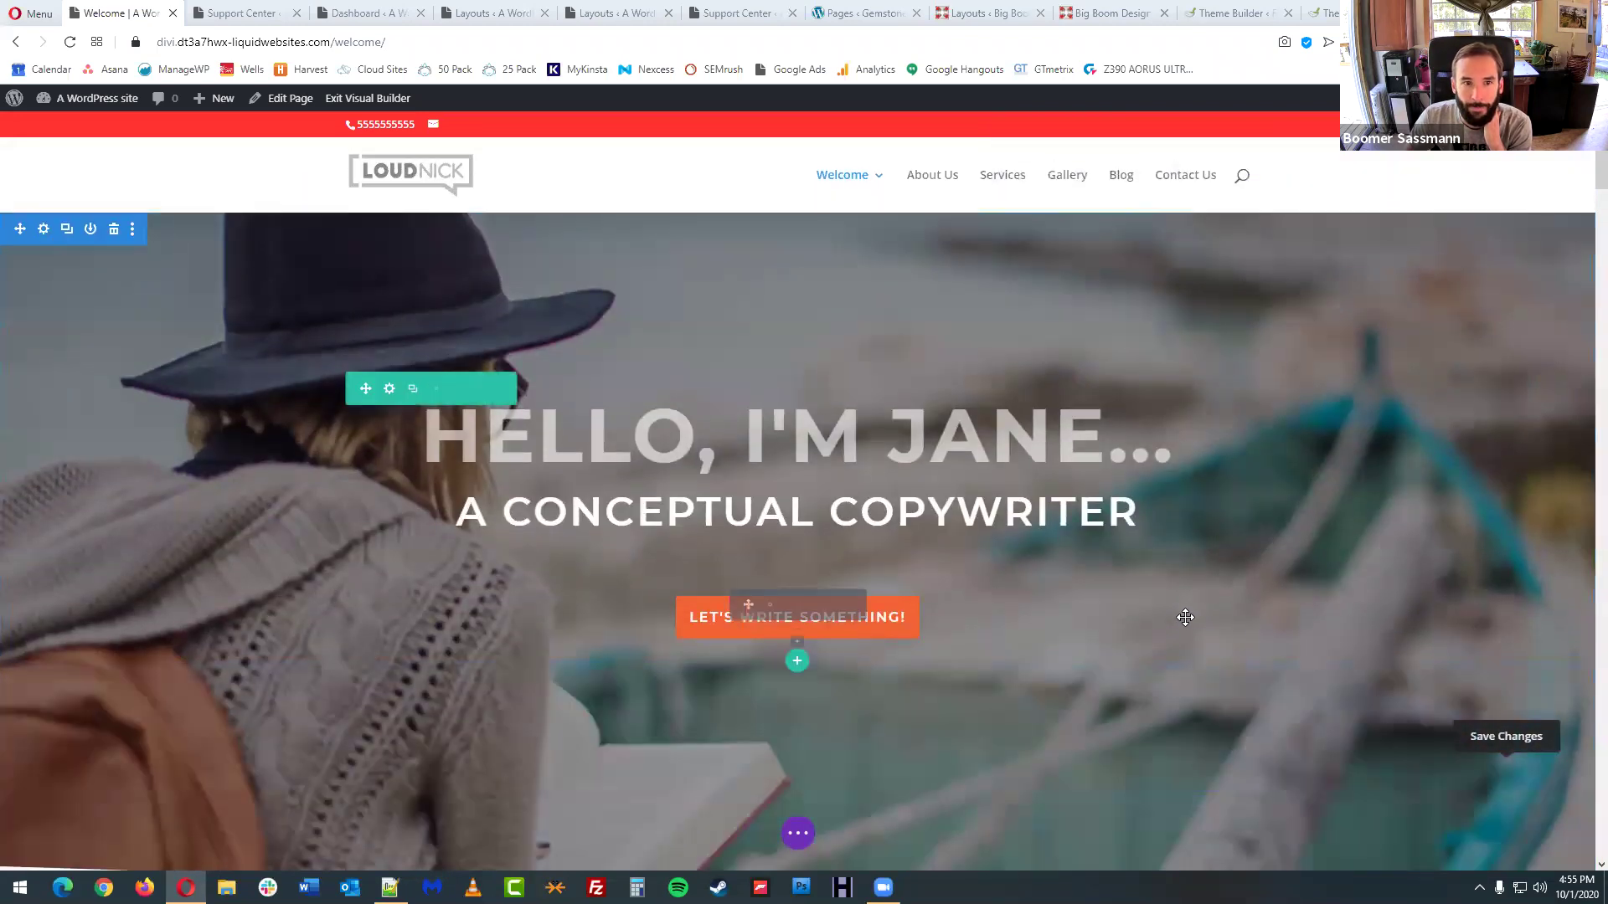
# - Disable the lower hero section with the brick wall background on phone, tablet and desktop, and save its settings
pyautogui.scroll(-4, 980, 615)
pyautogui.scroll(-1, 979, 621)
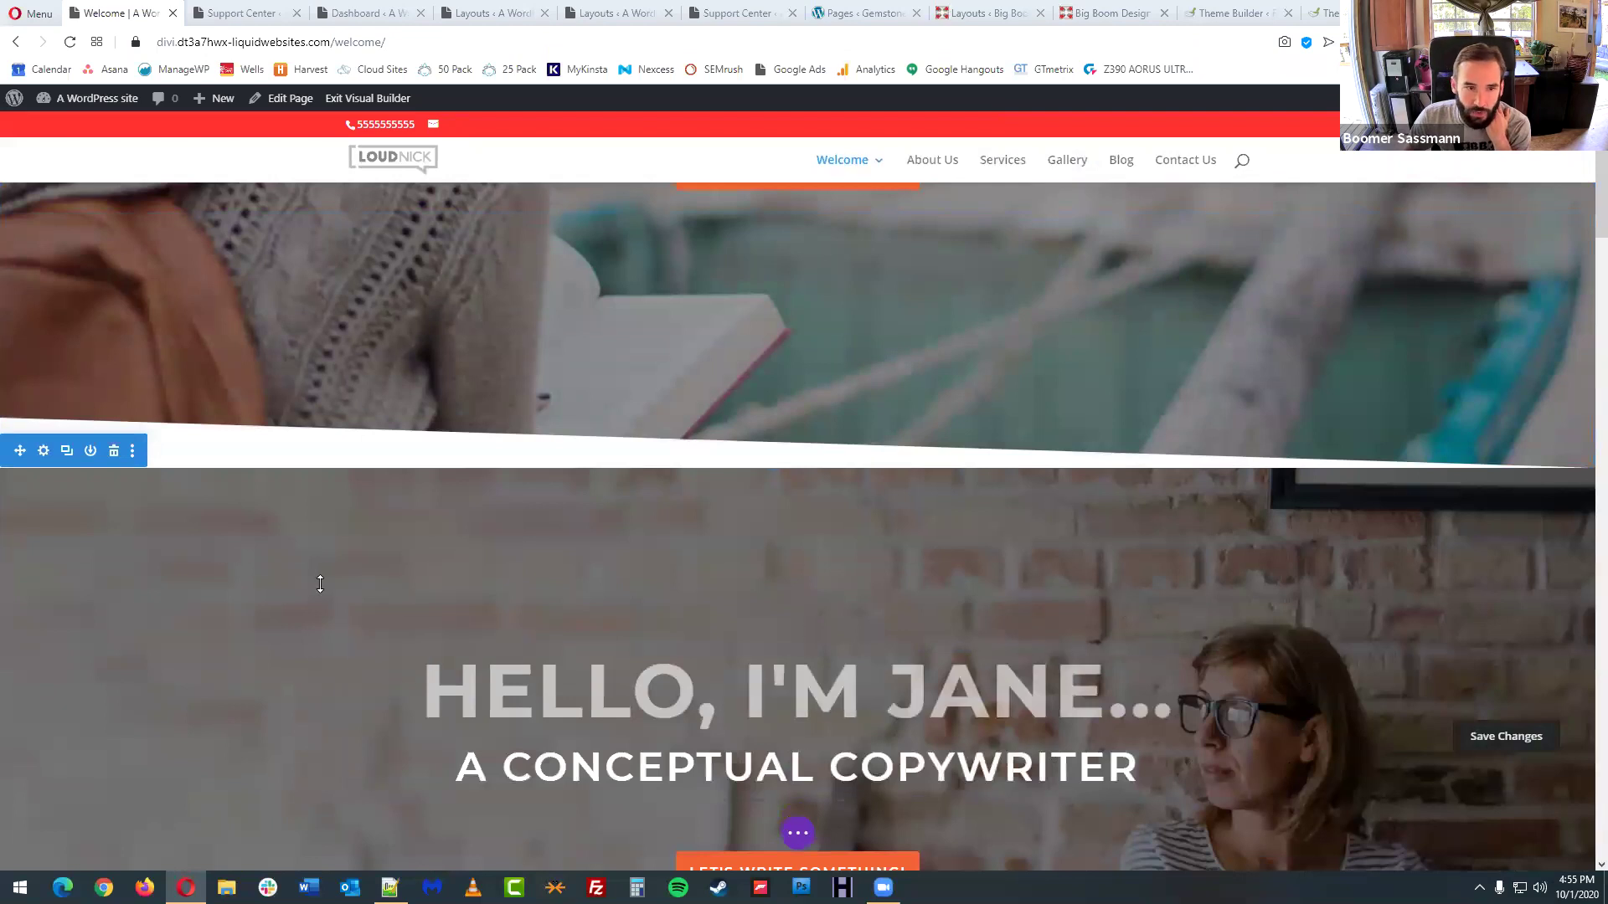
pyautogui.scroll(-1, 146, 553)
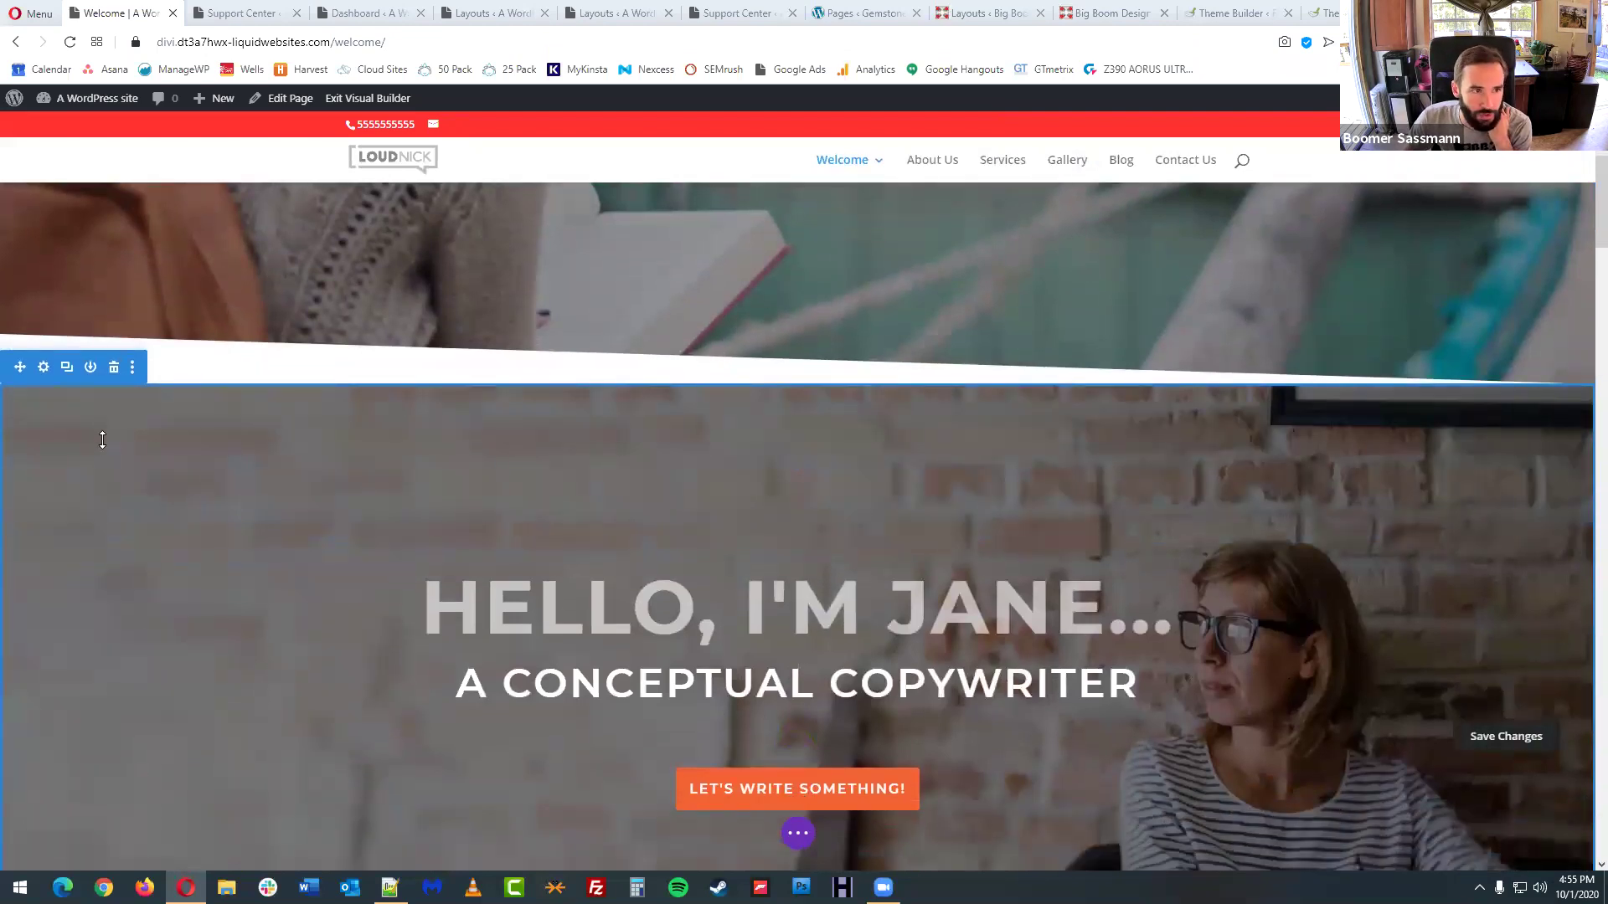
pyautogui.click(44, 368)
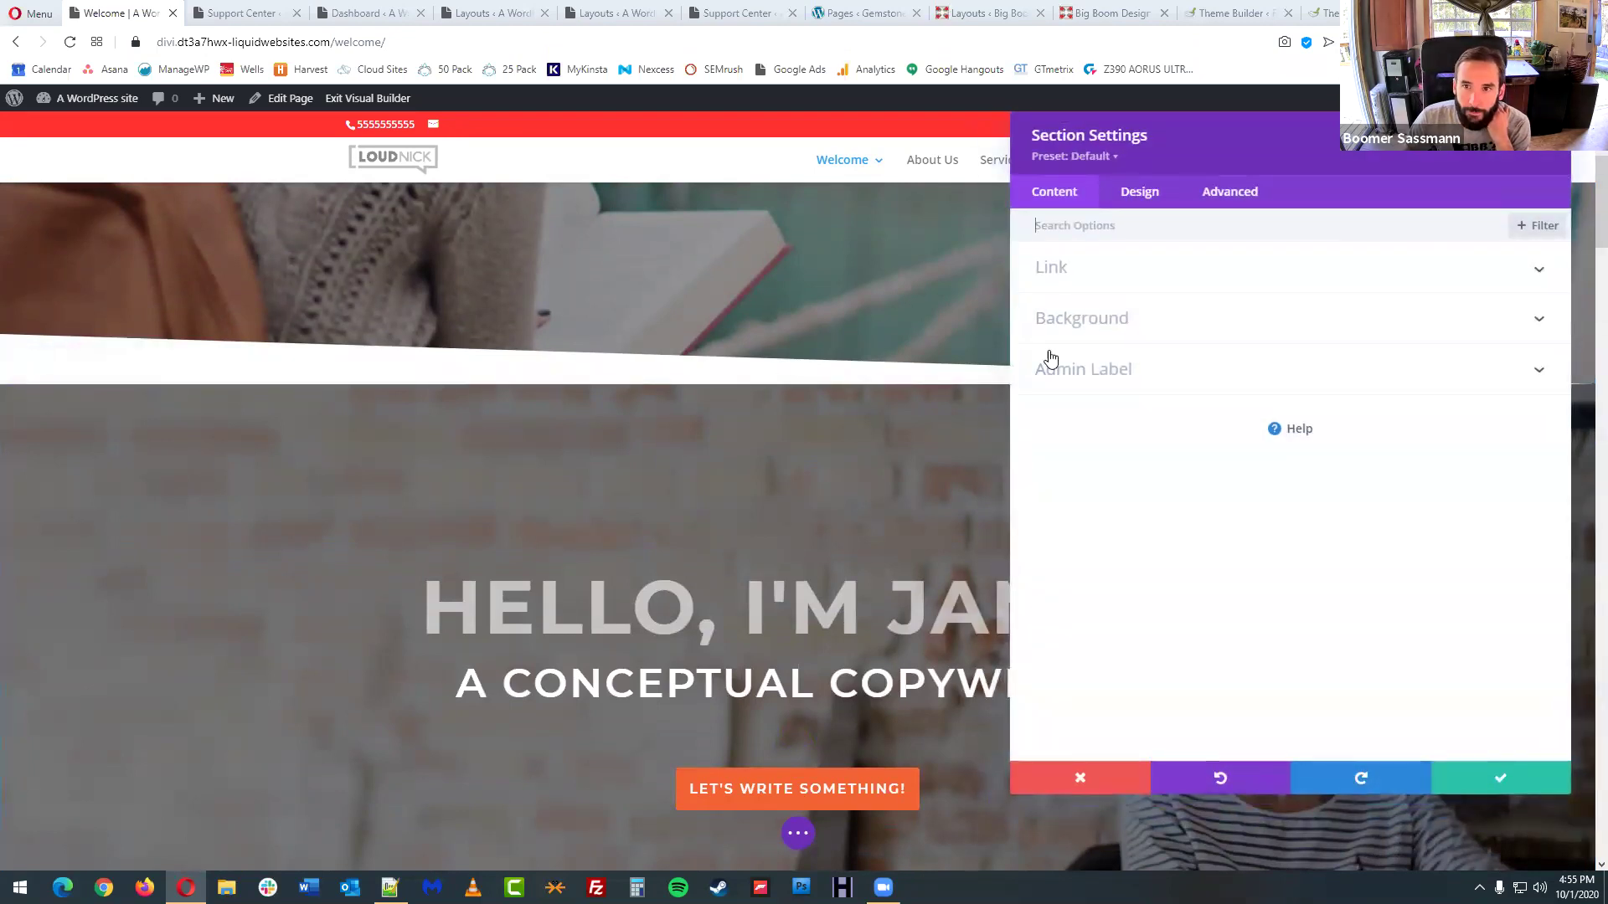
pyautogui.click(1247, 206)
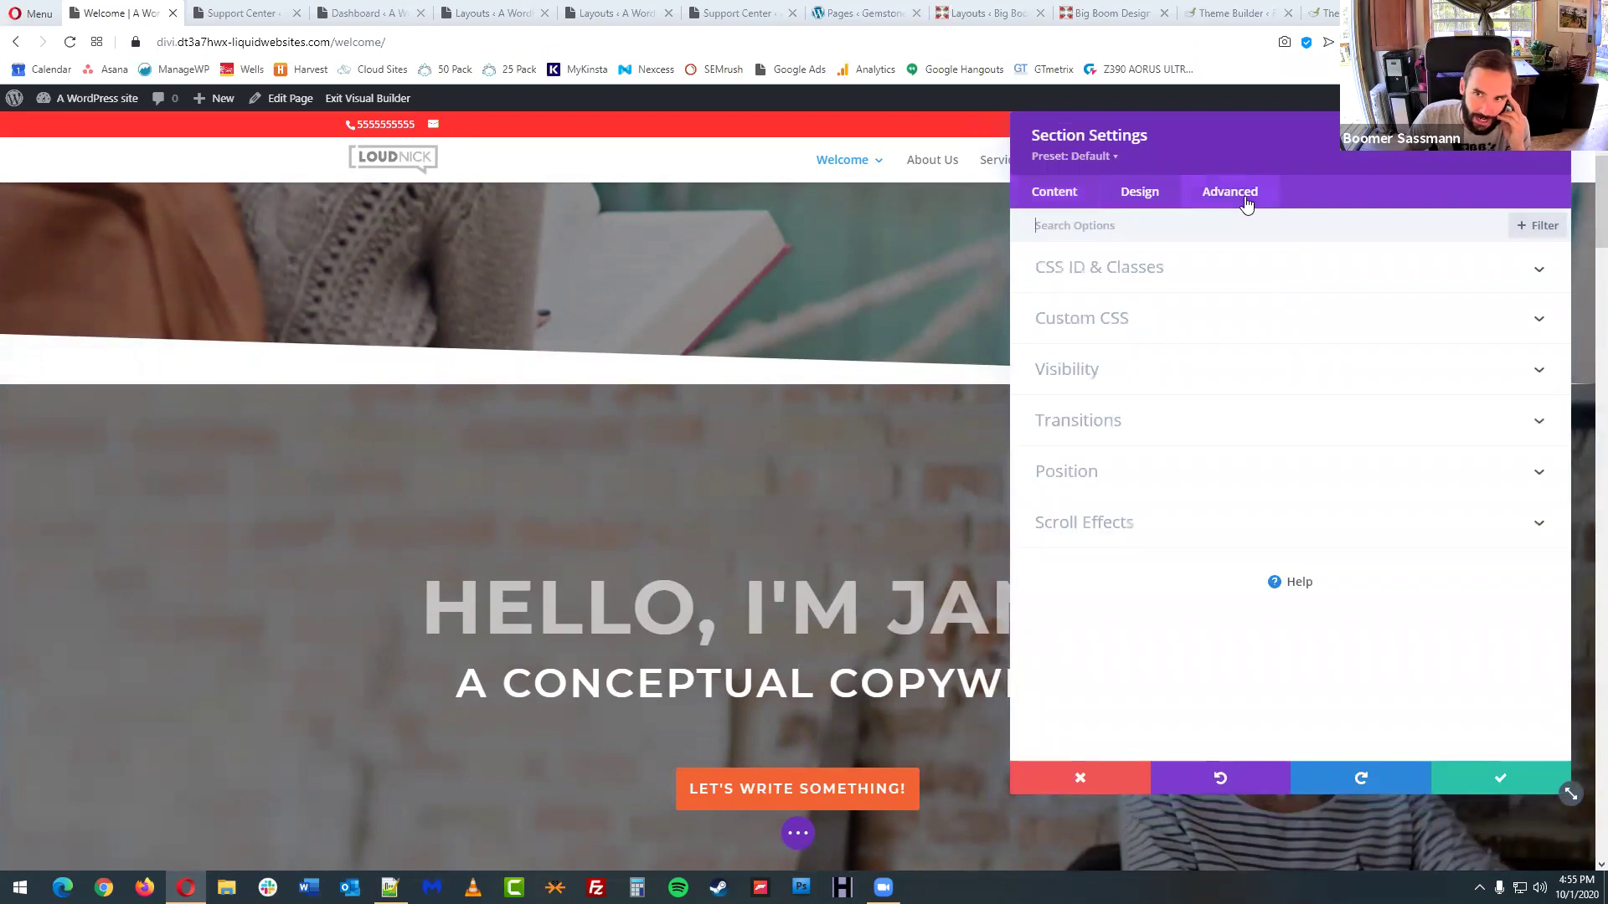
pyautogui.click(1117, 375)
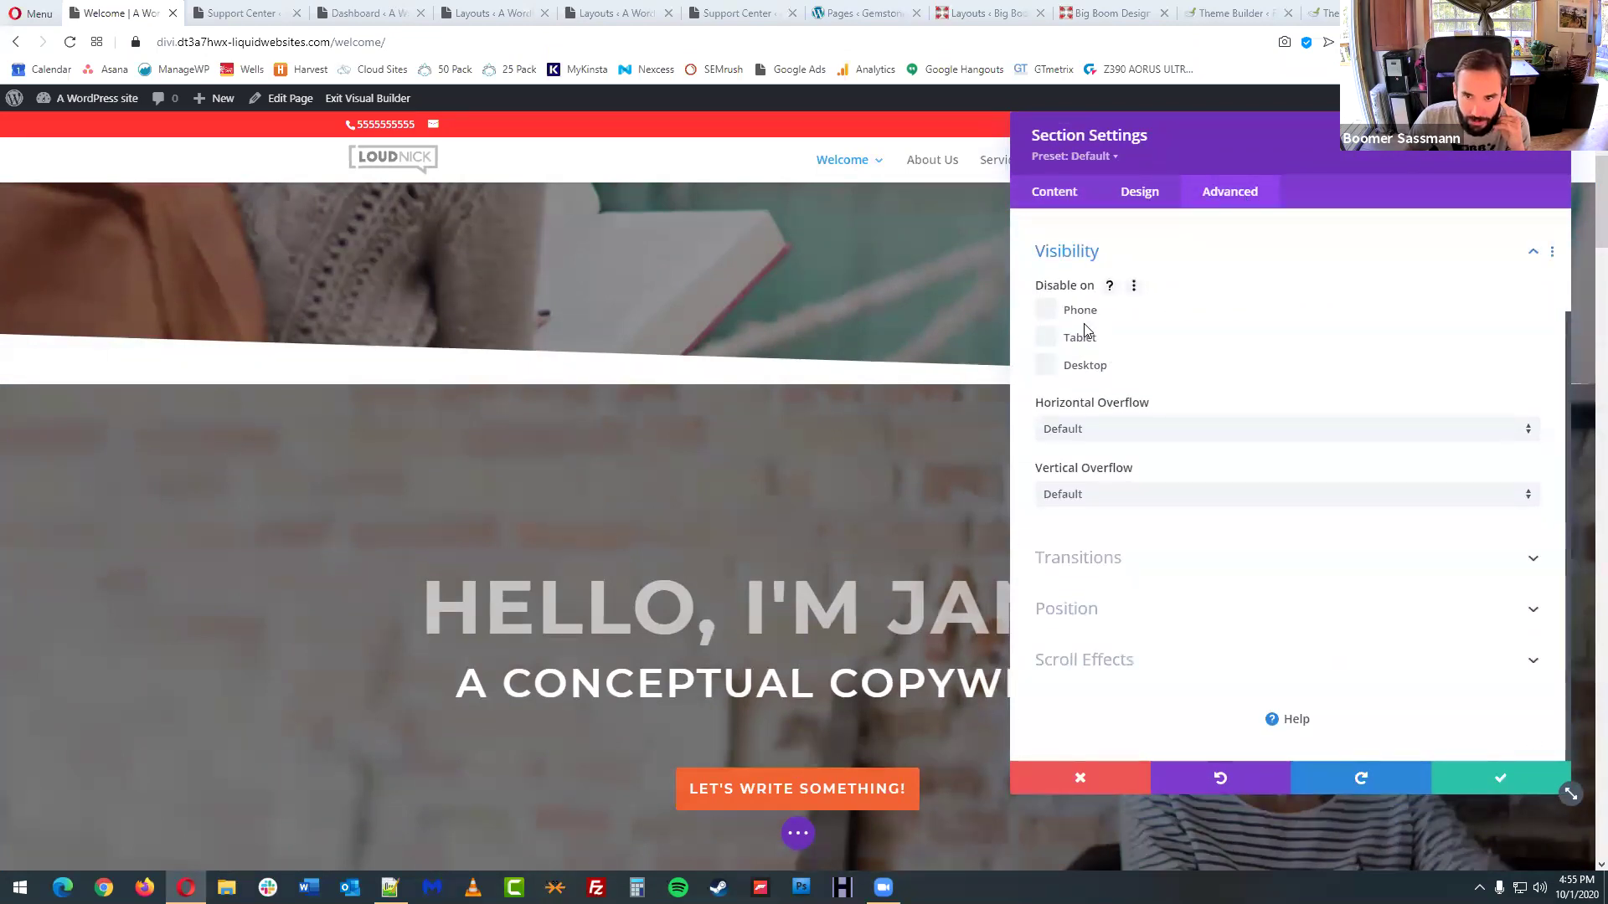
pyautogui.click(1051, 313)
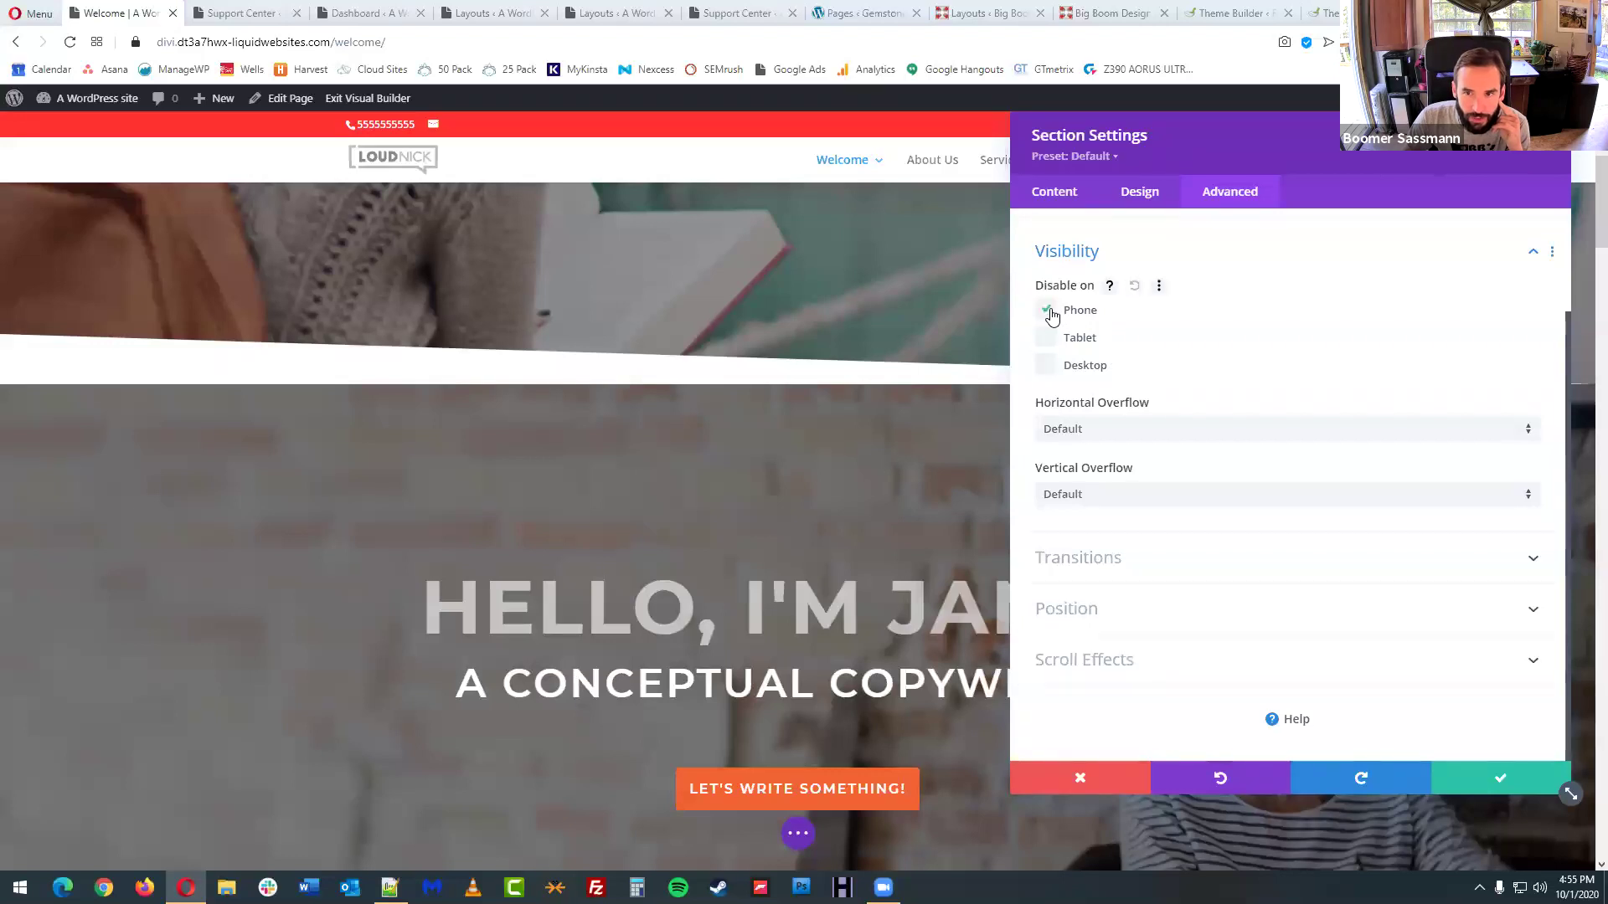
pyautogui.click(1048, 367)
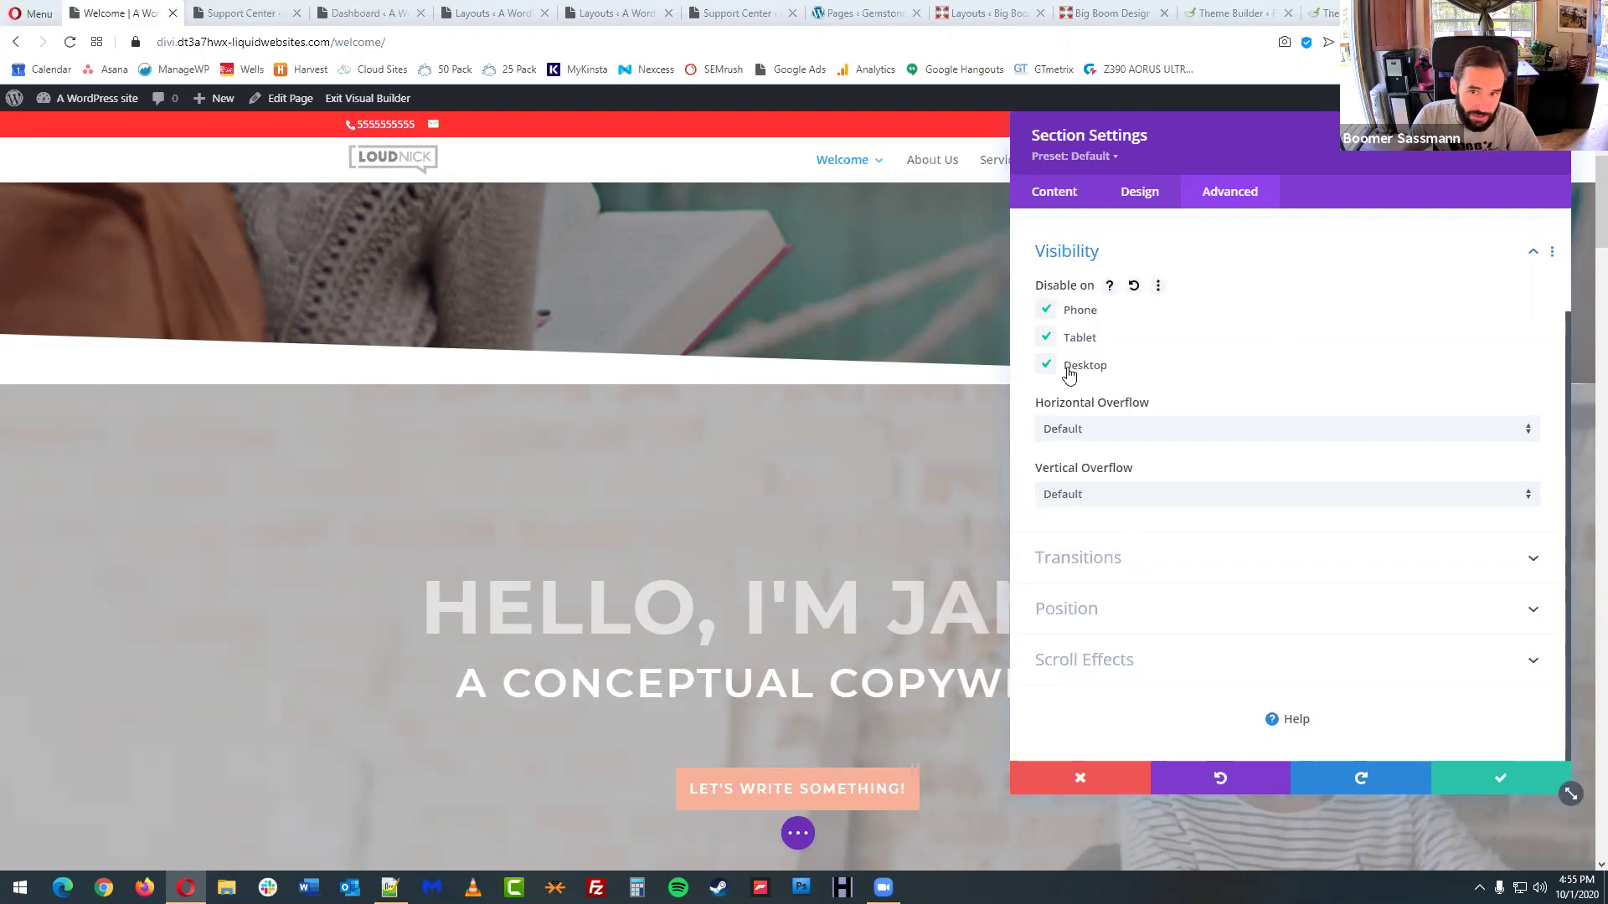
pyautogui.click(1500, 779)
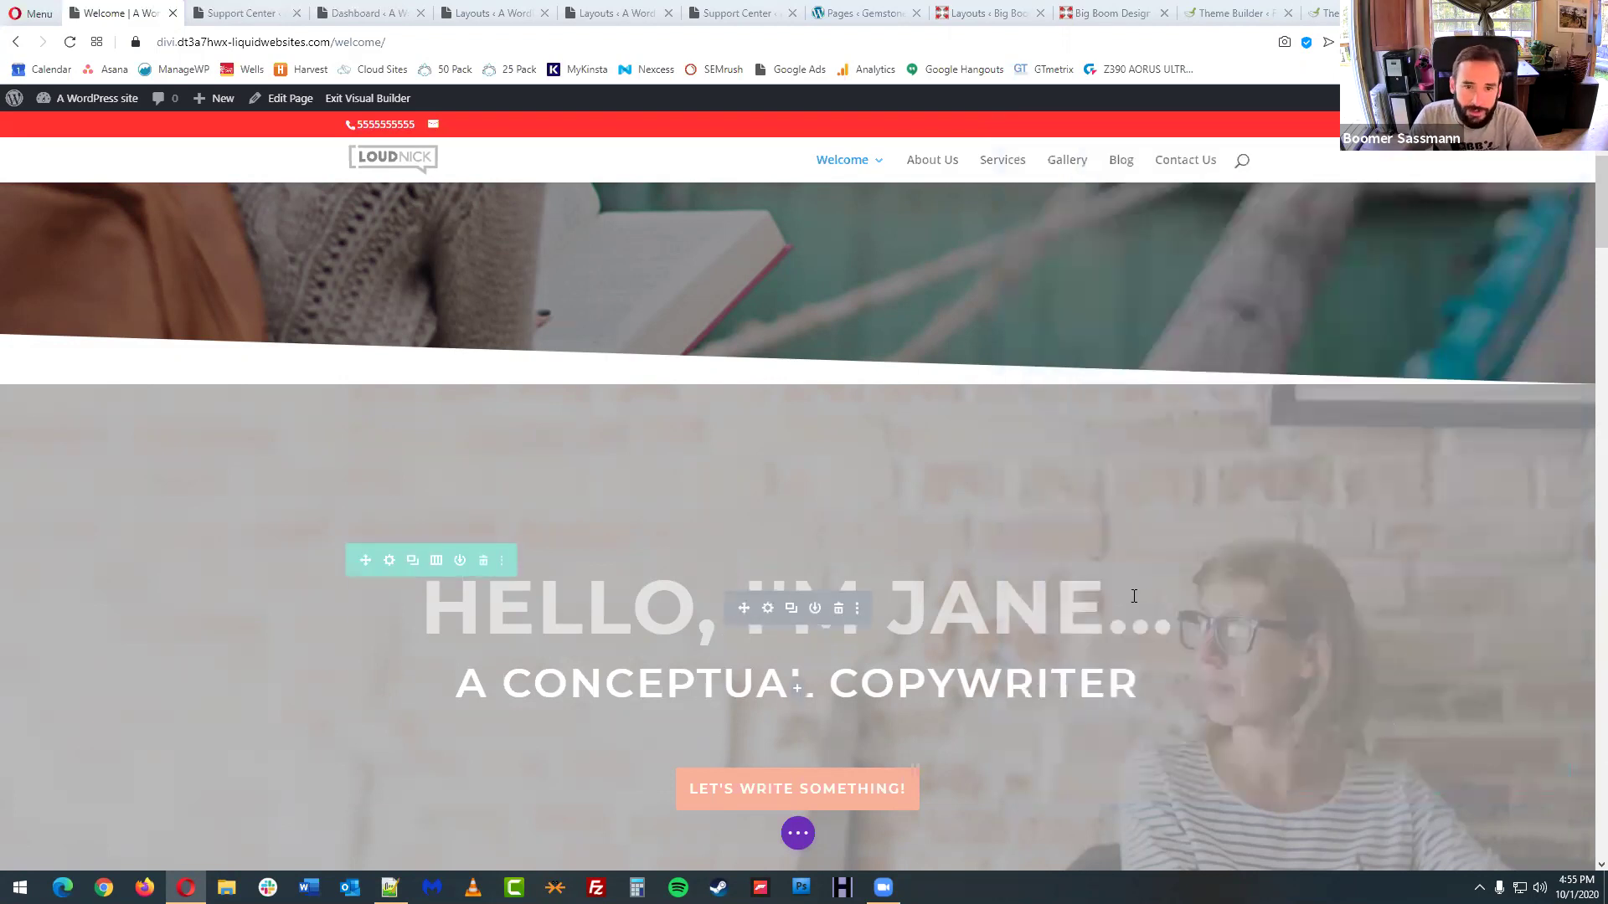
# - Save the Welcome page, exit the Visual Builder and check the hero area on the live page
pyautogui.scroll(-2, 1134, 595)
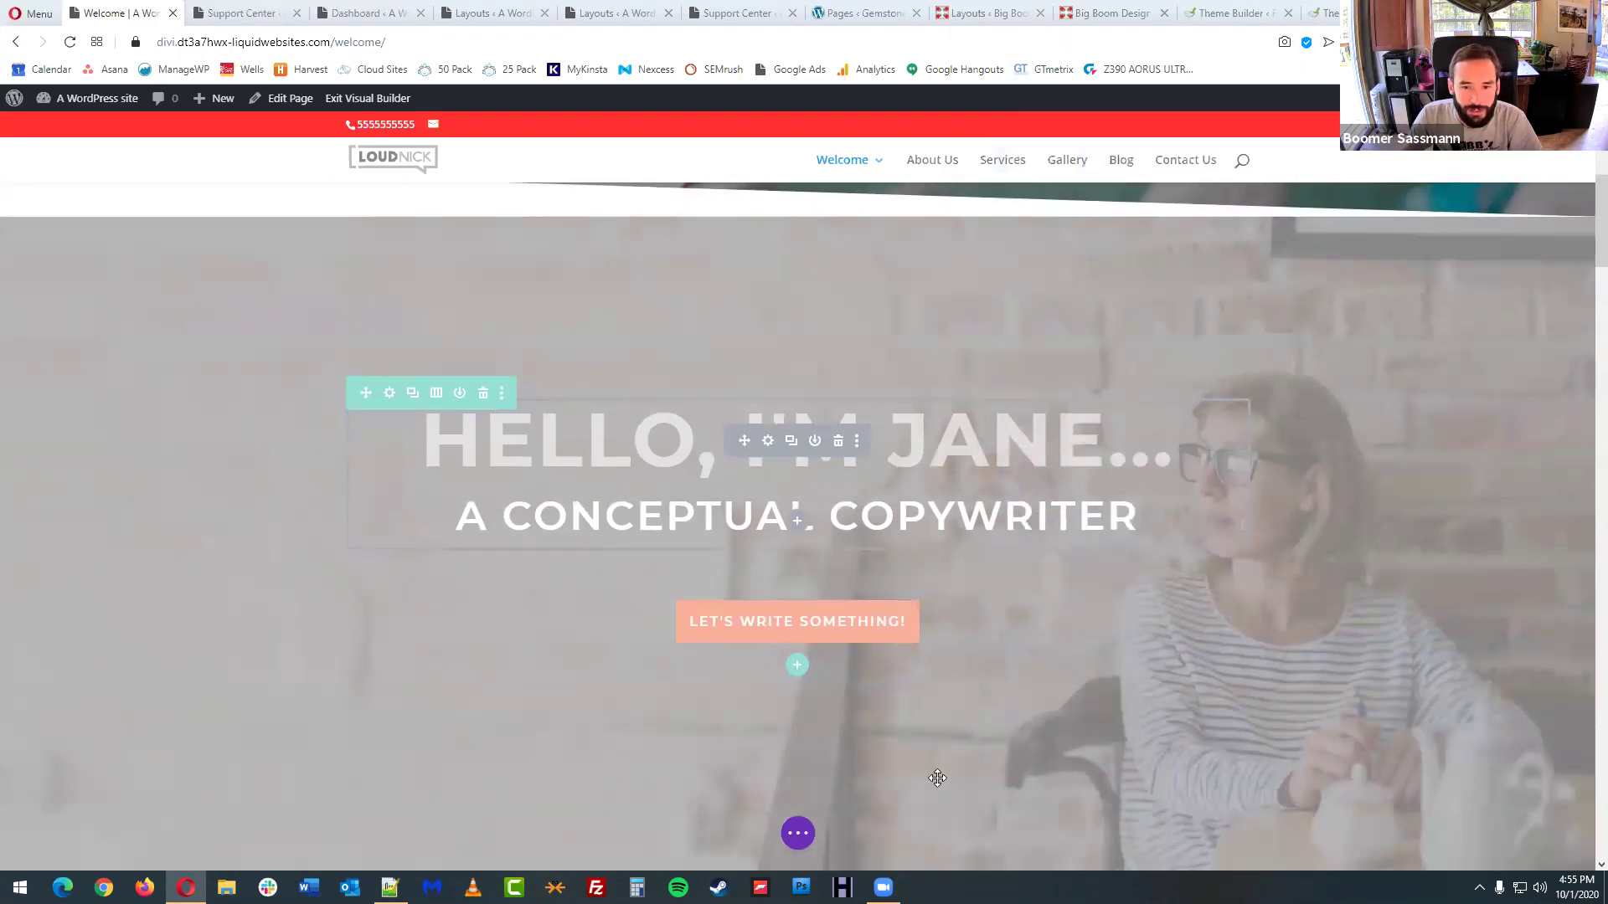
pyautogui.click(797, 832)
pyautogui.click(1548, 834)
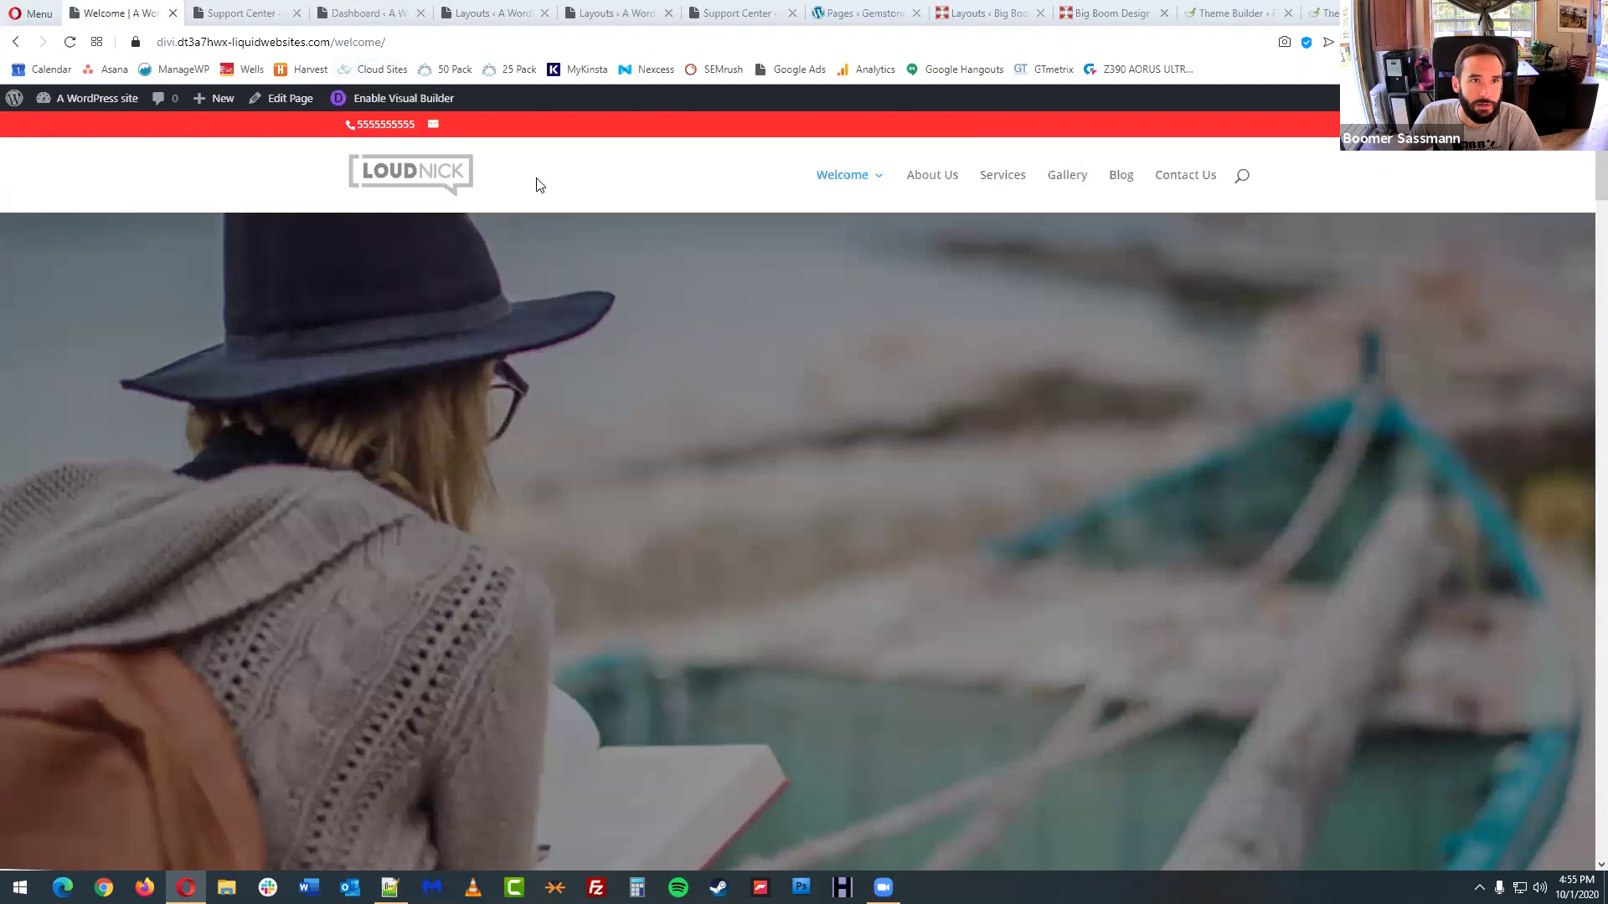
pyautogui.scroll(-2, 812, 316)
pyautogui.scroll(2, 812, 316)
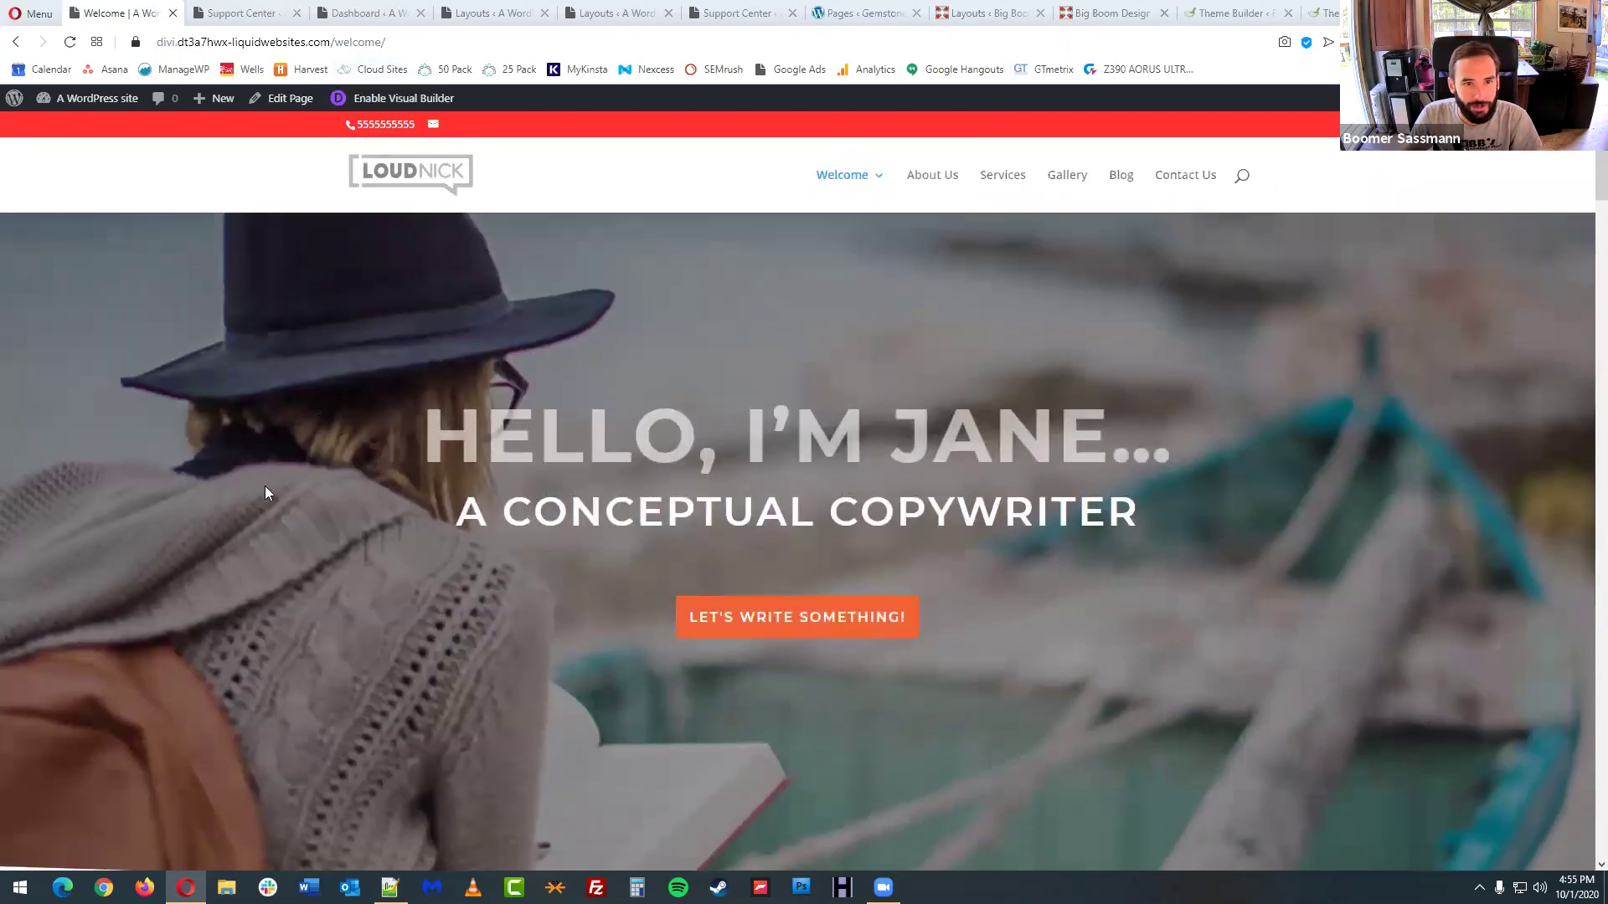
pyautogui.scroll(-5, 938, 625)
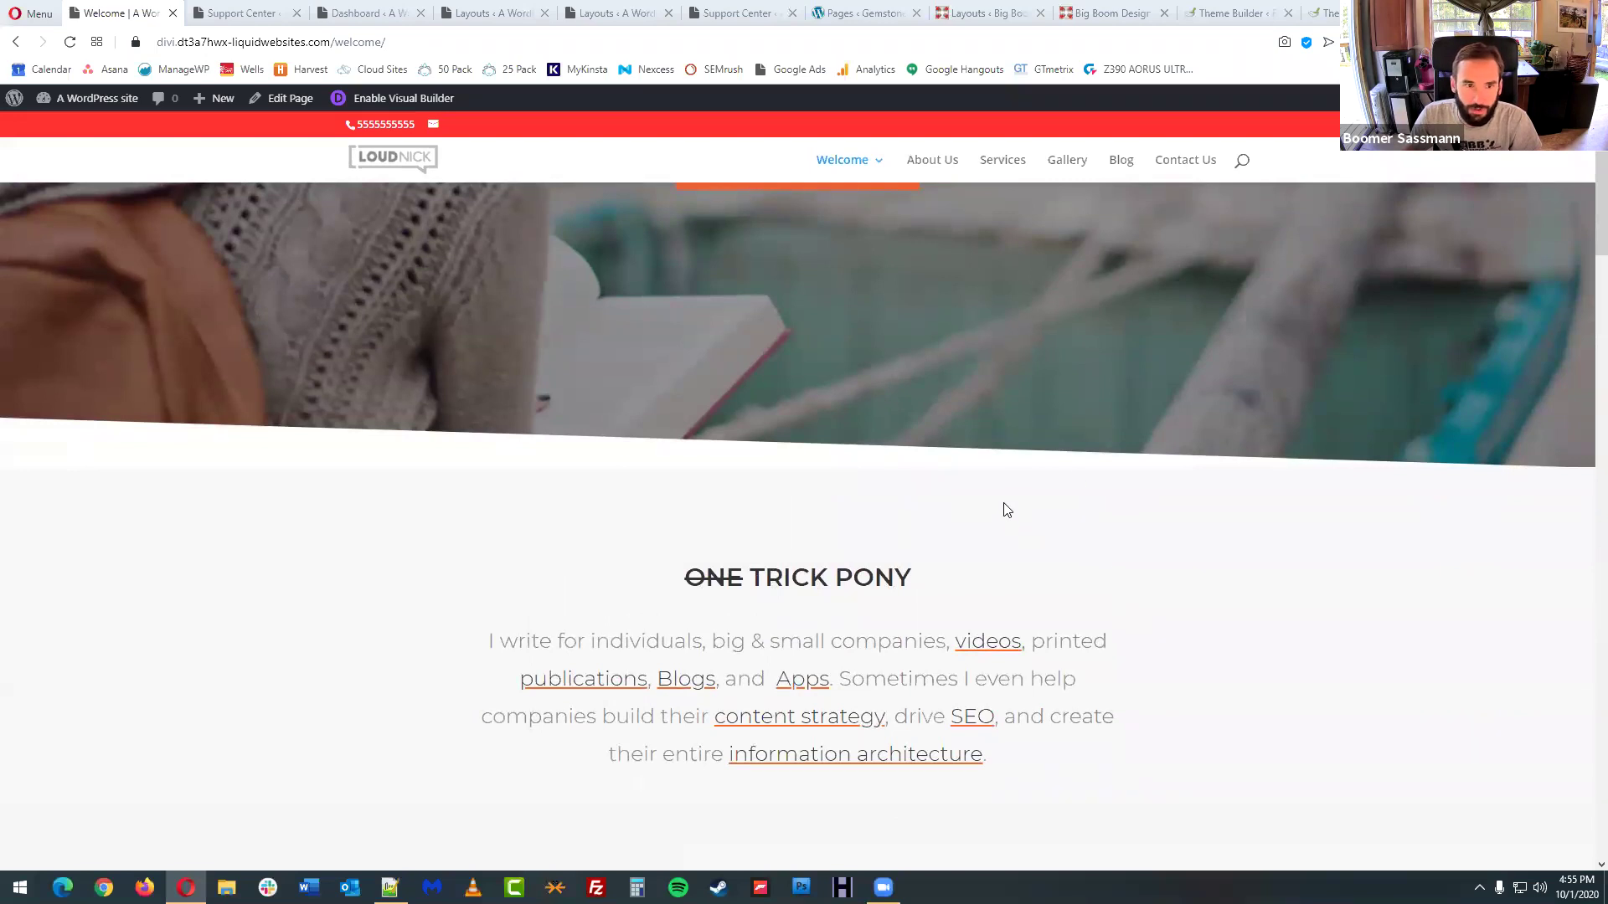
# - Enable the Visual Builder on the Welcome page and compare the active hero section with the disabled one below it
pyautogui.scroll(5, 1006, 510)
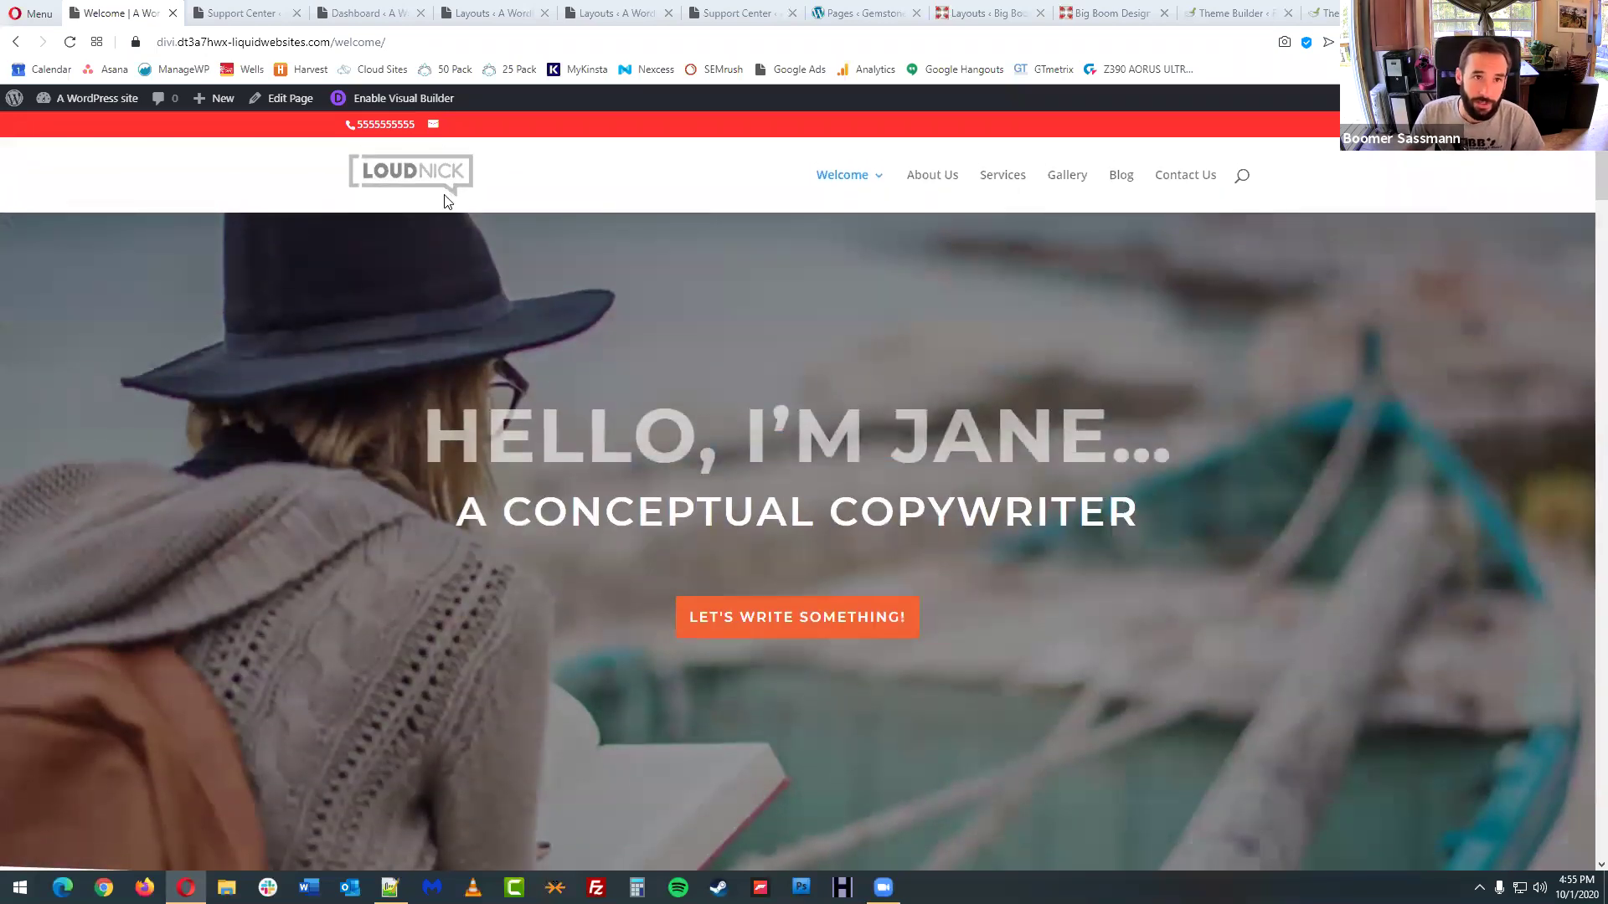
pyautogui.click(402, 99)
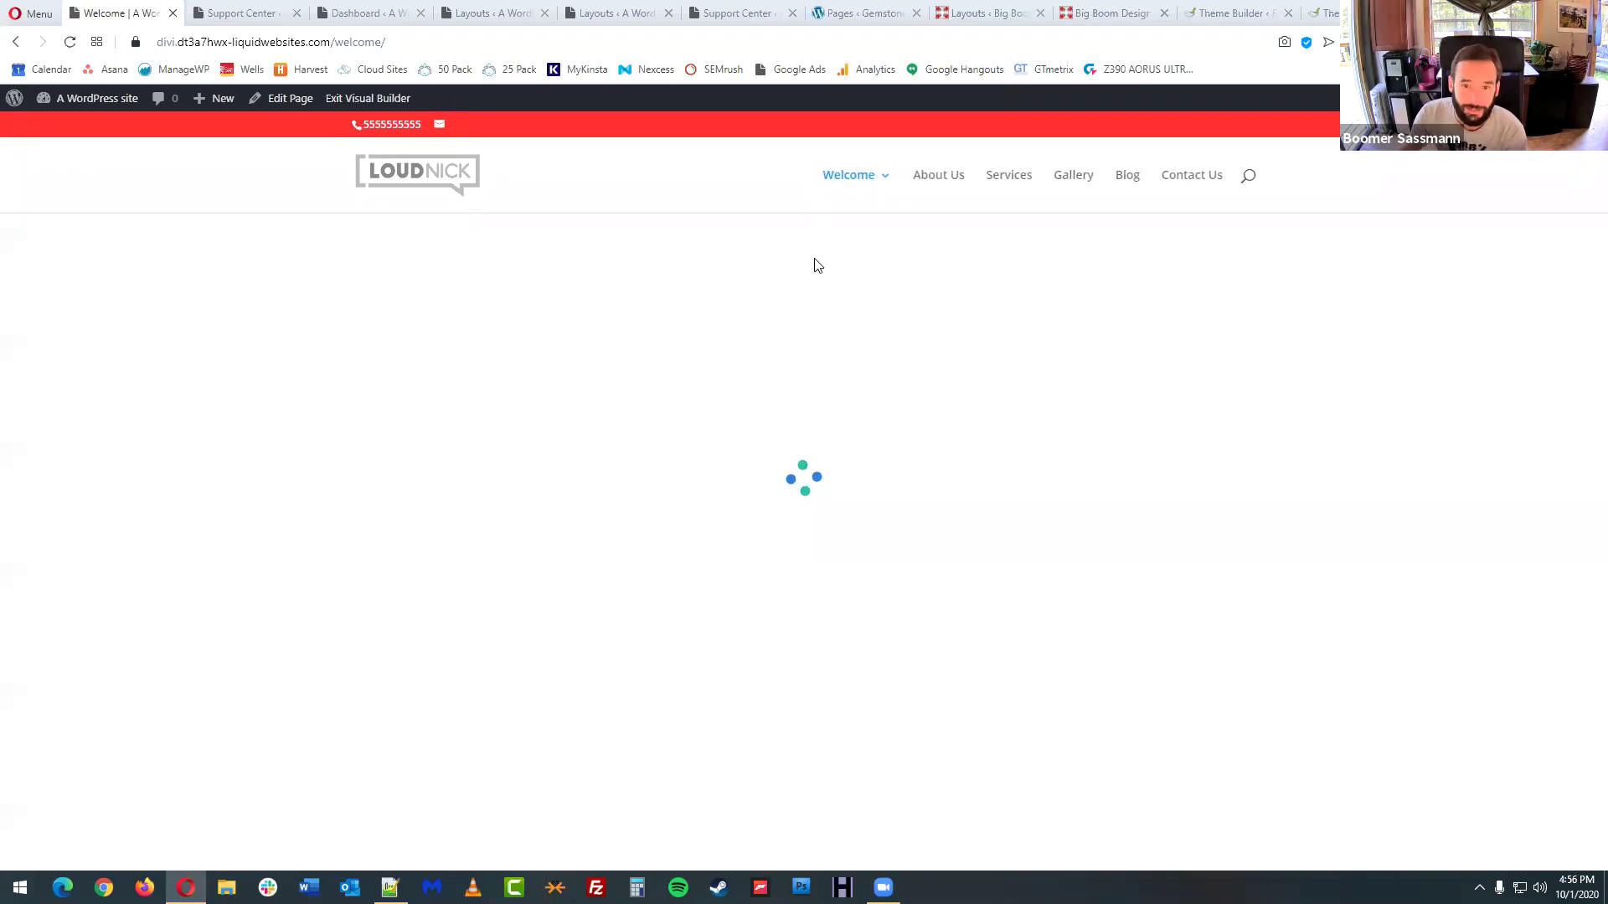
pyautogui.scroll(-5, 940, 413)
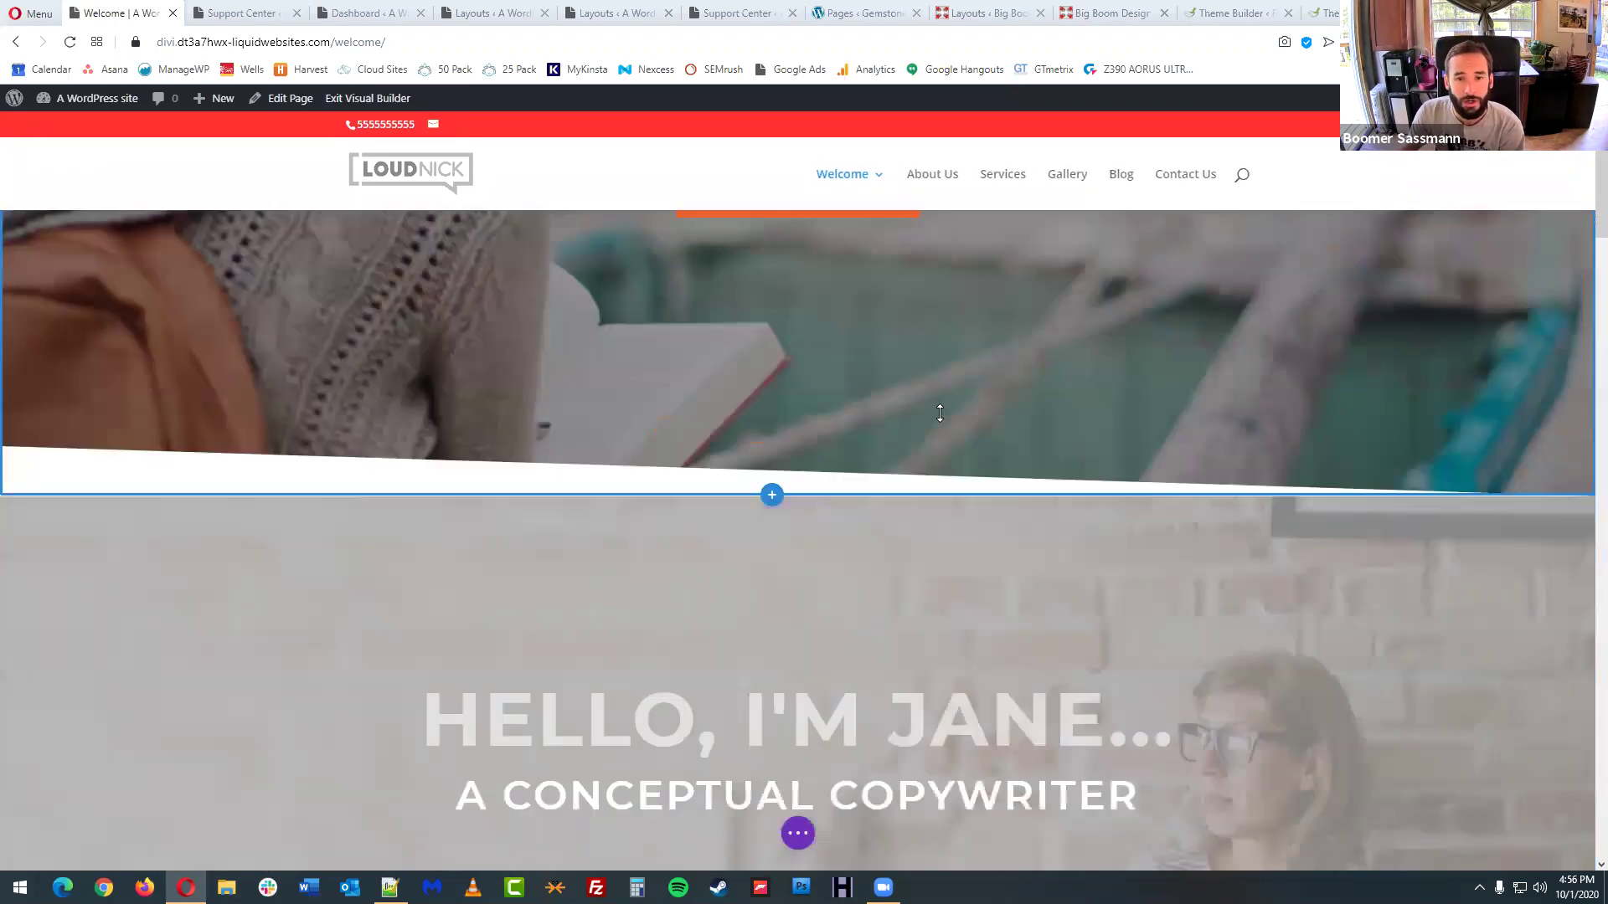
pyautogui.scroll(-1, 940, 413)
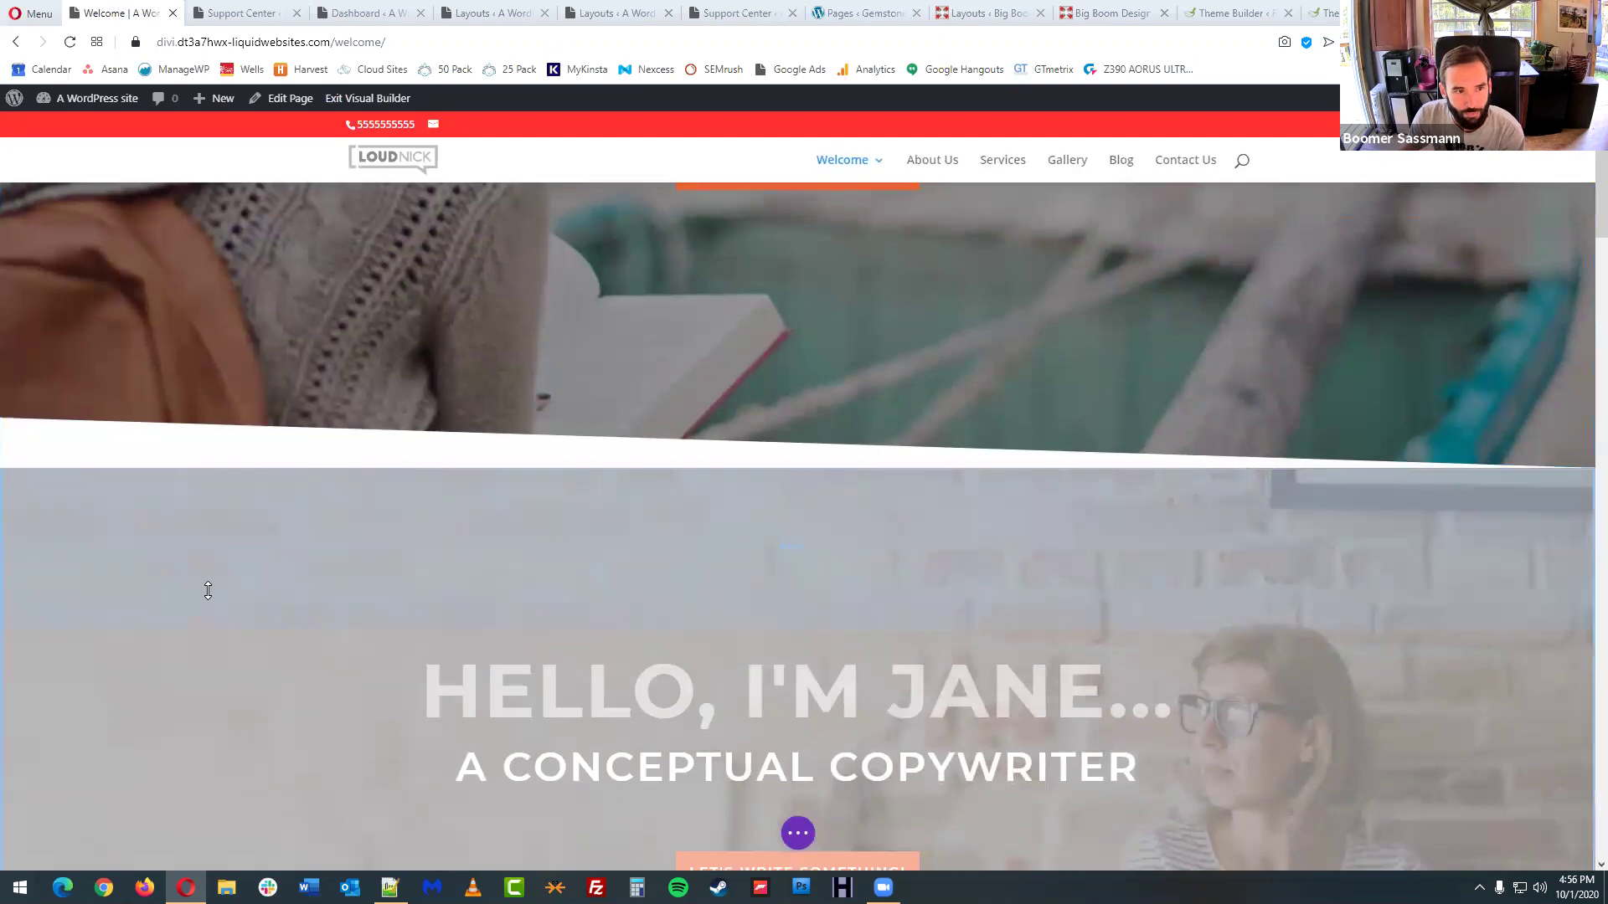
pyautogui.scroll(1, 193, 590)
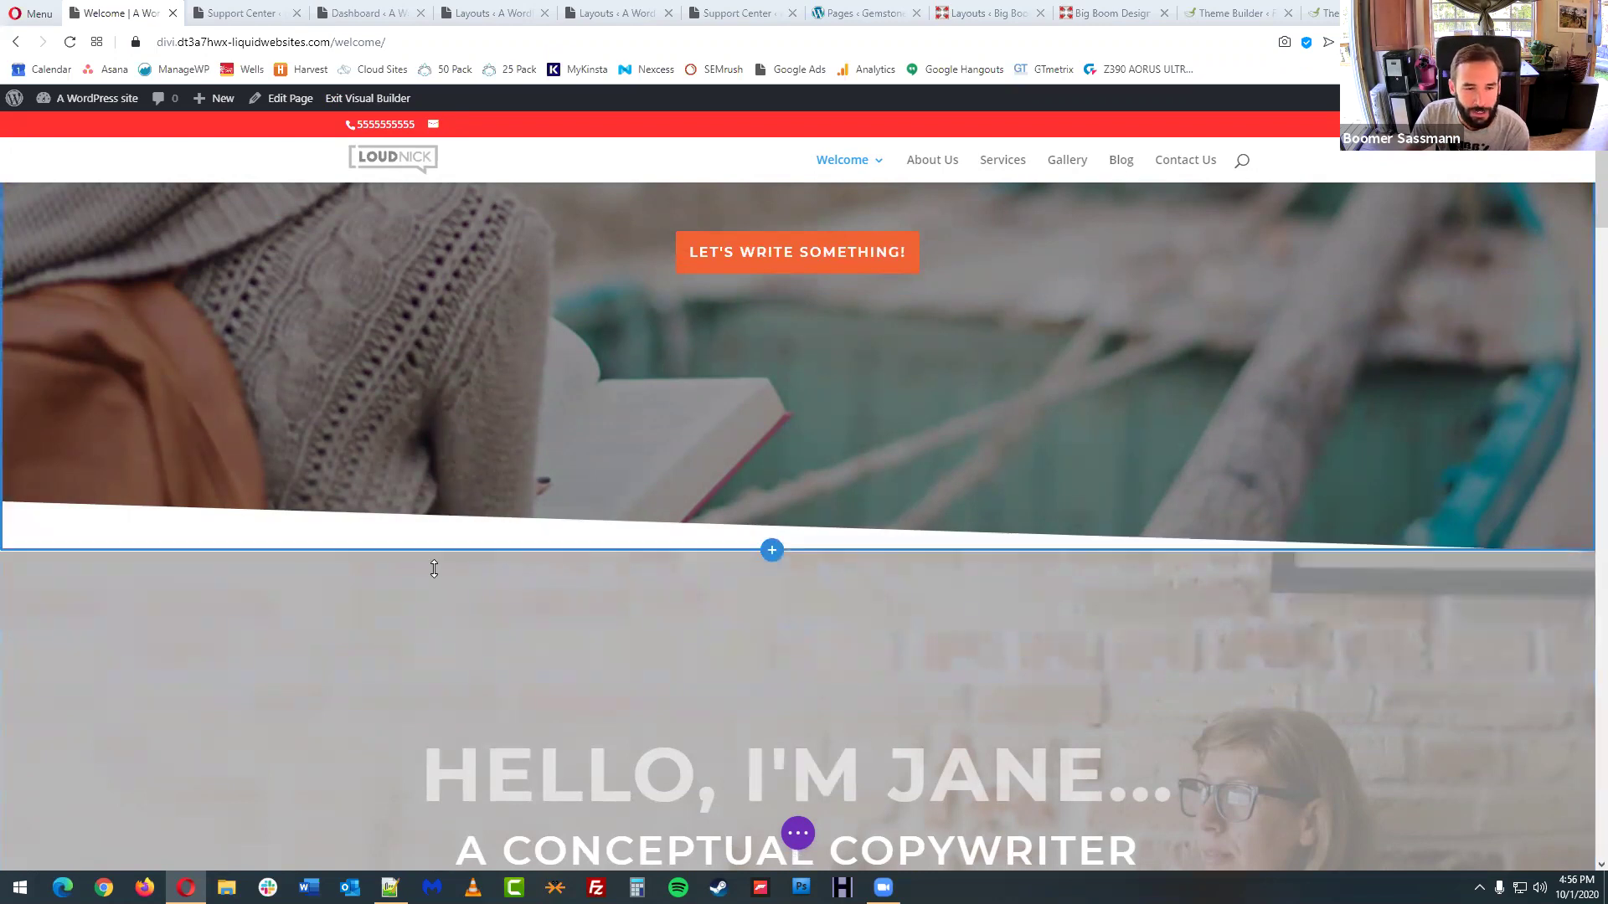
pyautogui.scroll(-1, 434, 568)
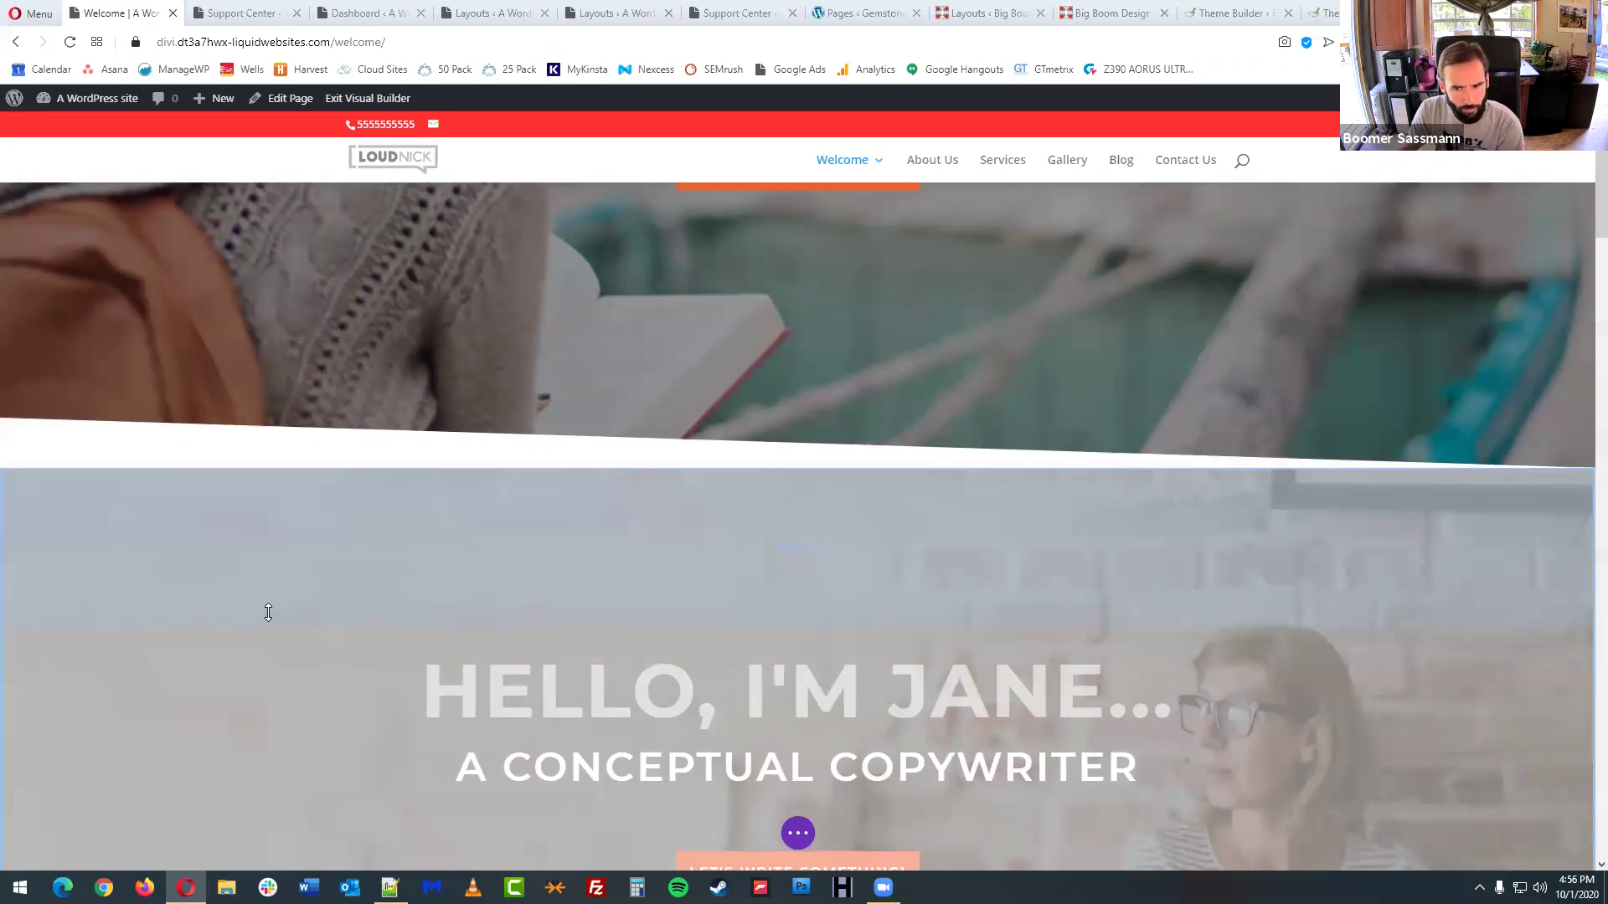
pyautogui.scroll(-1, 274, 598)
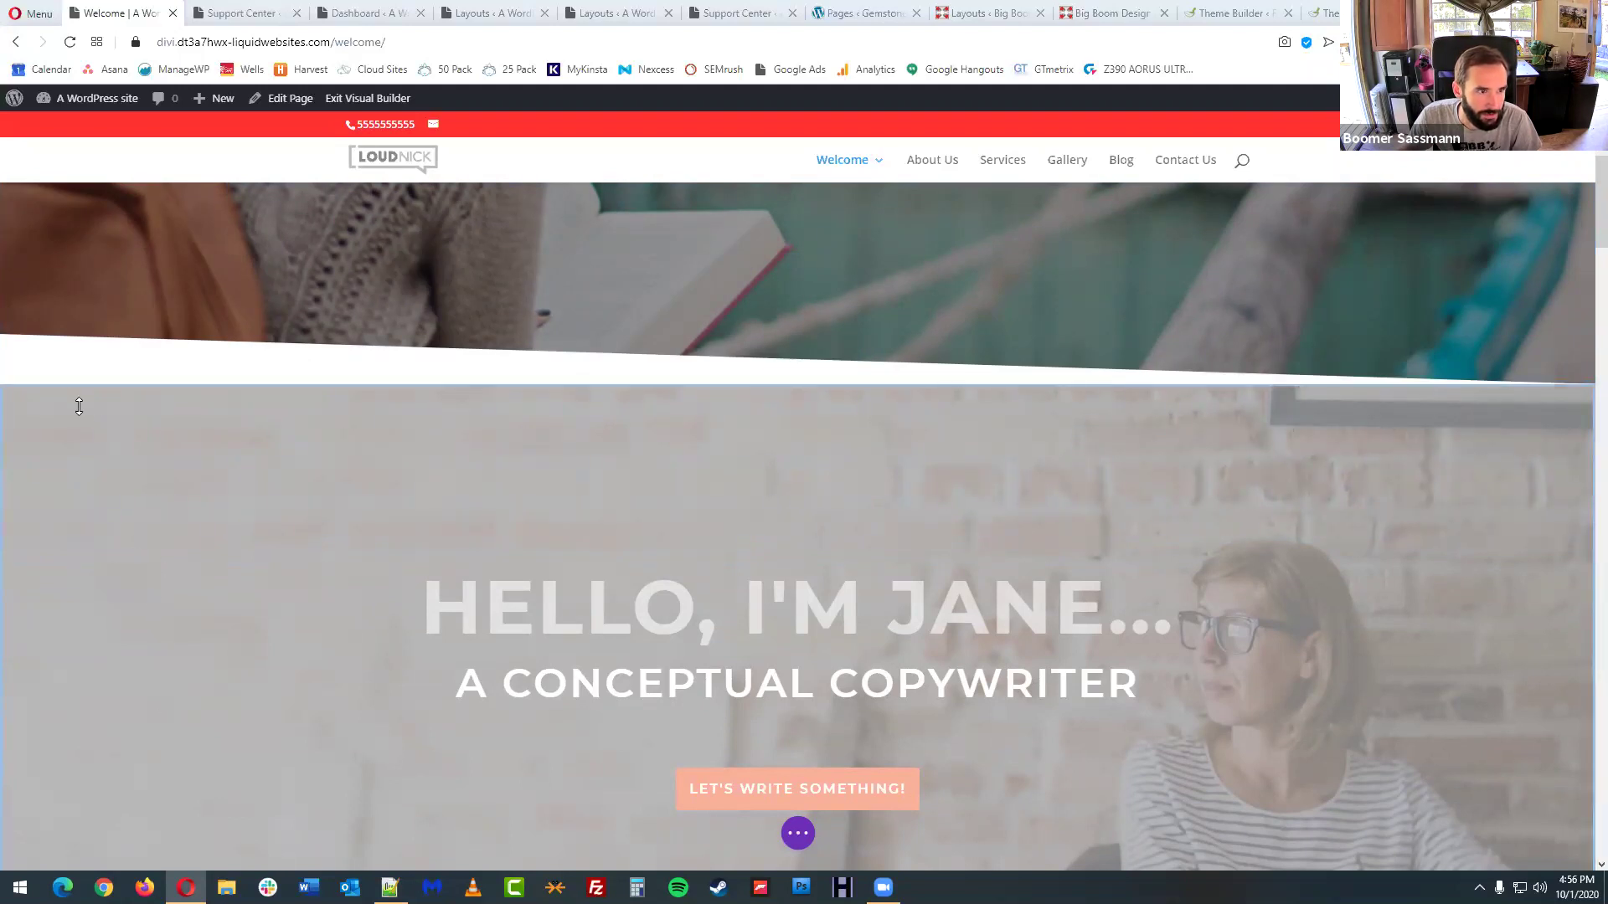
pyautogui.scroll(3, 79, 406)
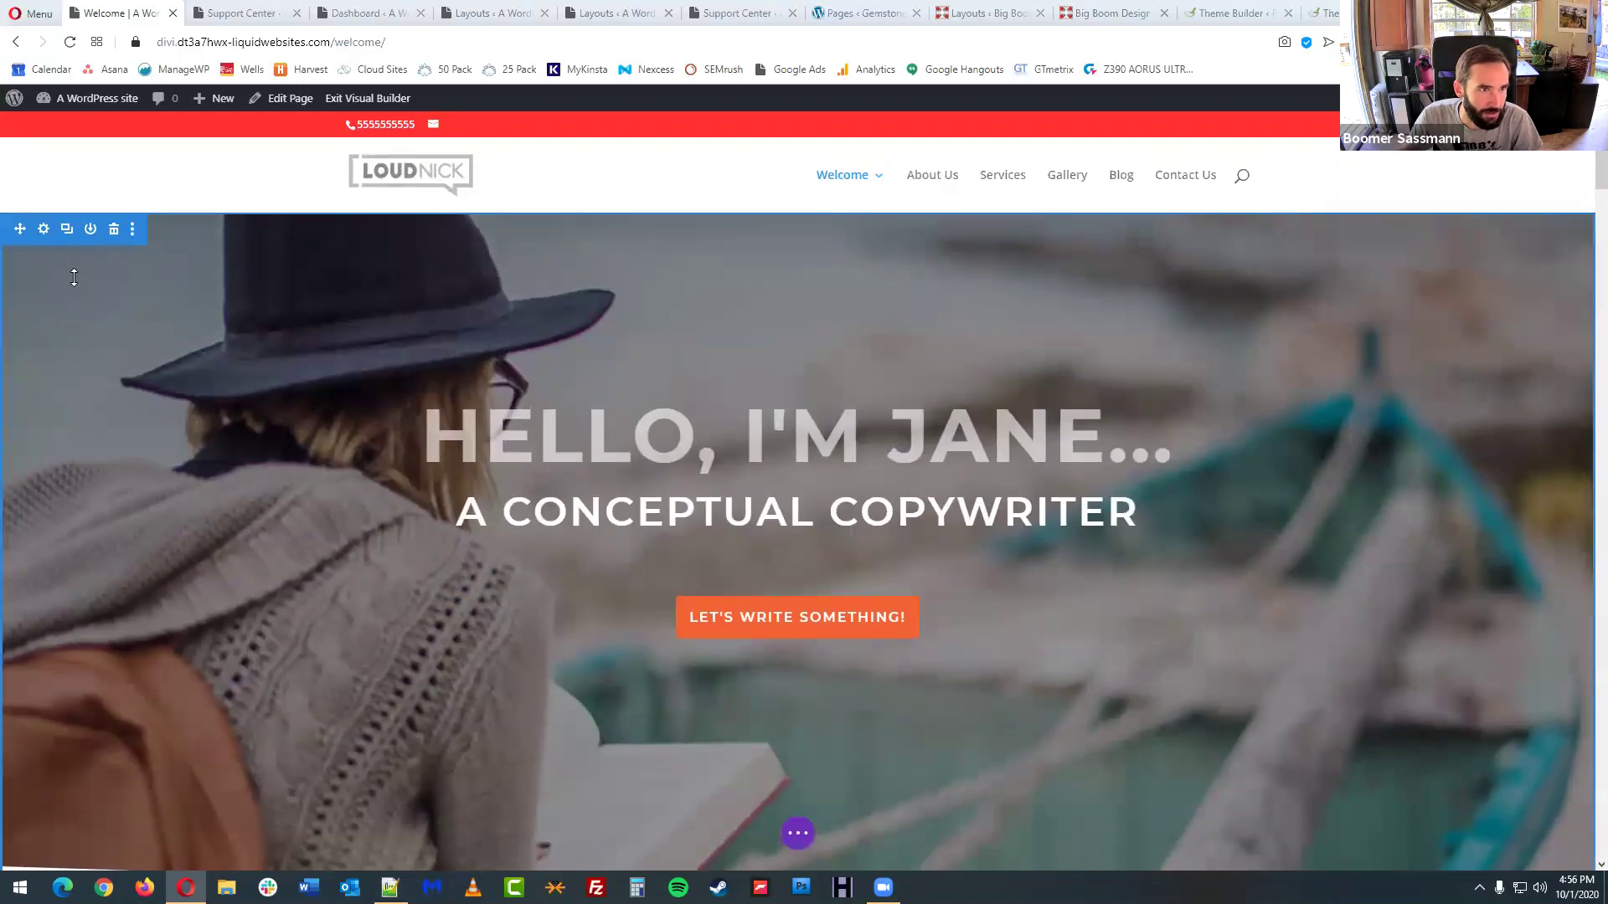
pyautogui.scroll(-3, 48, 691)
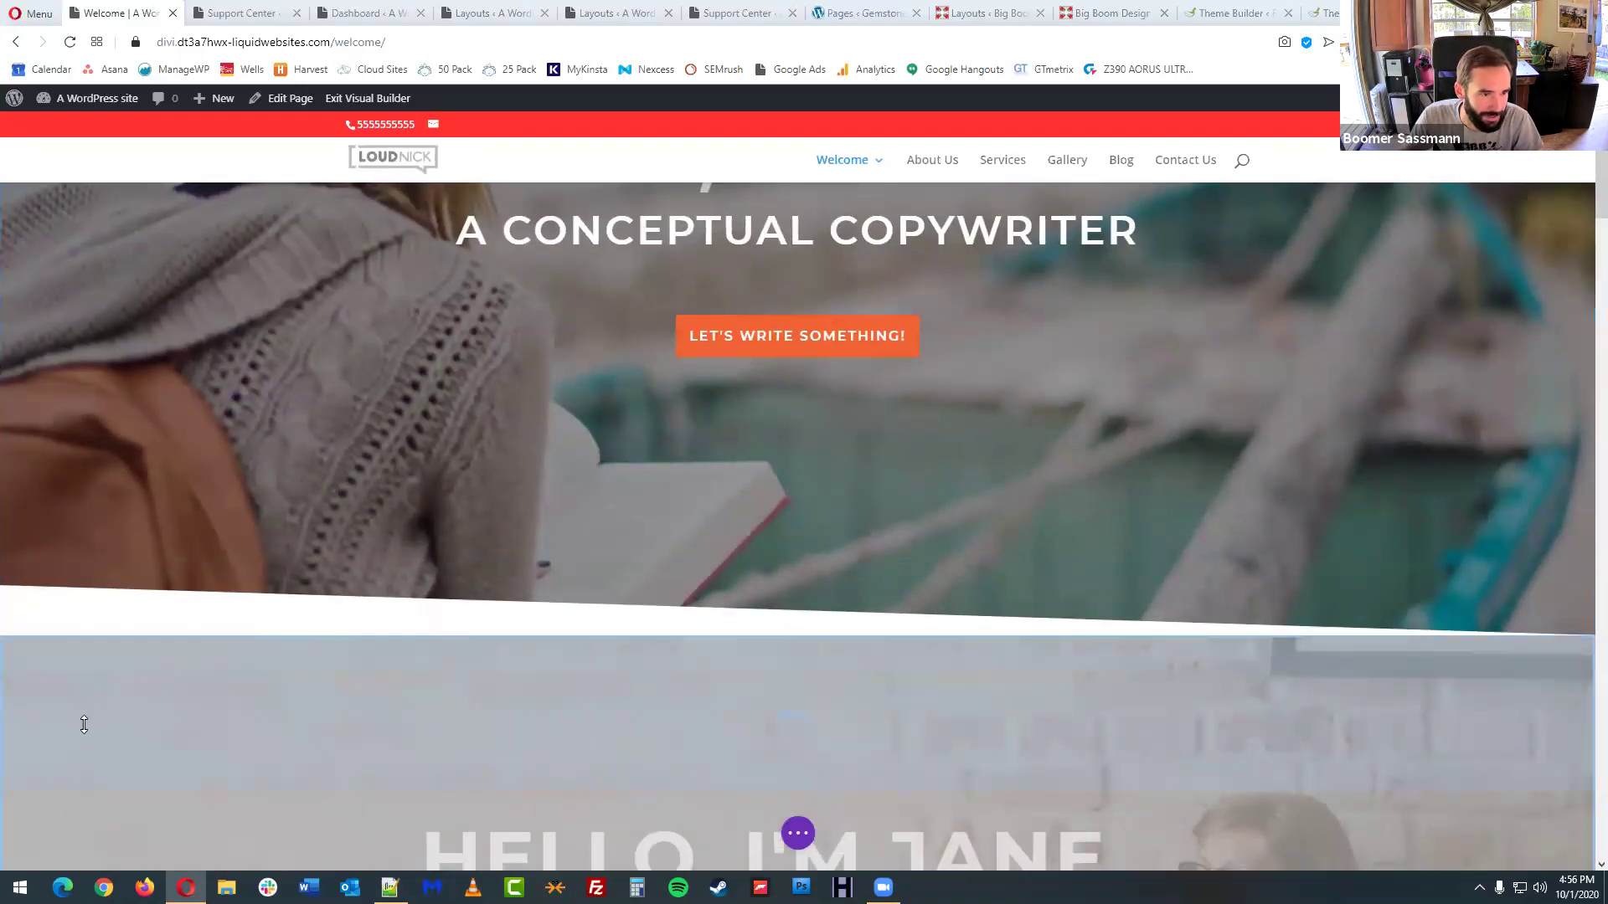
pyautogui.scroll(-3, 84, 724)
pyautogui.scroll(5, 178, 620)
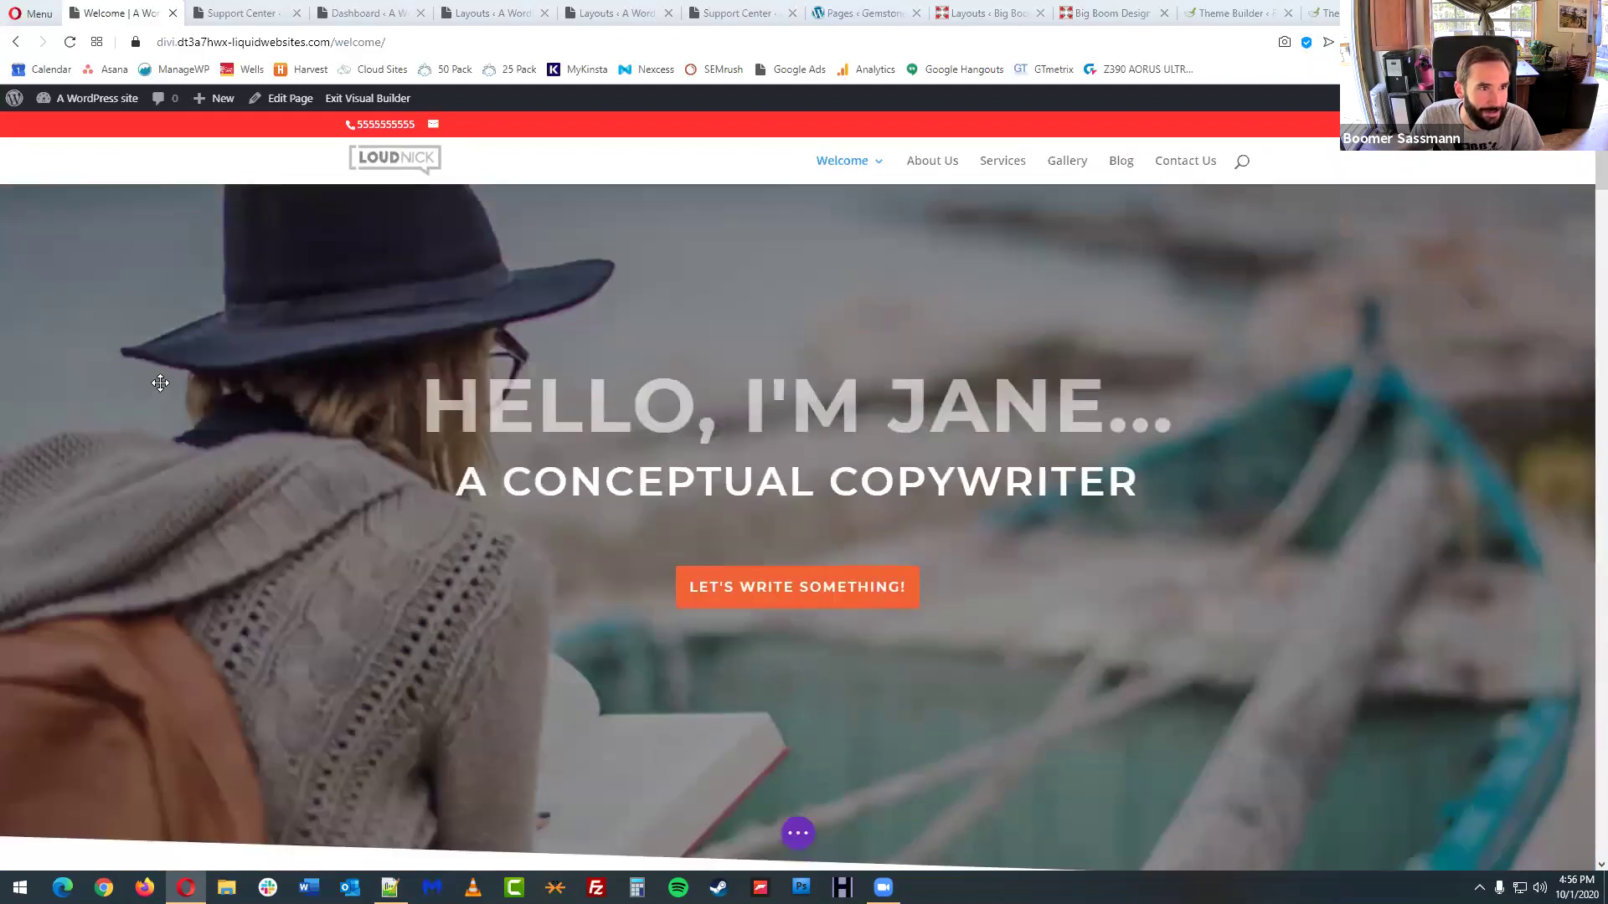
# - Disable the upper hero section with the woman in a hat on phone and tablet, and save the section settings
pyautogui.click(41, 226)
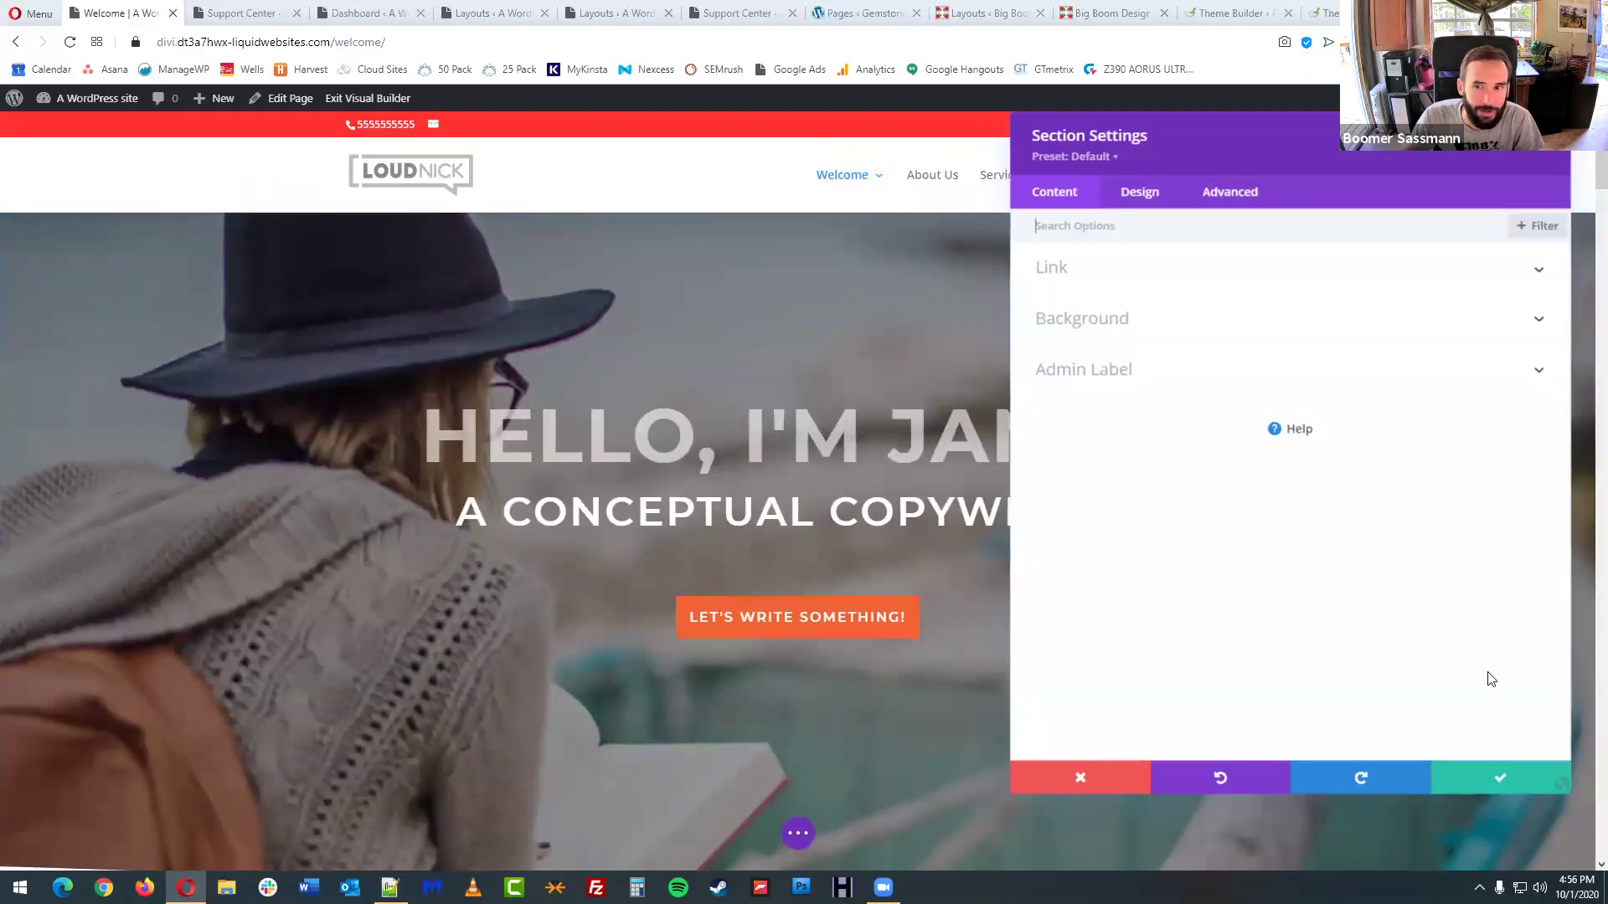
pyautogui.click(1228, 193)
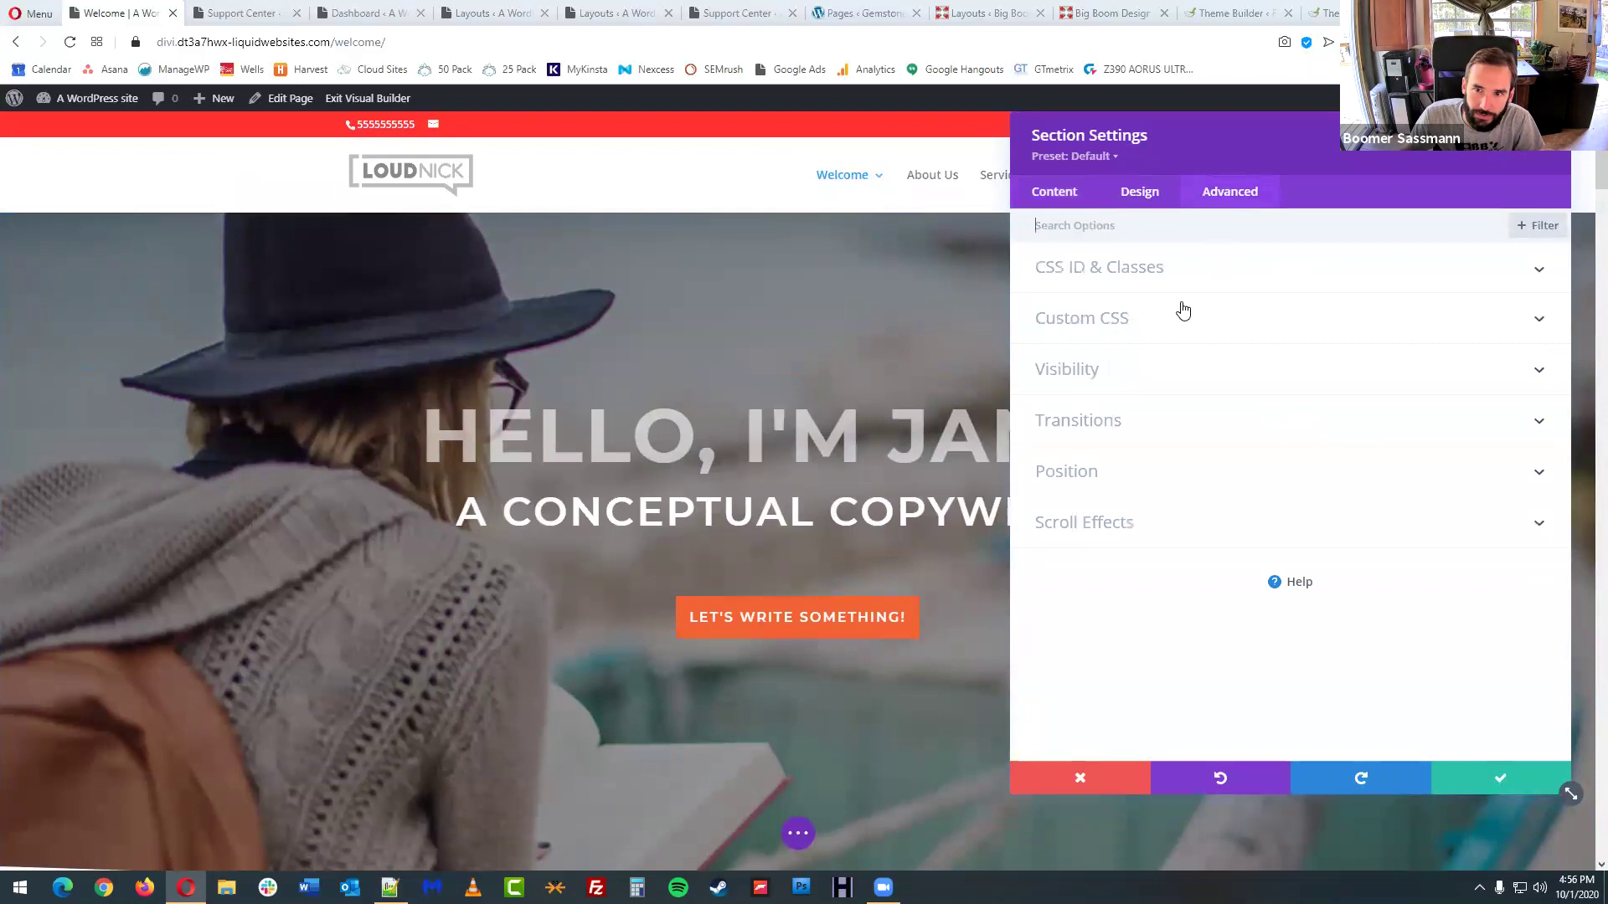
pyautogui.click(1100, 374)
pyautogui.click(1046, 310)
pyautogui.click(1046, 338)
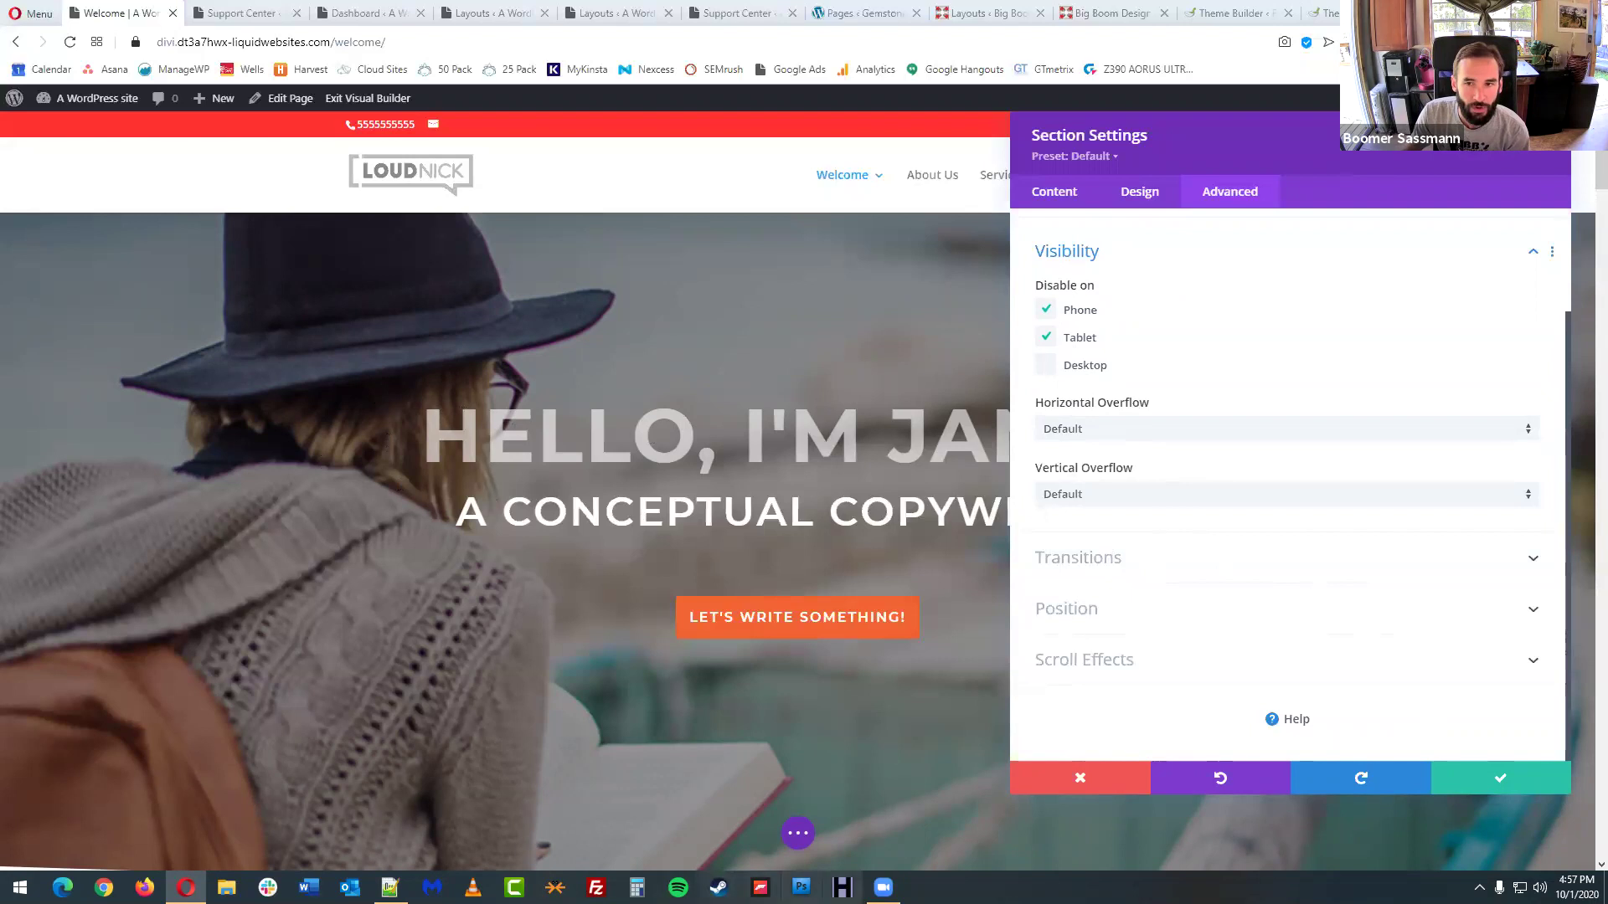
pyautogui.click(1505, 780)
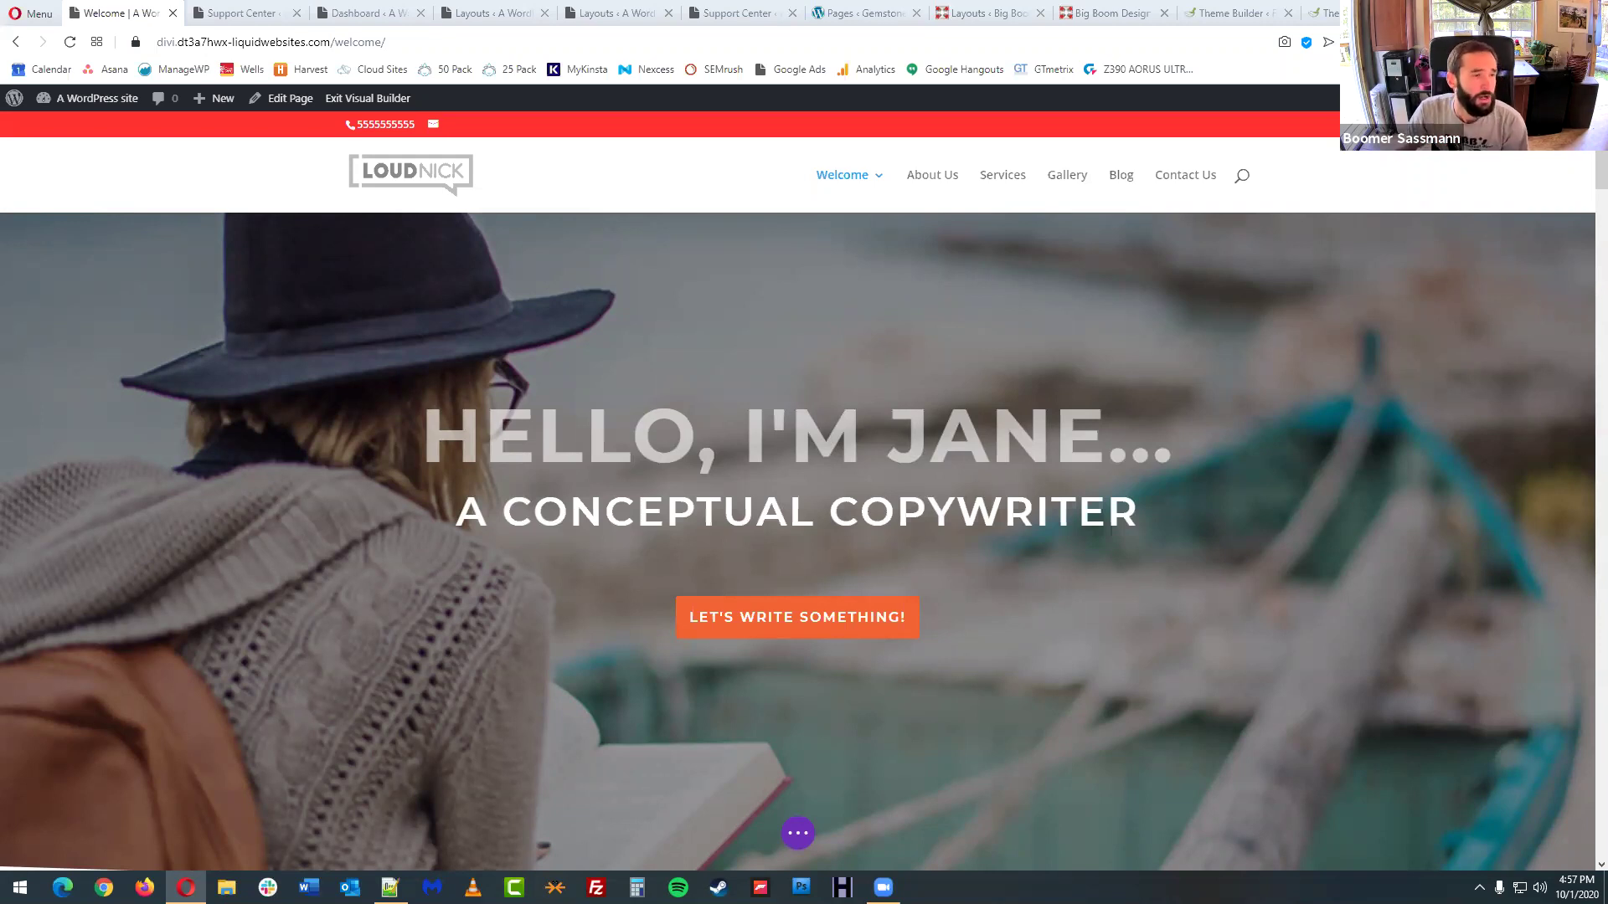
# - Search Google for "gravity forms" and, in a new browser tab, for "ninja forms"
pyautogui.click(1324, 13)
pyautogui.click(1235, 44)
pyautogui.write('grav')
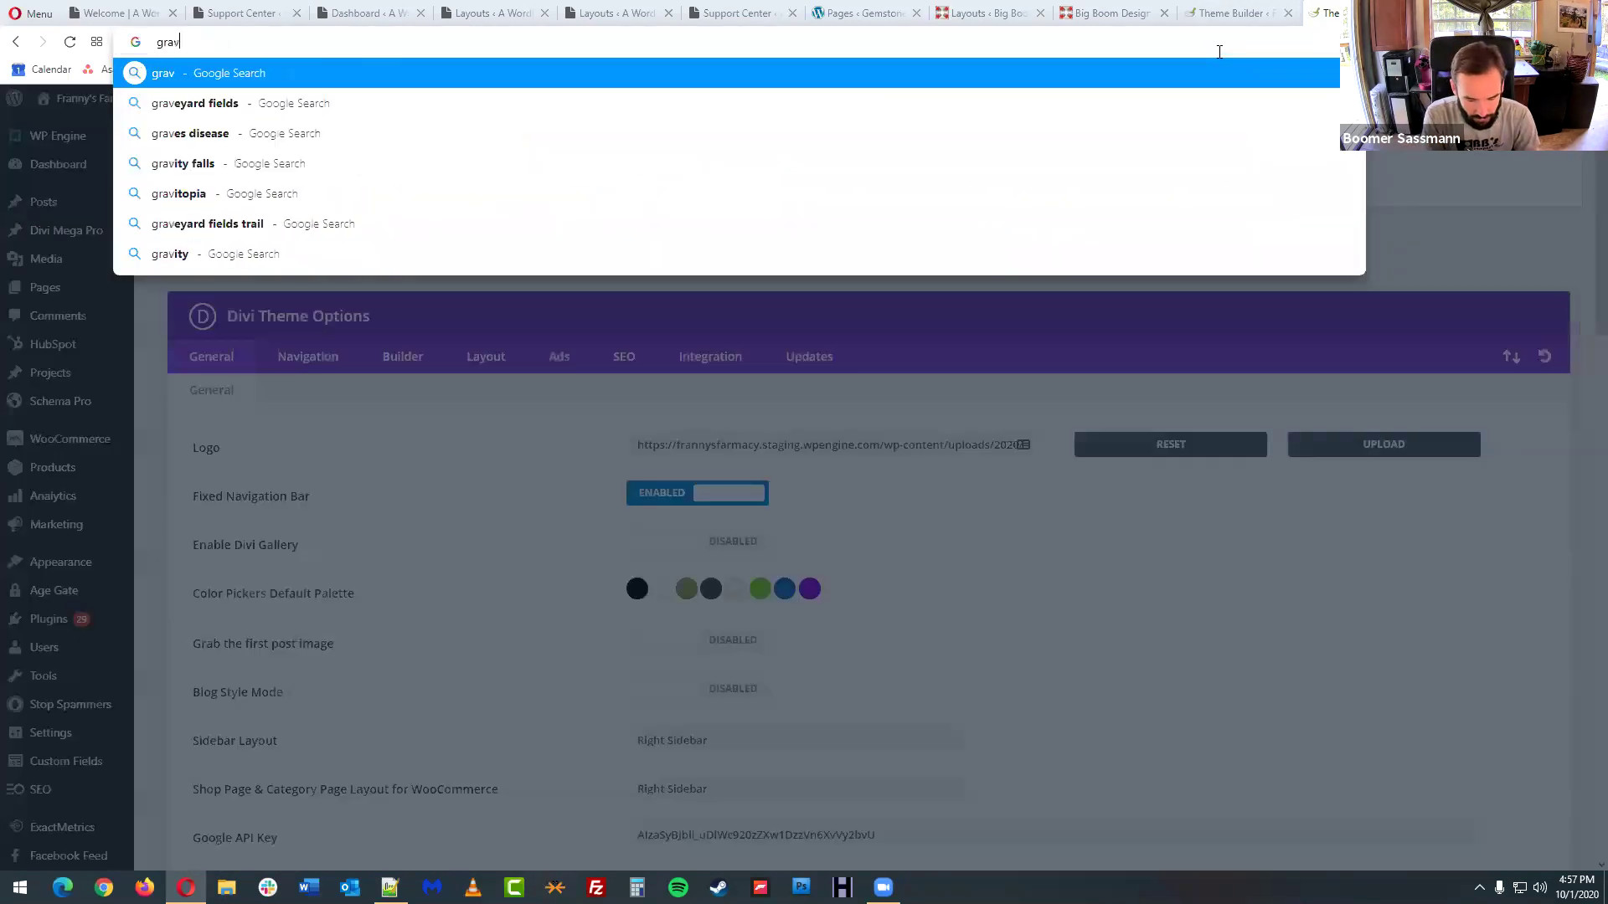
pyautogui.write('ity forms')
pyautogui.press('Return')
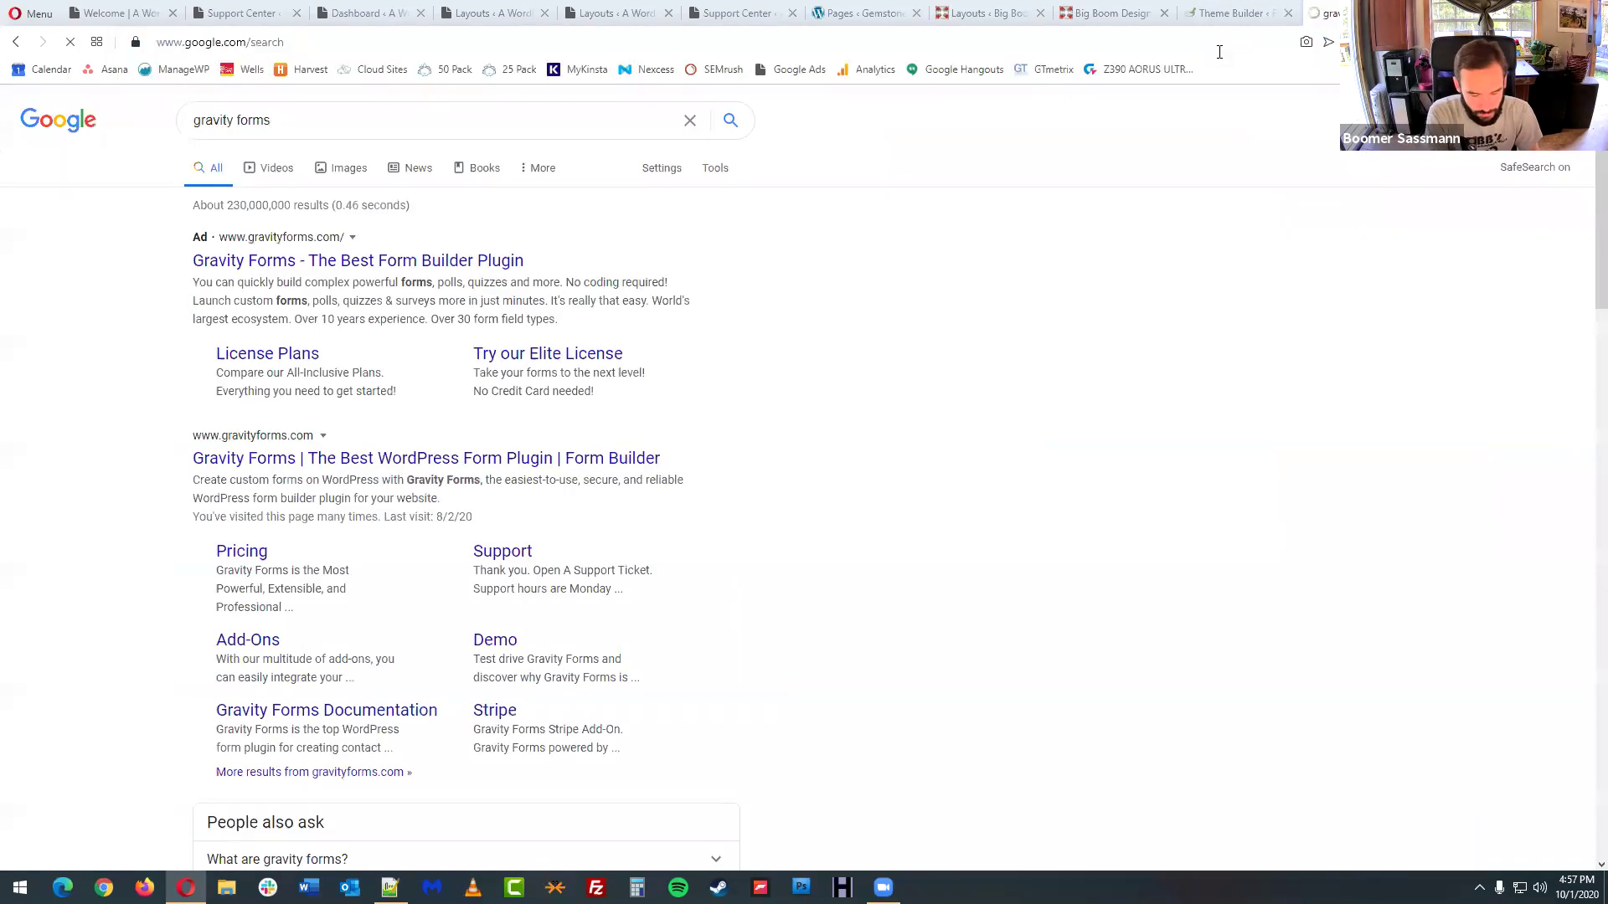
pyautogui.hotkey('ctrl', 't')
pyautogui.write('ninja formss')
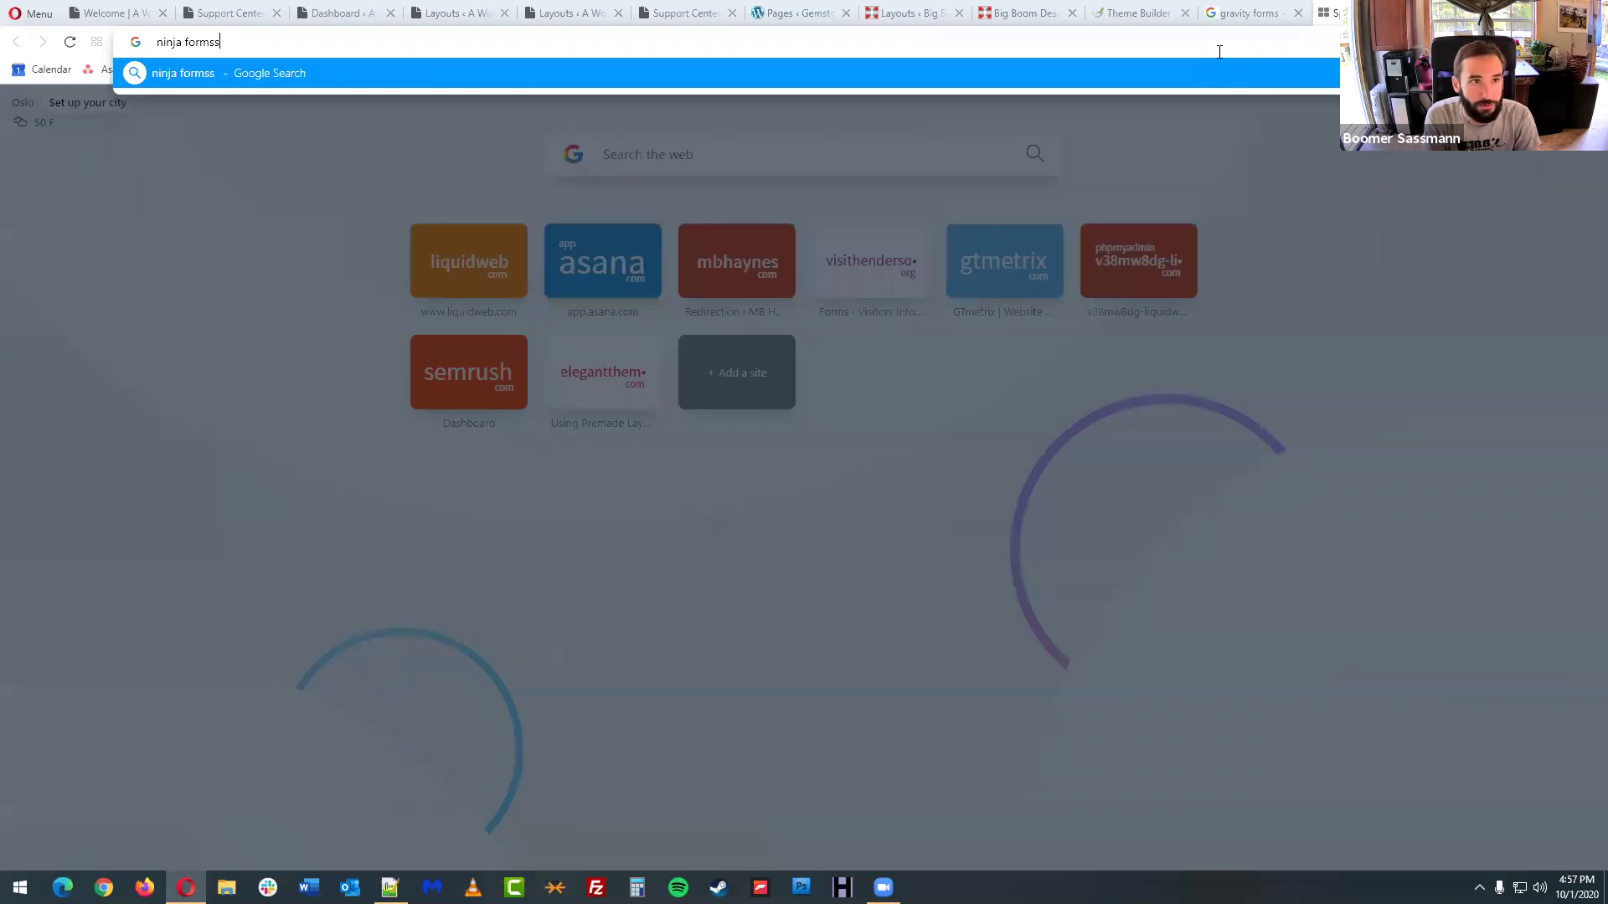
pyautogui.press('Return')
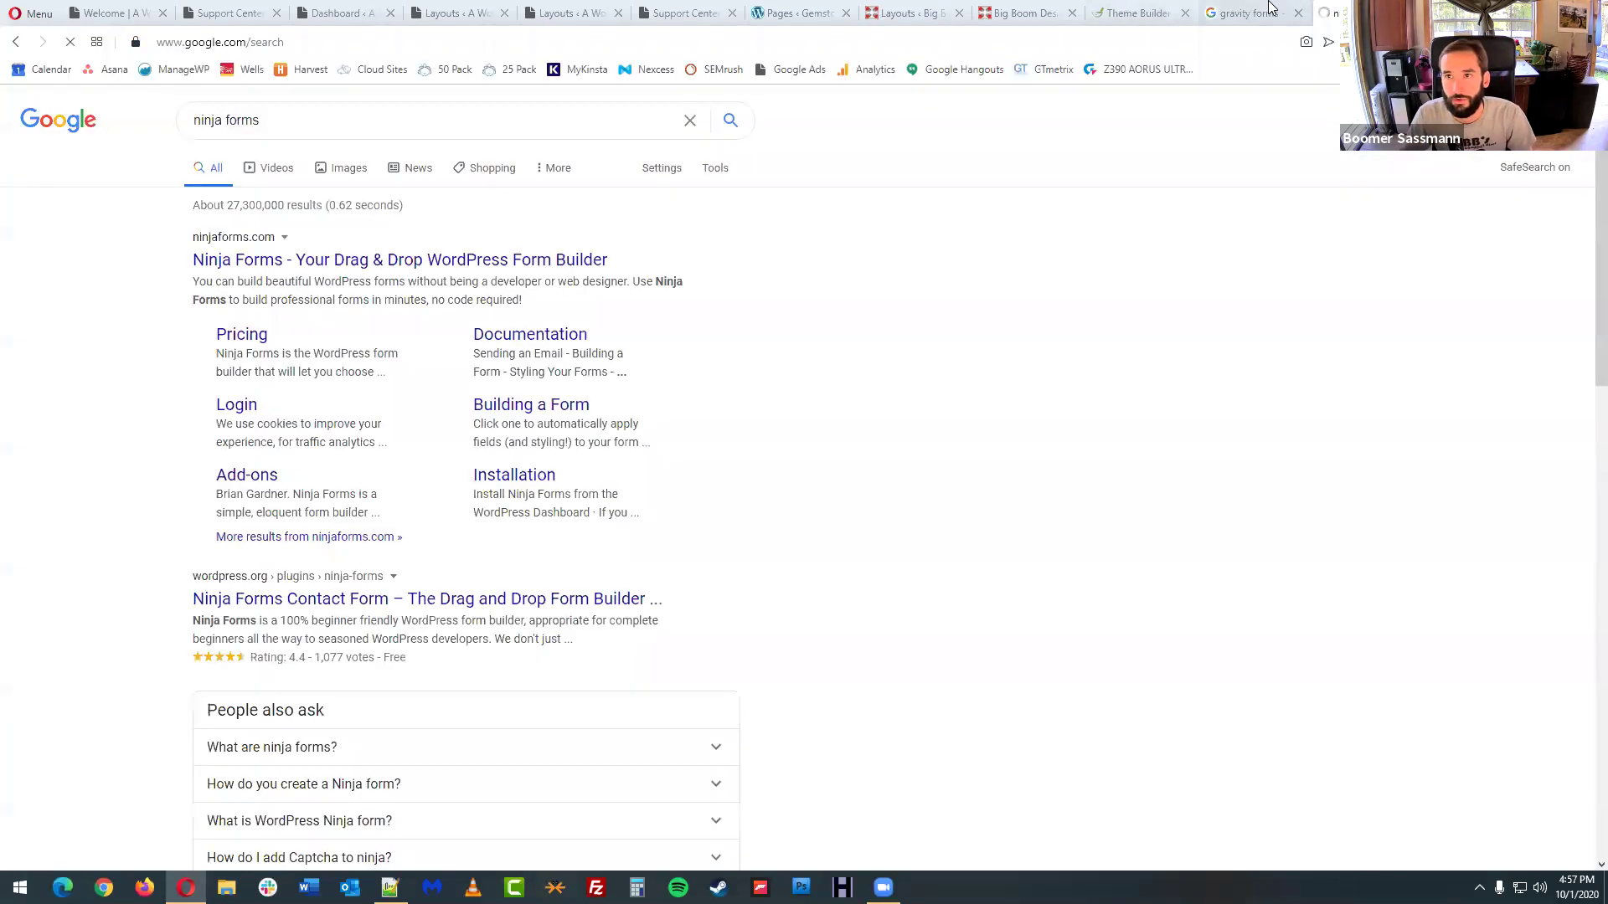
# - Open the Gravity Forms and Ninja Forms websites from the search results and view both home pages
pyautogui.click(1248, 12)
pyautogui.click(276, 459)
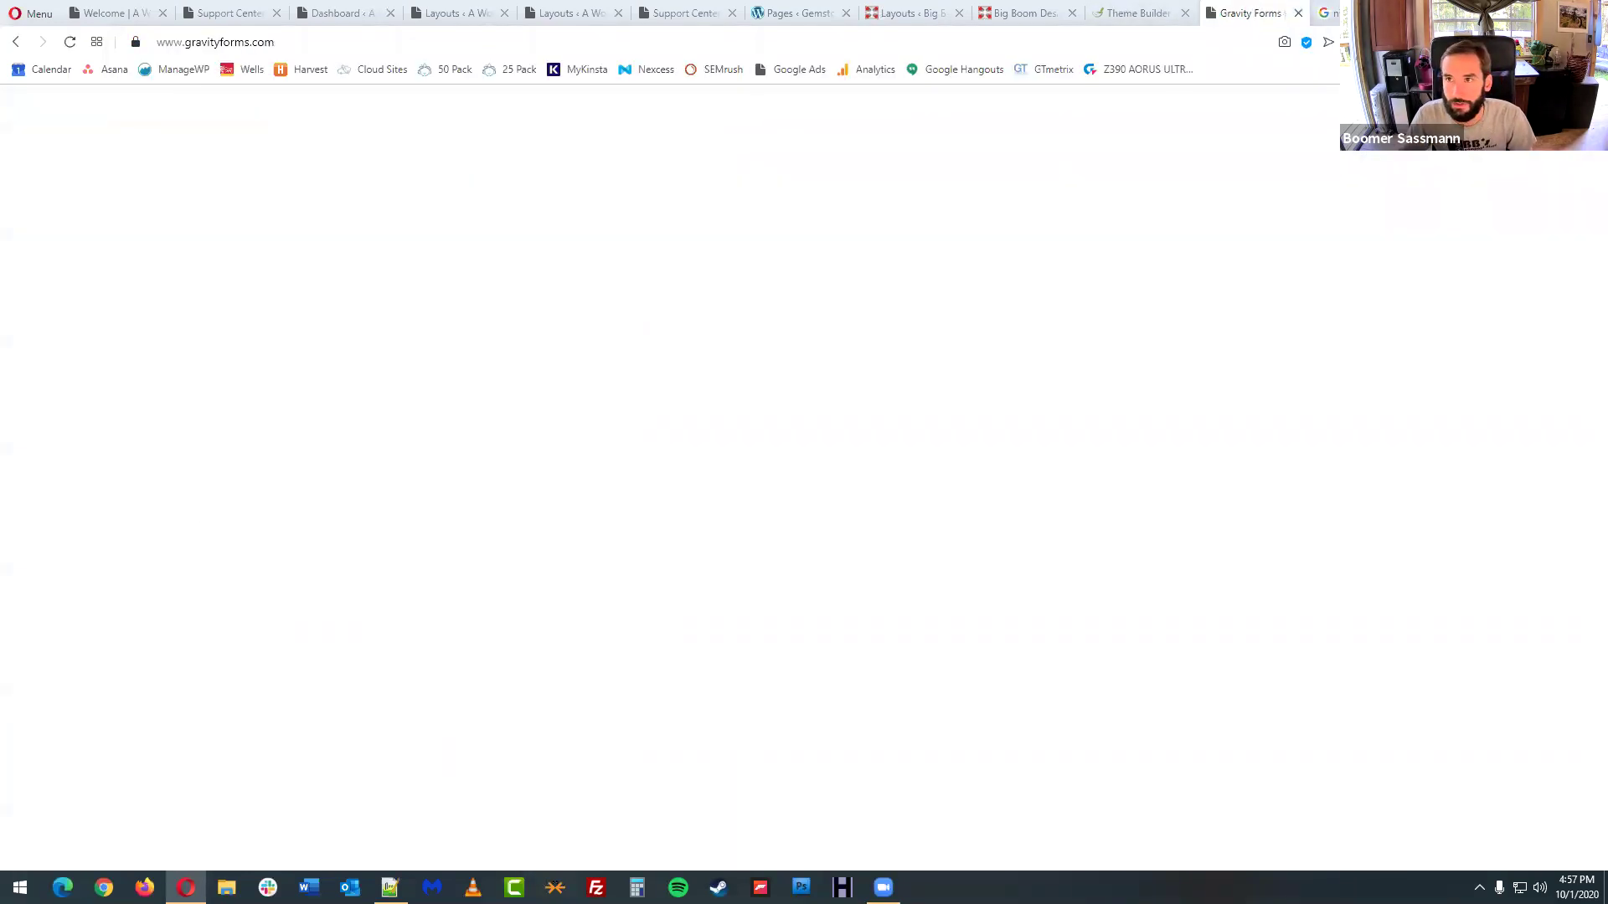
pyautogui.hotkey('ctrl', 'Tab')
pyautogui.click(316, 266)
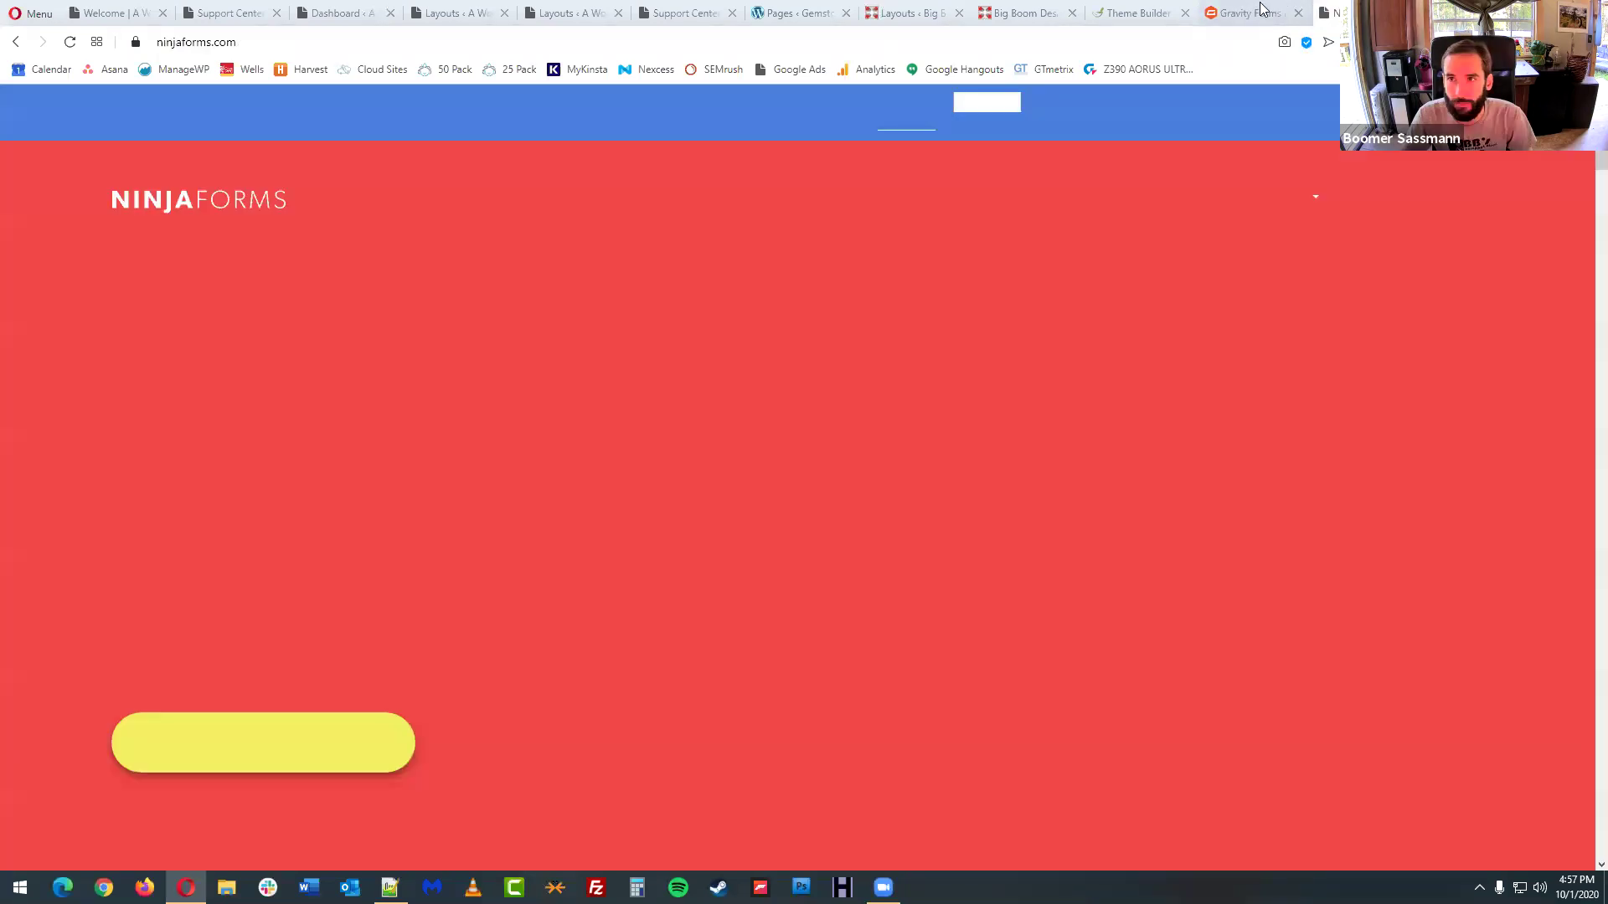
pyautogui.hotkey('ctrl', 'shift', 'Tab')
pyautogui.click(1106, 49)
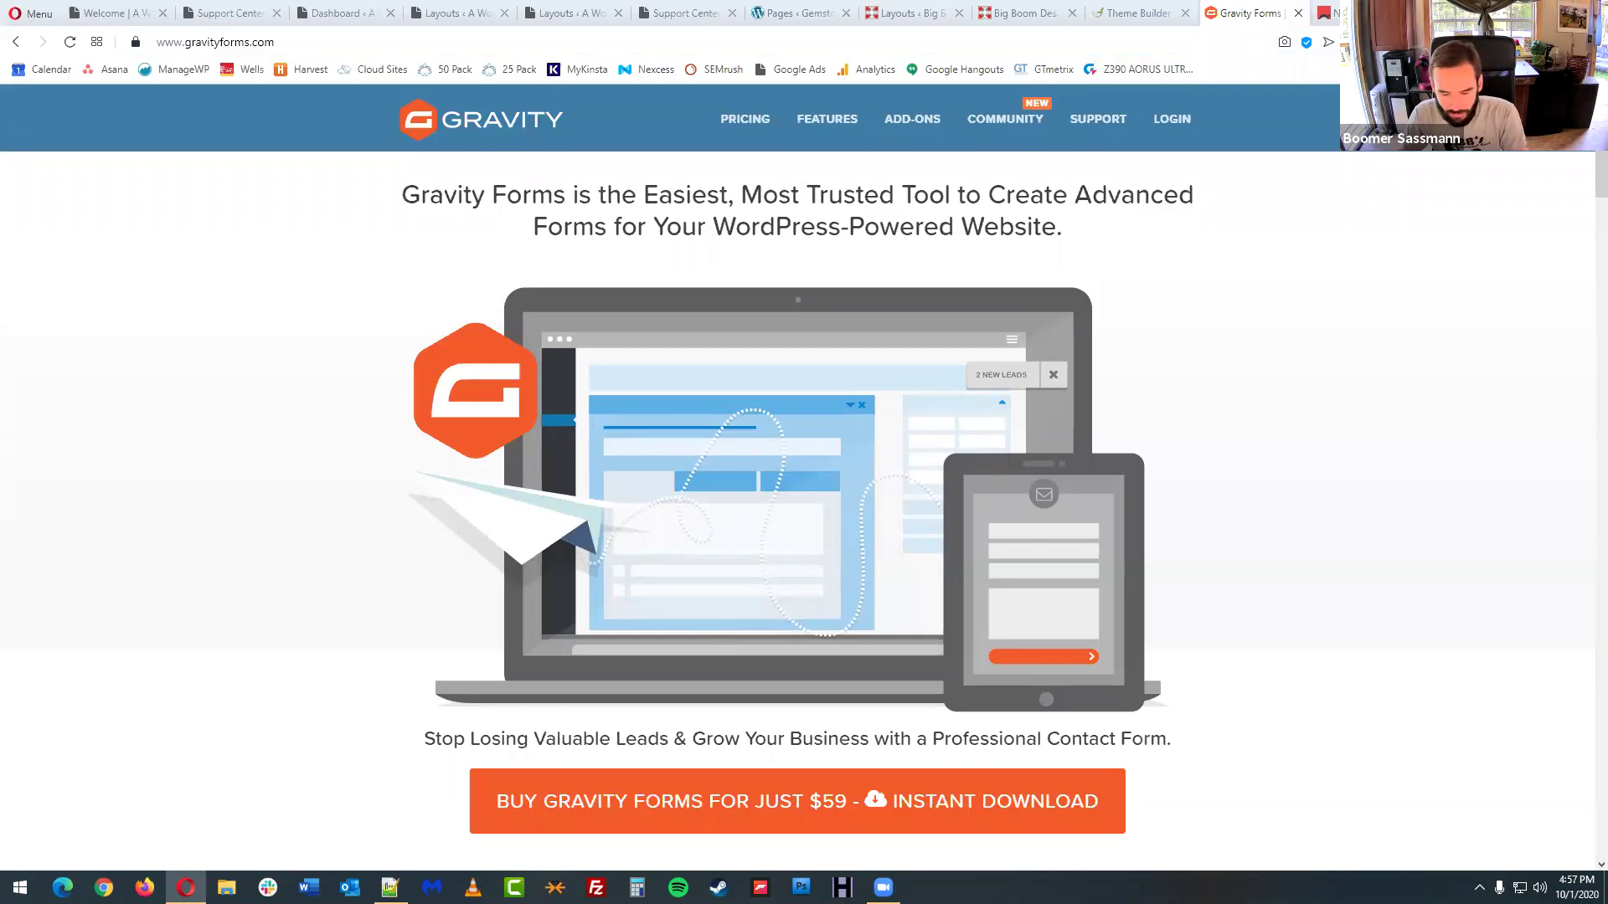
pyautogui.hotkey('ctrl', 'Tab')
pyautogui.click(1202, 41)
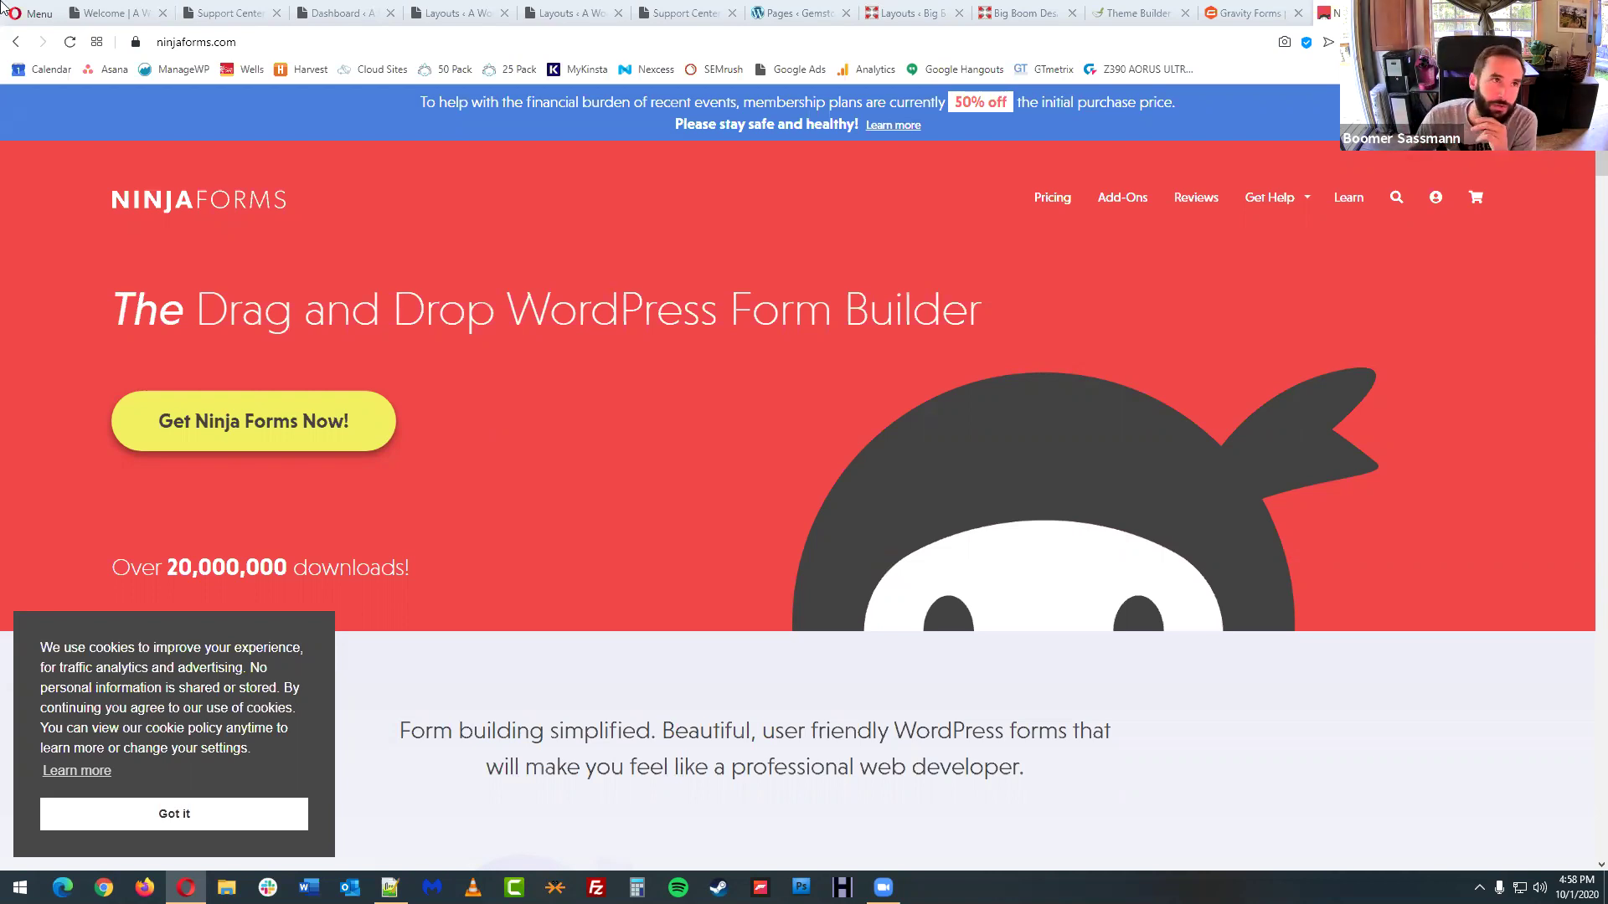
# - Return to the Welcome page in the Visual Builder, view the layout's Portability export options and close them
pyautogui.click(138, 10)
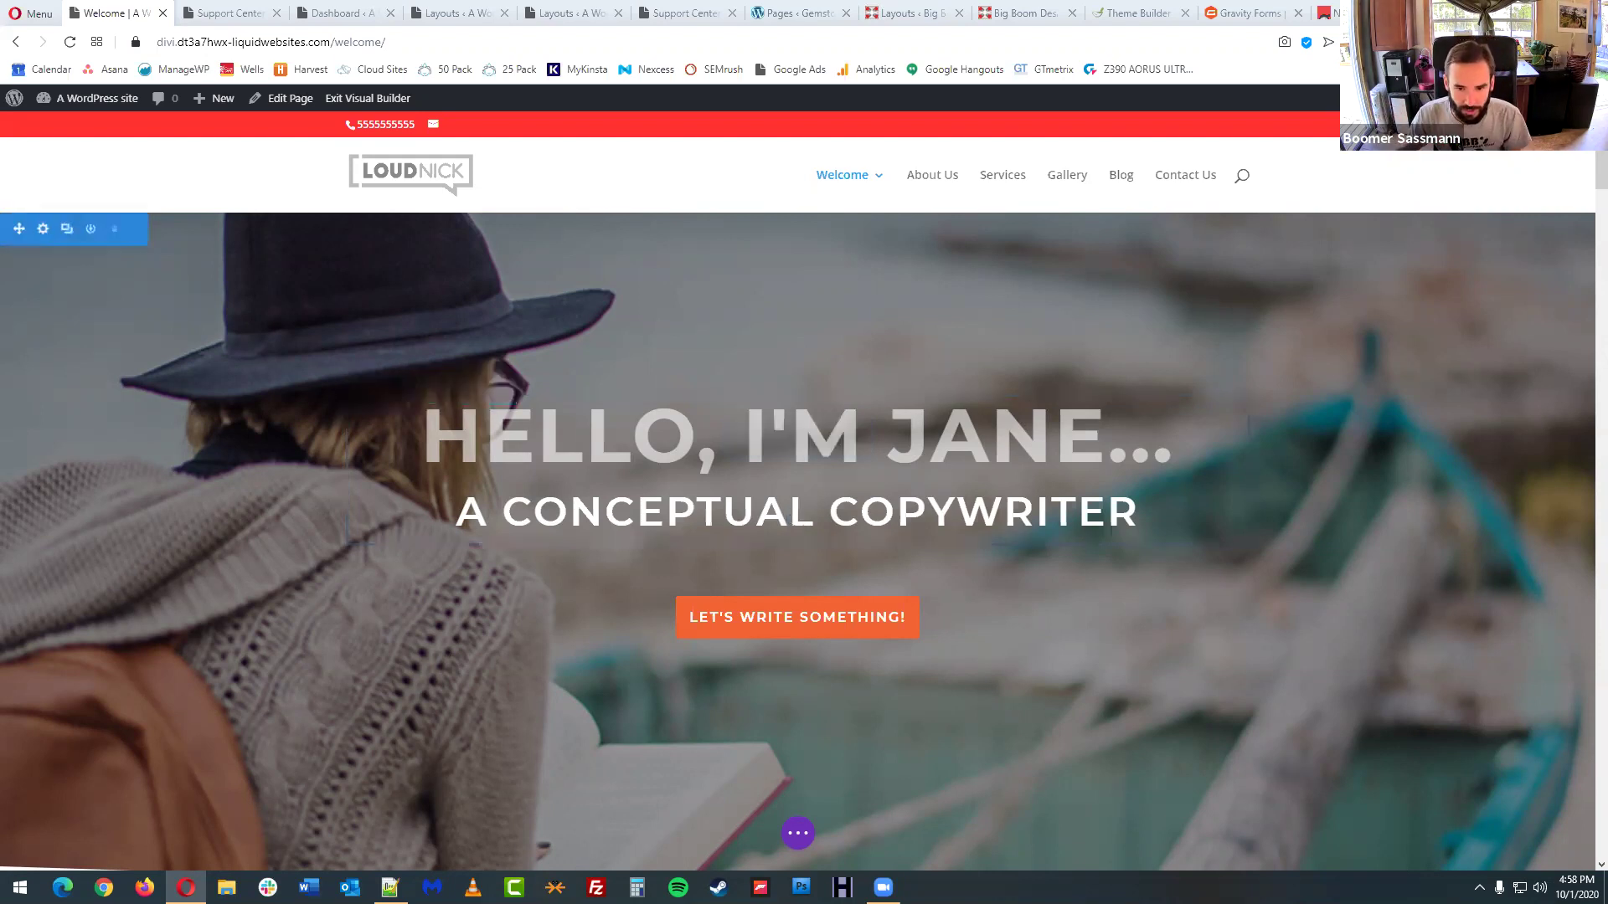
pyautogui.click(800, 835)
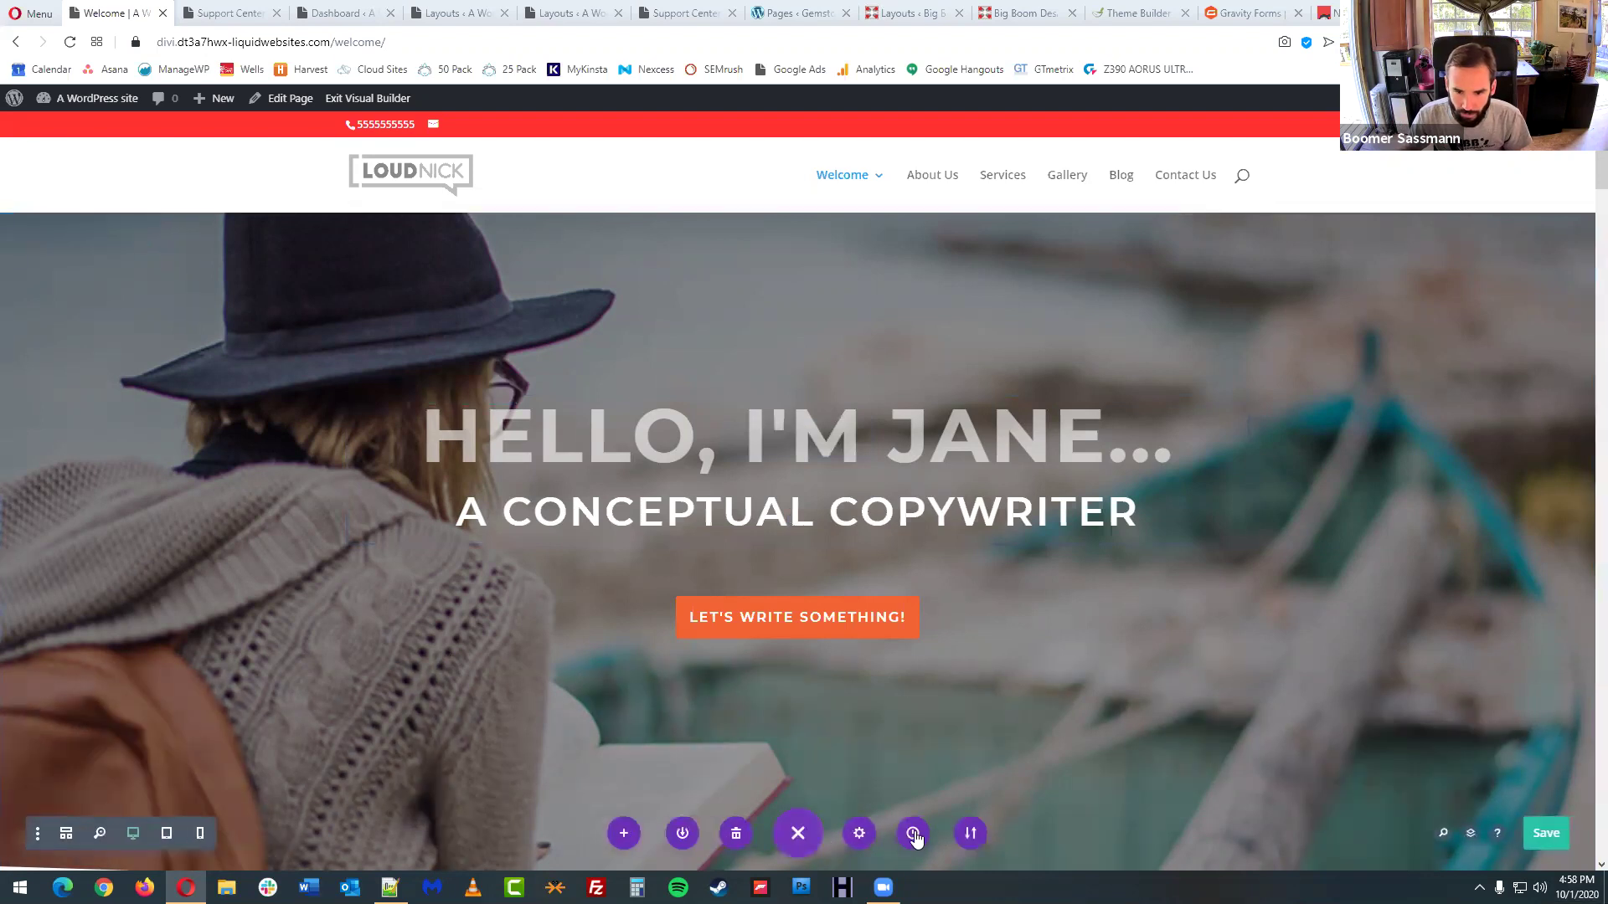
pyautogui.click(968, 835)
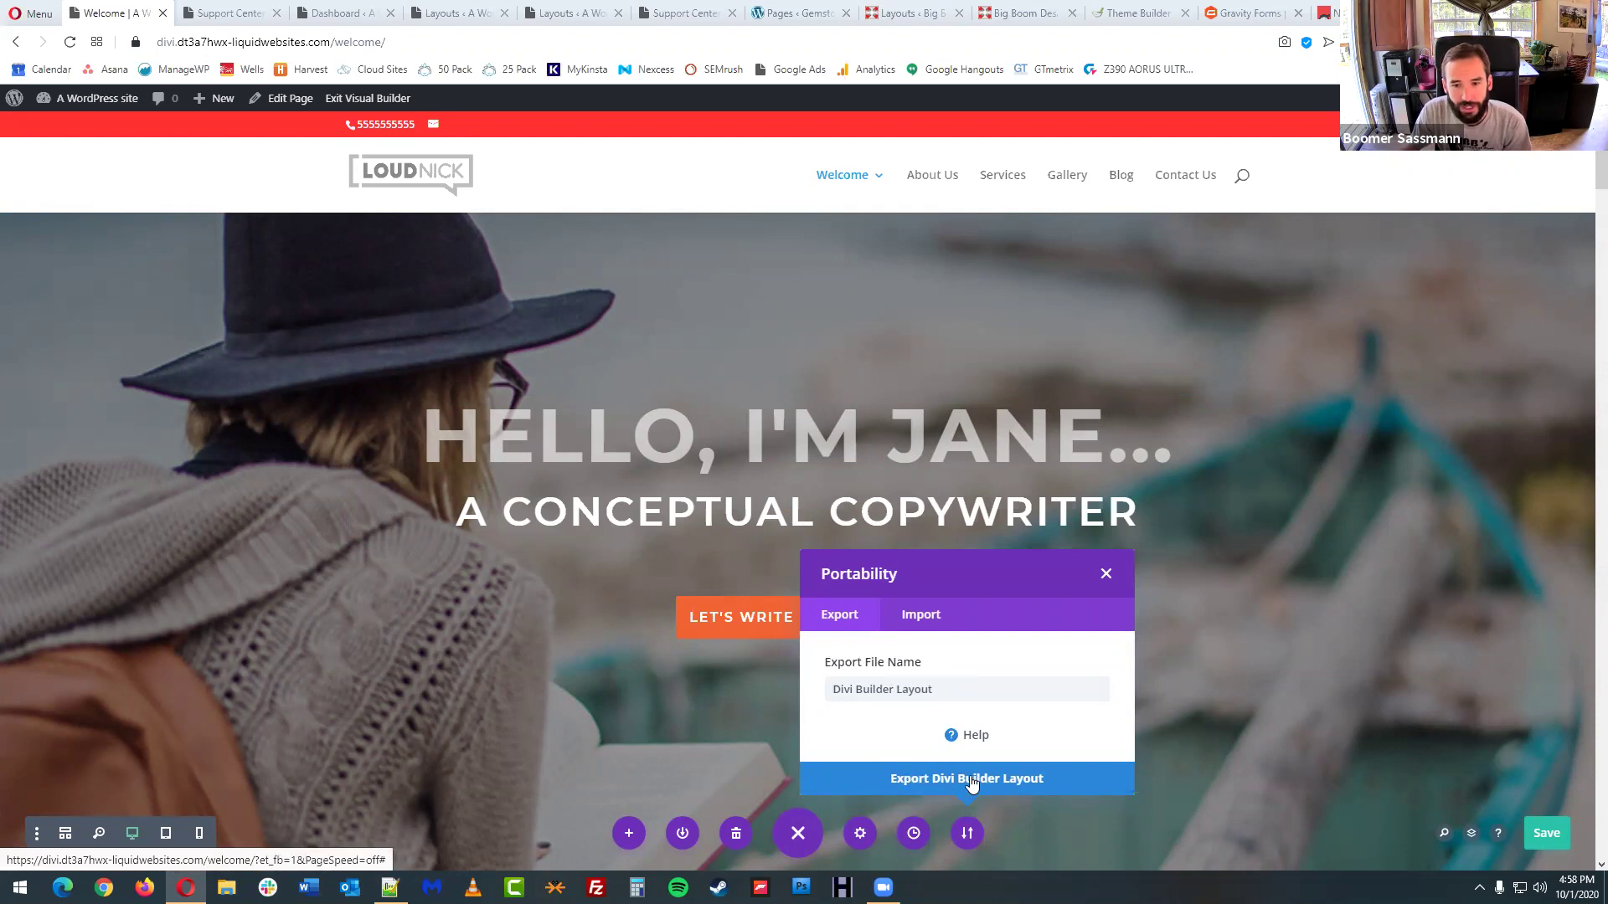
pyautogui.click(1106, 574)
# - Review Divi's Theme Options, Theme Builder, Theme Customizer and Divi Library in the site's admin area
pyautogui.click(230, 12)
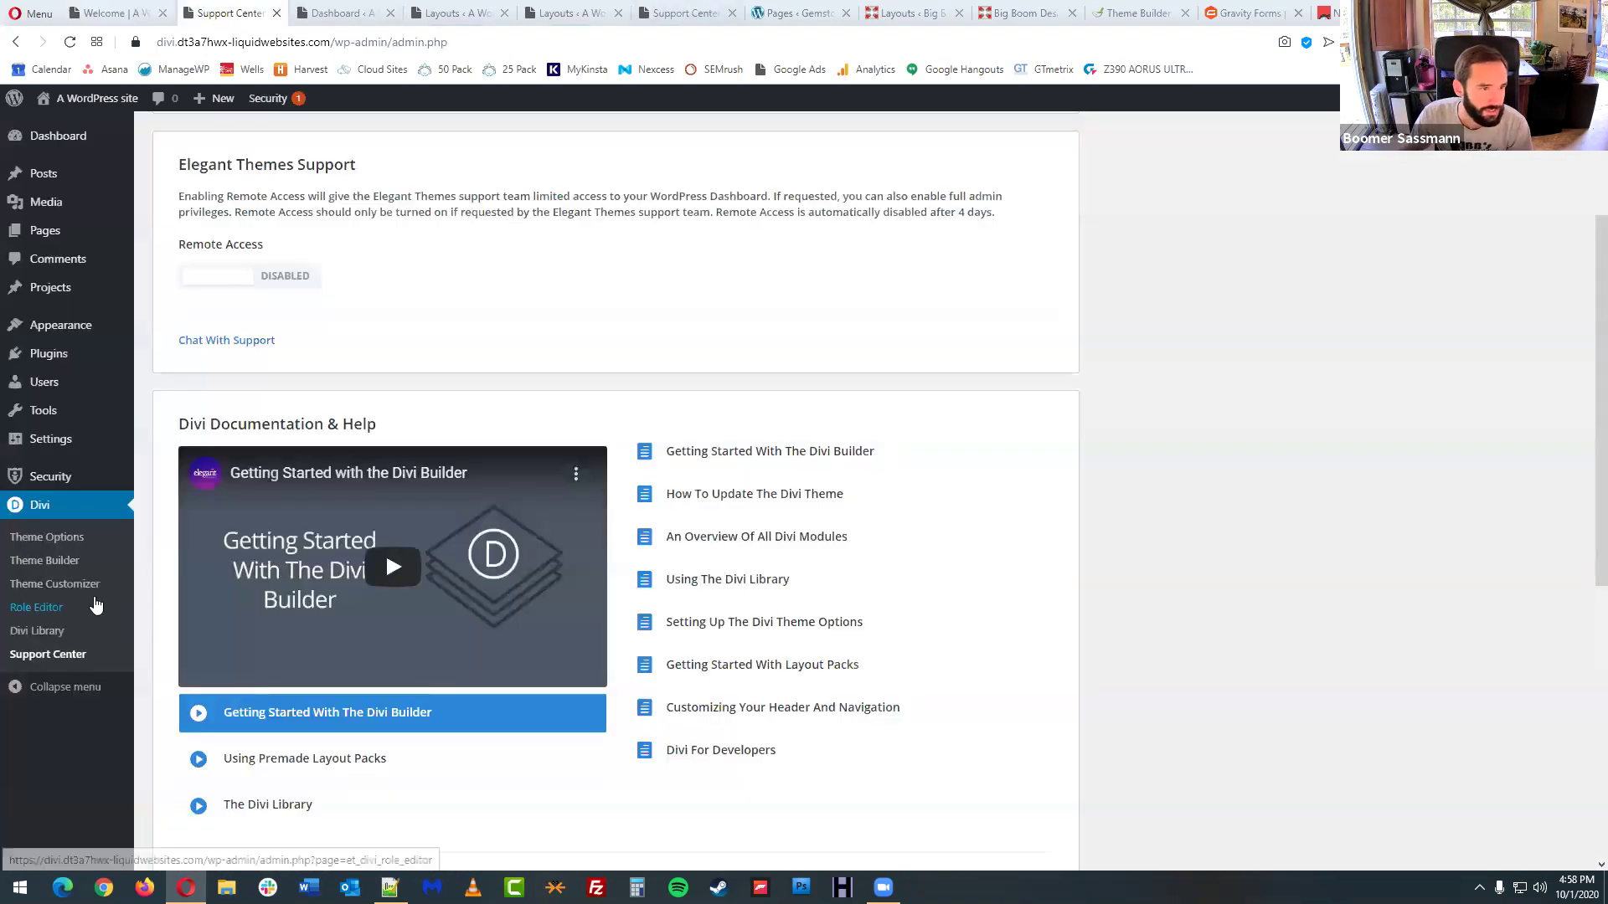
pyautogui.click(66, 546)
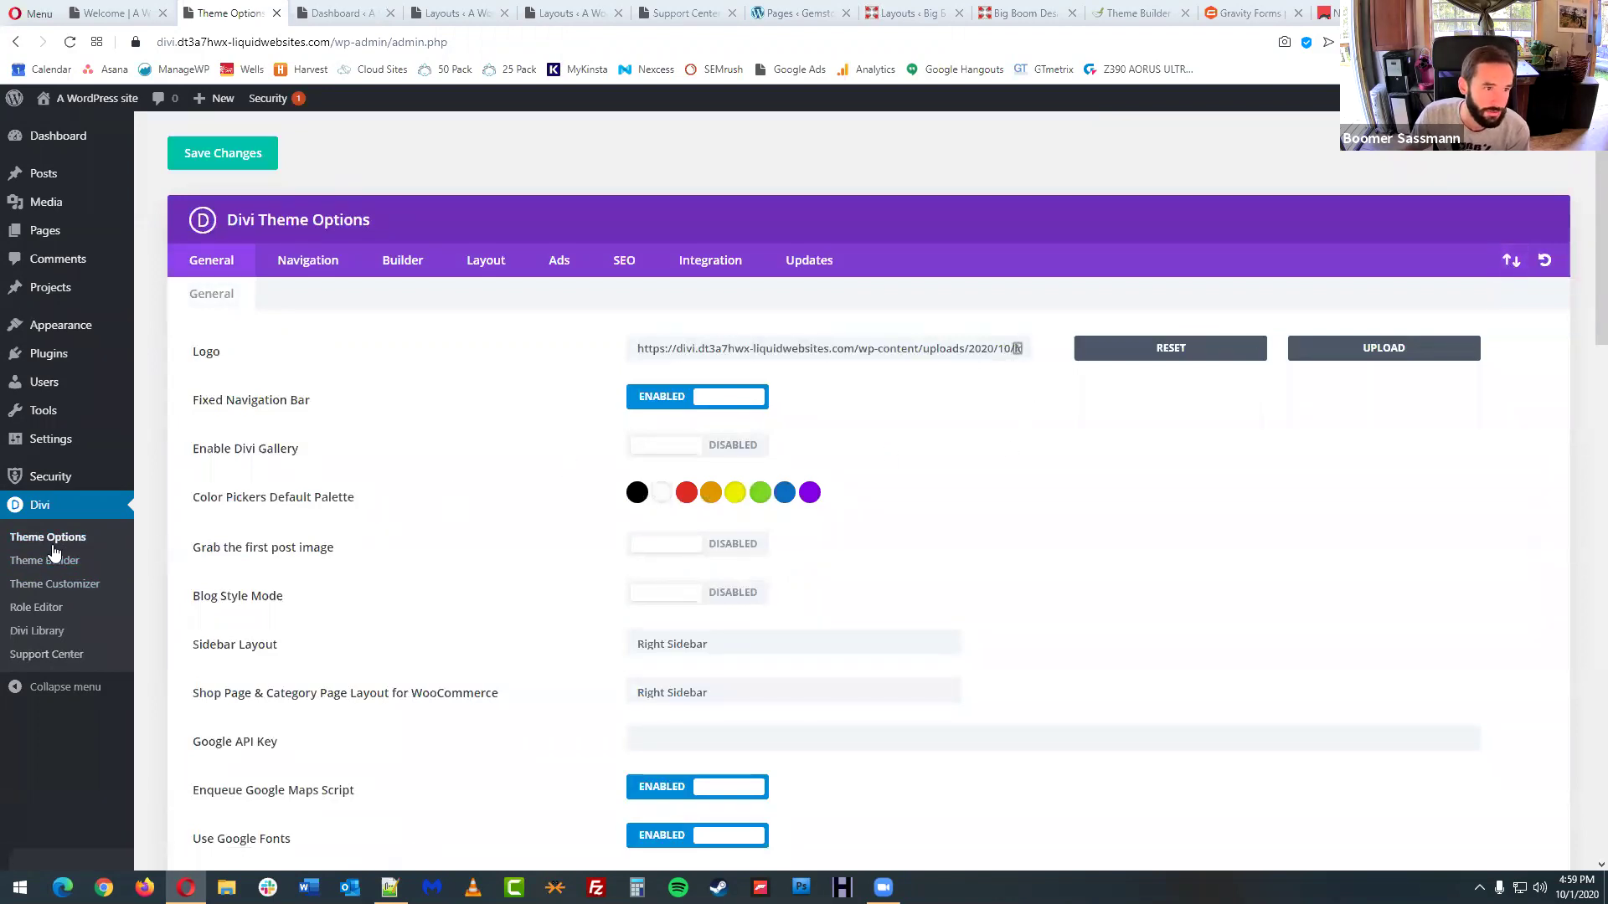
pyautogui.click(82, 567)
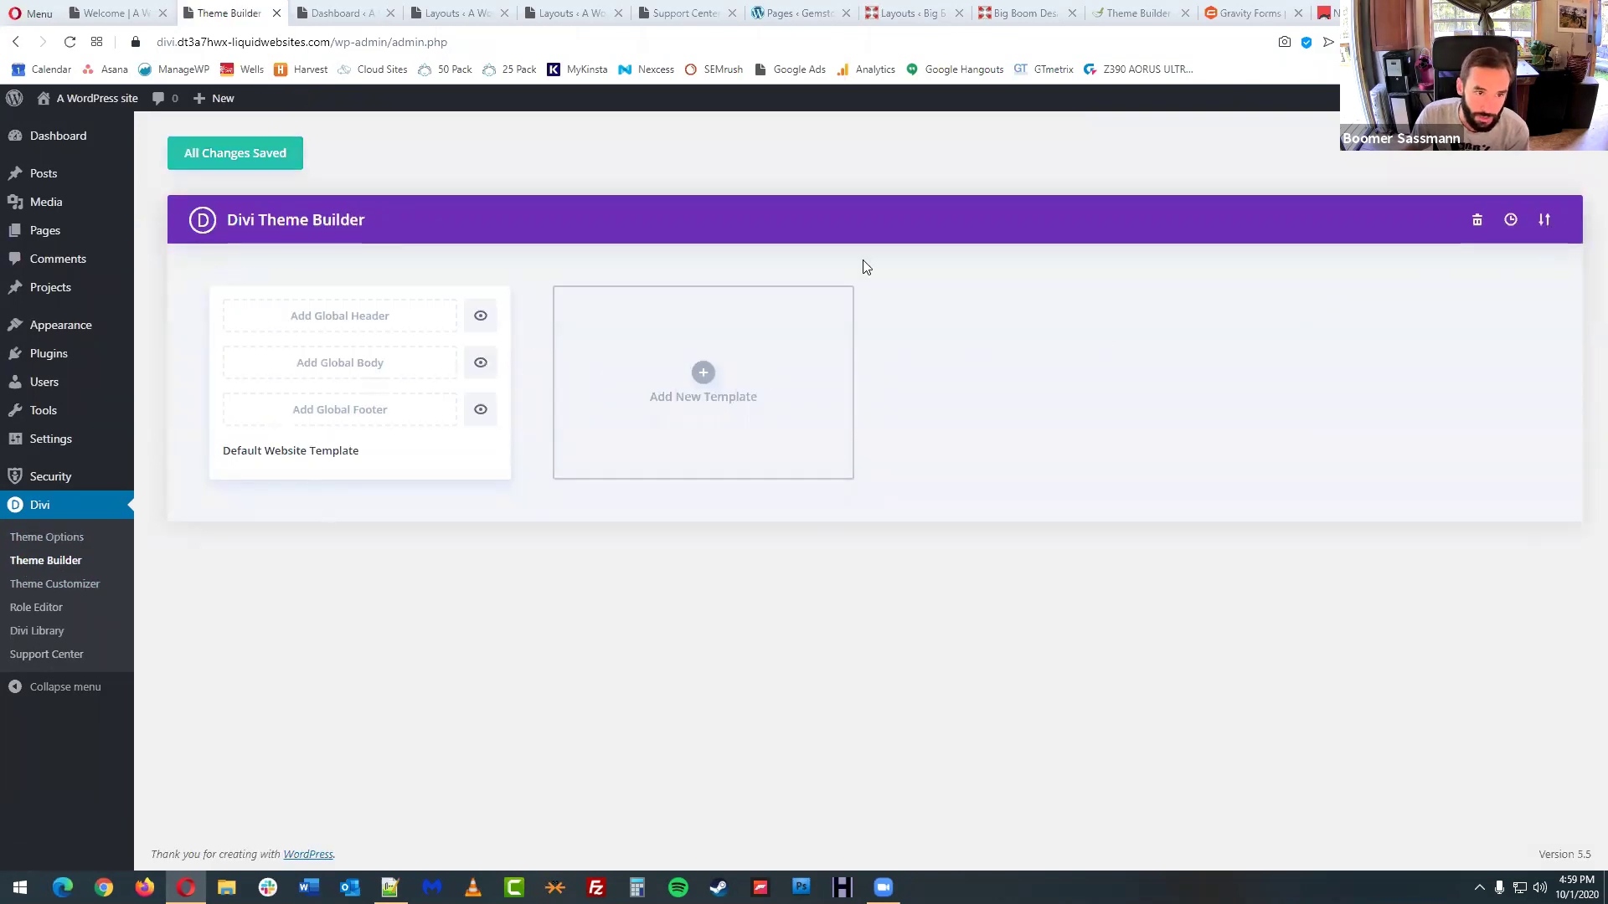
pyautogui.click(58, 589)
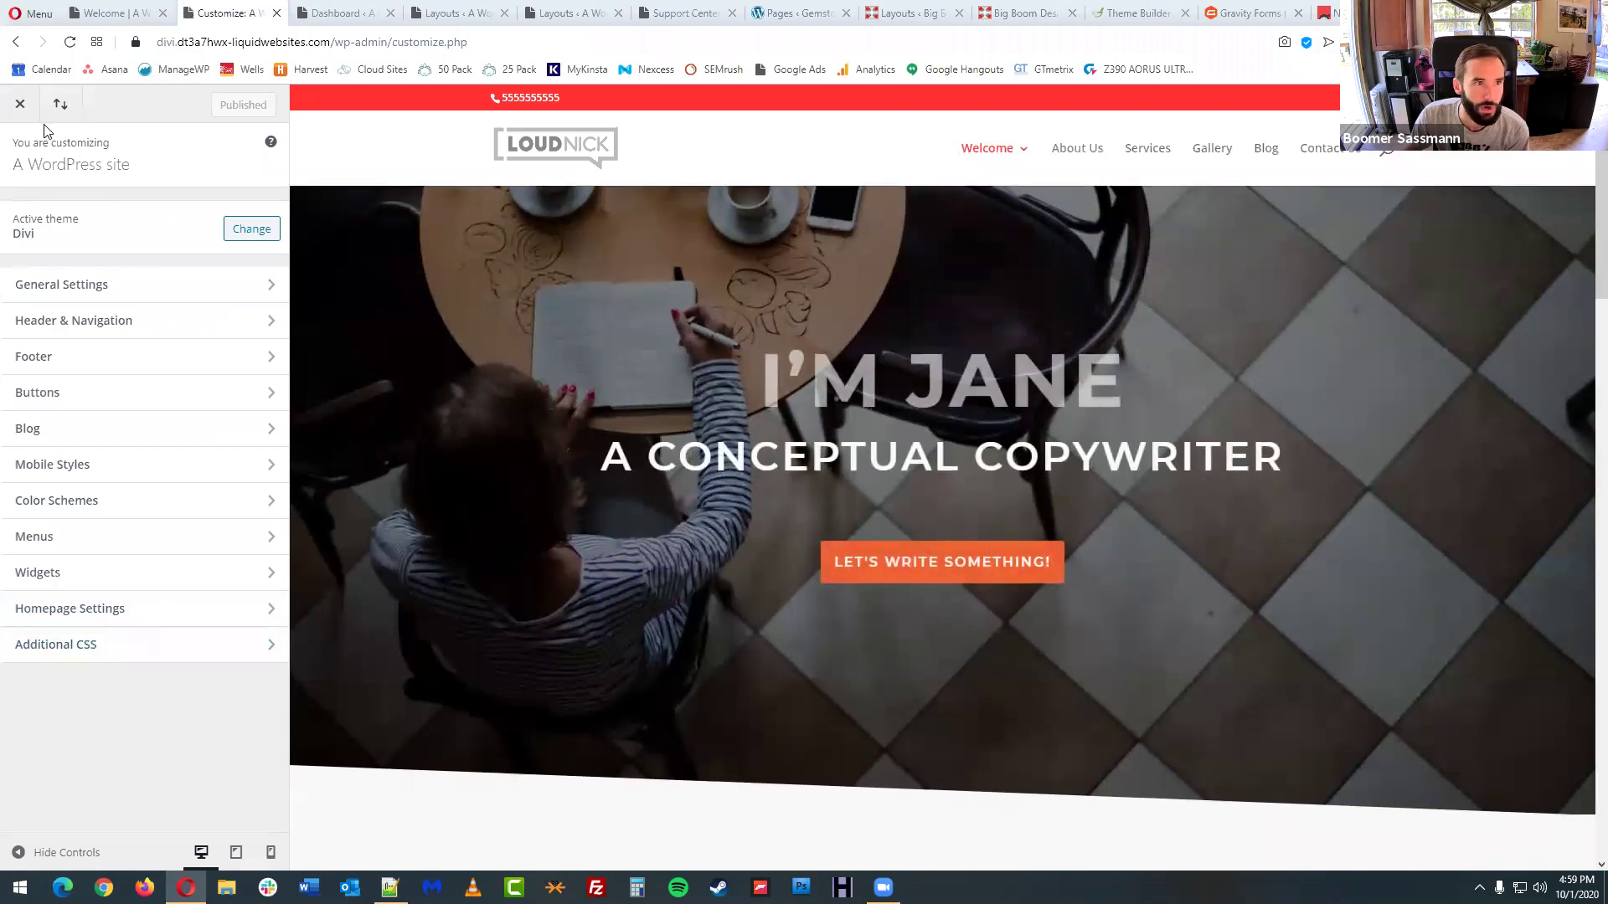
pyautogui.click(16, 42)
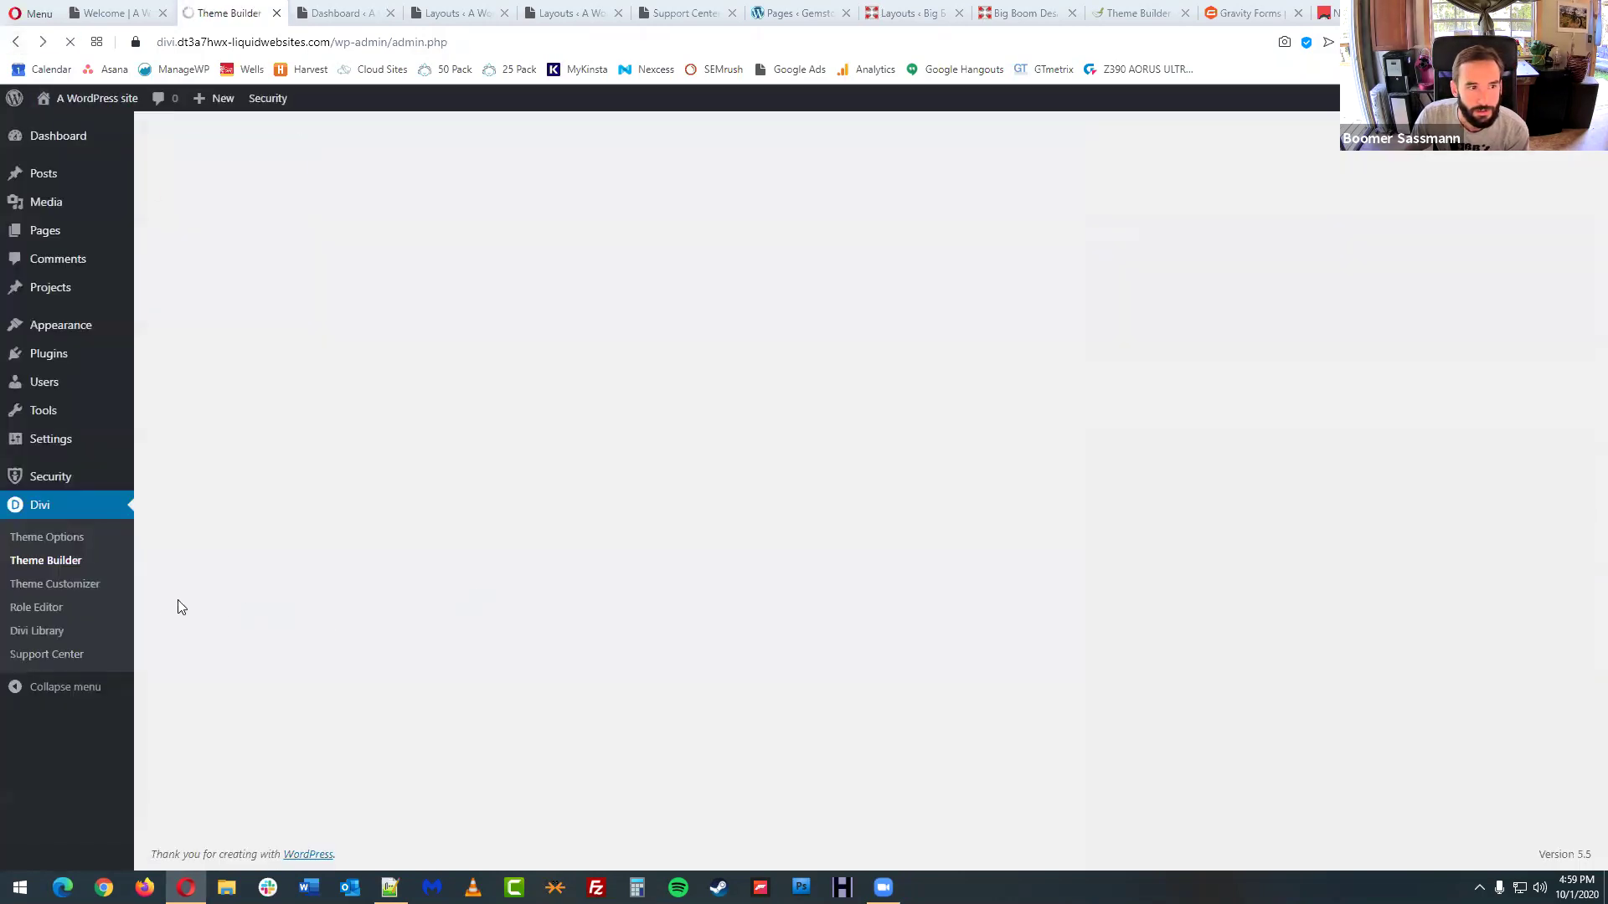
pyautogui.click(44, 631)
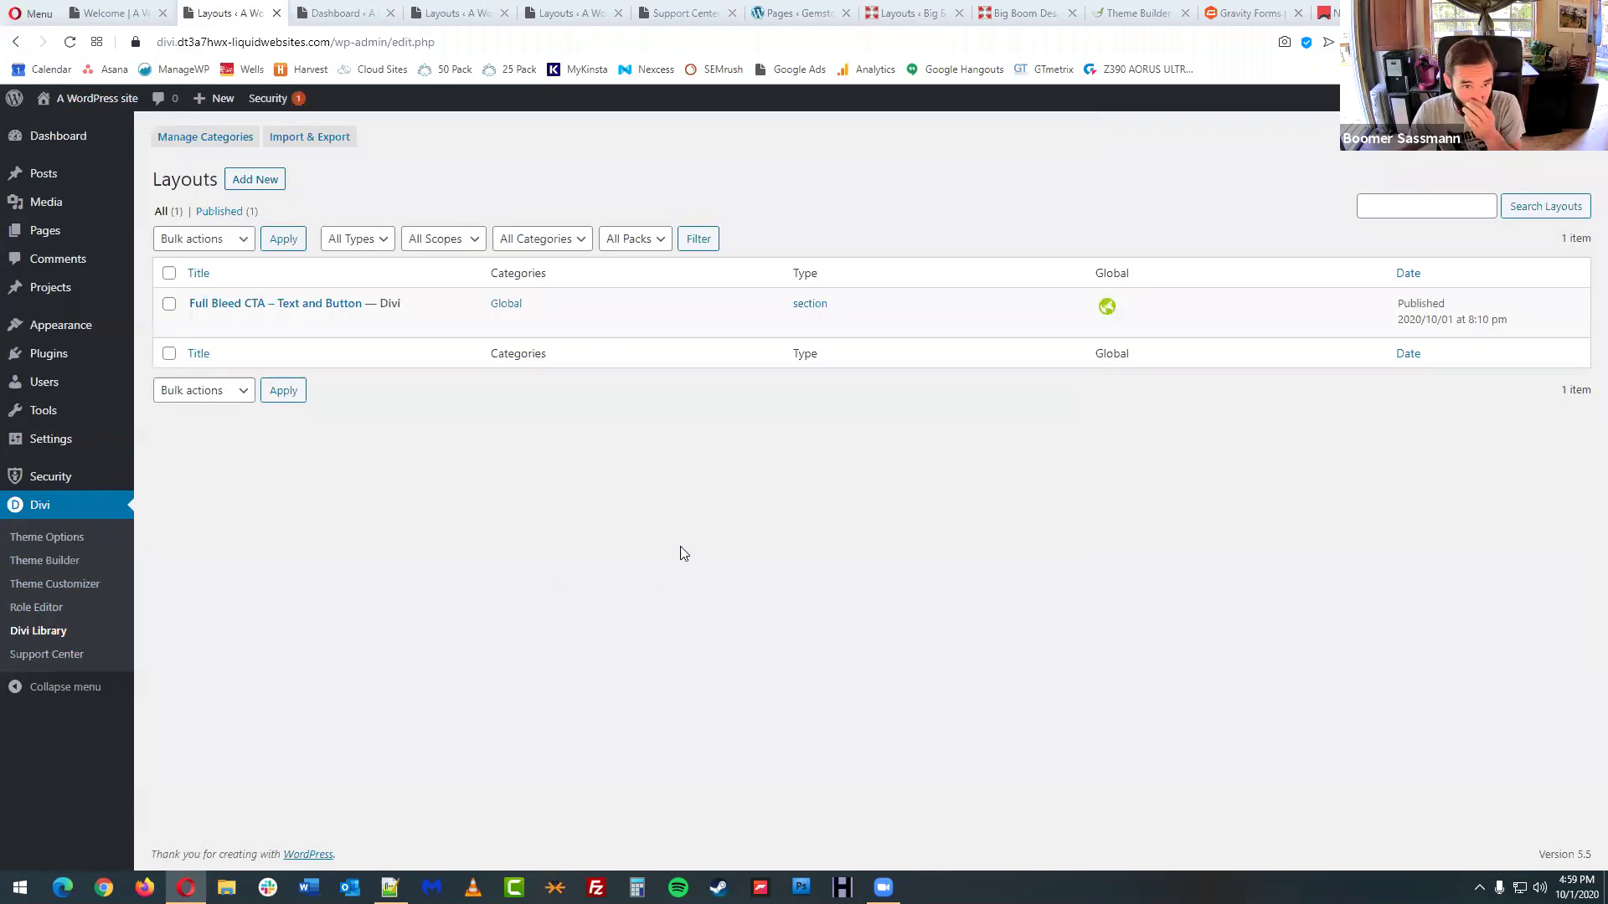